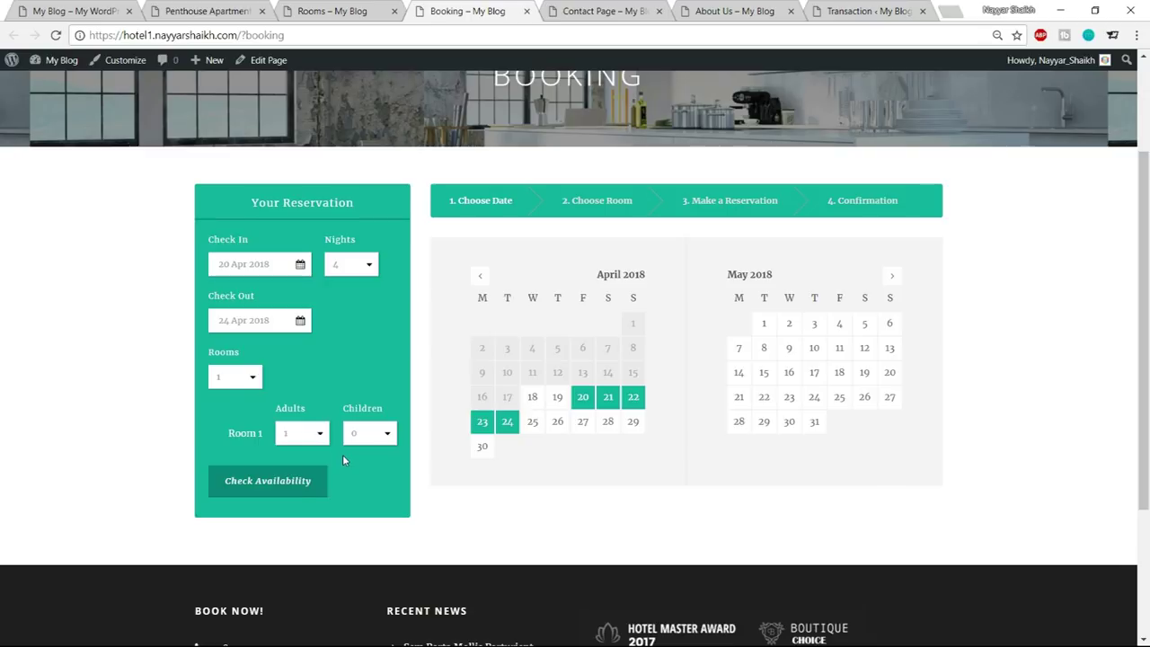
# Check room availability for 20–24 Apr 2018 and browse the list of available rooms
pyautogui.click(266, 480)
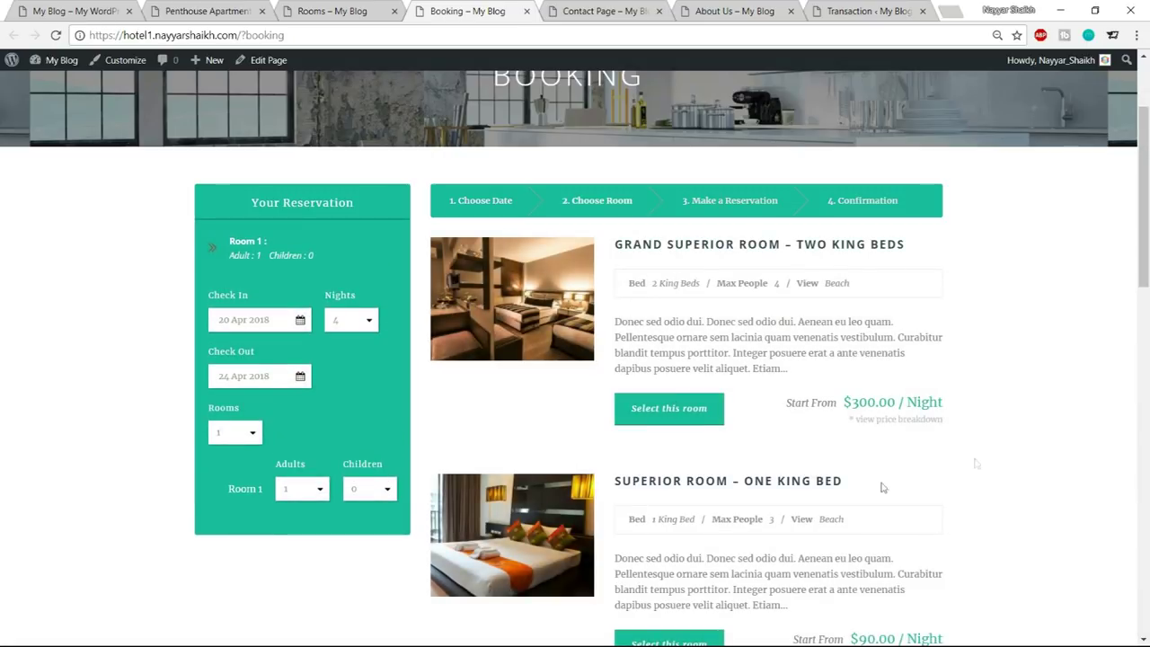
pyautogui.scroll(-5, 894, 409)
pyautogui.scroll(-3, 892, 420)
pyautogui.scroll(20, 888, 445)
pyautogui.scroll(-2, 913, 471)
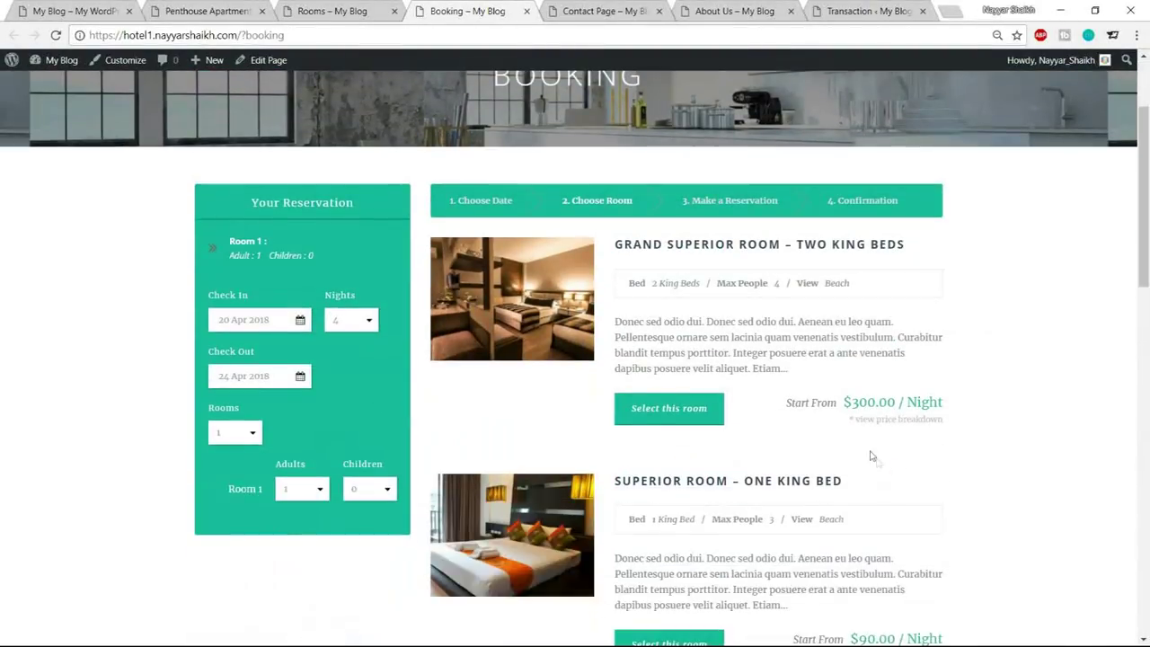
pyautogui.moveTo(845, 398); pyautogui.dragTo(989, 404)
pyautogui.scroll(-1, 989, 404)
pyautogui.scroll(-2, 989, 404)
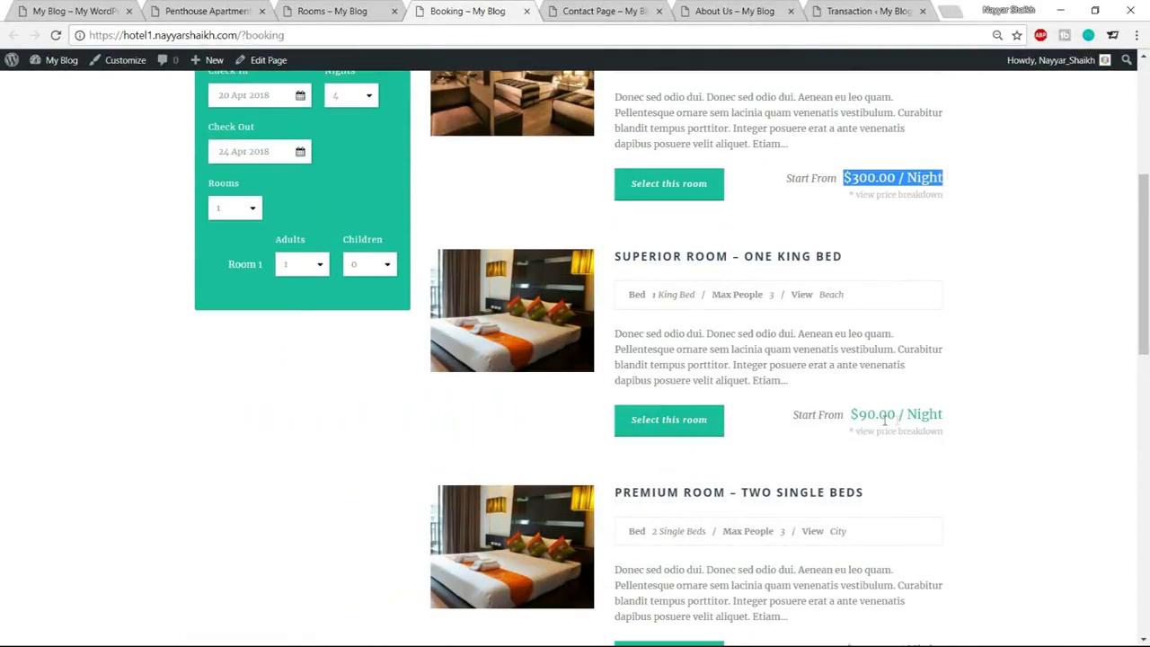
pyautogui.scroll(5, 1125, 431)
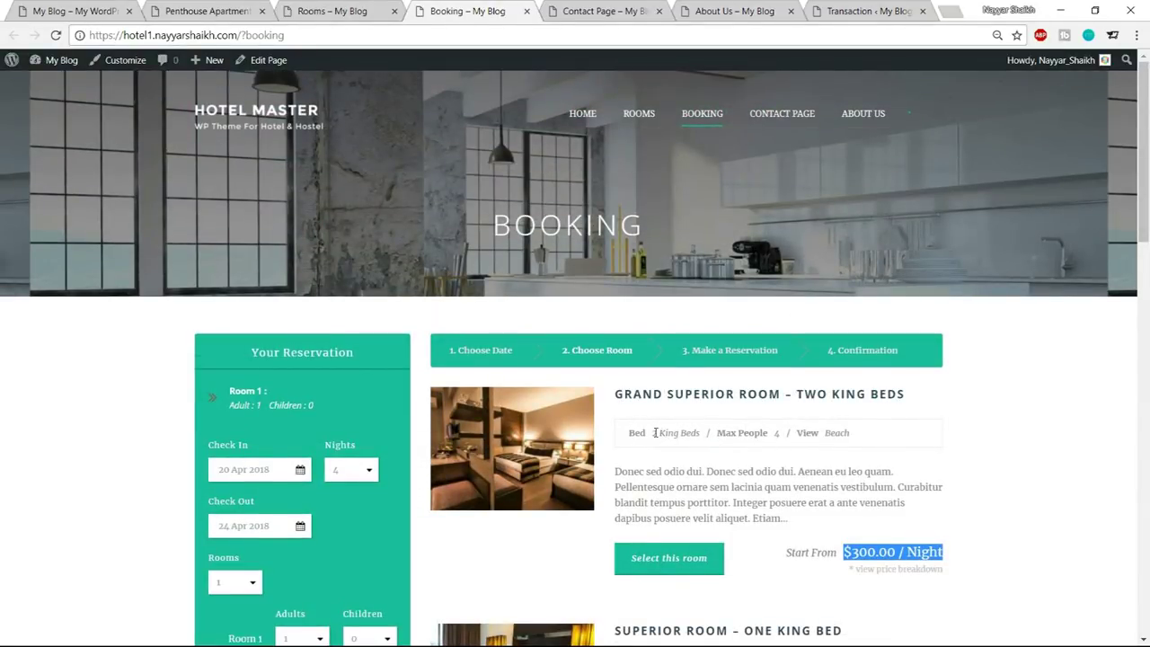
# Review the Grand Superior Room – Two King Beds bed and occupancy details and select it
pyautogui.moveTo(655, 432); pyautogui.dragTo(704, 436)
pyautogui.click(765, 435)
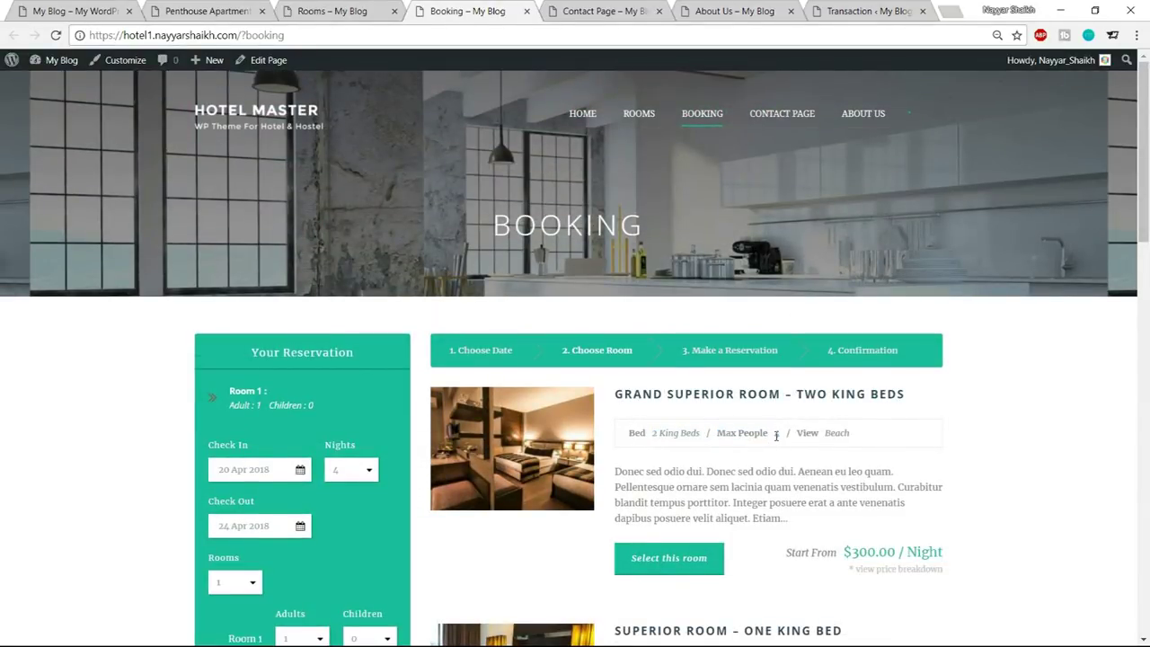
pyautogui.moveTo(863, 435); pyautogui.dragTo(817, 438)
pyautogui.scroll(-2, 775, 449)
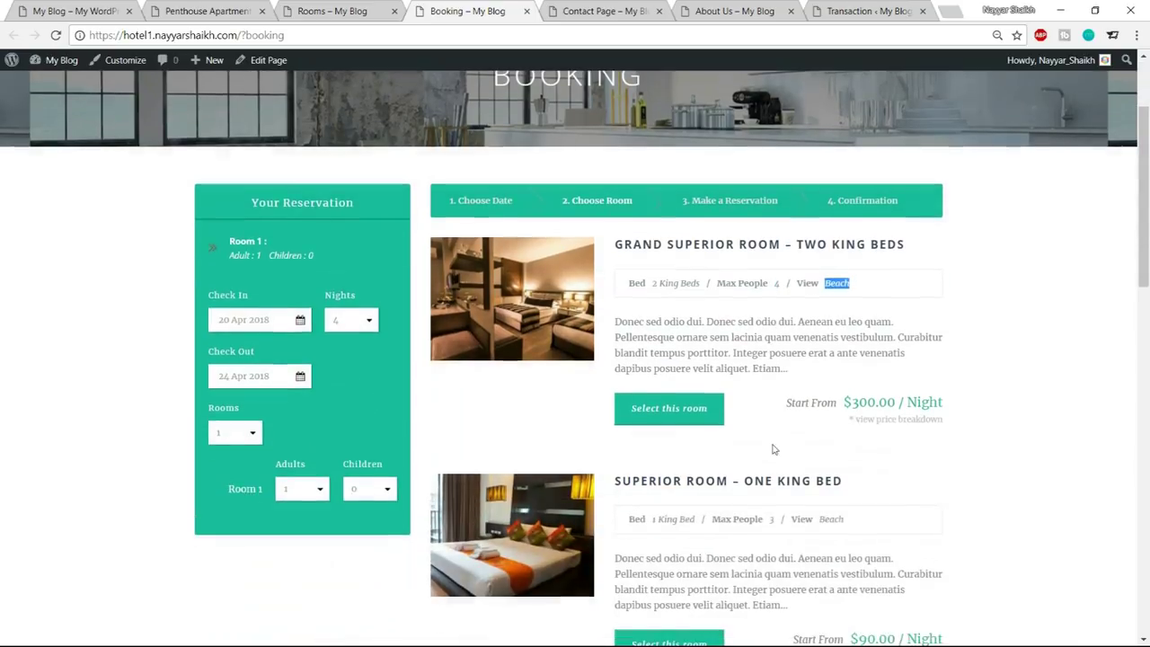
pyautogui.click(647, 416)
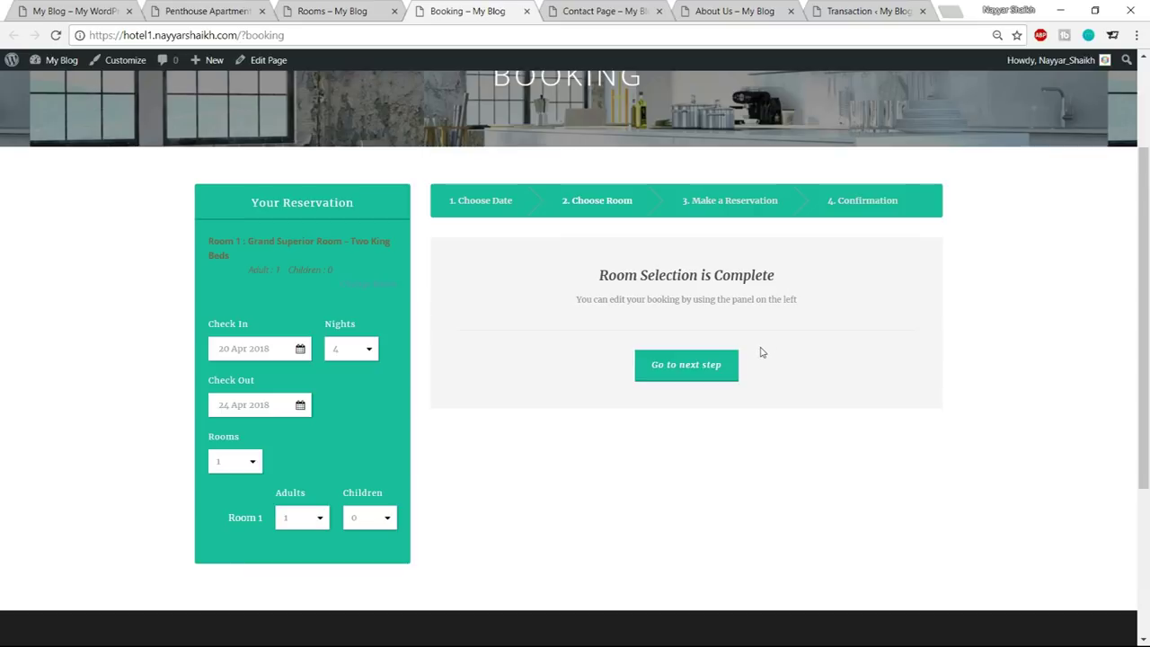
# Enter the guest's last name, autofill e-mail and address, and replace the phone number
pyautogui.click(700, 376)
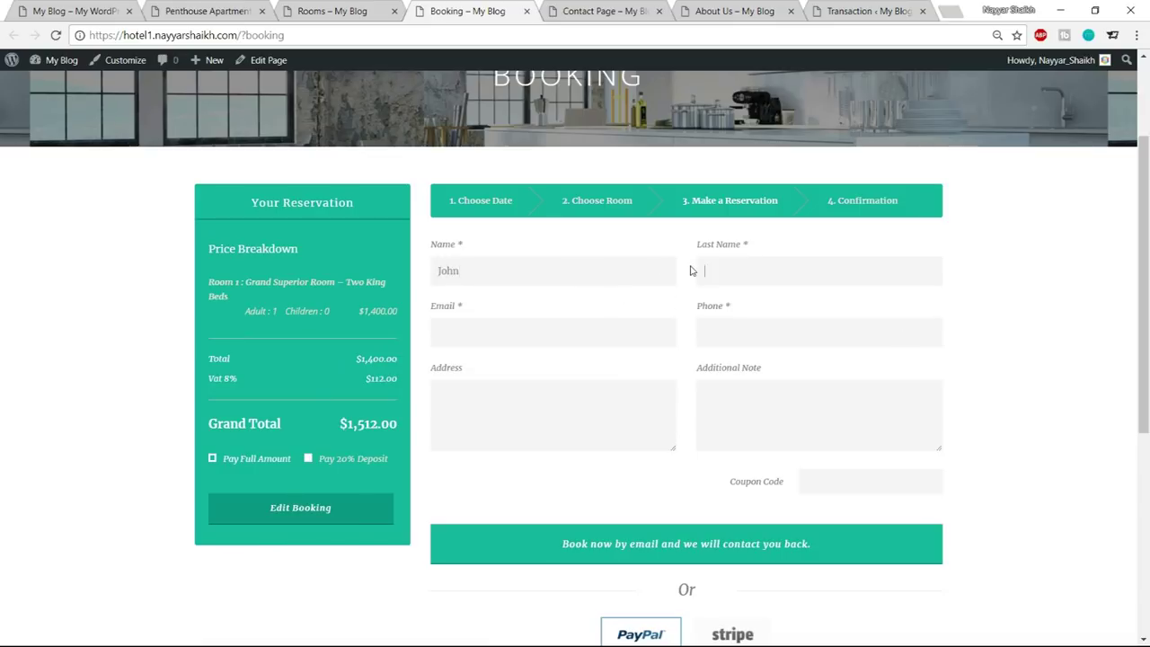
pyautogui.write('Doe')
pyautogui.click(605, 331)
pyautogui.click(605, 332)
pyautogui.click(575, 356)
pyautogui.moveTo(766, 333); pyautogui.dragTo(683, 340)
pyautogui.write('123647890')
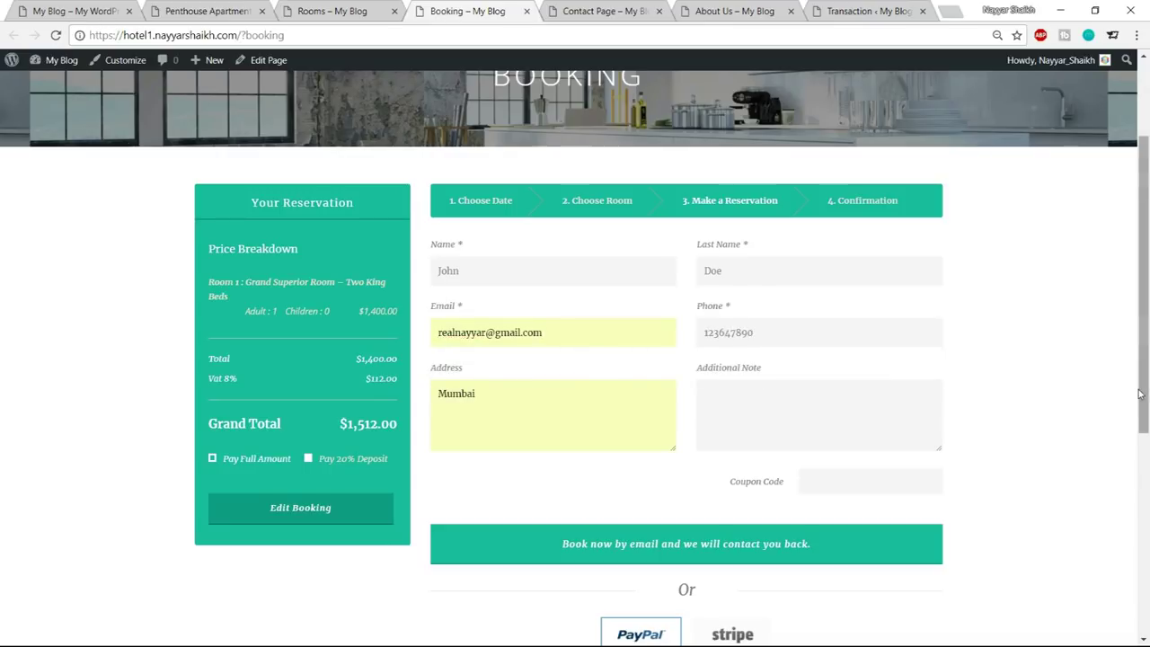
# Move past the coupon code and choose Stripe as the payment method
pyautogui.scroll(-3, 866, 346)
pyautogui.click(846, 261)
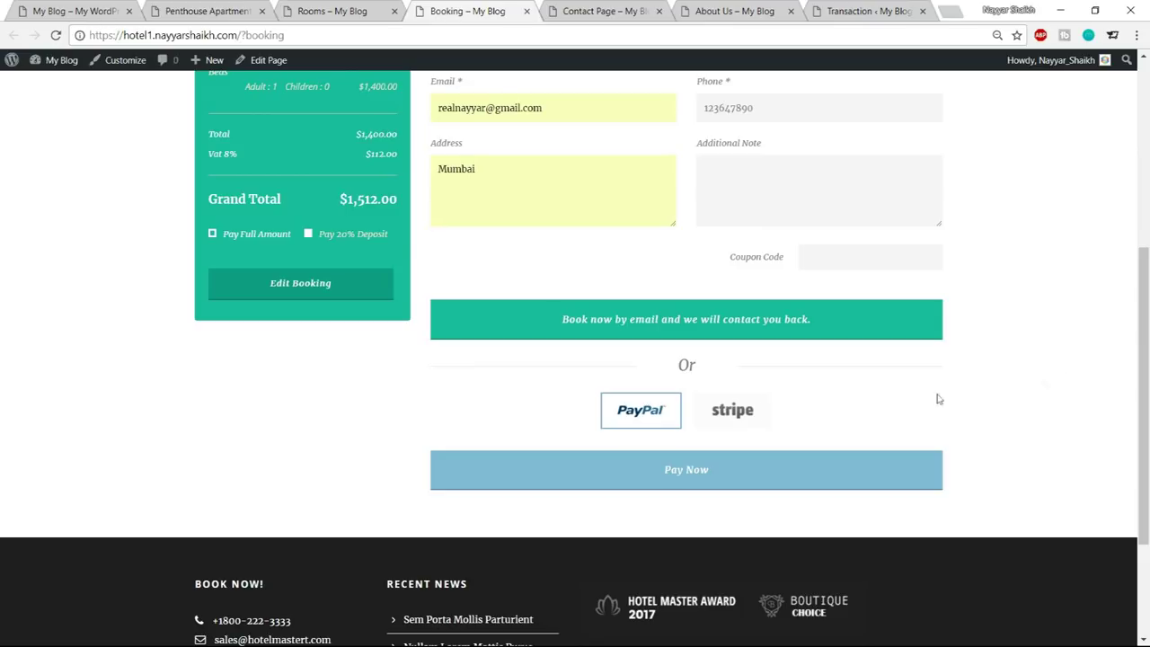
pyautogui.click(741, 415)
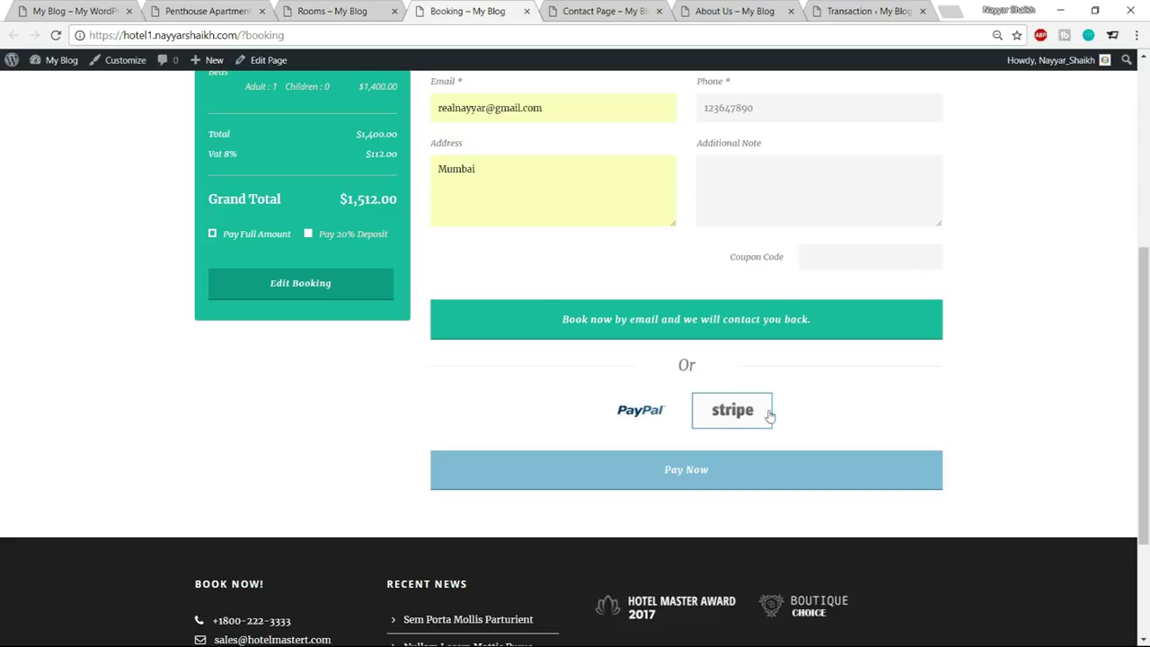
# Start the Pay Now form and enter the card holder's name and card details
pyautogui.click(742, 472)
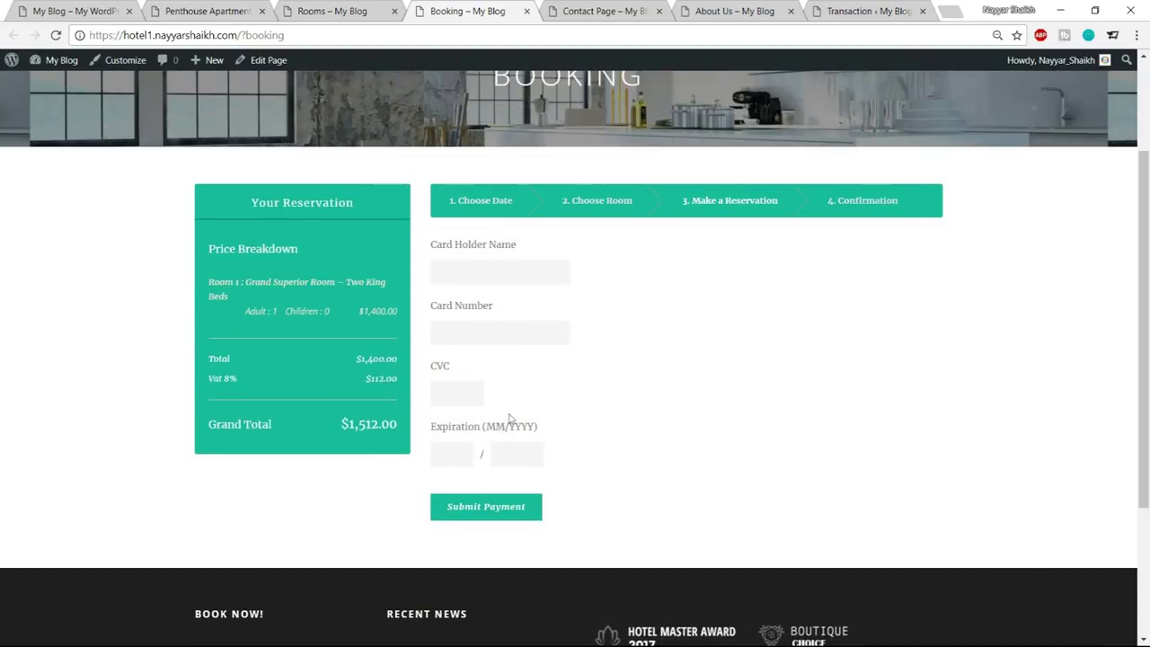
pyautogui.click(495, 271)
pyautogui.write('Nayyar Sha')
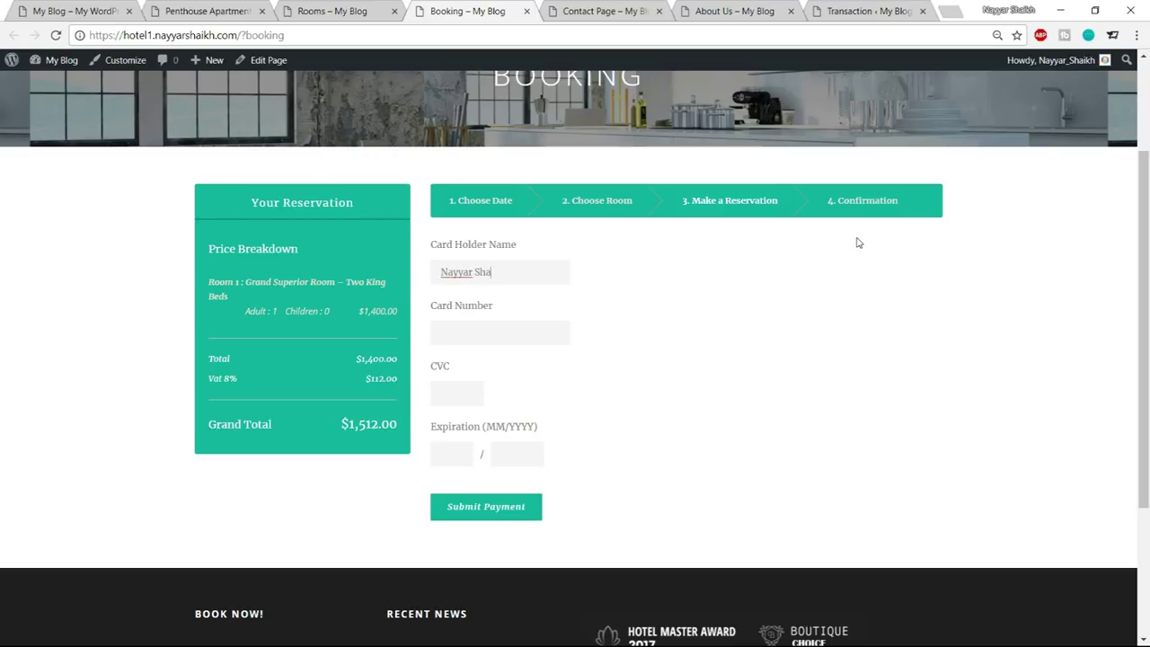
pyautogui.write('ikh42442424242424242')
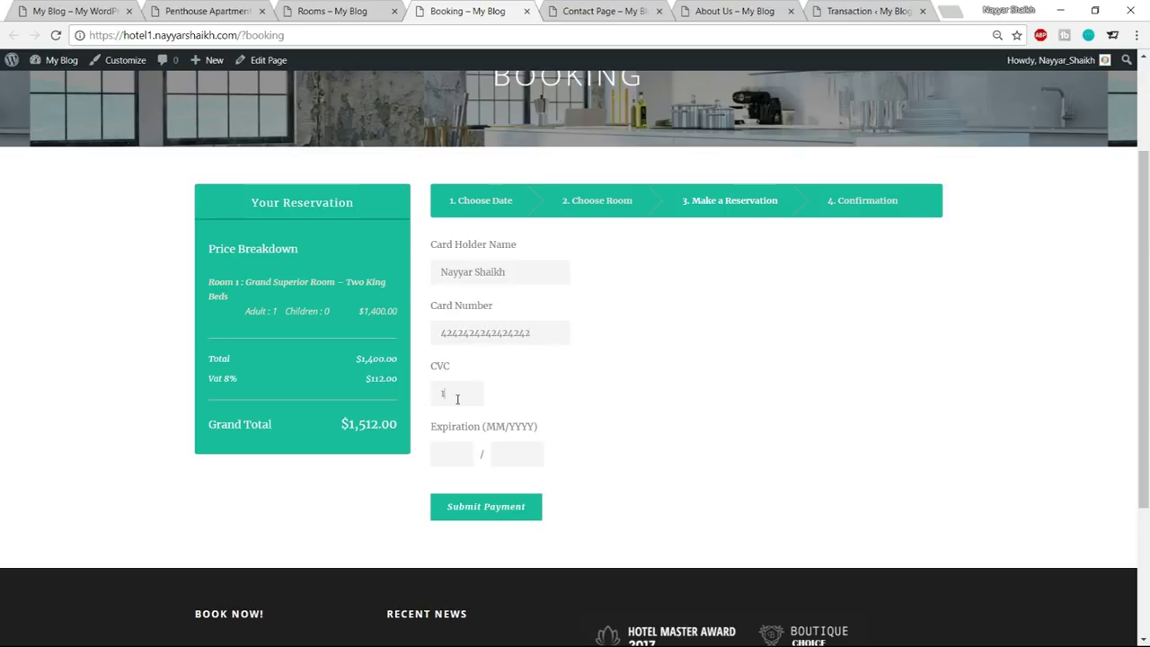
# Submit the card payment, decline saving the card, and review the Reservation Completed! confirmation
pyautogui.click(480, 509)
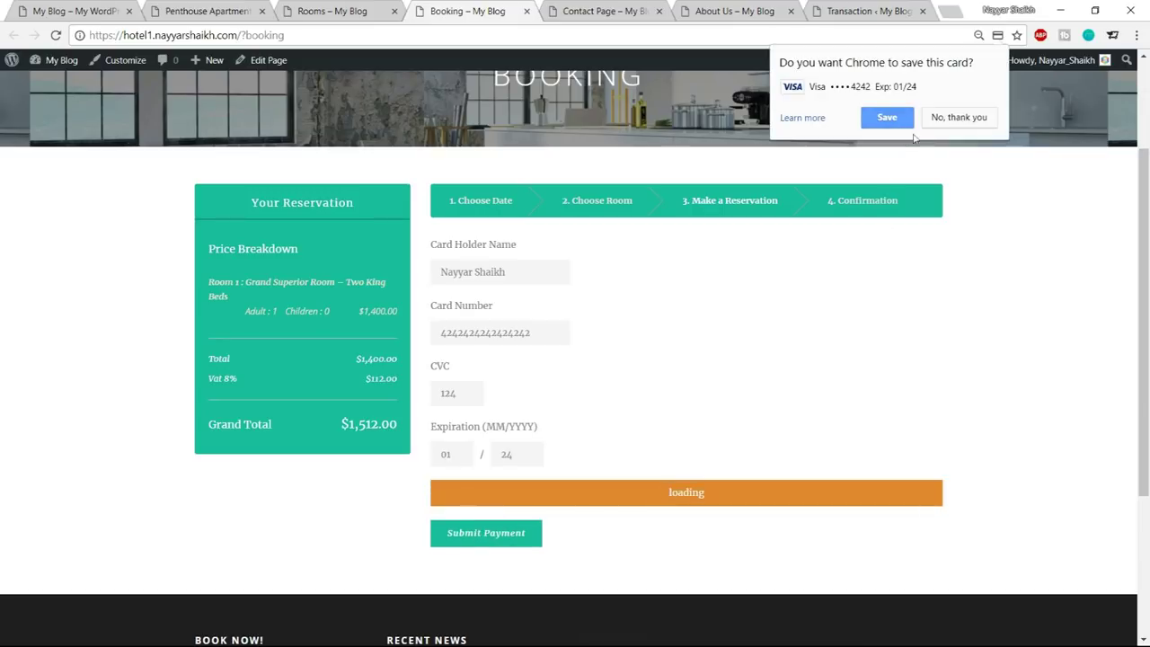
pyautogui.scroll(-1, 791, 450)
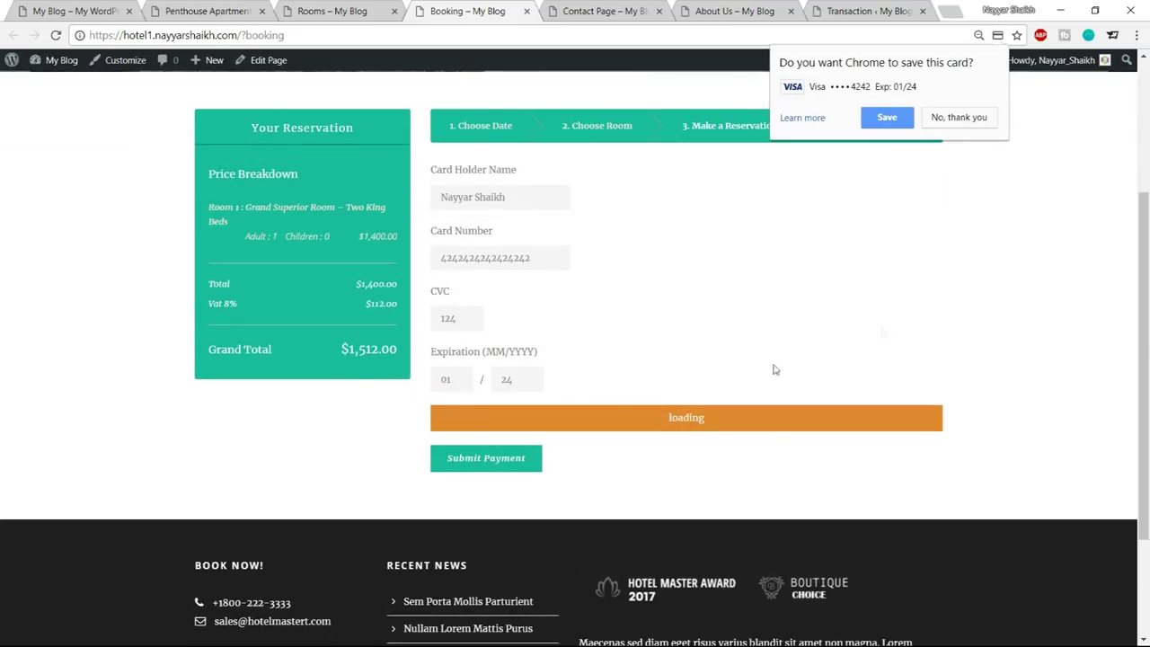
pyautogui.click(960, 118)
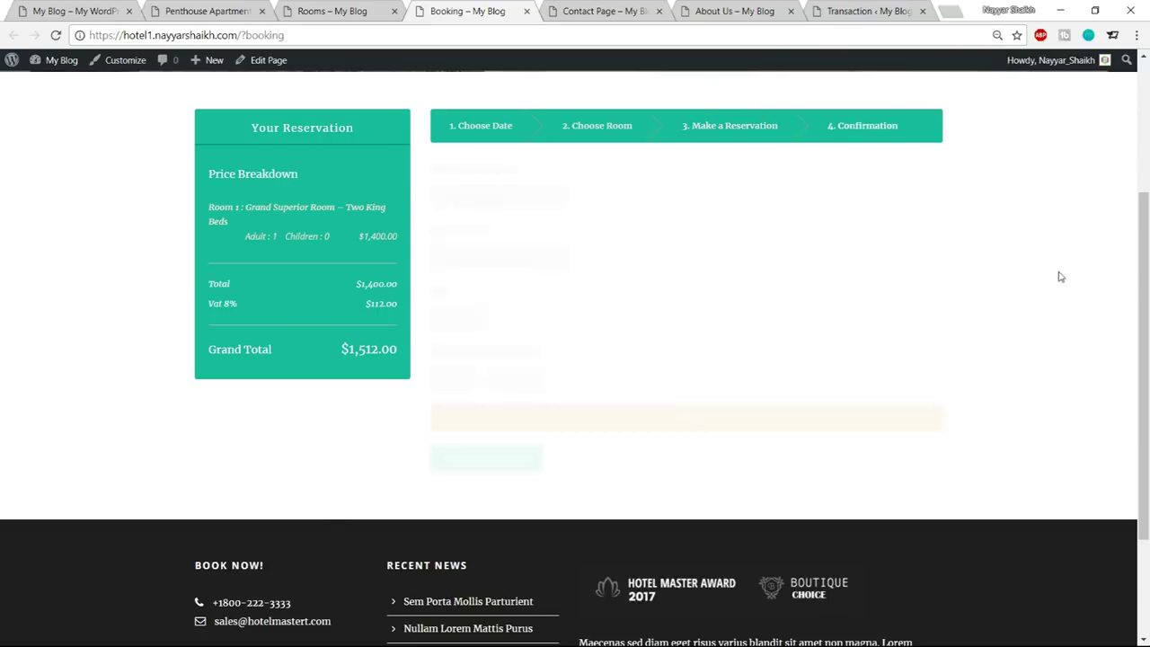
pyautogui.moveTo(458, 201); pyautogui.dragTo(600, 207)
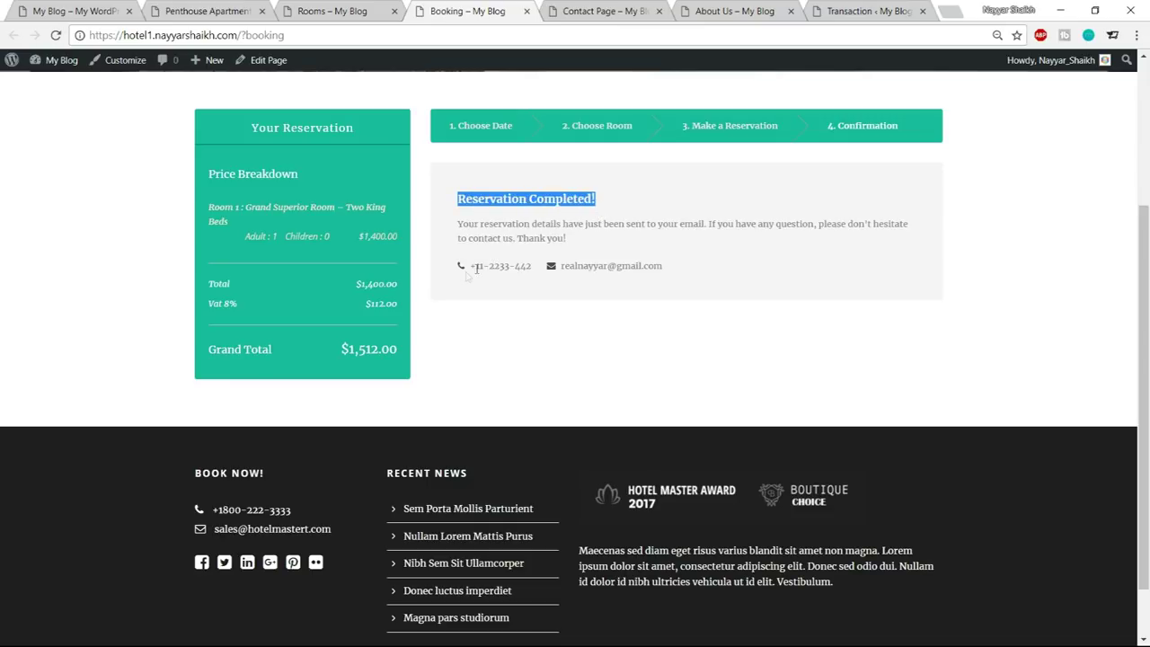
pyautogui.moveTo(673, 265); pyautogui.dragTo(519, 260)
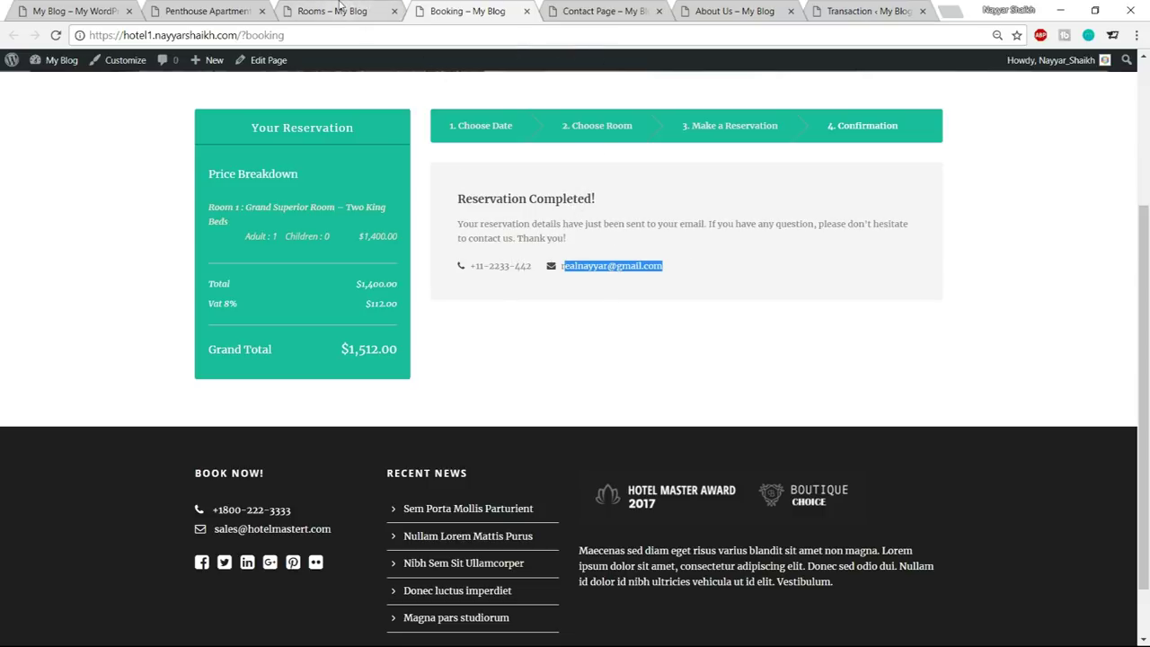
pyautogui.click(341, 10)
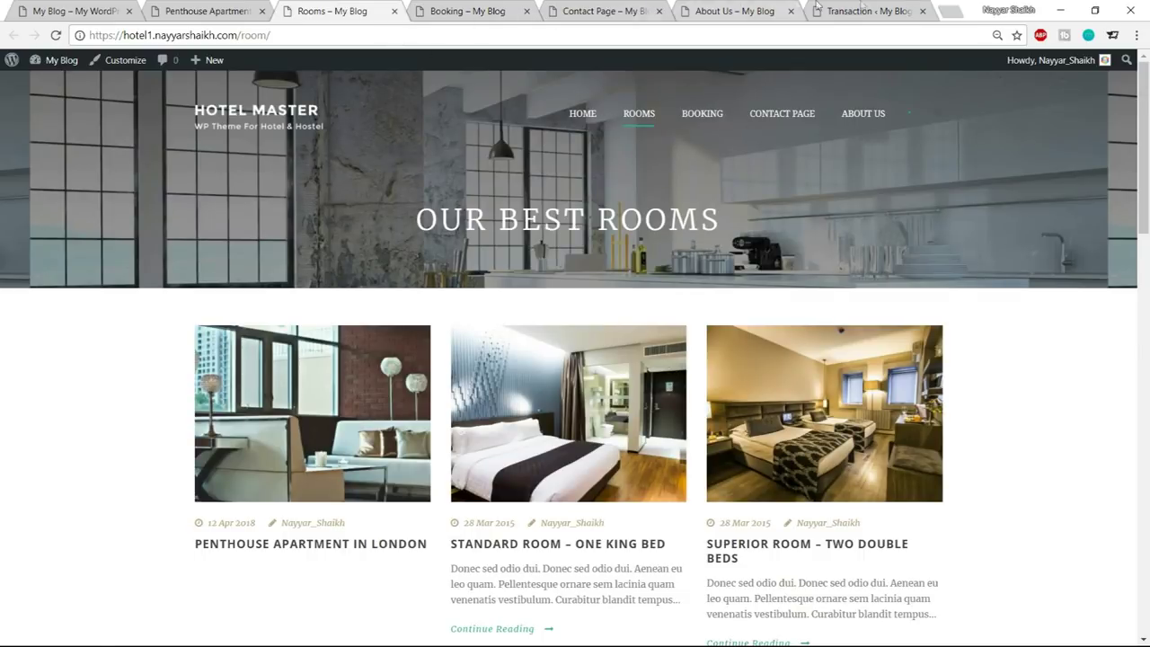
# In the transaction list, review the newest booking's guest name and booking date and time
pyautogui.click(836, 10)
pyautogui.moveTo(244, 359); pyautogui.dragTo(301, 360)
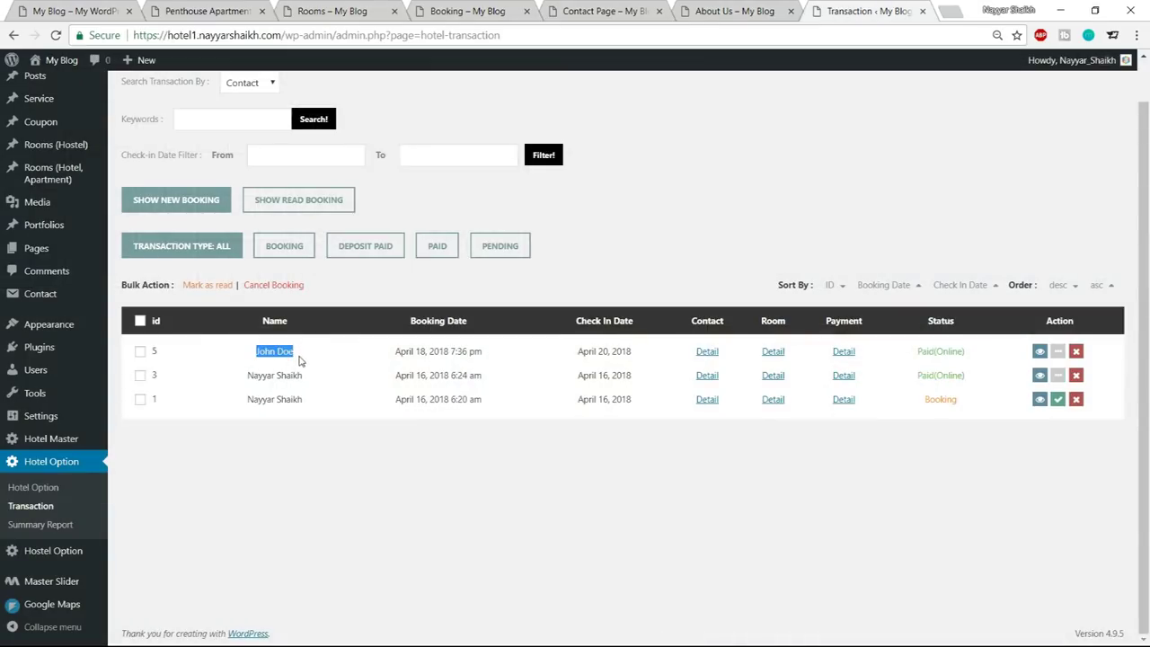
pyautogui.click(269, 362)
pyautogui.moveTo(255, 356); pyautogui.dragTo(299, 359)
pyautogui.moveTo(395, 357); pyautogui.dragTo(490, 358)
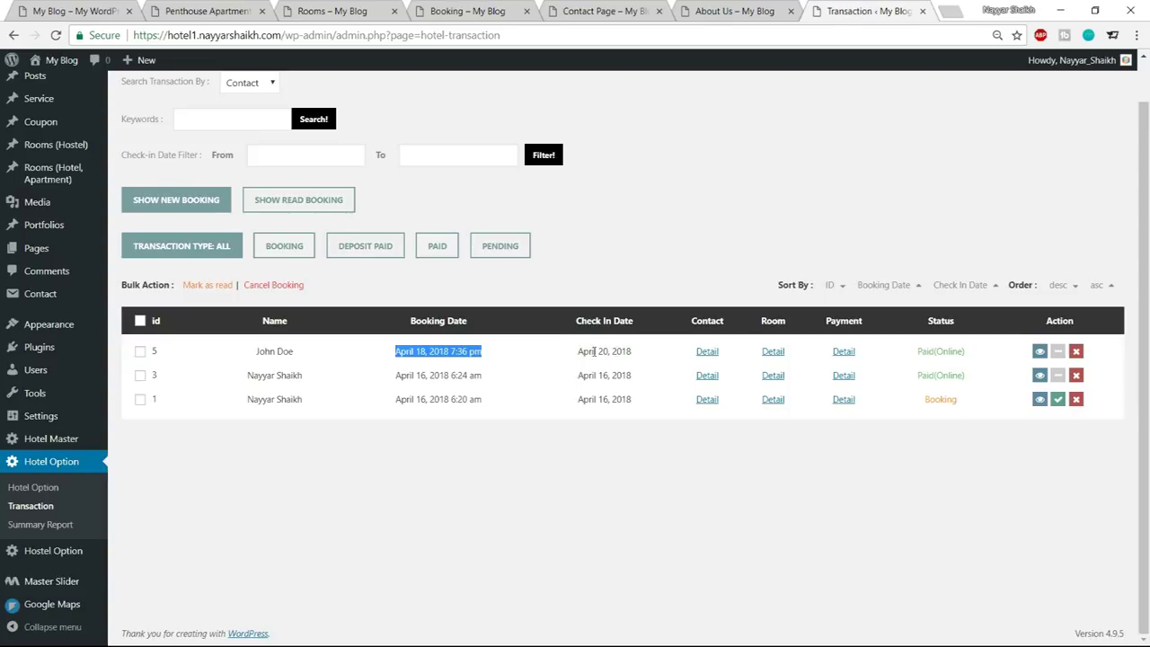
# View the newest booking's contact details, checking the guest's phone number
pyautogui.click(706, 352)
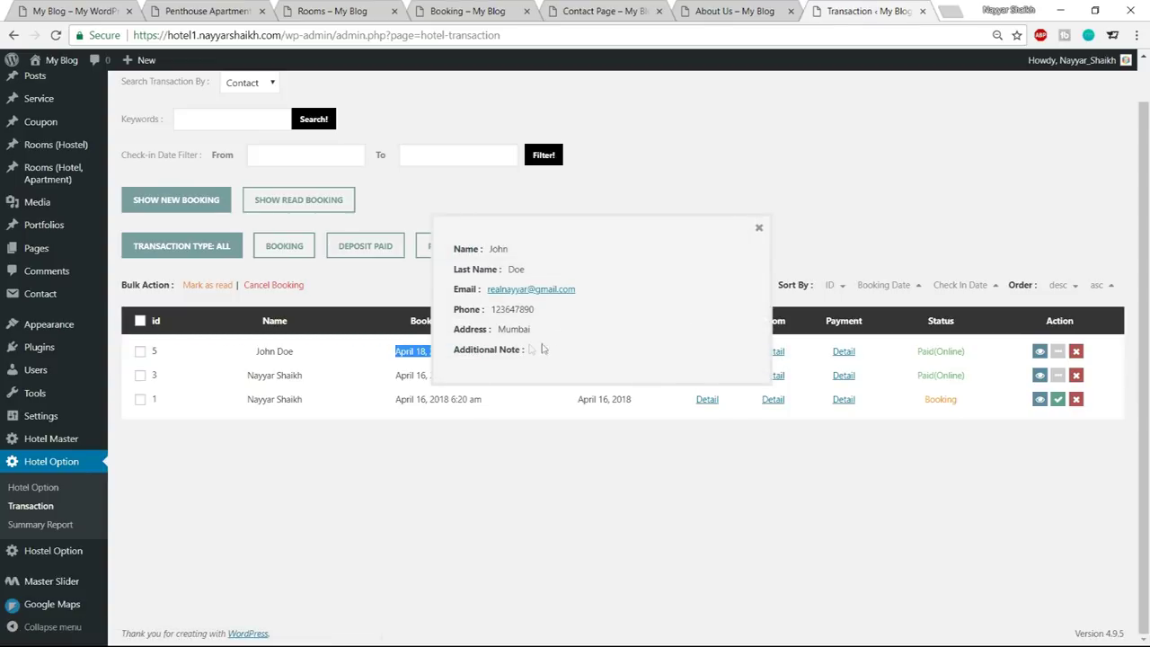
pyautogui.moveTo(494, 310); pyautogui.dragTo(537, 316)
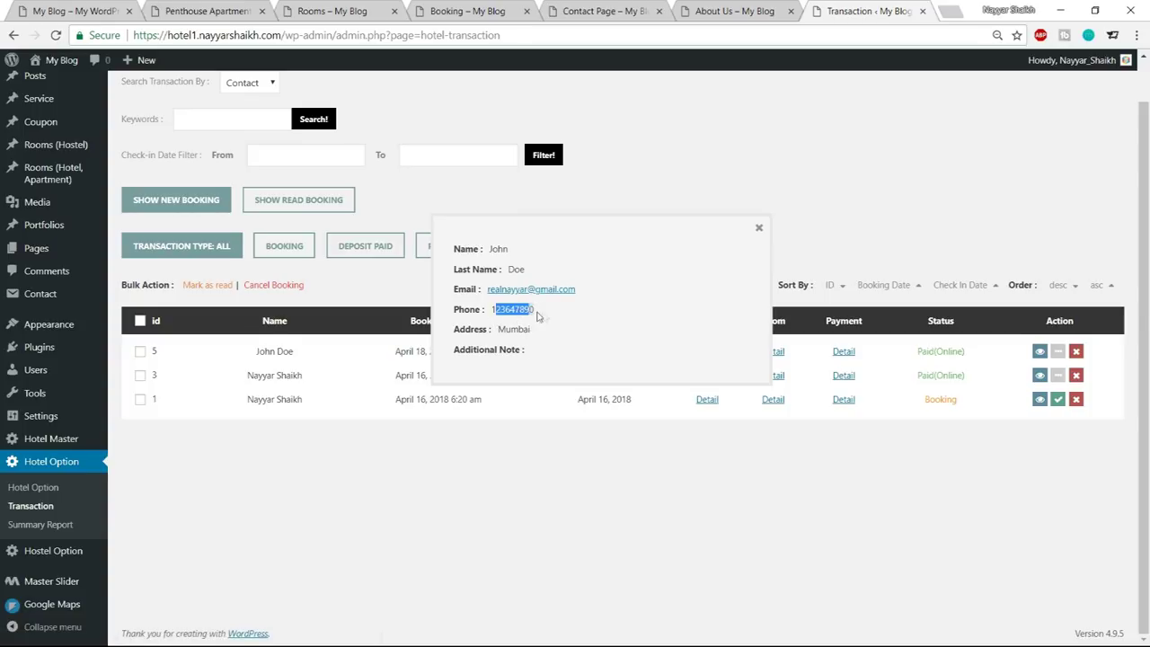
pyautogui.click(542, 318)
pyautogui.click(759, 229)
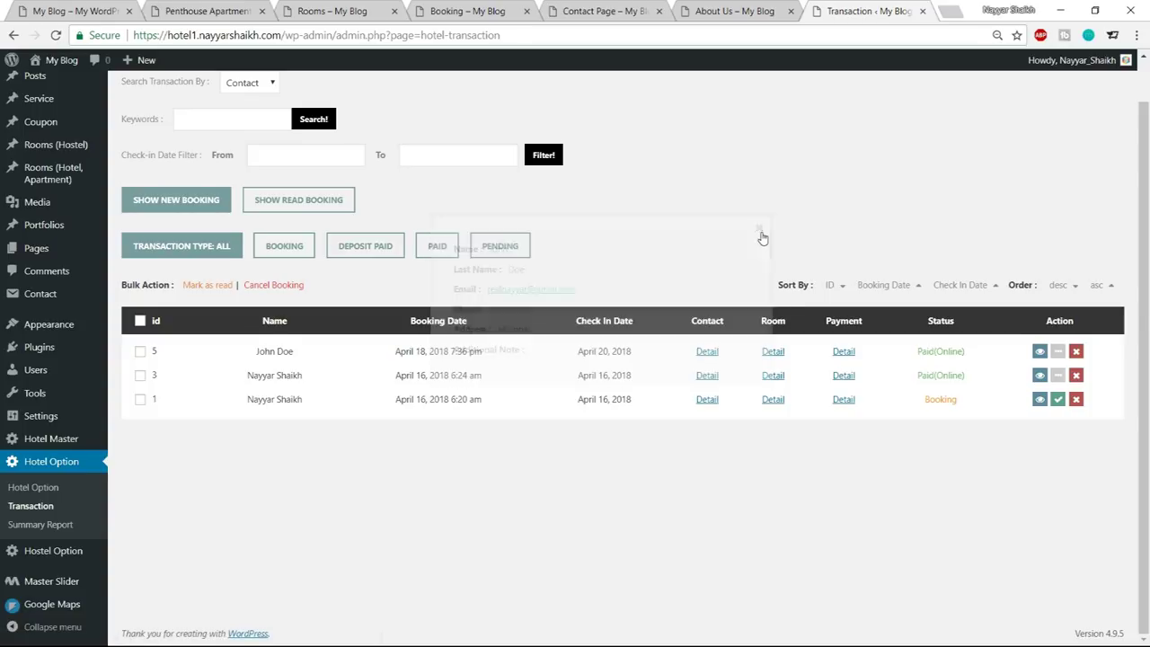
# View the payment details showing $1,512.00 paid and confirm the Paid(Online) status
pyautogui.click(844, 352)
pyautogui.moveTo(538, 319); pyautogui.dragTo(609, 324)
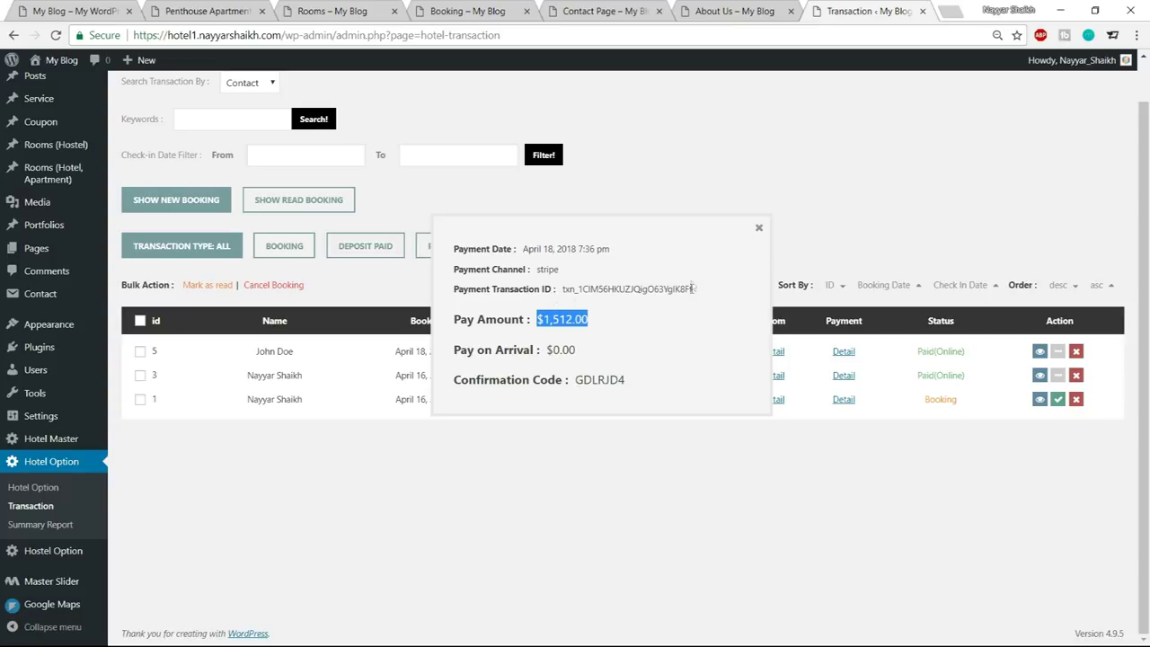
pyautogui.click(759, 227)
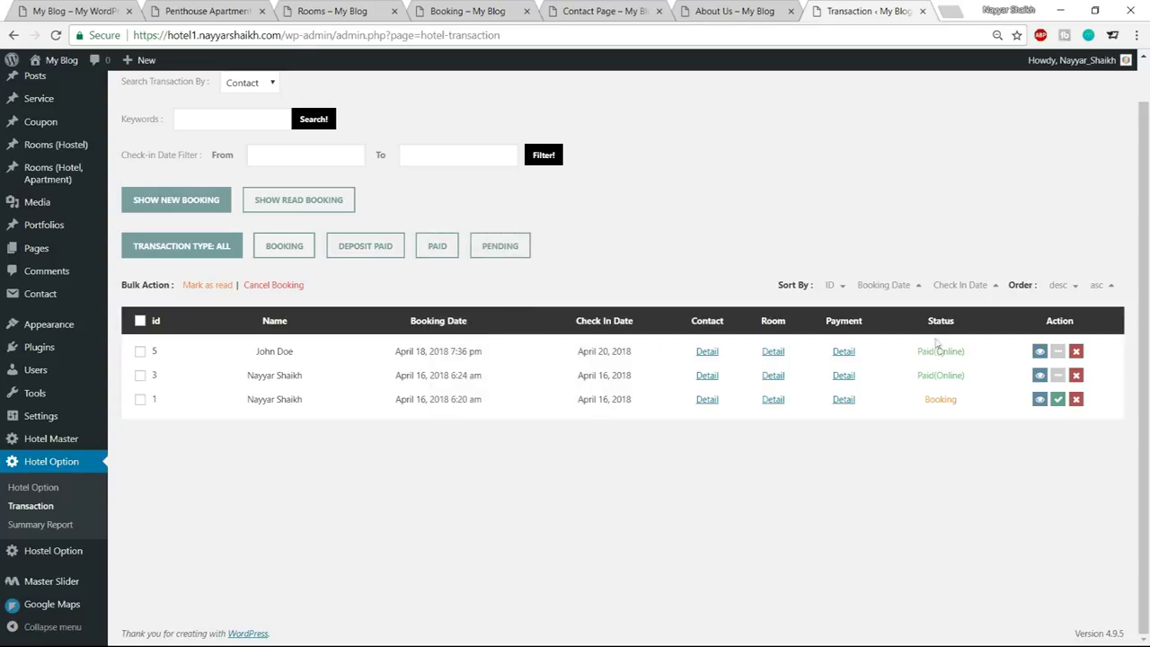
pyautogui.moveTo(965, 353); pyautogui.dragTo(915, 354)
pyautogui.click(917, 355)
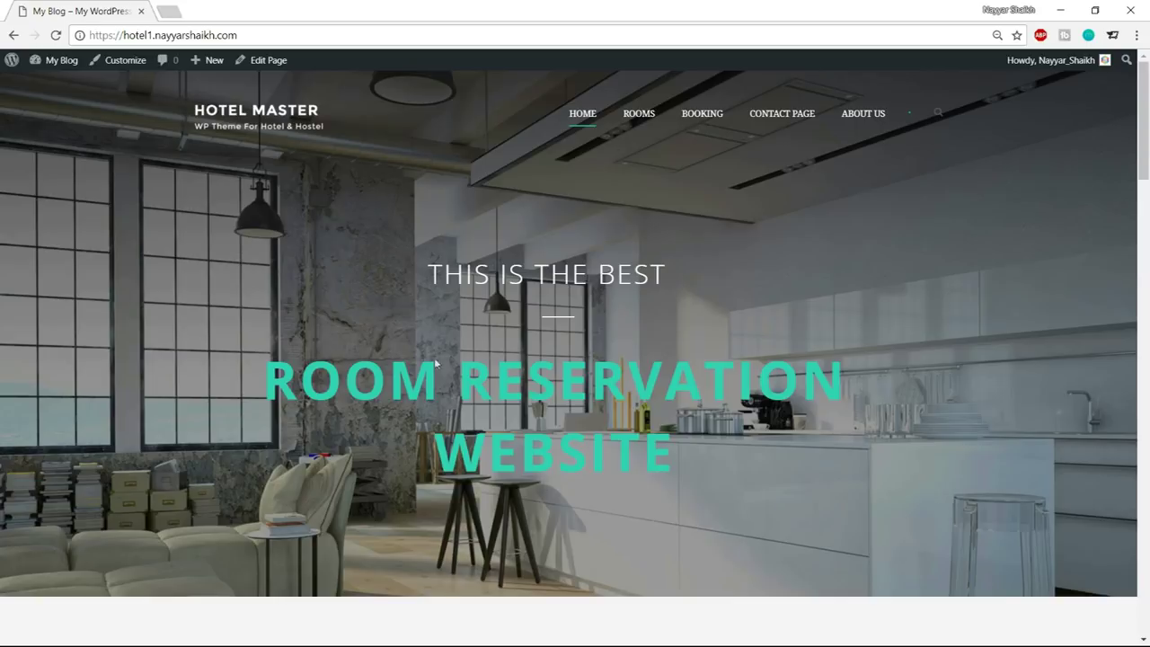
# Scroll down the home page through the rooms and features, then back to the top
pyautogui.scroll(-1, 484, 337)
pyautogui.scroll(-6, 485, 341)
pyautogui.scroll(-4, 500, 550)
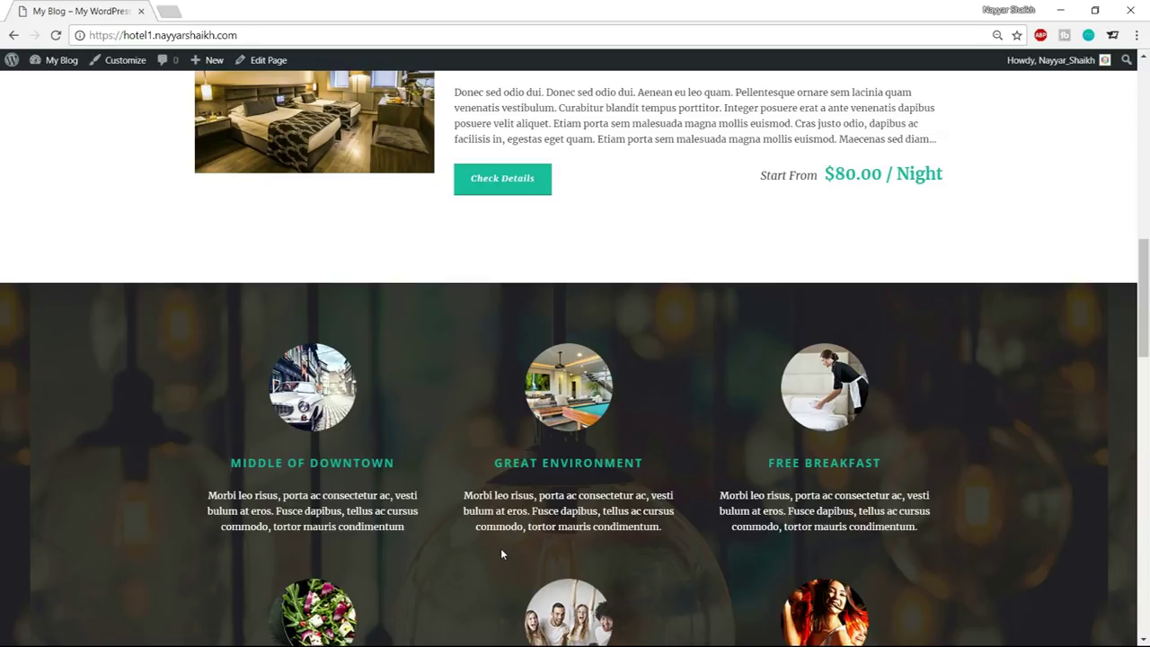
pyautogui.scroll(15, 501, 555)
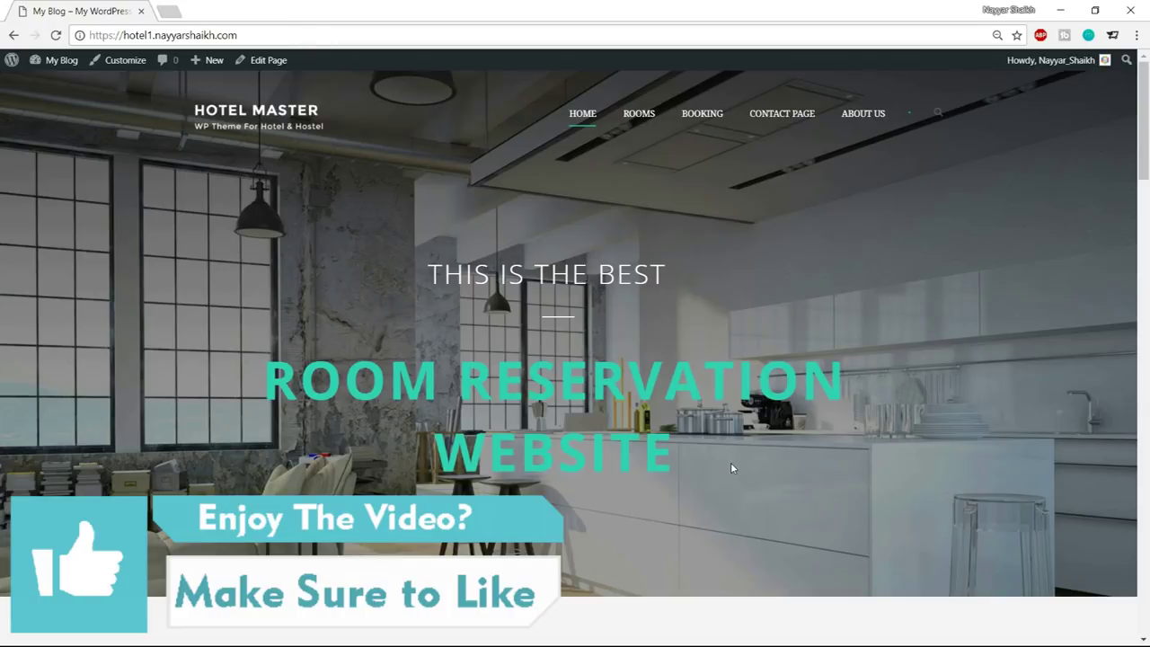
# Load bloggdude.com/tmd in a new browser tab
pyautogui.click(168, 11)
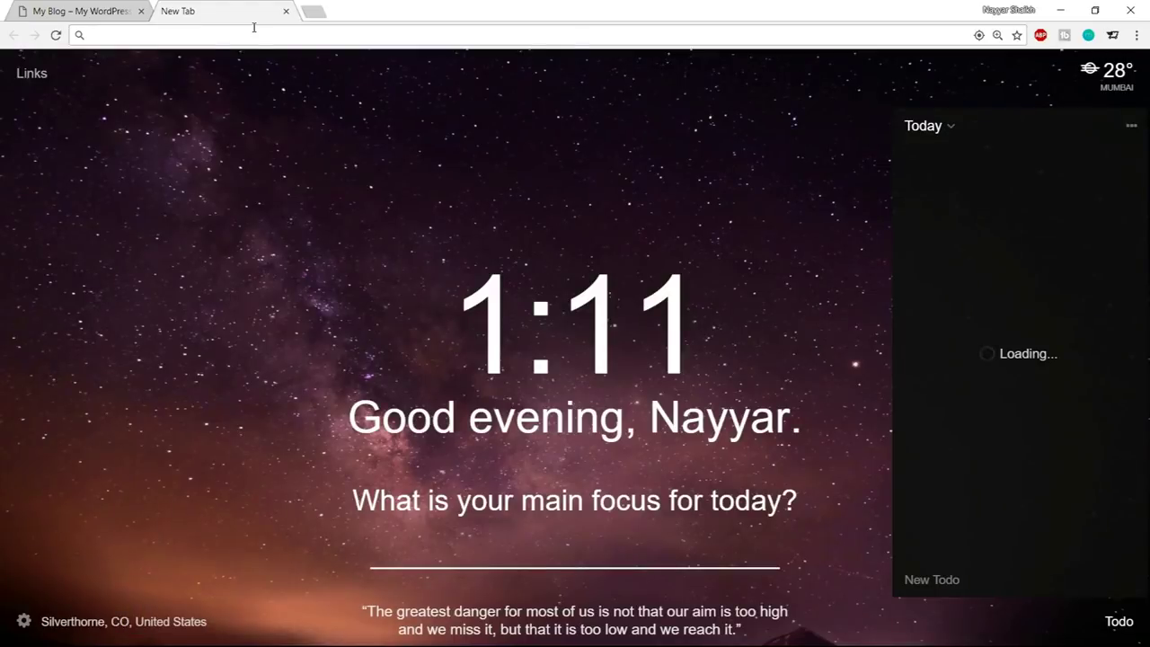
pyautogui.write('bloggdude.com')
pyautogui.press('End')
pyautogui.write('/tmd')
pyautogui.press('Return')
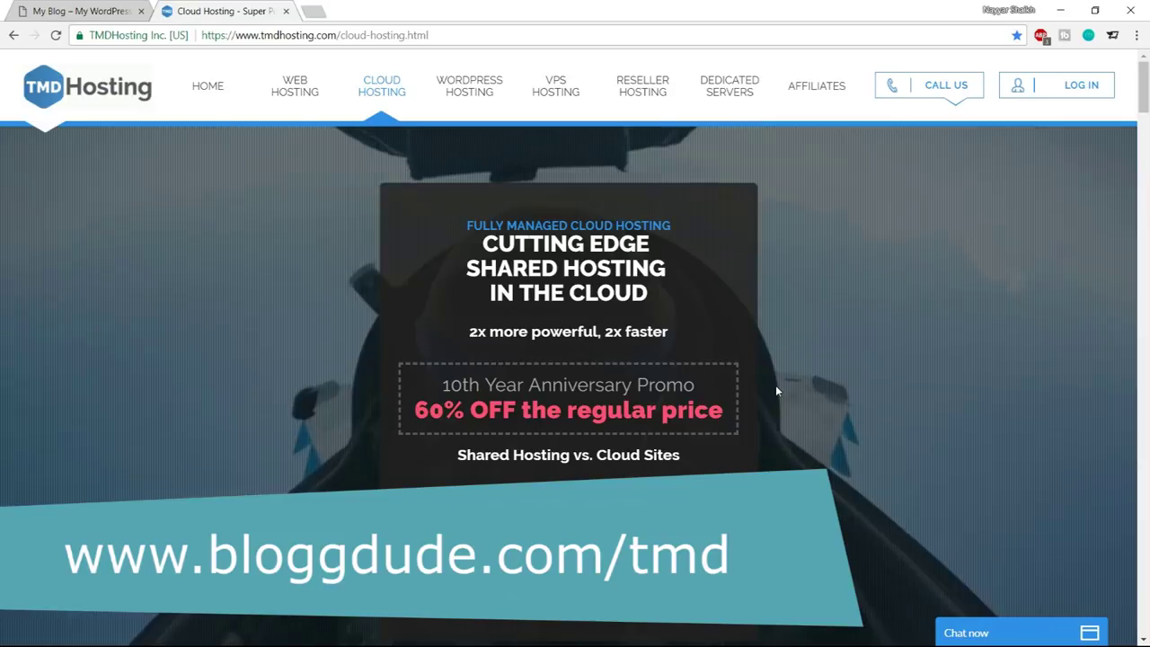
# Open the Cloud hosting pricing page and scroll to the Starter, Business and Enterprise feature lists
pyautogui.moveTo(469, 265); pyautogui.dragTo(682, 269)
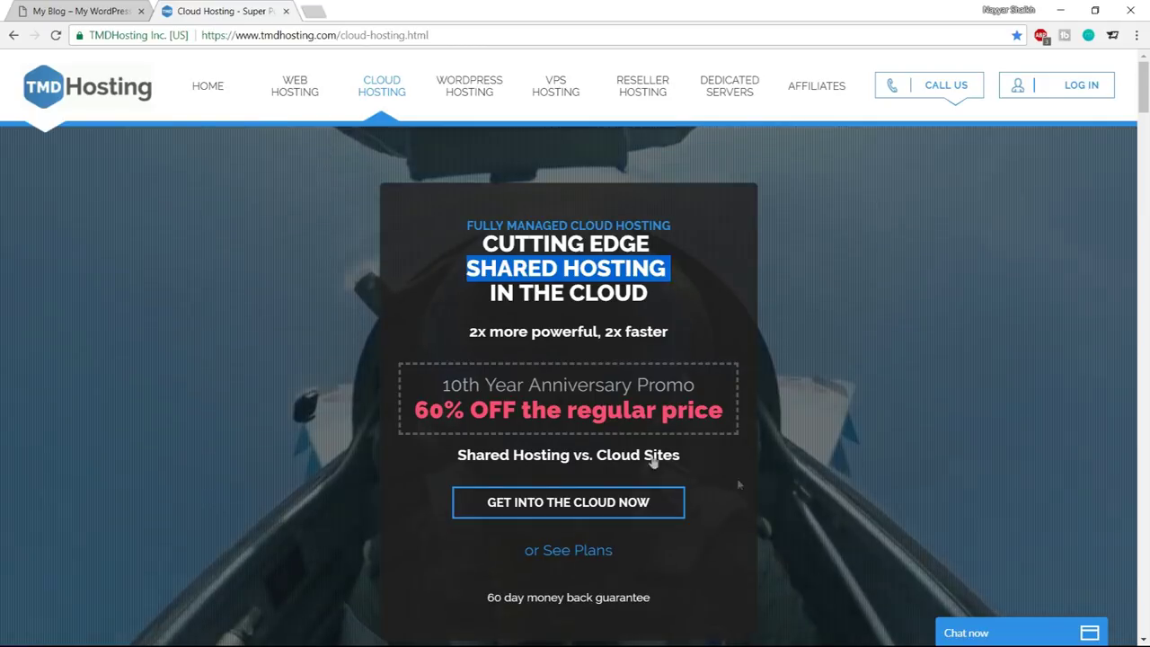
pyautogui.click(607, 507)
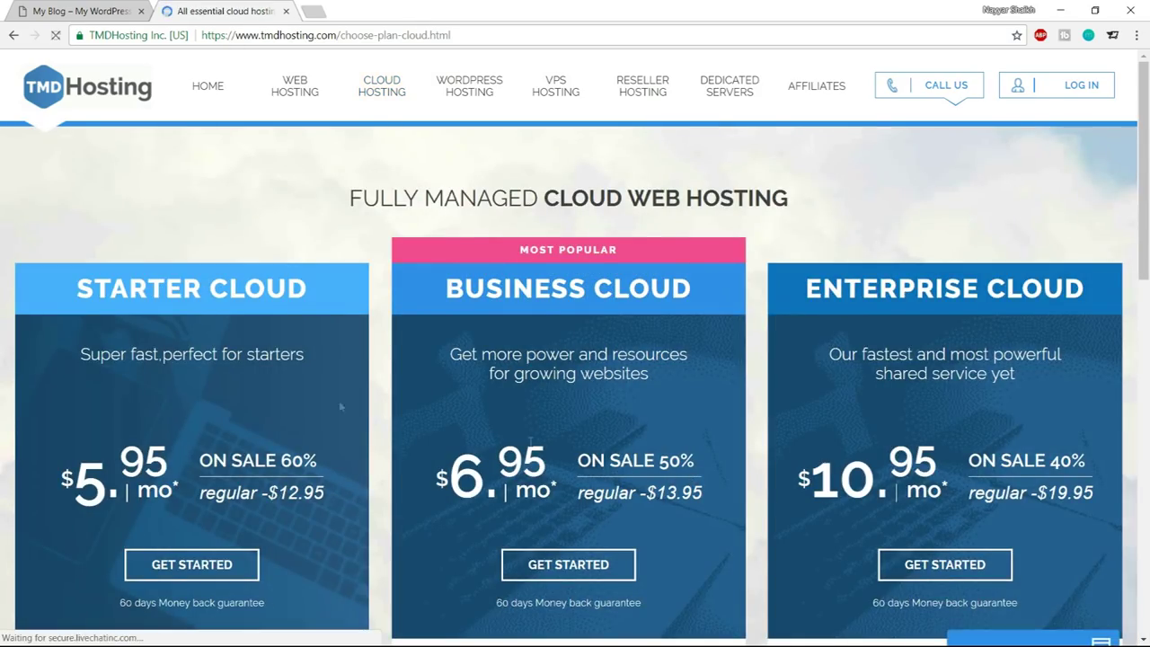
pyautogui.scroll(-3, 678, 422)
pyautogui.scroll(-3, 706, 473)
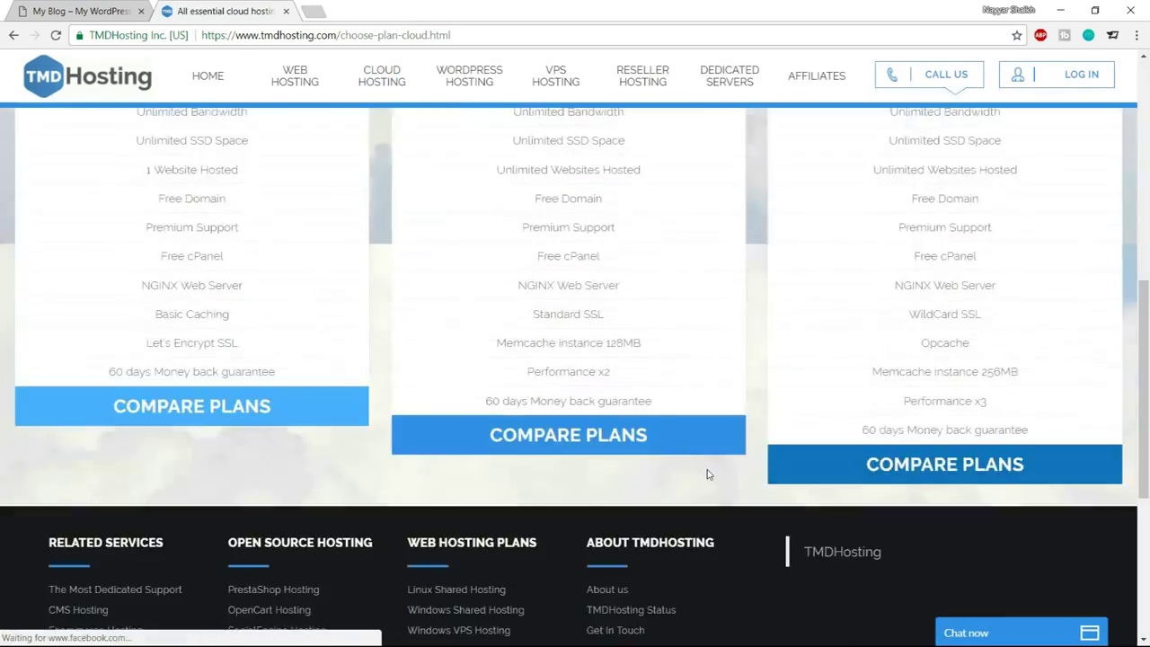
pyautogui.scroll(8, 706, 469)
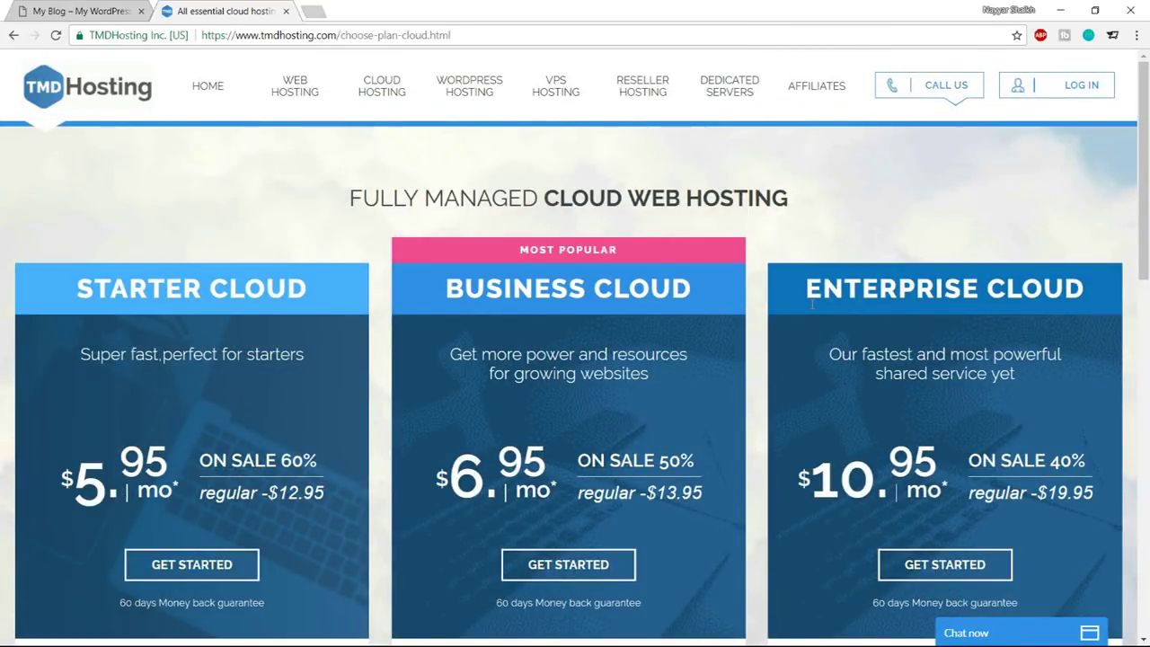
pyautogui.scroll(-3, 823, 324)
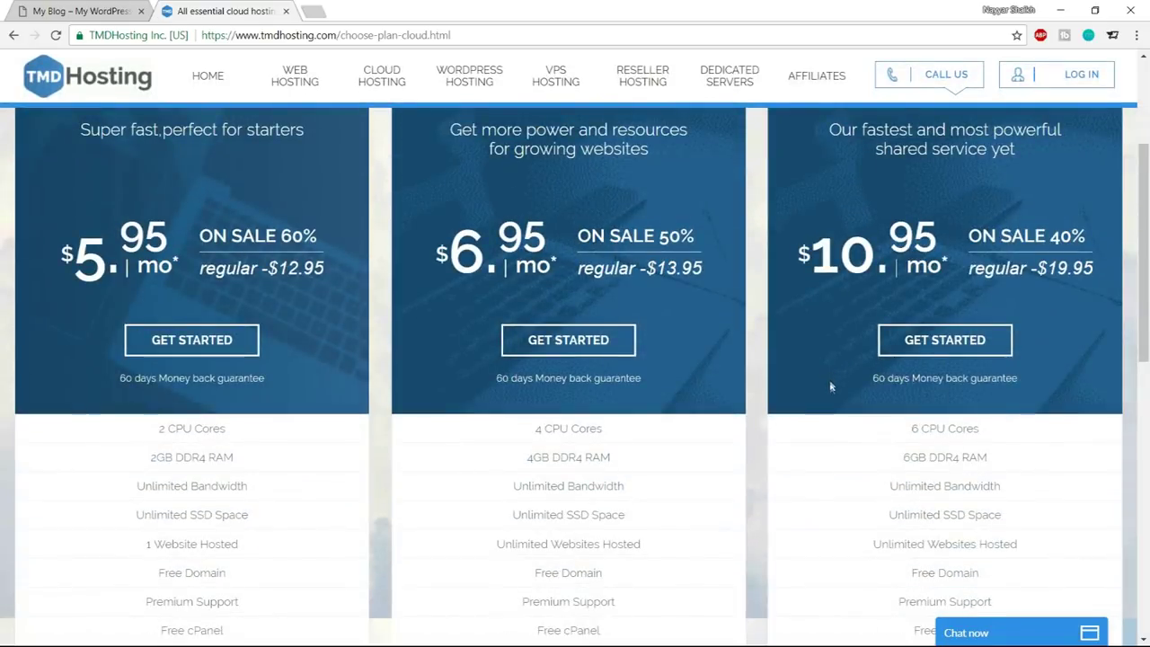
pyautogui.scroll(3, 828, 392)
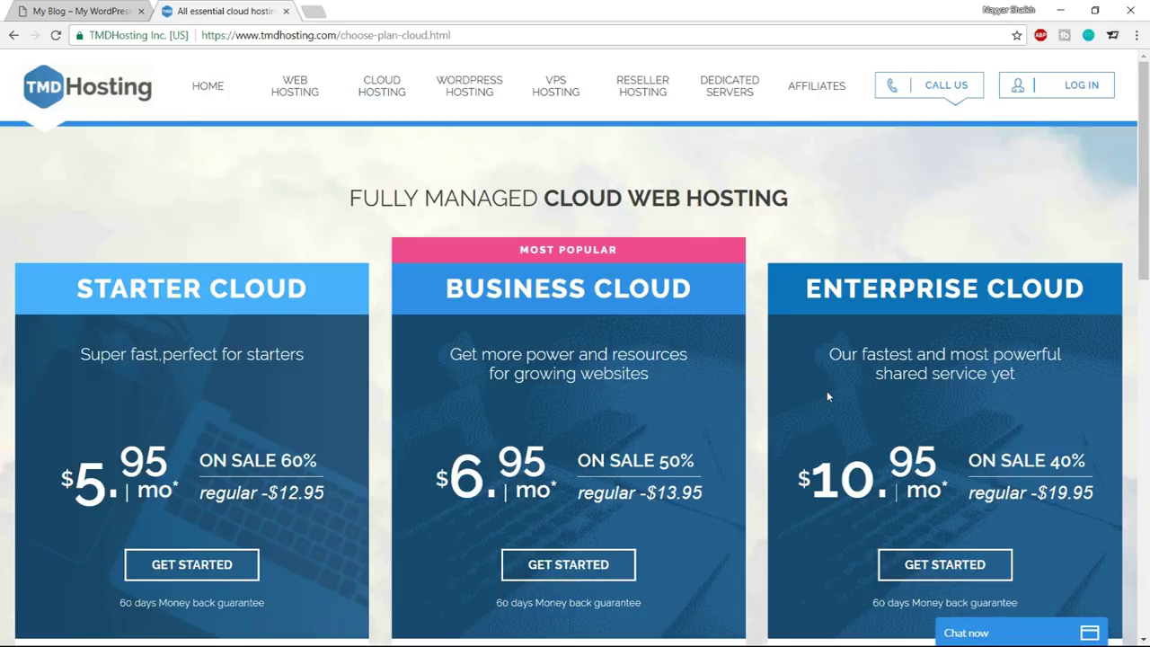
pyautogui.scroll(-2, 834, 400)
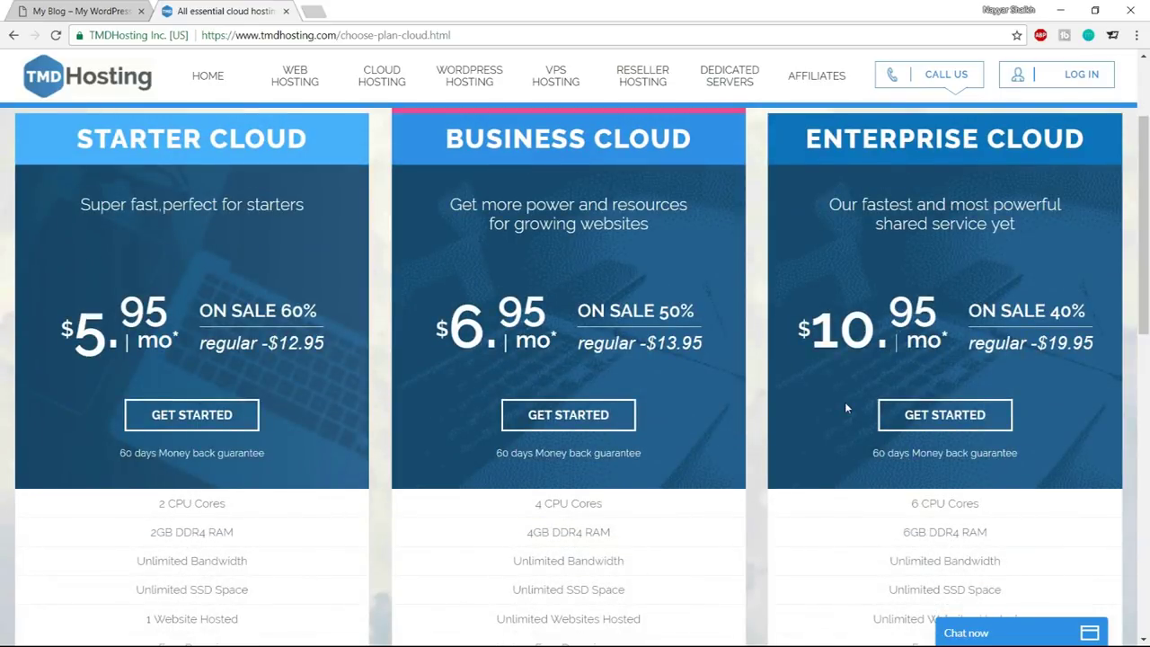
pyautogui.scroll(-3, 845, 409)
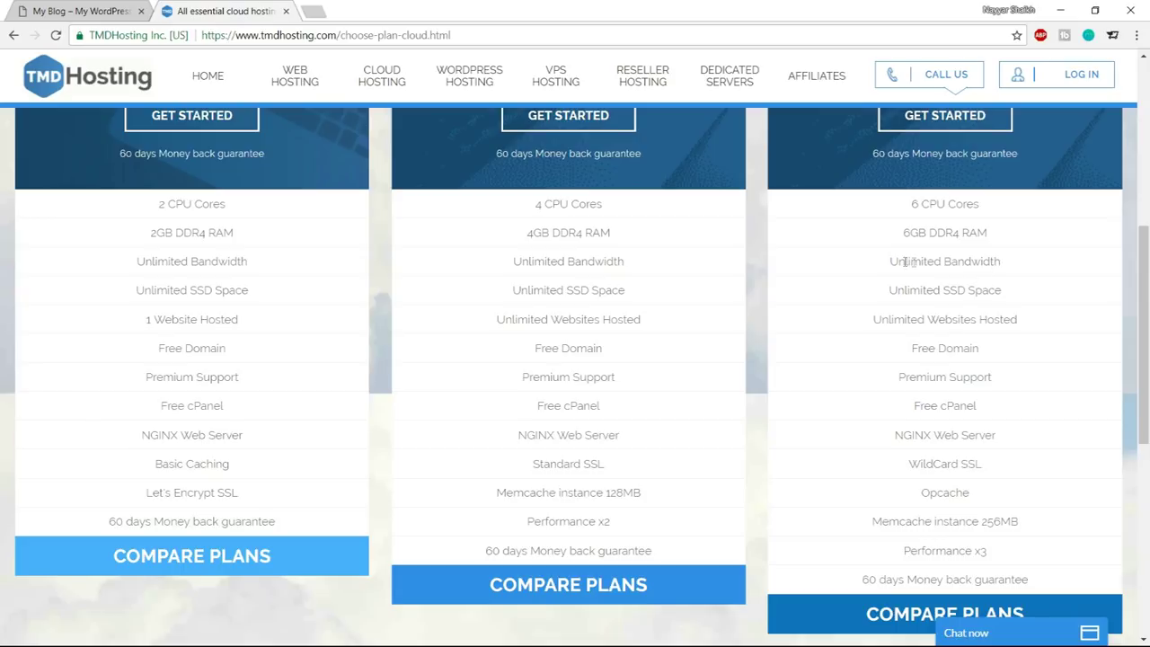
# Minimise the LiveChat window while reviewing the third plan's Unlimited Bandwidth and SSD Space, then open a new tab
pyautogui.moveTo(889, 262); pyautogui.dragTo(1026, 266)
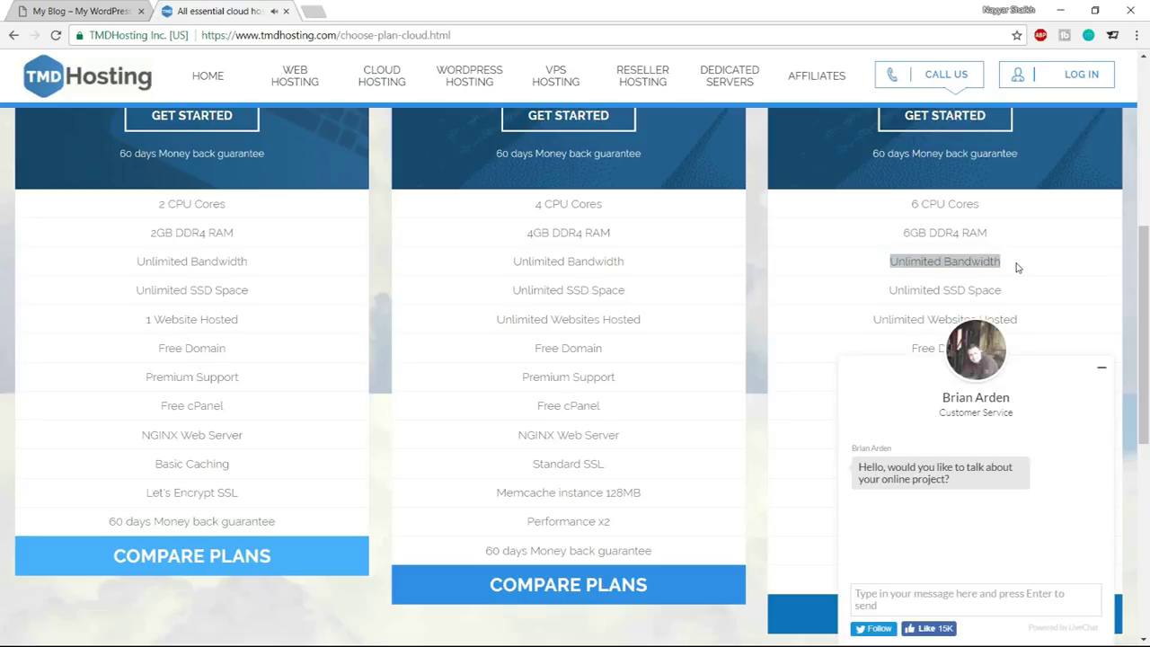
pyautogui.click(1103, 371)
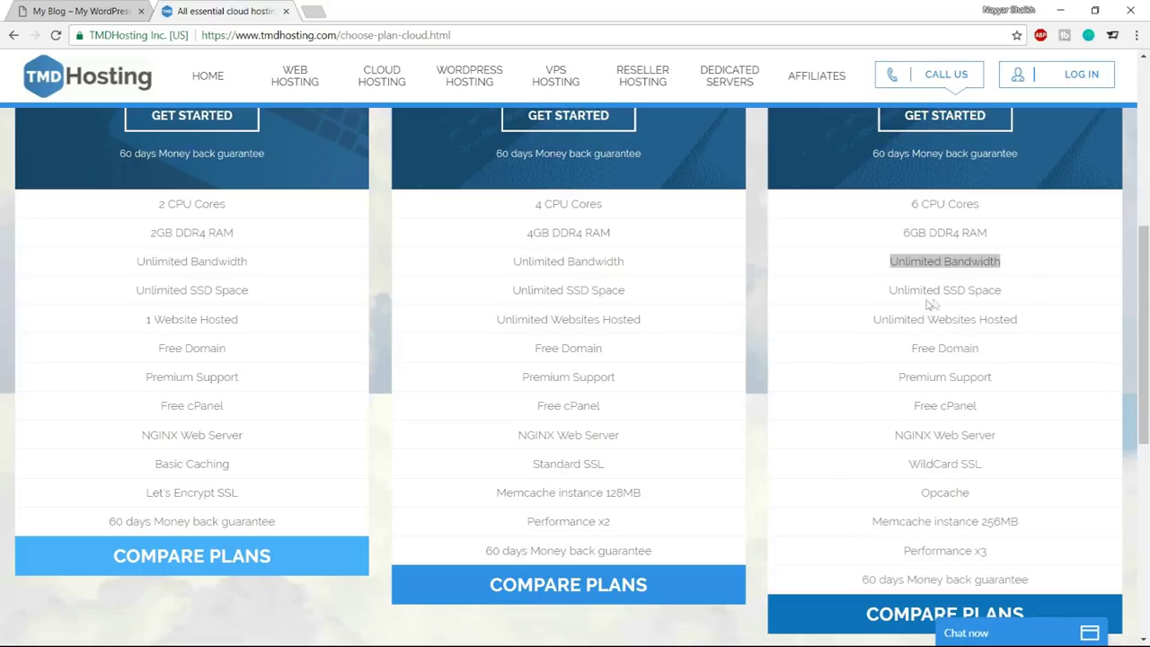
pyautogui.moveTo(941, 290); pyautogui.dragTo(1008, 306)
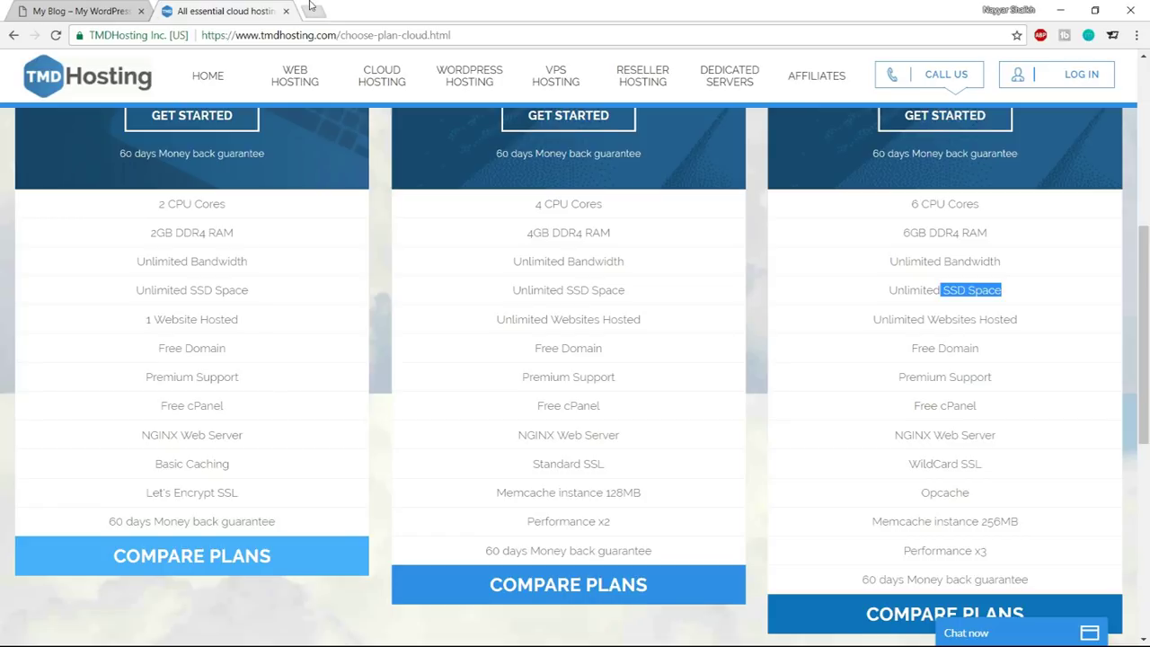
pyautogui.click(311, 9)
# Search Google for 'hdd vs ssd web hosting'
pyautogui.write('hdd')
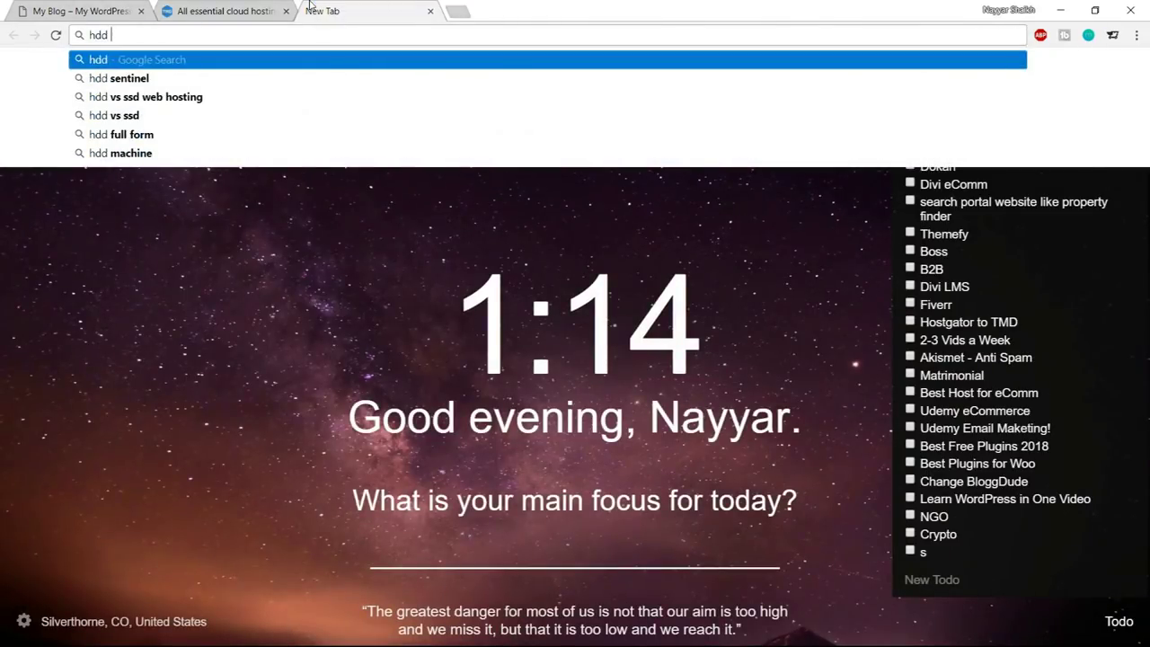
pyautogui.press('Down')
pyautogui.press('Down')
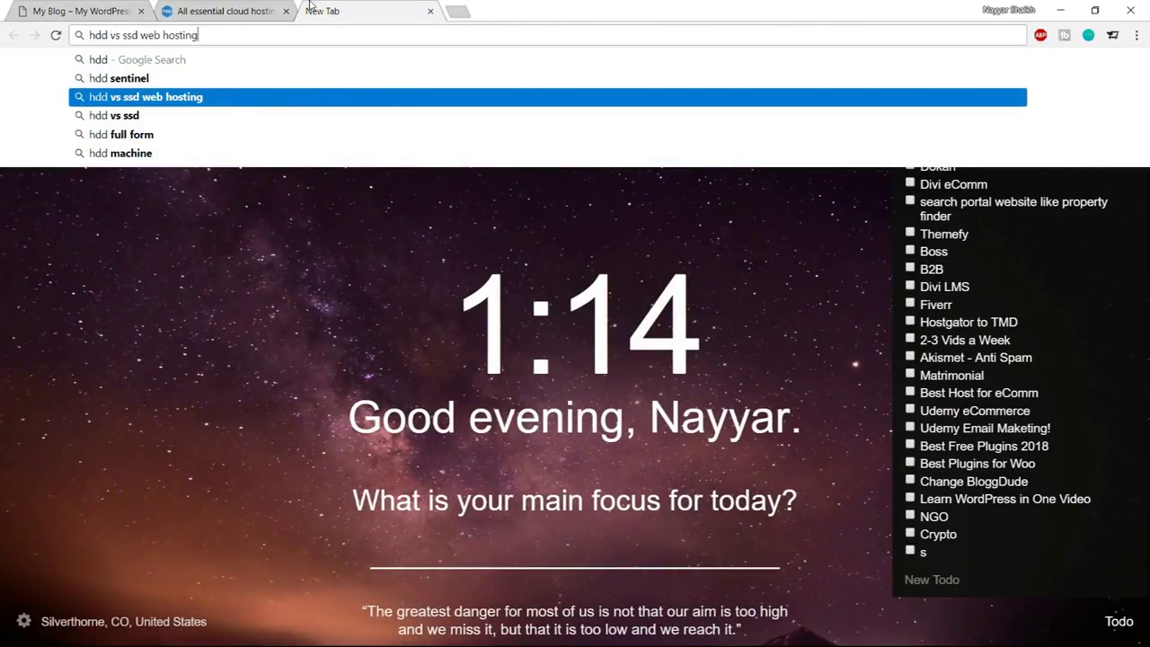
pyautogui.press('Return')
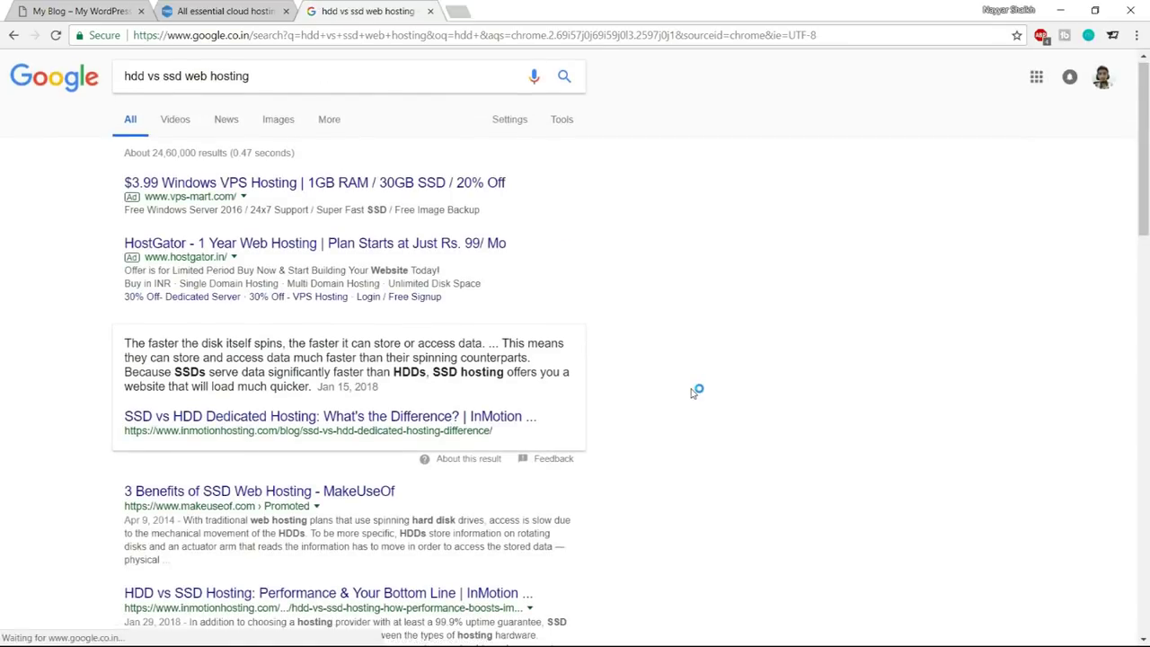
pyautogui.scroll(-5, 694, 392)
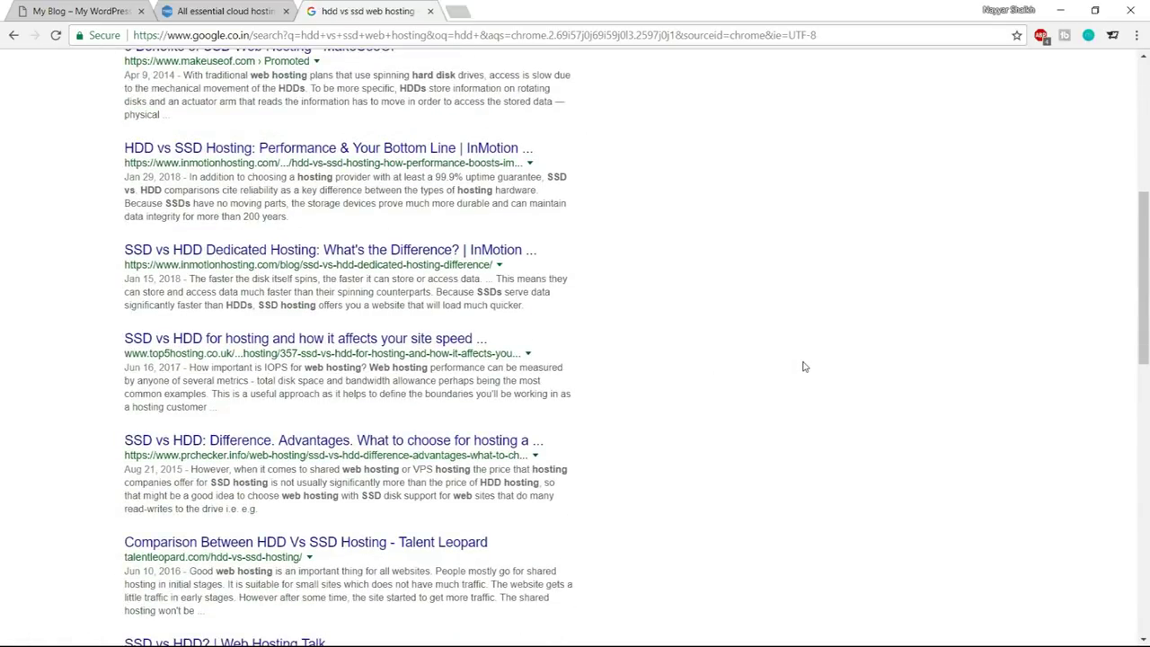
pyautogui.scroll(-3, 833, 412)
pyautogui.scroll(8, 833, 414)
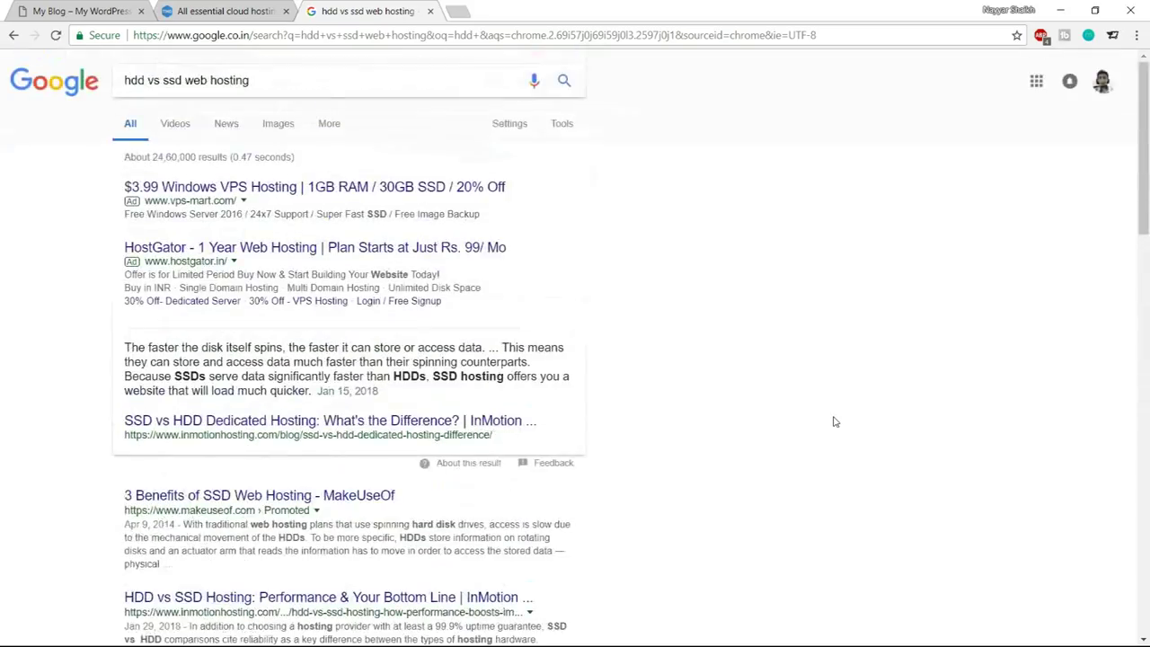
# Enlarge the first HDD vs SSD chart in image results, then close the Google tab
pyautogui.click(277, 130)
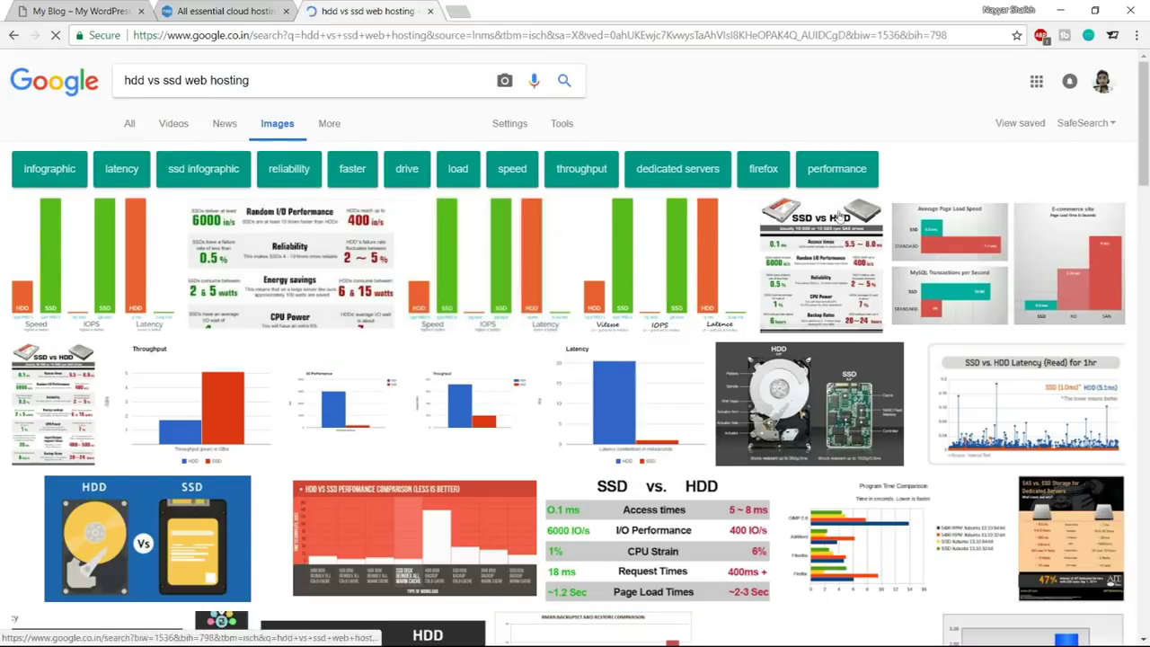
pyautogui.scroll(-1, 923, 440)
pyautogui.scroll(1, 923, 440)
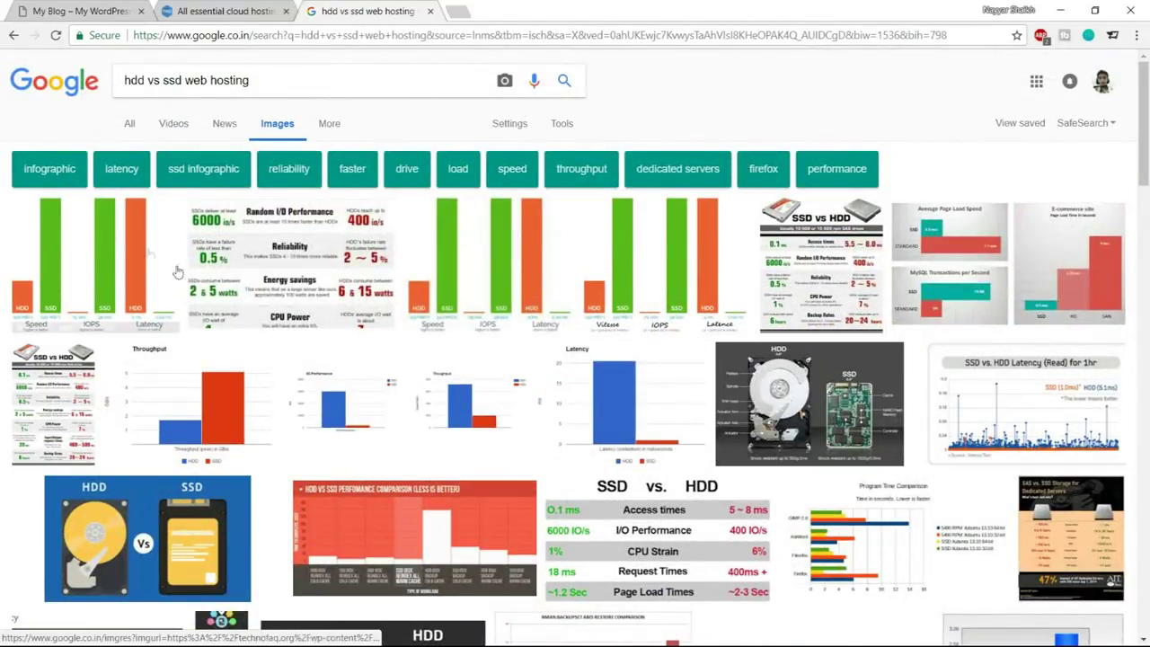
pyautogui.click(93, 233)
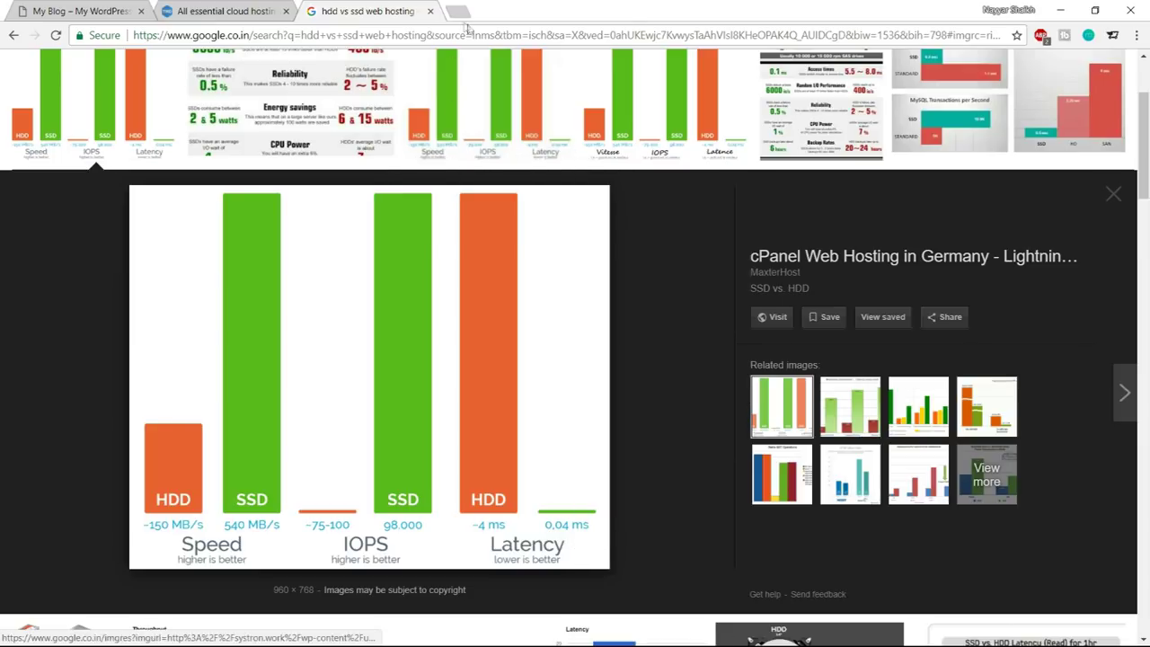
pyautogui.click(431, 11)
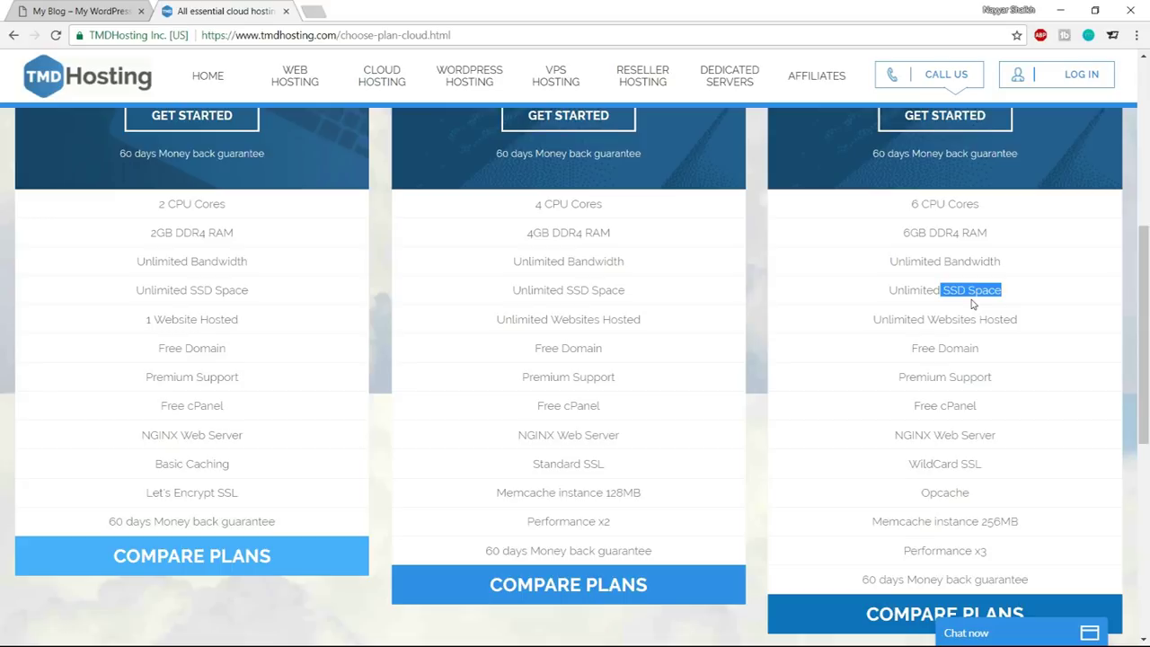
pyautogui.click(970, 304)
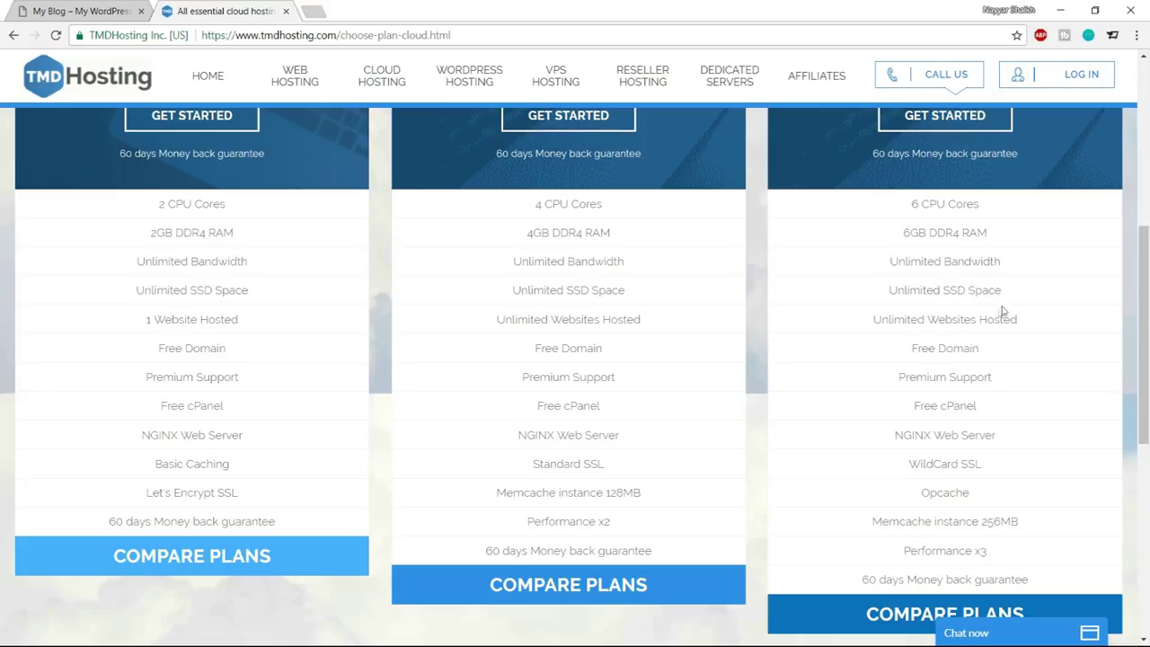
pyautogui.moveTo(889, 289); pyautogui.dragTo(1019, 290)
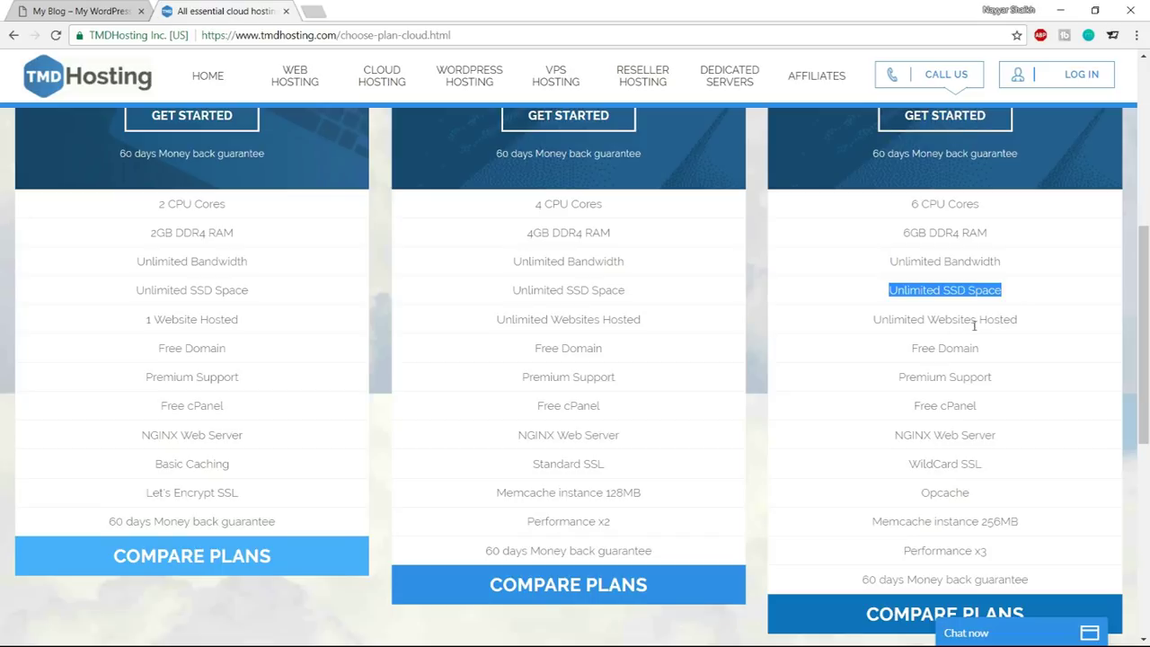
pyautogui.moveTo(868, 321); pyautogui.dragTo(1022, 324)
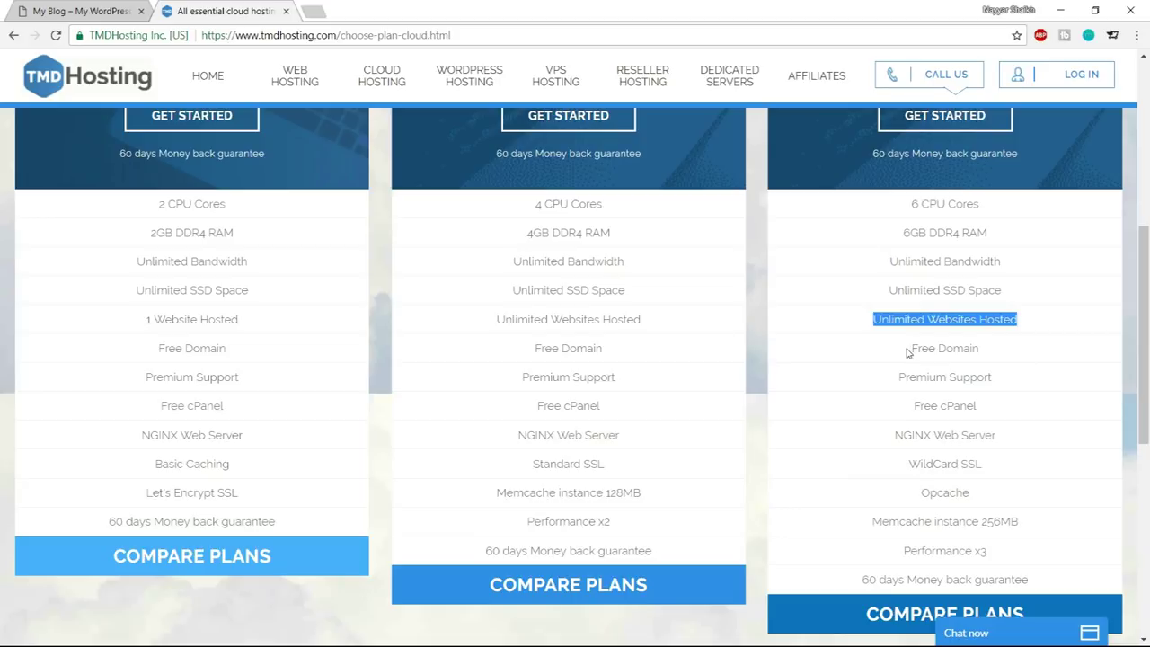
pyautogui.moveTo(909, 350); pyautogui.dragTo(989, 350)
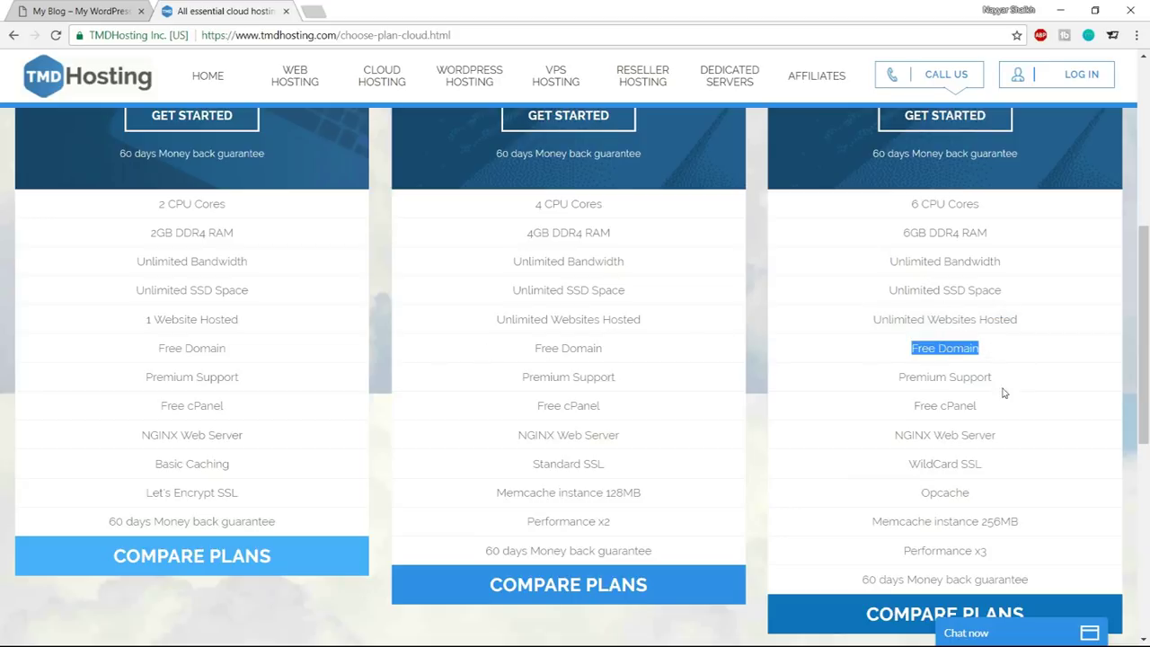
pyautogui.moveTo(899, 378); pyautogui.dragTo(1019, 389)
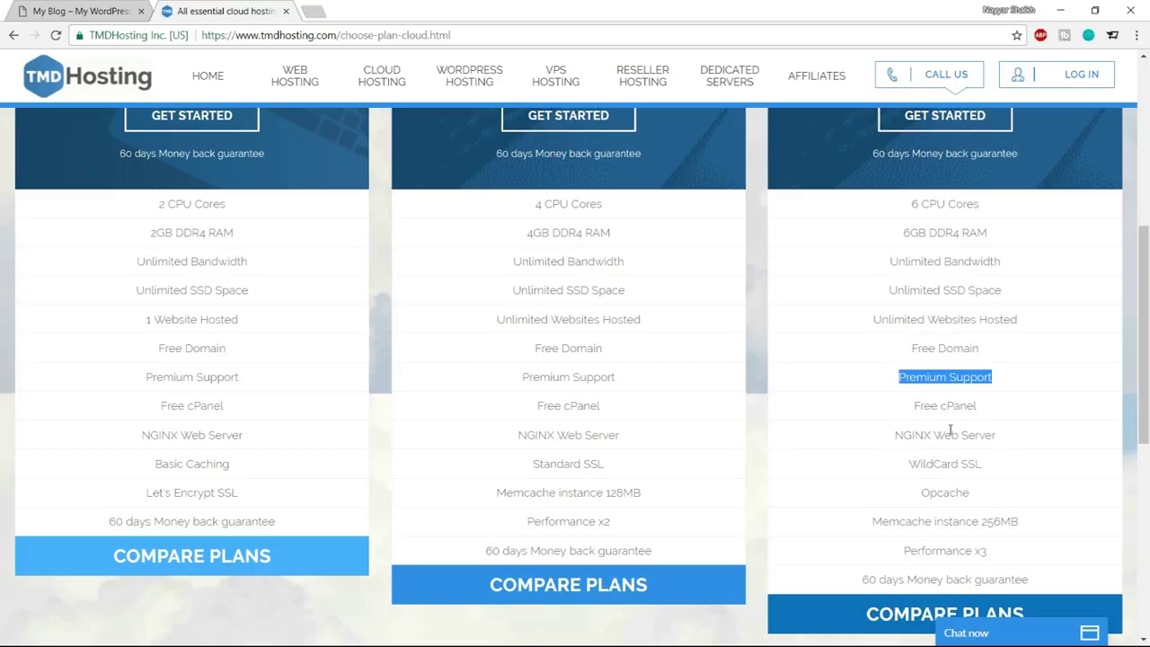
pyautogui.scroll(-1, 1038, 456)
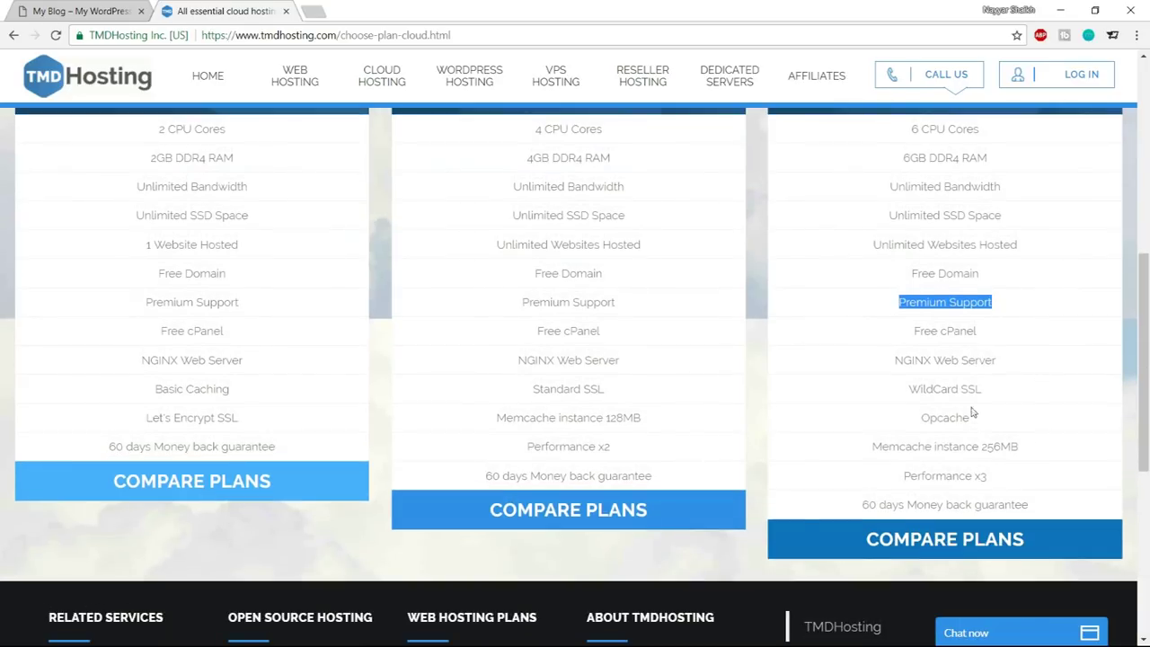
pyautogui.moveTo(961, 388); pyautogui.dragTo(999, 391)
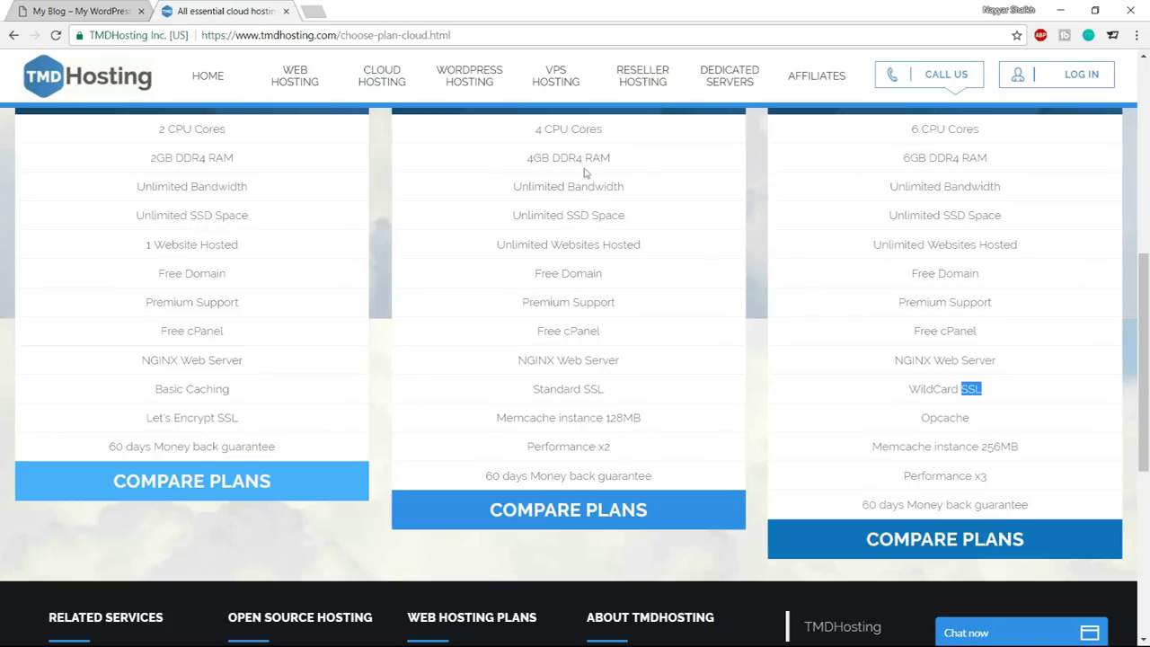
# Check the site's secure connection, then review the Enterprise plan's WildCard SSL, Opcache and Memcache features
pyautogui.click(151, 36)
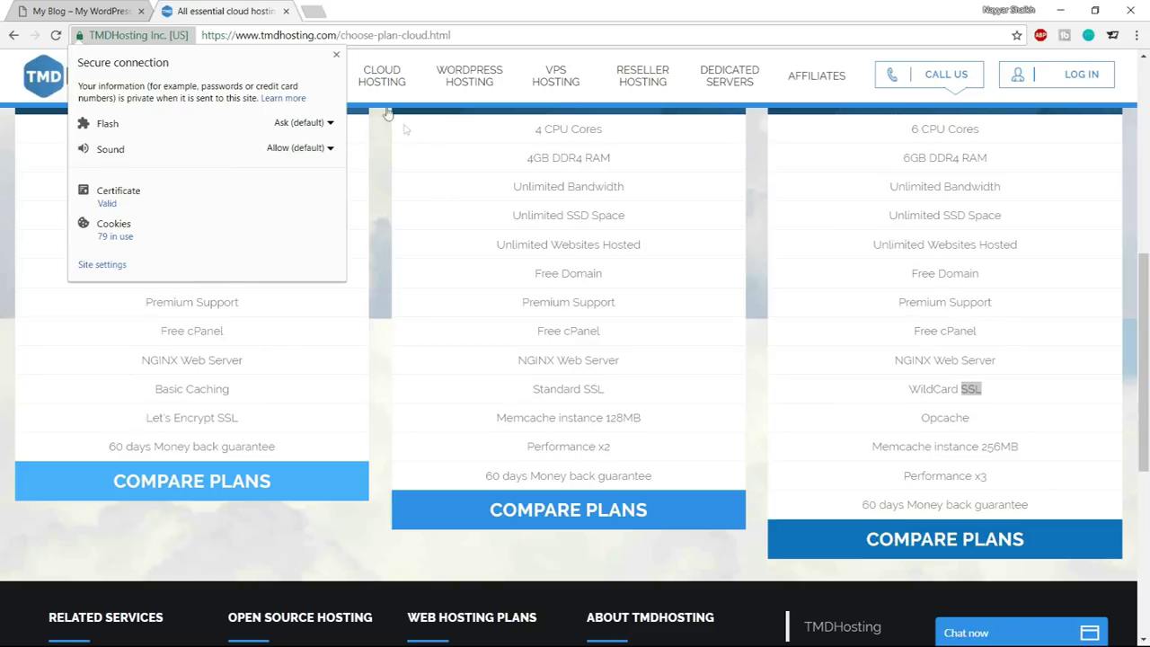
pyautogui.click(336, 55)
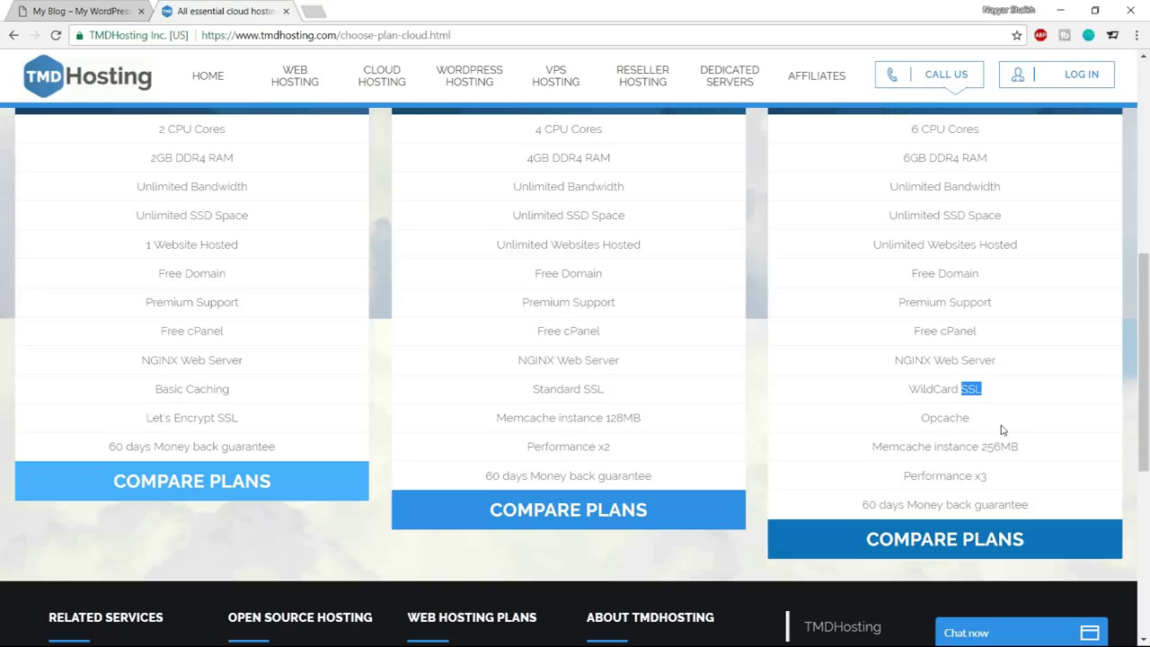
pyautogui.click(911, 387)
pyautogui.moveTo(910, 388); pyautogui.dragTo(984, 393)
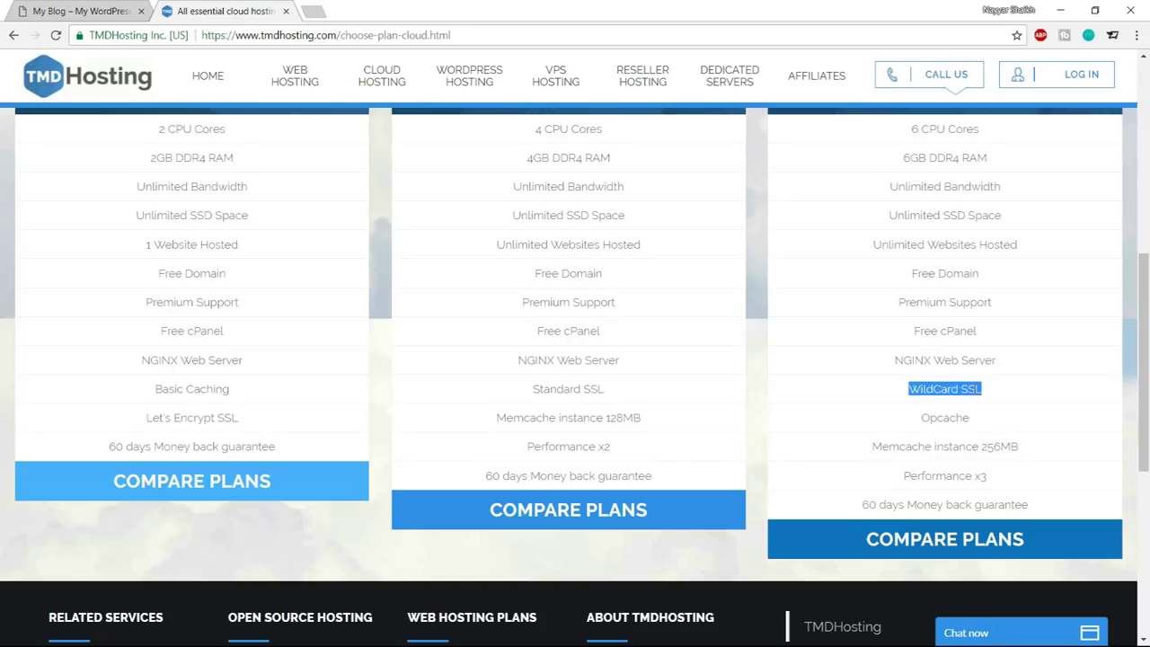
pyautogui.moveTo(924, 419); pyautogui.dragTo(995, 418)
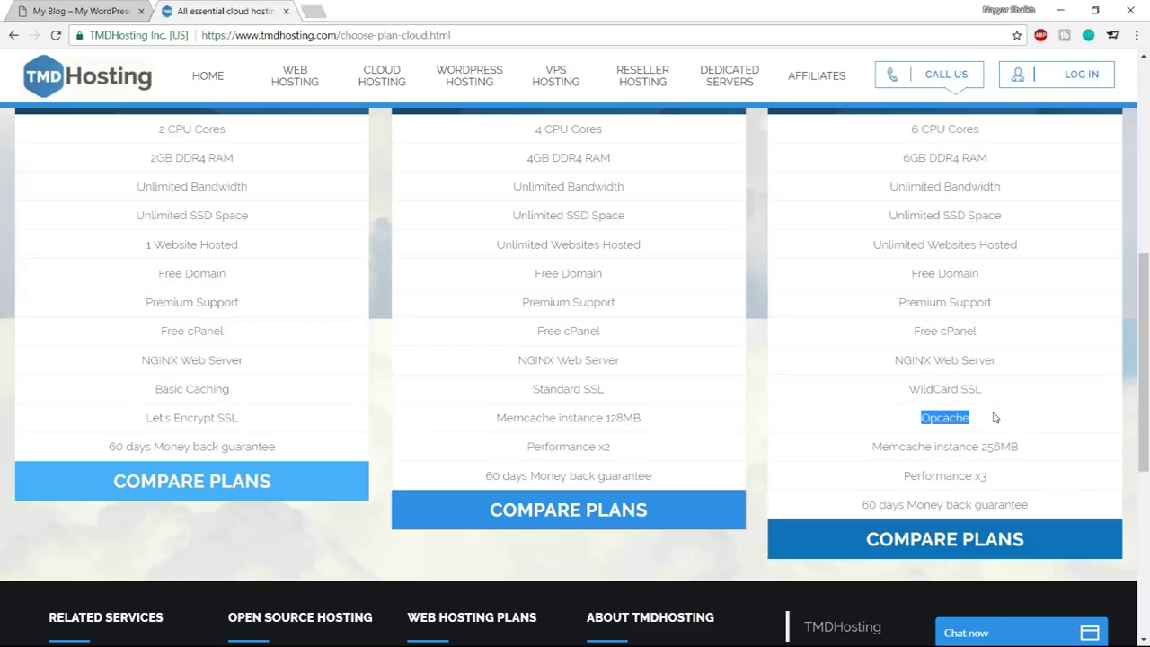
pyautogui.moveTo(873, 447); pyautogui.dragTo(960, 446)
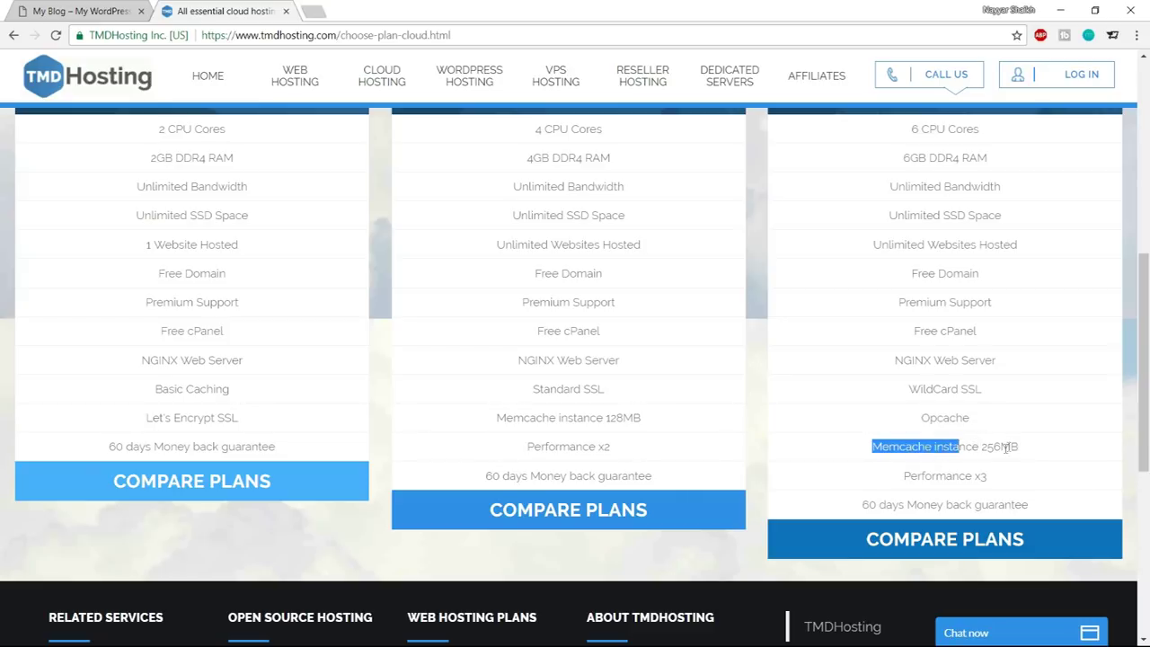
pyautogui.moveTo(966, 478); pyautogui.dragTo(989, 477)
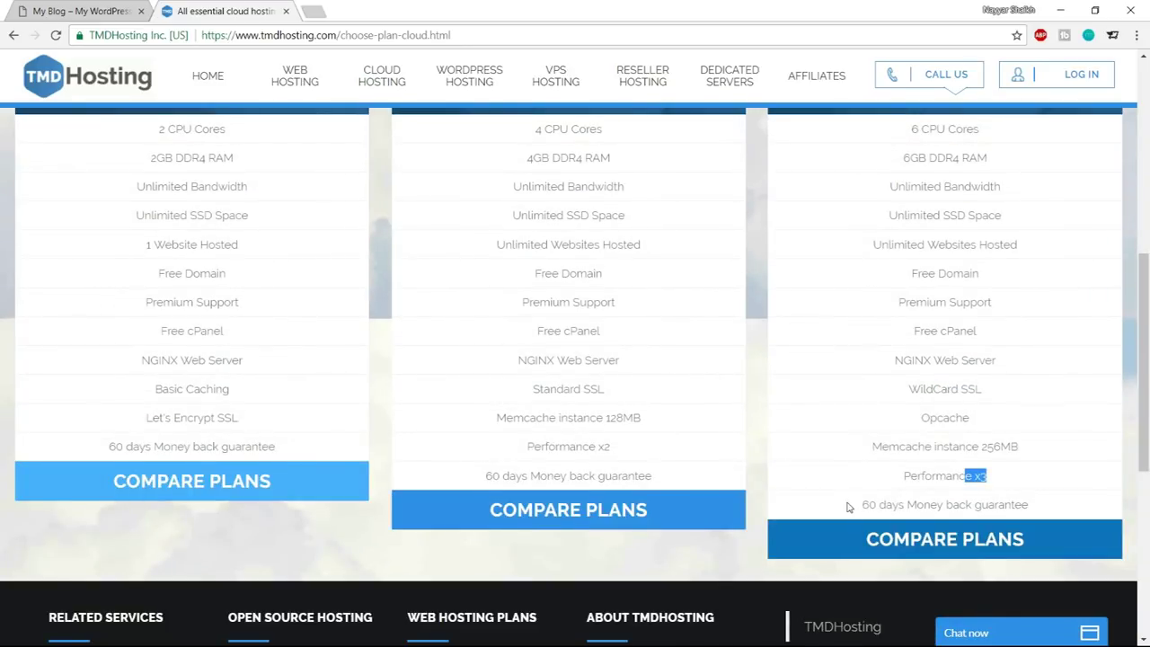
# Review the money-back guarantee line and the STARTER CLOUD plan header
pyautogui.moveTo(848, 507); pyautogui.dragTo(1053, 511)
pyautogui.click(1052, 513)
pyautogui.scroll(4, 1052, 513)
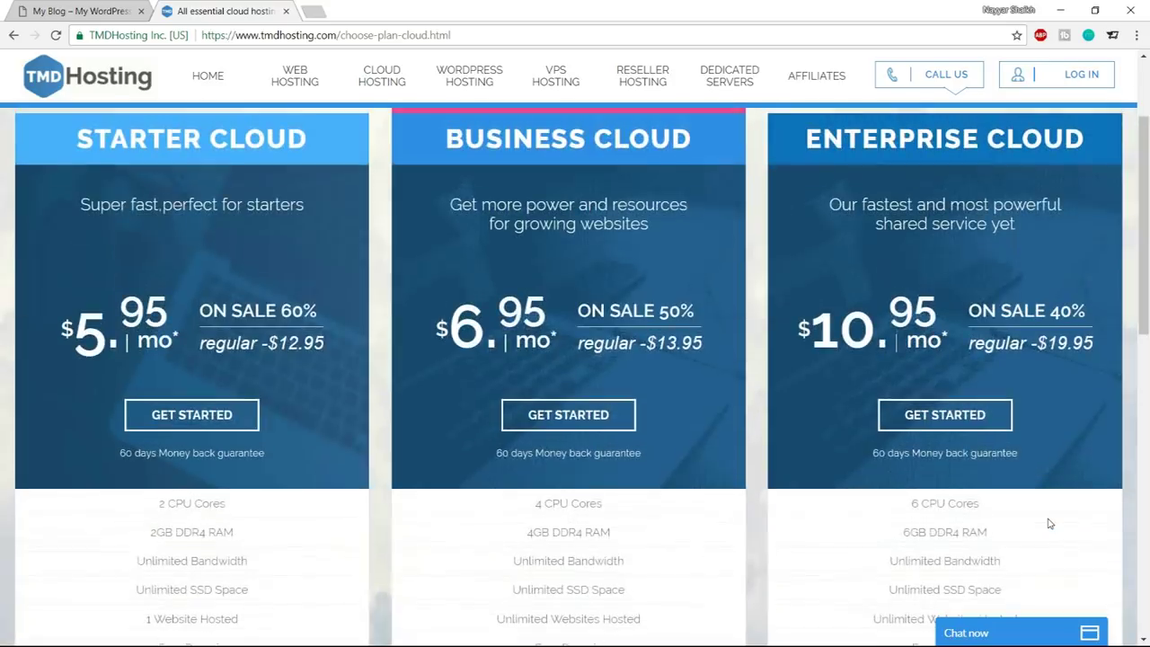
pyautogui.scroll(1, 1050, 523)
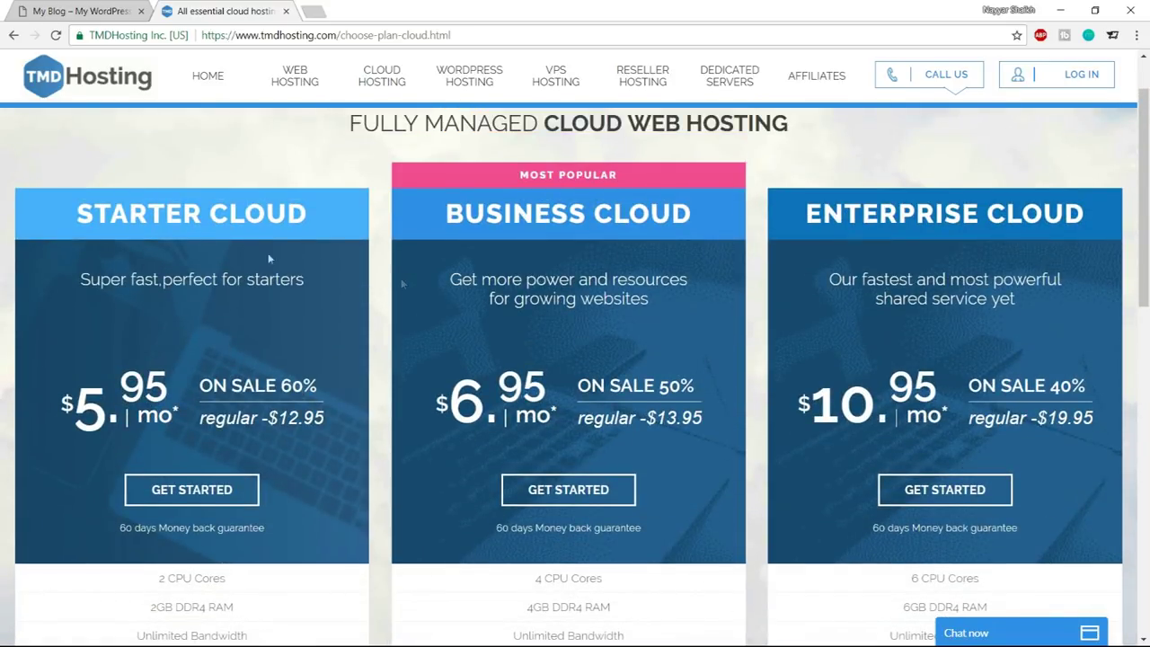
pyautogui.moveTo(74, 219); pyautogui.dragTo(310, 218)
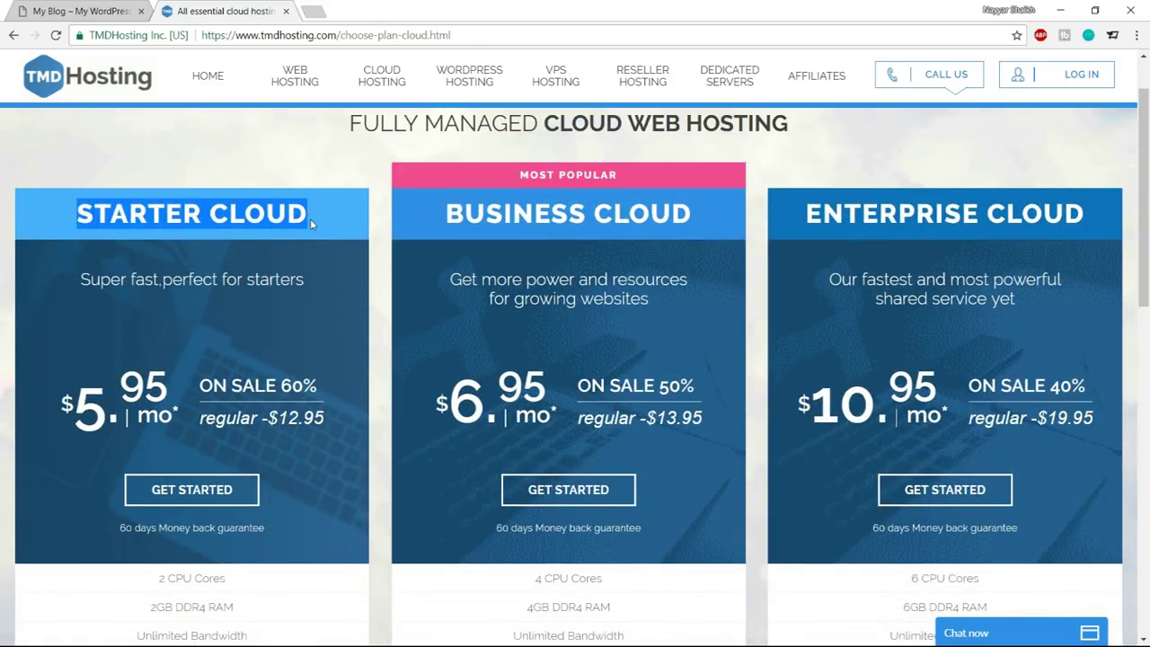
pyautogui.scroll(-2, 331, 292)
pyautogui.scroll(2, 324, 386)
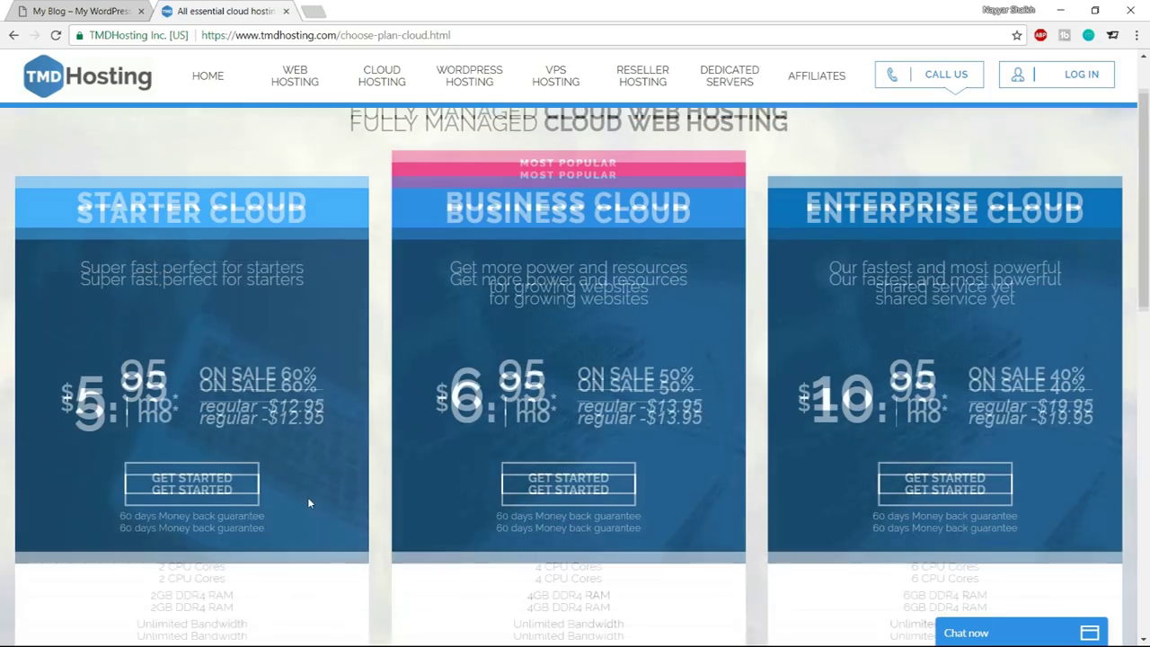
pyautogui.scroll(2, 307, 497)
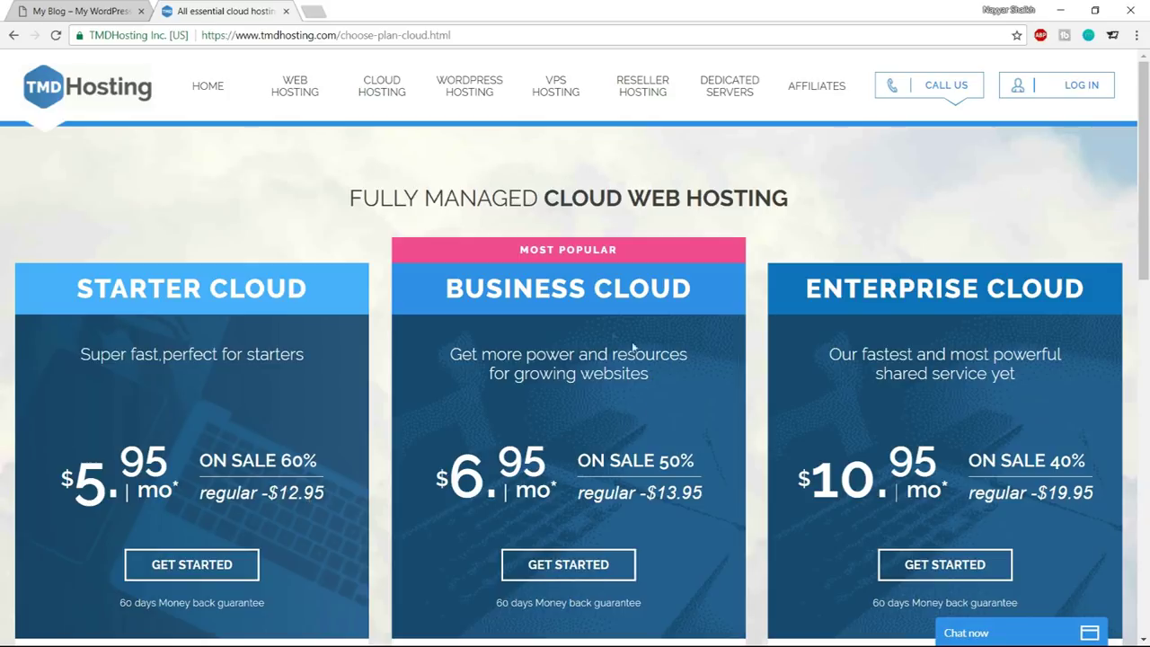
# Compare the BUSINESS CLOUD plan, then start an order with GET STARTED under Enterprise Cloud
pyautogui.doubleClick(449, 281)
pyautogui.moveTo(533, 287); pyautogui.dragTo(644, 289)
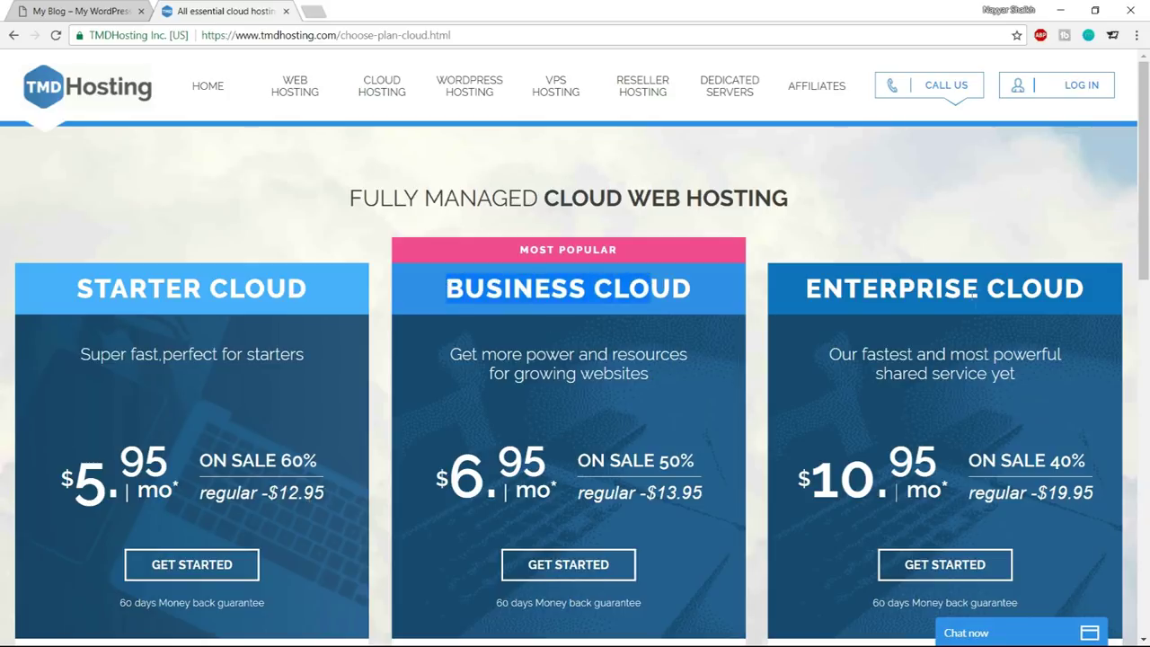
pyautogui.scroll(-1, 1027, 359)
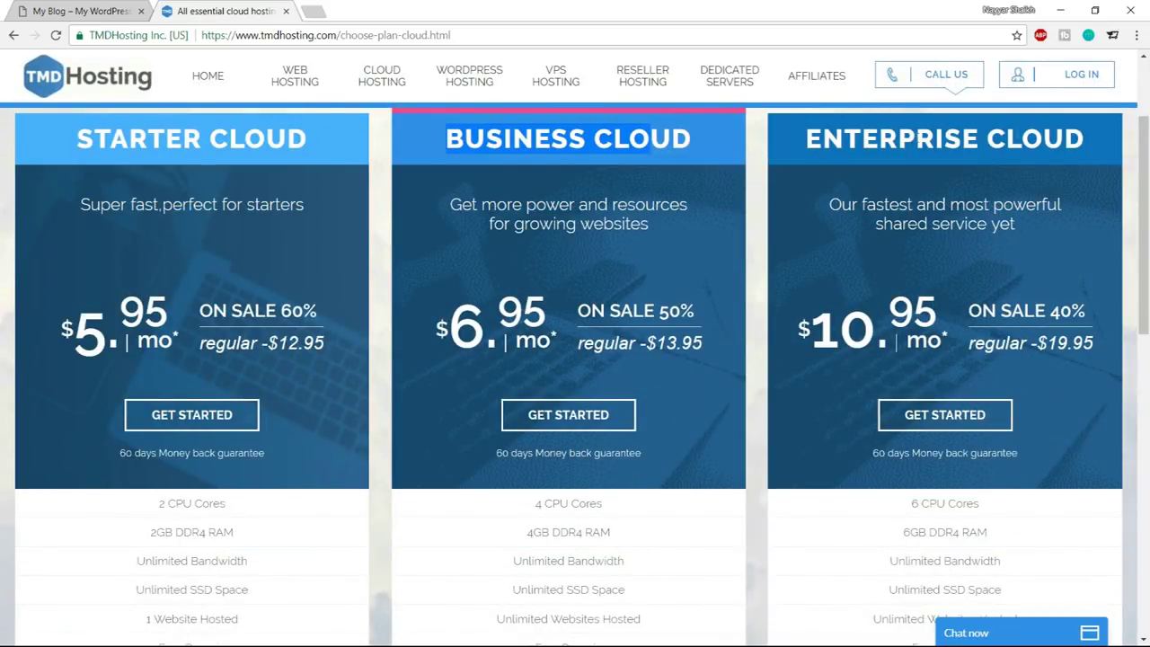
pyautogui.click(948, 424)
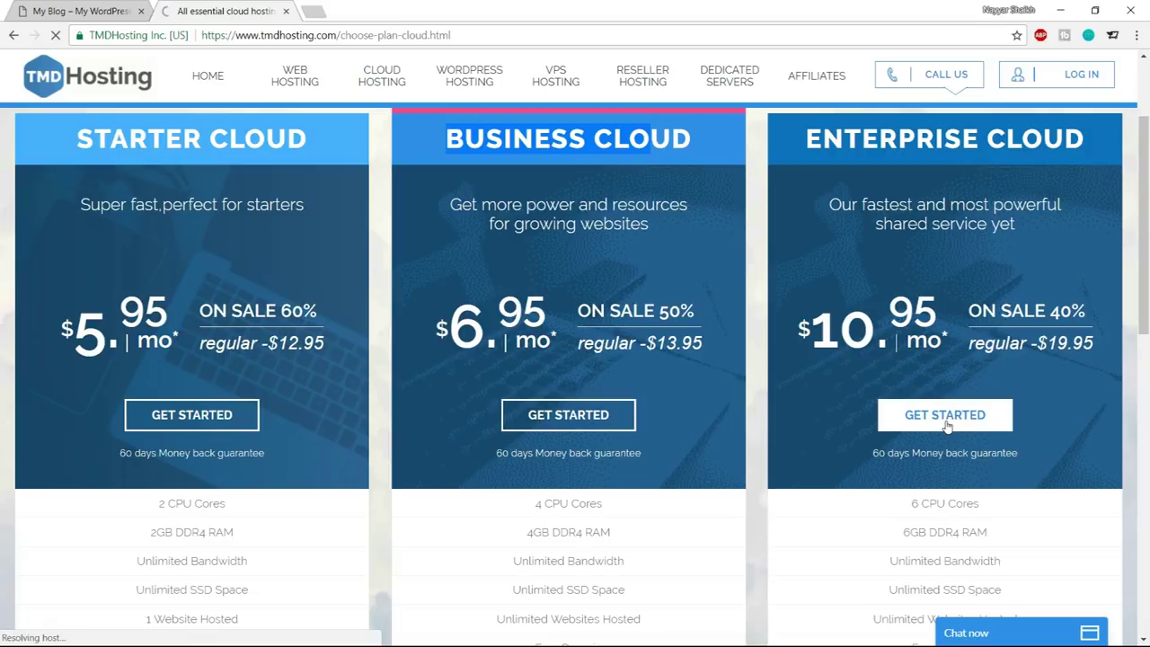
pyautogui.scroll(-1, 1129, 447)
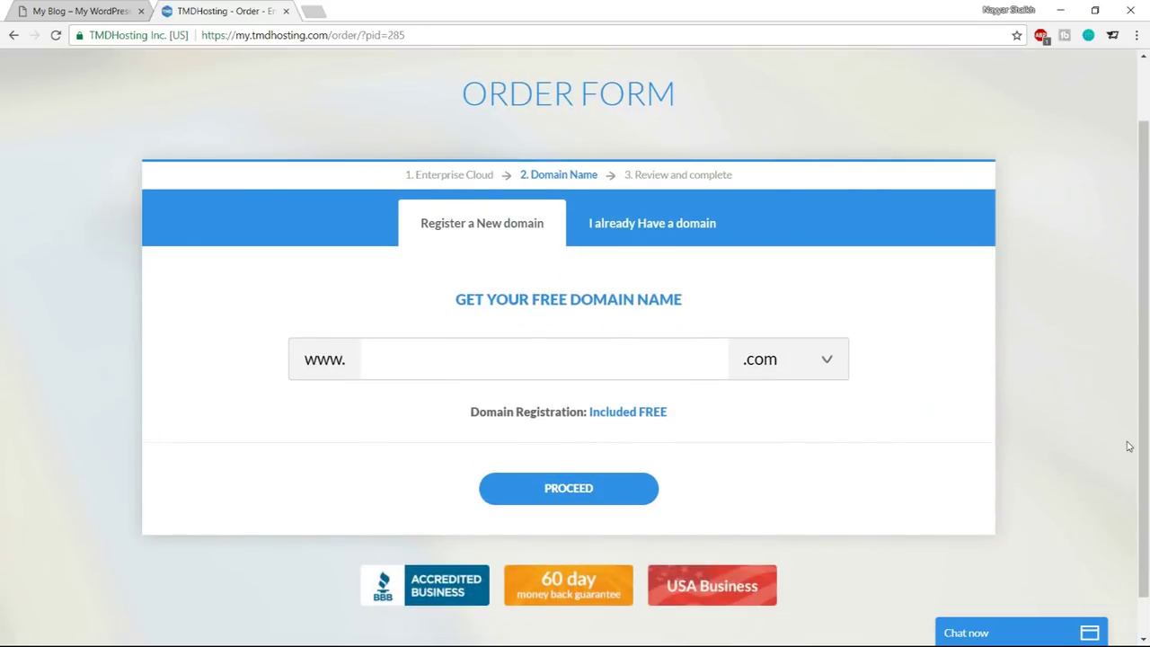
# Enter the chosen free domain name, keep the .com extension and submit it for an availability check
pyautogui.write('nayyarshaikh1')
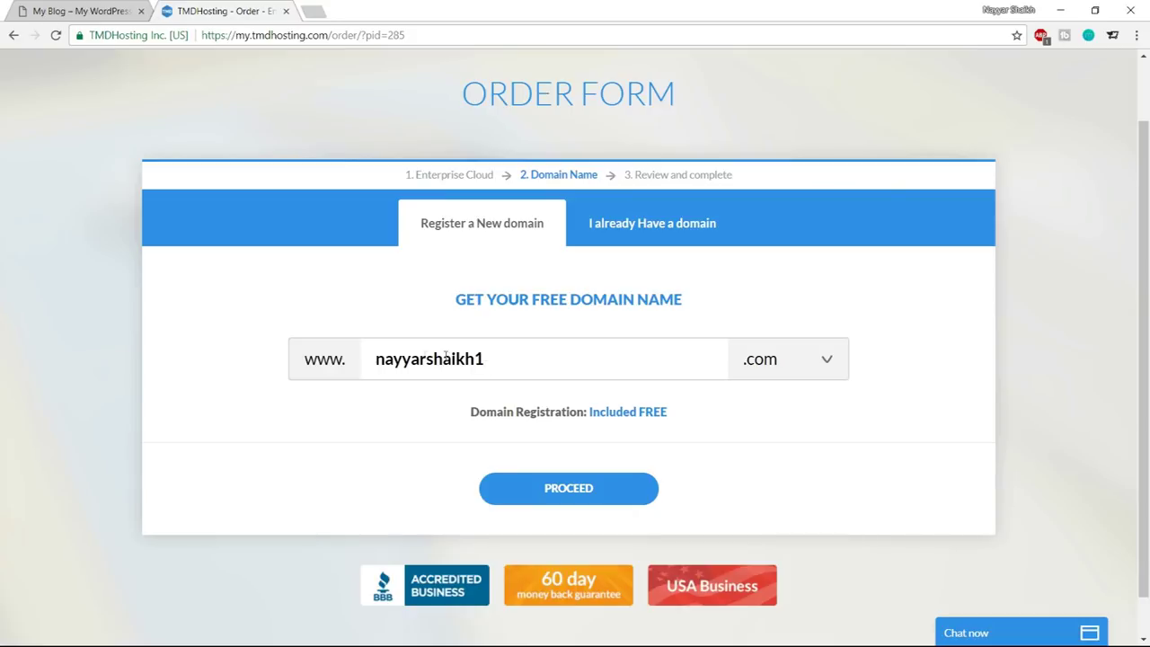
pyautogui.doubleClick(444, 358)
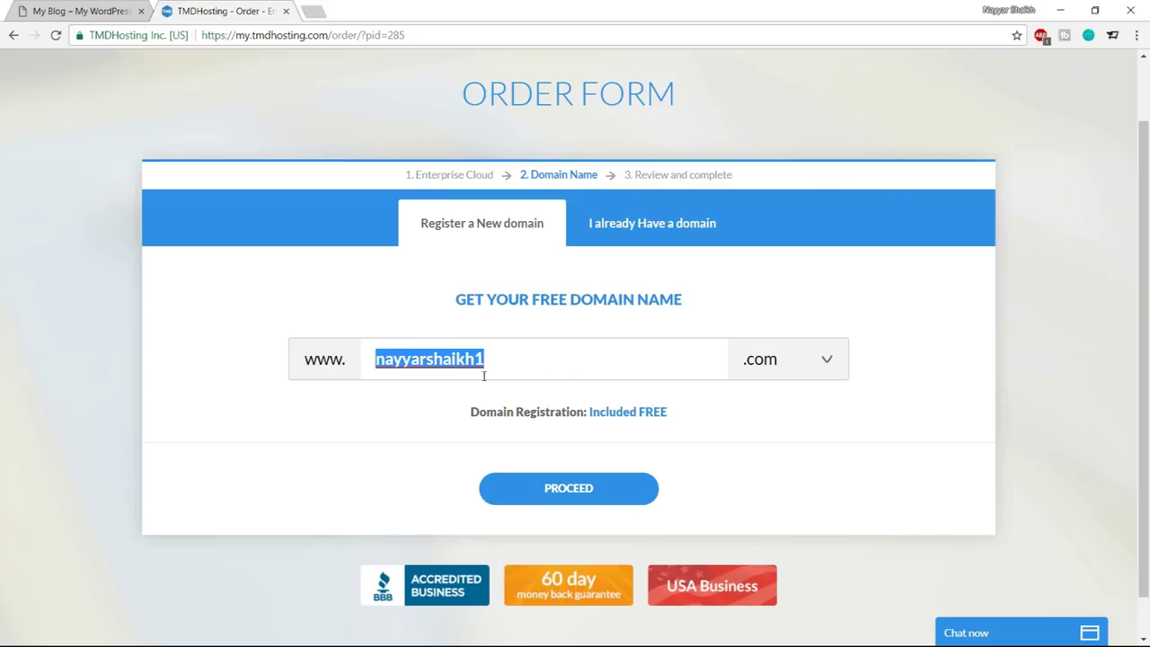
pyautogui.click(780, 362)
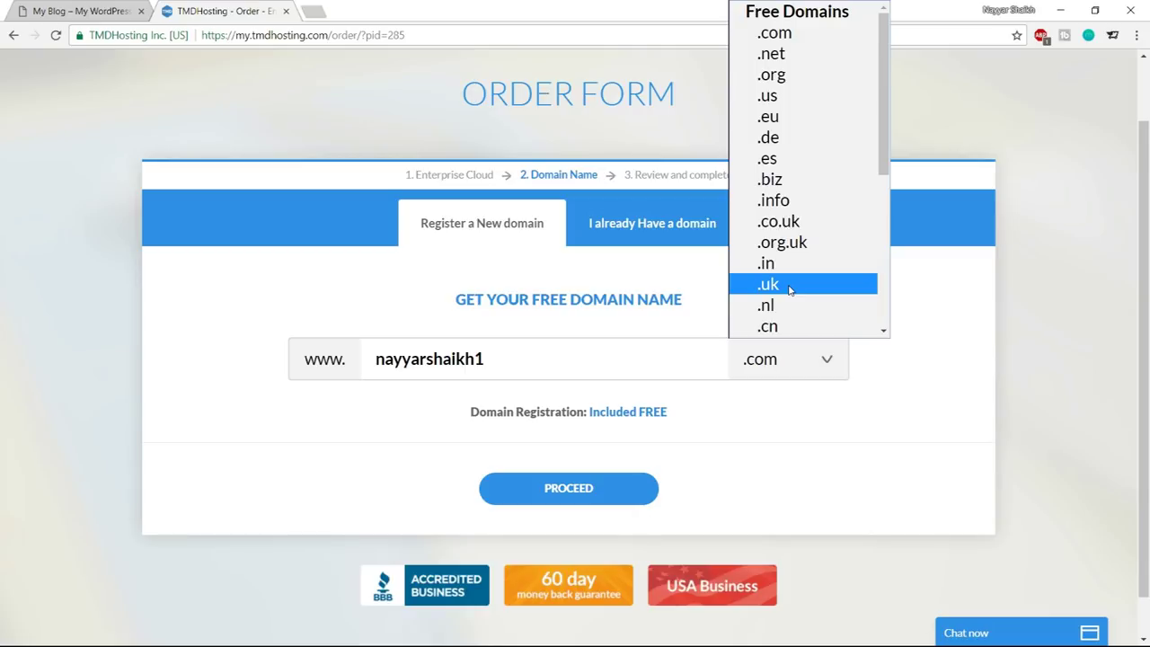
pyautogui.click(791, 42)
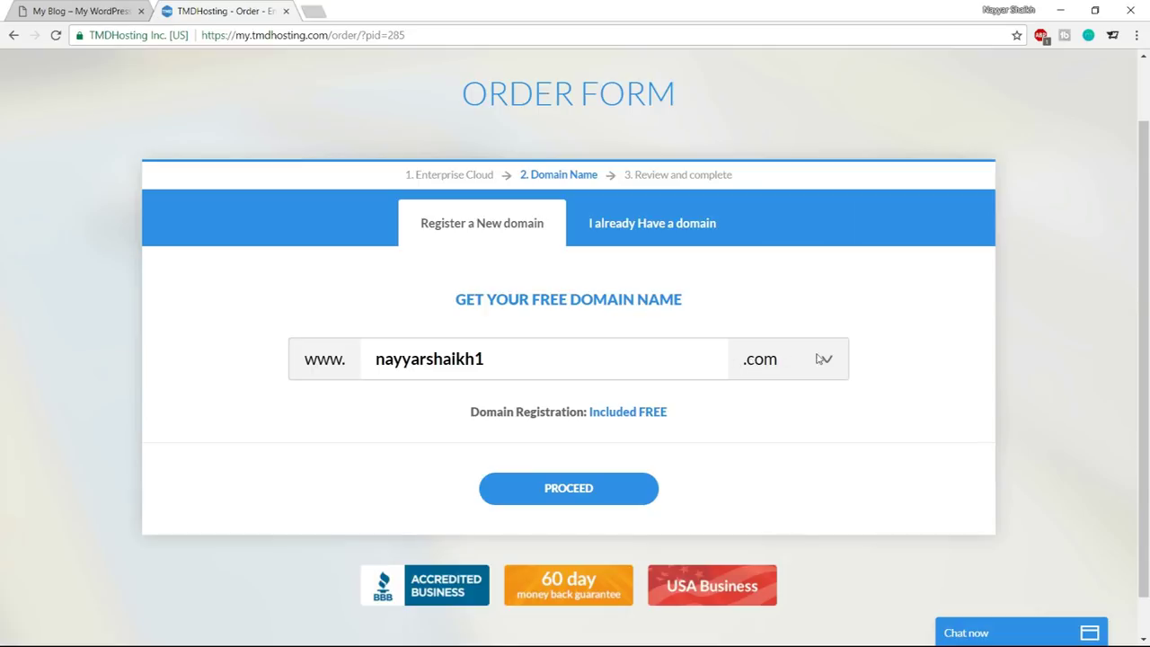
pyautogui.click(607, 483)
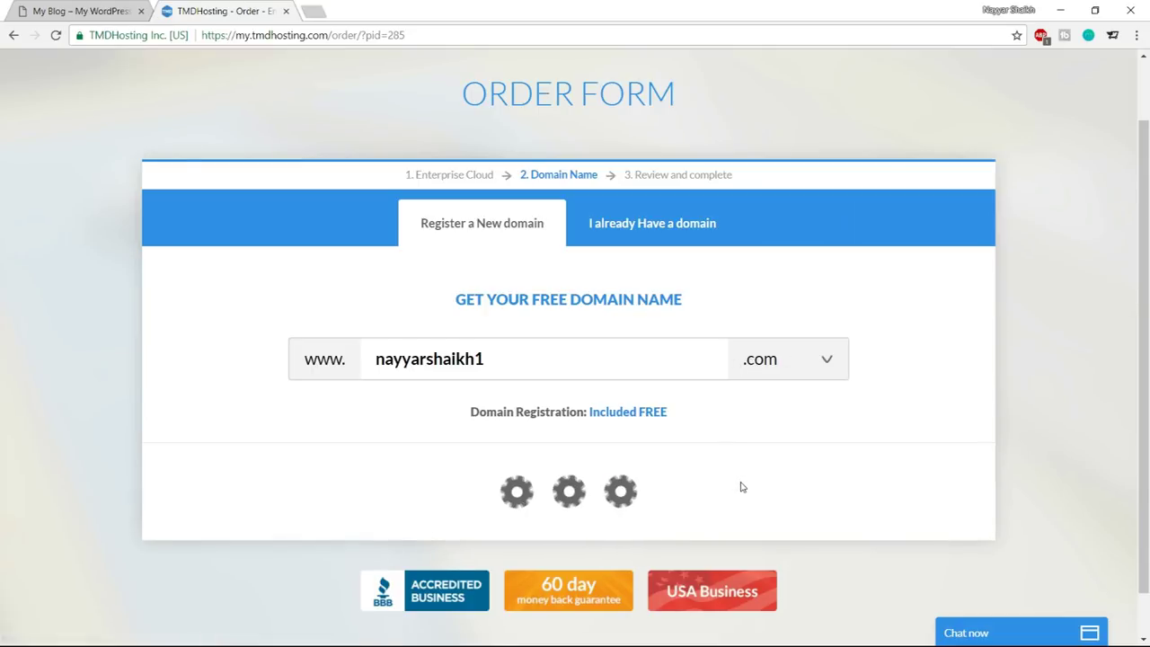
# Review the contact and payment fields, keeping credit card rather than PayPal as the payment method
pyautogui.scroll(-3, 1136, 435)
pyautogui.scroll(1, 1136, 435)
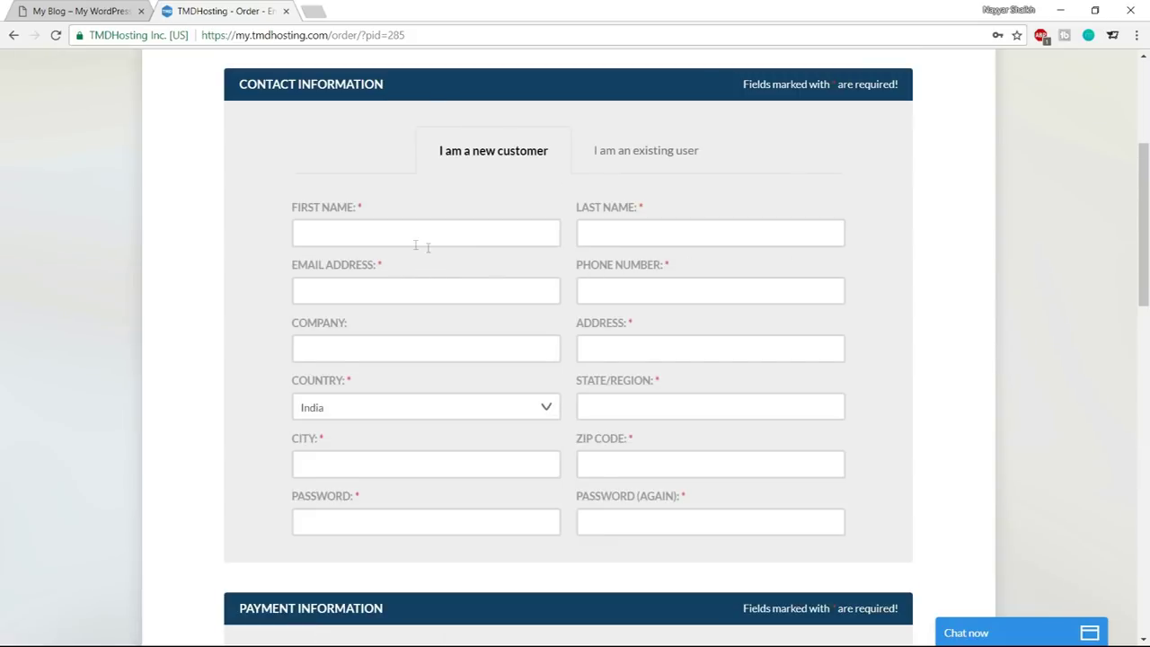
pyautogui.click(683, 238)
pyautogui.scroll(-5, 871, 378)
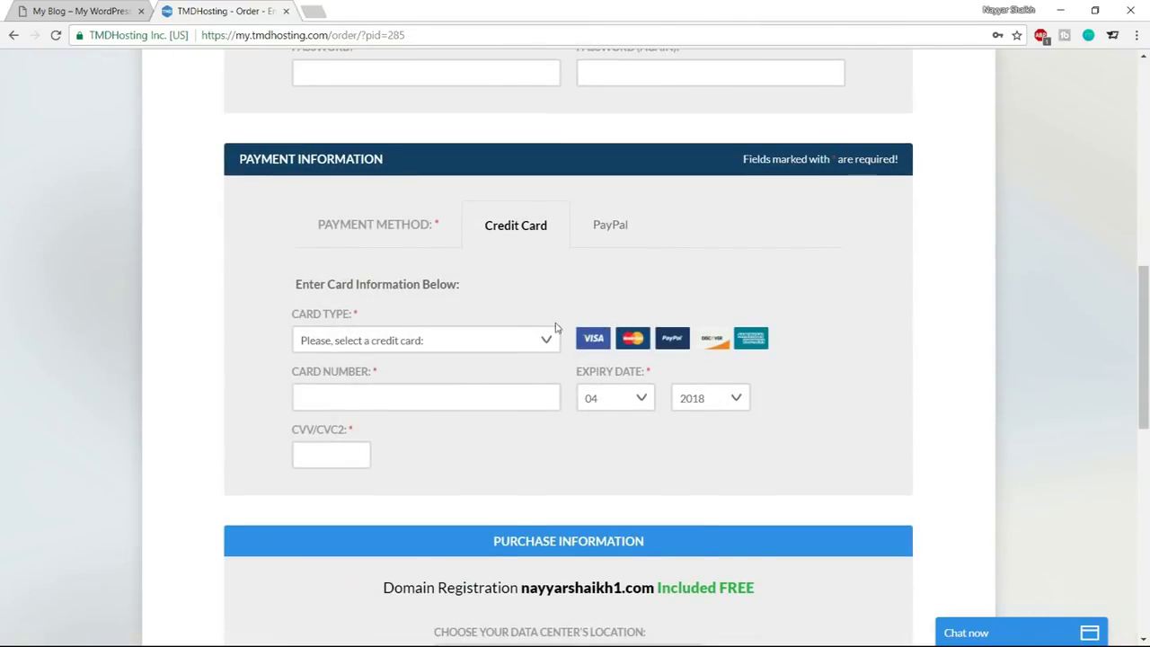
pyautogui.click(490, 341)
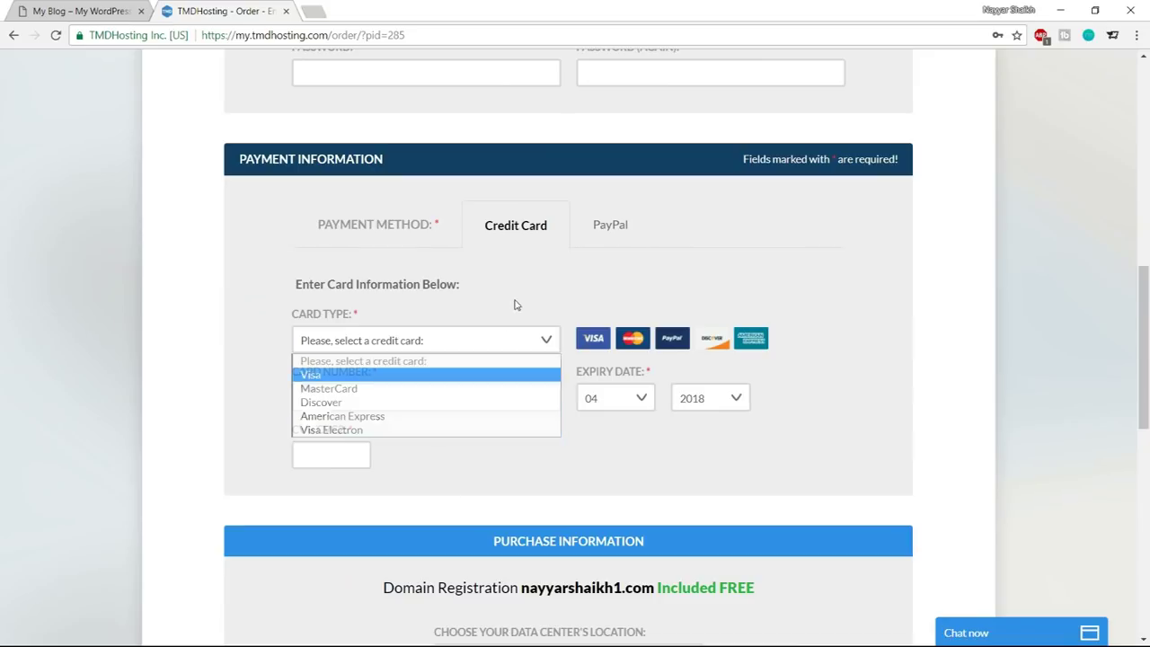
pyautogui.click(480, 341)
pyautogui.click(327, 456)
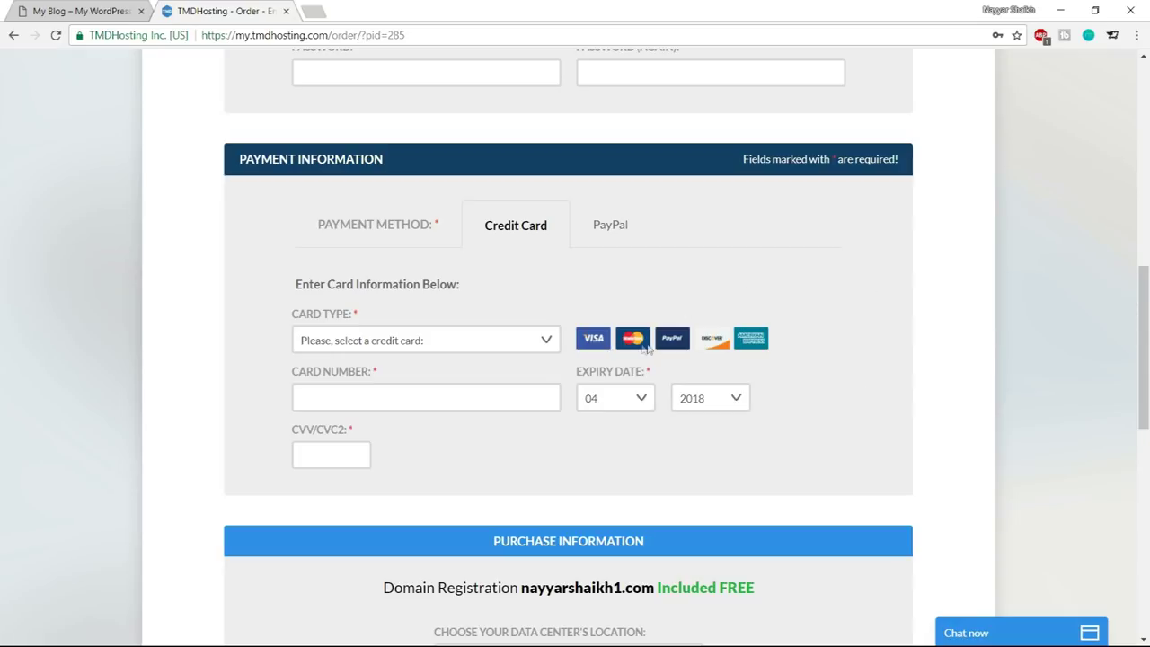
pyautogui.click(616, 242)
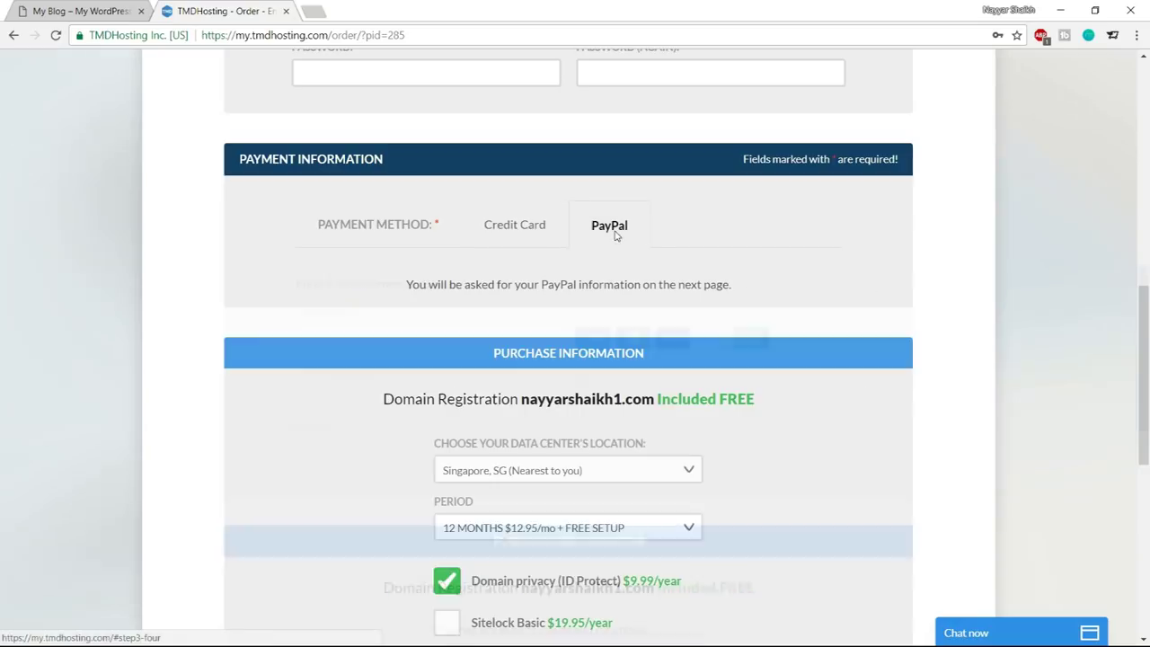
pyautogui.click(518, 235)
pyautogui.scroll(-6, 1019, 398)
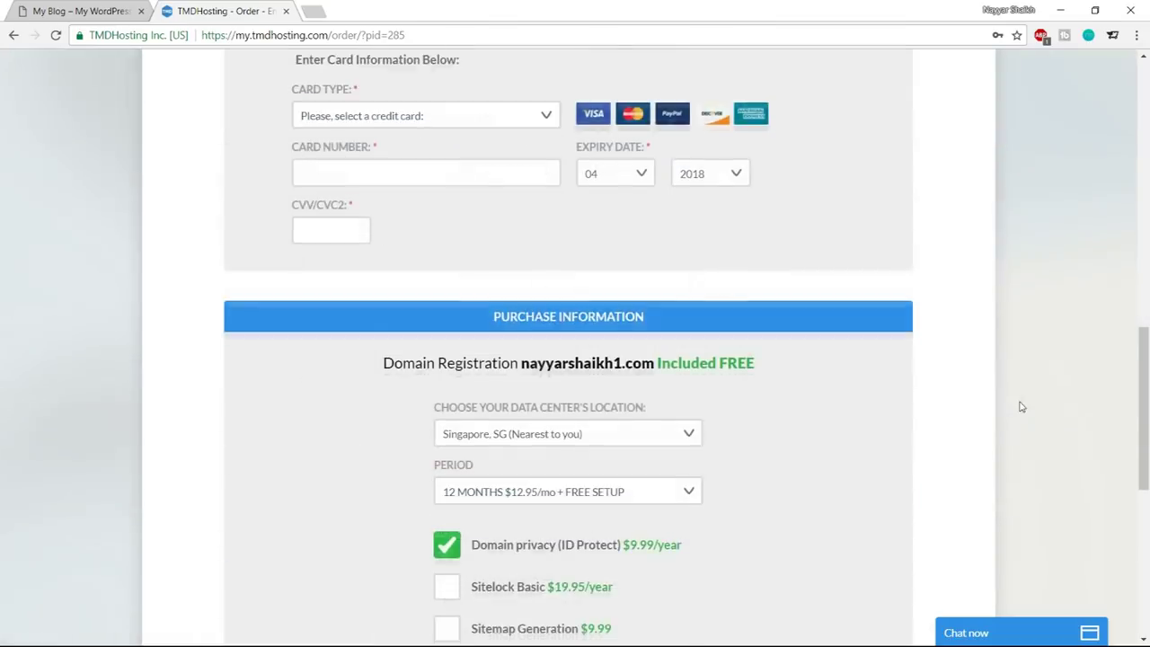
pyautogui.scroll(1, 1020, 404)
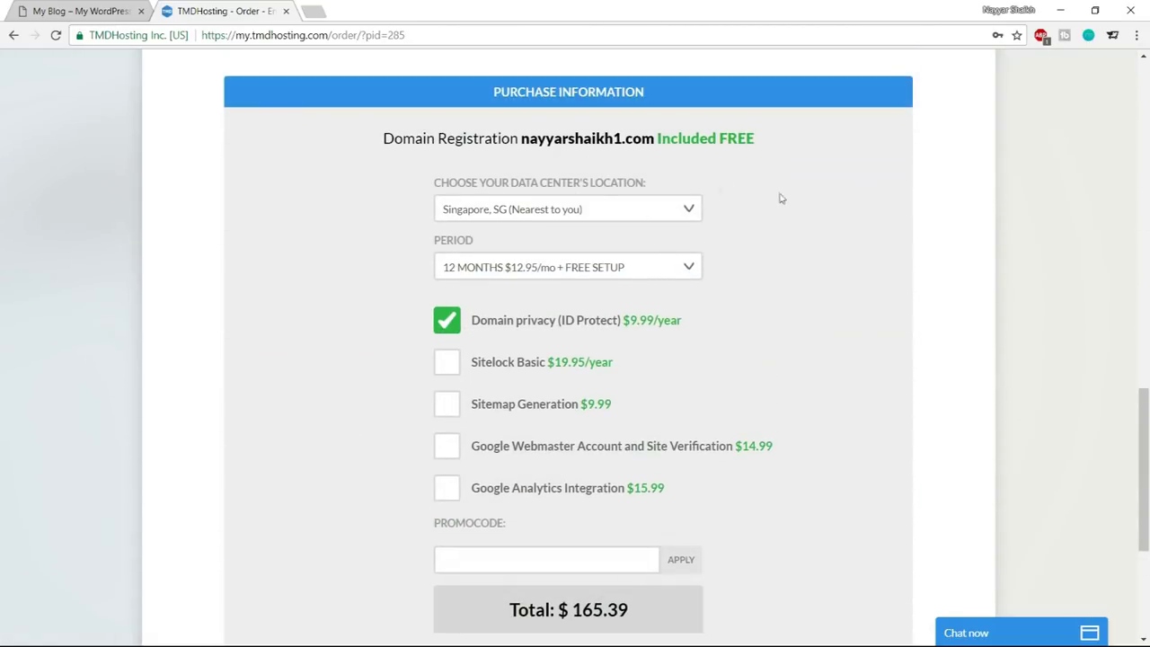
# Keep the Singapore data centre and the 12 MONTHS billing period at $12.95/mo
pyautogui.click(555, 216)
pyautogui.click(518, 270)
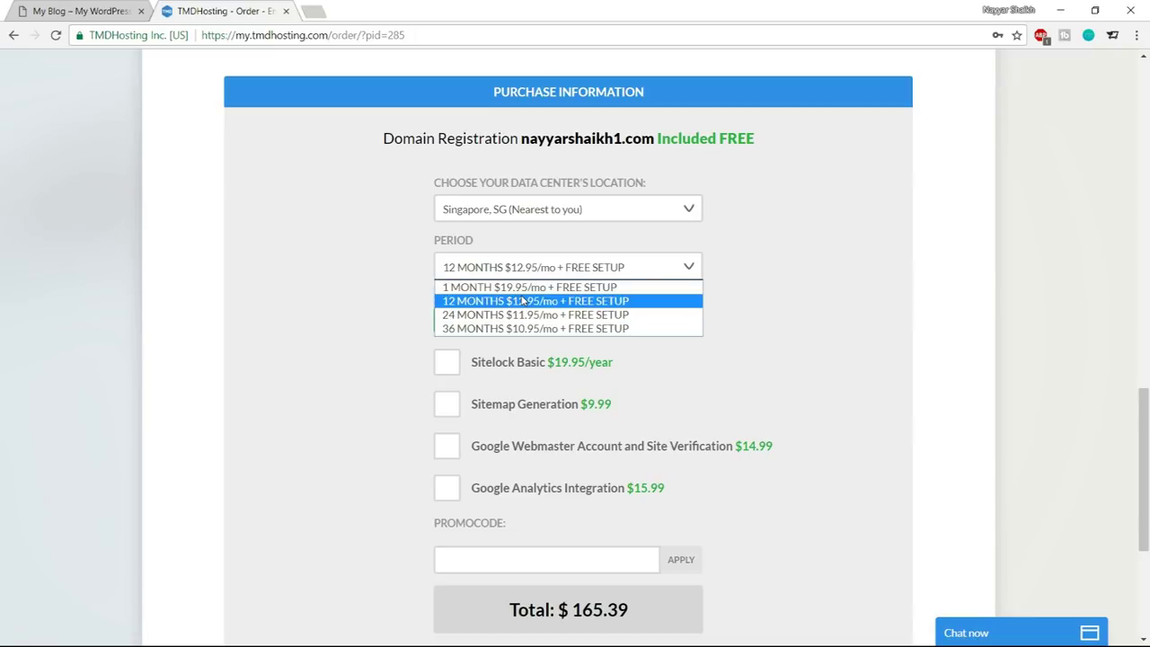
pyautogui.click(523, 300)
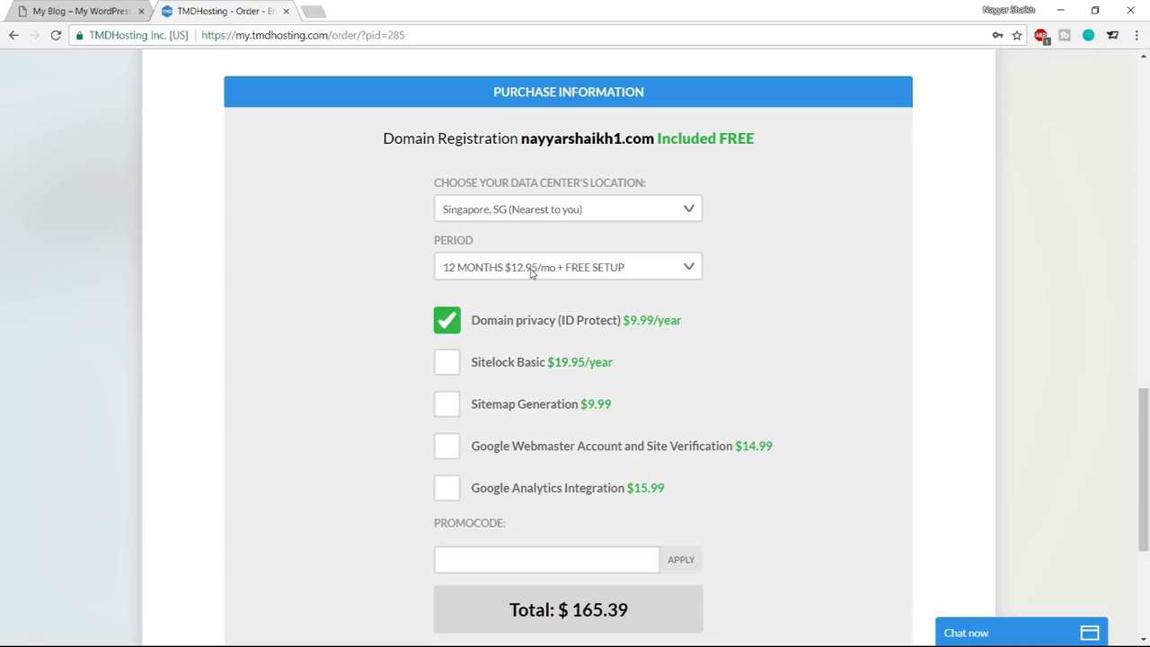
pyautogui.click(530, 272)
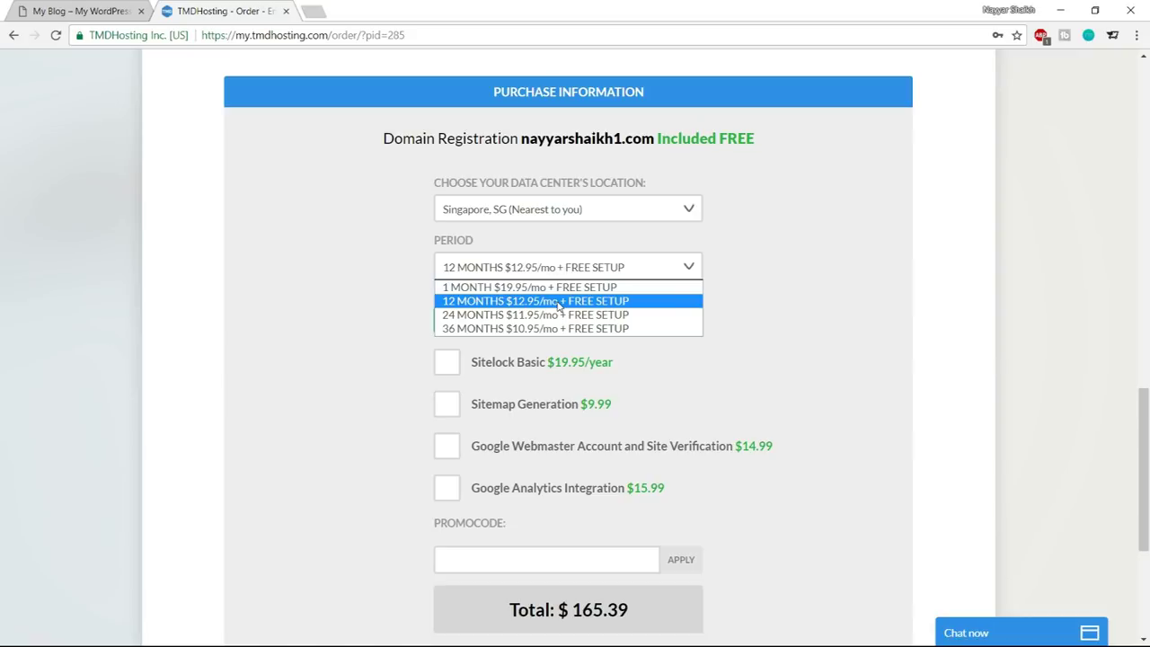
pyautogui.click(557, 305)
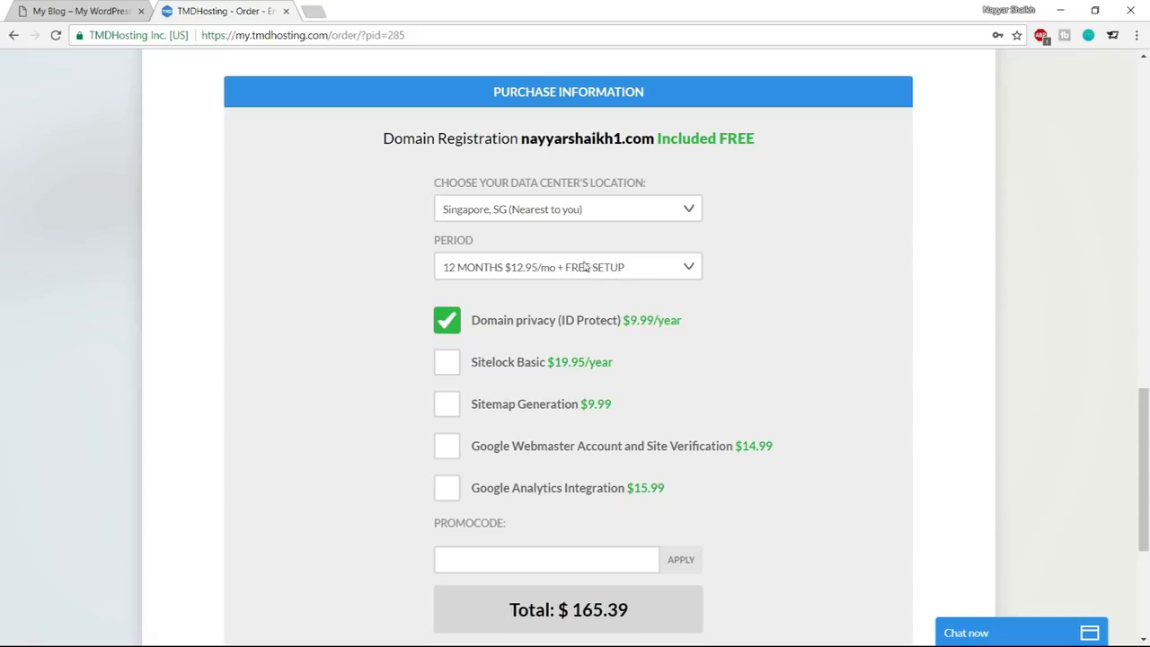
pyautogui.scroll(-1, 859, 323)
pyautogui.scroll(-3, 859, 324)
pyautogui.click(516, 261)
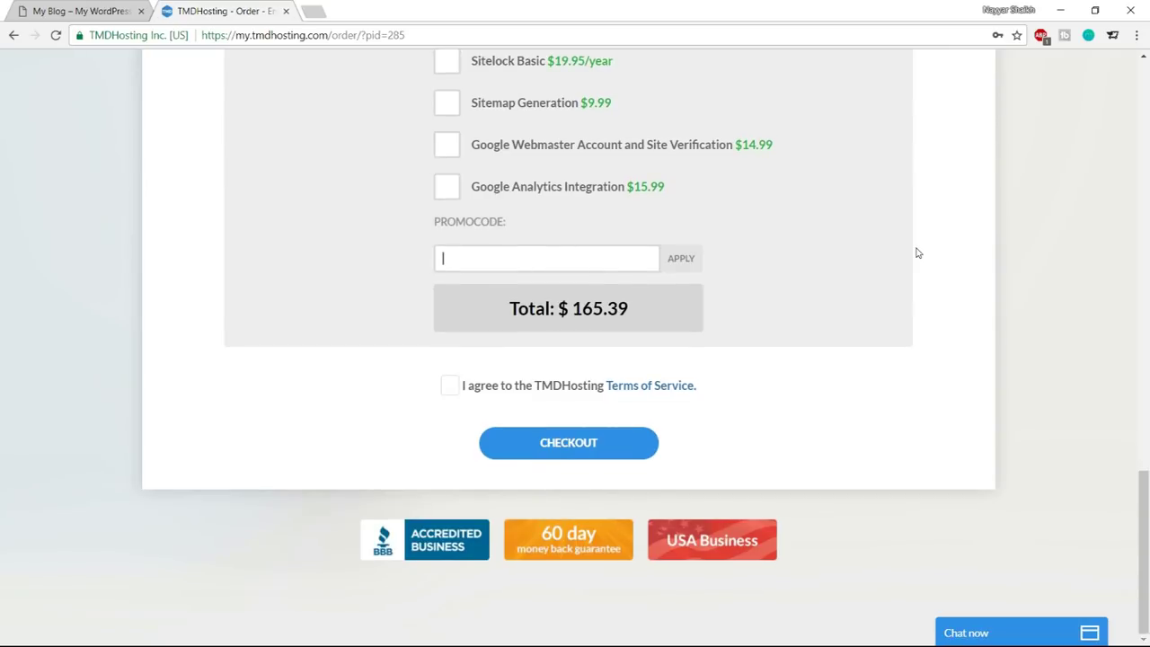
# Apply the 7% promo code to bring the total to $154.51, then place the hosting order
pyautogui.write('NAYAR&')
pyautogui.press('BackSpace')
pyautogui.press('BackSpace')
pyautogui.press('BackSpace')
pyautogui.write('Y')
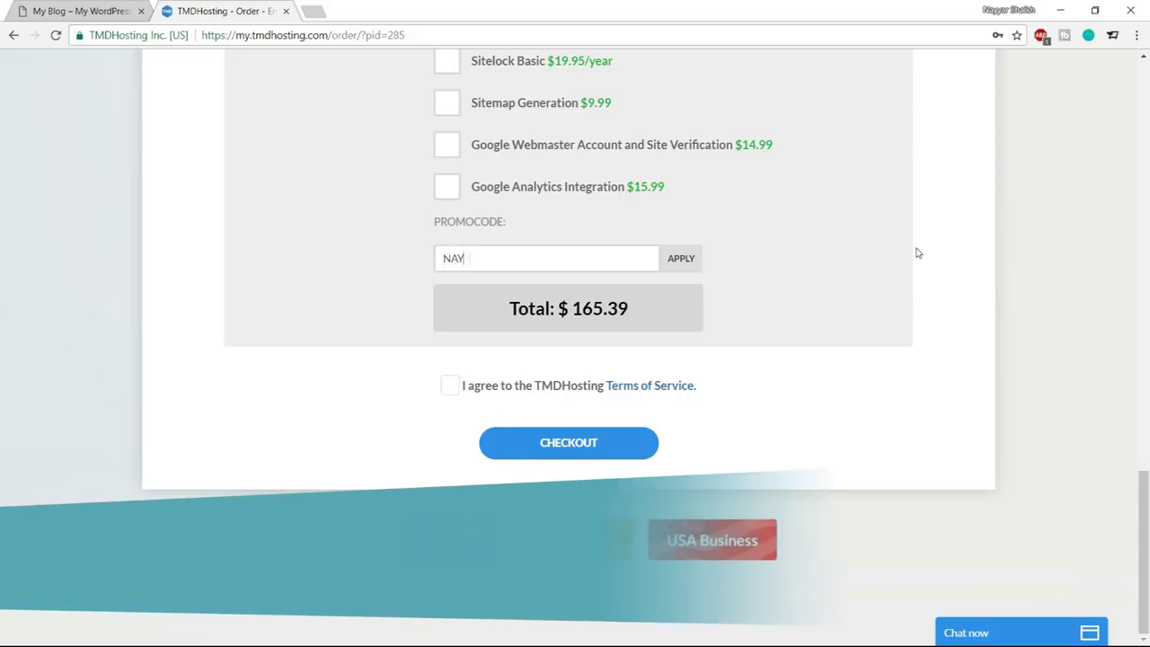
pyautogui.write('AR7')
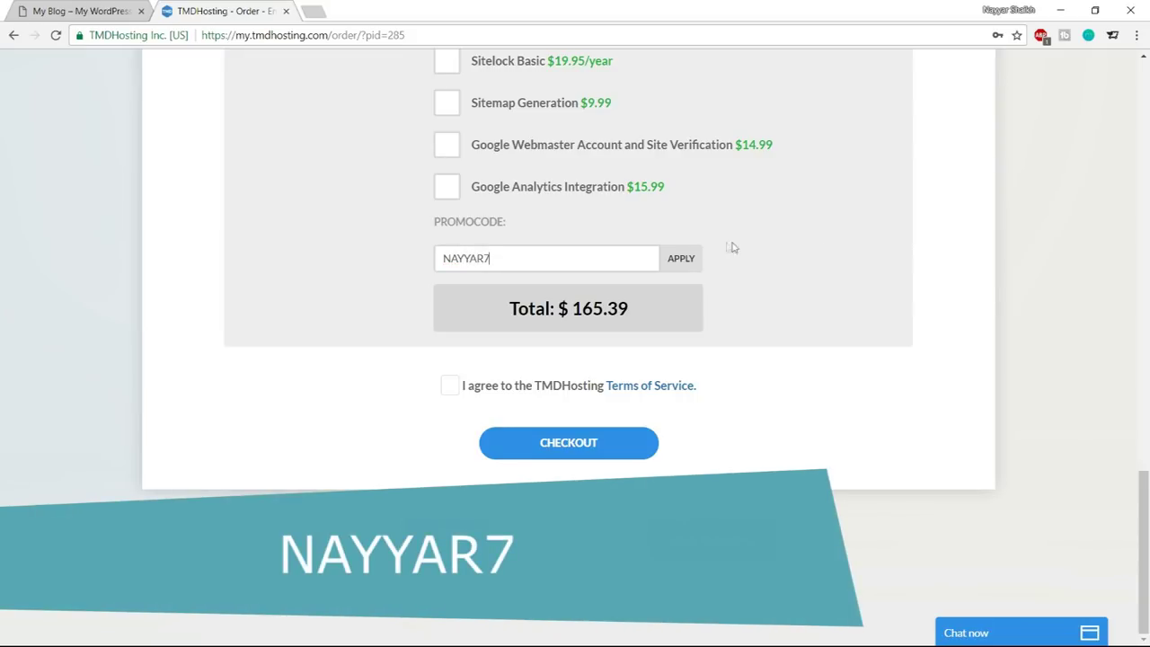
pyautogui.click(700, 260)
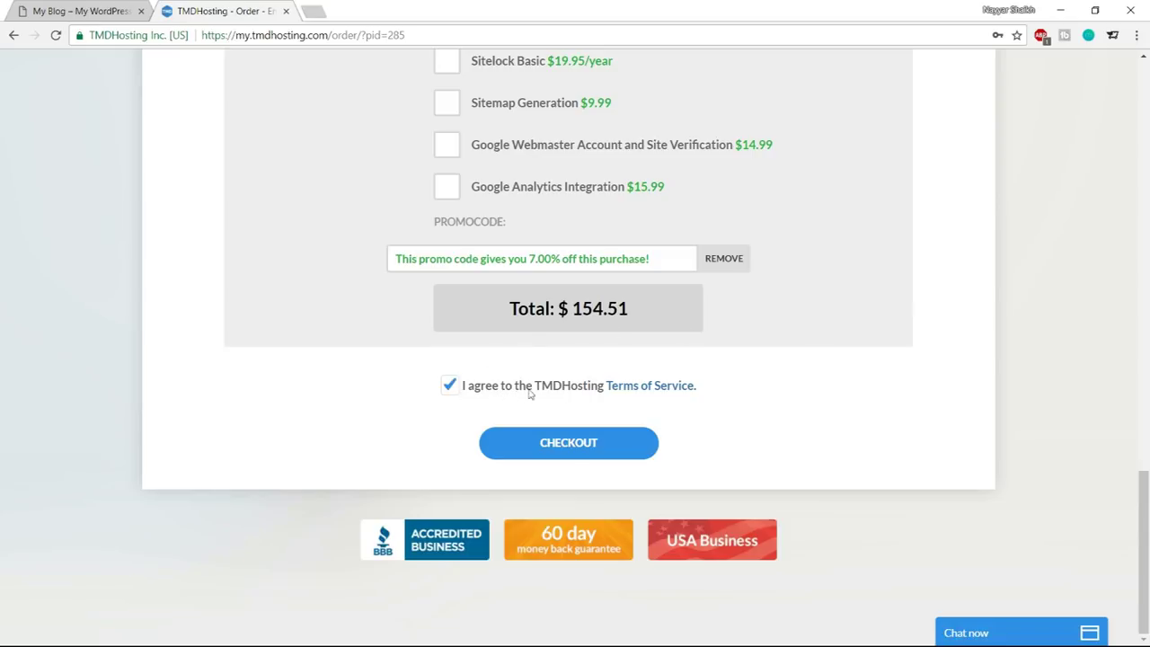
pyautogui.click(568, 452)
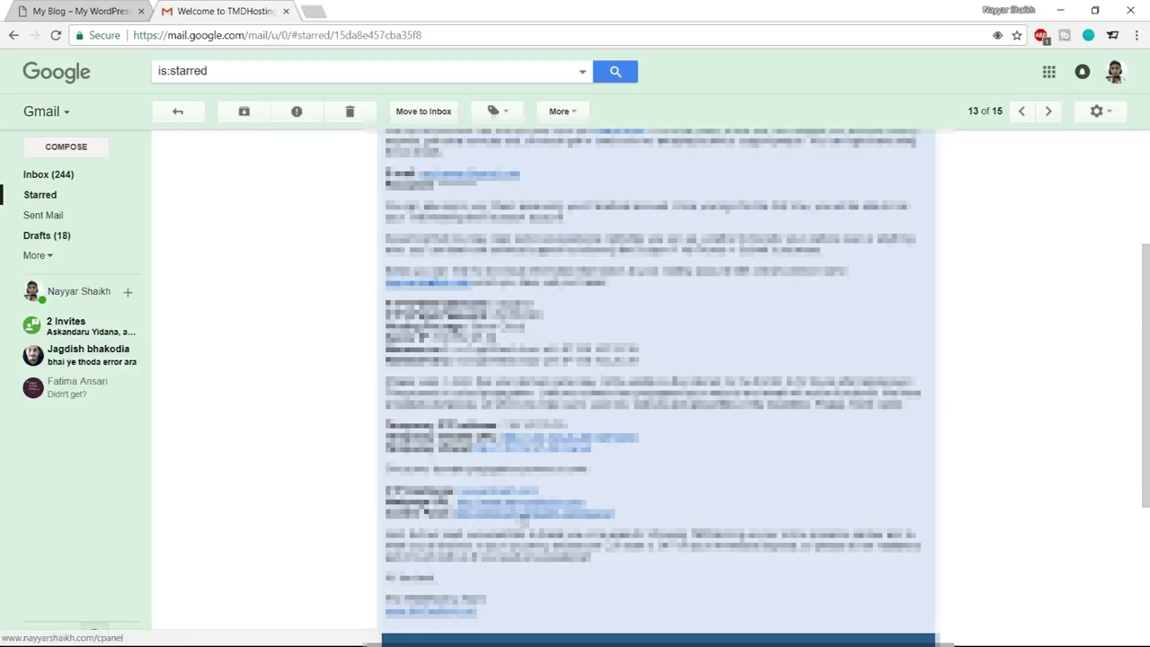
# Follow the welcome email's cPanel link and sign in with the saved cPanel login
pyautogui.click(530, 516)
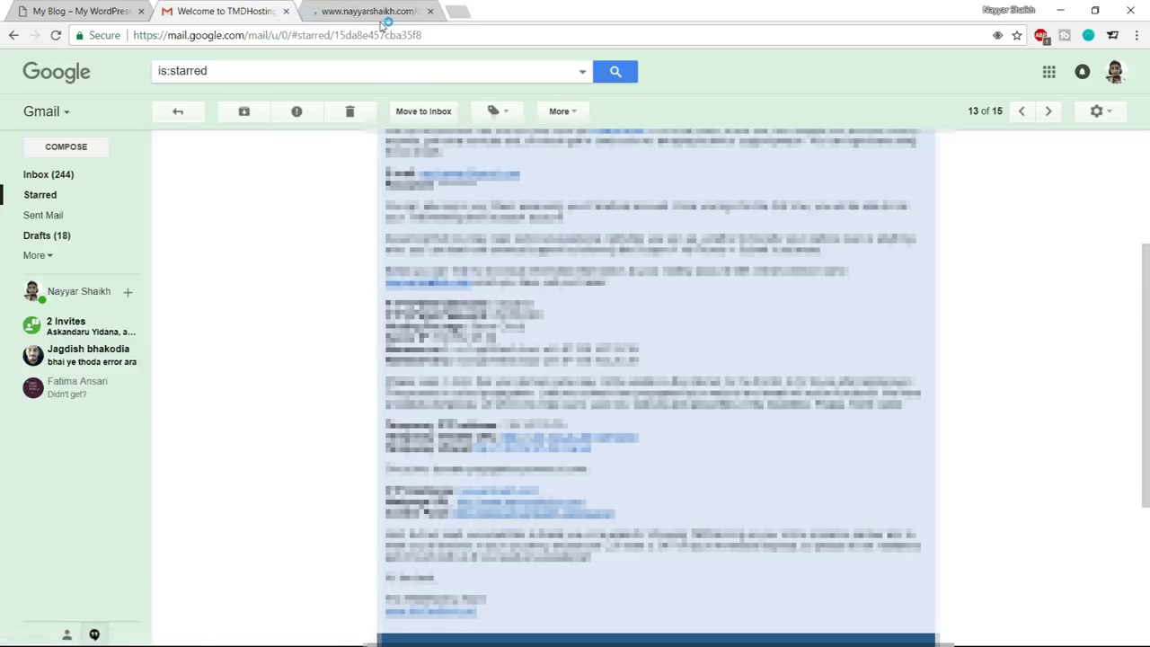
pyautogui.click(377, 10)
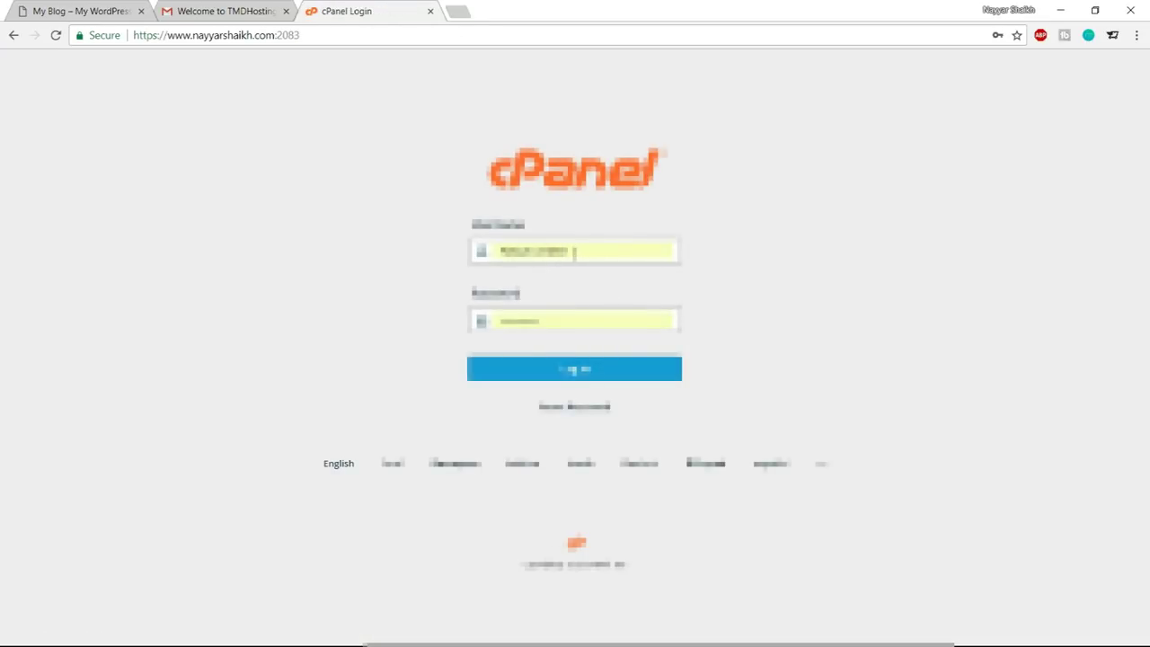
pyautogui.click(256, 9)
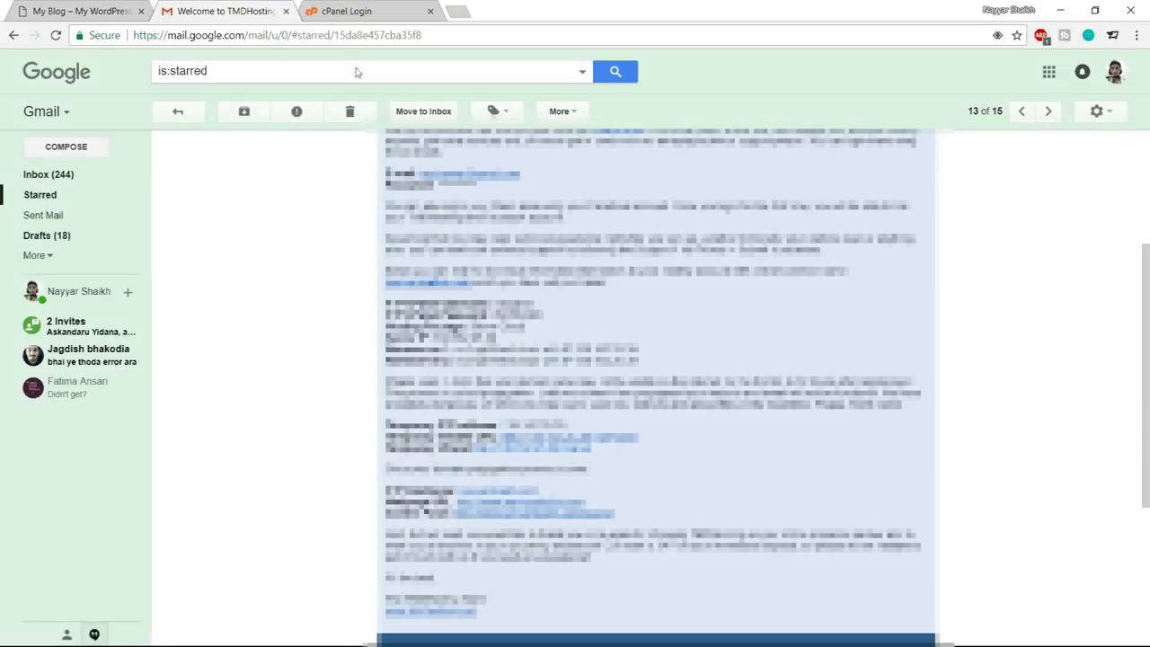
pyautogui.click(358, 11)
pyautogui.write('h')
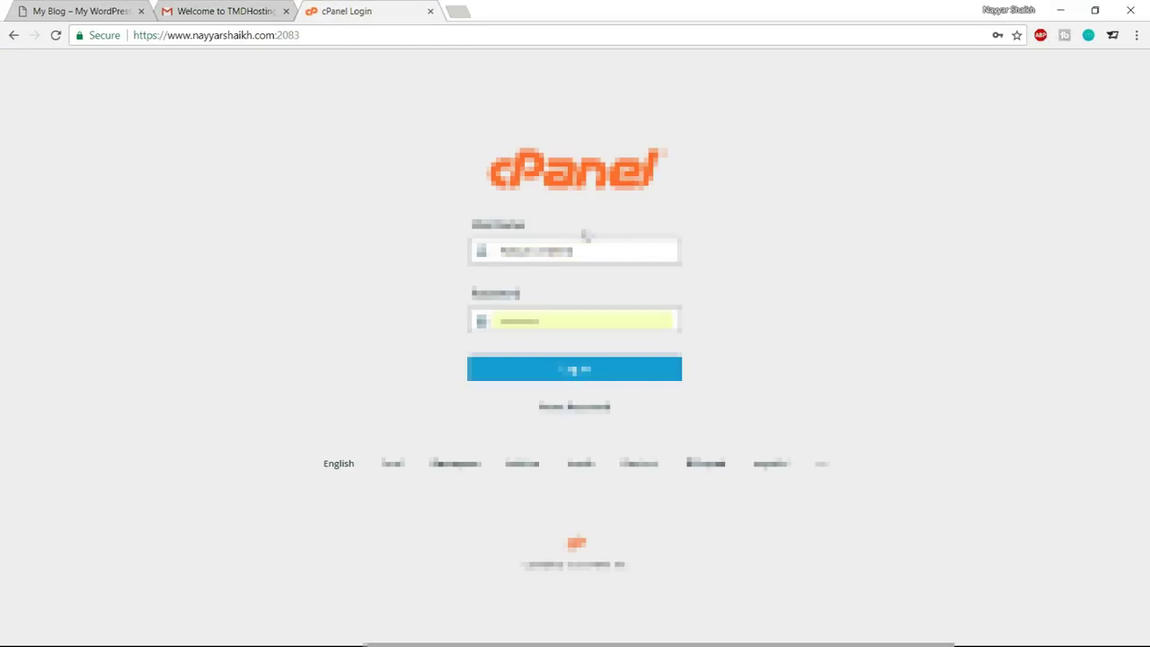
pyautogui.doubleClick(576, 251)
pyautogui.press('BackSpace')
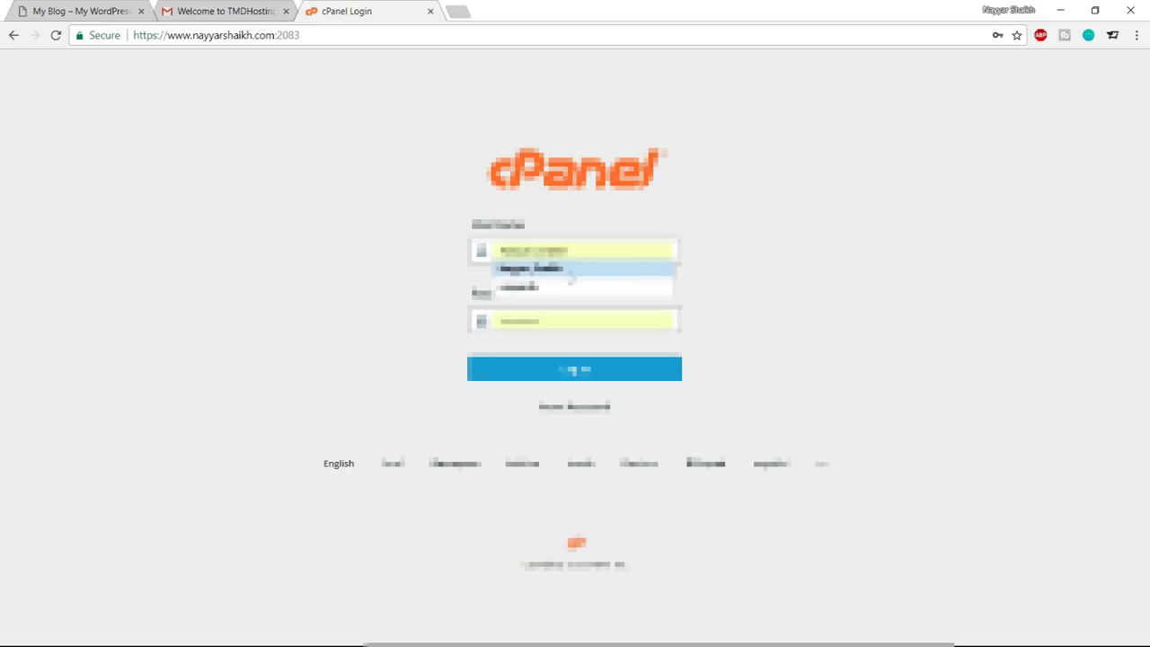
pyautogui.click(569, 288)
pyautogui.click(592, 374)
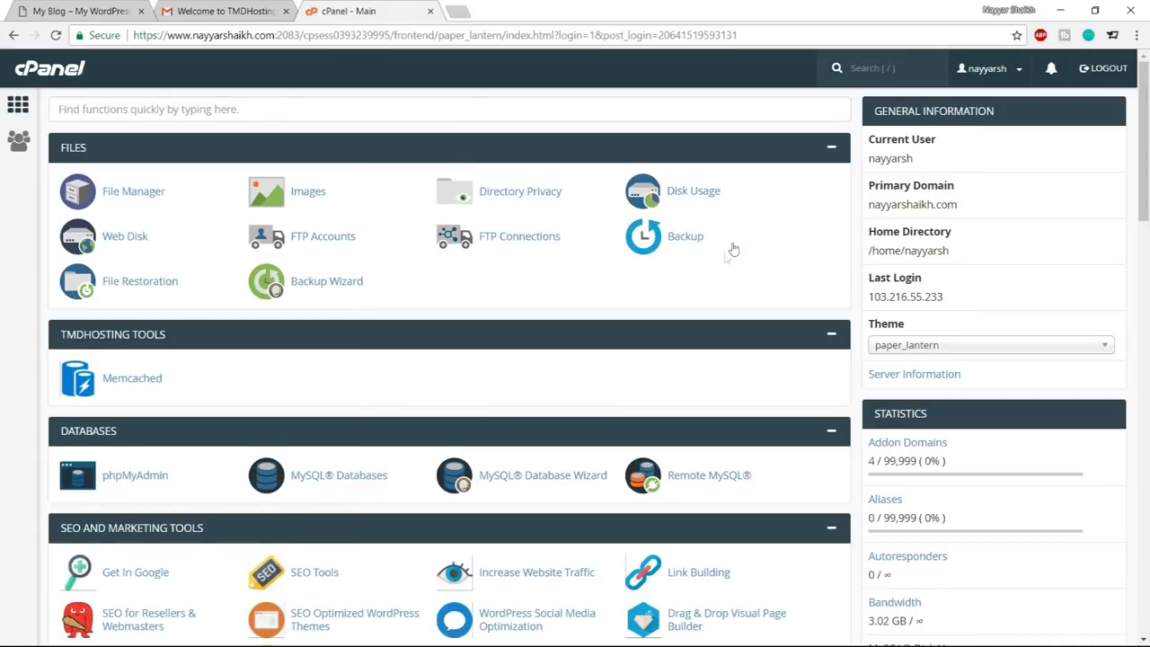
# Open Softaculous's WordPress installer and start a new installation
pyautogui.scroll(-3, 689, 290)
pyautogui.scroll(3, 665, 353)
pyautogui.scroll(-6, 787, 325)
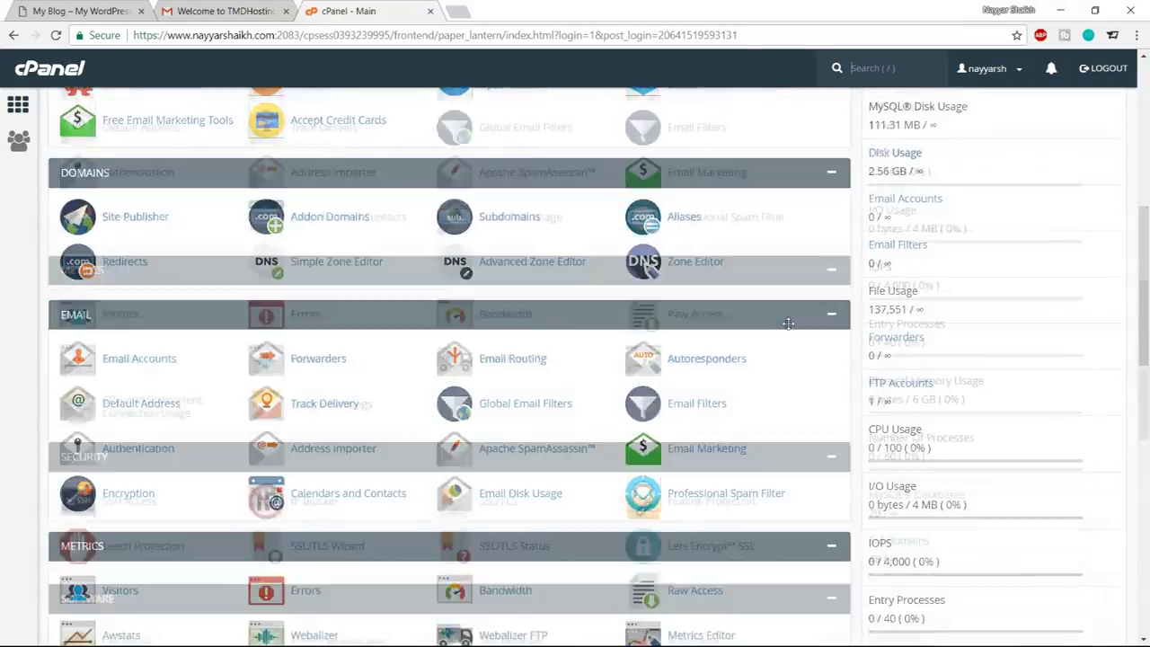
pyautogui.scroll(-10, 788, 323)
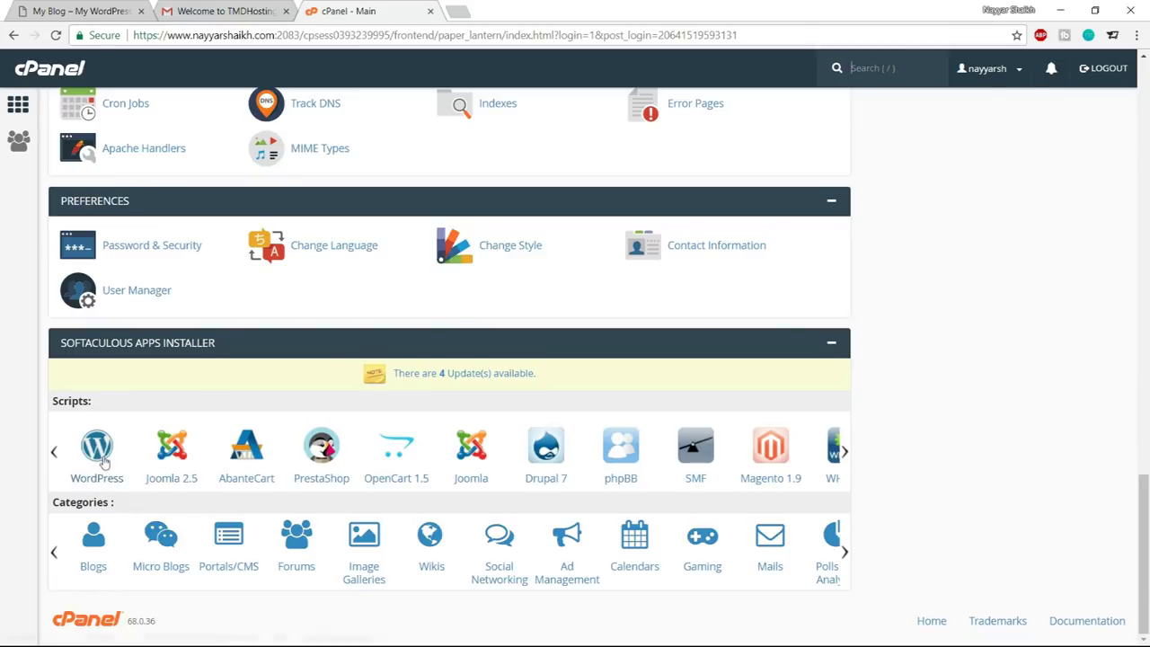
pyautogui.click(99, 454)
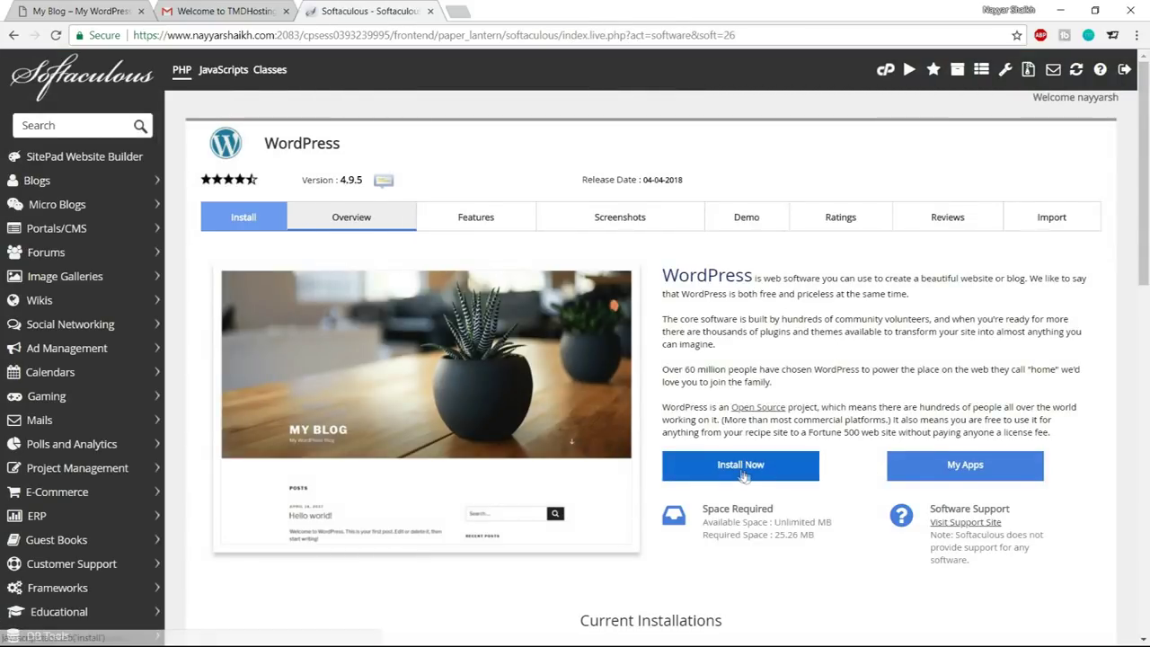
pyautogui.click(741, 464)
pyautogui.click(657, 332)
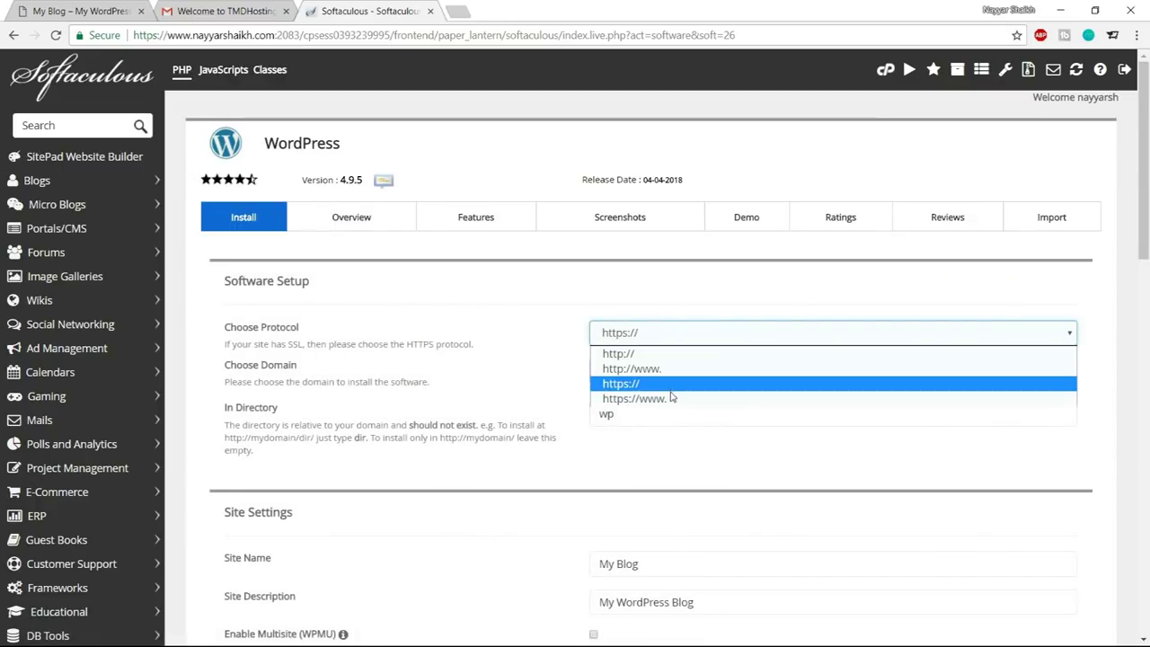
pyautogui.click(663, 398)
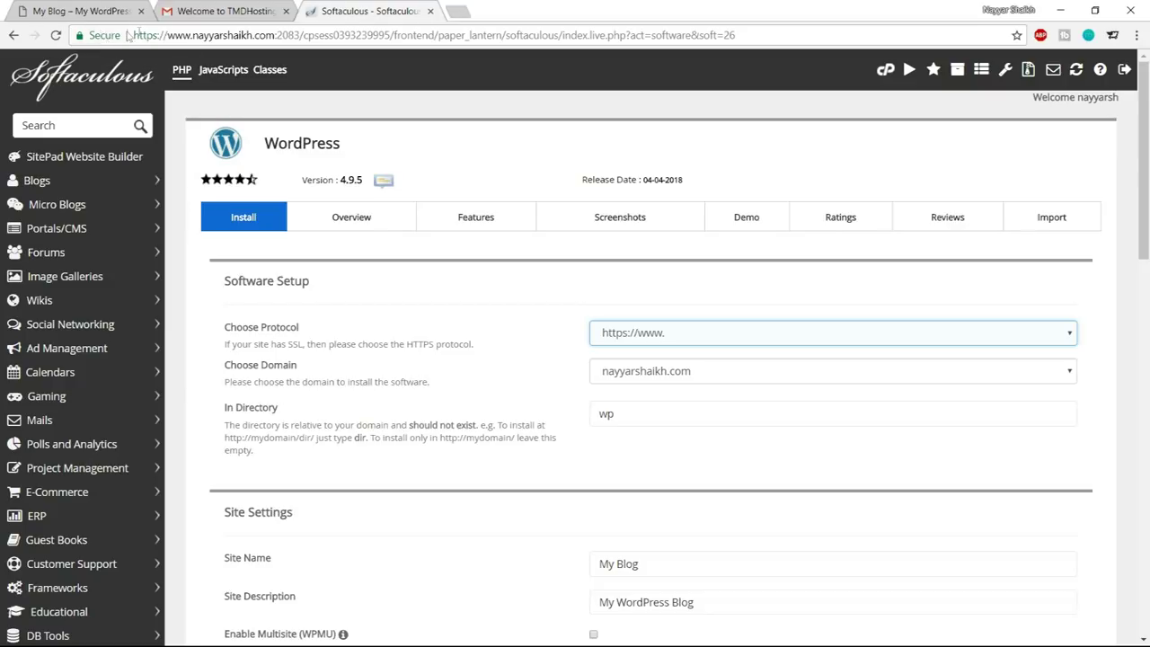
pyautogui.click(103, 36)
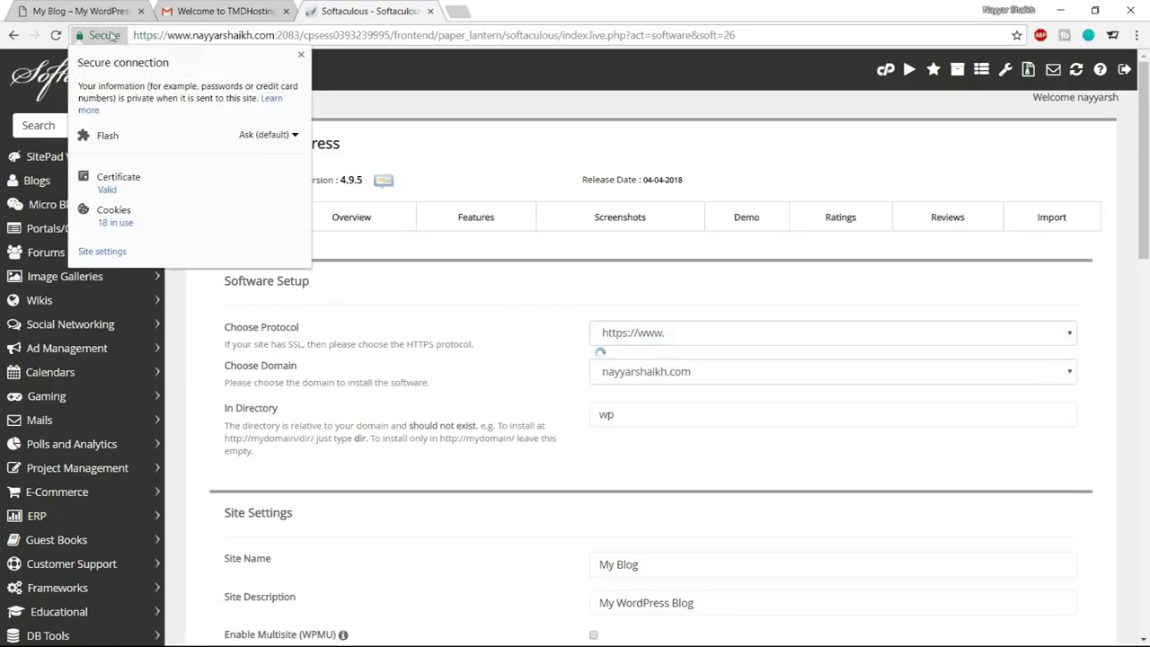
pyautogui.click(301, 53)
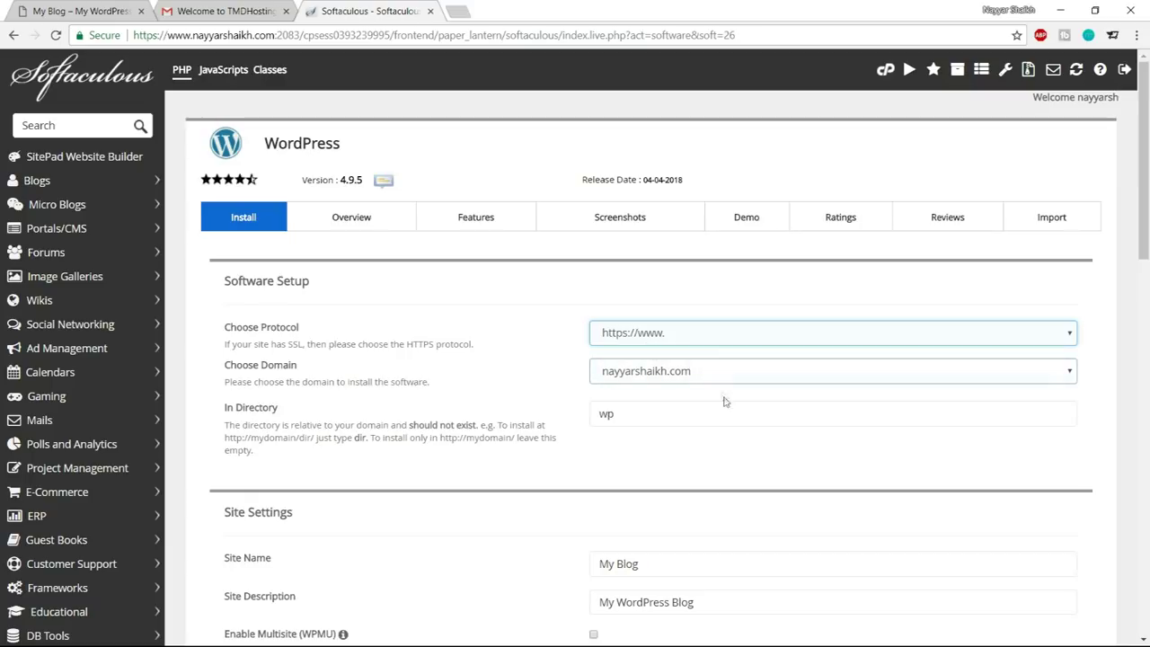
# Choose the hotel subdomain and clear the default wp install directory
pyautogui.click(669, 375)
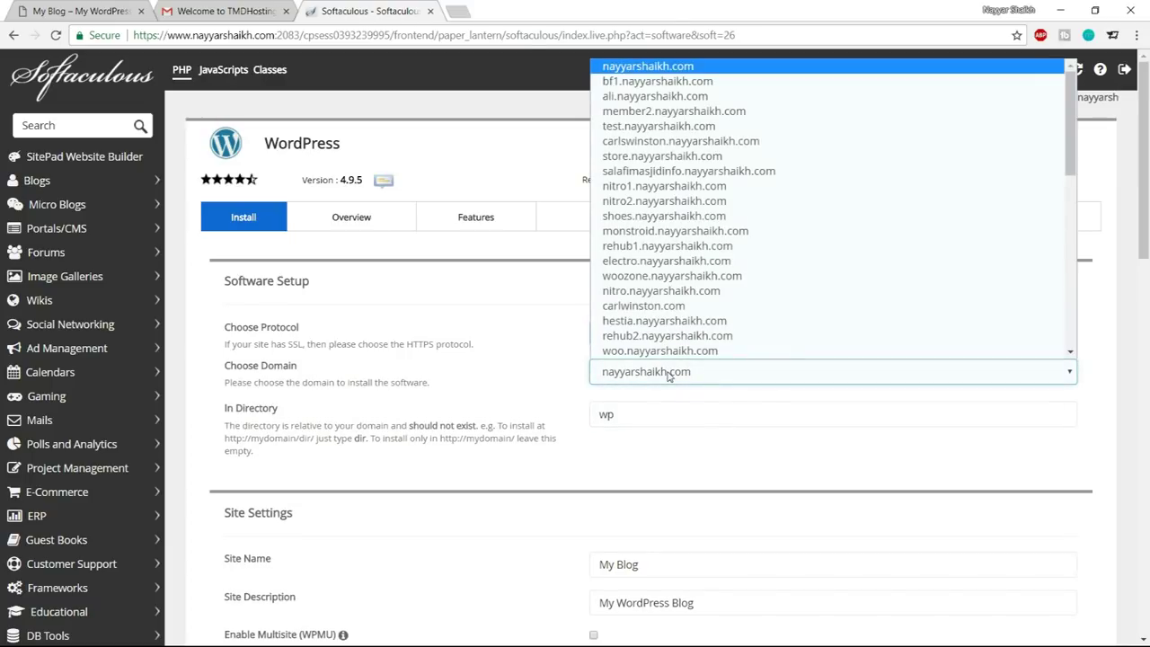
pyautogui.write('hotel.')
pyautogui.press('Return')
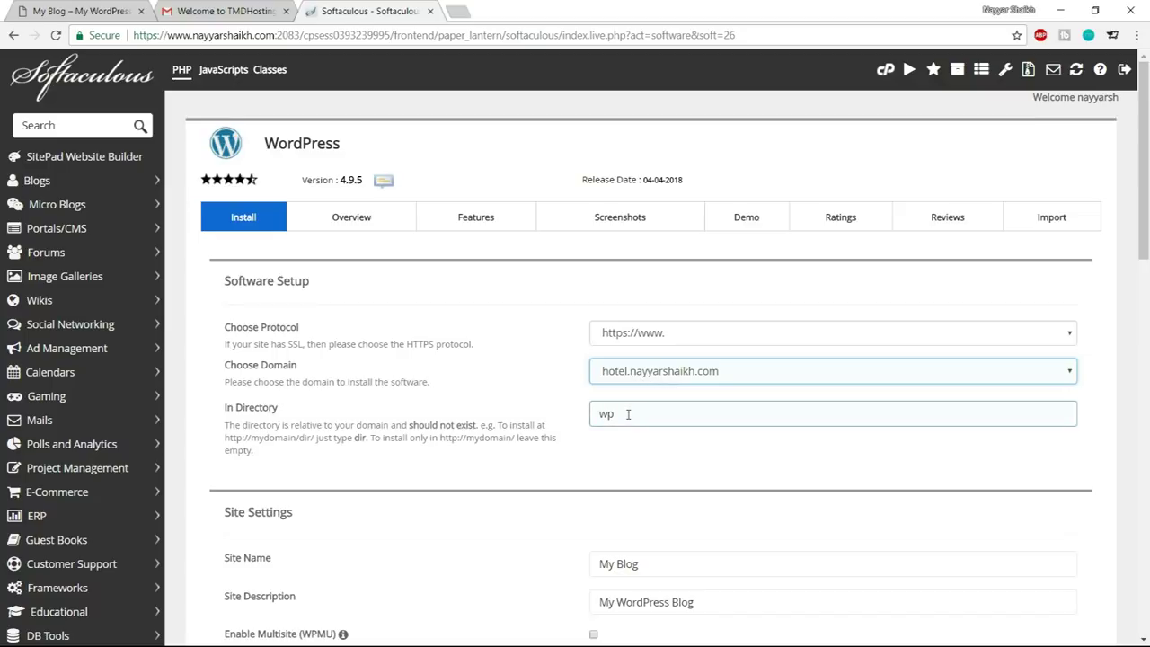
pyautogui.moveTo(655, 416); pyautogui.dragTo(571, 420)
pyautogui.press('BackSpace')
pyautogui.scroll(-1, 737, 489)
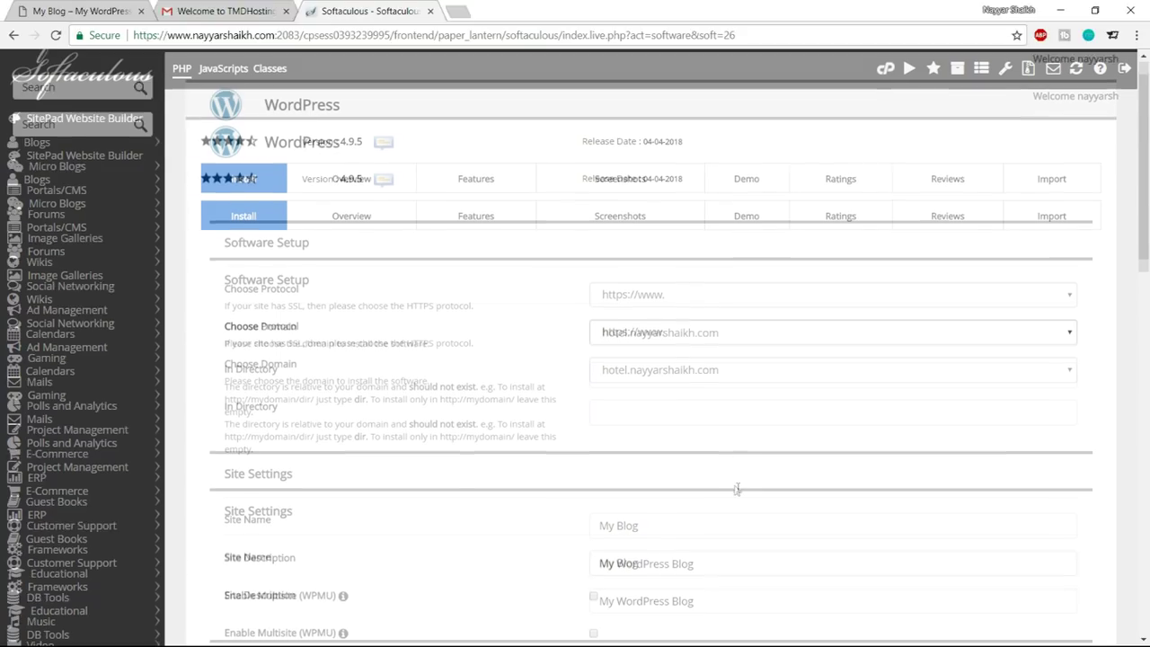
pyautogui.scroll(-3, 737, 489)
pyautogui.moveTo(647, 264); pyautogui.dragTo(567, 262)
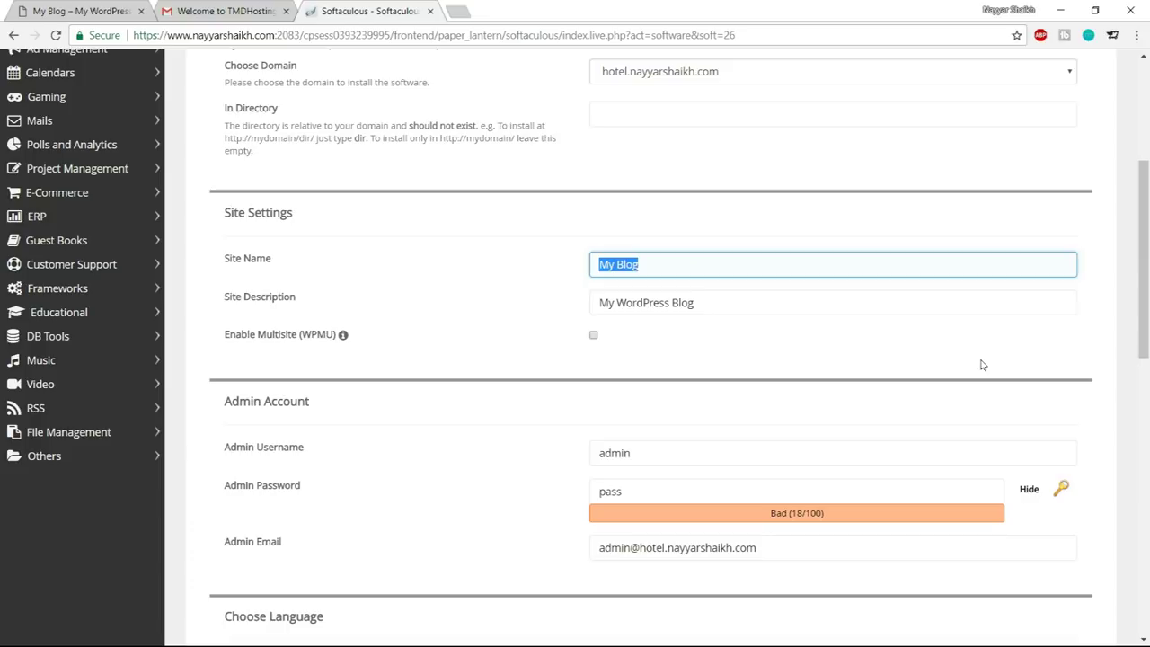
# Set the site name to Hotel Booking Website and fill in the suggested site description
pyautogui.write('H')
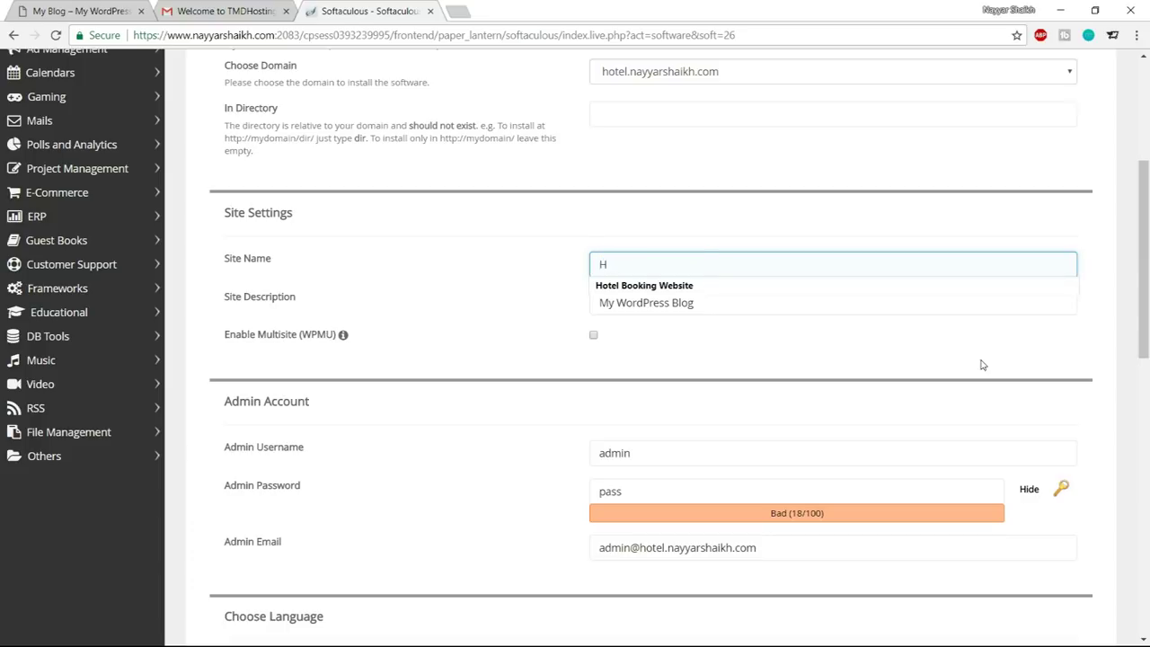
pyautogui.click(738, 286)
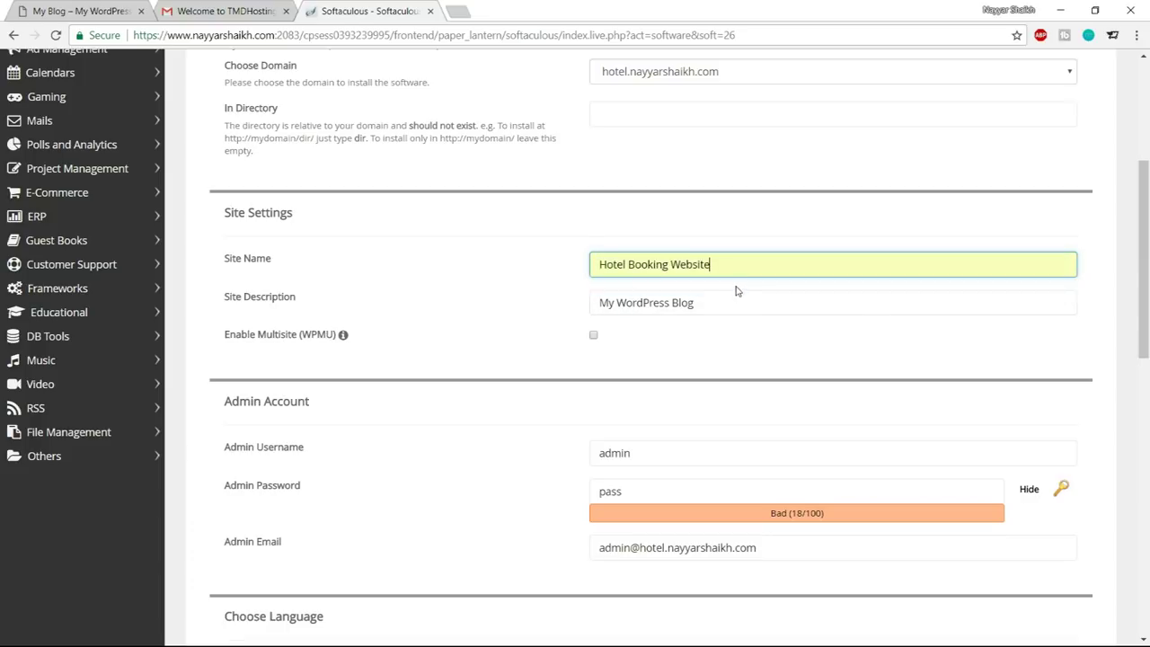
pyautogui.moveTo(731, 302); pyautogui.dragTo(528, 300)
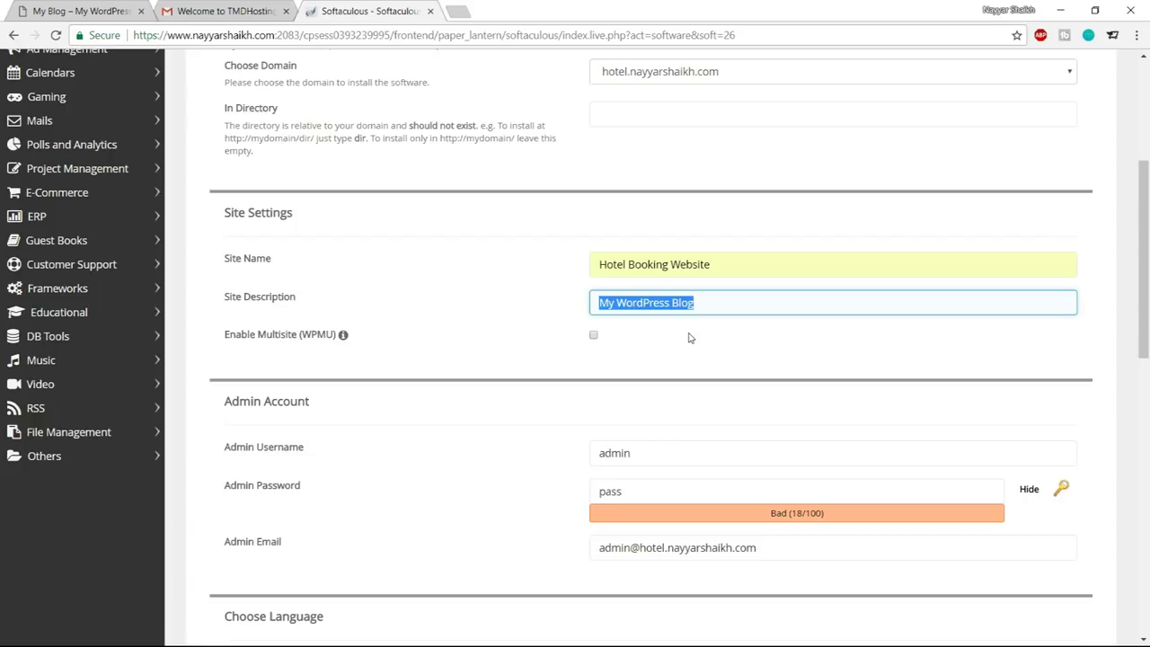
pyautogui.write('By')
pyautogui.click(688, 328)
pyautogui.scroll(-1, 746, 357)
pyautogui.scroll(-2, 746, 357)
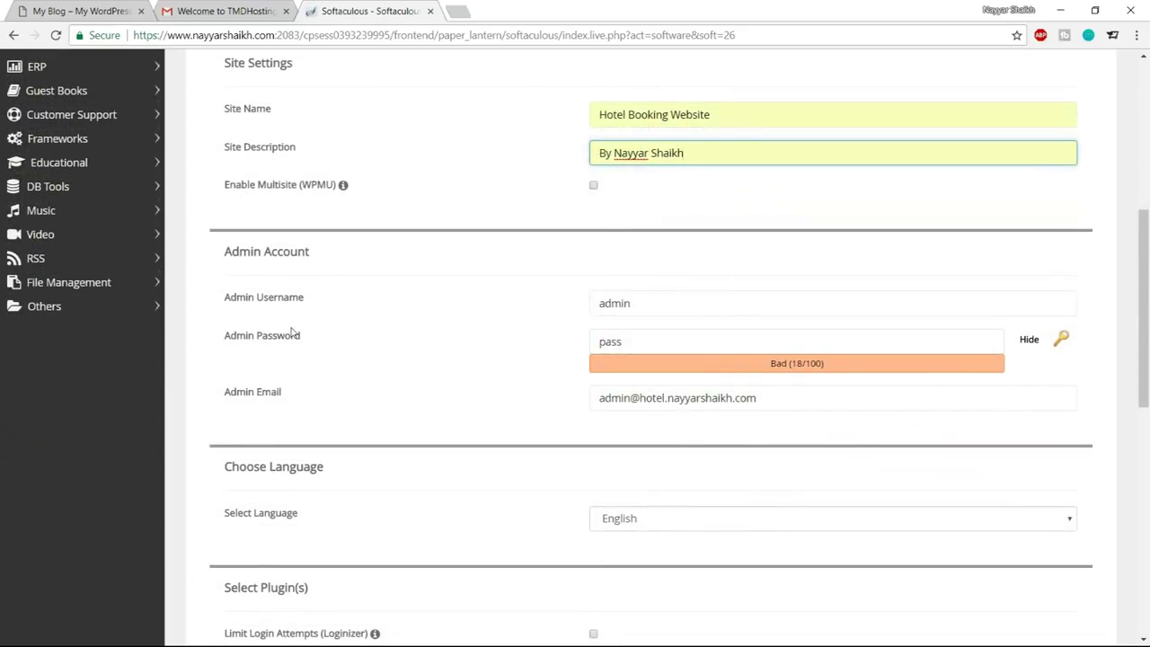
pyautogui.scroll(-1, 296, 333)
# Replace the default admin username with a saved one and enter a new admin password
pyautogui.moveTo(647, 228); pyautogui.dragTo(540, 231)
pyautogui.press('BackSpace')
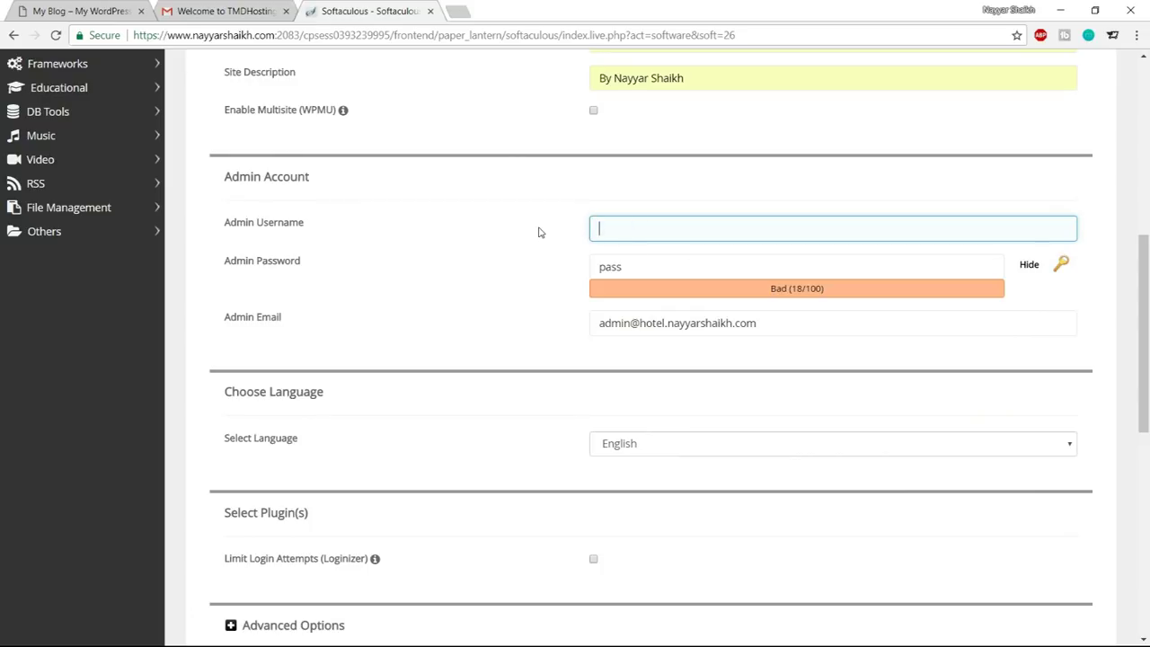
pyautogui.write('Nayyar_Shaikh')
pyautogui.click(681, 254)
pyautogui.click(1030, 270)
pyautogui.click(855, 270)
pyautogui.moveTo(633, 267); pyautogui.dragTo(598, 263)
pyautogui.write('password')
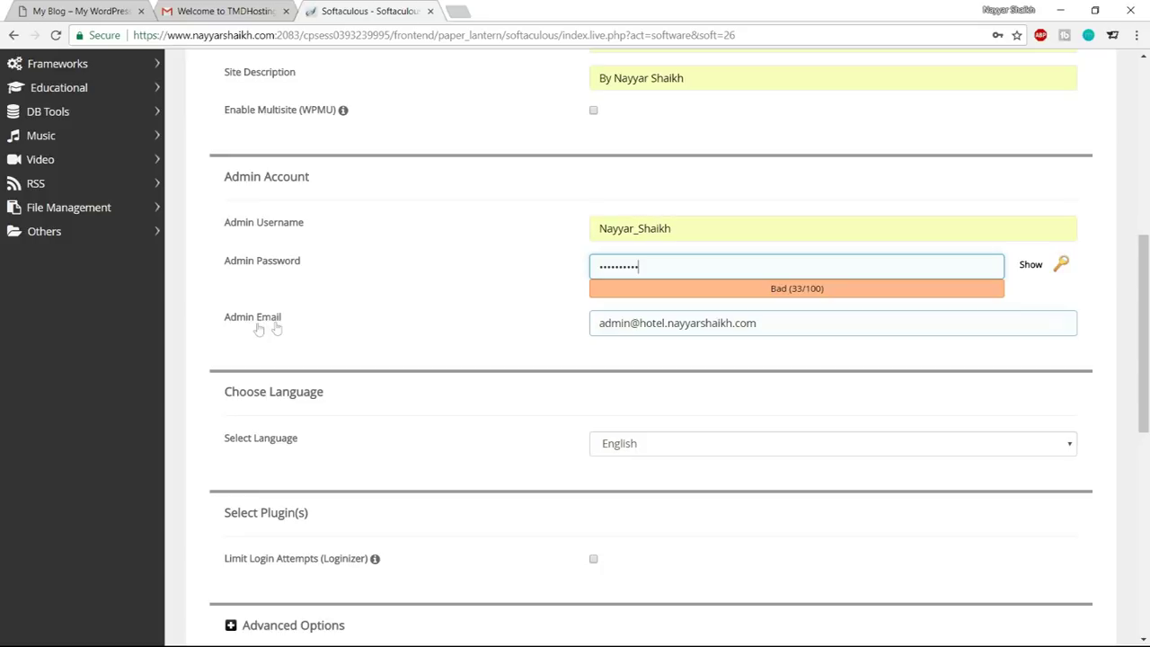
# Replace the admin e-mail with the user's own address and run the WordPress installation
pyautogui.moveTo(783, 323); pyautogui.dragTo(492, 329)
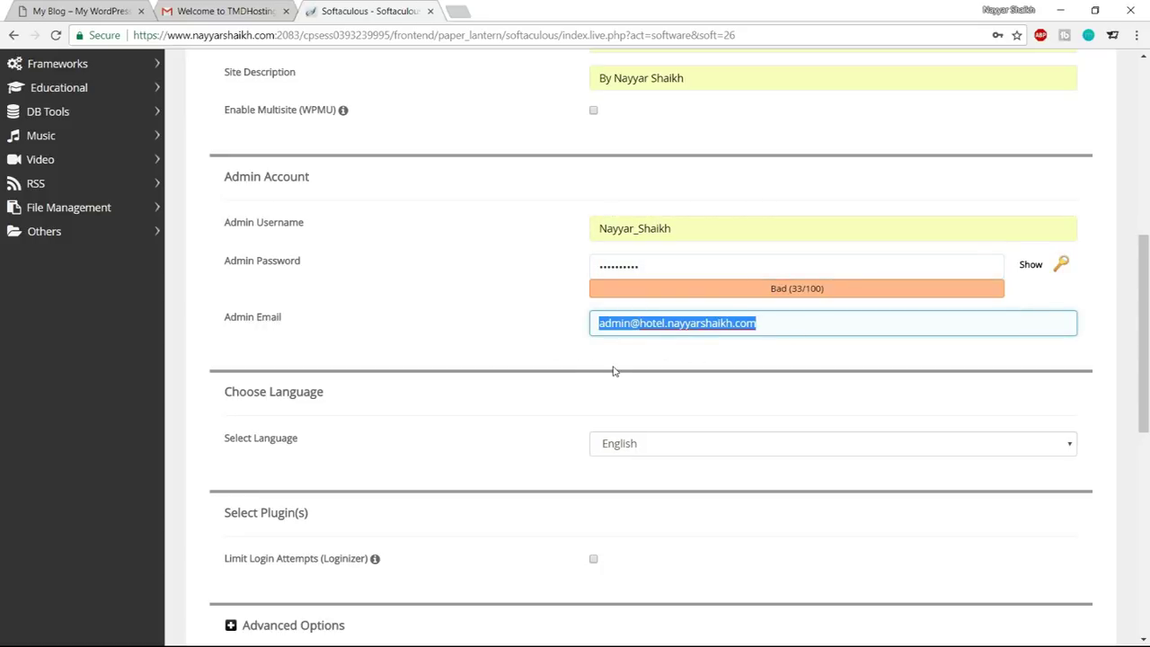
pyautogui.write('re')
pyautogui.click(658, 342)
pyautogui.scroll(-1, 773, 444)
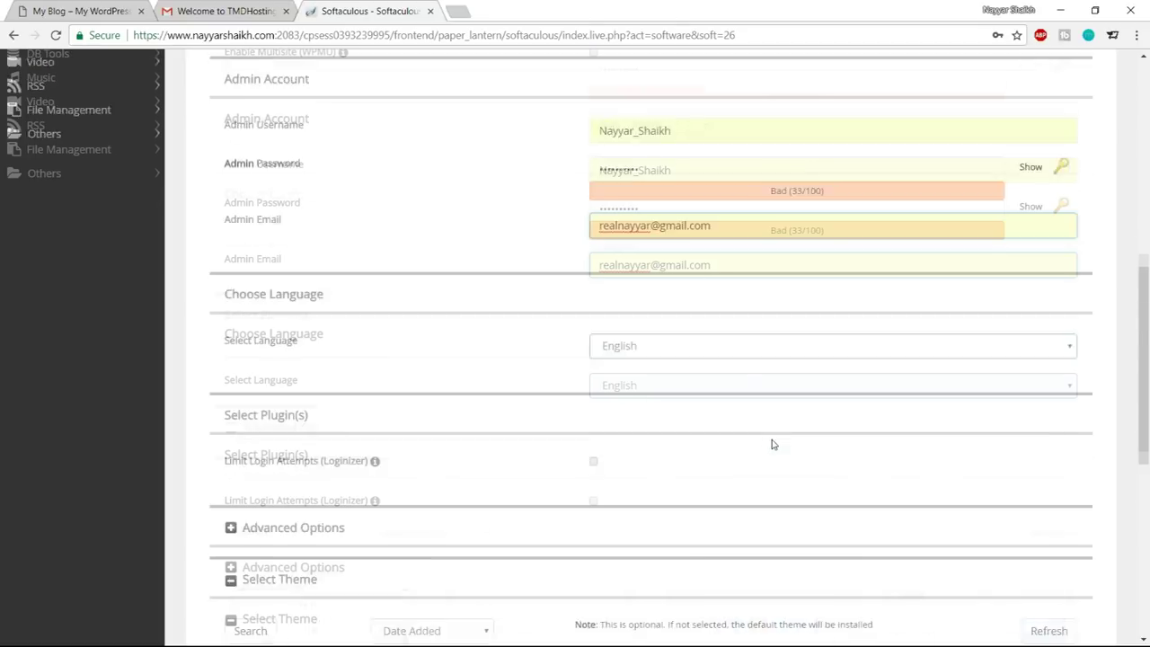
pyautogui.scroll(-5, 772, 444)
pyautogui.click(650, 465)
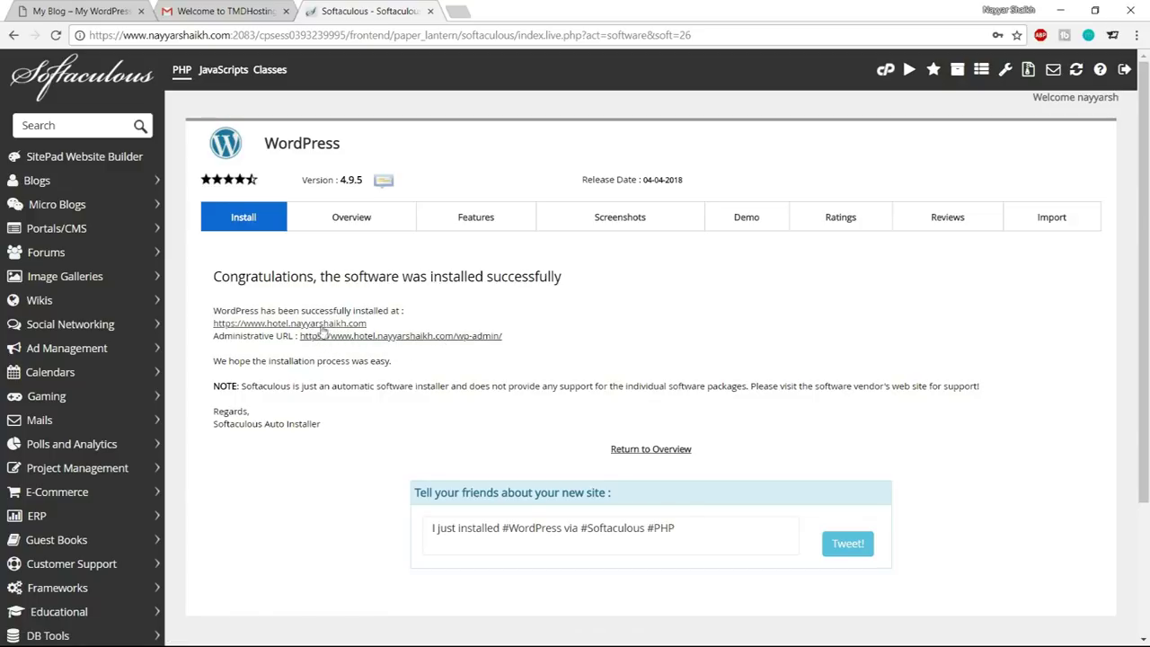
# Open the new site's wp-admin URL in a new tab and close the Softaculous and Gmail tabs
pyautogui.middleClick(441, 338)
pyautogui.click(430, 11)
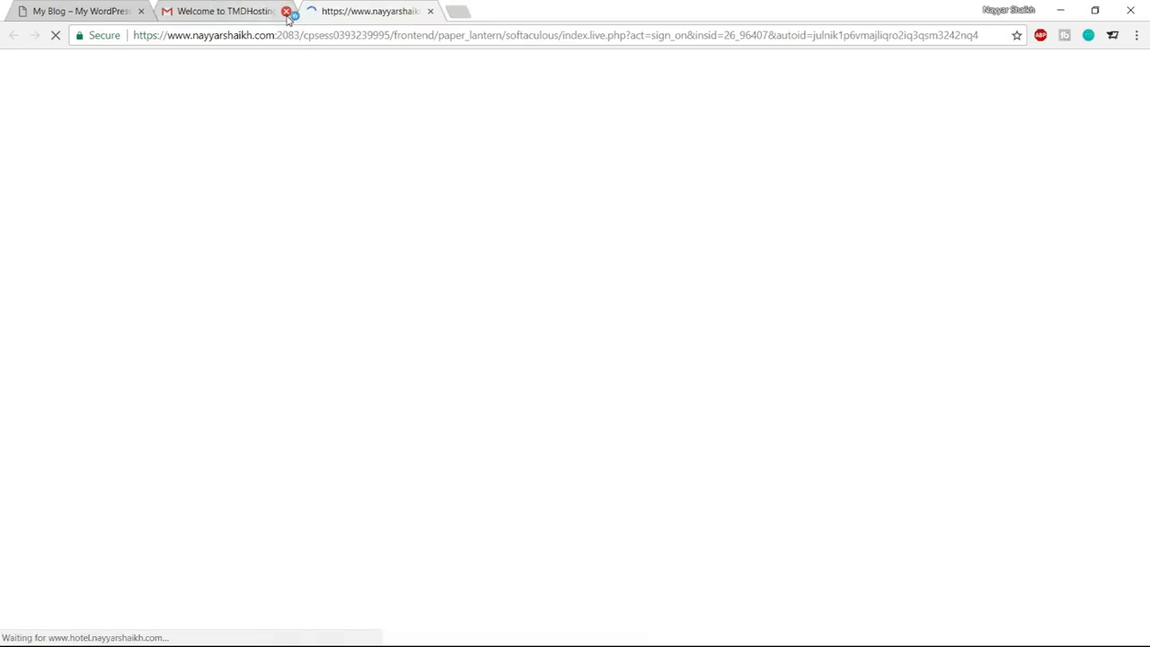
pyautogui.click(285, 11)
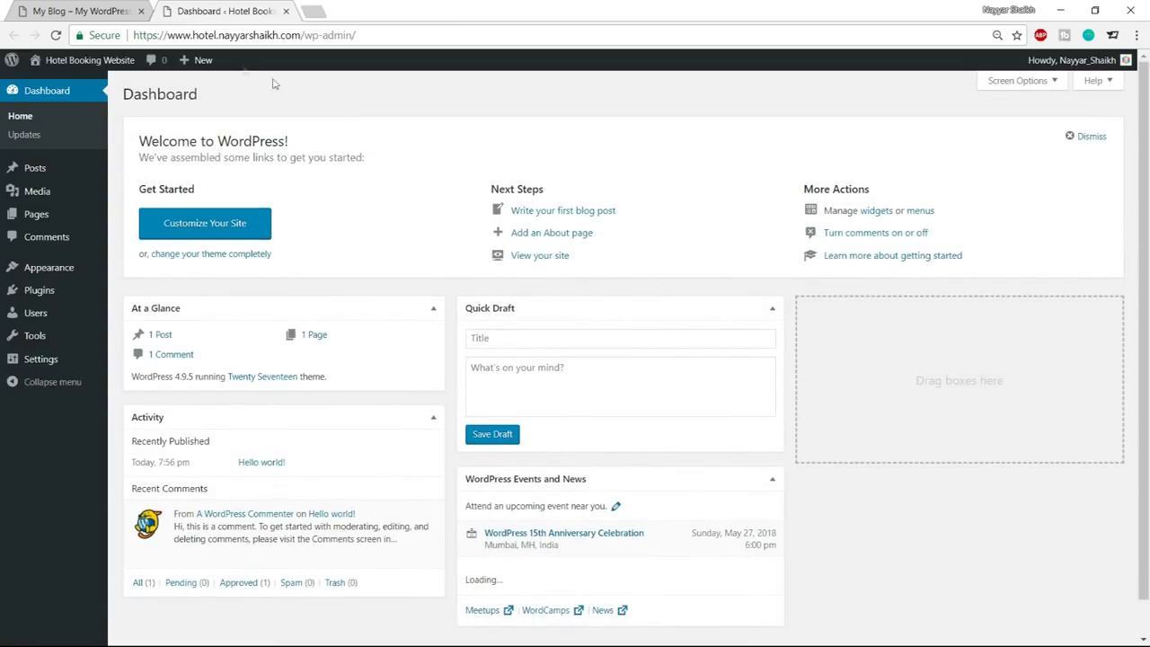
# View the live hotel site in a new tab, then return to the admin Dashboard
pyautogui.moveTo(85, 62)
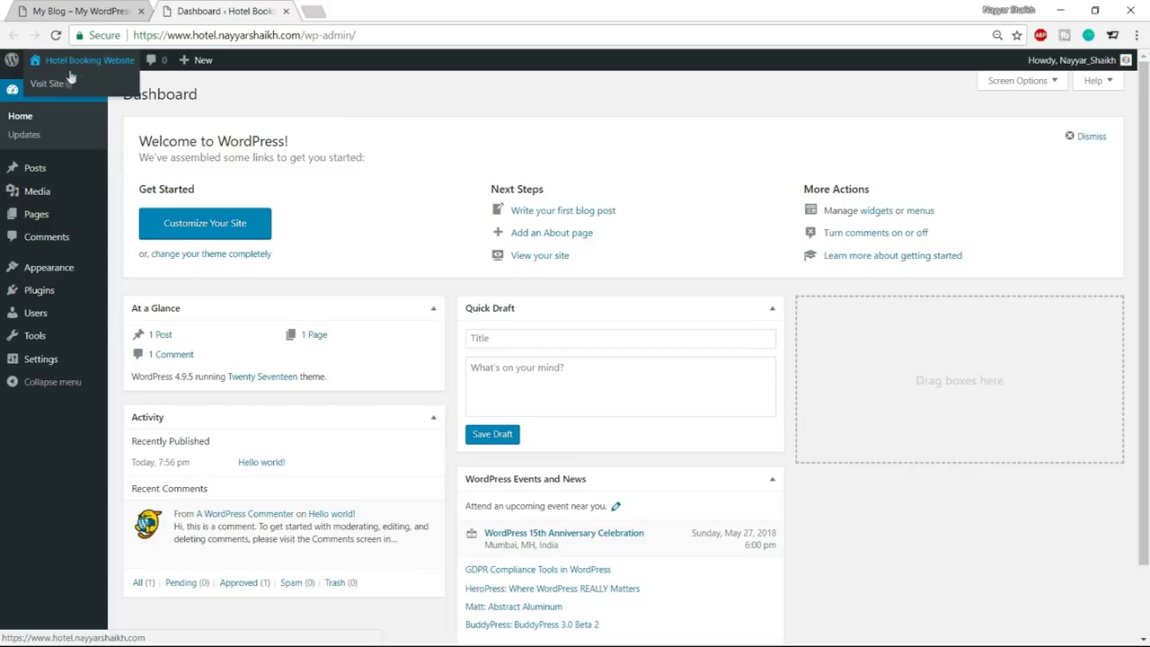
pyautogui.rightClick(55, 91)
pyautogui.click(99, 95)
pyautogui.click(387, 9)
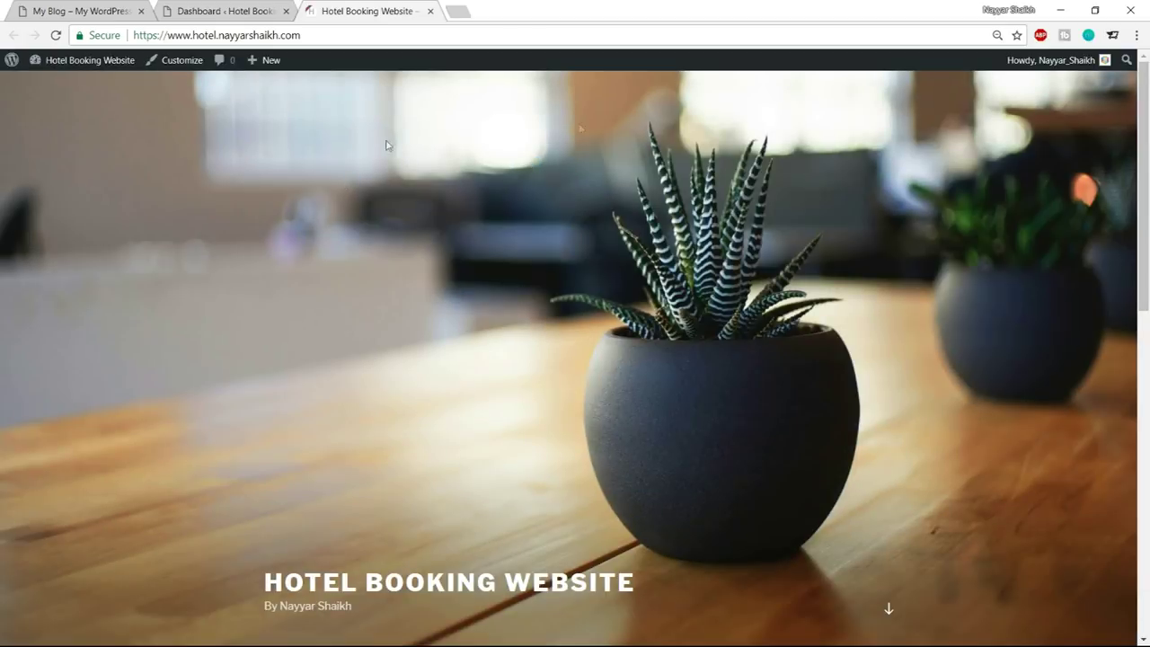
pyautogui.scroll(-1, 868, 217)
pyautogui.scroll(-3, 868, 218)
pyautogui.scroll(4, 881, 283)
pyautogui.click(235, 9)
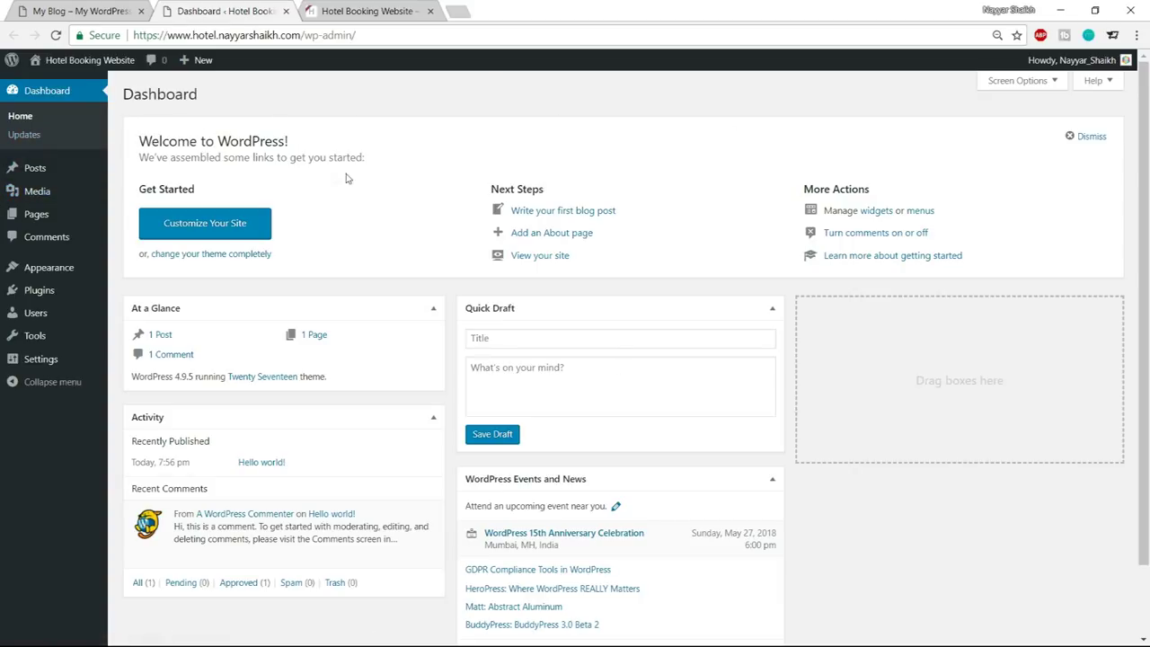
# Highlight the wp-admin part of the dashboard's web address
pyautogui.moveTo(135, 33); pyautogui.dragTo(303, 33)
pyautogui.click(303, 33)
pyautogui.moveTo(306, 35); pyautogui.dragTo(367, 36)
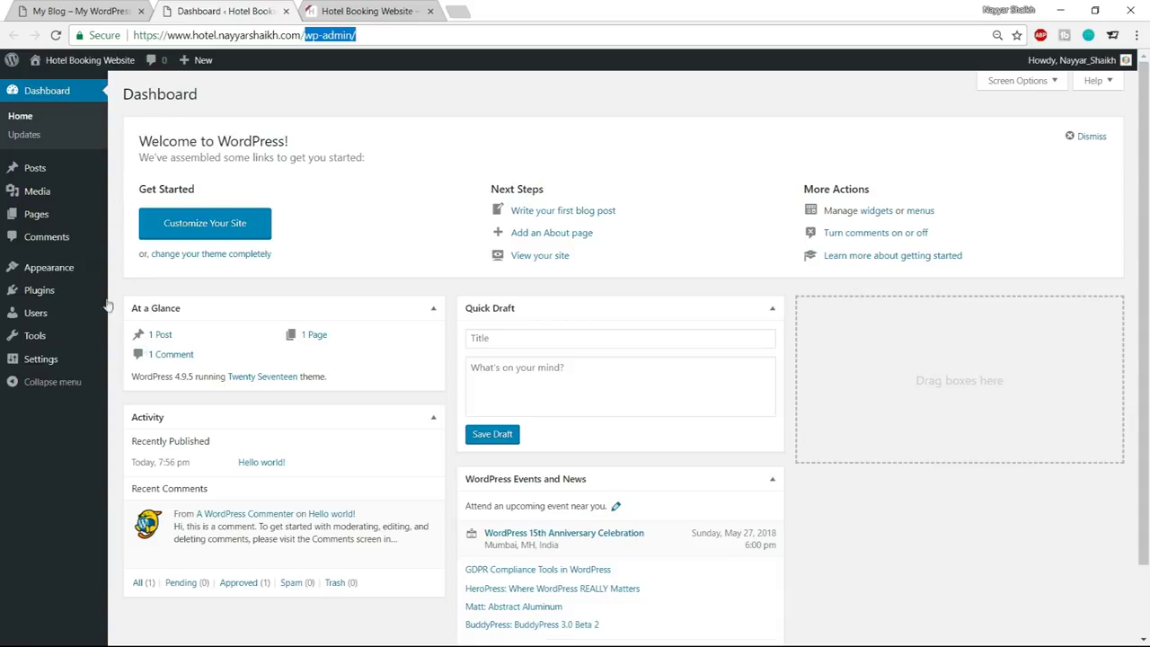
pyautogui.scroll(-1, 612, 398)
pyautogui.scroll(1, 612, 419)
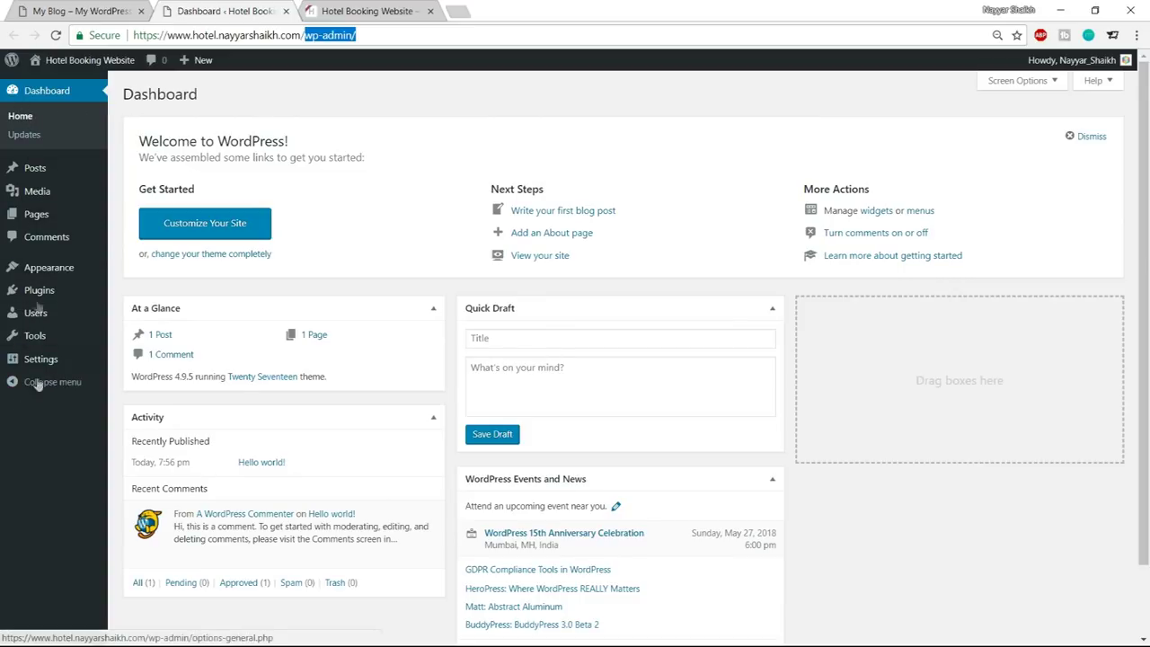
# Go to Appearance > Themes to list the three installed themes
pyautogui.moveTo(42, 182)
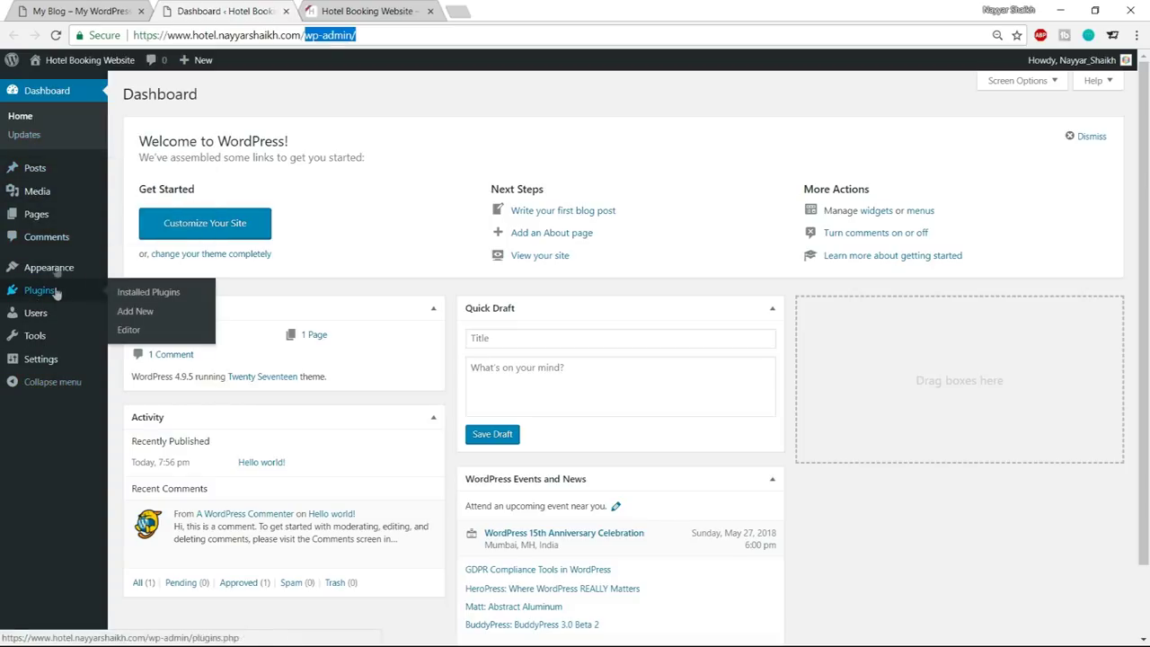
pyautogui.moveTo(49, 272)
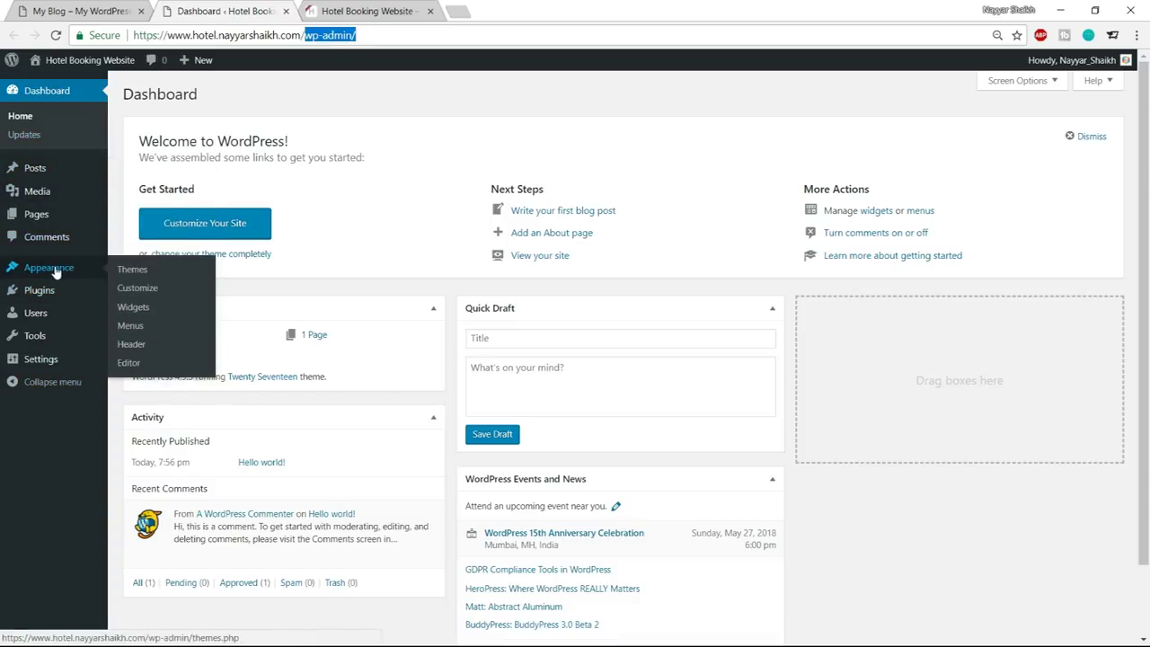
pyautogui.click(54, 269)
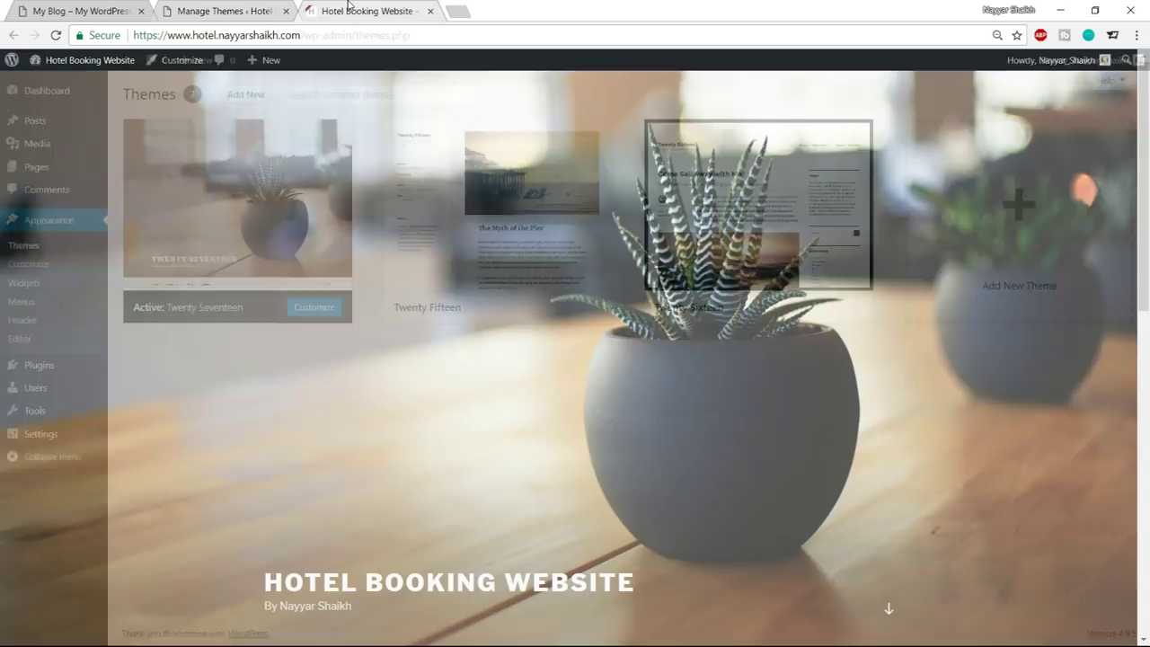
pyautogui.scroll(-5, 802, 444)
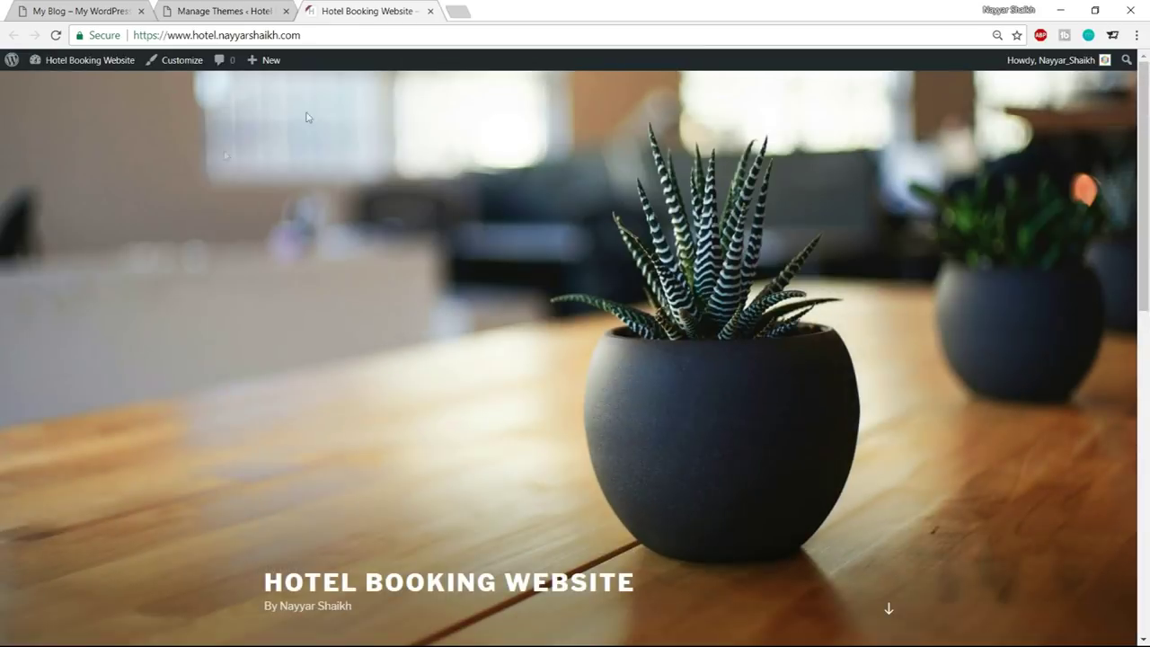
# Delete the Twenty Fifteen theme from its Theme Details
pyautogui.click(225, 10)
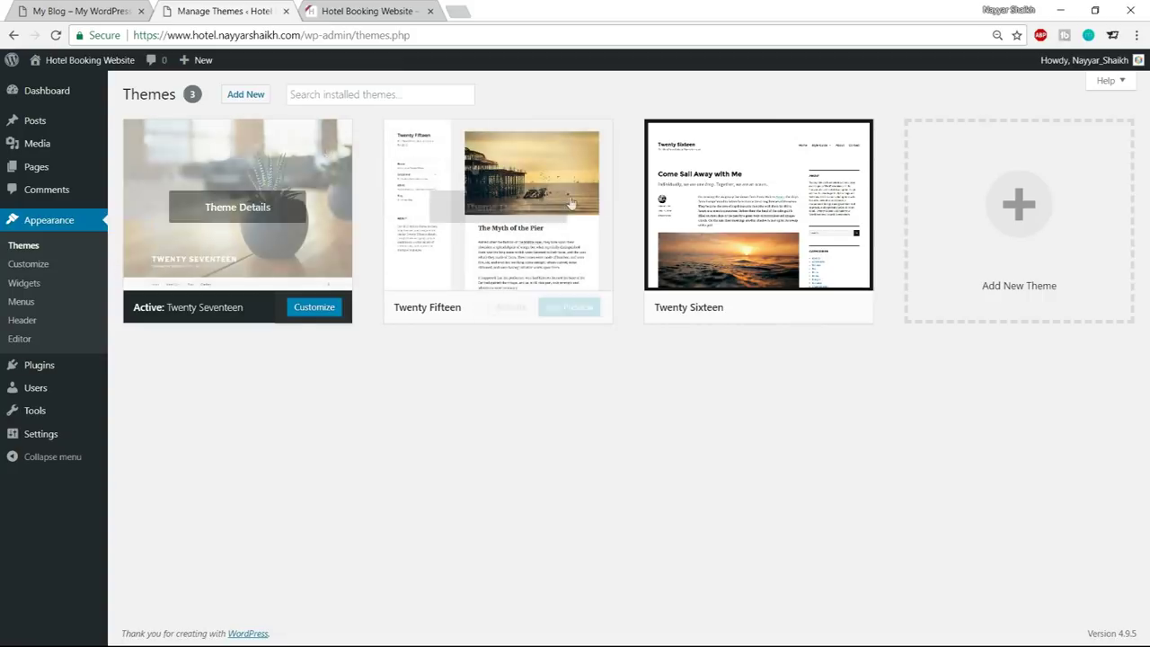
pyautogui.moveTo(453, 231)
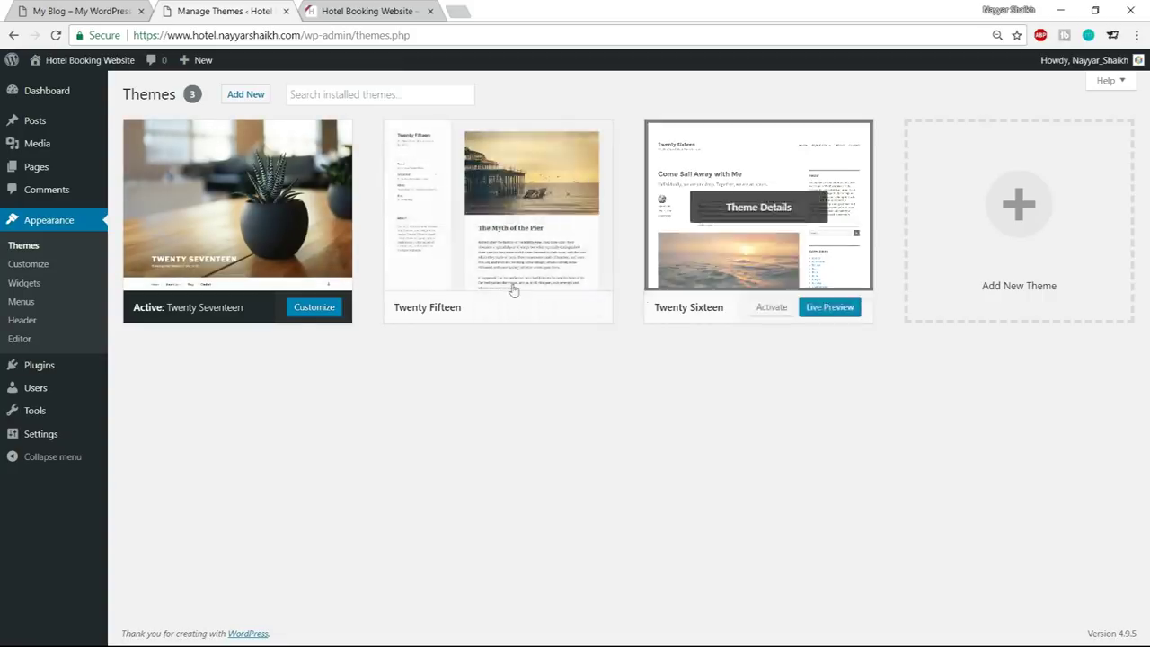
pyautogui.click(462, 200)
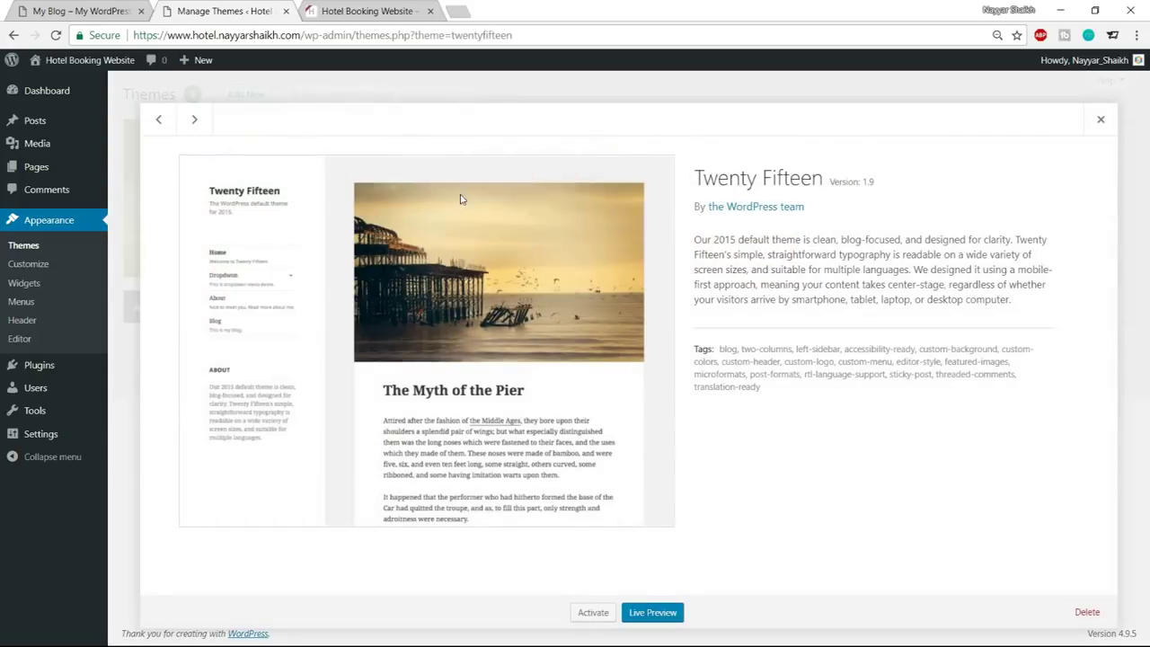
pyautogui.click(1087, 612)
pyautogui.click(620, 141)
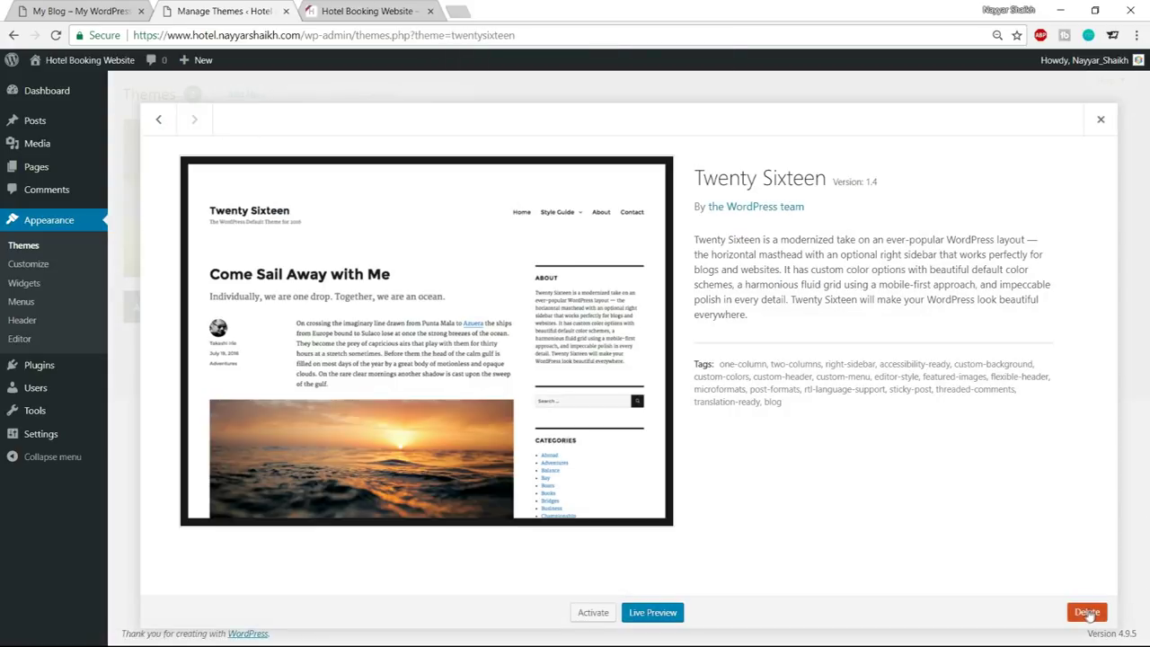
# Delete the Twenty Sixteen theme, leaving only Twenty Seventeen installed
pyautogui.click(1088, 612)
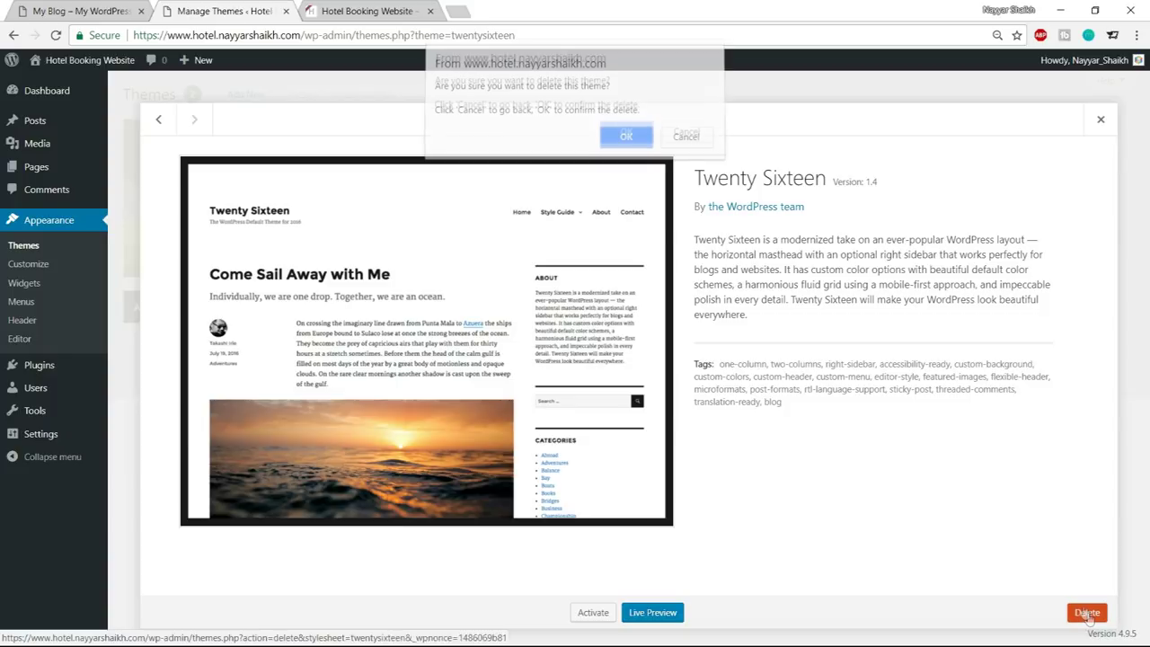
pyautogui.click(622, 137)
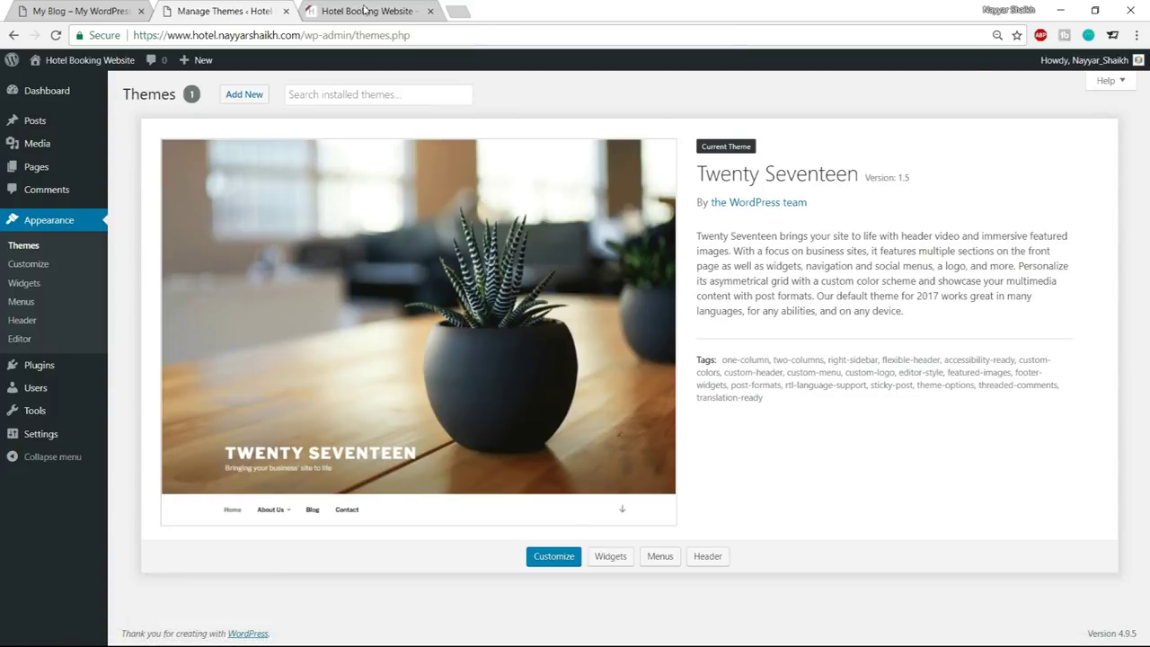
pyautogui.click(365, 10)
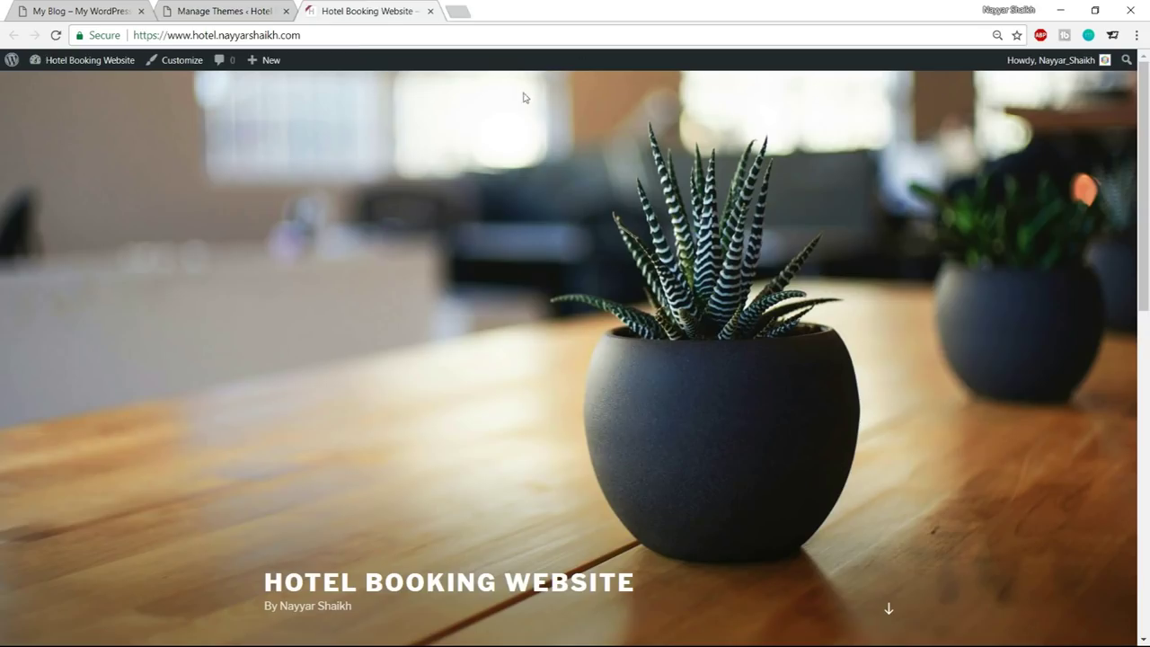
# Compare the Twenty Seventeen front page with the Hotel Master example, then open a blank tab
pyautogui.scroll(-10, 809, 466)
pyautogui.scroll(10, 782, 531)
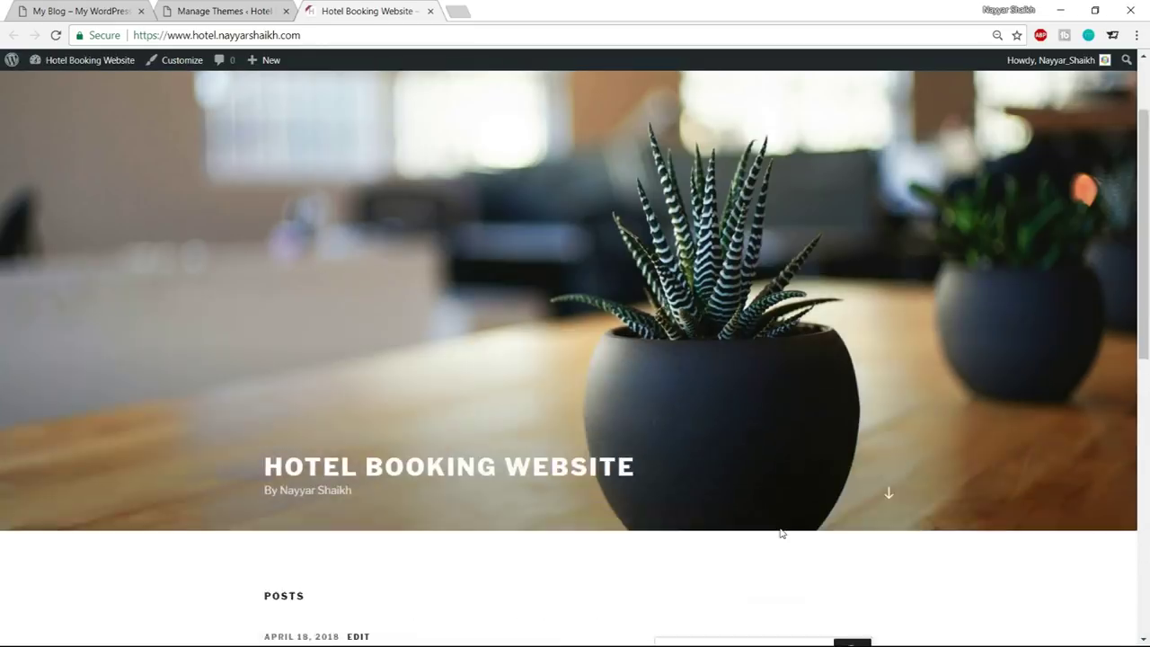
pyautogui.click(49, 12)
pyautogui.scroll(-10, 558, 340)
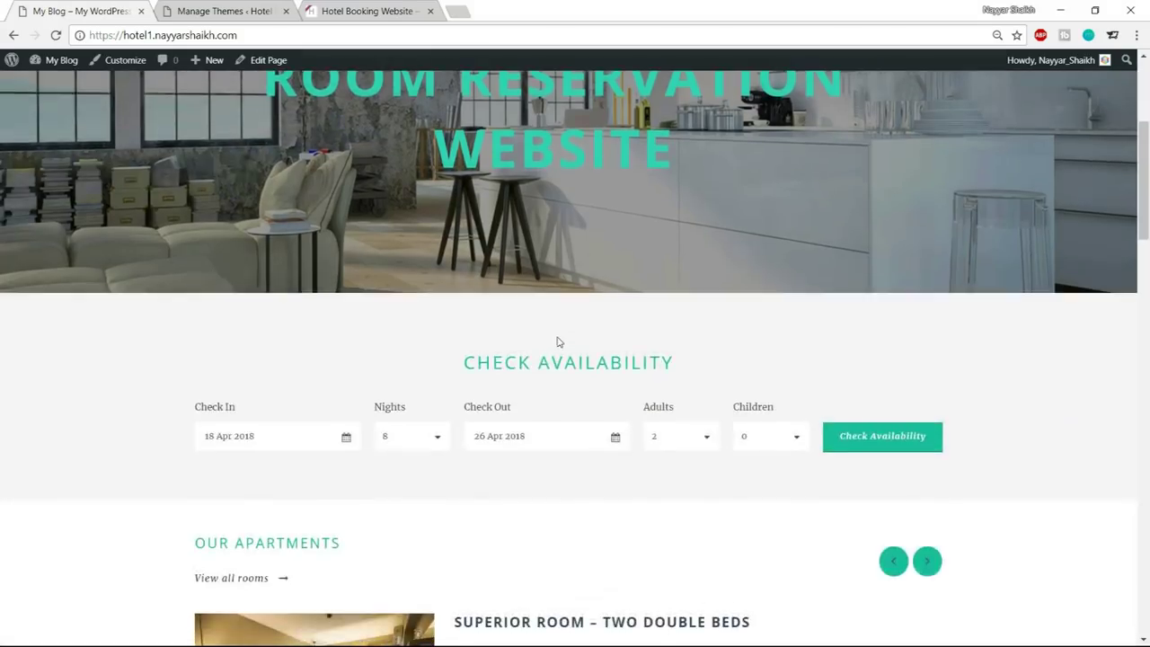
pyautogui.scroll(3, 629, 339)
pyautogui.scroll(-6, 803, 341)
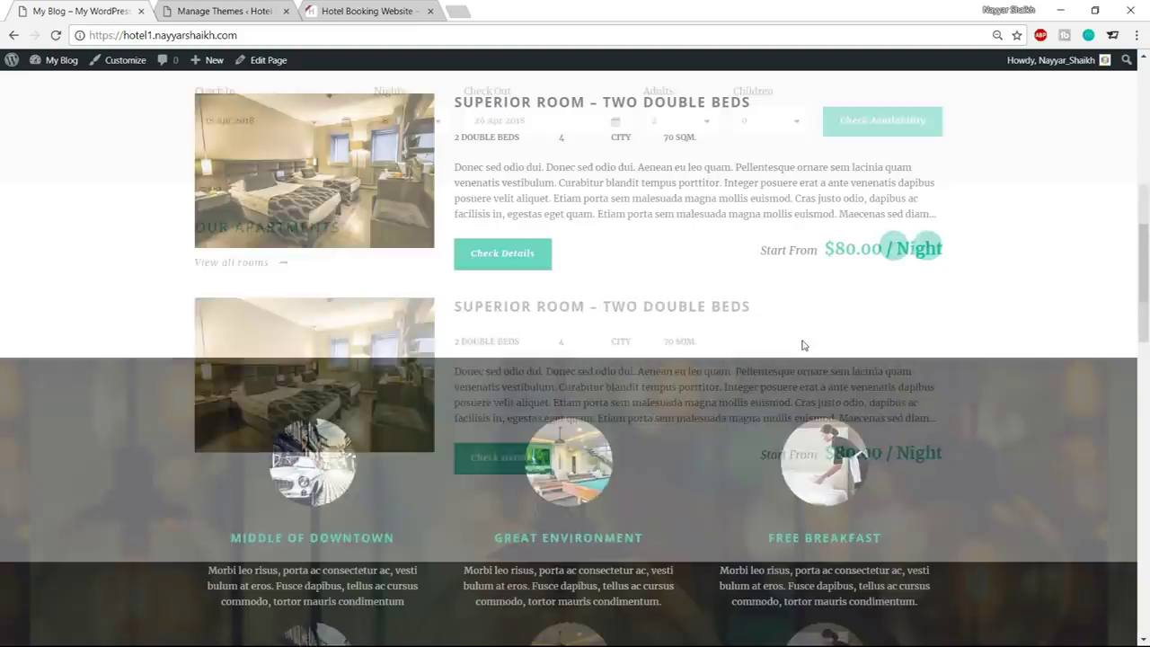
pyautogui.scroll(6, 802, 340)
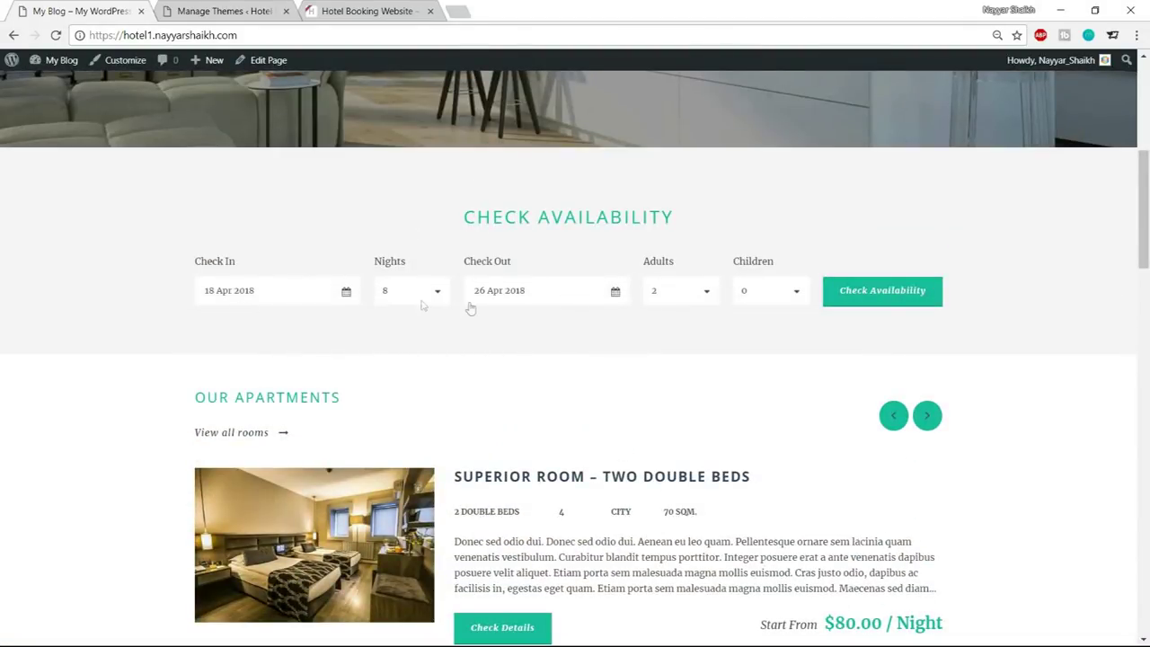
pyautogui.scroll(5, 737, 329)
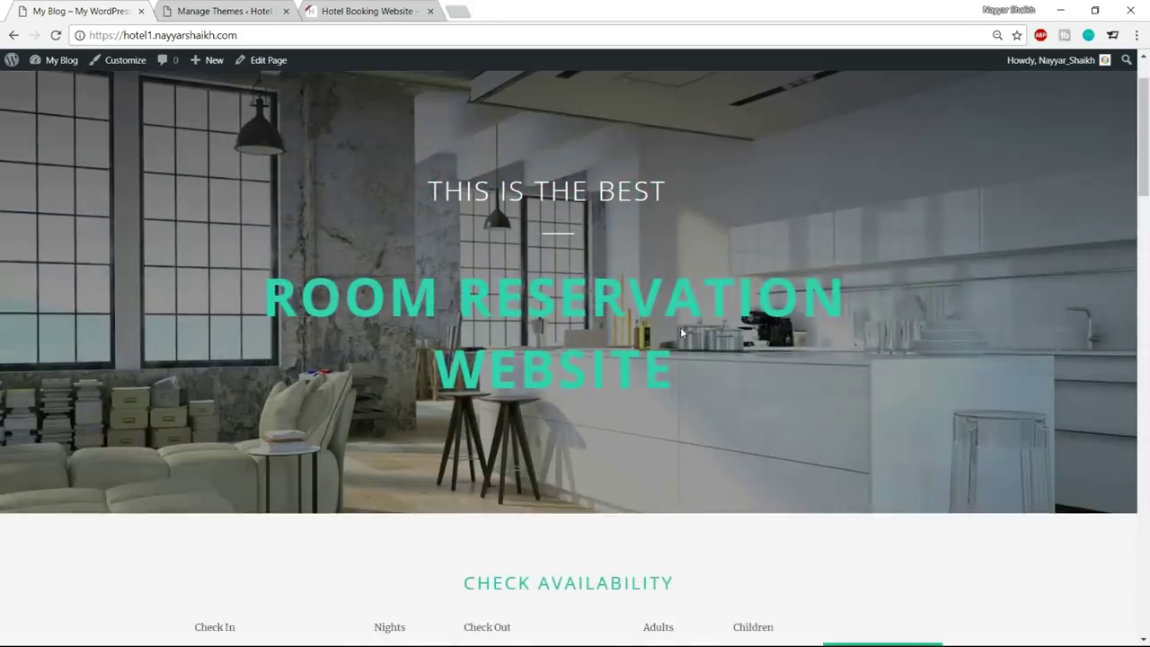
pyautogui.click(393, 5)
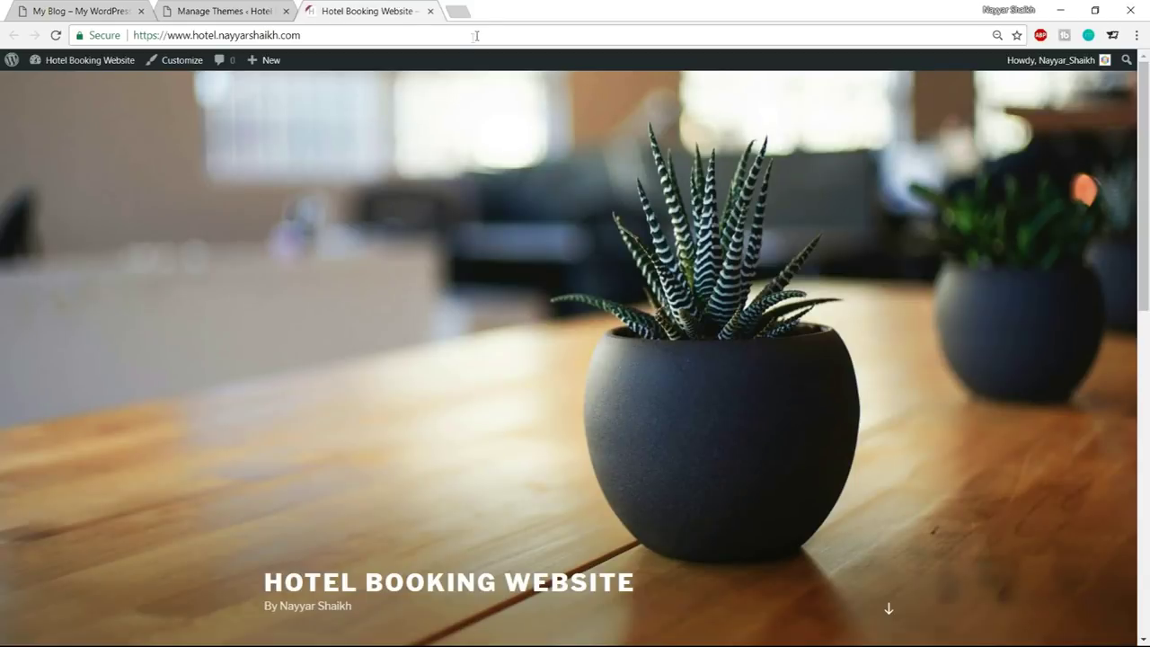
pyautogui.click(458, 10)
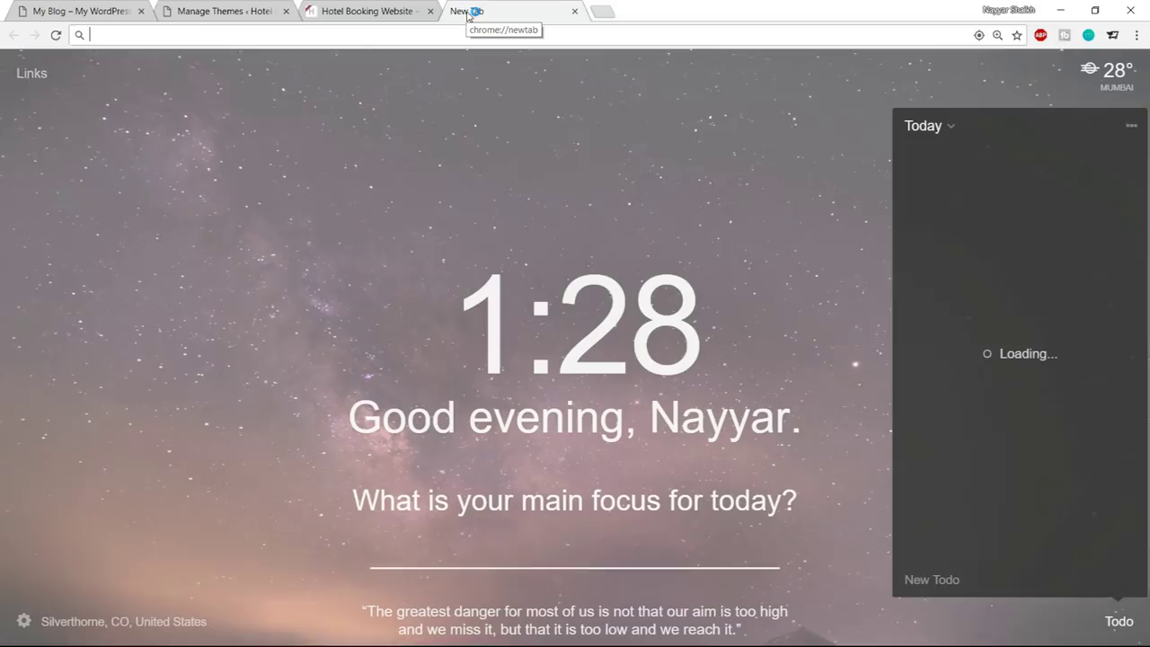
# Load the bloggdude.com/hotel address to reach the Hotel Master ThemeForest page
pyautogui.write('bloggdude.com')
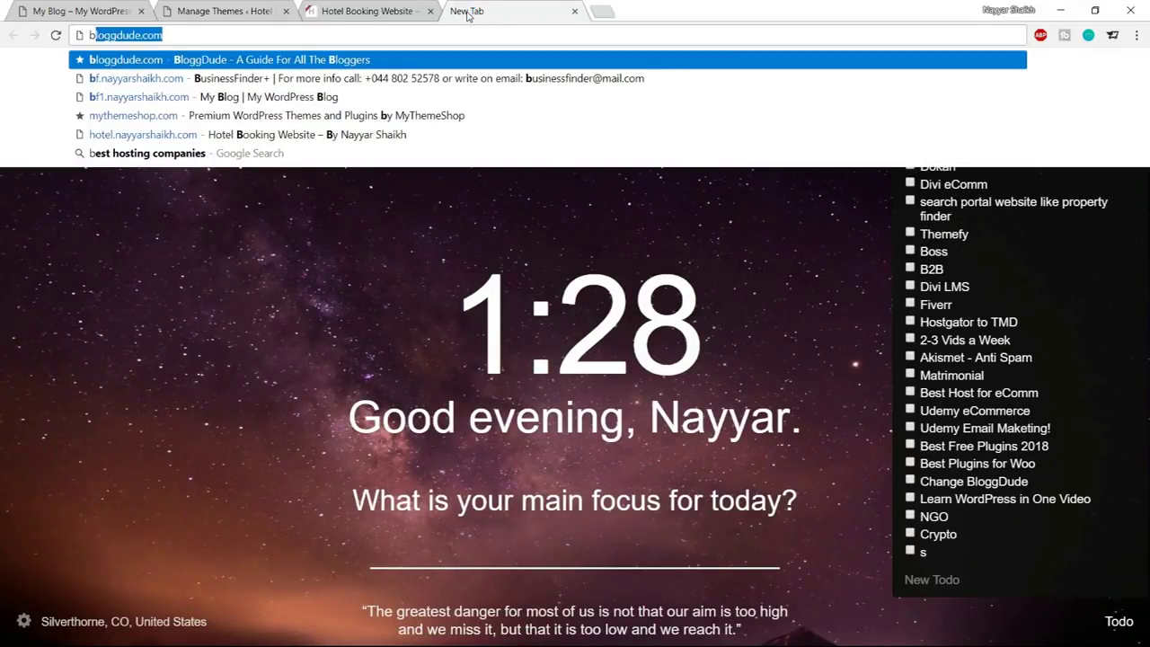
pyautogui.press('Right')
pyautogui.write('/hot')
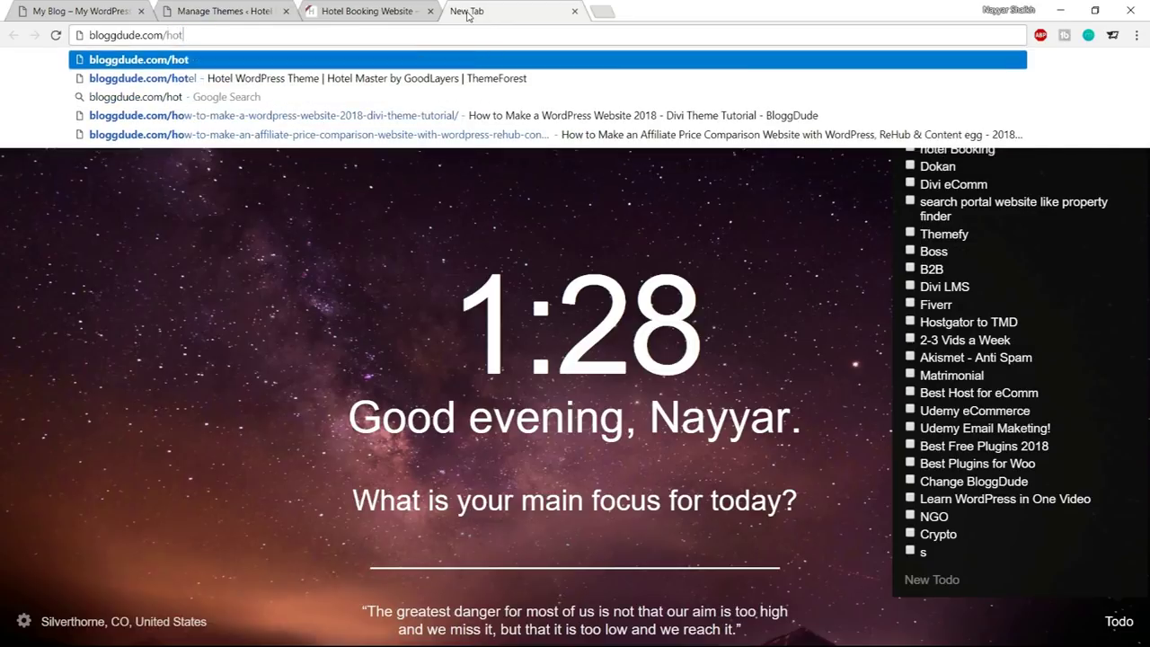
pyautogui.write('el')
pyautogui.press('Return')
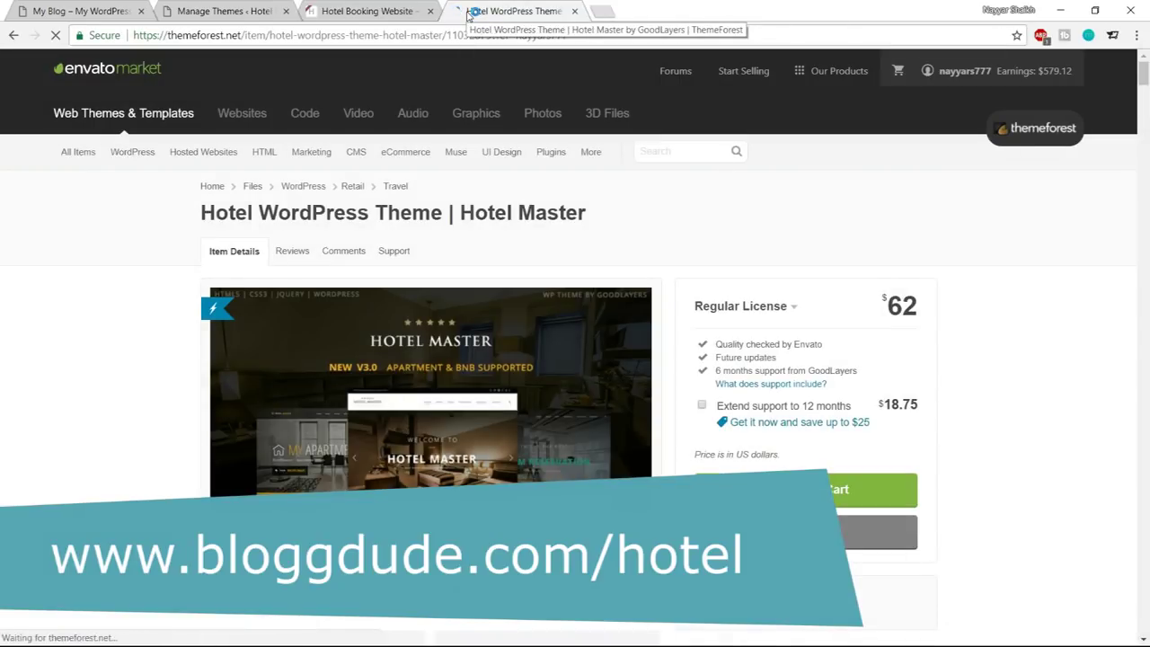
# Browse the feature sections, from Master Slider and WooCommerce support to room editing
pyautogui.scroll(-2, 279, 202)
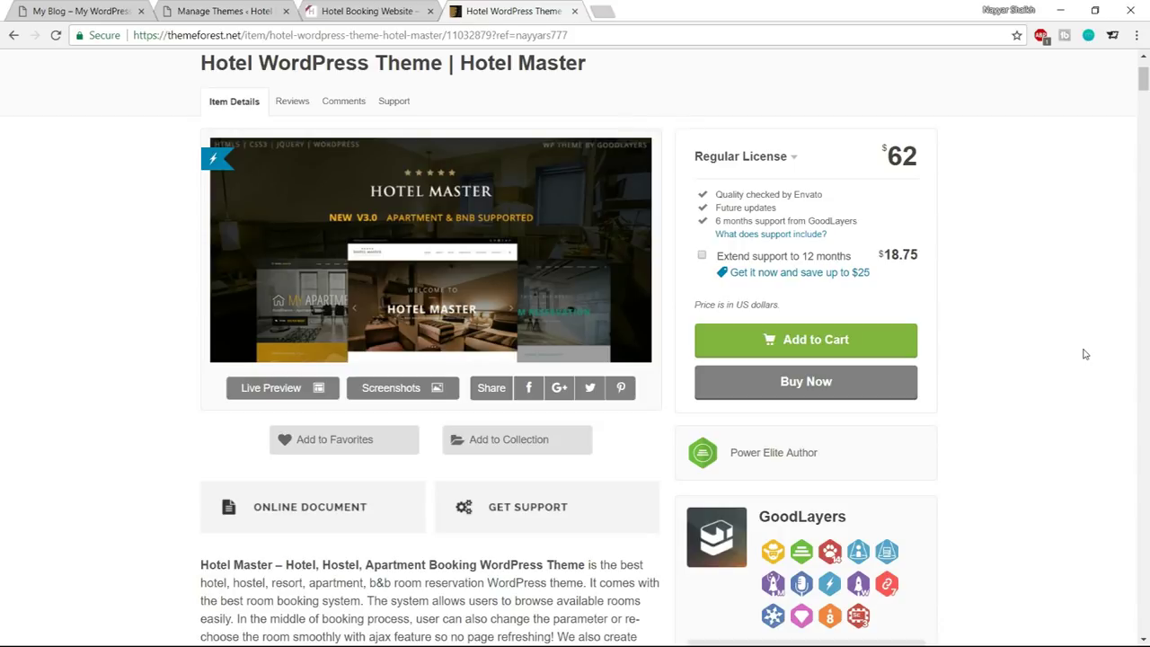
pyautogui.scroll(-15, 965, 432)
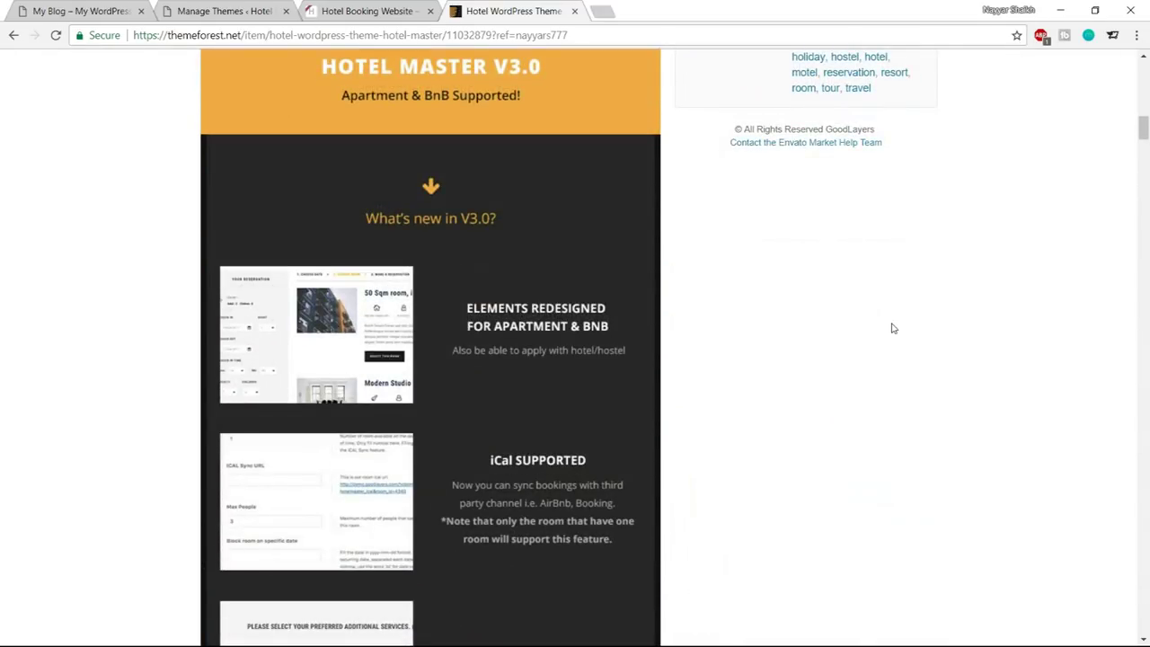
pyautogui.scroll(-7, 879, 362)
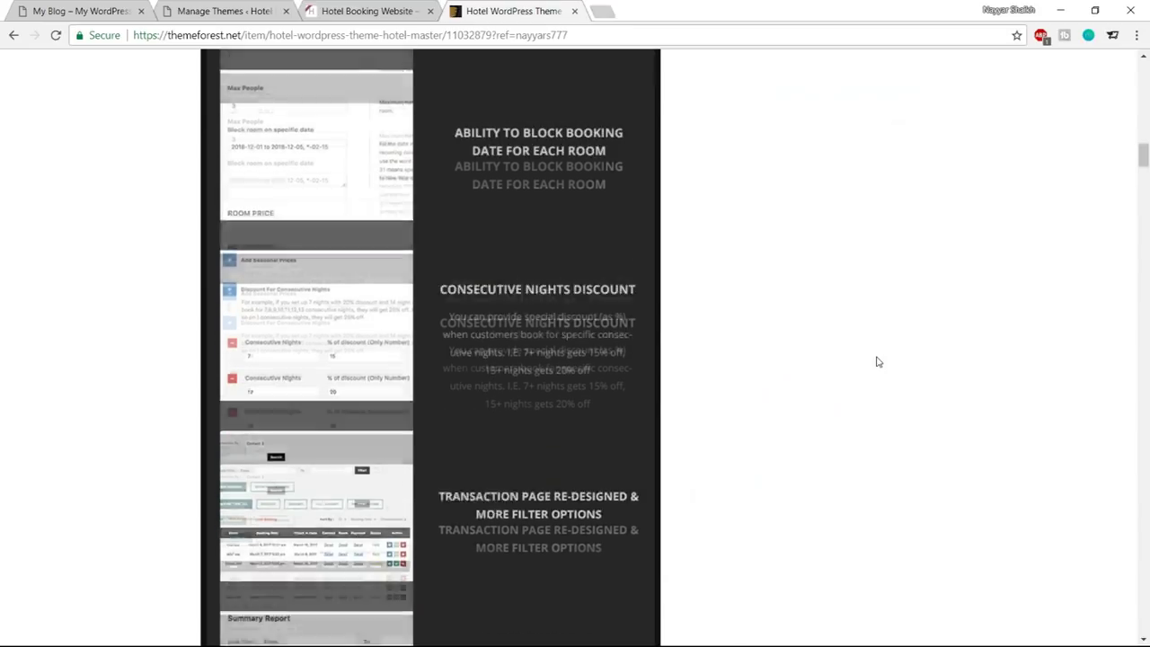
pyautogui.scroll(-10, 879, 361)
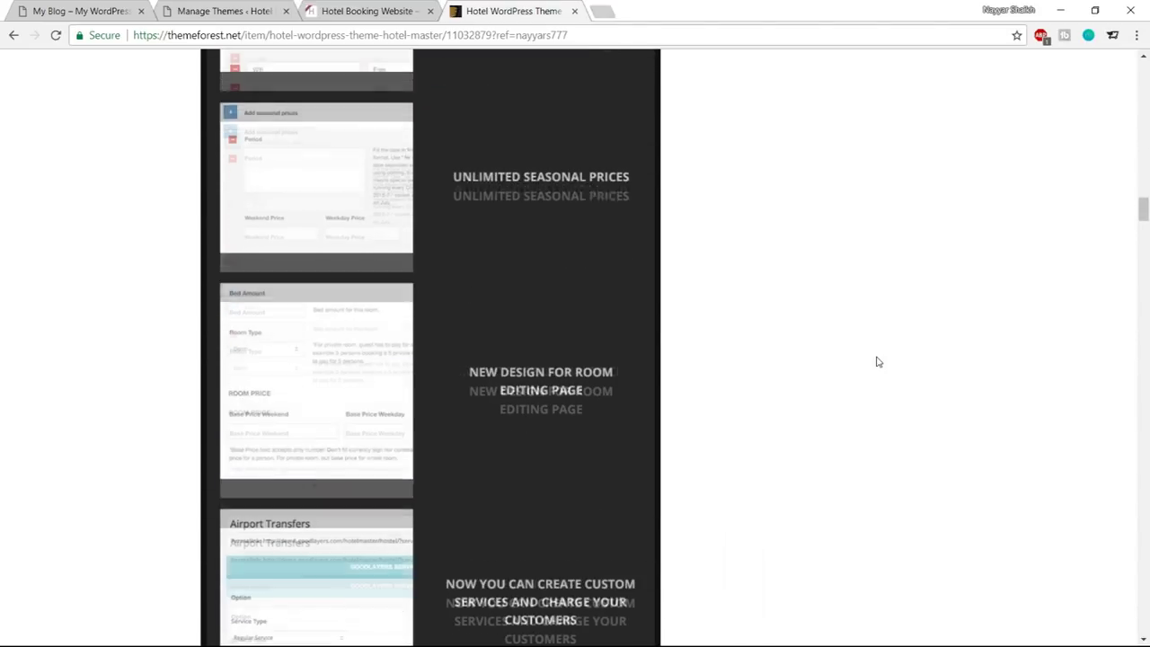
pyautogui.scroll(-7, 879, 362)
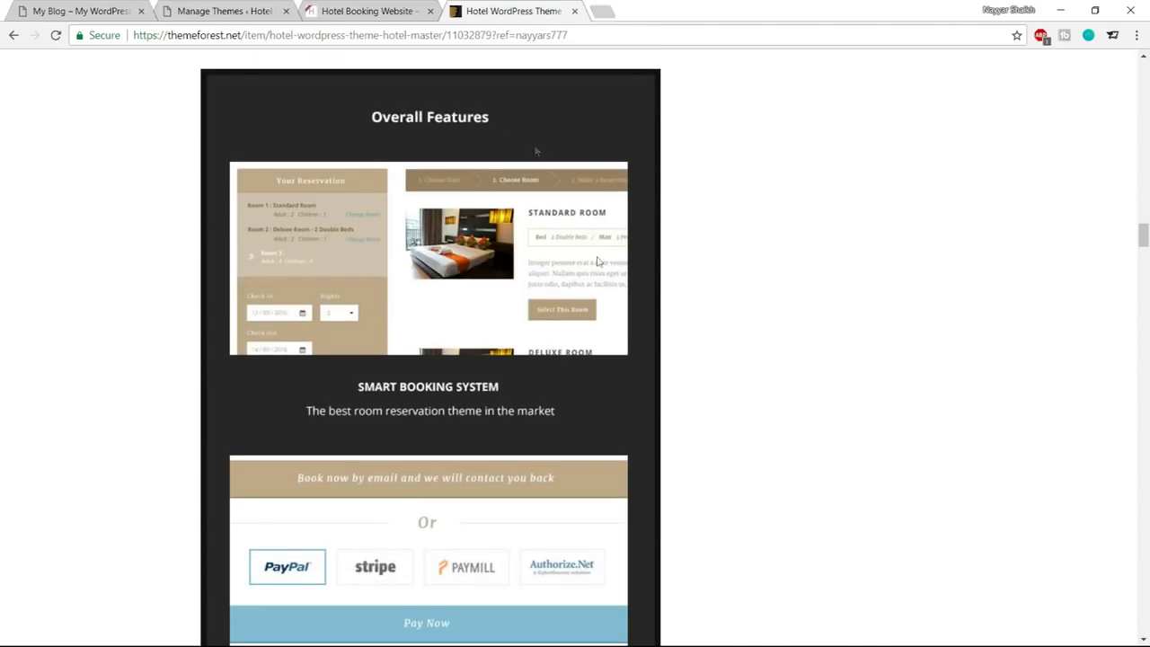
pyautogui.scroll(-3, 529, 320)
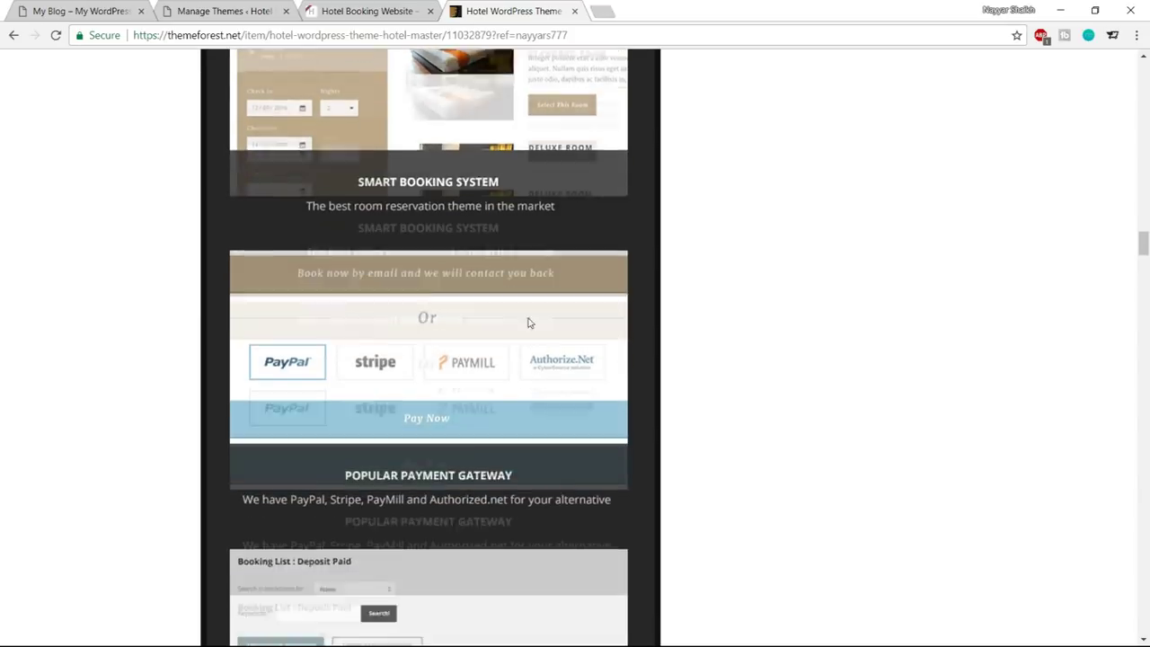
pyautogui.scroll(-3, 463, 347)
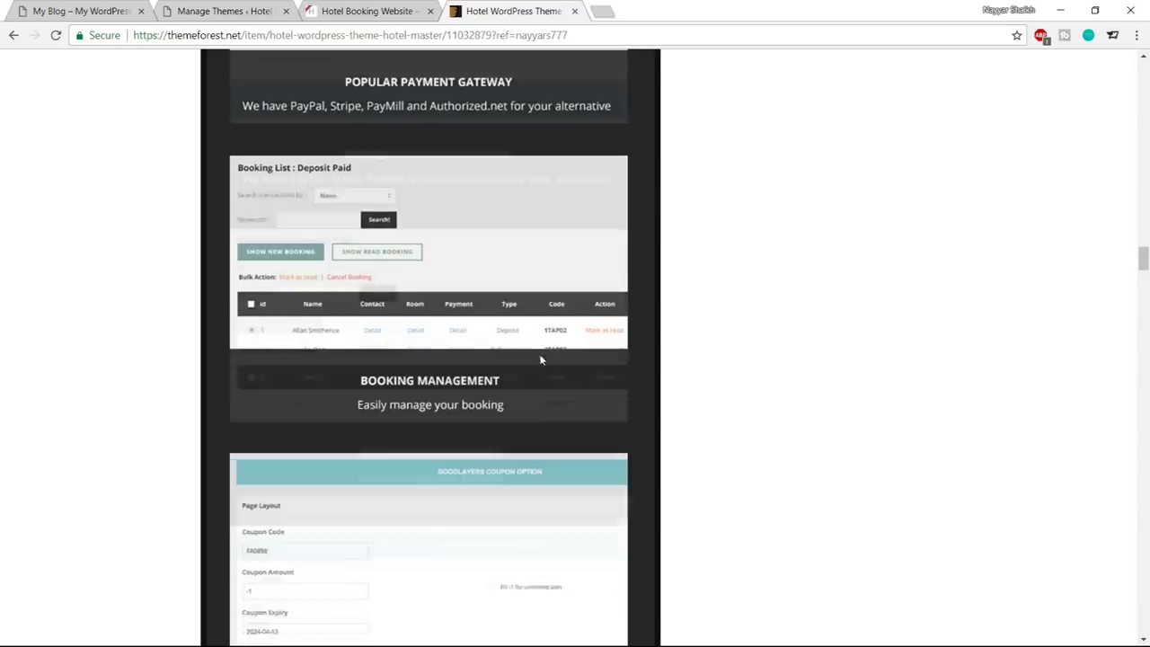
pyautogui.scroll(-3, 503, 355)
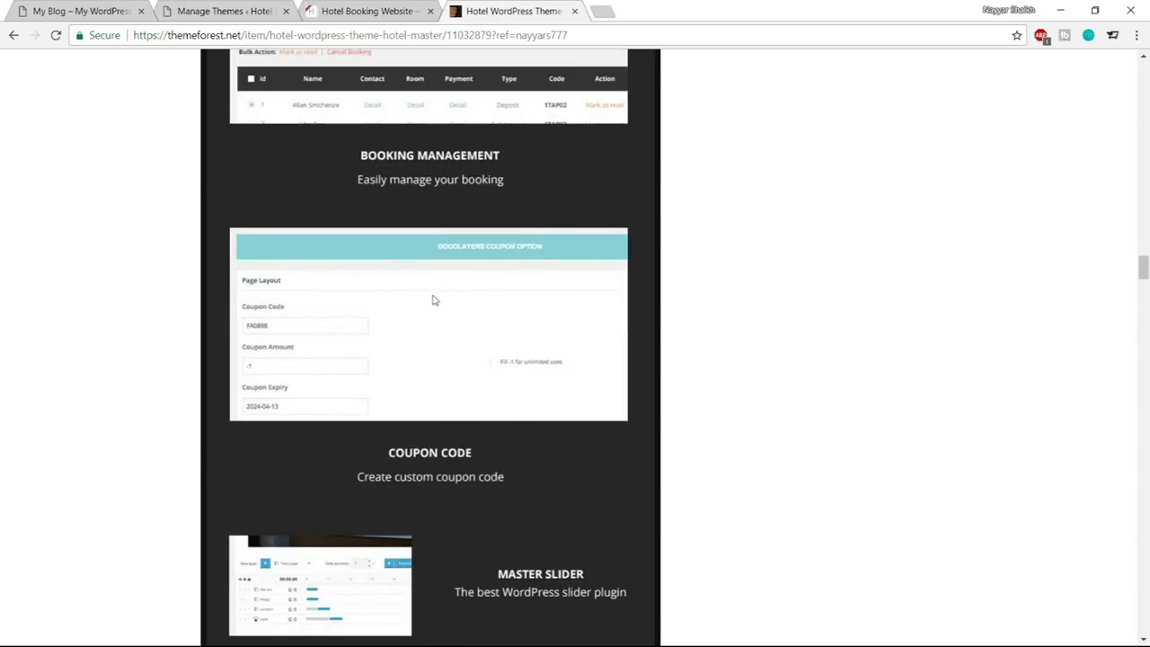
pyautogui.scroll(-3, 531, 318)
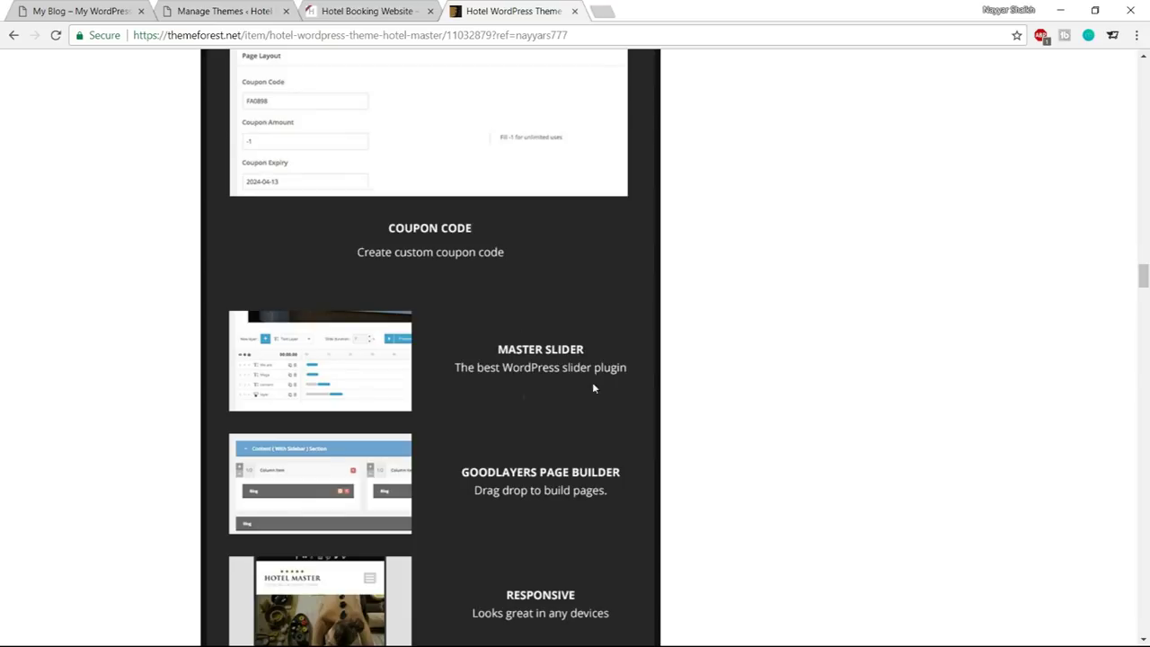
pyautogui.scroll(-1, 558, 378)
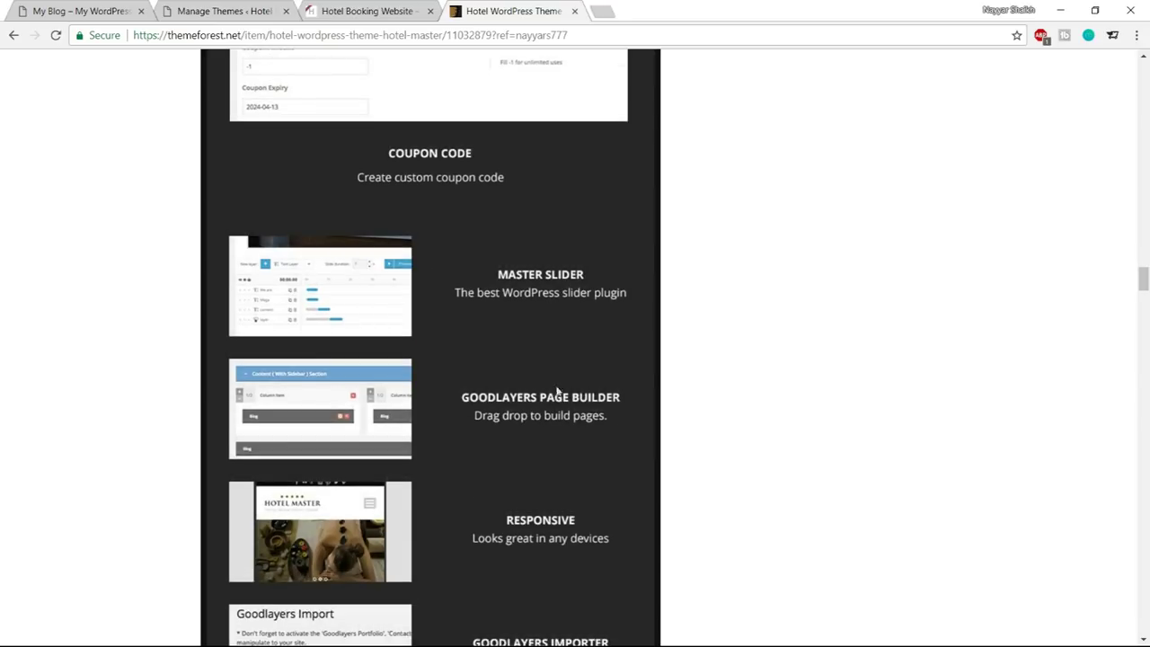
pyautogui.scroll(-1, 513, 406)
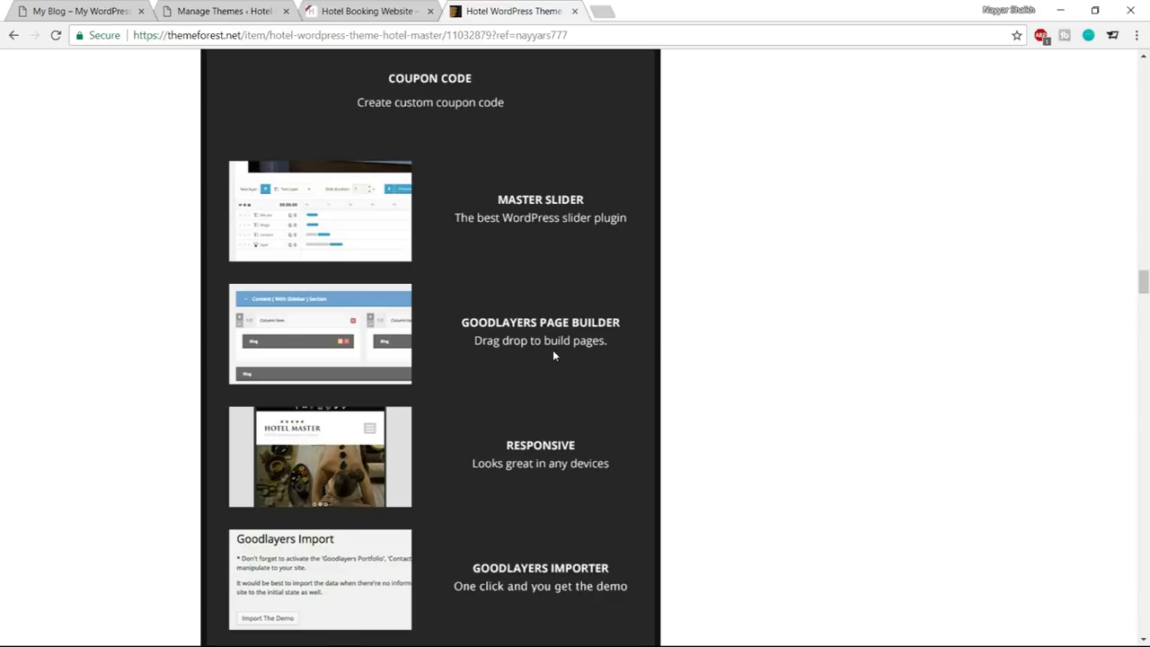
pyautogui.scroll(-2, 768, 360)
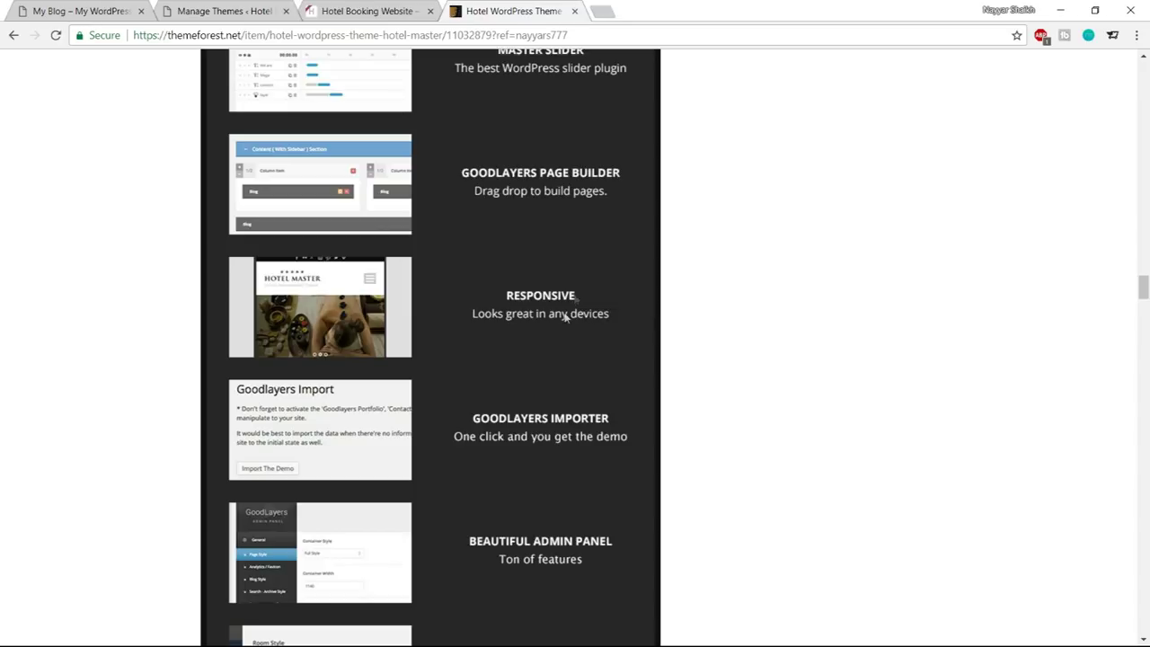
pyautogui.scroll(-2, 745, 289)
pyautogui.scroll(-2, 504, 289)
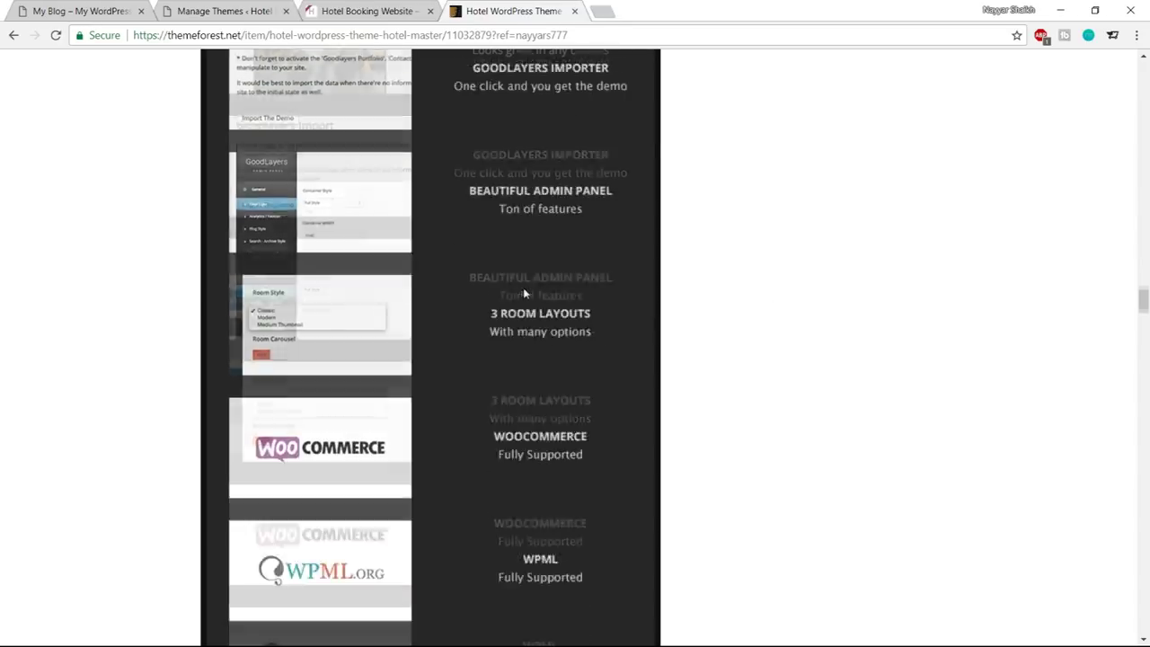
pyautogui.scroll(-2, 602, 343)
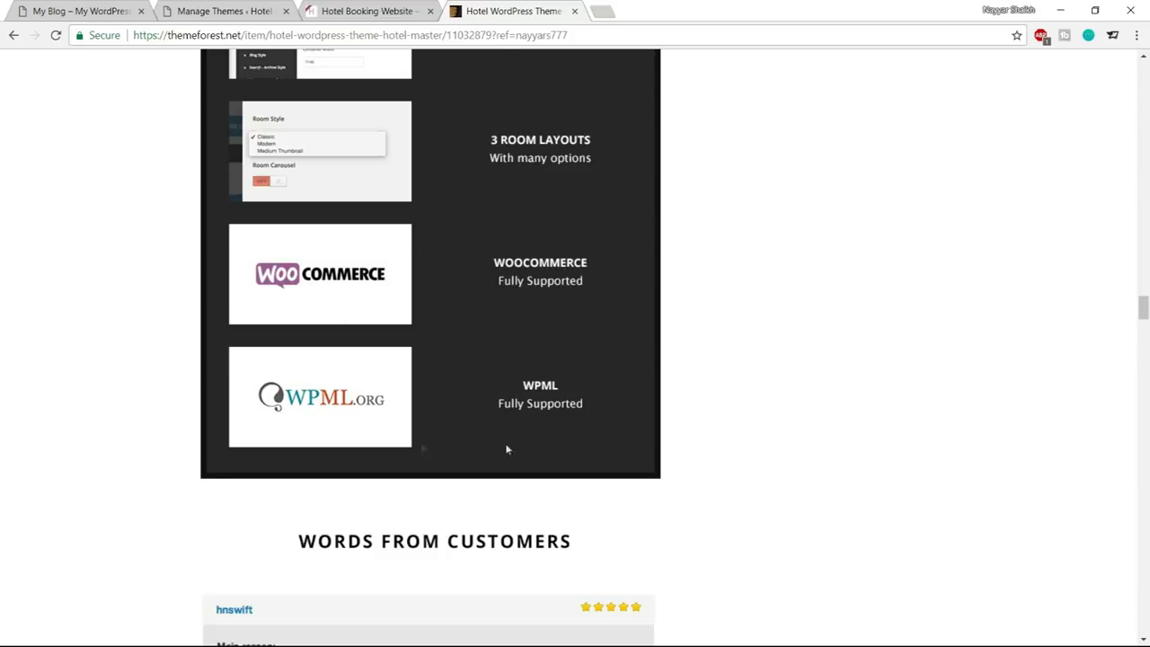
pyautogui.scroll(15, 765, 464)
pyautogui.scroll(10, 1035, 399)
# Check the item header's $62 price and 5,008 sales, then close the ThemeForest tab
pyautogui.scroll(5, 524, 170)
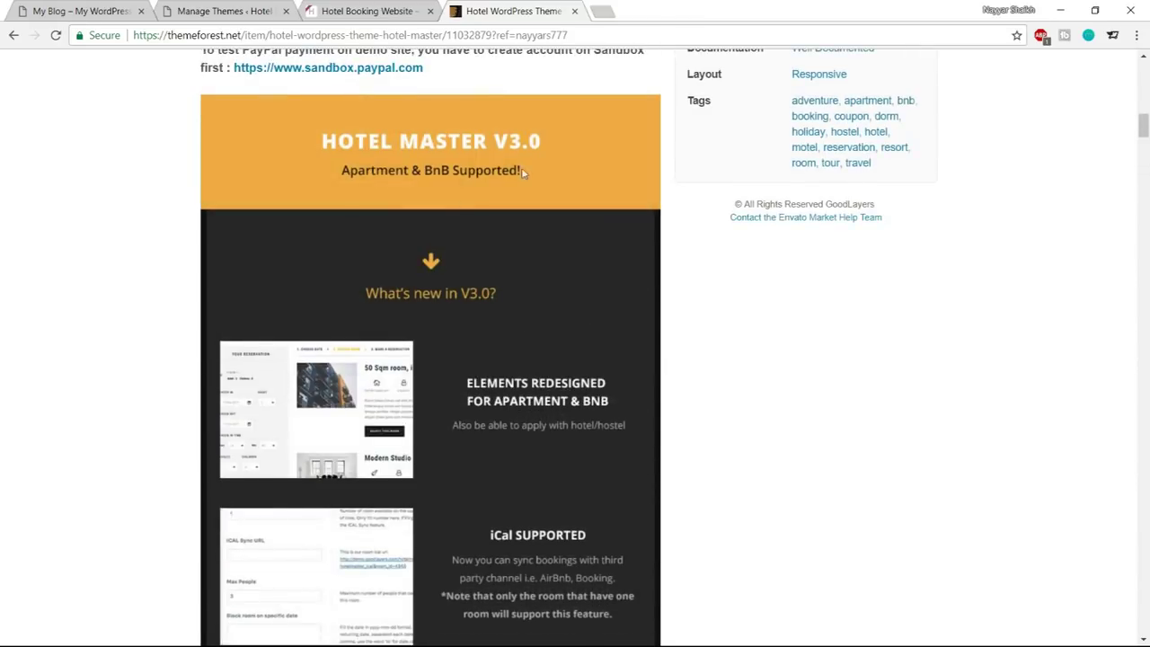
pyautogui.scroll(10, 434, 316)
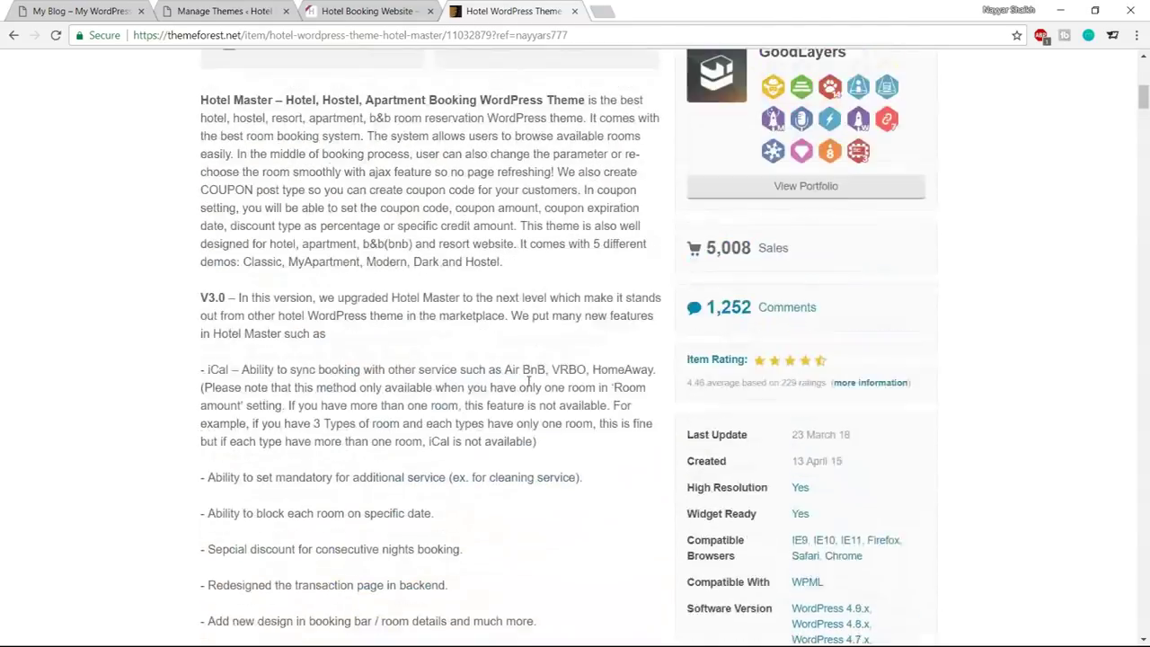
pyautogui.moveTo(708, 339); pyautogui.dragTo(766, 340)
pyautogui.click(742, 340)
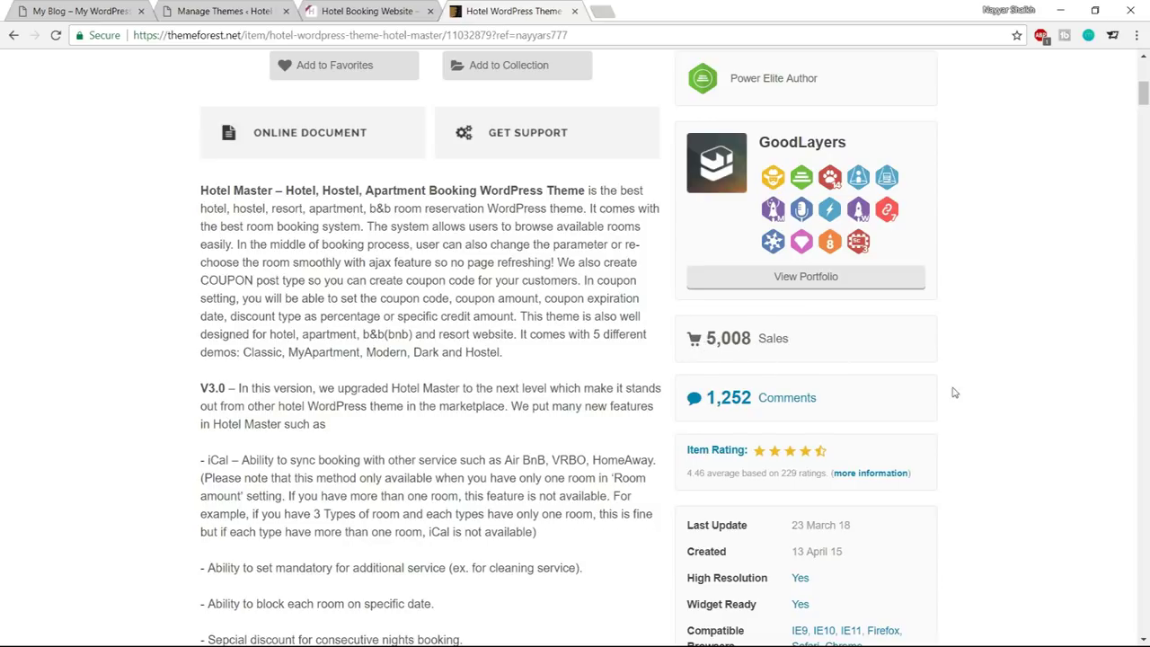
pyautogui.scroll(6, 1042, 382)
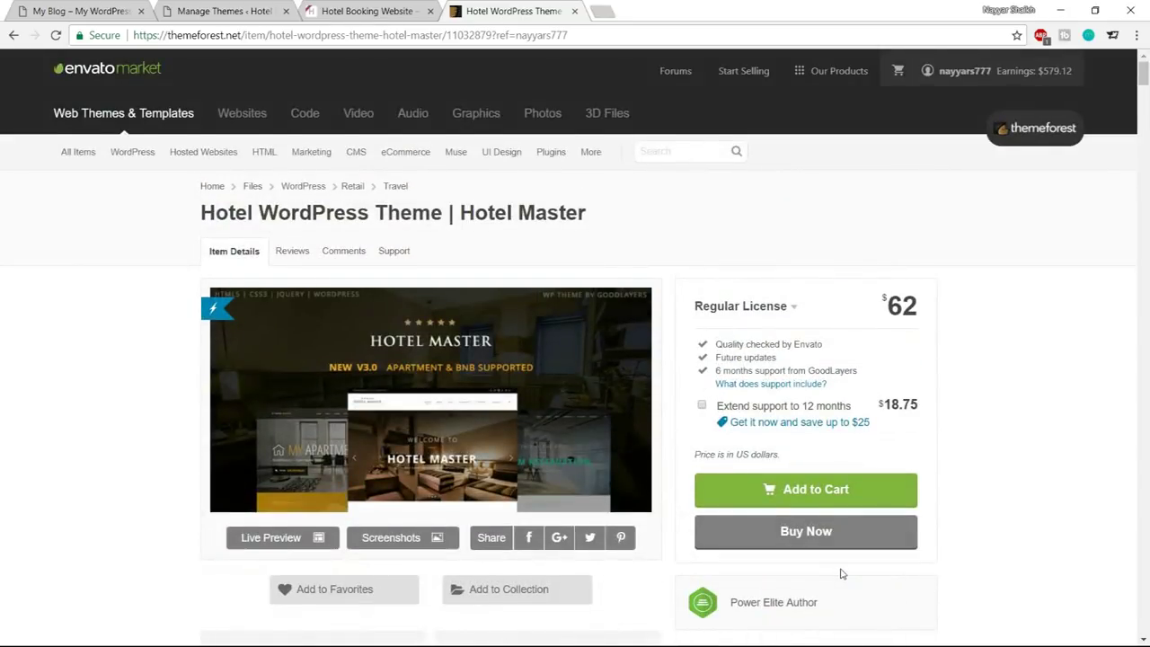
pyautogui.scroll(-2, 843, 578)
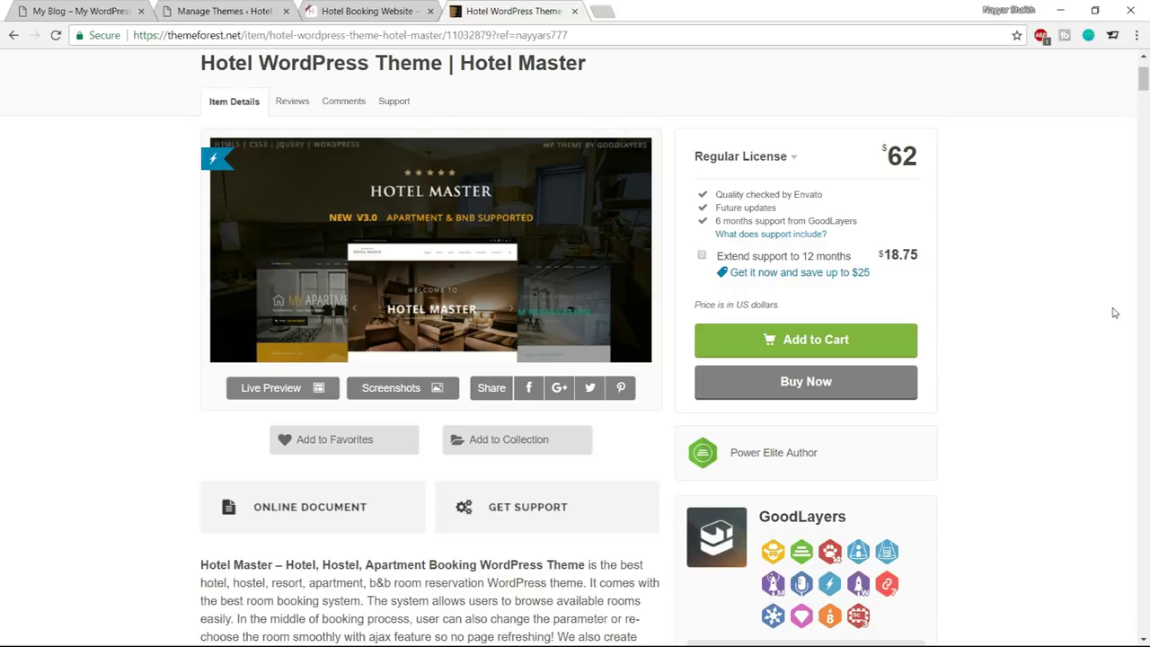
pyautogui.click(575, 12)
# Go to the WordPress admin and open Media > Add New
pyautogui.click(229, 10)
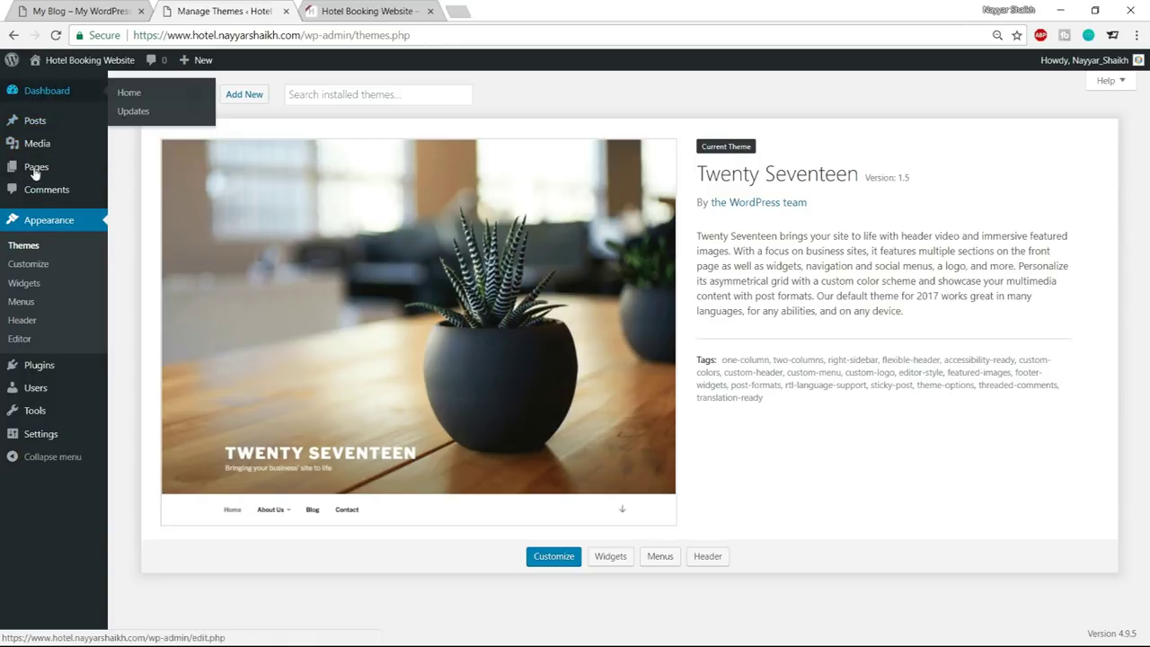
pyautogui.moveTo(46, 149)
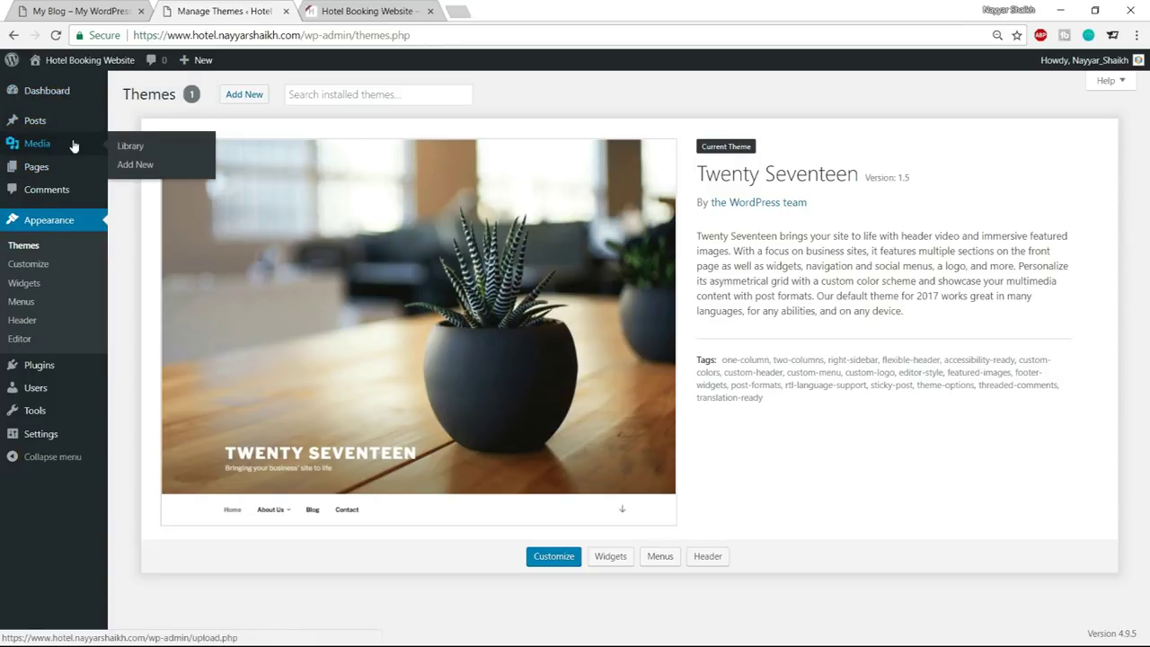
pyautogui.click(144, 167)
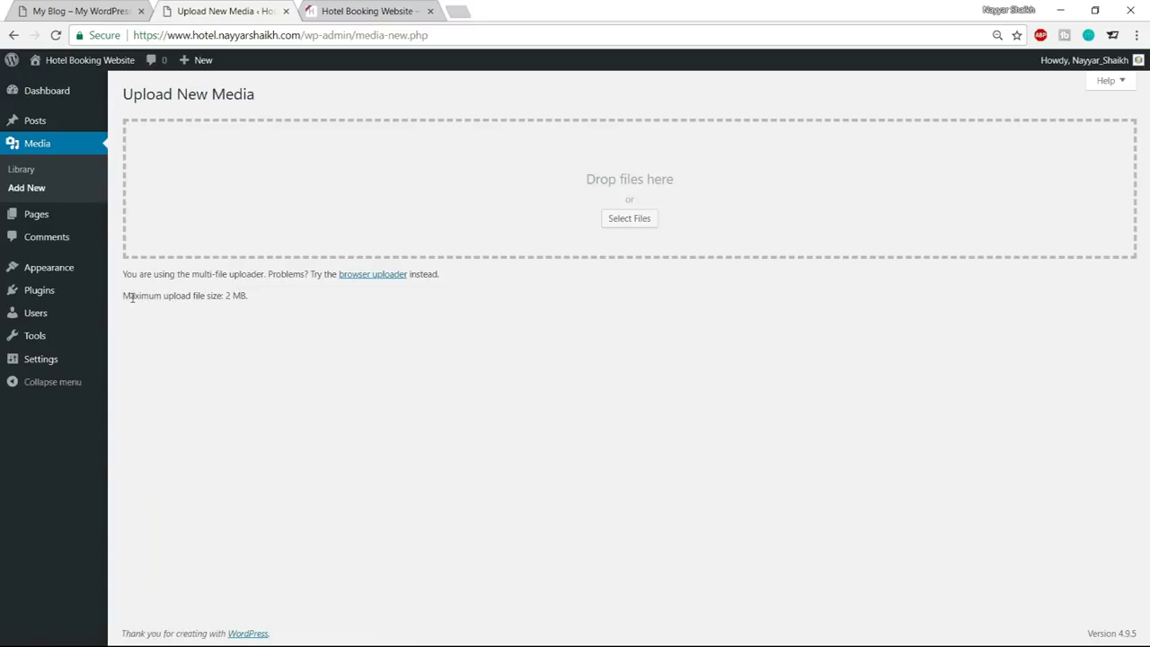
# Highlight the 'Maximum upload file size: 2 MB' line to confirm the limit
pyautogui.moveTo(123, 296); pyautogui.dragTo(241, 297)
pyautogui.click(267, 299)
pyautogui.click(237, 307)
pyautogui.click(238, 327)
pyautogui.moveTo(124, 295); pyautogui.dragTo(247, 298)
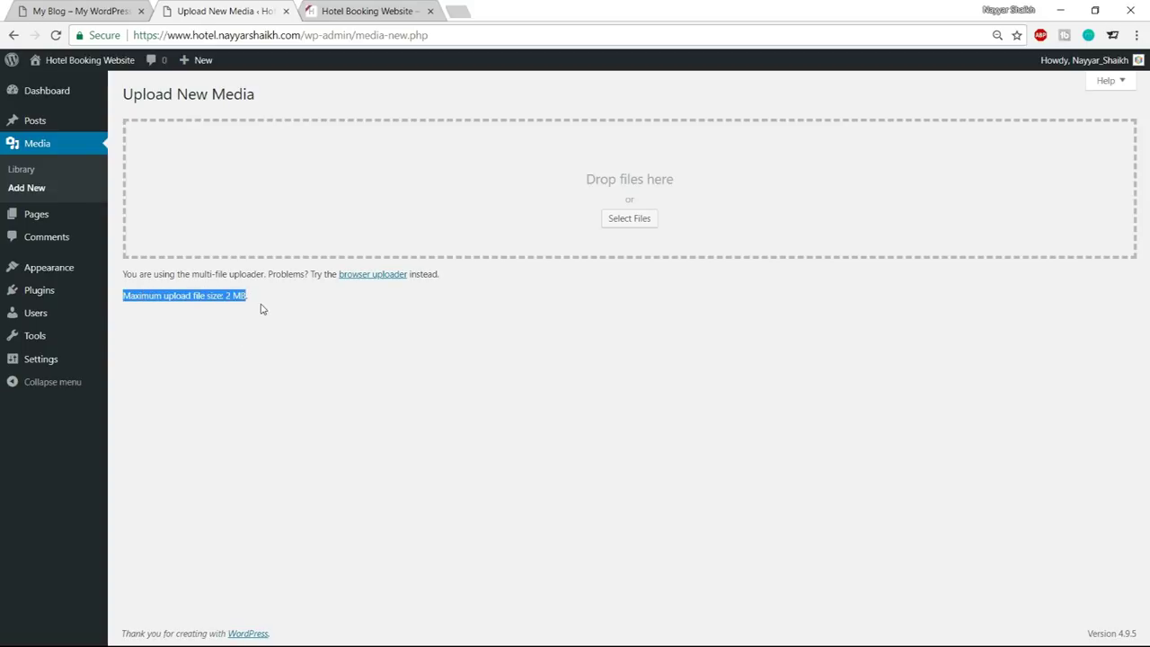
pyautogui.click(263, 309)
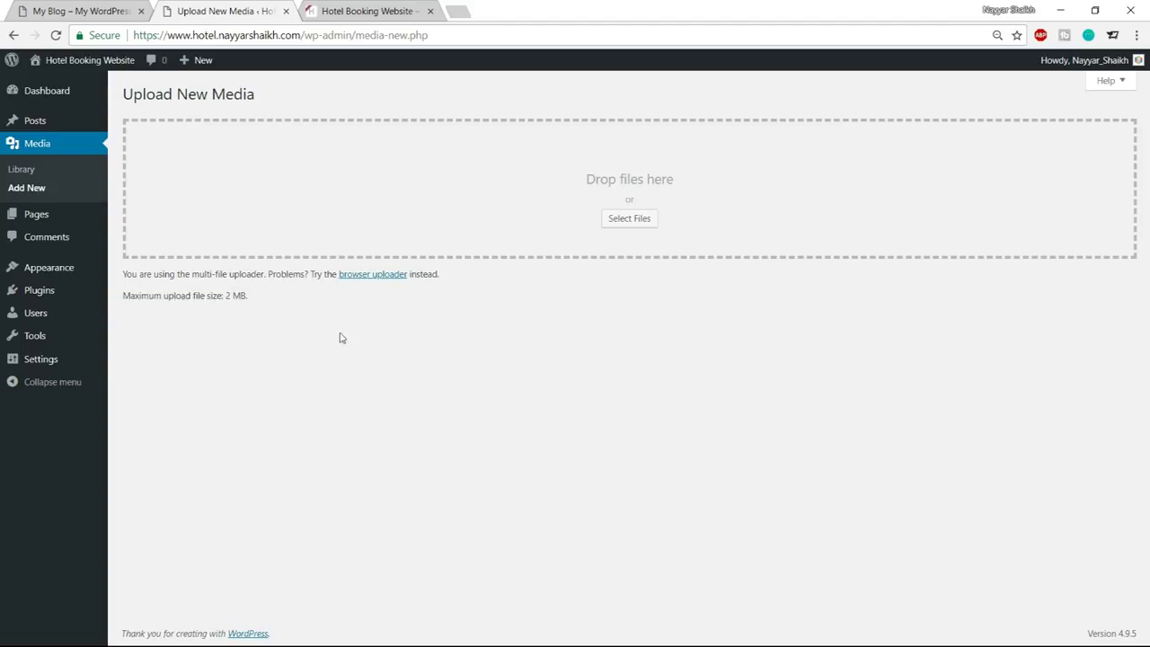
# In a new tab, open the 'Solved: upload_max_filesize' post from page 2 of bloggdude.com
pyautogui.click(459, 11)
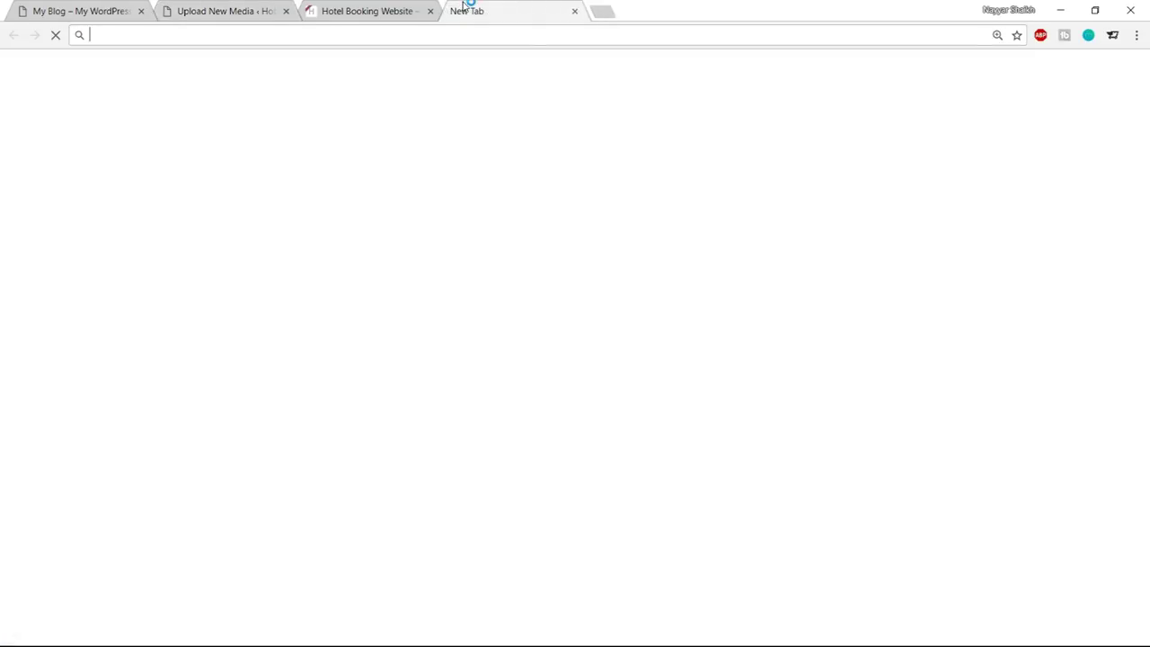
pyautogui.write('b')
pyautogui.press('Return')
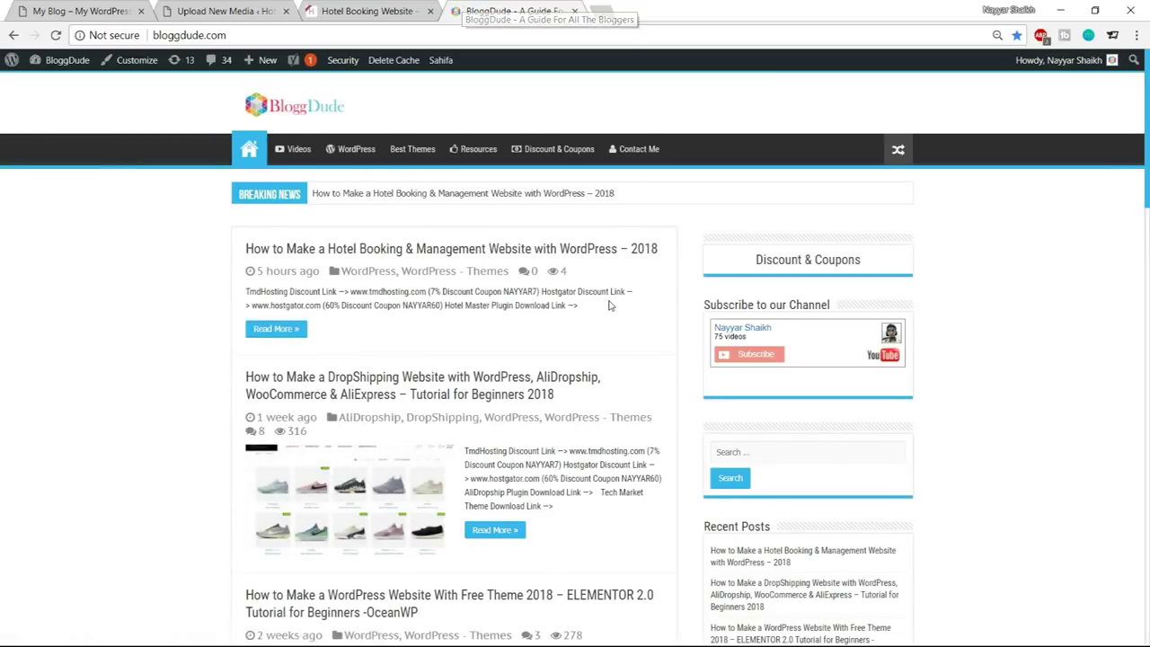
pyautogui.scroll(-6, 585, 269)
pyautogui.scroll(-10, 585, 445)
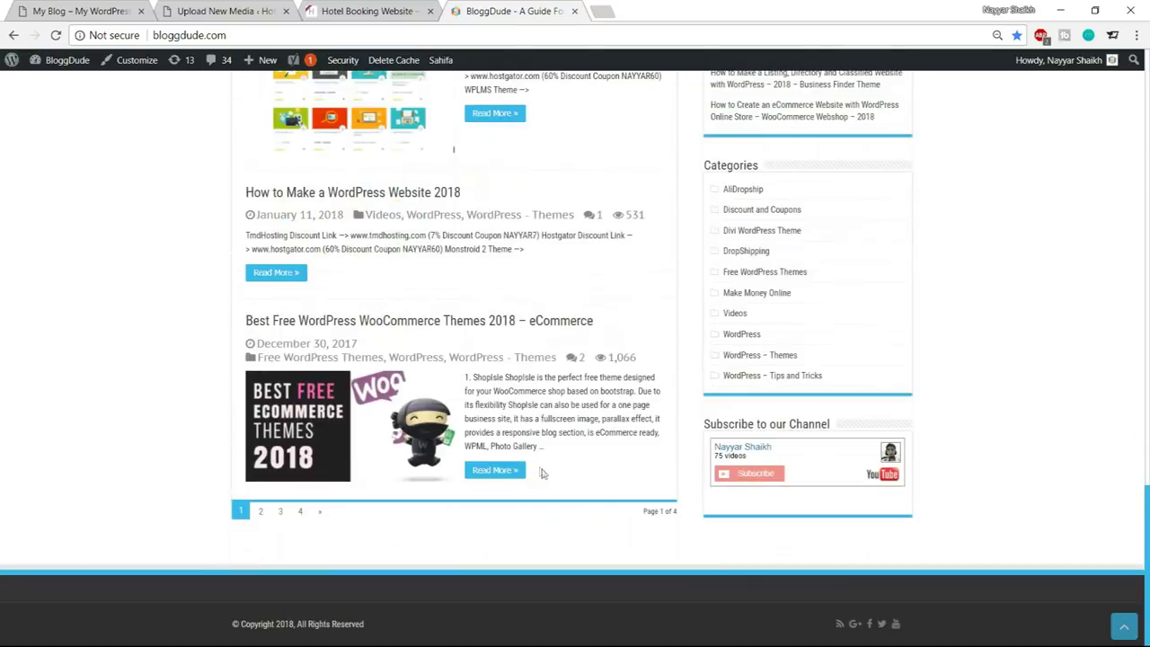
pyautogui.click(260, 513)
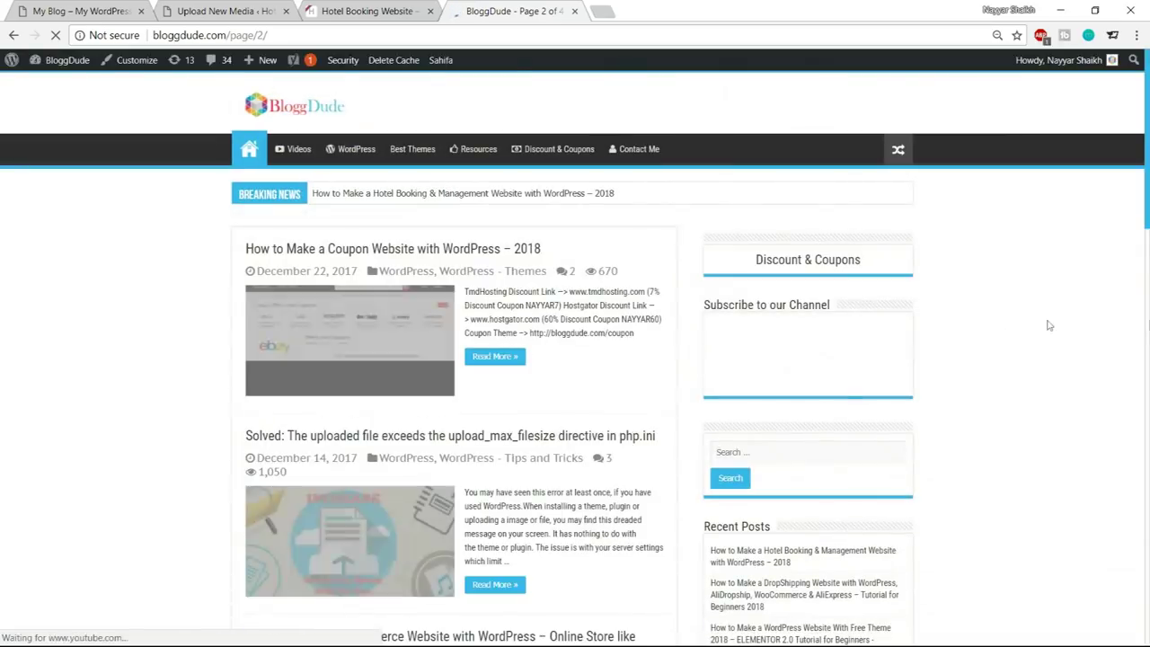
pyautogui.scroll(-3, 454, 236)
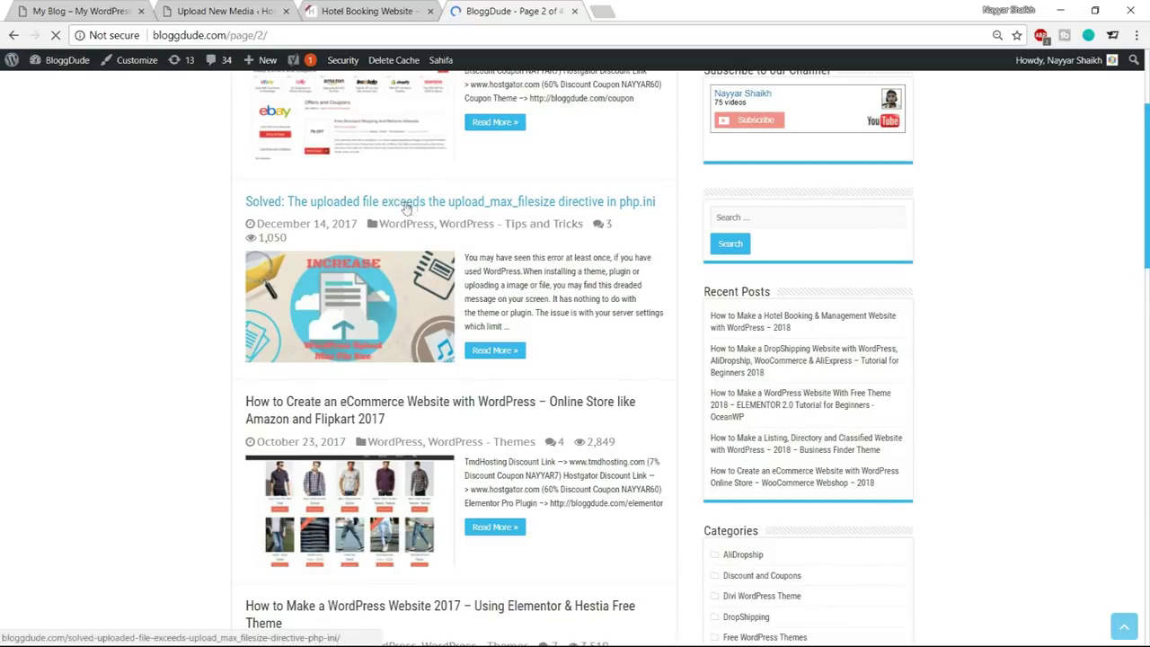
pyautogui.click(518, 203)
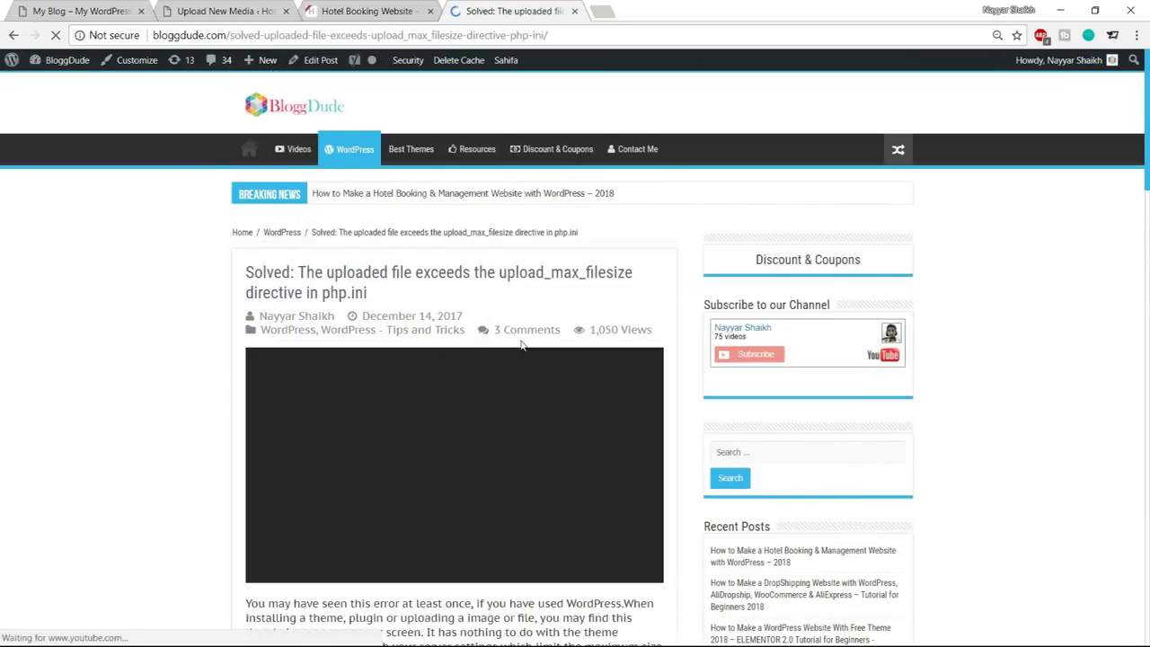
# Select the article's five php_value code lines and bring FileZilla forward
pyautogui.scroll(-3, 1080, 337)
pyautogui.scroll(-10, 1080, 337)
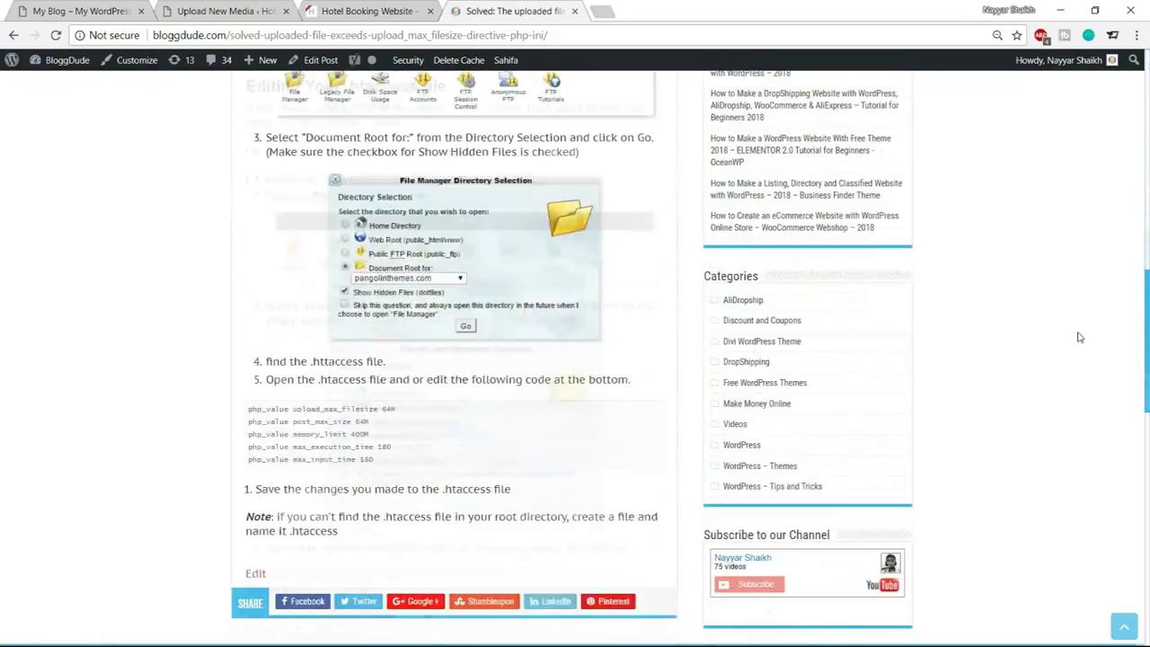
pyautogui.scroll(1, 341, 299)
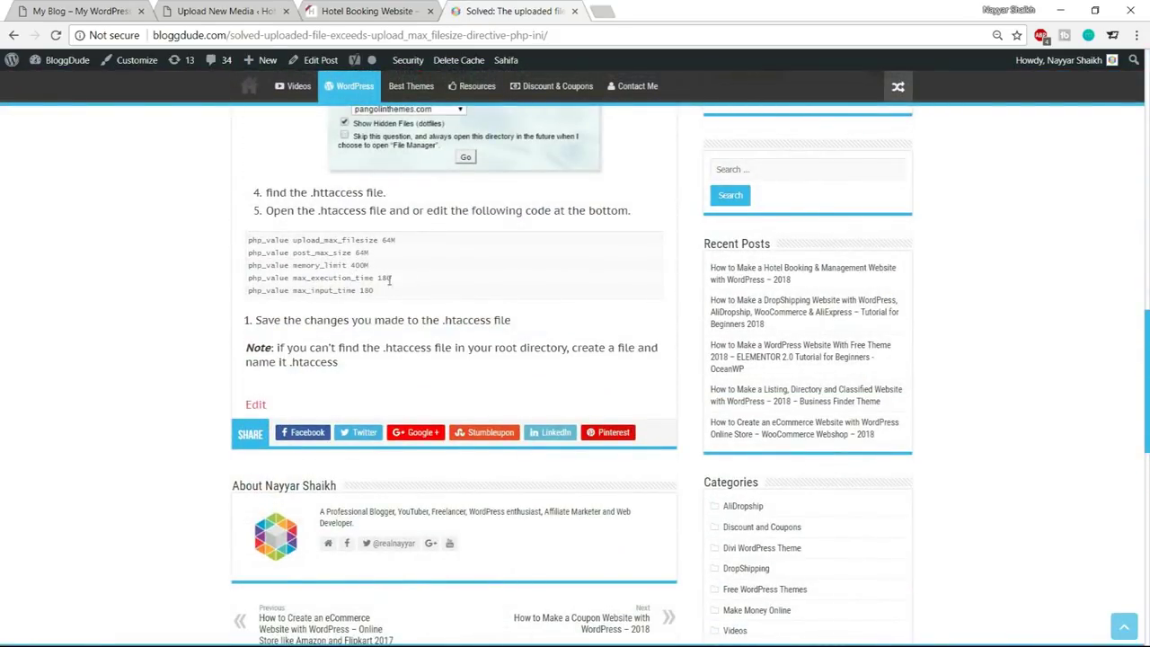
pyautogui.moveTo(377, 292); pyautogui.dragTo(238, 246)
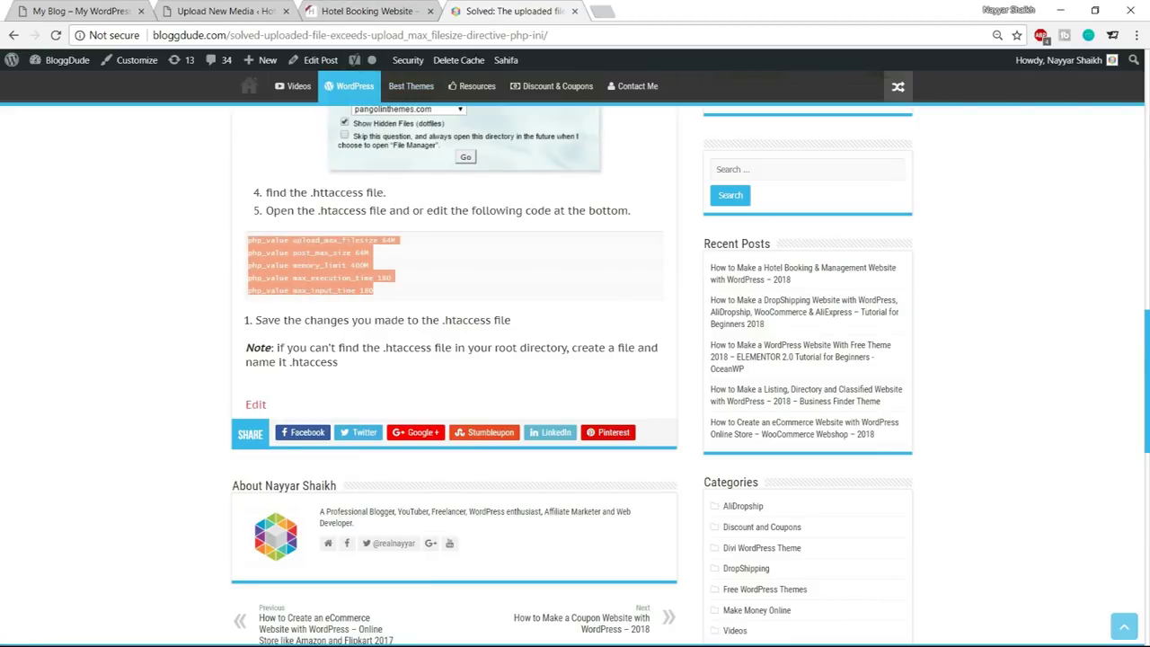
pyautogui.click(47, 642)
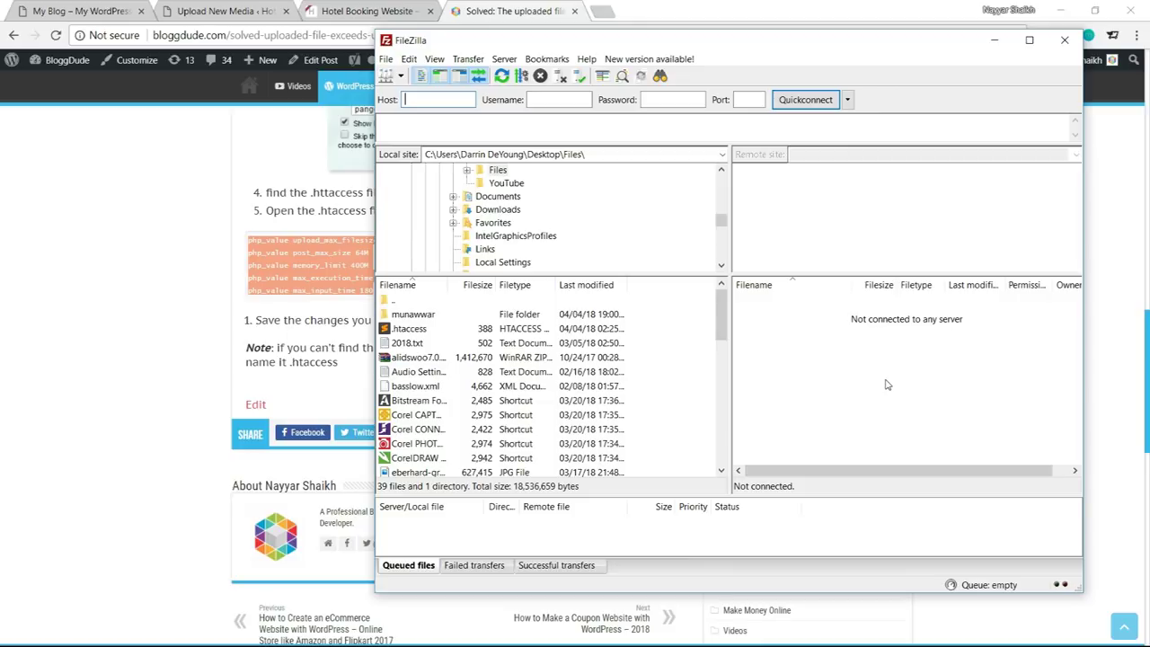
# Connect FileZilla to the hosting server over SFTP, checking the site's address in the browser
pyautogui.click(385, 76)
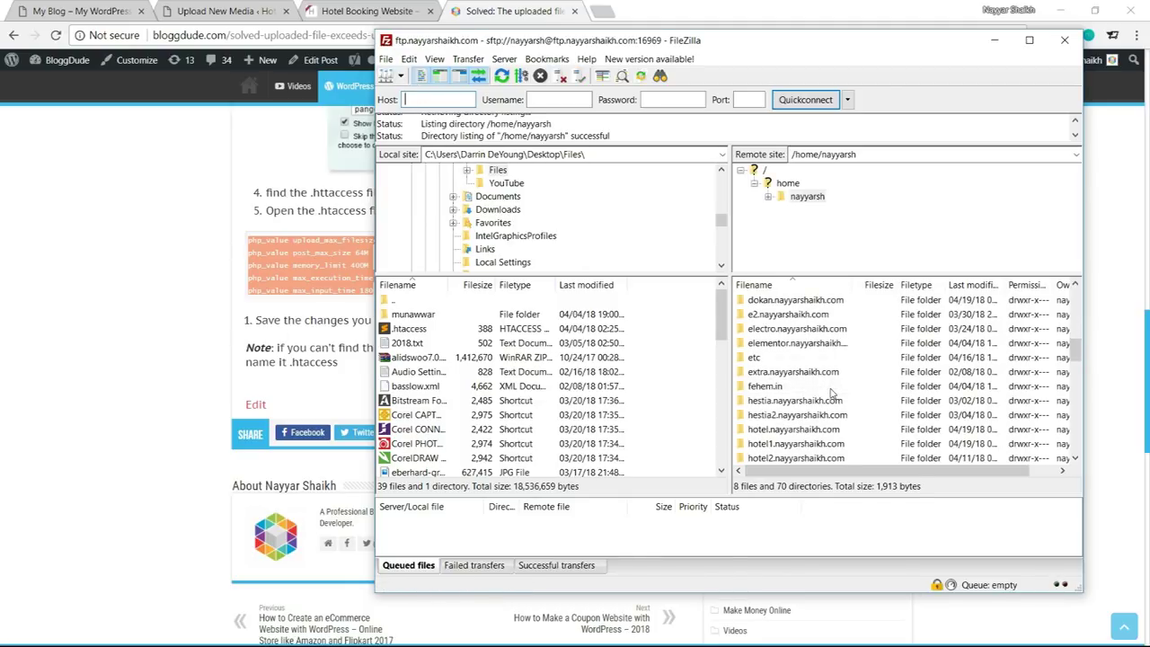
pyautogui.scroll(-1, 831, 393)
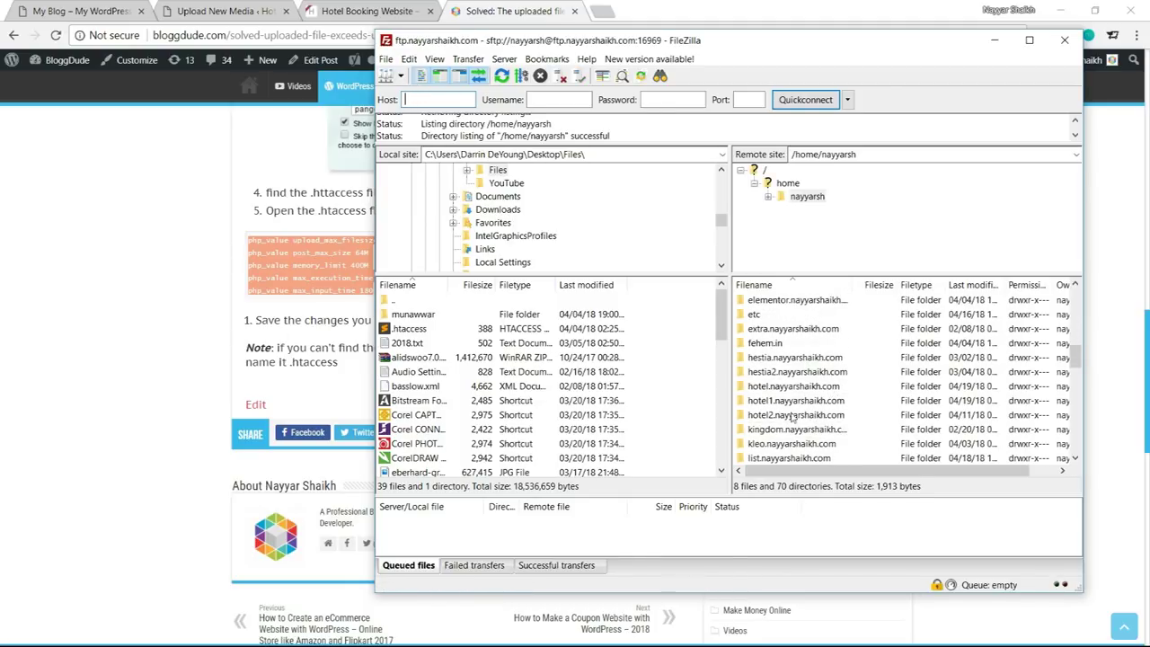
pyautogui.click(225, 11)
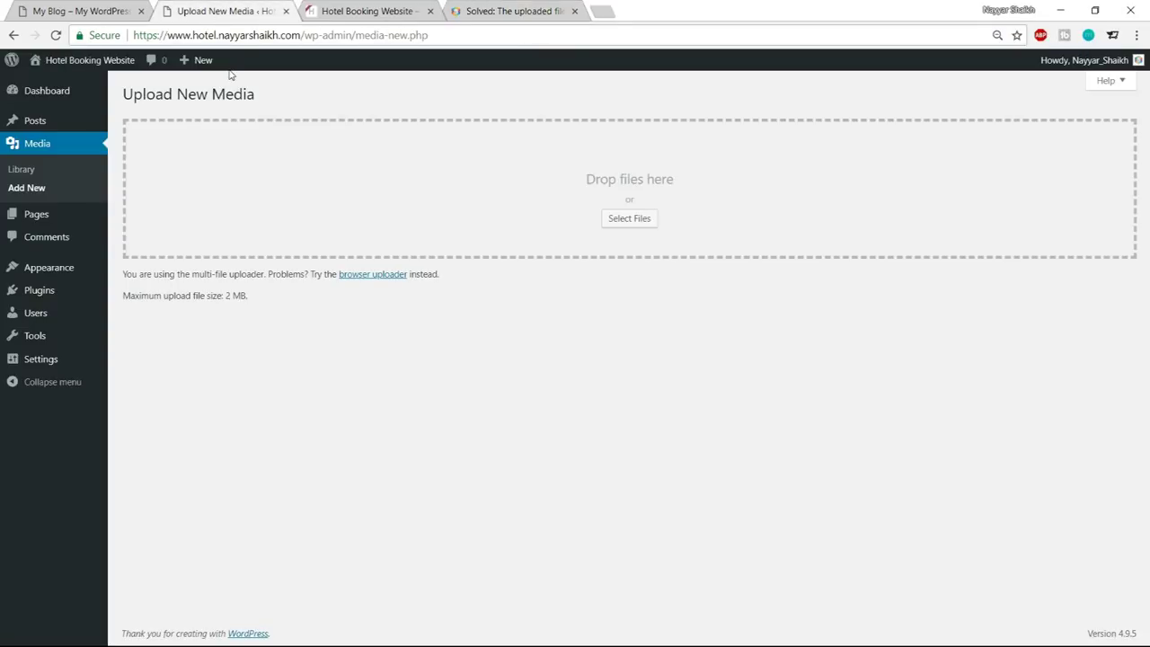
pyautogui.moveTo(138, 36); pyautogui.dragTo(295, 36)
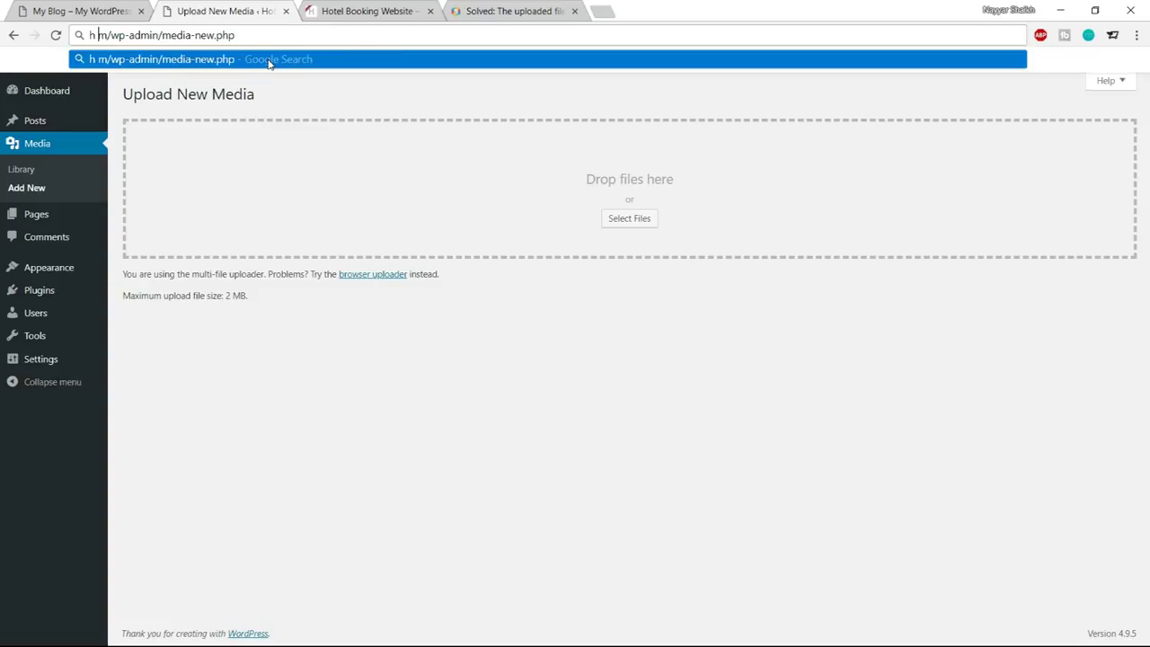
pyautogui.hotkey('alt', 'Tab')
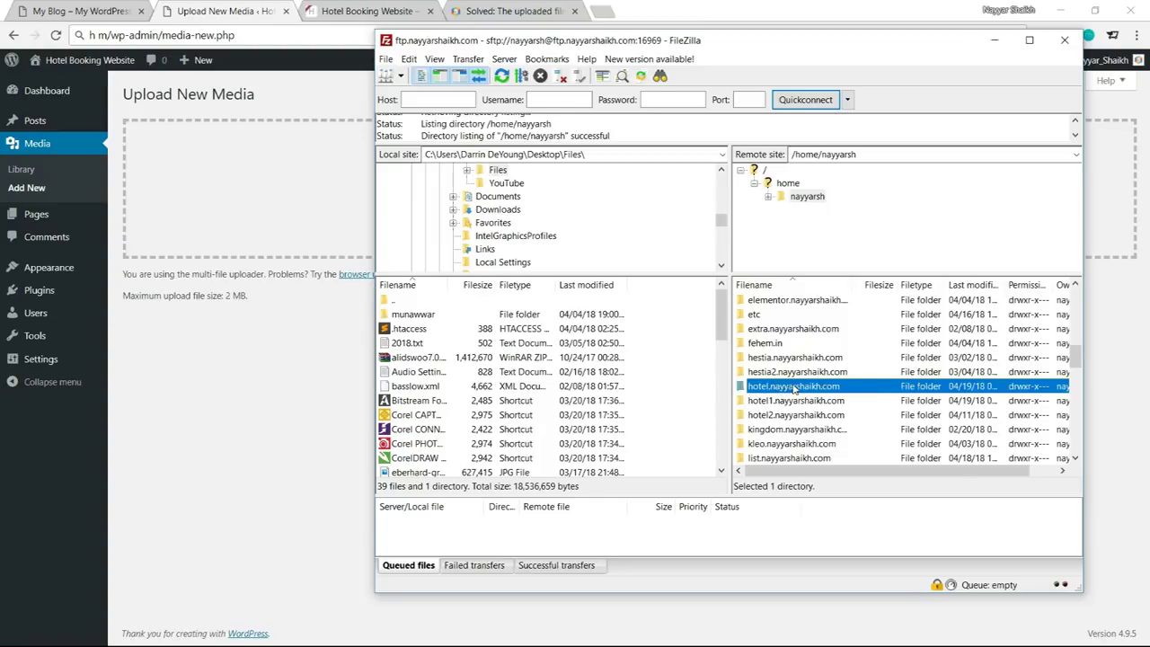
# Download .htaccess from the hotel.nayyarshaikh.com folder to the local Desktop, then show the desktop
pyautogui.doubleClick(794, 388)
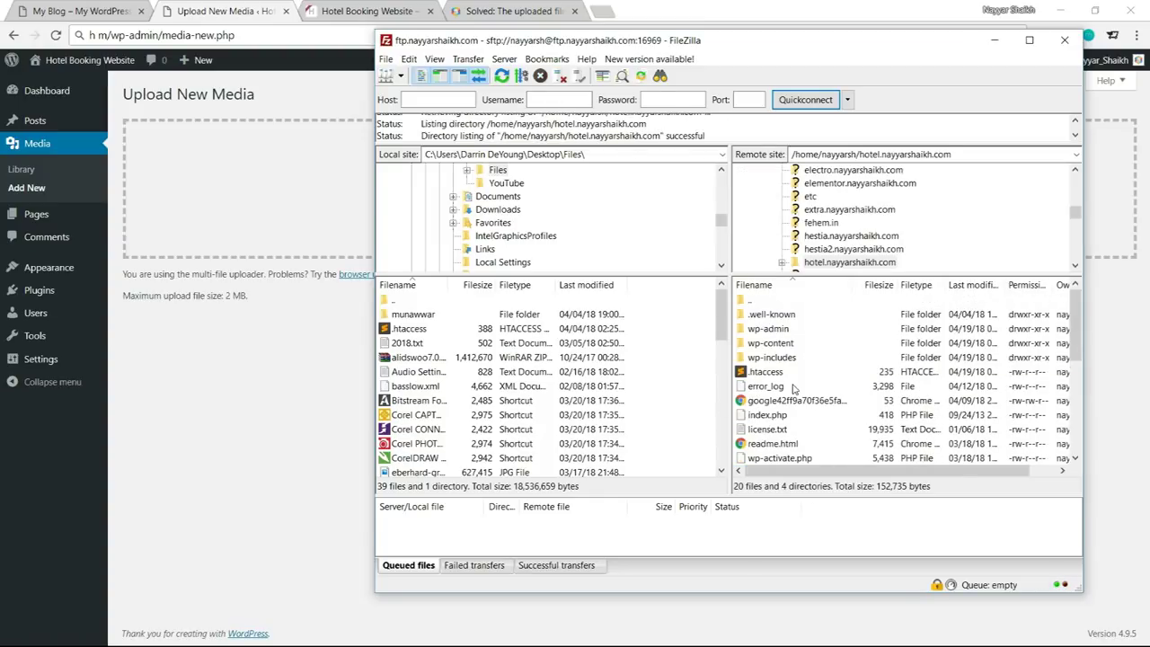
pyautogui.click(763, 372)
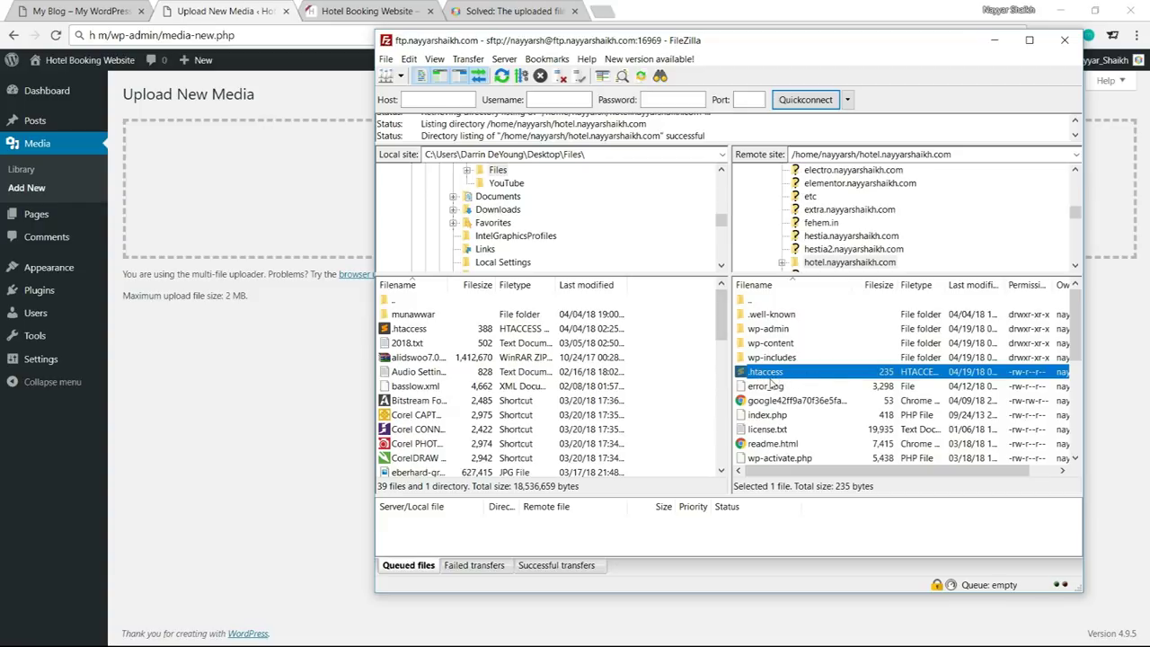
pyautogui.scroll(4, 571, 247)
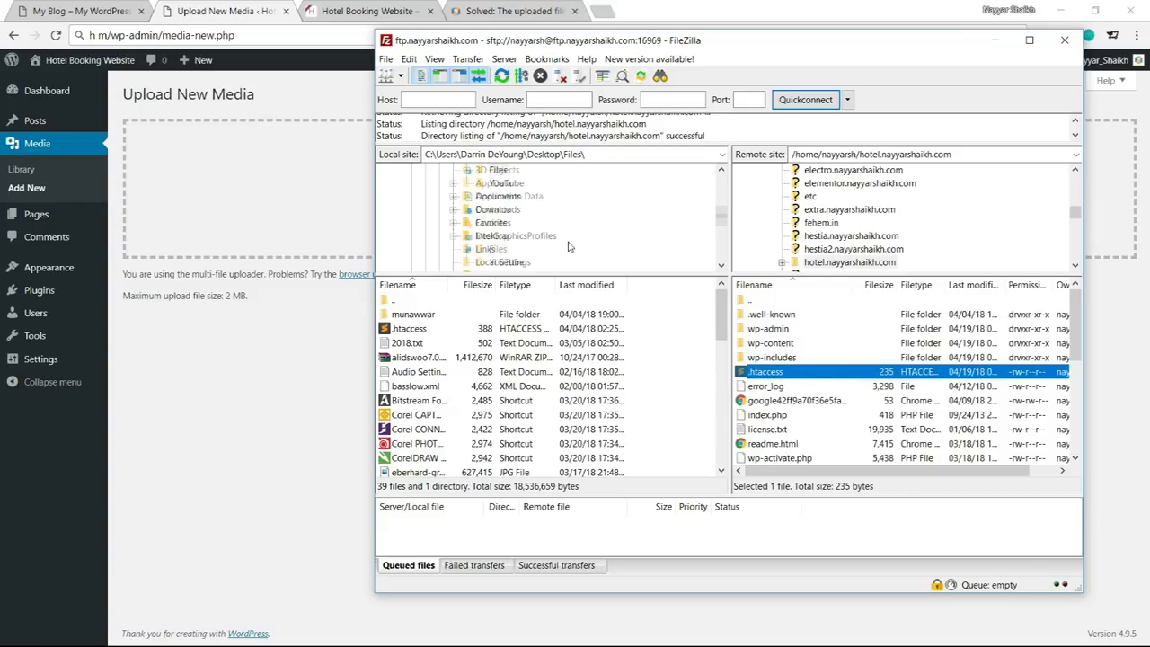
pyautogui.scroll(5, 481, 234)
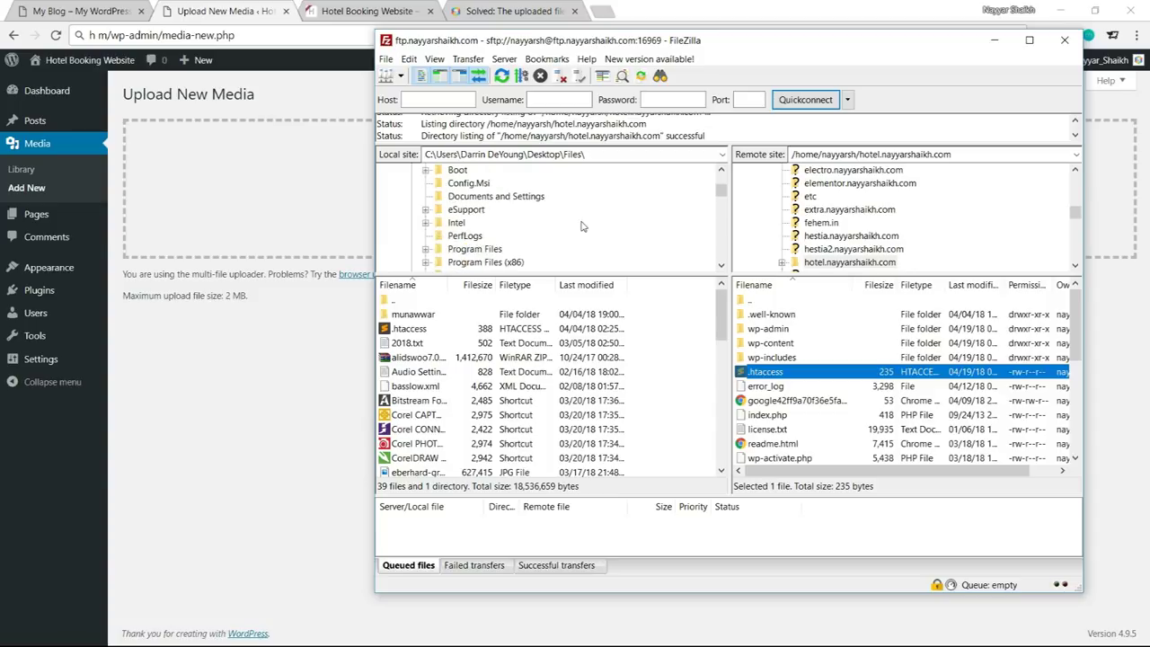
pyautogui.click(422, 170)
pyautogui.scroll(3, 495, 260)
pyautogui.scroll(-2, 495, 260)
pyautogui.click(791, 372)
pyautogui.moveTo(795, 373); pyautogui.dragTo(468, 423)
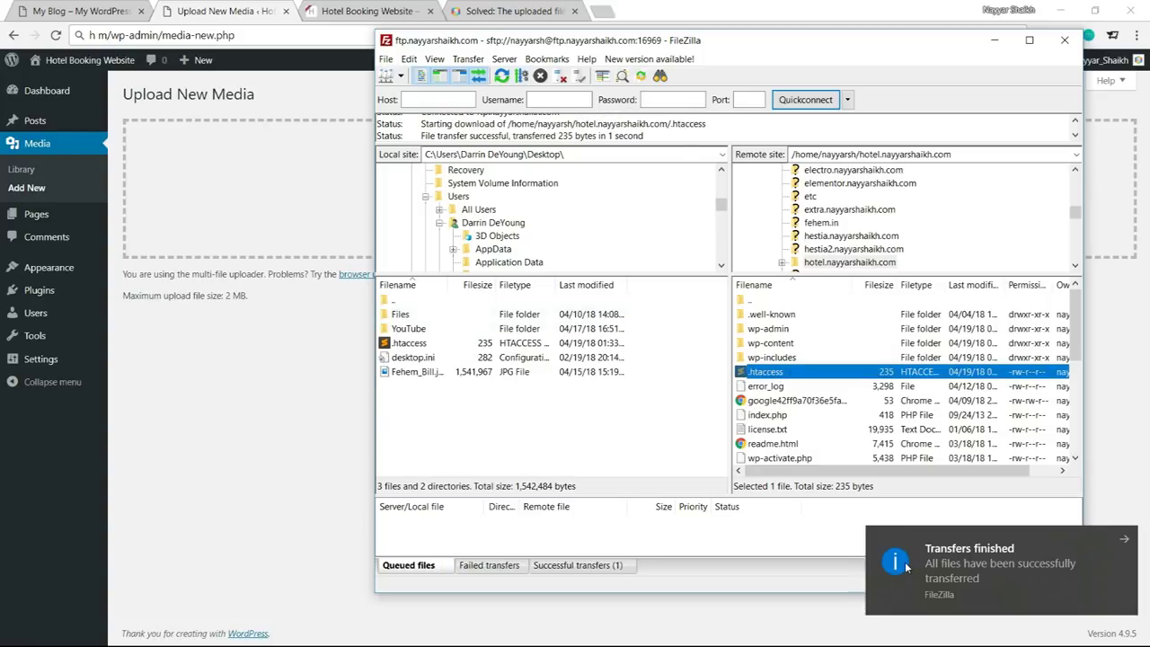
pyautogui.click(908, 567)
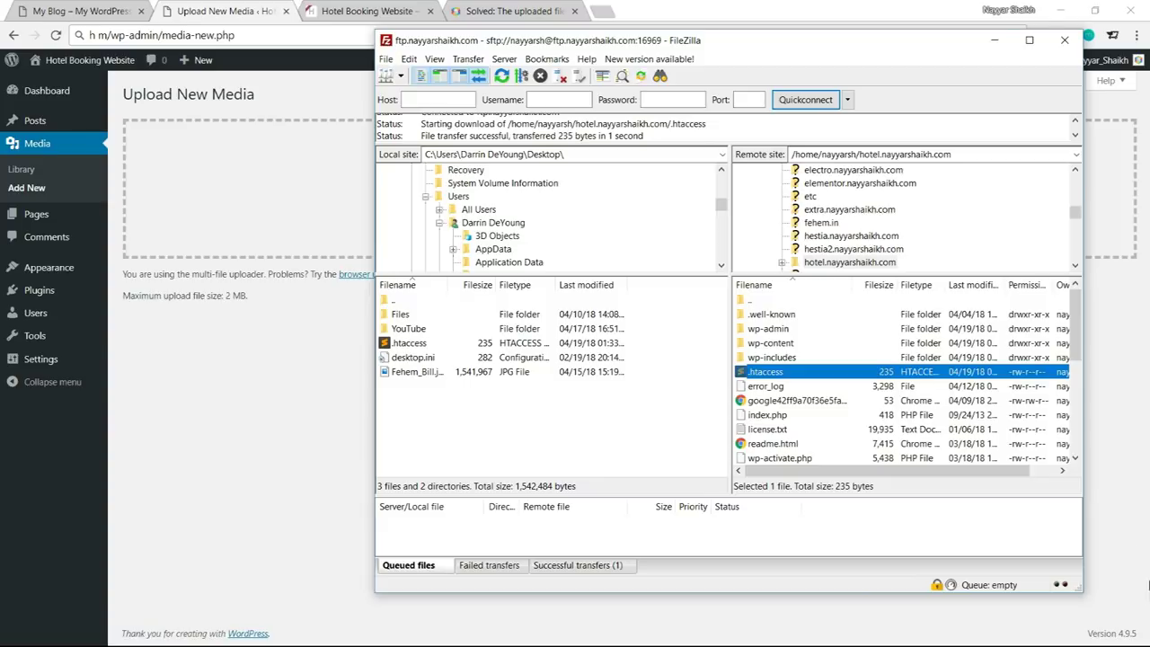
pyautogui.press('super+d')
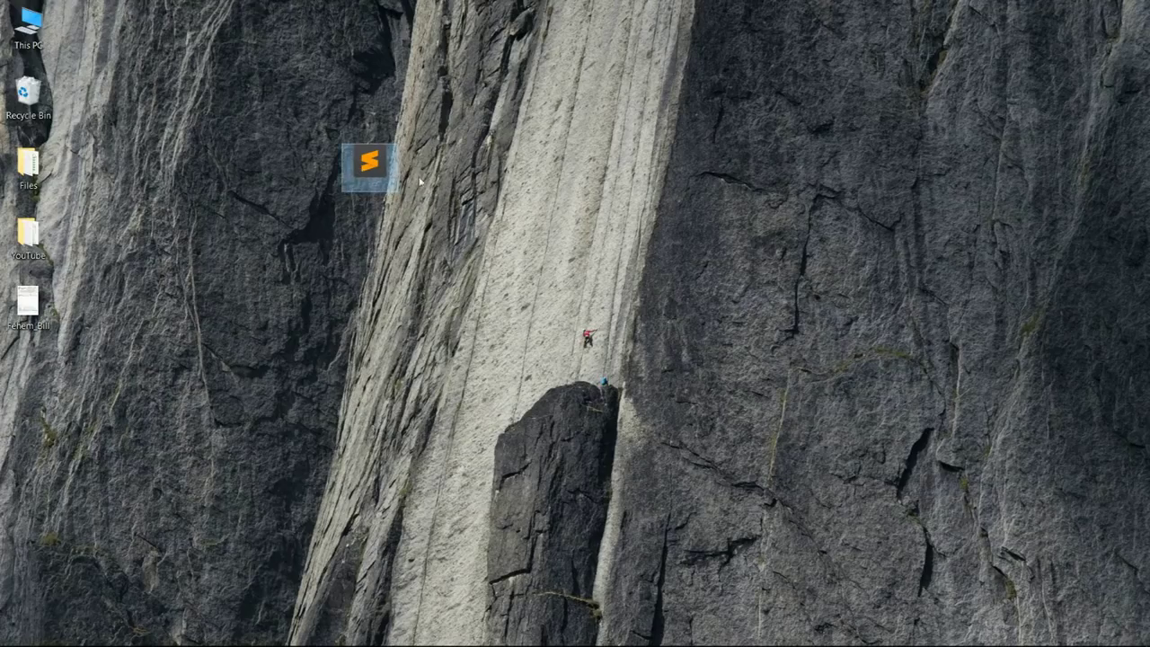
# Paste the five php_value lines (64M upload/post, 400M memory, 180 times) at line 11 and save
pyautogui.doubleClick(373, 181)
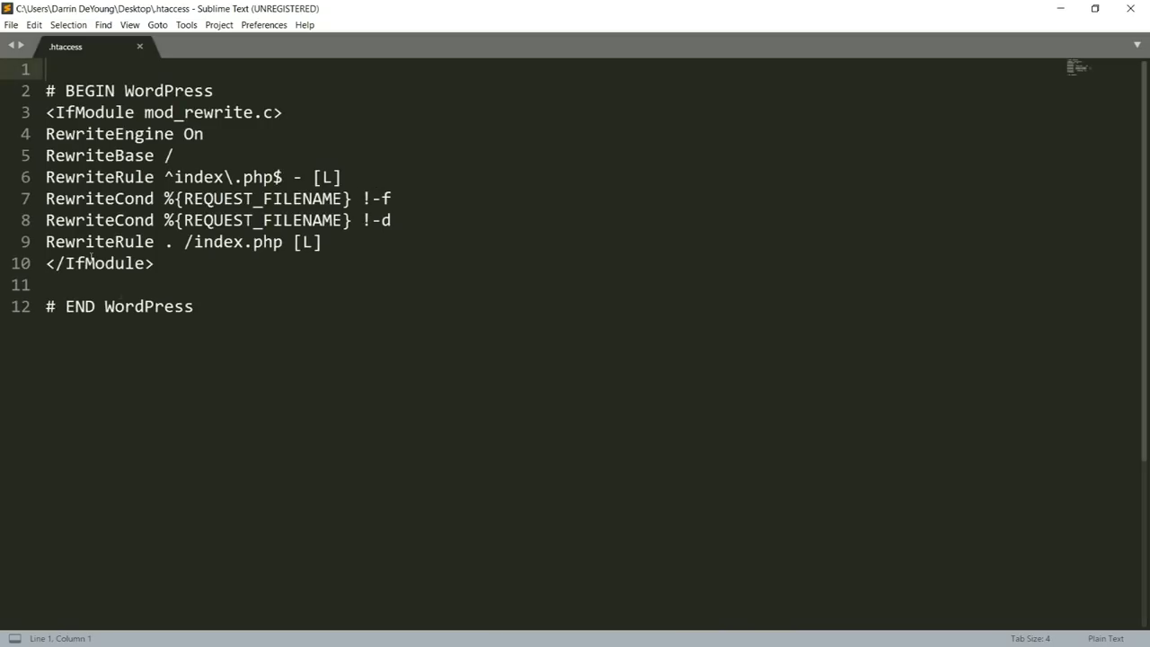
pyautogui.scroll(-3, 179, 362)
pyautogui.scroll(3, 179, 362)
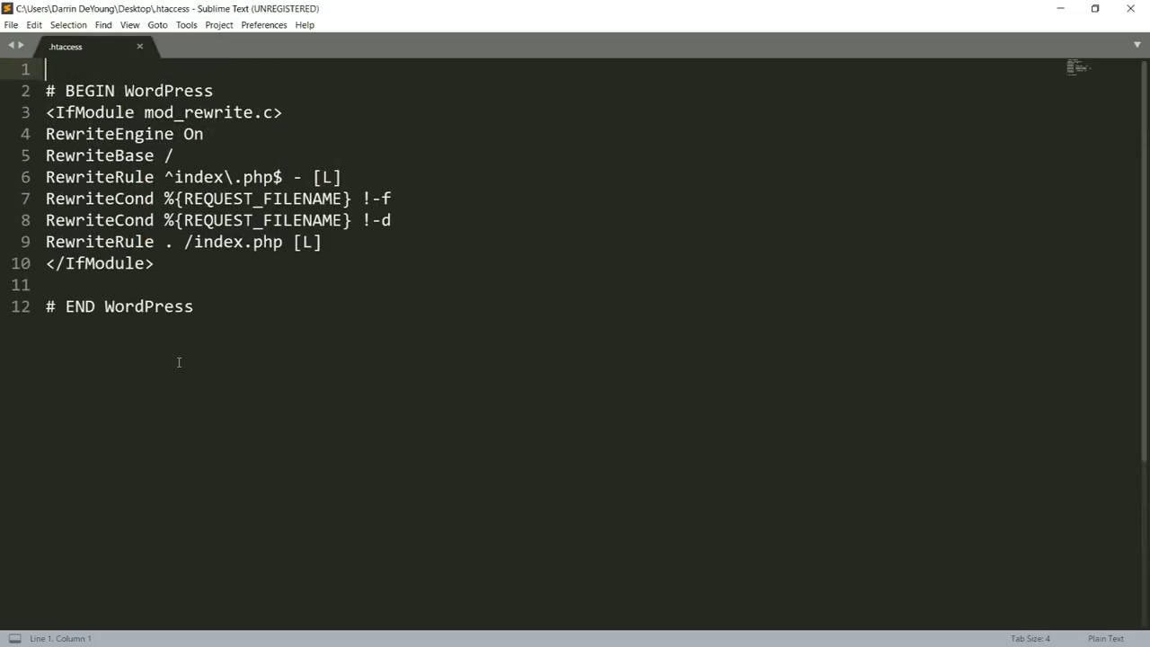
pyautogui.click(65, 285)
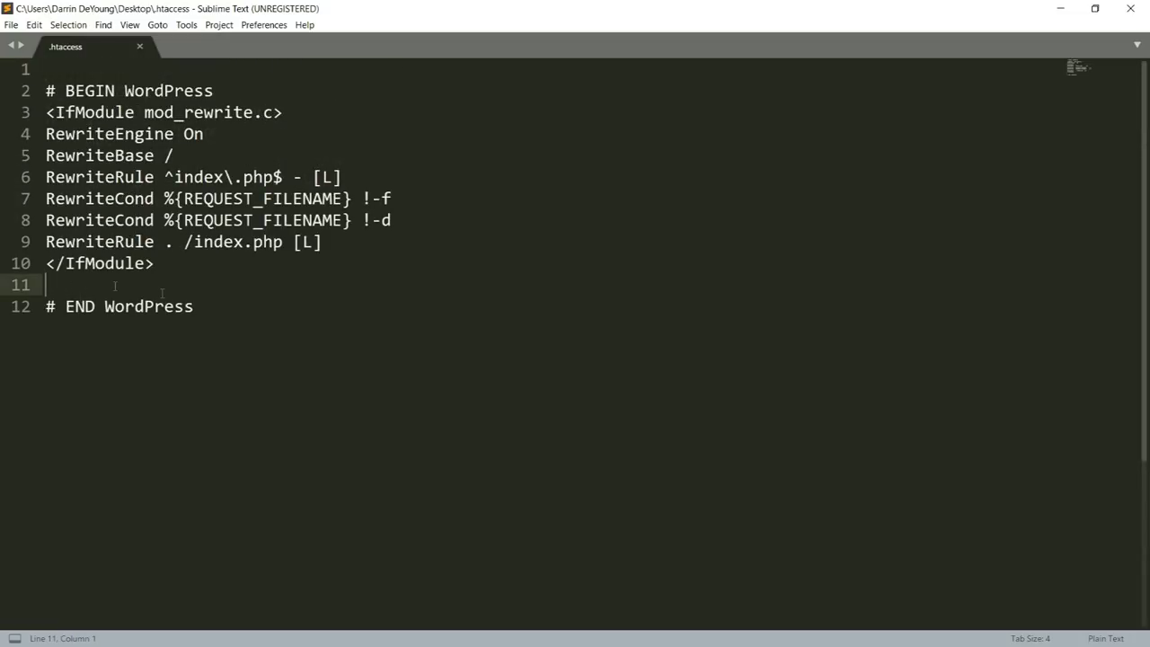
pyautogui.write('php_value upload_max_filesize 64M php_value post_max_size 64M php_value memory_limit 400M php_value max_execution_time 180 php_value max_input_time 180')
pyautogui.moveTo(334, 372); pyautogui.dragTo(46, 285)
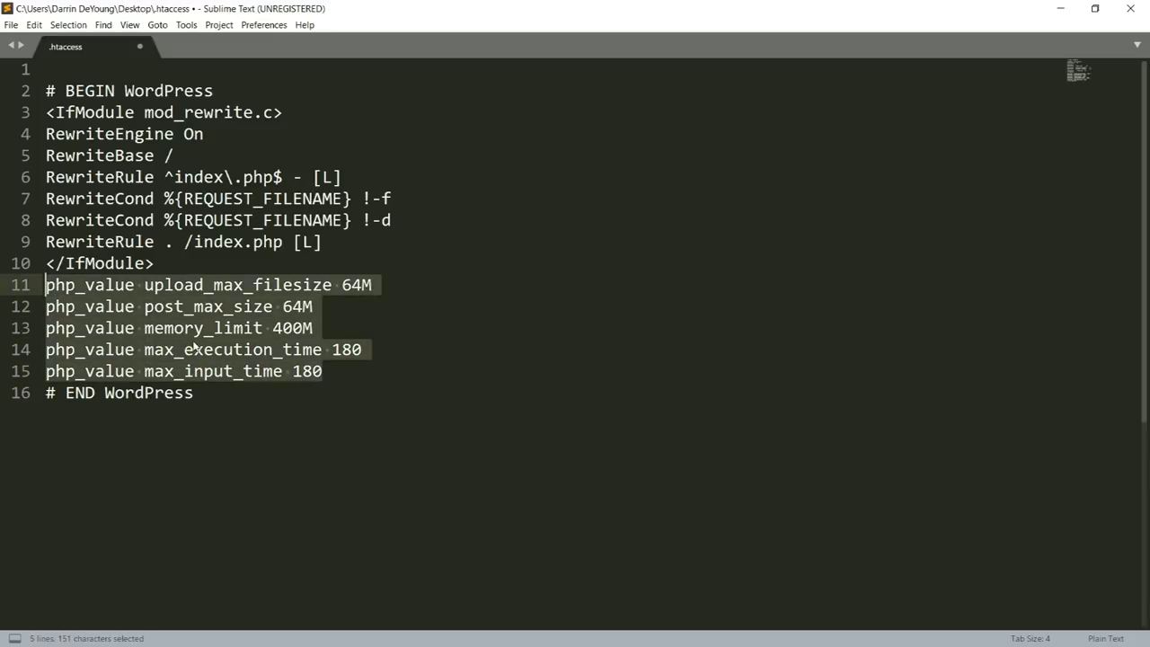
pyautogui.hotkey('ctrl', 's')
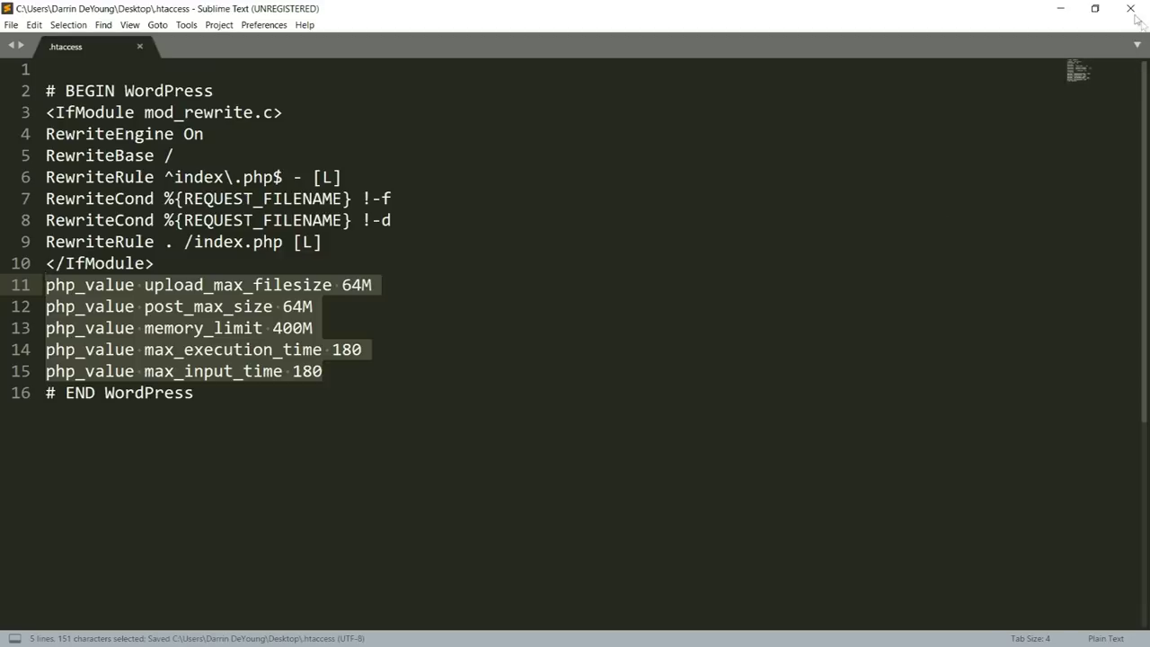
pyautogui.click(1131, 8)
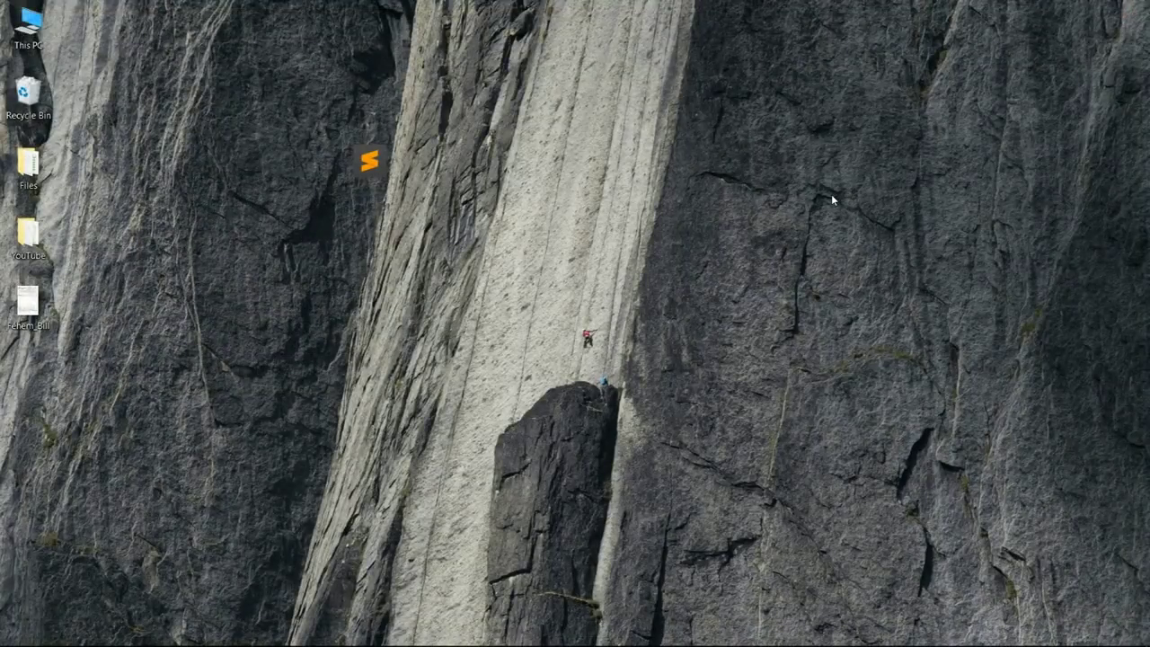
# Refresh the local list and upload the 386-byte .htaccess, overwriting the server copy
pyautogui.hotkey('alt', 'Tab')
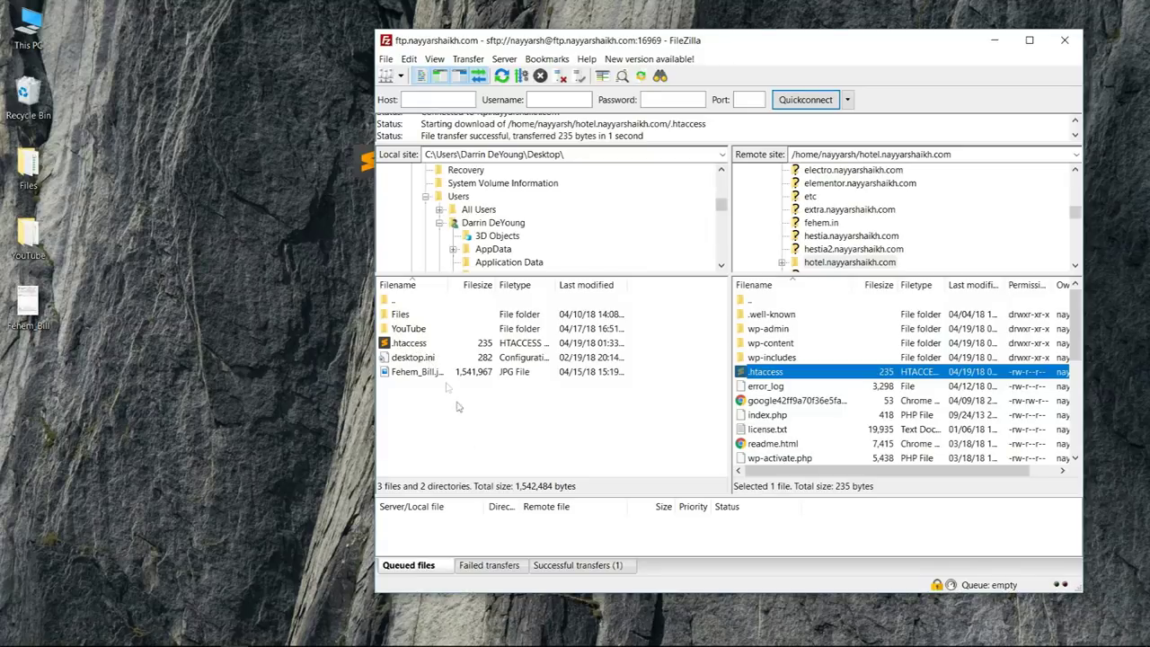
pyautogui.rightClick(472, 443)
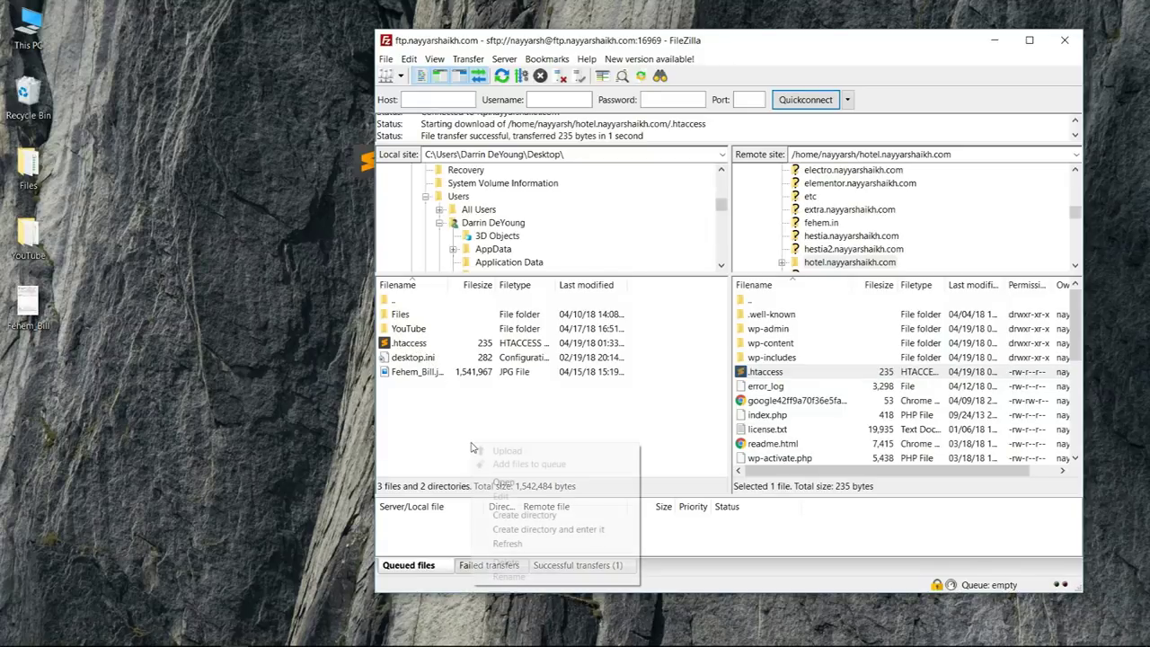
pyautogui.click(508, 356)
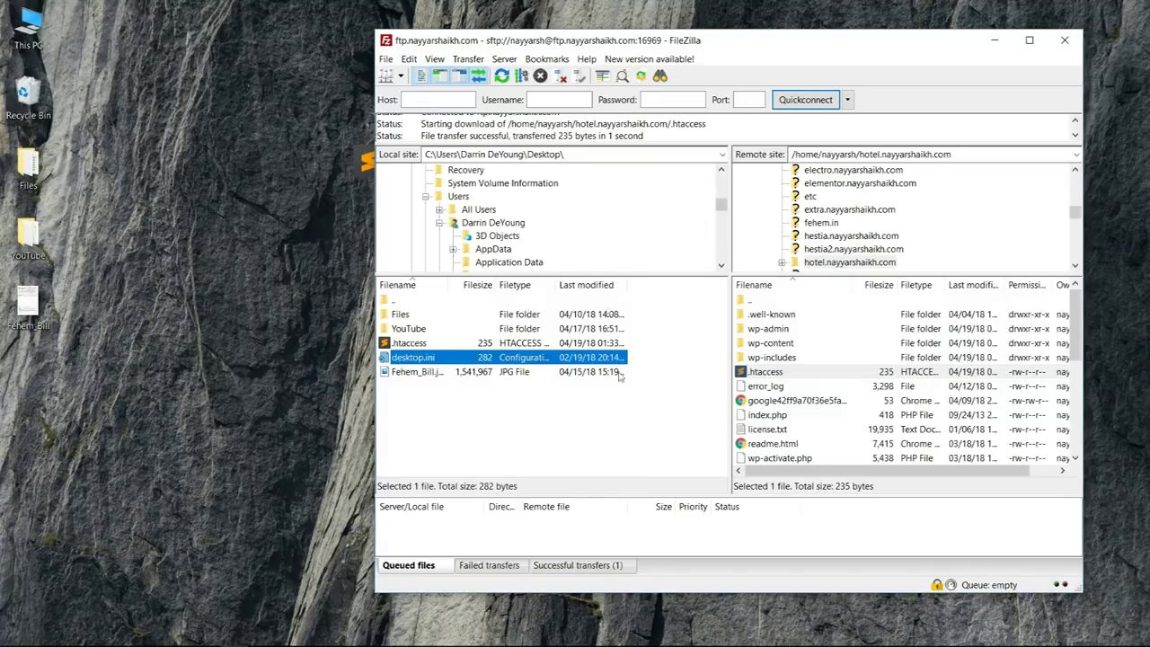
pyautogui.rightClick(530, 429)
pyautogui.click(559, 524)
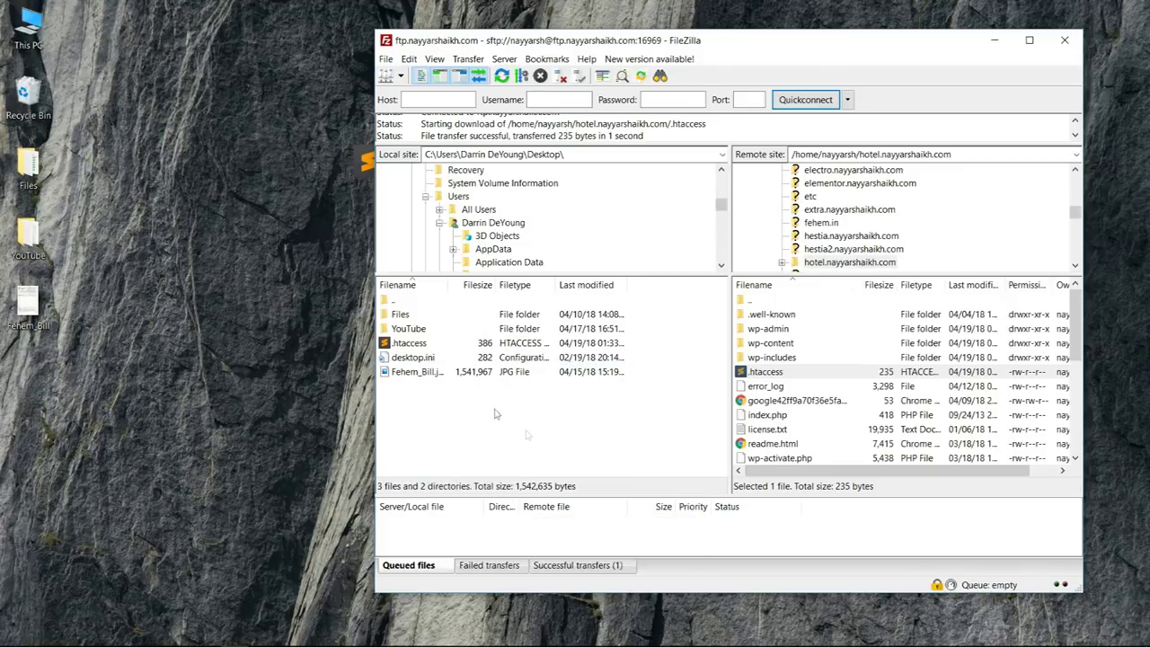
pyautogui.click(420, 346)
pyautogui.moveTo(410, 347); pyautogui.dragTo(825, 406)
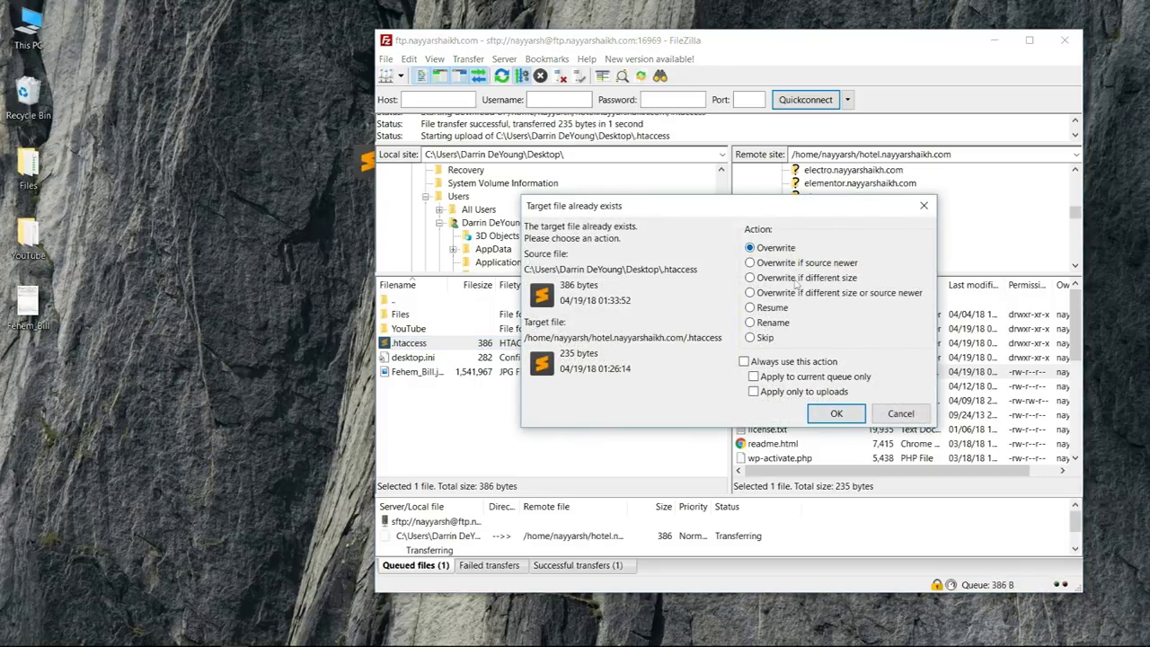
pyautogui.click(835, 415)
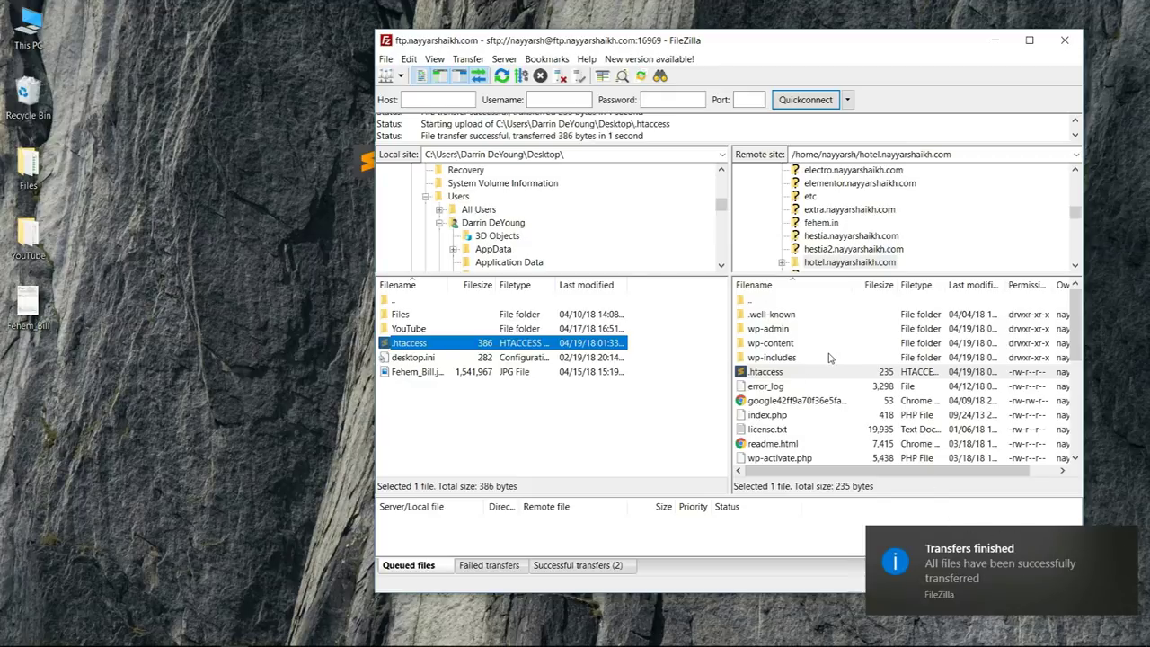
pyautogui.hotkey('alt', 'Tab')
# Reload the Upload New Media page and confirm the limit reads 64 MB, then open Themes
pyautogui.click(56, 36)
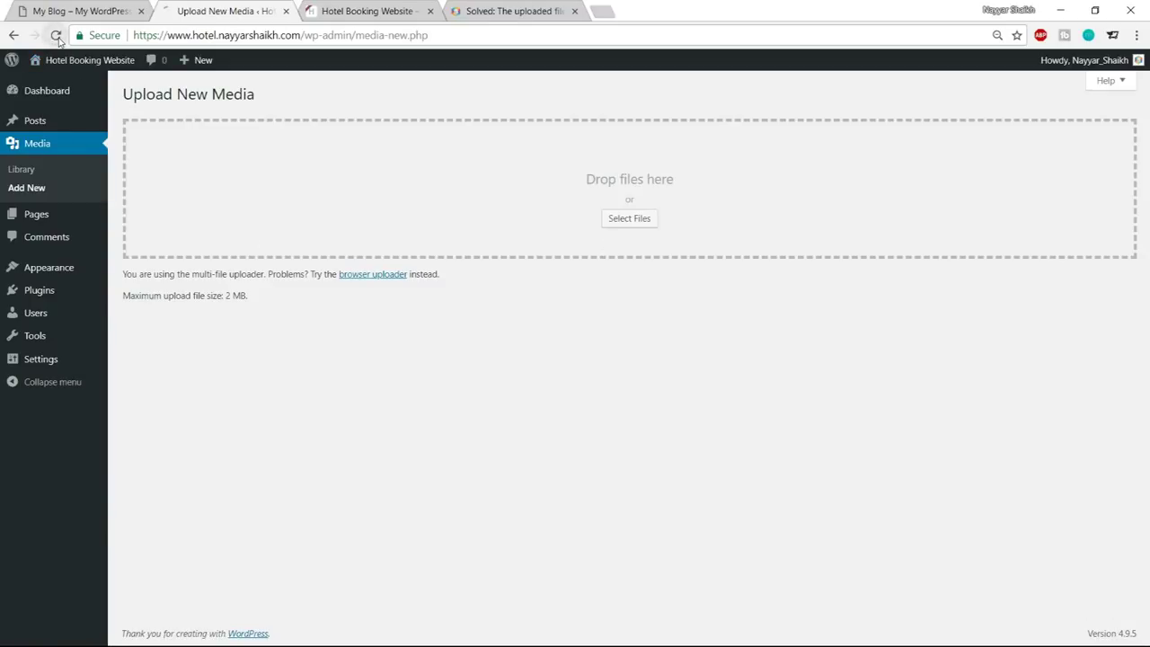
pyautogui.moveTo(132, 297); pyautogui.dragTo(253, 300)
pyautogui.click(254, 303)
pyautogui.click(256, 301)
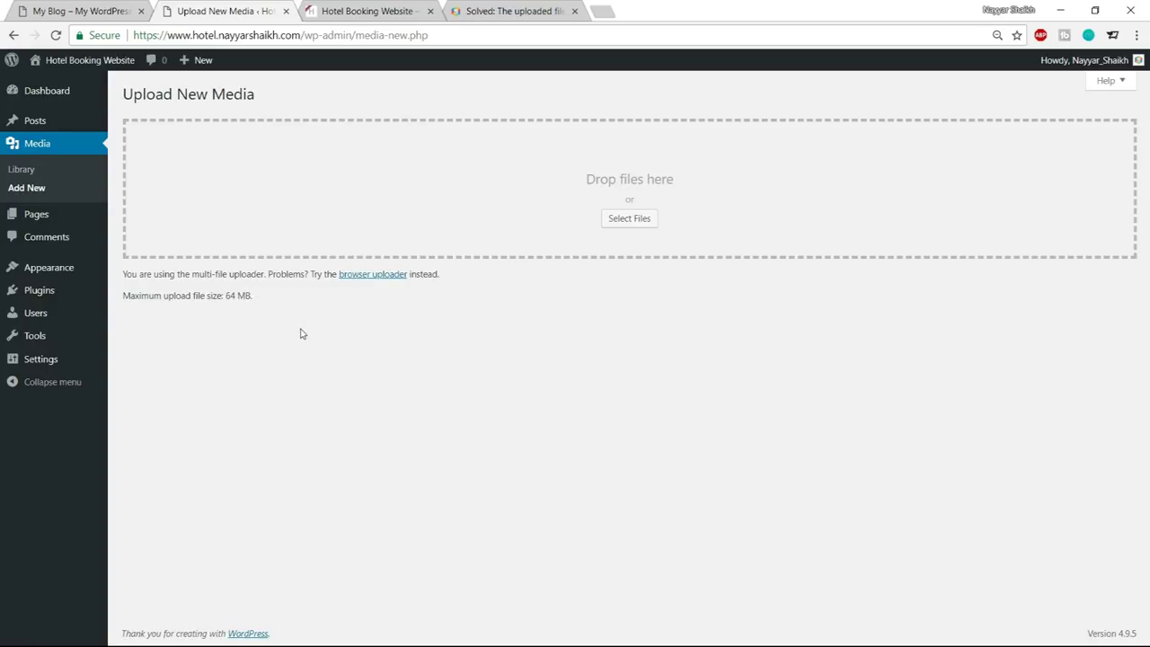
pyautogui.click(28, 277)
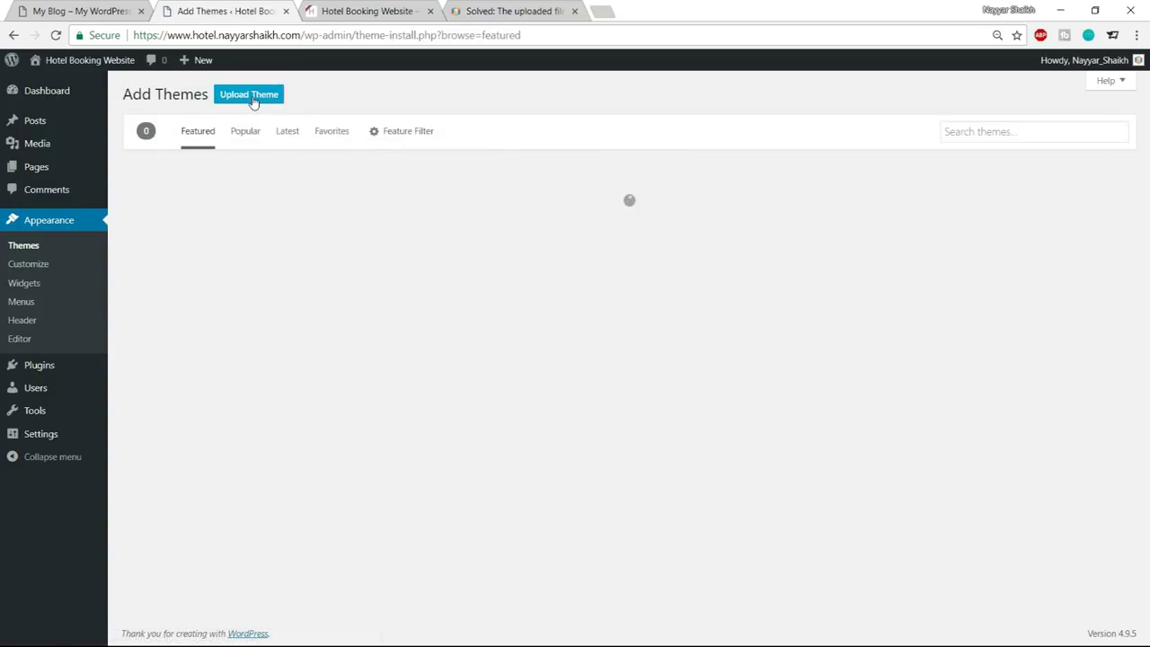
# Open the Upload Theme file picker and browse to the Hotel folder
pyautogui.click(251, 95)
pyautogui.click(524, 214)
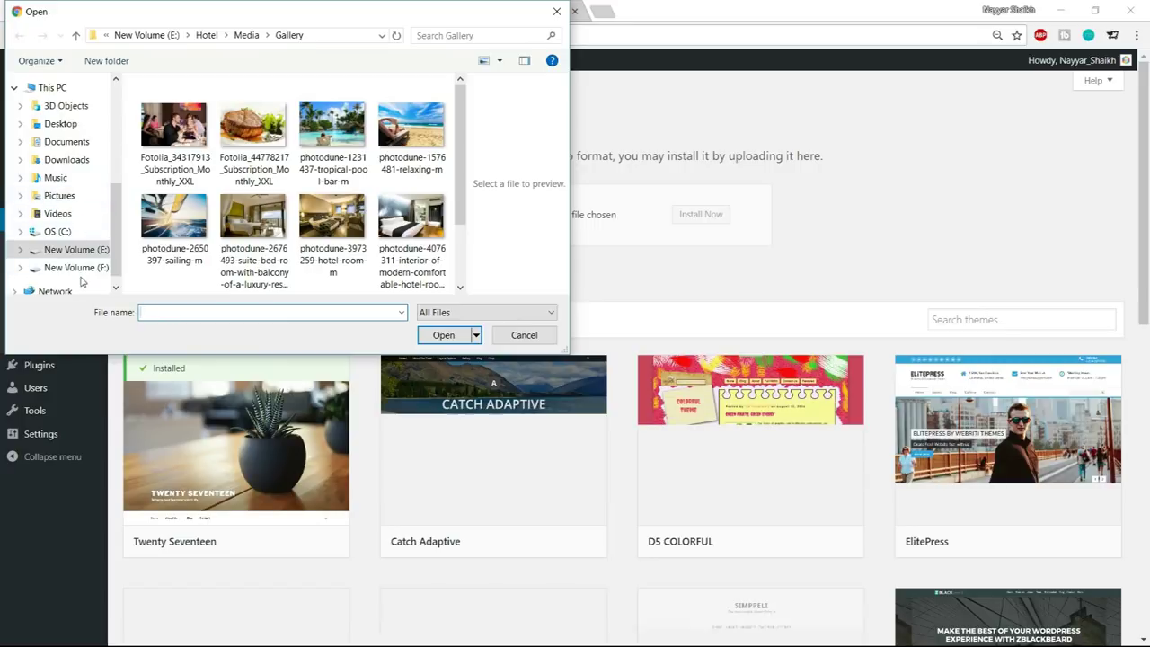
pyautogui.click(209, 35)
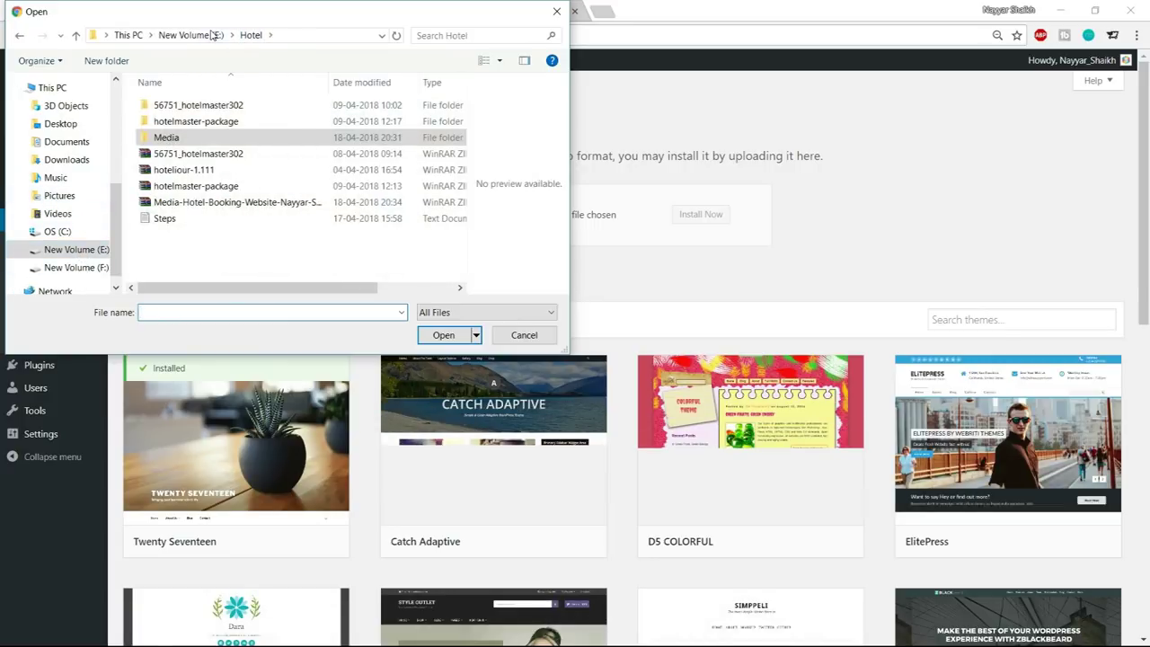
pyautogui.click(220, 186)
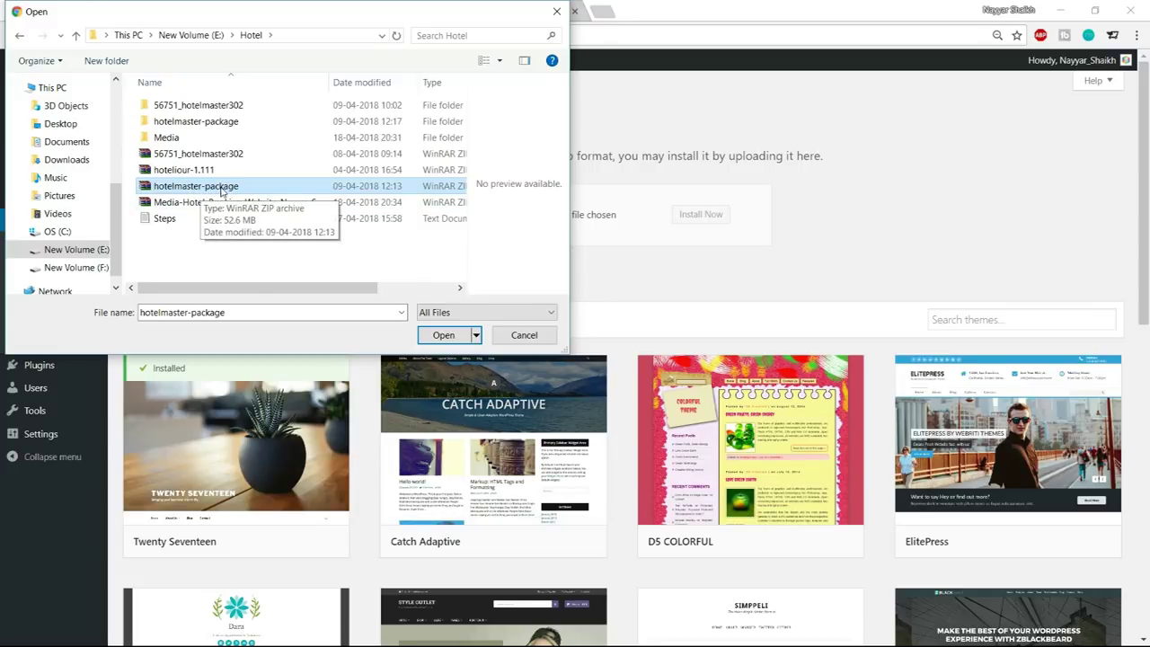
pyautogui.rightClick(199, 189)
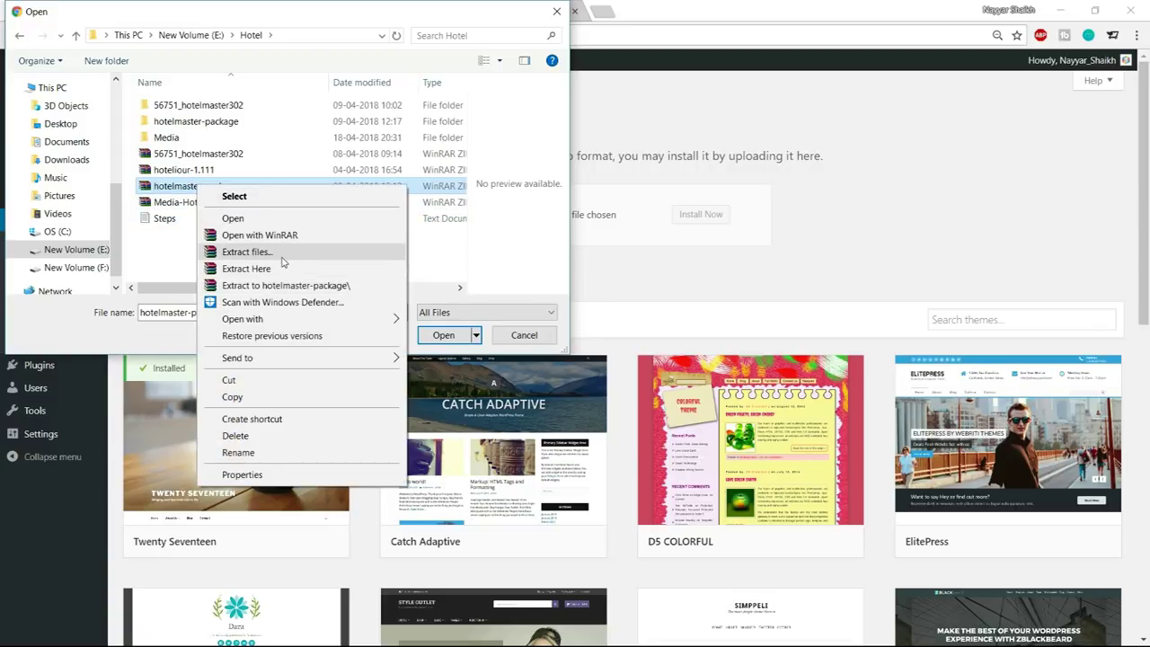
pyautogui.click(152, 238)
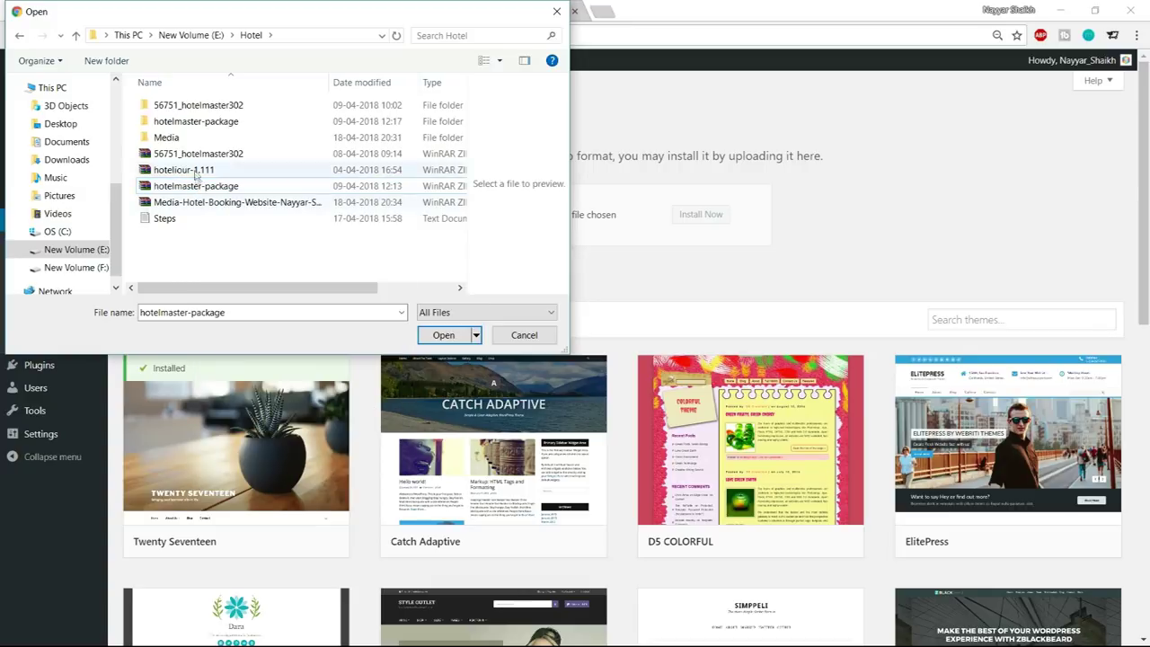
# Choose hotelmaster.zip inside hotelmaster-package and start Install Now
pyautogui.click(193, 122)
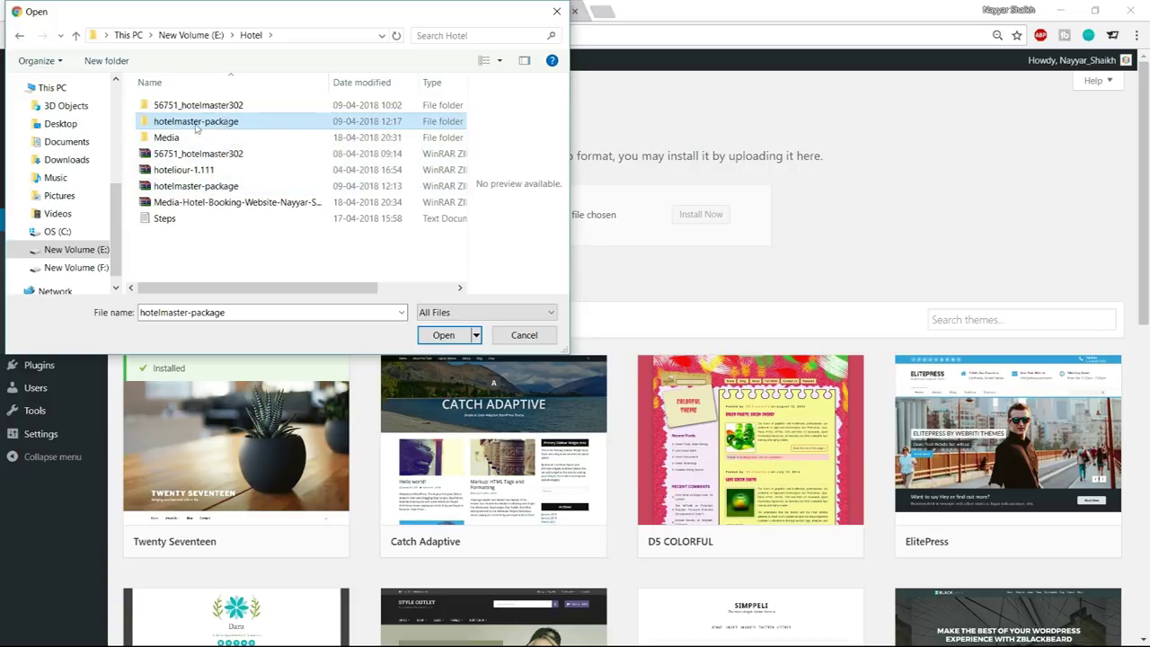
pyautogui.click(180, 187)
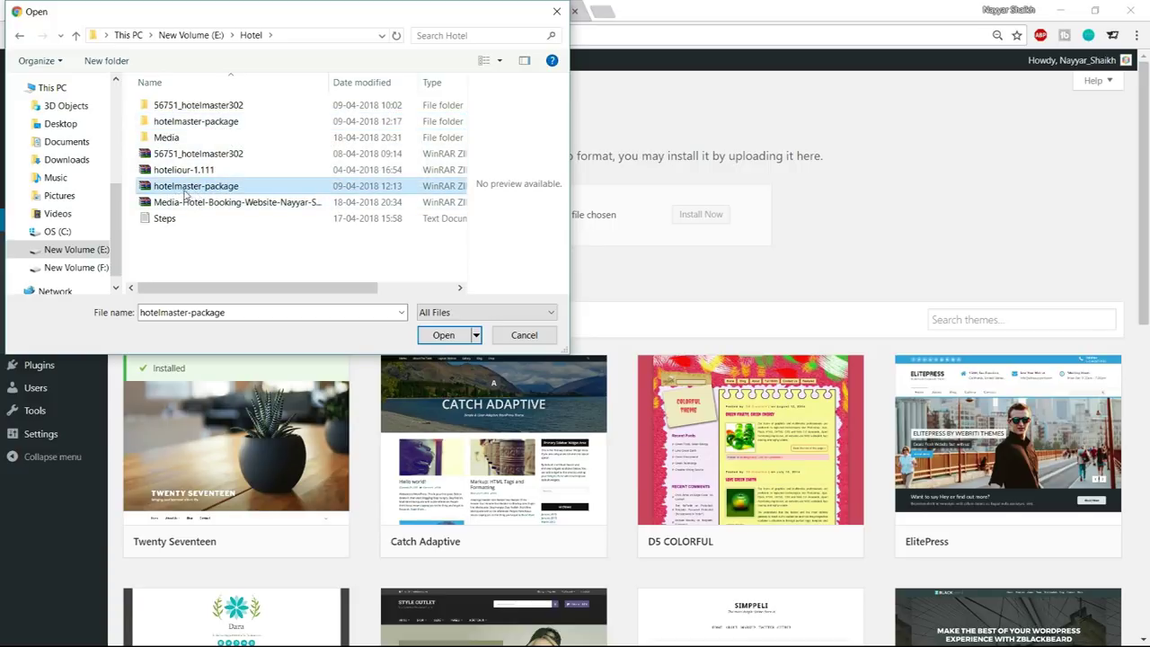
pyautogui.click(205, 125)
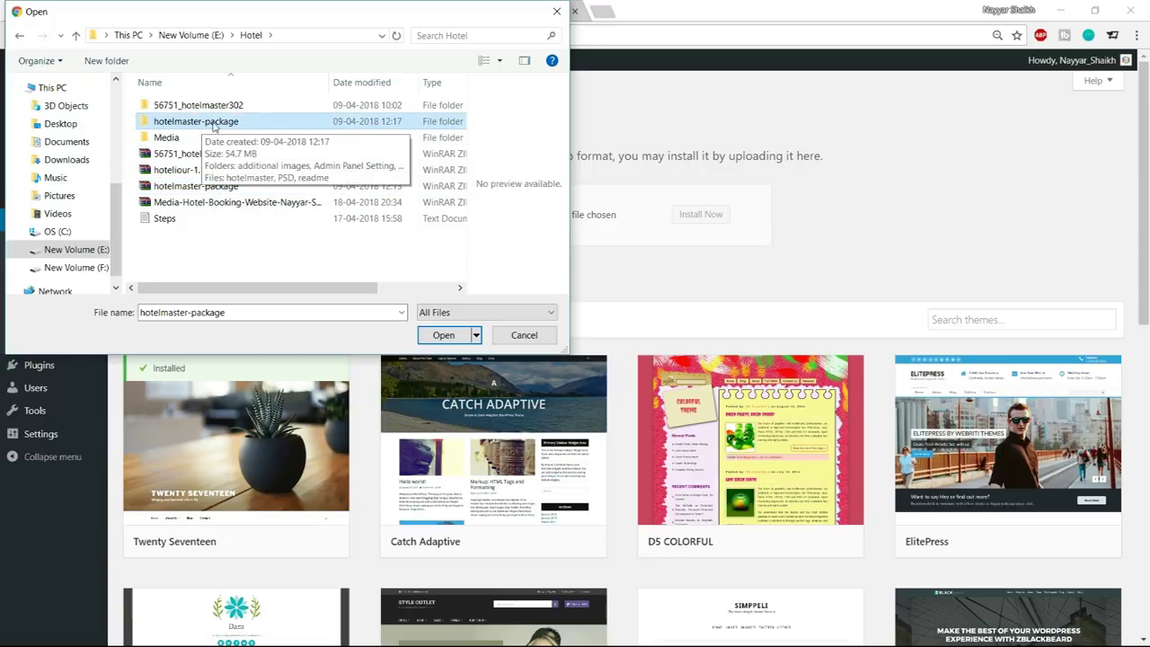
pyautogui.doubleClick(213, 126)
pyautogui.click(197, 188)
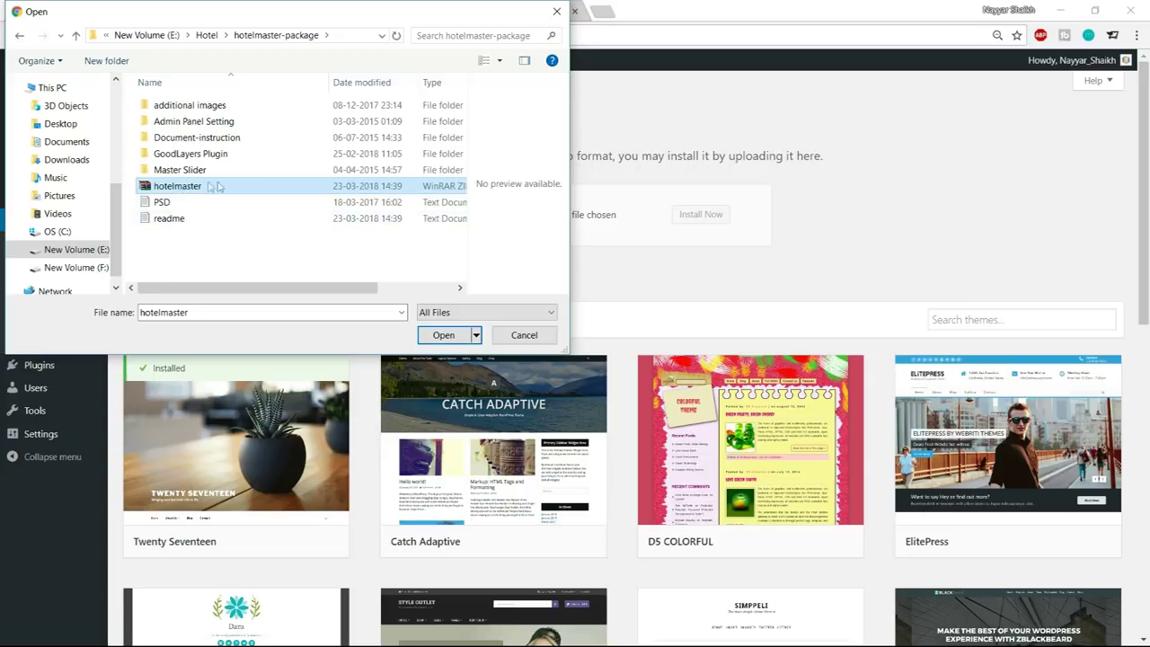
pyautogui.click(424, 334)
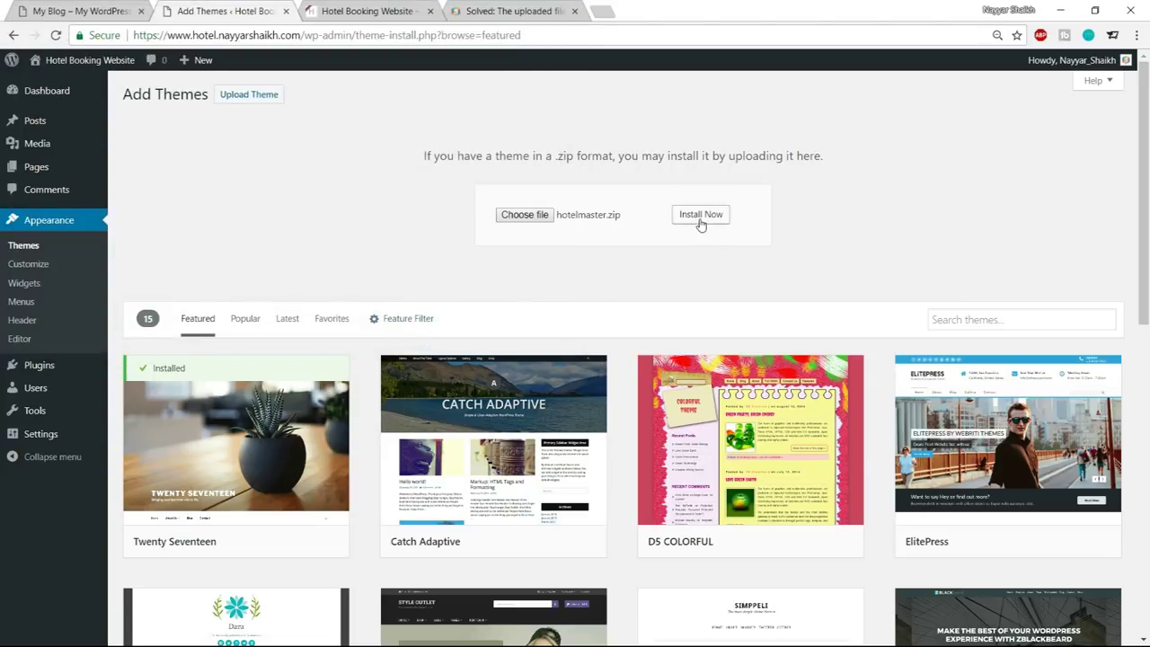
pyautogui.click(701, 216)
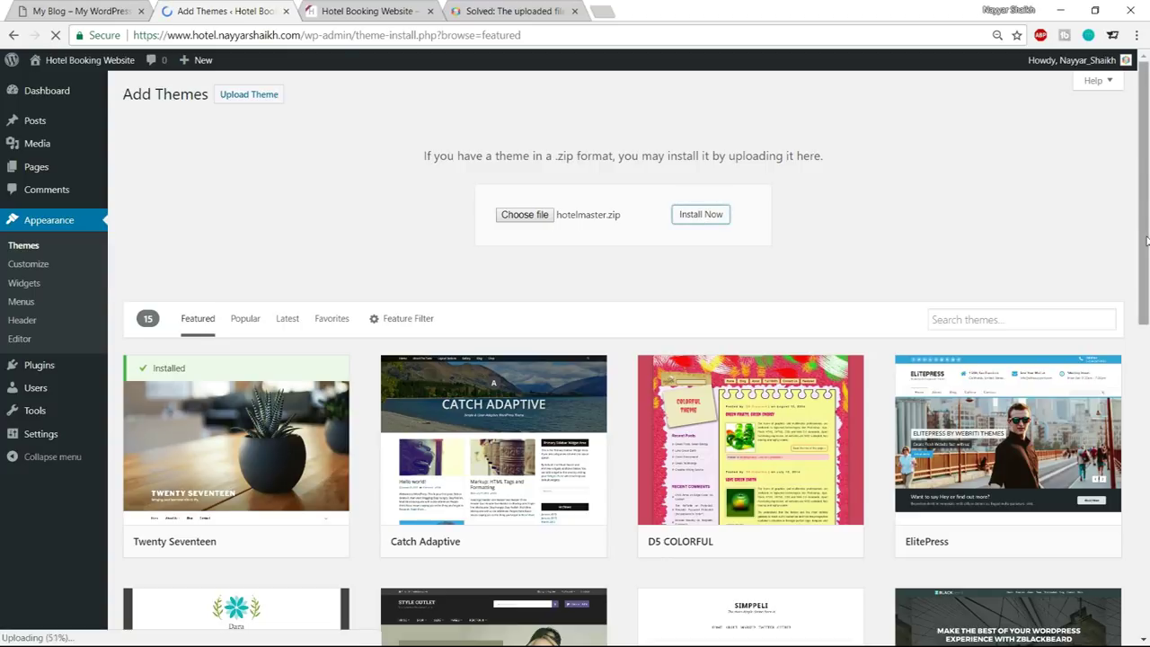
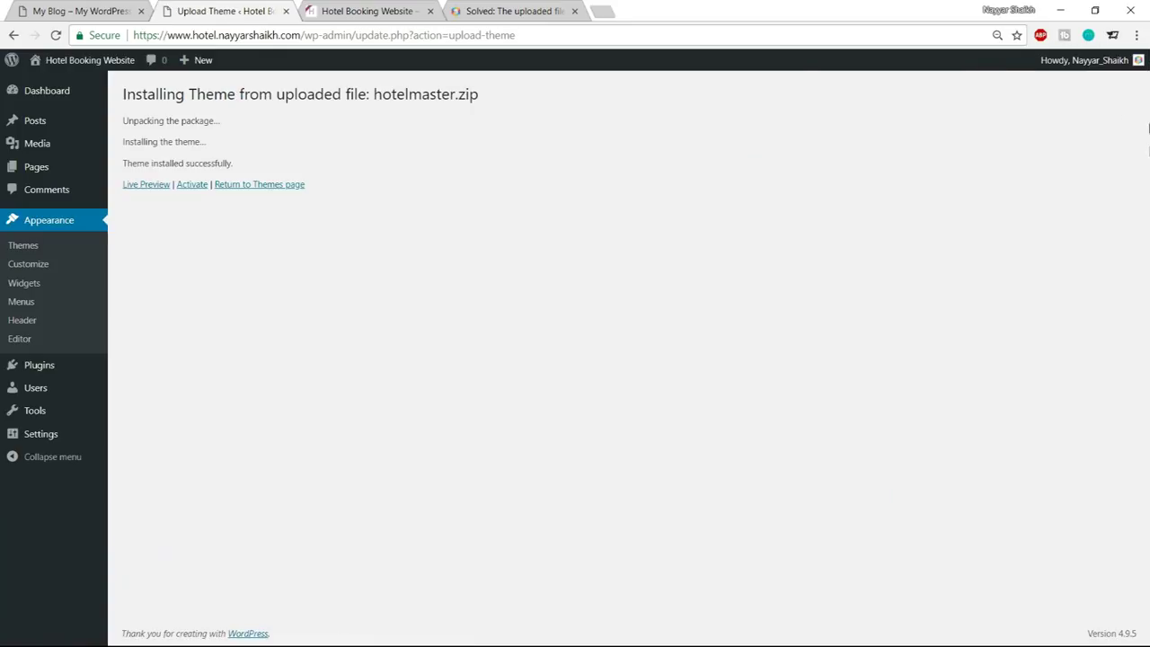
# Activate the newly installed Hotel Master theme and restore the page zoom to normal
pyautogui.click(191, 192)
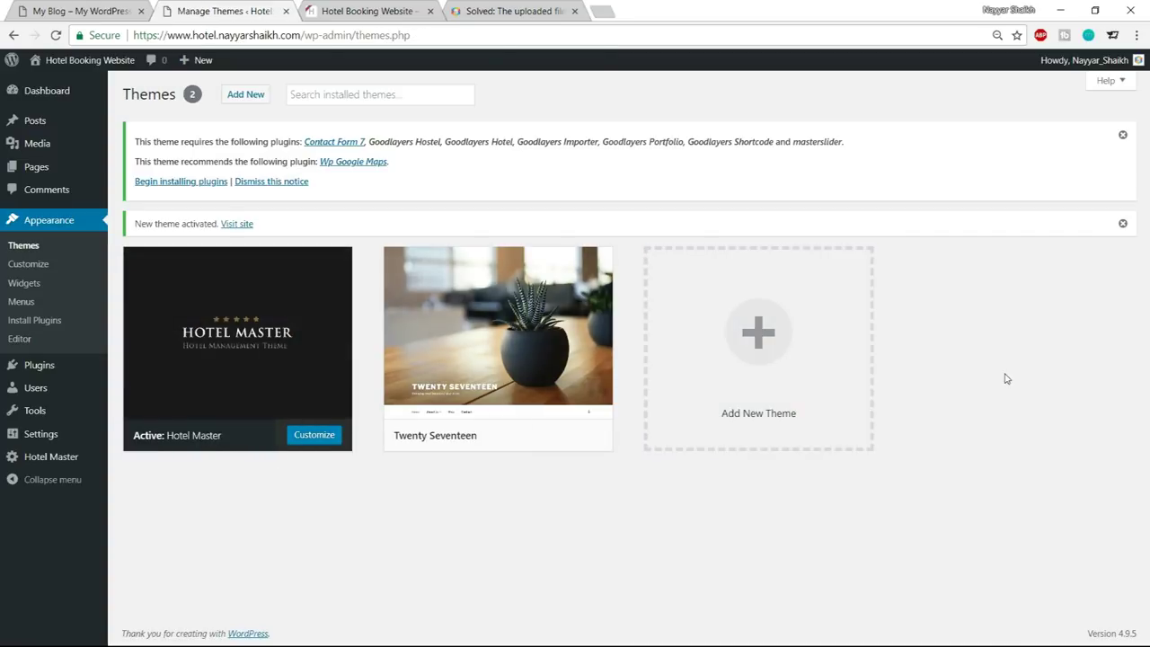
pyautogui.hotkey('ctrl', '+')
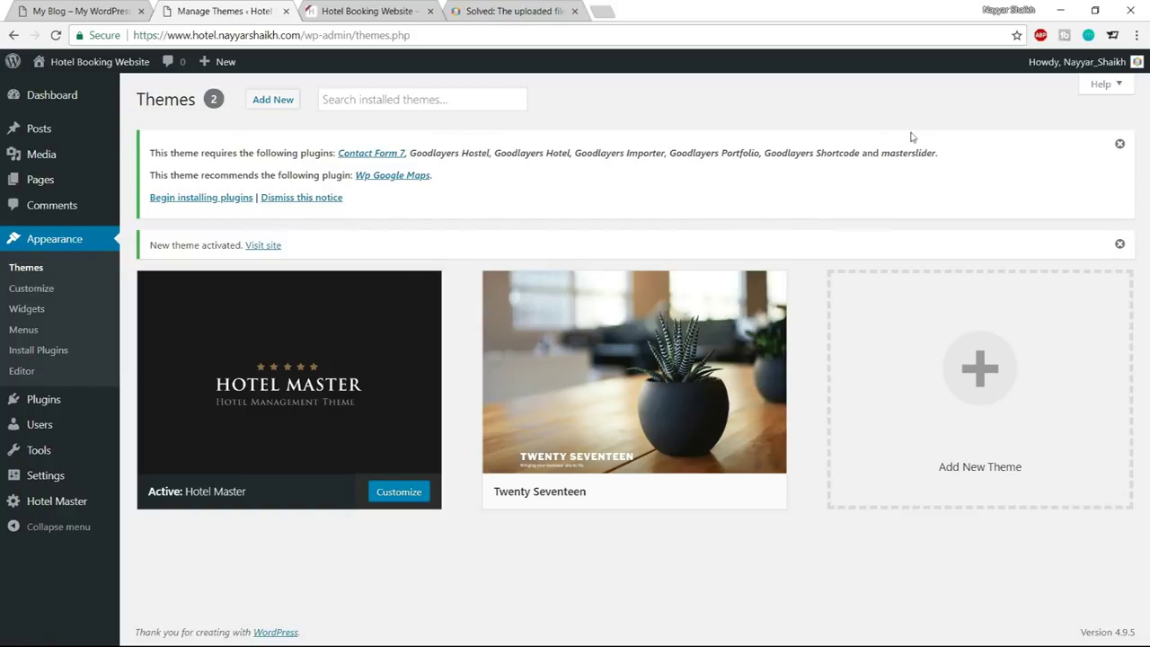
# Bulk-install all the plugins that Hotel Master requires or recommends
pyautogui.click(213, 198)
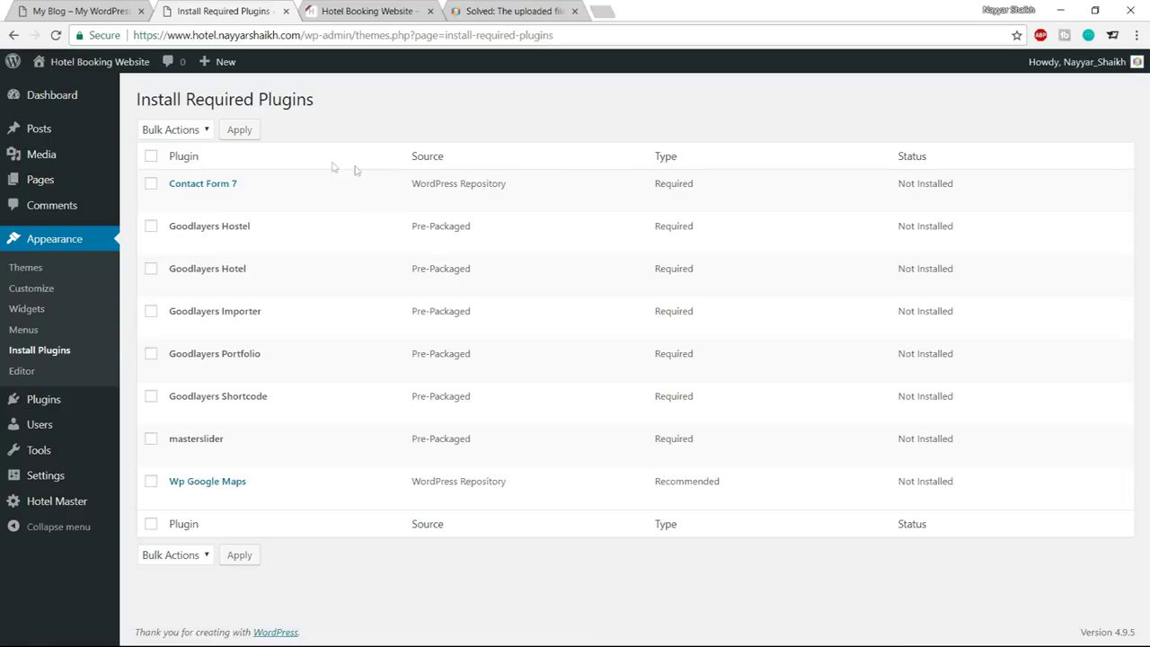
pyautogui.click(151, 157)
pyautogui.click(171, 131)
pyautogui.click(154, 159)
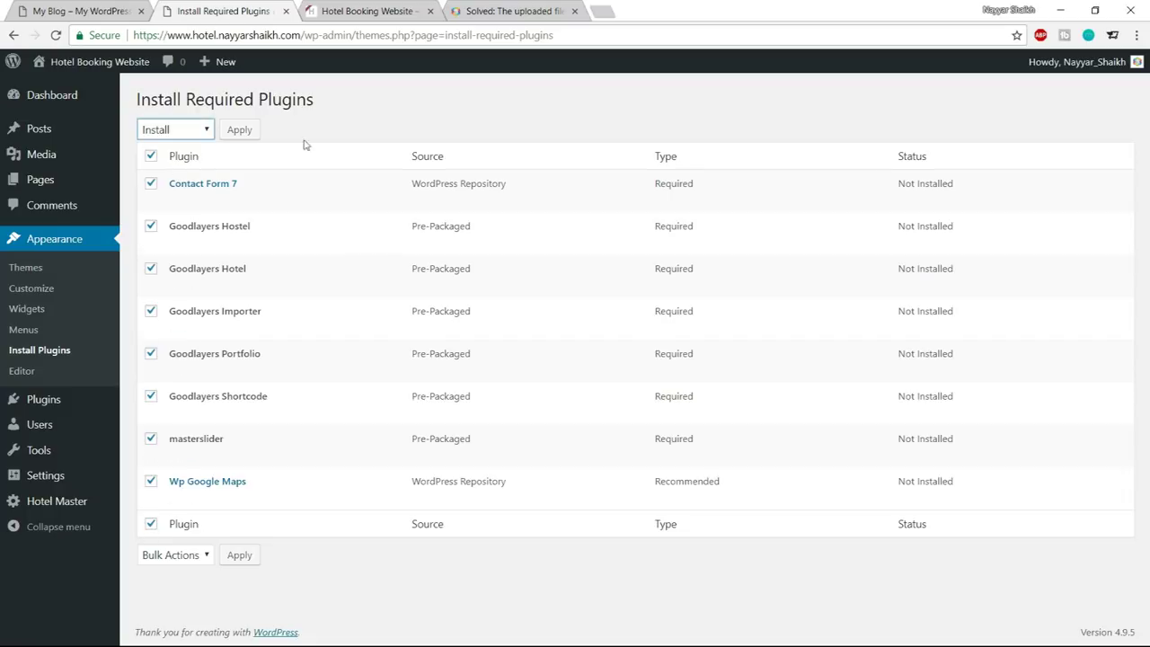
pyautogui.click(237, 130)
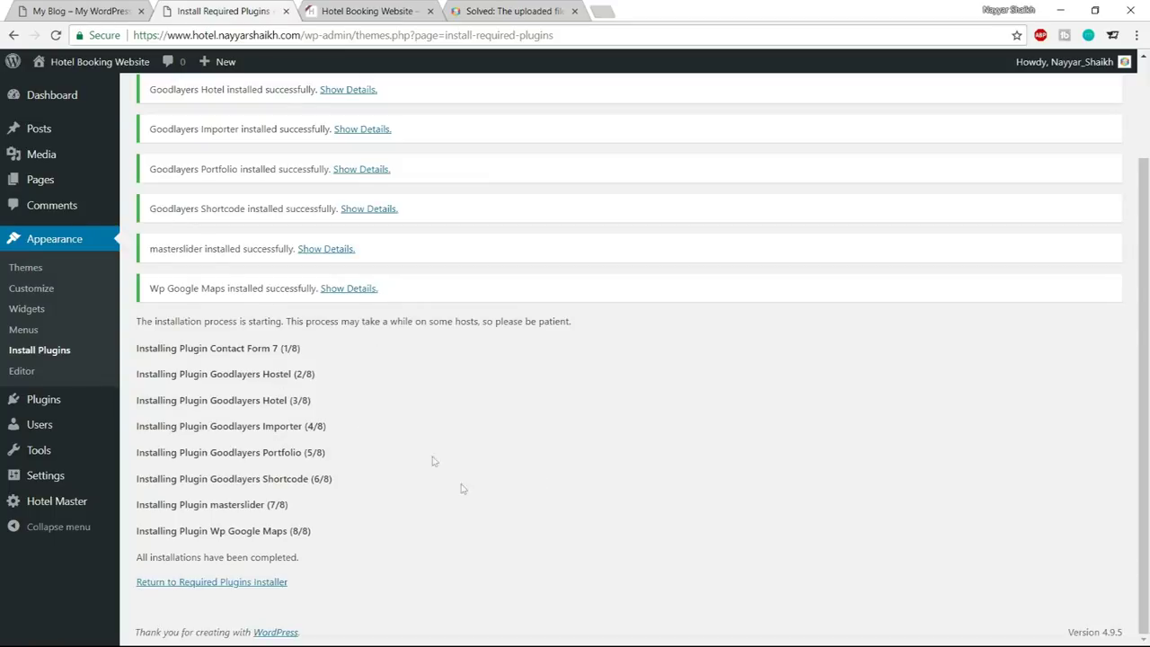
# Bulk-activate all eight installed theme plugins, including masterslider and Wp Google Maps
pyautogui.click(211, 584)
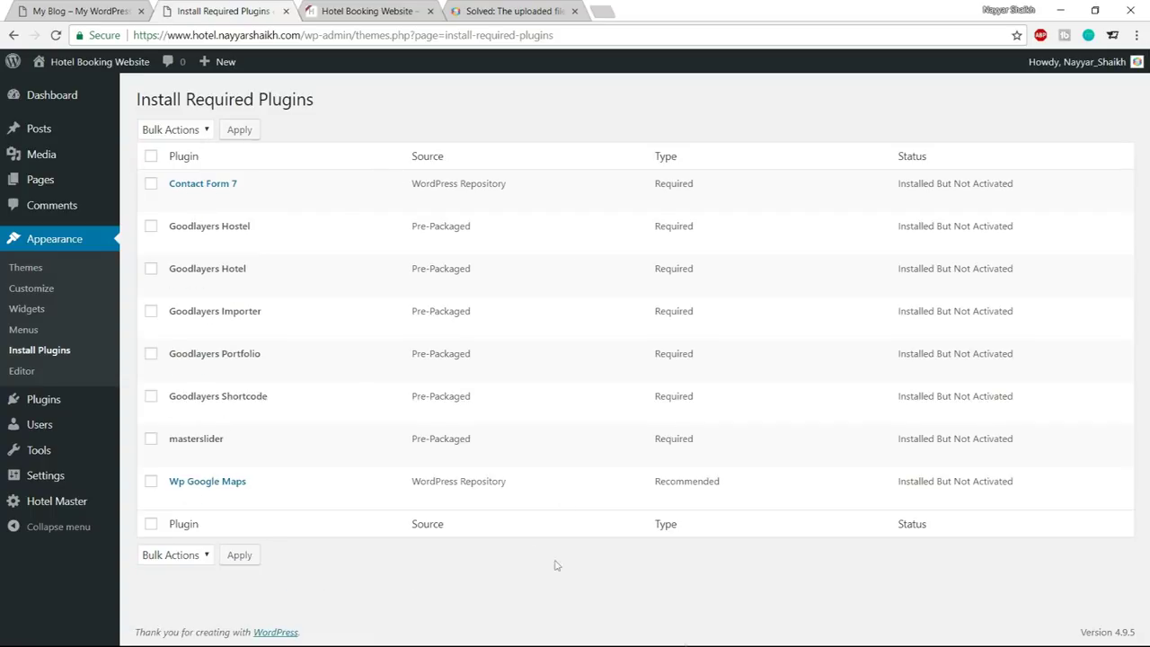
pyautogui.click(150, 158)
pyautogui.click(175, 131)
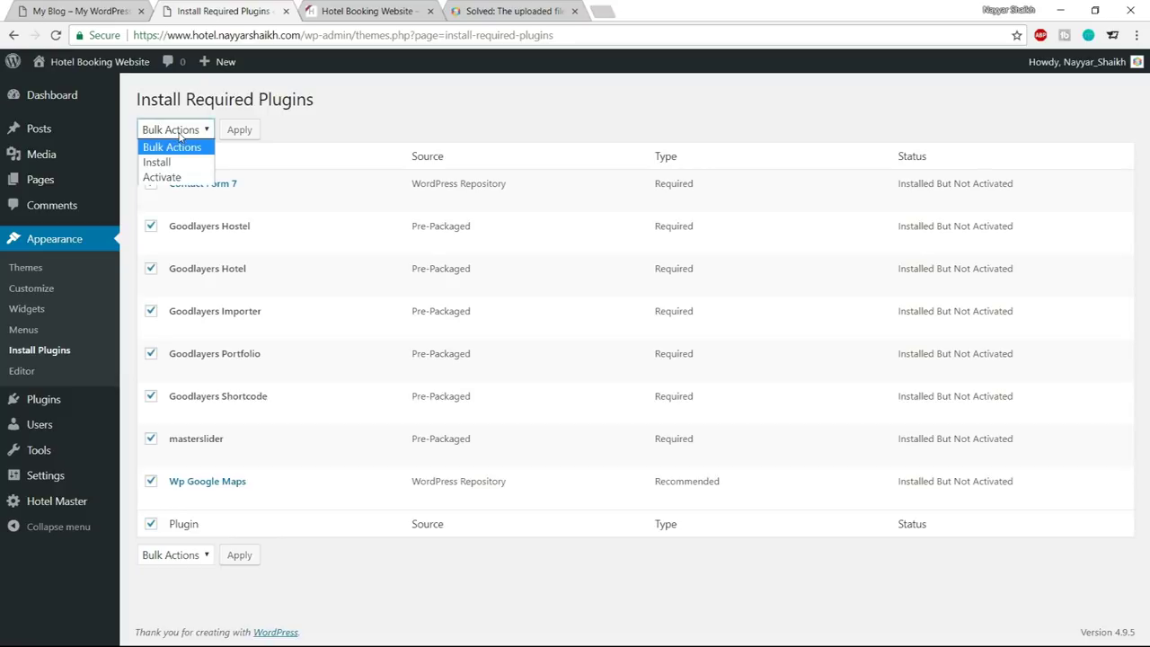
pyautogui.click(176, 178)
pyautogui.click(235, 135)
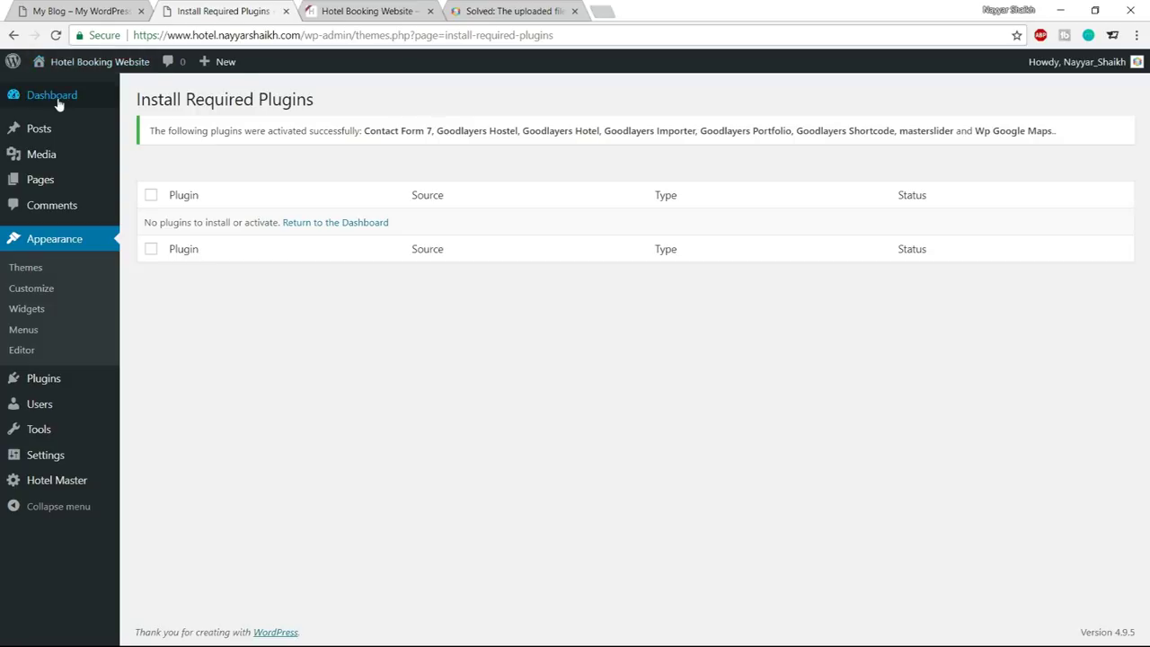
# Go to the Dashboard and look over the new Rooms, Coupon and Hotel Option menu sections
pyautogui.moveTo(58, 104)
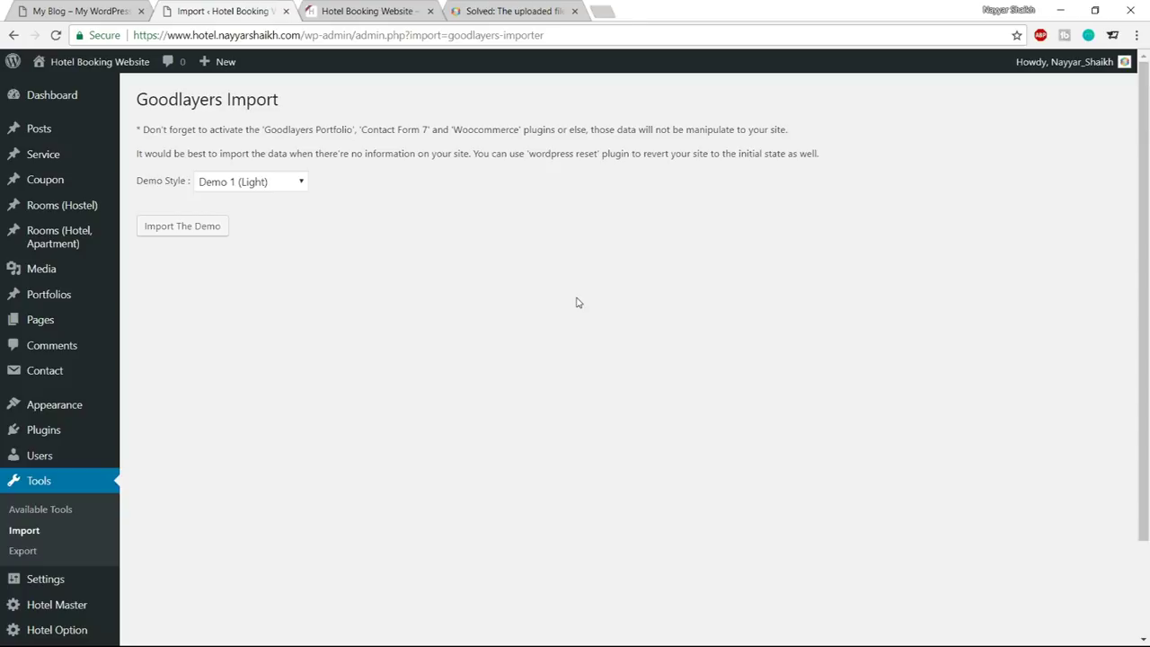
pyautogui.click(70, 99)
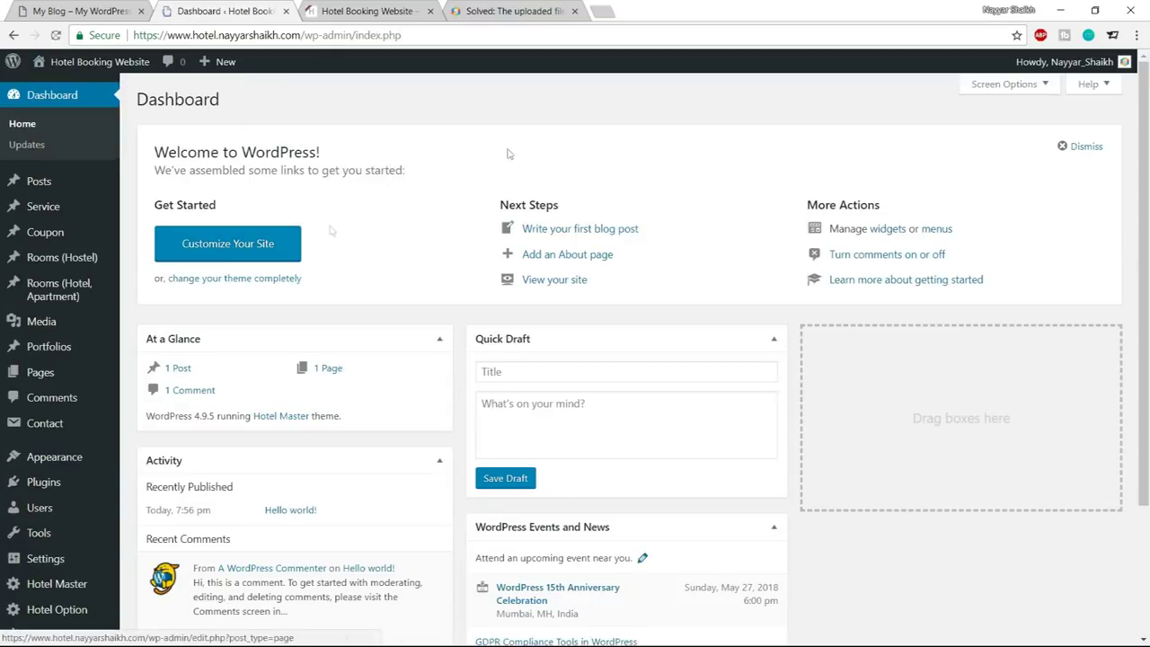
pyautogui.scroll(-2, 767, 451)
pyautogui.scroll(2, 775, 472)
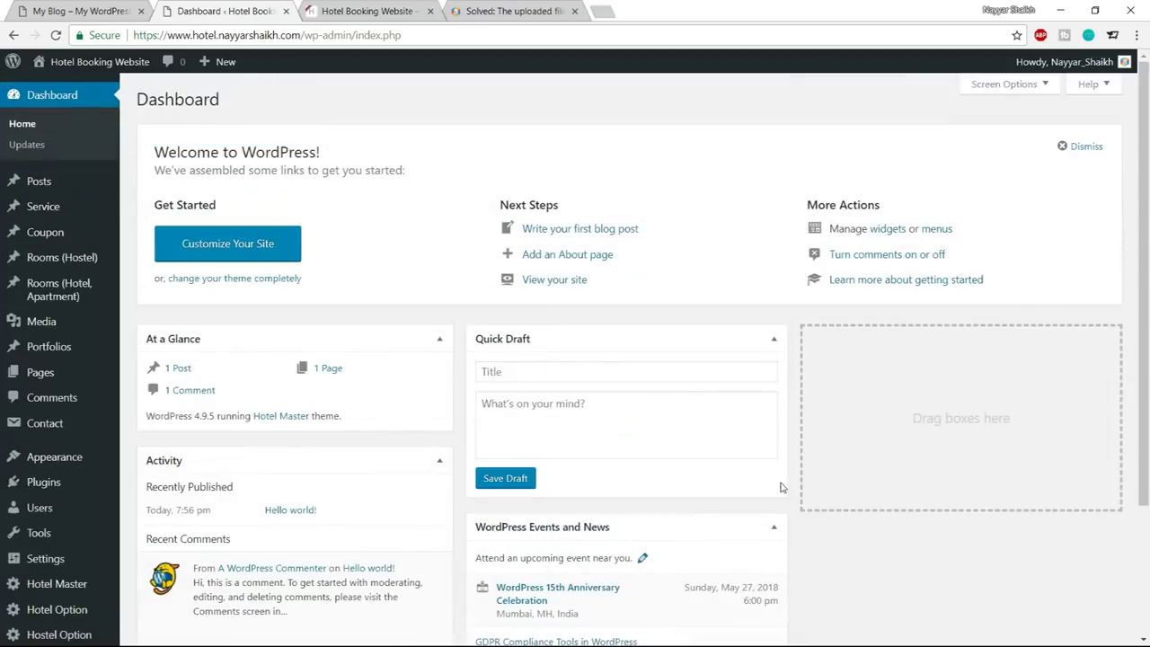
pyautogui.scroll(-2, 54, 234)
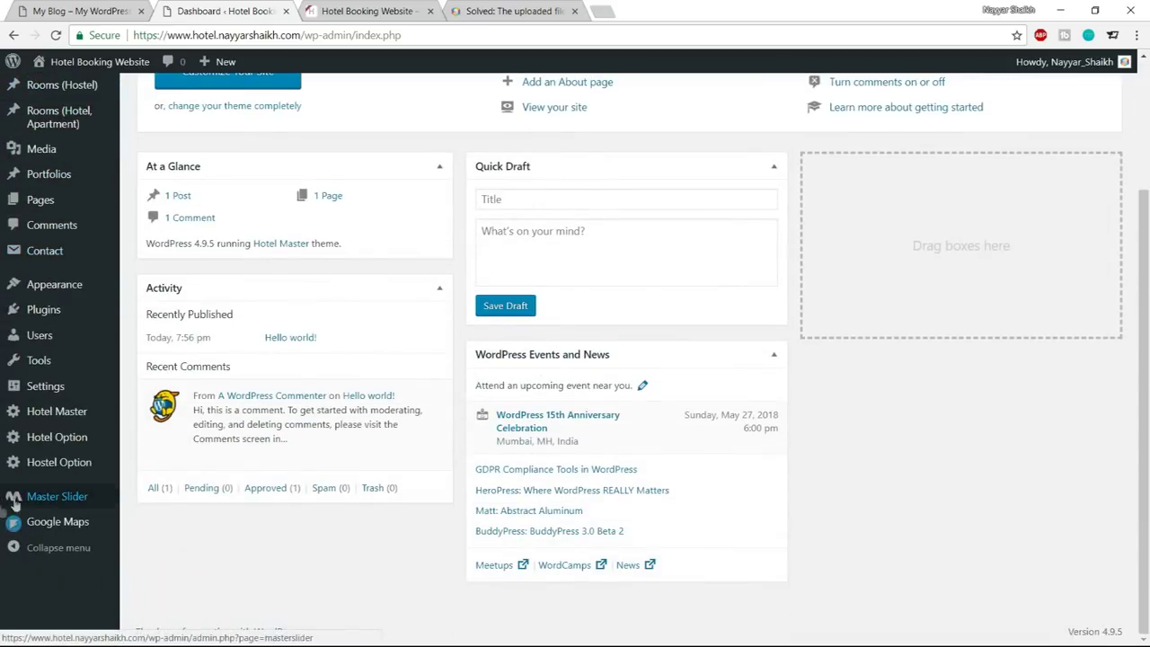
pyautogui.moveTo(51, 458)
pyautogui.scroll(2, 54, 432)
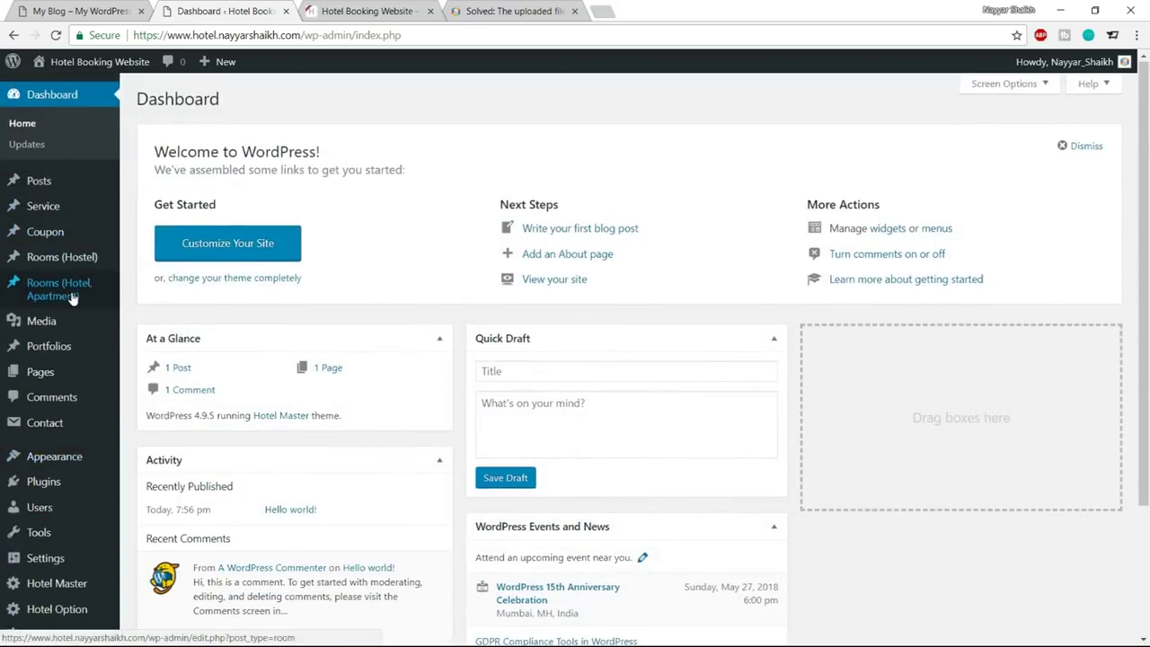
pyautogui.scroll(-2, 74, 297)
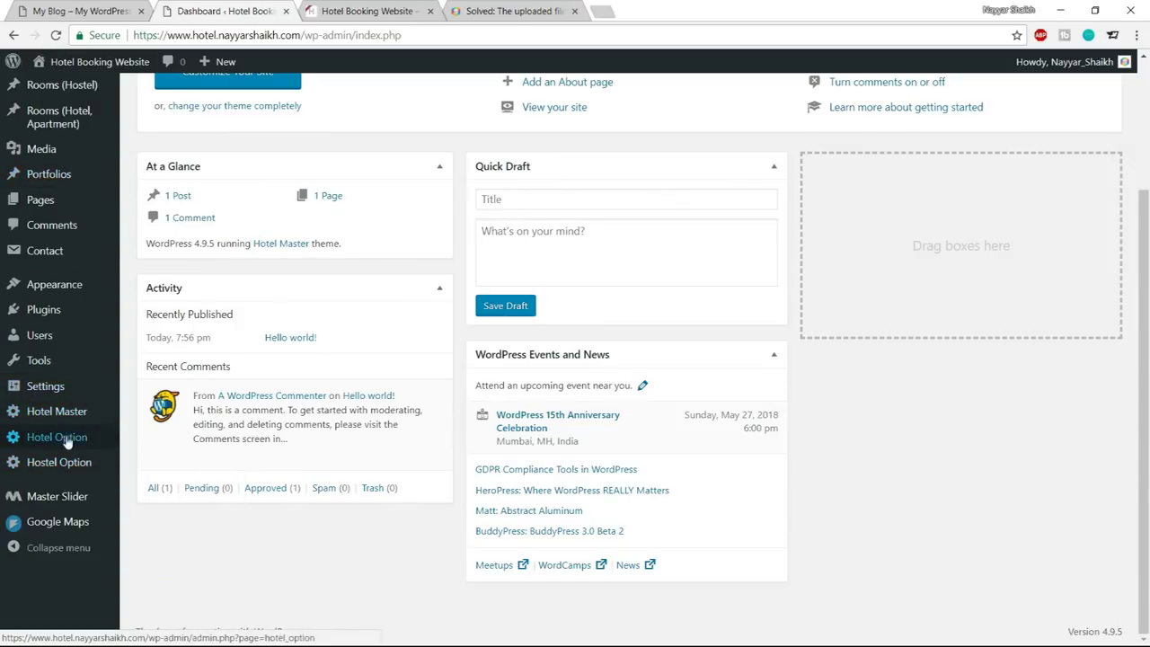
pyautogui.moveTo(83, 438)
pyautogui.scroll(2, 83, 440)
pyautogui.moveTo(51, 292)
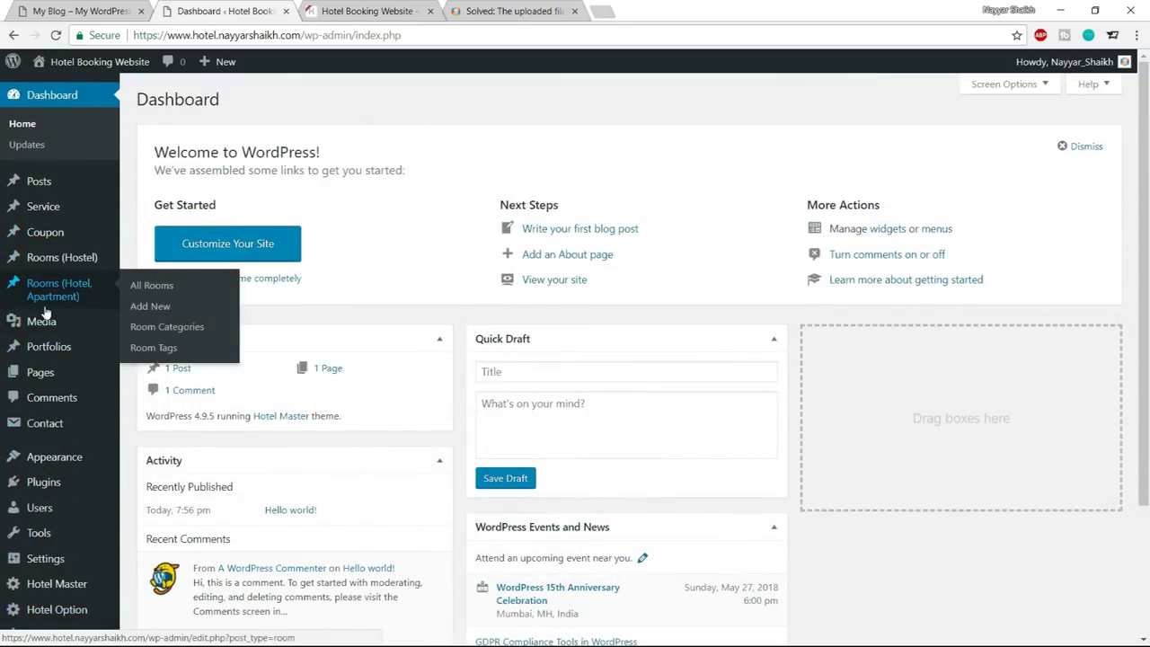
pyautogui.scroll(-2, 30, 463)
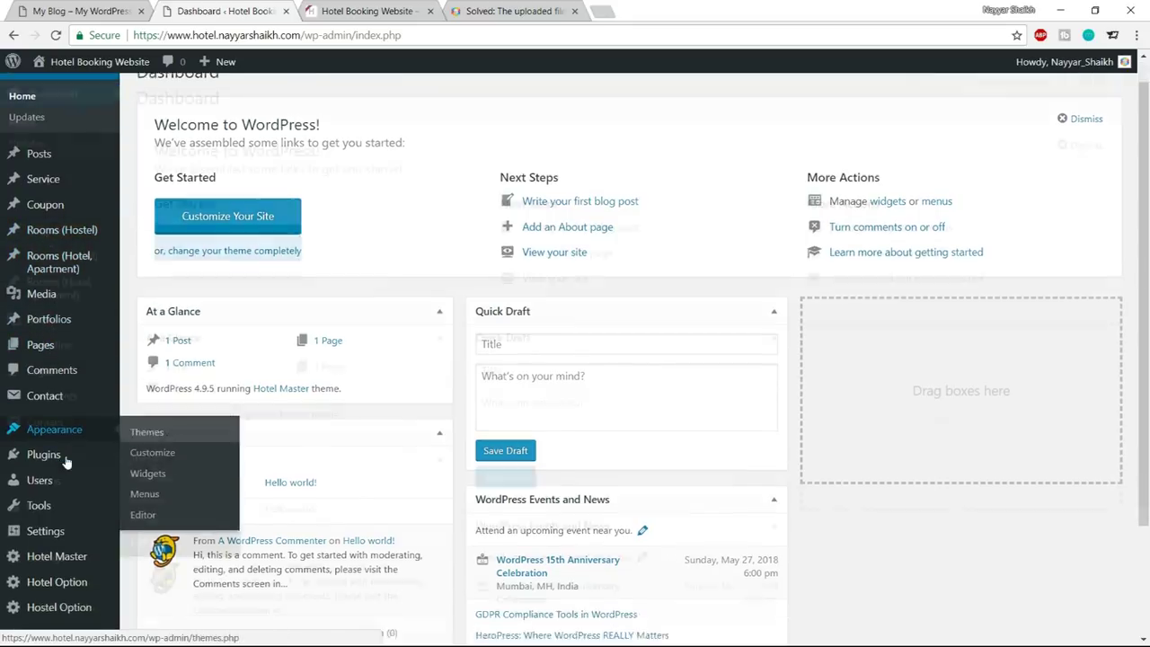
pyautogui.scroll(-1, 66, 463)
pyautogui.scroll(3, 70, 437)
pyautogui.scroll(-2, 69, 437)
pyautogui.scroll(2, 69, 438)
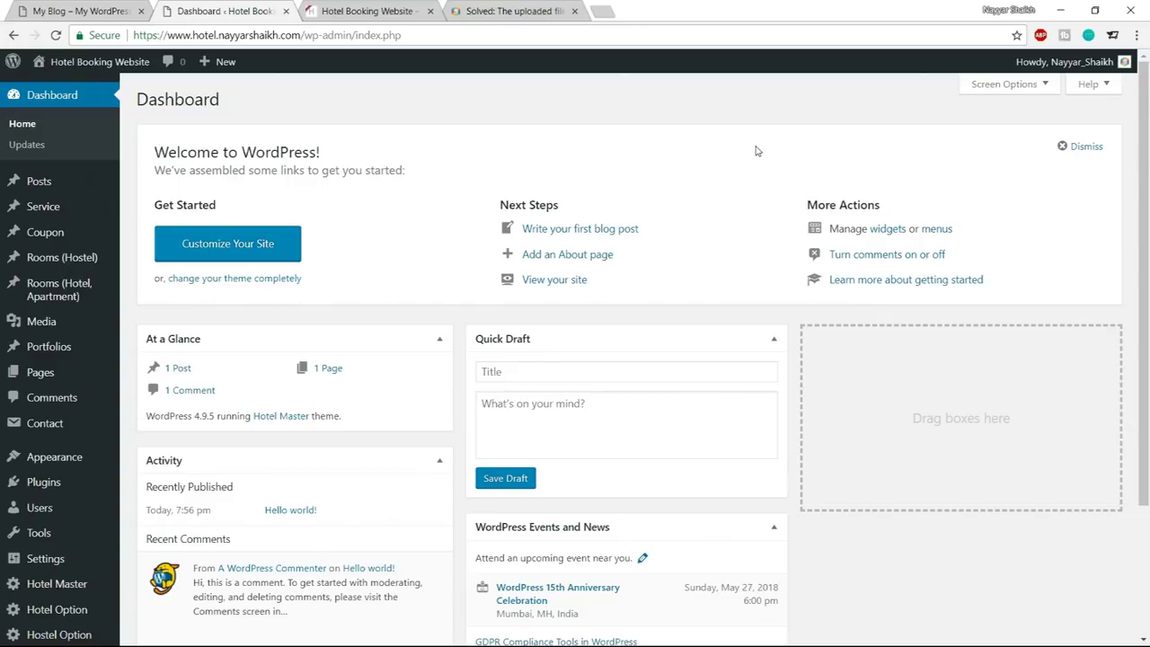
# Reload the site's front page to see it in the Hotel Master theme
pyautogui.click(378, 6)
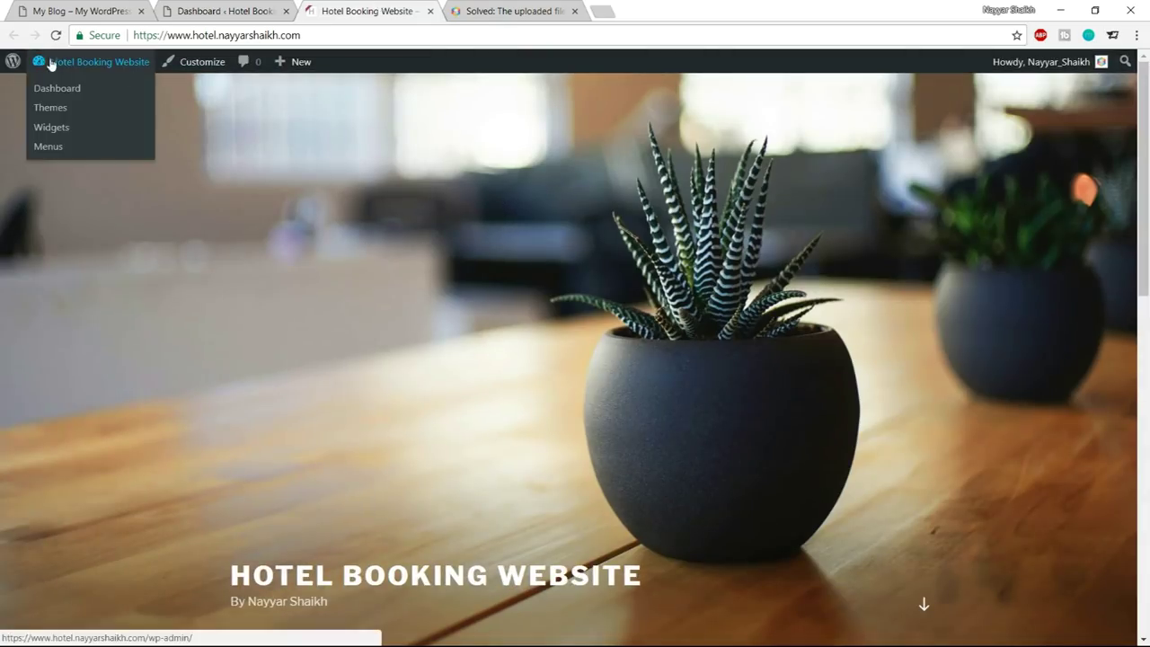
pyautogui.scroll(-10, 988, 305)
pyautogui.scroll(10, 982, 391)
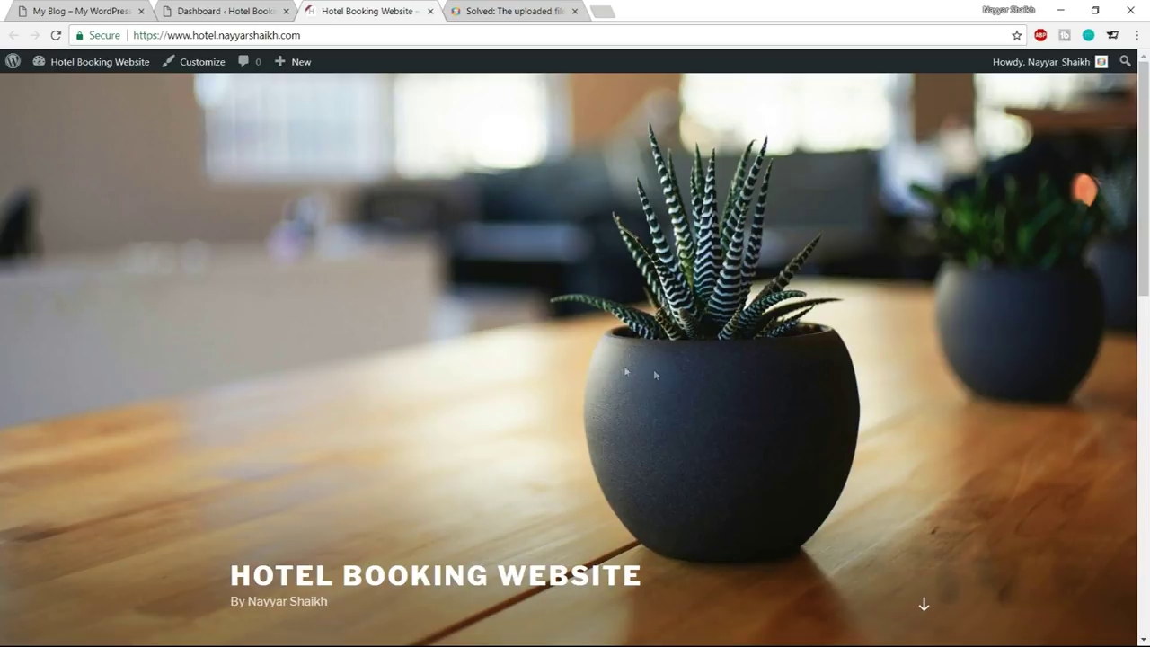
pyautogui.click(55, 38)
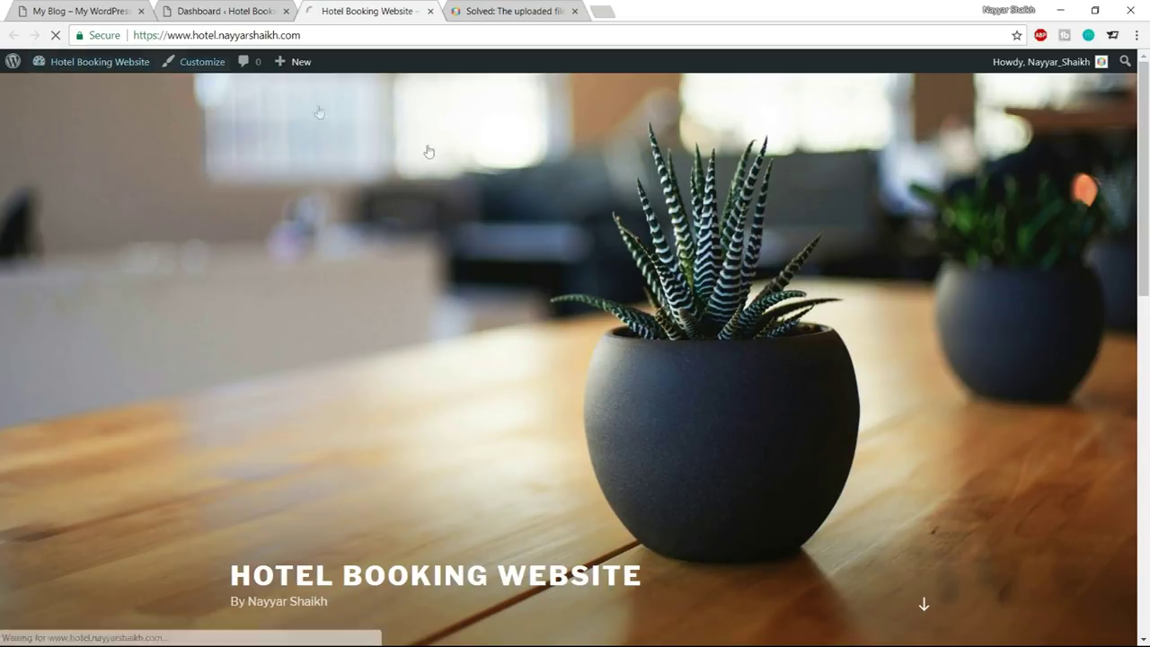
pyautogui.scroll(-7, 611, 408)
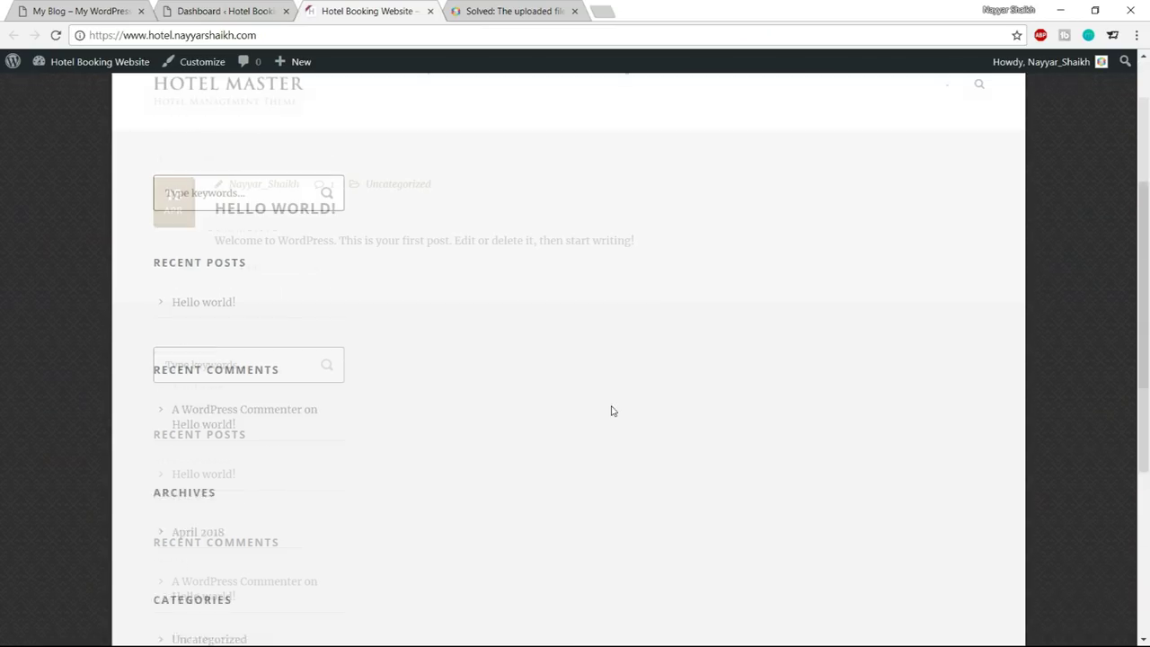
pyautogui.scroll(6, 611, 411)
pyautogui.scroll(1, 611, 410)
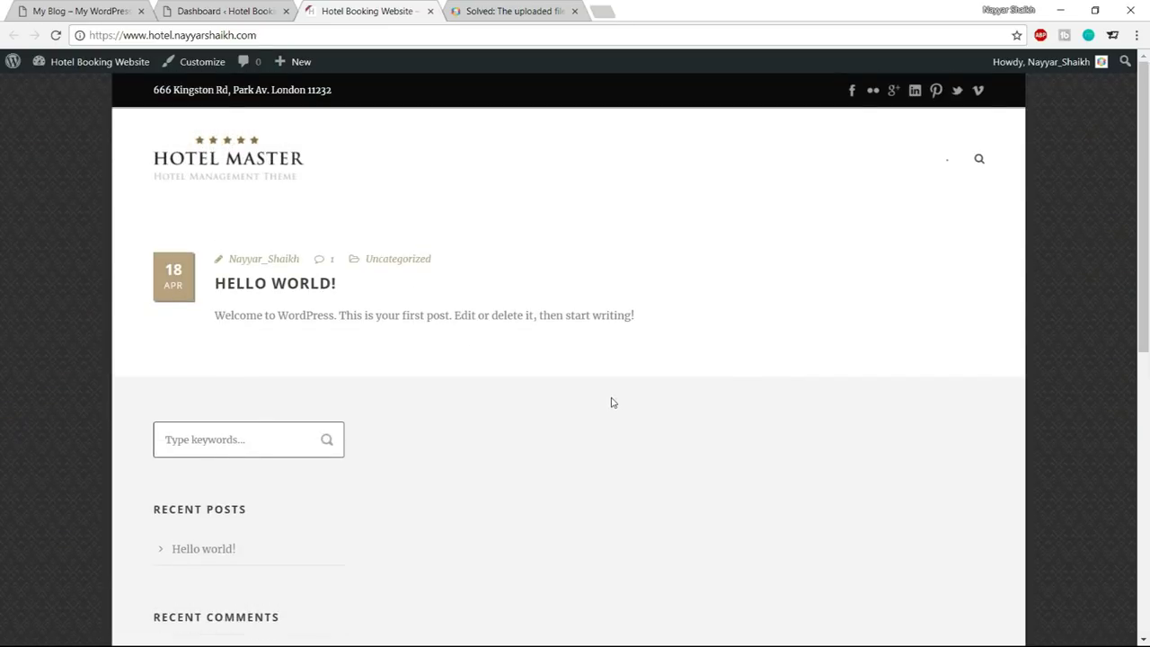
# Close the forum help tab, browse the hotel demo site, and return to the Dashboard
pyautogui.click(574, 11)
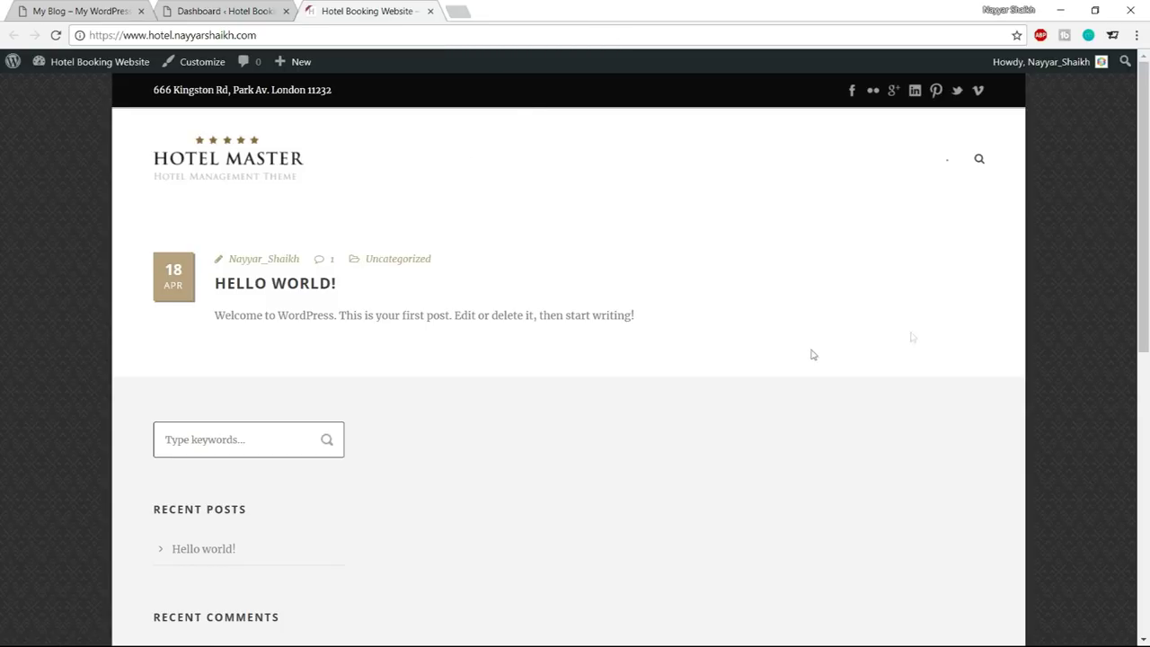
pyautogui.click(131, 17)
pyautogui.scroll(-4, 344, 309)
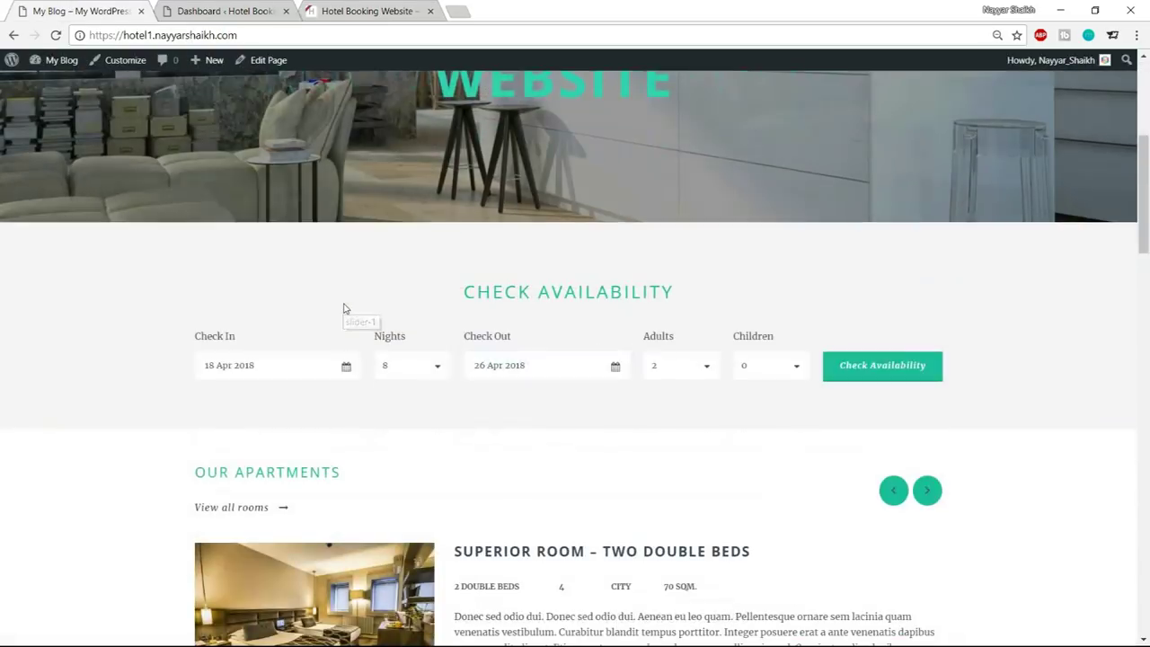
pyautogui.scroll(-3, 62, 333)
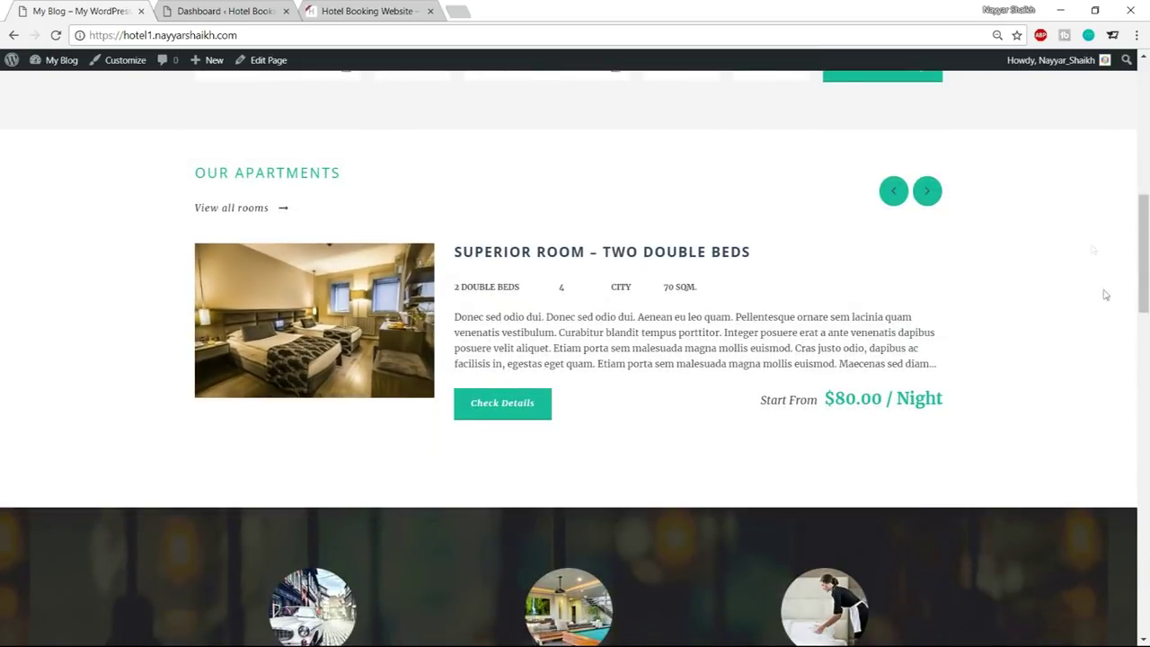
pyautogui.scroll(-4, 1100, 316)
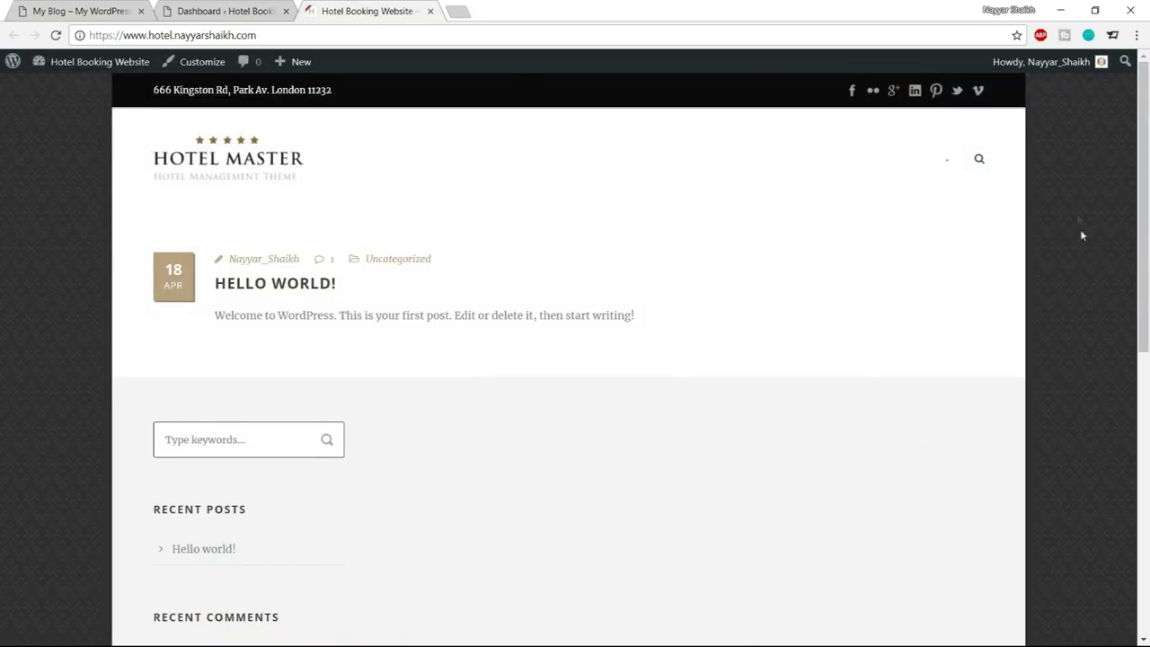
pyautogui.scroll(-5, 1078, 254)
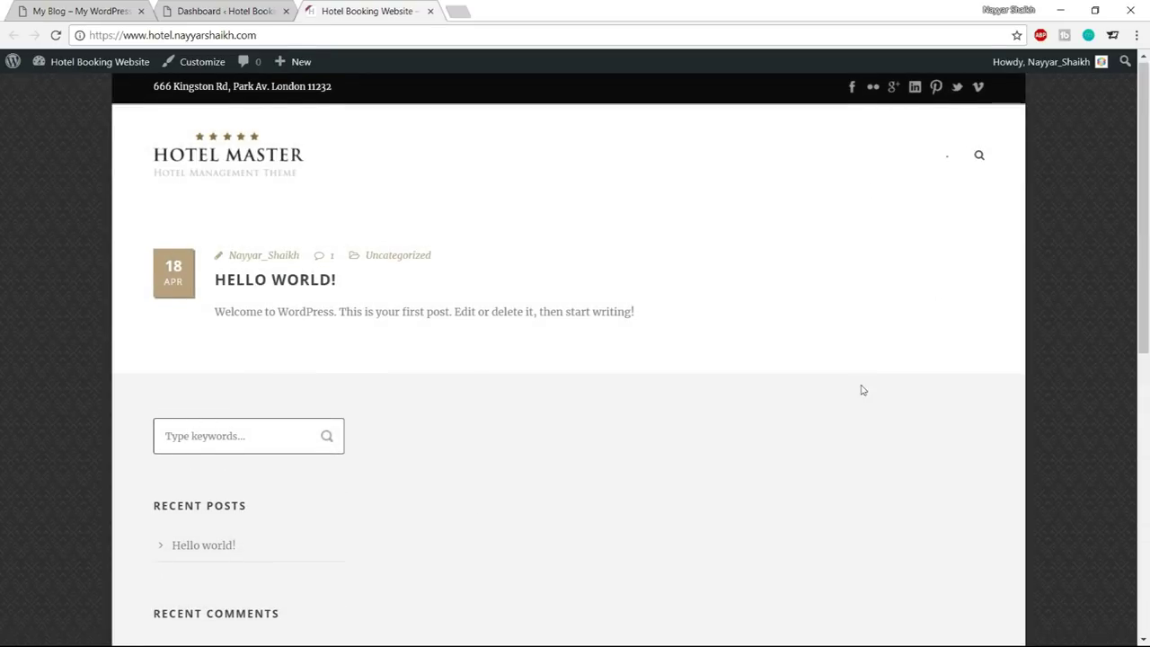
pyautogui.scroll(-8, 863, 391)
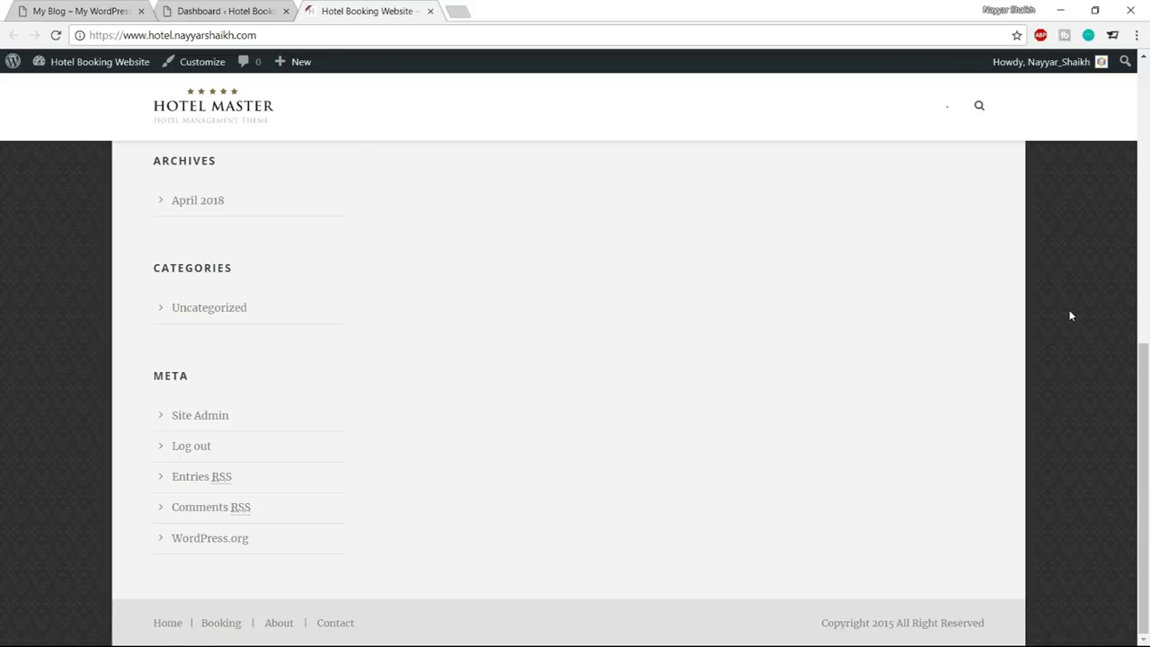
pyautogui.scroll(10, 1072, 315)
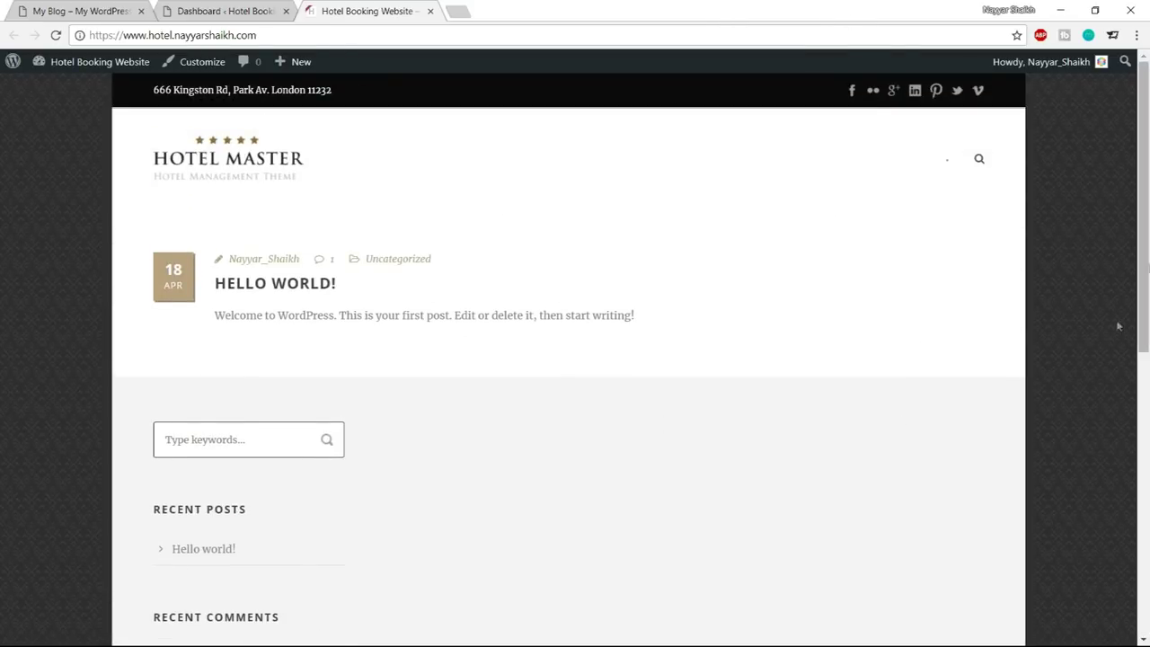
pyautogui.click(247, 7)
pyautogui.scroll(-2, 54, 207)
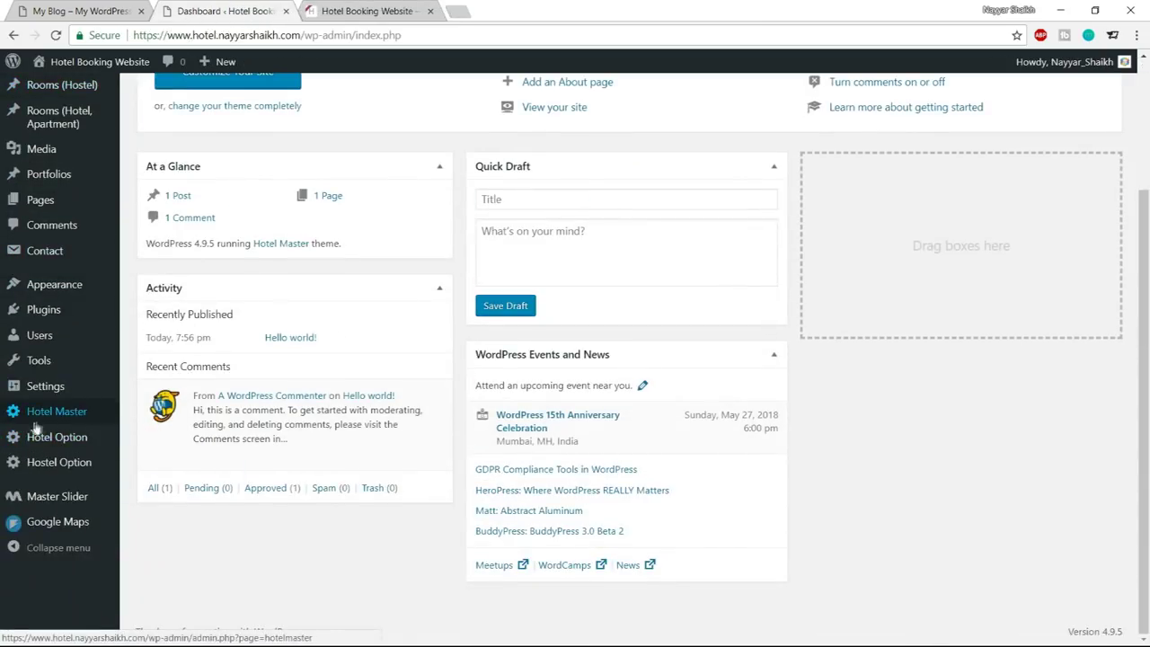
# Set the Hotel Master theme's container style to Full Style
pyautogui.click(45, 422)
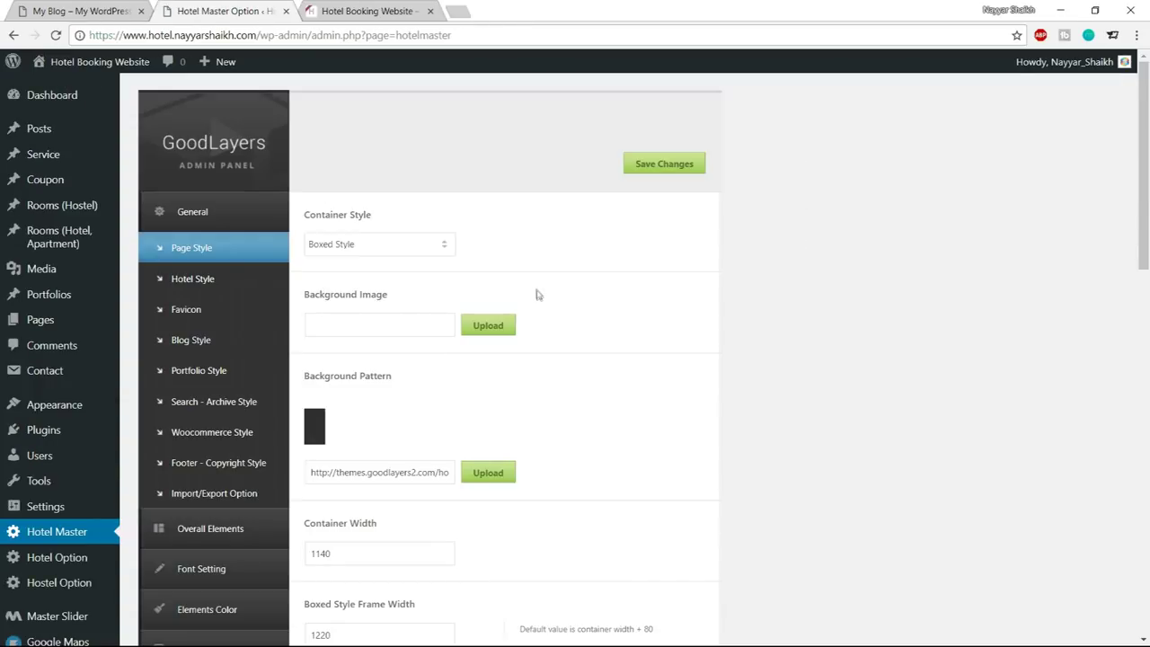
pyautogui.click(385, 250)
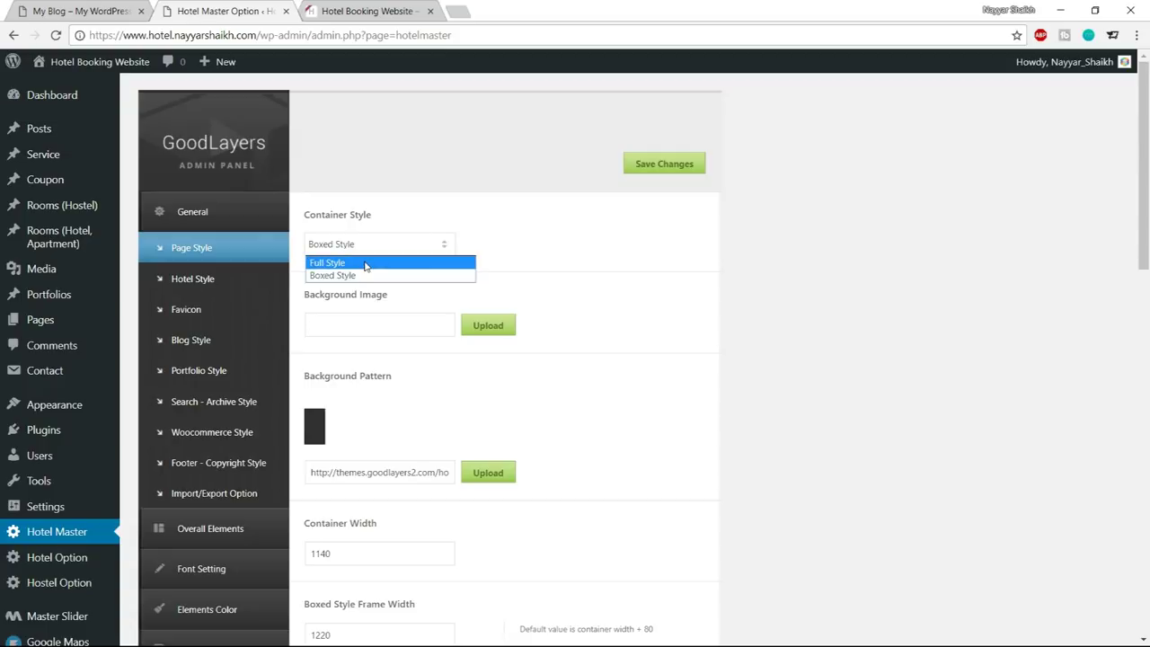
pyautogui.click(366, 262)
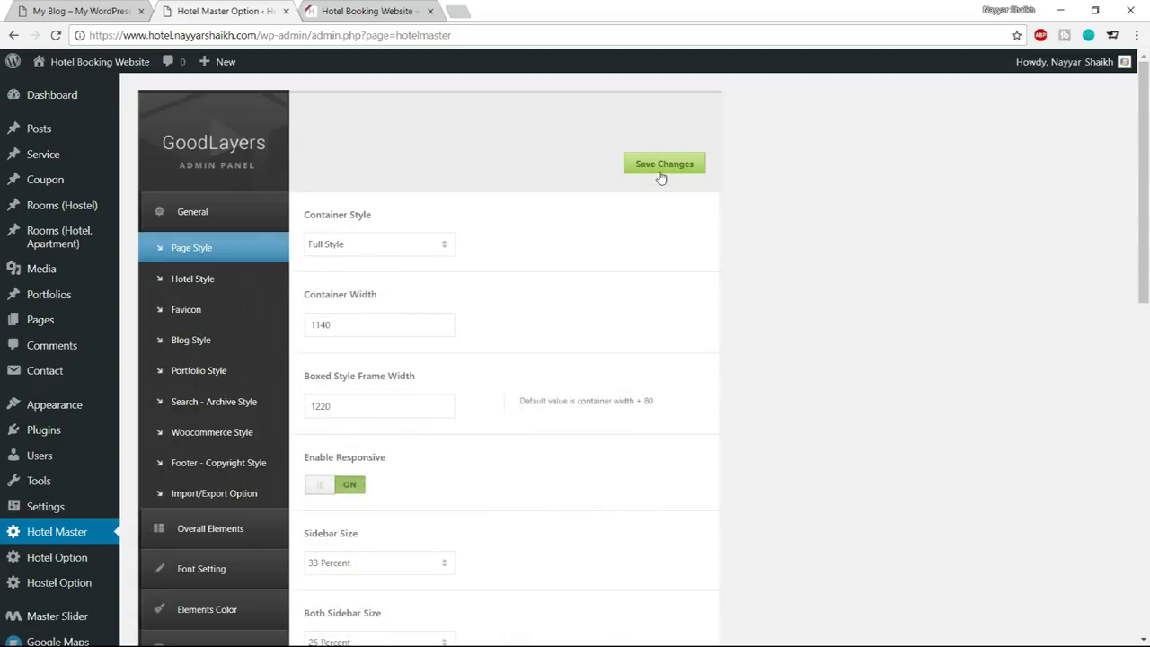
# Reload the live site to check the full style and compare it with the demo site
pyautogui.click(369, 11)
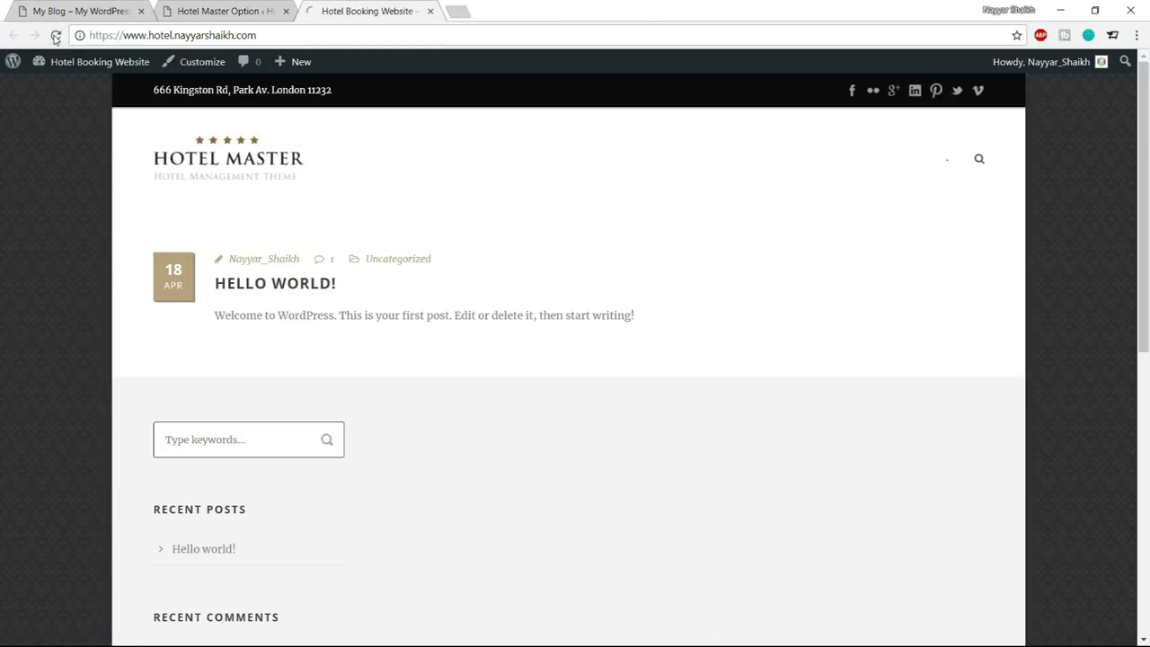
pyautogui.click(56, 35)
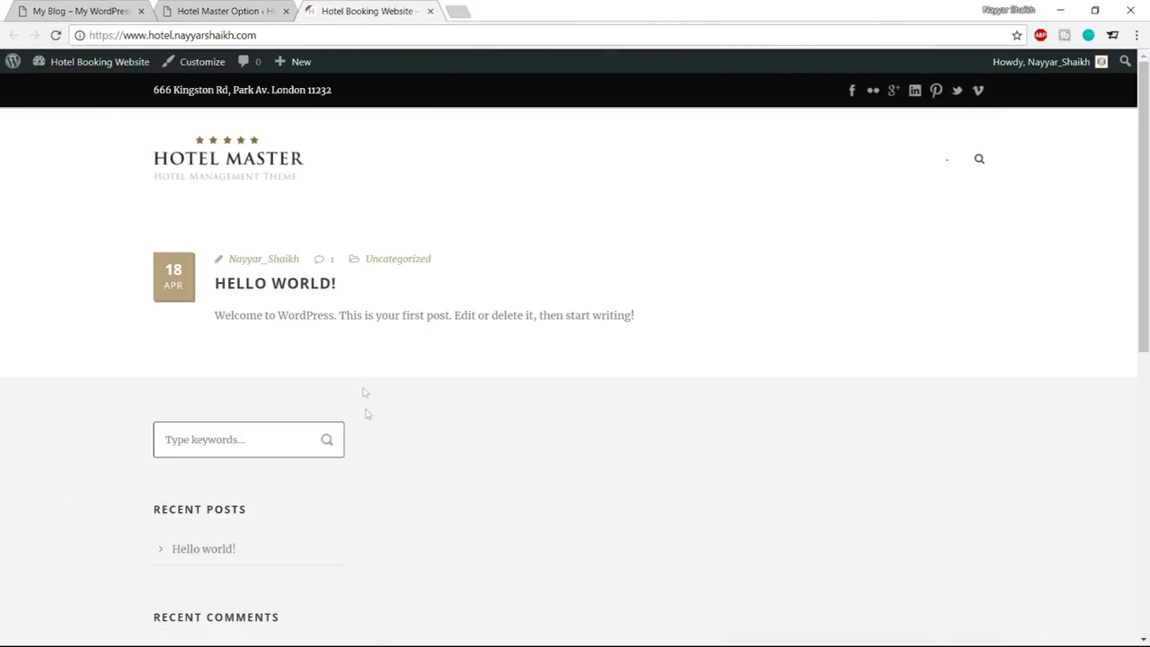
pyautogui.scroll(-8, 364, 395)
pyautogui.scroll(8, 428, 461)
pyautogui.click(113, 10)
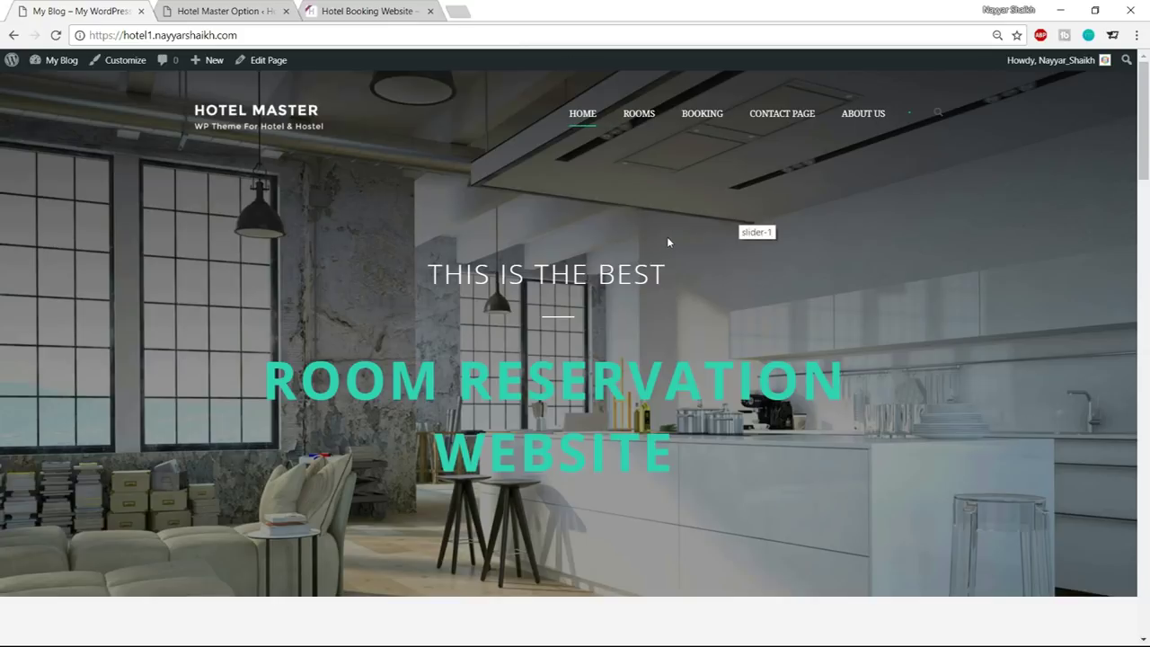
pyautogui.click(249, 7)
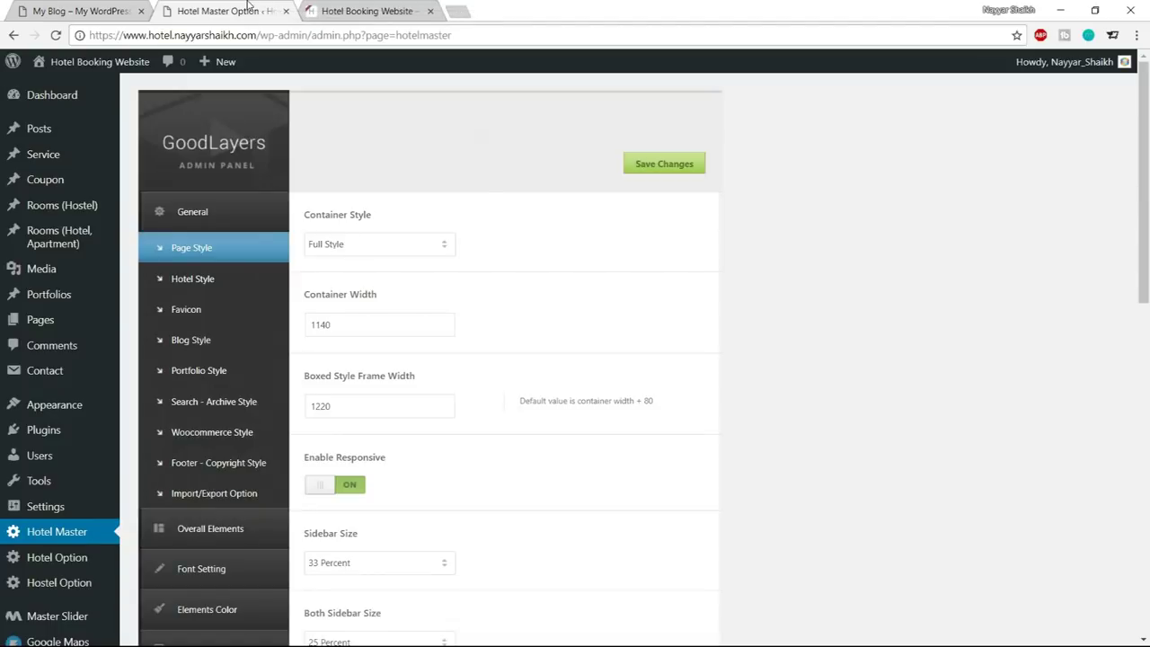
pyautogui.scroll(-3, 51, 297)
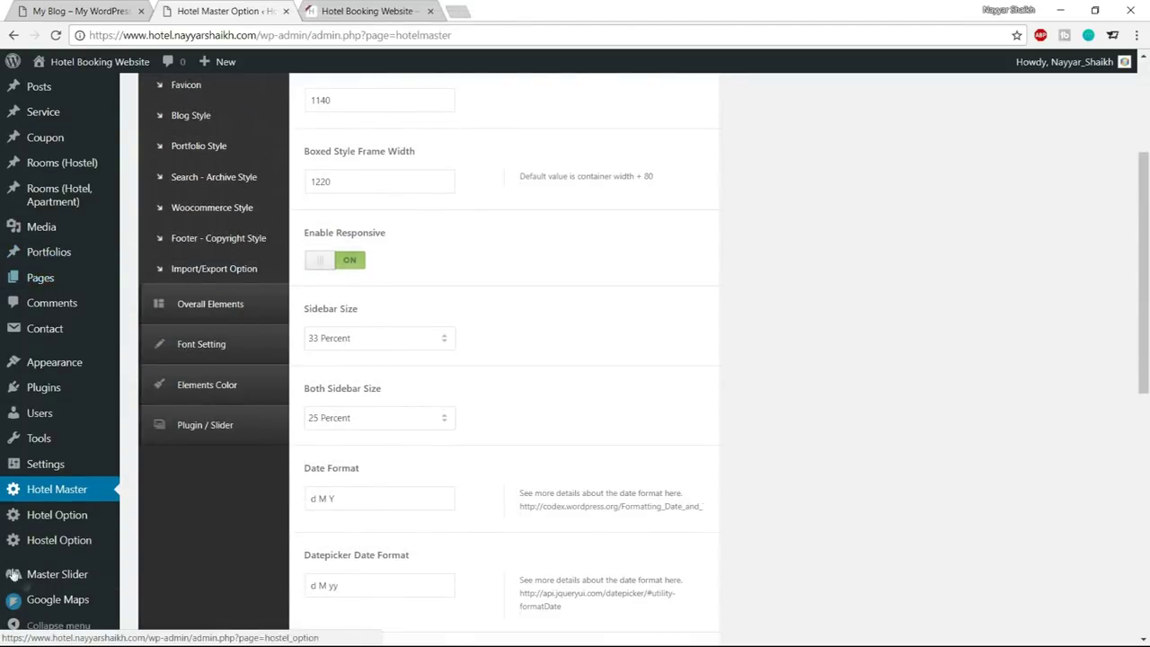
pyautogui.moveTo(47, 585)
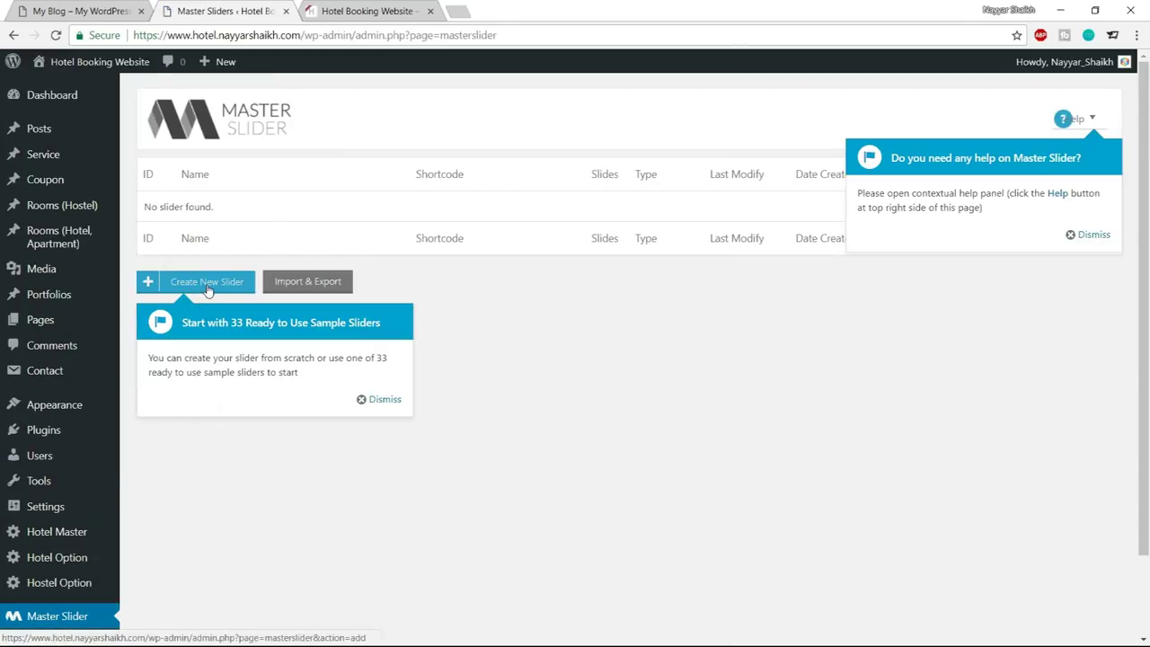
# Create a new custom Master Slider and bring up its general settings with the Untitled Slider name selected
pyautogui.click(206, 289)
pyautogui.scroll(-1, 683, 255)
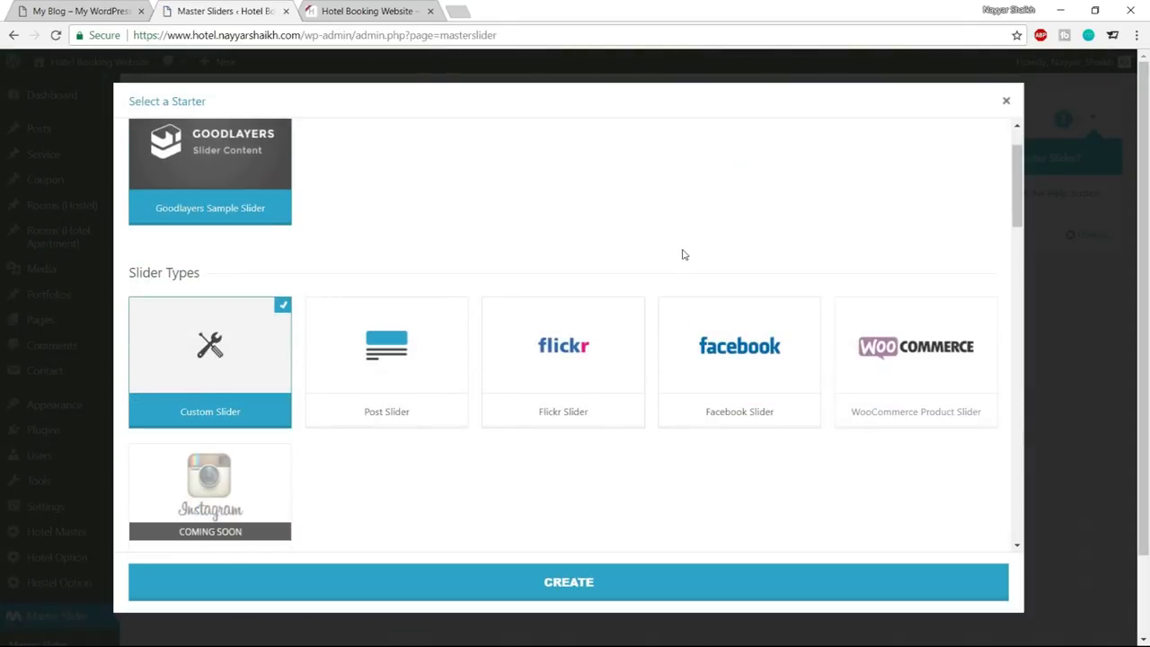
pyautogui.scroll(1, 680, 252)
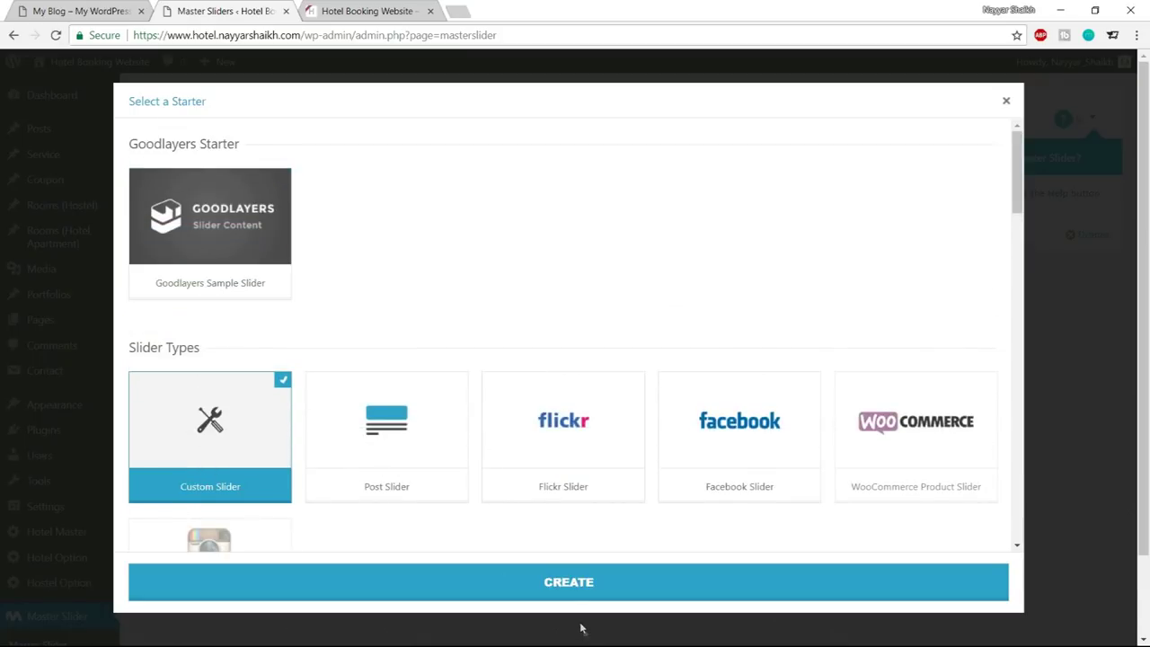
pyautogui.click(576, 595)
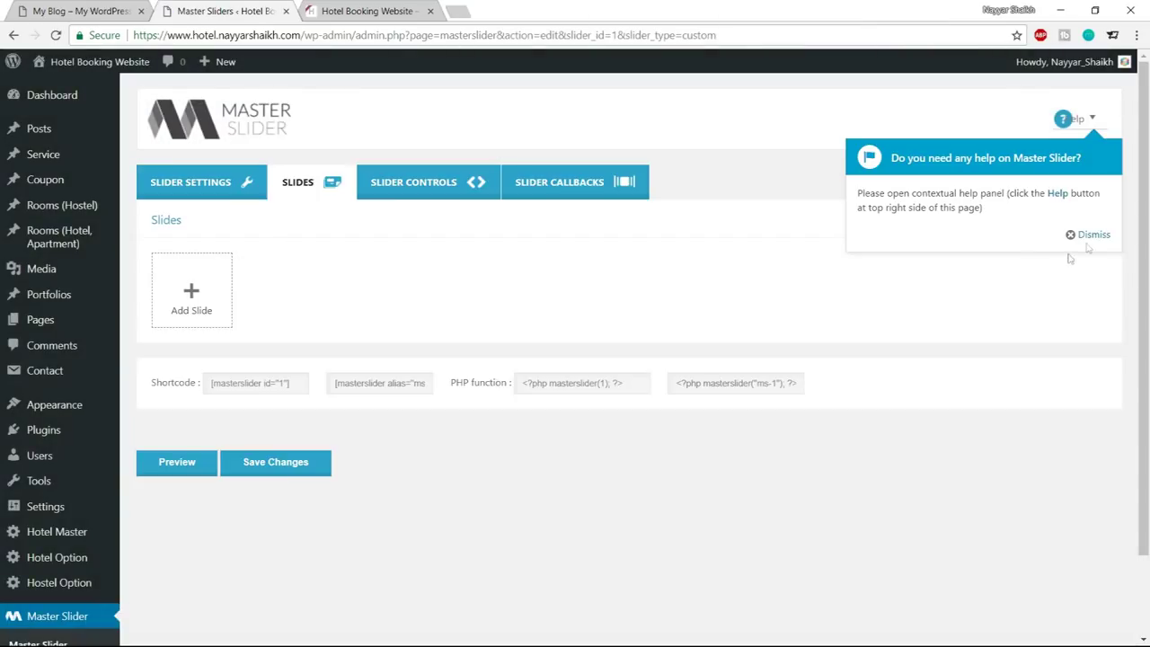
pyautogui.click(1092, 236)
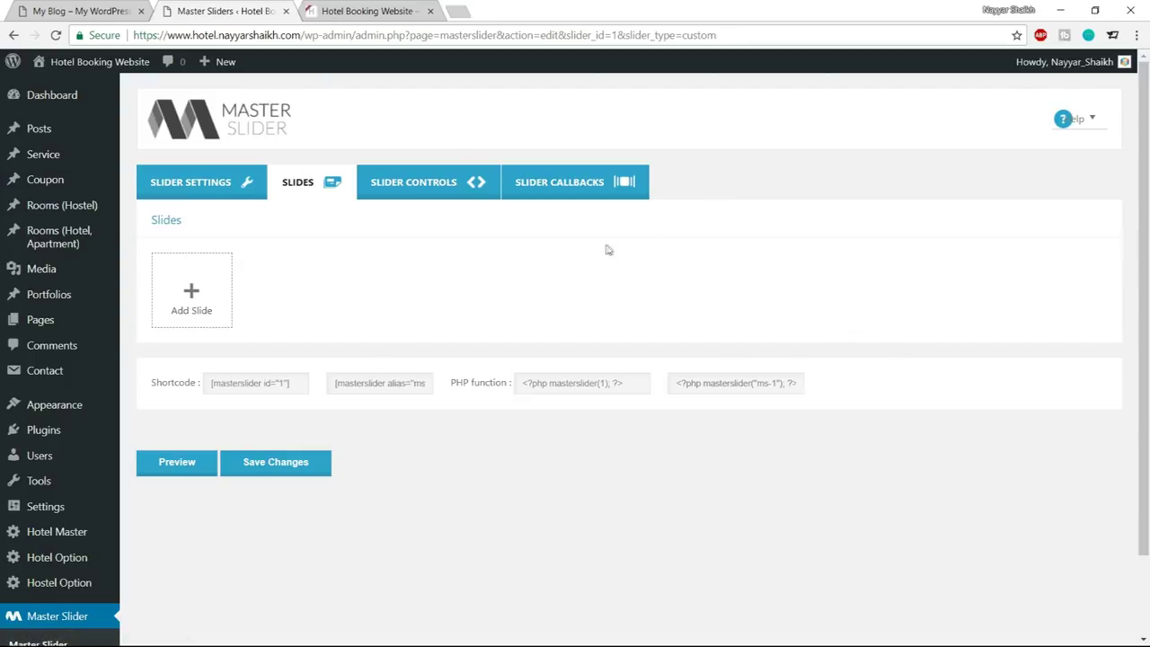
pyautogui.click(227, 197)
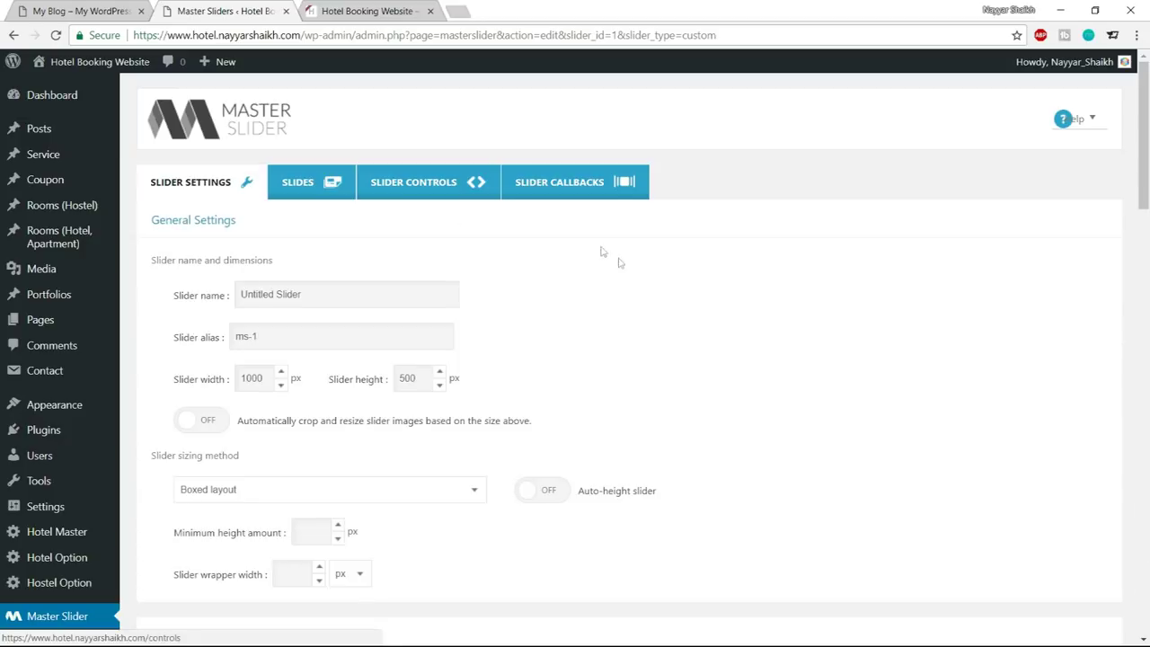
pyautogui.moveTo(165, 304); pyautogui.dragTo(217, 297)
# Rename the slider to Slider-1 and set its size to 1140 × 780 px
pyautogui.click(215, 297)
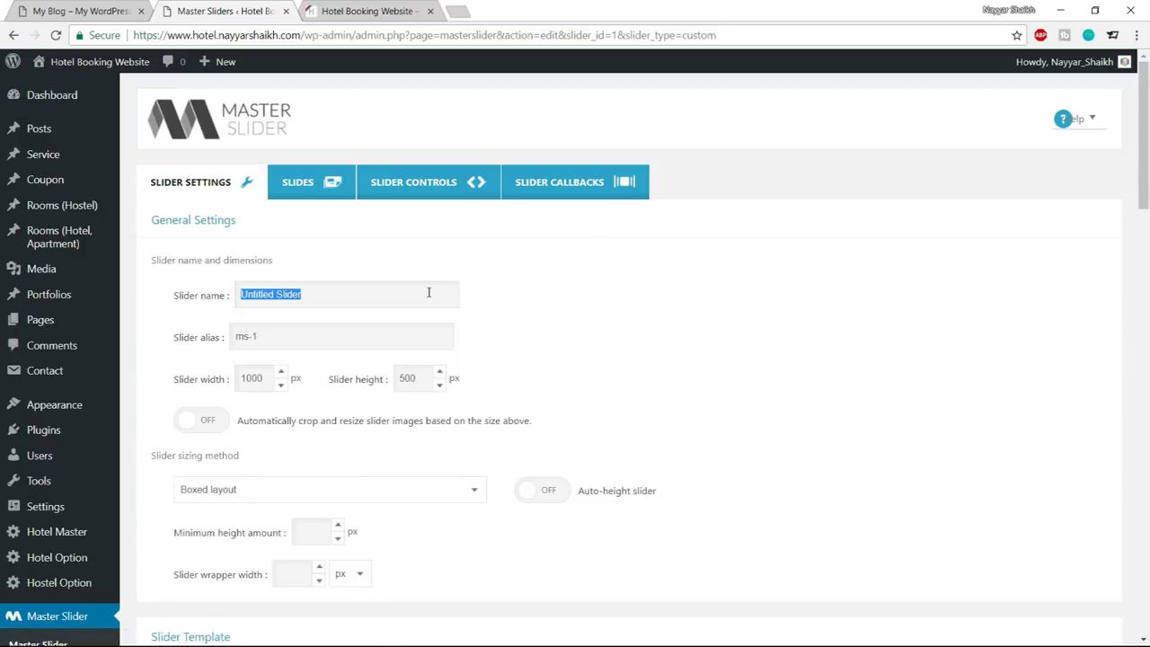
pyautogui.write('Slider-1')
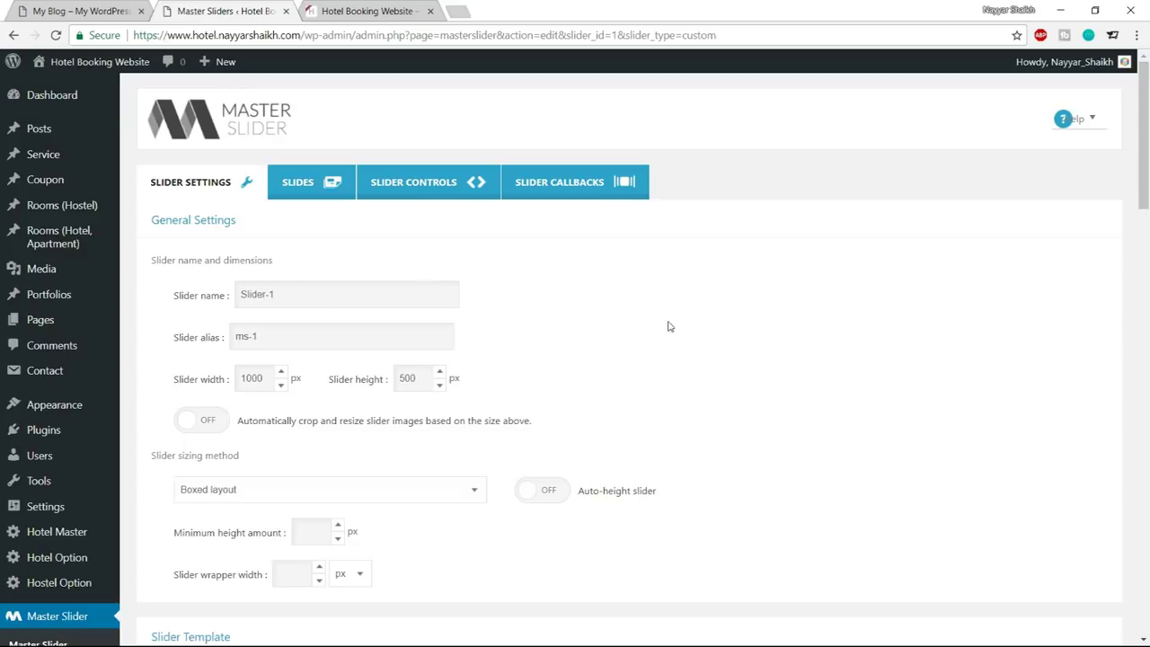
pyautogui.scroll(-3, 661, 331)
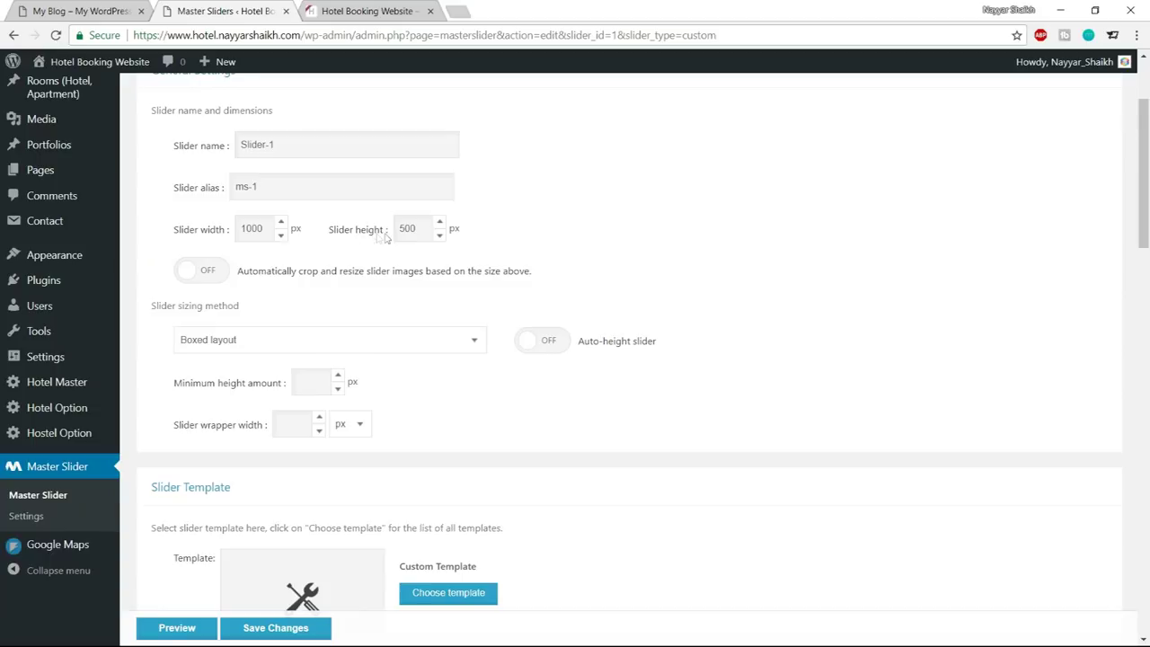
pyautogui.moveTo(269, 229); pyautogui.dragTo(207, 230)
pyautogui.write('114')
pyautogui.moveTo(419, 228); pyautogui.dragTo(373, 234)
# Compare the live and demo hotel sites, then return to the slider sizing method setting
pyautogui.click(355, 10)
pyautogui.click(52, 11)
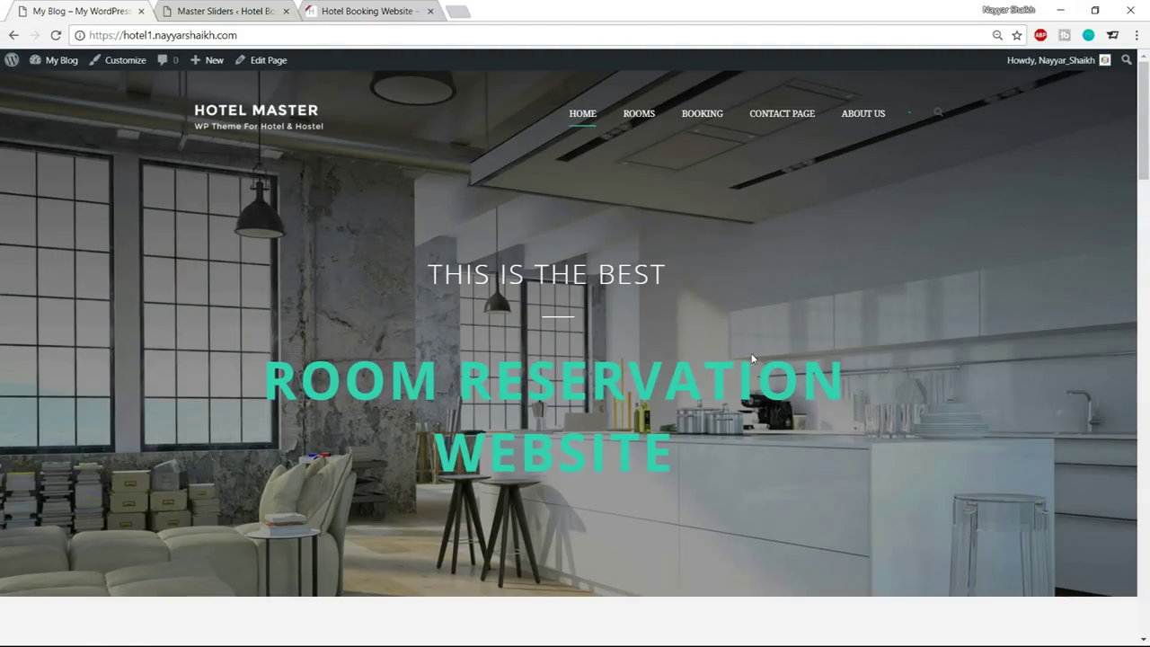
pyautogui.click(259, 12)
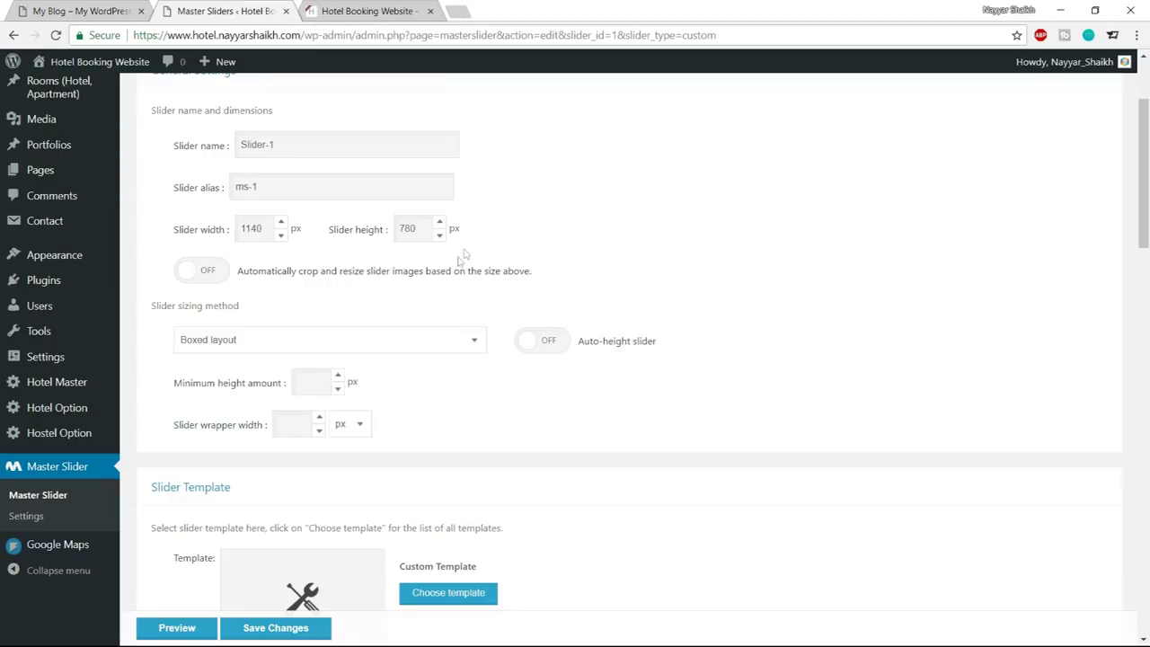
pyautogui.click(278, 342)
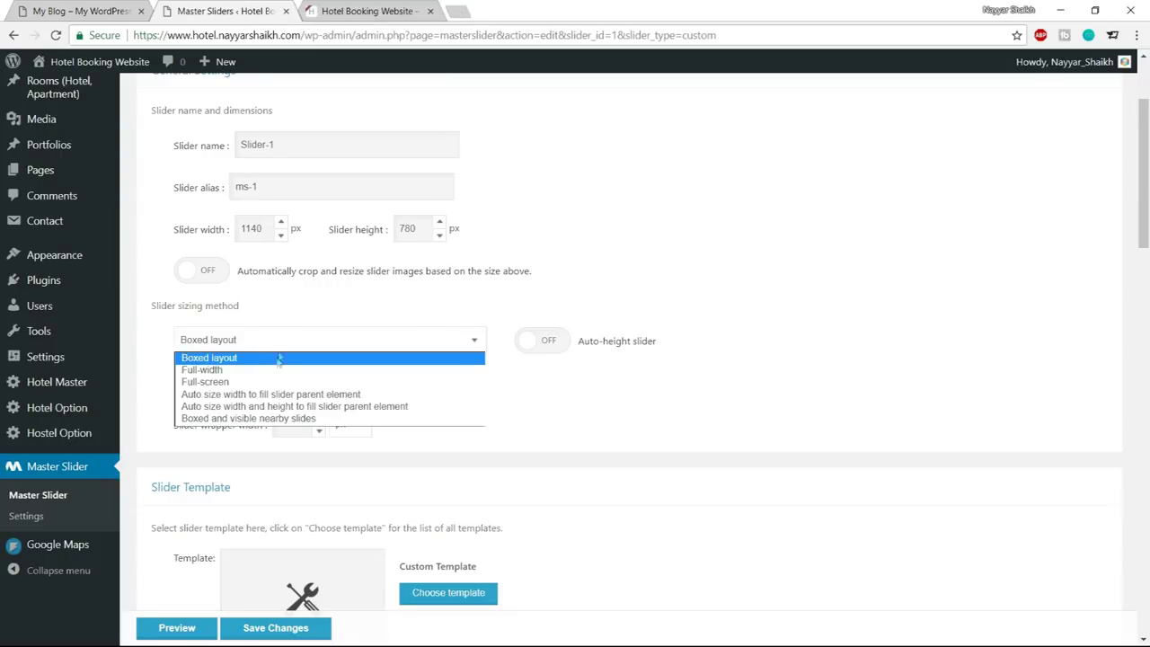
# Make Slider-1 full-width and turn off pause on hover, touch swipe, mouse swipe and grab cursor
pyautogui.click(270, 371)
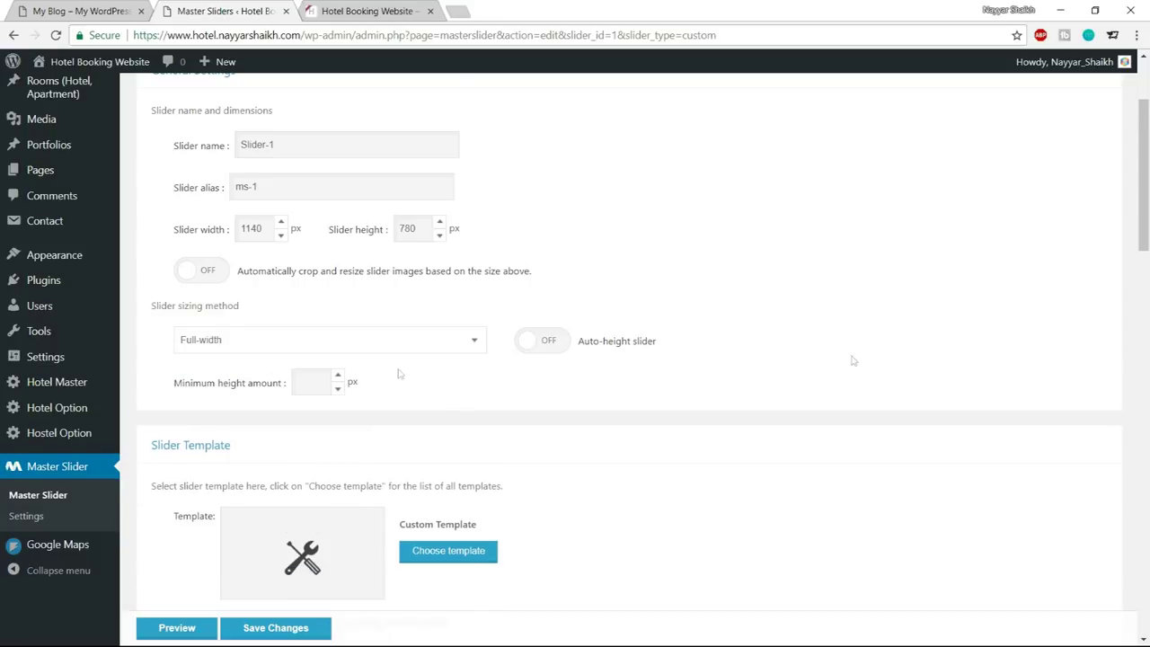
pyautogui.scroll(-5, 853, 359)
pyautogui.scroll(-3, 998, 306)
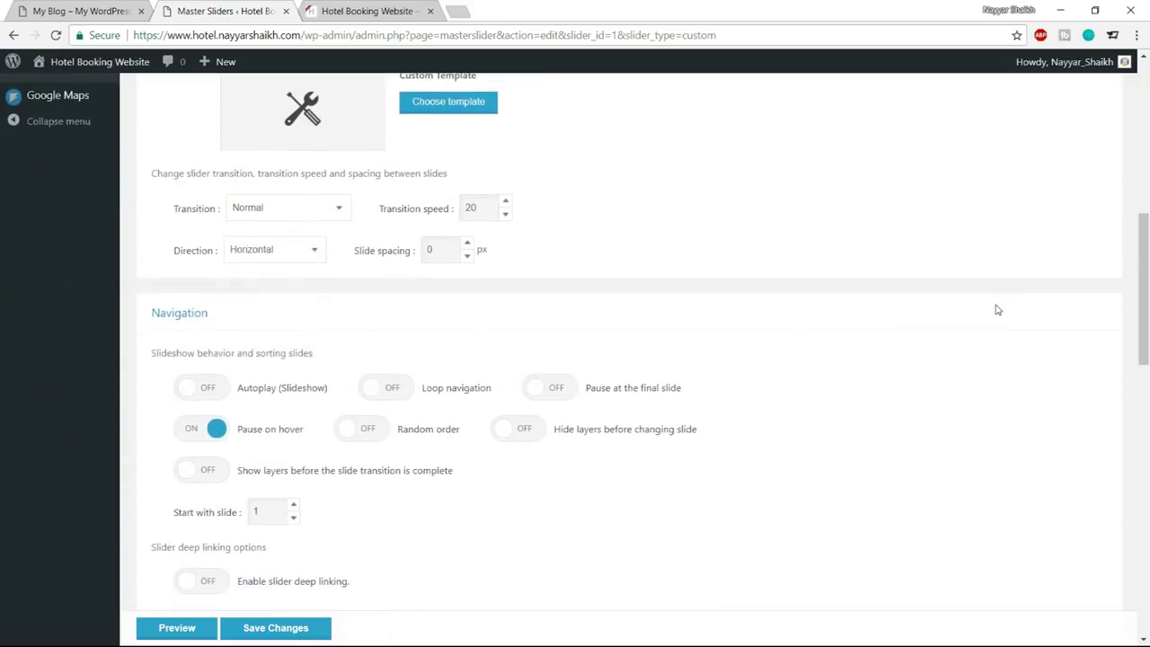
pyautogui.click(212, 281)
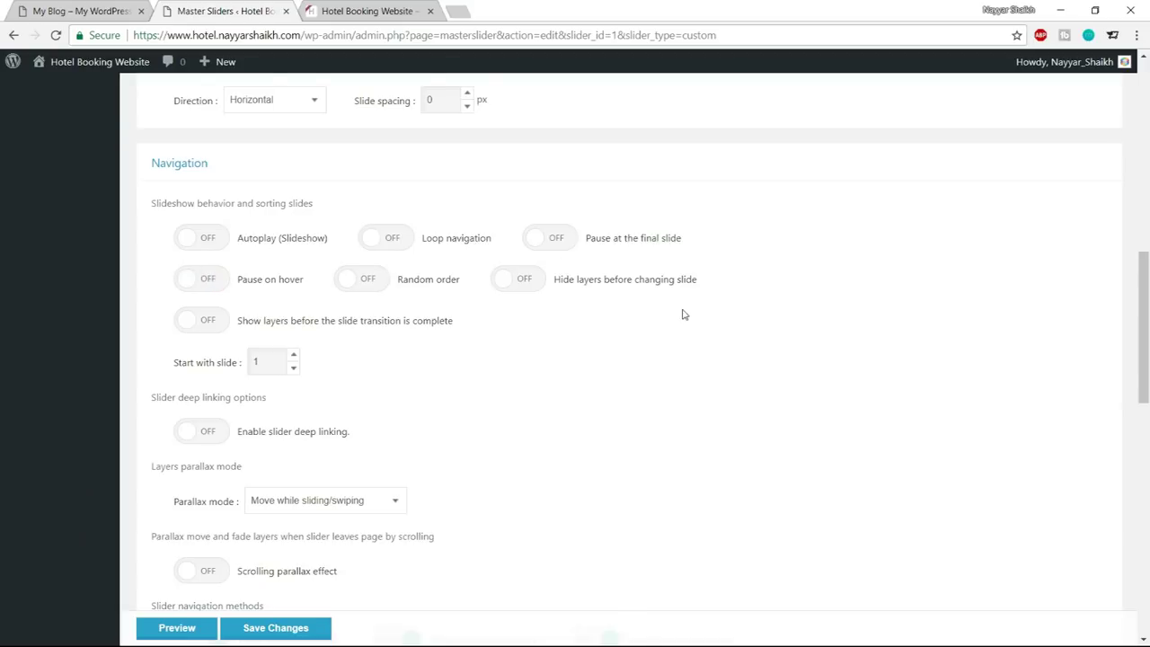
pyautogui.scroll(-3, 681, 313)
pyautogui.click(215, 348)
pyautogui.click(376, 345)
pyautogui.click(583, 341)
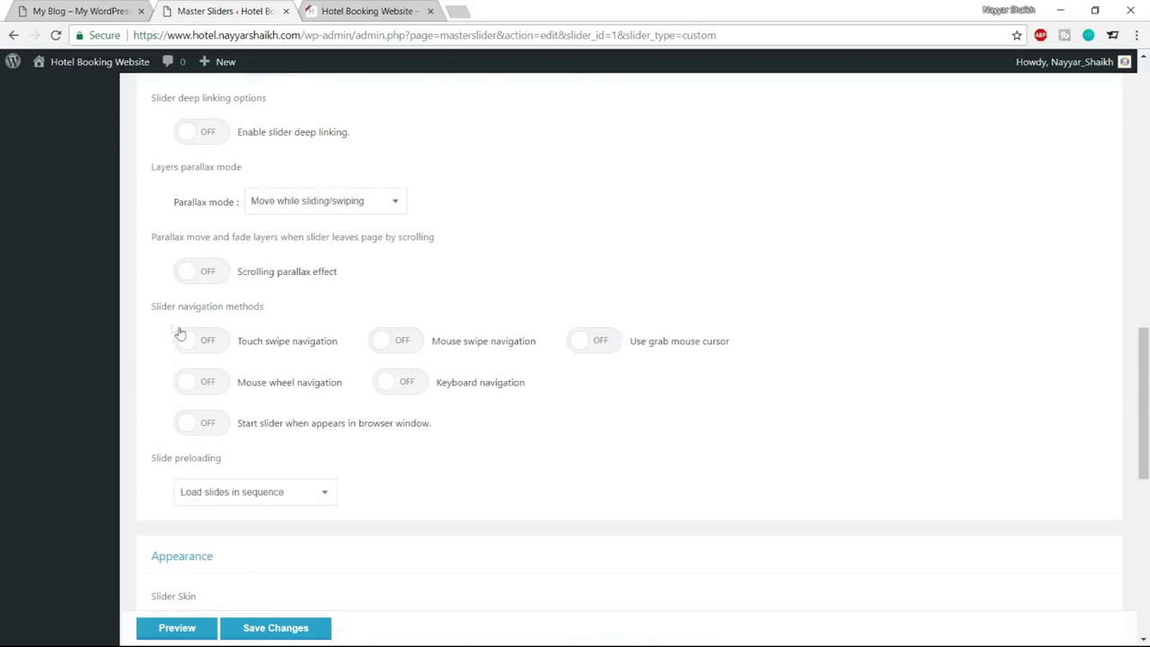
# Compare with the demo hotel site, then save Slider-1's settings
pyautogui.moveTo(151, 307); pyautogui.dragTo(276, 307)
pyautogui.click(276, 307)
pyautogui.click(112, 11)
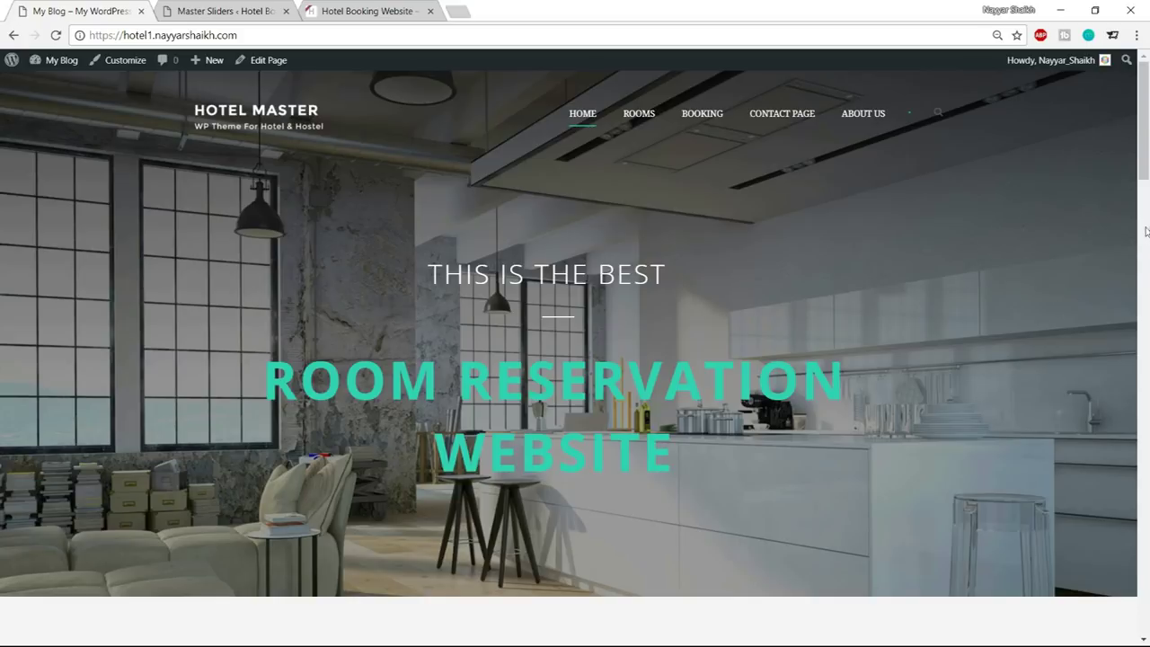
pyautogui.click(224, 11)
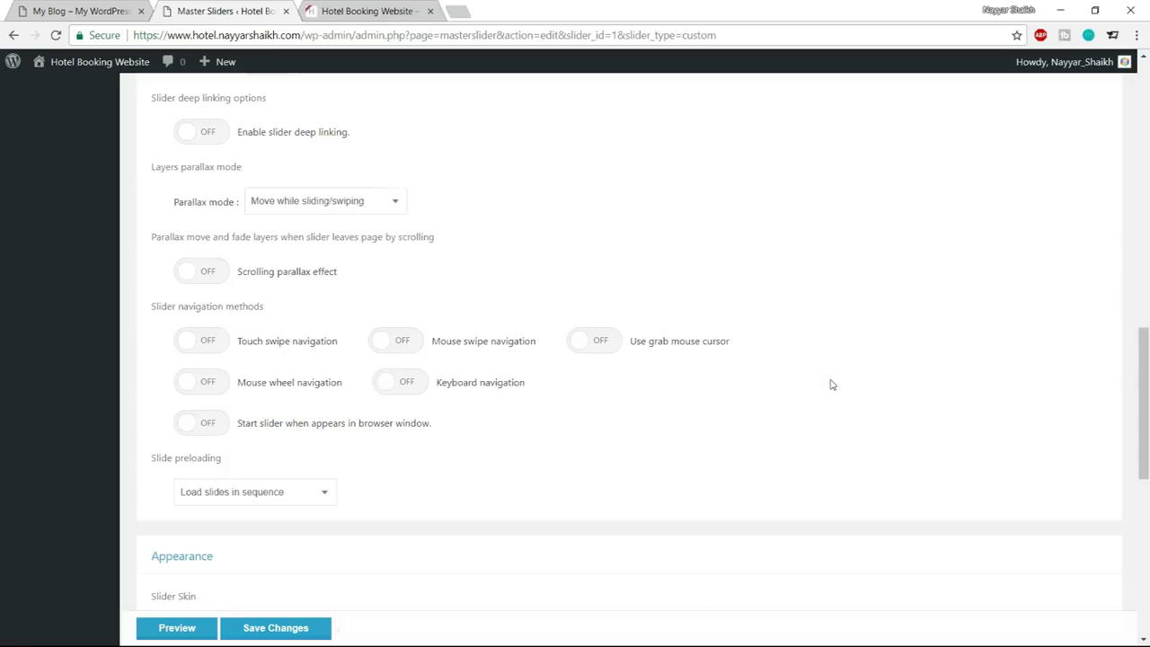
pyautogui.click(86, 11)
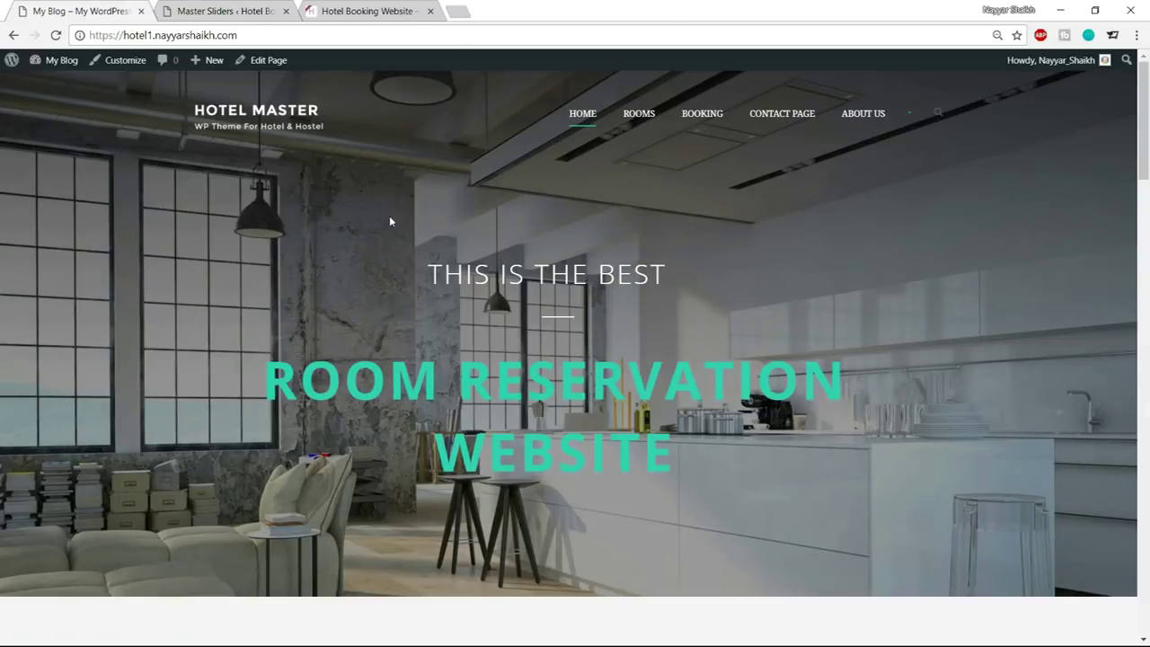
pyautogui.click(289, 7)
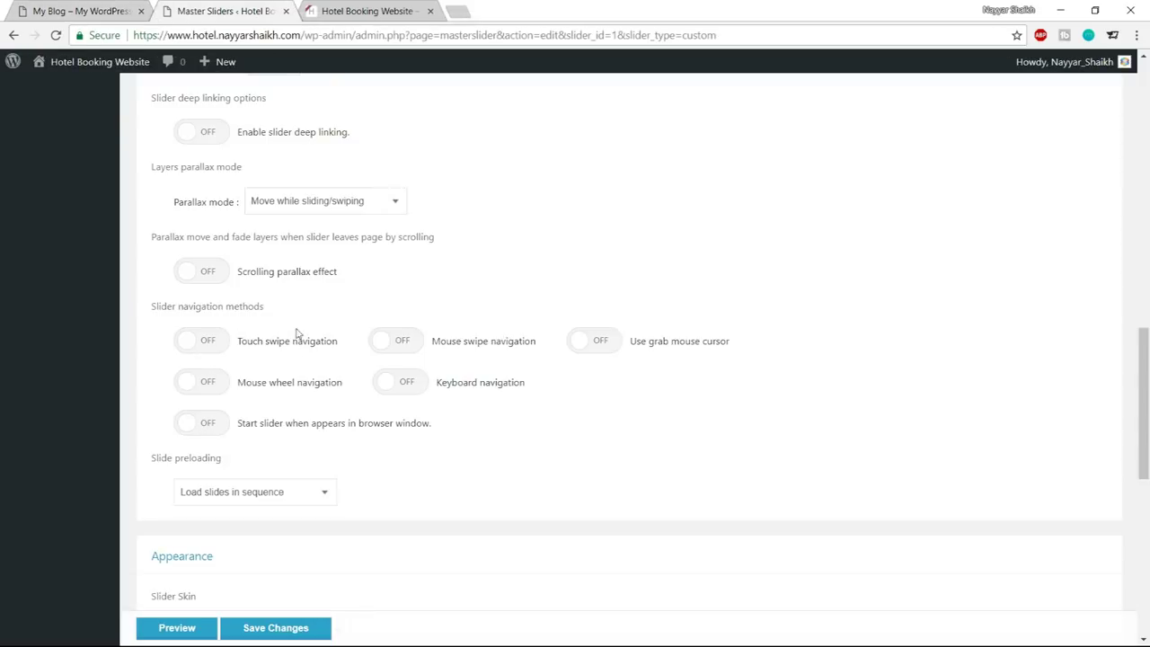
pyautogui.scroll(-3, 734, 375)
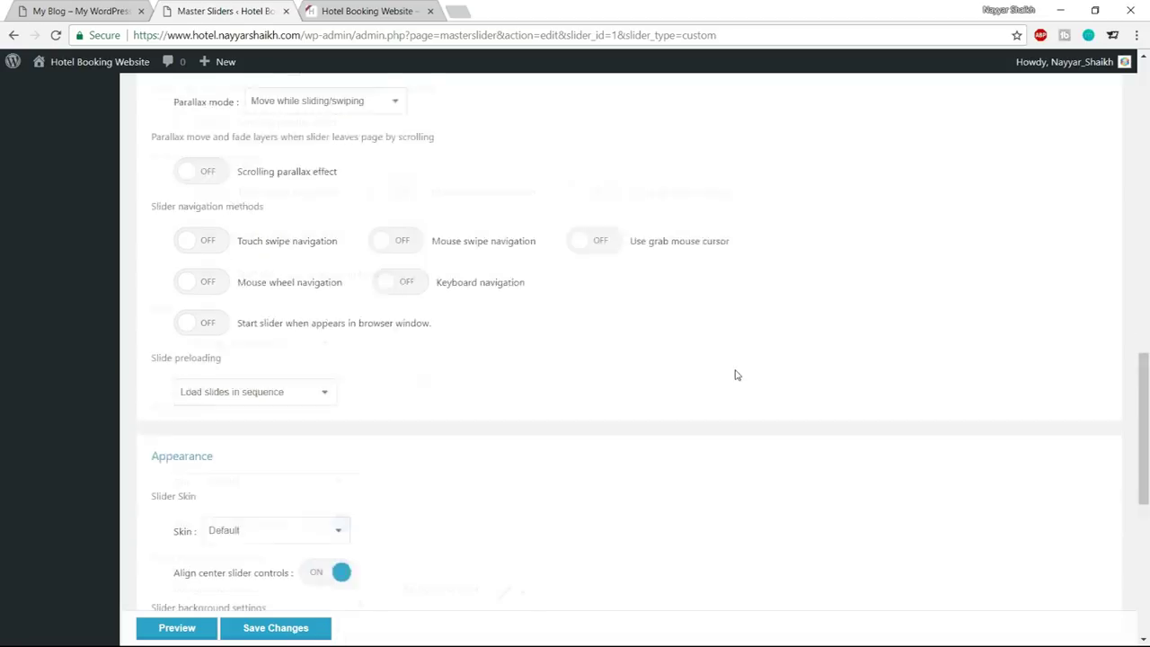
pyautogui.scroll(-5, 571, 451)
pyautogui.click(290, 591)
pyautogui.scroll(15, 800, 495)
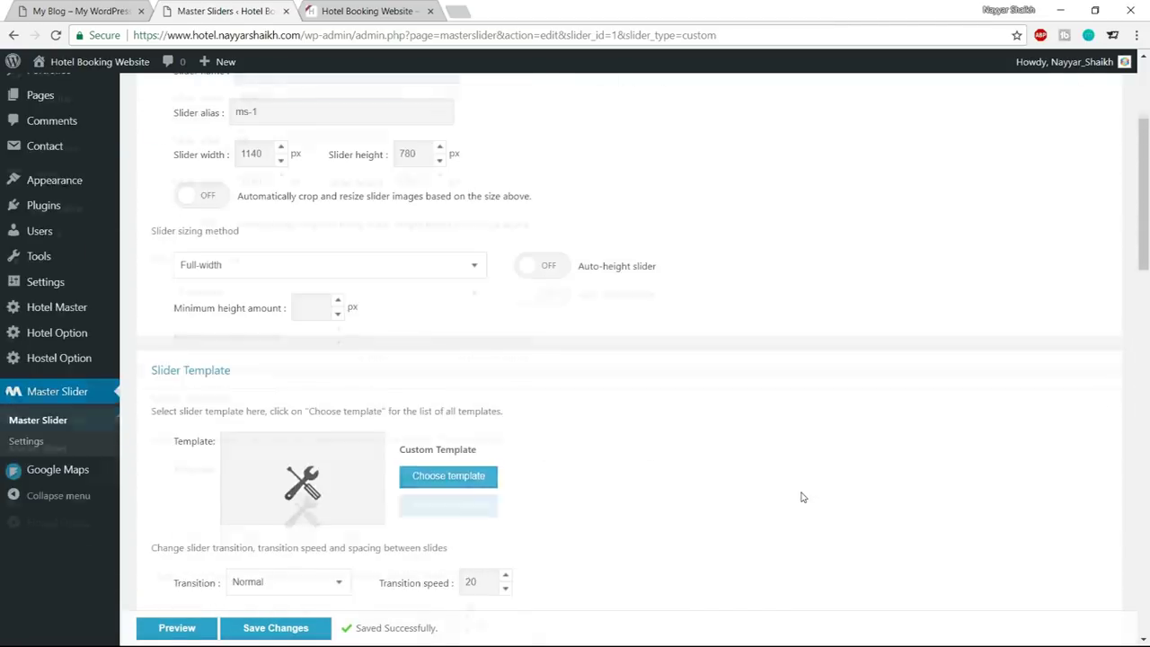
# Show Slider-1's slides, then view the live home page's Room Reservation Website banner
pyautogui.click(319, 183)
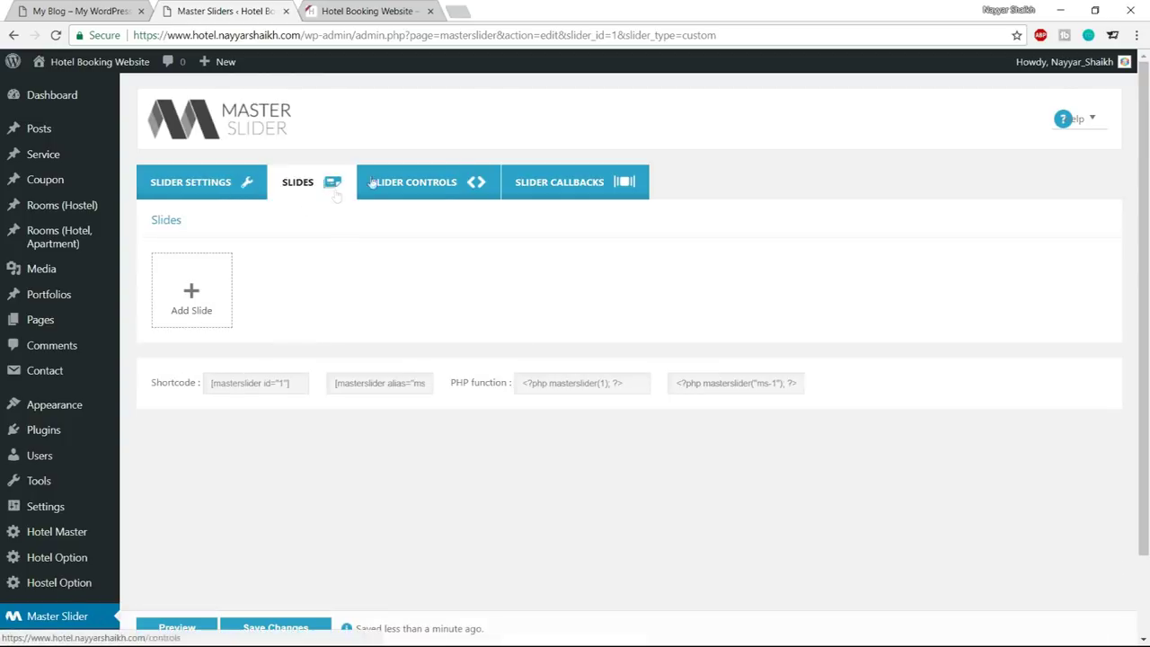
pyautogui.click(77, 10)
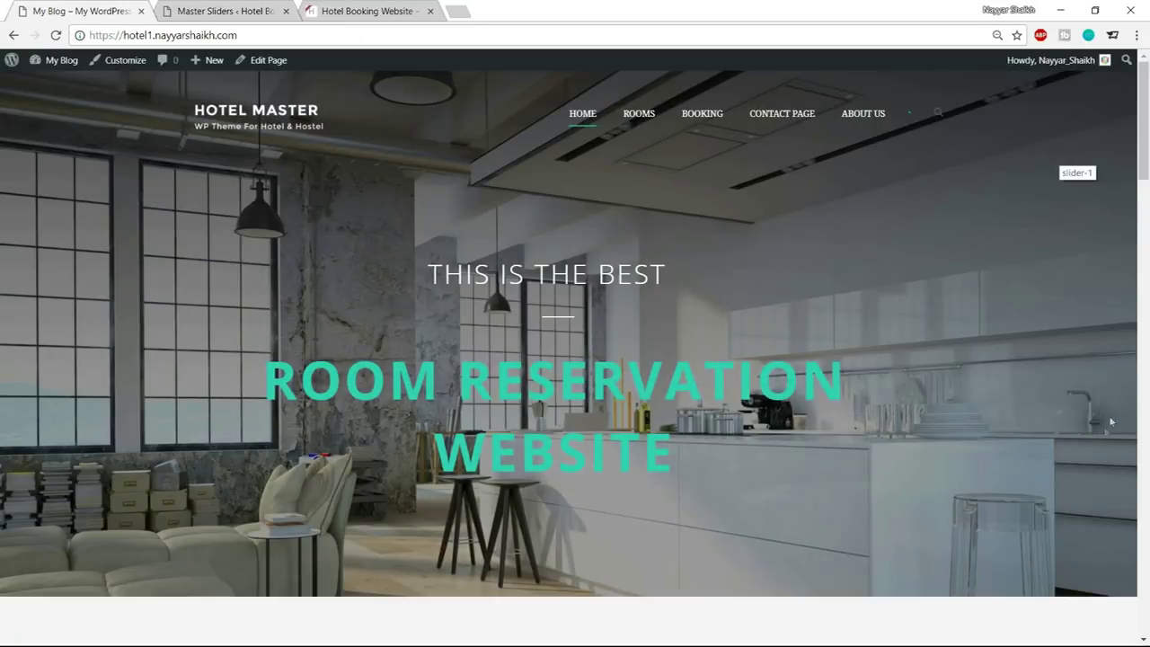
pyautogui.scroll(-10, 1103, 435)
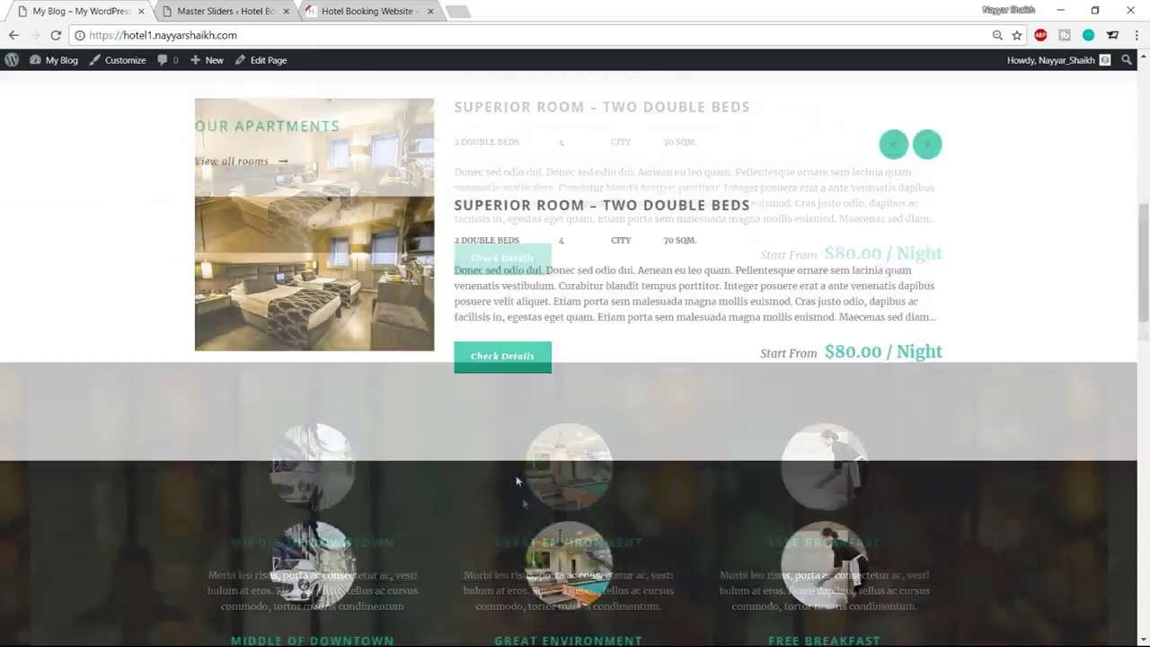
pyautogui.scroll(-4, 926, 313)
pyautogui.scroll(15, 1042, 359)
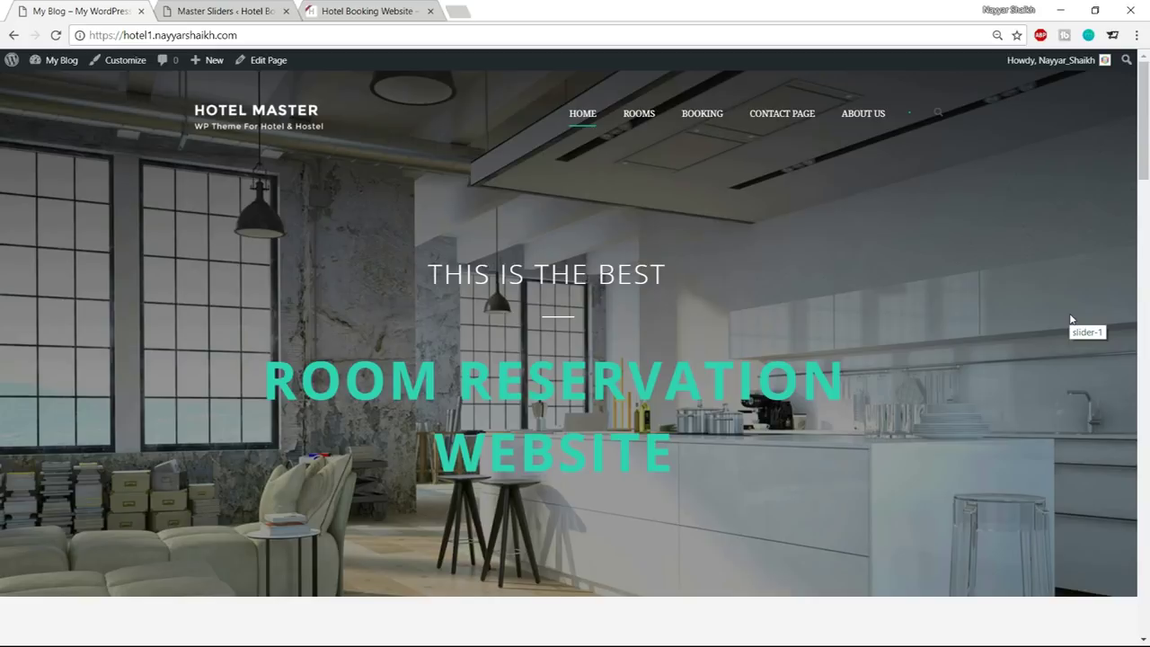
# Open bloggdude.com in a new tab and open its hotel booking website post
pyautogui.click(465, 12)
pyautogui.write('b')
pyautogui.press('Return')
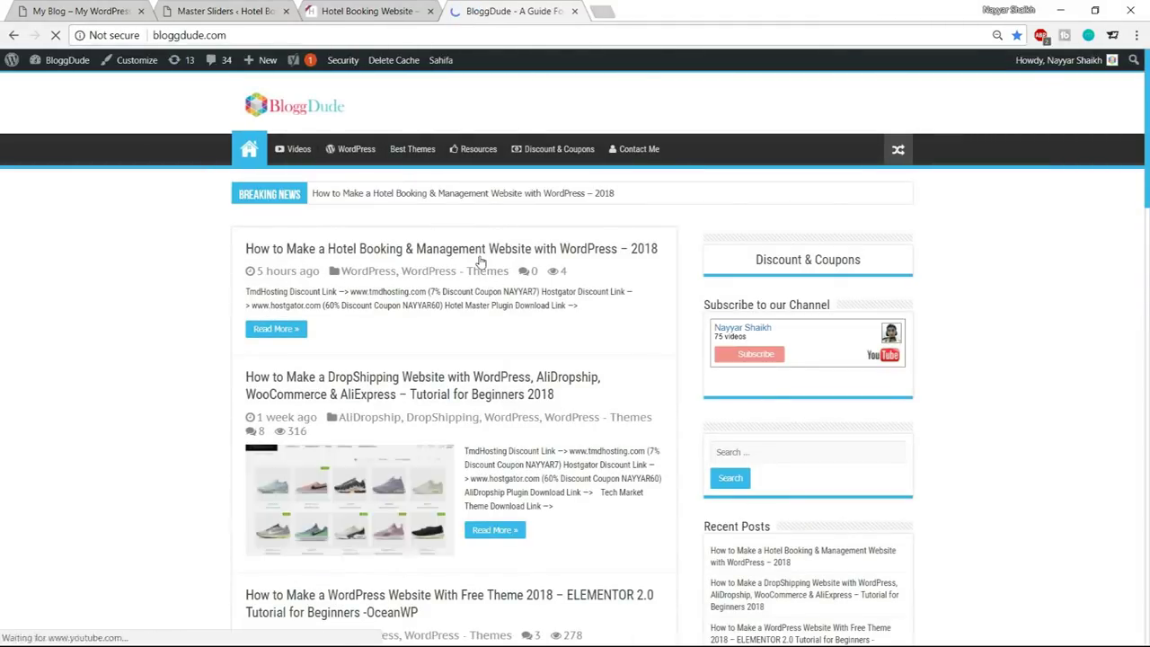
pyautogui.click(432, 249)
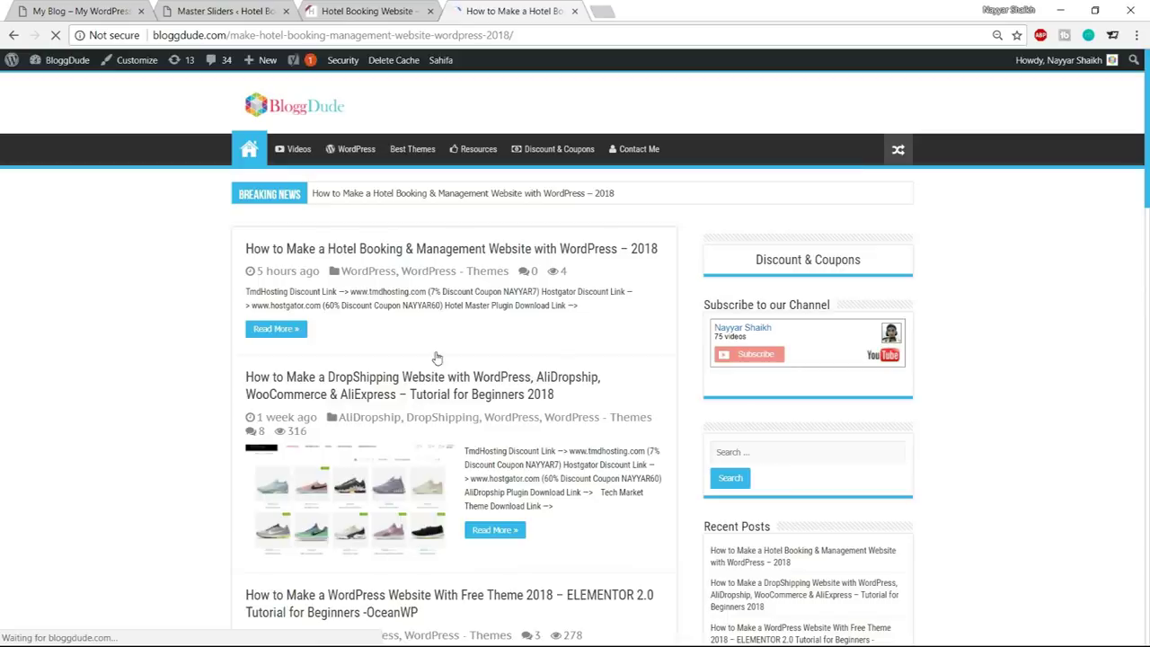
# Read through the post, then switch to the Hotel folder on drive E
pyautogui.scroll(-4, 462, 300)
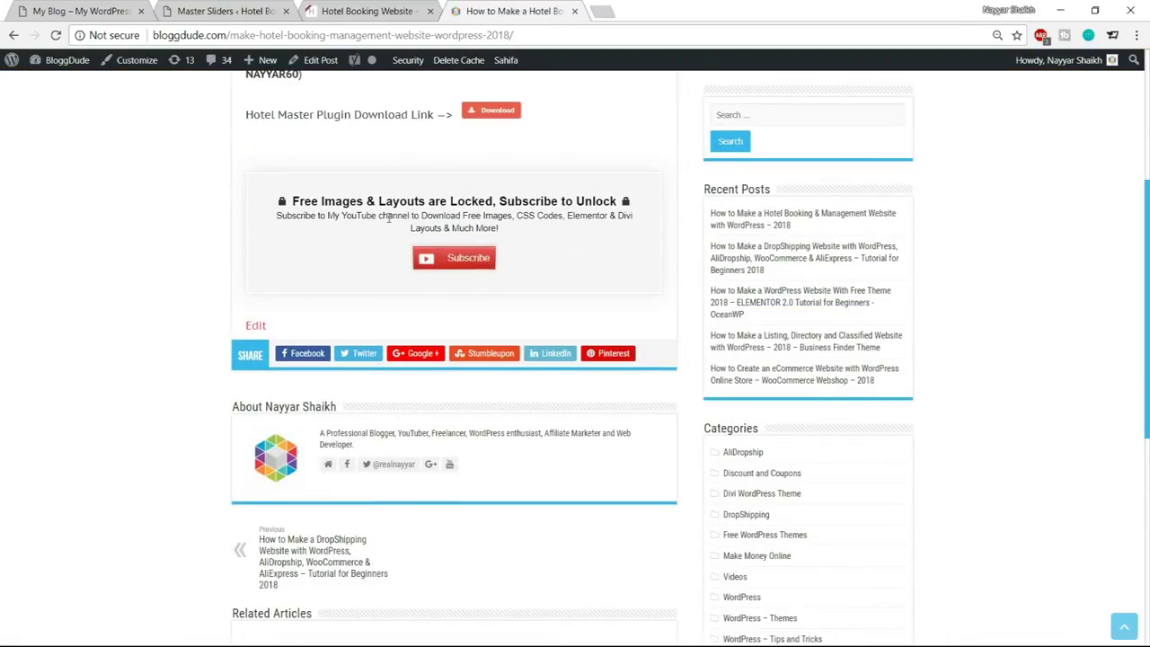
pyautogui.moveTo(292, 200); pyautogui.dragTo(607, 197)
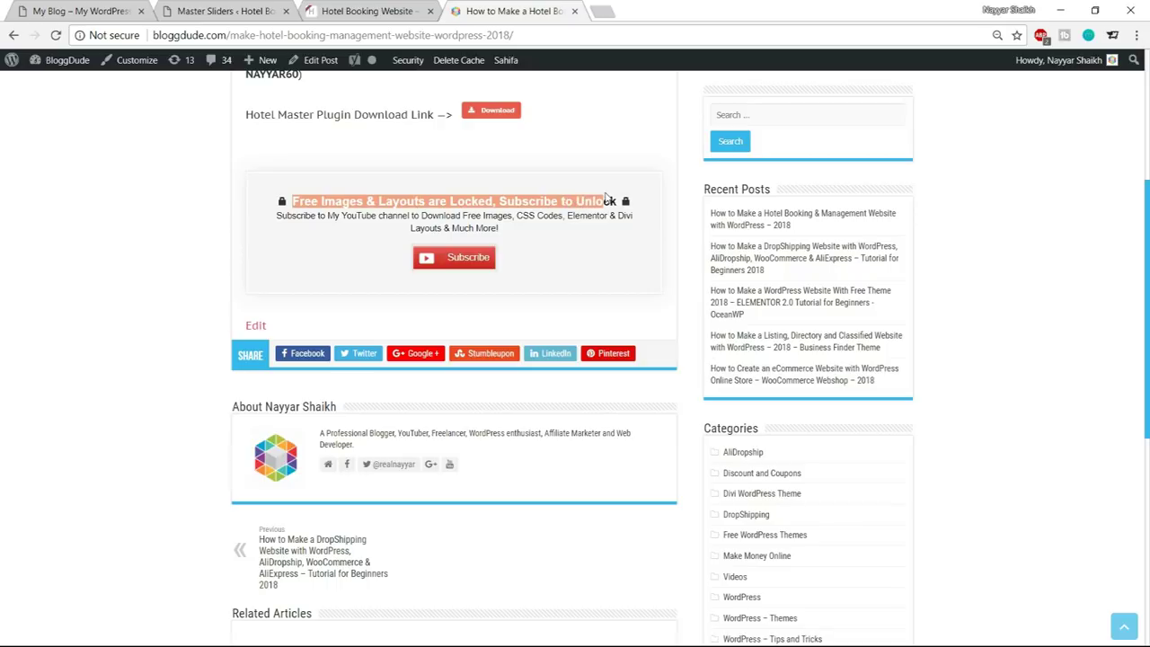
pyautogui.click(608, 200)
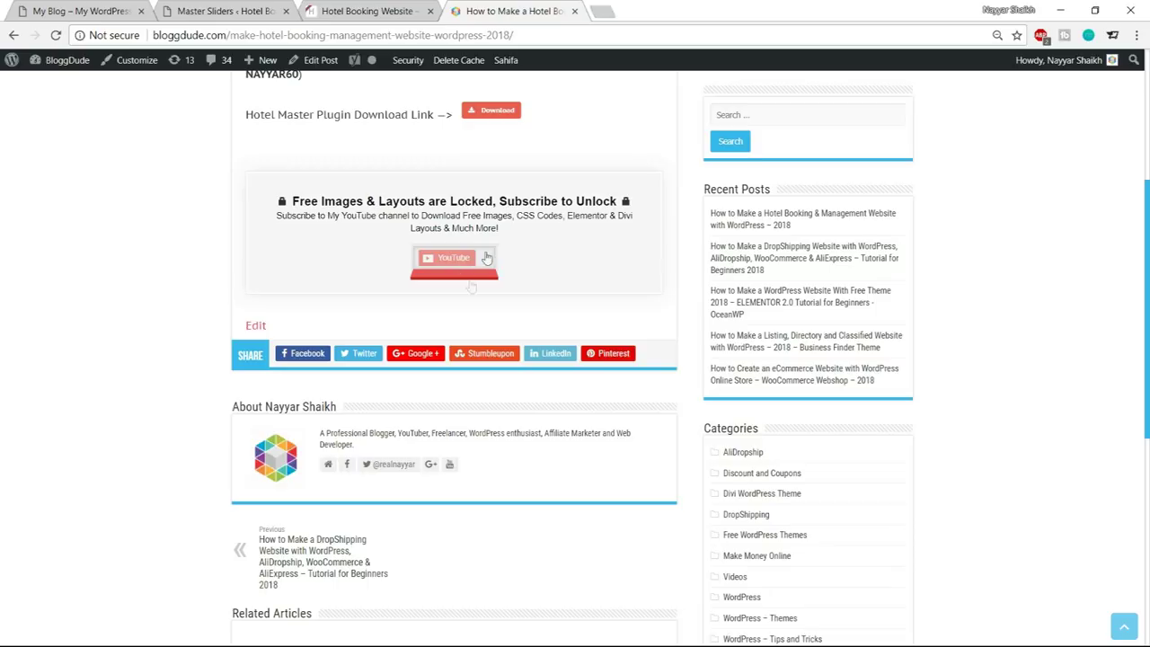
pyautogui.scroll(1, 260, 336)
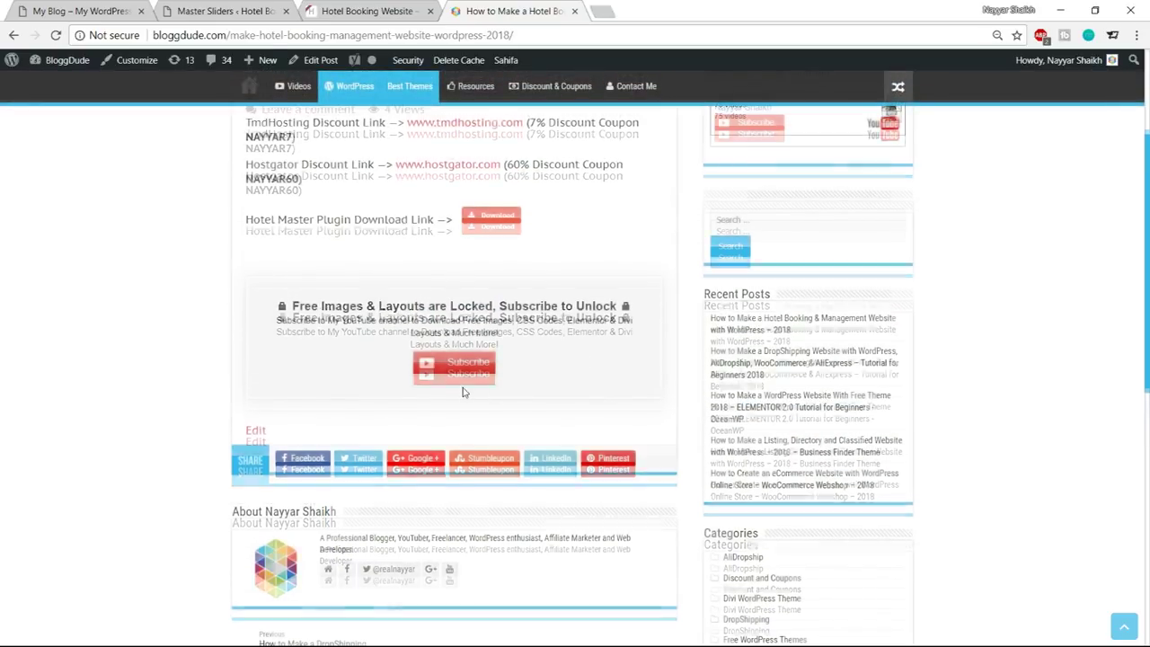
pyautogui.scroll(2, 503, 454)
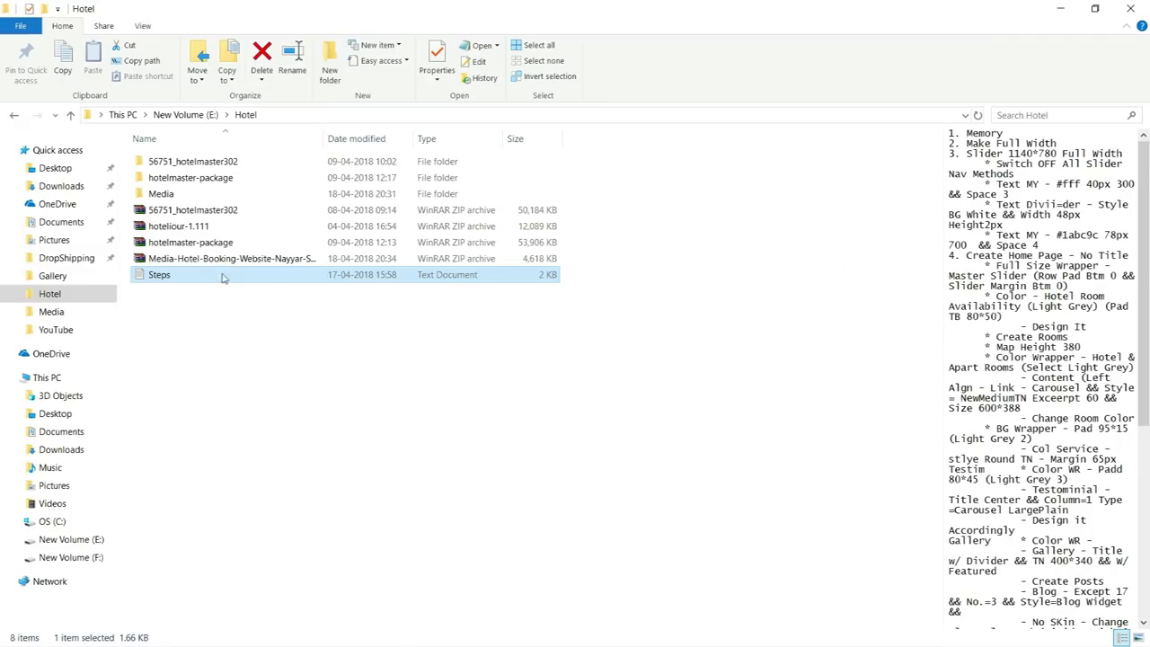
pyautogui.click(225, 259)
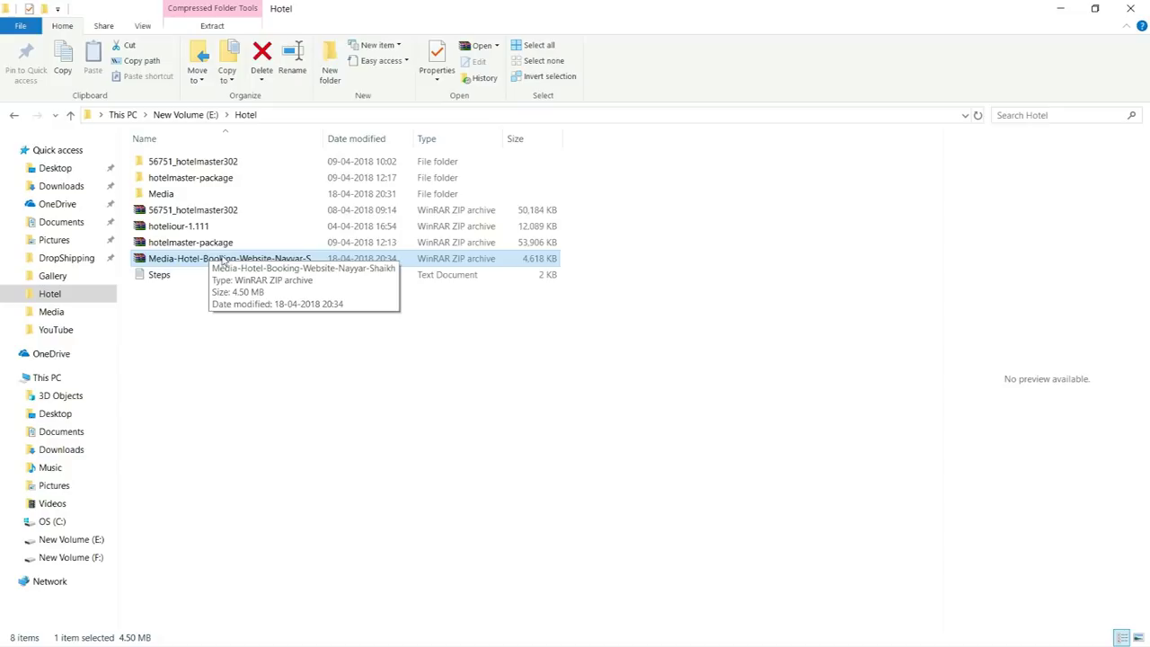
# Open E:\Hotel\Media and preview the text of the Contact Sidebar and Footer CSS files
pyautogui.doubleClick(190, 197)
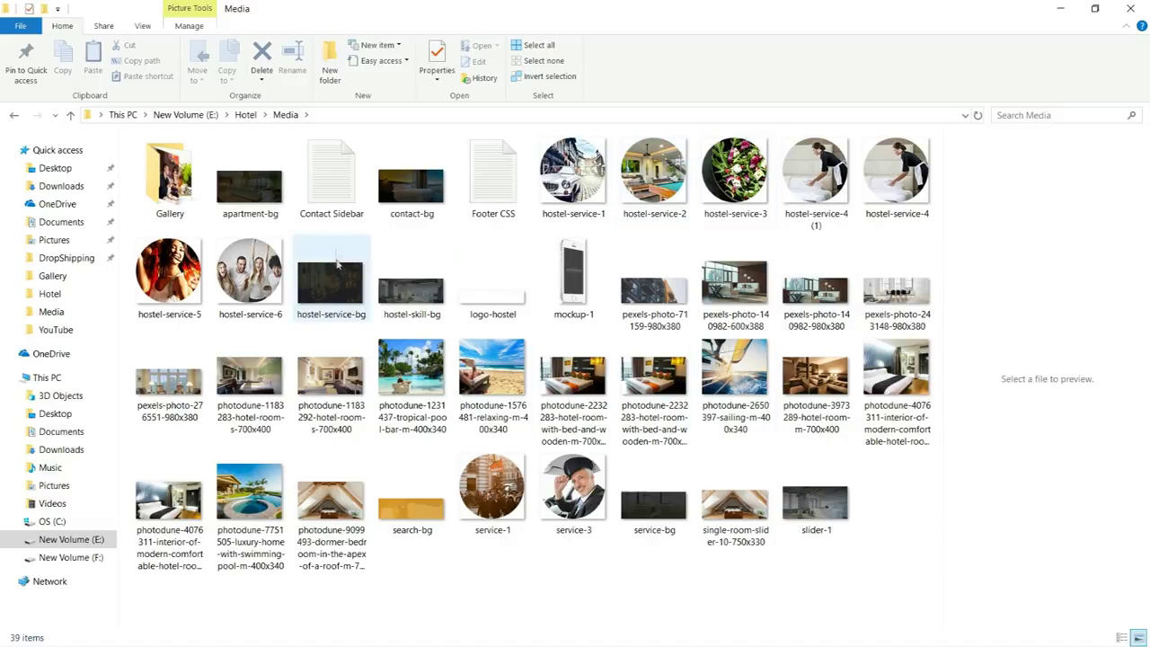
pyautogui.click(350, 185)
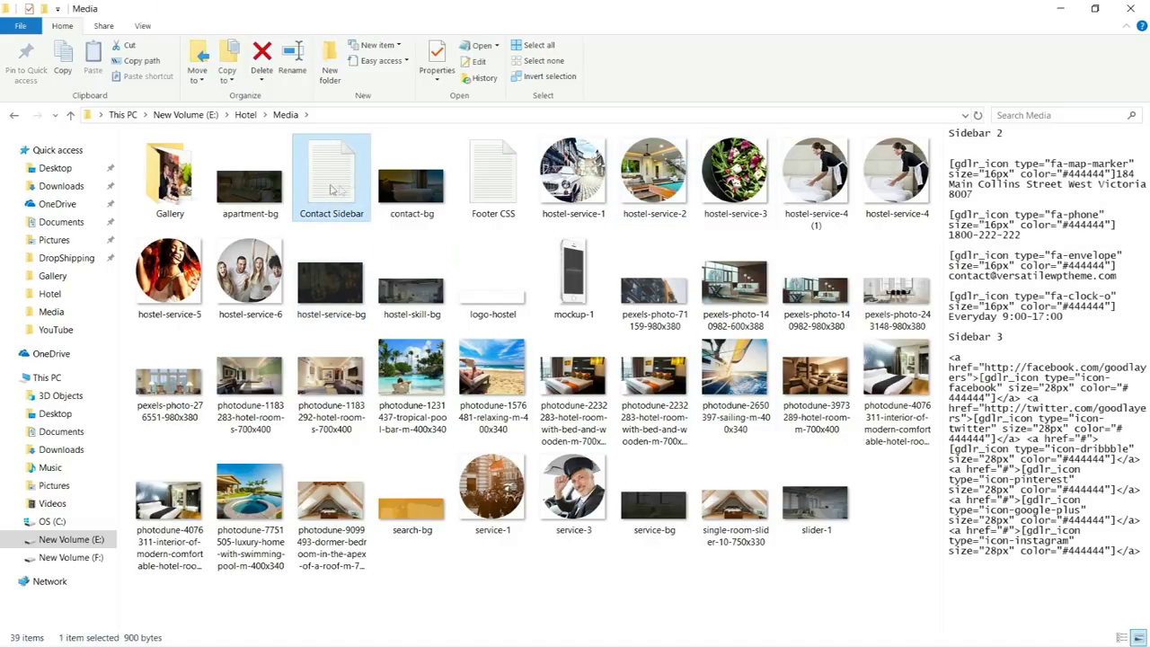
pyautogui.click(485, 180)
pyautogui.click(329, 191)
pyautogui.click(483, 190)
pyautogui.click(329, 195)
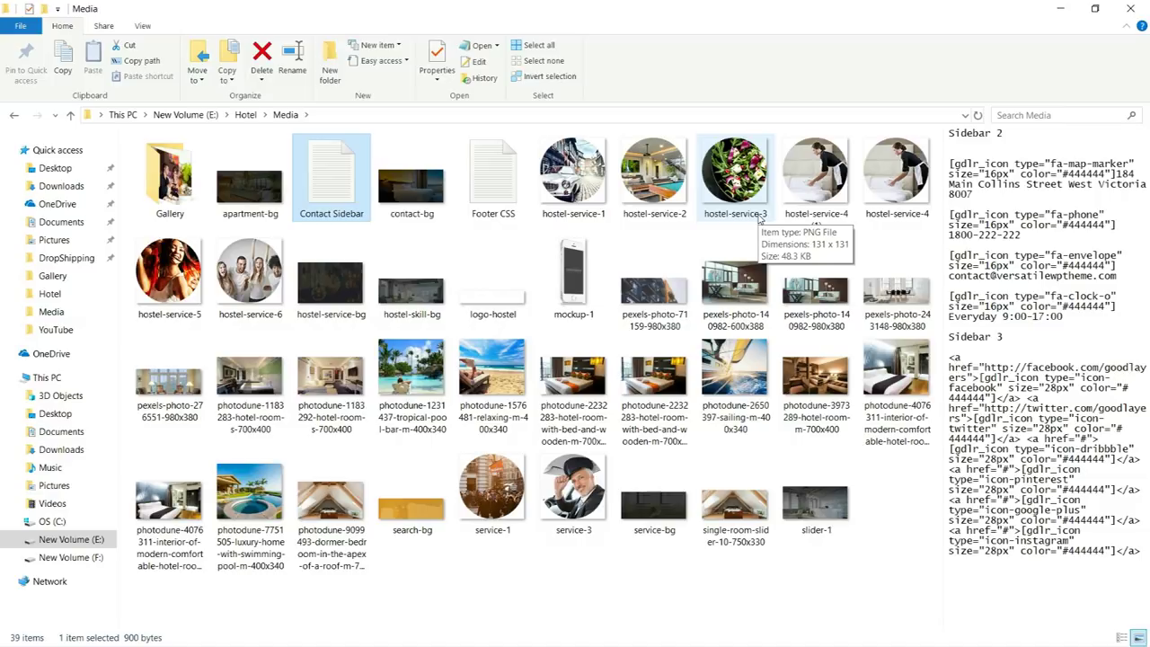
pyautogui.hotkey('alt', 'Tab')
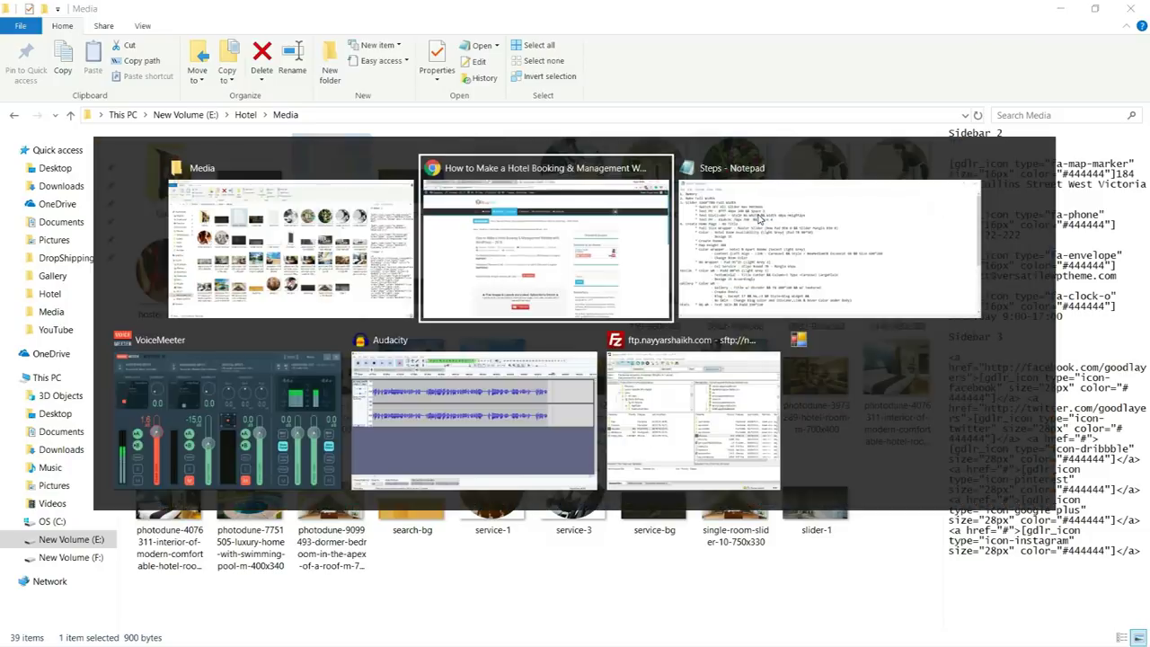
# Add slide #1 and upload slider-1 from E:\Hotel\Media as its background image
pyautogui.hotkey('ctrl', 'shift', 'Tab')
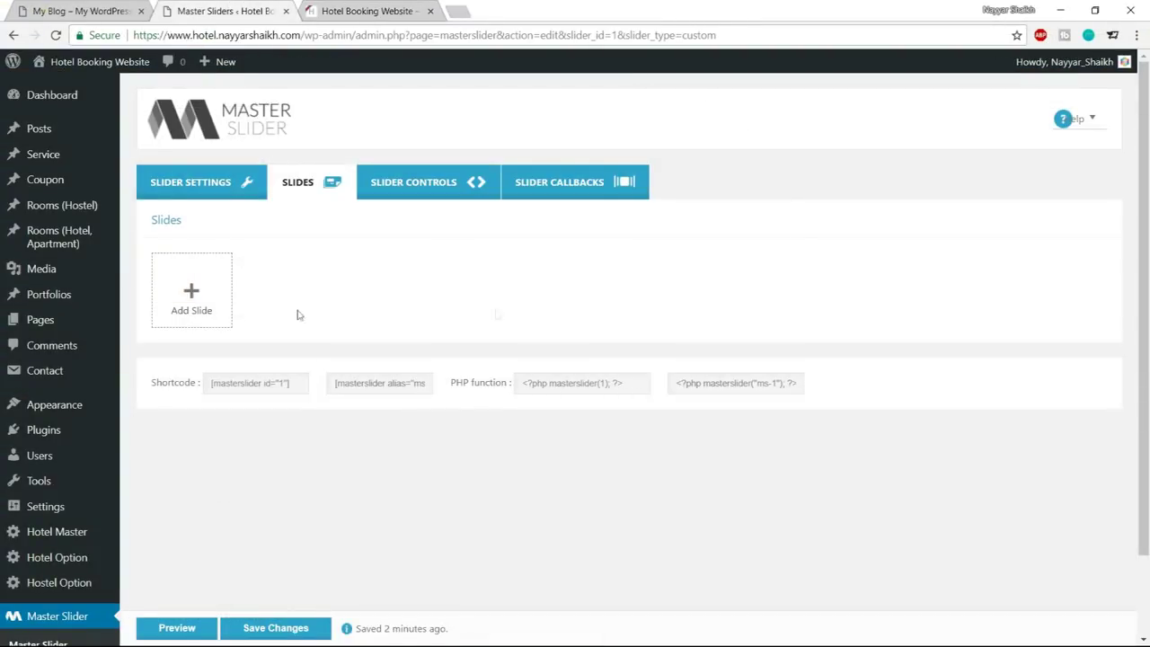
pyautogui.click(192, 298)
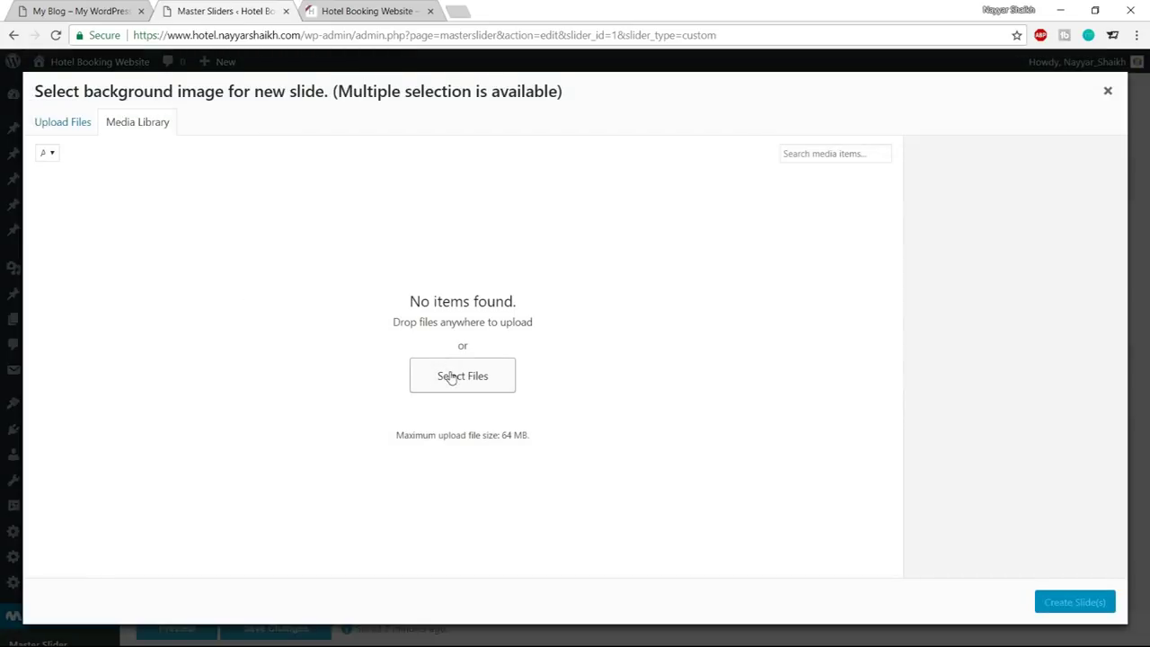
pyautogui.click(68, 126)
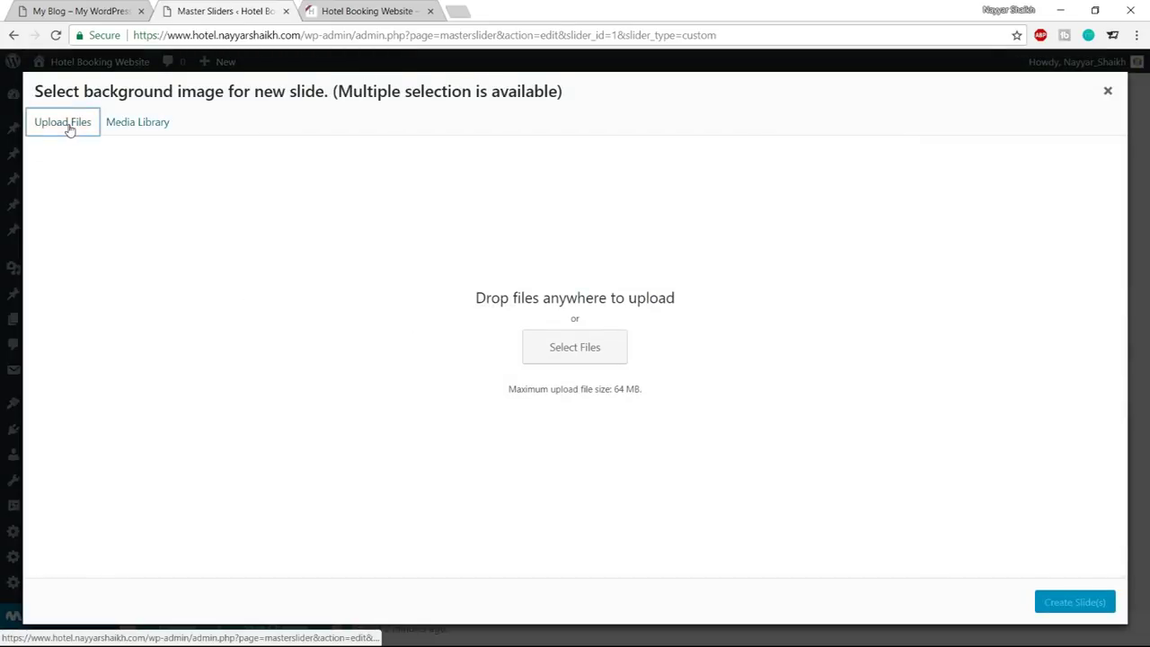
pyautogui.click(571, 340)
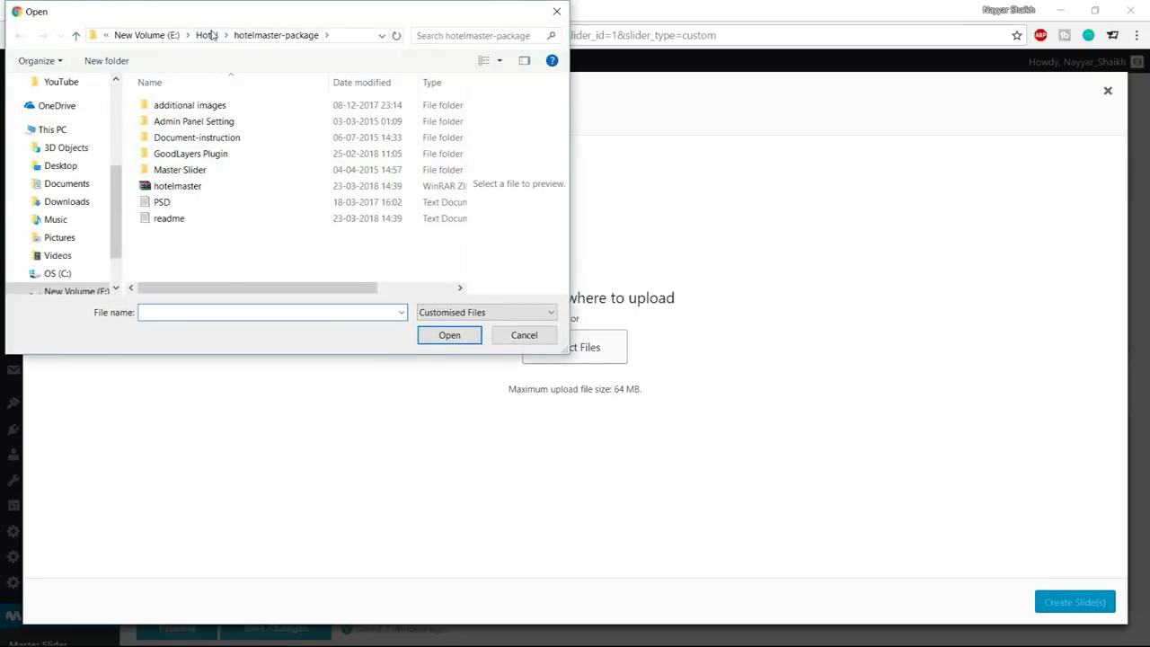
pyautogui.click(208, 35)
pyautogui.doubleClick(216, 140)
pyautogui.scroll(-1, 374, 207)
pyautogui.scroll(-10, 374, 206)
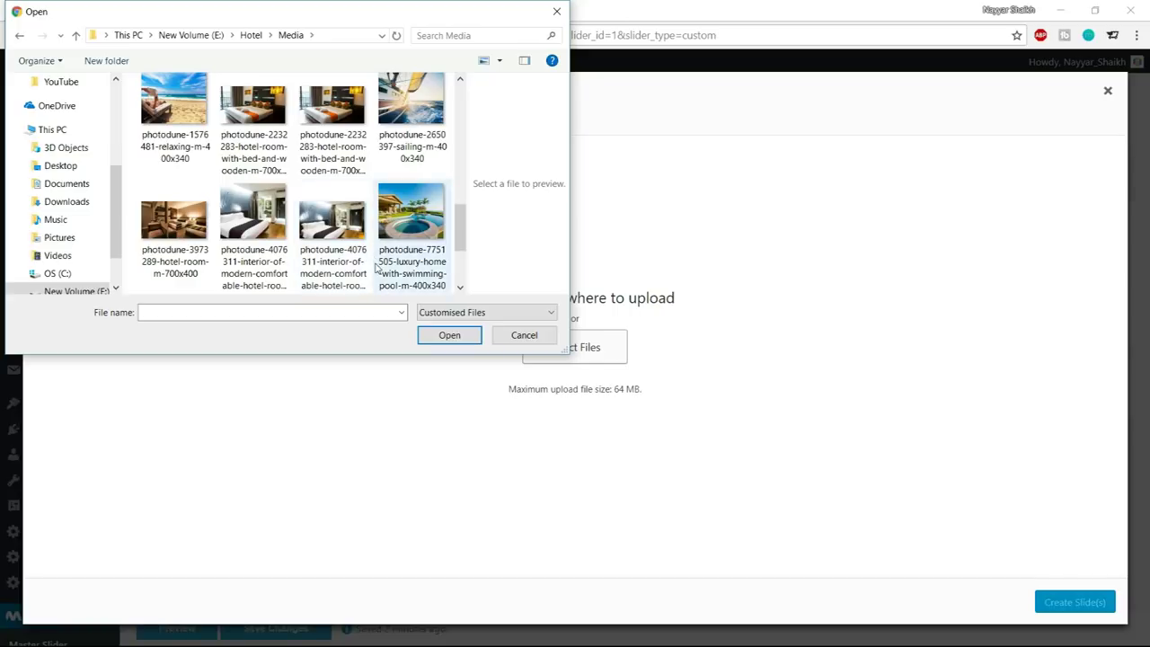
pyautogui.click(365, 260)
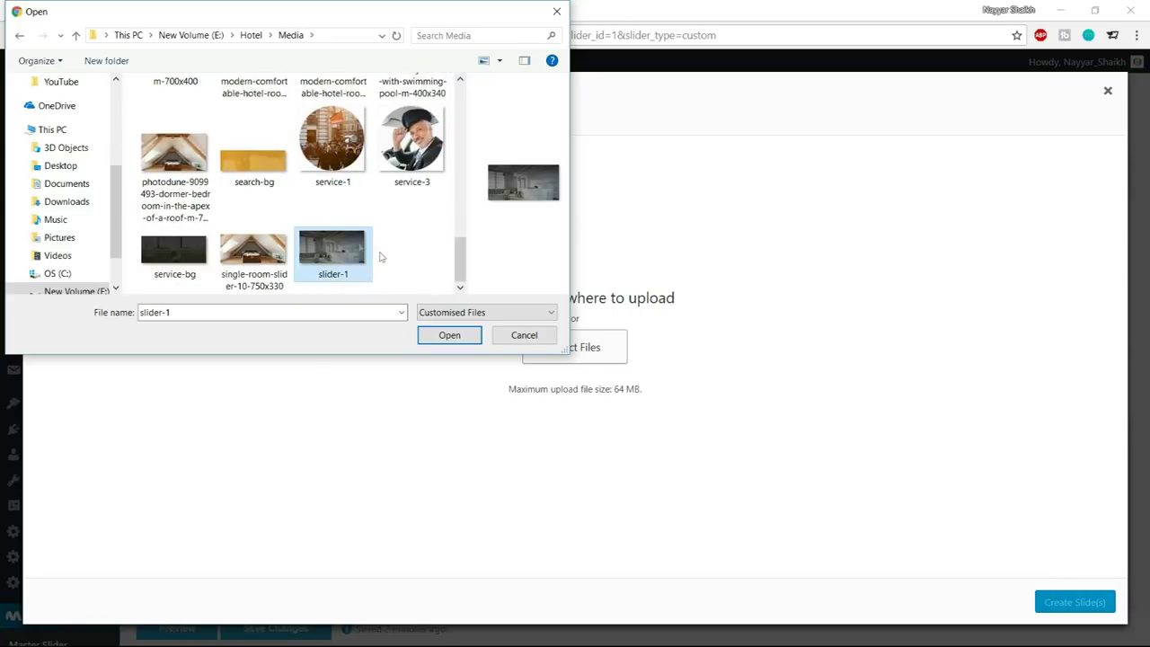
pyautogui.click(449, 335)
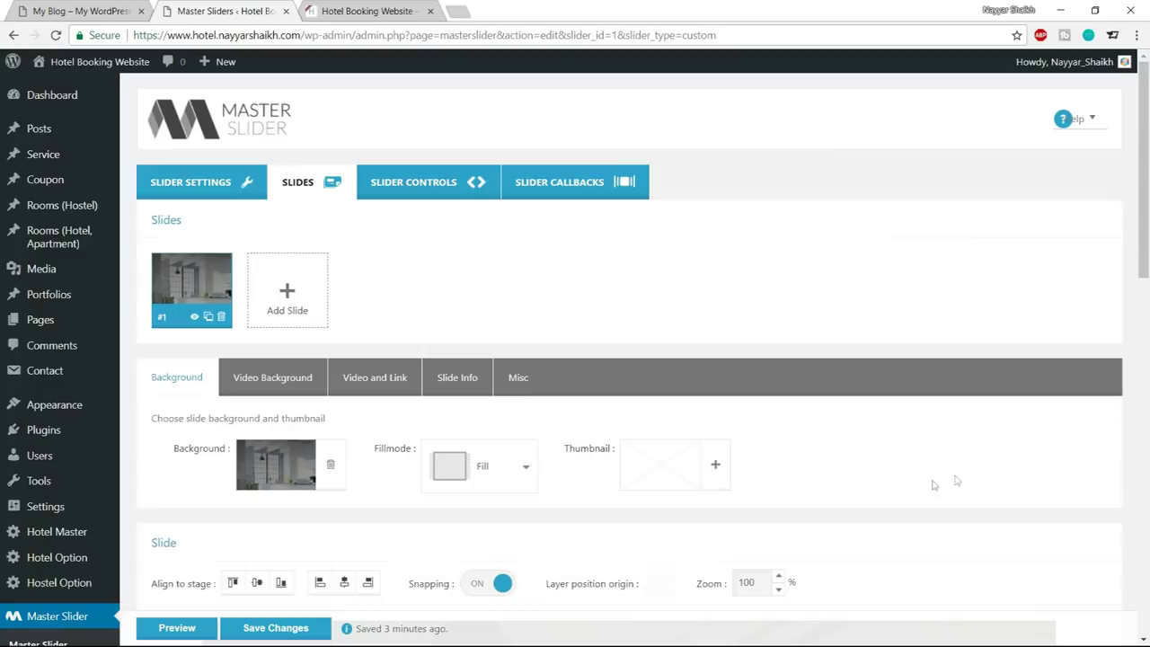
# Choose Text Layer in the New layer dropdown and add it to slide #1's timeline
pyautogui.scroll(-7, 989, 481)
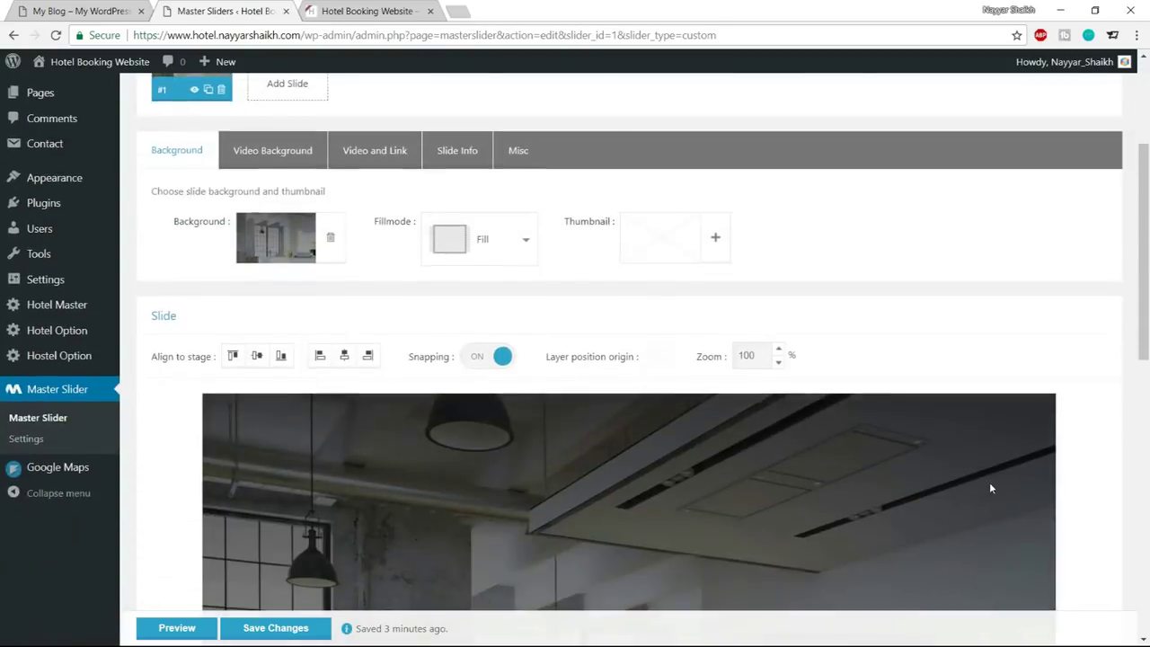
pyautogui.scroll(4, 938, 437)
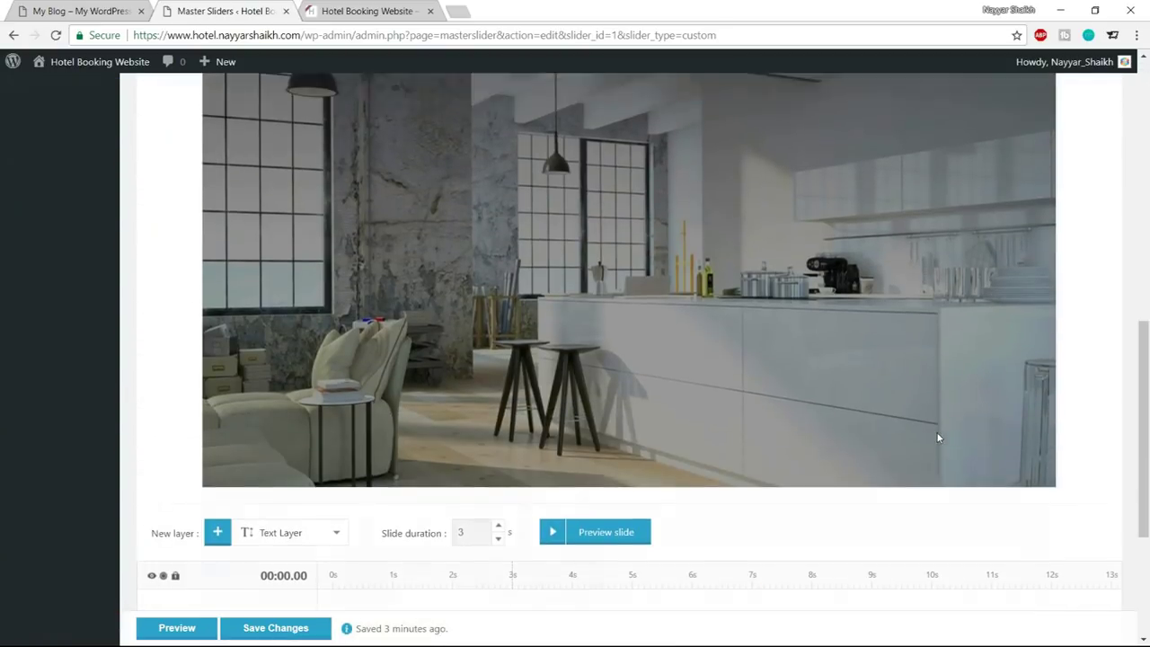
pyautogui.scroll(-3, 779, 437)
pyautogui.click(120, 7)
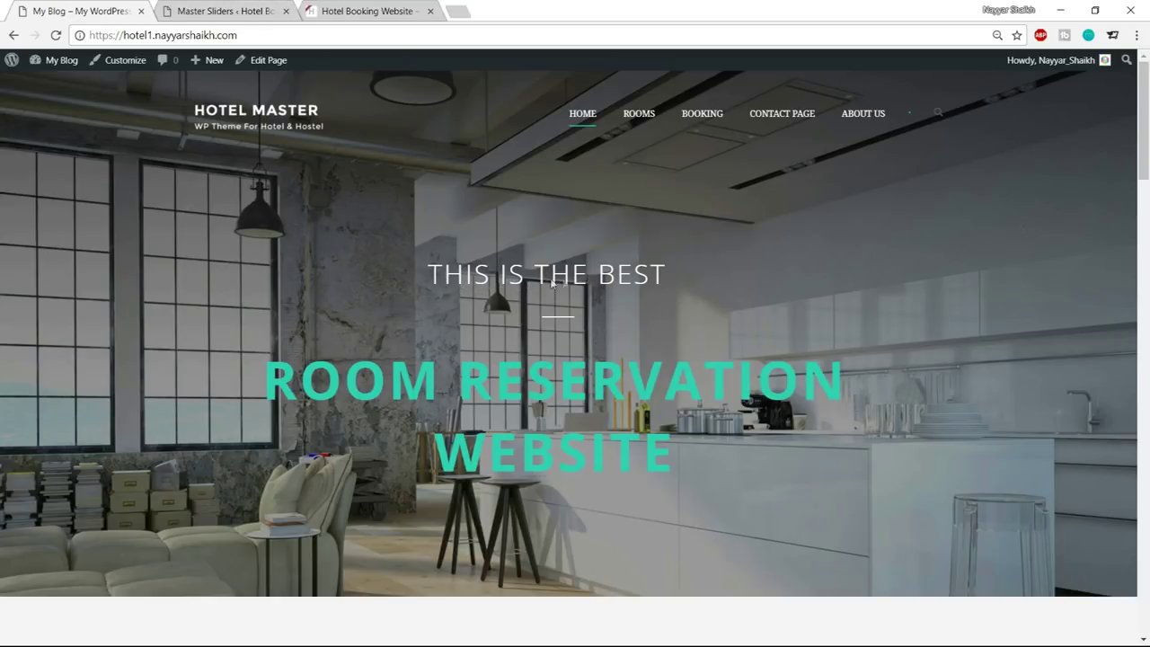
pyautogui.hotkey('ctrl', 'Tab')
pyautogui.scroll(2, 737, 411)
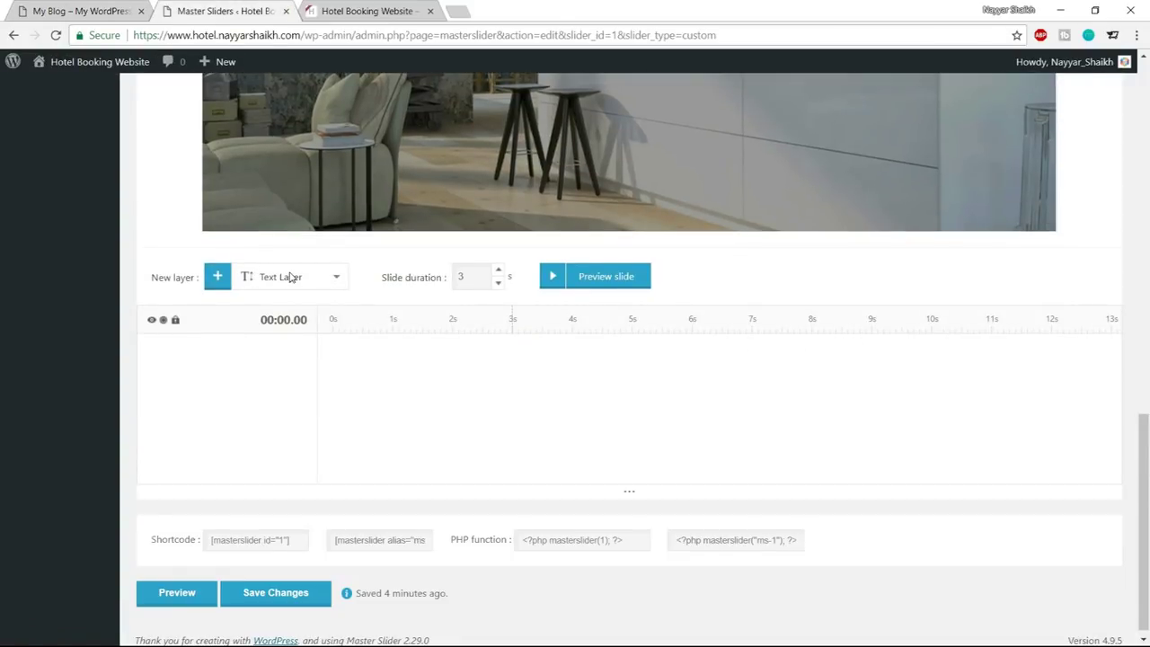
pyautogui.click(290, 277)
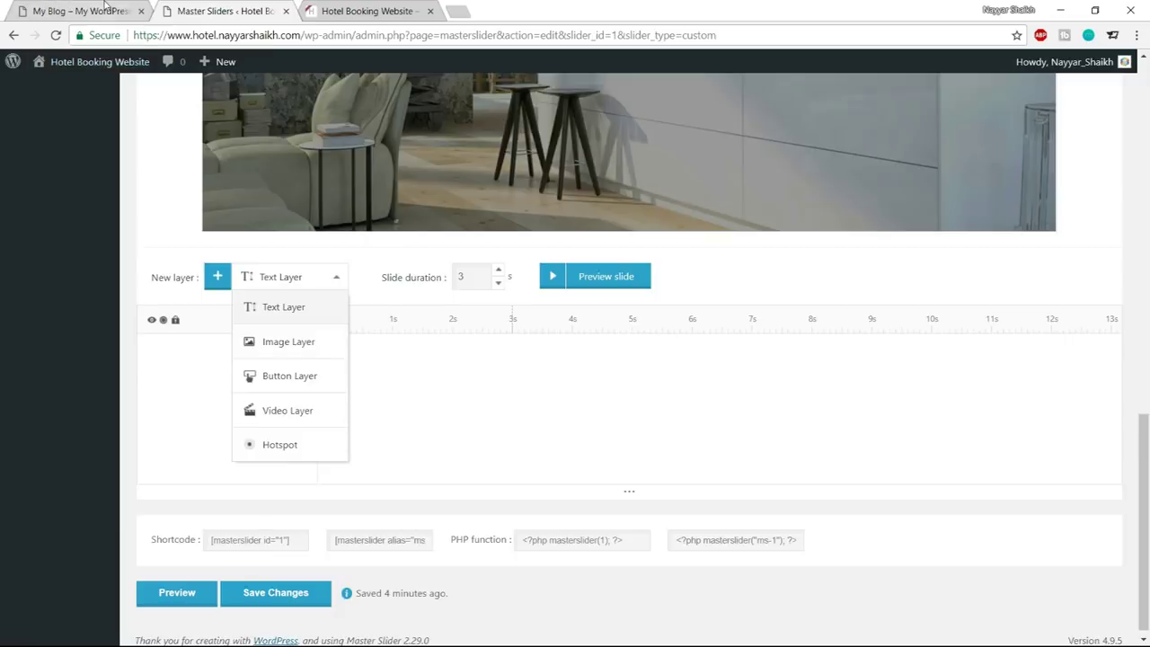
pyautogui.click(90, 11)
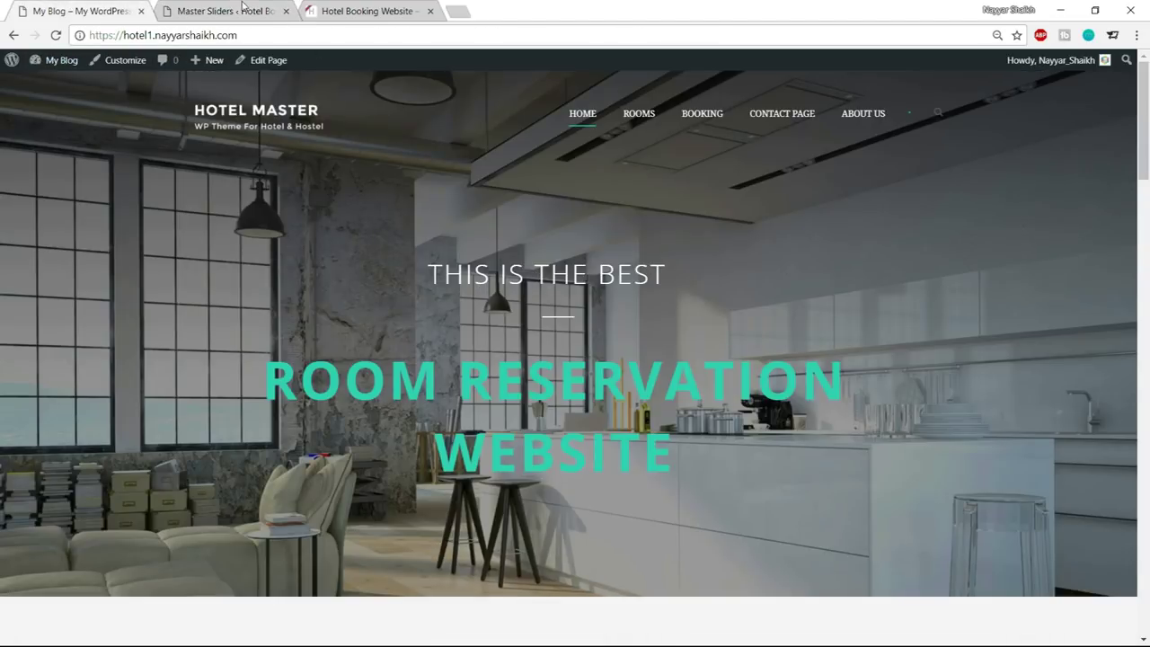
pyautogui.click(242, 9)
pyautogui.click(296, 315)
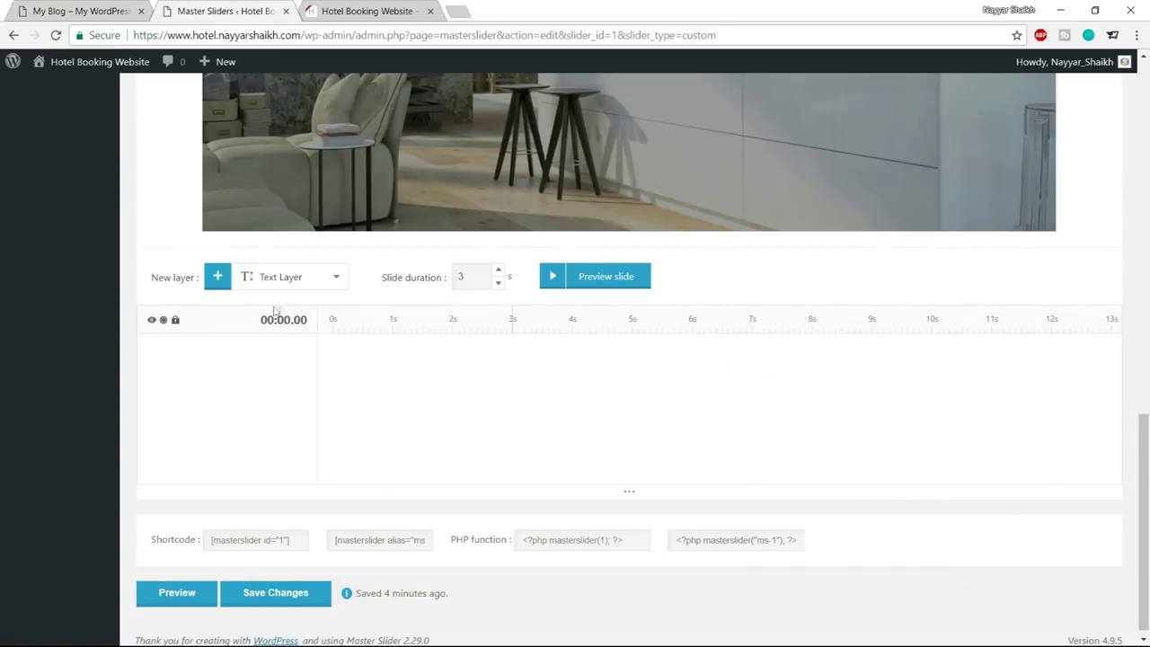
pyautogui.click(216, 277)
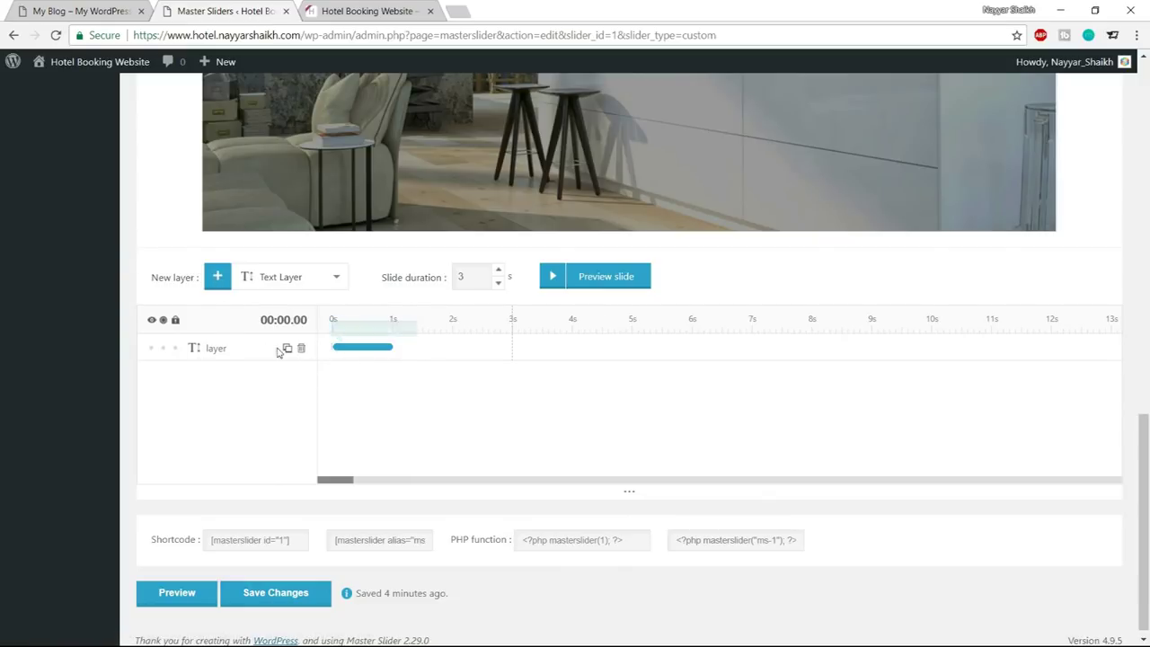
# Change the text layer's Layer Content from 'Lorem Ipsum' to 'THIS IS THE BEST'
pyautogui.click(194, 350)
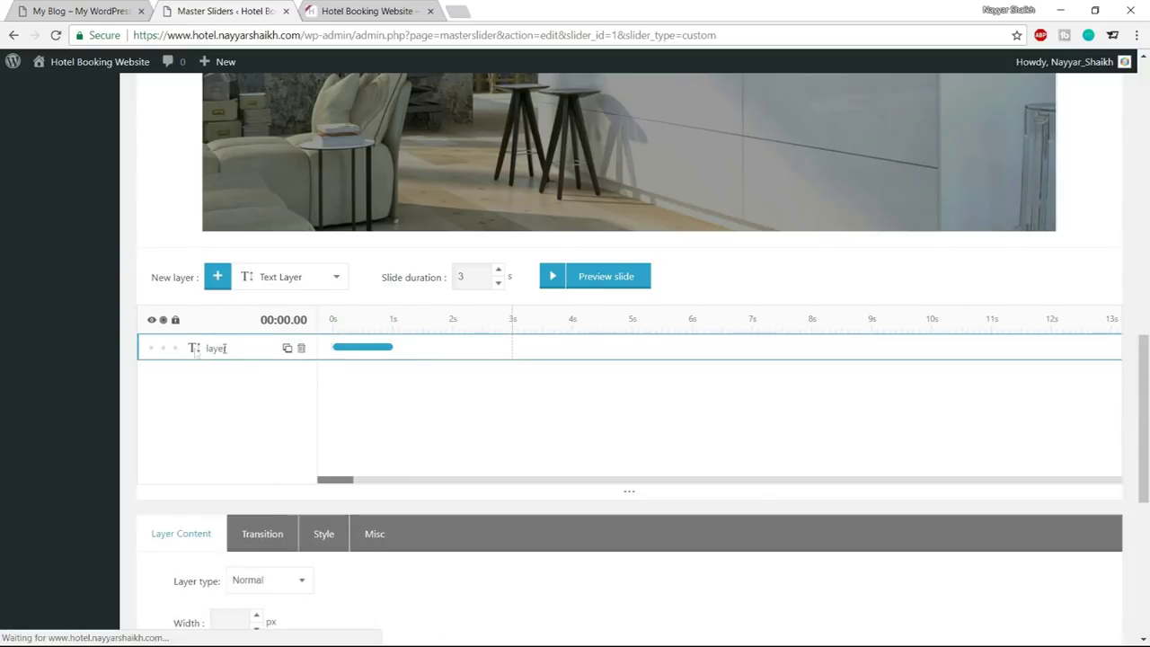
pyautogui.scroll(-2, 378, 370)
pyautogui.scroll(-3, 401, 378)
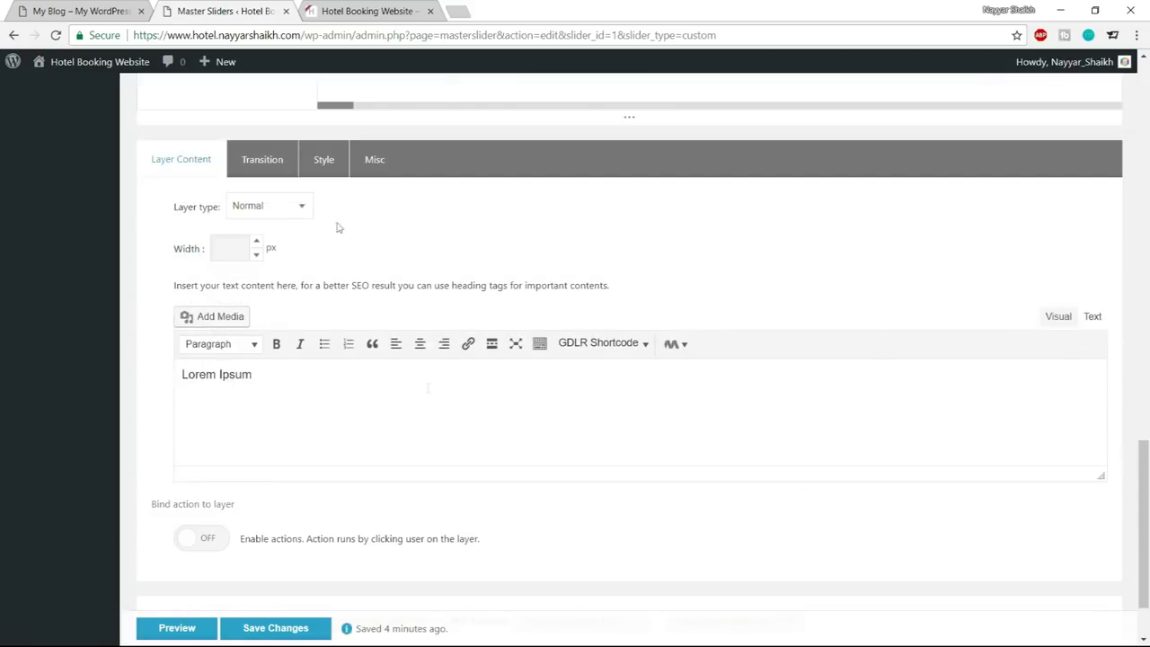
pyautogui.scroll(3, 440, 213)
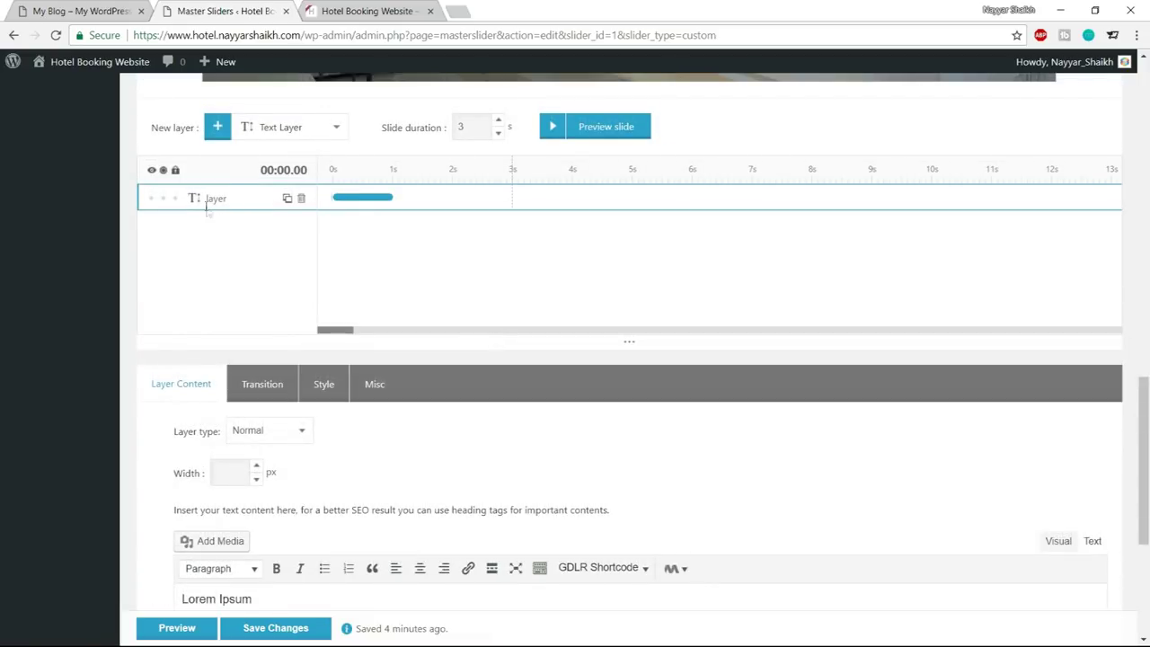
pyautogui.scroll(-3, 411, 296)
pyautogui.moveTo(282, 374); pyautogui.dragTo(168, 389)
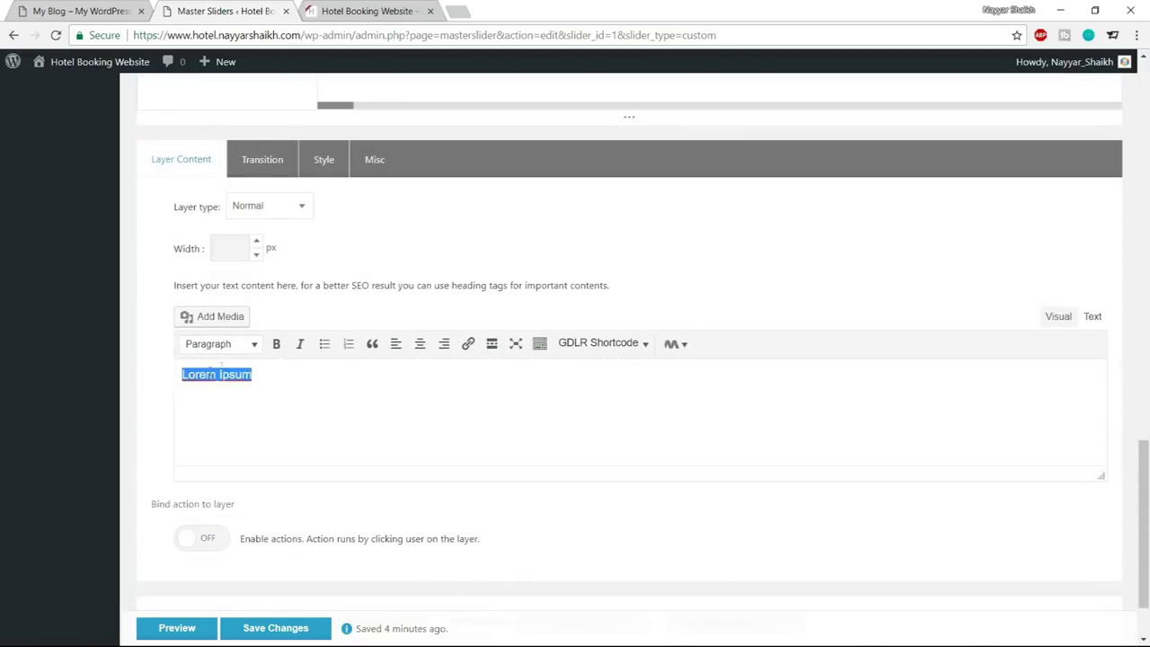
pyautogui.click(81, 11)
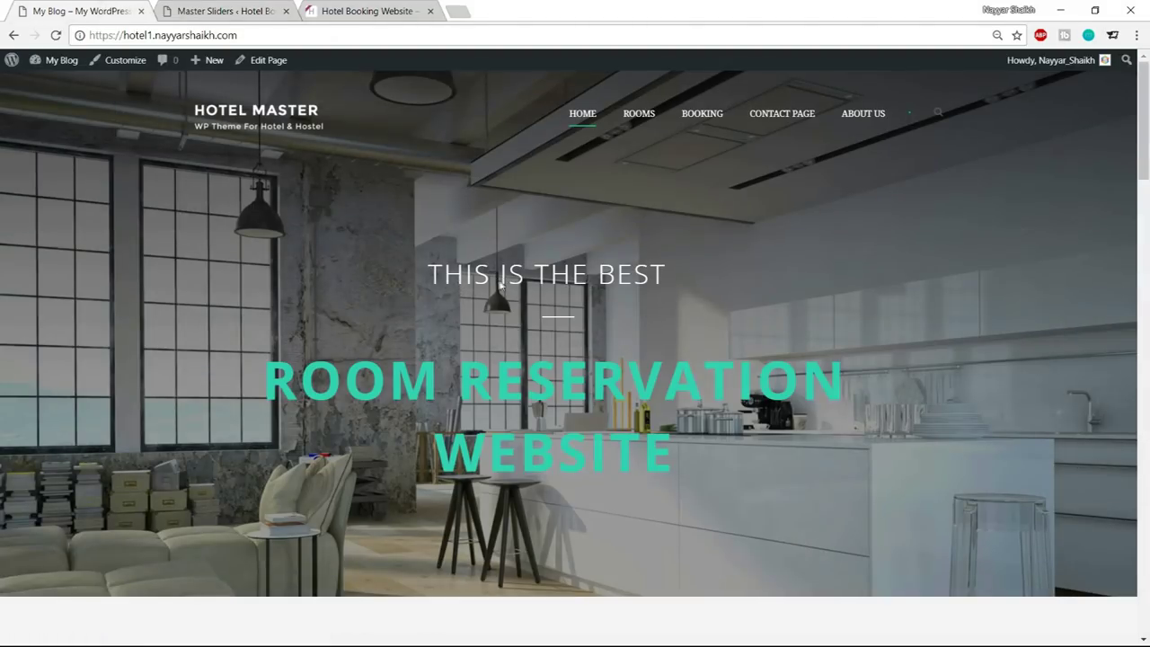
pyautogui.click(203, 9)
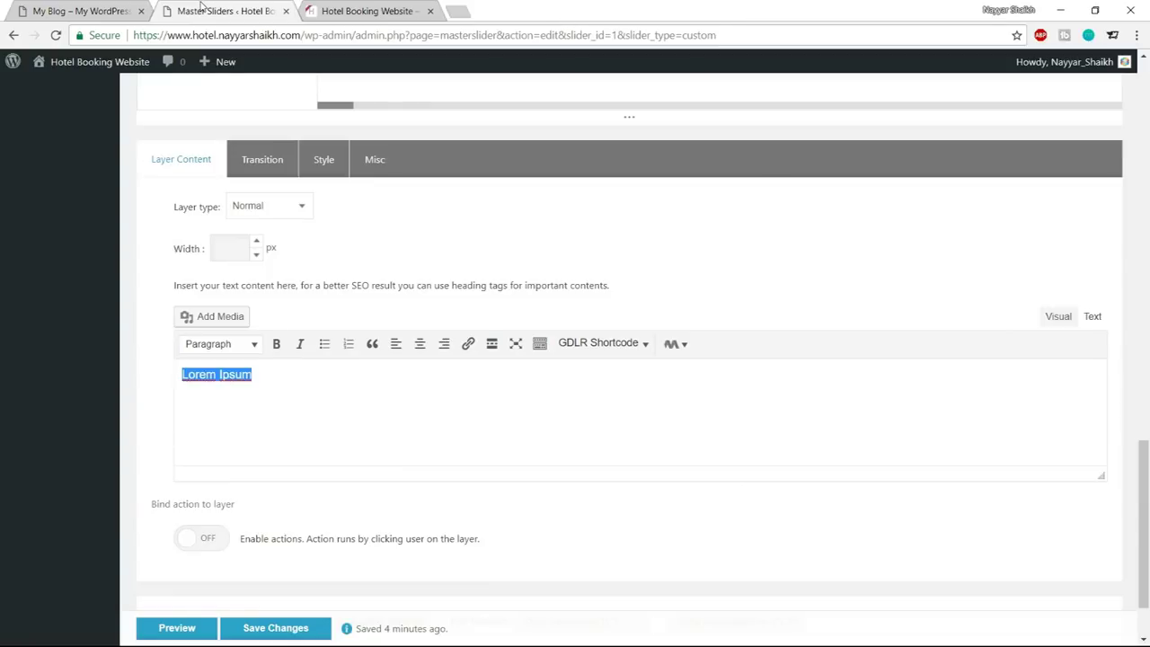
pyautogui.write('THIS IS THE BEST')
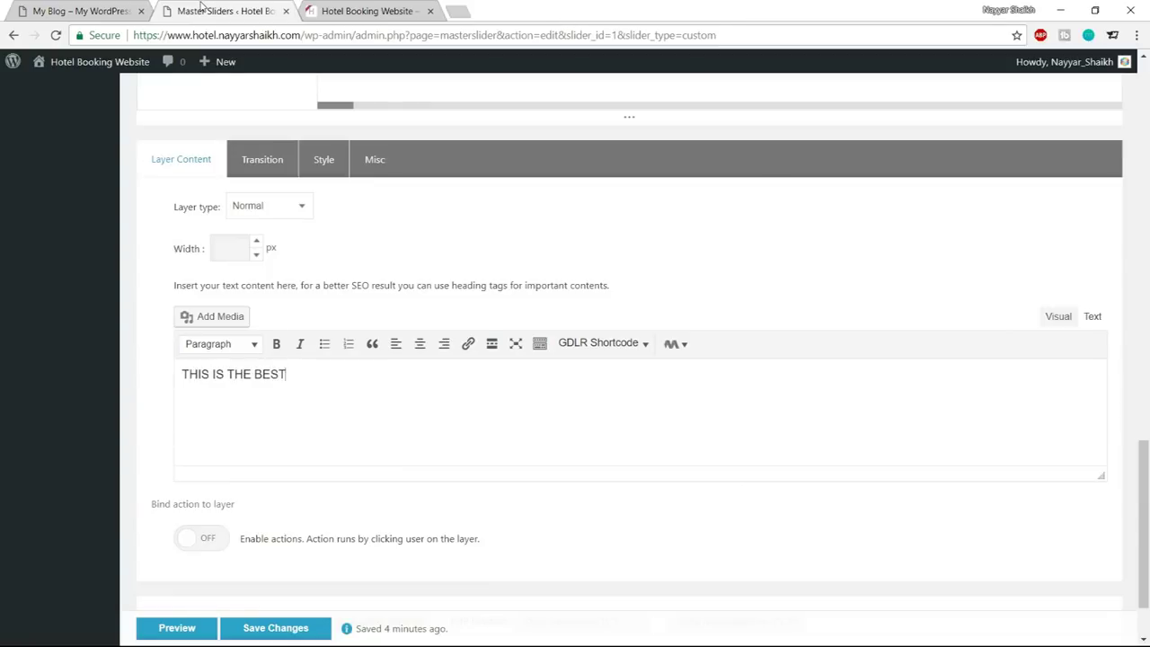
# Drag THIS IS THE BEST to the slide centre (OffsetX 486, OffsetY 300) and show its Style settings
pyautogui.scroll(7, 493, 280)
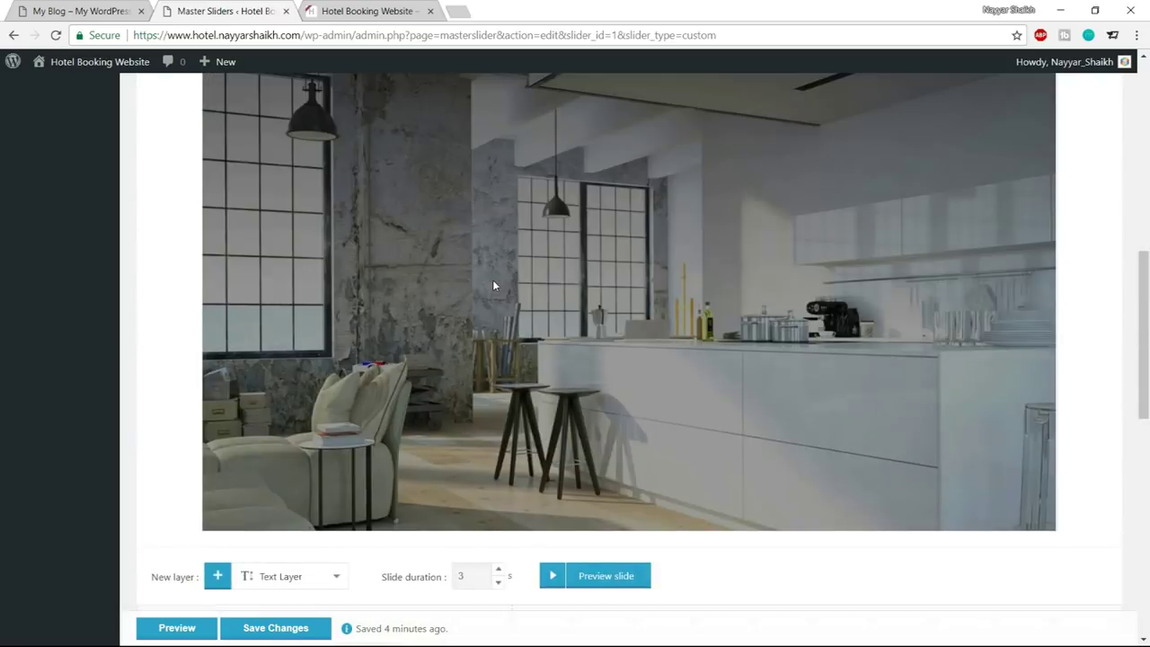
pyautogui.scroll(2, 492, 286)
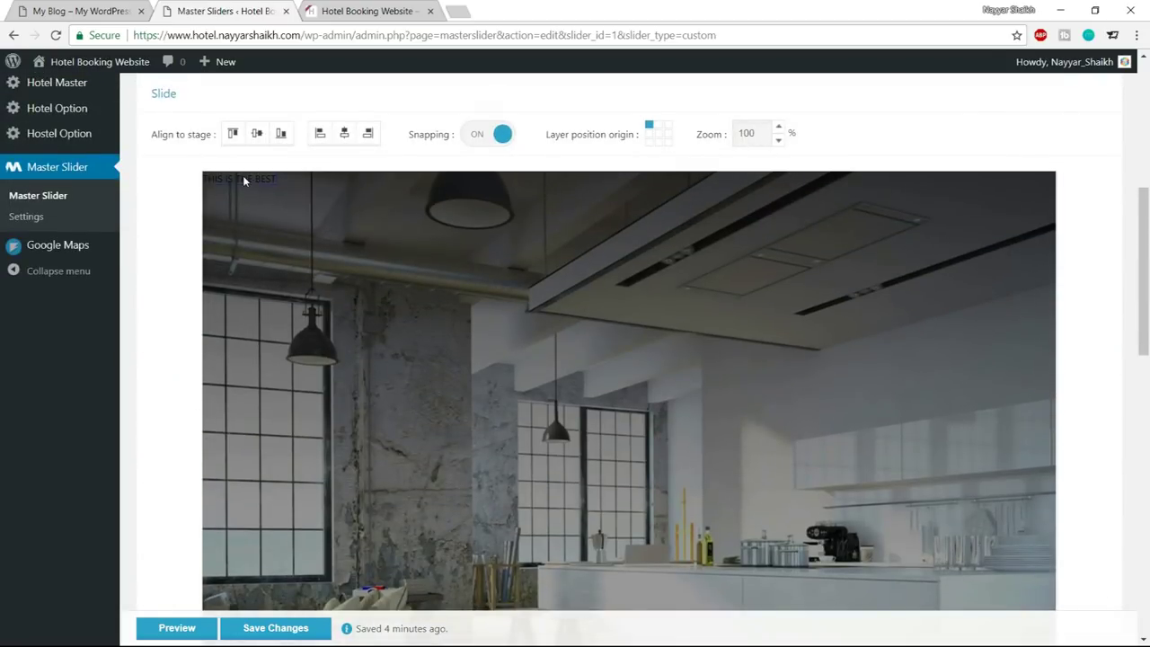
pyautogui.moveTo(266, 191); pyautogui.dragTo(628, 416)
pyautogui.scroll(-3, 678, 417)
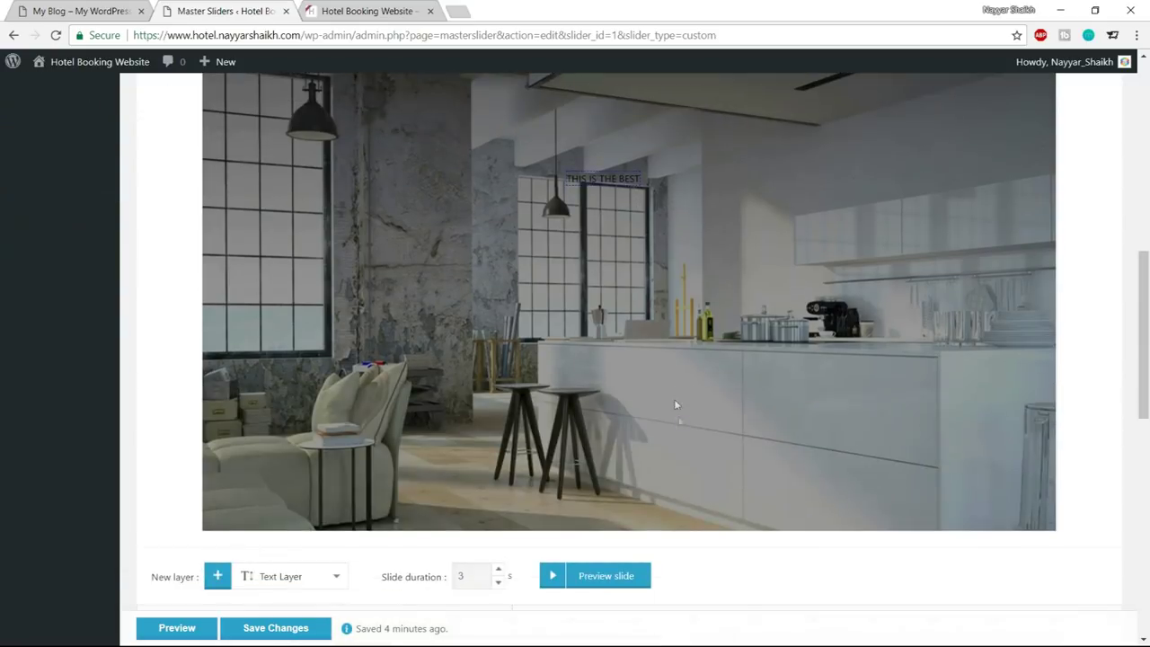
pyautogui.scroll(-8, 693, 303)
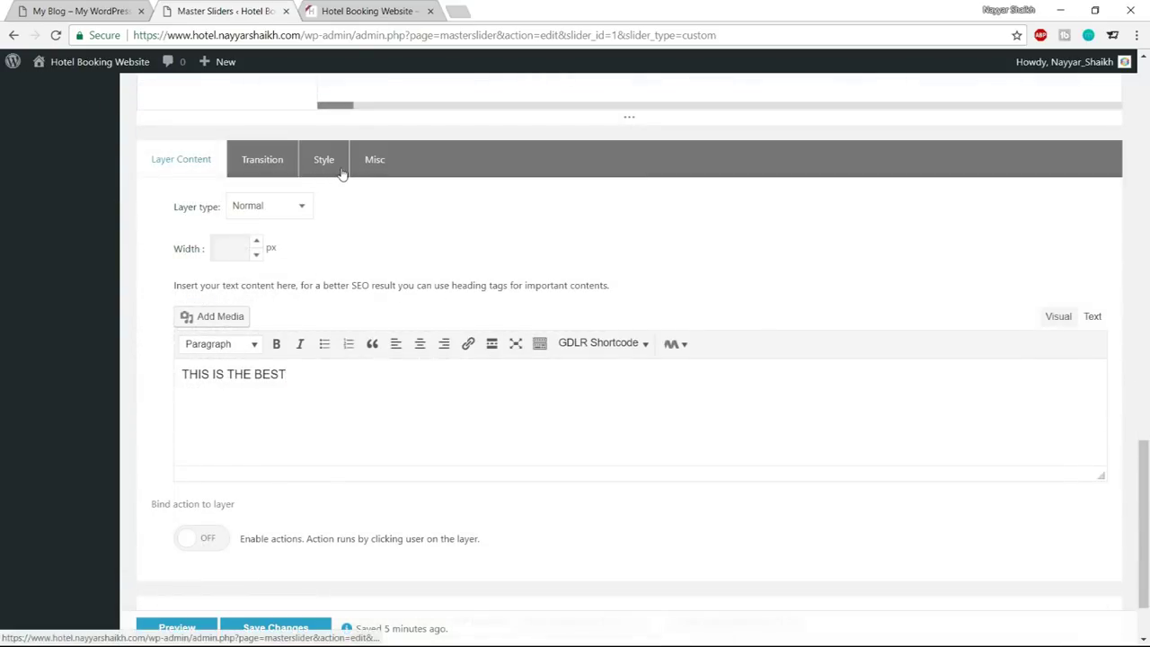
pyautogui.click(333, 166)
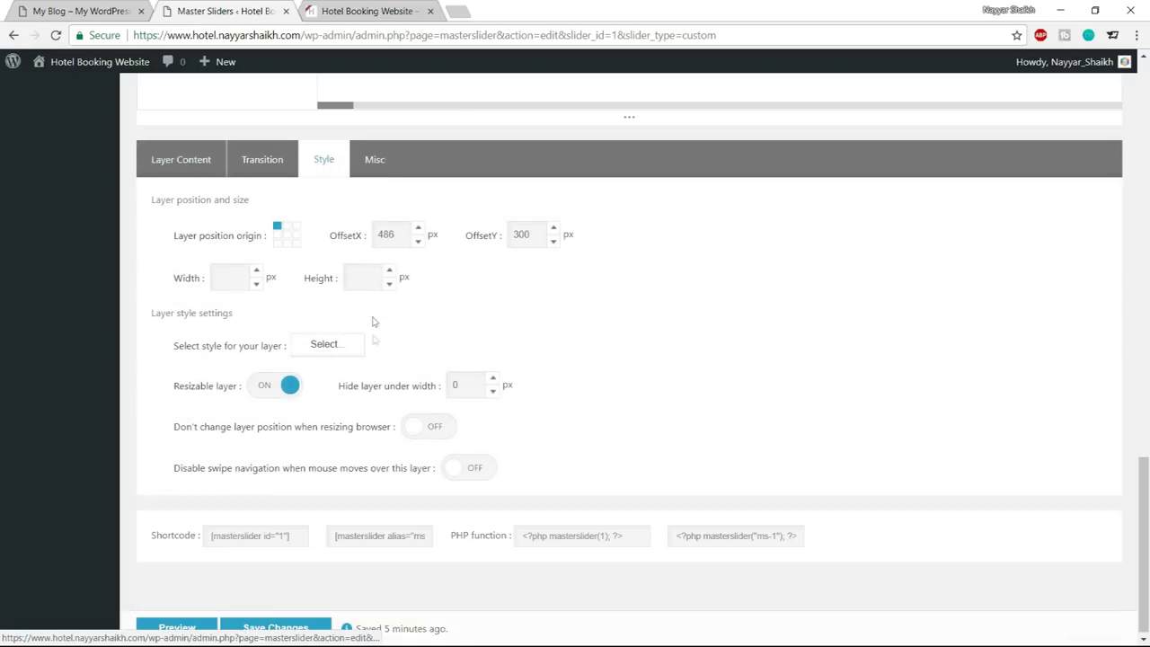
pyautogui.moveTo(165, 344); pyautogui.dragTo(274, 348)
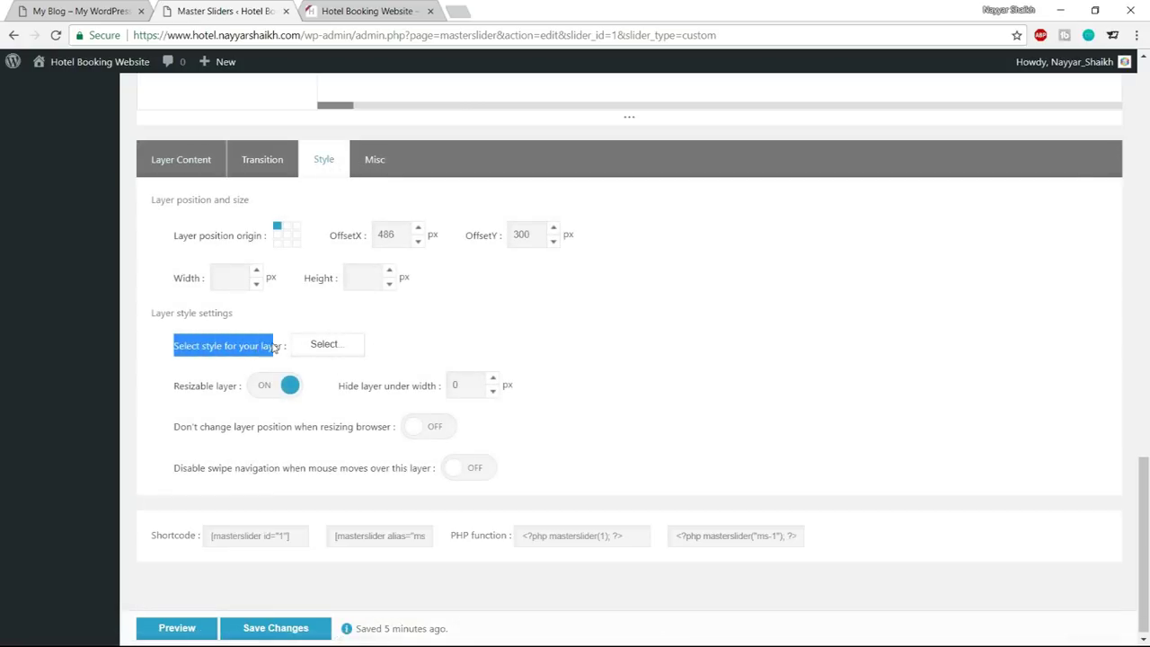
pyautogui.click(217, 366)
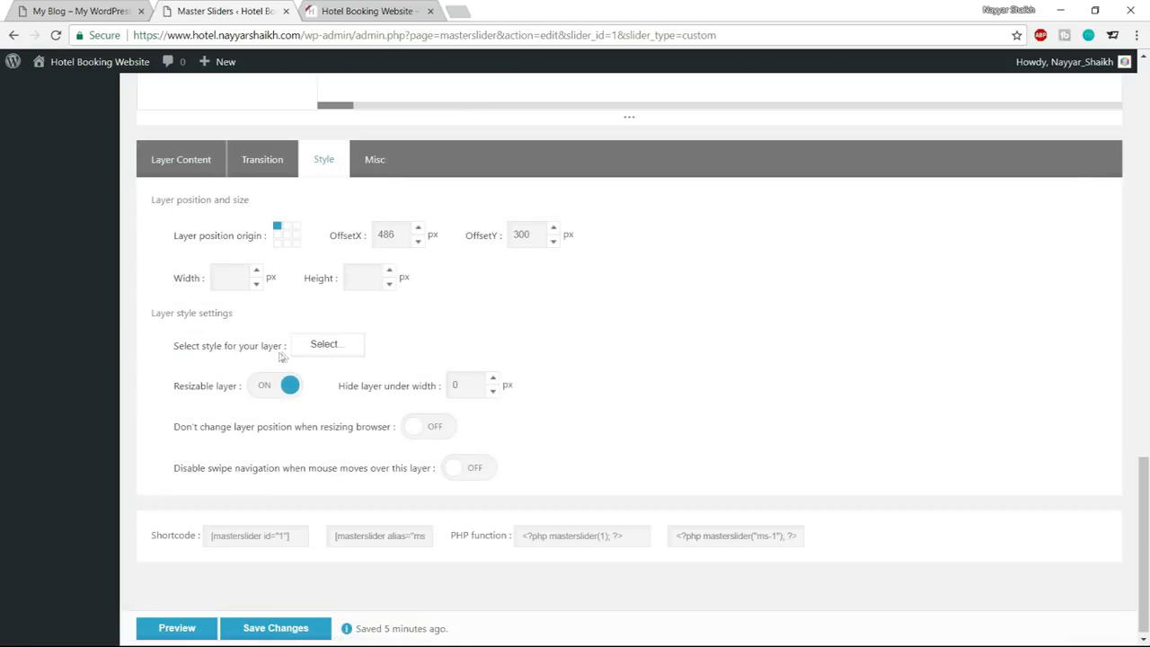
# Open the layer's Style Editor and set the font size to 48 px
pyautogui.click(335, 348)
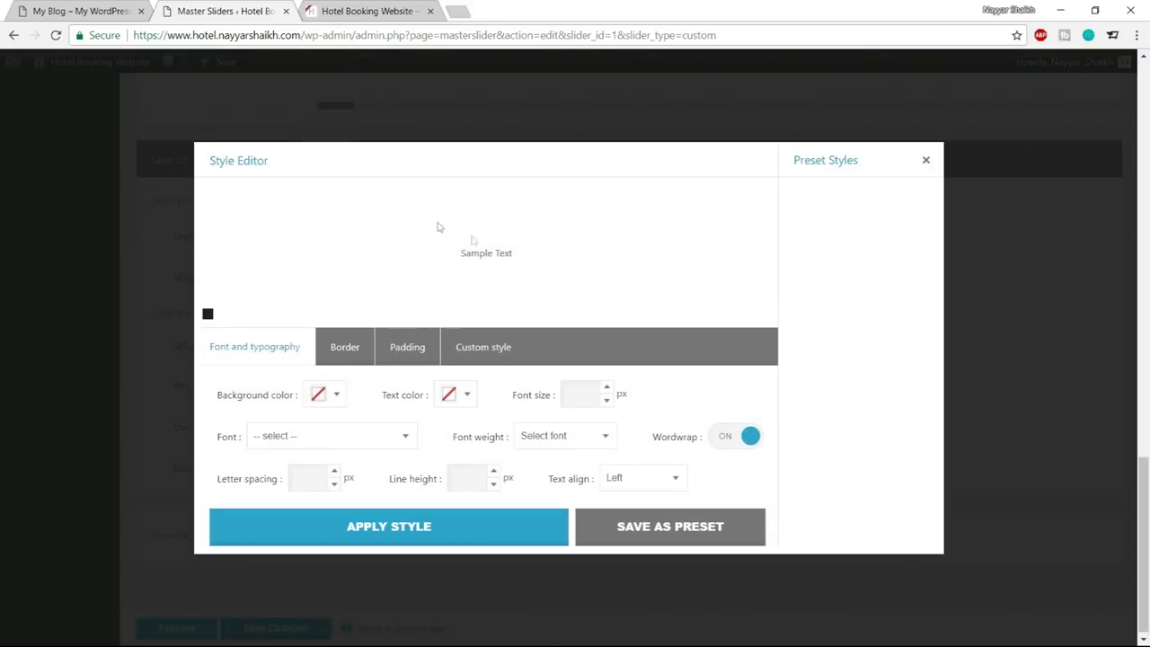
pyautogui.moveTo(450, 258); pyautogui.dragTo(512, 256)
pyautogui.click(528, 256)
pyautogui.click(516, 254)
pyautogui.click(515, 257)
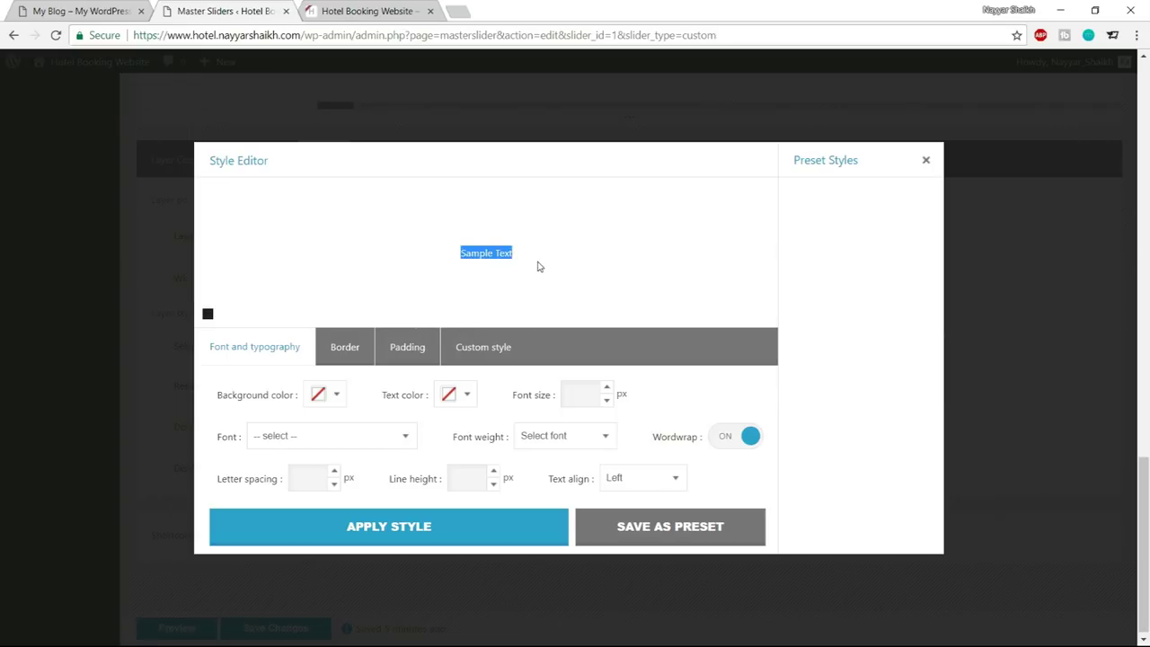
pyautogui.click(539, 266)
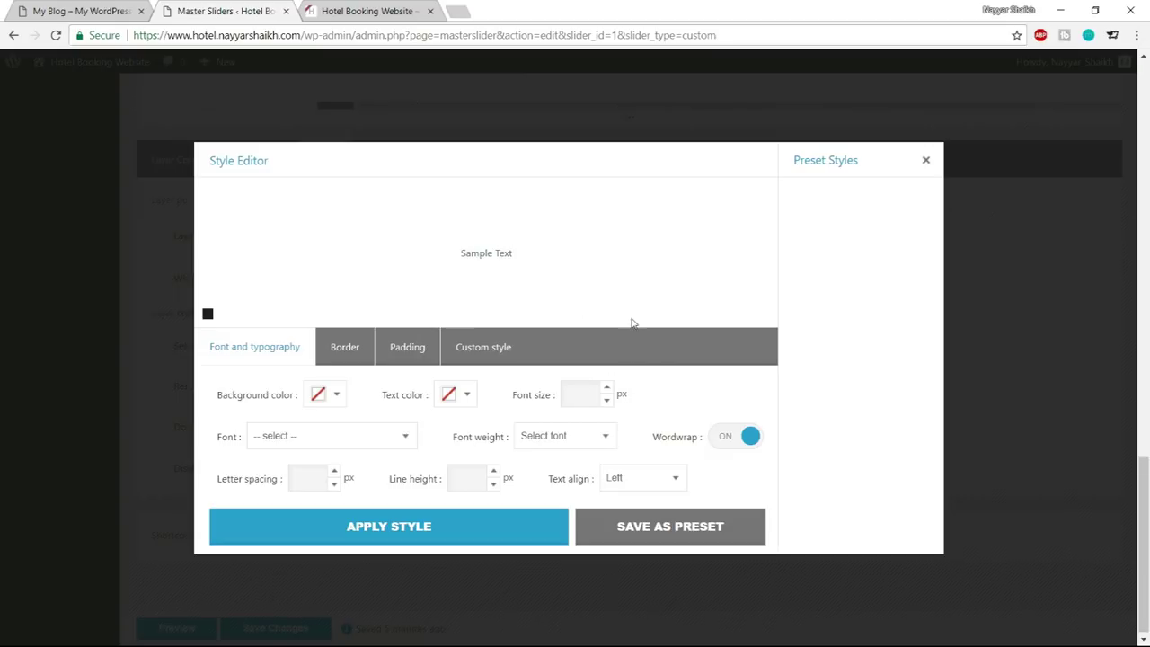
pyautogui.write('48')
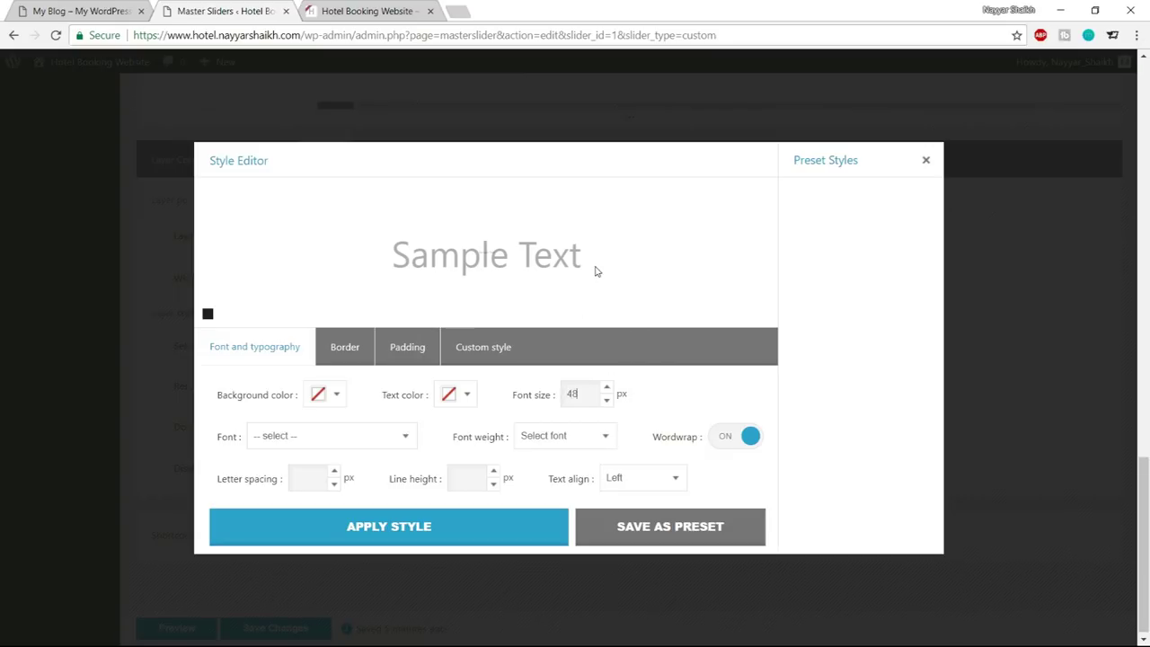
pyautogui.tripleClick(591, 248)
pyautogui.click(592, 248)
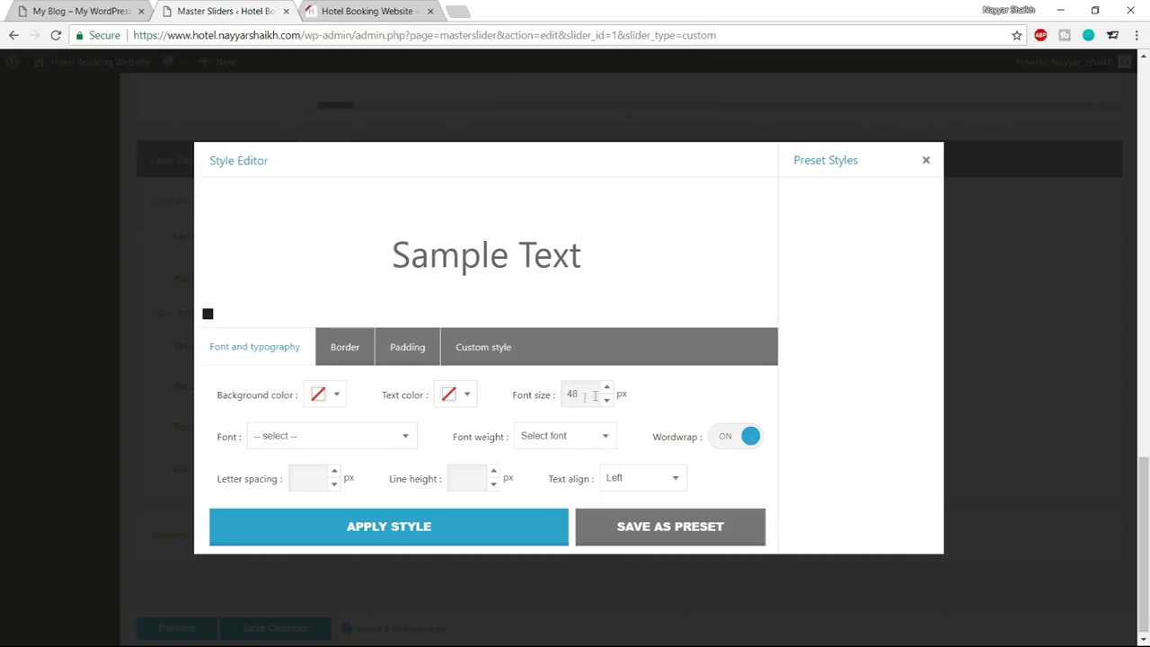
# Set the font to Open Sans with font weight 300
pyautogui.click(329, 437)
pyautogui.scroll(-20, 326, 359)
pyautogui.scroll(12, 333, 378)
pyautogui.scroll(10, 335, 383)
pyautogui.write('open')
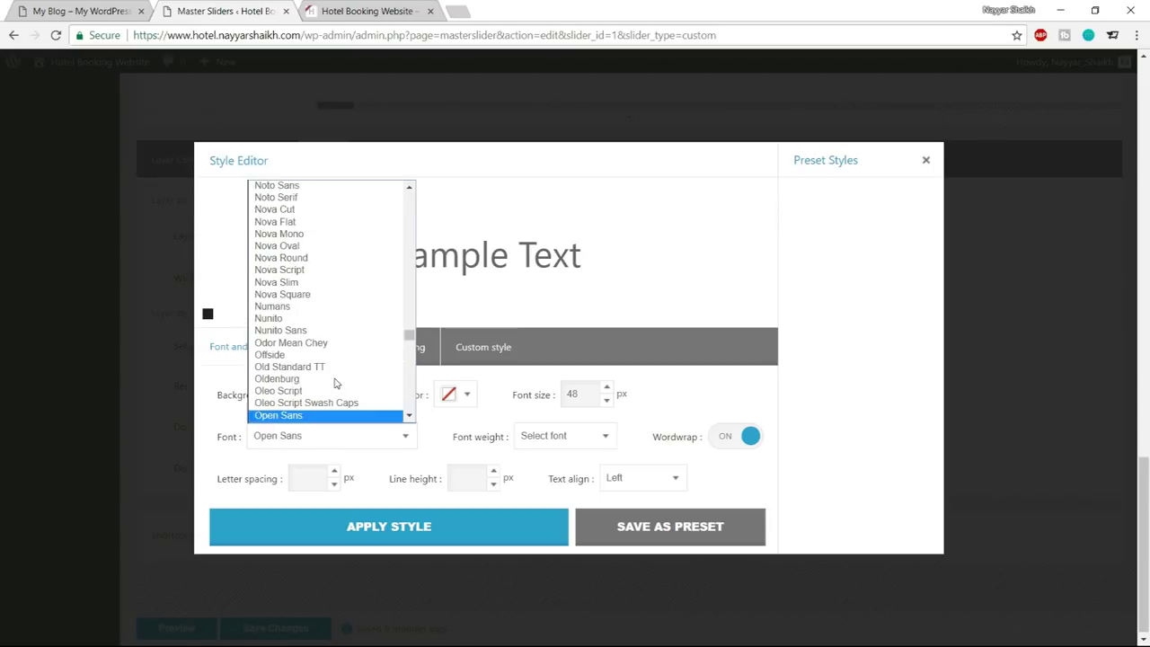
pyautogui.press('Return')
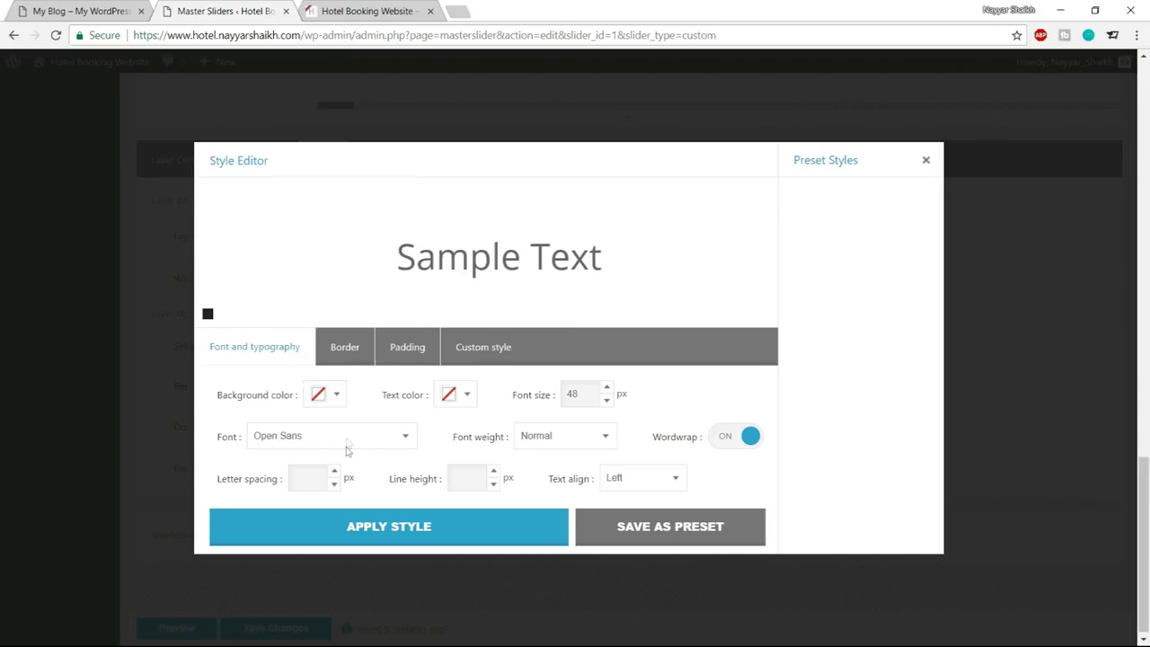
pyautogui.click(558, 443)
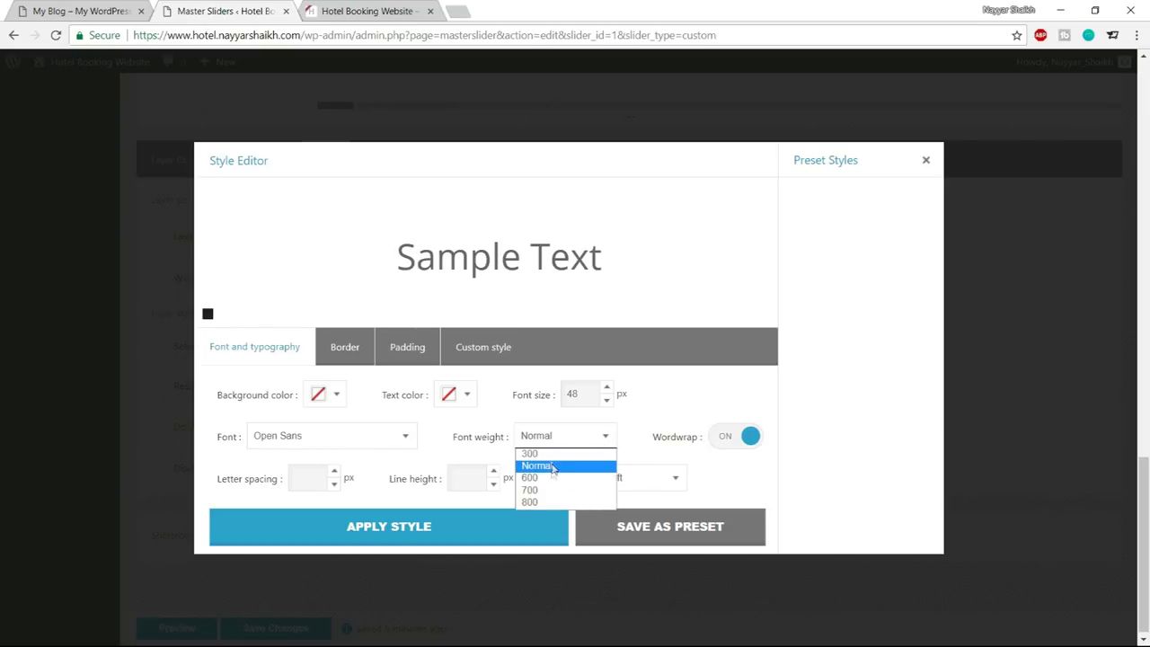
pyautogui.click(503, 439)
pyautogui.click(519, 440)
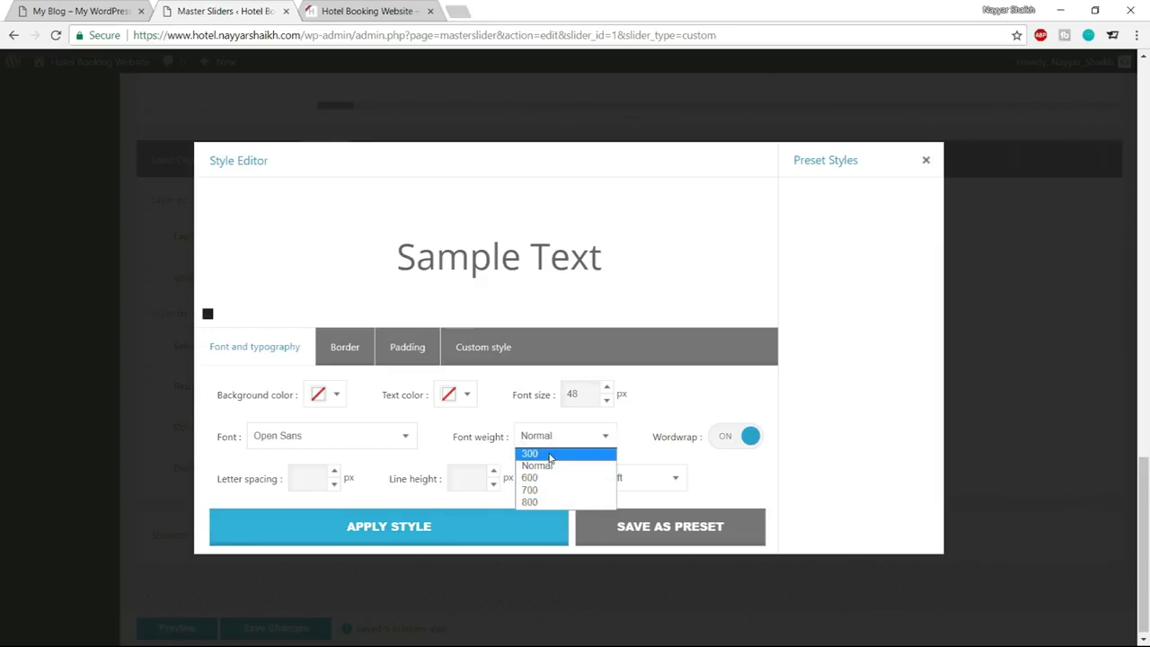
pyautogui.click(551, 455)
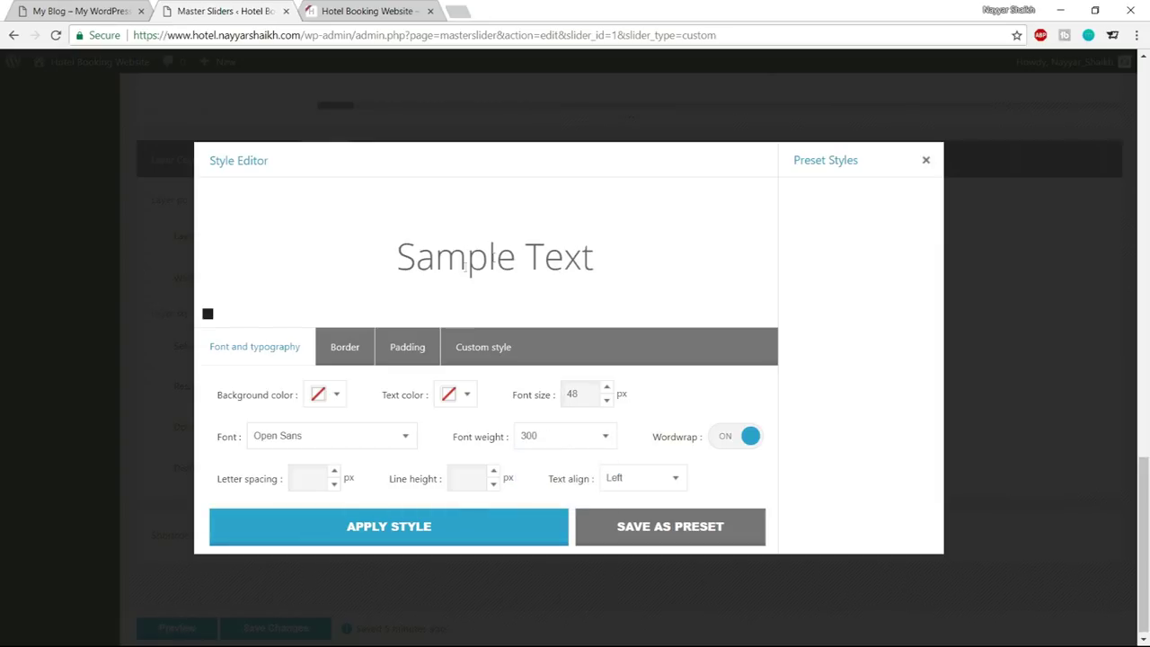
pyautogui.moveTo(406, 259); pyautogui.dragTo(639, 260)
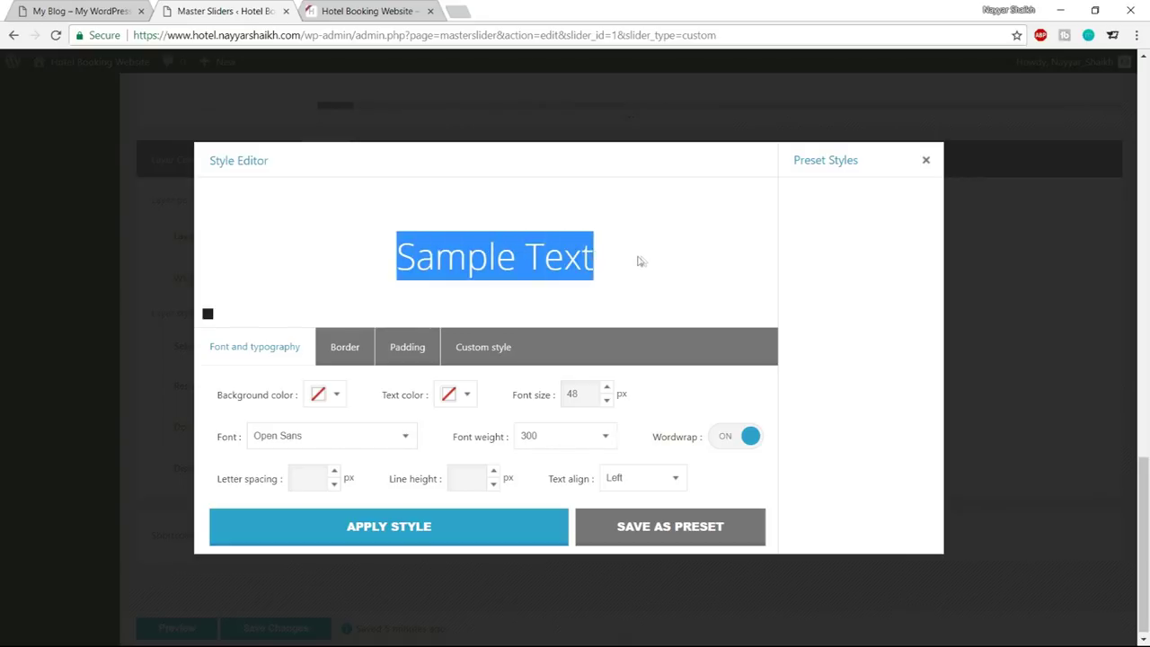
pyautogui.click(633, 261)
# Make the text colour white to match the live homepage and apply the style to the layer
pyautogui.hotkey('ctrl', 'shift', 'Tab')
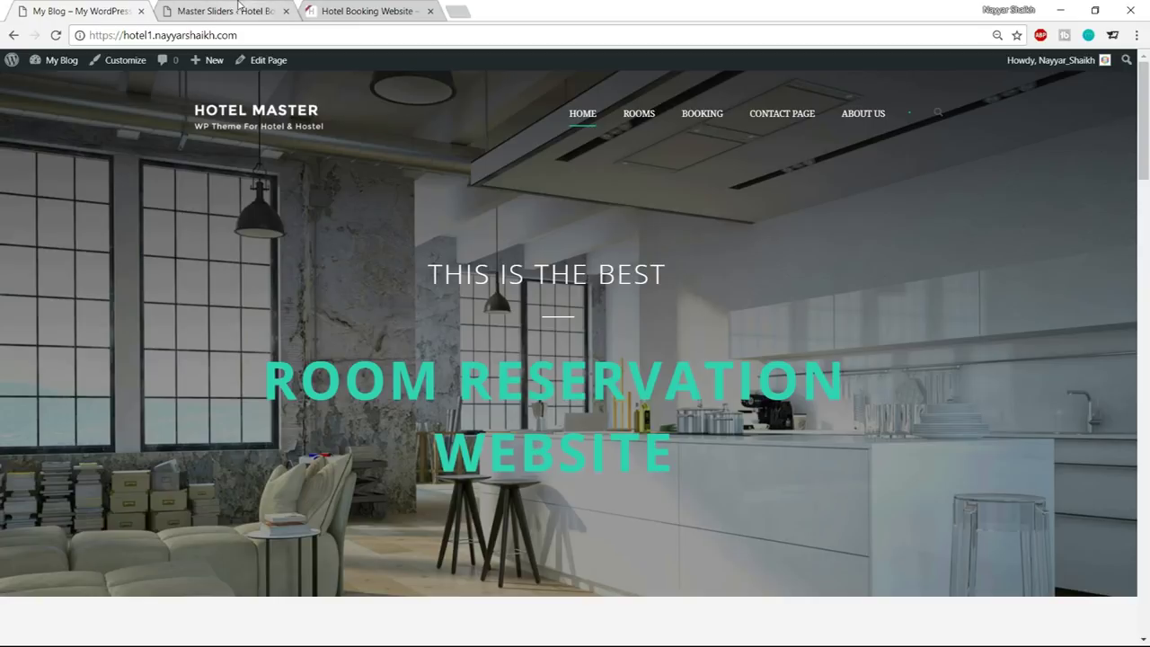
pyautogui.click(243, 11)
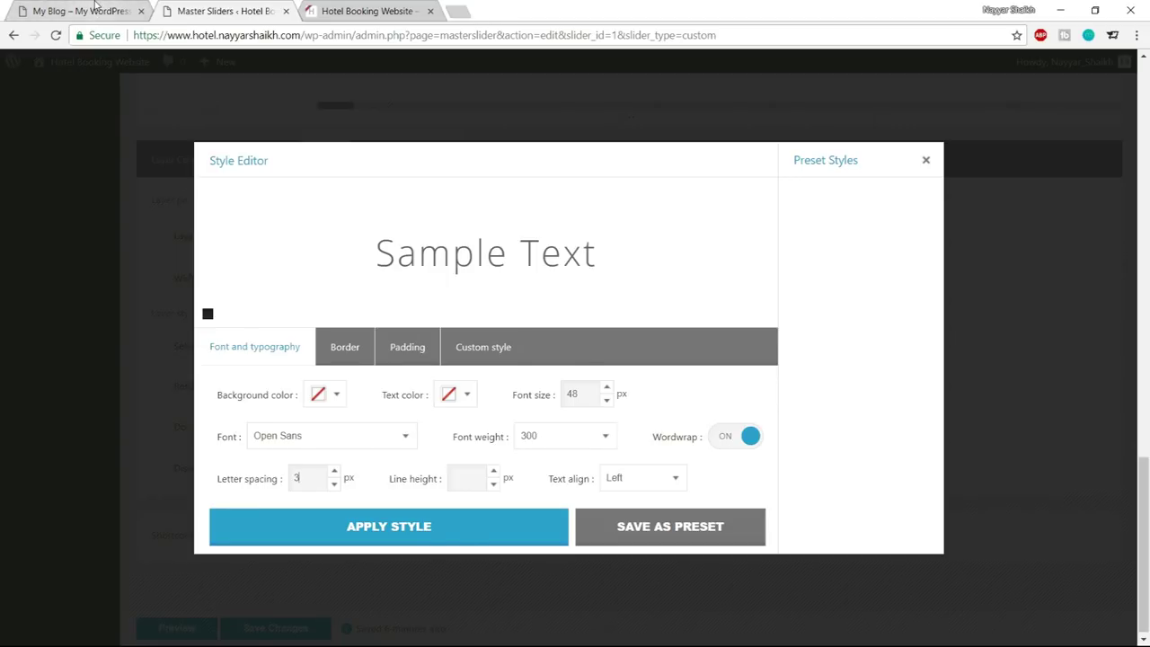
pyautogui.click(81, 11)
pyautogui.click(258, 7)
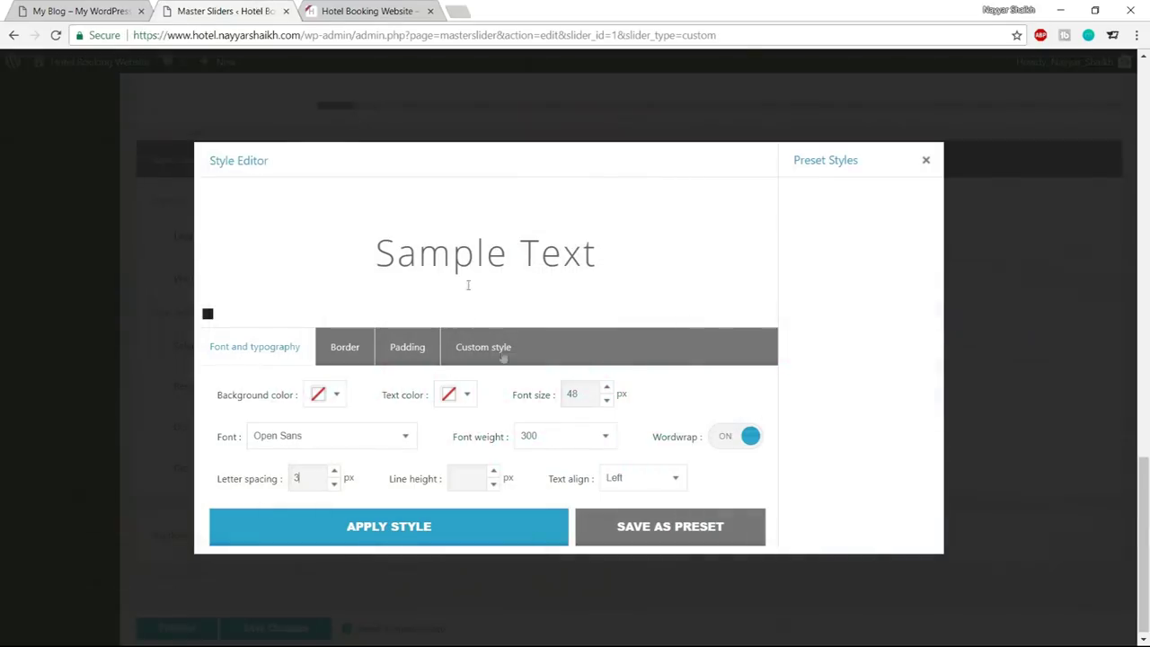
pyautogui.click(467, 394)
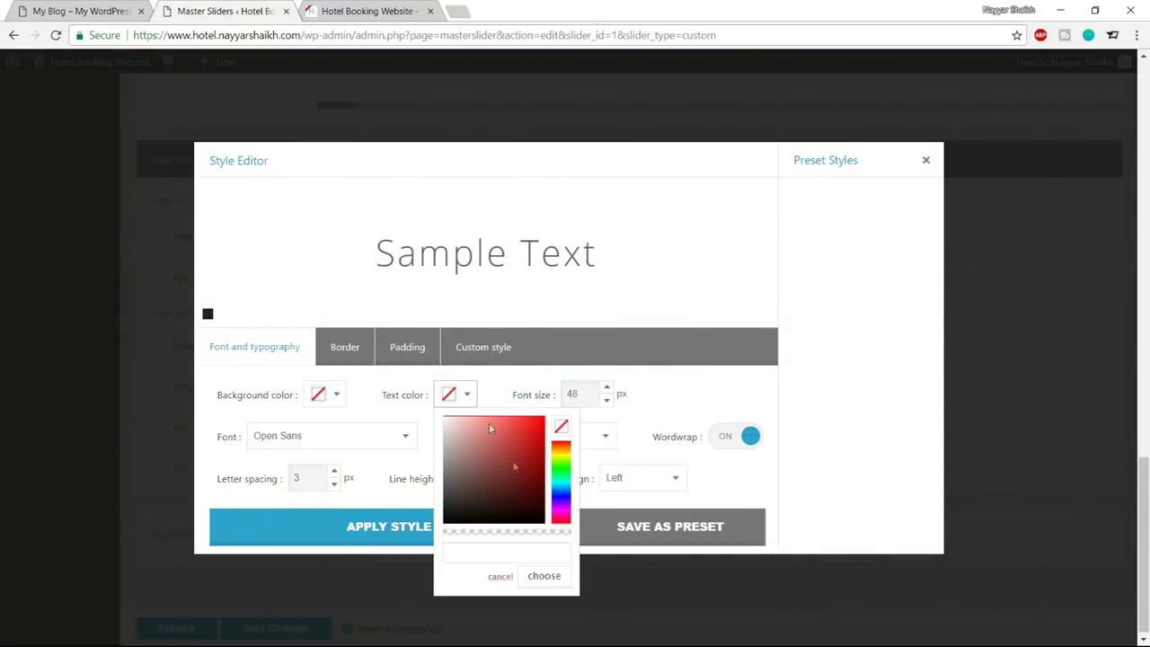
pyautogui.moveTo(514, 514); pyautogui.dragTo(445, 418)
pyautogui.click(399, 380)
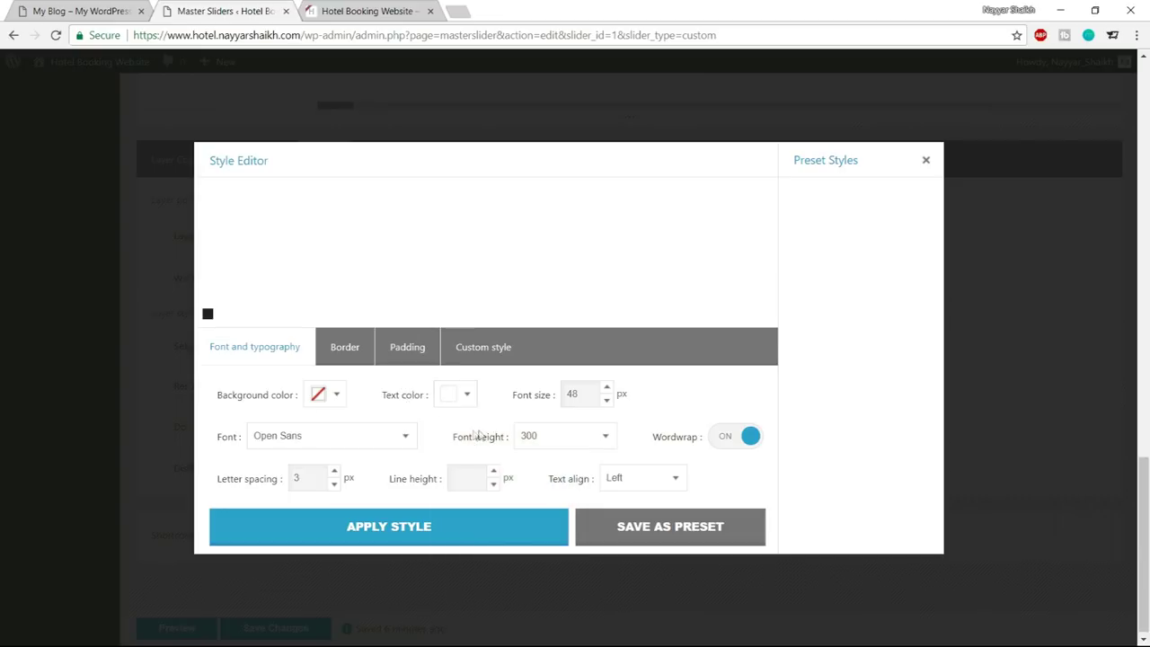
pyautogui.moveTo(376, 237); pyautogui.dragTo(584, 245)
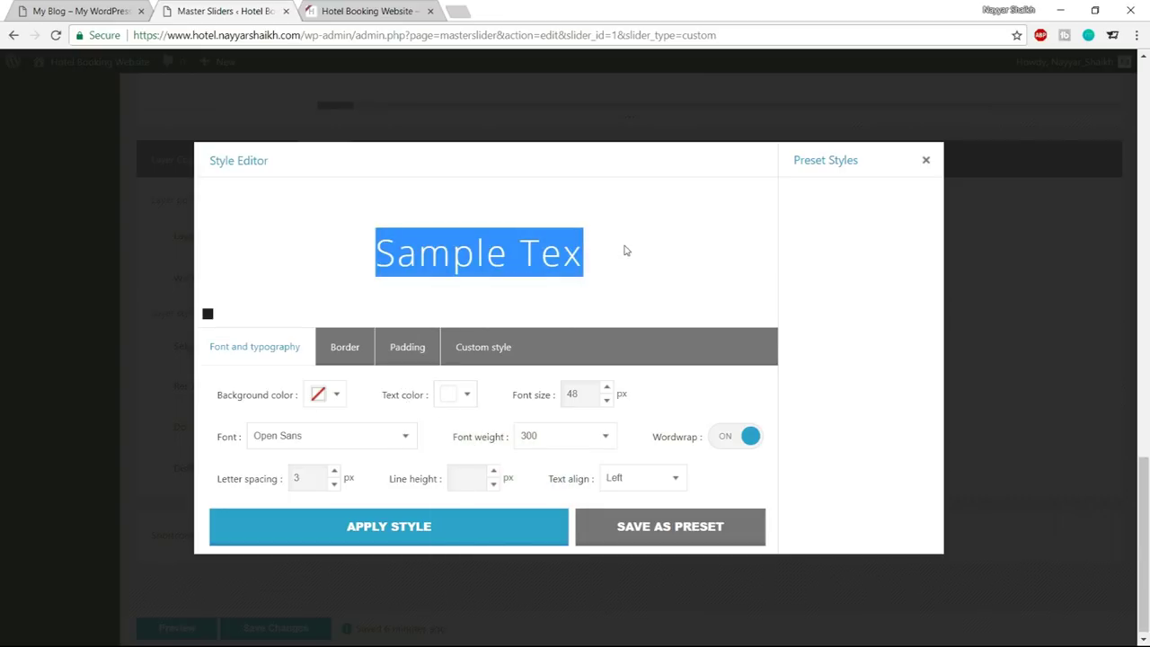
pyautogui.click(627, 251)
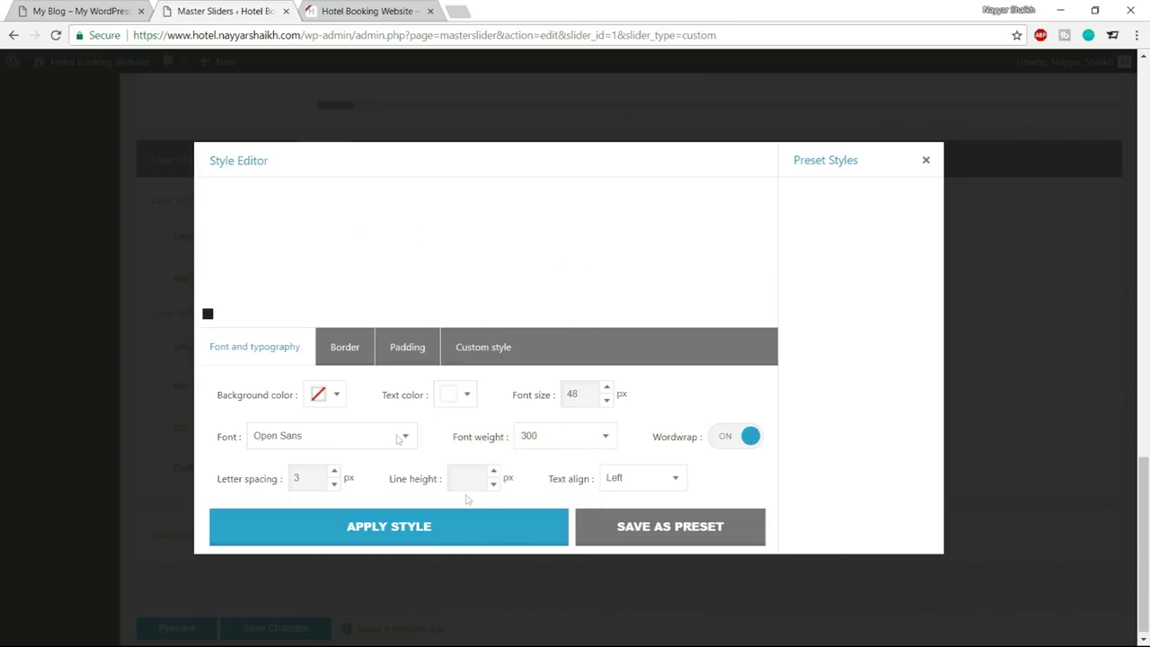
pyautogui.click(426, 532)
# Move the THIS IS THE BEST text up, save the slider and reload the editor
pyautogui.scroll(8, 558, 562)
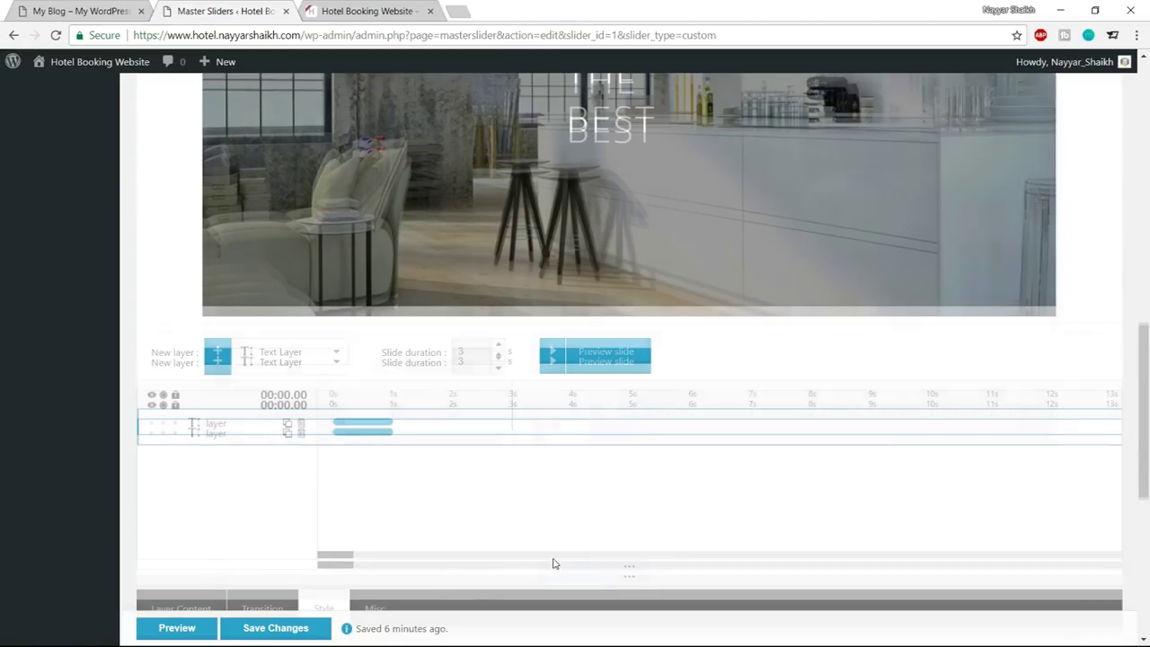
pyautogui.scroll(2, 594, 494)
pyautogui.moveTo(605, 363); pyautogui.dragTo(620, 256)
pyautogui.scroll(-4, 697, 419)
pyautogui.click(275, 628)
pyautogui.scroll(3, 707, 449)
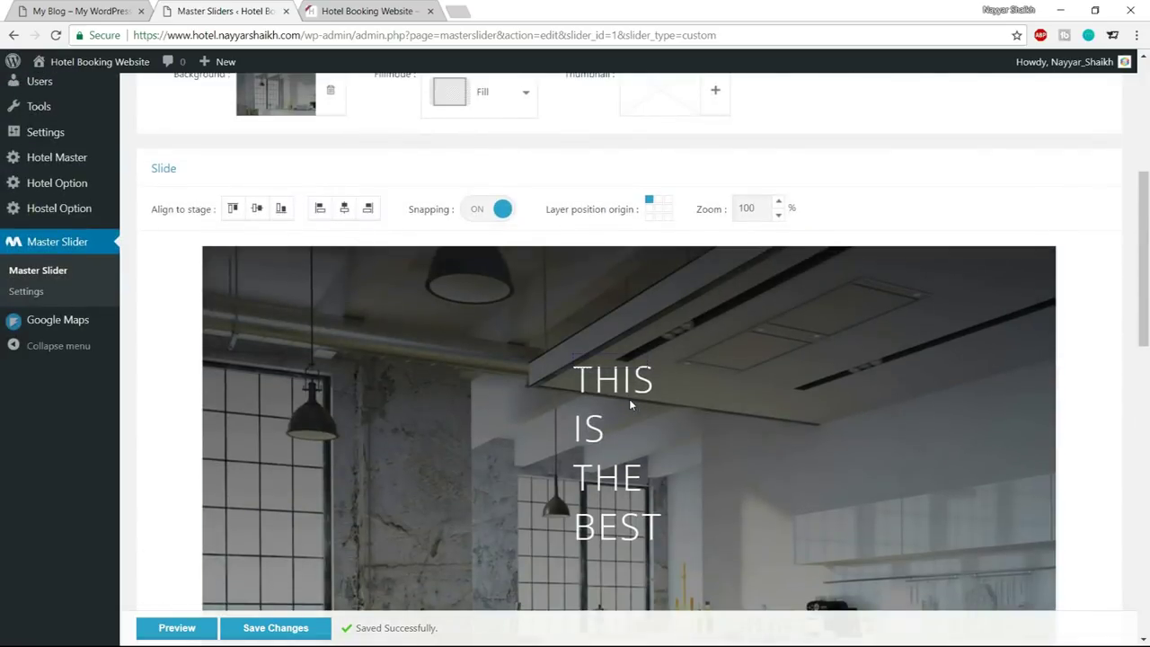
pyautogui.scroll(-2, 692, 323)
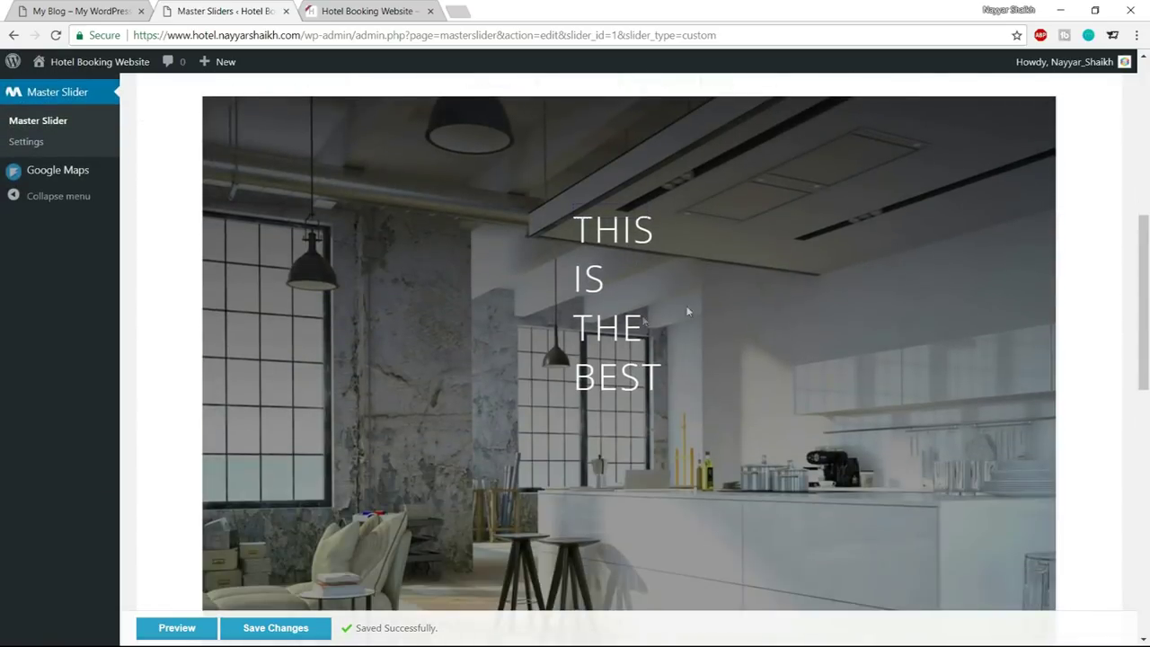
pyautogui.click(55, 36)
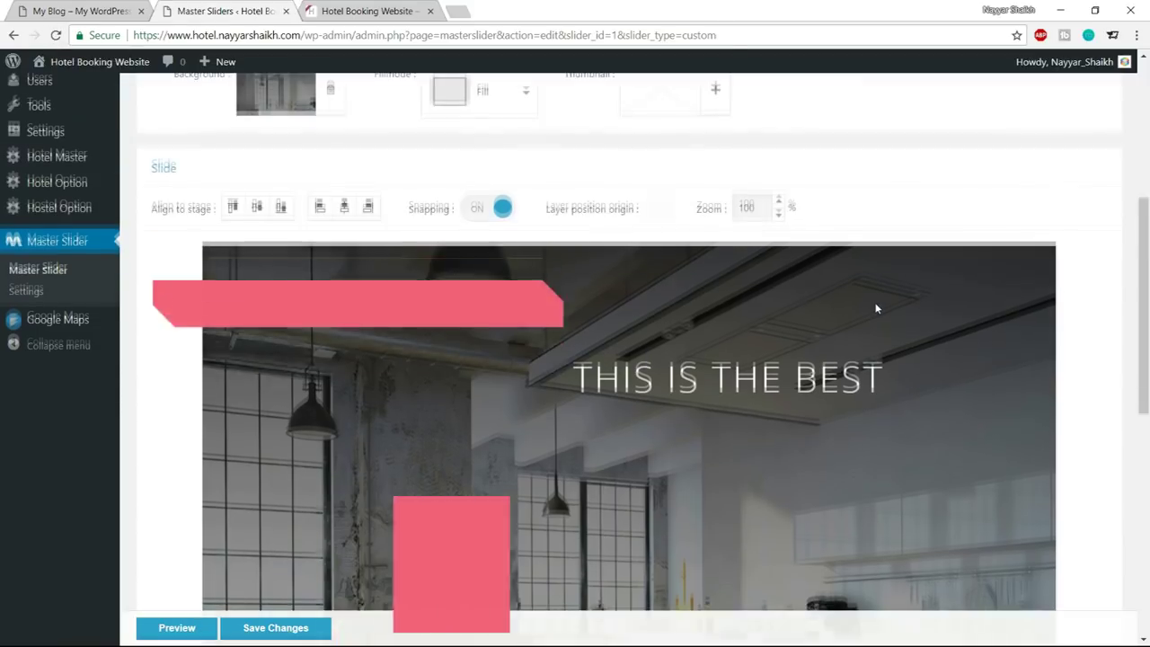
# Centre the text layer both horizontally and vertically on the slide
pyautogui.scroll(-1, 878, 309)
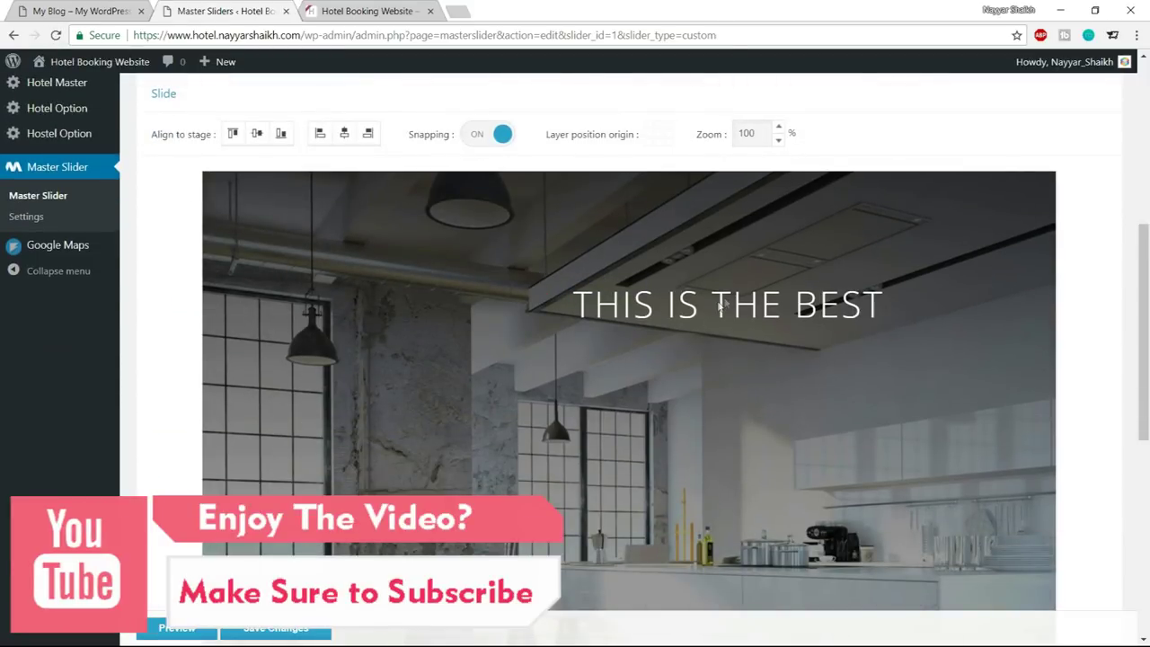
pyautogui.moveTo(721, 306)
pyautogui.mouseDown()
pyautogui.moveTo(674, 327)
pyautogui.moveTo(645, 366)
pyautogui.mouseUp()
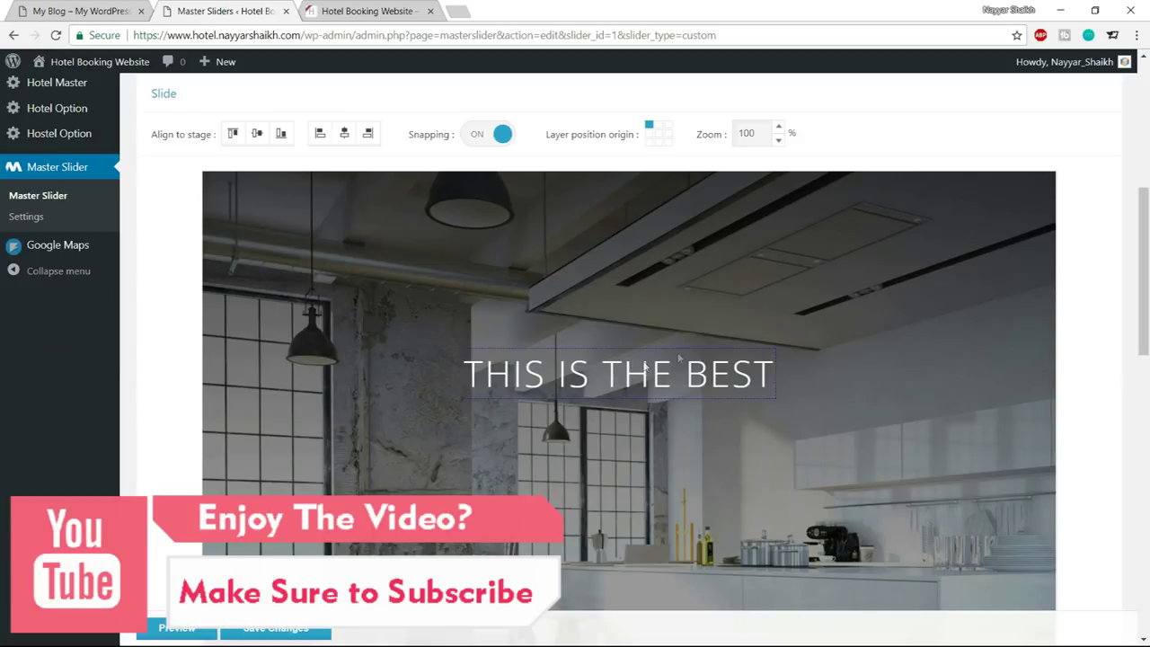
pyautogui.scroll(1, 411, 366)
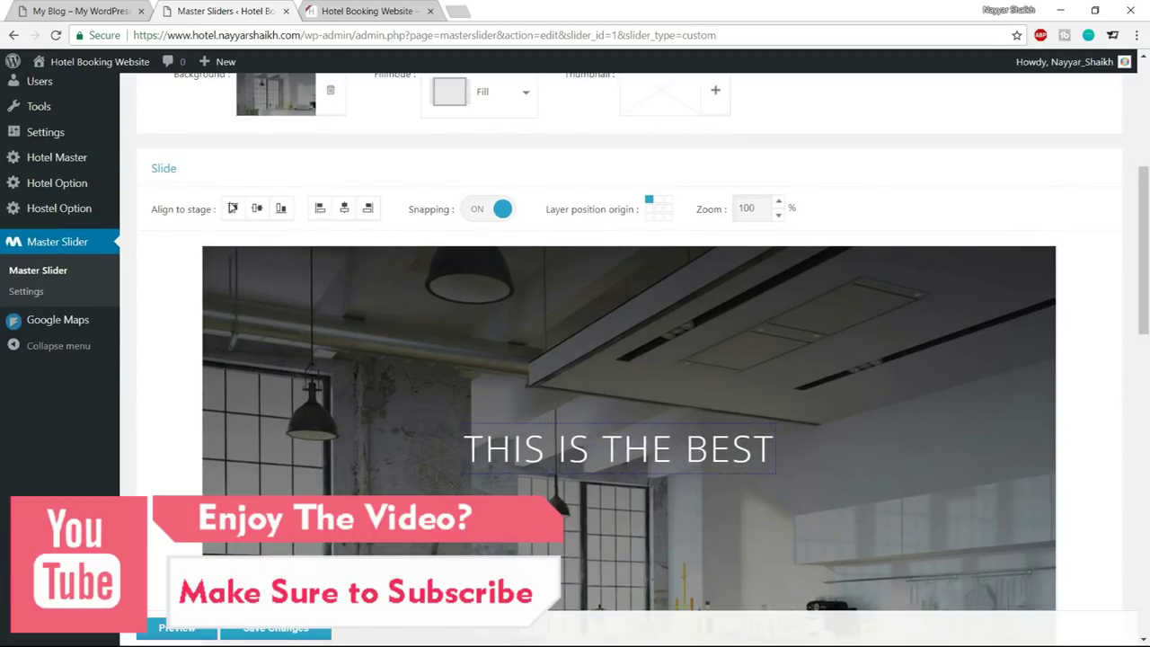
pyautogui.moveTo(154, 216); pyautogui.dragTo(213, 218)
pyautogui.click(190, 227)
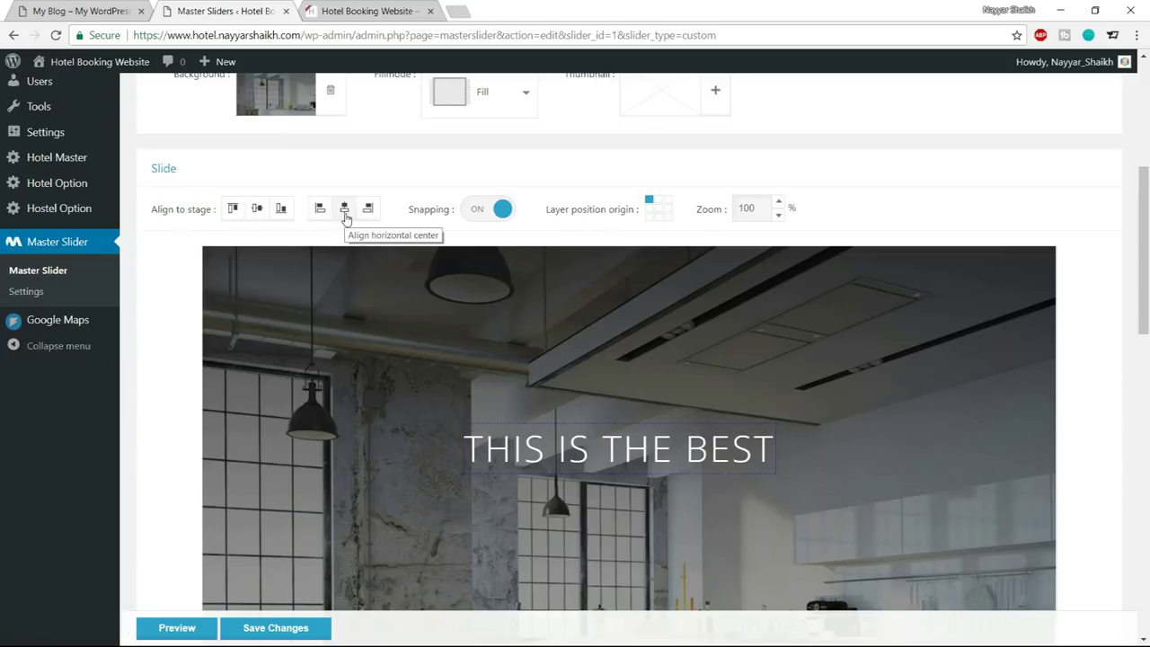
pyautogui.click(343, 216)
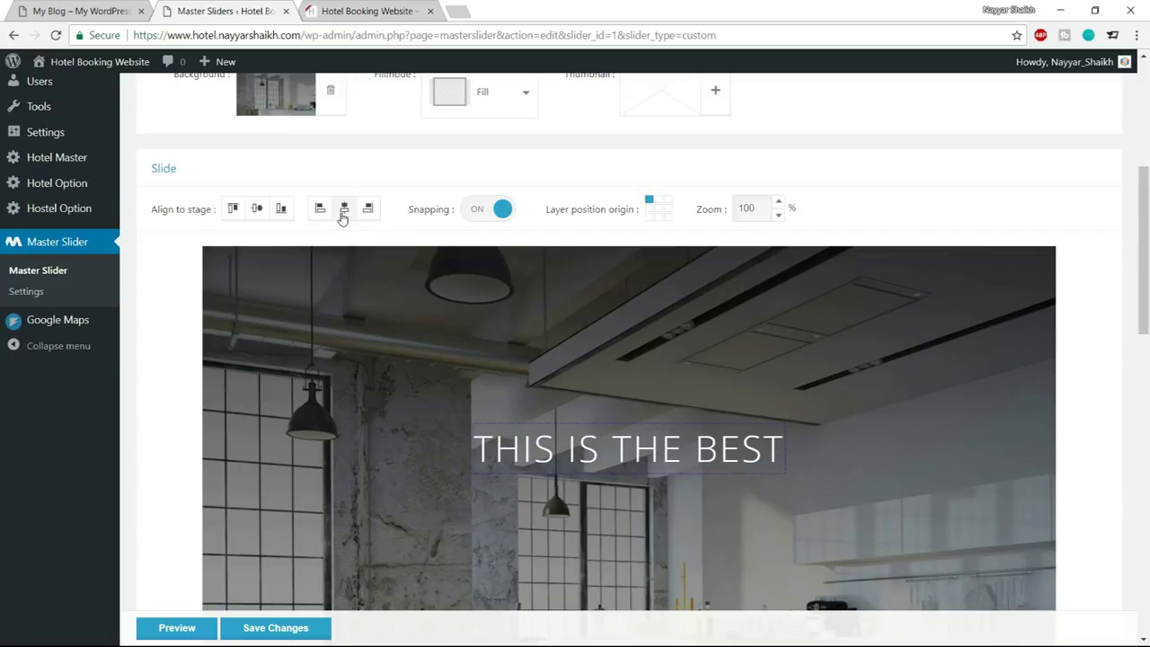
pyautogui.scroll(-1, 333, 193)
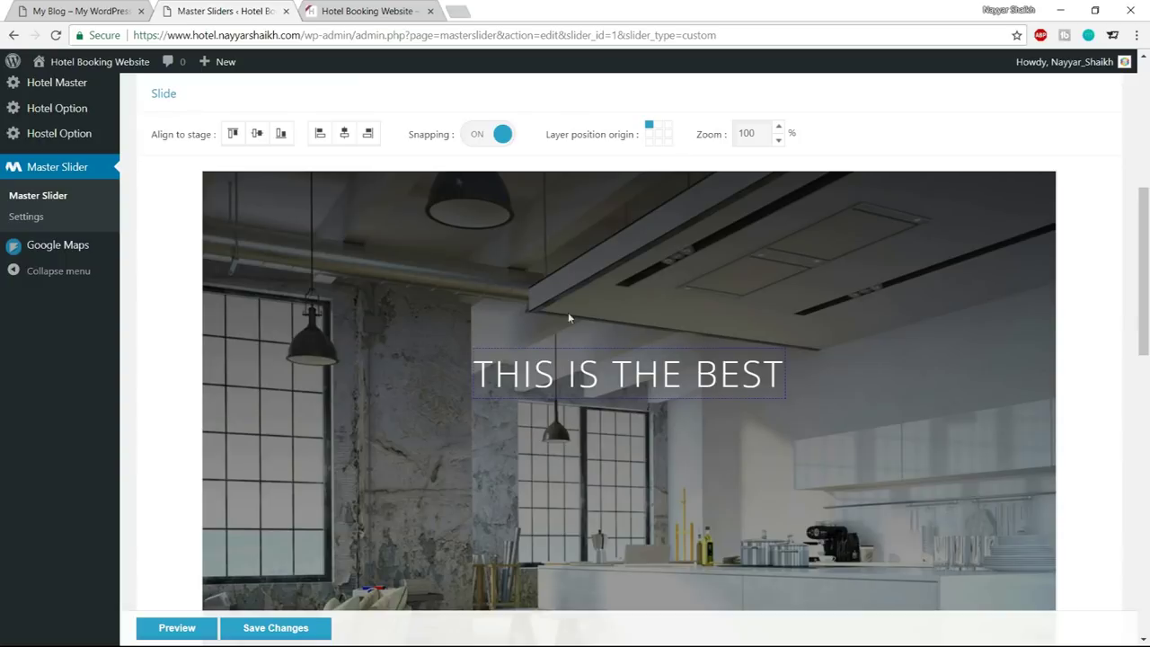
pyautogui.click(257, 134)
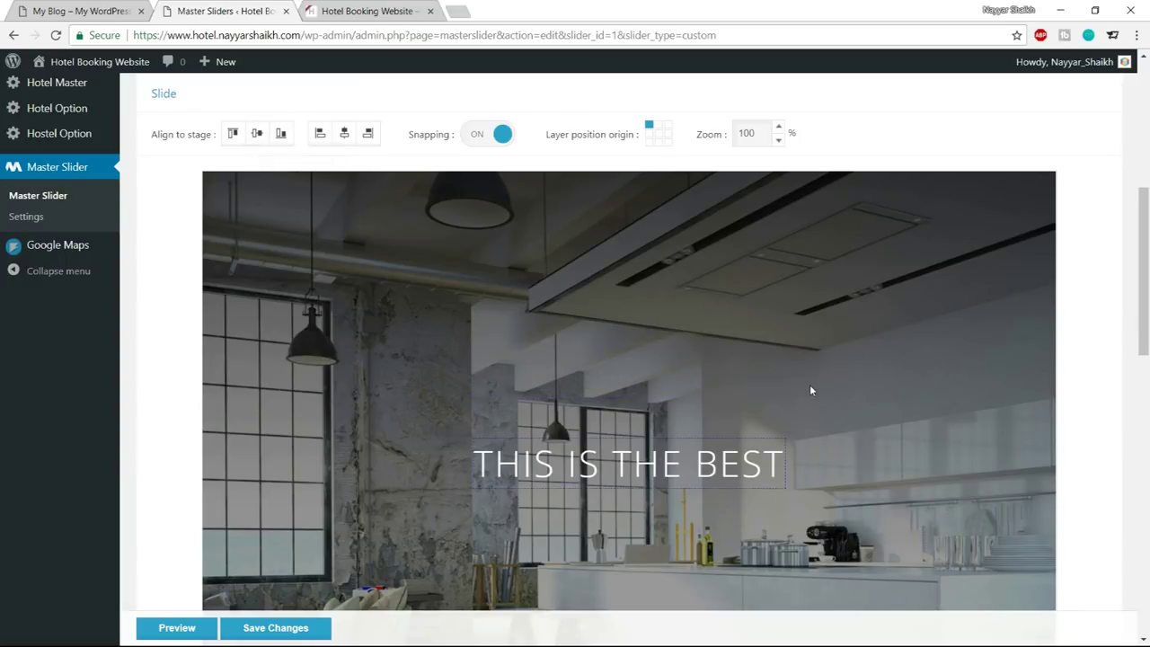
# Nudge the text layer up into the upper third, checking against the live front page
pyautogui.scroll(-2, 812, 390)
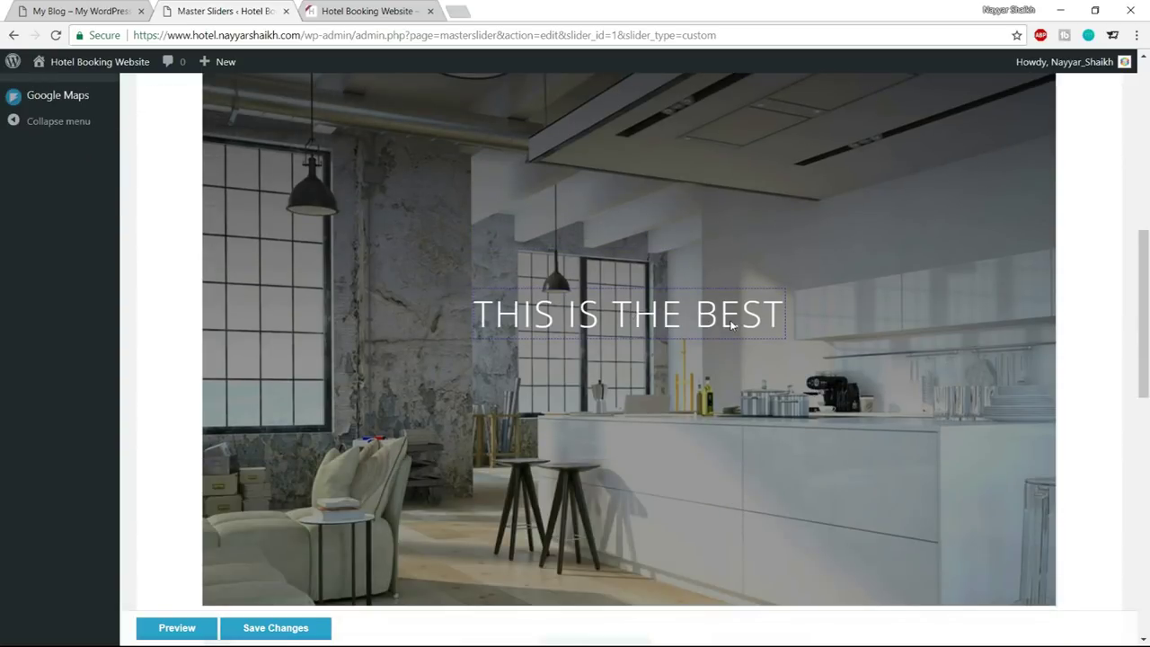
pyautogui.press('Up')
pyautogui.press('Up')
pyautogui.press('Up')
pyautogui.press('Up')
pyautogui.press('Up')
pyautogui.press('Up')
pyautogui.press('Up')
pyautogui.press('Up')
pyautogui.press('Up')
pyautogui.press('Up')
pyautogui.press('Up')
pyautogui.press('Up')
pyautogui.press('Up')
pyautogui.press('Up')
pyautogui.press('Up')
pyautogui.press('Up')
pyautogui.press('Up')
pyautogui.press('Up')
pyautogui.press('Up')
pyautogui.press('Up')
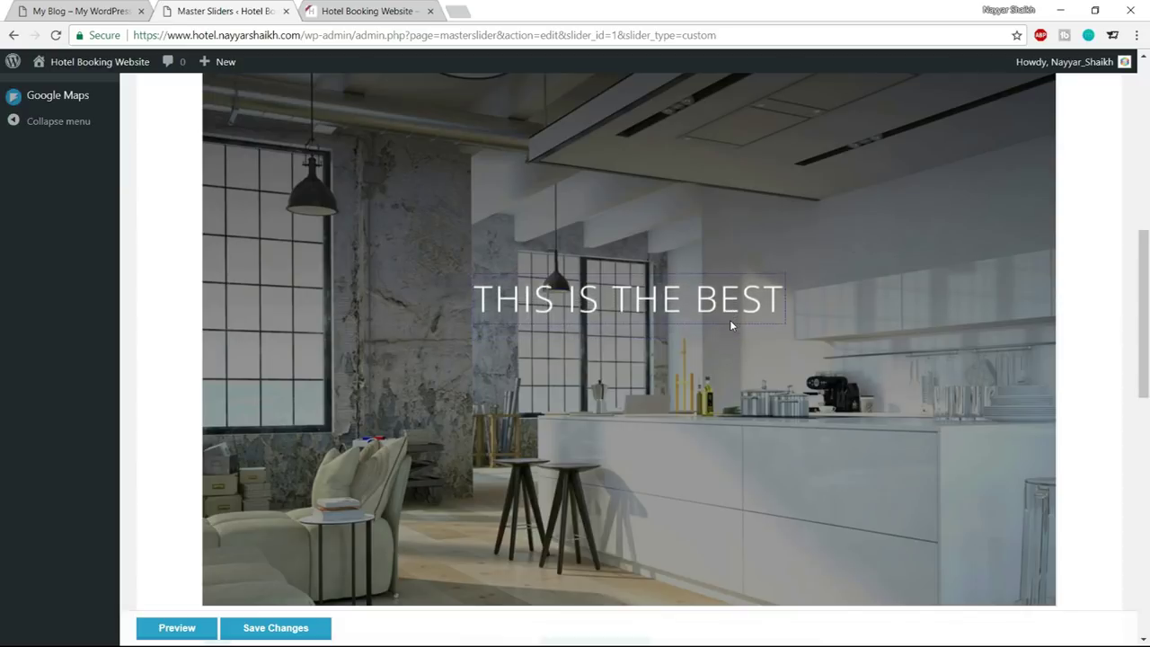
pyautogui.press('Up')
pyautogui.press('Up')
pyautogui.press('Up')
pyautogui.press('Up')
pyautogui.press('Up')
pyautogui.press('Up')
pyautogui.press('Up')
pyautogui.press('Up')
pyautogui.press('Up')
pyautogui.press('Up')
pyautogui.press('Up')
pyautogui.press('Up')
pyautogui.press('Up')
pyautogui.press('Up')
pyautogui.press('Up')
pyautogui.press('Up')
pyautogui.press('Up')
pyautogui.press('Up')
pyautogui.press('Up')
pyautogui.press('Up')
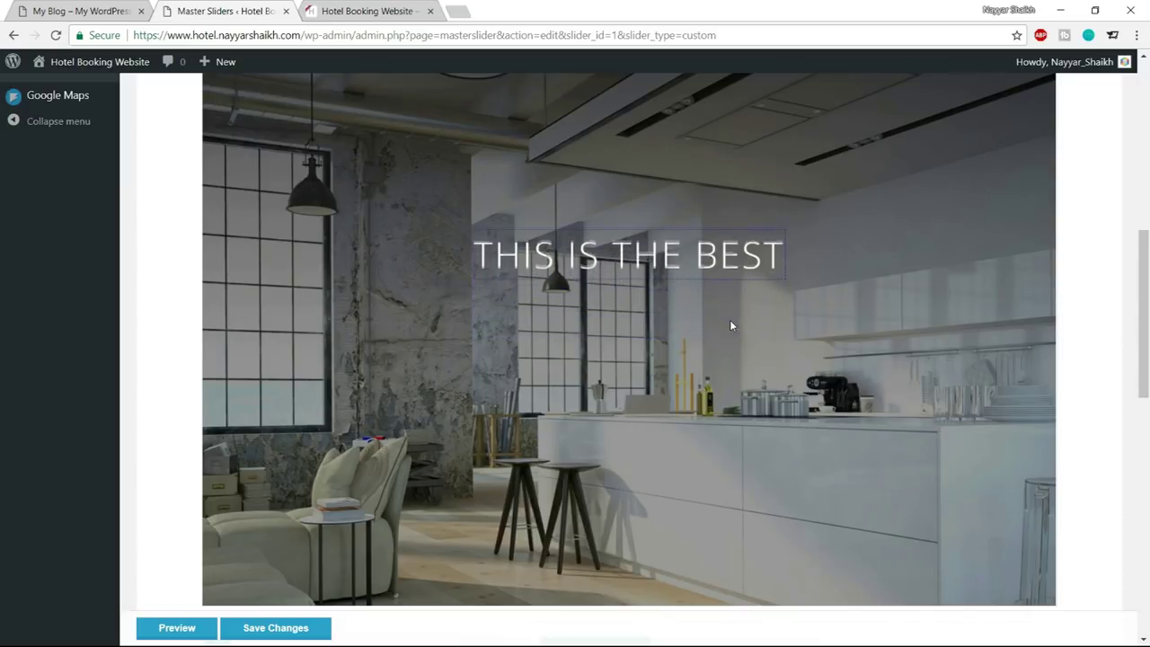
pyautogui.press('Up')
pyautogui.press('Up')
pyautogui.press('Up')
pyautogui.press('Up')
pyautogui.press('Up')
pyautogui.press('Up')
pyautogui.press('Up')
pyautogui.press('Up')
pyautogui.press('Up')
pyautogui.press('Up')
pyautogui.press('Up')
pyautogui.press('Up')
pyautogui.press('Up')
pyautogui.press('Up')
pyautogui.press('Up')
pyautogui.press('Up')
pyautogui.press('Up')
pyautogui.press('Up')
pyautogui.press('Up')
pyautogui.press('Up')
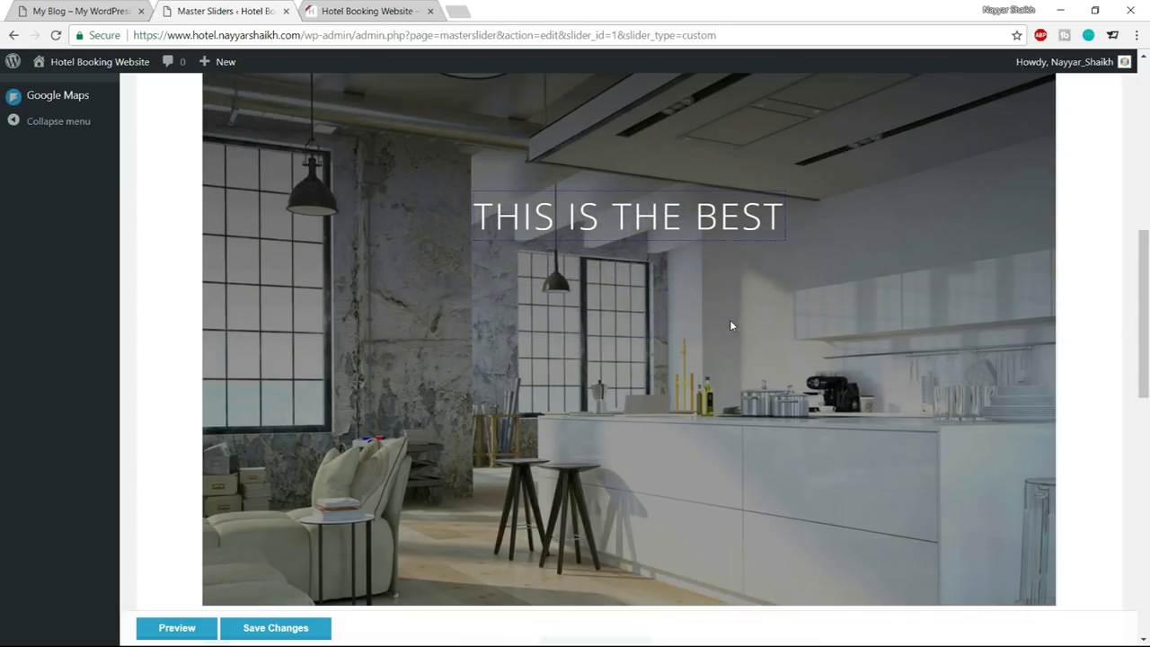
pyautogui.press('Down')
pyautogui.press('Down')
pyautogui.press('Down')
pyautogui.press('Down')
pyautogui.press('Down')
pyautogui.press('Down')
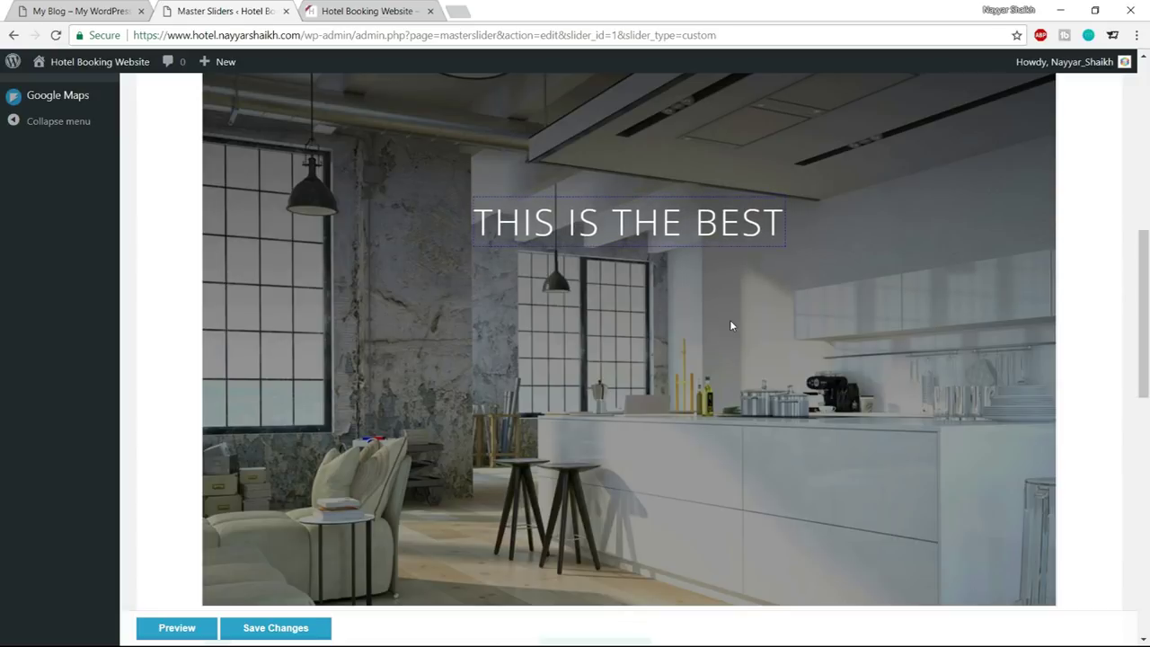
pyautogui.click(90, 7)
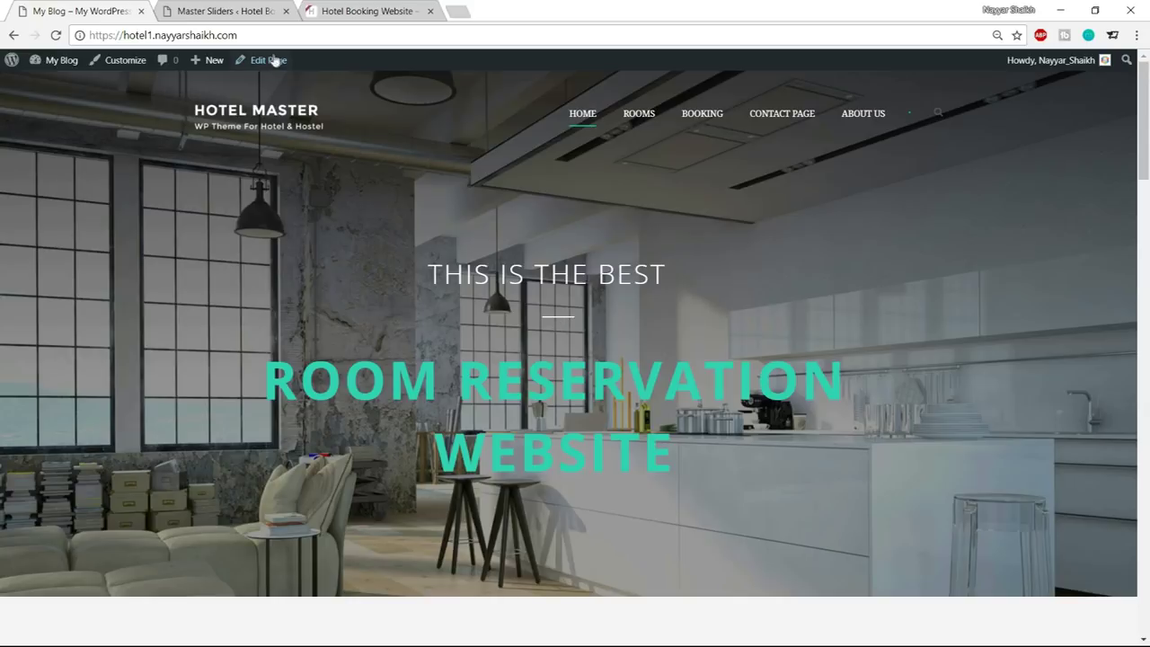
pyautogui.click(242, 11)
pyautogui.scroll(-3, 1025, 375)
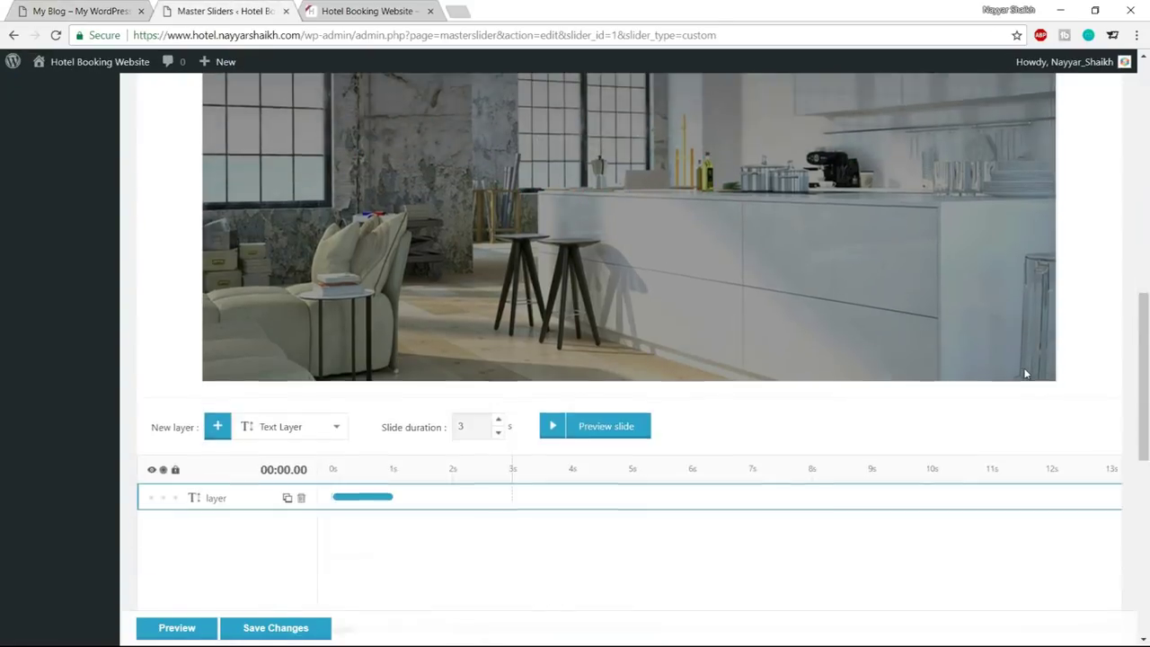
pyautogui.scroll(-3, 1027, 375)
pyautogui.scroll(1, 303, 234)
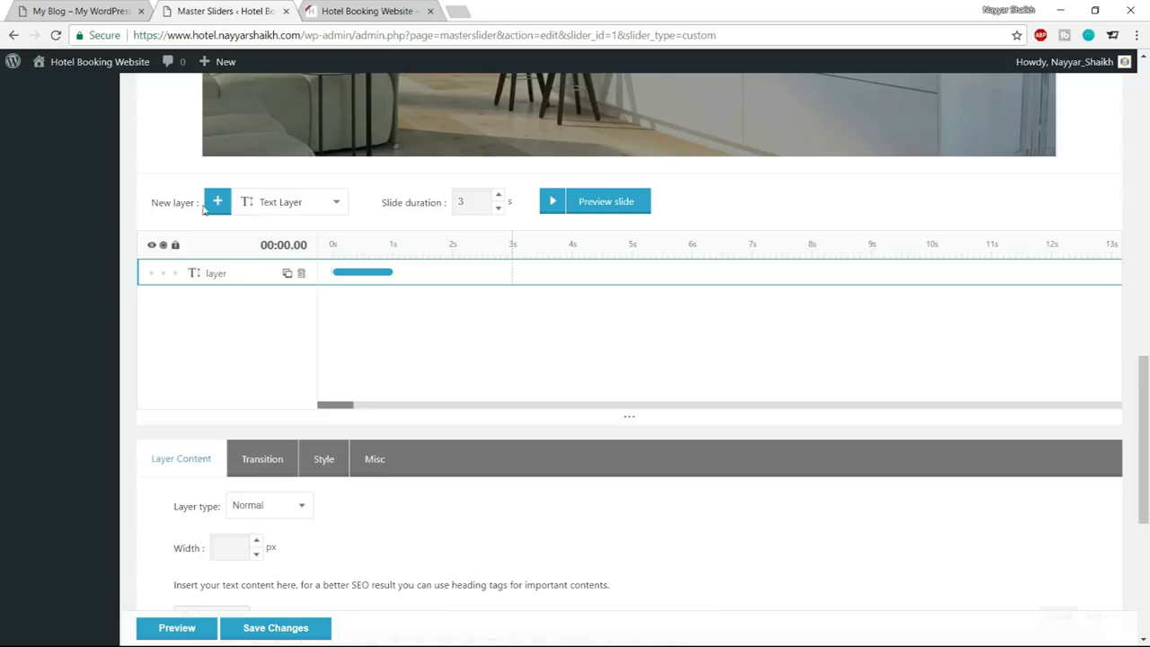
# Add a second text layer to slide #1 and delete its Lorem Ipsum placeholder
pyautogui.click(217, 204)
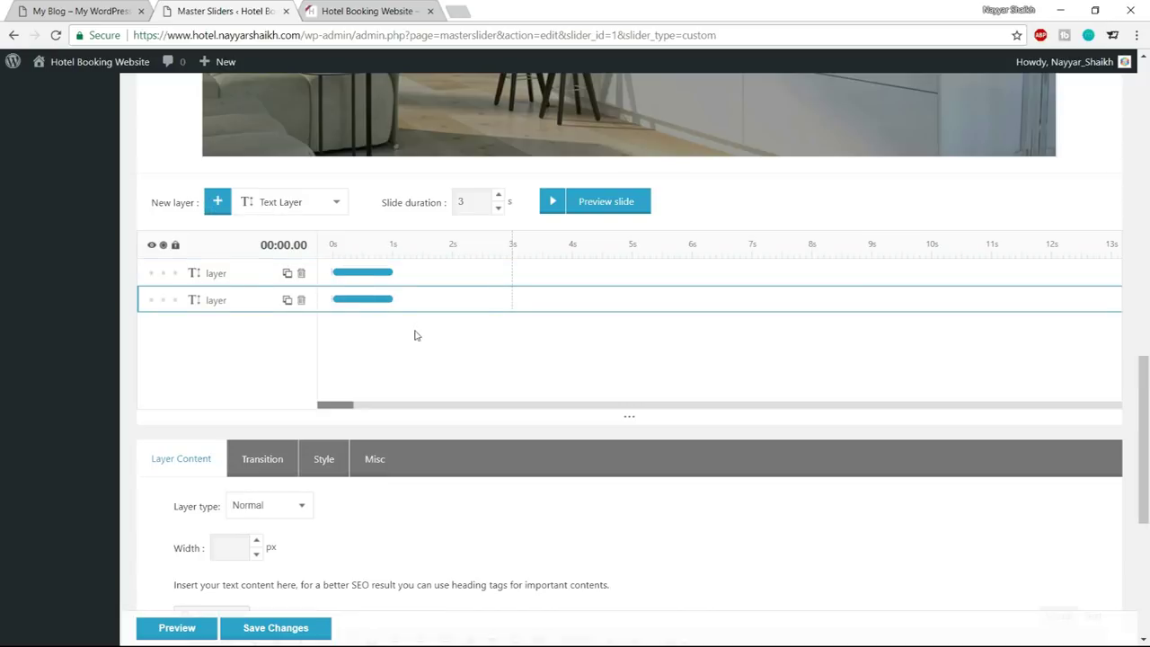
pyautogui.click(208, 273)
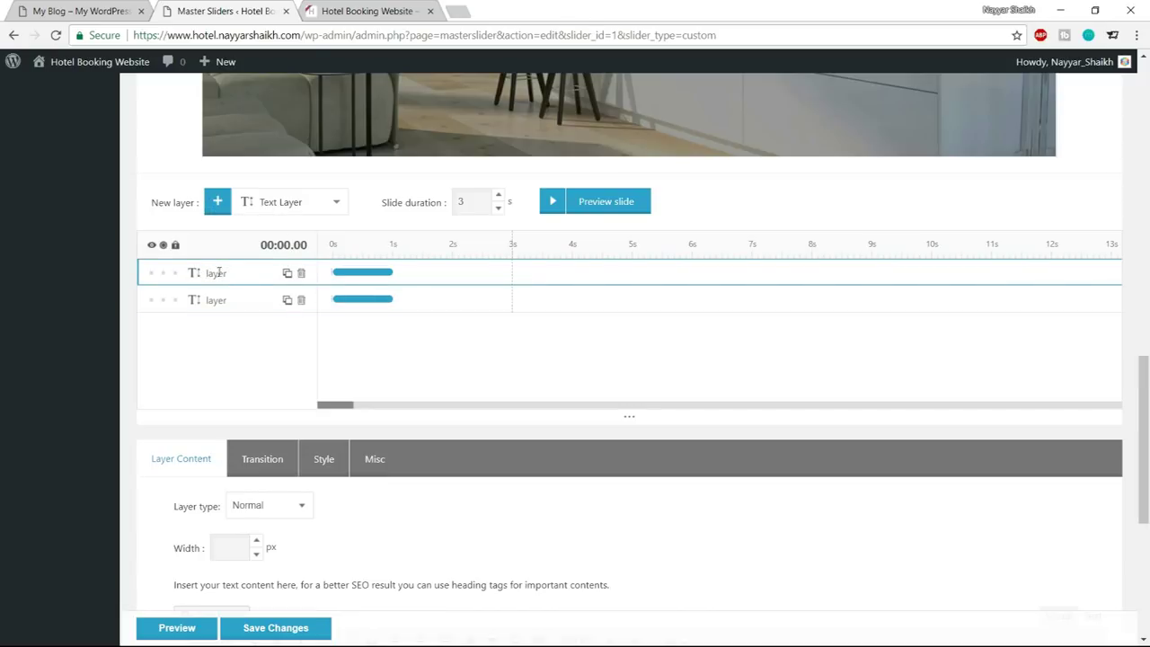
pyautogui.scroll(4, 402, 323)
pyautogui.scroll(-10, 413, 328)
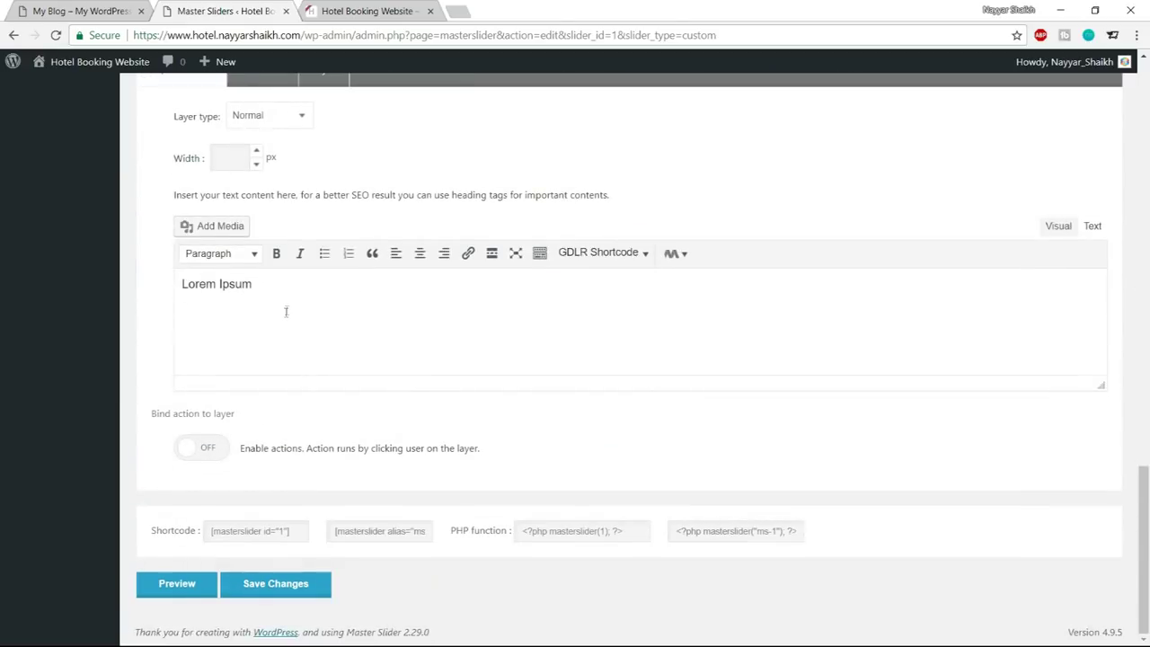
pyautogui.moveTo(280, 303); pyautogui.dragTo(157, 294)
pyautogui.scroll(2, 305, 308)
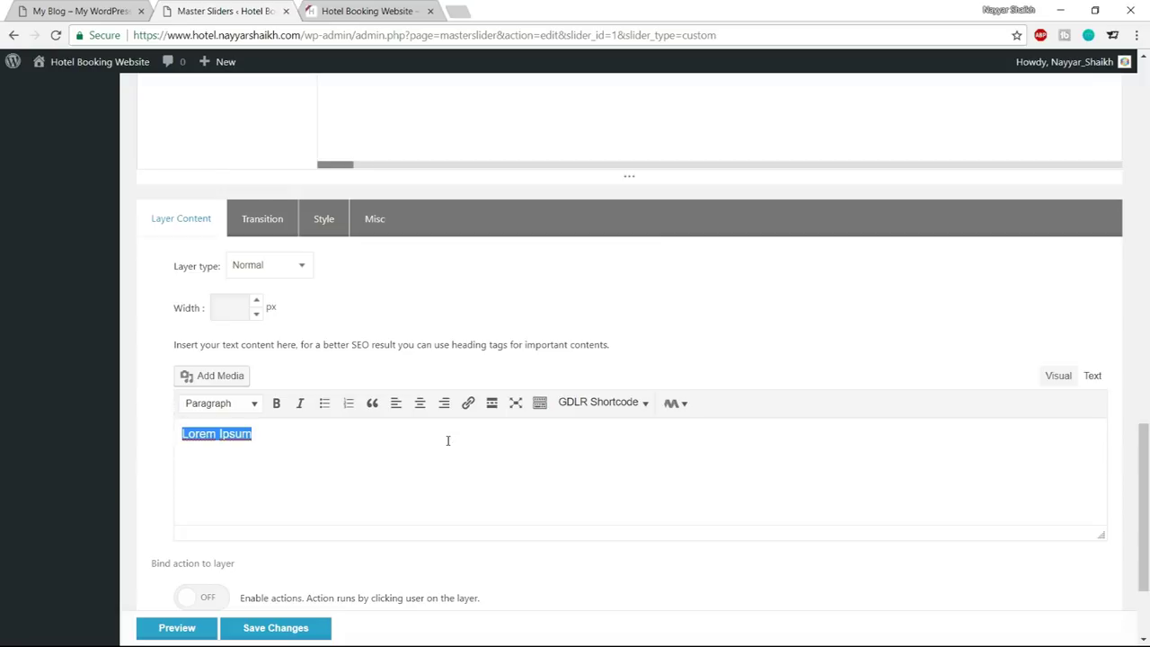
pyautogui.press('BackSpace')
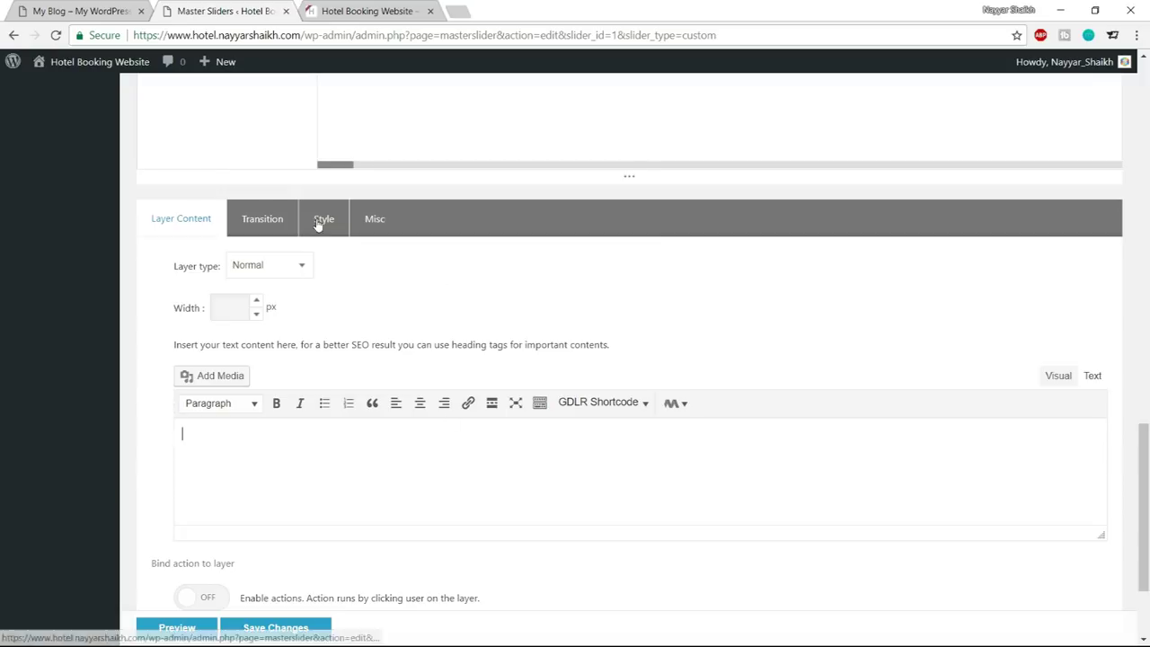
# Size the new layer 100 × 4 px and apply a white #ffffff background style
pyautogui.click(318, 225)
pyautogui.click(236, 337)
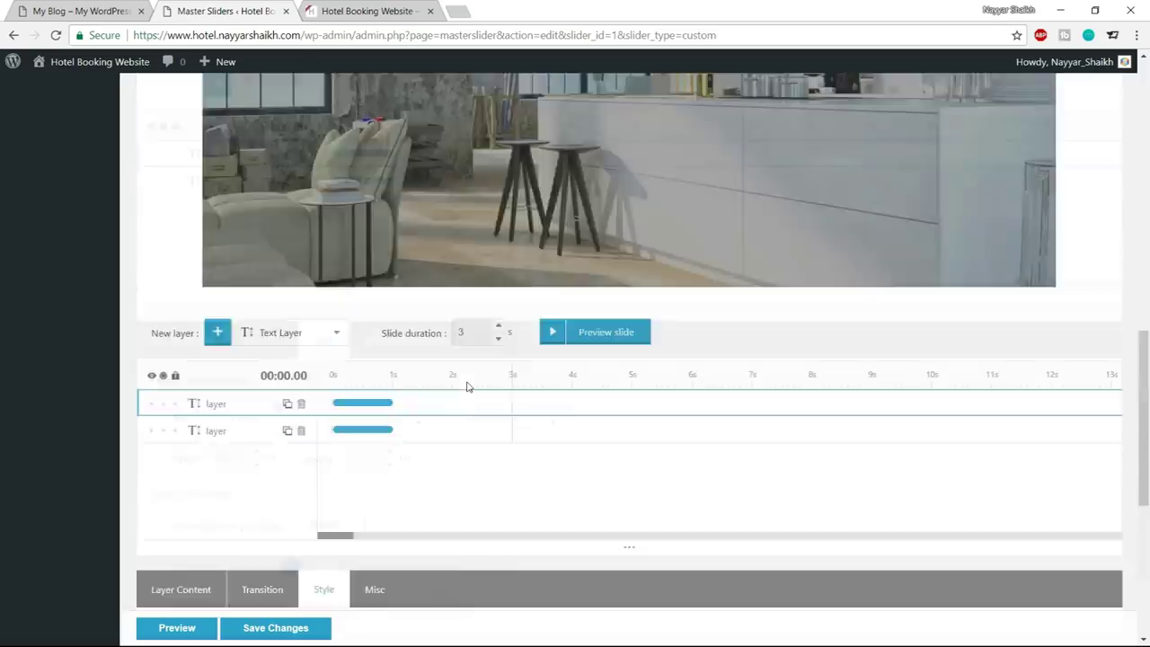
pyautogui.scroll(5, 467, 387)
pyautogui.scroll(5, 466, 387)
pyautogui.scroll(-10, 467, 386)
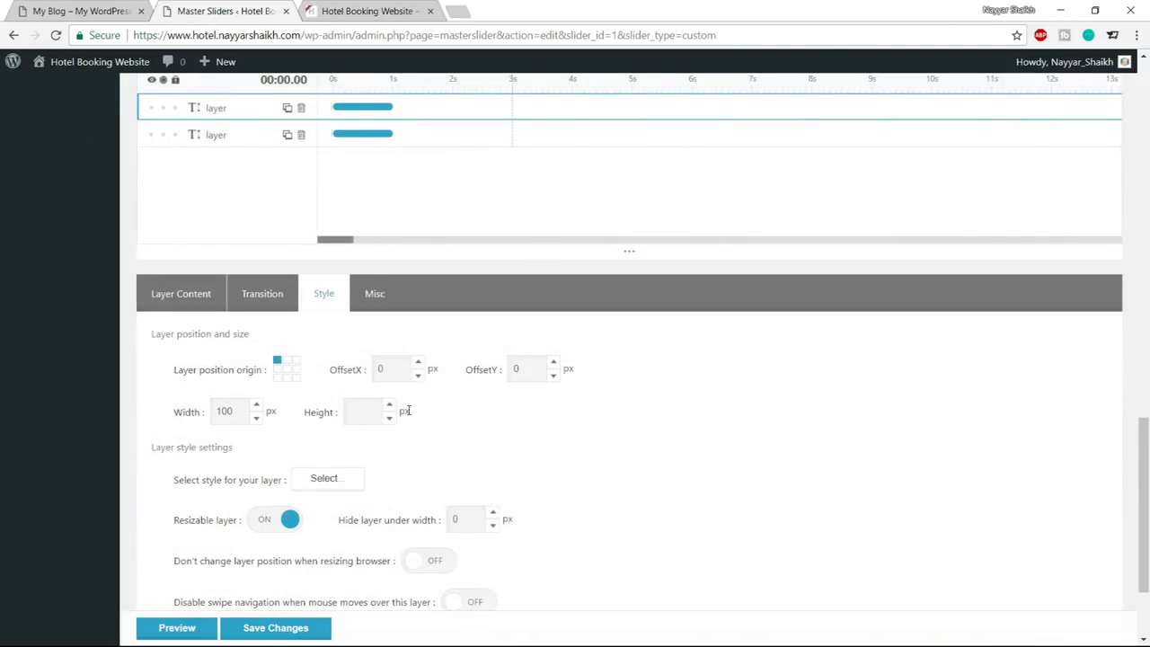
pyautogui.scroll(-1, 550, 447)
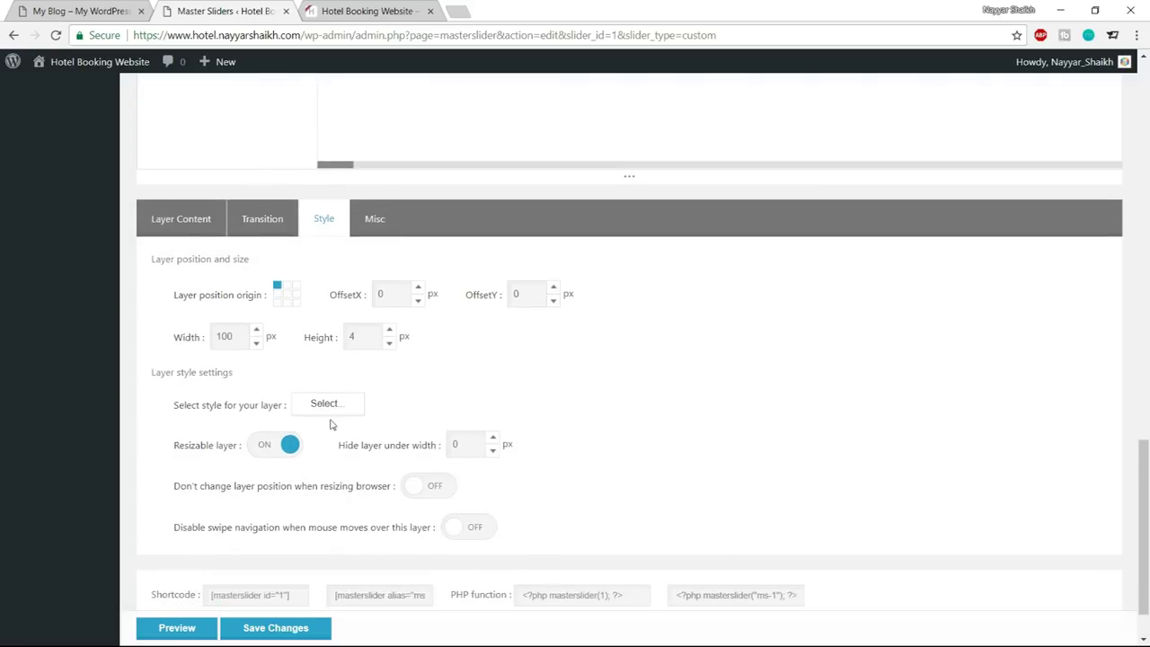
pyautogui.click(327, 405)
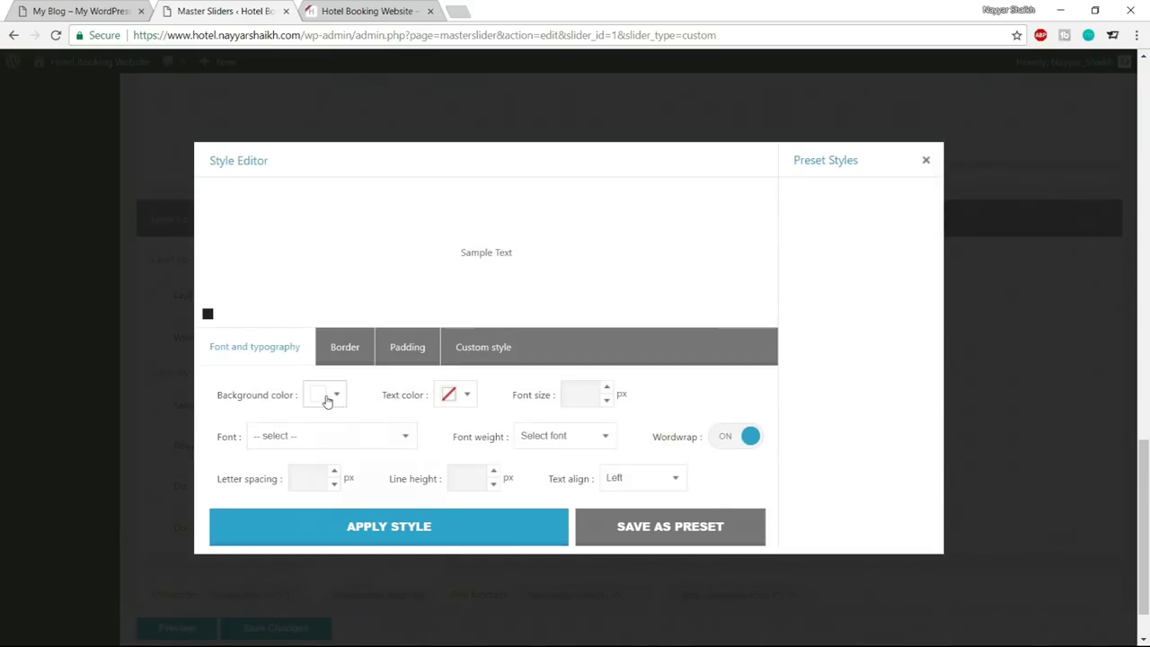
pyautogui.click(325, 397)
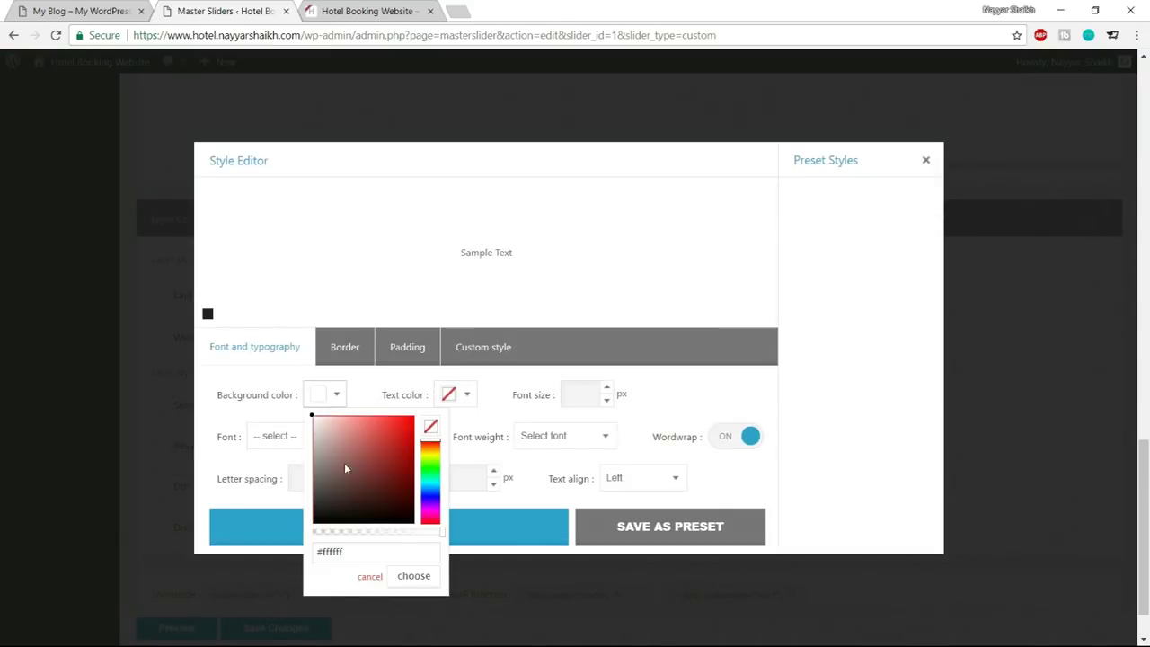
pyautogui.click(321, 394)
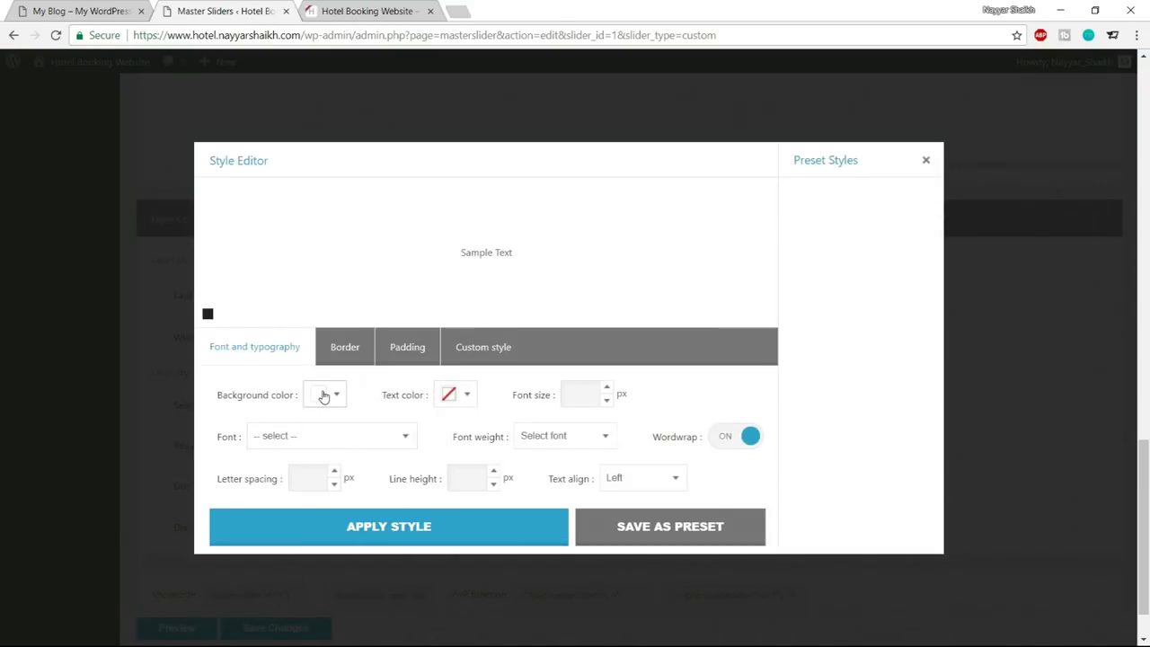
pyautogui.click(385, 530)
pyautogui.scroll(10, 566, 512)
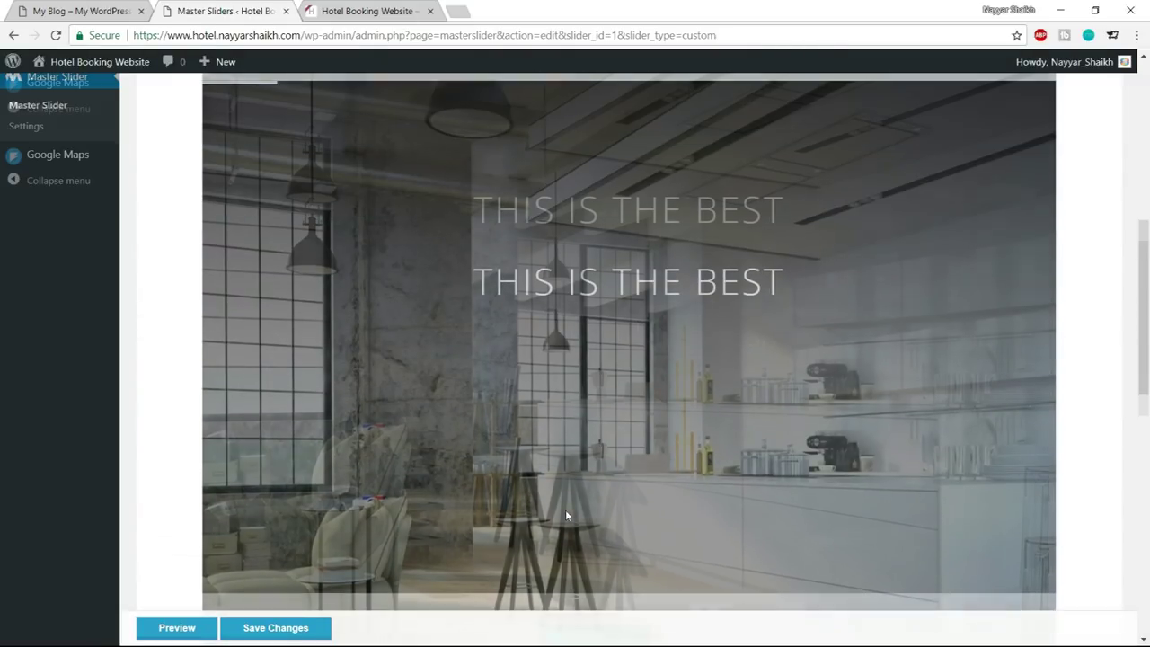
# Drag the white line layer under THIS IS THE BEST and set its width to 5
pyautogui.scroll(3, 479, 344)
pyautogui.scroll(-2, 381, 314)
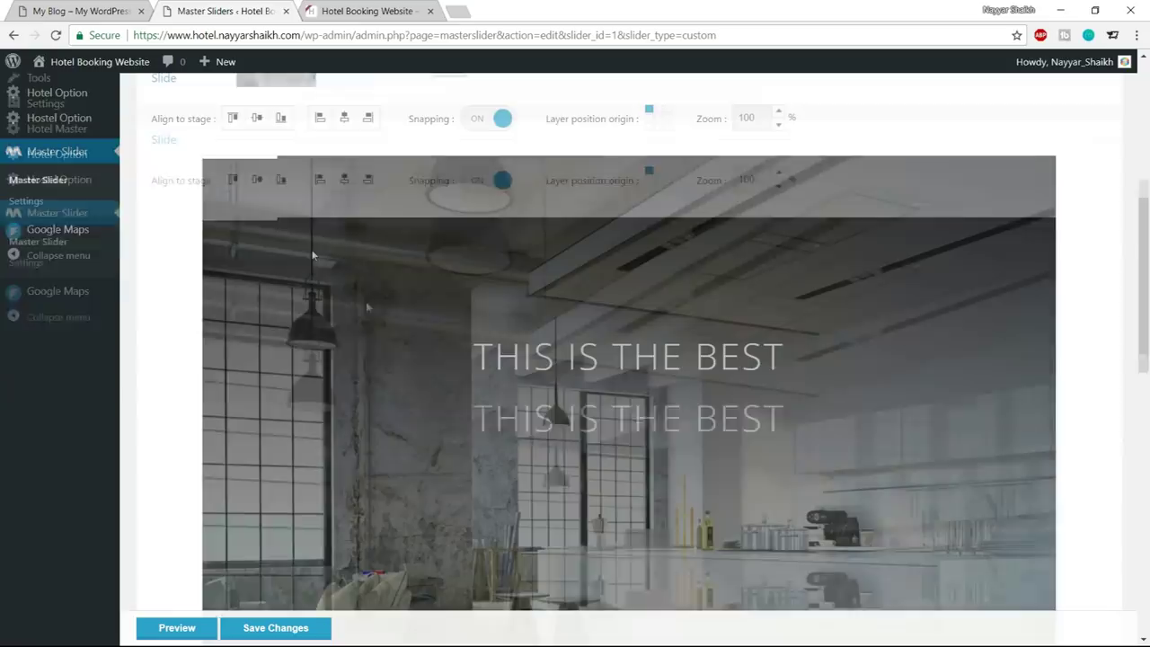
pyautogui.moveTo(250, 162); pyautogui.dragTo(628, 415)
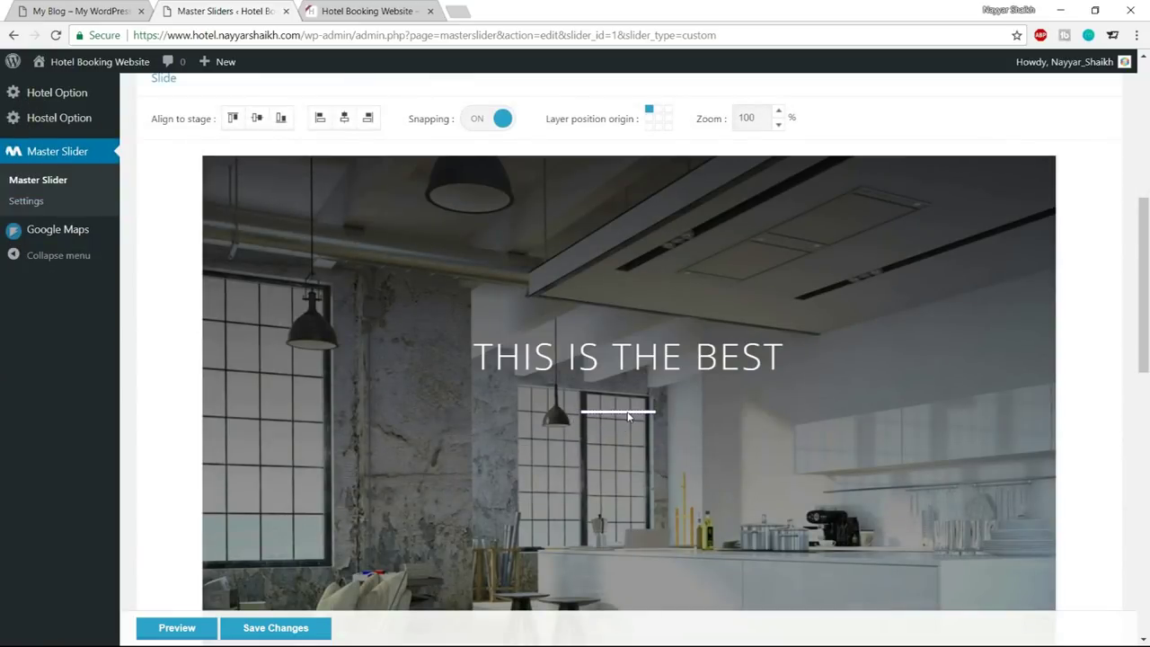
pyautogui.scroll(-2, 627, 420)
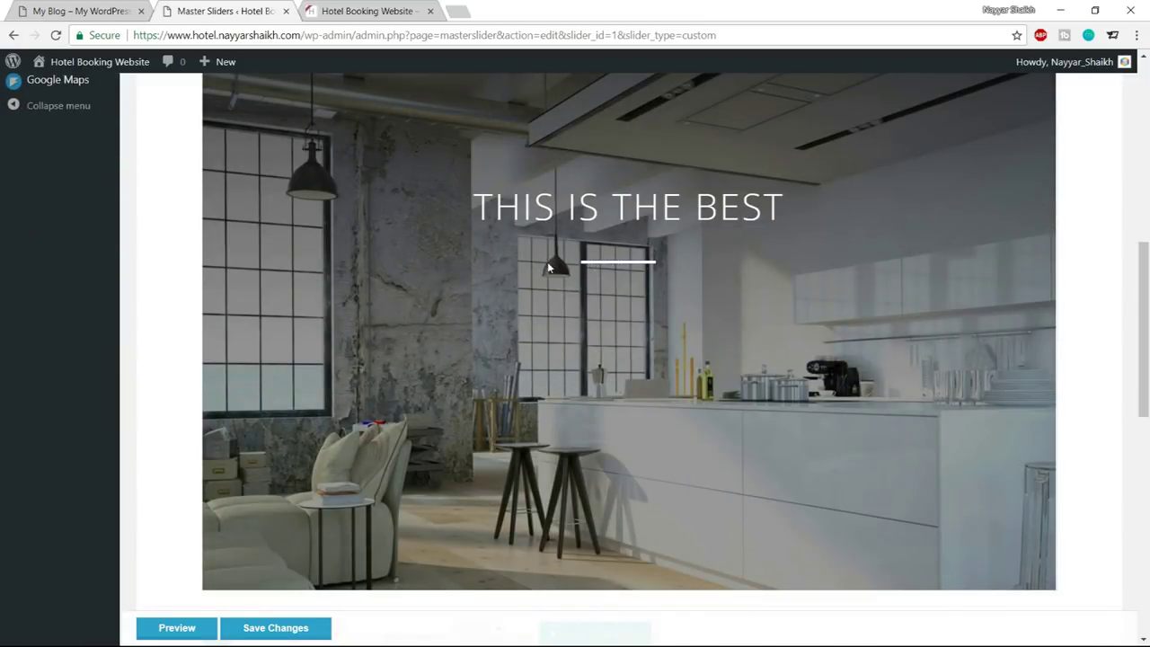
pyautogui.scroll(-4, 557, 332)
pyautogui.scroll(-5, 248, 454)
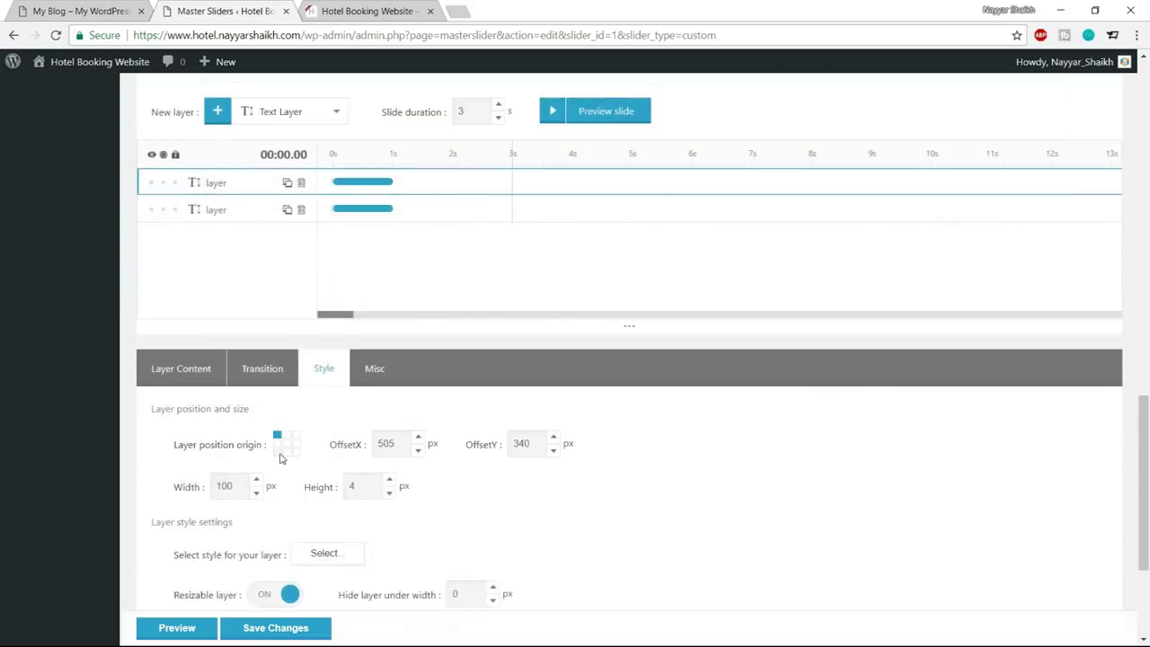
pyautogui.doubleClick(216, 336)
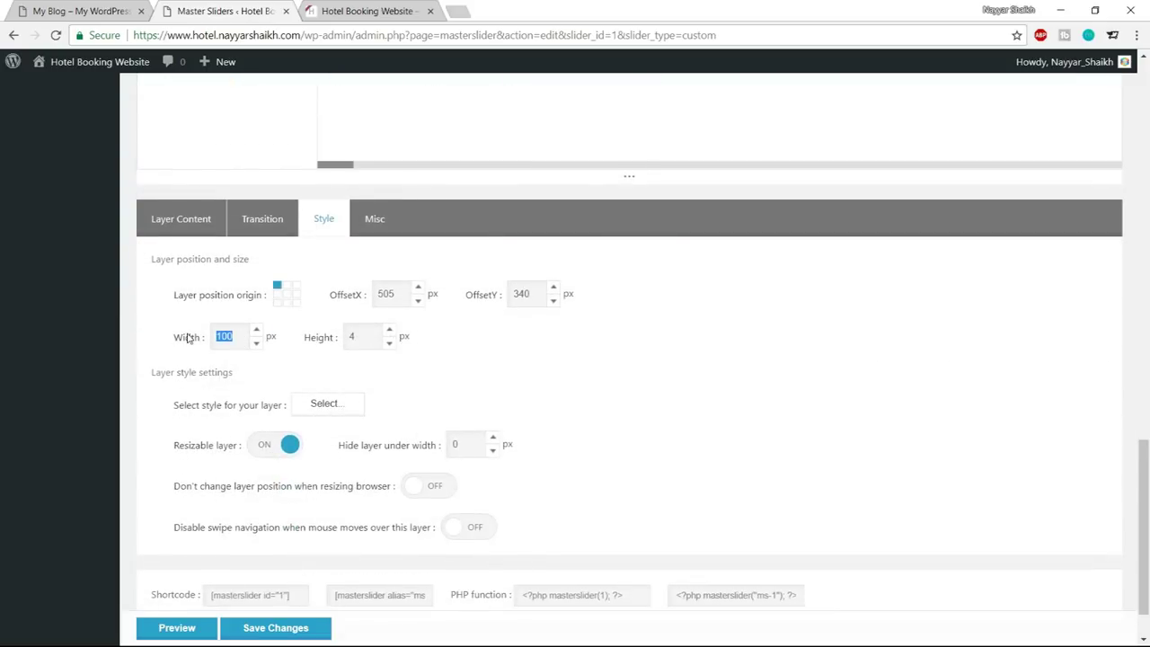
pyautogui.write('5')
# Select the first layer and set its width to 100 in the position and size settings
pyautogui.scroll(8, 619, 503)
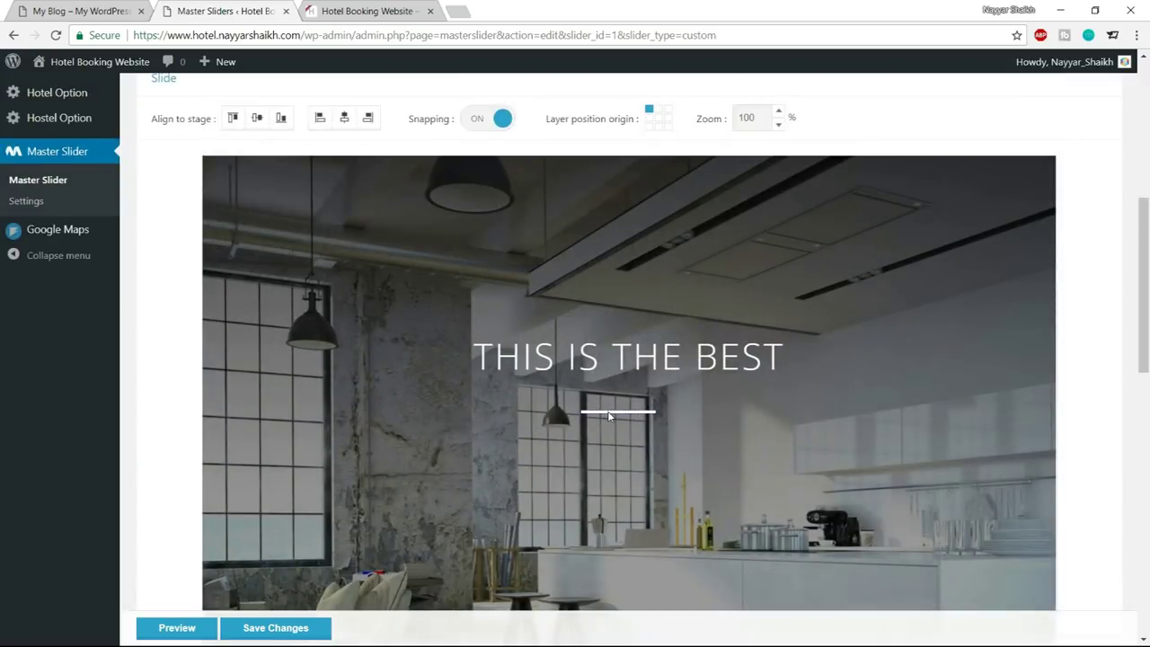
pyautogui.scroll(-5, 649, 421)
pyautogui.scroll(-5, 649, 421)
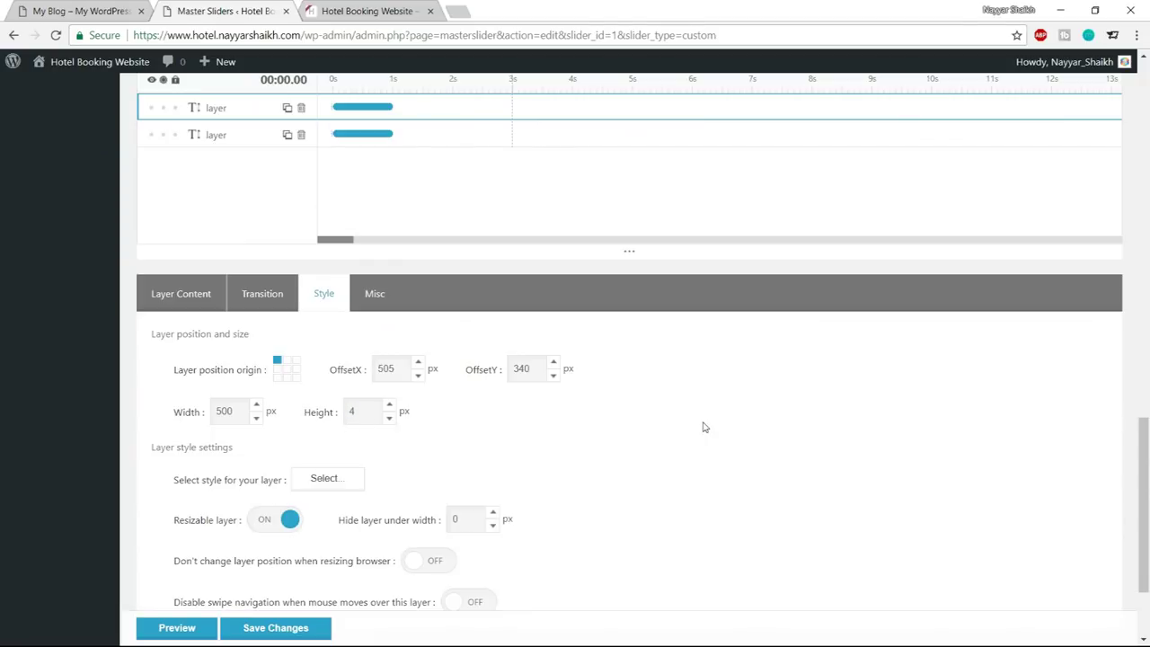
pyautogui.scroll(8, 737, 467)
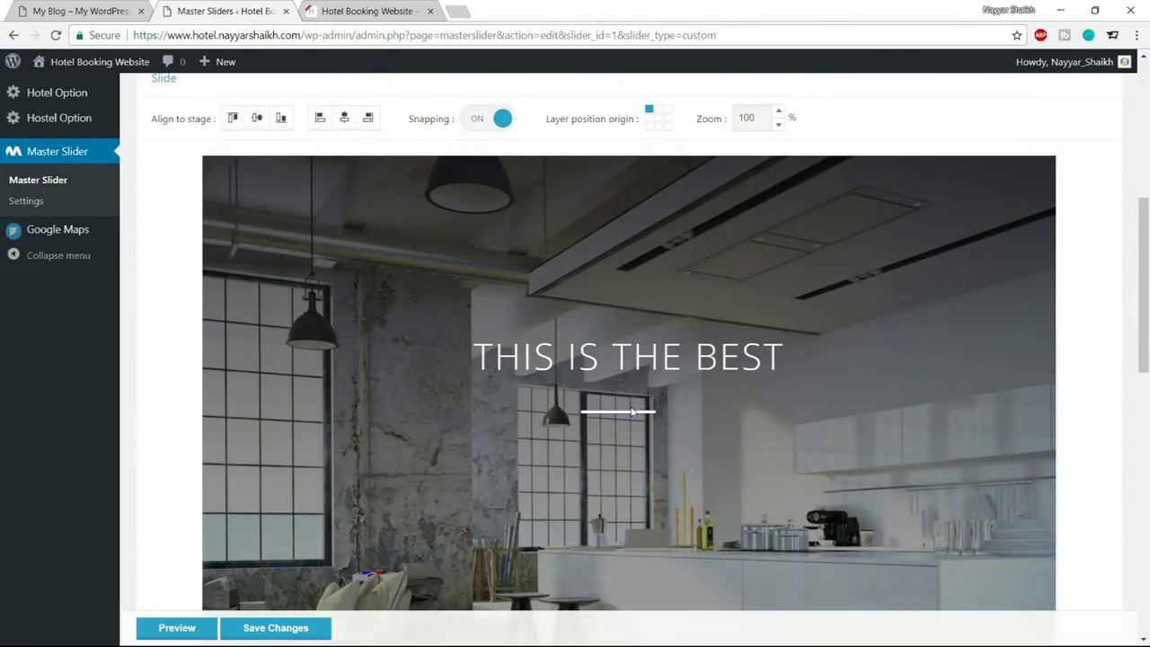
pyautogui.scroll(-8, 632, 411)
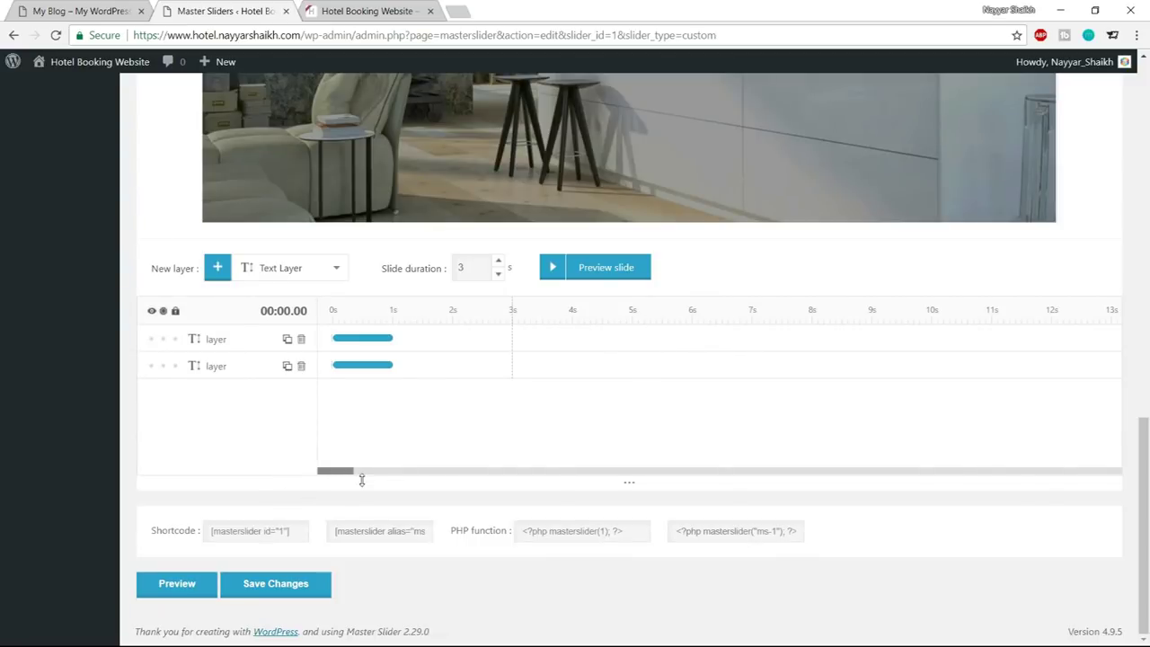
pyautogui.scroll(8, 426, 351)
pyautogui.scroll(-4, 716, 437)
pyautogui.scroll(-2, 716, 437)
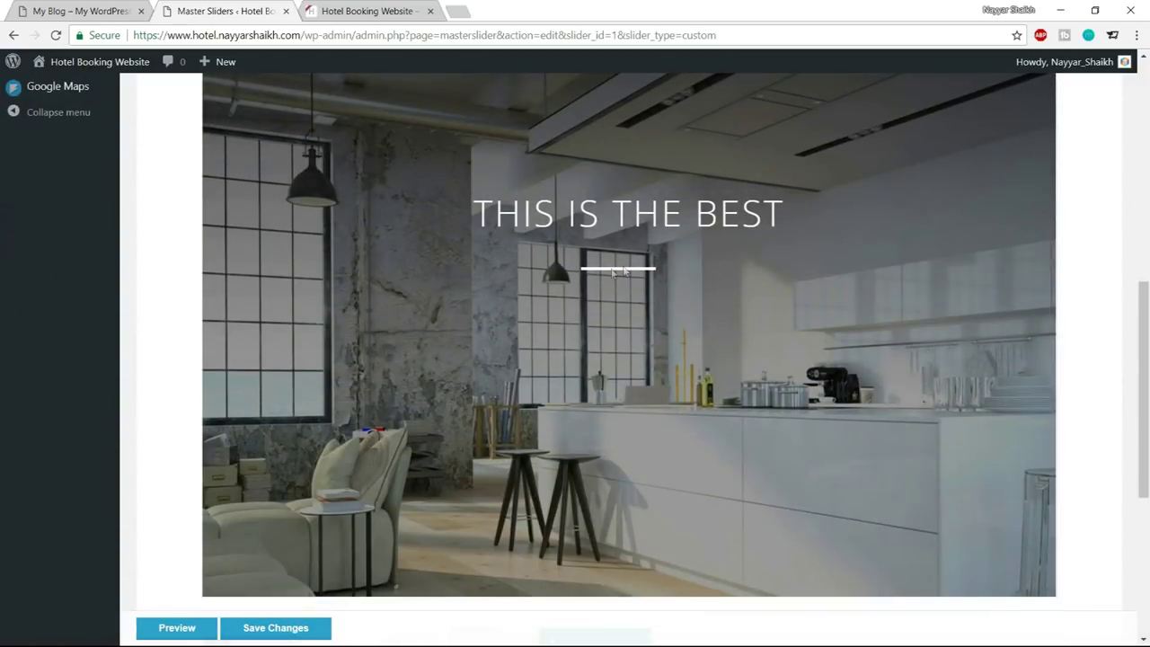
pyautogui.scroll(-4, 625, 274)
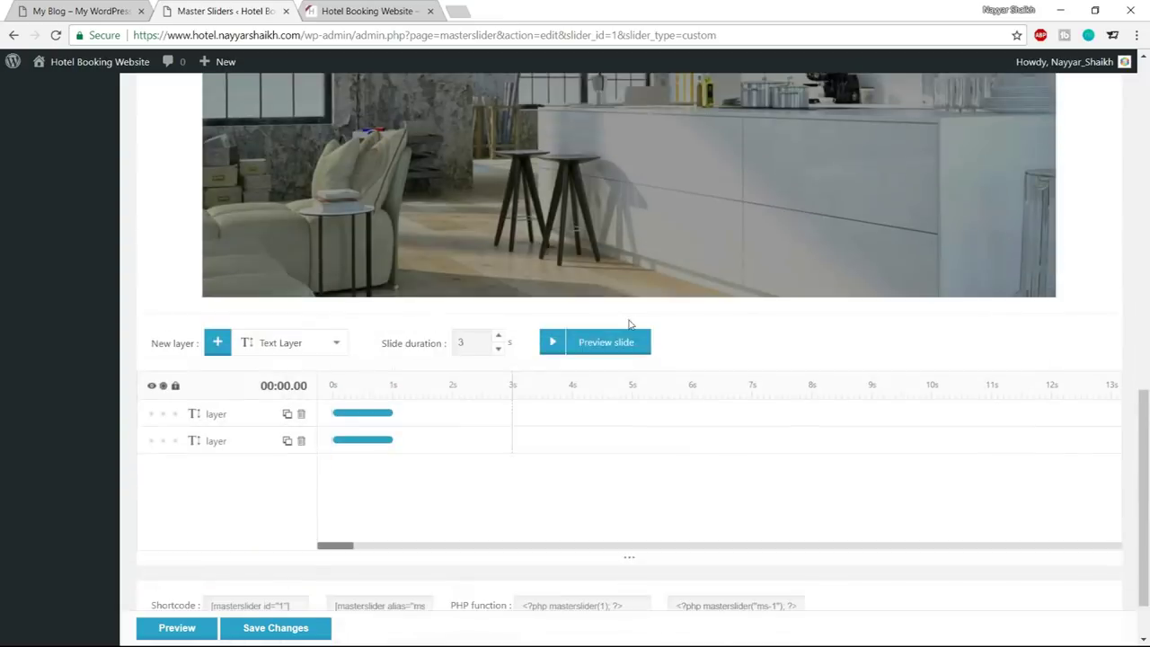
pyautogui.click(213, 342)
pyautogui.scroll(-3, 367, 393)
pyautogui.click(324, 308)
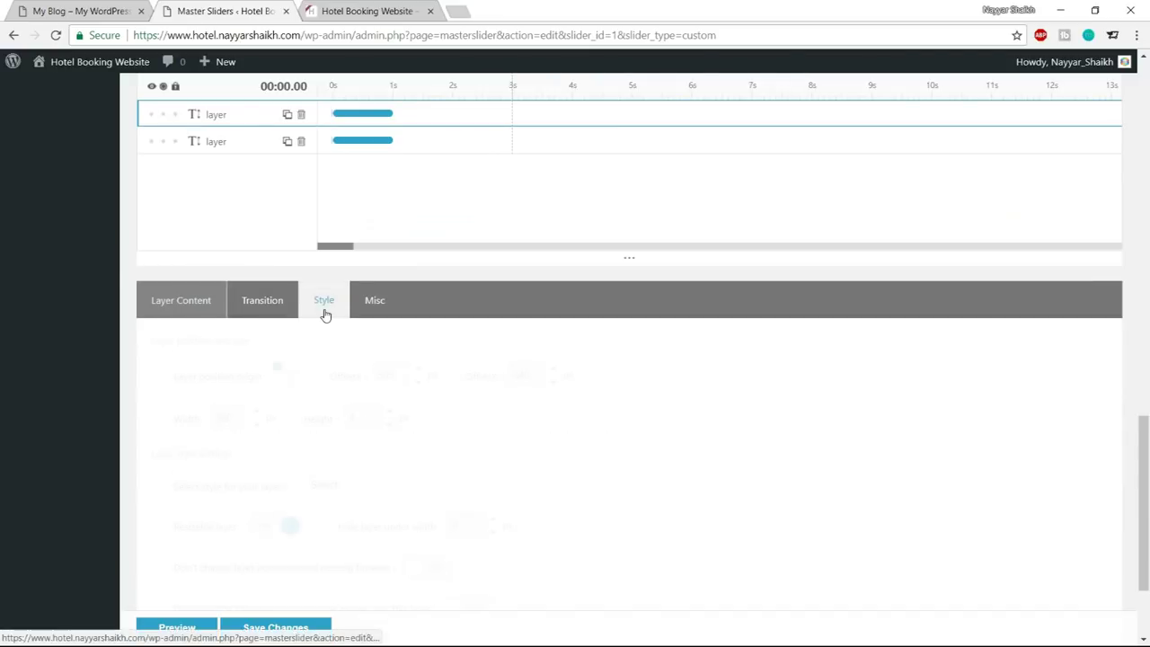
pyautogui.moveTo(235, 416); pyautogui.dragTo(183, 421)
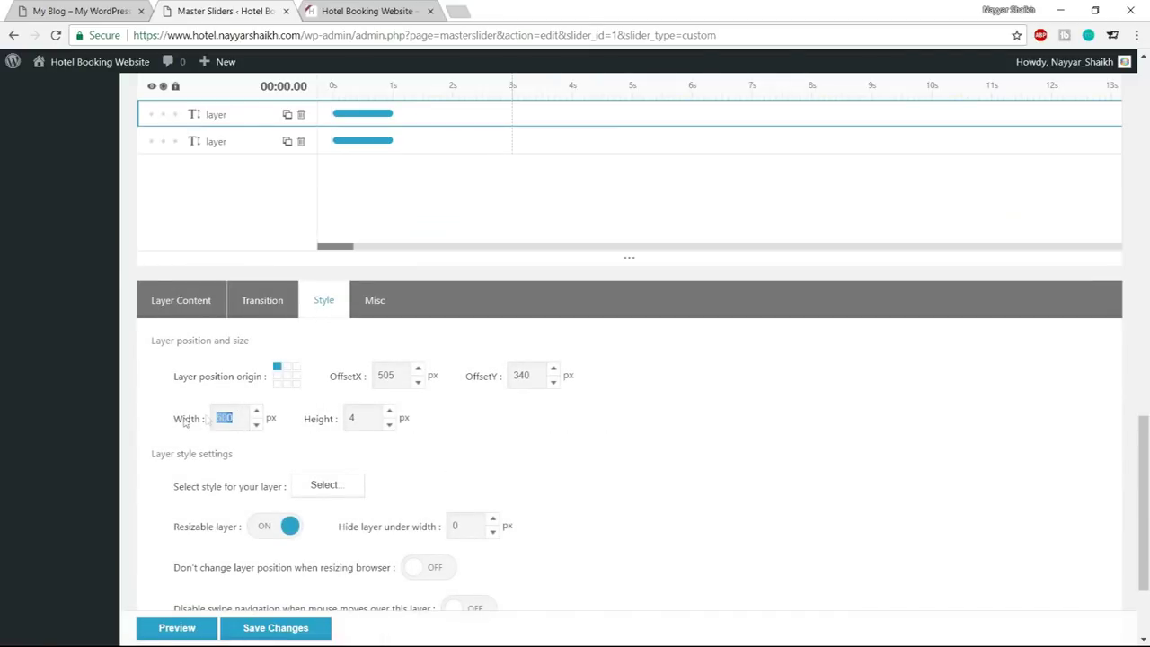
pyautogui.write('100')
# Save the slider changes and view the site's front page
pyautogui.scroll(10, 555, 474)
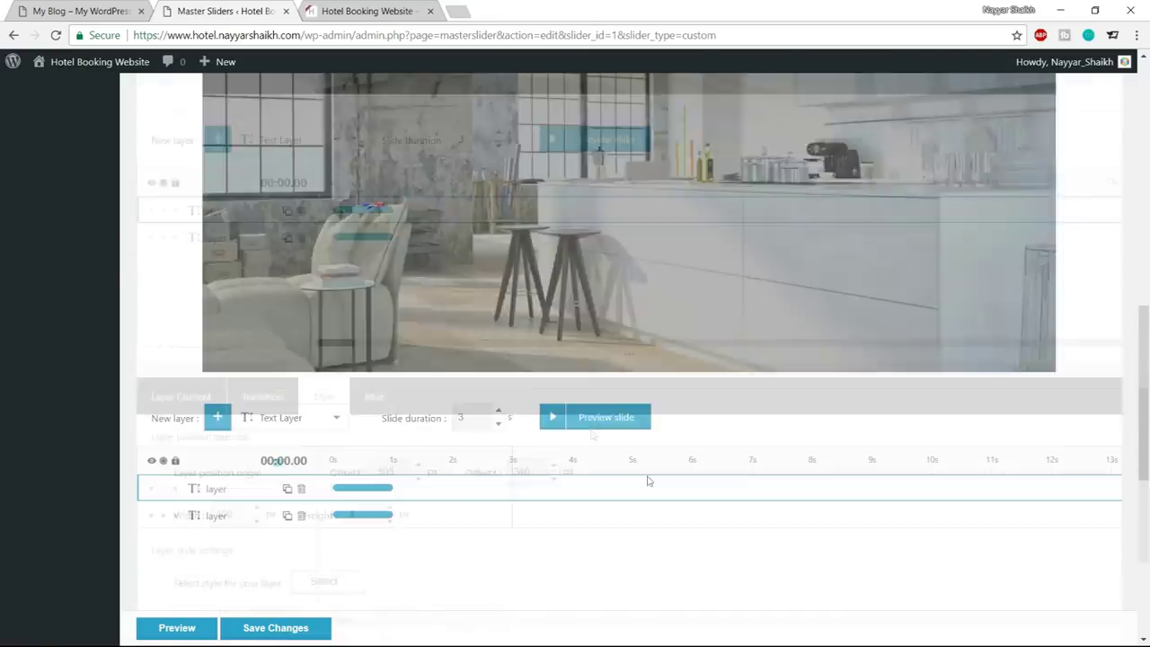
pyautogui.scroll(-1, 683, 491)
pyautogui.scroll(-10, 683, 491)
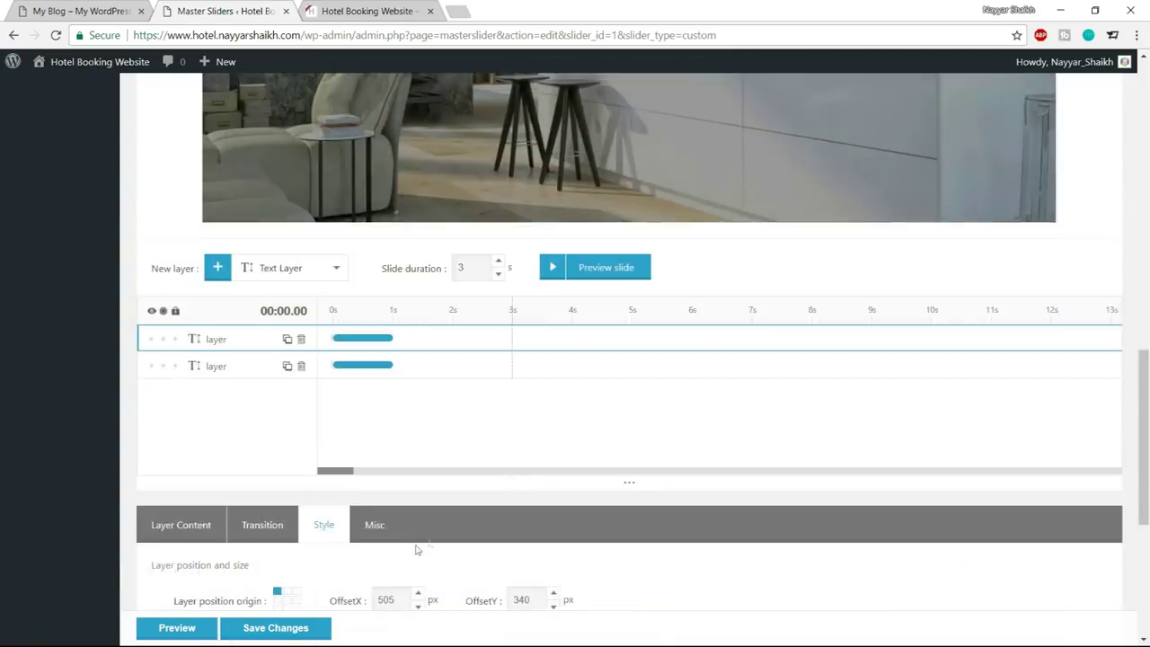
pyautogui.click(300, 585)
pyautogui.scroll(10, 780, 390)
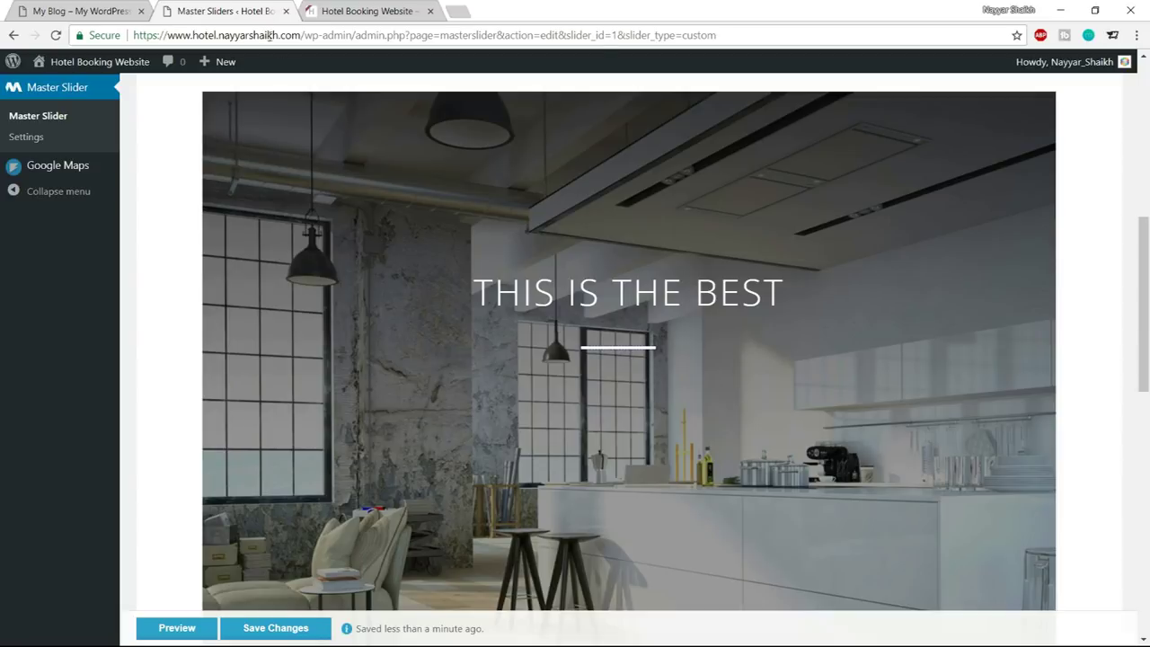
pyautogui.click(86, 11)
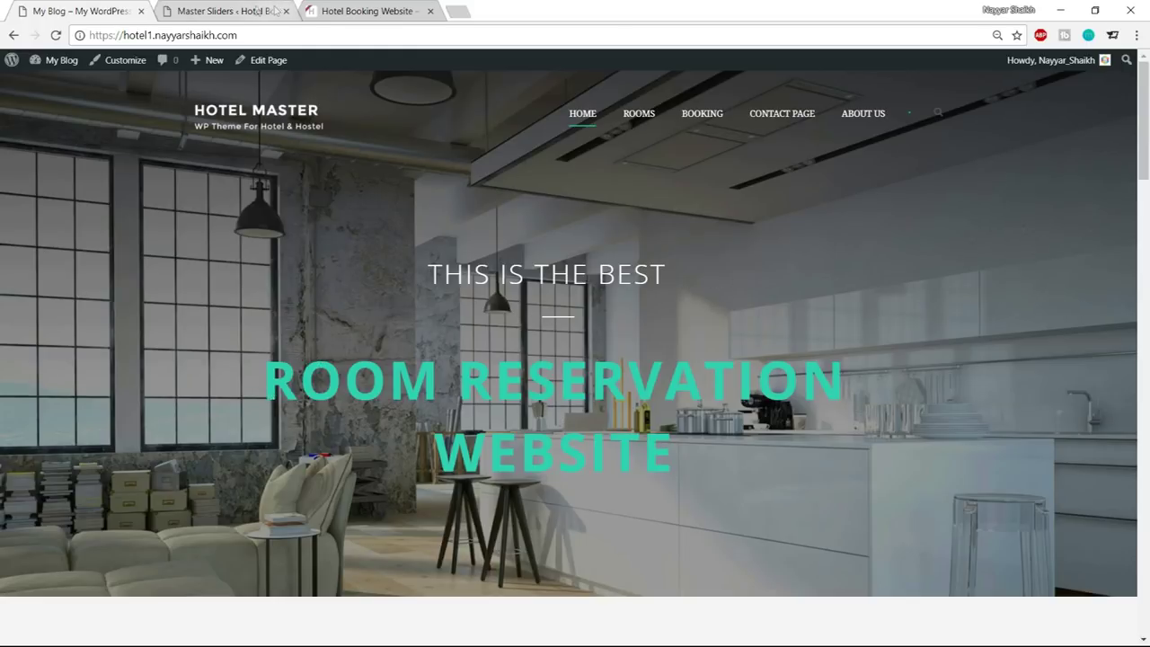
# Back in the slider editor, add a new layer to slide 1 and show only it
pyautogui.click(224, 10)
pyautogui.scroll(-1, 723, 301)
pyautogui.scroll(-5, 723, 301)
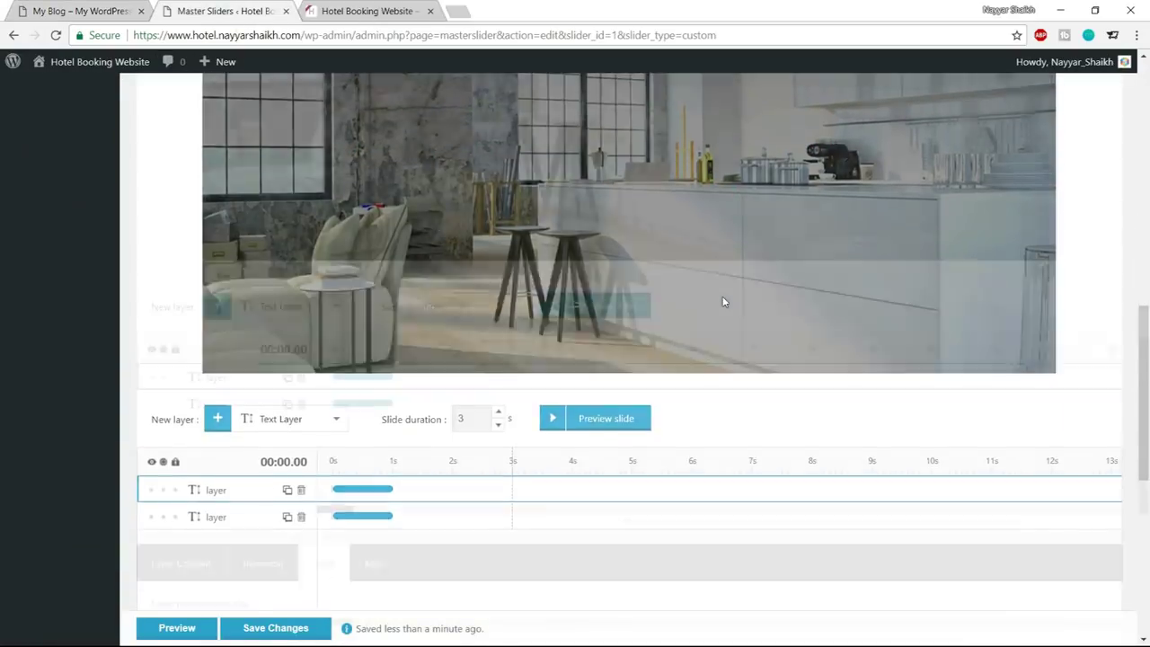
pyautogui.click(219, 273)
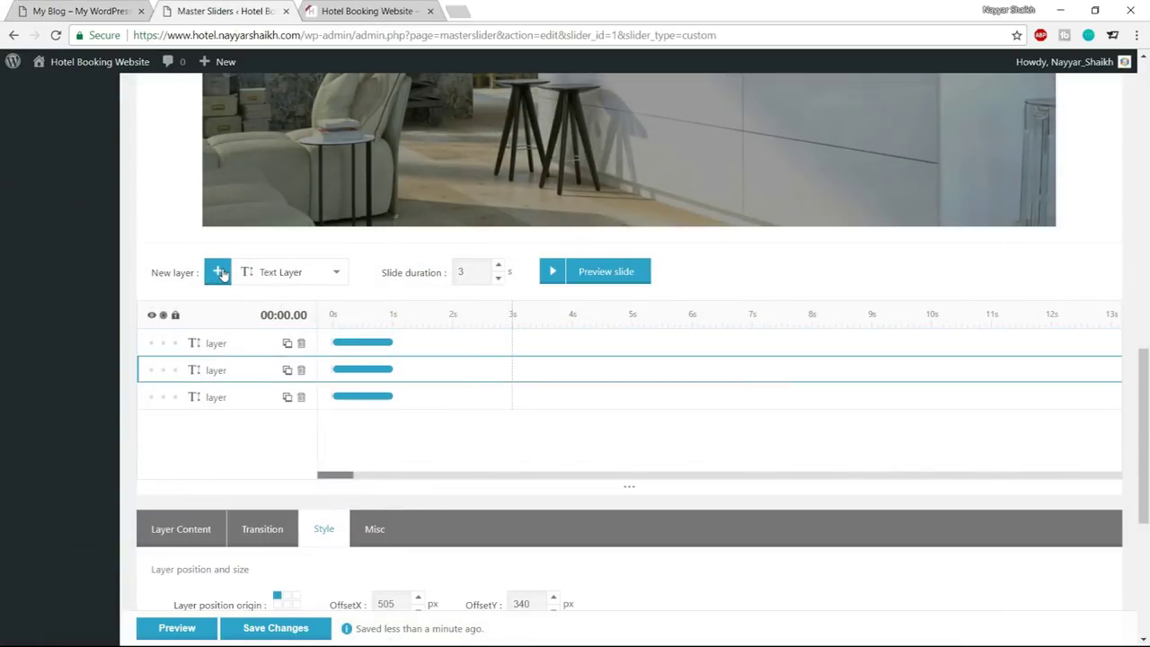
pyautogui.click(161, 347)
pyautogui.click(163, 345)
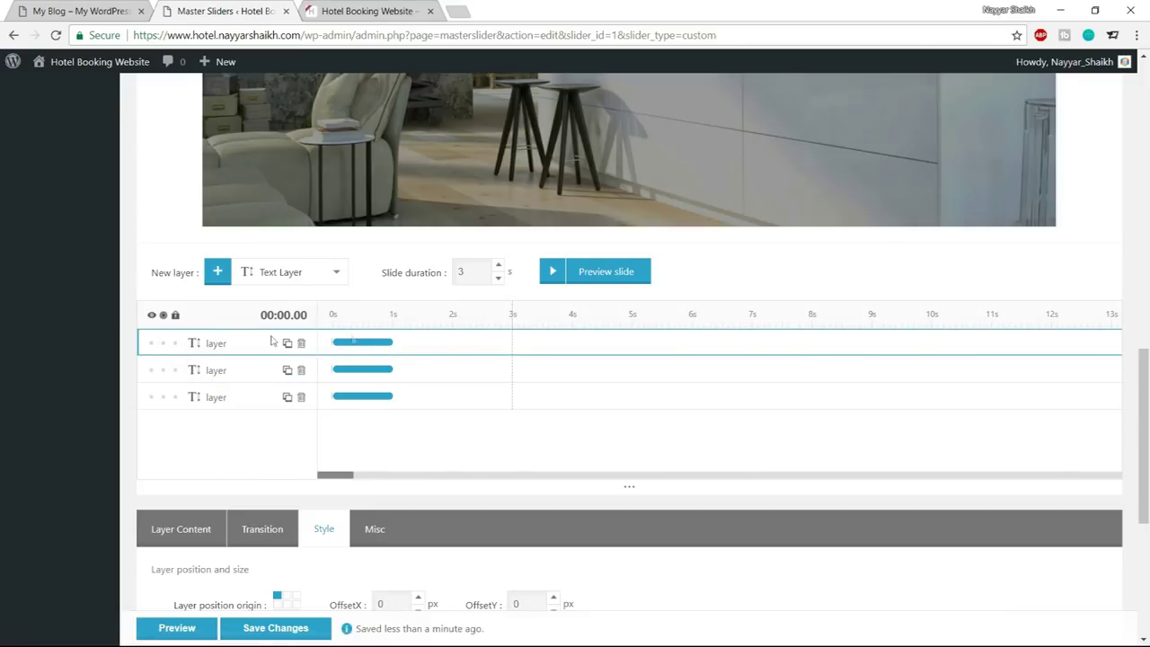
# Replace the layer's Lorem Ipsum placeholder text with ROOM RESERVATION WEBSITE
pyautogui.scroll(-4, 376, 355)
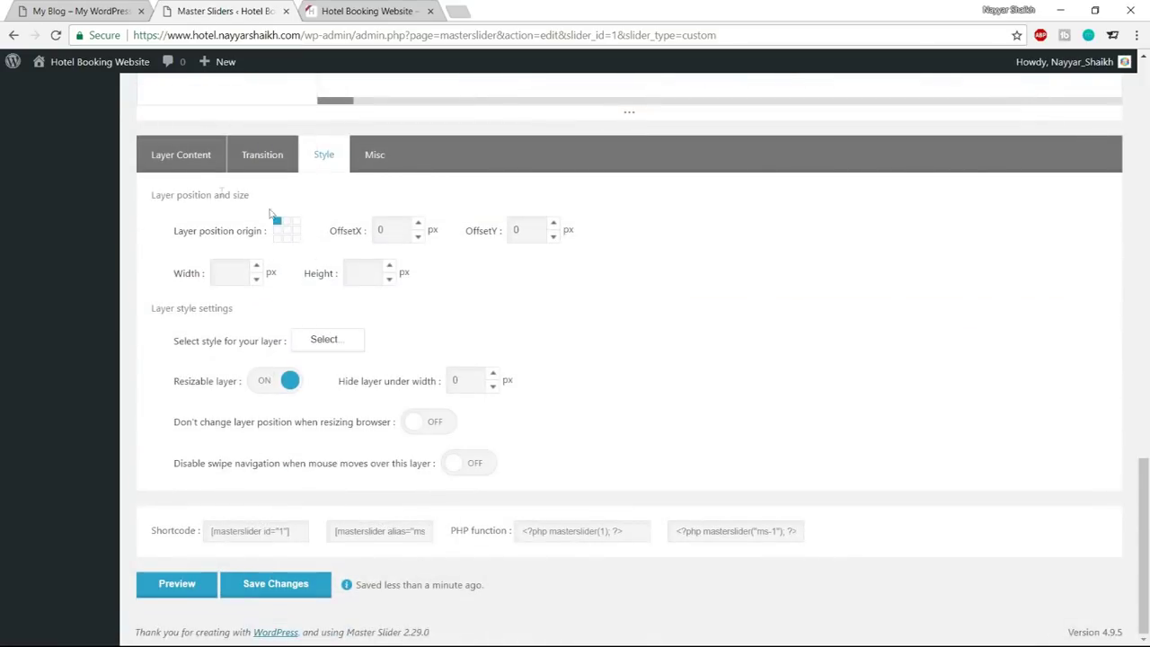
pyautogui.click(190, 162)
pyautogui.moveTo(302, 368); pyautogui.dragTo(138, 358)
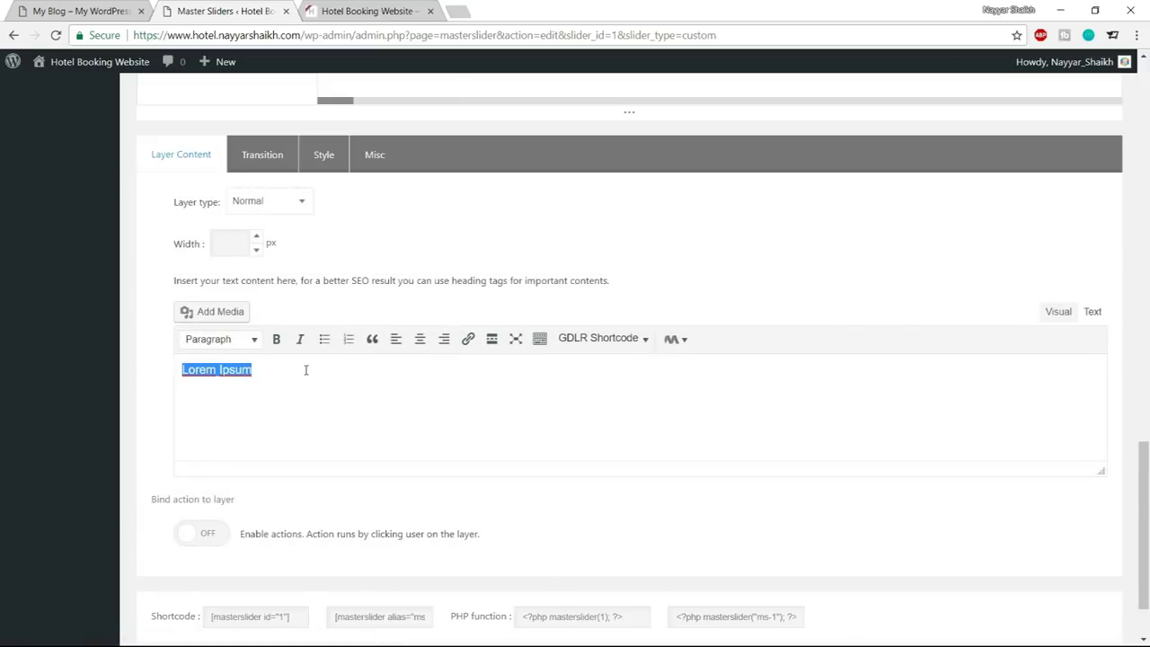
pyautogui.write('ROOM')
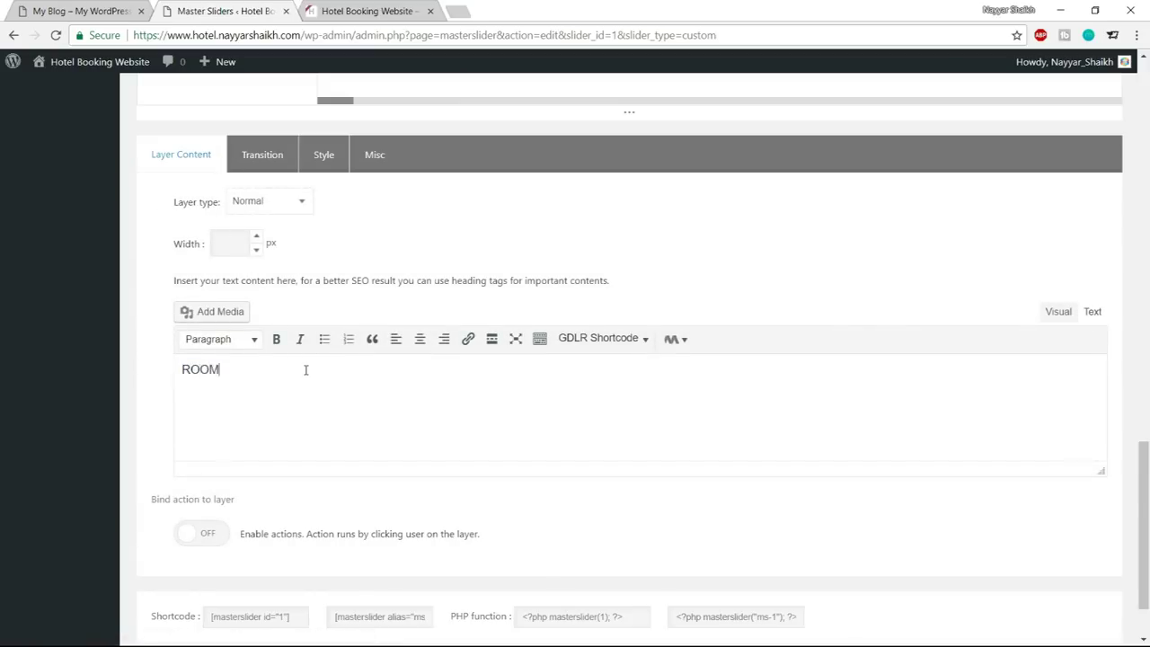
pyautogui.write(' RESERVATION WEBSIT')
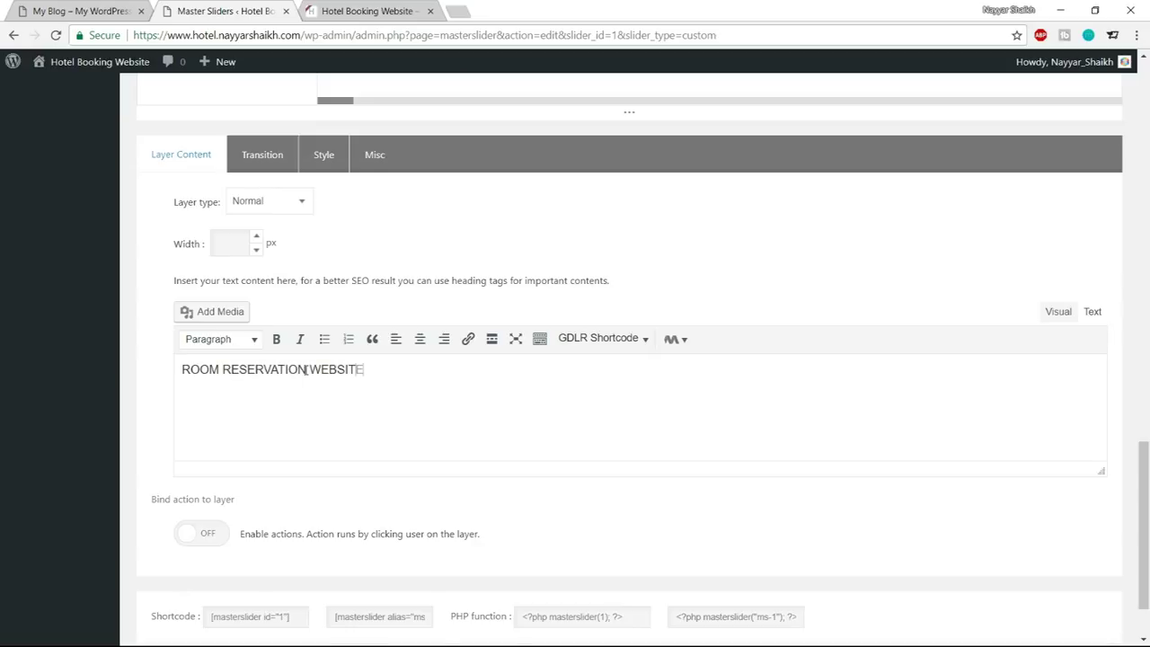
pyautogui.write('E')
# Open the new layer's style editor and text colour picker, then view the front page
pyautogui.click(324, 154)
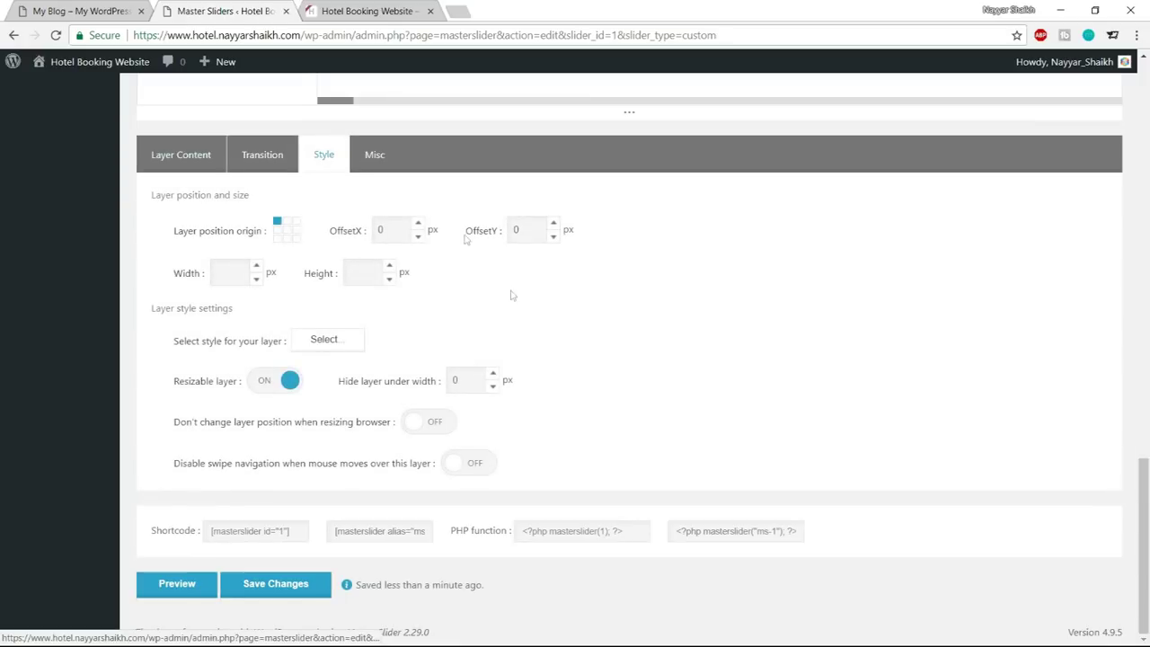
pyautogui.click(324, 339)
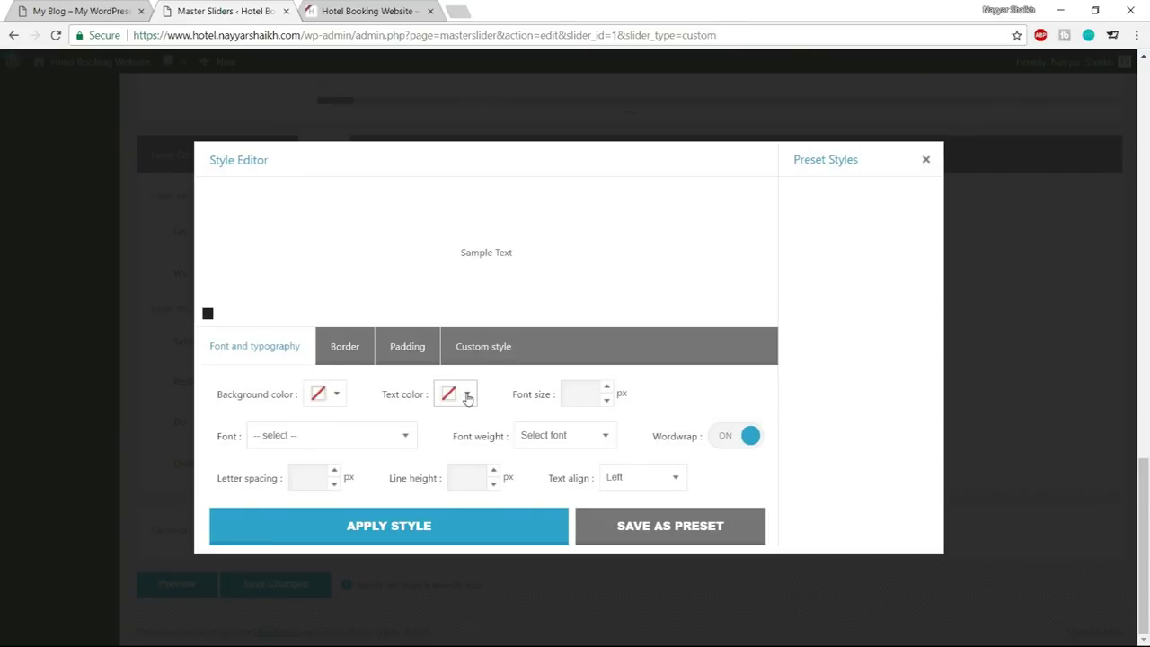
pyautogui.click(464, 397)
pyautogui.click(501, 550)
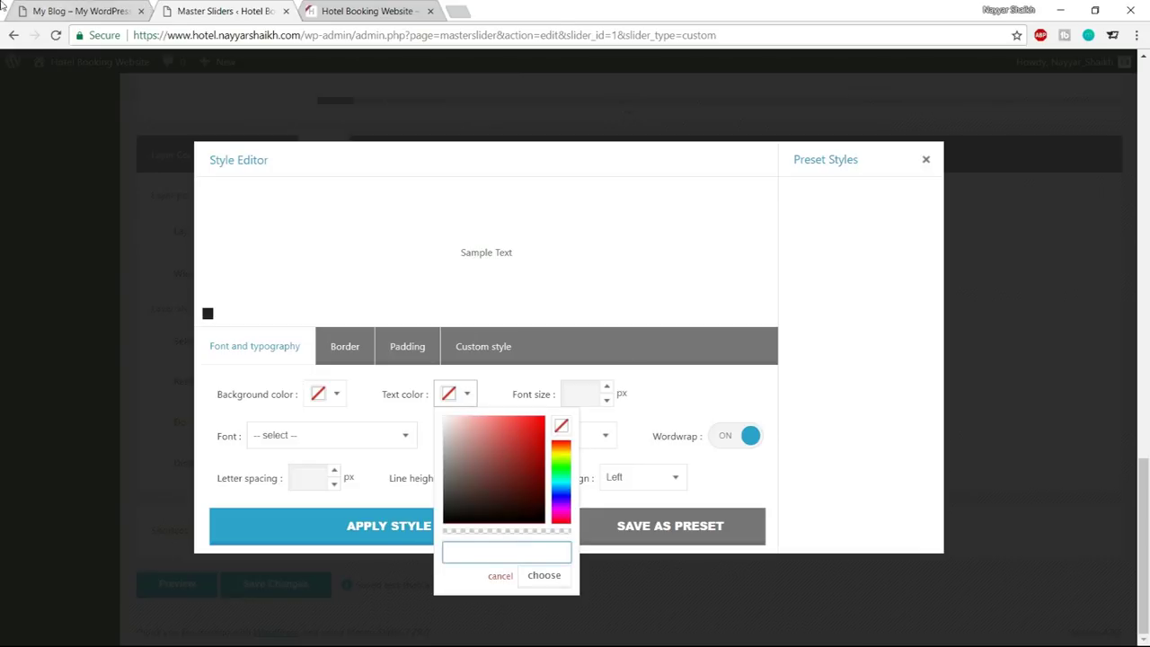
pyautogui.click(86, 11)
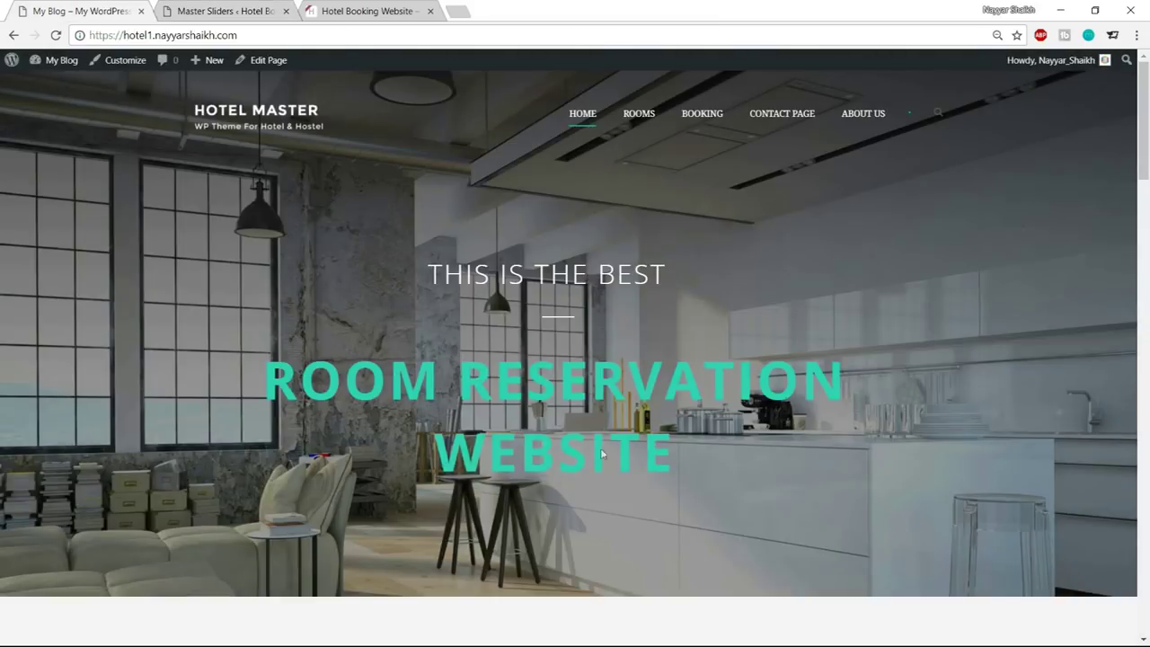
pyautogui.scroll(-8, 622, 410)
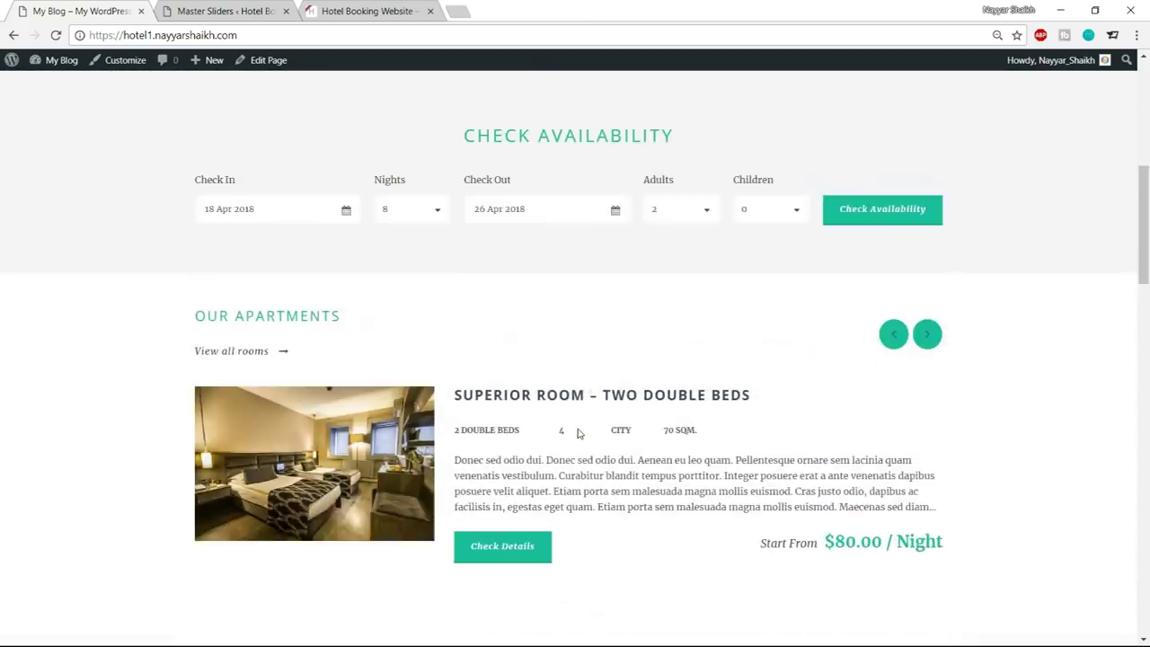
pyautogui.scroll(-8, 513, 431)
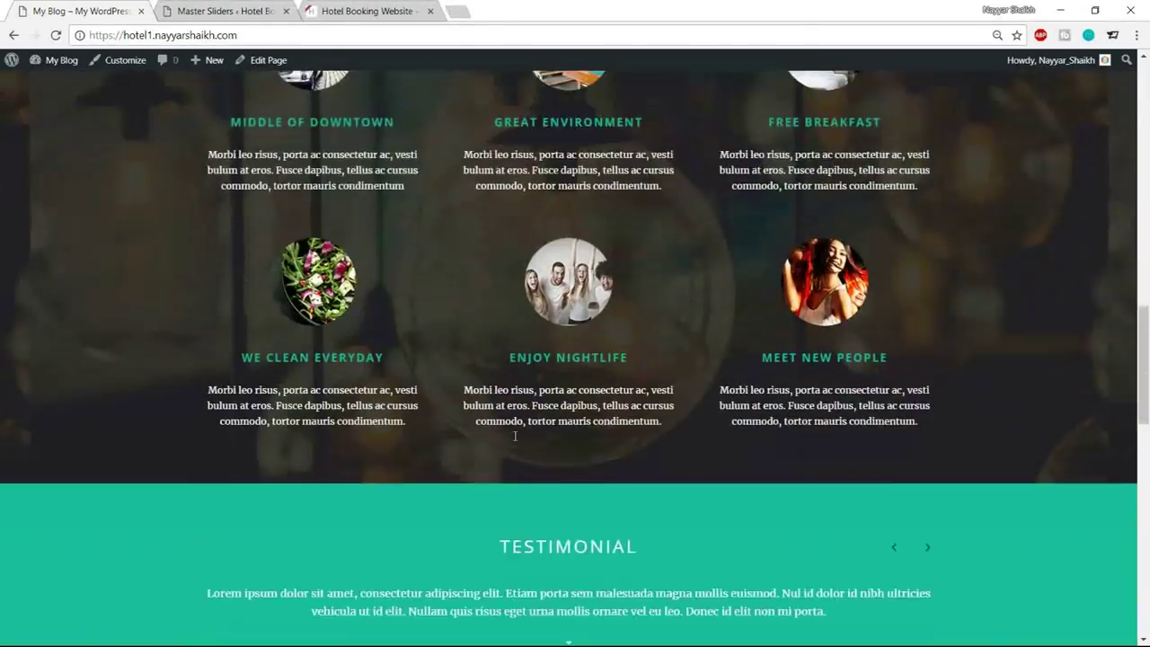
pyautogui.scroll(-8, 947, 414)
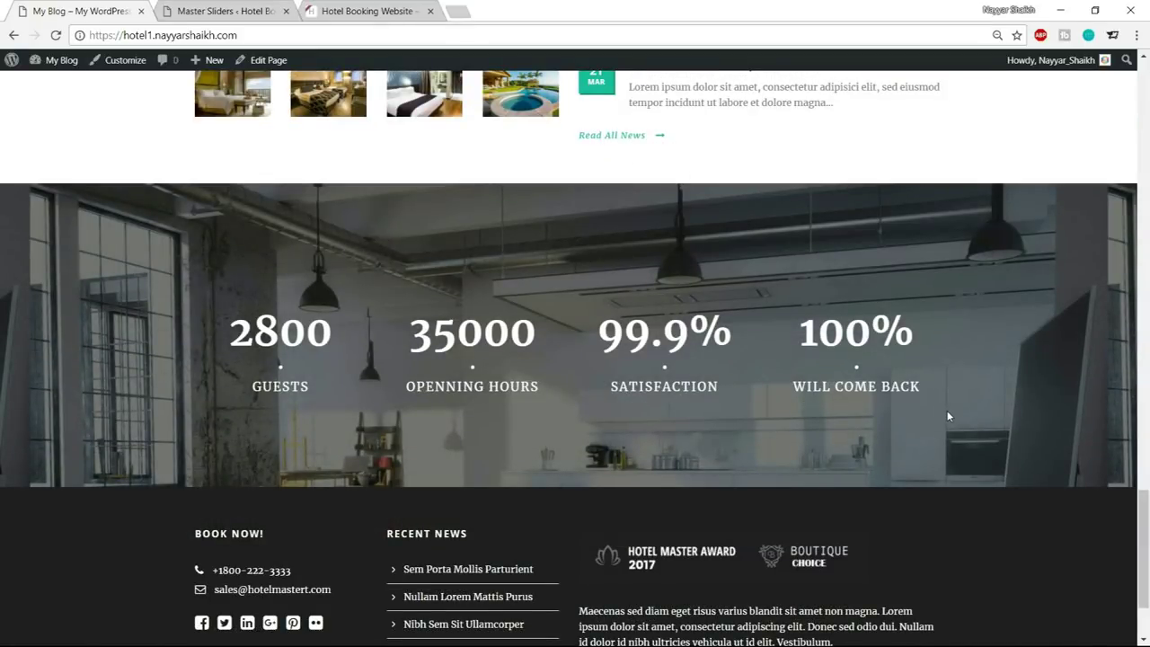
pyautogui.scroll(10, 948, 416)
pyautogui.scroll(10, 948, 417)
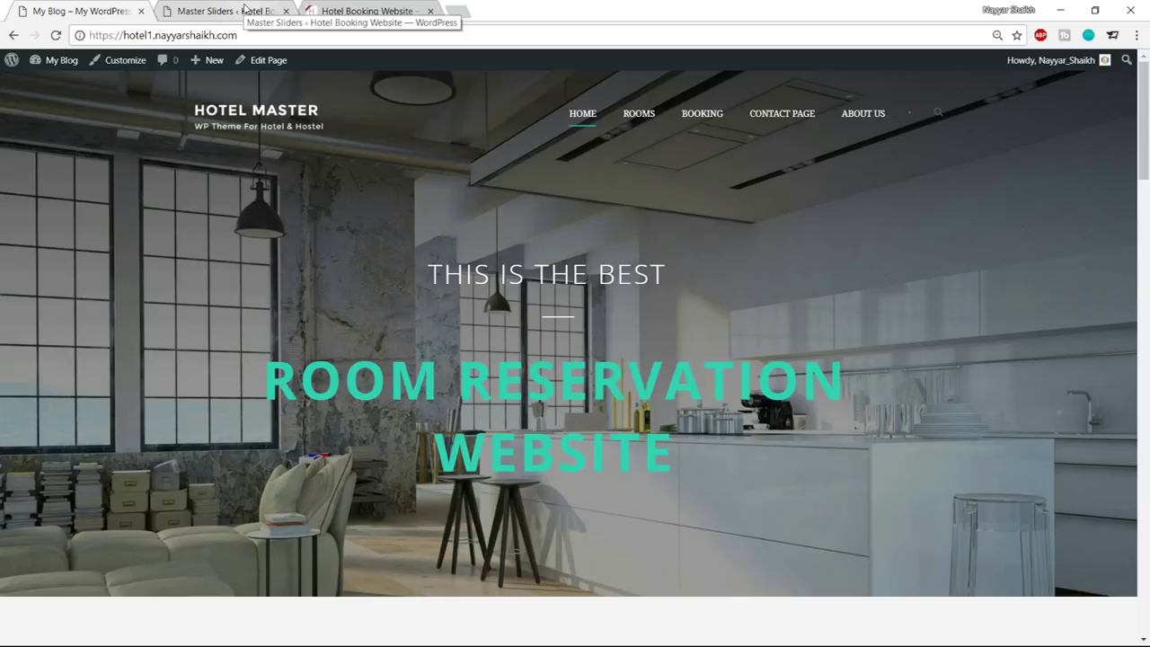
# Set the new layer's text colour to teal #1ABC9C
pyautogui.click(244, 9)
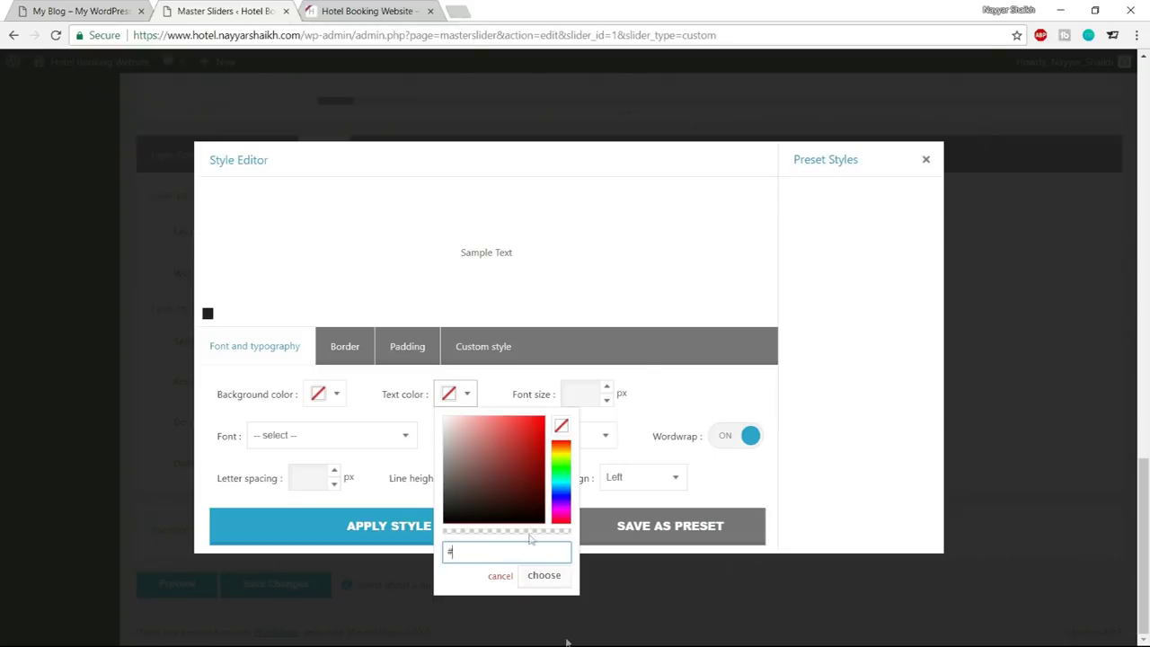
pyautogui.write('683662')
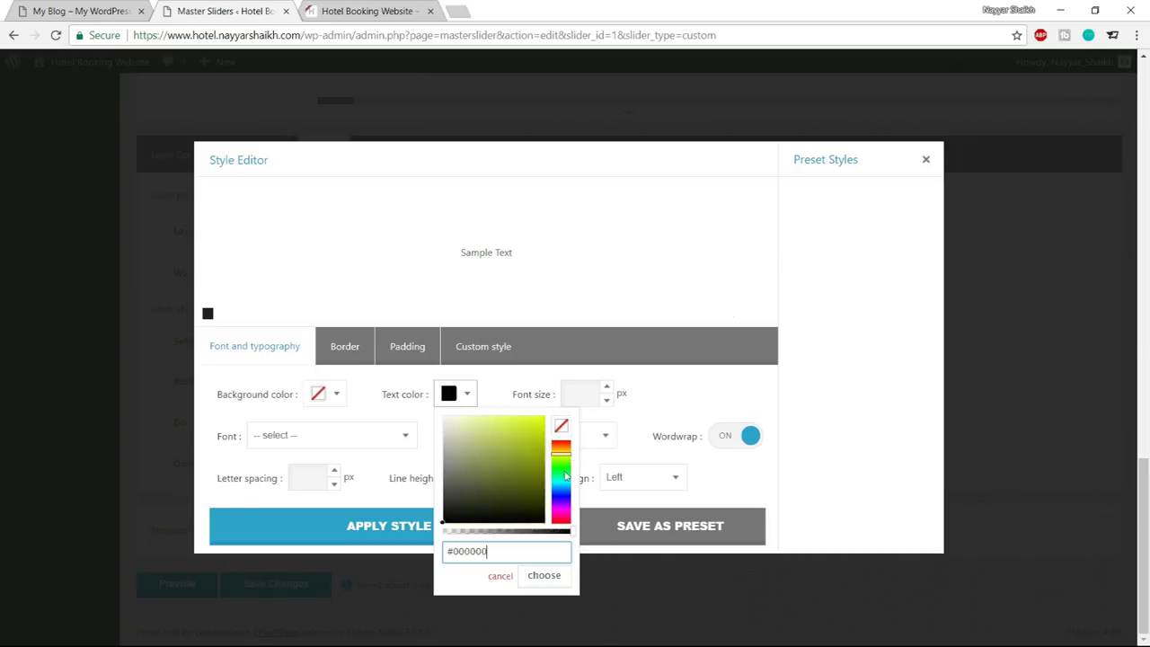
pyautogui.press('BackSpace')
pyautogui.press('BackSpace')
pyautogui.press('BackSpace')
pyautogui.press('BackSpace')
pyautogui.press('BackSpace')
pyautogui.press('BackSpace')
pyautogui.write('9f902e')
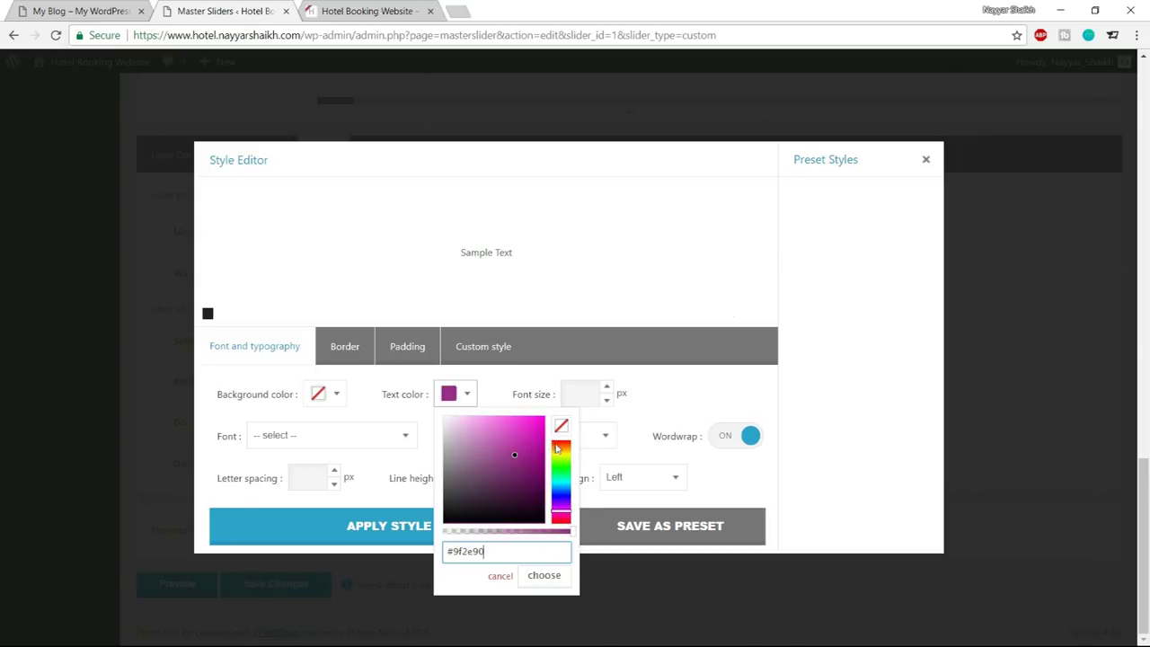
pyautogui.moveTo(511, 453)
pyautogui.mouseDown()
pyautogui.moveTo(512, 517)
pyautogui.moveTo(517, 466)
pyautogui.mouseUp()
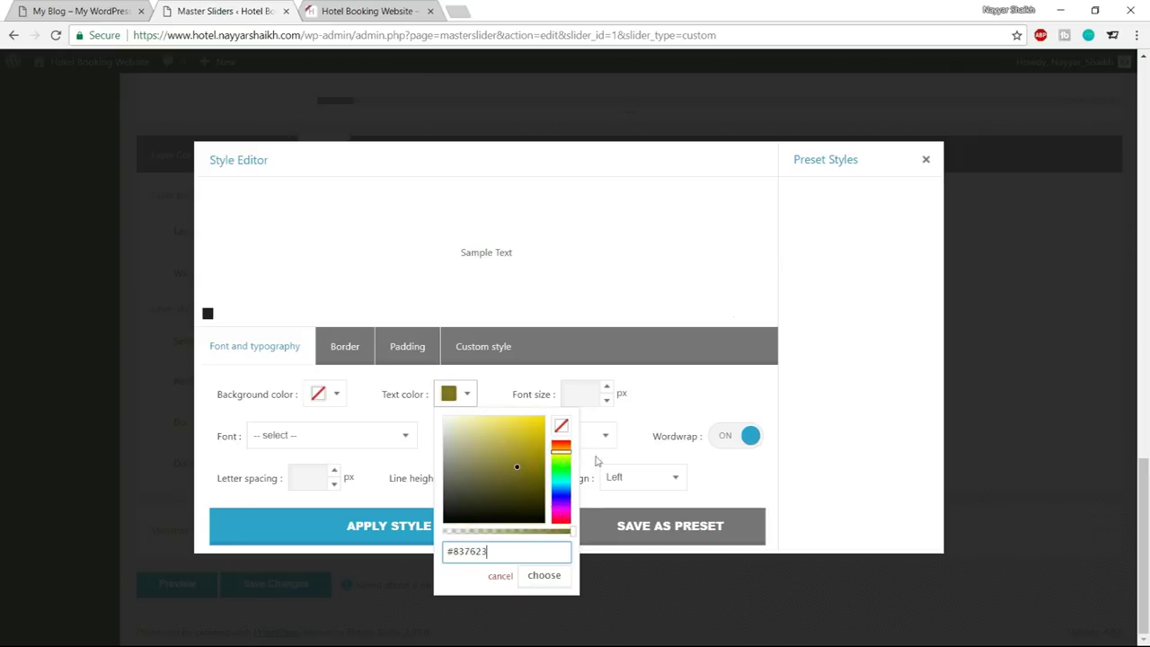
pyautogui.moveTo(509, 550); pyautogui.dragTo(458, 551)
pyautogui.write('#1ABC9C')
pyautogui.click(545, 576)
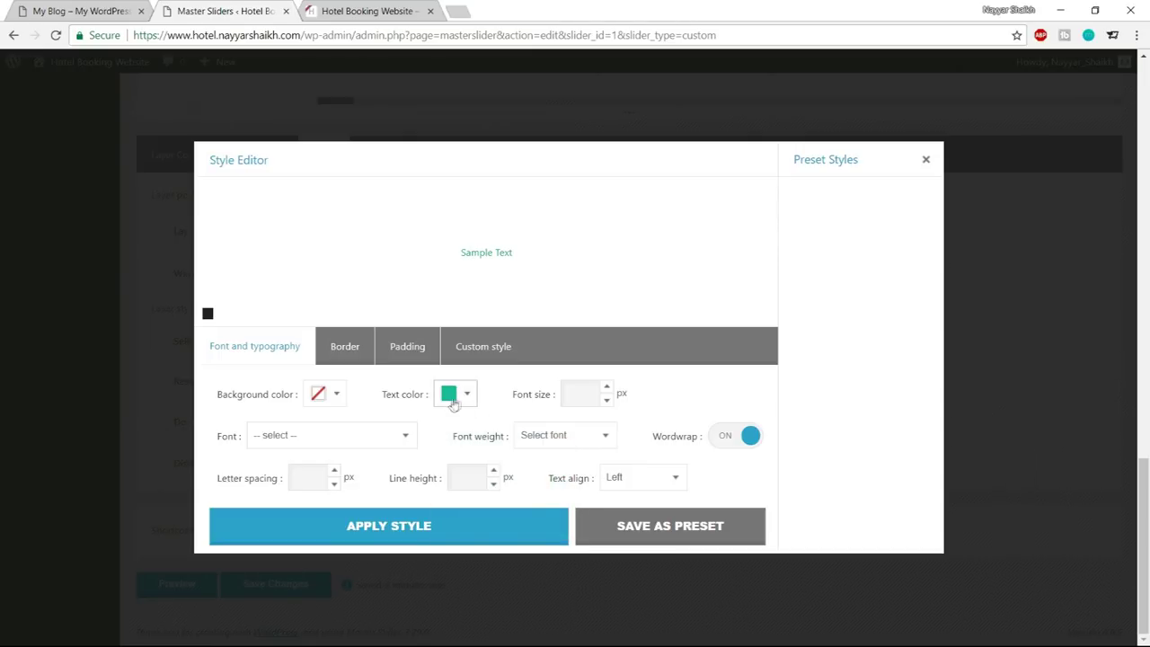
# Set font size 80, font Open Sans, weight 700 and letter spacing 4
pyautogui.click(591, 395)
pyautogui.write('80')
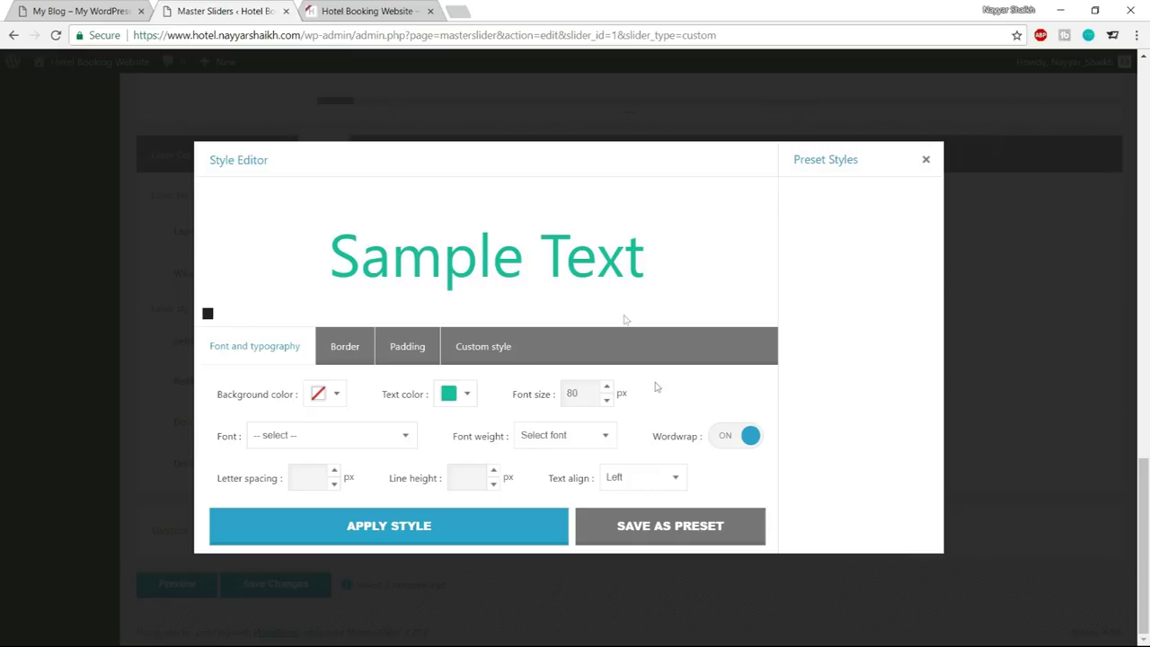
pyautogui.click(329, 441)
pyautogui.press('o')
pyautogui.press('p')
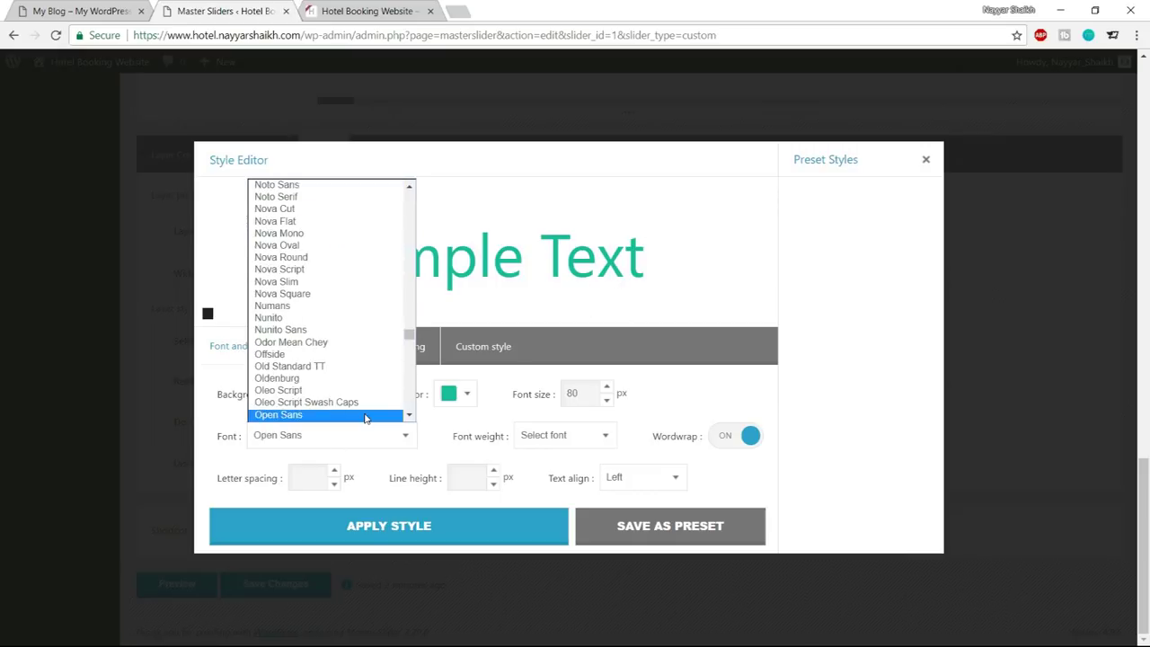
pyautogui.click(365, 415)
pyautogui.click(556, 444)
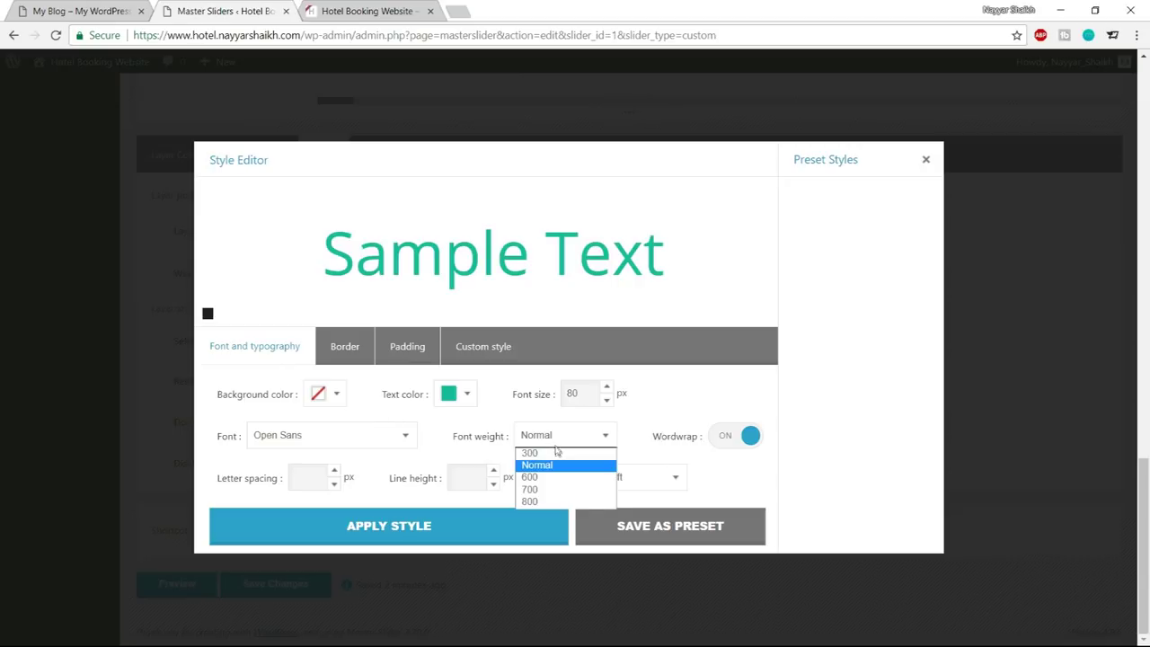
pyautogui.click(553, 491)
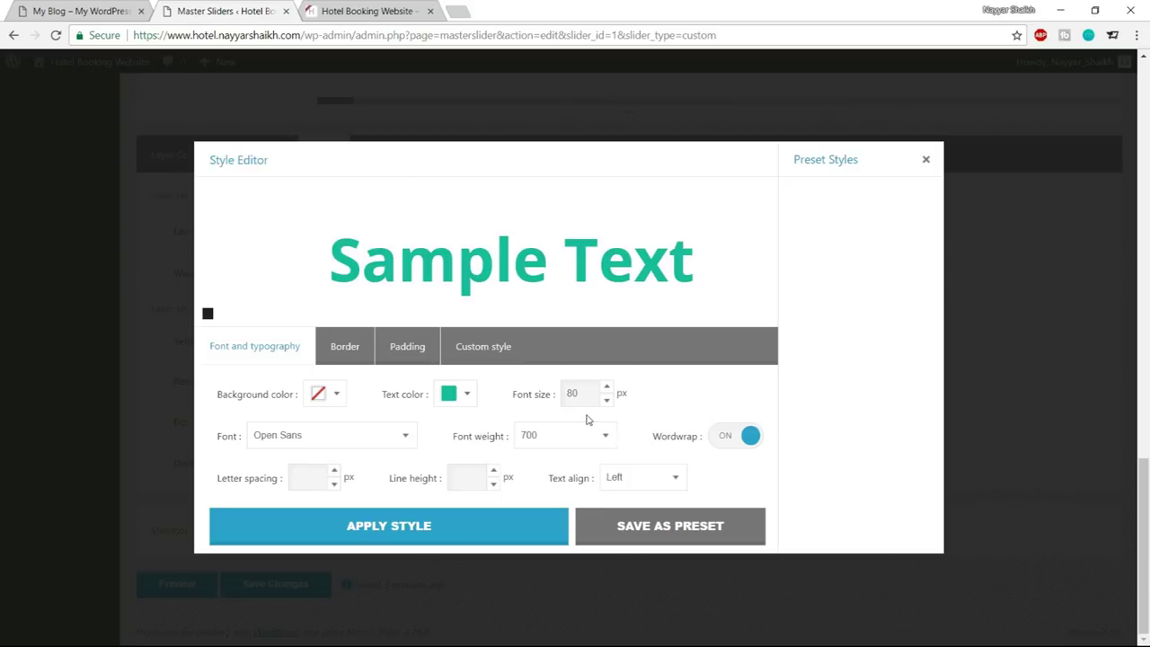
pyautogui.write('4')
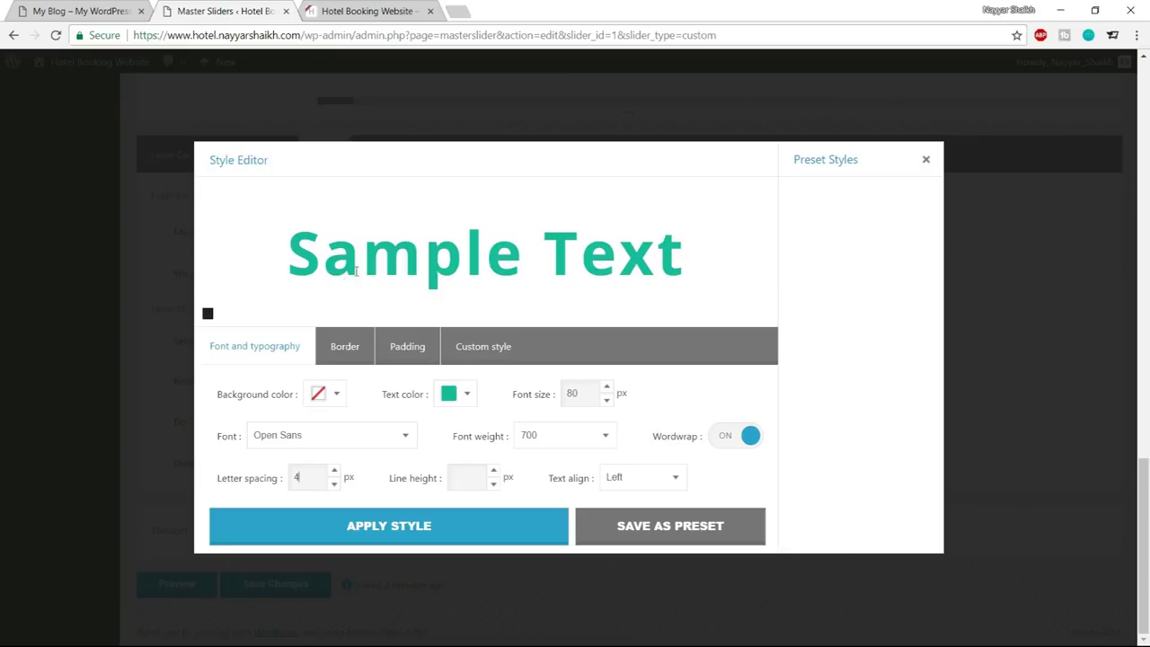
# Apply the teal style to the title layer, then centre-align its text and reapply
pyautogui.click(451, 524)
pyautogui.scroll(10, 485, 512)
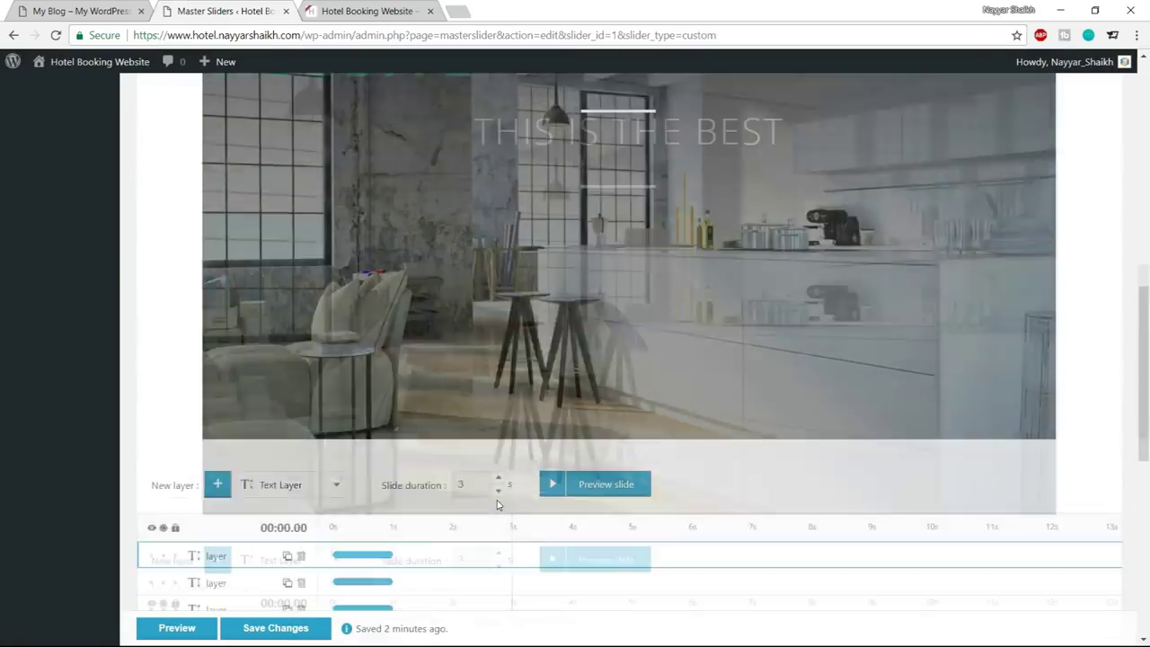
pyautogui.scroll(2, 499, 506)
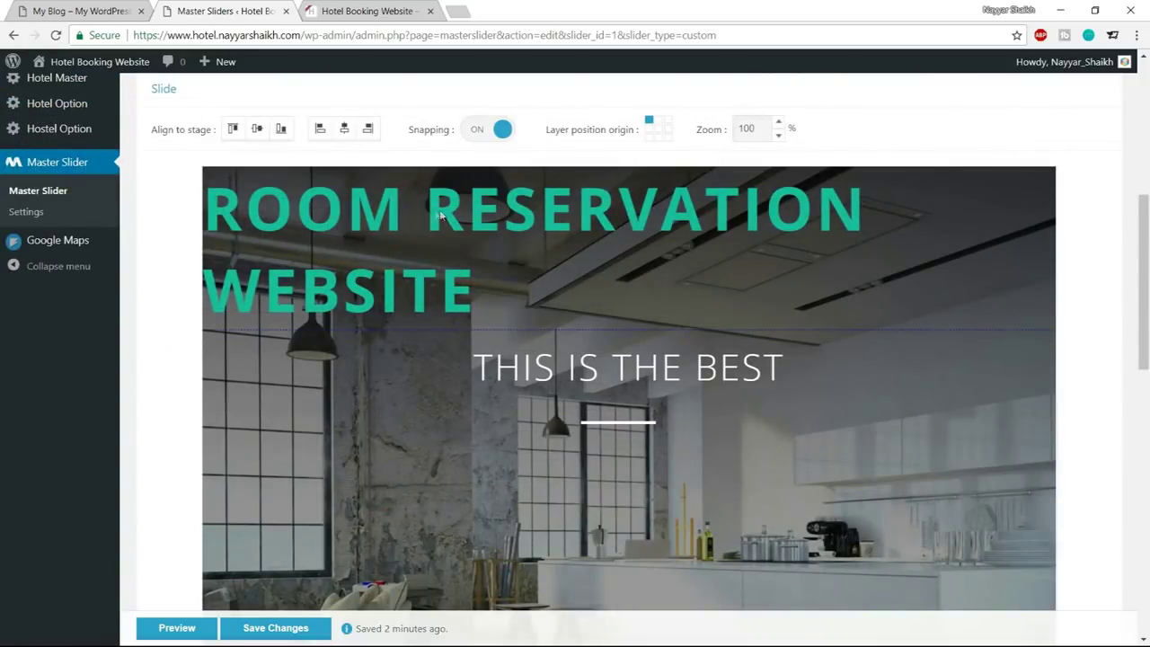
pyautogui.scroll(-10, 488, 308)
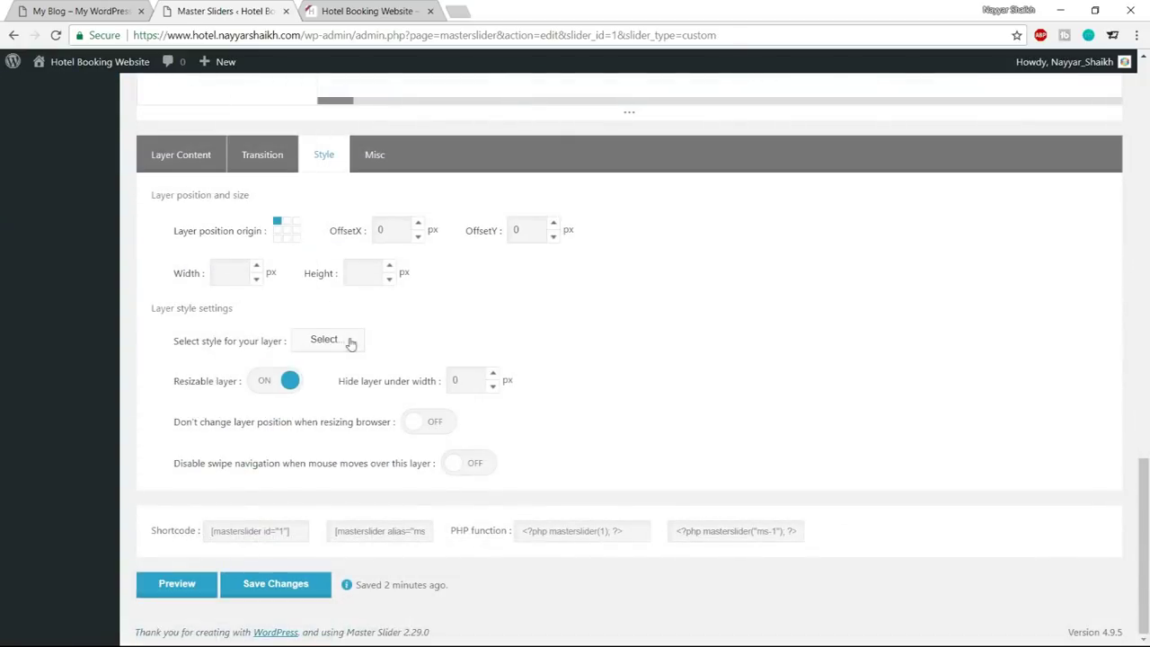
pyautogui.click(352, 341)
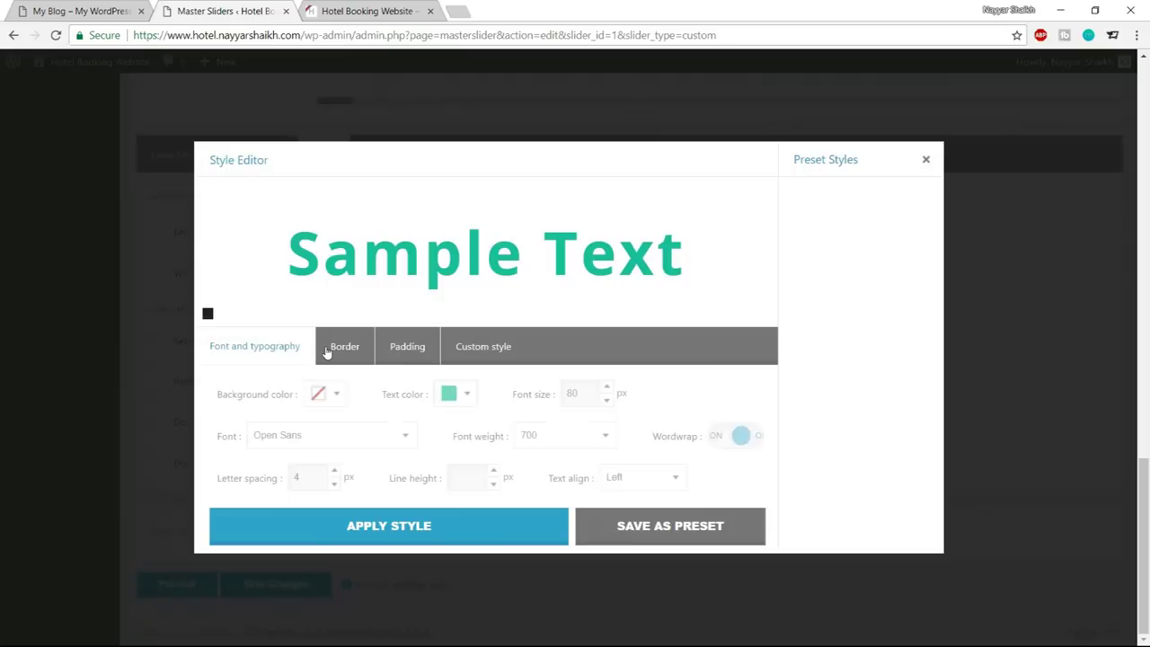
pyautogui.doubleClick(555, 483)
pyautogui.click(634, 480)
pyautogui.click(622, 507)
pyautogui.click(434, 531)
# Move ROOM RESERVATION WEBSITE below THIS IS THE BEST on the slide
pyautogui.scroll(10, 773, 478)
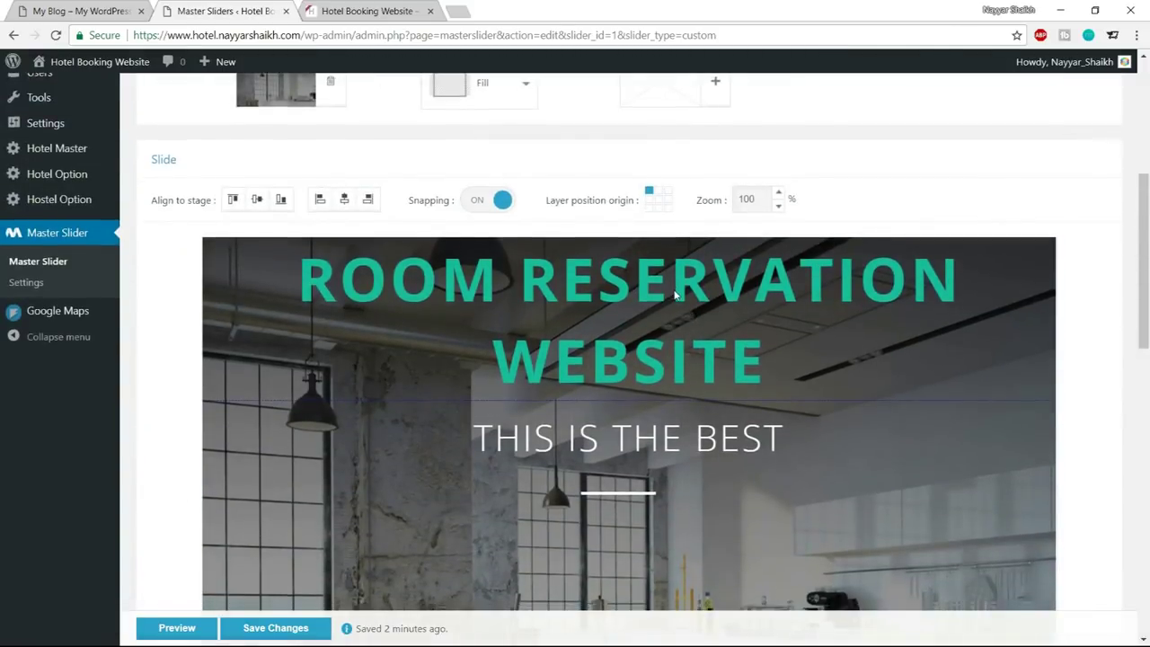
pyautogui.scroll(-2, 676, 292)
pyautogui.scroll(2, 555, 328)
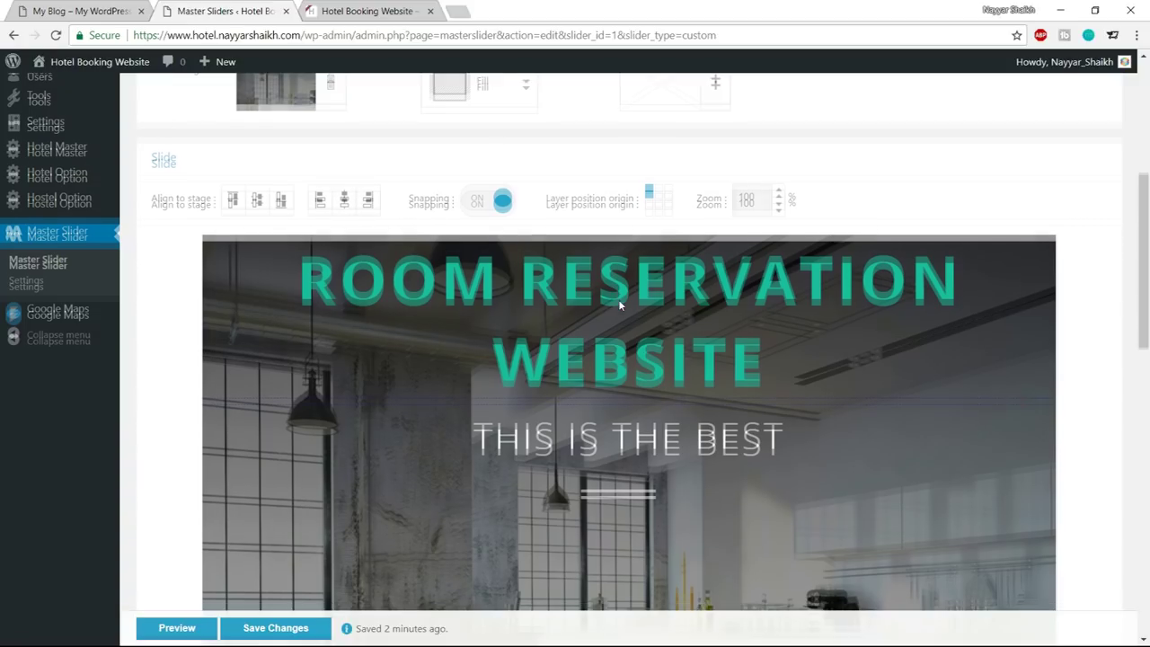
pyautogui.scroll(-3, 609, 269)
pyautogui.moveTo(609, 132); pyautogui.dragTo(618, 407)
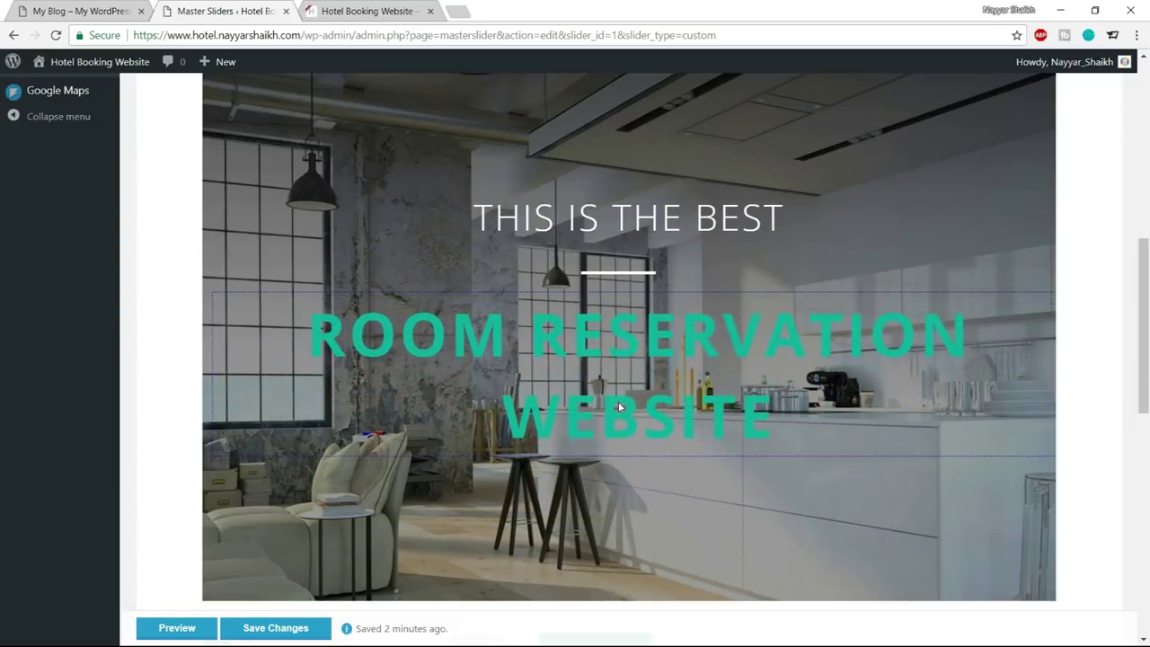
pyautogui.scroll(5, 618, 408)
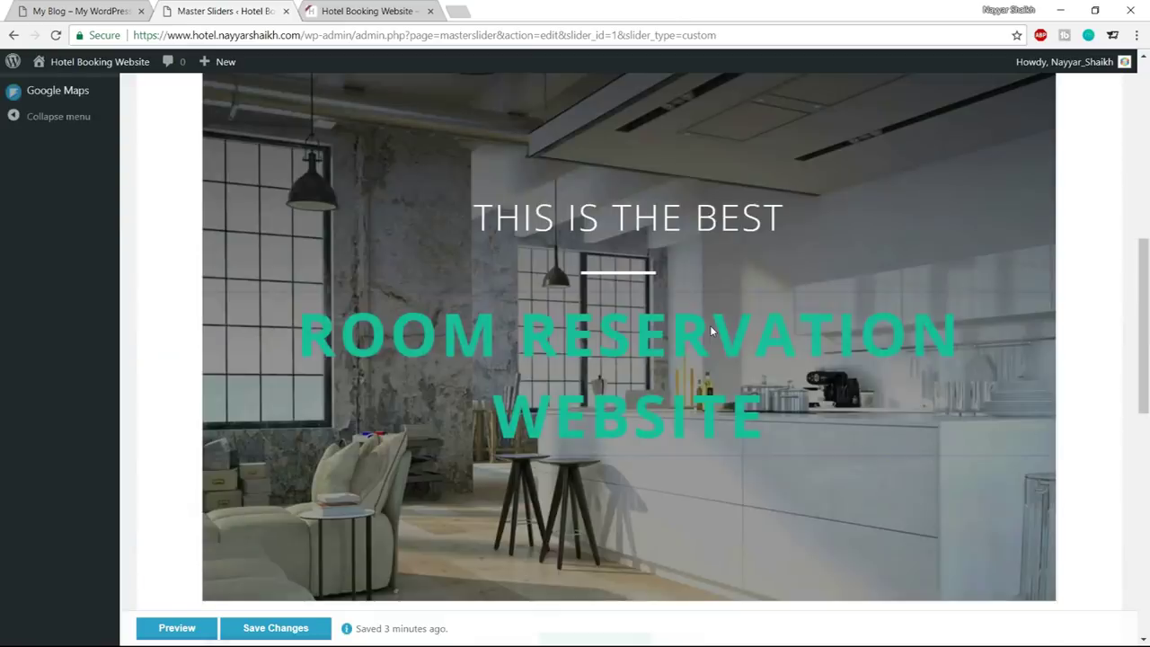
pyautogui.scroll(2, 555, 253)
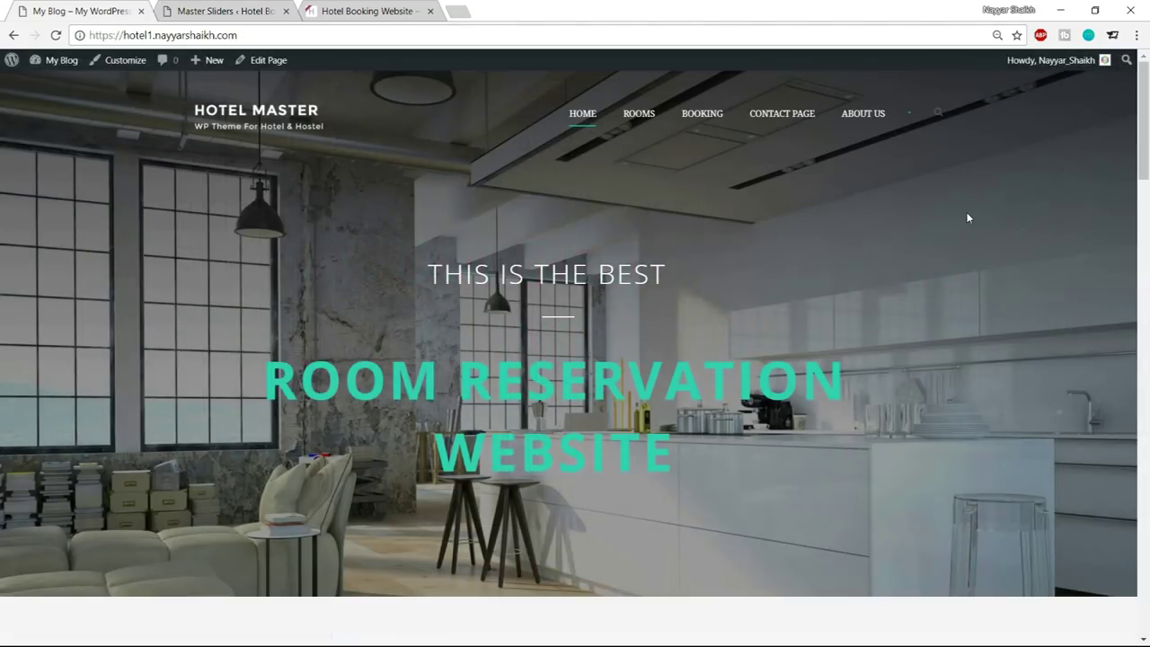
# Reload the live home page, then return to the slider editor's layer Style settings
pyautogui.click(55, 36)
pyautogui.click(220, 11)
pyautogui.scroll(5, 638, 290)
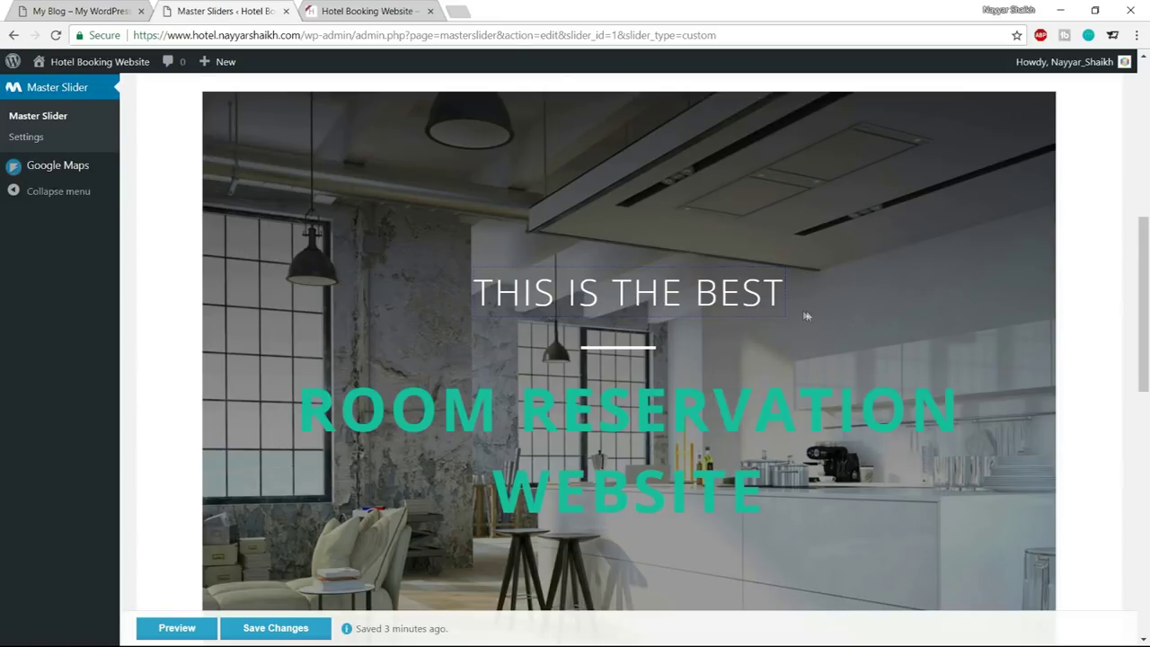
pyautogui.scroll(-4, 807, 316)
pyautogui.scroll(-4, 807, 317)
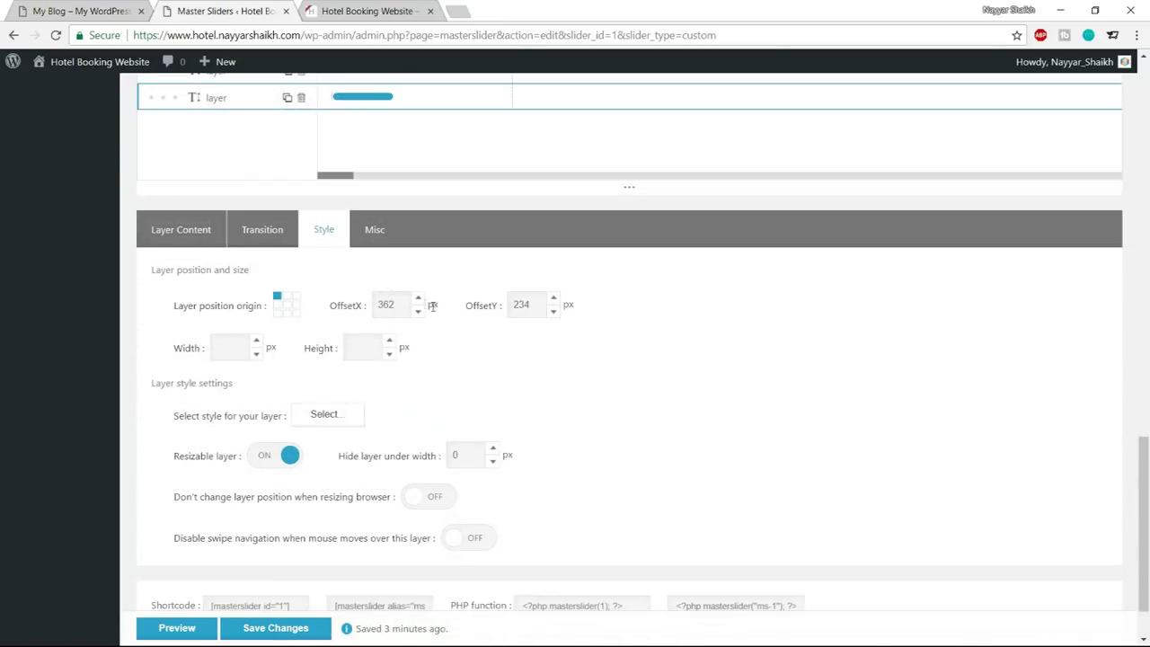
# Choose the Skew top preset for the bottom layer's entrance transition and preview it
pyautogui.click(263, 232)
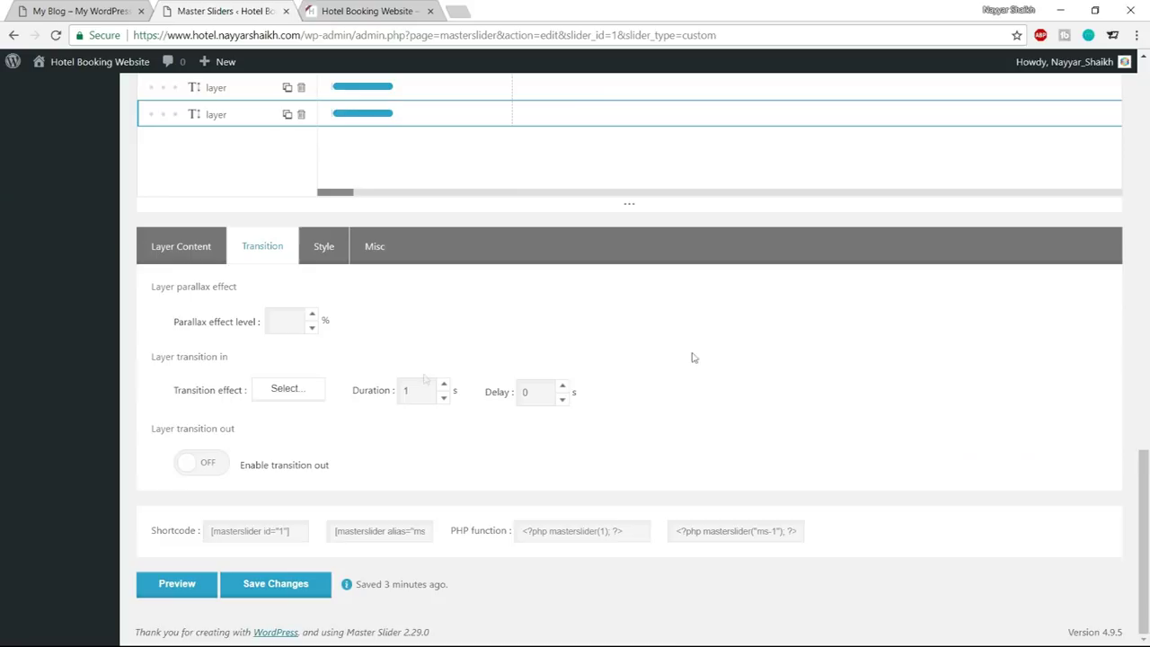
pyautogui.click(290, 400)
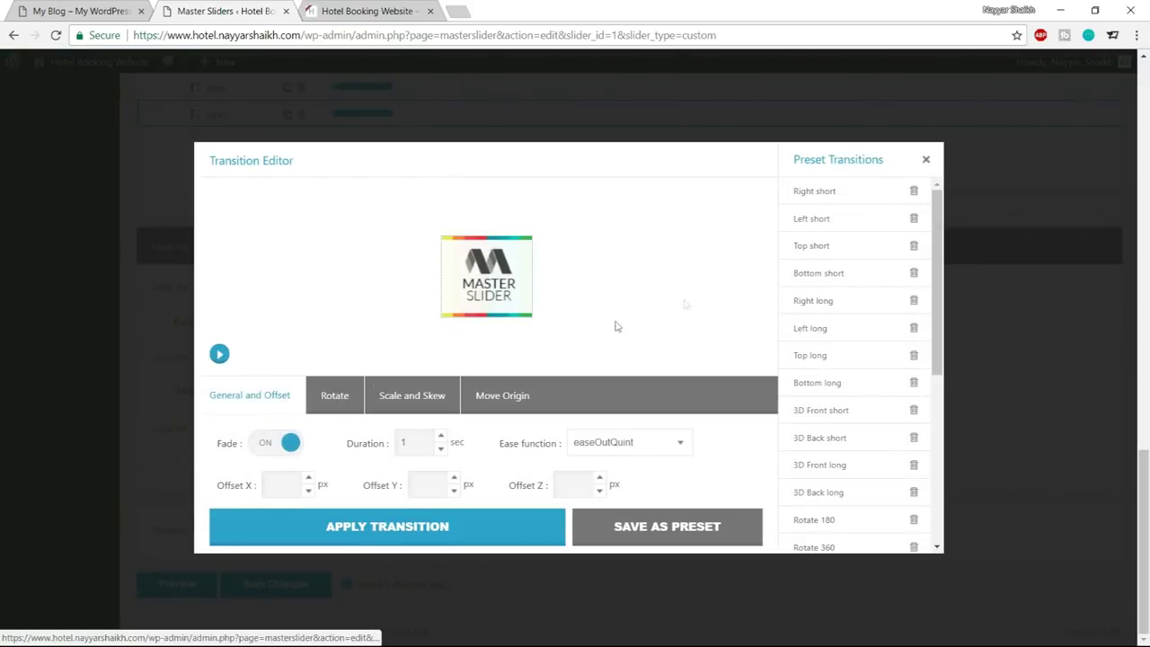
pyautogui.scroll(-5, 848, 315)
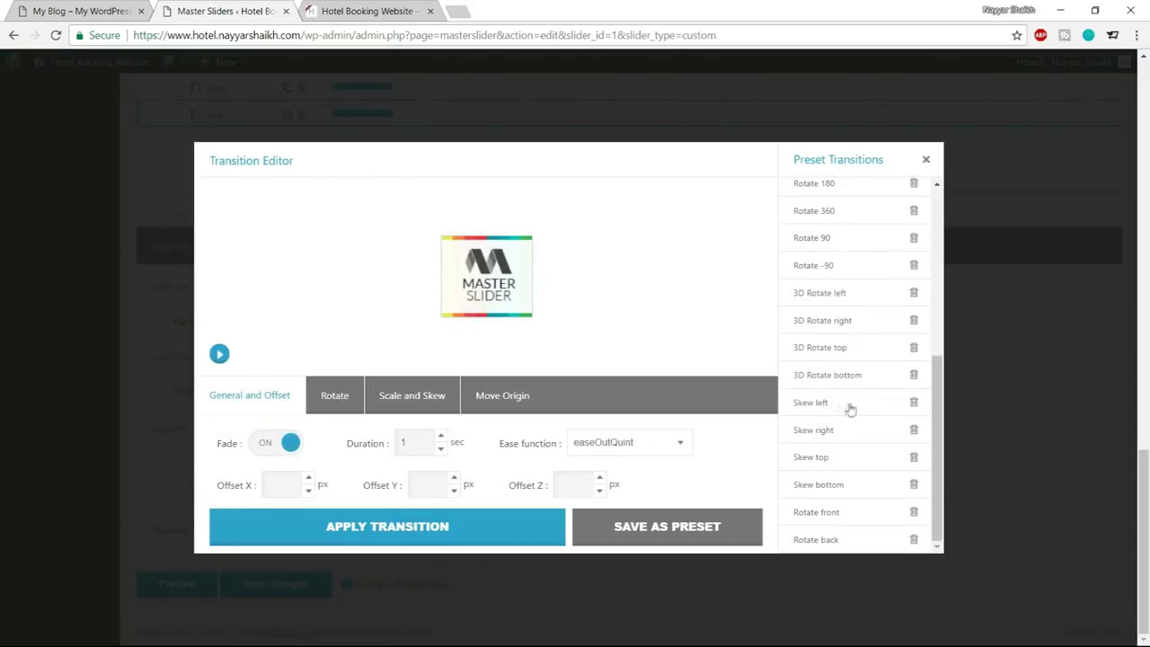
pyautogui.scroll(3, 836, 404)
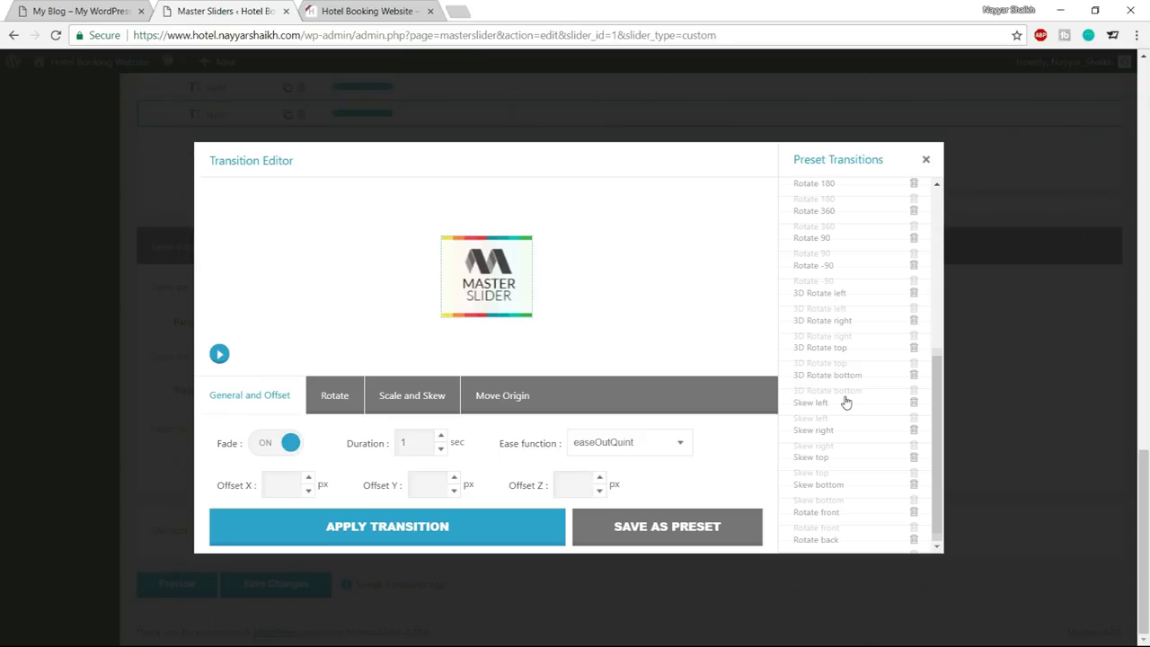
pyautogui.scroll(-3, 846, 403)
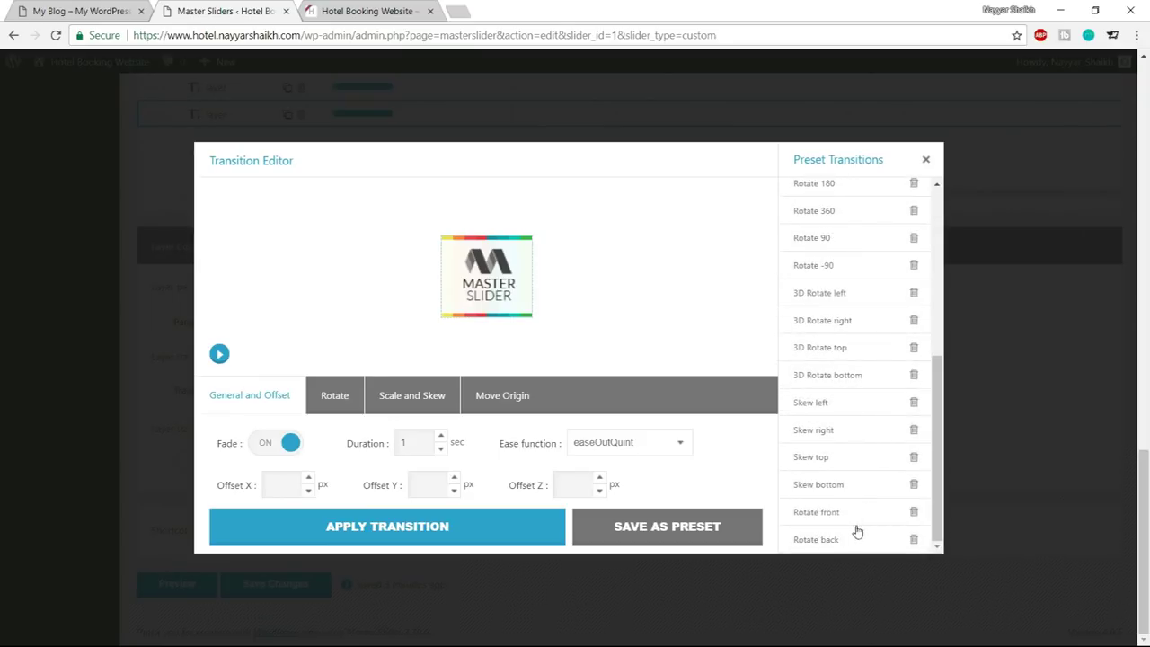
pyautogui.click(830, 459)
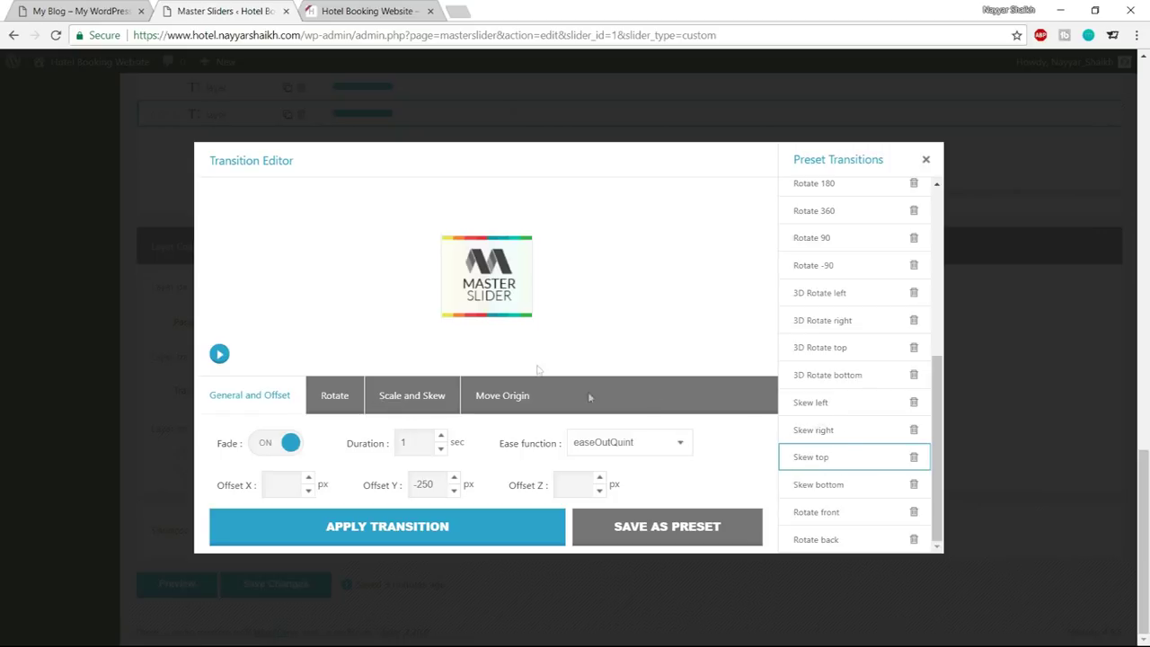
pyautogui.click(221, 355)
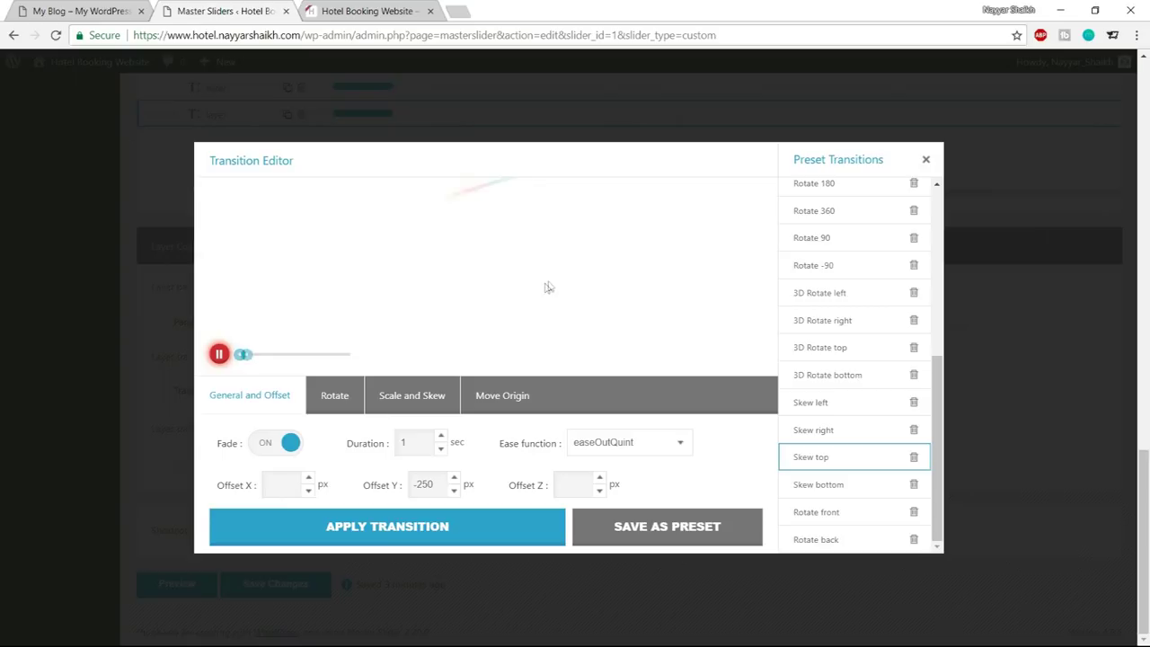
pyautogui.click(220, 355)
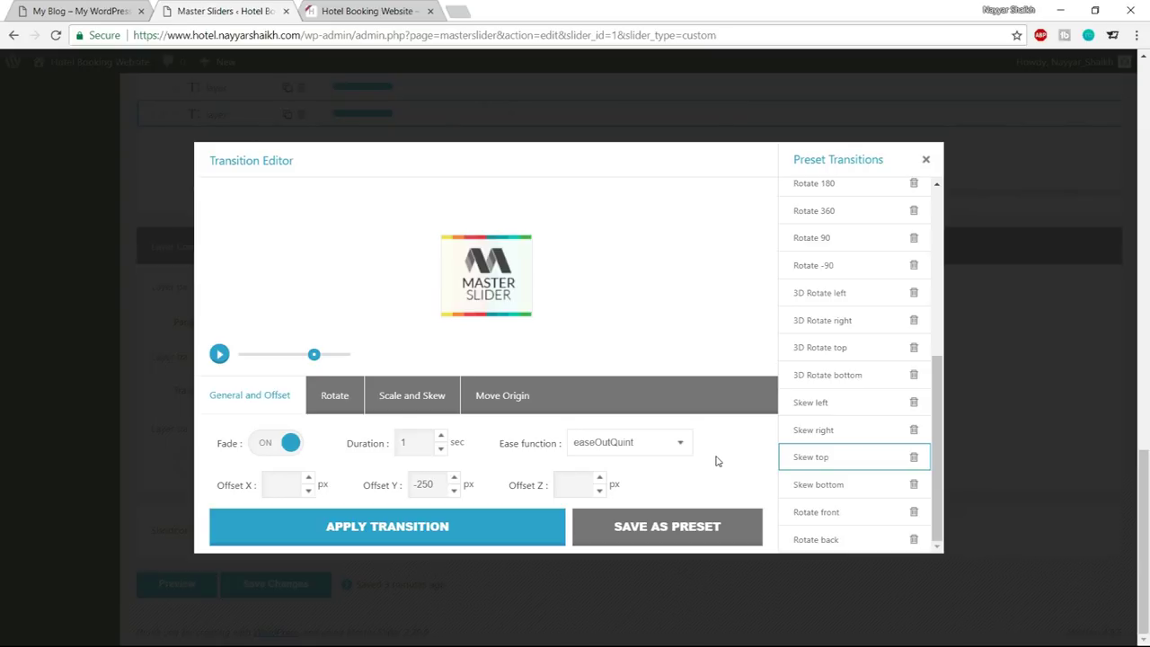
# Set the transition duration to 1.6 seconds and apply it to the layer
pyautogui.moveTo(409, 444); pyautogui.dragTo(342, 451)
pyautogui.write('5')
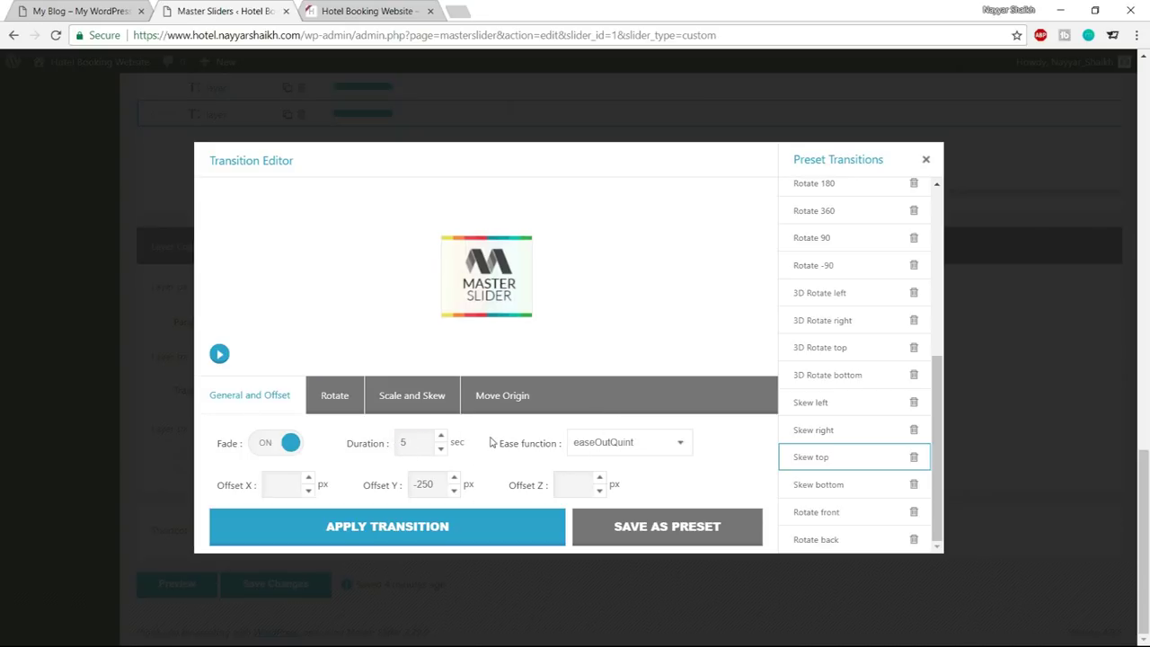
pyautogui.click(220, 354)
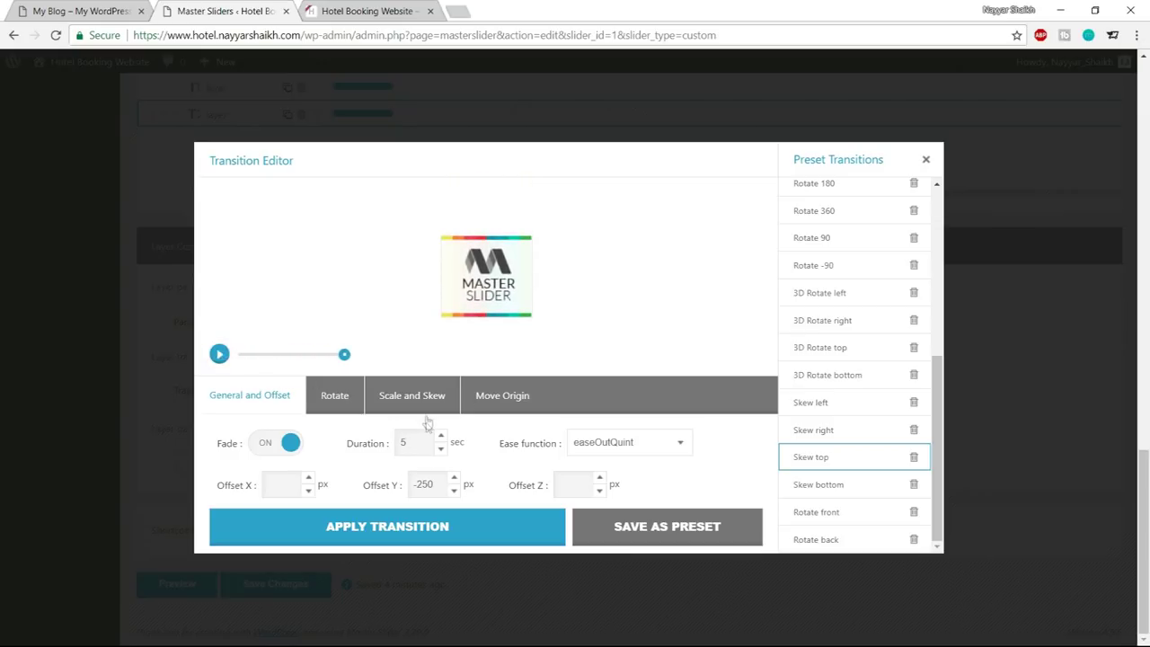
pyautogui.write('1.6')
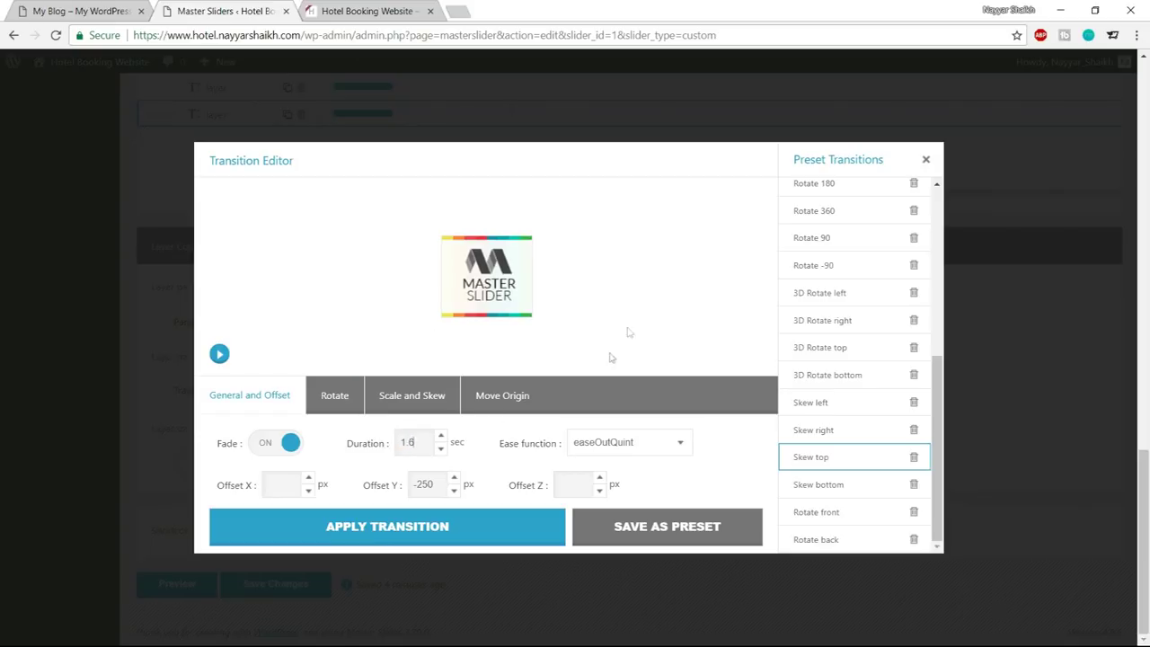
pyautogui.click(451, 529)
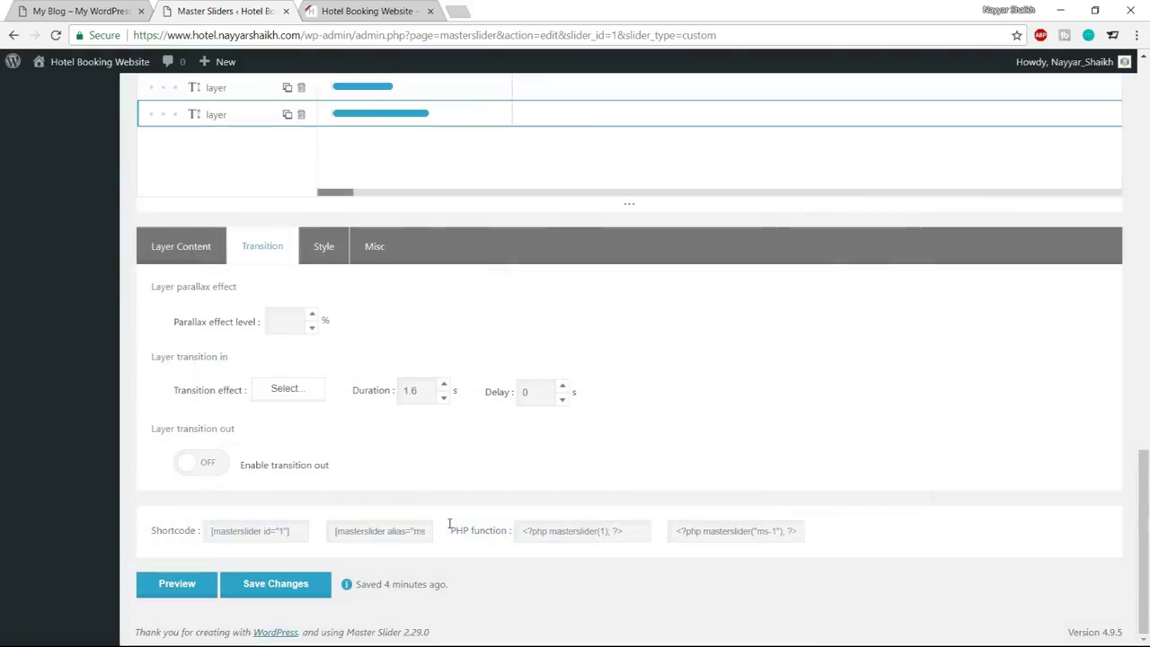
# Set the bottom text layer's entrance delay to 1.2 seconds
pyautogui.doubleClick(399, 390)
pyautogui.doubleClick(529, 393)
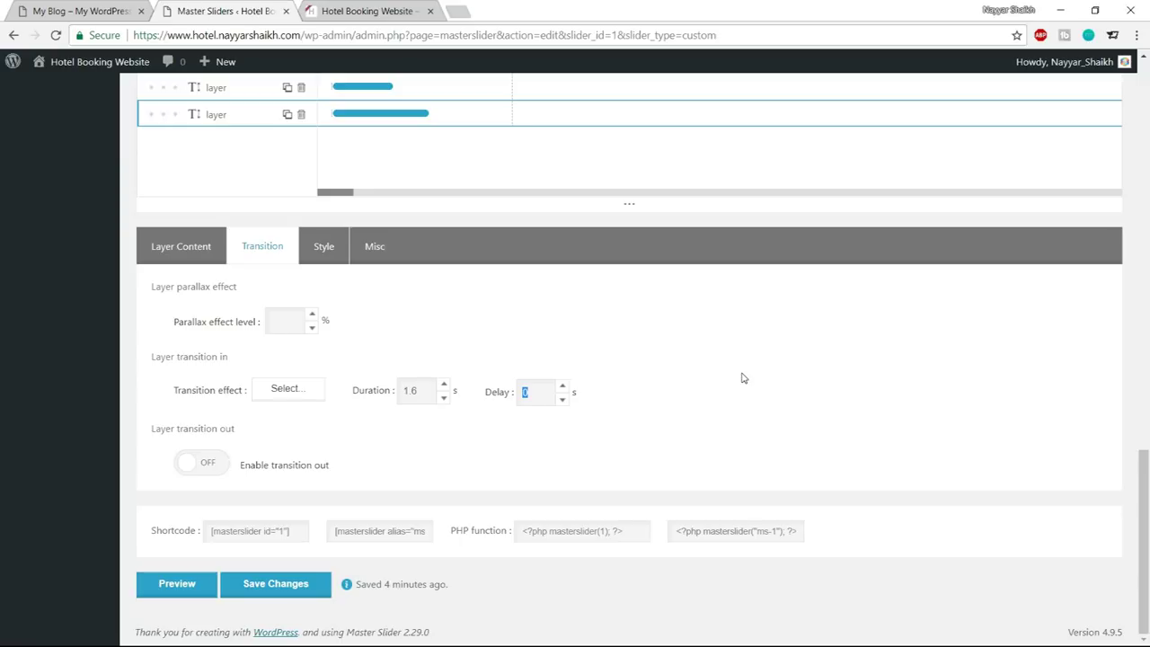
pyautogui.write('1.2')
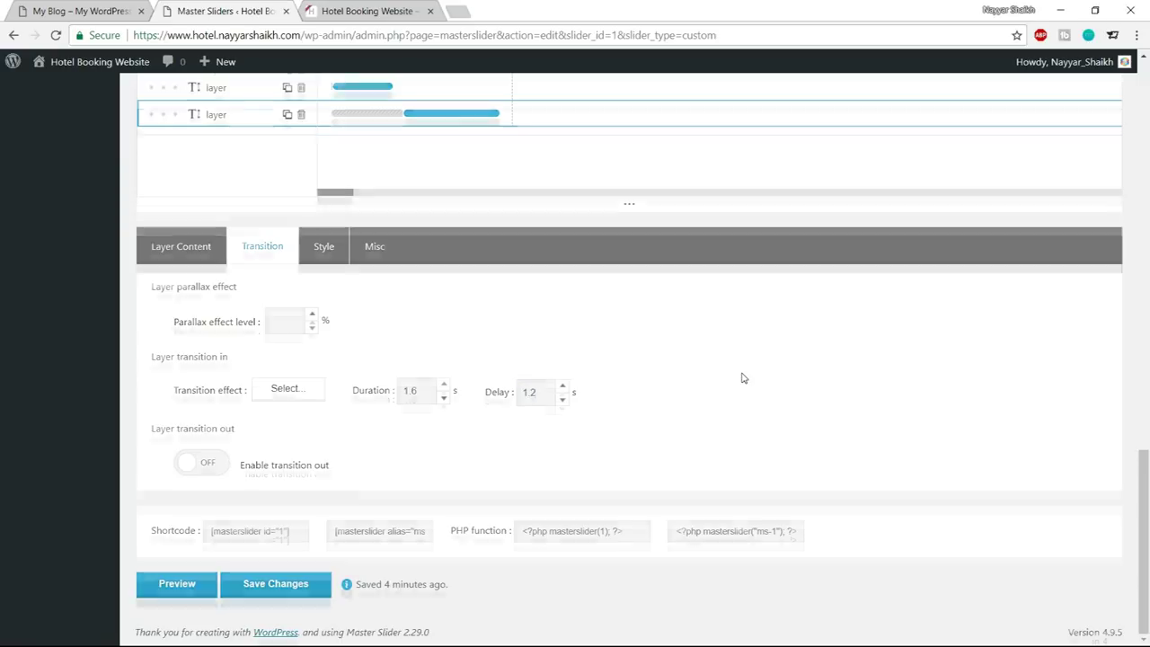
pyautogui.scroll(1, 743, 378)
pyautogui.scroll(1, 742, 378)
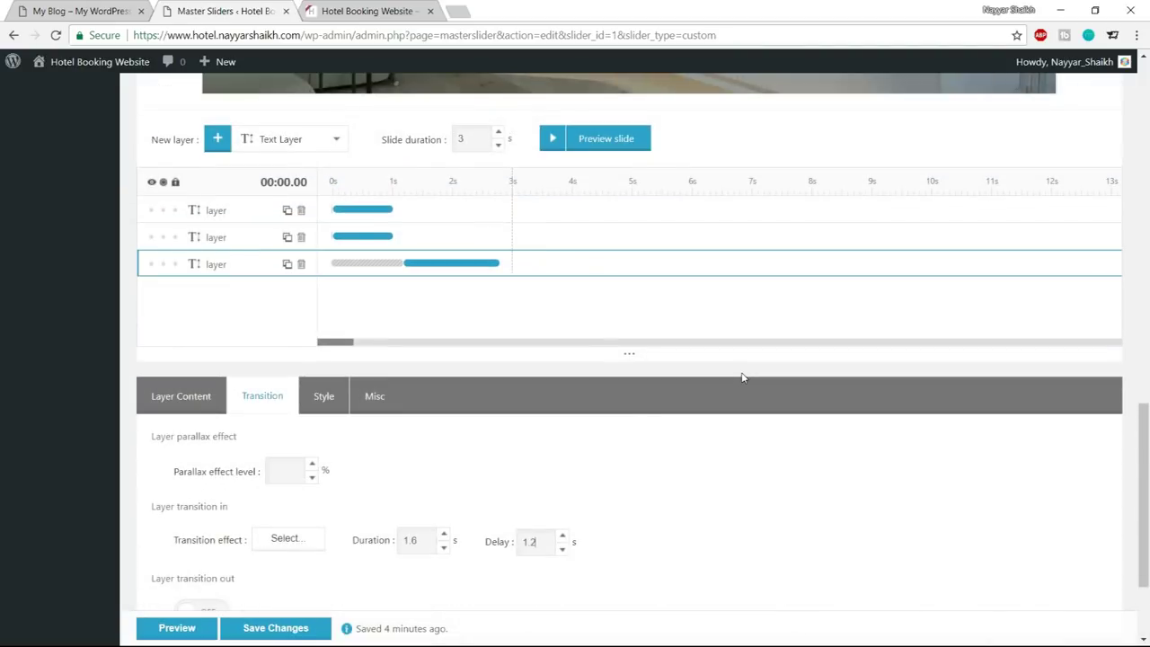
pyautogui.scroll(6, 742, 377)
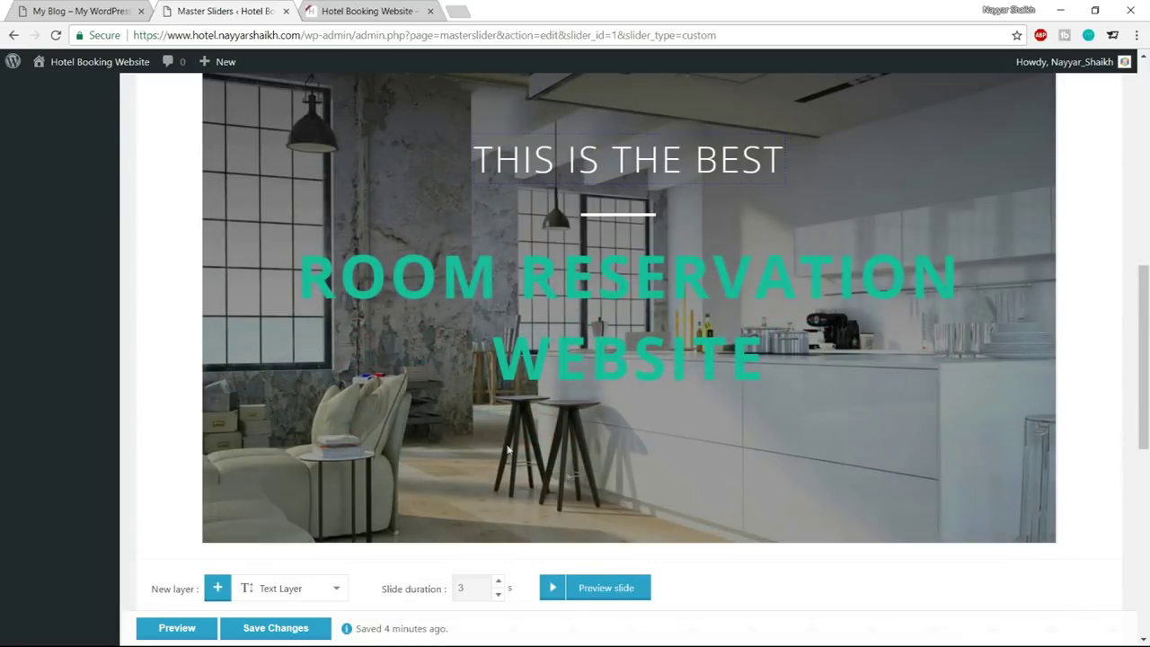
# Play the slide twice to check the timing, then select the second text layer
pyautogui.click(552, 589)
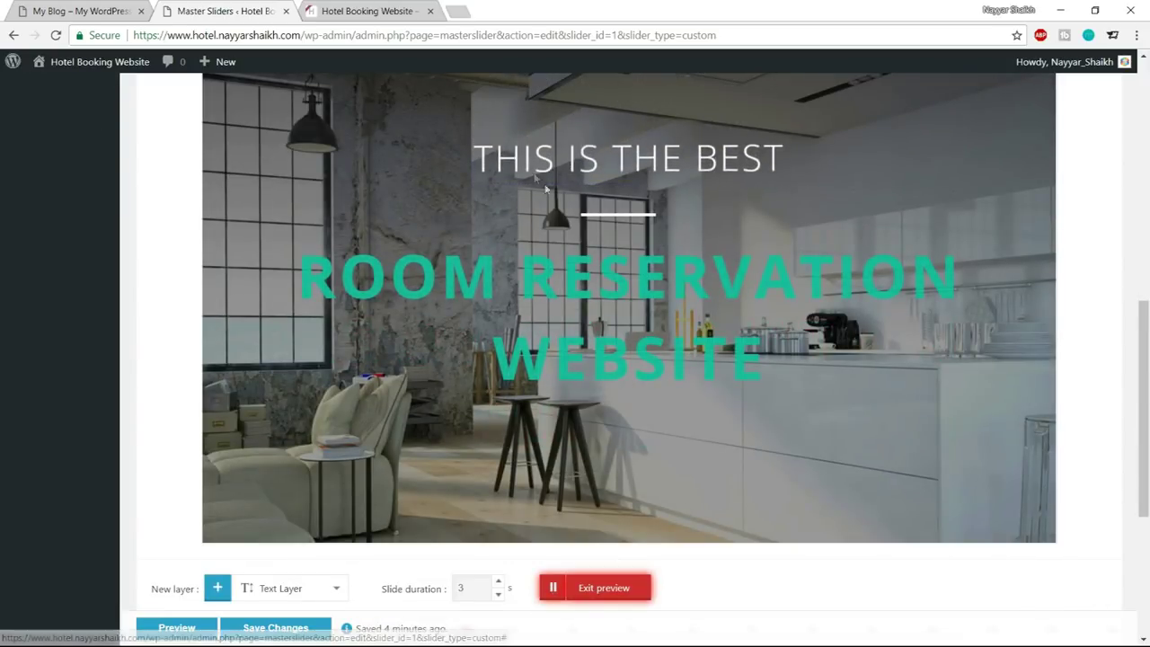
pyautogui.click(615, 591)
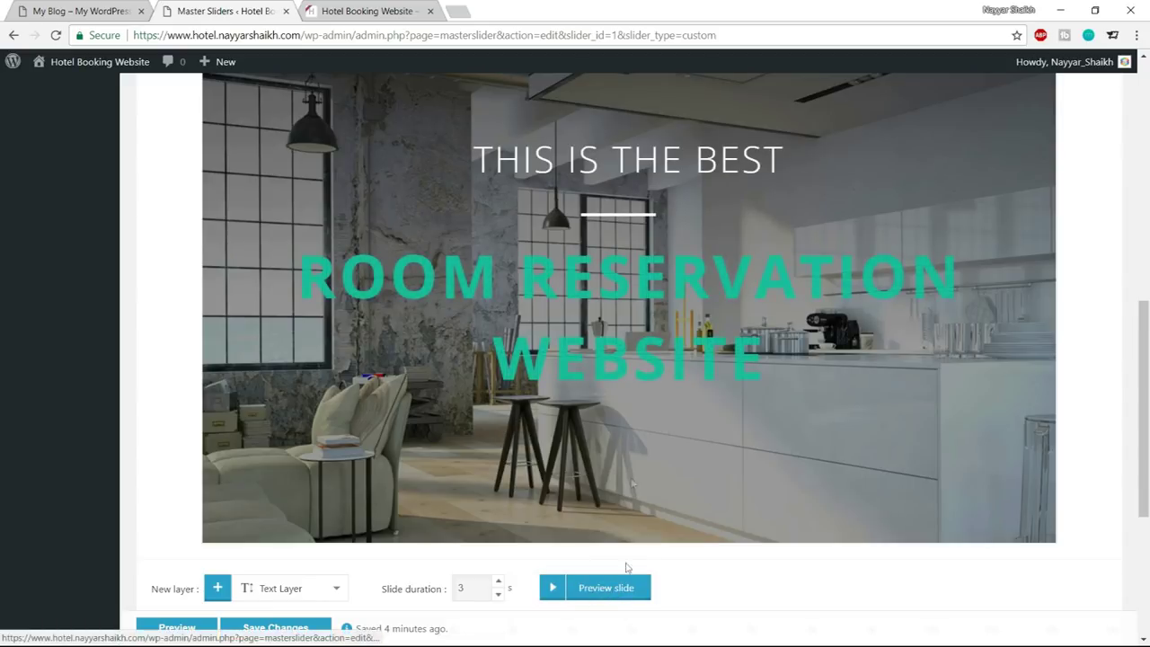
pyautogui.click(558, 589)
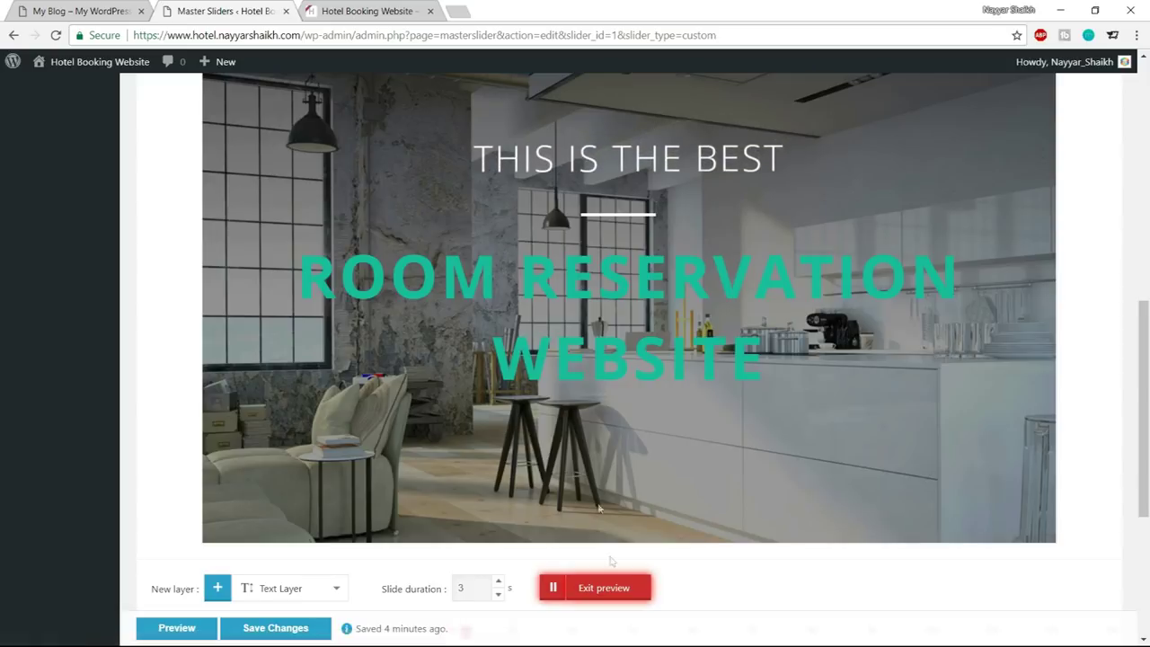
pyautogui.click(604, 593)
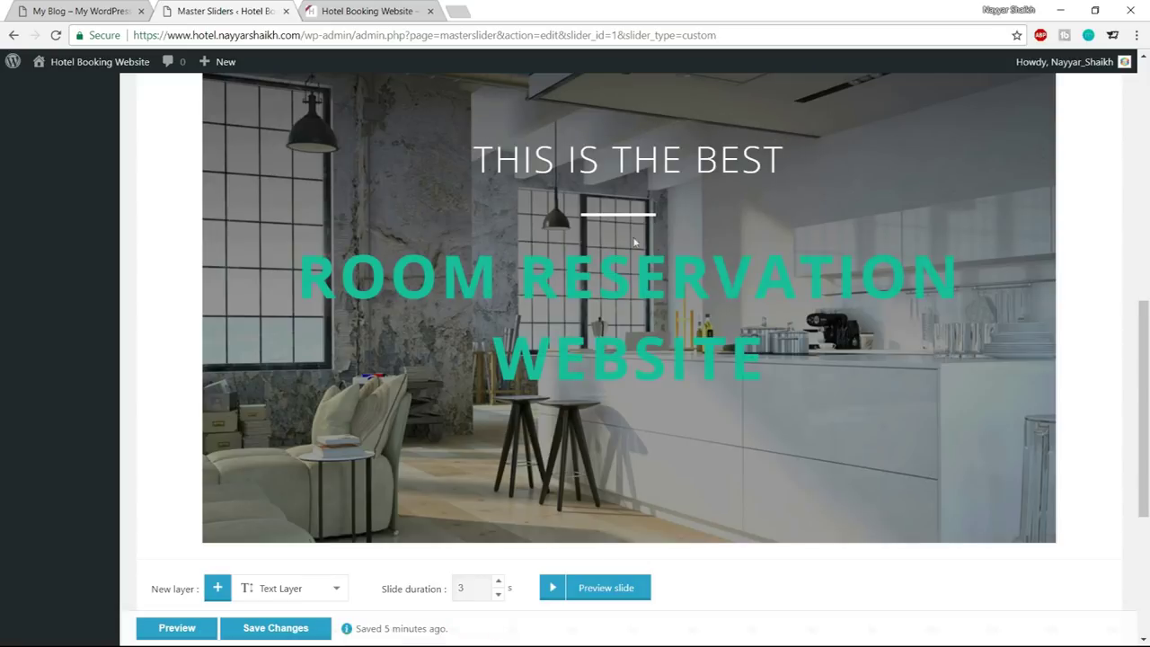
pyautogui.scroll(-3, 858, 348)
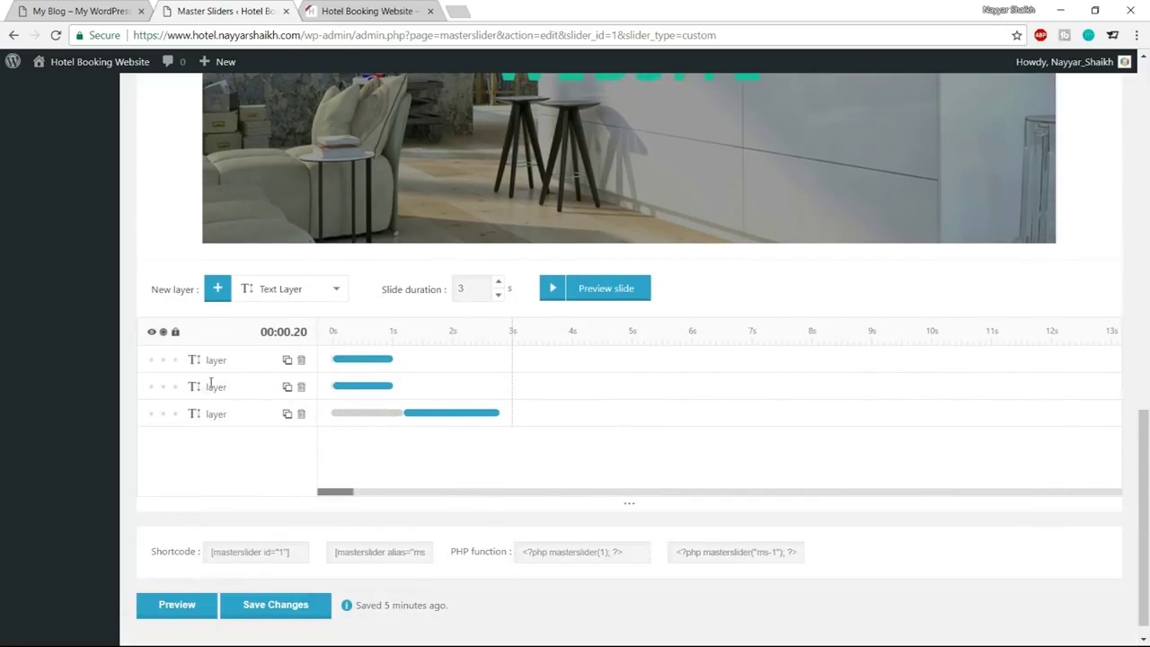
pyautogui.click(202, 389)
# Open the second layer's entrance transition editor and preview the Top long preset
pyautogui.scroll(5, 360, 467)
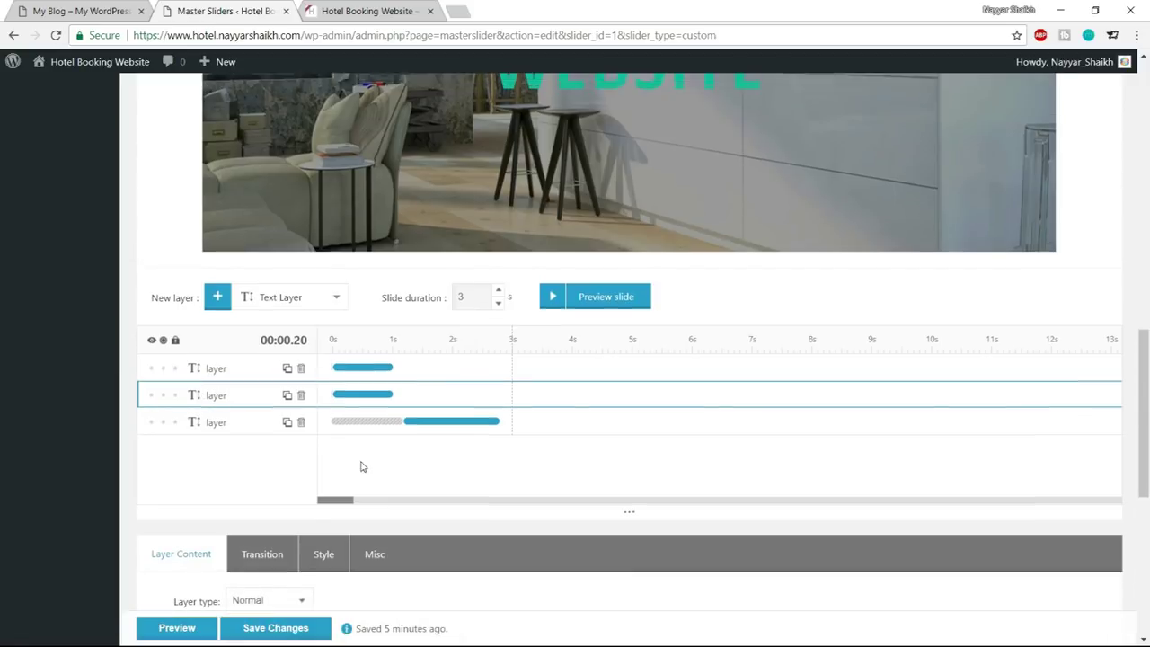
pyautogui.scroll(-6, 683, 300)
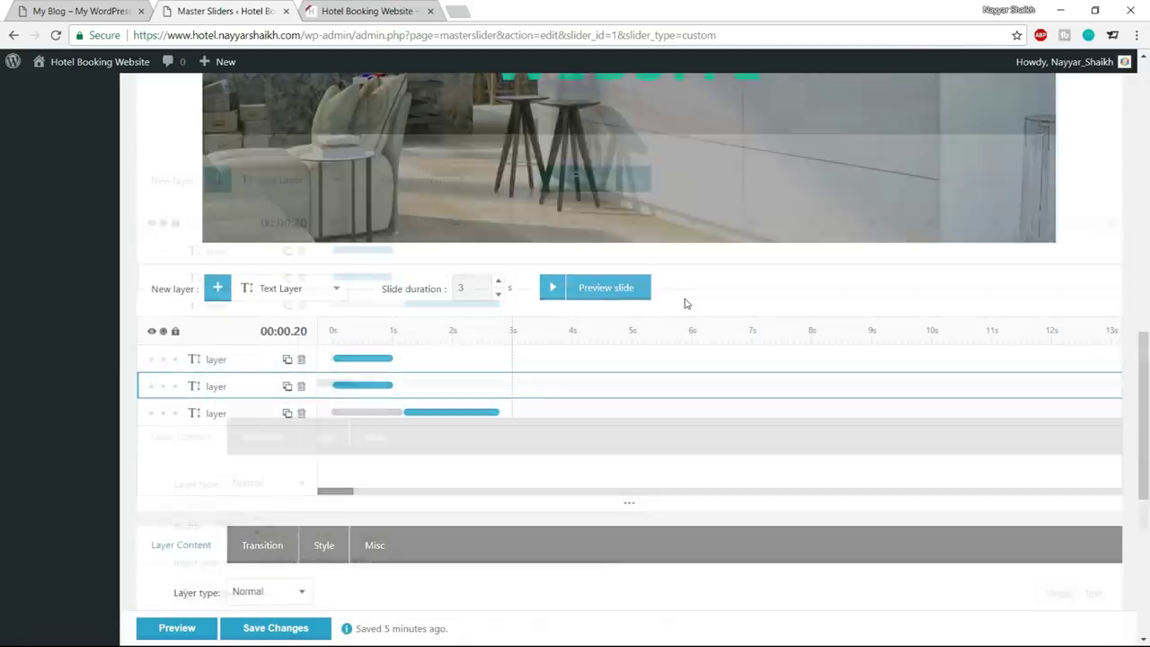
pyautogui.click(260, 249)
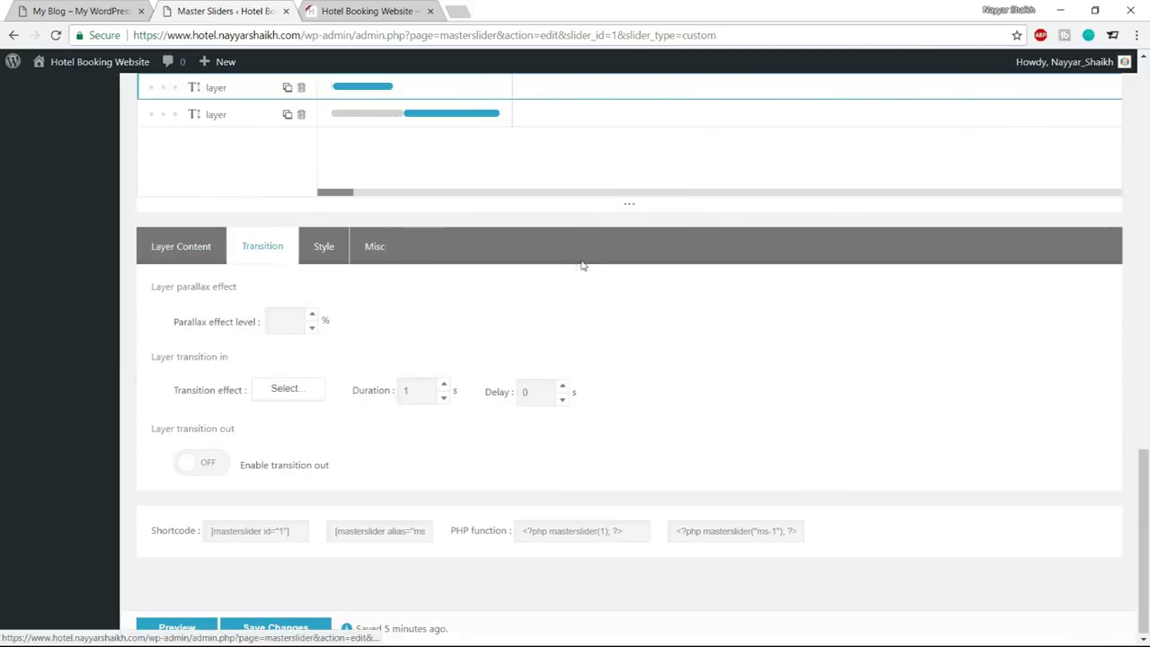
pyautogui.click(307, 395)
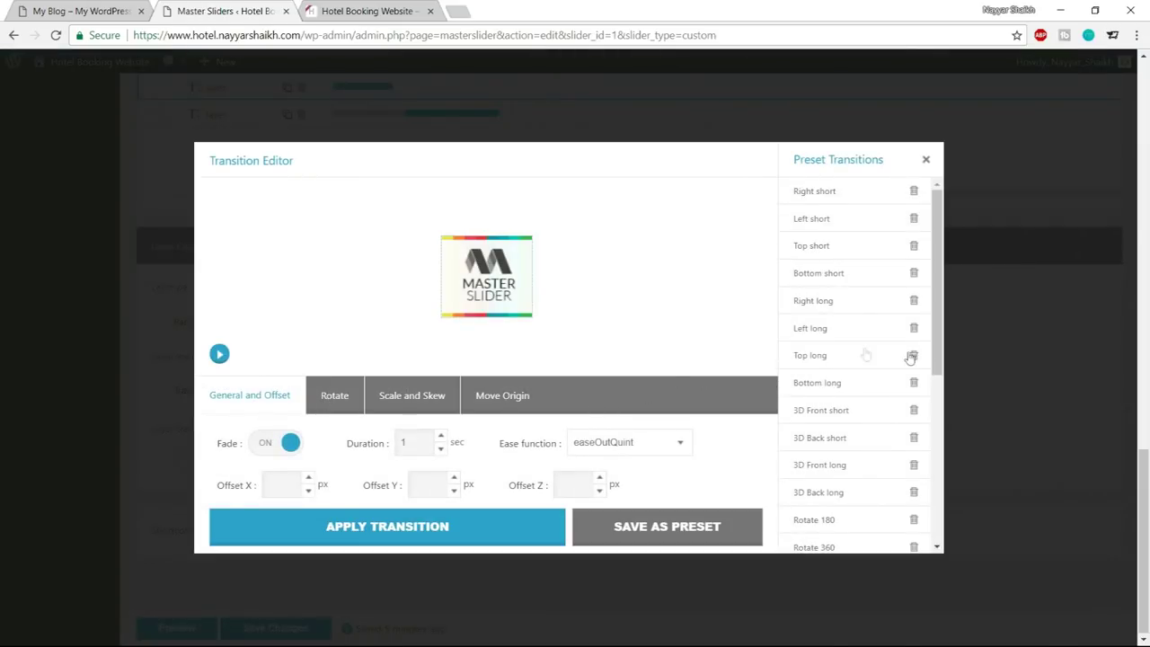
pyautogui.scroll(1, 847, 343)
pyautogui.scroll(-1, 850, 344)
pyautogui.scroll(1, 850, 345)
pyautogui.scroll(-3, 851, 349)
pyautogui.scroll(-2, 851, 349)
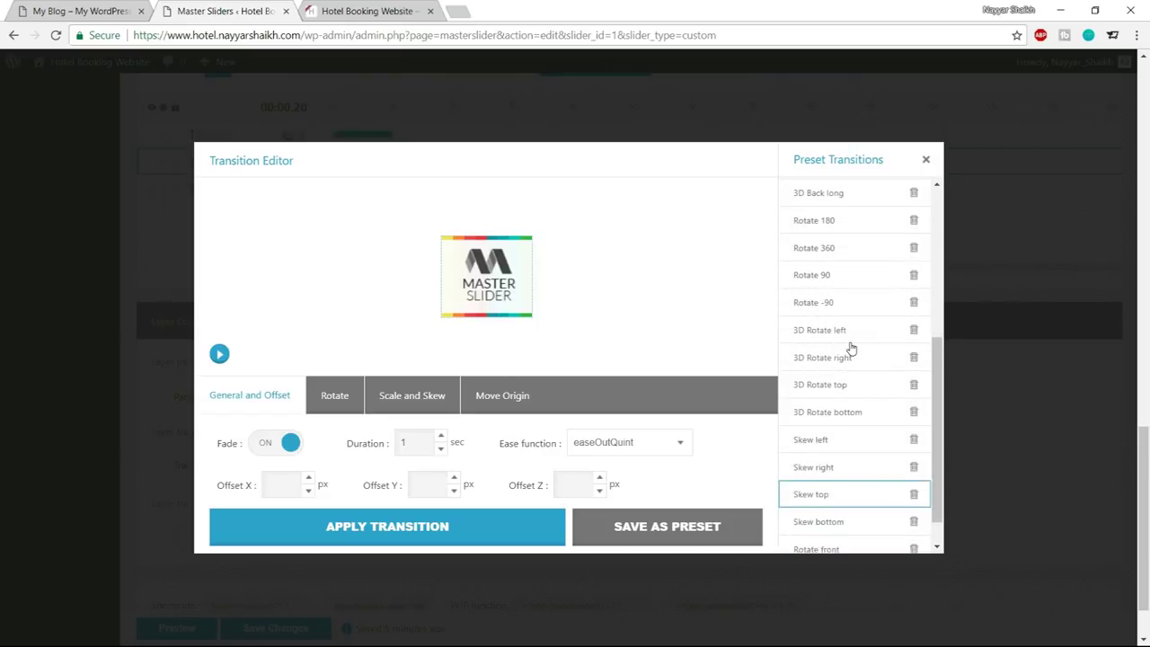
pyautogui.scroll(3, 851, 350)
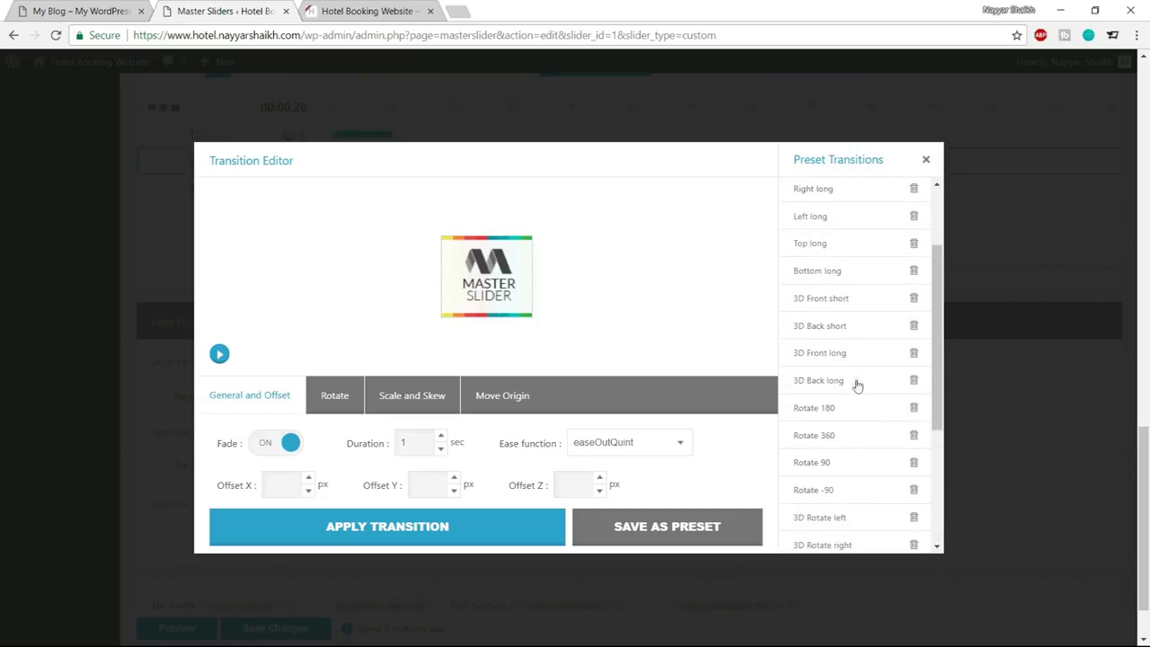
pyautogui.scroll(1, 849, 387)
pyautogui.click(834, 329)
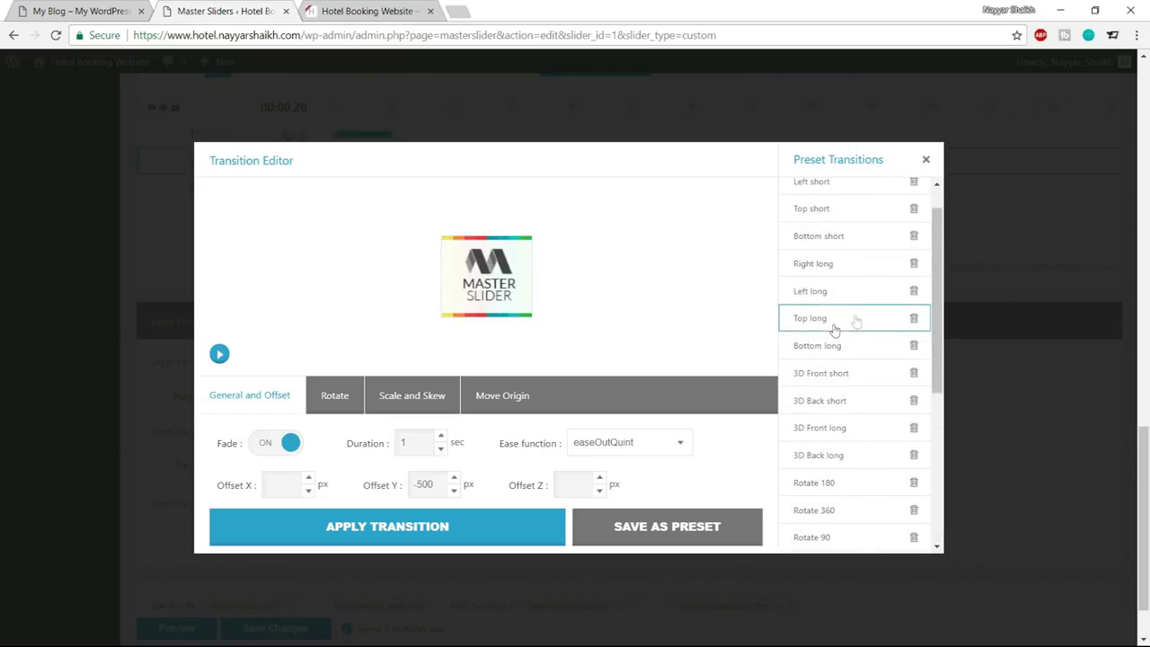
pyautogui.click(219, 353)
# Apply the 3D Front long preset with a 1.6-second duration to the layer
pyautogui.scroll(1, 832, 337)
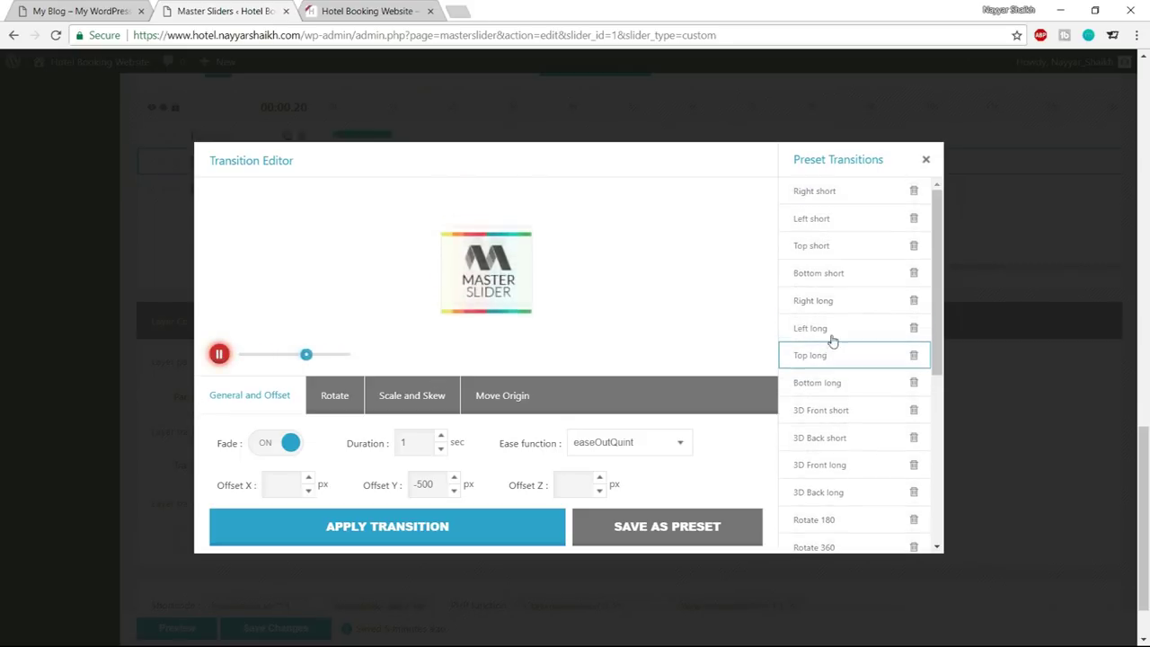
pyautogui.scroll(-3, 855, 329)
pyautogui.scroll(3, 863, 322)
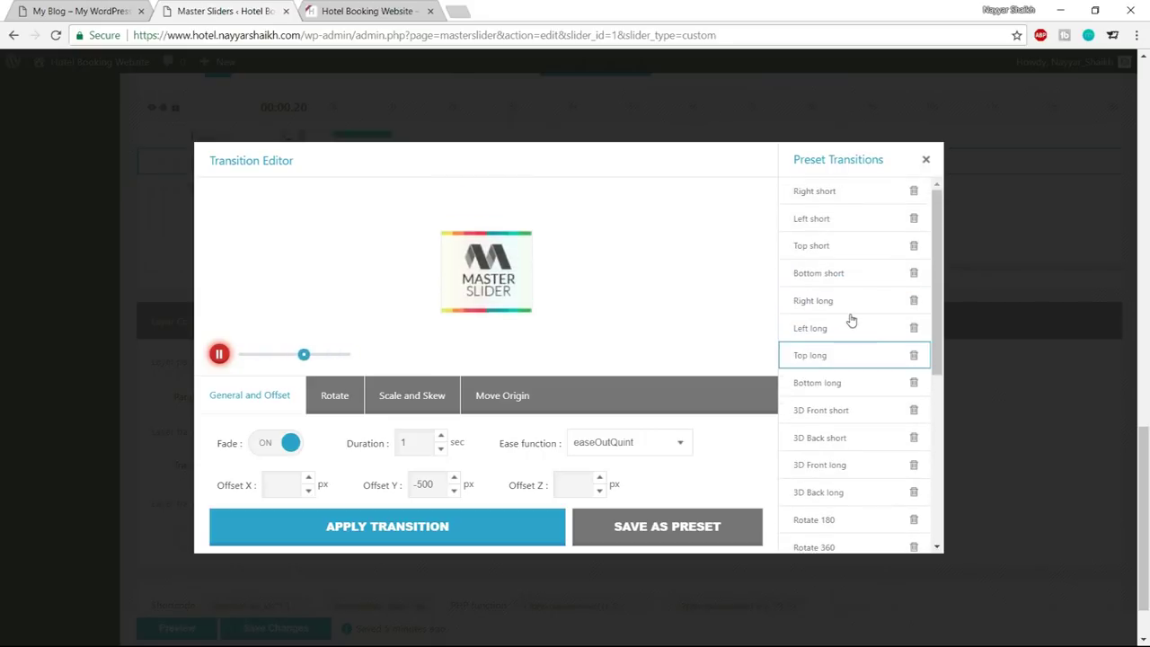
pyautogui.scroll(1, 844, 310)
pyautogui.scroll(-3, 845, 310)
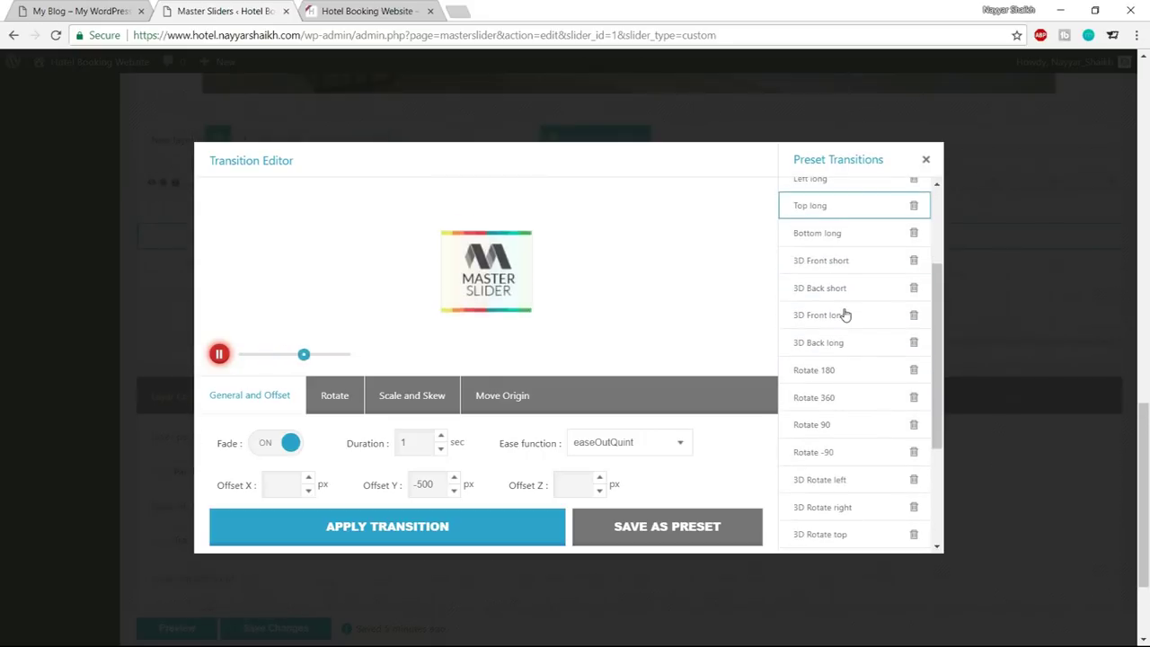
pyautogui.click(849, 319)
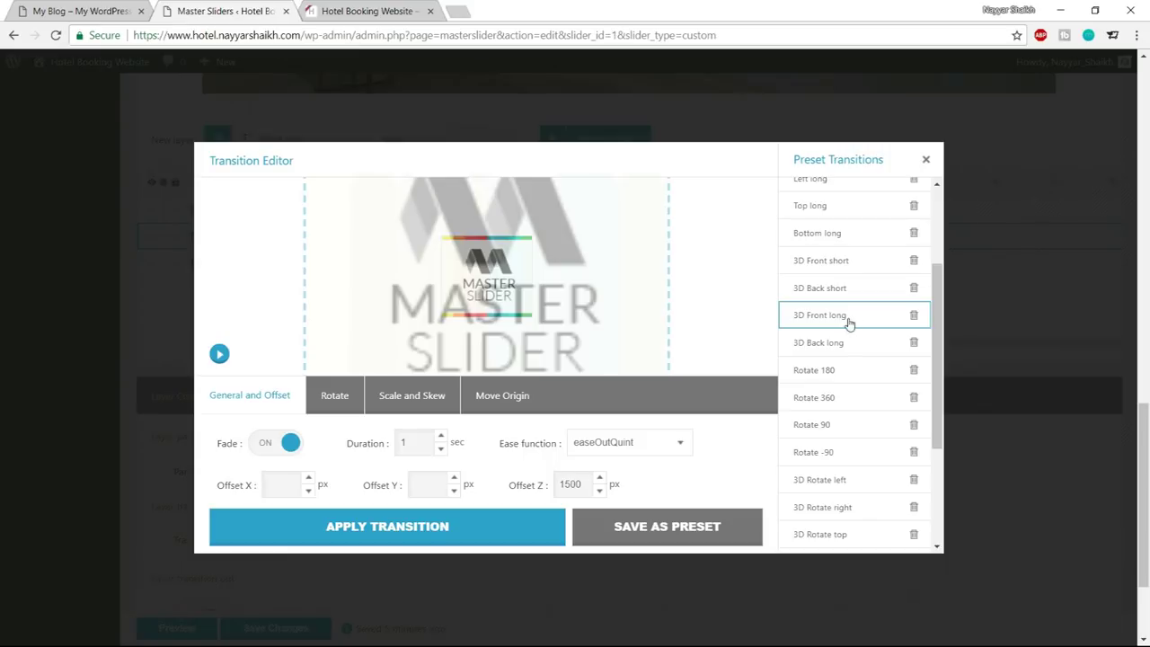
pyautogui.click(220, 354)
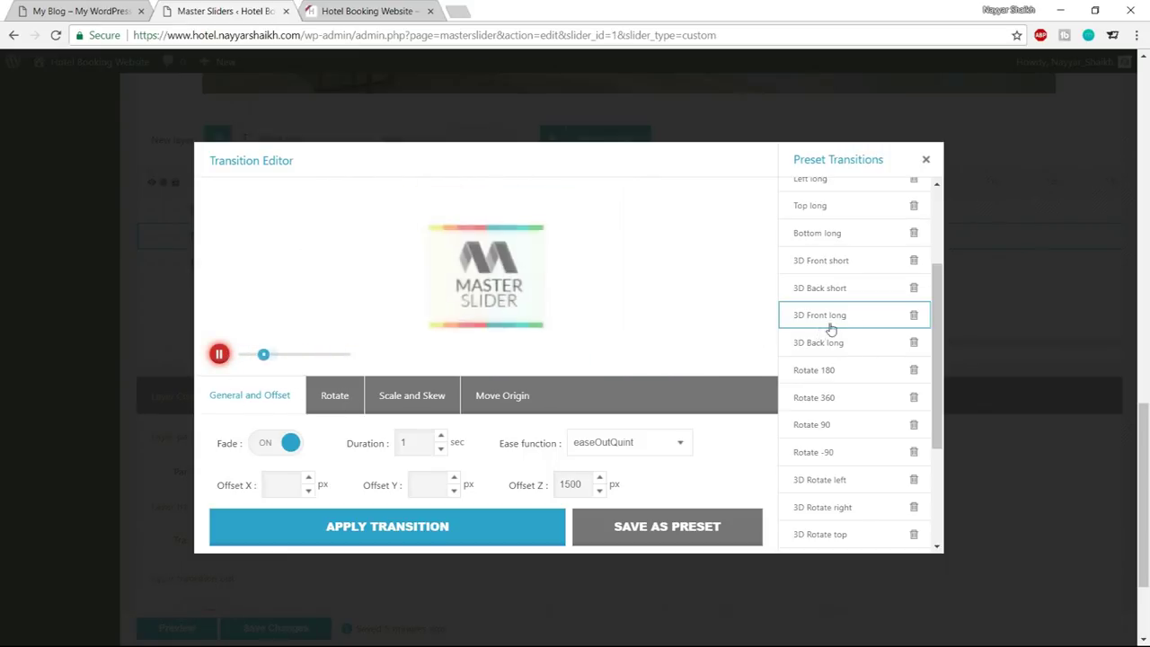
pyautogui.doubleClick(403, 443)
pyautogui.write('1.6')
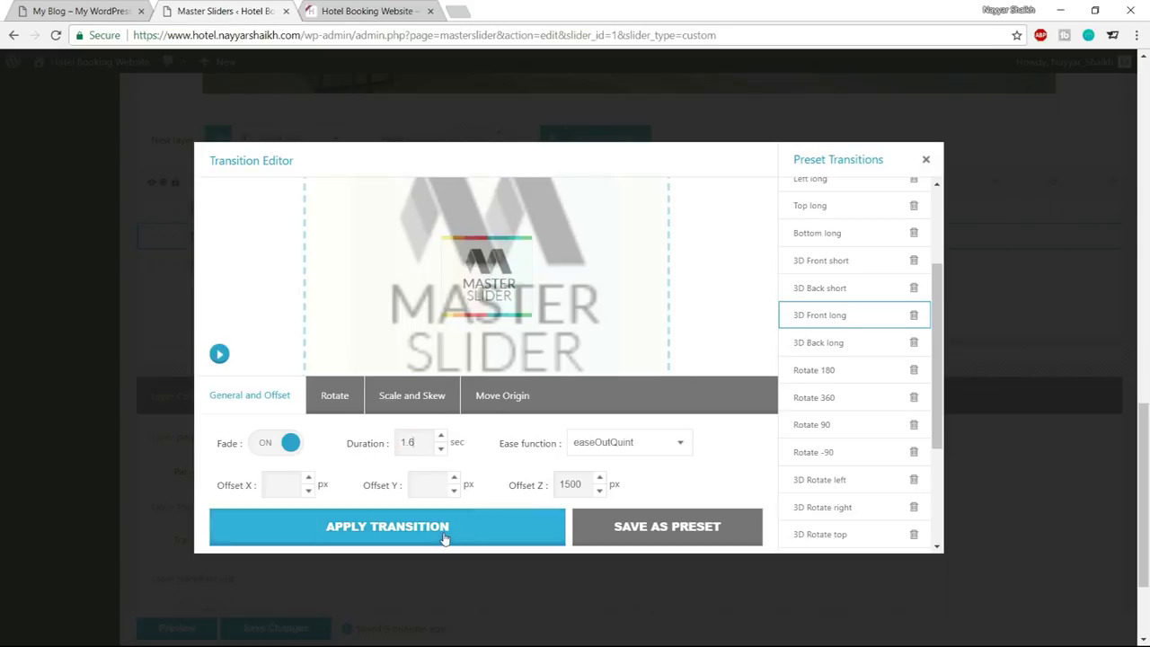
pyautogui.click(443, 538)
# Set the layer's delay to 2 seconds and play the slide to check timing
pyautogui.scroll(-3, 506, 485)
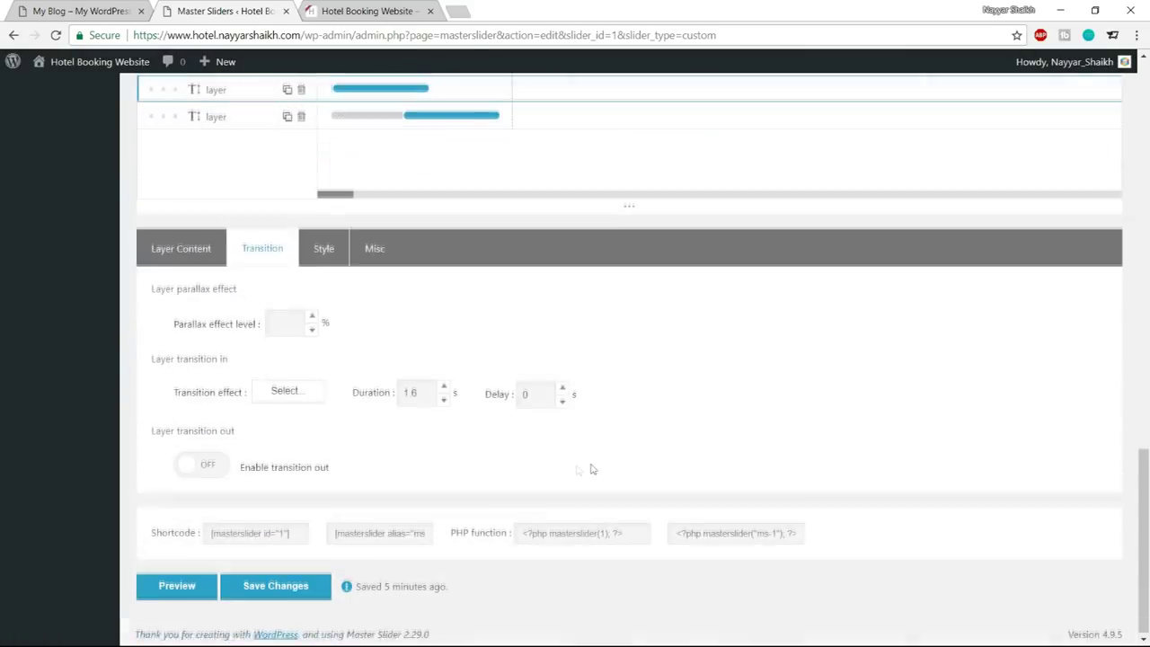
pyautogui.doubleClick(547, 404)
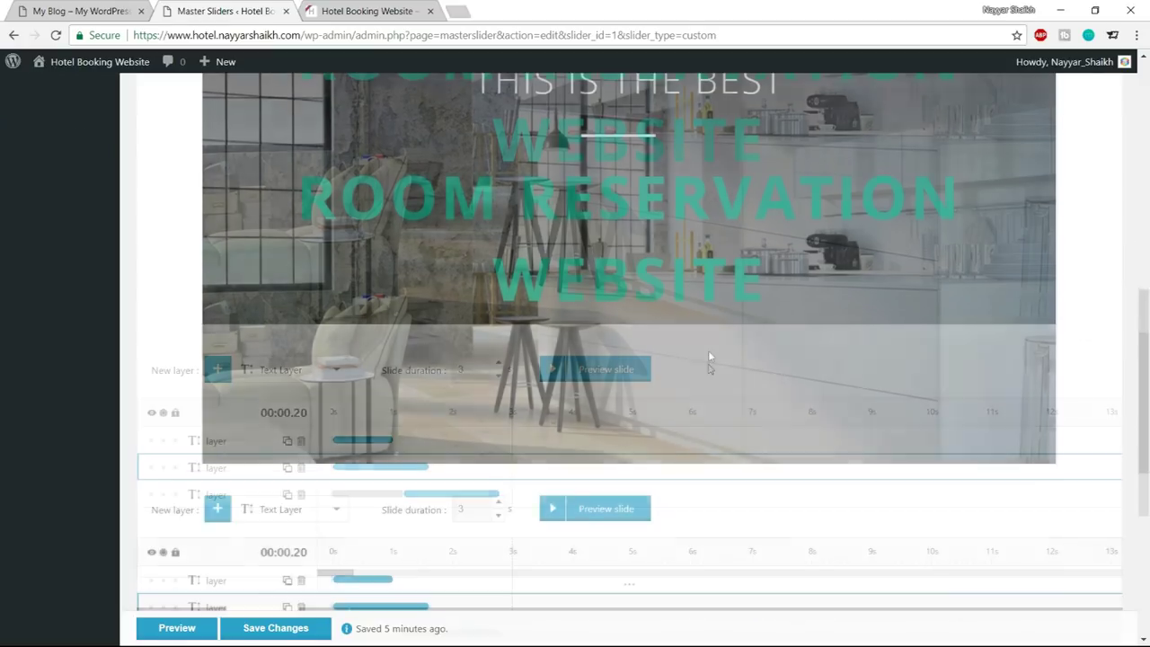
pyautogui.scroll(-10, 590, 419)
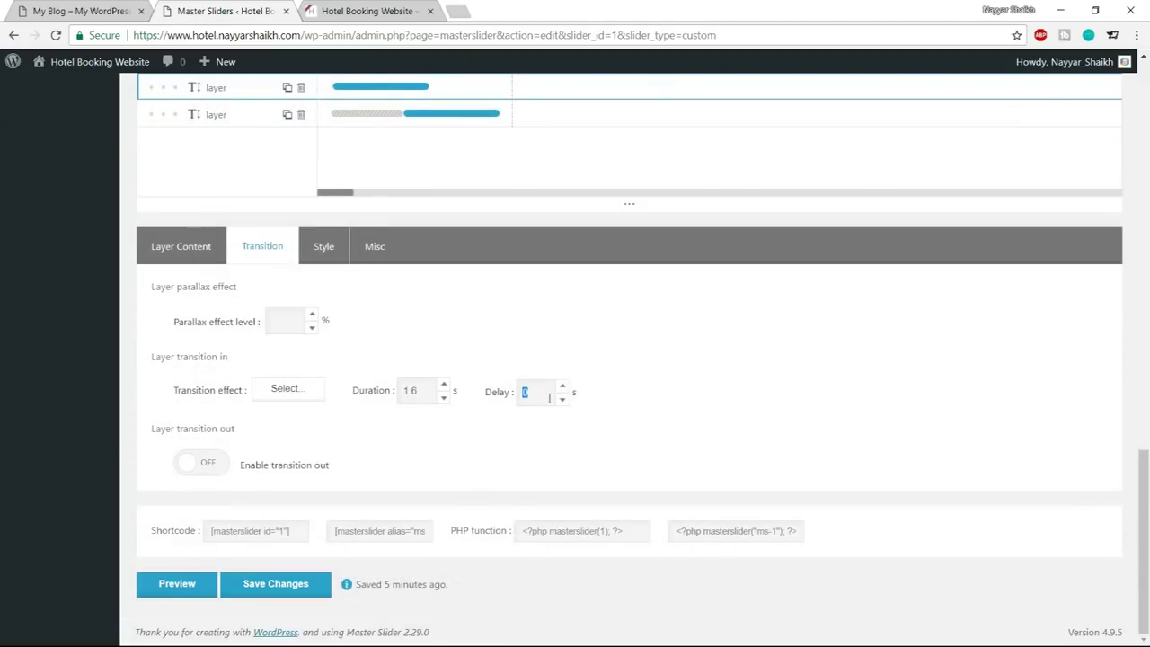
pyautogui.write('2')
pyautogui.scroll(8, 717, 404)
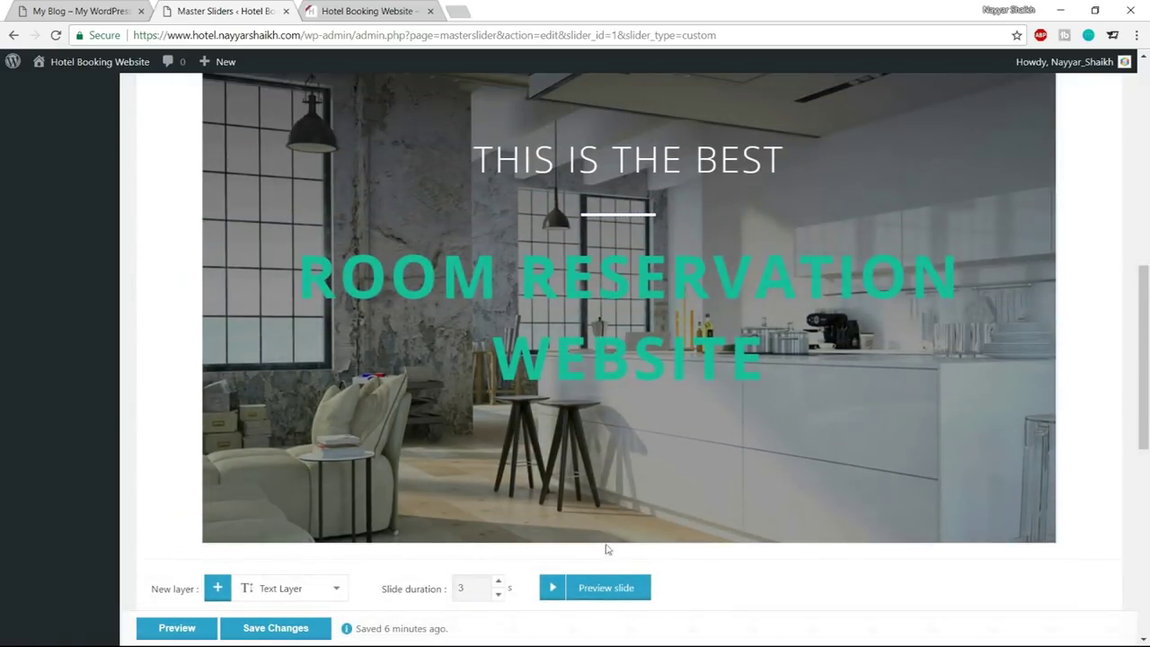
pyautogui.click(568, 593)
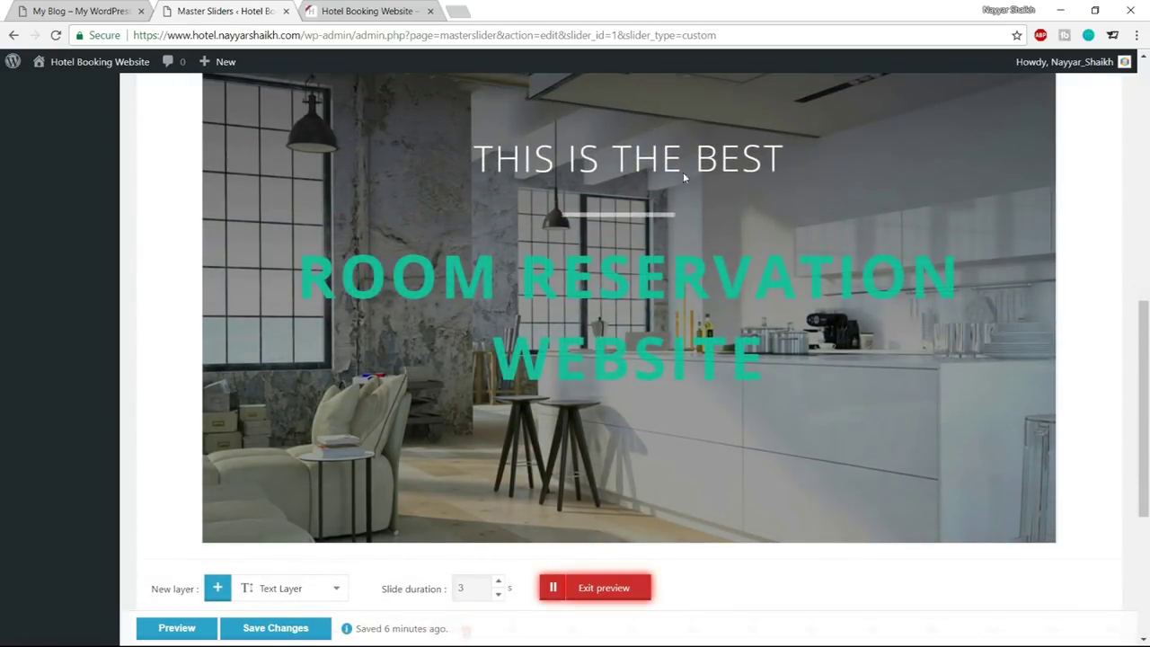
pyautogui.click(604, 590)
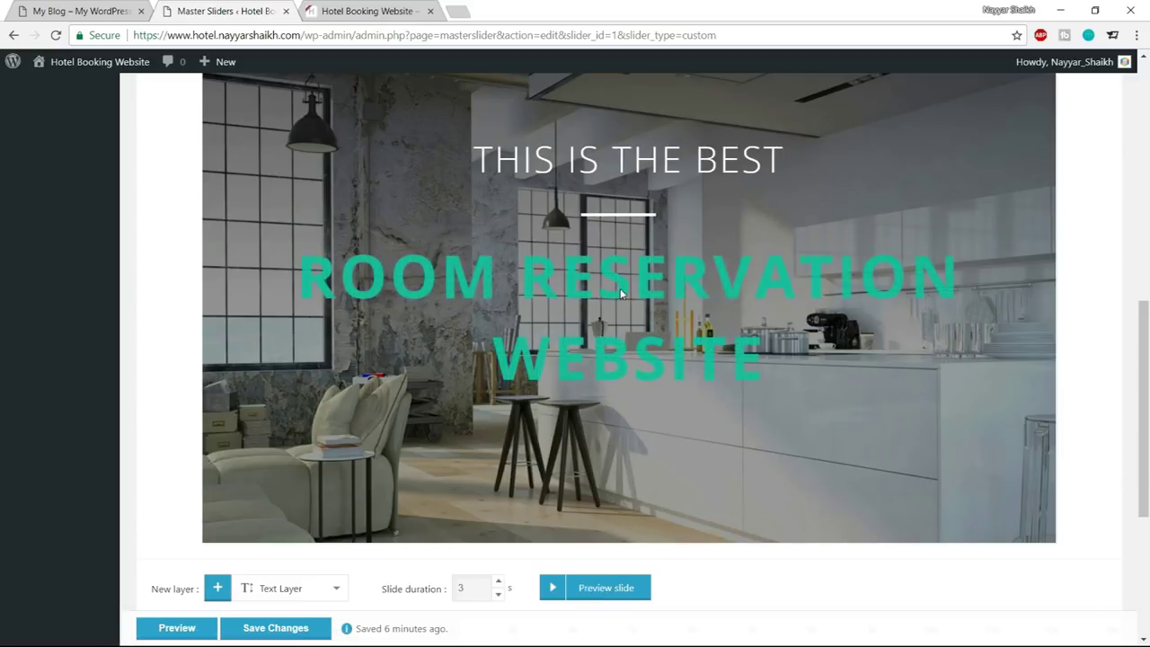
pyautogui.scroll(-3, 843, 426)
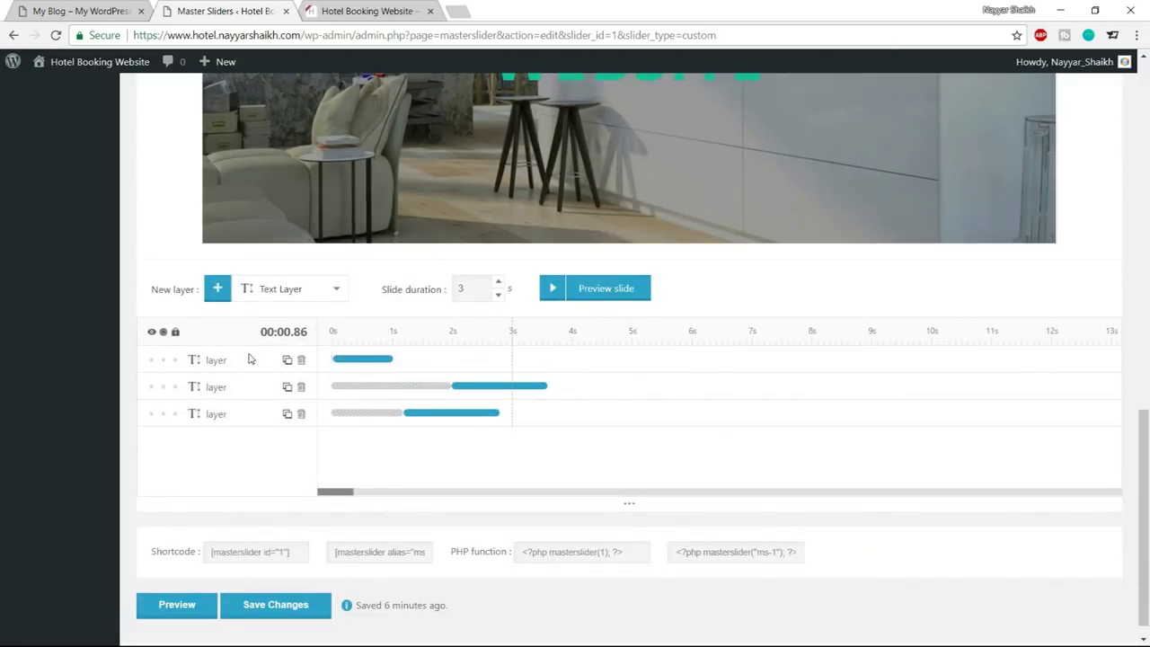
# Give the ROOM RESERVATION WEBSITE layer a 3D Back long entrance lasting 1.6 s
pyautogui.click(183, 361)
pyautogui.scroll(-3, 261, 270)
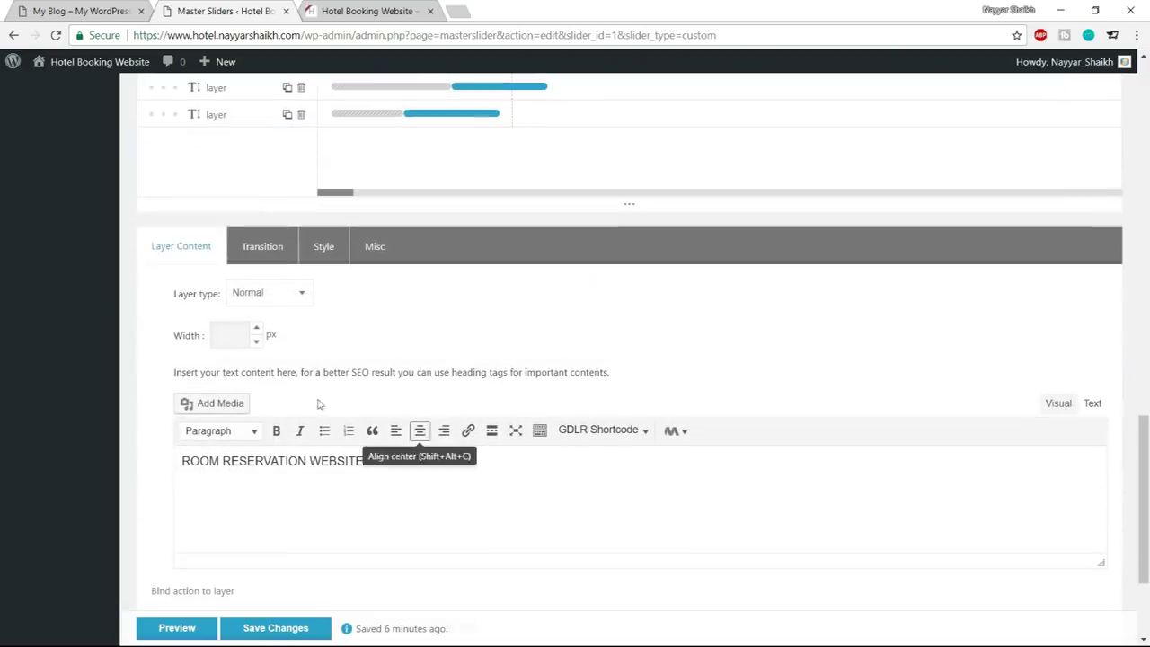
pyautogui.click(262, 256)
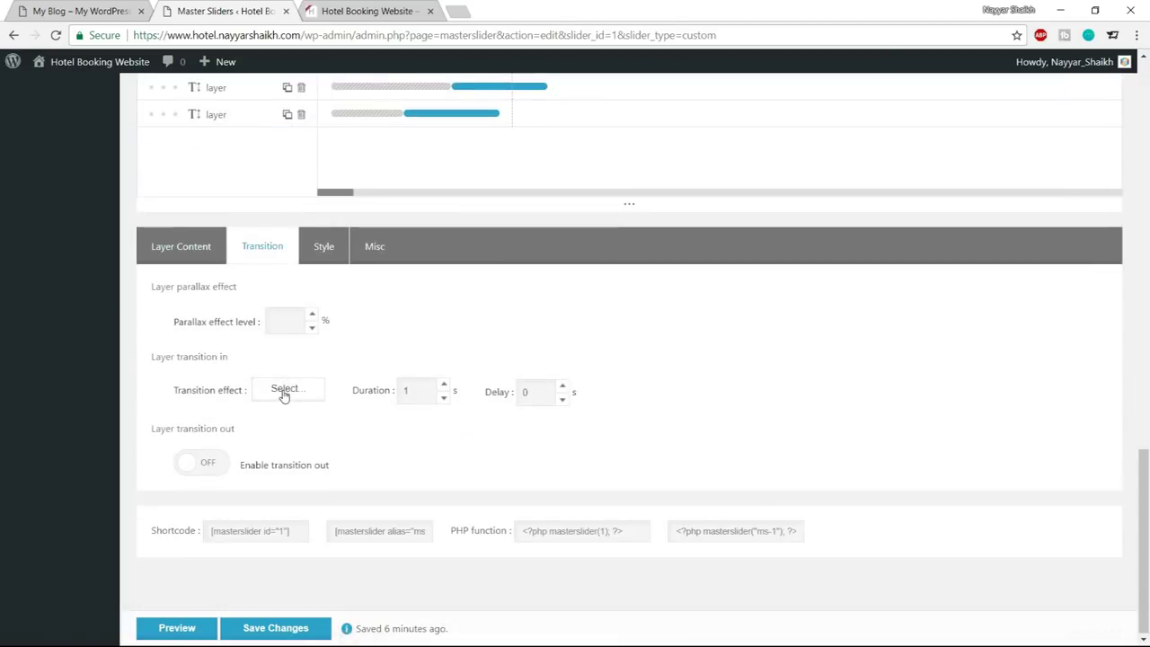
pyautogui.click(284, 395)
pyautogui.scroll(-1, 836, 387)
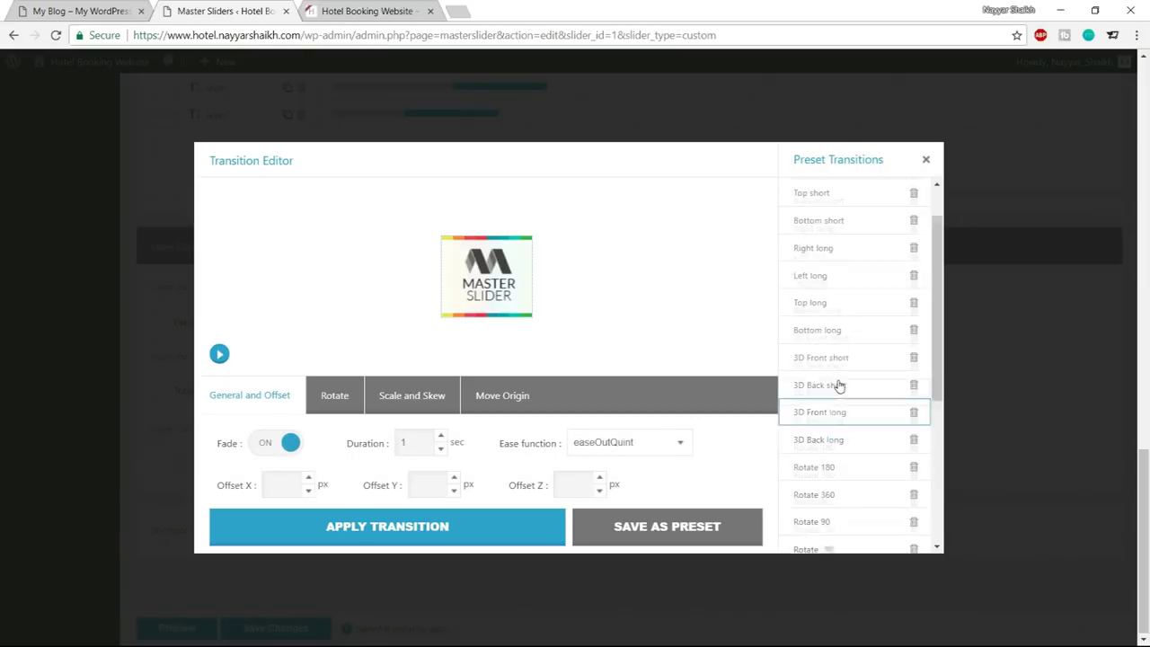
pyautogui.click(827, 426)
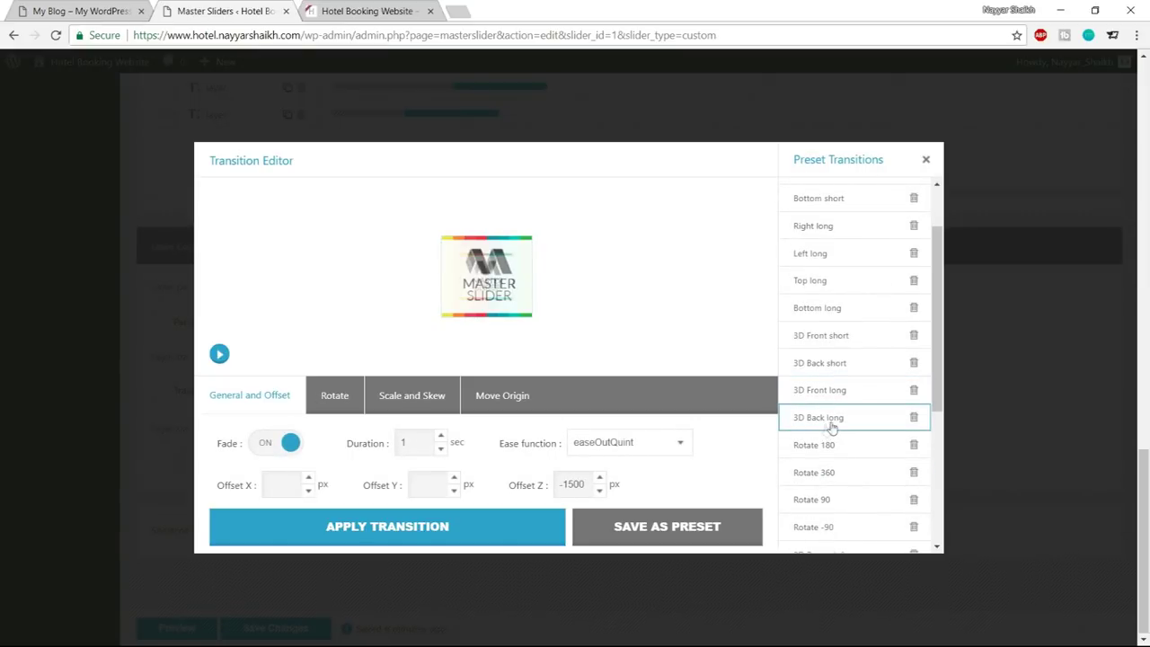
pyautogui.click(219, 354)
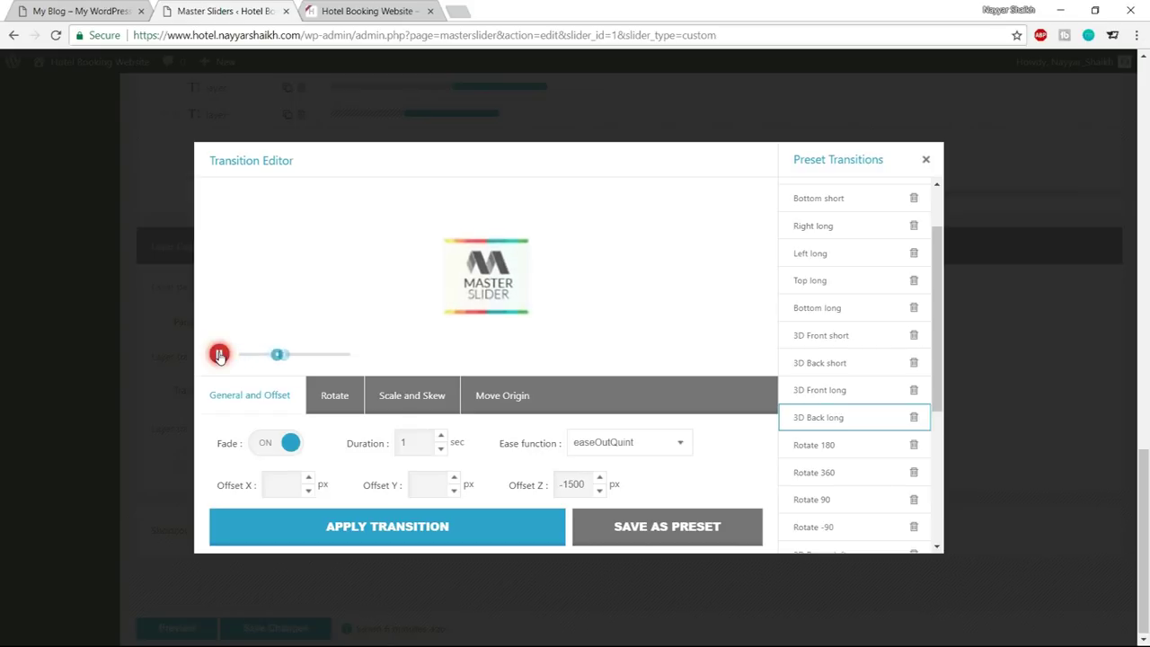
pyautogui.click(219, 355)
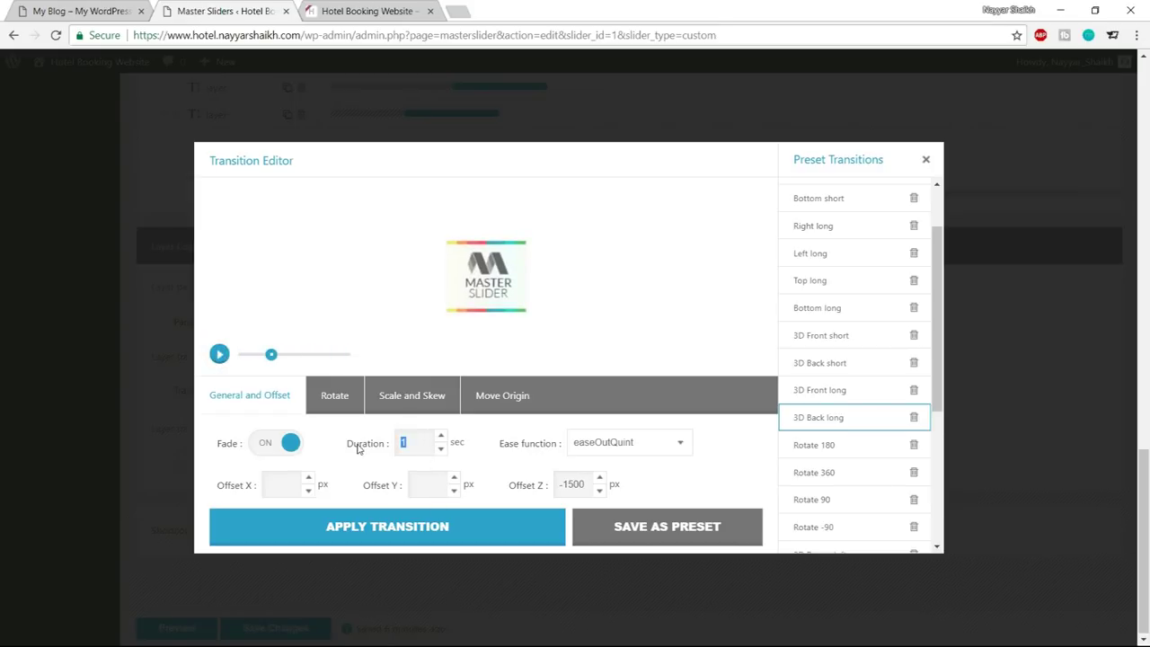
pyautogui.write('.6')
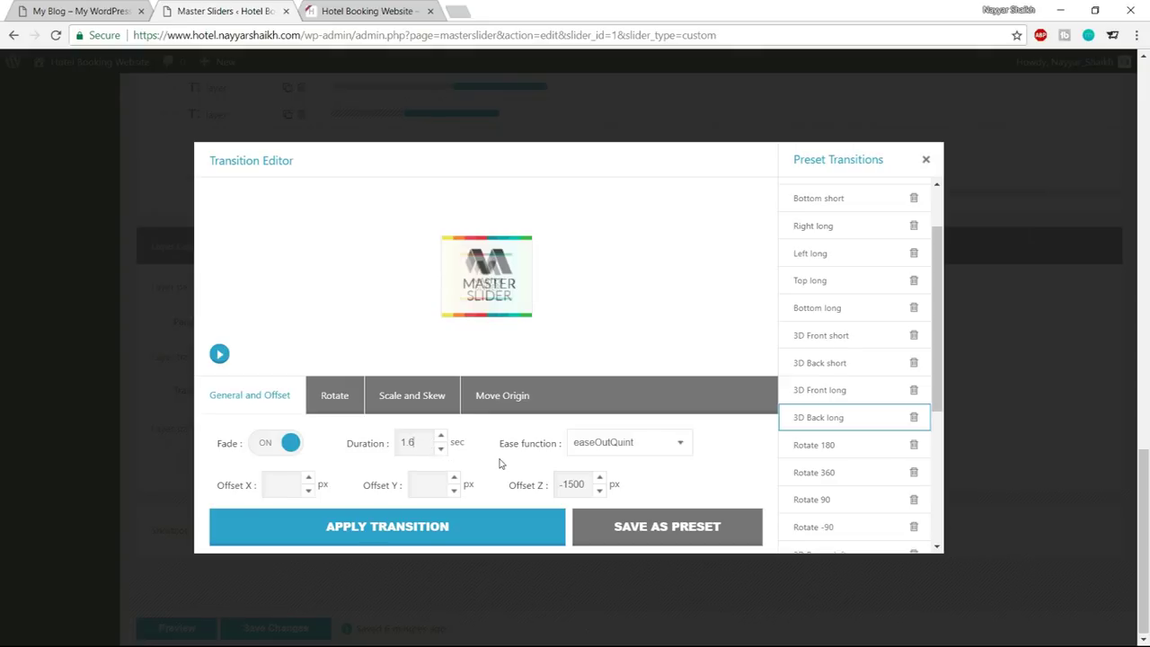
pyautogui.click(360, 534)
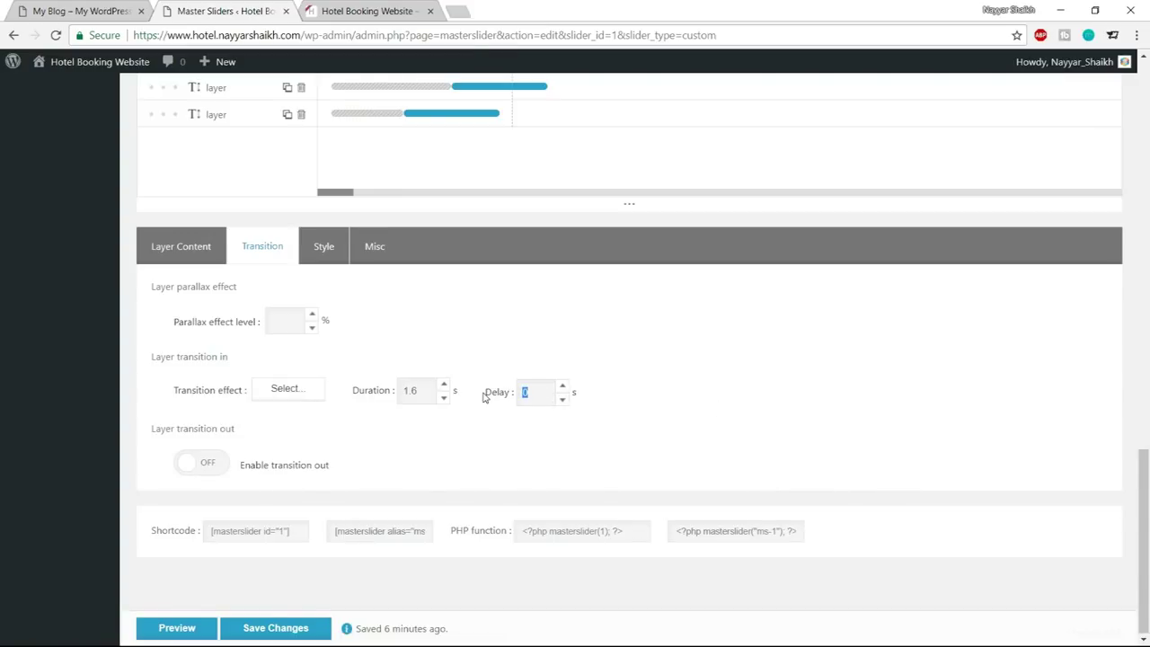
# Preview the whole slide's animation, then save the slider changes
pyautogui.scroll(6, 612, 441)
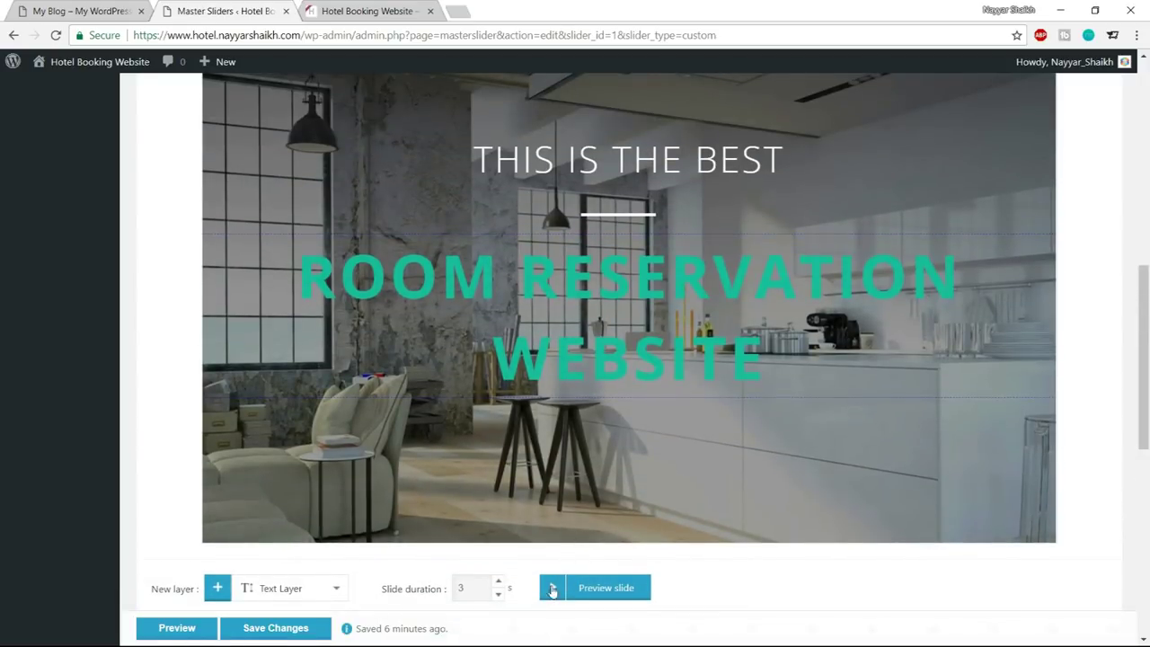
pyautogui.click(554, 588)
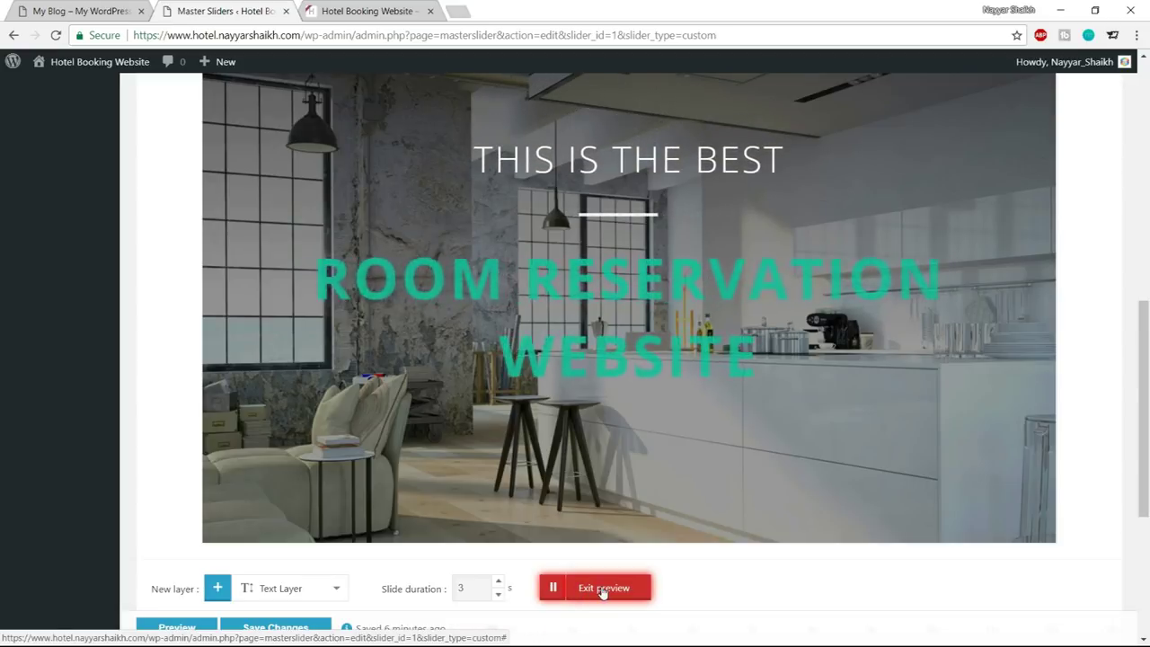
pyautogui.click(603, 590)
pyautogui.scroll(-3, 814, 551)
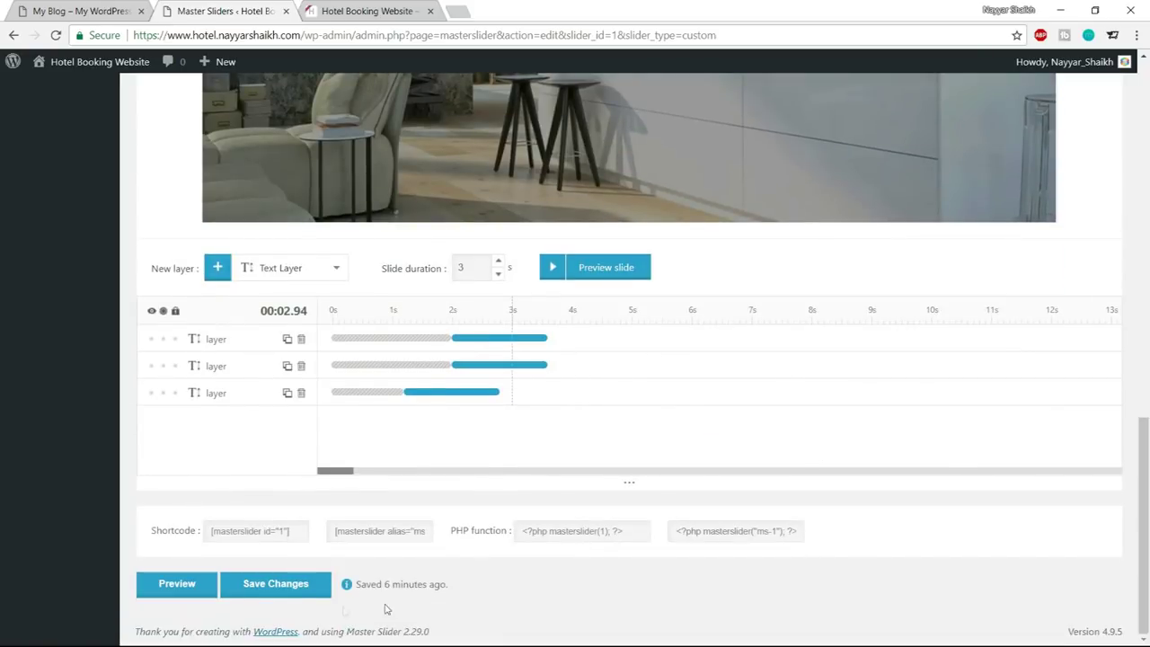
pyautogui.click(262, 583)
# View the slider on the My Blog front end, then return to Master Sliders and choose Pages > Add New
pyautogui.scroll(10, 932, 512)
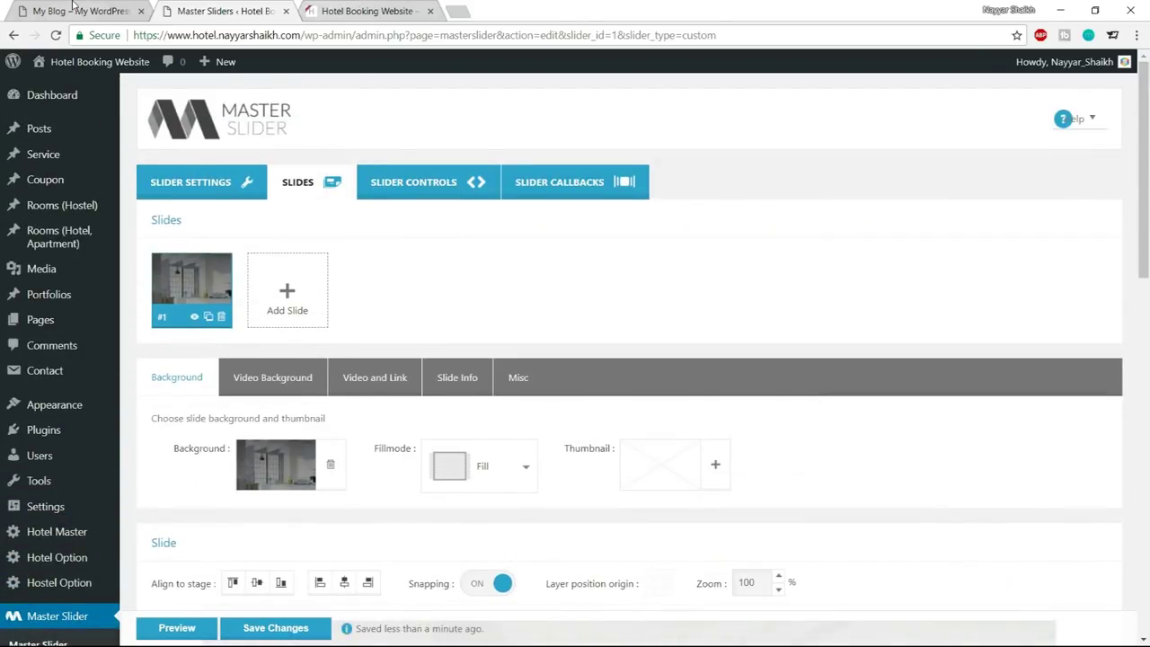
pyautogui.click(74, 9)
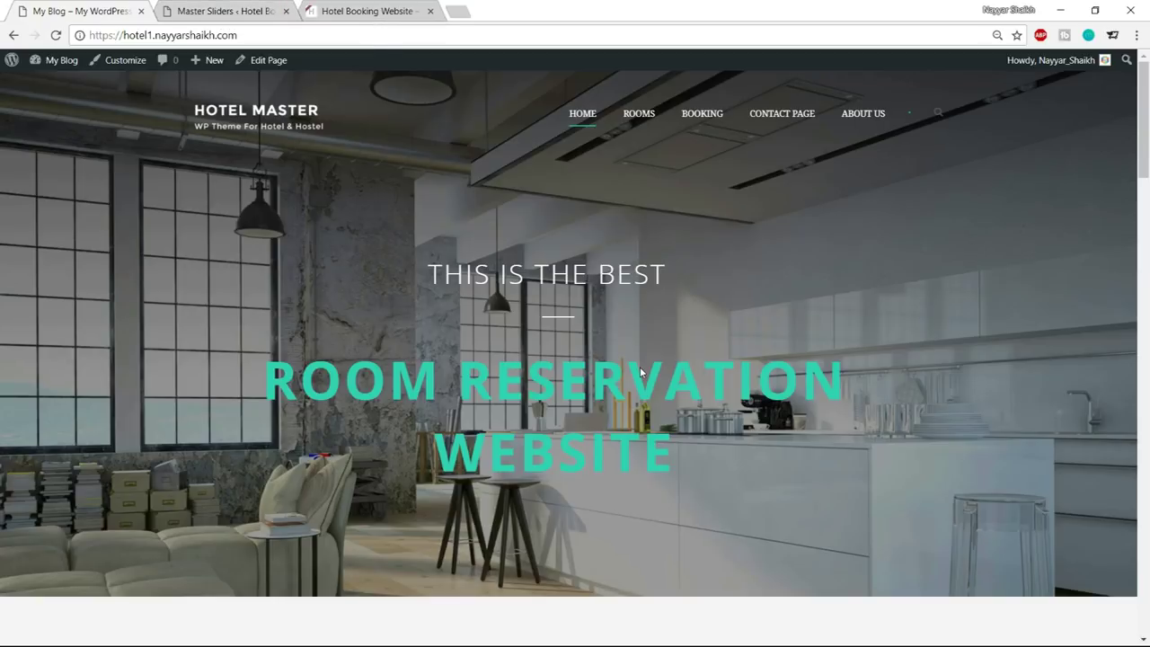
pyautogui.click(223, 11)
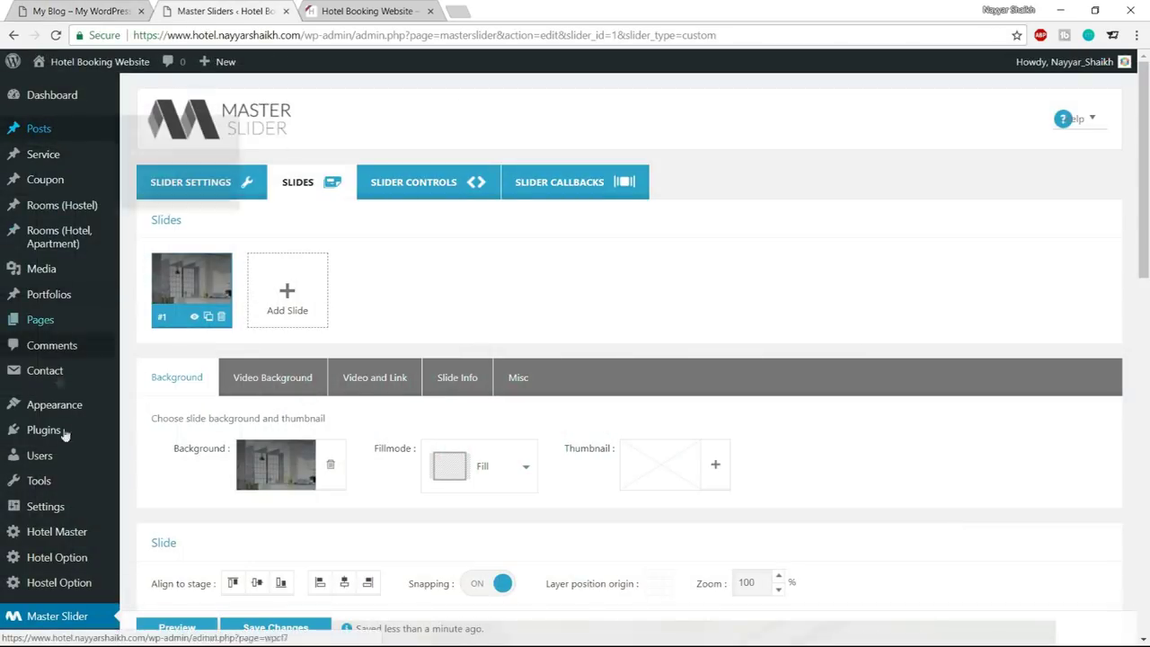
pyautogui.moveTo(40, 322)
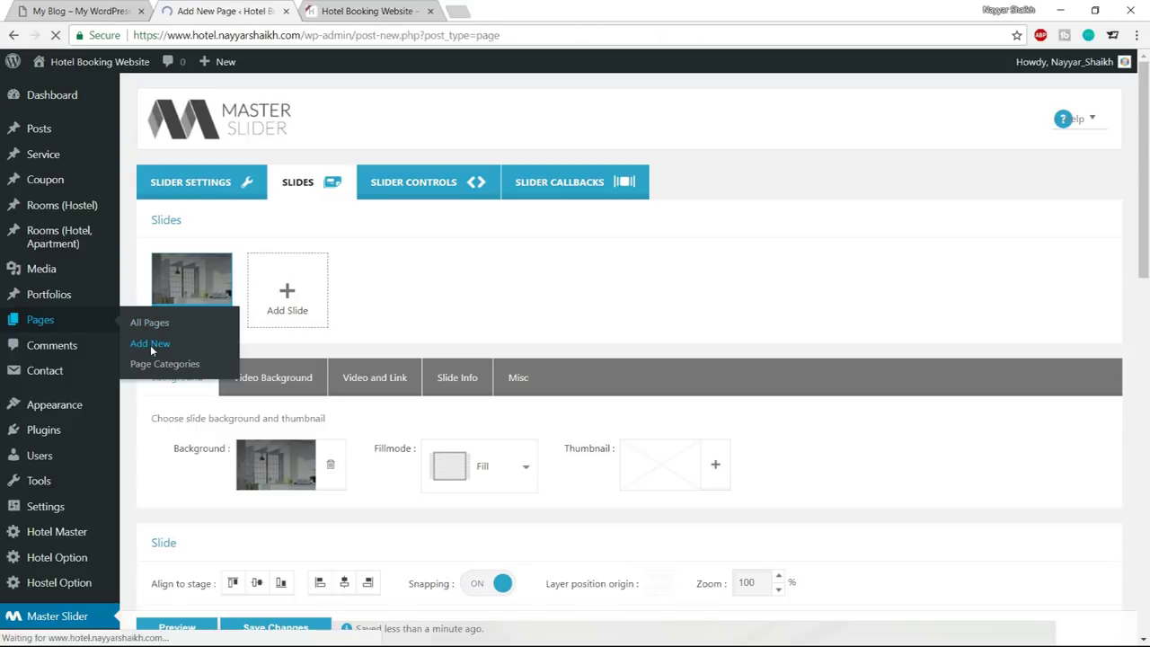
# Title the new page 'Home' and publish it
pyautogui.write('hOME')
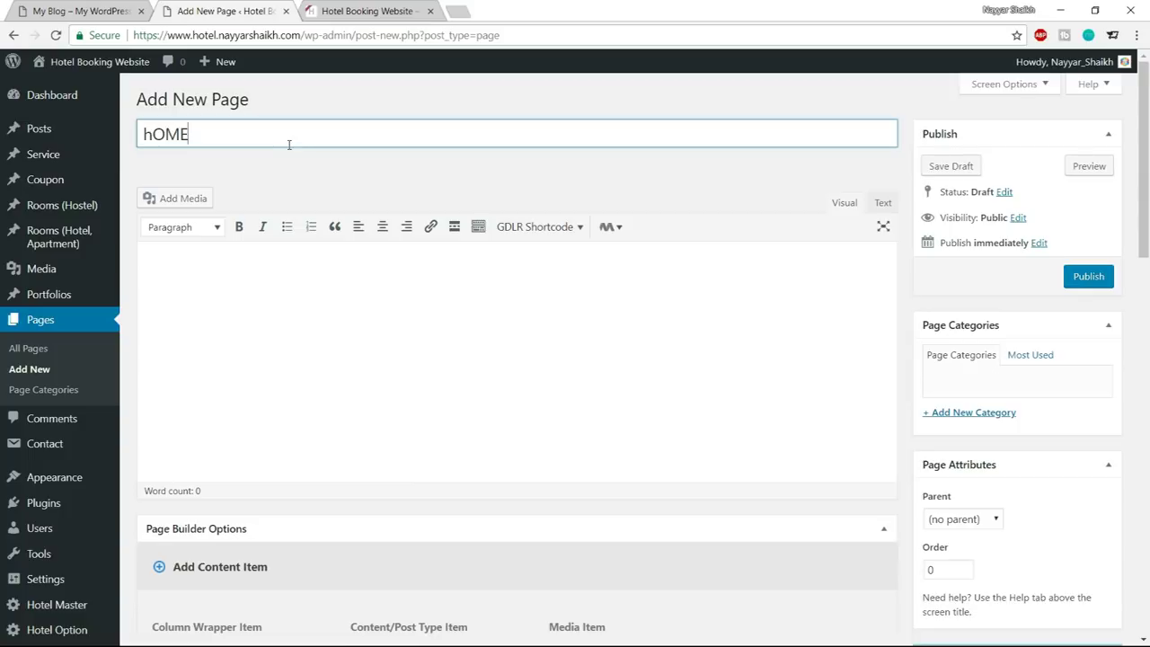
pyautogui.hotkey('ctrl', 'a')
pyautogui.write('Home')
pyautogui.click(1105, 276)
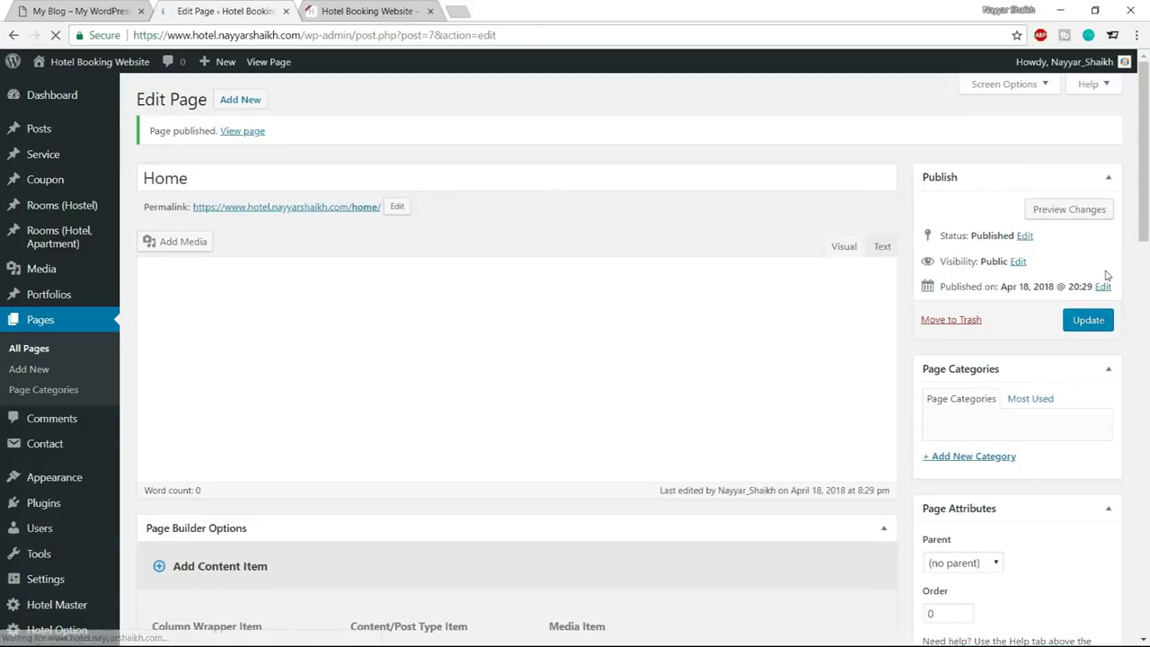
# Open the published Home page in a new tab and check its /home/ address
pyautogui.rightClick(249, 141)
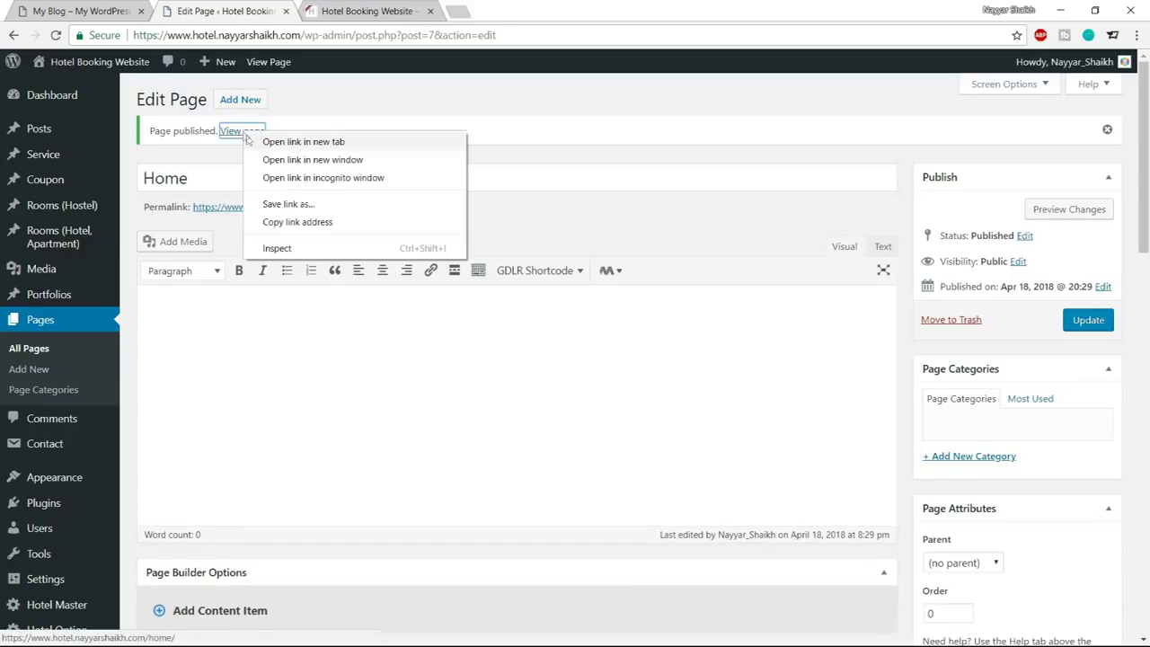
pyautogui.click(270, 141)
pyautogui.click(382, 11)
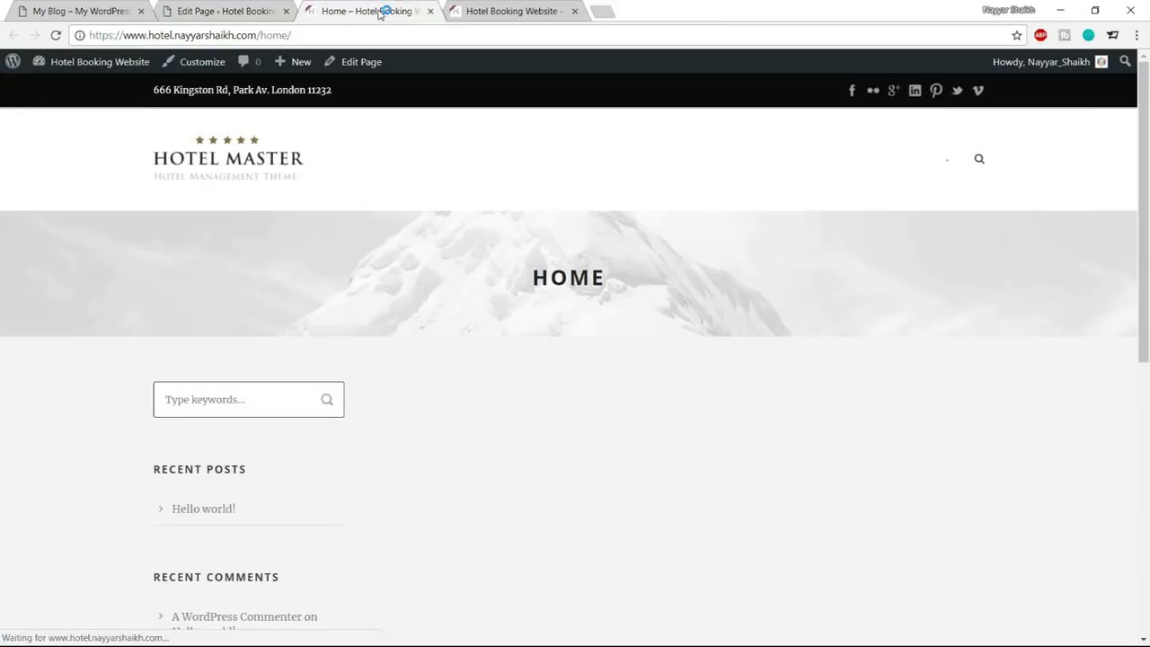
pyautogui.scroll(-5, 604, 261)
pyautogui.scroll(5, 604, 281)
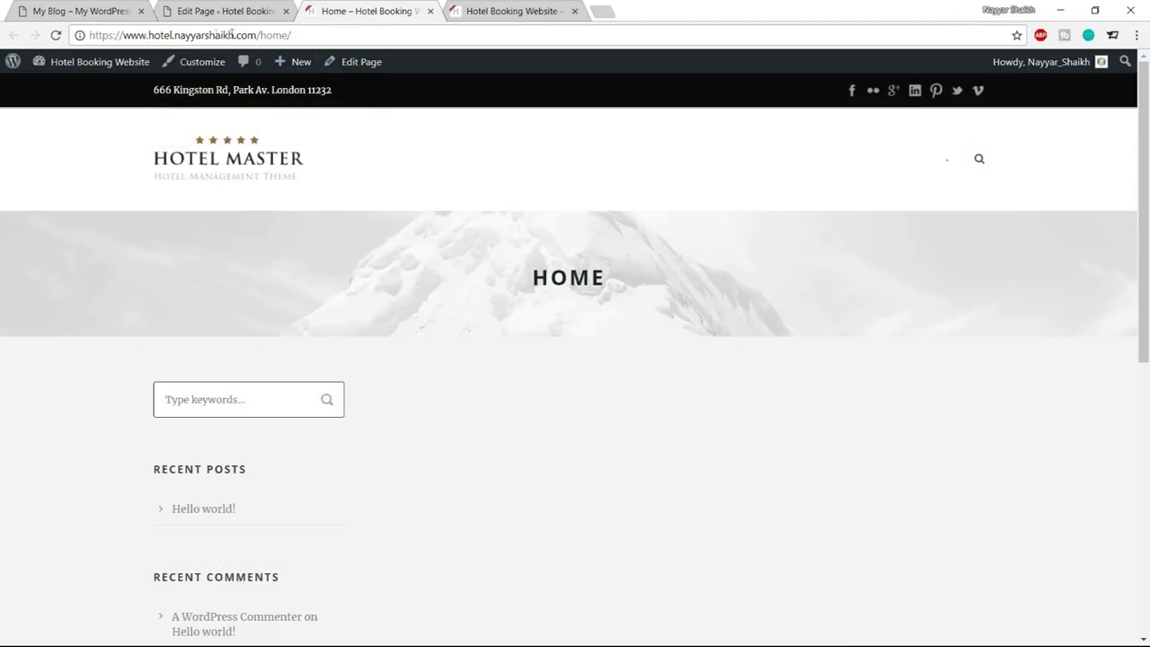
pyautogui.moveTo(260, 34); pyautogui.dragTo(345, 34)
pyautogui.click(115, 36)
pyautogui.moveTo(94, 34); pyautogui.dragTo(258, 35)
pyautogui.click(303, 32)
pyautogui.scroll(-3, 564, 346)
pyautogui.scroll(3, 562, 343)
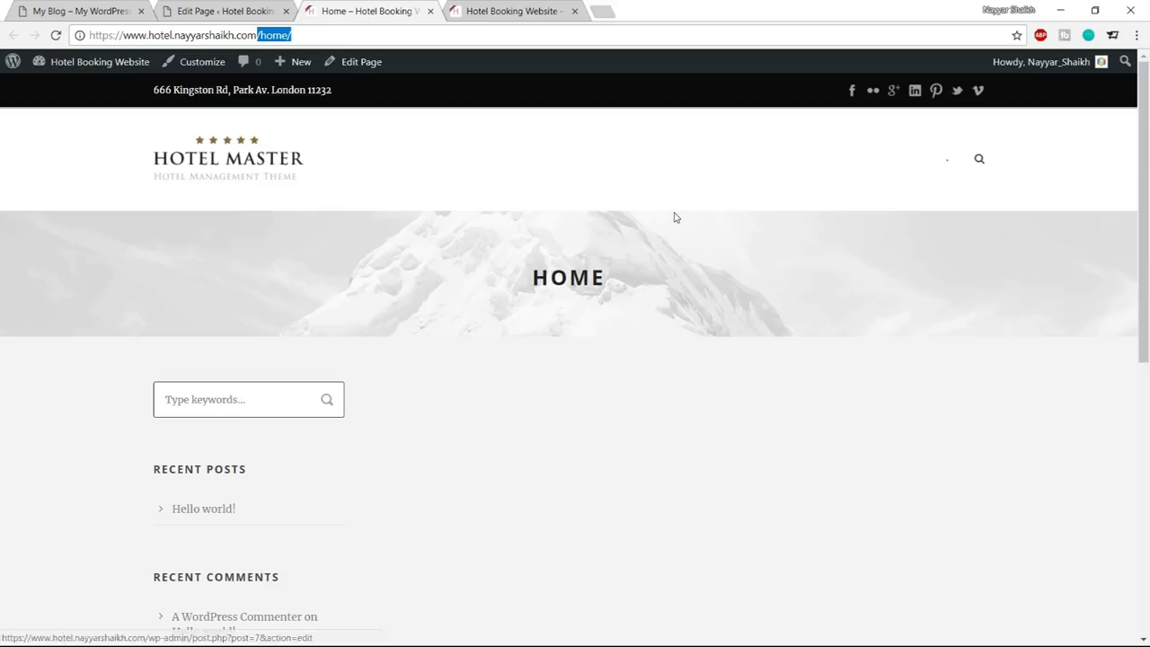
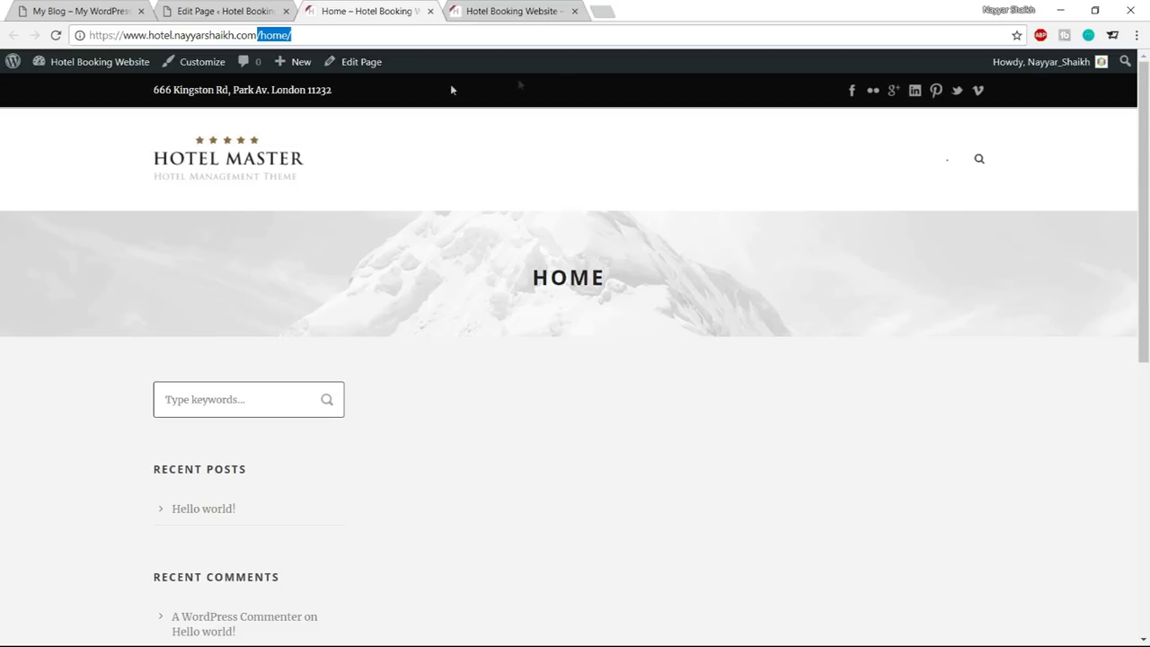
# Go to the Reading settings in the WordPress dashboard
pyautogui.click(225, 9)
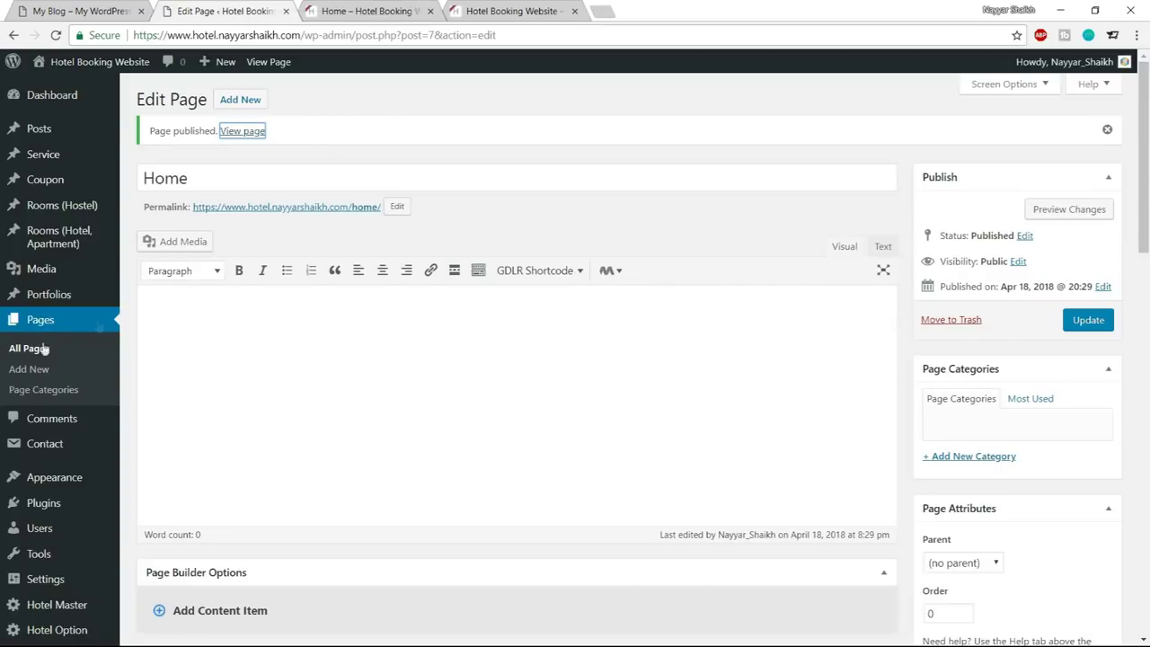
pyautogui.scroll(-2, 77, 287)
pyautogui.moveTo(42, 473)
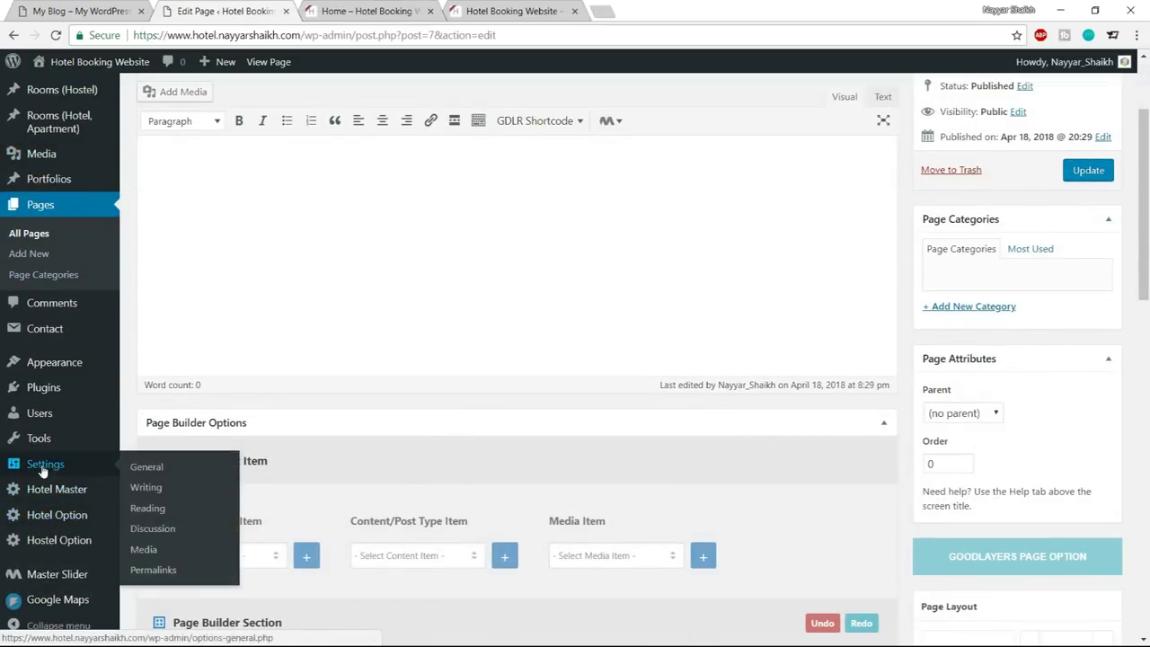
pyautogui.click(151, 510)
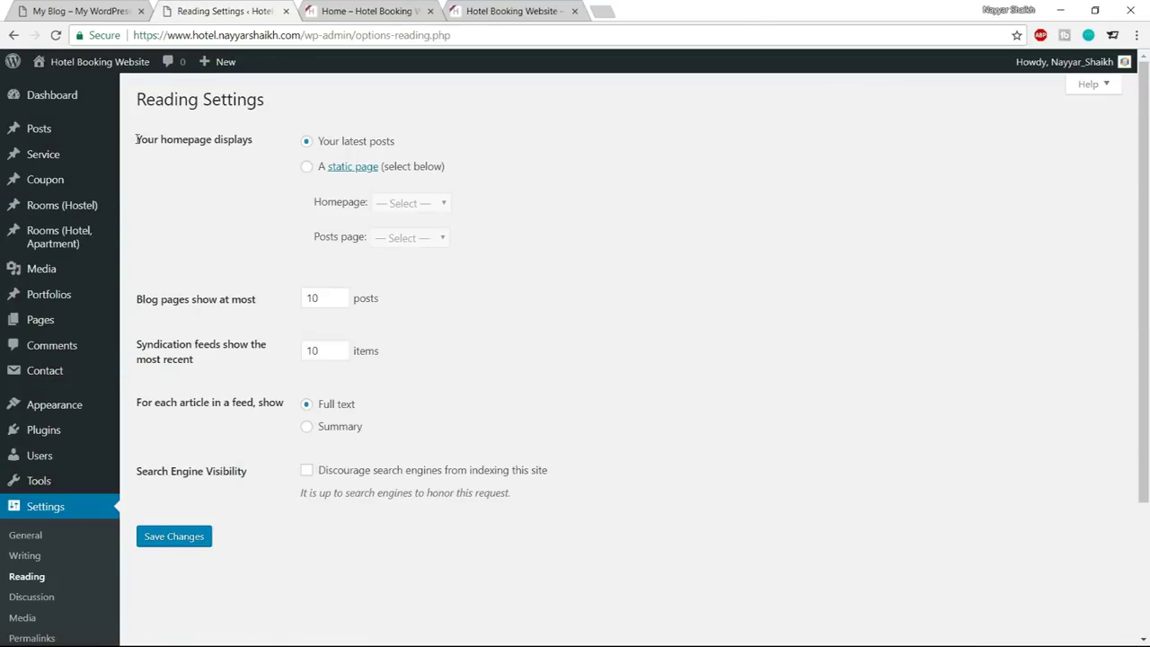
# Set the homepage to display 'A static page' with Home selected, and save
pyautogui.moveTo(136, 140); pyautogui.dragTo(276, 143)
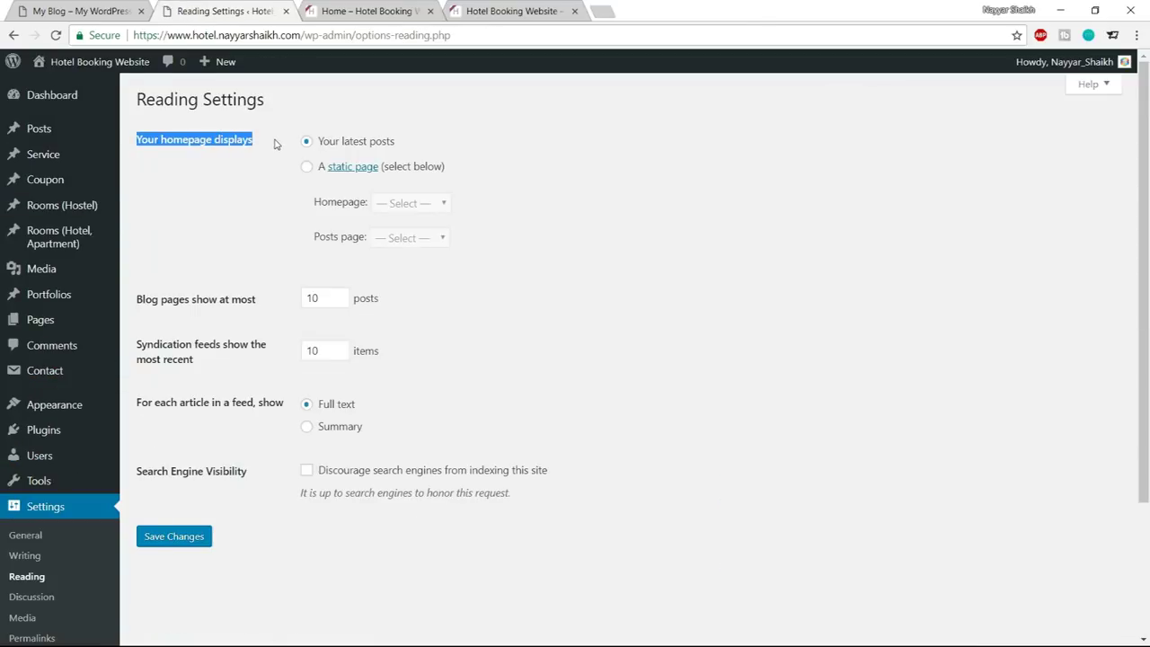
pyautogui.click(278, 147)
pyautogui.moveTo(421, 145); pyautogui.dragTo(317, 147)
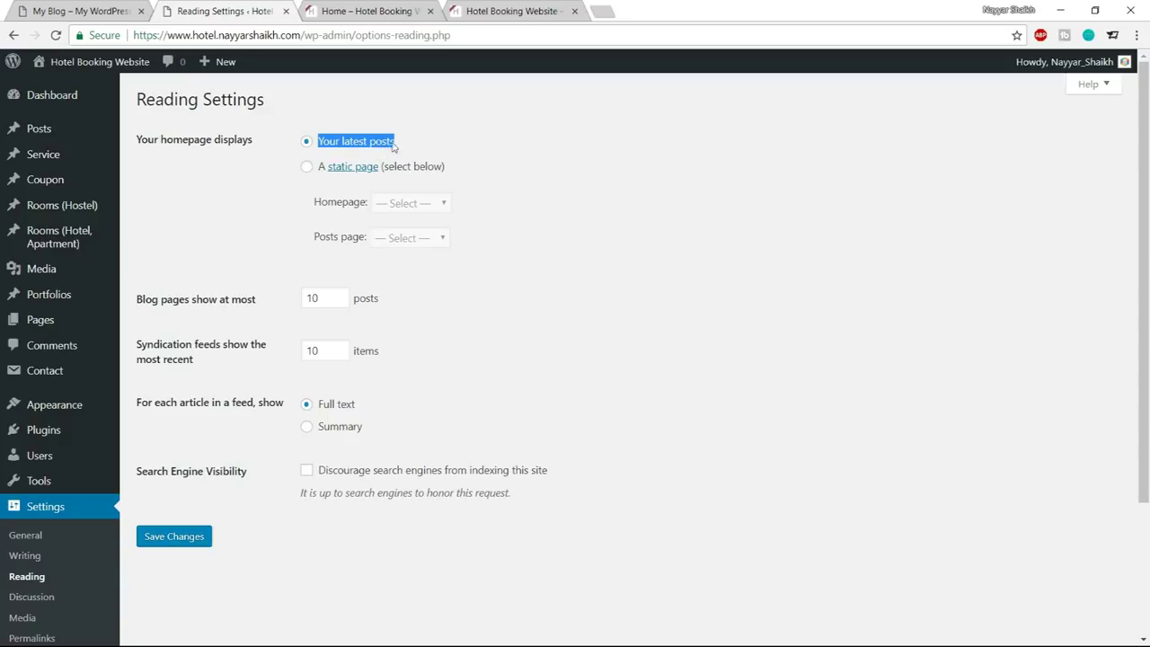
pyautogui.click(307, 168)
pyautogui.moveTo(323, 203); pyautogui.dragTo(415, 205)
pyautogui.click(415, 205)
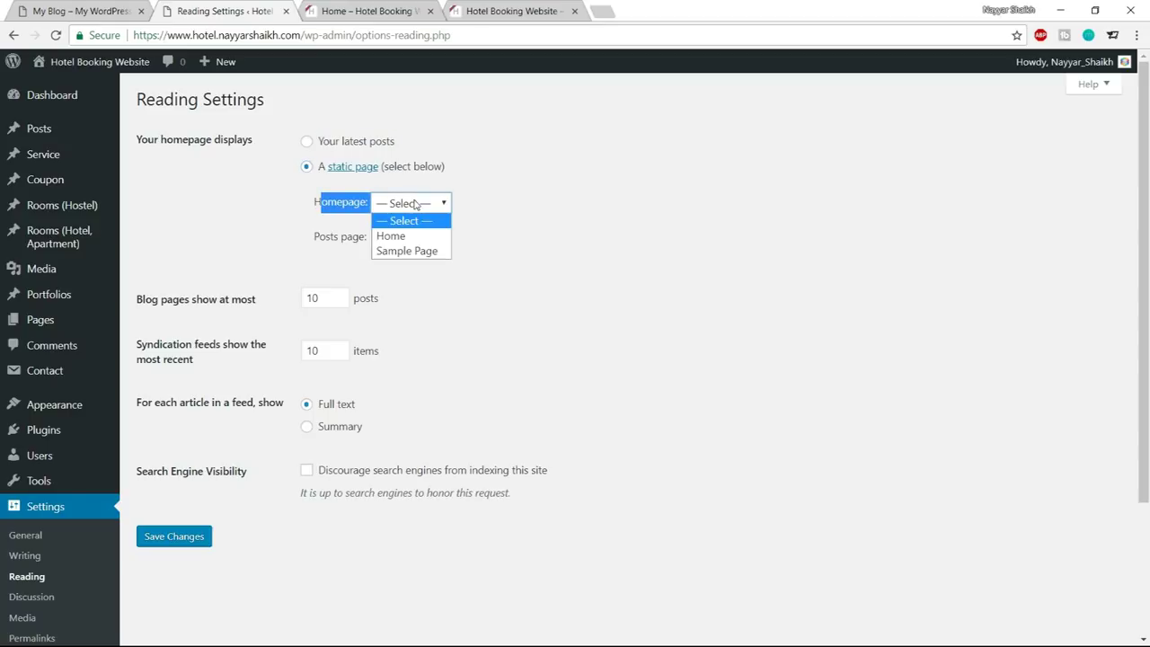
pyautogui.click(423, 232)
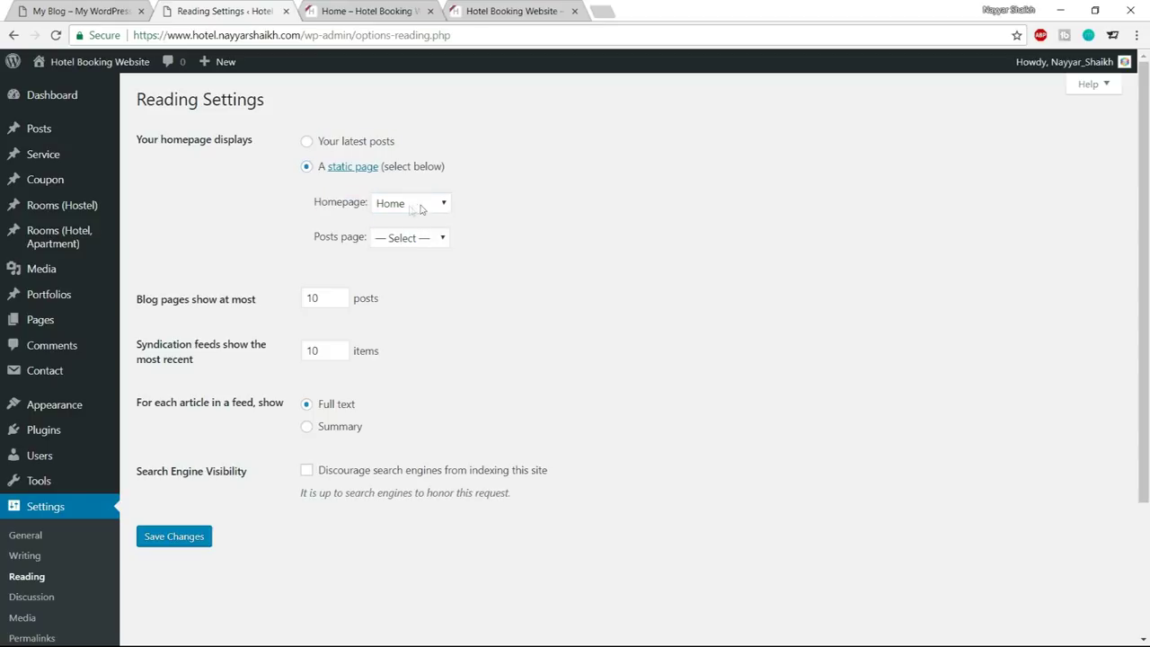
pyautogui.click(193, 536)
# Reload the site's front page to confirm it now shows the HOME page
pyautogui.click(368, 11)
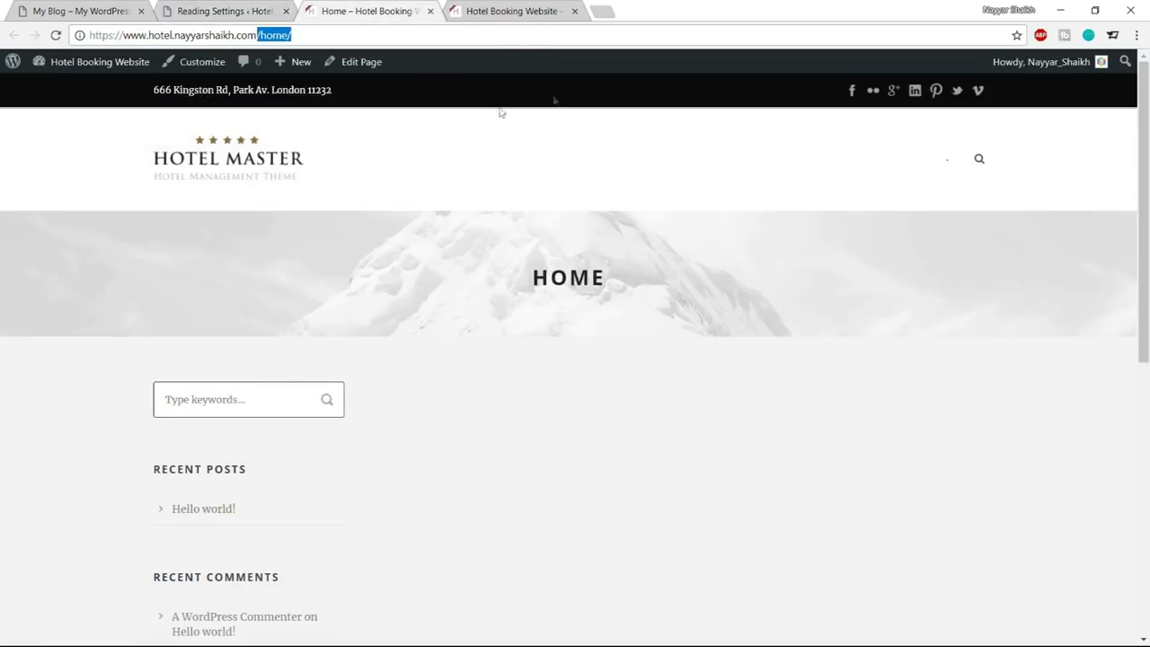
pyautogui.click(59, 35)
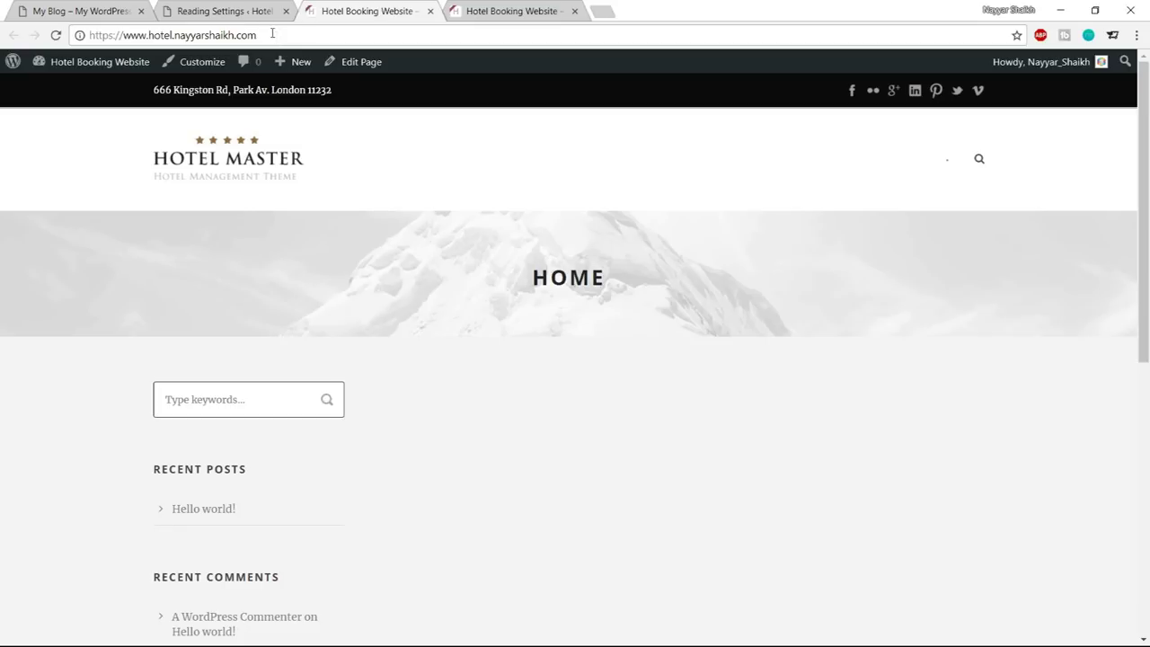
pyautogui.moveTo(528, 276); pyautogui.dragTo(643, 284)
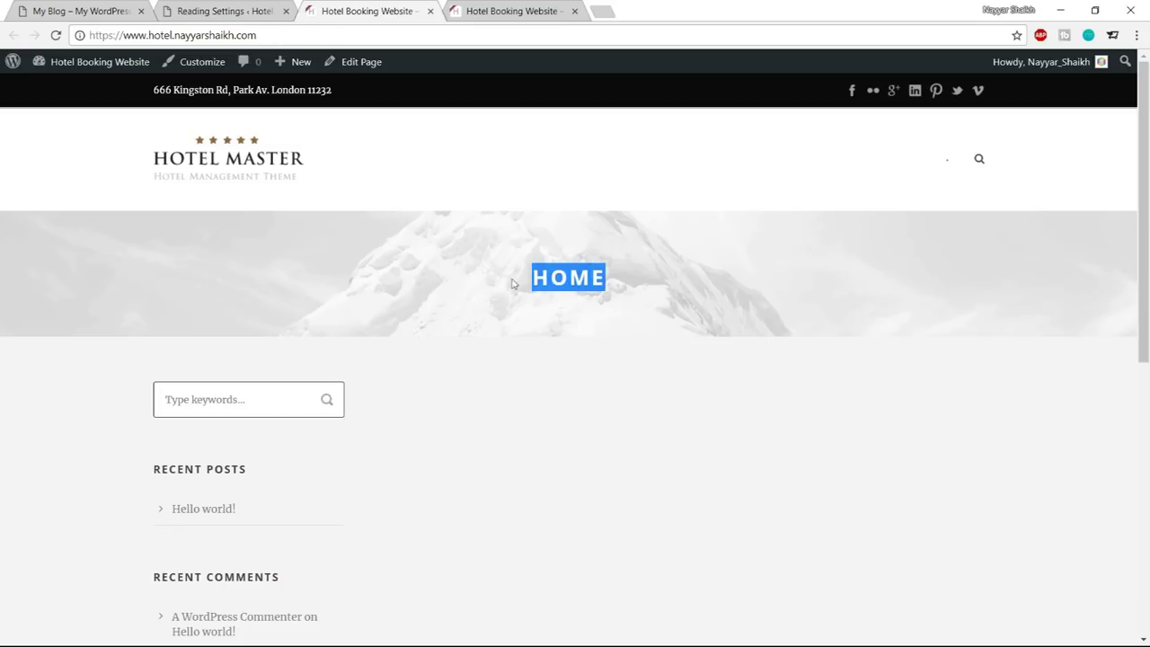
pyautogui.click(679, 312)
pyautogui.moveTo(499, 250); pyautogui.dragTo(545, 275)
pyautogui.click(645, 331)
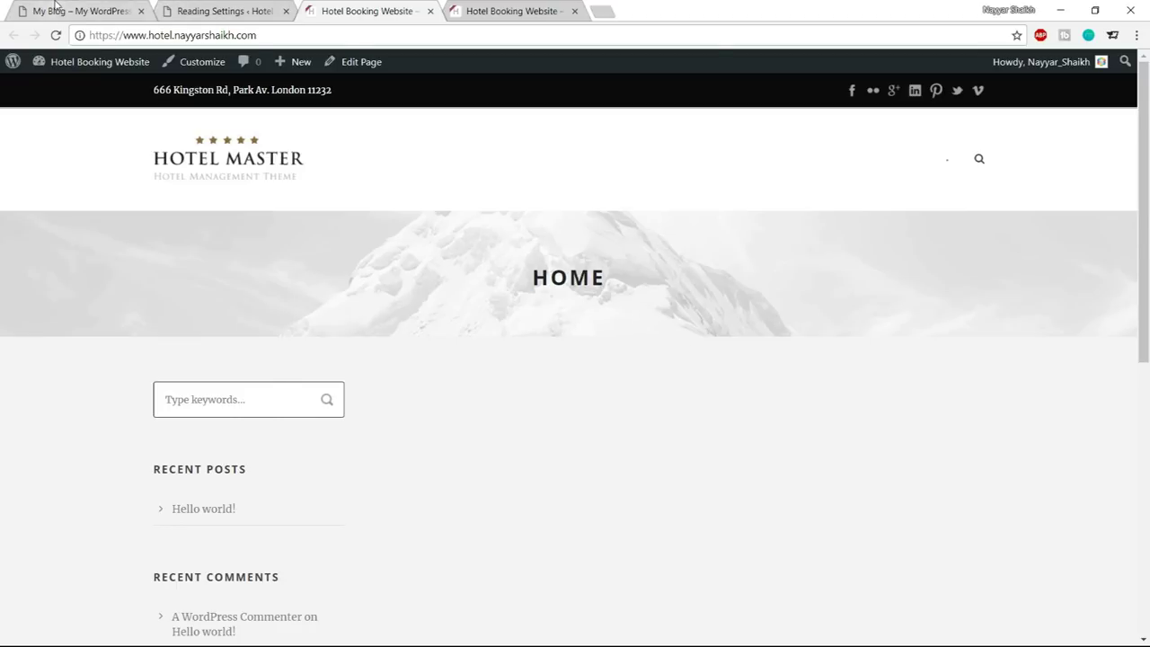
# Compare the front page with the demo hotel site
pyautogui.hotkey('ctrl', '1')
pyautogui.scroll(-1, 540, 158)
pyautogui.scroll(1, 541, 158)
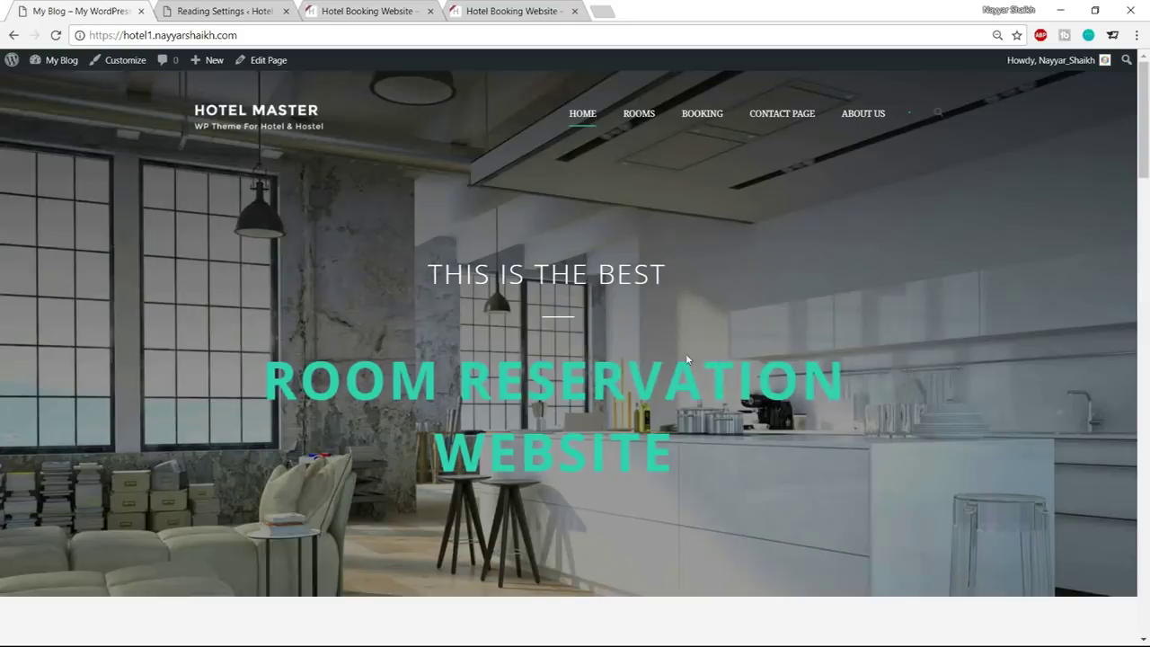
pyautogui.hotkey('ctrl', '3')
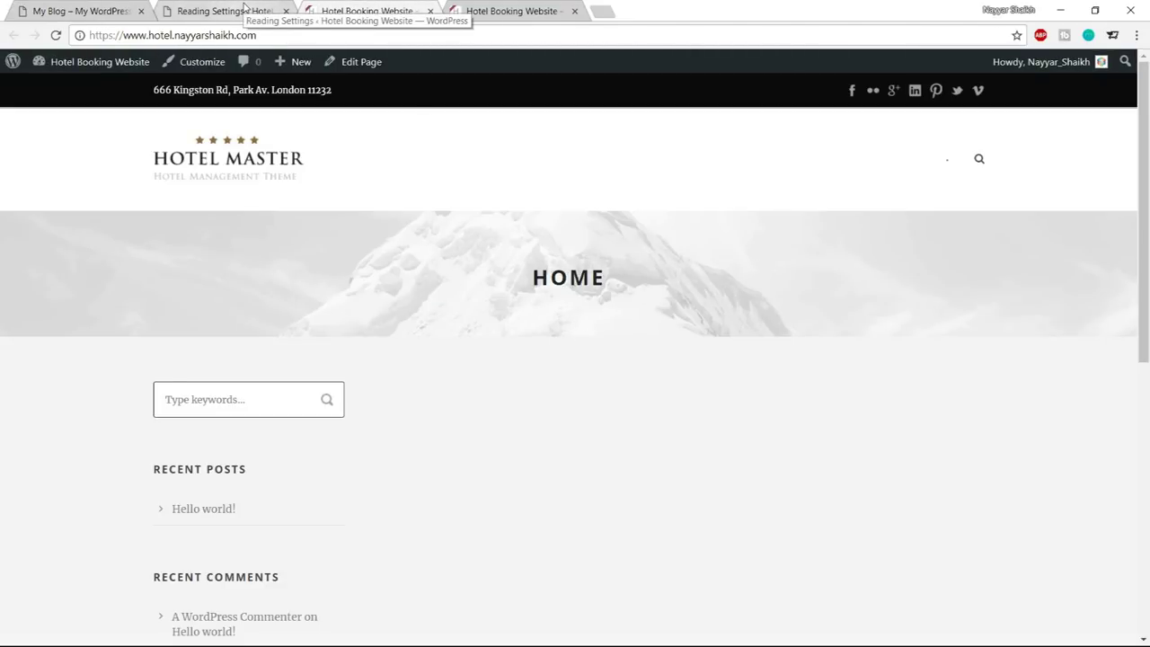
# Close the Reading Settings tab
pyautogui.click(289, 17)
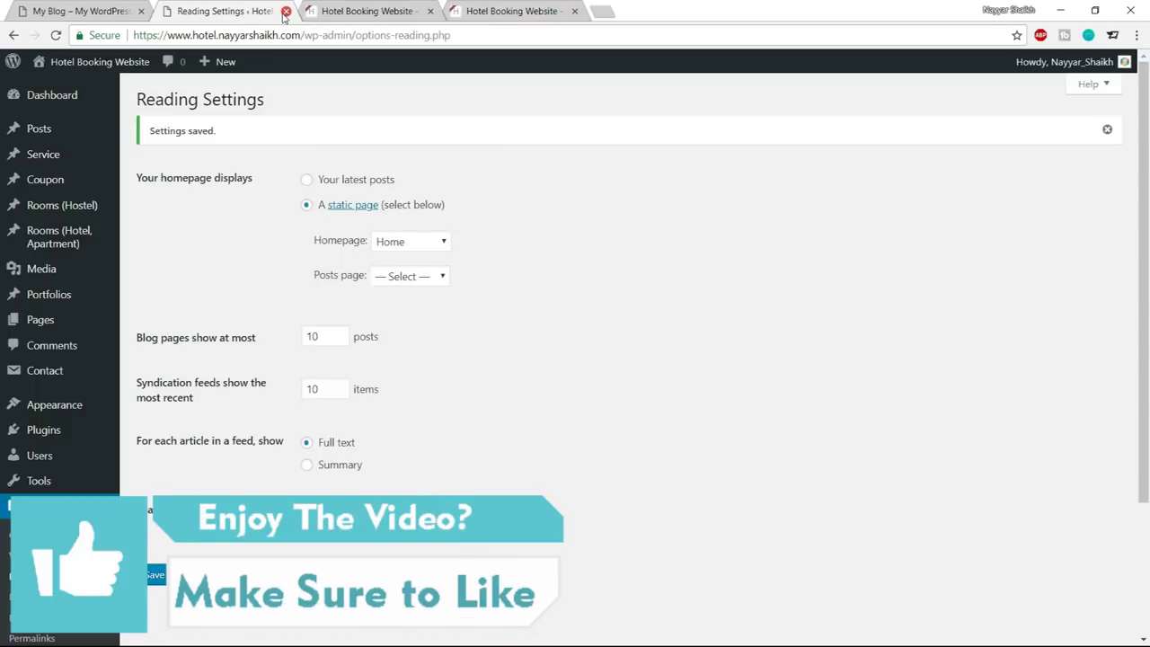
pyautogui.click(286, 12)
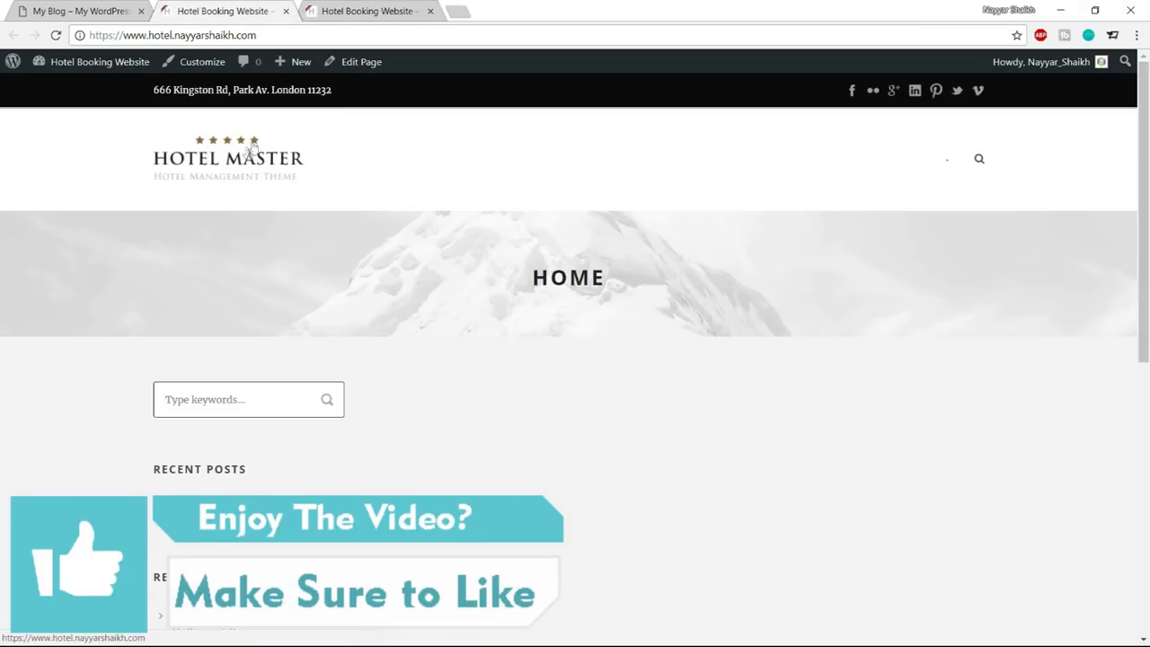
pyautogui.rightClick(373, 70)
# Edit the Home page in a new tab, set Show Title to OFF, and update
pyautogui.click(386, 77)
pyautogui.moveTo(385, 13); pyautogui.dragTo(255, 18)
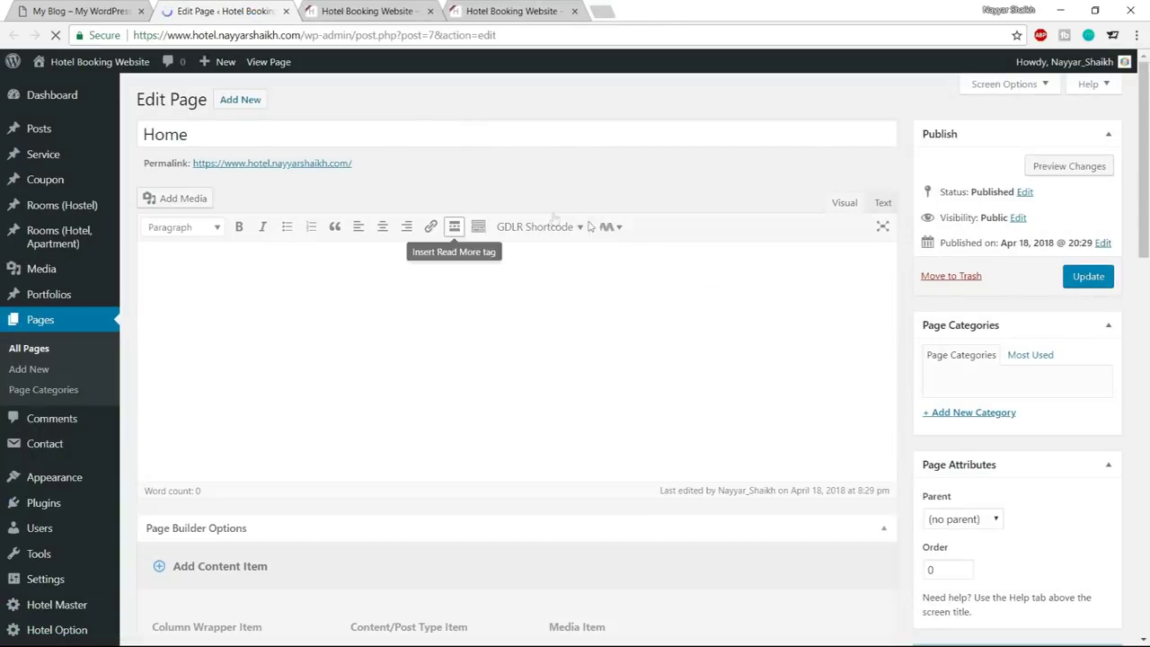
pyautogui.scroll(-5, 620, 318)
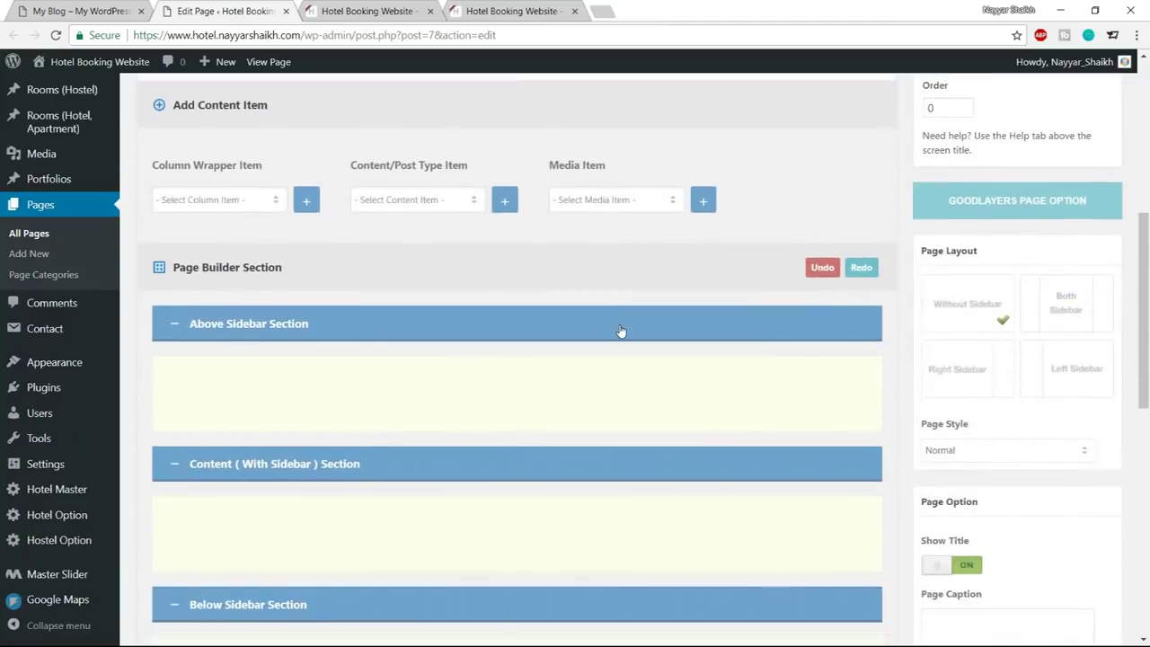
pyautogui.scroll(-2, 620, 331)
pyautogui.scroll(-1, 1030, 416)
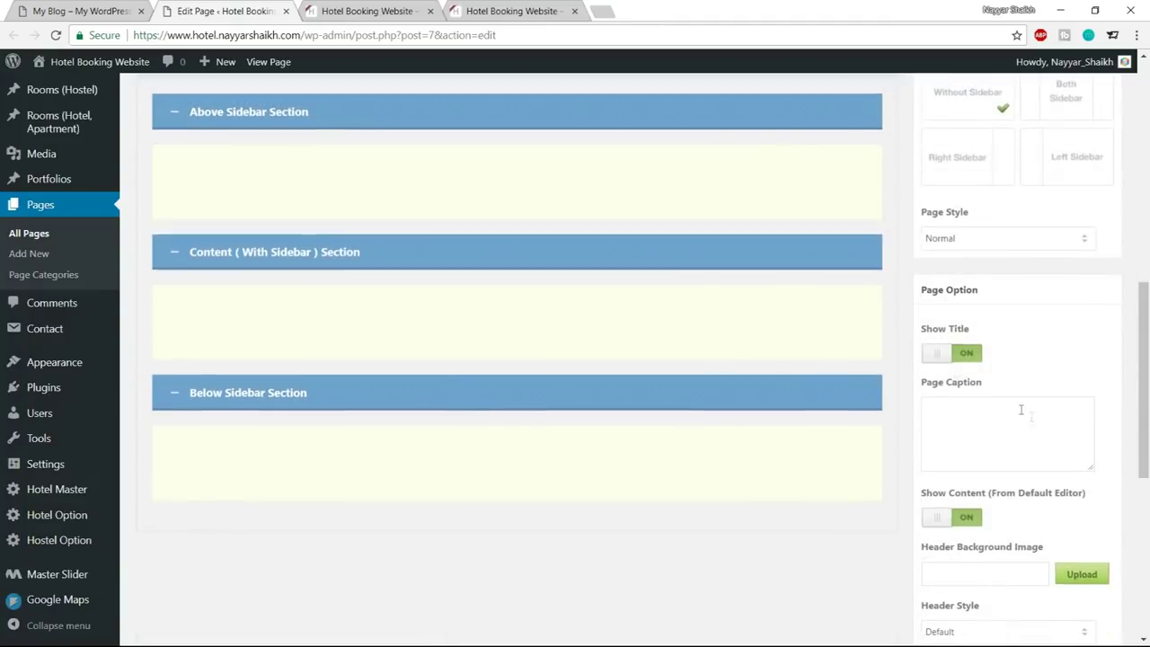
pyautogui.click(951, 355)
pyautogui.scroll(-4, 966, 396)
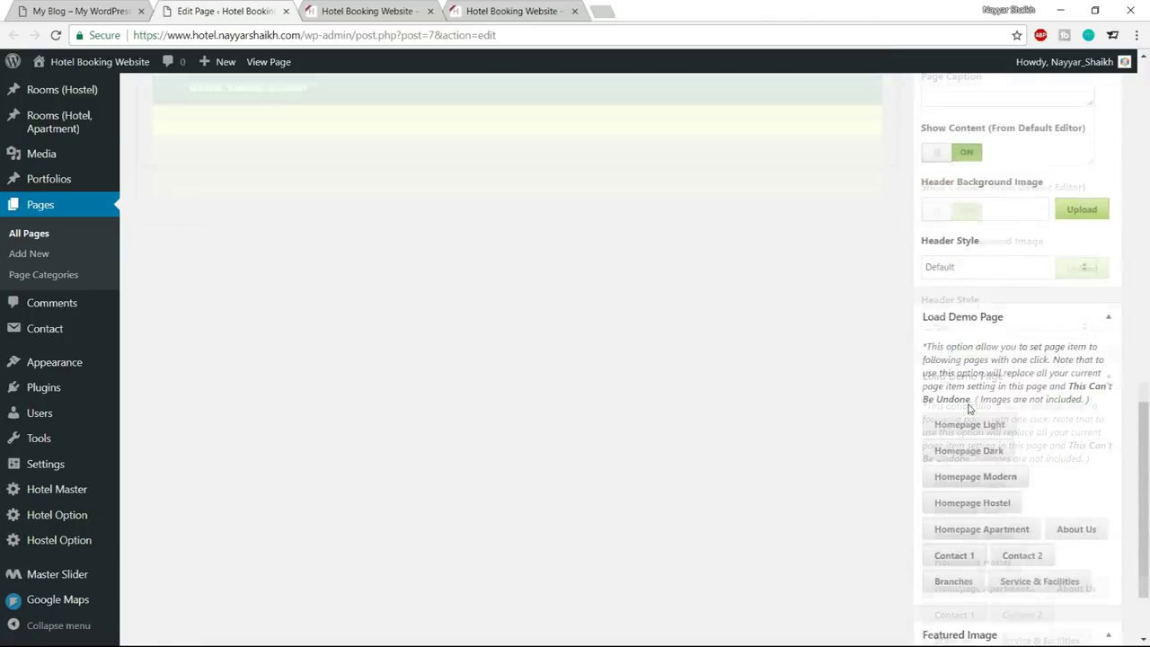
pyautogui.scroll(15, 1019, 467)
pyautogui.click(1087, 277)
# Reload the front page to confirm the HOME banner is gone
pyautogui.click(364, 11)
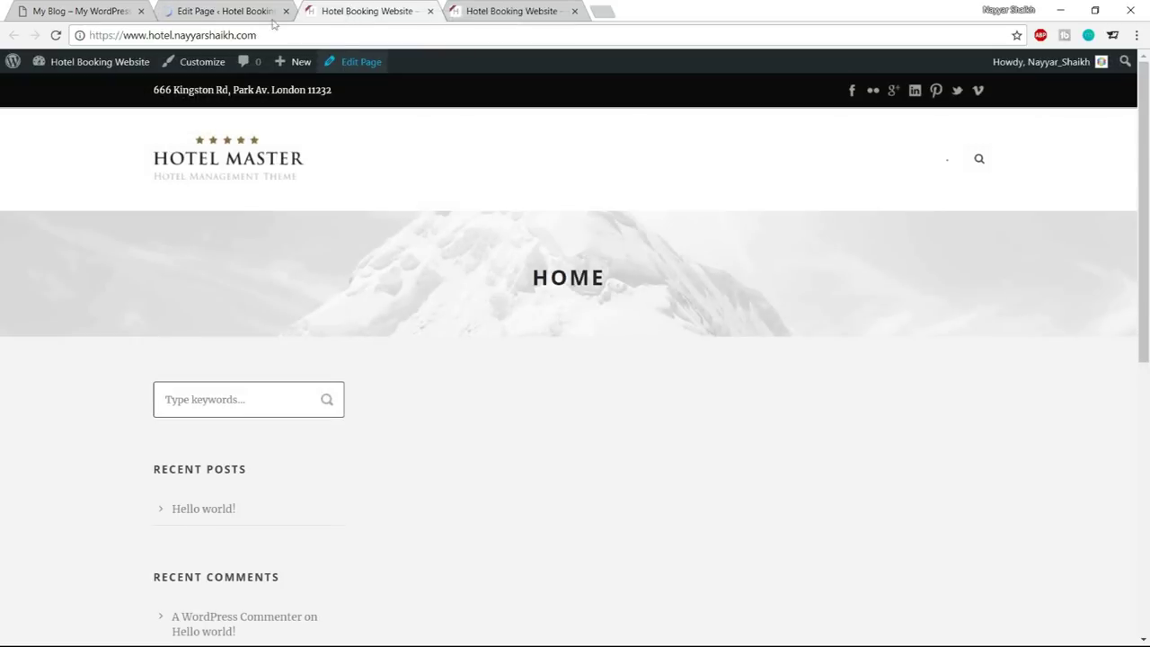
pyautogui.click(56, 35)
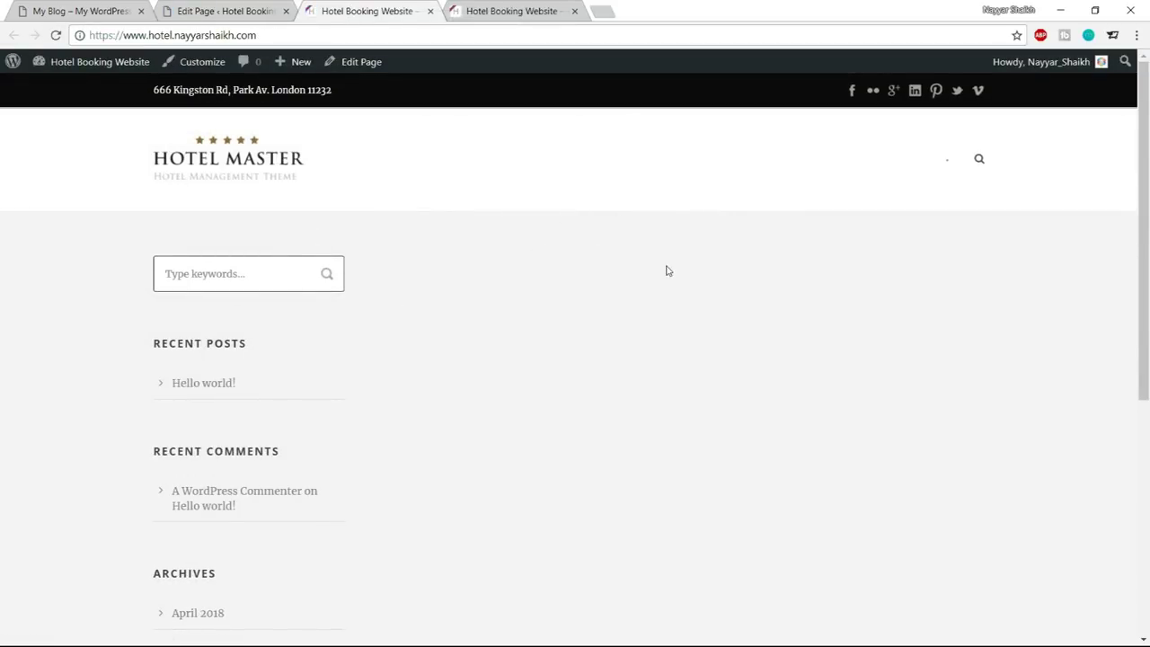
pyautogui.click(51, 7)
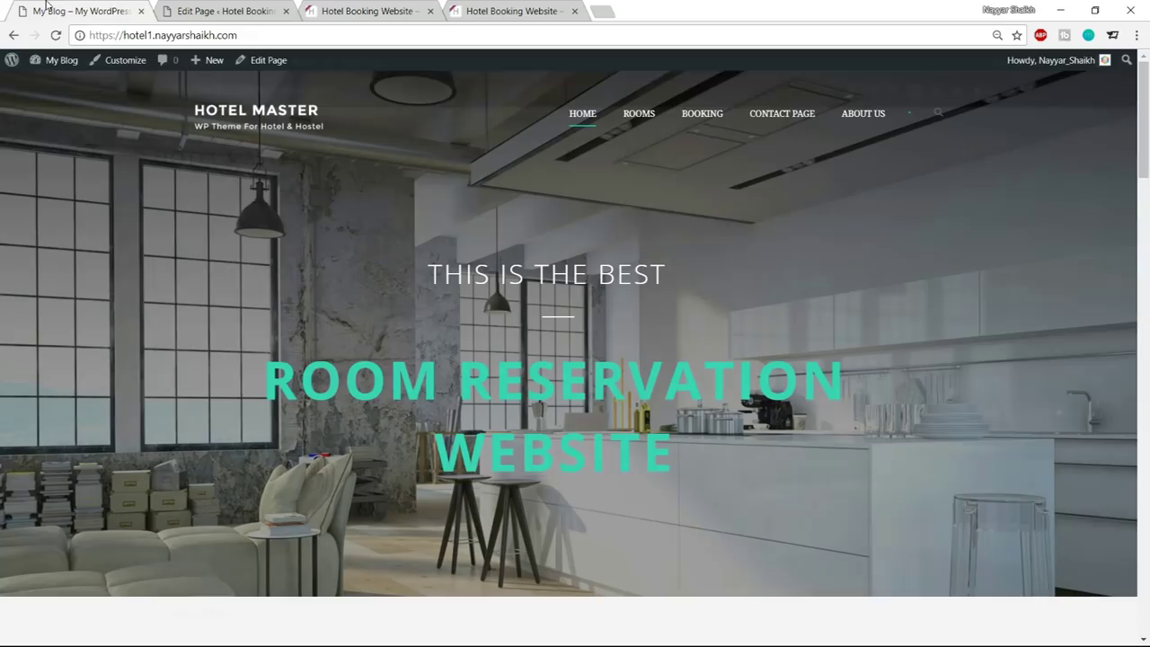
pyautogui.click(369, 11)
pyautogui.scroll(-4, 180, 501)
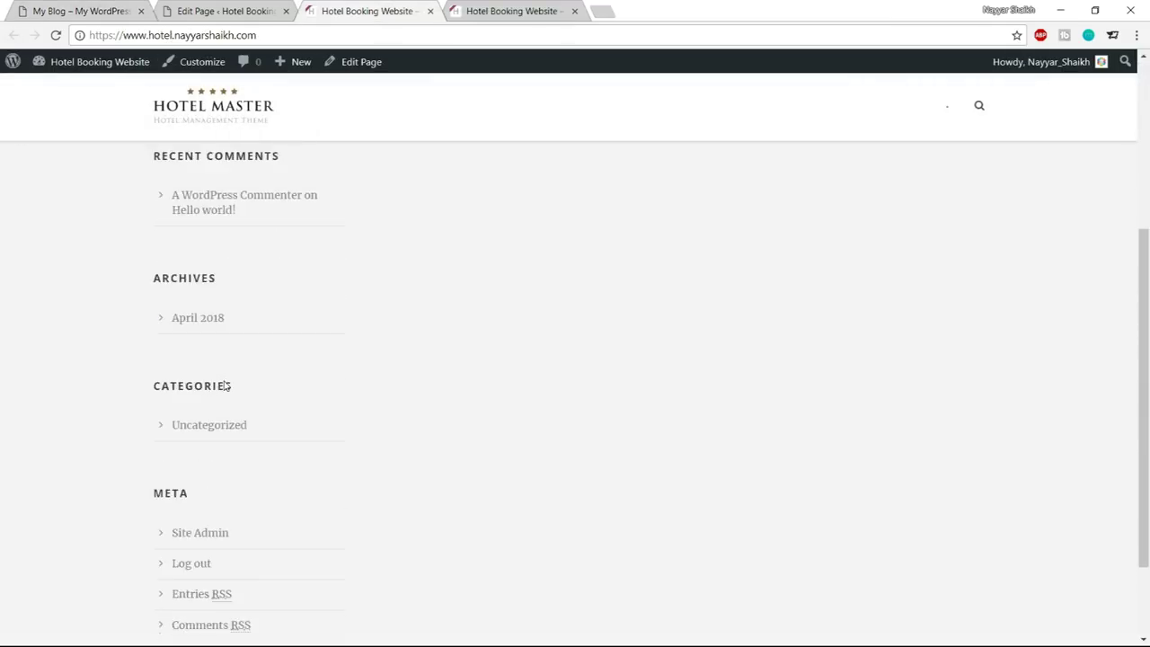
pyautogui.scroll(10, 226, 426)
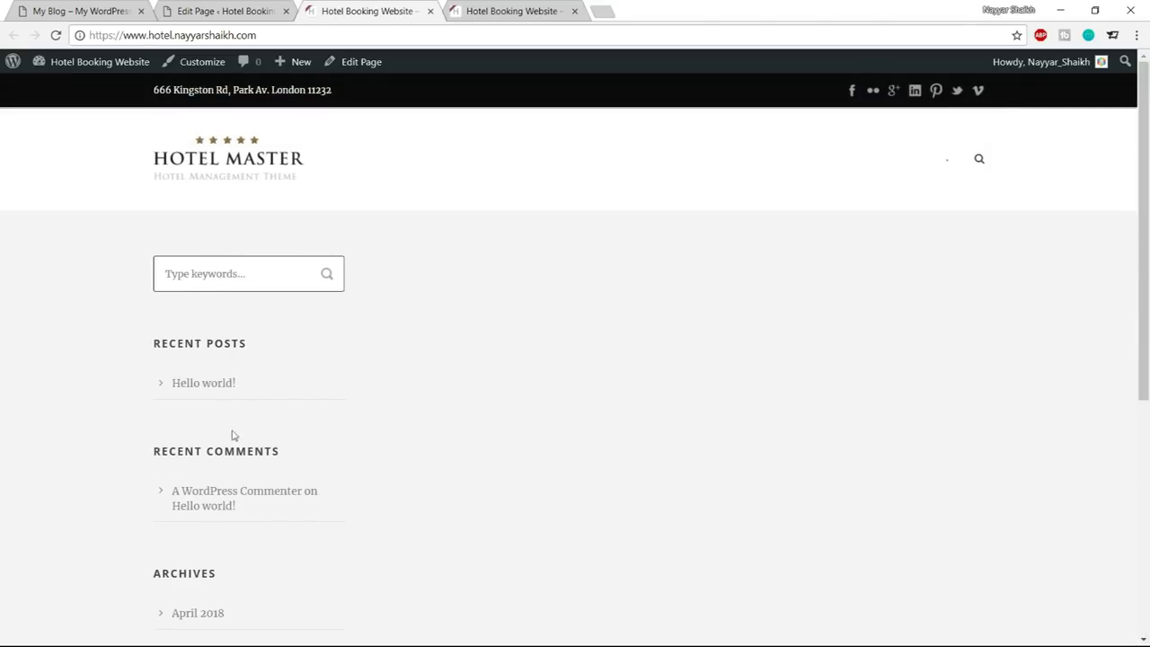
# Compare the bare front page with the demo hotel site, then return to the editor
pyautogui.click(83, 12)
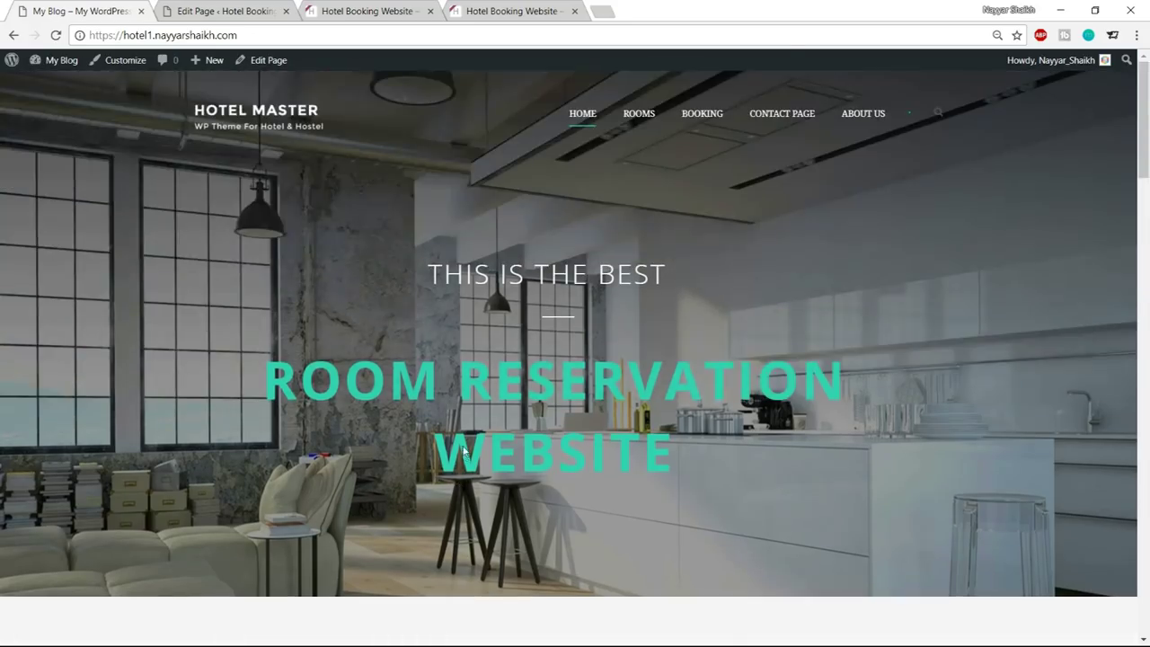
pyautogui.click(337, 7)
pyautogui.scroll(-1, 216, 428)
pyautogui.scroll(1, 226, 449)
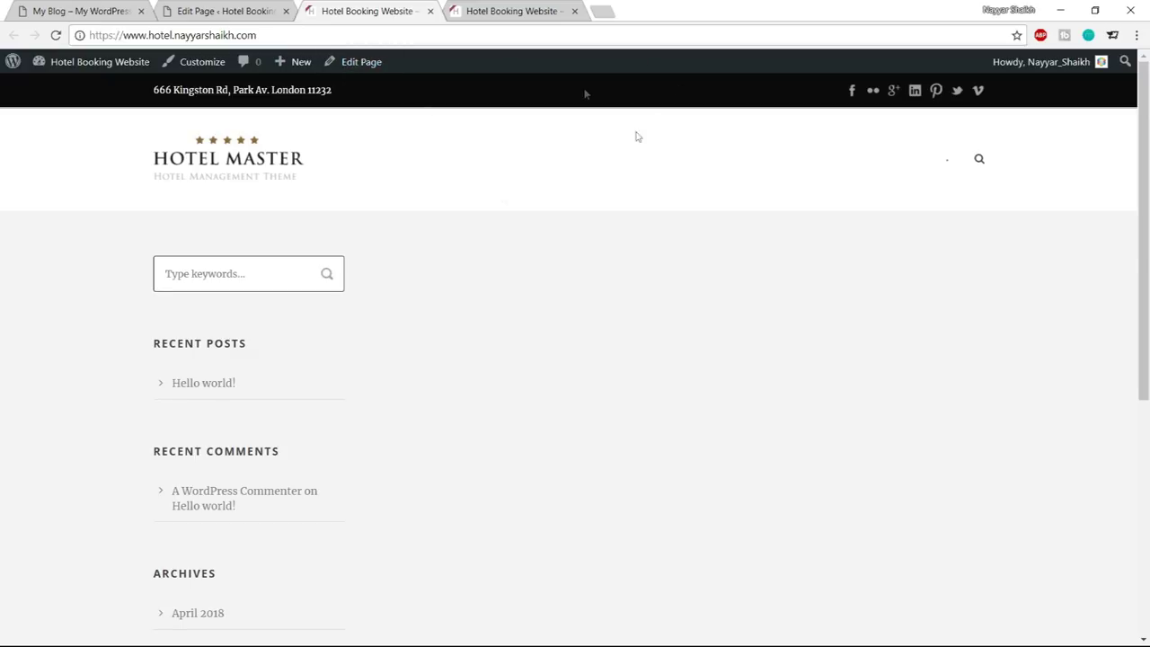
pyautogui.click(87, 7)
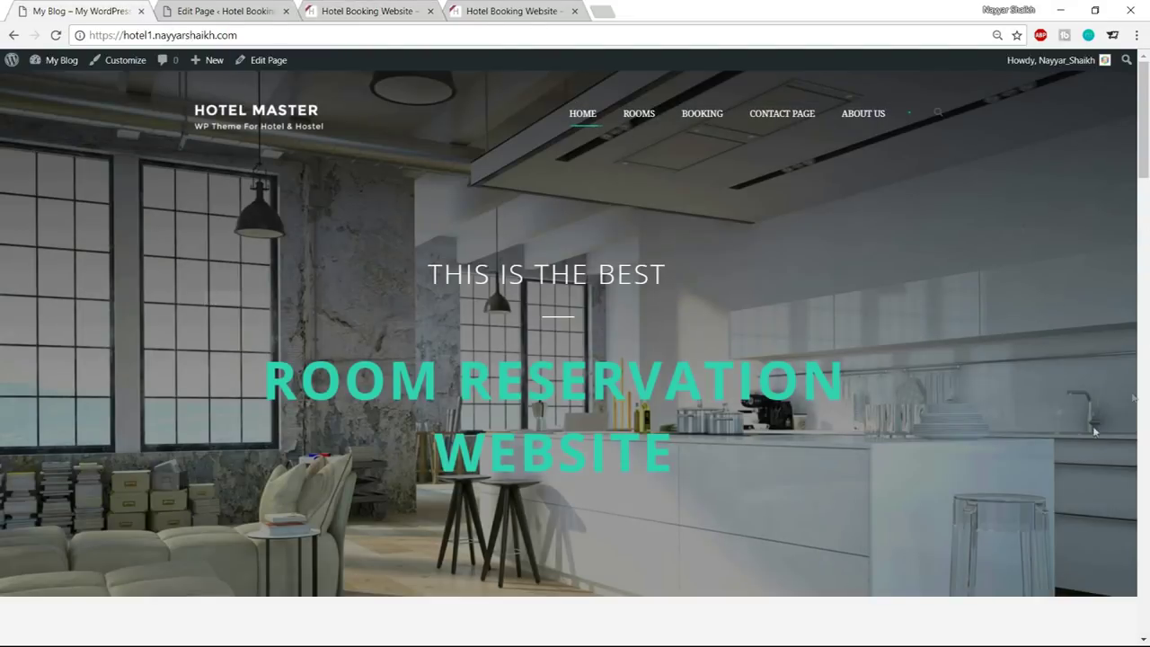
pyautogui.click(398, 11)
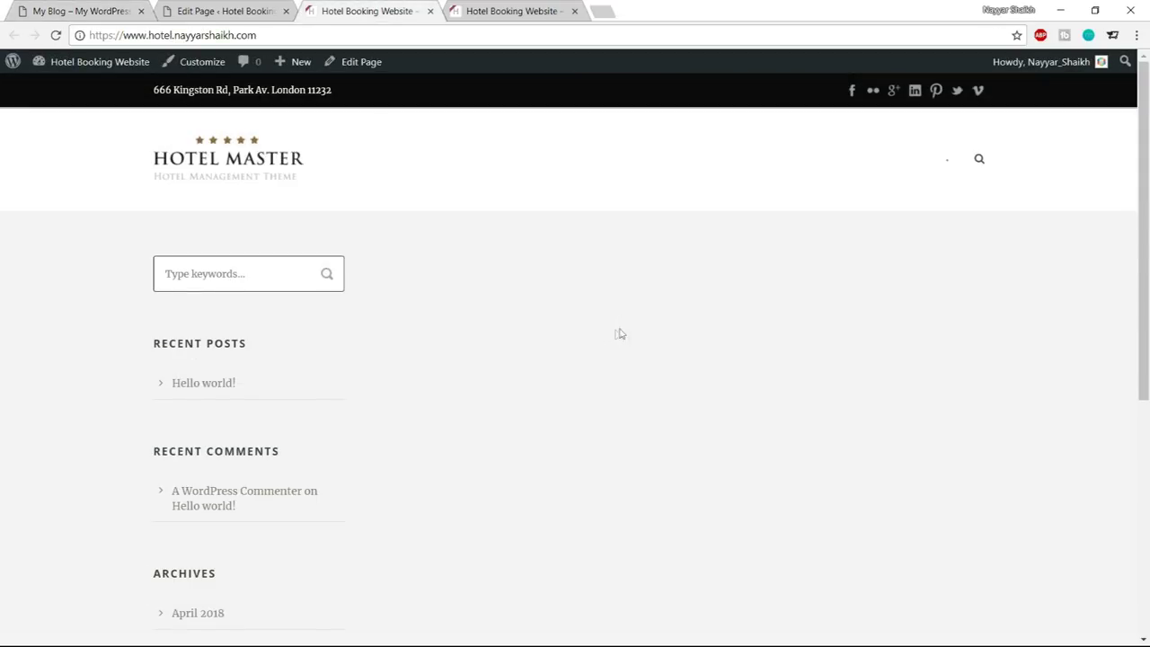
pyautogui.click(227, 11)
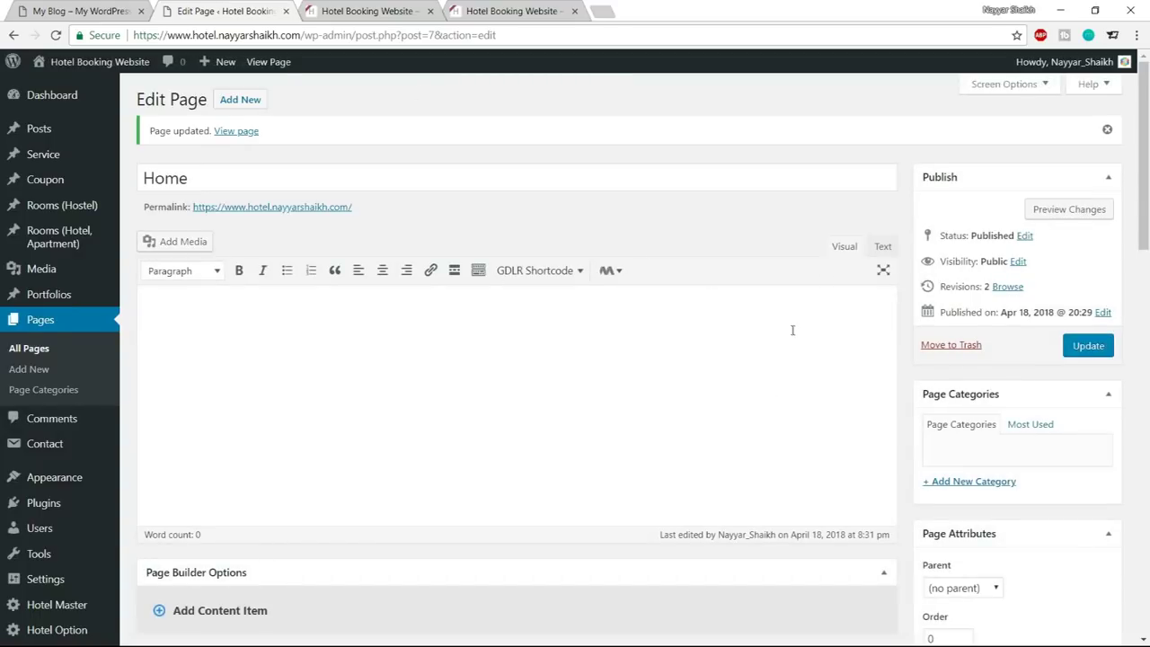
# Select Full Size Wrapper in the Page Builder's Column Wrapper Item dropdown
pyautogui.scroll(-4, 757, 462)
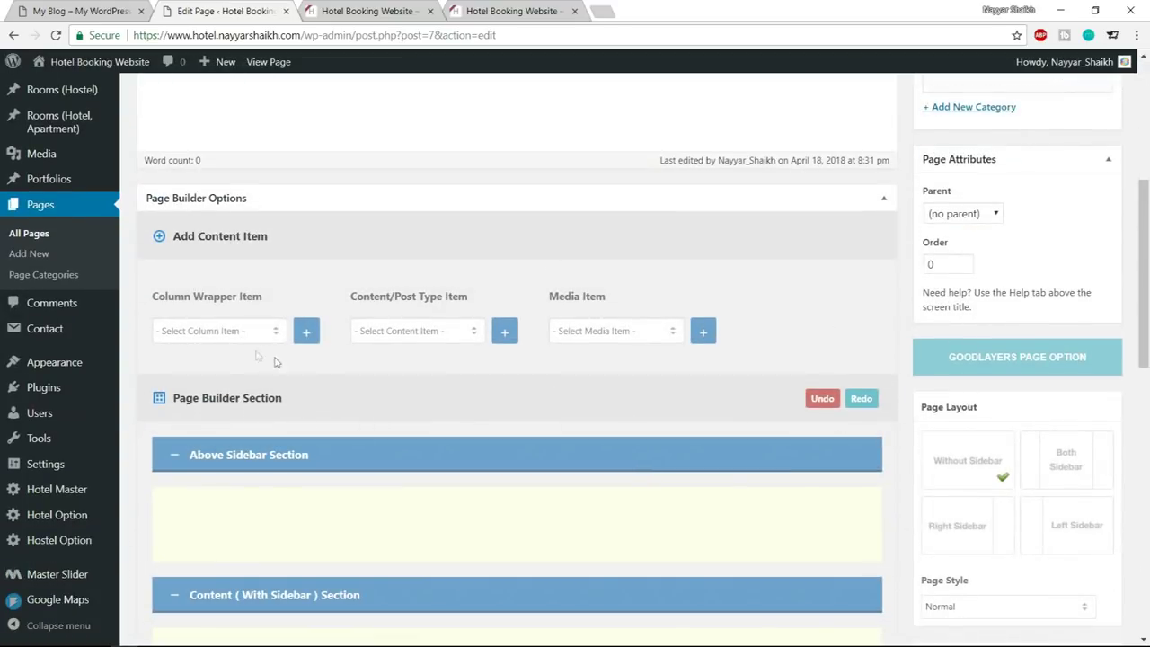
pyautogui.click(240, 334)
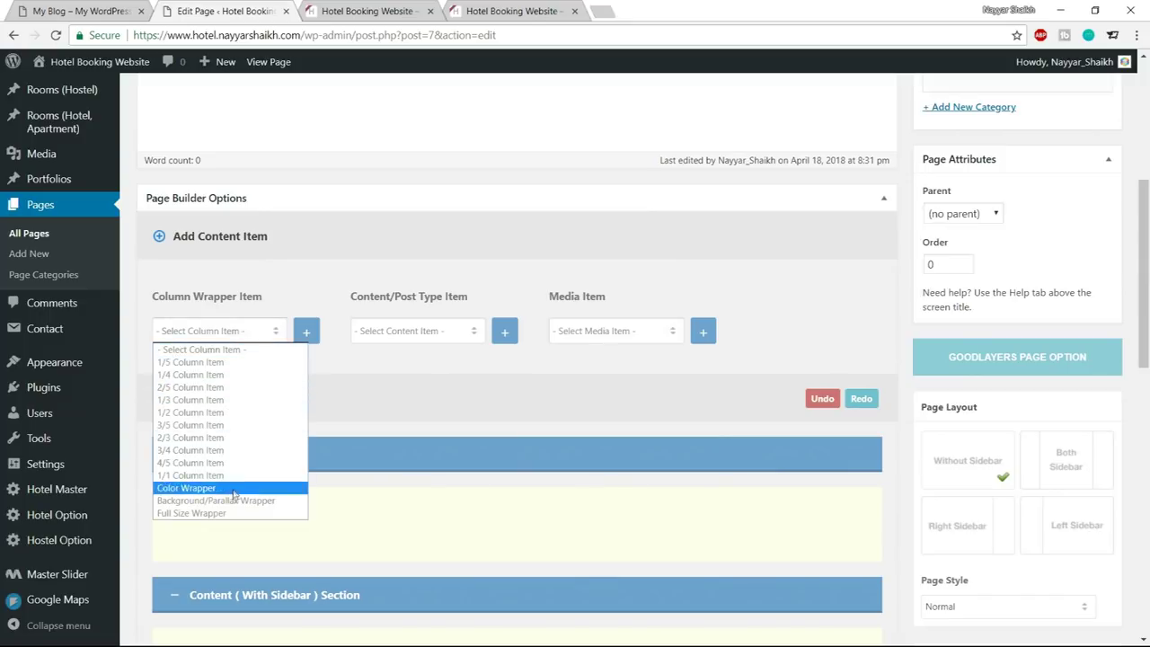
pyautogui.click(223, 349)
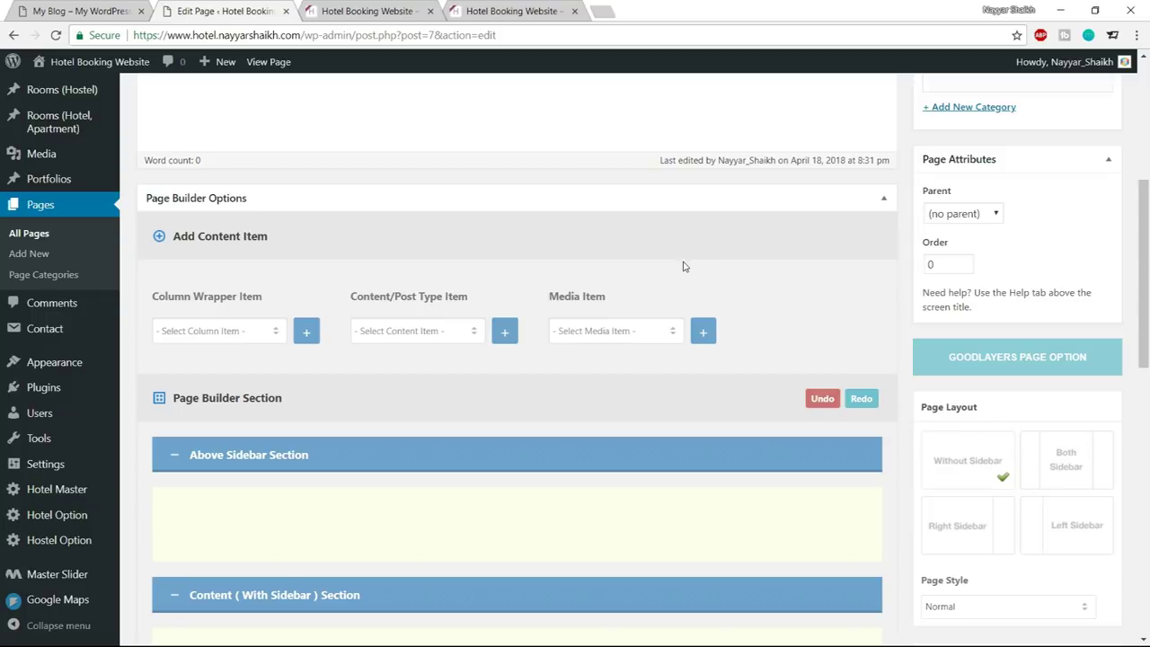
pyautogui.click(241, 334)
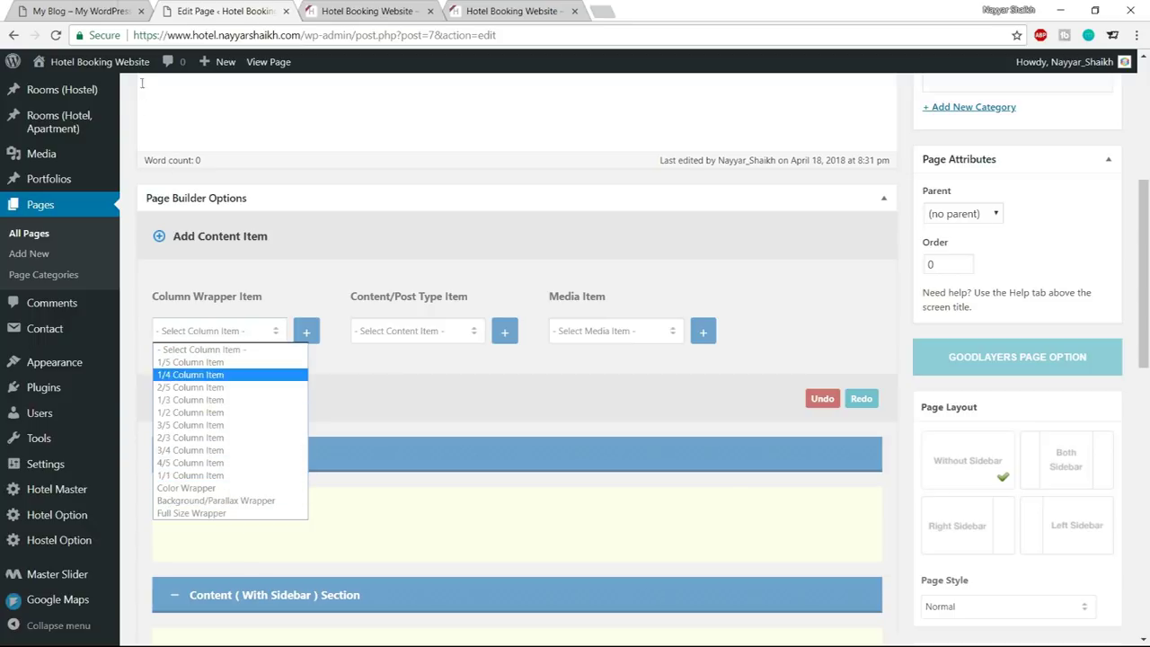
pyautogui.click(102, 7)
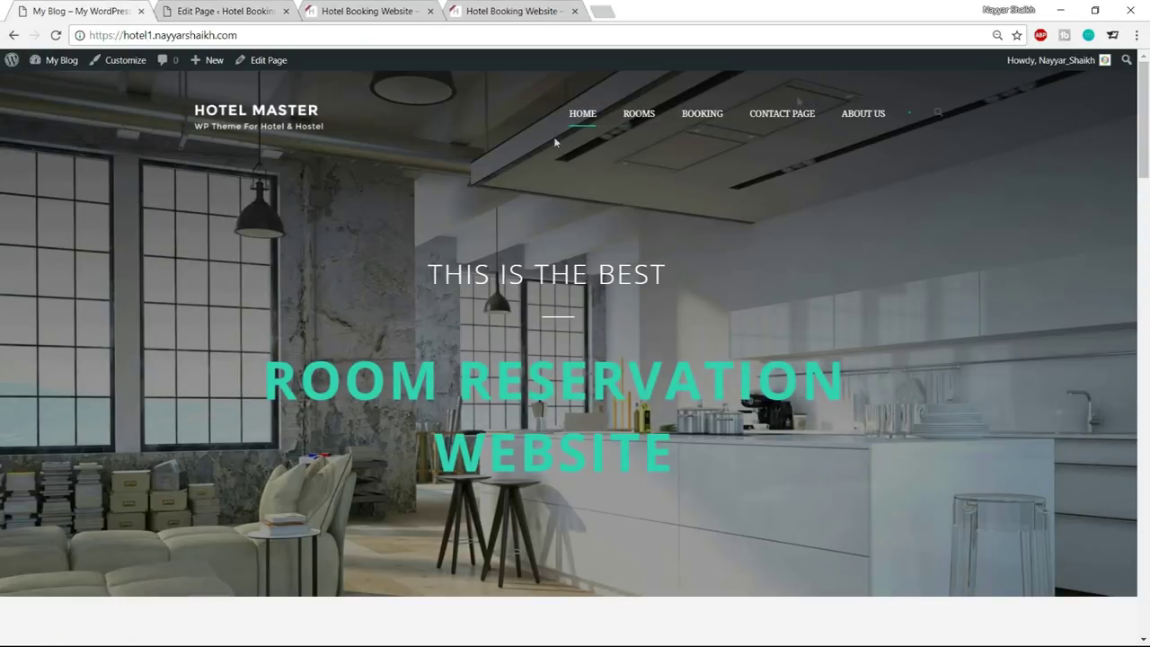
pyautogui.click(225, 10)
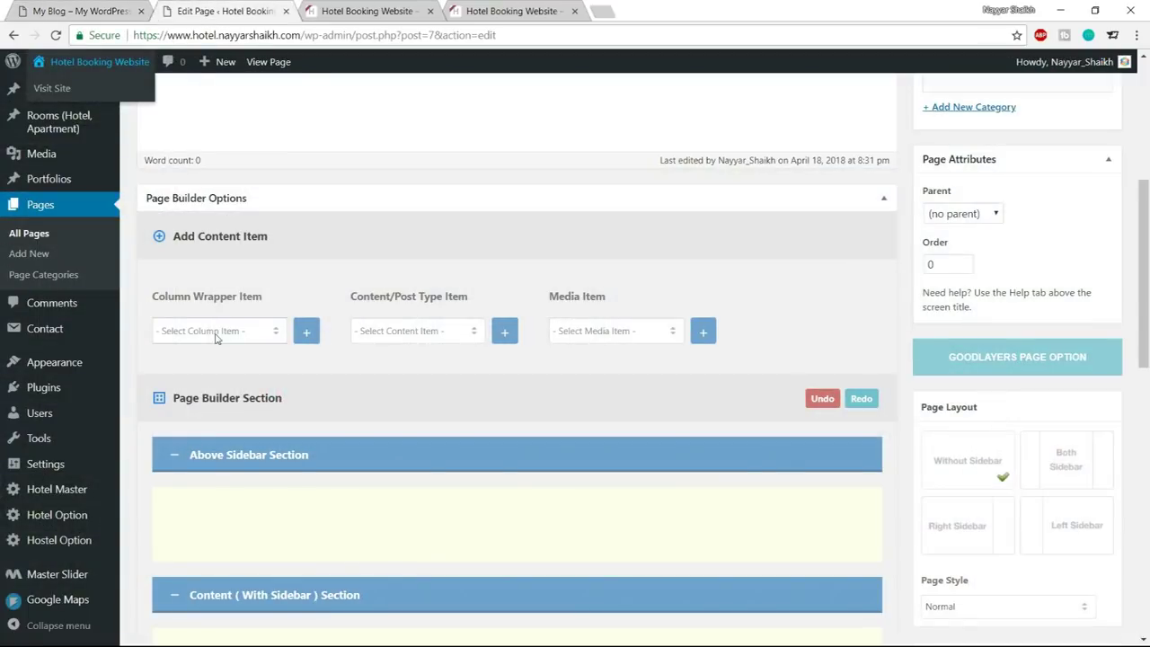
pyautogui.click(217, 331)
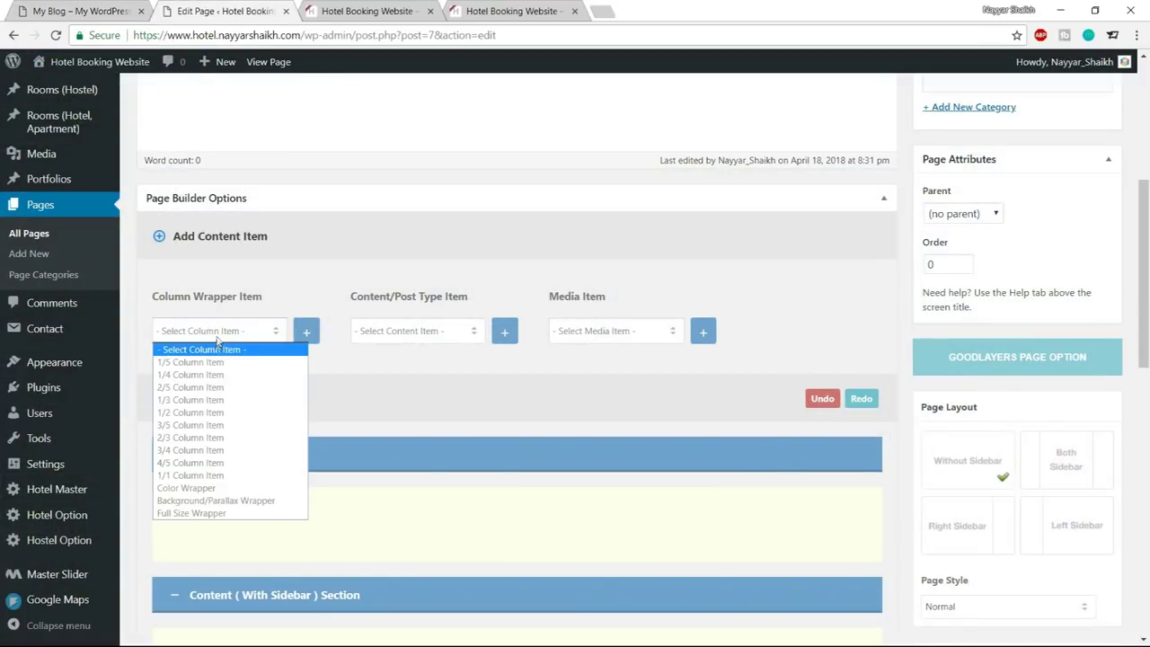
pyautogui.click(195, 513)
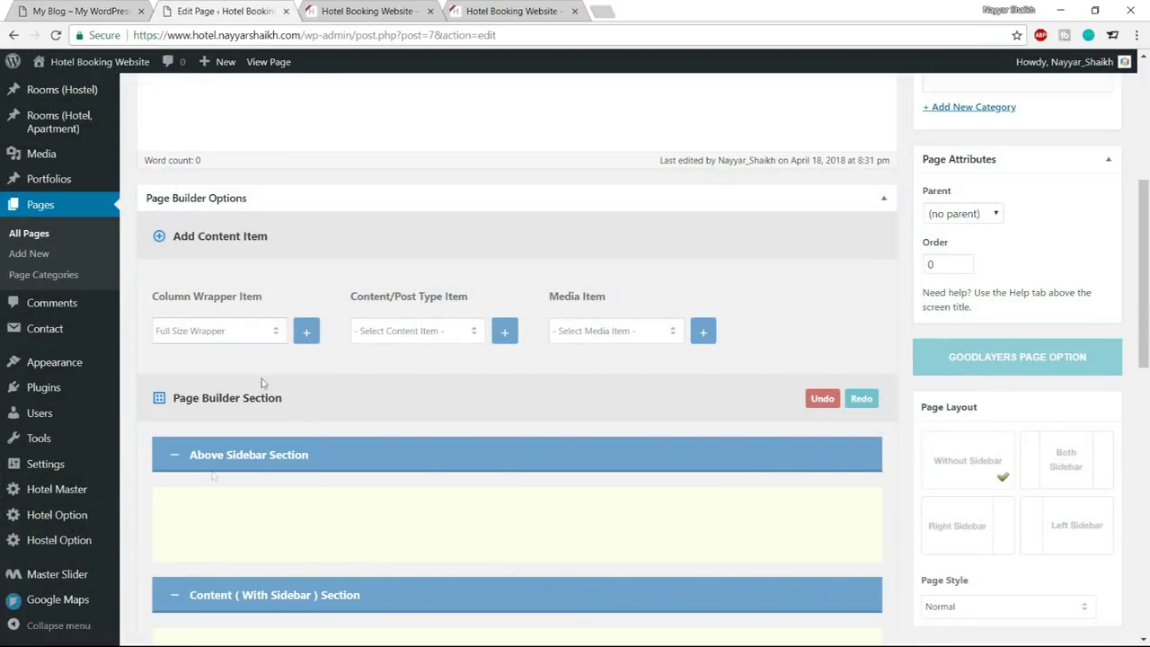
# Add a Full Size Wrapper to the Home page layout
pyautogui.click(313, 336)
pyautogui.scroll(-4, 429, 423)
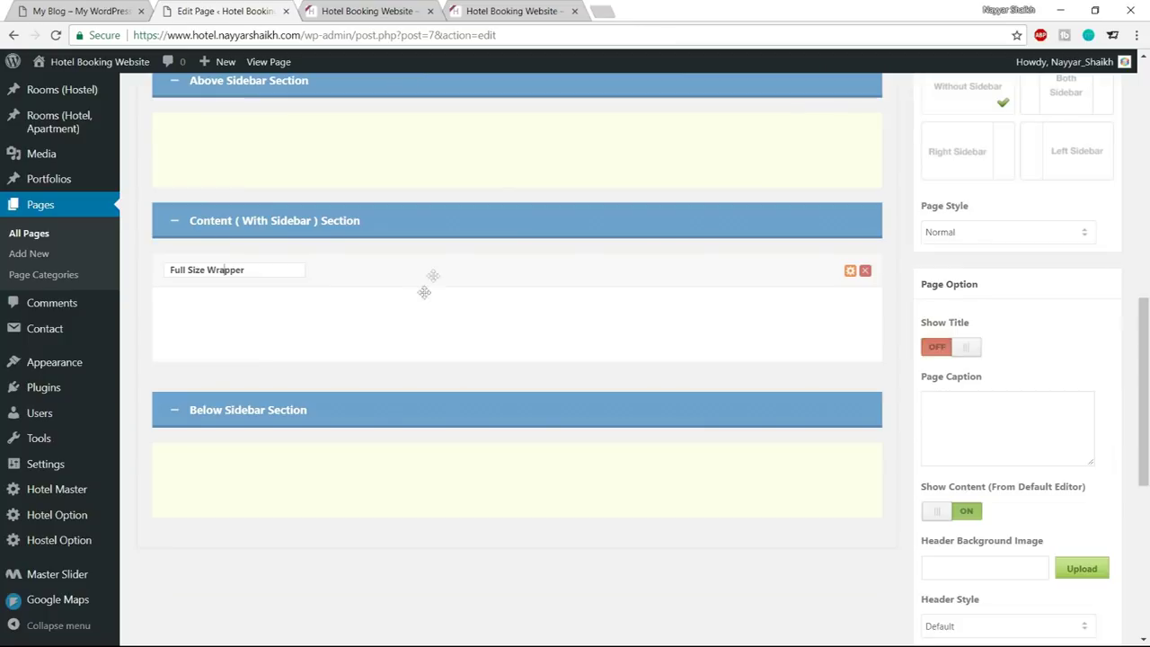
pyautogui.scroll(4, 406, 279)
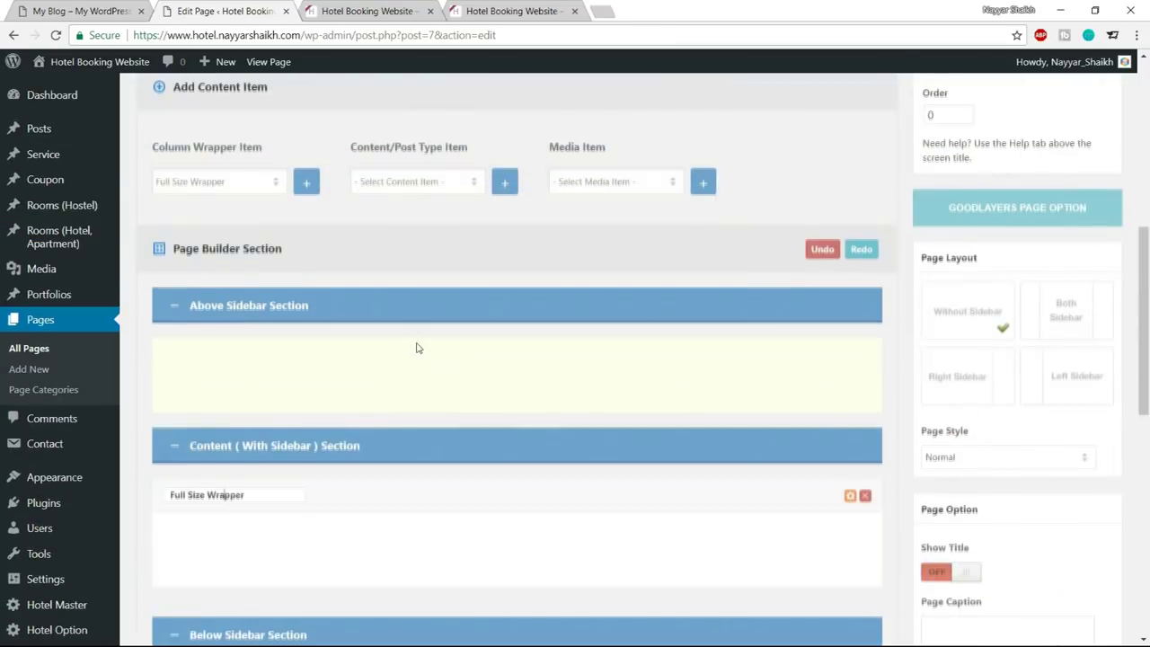
pyautogui.click(81, 11)
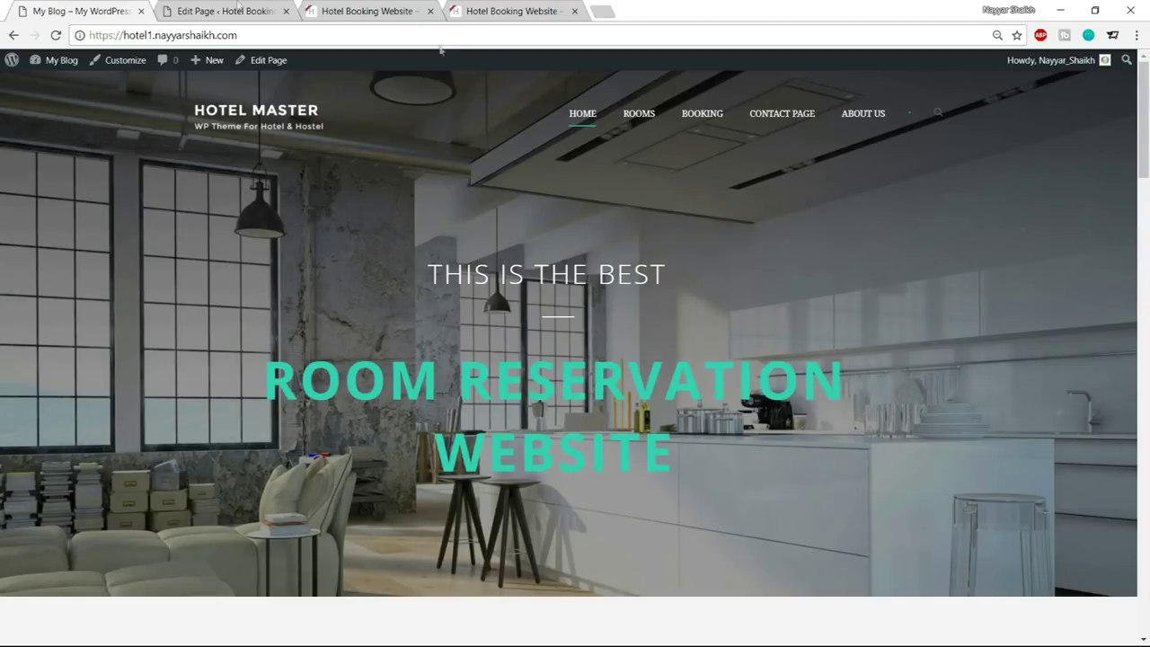
pyautogui.click(225, 11)
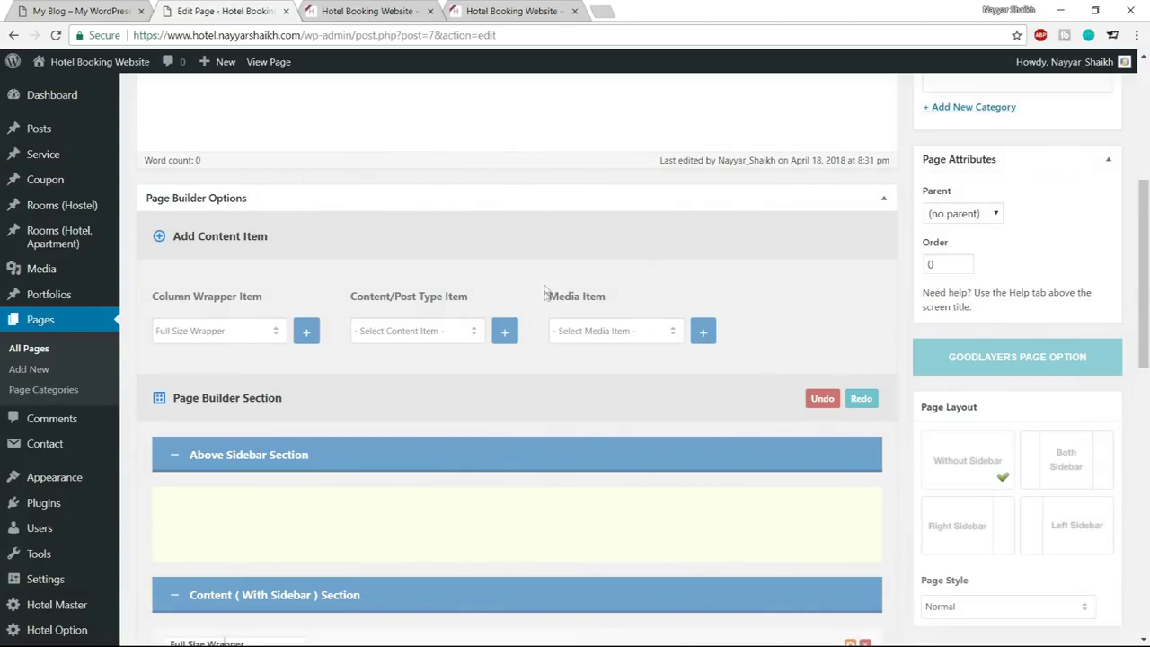
# Add a Master Slider media item, drag it into the Full Size Wrapper, and update
pyautogui.moveTo(547, 297); pyautogui.dragTo(630, 300)
pyautogui.click(634, 334)
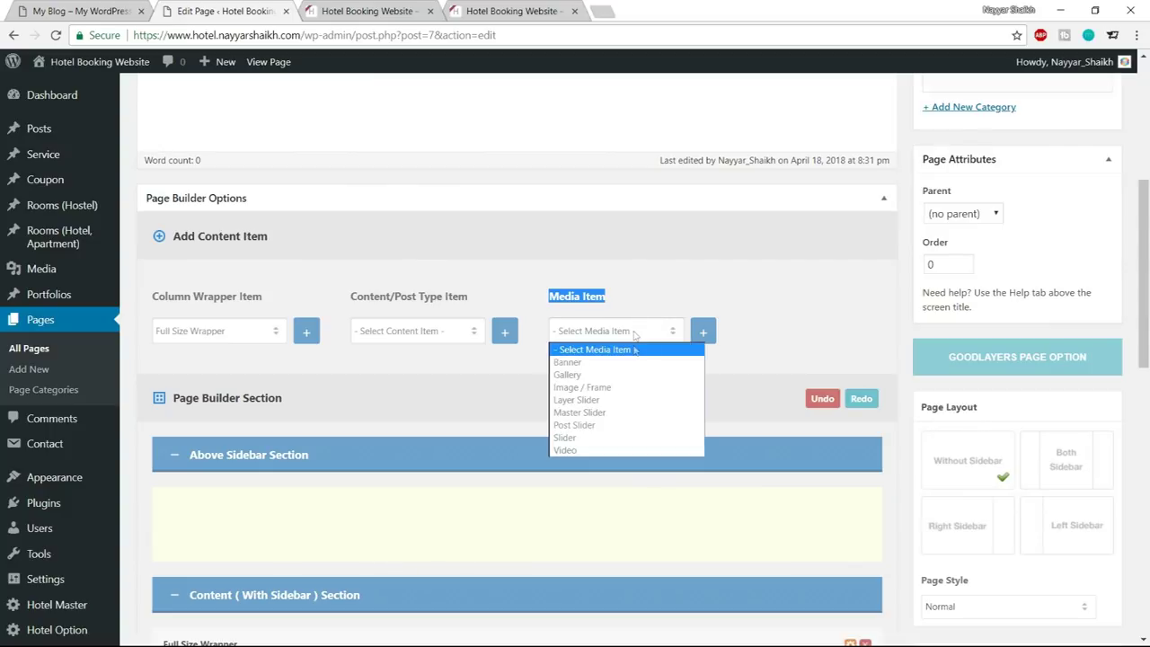
pyautogui.click(611, 414)
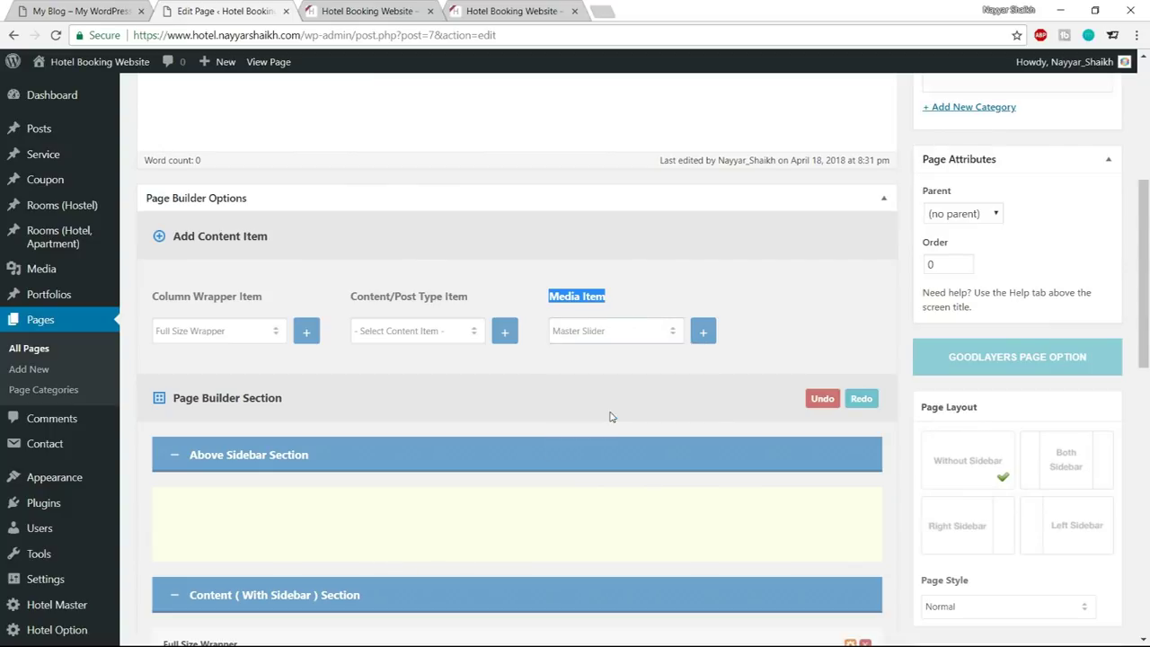
pyautogui.click(706, 334)
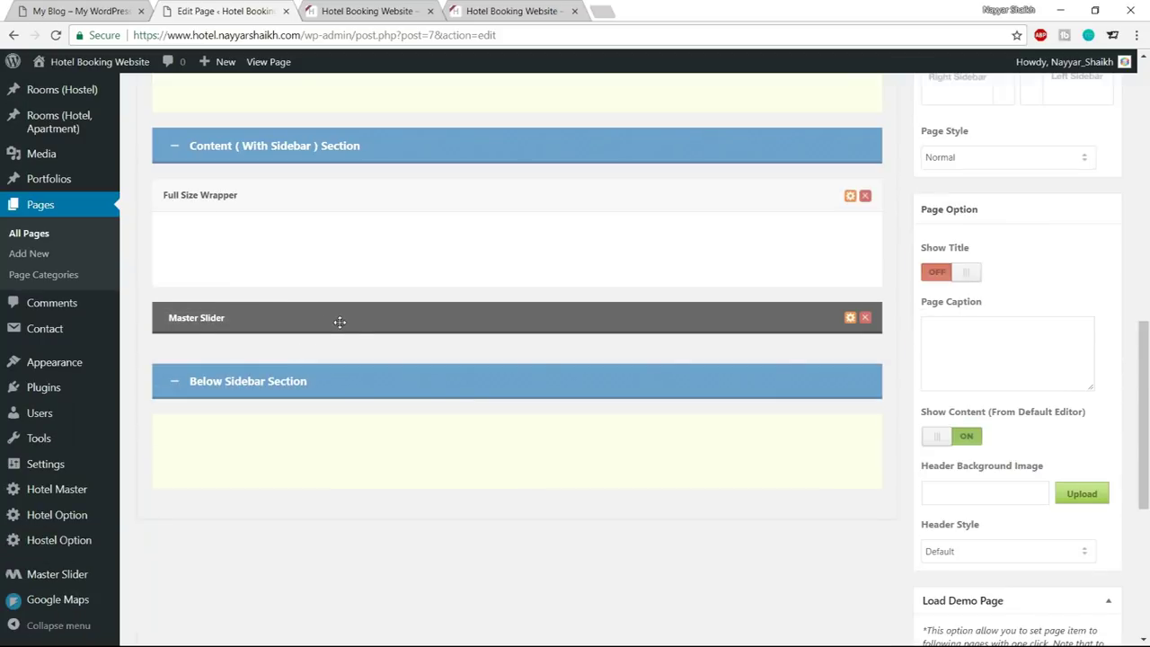
pyautogui.moveTo(339, 322); pyautogui.dragTo(337, 242)
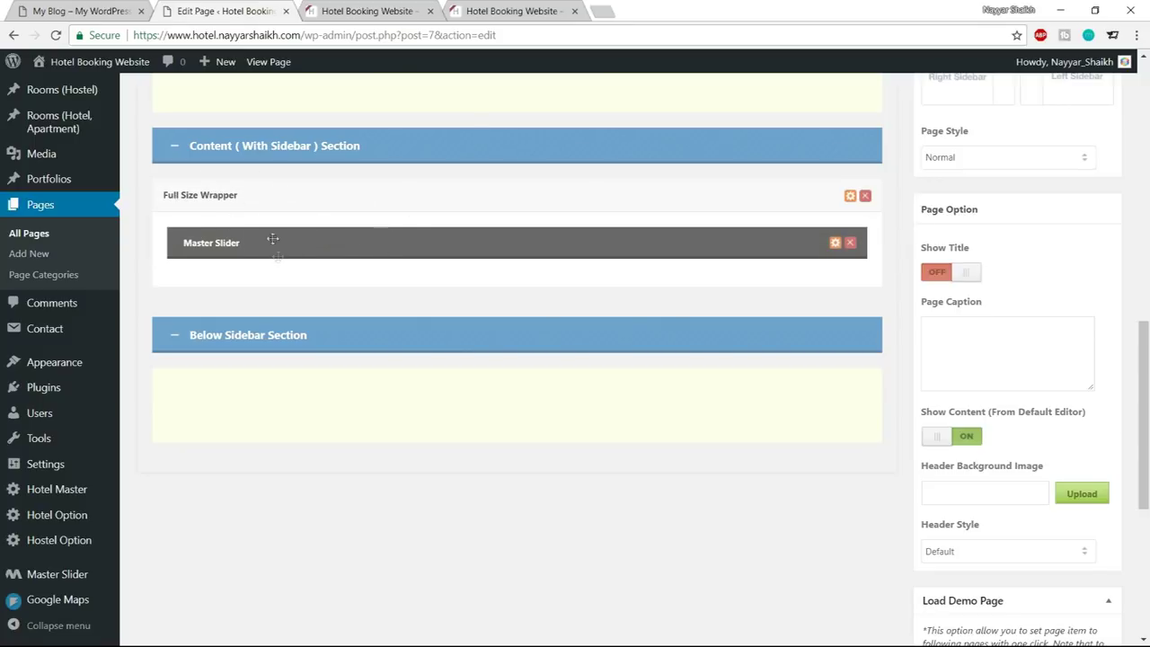
pyautogui.scroll(6, 480, 401)
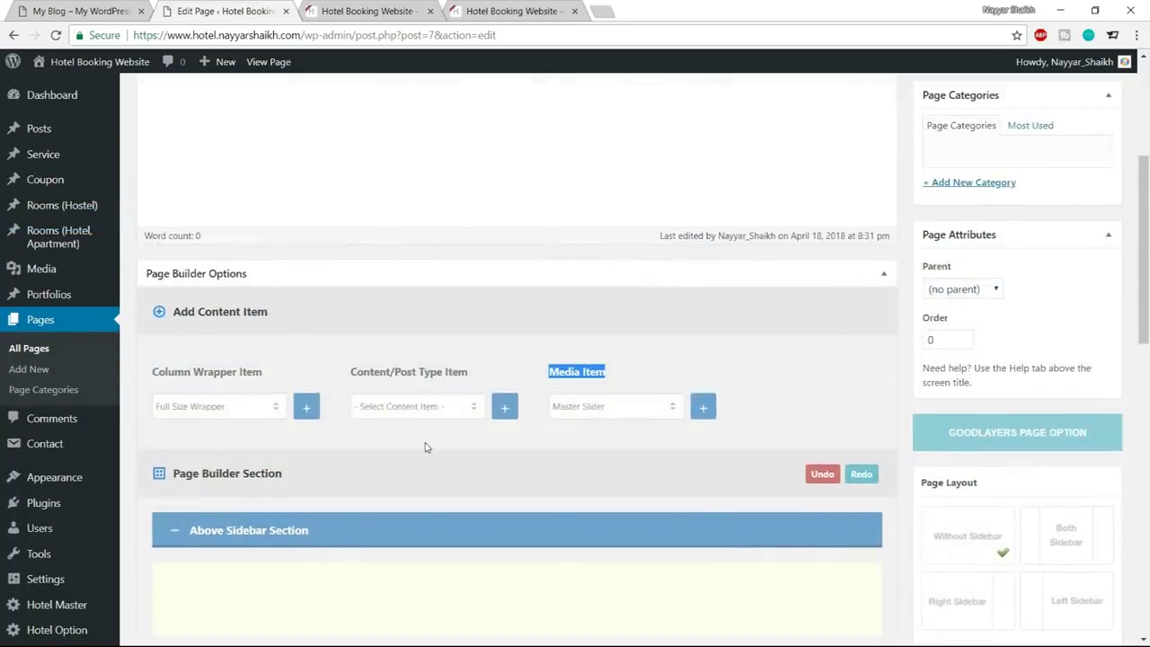
pyautogui.scroll(3, 427, 447)
pyautogui.click(1102, 354)
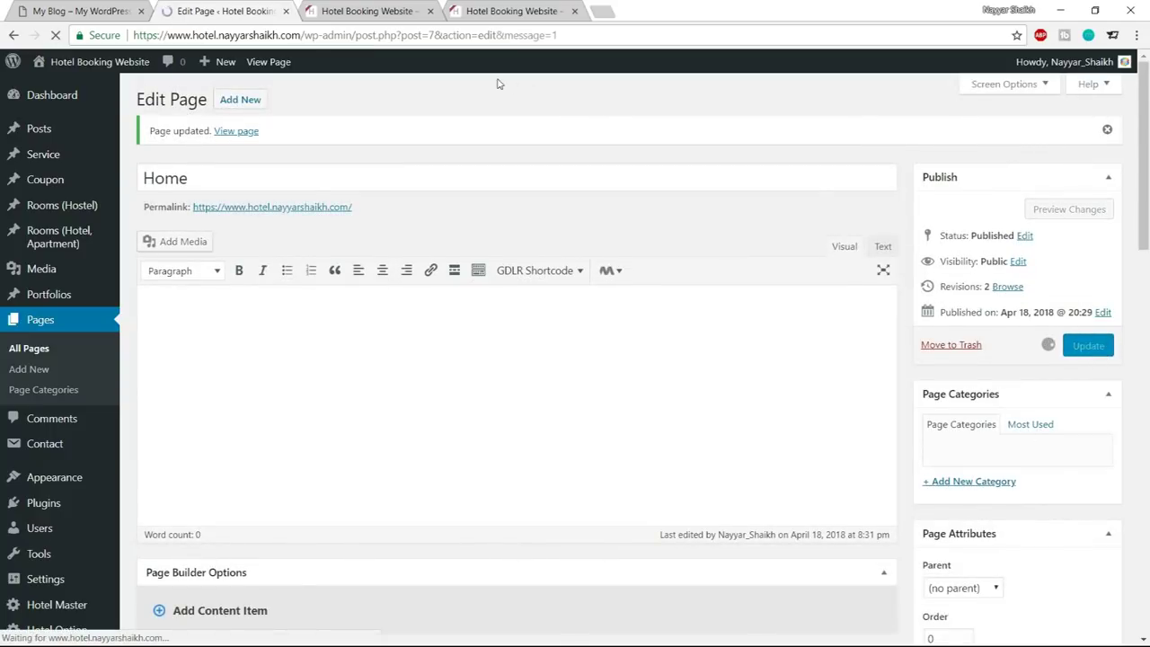
# Reload the live homepage and note the 'Invalid slider ID or alias.' message
pyautogui.click(359, 11)
pyautogui.click(57, 36)
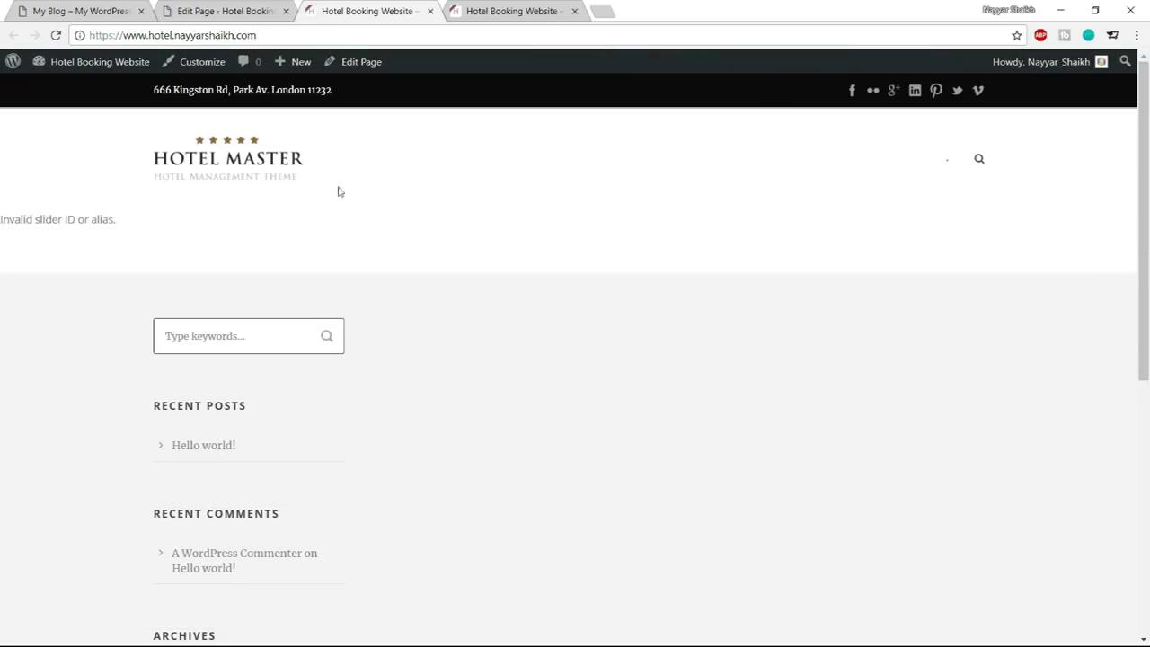
pyautogui.moveTo(7, 222); pyautogui.dragTo(145, 221)
pyautogui.click(225, 10)
# Set the Master Slider's Slider Type to Slider-1, update the page, and reload the homepage
pyautogui.scroll(-10, 615, 327)
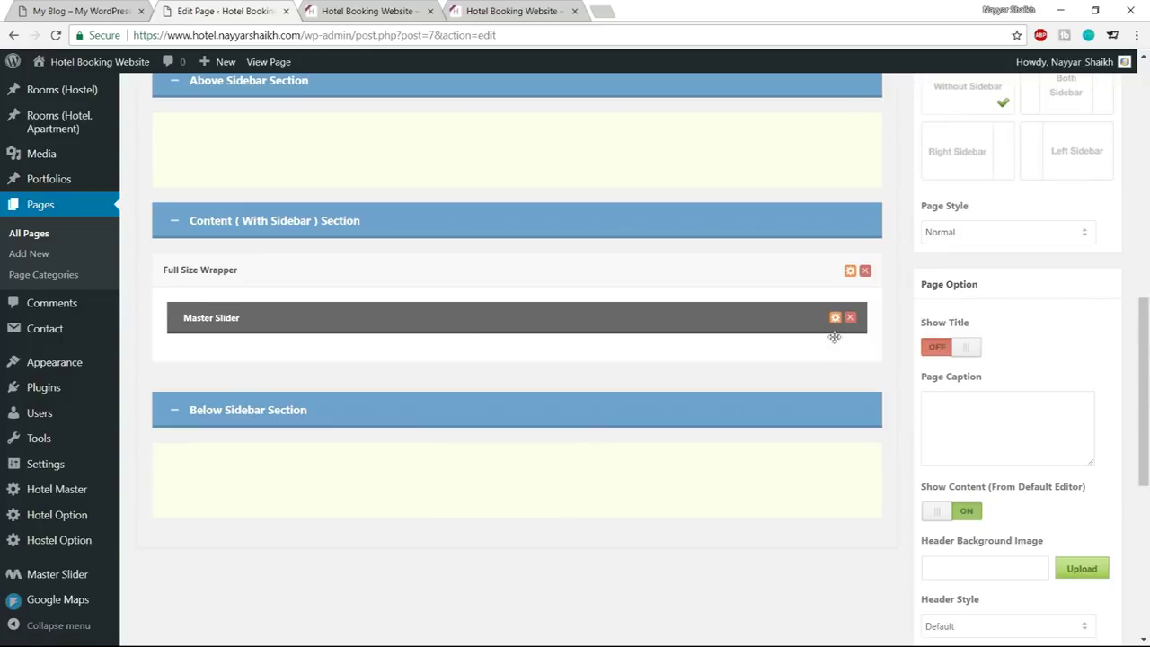
pyautogui.click(835, 318)
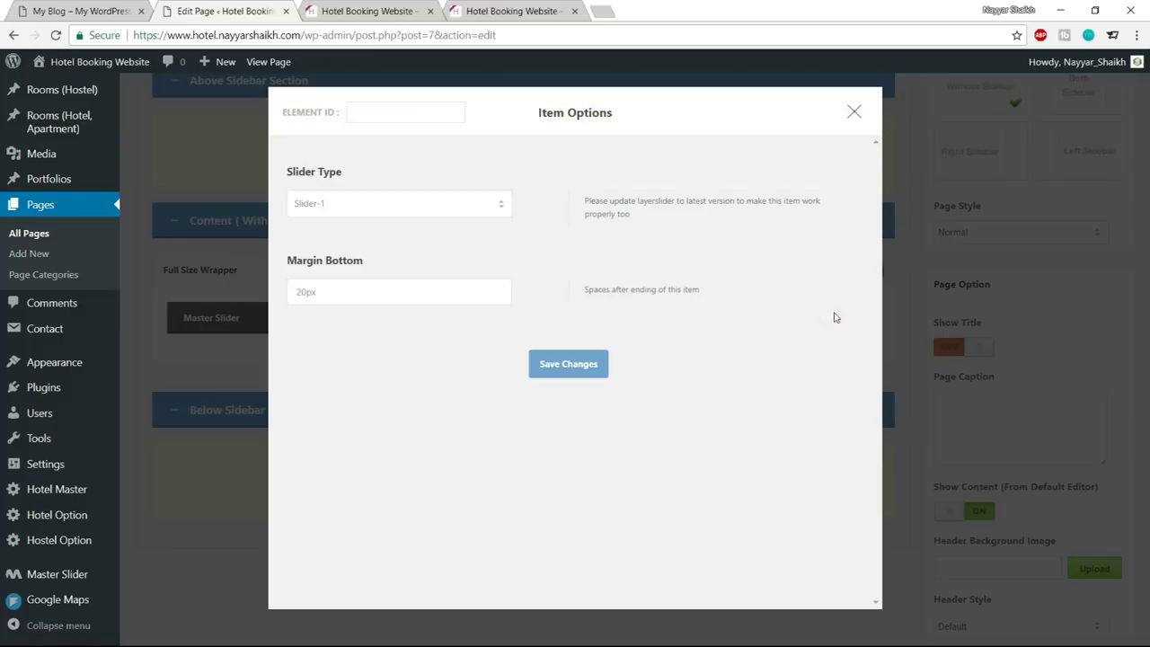
pyautogui.click(405, 205)
pyautogui.click(376, 222)
pyautogui.click(568, 363)
pyautogui.scroll(5, 618, 459)
pyautogui.scroll(3, 620, 459)
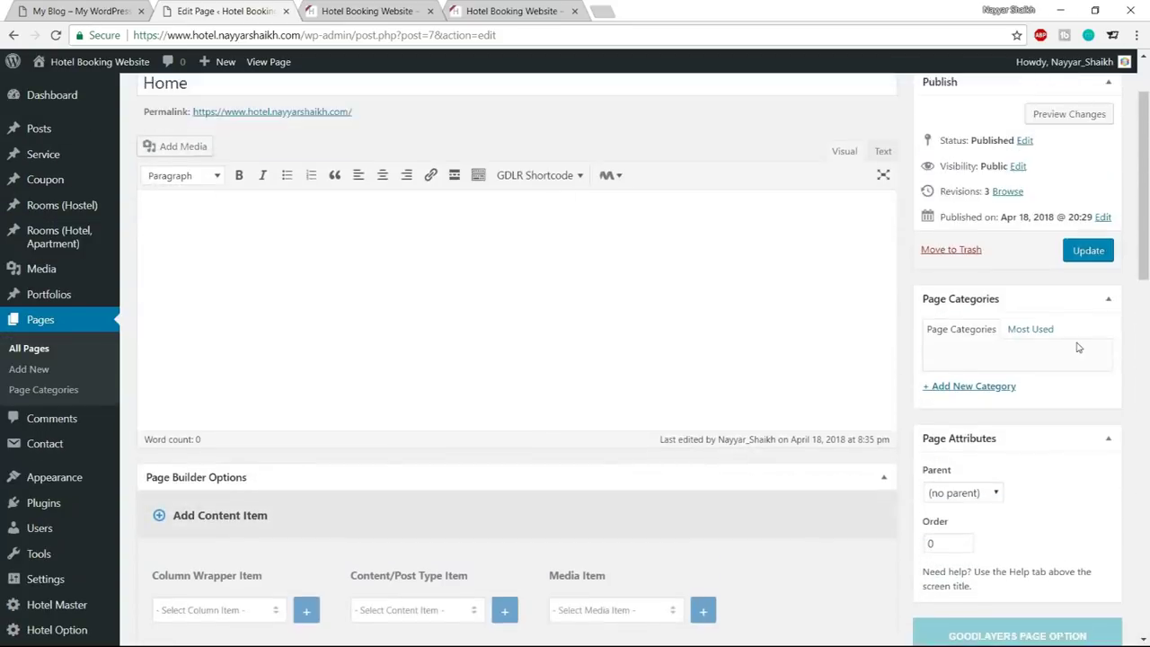
pyautogui.click(1089, 345)
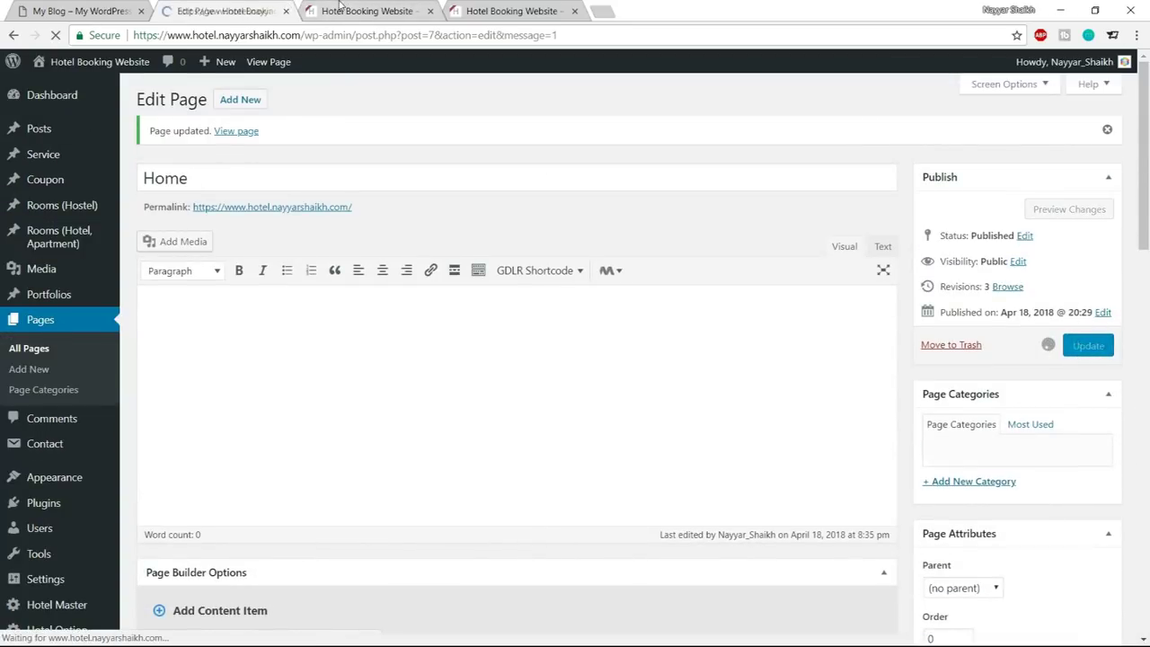
pyautogui.click(342, 9)
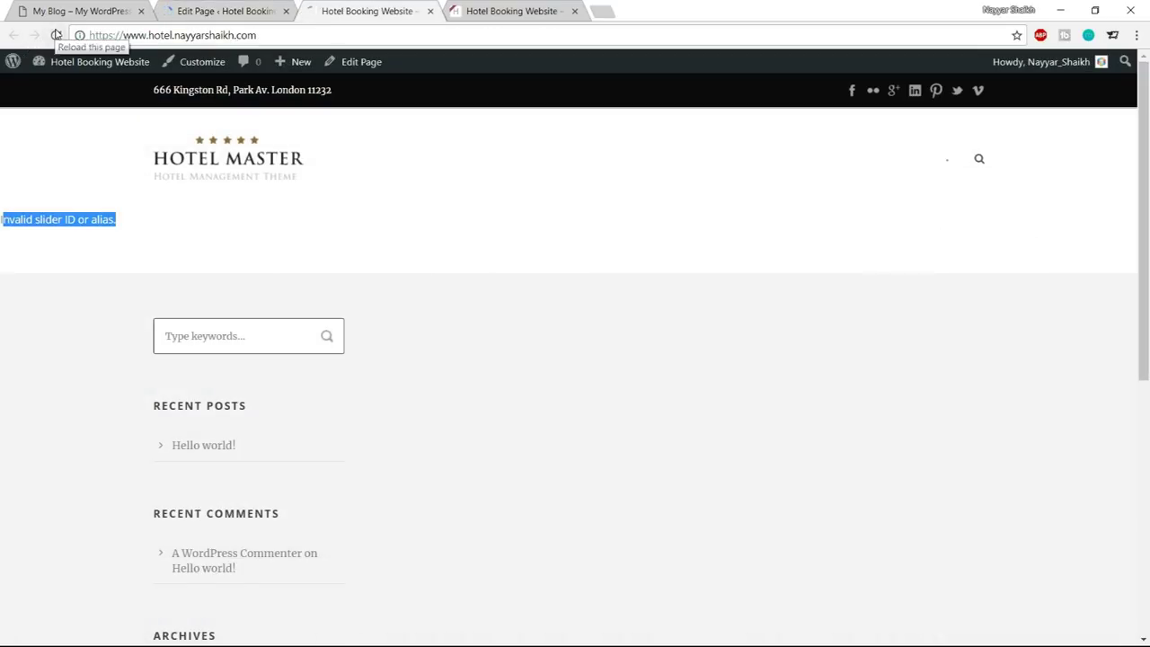
pyautogui.click(56, 34)
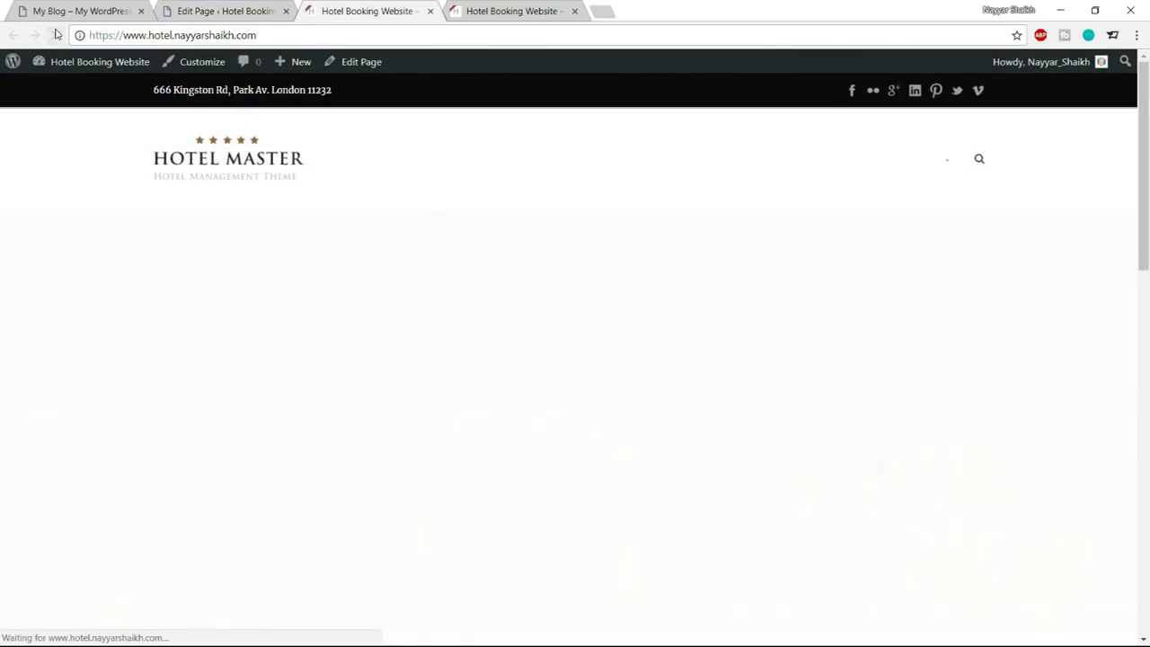
# Compare the live homepage with the demo Hotel Master homepage
pyautogui.scroll(-1, 737, 391)
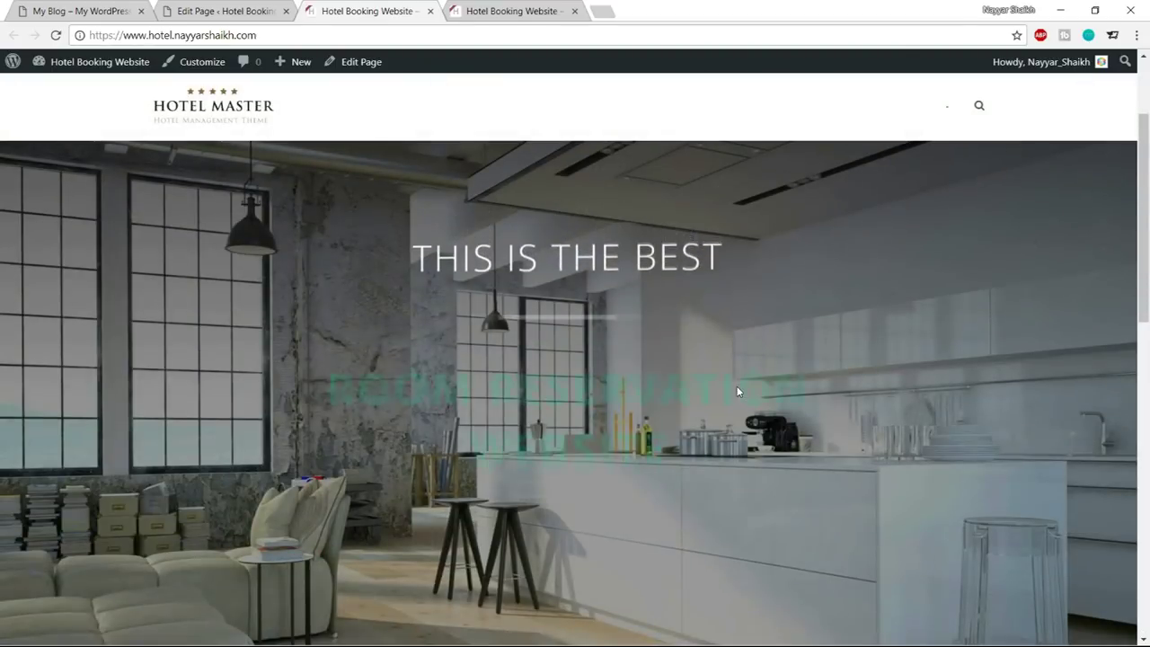
pyautogui.scroll(-1, 454, 276)
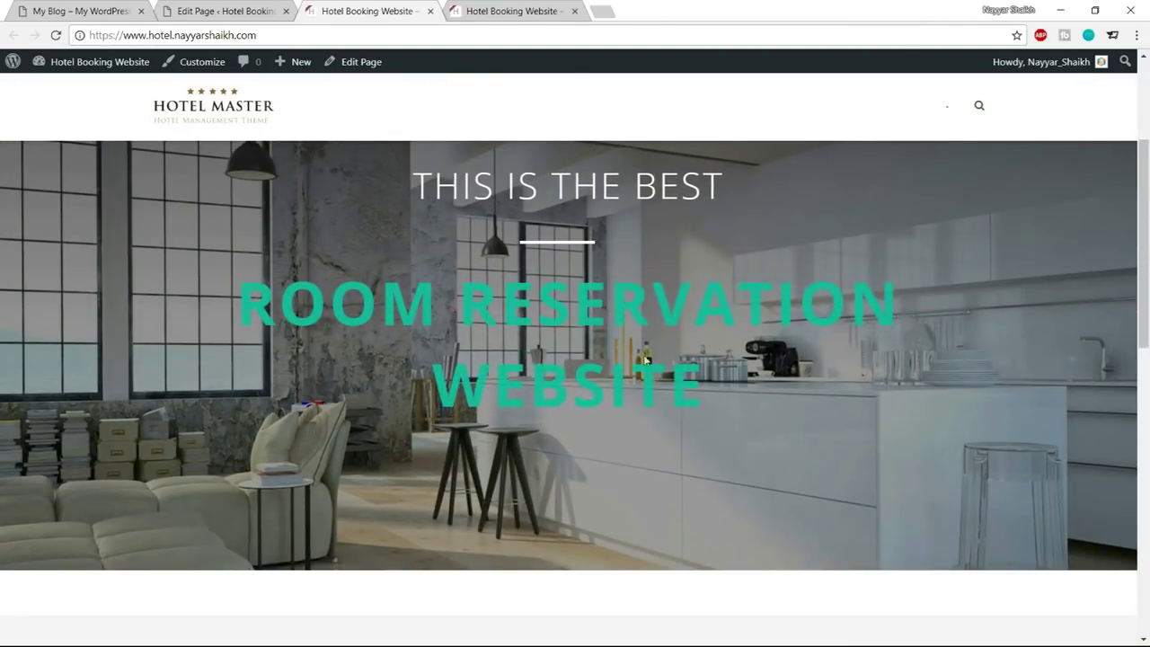
pyautogui.scroll(-1, 630, 353)
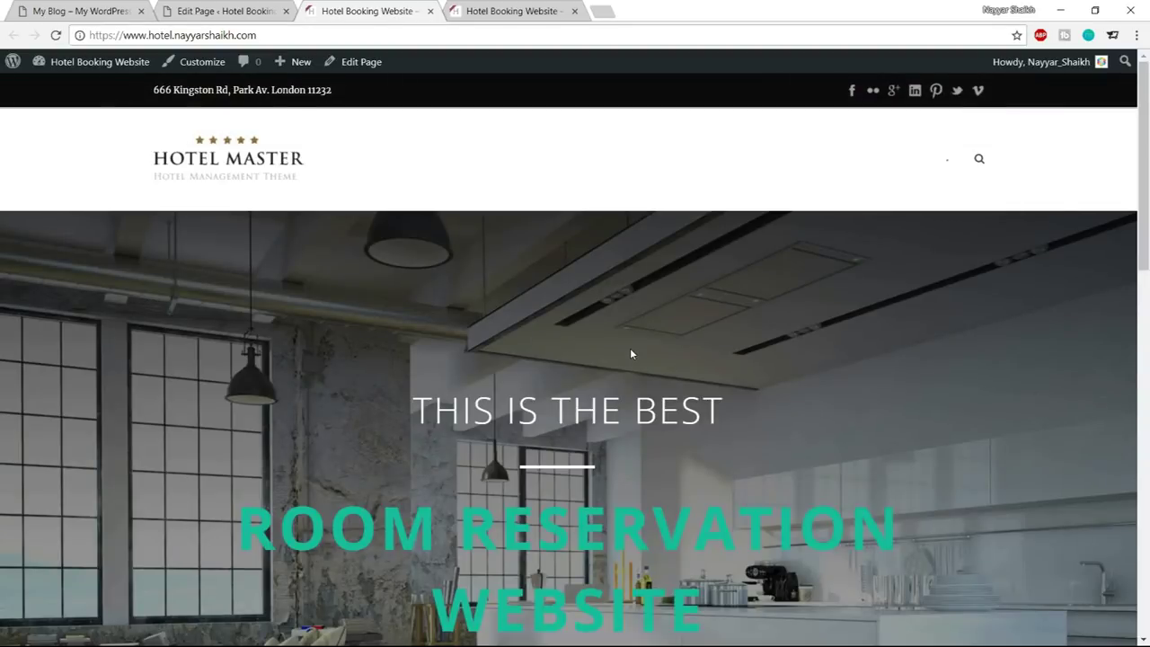
pyautogui.click(100, 6)
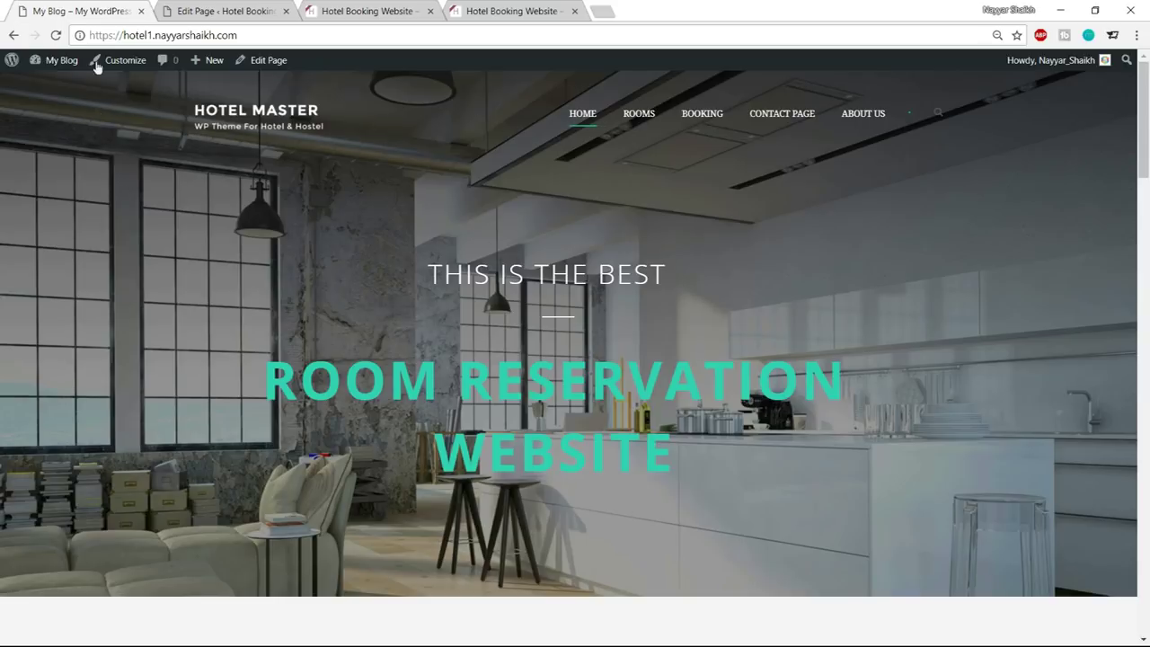
pyautogui.click(364, 10)
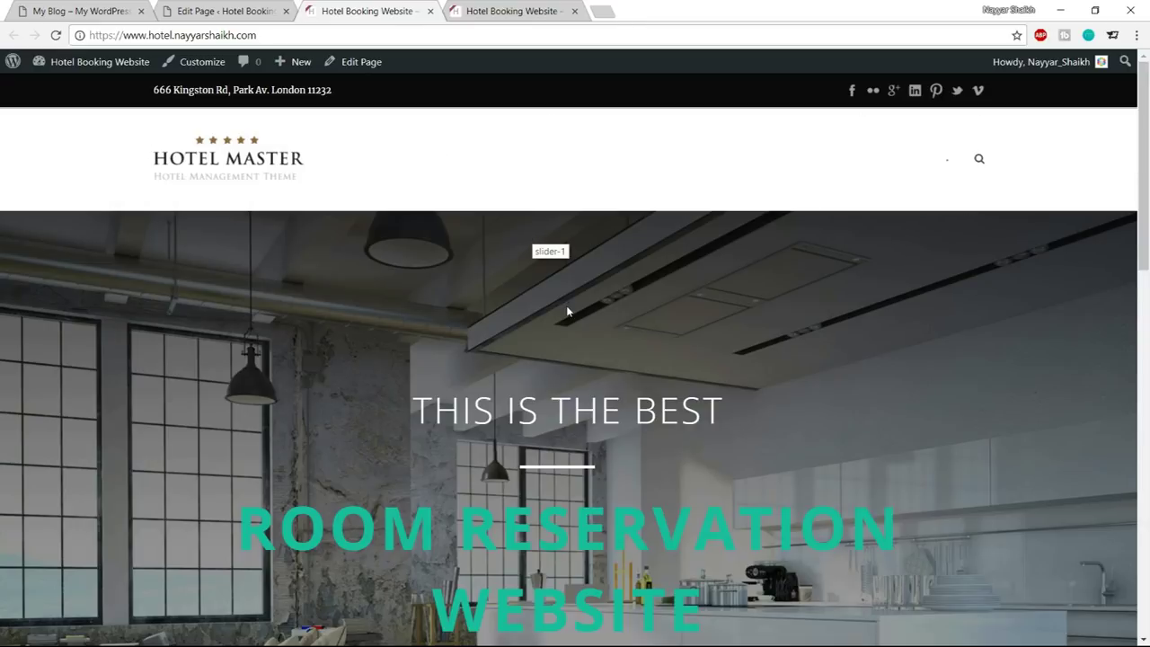
pyautogui.hotkey('ctrl', '1')
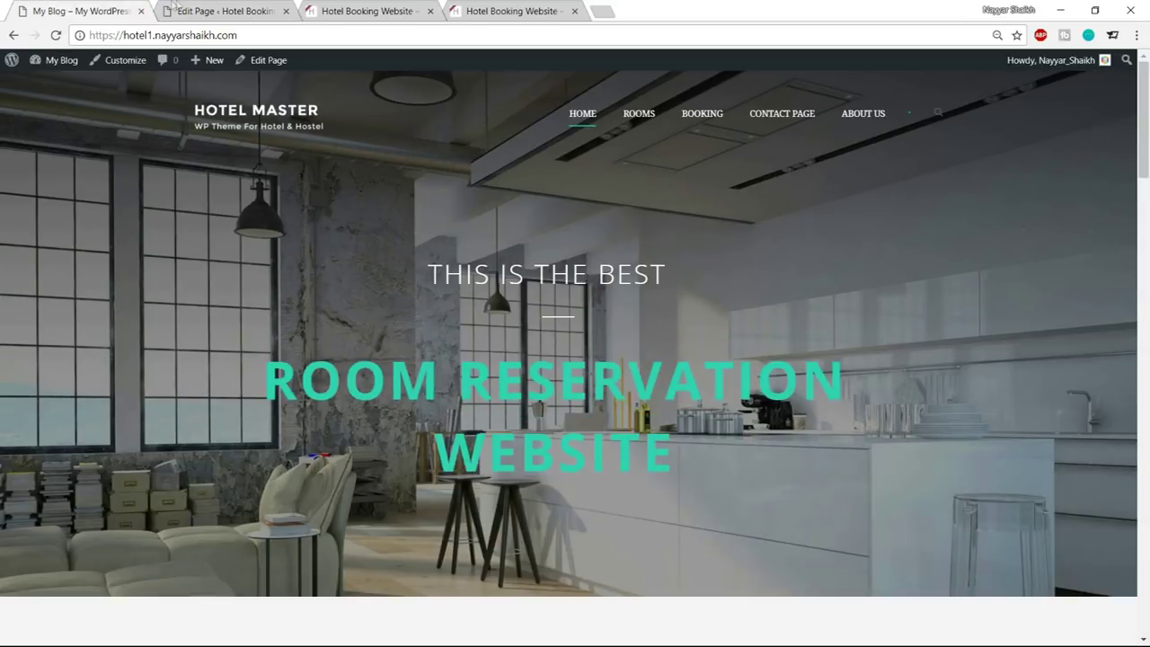
pyautogui.scroll(-4, 489, 339)
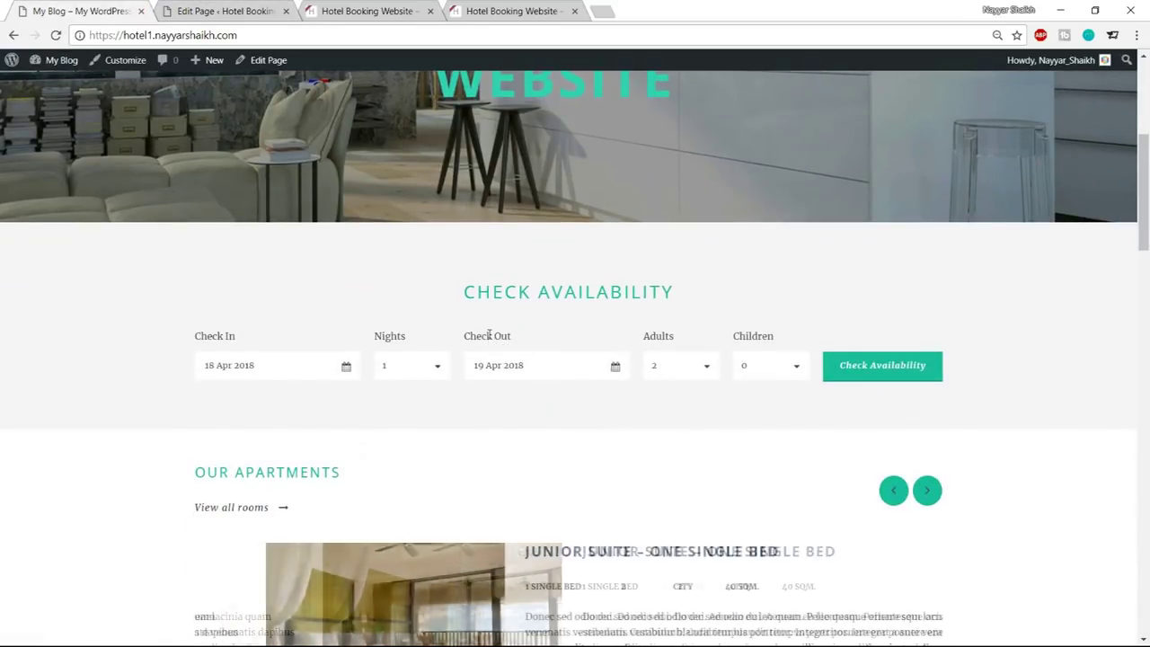
pyautogui.scroll(4, 489, 350)
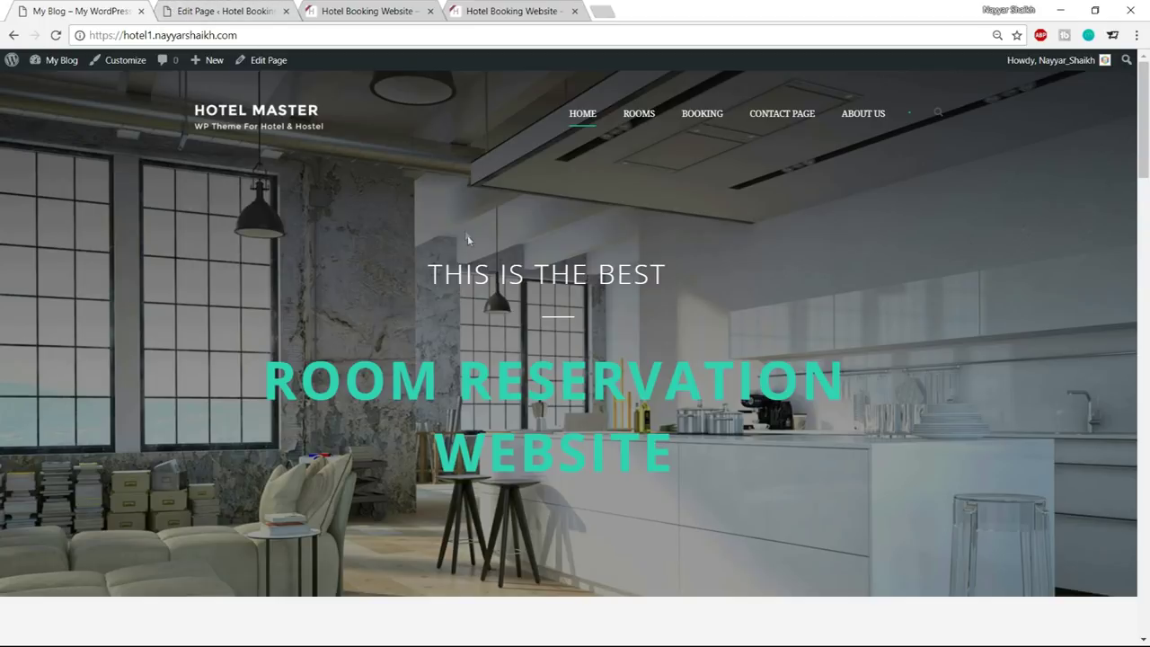
pyautogui.scroll(-4, 468, 238)
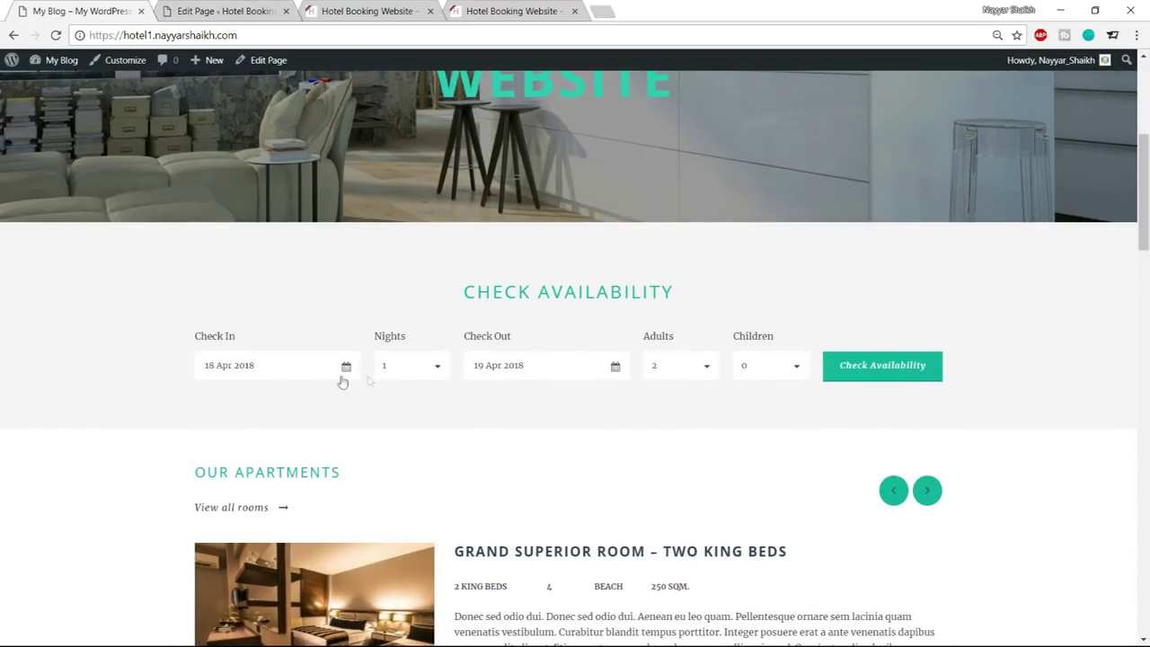
# Study the demo site's Check Availability calendar and Our Apartments section
pyautogui.click(301, 374)
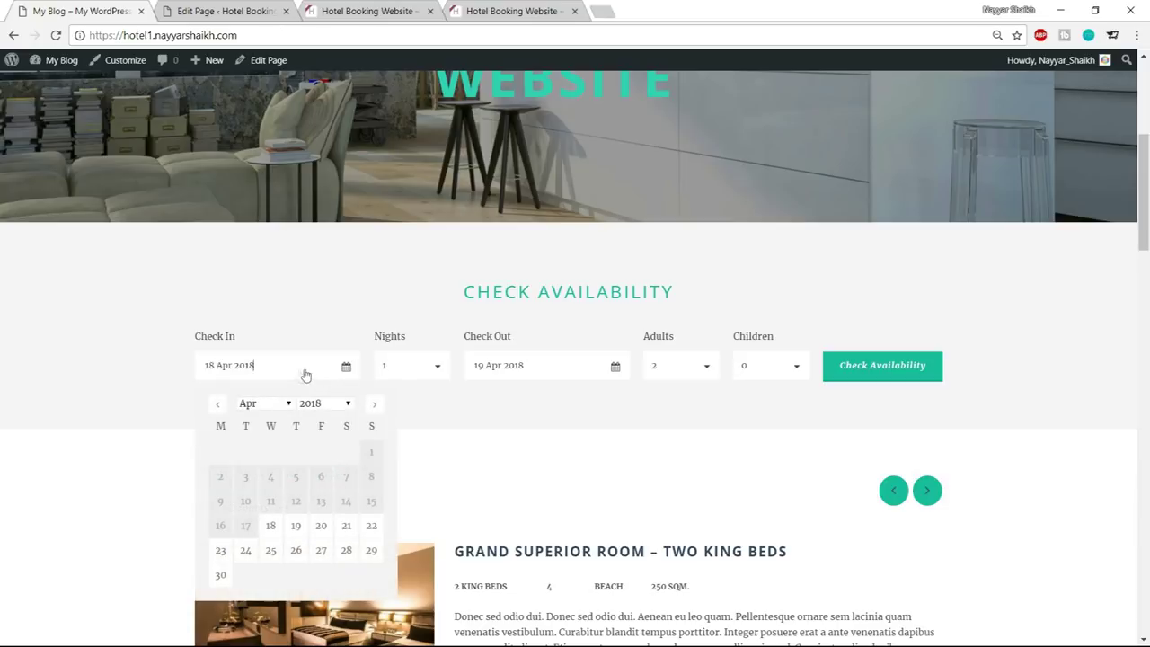
pyautogui.click(367, 306)
pyautogui.click(226, 11)
pyautogui.scroll(-5, 690, 247)
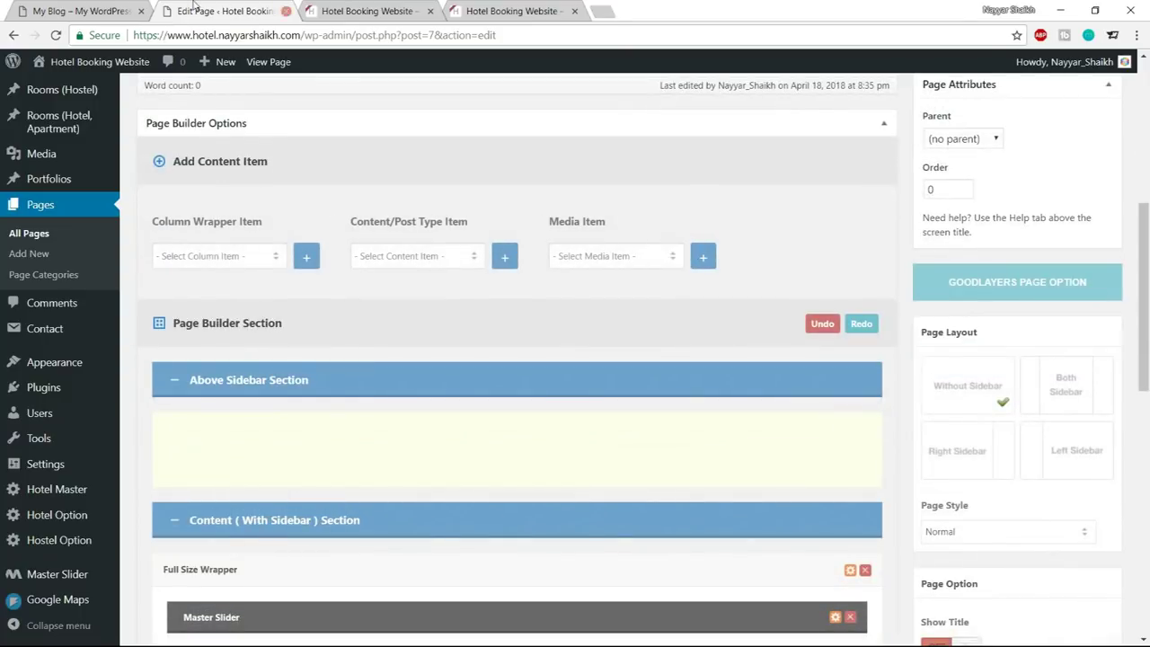
pyautogui.click(122, 8)
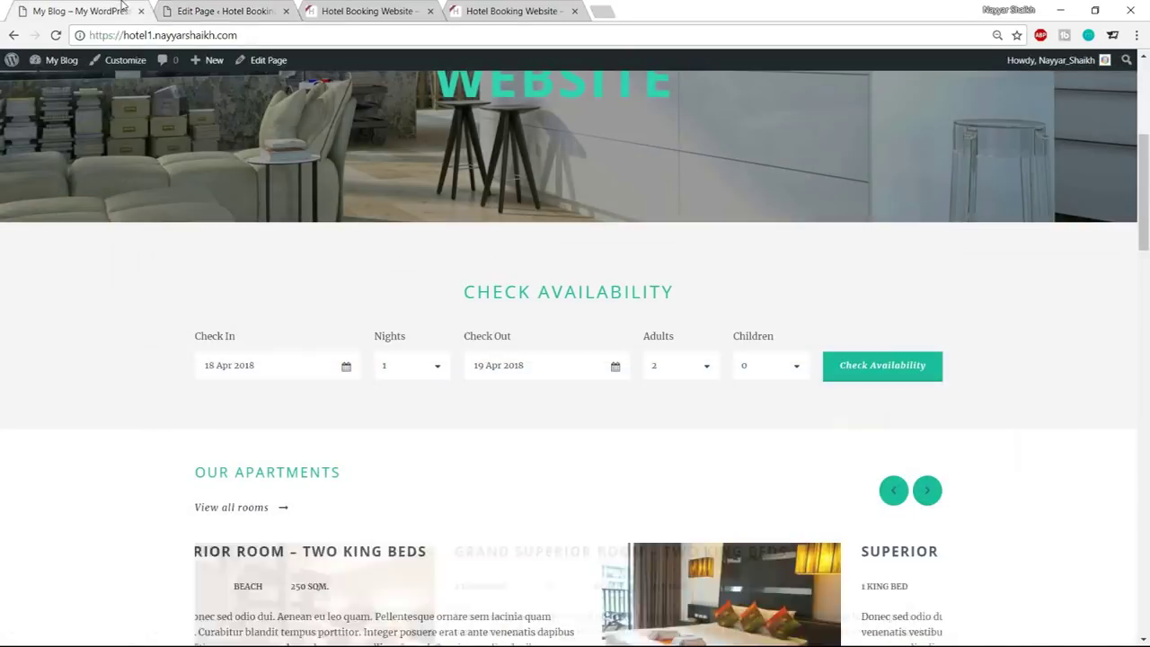
pyautogui.scroll(-1, 90, 336)
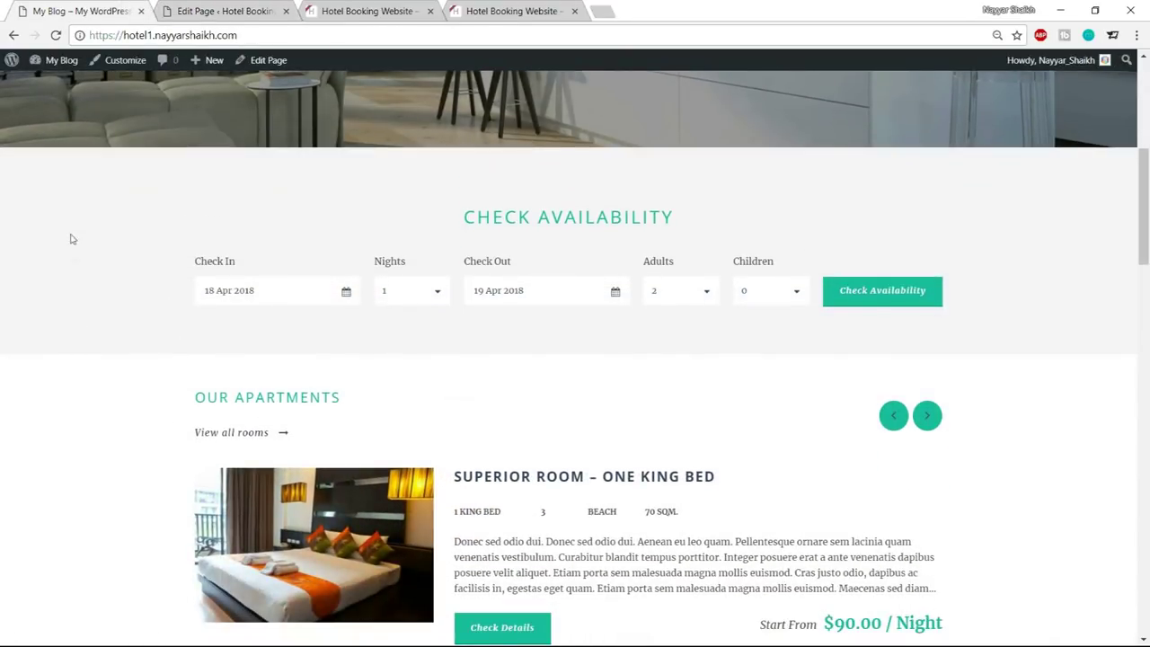
pyautogui.moveTo(174, 401); pyautogui.dragTo(377, 405)
pyautogui.click(105, 404)
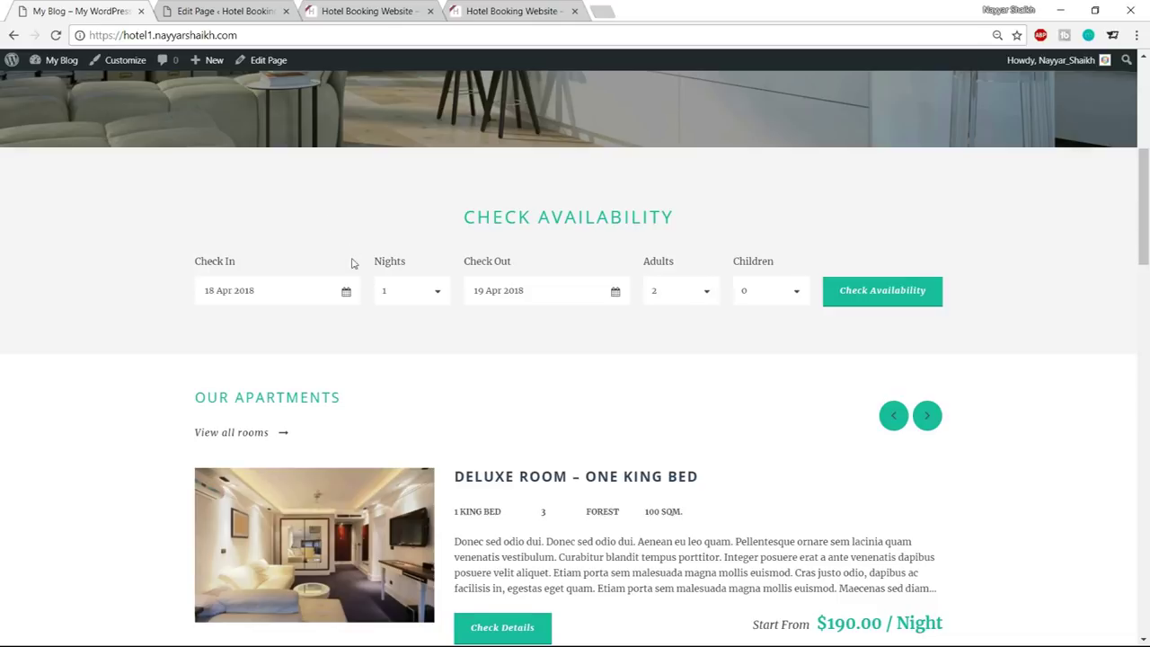
pyautogui.scroll(1, 352, 256)
pyautogui.moveTo(440, 306); pyautogui.dragTo(642, 297)
pyautogui.click(405, 273)
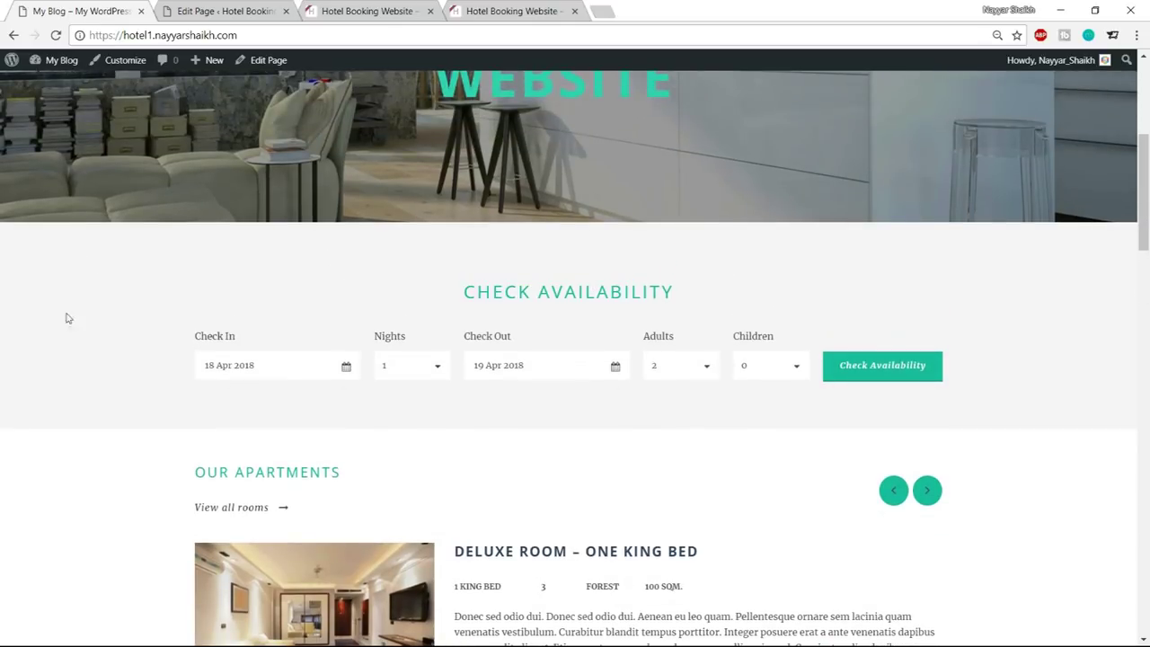
# Add a Color Wrapper to the Home page builder
pyautogui.click(224, 11)
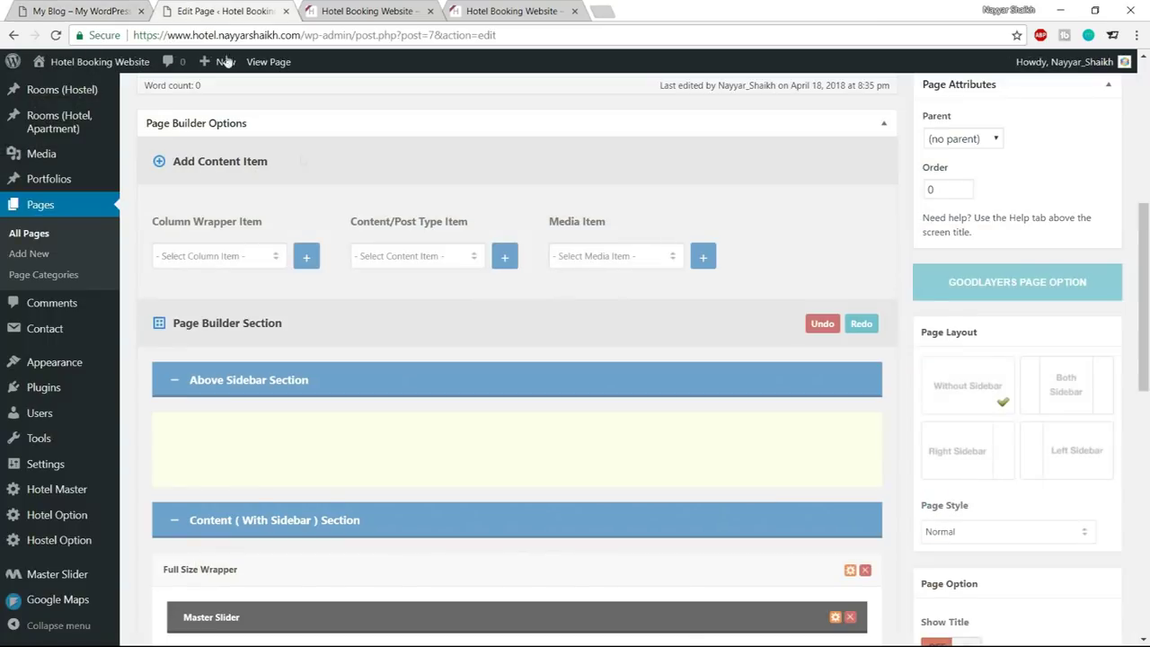
pyautogui.scroll(-1, 232, 194)
pyautogui.click(231, 194)
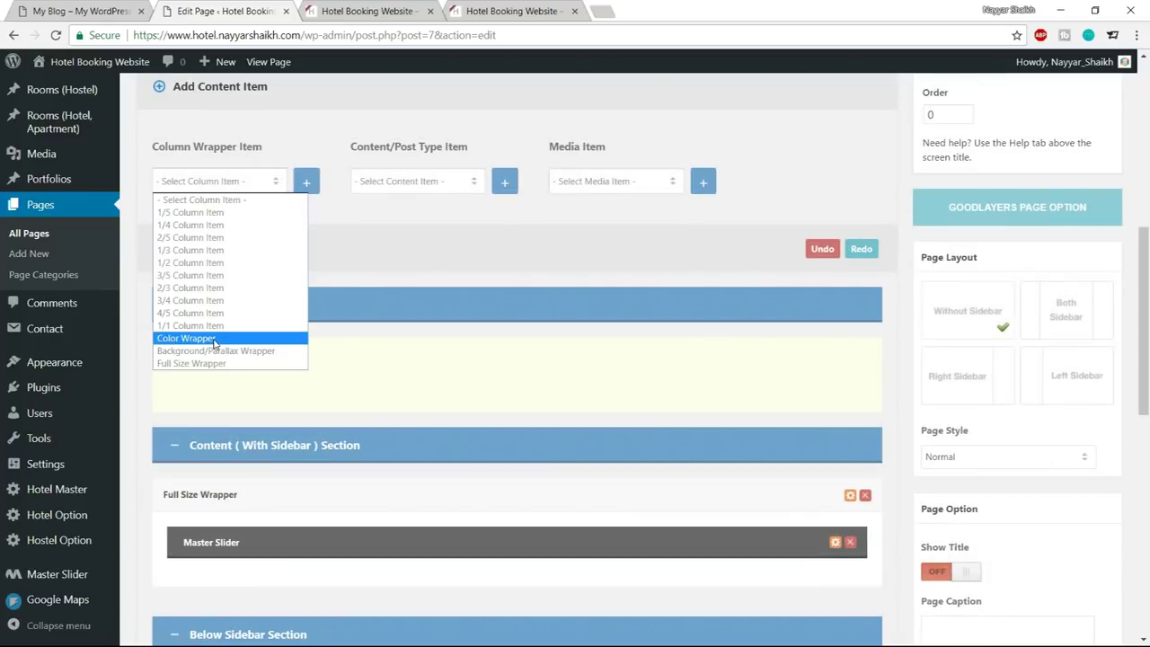
pyautogui.click(232, 334)
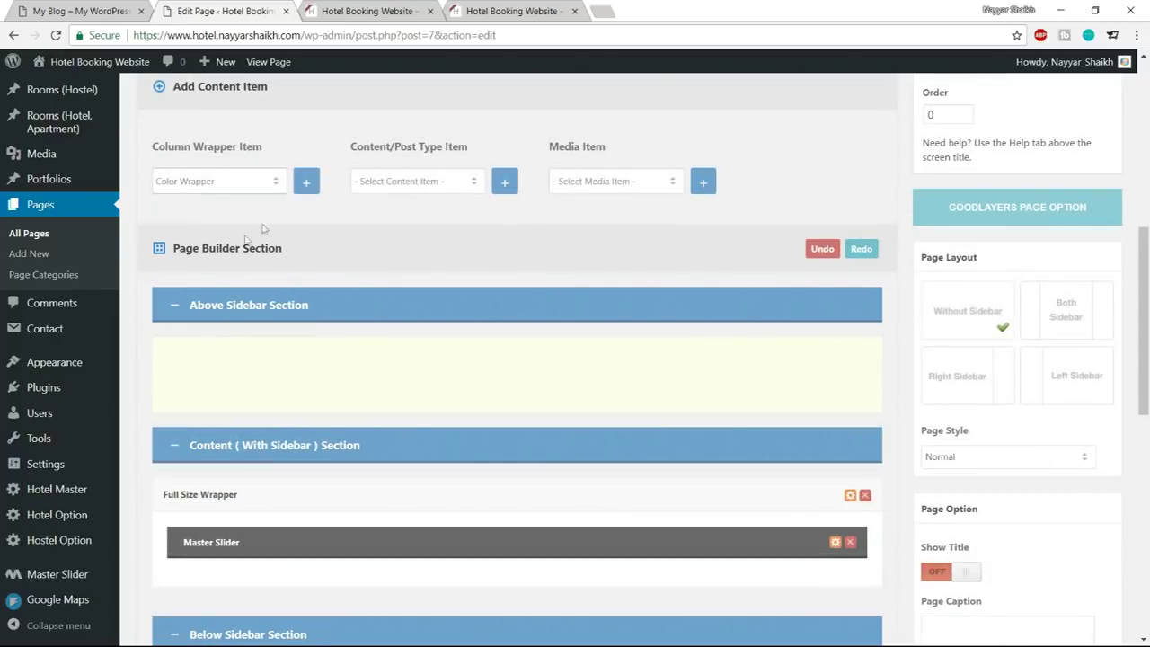
pyautogui.click(304, 183)
pyautogui.scroll(-3, 341, 342)
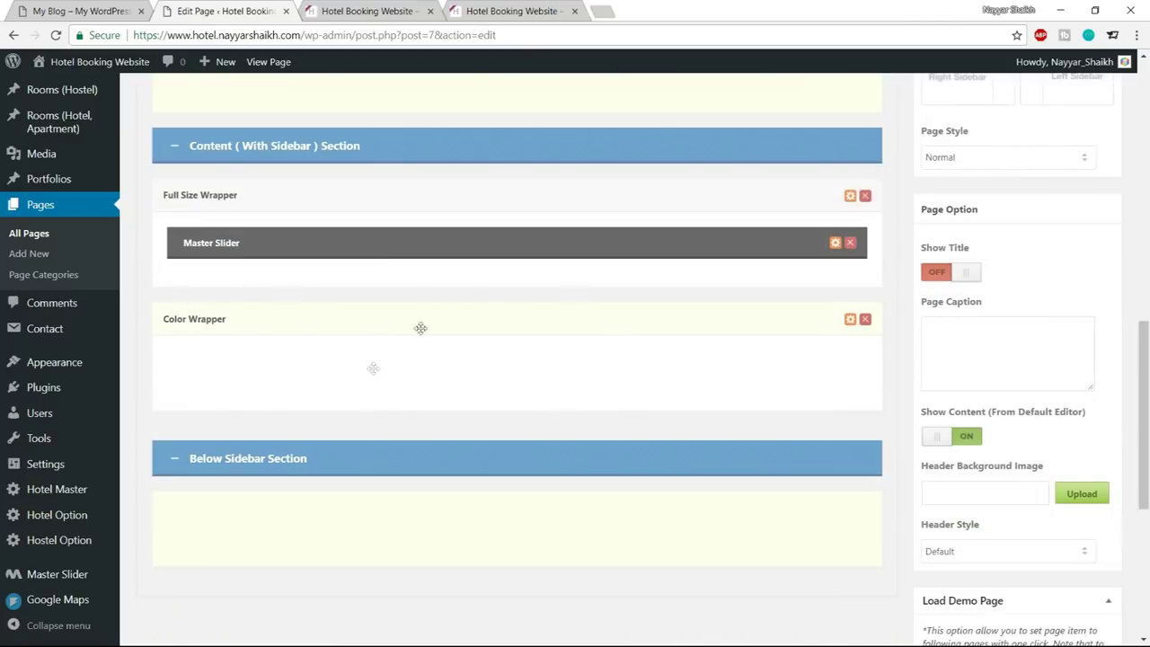
pyautogui.scroll(3, 533, 366)
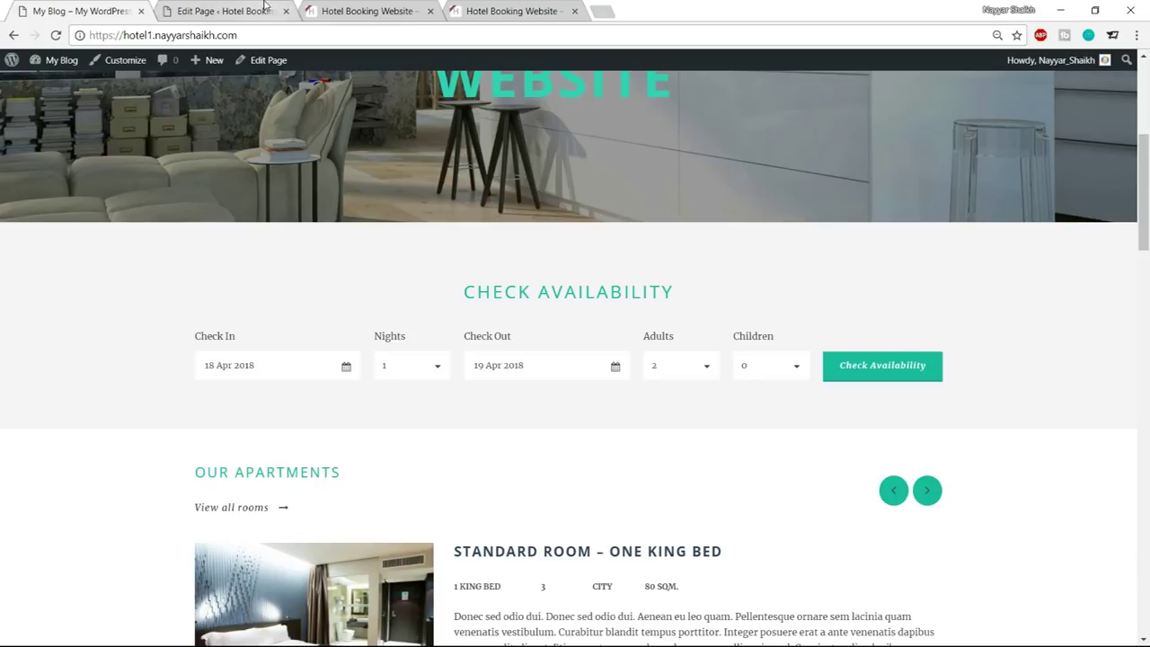
# Add a Hotel & Apartment Room Availability item and drag it into the Color Wrapper
pyautogui.click(265, 9)
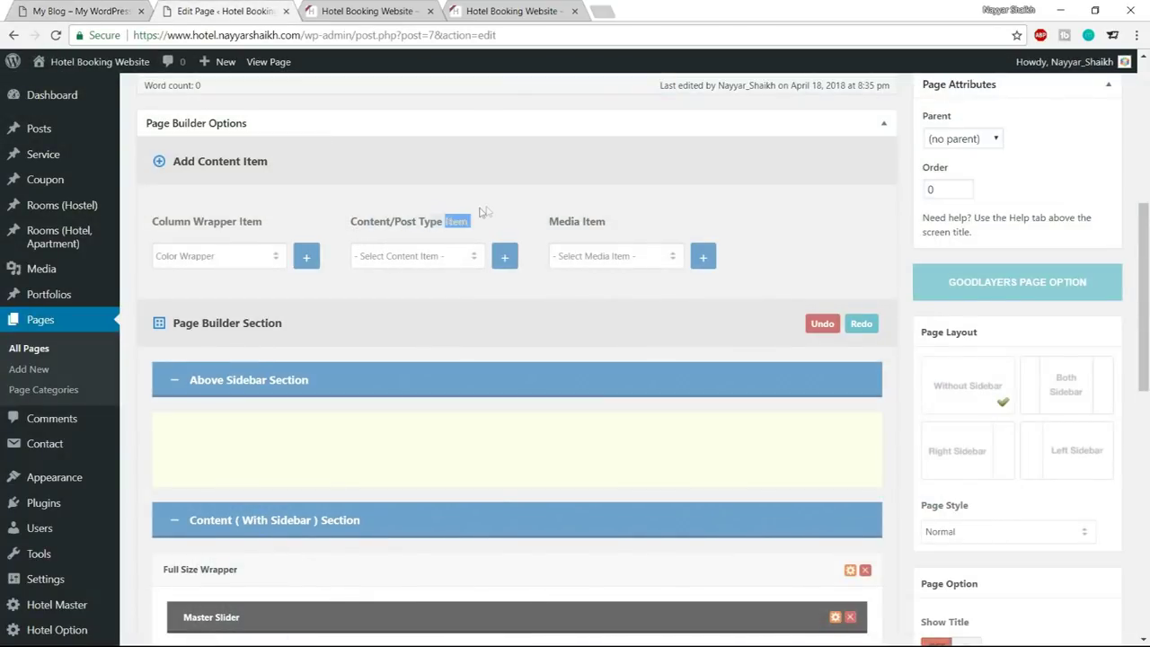
pyautogui.click(430, 261)
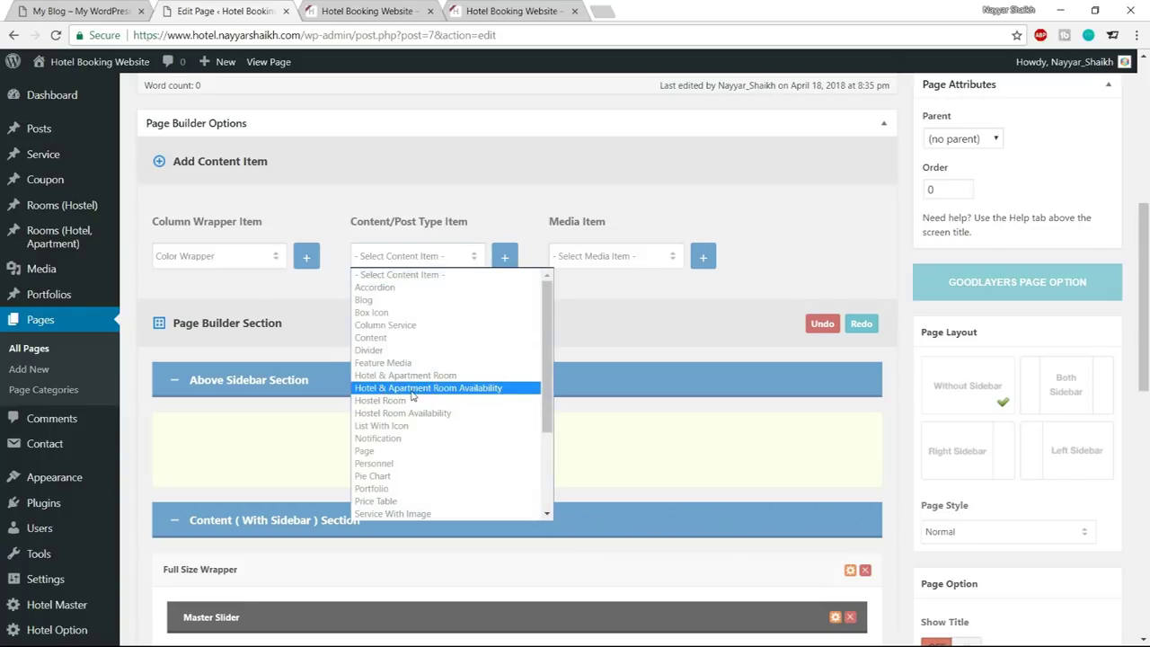
pyautogui.click(445, 388)
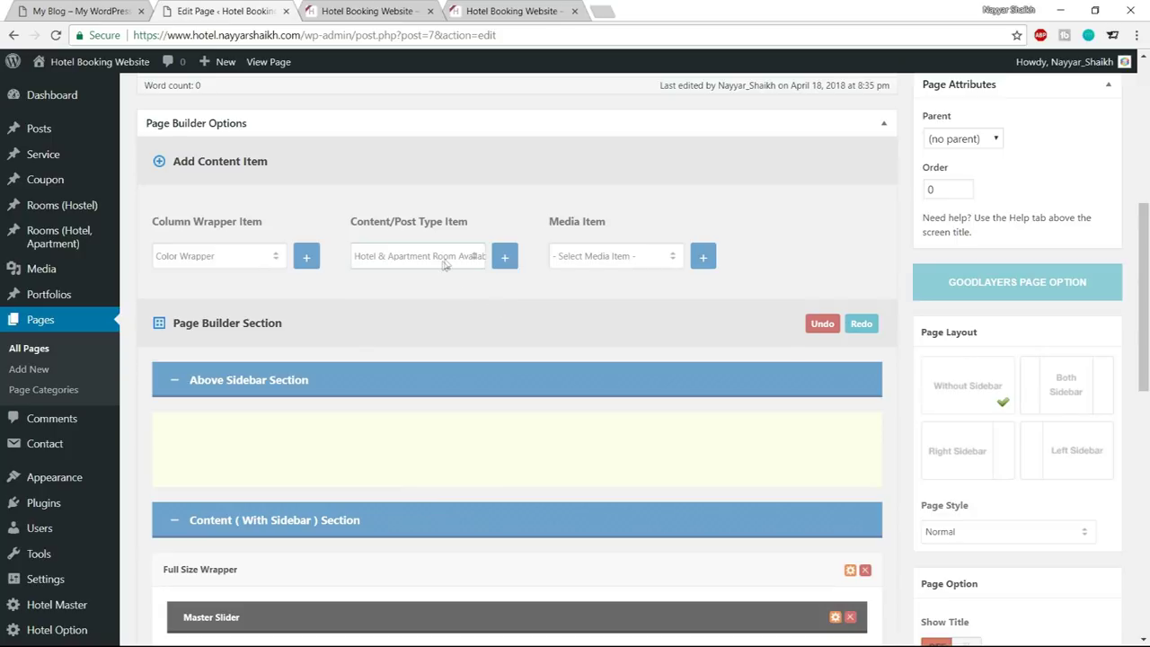
pyautogui.click(505, 260)
pyautogui.scroll(-6, 606, 357)
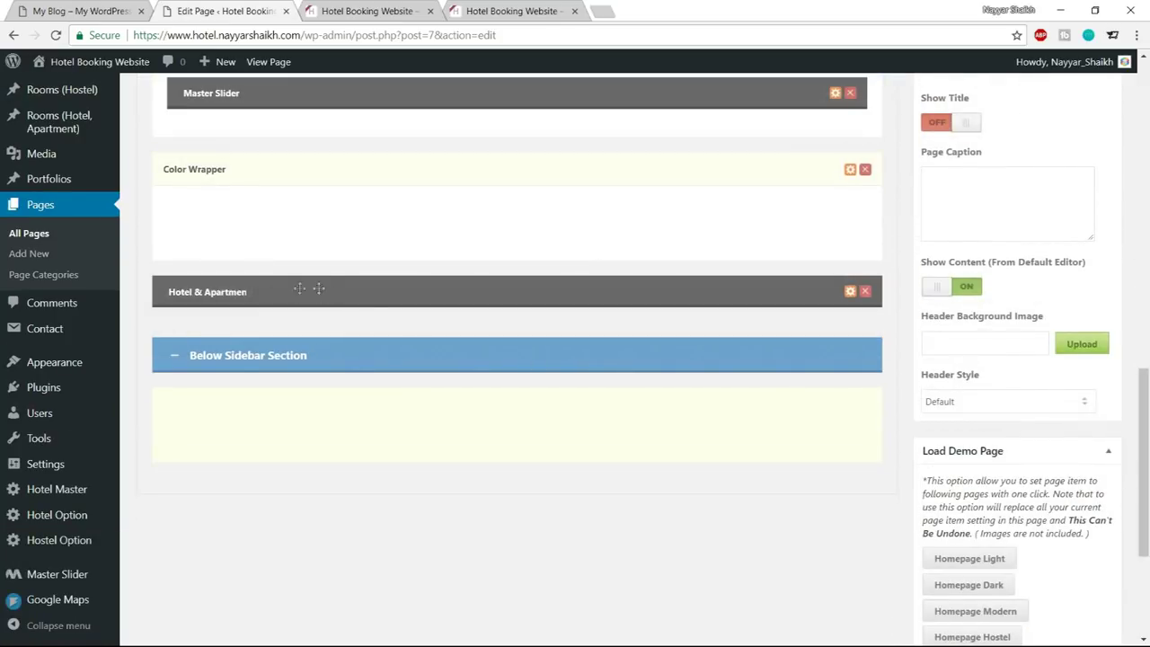
pyautogui.moveTo(331, 290); pyautogui.dragTo(374, 236)
pyautogui.scroll(3, 465, 404)
pyautogui.scroll(-2, 737, 404)
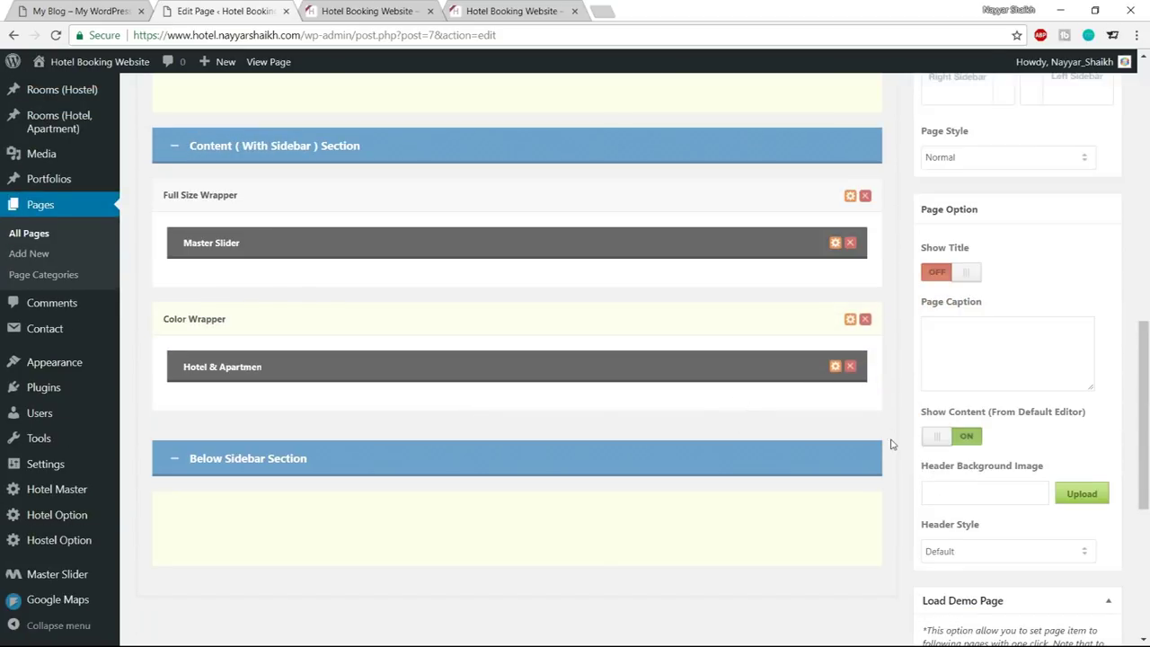
pyautogui.scroll(3, 892, 450)
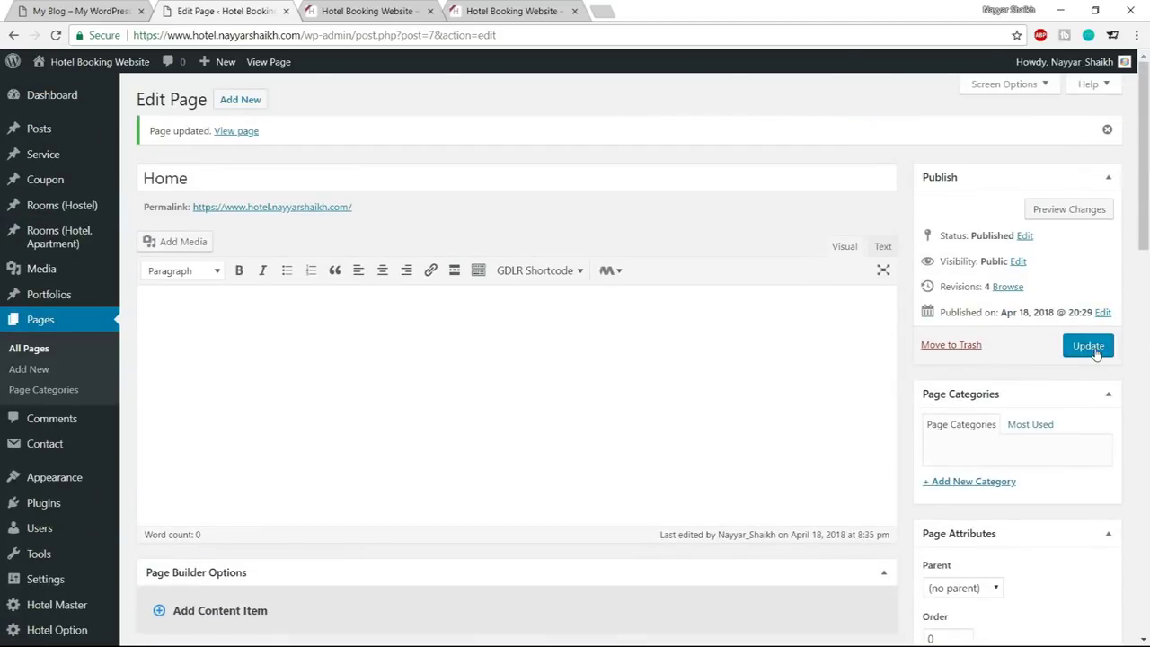
# Update the Home page and reload the live site to see the booking form
pyautogui.click(1088, 346)
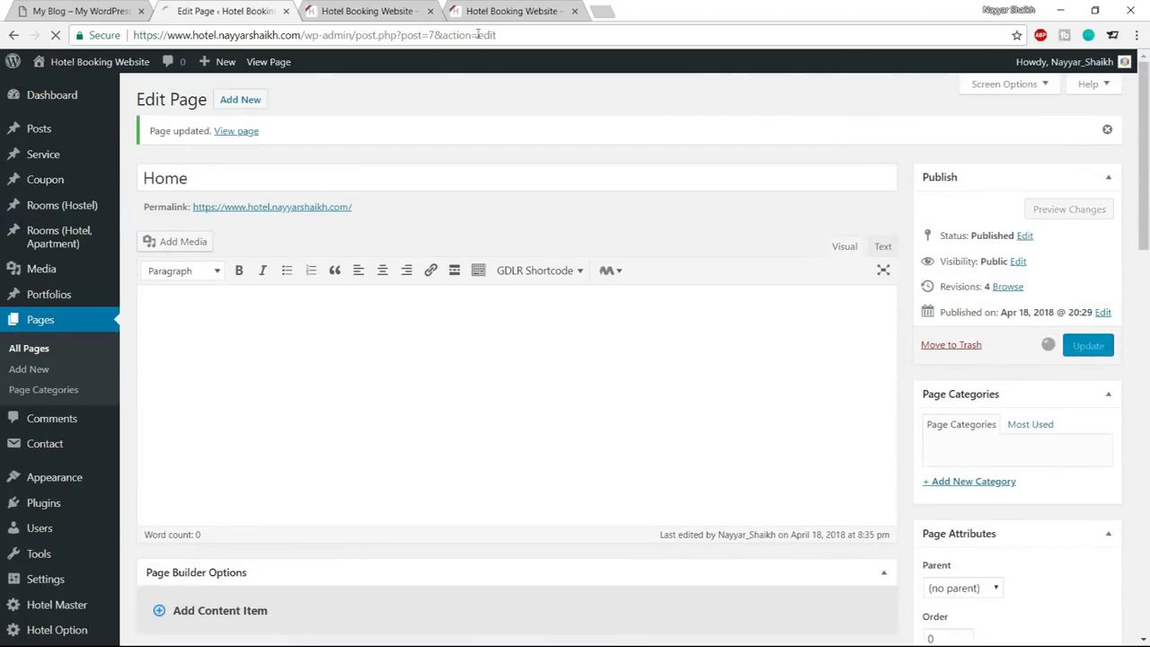
pyautogui.click(367, 12)
pyautogui.click(56, 37)
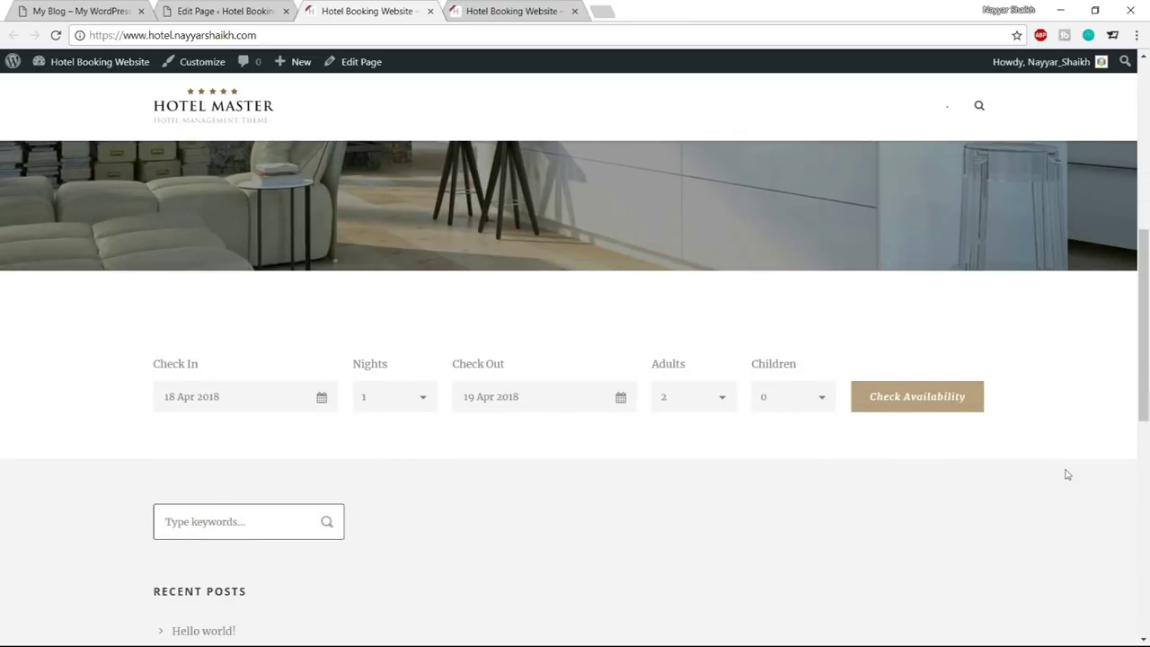
# Compare with the demo's Check Availability section, then return to the Page Builder
pyautogui.click(105, 9)
pyautogui.moveTo(460, 293); pyautogui.dragTo(640, 289)
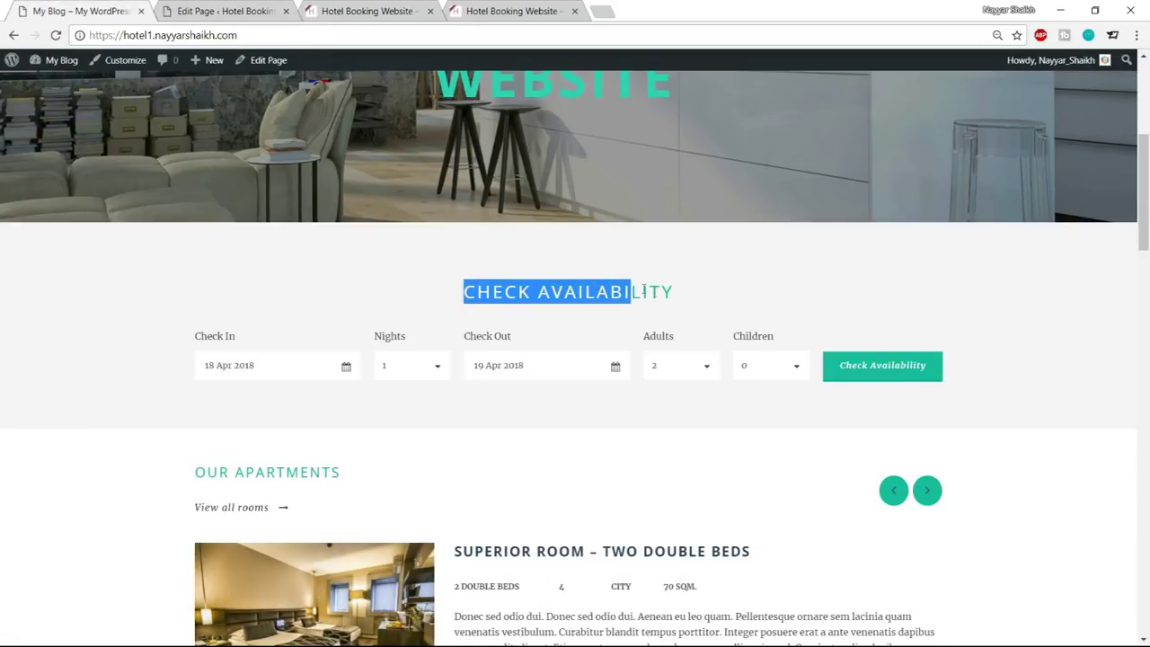
pyautogui.click(180, 296)
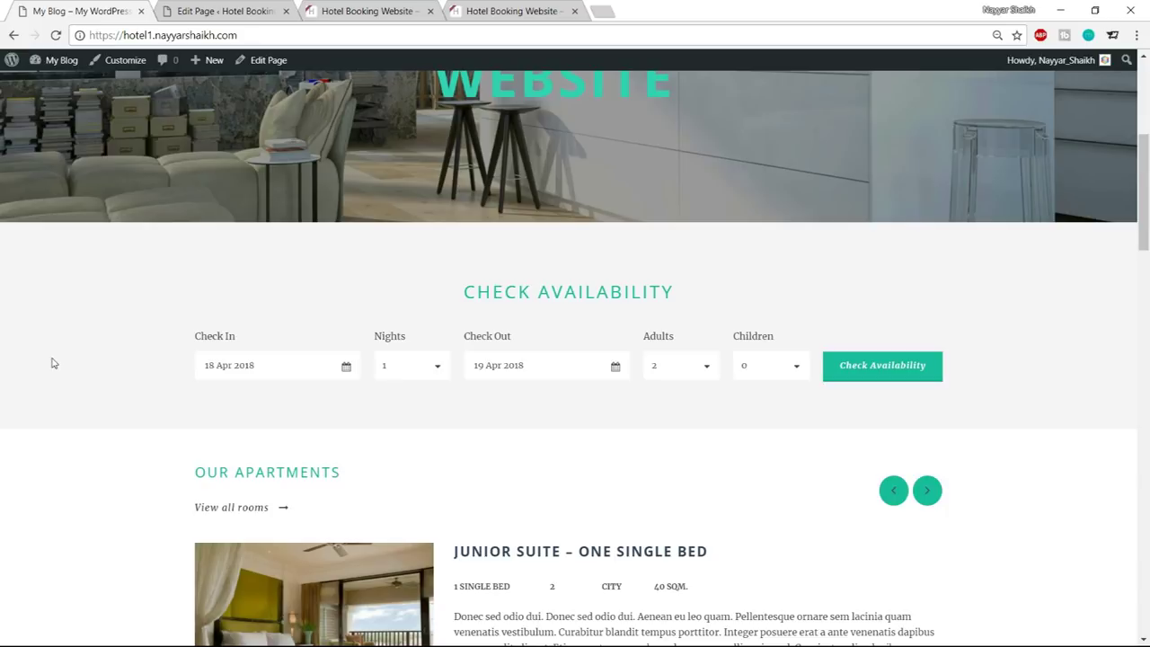
pyautogui.click(191, 9)
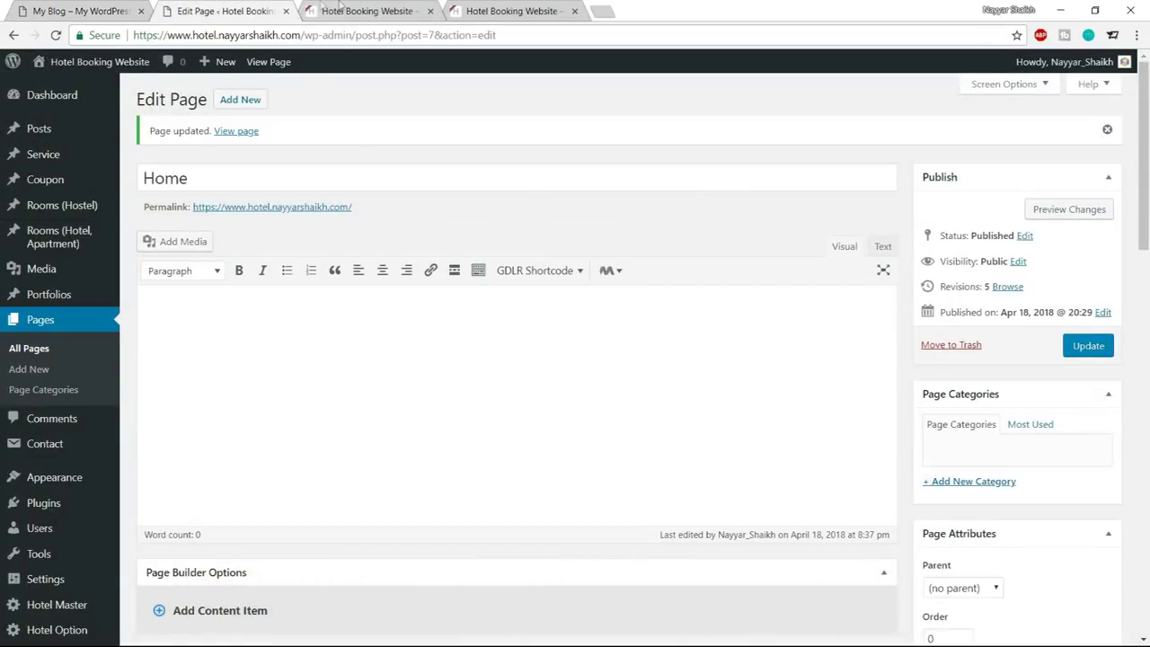
pyautogui.click(340, 9)
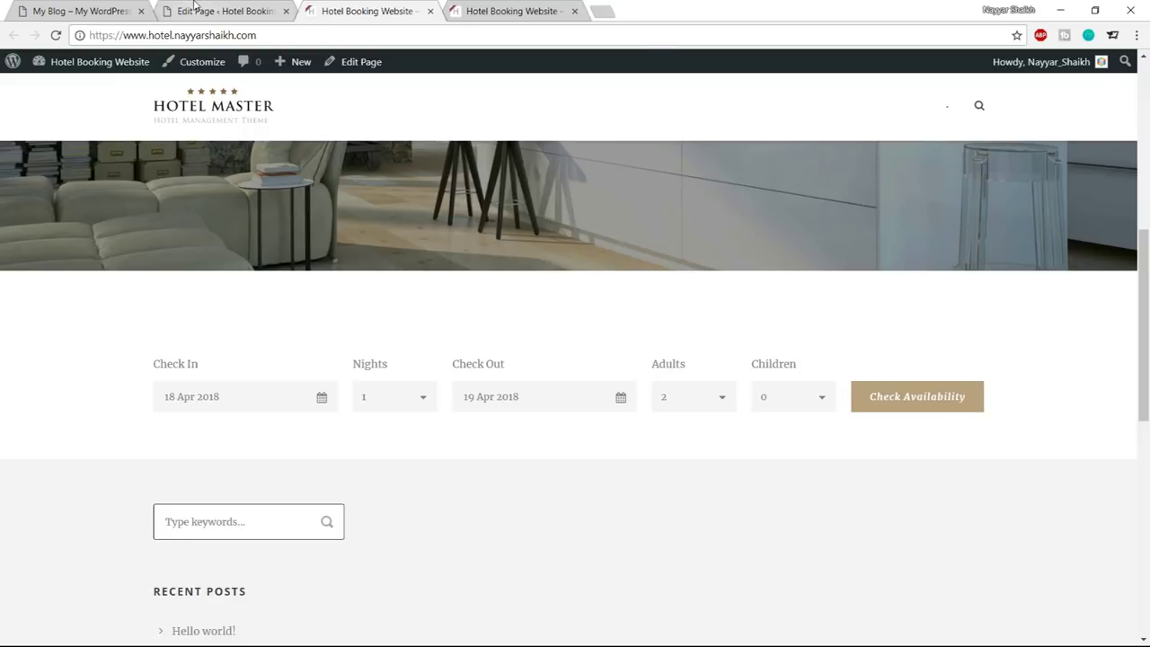
pyautogui.click(225, 11)
pyautogui.scroll(-5, 757, 300)
pyautogui.scroll(-4, 758, 304)
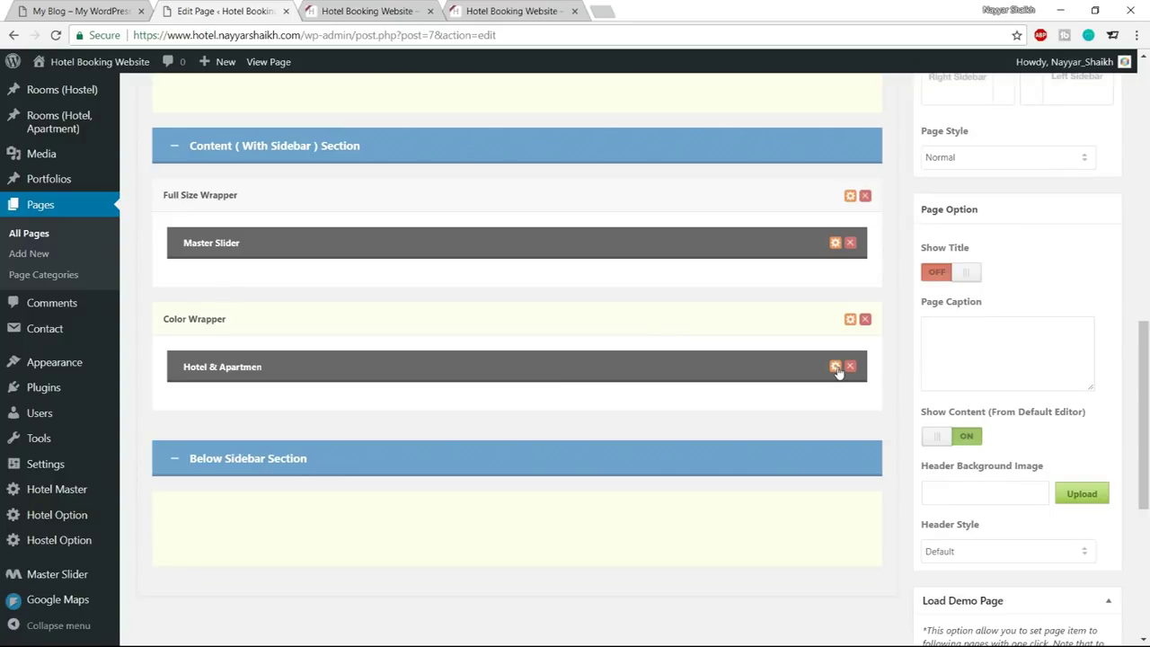
# Copy the CHECK AVAILABILITY heading from the demo site for the availability item
pyautogui.click(835, 368)
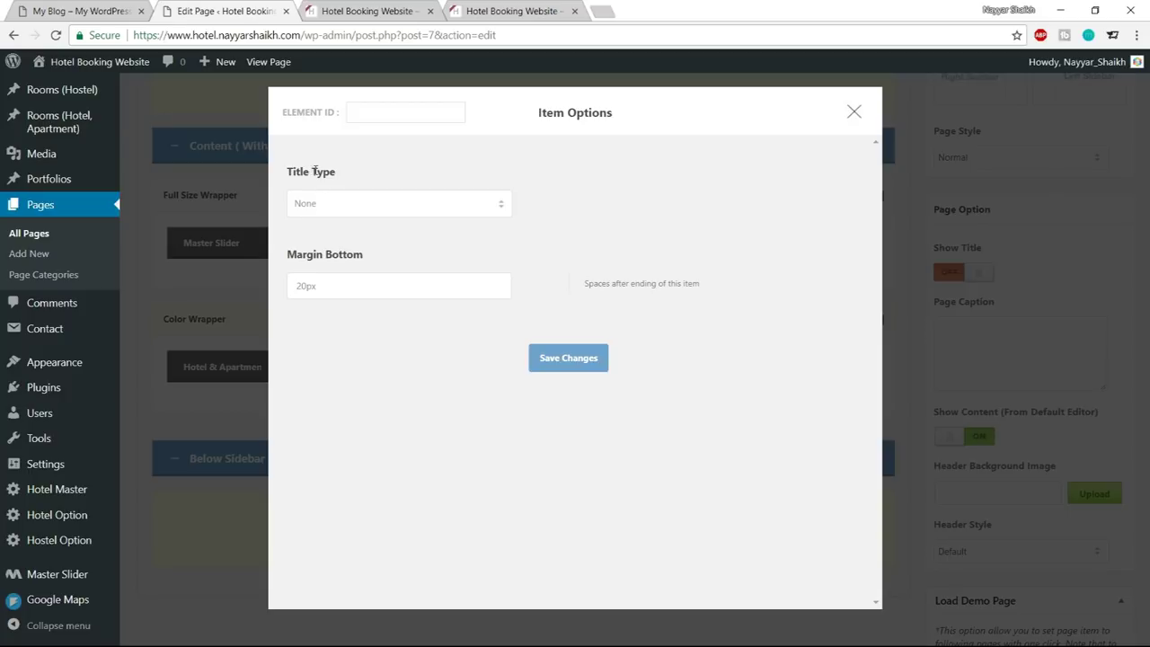
pyautogui.click(340, 208)
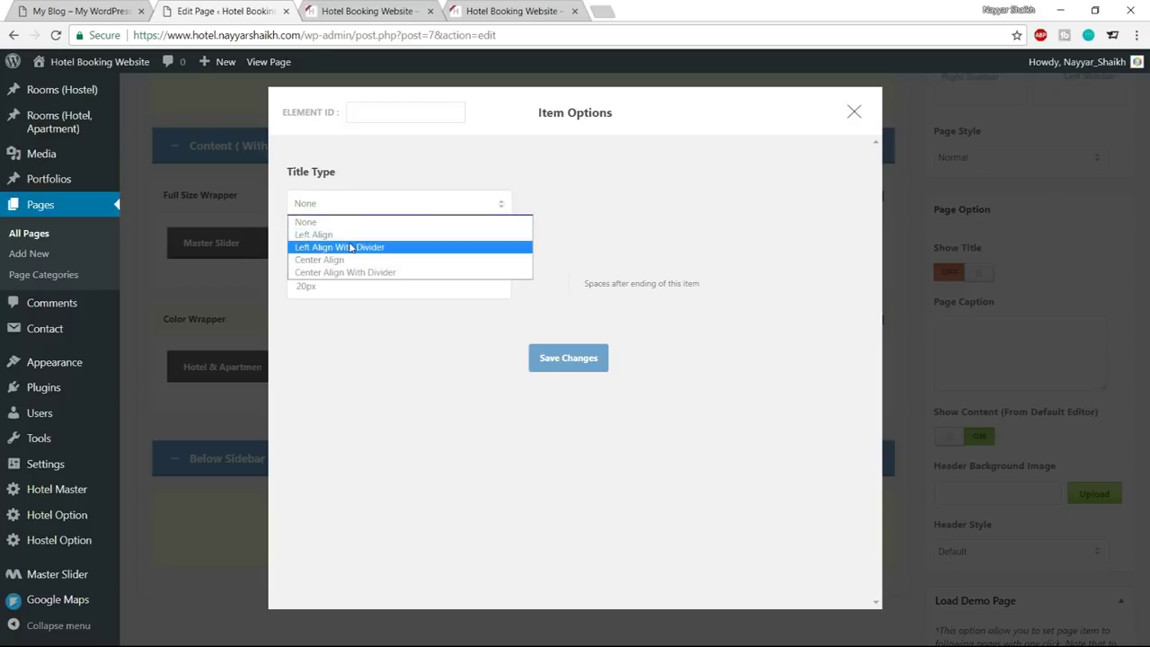
pyautogui.click(81, 11)
pyautogui.moveTo(457, 296); pyautogui.dragTo(683, 296)
pyautogui.hotkey('ctrl', 'c')
# Give the availability item a Center Align title reading CHECK AVAILABILITY and save it
pyautogui.click(180, 13)
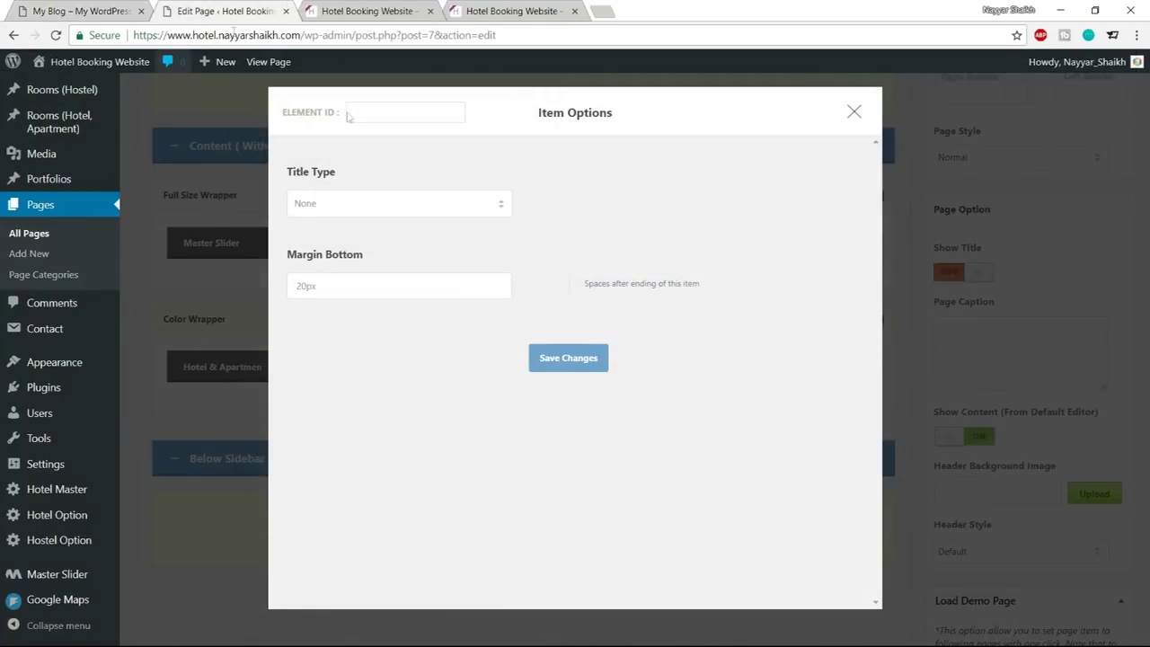
pyautogui.click(381, 214)
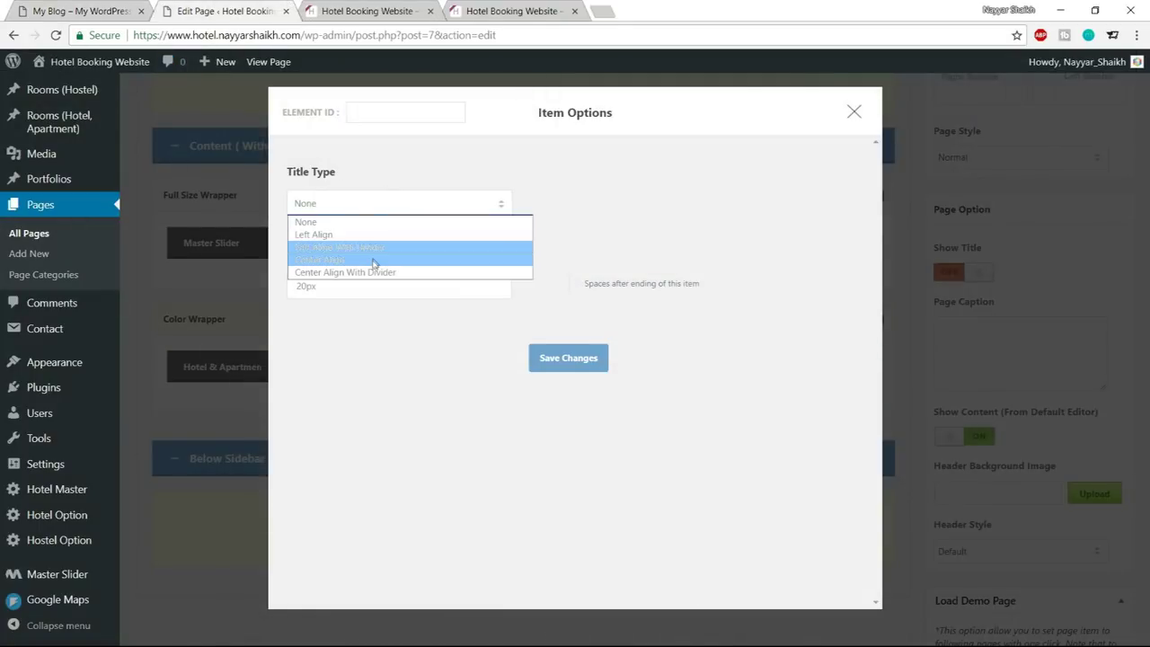
pyautogui.click(359, 259)
pyautogui.click(377, 286)
pyautogui.hotkey('ctrl', 'v')
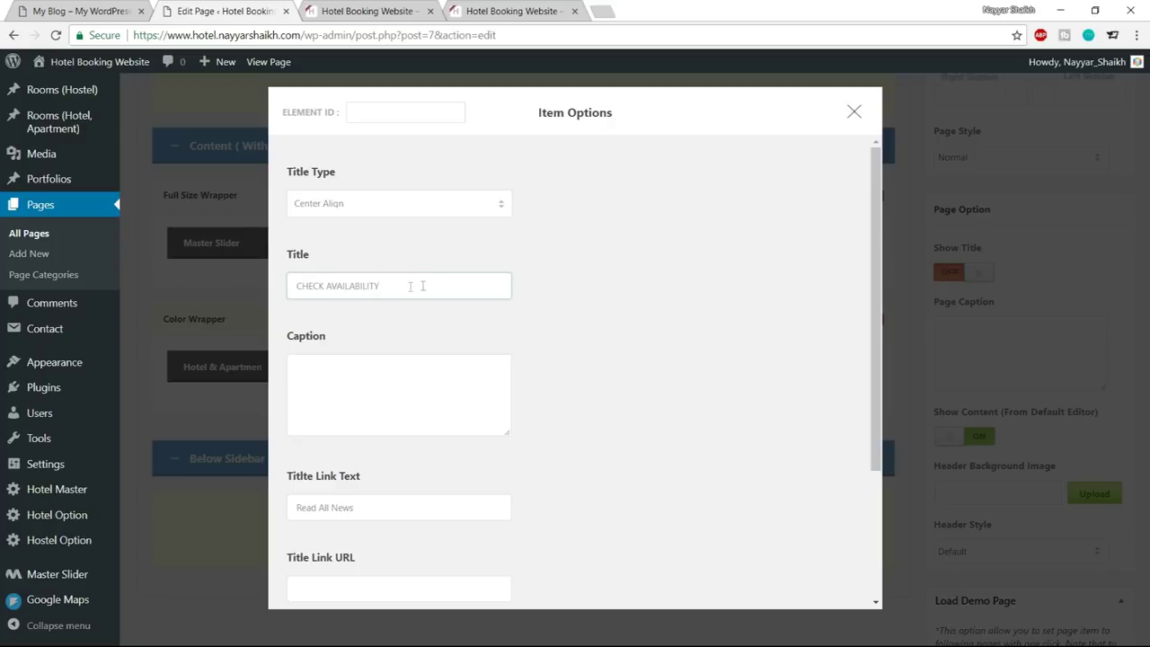
pyautogui.hotkey('ctrl', 'a')
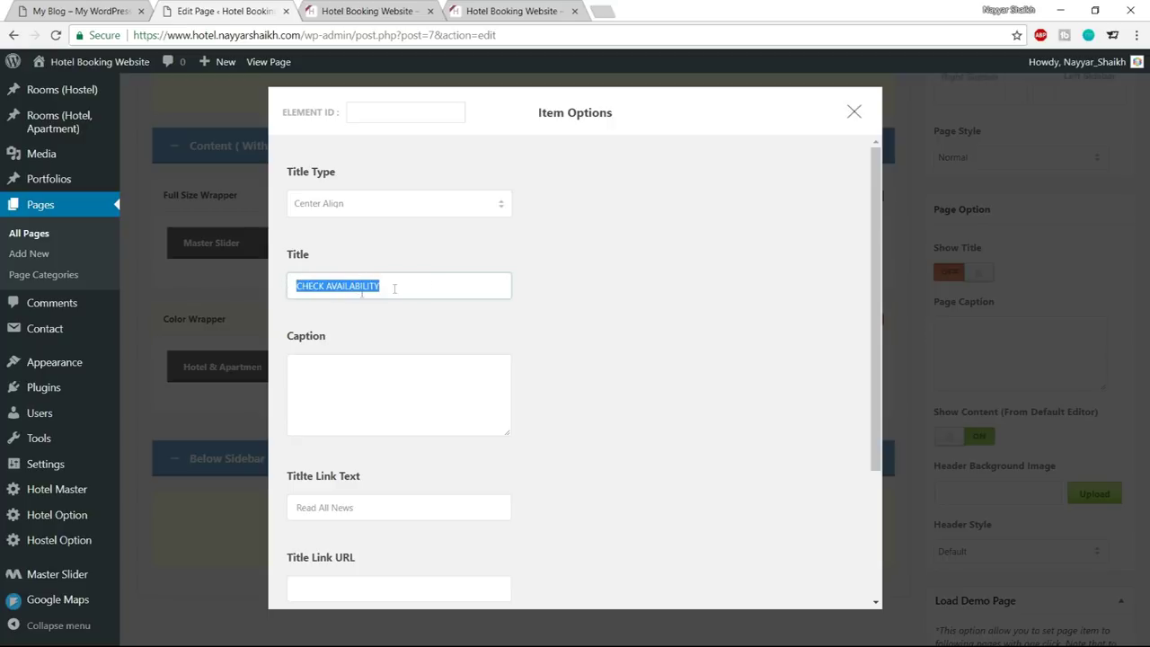
pyautogui.scroll(-3, 678, 303)
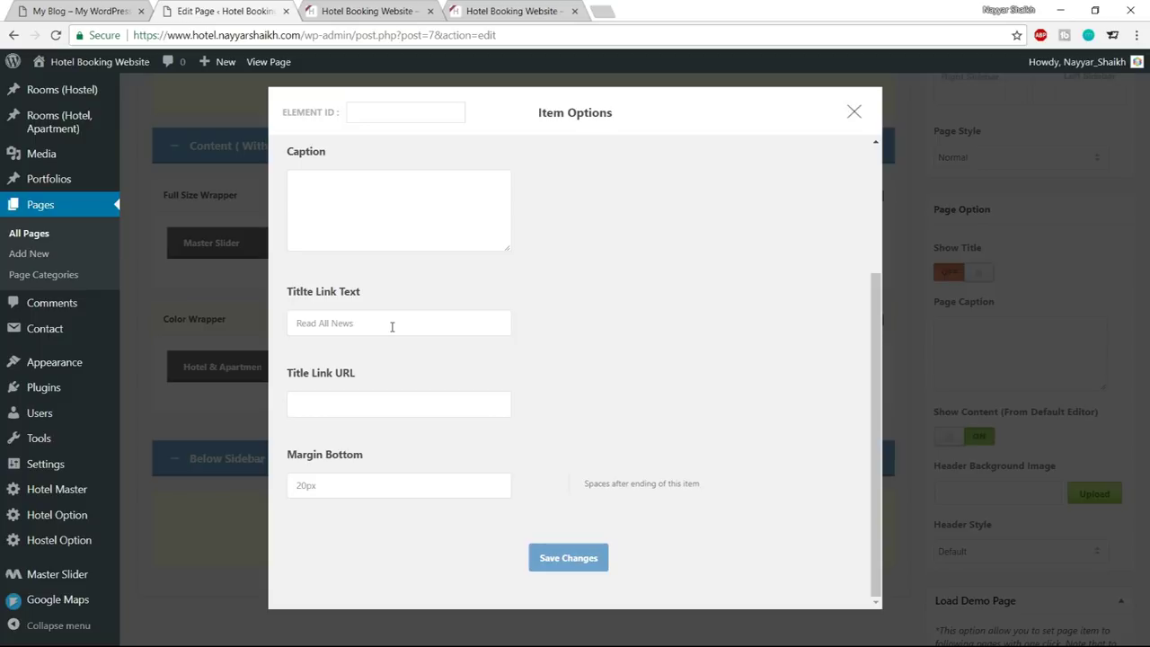
pyautogui.click(579, 562)
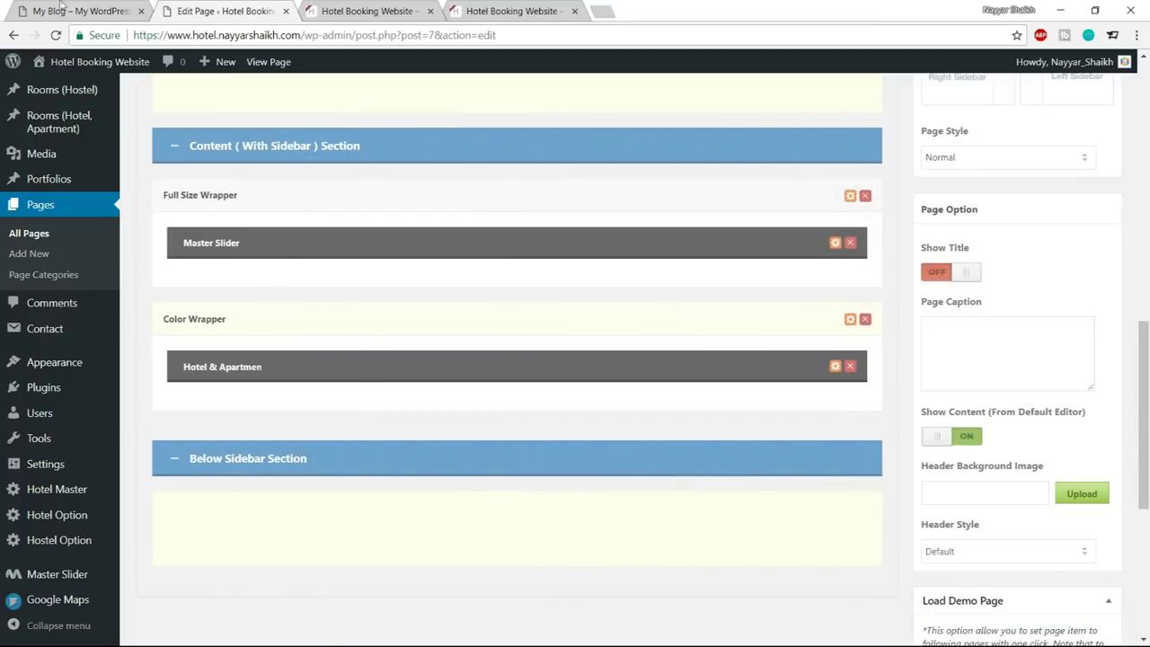
pyautogui.click(60, 9)
# Keep Color as the Color Wrapper's background type and try grey, blue and dark red shades
pyautogui.click(115, 11)
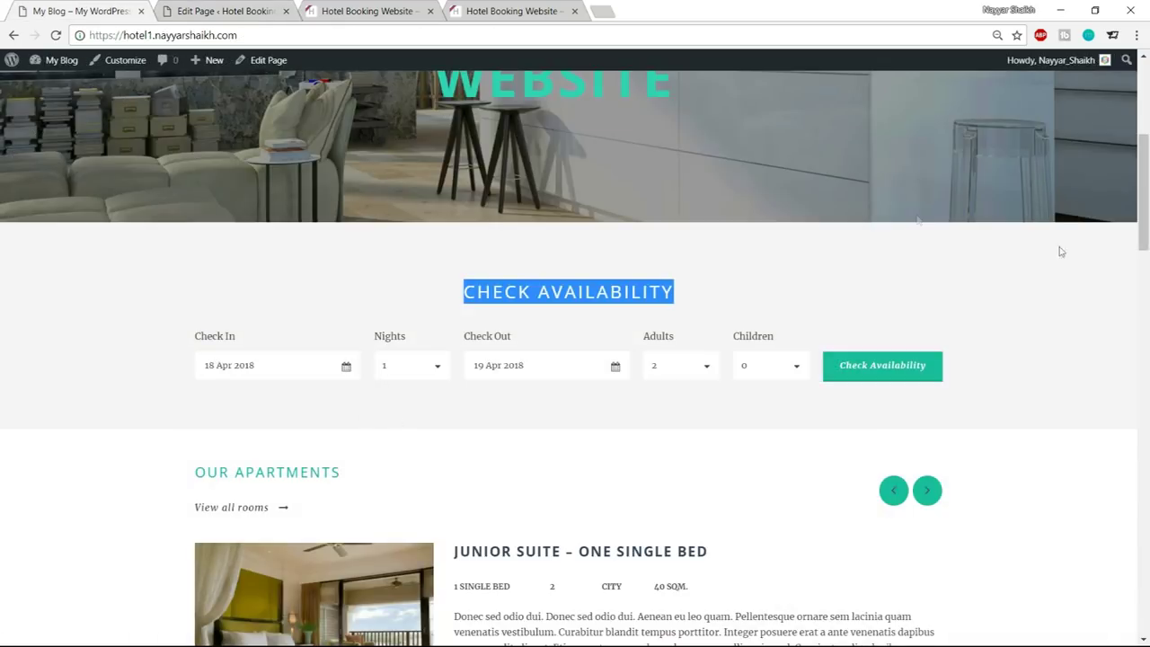
pyautogui.click(213, 295)
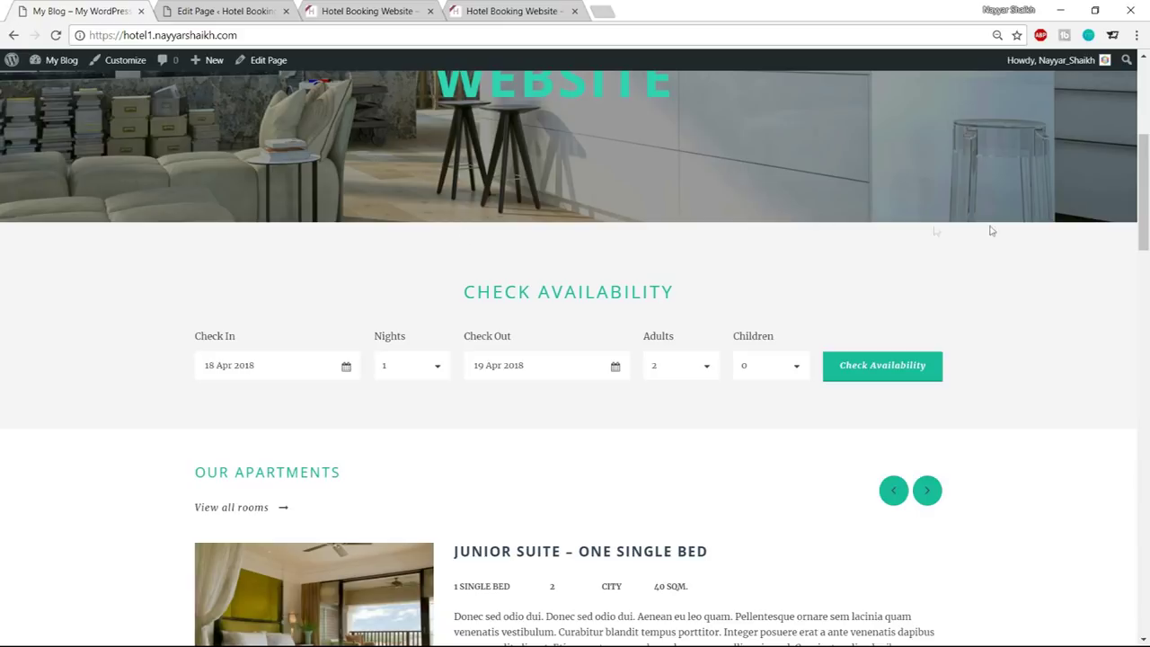
pyautogui.click(265, 11)
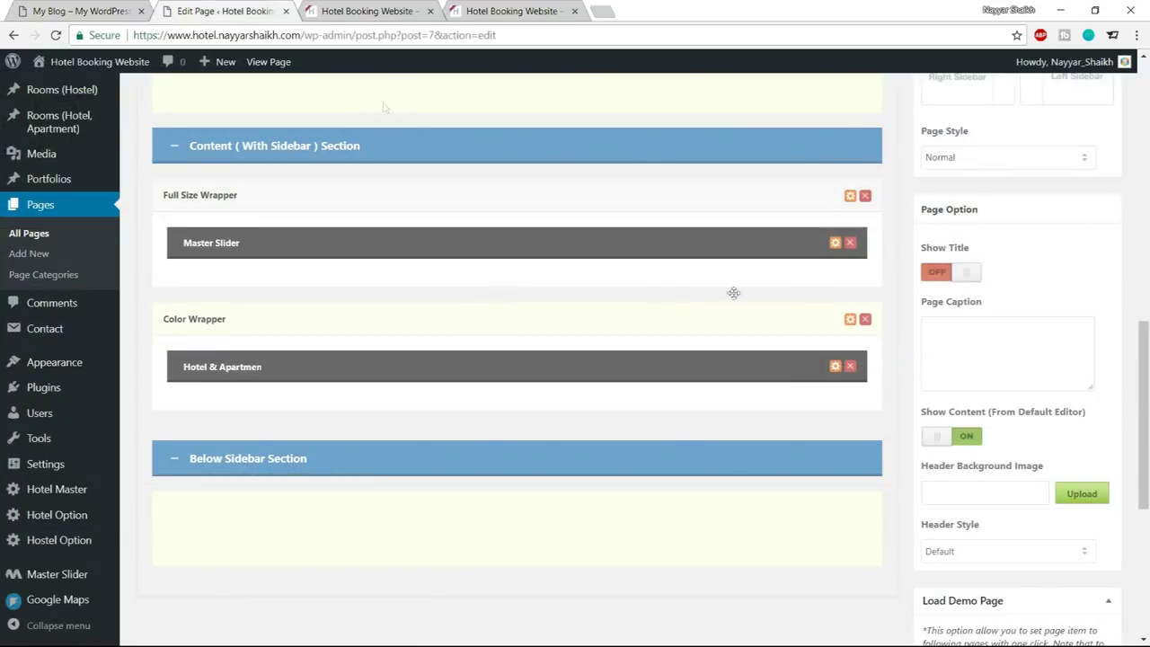
pyautogui.click(851, 320)
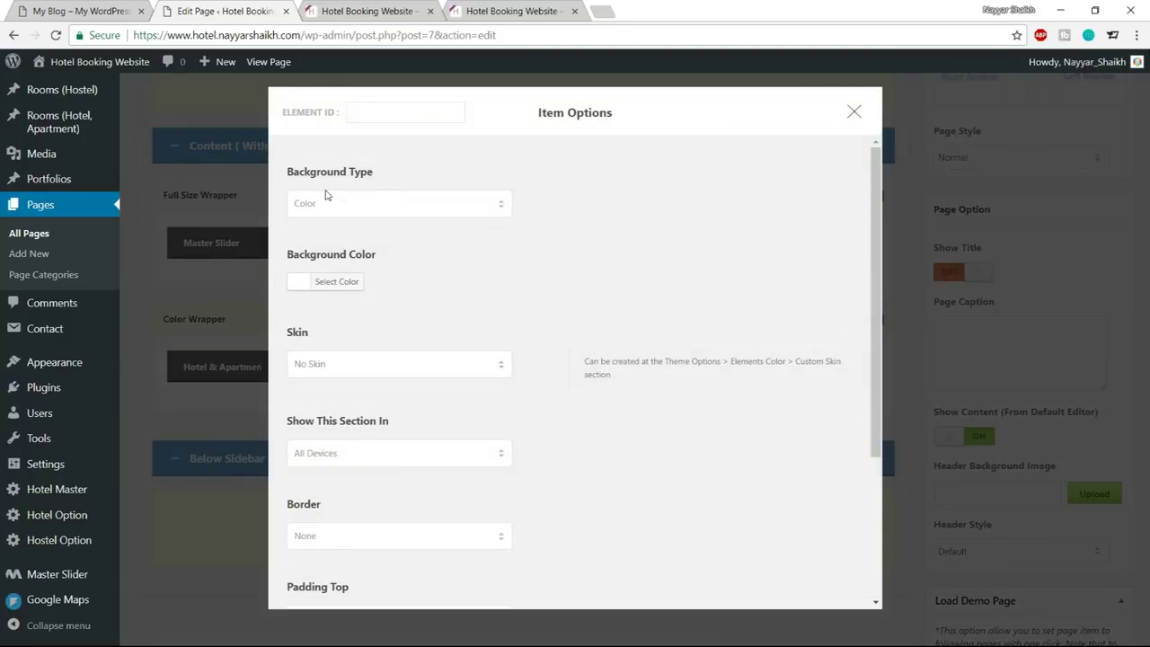
pyautogui.click(345, 210)
pyautogui.click(345, 211)
pyautogui.click(345, 284)
pyautogui.moveTo(408, 281); pyautogui.dragTo(385, 281)
pyautogui.moveTo(299, 310)
pyautogui.mouseDown()
pyautogui.moveTo(312, 378)
pyautogui.moveTo(331, 324)
pyautogui.moveTo(298, 333)
pyautogui.moveTo(325, 395)
pyautogui.moveTo(310, 418)
pyautogui.moveTo(296, 355)
pyautogui.mouseUp()
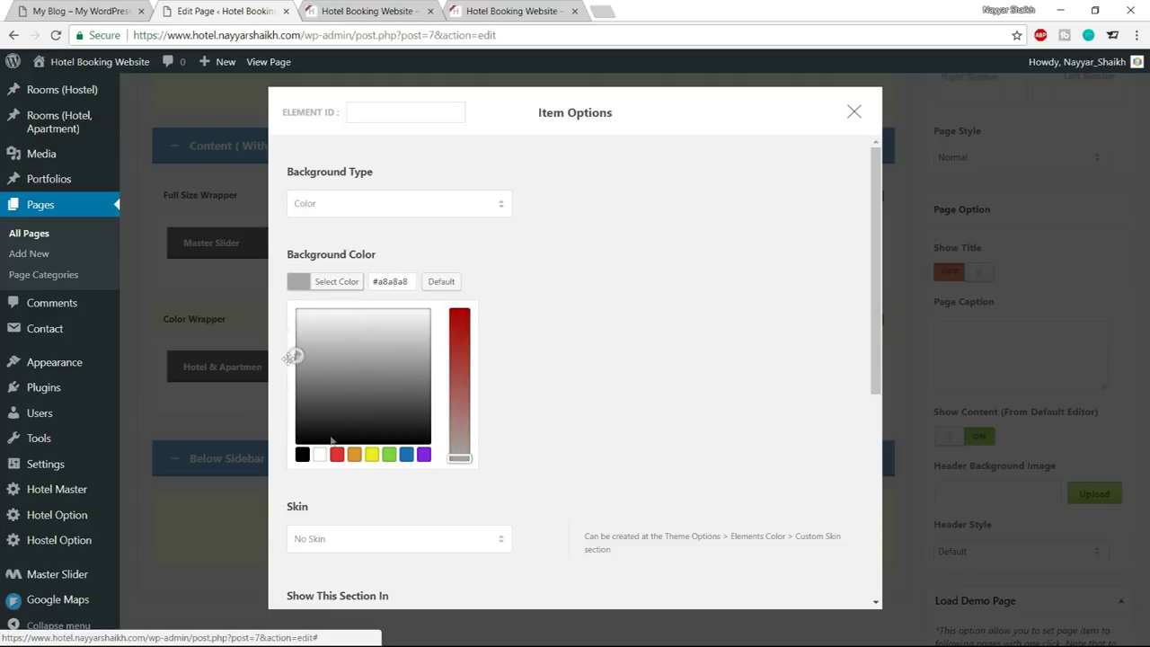
pyautogui.click(460, 315)
pyautogui.moveTo(393, 411); pyautogui.dragTo(380, 344)
pyautogui.moveTo(309, 344); pyautogui.dragTo(296, 370)
pyautogui.click(337, 281)
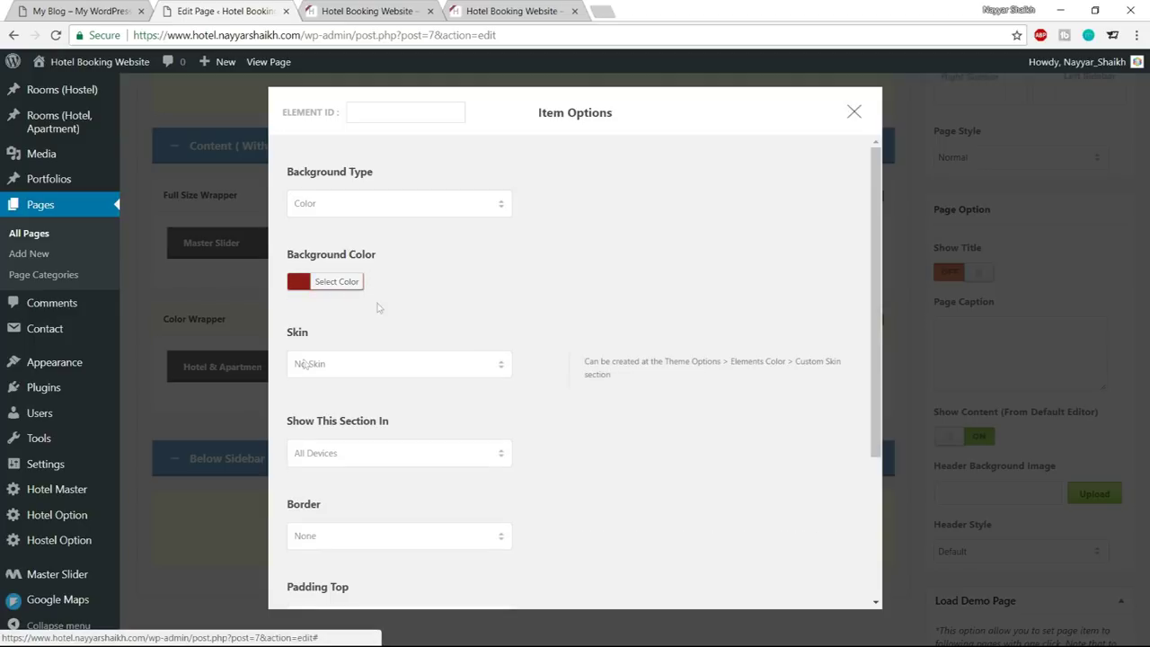
# Enter #f5f5f5 as the Color Wrapper's background colour and save its settings
pyautogui.click(350, 284)
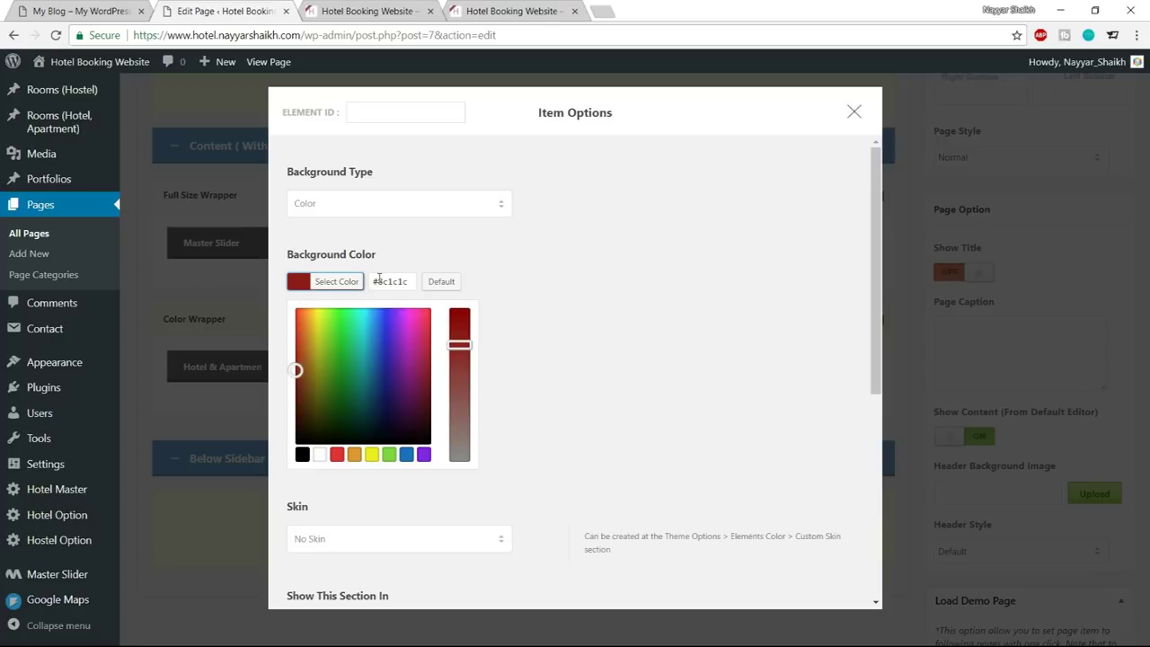
pyautogui.moveTo(378, 281); pyautogui.dragTo(491, 286)
pyautogui.write('f5')
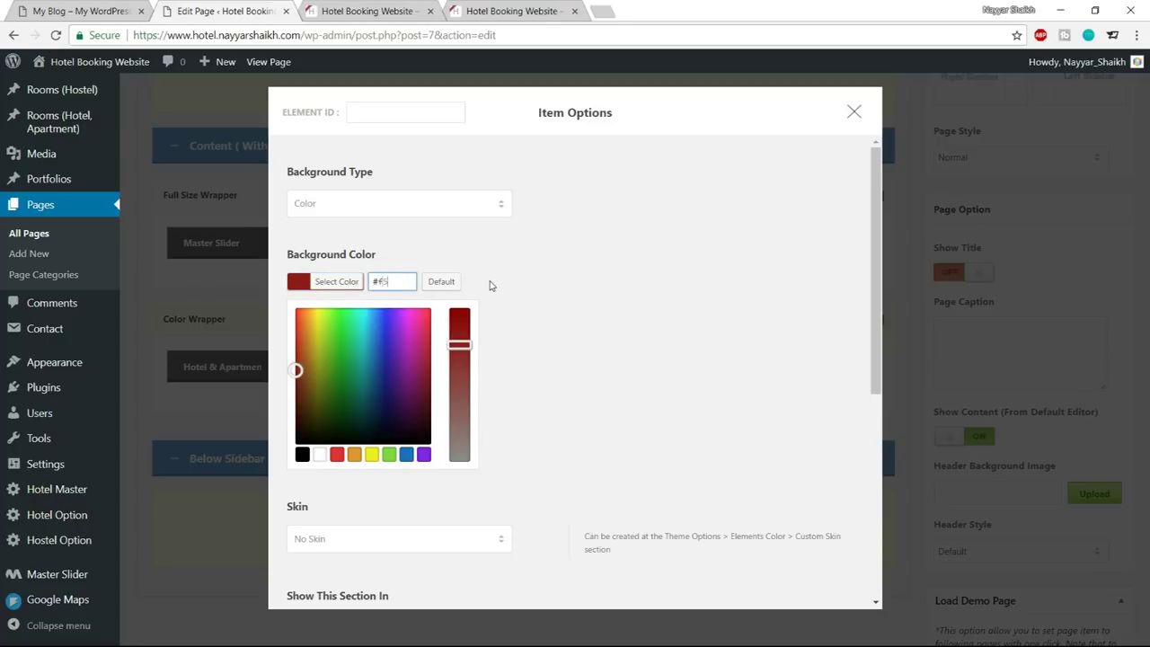
pyautogui.write('f5f5')
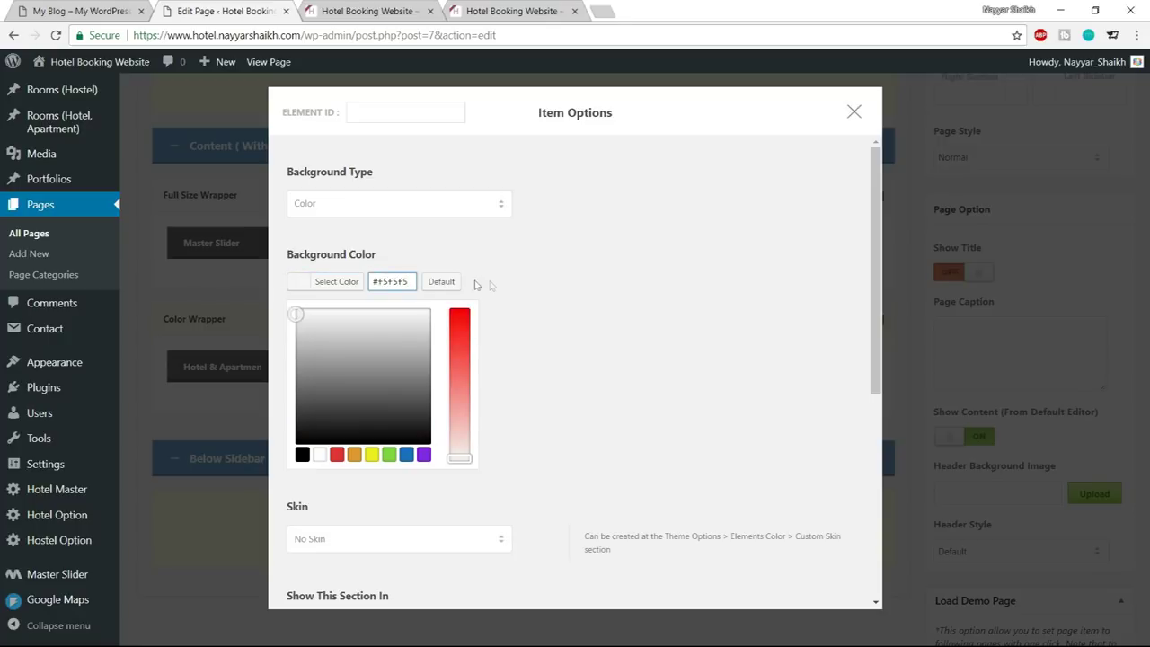
pyautogui.click(347, 283)
pyautogui.click(333, 286)
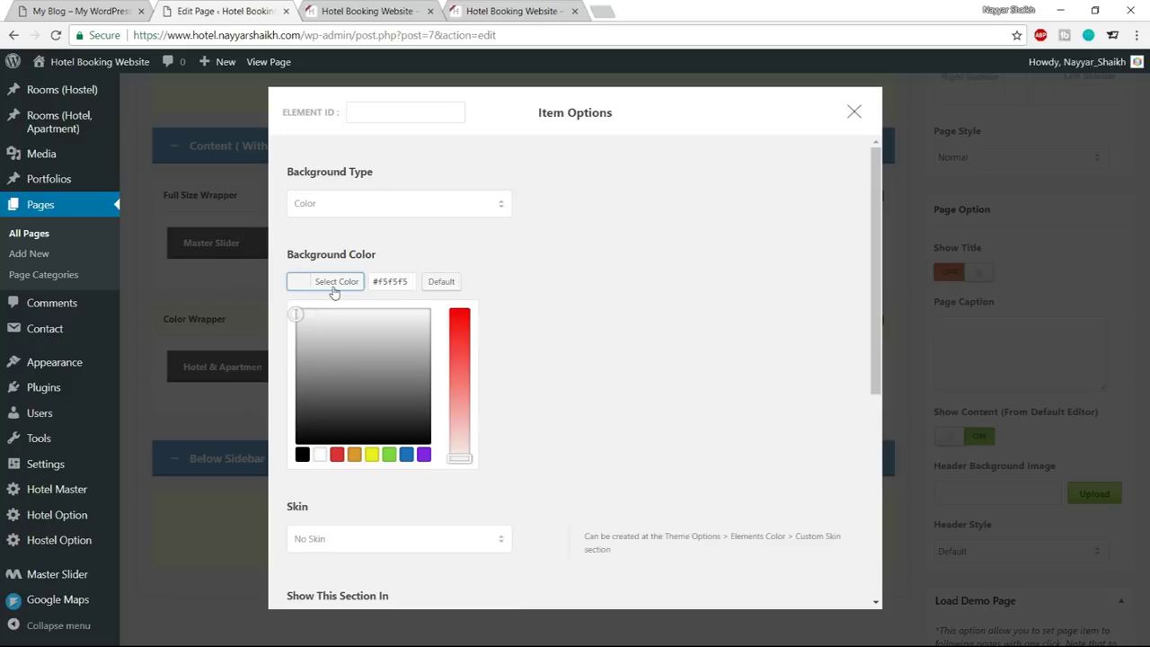
pyautogui.click(344, 287)
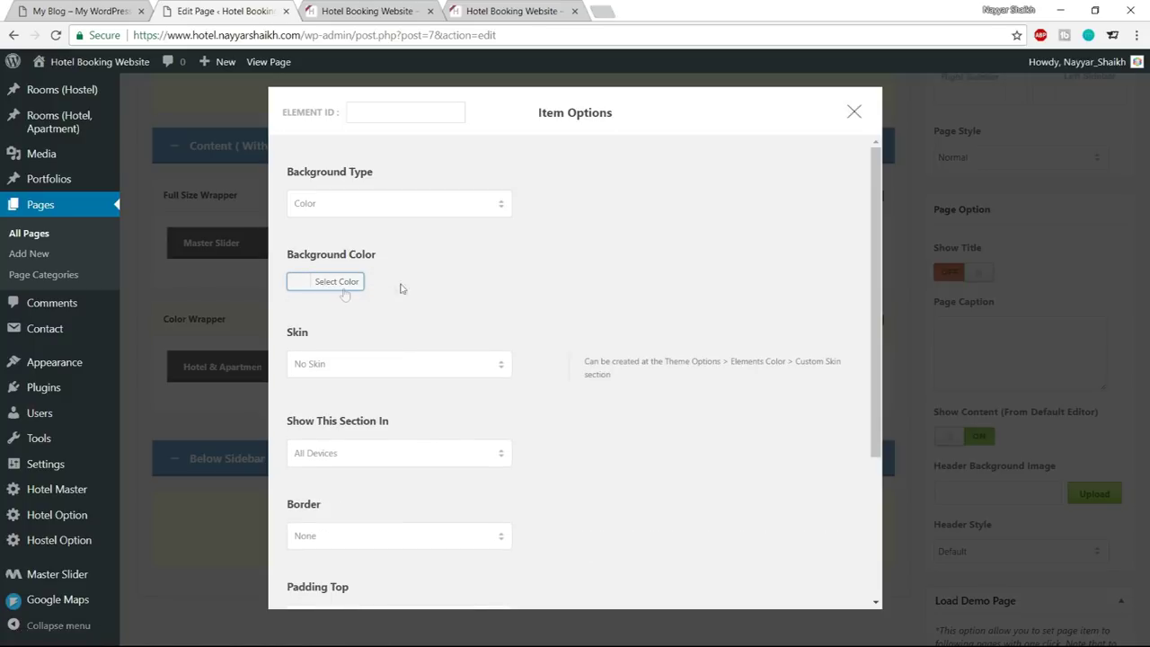
pyautogui.scroll(-3, 538, 352)
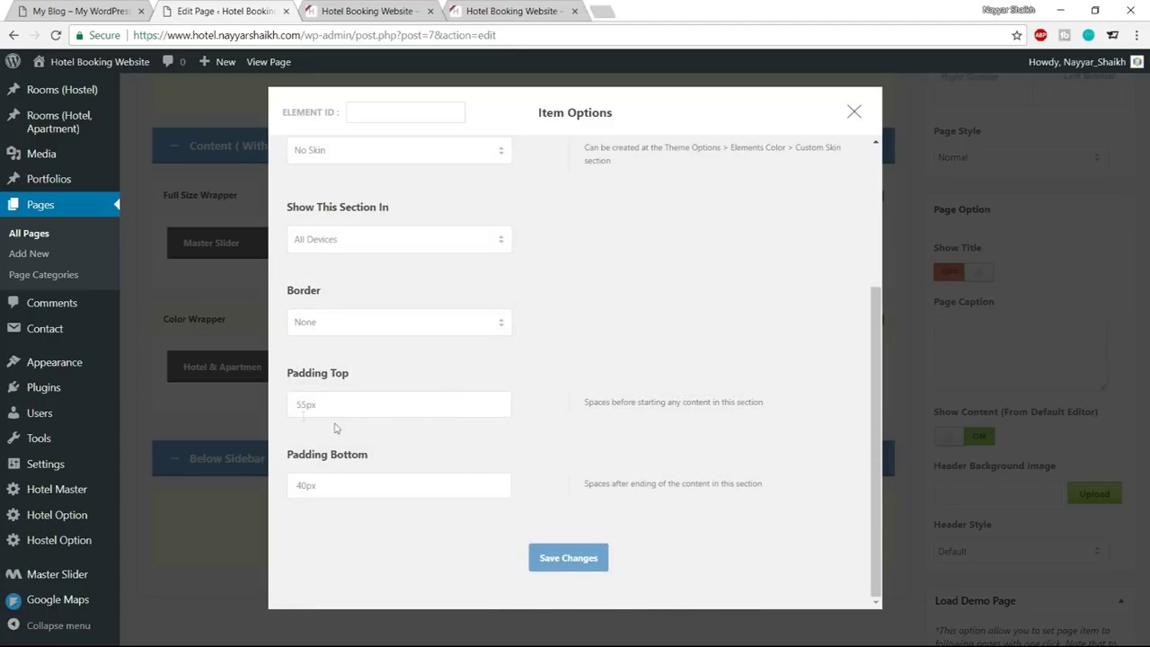
pyautogui.click(569, 558)
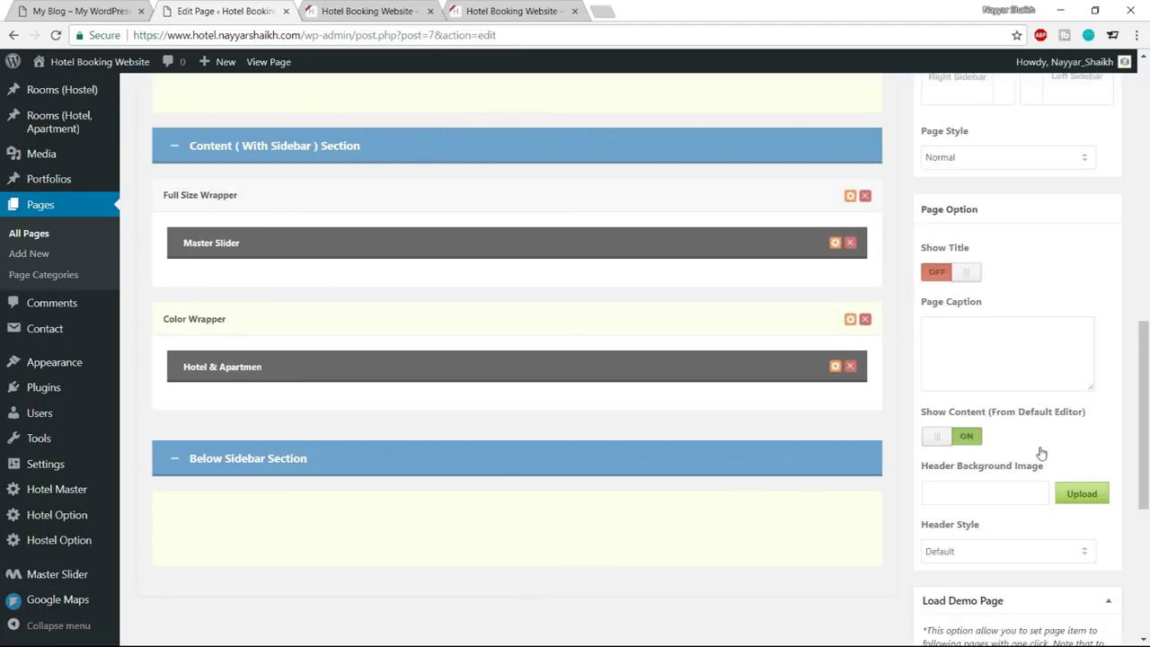
pyautogui.scroll(2, 1040, 449)
pyautogui.scroll(5, 1047, 370)
# Update the Home page and reload the live hotel site
pyautogui.scroll(5, 1059, 373)
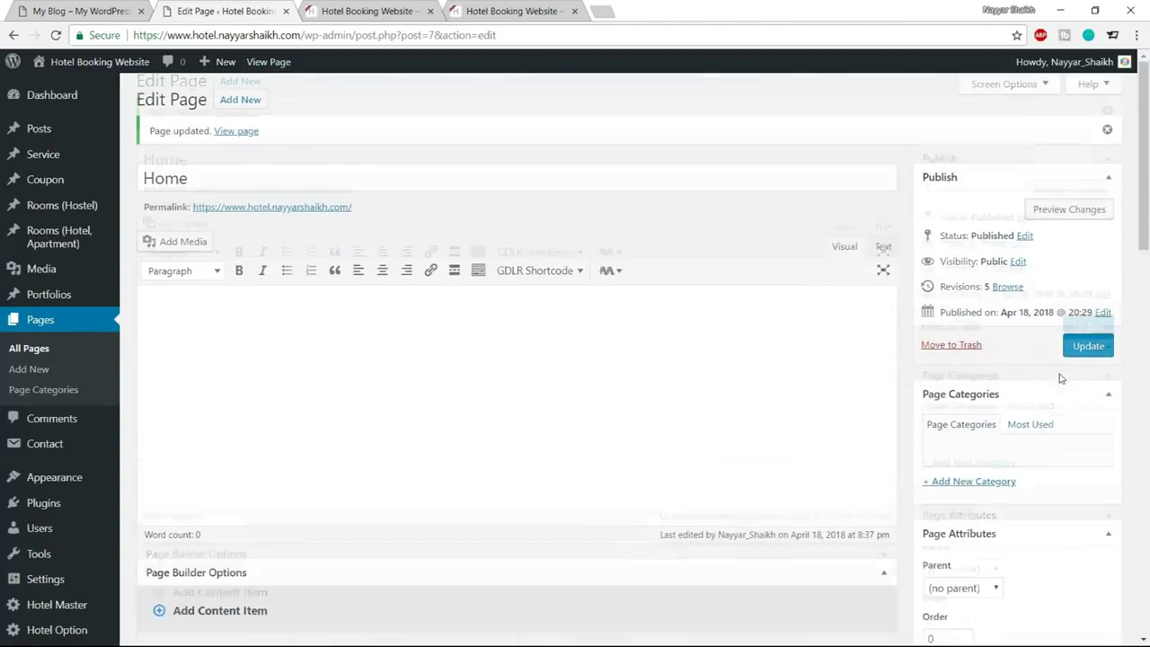
pyautogui.click(1089, 345)
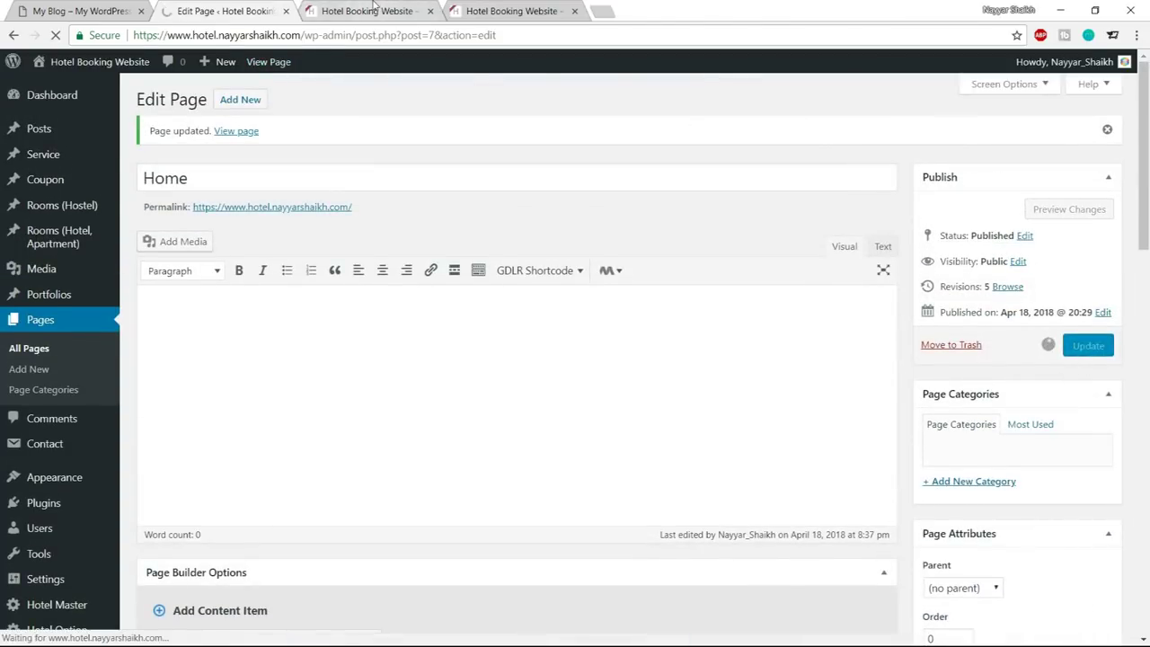
pyautogui.click(376, 10)
pyautogui.click(56, 36)
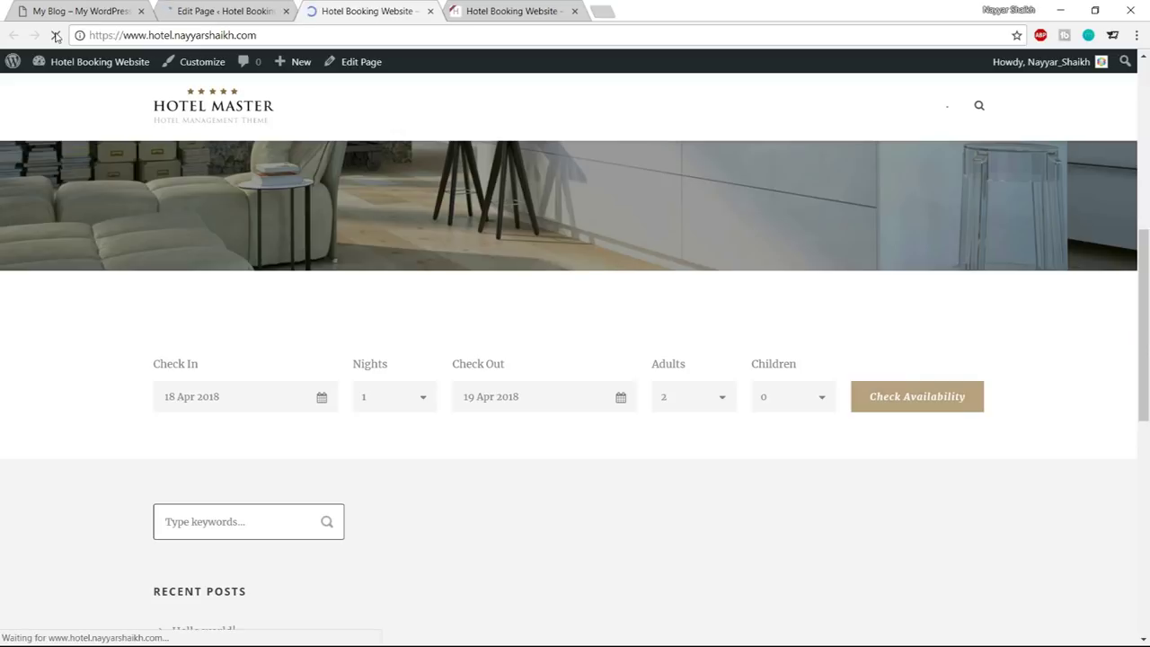
# Review the live Check Availability section's centred heading and booking form
pyautogui.scroll(-2, 668, 334)
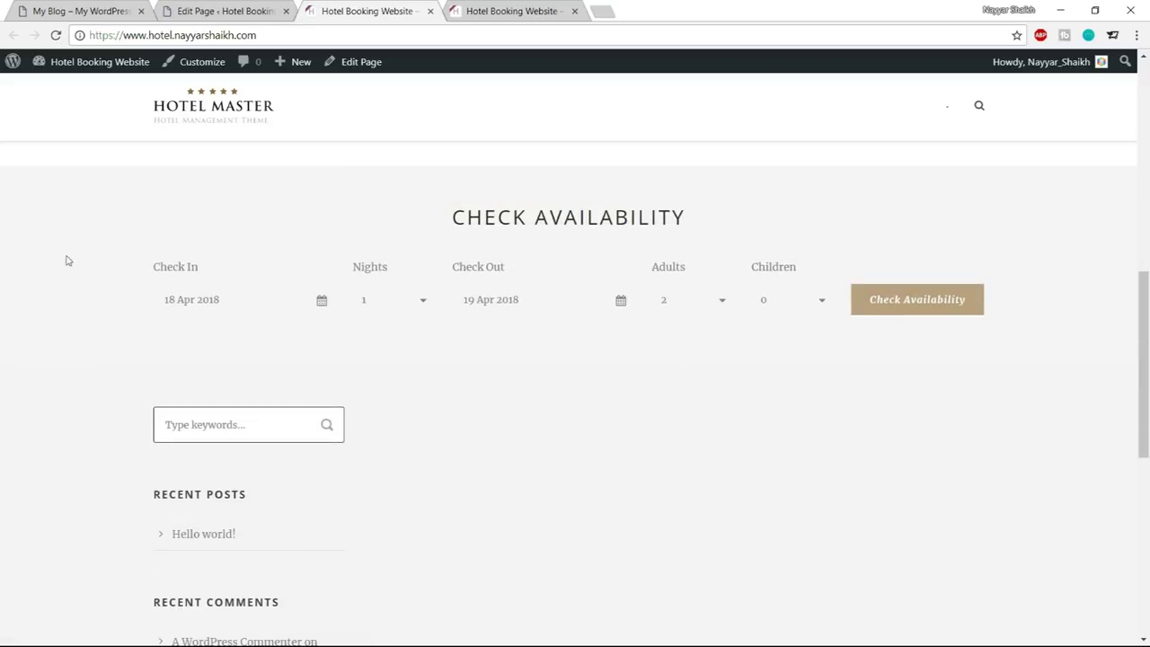
pyautogui.scroll(1, 944, 365)
pyautogui.moveTo(513, 292); pyautogui.dragTo(693, 288)
pyautogui.click(693, 288)
pyautogui.scroll(3, 593, 303)
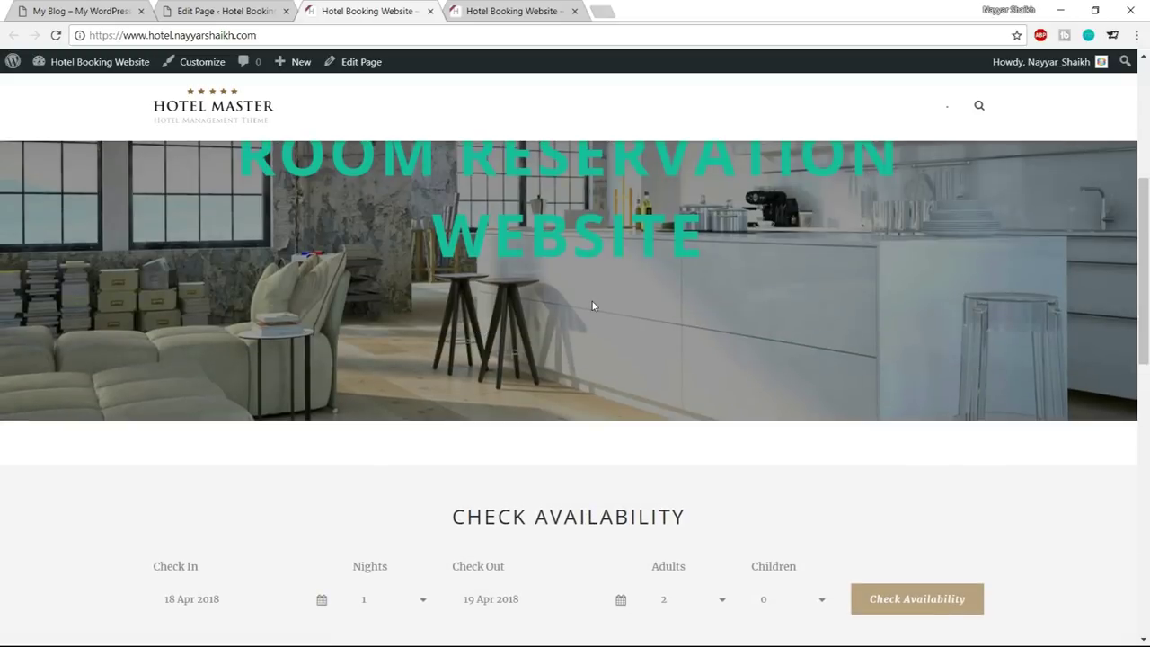
pyautogui.scroll(-2, 667, 309)
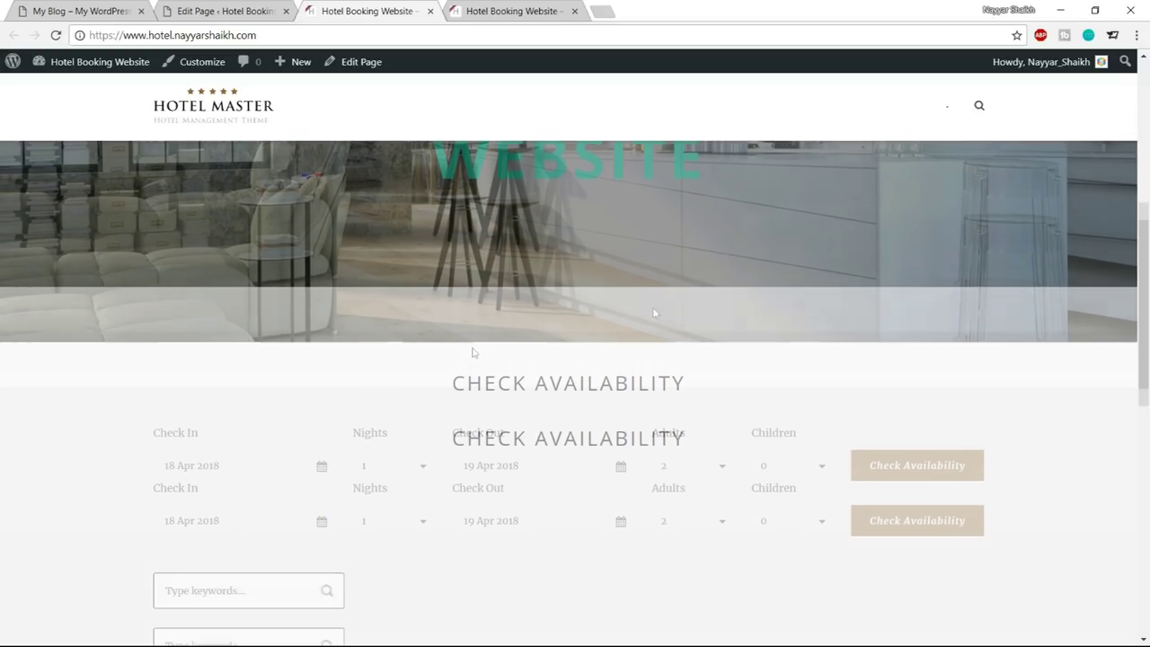
pyautogui.scroll(2, 416, 329)
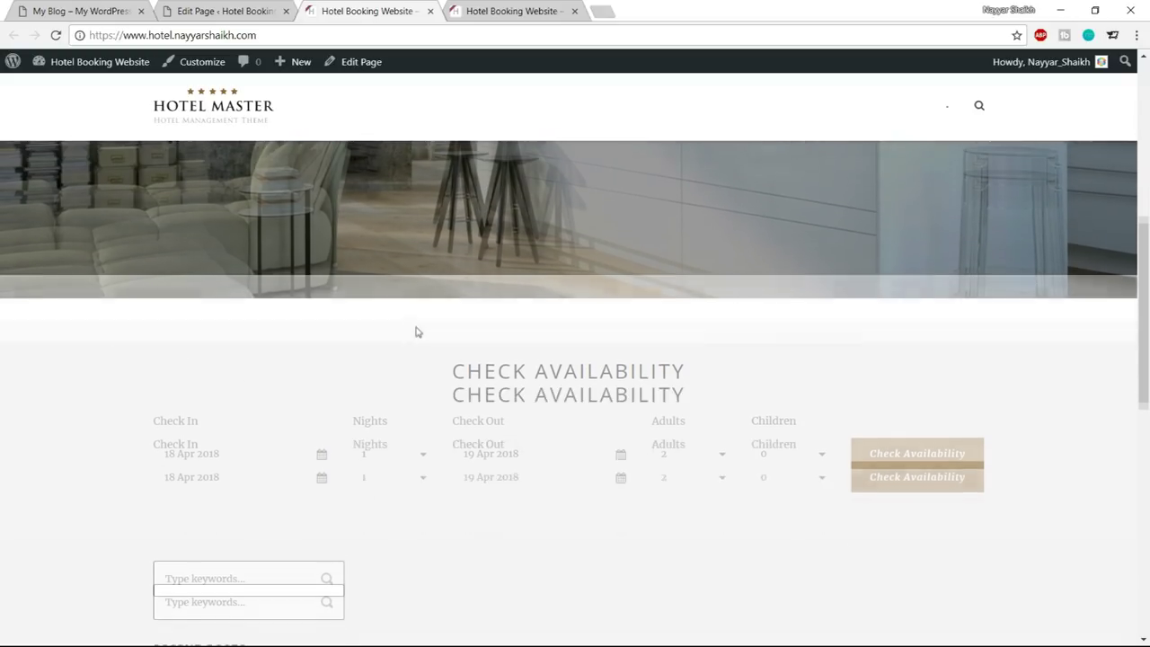
pyautogui.scroll(-2, 386, 450)
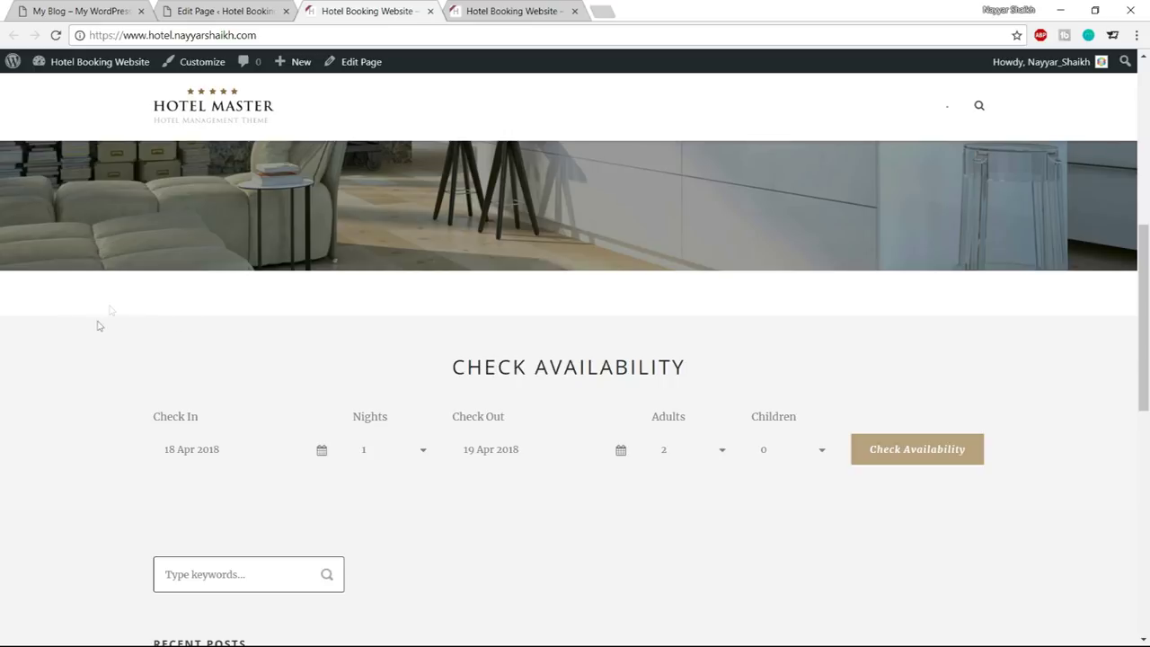
pyautogui.moveTo(438, 378); pyautogui.dragTo(693, 375)
pyautogui.click(612, 347)
pyautogui.doubleClick(480, 359)
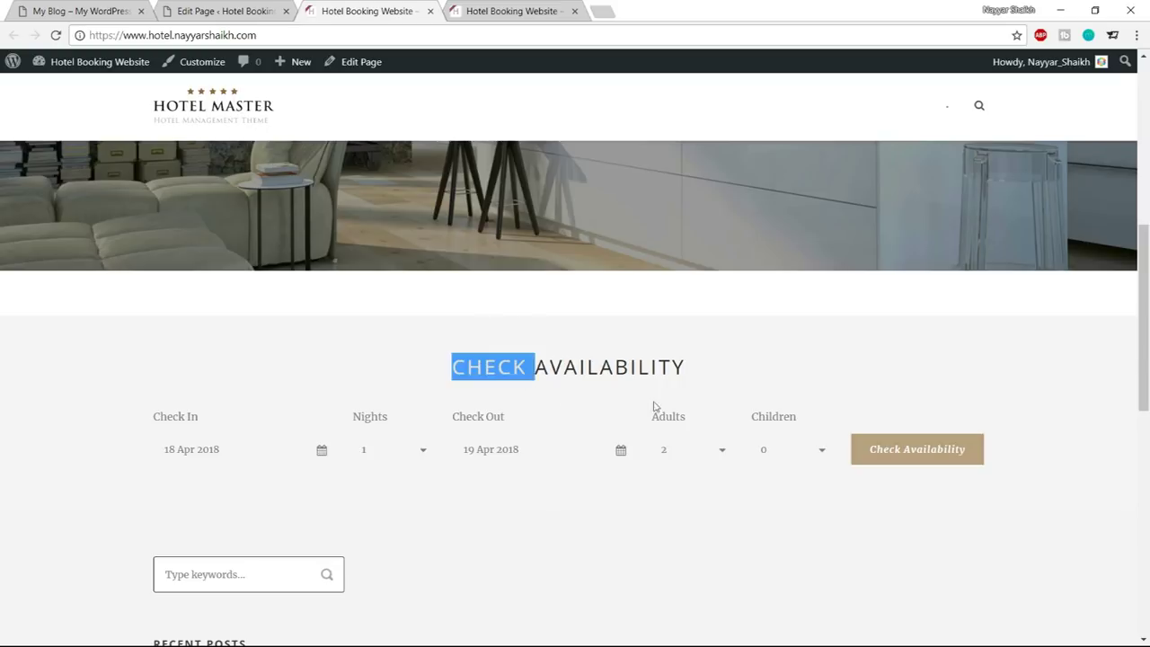
pyautogui.moveTo(656, 406); pyautogui.dragTo(855, 488)
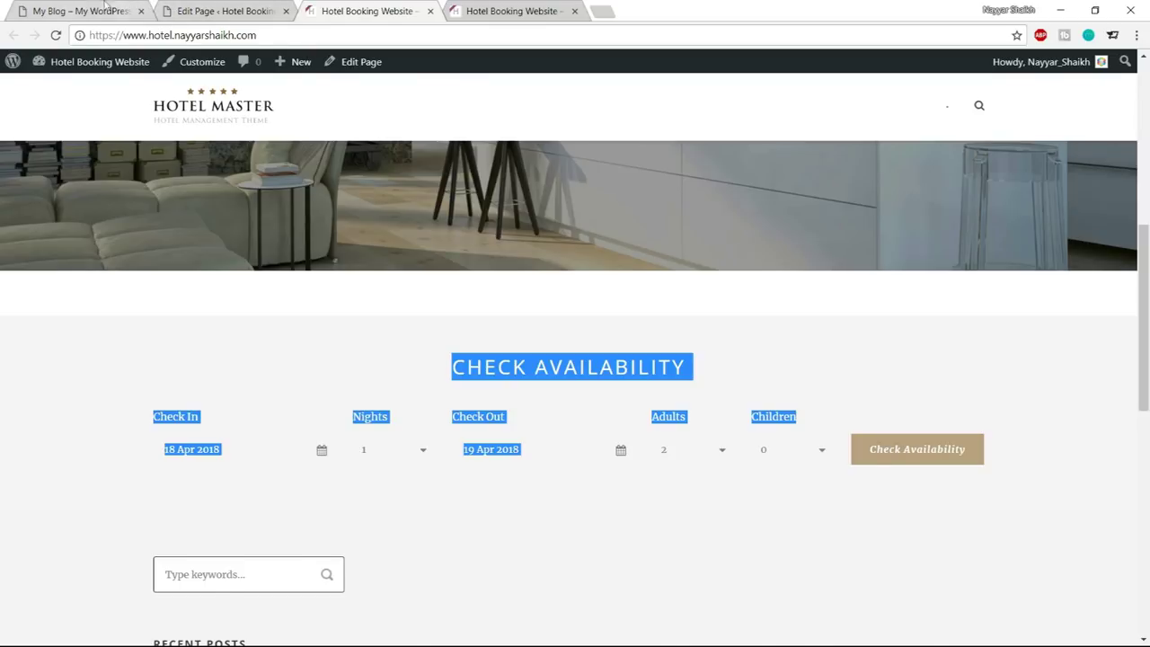
pyautogui.click(125, 7)
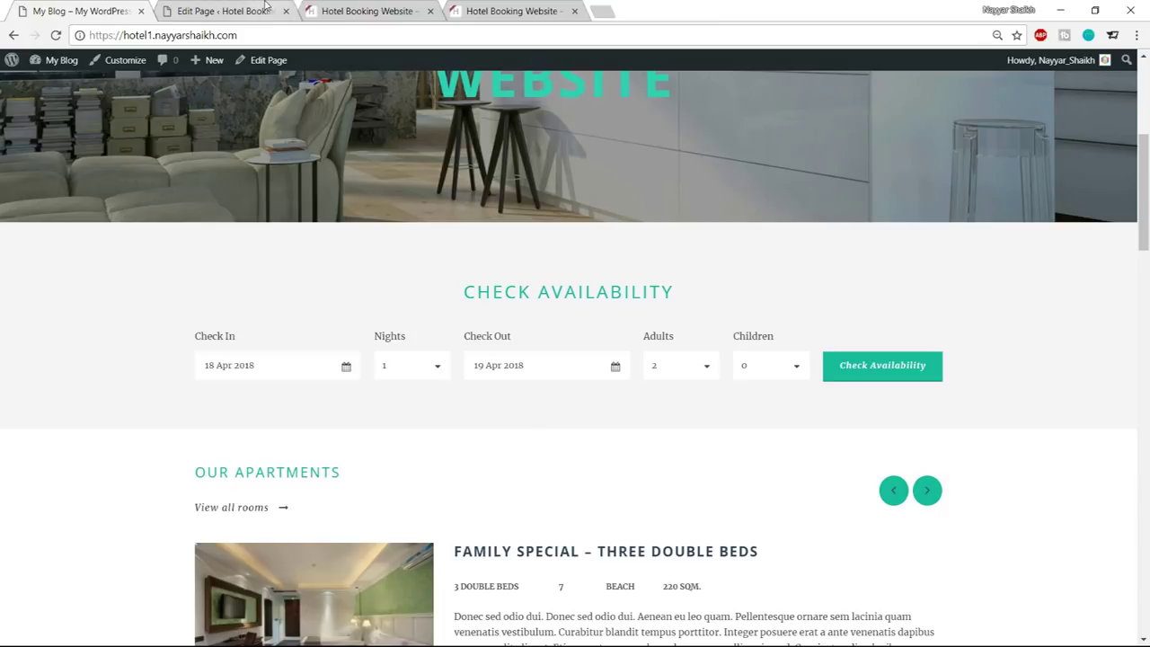
# Set the Master Slider item's Margin Bottom to 0 and save it
pyautogui.click(224, 11)
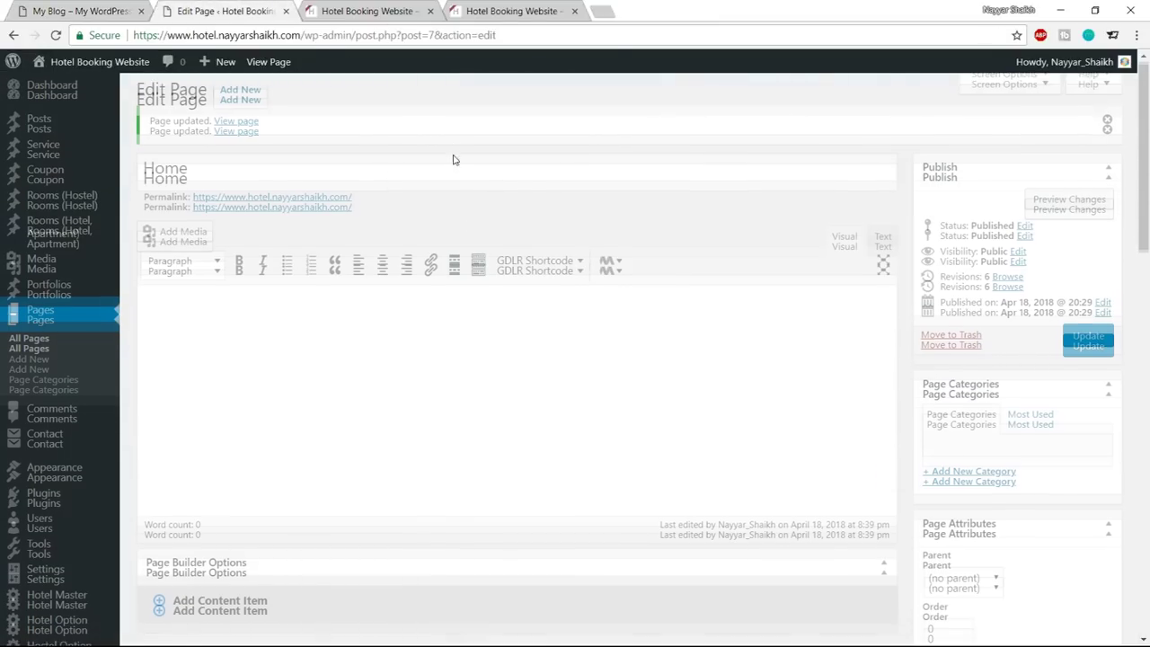
pyautogui.scroll(-8, 458, 162)
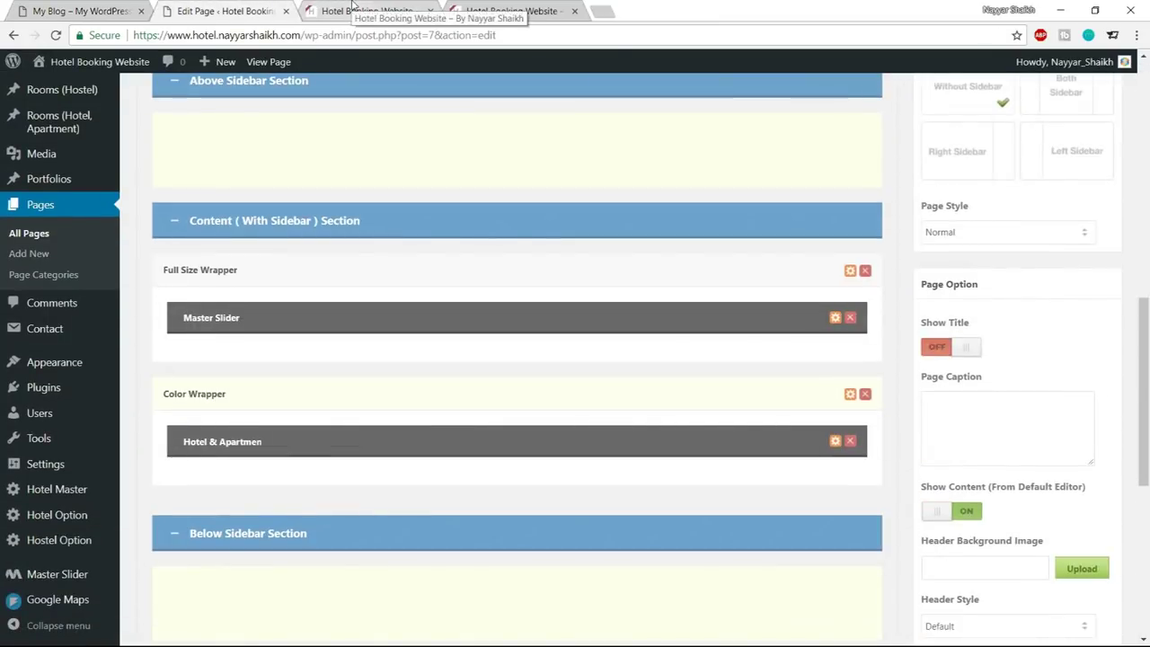
pyautogui.click(328, 10)
pyautogui.click(484, 304)
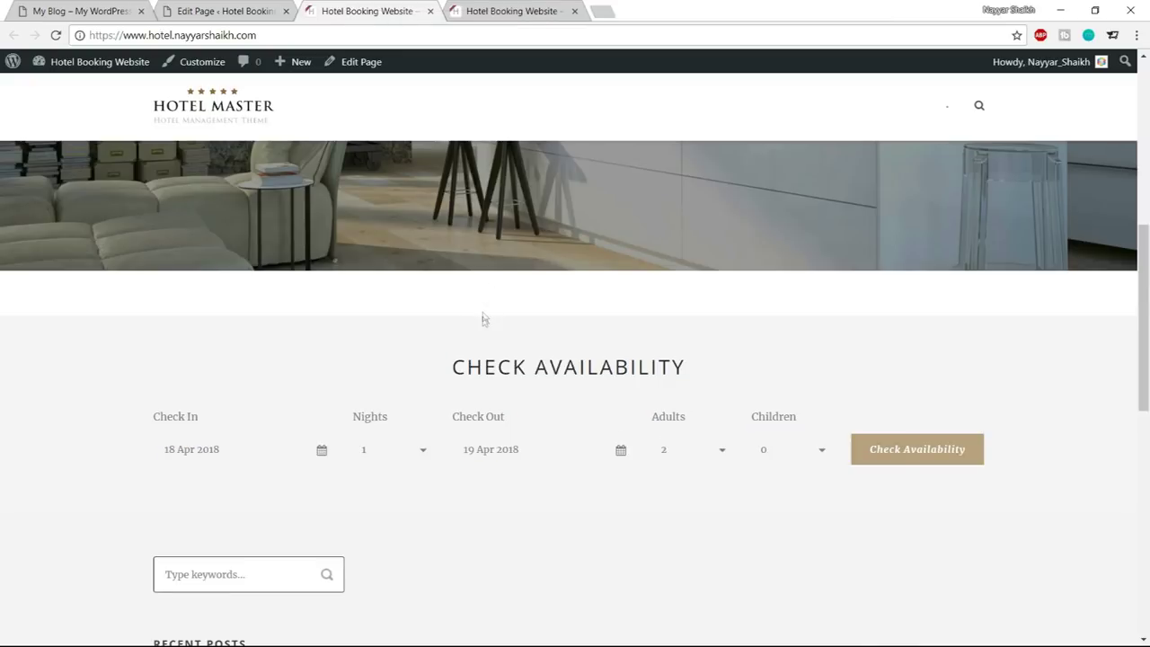
pyautogui.hotkey('ctrl', 'shift', 'Tab')
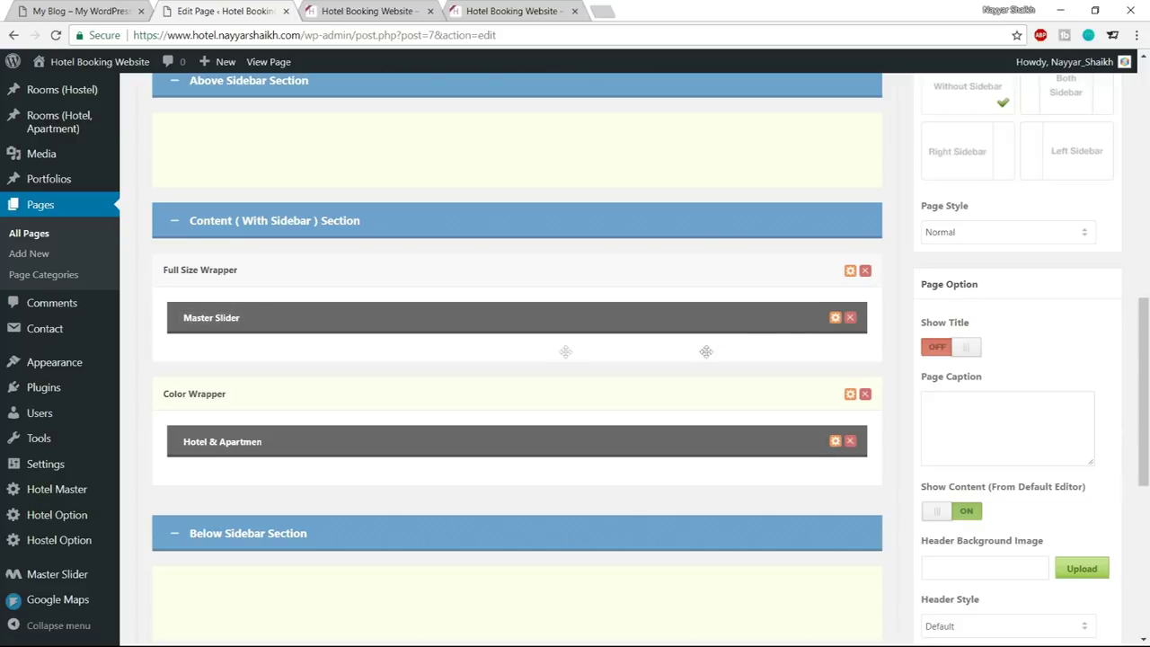
pyautogui.click(835, 317)
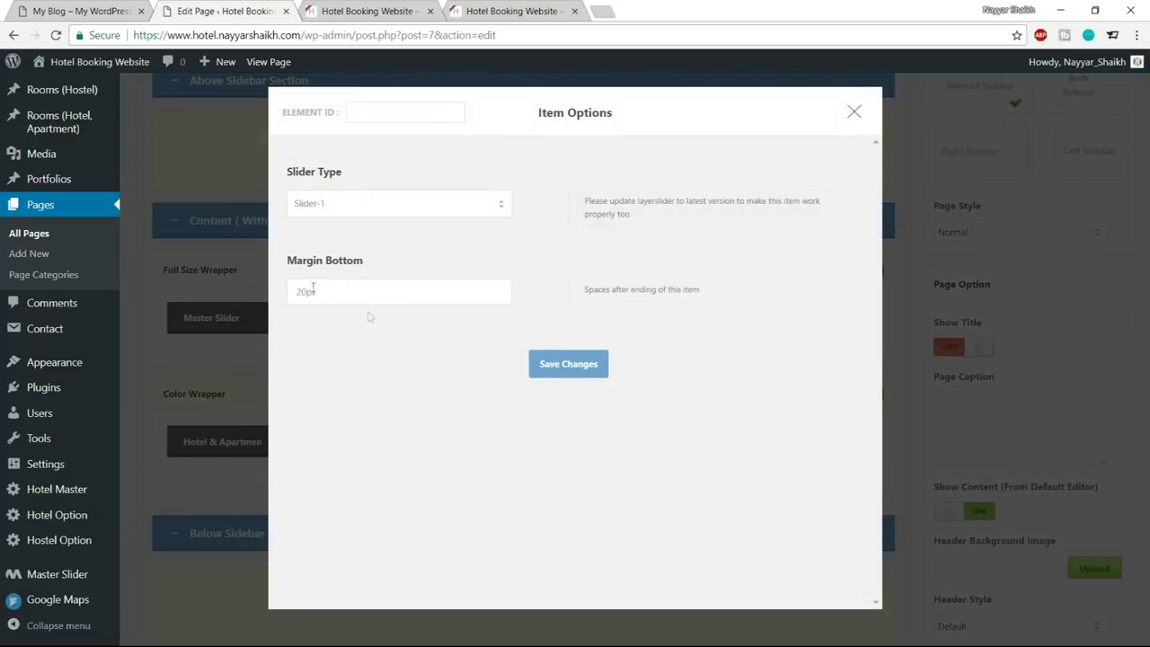
pyautogui.moveTo(346, 294); pyautogui.dragTo(254, 299)
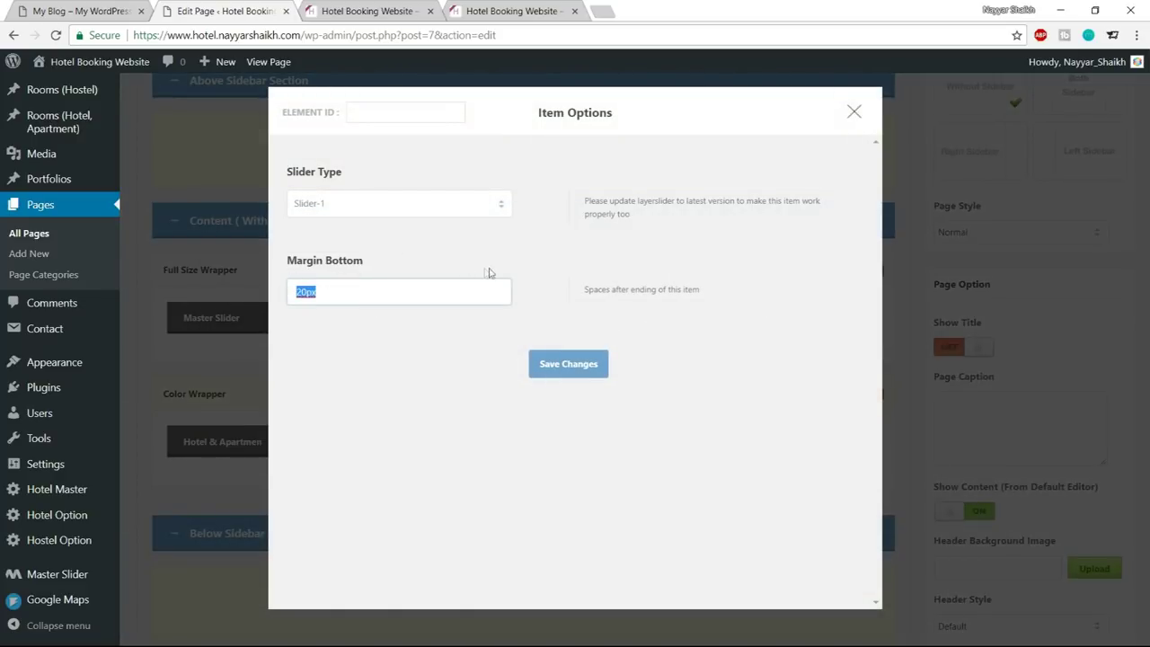
pyautogui.write('0')
pyautogui.click(580, 381)
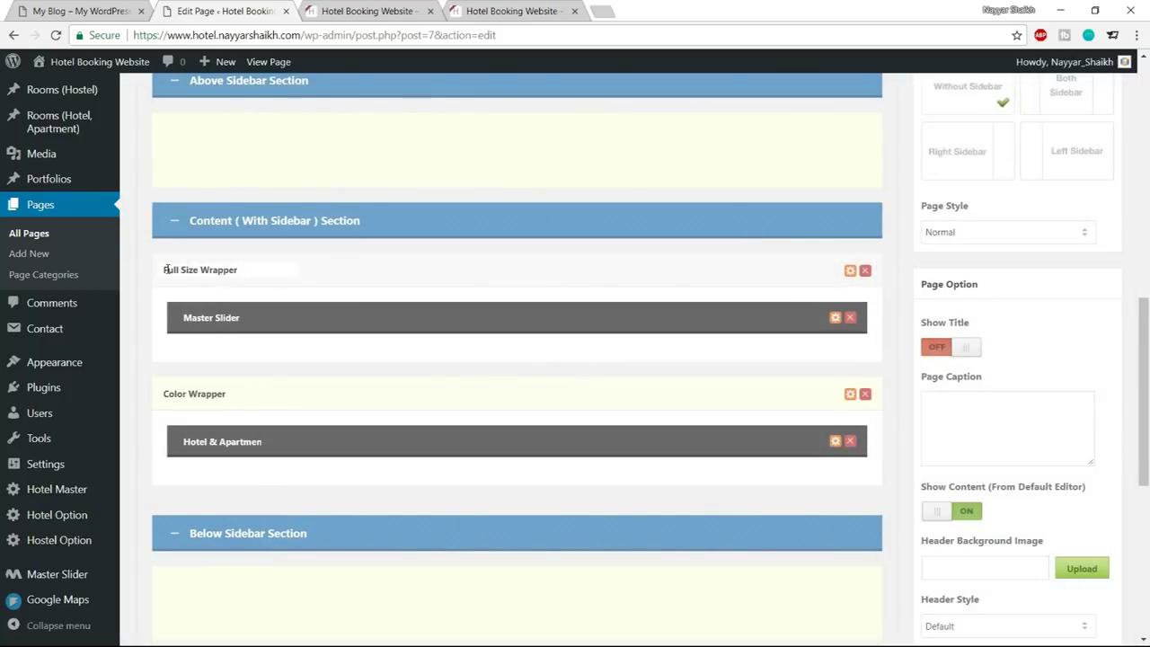
# Change the Full Size Wrapper's Padding Bottom from 40px to 0px and save it
pyautogui.click(852, 273)
pyautogui.scroll(-1, 627, 334)
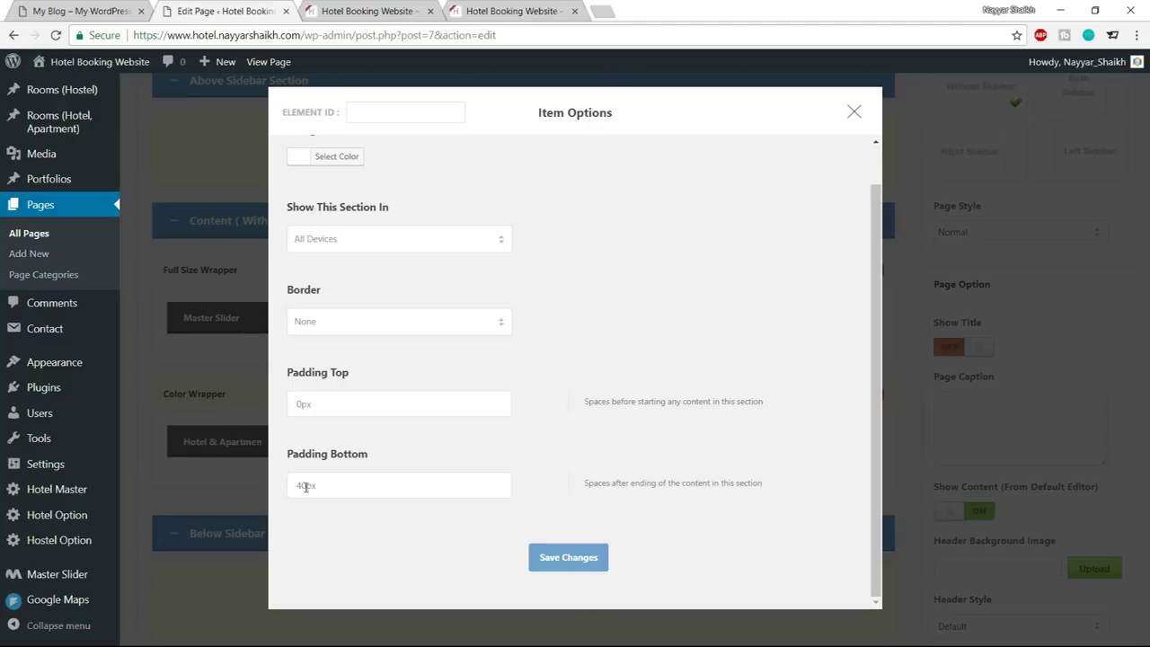
pyautogui.moveTo(306, 486); pyautogui.dragTo(292, 485)
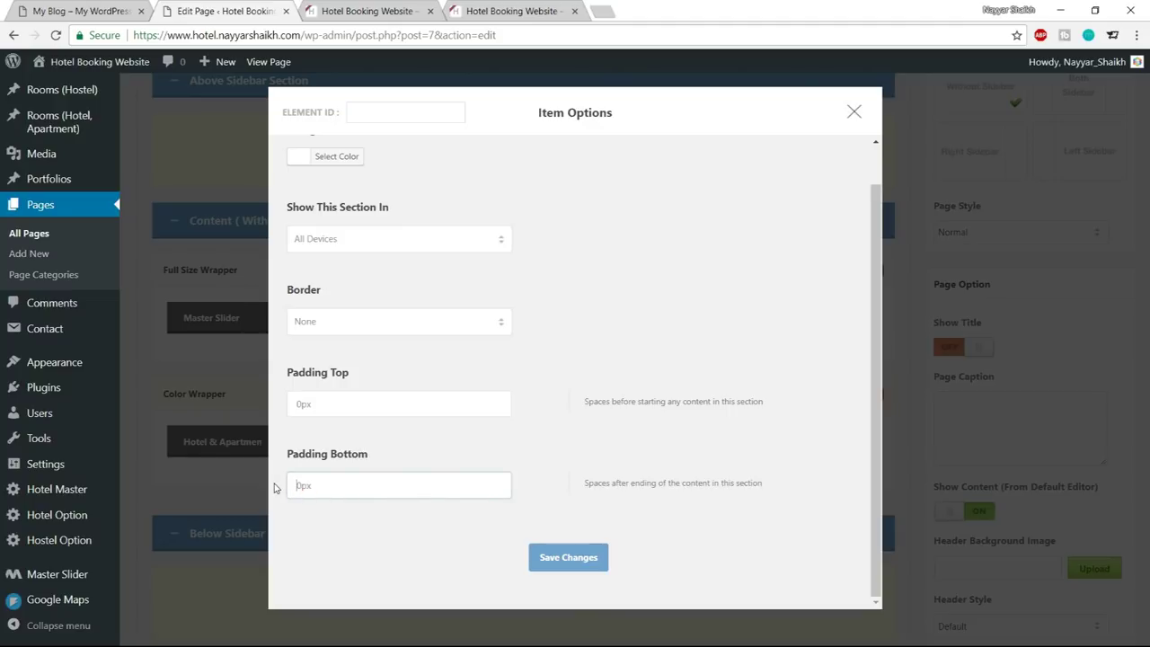
pyautogui.click(550, 567)
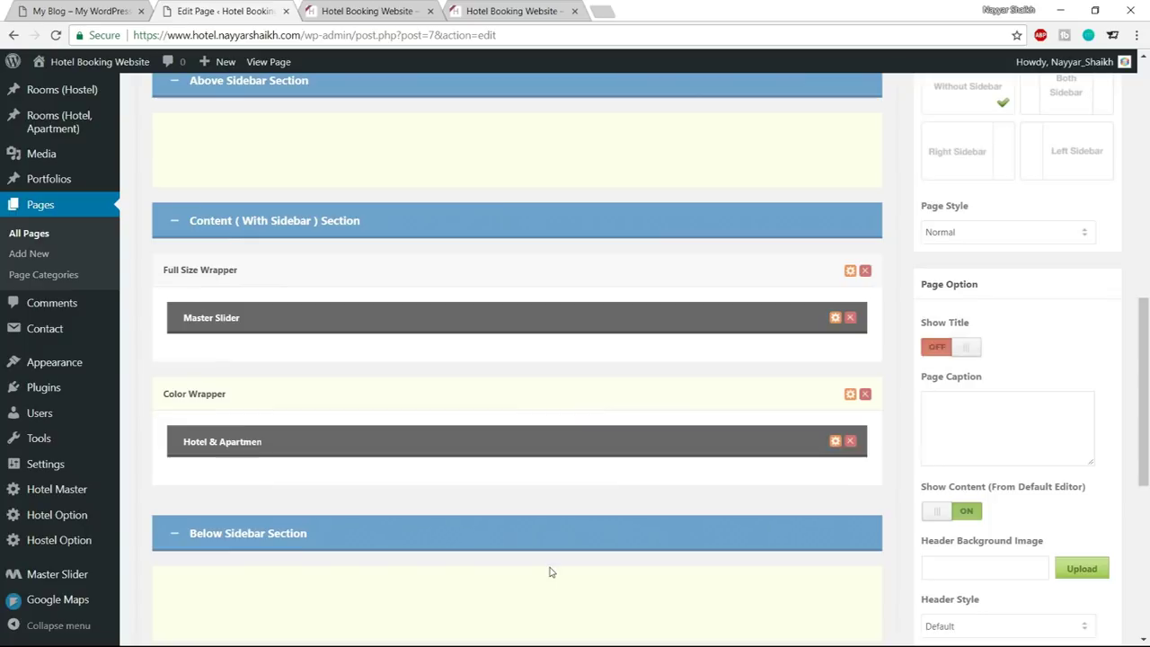
pyautogui.click(360, 11)
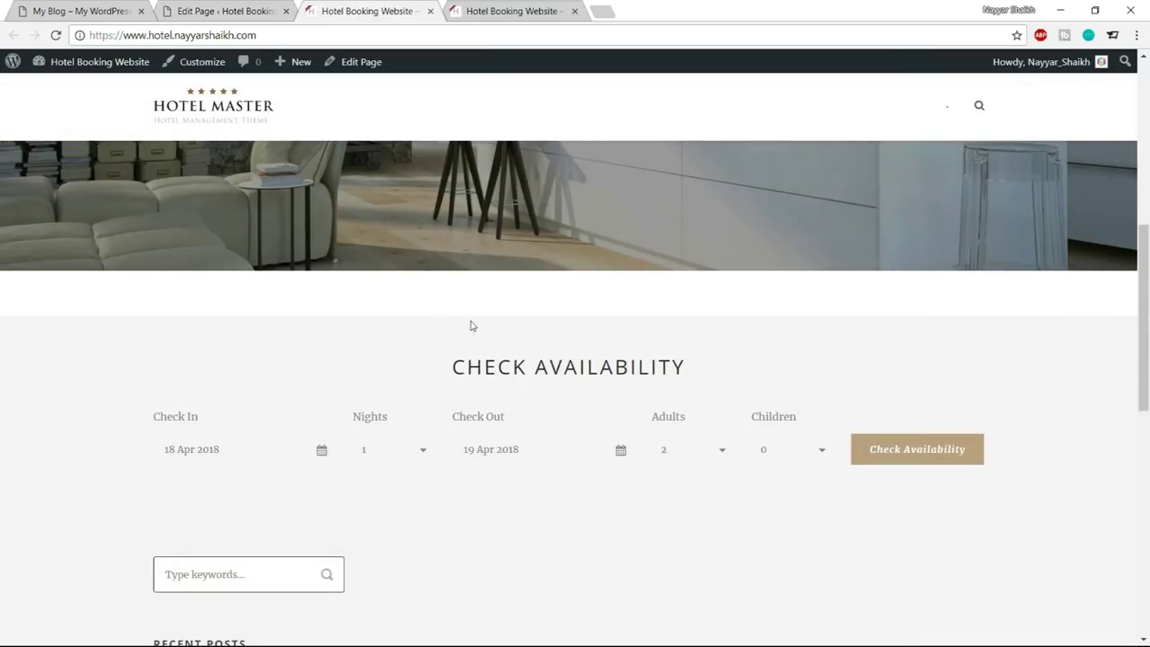
pyautogui.click(256, 11)
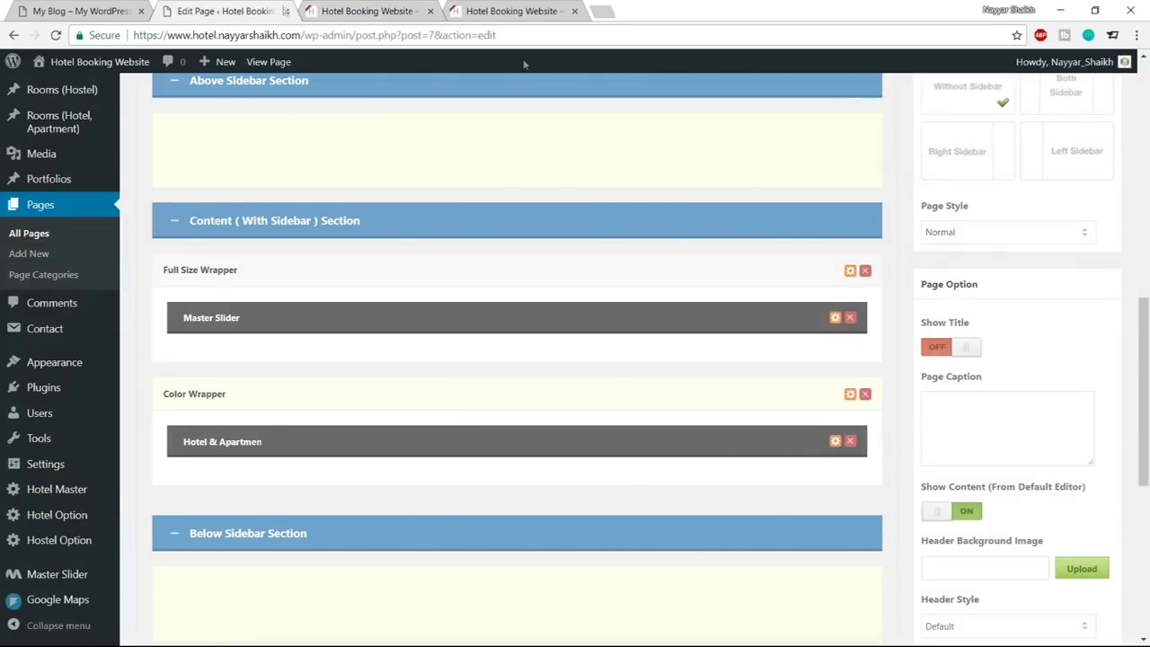
pyautogui.scroll(10, 1108, 382)
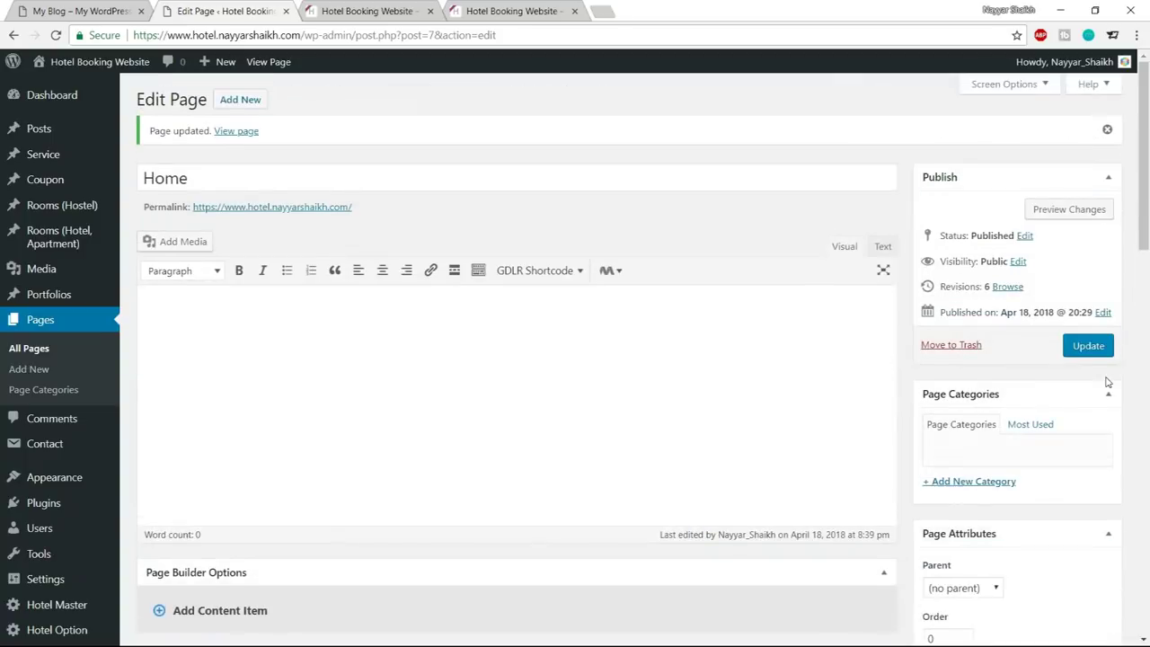
# Update the Home page and reload the live front page to check it
pyautogui.click(1089, 345)
pyautogui.click(364, 11)
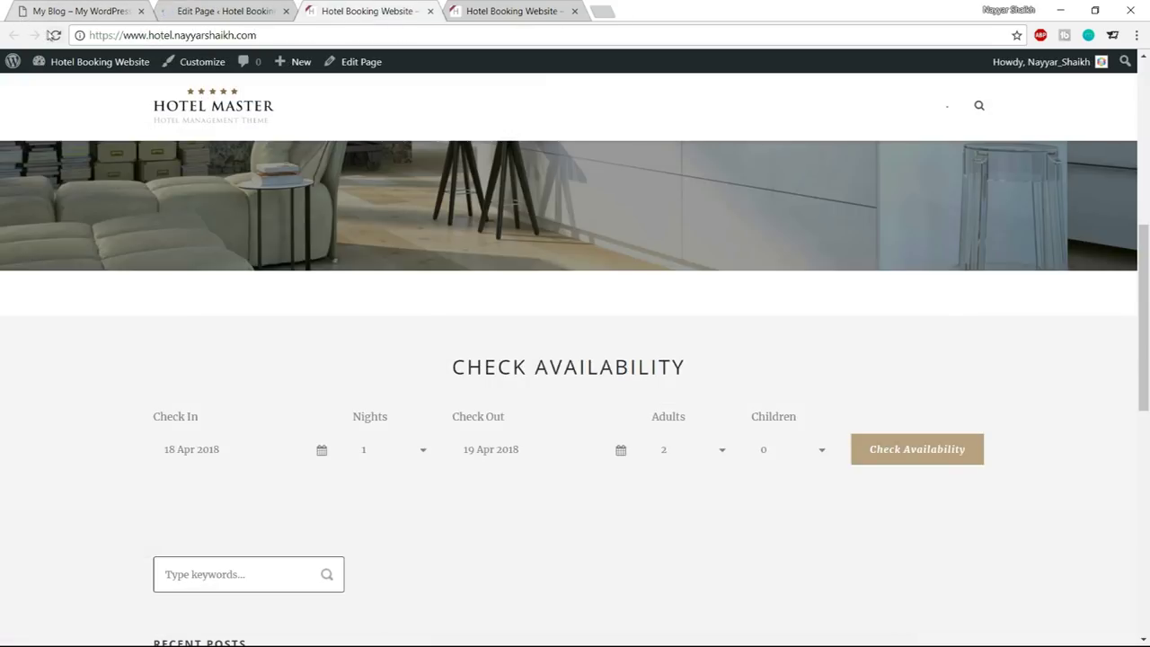
pyautogui.click(53, 35)
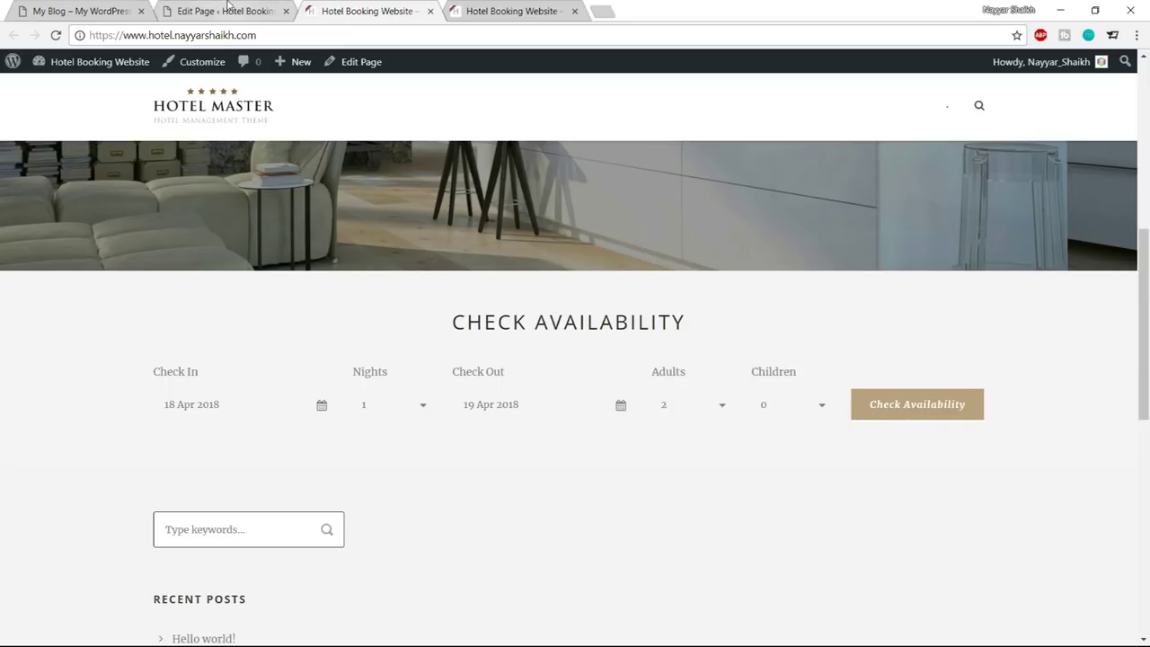
pyautogui.moveTo(429, 311); pyautogui.dragTo(689, 452)
pyautogui.click(267, 6)
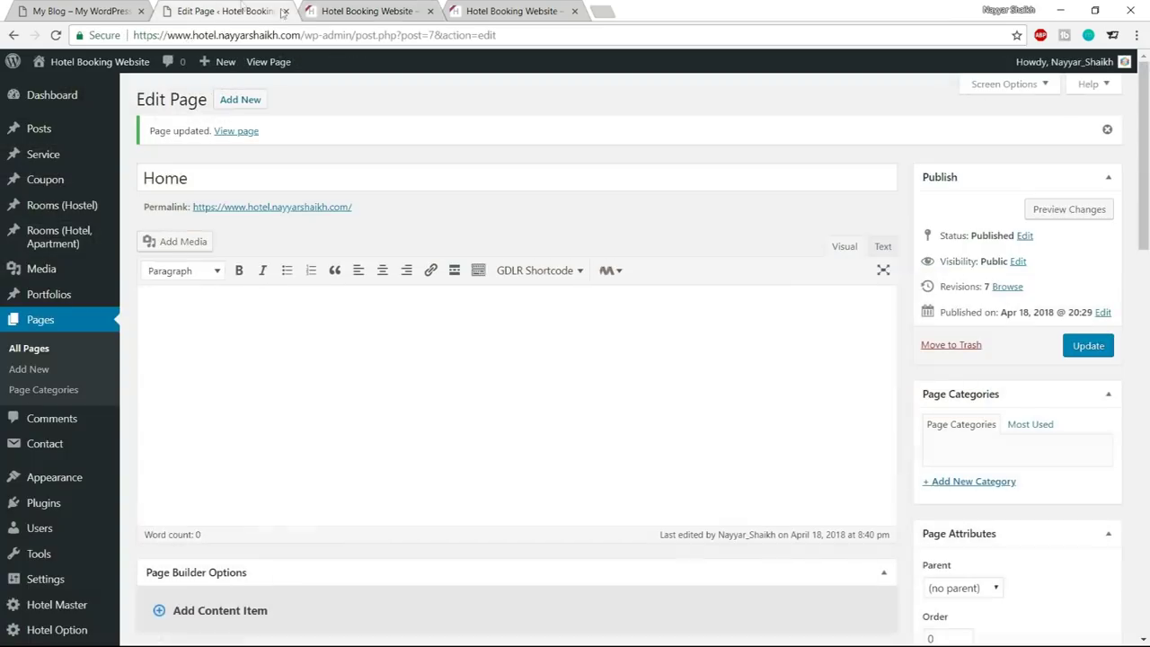
pyautogui.scroll(-8, 773, 290)
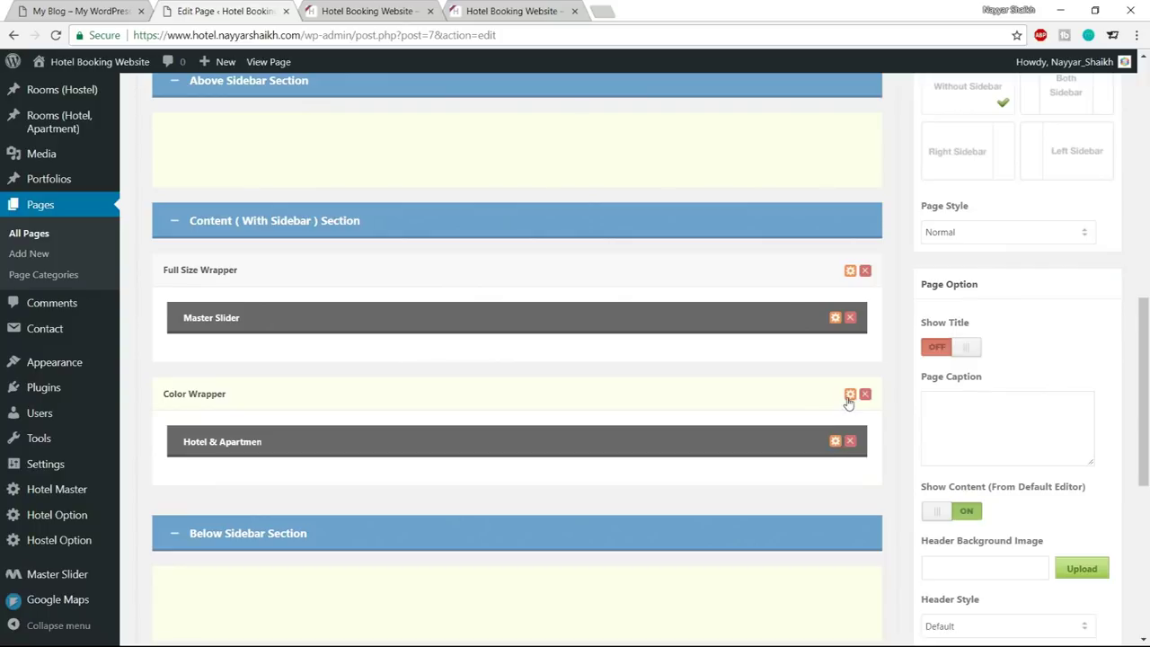
# Raise the Color Wrapper's Padding Top from 55 to 80 and update the Home page
pyautogui.click(849, 396)
pyautogui.scroll(-3, 824, 379)
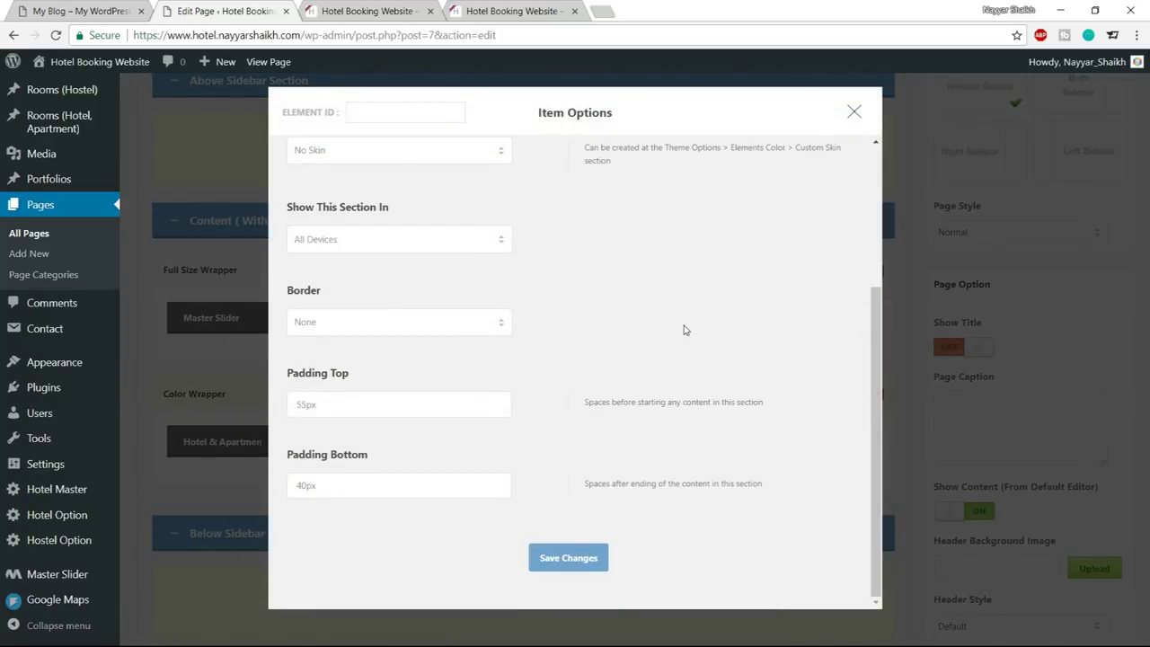
pyautogui.moveTo(307, 405); pyautogui.dragTo(286, 407)
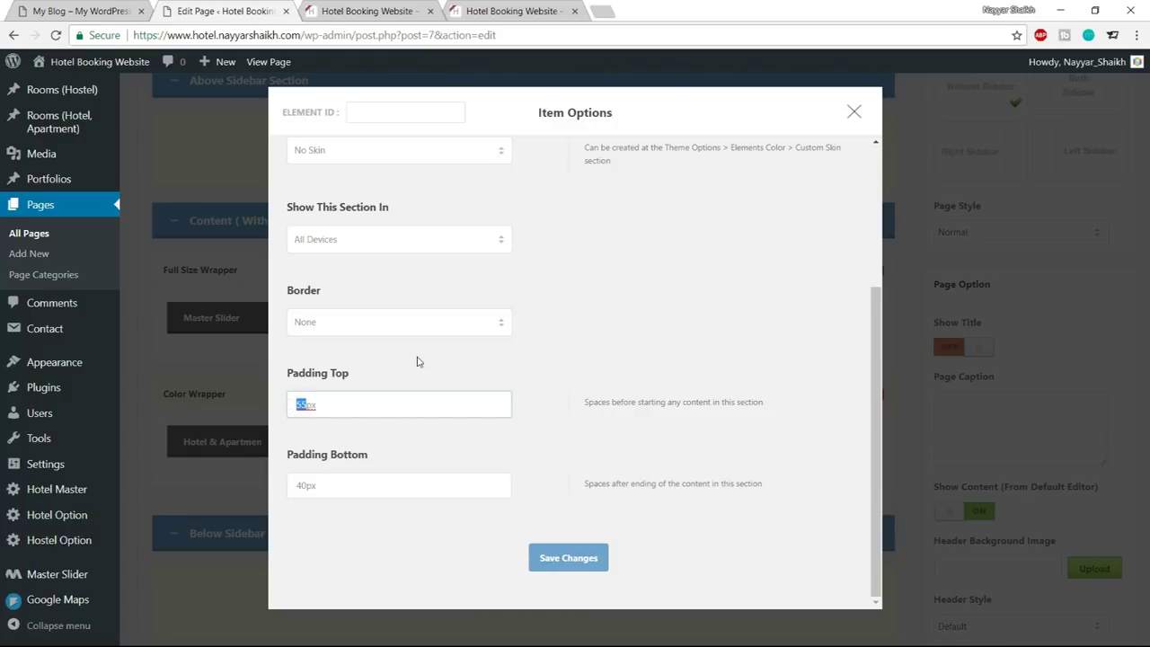
pyautogui.write('80')
pyautogui.click(544, 557)
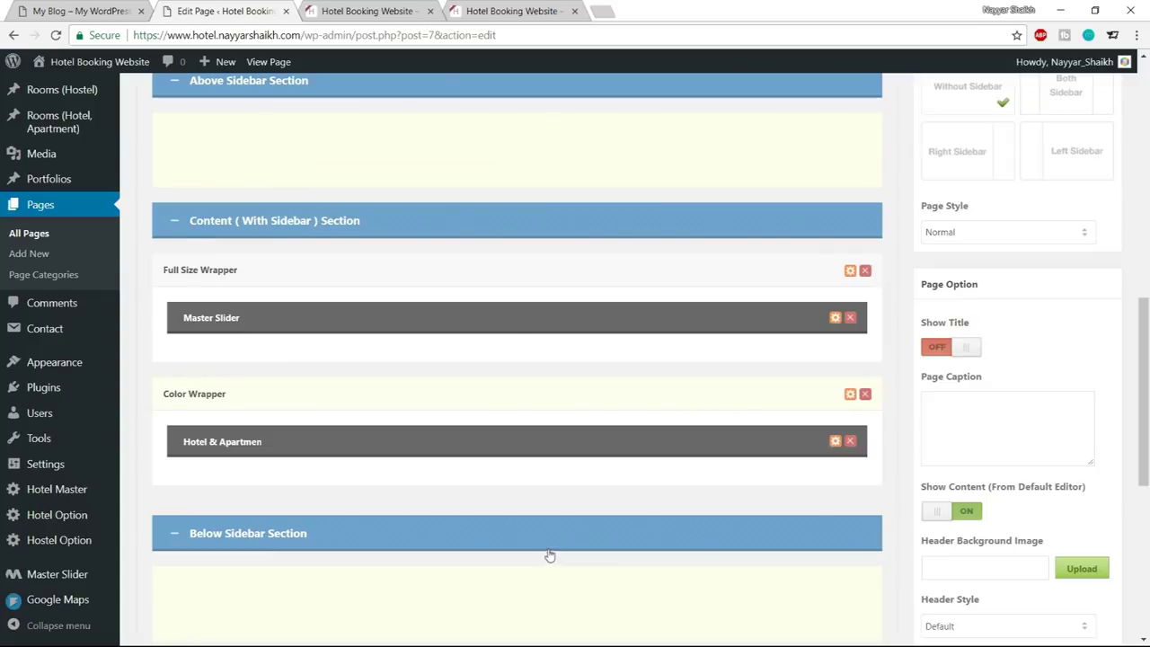
pyautogui.scroll(10, 497, 325)
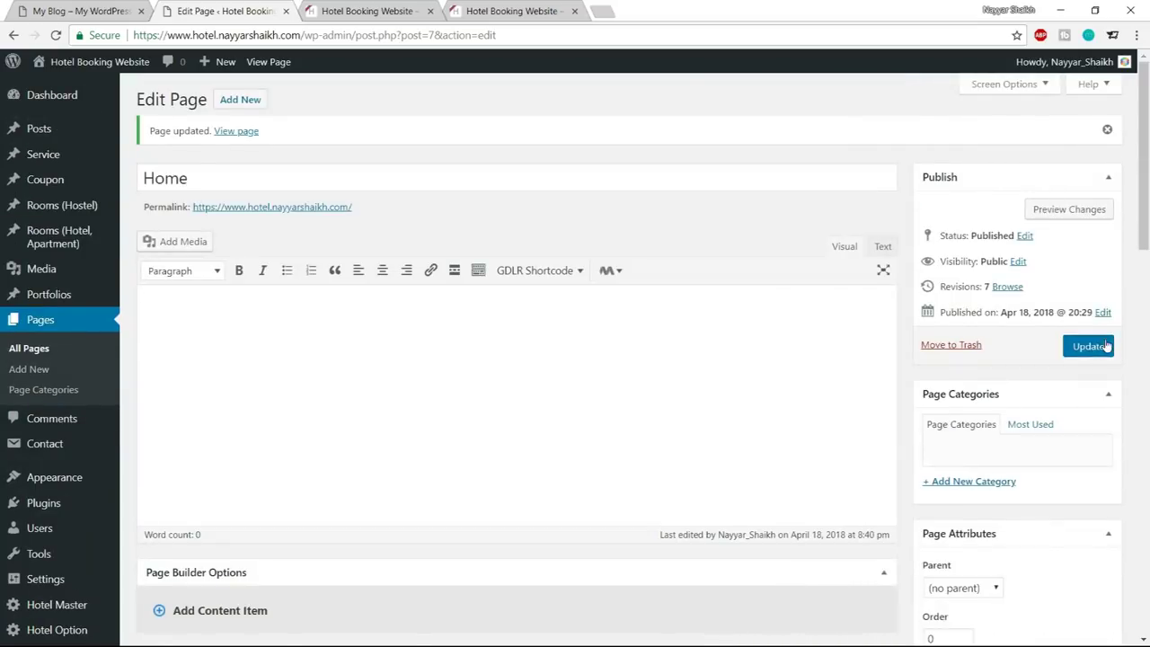
pyautogui.click(1105, 345)
pyautogui.hotkey('ctrl', '1')
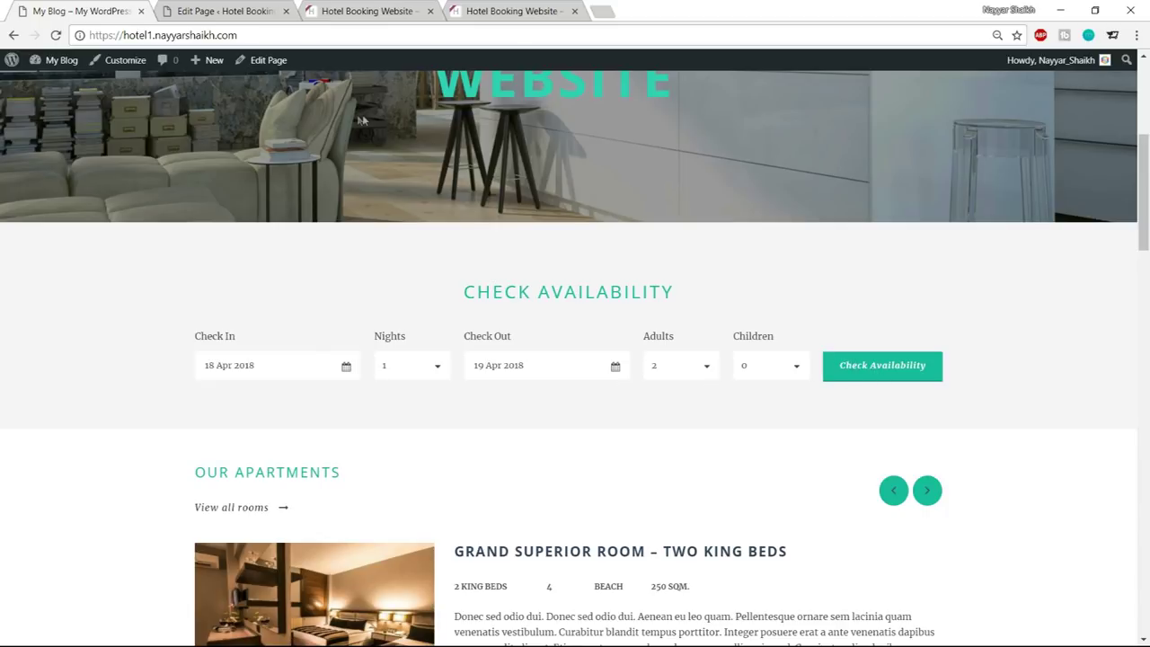
pyautogui.click(239, 9)
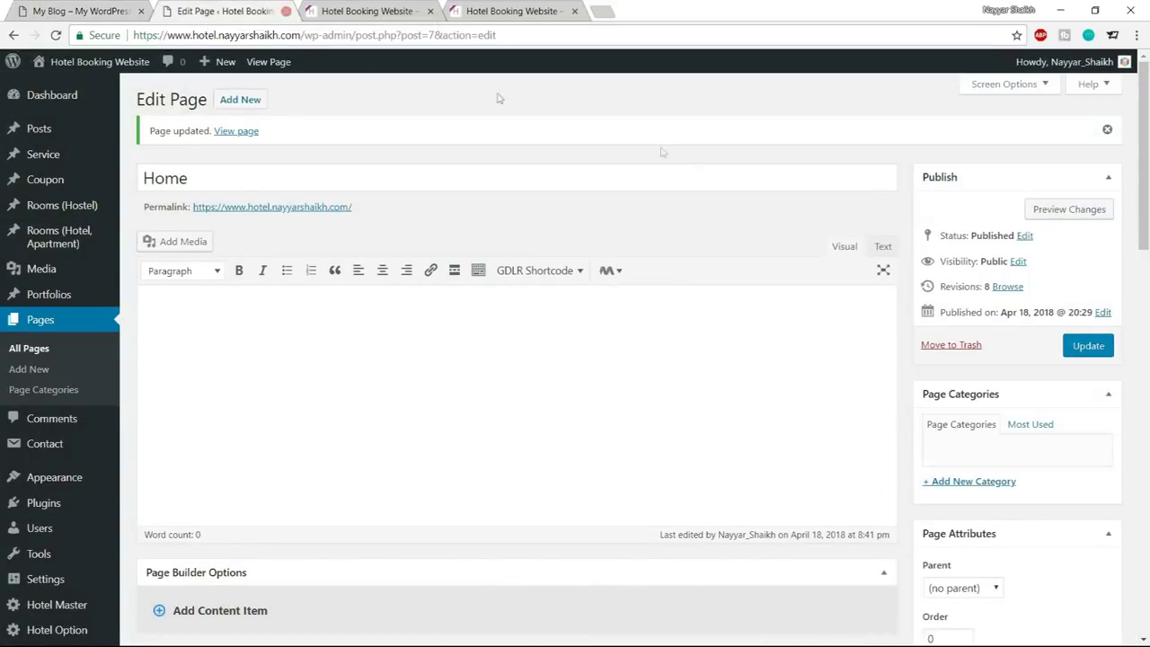
pyautogui.scroll(-1, 638, 285)
pyautogui.scroll(-2, 637, 285)
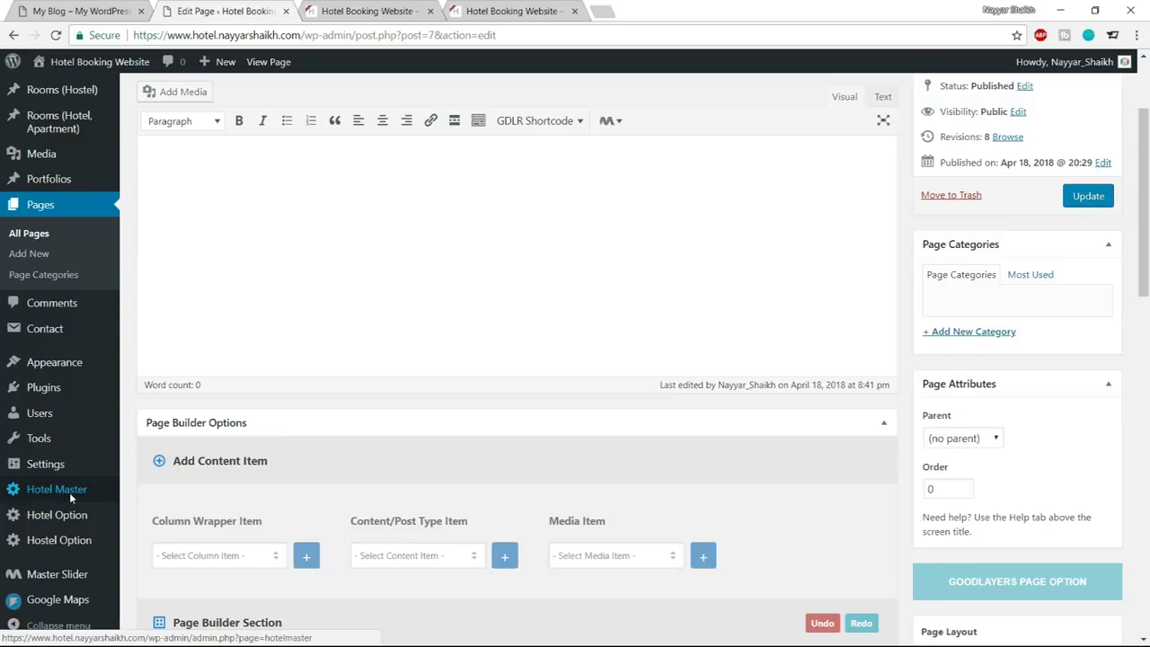
# Open Hotel Master options in a new tab at Elements Color > Custom Skin
pyautogui.middleClick(69, 493)
pyautogui.click(367, 9)
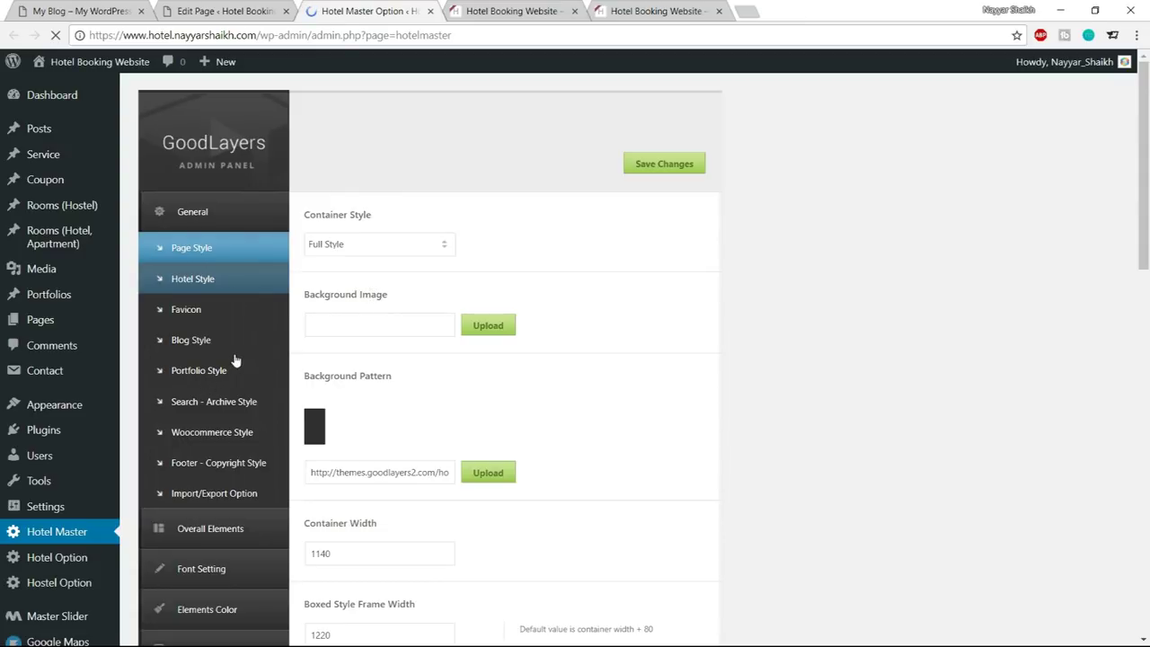
pyautogui.scroll(-1, 229, 359)
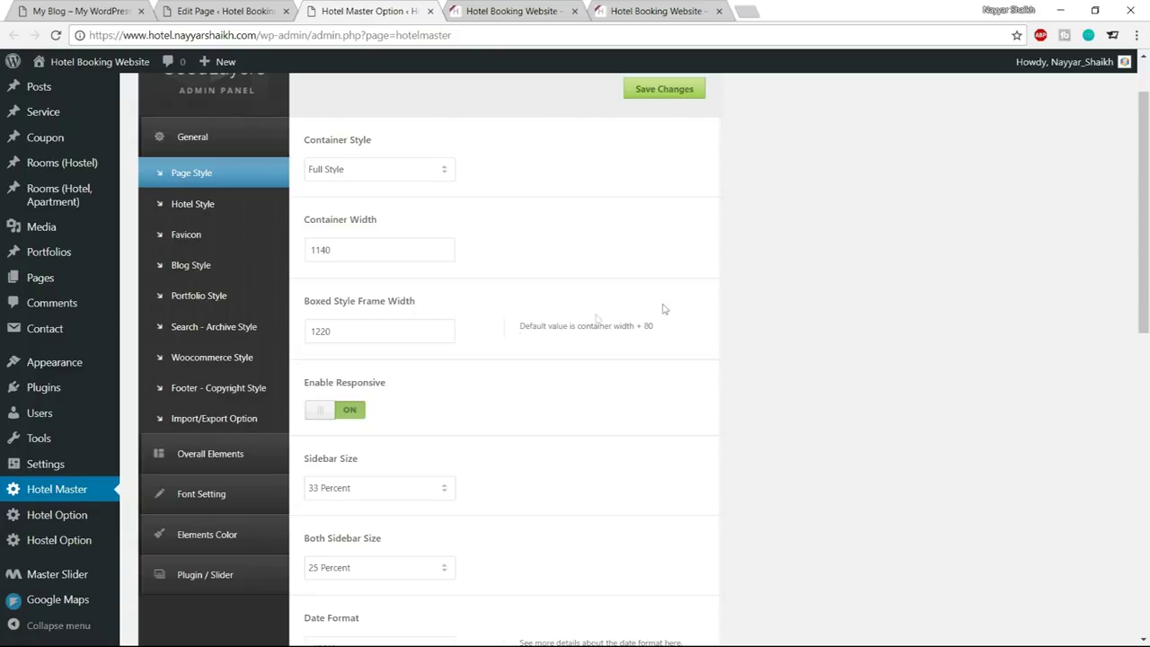
pyautogui.click(230, 551)
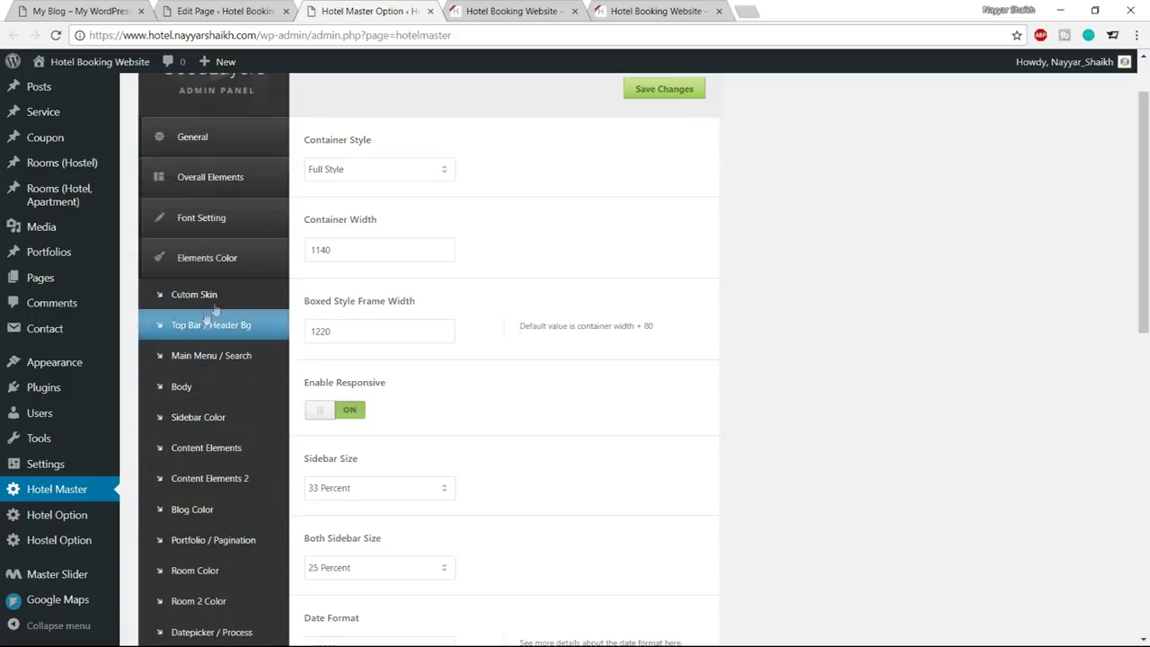
pyautogui.click(216, 301)
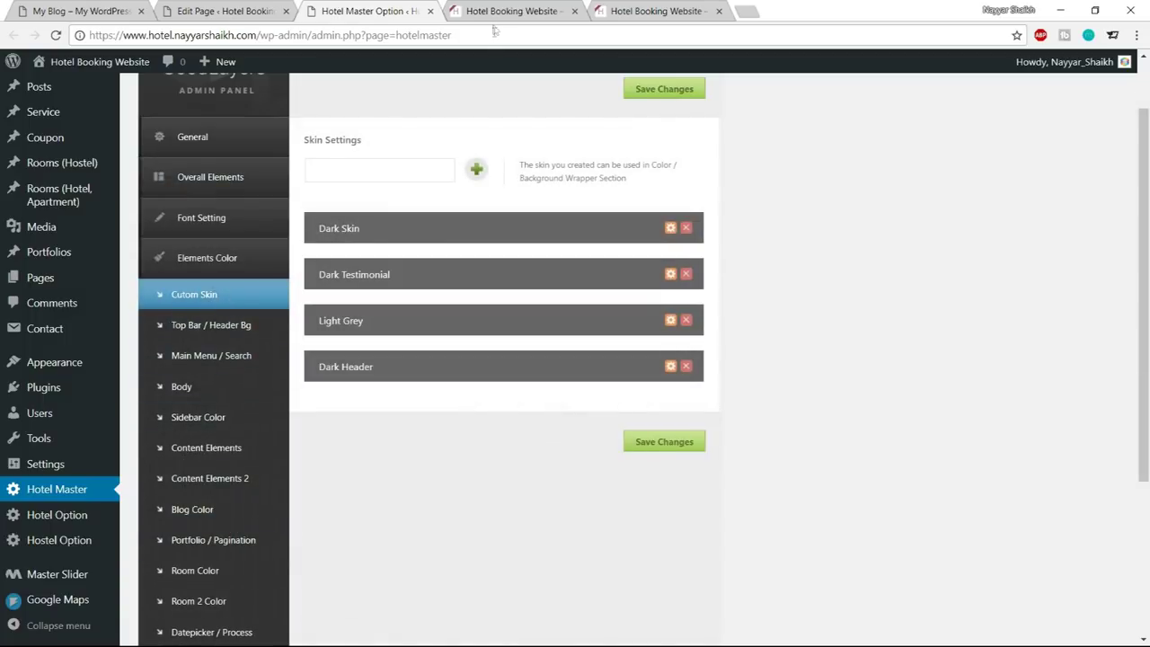
# Confirm the Color Wrapper uses No Skin, then start naming a new skin 'Reservation Bar'
pyautogui.click(227, 7)
pyautogui.click(400, 10)
pyautogui.click(217, 16)
pyautogui.scroll(-8, 640, 279)
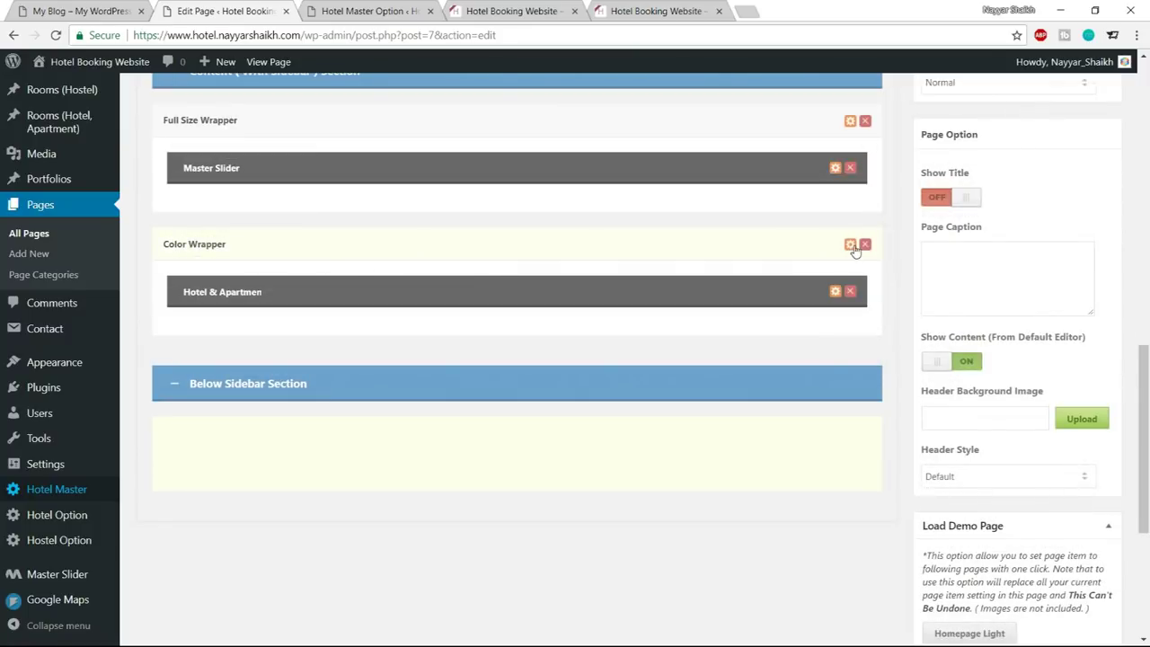
pyautogui.click(850, 245)
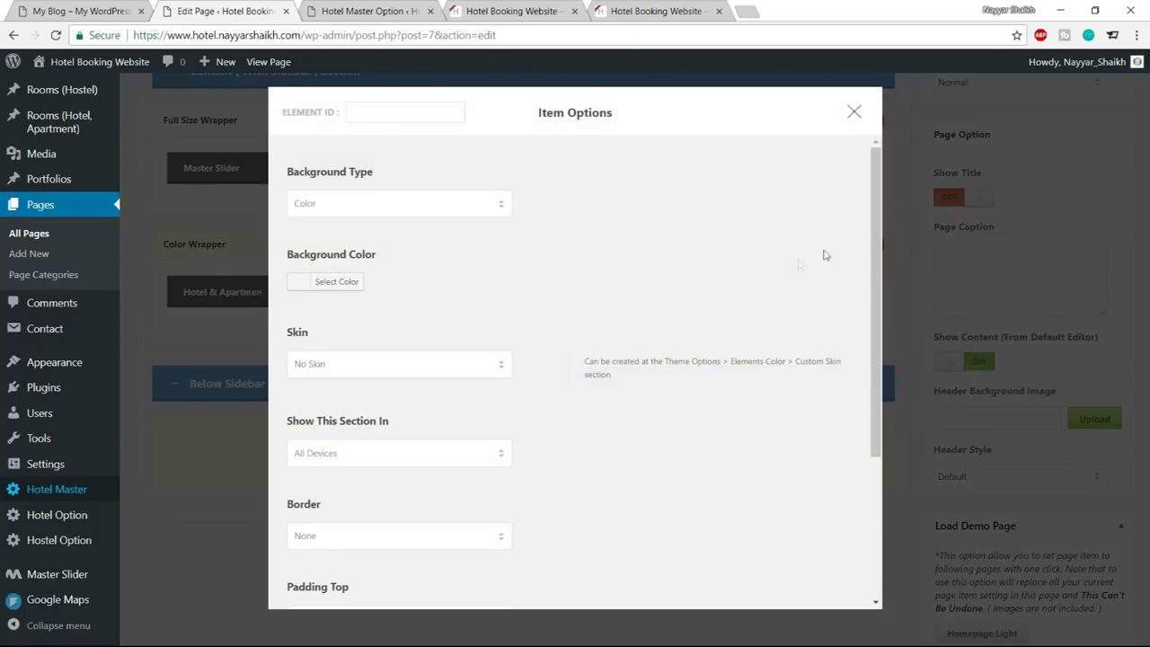
pyautogui.click(432, 364)
pyautogui.click(478, 307)
pyautogui.click(854, 111)
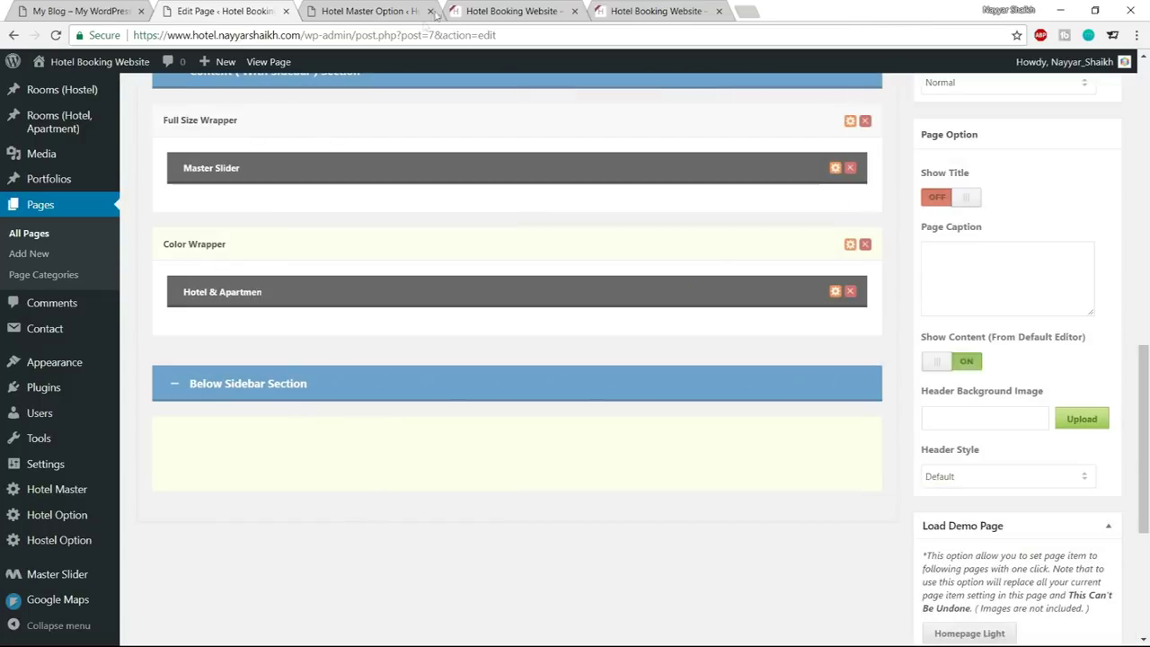
pyautogui.click(399, 7)
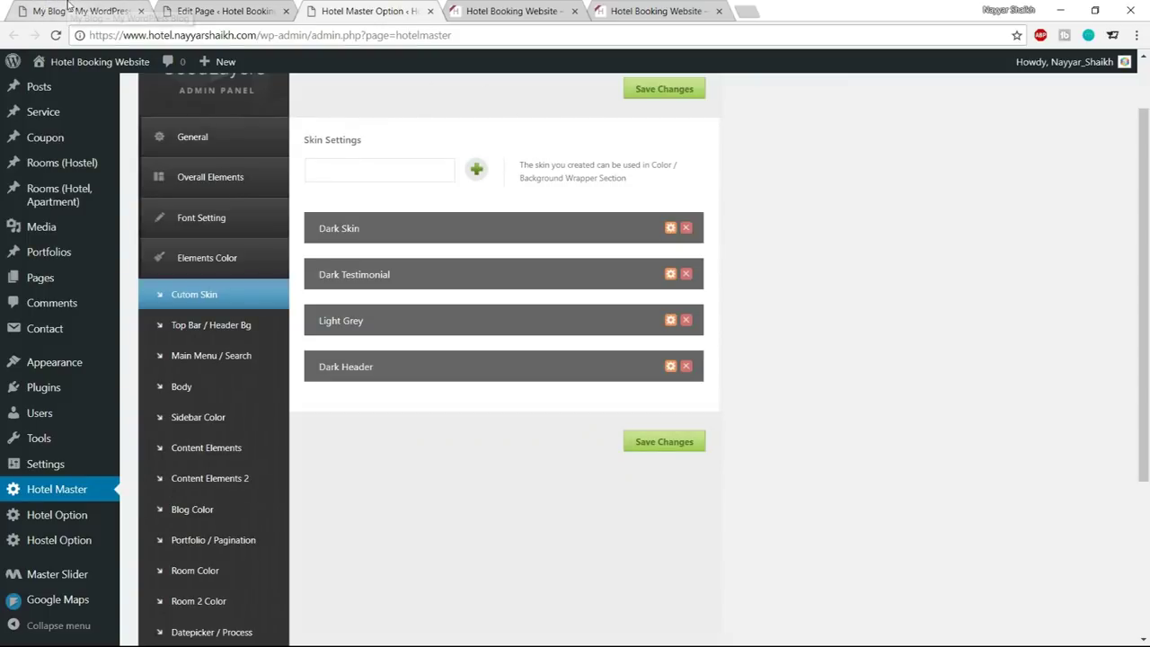
pyautogui.click(379, 174)
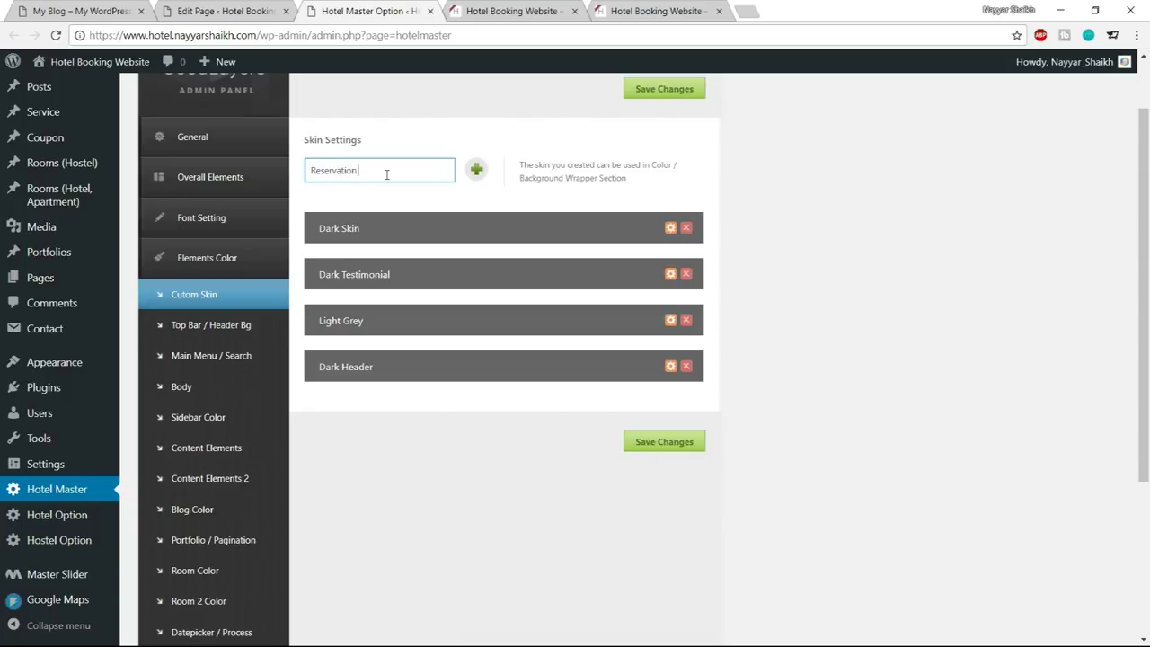
# Add the Reservation Bar skin and check the Color Wrapper's skin list
pyautogui.click(477, 170)
pyautogui.scroll(-3, 806, 248)
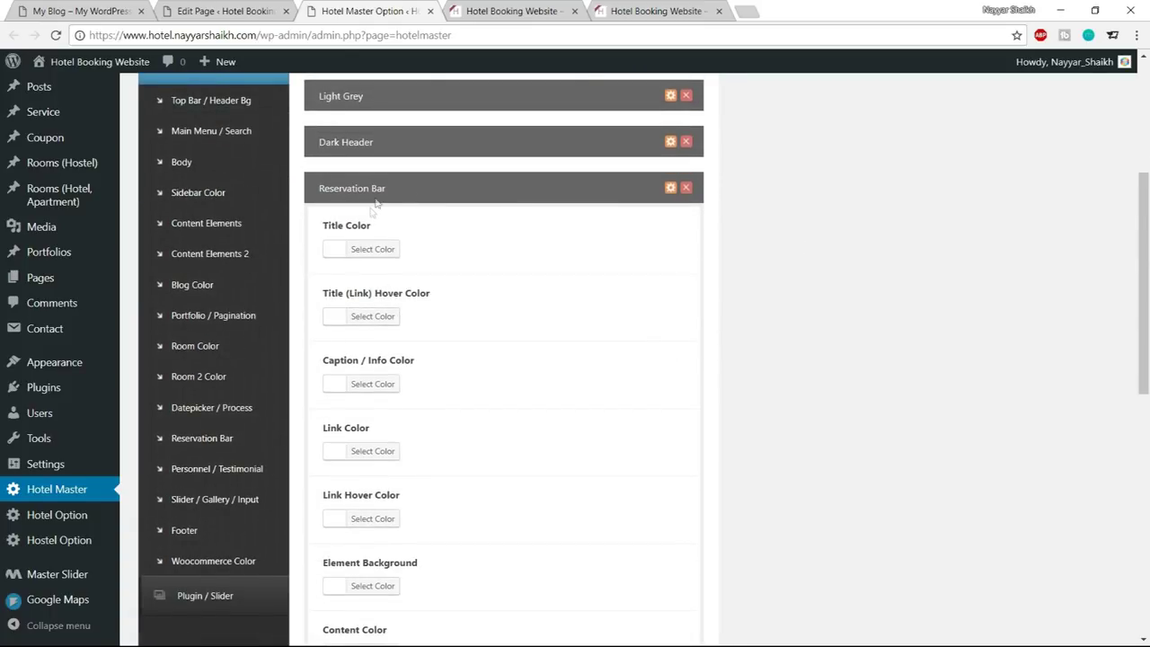
pyautogui.click(259, 9)
pyautogui.scroll(10, 647, 261)
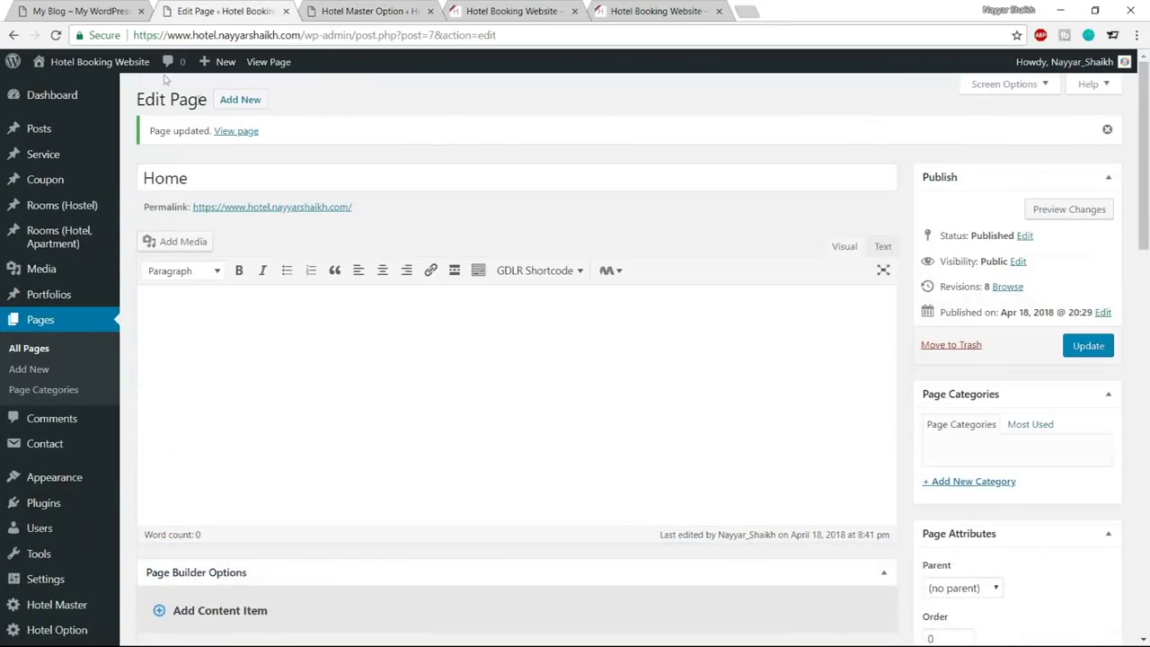
pyautogui.scroll(-4, 690, 219)
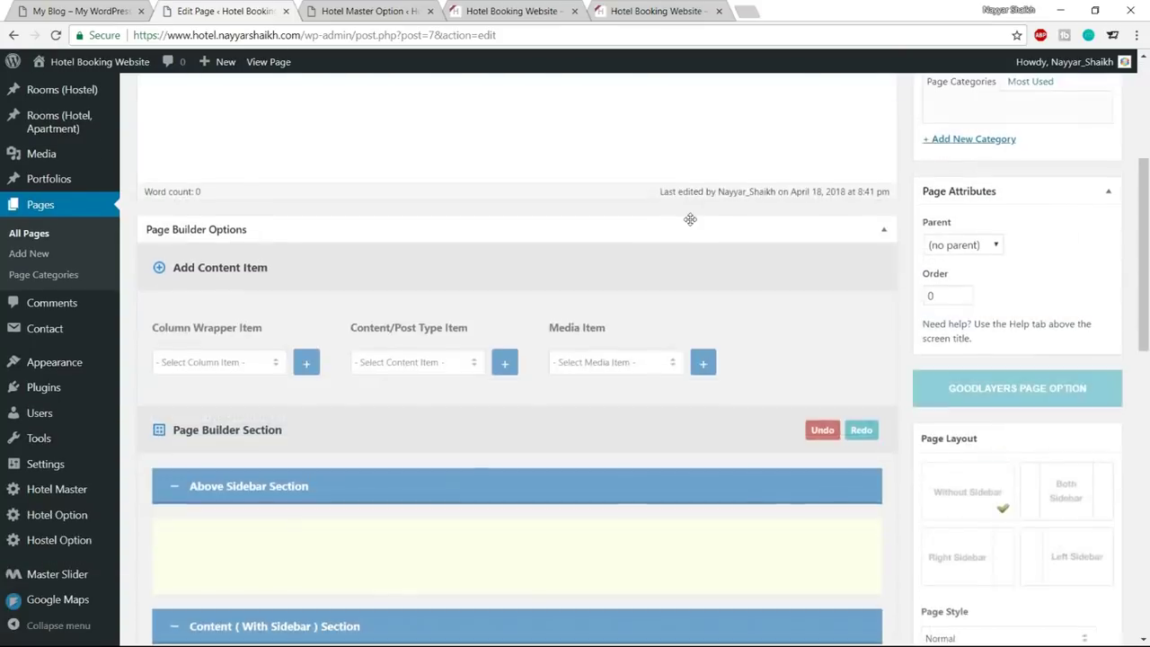
pyautogui.scroll(-6, 690, 219)
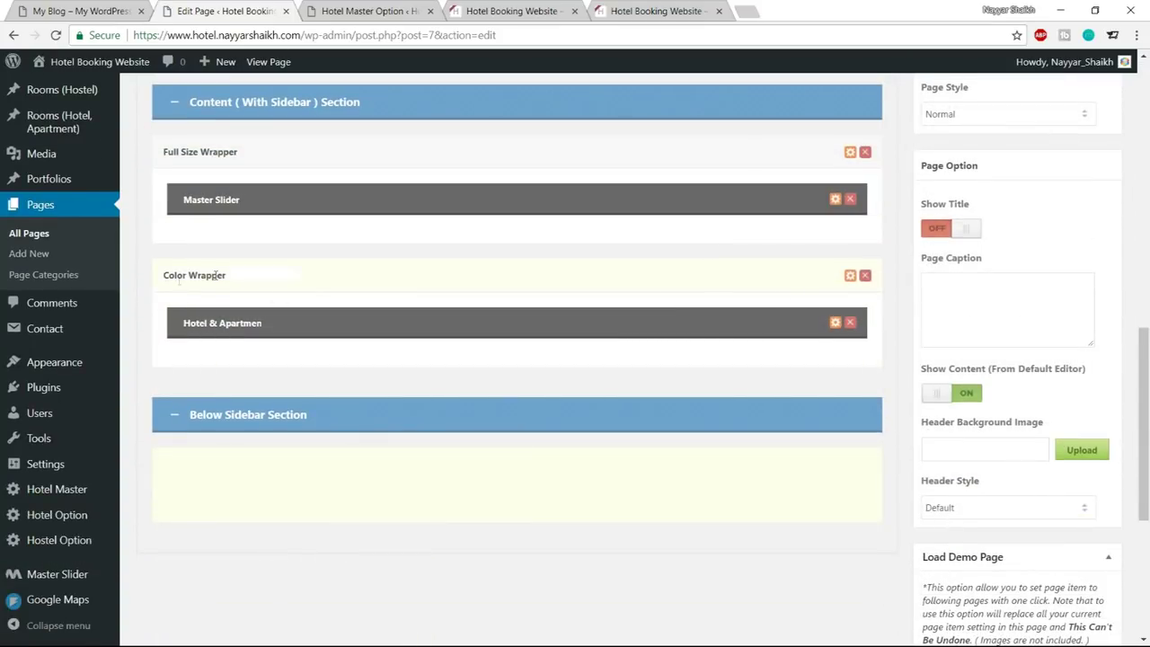
pyautogui.click(851, 278)
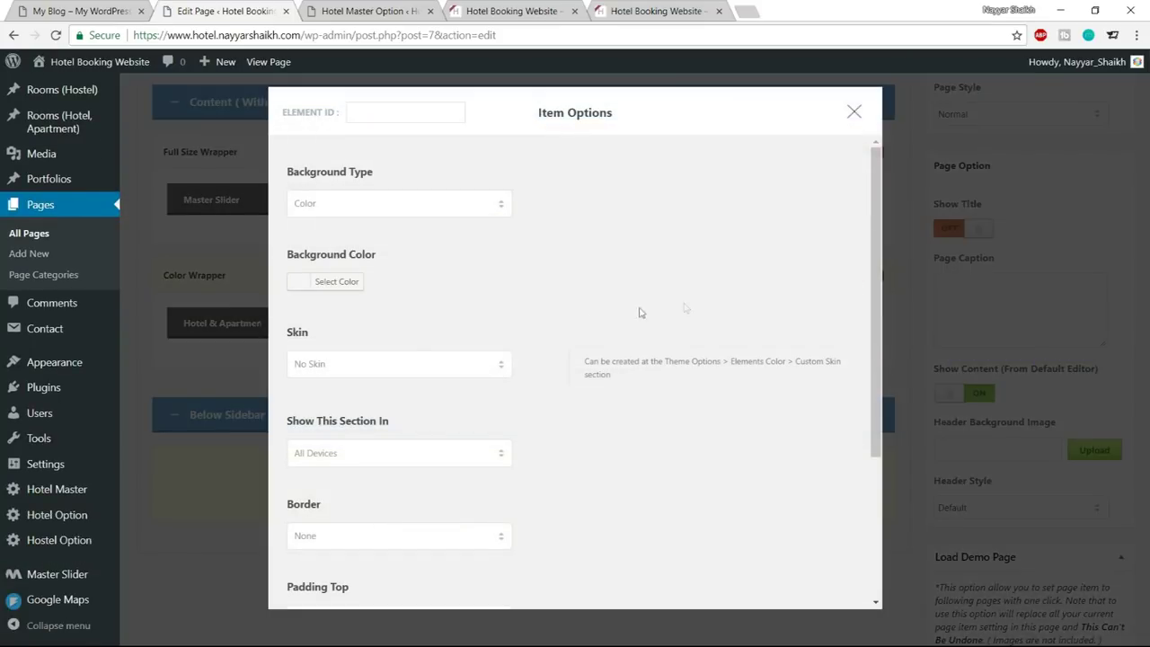
pyautogui.click(367, 365)
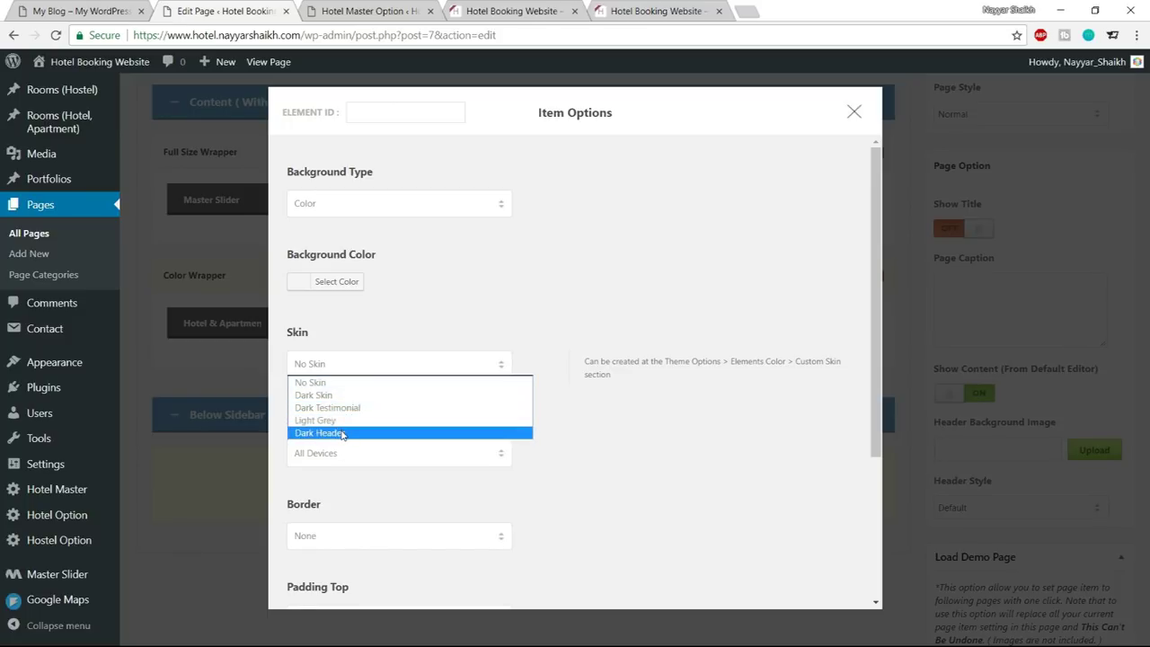
pyautogui.click(850, 115)
# Save the Hotel Master colour options and reload the Home page editor
pyautogui.click(405, 9)
pyautogui.scroll(-3, 655, 378)
pyautogui.scroll(-4, 654, 378)
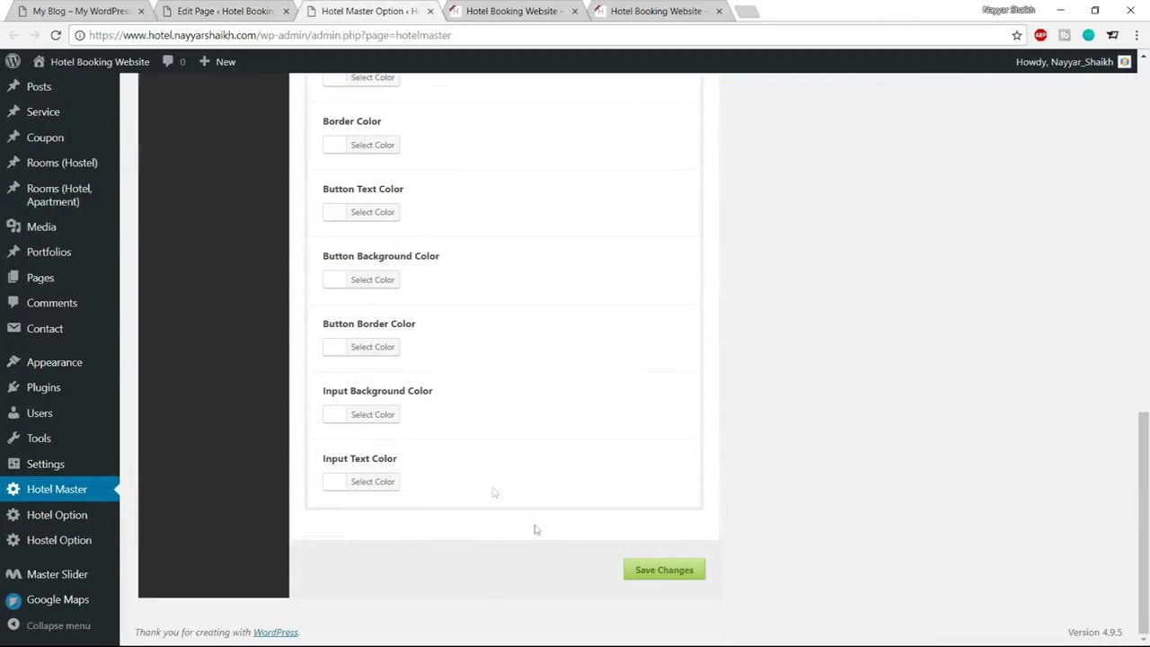
pyautogui.click(672, 574)
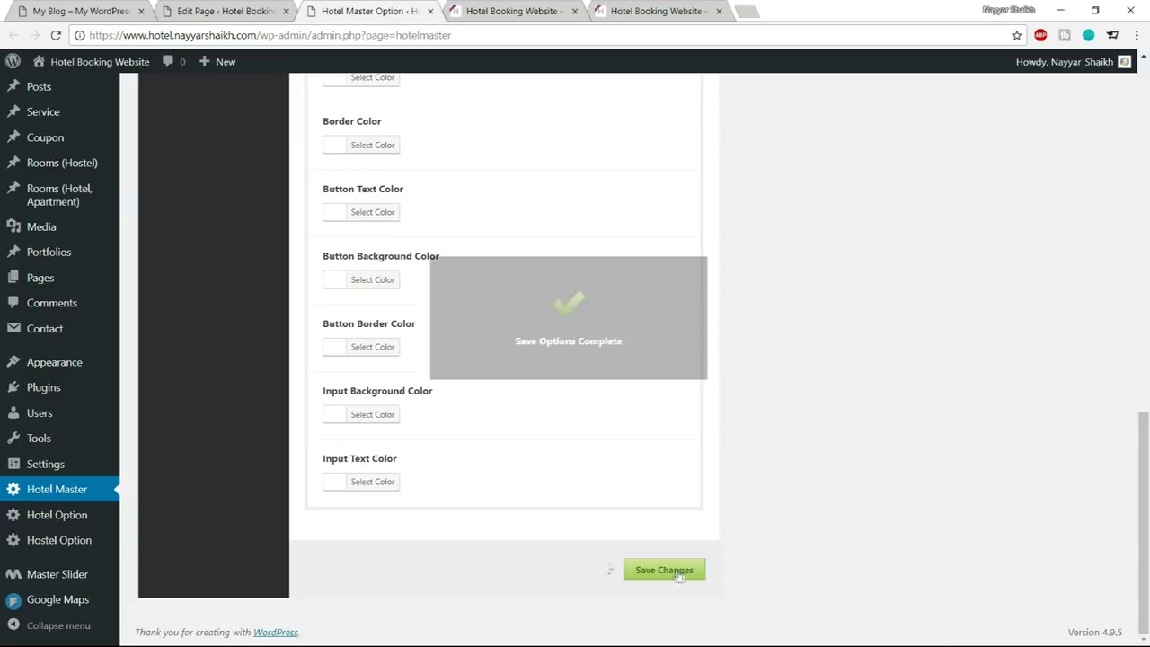
pyautogui.click(225, 11)
pyautogui.click(56, 35)
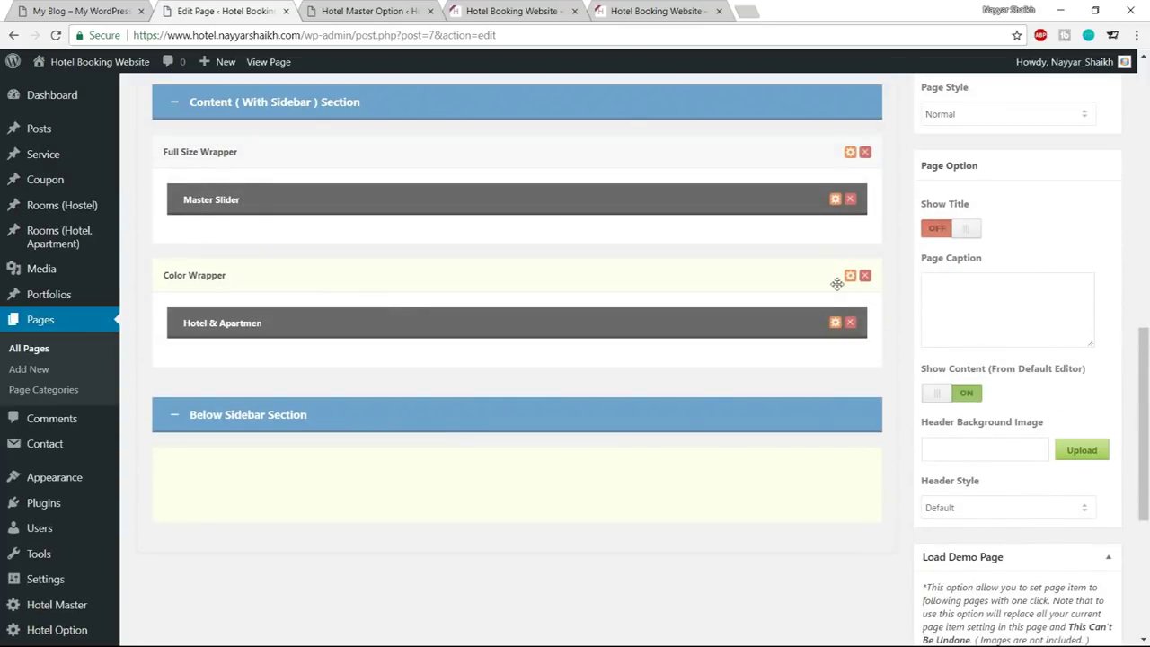
# Choose Reservation Bar as the Color Wrapper's skin, save the item and update the Home page
pyautogui.click(850, 276)
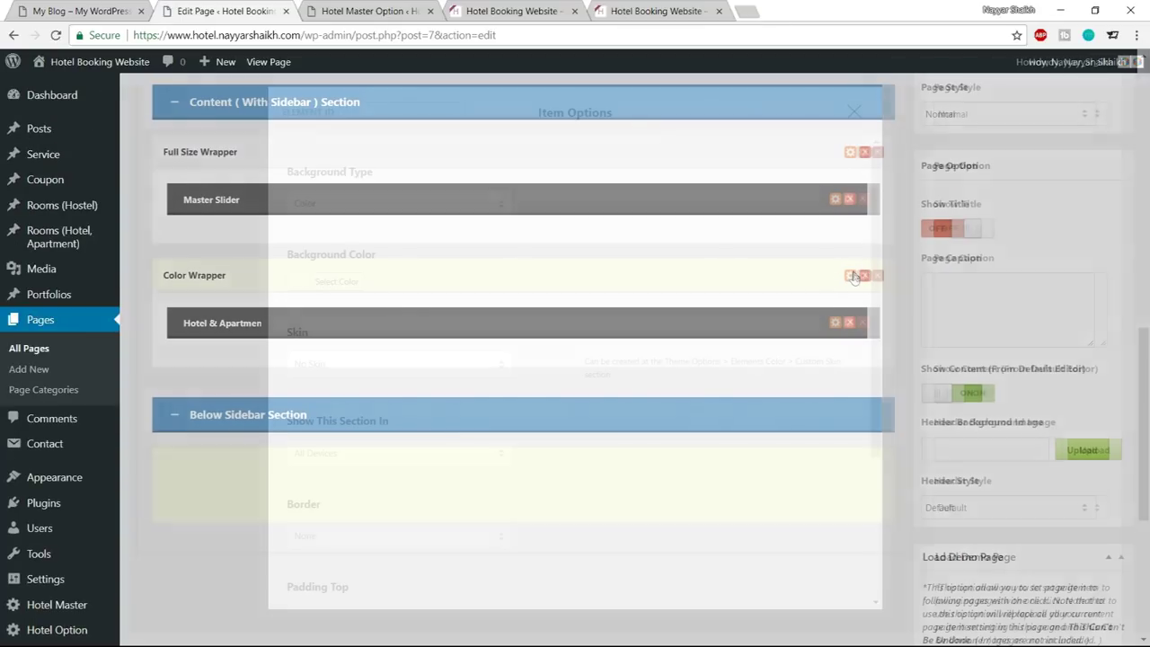
pyautogui.click(416, 362)
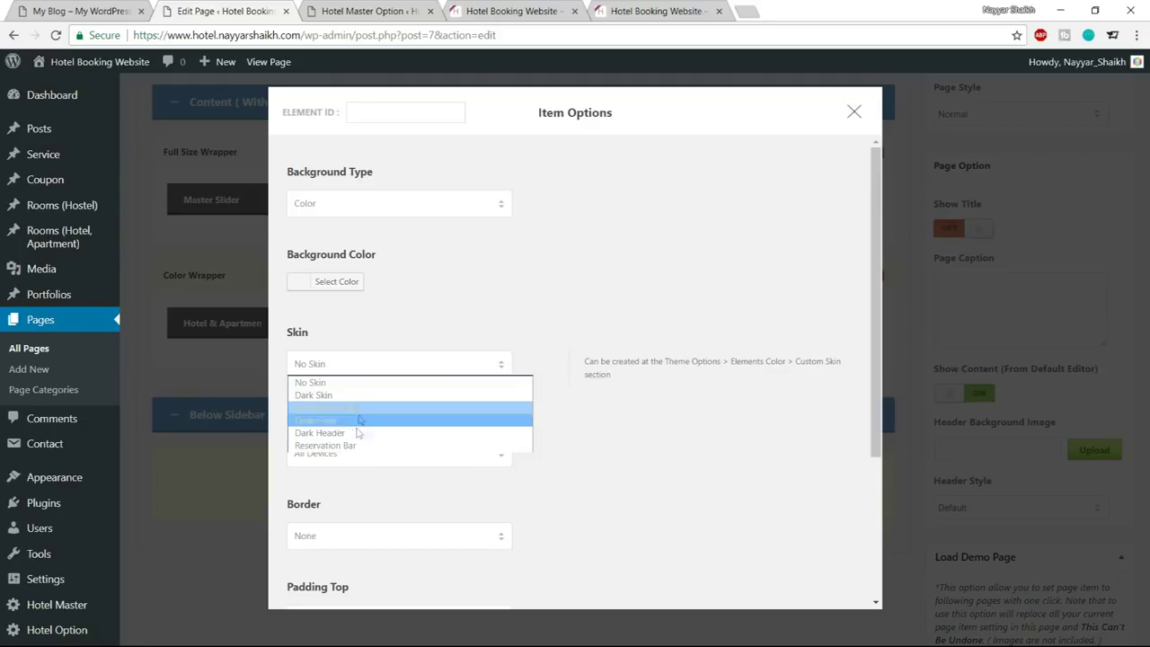
pyautogui.click(357, 446)
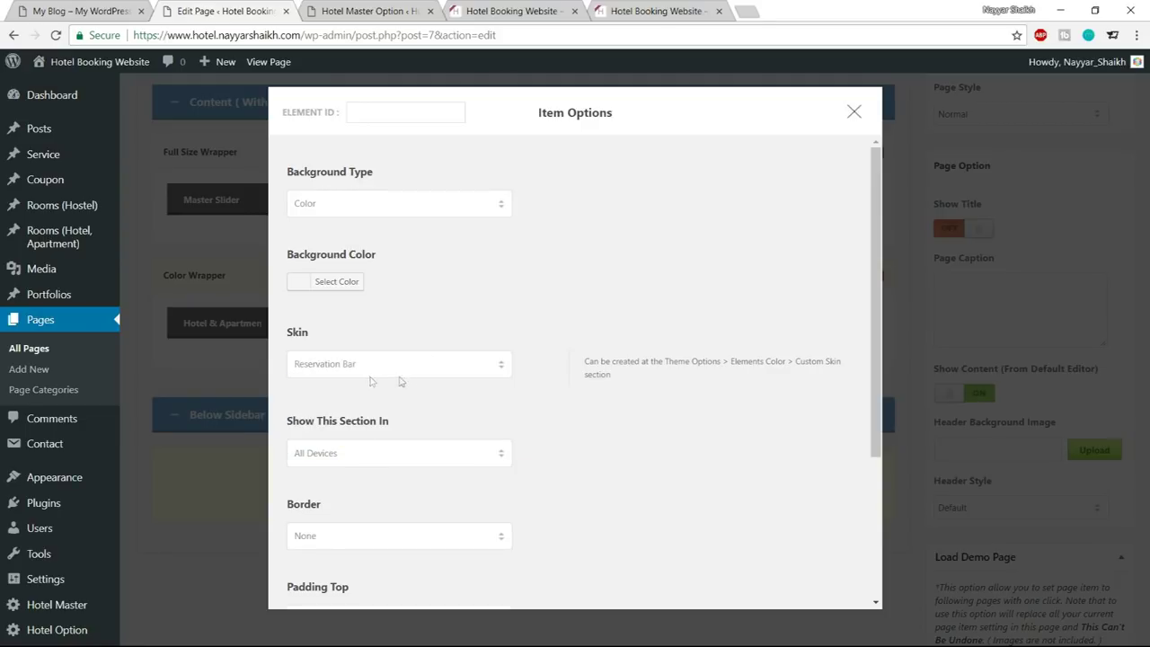
pyautogui.scroll(-3, 370, 382)
pyautogui.click(567, 570)
pyautogui.scroll(2, 568, 574)
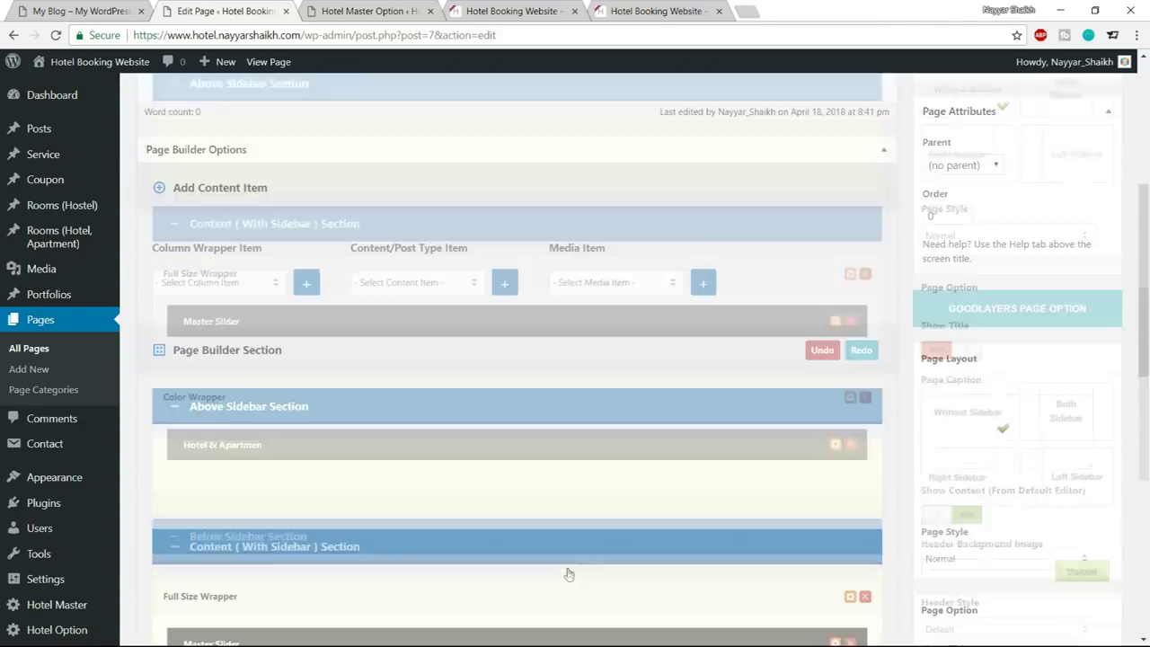
pyautogui.click(1088, 302)
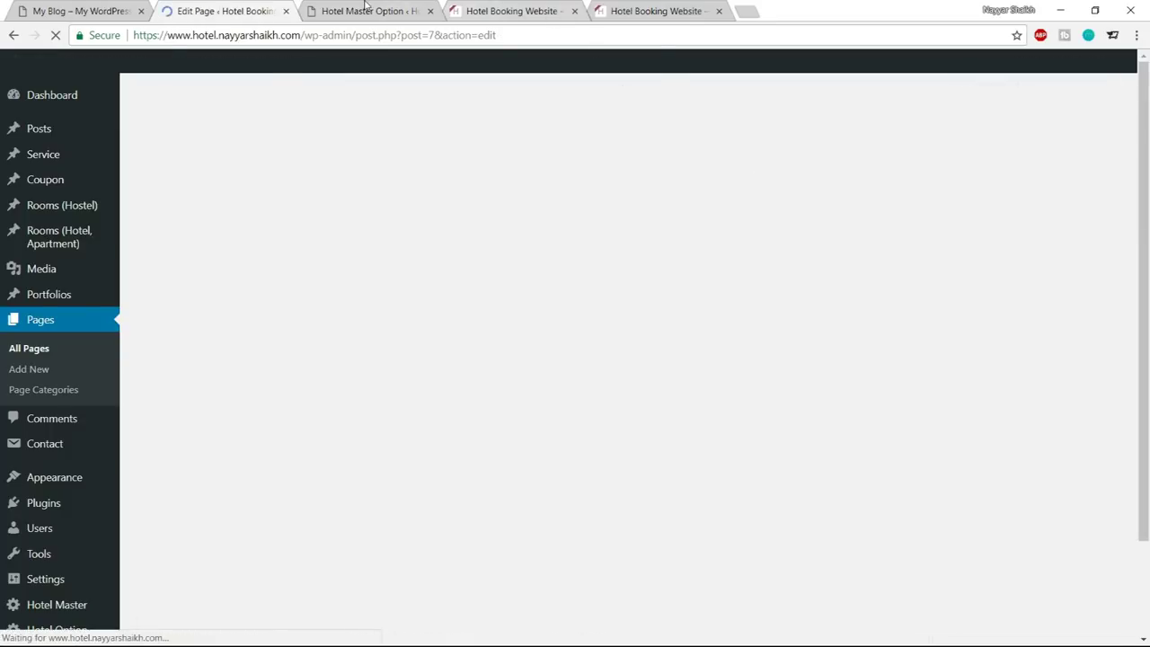
pyautogui.click(369, 11)
pyautogui.scroll(10, 474, 376)
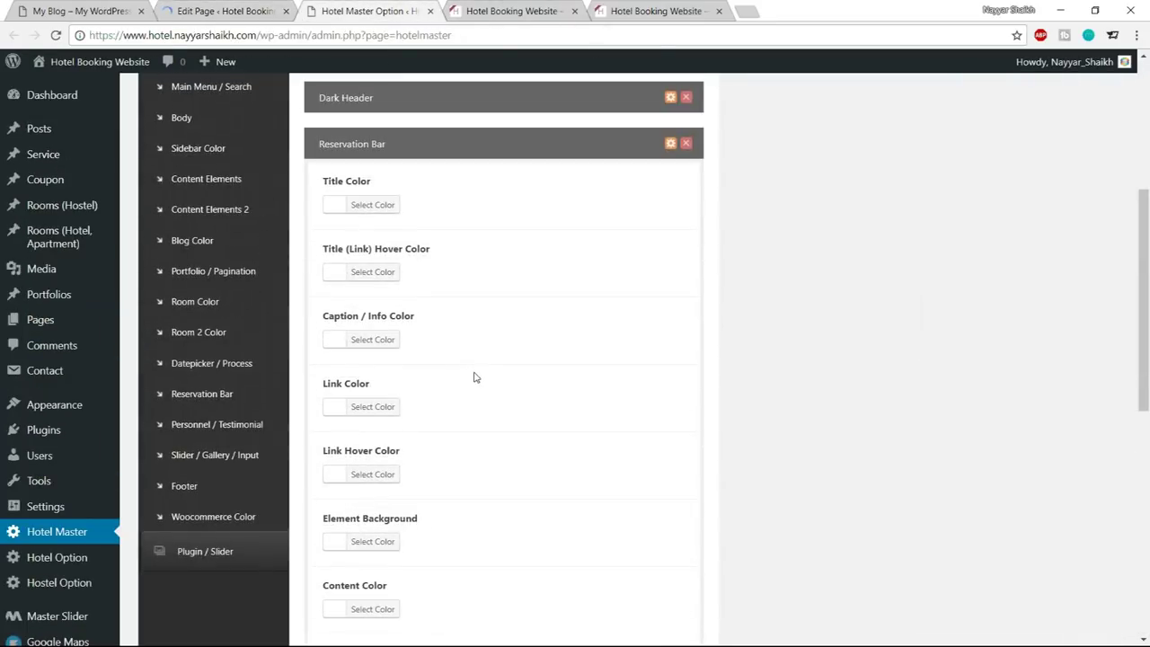
# Inspect the live site's CHECK AVAILABILITY heading for reference
pyautogui.click(520, 11)
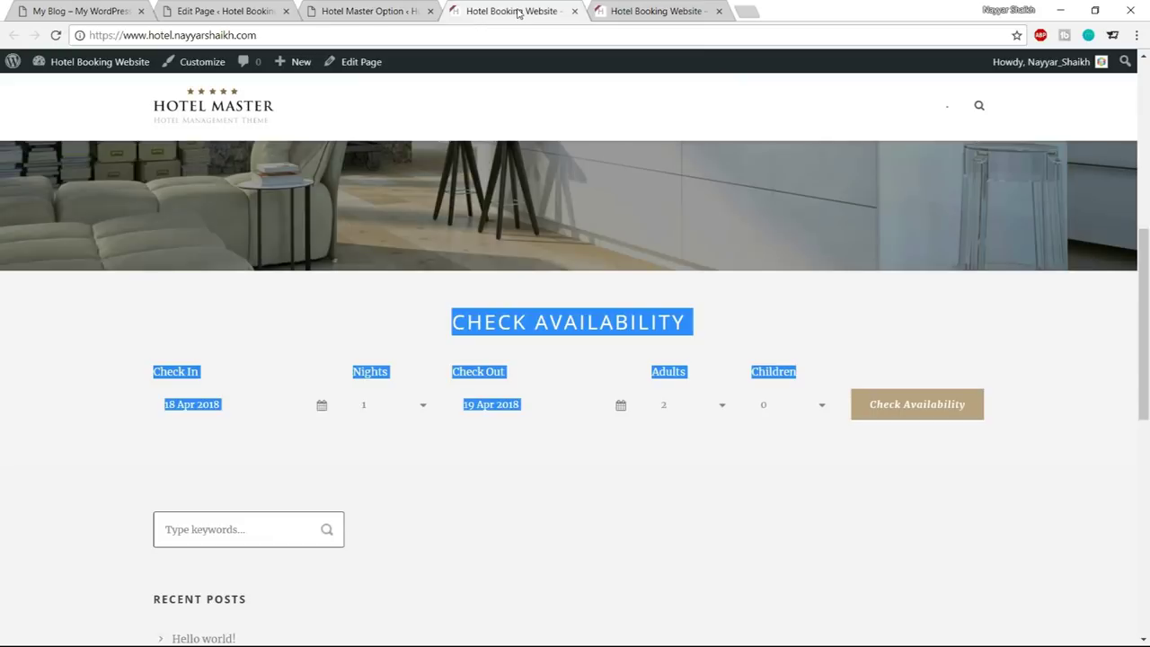
pyautogui.click(538, 343)
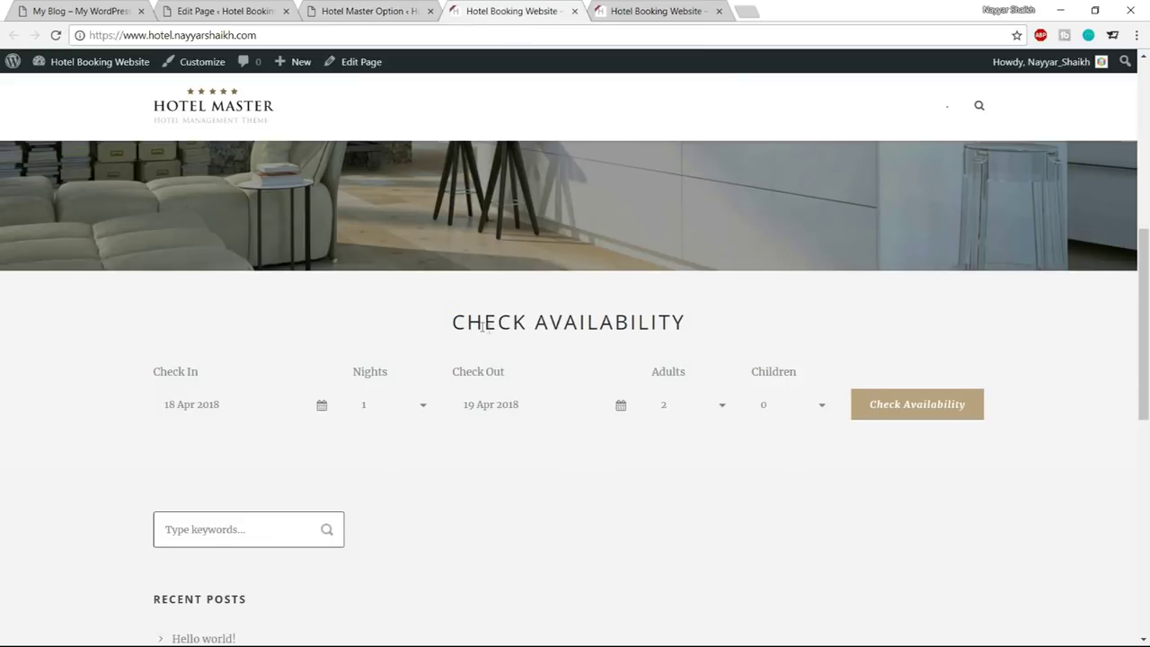
pyautogui.moveTo(452, 323); pyautogui.dragTo(686, 323)
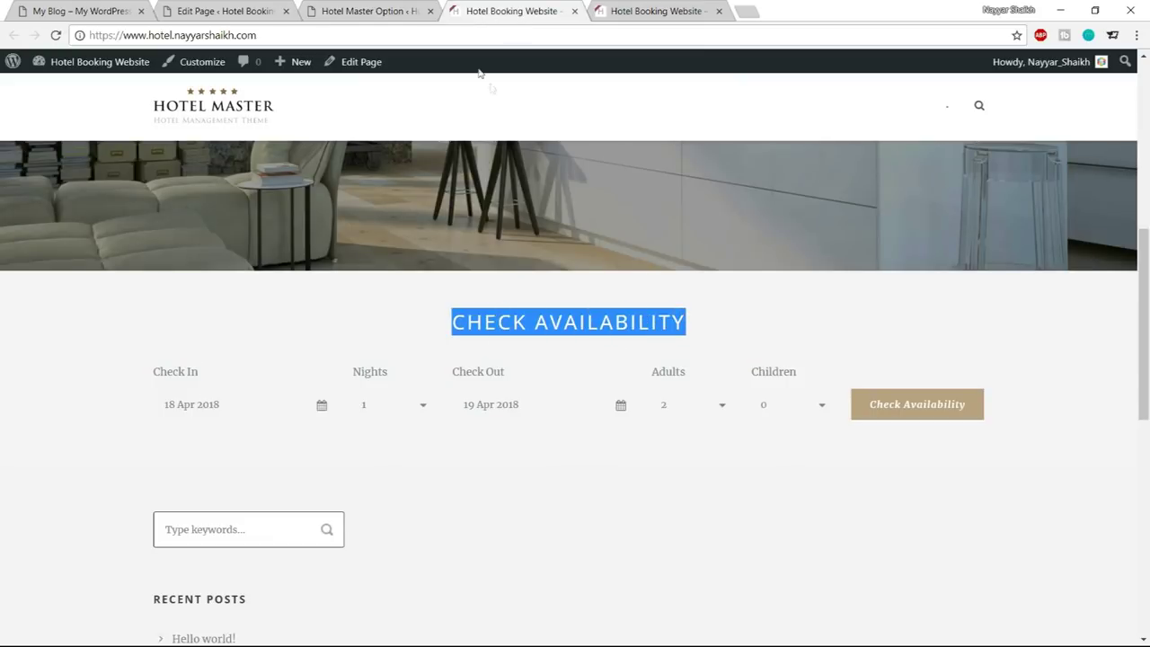
pyautogui.click(378, 11)
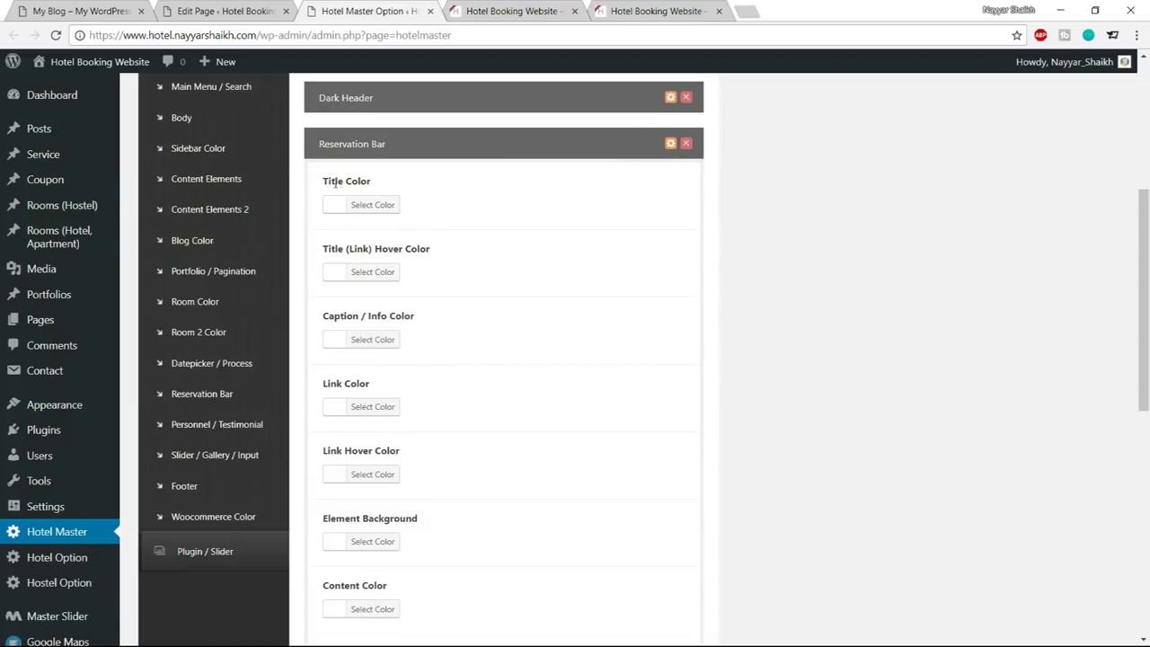
# Set the Reservation Bar title colour to #1abc9c and save the theme options
pyautogui.click(391, 208)
pyautogui.moveTo(448, 204); pyautogui.dragTo(409, 203)
pyautogui.write('1abc9c')
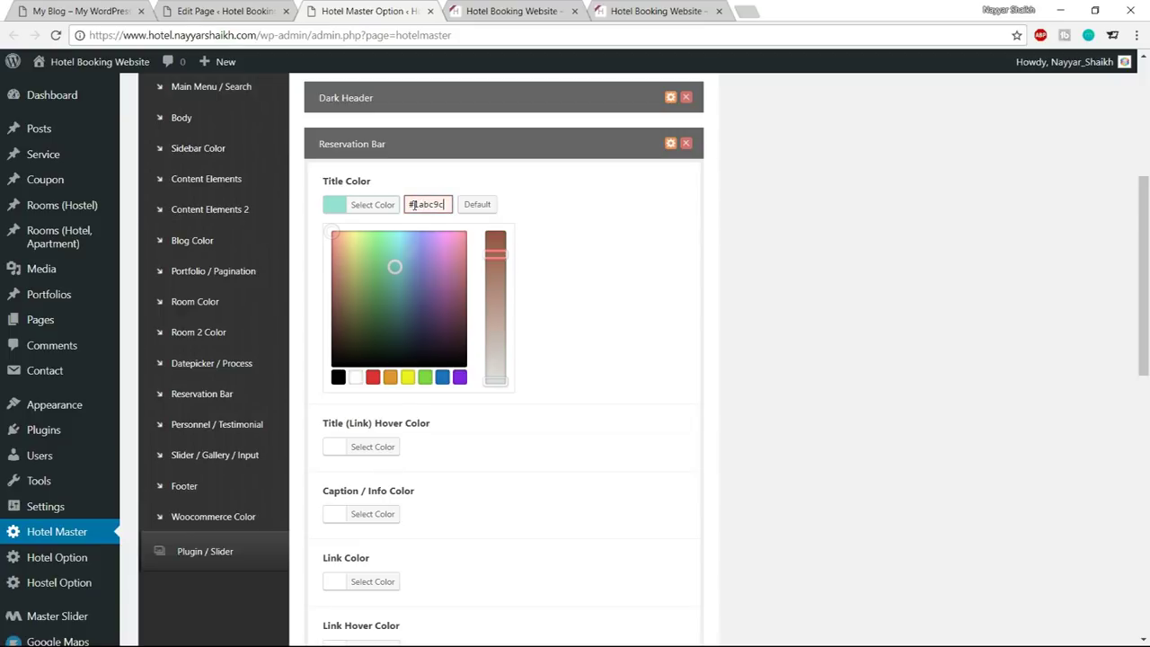
pyautogui.click(372, 206)
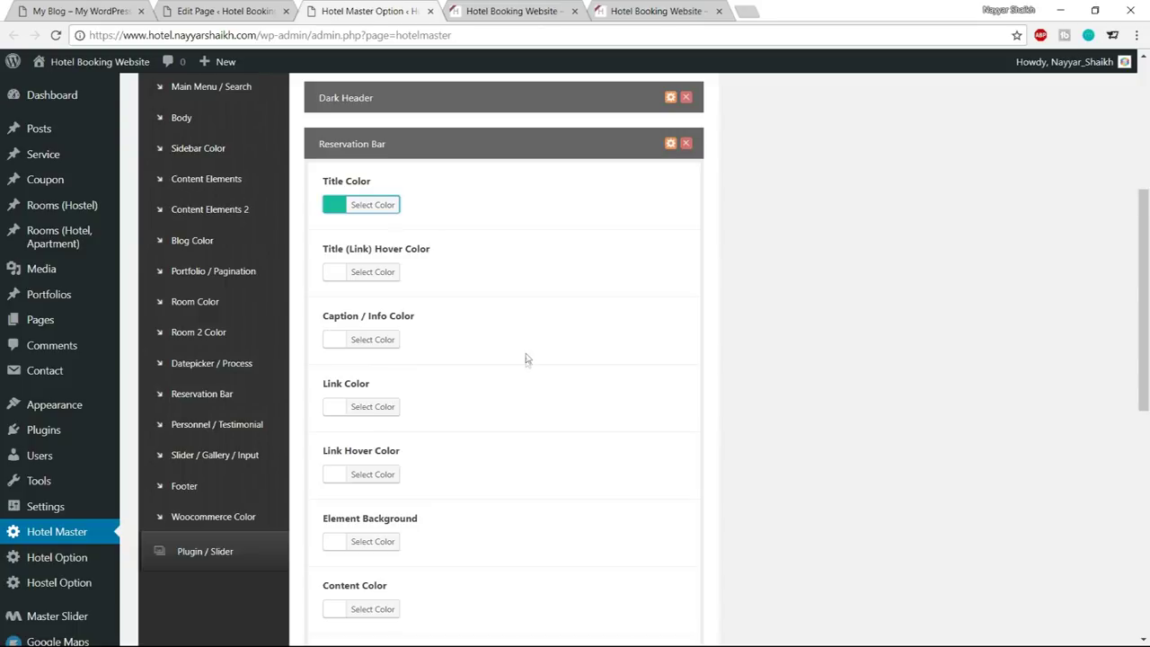
pyautogui.scroll(-10, 581, 377)
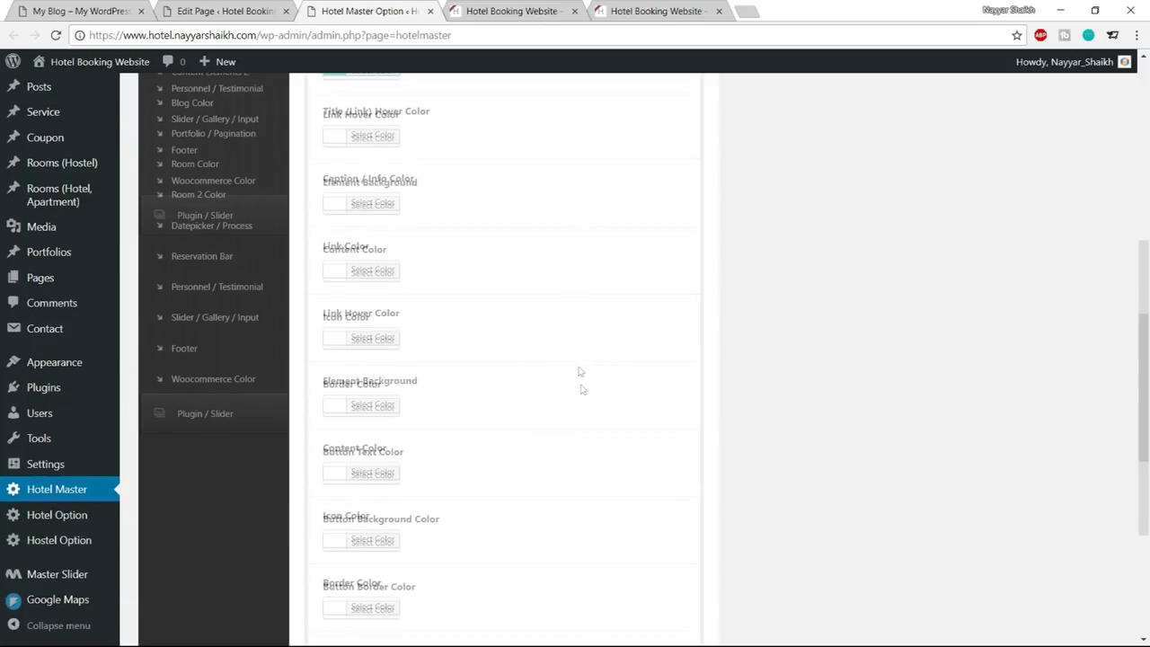
pyautogui.click(668, 569)
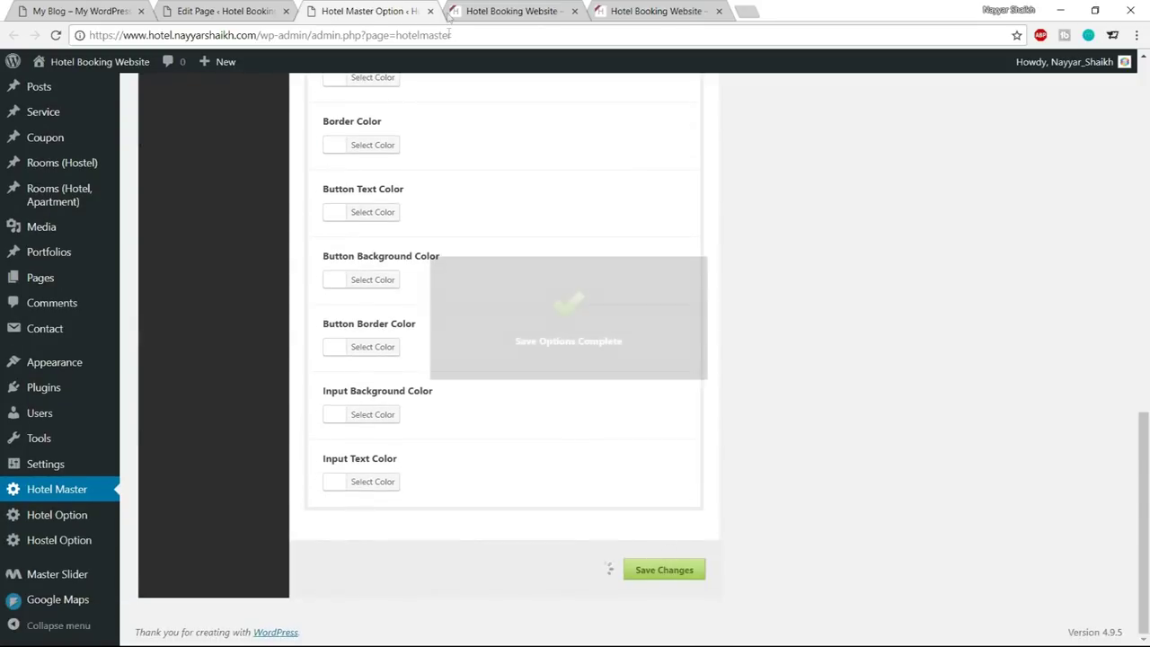
pyautogui.click(490, 11)
pyautogui.click(699, 350)
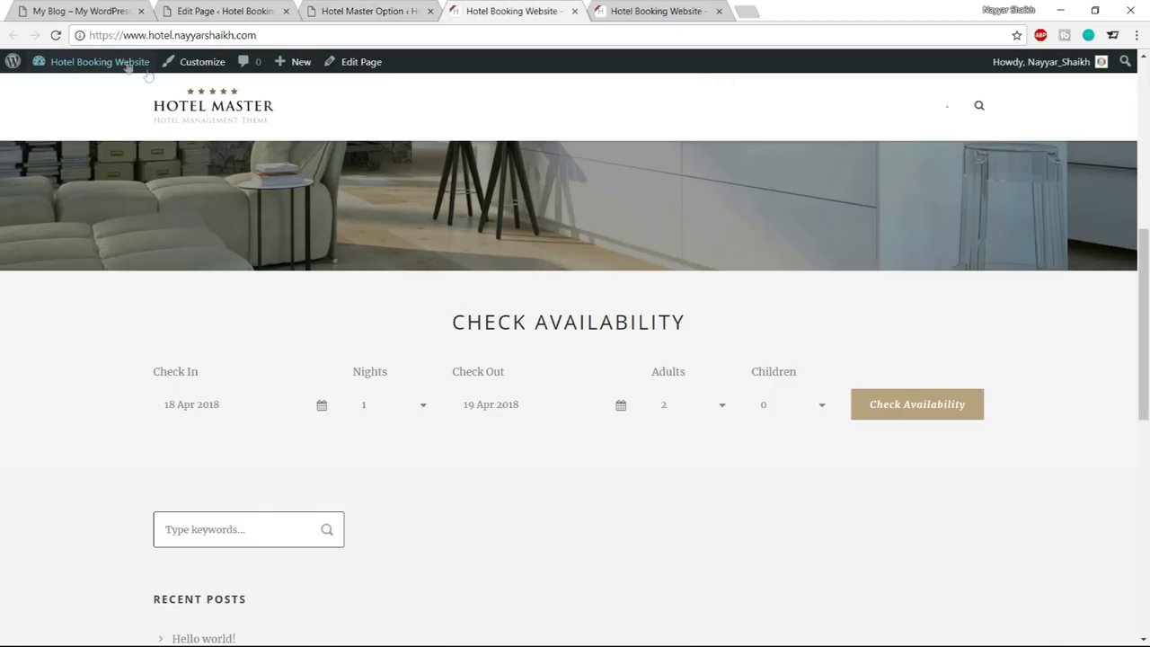
# Reload the live site to confirm the teal Check Availability heading, then bring up the reference hotel site
pyautogui.click(56, 35)
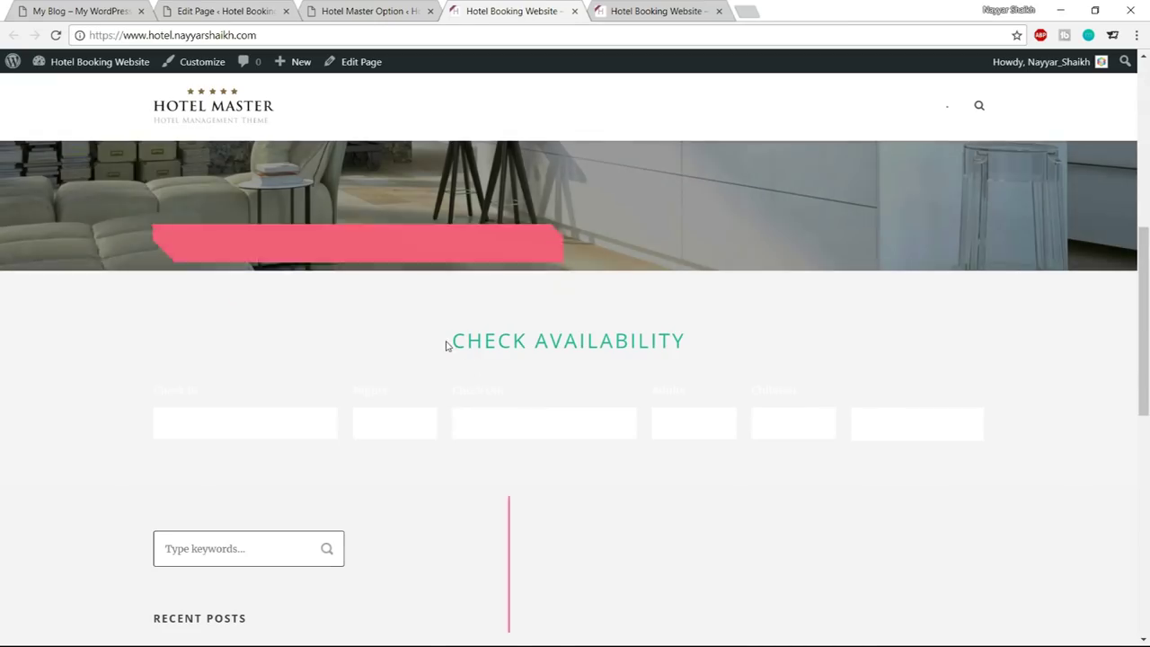
pyautogui.moveTo(449, 342); pyautogui.dragTo(665, 343)
pyautogui.click(672, 349)
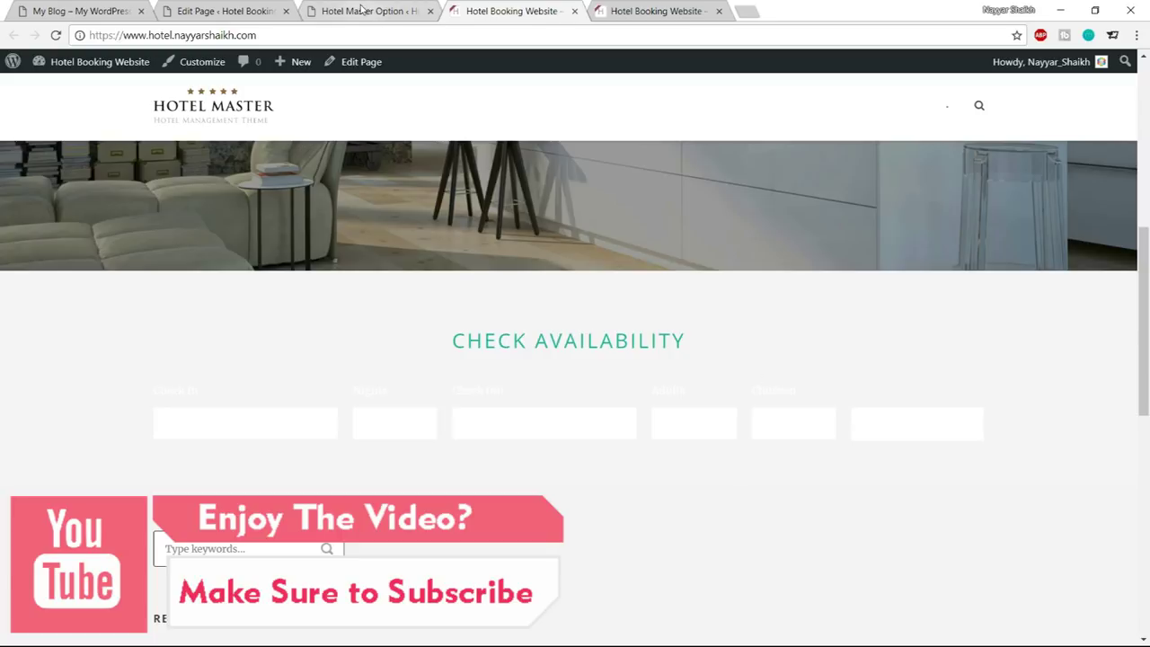
pyautogui.click(339, 9)
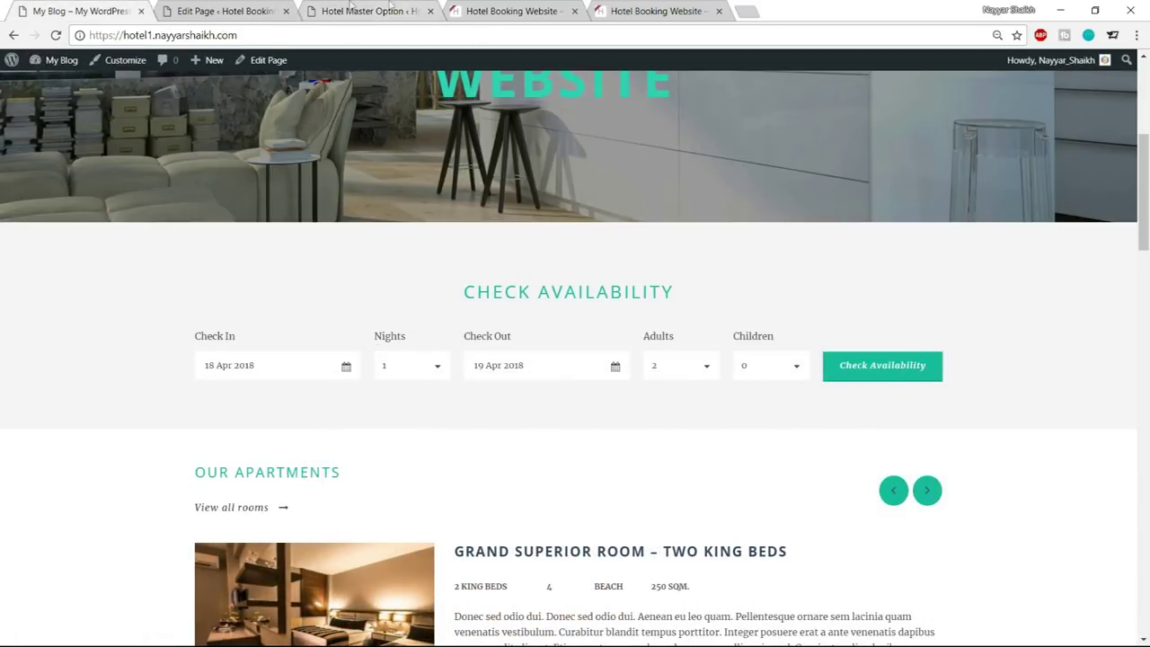
pyautogui.click(364, 11)
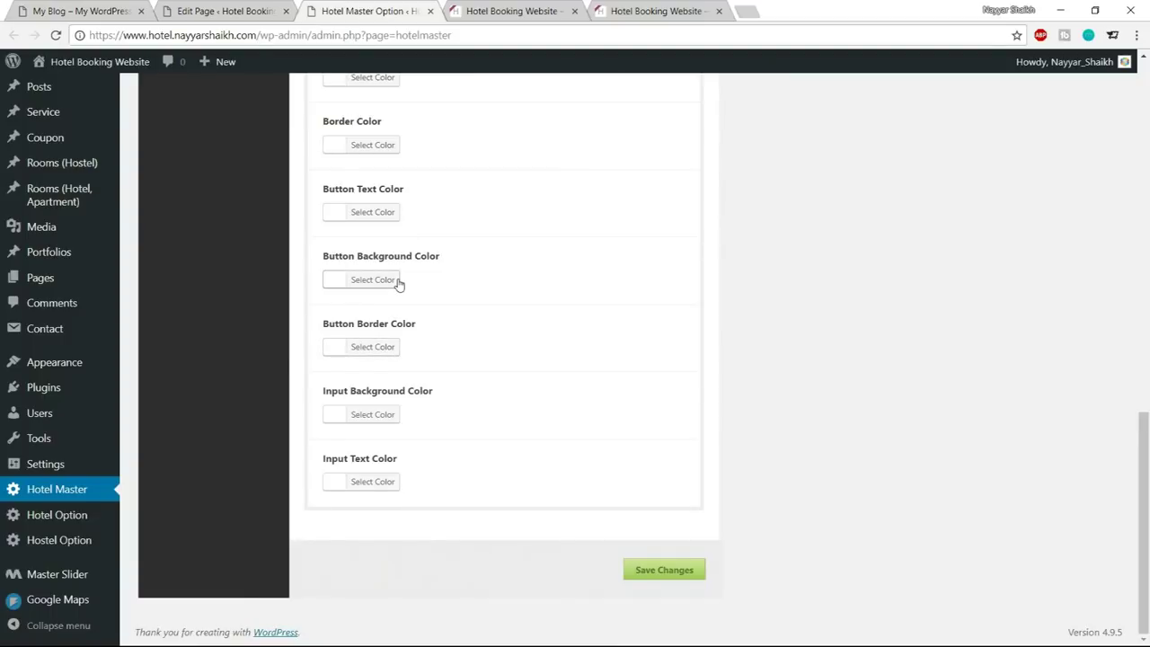
pyautogui.click(398, 284)
pyautogui.moveTo(447, 279); pyautogui.dragTo(410, 280)
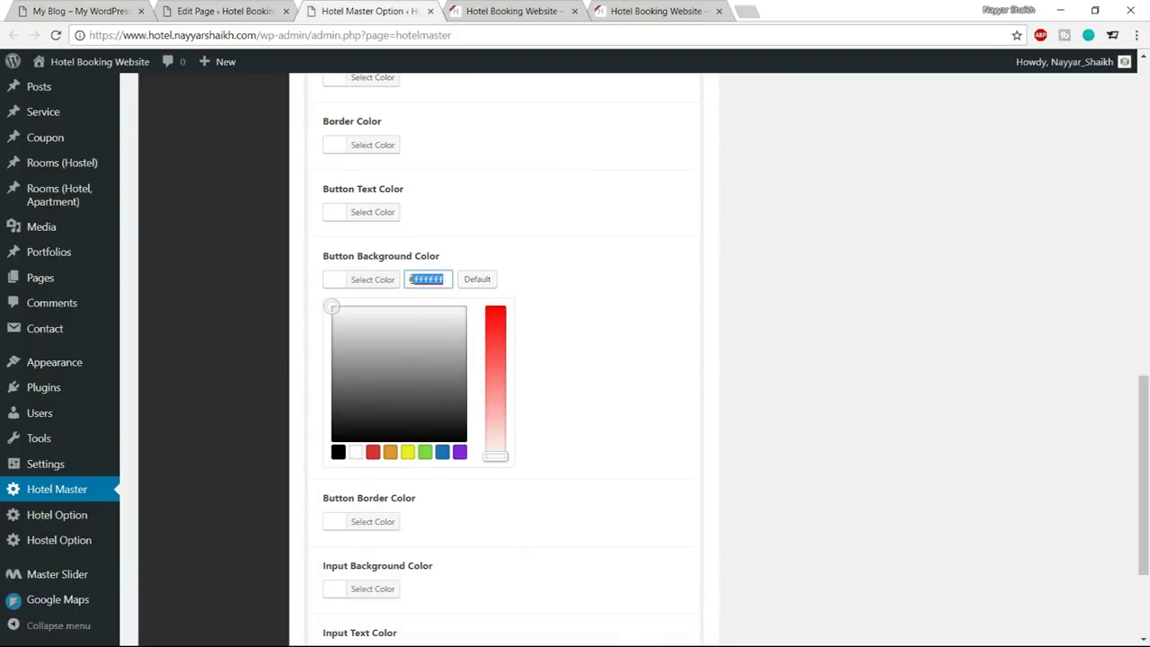
pyautogui.write('1abc8')
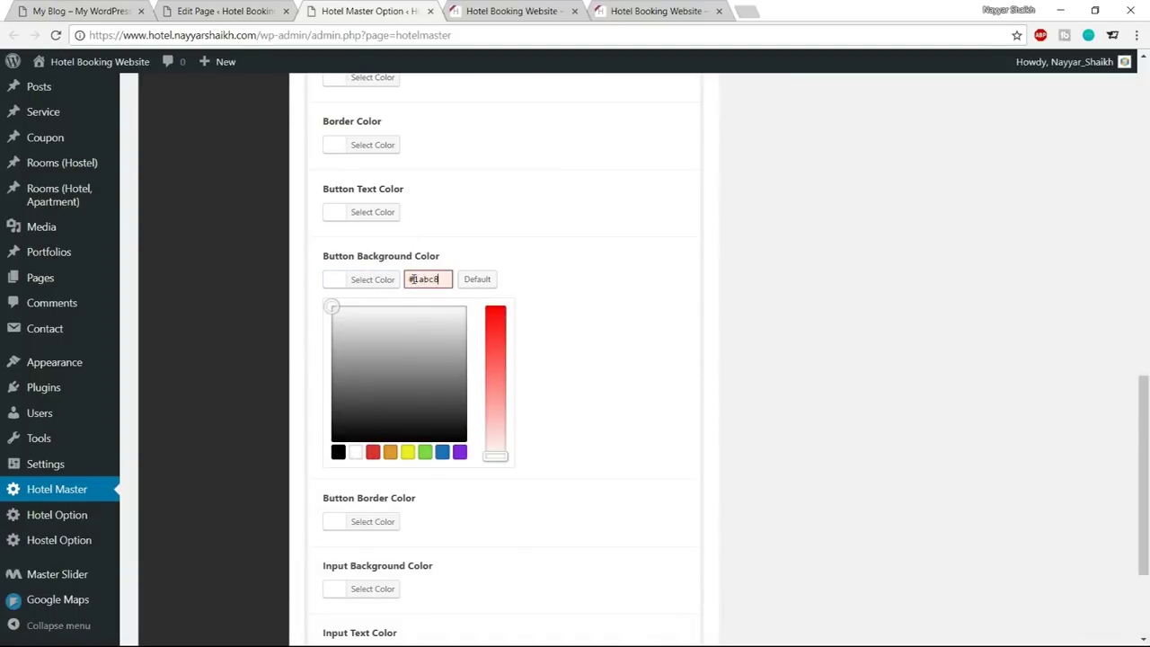
pyautogui.write('c')
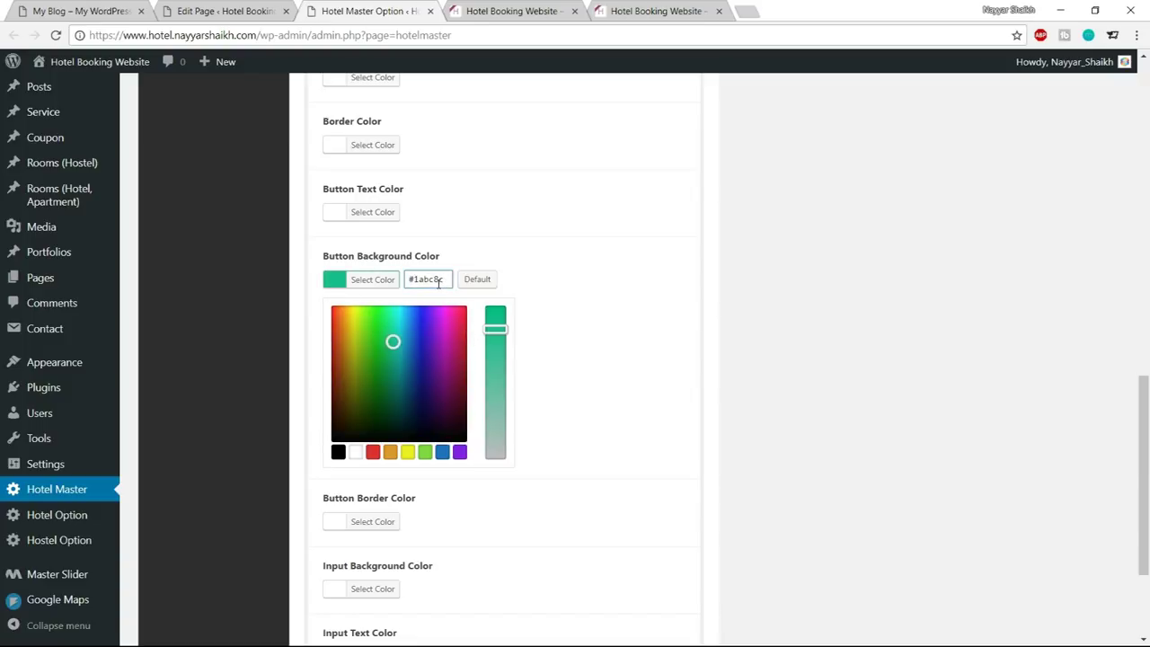
pyautogui.tripleClick(436, 281)
pyautogui.click(372, 283)
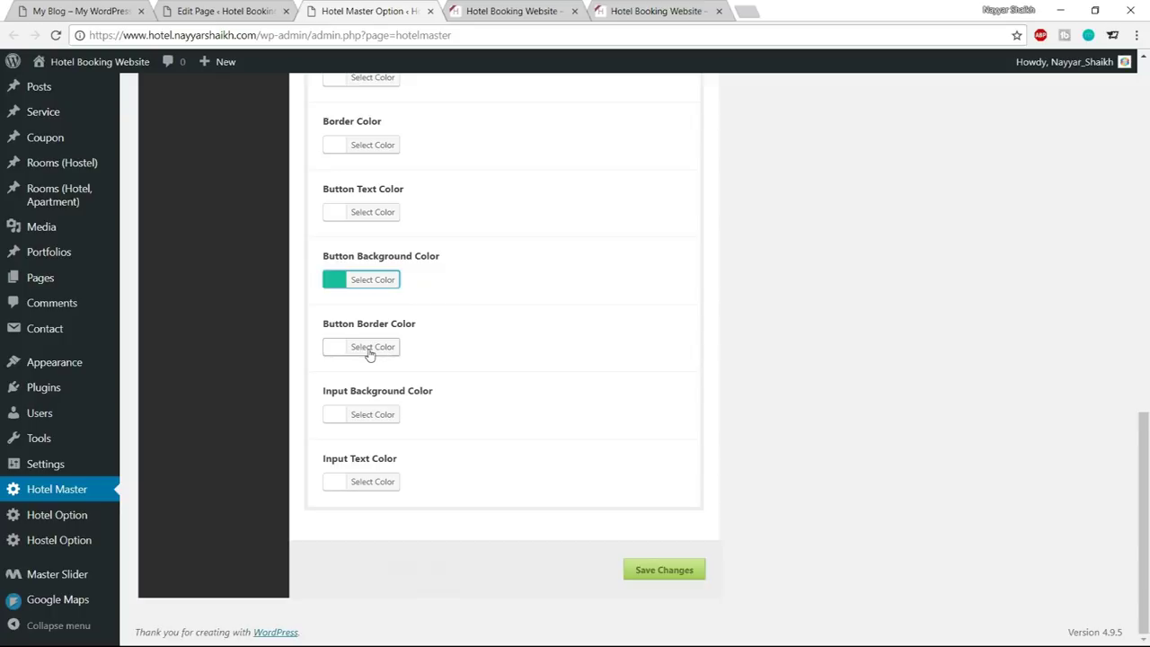
pyautogui.click(369, 350)
pyautogui.tripleClick(452, 350)
pyautogui.write('#1abc9c')
pyautogui.moveTo(395, 410); pyautogui.dragTo(393, 433)
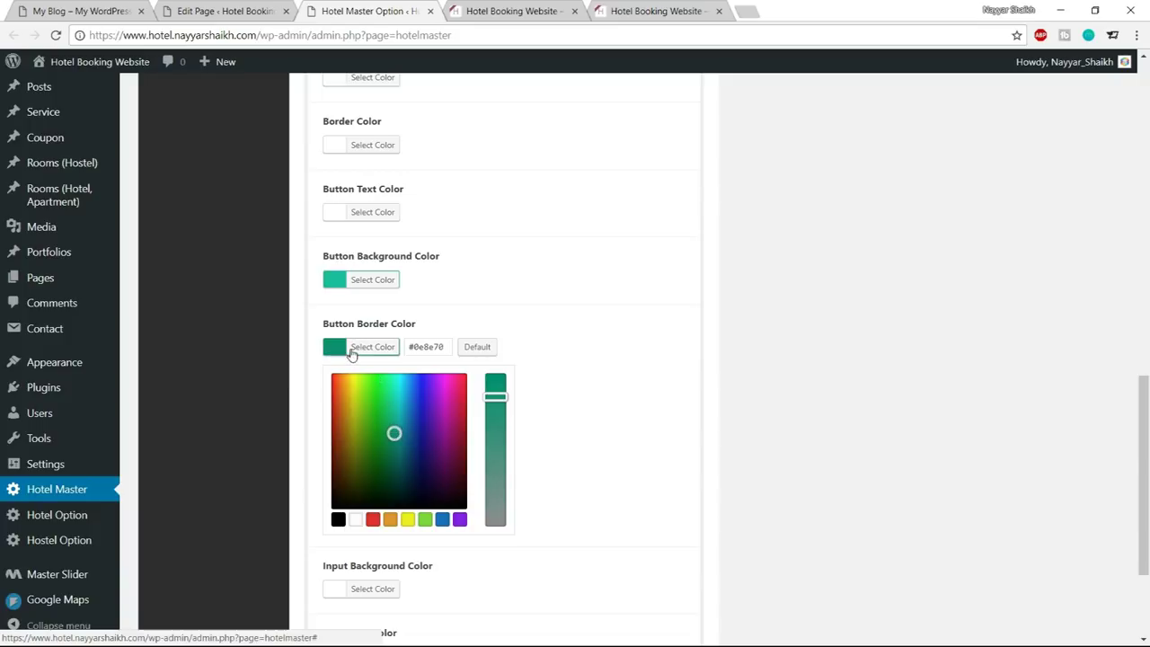
pyautogui.click(363, 351)
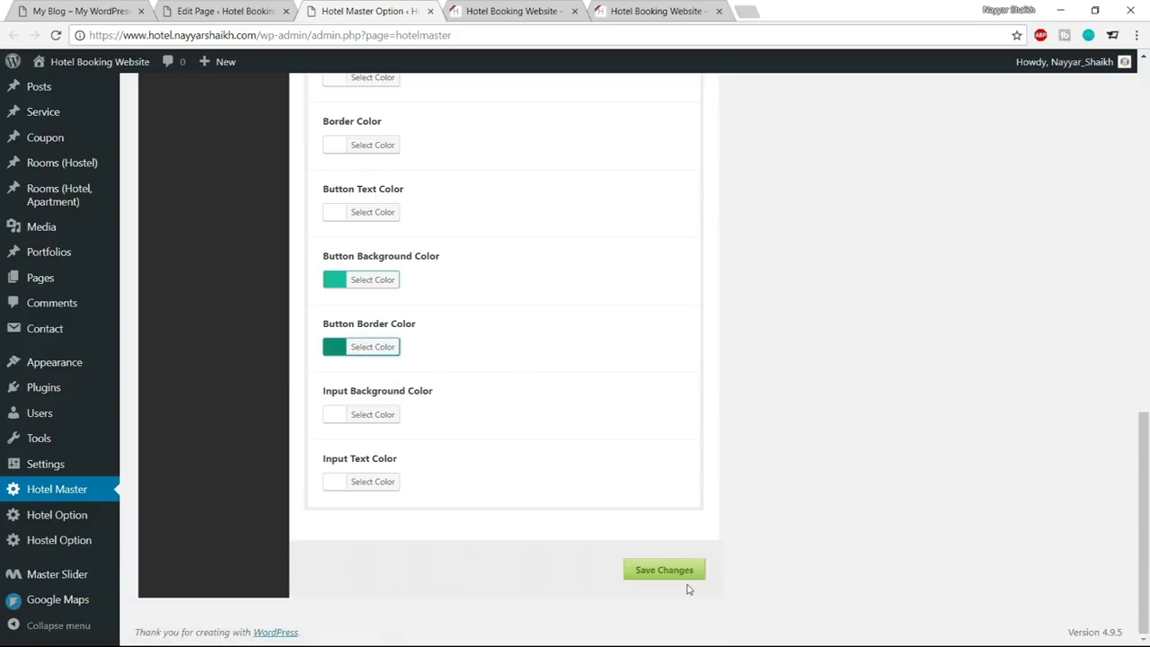
pyautogui.click(508, 11)
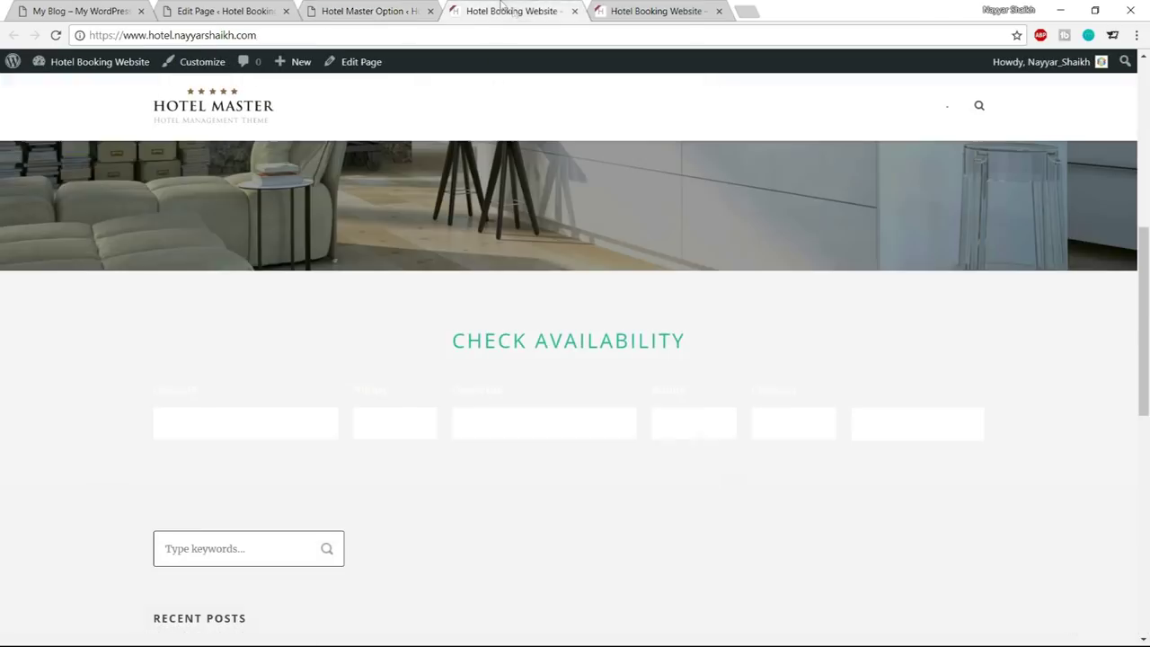
pyautogui.click(56, 35)
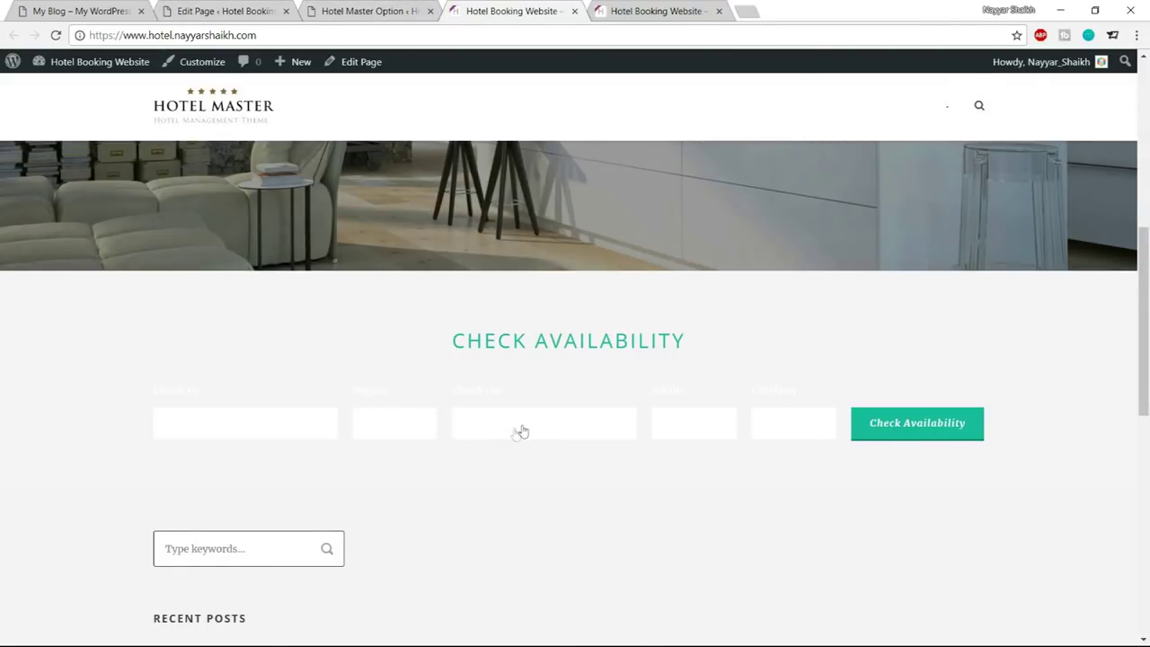
pyautogui.hotkey('ctrl', '1')
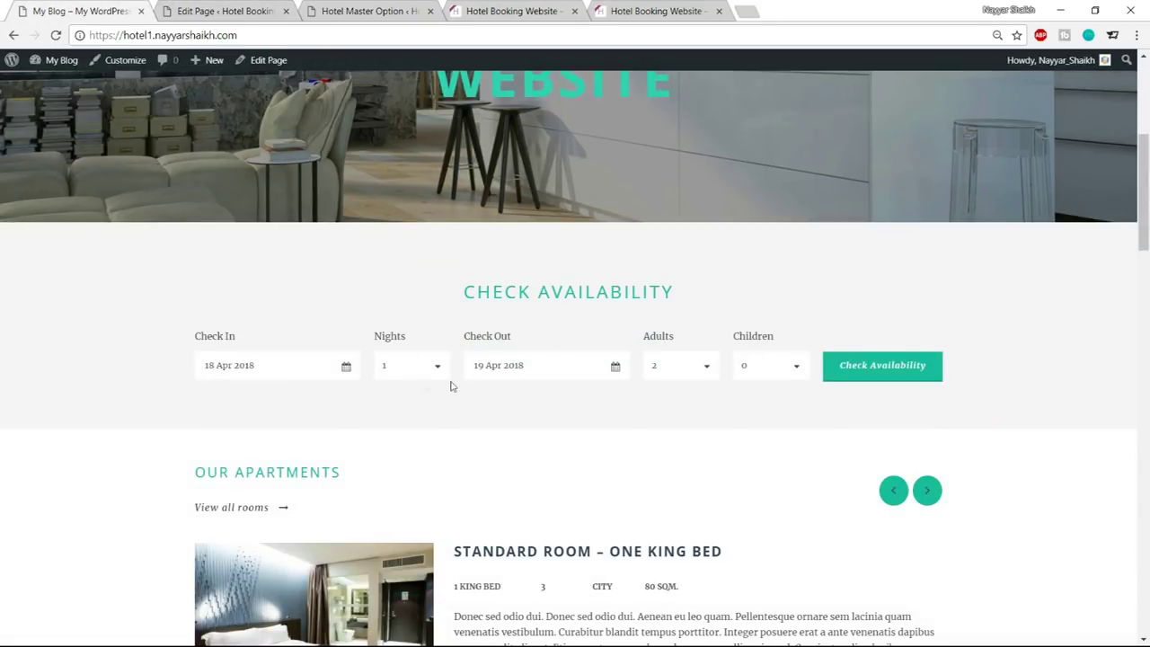
pyautogui.tripleClick(474, 336)
pyautogui.click(513, 336)
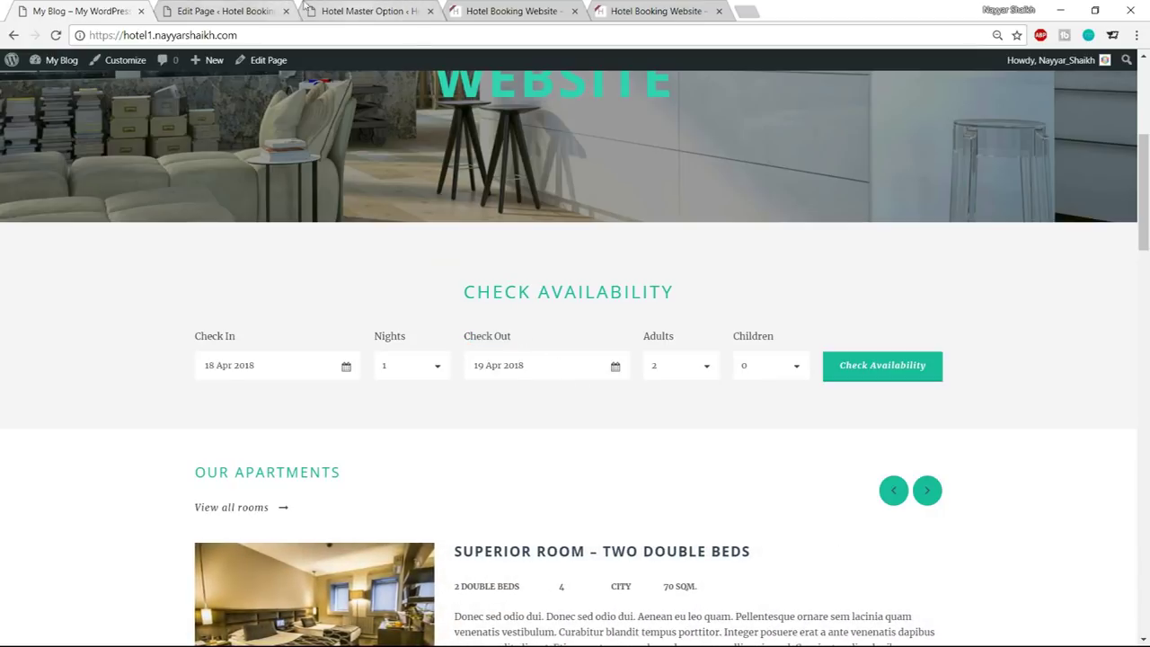
pyautogui.click(368, 9)
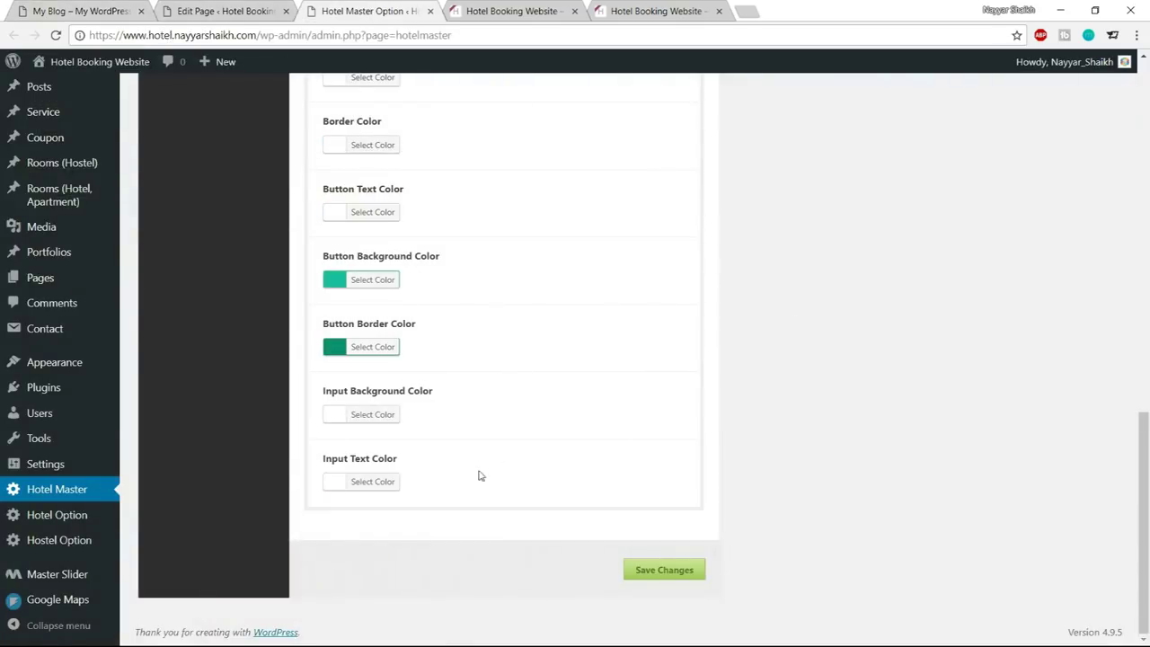
# Set the Input Text Color to dark grey #3d3d3d and save the changes
pyautogui.click(364, 483)
pyautogui.scroll(-2, 570, 462)
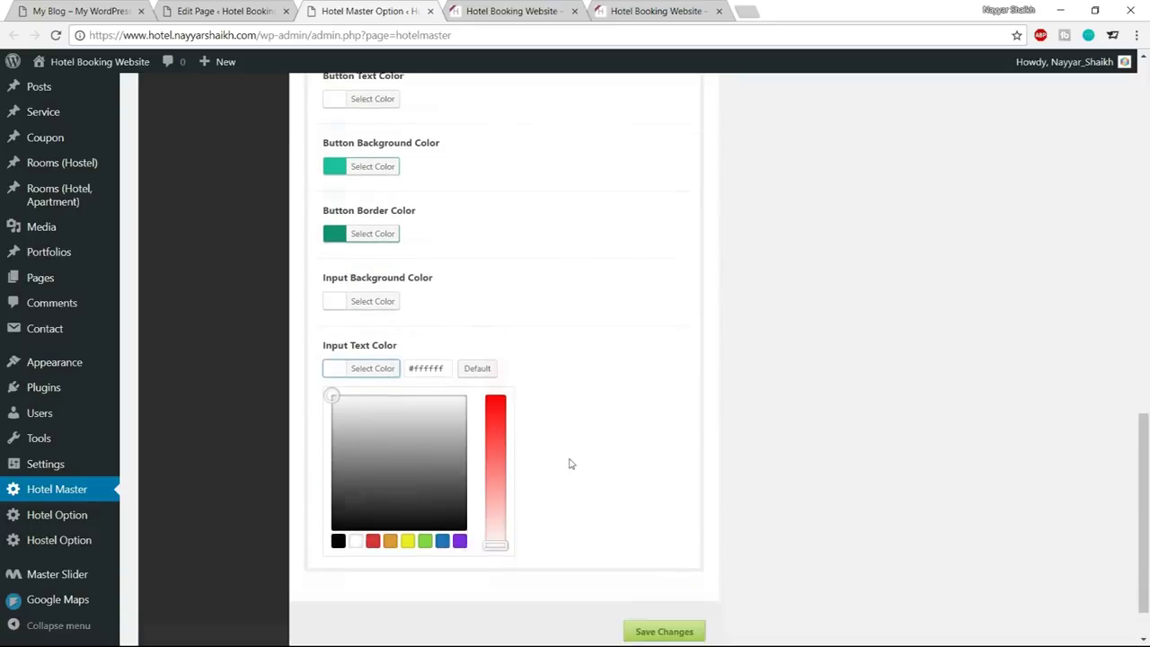
pyautogui.click(339, 505)
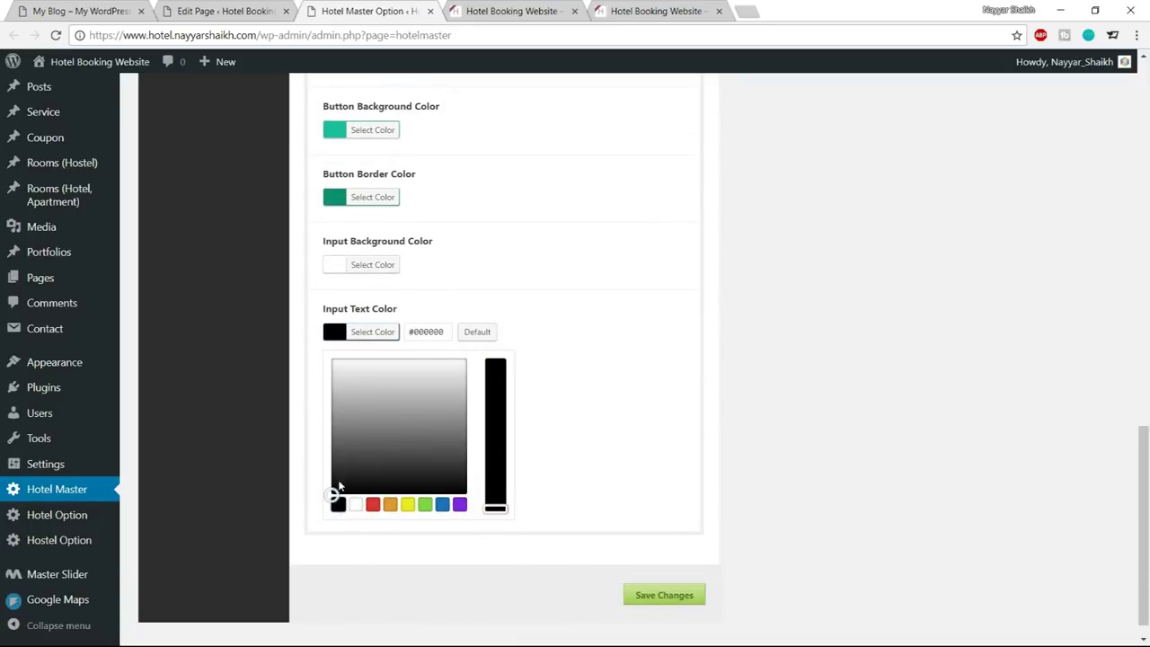
pyautogui.moveTo(330, 496); pyautogui.dragTo(320, 461)
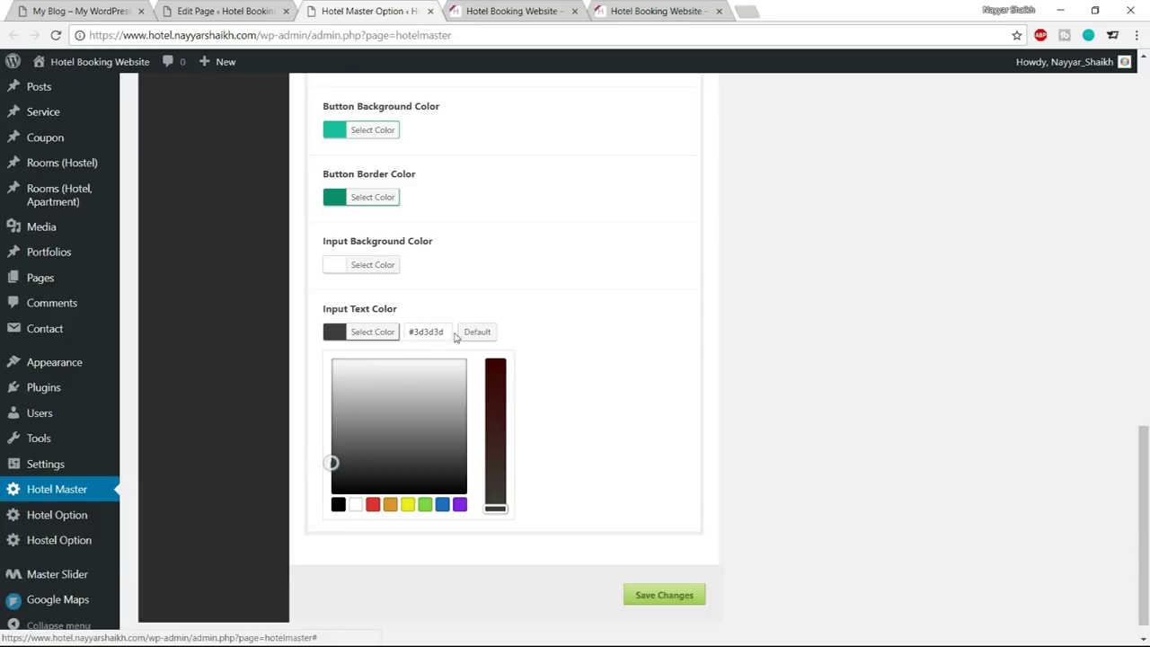
pyautogui.moveTo(454, 335); pyautogui.dragTo(385, 332)
pyautogui.click(386, 333)
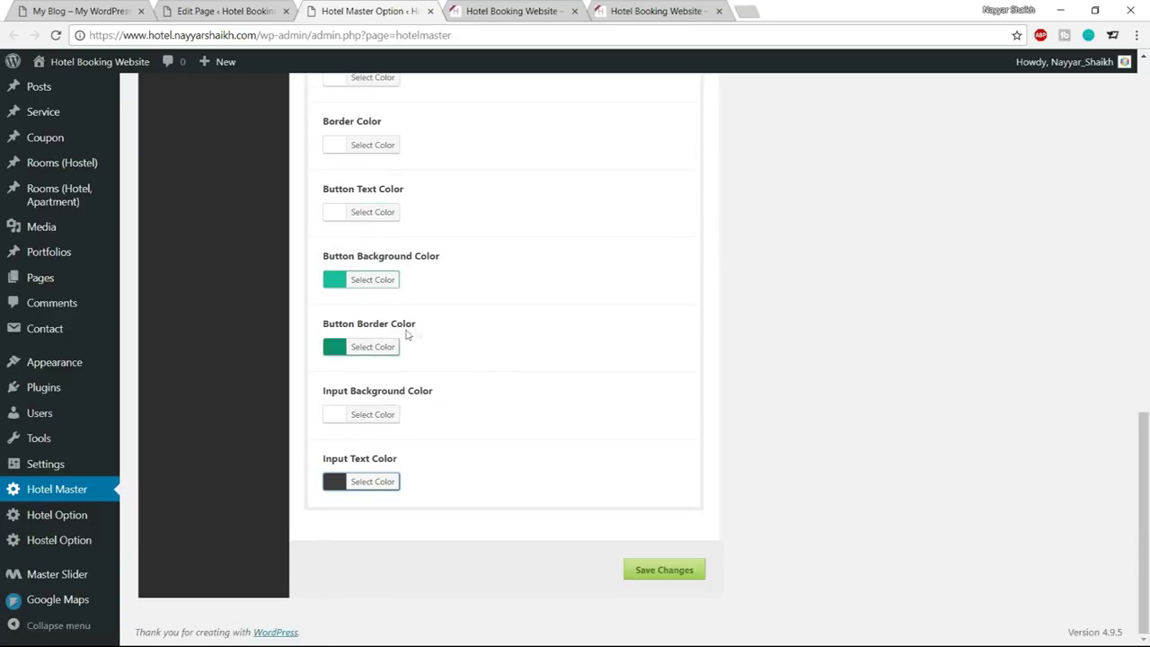
pyautogui.click(647, 570)
# Reload the hotel site's front page to check the new input text colour
pyautogui.click(490, 7)
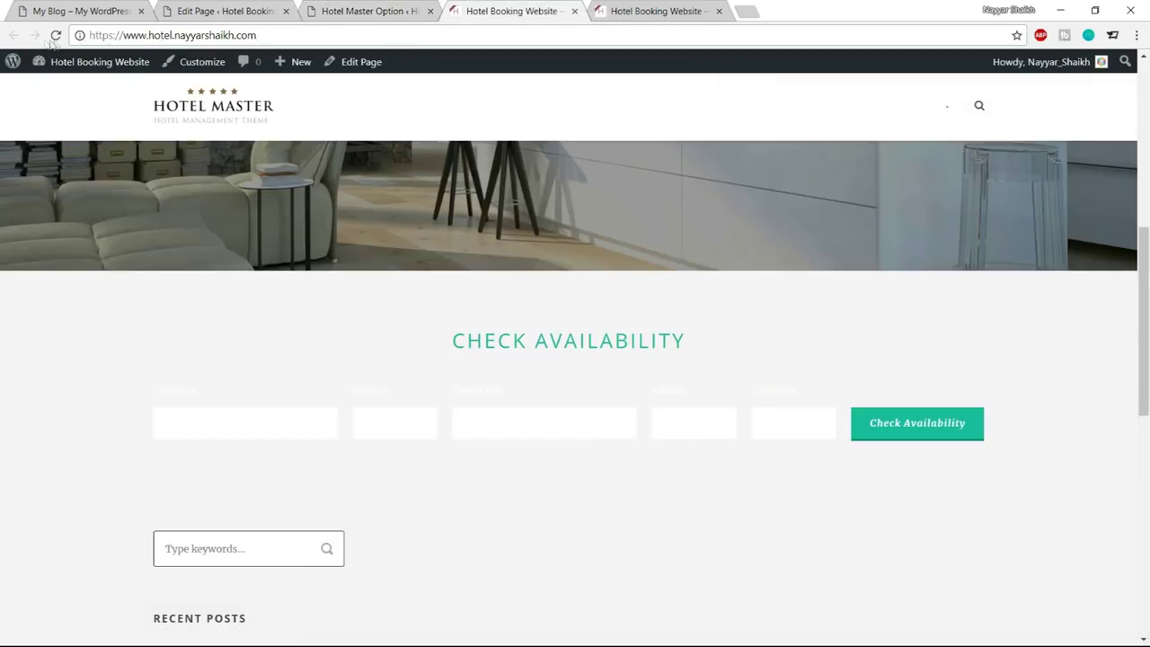
pyautogui.click(54, 36)
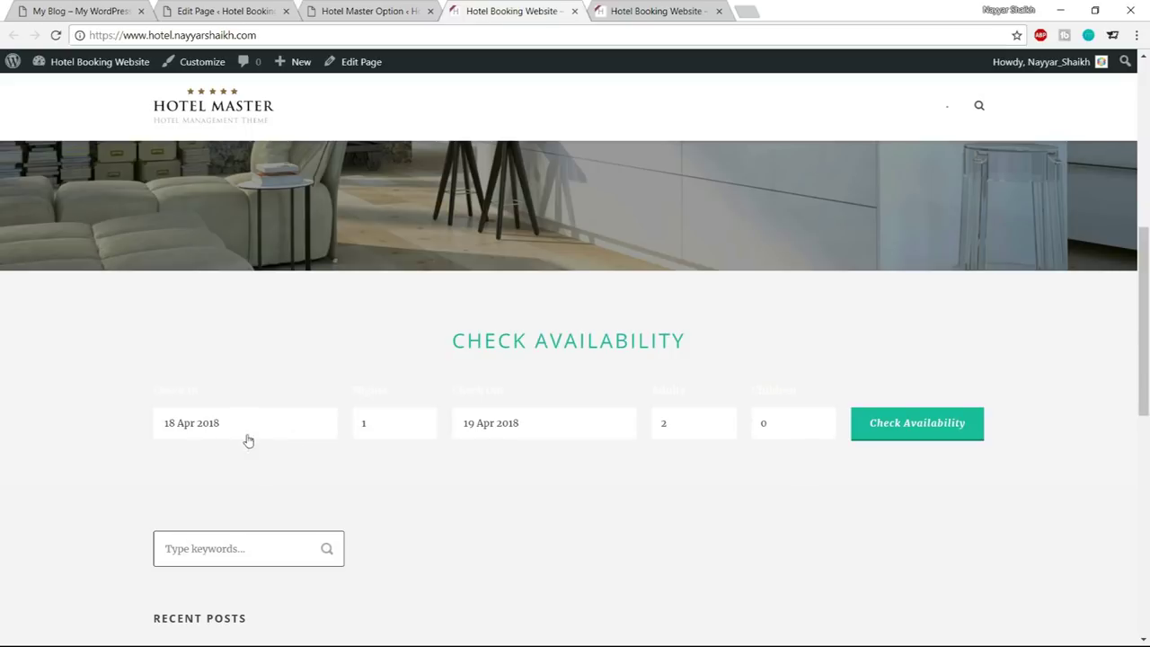
pyautogui.click(373, 7)
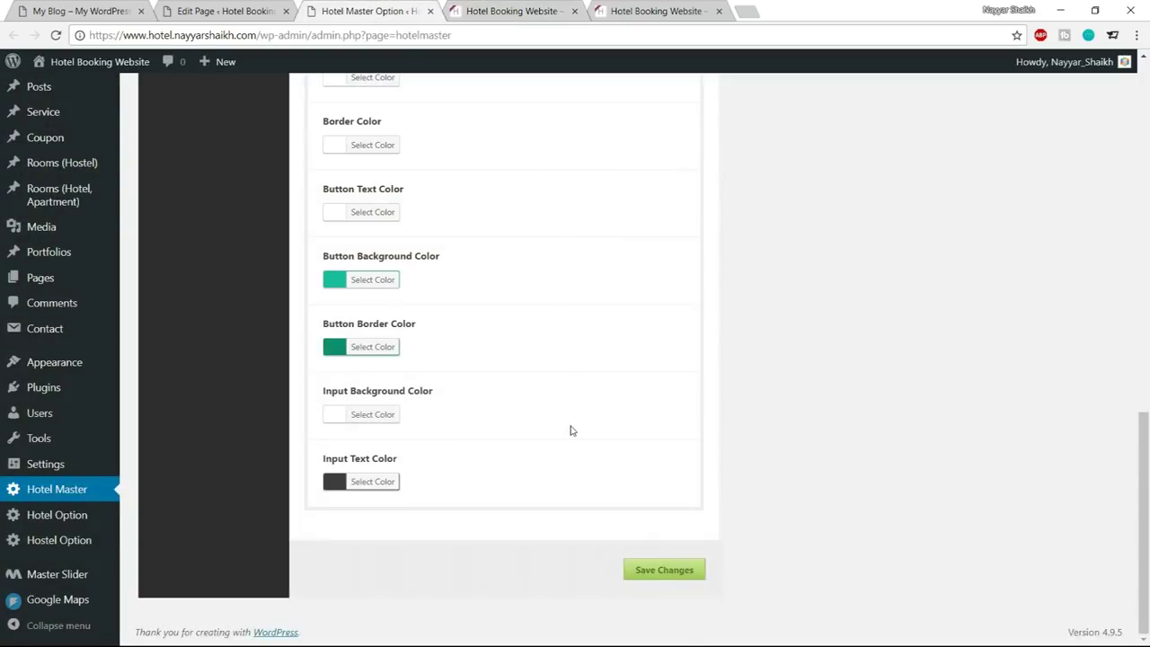
# Compare the hotel site's front page with the reference site's booking form
pyautogui.scroll(3, 571, 430)
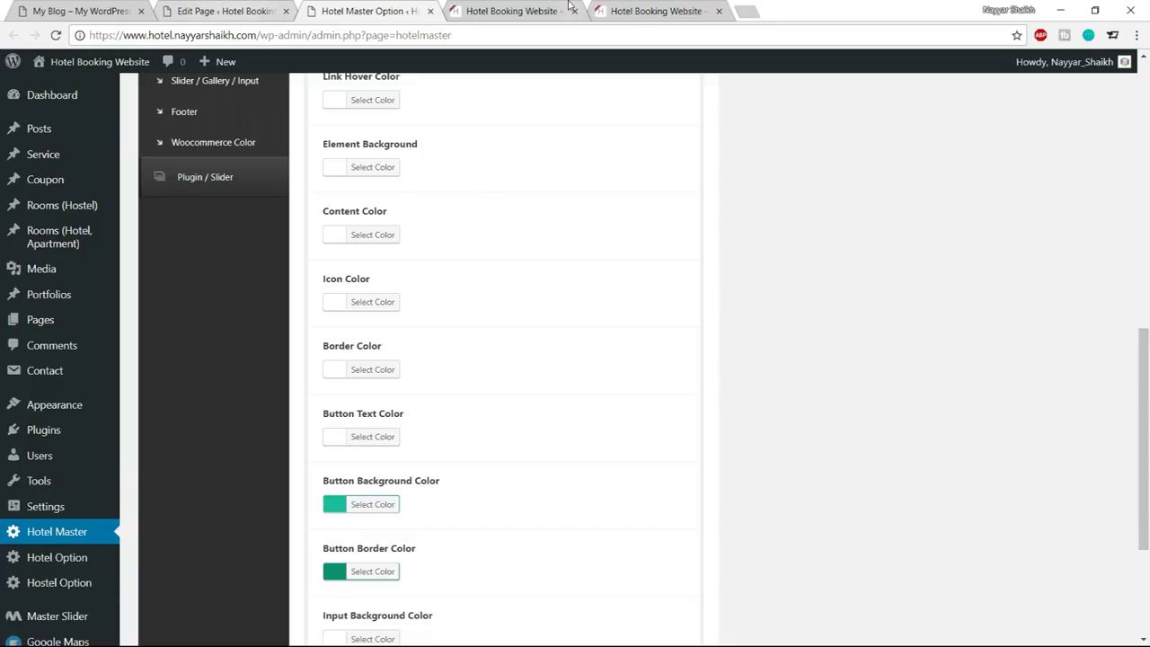
pyautogui.click(516, 11)
pyautogui.click(359, 7)
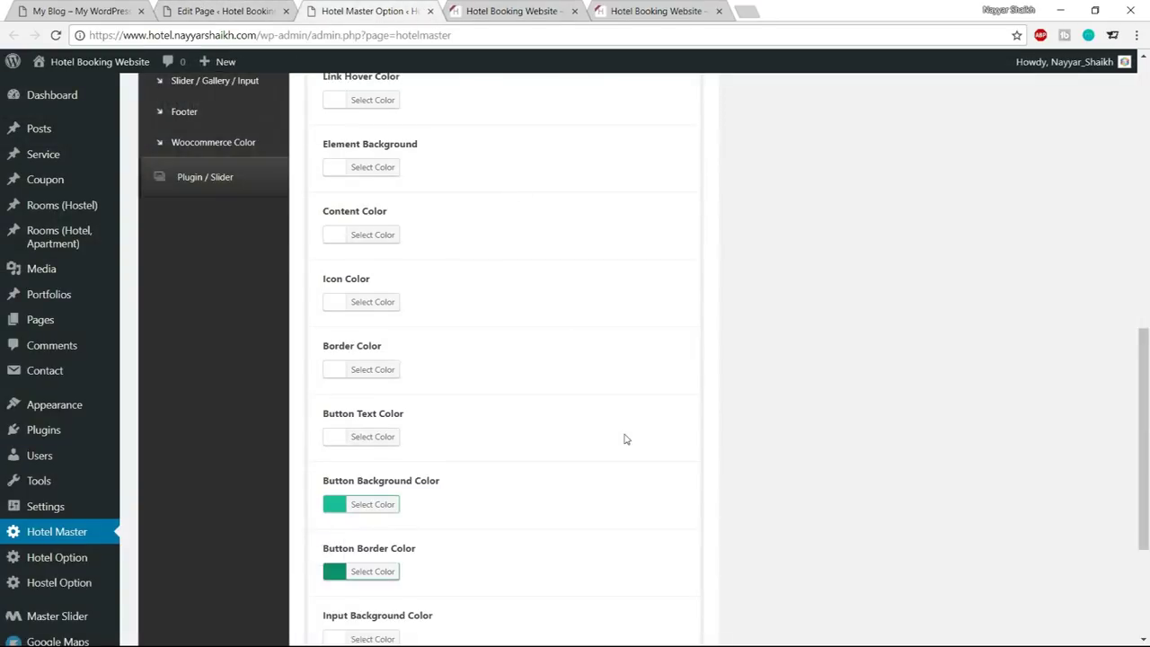
pyautogui.scroll(2, 628, 437)
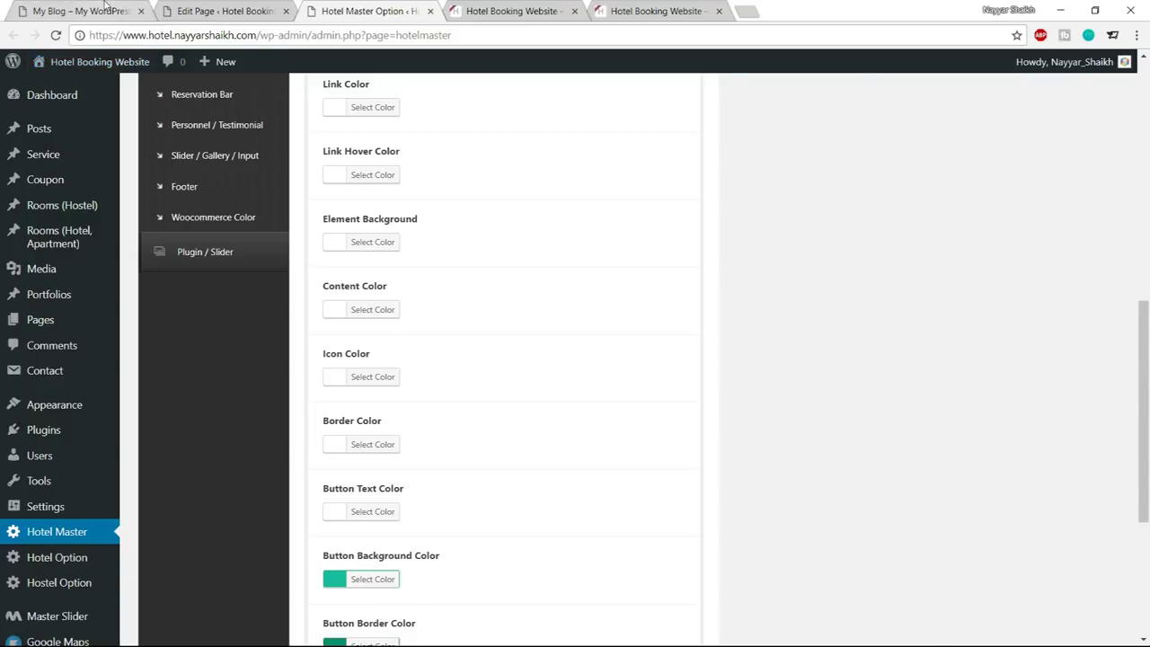
pyautogui.click(85, 11)
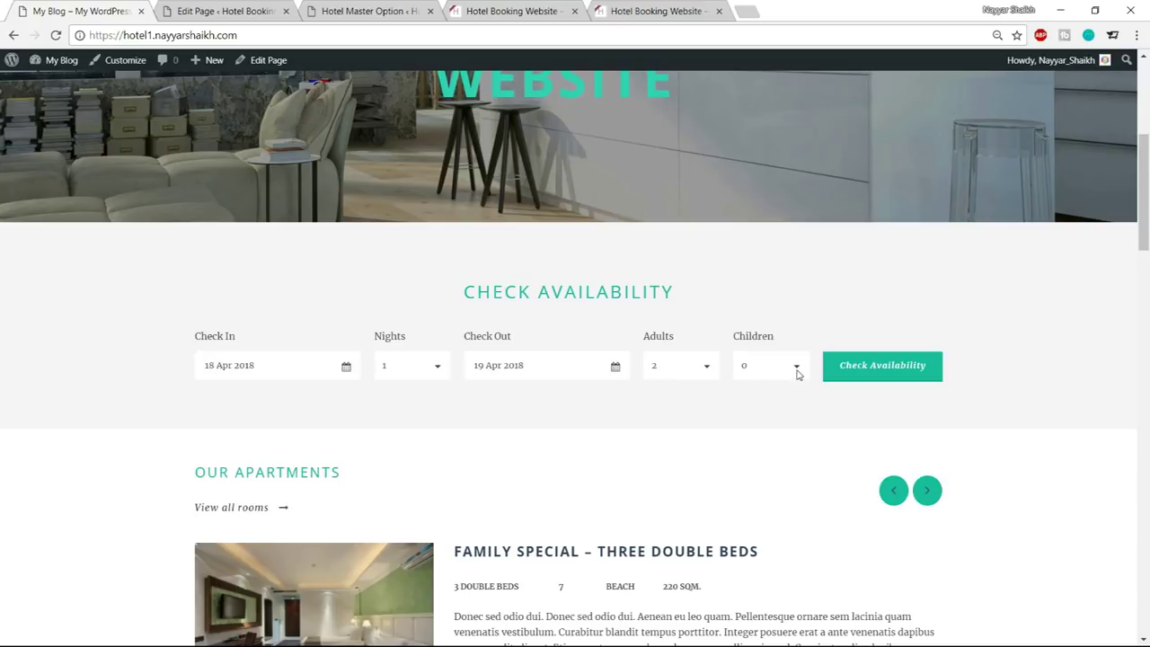
pyautogui.click(386, 10)
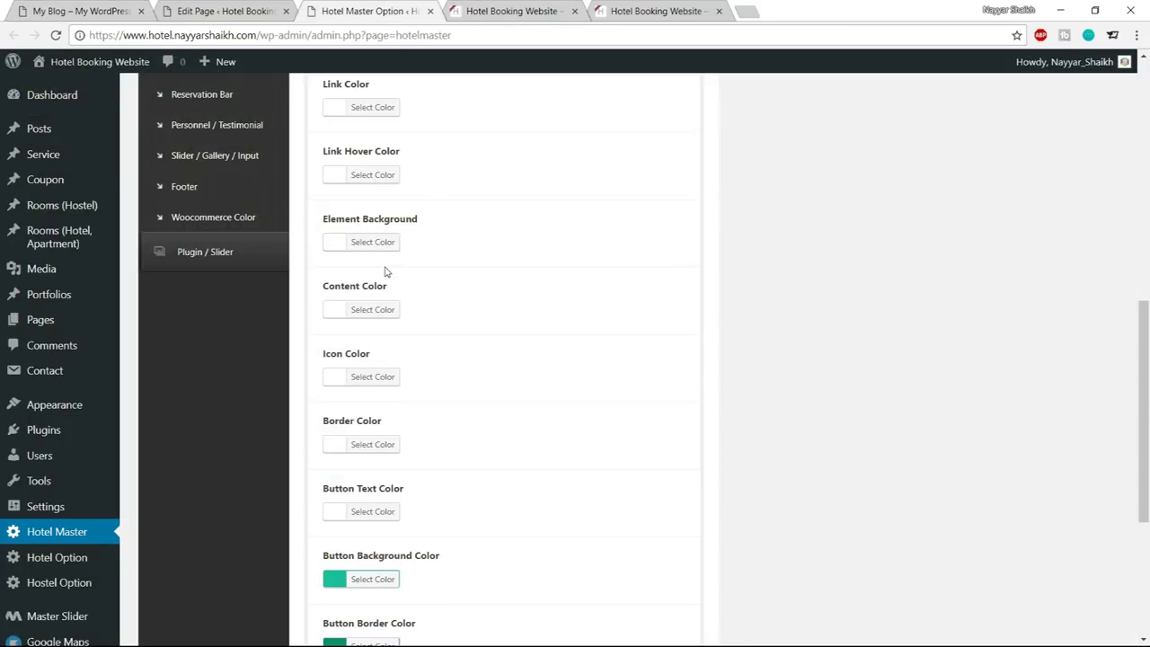
# Set the Icon Color to 3d3d3d
pyautogui.click(382, 378)
pyautogui.moveTo(450, 376); pyautogui.dragTo(414, 370)
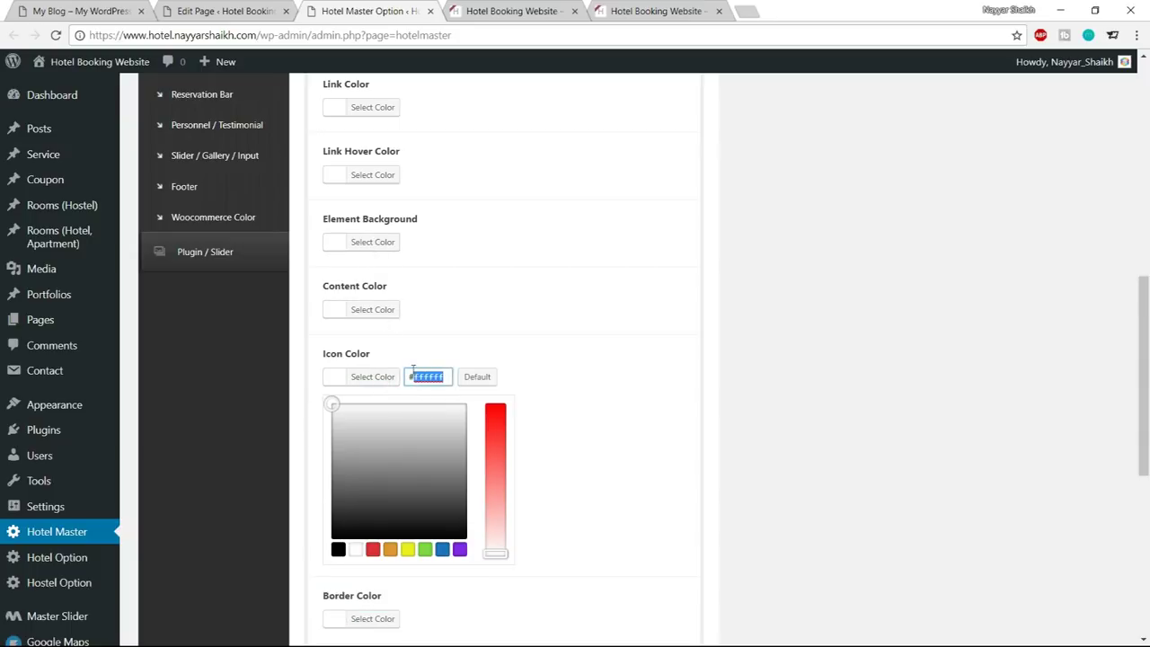
pyautogui.write('3d3d3d')
pyautogui.click(362, 381)
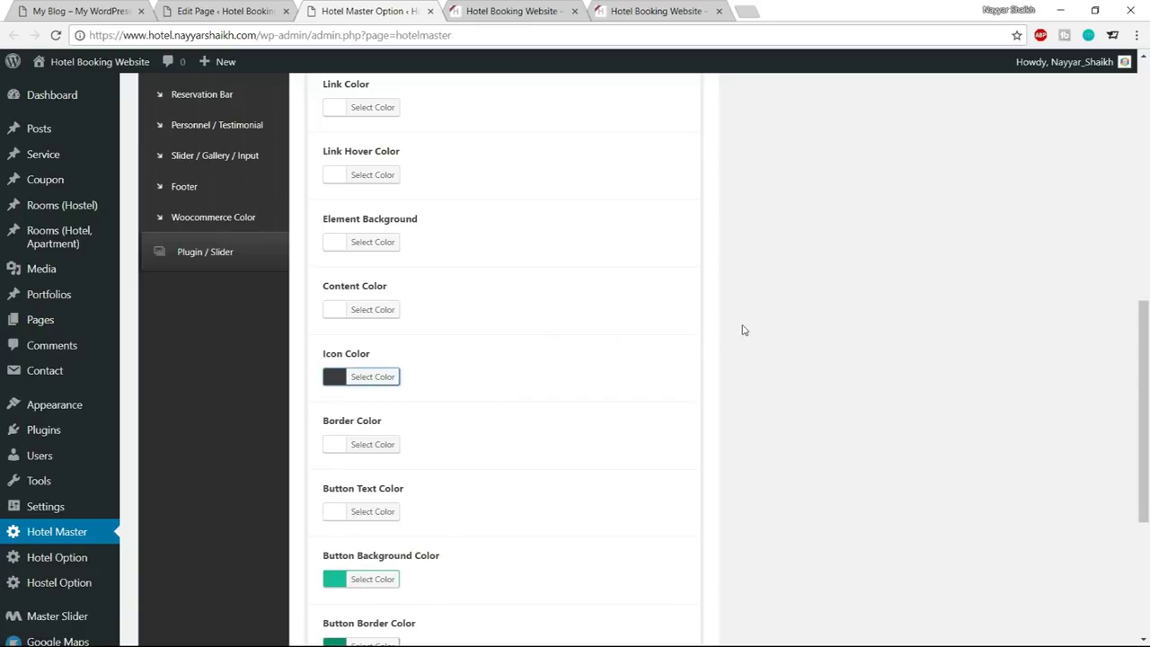
# Set the Content Color to #3d3d3d
pyautogui.scroll(1, 733, 331)
pyautogui.scroll(1, 730, 332)
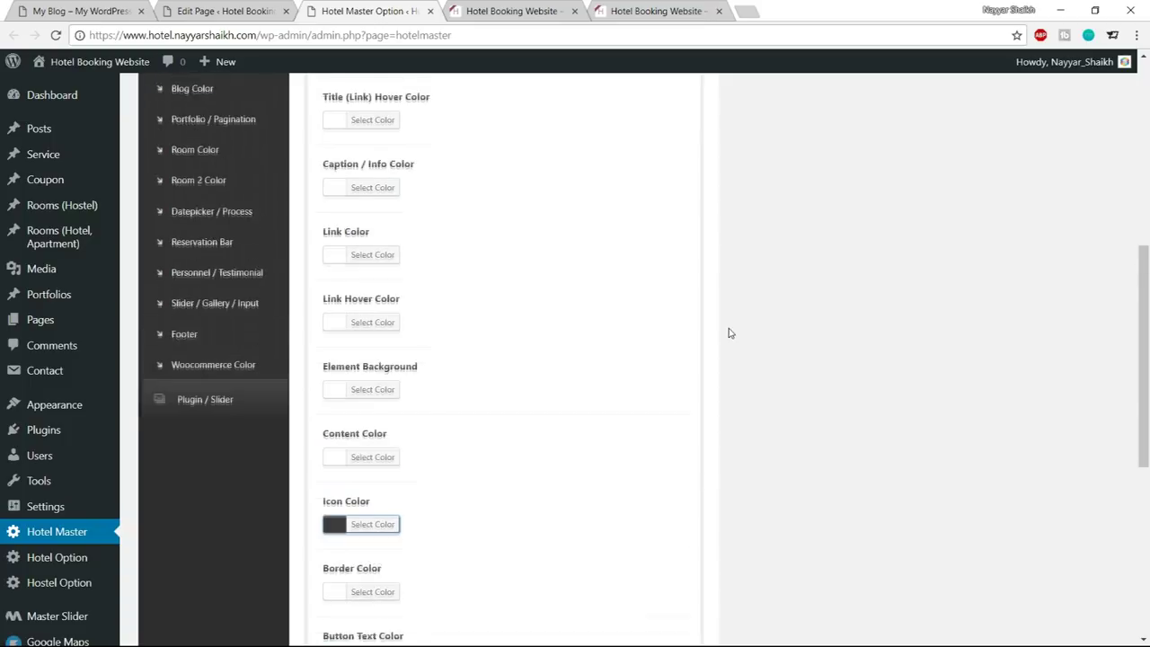
pyautogui.click(387, 464)
pyautogui.scroll(-2, 388, 468)
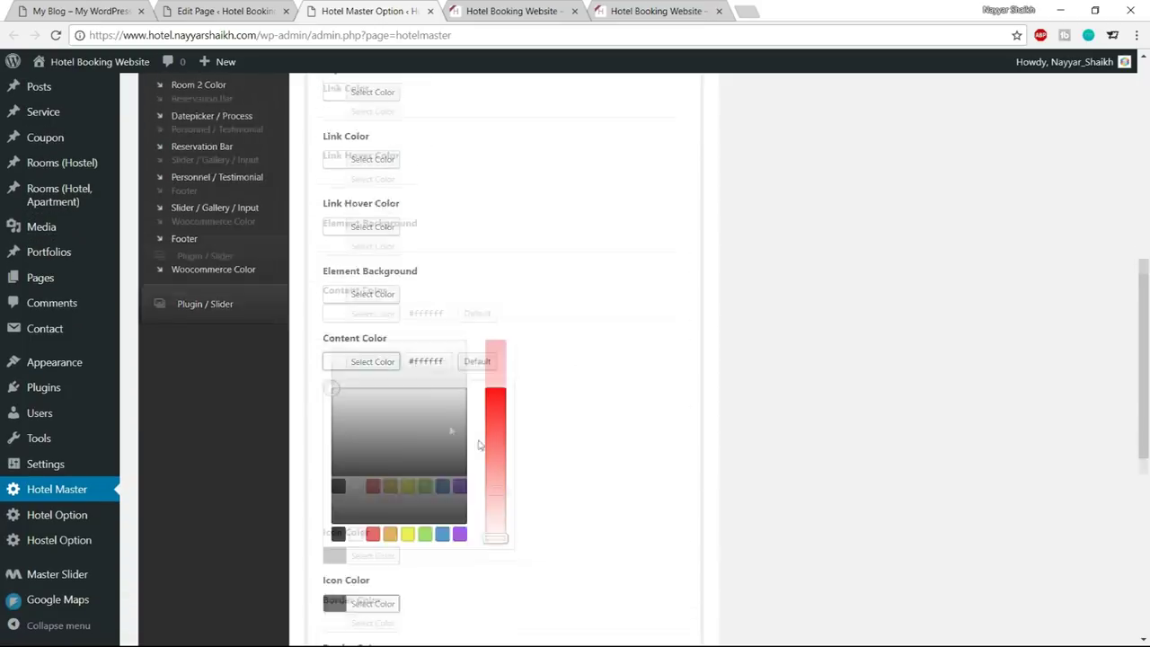
pyautogui.moveTo(410, 308); pyautogui.dragTo(443, 305)
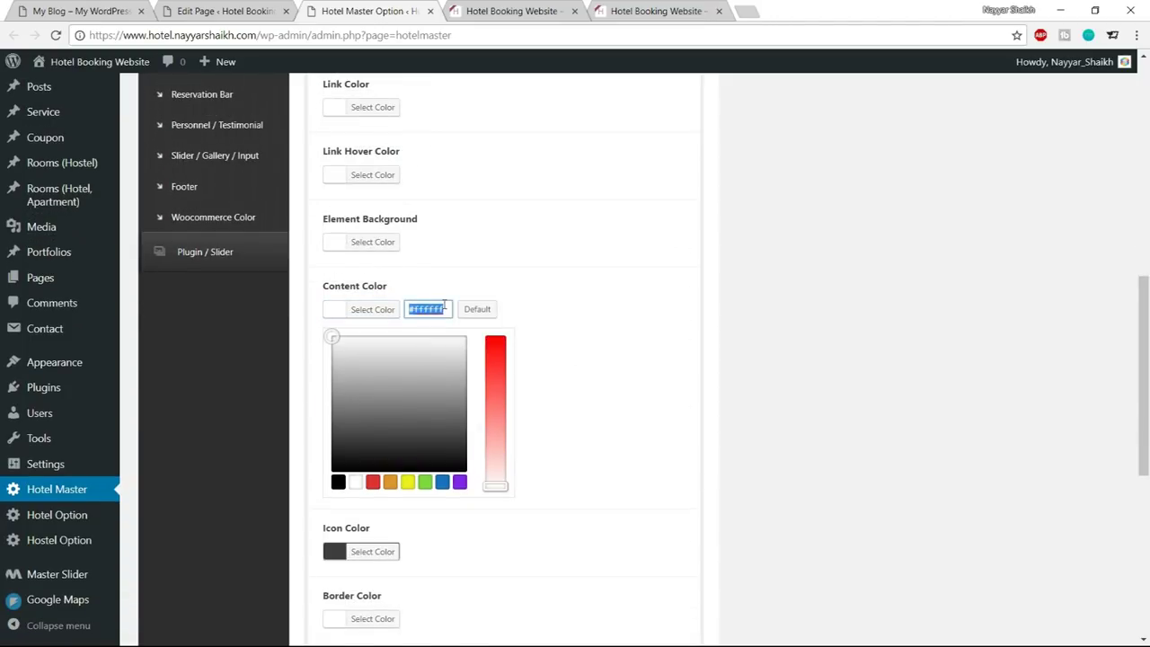
pyautogui.write('#3d3d3d')
pyautogui.doubleClick(426, 308)
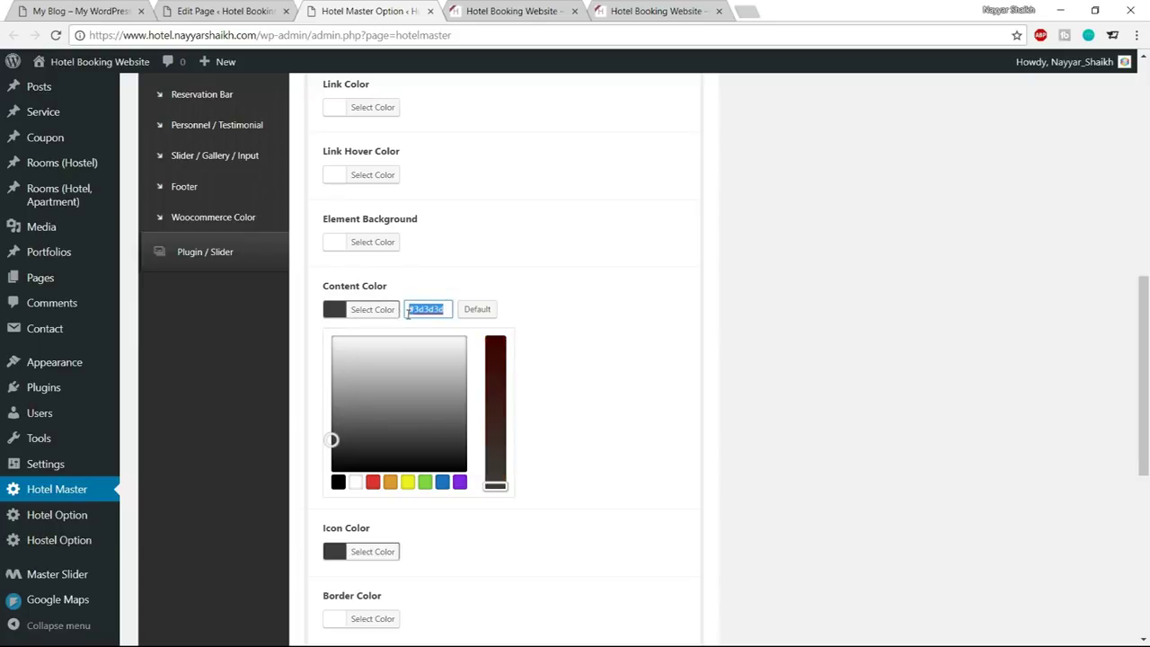
pyautogui.click(377, 309)
pyautogui.scroll(-4, 485, 402)
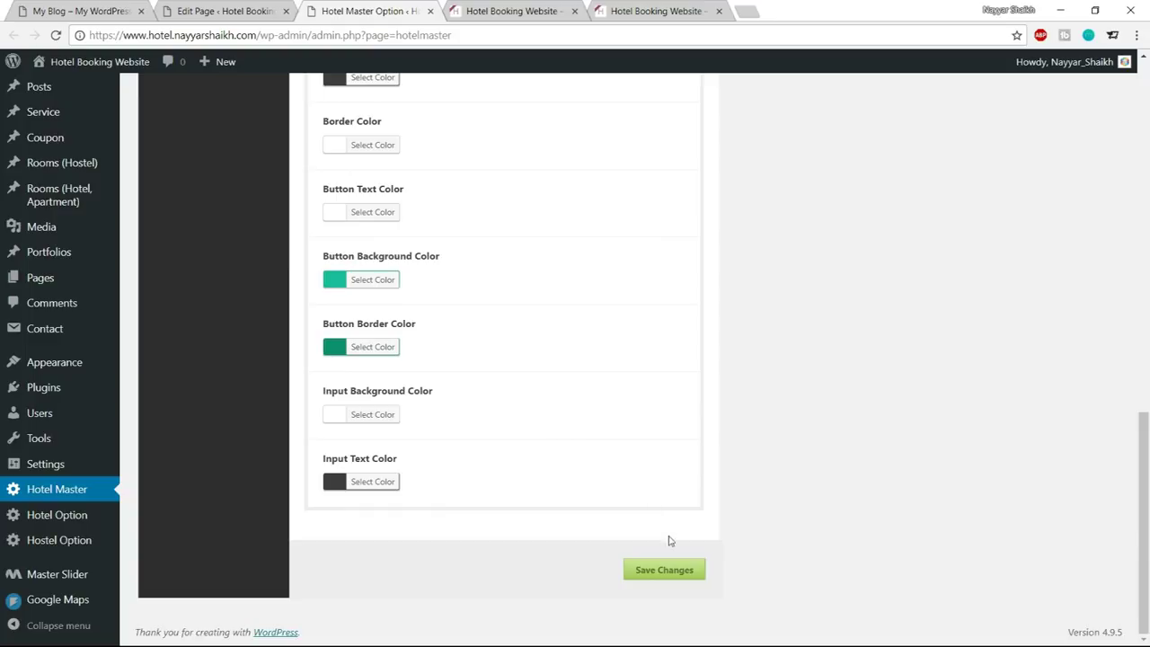
# Save the skin colours and reload the live site to check the dark grey Check In label
pyautogui.click(664, 569)
pyautogui.click(455, 9)
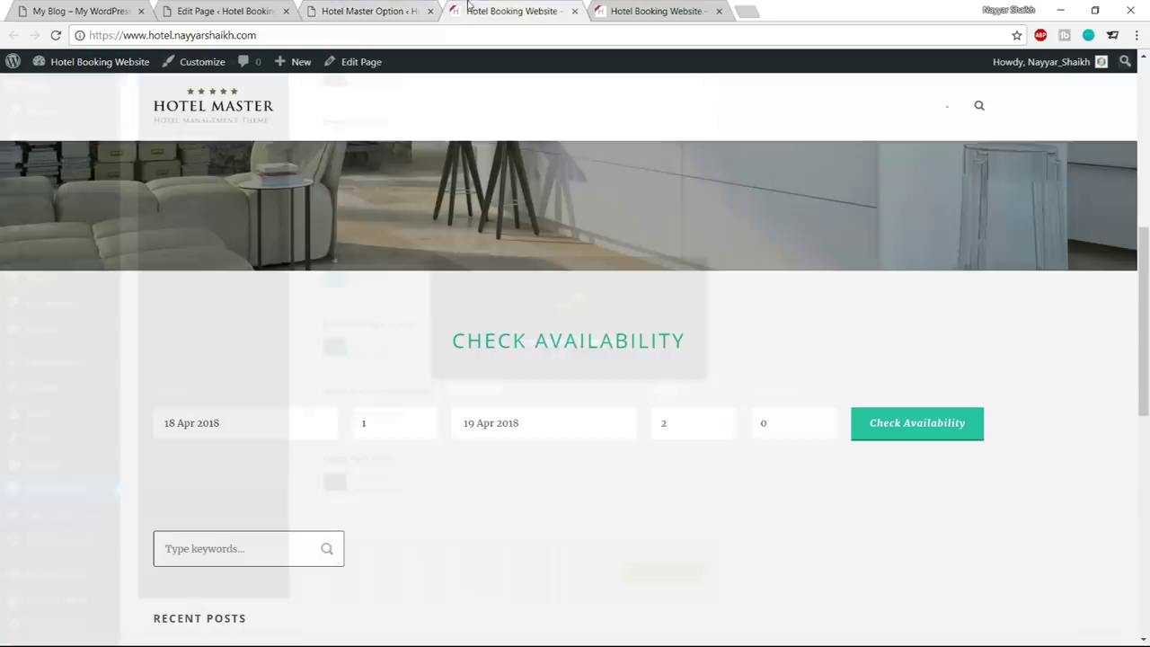
pyautogui.click(56, 35)
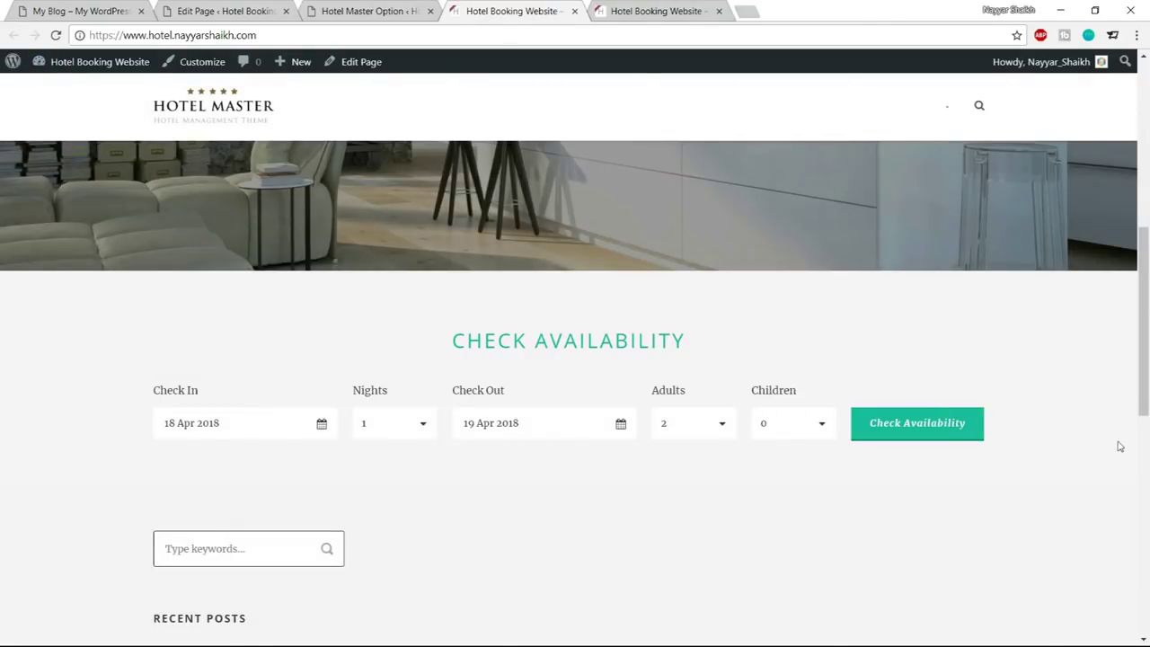
pyautogui.moveTo(151, 386); pyautogui.dragTo(200, 392)
pyautogui.click(204, 442)
# Return to the Hotel Master colour settings
pyautogui.click(360, 10)
pyautogui.scroll(3, 543, 364)
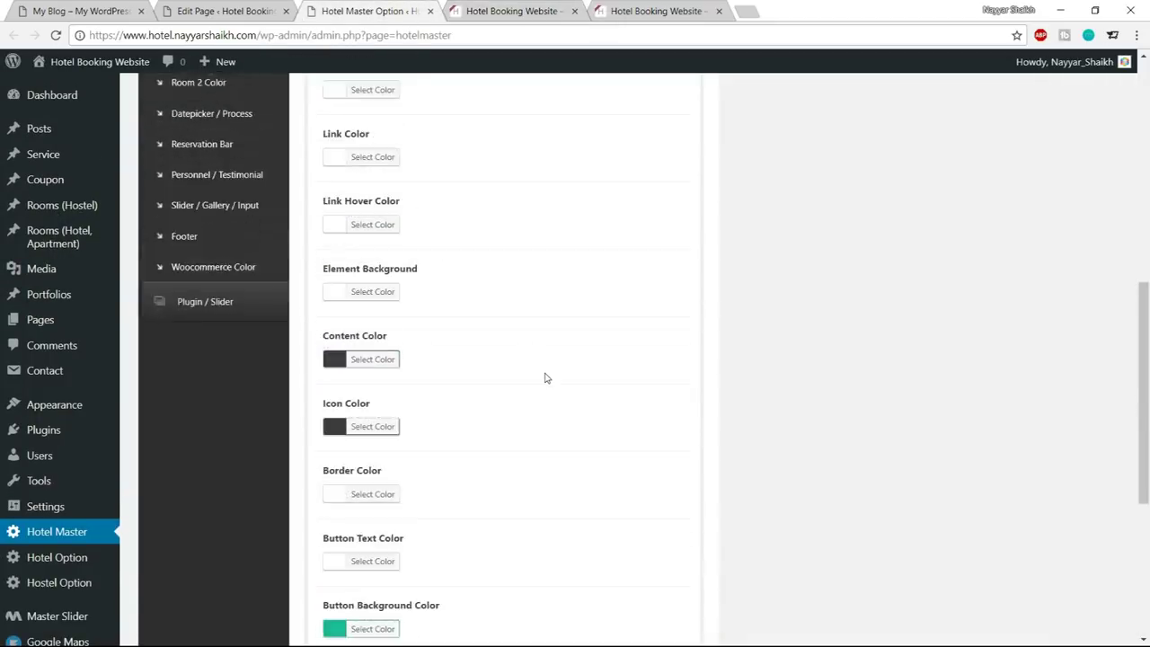
pyautogui.scroll(5, 544, 377)
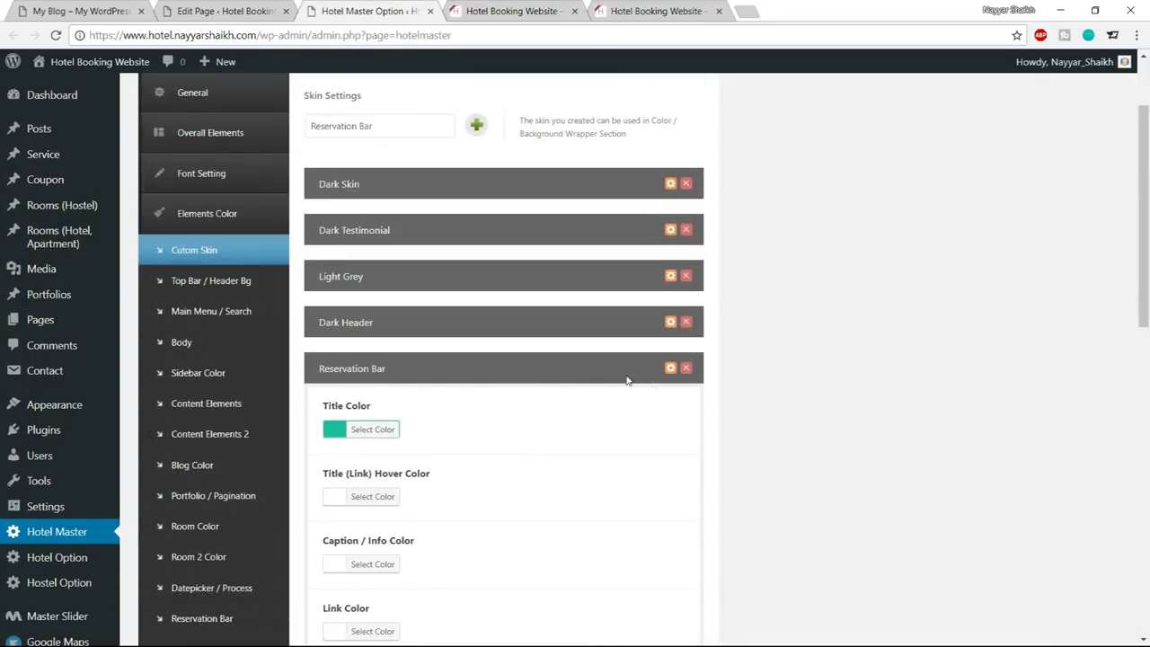
# Collapse the Reservation Bar skin panel and bring up the new hotel site's front page
pyautogui.click(670, 368)
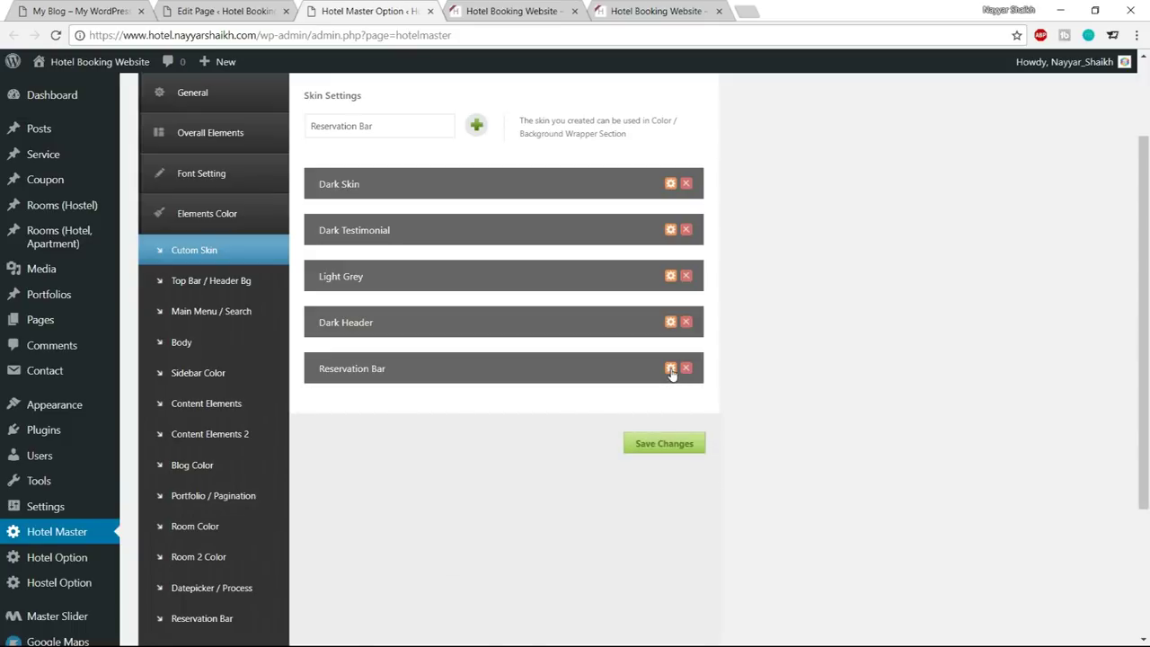
pyautogui.click(81, 11)
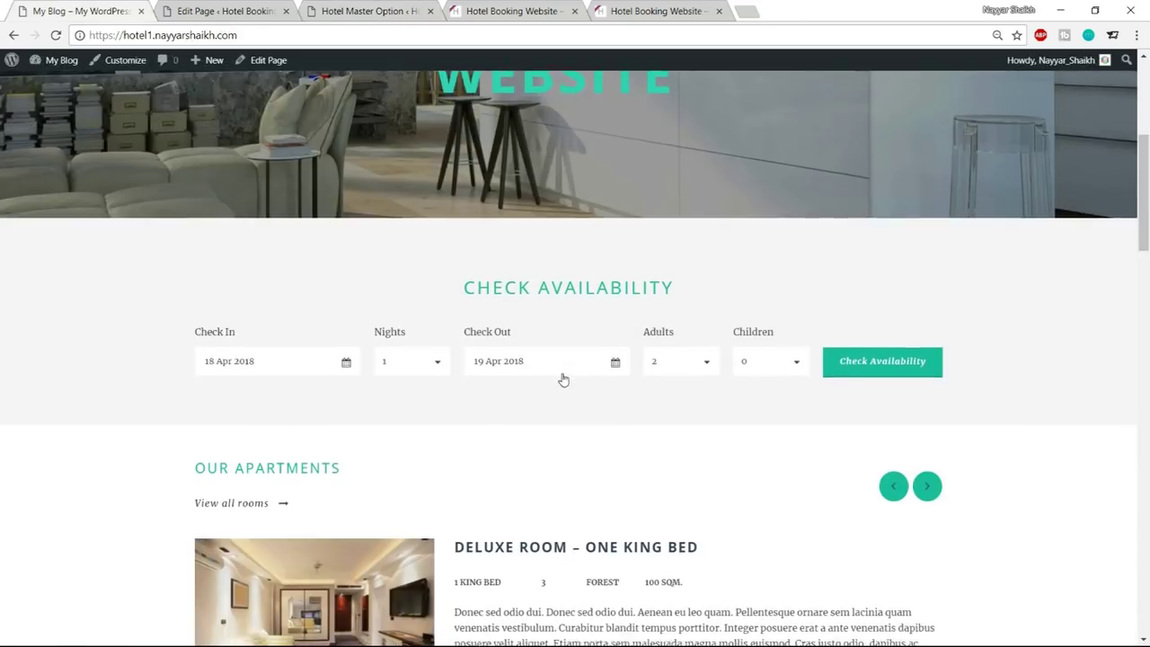
pyautogui.scroll(-2, 563, 378)
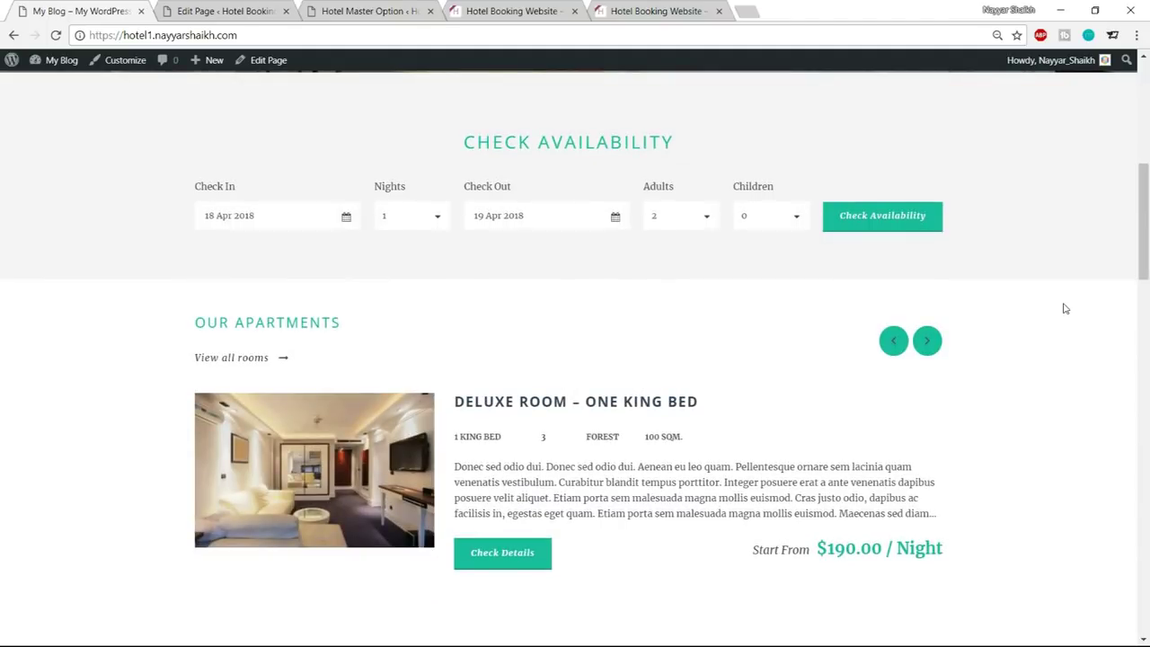
pyautogui.click(346, 9)
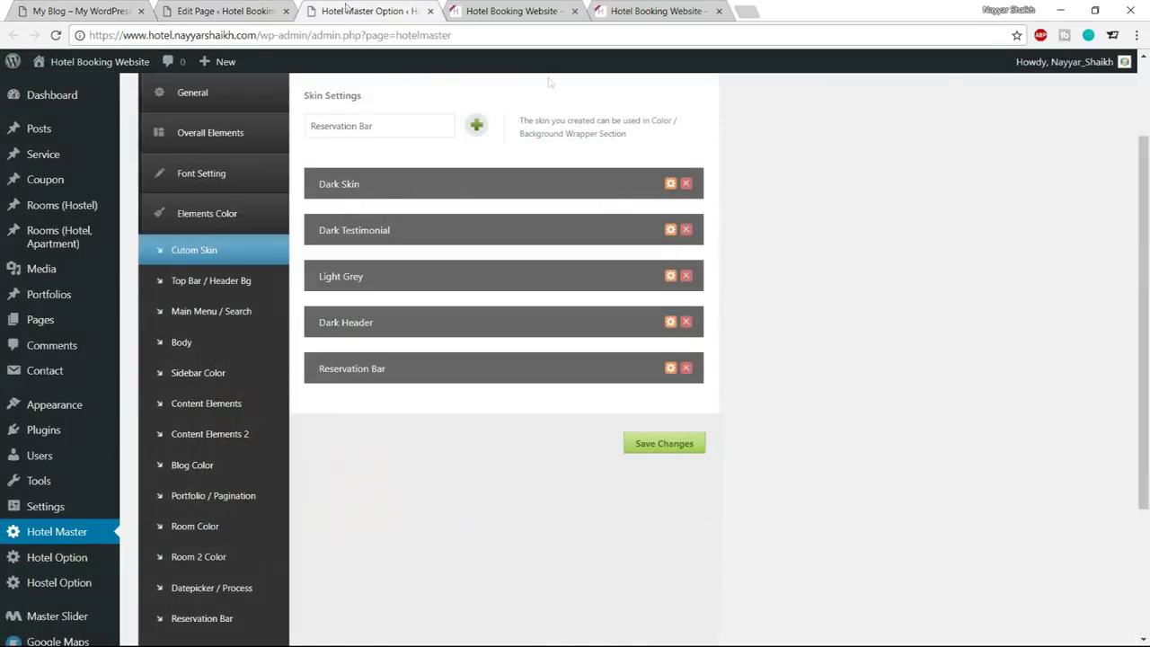
pyautogui.click(239, 9)
pyautogui.click(521, 11)
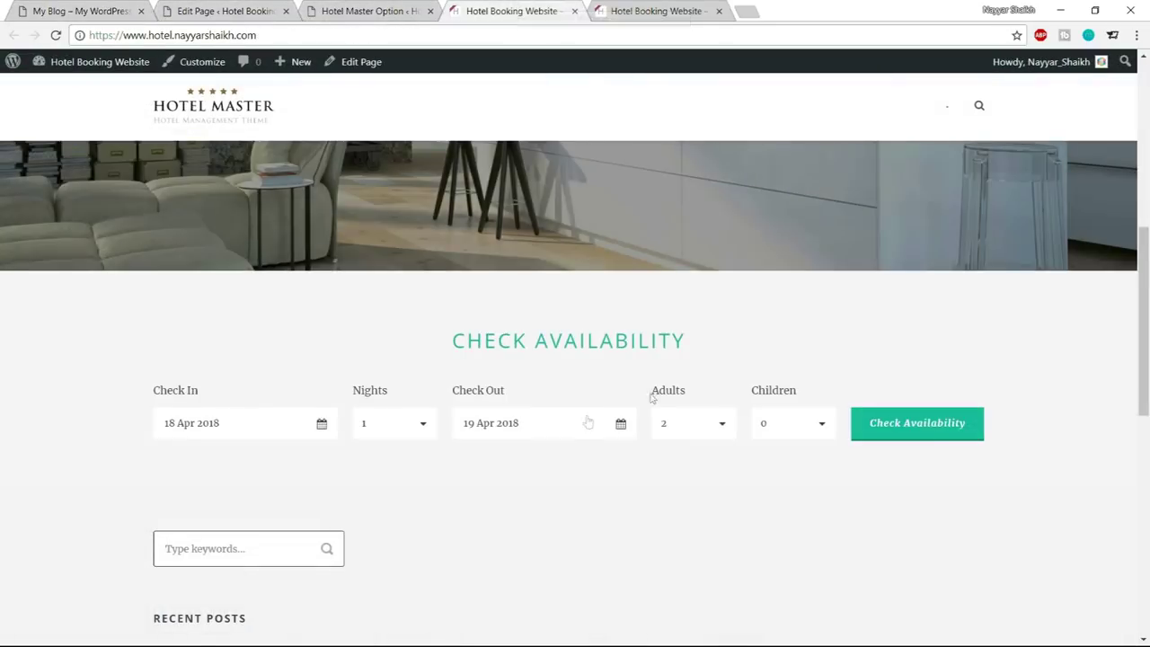
pyautogui.scroll(5, 575, 459)
pyautogui.scroll(-5, 503, 450)
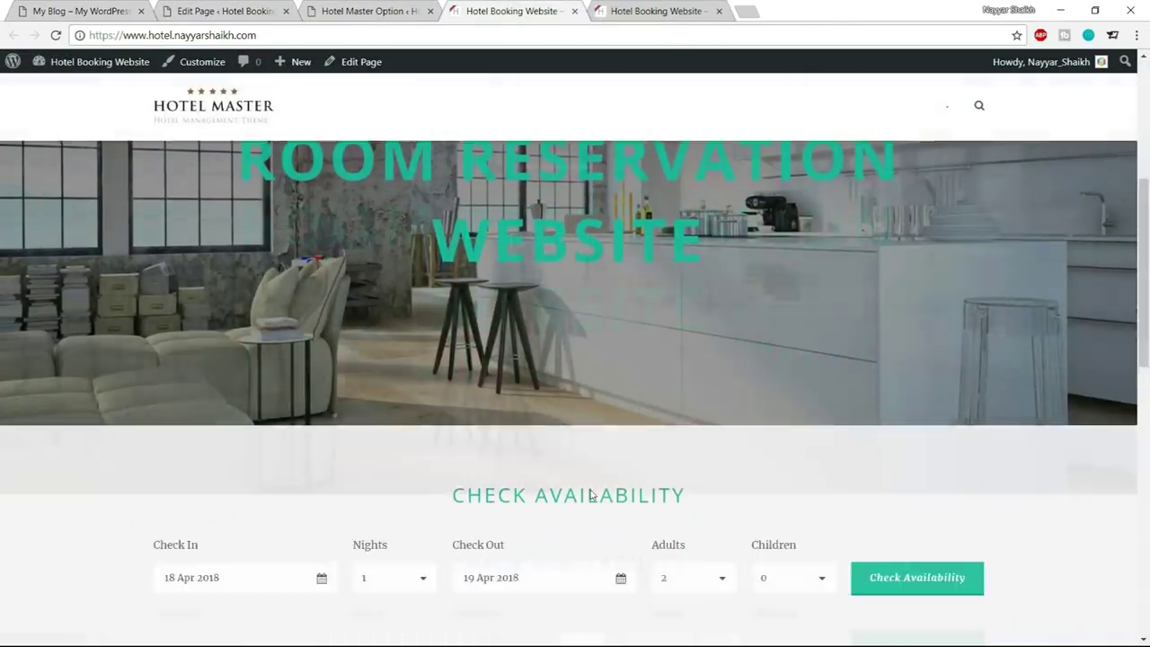
# Try the booking form's Check In calendar and Children dropdown without changing anything
pyautogui.click(231, 435)
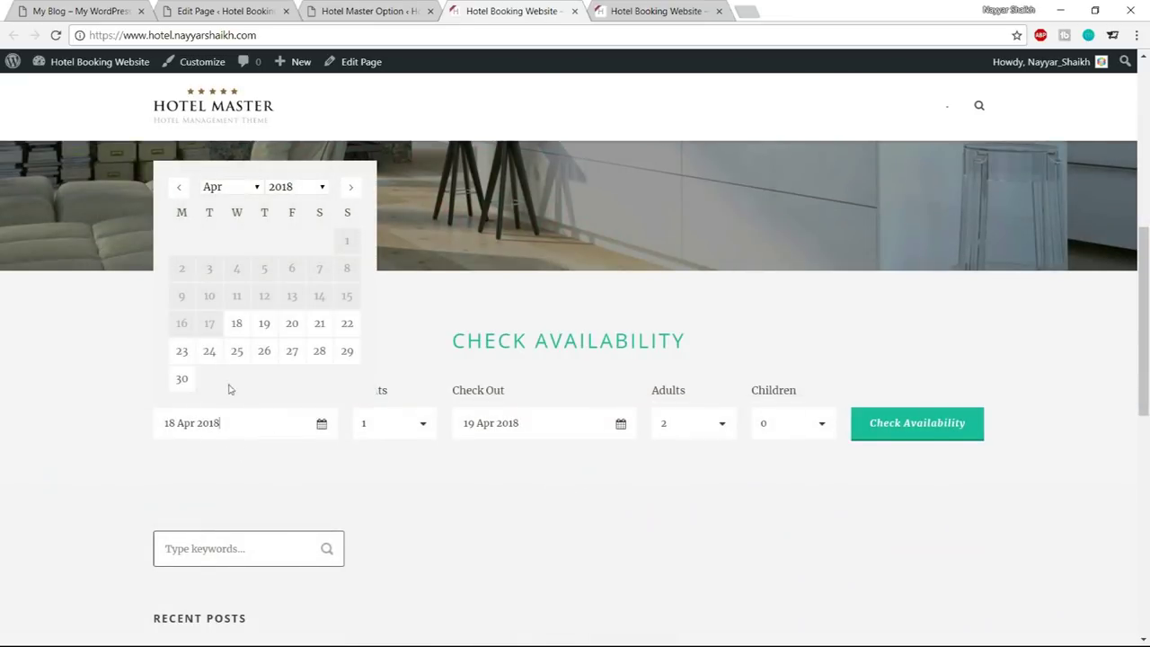
pyautogui.click(999, 311)
pyautogui.click(803, 431)
pyautogui.click(551, 372)
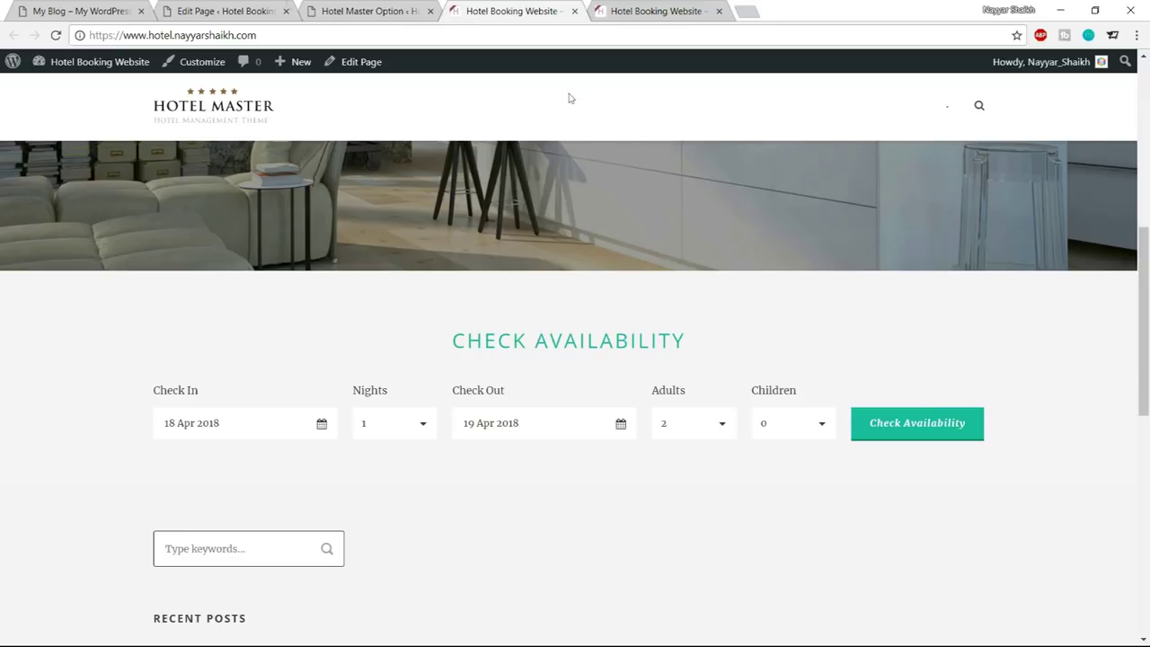
# Page through the reference site's Our Apartments carousel four times, then return to the Home page editor
pyautogui.hotkey('ctrl', '1')
pyautogui.scroll(-2, 753, 160)
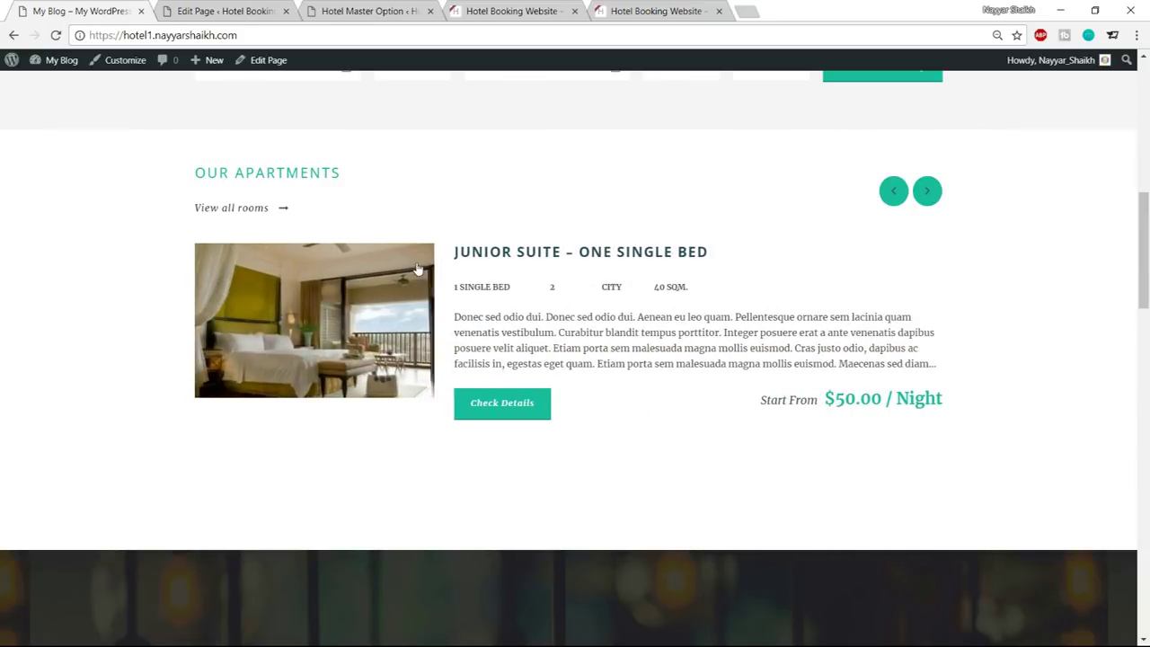
pyautogui.click(932, 190)
pyautogui.click(931, 191)
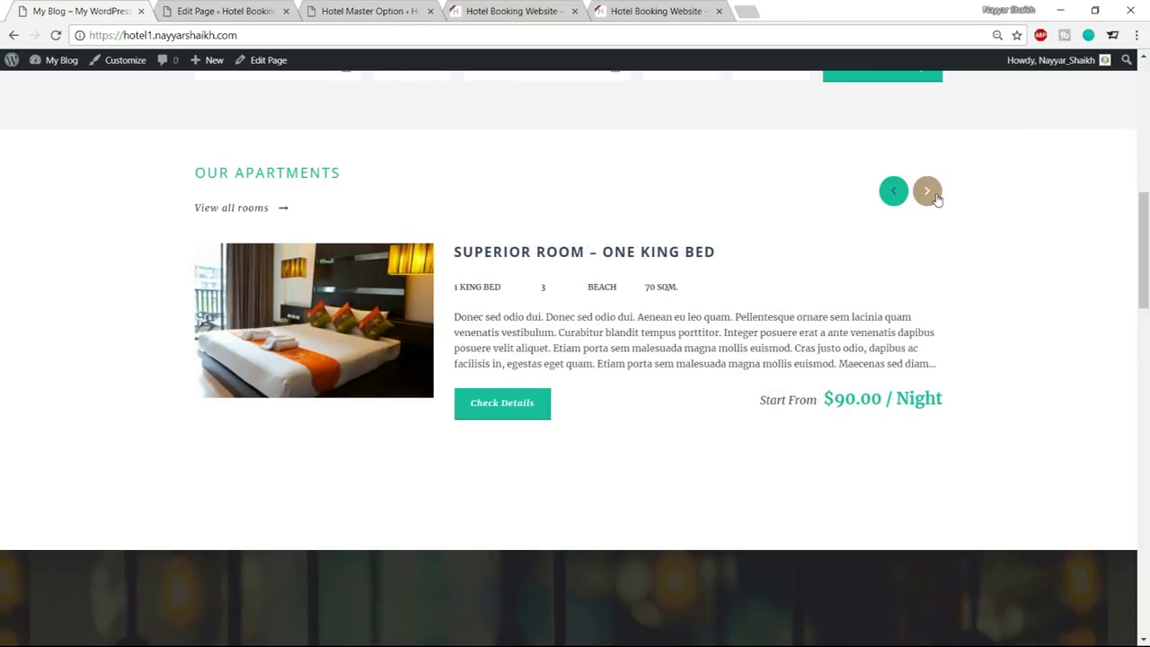
pyautogui.click(931, 192)
pyautogui.click(931, 192)
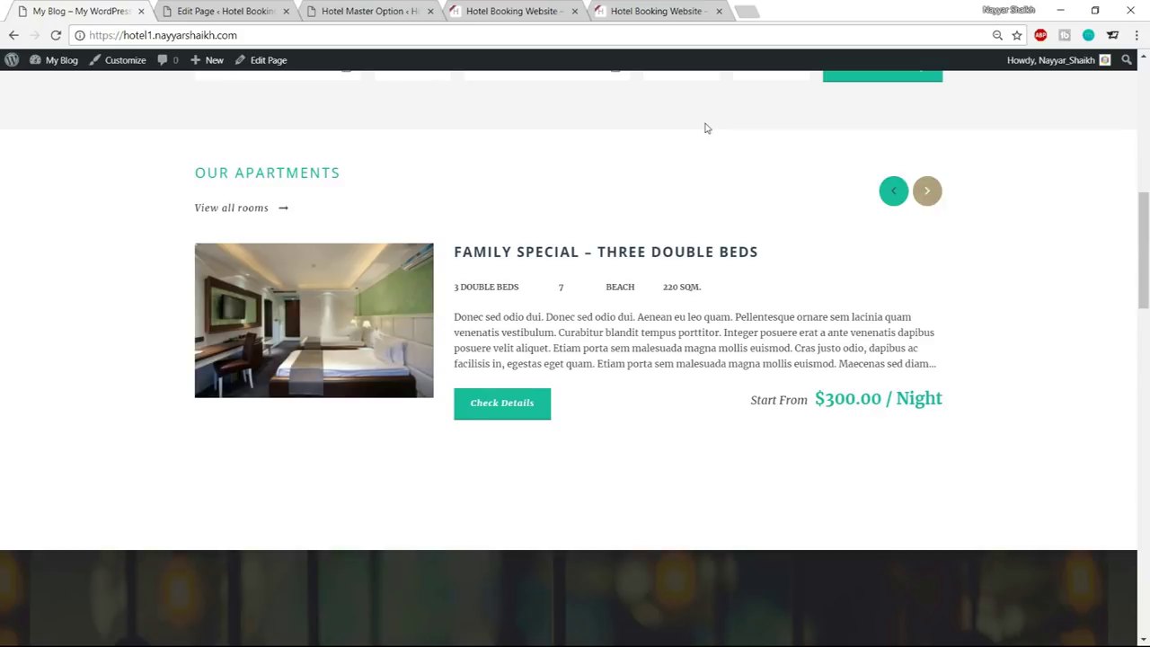
pyautogui.click(260, 11)
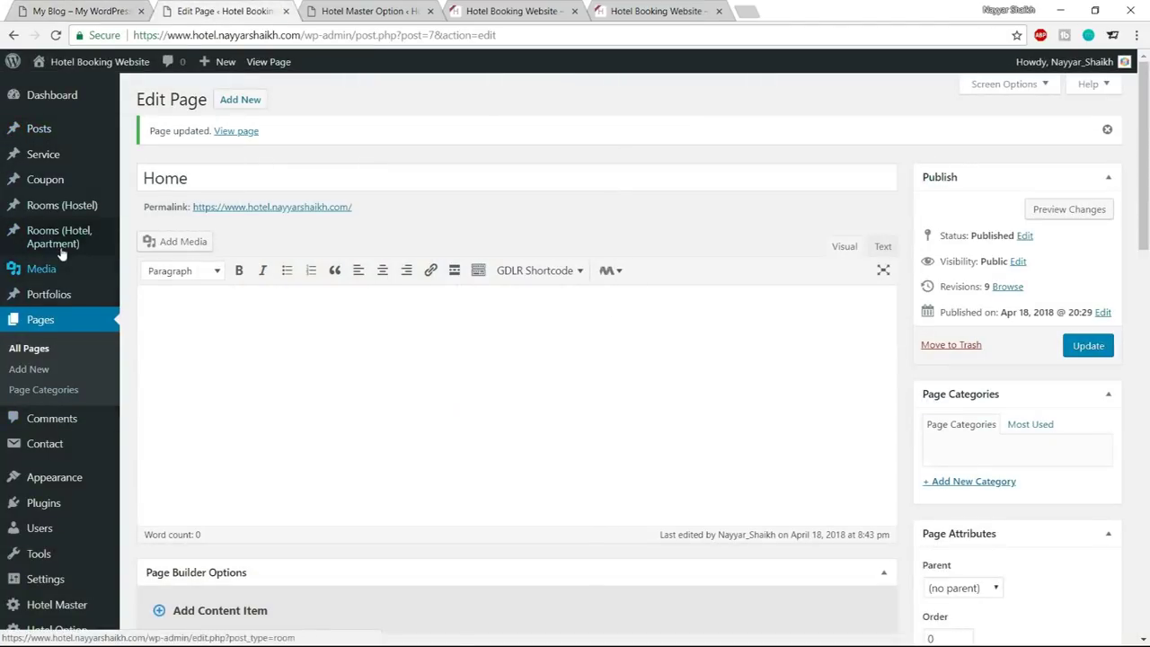
# Confirm Rooms (Hotel, Apartment) has no rooms yet and start a new room
pyautogui.moveTo(53, 252)
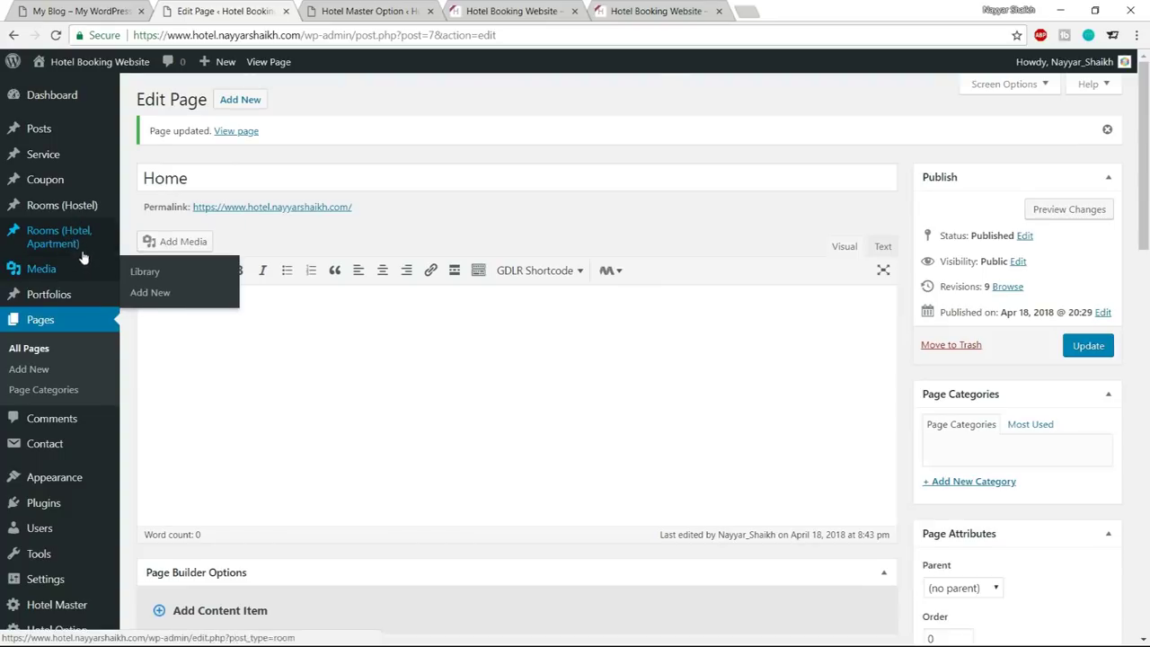
pyautogui.click(91, 239)
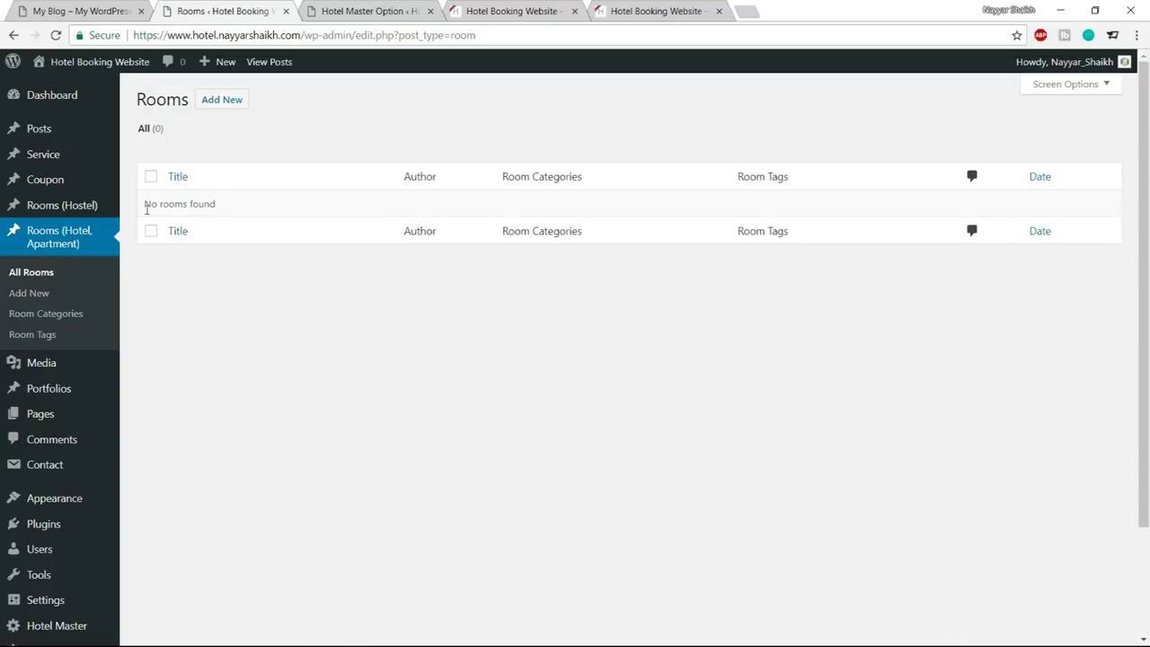
pyautogui.moveTo(144, 204); pyautogui.dragTo(231, 205)
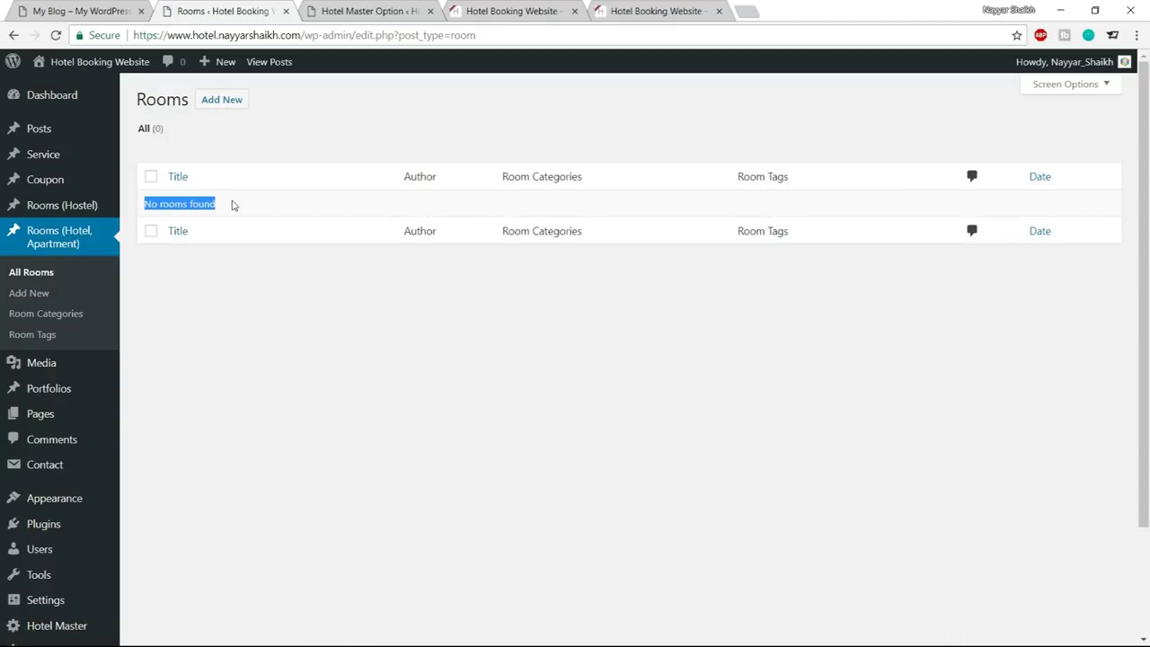
pyautogui.click(232, 205)
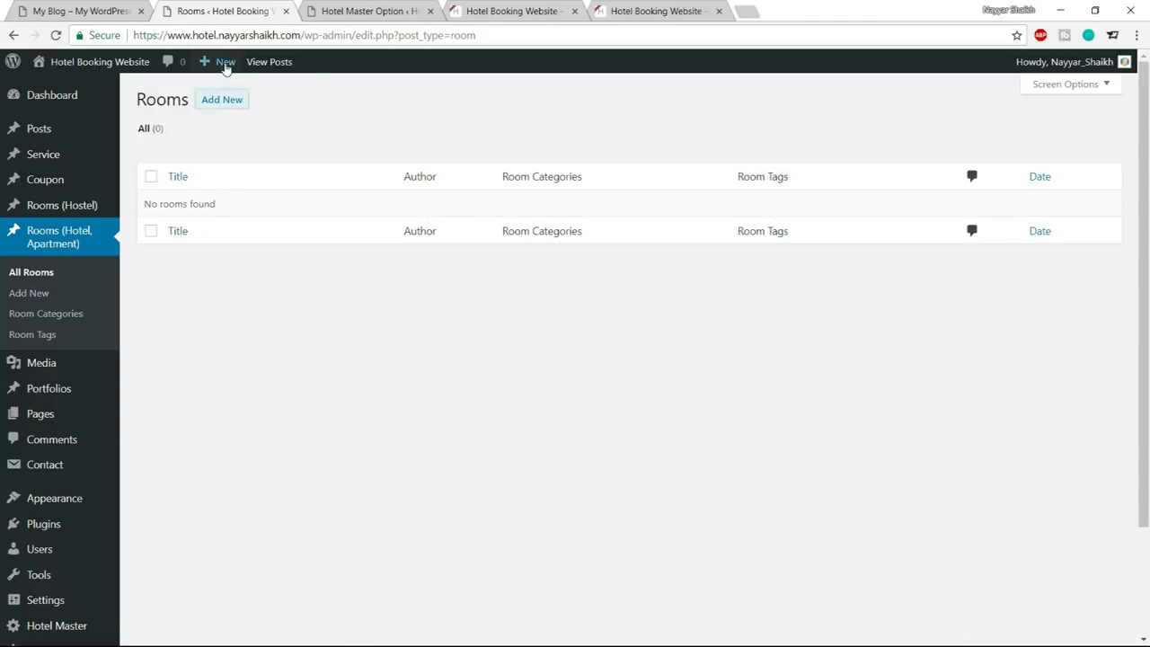
pyautogui.click(213, 107)
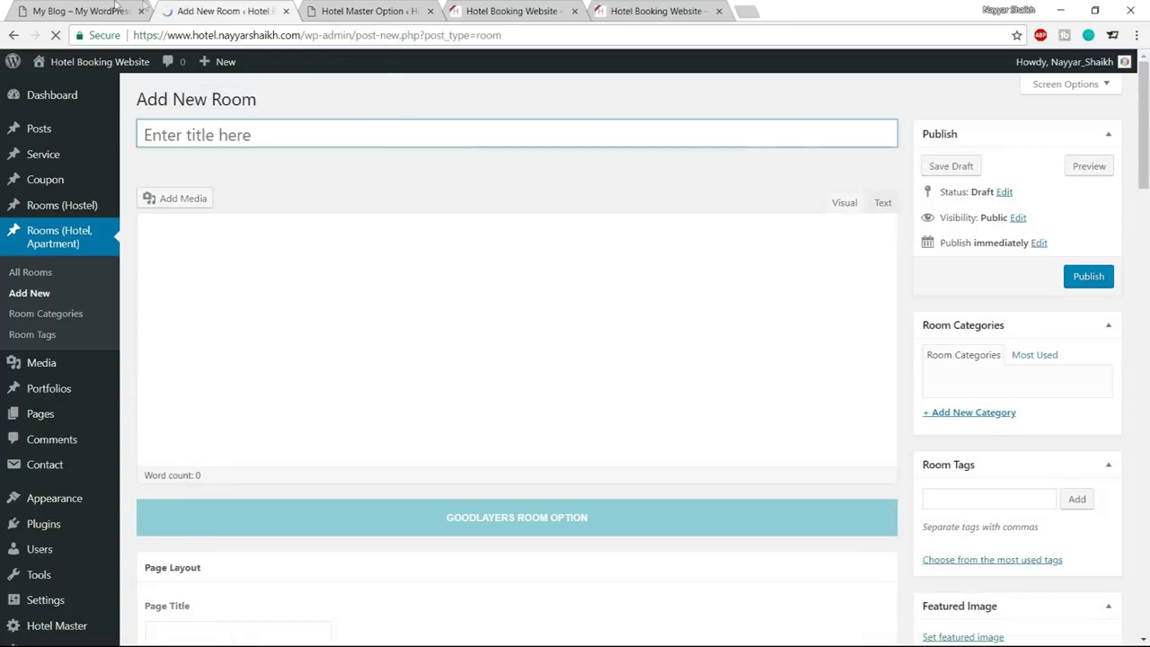
# Open the demo site's Penthouse Apartment in London room page from the carousel
pyautogui.click(109, 7)
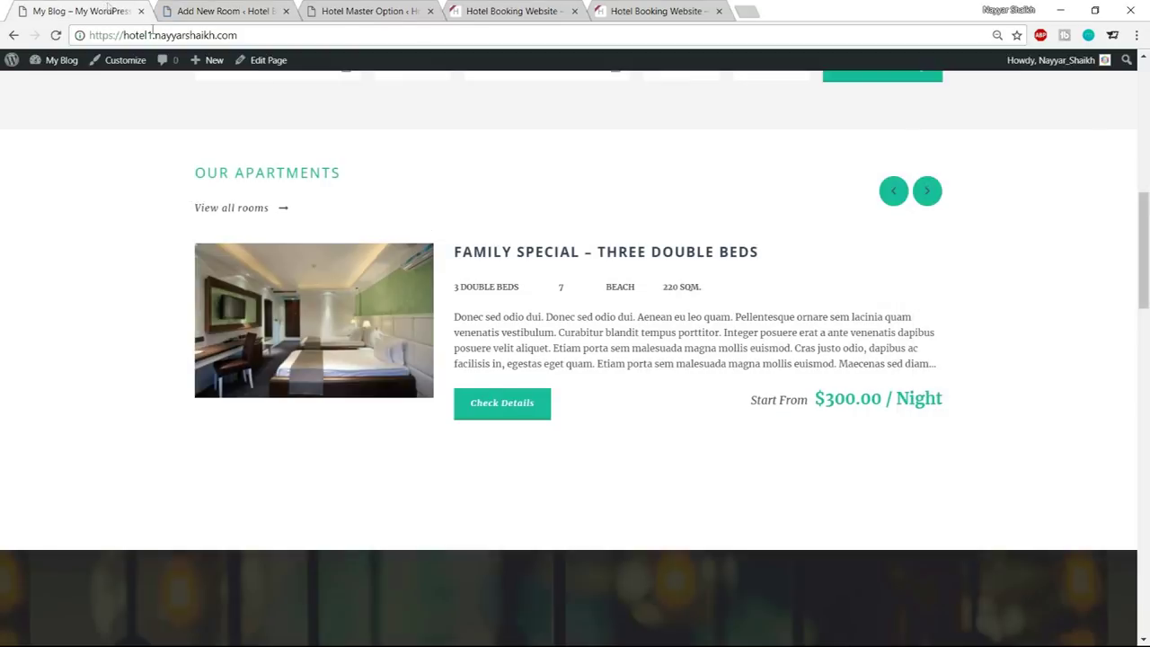
pyautogui.click(927, 192)
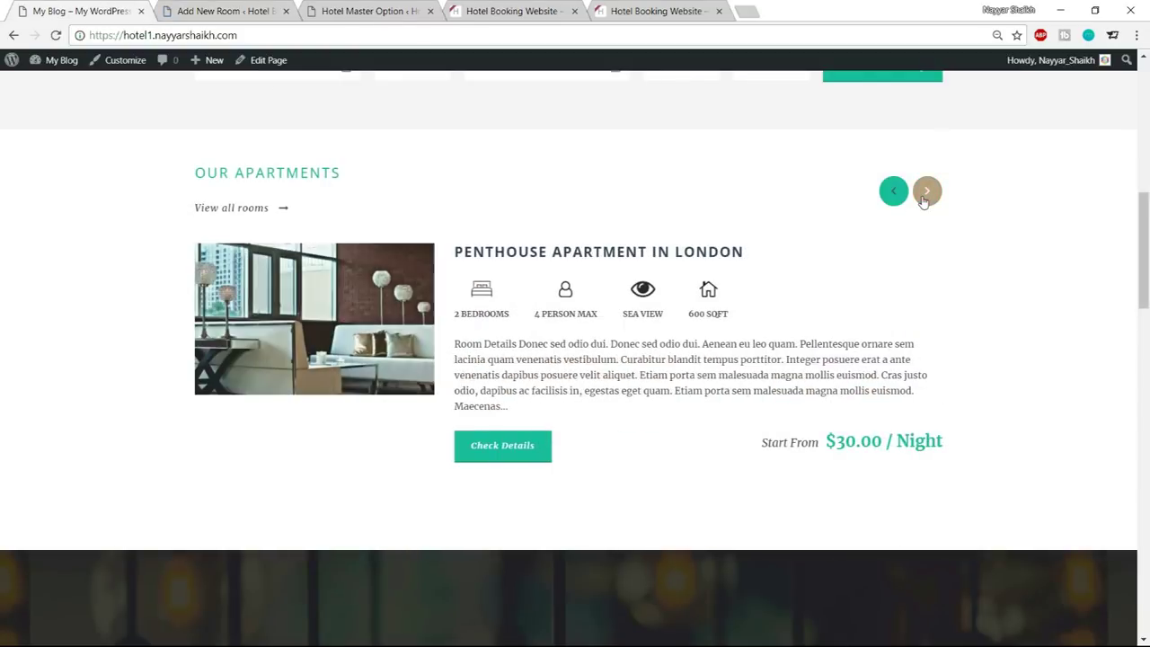
pyautogui.click(542, 259)
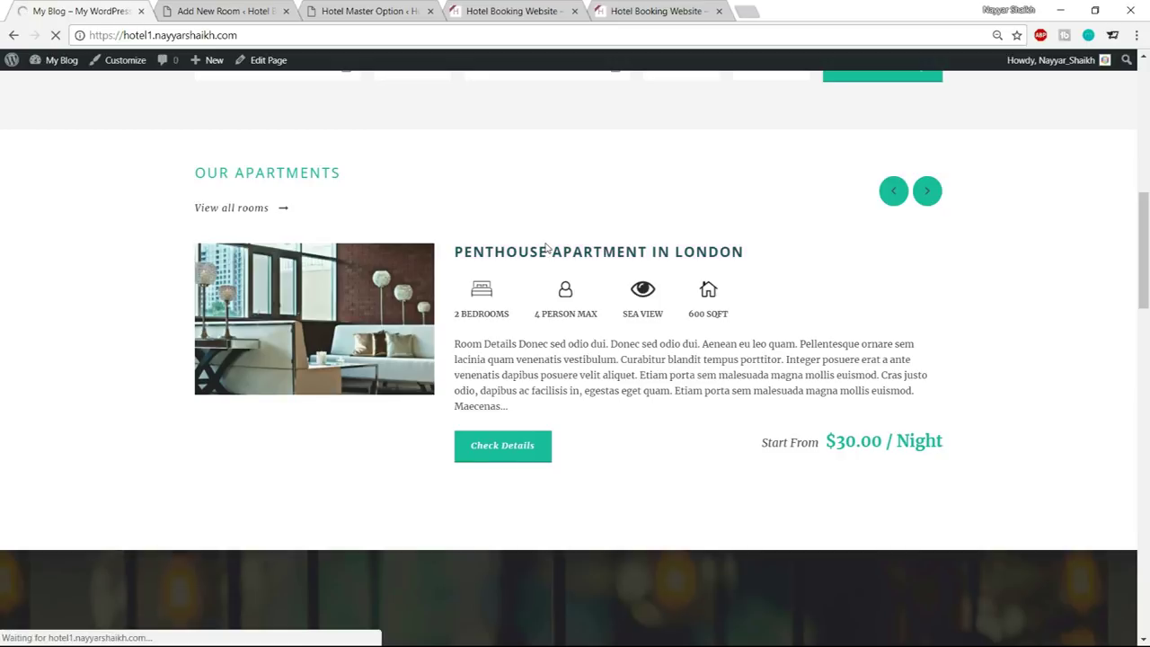
pyautogui.scroll(-5, 506, 443)
pyautogui.scroll(-10, 506, 443)
# Copy the room title PENTHOUSE APARTMENT IN LONDON from the demo room page
pyautogui.scroll(-3, 405, 443)
pyautogui.scroll(10, 411, 478)
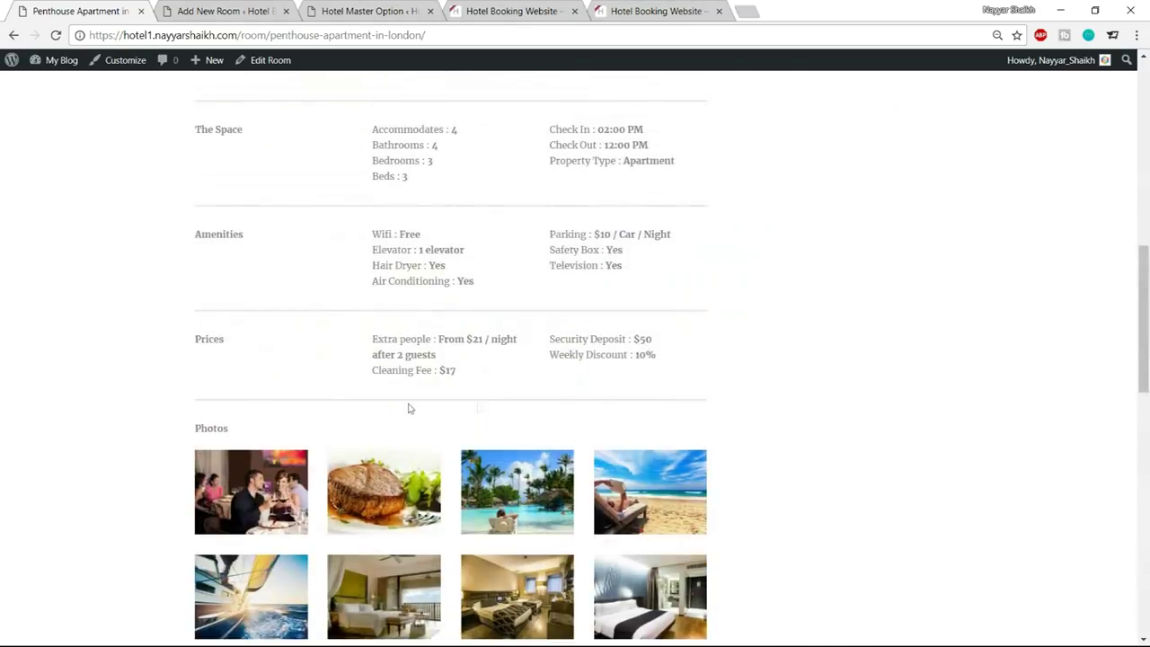
pyautogui.scroll(8, 477, 408)
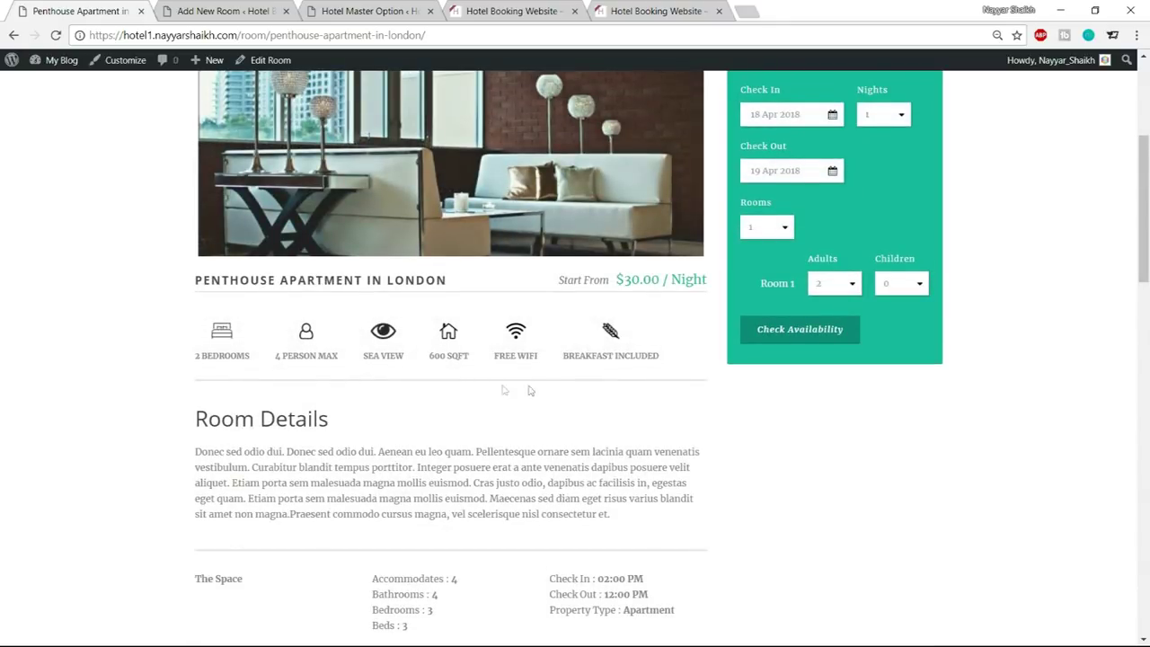
pyautogui.click(220, 11)
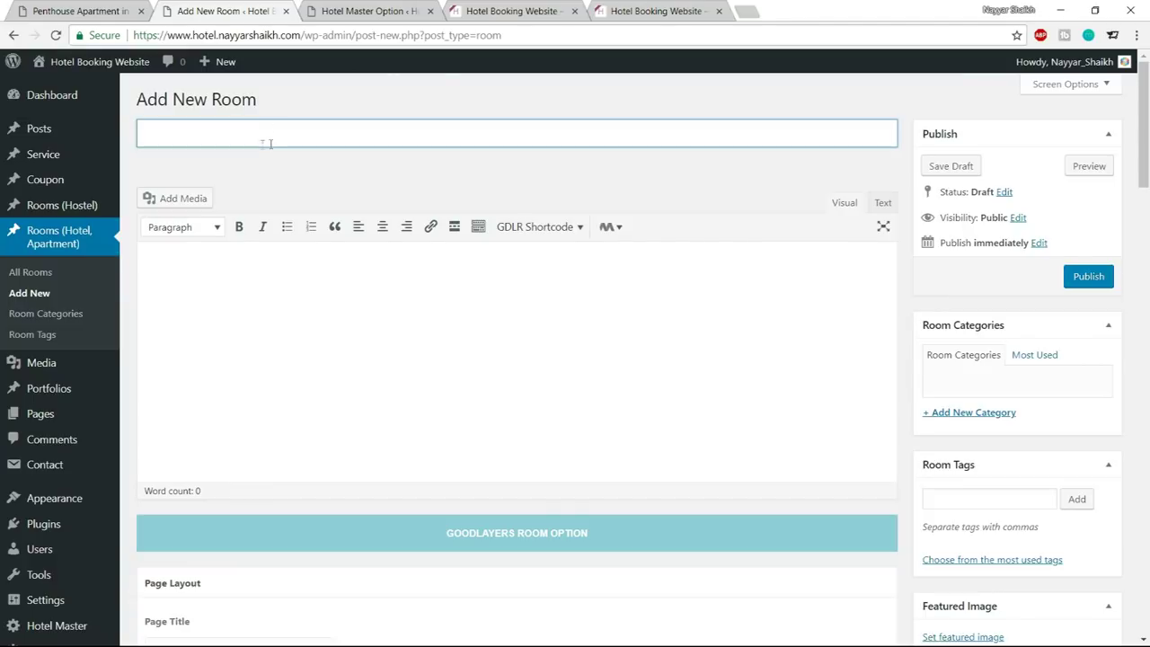
pyautogui.click(81, 11)
pyautogui.scroll(3, 302, 300)
pyautogui.scroll(1, 302, 300)
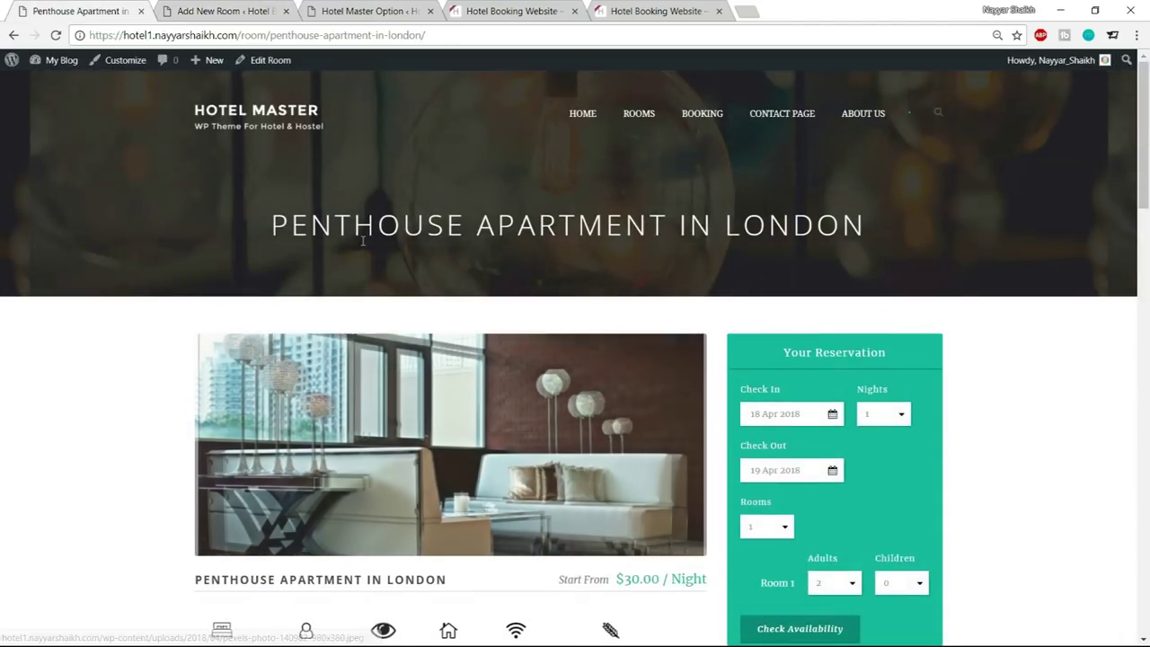
pyautogui.scroll(-3, 207, 350)
pyautogui.moveTo(195, 355); pyautogui.dragTo(449, 357)
pyautogui.hotkey('ctrl', 'c')
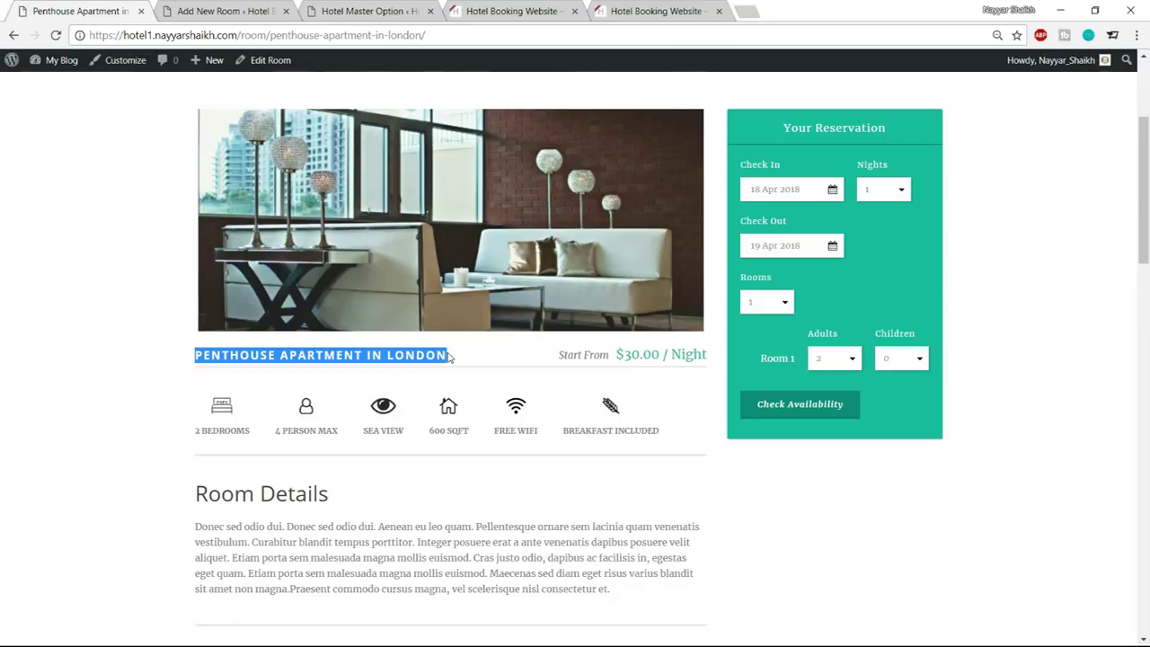
# Paste PENTHOUSE APARTMENT IN LONDON as the new room's title so the draft saves
pyautogui.click(225, 11)
pyautogui.click(315, 136)
pyautogui.hotkey('ctrl', 'v')
pyautogui.click(403, 308)
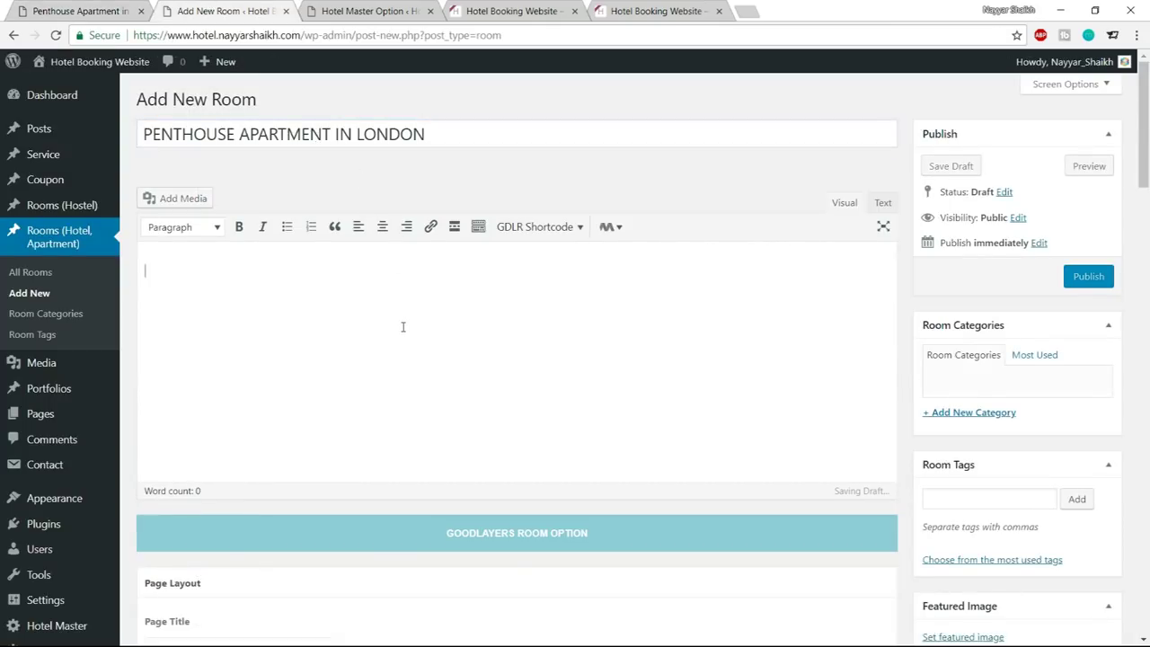
pyautogui.scroll(-8, 589, 378)
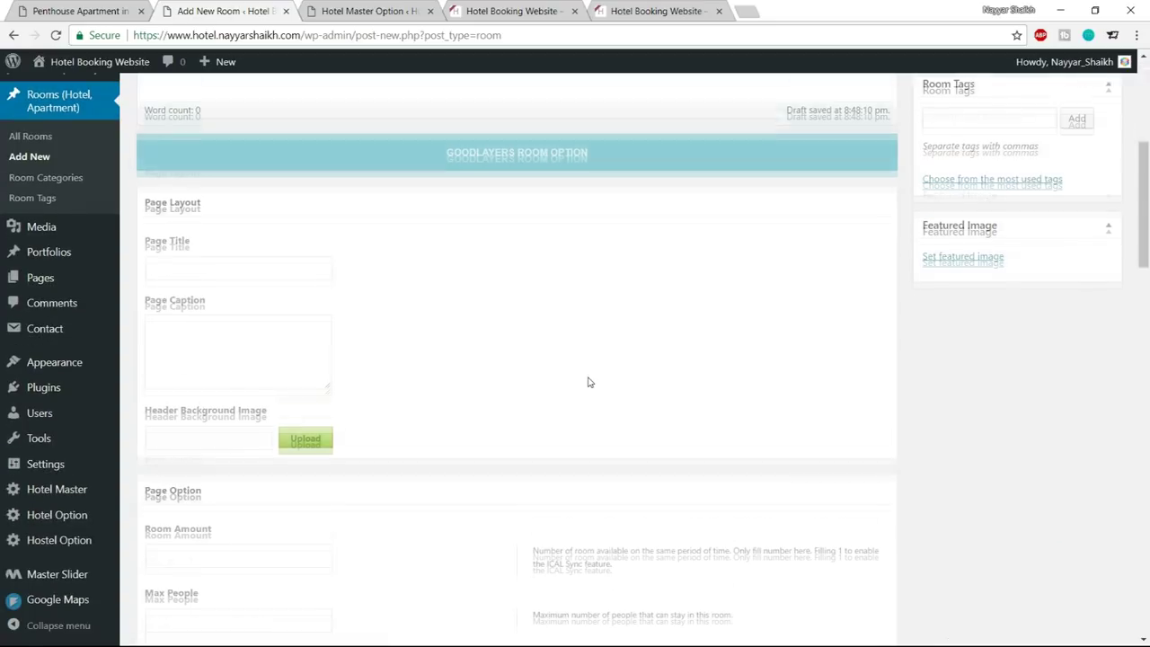
pyautogui.scroll(8, 465, 408)
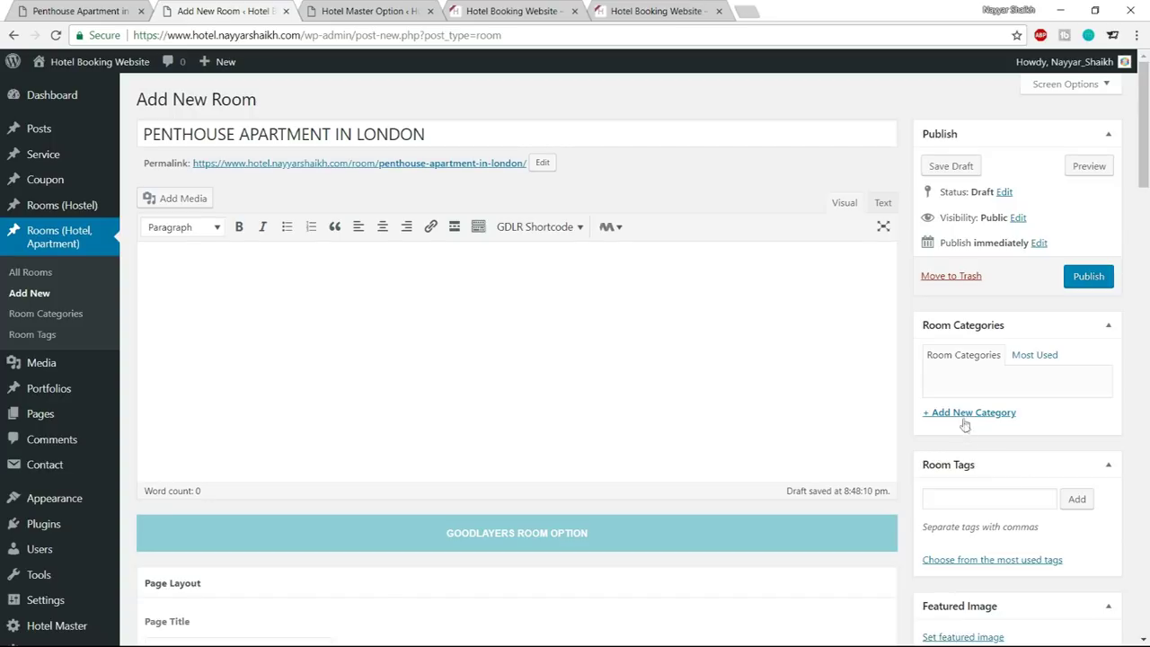
# Add the Rooms category to the new room
pyautogui.click(963, 416)
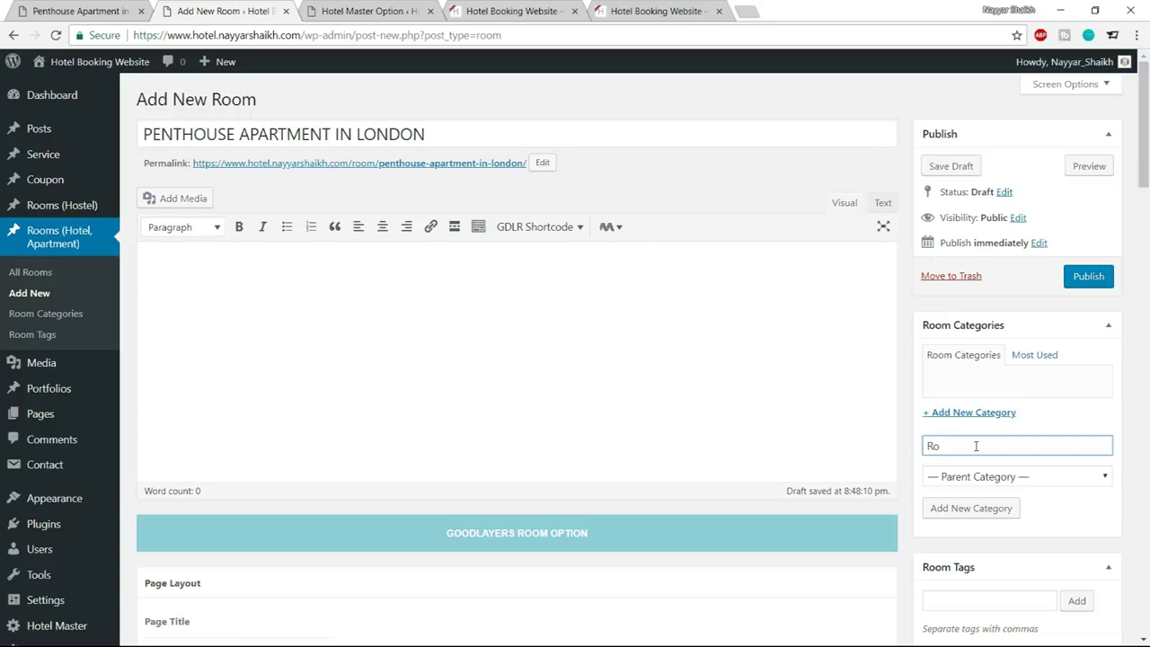
pyautogui.click(972, 509)
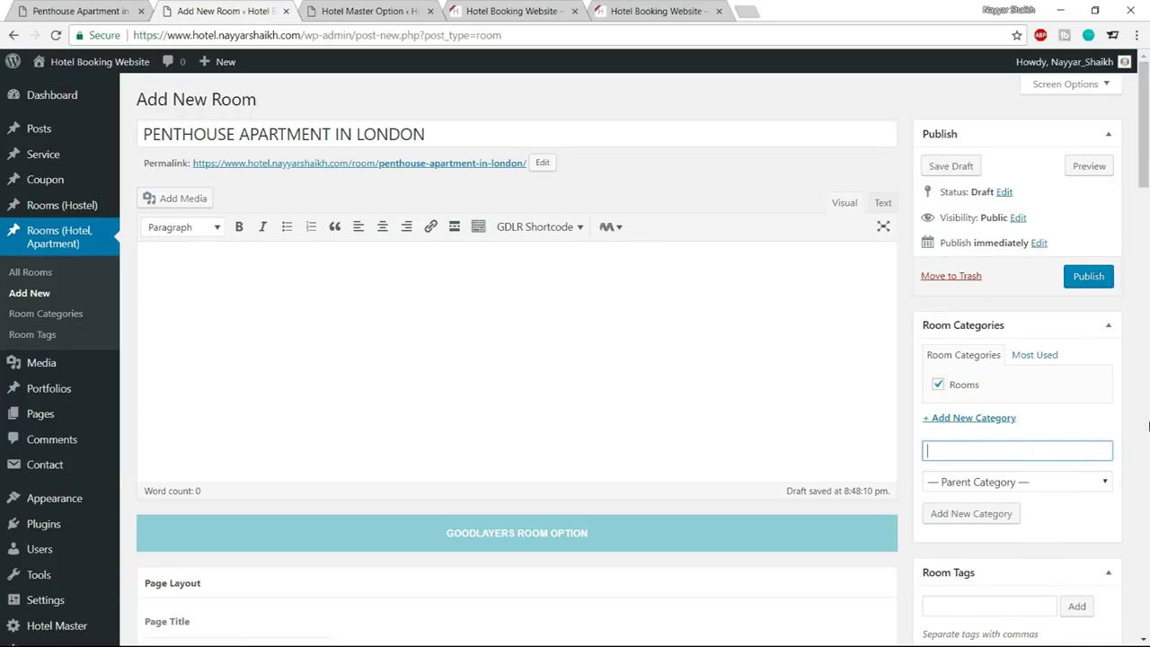
pyautogui.scroll(-3, 1149, 424)
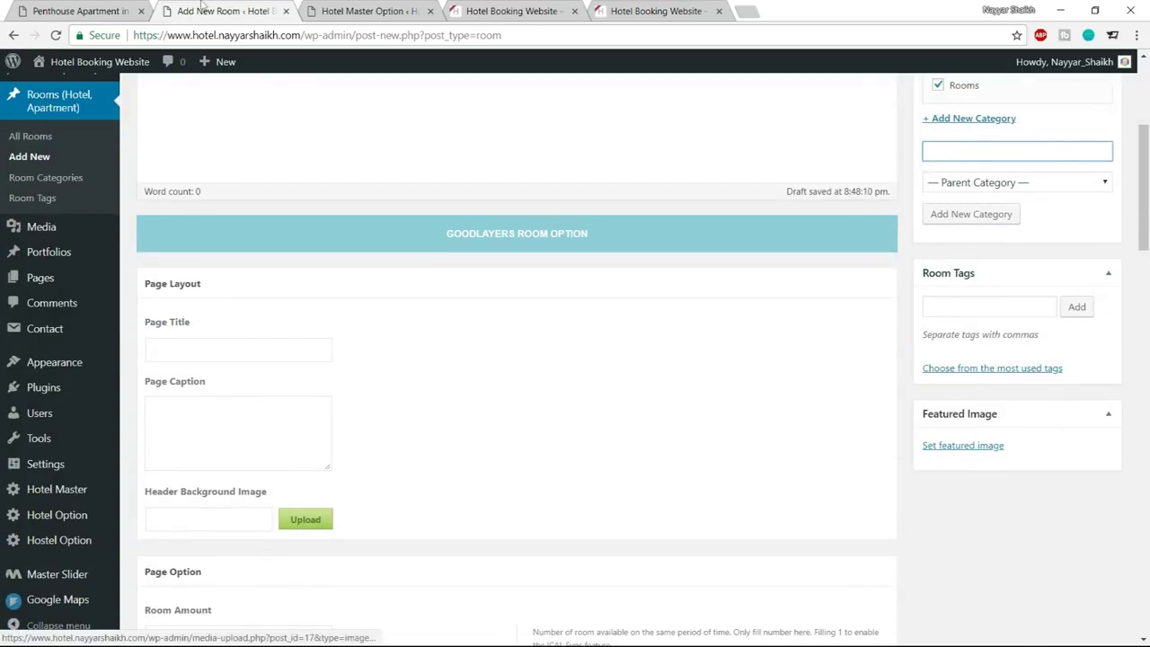
pyautogui.click(126, 9)
pyautogui.scroll(1, 638, 292)
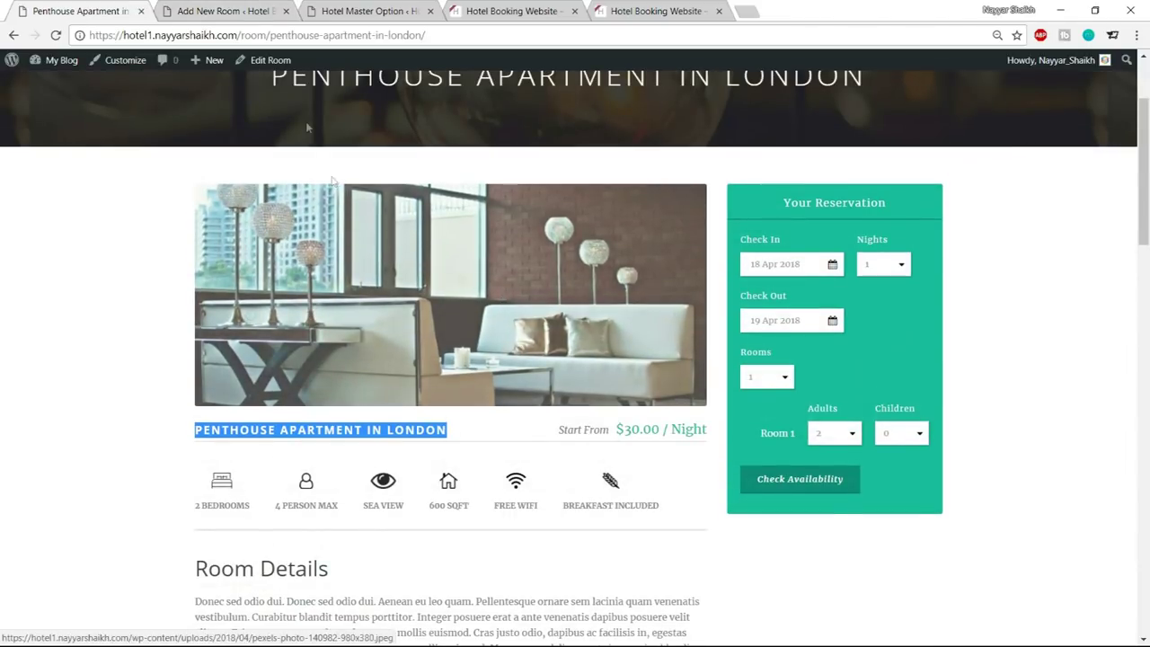
pyautogui.click(231, 9)
# Upload pexels-photo-140982-980x380 and set it as the room's featured image
pyautogui.click(967, 447)
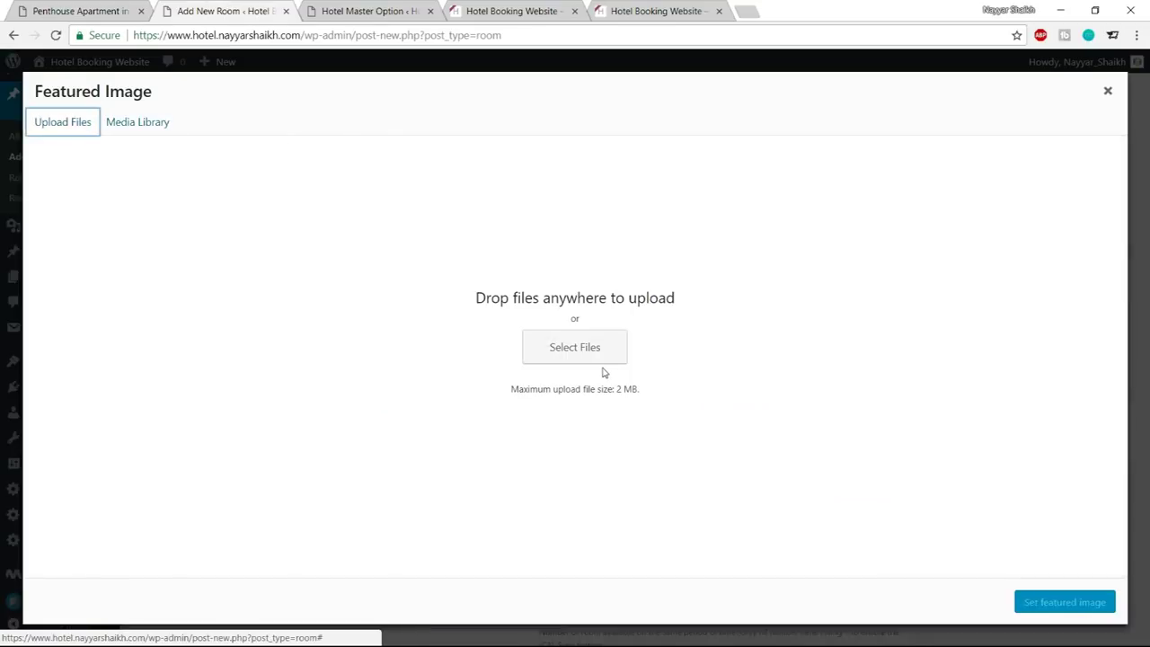
pyautogui.click(578, 352)
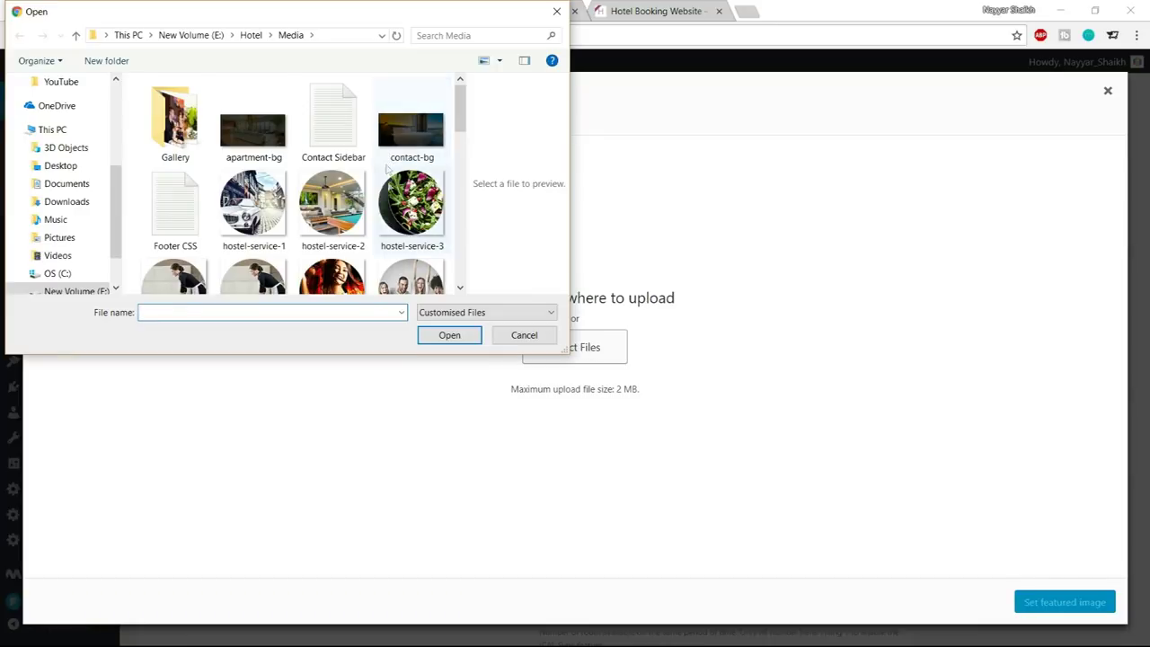
pyautogui.scroll(-3, 314, 234)
pyautogui.scroll(-3, 314, 250)
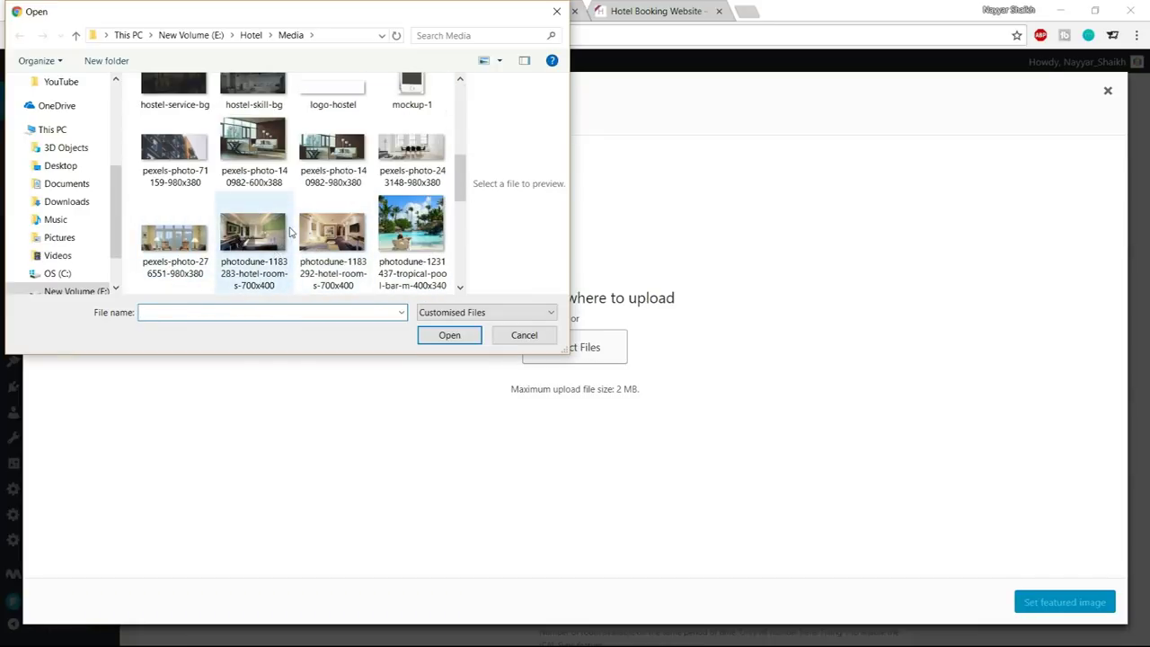
pyautogui.click(230, 153)
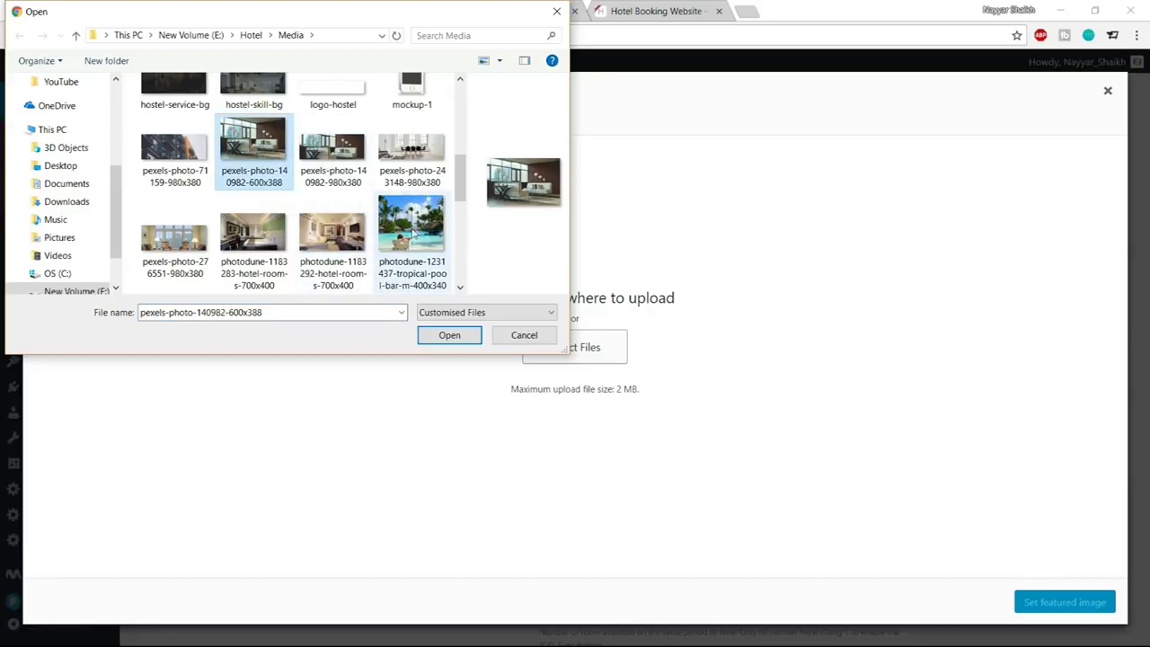
pyautogui.click(335, 165)
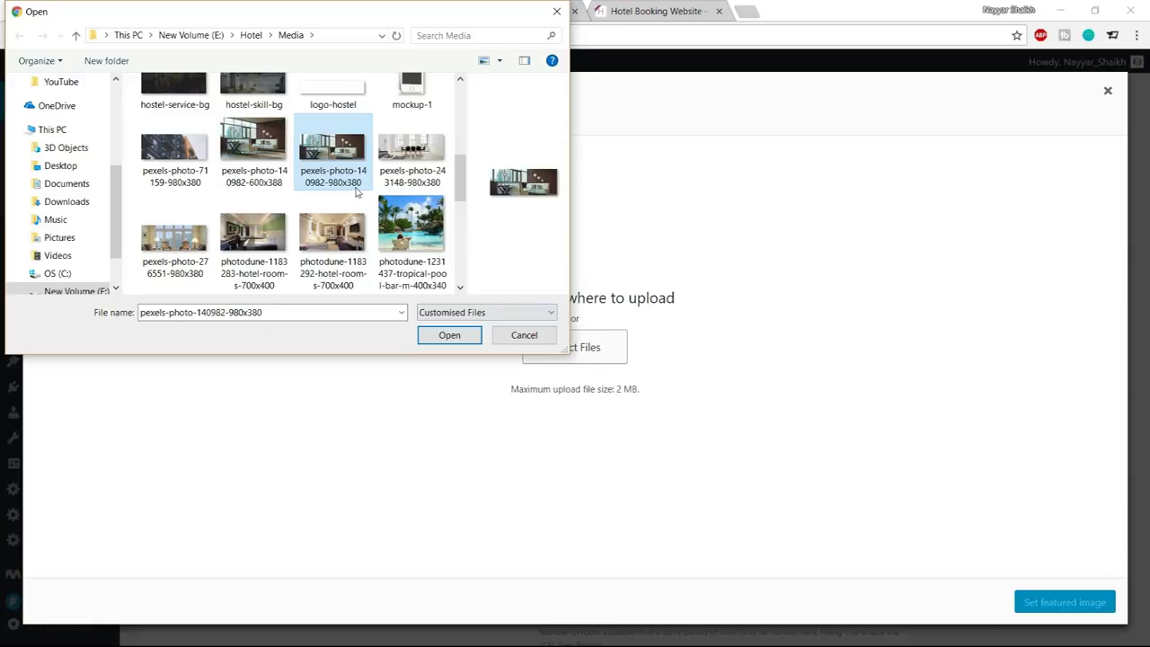
pyautogui.click(450, 334)
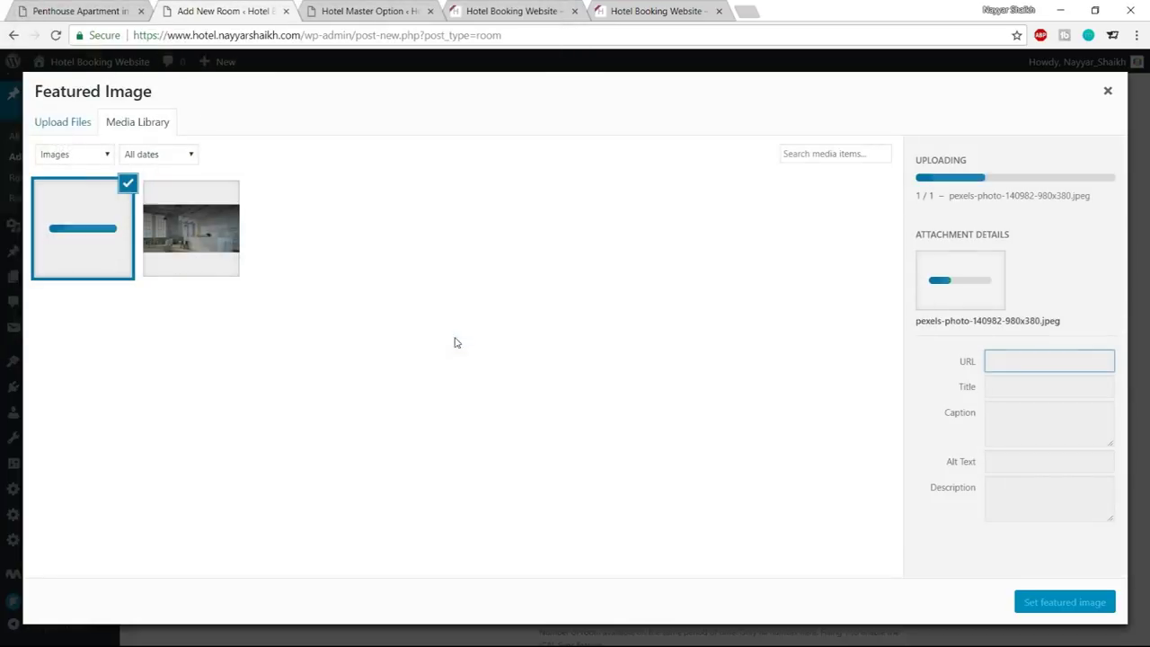
pyautogui.click(1113, 610)
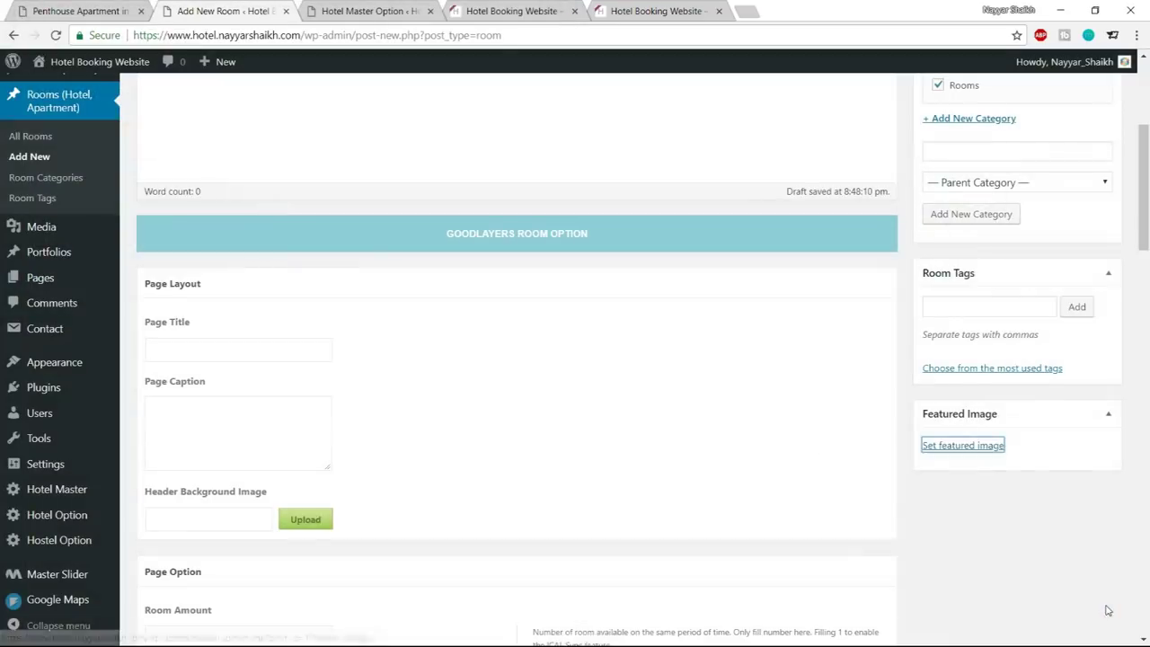
pyautogui.scroll(3, 1011, 555)
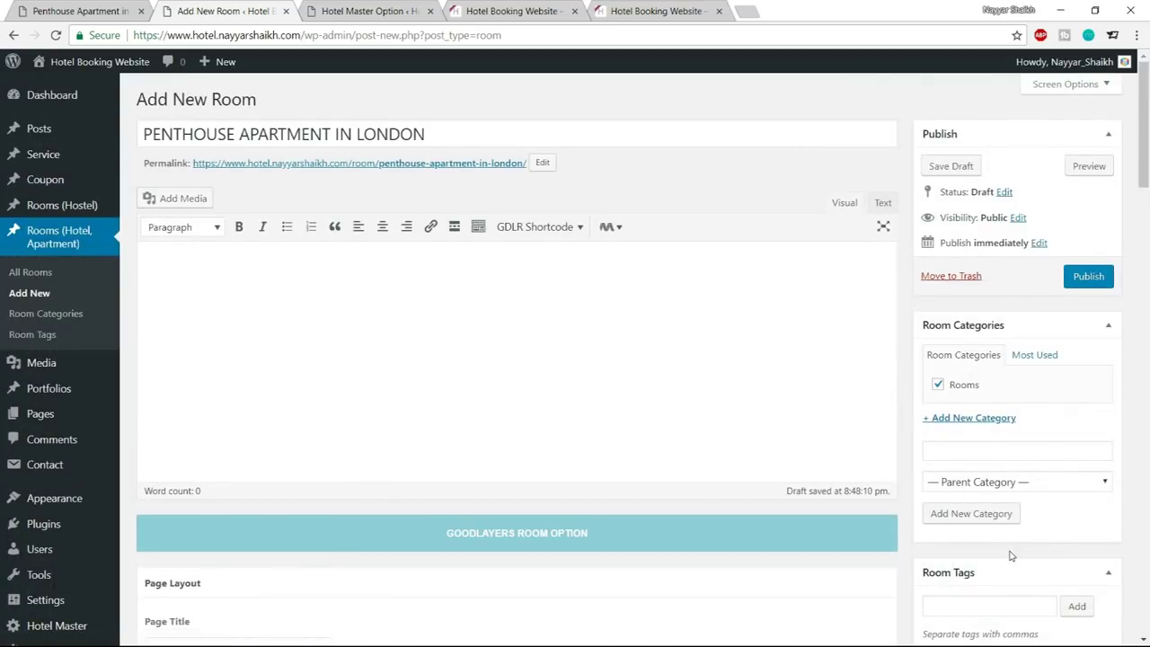
# Publish the penthouse room and view its live page in a new tab
pyautogui.click(1087, 276)
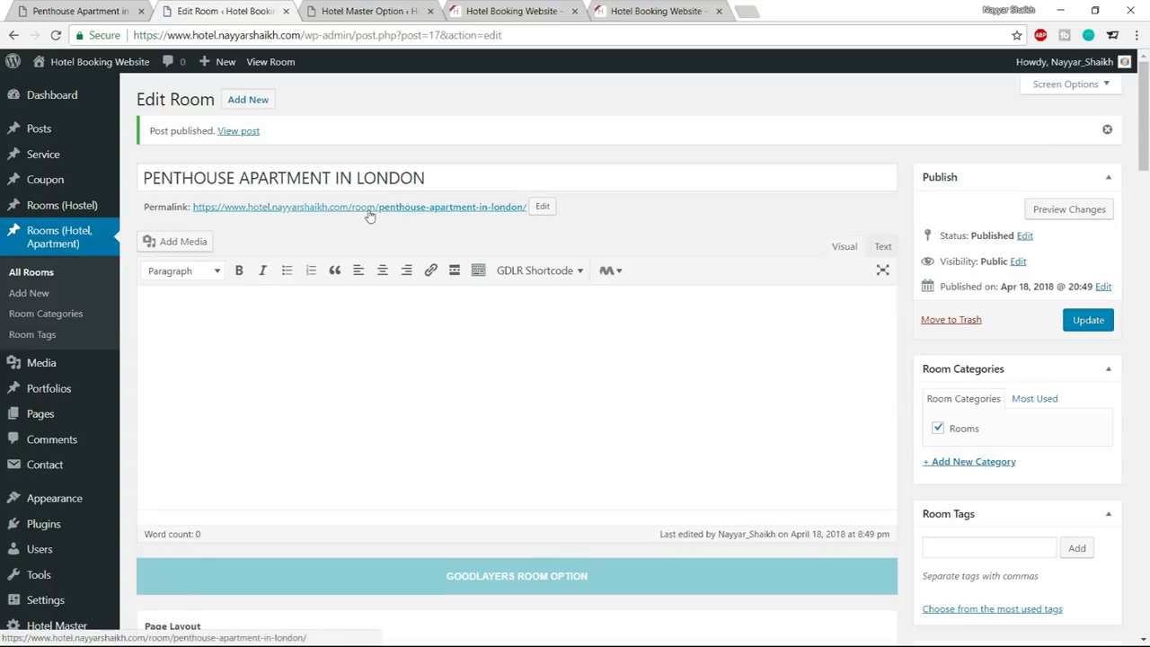
pyautogui.rightClick(370, 208)
pyautogui.click(429, 220)
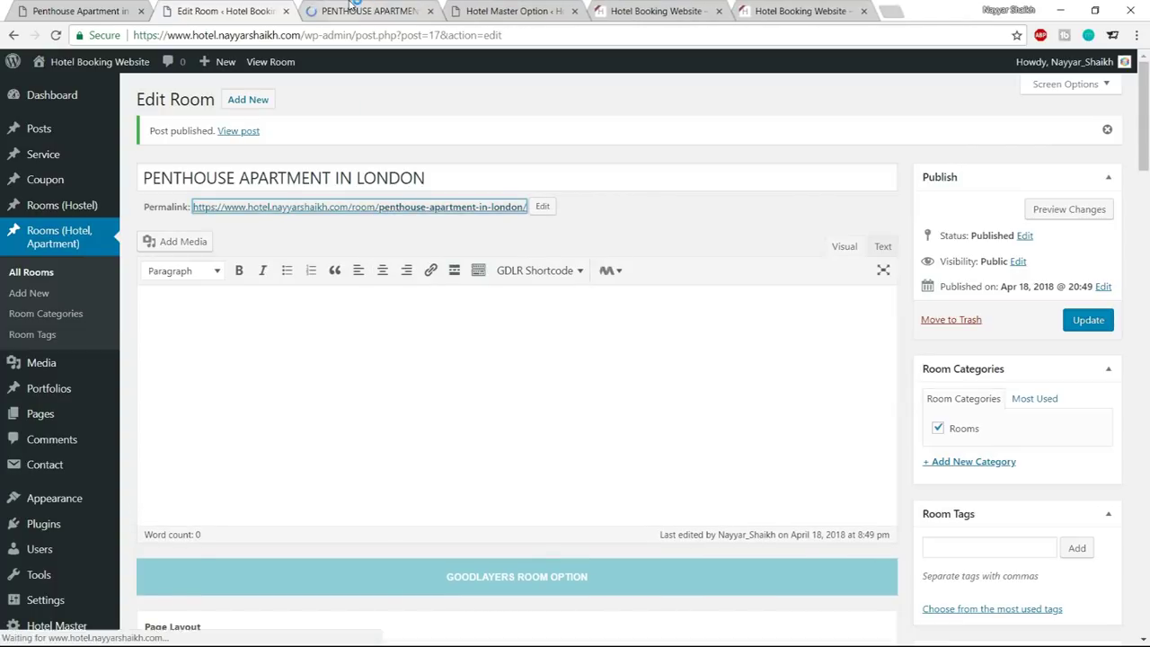
pyautogui.click(364, 11)
pyautogui.scroll(-2, 1058, 341)
pyautogui.scroll(2, 1058, 342)
pyautogui.scroll(-3, 1060, 346)
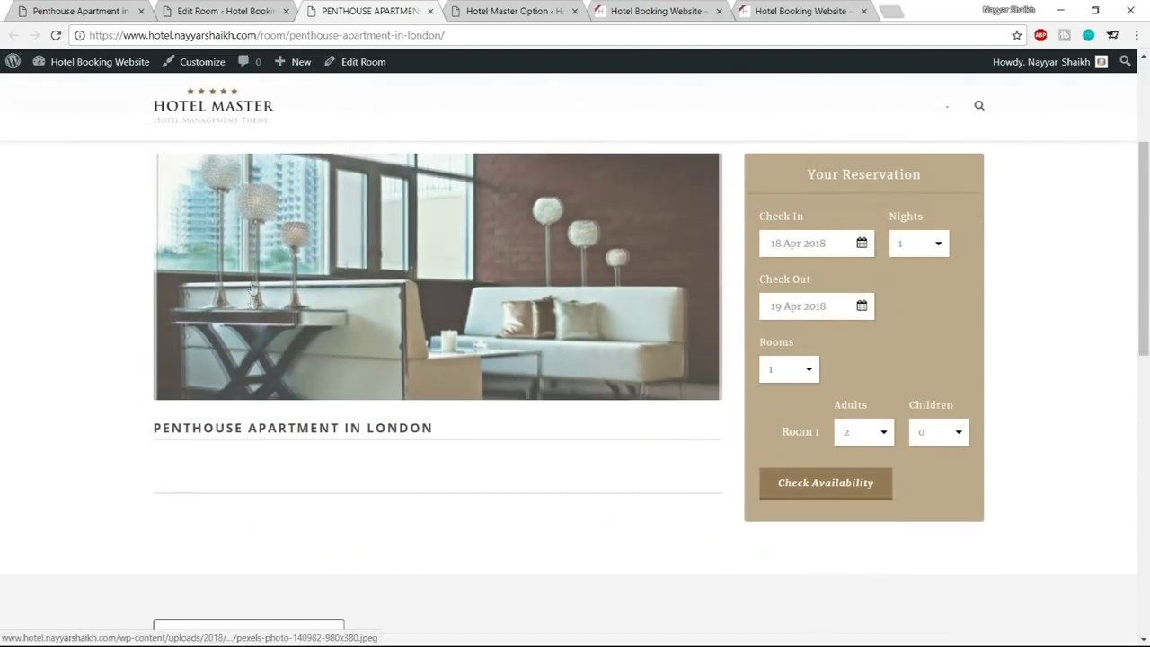
pyautogui.moveTo(415, 421); pyautogui.dragTo(150, 424)
pyautogui.click(172, 451)
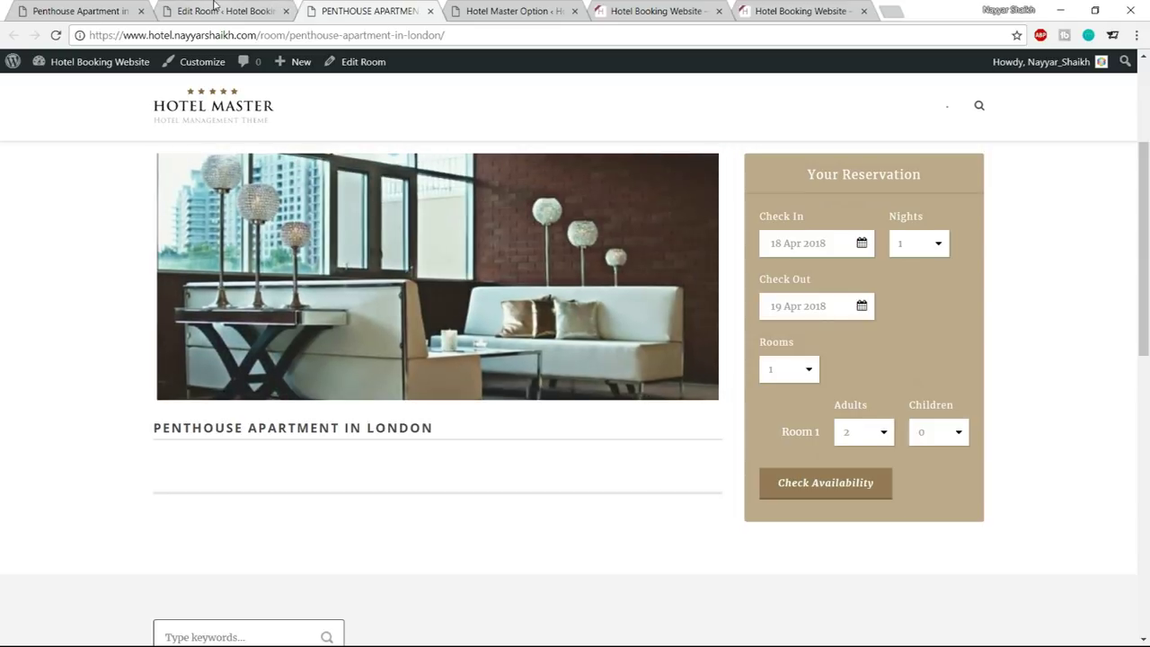
# Check the demo Penthouse room's nightly price for comparison, then return to the room editor
pyautogui.click(214, 9)
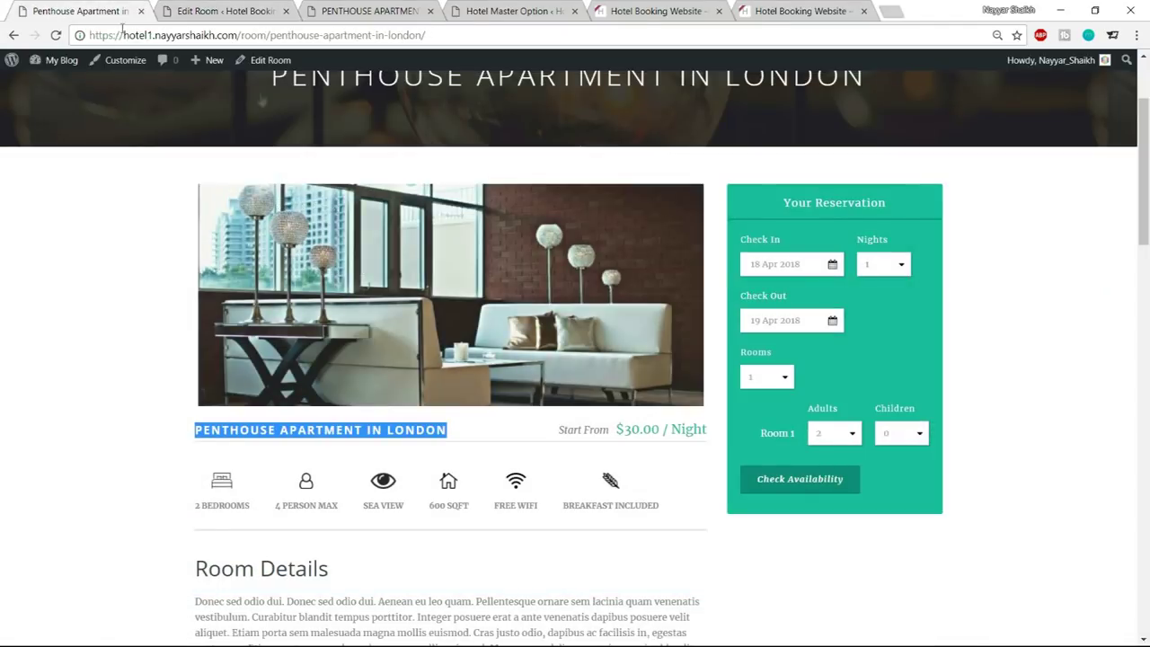
pyautogui.scroll(-2, 618, 301)
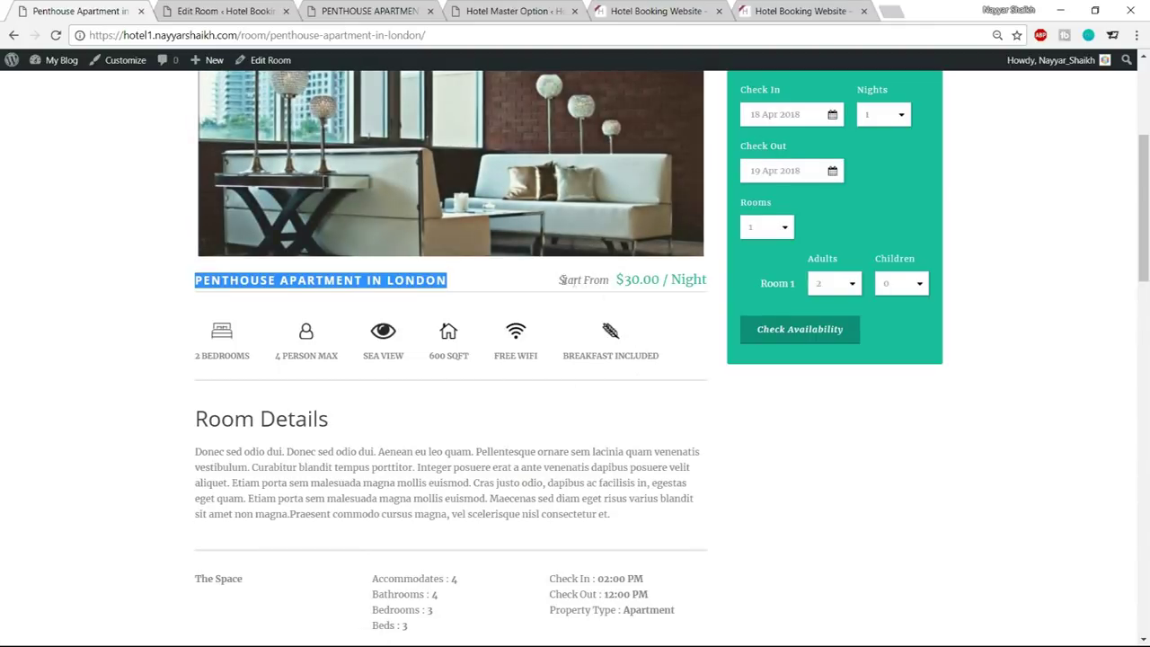
pyautogui.click(616, 284)
pyautogui.moveTo(617, 279); pyautogui.dragTo(704, 280)
pyautogui.click(652, 286)
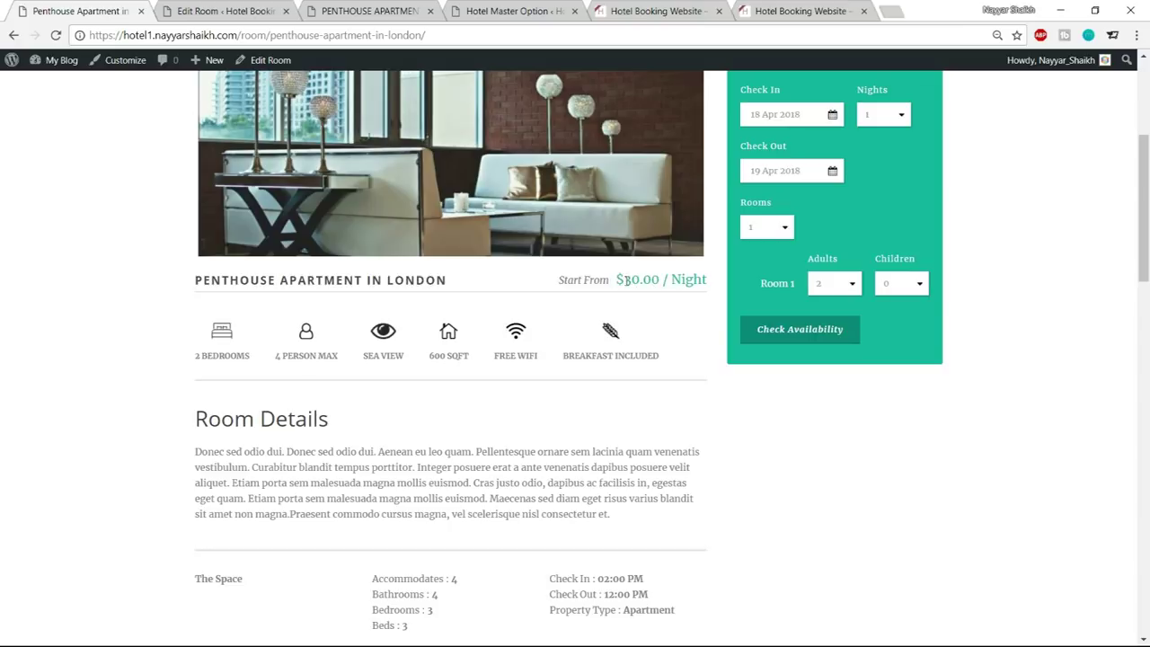
pyautogui.click(264, 9)
# Enter a Room Amount of 2 in the penthouse room's page options
pyautogui.scroll(-4, 717, 386)
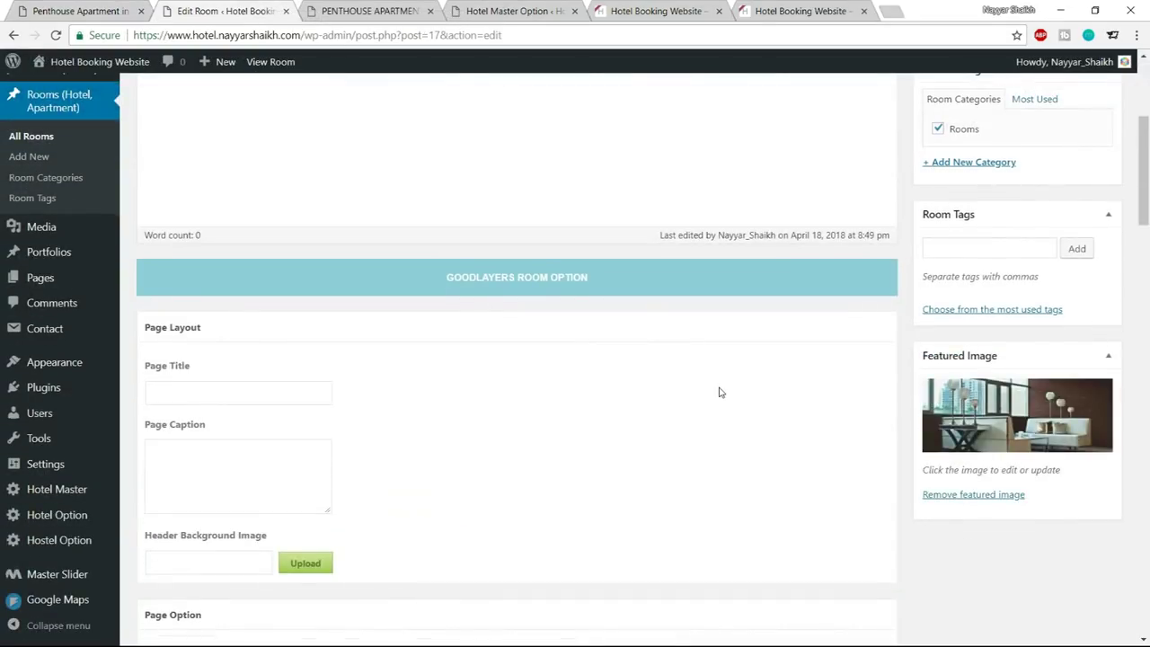
pyautogui.scroll(-5, 719, 391)
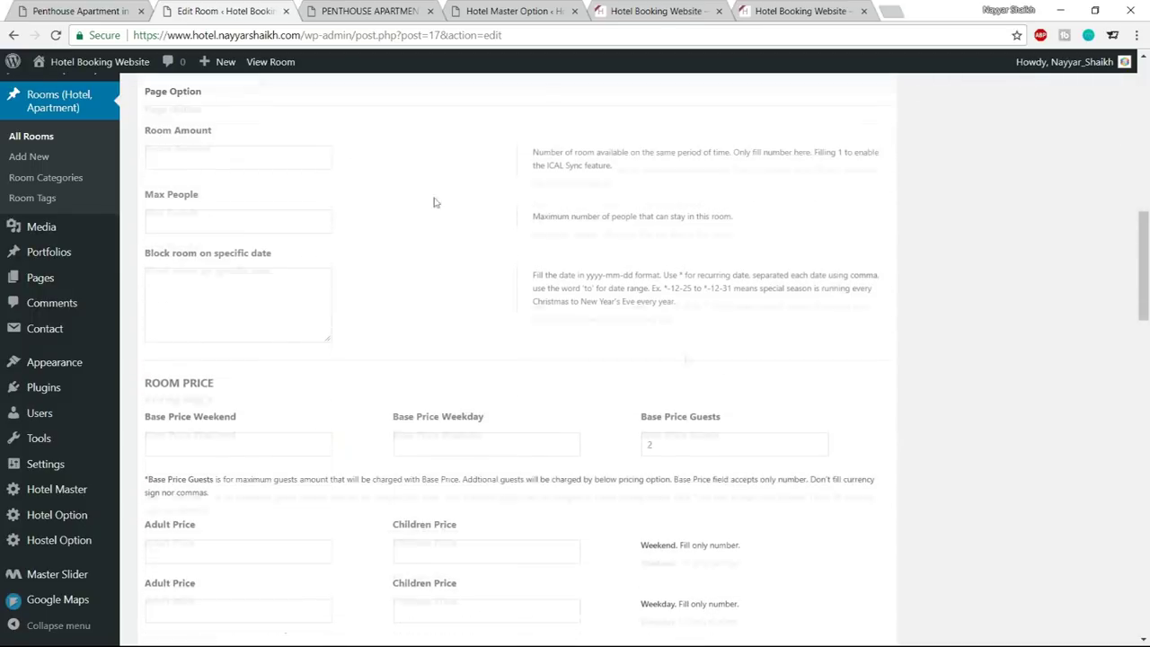
pyautogui.scroll(1, 190, 189)
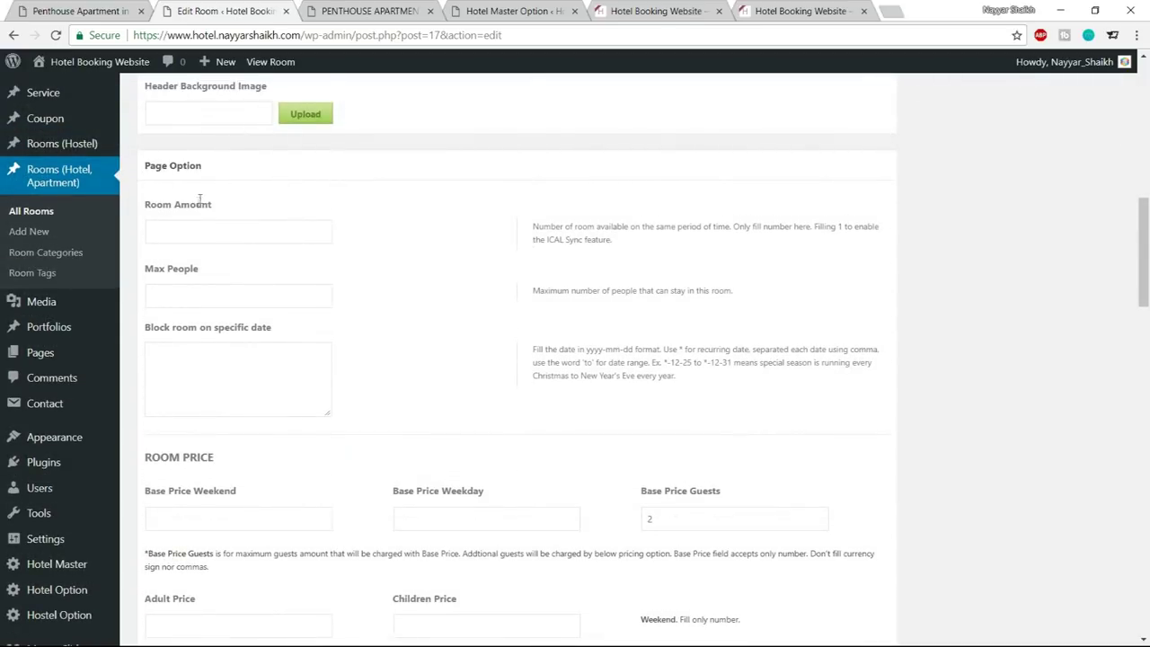
pyautogui.click(188, 228)
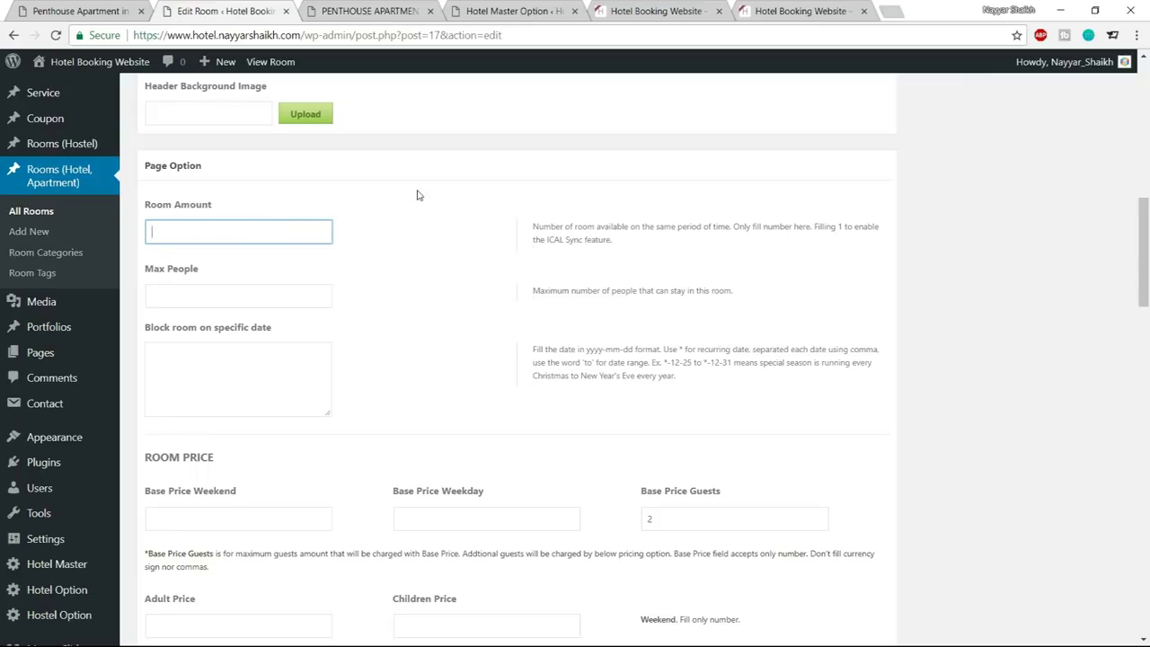
pyautogui.write('2')
pyautogui.press('Return')
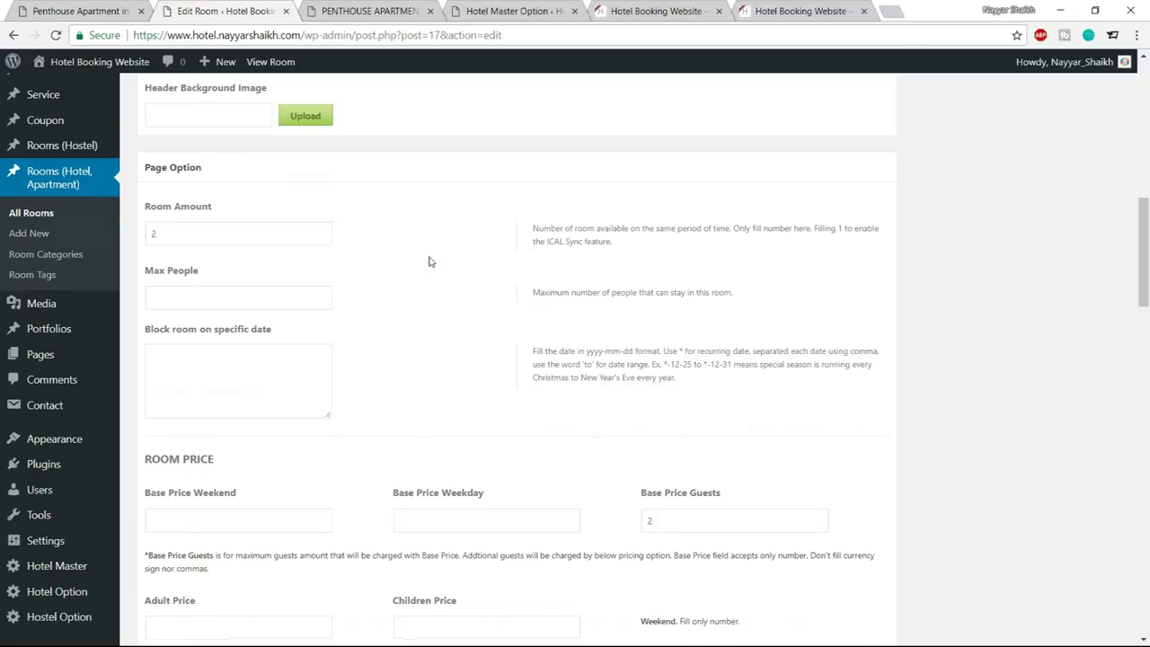
# Set Max People for the penthouse room to 4
pyautogui.scroll(-5, 607, 332)
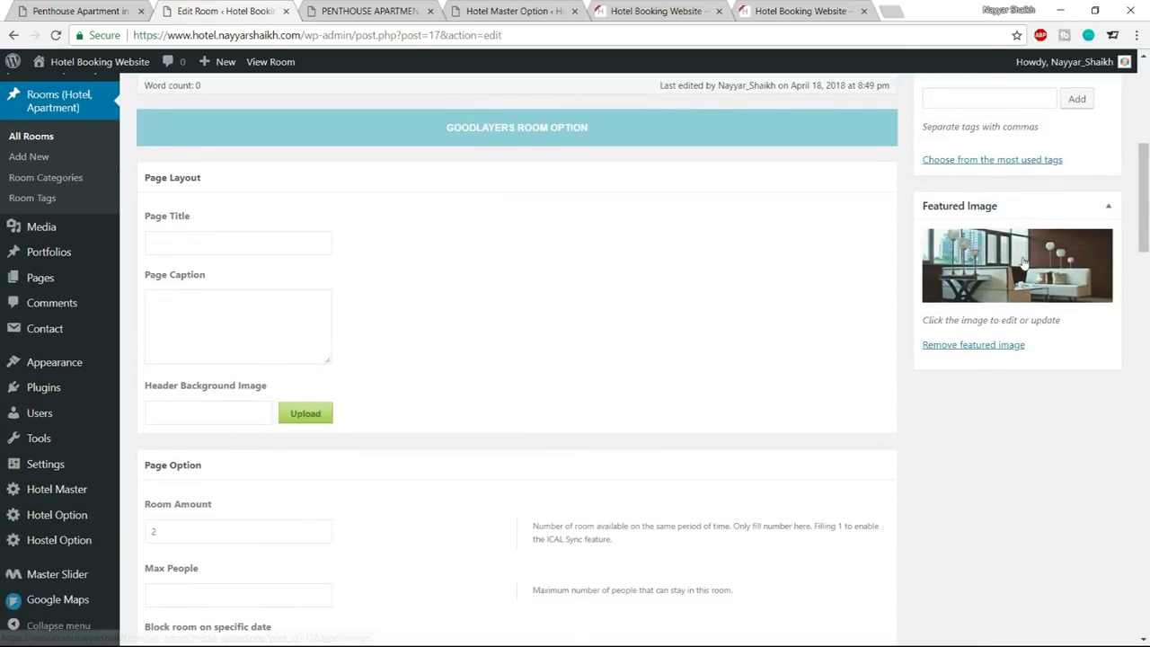
pyautogui.scroll(-3, 327, 290)
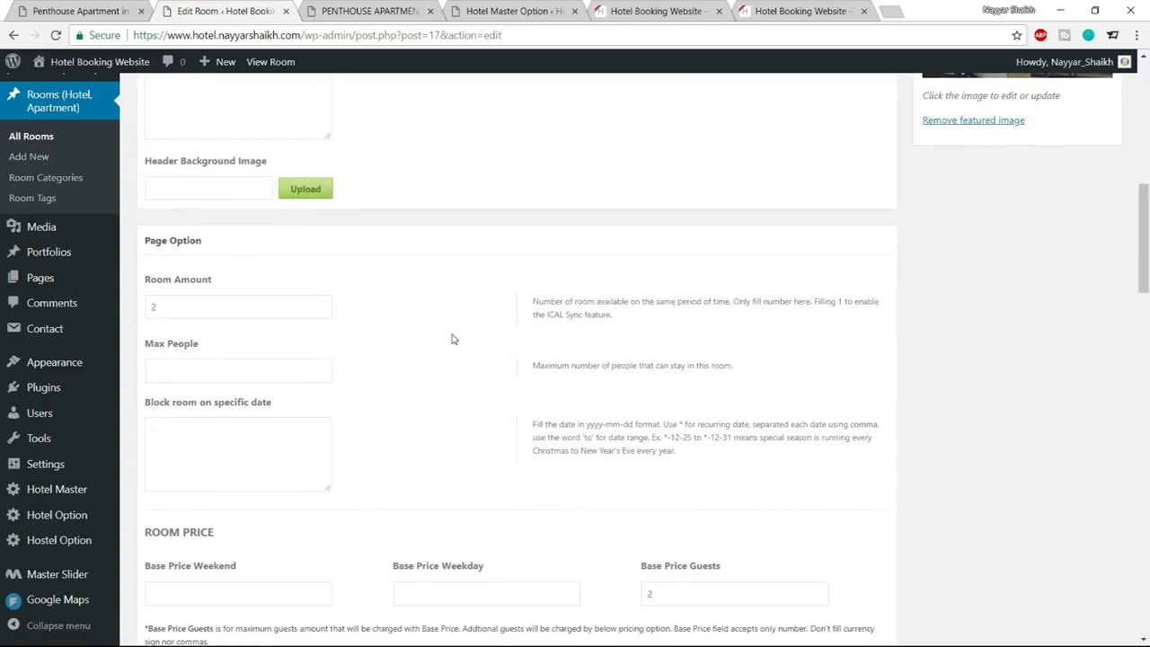
pyautogui.scroll(-1, 454, 339)
pyautogui.click(230, 287)
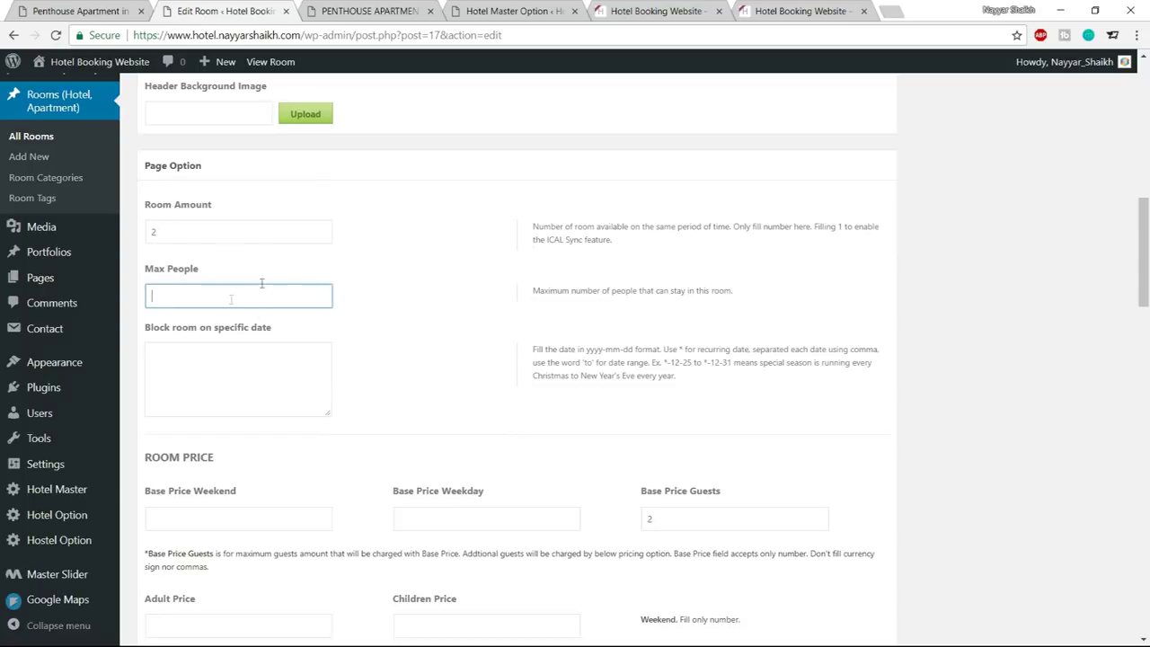
pyautogui.click(415, 274)
# Review the Room Amount 2 and Max People 4 values and the blocked-dates setting
pyautogui.moveTo(188, 233); pyautogui.dragTo(151, 231)
pyautogui.moveTo(195, 292); pyautogui.dragTo(140, 297)
pyautogui.click(344, 304)
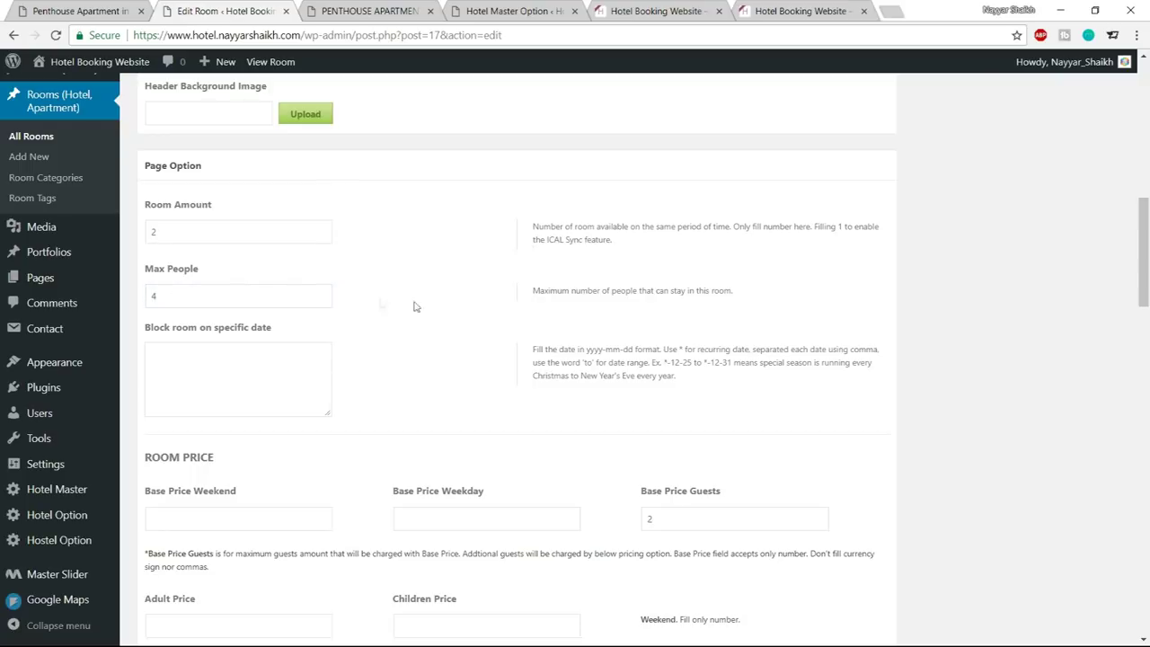
pyautogui.click(269, 375)
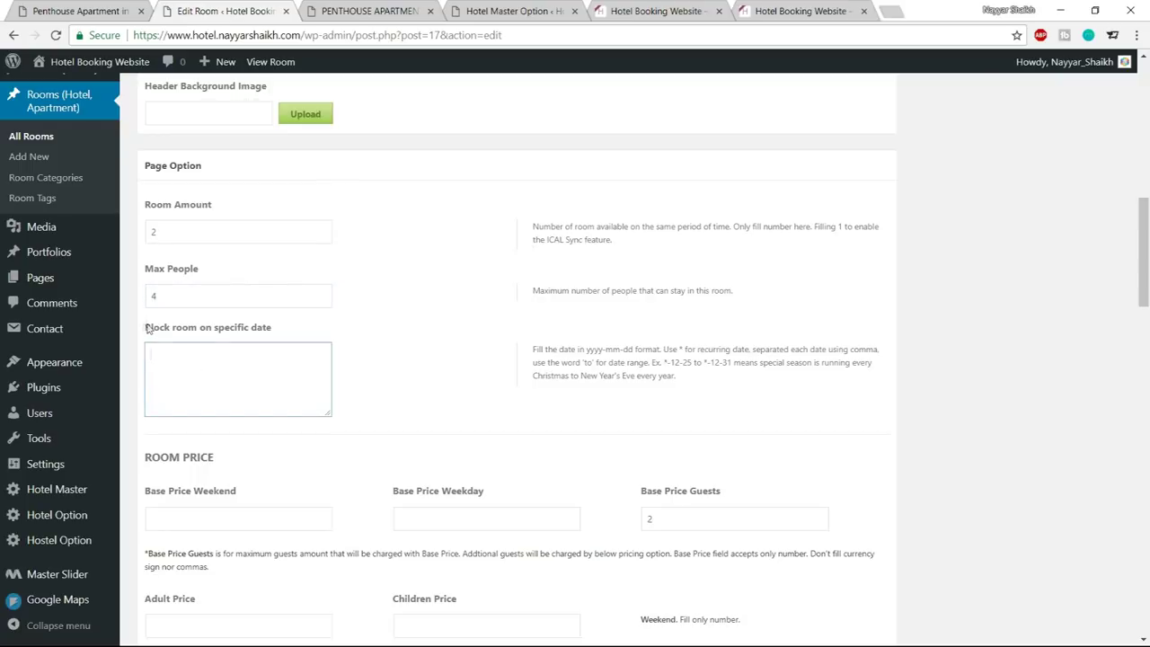
pyautogui.moveTo(146, 329); pyautogui.dragTo(295, 333)
pyautogui.click(291, 347)
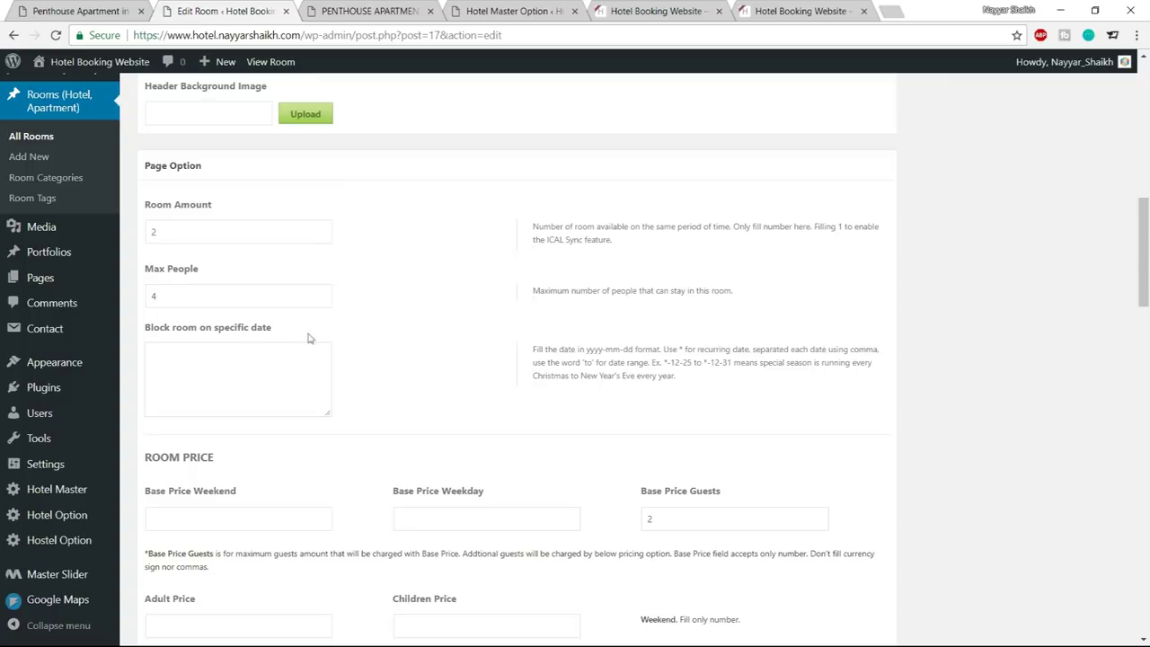
# Check the demo room's starting price on the live page and return to the room editor
pyautogui.scroll(-1, 416, 367)
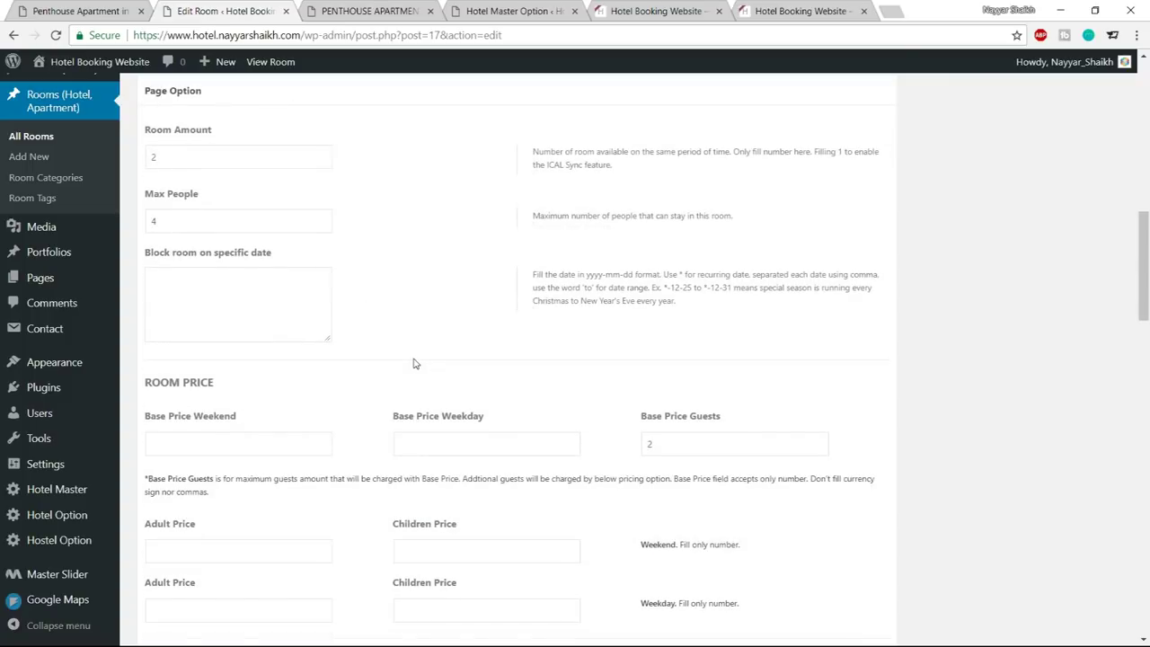
pyautogui.click(368, 11)
pyautogui.scroll(2, 450, 359)
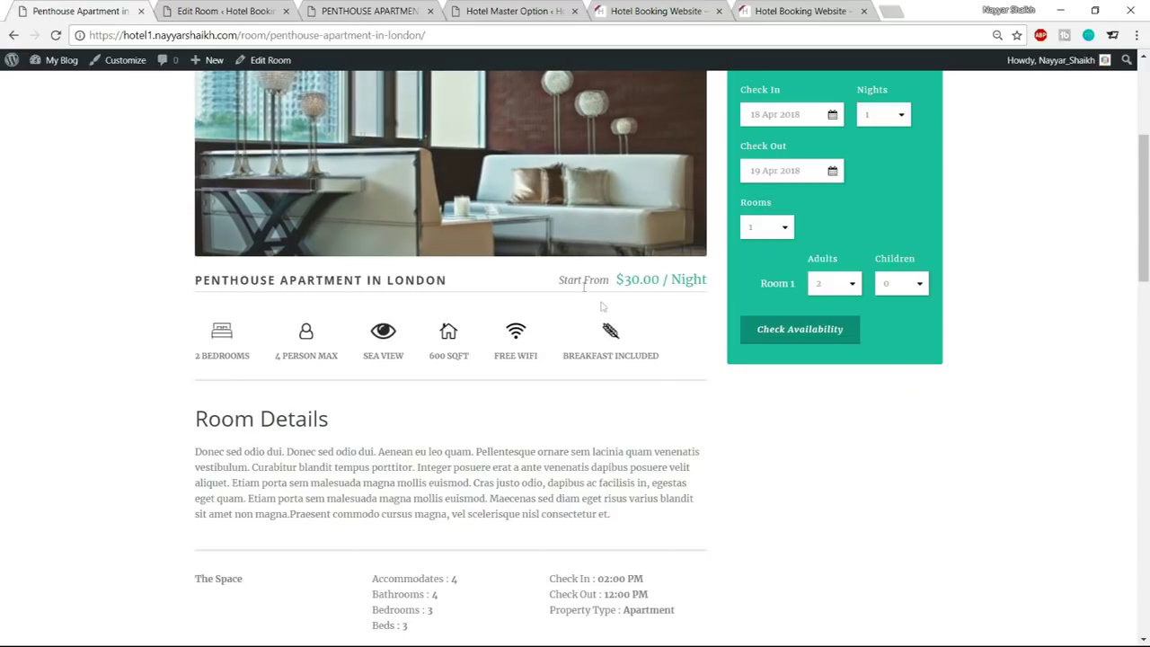
pyautogui.moveTo(560, 280); pyautogui.dragTo(686, 281)
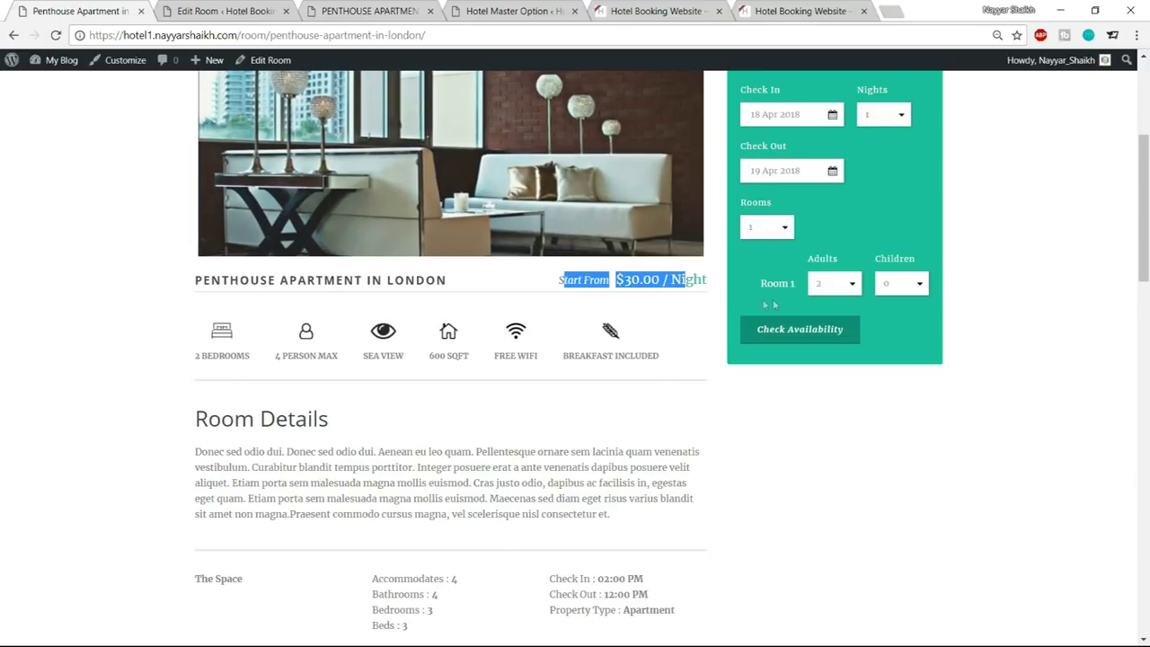
pyautogui.click(698, 327)
pyautogui.scroll(1, 704, 390)
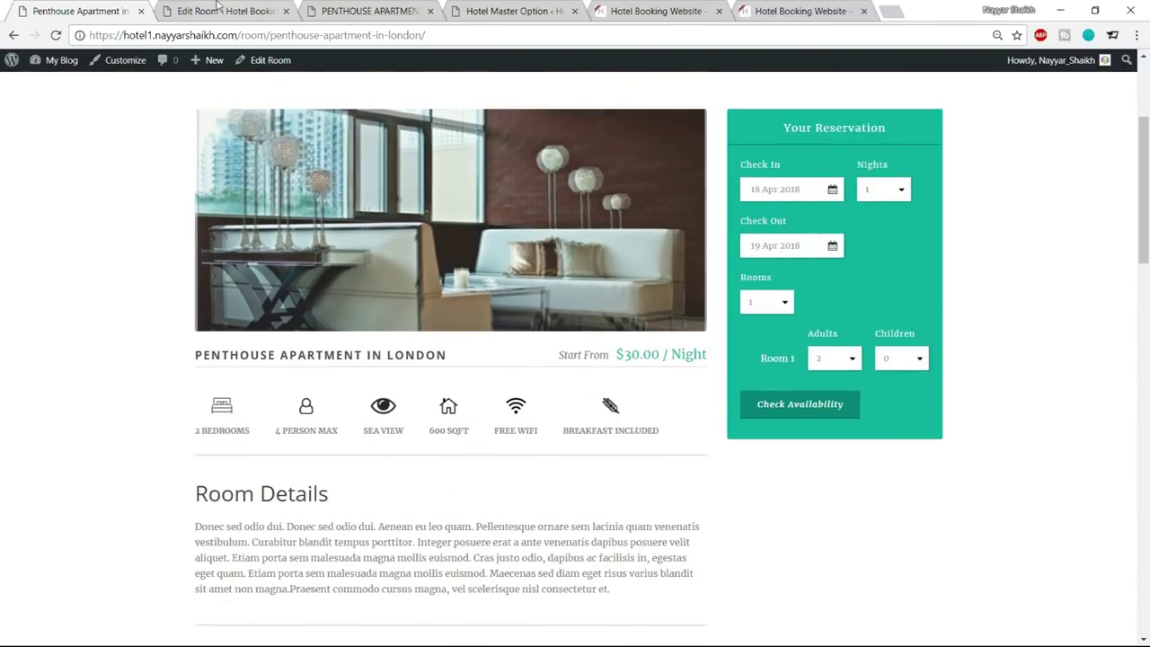
pyautogui.click(225, 10)
pyautogui.click(329, 306)
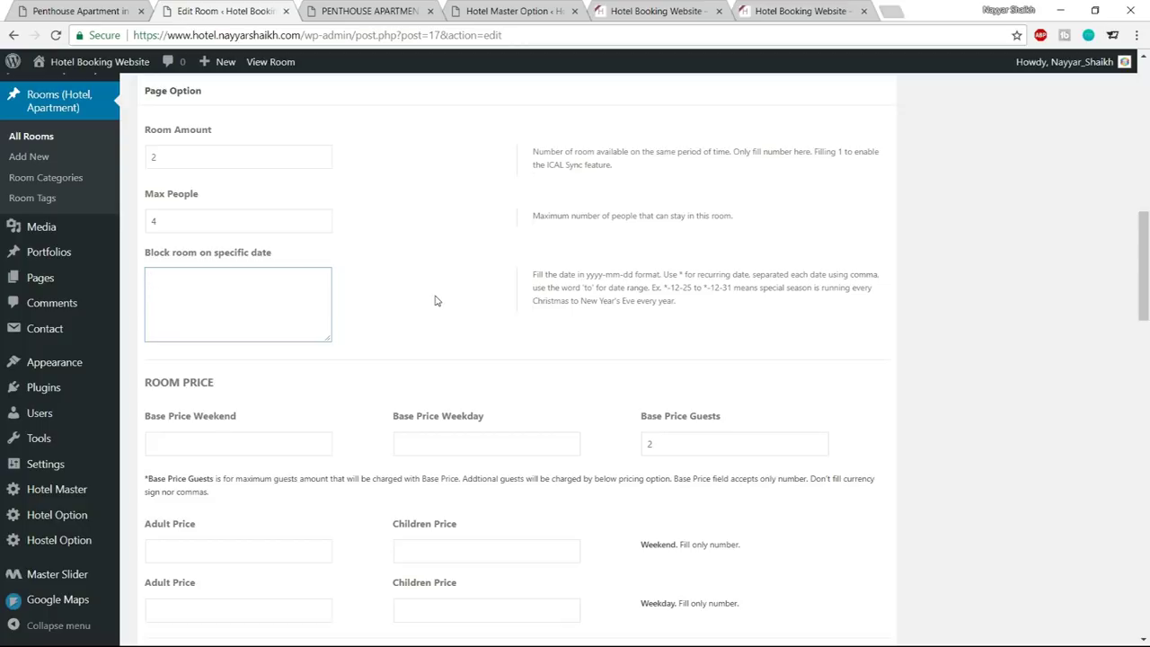
# Enter 2018-12-25 to 2019-1-1 in the Block room on specific date box
pyautogui.write('2018-12-25')
pyautogui.moveTo(213, 279); pyautogui.dragTo(148, 278)
pyautogui.click(154, 284)
pyautogui.click(203, 278)
pyautogui.write('to 2019-1-1')
# Replace the years 2018 and 2019 with * so the block recurs yearly
pyautogui.moveTo(170, 279); pyautogui.dragTo(133, 282)
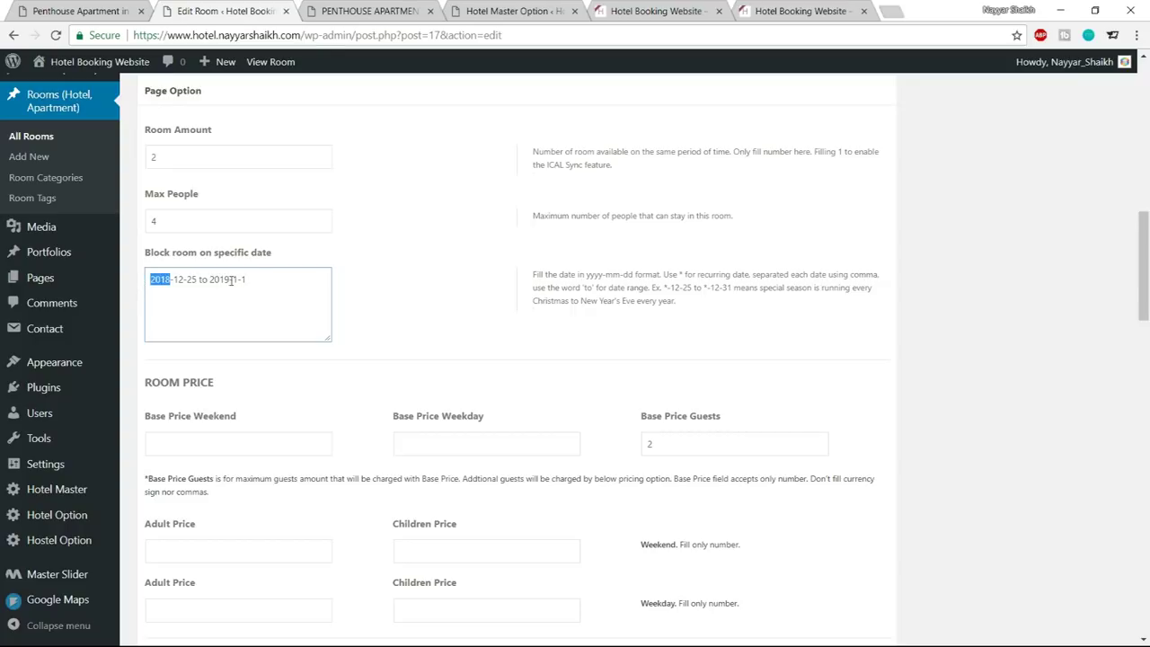
pyautogui.write('*')
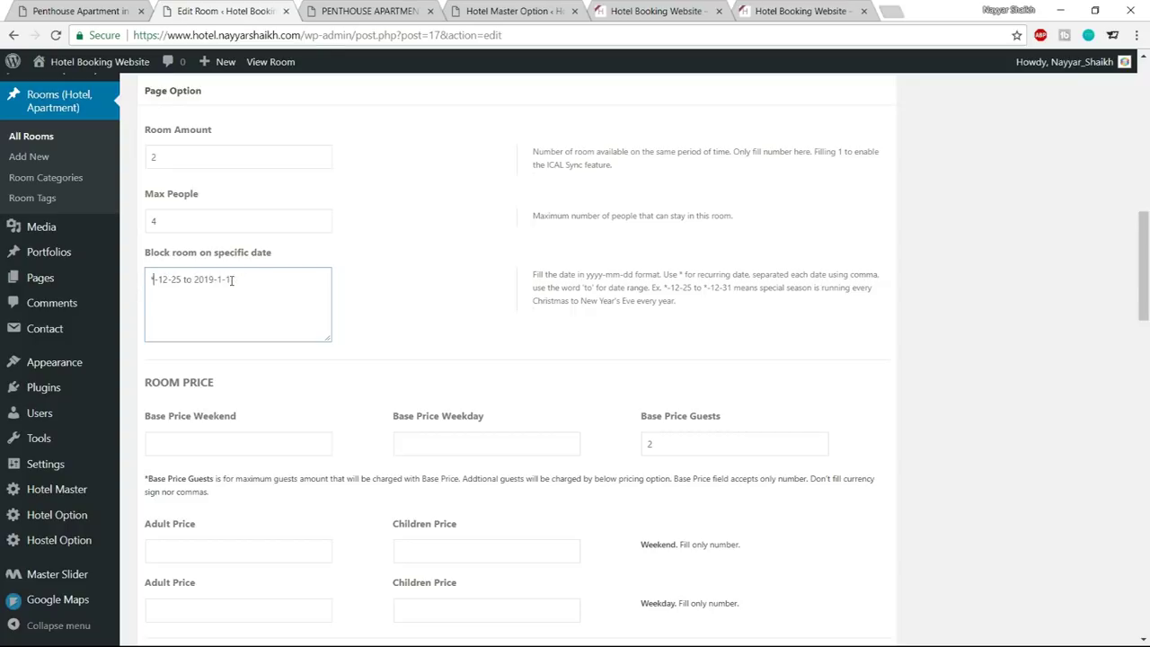
pyautogui.moveTo(214, 280); pyautogui.dragTo(198, 276)
pyautogui.write('*')
# Enter base prices of 50 for weekends and 30 for weekdays
pyautogui.scroll(-3, 449, 297)
pyautogui.click(243, 287)
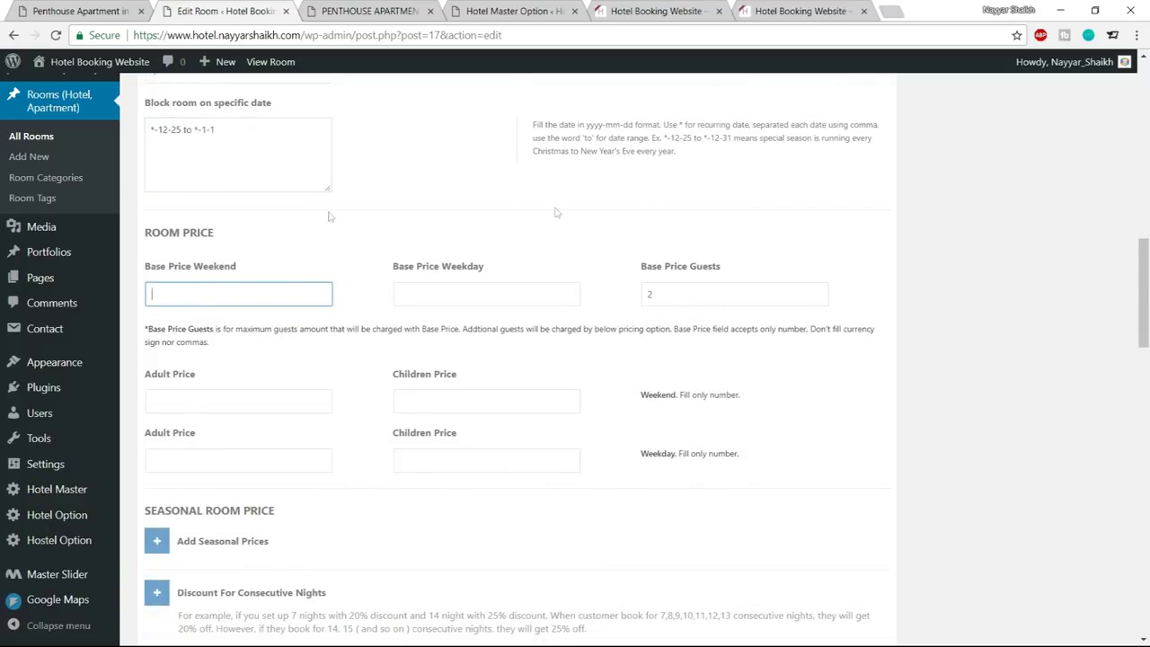
pyautogui.moveTo(148, 263); pyautogui.dragTo(255, 267)
pyautogui.click(300, 287)
pyautogui.write('50')
pyautogui.click(438, 297)
pyautogui.write('30')
pyautogui.click(543, 270)
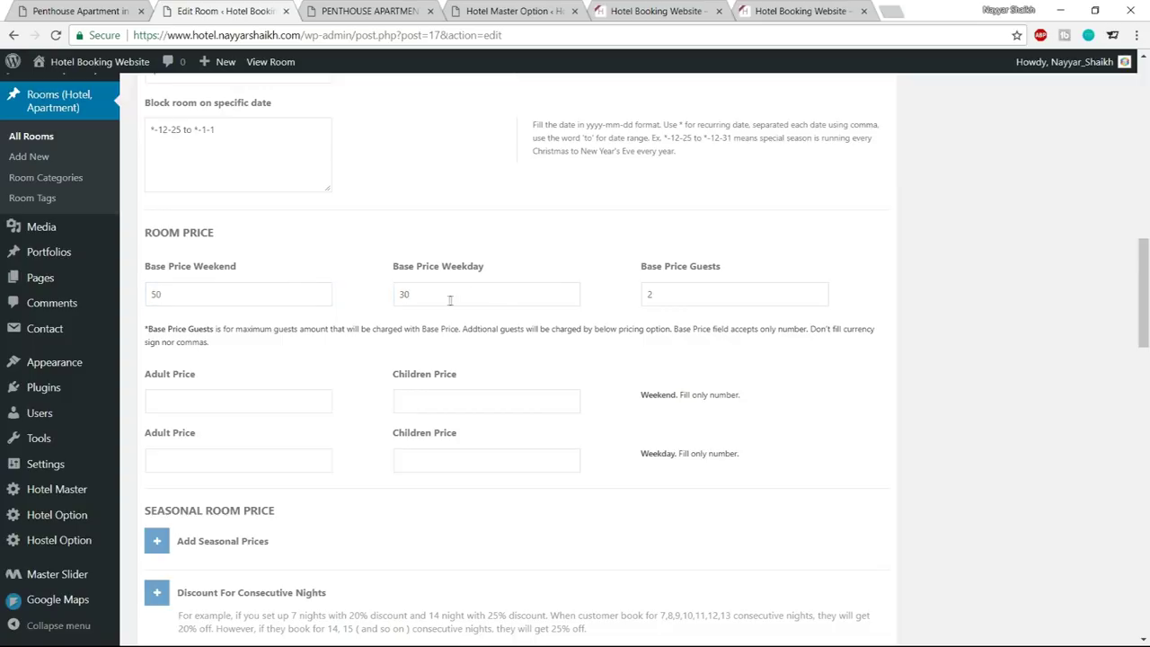
# Review the base price row, confirming 50, 30 and a guests value of 2
pyautogui.click(669, 295)
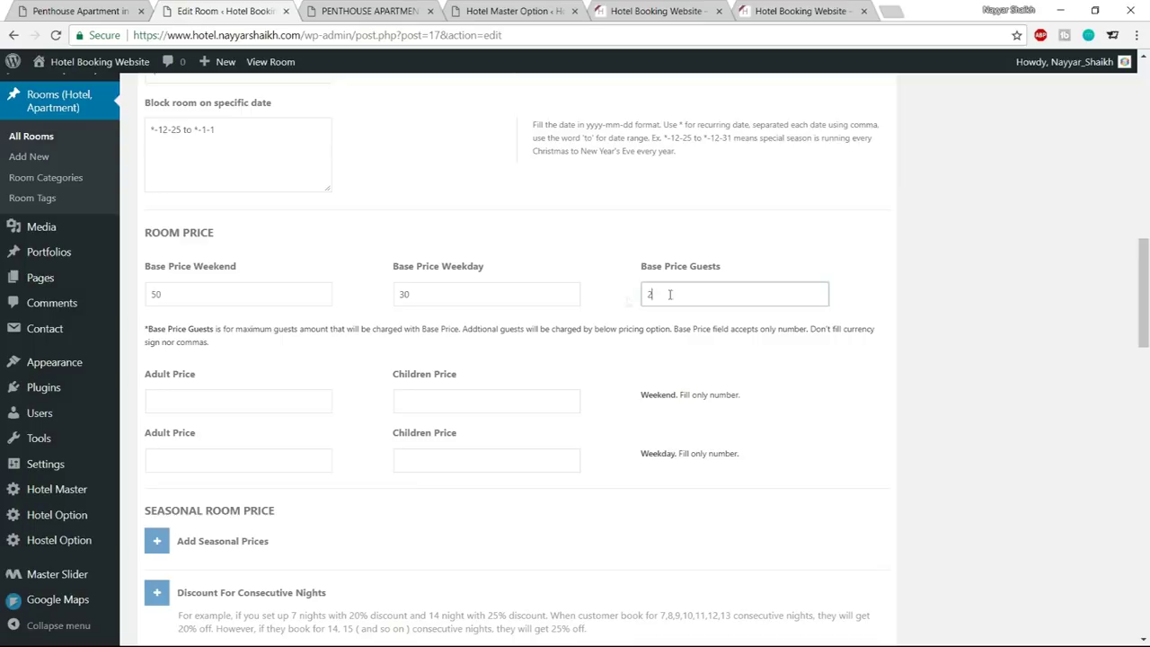
pyautogui.click(530, 274)
pyautogui.moveTo(221, 299); pyautogui.dragTo(144, 309)
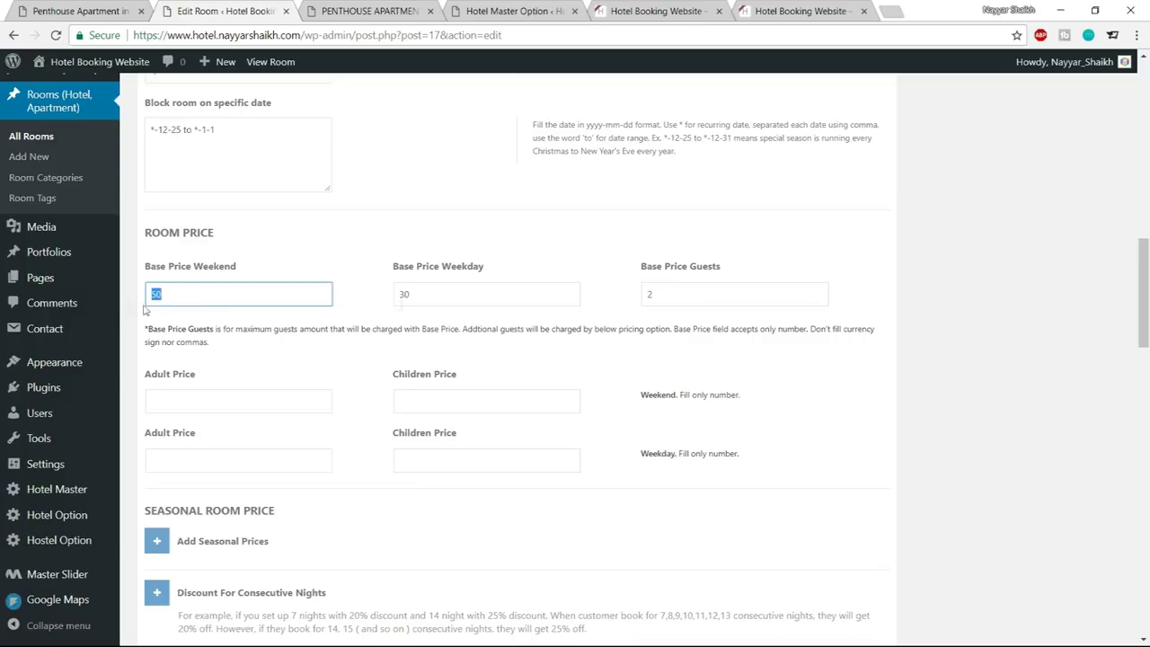
pyautogui.moveTo(704, 291); pyautogui.dragTo(617, 296)
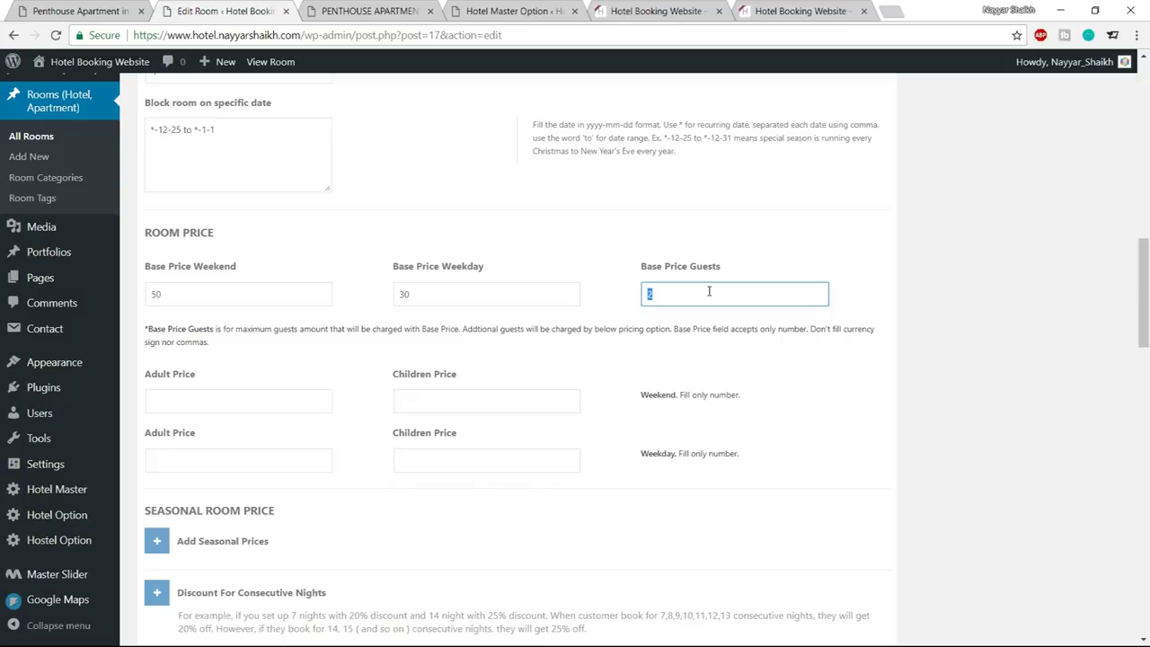
pyautogui.scroll(4, 709, 291)
pyautogui.moveTo(230, 446); pyautogui.dragTo(120, 441)
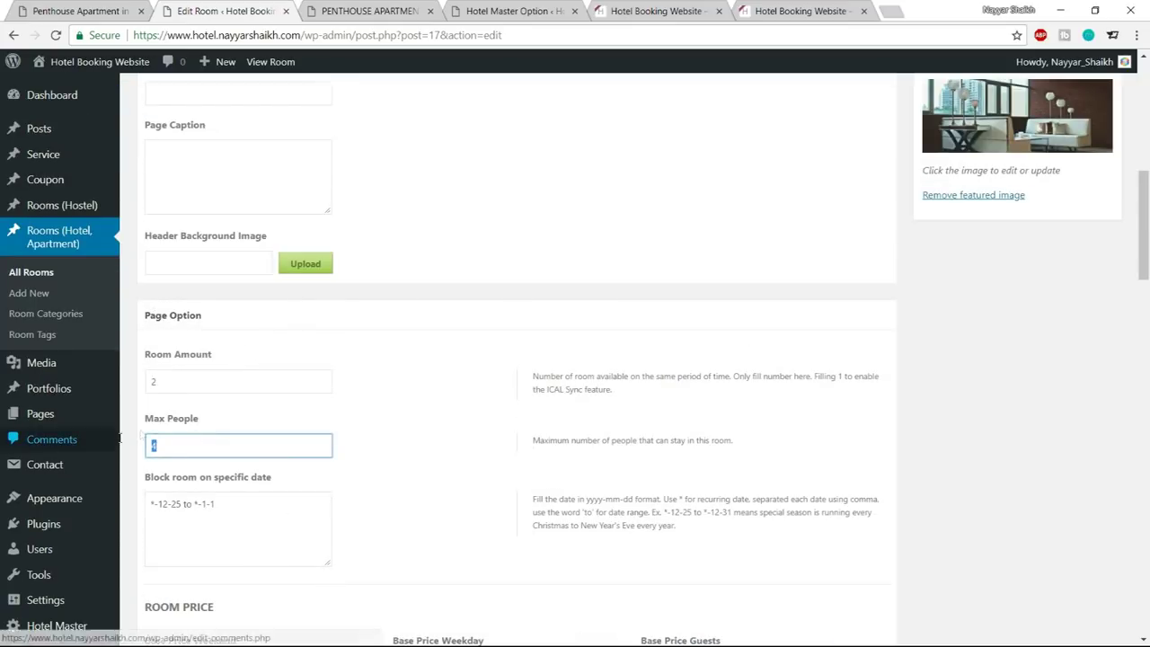
pyautogui.scroll(-3, 449, 388)
pyautogui.scroll(-1, 673, 291)
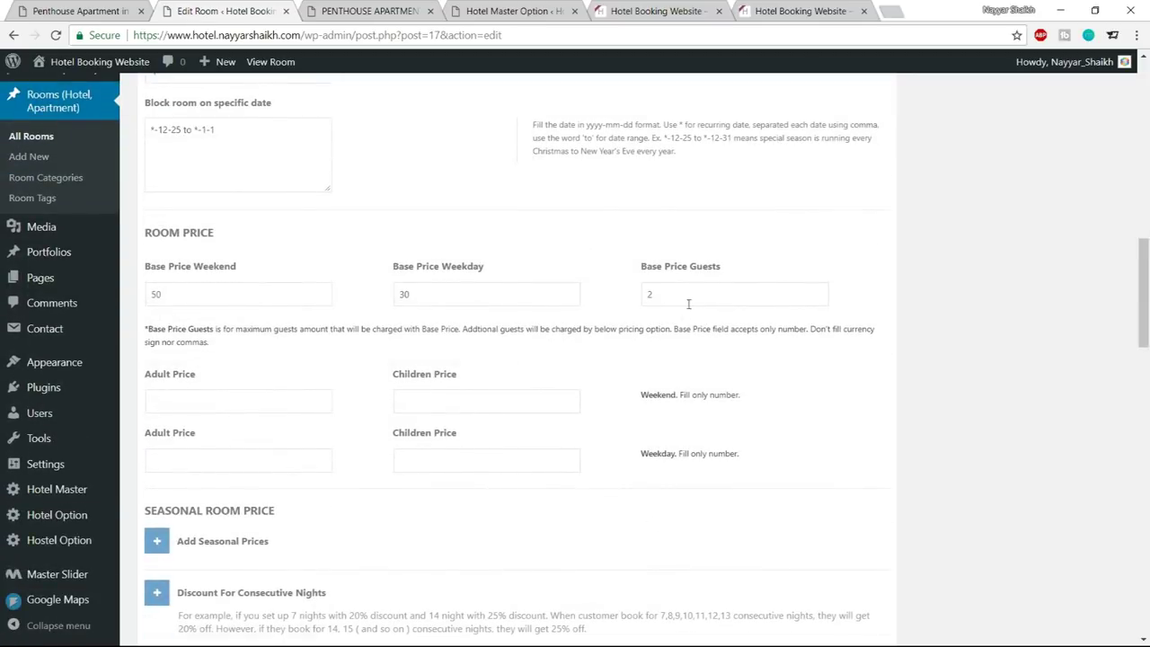
pyautogui.doubleClick(651, 295)
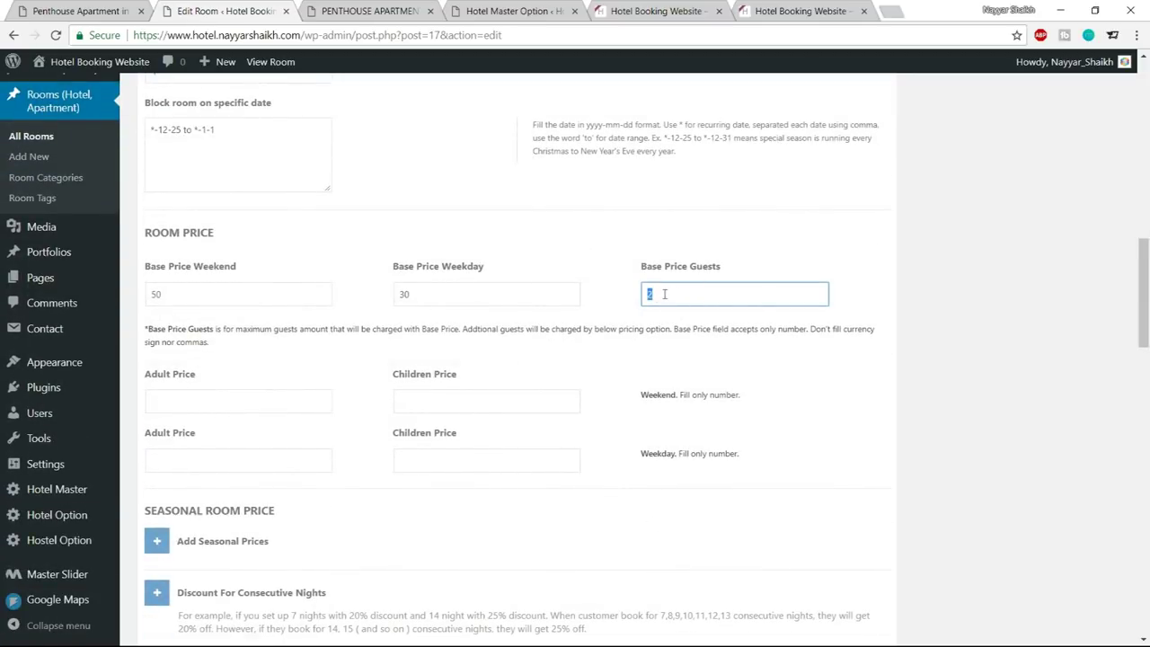
pyautogui.click(248, 297)
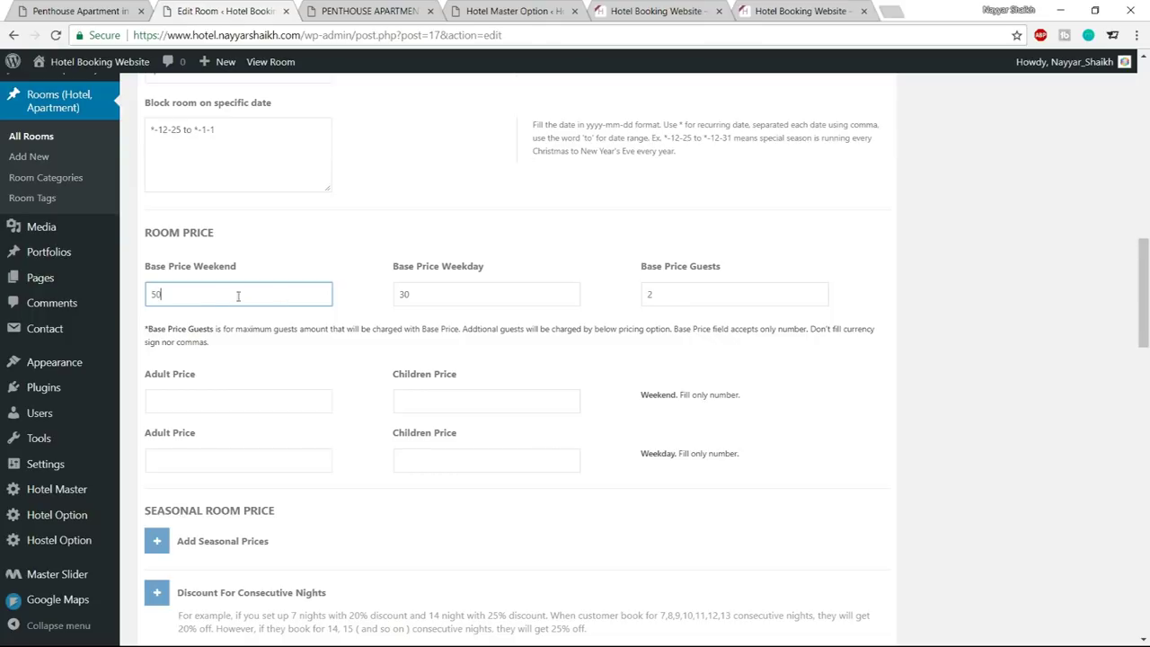
pyautogui.doubleClick(444, 288)
pyautogui.doubleClick(701, 297)
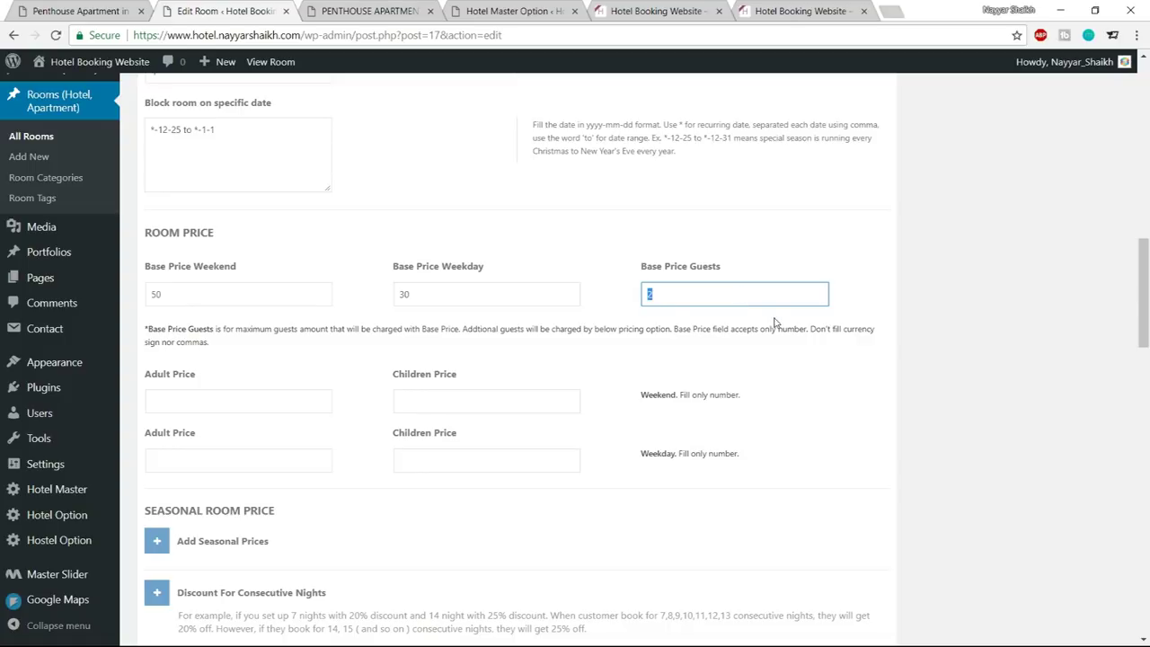
pyautogui.click(801, 342)
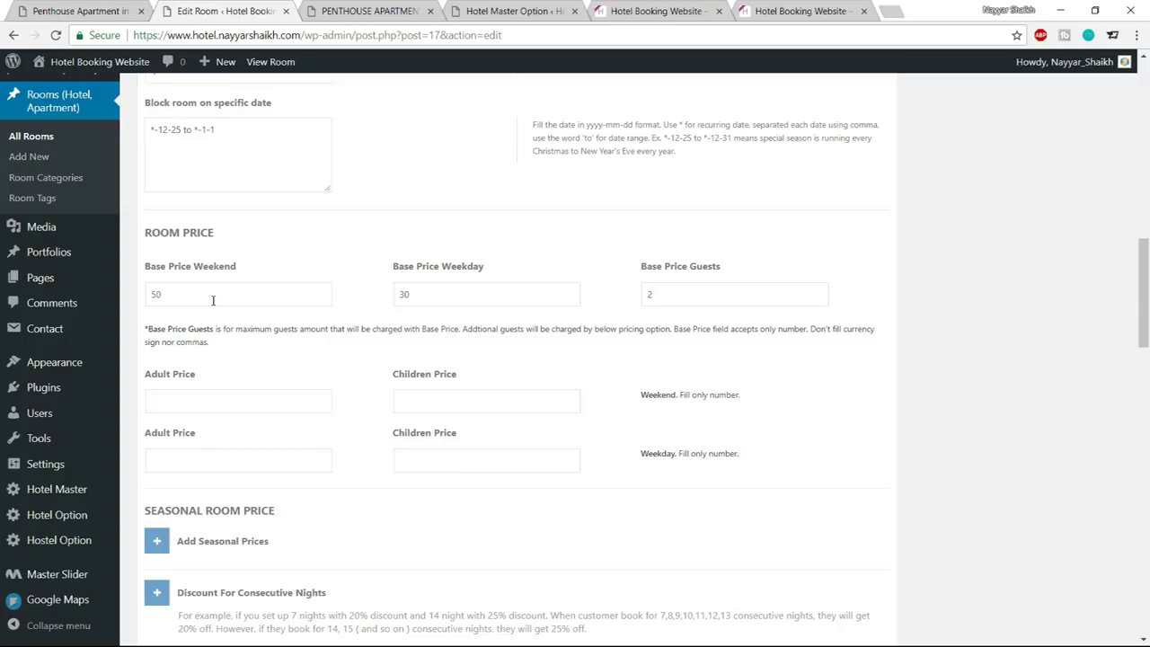
pyautogui.doubleClick(719, 292)
pyautogui.click(631, 320)
# Set the weekend adult price to 40 and children price to 30
pyautogui.click(239, 402)
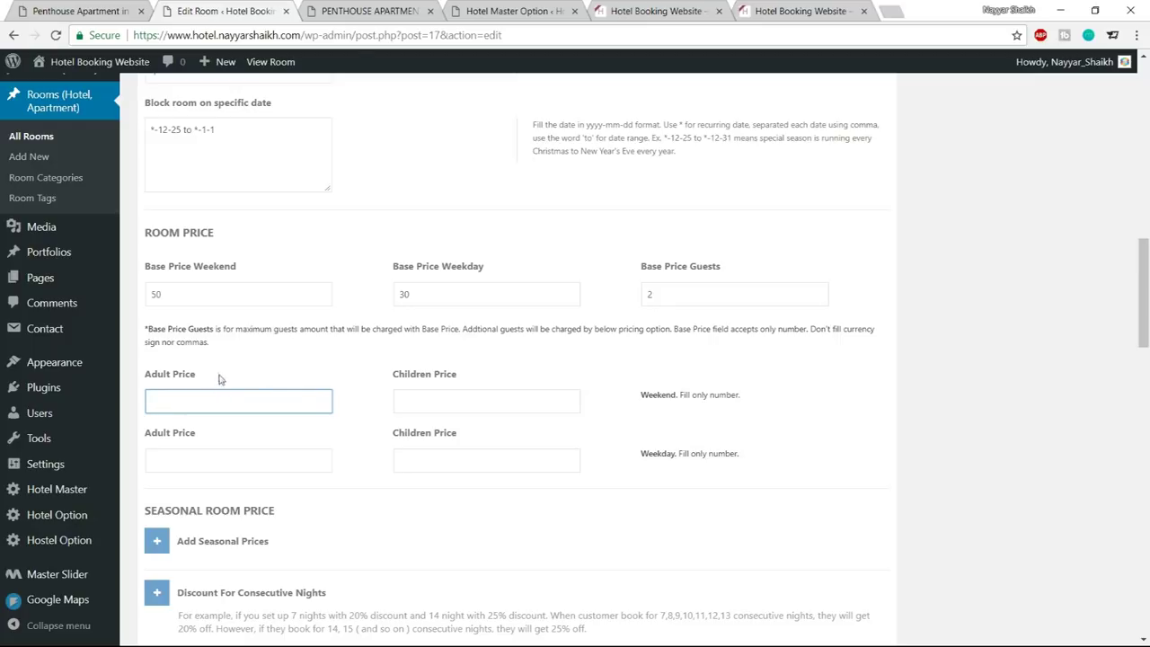
pyautogui.moveTo(635, 398); pyautogui.dragTo(710, 397)
pyautogui.click(255, 396)
pyautogui.write('40')
pyautogui.click(504, 405)
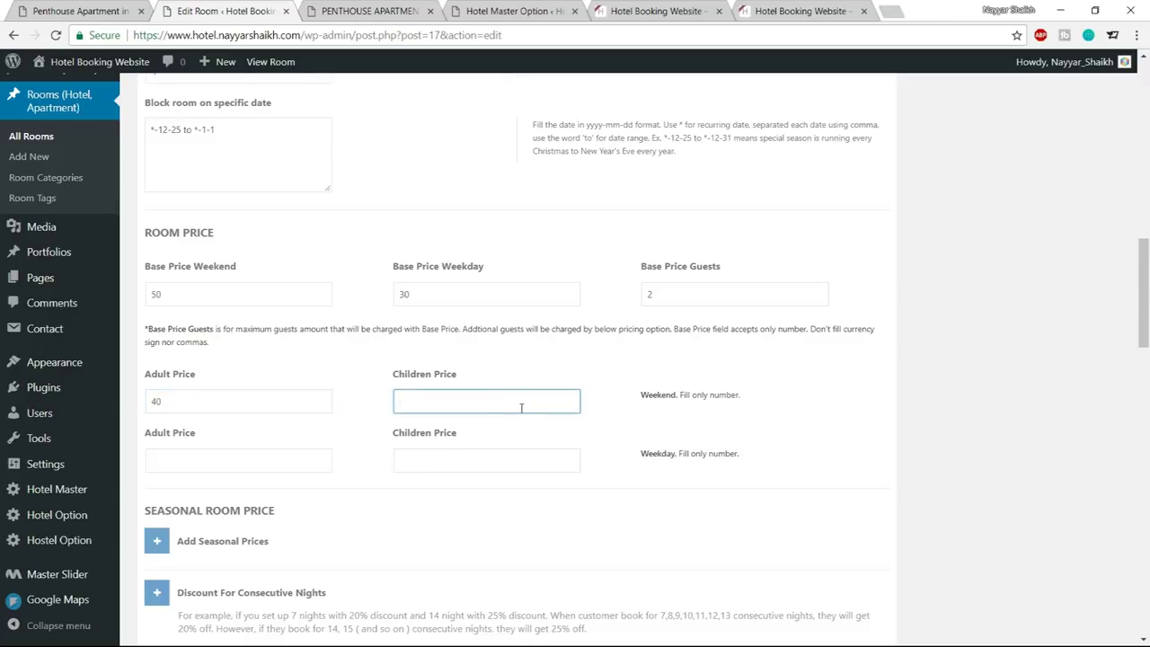
pyautogui.write('30')
pyautogui.moveTo(162, 296); pyautogui.dragTo(142, 299)
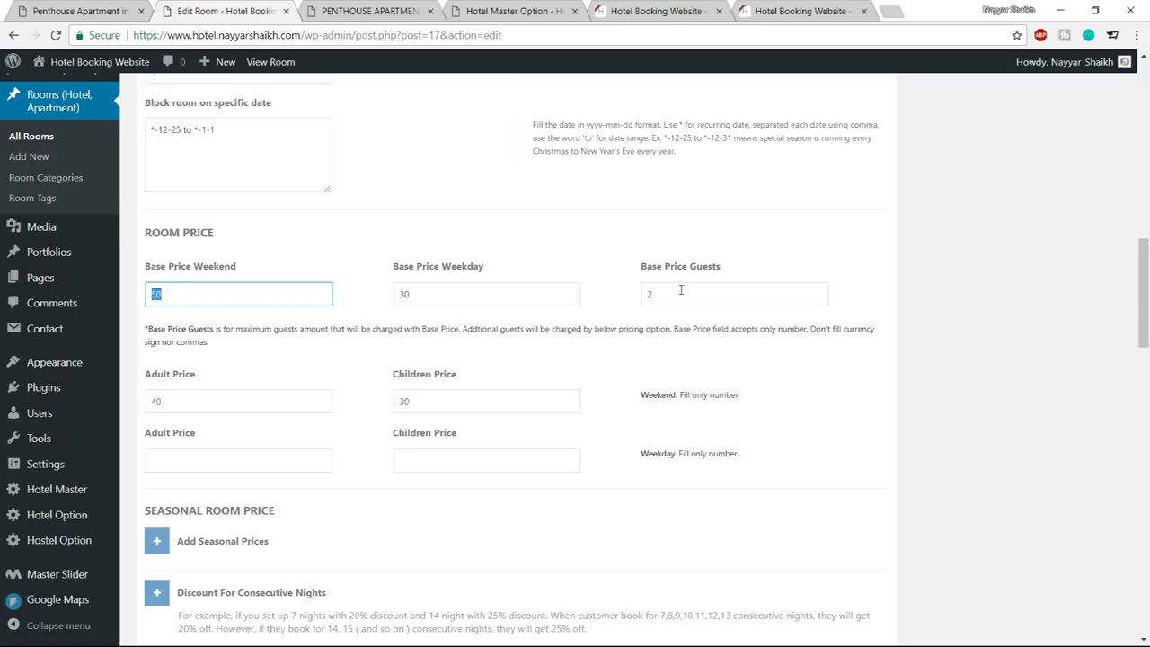
pyautogui.moveTo(200, 404); pyautogui.dragTo(142, 403)
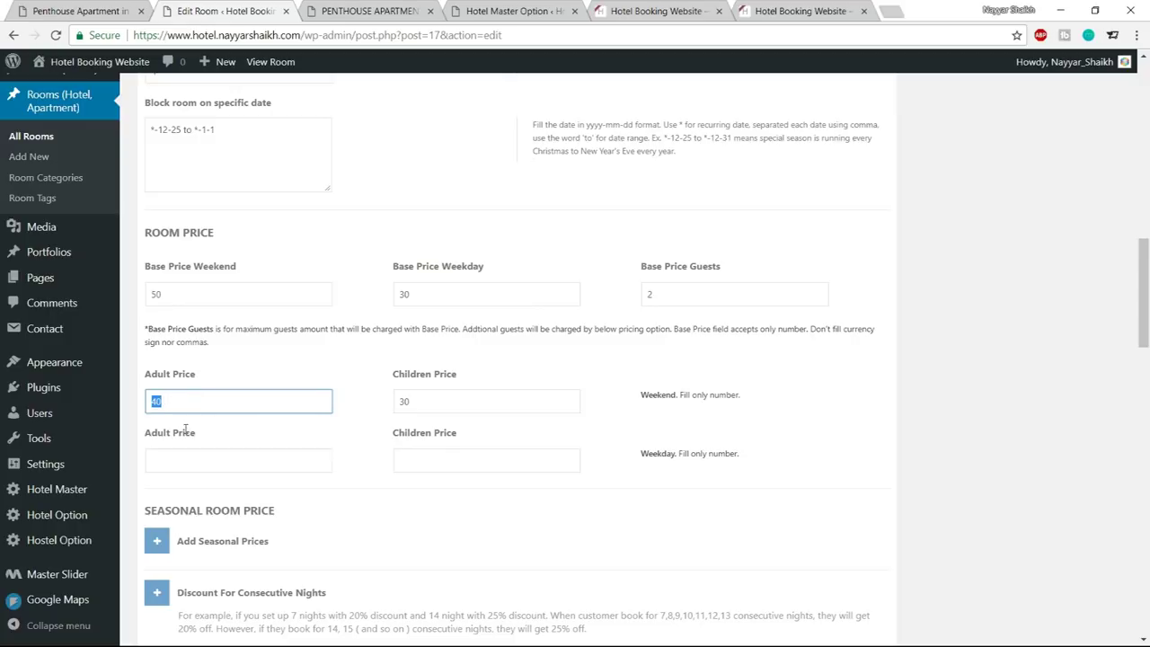
# Set the weekday adult price to 30 and children price to 20
pyautogui.click(195, 461)
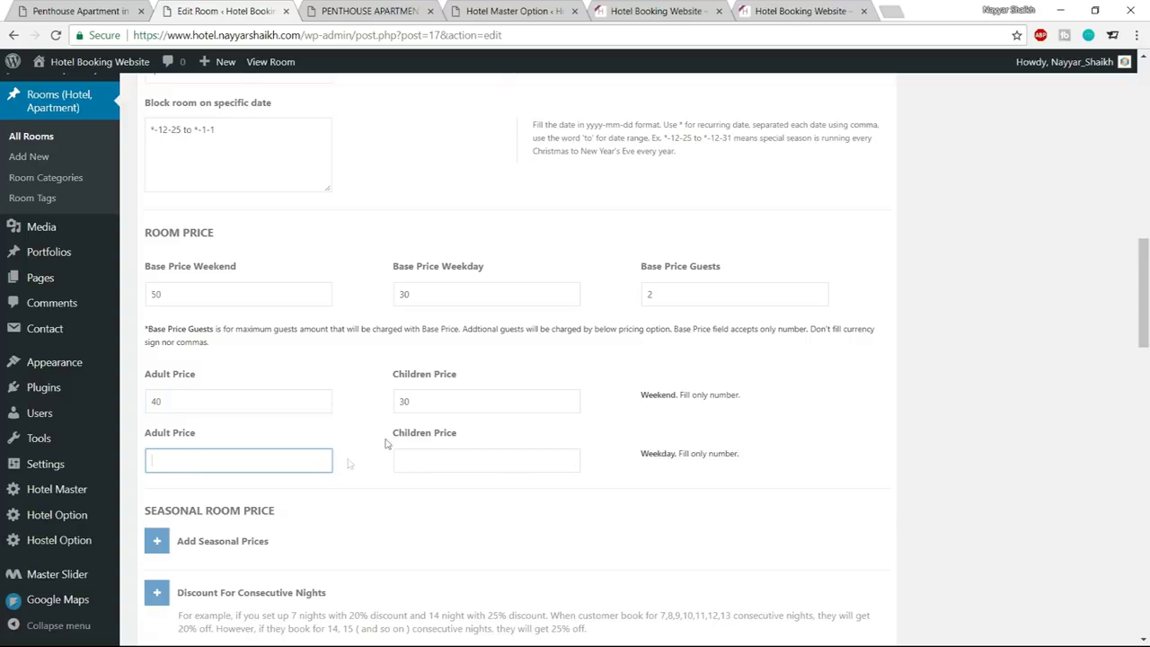
pyautogui.write('40')
pyautogui.click(470, 462)
pyautogui.write('20')
pyautogui.doubleClick(188, 460)
pyautogui.write('30')
pyautogui.click(807, 438)
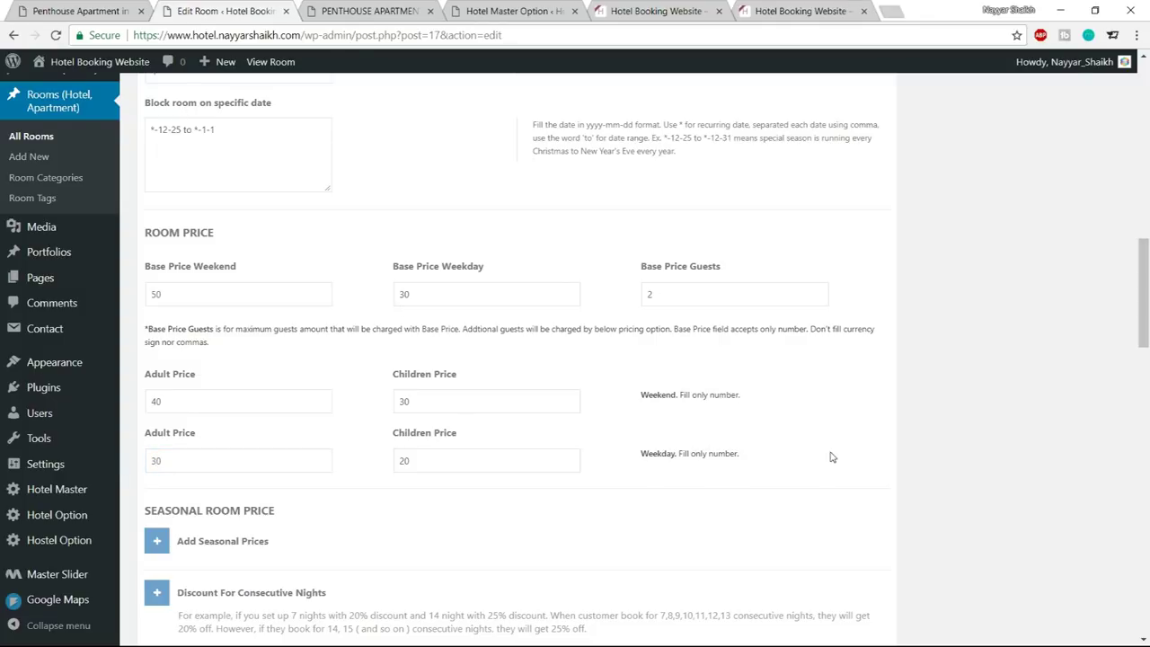
pyautogui.scroll(1, 881, 431)
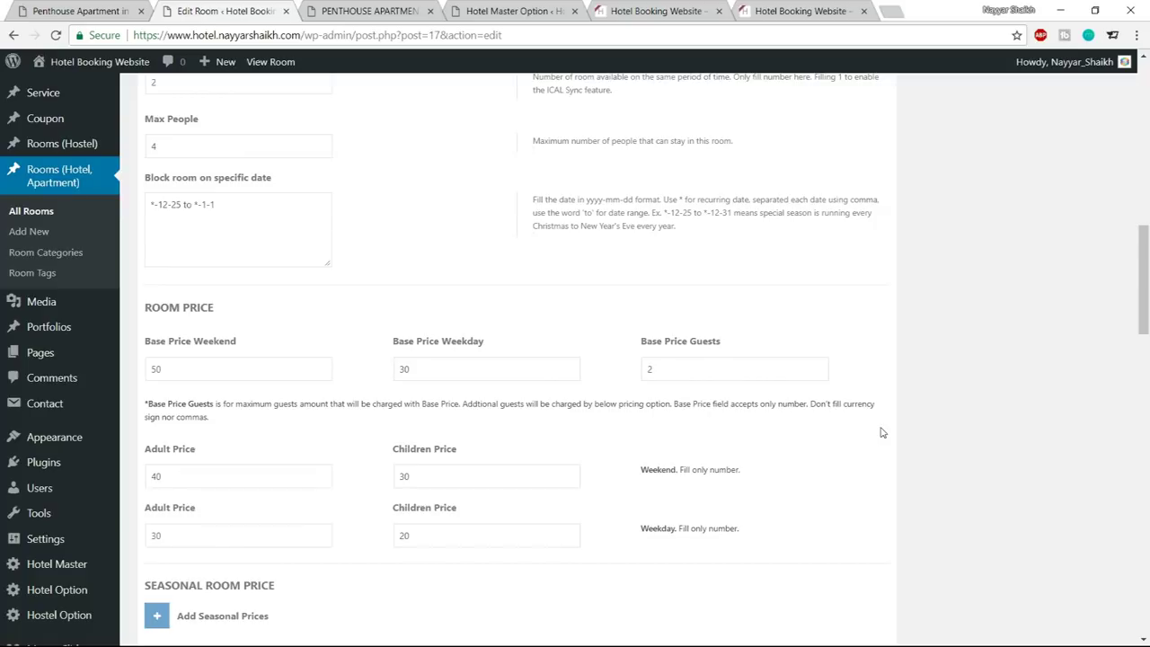
# Add a seasonal price period and paste *-12-25 to *-1-1 as its dates
pyautogui.scroll(-3, 693, 390)
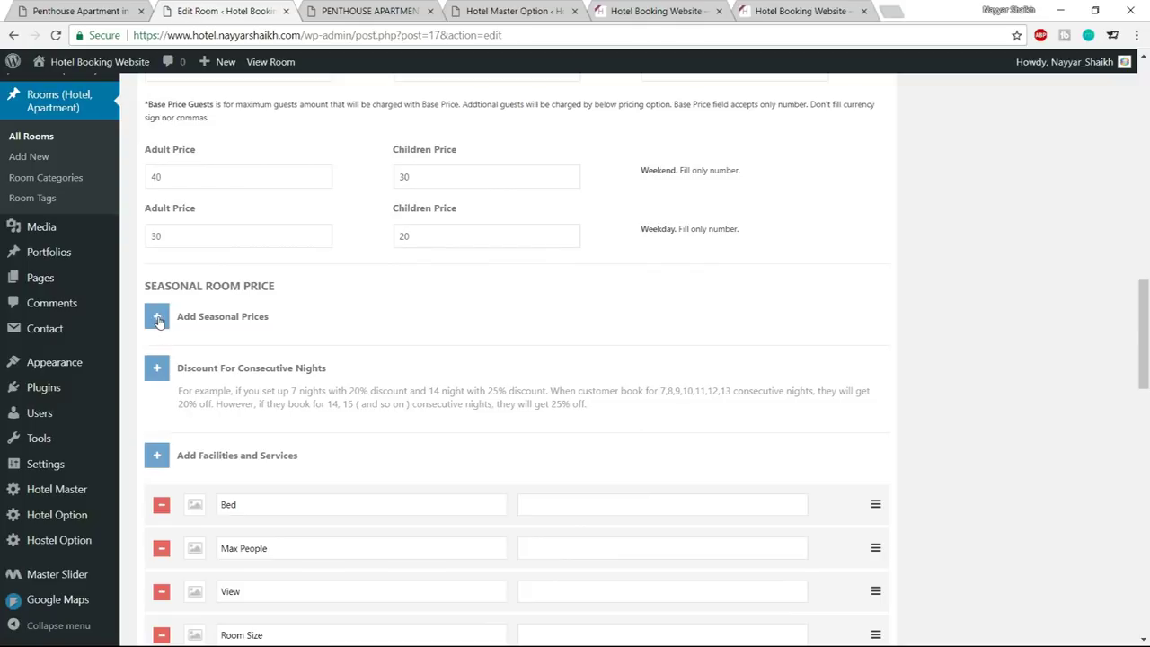
pyautogui.click(157, 321)
pyautogui.click(380, 403)
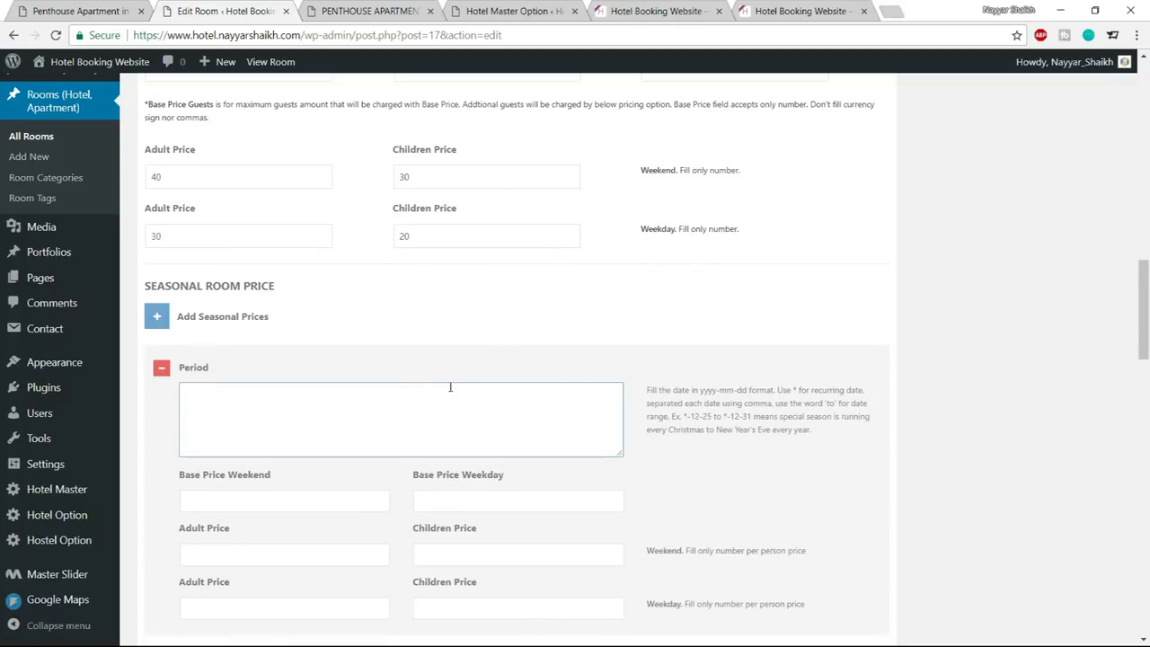
pyautogui.scroll(3, 559, 425)
pyautogui.moveTo(251, 228); pyautogui.dragTo(137, 203)
pyautogui.hotkey('ctrl', 'c')
pyautogui.scroll(-4, 485, 260)
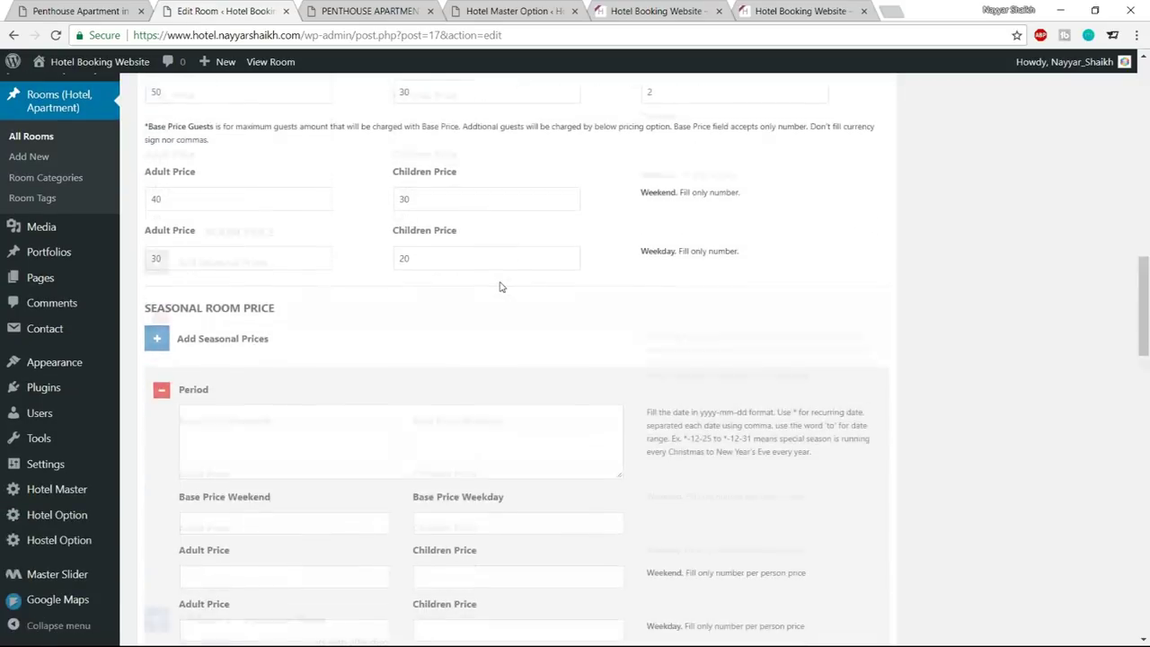
pyautogui.click(381, 333)
pyautogui.hotkey('ctrl', 'v')
# Enter 100 in each seasonal base, adult and children price field
pyautogui.click(303, 428)
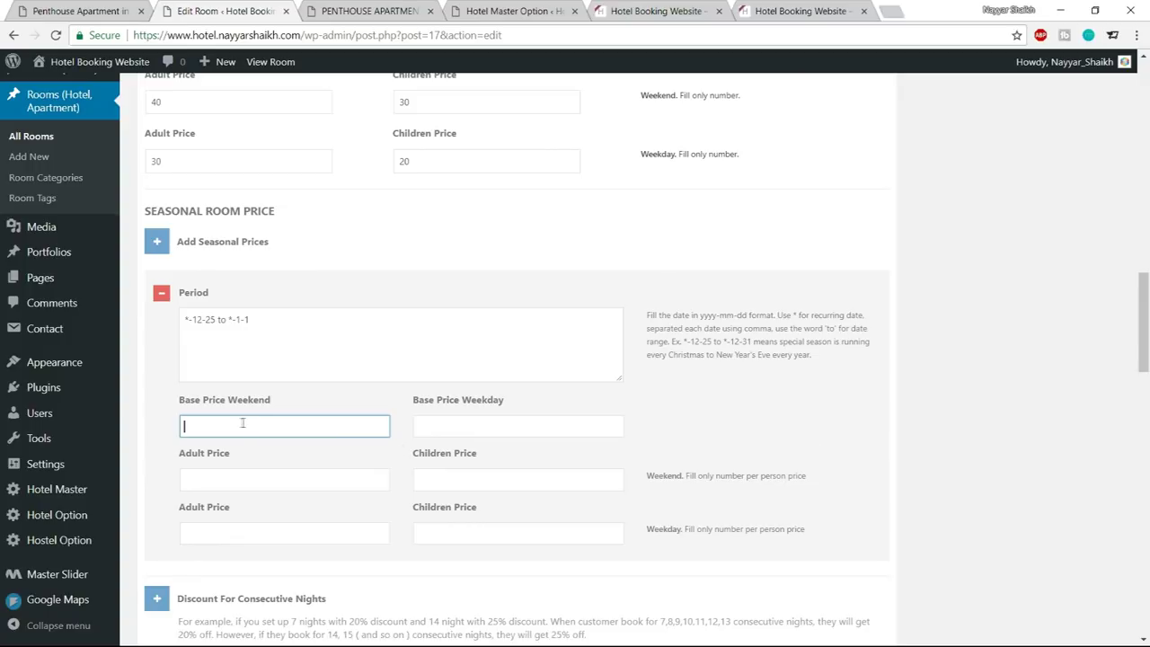
pyautogui.write('100')
pyautogui.press('Tab')
pyautogui.write('100')
pyautogui.press('Tab')
pyautogui.write('100')
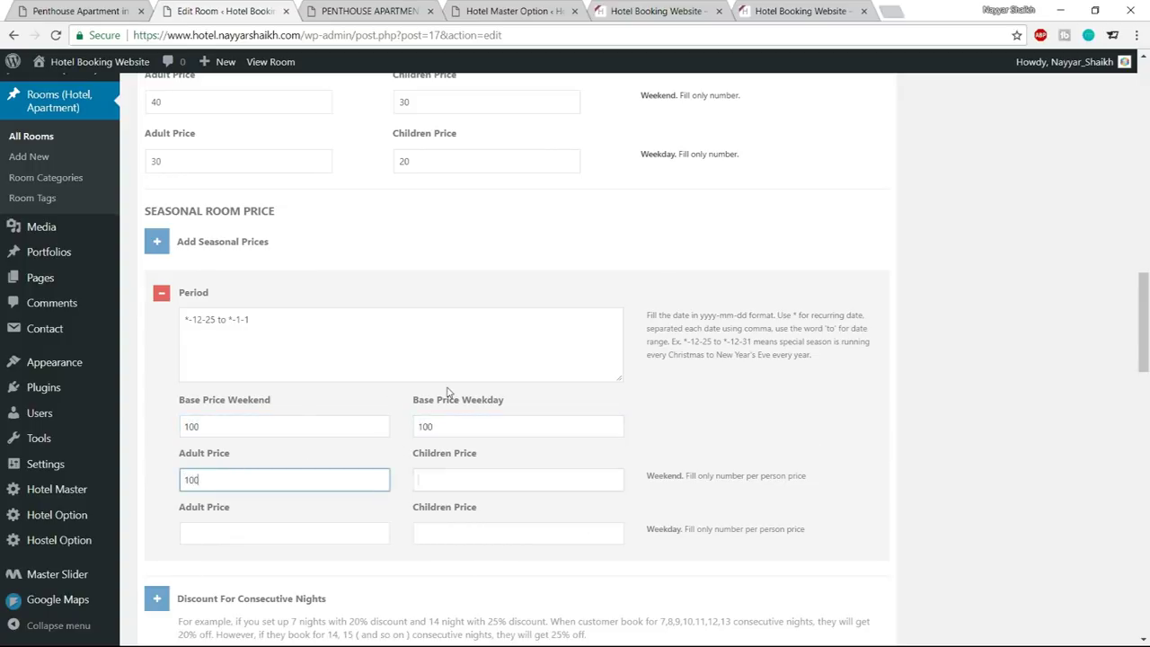
pyautogui.press('Tab')
pyautogui.write('100')
pyautogui.press('Tab')
pyautogui.write('1')
pyautogui.press('Tab')
pyautogui.write('1')
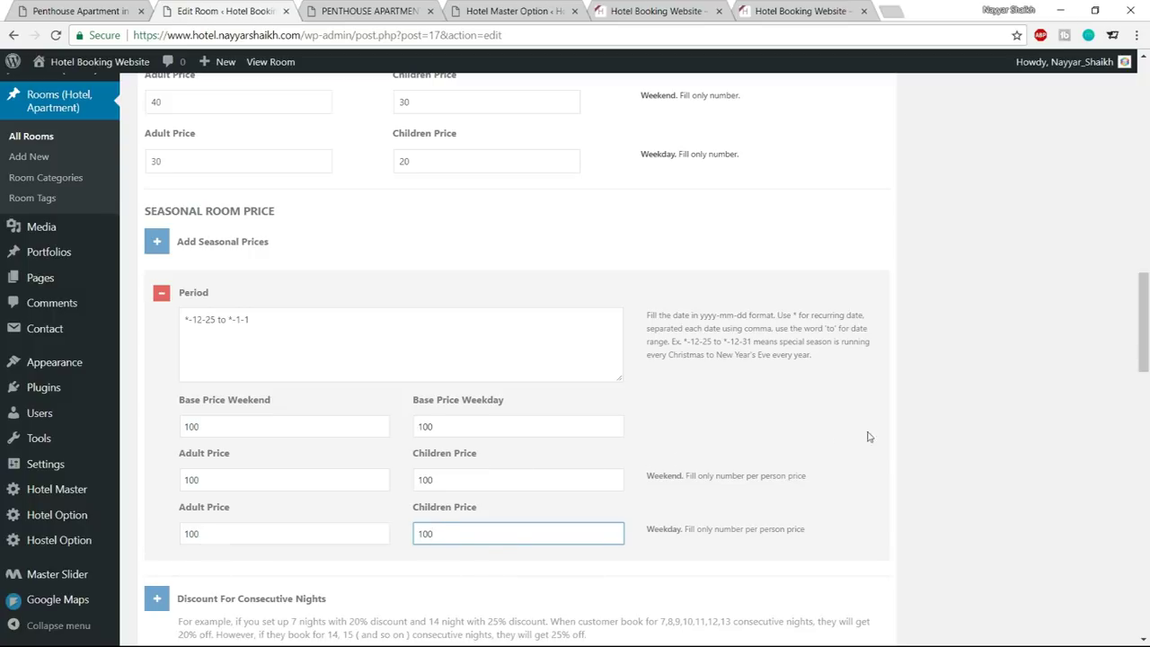
# Add a second, empty seasonal price period
pyautogui.click(933, 435)
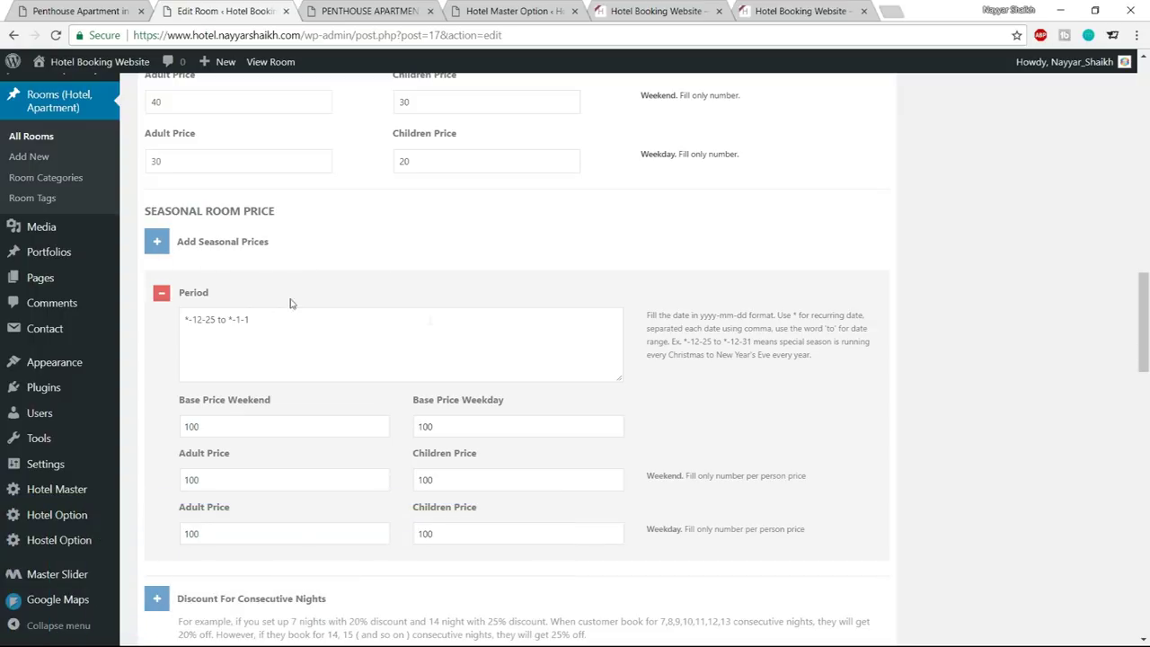
pyautogui.moveTo(281, 319); pyautogui.dragTo(185, 320)
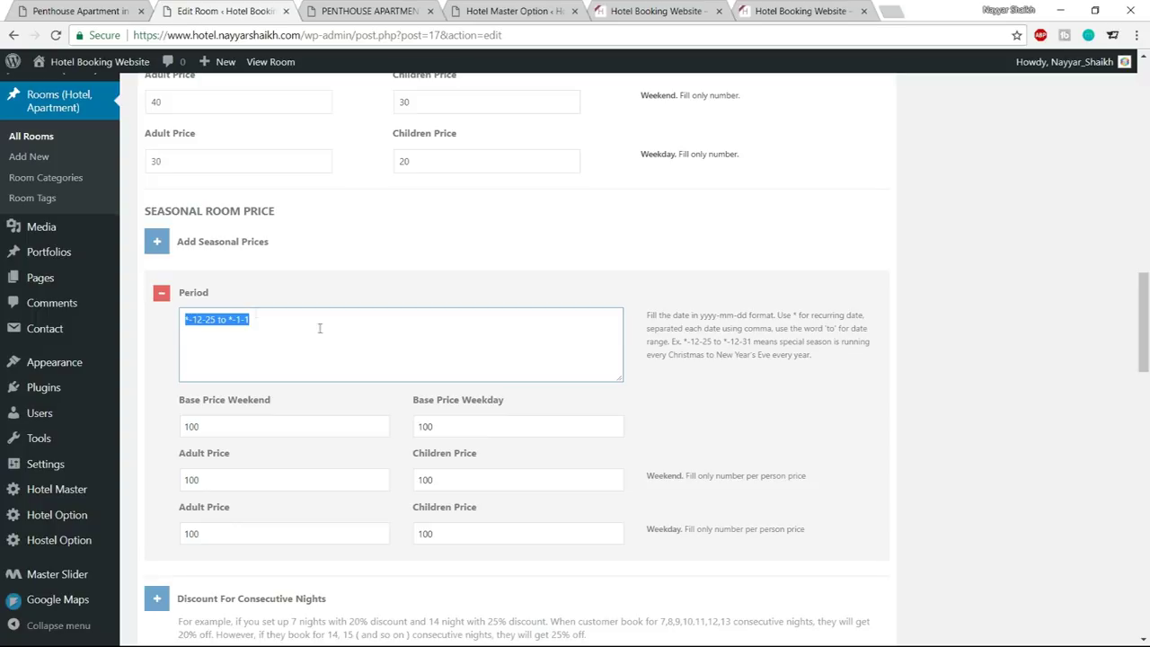
pyautogui.click(163, 242)
pyautogui.scroll(-3, 410, 314)
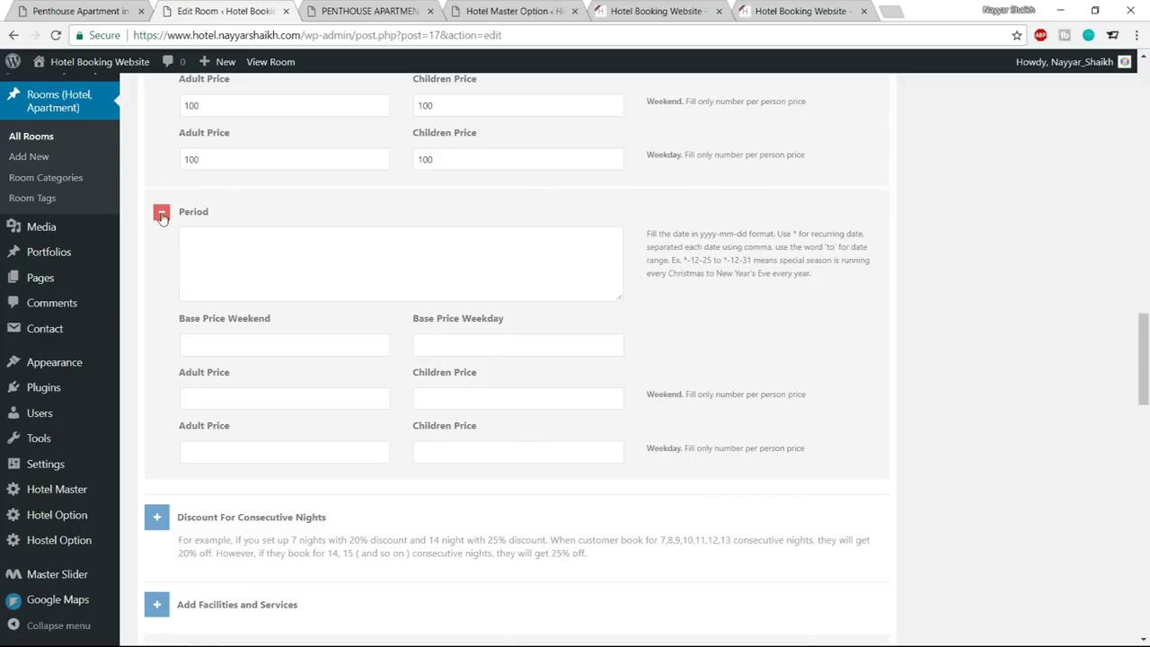
# Delete the extra empty seasonal price period
pyautogui.click(162, 216)
pyautogui.click(535, 338)
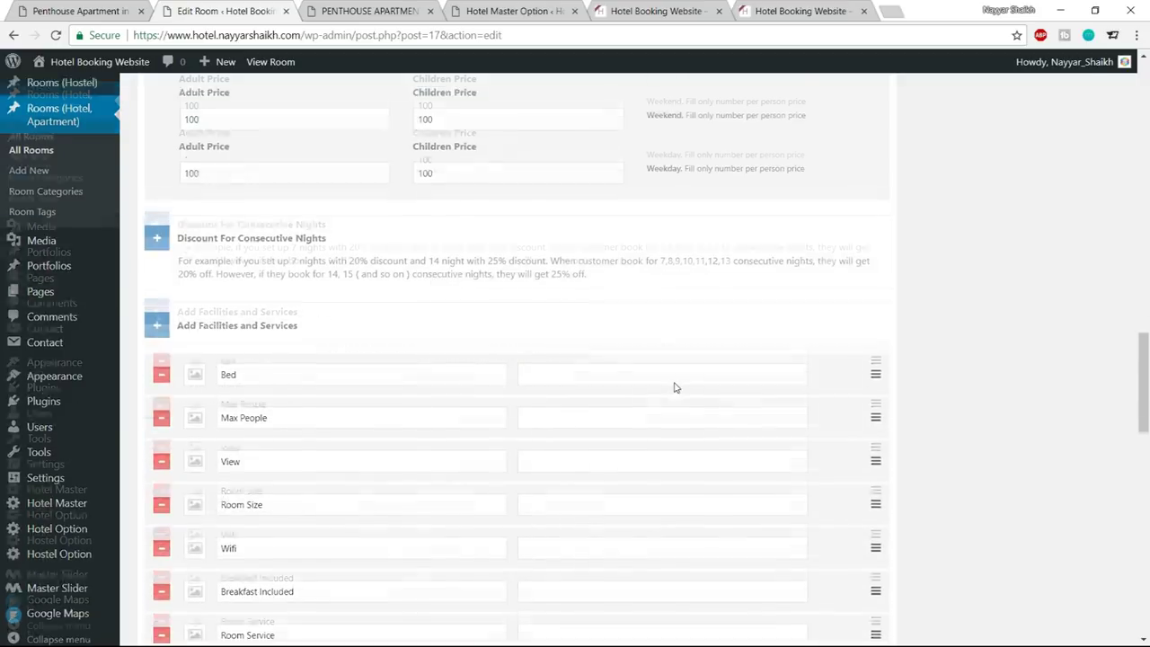
pyautogui.scroll(3, 675, 385)
pyautogui.scroll(-2, 238, 324)
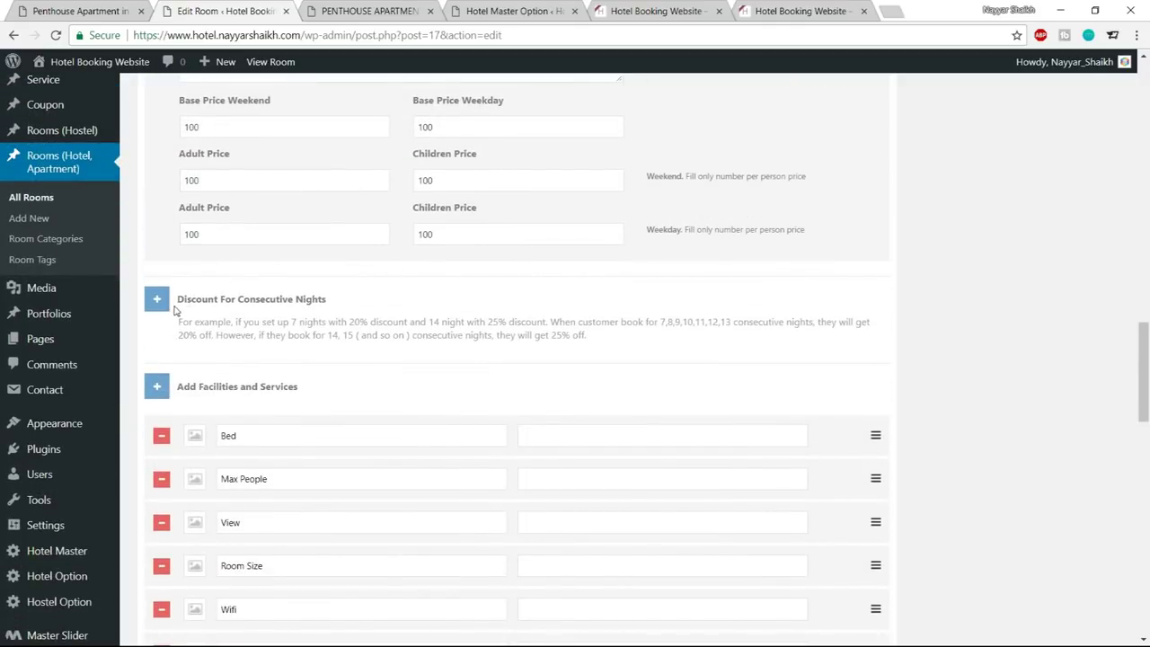
pyautogui.moveTo(180, 296); pyautogui.dragTo(347, 291)
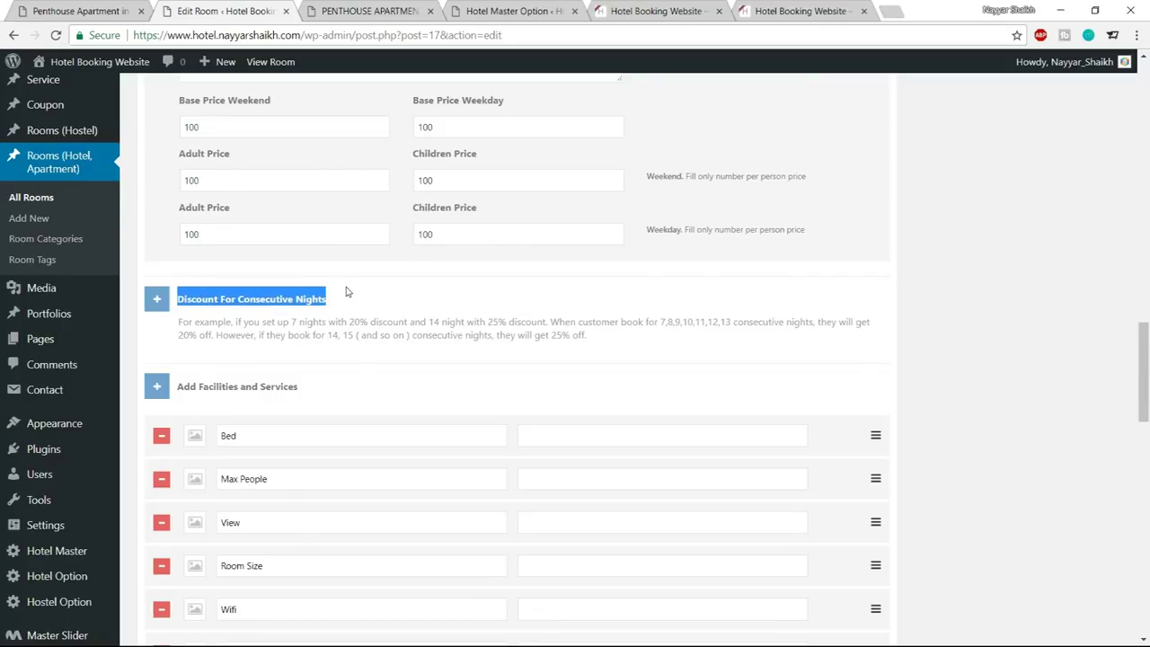
pyautogui.click(347, 291)
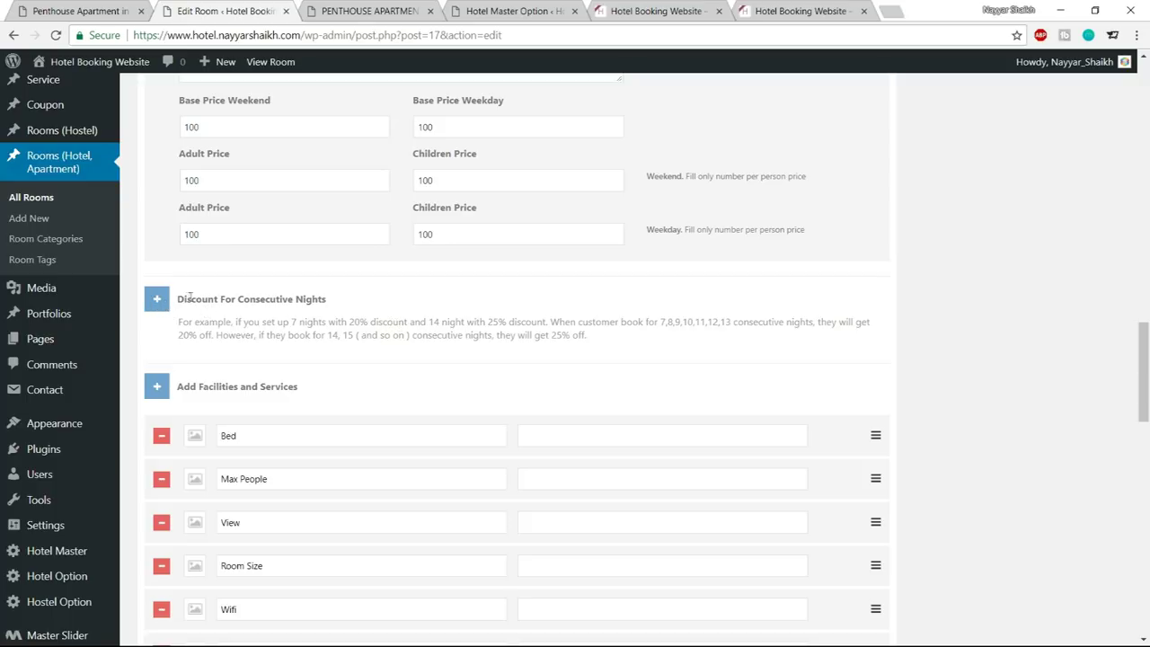
# Add a consecutive-nights discount of 10% for 4,5,6 nights
pyautogui.click(157, 302)
pyautogui.scroll(-2, 291, 288)
pyautogui.click(263, 255)
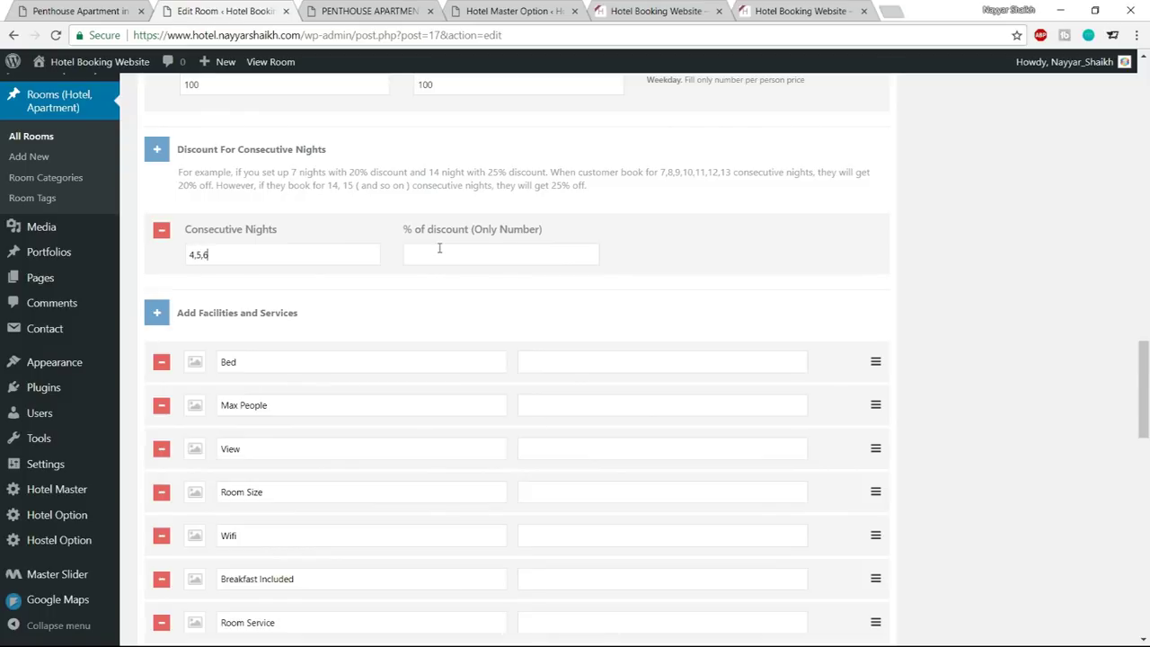
pyautogui.click(506, 253)
pyautogui.write('10')
# Add a second consecutive-nights discount of 20% for 7,8,10 nights
pyautogui.click(158, 149)
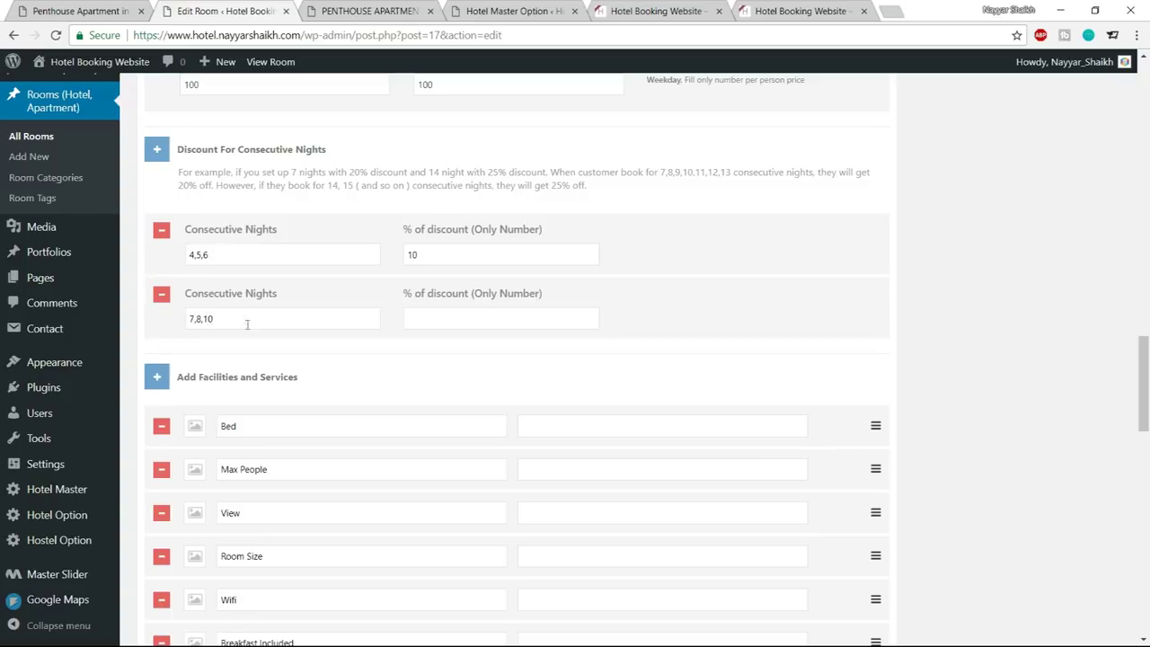
pyautogui.click(455, 321)
pyautogui.write('20')
pyautogui.scroll(-1, 947, 291)
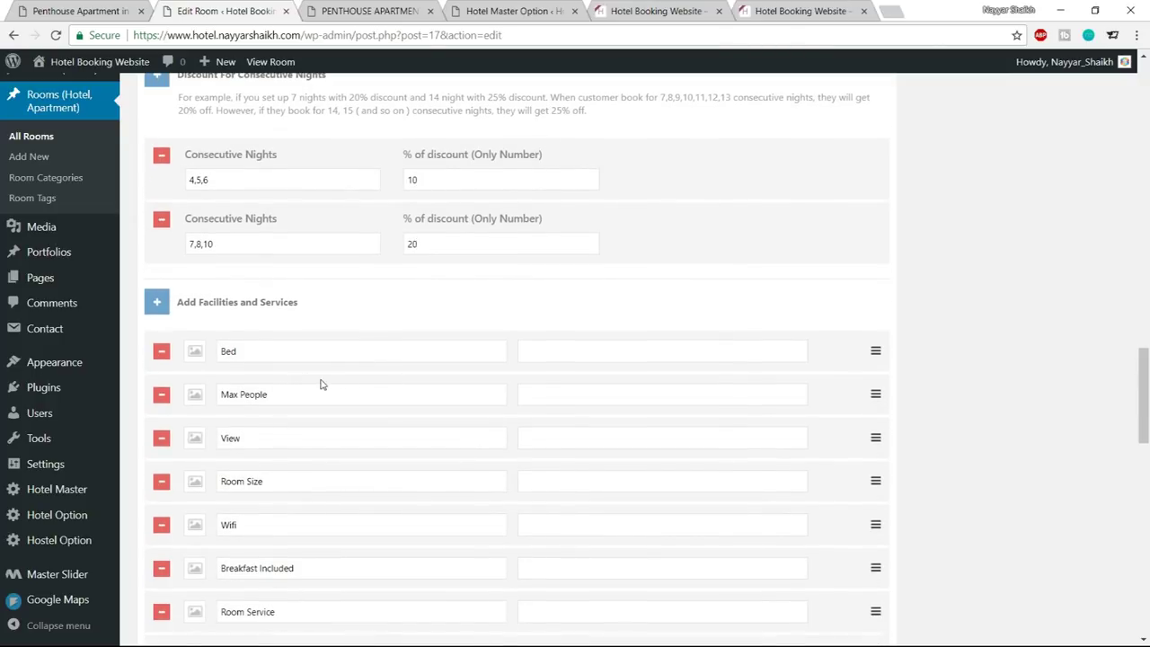
pyautogui.scroll(-2, 322, 380)
pyautogui.scroll(1, 322, 380)
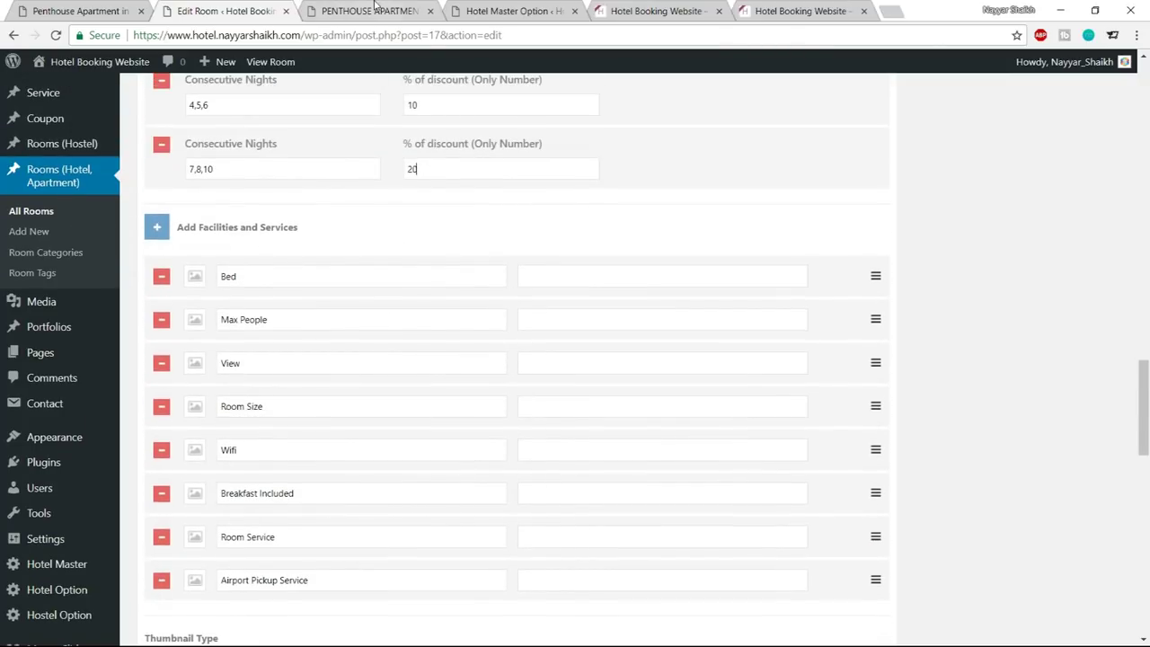
# Review the front-end Penthouse Apartment facility labels, from 2 BEDROOMS to FREE WIFI
pyautogui.click(377, 9)
pyautogui.scroll(-2, 371, 286)
pyautogui.scroll(1, 378, 360)
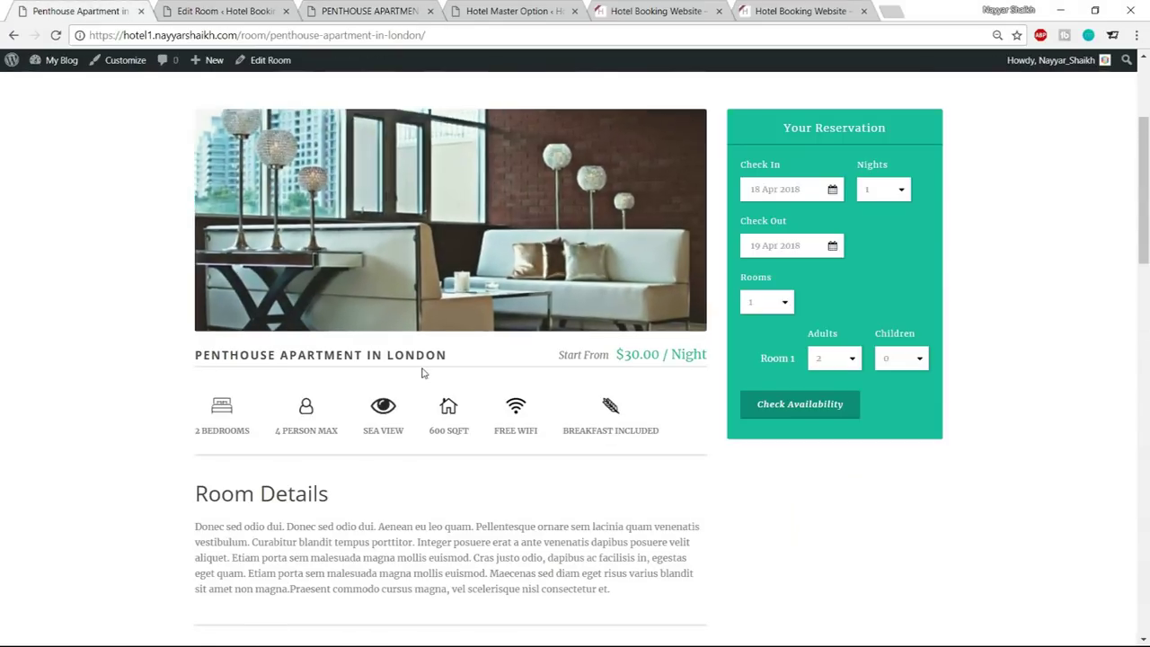
pyautogui.scroll(-1, 422, 372)
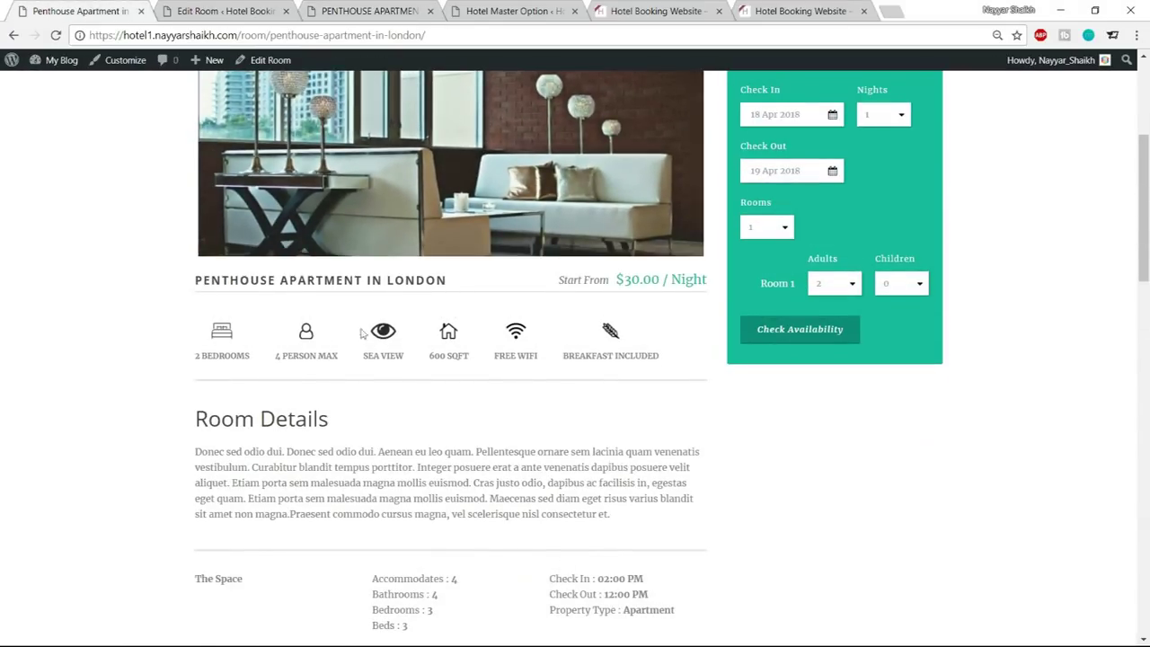
pyautogui.moveTo(388, 355); pyautogui.dragTo(539, 358)
pyautogui.click(458, 355)
pyautogui.click(258, 9)
pyautogui.click(90, 9)
pyautogui.moveTo(196, 355)
pyautogui.mouseDown()
pyautogui.moveTo(254, 362)
pyautogui.moveTo(197, 359)
pyautogui.mouseUp()
pyautogui.hotkey('ctrl', 'c')
pyautogui.click(248, 357)
# Give the Bed facility a bed icon and the value 2 BEDROOMS
pyautogui.click(225, 11)
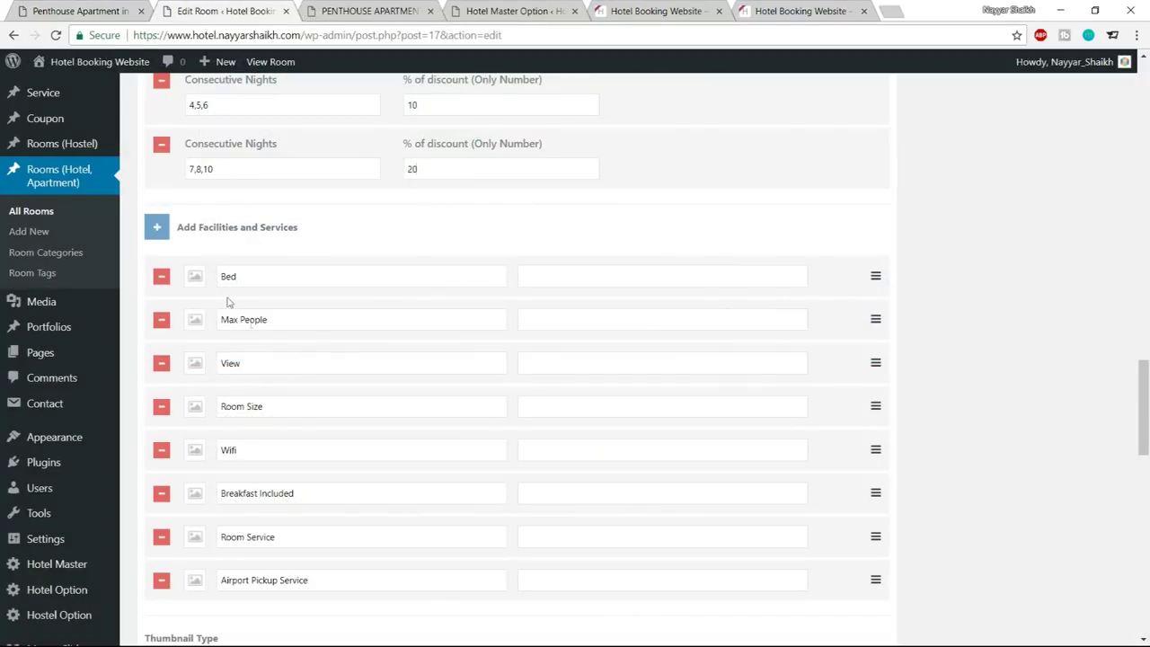
pyautogui.click(196, 278)
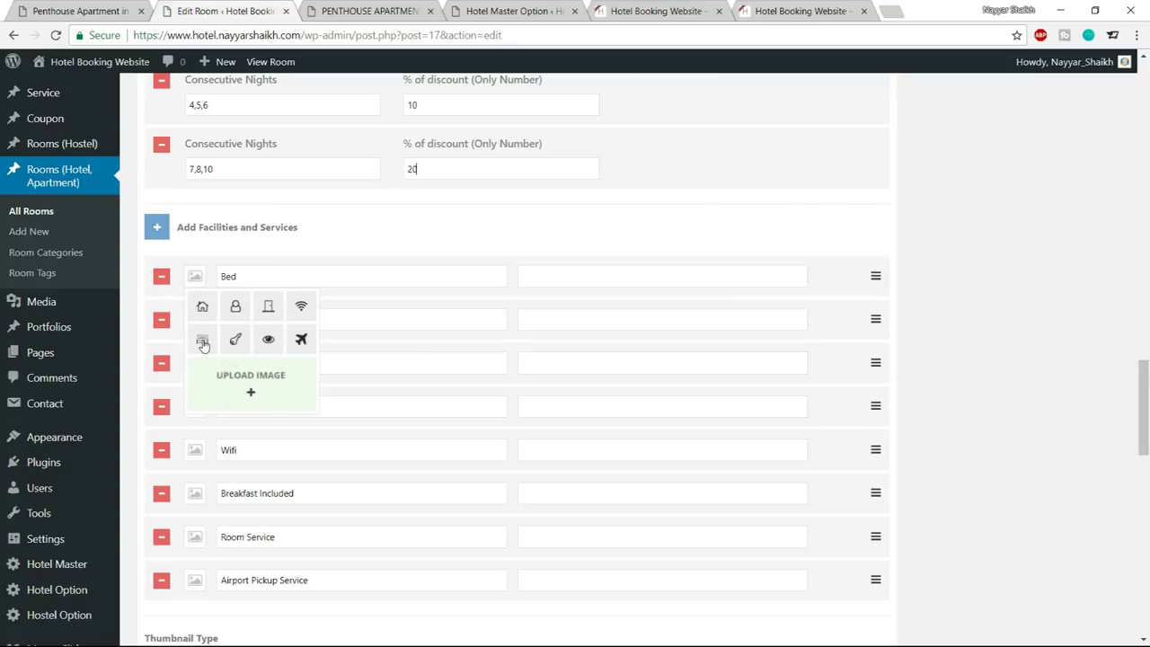
pyautogui.click(201, 339)
pyautogui.click(554, 273)
pyautogui.hotkey('ctrl', 'v')
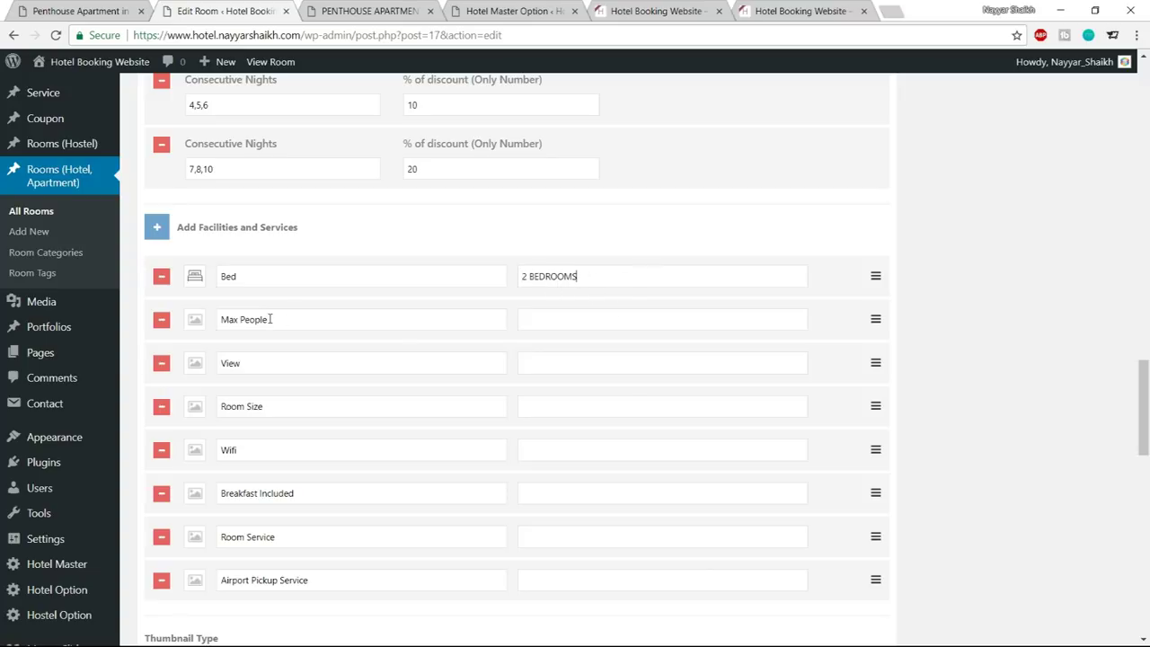
# Give Max People a person icon, and View an eye icon with value City View
pyautogui.moveTo(284, 320); pyautogui.dragTo(200, 324)
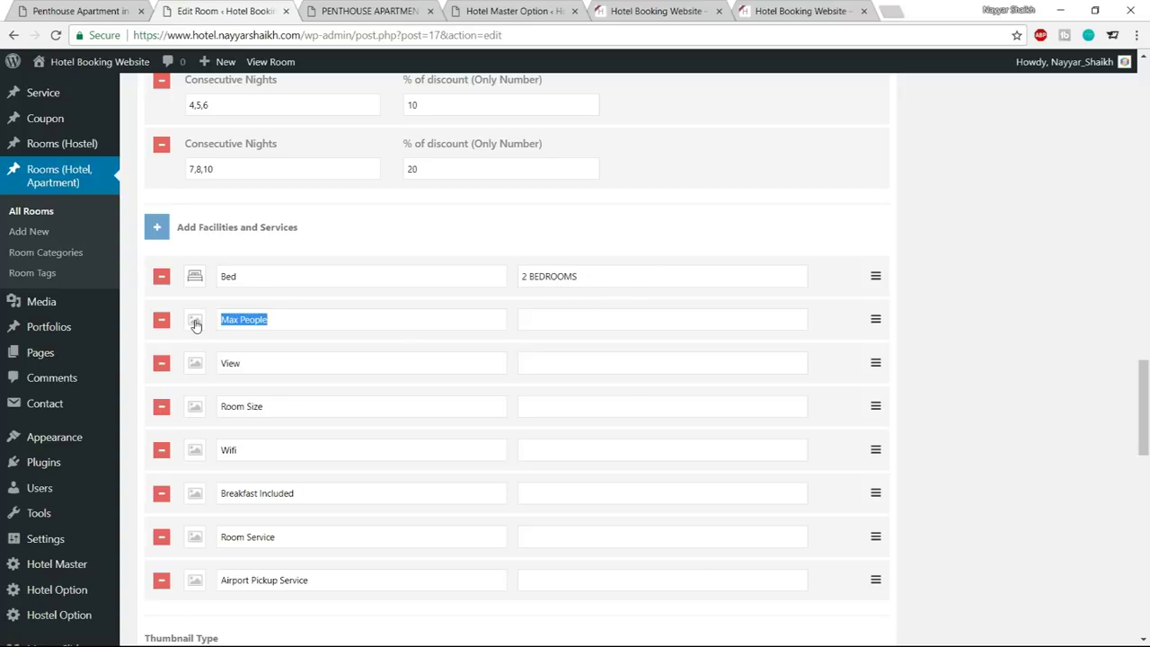
pyautogui.click(196, 323)
pyautogui.click(235, 352)
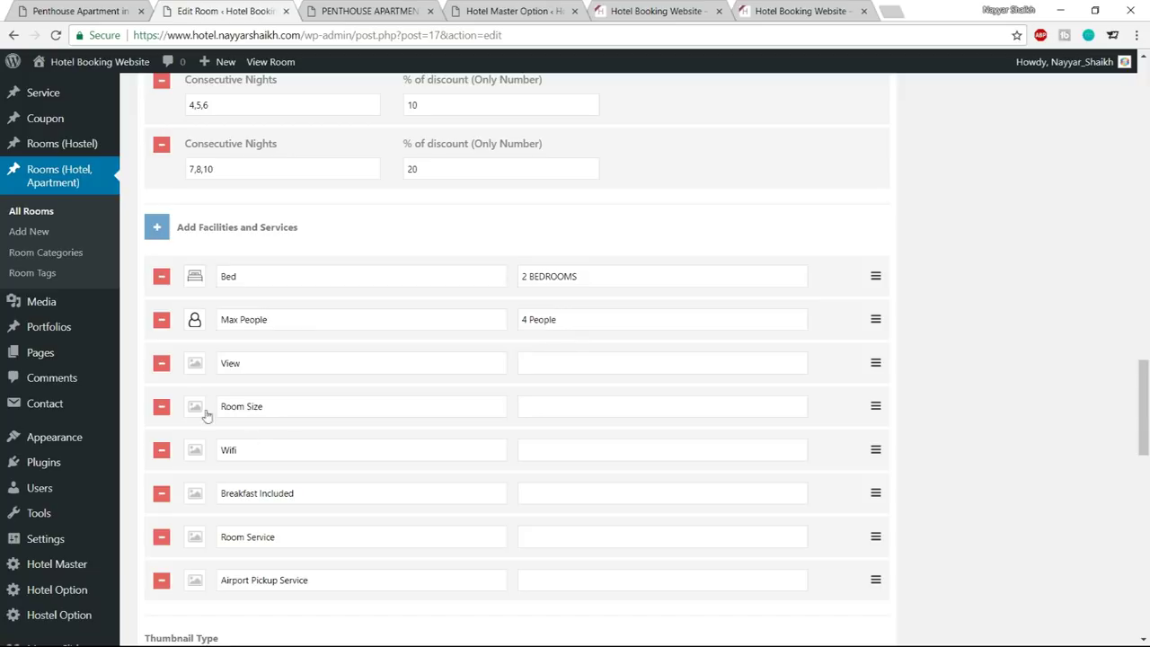
pyautogui.click(196, 367)
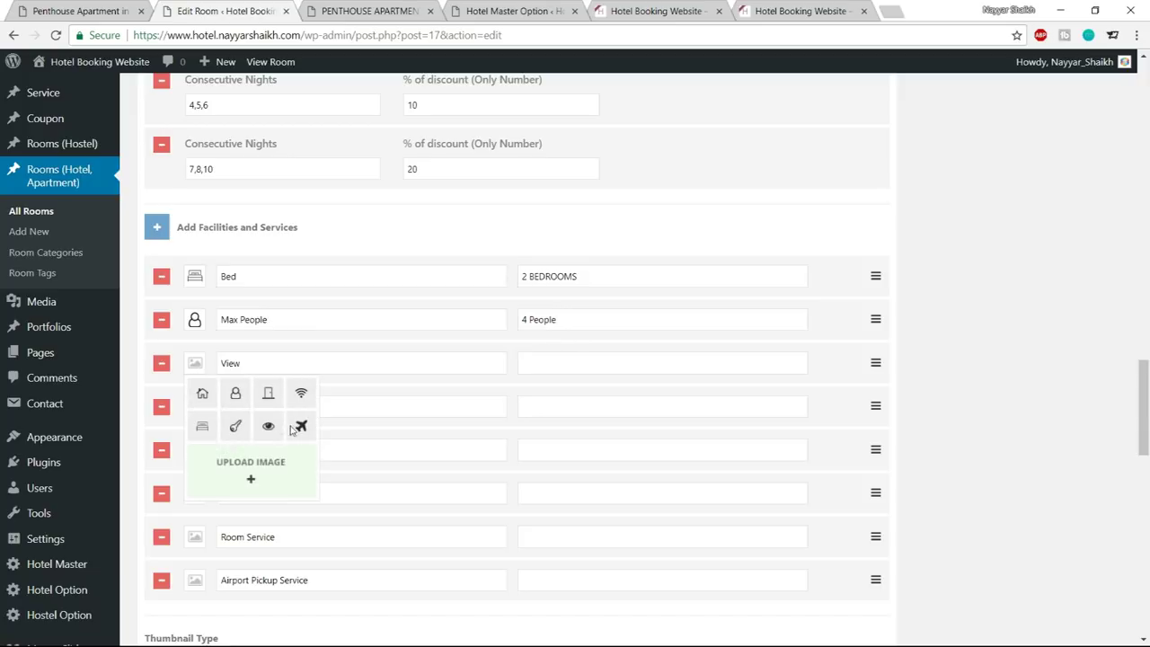
pyautogui.click(267, 429)
pyautogui.click(563, 356)
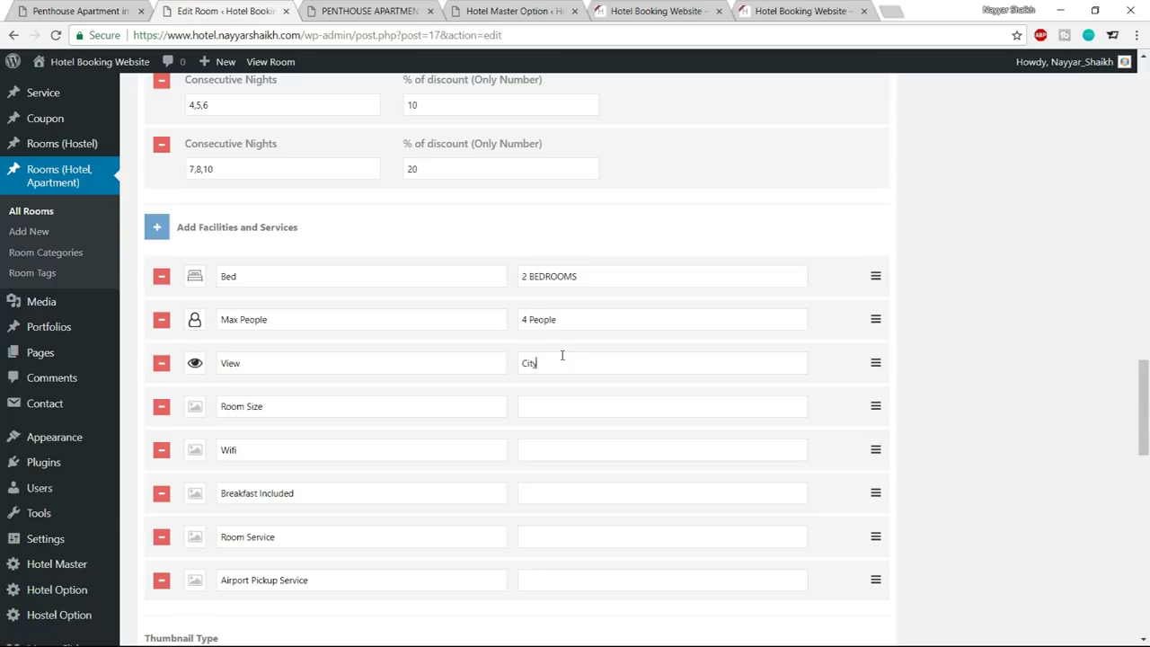
pyautogui.write('City View')
# Set the Room Size icon to a house and the Wifi icon to wifi
pyautogui.click(198, 410)
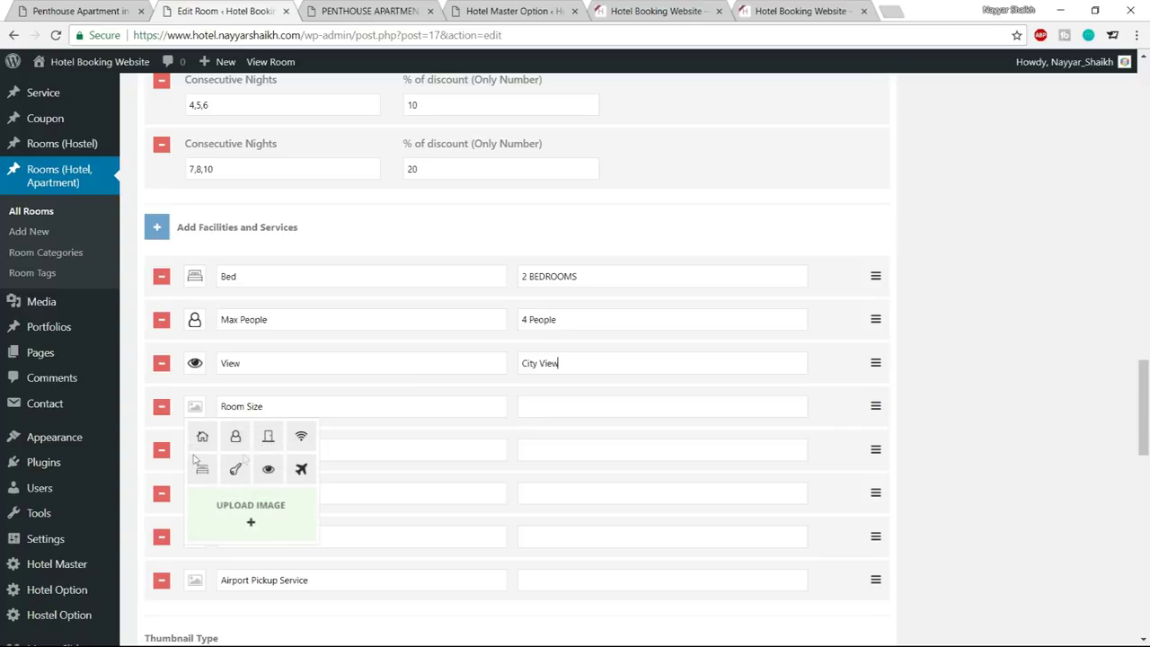
pyautogui.click(204, 439)
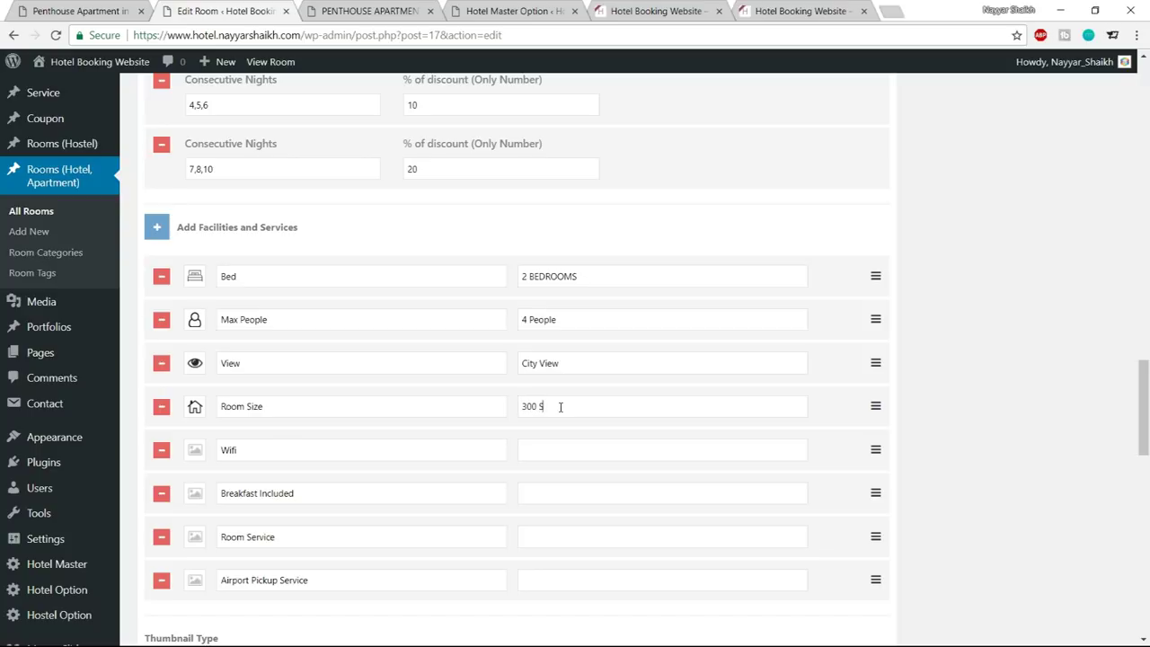
pyautogui.click(195, 449)
pyautogui.scroll(-2, 378, 467)
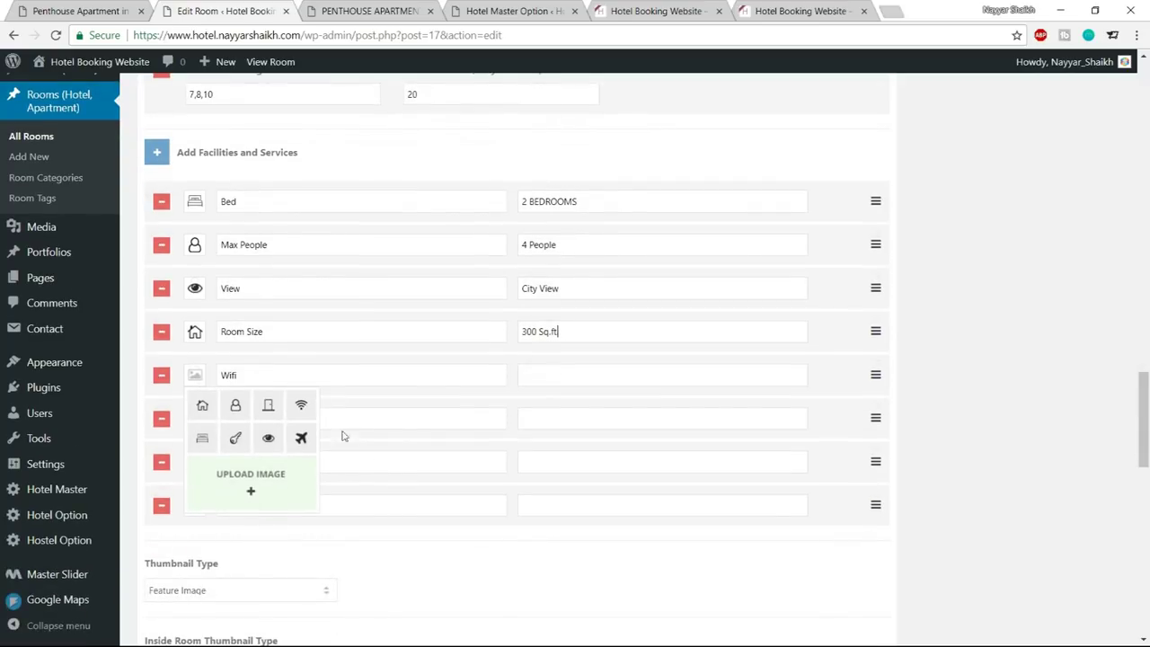
pyautogui.click(302, 410)
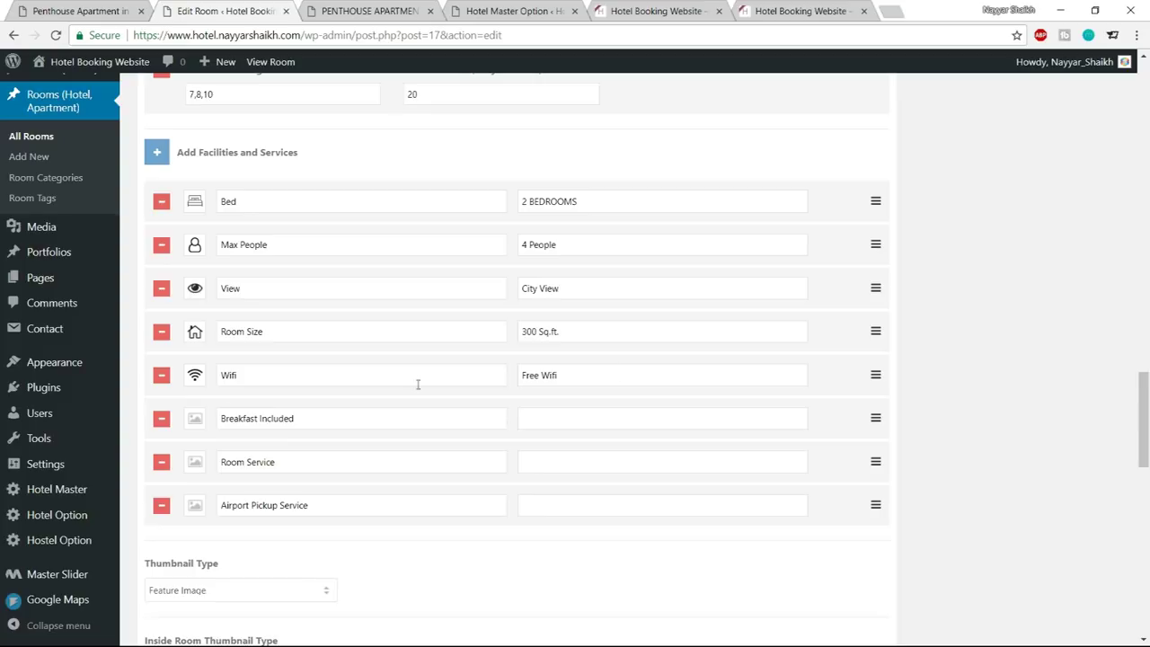
pyautogui.click(199, 424)
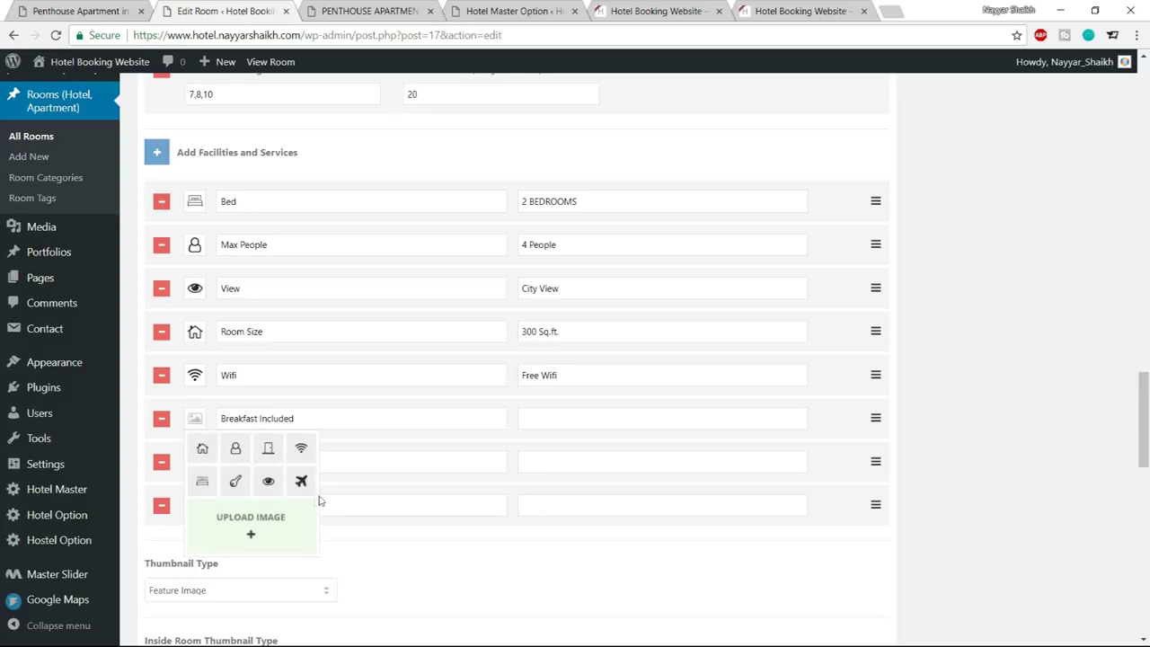
pyautogui.click(198, 423)
pyautogui.click(199, 422)
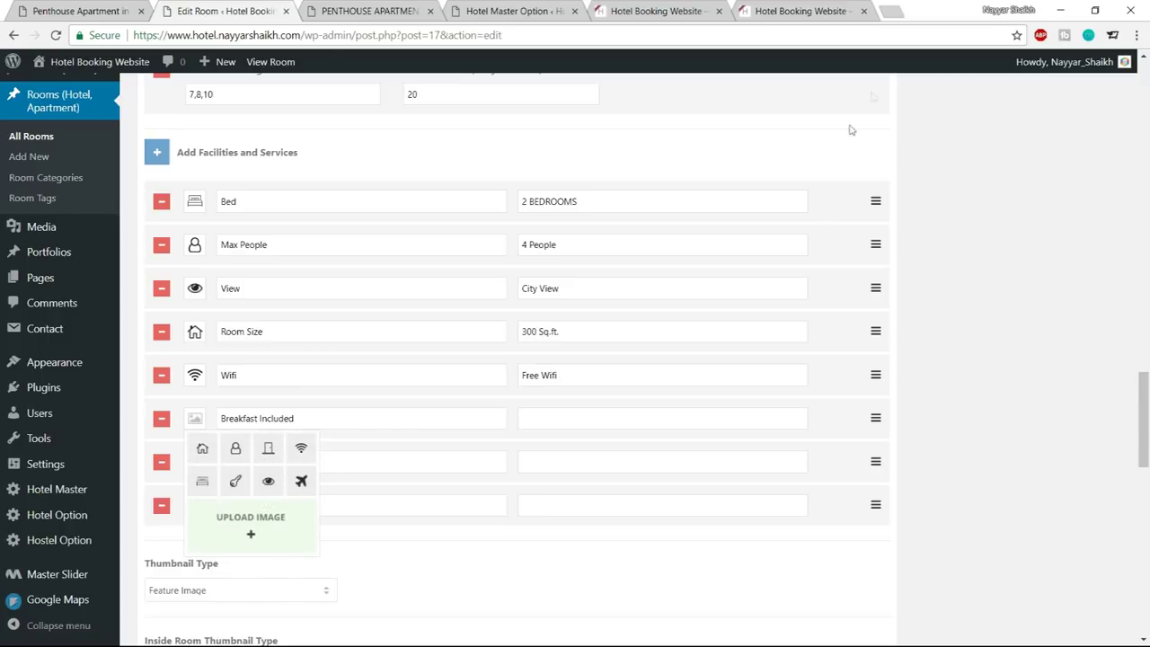
pyautogui.click(889, 8)
pyautogui.write('logo')
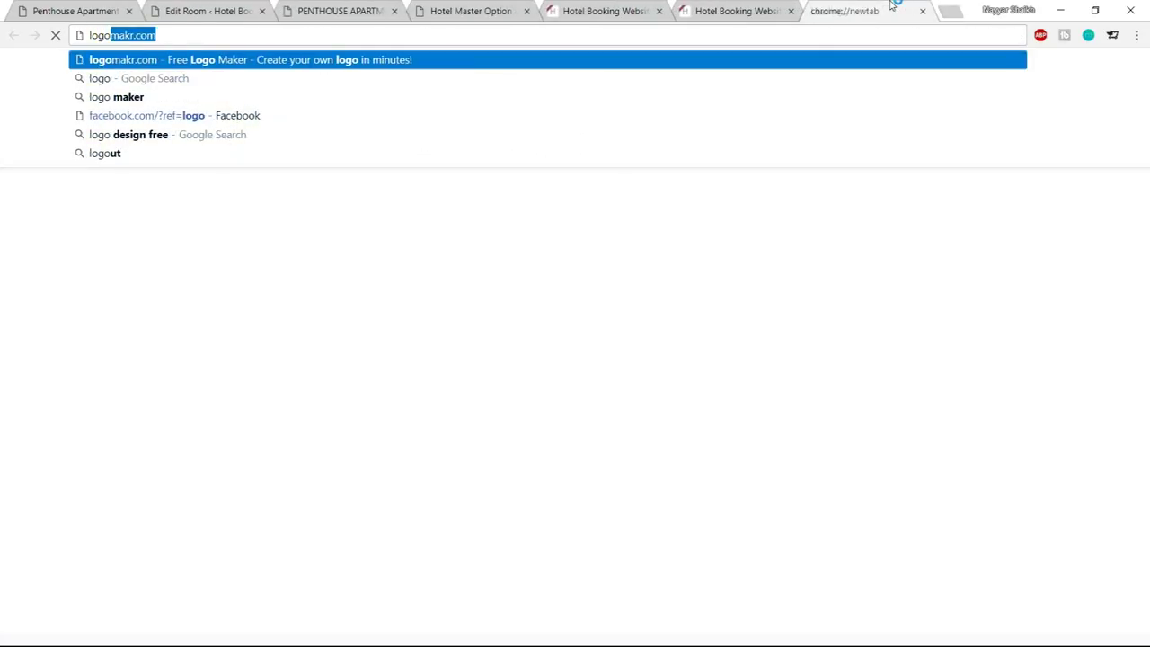
pyautogui.press('Return')
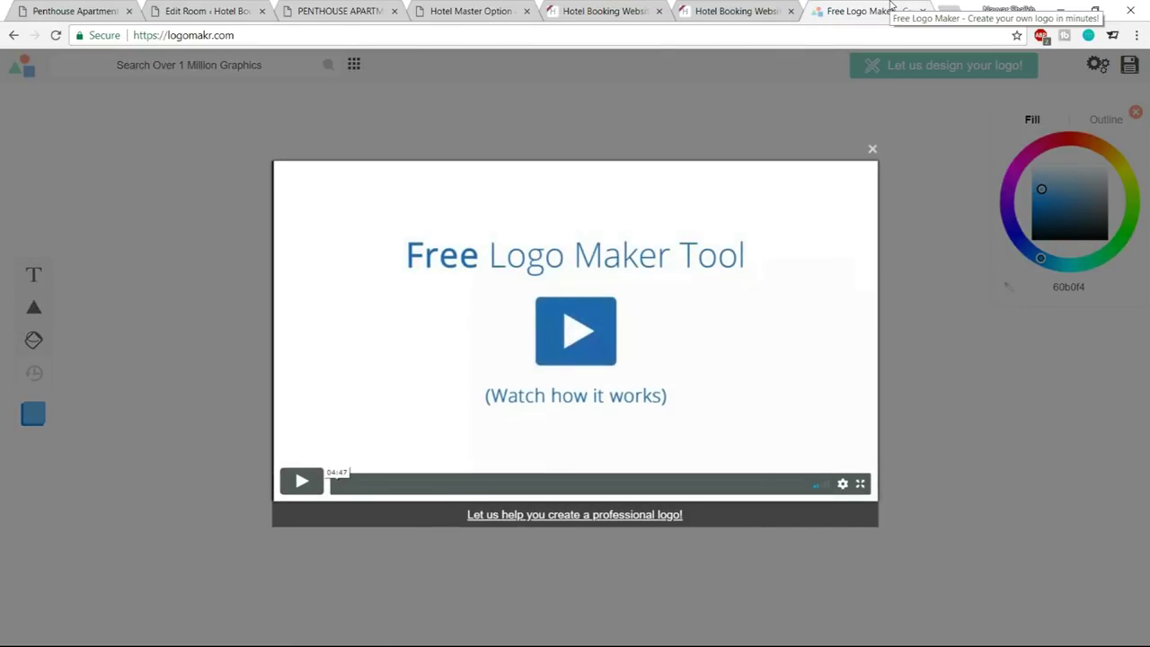
pyautogui.click(873, 148)
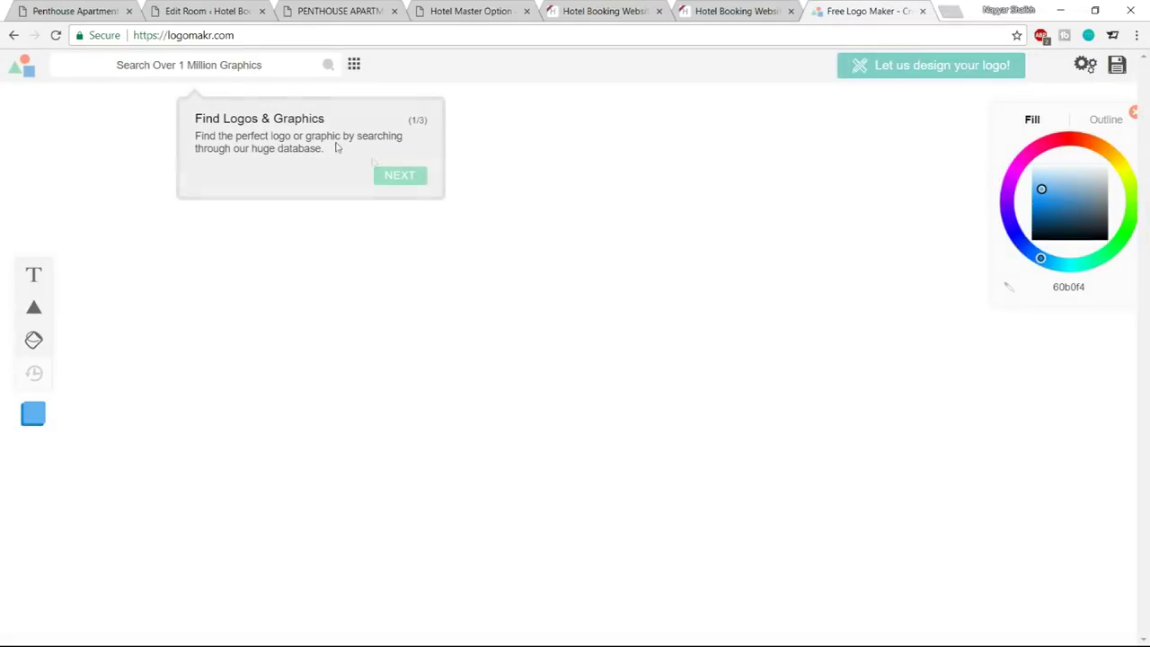
pyautogui.click(400, 175)
pyautogui.click(304, 324)
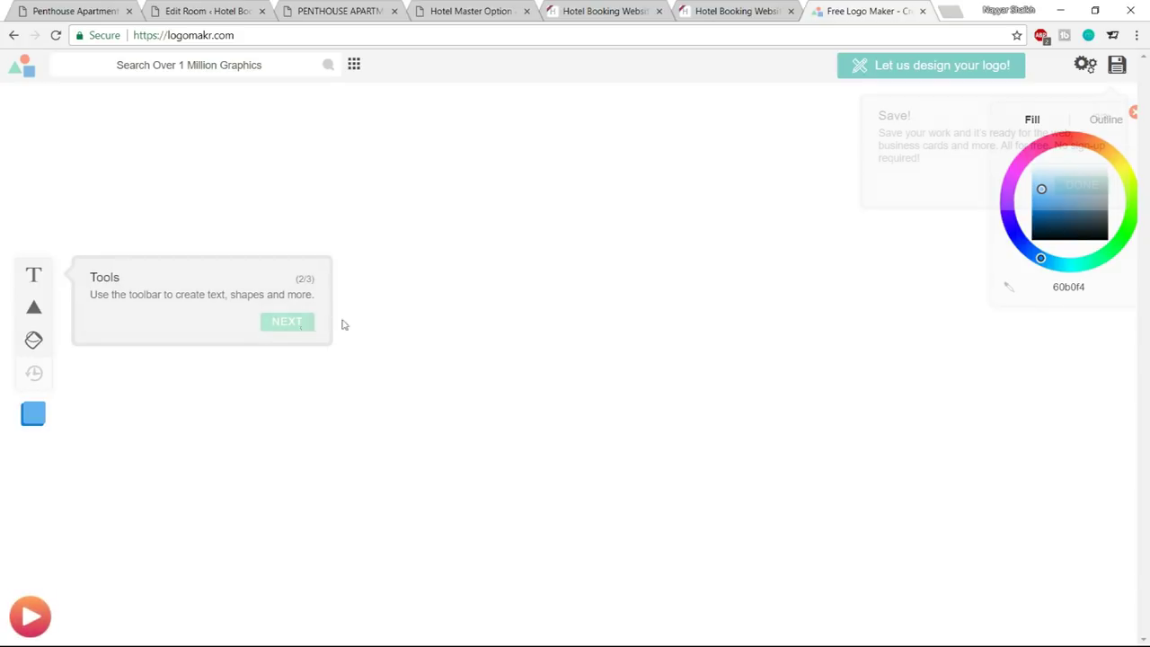
pyautogui.click(264, 73)
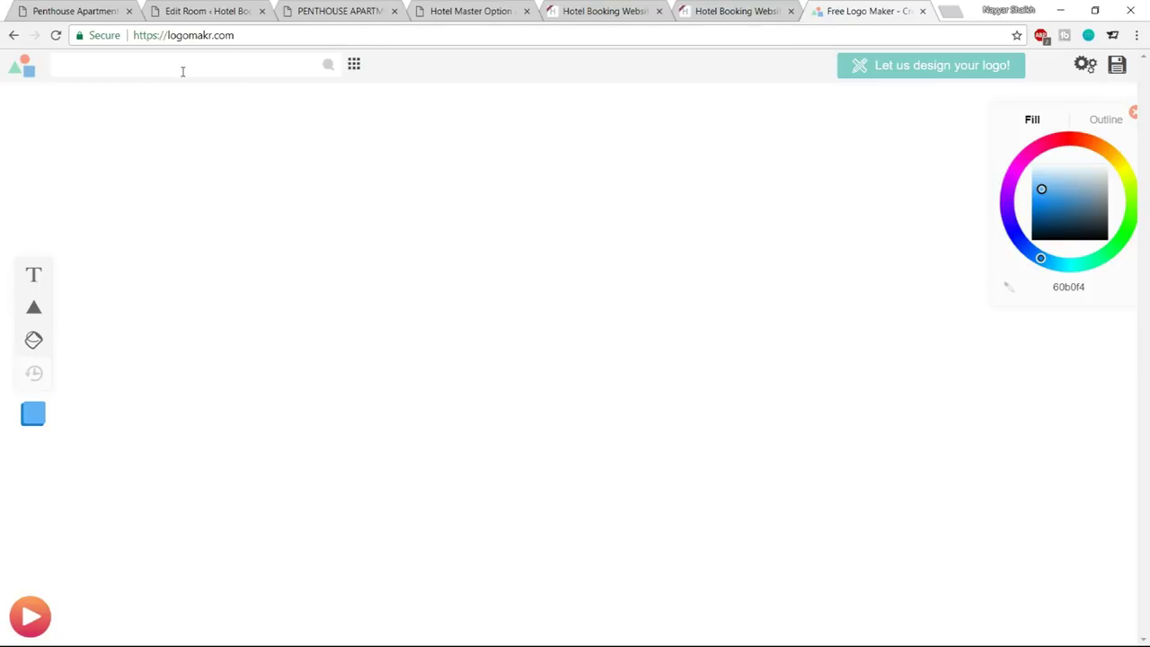
pyautogui.write('breakfat')
pyautogui.press('BackSpace')
pyautogui.write('s')
pyautogui.press('Return')
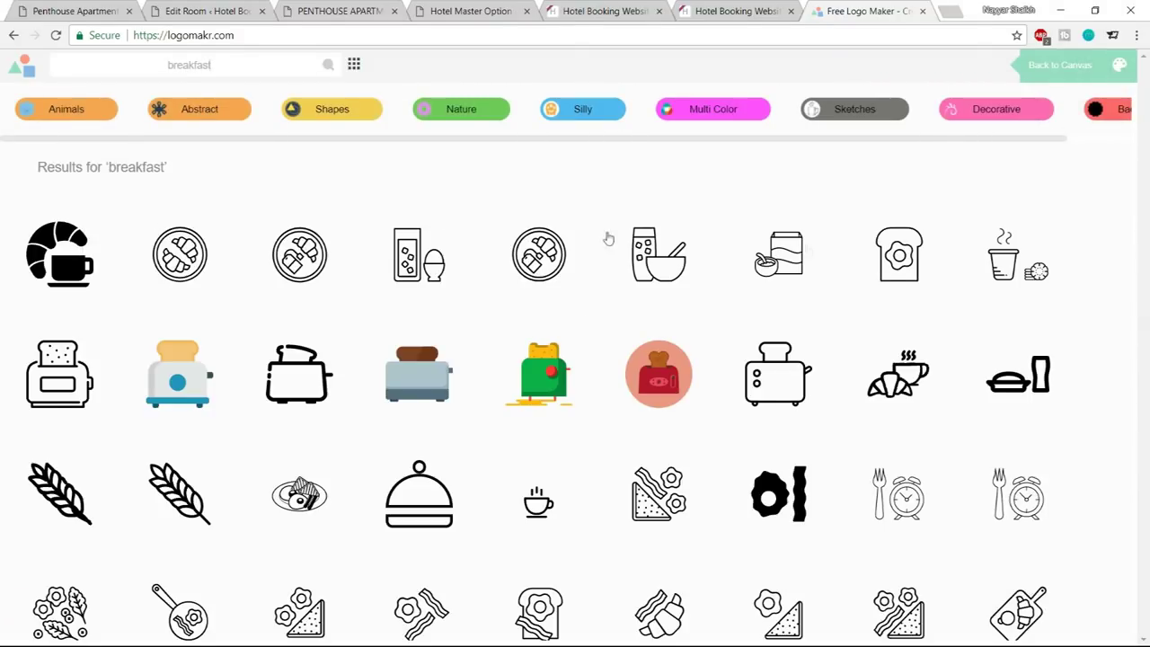
pyautogui.scroll(-7, 986, 364)
pyautogui.scroll(-2, 986, 364)
pyautogui.scroll(6, 952, 379)
pyautogui.scroll(3, 950, 373)
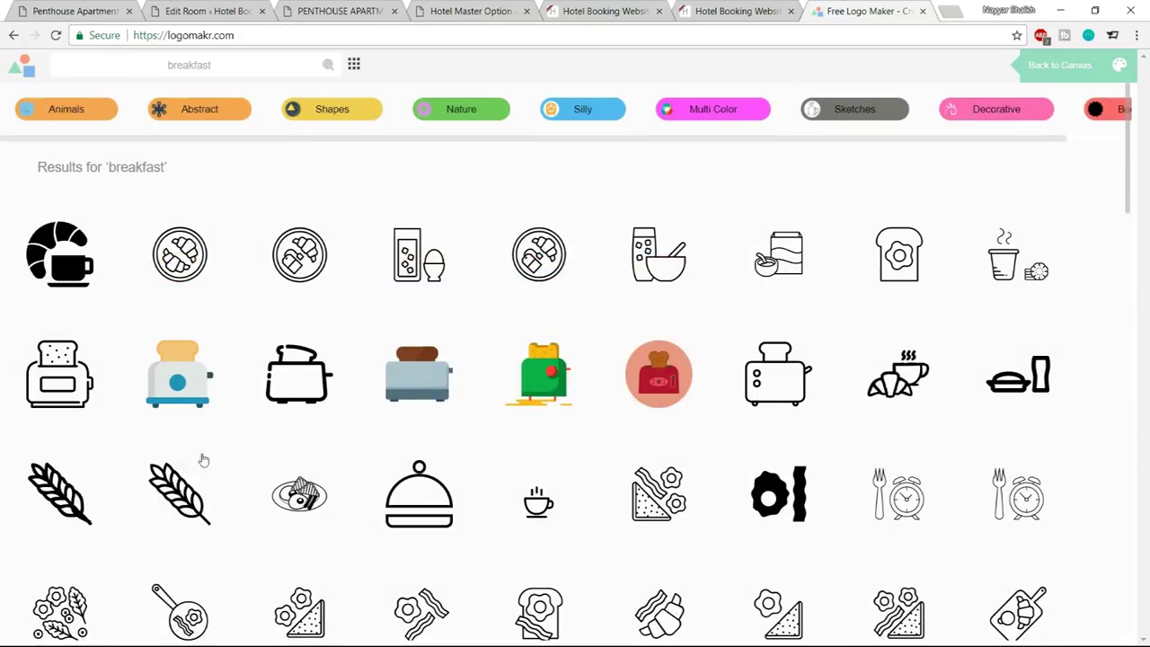
pyautogui.click(68, 495)
pyautogui.moveTo(670, 289); pyautogui.dragTo(378, 277)
pyautogui.moveTo(342, 227); pyautogui.dragTo(673, 441)
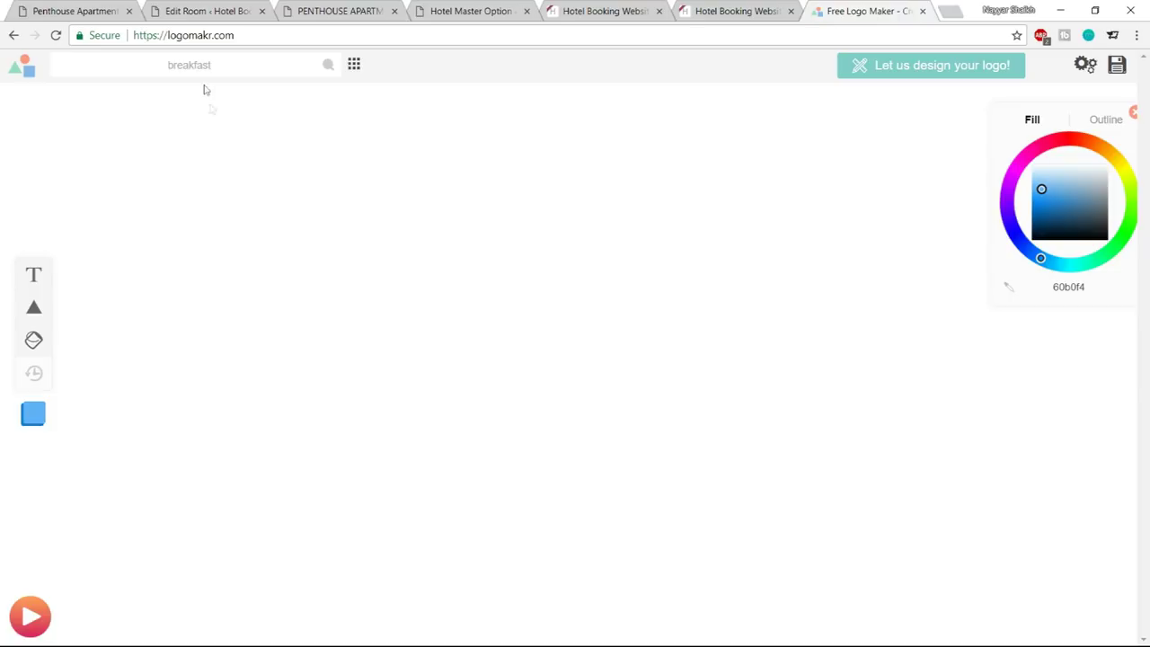
pyautogui.click(328, 70)
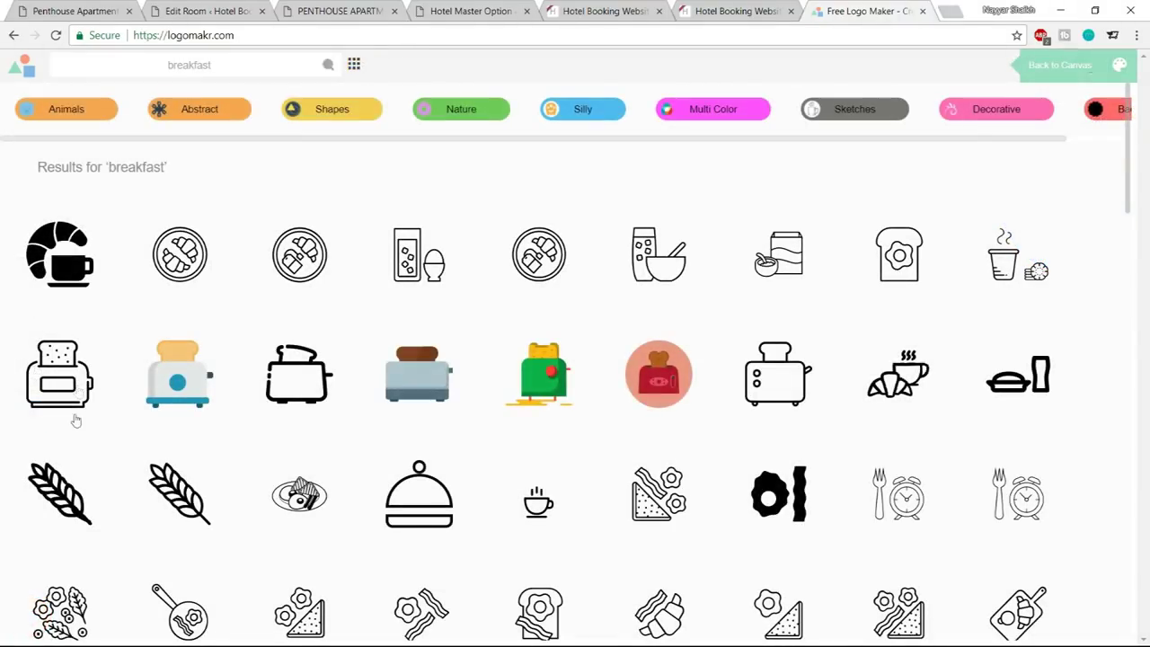
pyautogui.click(57, 270)
pyautogui.moveTo(290, 193); pyautogui.dragTo(808, 526)
pyautogui.moveTo(827, 472); pyautogui.dragTo(348, 167)
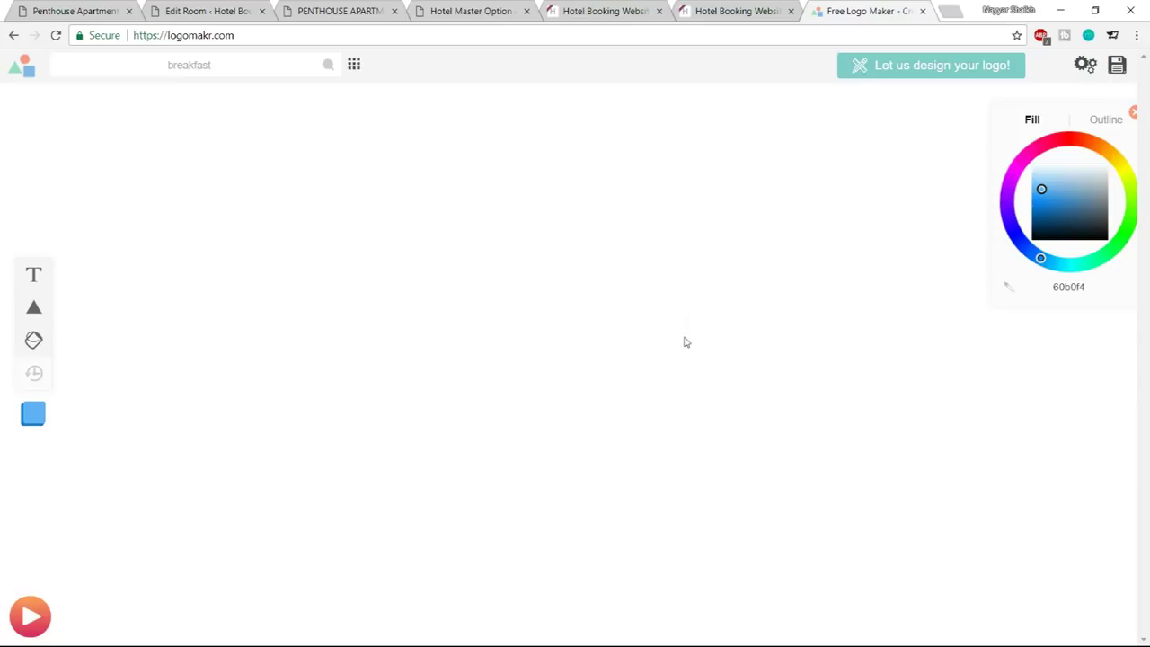
pyautogui.moveTo(430, 244); pyautogui.dragTo(802, 576)
pyautogui.click(1120, 66)
pyautogui.click(331, 69)
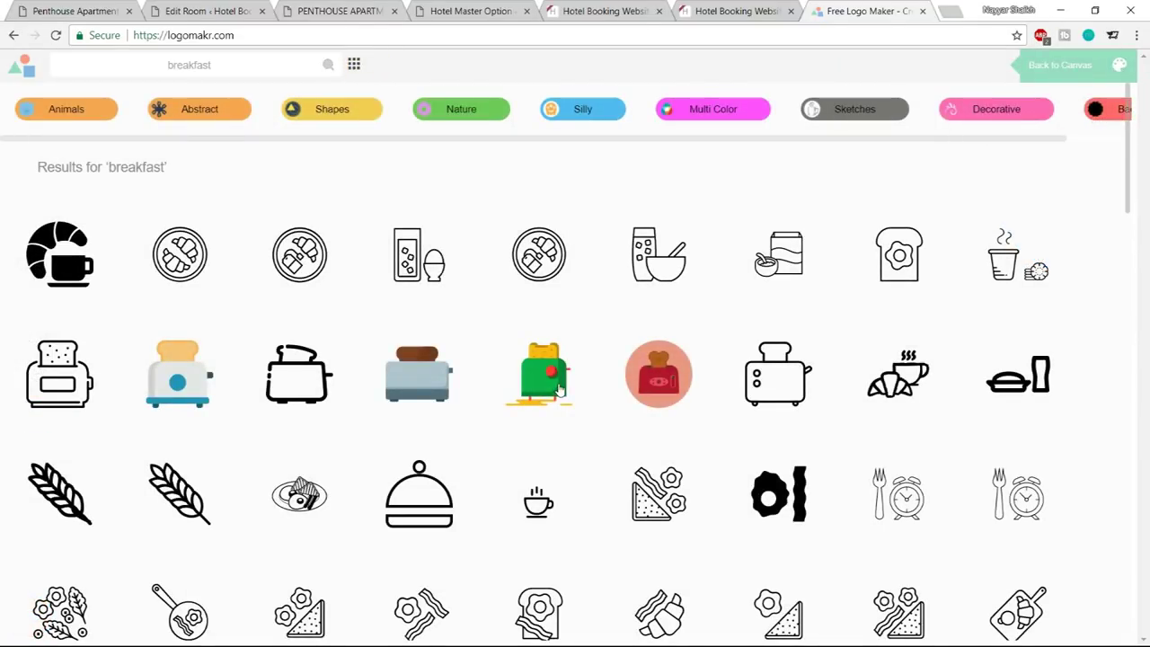
pyautogui.click(559, 389)
pyautogui.moveTo(328, 253); pyautogui.dragTo(742, 539)
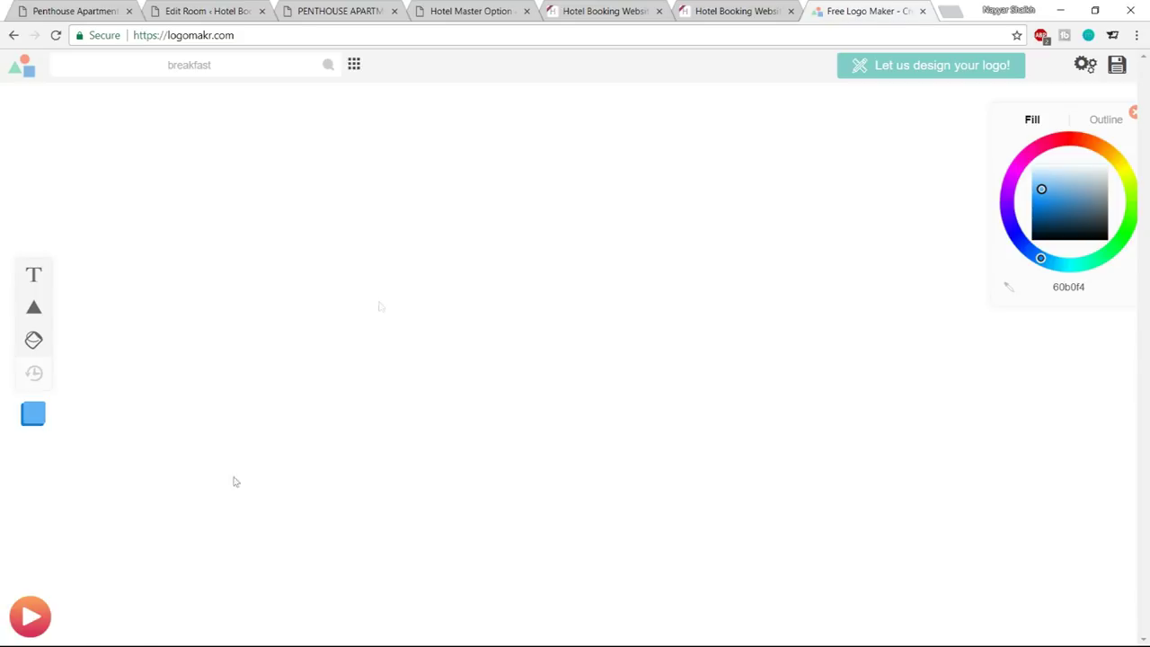
# Skim the Overview help video to the finished logo, then close it and the Logomakr tab
pyautogui.click(30, 616)
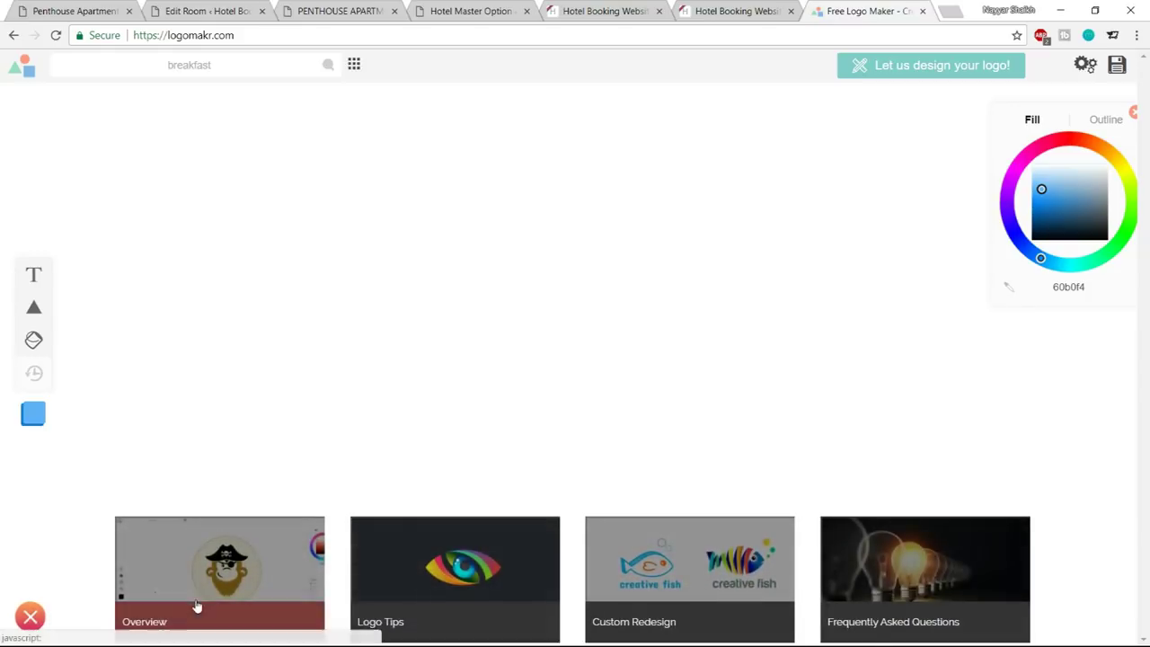
pyautogui.click(238, 598)
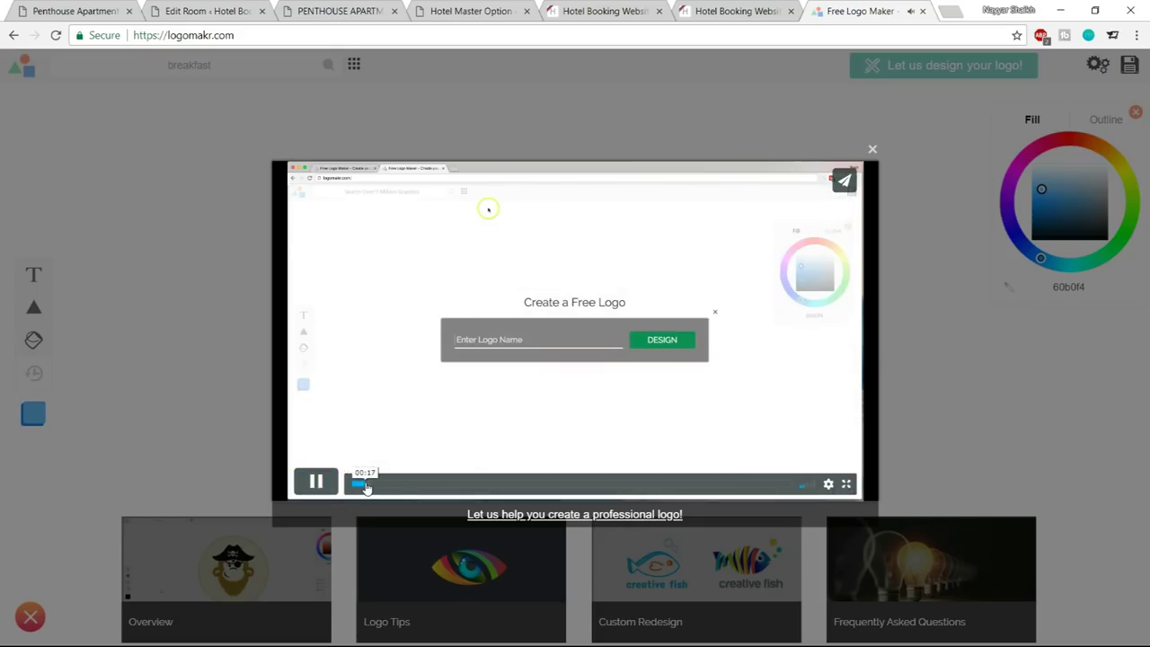
pyautogui.click(378, 486)
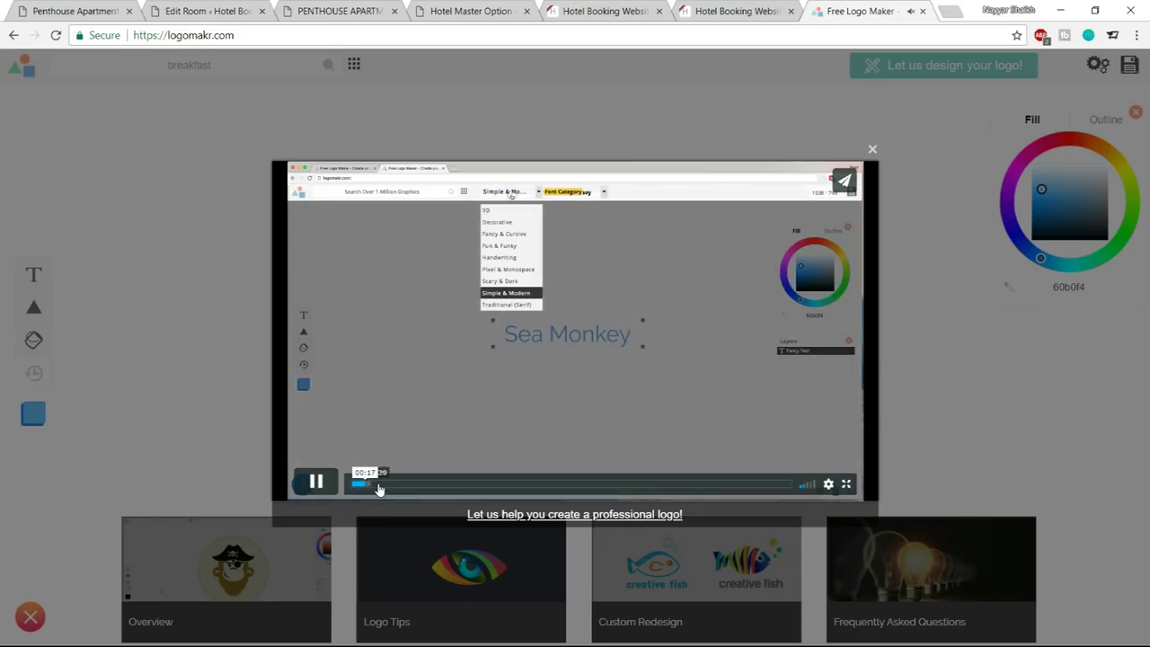
pyautogui.moveTo(380, 486); pyautogui.dragTo(617, 485)
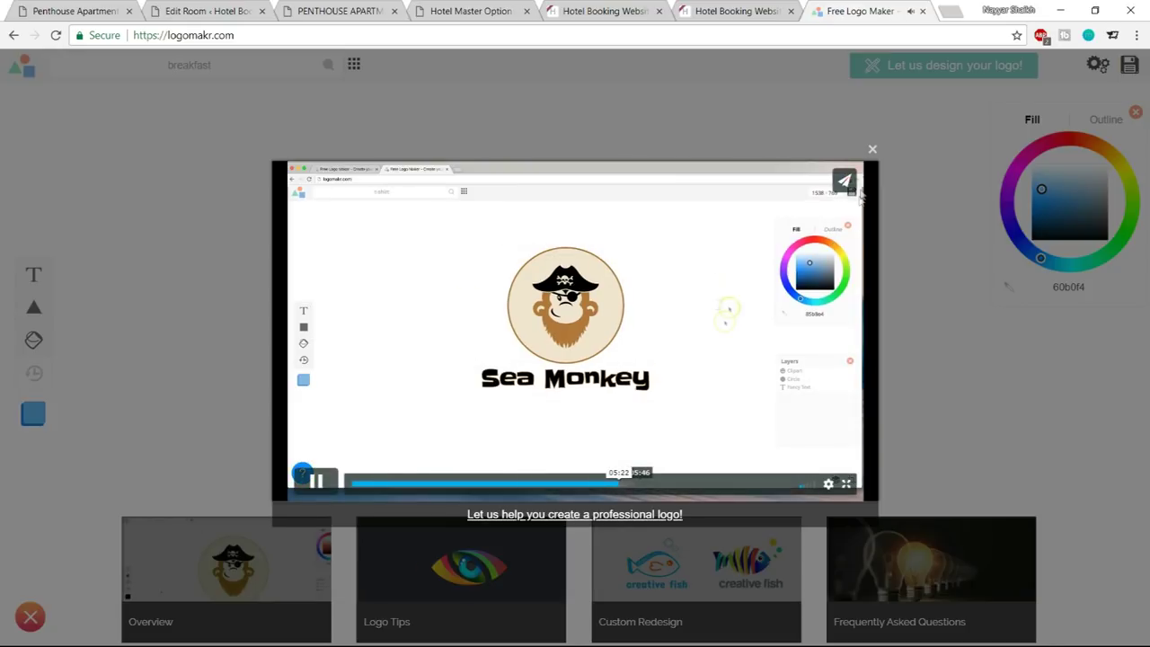
pyautogui.click(872, 149)
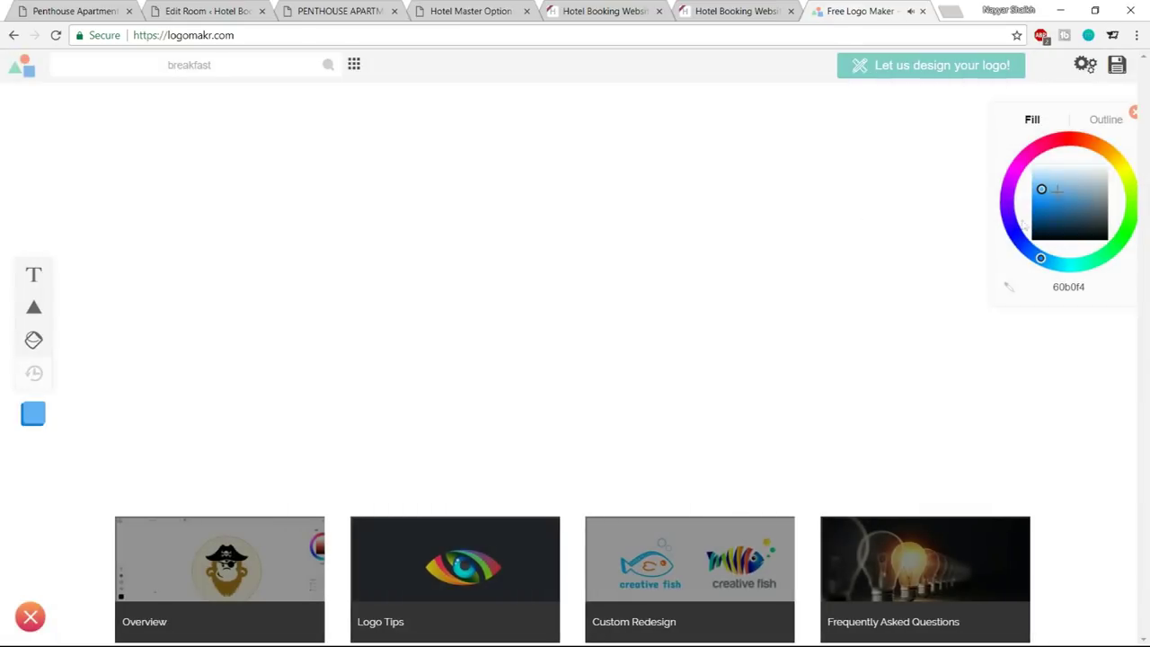
pyautogui.click(922, 12)
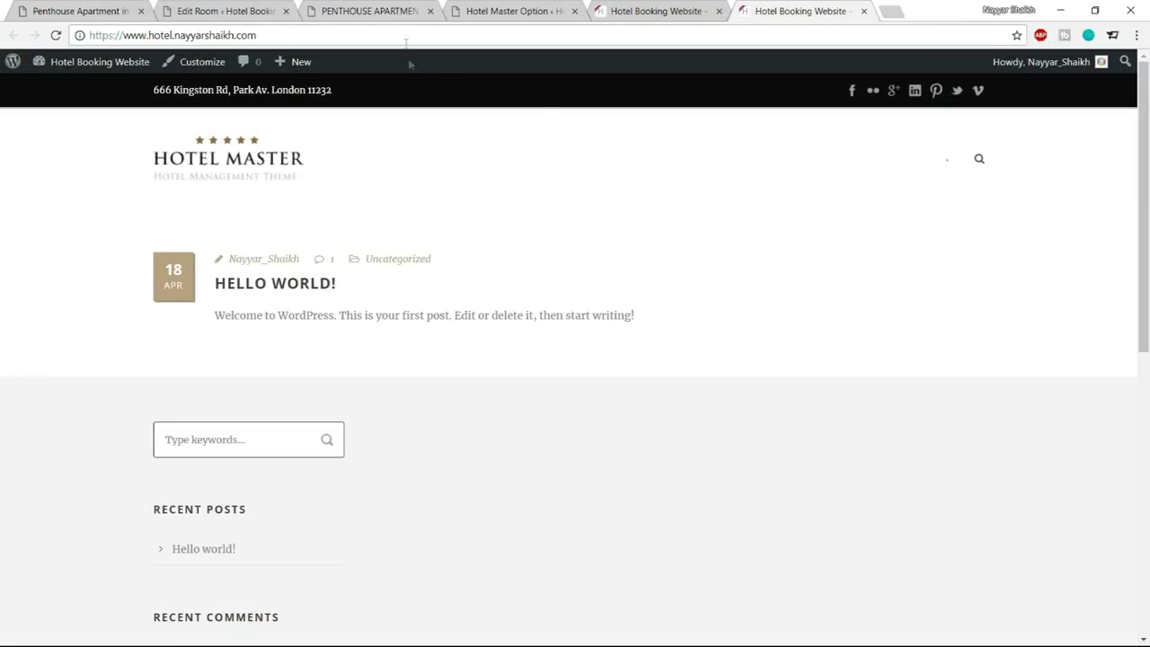
# Compare the Hotel Master Option, Edit Room and demo Penthouse tabs, ending on Edit Room facilities
pyautogui.click(495, 7)
pyautogui.click(242, 7)
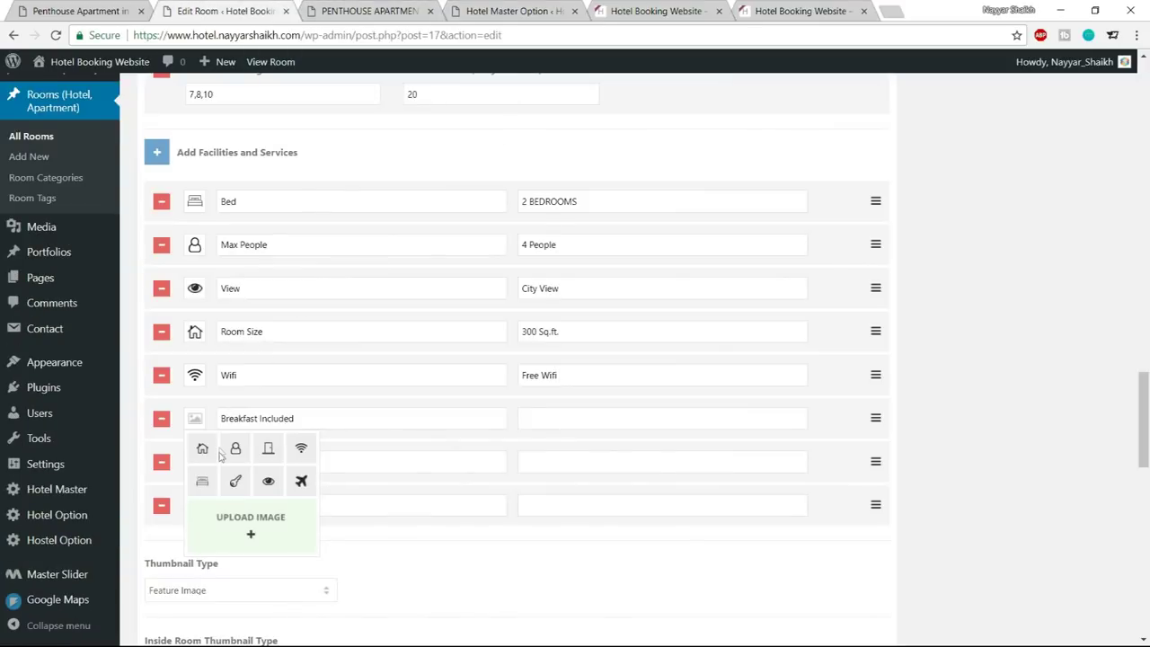
pyautogui.click(131, 9)
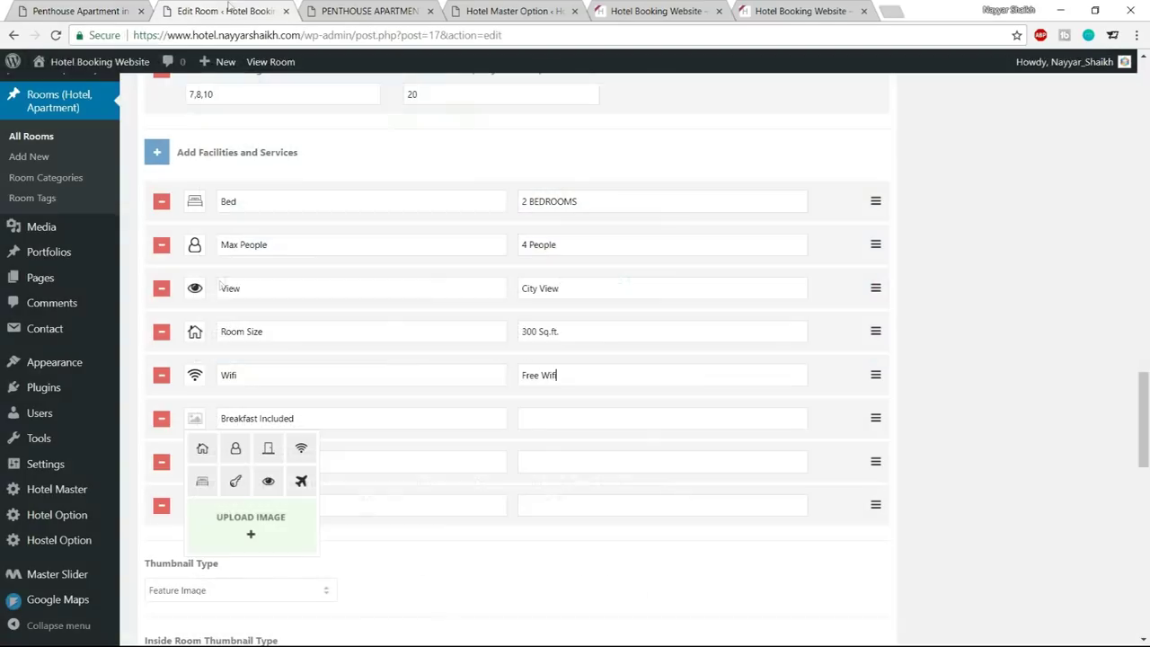
pyautogui.click(226, 11)
# Remove the Breakfast Included facility
pyautogui.click(604, 419)
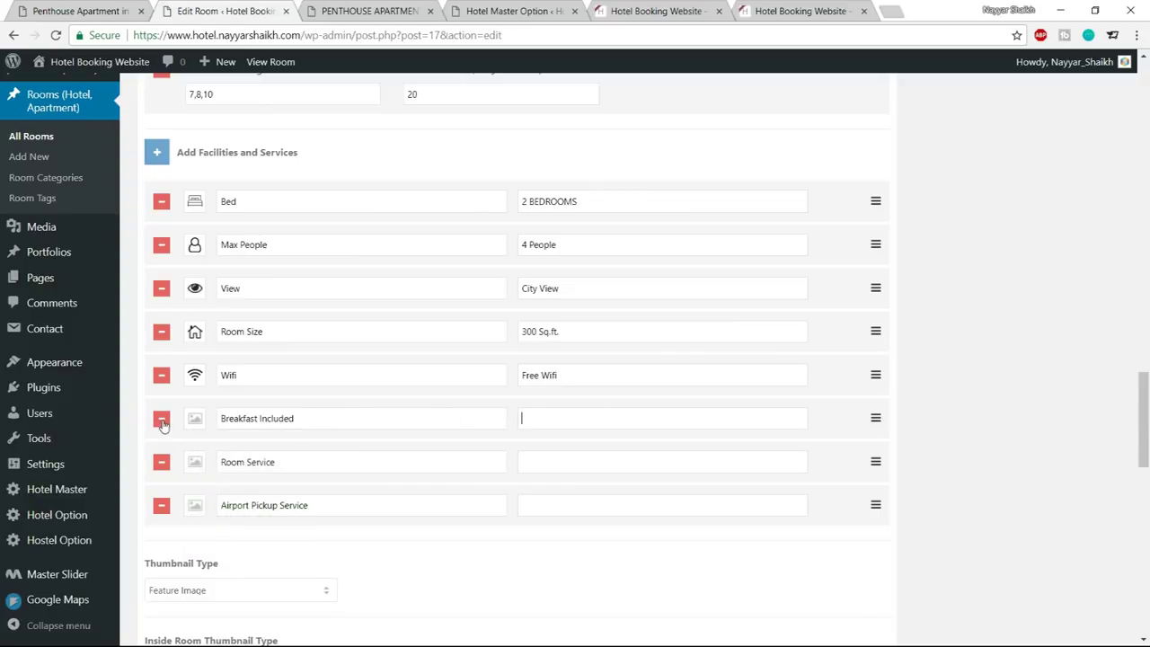
pyautogui.click(162, 421)
pyautogui.click(534, 339)
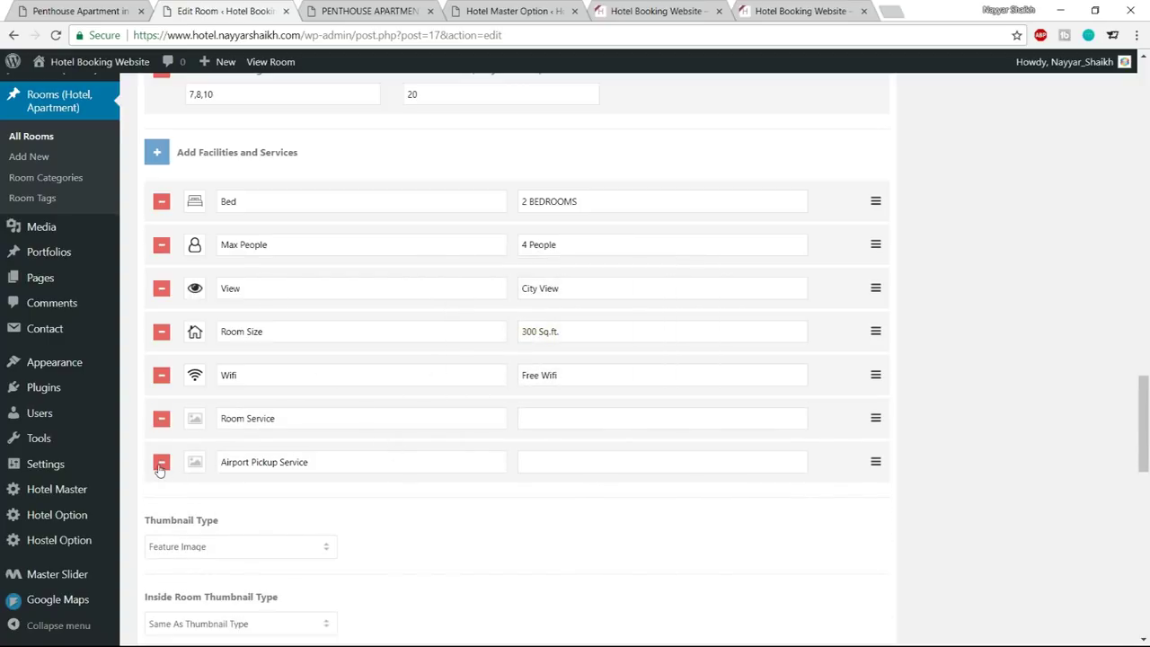
# Give Airport Pickup Service the airplane icon and its own name as the value
pyautogui.click(195, 462)
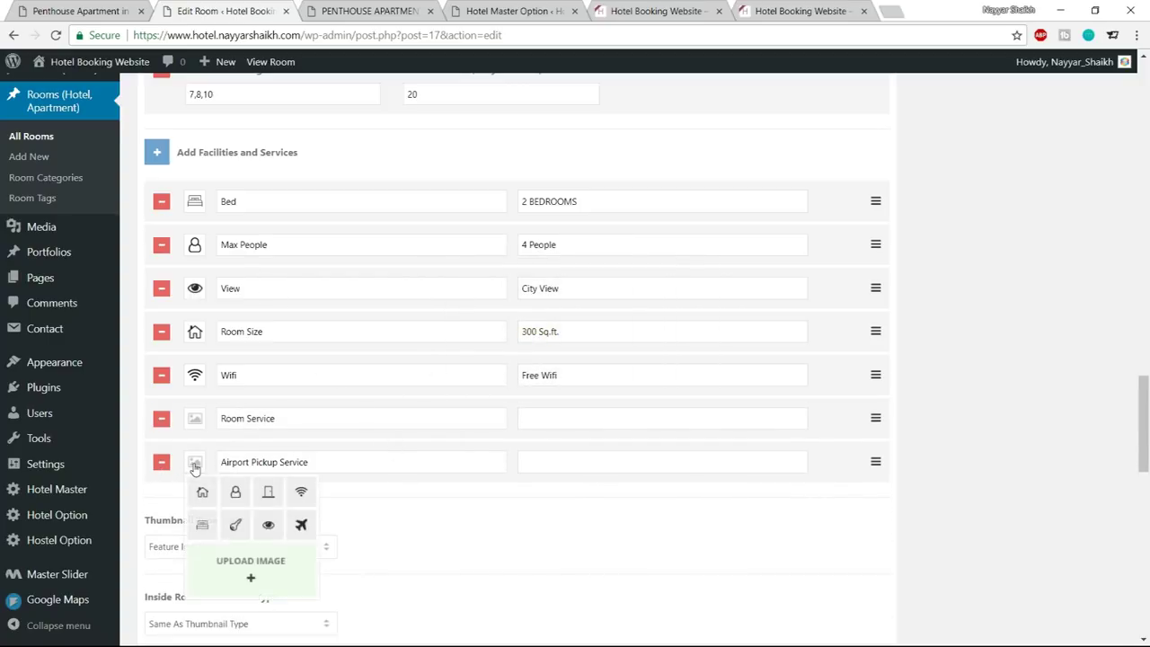
pyautogui.click(301, 526)
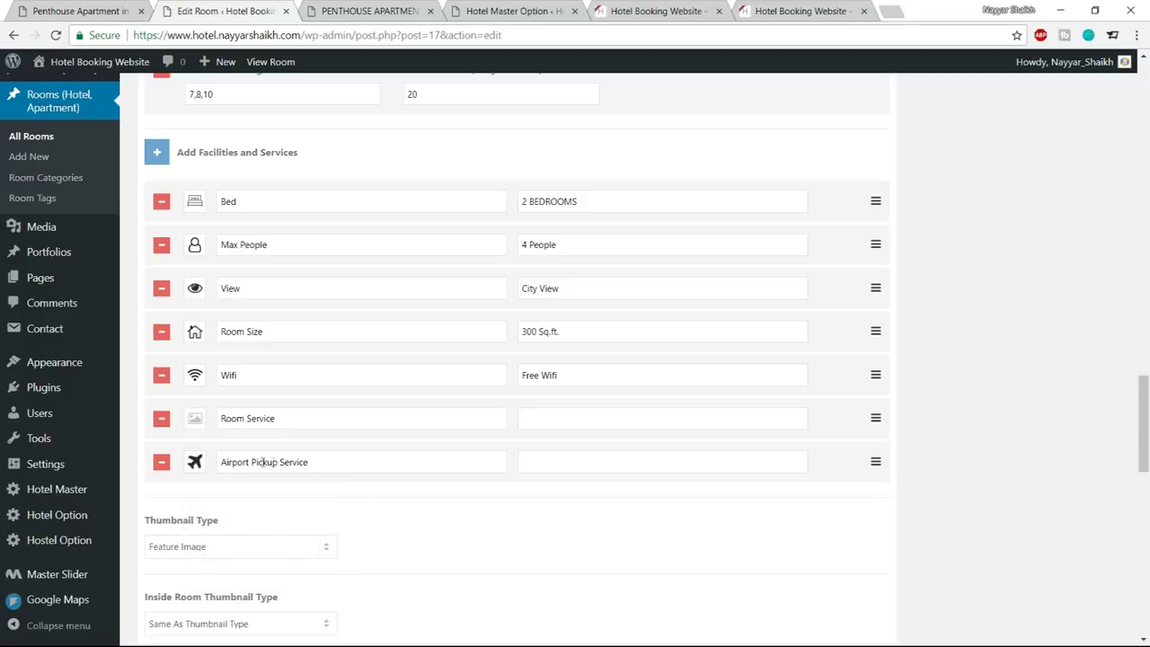
pyautogui.hotkey('ctrl', 'a')
pyautogui.hotkey('ctrl', 'c')
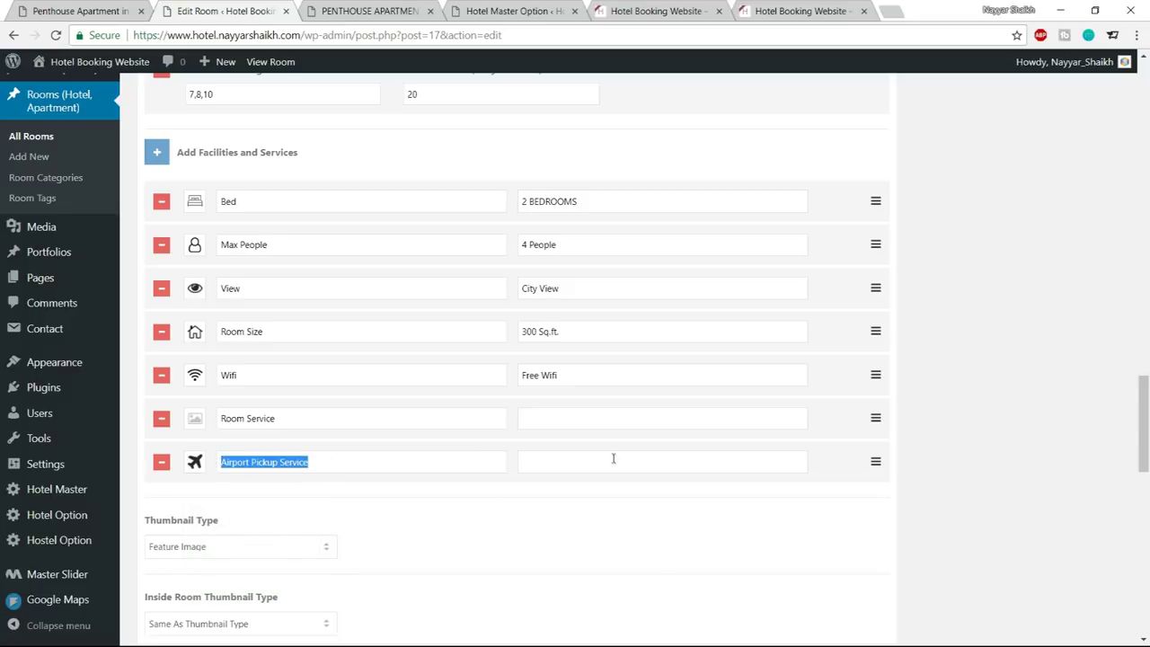
pyautogui.click(616, 462)
pyautogui.hotkey('ctrl', 'v')
# Remove the Room Service facility and update the room
pyautogui.click(161, 419)
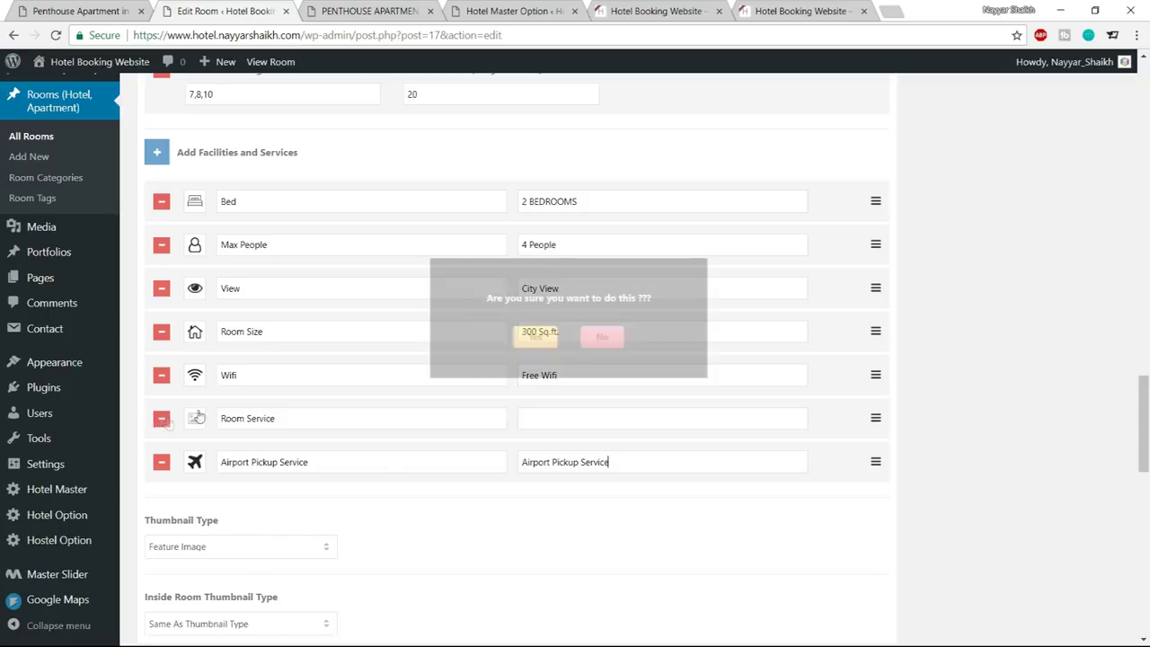
pyautogui.click(544, 343)
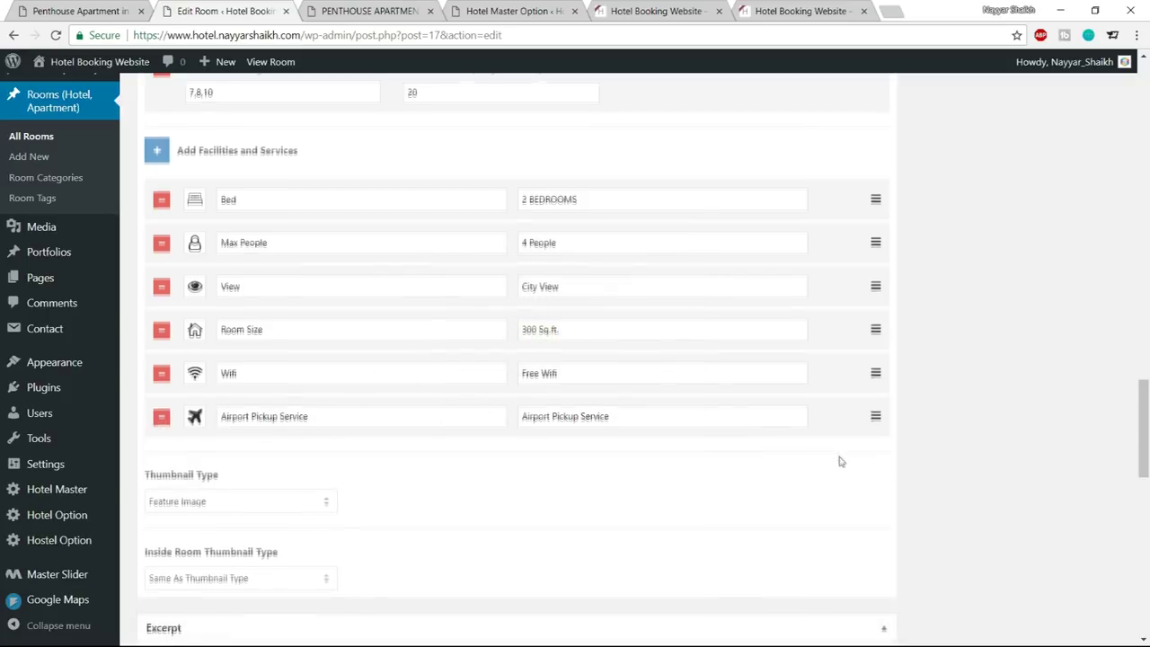
pyautogui.scroll(-3, 898, 504)
pyautogui.scroll(20, 944, 527)
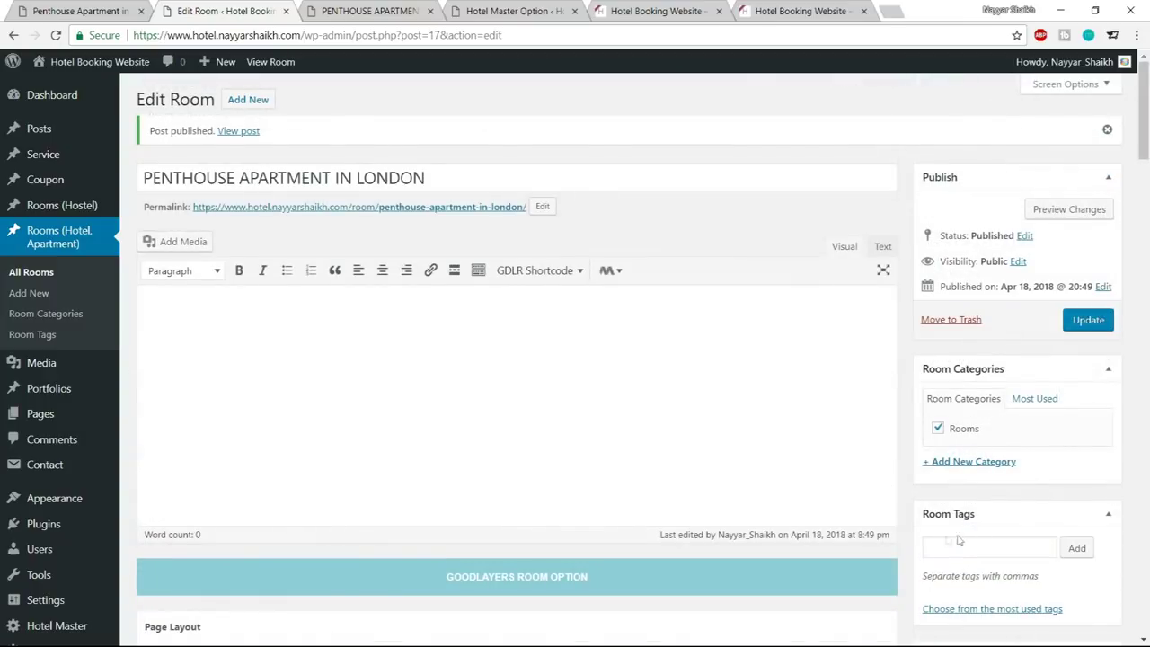
pyautogui.click(1088, 320)
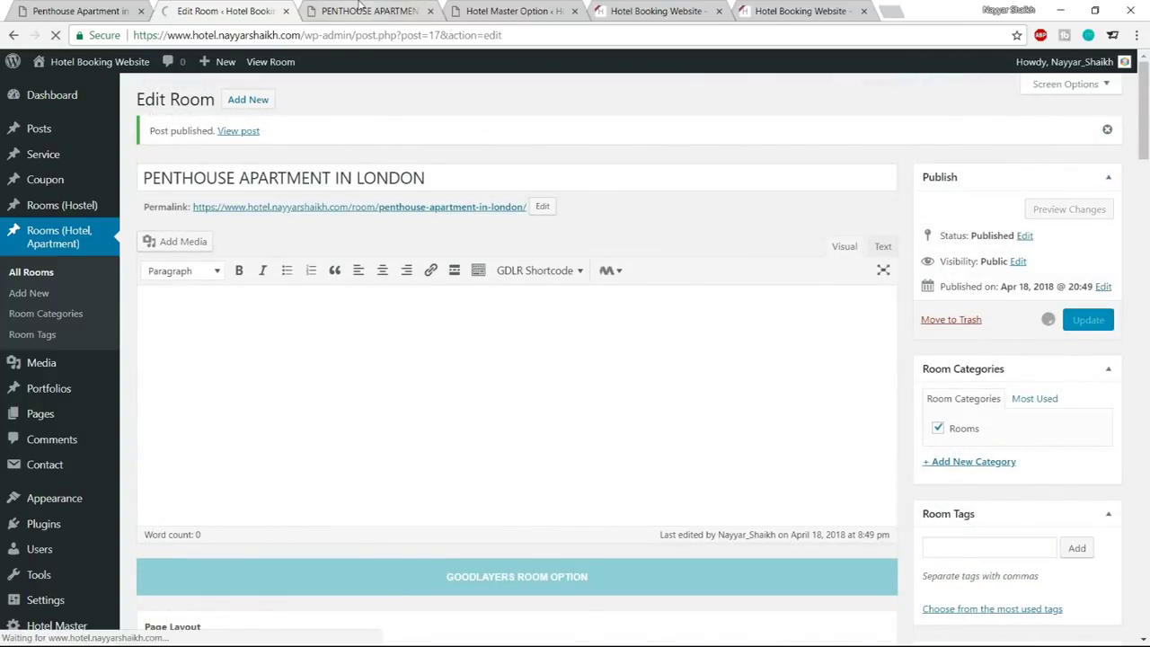
# Reload the live Penthouse Apartment page and review its six facilities through Airport Pickup Service
pyautogui.click(364, 10)
pyautogui.click(55, 36)
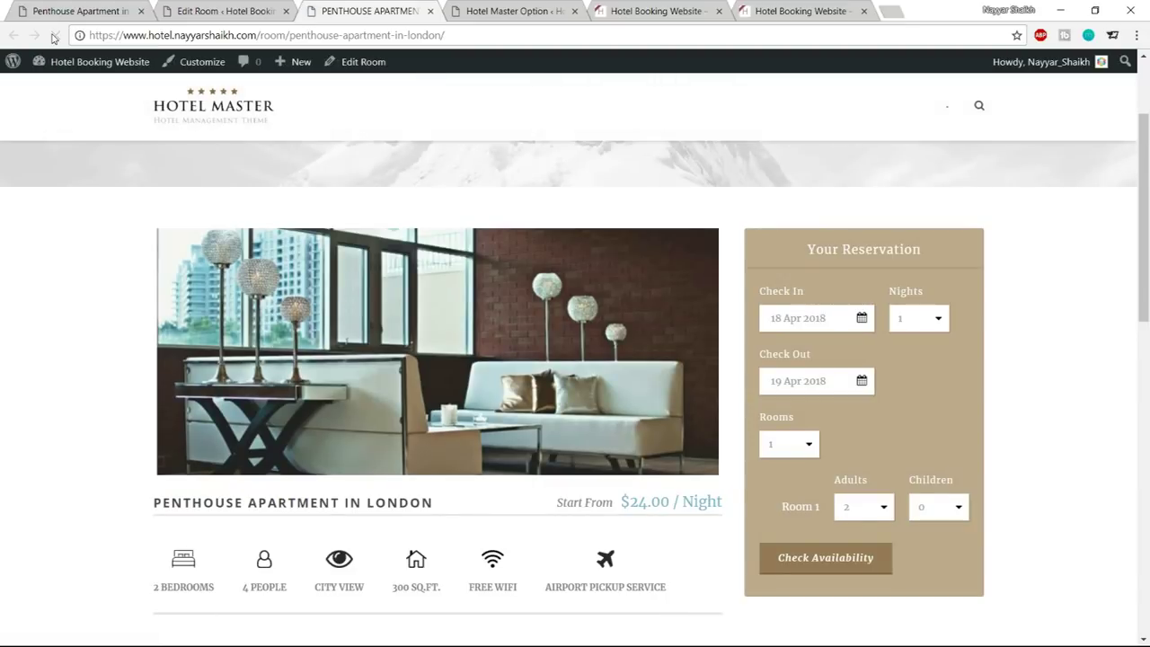
pyautogui.scroll(-5, 788, 300)
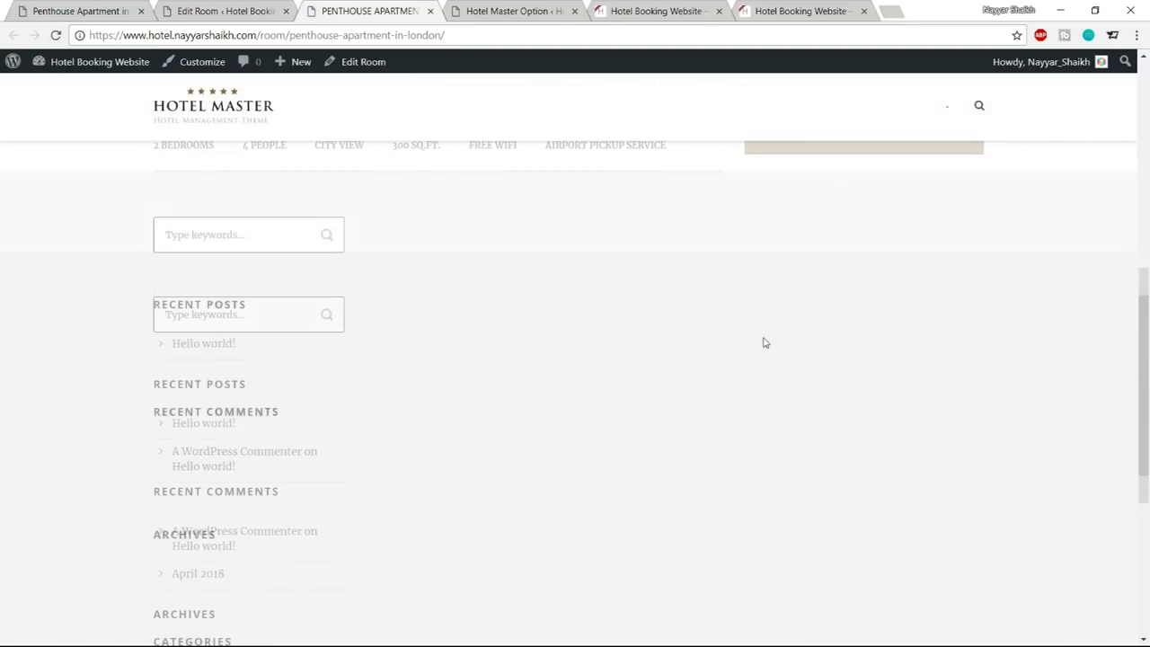
pyautogui.scroll(5, 759, 353)
pyautogui.scroll(3, 737, 396)
pyautogui.scroll(-4, 693, 454)
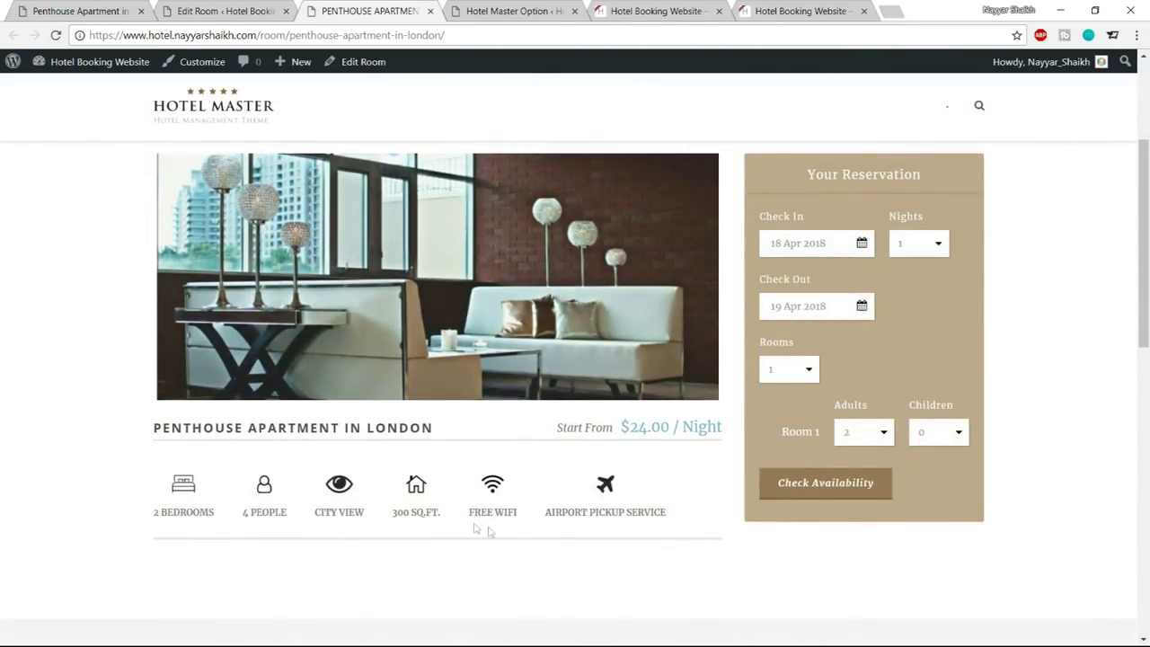
pyautogui.moveTo(554, 431); pyautogui.dragTo(723, 430)
pyautogui.click(239, 428)
pyautogui.doubleClick(405, 428)
pyautogui.click(452, 430)
pyautogui.scroll(-1, 173, 477)
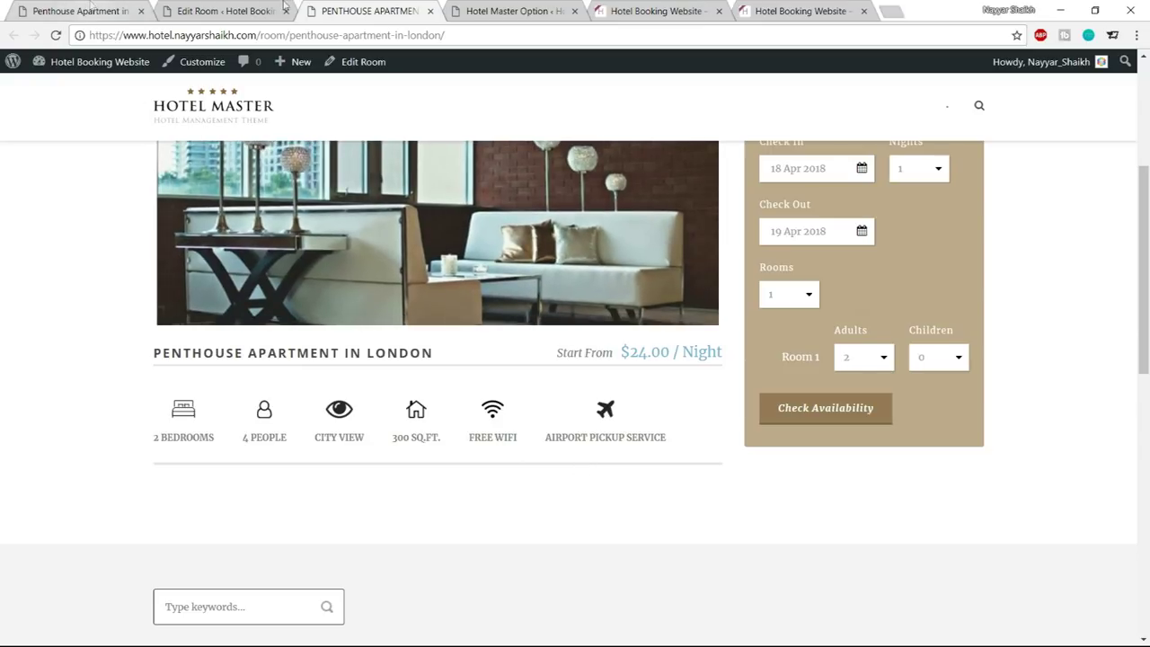
# Review the Penthouse room's Edit Room admin page
pyautogui.click(216, 10)
pyautogui.scroll(-10, 719, 334)
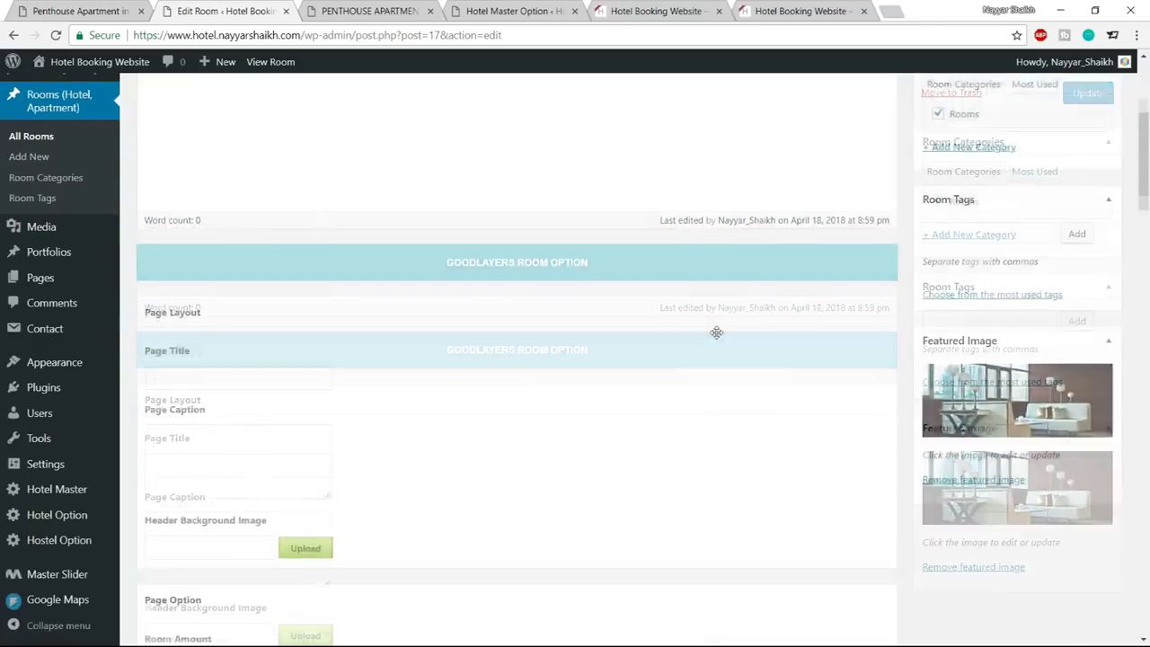
pyautogui.scroll(-15, 773, 359)
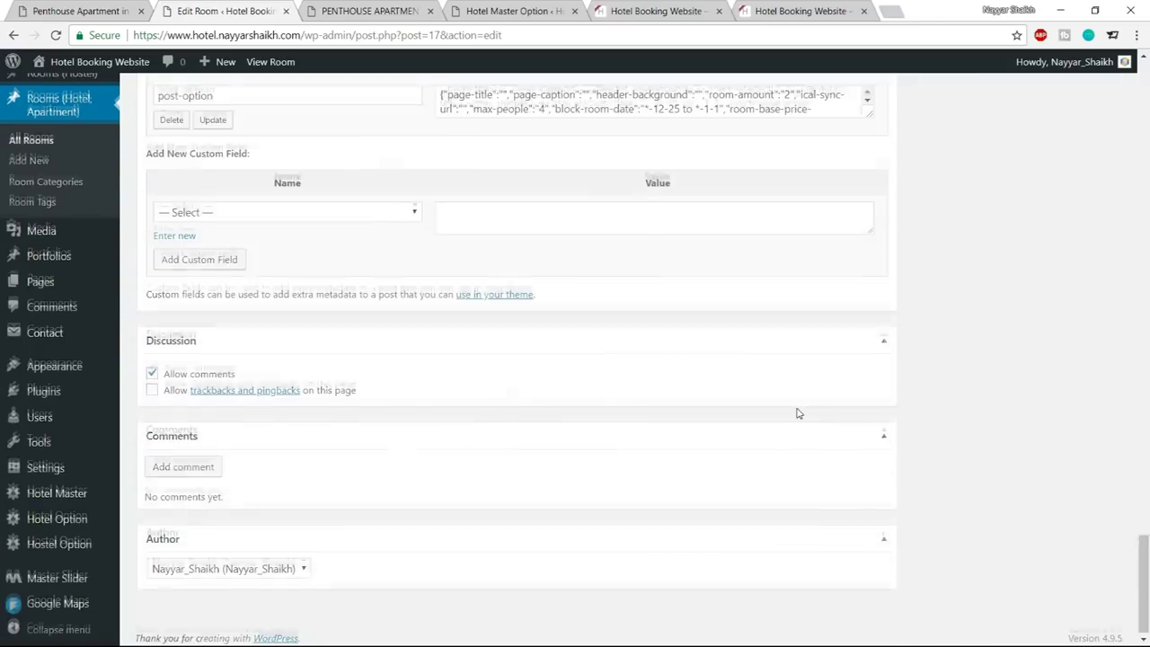
pyautogui.scroll(10, 800, 409)
pyautogui.scroll(15, 799, 413)
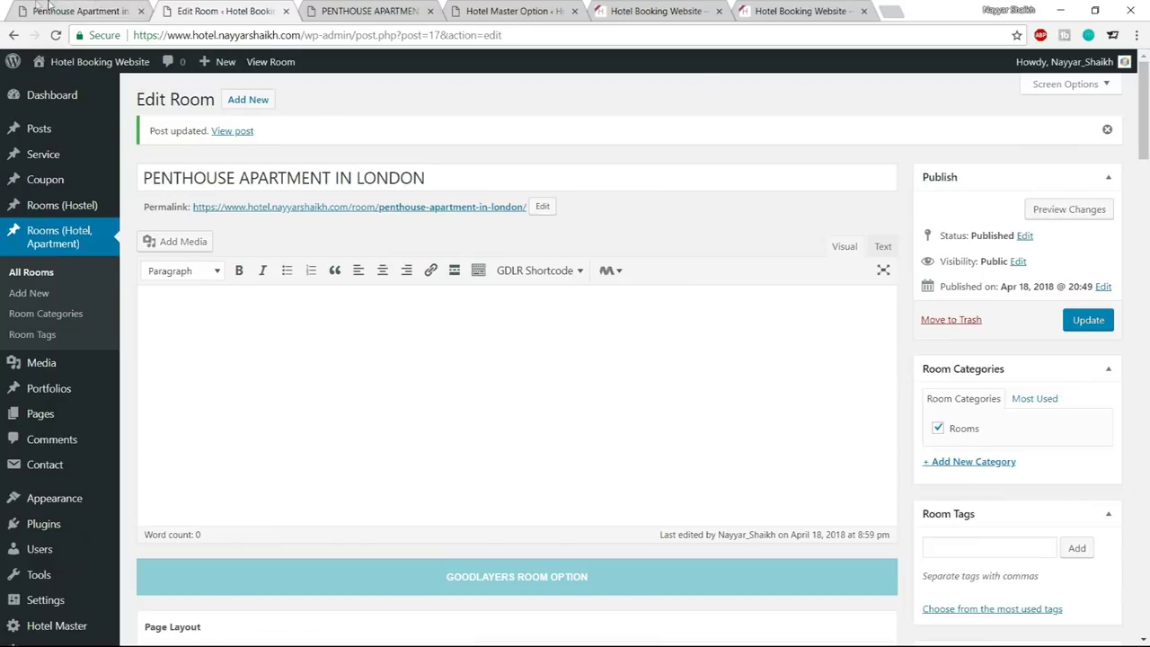
# Copy the demo page's Room Details heading and paragraph into the room description
pyautogui.click(51, 9)
pyautogui.scroll(-3, 490, 306)
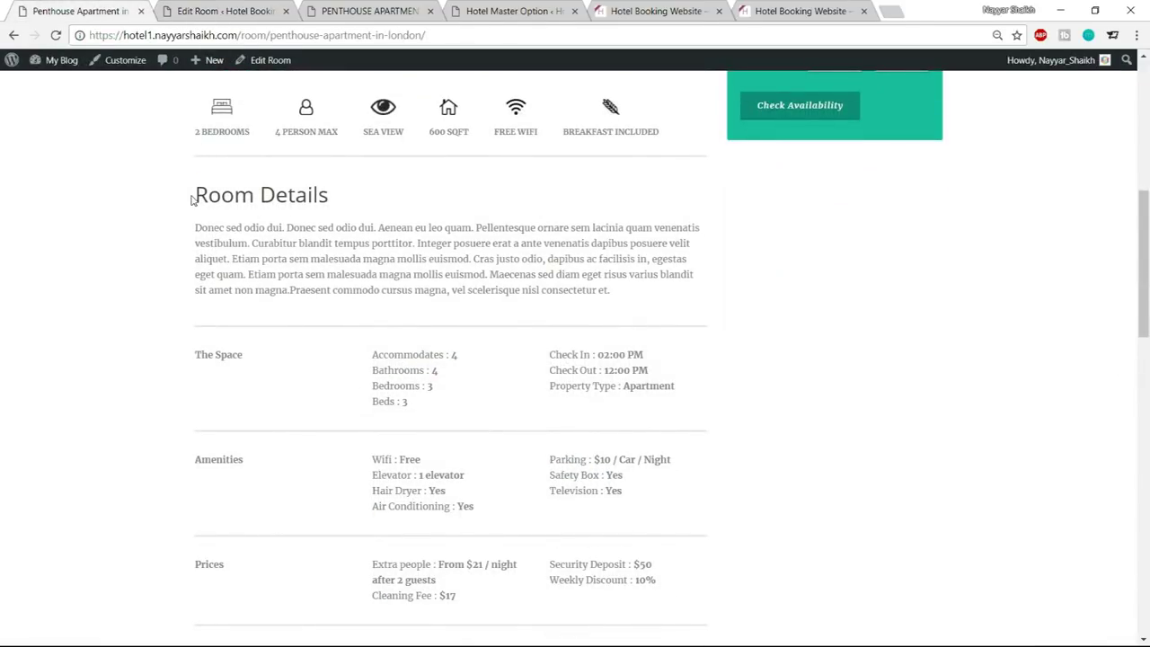
pyautogui.moveTo(193, 199); pyautogui.dragTo(637, 294)
pyautogui.hotkey('ctrl', 'c')
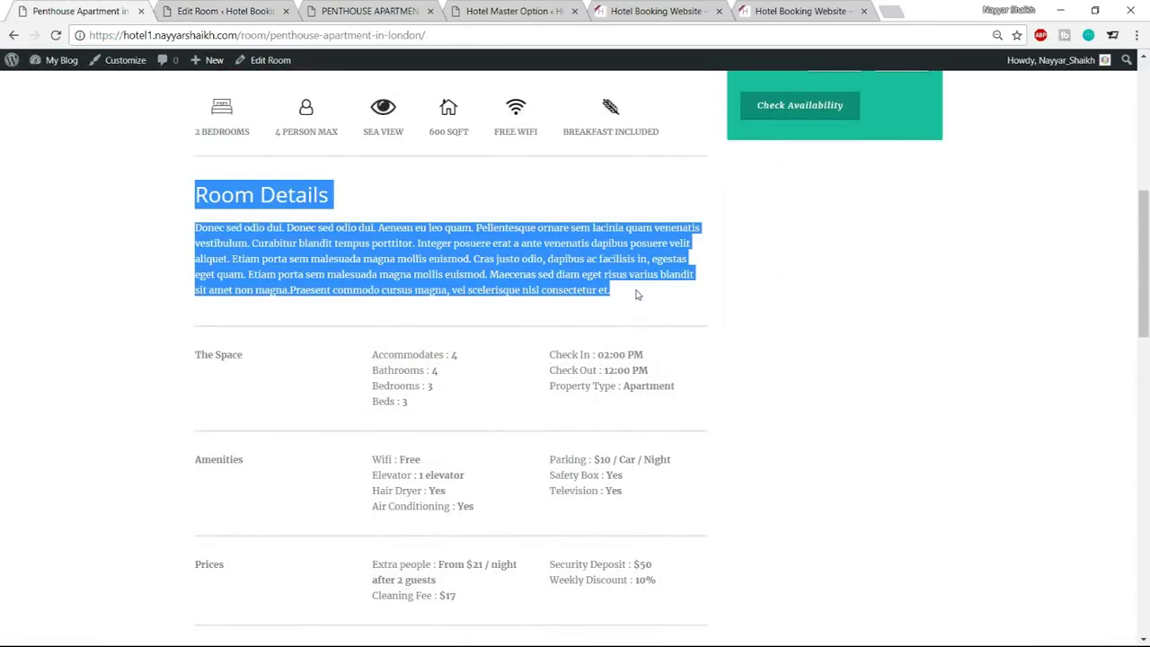
pyautogui.click(280, 12)
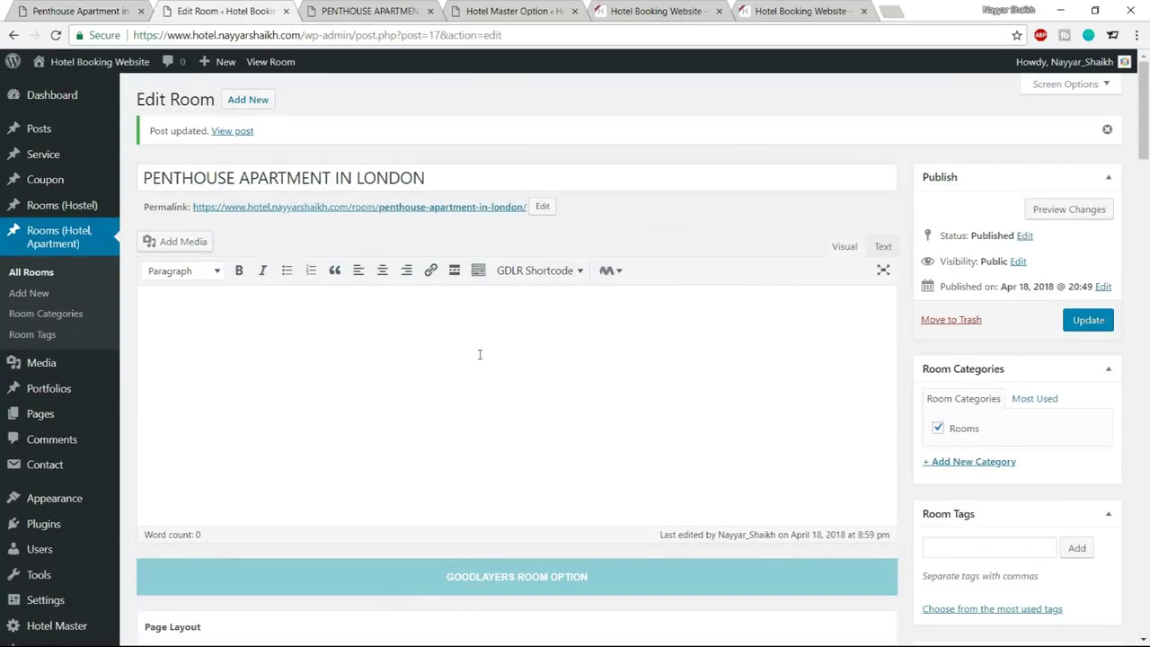
pyautogui.hotkey('ctrl', 'v')
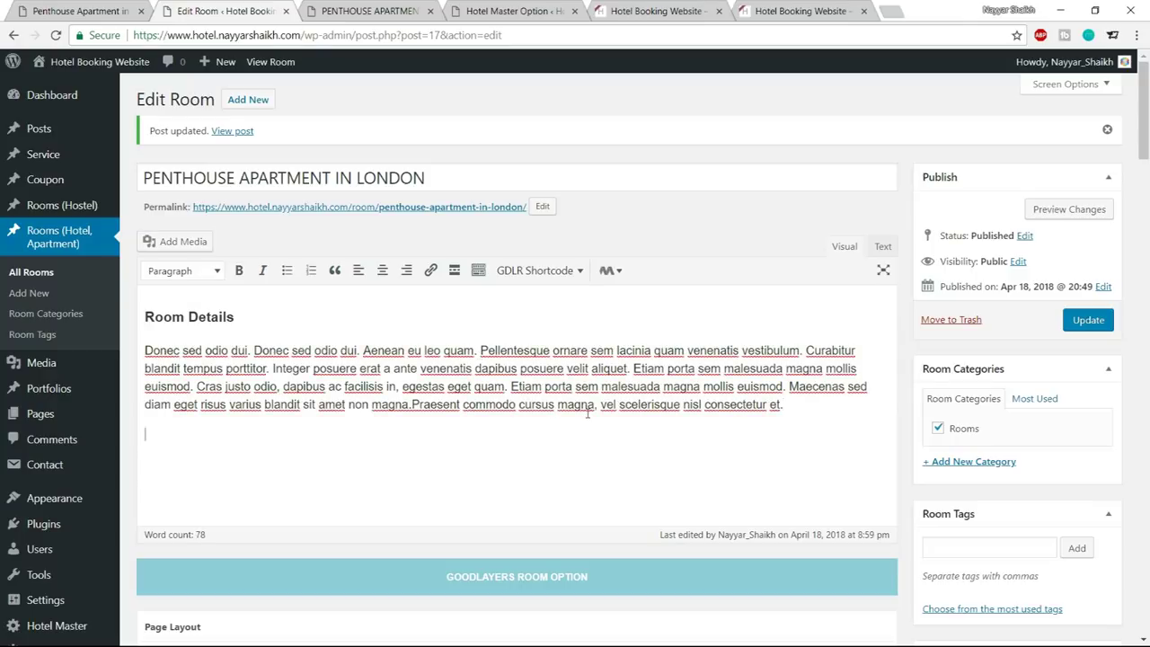
pyautogui.hotkey('ctrl', '1')
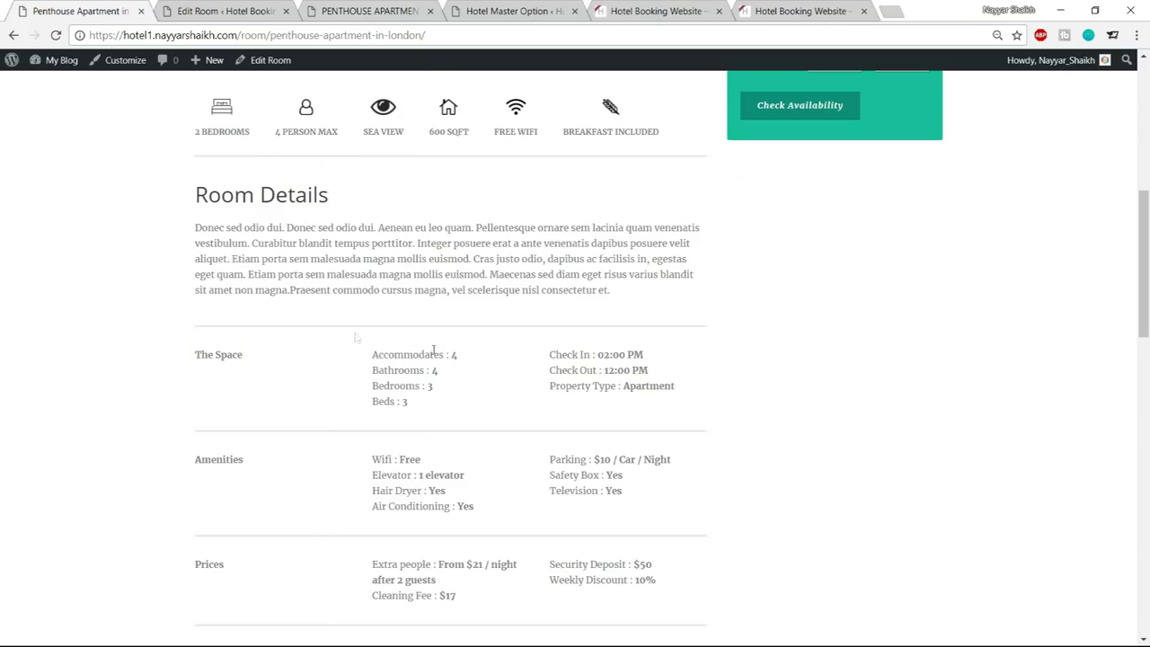
pyautogui.scroll(-1, 433, 351)
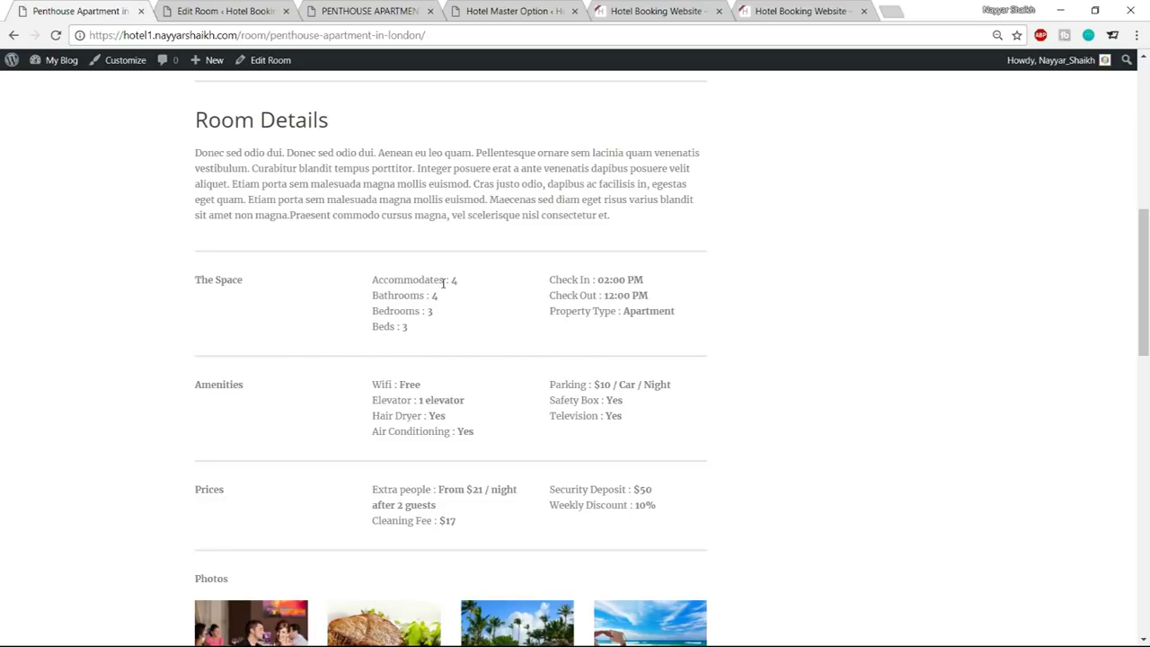
# Insert a GDLR divider shortcode below the Room Details paragraph
pyautogui.click(223, 10)
pyautogui.click(22, 7)
pyautogui.hotkey('ctrl', 'Tab')
pyautogui.scroll(-1, 645, 306)
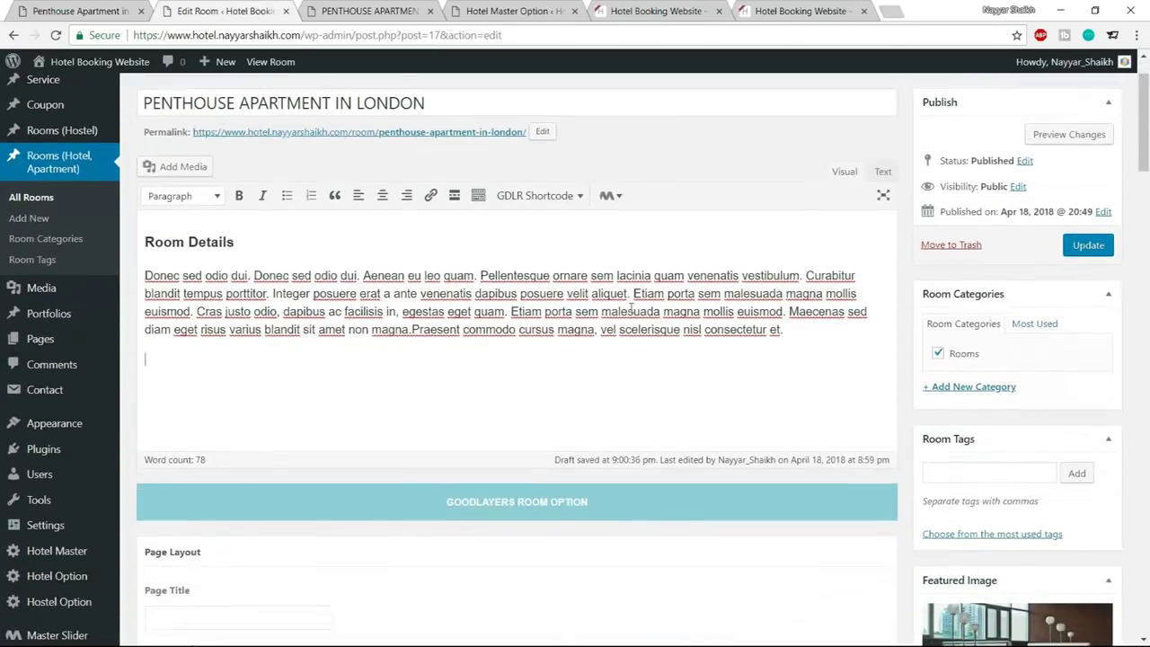
pyautogui.click(542, 199)
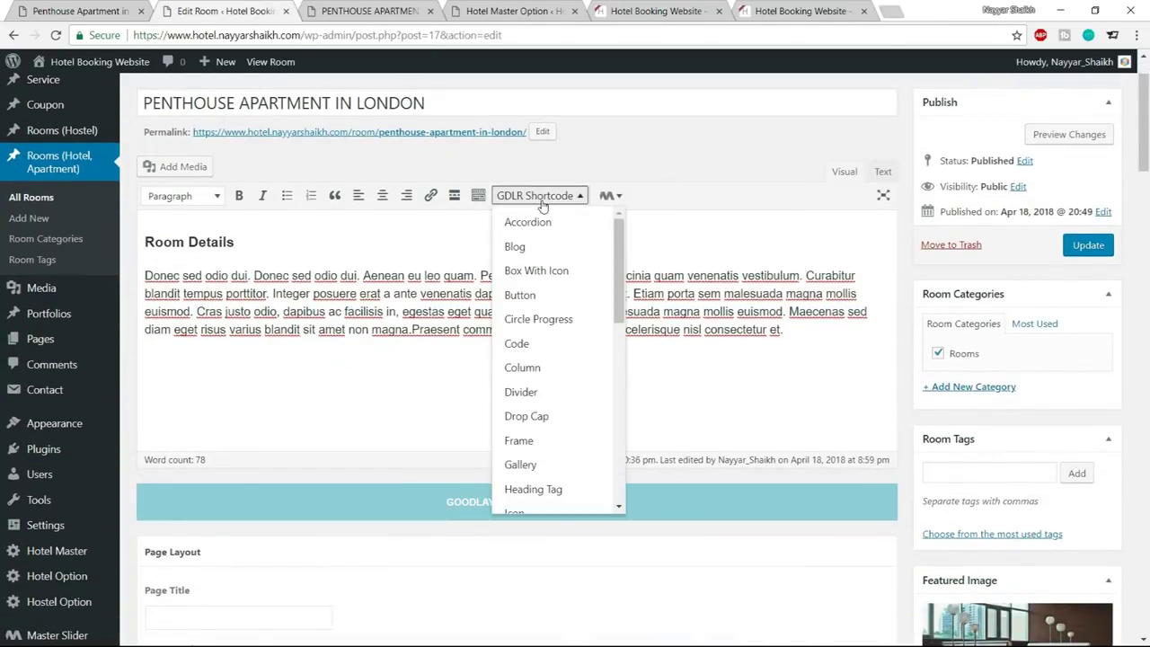
pyautogui.scroll(-1, 549, 377)
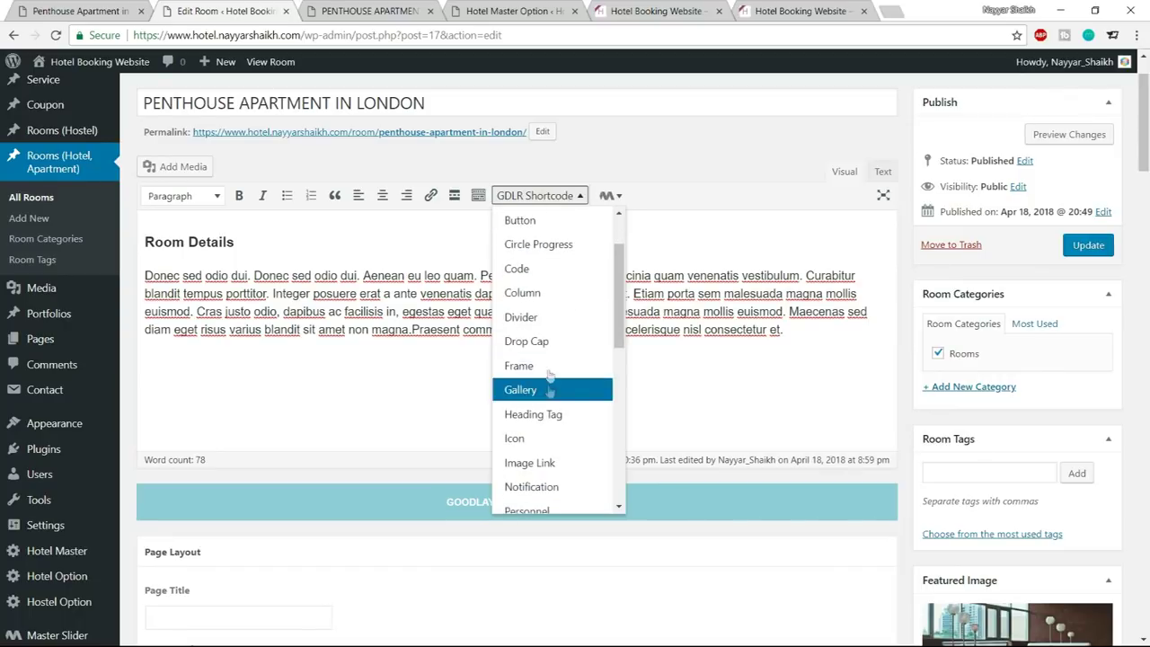
pyautogui.click(537, 319)
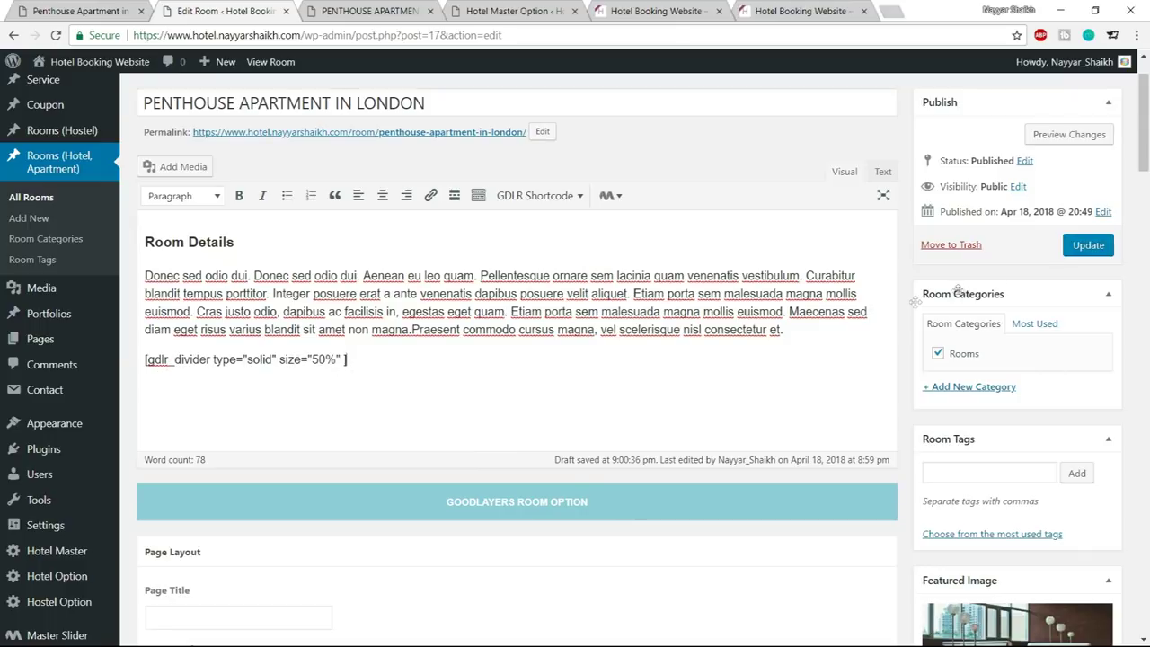
# Update the room and reload the live page to see the divider
pyautogui.click(1089, 244)
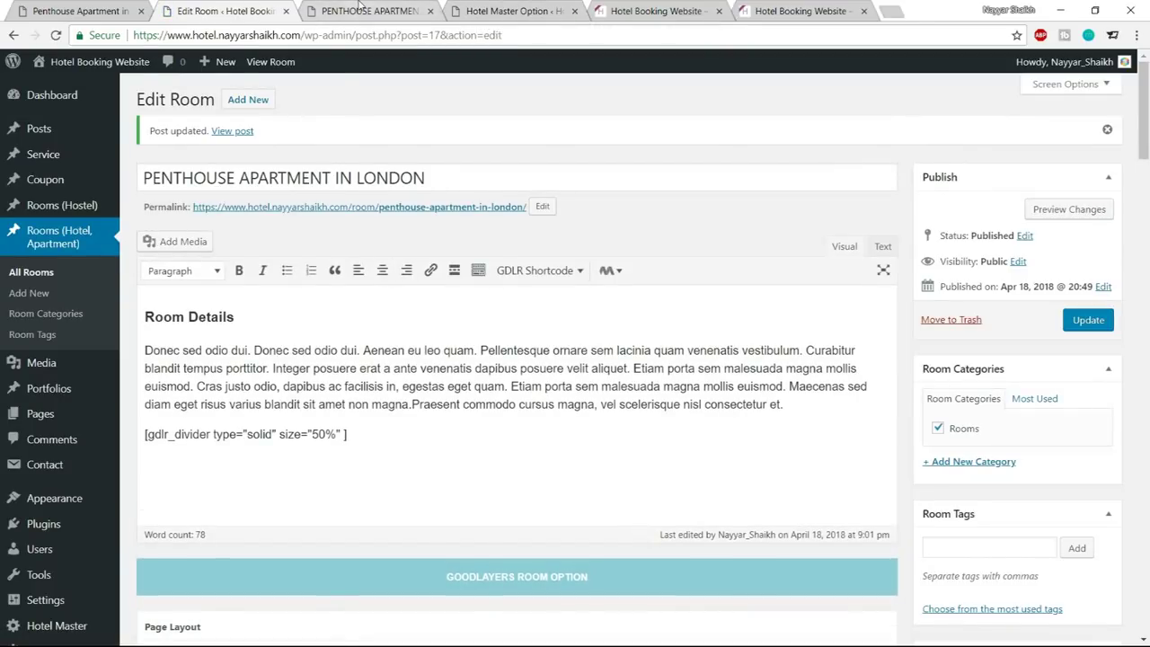
pyautogui.click(364, 11)
pyautogui.click(57, 36)
pyautogui.scroll(-3, 739, 110)
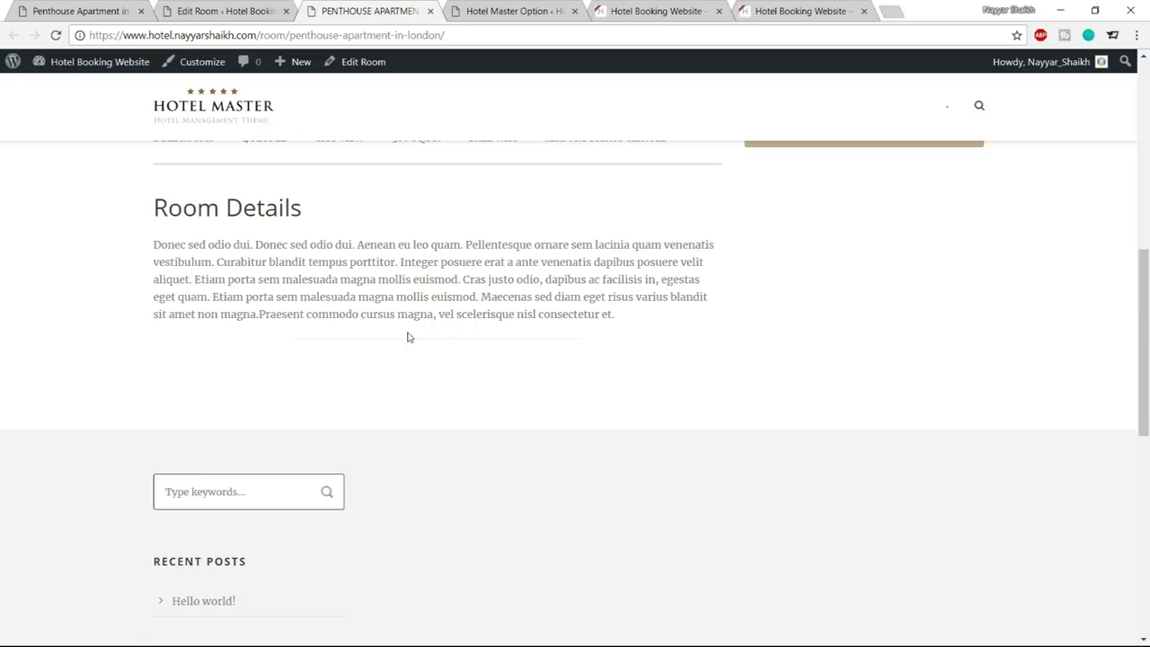
# Change the divider shortcode's size to 100 and its type to thick
pyautogui.click(105, 13)
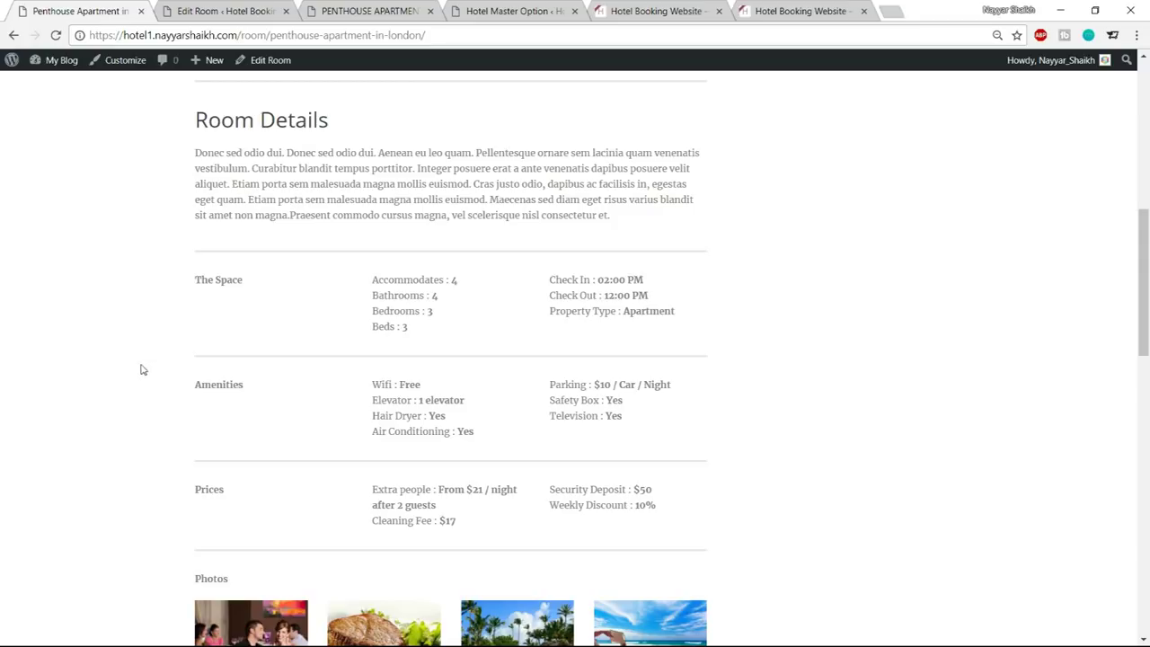
pyautogui.click(232, 10)
pyautogui.scroll(-1, 306, 371)
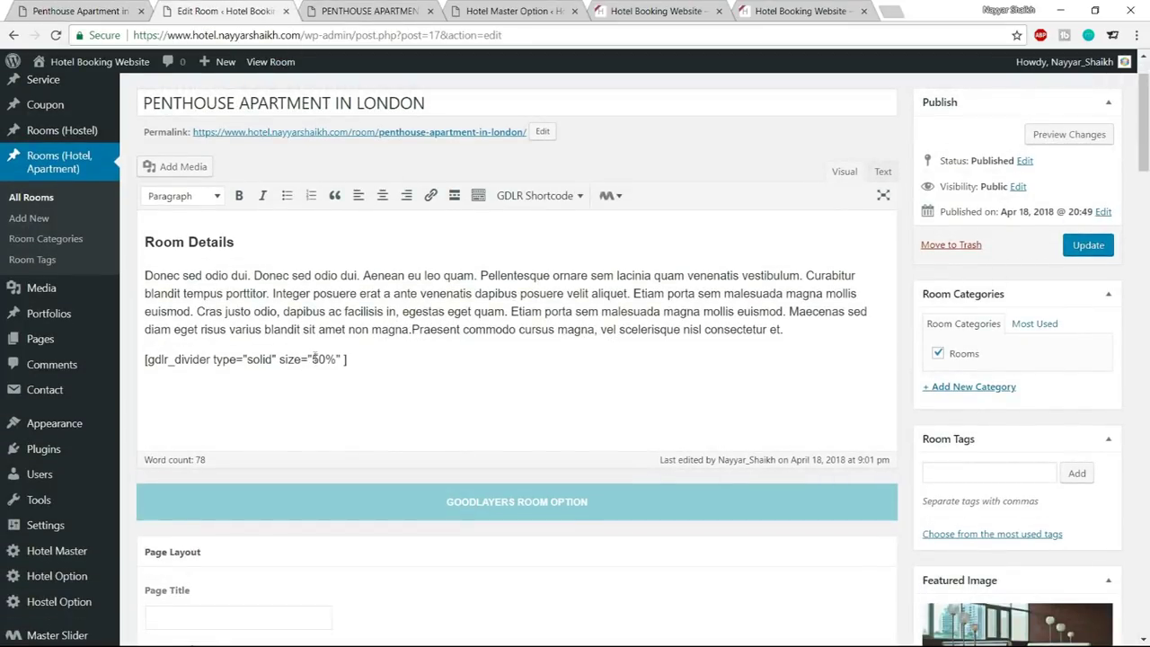
pyautogui.doubleClick(316, 360)
pyautogui.write('100')
pyautogui.moveTo(247, 360); pyautogui.dragTo(273, 361)
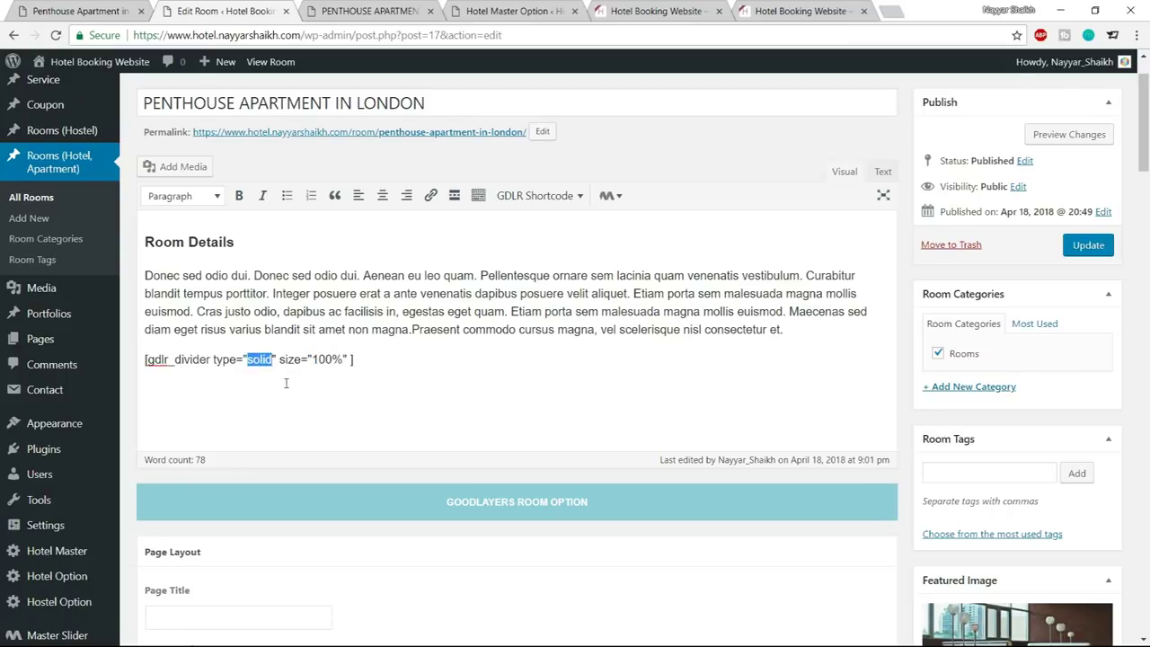
pyautogui.write('thick')
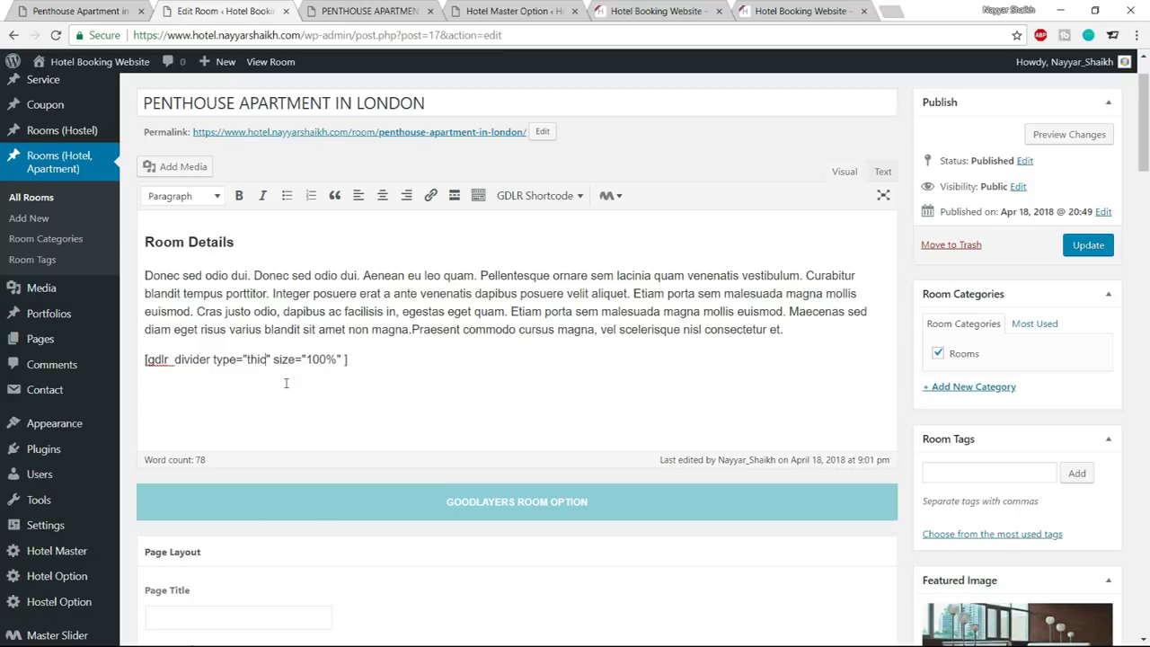
# Update the room, view it live, and check the reference page's Check In/Check Out details
pyautogui.click(1088, 245)
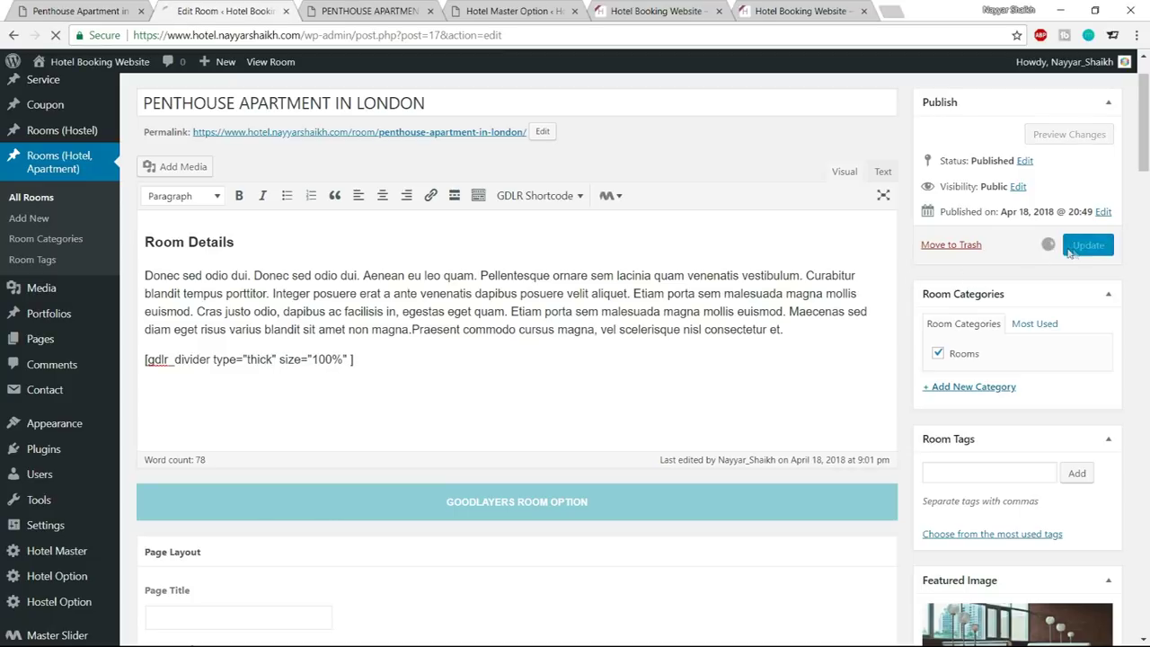
pyautogui.click(382, 9)
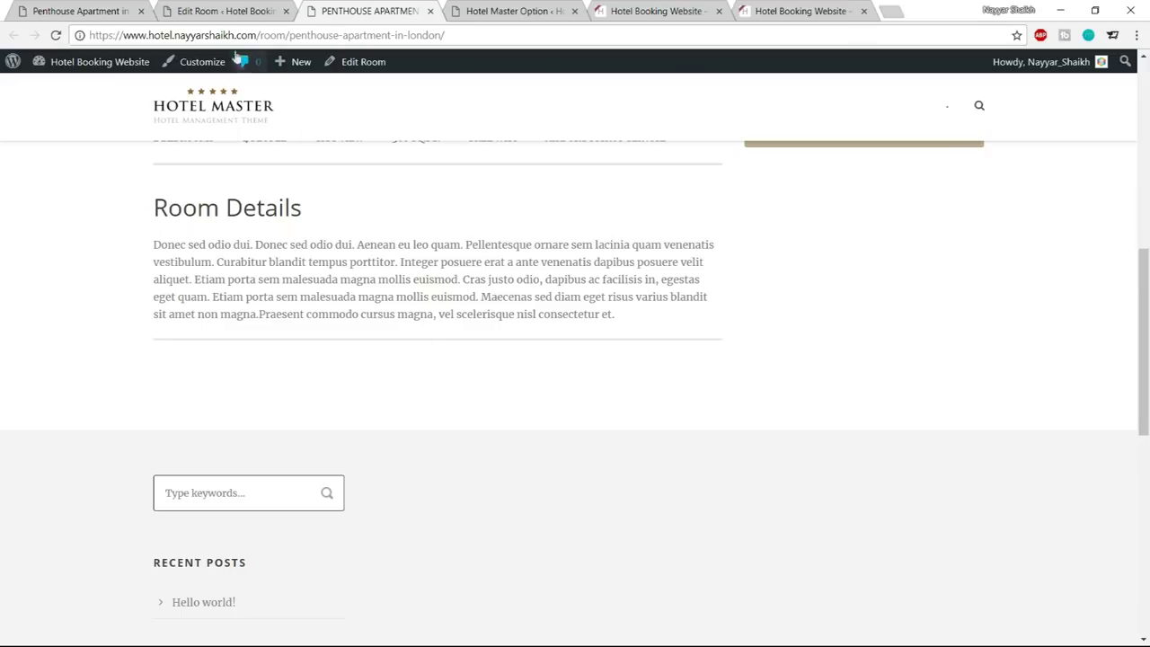
pyautogui.hotkey('ctrl', 'shift', 'Tab')
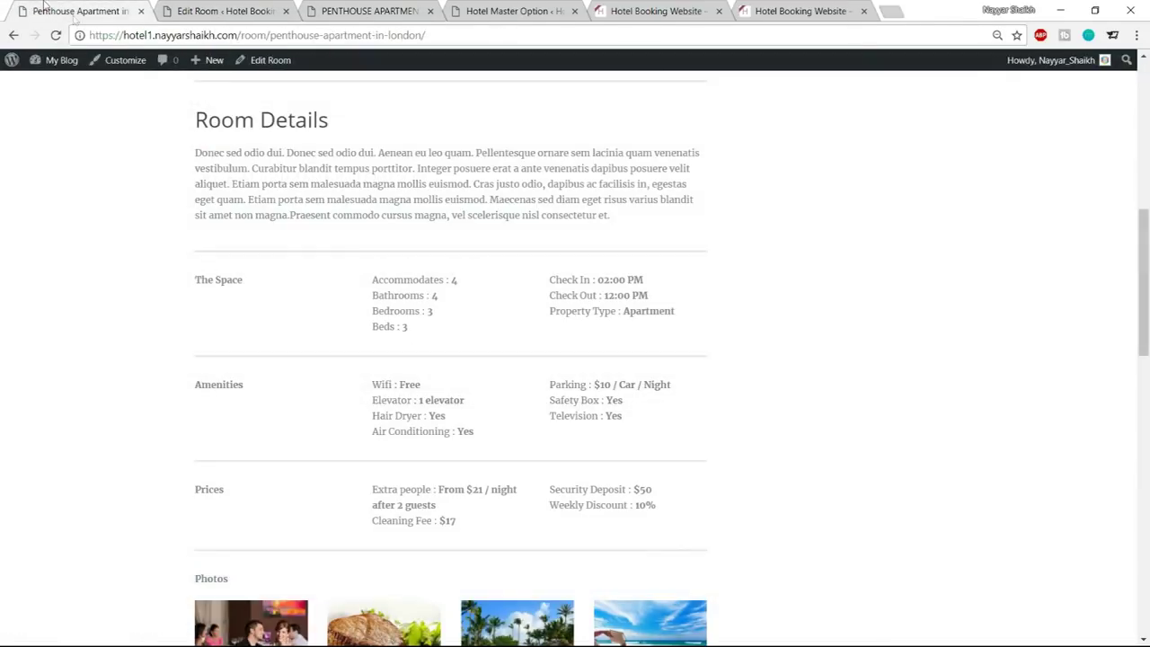
pyautogui.hotkey('ctrl', 'shift', 'Tab')
pyautogui.moveTo(189, 284); pyautogui.dragTo(563, 314)
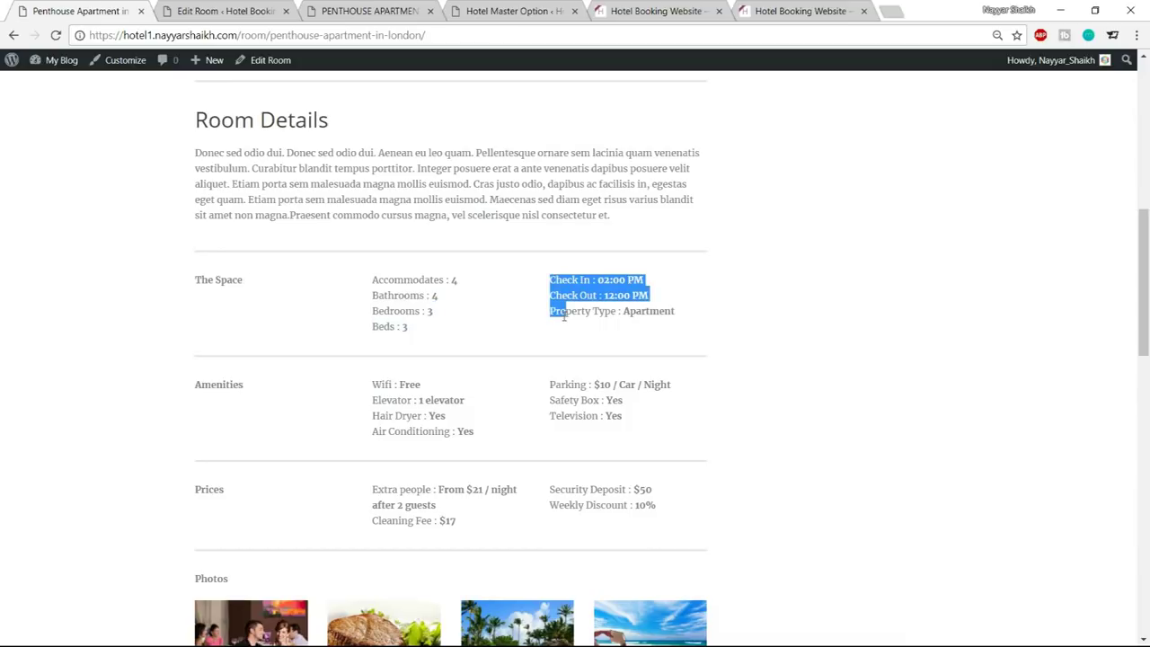
pyautogui.click(436, 316)
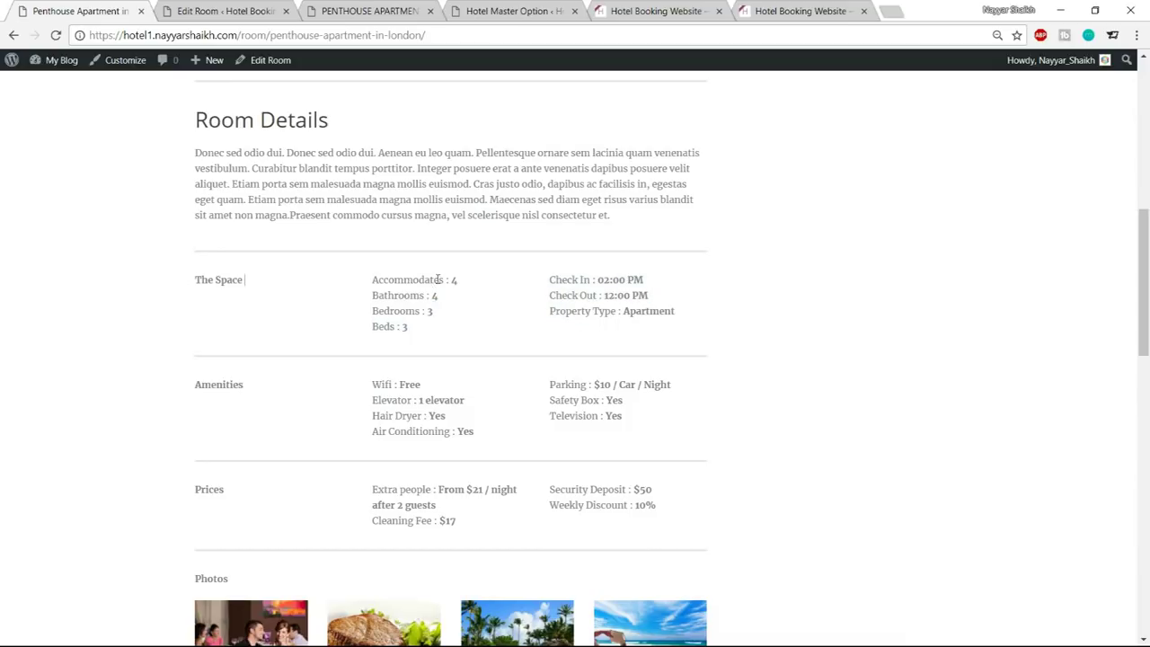
# Place the editor caret on the line below the divider
pyautogui.click(239, 10)
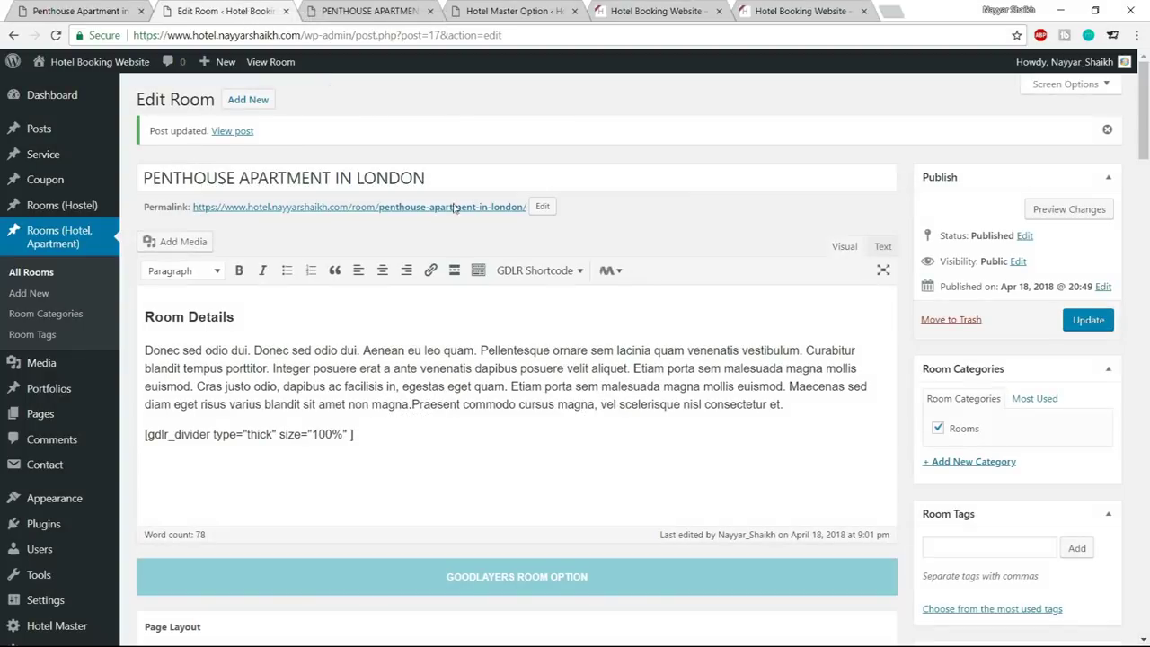
pyautogui.click(214, 434)
pyautogui.click(219, 494)
pyautogui.hotkey('ctrl', 'shift', 'Tab')
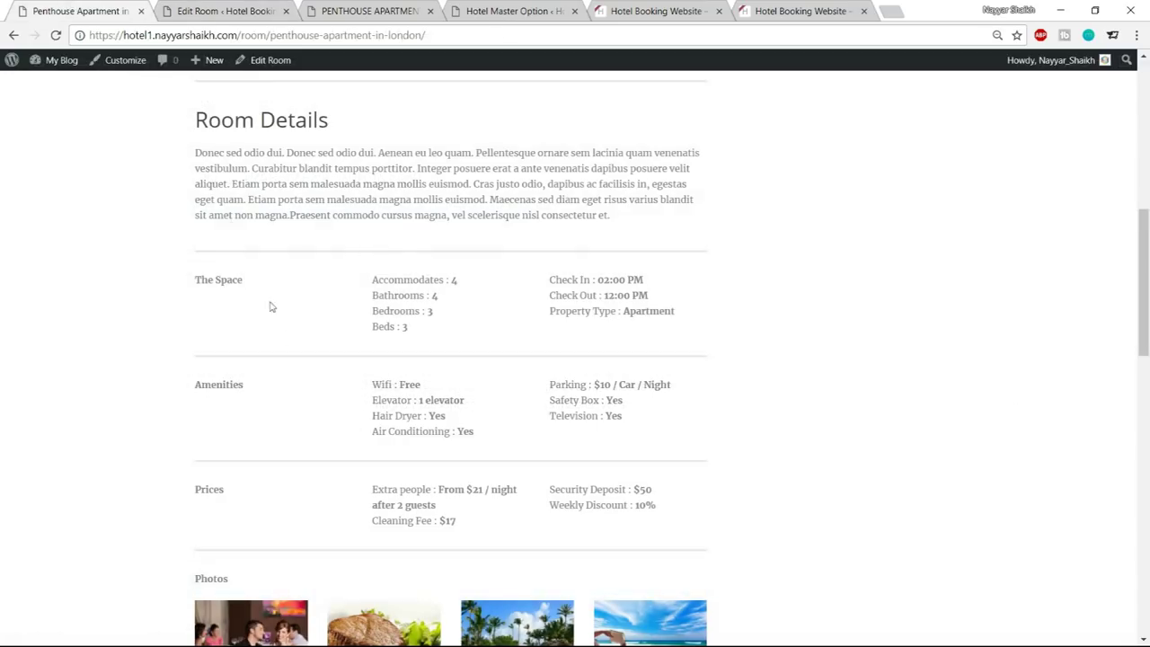
# Insert a two-column row shortcode below the divider
pyautogui.click(205, 9)
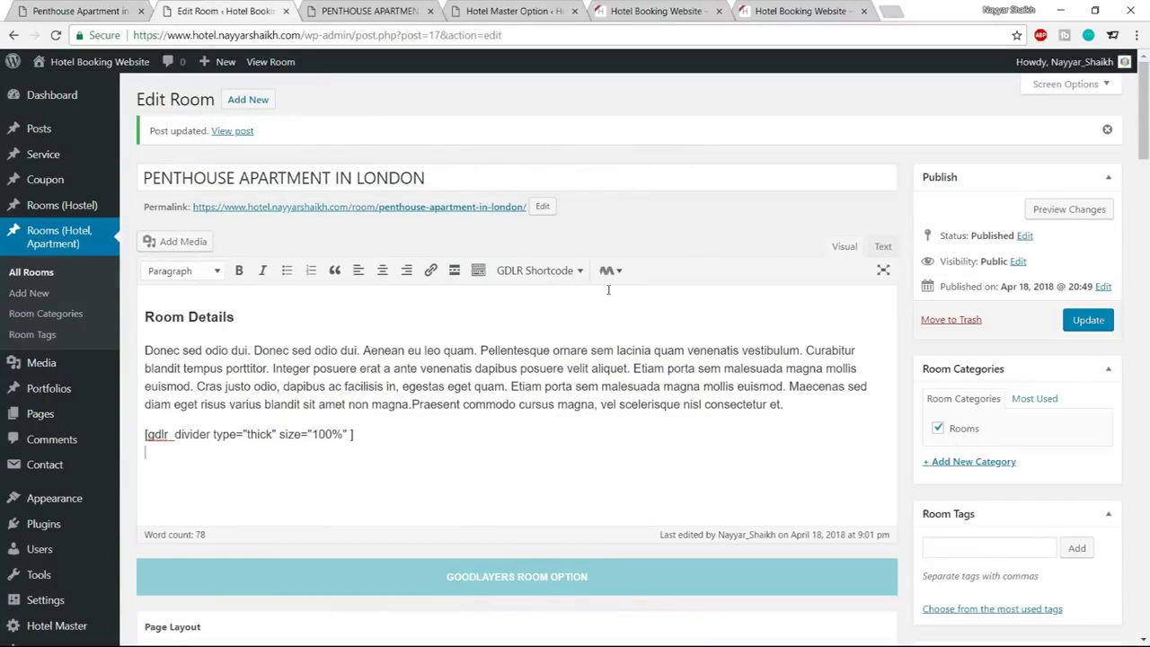
pyautogui.click(537, 272)
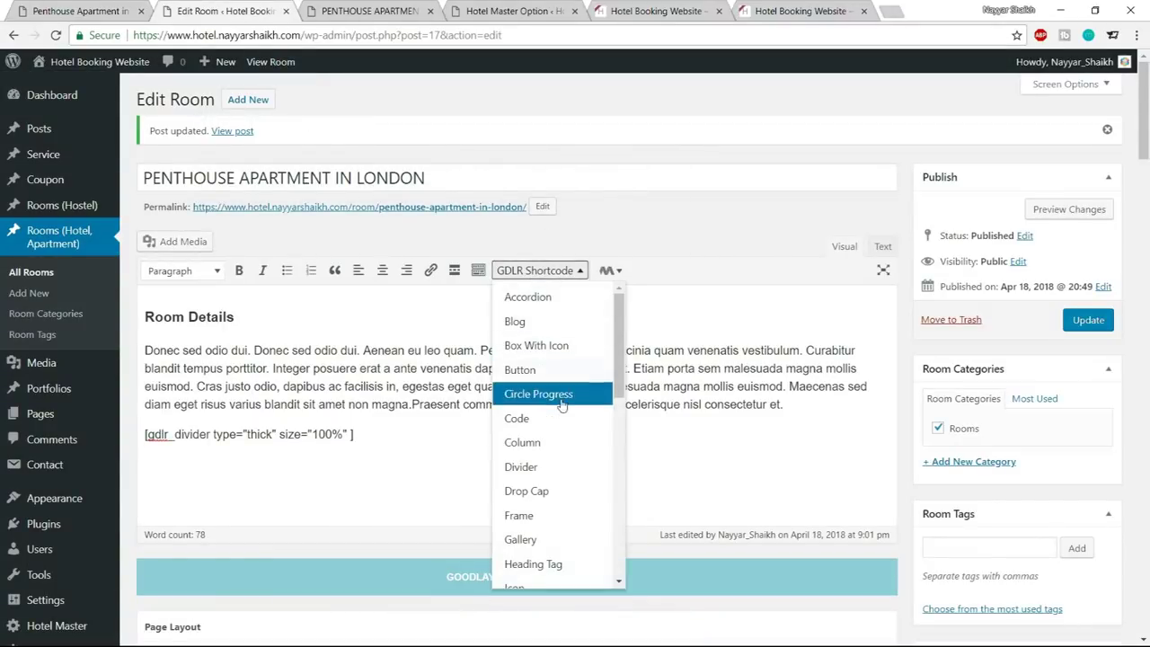
pyautogui.click(553, 443)
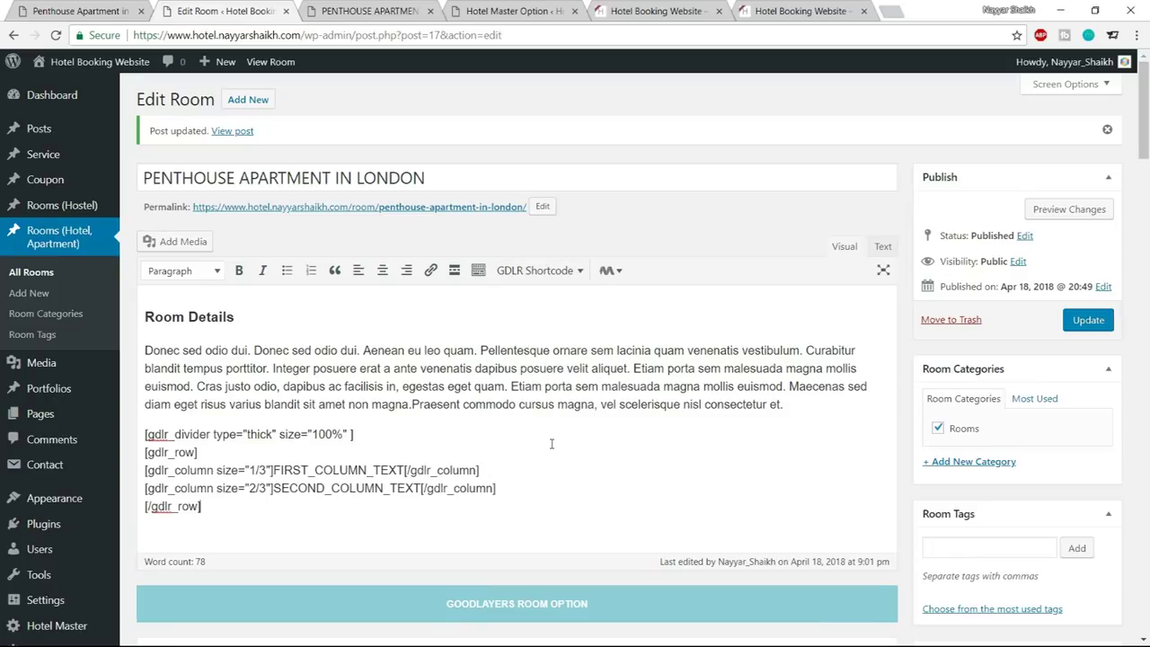
pyautogui.scroll(-1, 629, 462)
pyautogui.moveTo(241, 429); pyautogui.dragTo(138, 378)
pyautogui.click(206, 401)
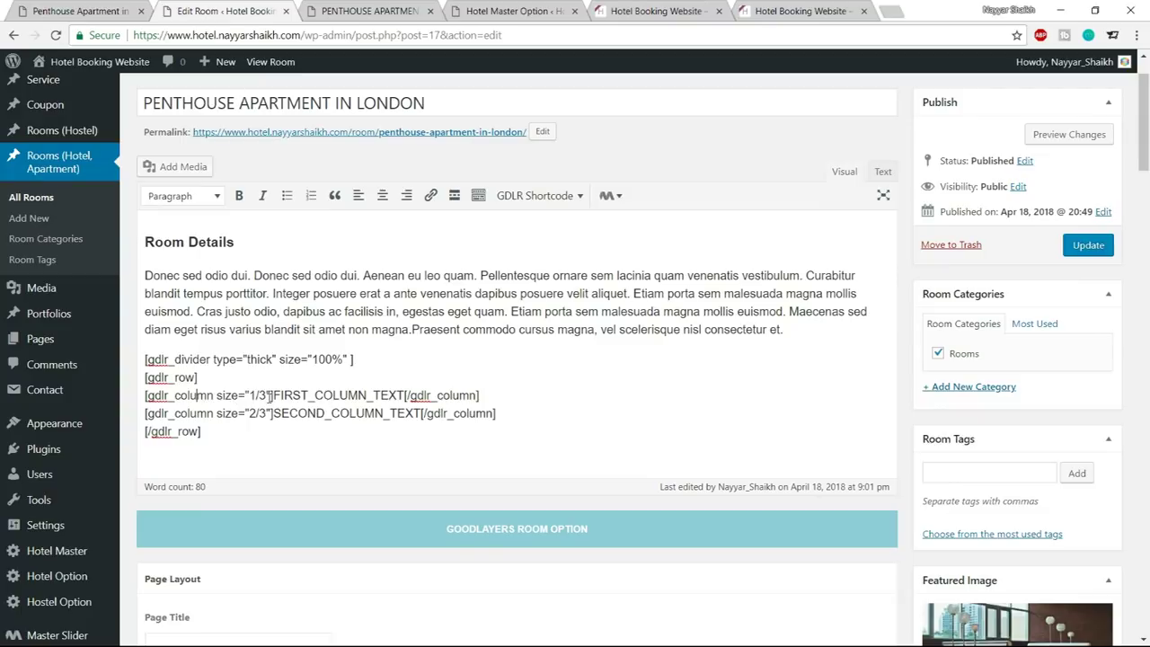
pyautogui.moveTo(274, 395); pyautogui.dragTo(378, 395)
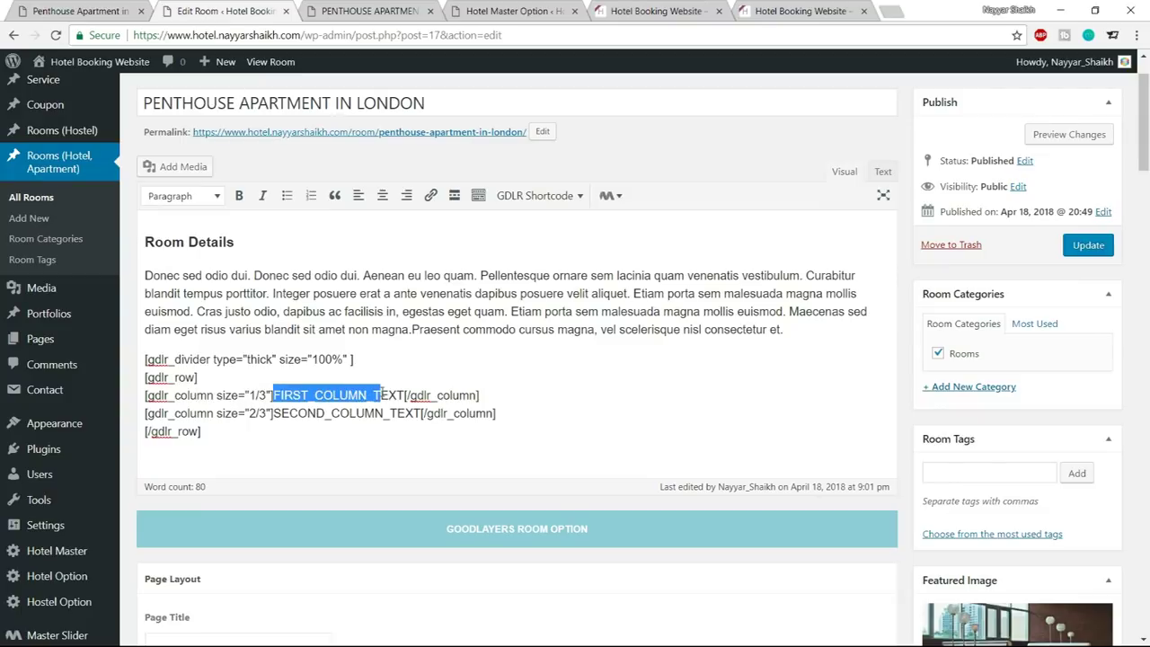
pyautogui.moveTo(274, 413); pyautogui.dragTo(421, 414)
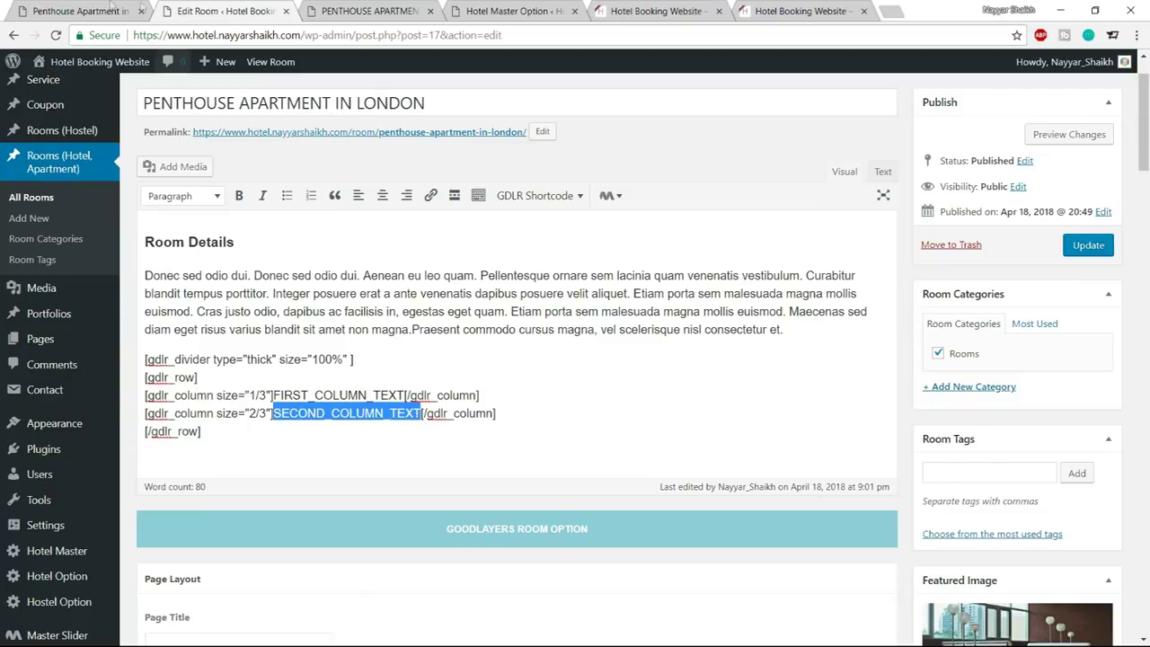
pyautogui.hotkey('ctrl', 'shift', 'Tab')
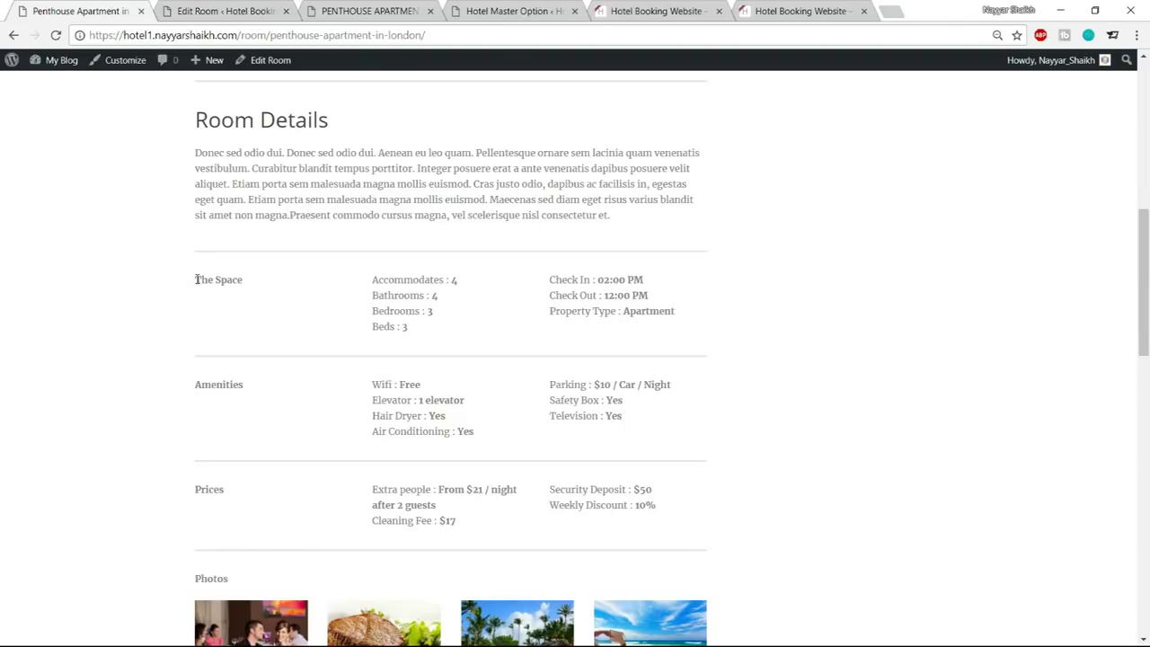
pyautogui.hotkey('ctrl', 'Tab')
# Replace the first column's placeholder with 'The Space' and make it bold
pyautogui.moveTo(273, 395); pyautogui.dragTo(405, 396)
pyautogui.write('The Spav')
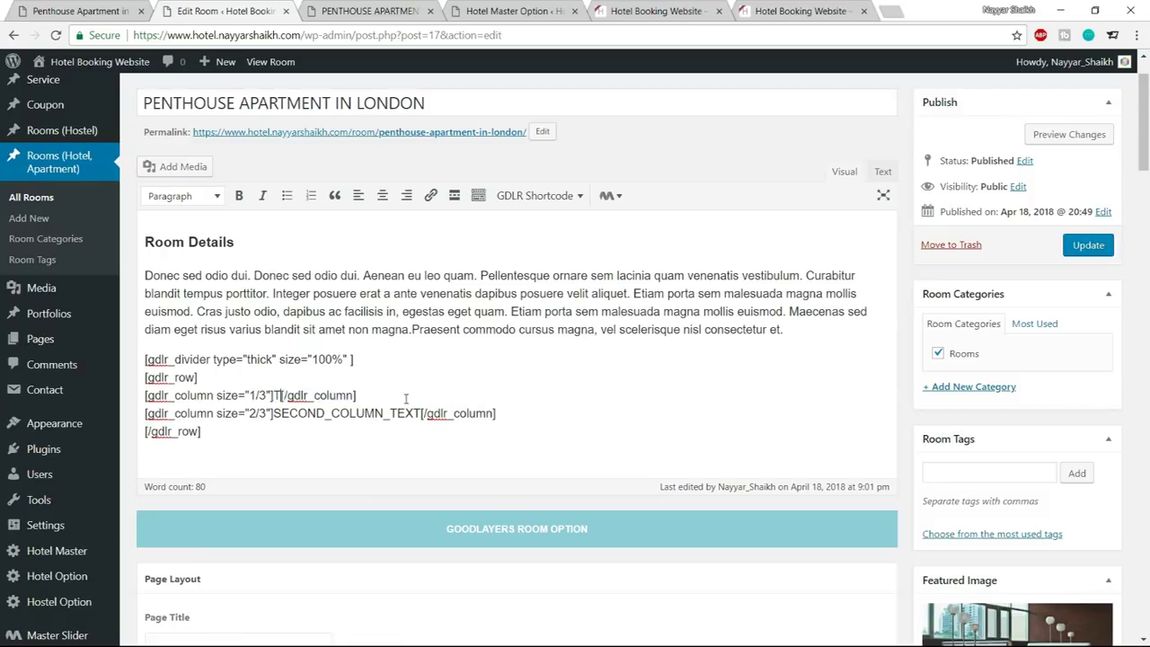
pyautogui.write('e Space')
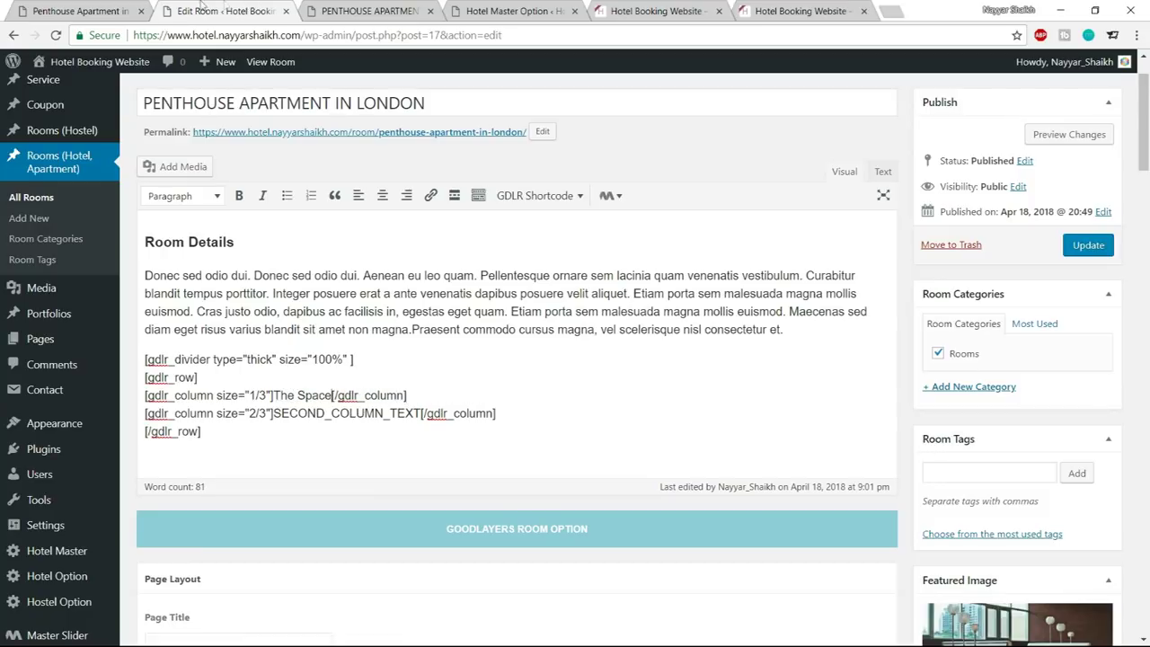
pyautogui.hotkey('ctrl', 'shift', 'Tab')
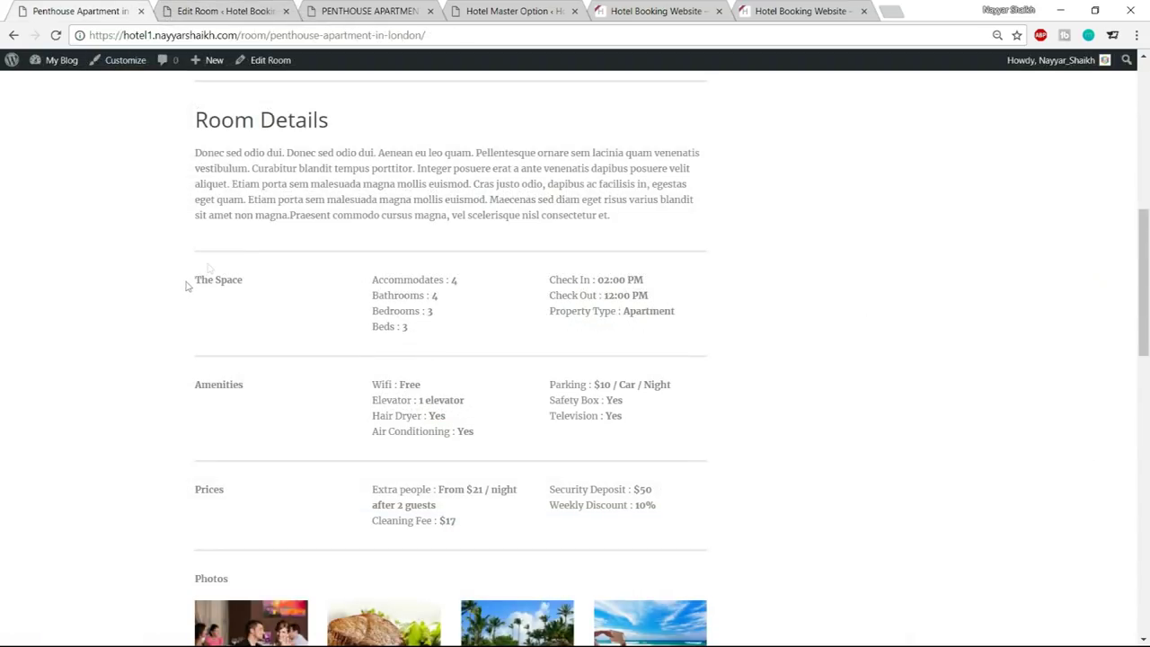
pyautogui.hotkey('ctrl', 'Tab')
pyautogui.moveTo(272, 396); pyautogui.dragTo(329, 396)
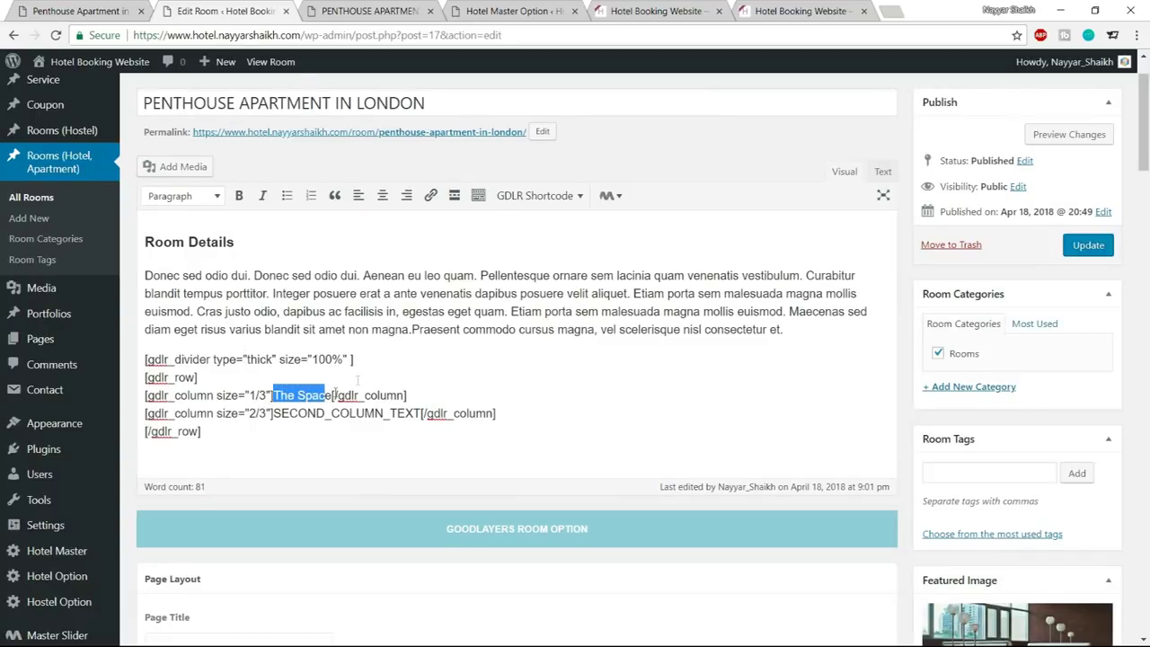
pyautogui.moveTo(329, 396)
pyautogui.mouseDown()
pyautogui.moveTo(197, 378)
pyautogui.moveTo(332, 396)
pyautogui.mouseUp()
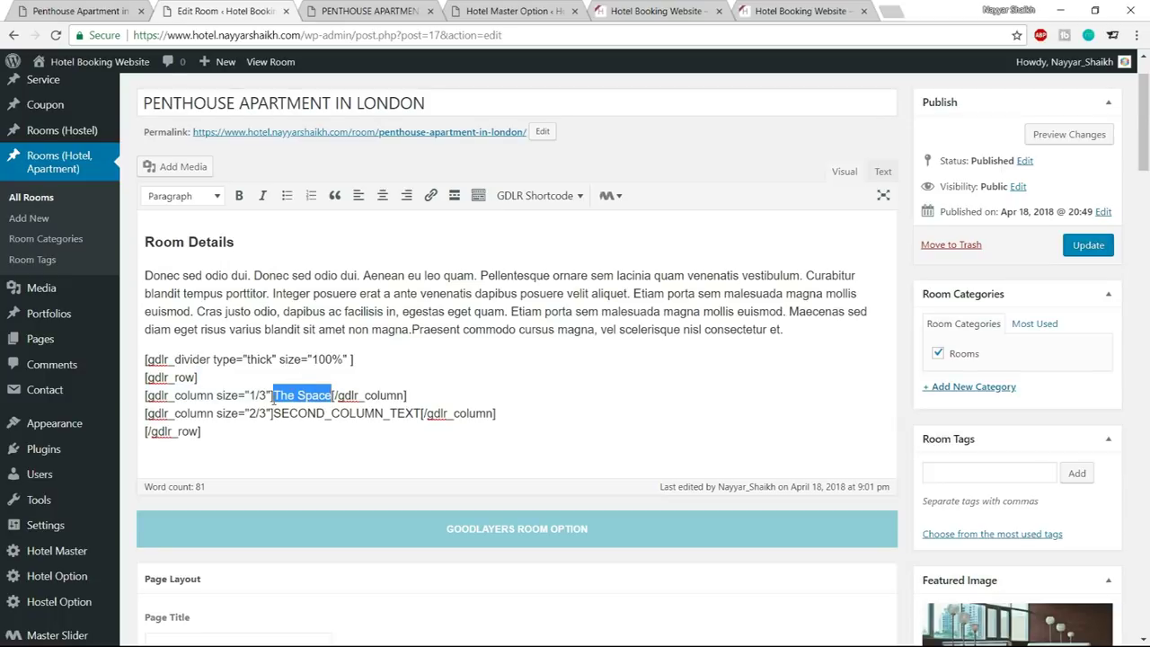
pyautogui.click(240, 195)
pyautogui.click(356, 371)
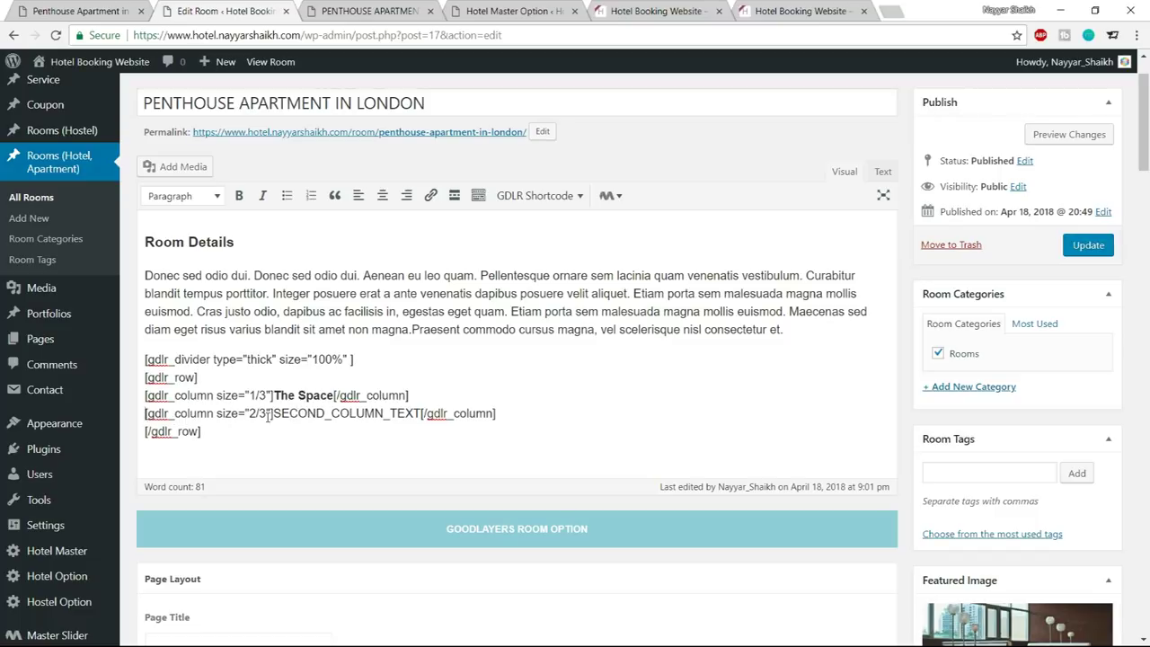
pyautogui.moveTo(273, 414); pyautogui.dragTo(419, 419)
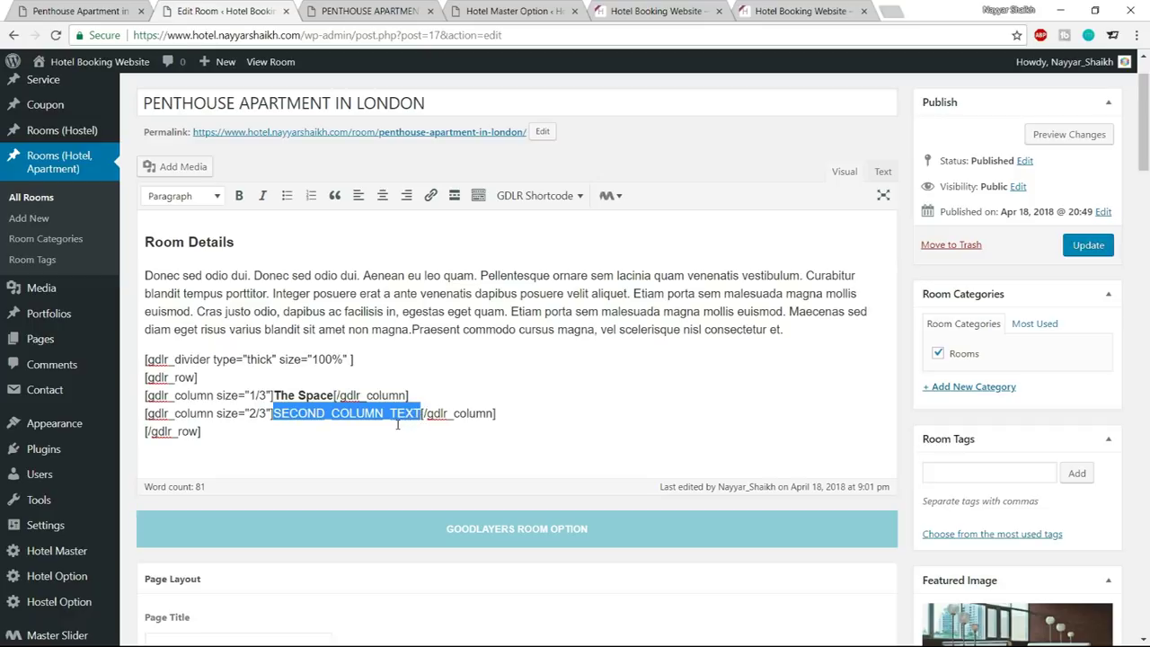
# Replace the second column placeholder with Accommodates : 4 and Bathrooms : 4 on separate lines
pyautogui.hotkey('ctrl', 'pageup')
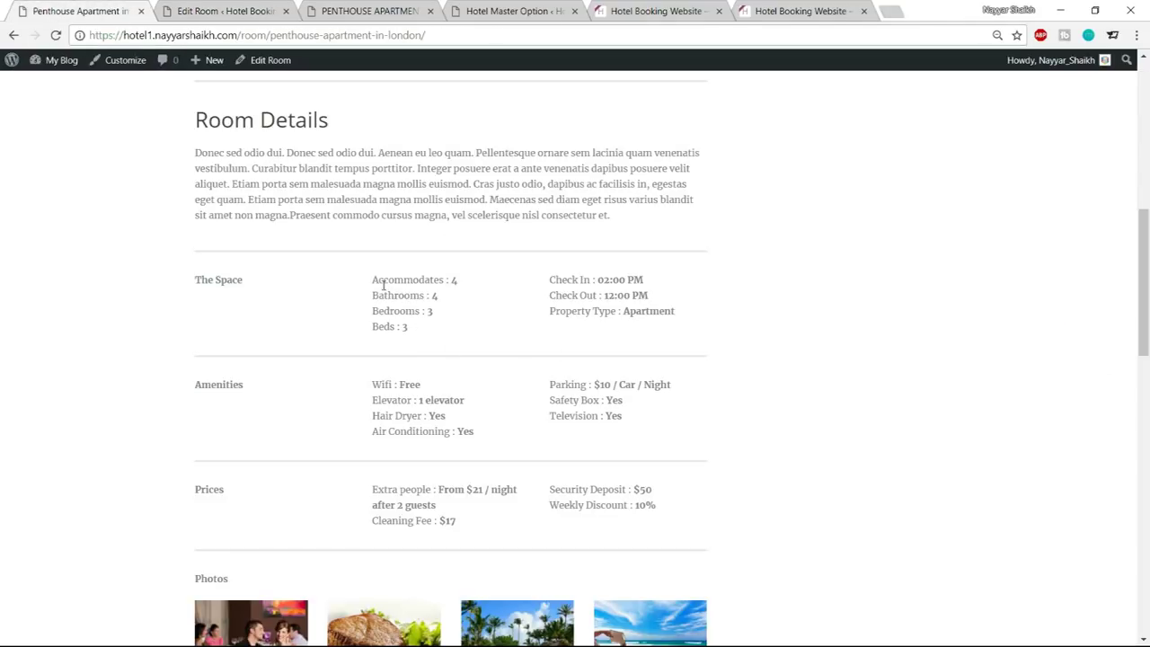
pyautogui.moveTo(372, 281); pyautogui.dragTo(464, 288)
pyautogui.hotkey('ctrl', 'c')
pyautogui.hotkey('ctrl', 'pagedown')
pyautogui.hotkey('ctrl', 'v')
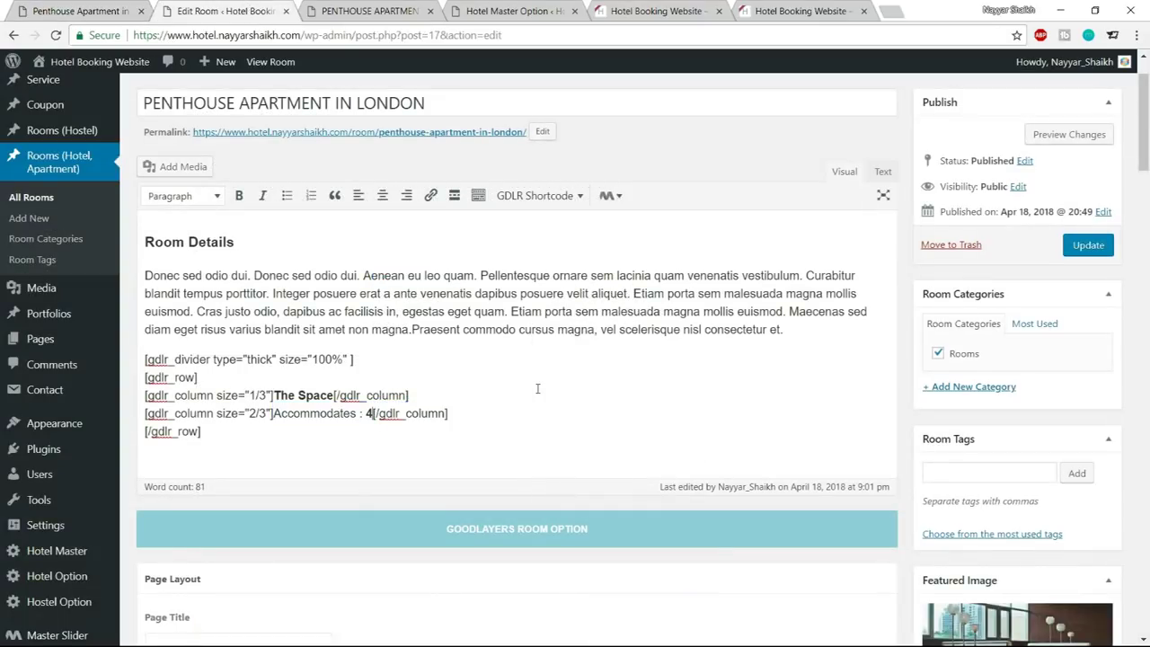
pyautogui.press('Return')
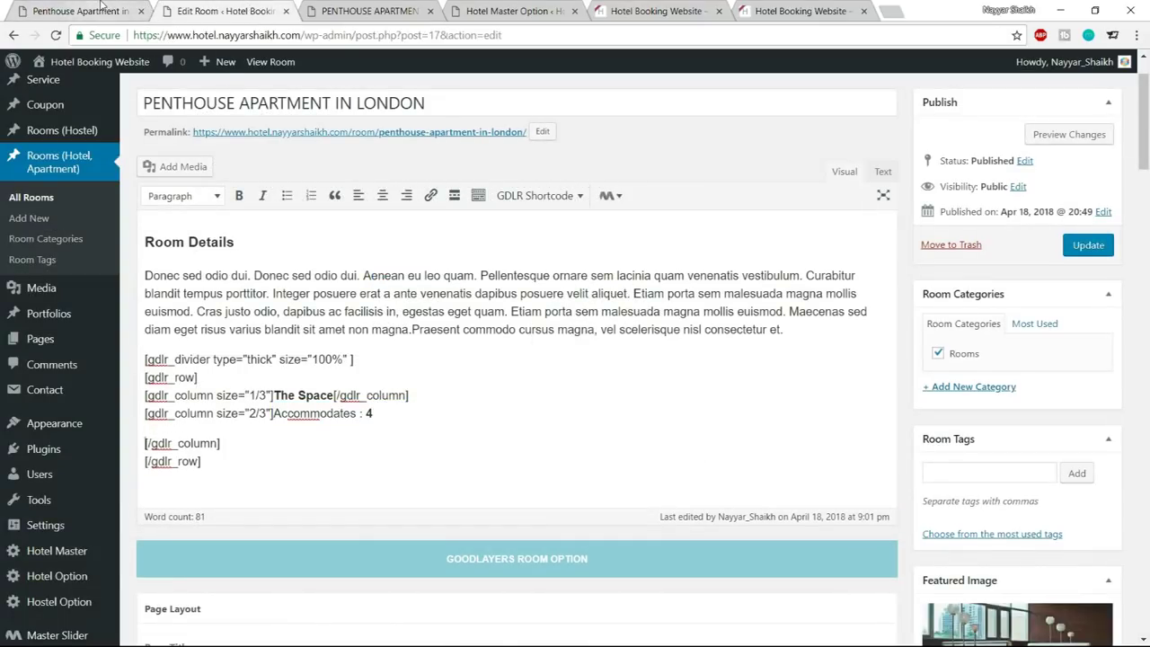
pyautogui.press('BackSpace')
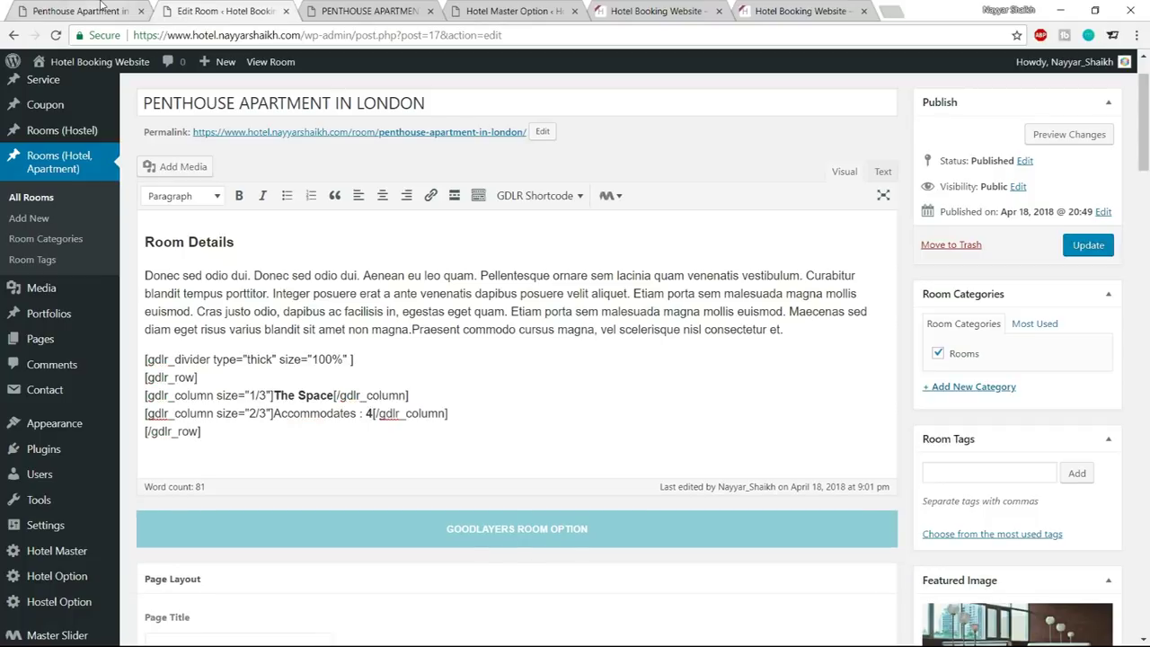
pyautogui.press('Return')
pyautogui.press('Return')
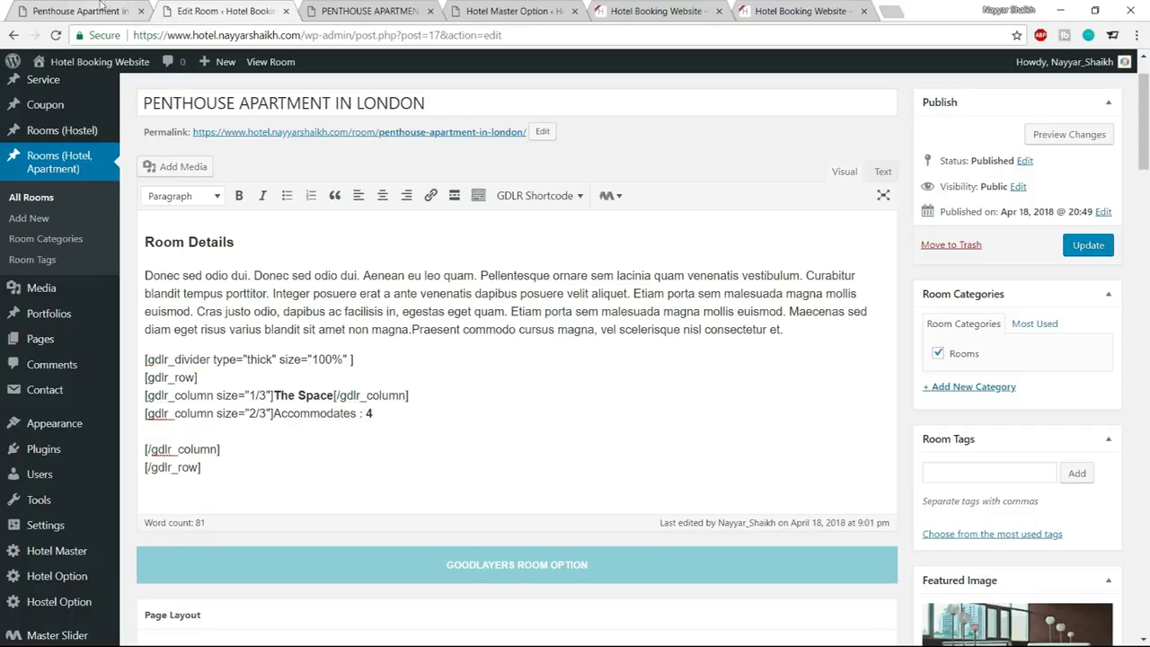
pyautogui.click(51, 7)
pyautogui.moveTo(371, 296); pyautogui.dragTo(452, 300)
pyautogui.click(219, 9)
pyautogui.hotkey('ctrl', 'v')
pyautogui.press('Return')
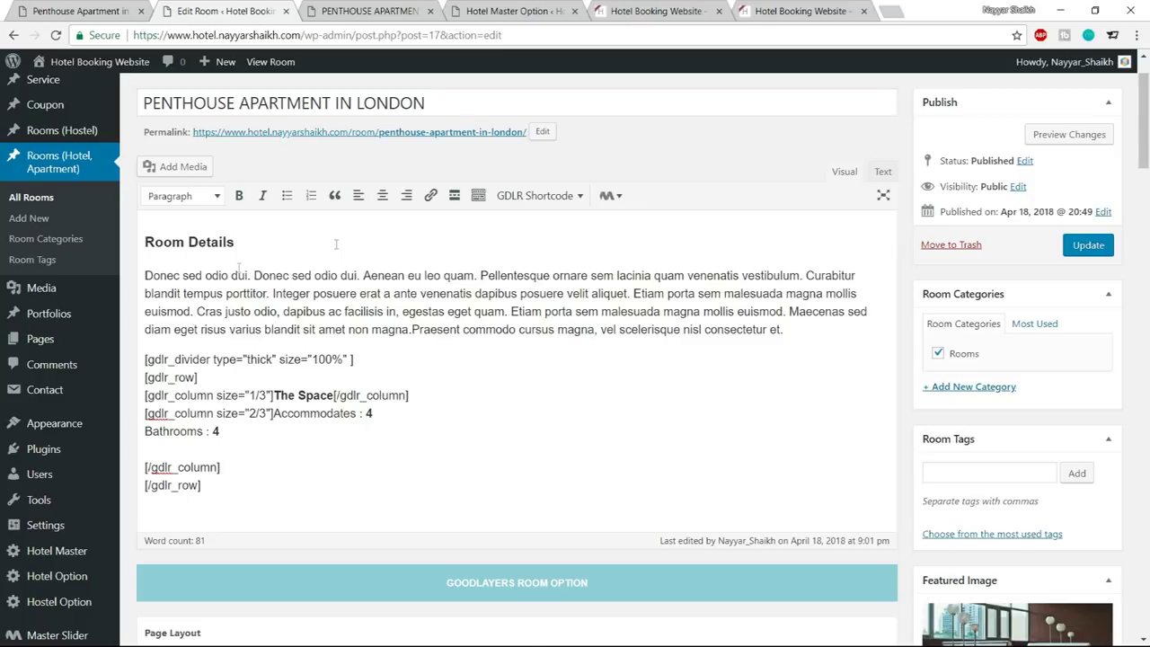
# Add Bedrooms : 3 and Beds : 3 below, then update the room
pyautogui.hotkey('ctrl', '1')
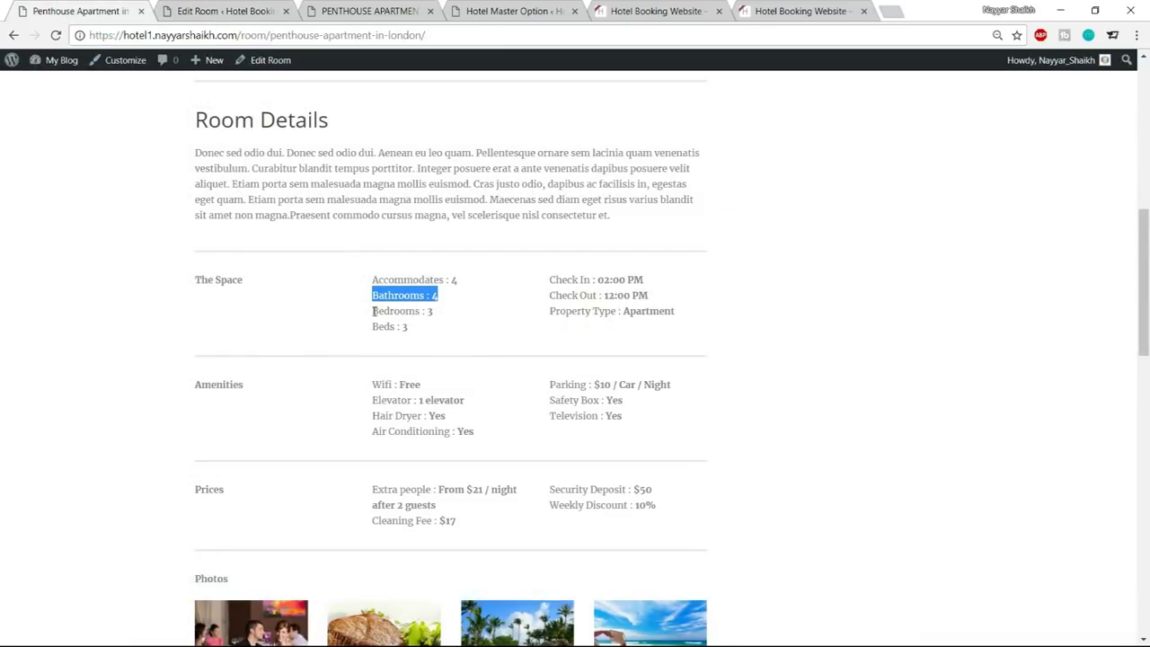
pyautogui.moveTo(373, 311); pyautogui.dragTo(451, 322)
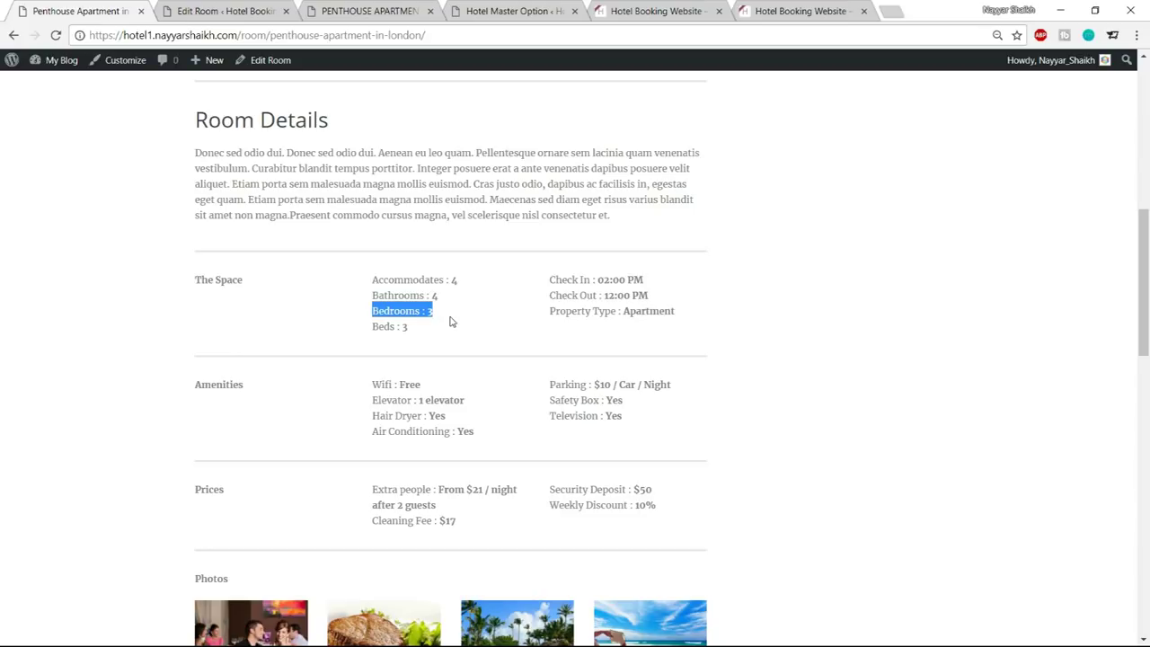
pyautogui.click(236, 7)
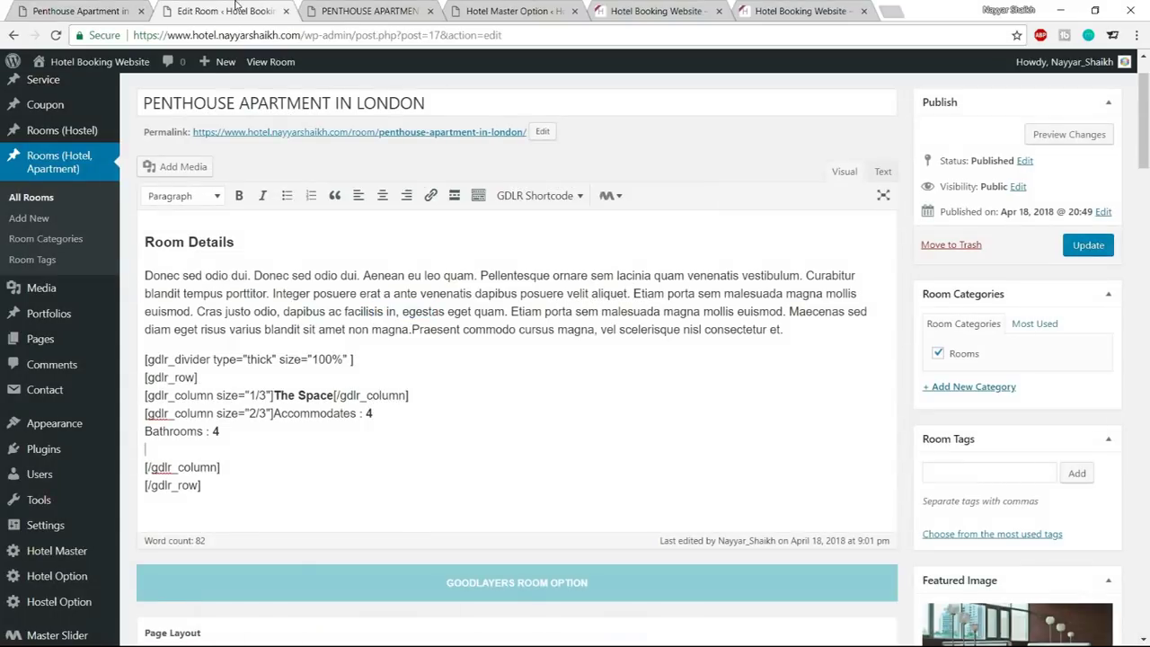
pyautogui.hotkey('ctrl', 'v')
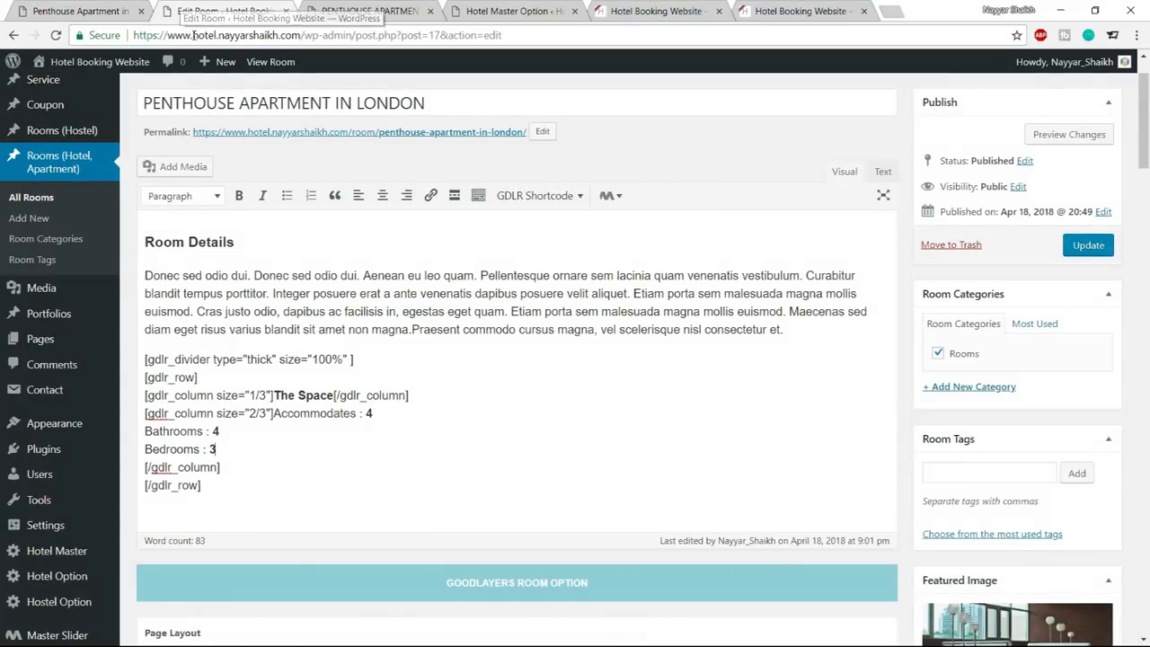
pyautogui.click(81, 10)
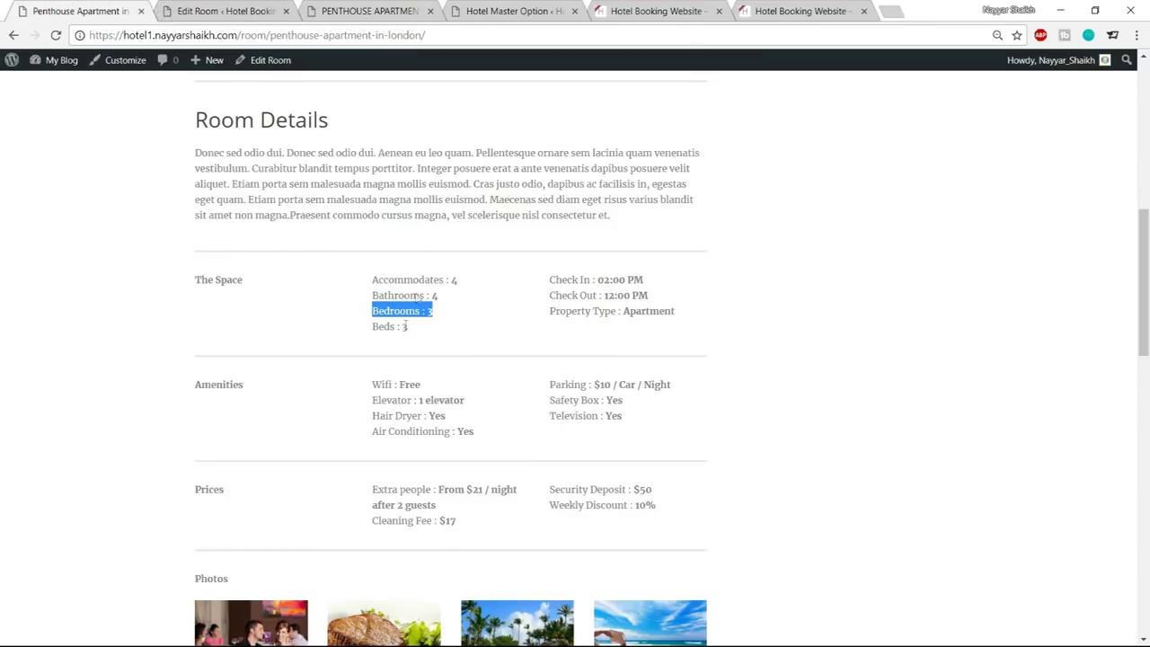
pyautogui.moveTo(374, 327); pyautogui.dragTo(428, 332)
pyautogui.hotkey('ctrl', 'c')
pyautogui.click(203, 9)
pyautogui.hotkey('ctrl', 'v')
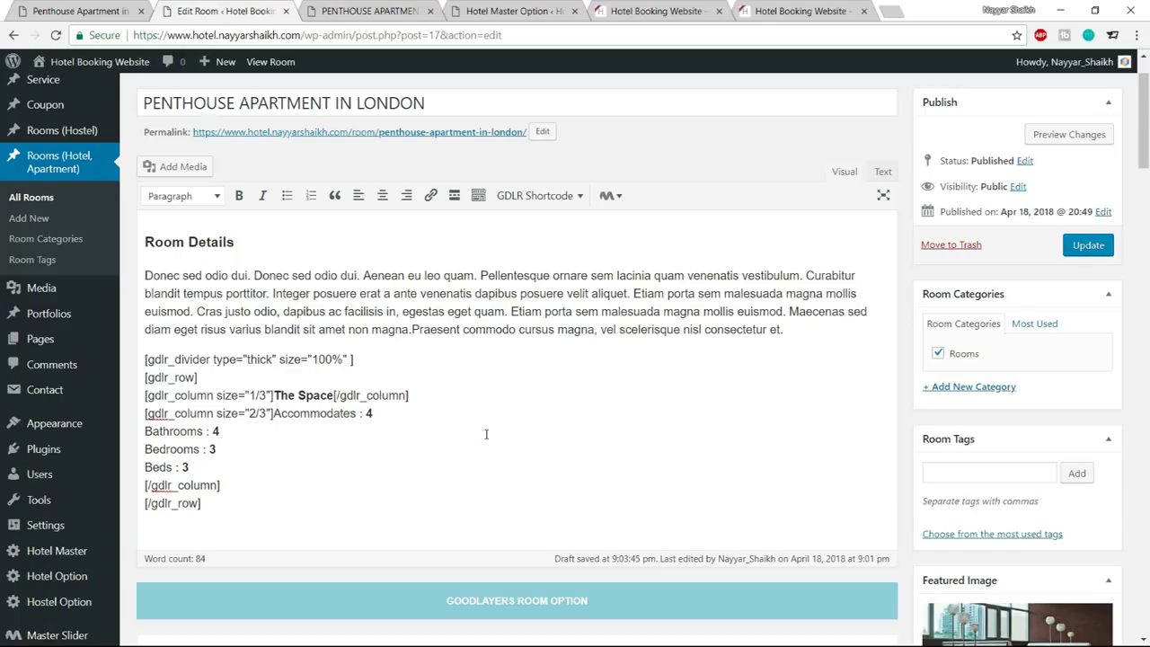
pyautogui.click(1089, 249)
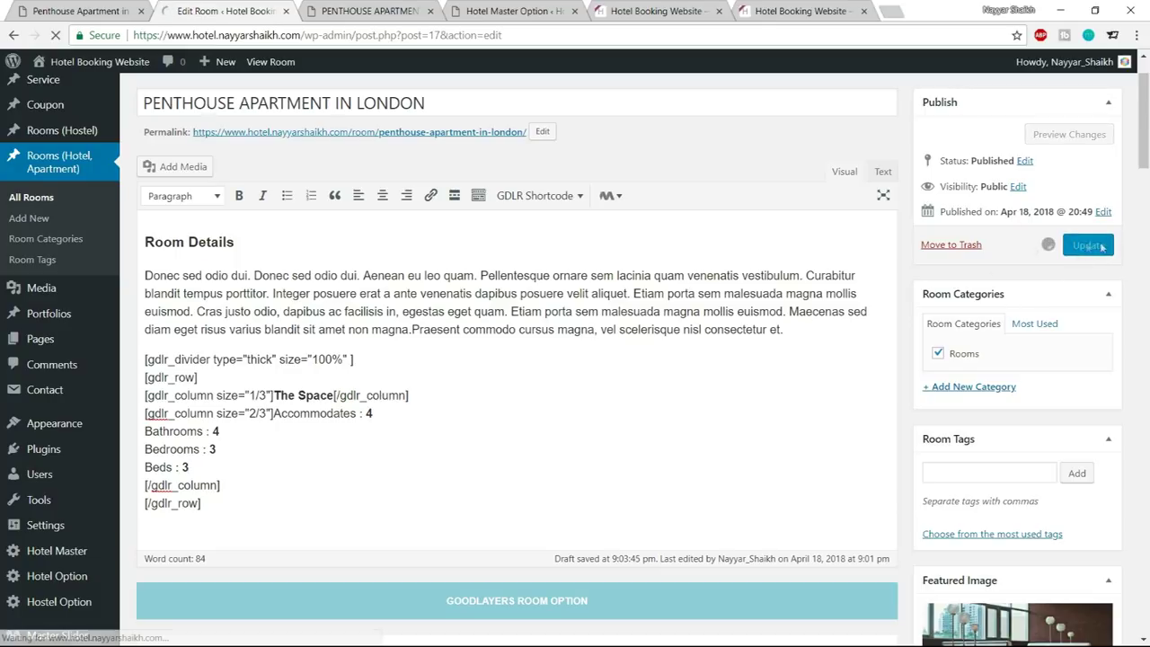
pyautogui.click(369, 11)
pyautogui.click(56, 36)
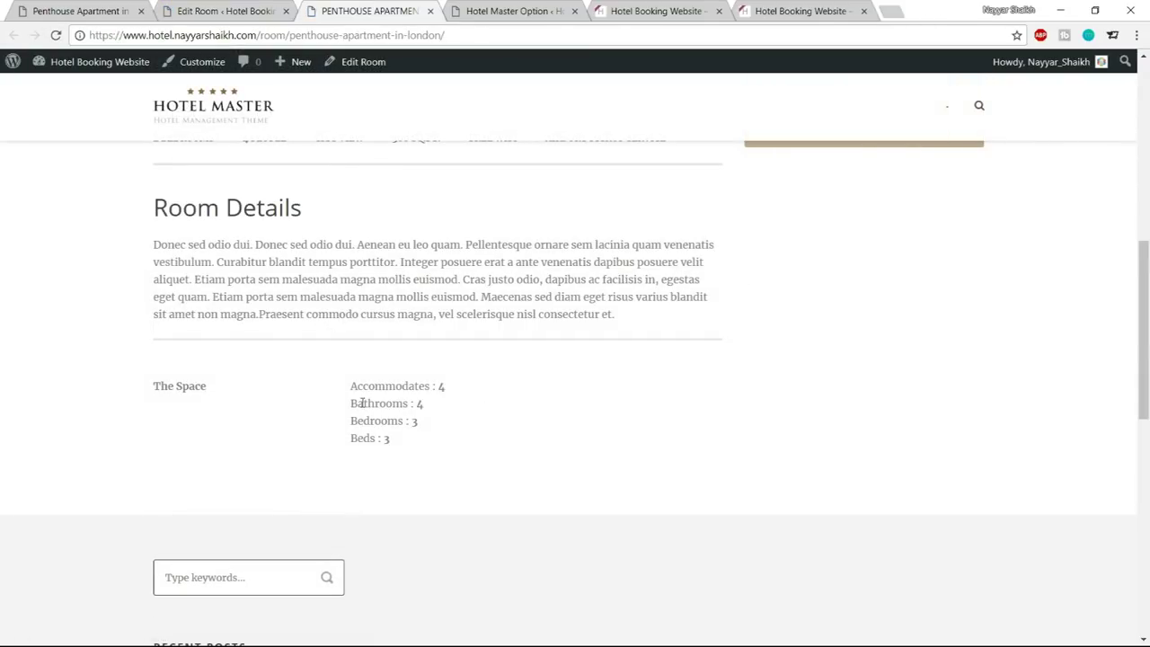
pyautogui.moveTo(153, 386); pyautogui.dragTo(231, 388)
pyautogui.click(230, 389)
pyautogui.moveTo(349, 386); pyautogui.dragTo(472, 457)
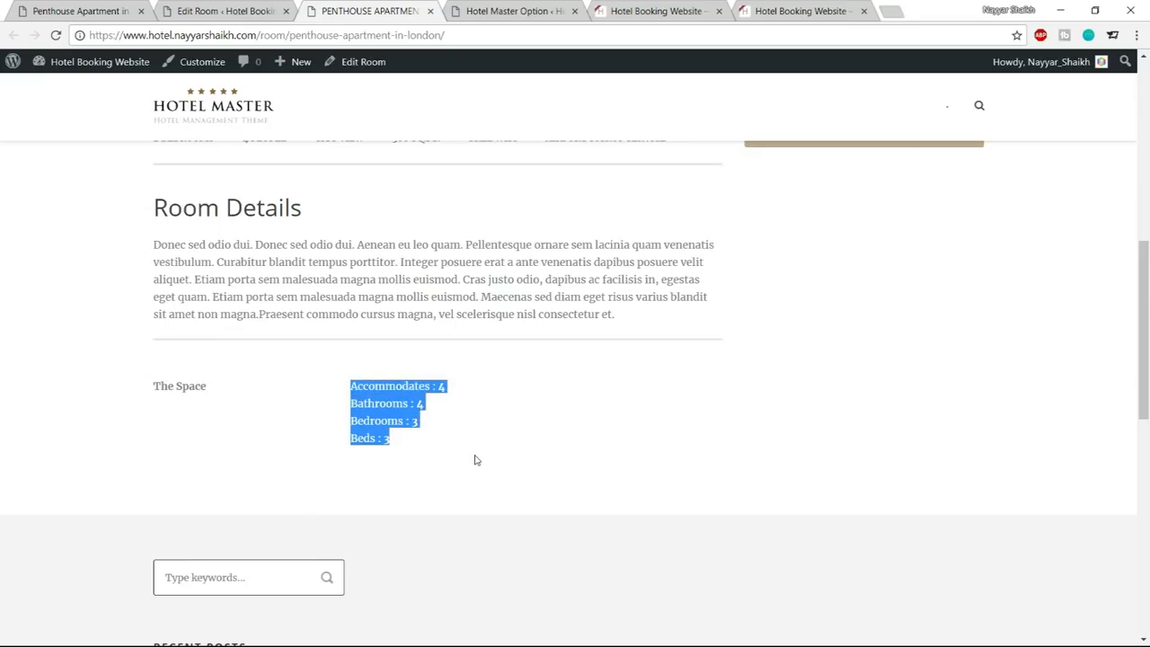
pyautogui.click(475, 458)
pyautogui.click(225, 11)
pyautogui.scroll(-2, 179, 349)
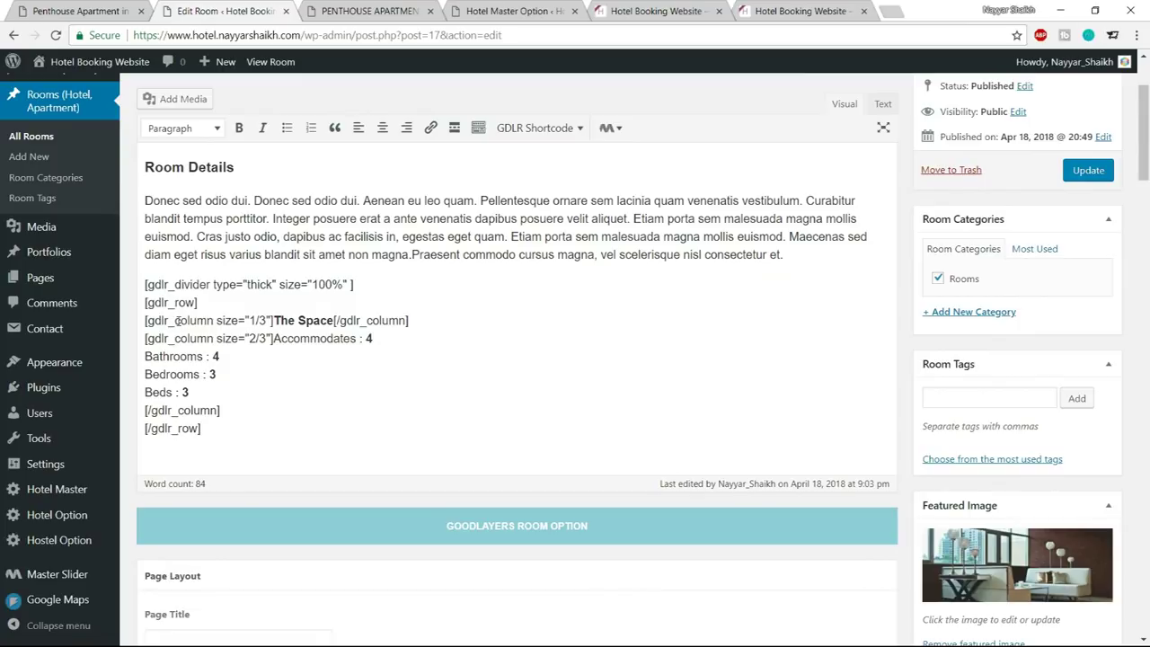
# Change the second gdlr_column size from 2/3 to 1/3 and copy The Space column line
pyautogui.moveTo(217, 321); pyautogui.dragTo(267, 321)
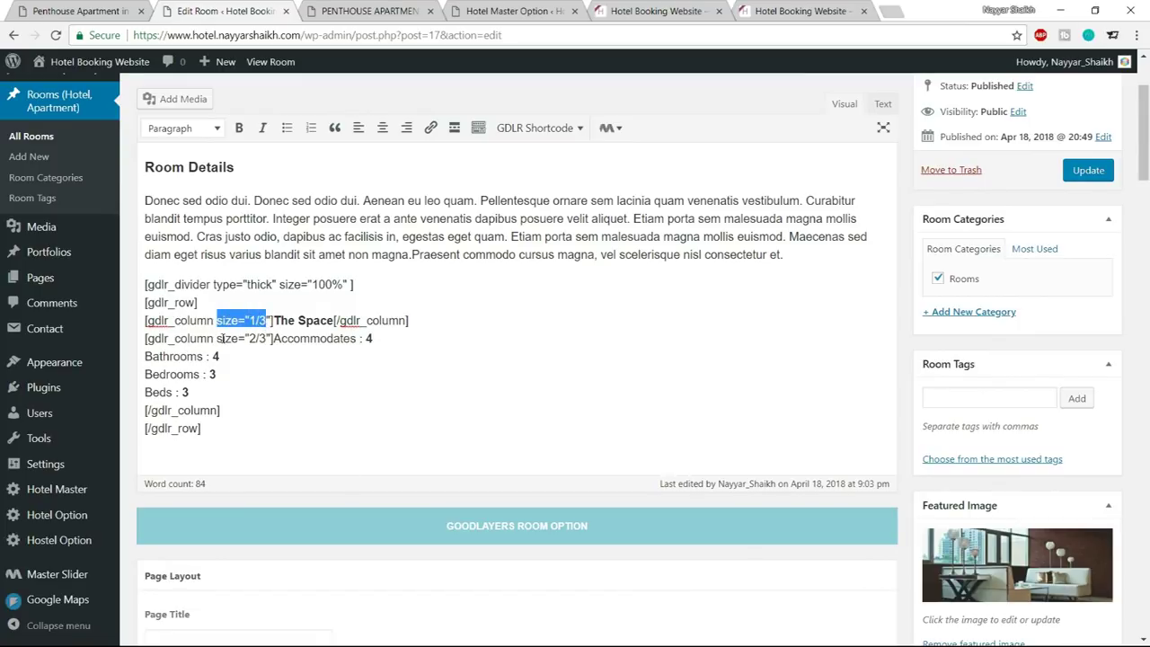
pyautogui.moveTo(216, 339); pyautogui.dragTo(267, 338)
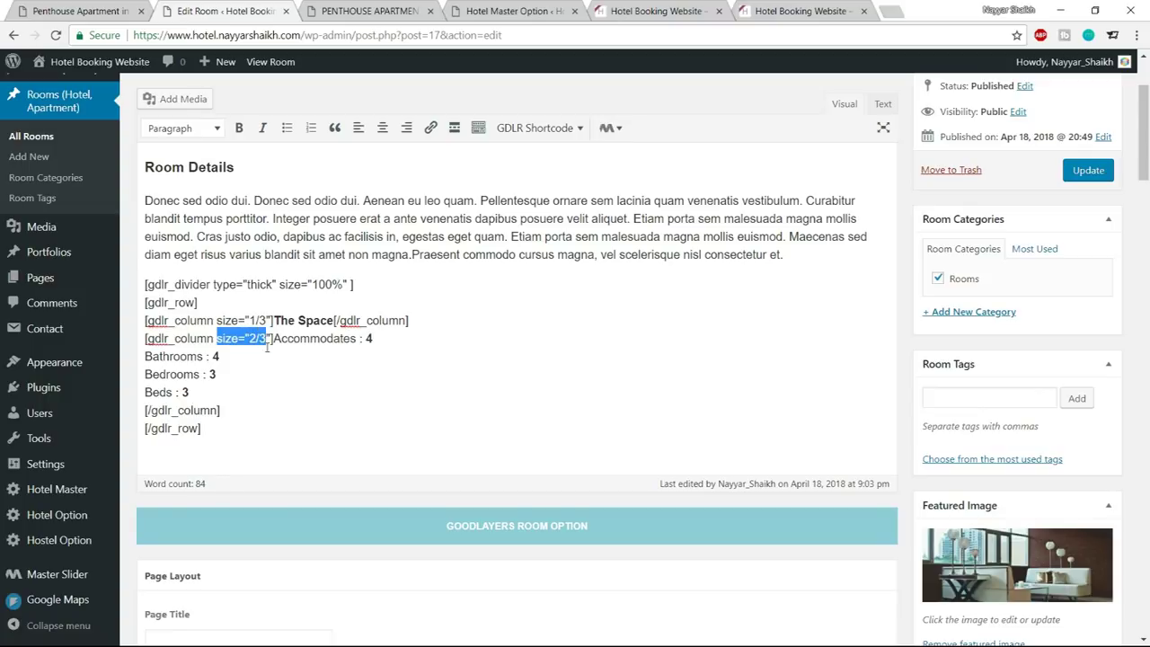
pyautogui.click(267, 346)
pyautogui.doubleClick(254, 338)
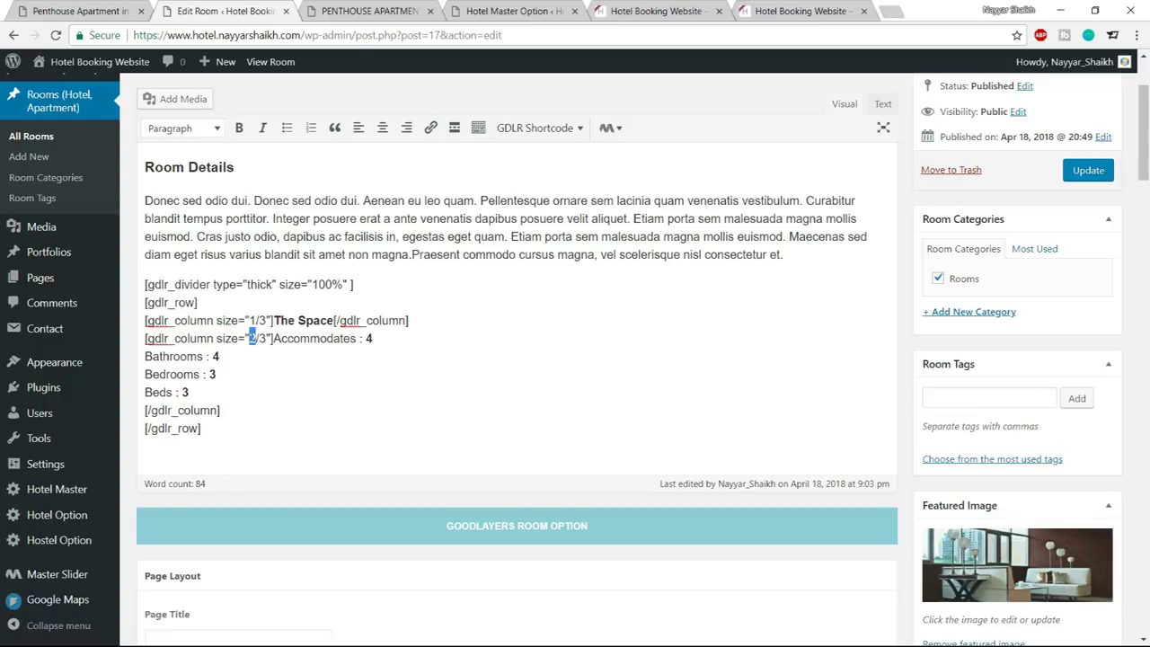
pyautogui.write('1')
pyautogui.moveTo(420, 325); pyautogui.dragTo(145, 321)
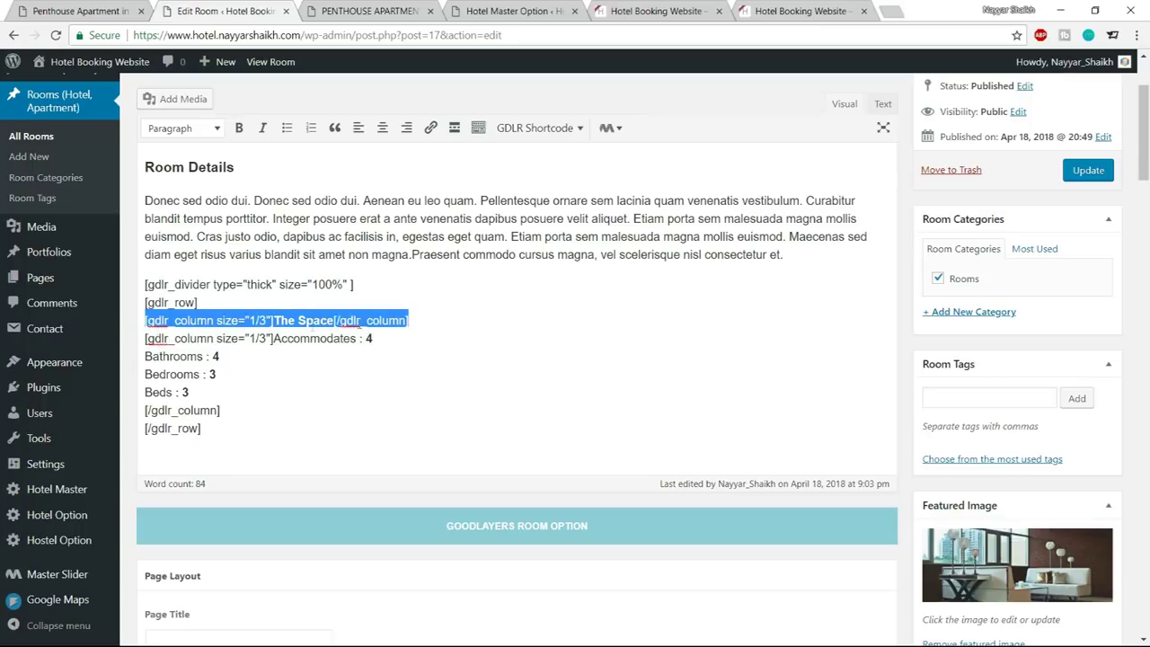
pyautogui.click(222, 396)
pyautogui.click(249, 407)
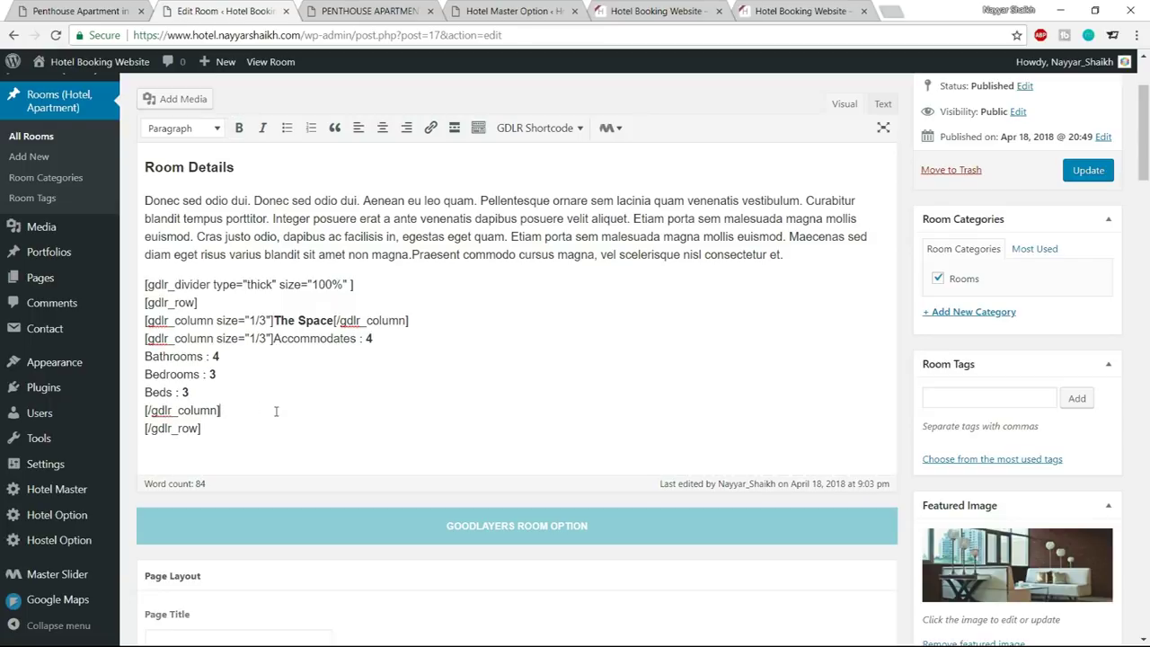
# Duplicate The Space column as a third 1/3 column holding Check In : 02:00 PM
pyautogui.press('Return')
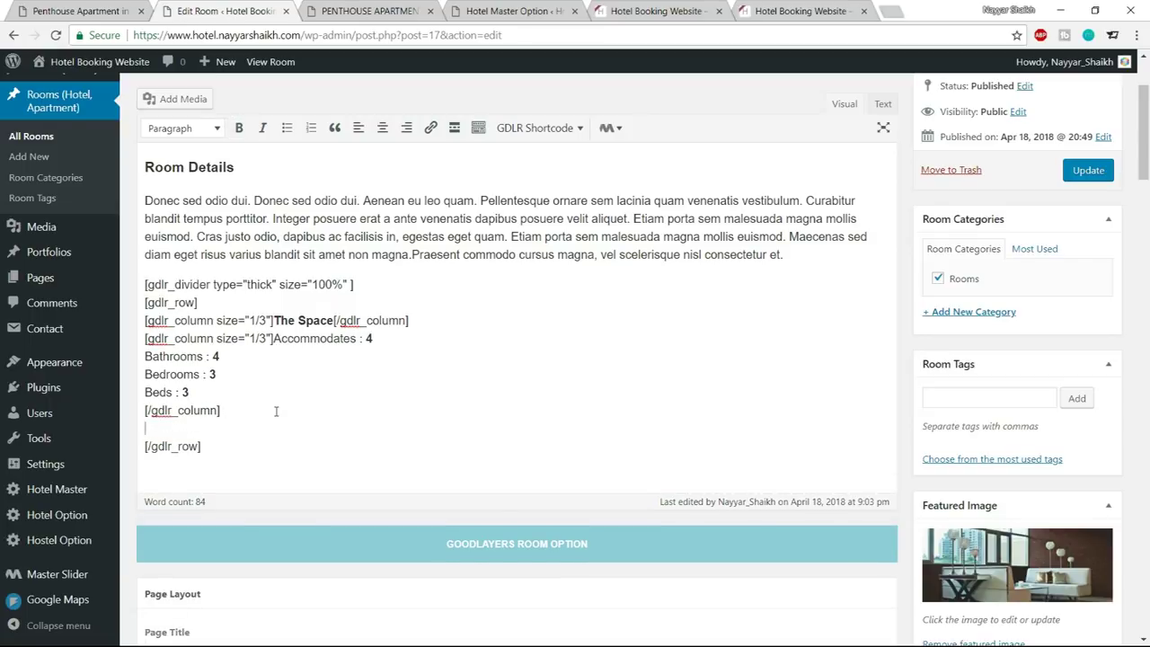
pyautogui.hotkey('ctrl', 'v')
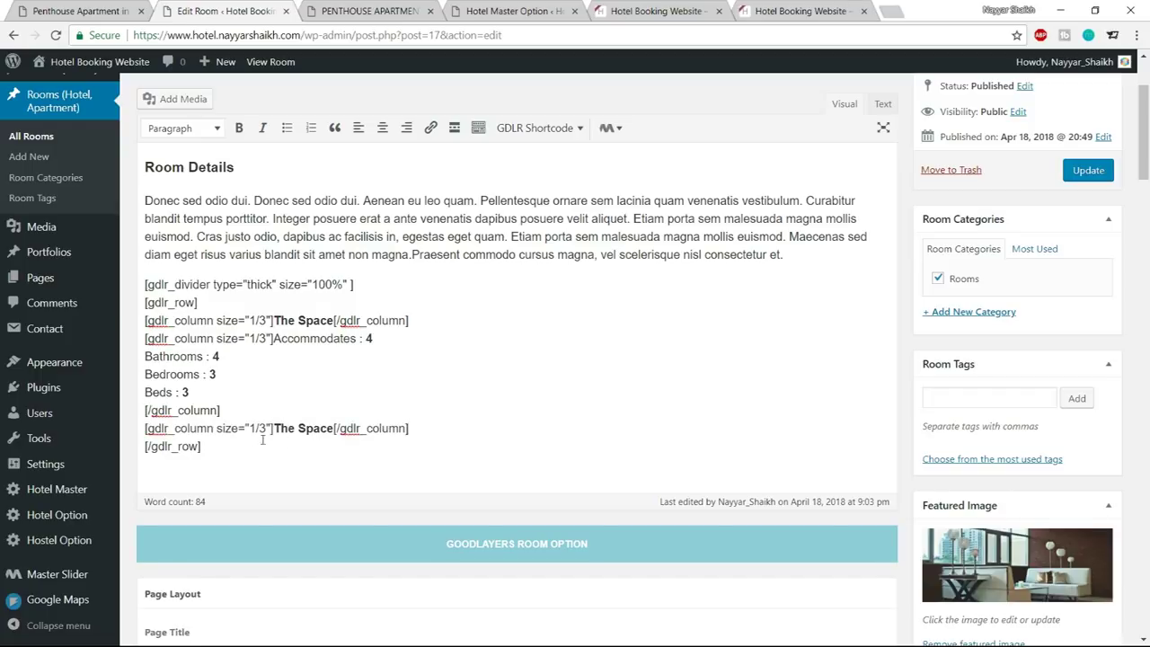
pyautogui.moveTo(145, 429); pyautogui.dragTo(430, 429)
pyautogui.click(256, 429)
pyautogui.doubleClick(256, 428)
pyautogui.hotkey('ctrl', 'shift', 'Tab')
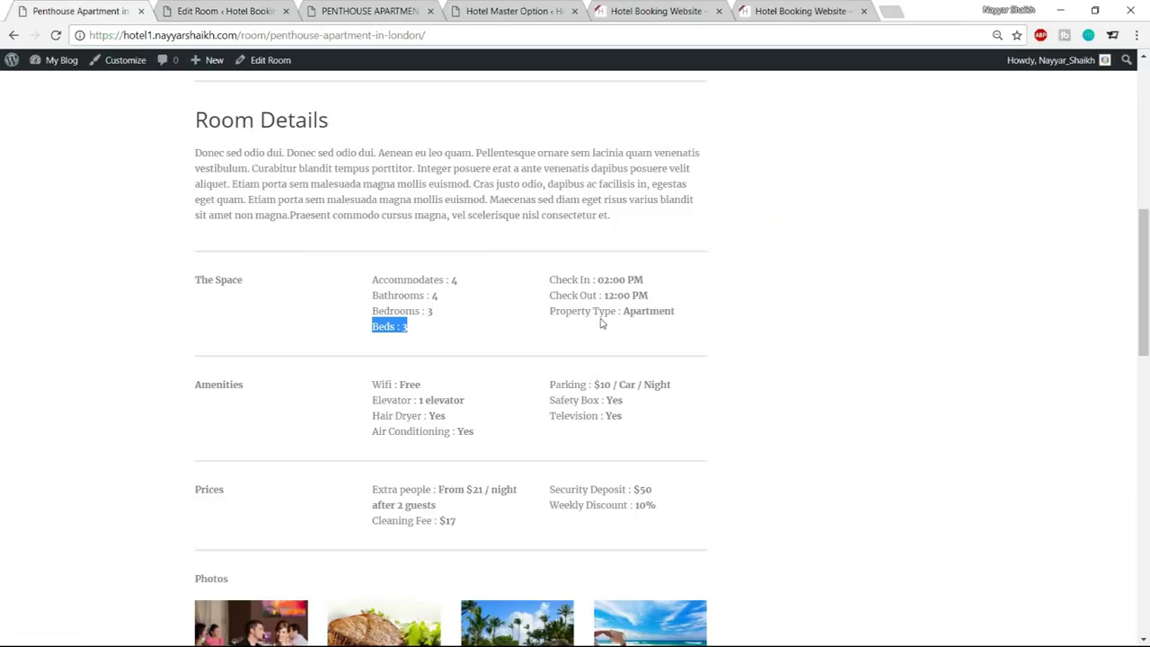
pyautogui.moveTo(549, 286); pyautogui.dragTo(657, 285)
pyautogui.click(245, 9)
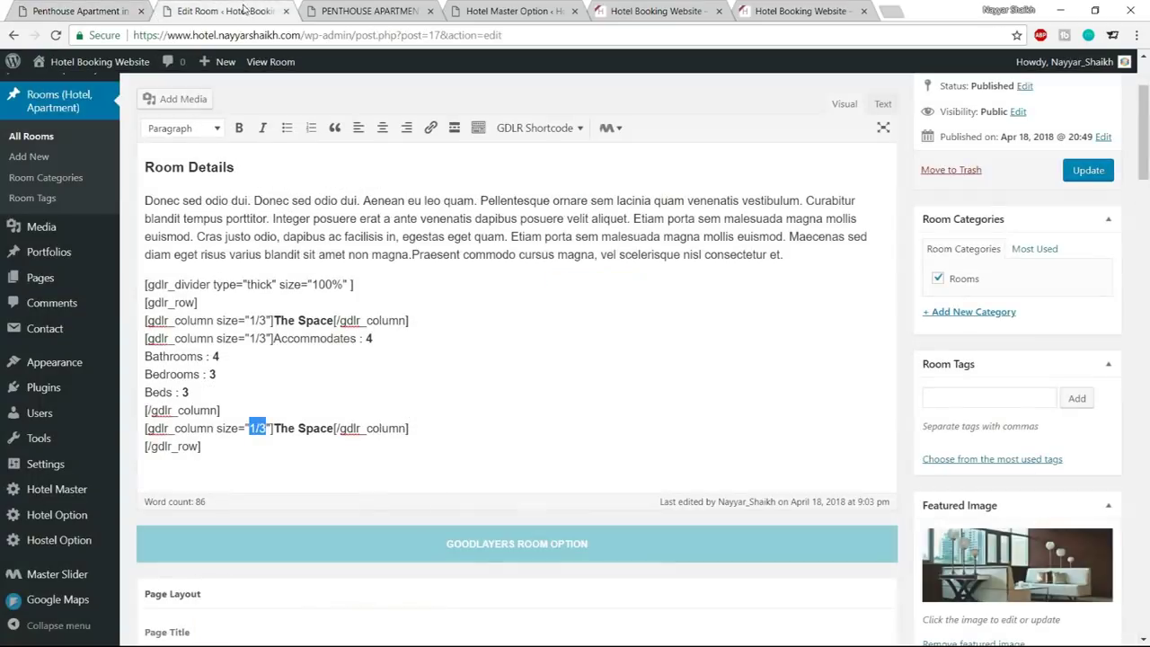
pyautogui.moveTo(273, 429); pyautogui.dragTo(334, 429)
pyautogui.hotkey('ctrl', 'v')
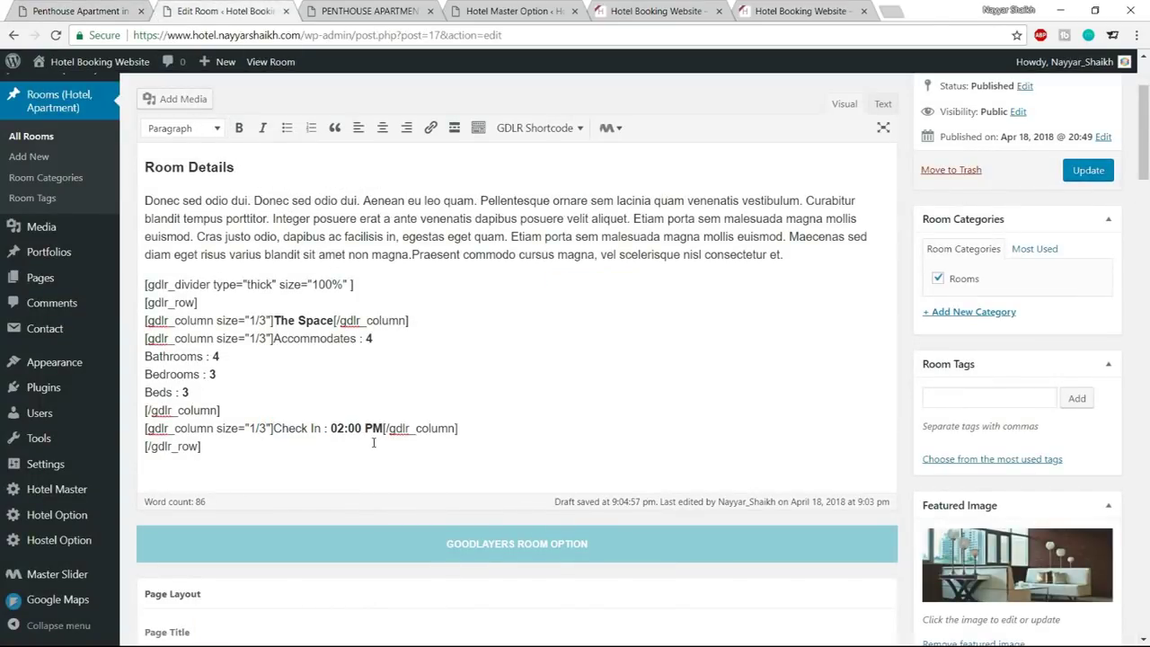
pyautogui.press('Return')
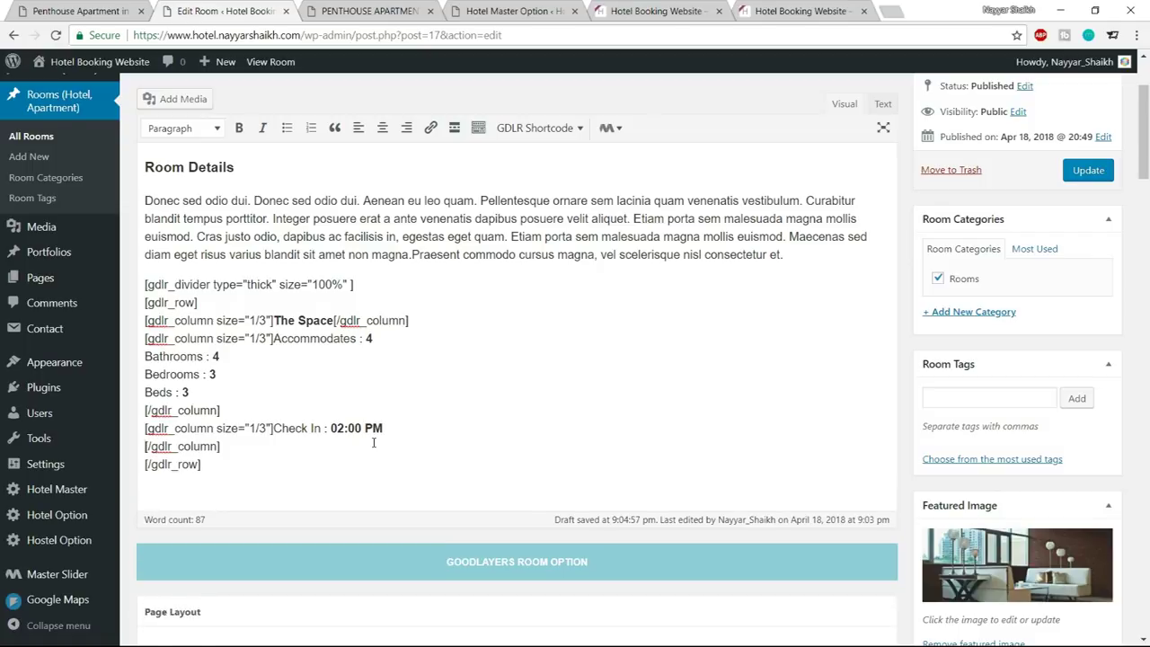
# Add Check Out : 12:00 PM and Property Type : Apartment below, then update the room
pyautogui.click(79, 11)
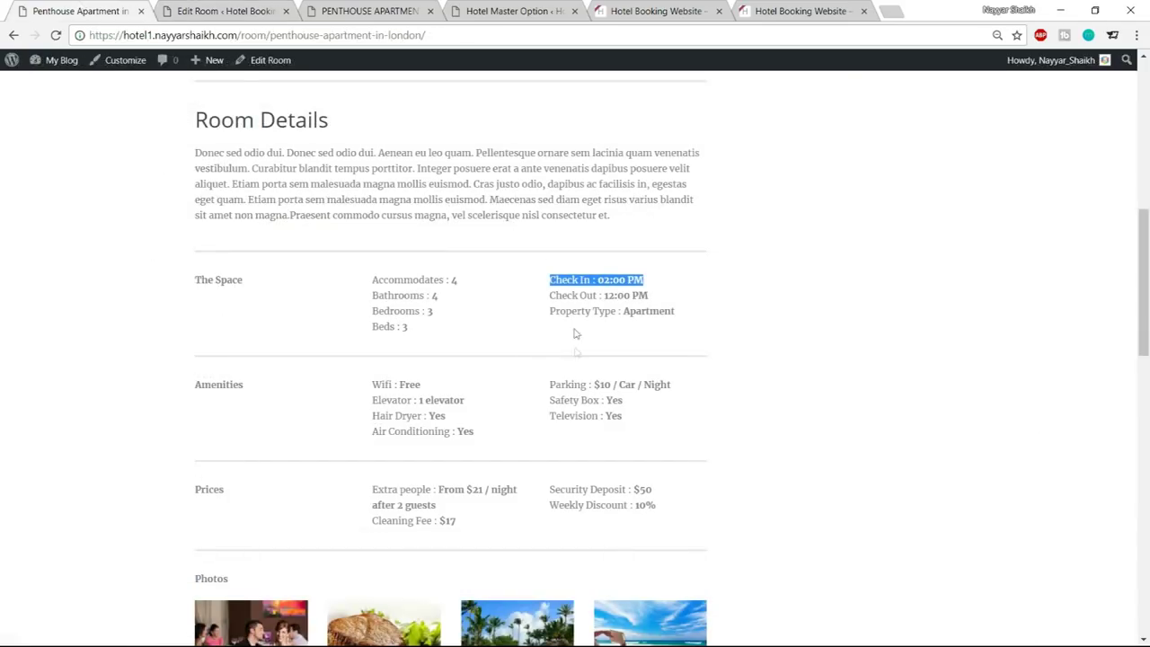
pyautogui.moveTo(549, 295); pyautogui.dragTo(669, 296)
pyautogui.hotkey('ctrl', 'c')
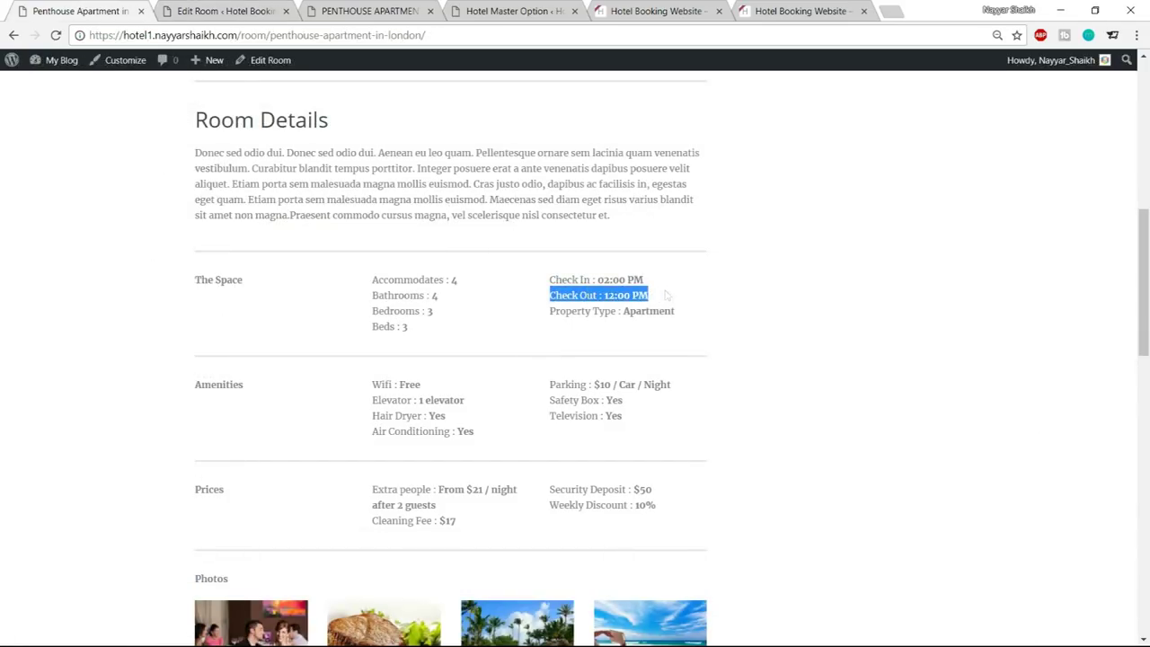
pyautogui.click(263, 9)
pyautogui.hotkey('ctrl', 'v')
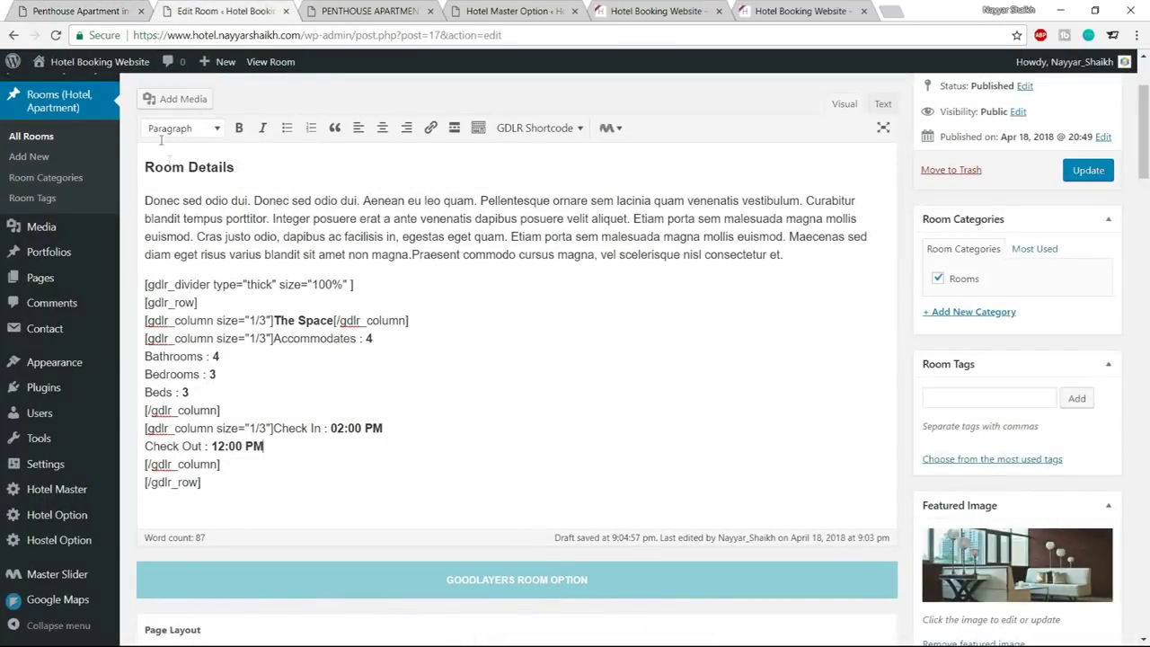
pyautogui.click(89, 10)
pyautogui.moveTo(549, 312); pyautogui.dragTo(699, 318)
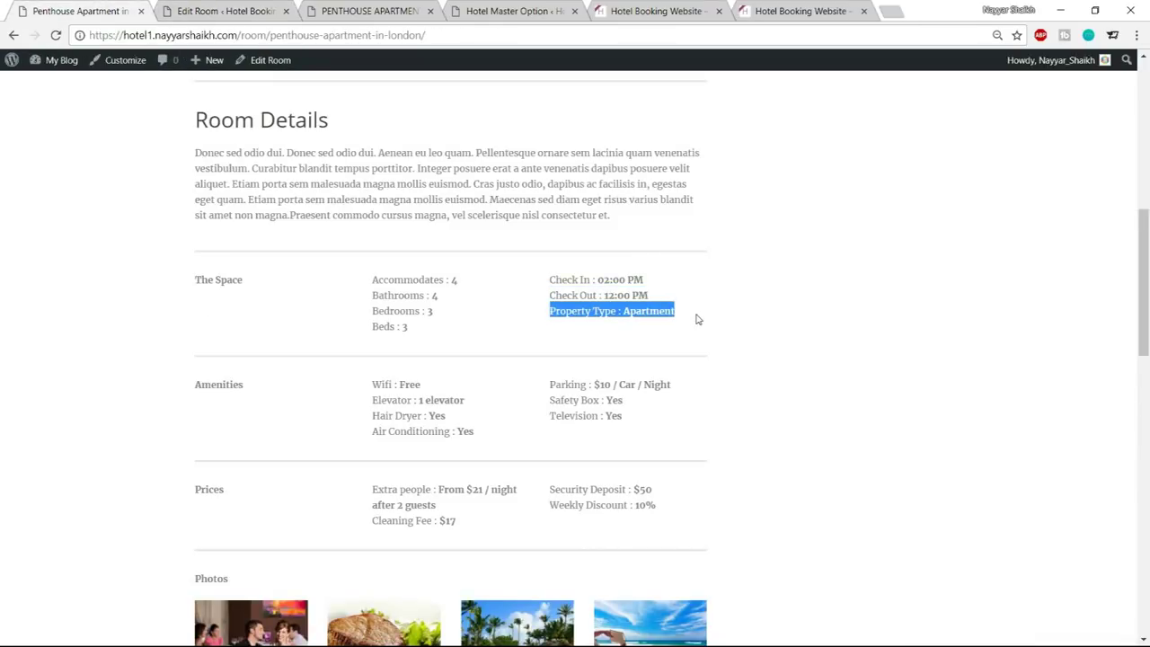
pyautogui.click(223, 7)
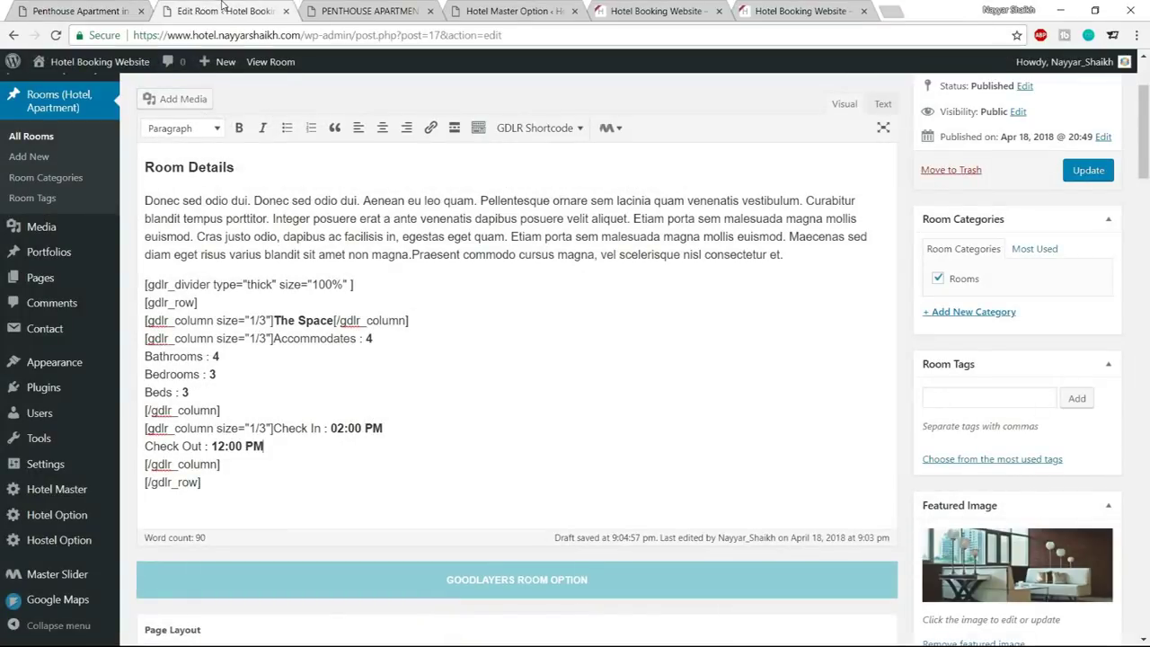
pyautogui.press('Return')
pyautogui.write('Property Type : Apartment')
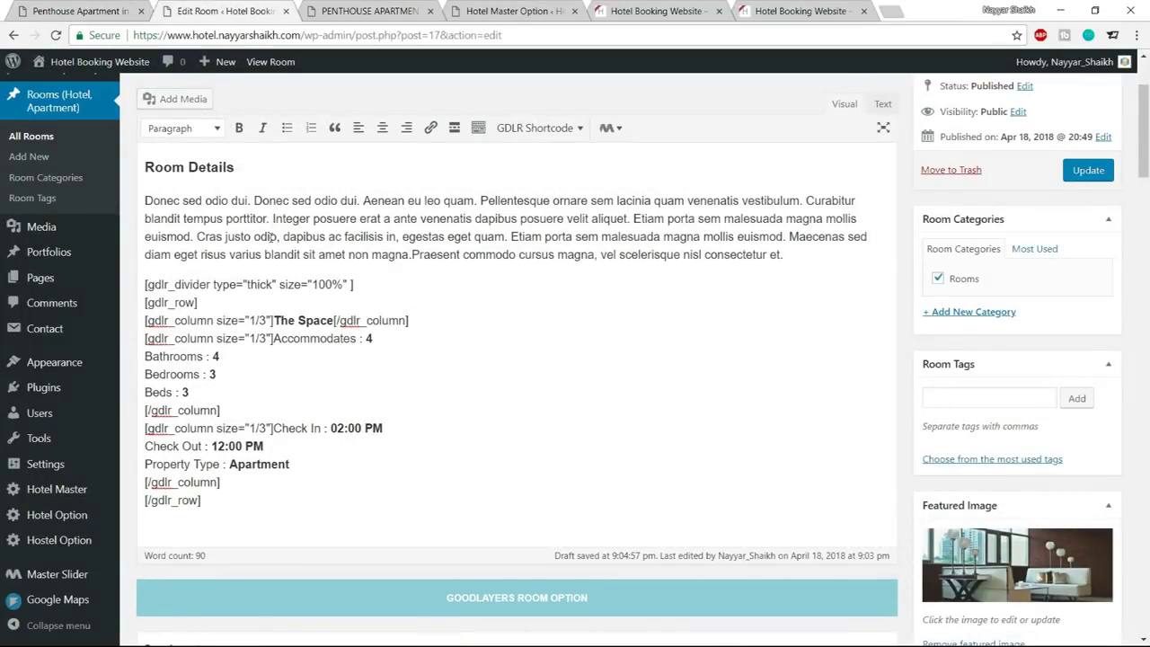
pyautogui.click(1087, 171)
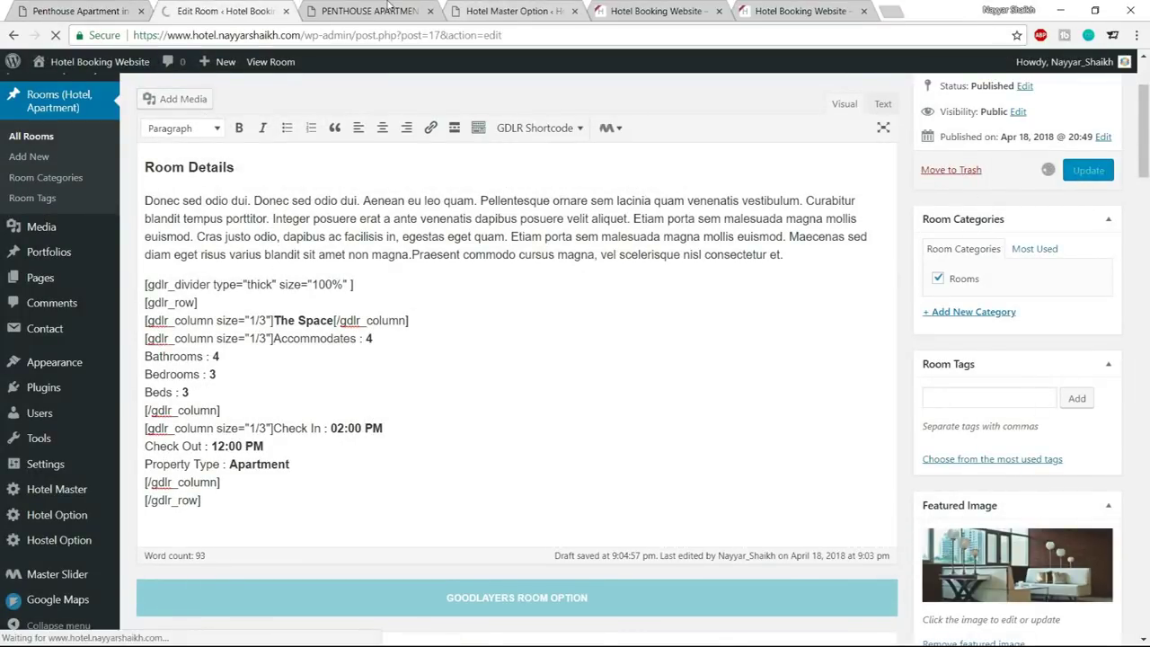
# Reload the live room page and check the Amenities, Check In and Check Out details
pyautogui.click(368, 11)
pyautogui.click(55, 35)
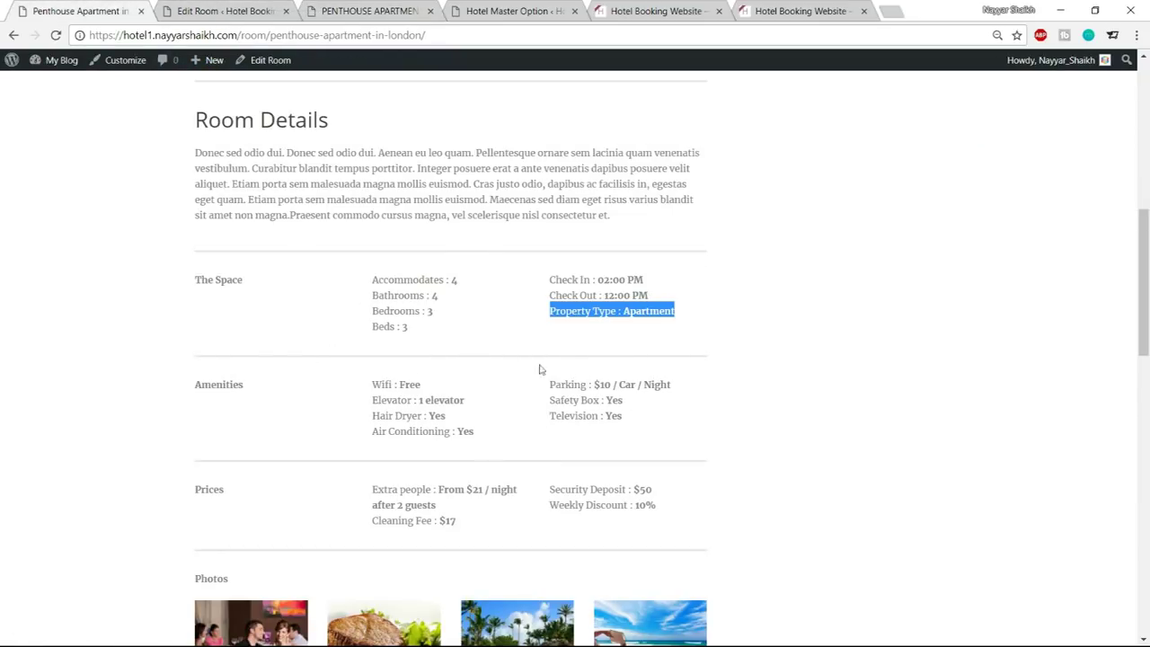
pyautogui.moveTo(206, 404); pyautogui.dragTo(638, 430)
pyautogui.click(638, 432)
pyautogui.moveTo(245, 281); pyautogui.dragTo(578, 331)
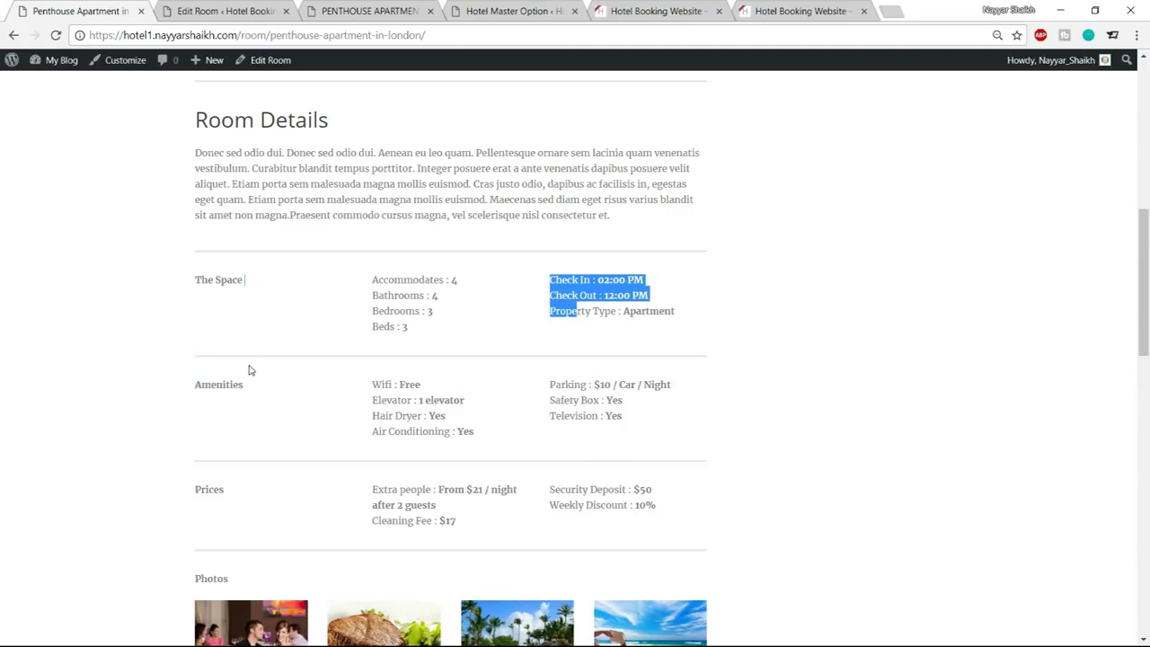
# Select the [gdlr_divider] thick divider shortcode line in the room editor
pyautogui.click(220, 11)
pyautogui.scroll(-2, 334, 422)
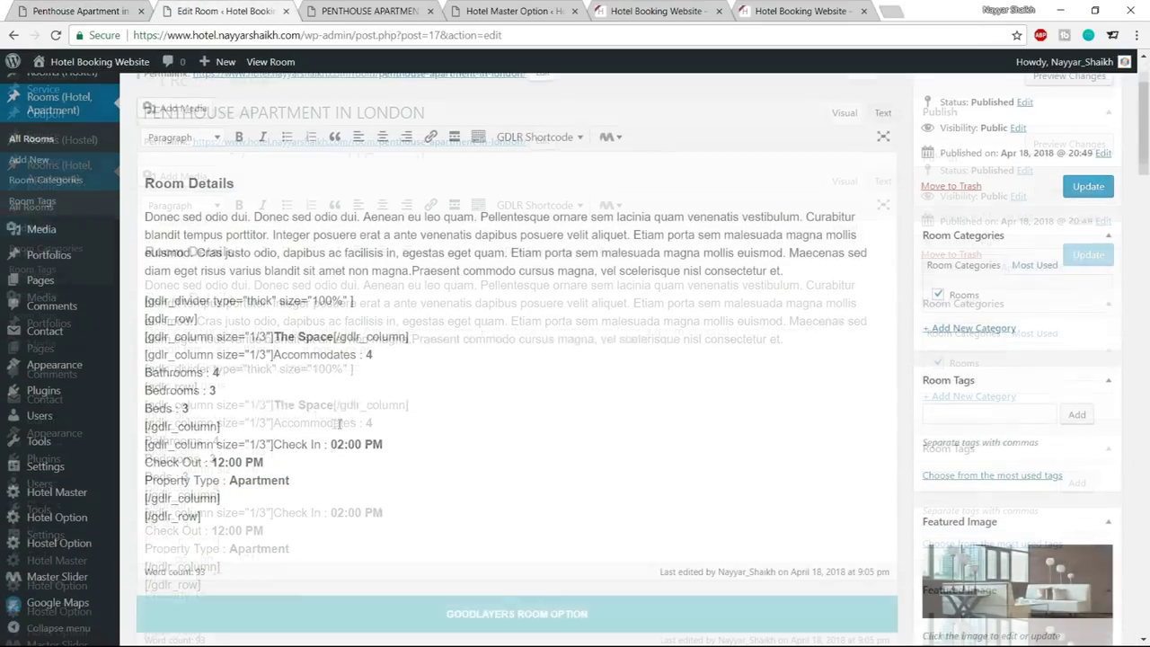
pyautogui.moveTo(380, 267); pyautogui.dragTo(145, 268)
pyautogui.hotkey('ctrl', 'c')
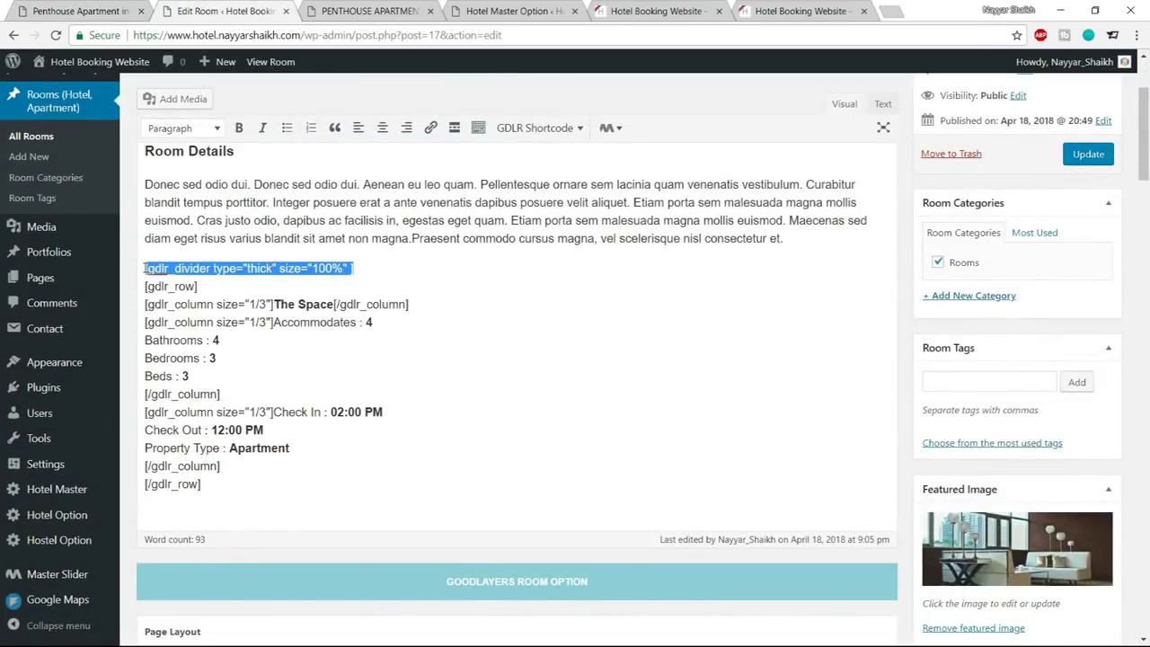
# Paste a second thick divider after [/gdlr_row], update the room, and reload the live page
pyautogui.click(225, 489)
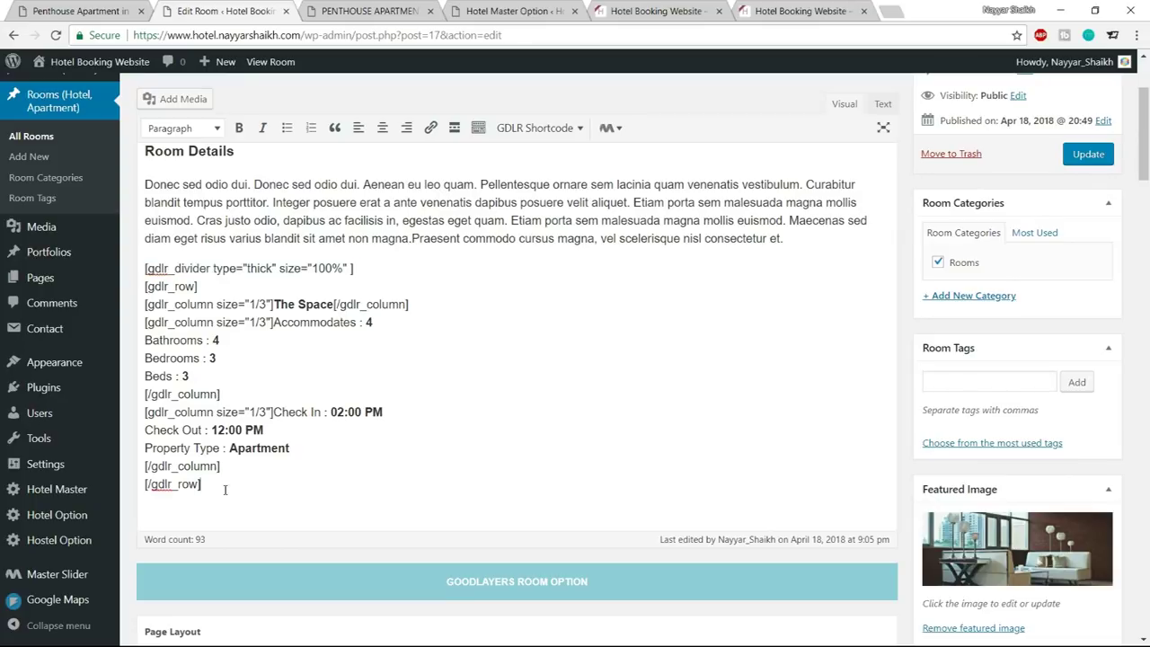
pyautogui.press('Return')
pyautogui.hotkey('ctrl', 'v')
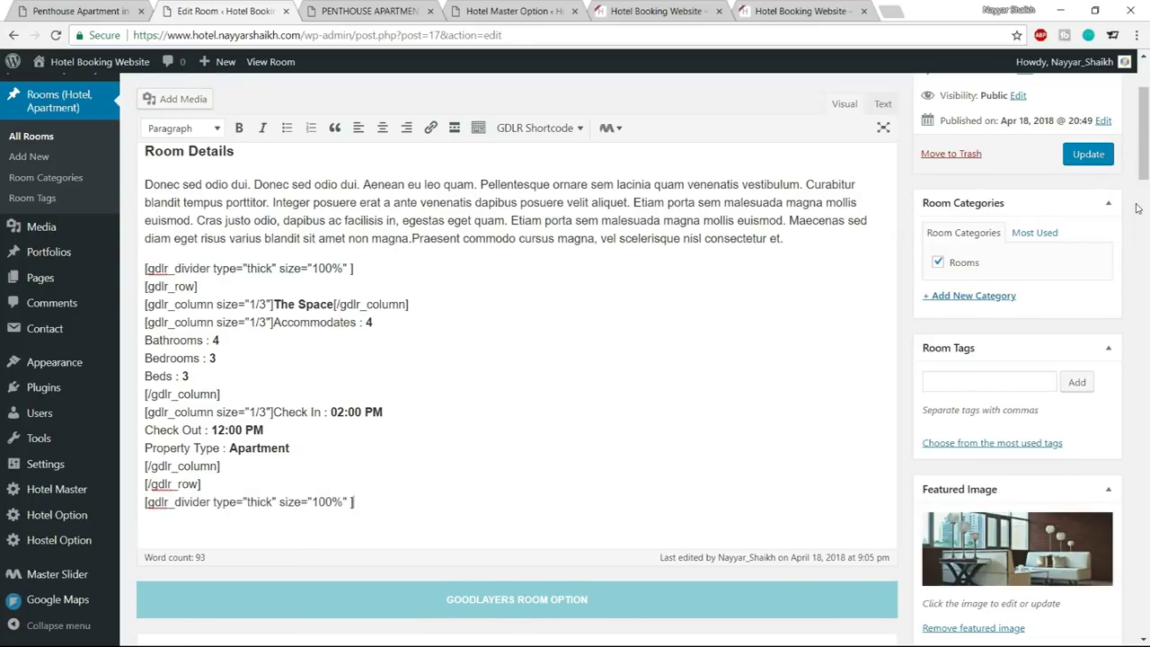
pyautogui.click(1088, 154)
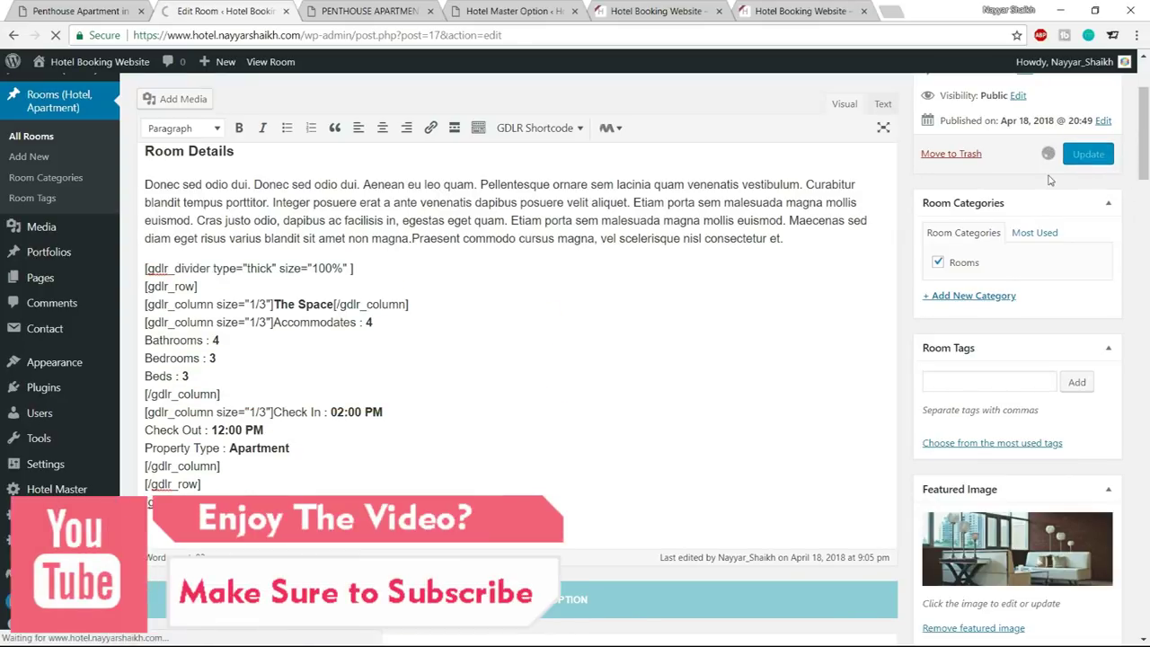
pyautogui.hotkey('ctrl', 'Tab')
pyautogui.click(55, 35)
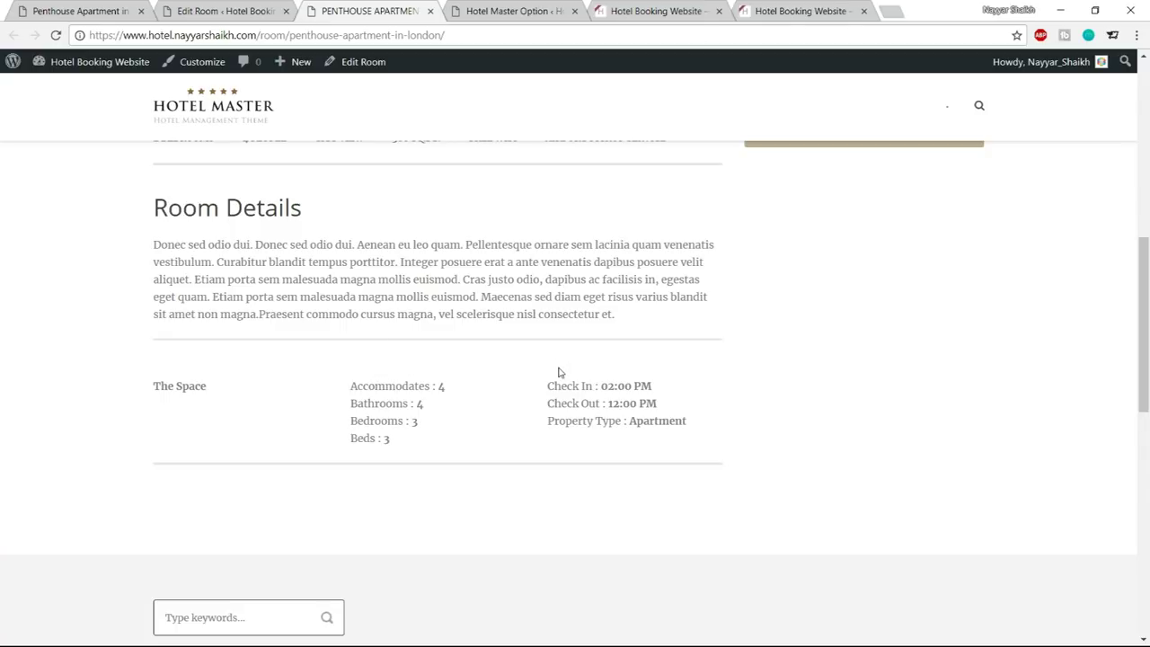
# Open a blank line directly below the first divider shortcode in the editor
pyautogui.click(227, 11)
pyautogui.scroll(-1, 463, 327)
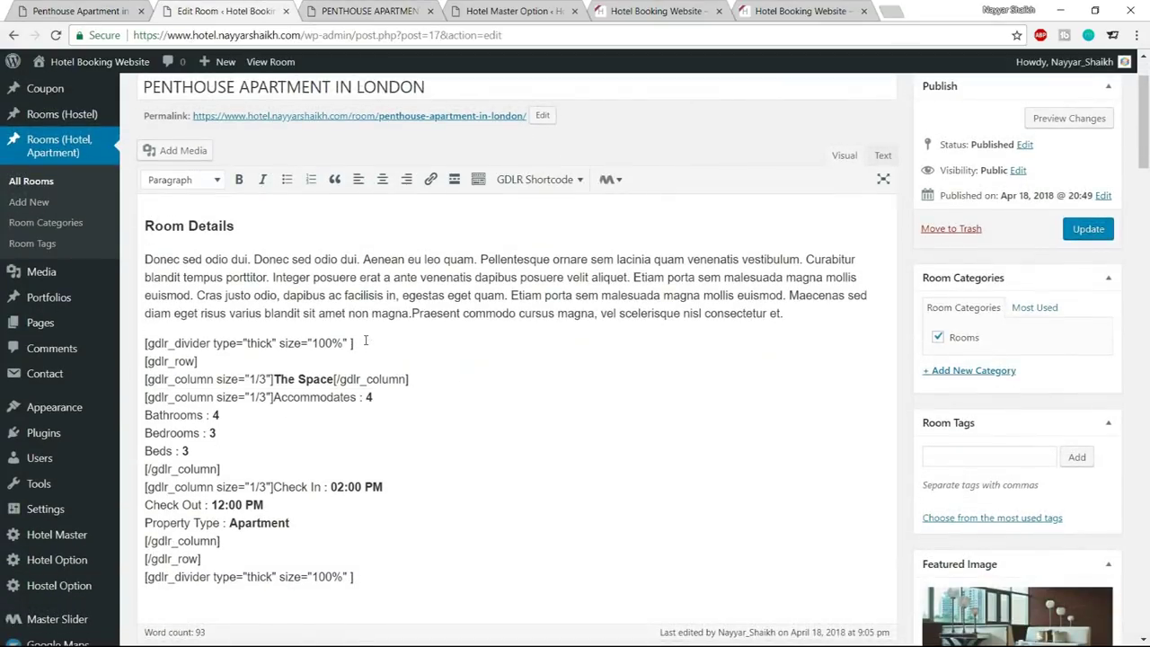
pyautogui.moveTo(145, 344); pyautogui.dragTo(379, 343)
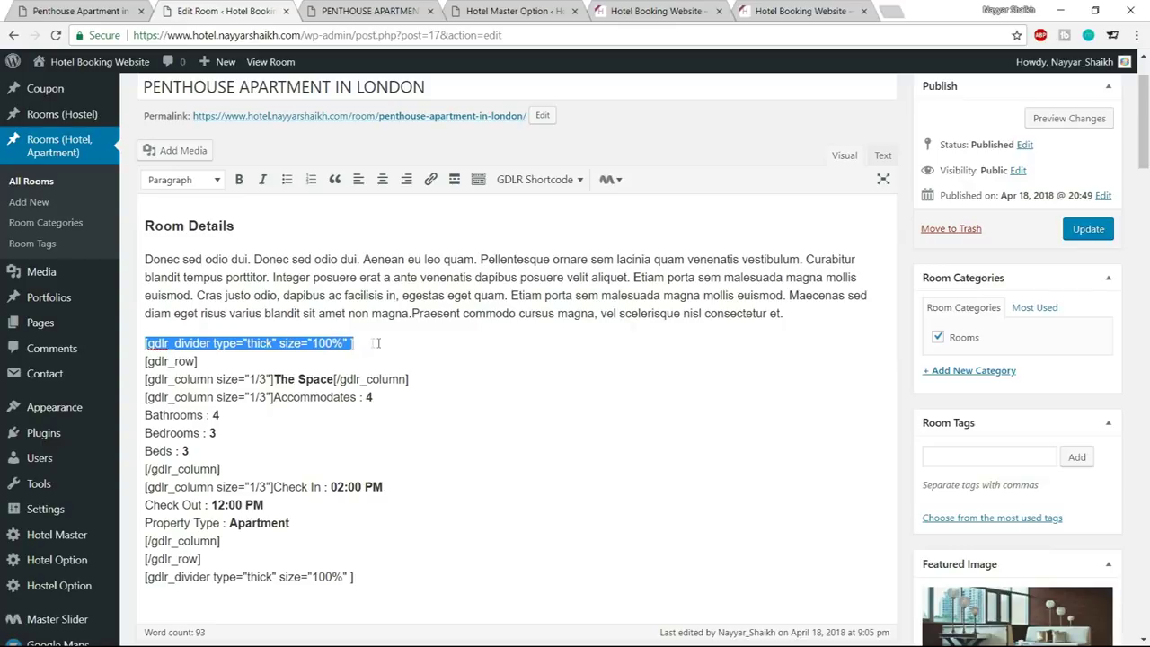
pyautogui.click(370, 341)
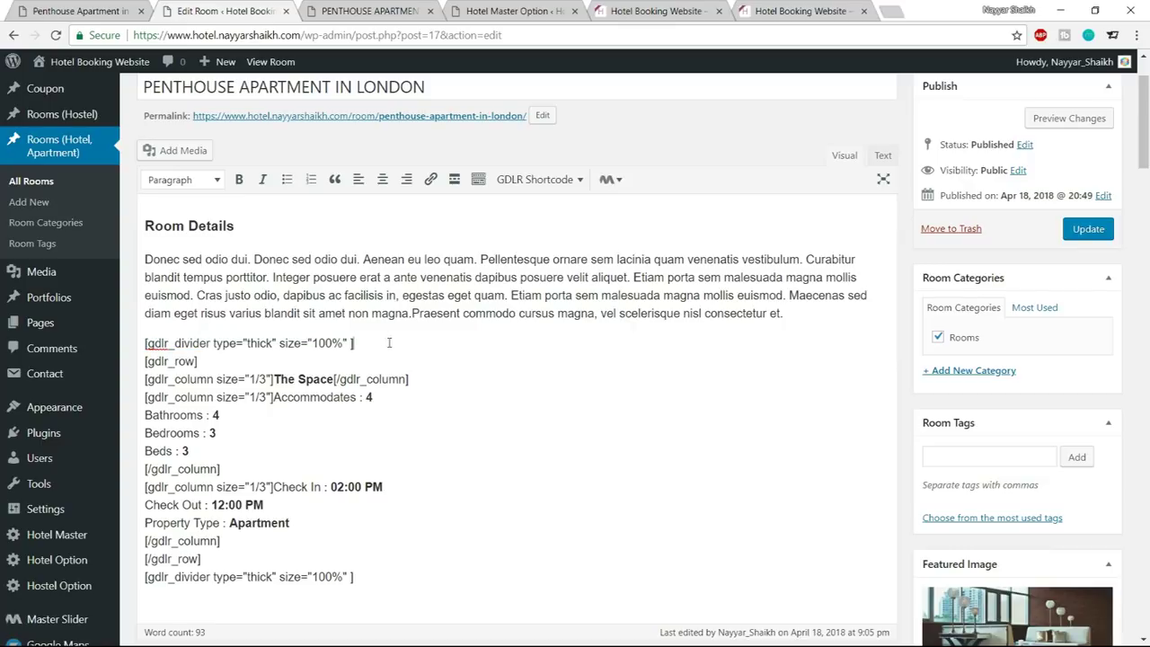
pyautogui.press('Return')
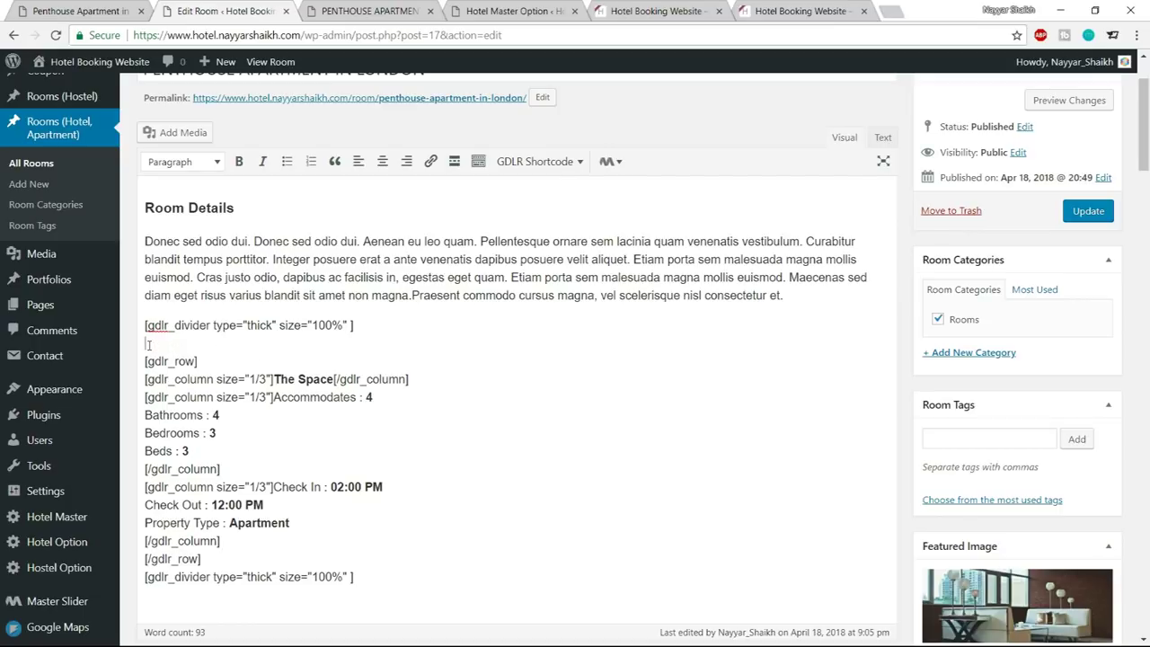
# Insert a GDLR Space shortcode below the first divider and change its height to -20px
pyautogui.scroll(2, 482, 416)
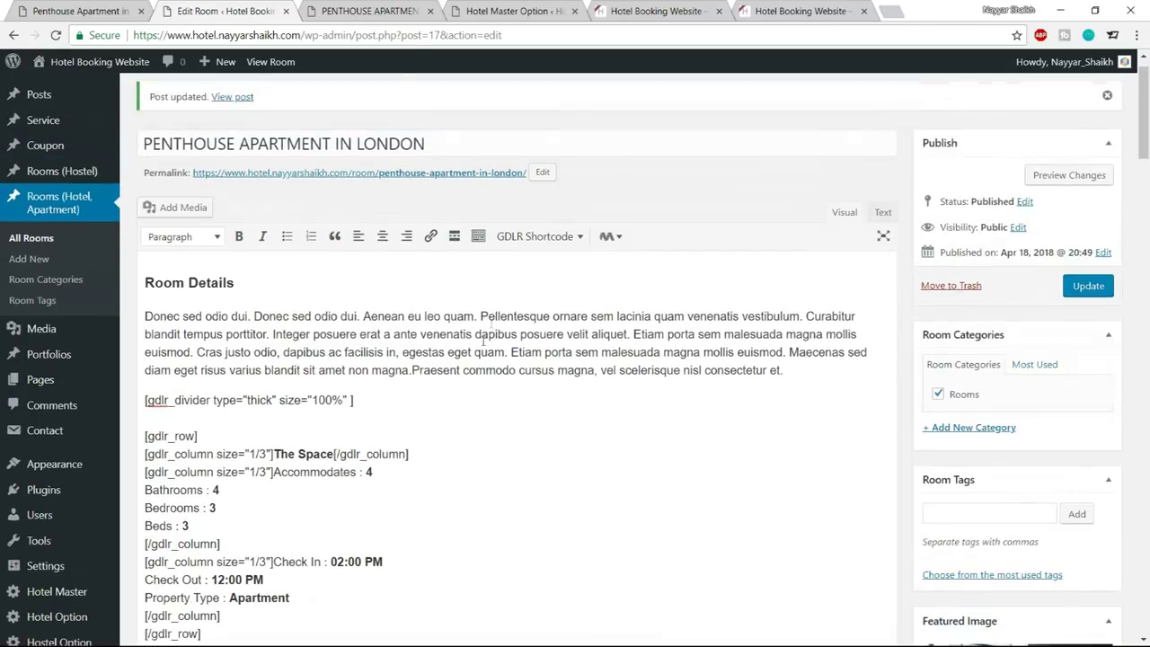
pyautogui.click(539, 237)
pyautogui.scroll(-5, 553, 396)
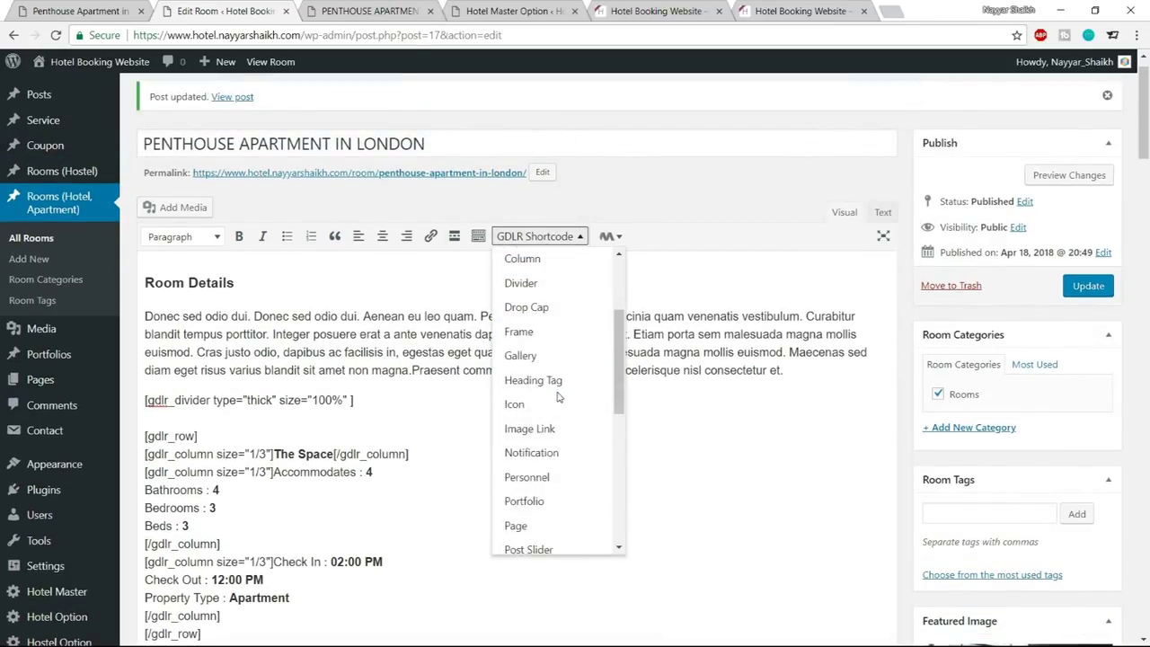
pyautogui.click(546, 471)
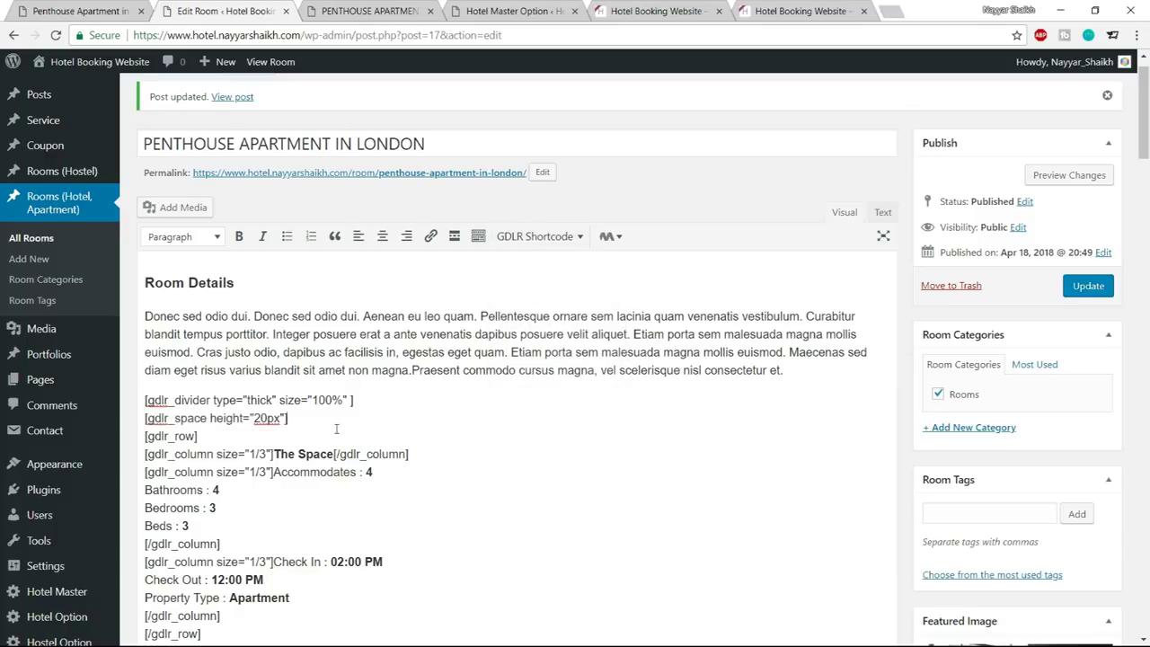
pyautogui.moveTo(300, 418); pyautogui.dragTo(131, 416)
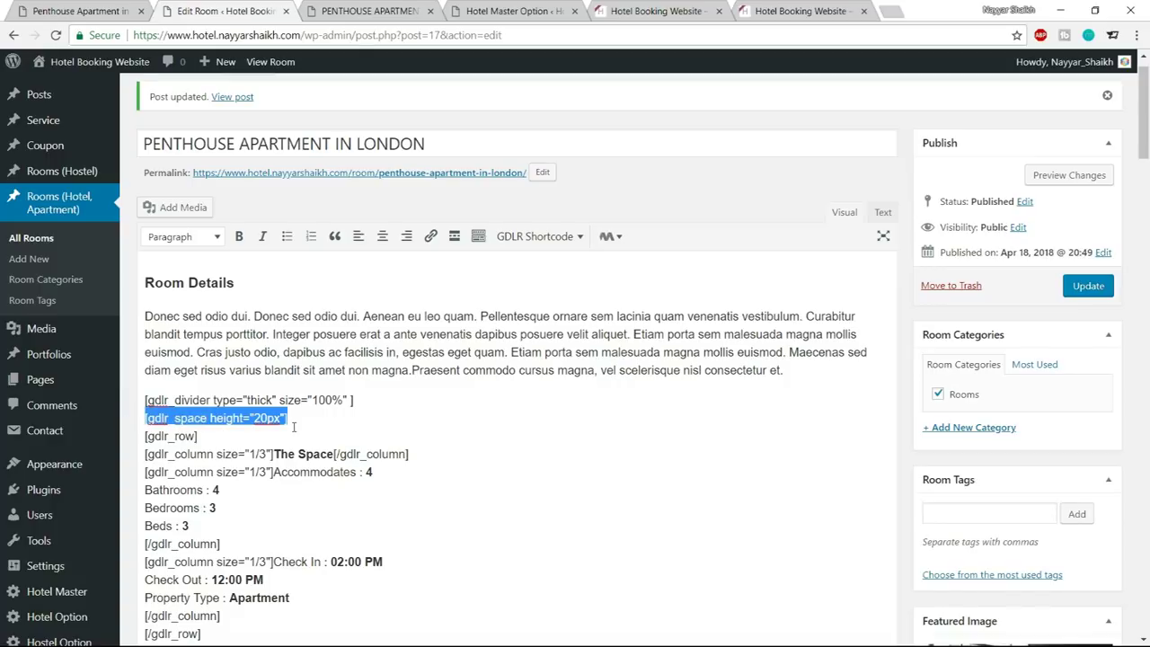
pyautogui.click(254, 426)
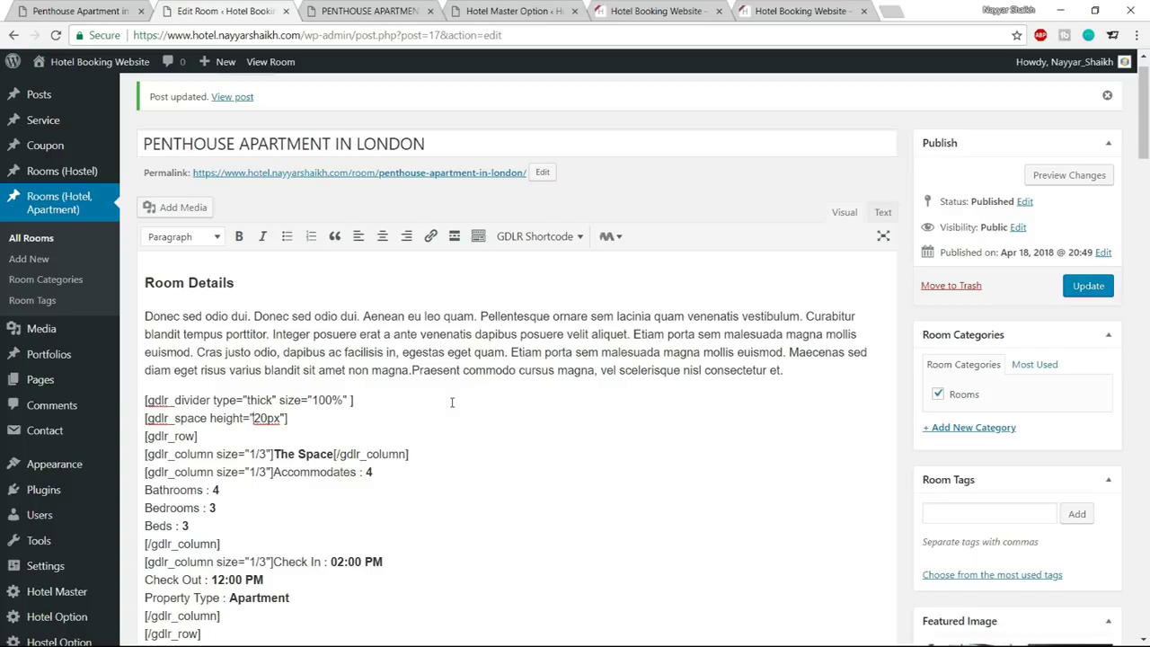
pyautogui.write('-')
# Update the room and reload the live page to check the tighter spacing
pyautogui.click(1088, 286)
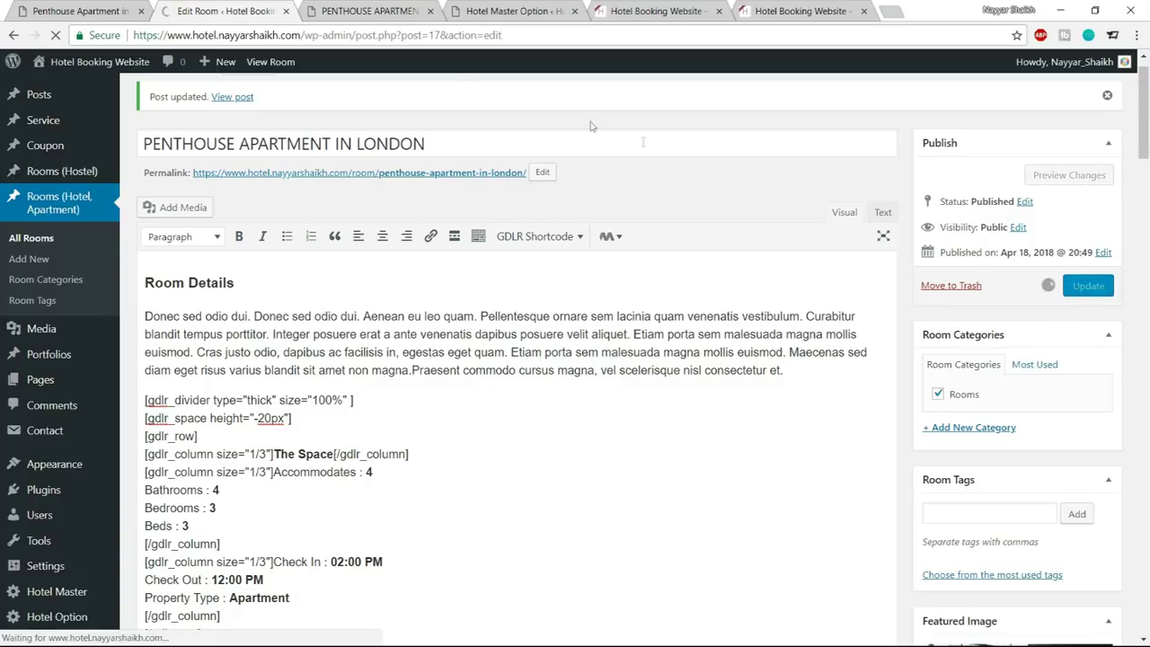
pyautogui.click(373, 11)
pyautogui.click(55, 35)
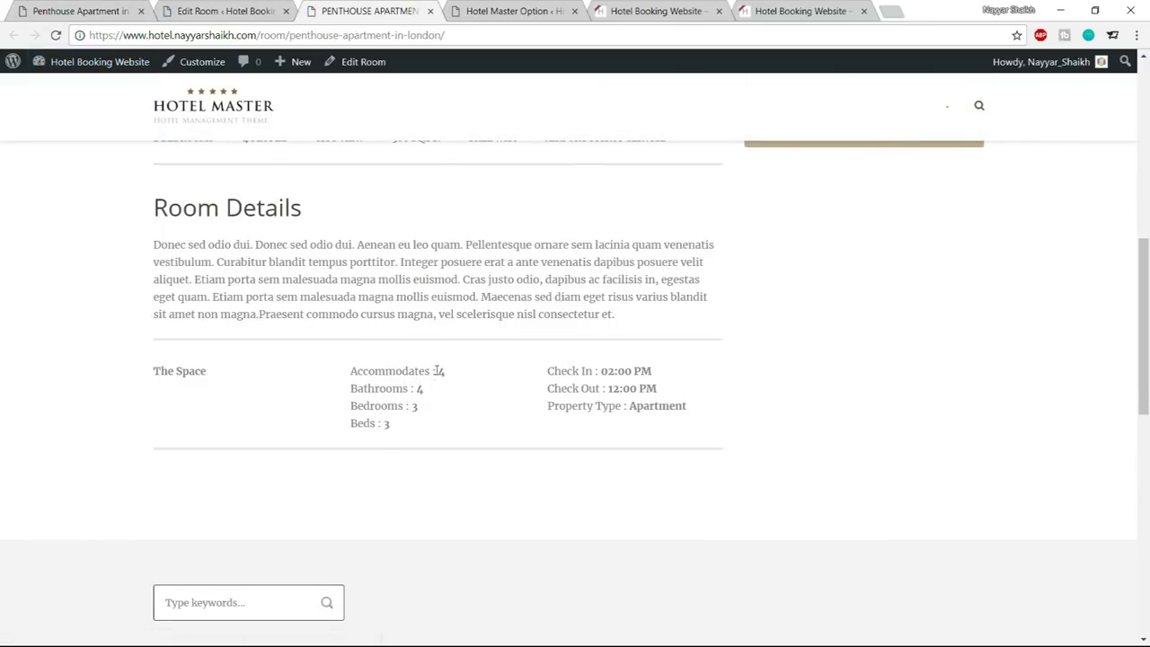
pyautogui.click(239, 9)
# Add a new line below the second divider in the room content
pyautogui.scroll(-3, 283, 420)
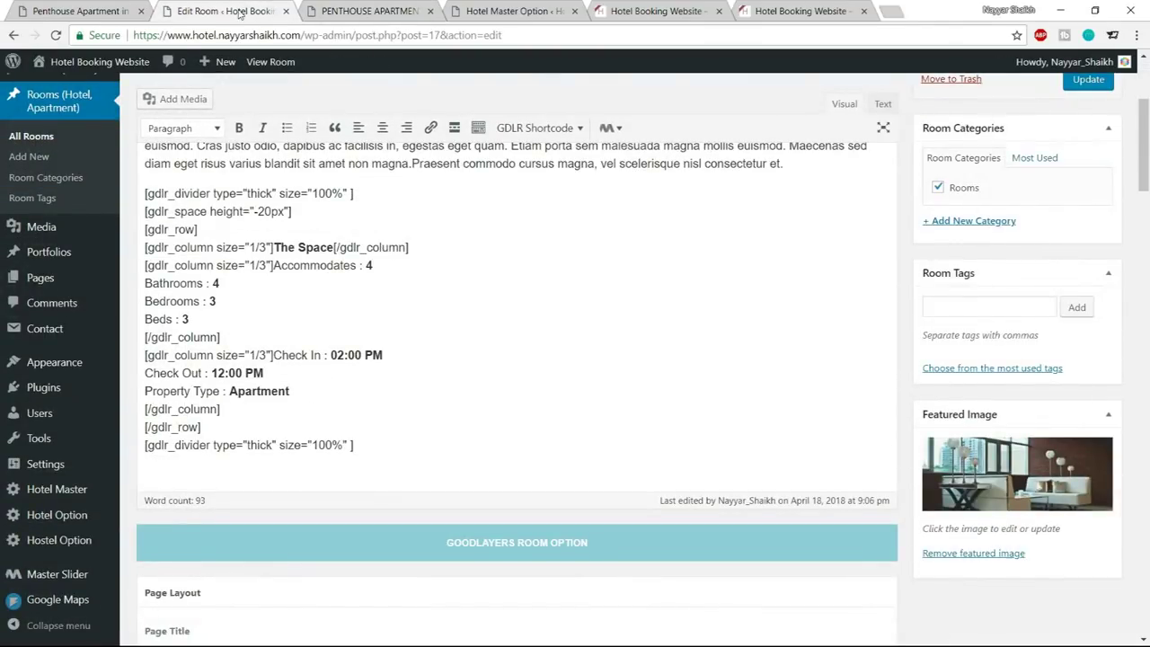
pyautogui.scroll(-2, 283, 241)
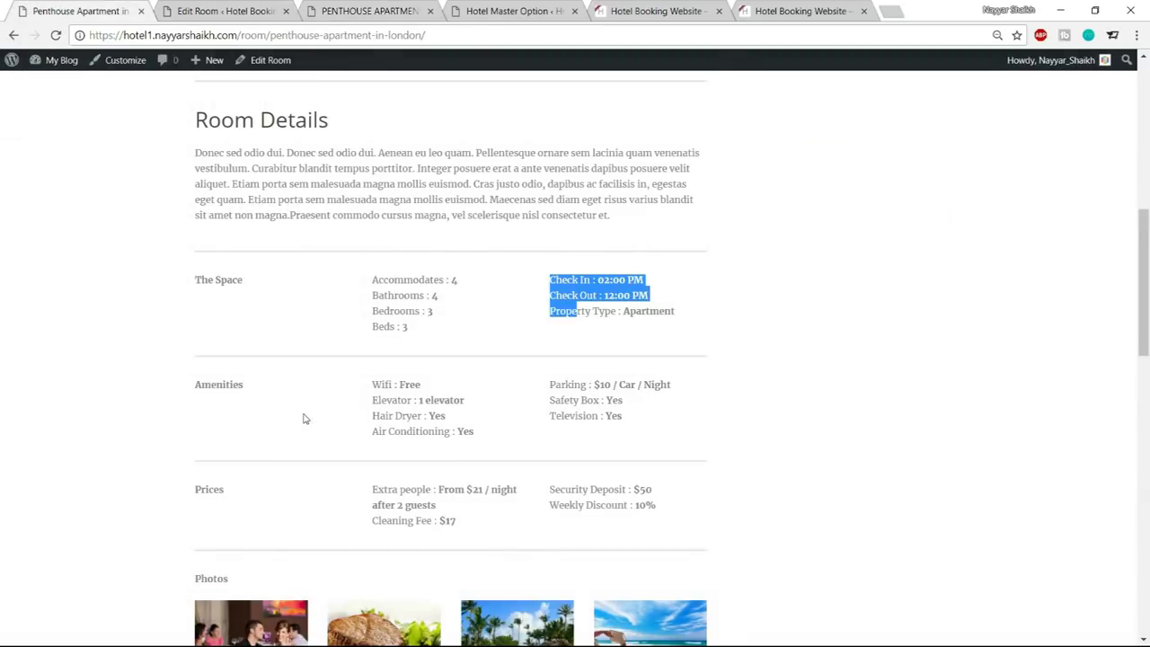
pyautogui.scroll(-3, 306, 418)
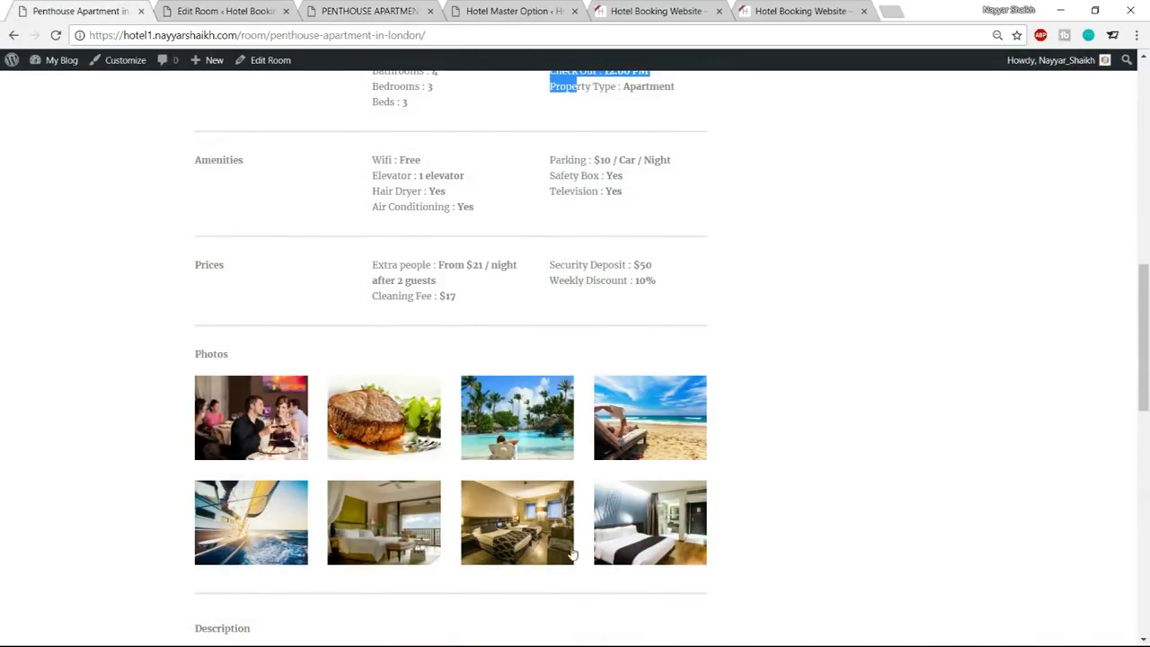
pyautogui.click(204, 9)
pyautogui.scroll(-1, 424, 398)
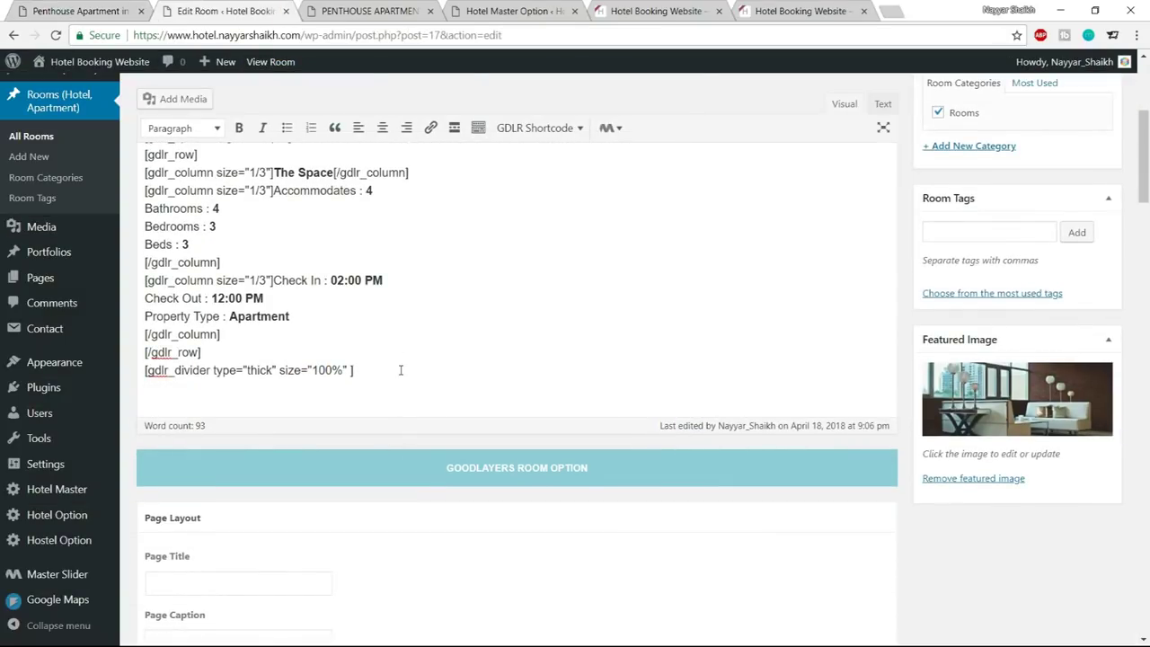
pyautogui.press('Return')
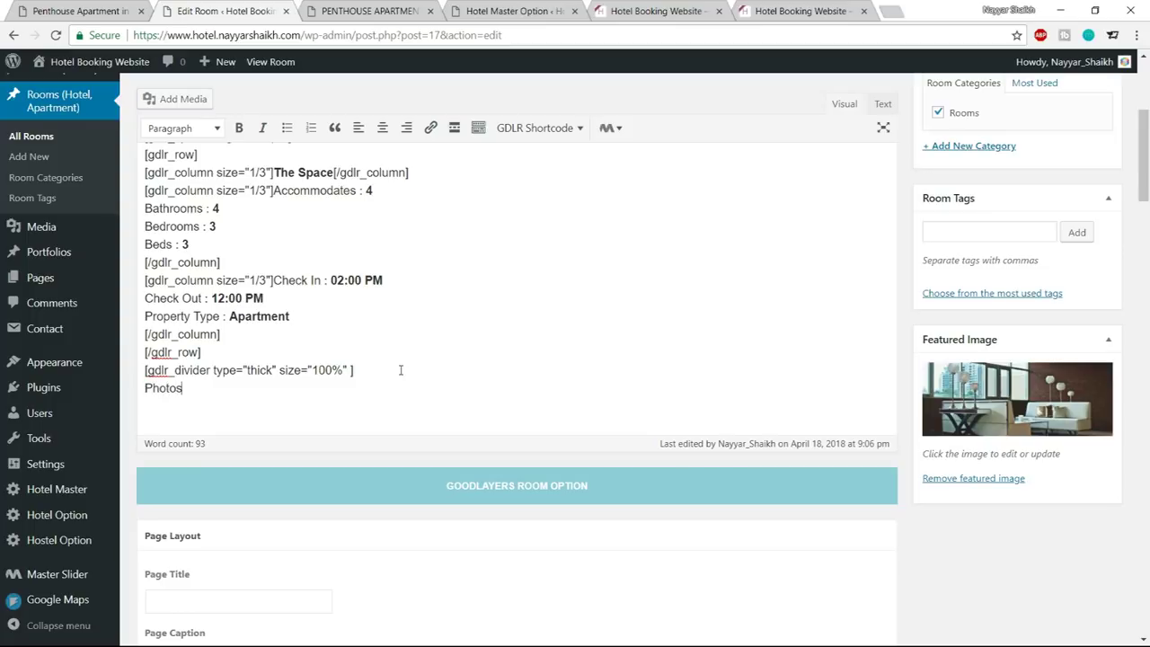
# Make the Photos heading bold and start a blank line below it
pyautogui.moveTo(202, 386); pyautogui.dragTo(136, 384)
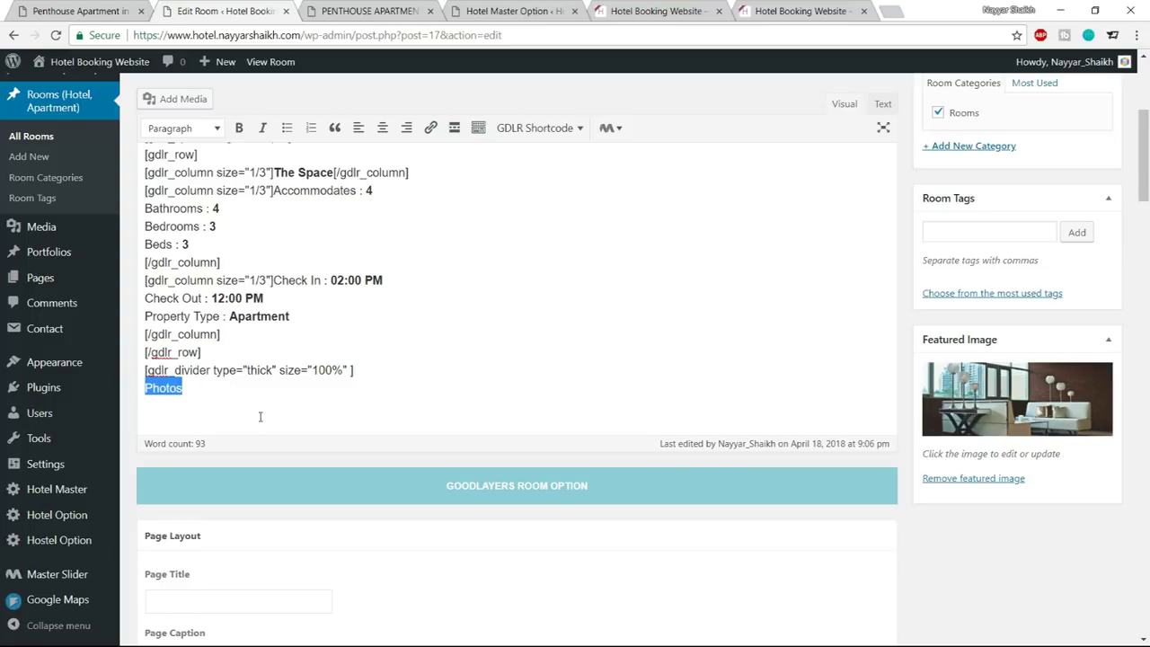
pyautogui.click(239, 128)
pyautogui.click(227, 395)
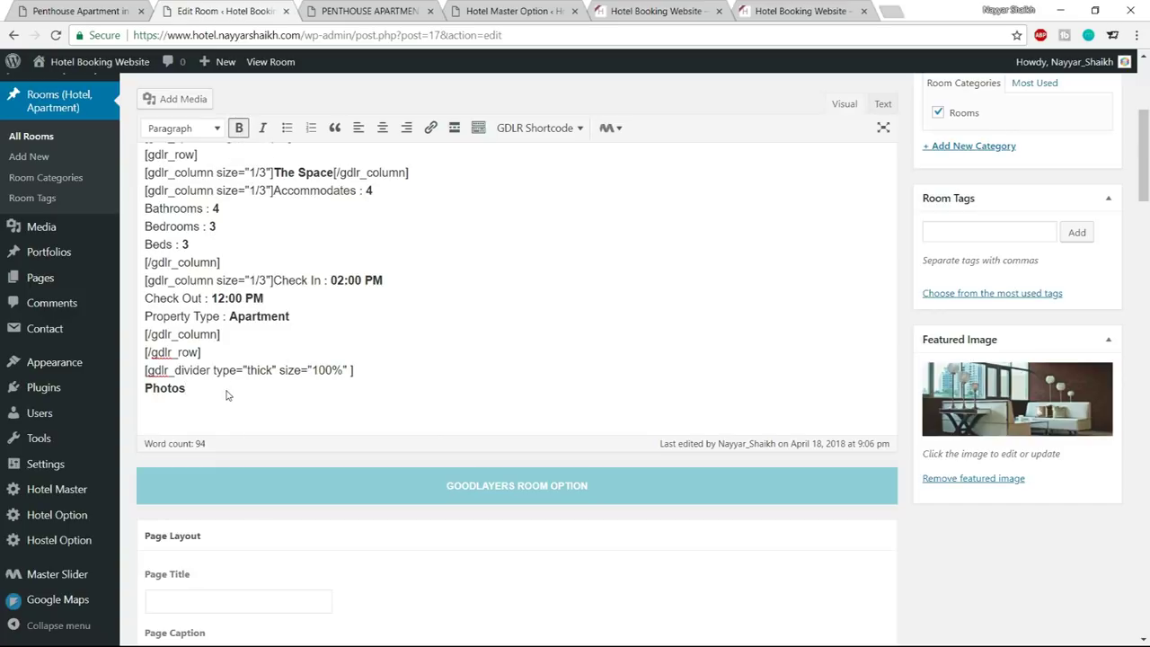
pyautogui.press('Return')
pyautogui.scroll(2, 227, 390)
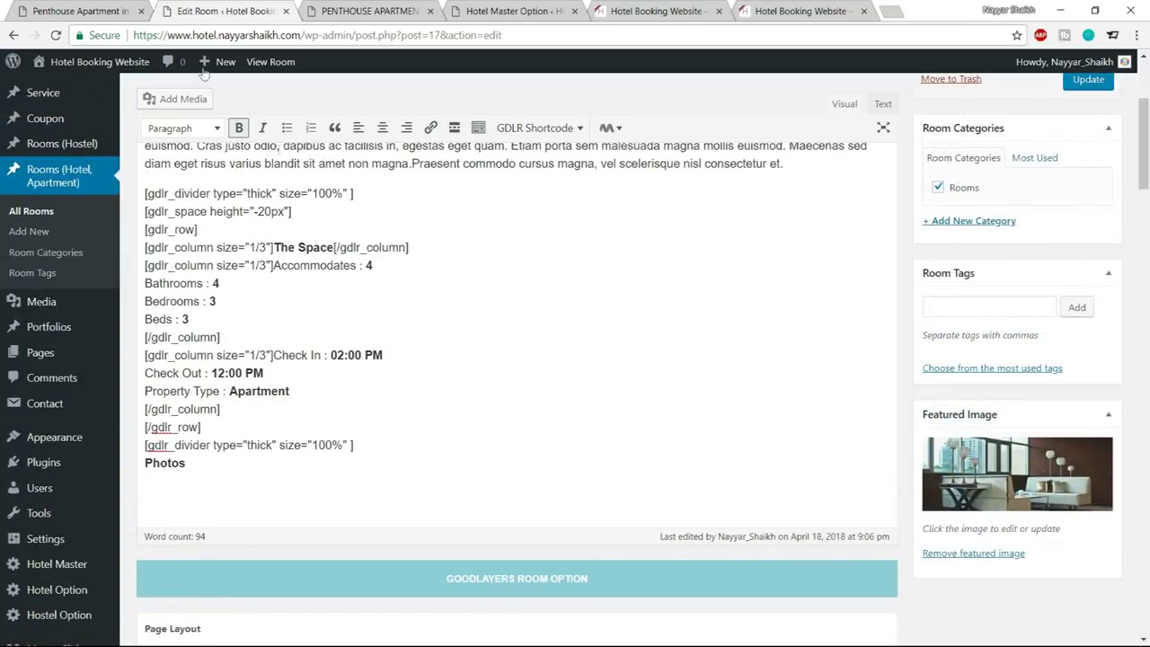
# Insert an empty GDLR gallery under Photos and open it for editing
pyautogui.click(205, 11)
pyautogui.click(561, 130)
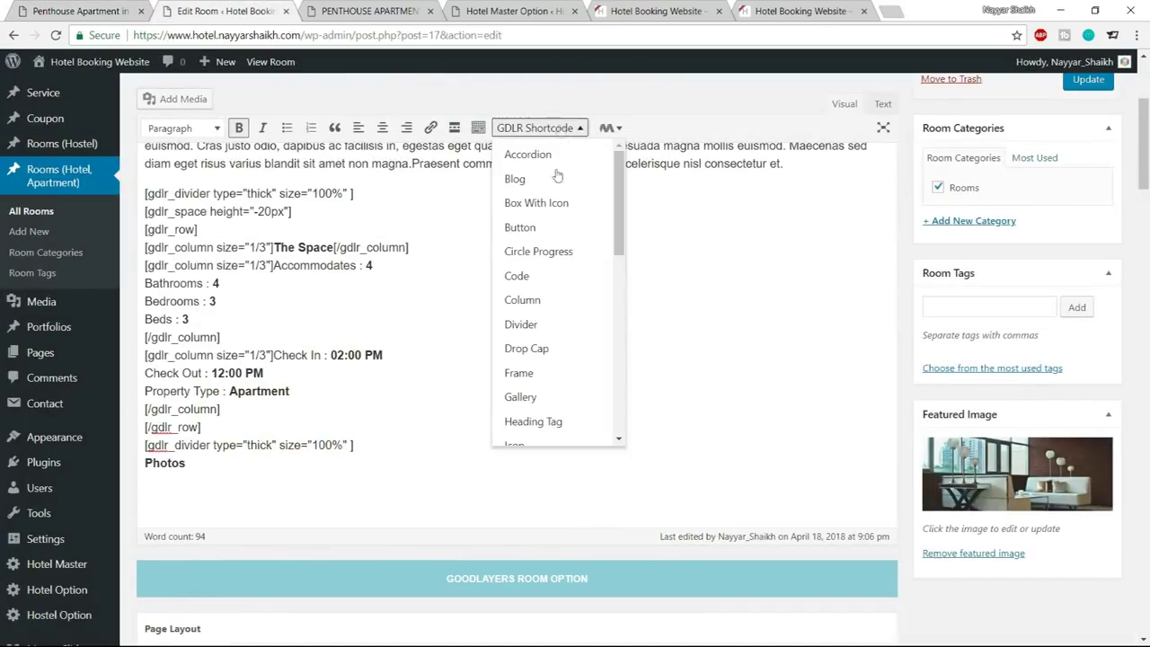
pyautogui.click(551, 397)
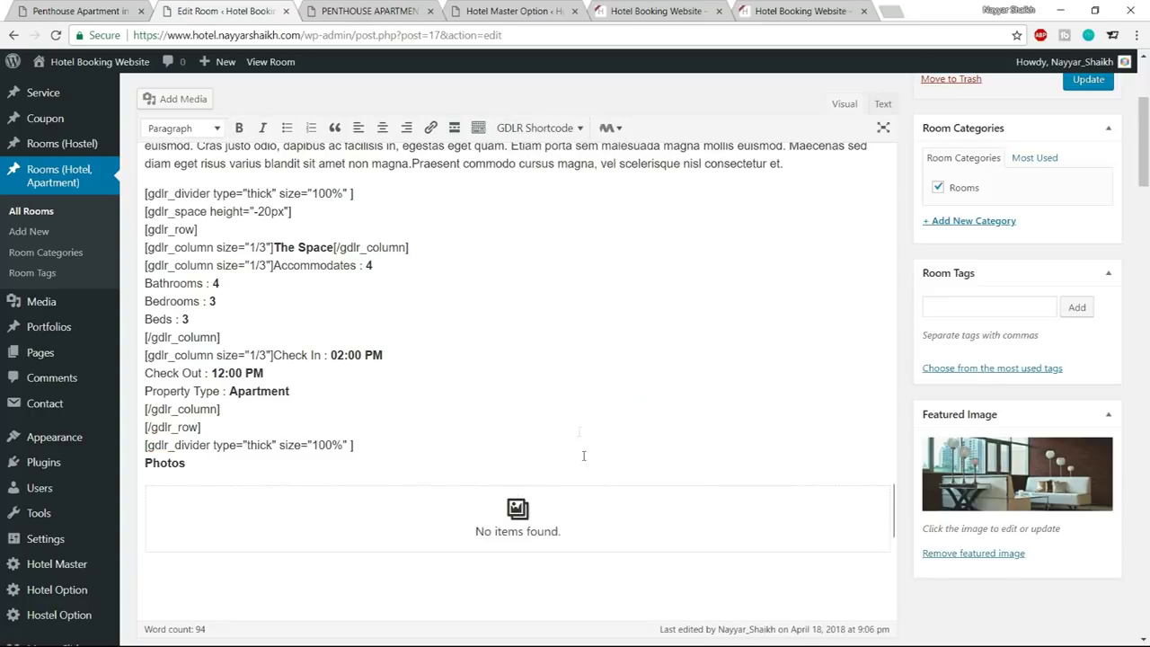
pyautogui.scroll(-1, 553, 500)
pyautogui.click(509, 446)
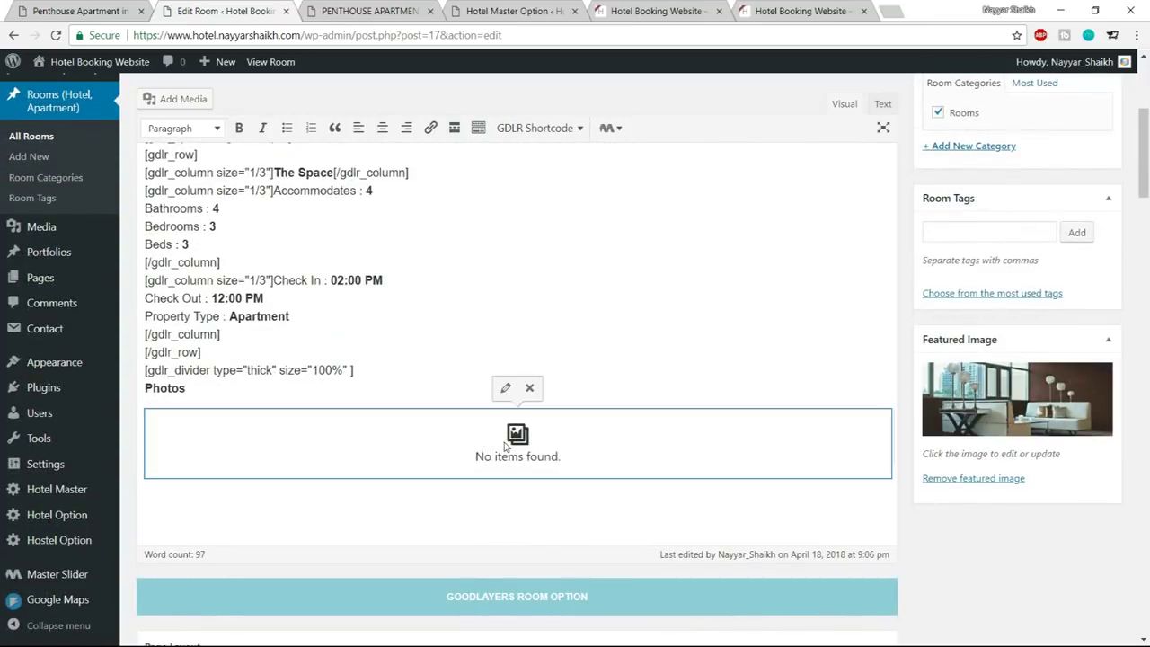
pyautogui.click(505, 391)
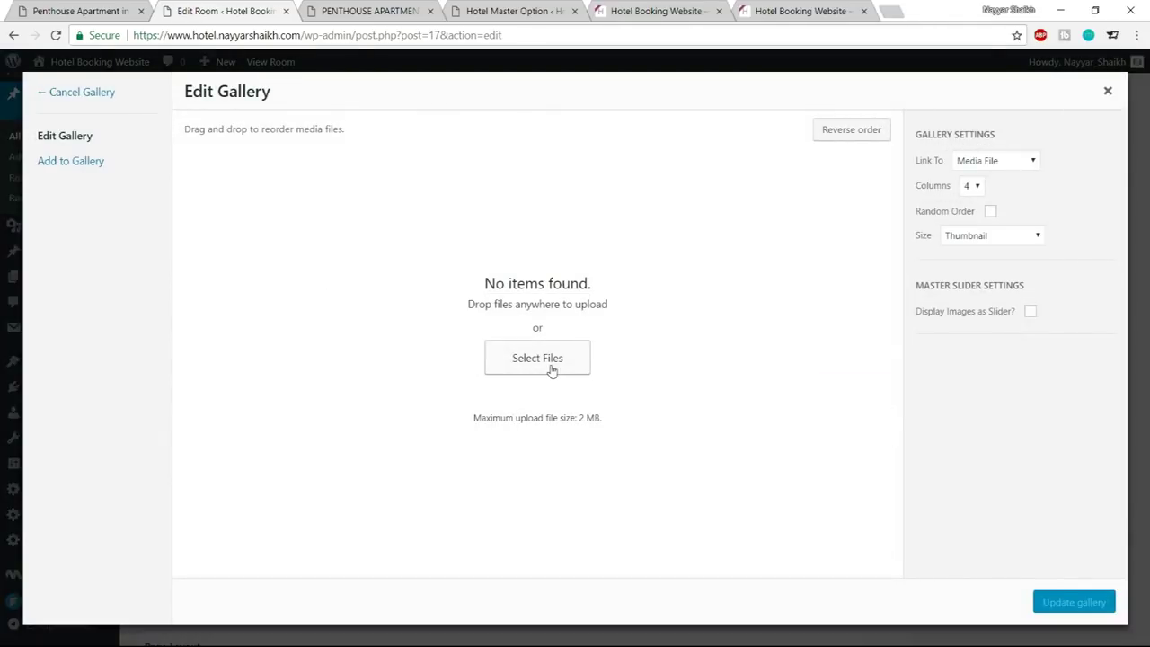
# Upload every Gallery-folder image except Fotolia_34317913 into the gallery
pyautogui.click(552, 370)
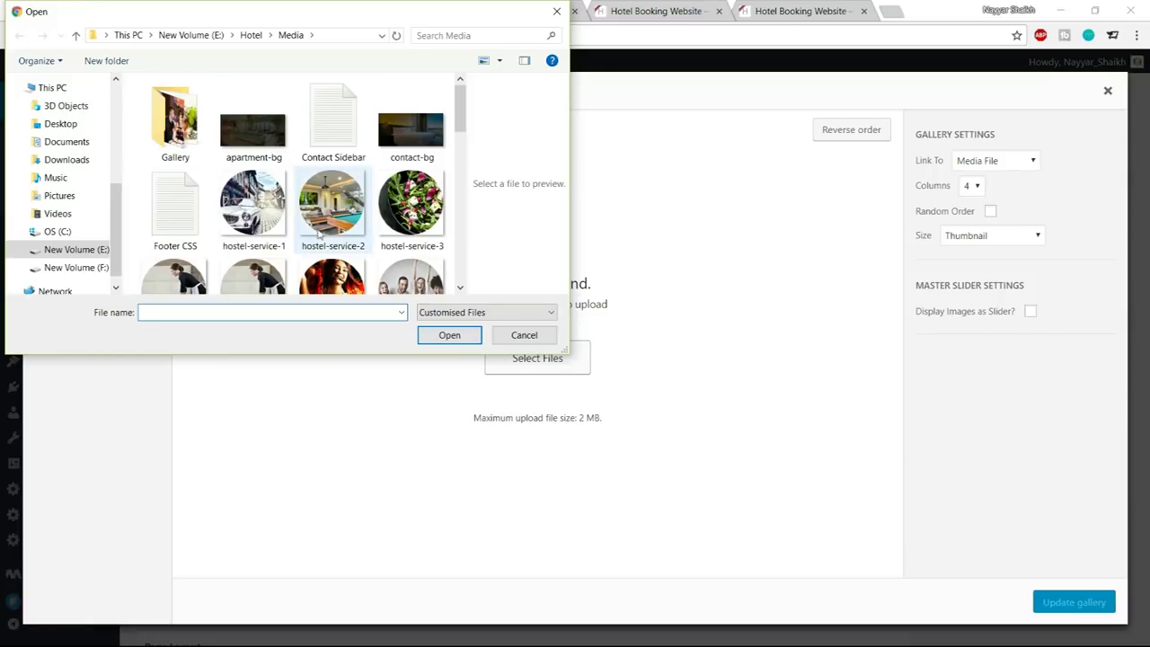
pyautogui.scroll(-6, 312, 195)
pyautogui.scroll(6, 312, 196)
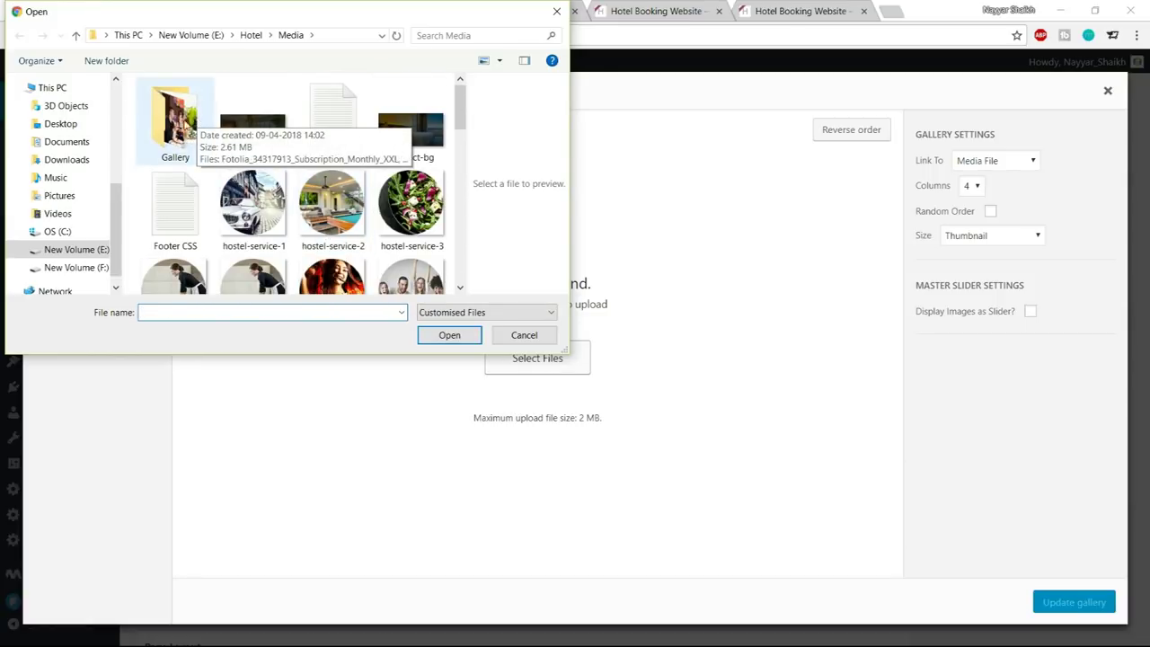
pyautogui.doubleClick(176, 126)
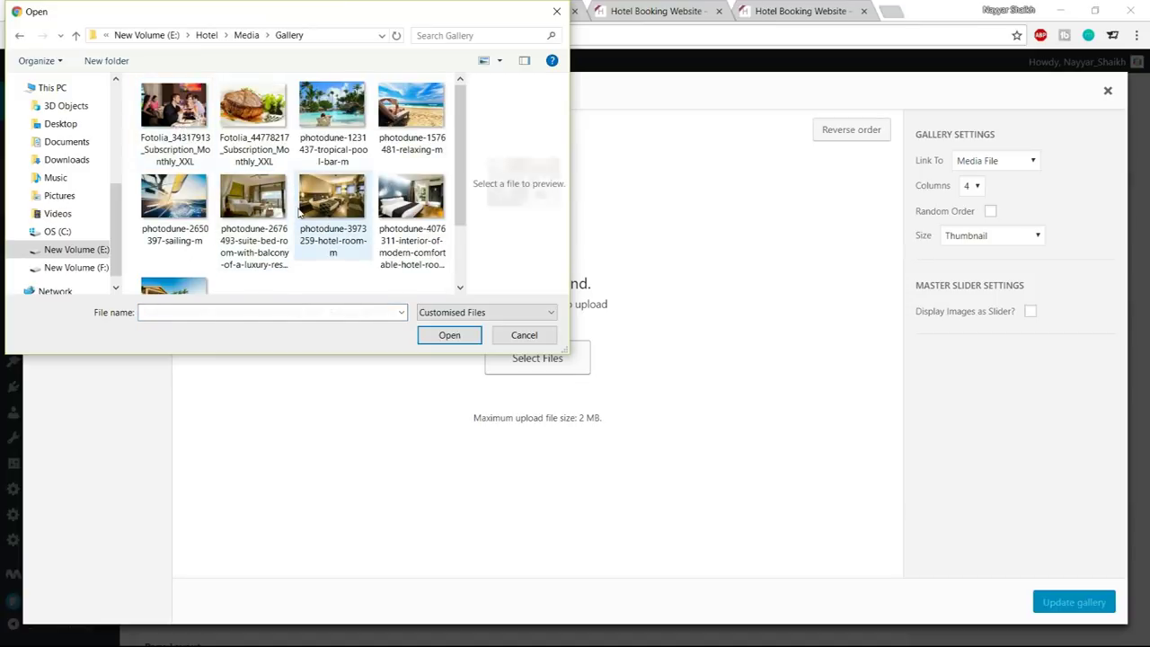
pyautogui.hotkey('ctrl', 'a')
pyautogui.scroll(-1, 301, 214)
pyautogui.scroll(1, 310, 221)
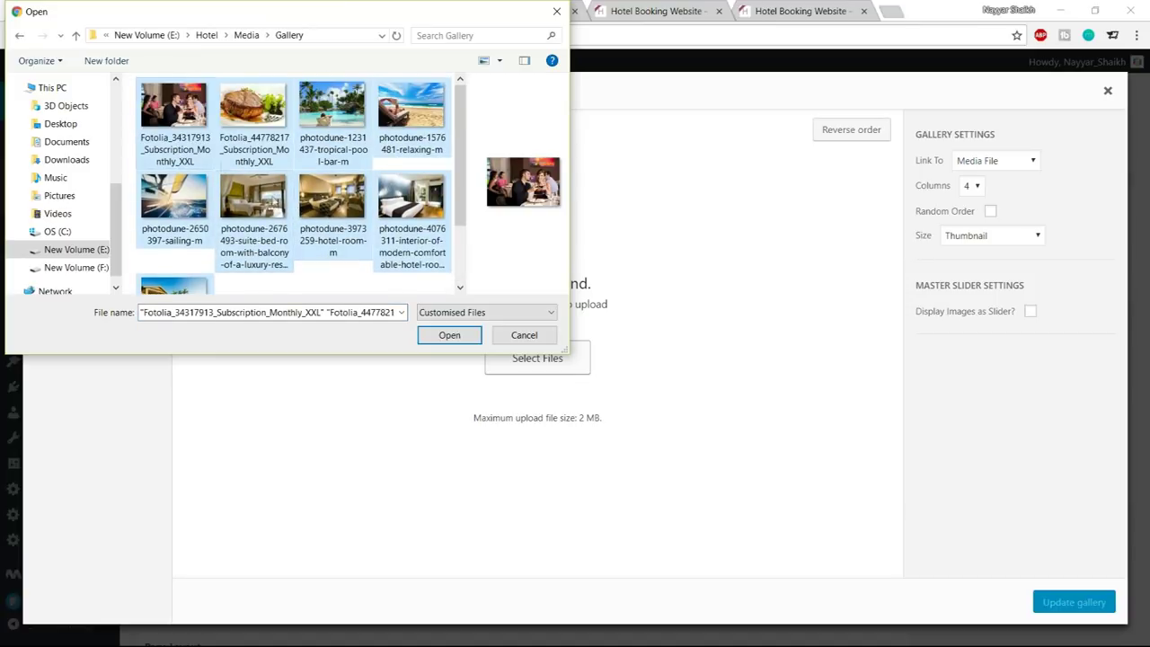
pyautogui.scroll(-1, 347, 221)
pyautogui.scroll(1, 274, 240)
pyautogui.scroll(-1, 274, 238)
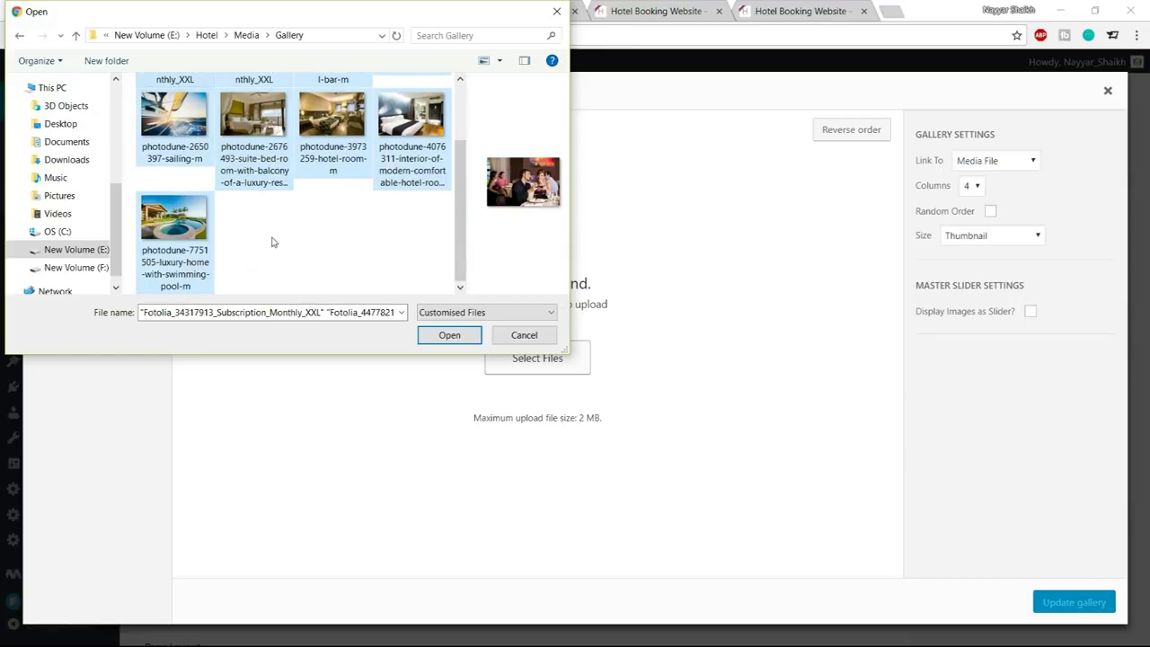
pyautogui.scroll(1, 273, 241)
pyautogui.keyDown('ctrl'); pyautogui.click(178, 111); pyautogui.keyUp('ctrl')
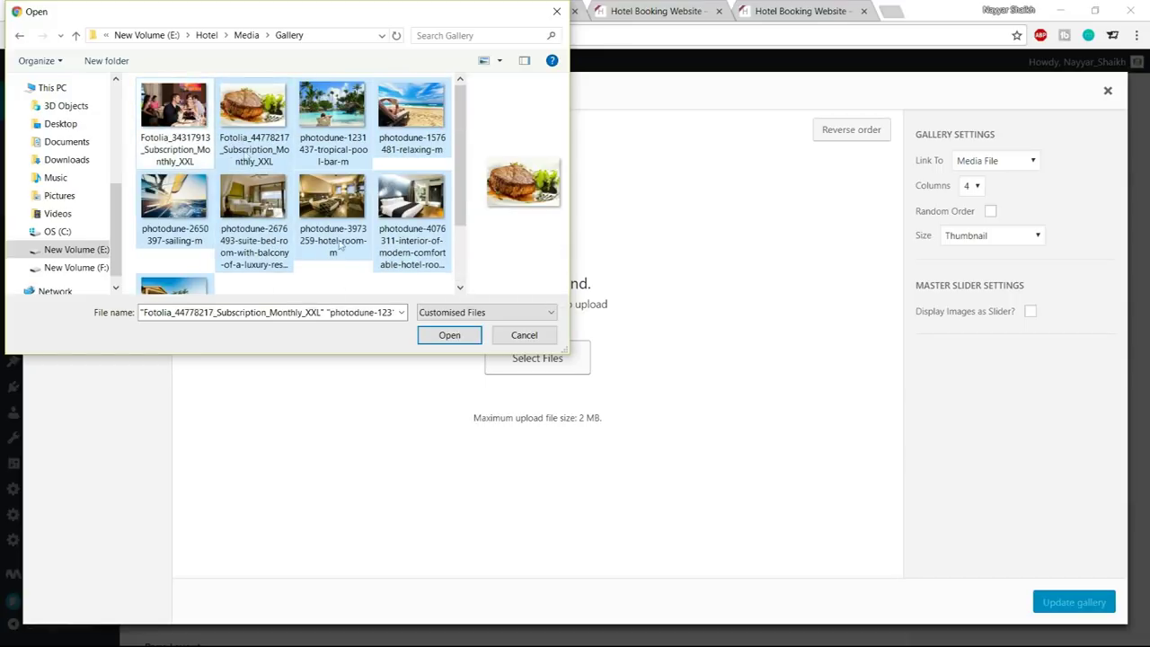
pyautogui.click(449, 335)
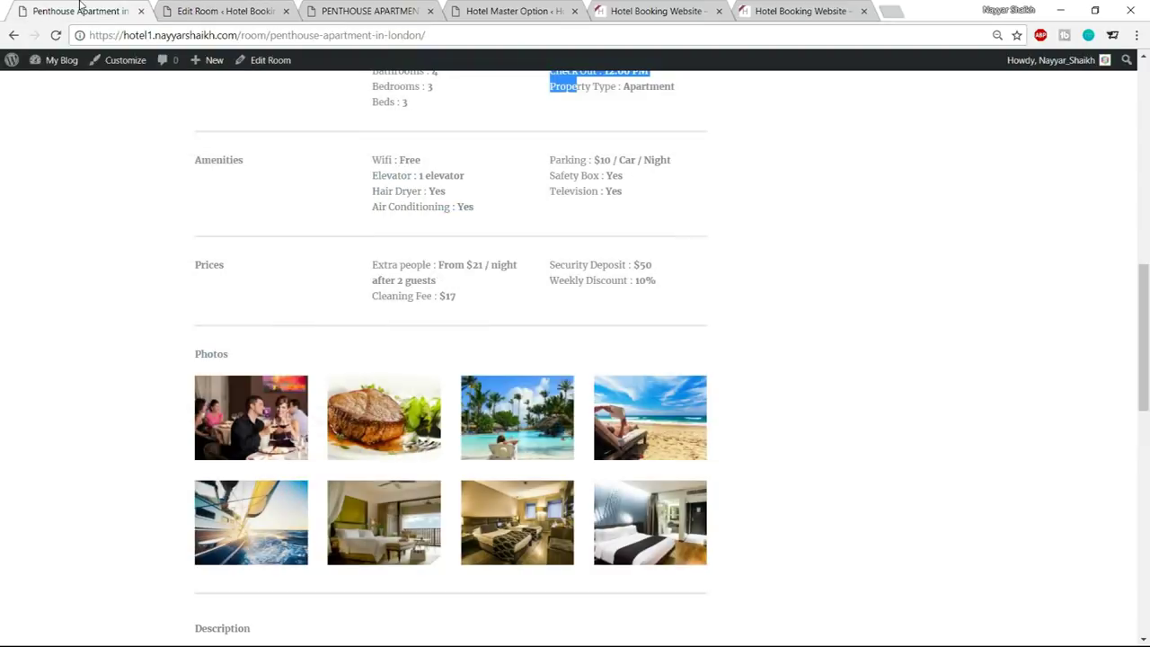
# Keep the gallery at 4 columns and Thumbnail size with Random Order off, and insert it
pyautogui.scroll(-1, 441, 308)
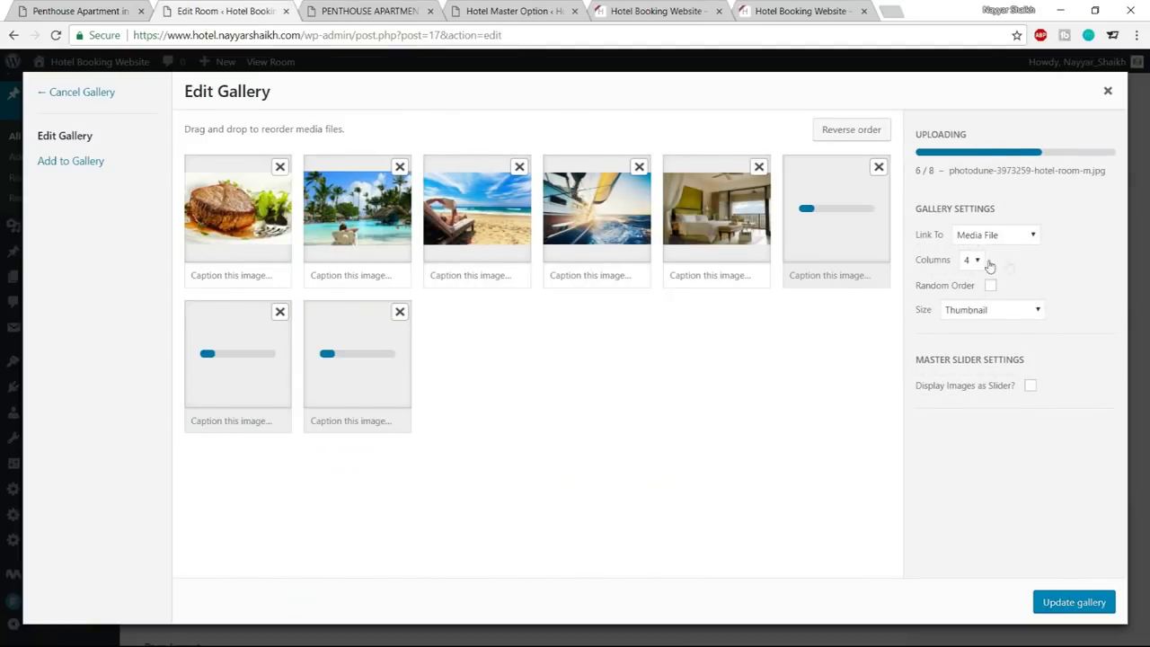
pyautogui.click(972, 273)
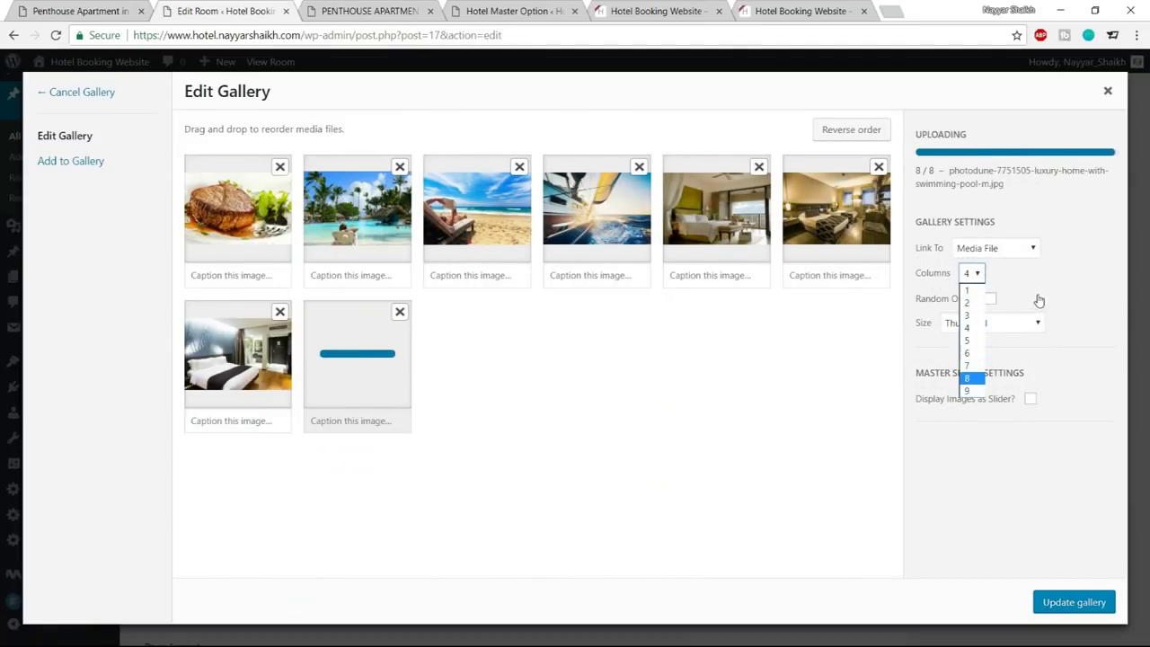
pyautogui.moveTo(1037, 288); pyautogui.dragTo(1014, 276)
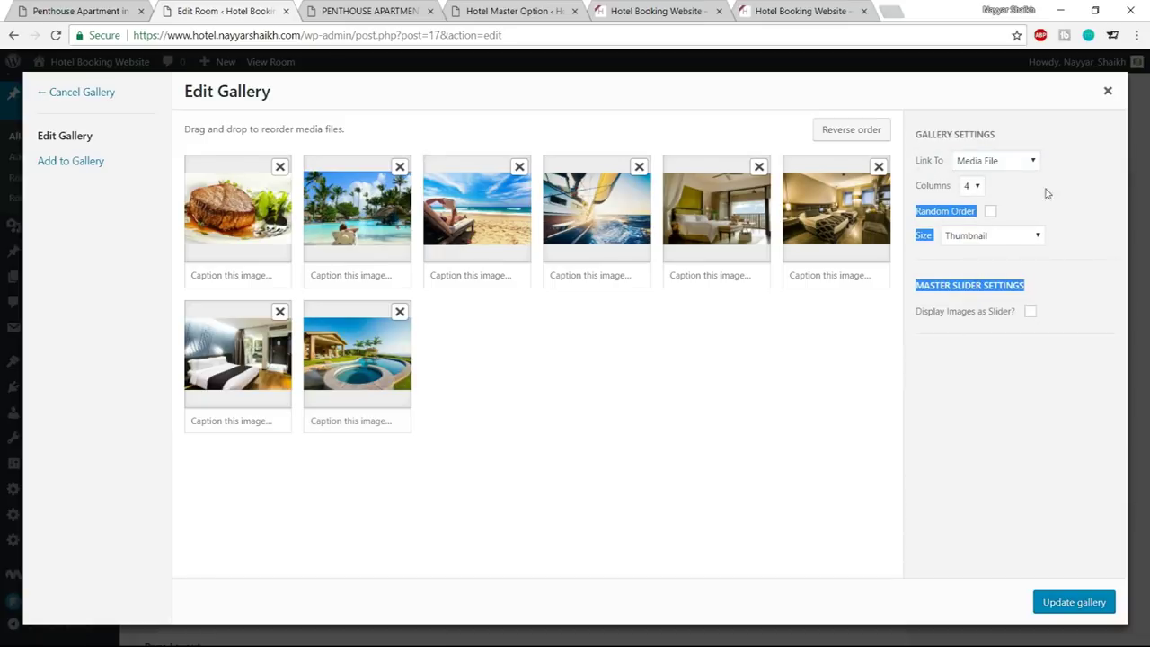
pyautogui.click(982, 189)
pyautogui.click(991, 239)
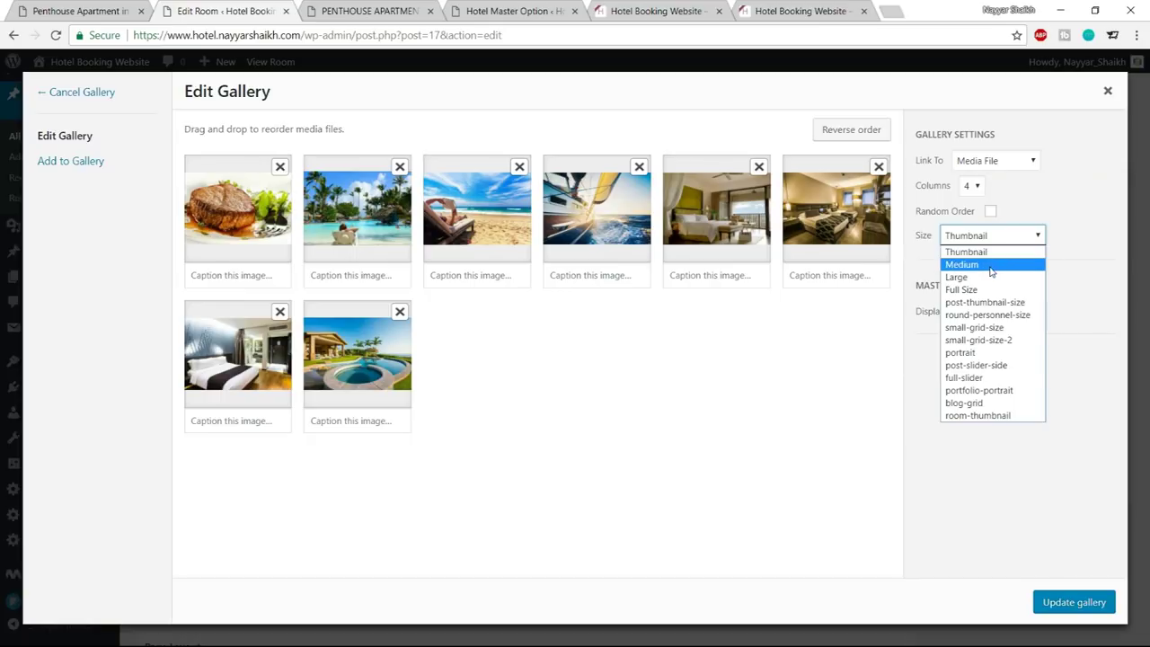
pyautogui.click(1078, 220)
pyautogui.click(1081, 218)
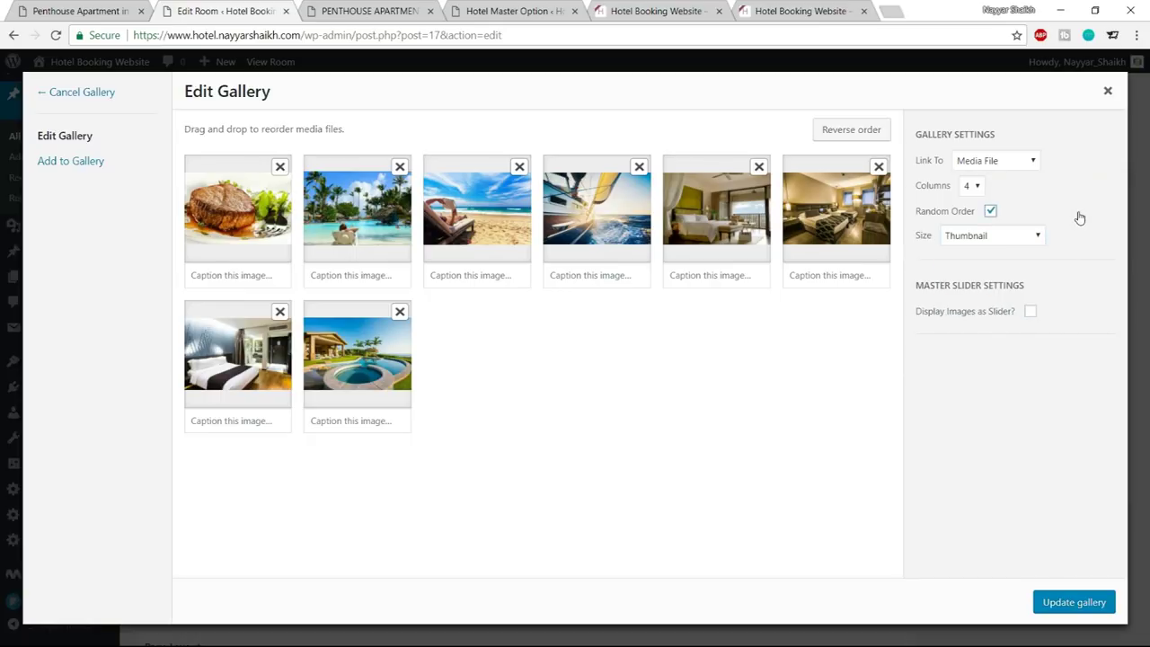
pyautogui.click(992, 212)
pyautogui.click(1071, 603)
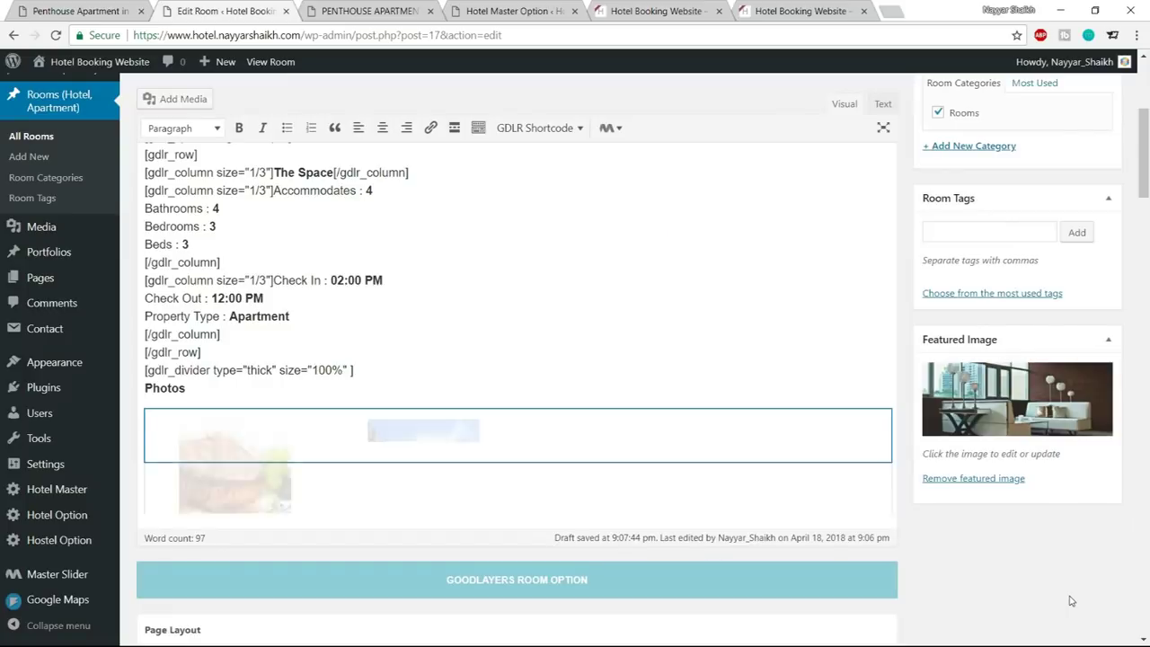
pyautogui.scroll(-3, 764, 392)
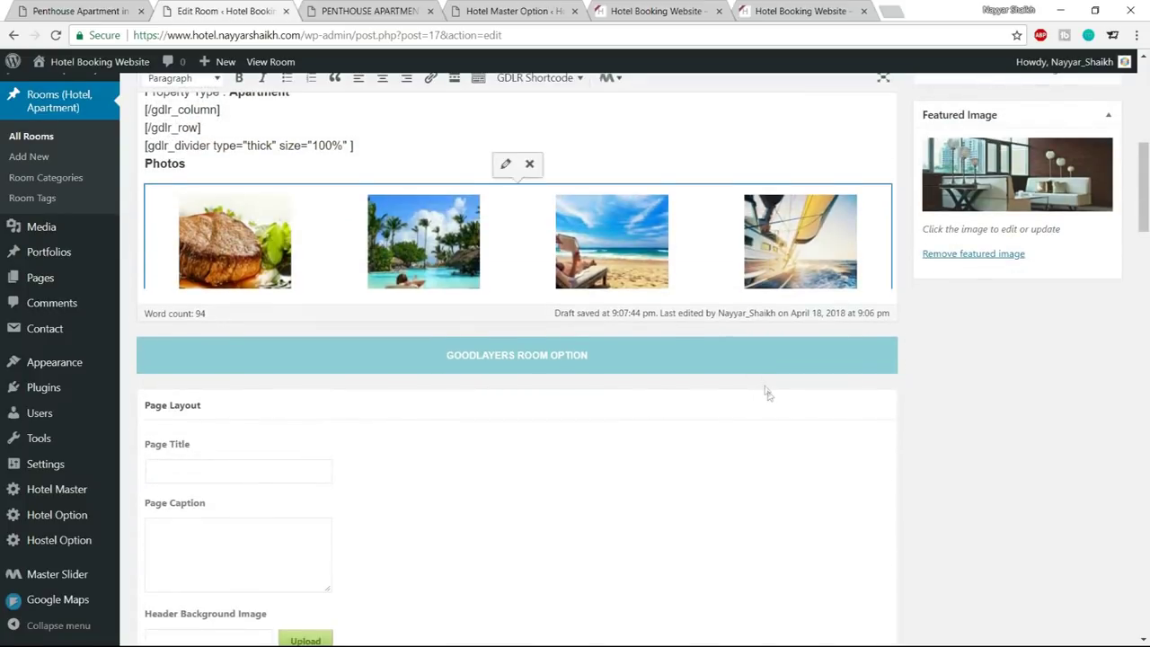
# Update the room post and reload the live Penthouse Apartment page
pyautogui.scroll(2, 764, 392)
pyautogui.scroll(5, 679, 362)
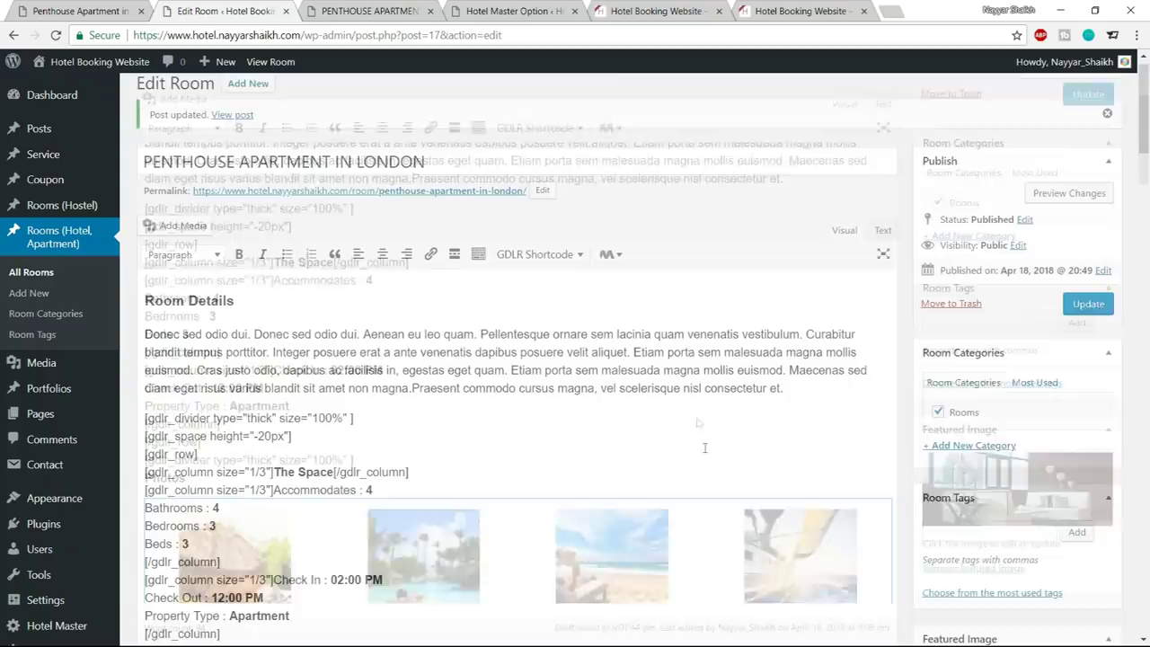
pyautogui.click(1089, 321)
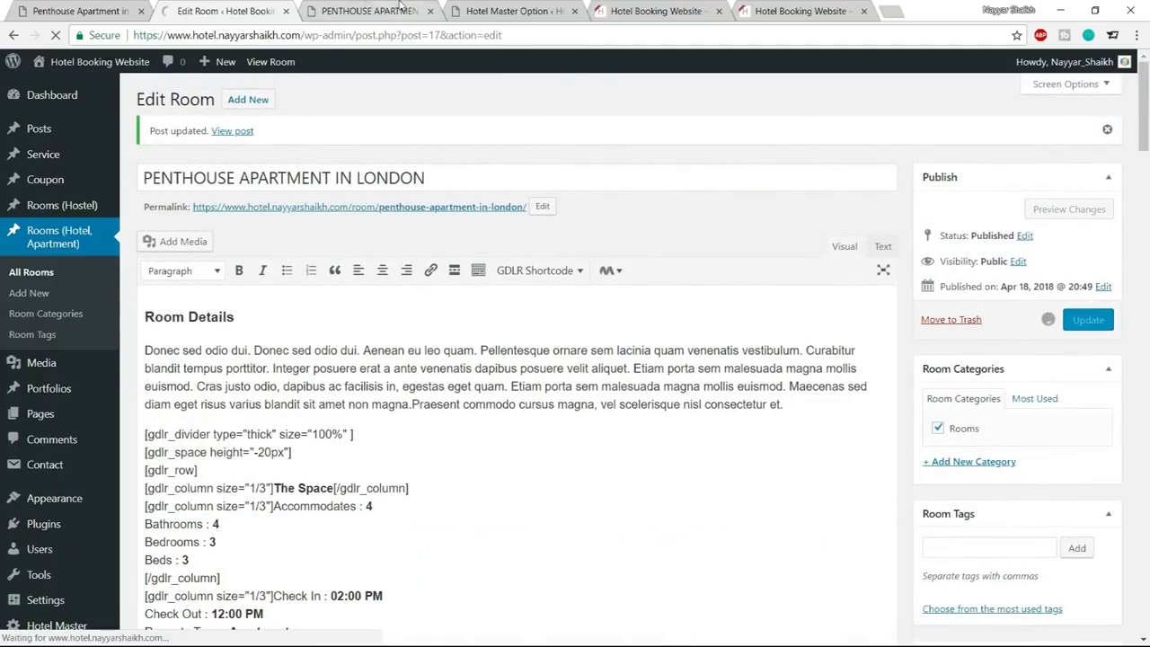
pyautogui.click(369, 10)
pyautogui.click(56, 35)
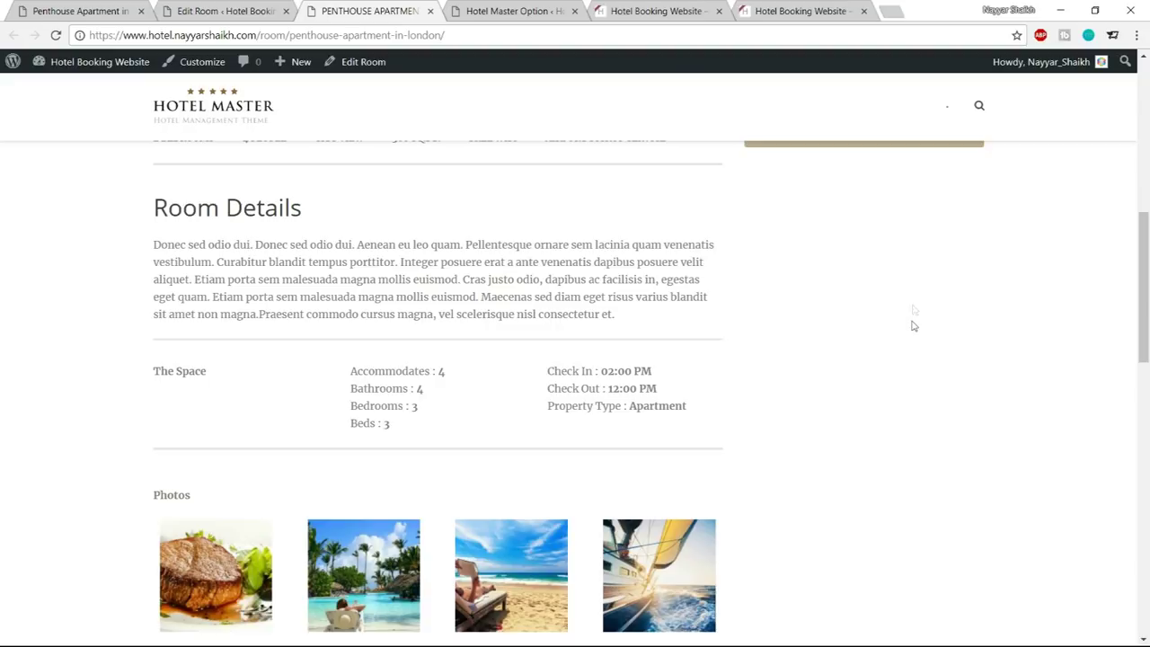
# Compare the Photos section's eight thumbnails in two rows of four with the reference page
pyautogui.scroll(-3, 764, 370)
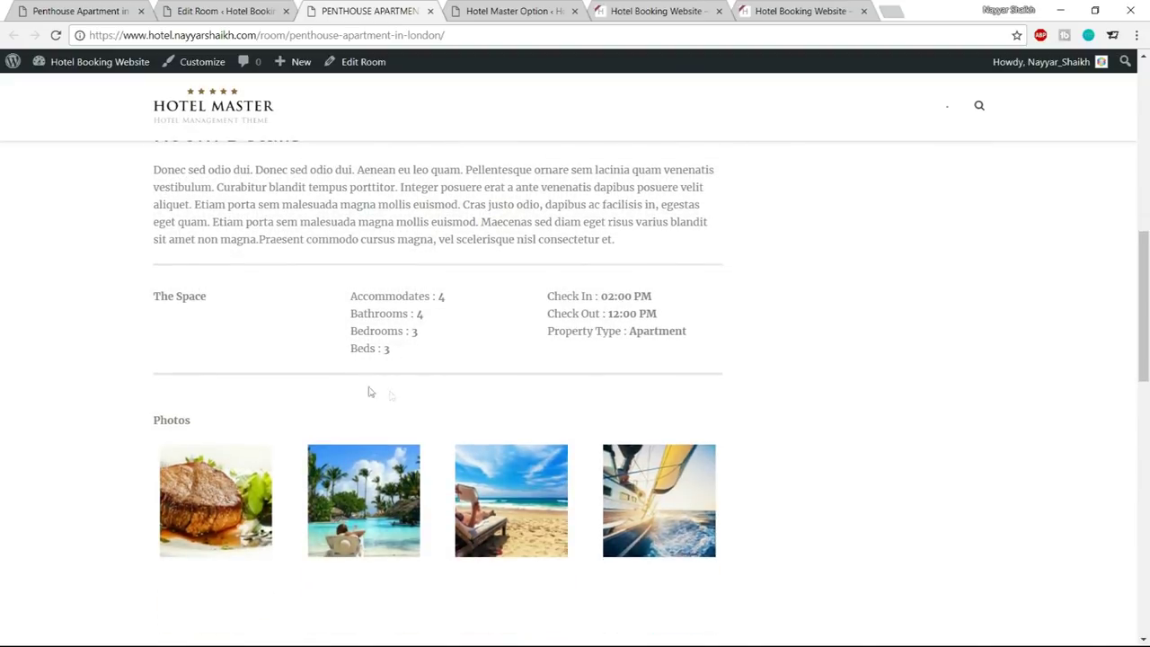
pyautogui.scroll(-1, 775, 358)
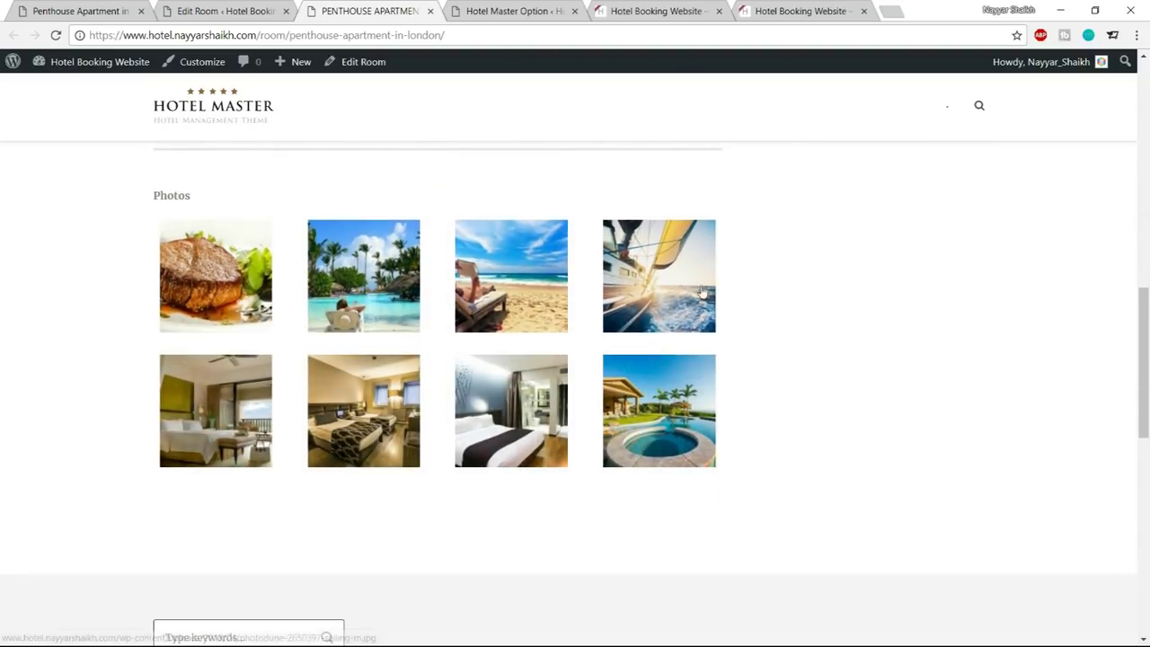
pyautogui.click(99, 10)
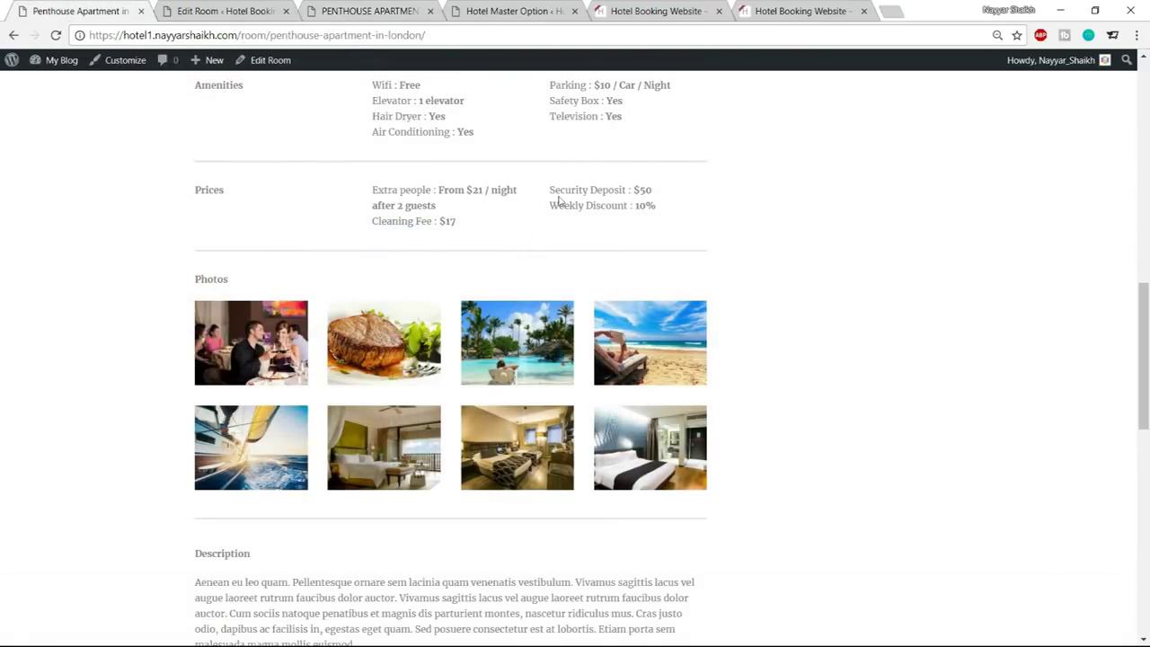
pyautogui.scroll(-4, 389, 282)
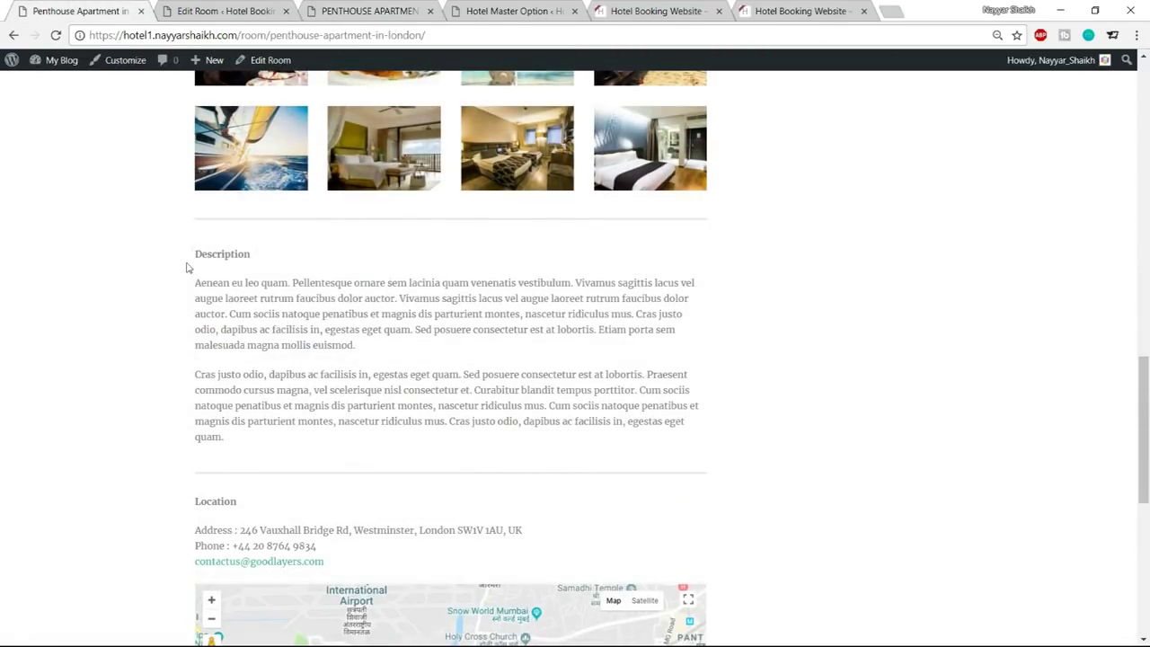
pyautogui.click(359, 13)
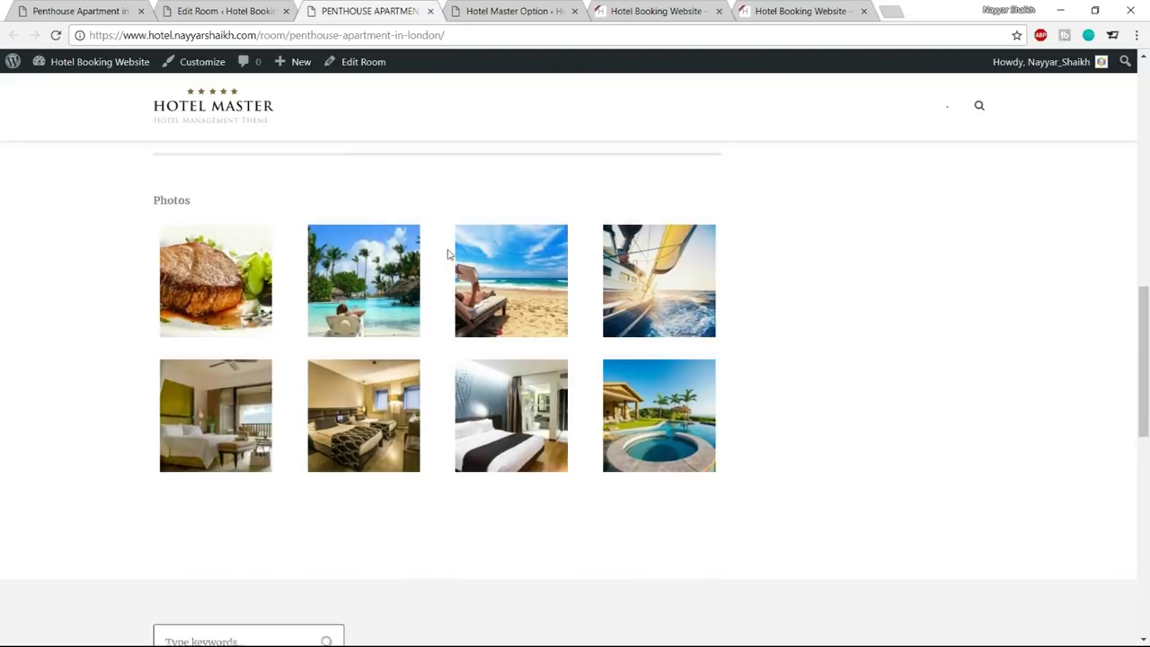
pyautogui.scroll(1, 448, 254)
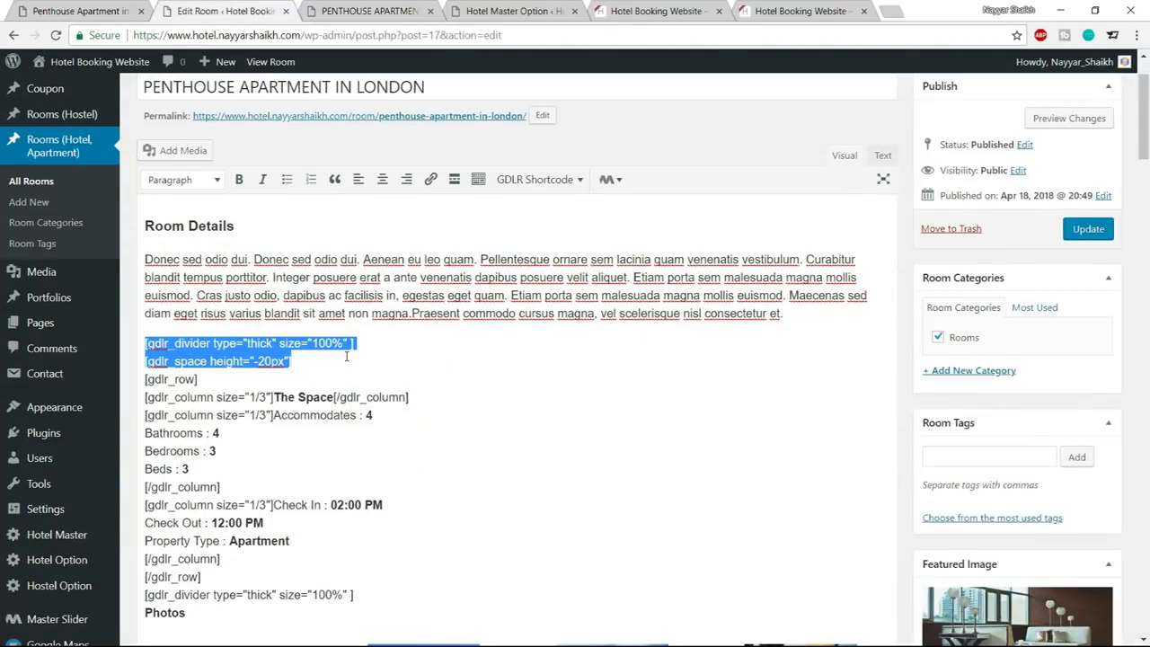
# Copy the Description heading and both paragraphs from the live room page
pyautogui.scroll(-7, 418, 364)
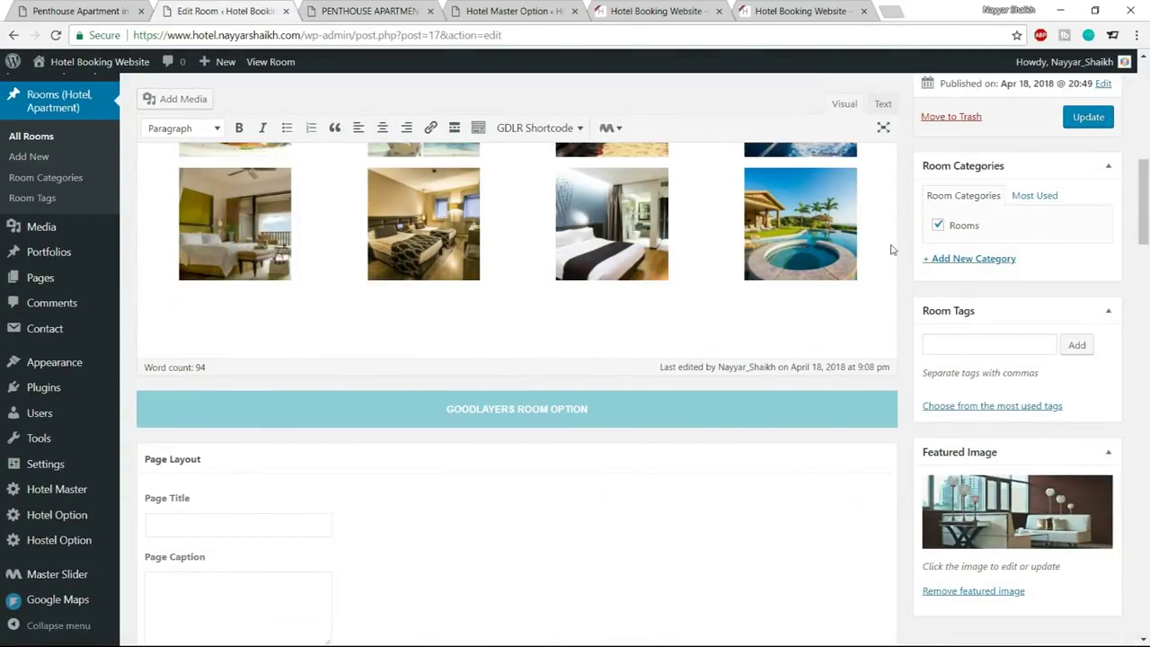
pyautogui.click(893, 252)
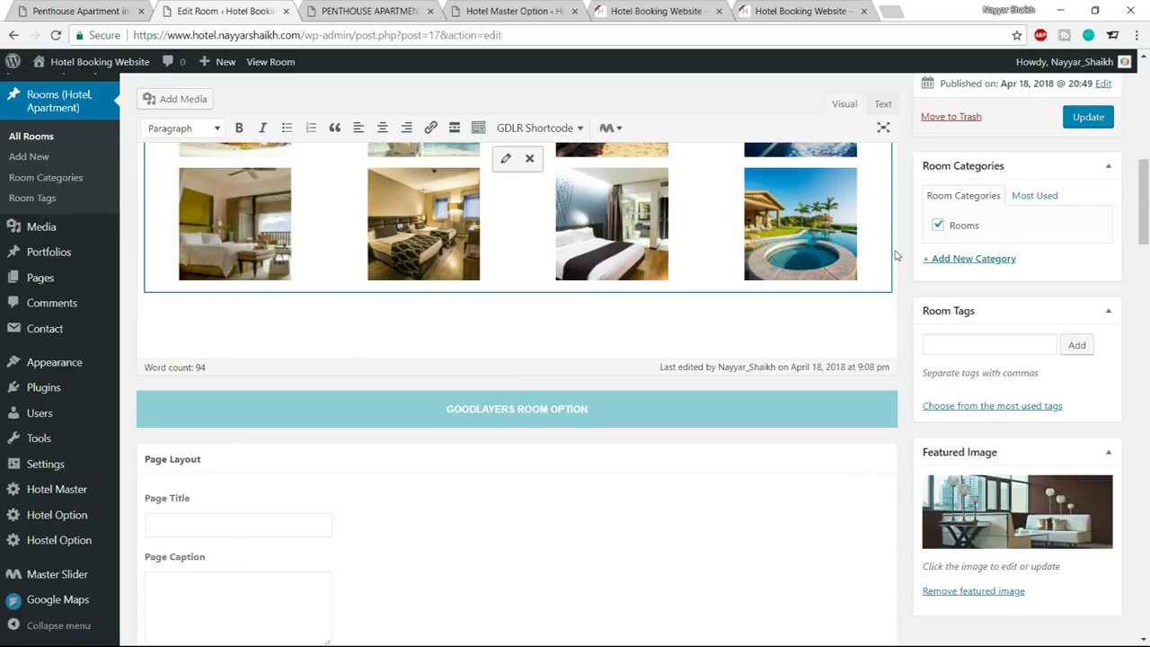
pyautogui.scroll(2, 863, 300)
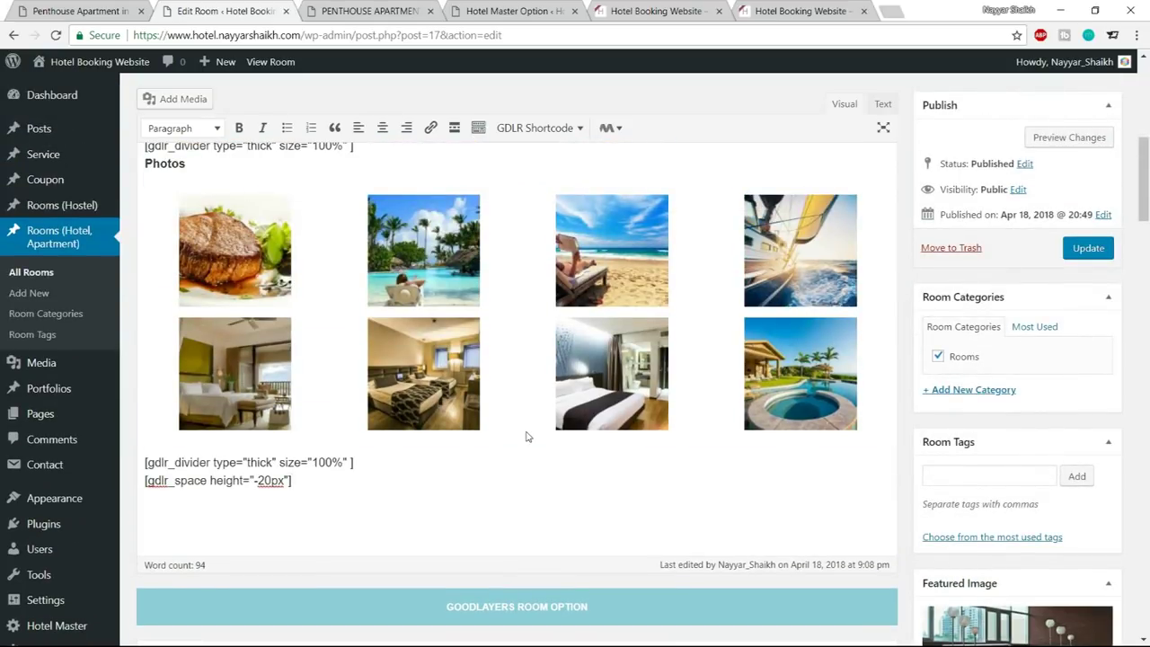
pyautogui.click(94, 7)
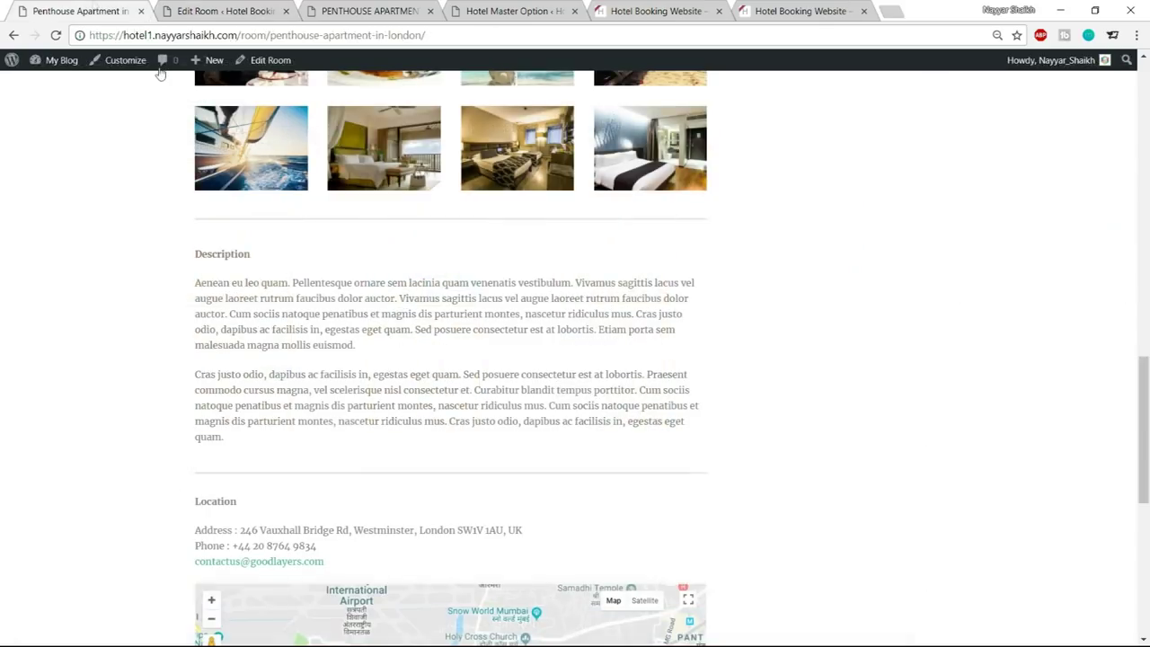
pyautogui.moveTo(191, 258); pyautogui.dragTo(303, 448)
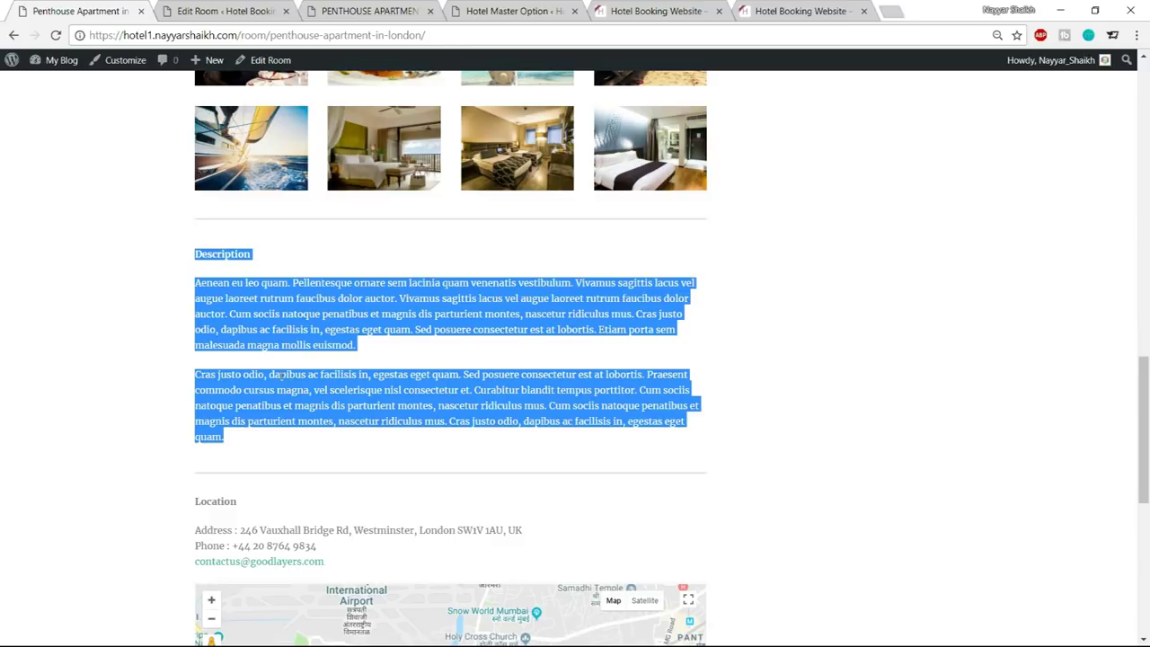
# Delete the empty lines above Description in the room editor
pyautogui.click(213, 9)
pyautogui.scroll(-2, 306, 269)
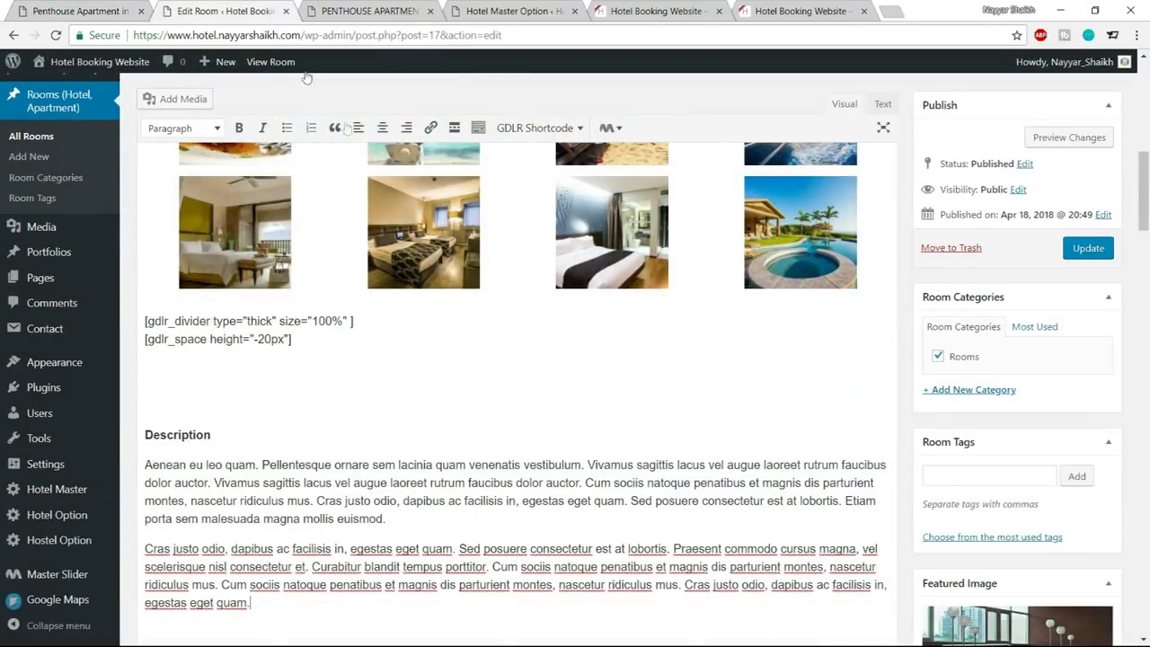
pyautogui.moveTo(187, 399); pyautogui.dragTo(115, 364)
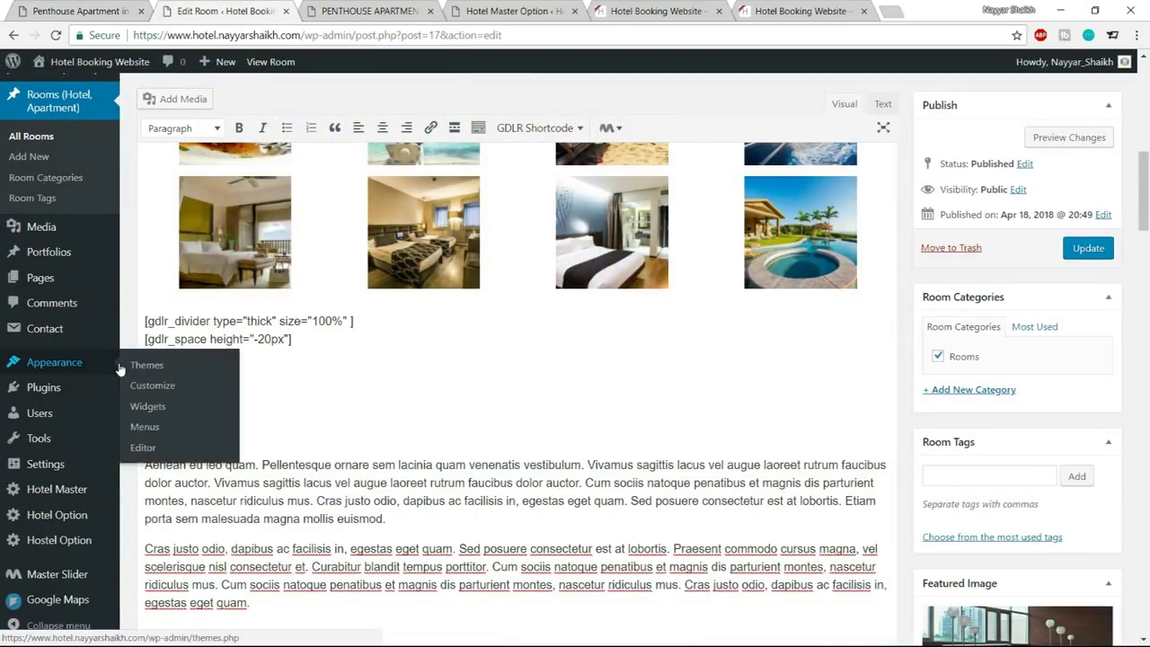
pyautogui.press('BackSpace')
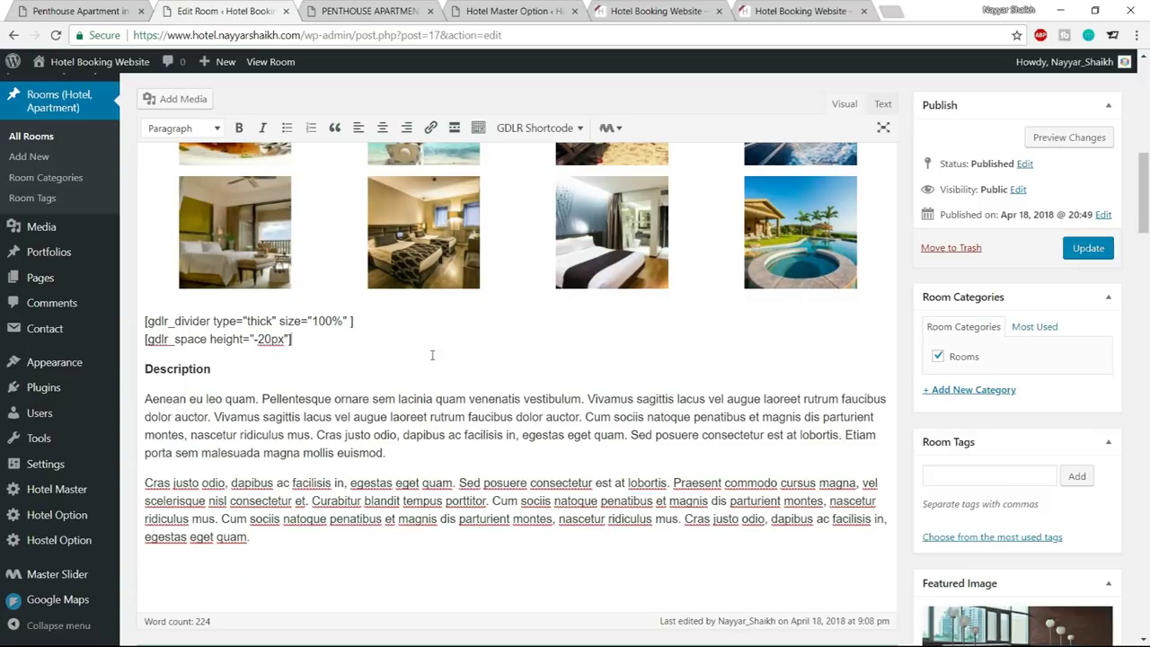
# Paste the thick divider and -20px space shortcodes below the Description paragraphs
pyautogui.moveTo(298, 343); pyautogui.dragTo(142, 319)
pyautogui.hotkey('ctrl', 'c')
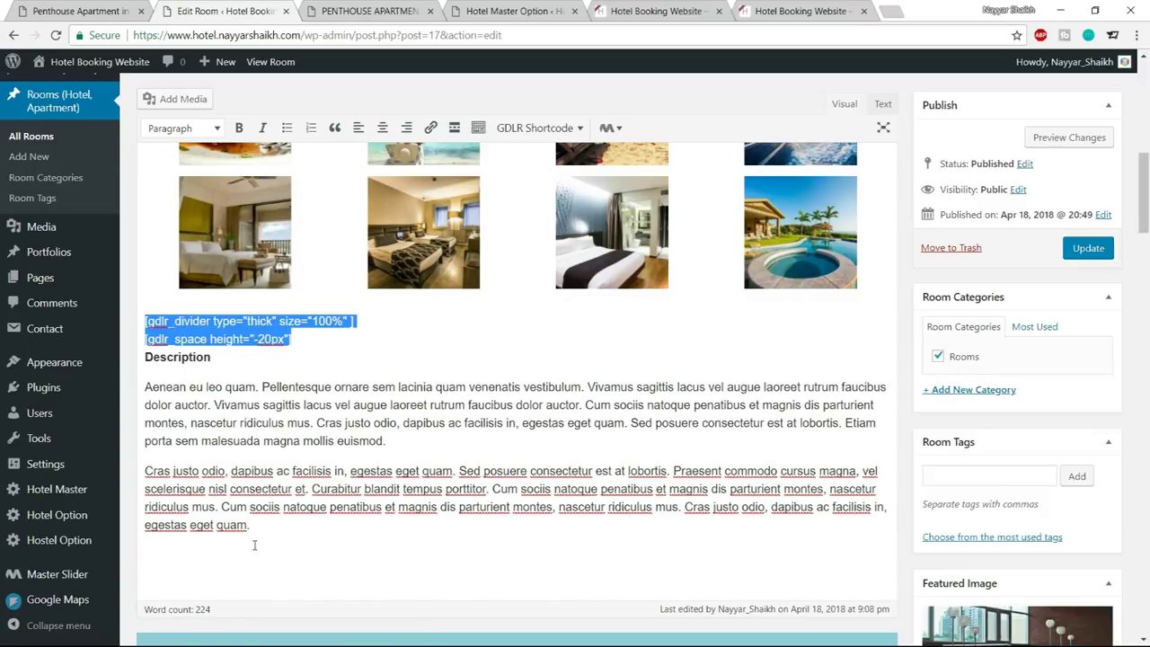
pyautogui.click(255, 544)
pyautogui.press('Return')
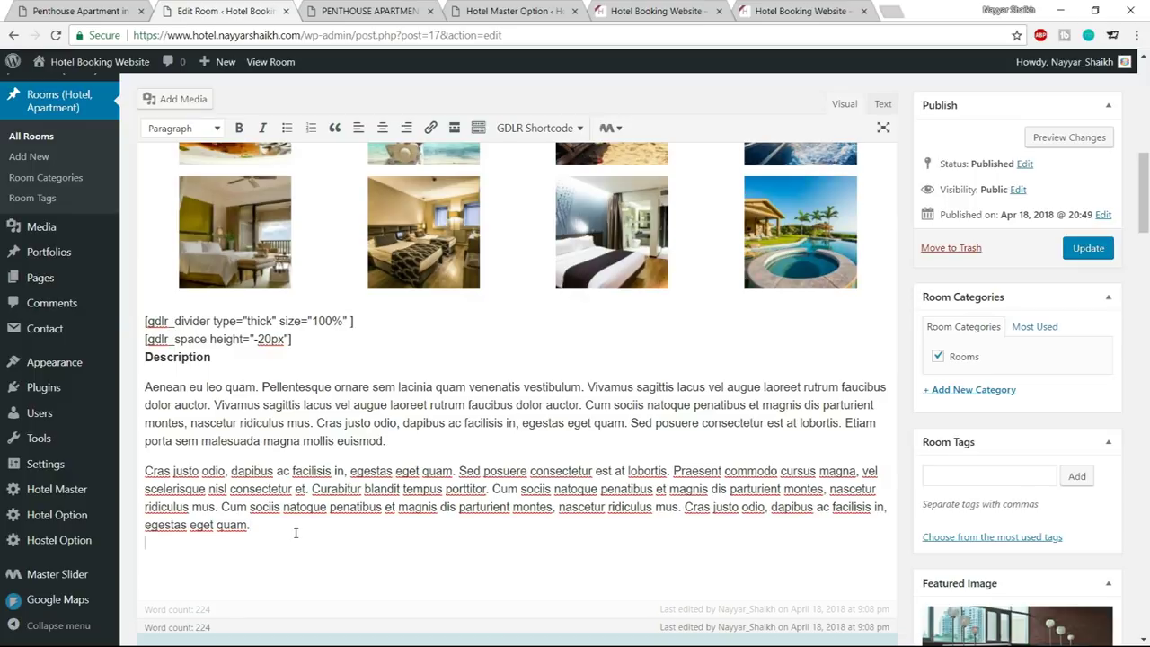
pyautogui.hotkey('ctrl', 'v')
pyautogui.click(146, 584)
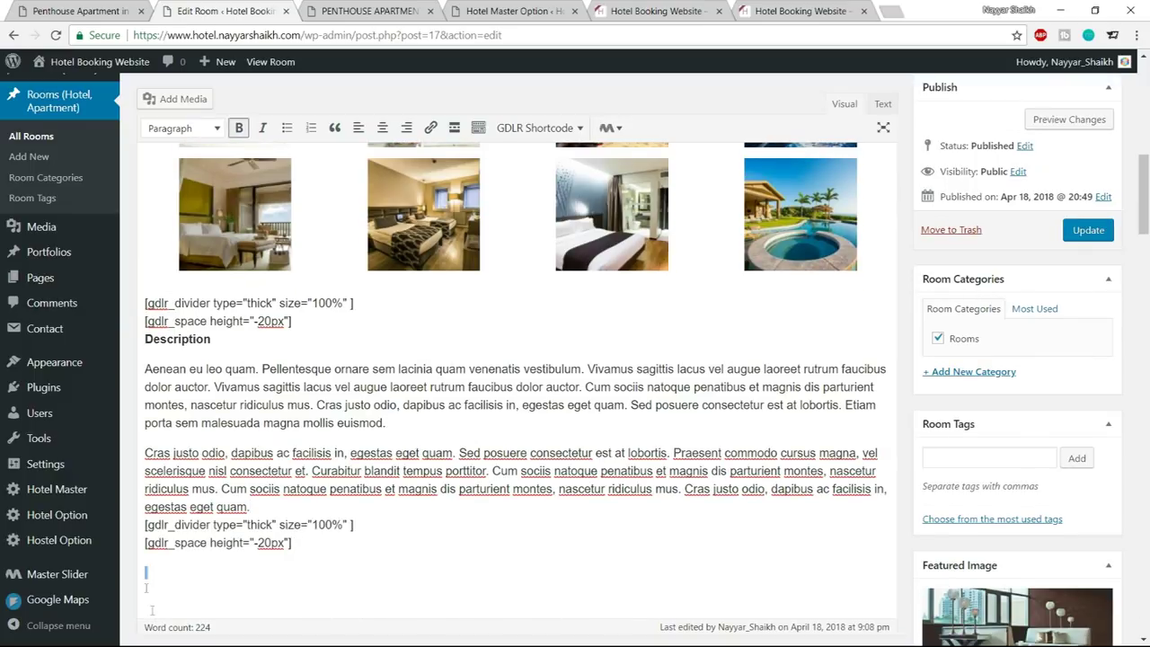
pyautogui.hotkey('ctrl', 'v')
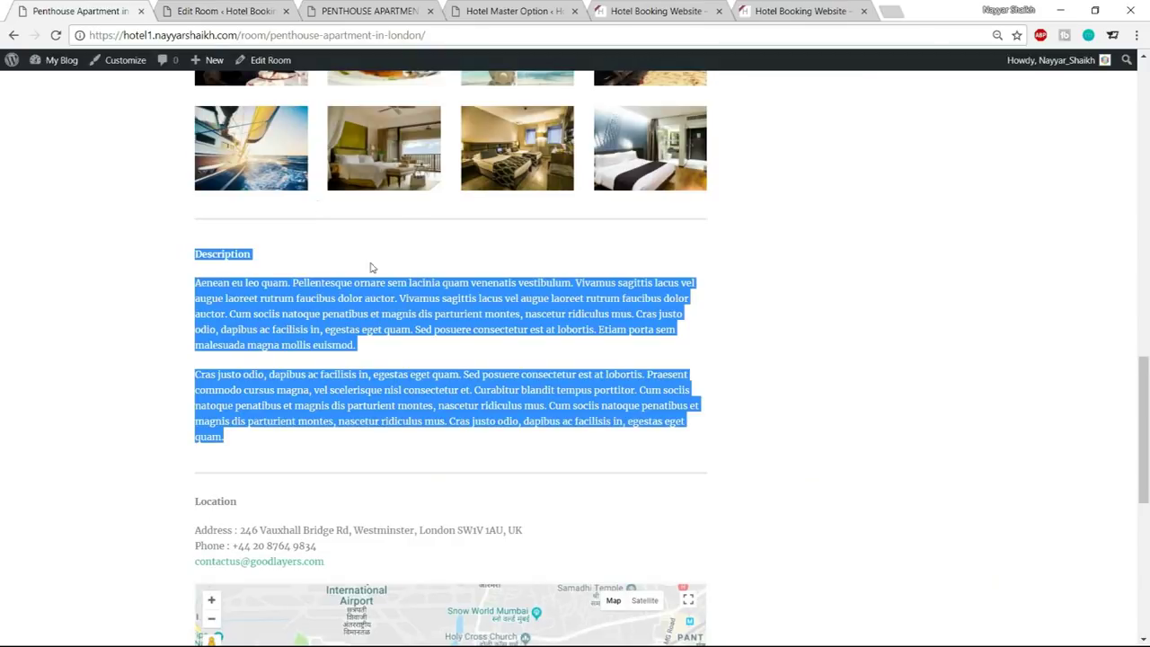
# Copy the Location heading, address, phone and email, and paste them below the divider
pyautogui.scroll(-2, 409, 315)
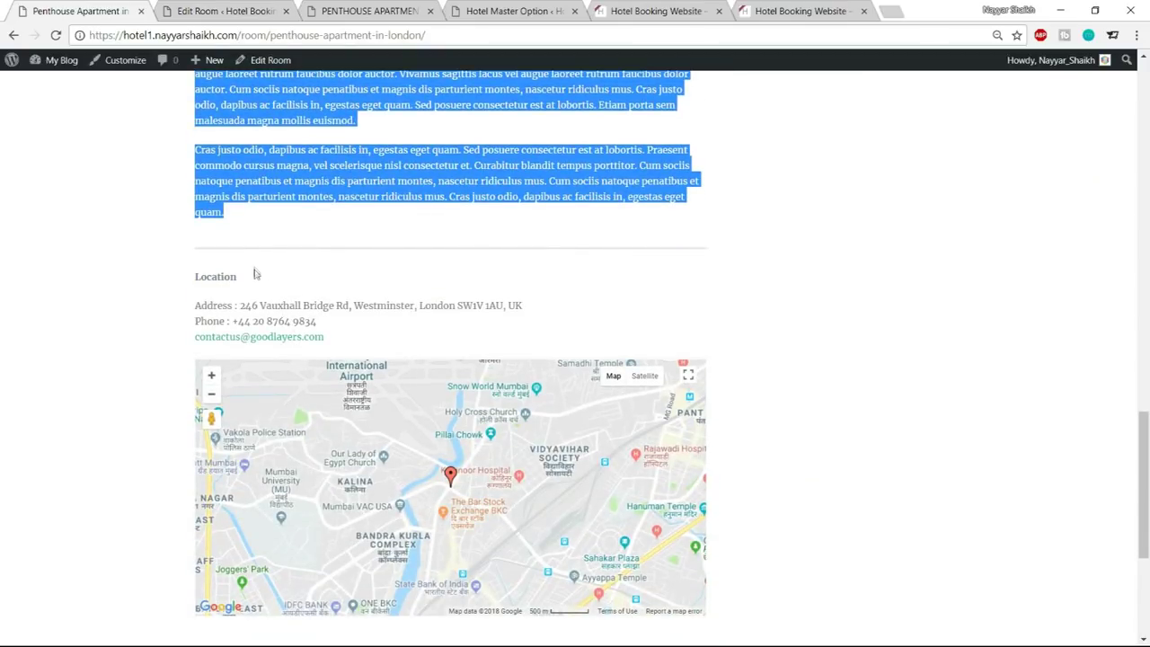
pyautogui.moveTo(185, 280); pyautogui.dragTo(364, 340)
pyautogui.hotkey('ctrl', 'c')
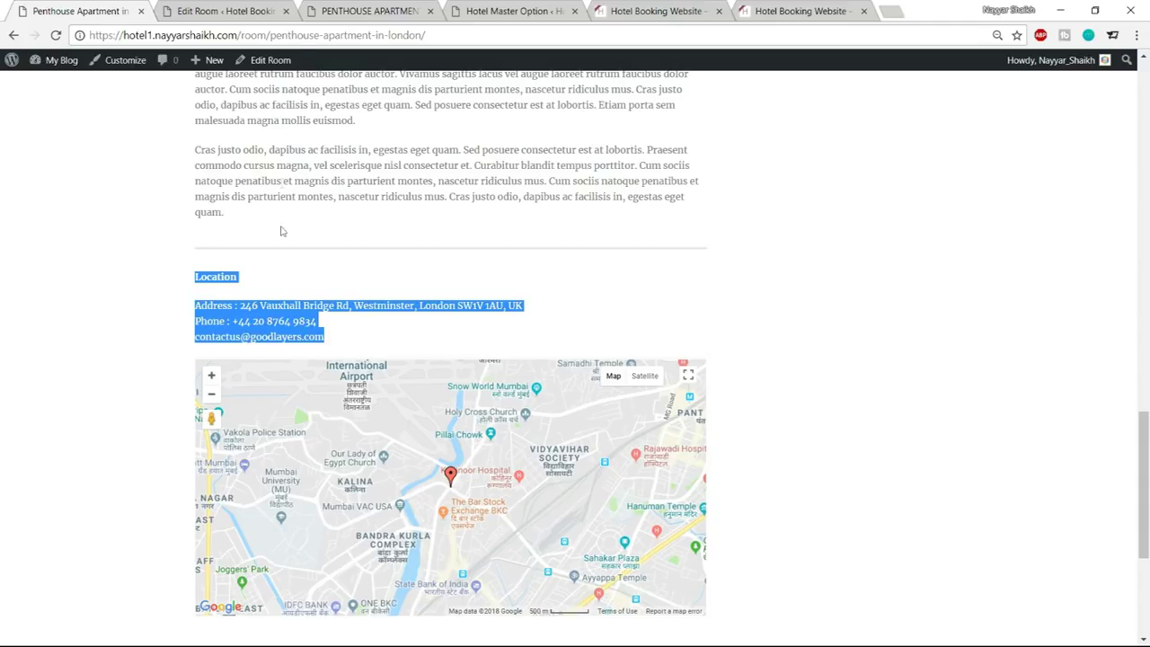
pyautogui.click(264, 9)
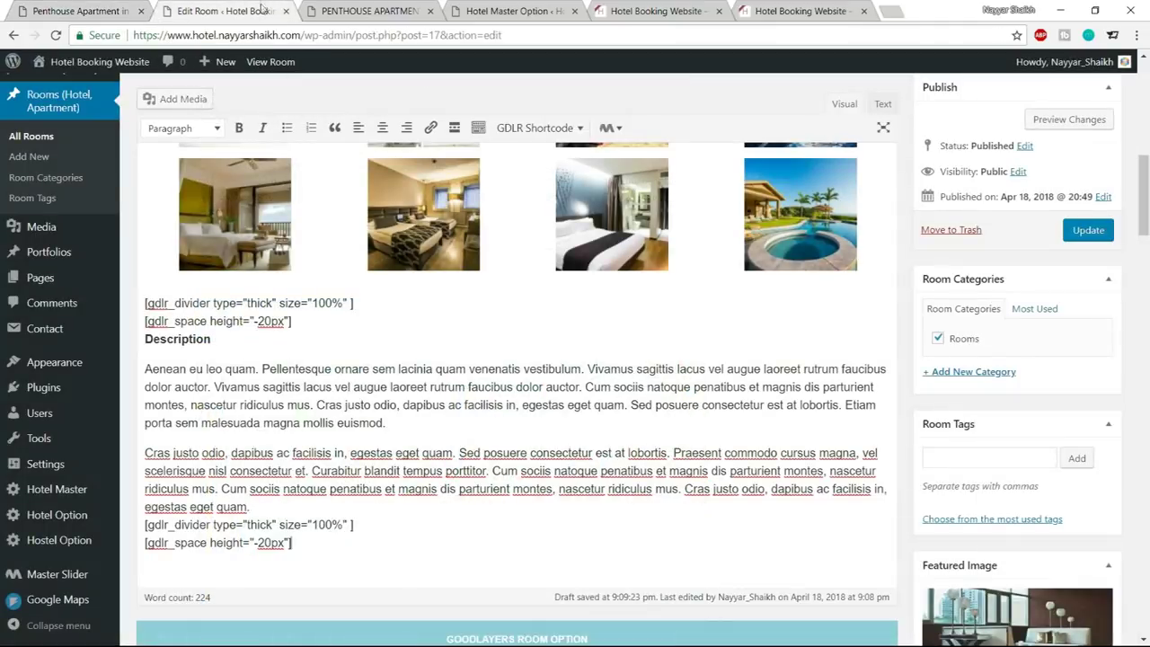
pyautogui.click(399, 585)
pyautogui.hotkey('ctrl', 'v')
# Remove the blank line above Location and update the room post
pyautogui.scroll(-3, 390, 534)
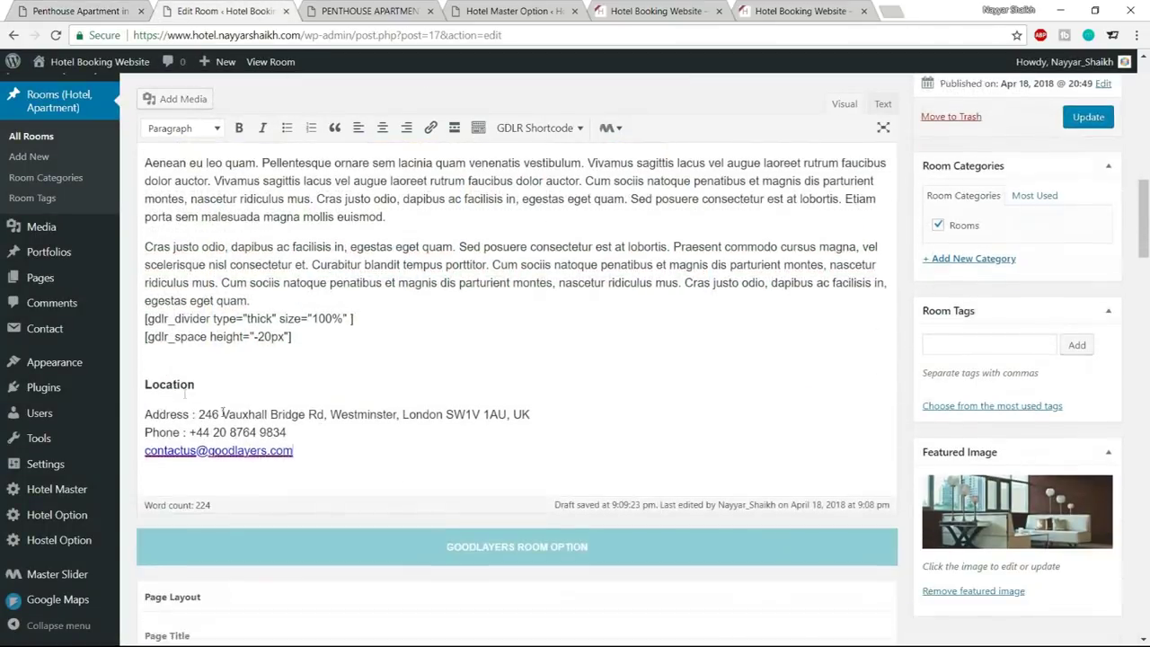
pyautogui.click(139, 392)
pyautogui.press('Up')
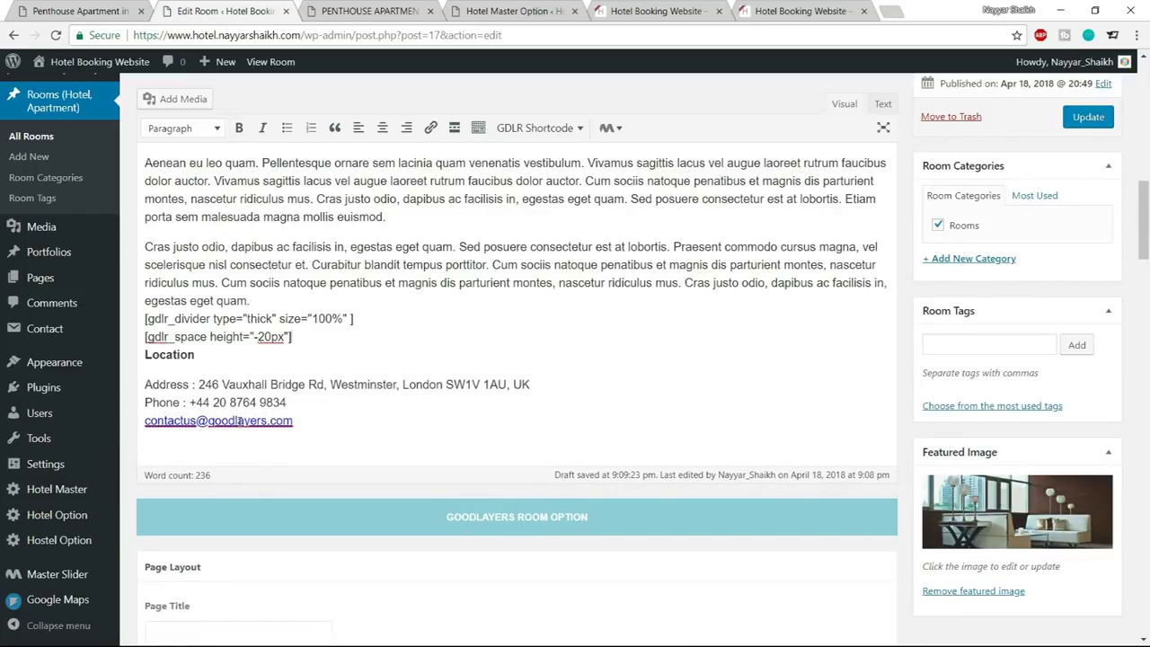
pyautogui.press('BackSpace')
pyautogui.press('BackSpace')
pyautogui.hotkey('shift', 'Return')
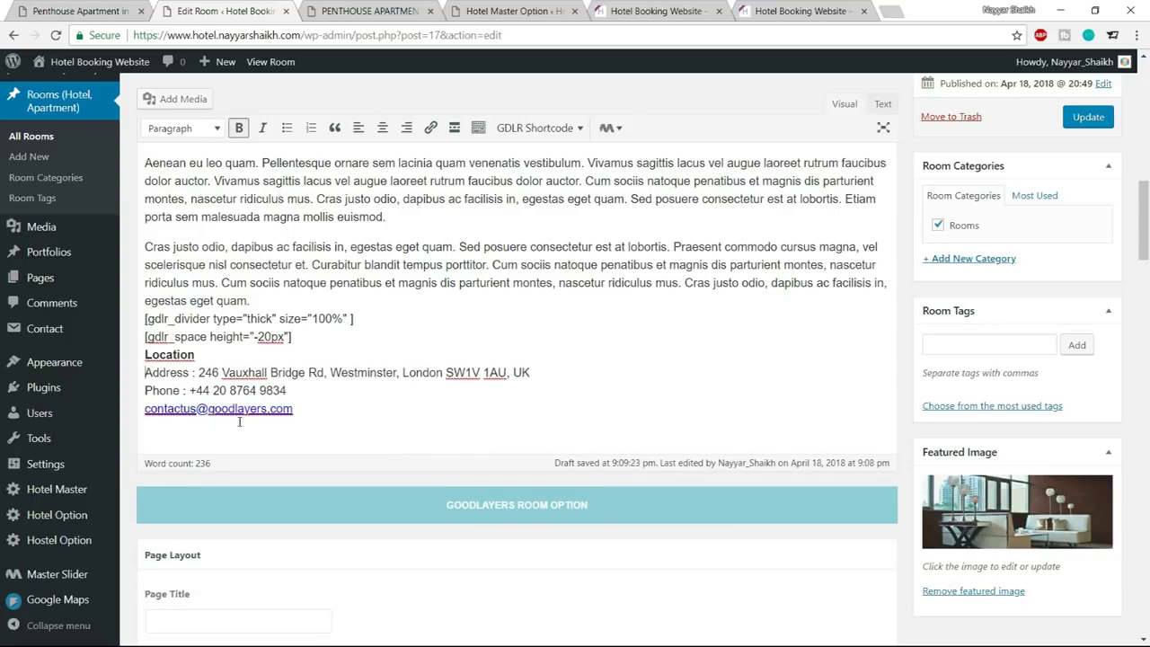
pyautogui.click(1088, 117)
pyautogui.click(358, 9)
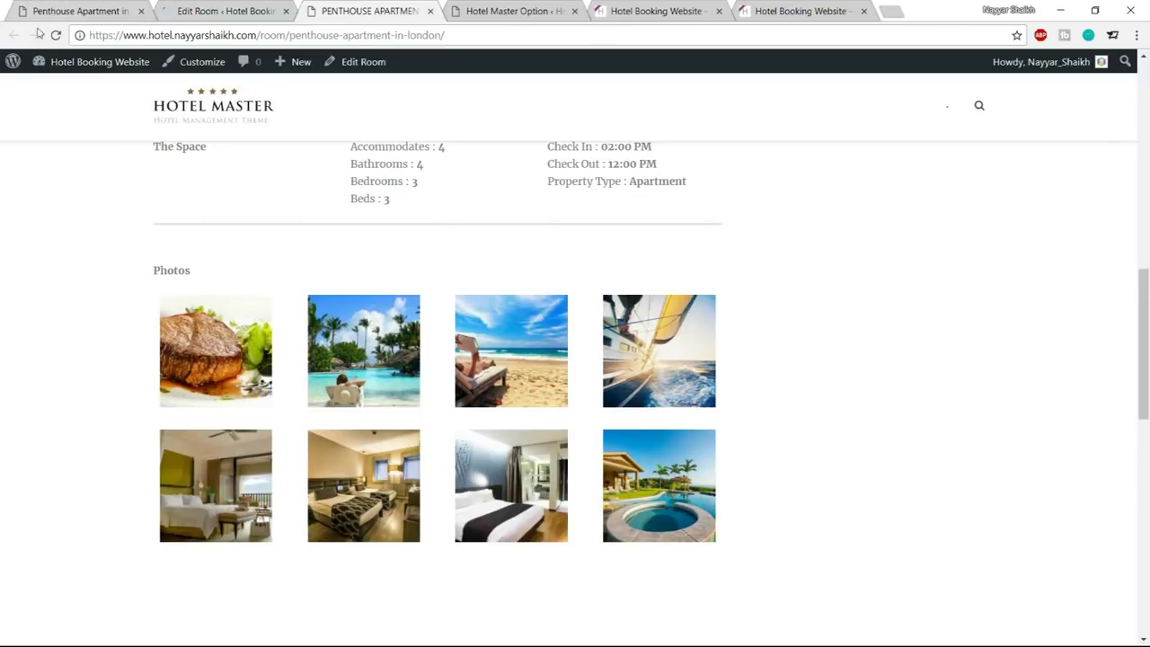
pyautogui.click(55, 34)
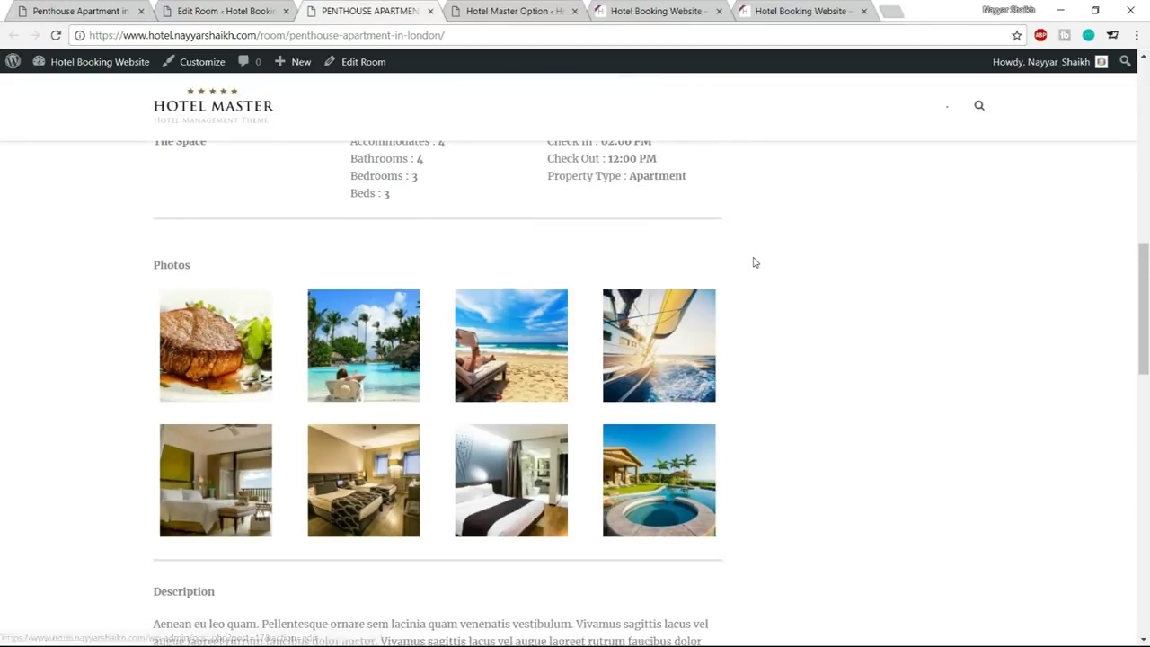
pyautogui.scroll(-5, 755, 262)
pyautogui.moveTo(158, 191); pyautogui.dragTo(154, 148)
pyautogui.click(251, 298)
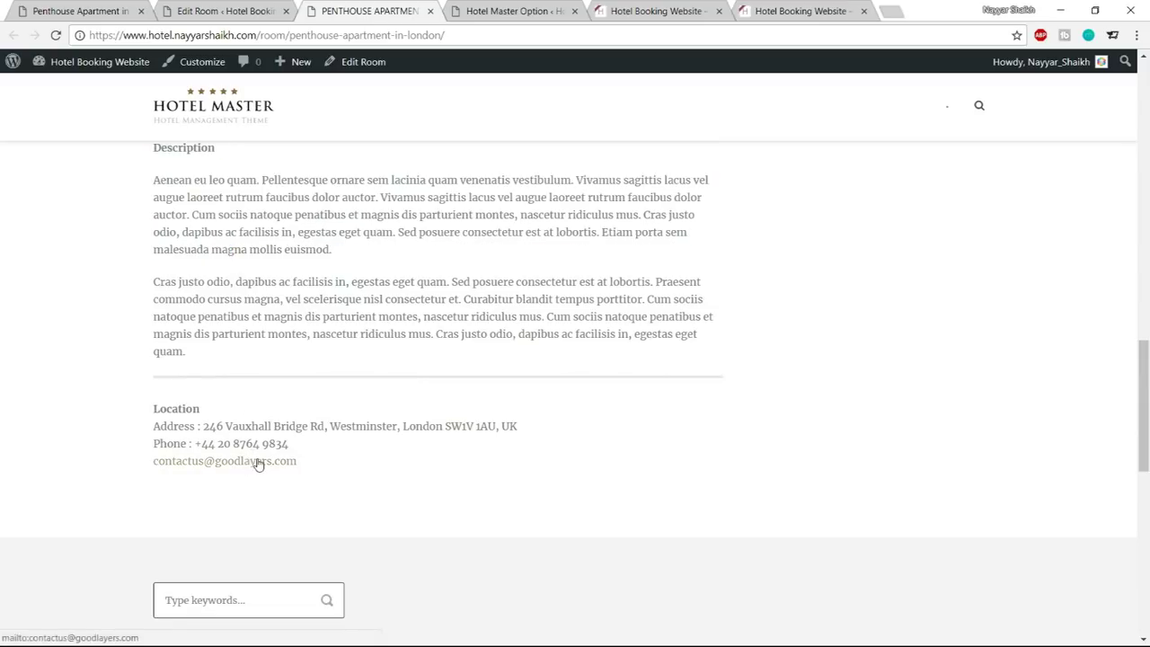
pyautogui.click(95, 13)
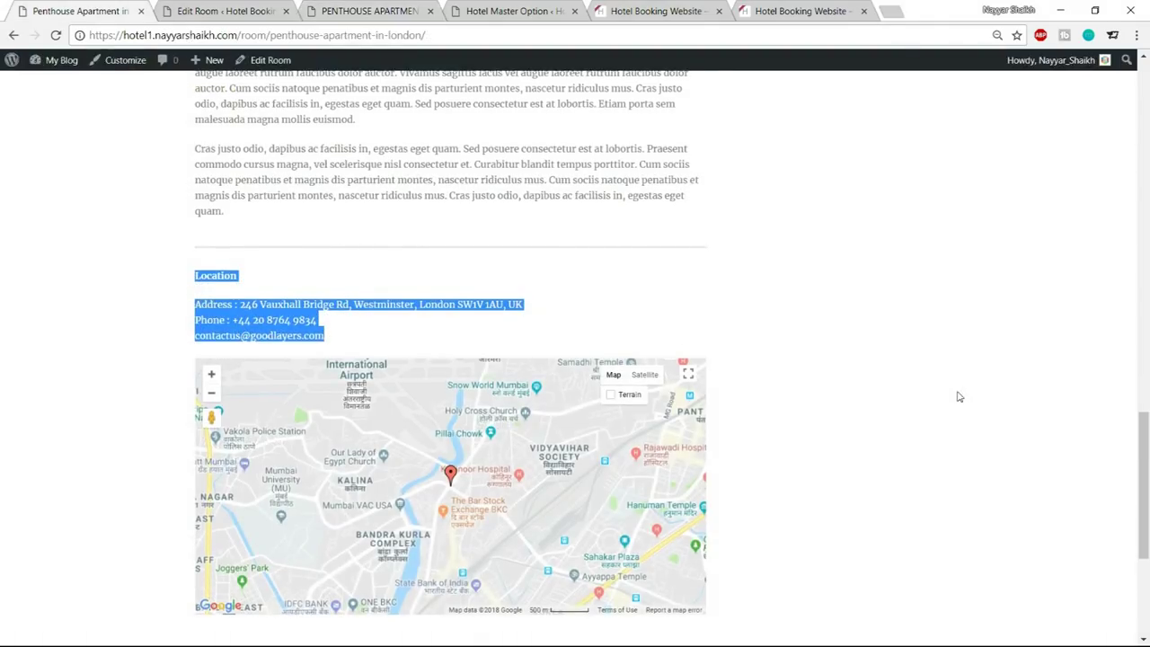
pyautogui.scroll(-3, 958, 396)
pyautogui.scroll(1, 950, 370)
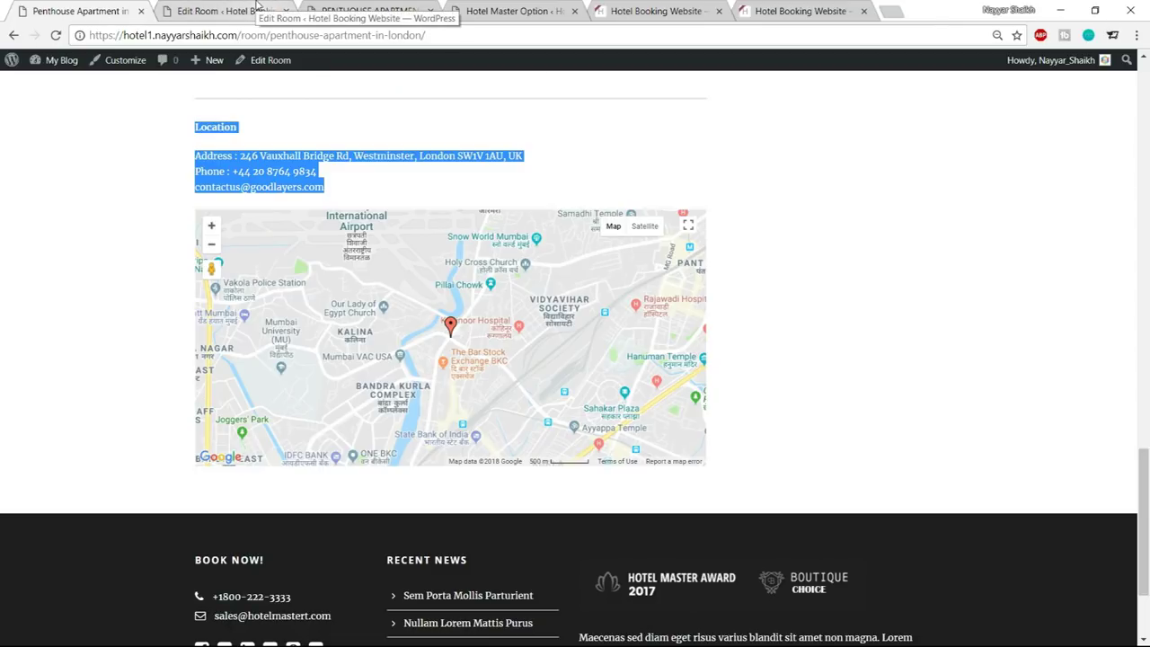
pyautogui.click(220, 11)
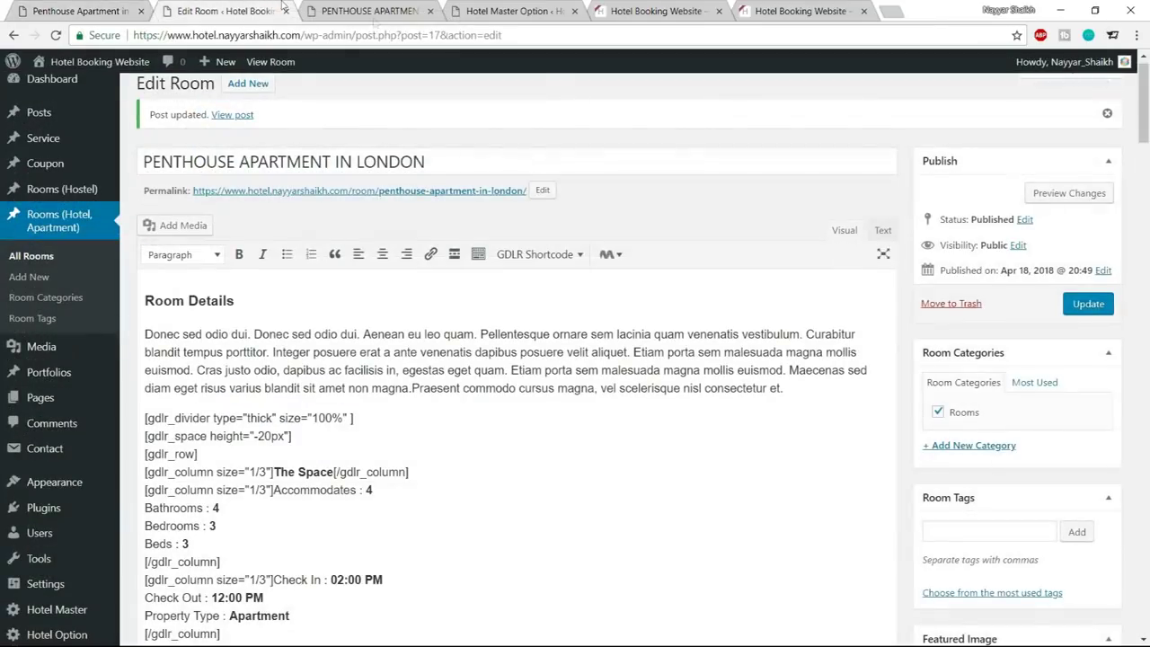
# Go to console.developers.google.com in a new browser tab
pyautogui.click(893, 13)
pyautogui.write('console.developers.google.com')
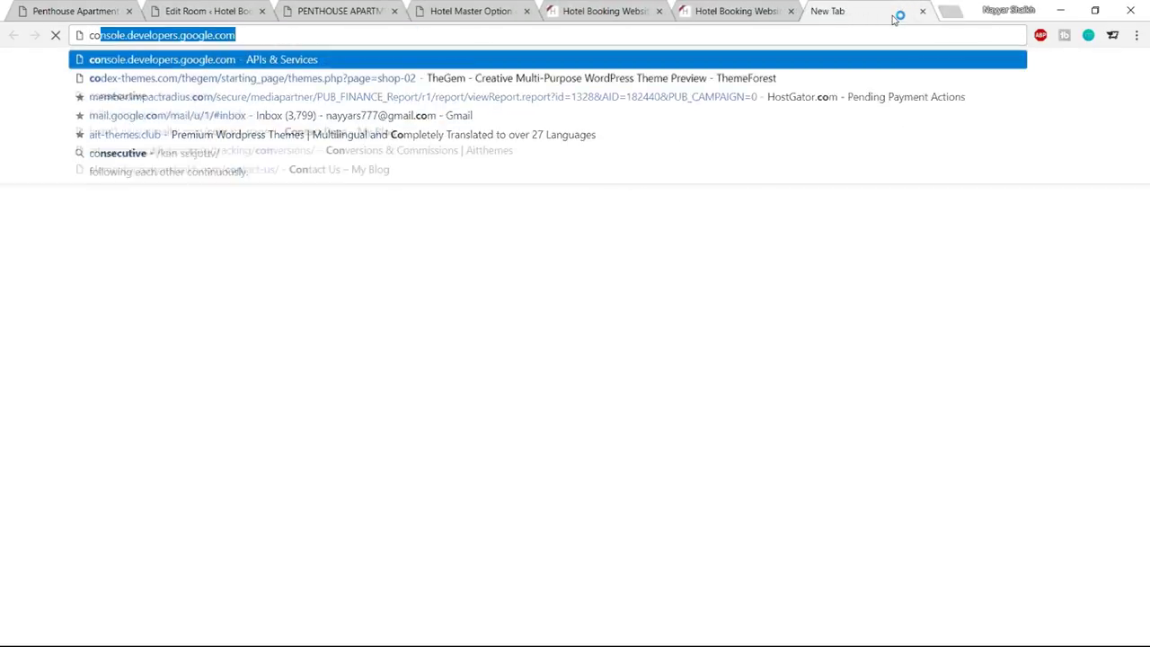
pyautogui.press('Return')
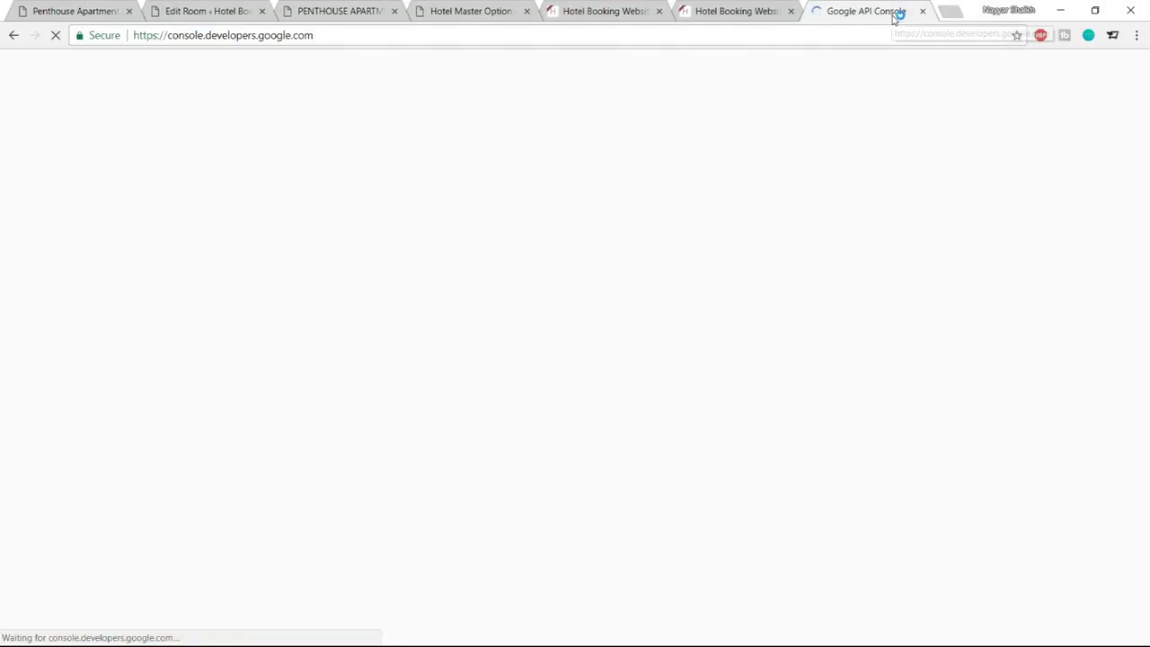
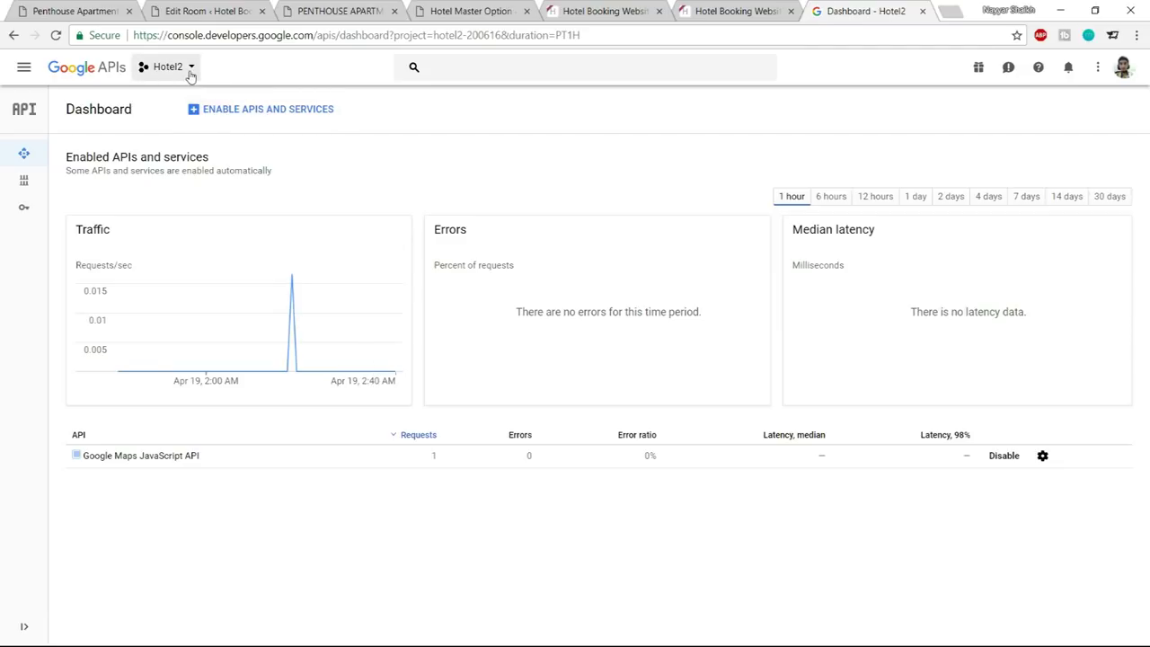
# Create a new Cloud project named hotelProject and confirm its creation in Notifications
pyautogui.click(190, 71)
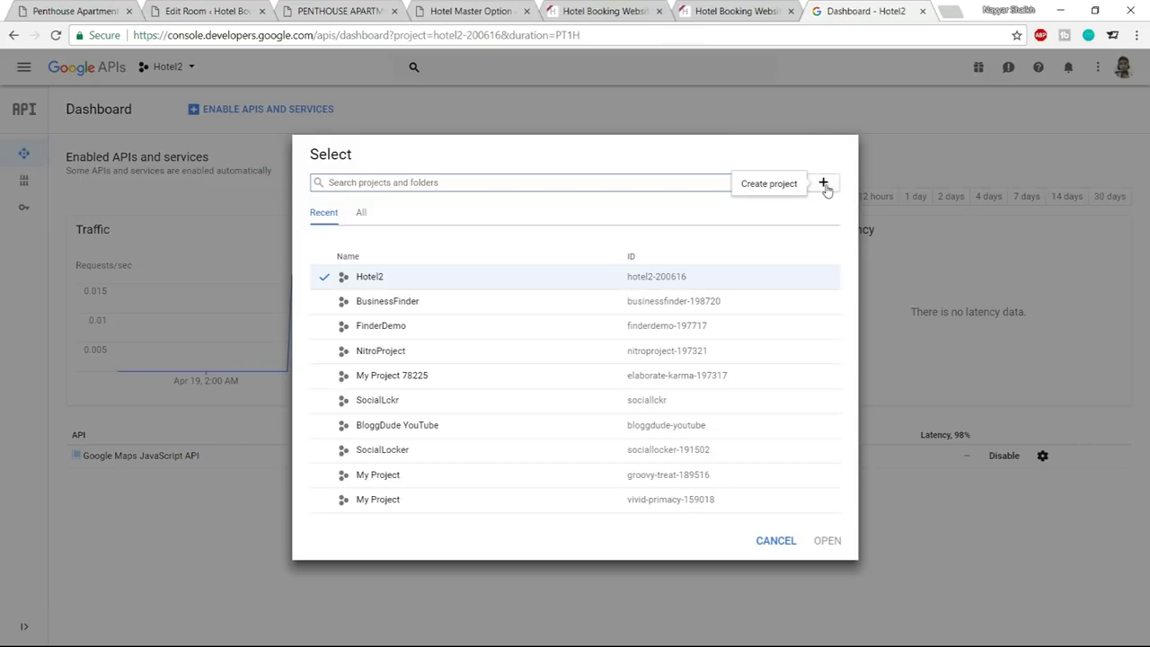
pyautogui.click(825, 185)
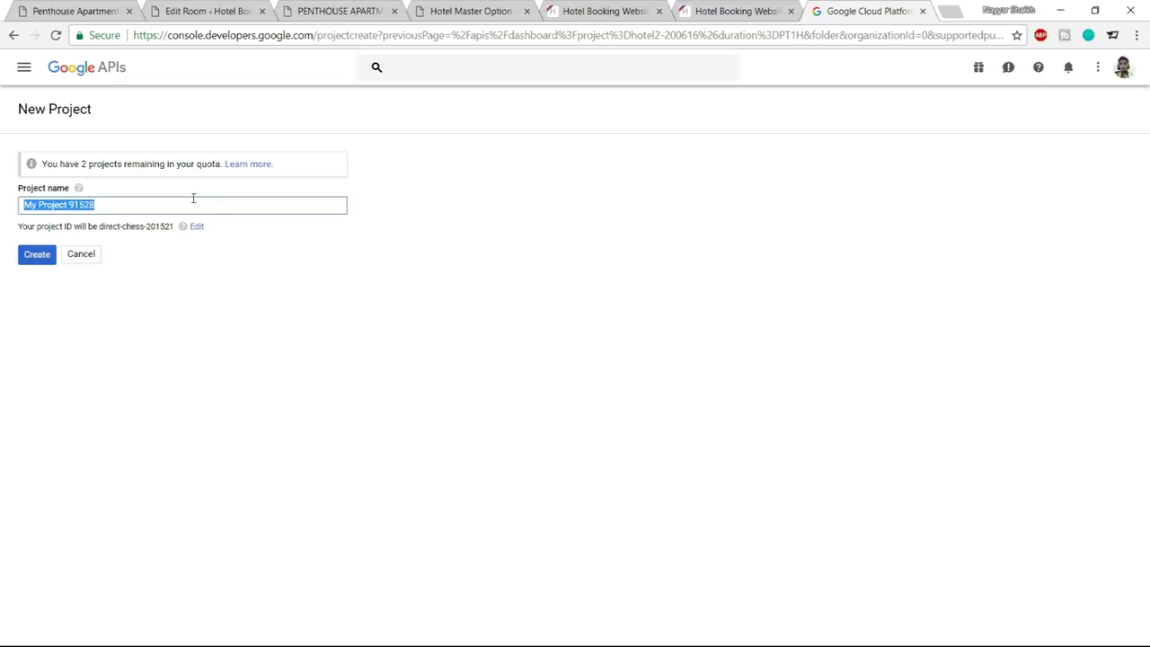
pyautogui.write('hotelProject')
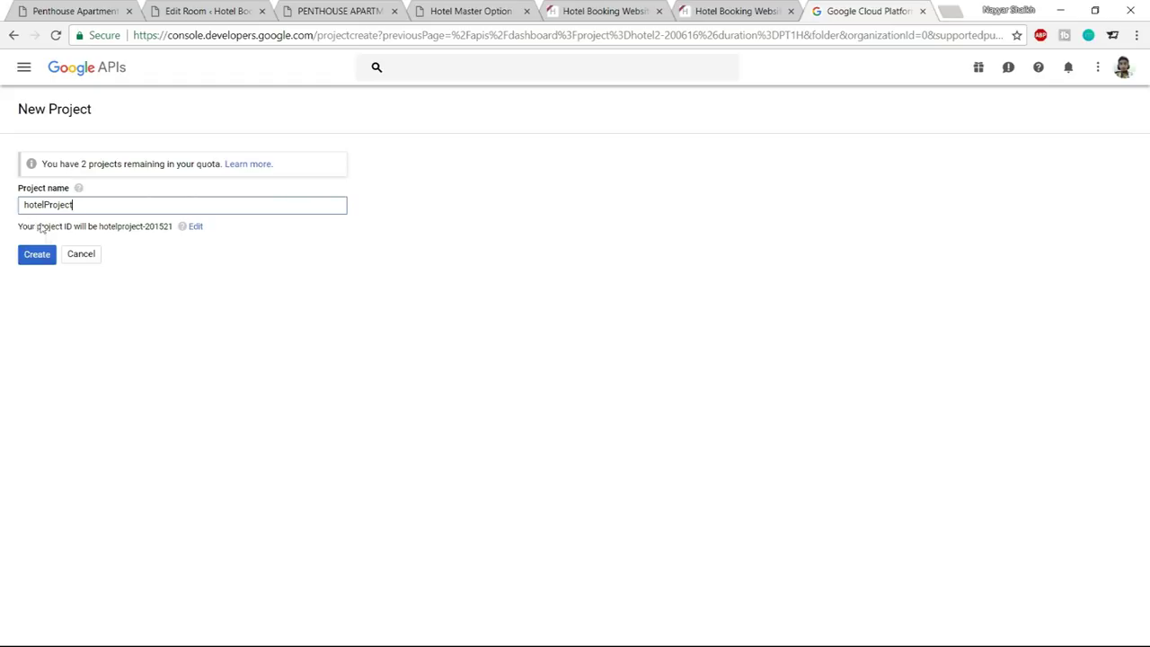
pyautogui.click(39, 256)
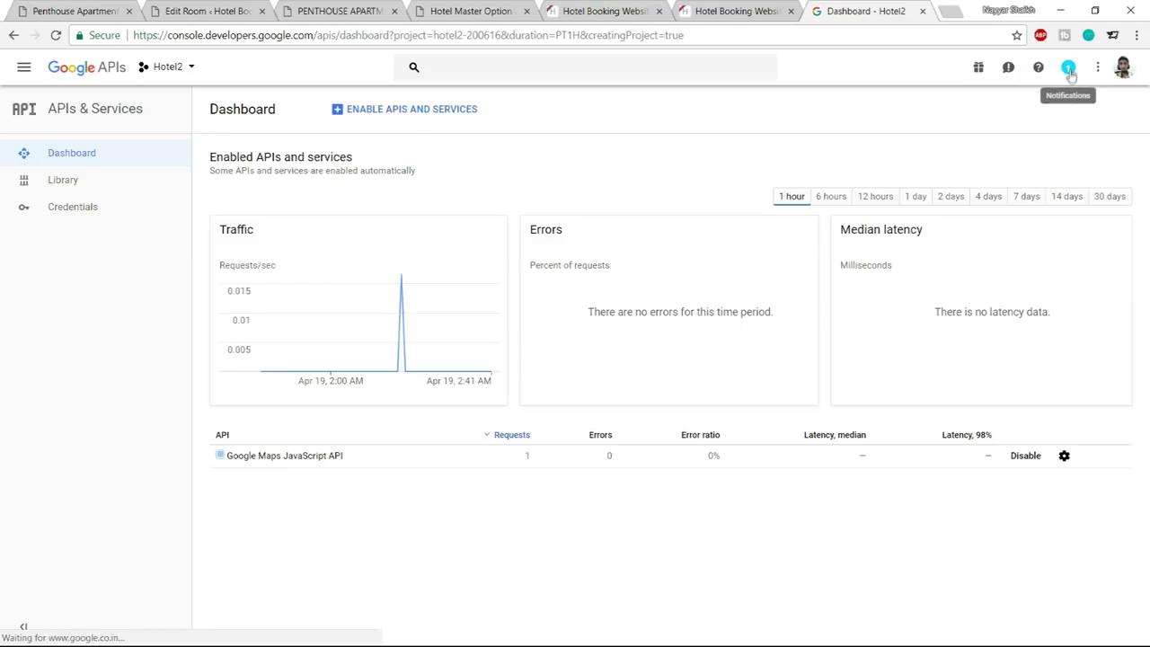
pyautogui.click(1069, 72)
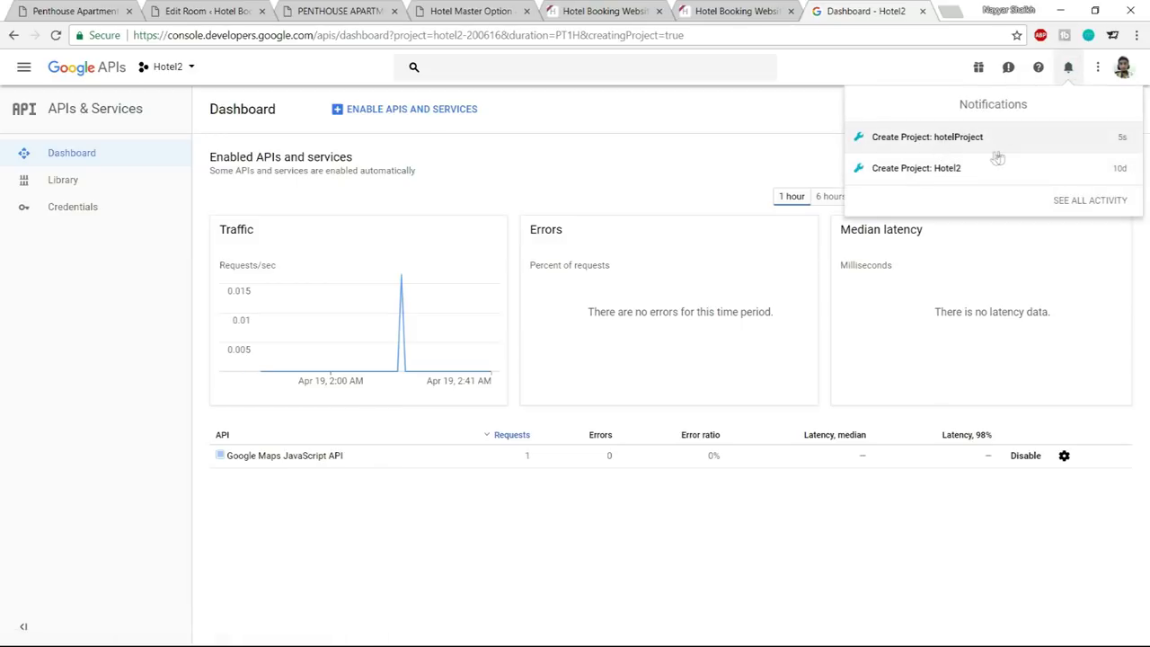
pyautogui.click(813, 131)
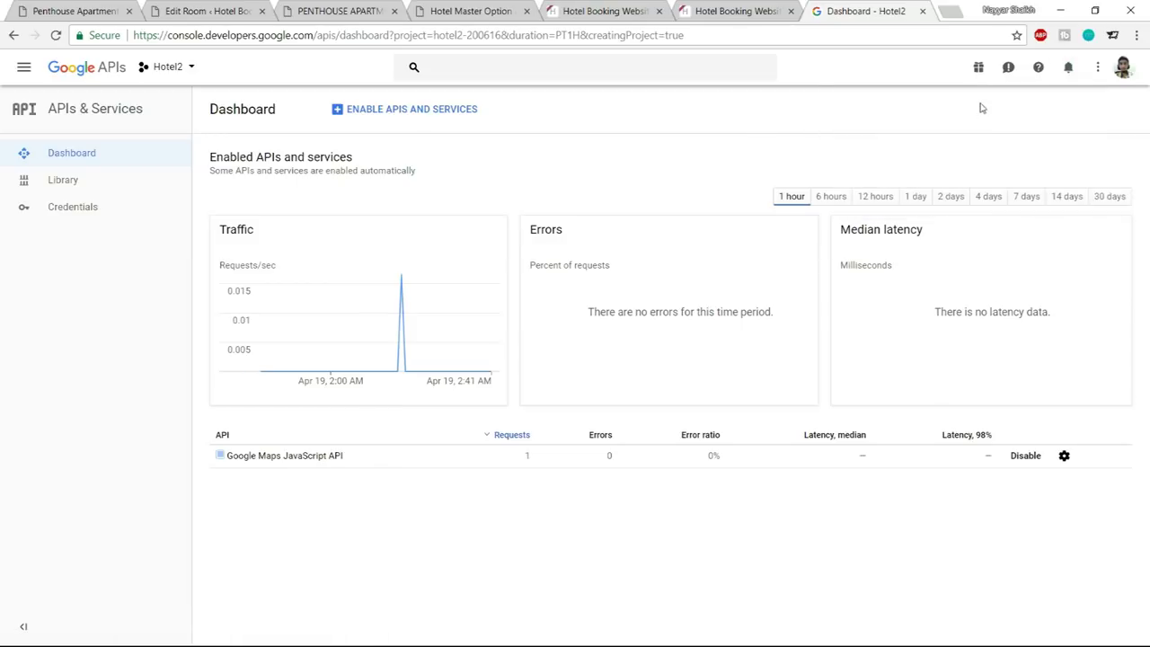
# Switch the Cloud Console to the hotelProject project
pyautogui.click(171, 69)
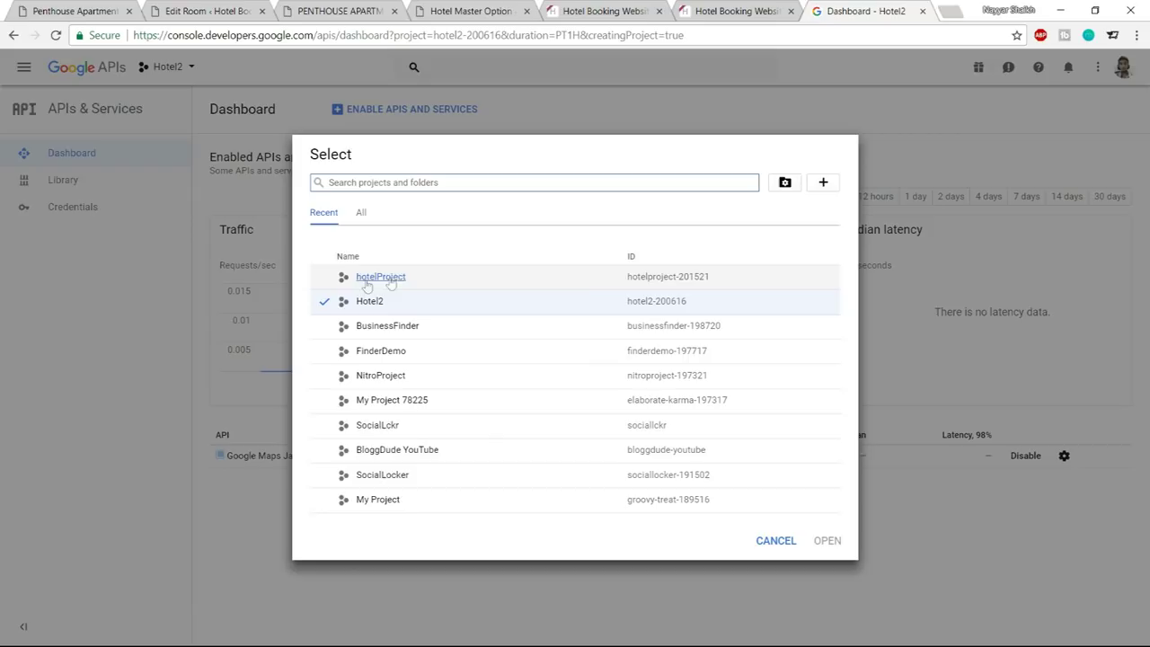
pyautogui.click(326, 284)
pyautogui.click(363, 278)
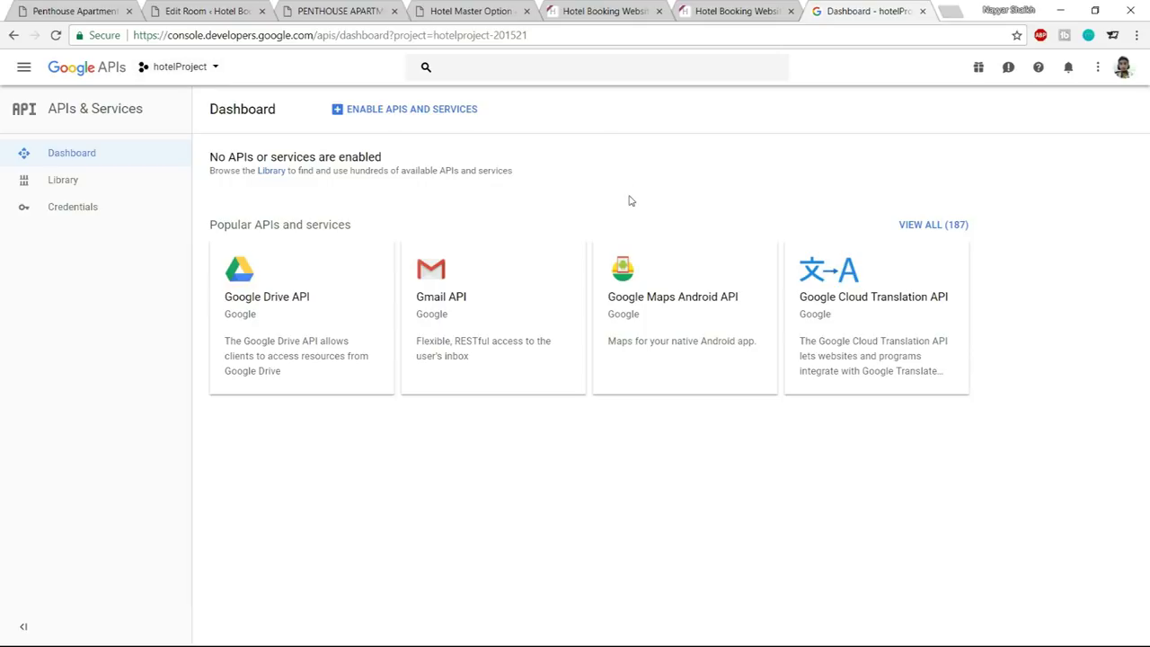
# Enable the Google Maps JavaScript API from the API library
pyautogui.click(409, 109)
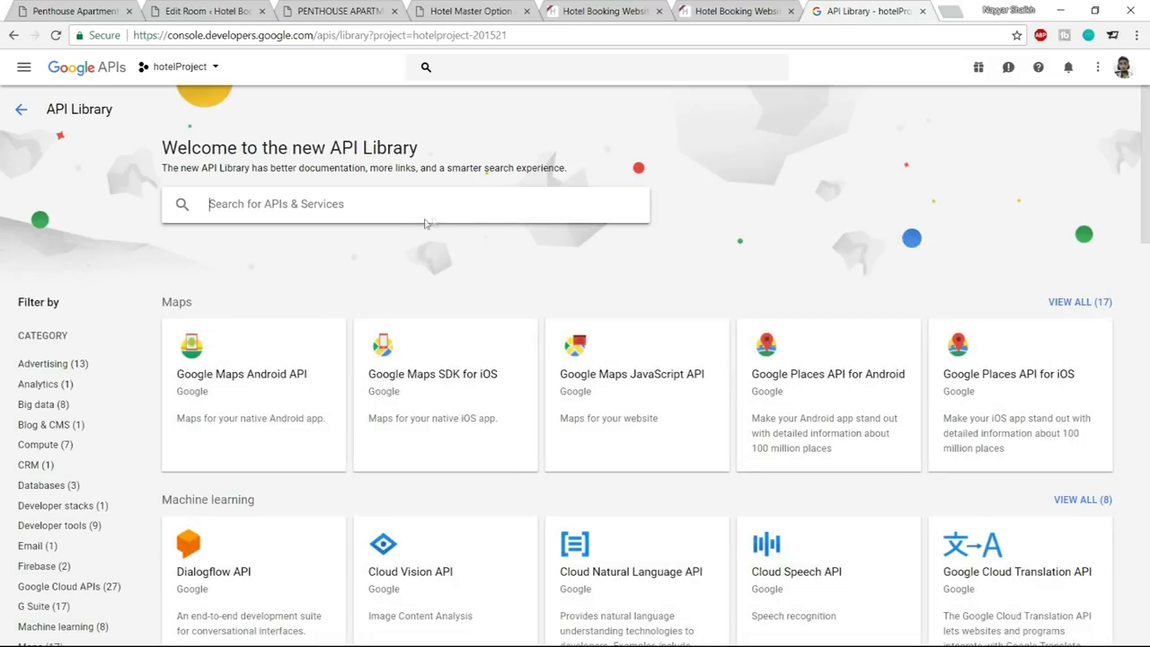
pyautogui.click(653, 374)
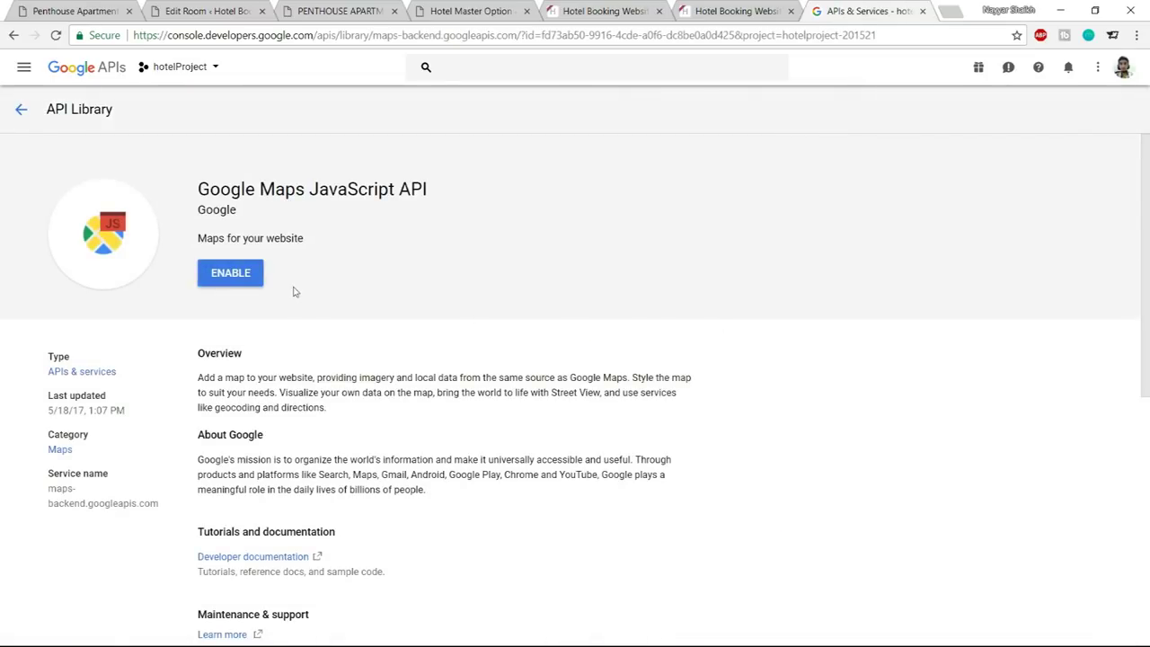
pyautogui.click(237, 282)
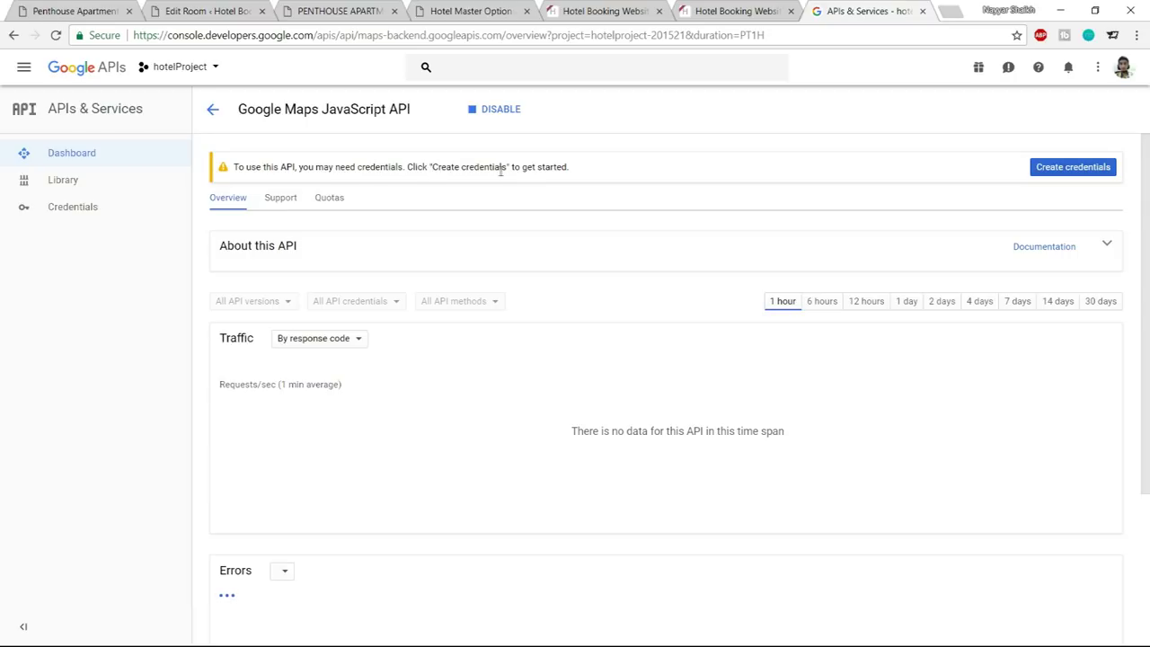
# Generate an API key for the Google Maps JavaScript API through the credentials wizard
pyautogui.click(1051, 174)
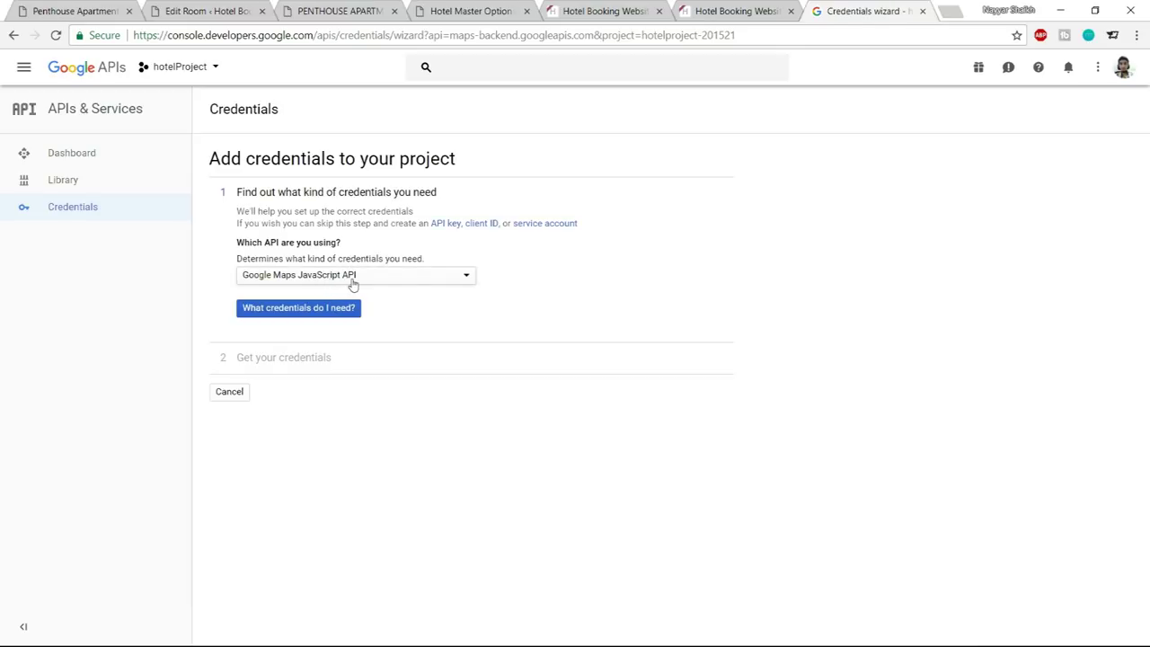
pyautogui.click(353, 284)
pyautogui.click(352, 278)
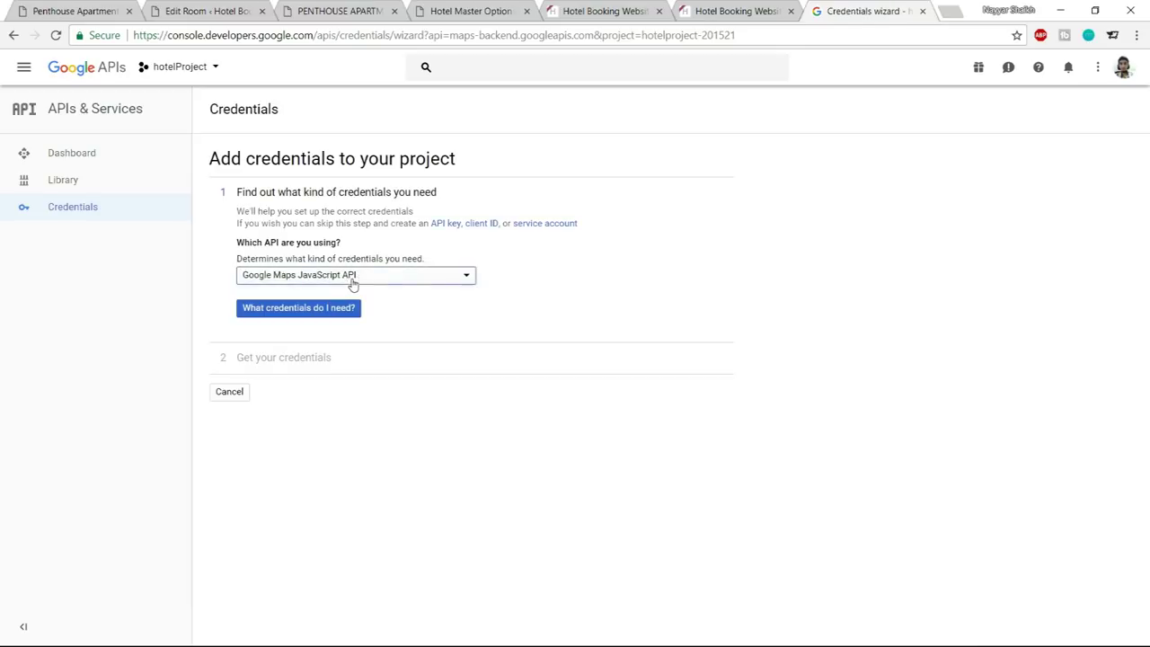
pyautogui.click(313, 316)
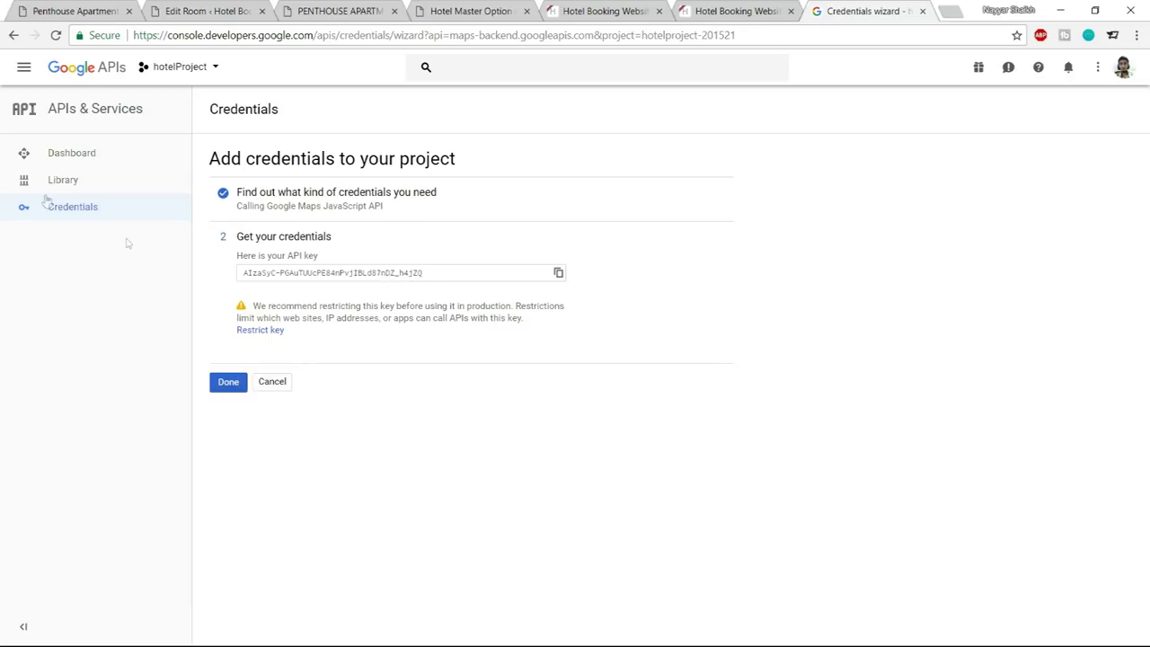
pyautogui.click(228, 382)
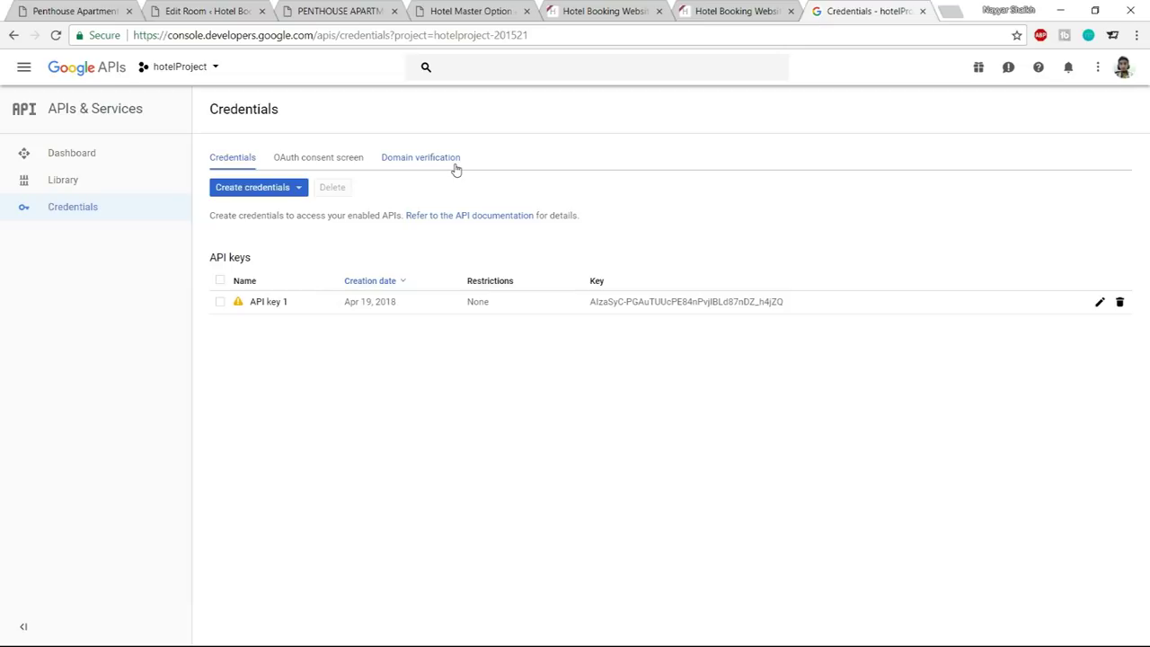
pyautogui.click(404, 161)
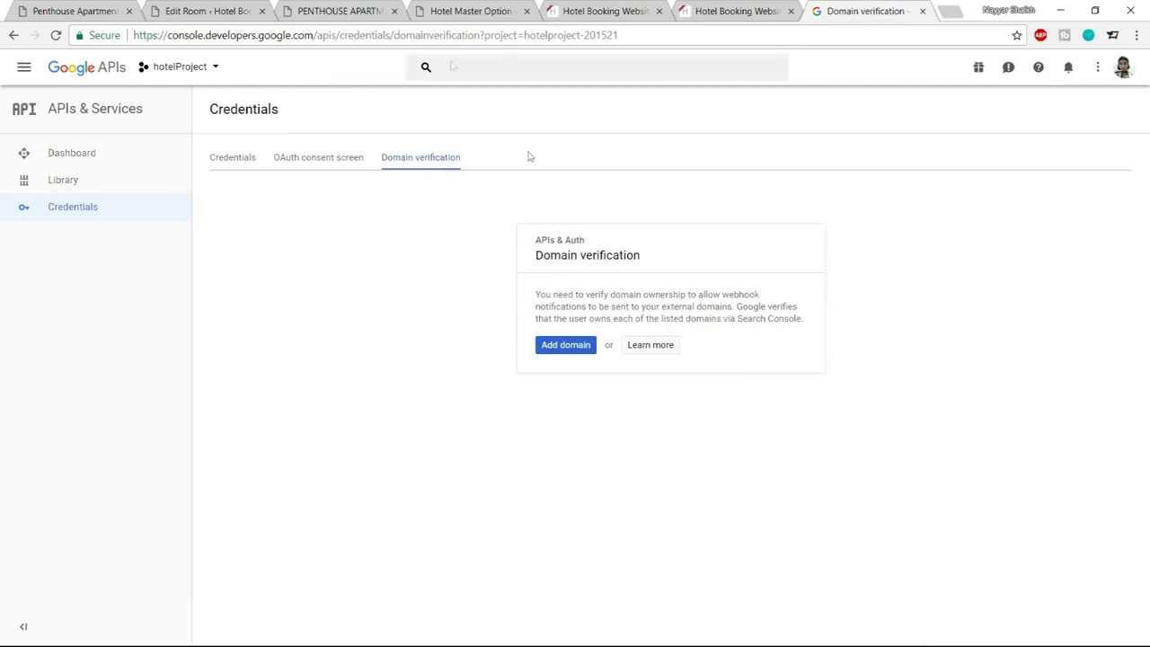
# Add the hotel site's domain, copied from the room page address, as an allowed domain
pyautogui.click(574, 349)
pyautogui.click(360, 5)
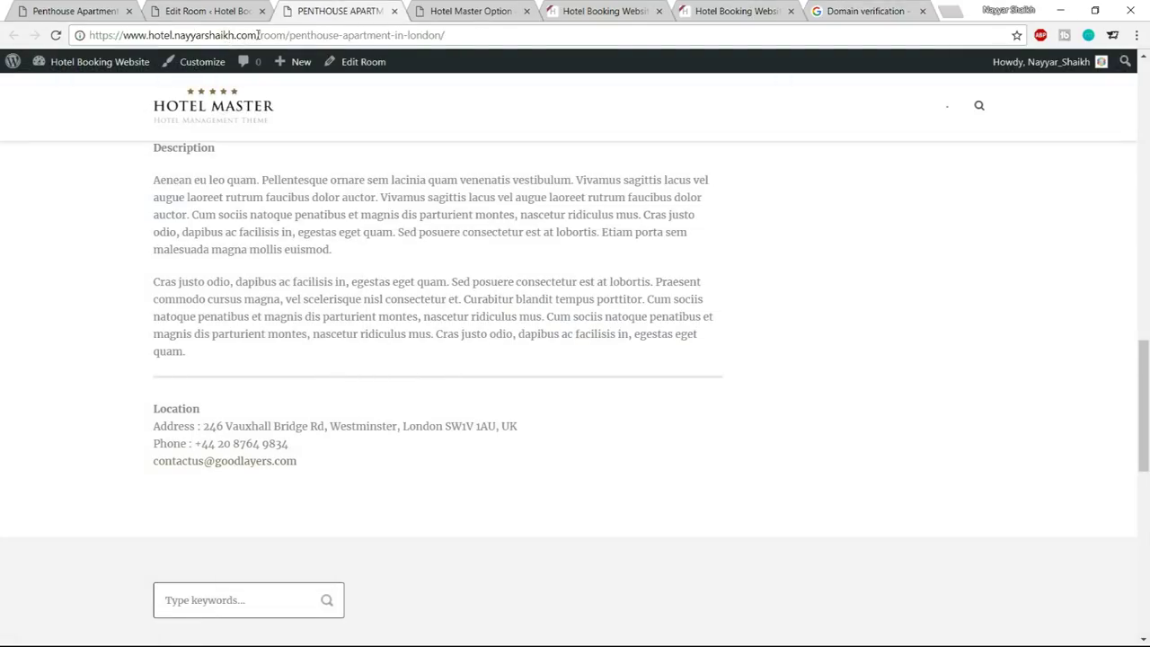
pyautogui.moveTo(259, 35); pyautogui.dragTo(87, 22)
pyautogui.hotkey('ctrl', 'c')
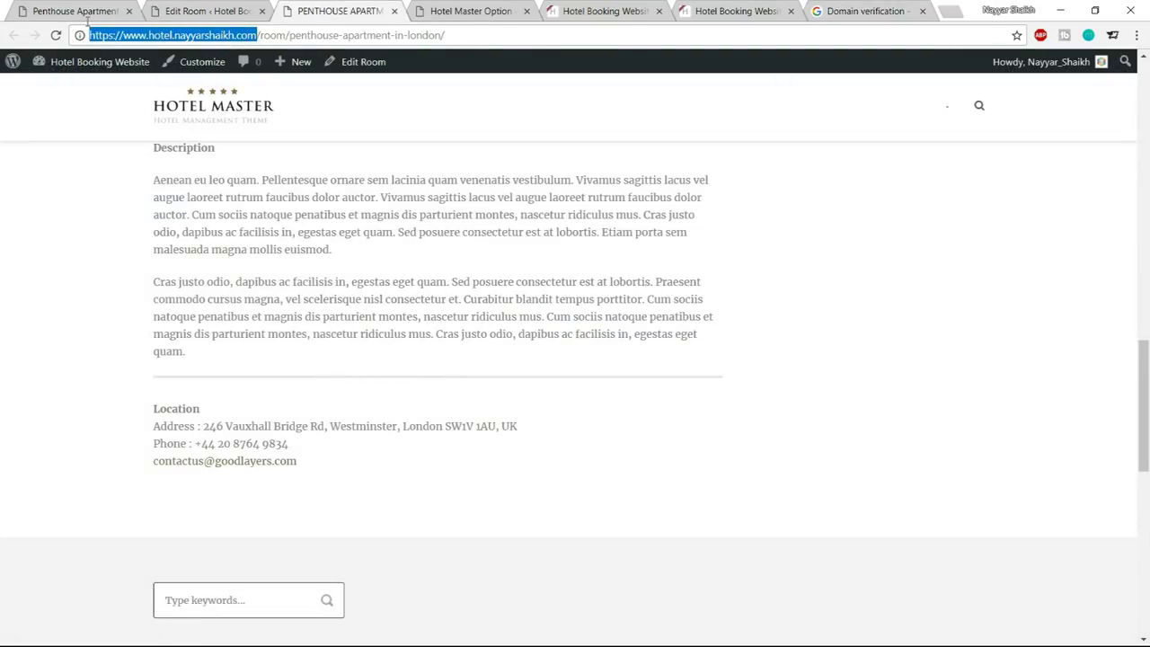
pyautogui.click(864, 11)
pyautogui.hotkey('ctrl', 'v')
pyautogui.click(734, 445)
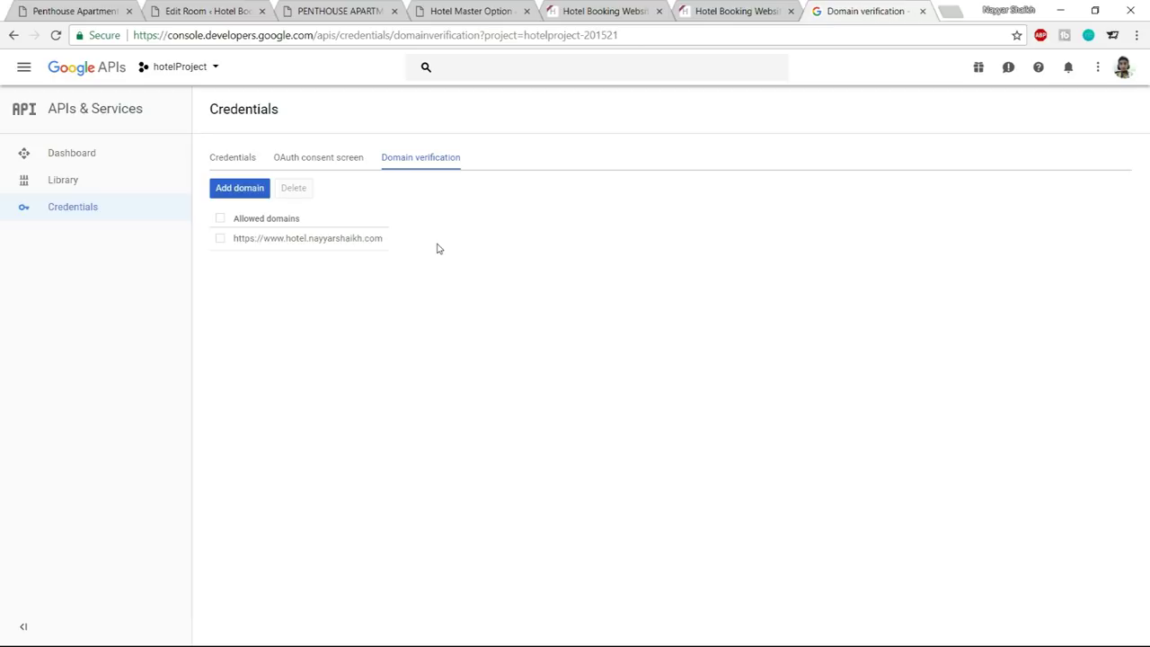
# Add the hotel3 variant of the site's domain to the allowed domains
pyautogui.click(255, 191)
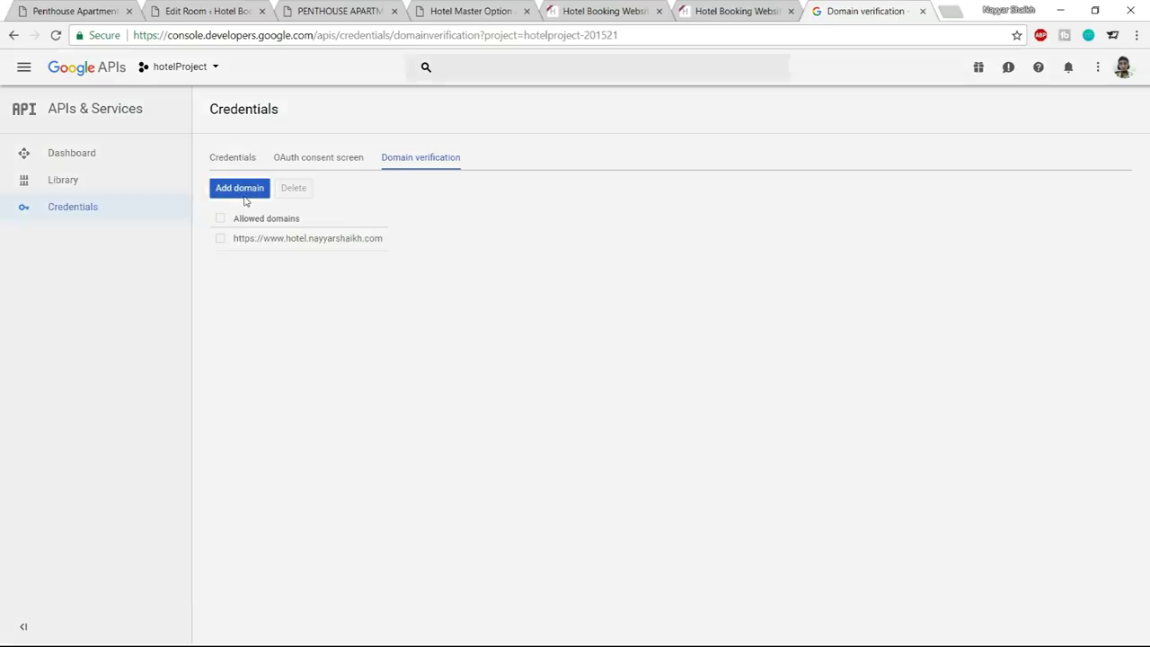
pyautogui.click(445, 385)
pyautogui.hotkey('ctrl', 'v')
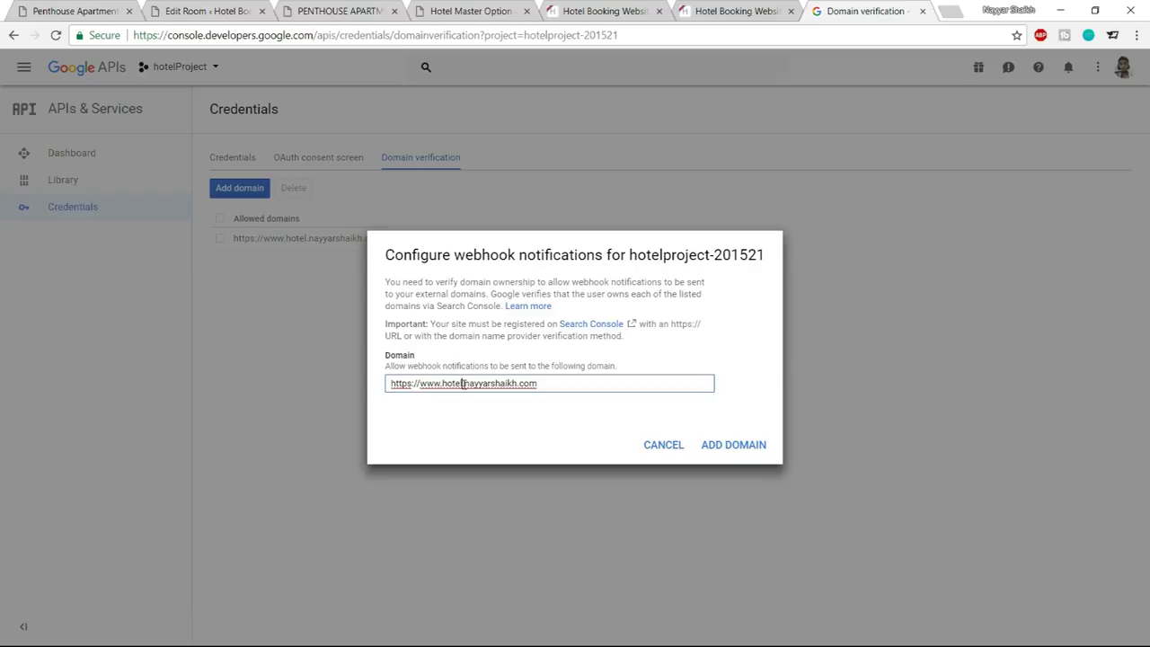
pyautogui.click(463, 383)
pyautogui.write('3')
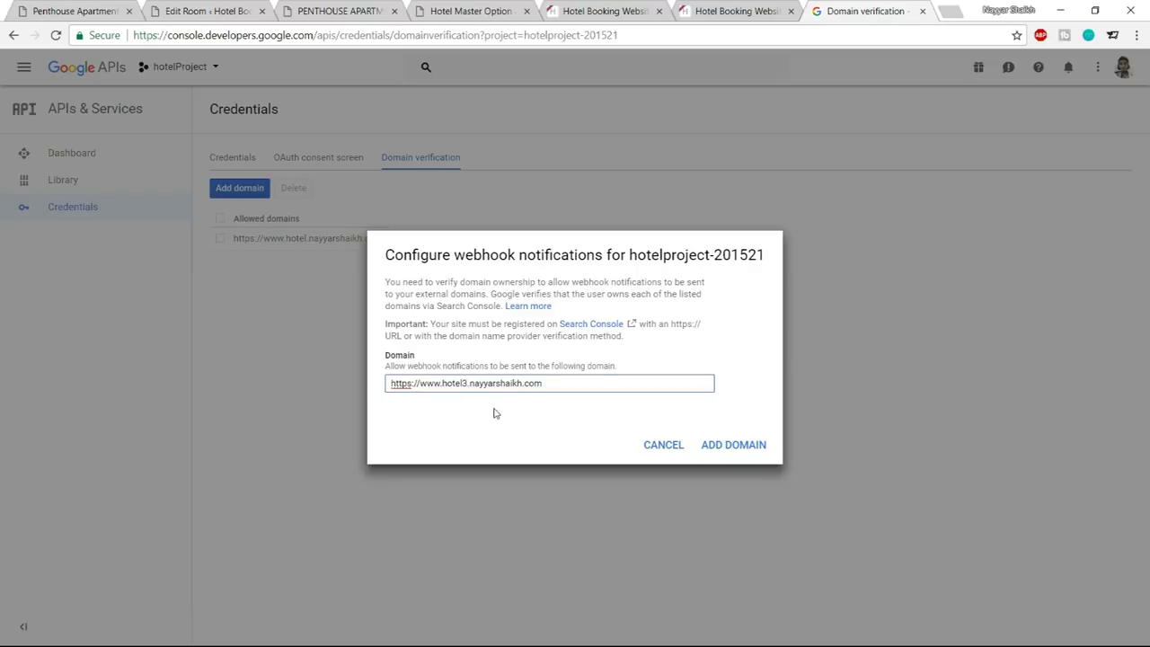
pyautogui.moveTo(543, 384); pyautogui.dragTo(387, 385)
pyautogui.hotkey('ctrl', 'c')
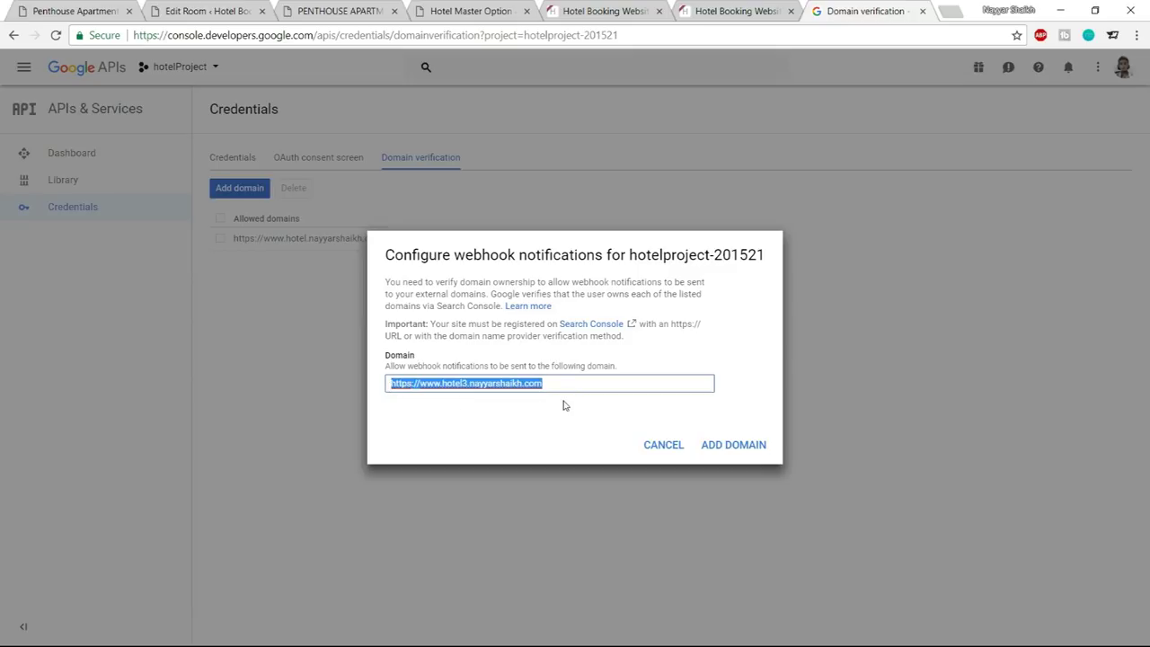
pyautogui.click(742, 448)
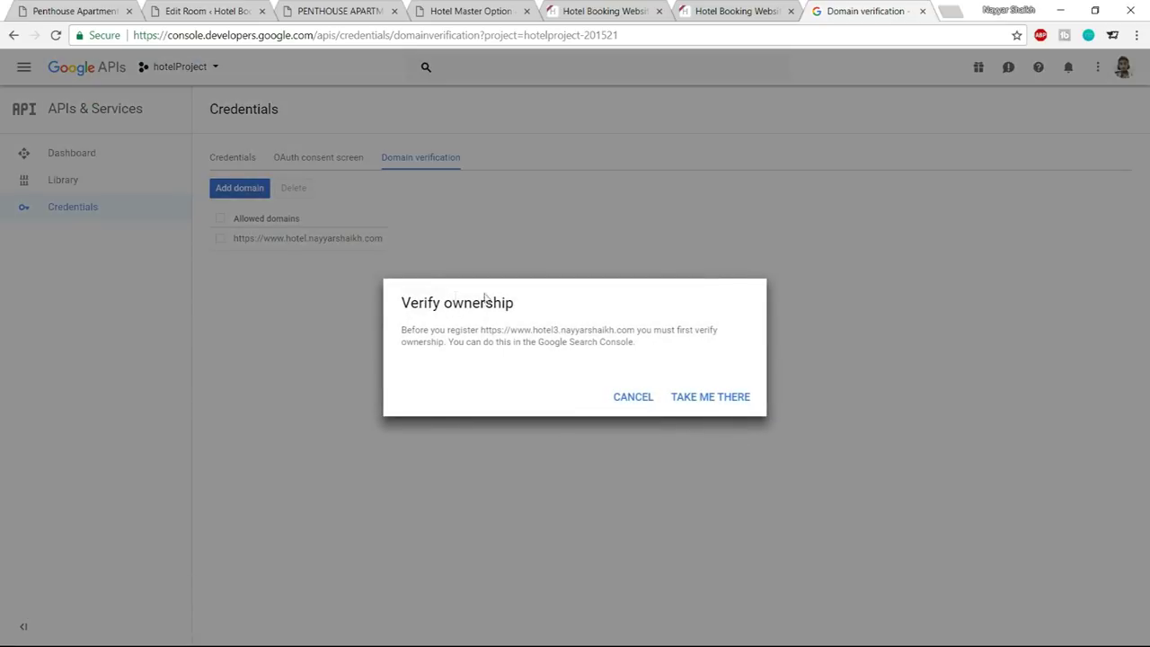
# Proceed to Webmaster Central to verify ownership of the hotel3 domain
pyautogui.tripleClick(453, 300)
pyautogui.click(453, 302)
pyautogui.click(711, 400)
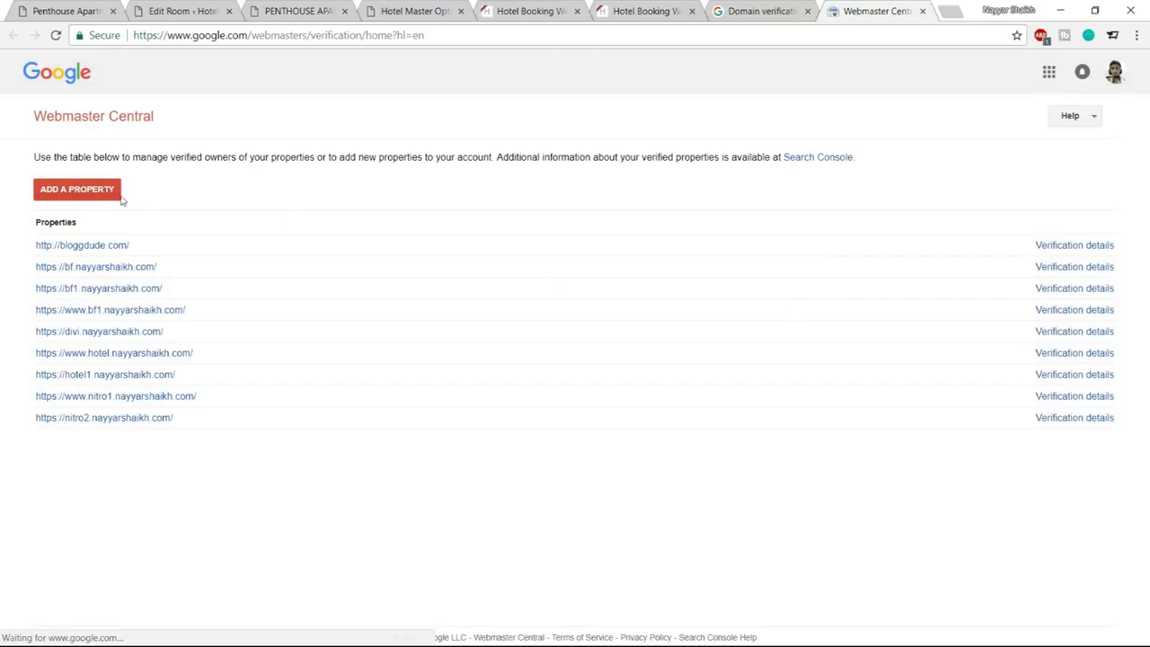
# Add the hotel3 site as a property and download its HTML verification file
pyautogui.click(90, 194)
pyautogui.hotkey('ctrl', 'v')
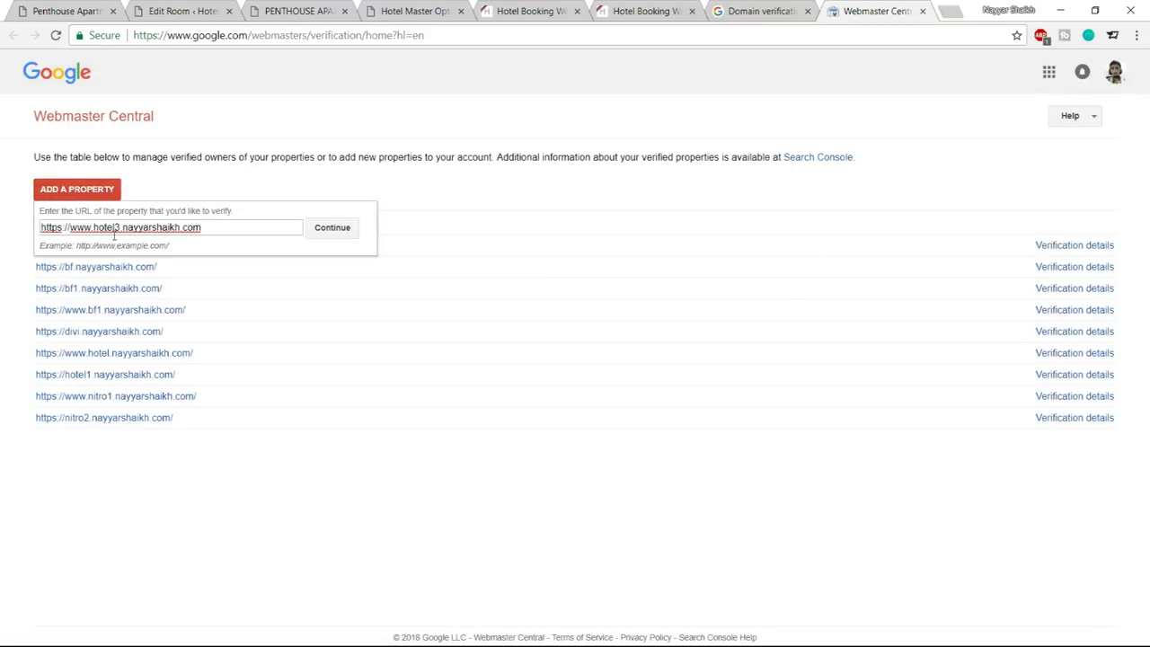
pyautogui.click(334, 232)
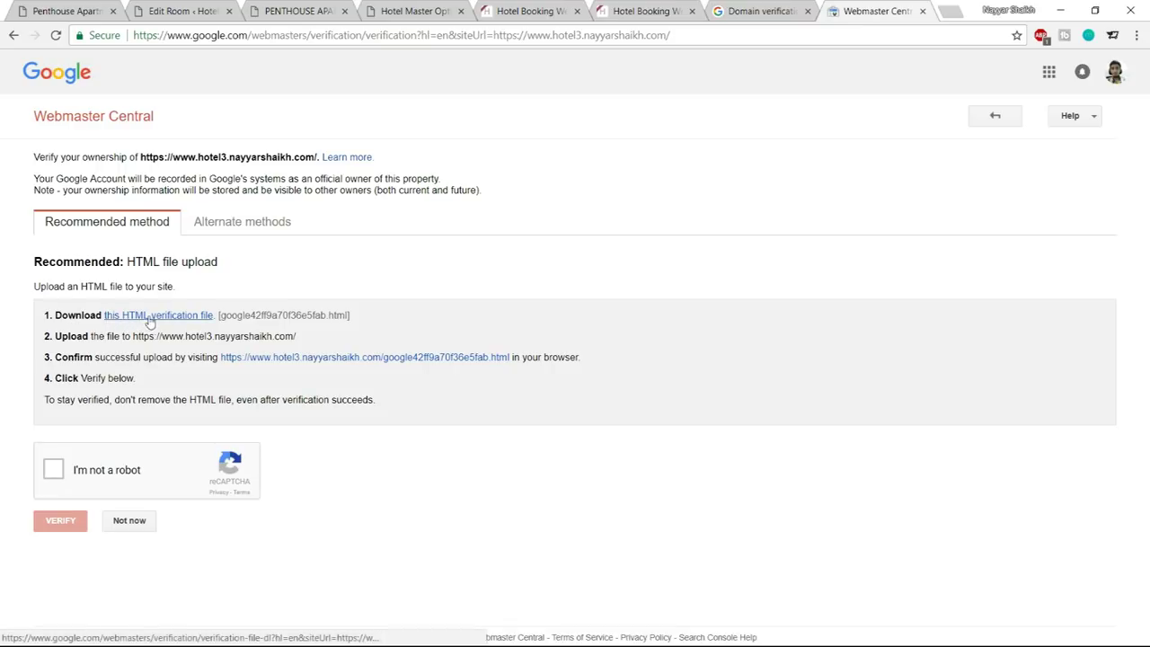
pyautogui.click(194, 316)
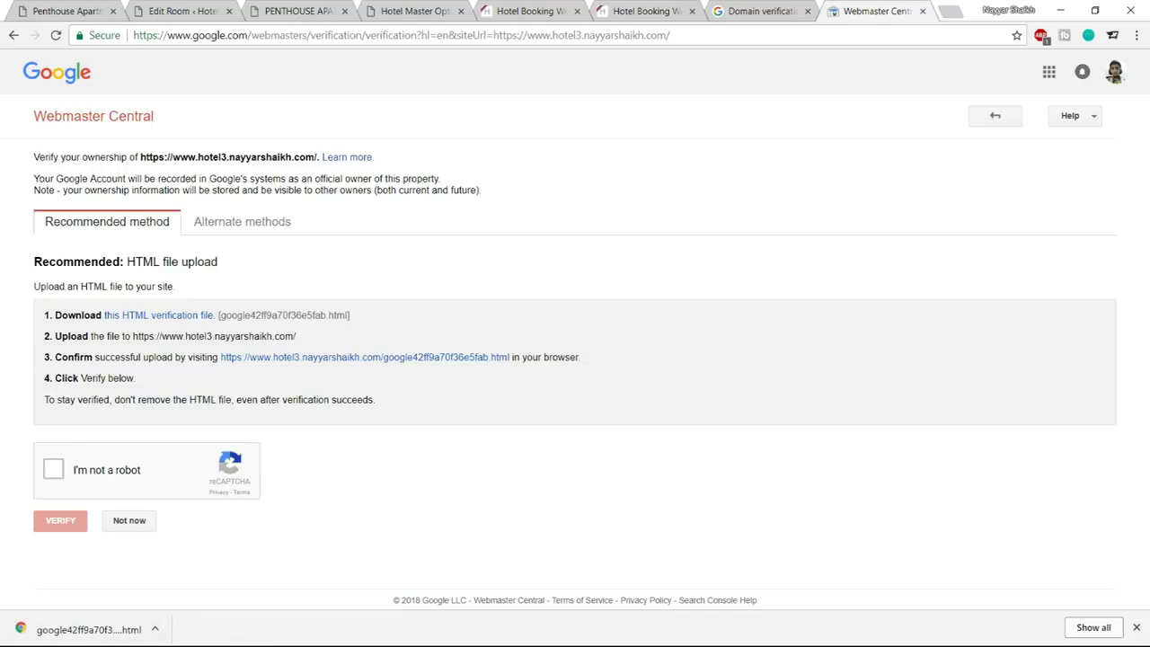
pyautogui.click(1138, 628)
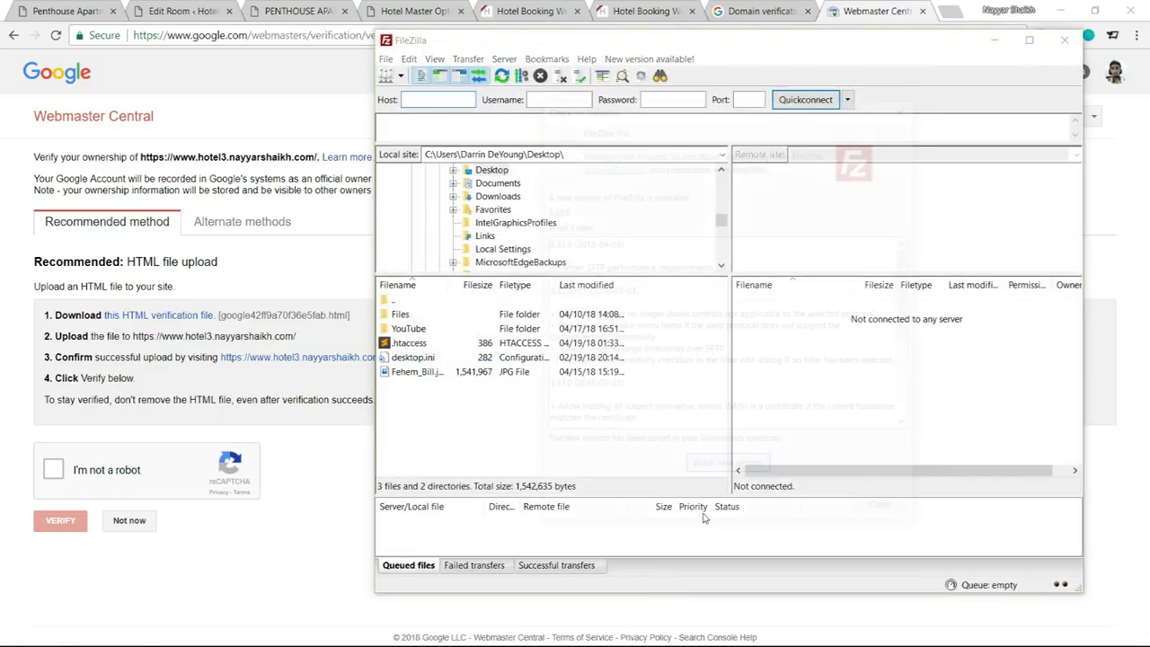
# Upload google42ff9a70f36e5fab.html from local Files to the site folder, overwriting it, then pass the robot check
pyautogui.click(886, 517)
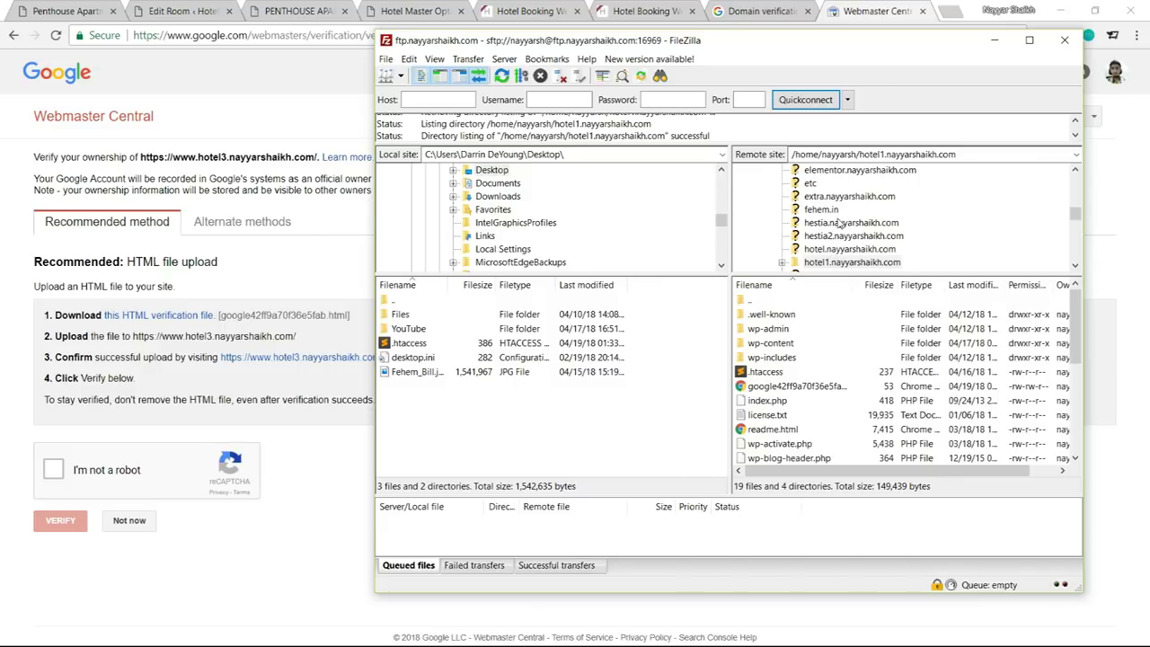
pyautogui.click(839, 252)
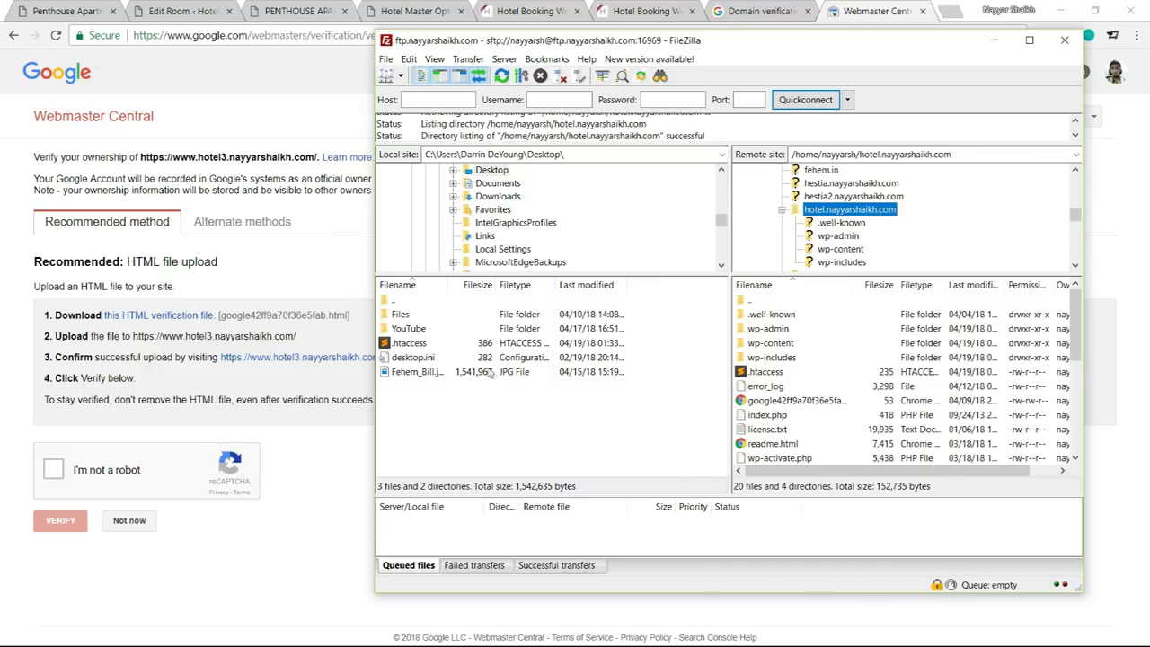
pyautogui.doubleClick(409, 316)
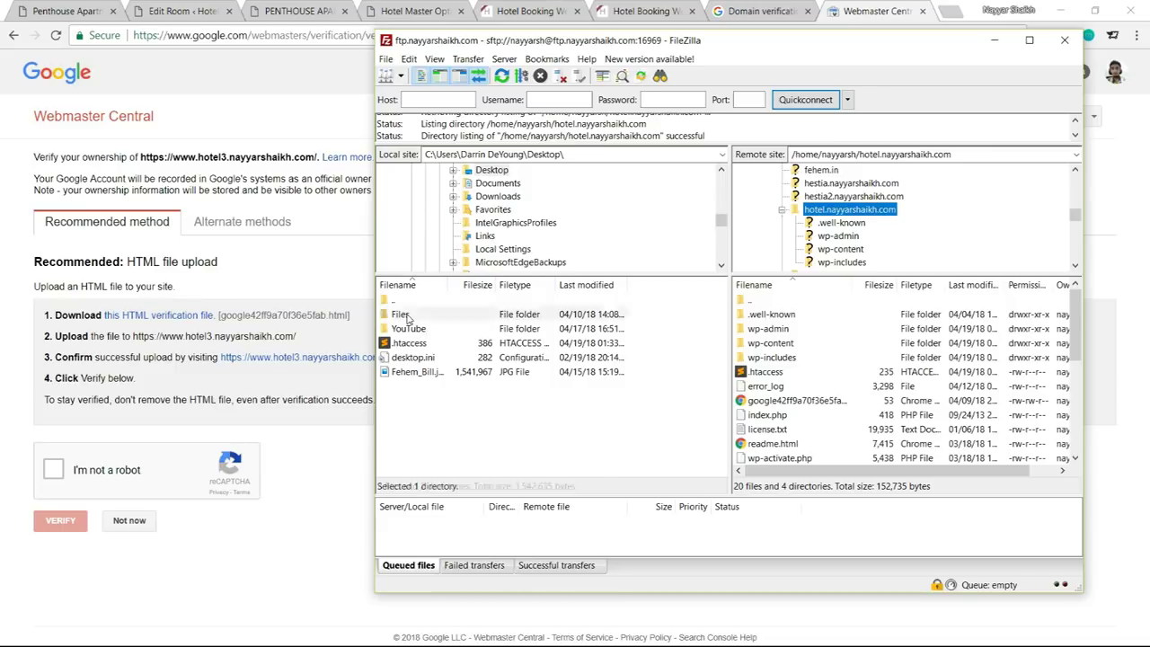
pyautogui.scroll(-5, 419, 363)
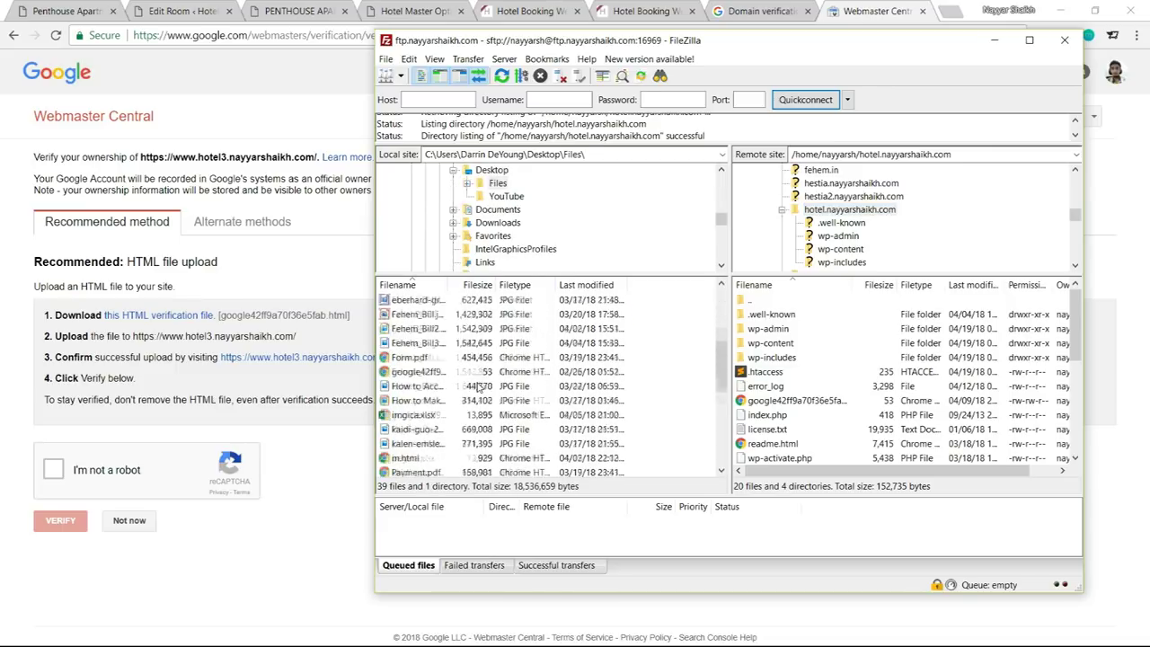
pyautogui.click(411, 331)
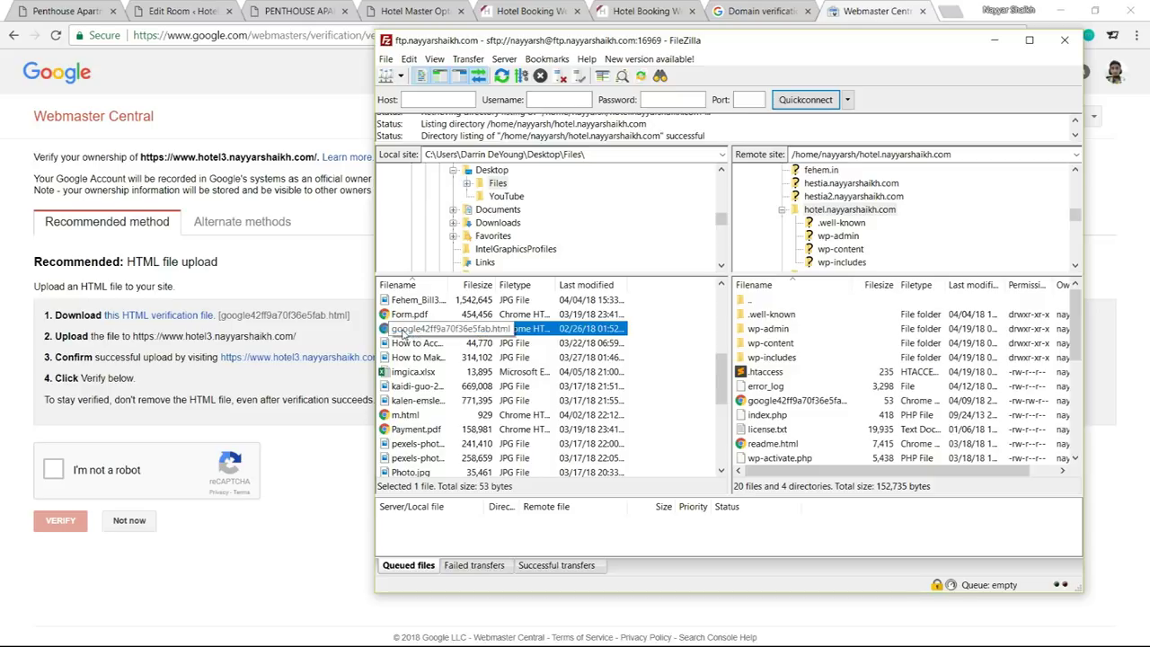
pyautogui.moveTo(403, 333); pyautogui.dragTo(826, 409)
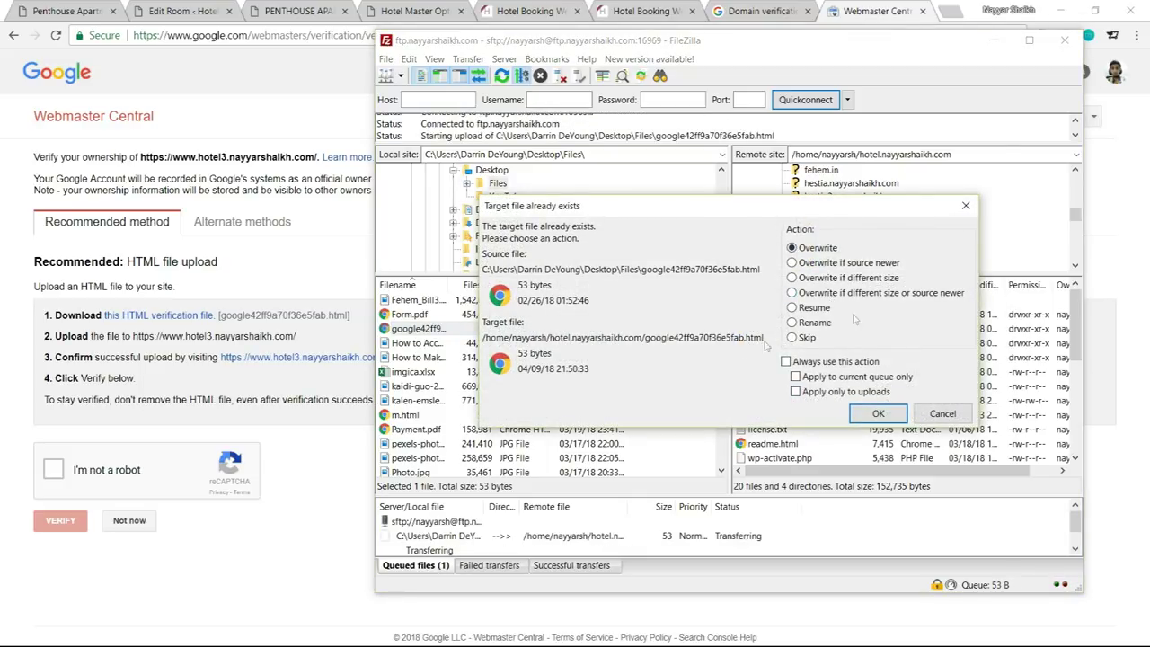
pyautogui.click(877, 416)
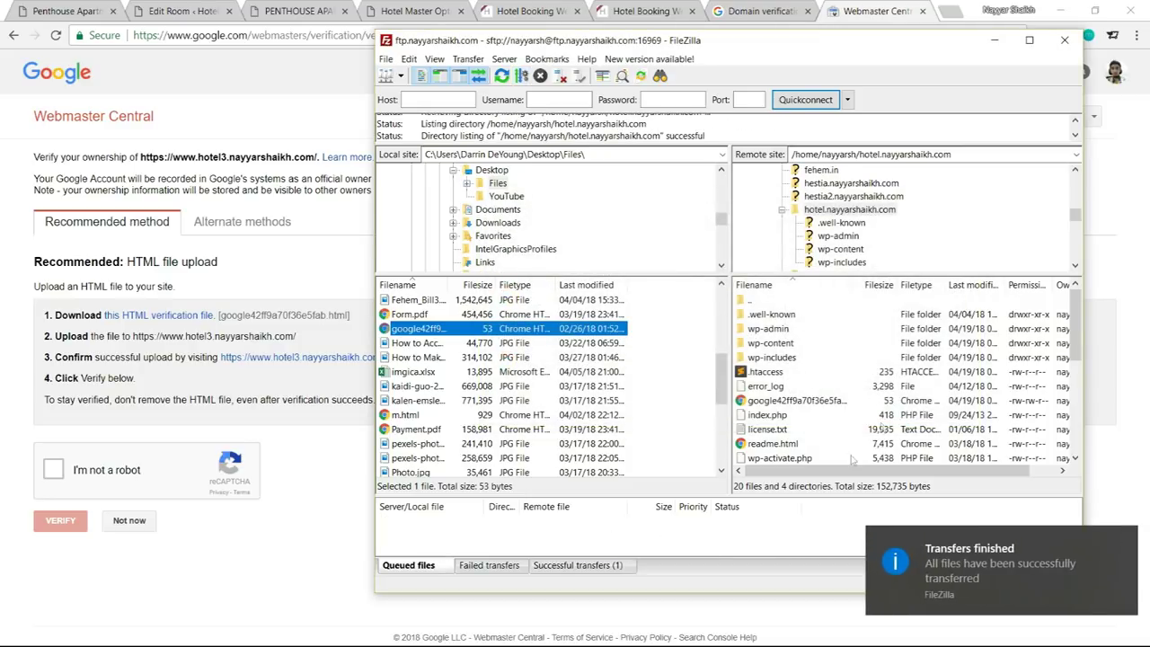
pyautogui.click(182, 416)
pyautogui.click(54, 476)
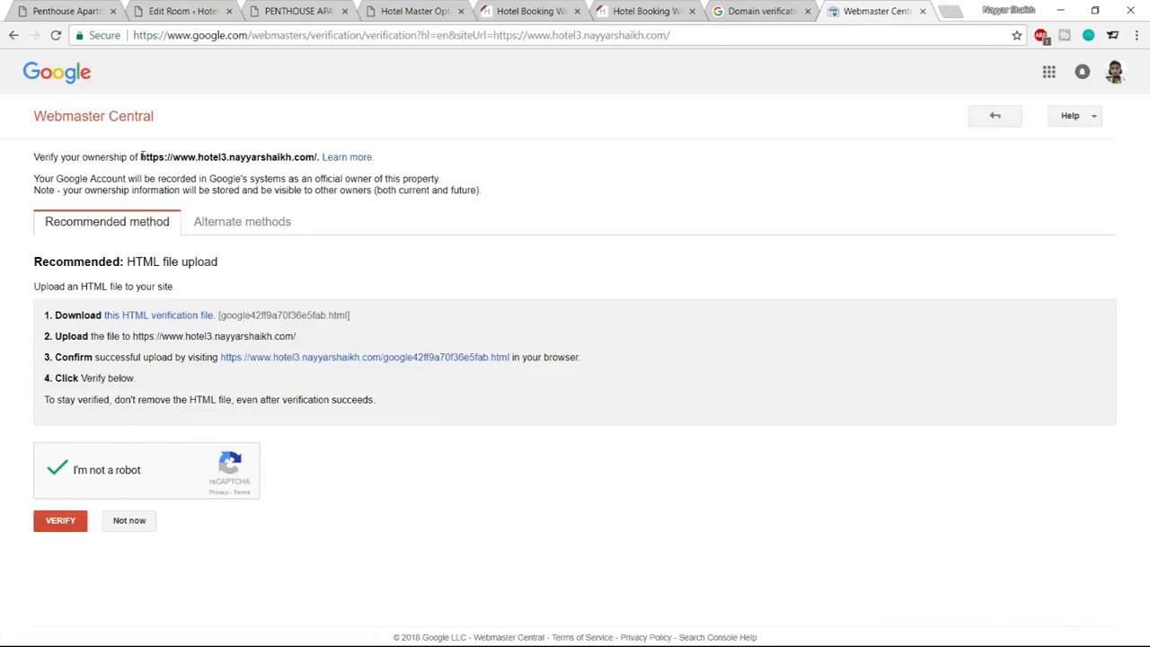
pyautogui.moveTo(139, 157); pyautogui.dragTo(307, 156)
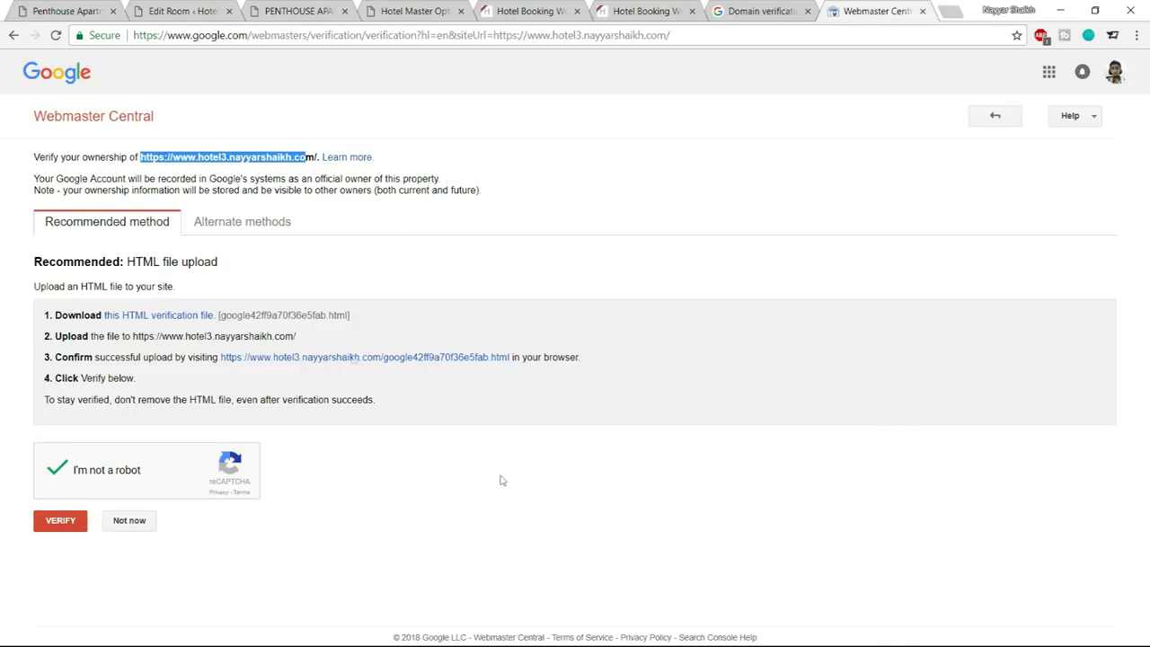
pyautogui.click(922, 11)
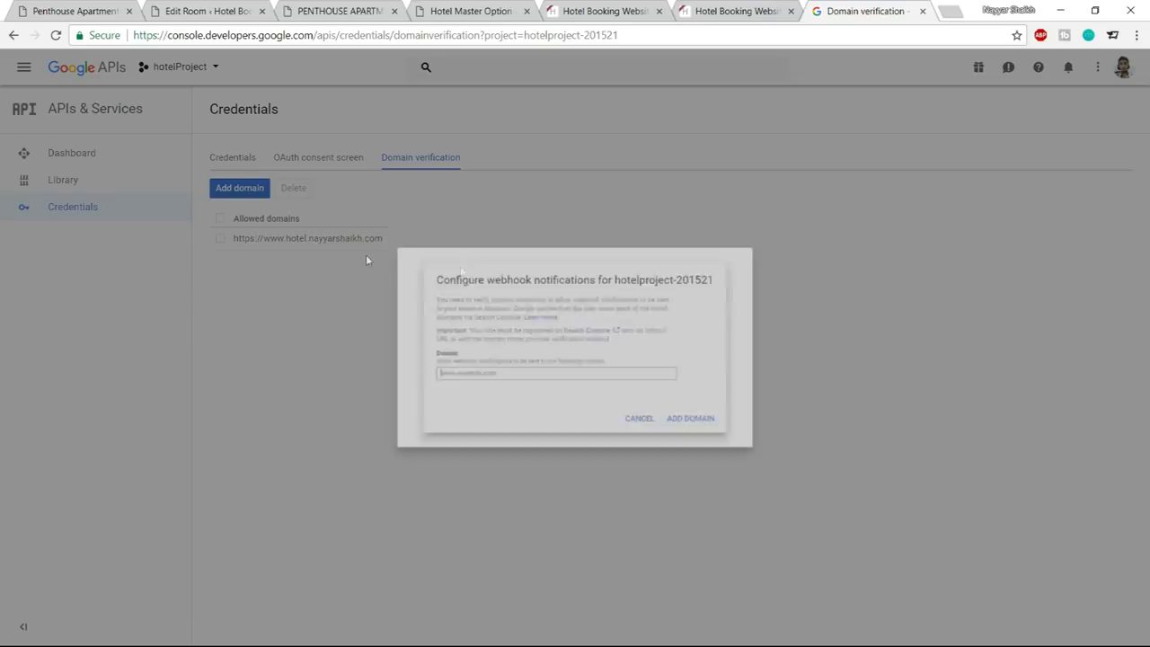
# Paste the site address into the add-domain dialog, then copy API key 1 from Credentials
pyautogui.write('https://www.hotel.nayyarshaikh.com')
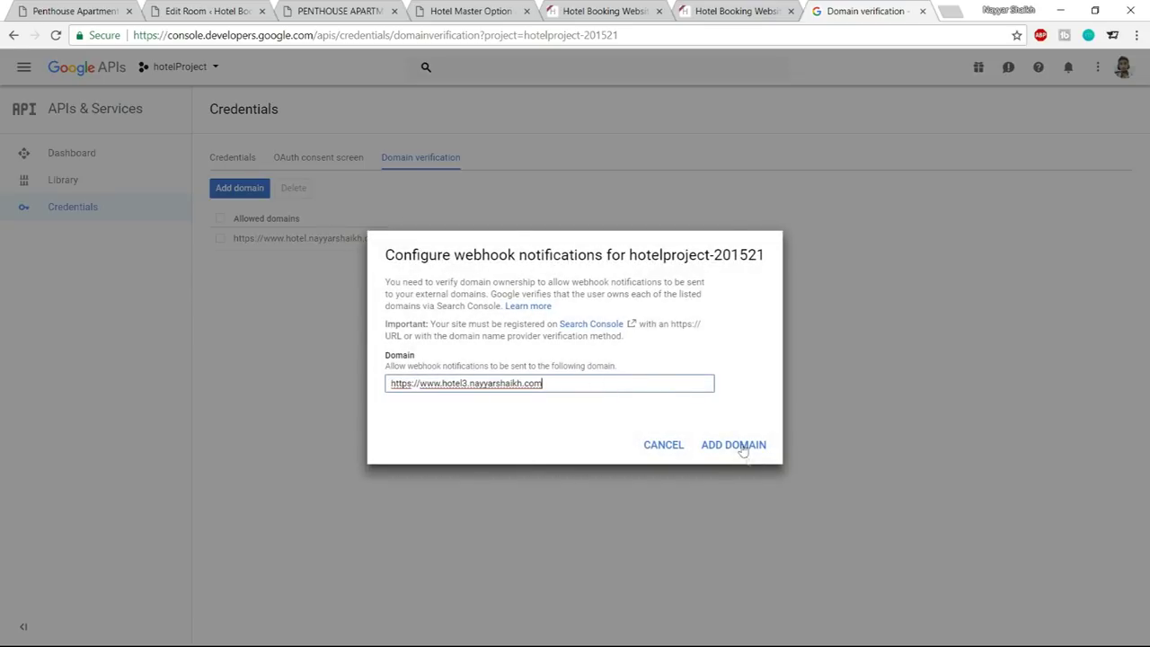
pyautogui.click(663, 445)
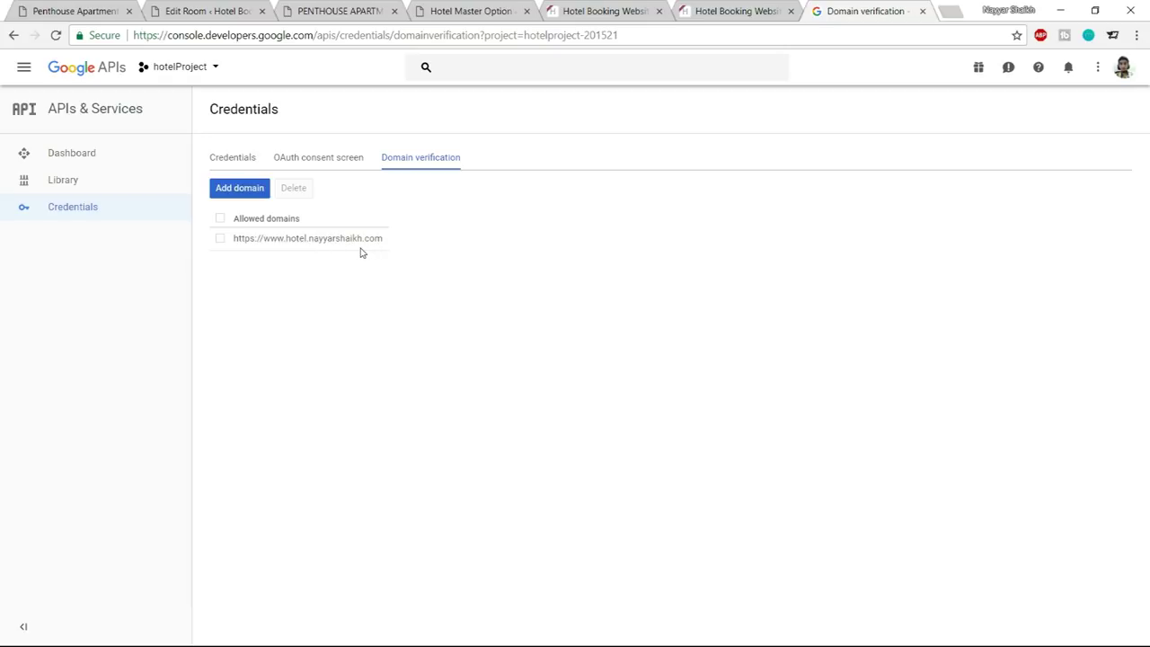
pyautogui.click(244, 162)
pyautogui.moveTo(783, 302); pyautogui.dragTo(589, 303)
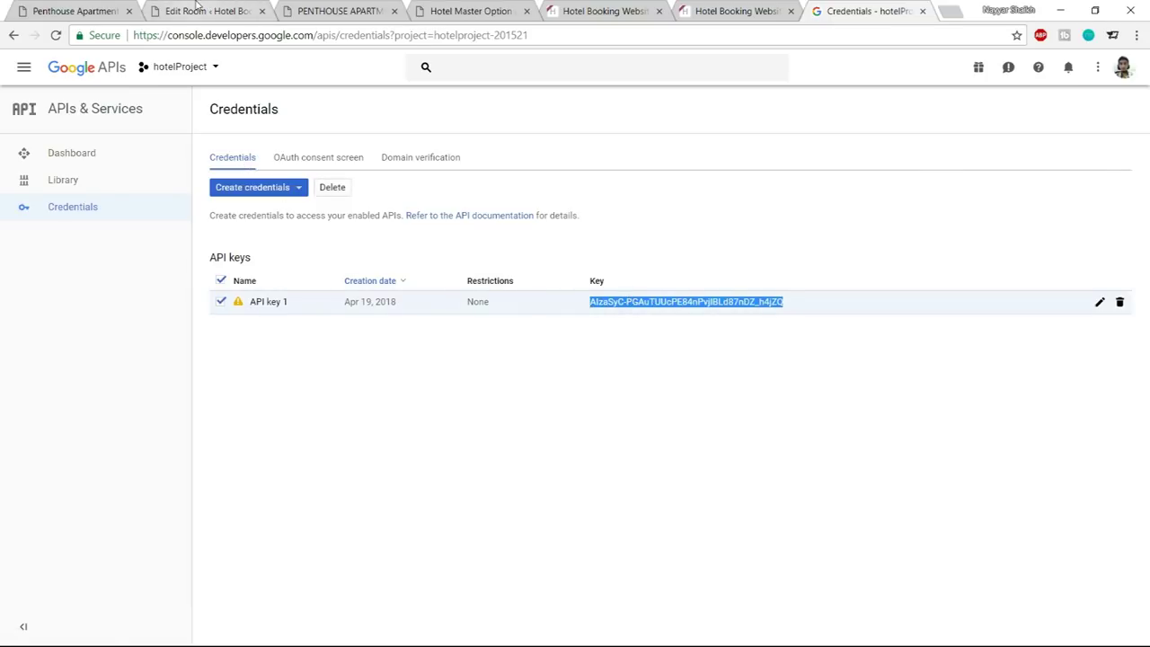
pyautogui.click(207, 11)
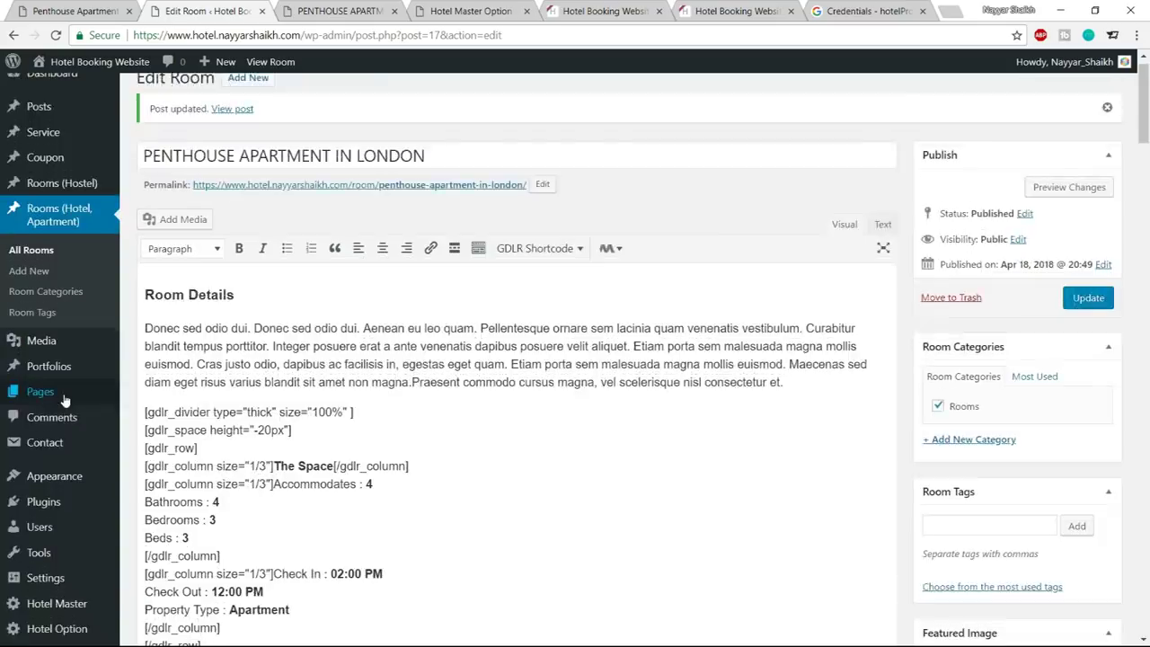
# Paste the Maps API key into Google Maps > Settings, save, and go to Add Location
pyautogui.scroll(-3, 90, 404)
pyautogui.moveTo(51, 611)
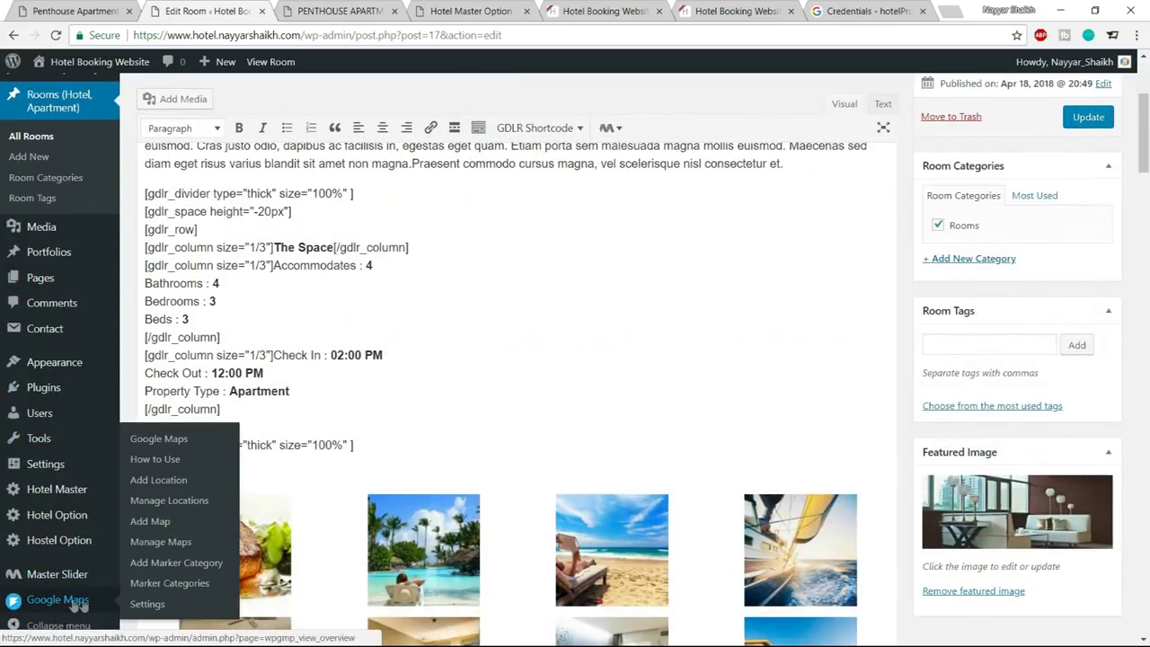
pyautogui.click(149, 608)
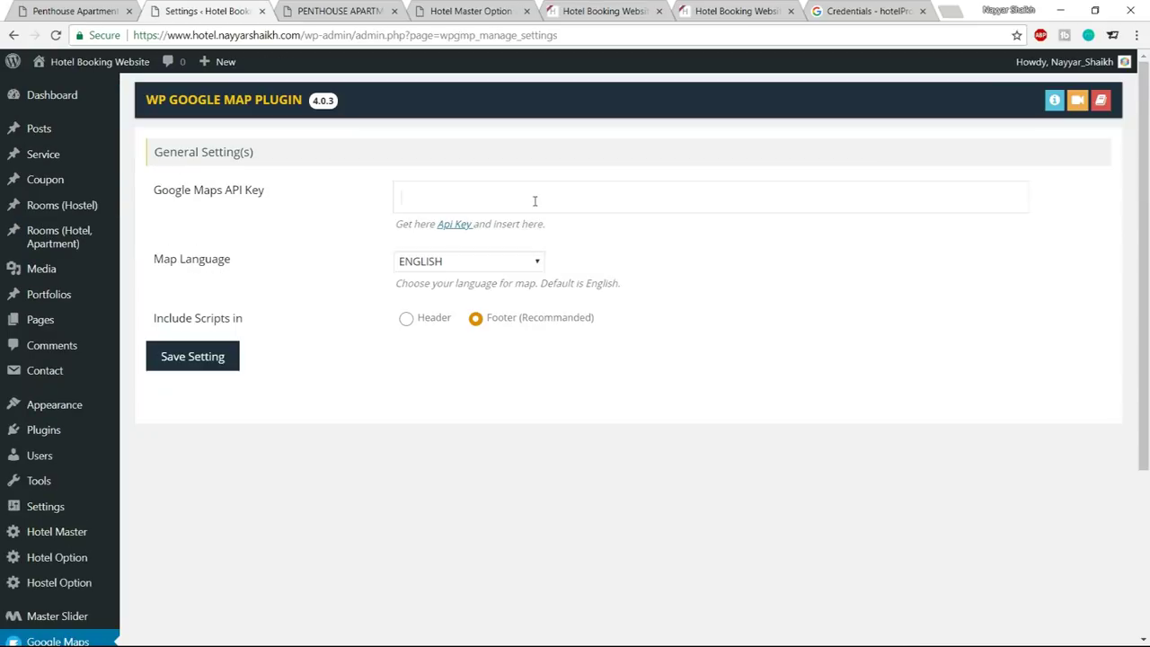
pyautogui.click(534, 199)
pyautogui.hotkey('ctrl', 'v')
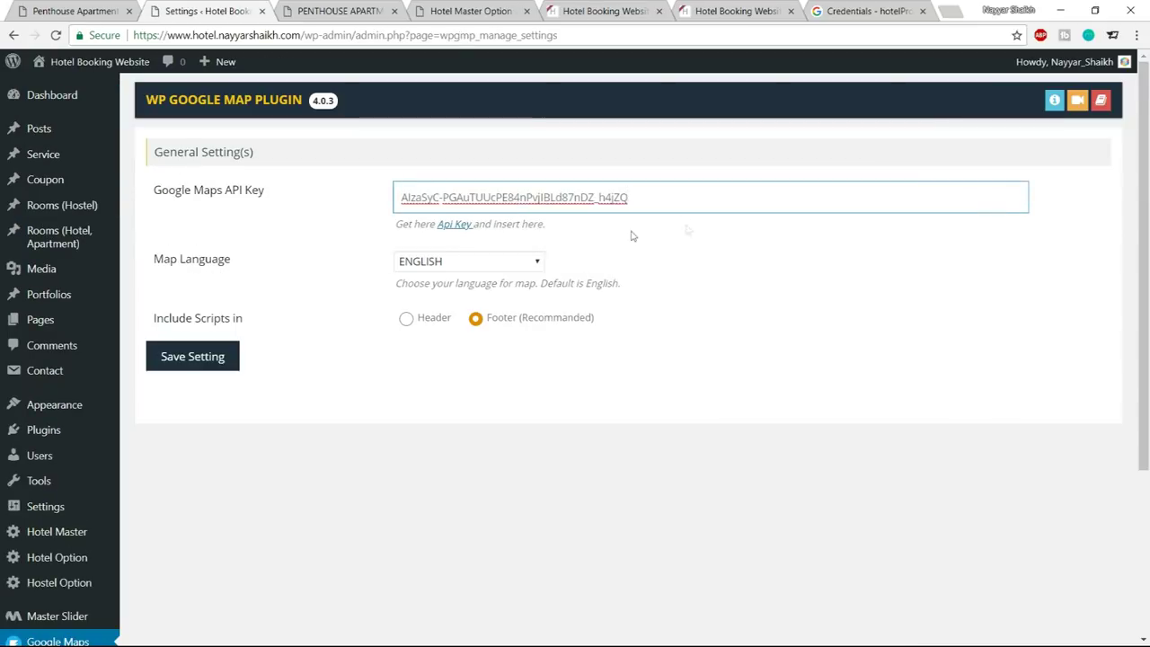
pyautogui.click(201, 357)
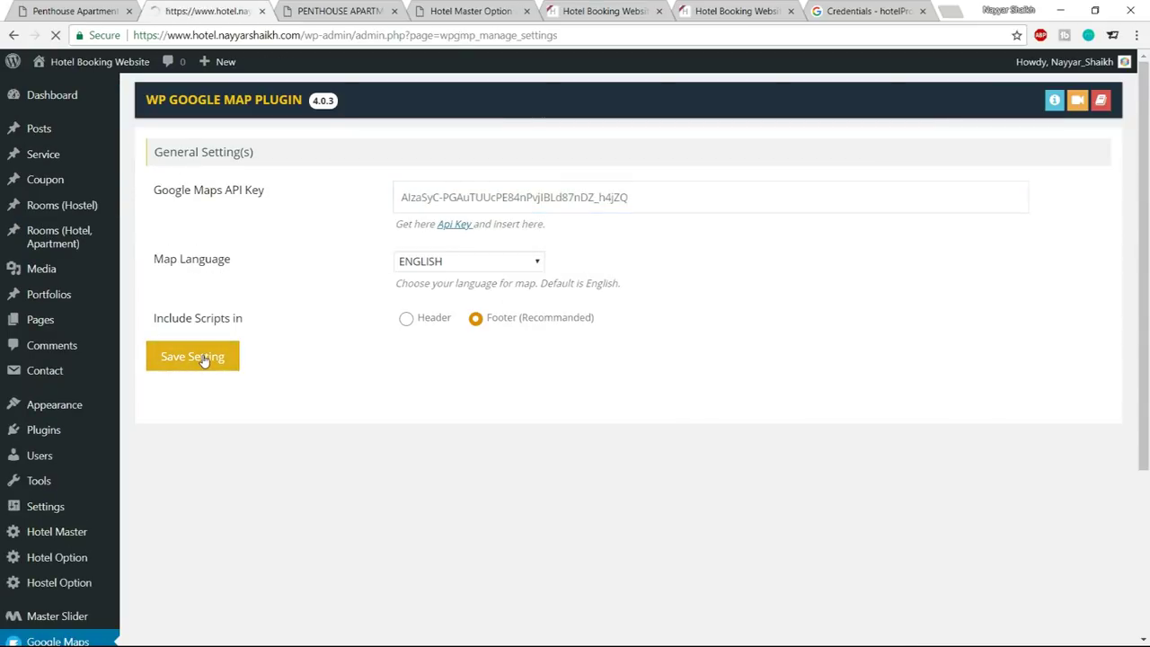
pyautogui.scroll(-3, 908, 365)
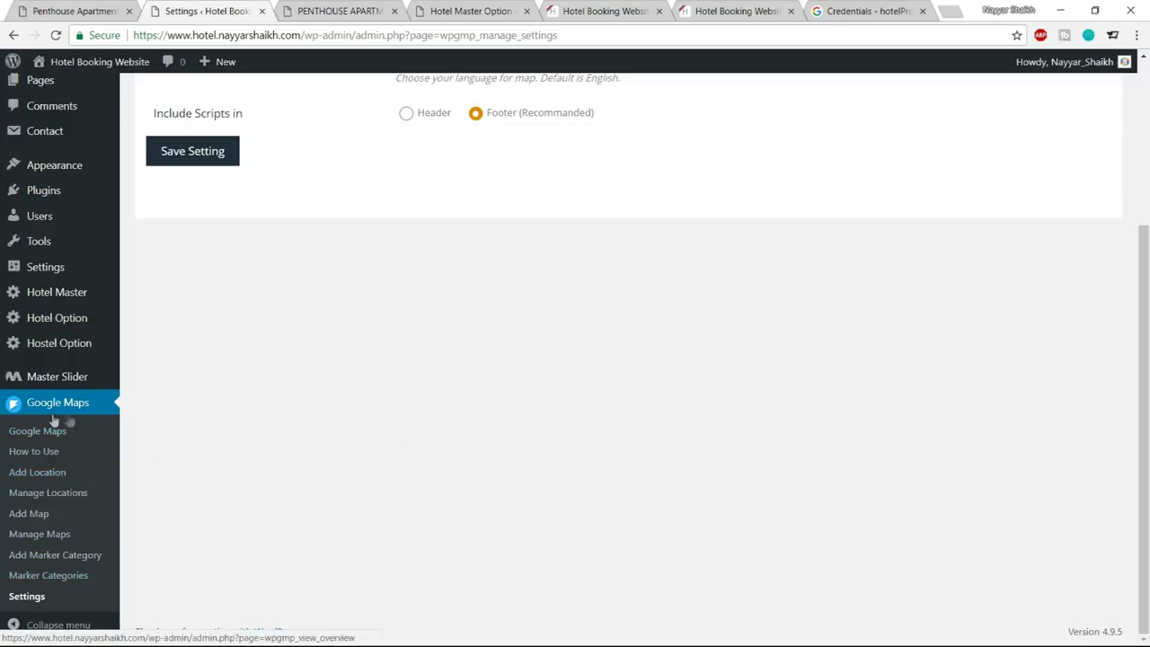
pyautogui.click(27, 480)
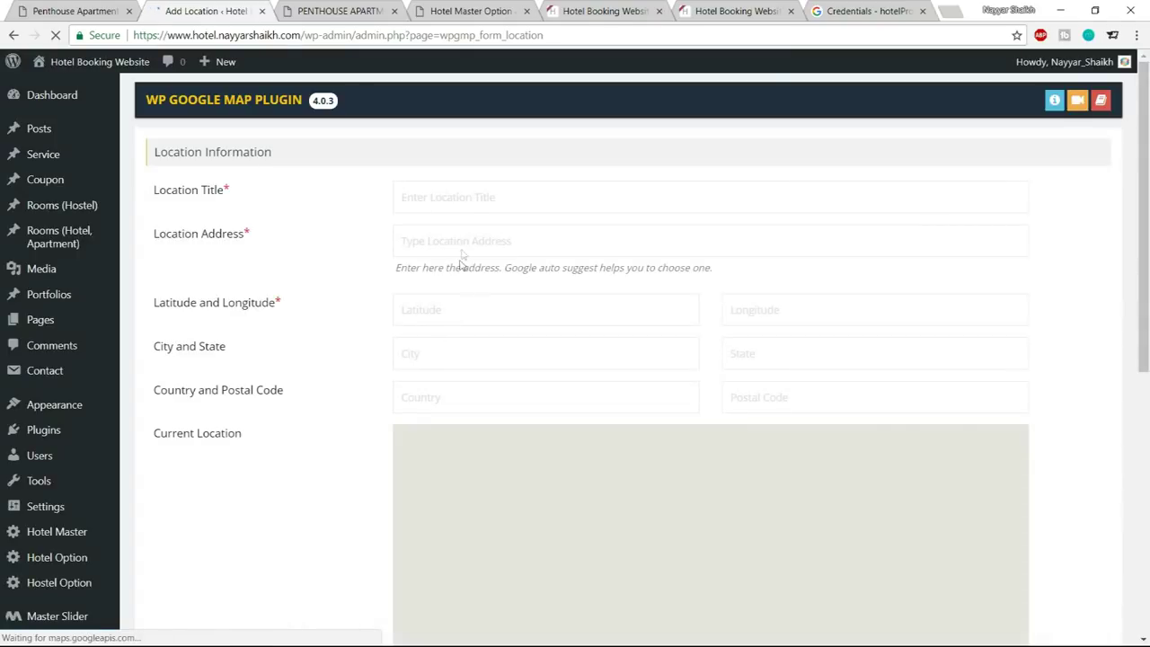
# Look up the company name BloggDude Inc. in the Penthouse Apartment page's map marker
pyautogui.click(512, 202)
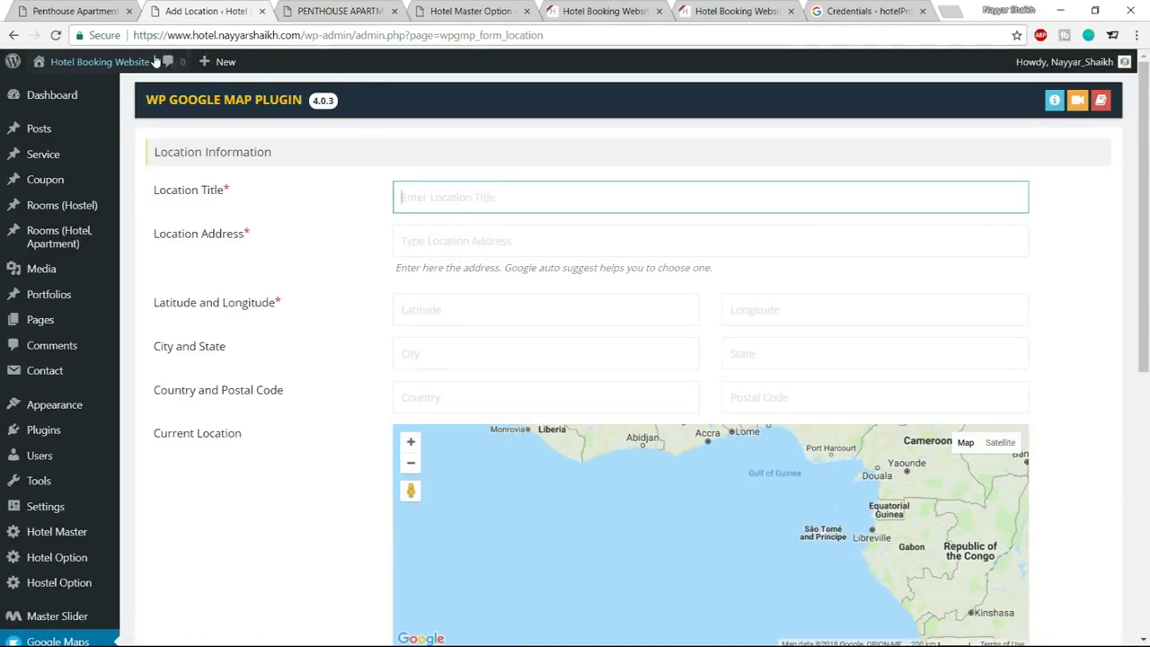
pyautogui.click(31, 9)
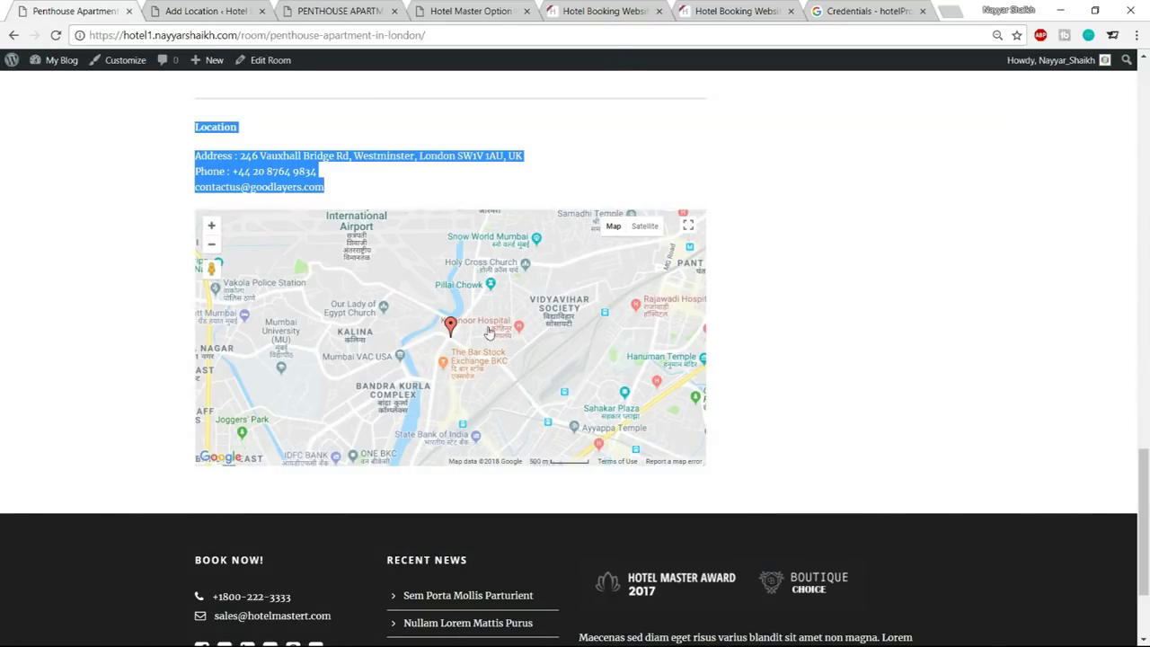
pyautogui.click(450, 324)
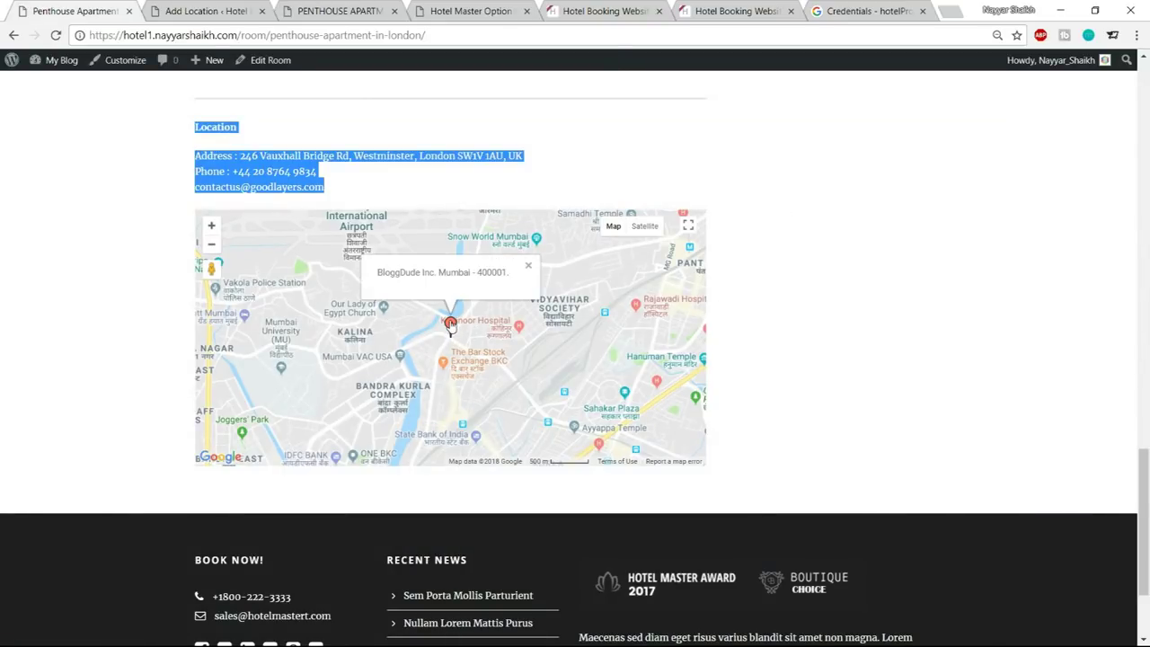
pyautogui.moveTo(377, 277); pyautogui.dragTo(428, 280)
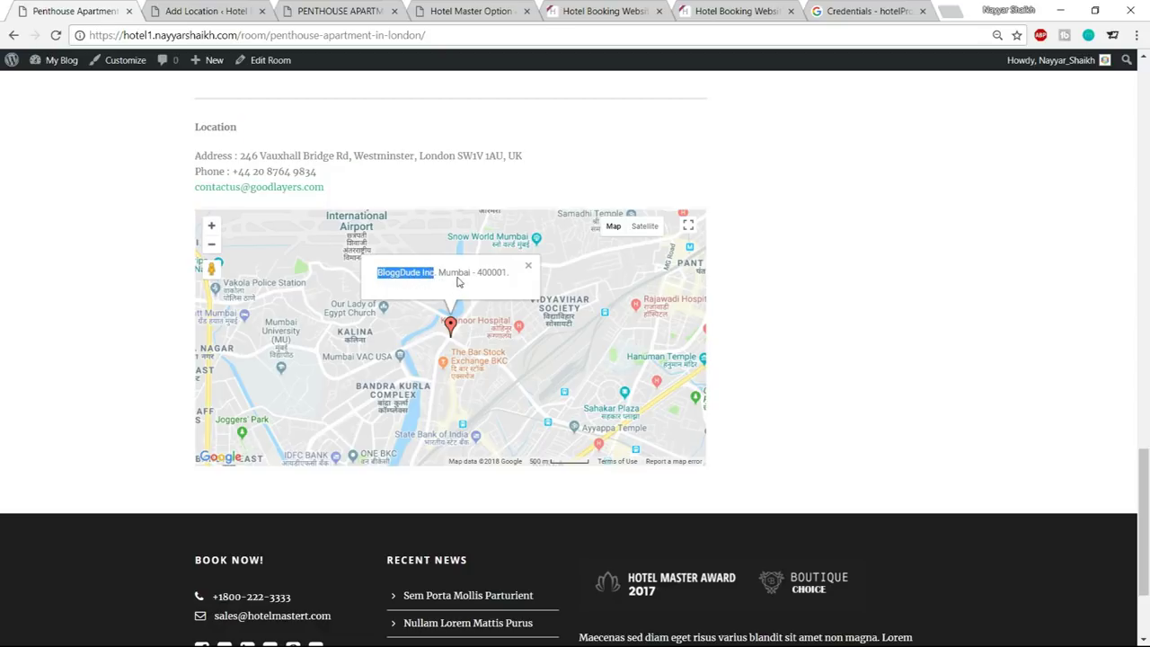
pyautogui.click(212, 9)
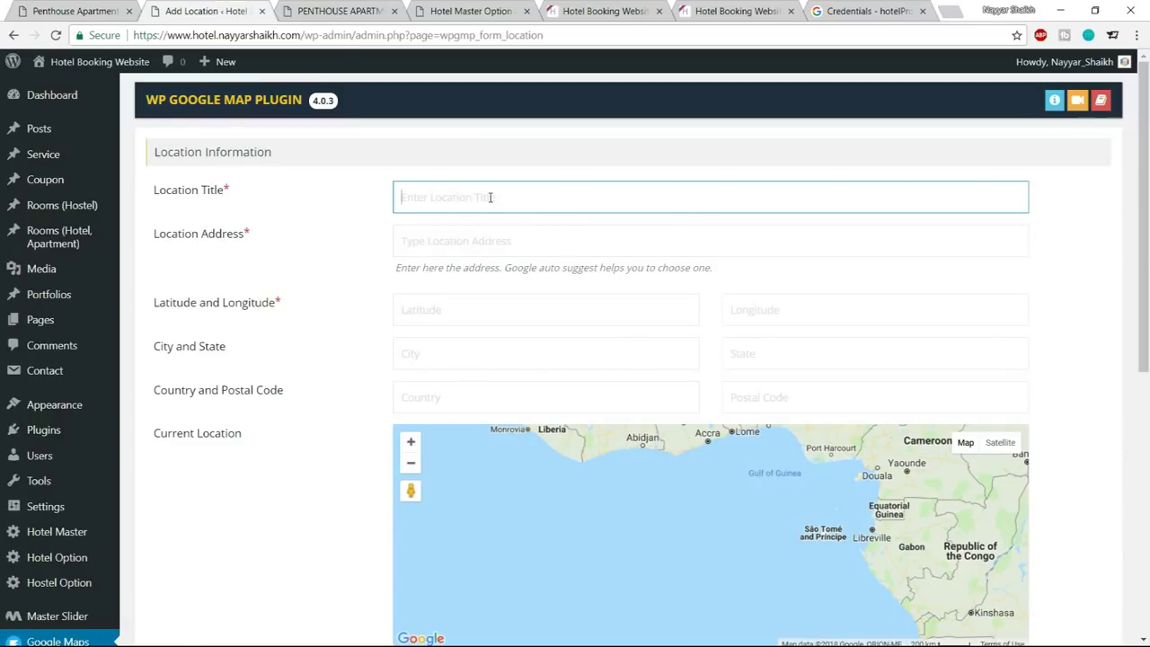
# Enter BloggDude Inc. as the location title and choose Mumbai as the address
pyautogui.write('BloggDude Inc.')
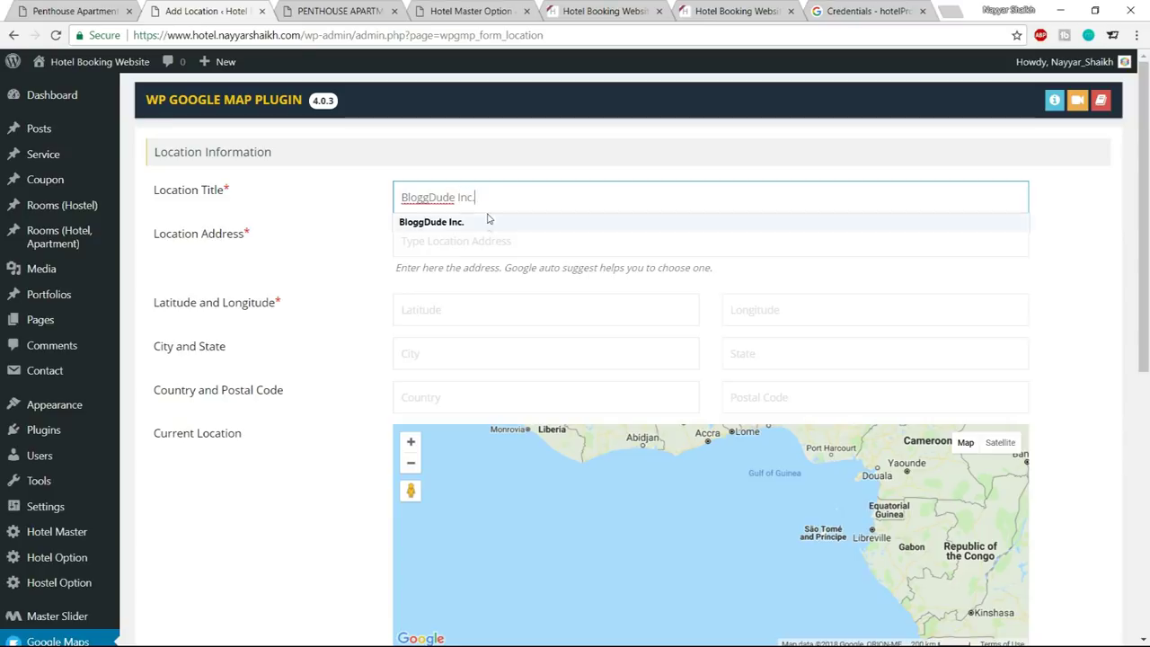
pyautogui.click(449, 222)
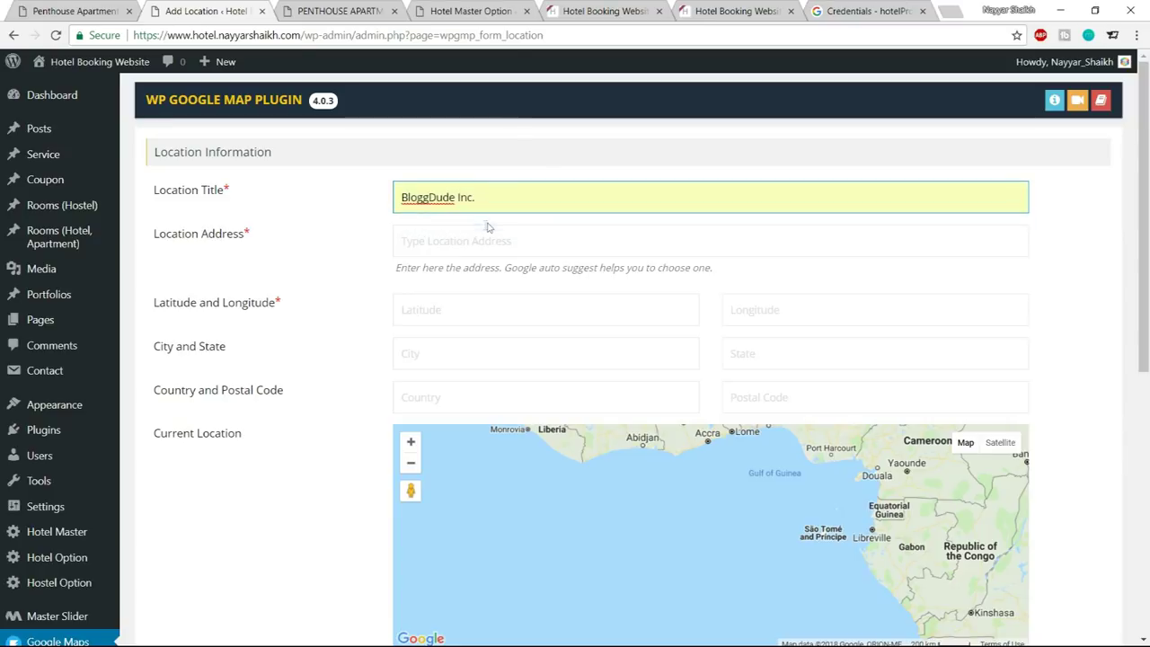
pyautogui.press('BackSpace')
pyautogui.click(419, 241)
pyautogui.write('Mumbai')
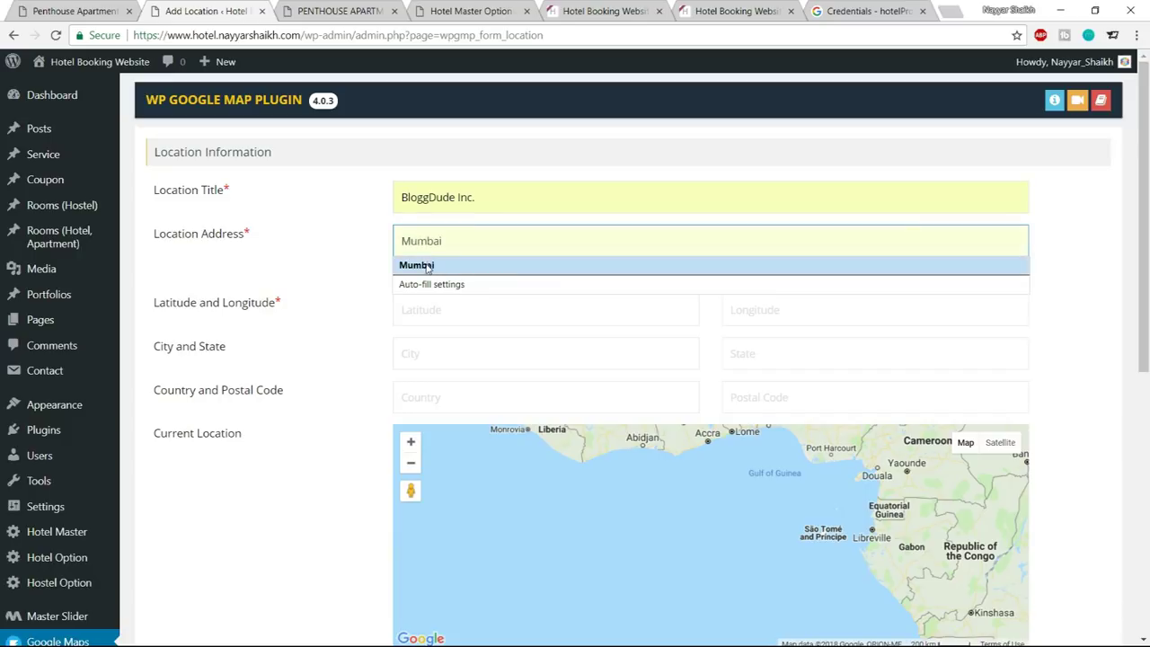
pyautogui.click(477, 265)
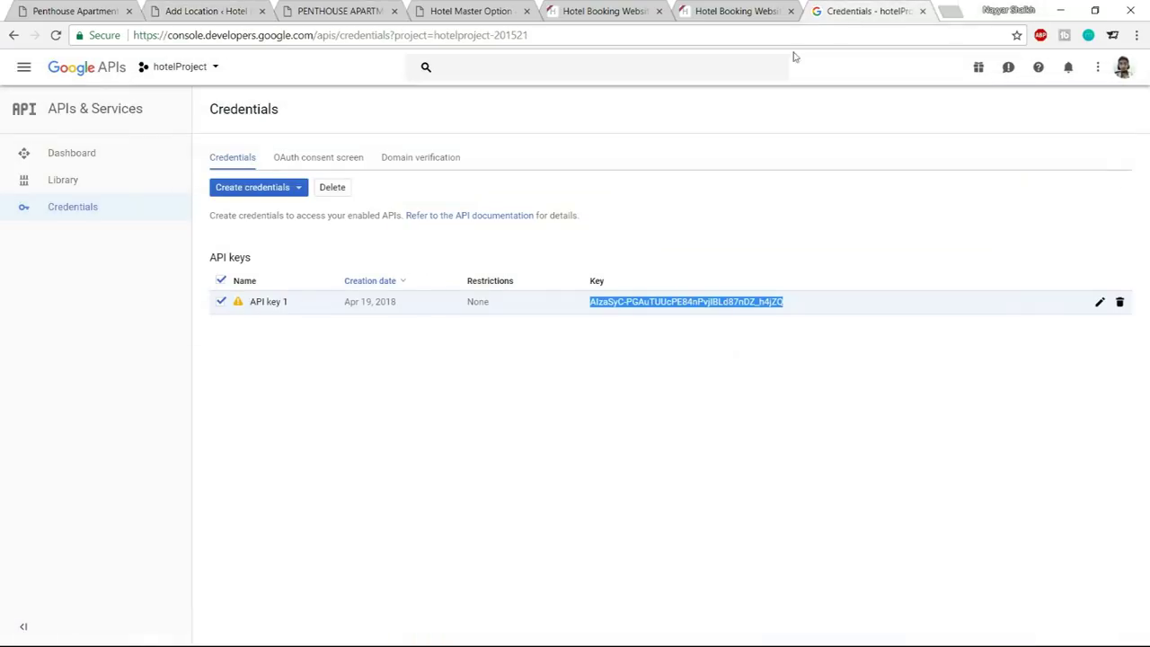
pyautogui.click(863, 11)
# Look up Mumbai's coordinates on LatLong.net
pyautogui.click(777, 39)
pyautogui.write('latlong.net')
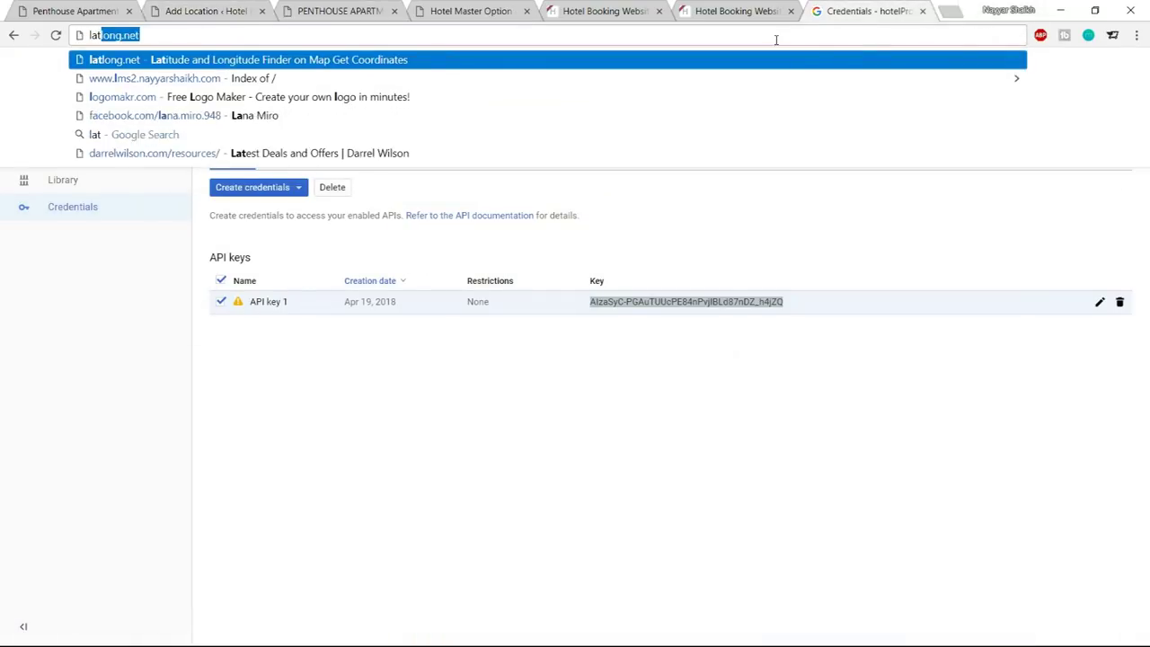
pyautogui.press('Return')
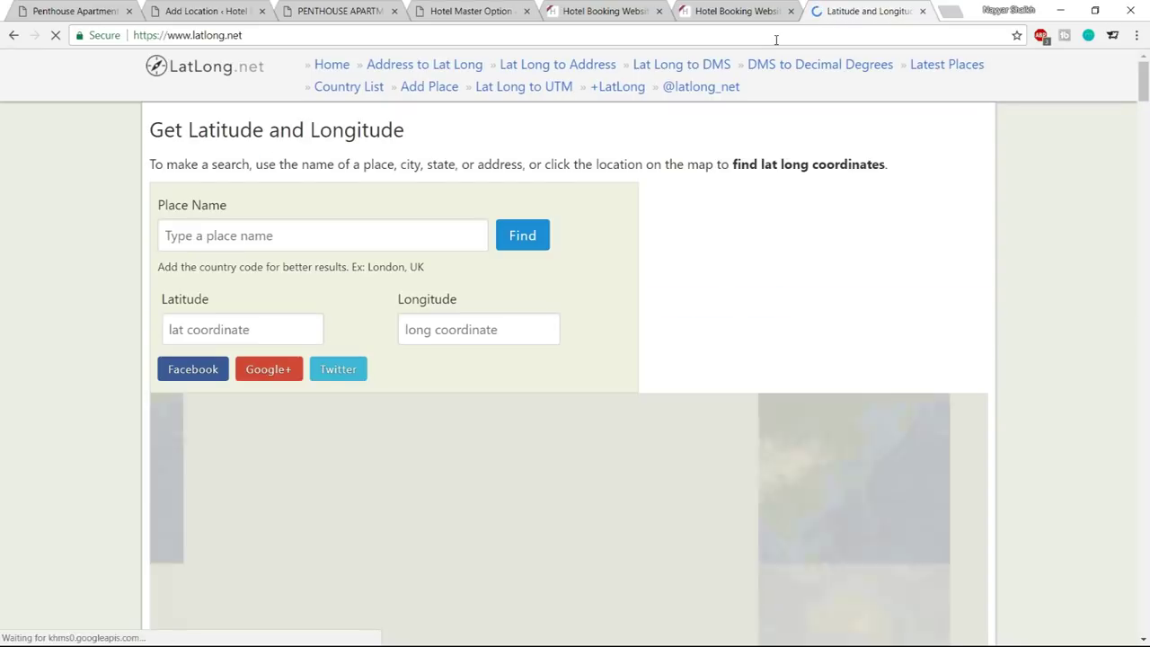
pyautogui.click(307, 245)
pyautogui.write('mumbai')
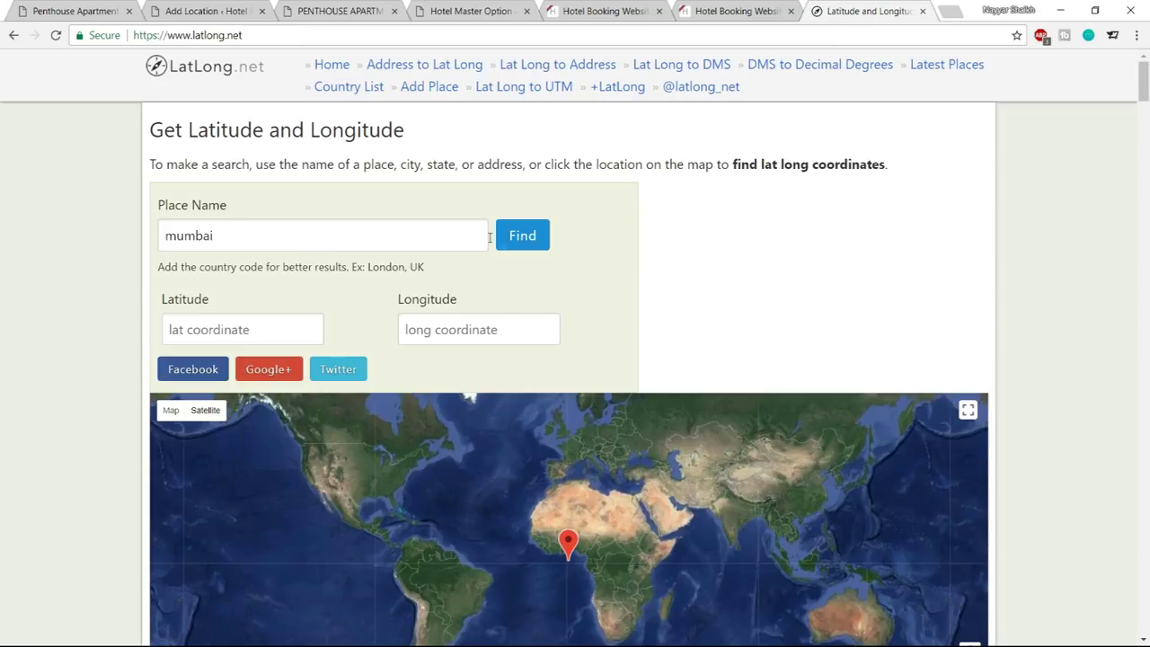
pyautogui.click(537, 239)
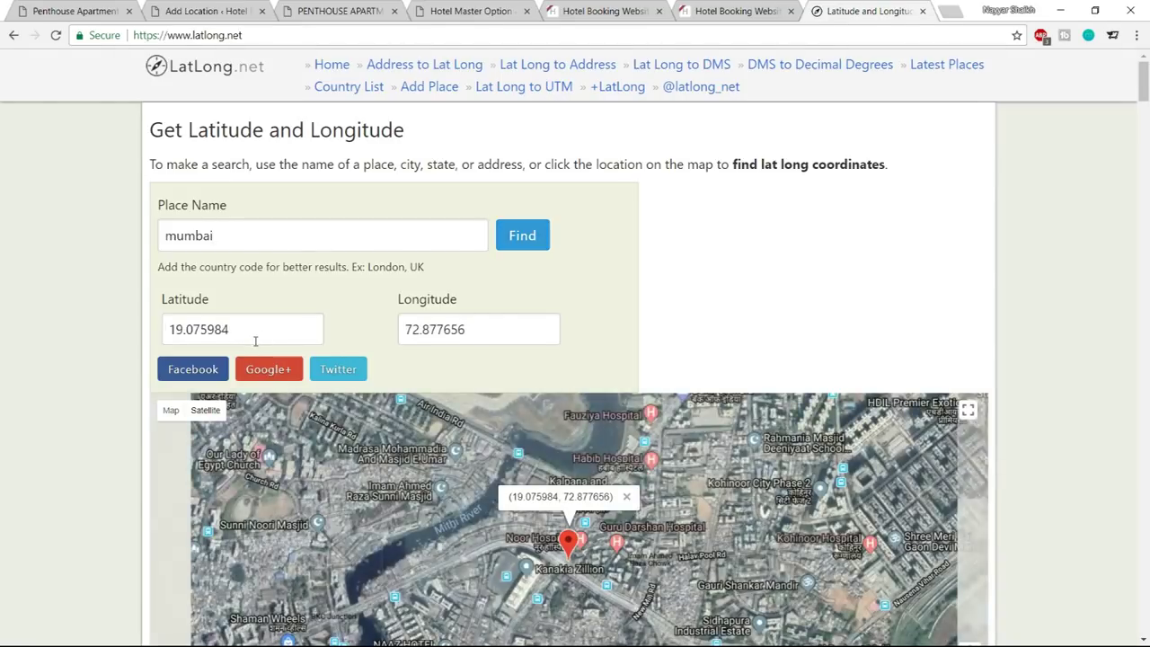
# Copy latitude 19.075984 and longitude 72.877656 into the Add Location fields
pyautogui.moveTo(254, 332); pyautogui.dragTo(166, 333)
pyautogui.hotkey('ctrl', 'c')
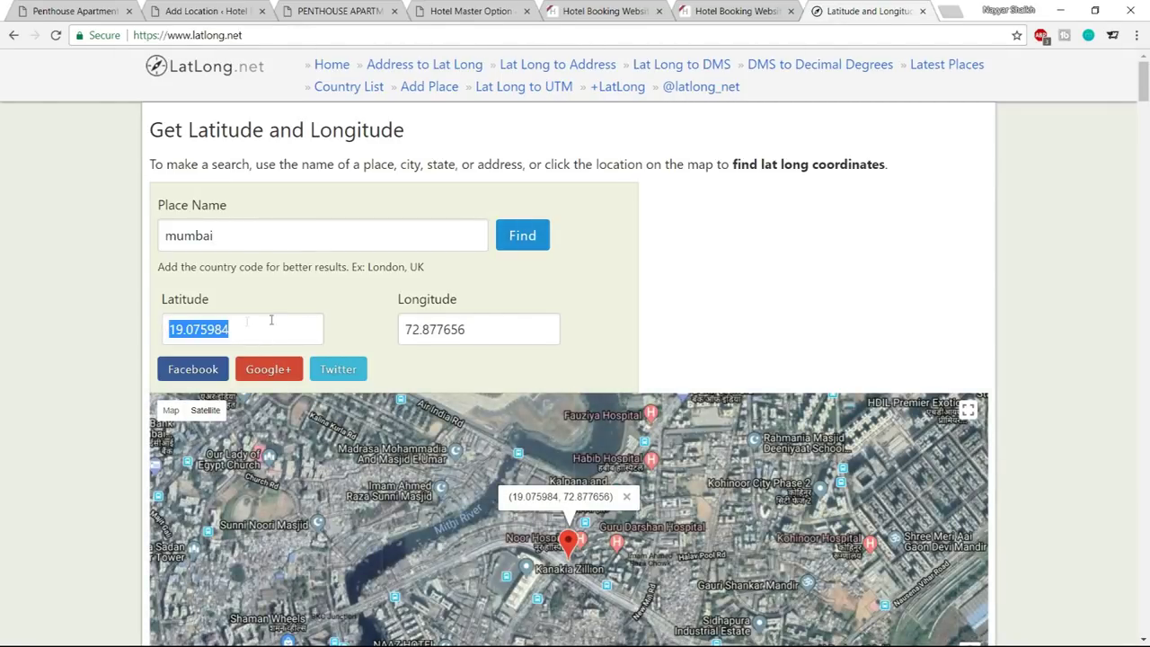
pyautogui.click(259, 9)
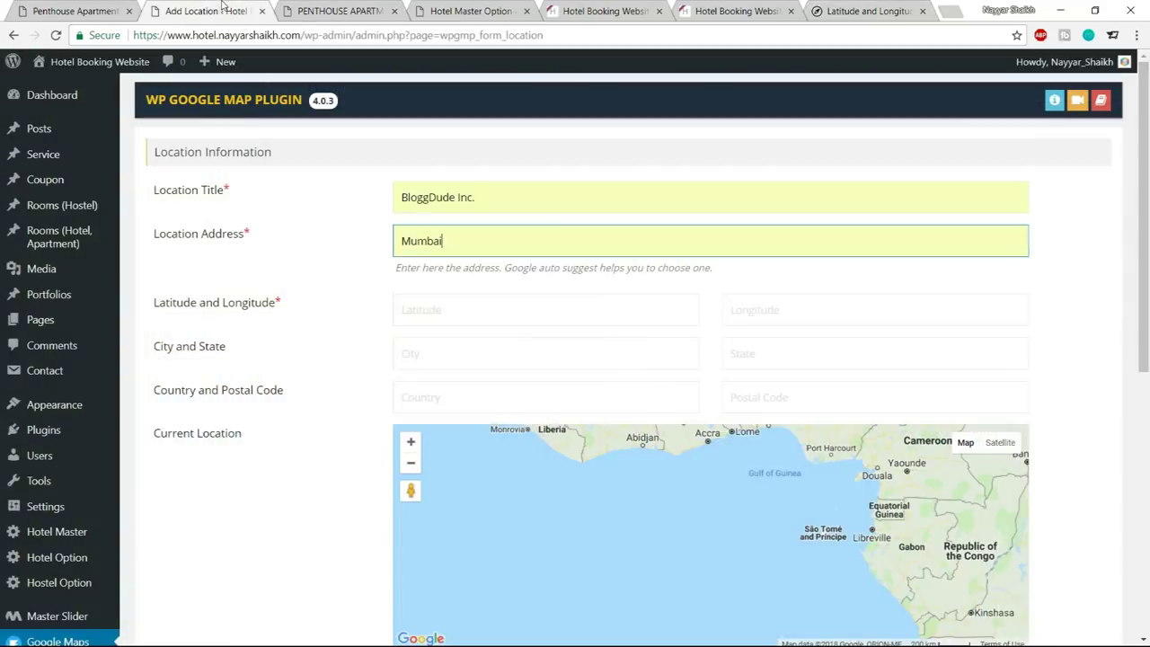
pyautogui.click(530, 313)
pyautogui.hotkey('ctrl', 'v')
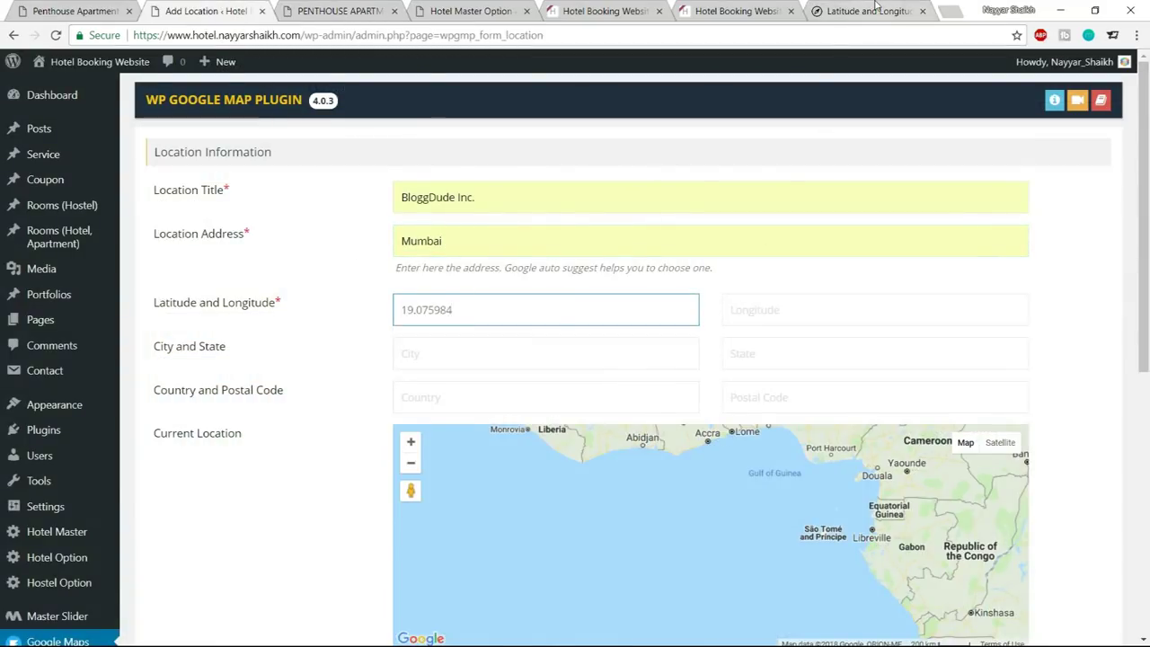
pyautogui.hotkey('ctrl', '9')
pyautogui.moveTo(517, 332); pyautogui.dragTo(377, 337)
pyautogui.hotkey('ctrl', 'c')
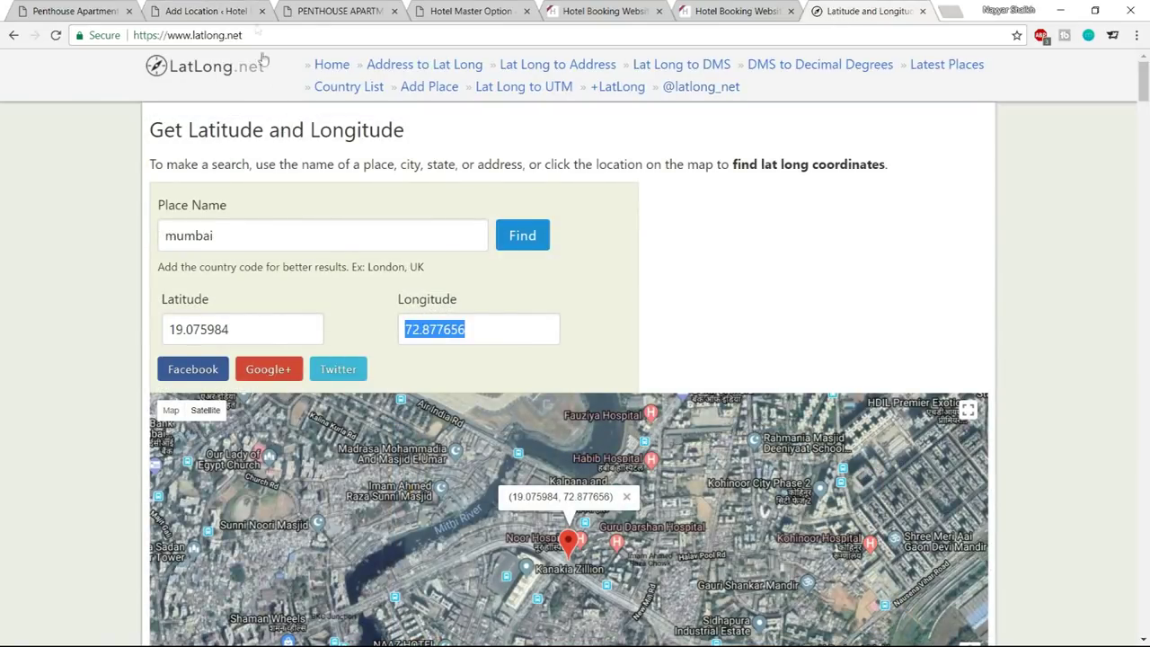
pyautogui.click(252, 6)
pyautogui.click(774, 306)
pyautogui.hotkey('ctrl', 'v')
pyautogui.click(1014, 285)
# Fill City, State, Country and Postal Code with Mumbai, Maharashtra, India, 400017
pyautogui.click(921, 11)
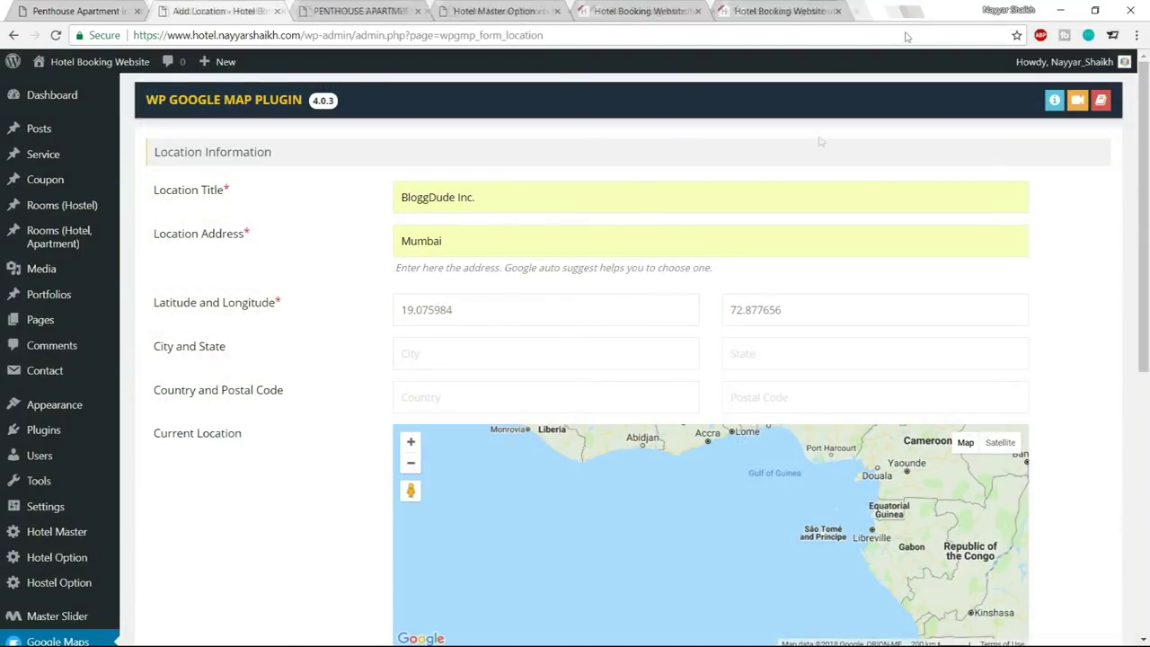
pyautogui.click(562, 356)
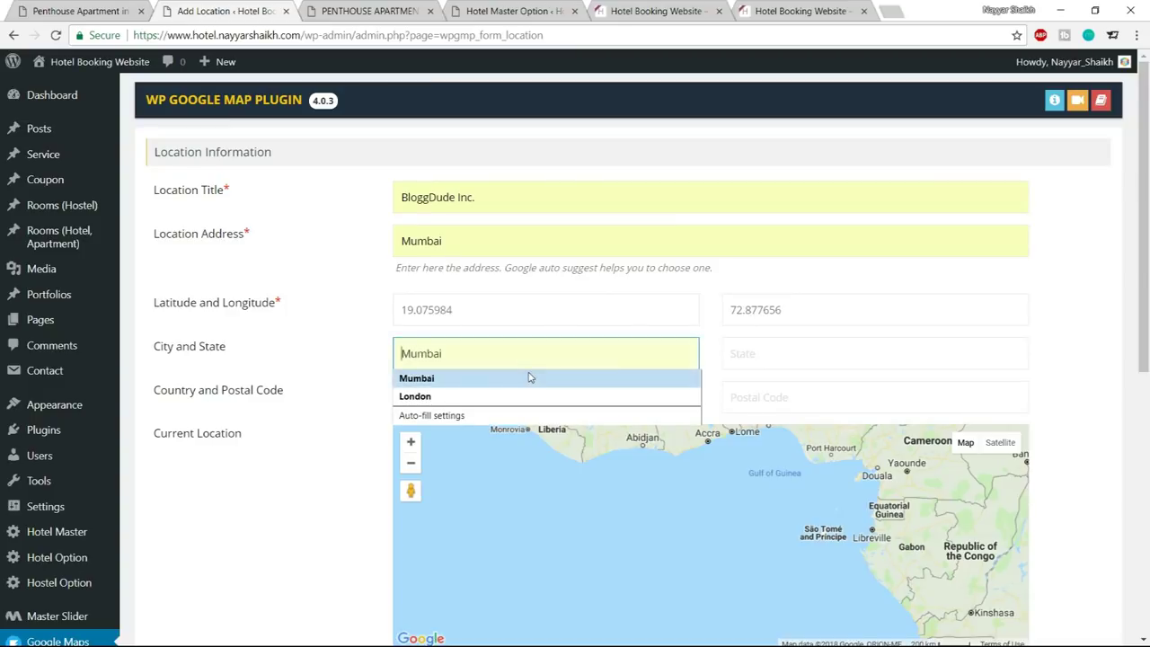
pyautogui.click(532, 374)
pyautogui.click(793, 360)
pyautogui.click(792, 381)
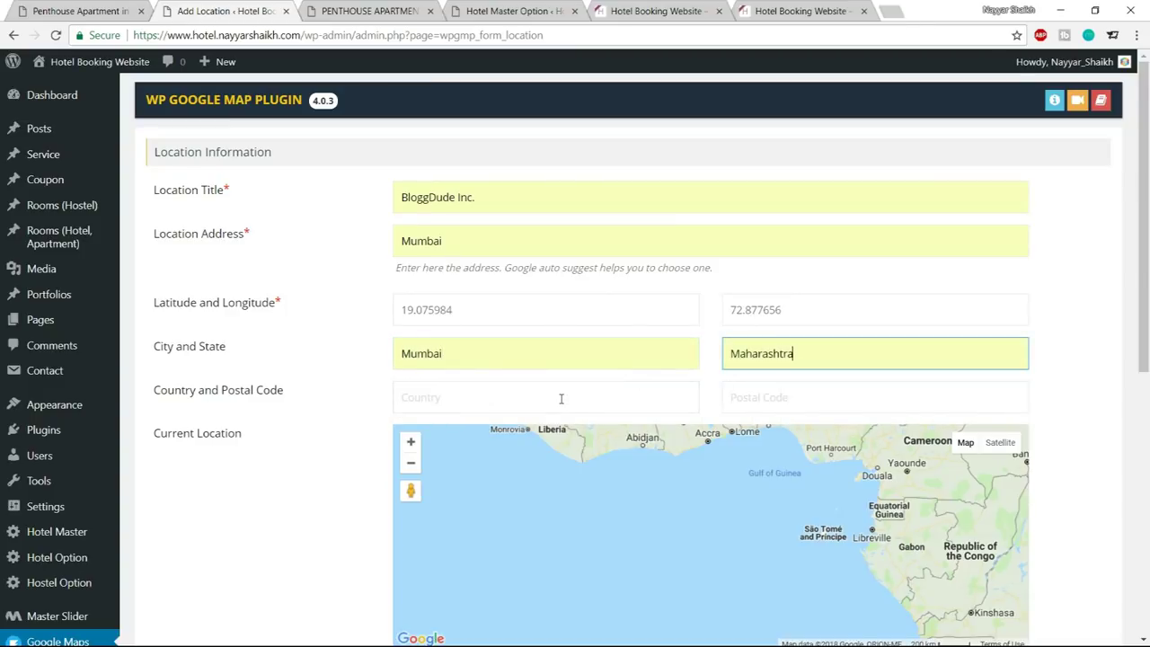
pyautogui.click(562, 398)
pyautogui.click(537, 423)
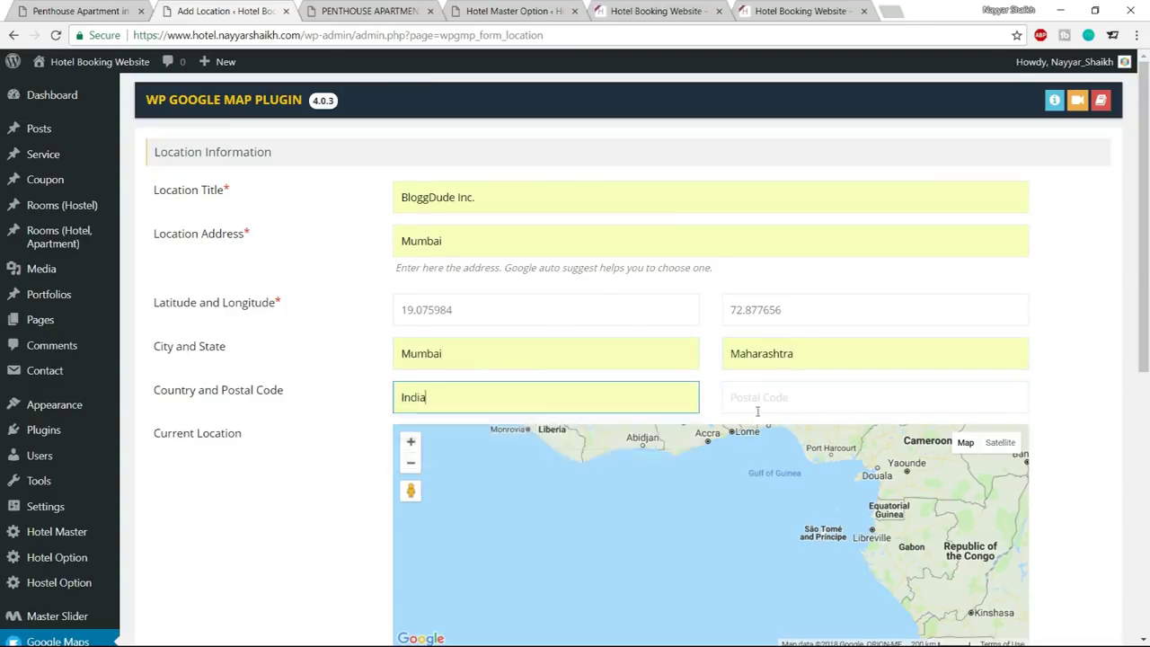
pyautogui.click(835, 403)
pyautogui.click(824, 423)
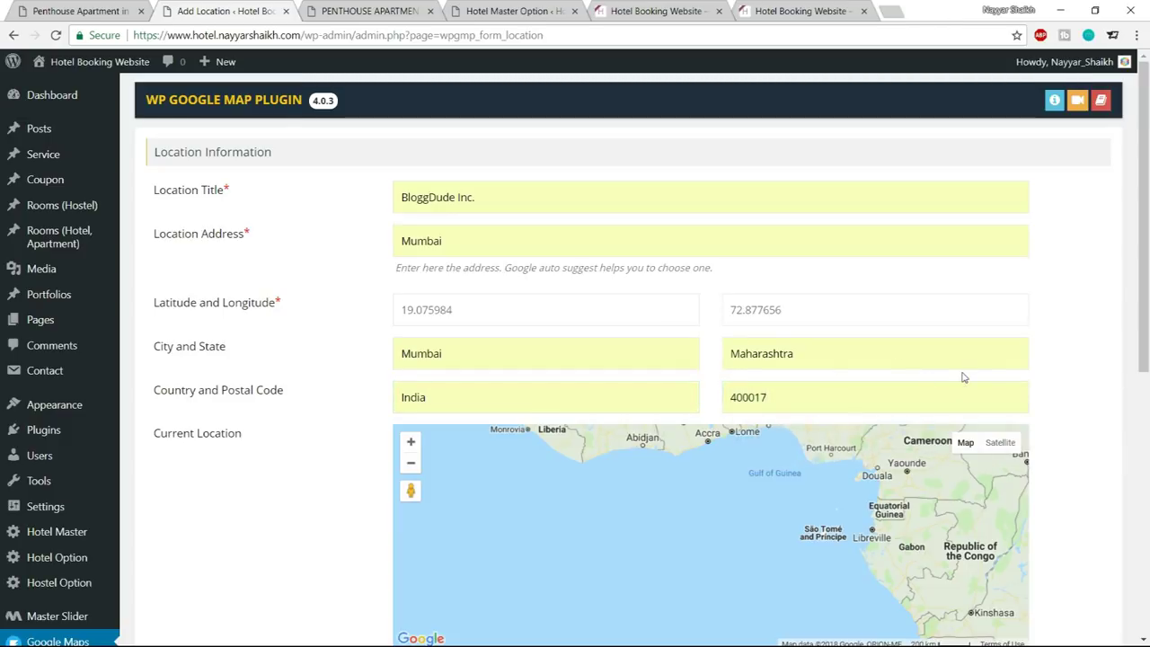
# Replace the Infowindow Message with 'Hotel Master, Mumbai.' after checking the live map's info window
pyautogui.scroll(-4, 1034, 396)
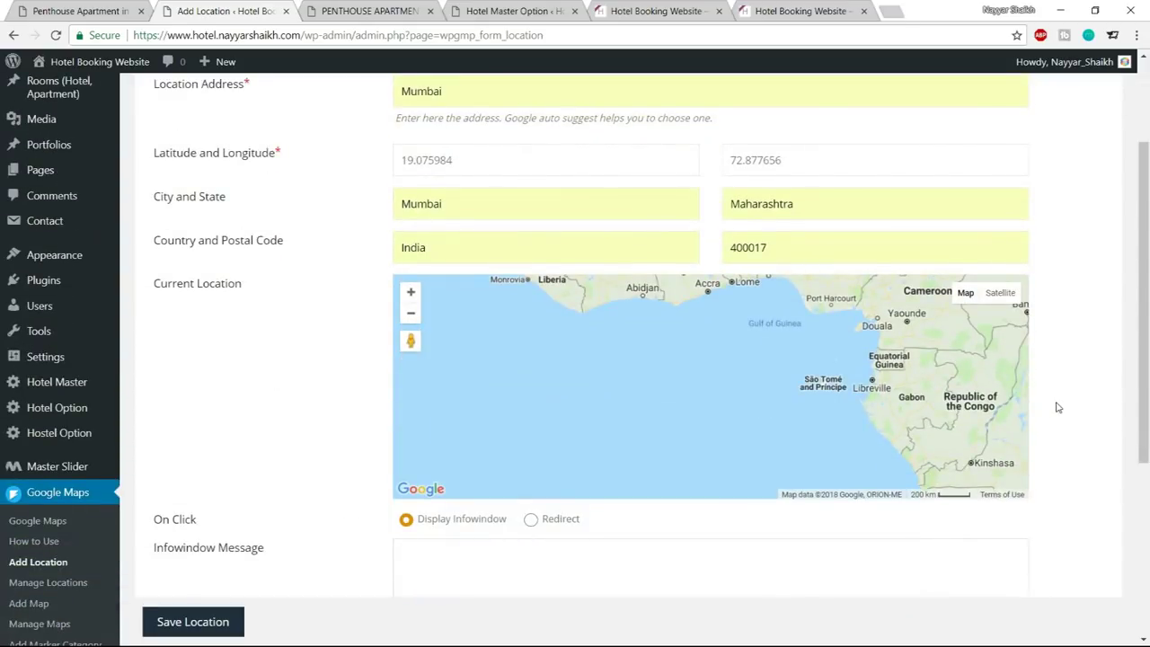
pyautogui.scroll(-2, 1062, 323)
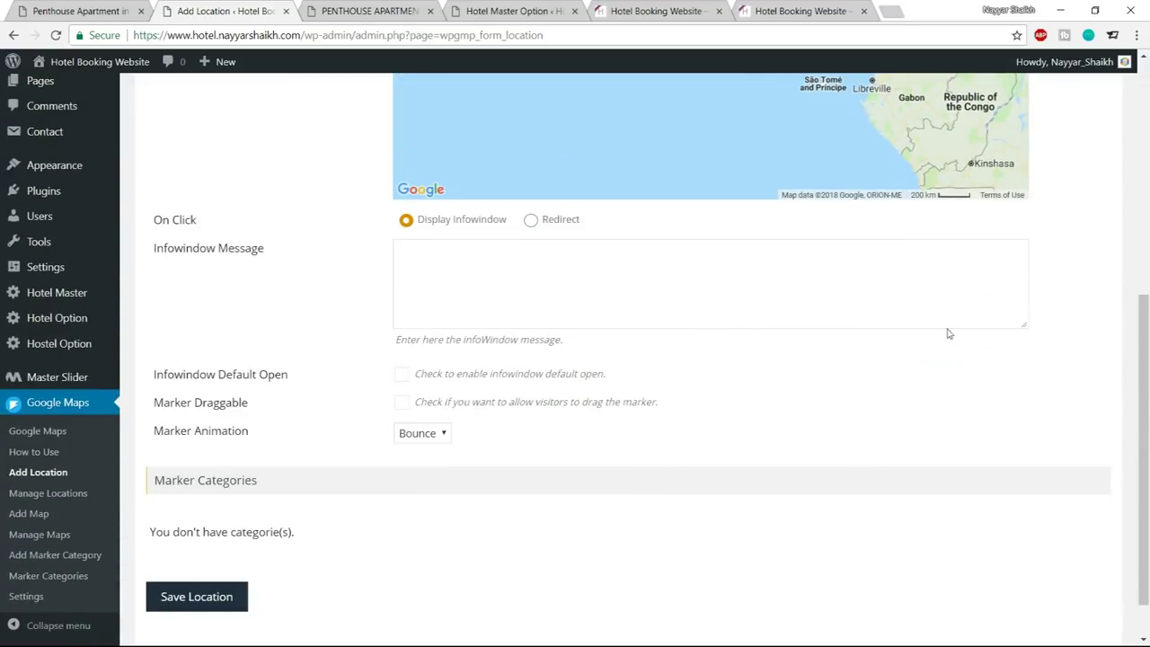
pyautogui.click(530, 302)
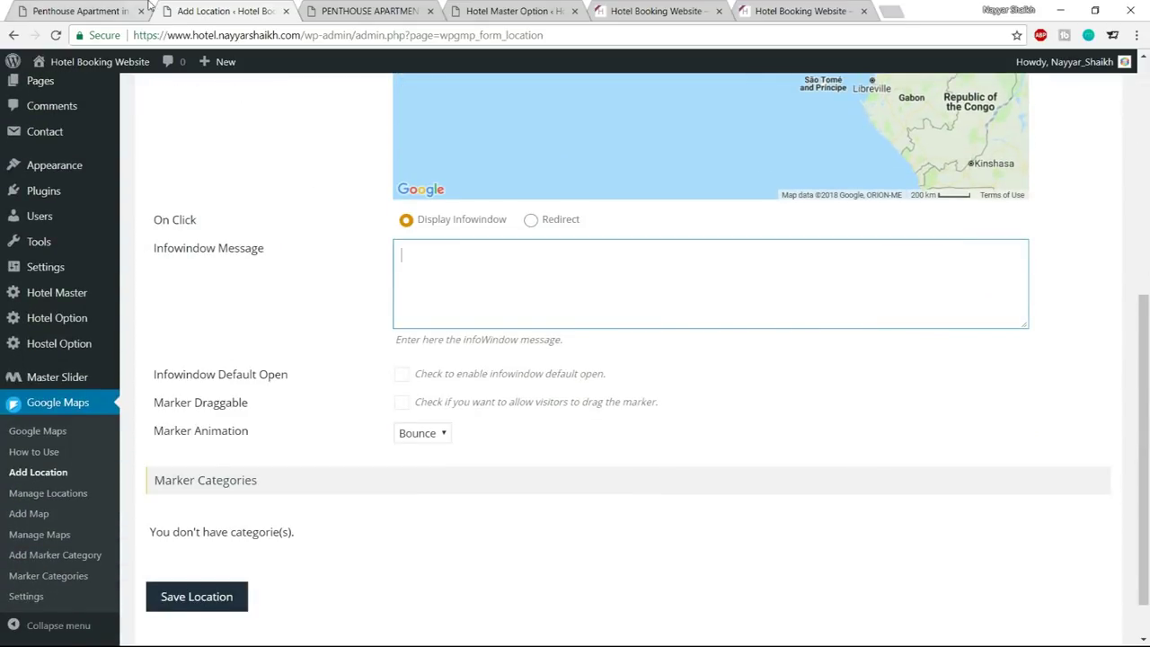
pyautogui.click(93, 9)
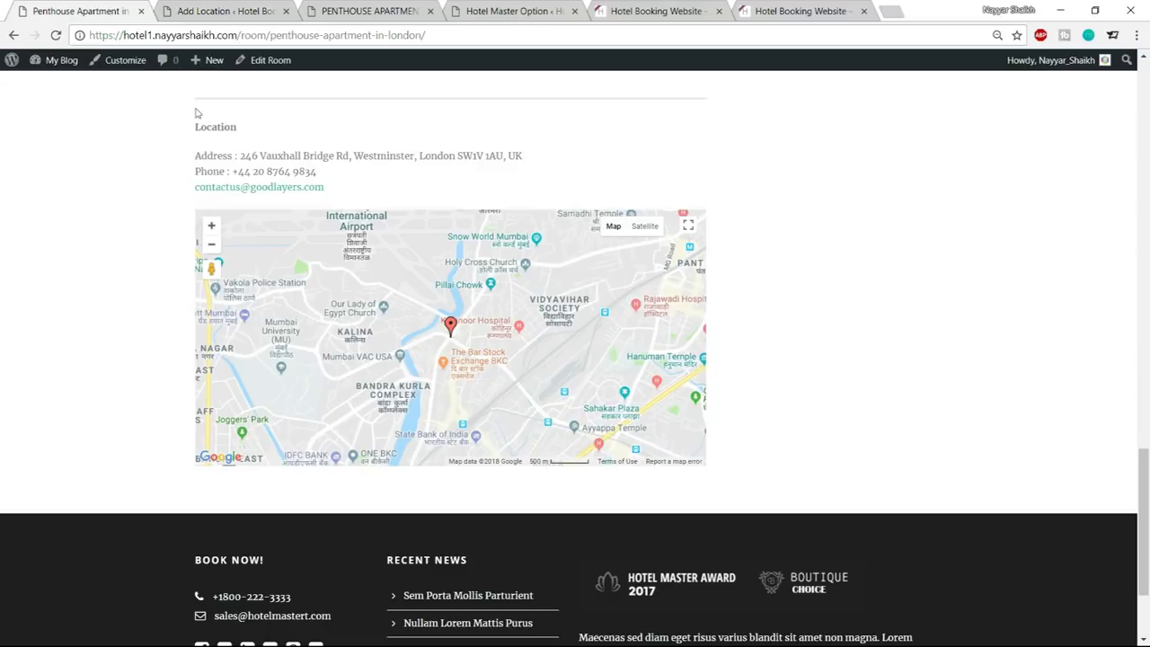
pyautogui.click(451, 326)
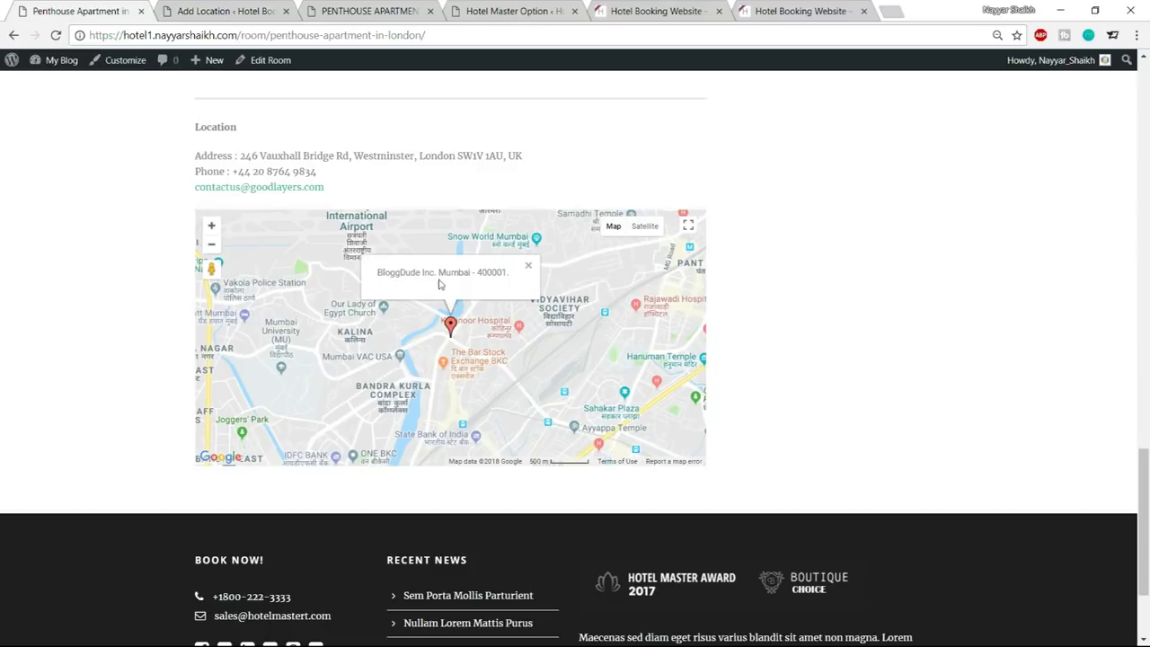
pyautogui.click(207, 11)
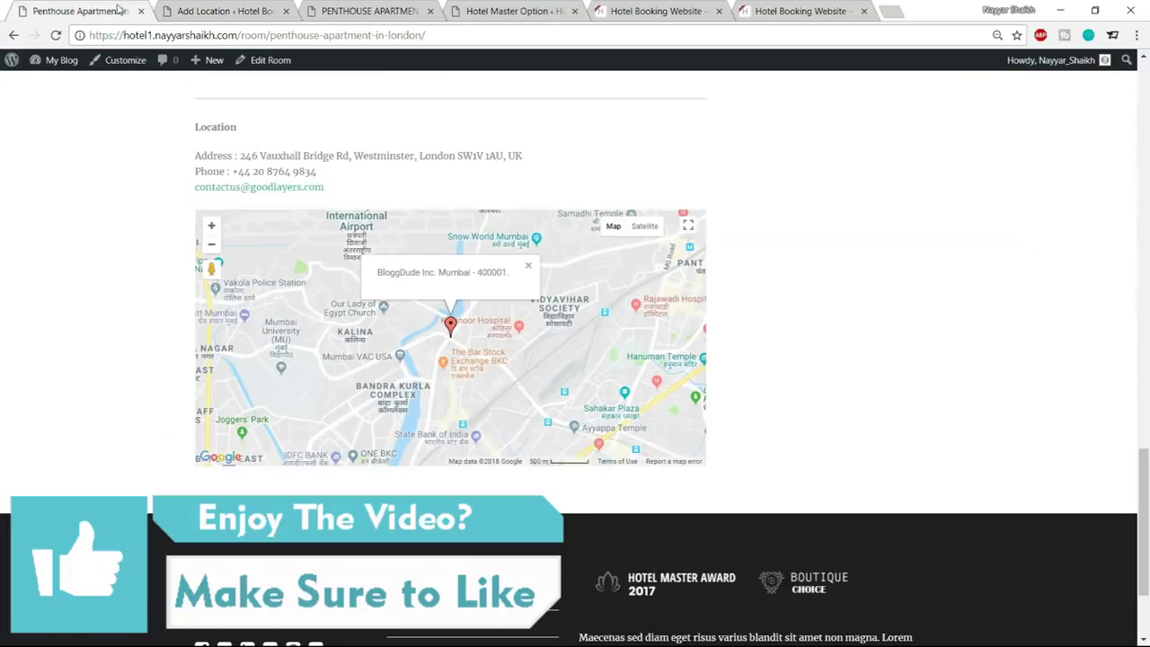
pyautogui.click(108, 11)
pyautogui.click(173, 12)
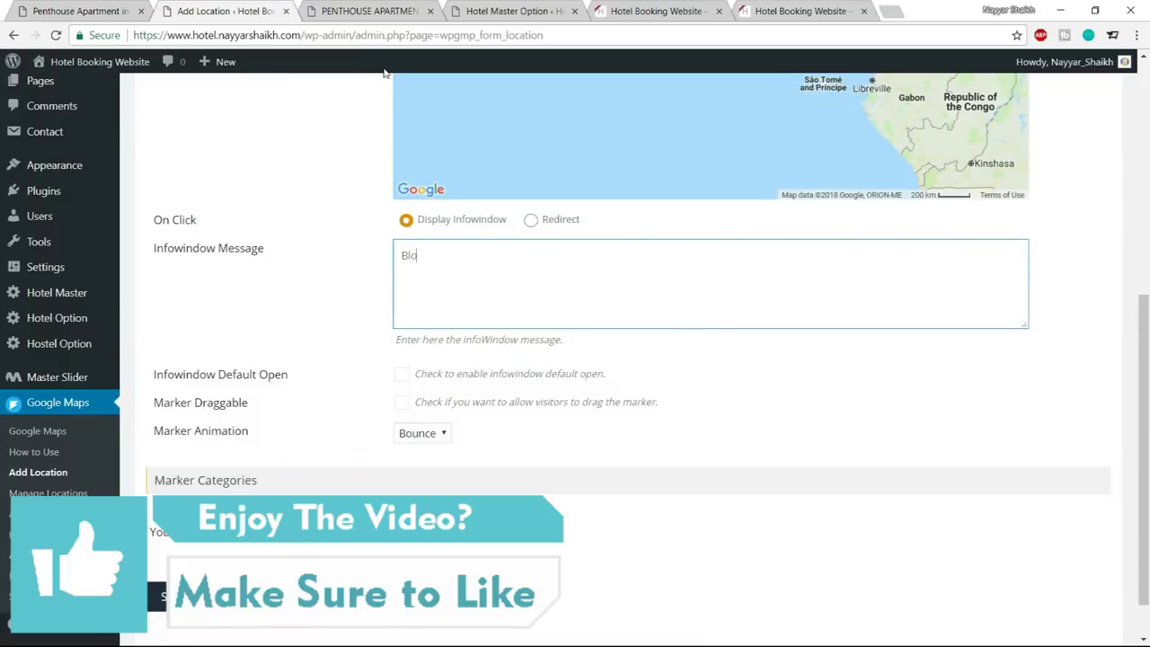
pyautogui.hotkey('ctrl', 'a')
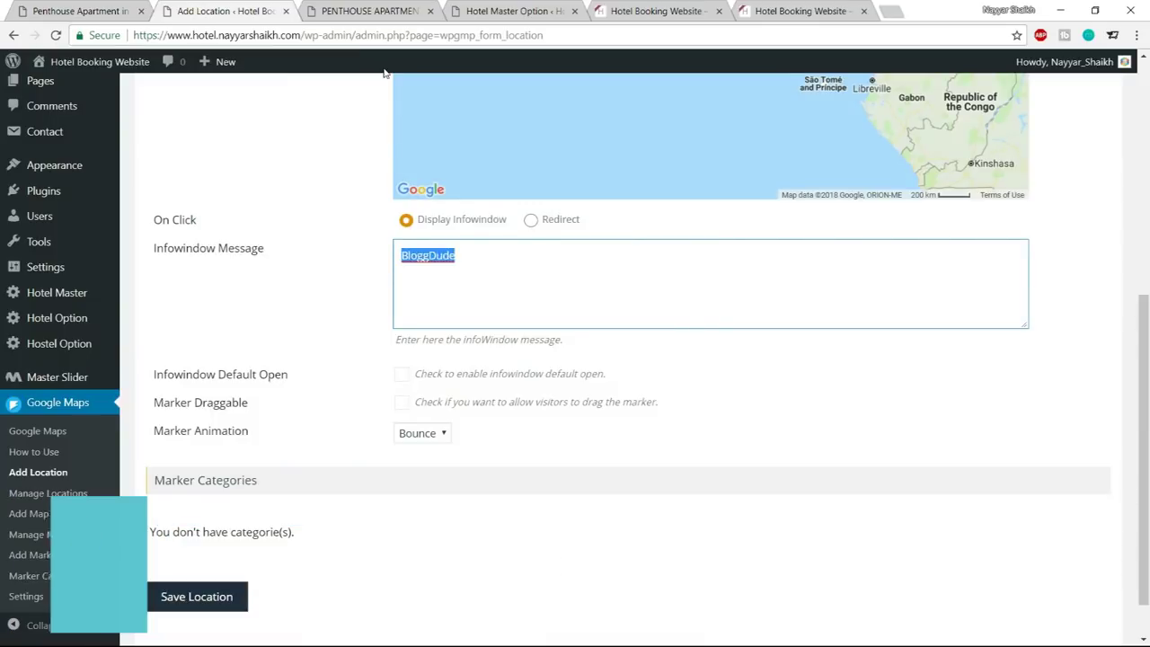
pyautogui.write('Hotel Master, Mumbai.')
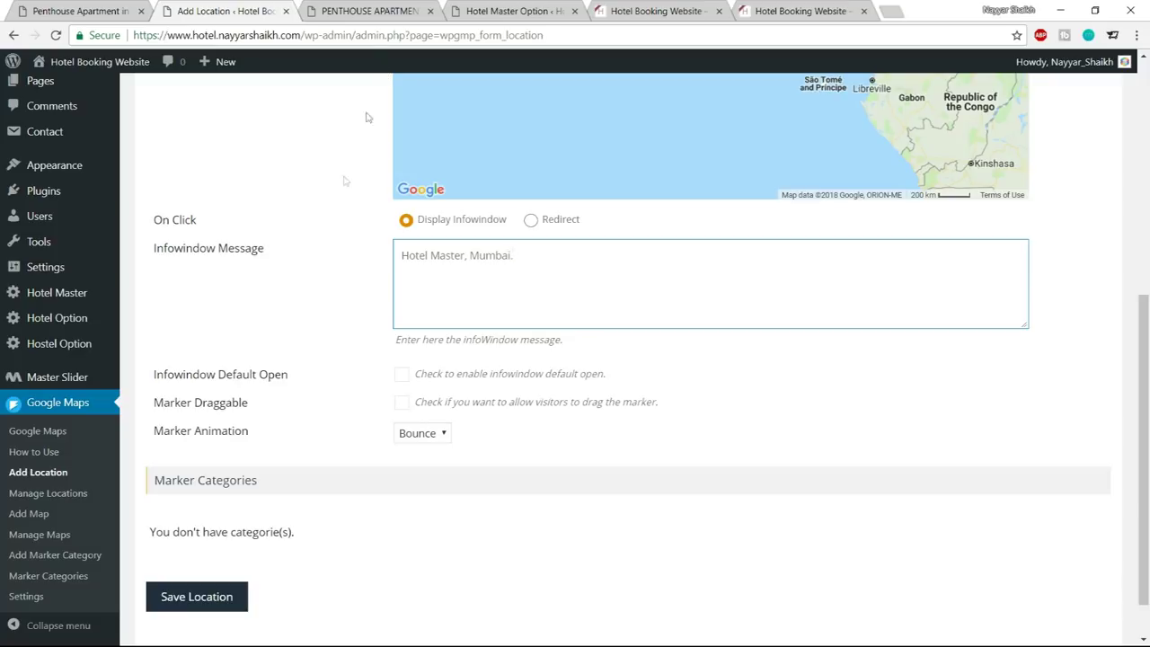
# Save the BloggDude Inc. location and check the live room page map
pyautogui.scroll(-1, 557, 485)
pyautogui.click(240, 586)
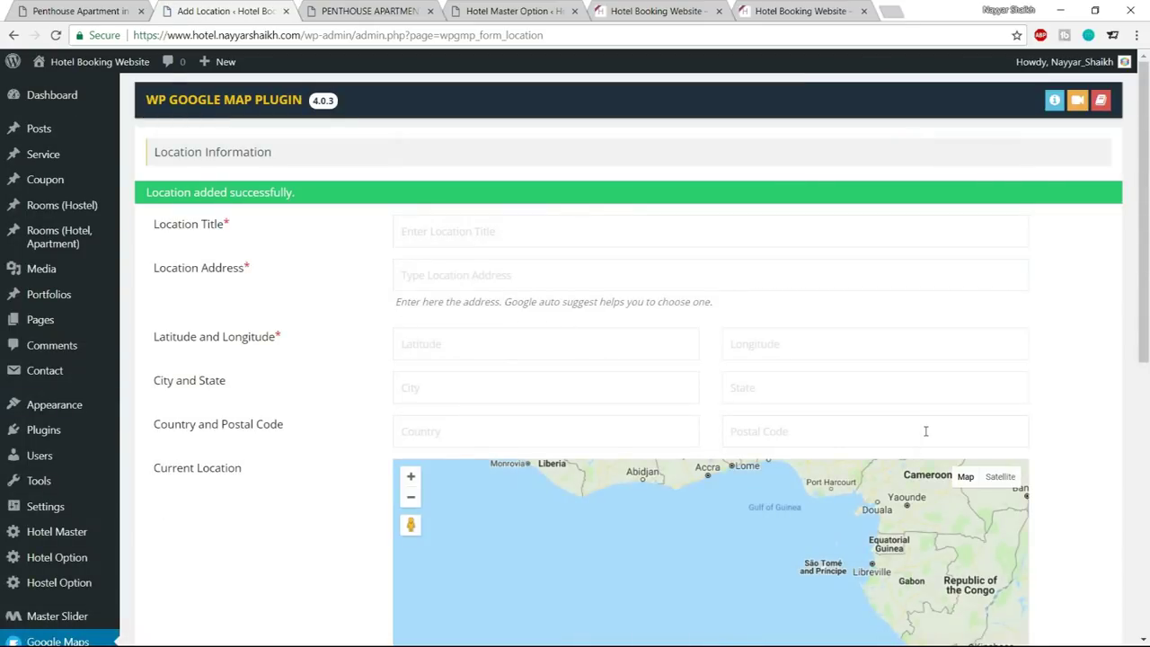
pyautogui.scroll(-3, 1072, 427)
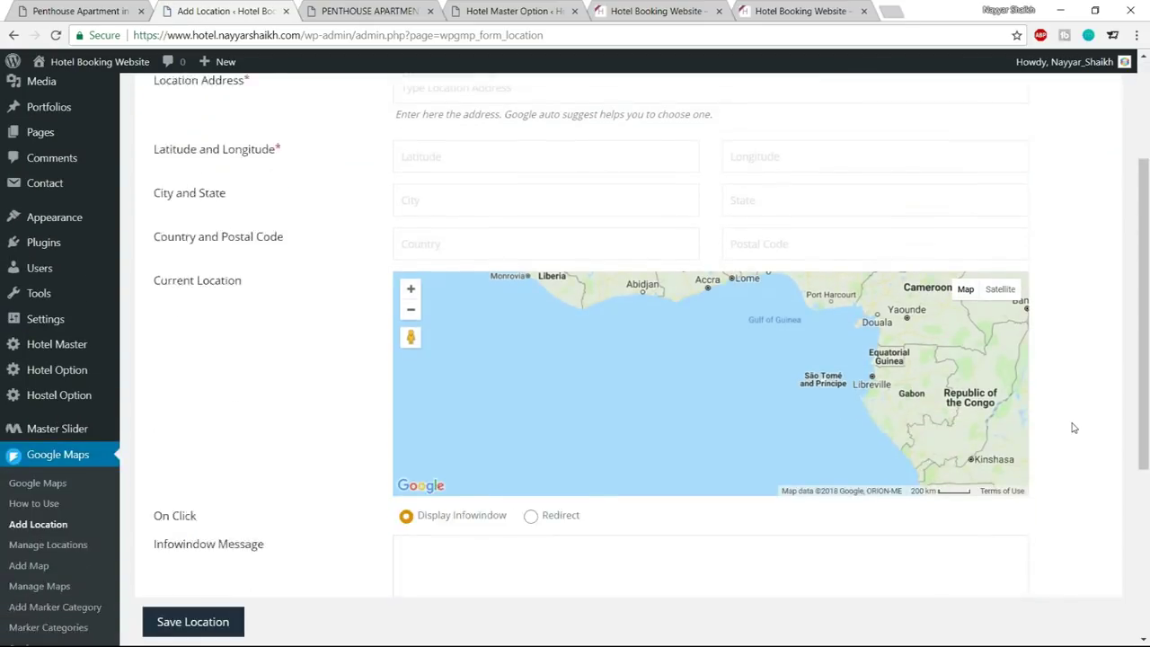
pyautogui.click(103, 9)
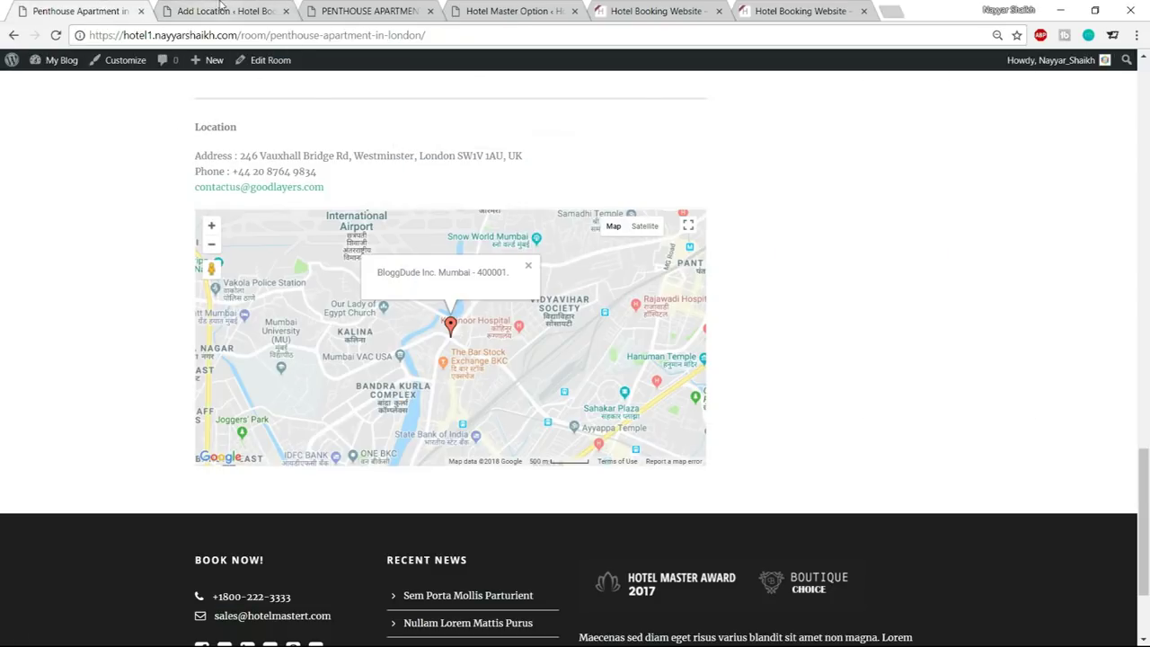
pyautogui.click(224, 11)
pyautogui.scroll(-2, 1087, 351)
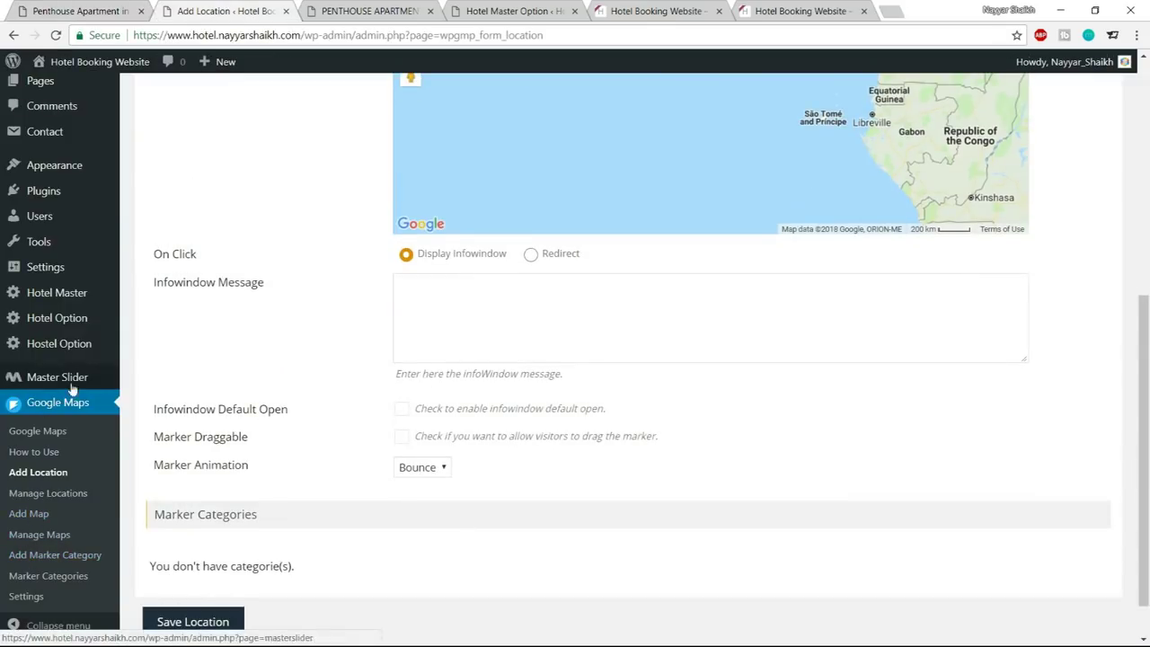
pyautogui.click(32, 516)
# Give the new map title BloggDude Inc., height 380 and zoom level 14
pyautogui.click(481, 192)
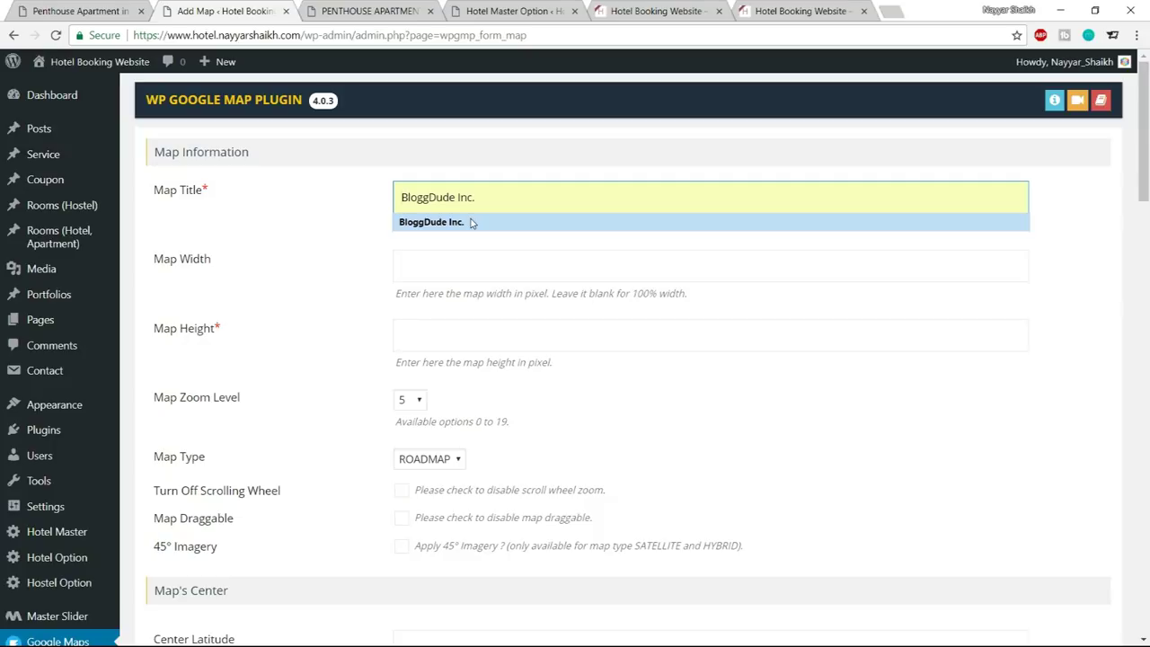
pyautogui.click(474, 221)
pyautogui.click(457, 271)
pyautogui.click(539, 334)
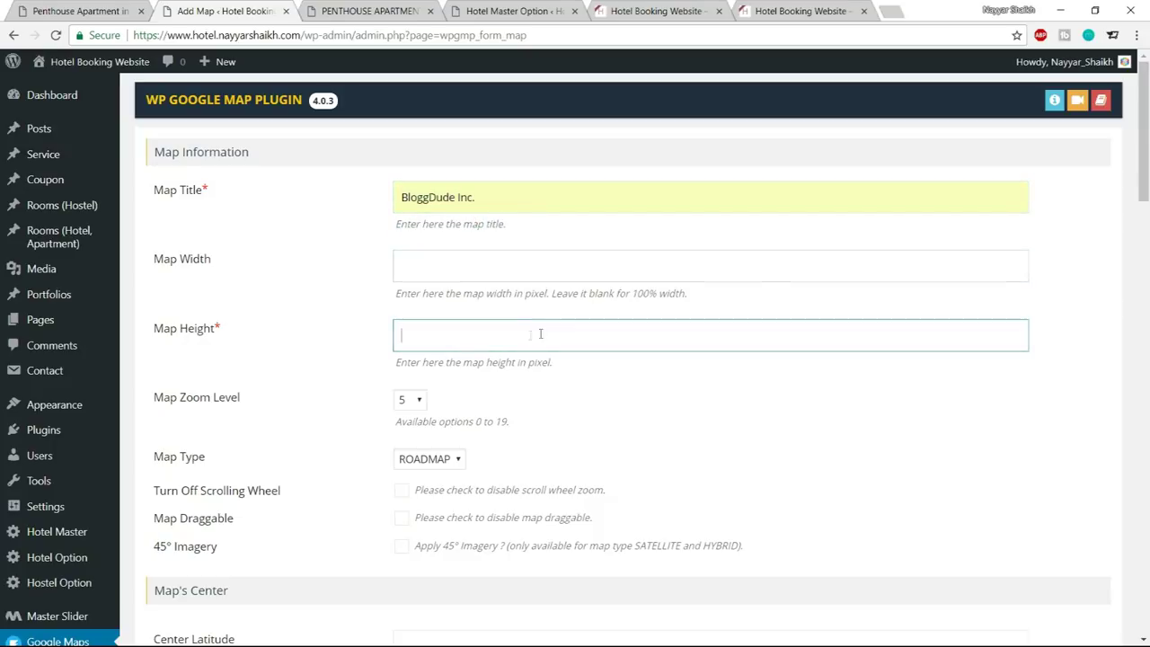
pyautogui.write('380')
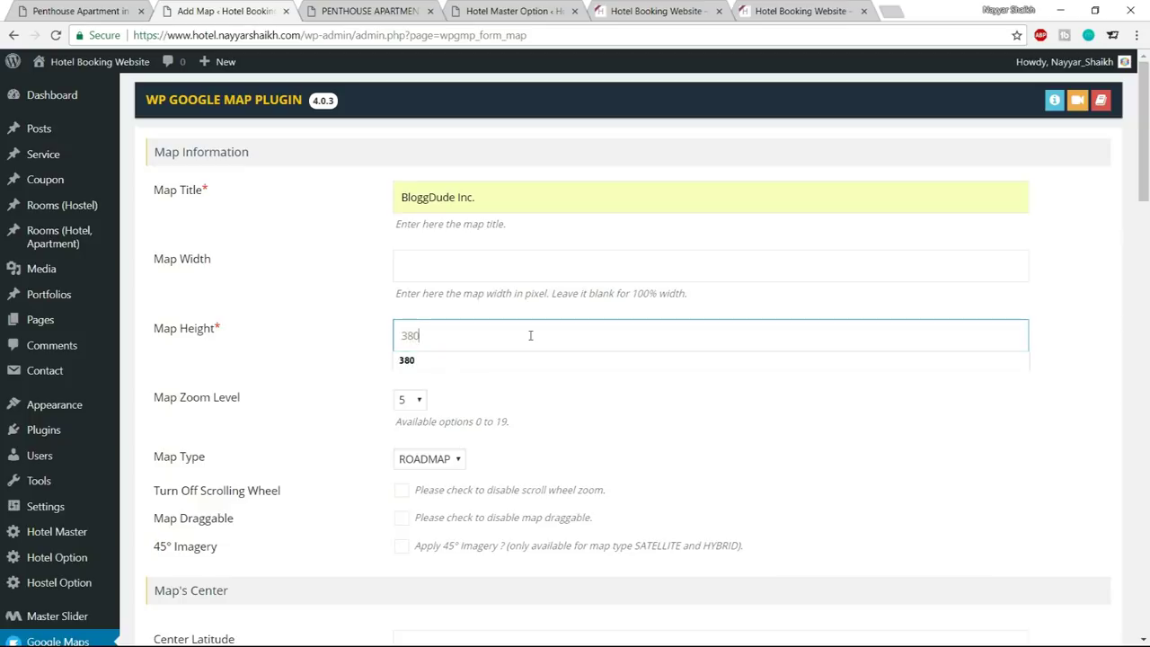
pyautogui.click(619, 410)
pyautogui.scroll(-1, 662, 411)
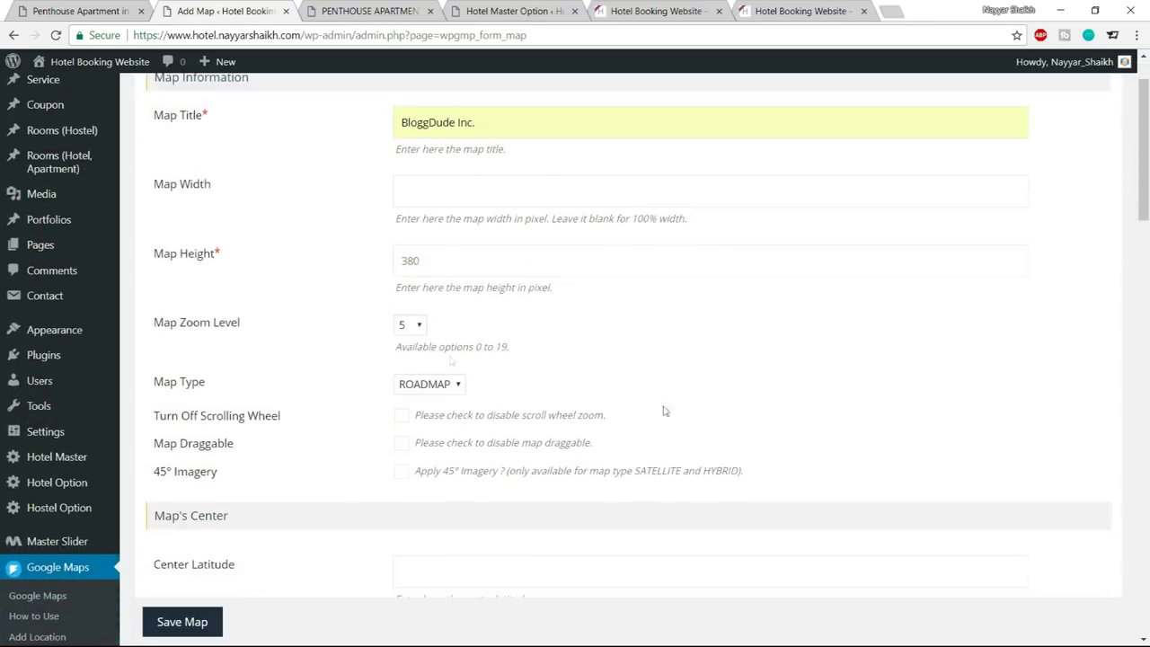
pyautogui.click(414, 324)
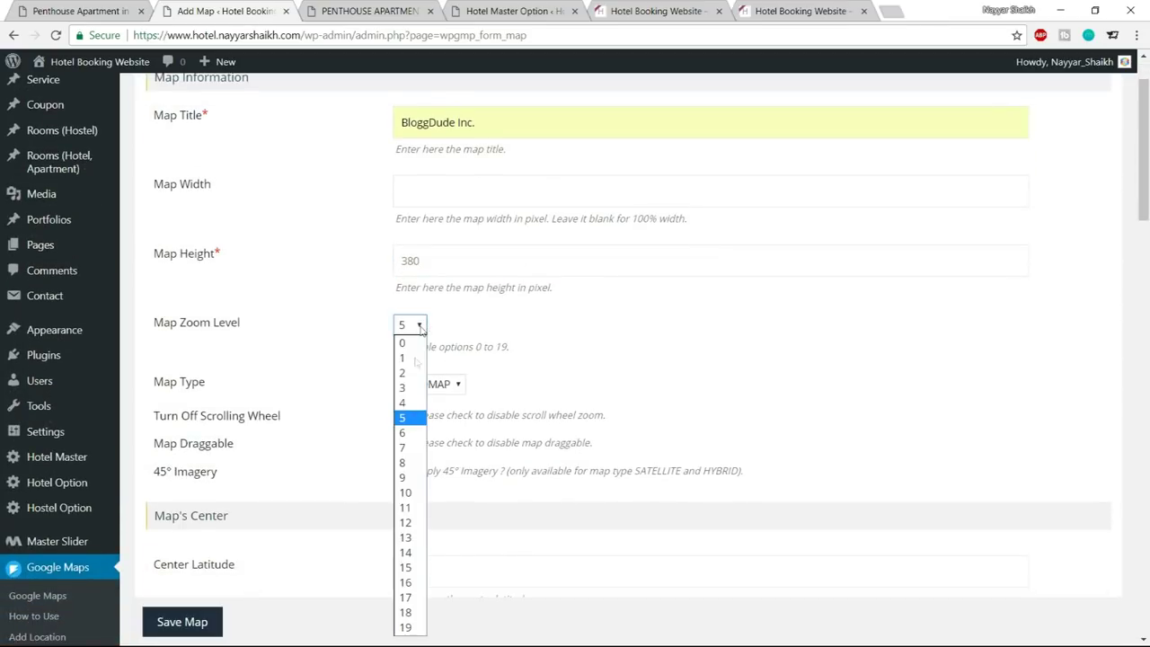
pyautogui.click(406, 552)
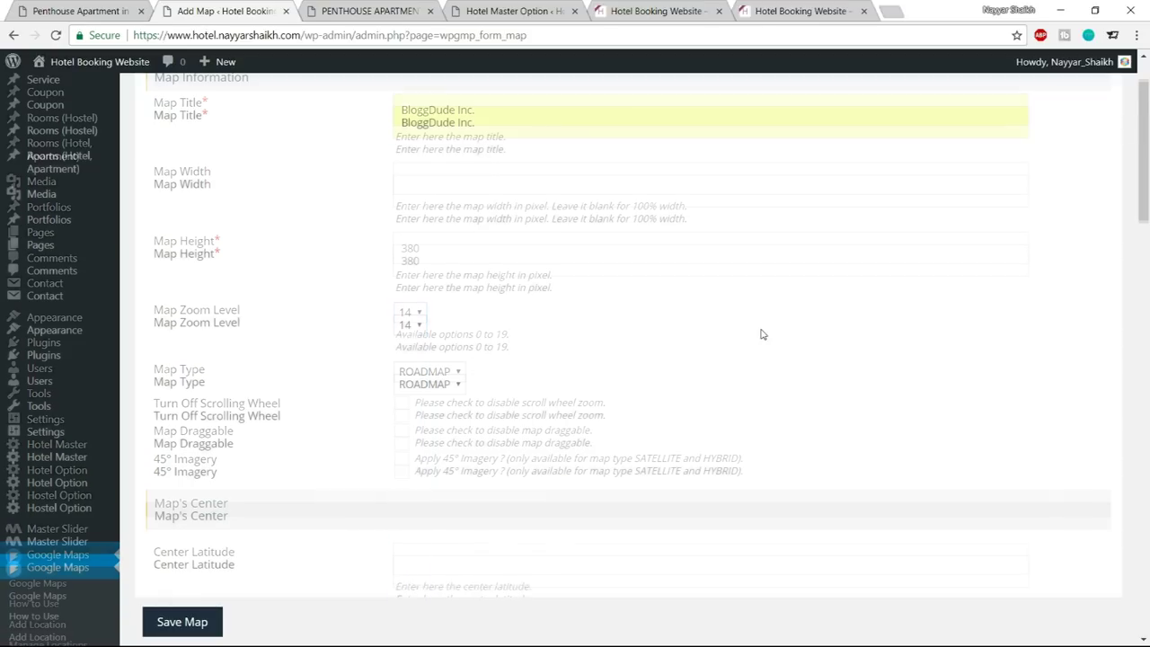
pyautogui.scroll(-2, 762, 334)
pyautogui.scroll(-7, 825, 323)
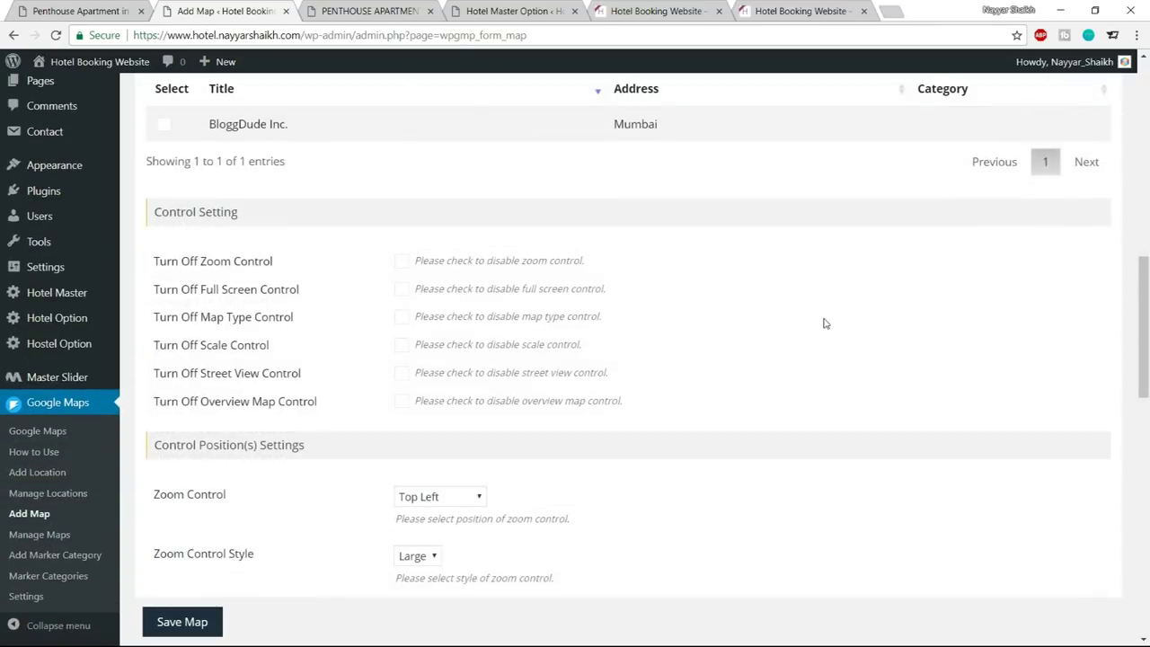
pyautogui.scroll(3, 768, 324)
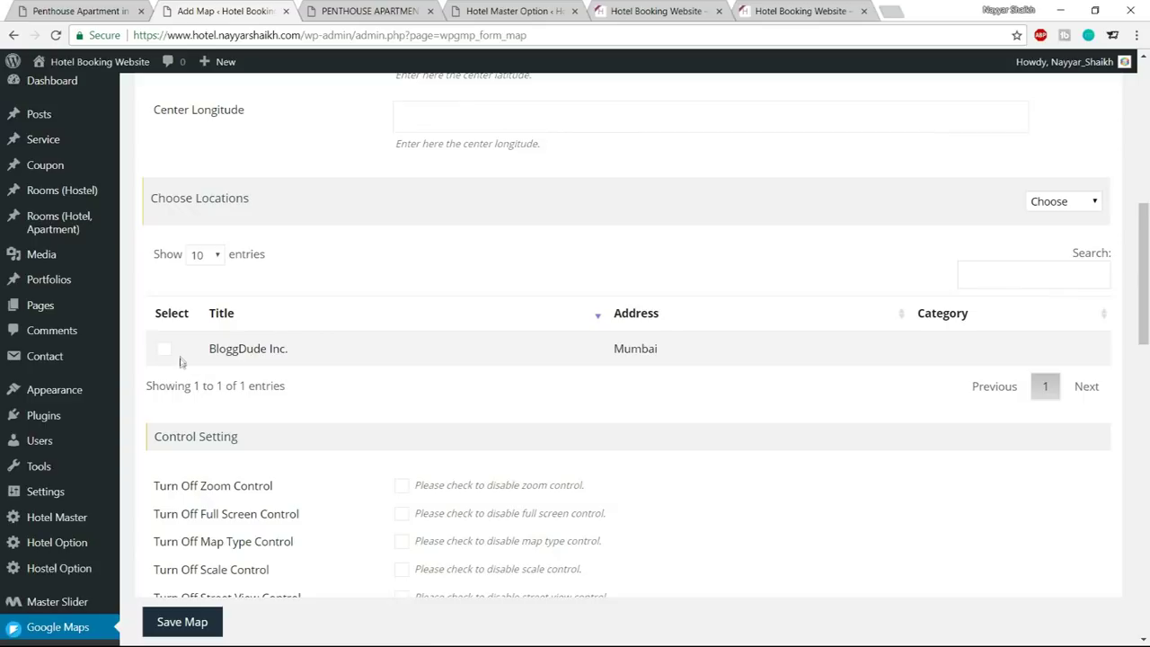
# Include the BloggDude Inc. location, save the map, and view Manage Maps
pyautogui.click(165, 352)
pyautogui.moveTo(222, 350); pyautogui.dragTo(315, 351)
pyautogui.click(408, 366)
pyautogui.scroll(-10, 382, 356)
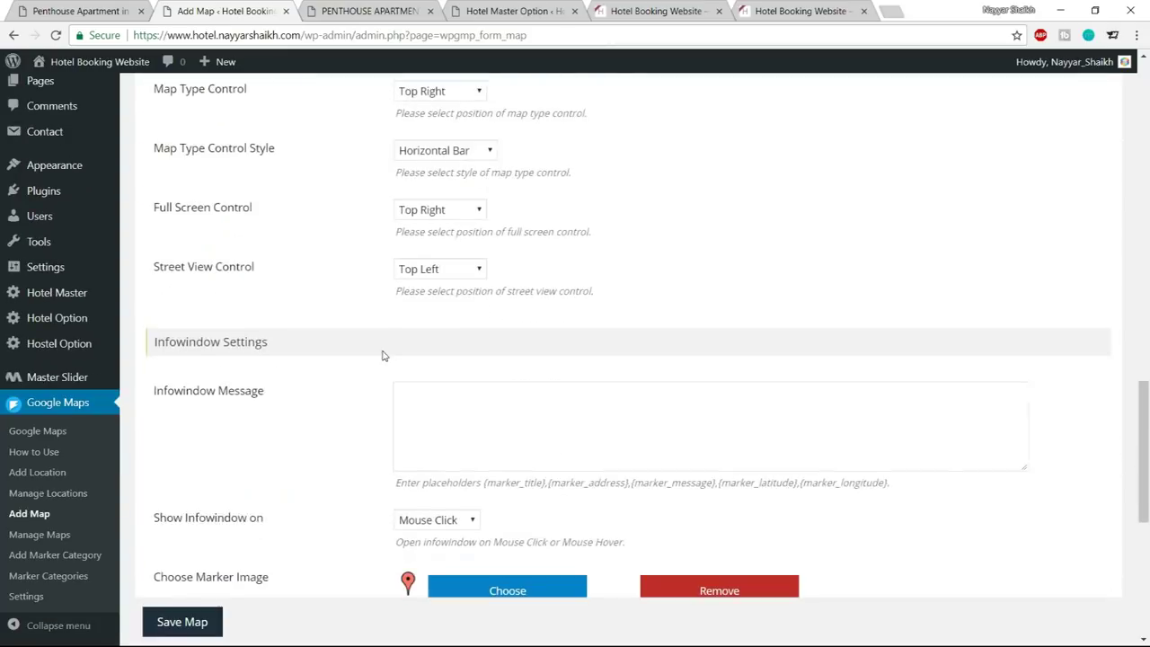
pyautogui.scroll(-5, 382, 356)
pyautogui.click(181, 573)
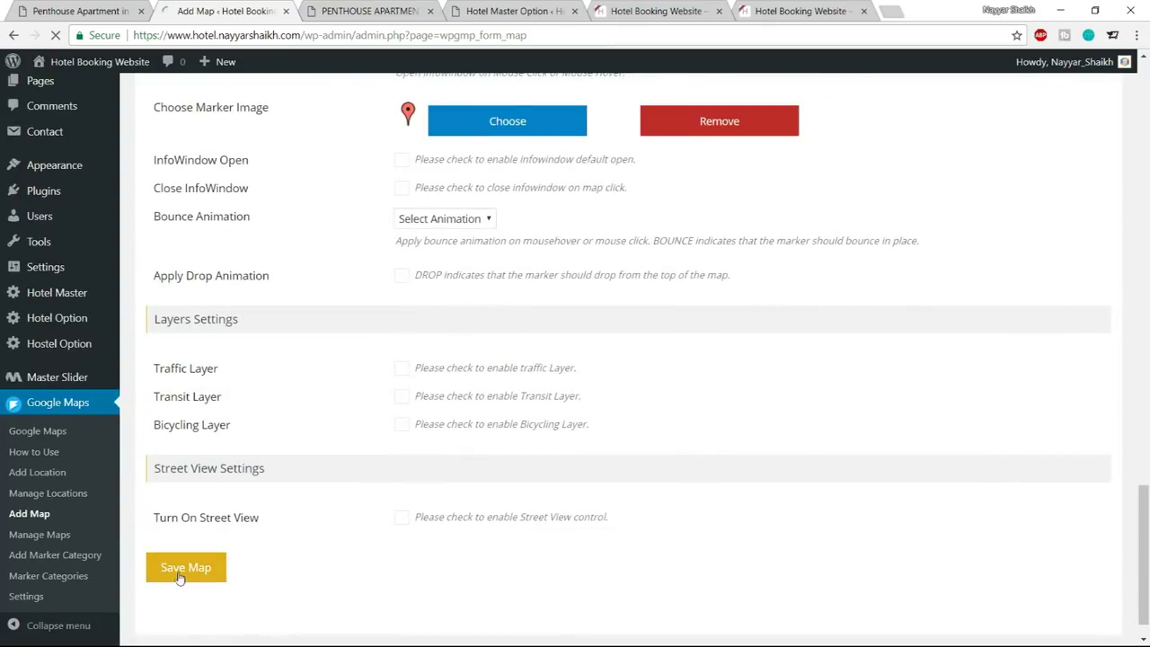
pyautogui.scroll(-3, 758, 380)
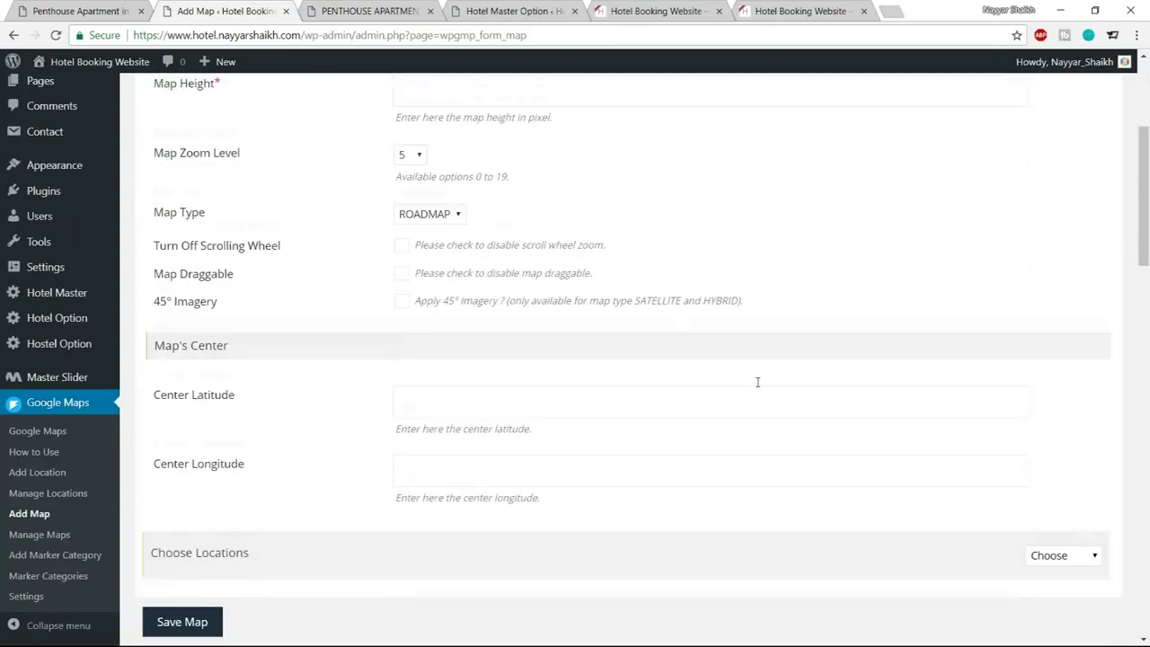
pyautogui.scroll(-4, 757, 382)
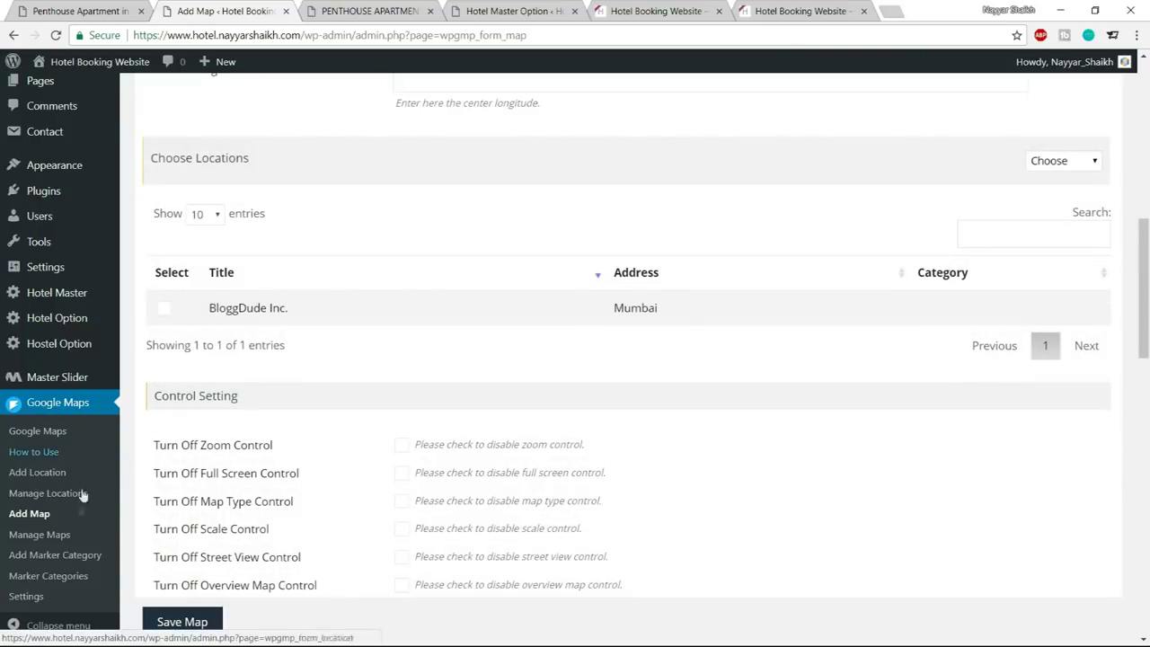
pyautogui.click(38, 536)
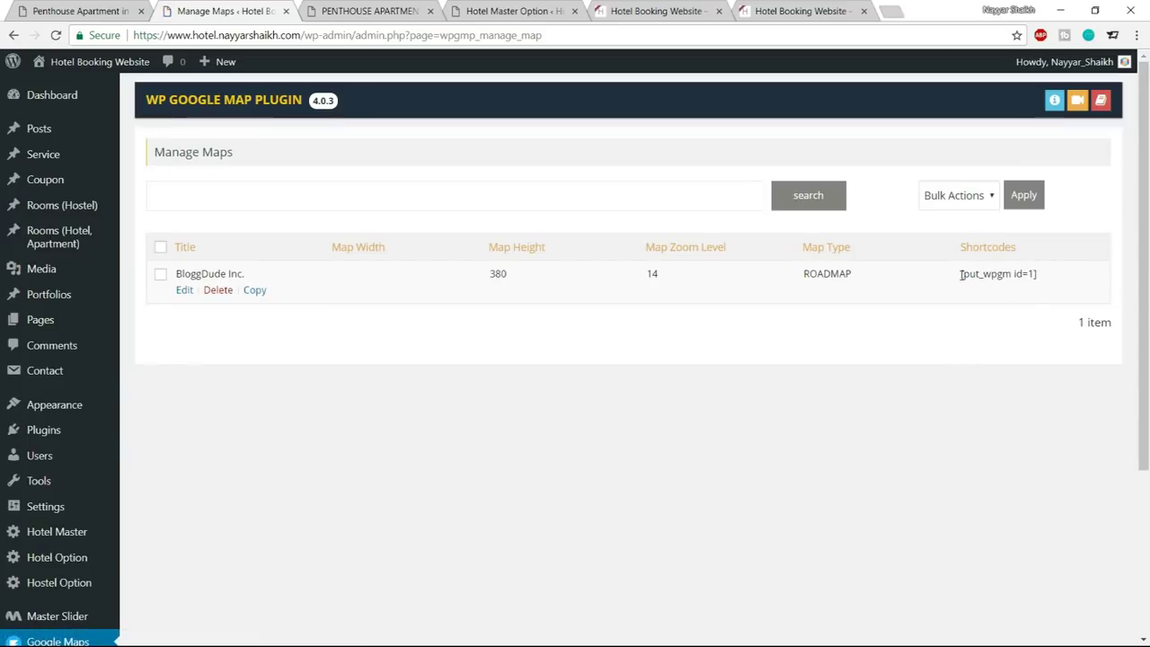
# Copy the [put_wpgm id=1] shortcode and open the Penthouse room editor in a new tab
pyautogui.moveTo(960, 275); pyautogui.dragTo(1045, 280)
pyautogui.hotkey('ctrl', 'c')
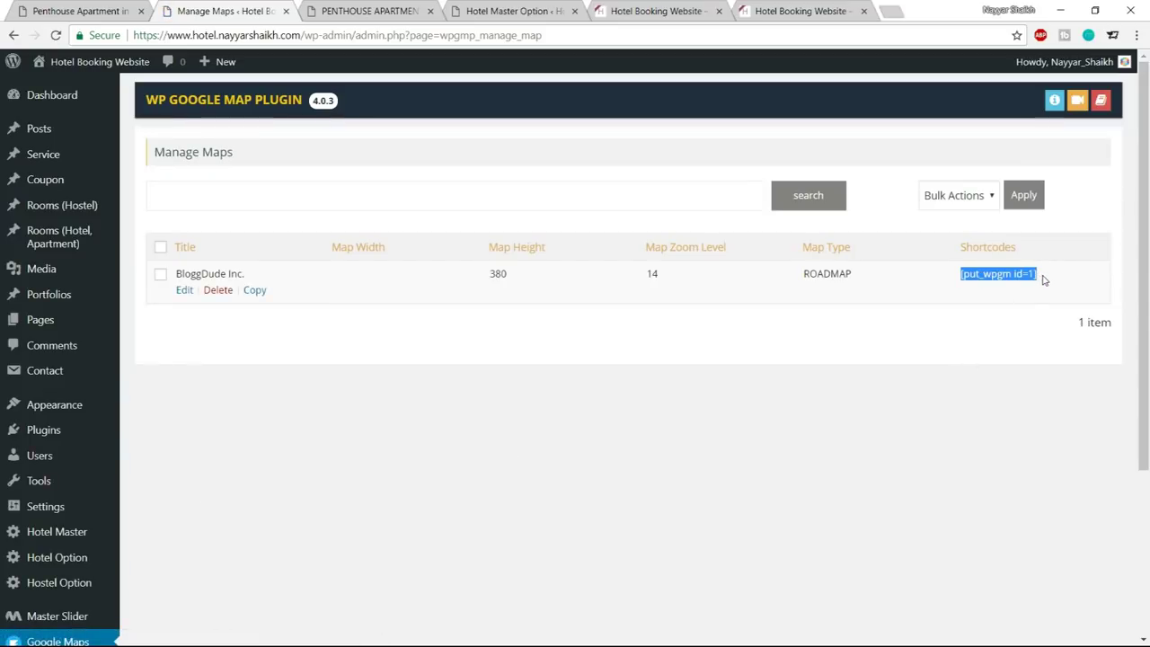
pyautogui.click(392, 7)
pyautogui.scroll(15, 437, 218)
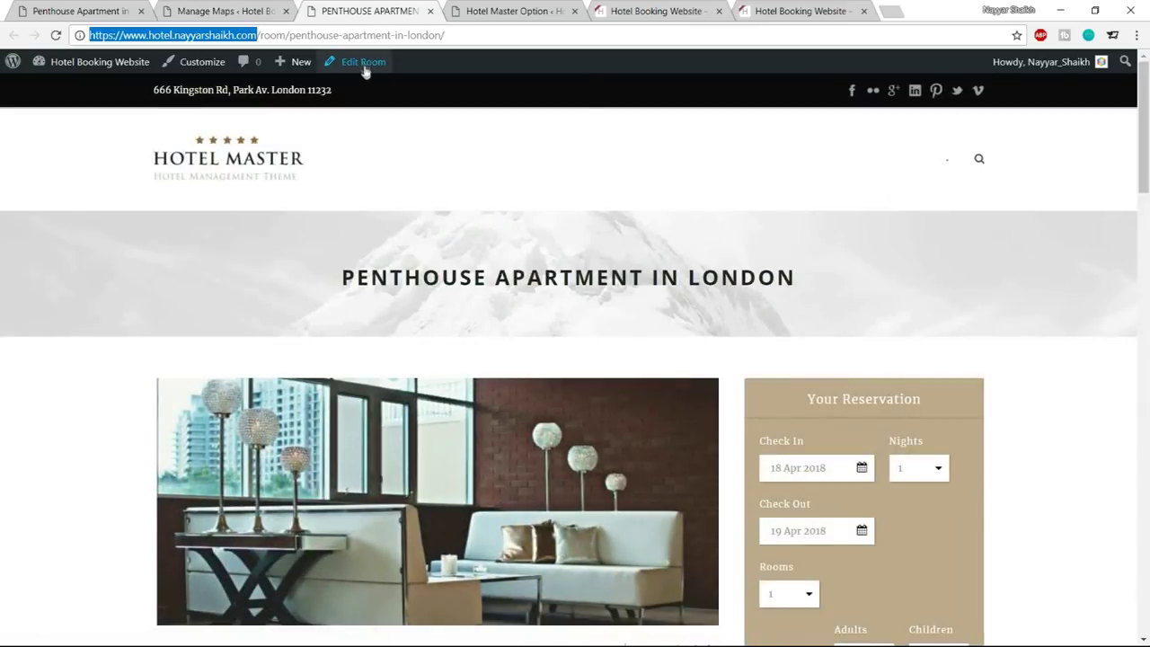
pyautogui.rightClick(364, 63)
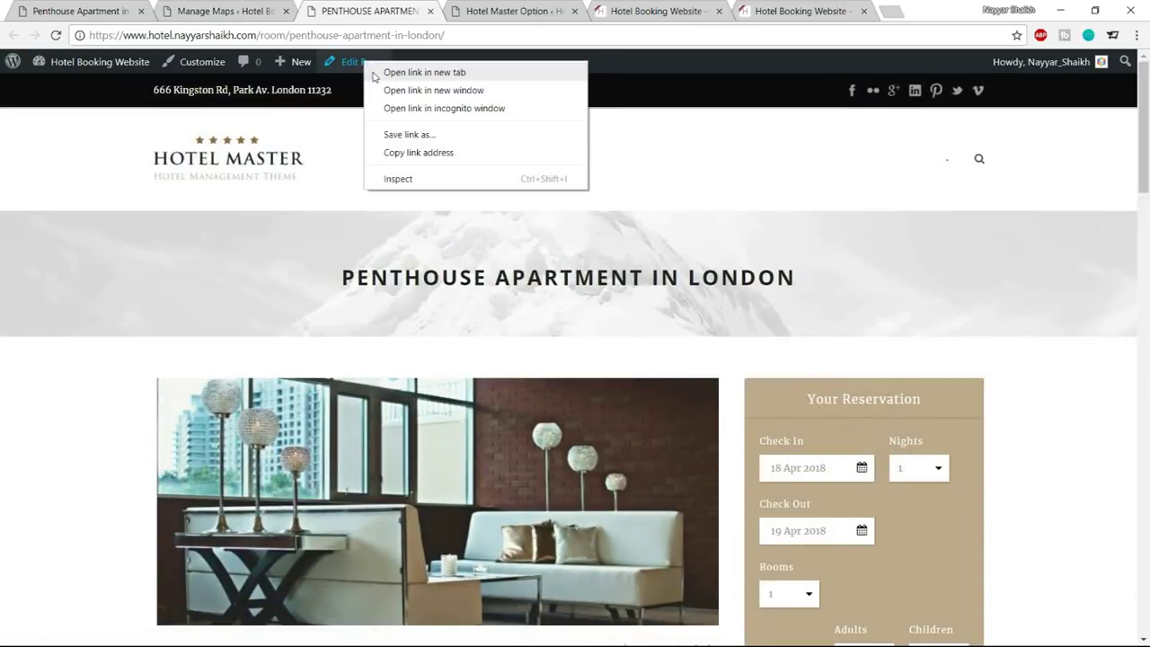
pyautogui.click(405, 75)
pyautogui.click(454, 7)
pyautogui.moveTo(454, 7); pyautogui.dragTo(355, 8)
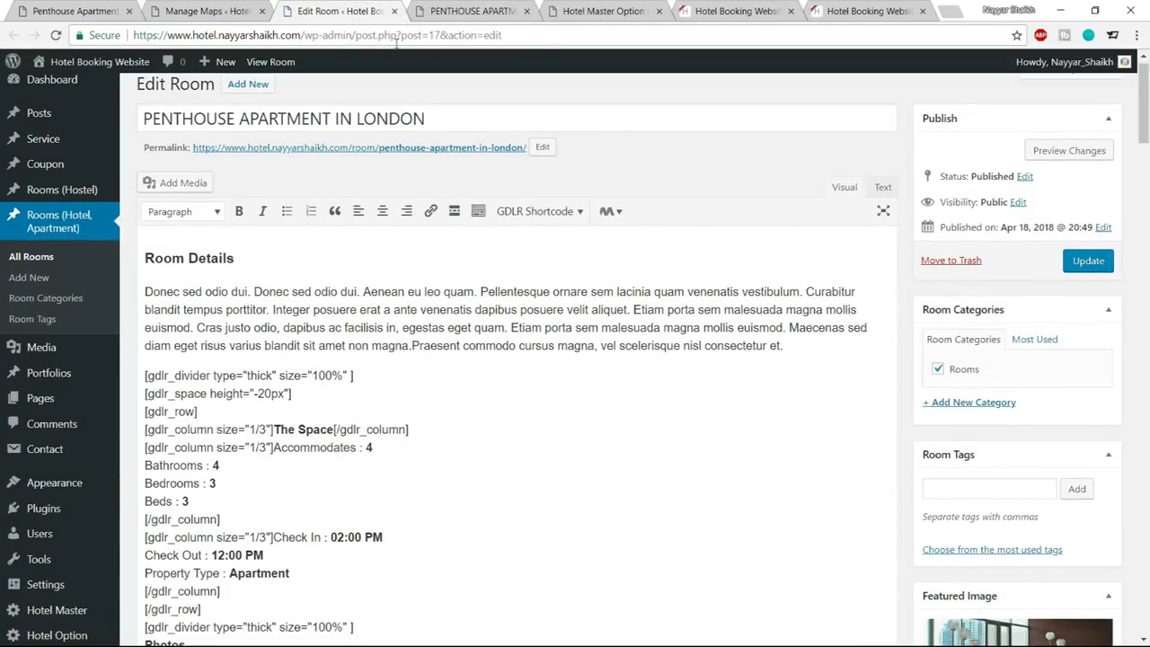
# Paste the shortcode on a new line after the contact email and update the room
pyautogui.scroll(-12, 506, 361)
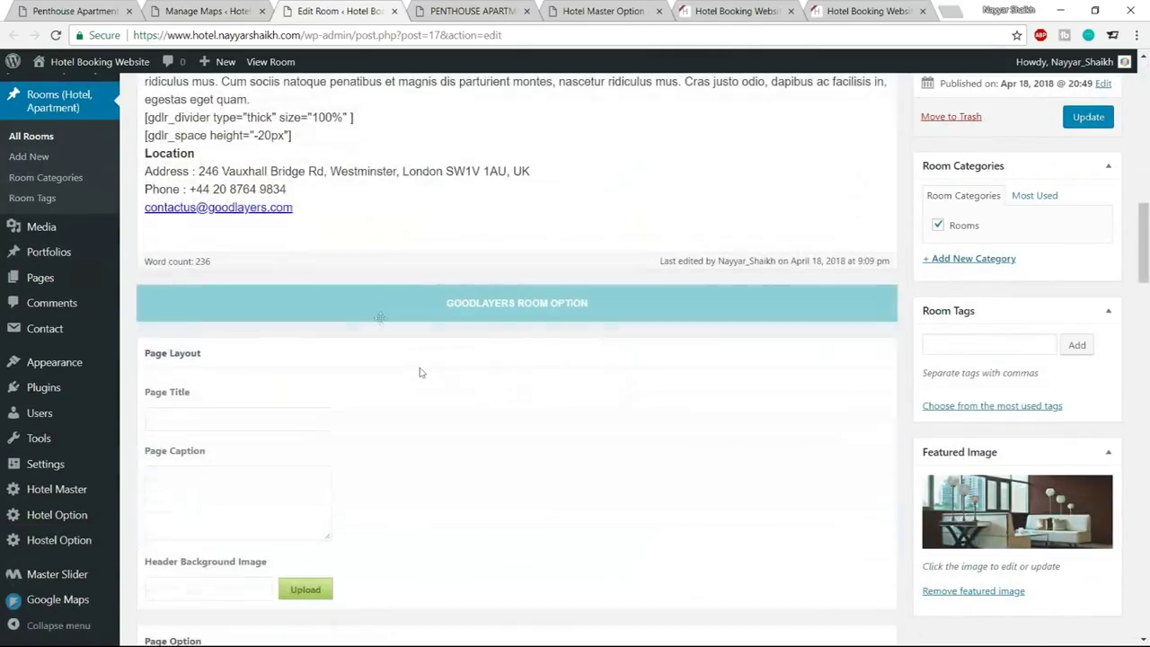
pyautogui.tripleClick(354, 208)
pyautogui.click(354, 208)
pyautogui.press('Return')
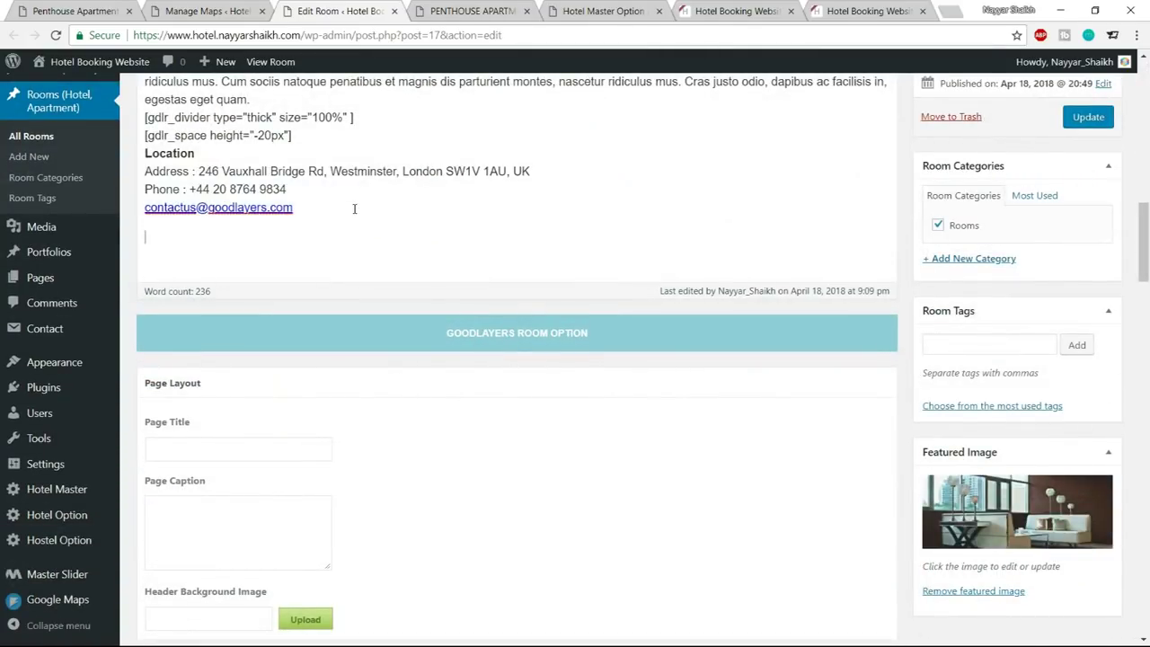
pyautogui.hotkey('ctrl', 'v')
pyautogui.click(1089, 117)
# Reload the Penthouse room page and check the Hotel Master, Mumbai marker popup on the map
pyautogui.click(456, 17)
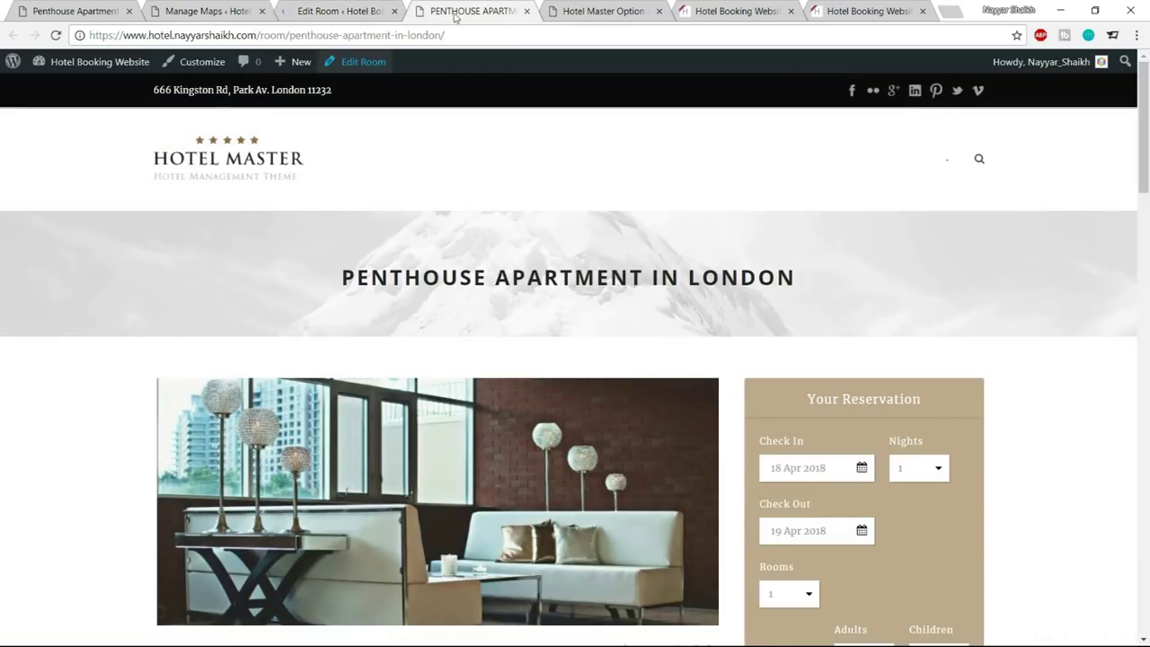
pyautogui.click(55, 35)
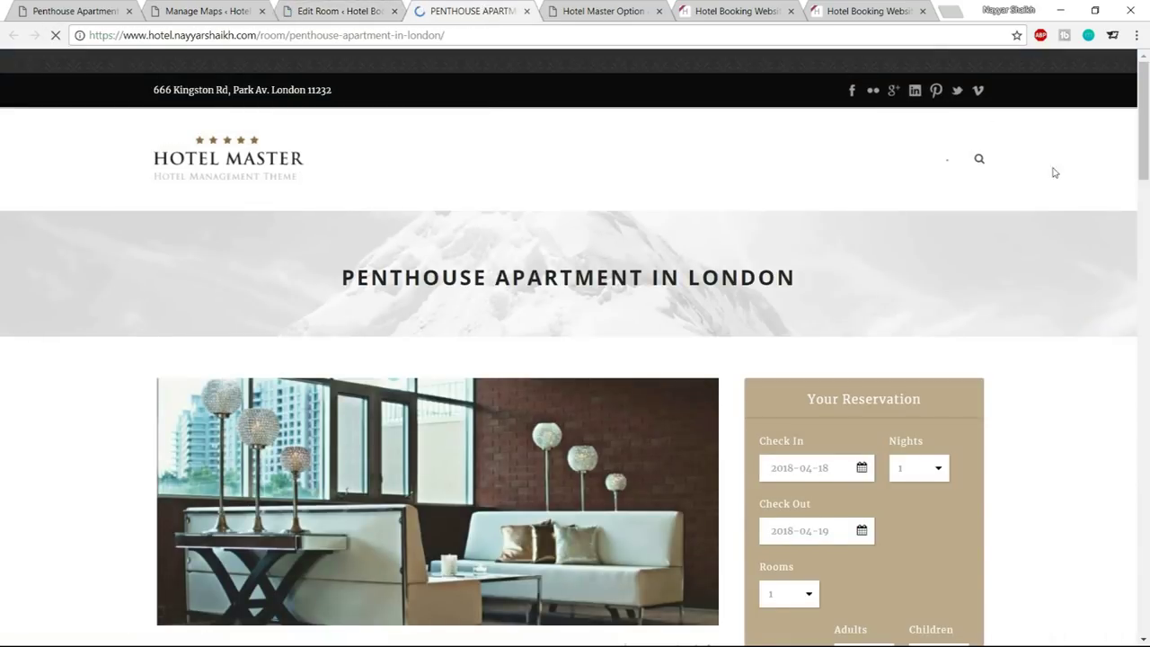
pyautogui.scroll(-15, 1073, 258)
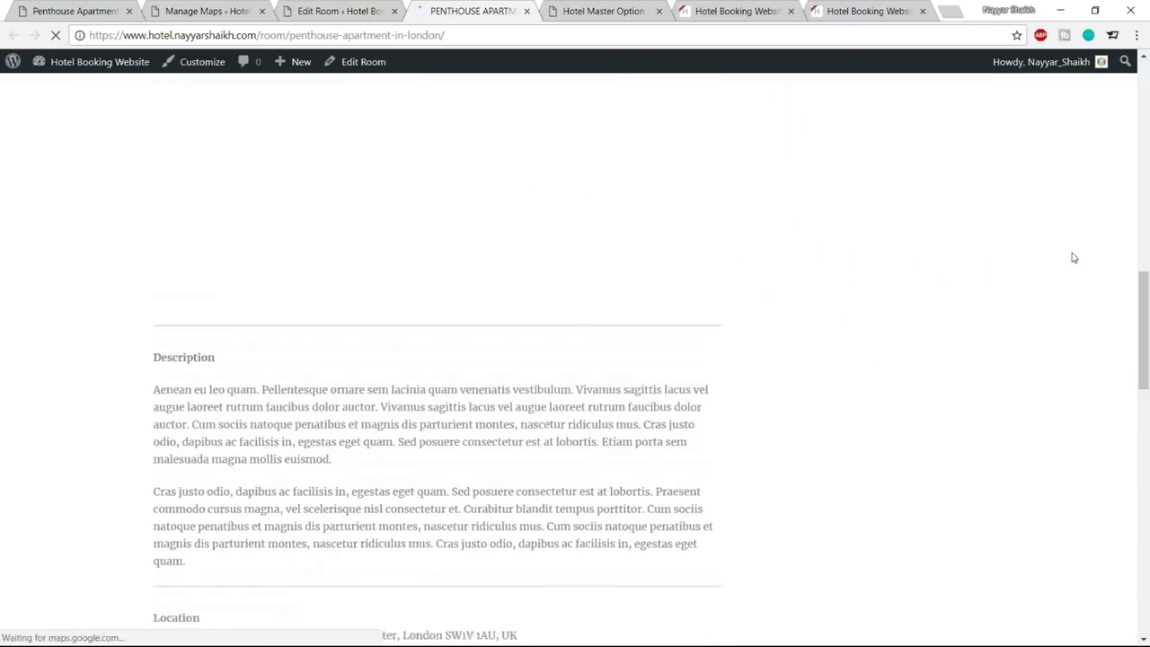
pyautogui.scroll(-3, 1072, 258)
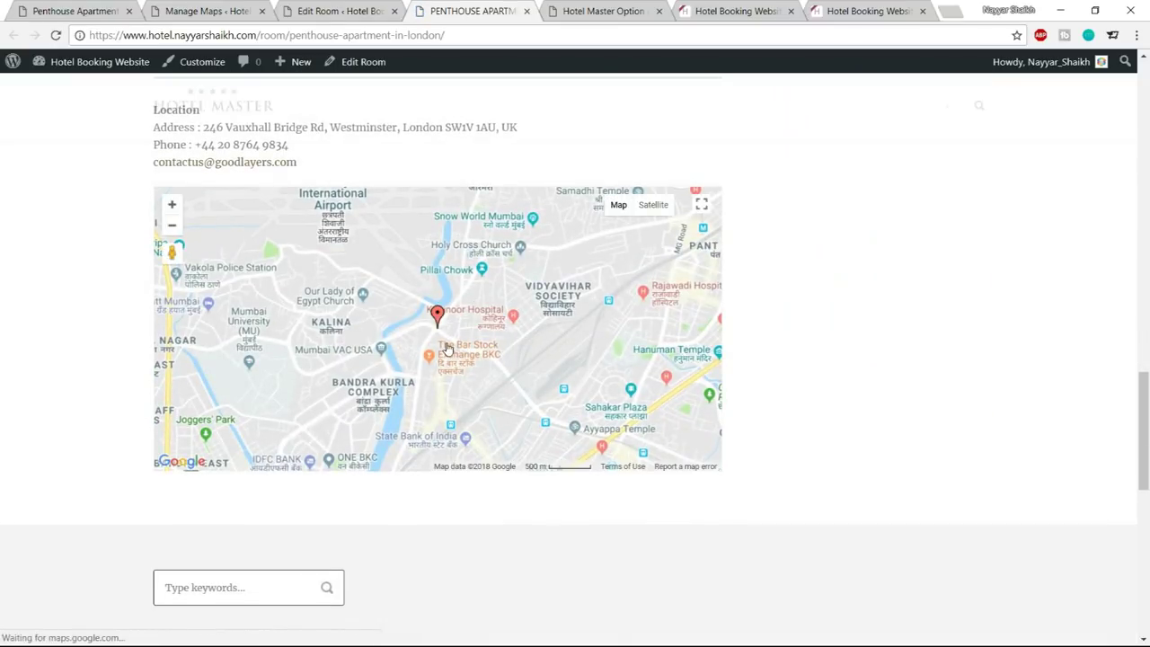
pyautogui.click(437, 316)
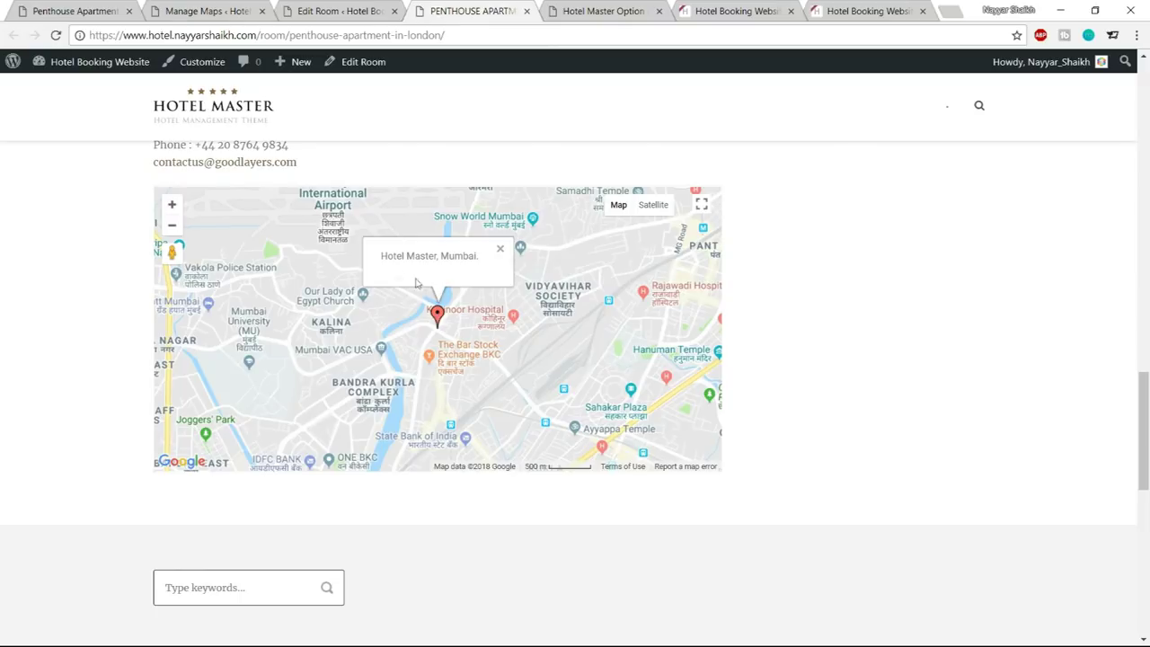
pyautogui.click(501, 249)
pyautogui.scroll(10, 909, 318)
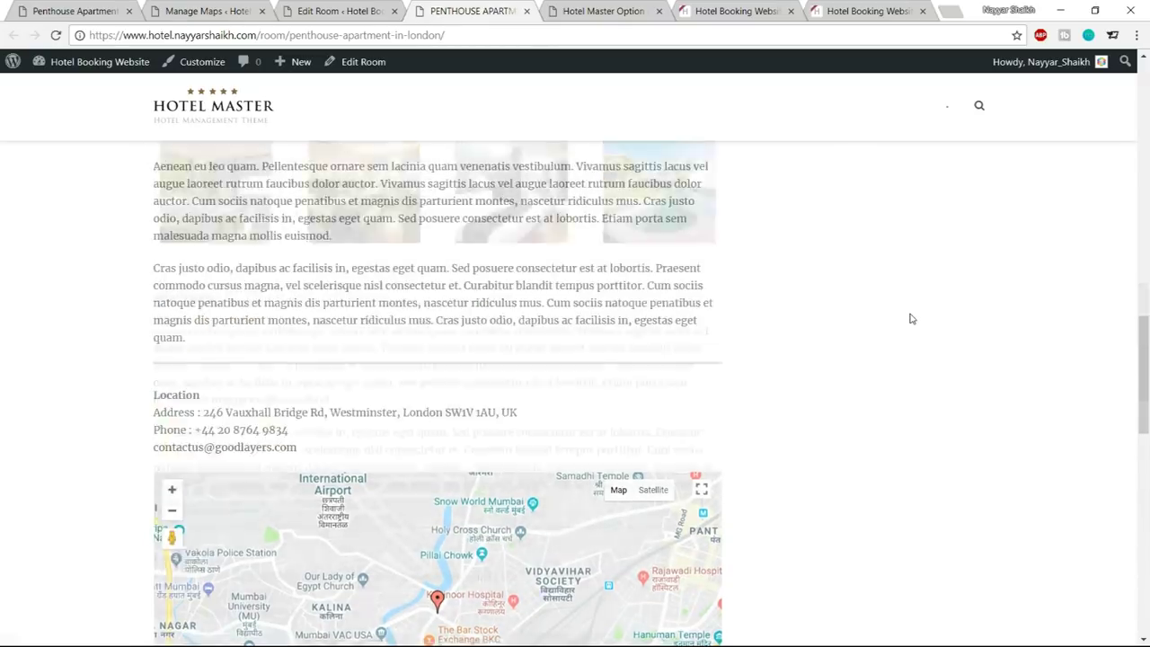
pyautogui.scroll(10, 923, 305)
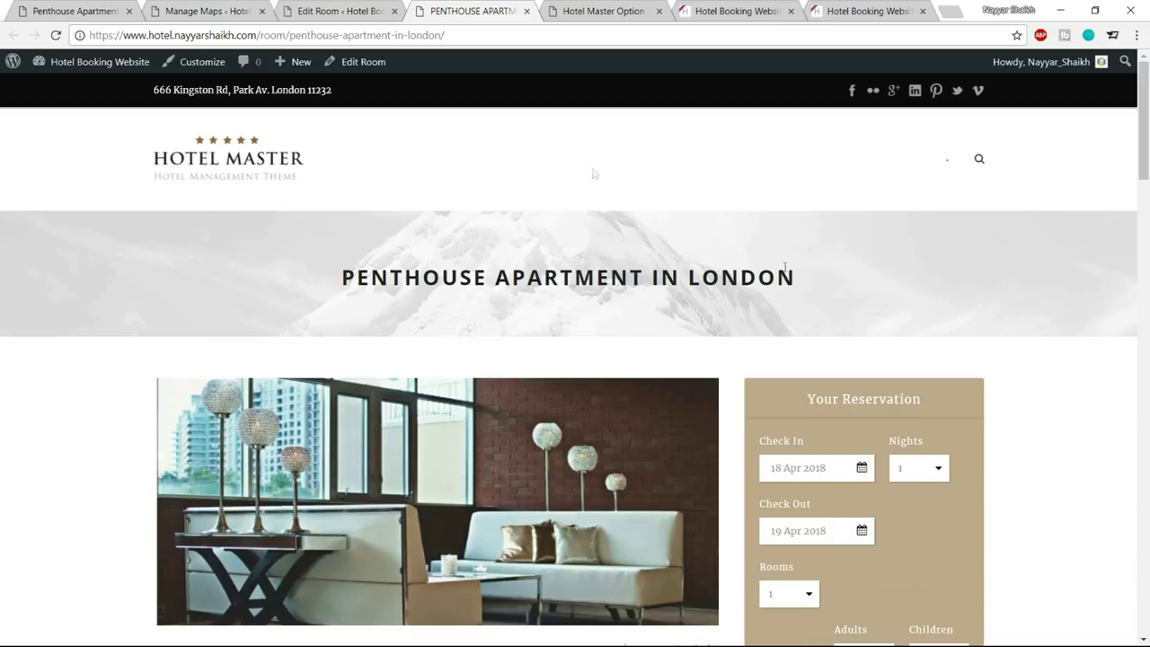
pyautogui.click(351, 10)
pyautogui.scroll(-5, 673, 351)
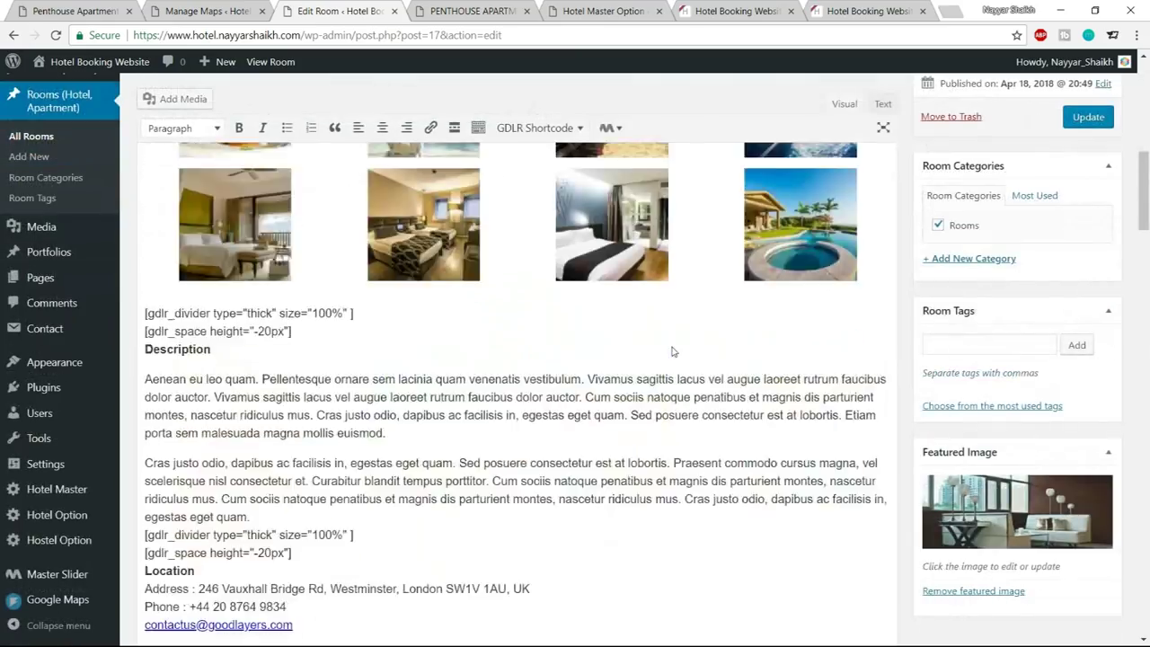
# Try the slider-1 image as the room header background and compare with the hotel1 site
pyautogui.scroll(-6, 673, 350)
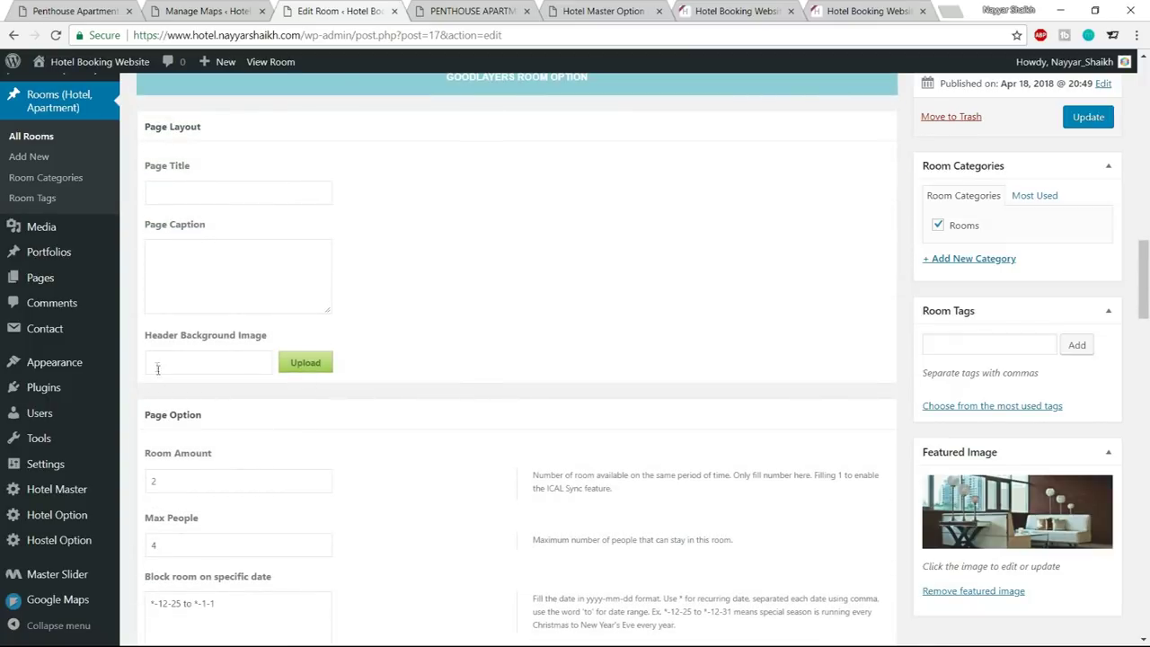
pyautogui.click(324, 363)
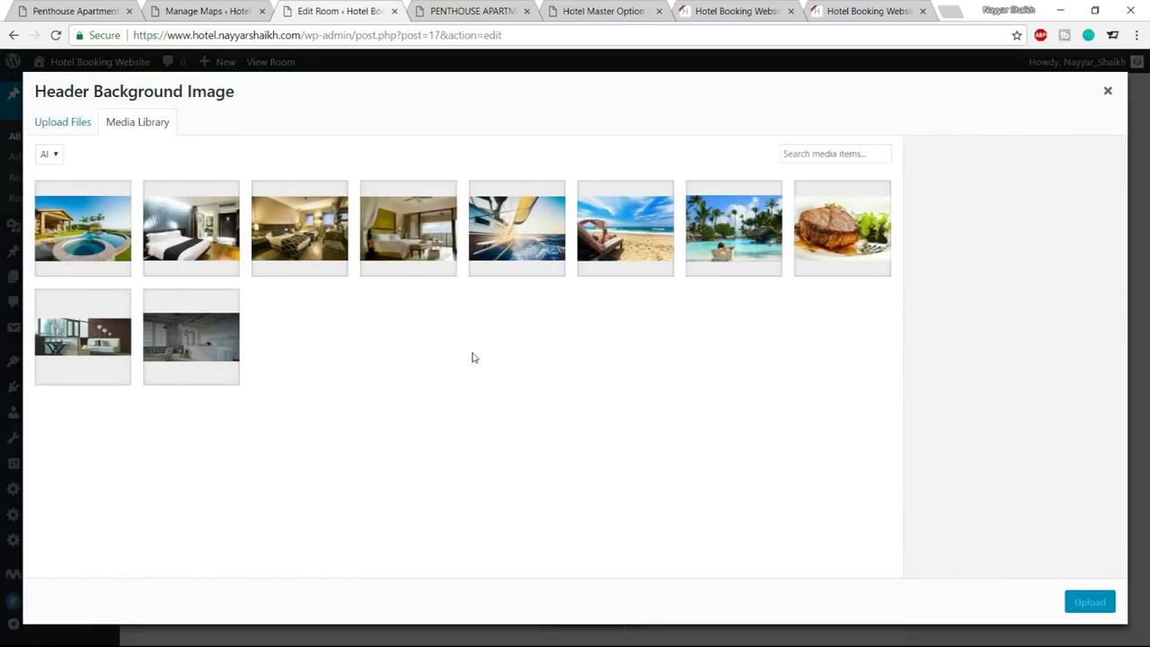
pyautogui.click(205, 353)
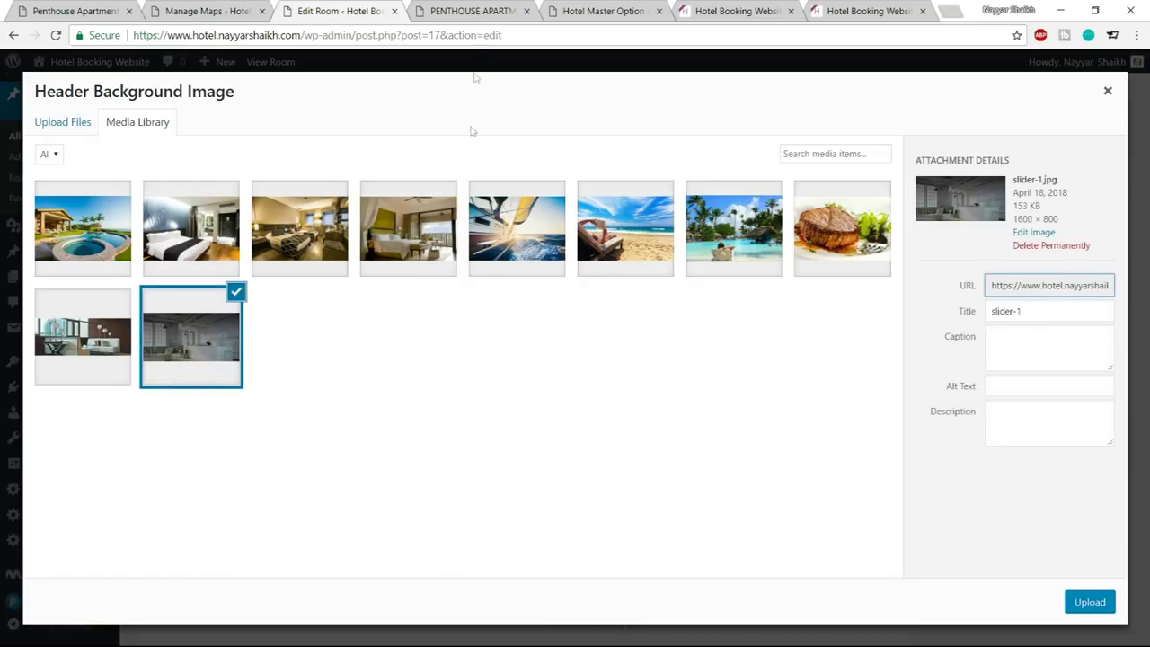
pyautogui.click(468, 9)
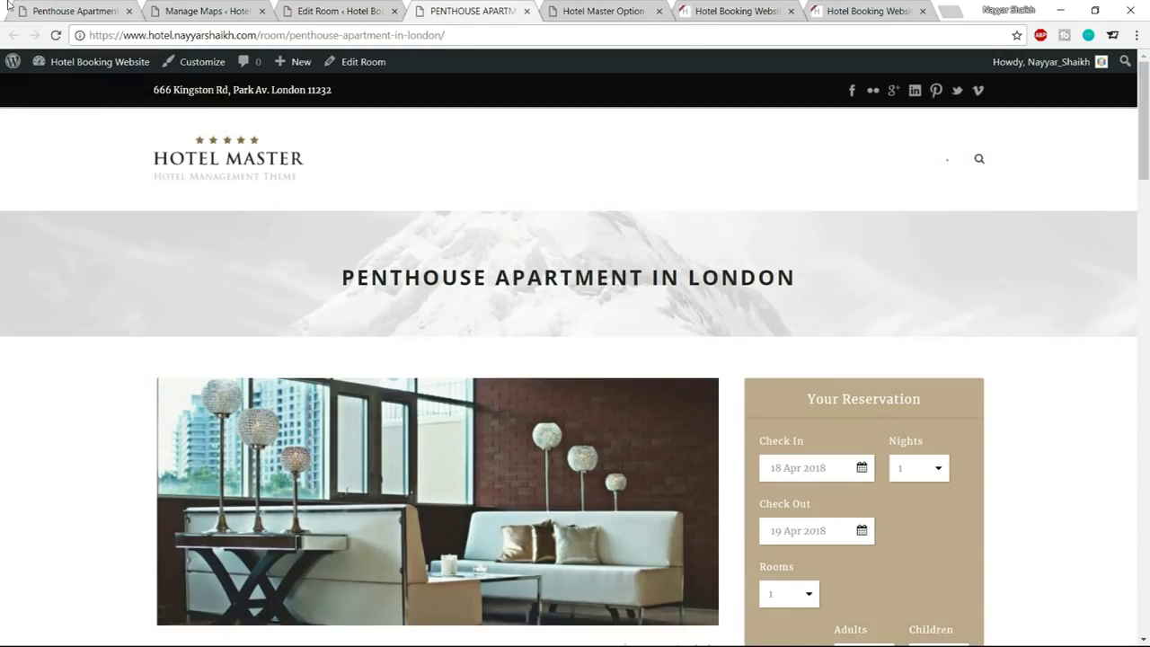
pyautogui.click(39, 8)
pyautogui.scroll(15, 531, 413)
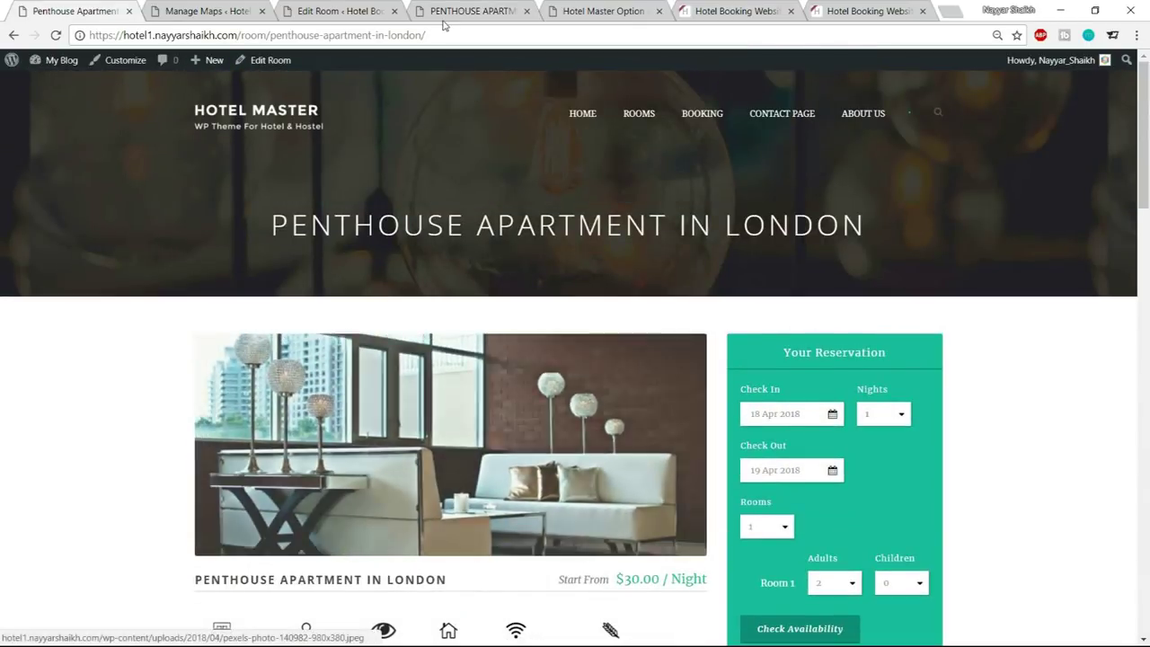
pyautogui.click(342, 11)
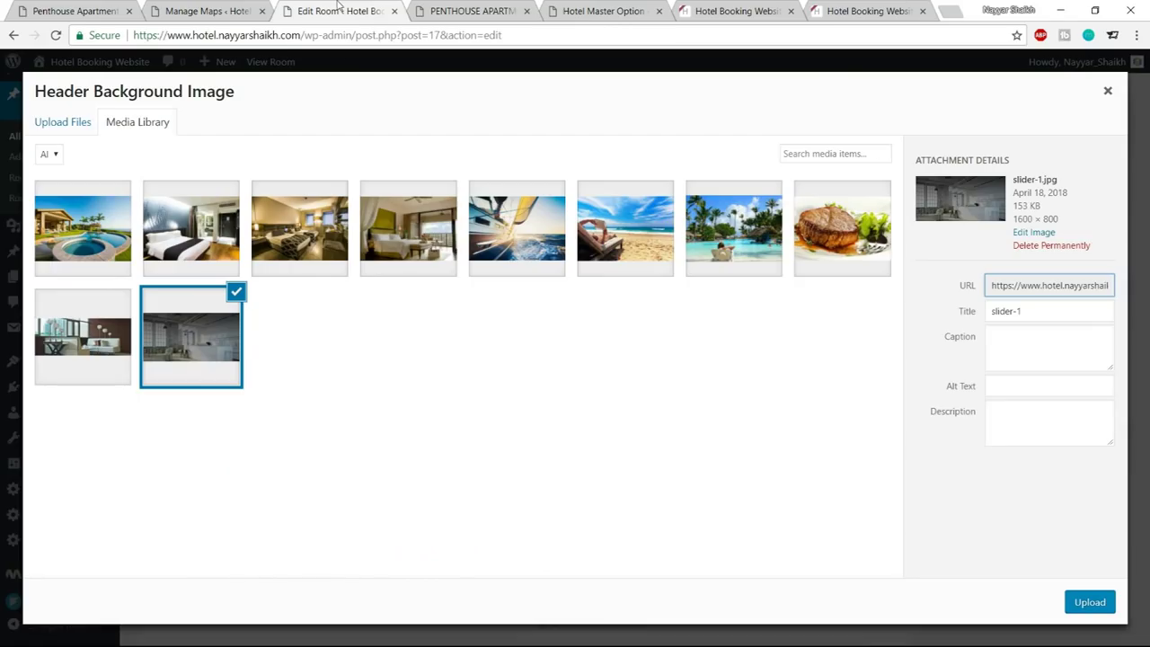
# Upload apartment-bg from the hotel Media folder and set it as the header background image
pyautogui.click(64, 121)
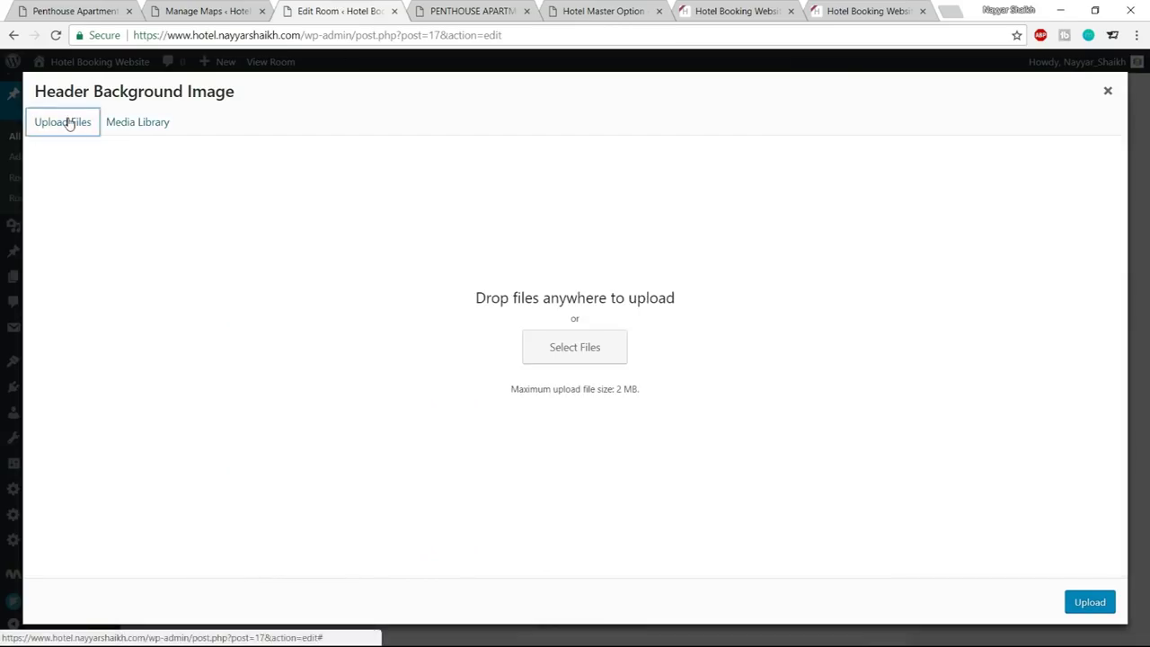
pyautogui.click(603, 343)
pyautogui.scroll(-2, 419, 239)
pyautogui.scroll(2, 419, 243)
pyautogui.click(246, 36)
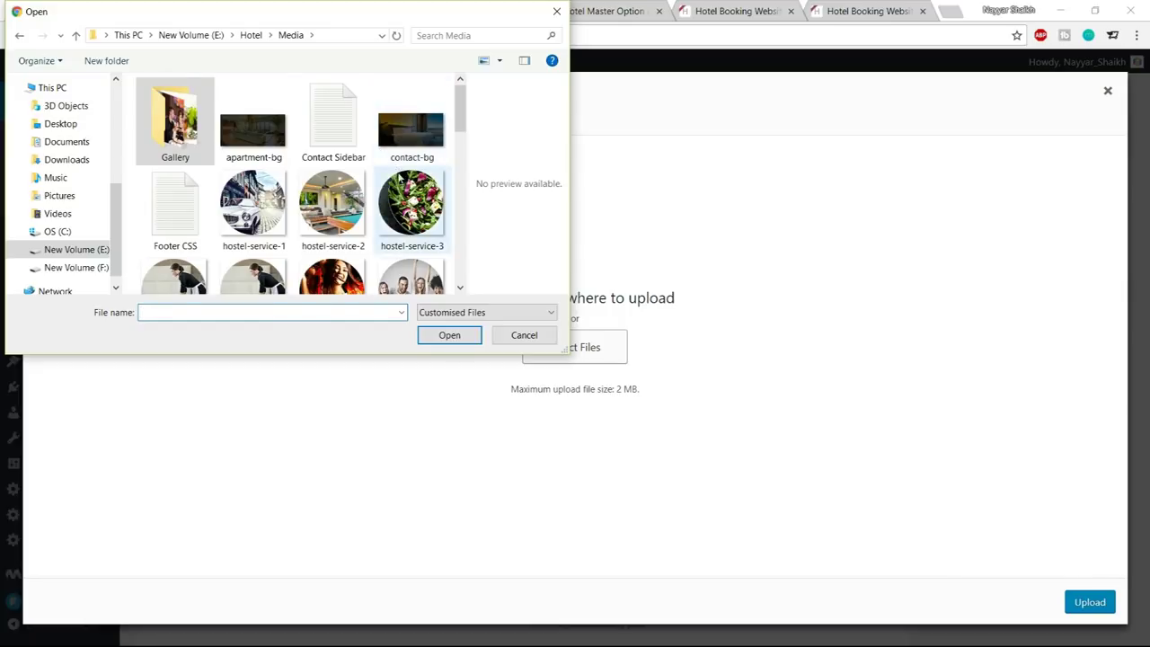
pyautogui.scroll(-6, 395, 171)
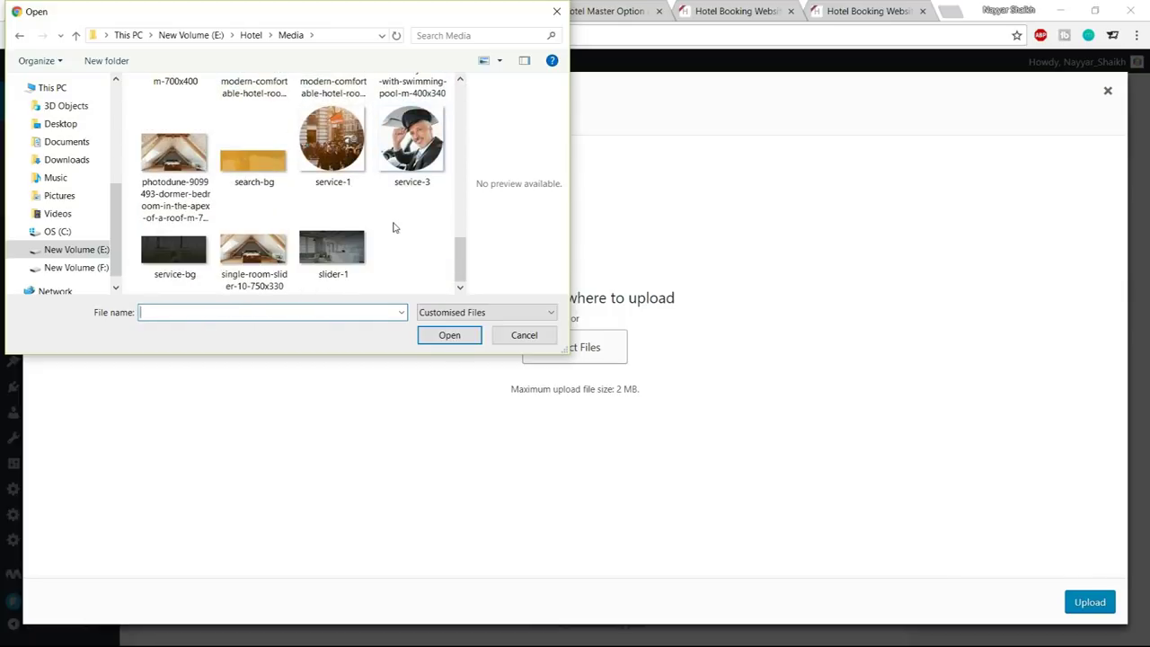
pyautogui.scroll(3, 393, 226)
pyautogui.scroll(3, 393, 226)
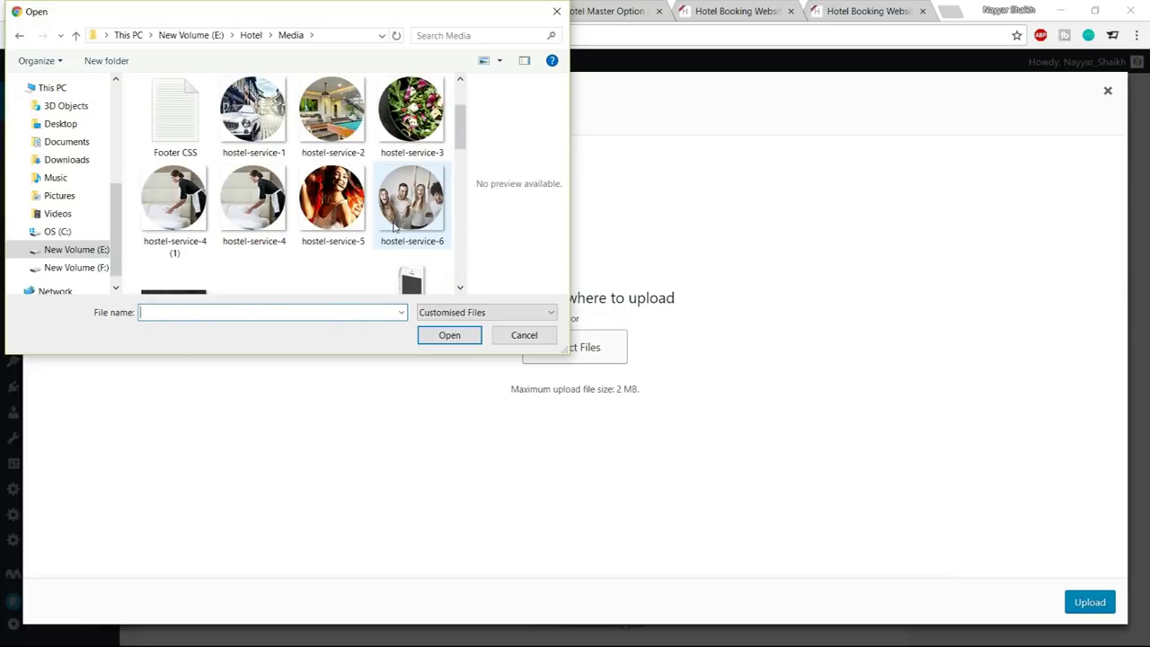
pyautogui.scroll(1, 393, 226)
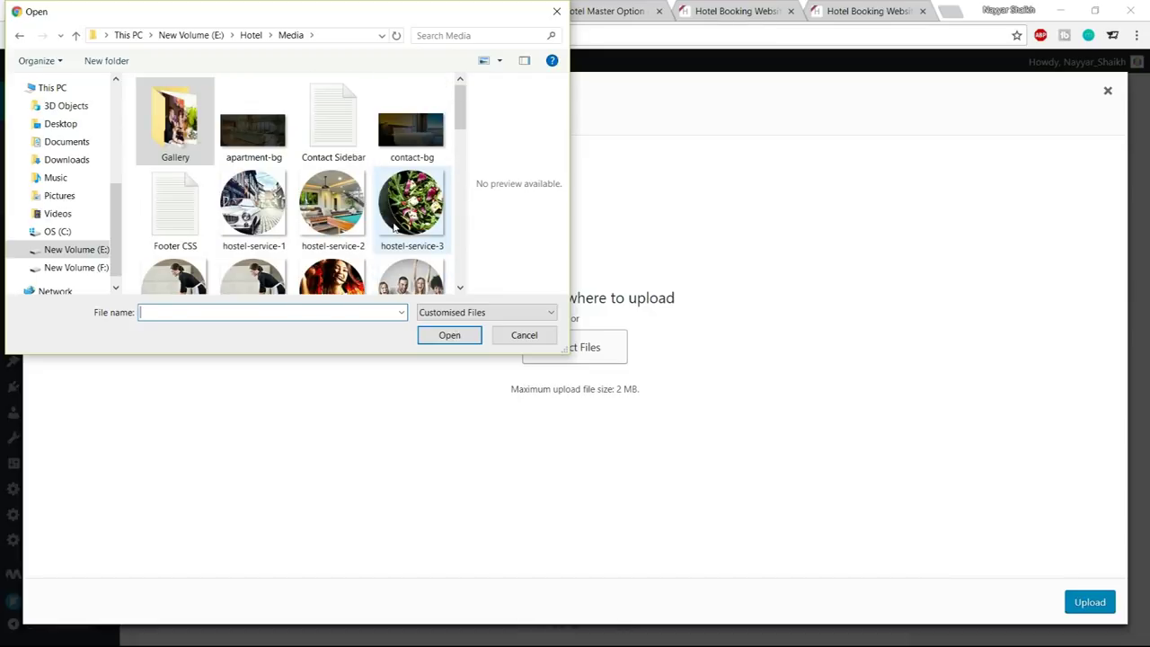
pyautogui.click(284, 145)
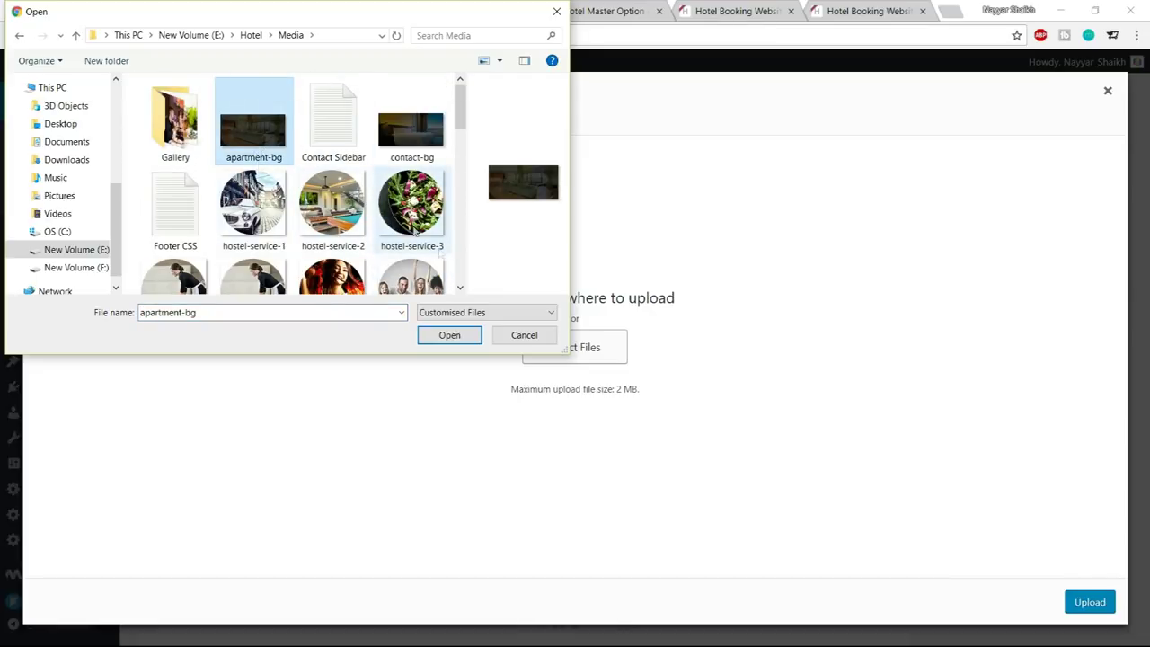
pyautogui.click(450, 335)
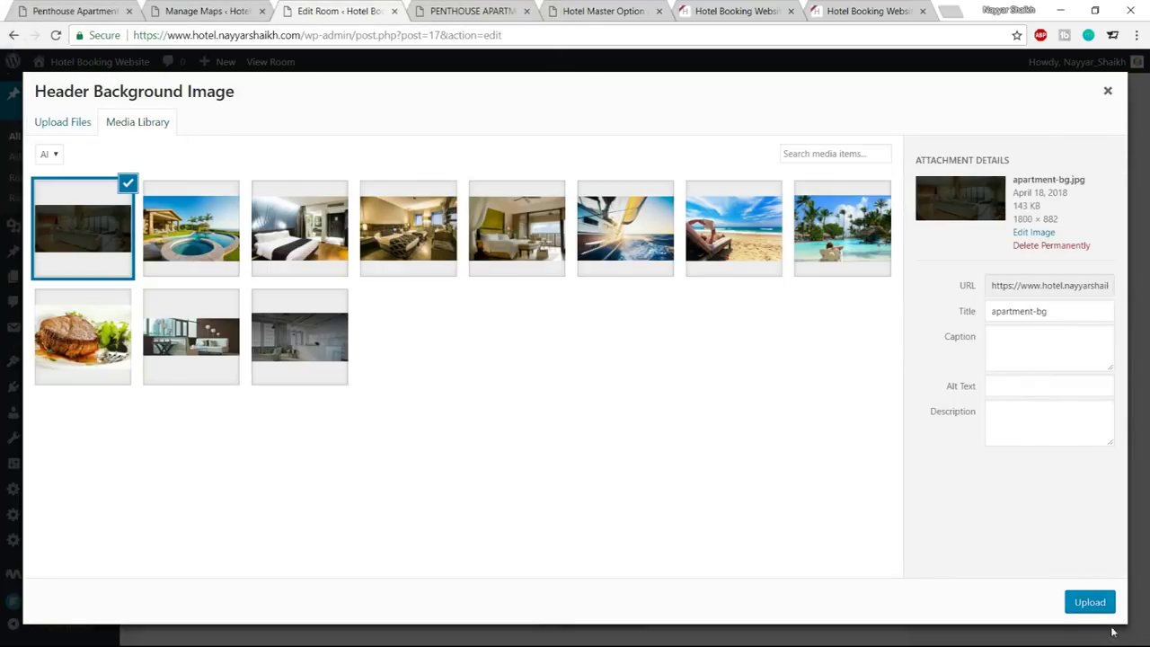
pyautogui.click(1091, 602)
# Update the room, reload its page, and inspect the banner title over the new photo
pyautogui.click(1087, 117)
pyautogui.hotkey('ctrl', 'Tab')
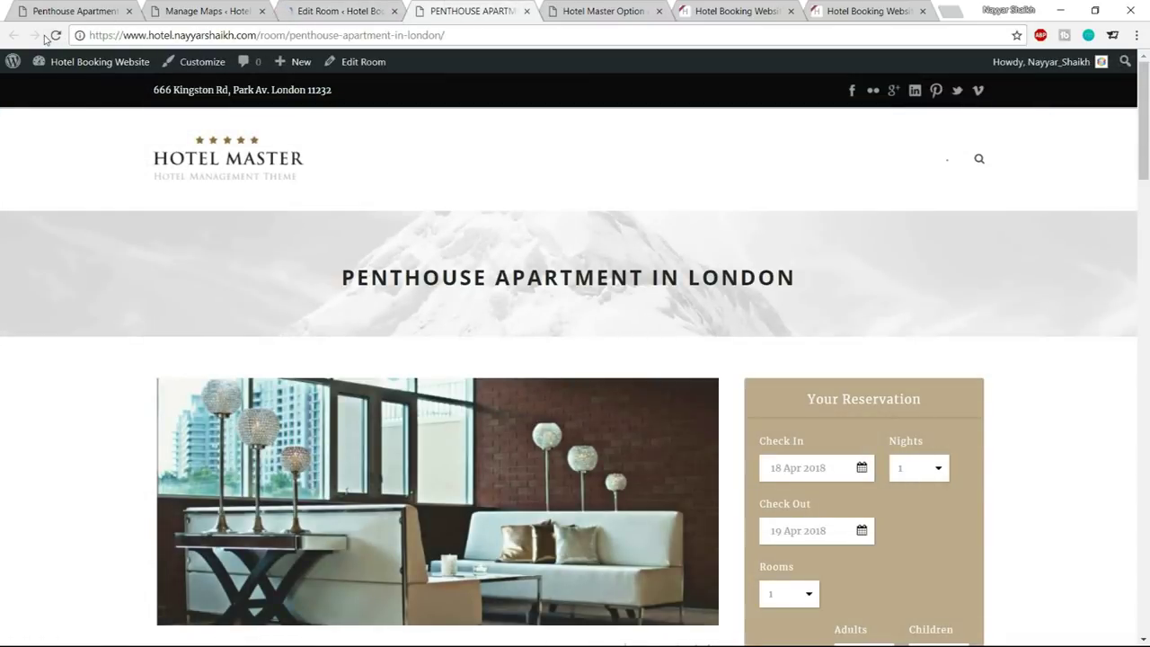
pyautogui.click(56, 35)
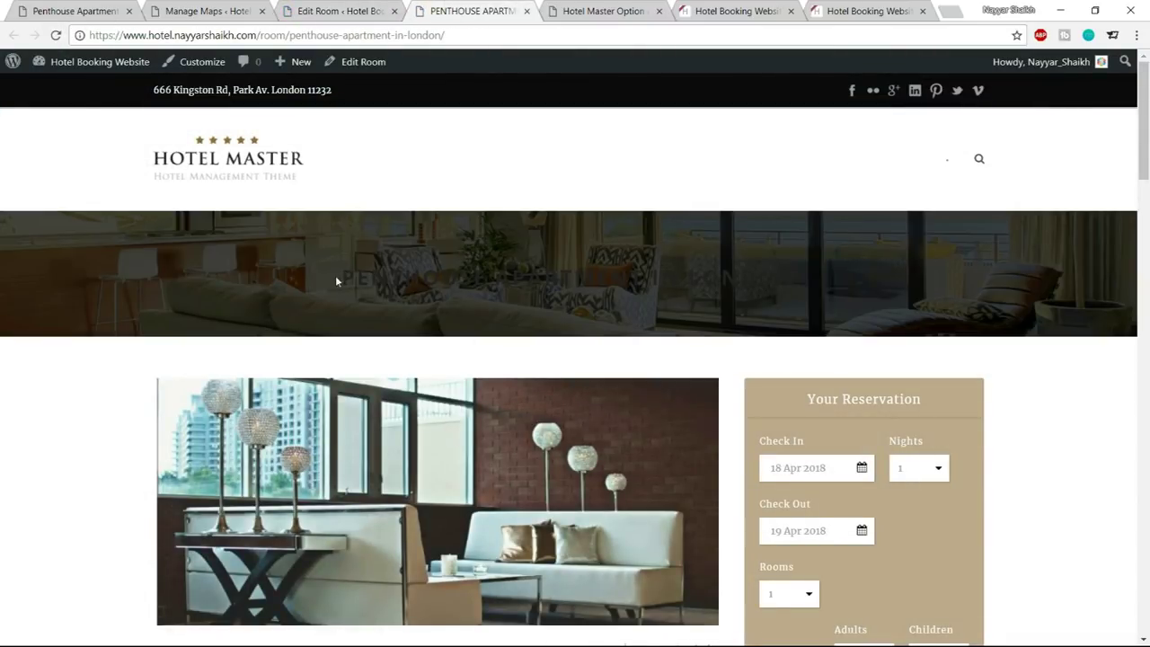
pyautogui.moveTo(332, 280); pyautogui.dragTo(798, 280)
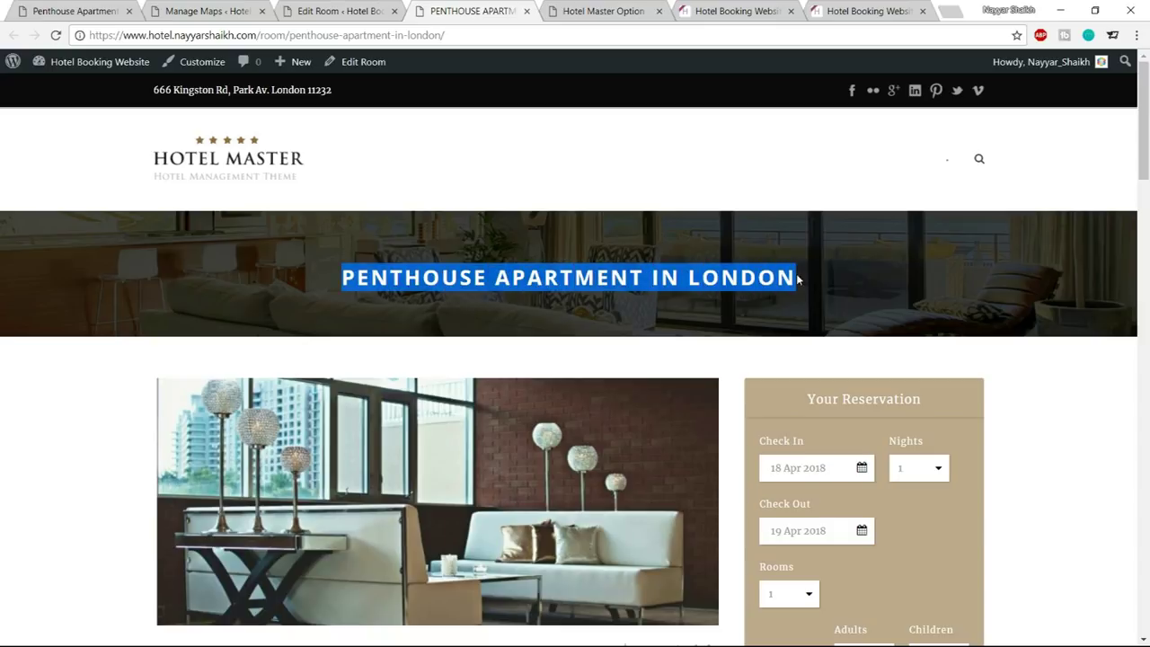
pyautogui.click(859, 281)
pyautogui.moveTo(329, 278); pyautogui.dragTo(890, 274)
pyautogui.click(890, 274)
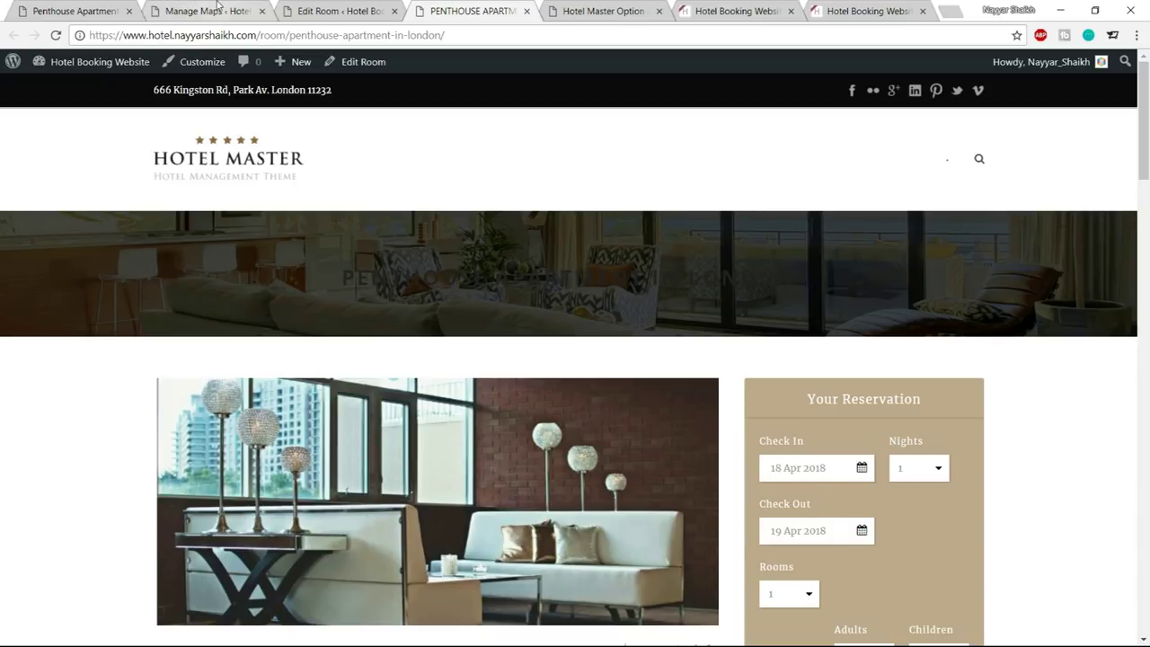
pyautogui.click(206, 11)
pyautogui.scroll(-3, 76, 486)
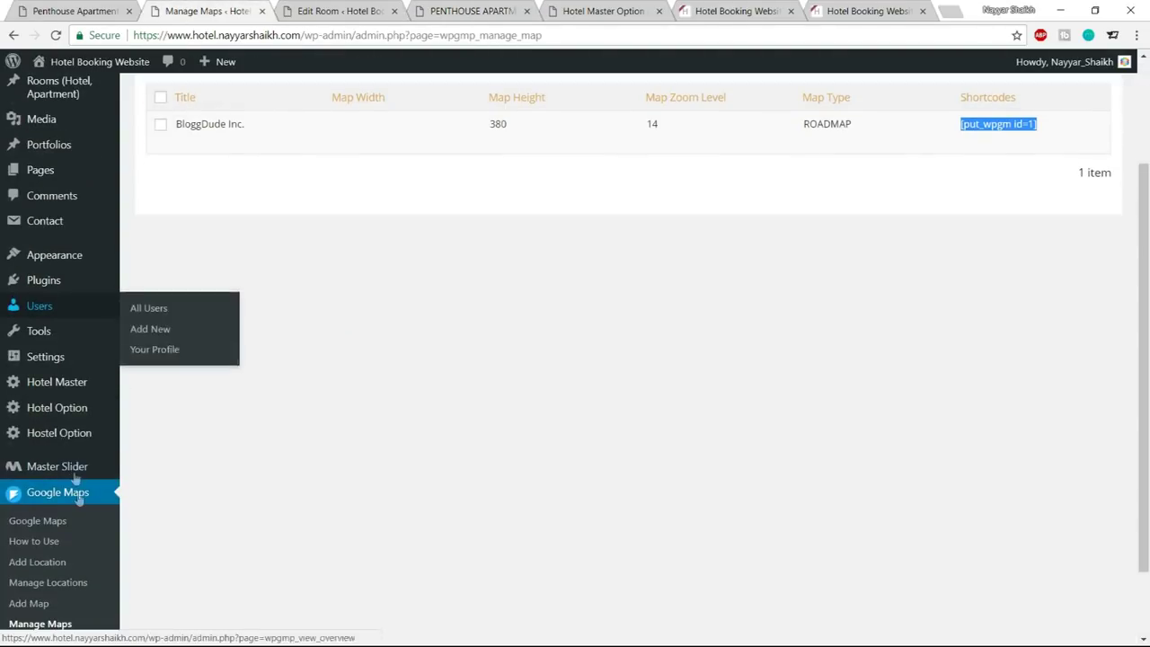
# Set Heading Color to #ffffff under Hotel Master > Elements Color > Body
pyautogui.click(60, 387)
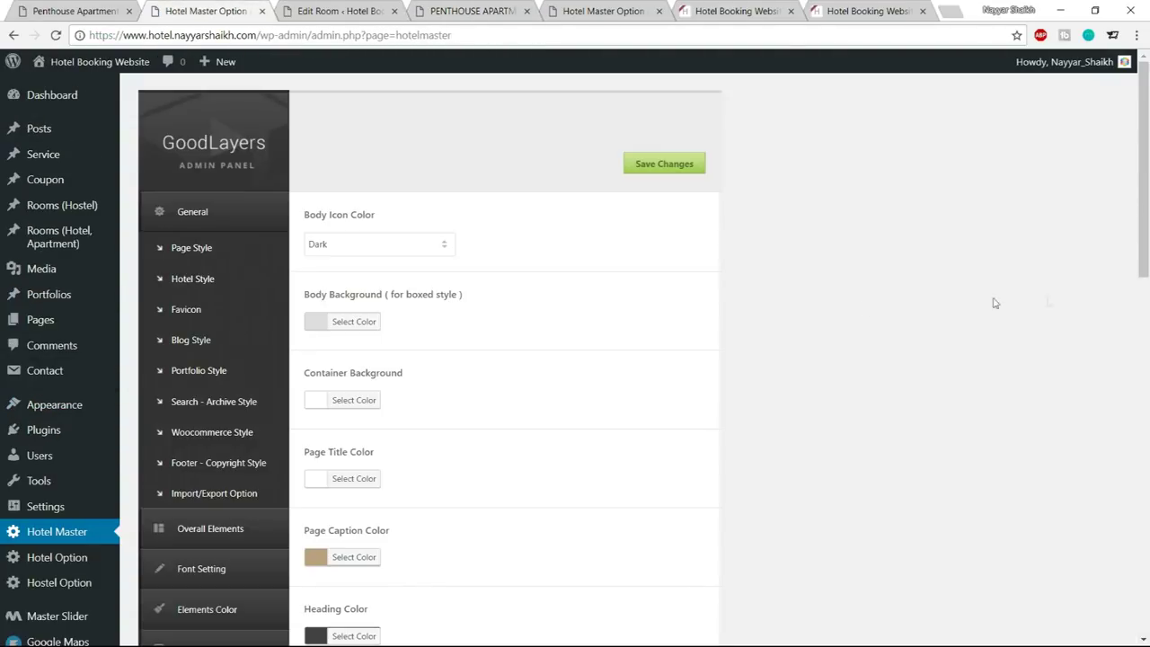
pyautogui.scroll(-3, 232, 418)
pyautogui.click(215, 387)
pyautogui.click(214, 244)
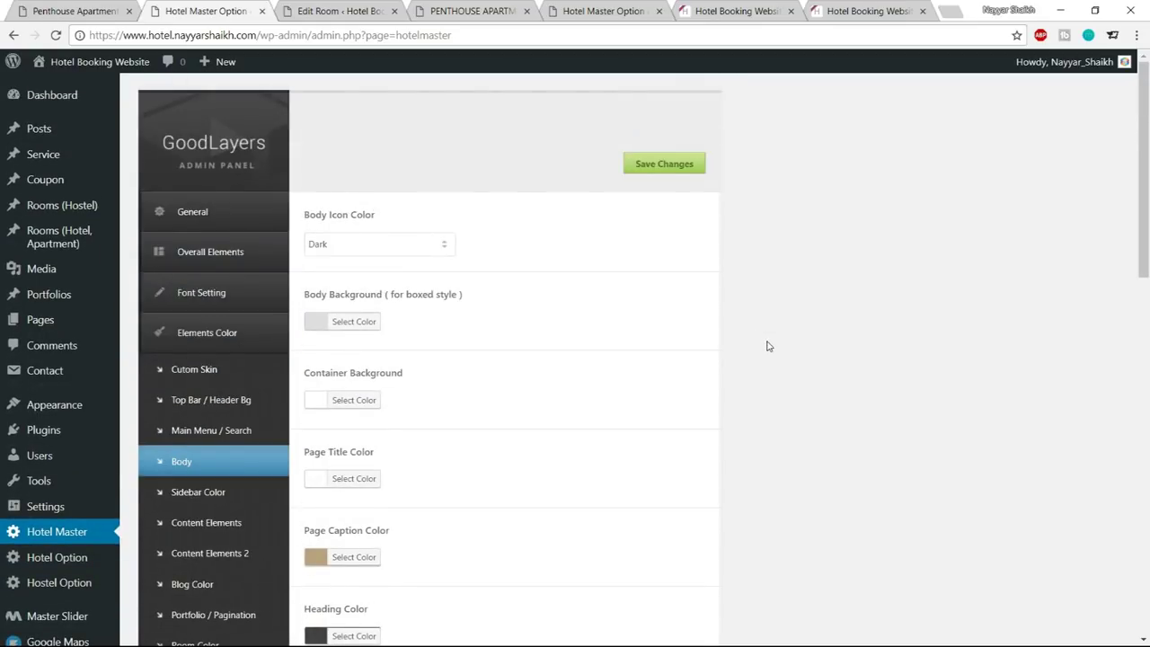
pyautogui.scroll(-4, 768, 346)
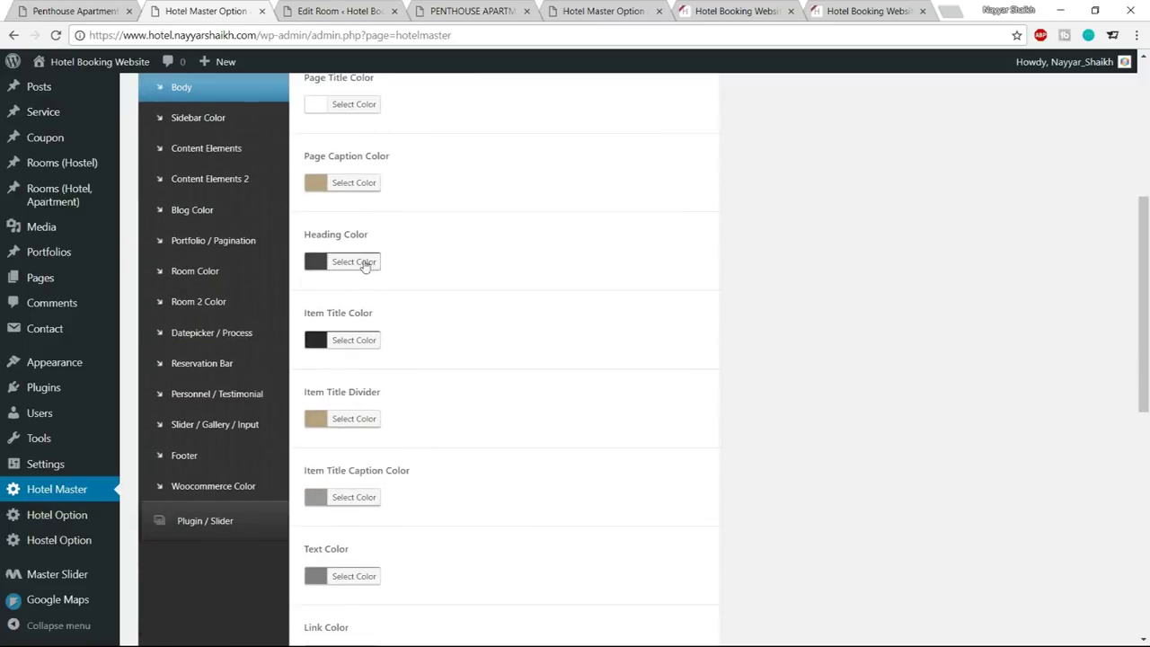
pyautogui.click(366, 263)
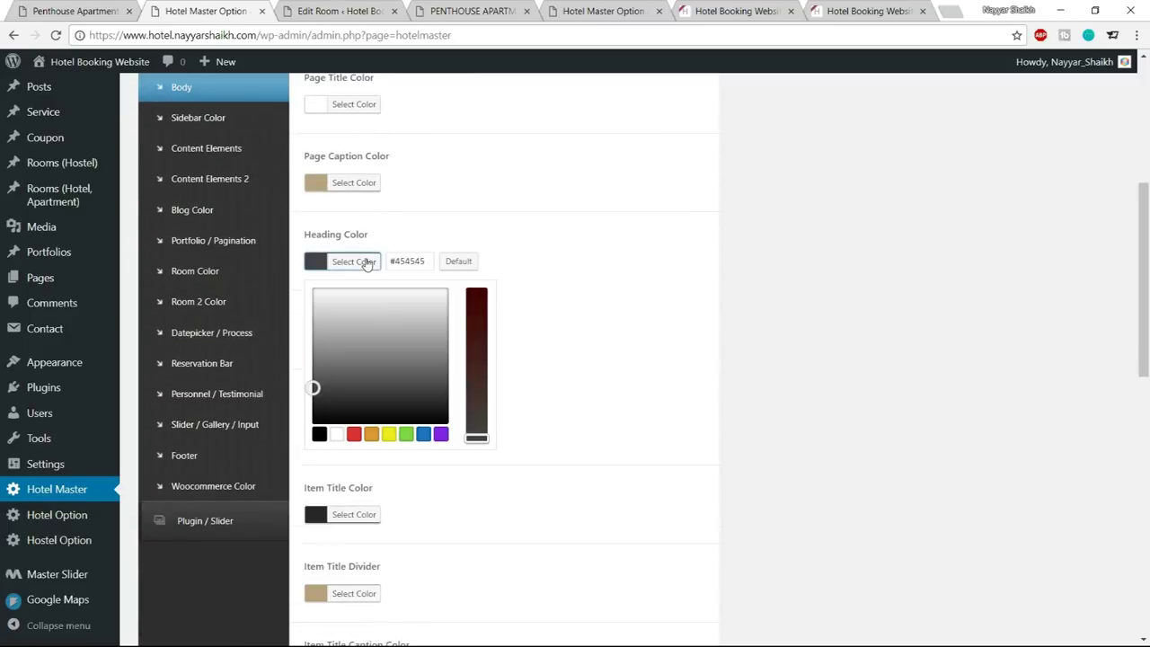
pyautogui.click(341, 435)
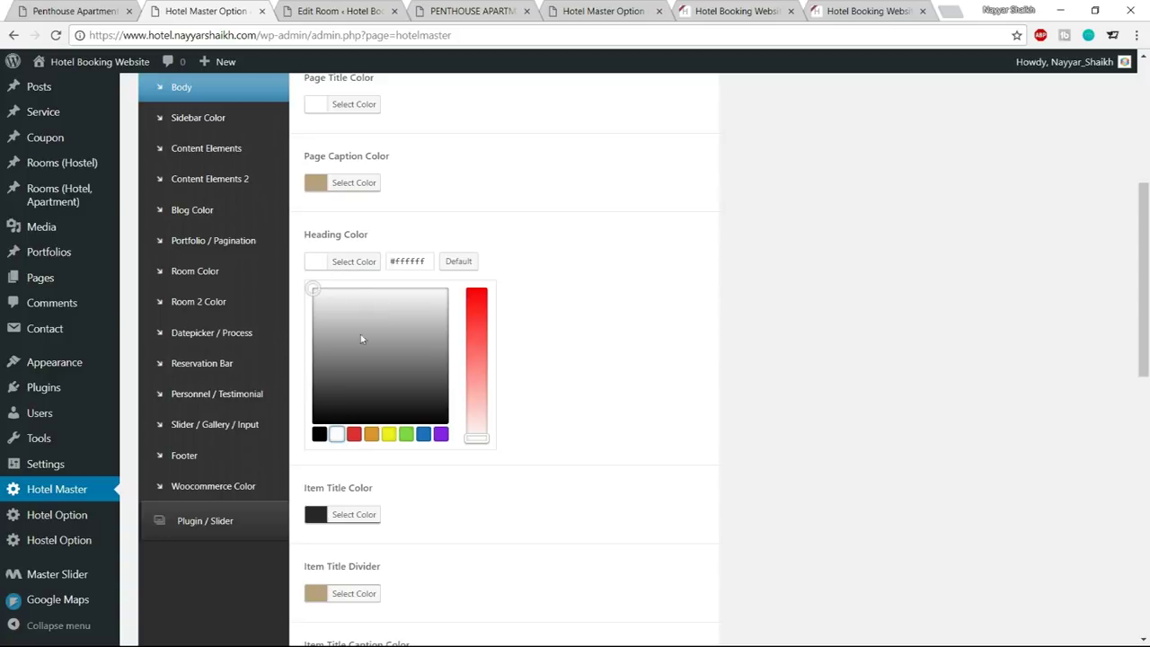
pyautogui.click(356, 266)
# Reload the Penthouse room page to see the white heading colour
pyautogui.scroll(-4, 680, 437)
pyautogui.scroll(-2, 678, 454)
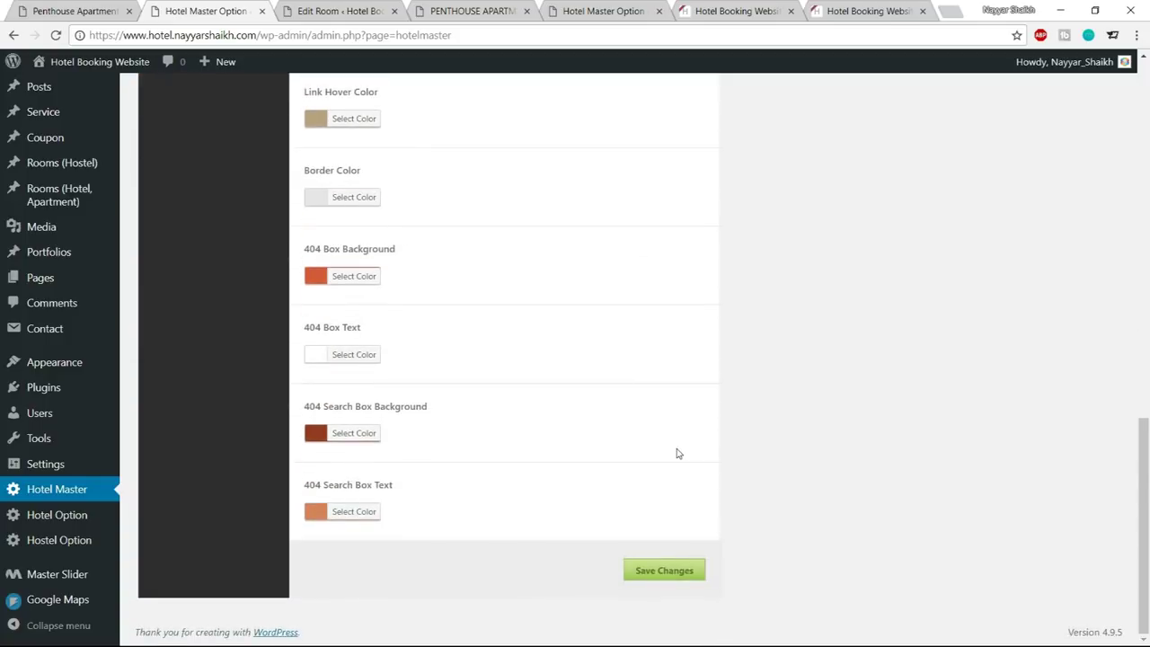
pyautogui.scroll(7, 675, 452)
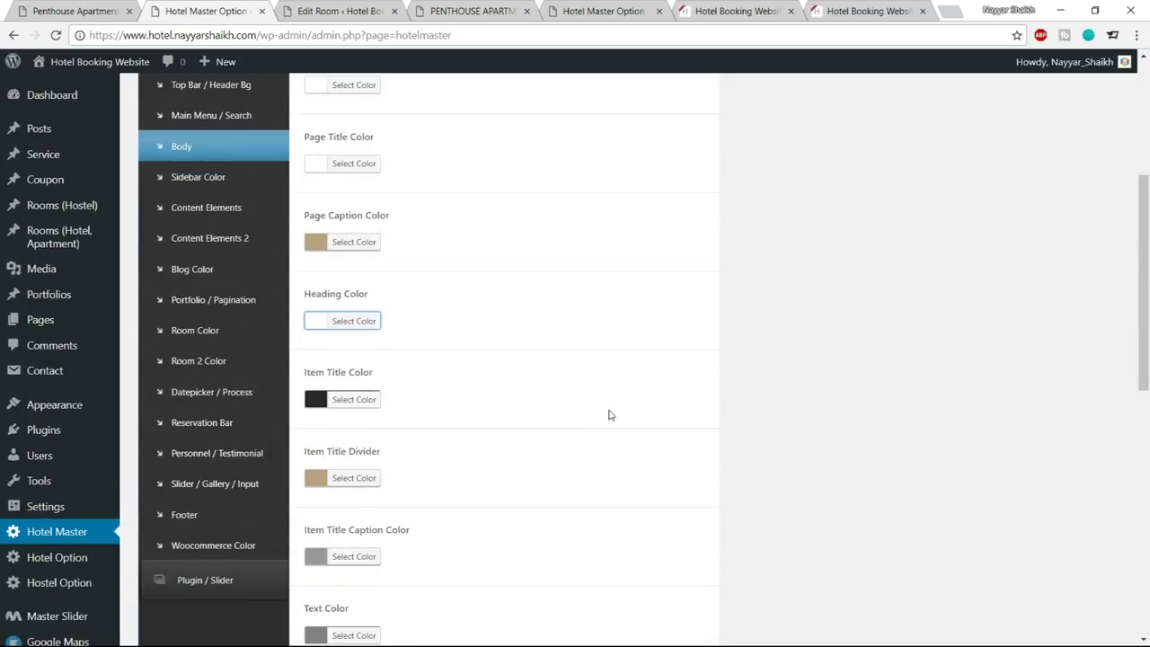
pyautogui.scroll(-7, 608, 415)
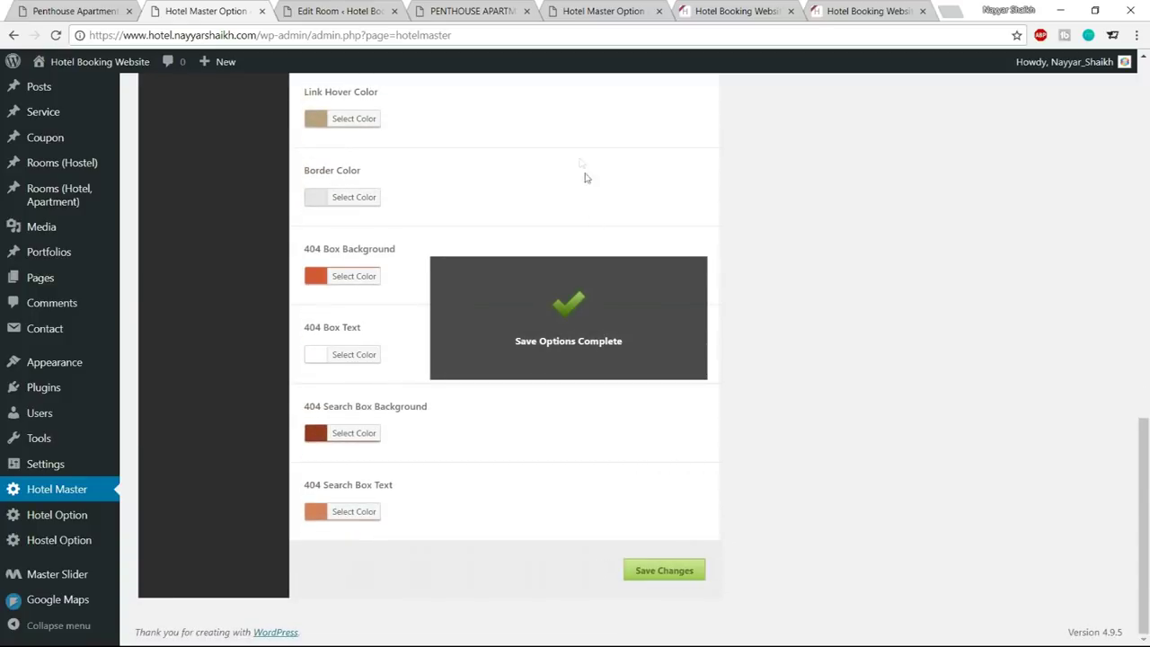
pyautogui.click(492, 13)
pyautogui.click(54, 35)
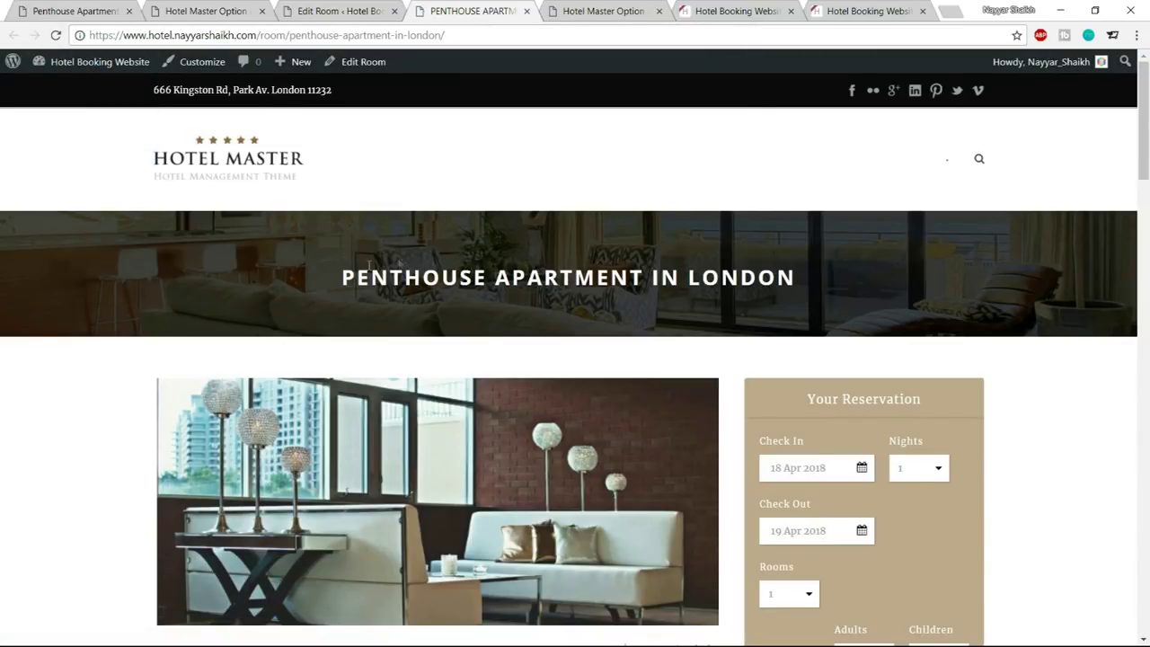
# Inspect the white Penthouse banner title on the live page, then return to Edit Room
pyautogui.moveTo(327, 285); pyautogui.dragTo(847, 280)
pyautogui.click(847, 279)
pyautogui.scroll(-2, 1128, 400)
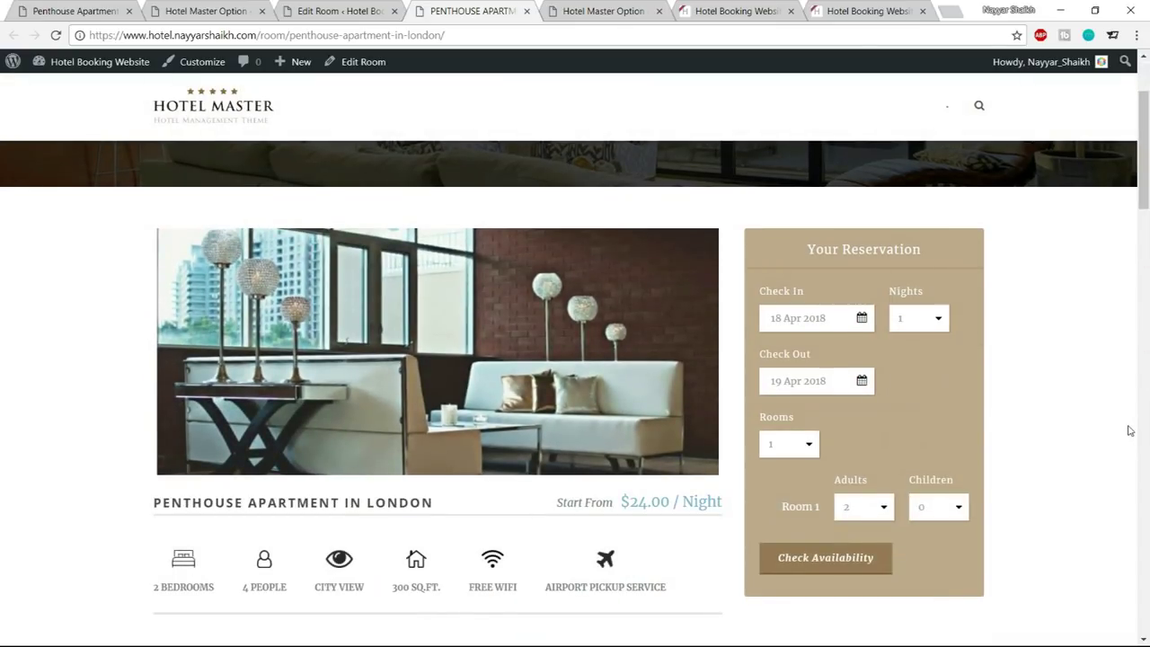
pyautogui.scroll(2, 1127, 430)
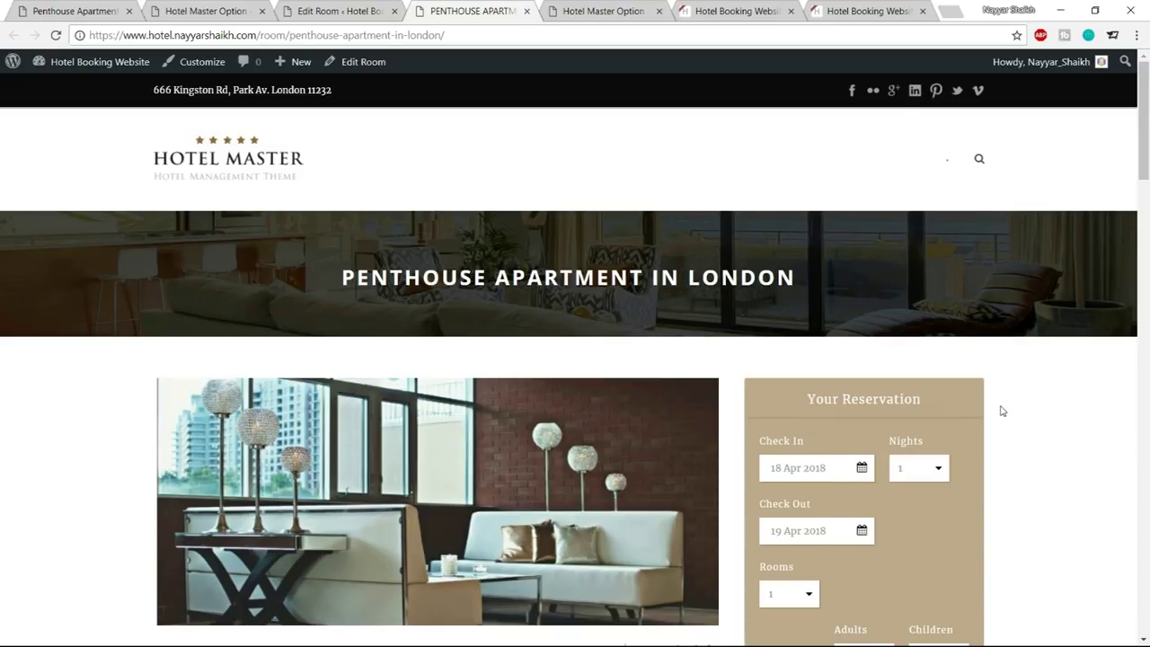
pyautogui.scroll(-2, 1003, 410)
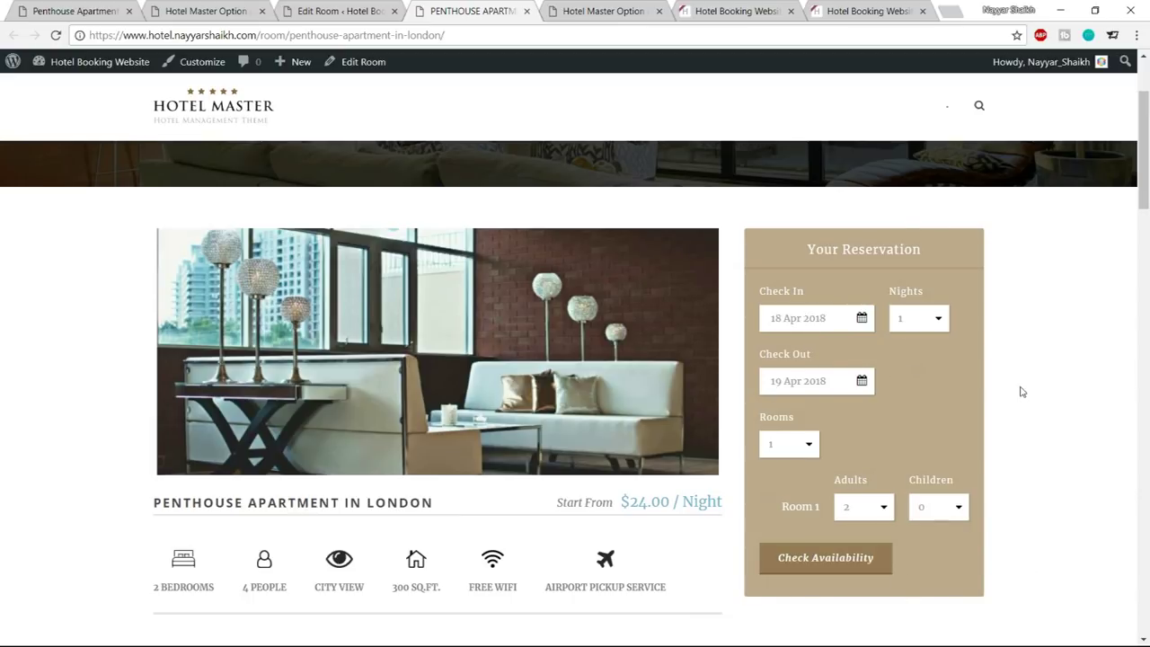
pyautogui.click(329, 11)
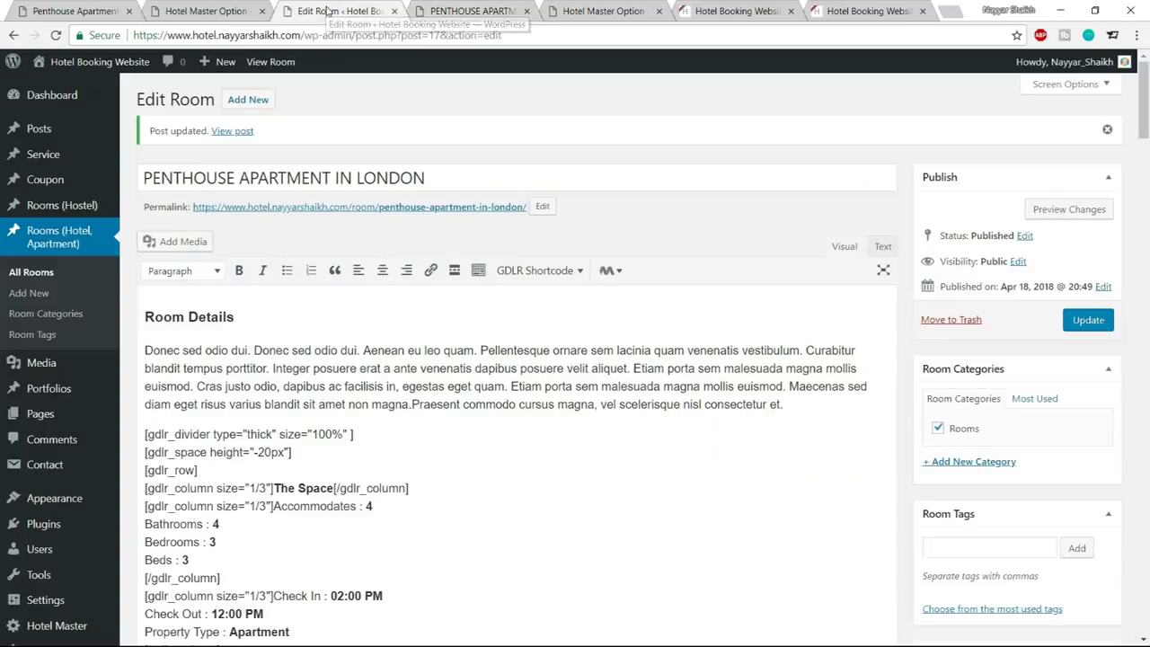
# Close the leftover Edit Room, Penthouse and Hotel Master Option tabs
pyautogui.click(395, 12)
pyautogui.click(395, 12)
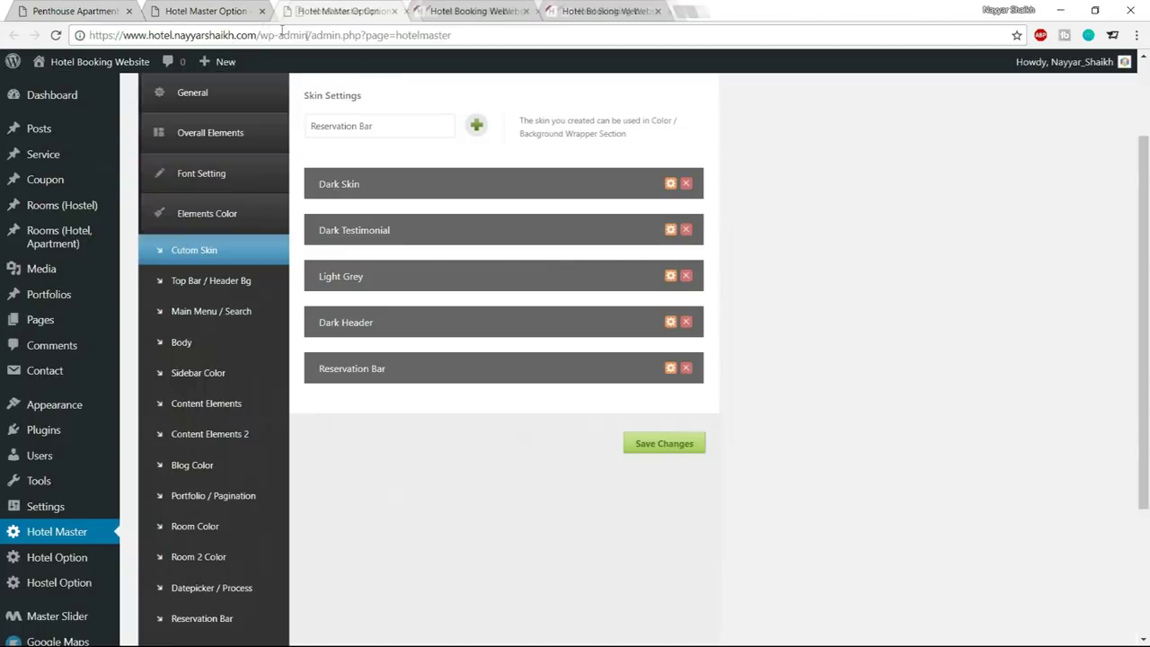
pyautogui.click(253, 12)
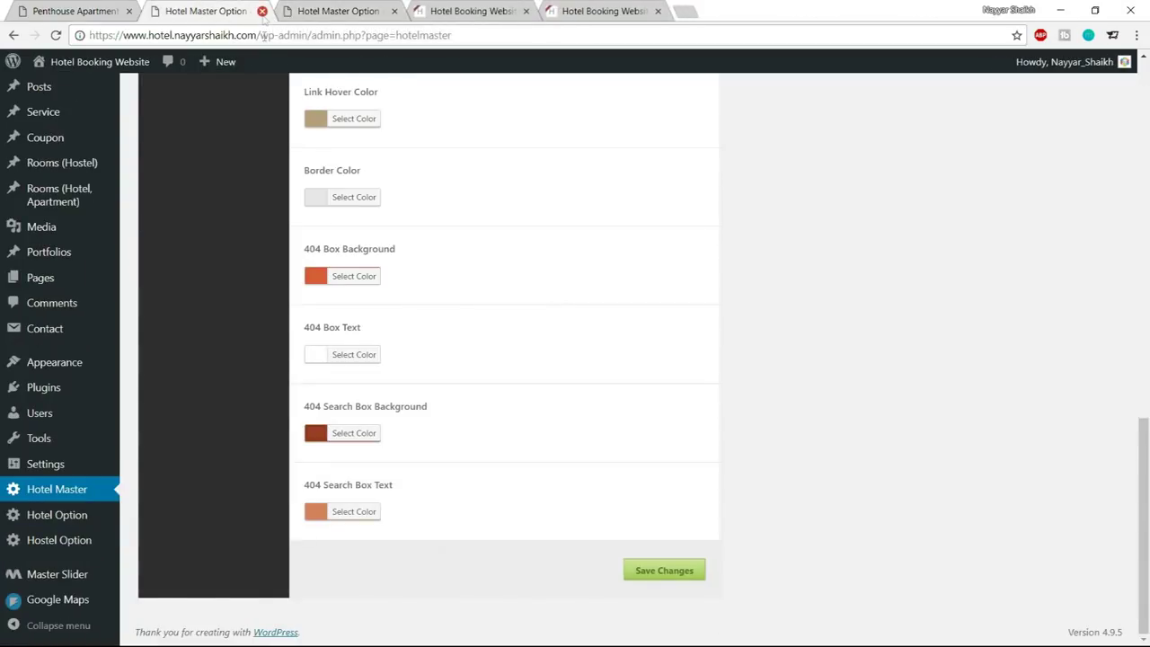
pyautogui.click(261, 11)
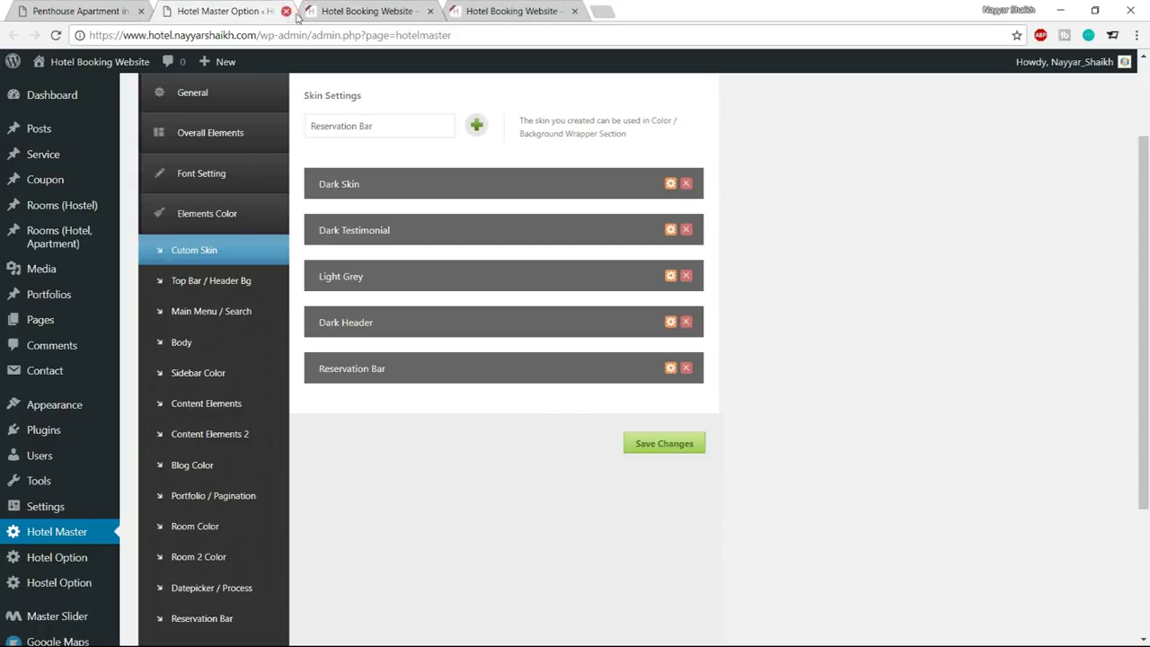
pyautogui.click(286, 11)
pyautogui.scroll(5, 495, 223)
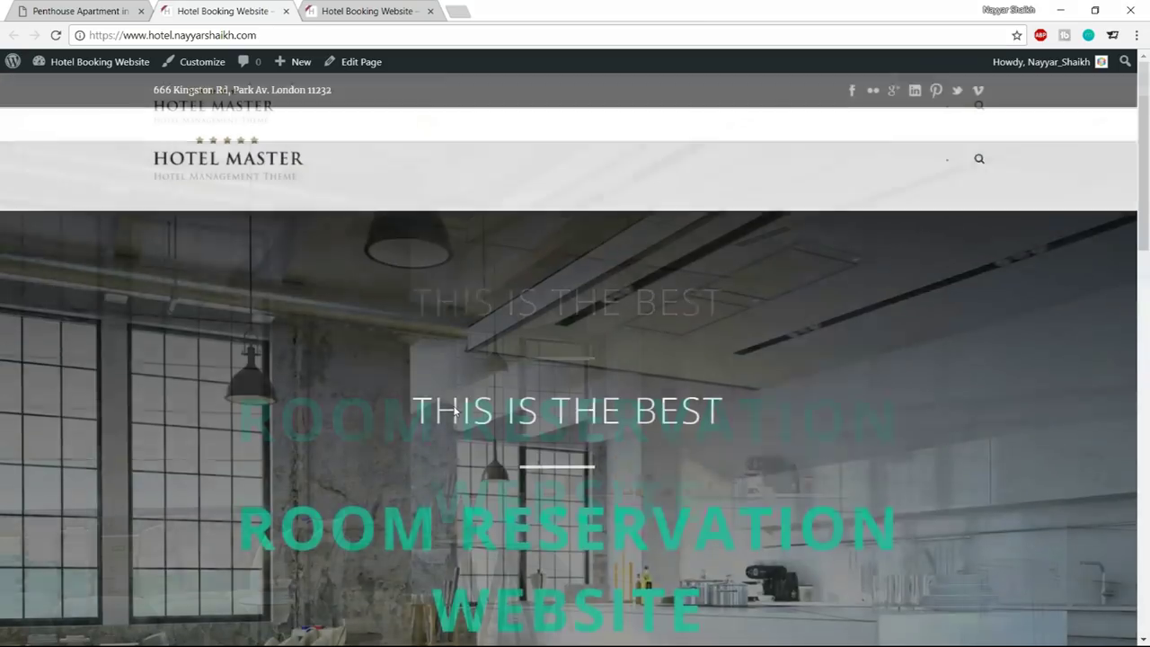
# Open the Home page's Edit Page screen in a new tab, placed second in the tab bar
pyautogui.rightClick(355, 62)
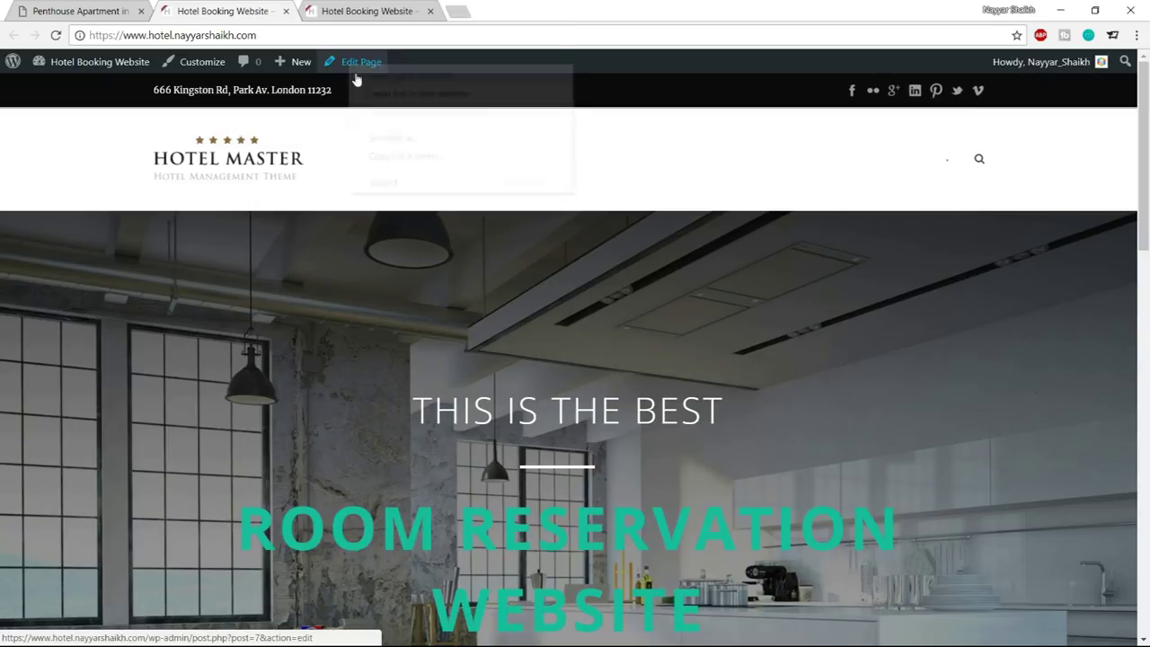
pyautogui.click(387, 75)
pyautogui.moveTo(358, 12); pyautogui.dragTo(252, 10)
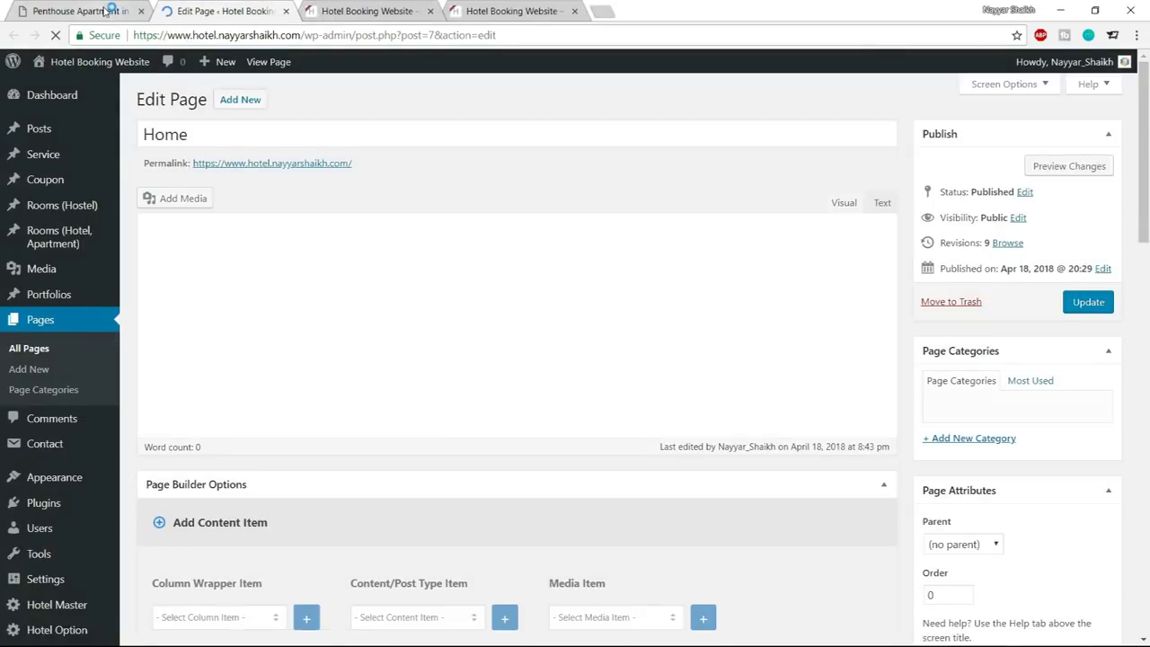
pyautogui.click(81, 11)
# Load the demo hotel home page and compare it with the Home page editor
pyautogui.click(278, 112)
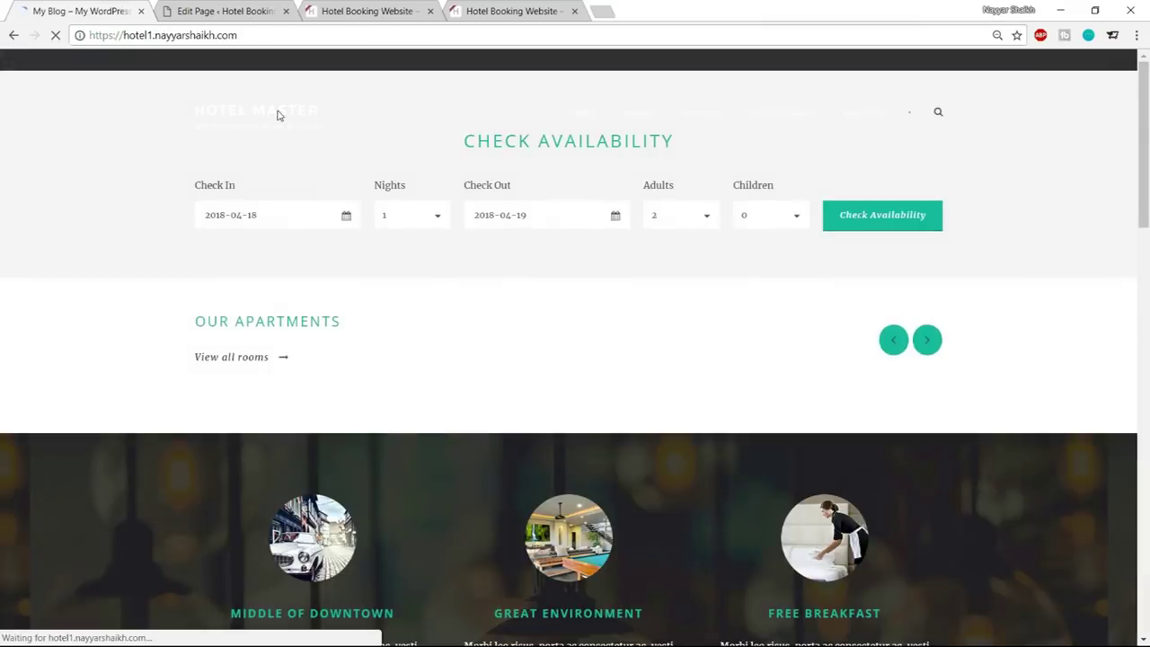
pyautogui.scroll(-10, 650, 327)
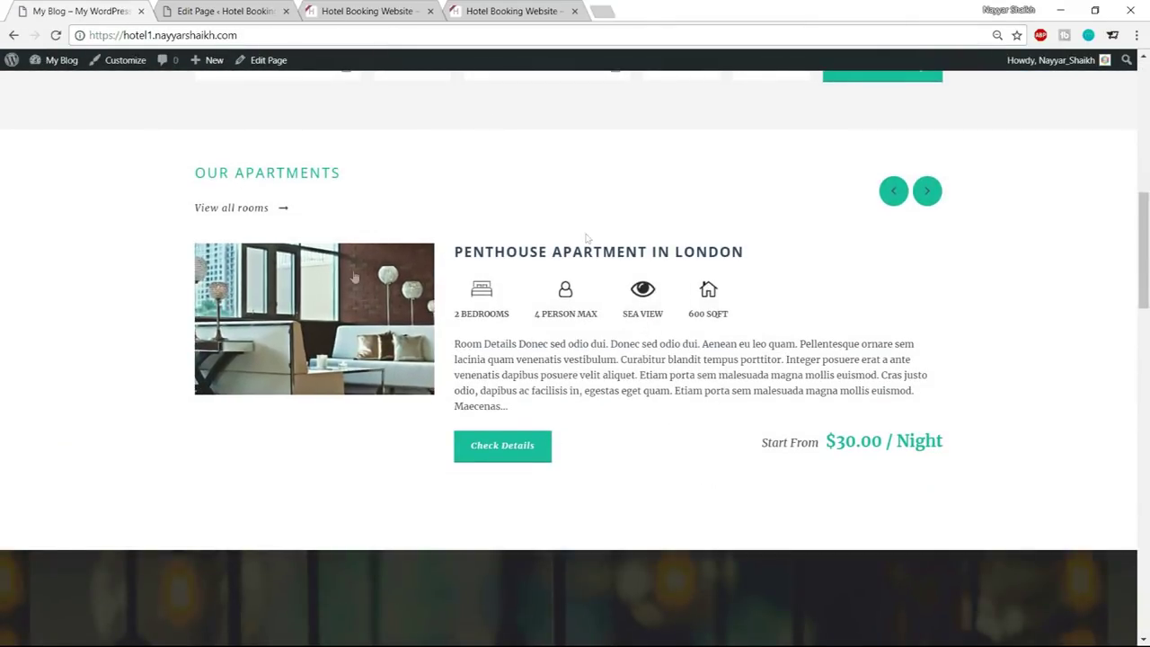
pyautogui.click(244, 7)
pyautogui.scroll(-8, 611, 296)
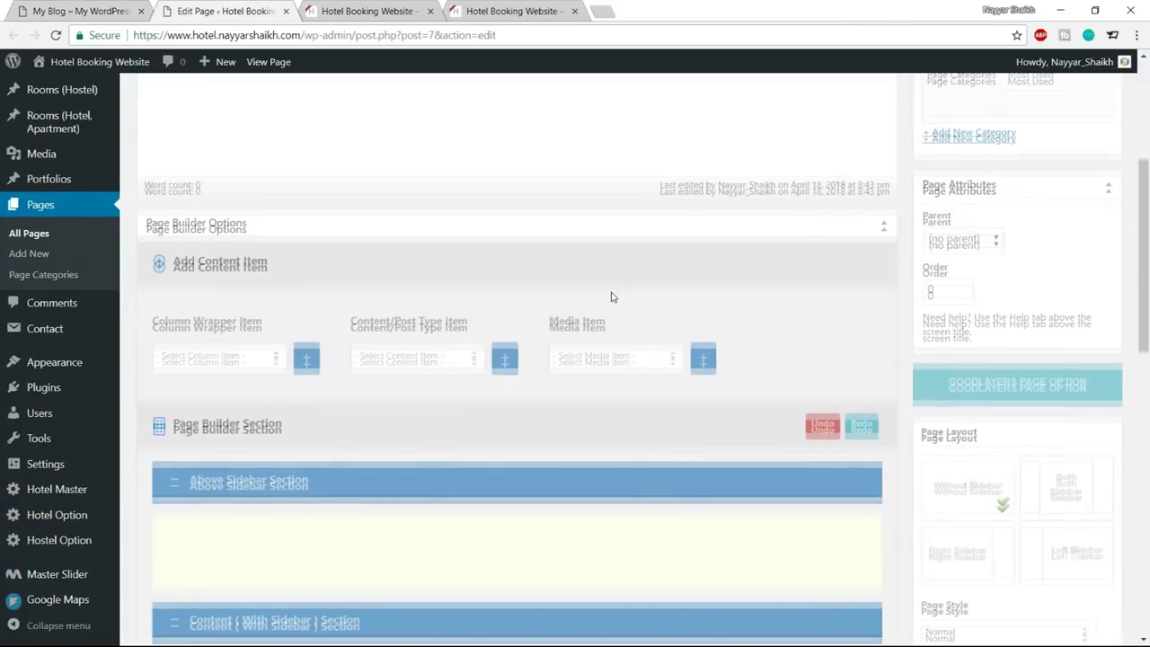
pyautogui.scroll(4, 397, 319)
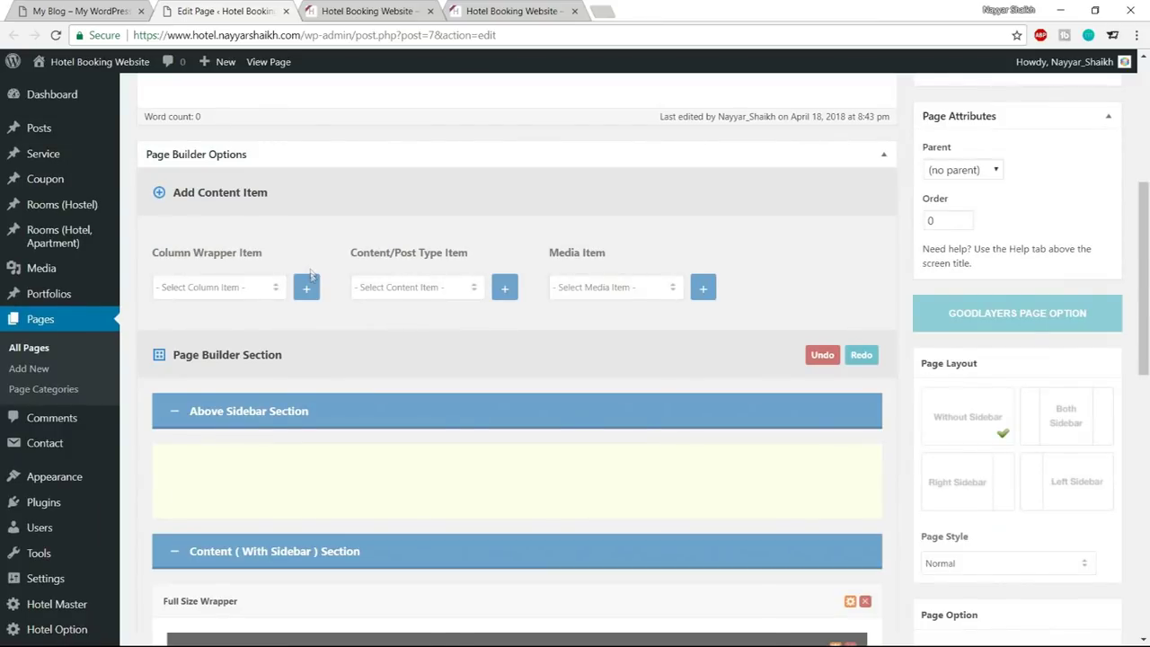
pyautogui.click(77, 11)
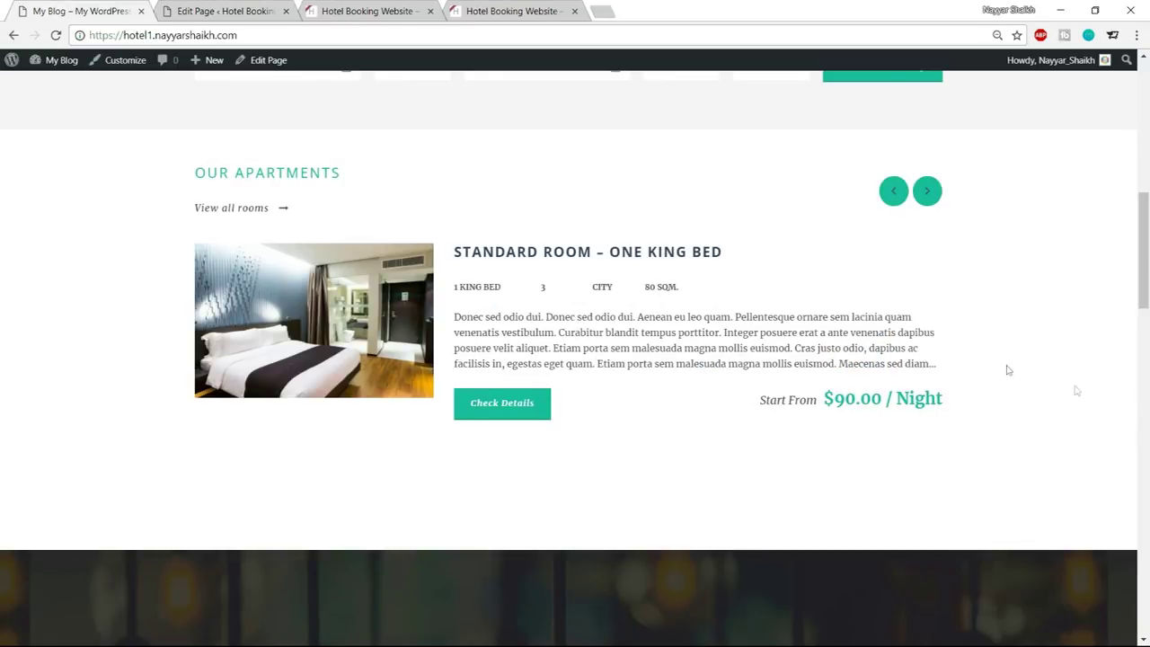
pyautogui.click(250, 7)
# Add a new empty Color Wrapper to the Home page builder
pyautogui.click(199, 300)
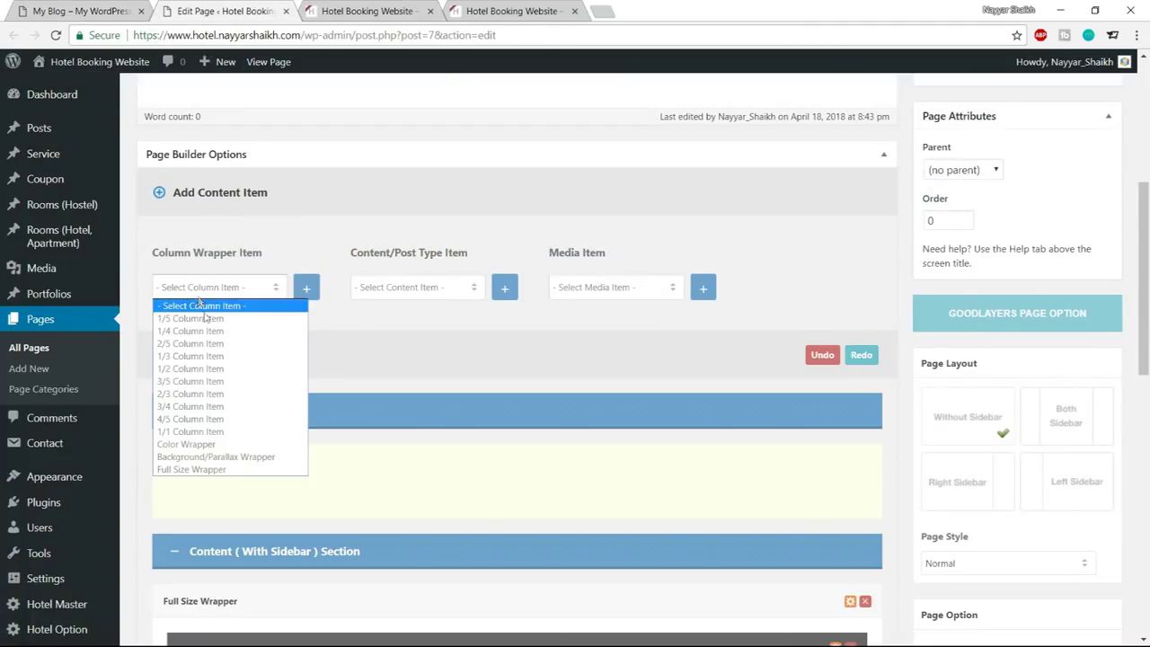
pyautogui.click(235, 439)
pyautogui.click(307, 289)
pyautogui.scroll(-6, 380, 300)
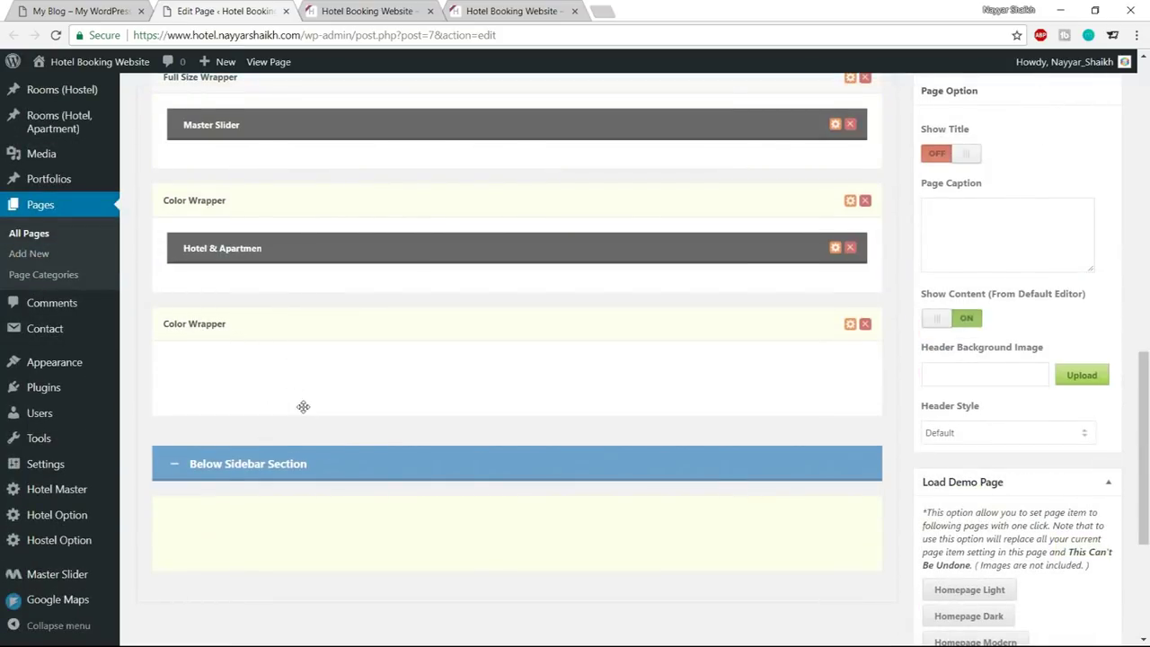
pyautogui.scroll(6, 303, 407)
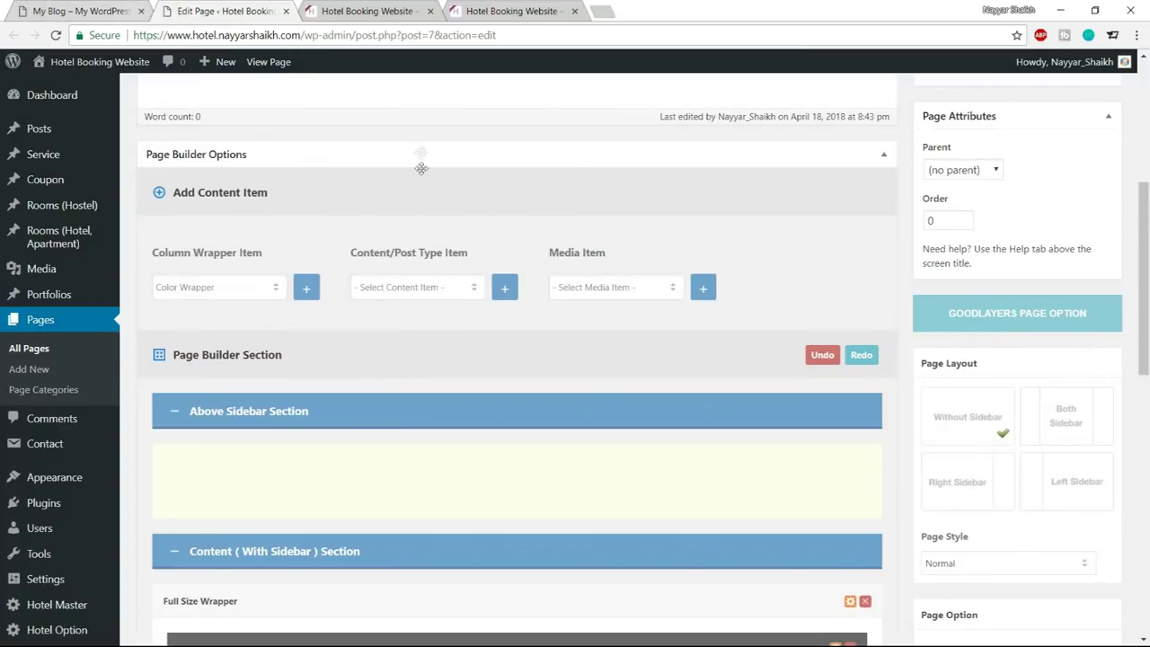
# Add a Hotel & Apartment Room item, drag it into the second Color Wrapper, and open its settings
pyautogui.scroll(-1, 426, 296)
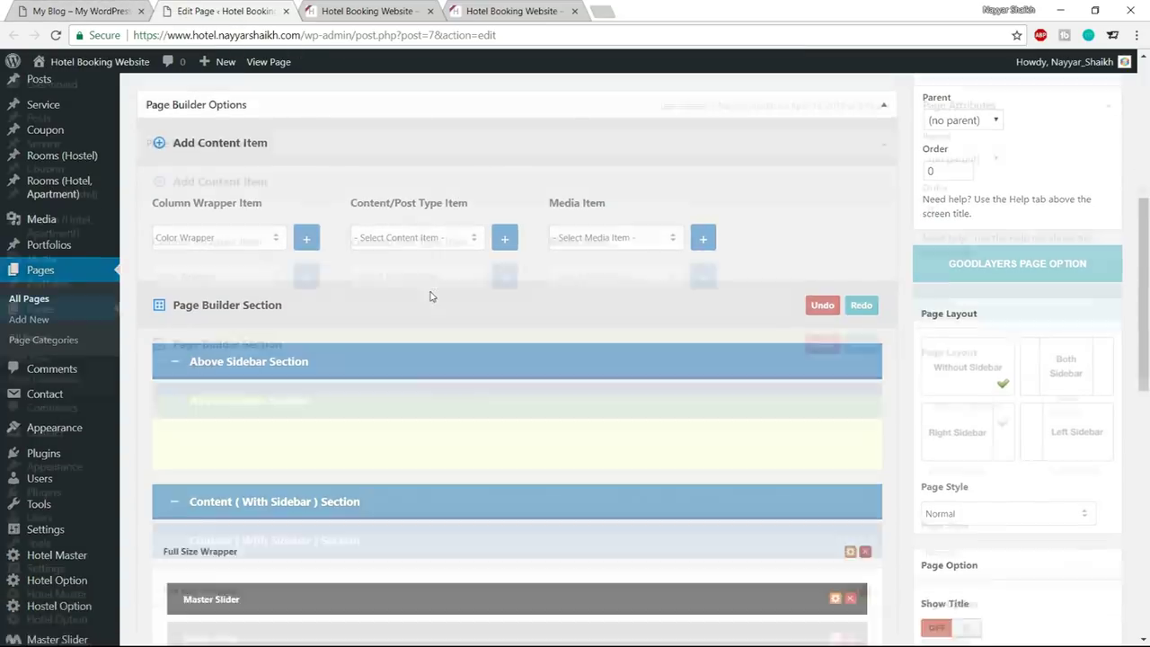
pyautogui.click(423, 216)
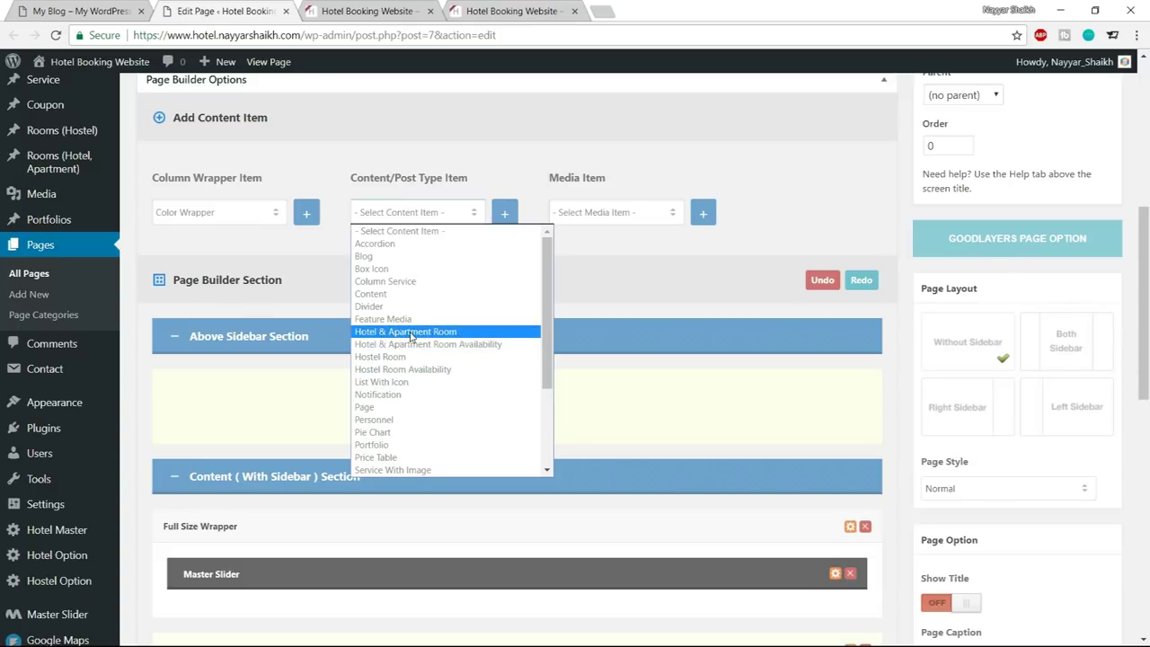
pyautogui.click(412, 333)
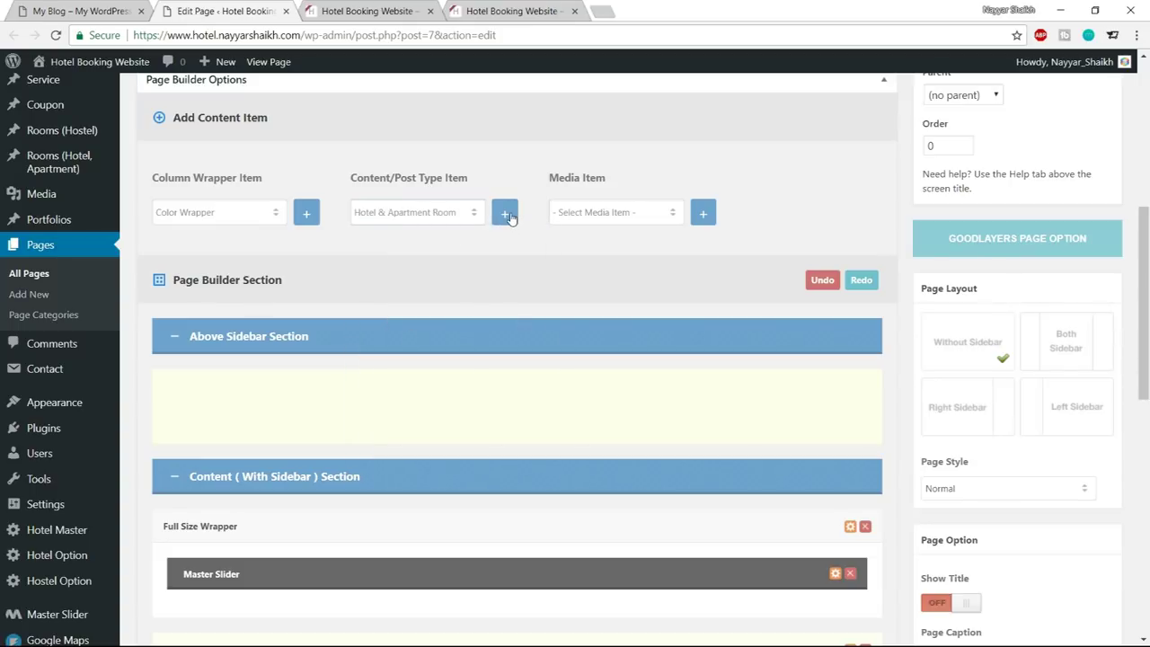
pyautogui.scroll(-6, 540, 296)
pyautogui.moveTo(383, 367); pyautogui.dragTo(381, 292)
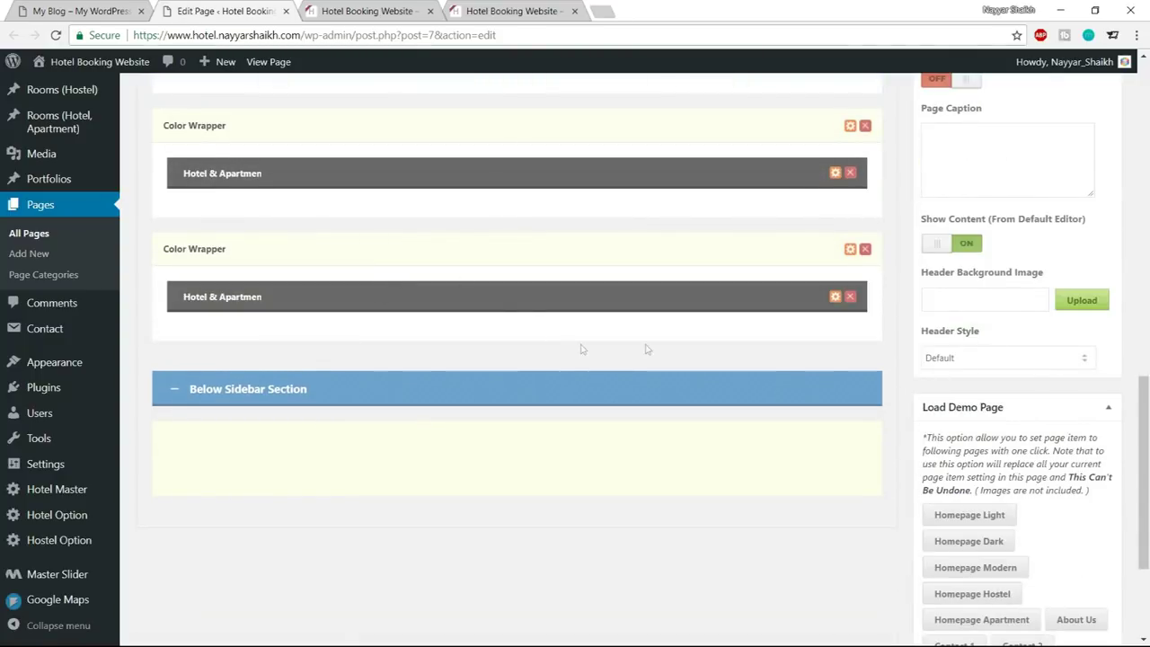
pyautogui.click(835, 297)
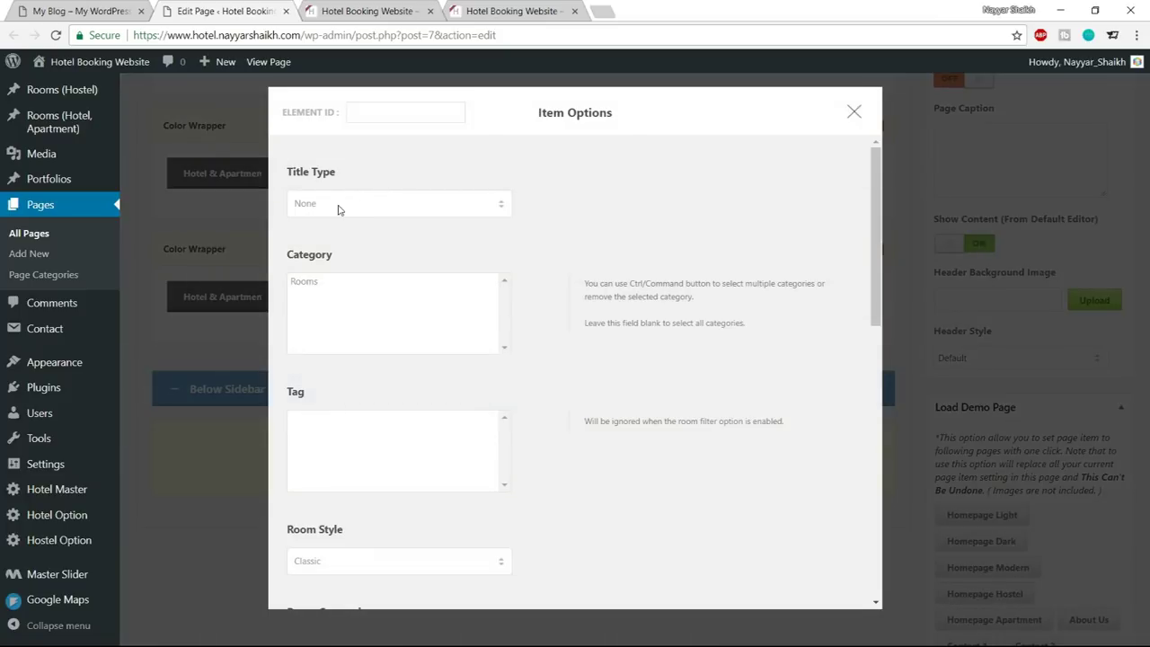
# Give the room item a Left Align title reading 'OUR APARTMENTS', copied from the live site
pyautogui.click(85, 11)
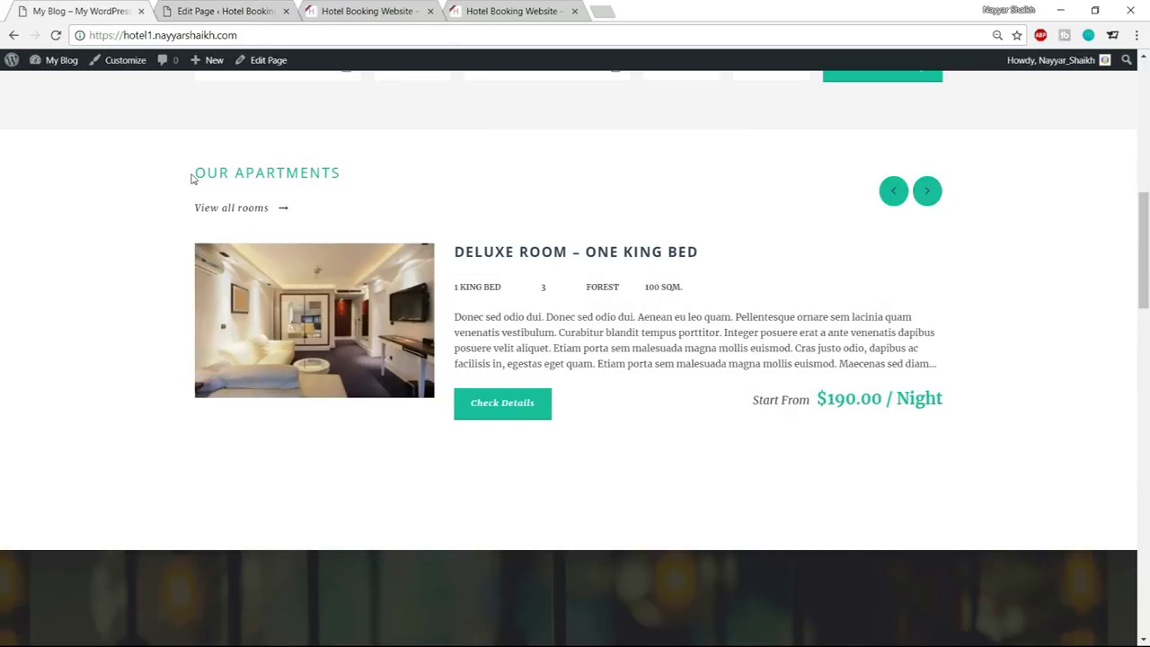
pyautogui.moveTo(197, 172); pyautogui.dragTo(354, 175)
pyautogui.hotkey('ctrl', 'c')
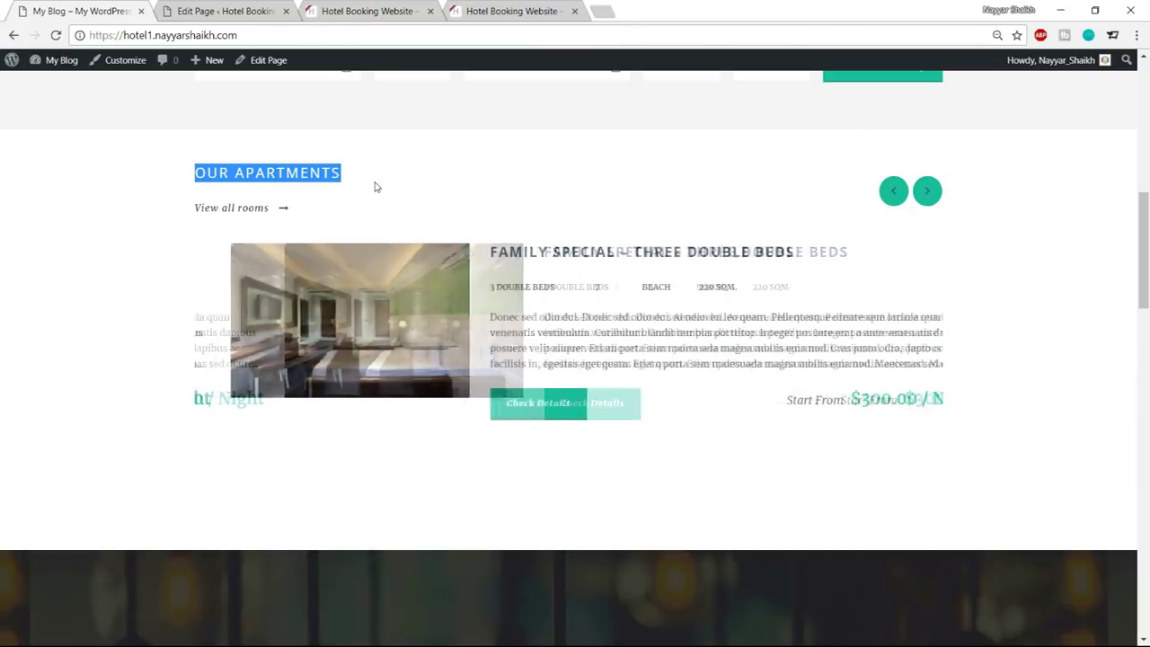
pyautogui.click(263, 7)
pyautogui.click(442, 211)
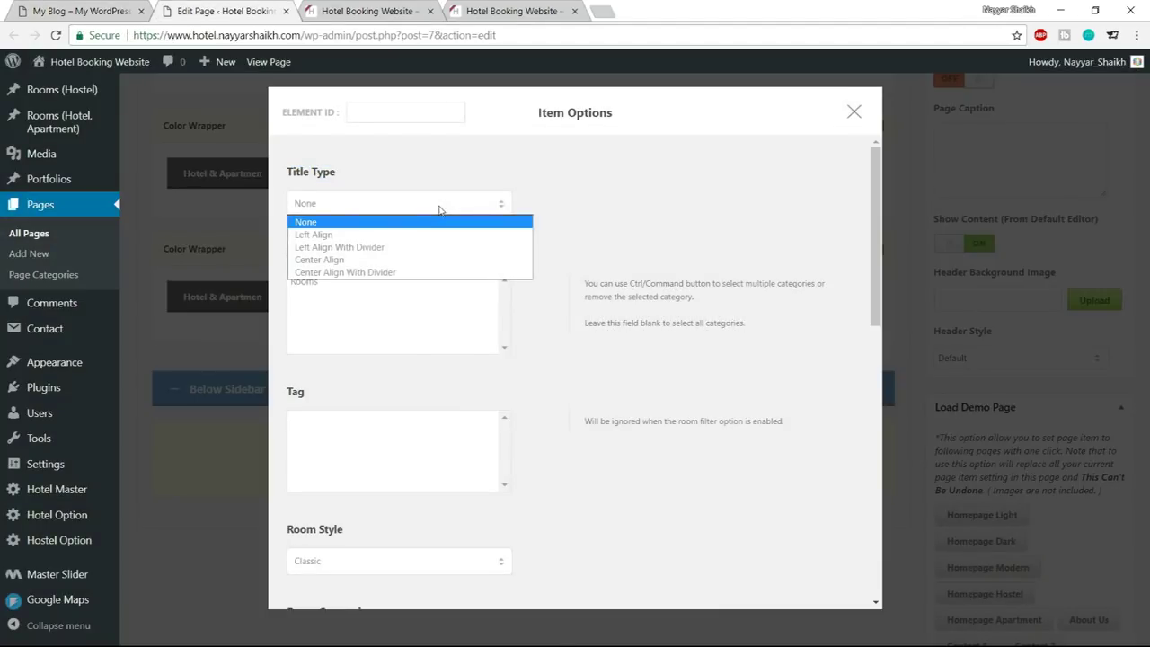
pyautogui.click(401, 235)
pyautogui.click(359, 282)
pyautogui.hotkey('ctrl', 'v')
pyautogui.click(601, 288)
pyautogui.scroll(-3, 675, 350)
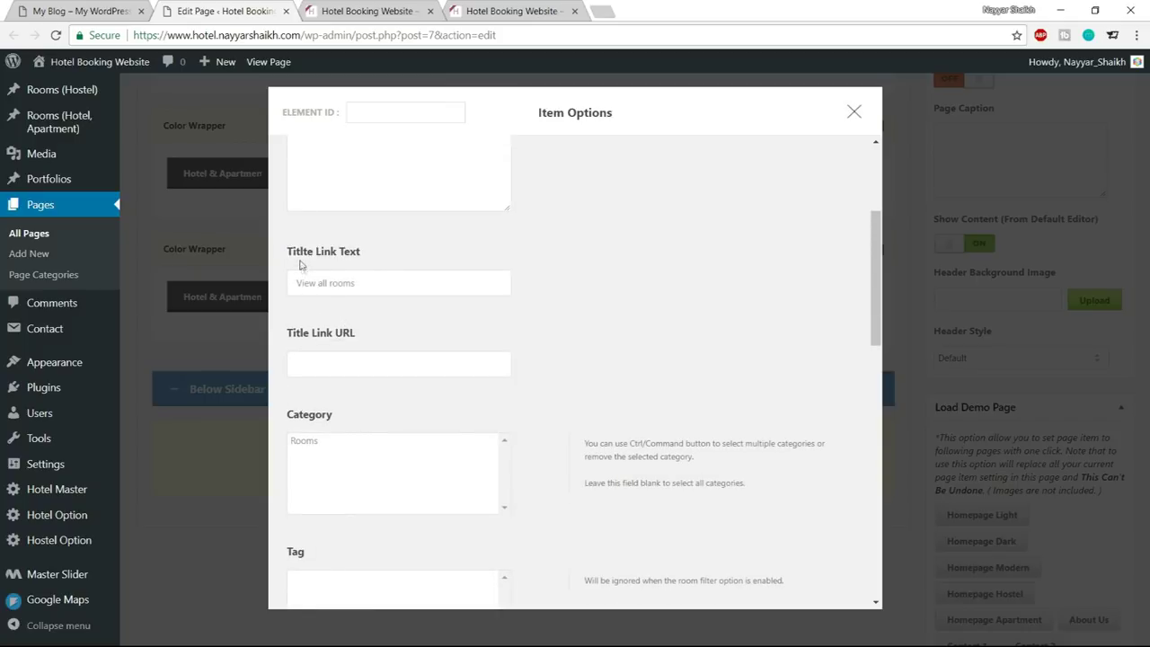
# Set the title link URL to the hotel site's address
pyautogui.moveTo(405, 285); pyautogui.dragTo(294, 282)
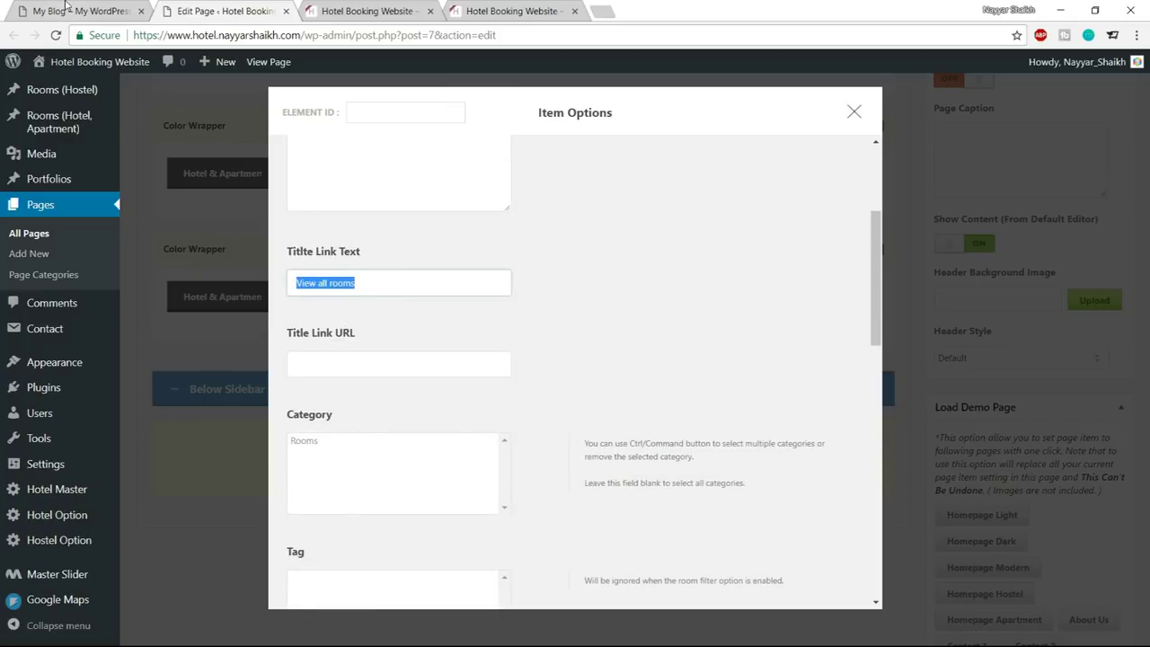
pyautogui.click(66, 7)
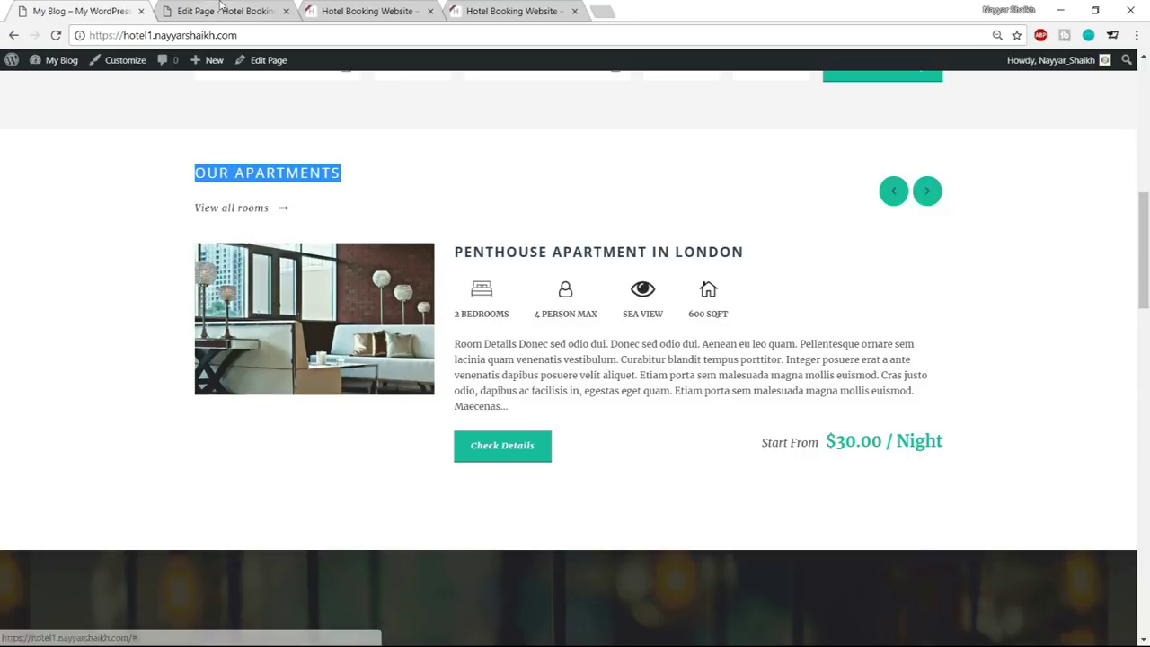
pyautogui.click(221, 9)
pyautogui.click(405, 288)
pyautogui.click(395, 366)
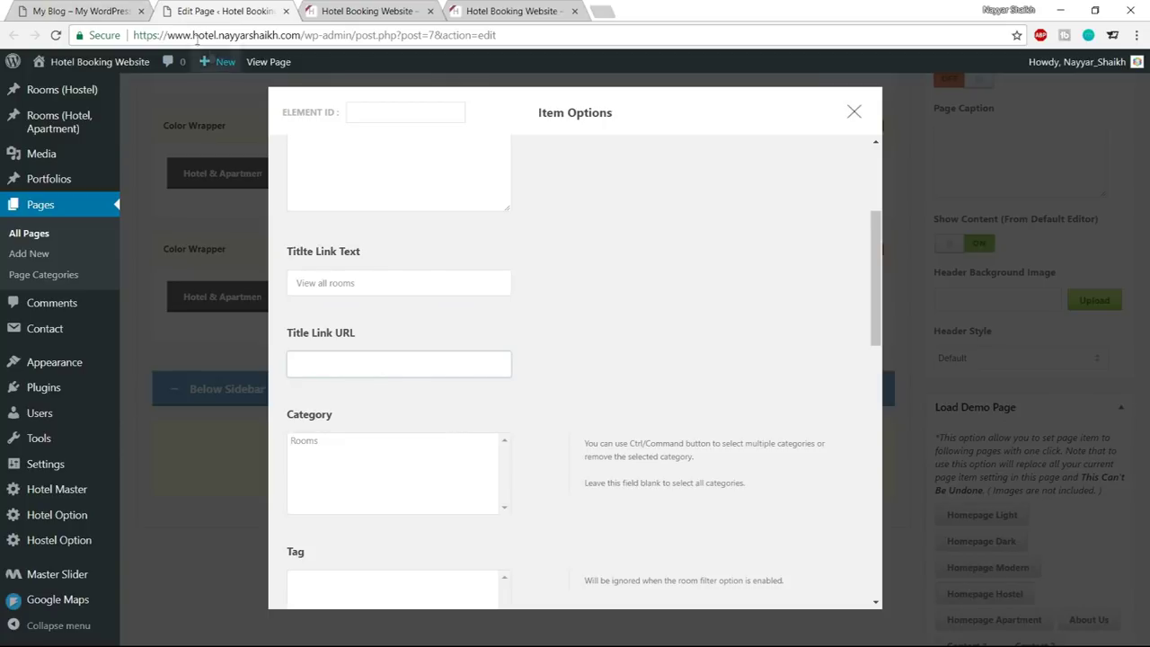
pyautogui.click(90, 9)
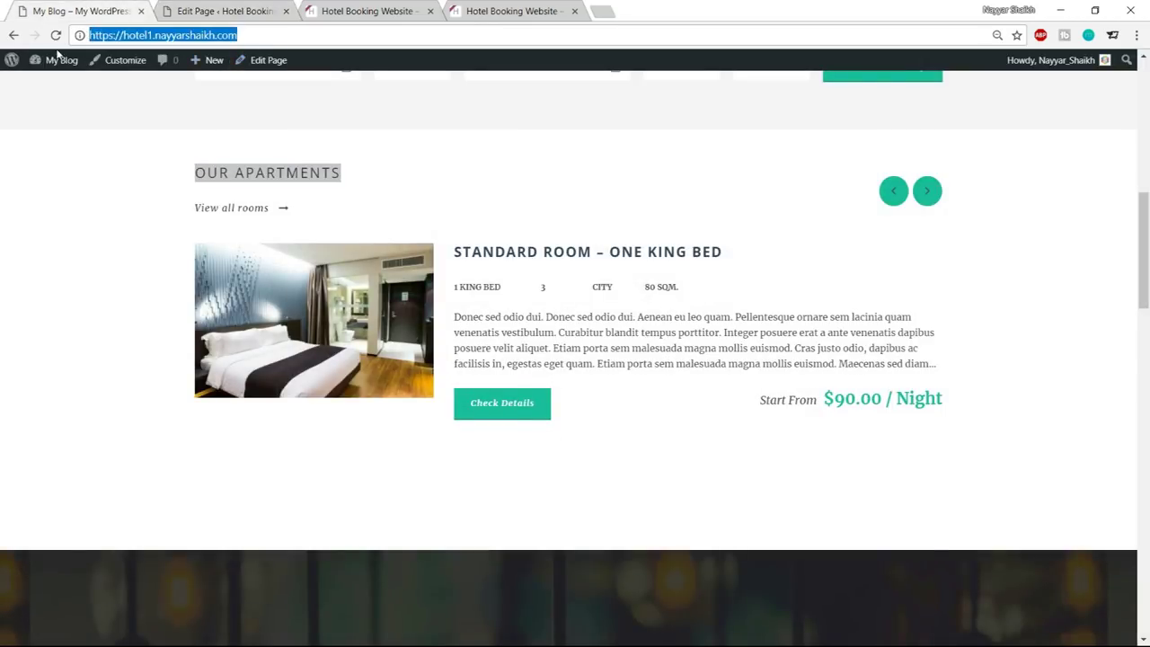
pyautogui.click(236, 9)
pyautogui.write('https://hotel1.nayyarshaikh.com/')
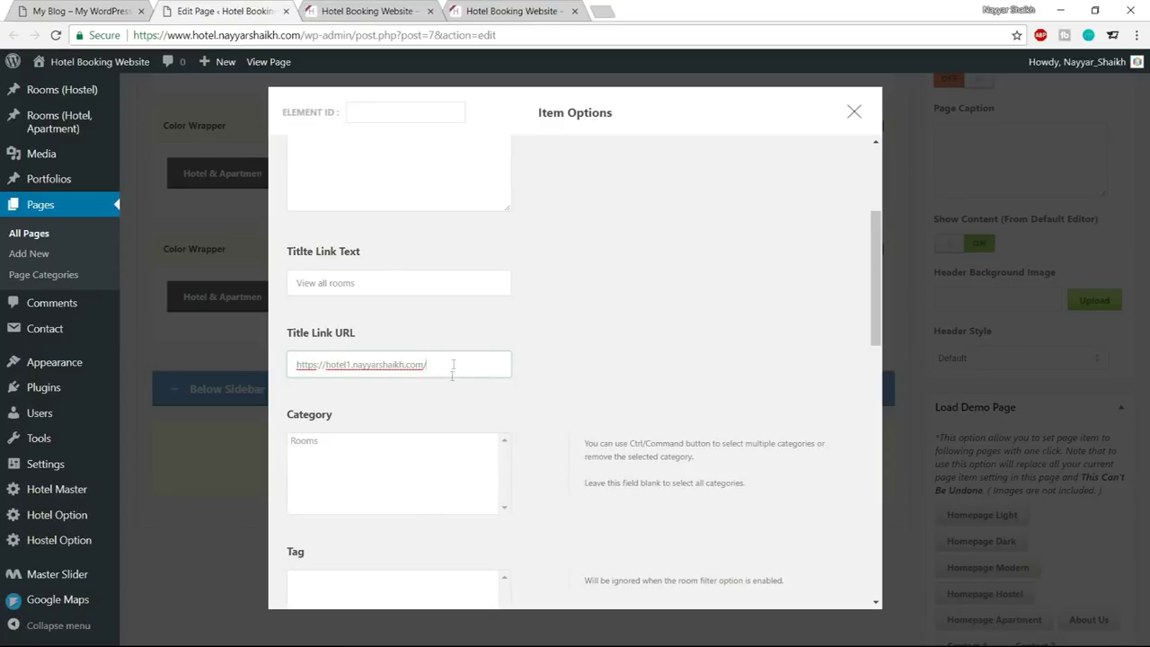
pyautogui.click(371, 11)
pyautogui.click(306, 34)
pyautogui.hotkey('ctrl', 'c')
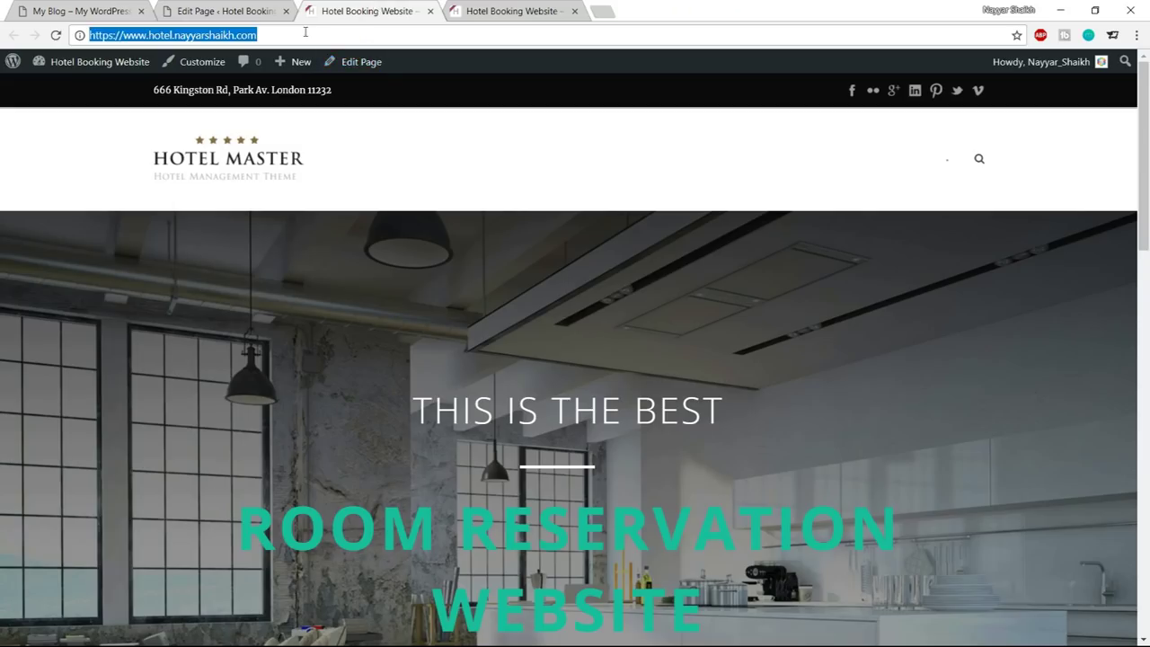
pyautogui.click(269, 7)
pyautogui.moveTo(296, 364); pyautogui.dragTo(442, 365)
pyautogui.hotkey('ctrl', 'v')
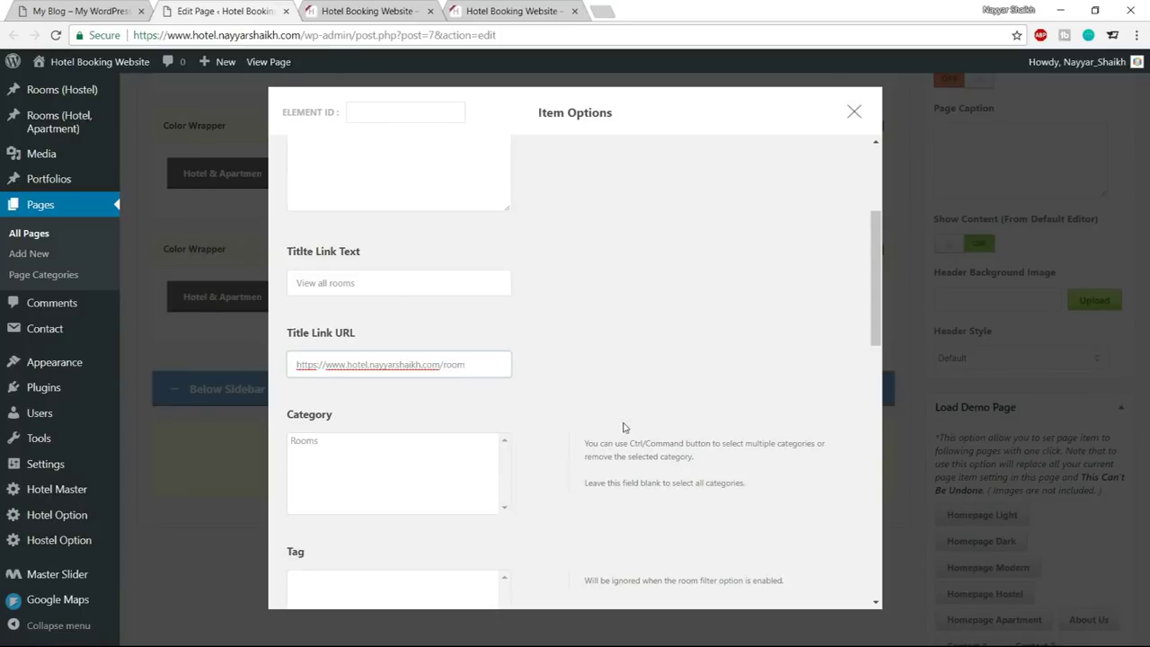
# Turn on the room carousel, use New Medium Thumbnail style, and edit the Num Fetch value
pyautogui.scroll(-5, 662, 373)
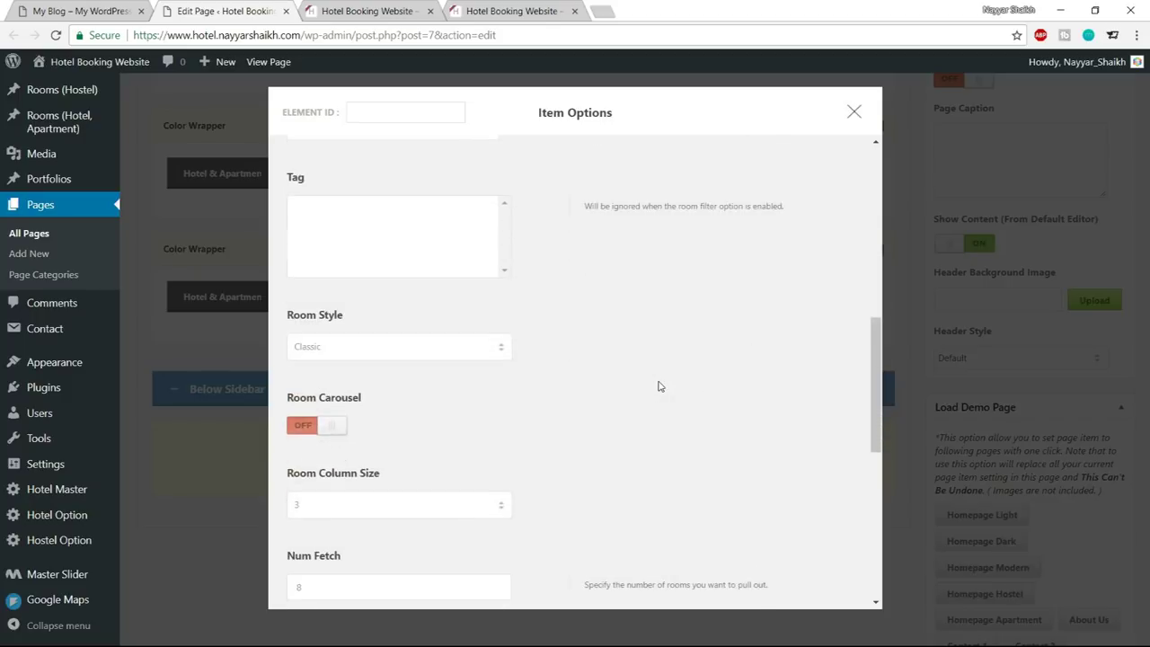
pyautogui.click(304, 352)
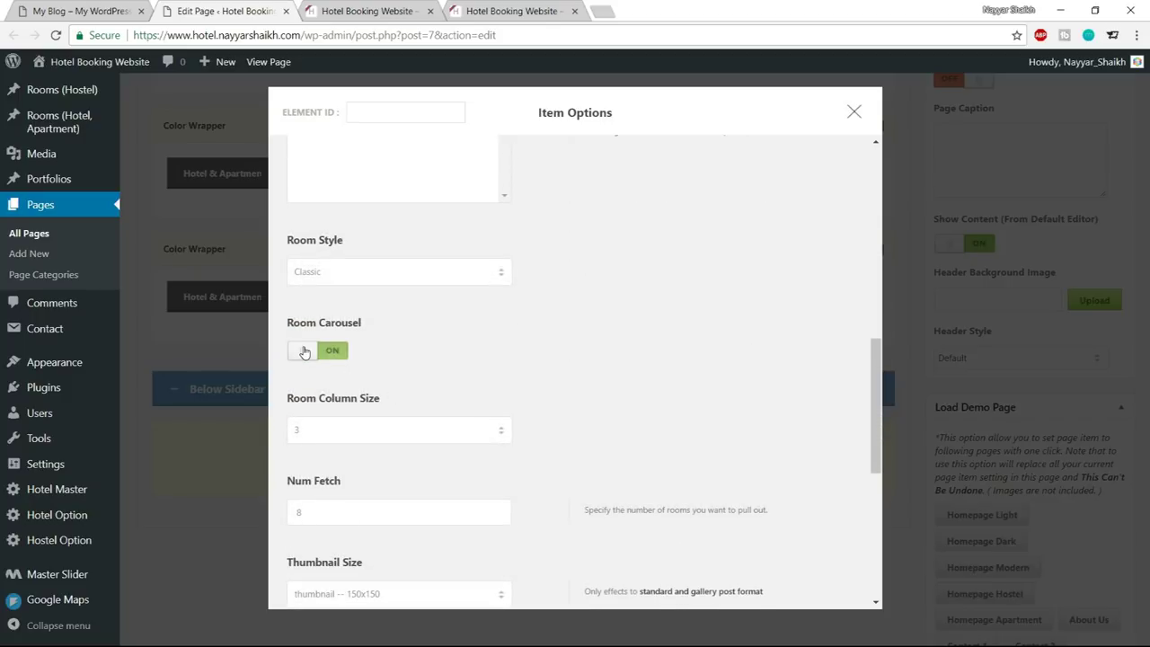
pyautogui.click(380, 273)
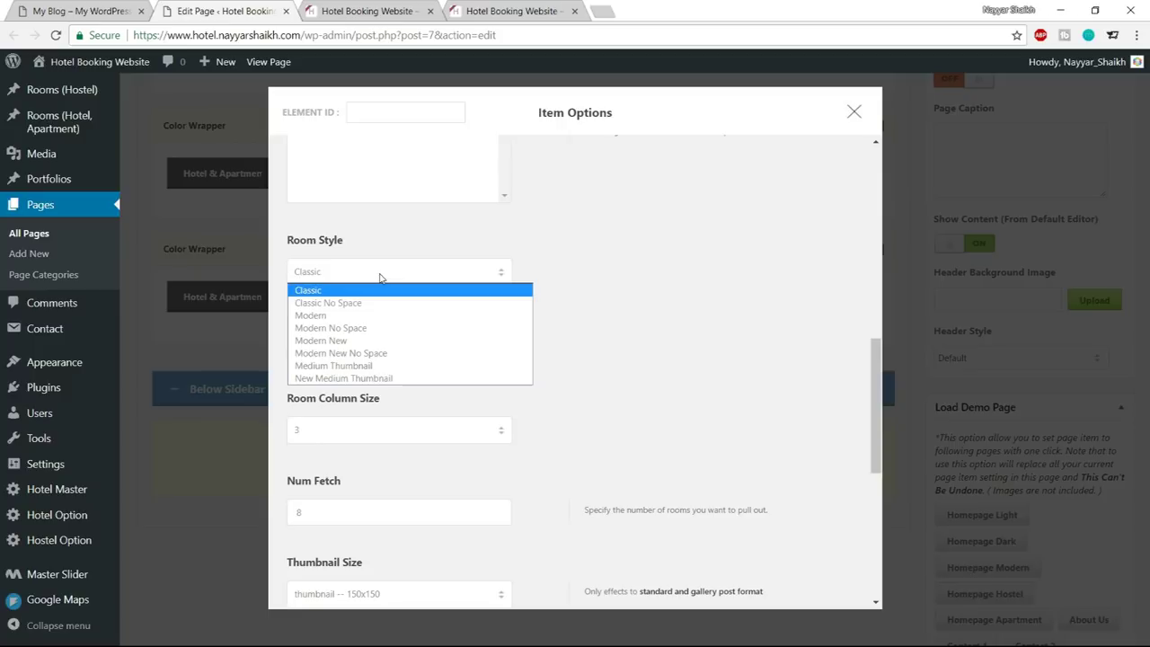
pyautogui.click(366, 378)
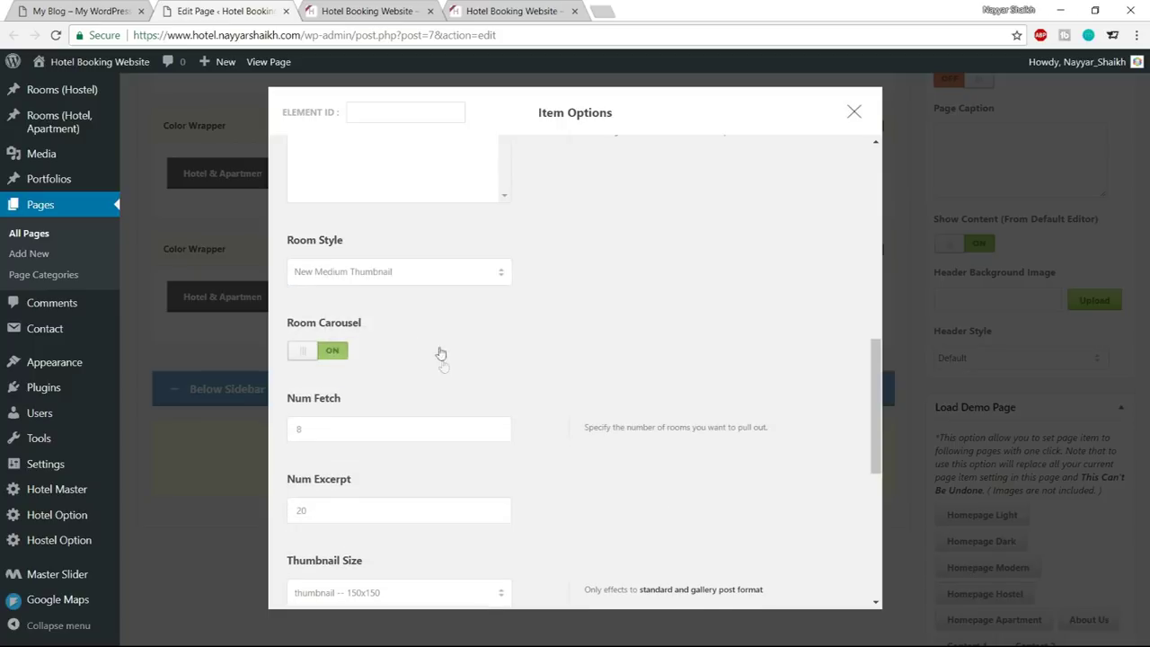
pyautogui.scroll(-1, 378, 363)
pyautogui.click(334, 359)
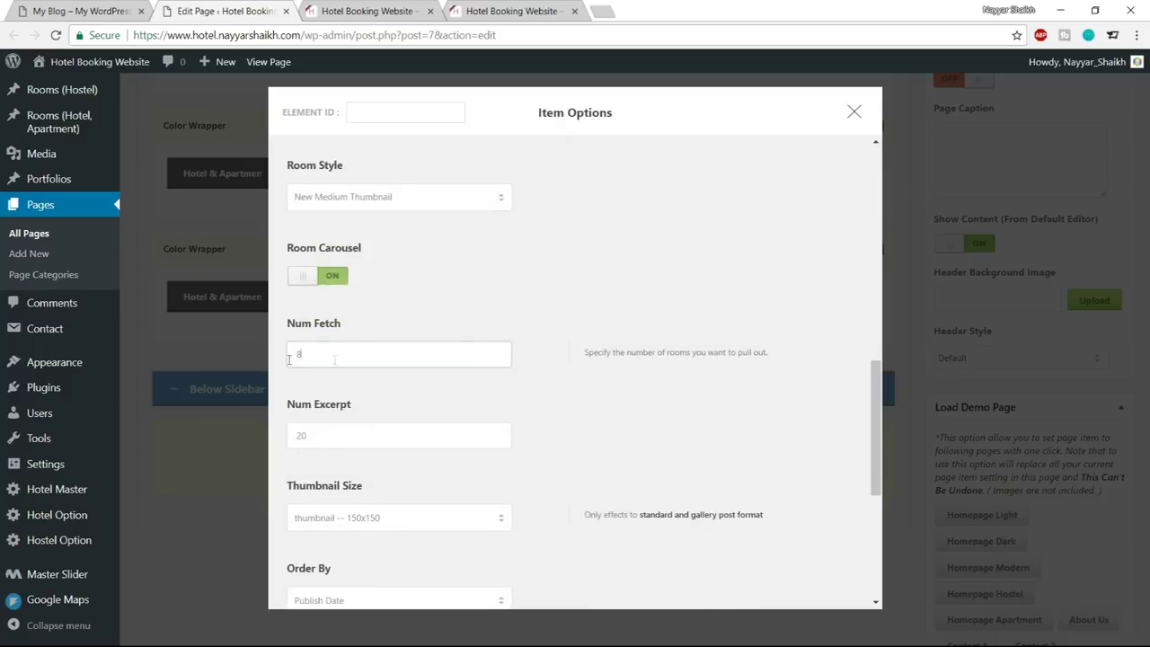
pyautogui.scroll(-1, 528, 372)
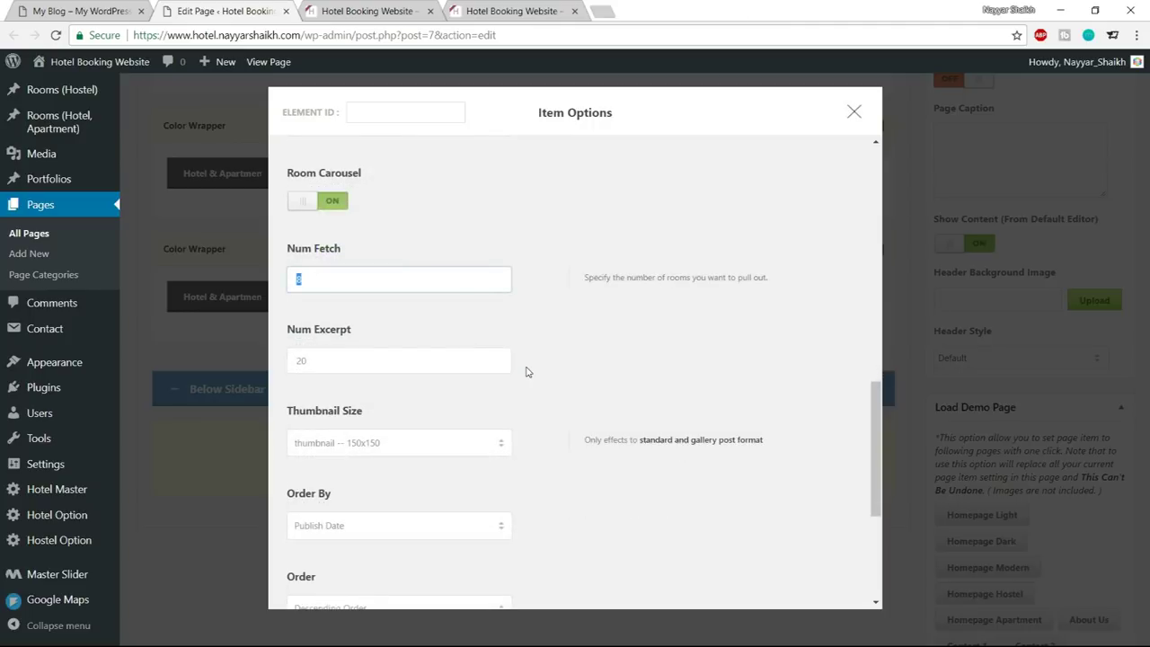
pyautogui.press('Tab')
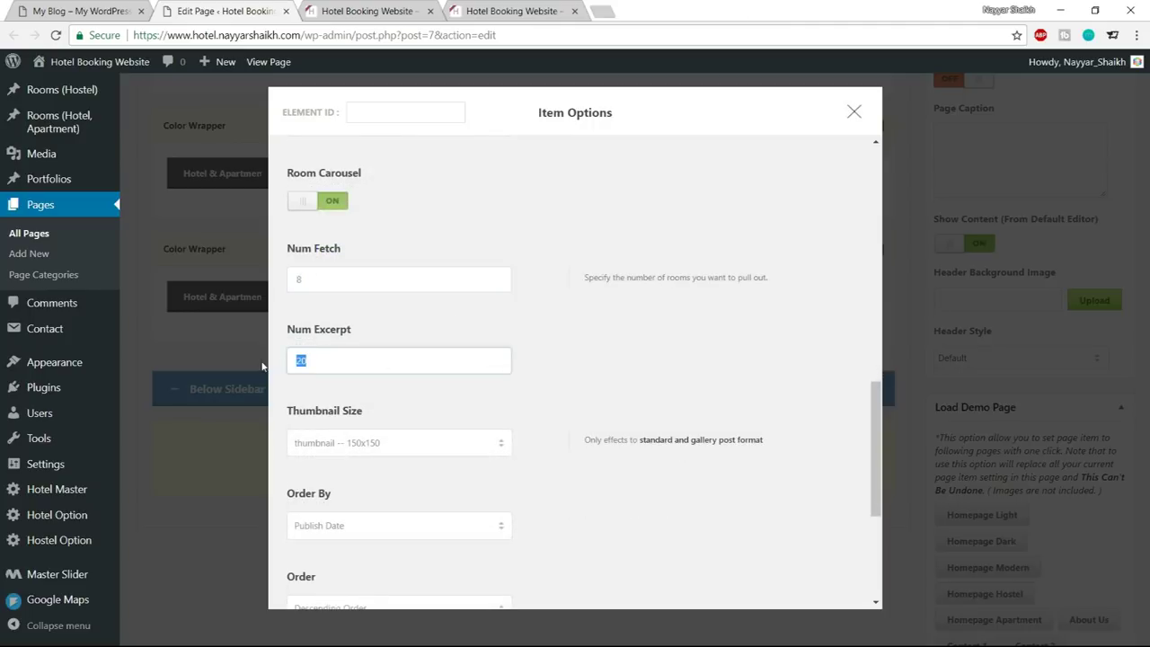
# Set the thumbnail size to room-thumbnail 600x388 and save the room item settings
pyautogui.hotkey('ctrl', 'shift', 'Tab')
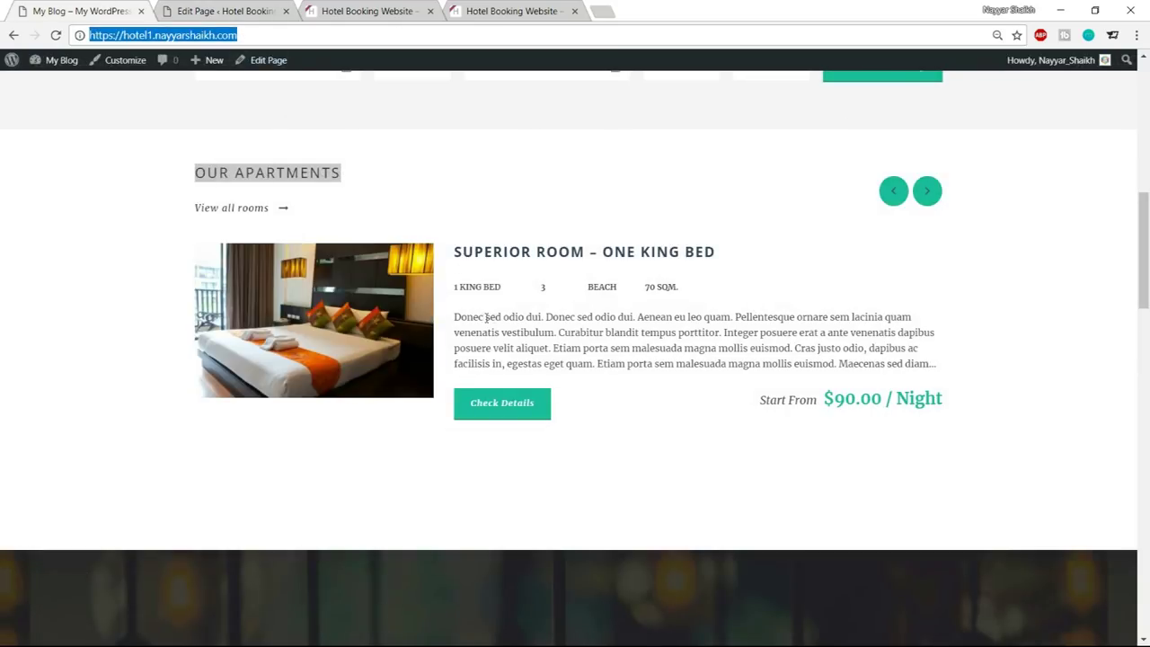
pyautogui.moveTo(455, 317); pyautogui.dragTo(809, 363)
pyautogui.click(494, 330)
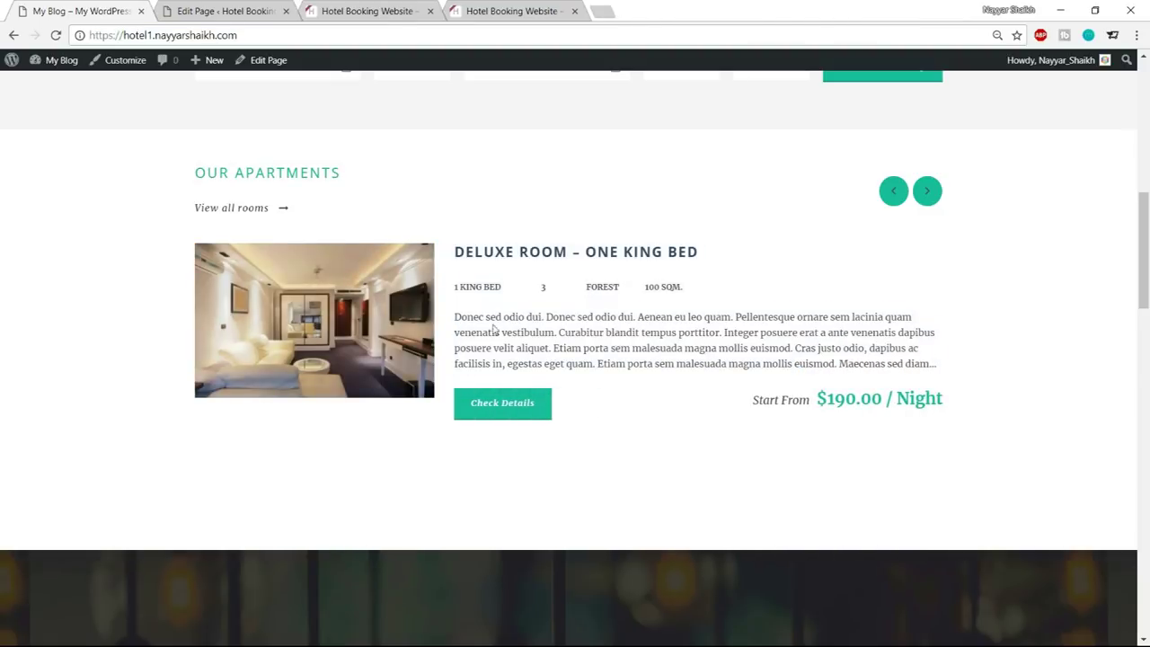
pyautogui.hotkey('ctrl', 'Tab')
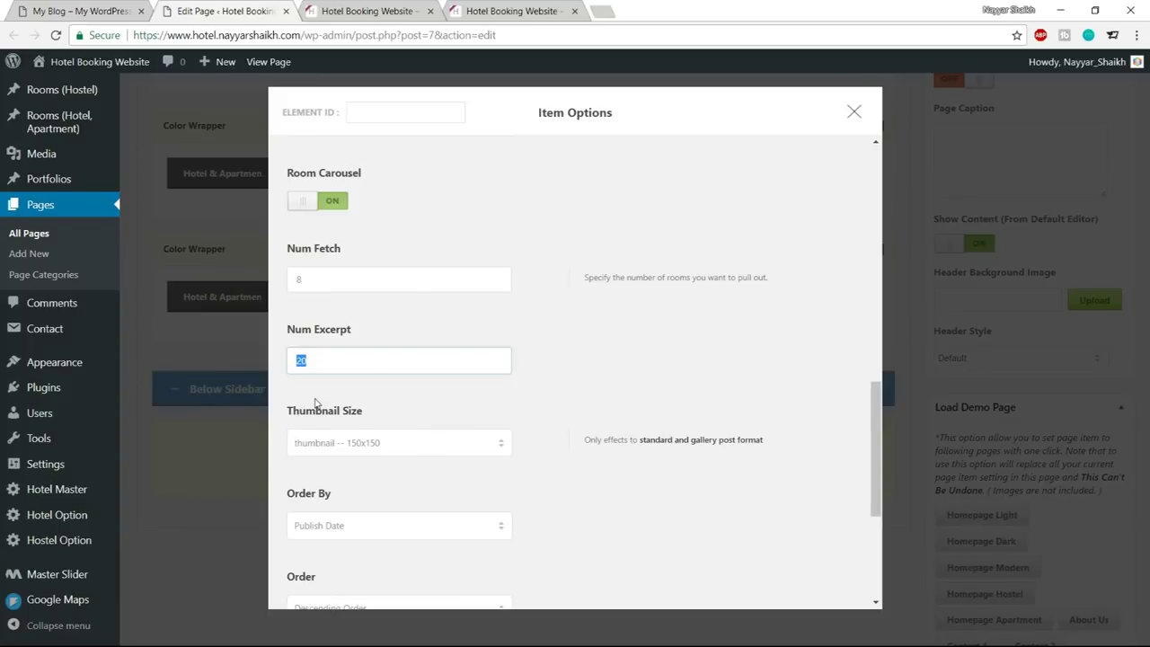
pyautogui.scroll(-1, 601, 414)
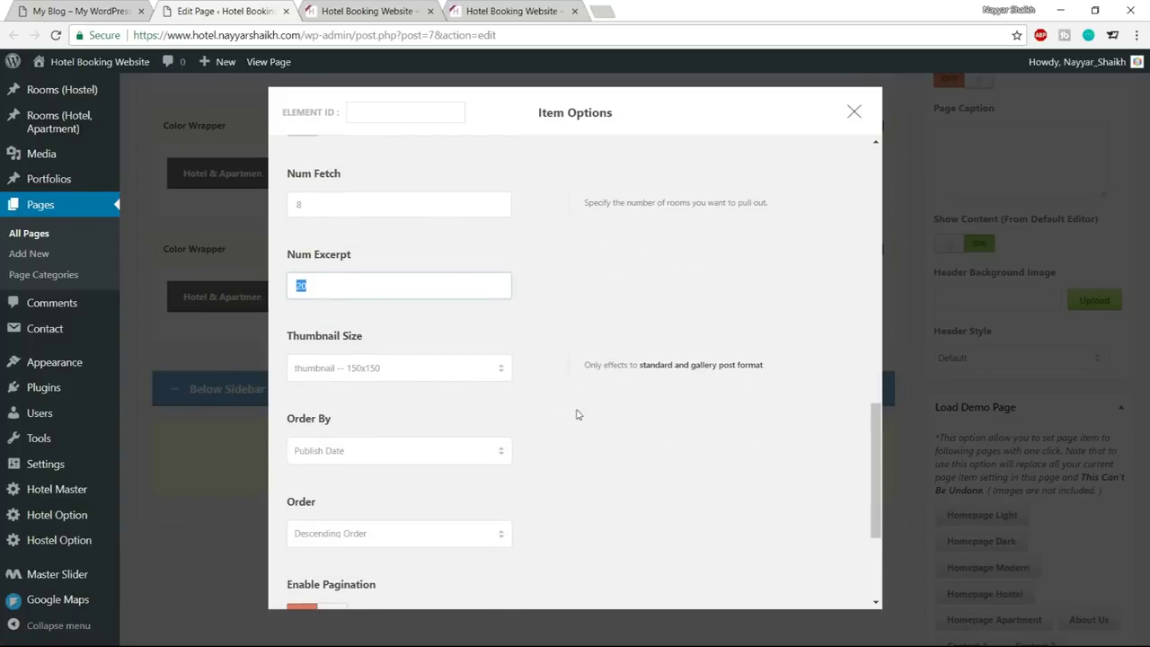
pyautogui.click(409, 379)
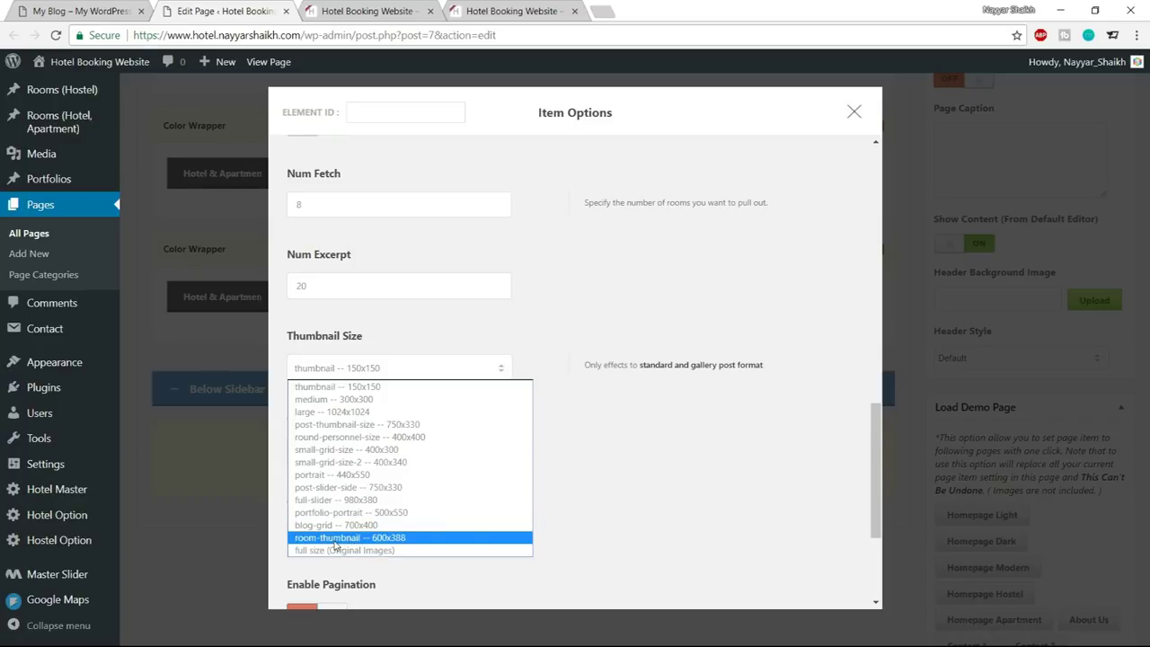
pyautogui.scroll(-3, 696, 473)
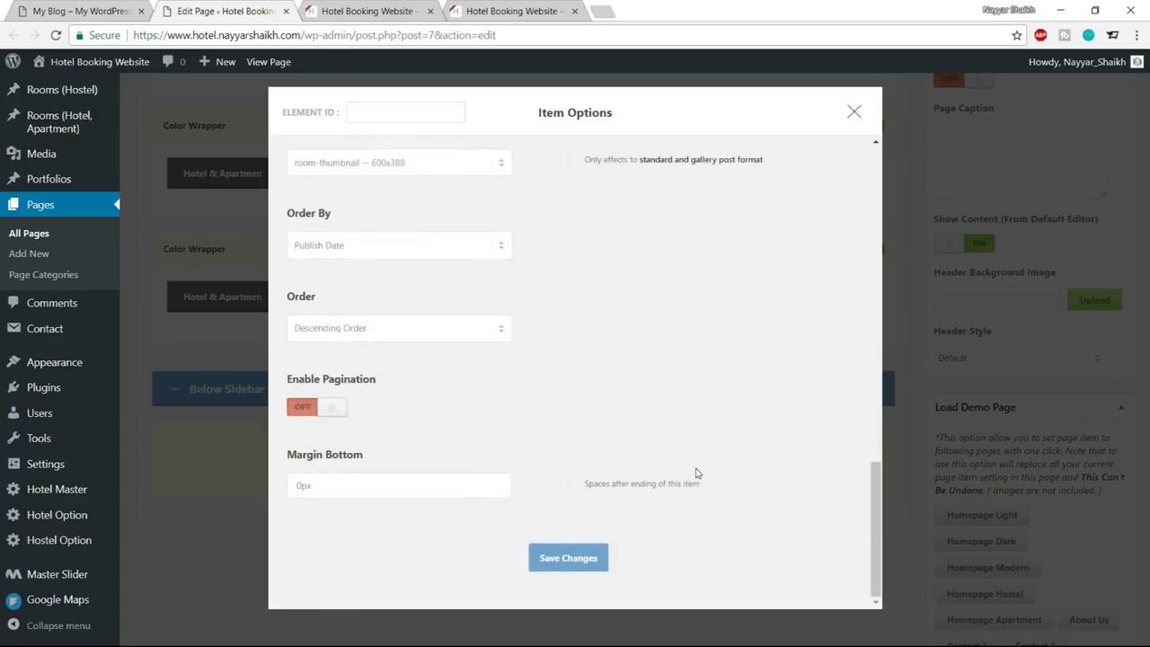
pyautogui.click(578, 559)
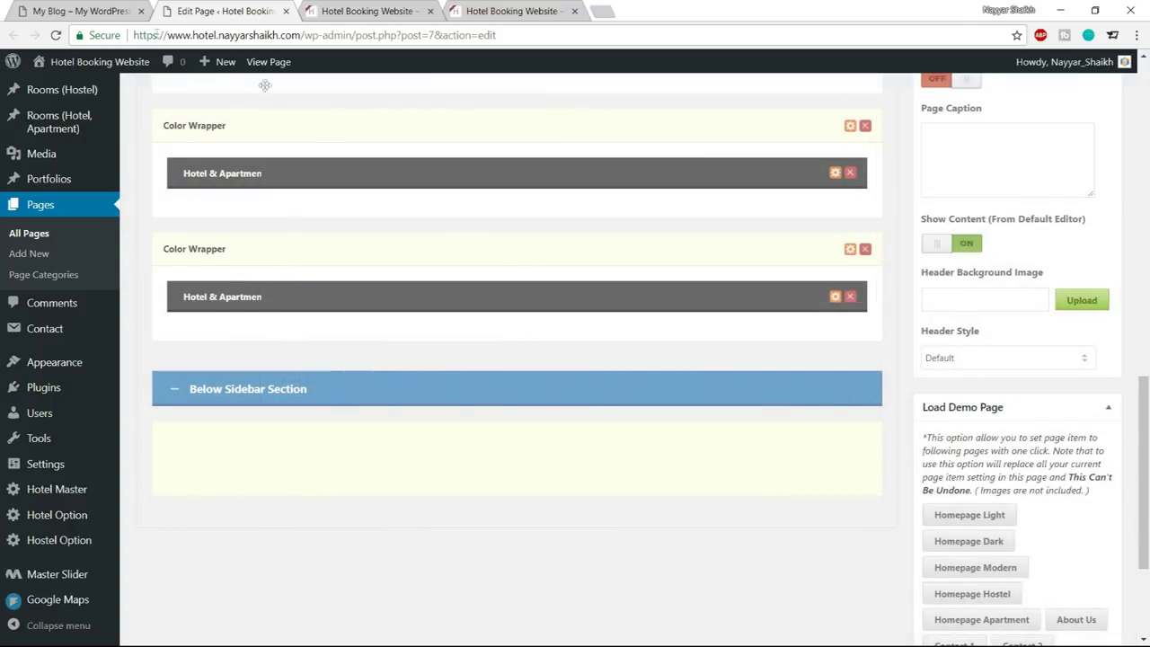
# Update the Home page and reload the live hotel site
pyautogui.click(82, 9)
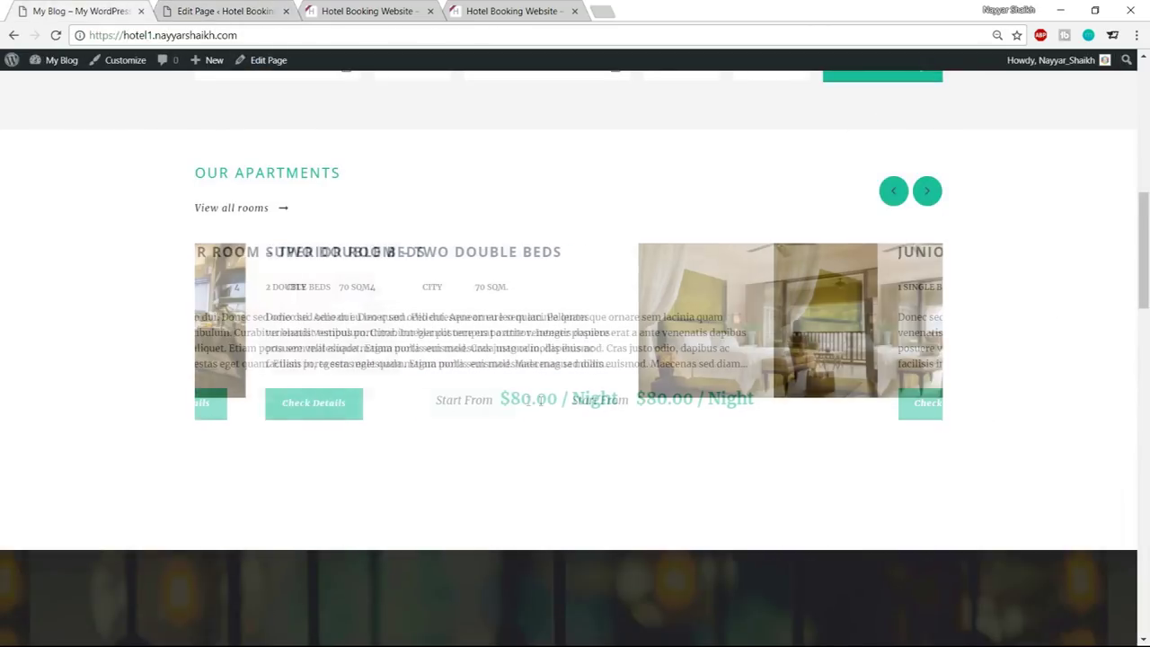
pyautogui.click(261, 11)
pyautogui.scroll(20, 1100, 372)
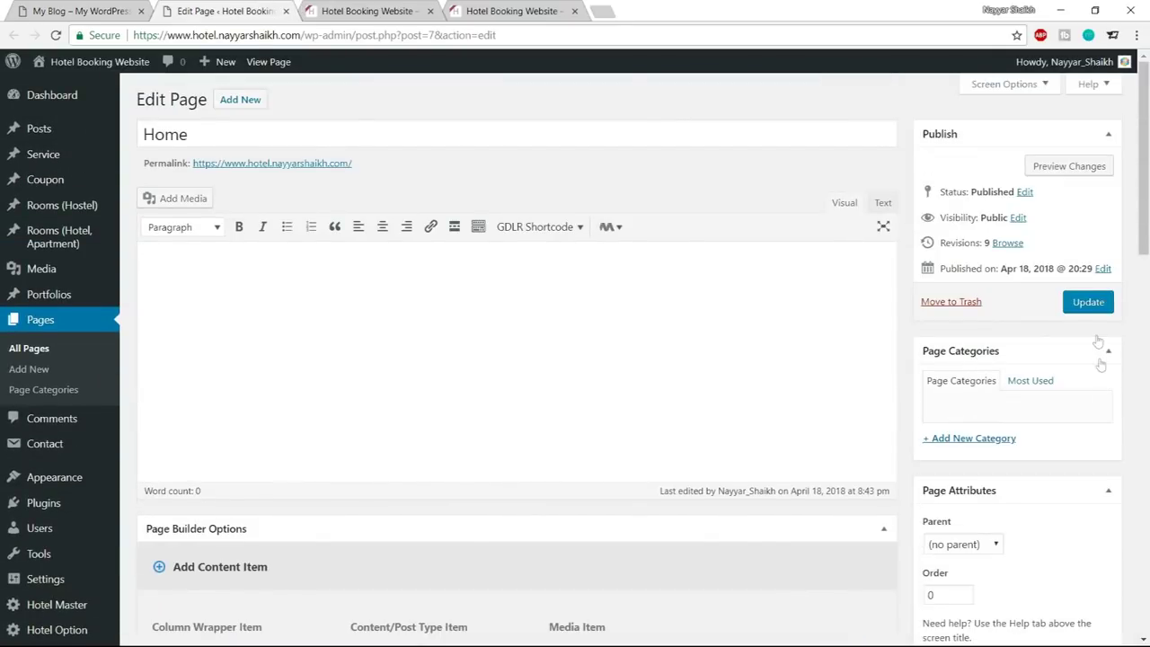
pyautogui.click(1088, 302)
pyautogui.click(393, 13)
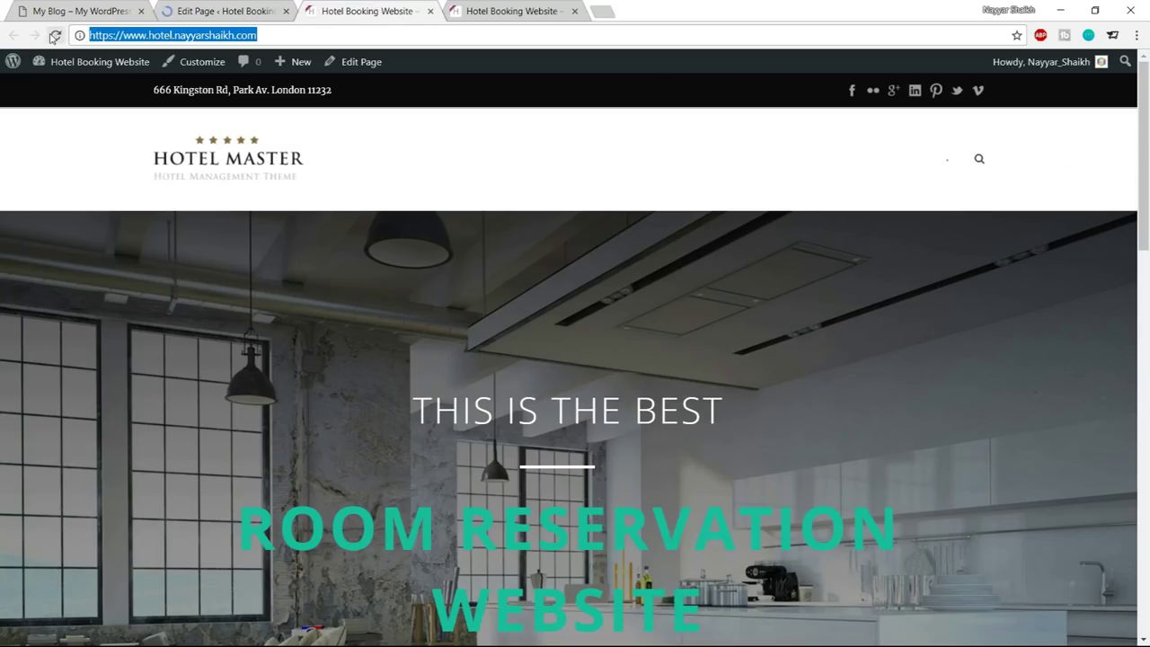
pyautogui.press('Return')
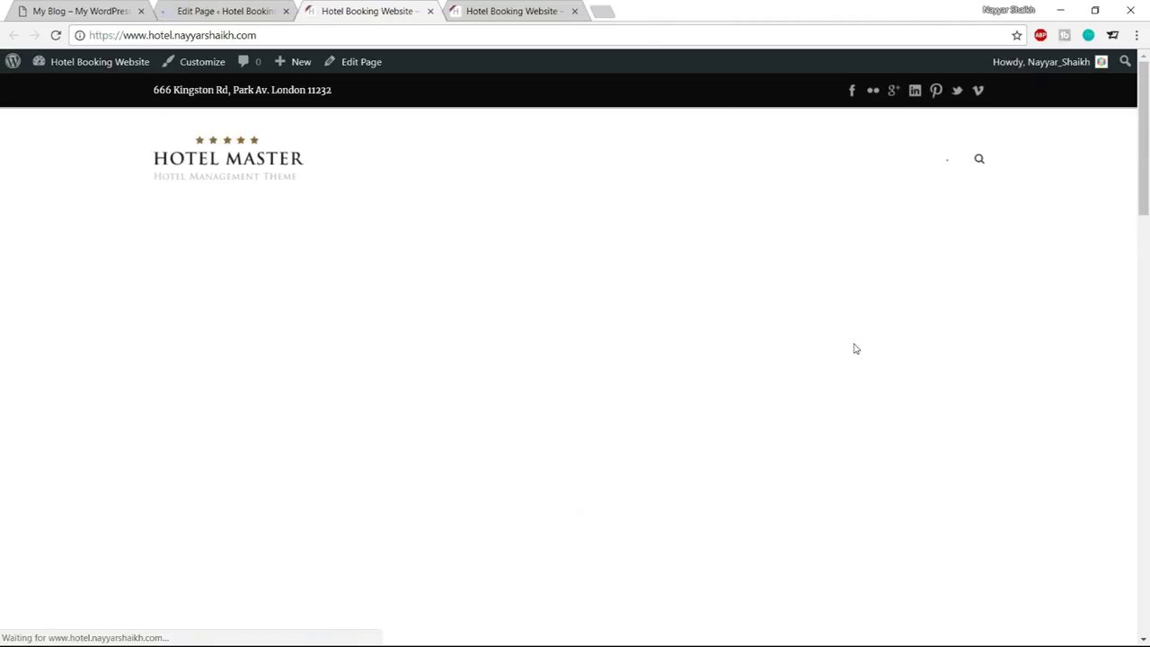
# Scroll to the live Our Apartments section and compare it with the demo site
pyautogui.scroll(-8, 854, 346)
pyautogui.scroll(-1, 855, 350)
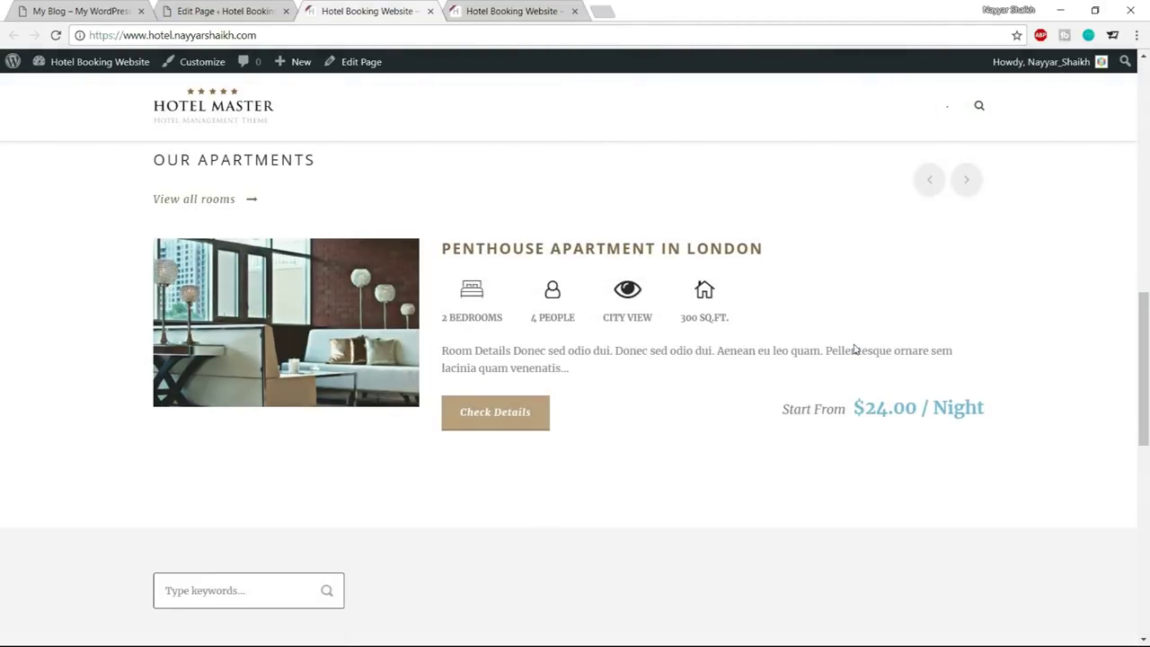
pyautogui.scroll(1, 856, 349)
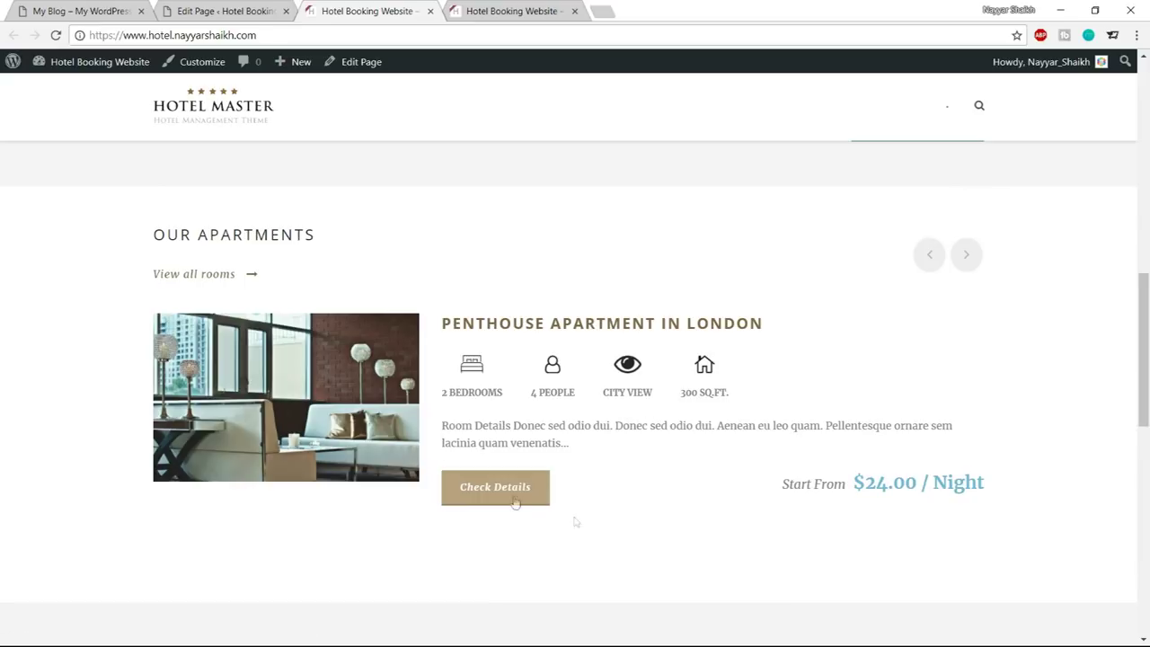
pyautogui.click(90, 9)
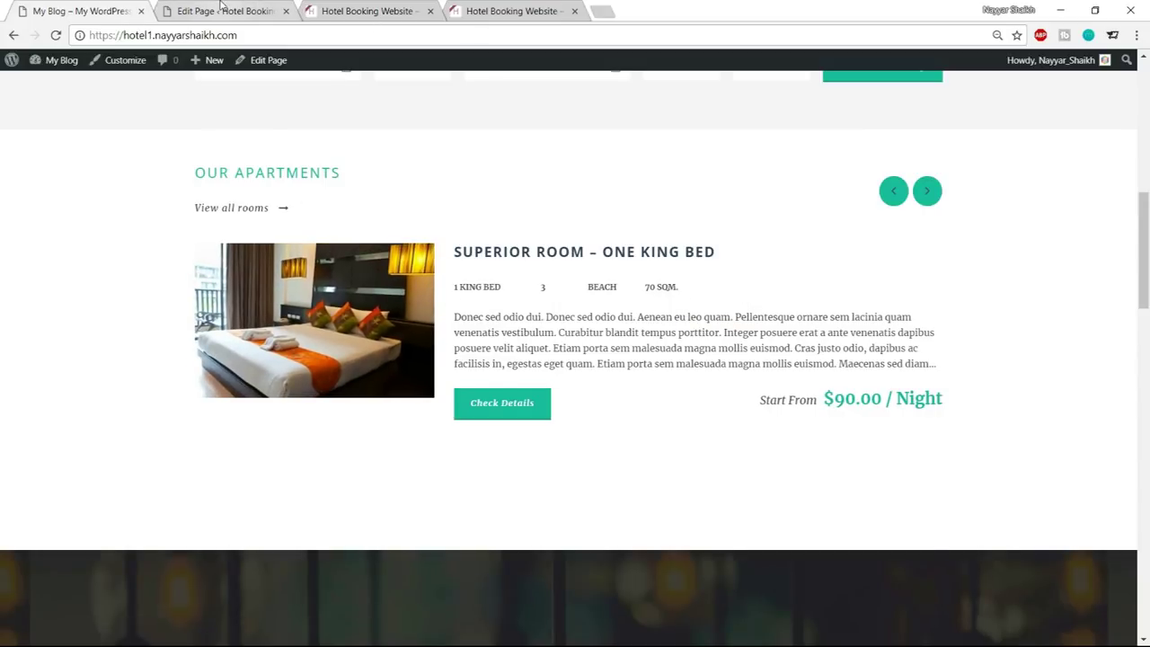
pyautogui.click(220, 11)
# Open the Hotel Master theme options from the admin sidebar in a new tab
pyautogui.scroll(-2, 58, 571)
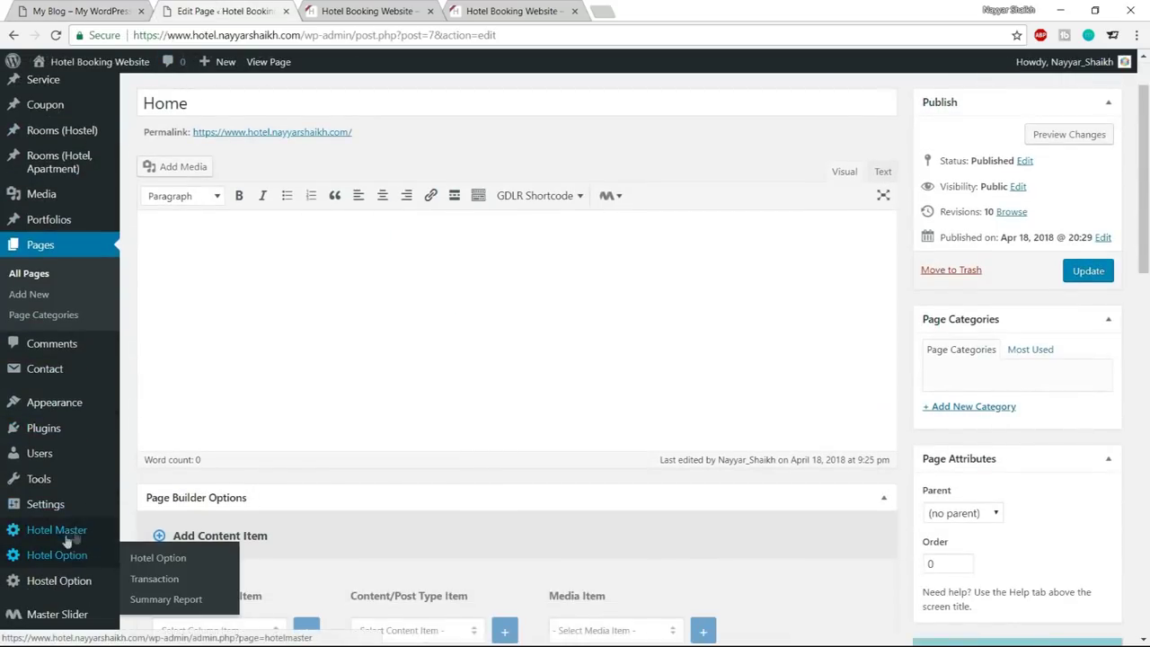
pyautogui.keyDown('ctrl'); pyautogui.click(72, 537); pyautogui.keyUp('ctrl')
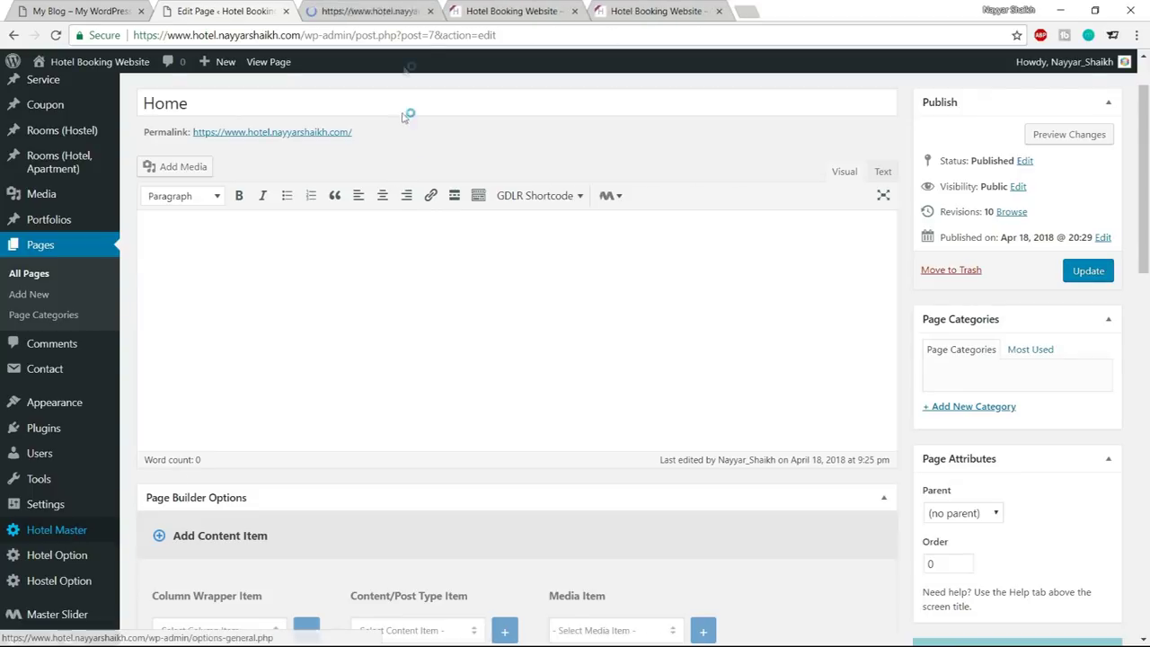
pyautogui.click(396, 12)
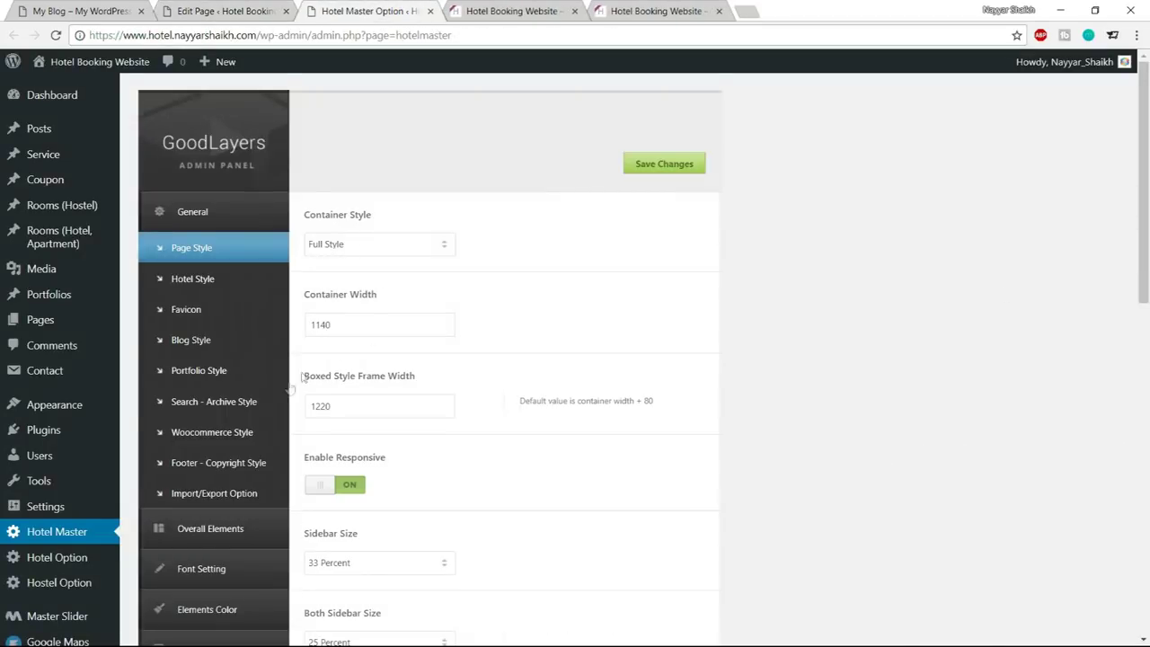
# Open Elements Color > Room Color in Hotel Master, checking the demo site for reference
pyautogui.scroll(-2, 224, 476)
pyautogui.click(224, 469)
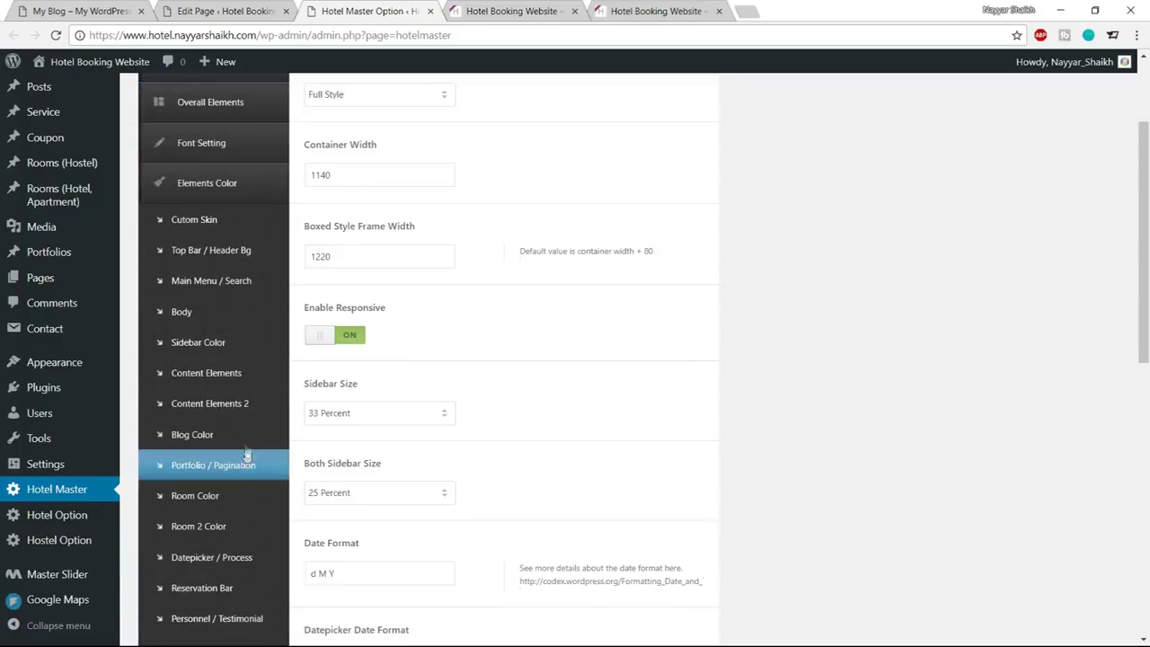
pyautogui.click(203, 500)
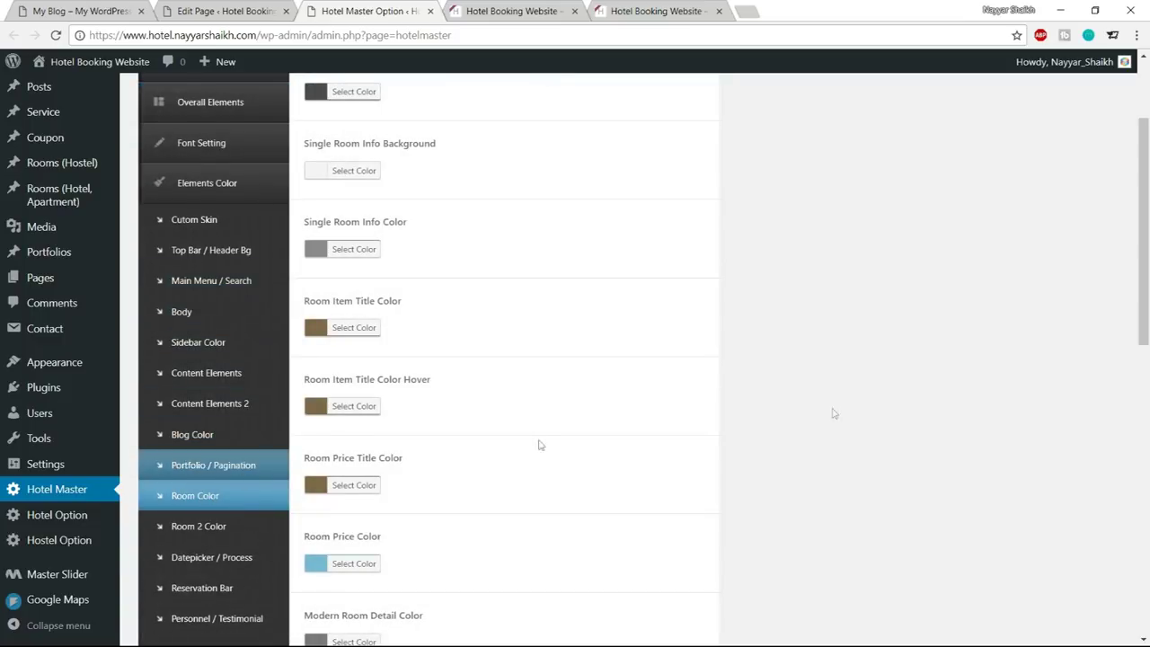
pyautogui.scroll(2, 834, 411)
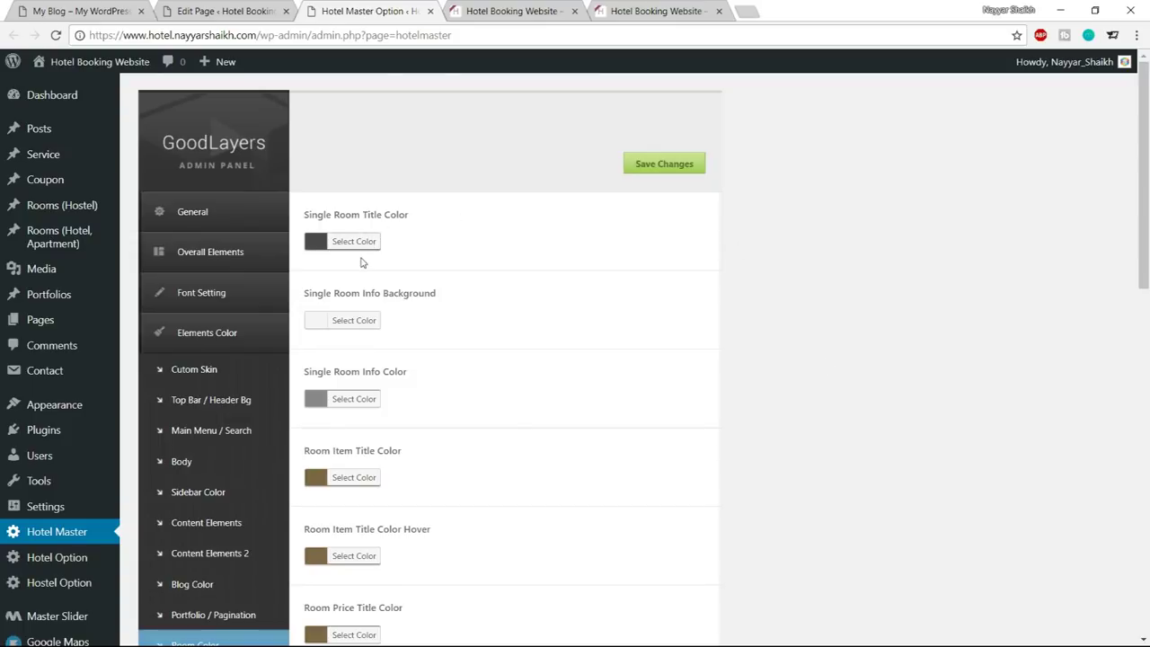
pyautogui.click(225, 10)
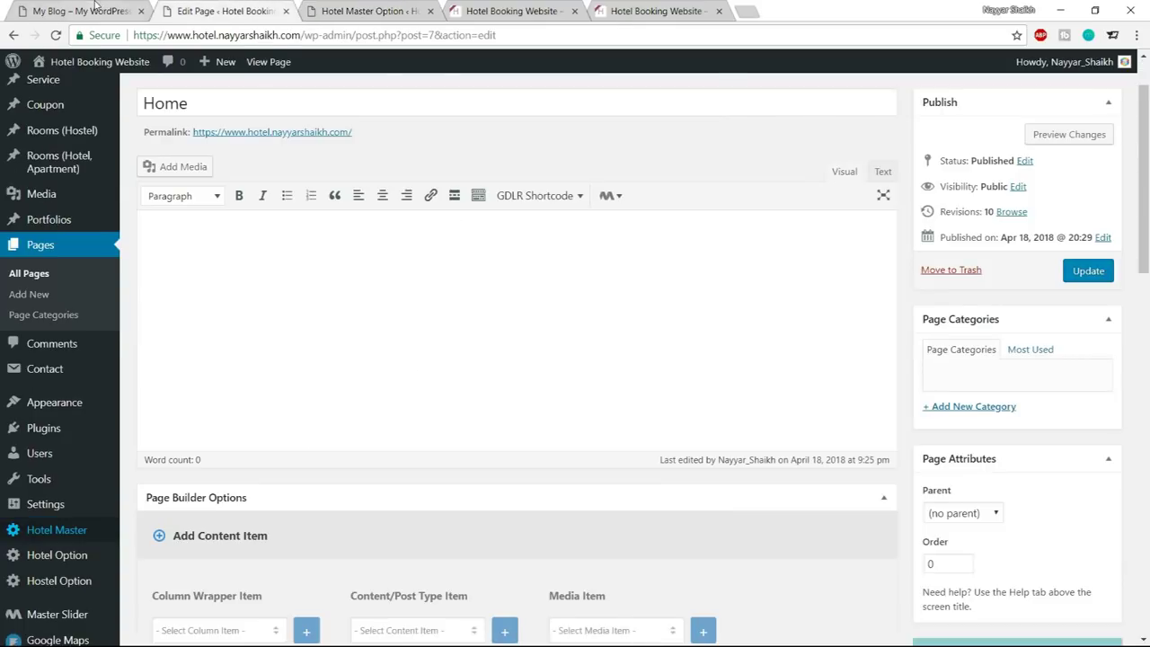
pyautogui.click(81, 11)
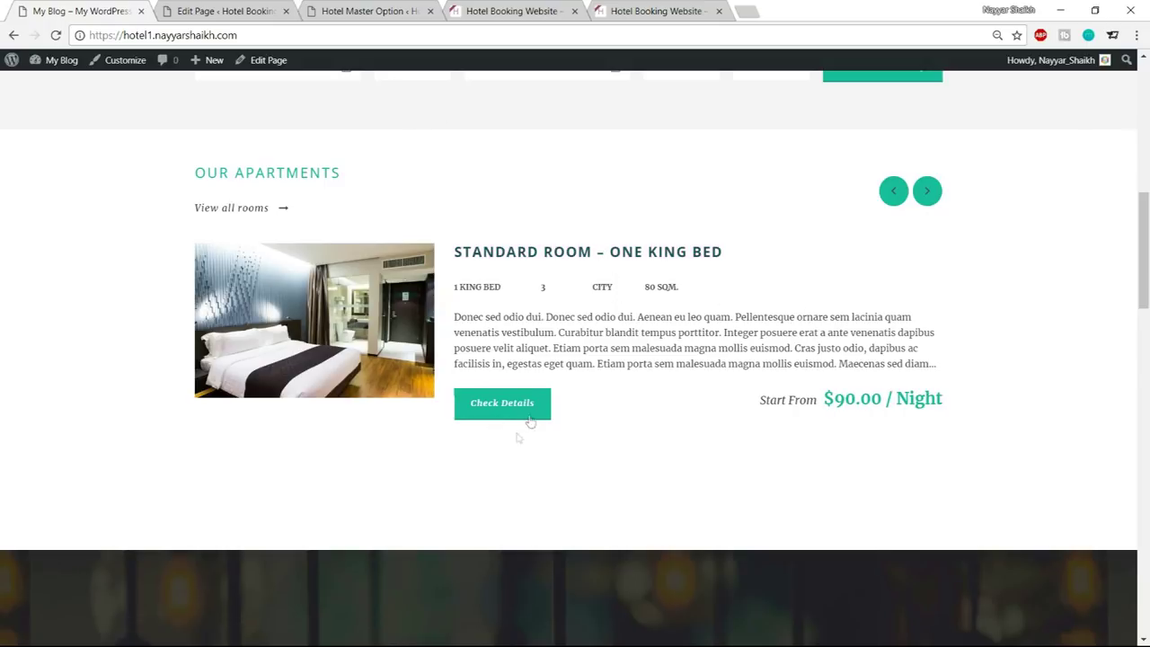
pyautogui.click(380, 11)
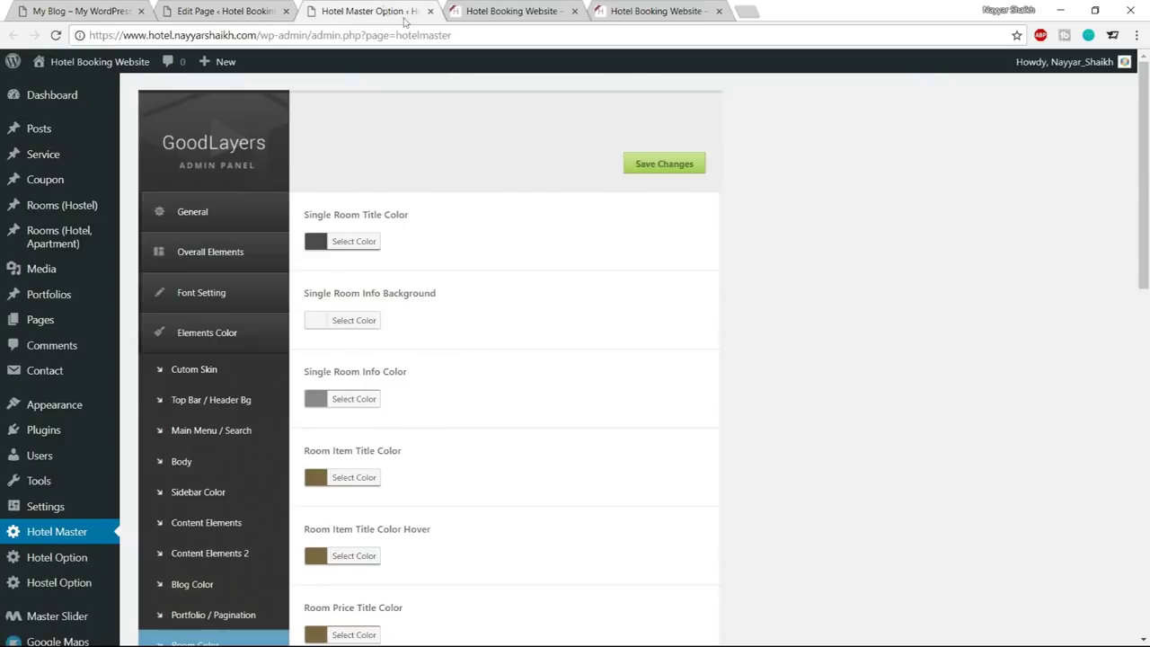
# Set Single Room Title Color to teal #1abc9c, then view the demo's apartments carousel
pyautogui.click(375, 241)
pyautogui.click(410, 241)
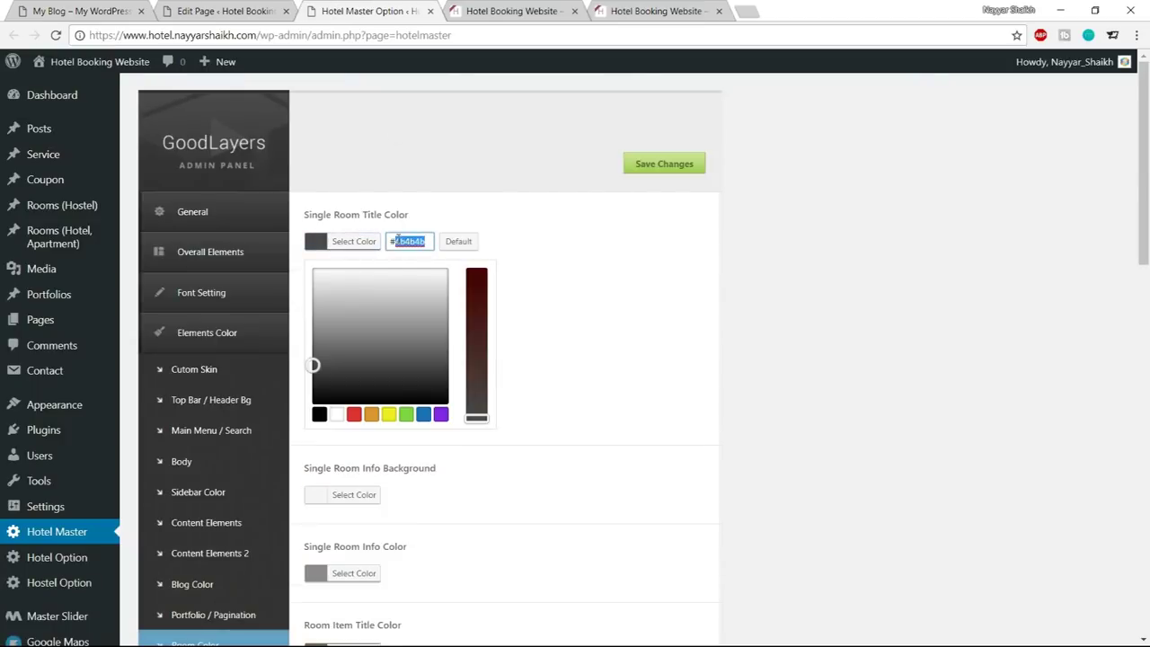
pyautogui.write('1abc9c')
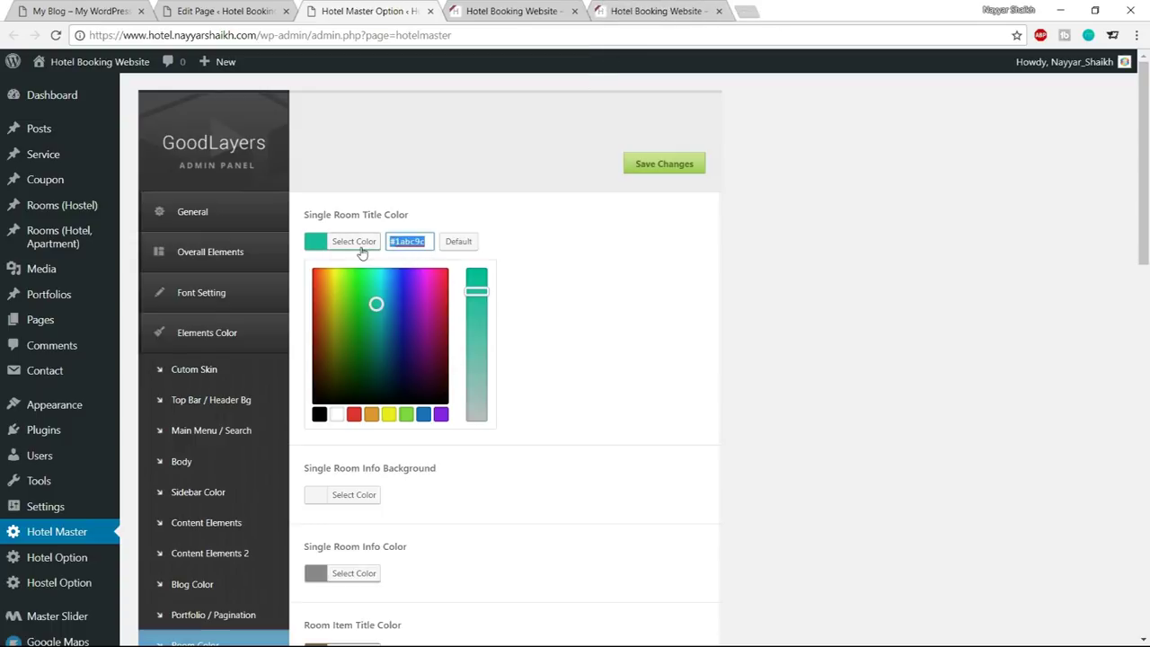
pyautogui.click(360, 249)
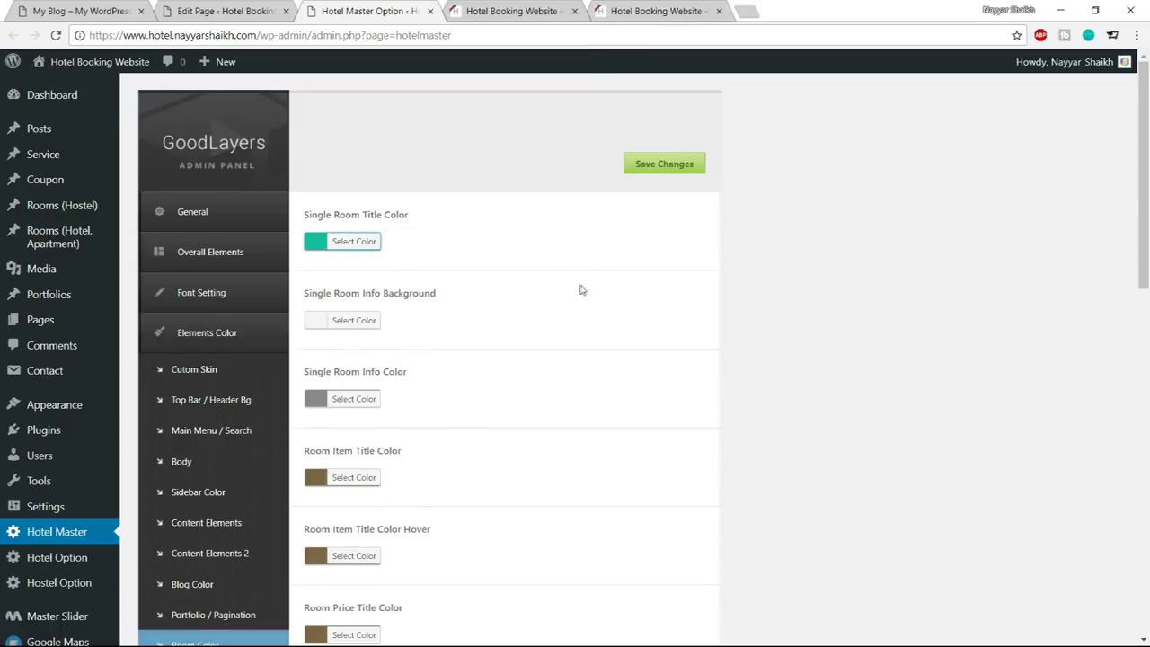
pyautogui.scroll(-2, 776, 344)
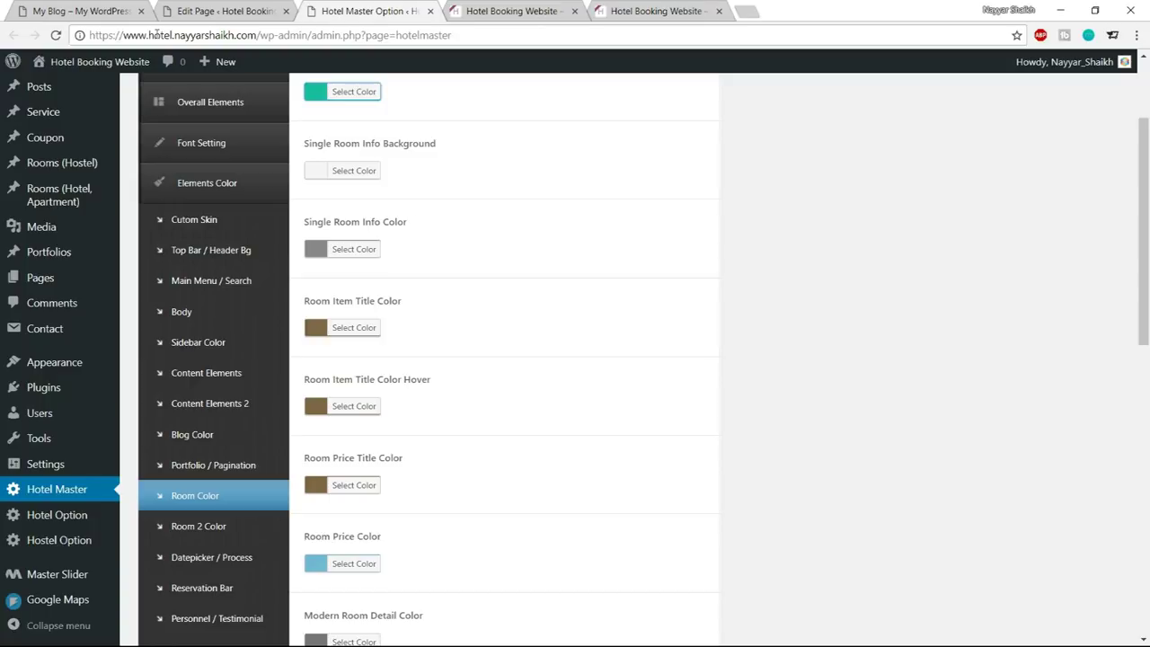
pyautogui.click(99, 9)
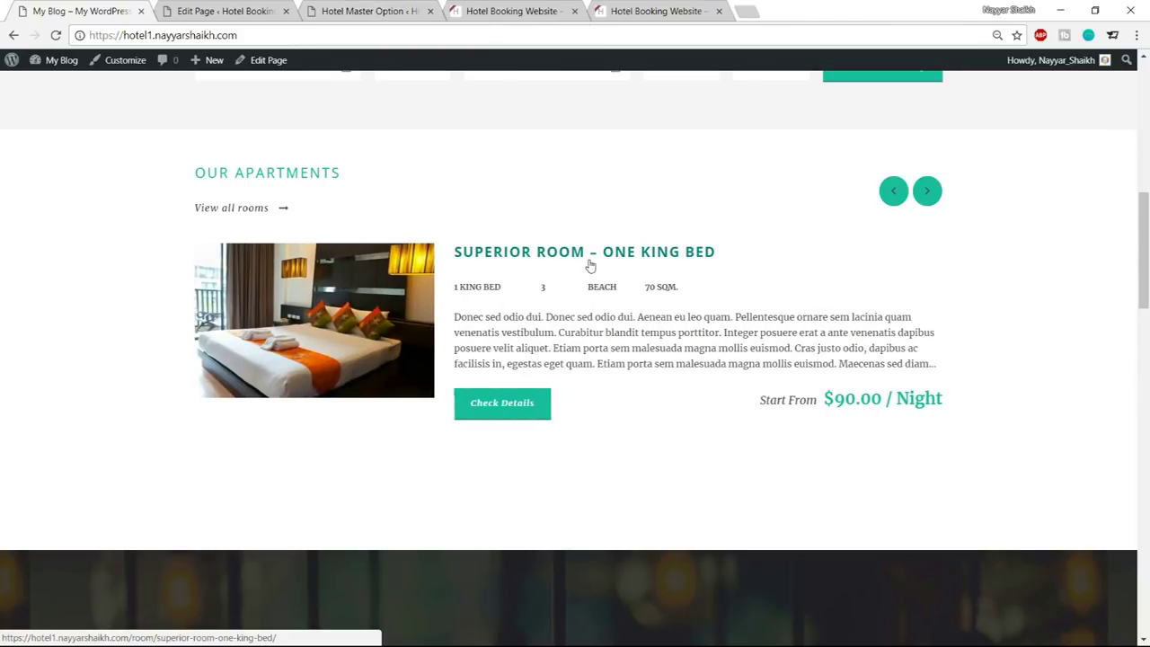
# Set Room Item Title Color to teal #1abc9c
pyautogui.click(243, 4)
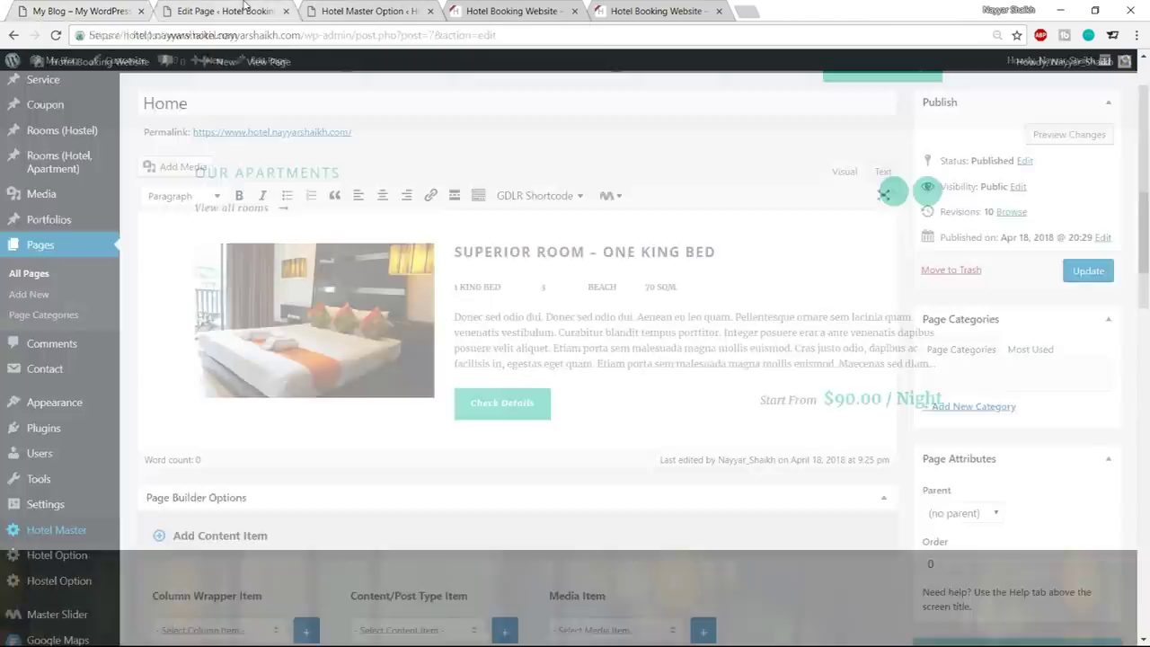
pyautogui.click(342, 11)
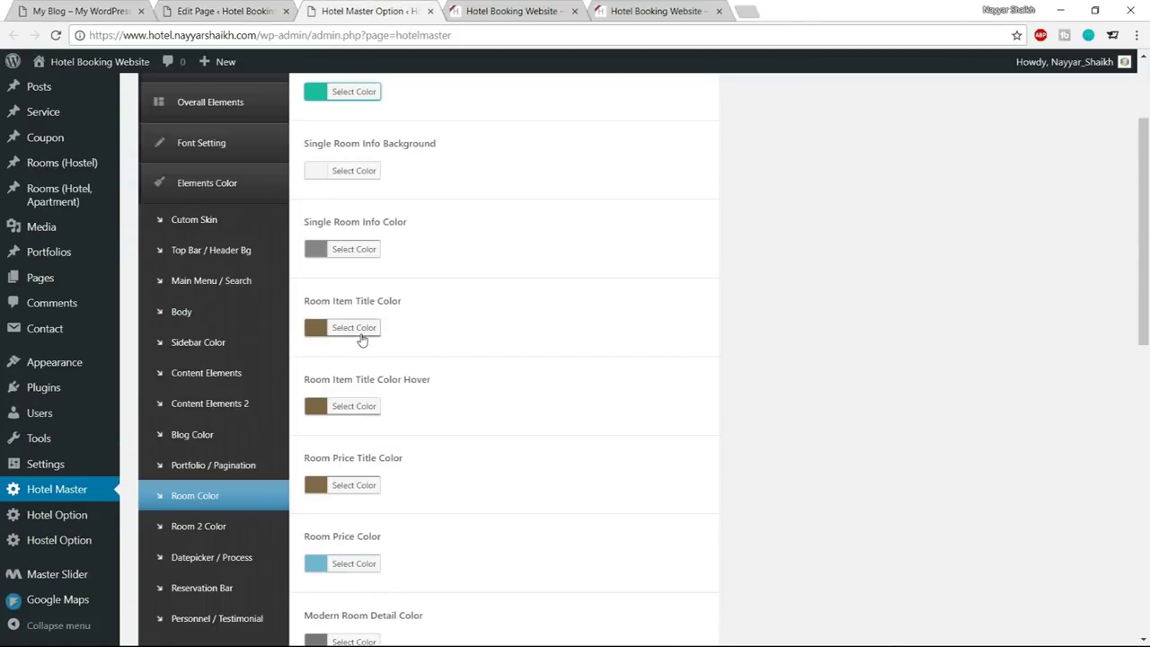
pyautogui.click(362, 333)
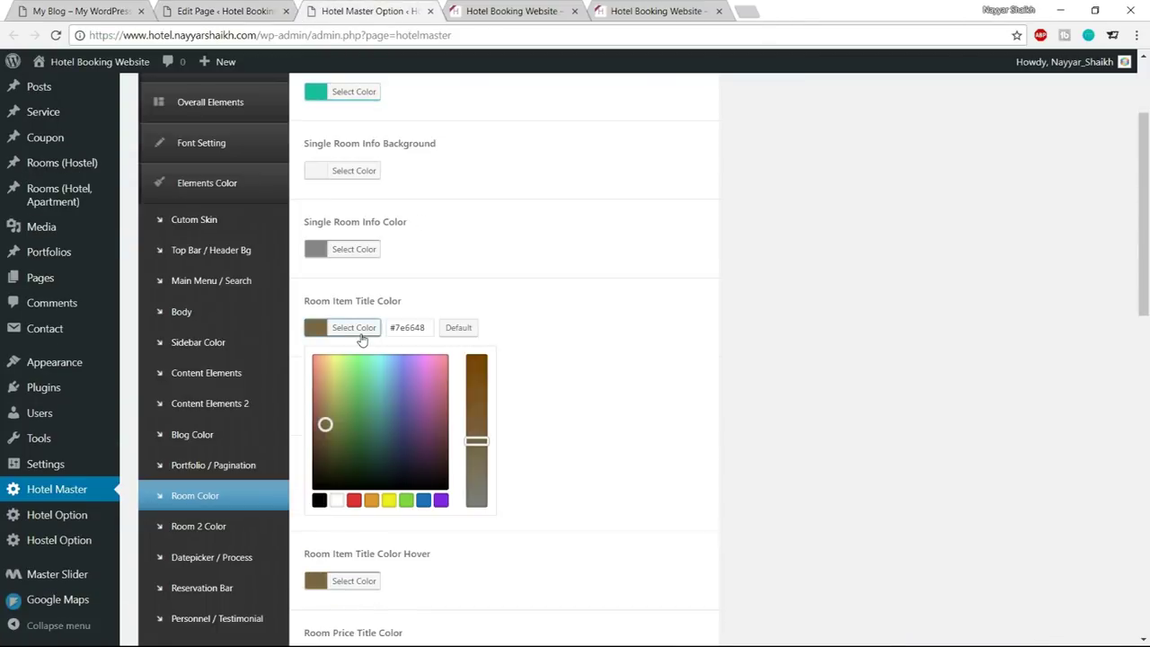
pyautogui.click(507, 11)
pyautogui.click(386, 11)
pyautogui.tripleClick(421, 327)
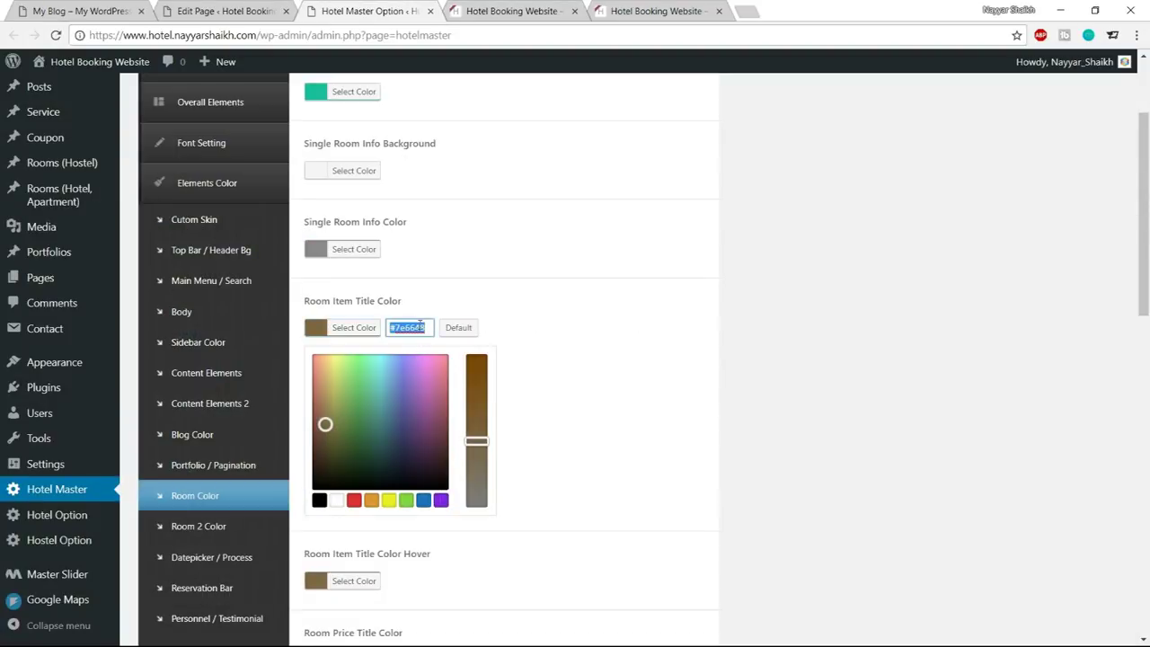
pyautogui.write('#1abc9c')
pyautogui.click(354, 329)
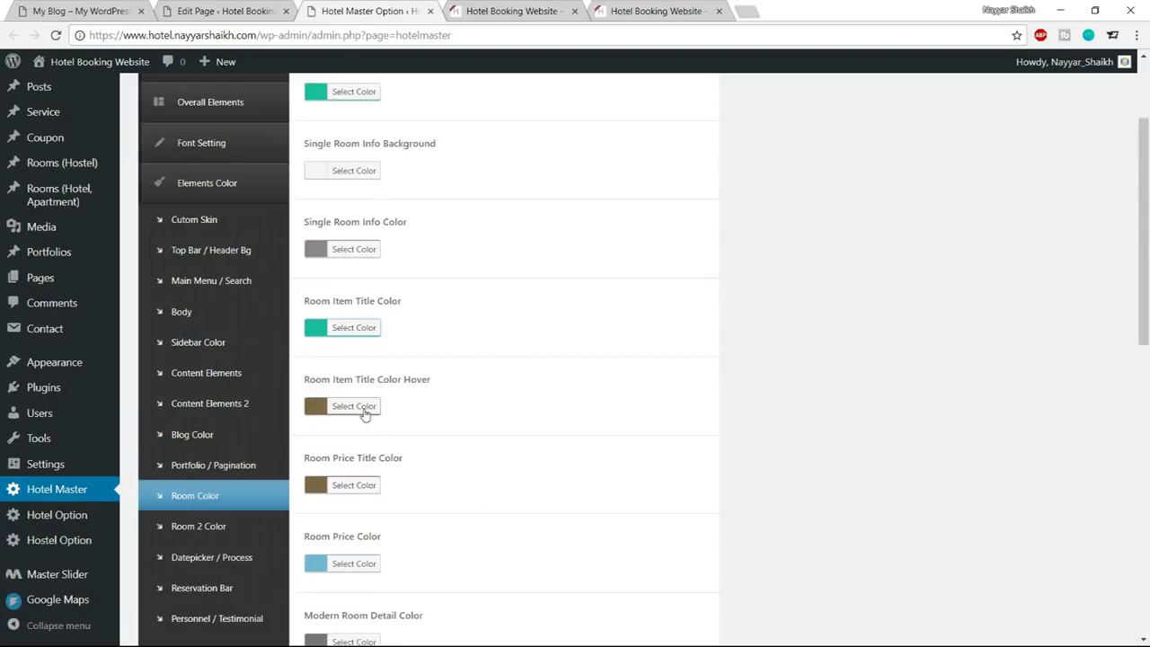
# Set Room Item Title Color Hover to a darker teal, #097a58
pyautogui.click(360, 406)
pyautogui.tripleClick(412, 404)
pyautogui.write('#1abc9c')
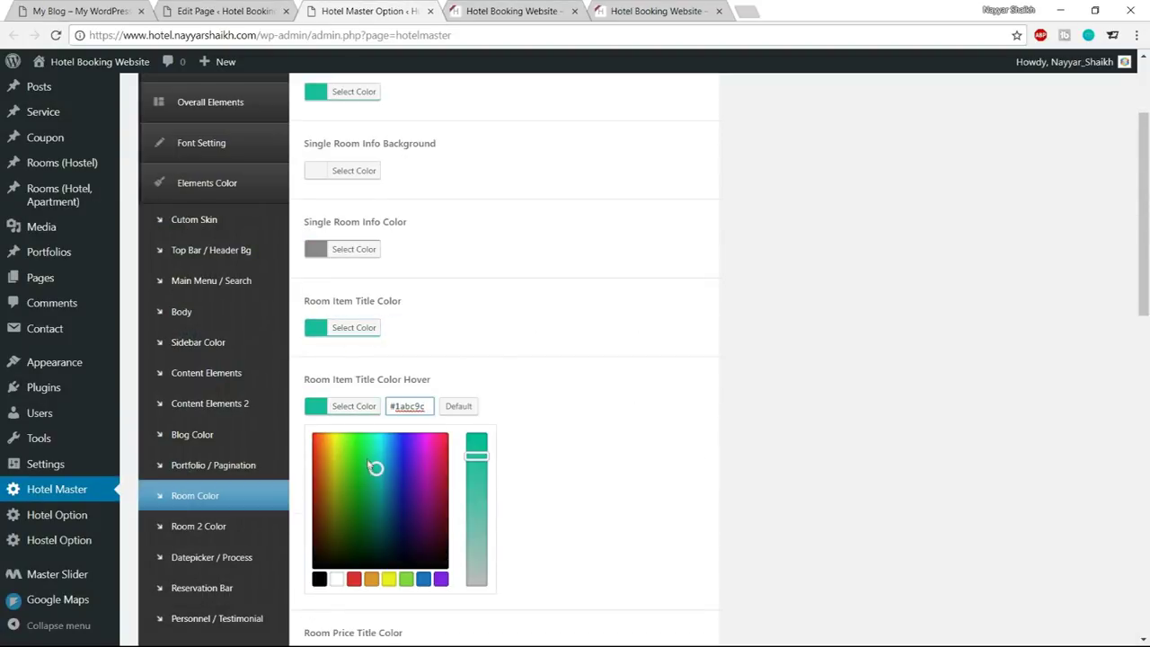
pyautogui.moveTo(376, 469); pyautogui.dragTo(374, 507)
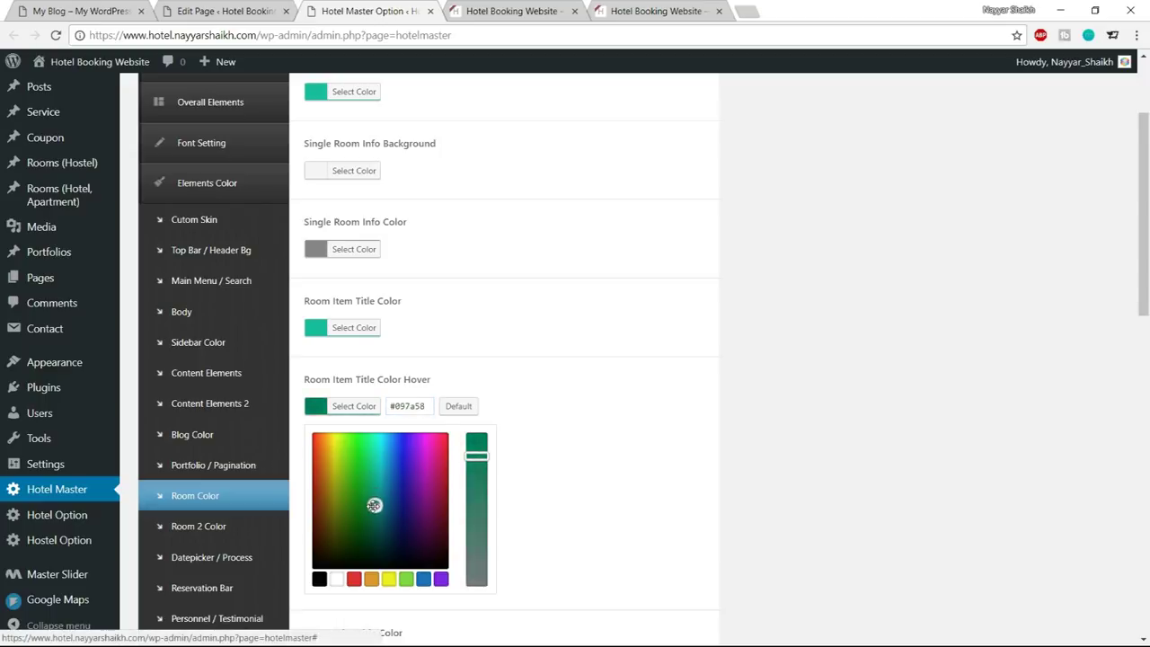
pyautogui.click(363, 406)
# Set Room Price Color to the same teal, review the settings, and move to the live site
pyautogui.scroll(-3, 659, 411)
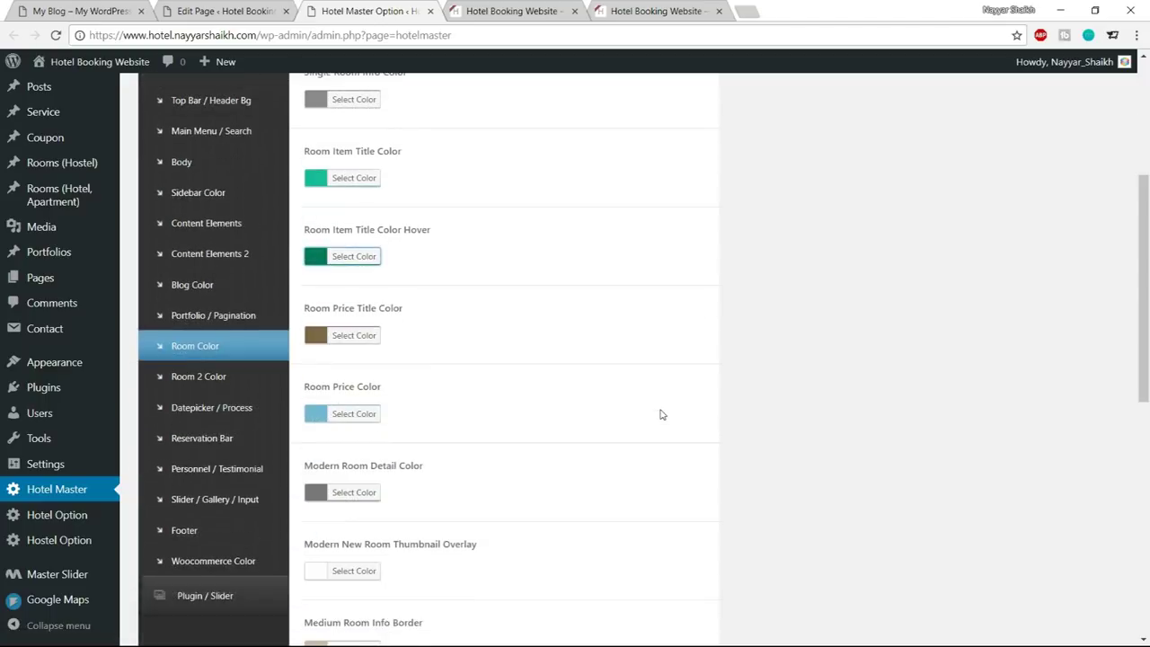
pyautogui.click(361, 339)
pyautogui.doubleClick(419, 342)
pyautogui.write('#1abc9c')
pyautogui.click(490, 338)
pyautogui.scroll(-5, 671, 419)
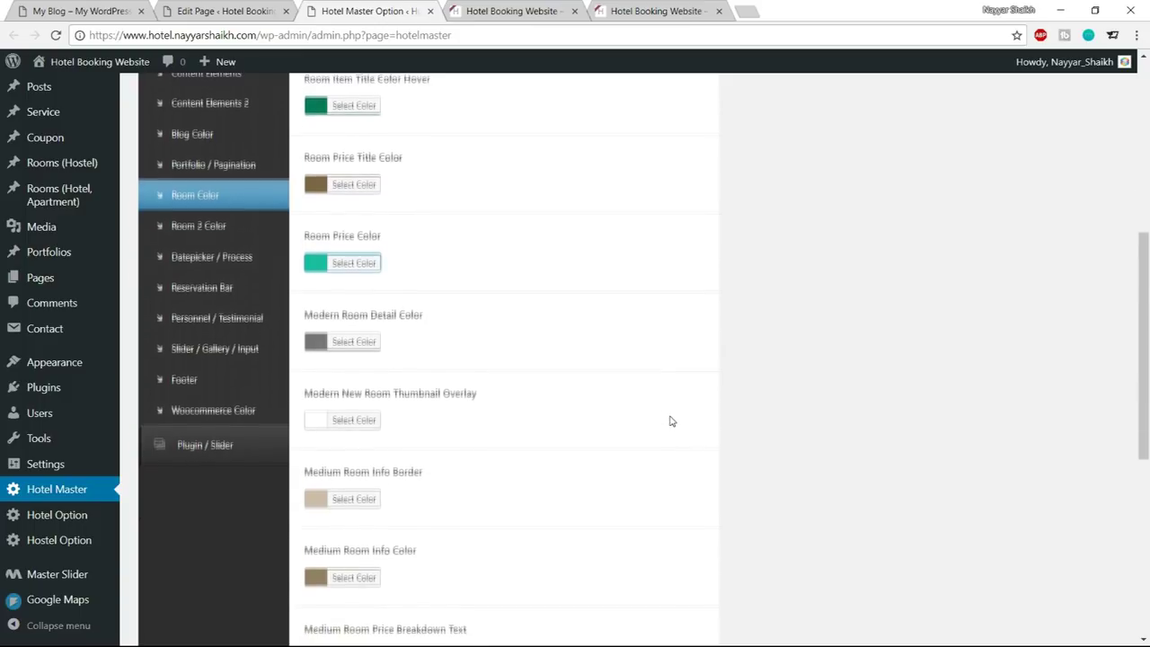
pyautogui.scroll(-2, 670, 420)
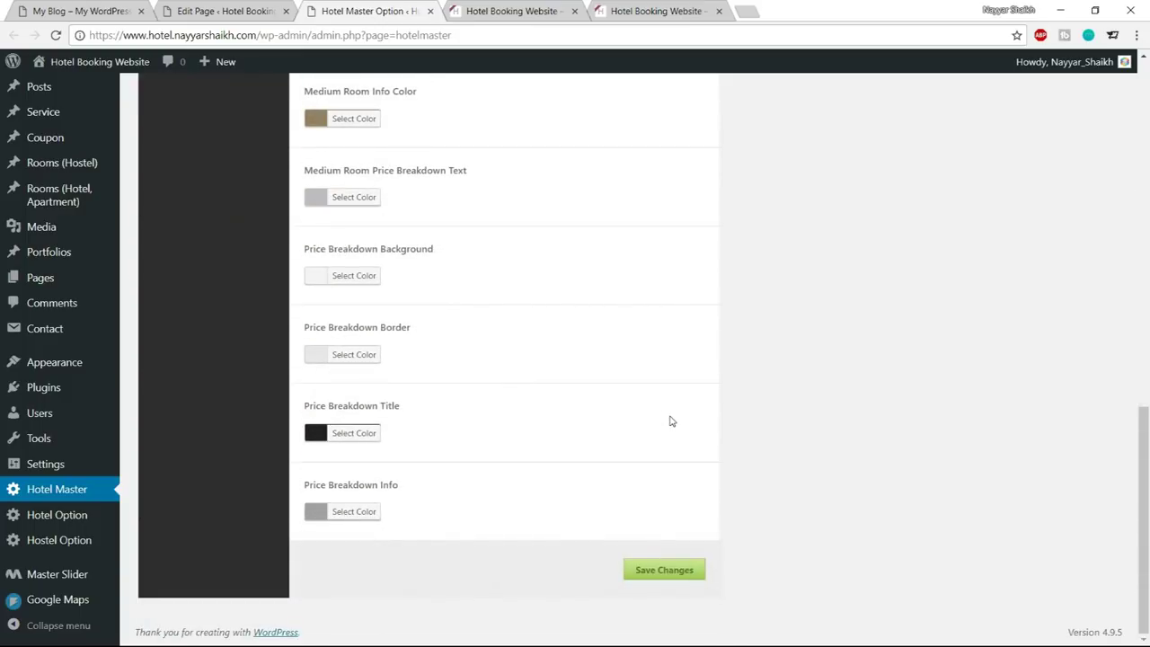
pyautogui.scroll(4, 490, 480)
pyautogui.scroll(-4, 491, 480)
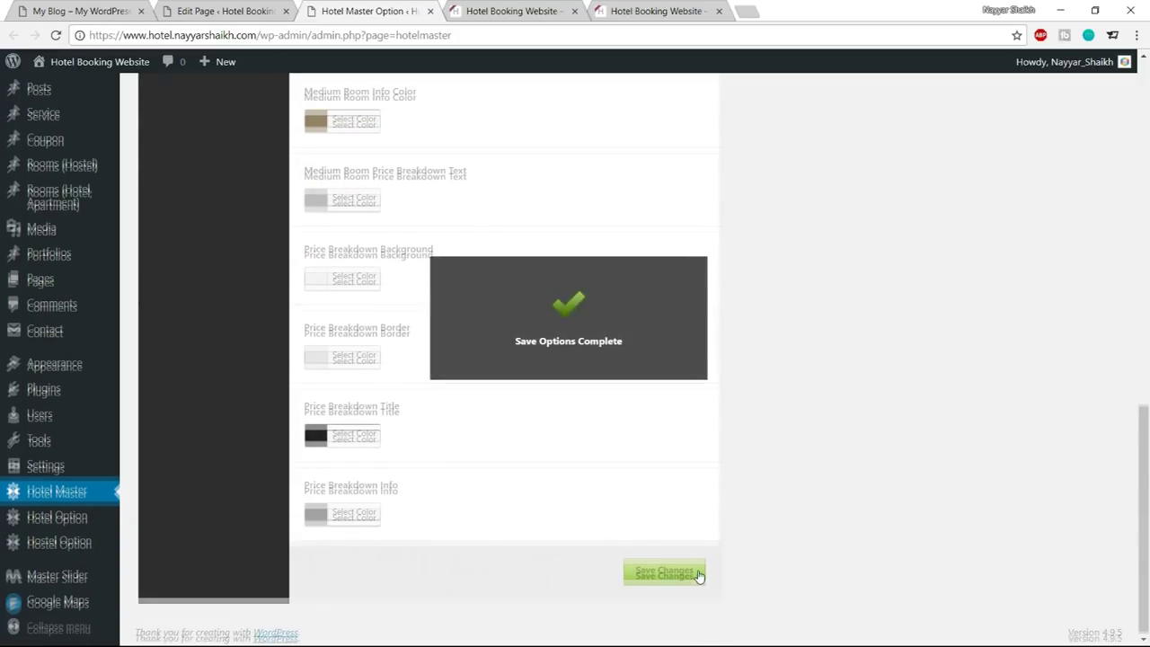
pyautogui.scroll(9, 697, 575)
pyautogui.scroll(3, 701, 575)
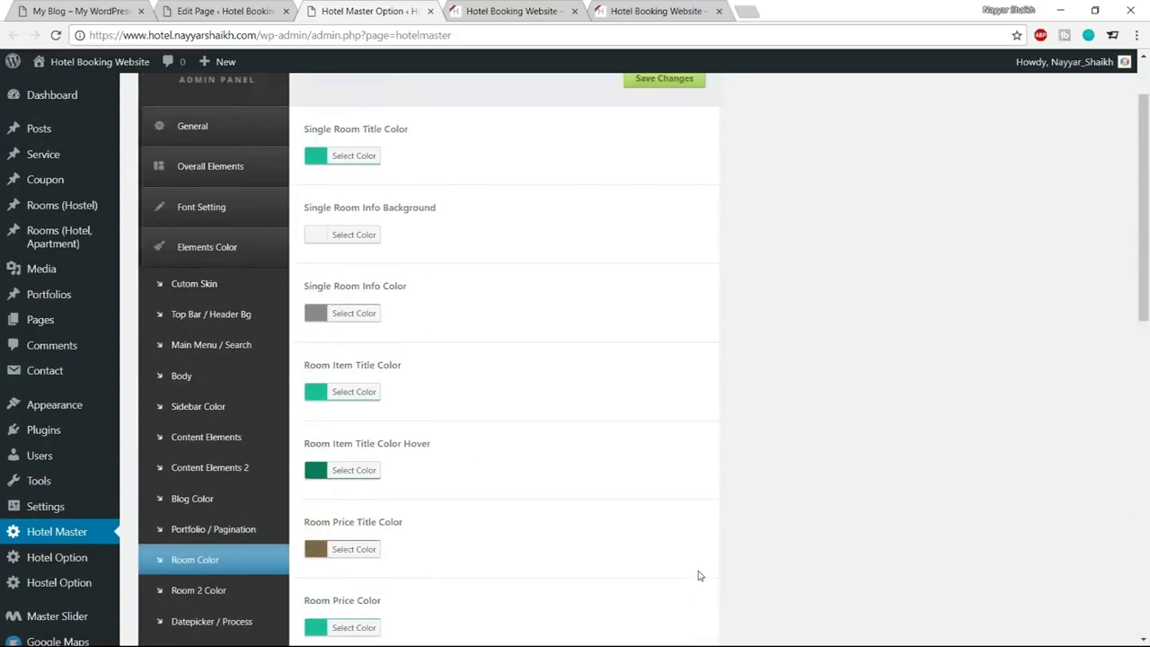
pyautogui.scroll(-12, 700, 575)
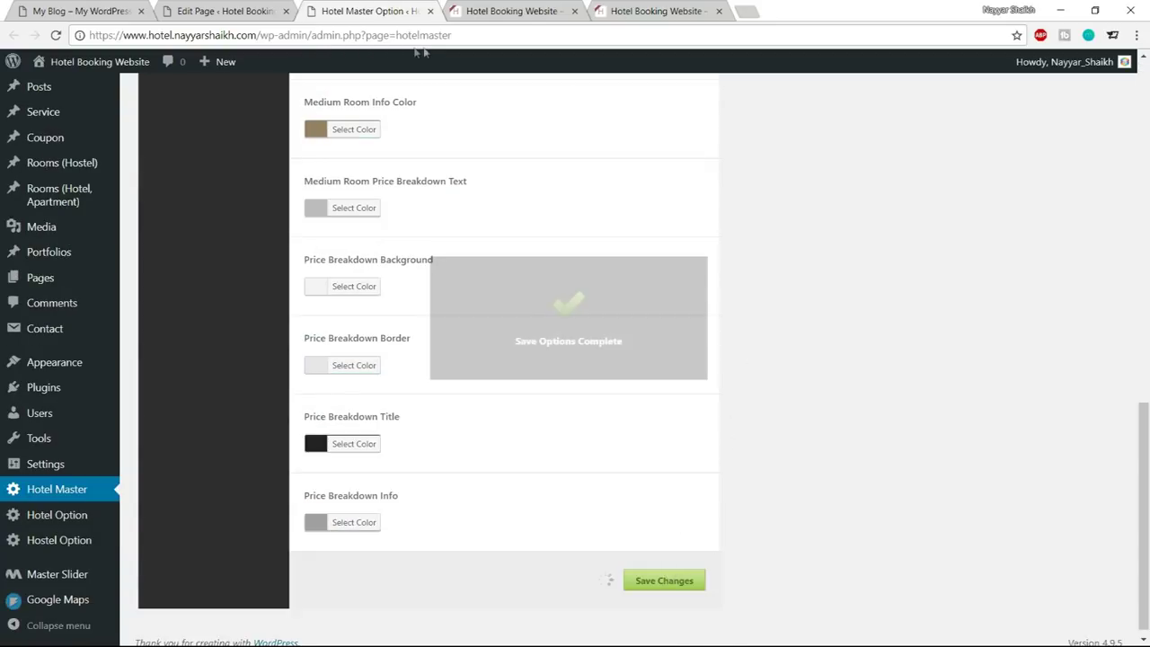
pyautogui.hotkey('ctrl', 'Tab')
# Reload the front page, confirm the $24.00 / Night price and apartment title are teal, then return to Room Color settings
pyautogui.click(55, 35)
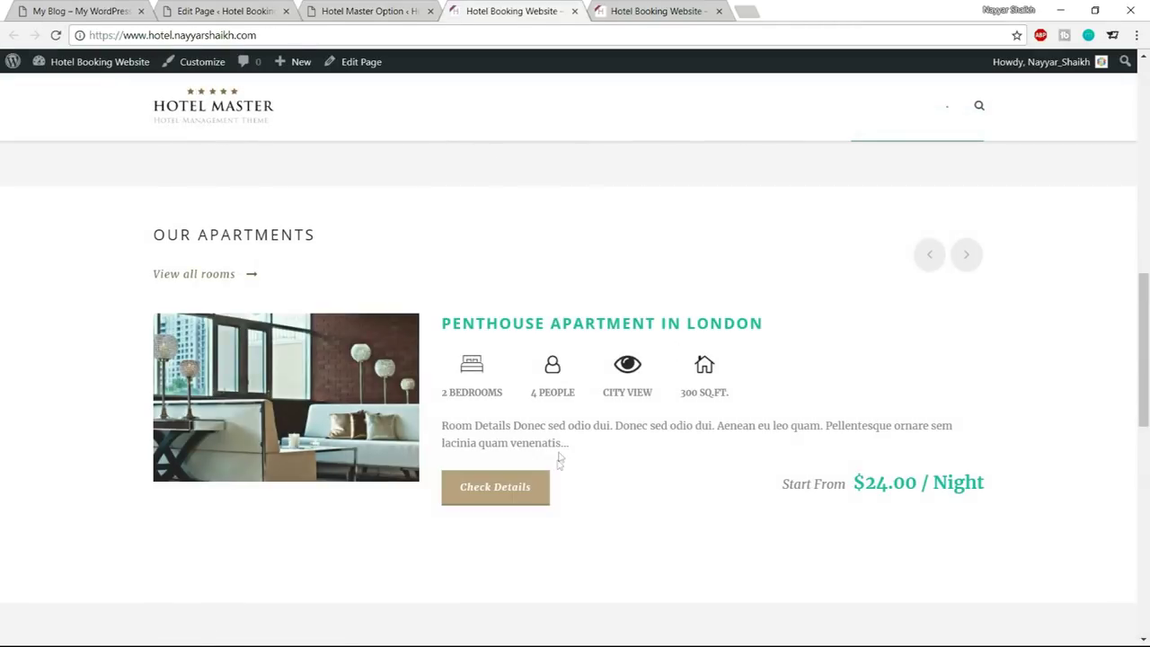
pyautogui.moveTo(855, 484); pyautogui.dragTo(987, 488)
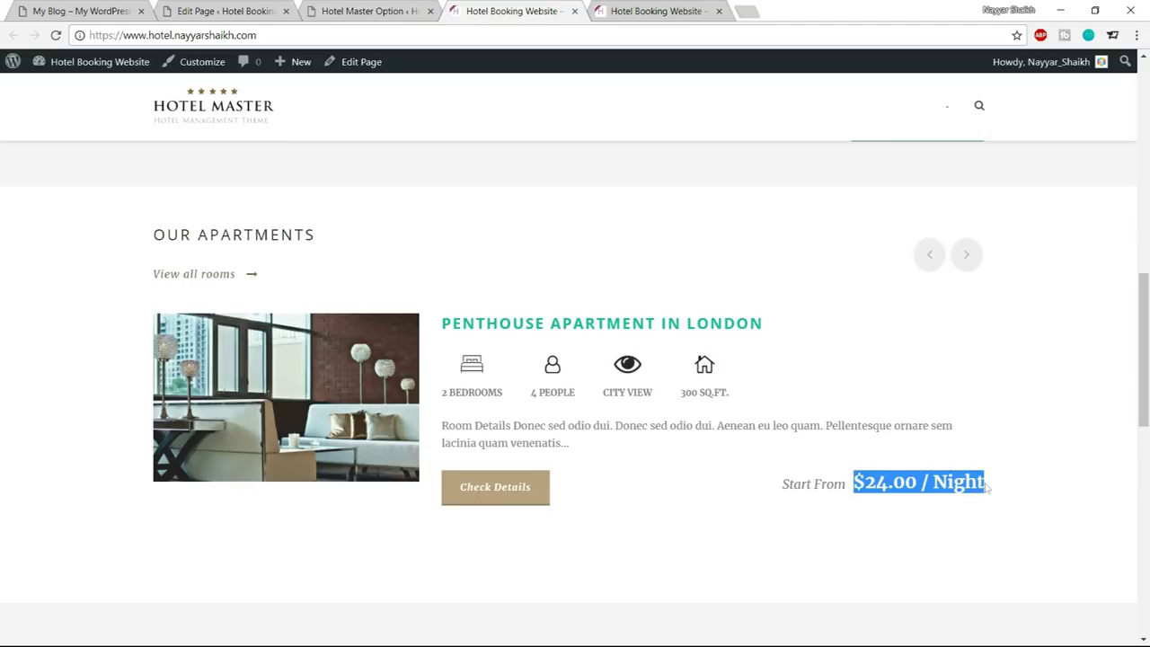
pyautogui.moveTo(766, 324); pyautogui.dragTo(439, 324)
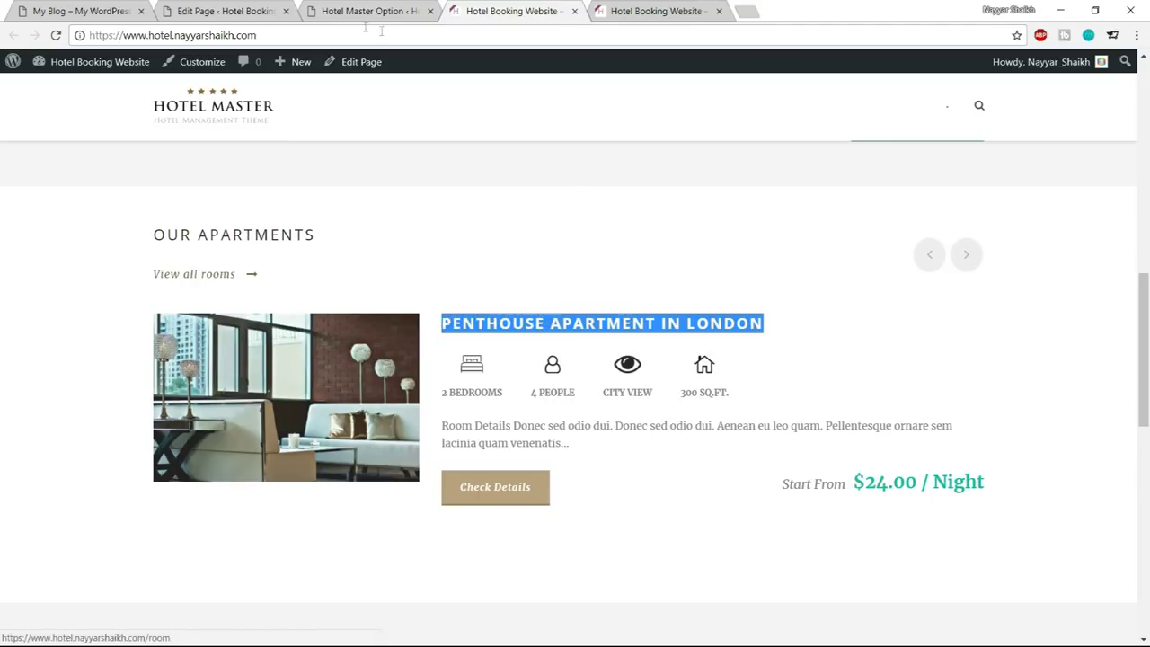
pyautogui.click(360, 7)
pyautogui.scroll(10, 710, 494)
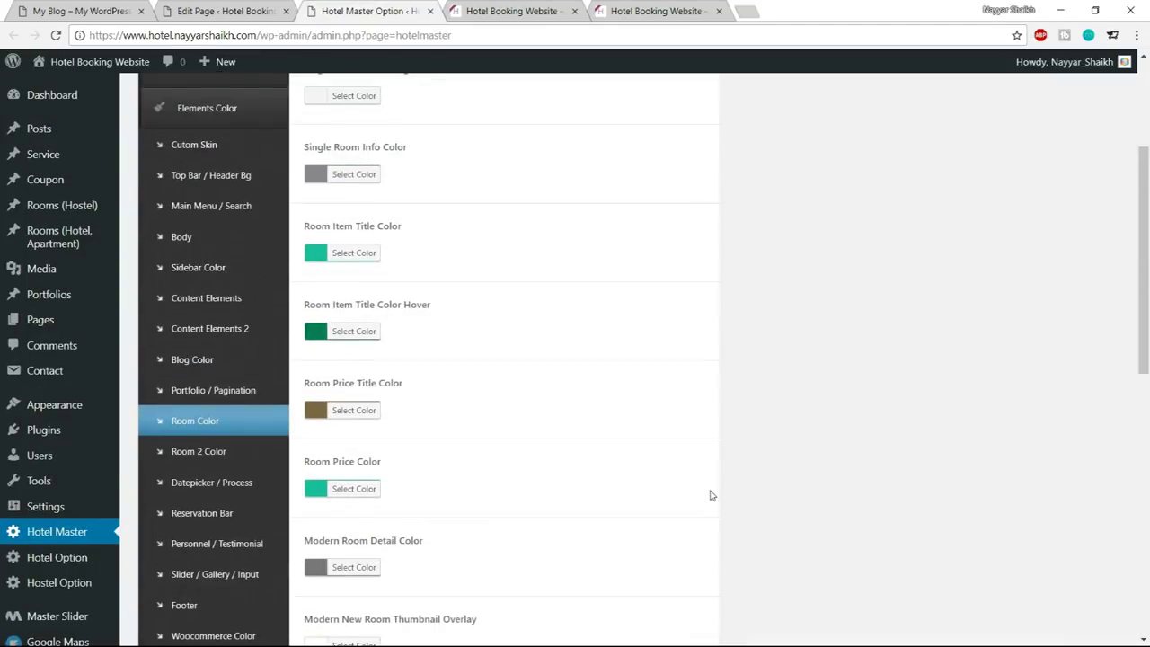
pyautogui.scroll(2, 710, 495)
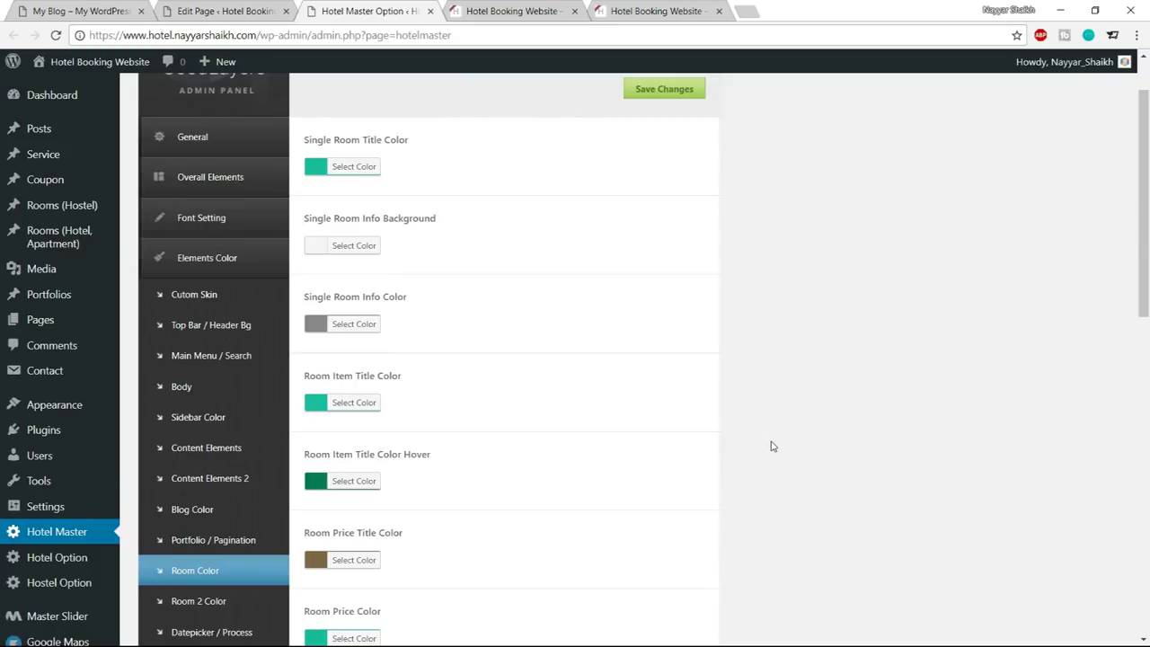
# Set the Content Elements Button Background Color to teal #1abc9c
pyautogui.click(216, 447)
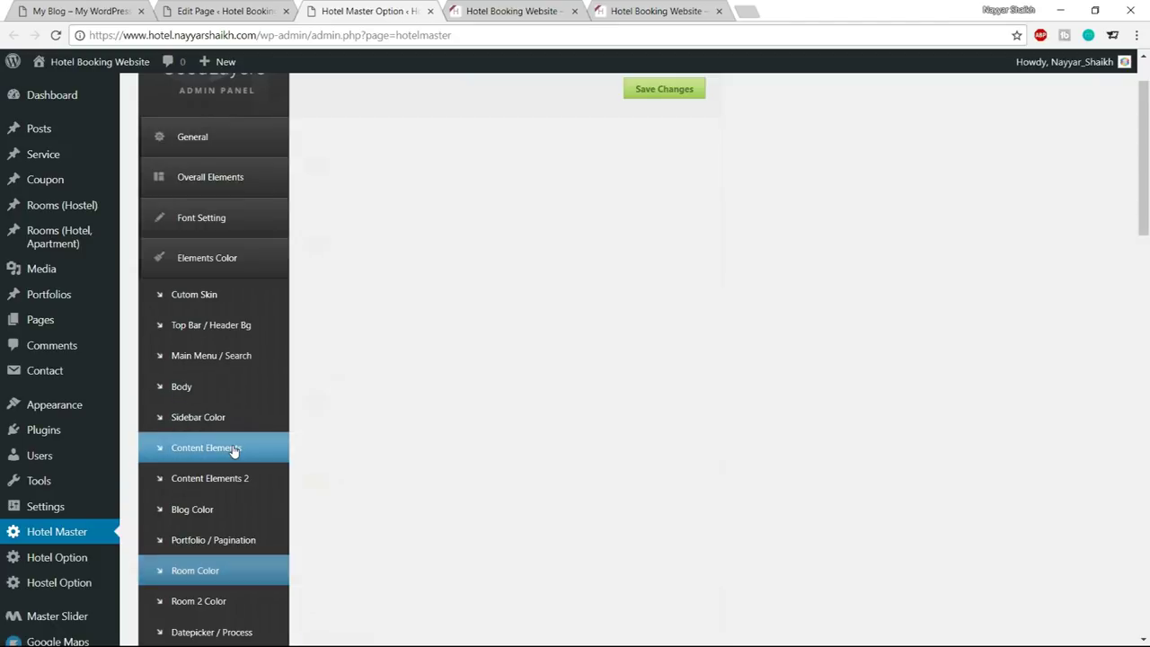
pyautogui.scroll(-5, 854, 352)
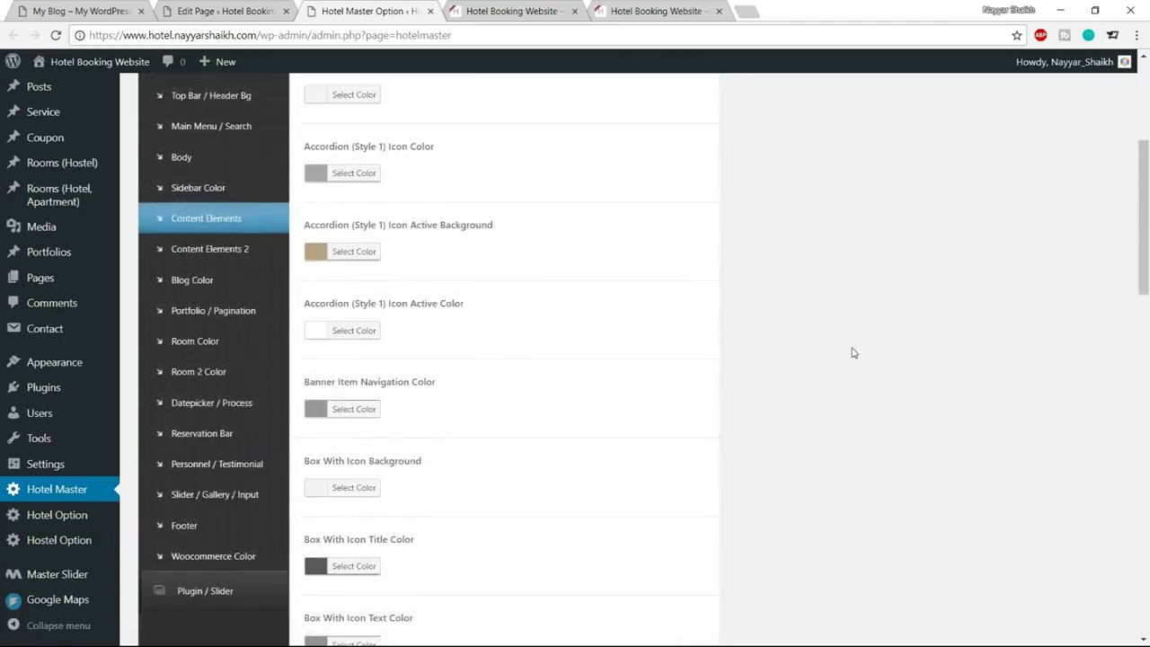
pyautogui.scroll(-2, 730, 356)
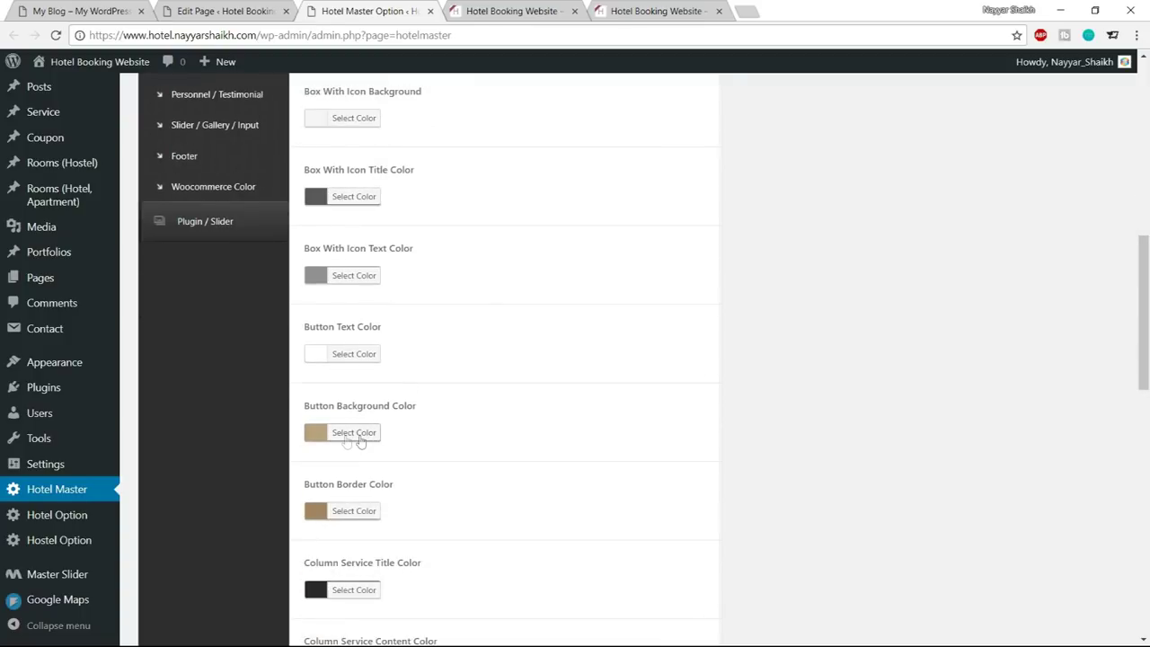
pyautogui.click(352, 435)
pyautogui.scroll(-1, 425, 421)
pyautogui.moveTo(419, 362); pyautogui.dragTo(367, 359)
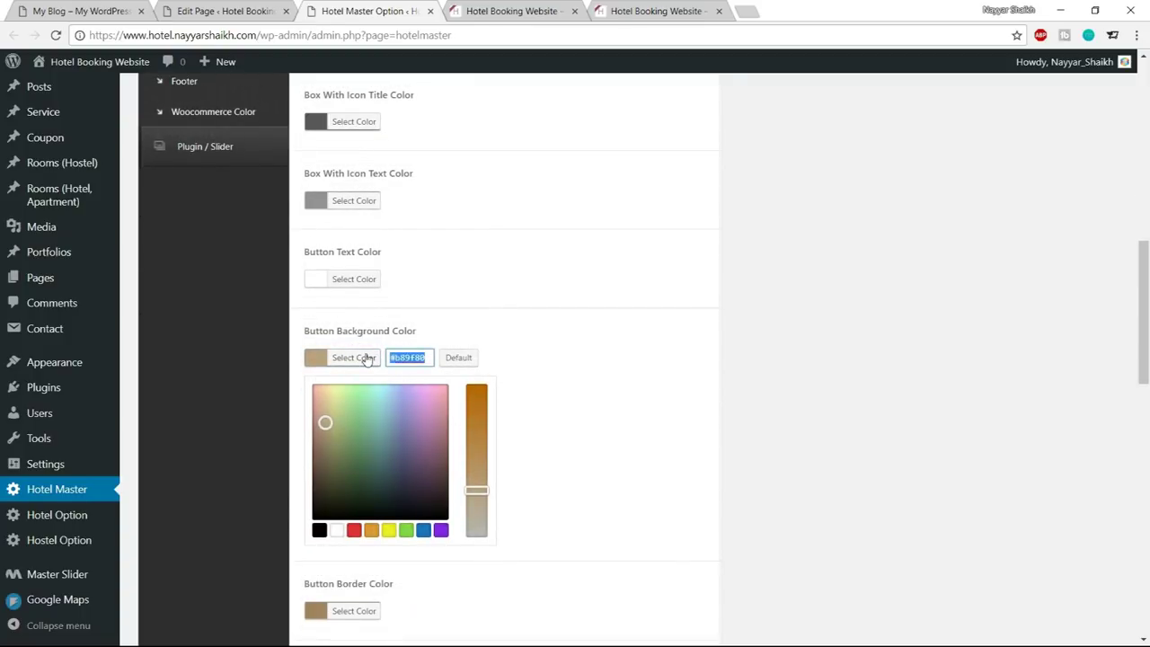
pyautogui.hotkey('ctrl', 'v')
pyautogui.click(364, 358)
# Set the Button Border Color to darker green #11916a
pyautogui.click(365, 437)
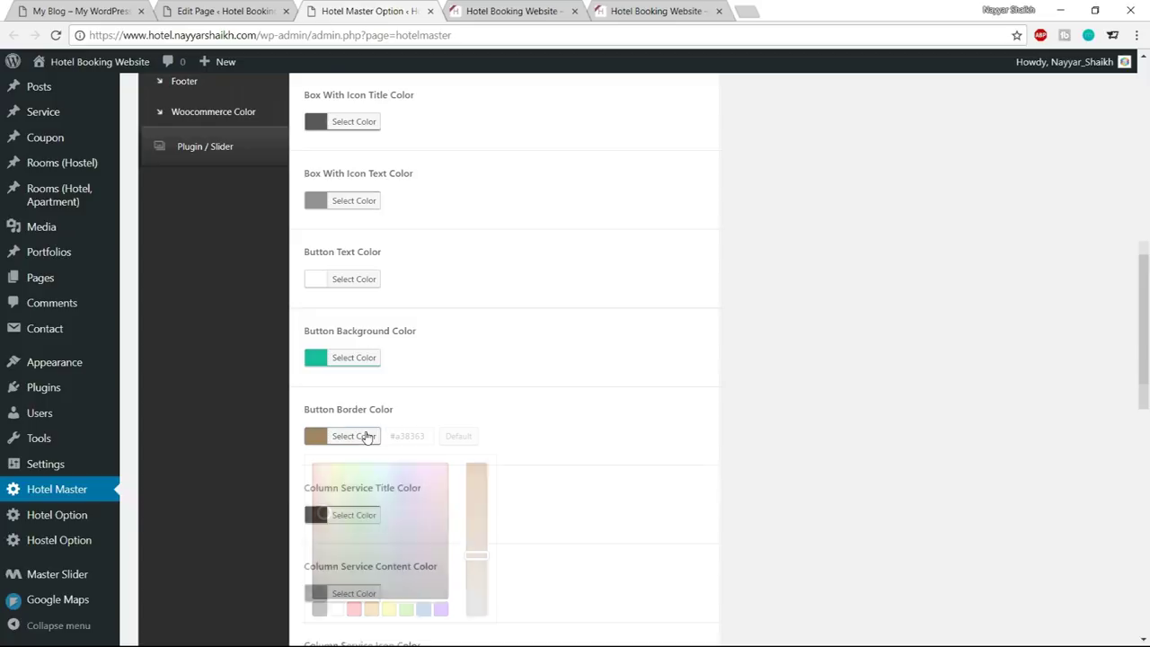
pyautogui.moveTo(419, 432)
pyautogui.mouseDown()
pyautogui.moveTo(368, 437)
pyautogui.moveTo(375, 419)
pyautogui.moveTo(375, 450)
pyautogui.mouseUp()
pyautogui.write('#1abc9c')
pyautogui.scroll(-1, 390, 459)
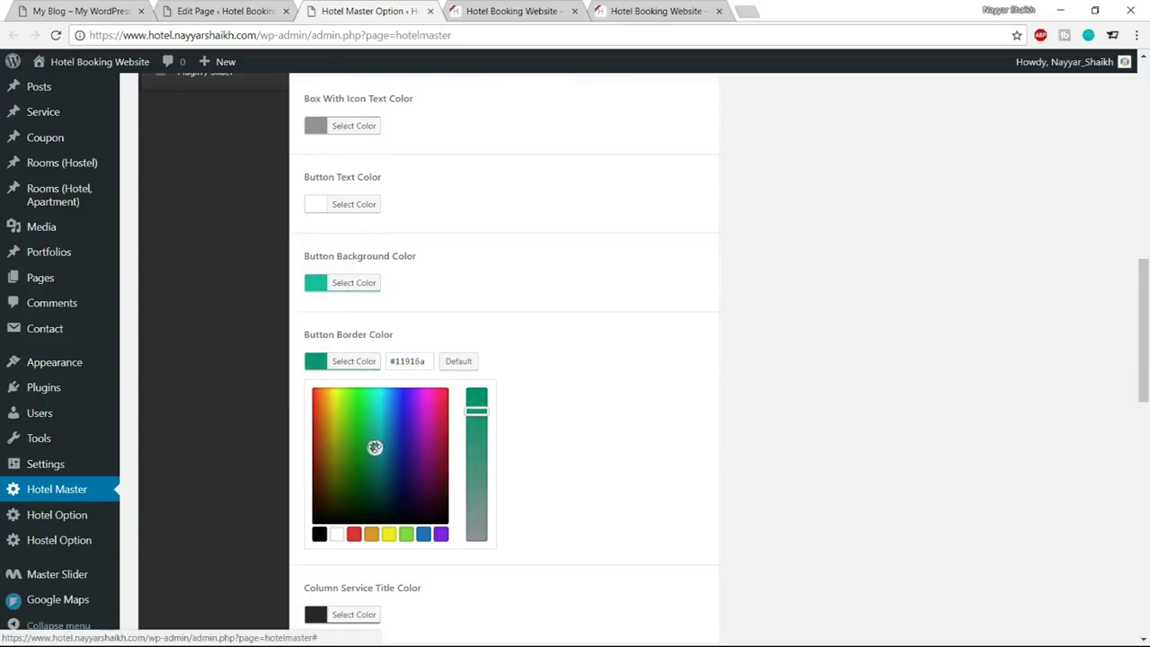
pyautogui.click(365, 360)
pyautogui.scroll(-2, 483, 393)
pyautogui.scroll(3, 482, 393)
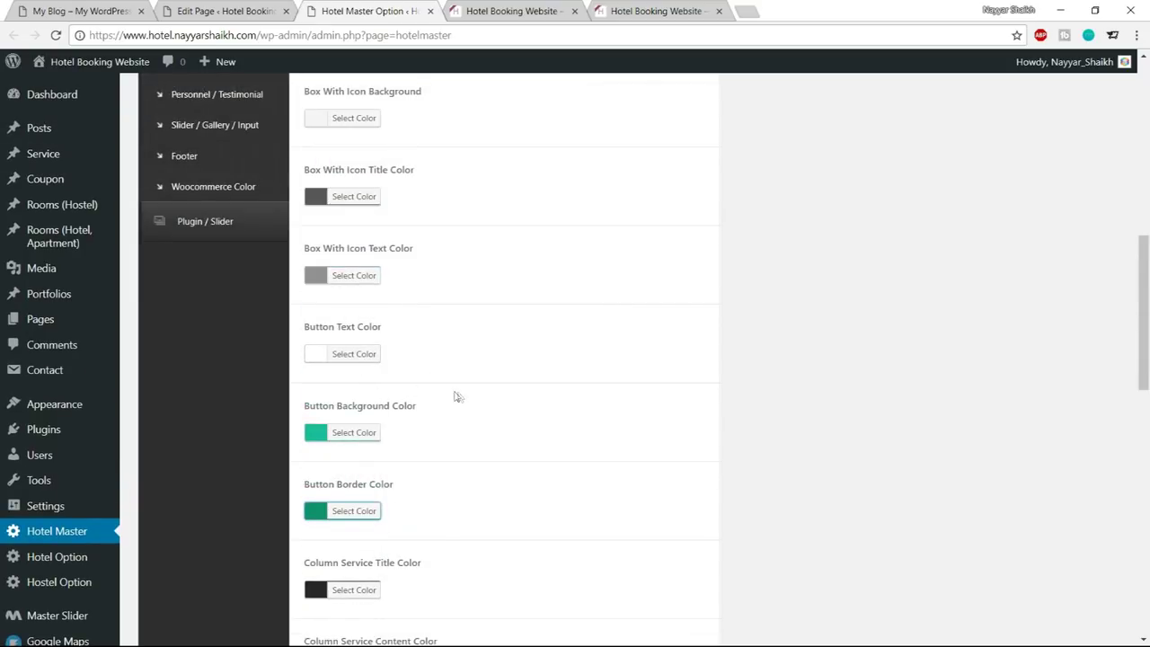
pyautogui.scroll(-10, 455, 396)
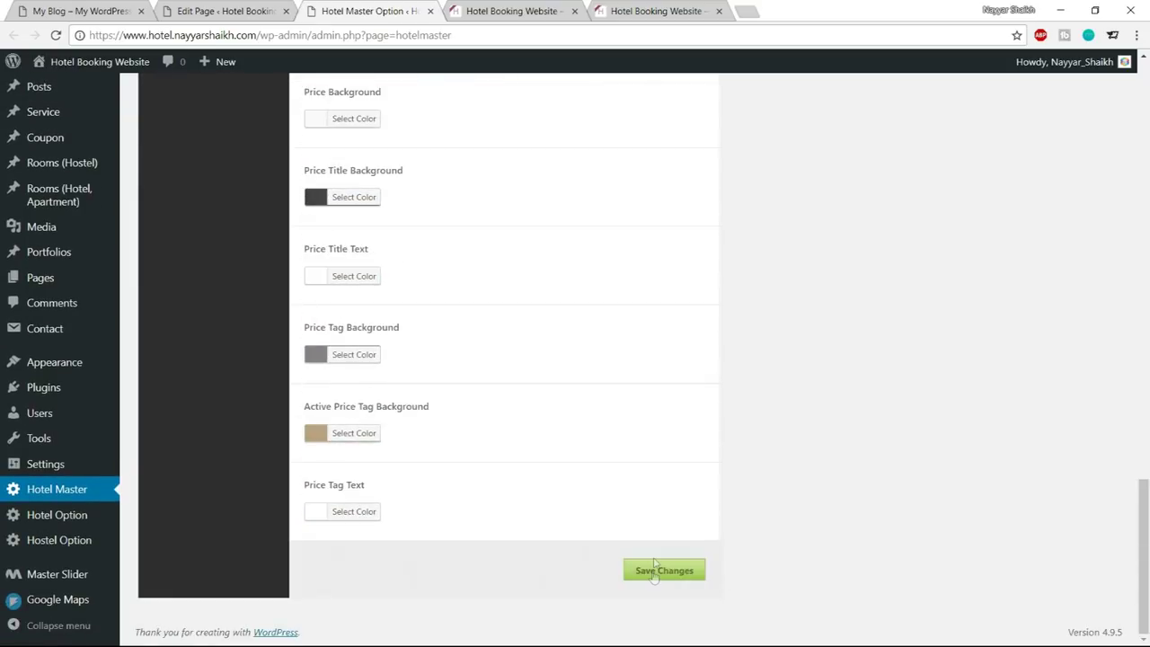
# Save the theme changes and reload the front page to check the teal button
pyautogui.click(490, 10)
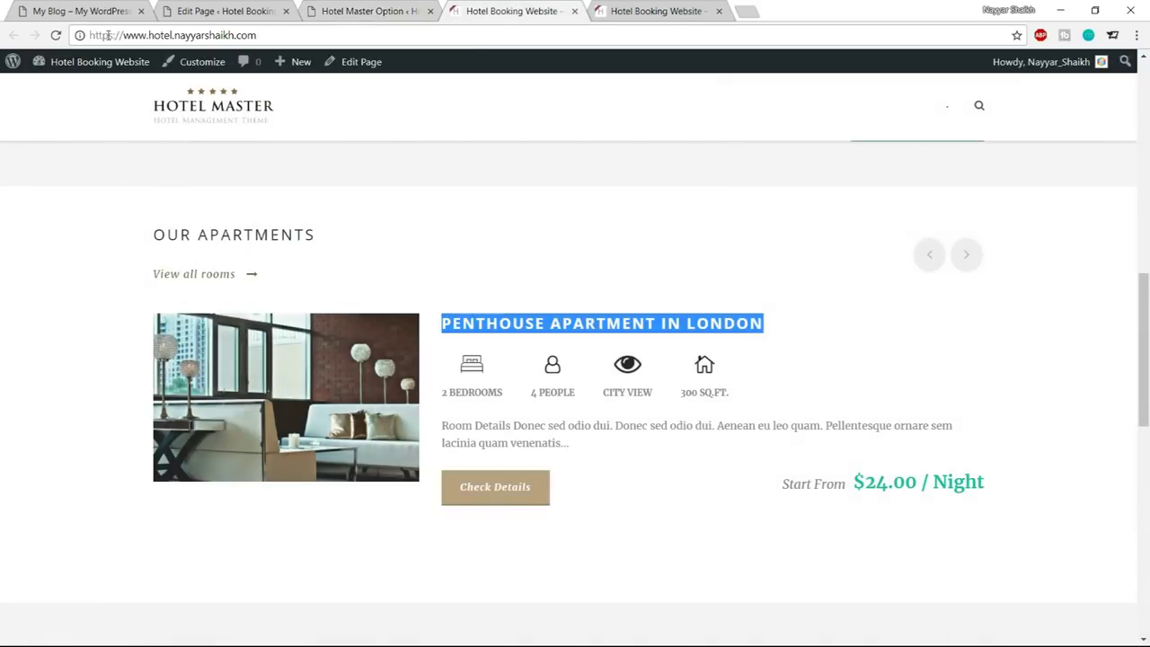
pyautogui.click(57, 34)
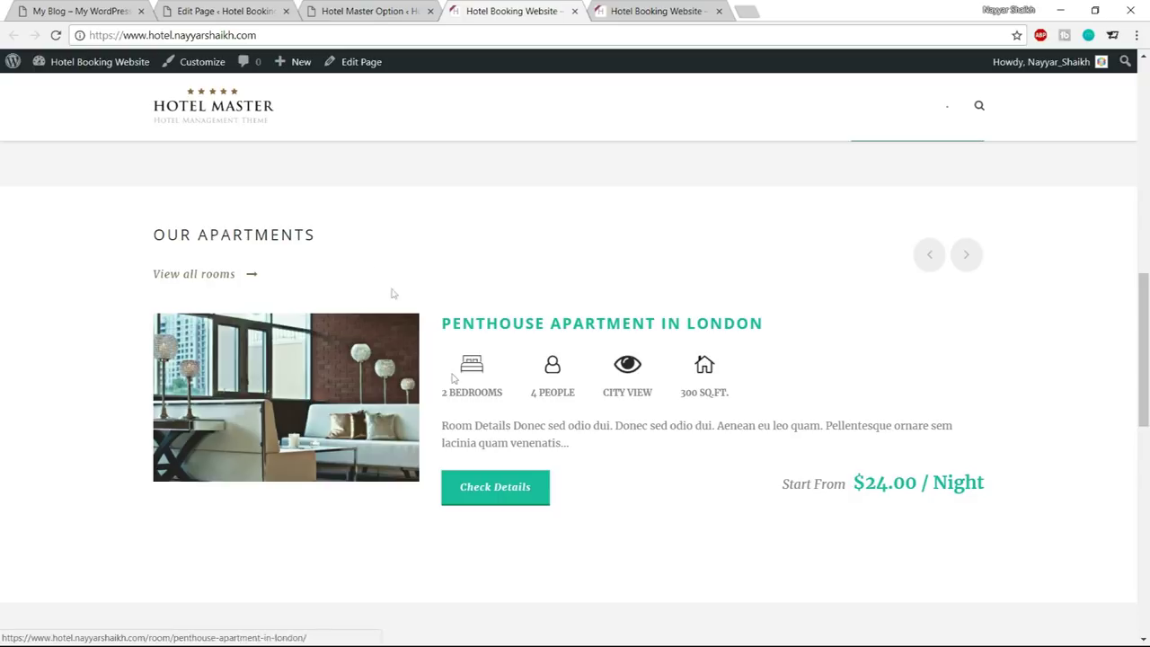
pyautogui.moveTo(154, 234); pyautogui.dragTo(306, 235)
pyautogui.click(307, 234)
# Review the Body colour settings in the Hotel Master theme options
pyautogui.click(380, 11)
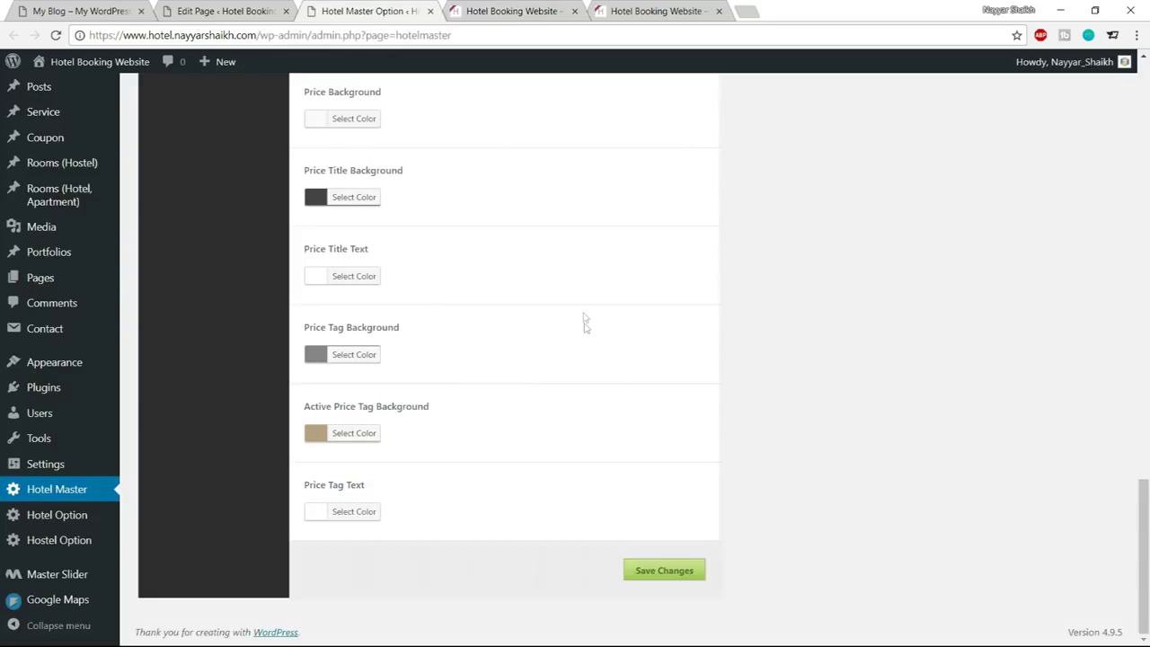
pyautogui.scroll(15, 584, 318)
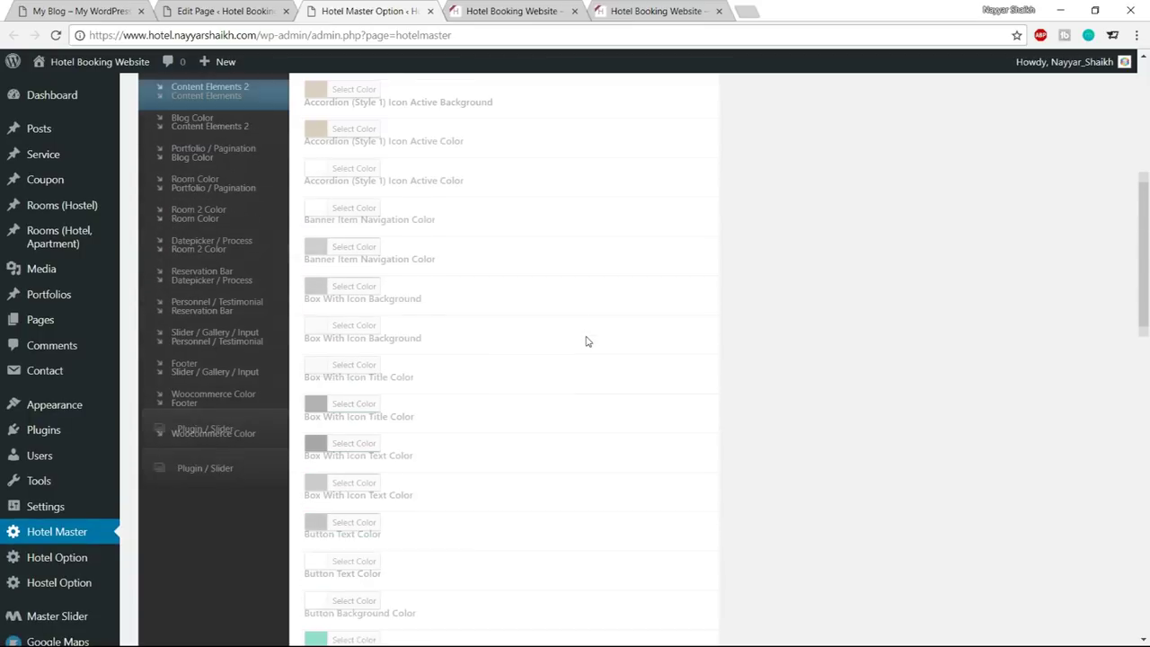
pyautogui.scroll(3, 629, 324)
pyautogui.scroll(1, 225, 299)
pyautogui.click(216, 279)
pyautogui.scroll(2, 620, 268)
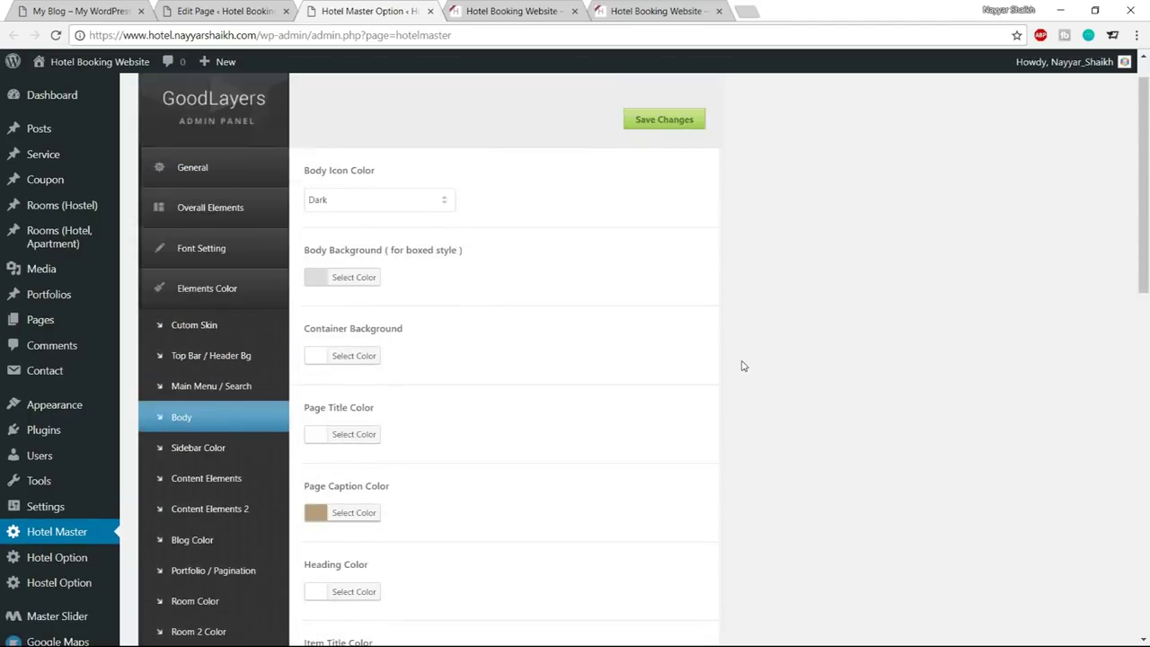
pyautogui.scroll(-1, 629, 360)
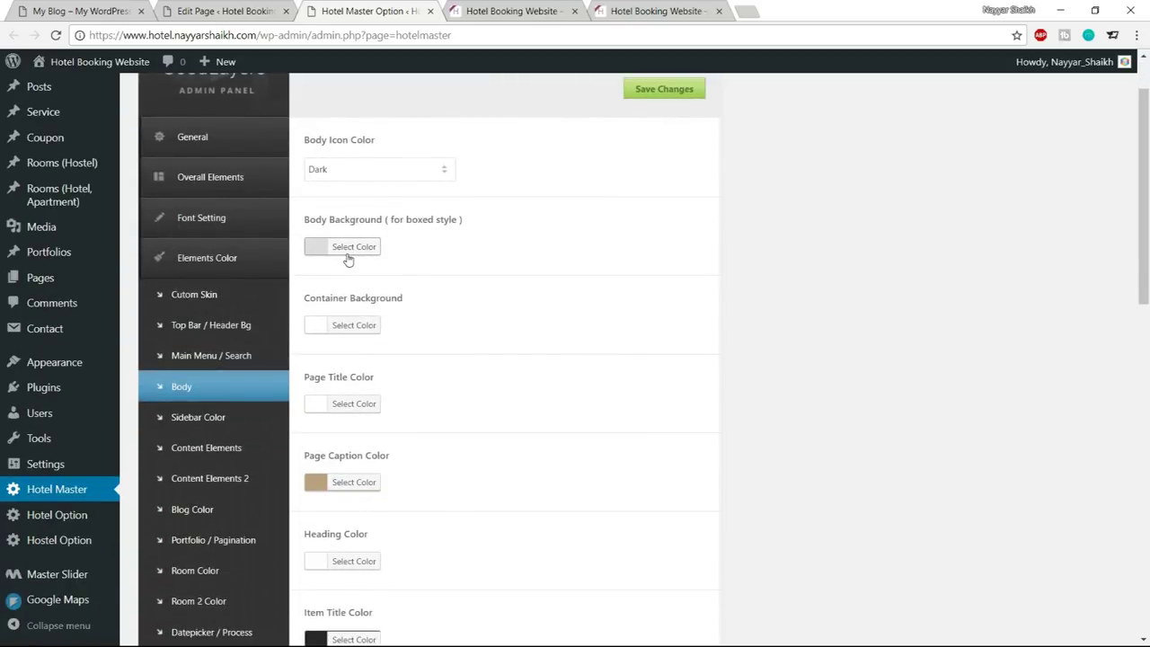
pyautogui.scroll(-3, 600, 352)
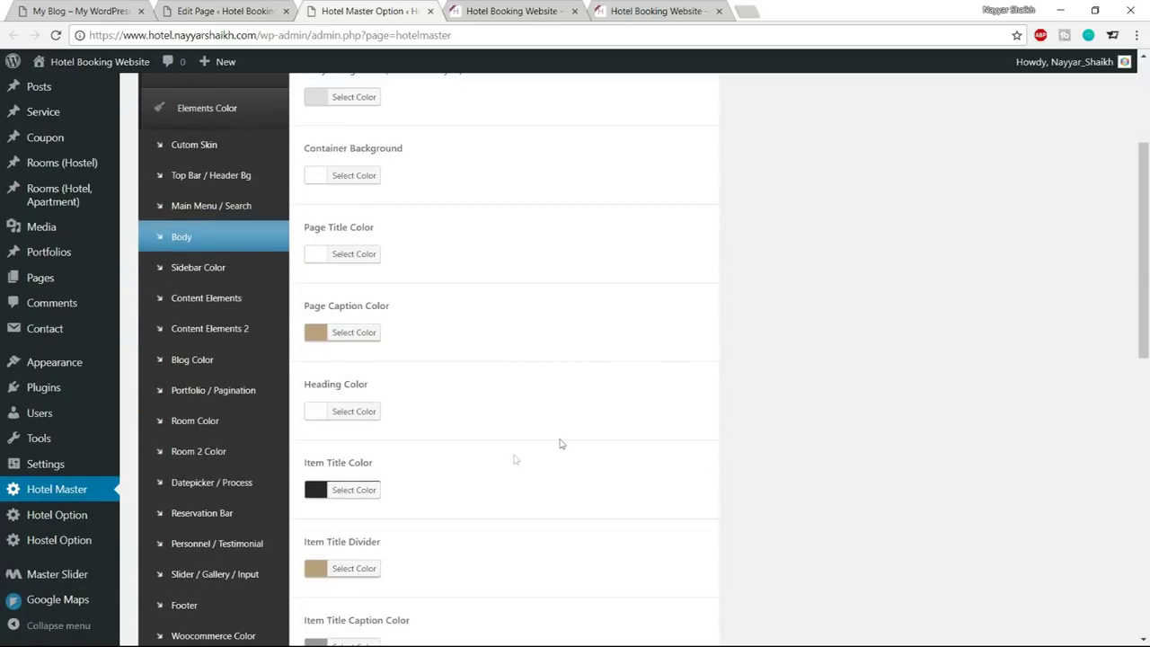
pyautogui.scroll(-3, 743, 369)
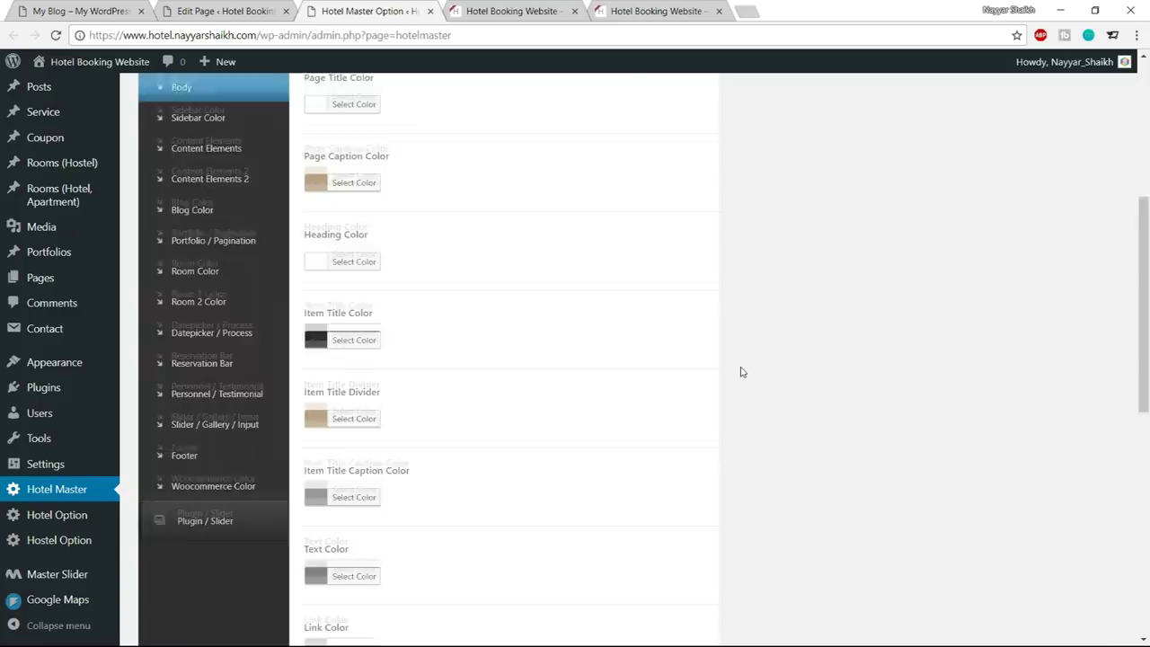
# Compare the live front page with the demo site
pyautogui.click(488, 11)
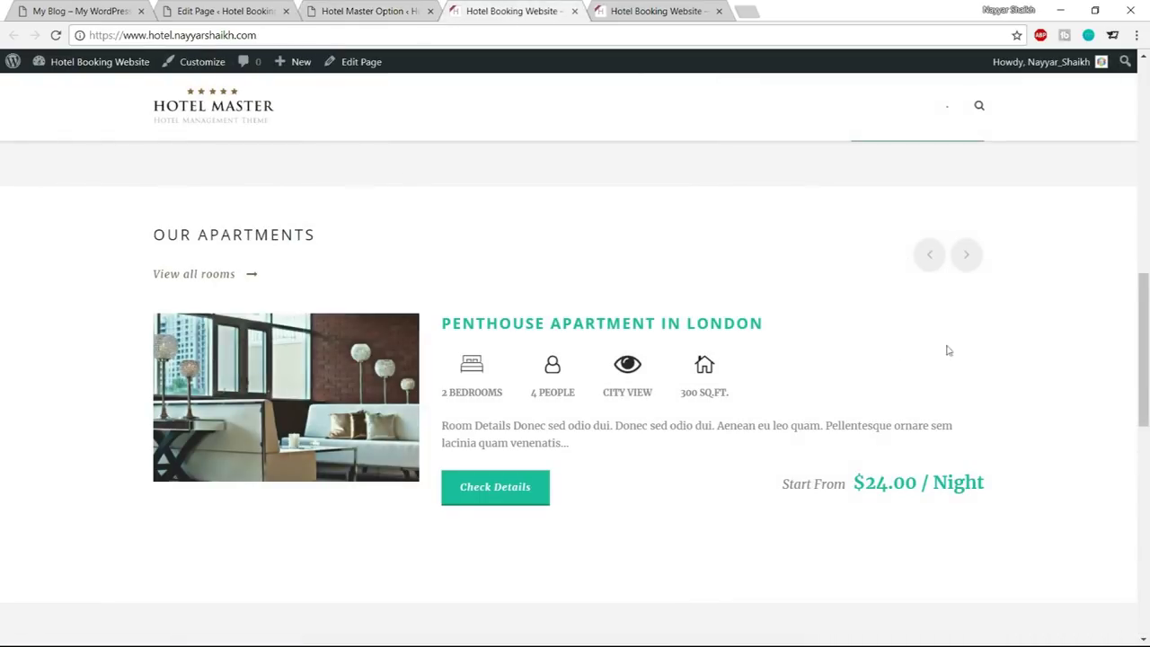
pyautogui.click(81, 11)
pyautogui.scroll(-5, 950, 321)
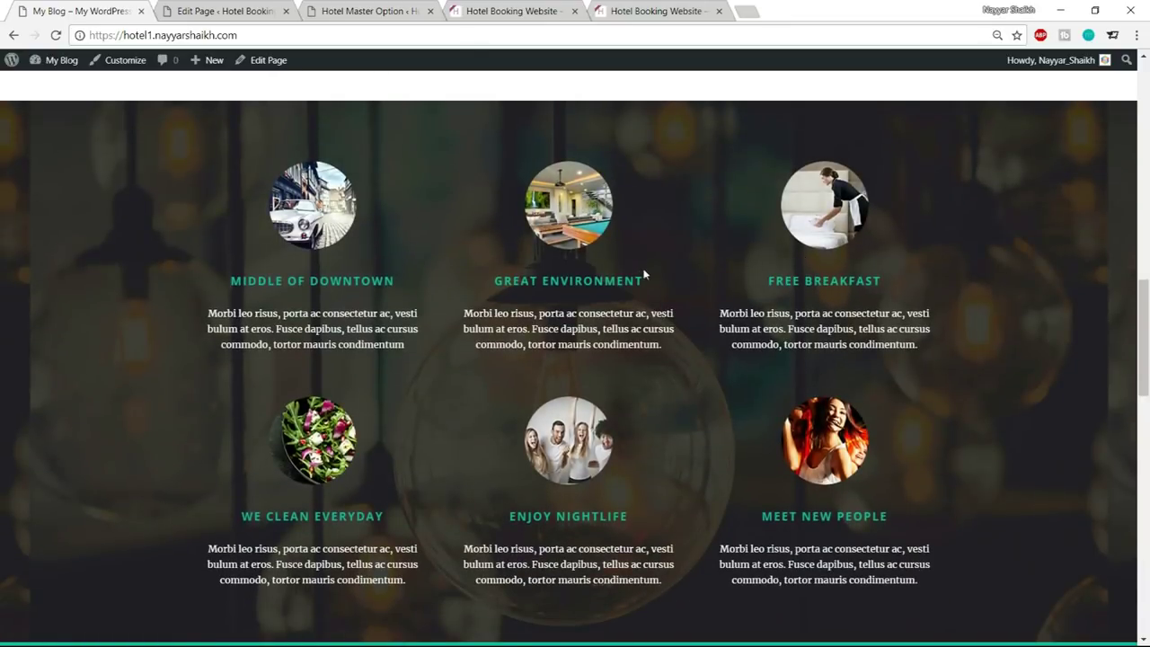
pyautogui.scroll(5, 709, 404)
pyautogui.scroll(-5, 709, 405)
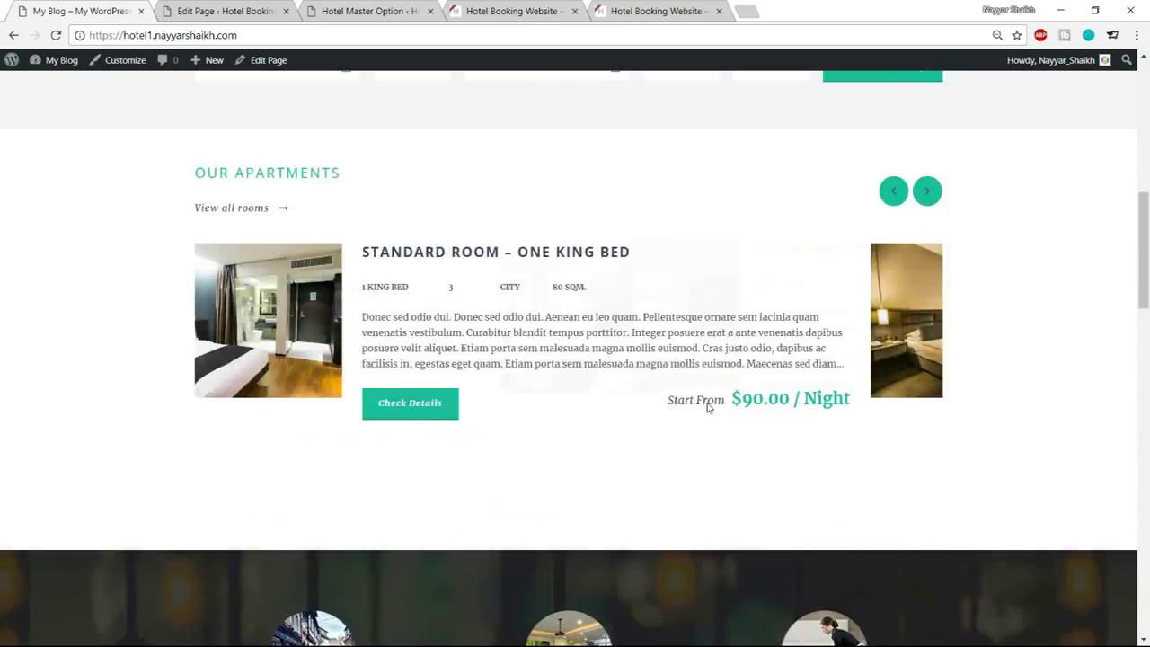
# Close the theme colour settings and go back to the Home page editor
pyautogui.click(402, 12)
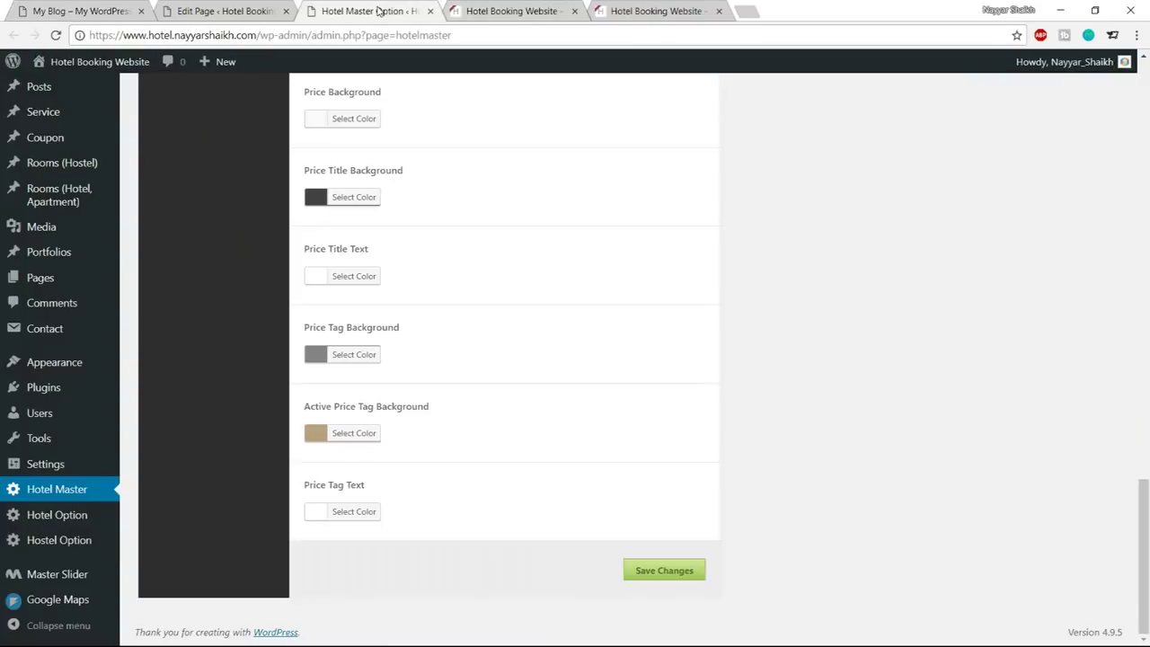
pyautogui.click(431, 11)
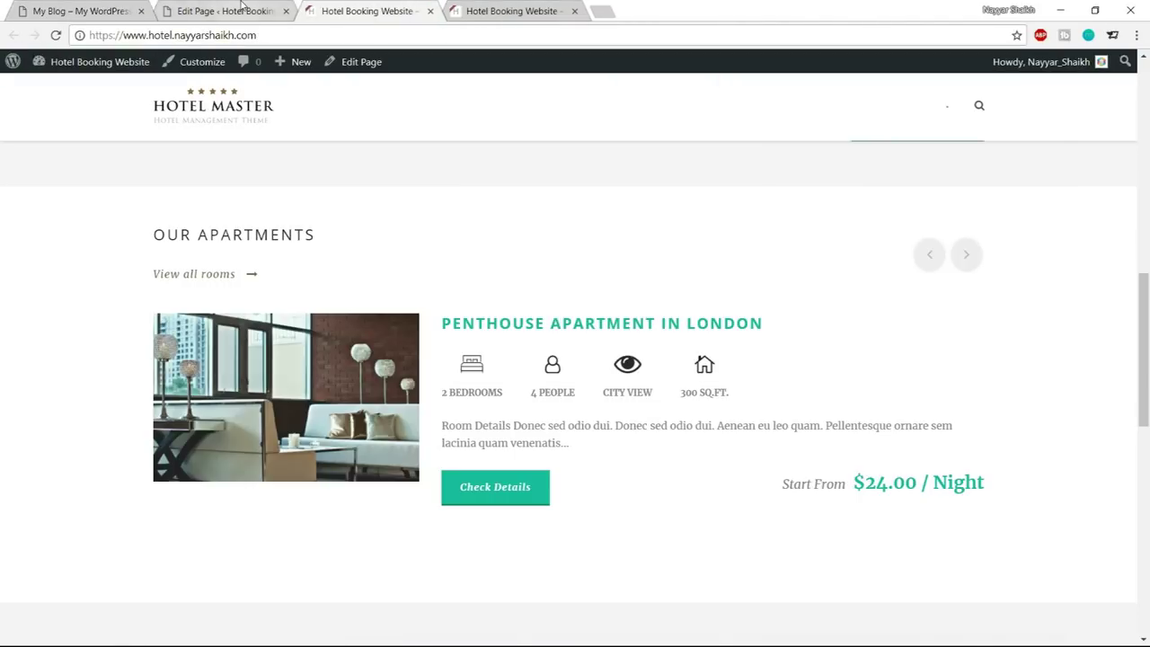
pyautogui.click(225, 10)
pyautogui.scroll(-10, 726, 336)
# Add a Background/Parallax Wrapper below the two Color Wrappers
pyautogui.scroll(-3, 715, 337)
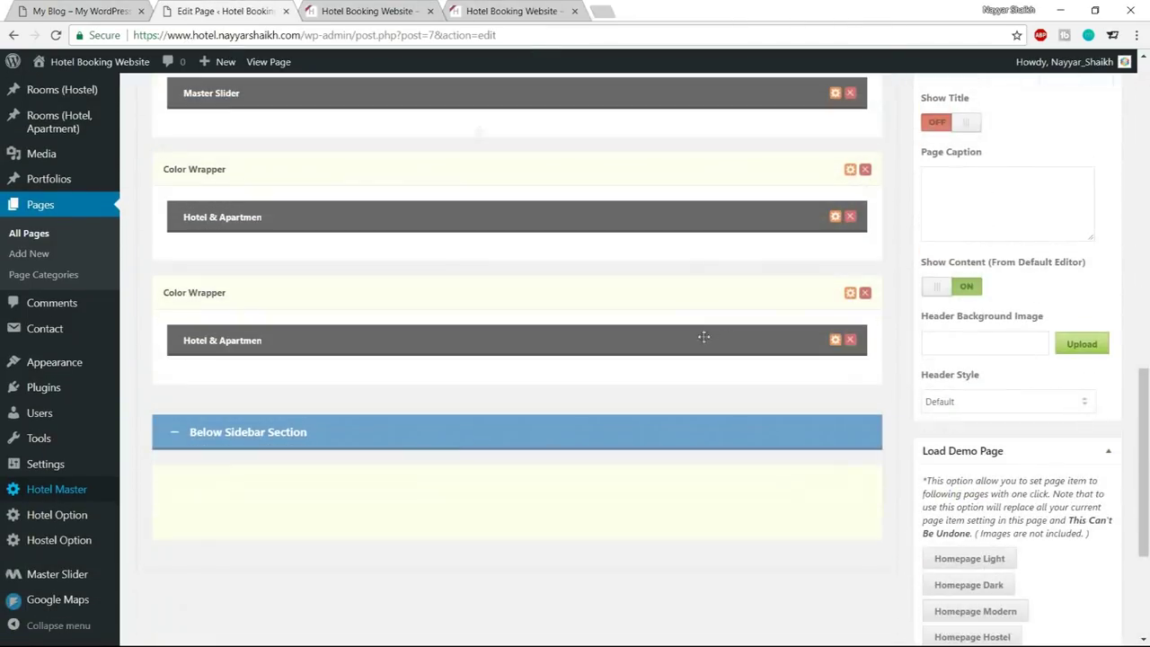
pyautogui.click(72, 9)
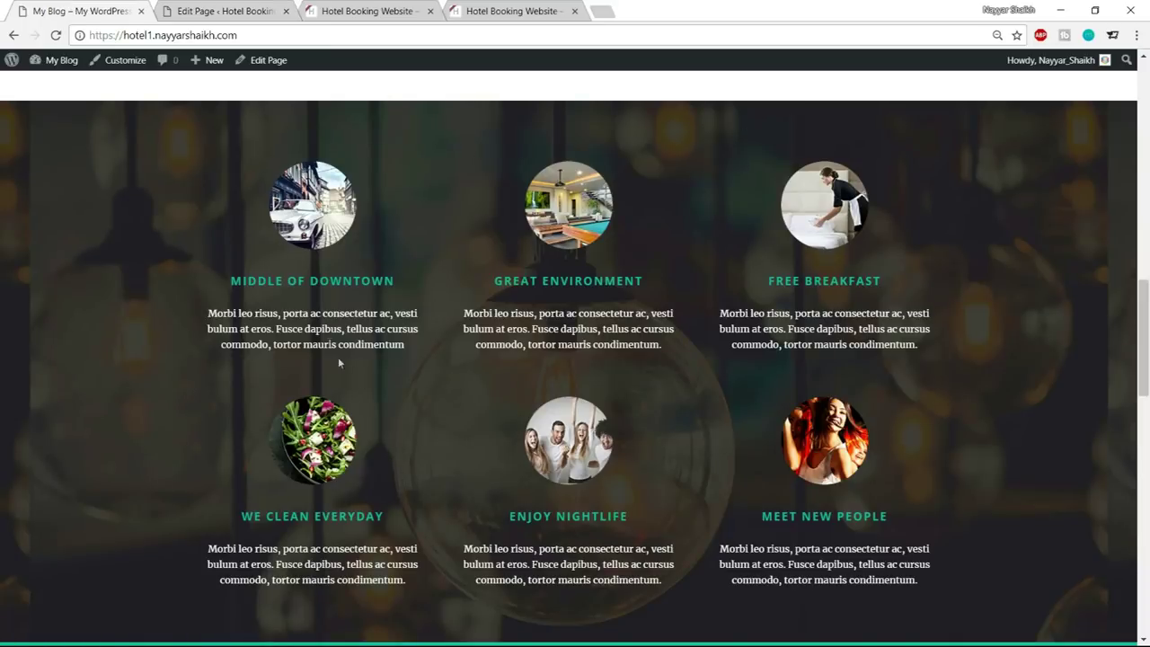
pyautogui.click(239, 11)
pyautogui.scroll(8, 409, 382)
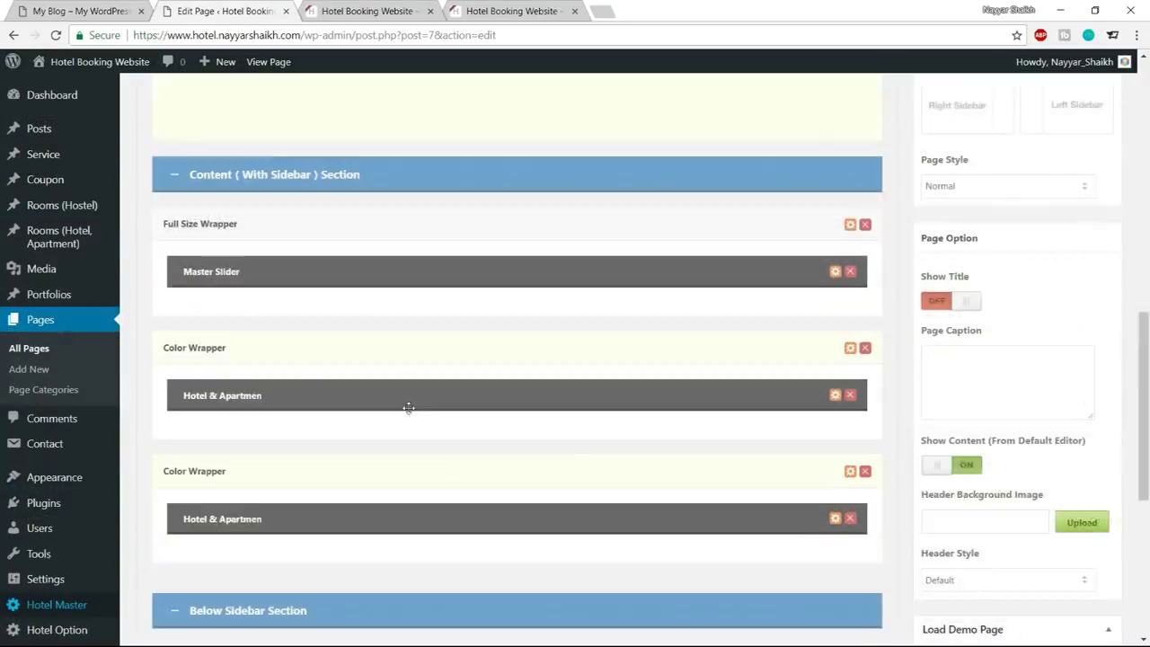
pyautogui.click(243, 320)
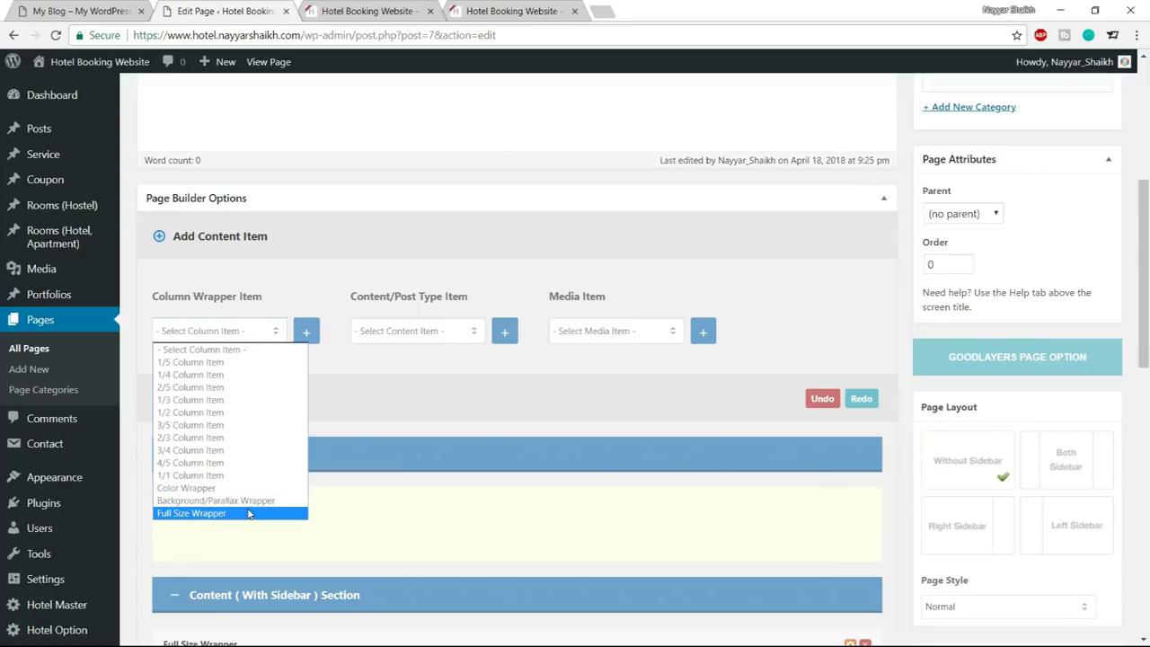
pyautogui.click(248, 500)
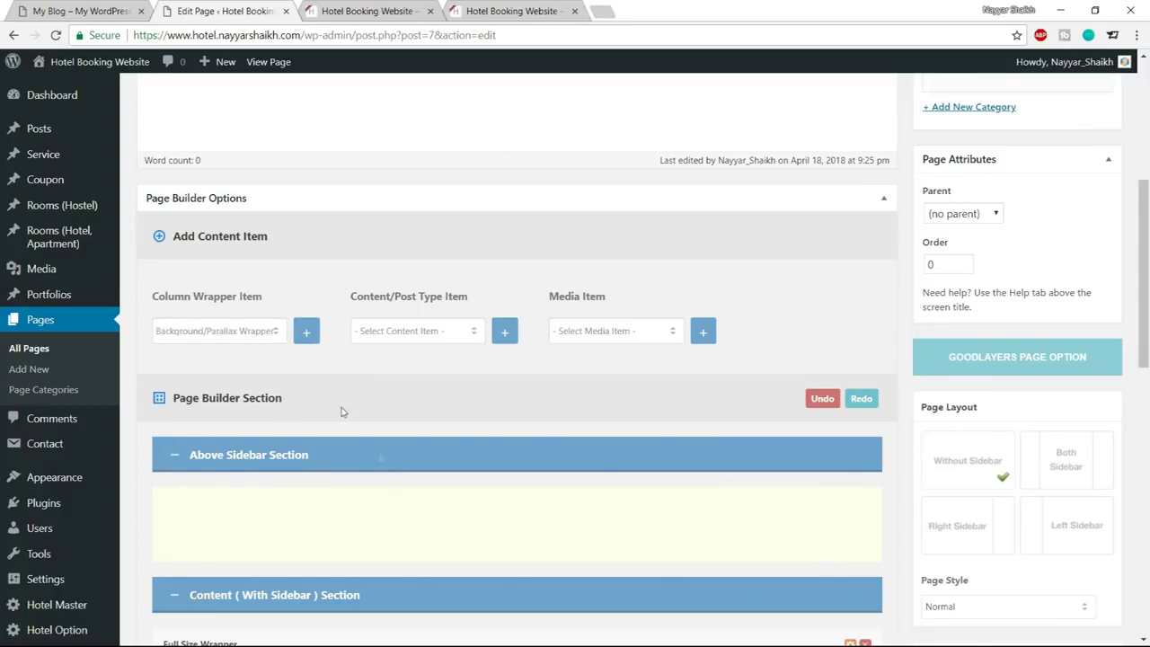
pyautogui.scroll(-10, 380, 472)
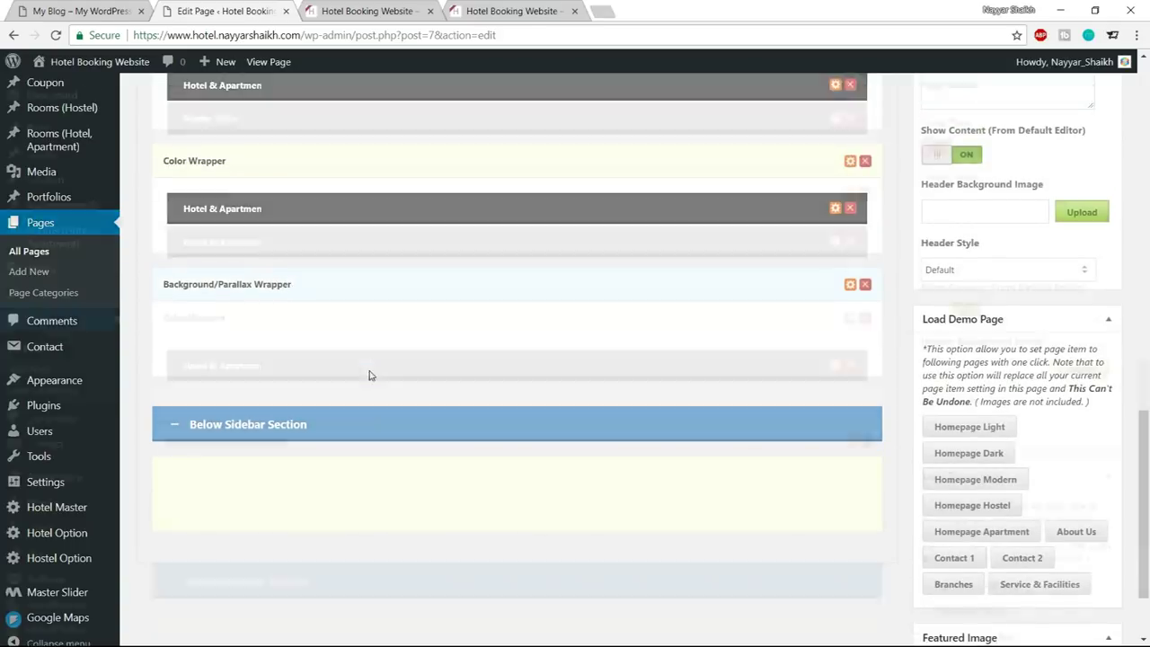
pyautogui.scroll(3, 369, 374)
# After checking the live services section, choose 1/3 Column Item to add three columns
pyautogui.hotkey('ctrl', '1')
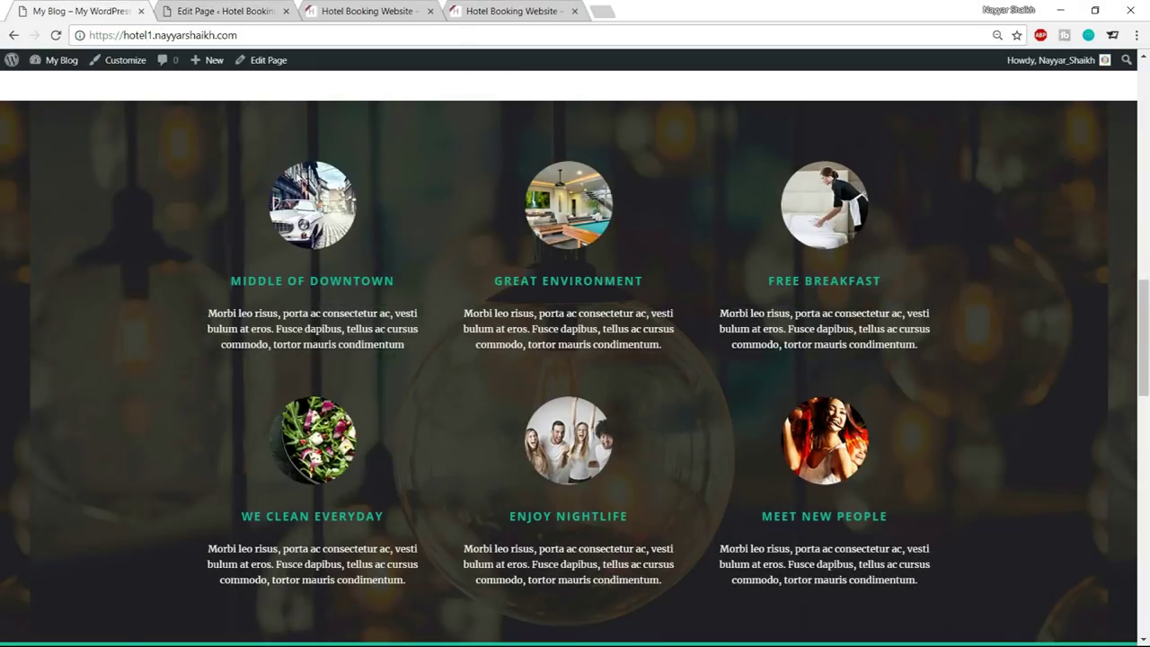
pyautogui.click(197, 10)
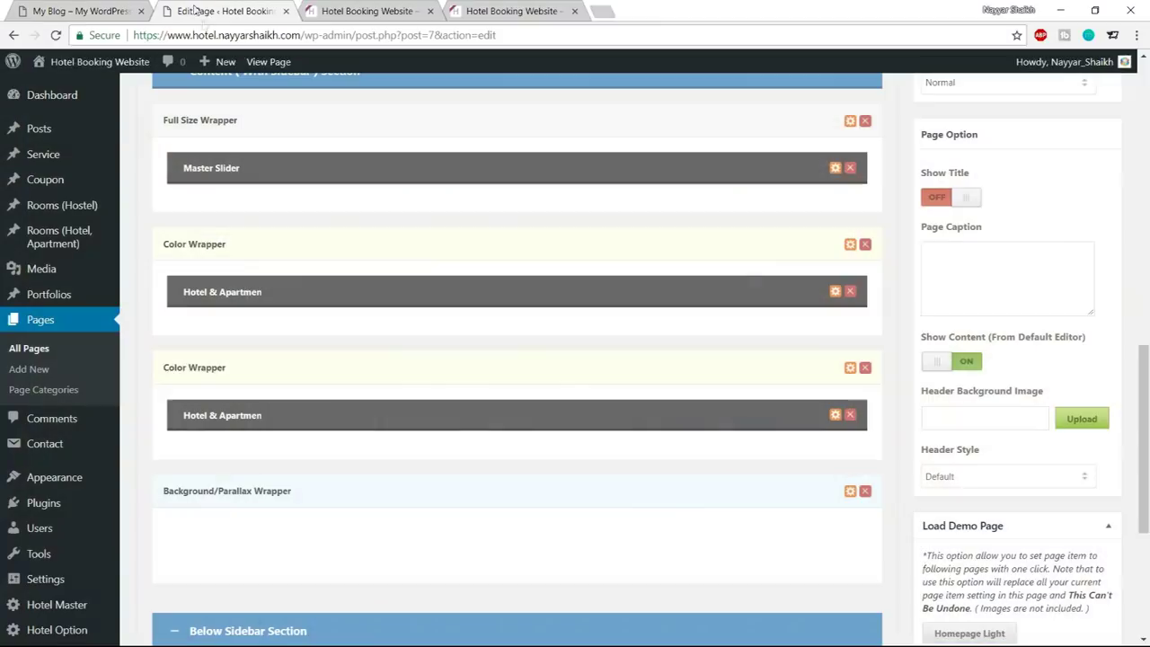
pyautogui.scroll(5, 398, 379)
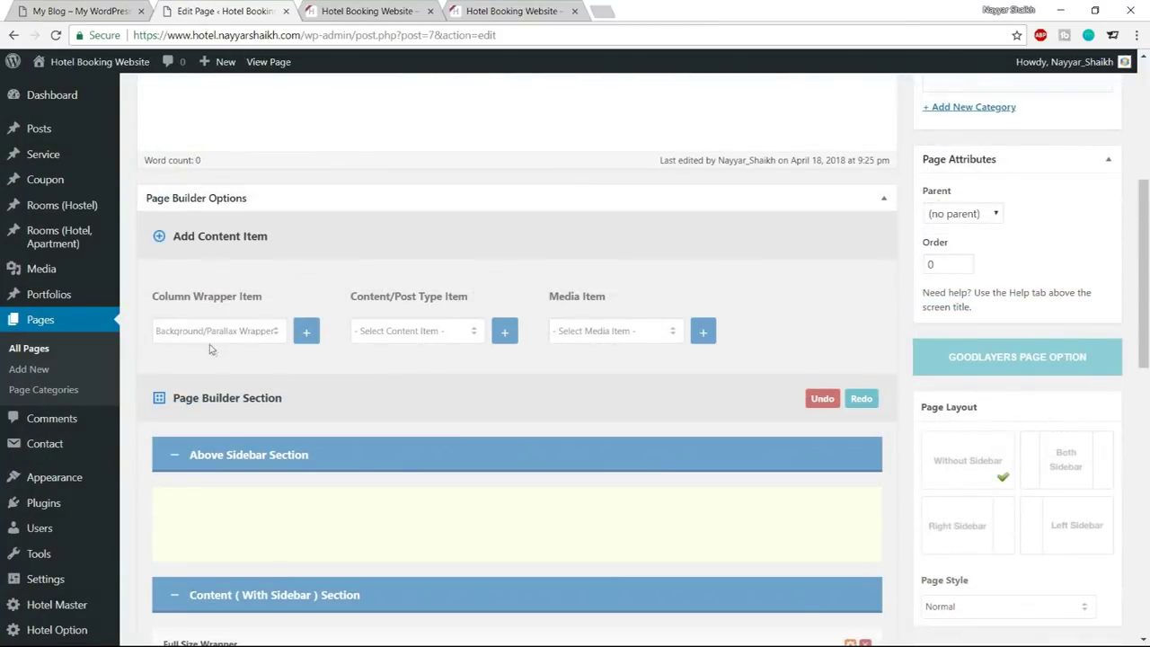
pyautogui.click(216, 331)
pyautogui.click(220, 399)
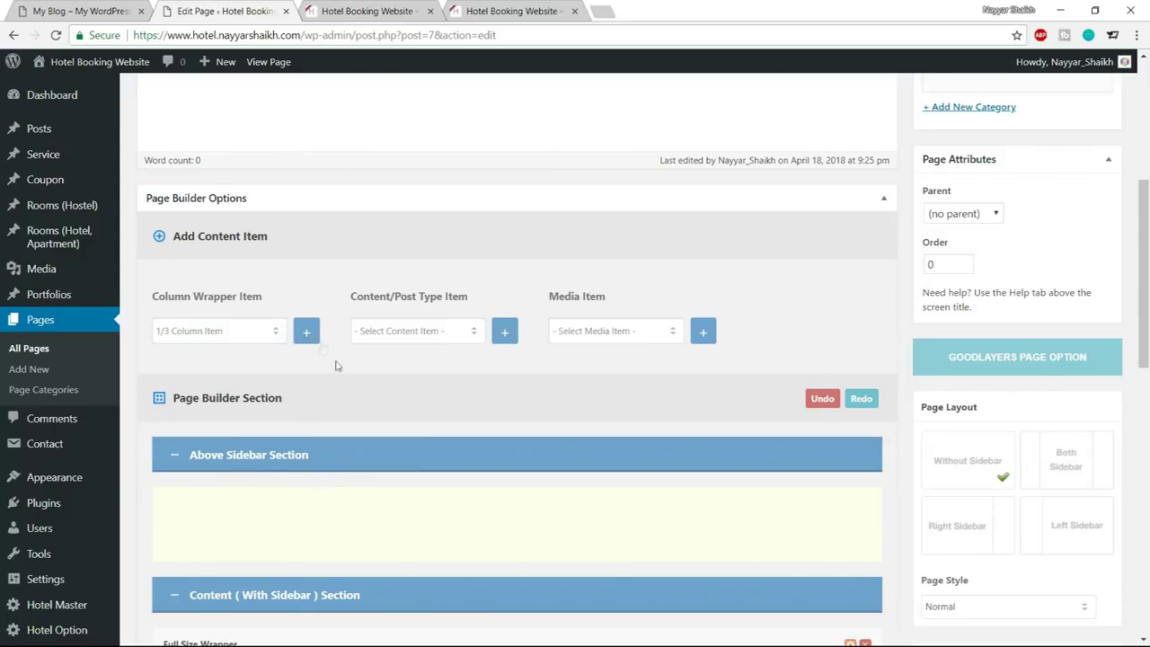
pyautogui.scroll(-10, 337, 366)
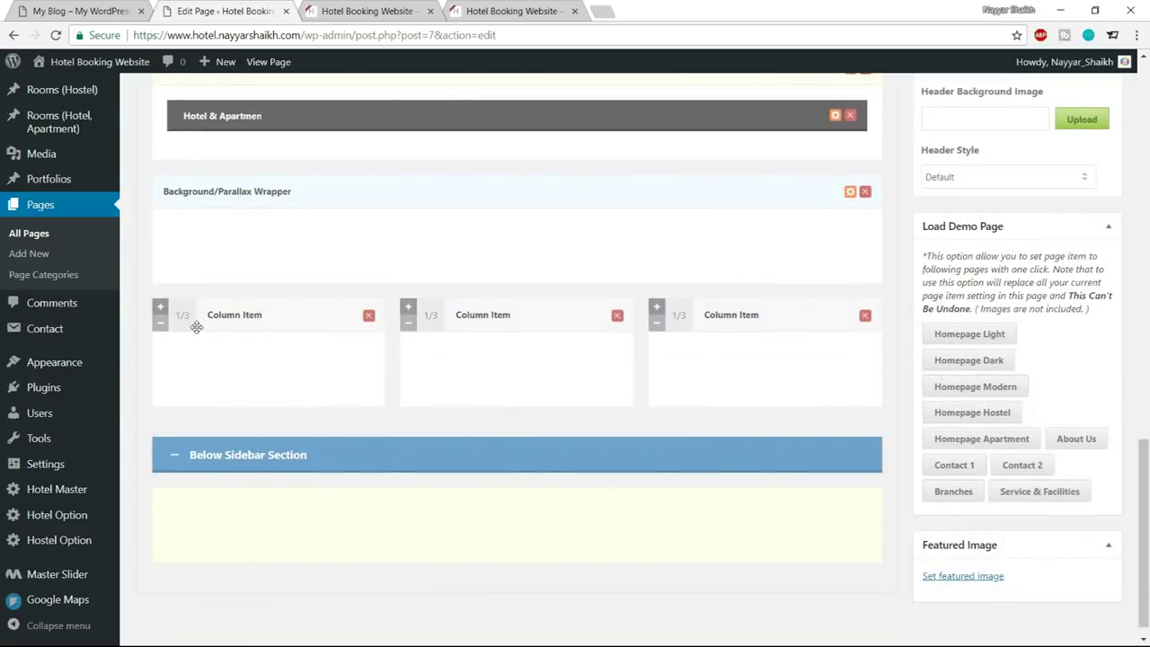
# Move the three 1/3 columns into the Background/Parallax Wrapper
pyautogui.moveTo(191, 316); pyautogui.dragTo(201, 245)
pyautogui.moveTo(205, 384); pyautogui.dragTo(179, 270)
pyautogui.moveTo(180, 380); pyautogui.dragTo(176, 261)
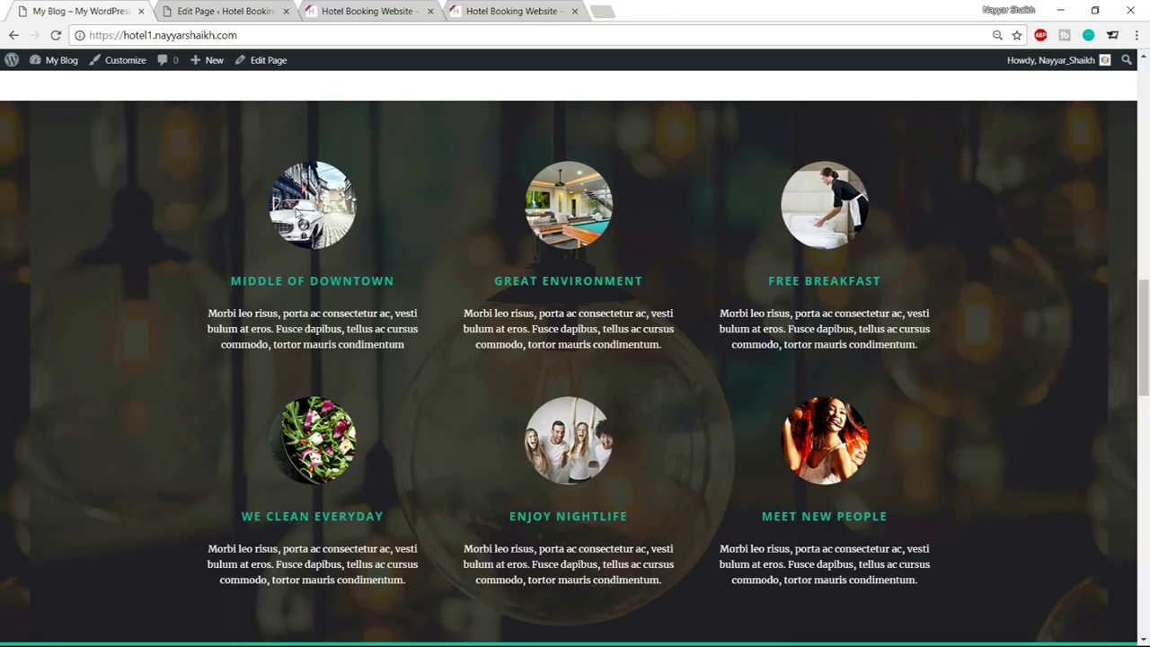
pyautogui.click(231, 11)
pyautogui.scroll(10, 456, 391)
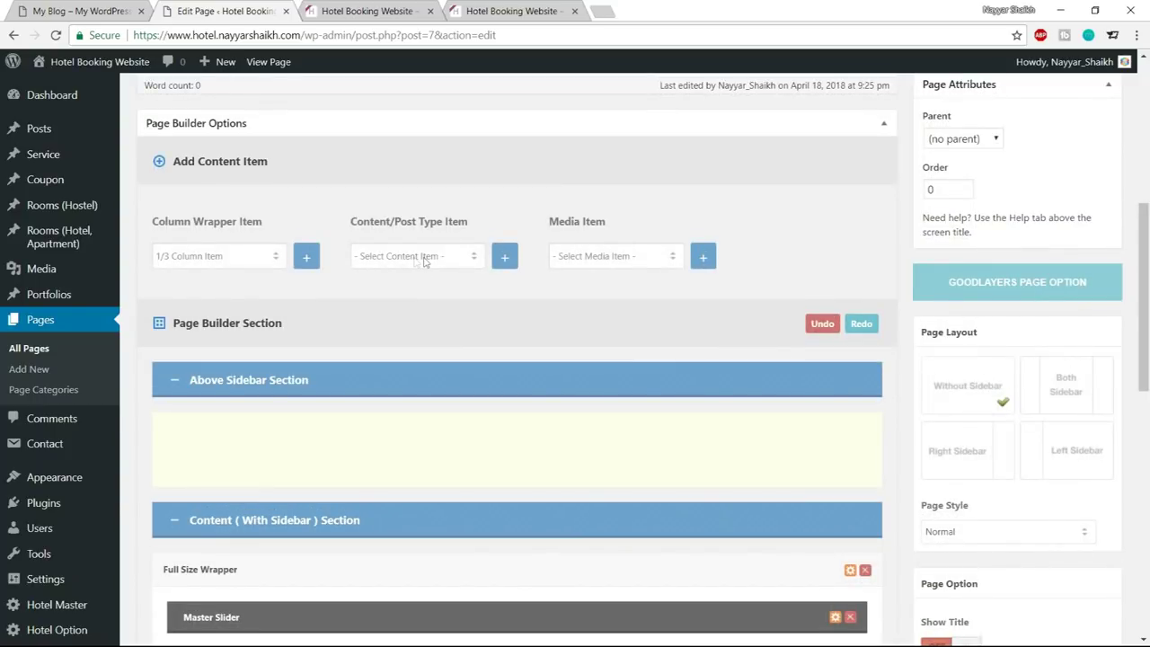
# Add three Column Service items and place one in each 1/3 column
pyautogui.click(415, 258)
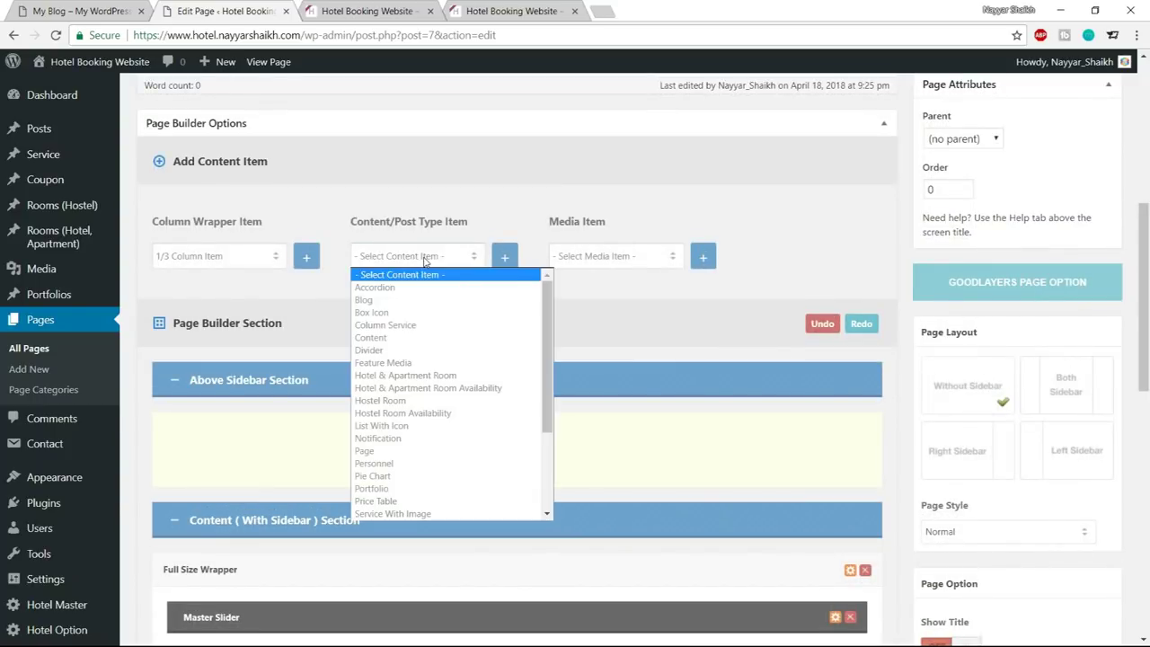
pyautogui.click(413, 326)
pyautogui.click(510, 262)
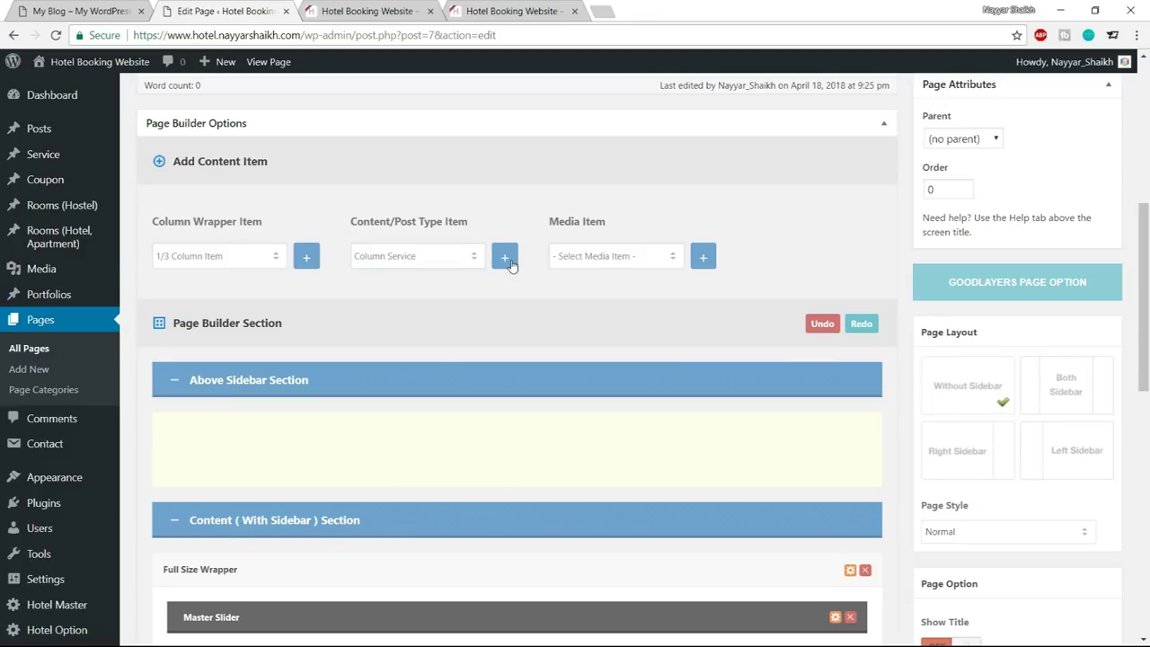
pyautogui.scroll(-8, 570, 390)
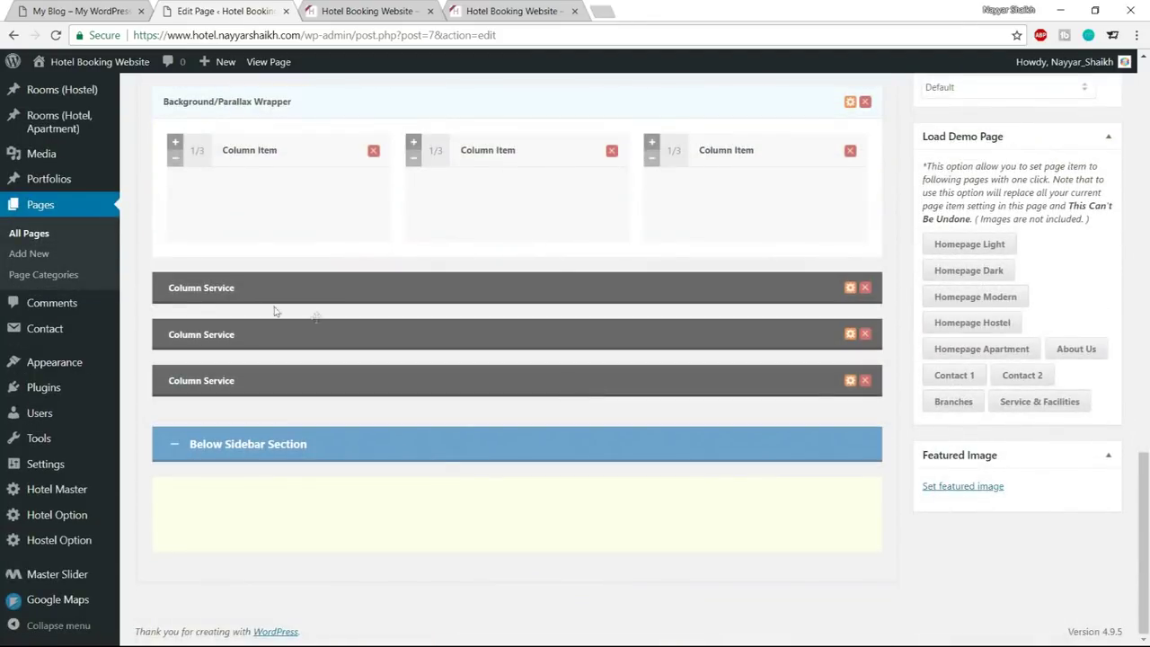
pyautogui.moveTo(287, 283); pyautogui.dragTo(286, 266)
pyautogui.moveTo(291, 332); pyautogui.dragTo(507, 246)
pyautogui.moveTo(457, 342); pyautogui.dragTo(651, 308)
pyautogui.moveTo(651, 307); pyautogui.dragTo(755, 251)
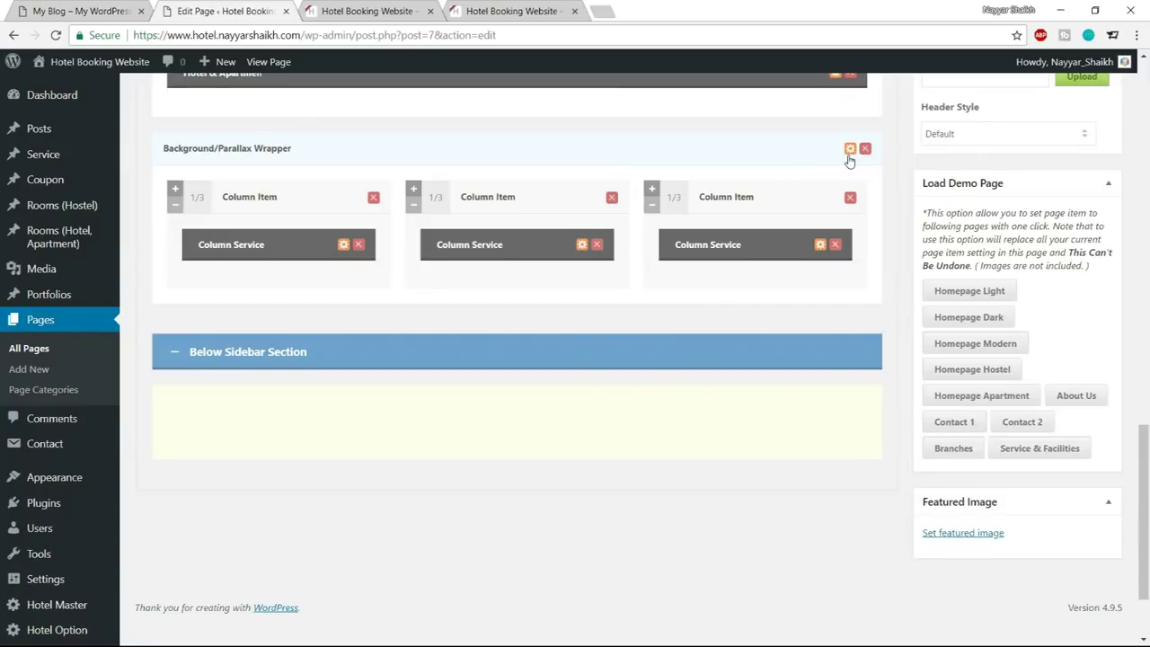
# Upload a service-bg image and set it as the wrapper's background image
pyautogui.click(850, 149)
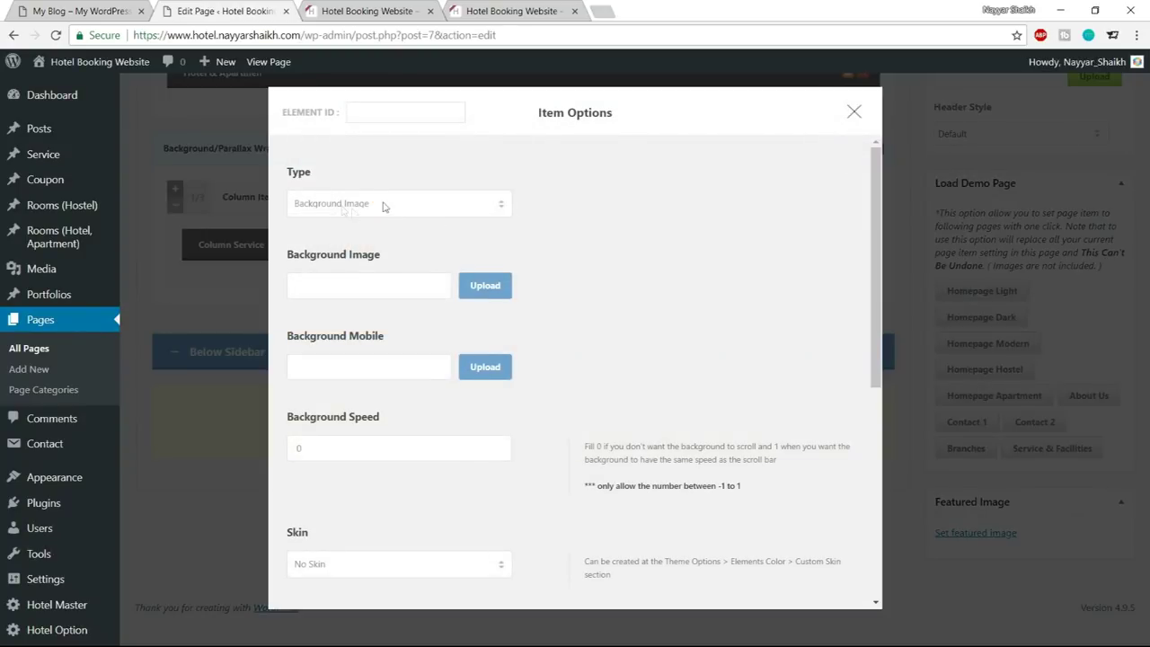
pyautogui.click(485, 288)
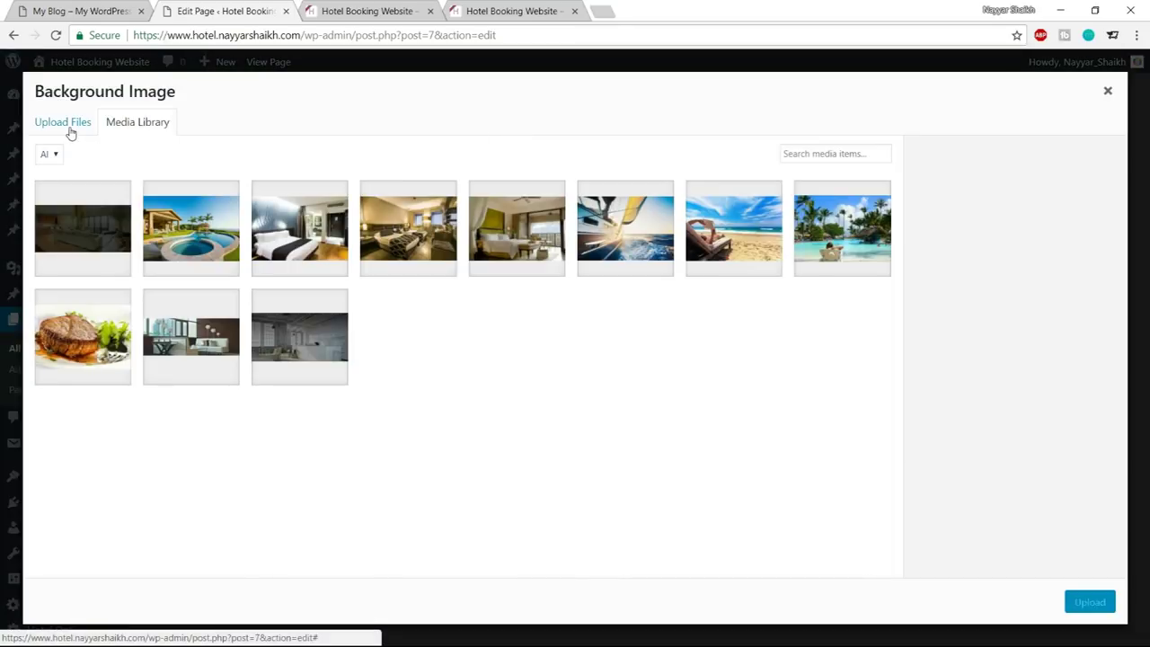
pyautogui.click(71, 132)
pyautogui.click(568, 346)
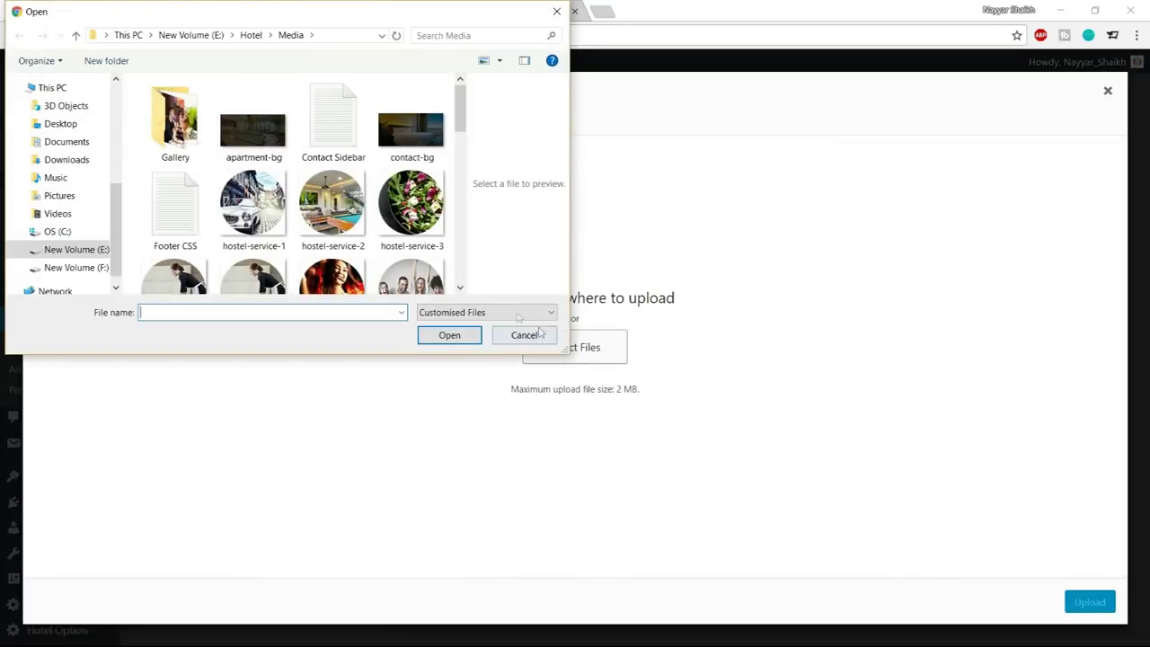
pyautogui.scroll(-5, 405, 244)
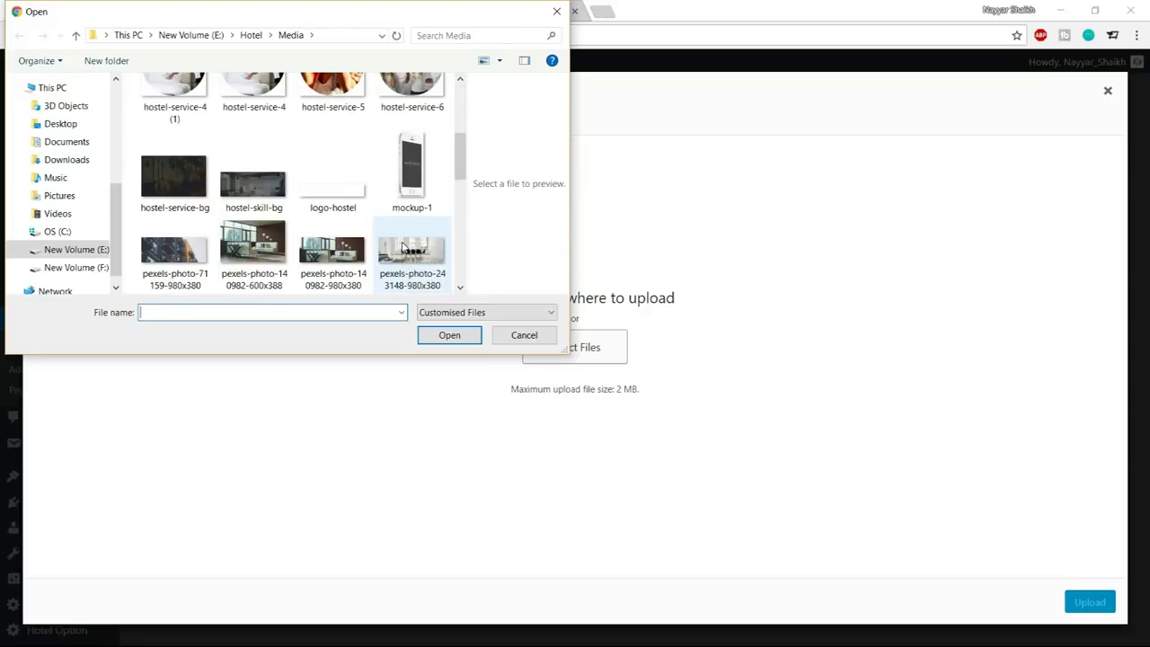
pyautogui.scroll(-8, 403, 247)
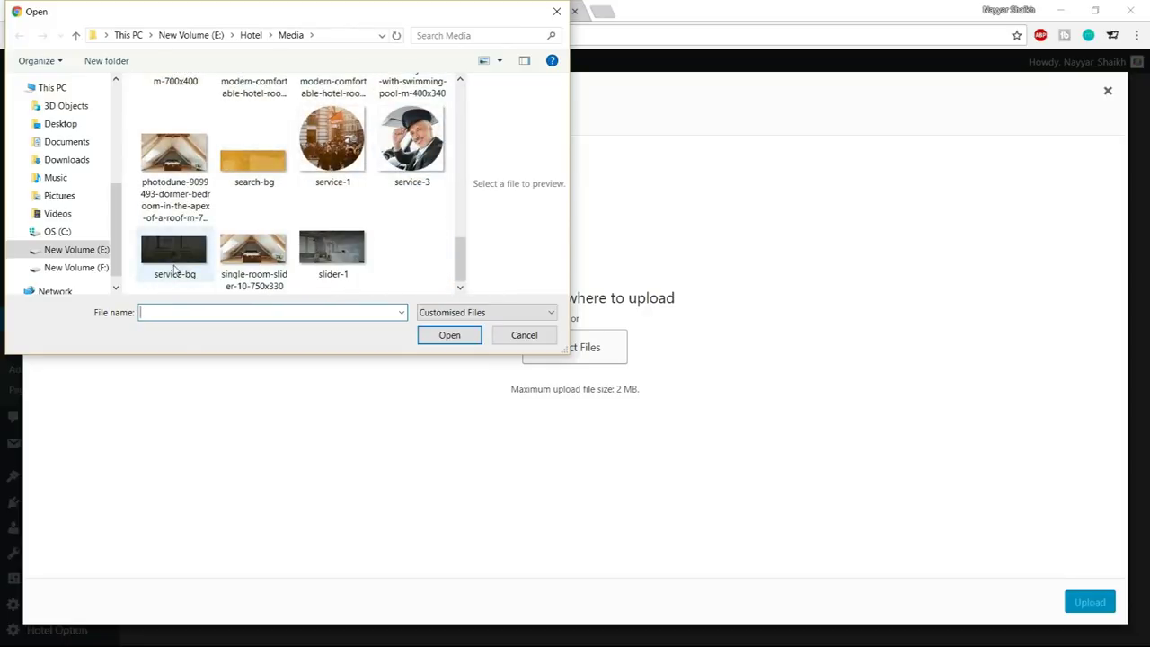
pyautogui.click(176, 269)
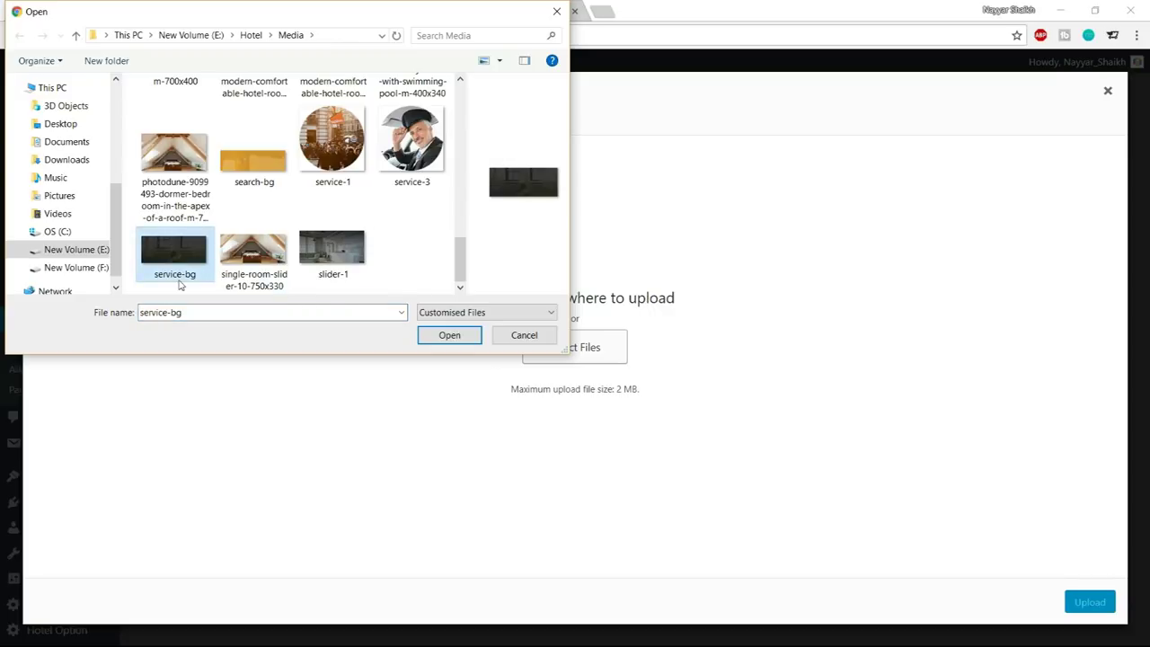
pyautogui.scroll(2, 322, 225)
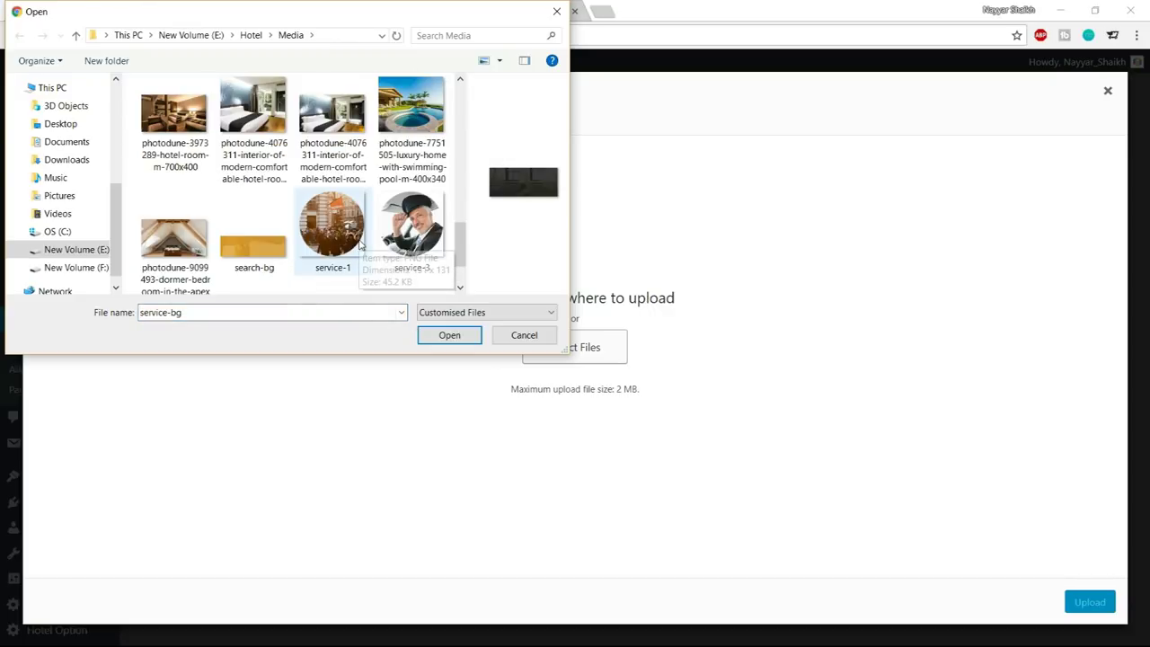
pyautogui.scroll(-2, 328, 243)
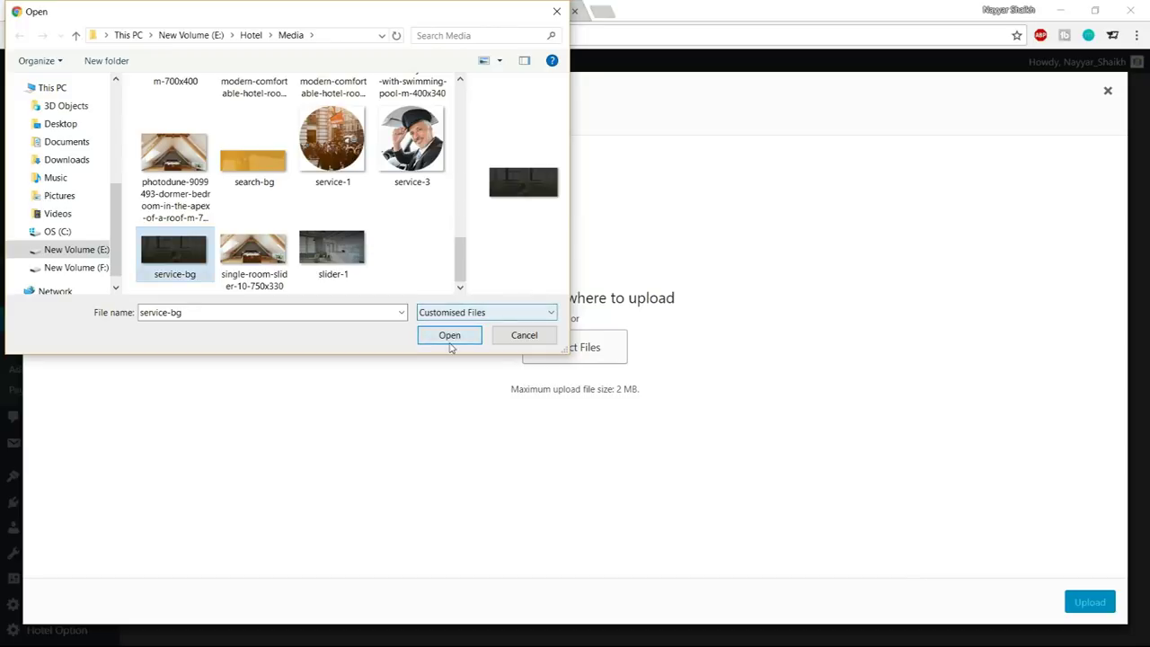
pyautogui.click(452, 342)
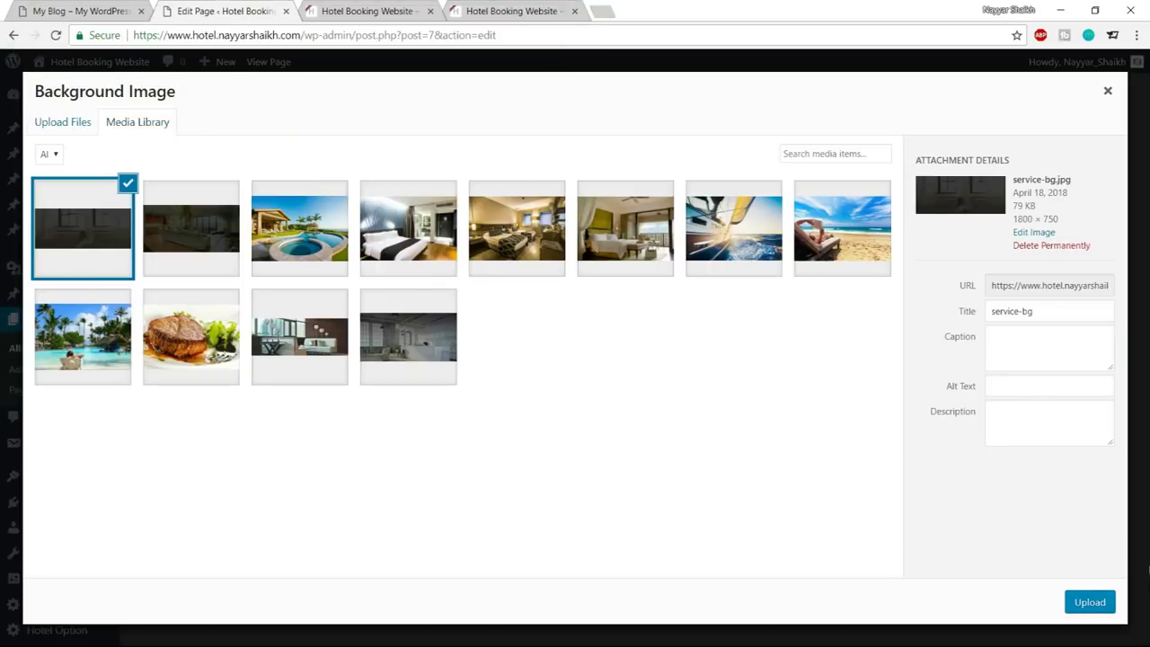
pyautogui.click(1111, 600)
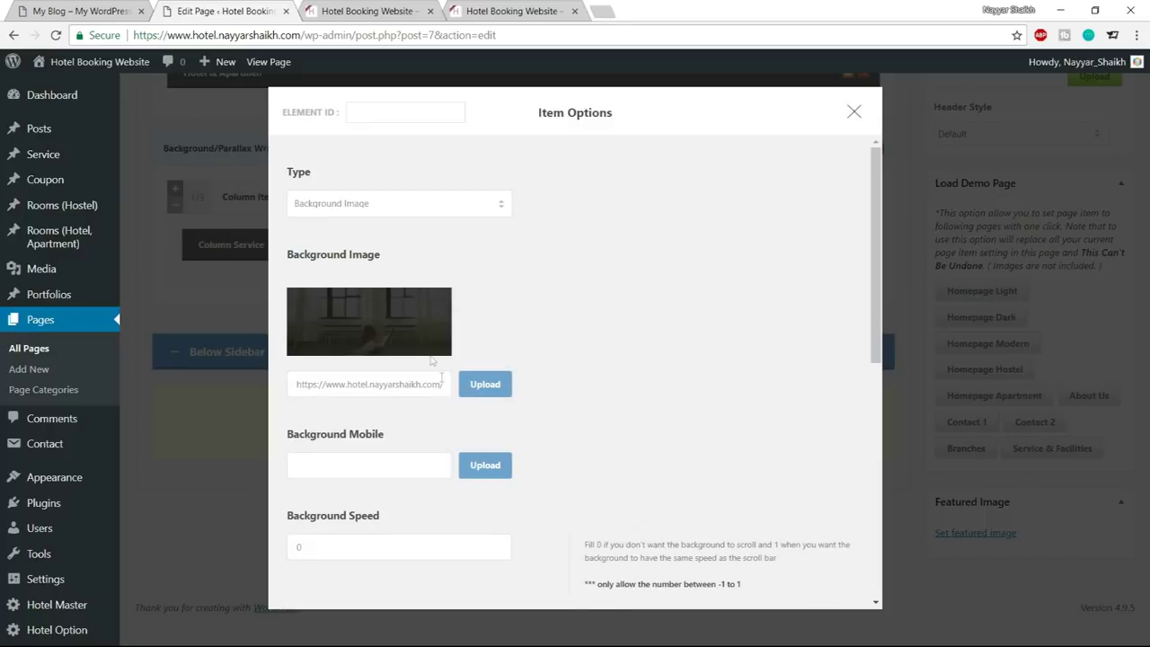
# Replace the wrapper background with the uploaded hostel-service-bg.jpg
pyautogui.click(484, 385)
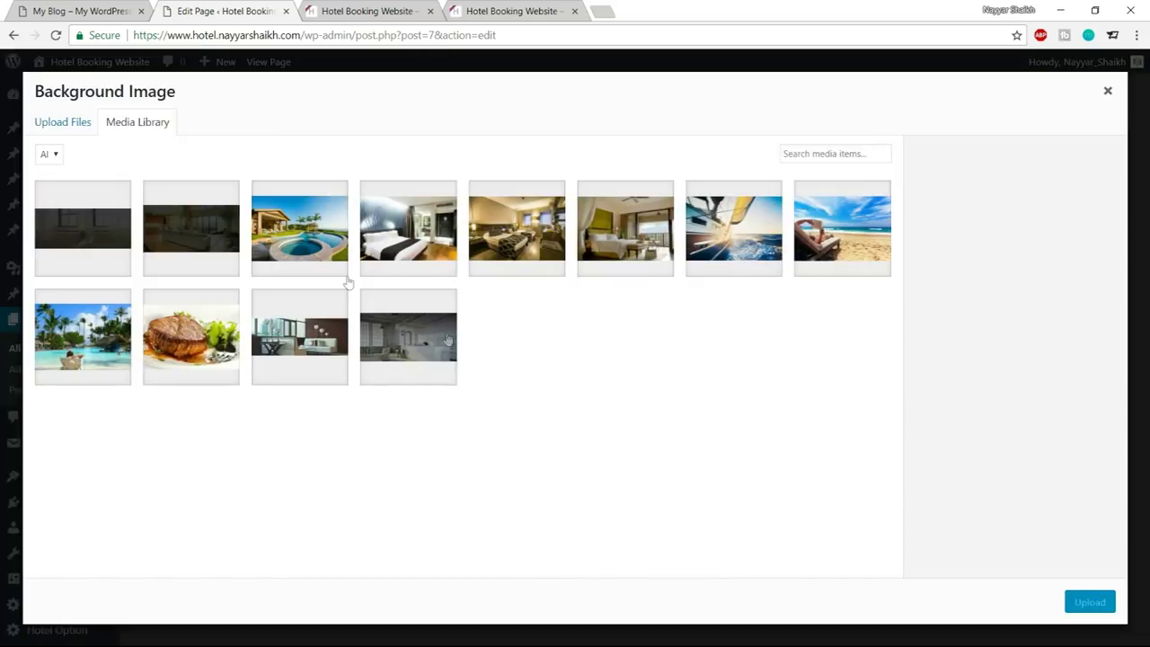
pyautogui.click(73, 122)
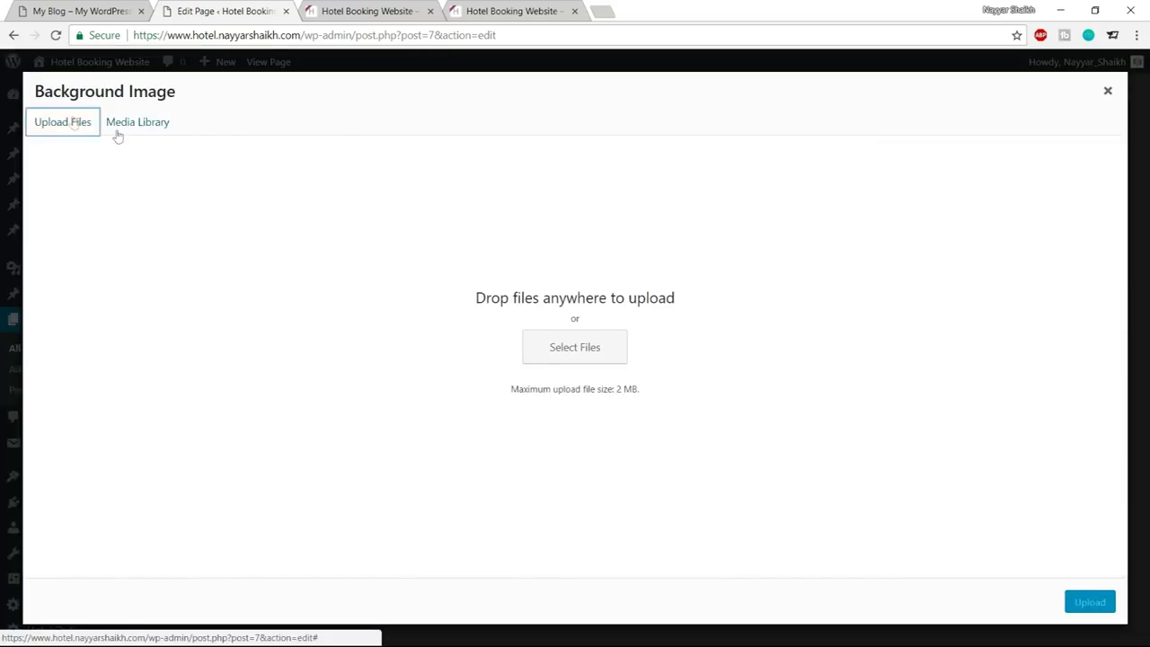
pyautogui.click(548, 356)
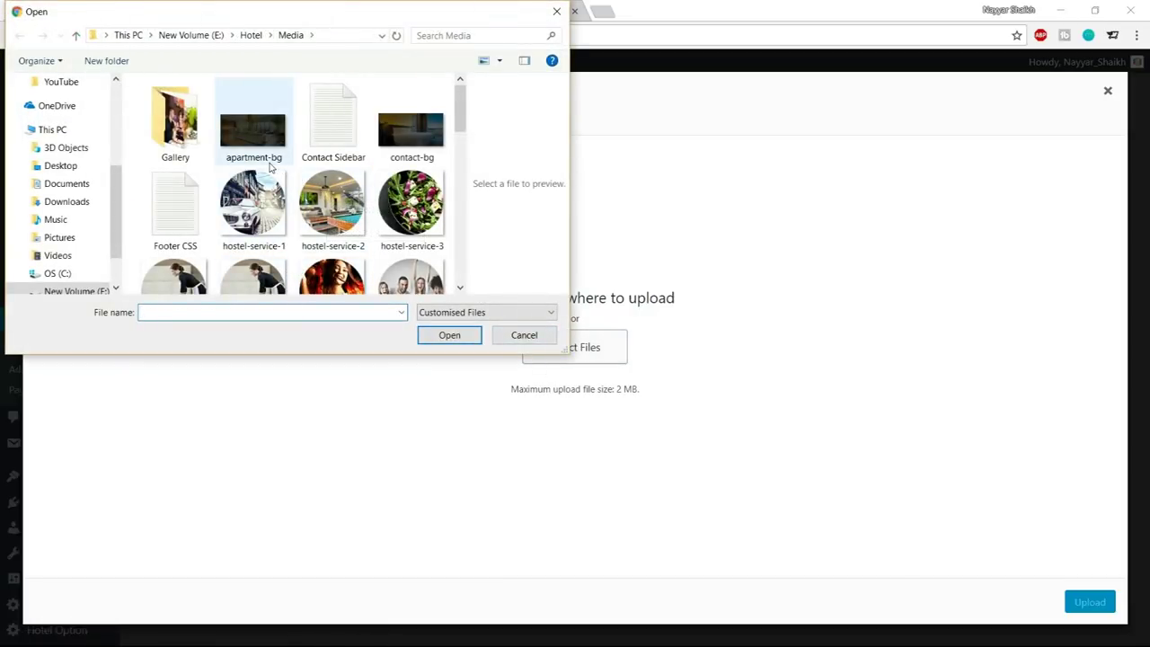
pyautogui.scroll(-3, 267, 161)
pyautogui.click(174, 154)
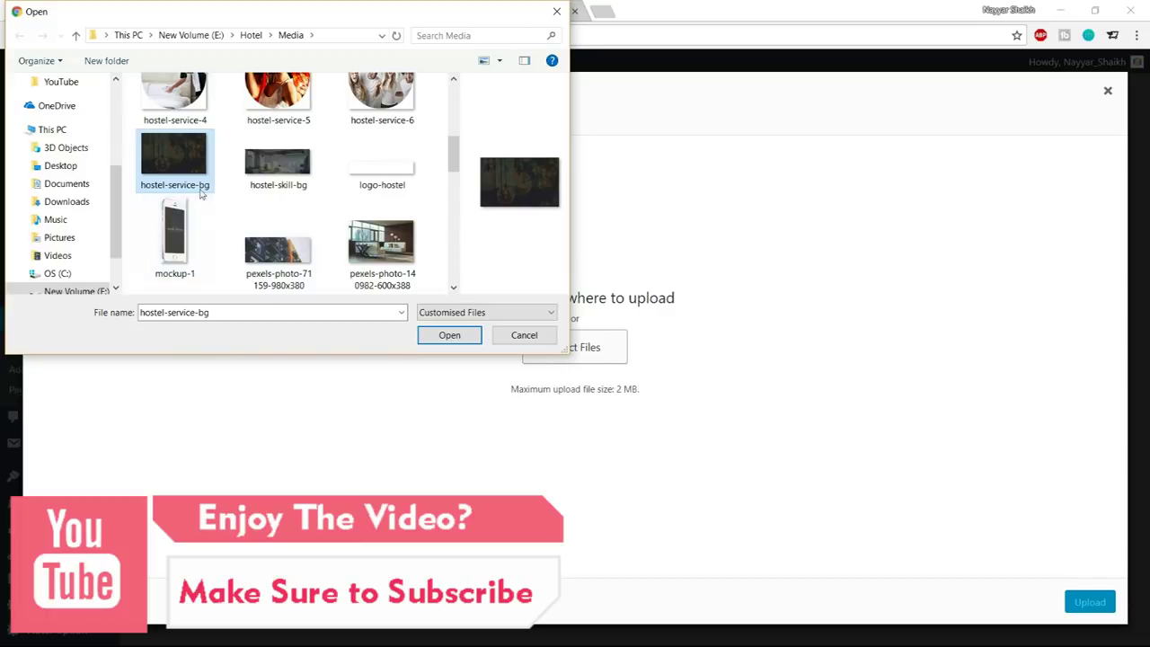
pyautogui.doubleClick(202, 176)
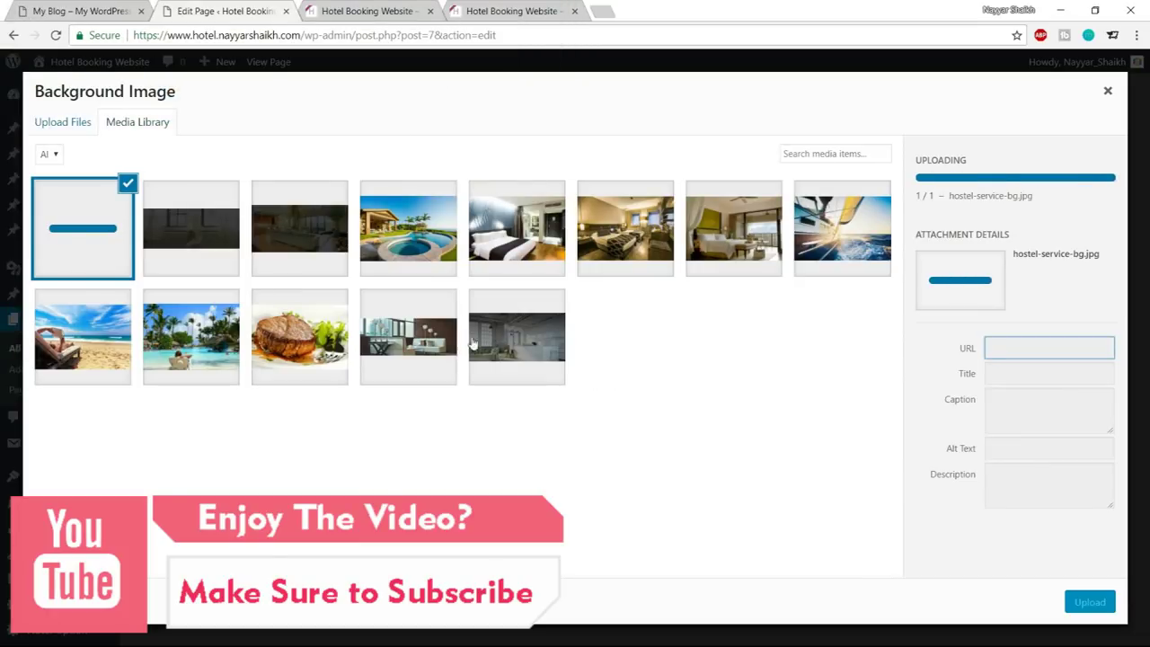
pyautogui.click(1113, 607)
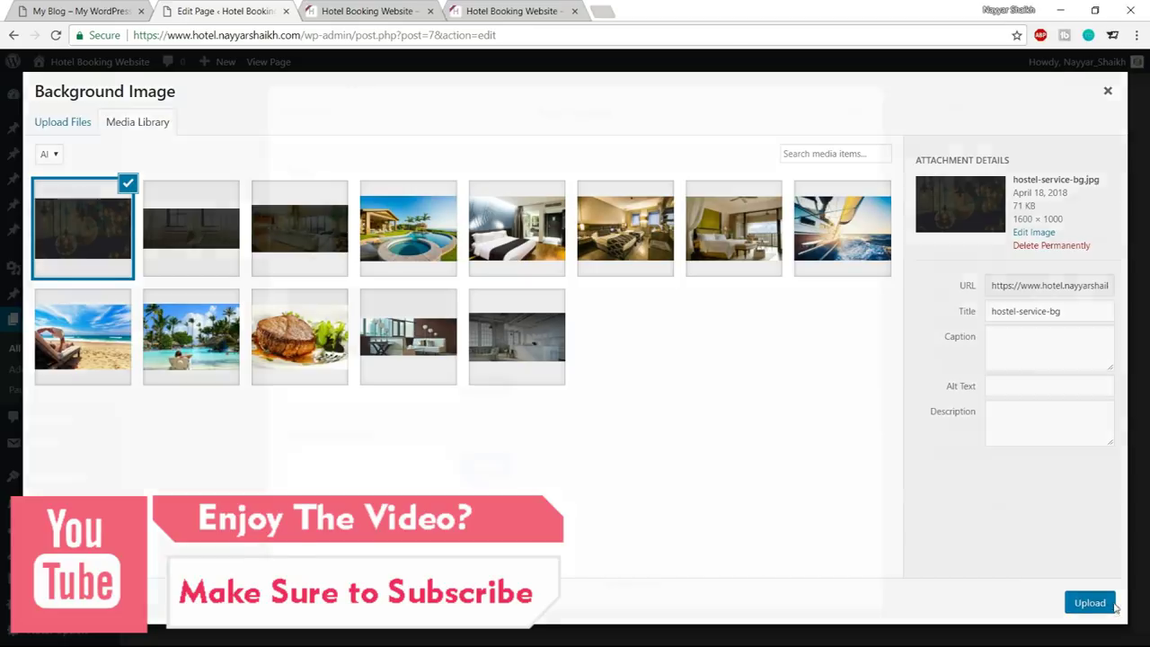
pyautogui.scroll(-5, 656, 455)
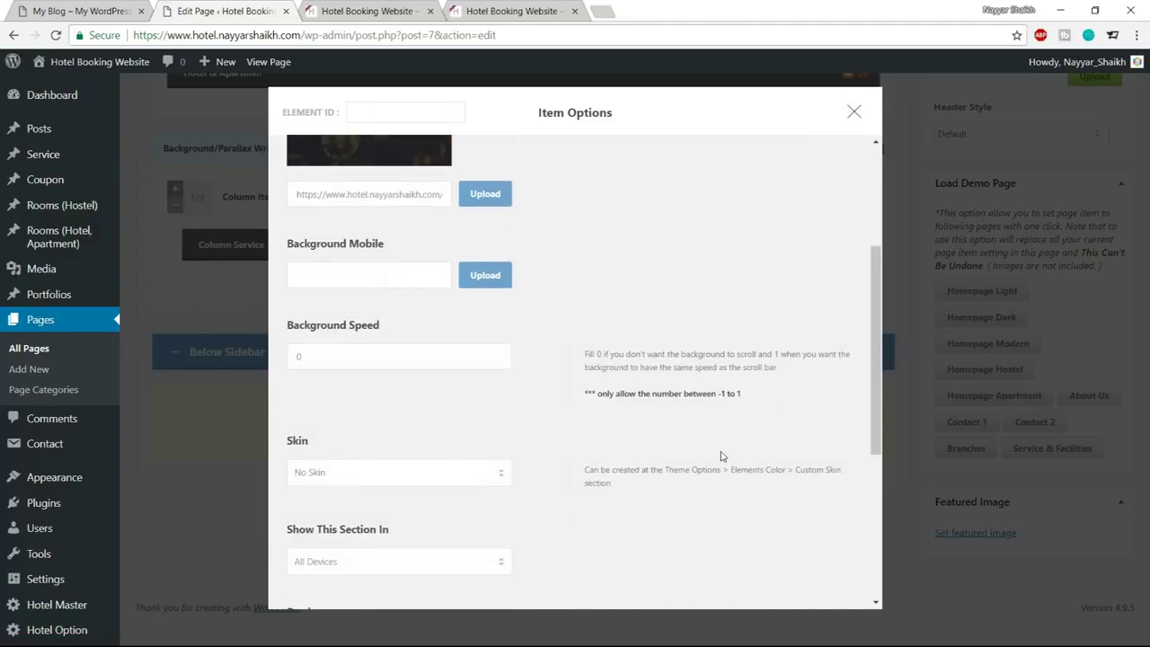
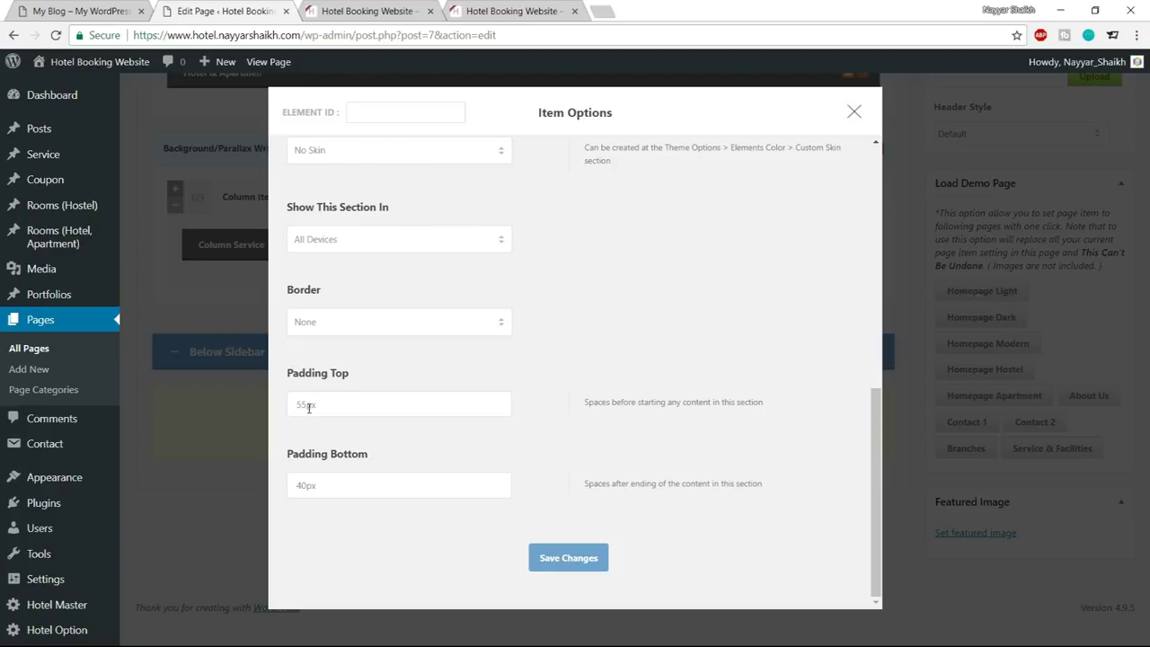
# Change the wrapper's Padding Top from 55px to 95px and save the item options
pyautogui.moveTo(306, 409); pyautogui.dragTo(288, 404)
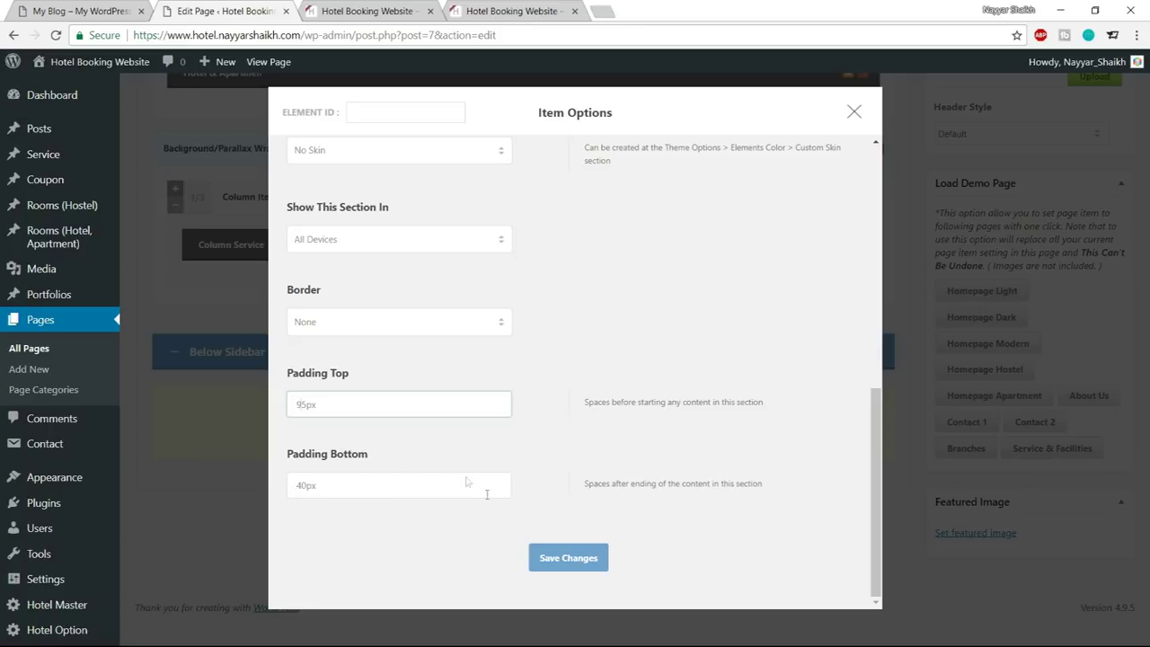
pyautogui.click(581, 565)
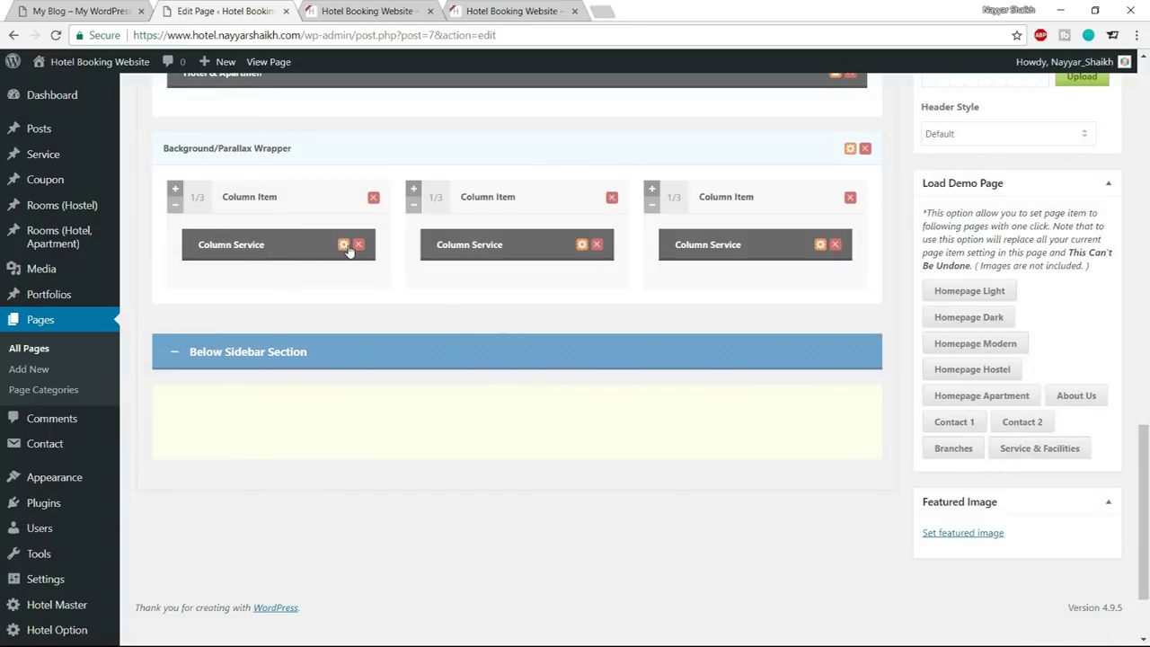
# Set the first column service's Media Type to Image
pyautogui.click(345, 246)
pyautogui.click(362, 208)
pyautogui.click(359, 232)
pyautogui.click(81, 11)
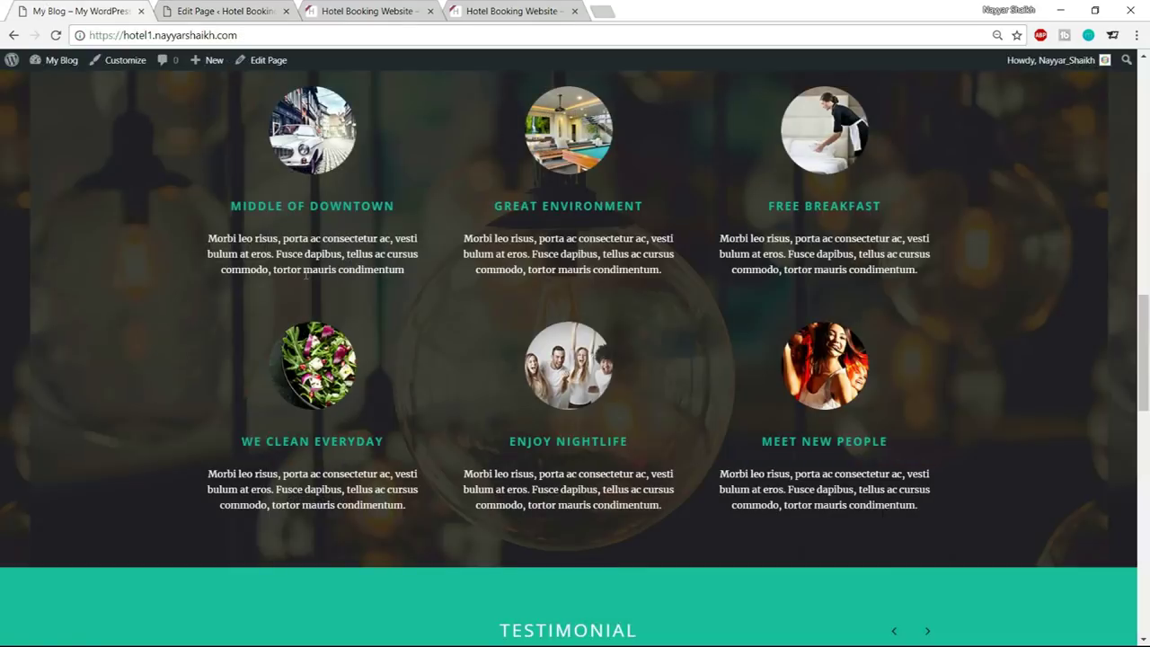
pyautogui.scroll(1, 382, 223)
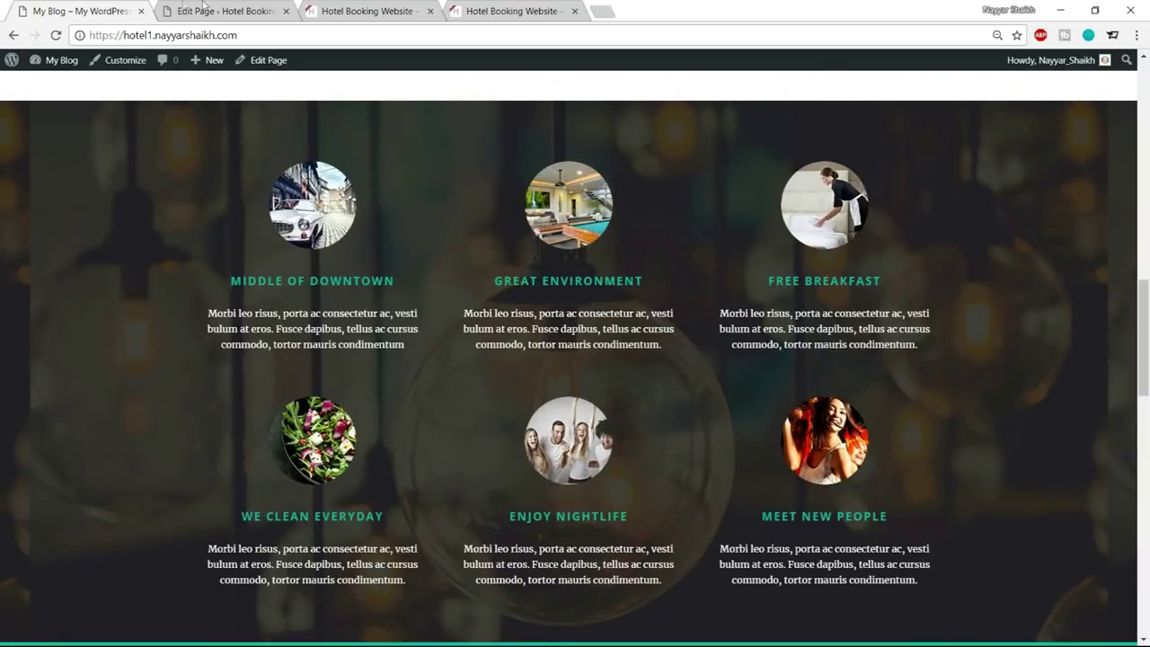
pyautogui.click(180, 9)
# Upload hostel-service-1, -2 and -3 and pick the car picture as the service image
pyautogui.click(465, 293)
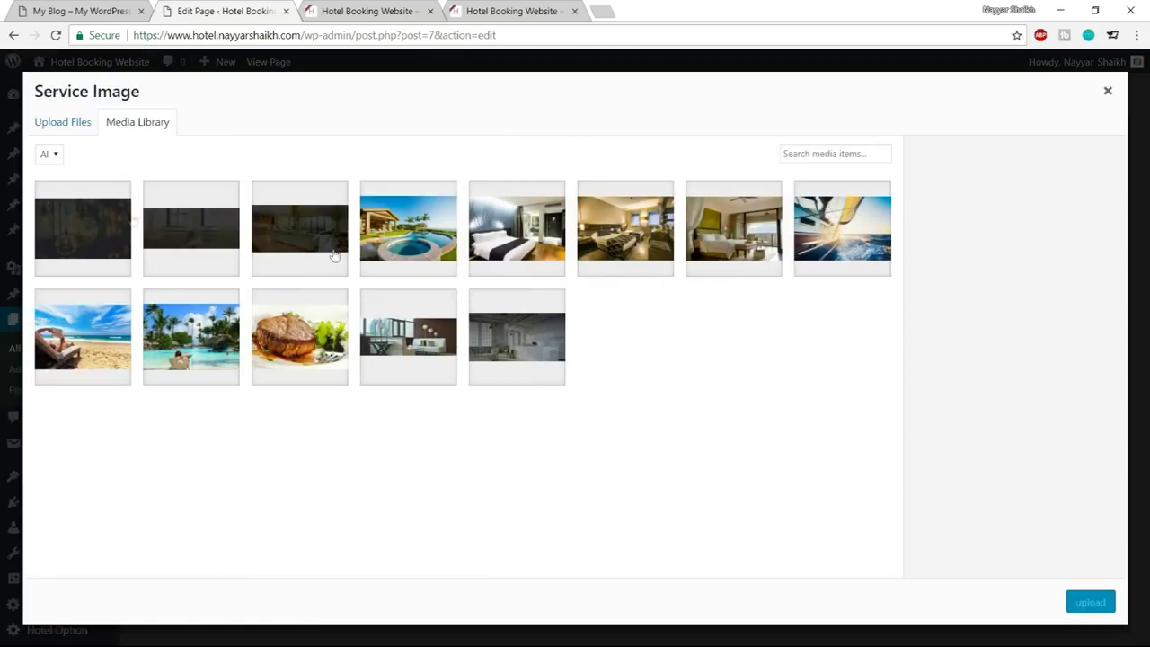
pyautogui.click(78, 124)
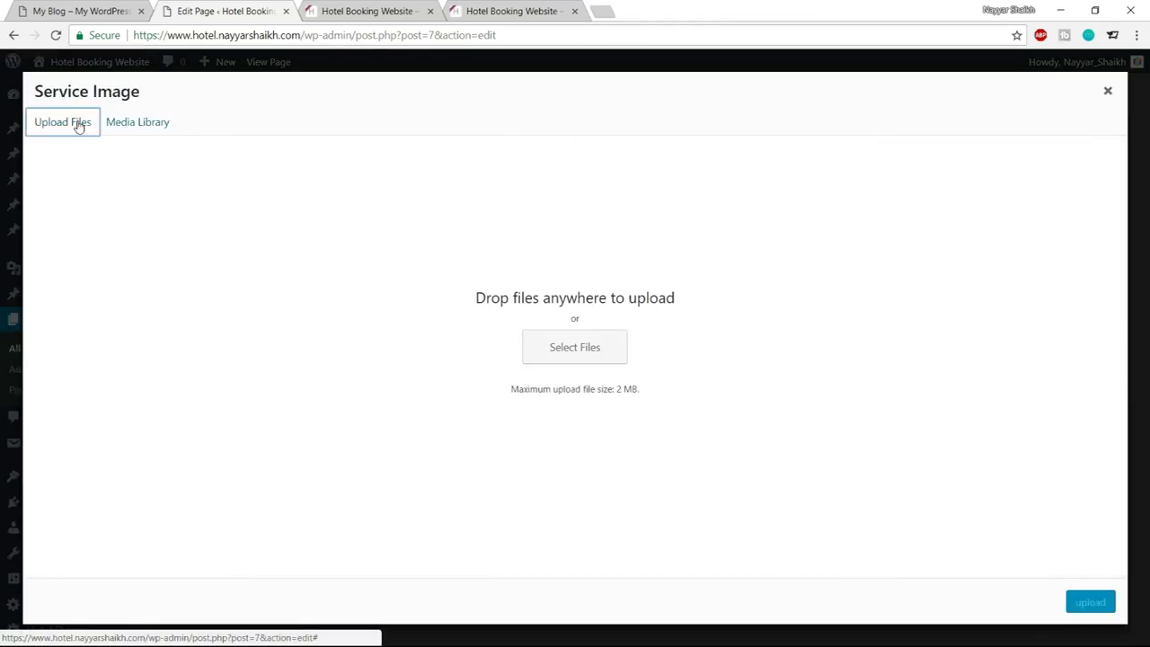
pyautogui.click(593, 358)
pyautogui.click(382, 205)
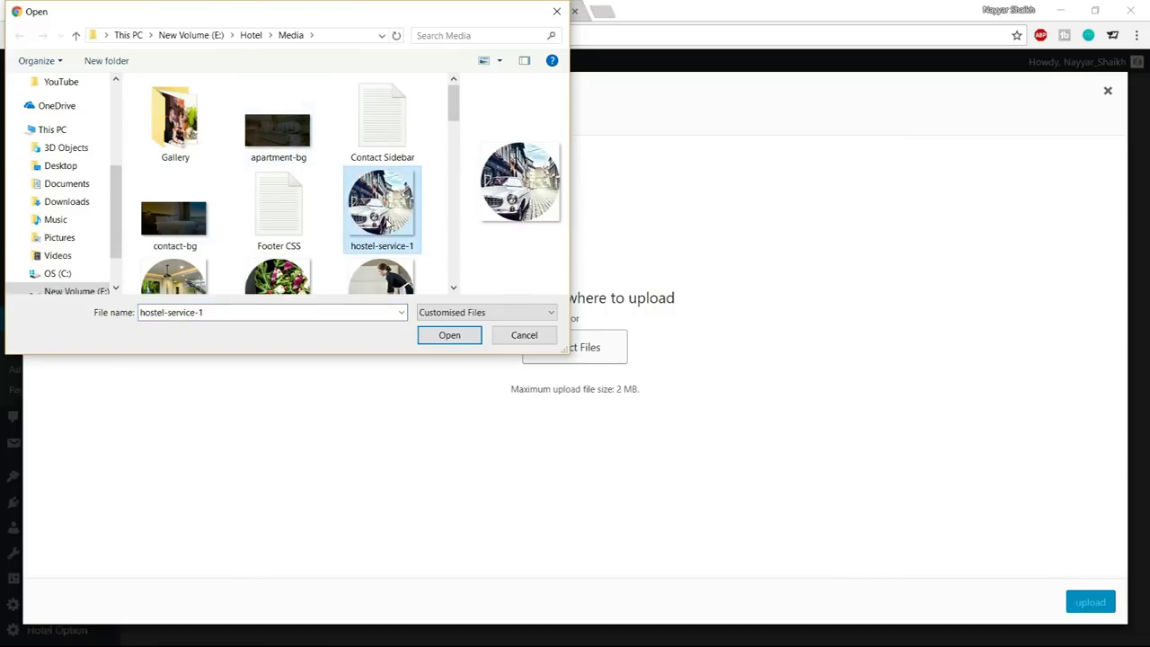
pyautogui.scroll(-1, 297, 206)
pyautogui.keyDown('ctrl'); pyautogui.click(175, 232); pyautogui.keyUp('ctrl')
pyautogui.keyDown('ctrl'); pyautogui.click(278, 232); pyautogui.keyUp('ctrl')
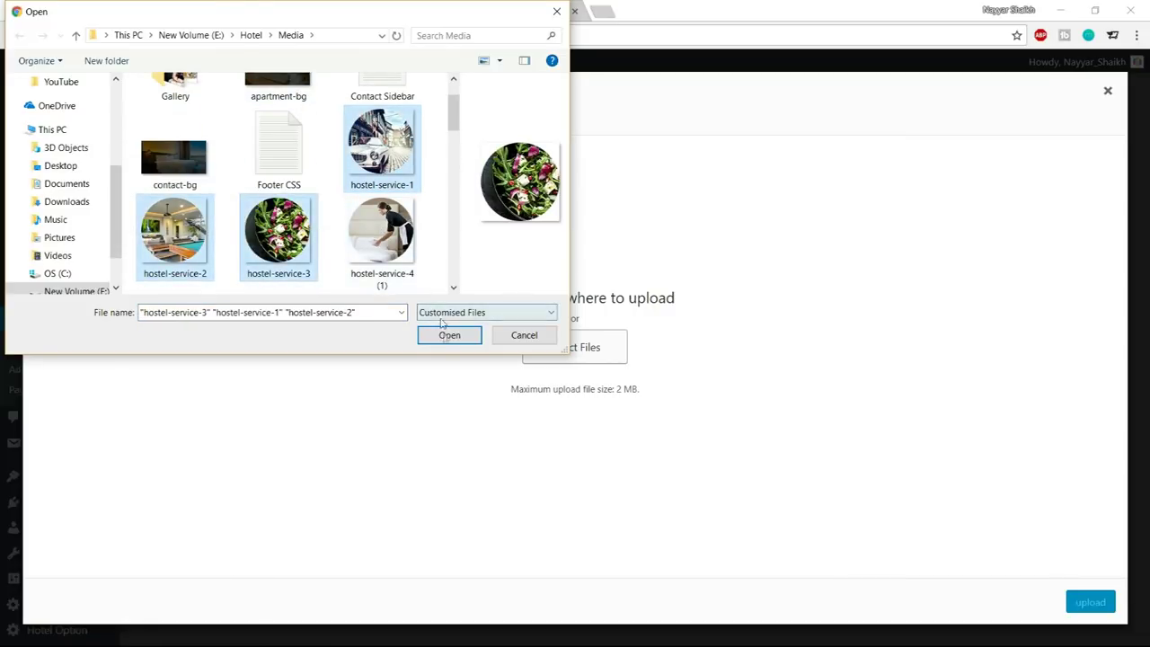
pyautogui.click(449, 334)
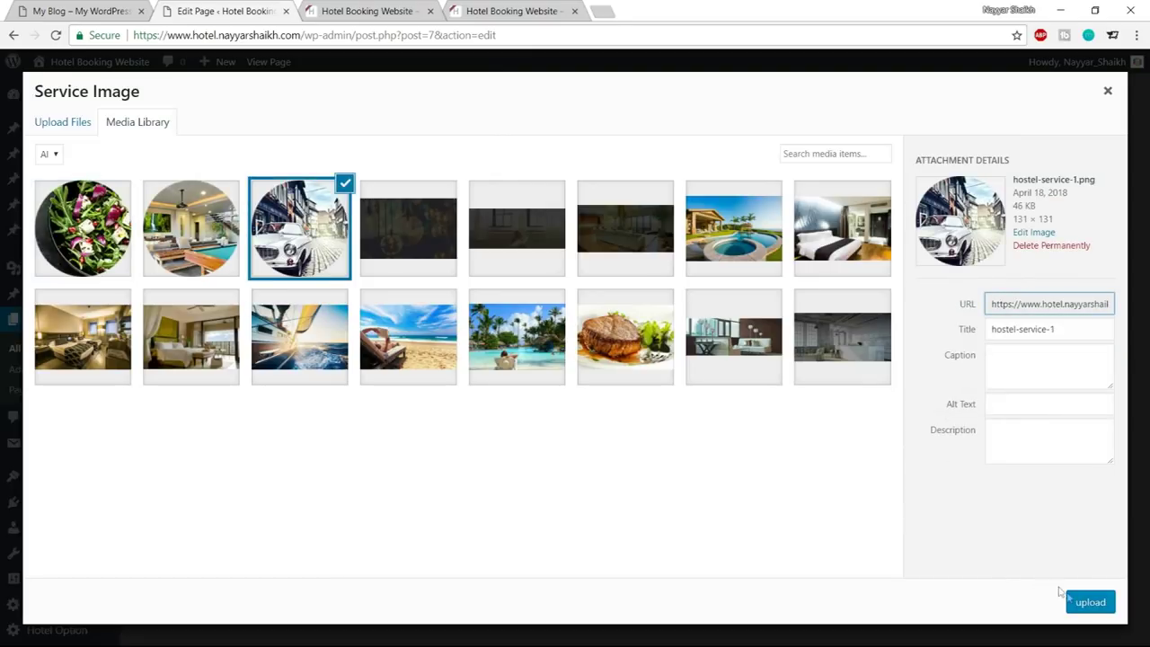
pyautogui.click(1077, 608)
# Copy the MIDDLE OF DOWNTOWN heading from the live site for the service title
pyautogui.scroll(-2, 401, 385)
pyautogui.click(398, 411)
pyautogui.hotkey('ctrl', '1')
pyautogui.tripleClick(303, 279)
pyautogui.hotkey('ctrl', 'c')
# Paste MIDDLE OF DOWNTOWN as the title and choose the Center Align round-thumbnail style
pyautogui.click(207, 10)
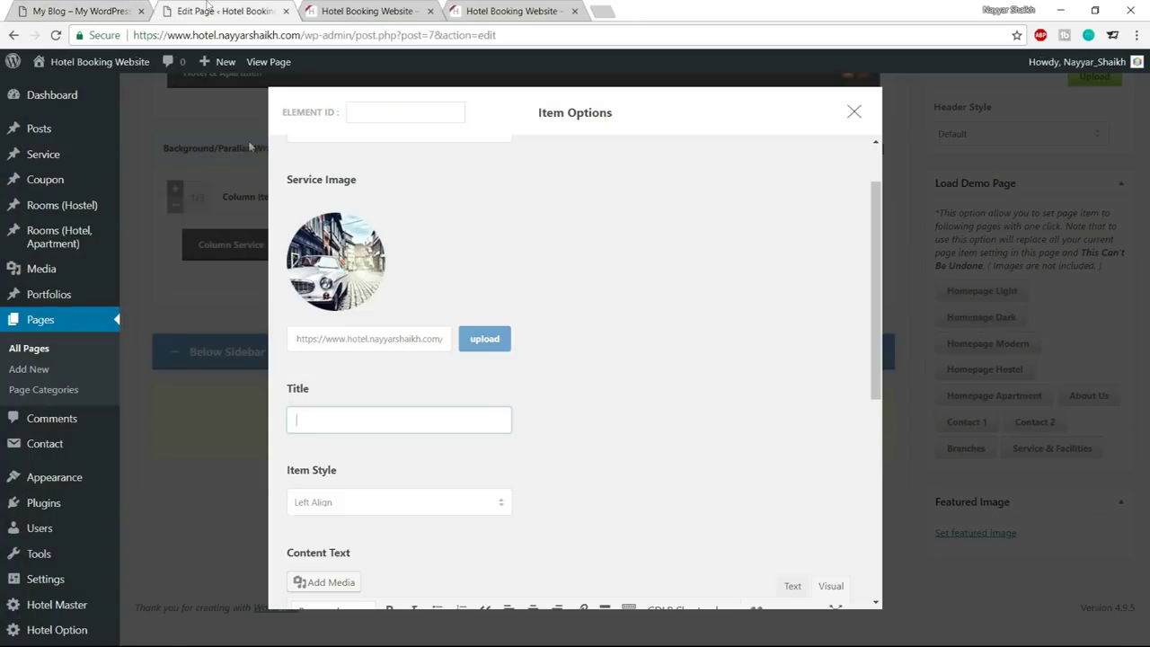
pyautogui.hotkey('ctrl', 'v')
pyautogui.scroll(-2, 637, 398)
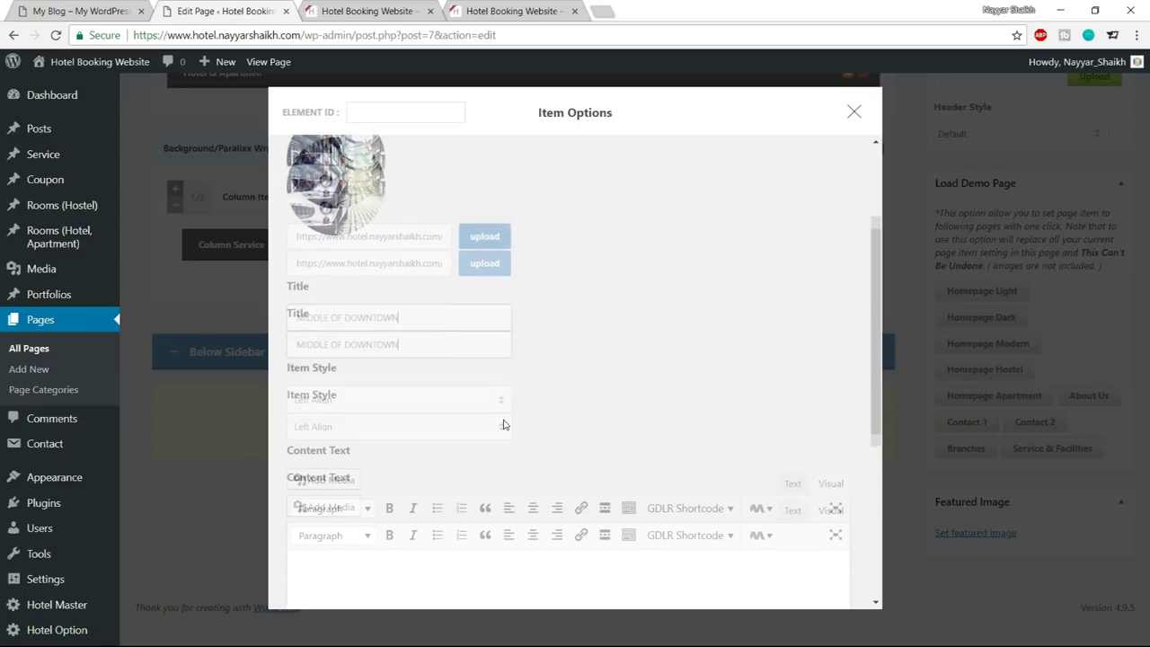
pyautogui.click(395, 352)
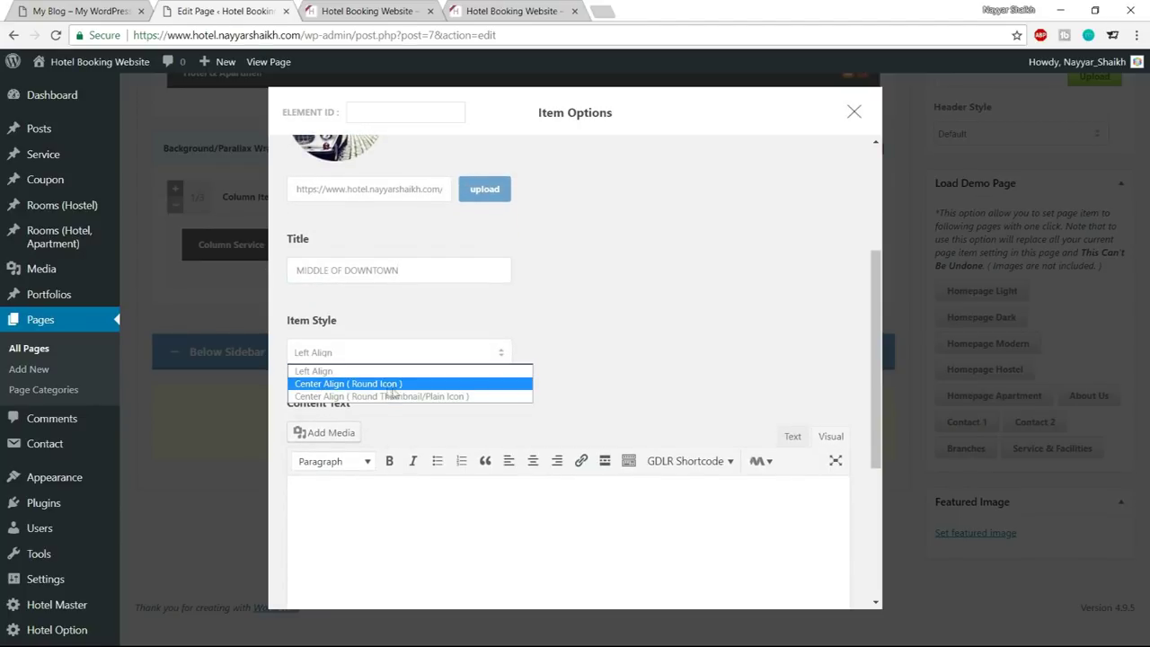
pyautogui.click(419, 399)
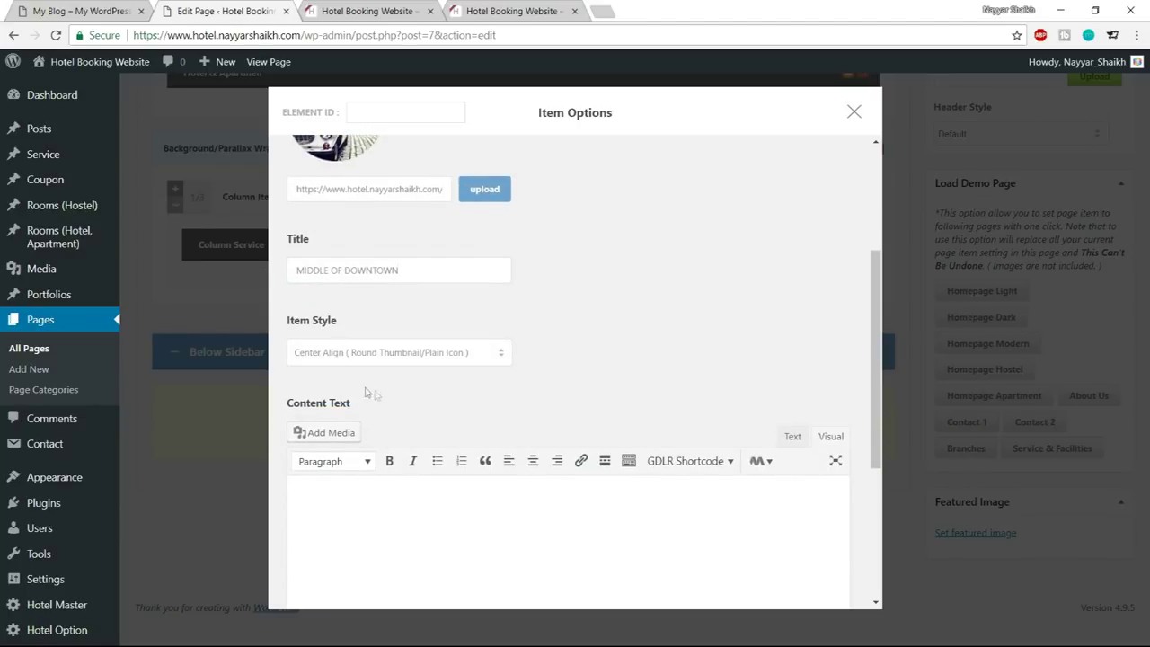
pyautogui.scroll(-2, 566, 377)
# Copy the first service's sample paragraph from the live site into the content's Text tab
pyautogui.click(90, 11)
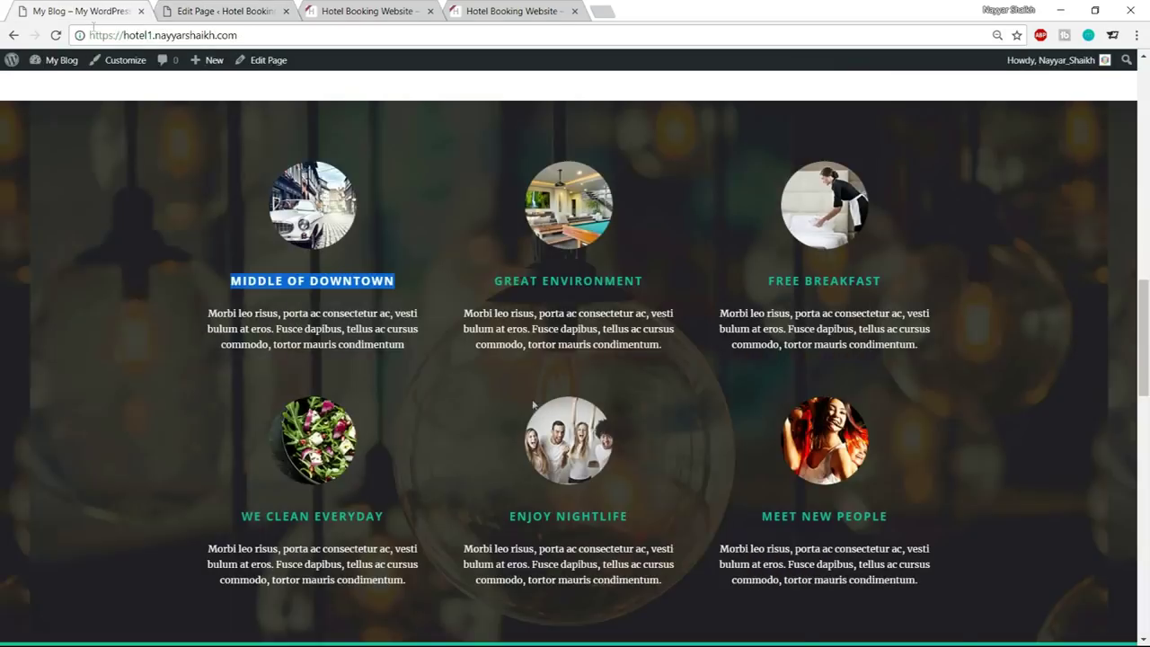
pyautogui.moveTo(209, 312); pyautogui.dragTo(400, 344)
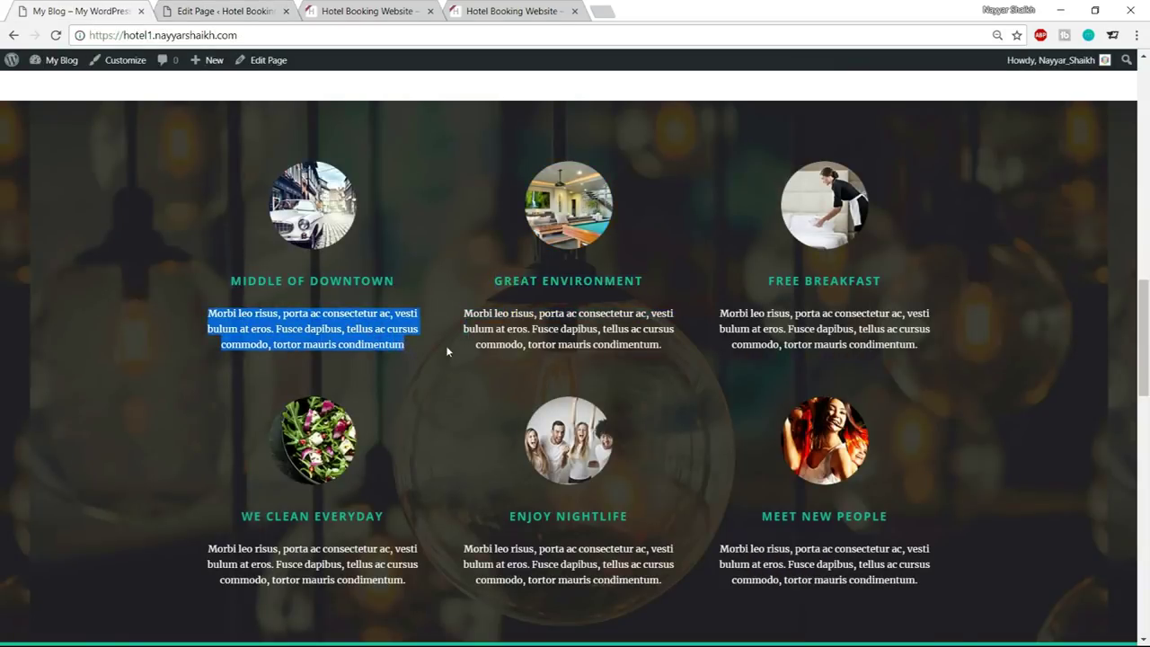
pyautogui.click(255, 12)
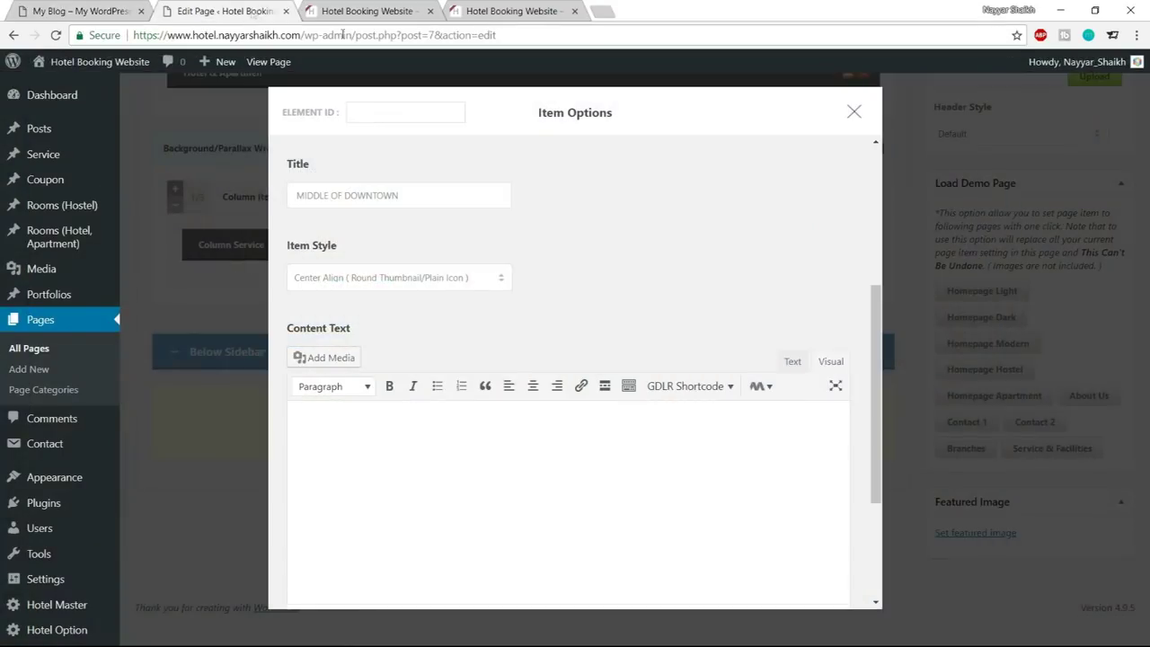
pyautogui.click(793, 361)
pyautogui.hotkey('ctrl', 'v')
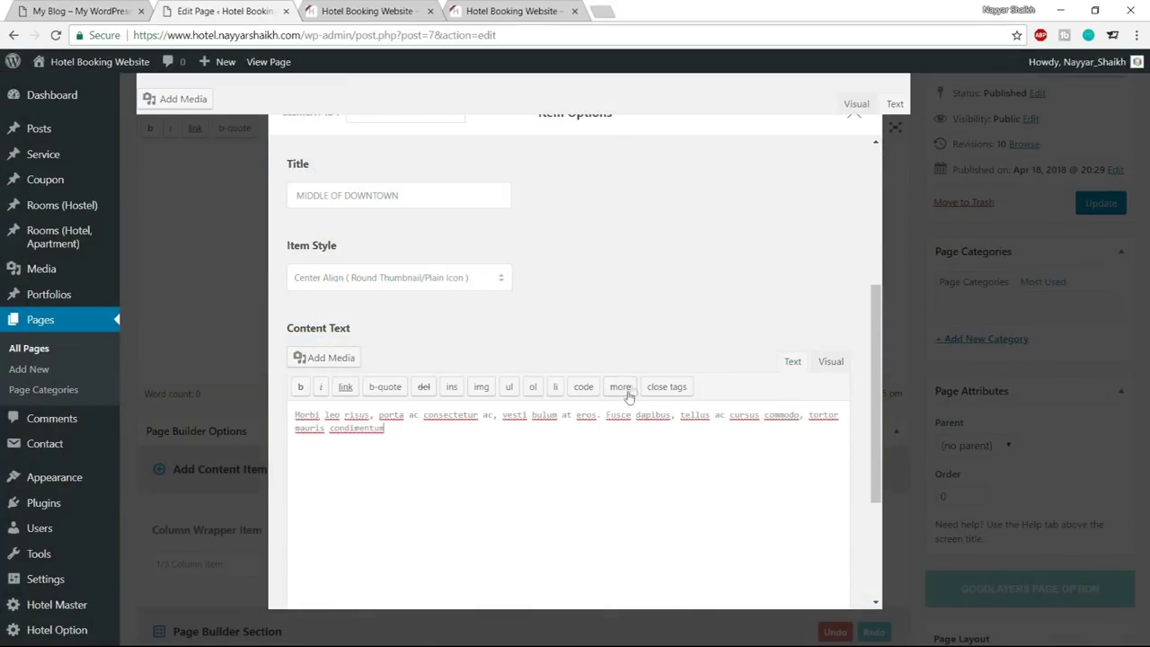
# Set Margin Bottom to 0px, save the item, update the page and reload the live site
pyautogui.scroll(-3, 659, 437)
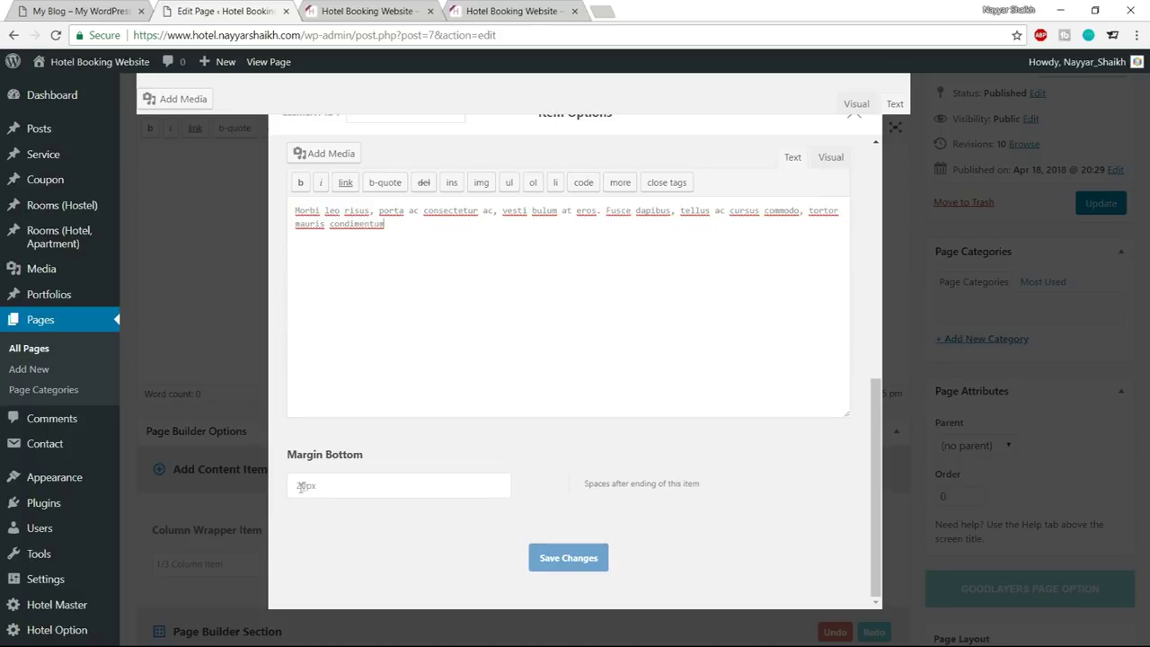
pyautogui.moveTo(308, 485); pyautogui.dragTo(274, 486)
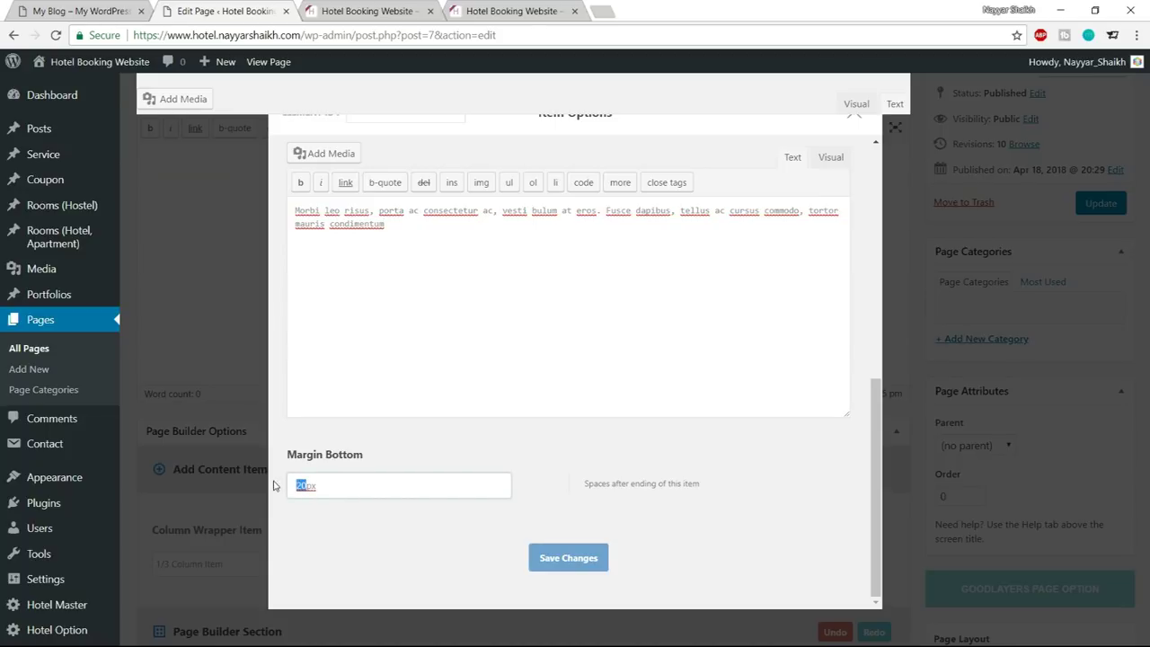
pyautogui.write('0')
pyautogui.click(563, 556)
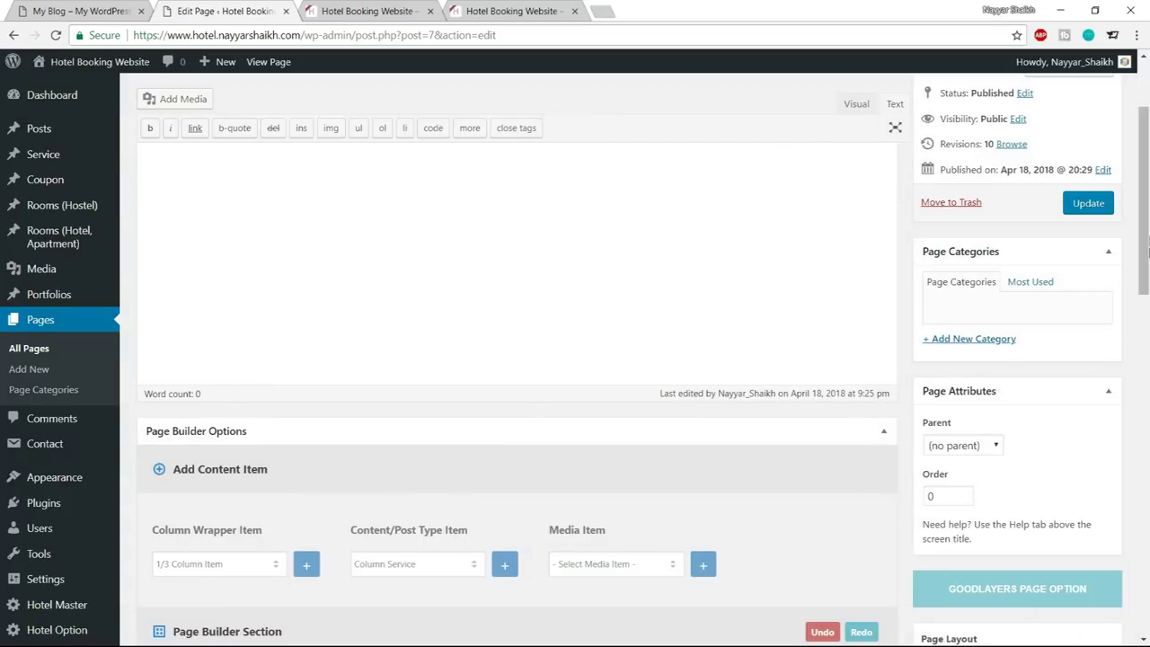
pyautogui.click(1095, 210)
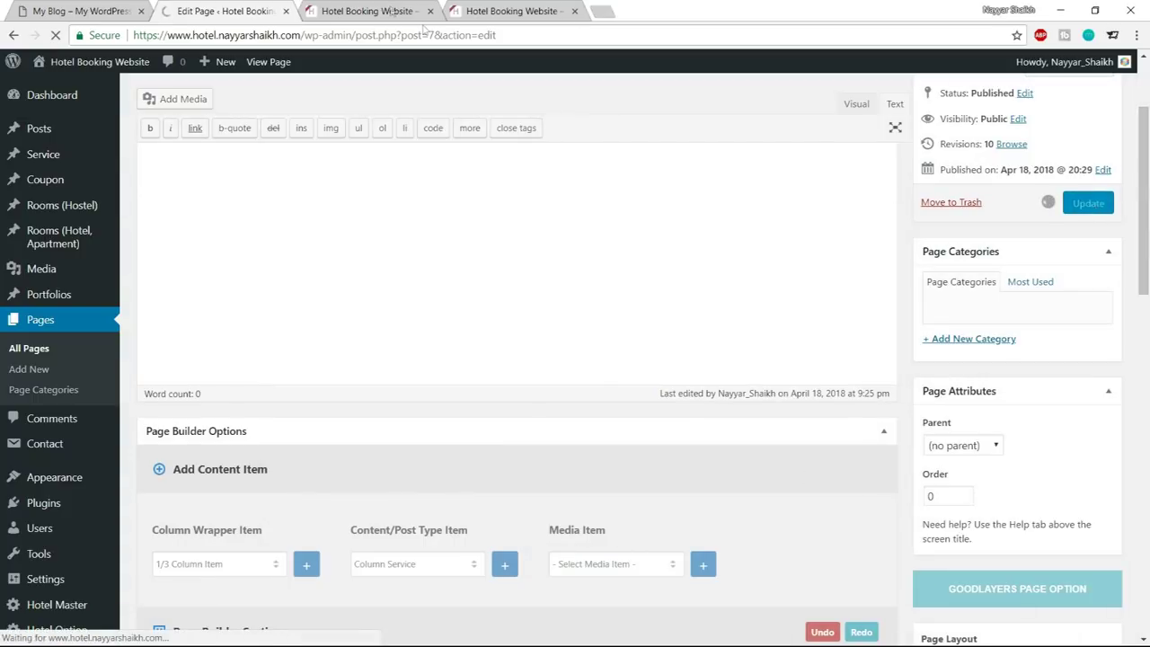
pyautogui.click(392, 10)
pyautogui.click(56, 36)
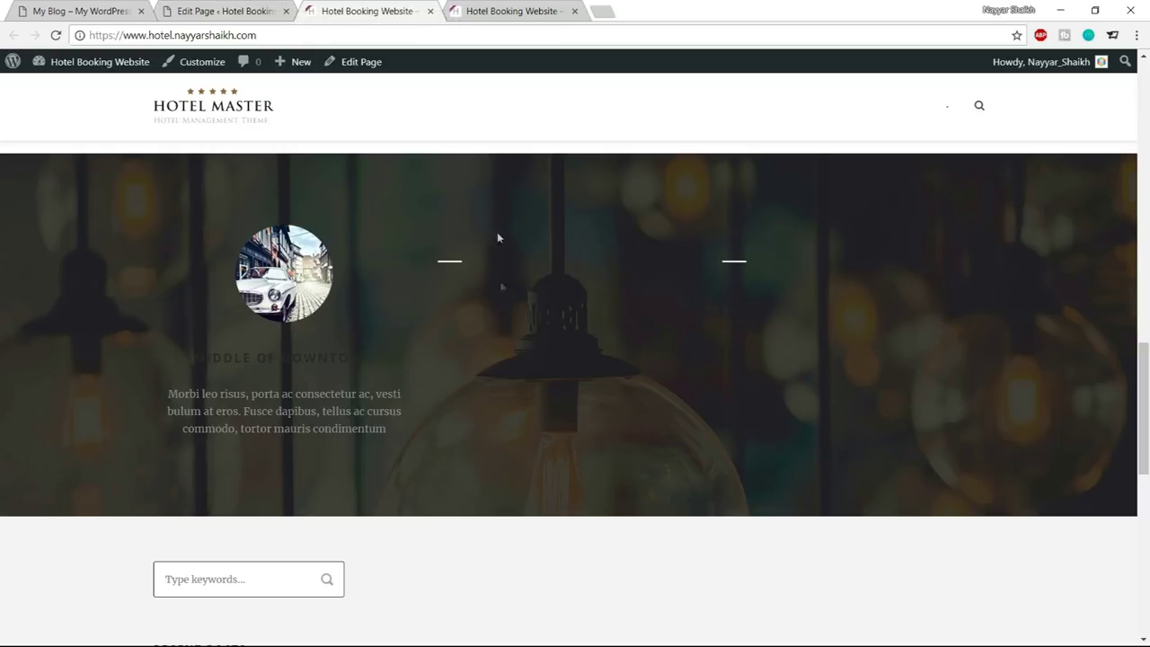
# Return to the Home page editor and open Hotel Master options in a new tab
pyautogui.click(236, 11)
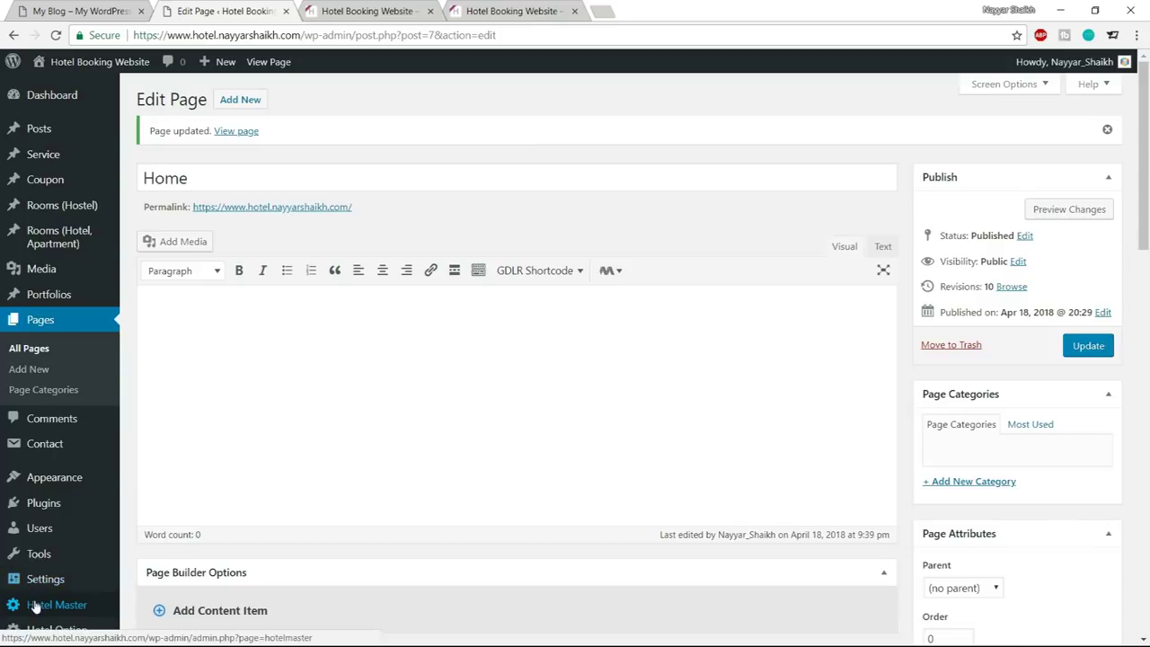
pyautogui.middleClick(38, 608)
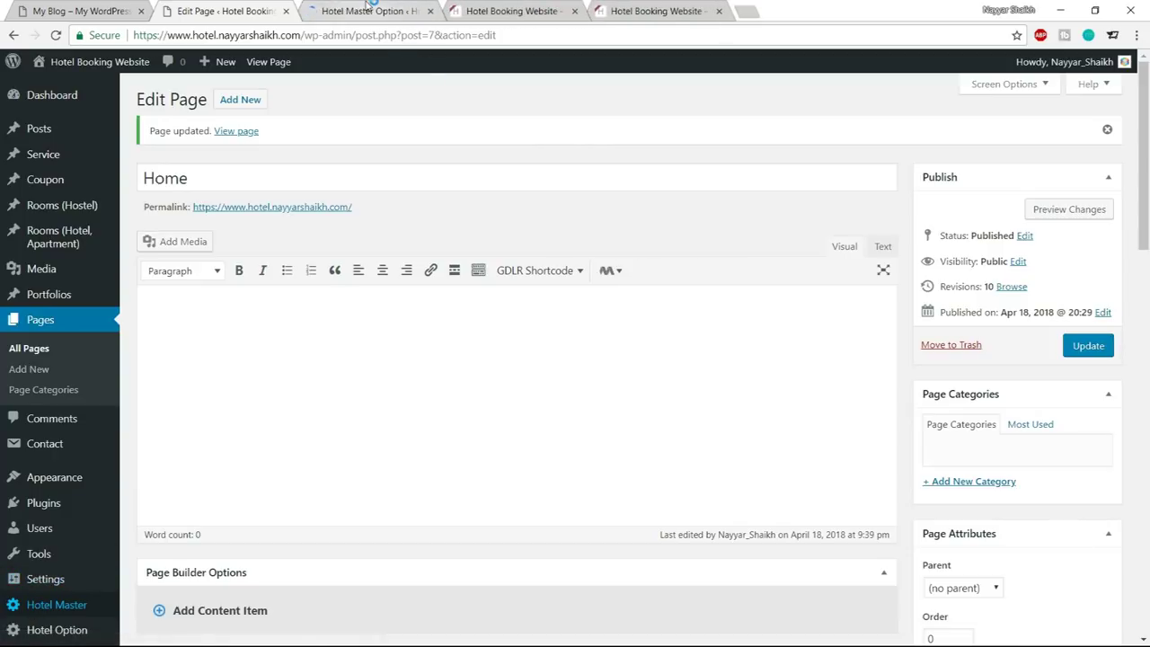
pyautogui.hotkey('ctrl', 'Tab')
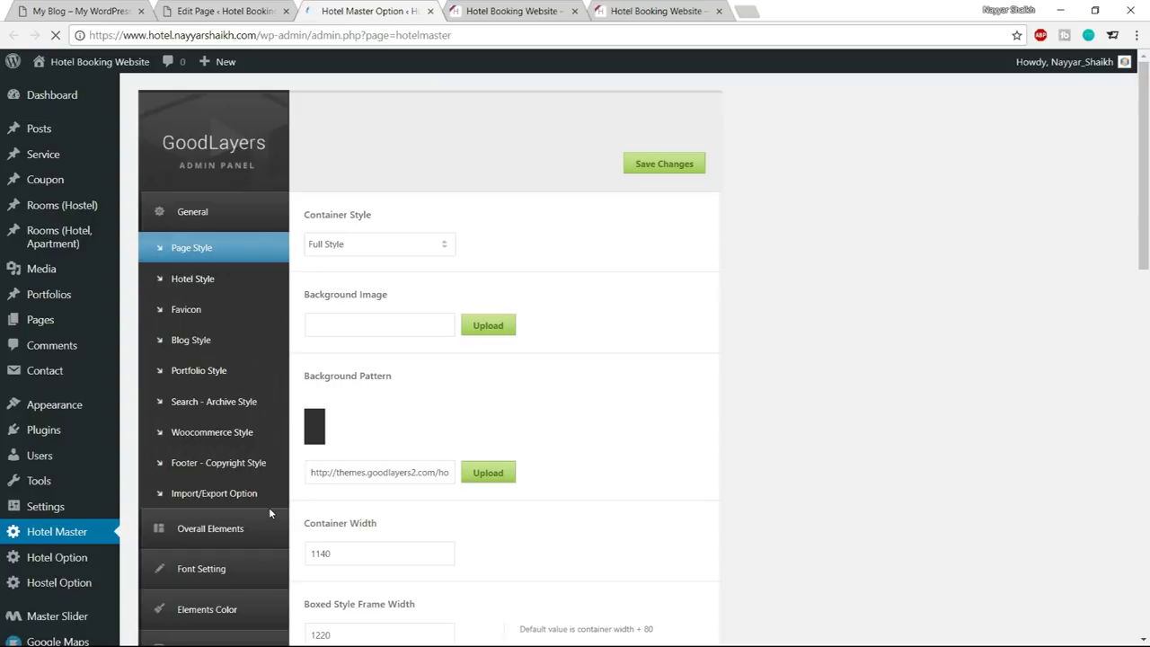
# Add a Services custom skin in the theme's skin colour settings
pyautogui.scroll(-1, 216, 562)
pyautogui.click(214, 536)
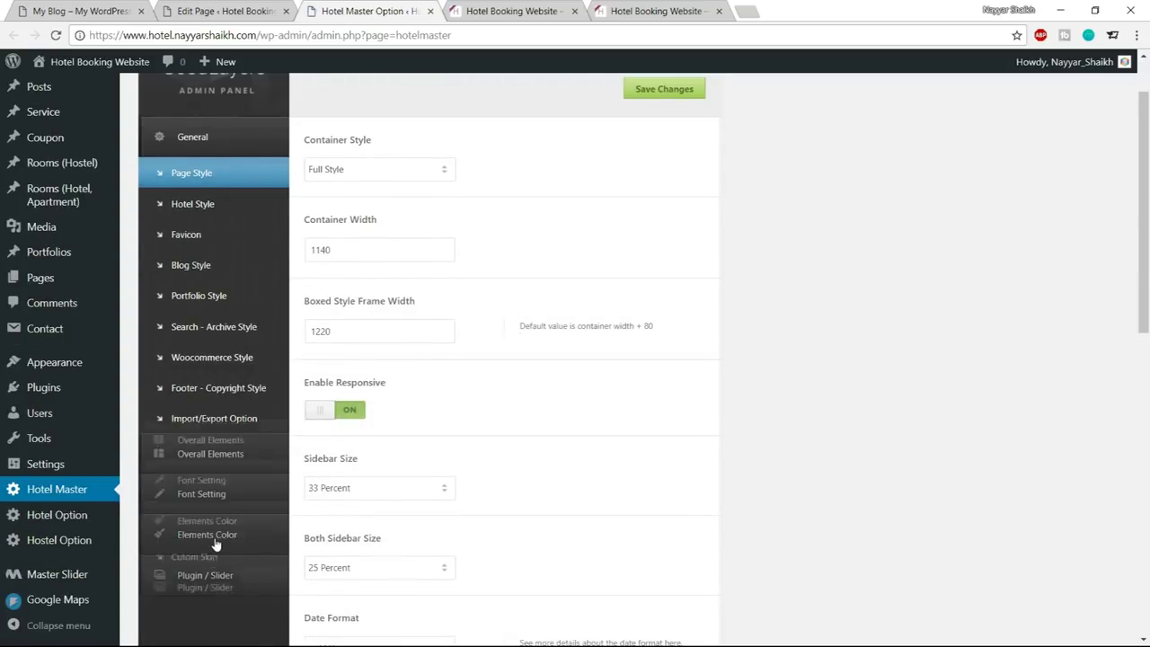
pyautogui.click(402, 247)
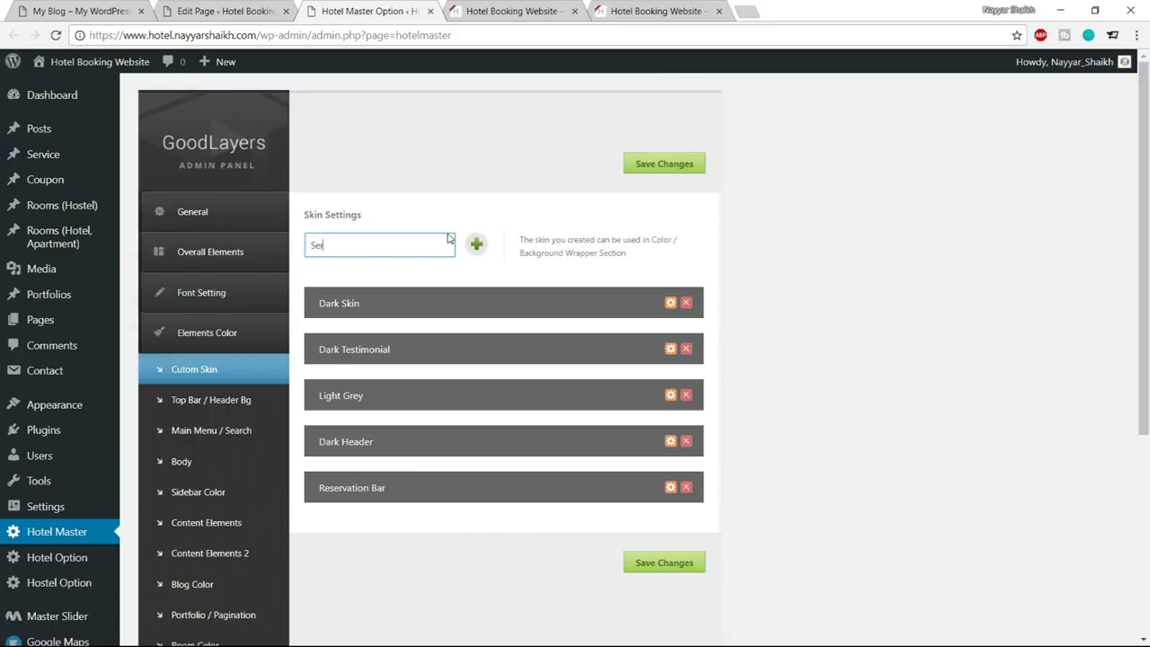
pyautogui.click(476, 245)
pyautogui.scroll(-1, 689, 360)
pyautogui.scroll(-3, 665, 364)
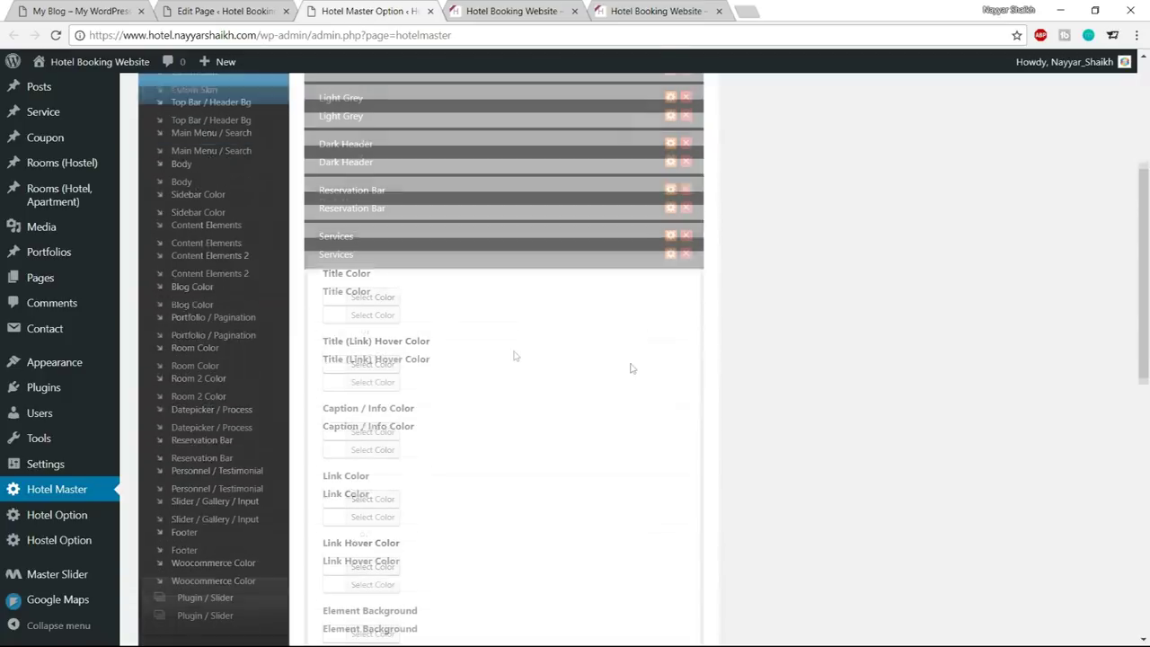
pyautogui.click(561, 8)
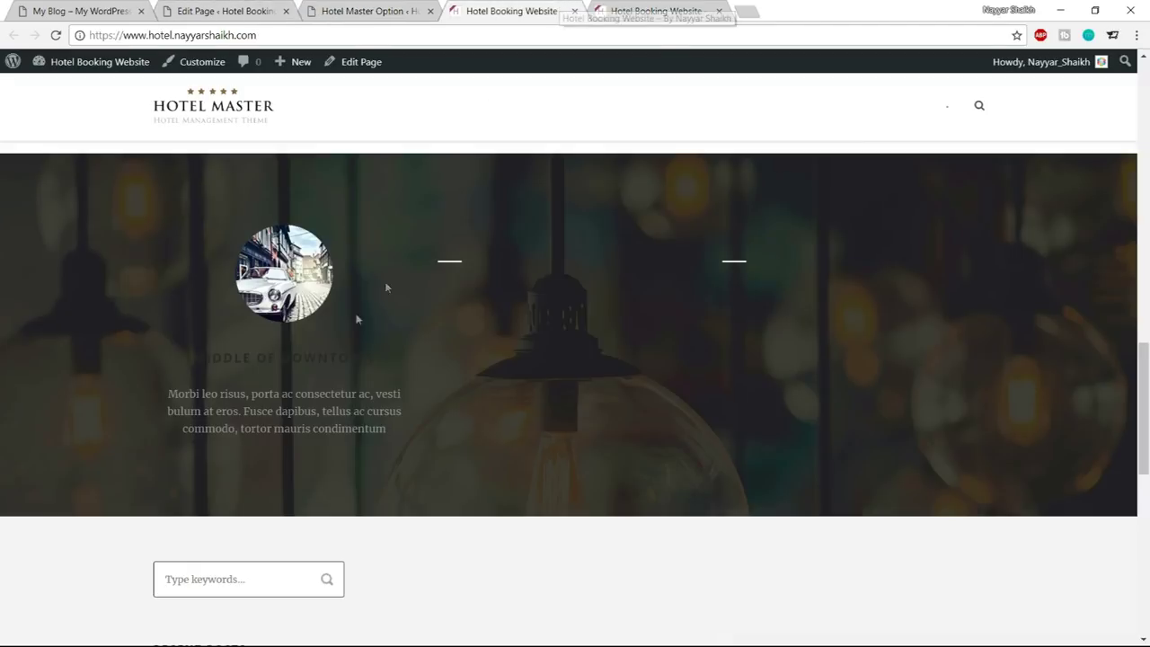
pyautogui.click(360, 7)
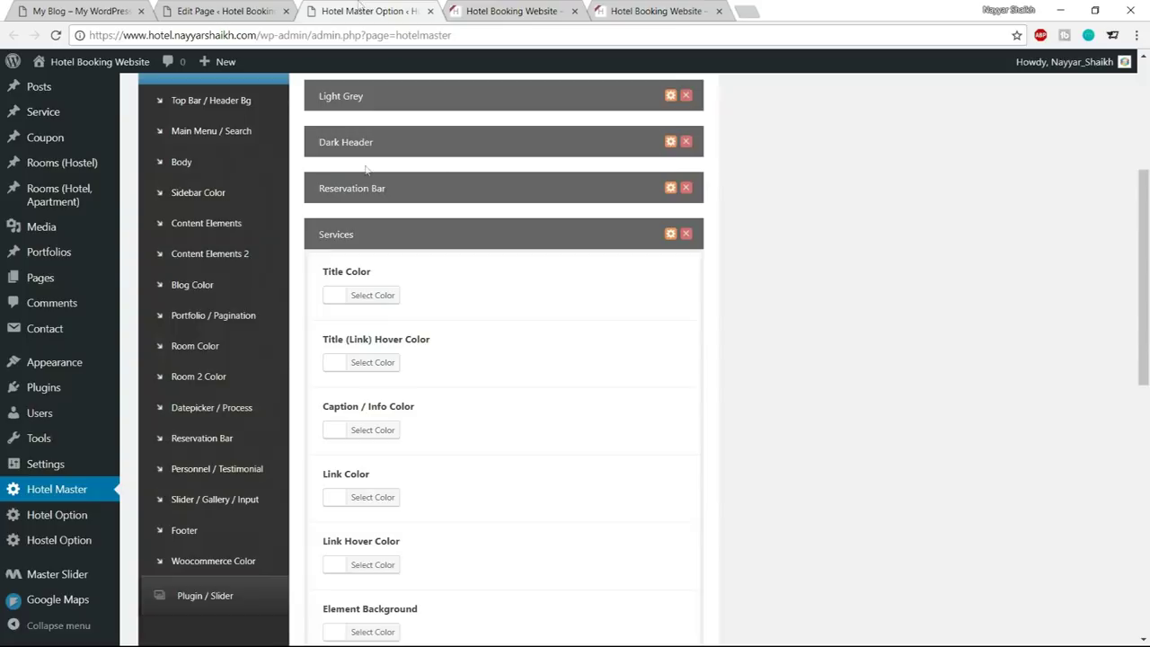
# Set the Services skin's Title Color to #1abc9c
pyautogui.click(380, 296)
pyautogui.doubleClick(430, 296)
pyautogui.write('dimentum')
pyautogui.doubleClick(421, 299)
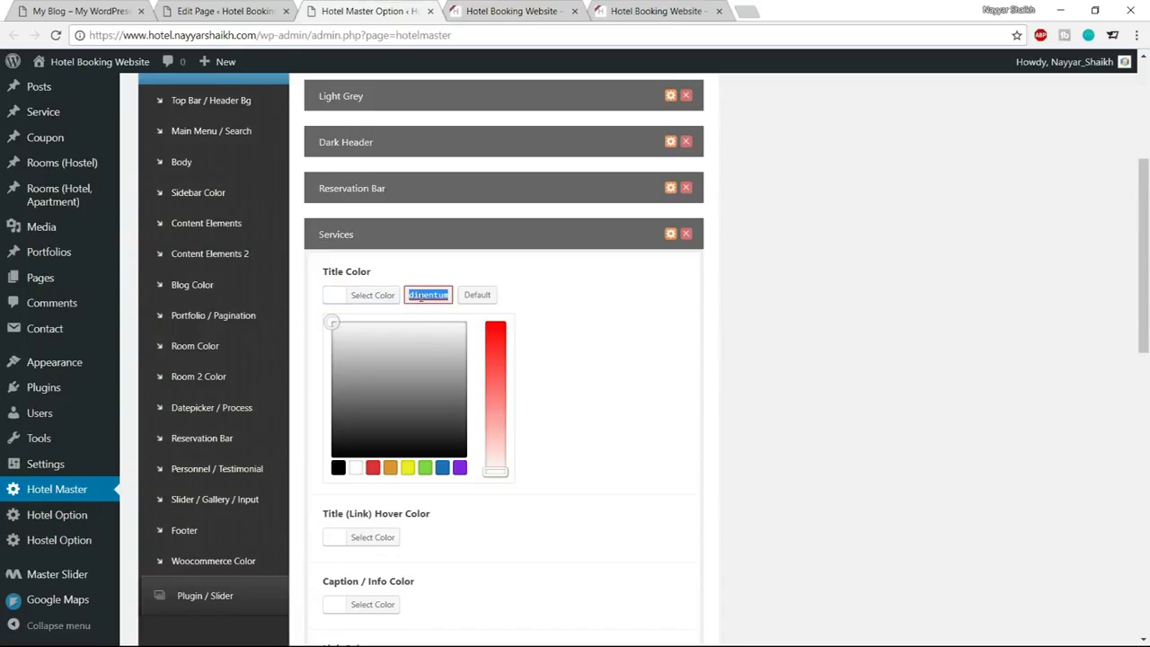
pyautogui.write('#1abc9c')
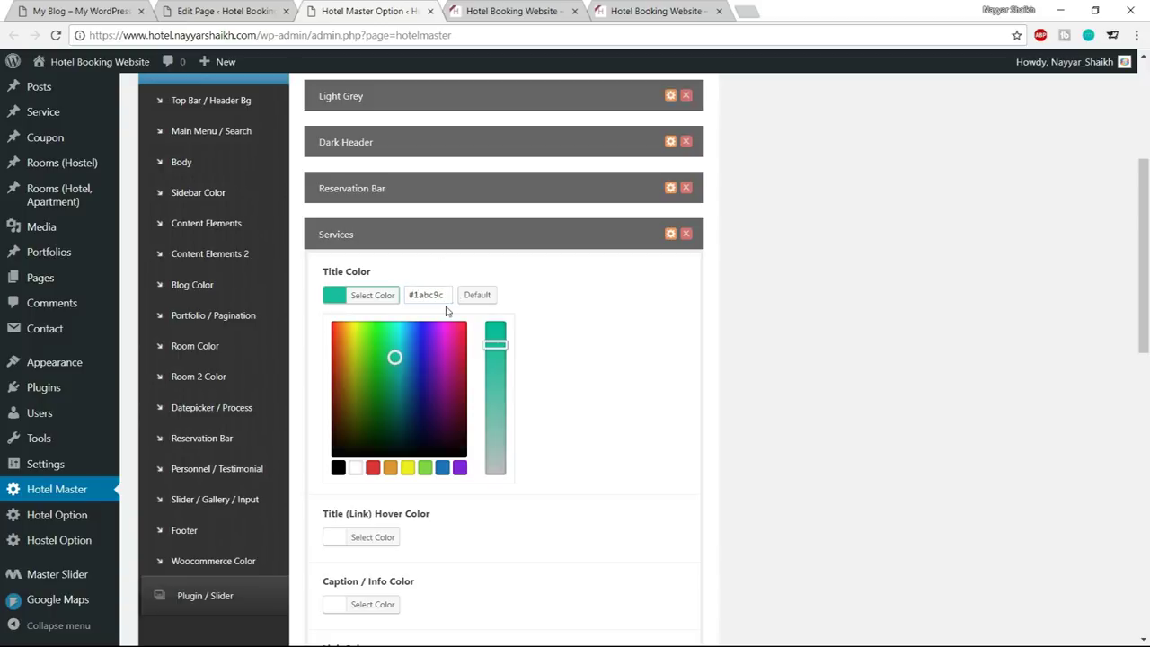
pyautogui.click(382, 302)
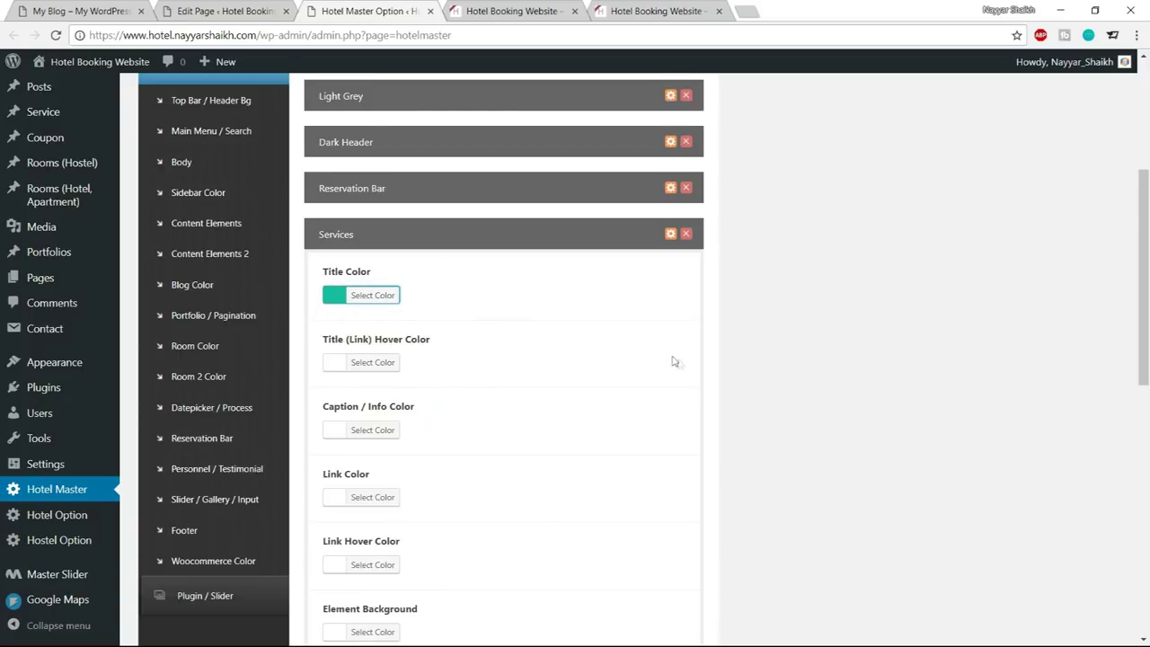
# Save the theme colour options and go back to the Home page editor
pyautogui.scroll(-2, 679, 364)
pyautogui.scroll(-1, 679, 364)
pyautogui.click(376, 400)
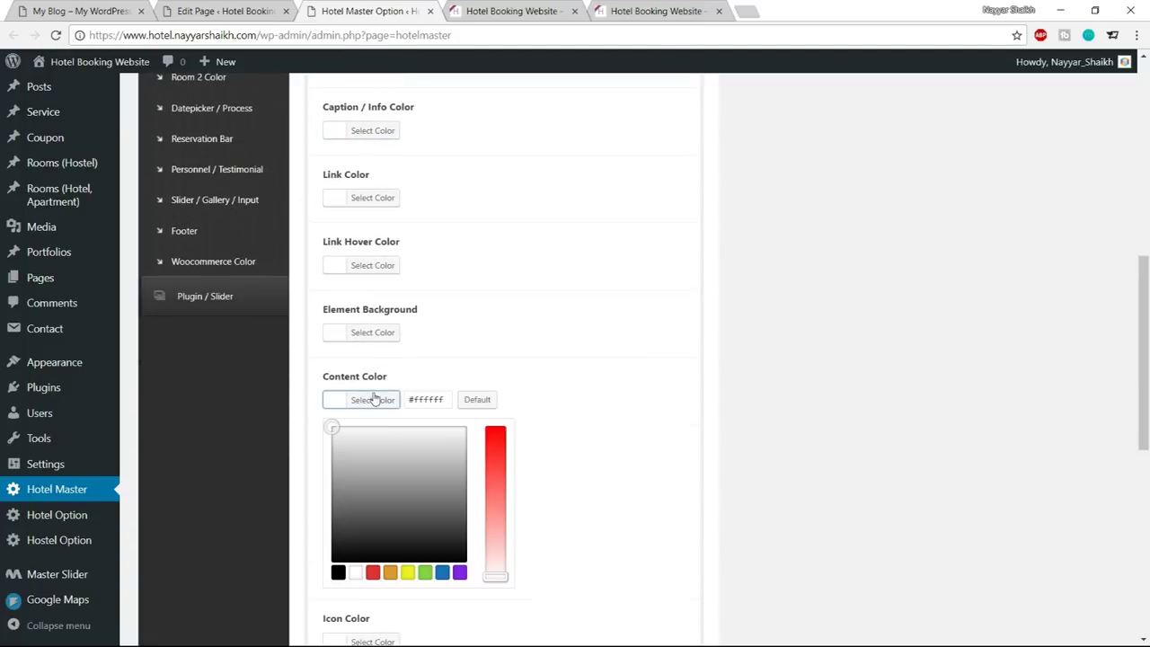
pyautogui.click(405, 409)
pyautogui.scroll(-5, 406, 409)
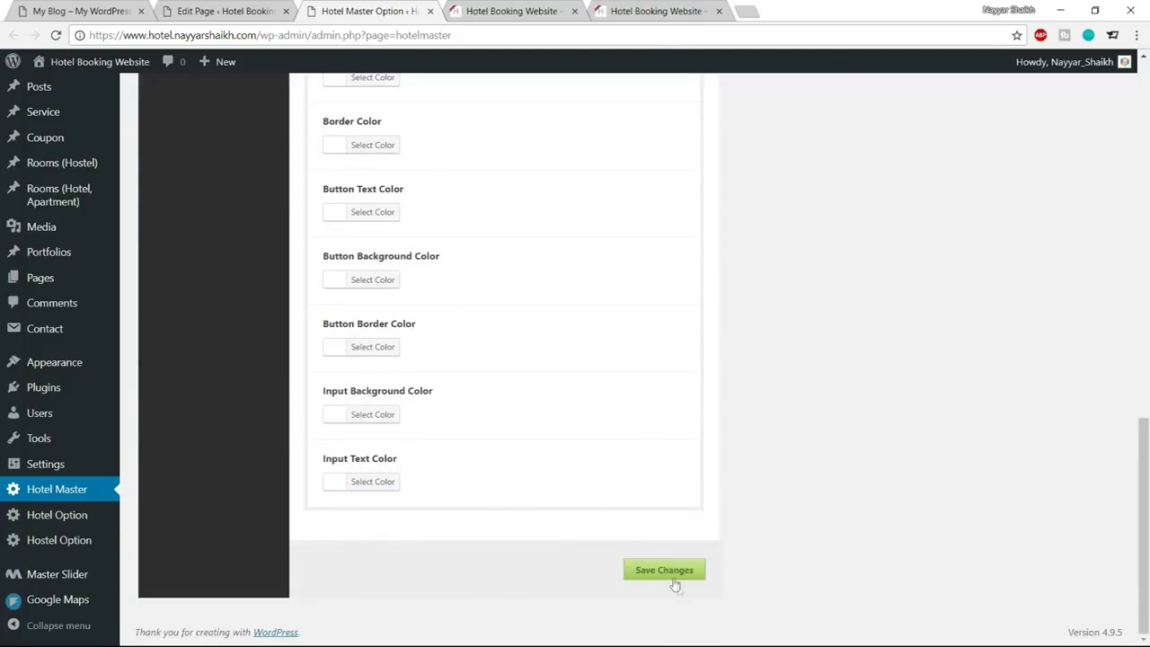
pyautogui.click(670, 575)
pyautogui.click(513, 10)
pyautogui.click(384, 8)
pyautogui.click(192, 7)
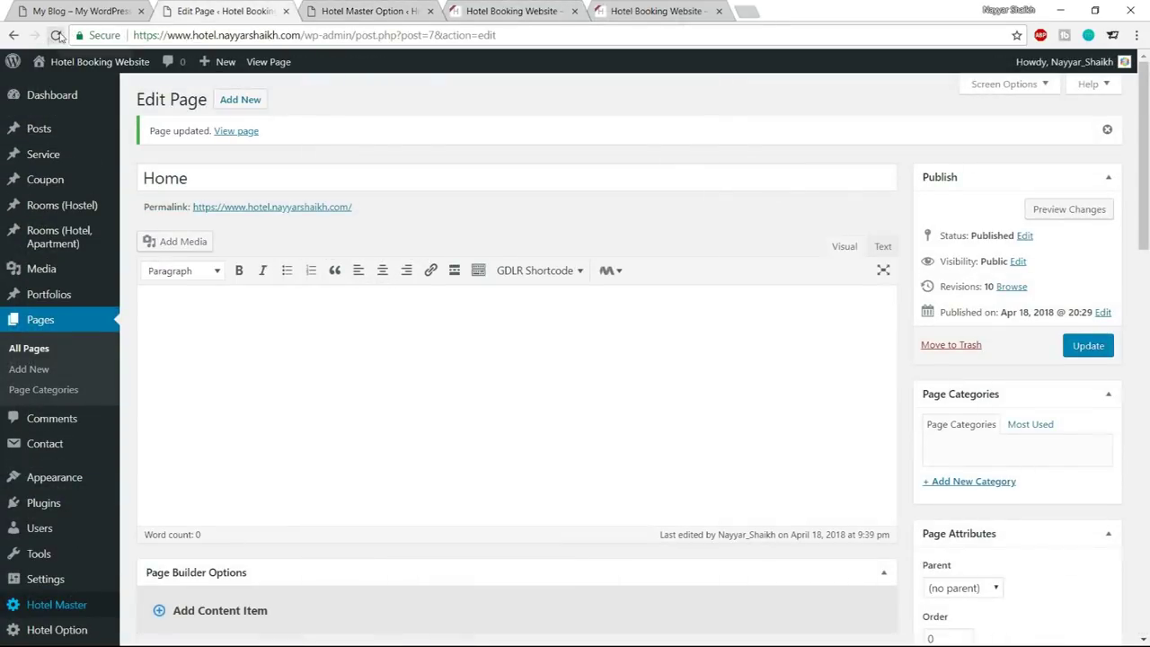
# Apply the Services skin to the Background/Parallax Wrapper and save its settings
pyautogui.click(55, 35)
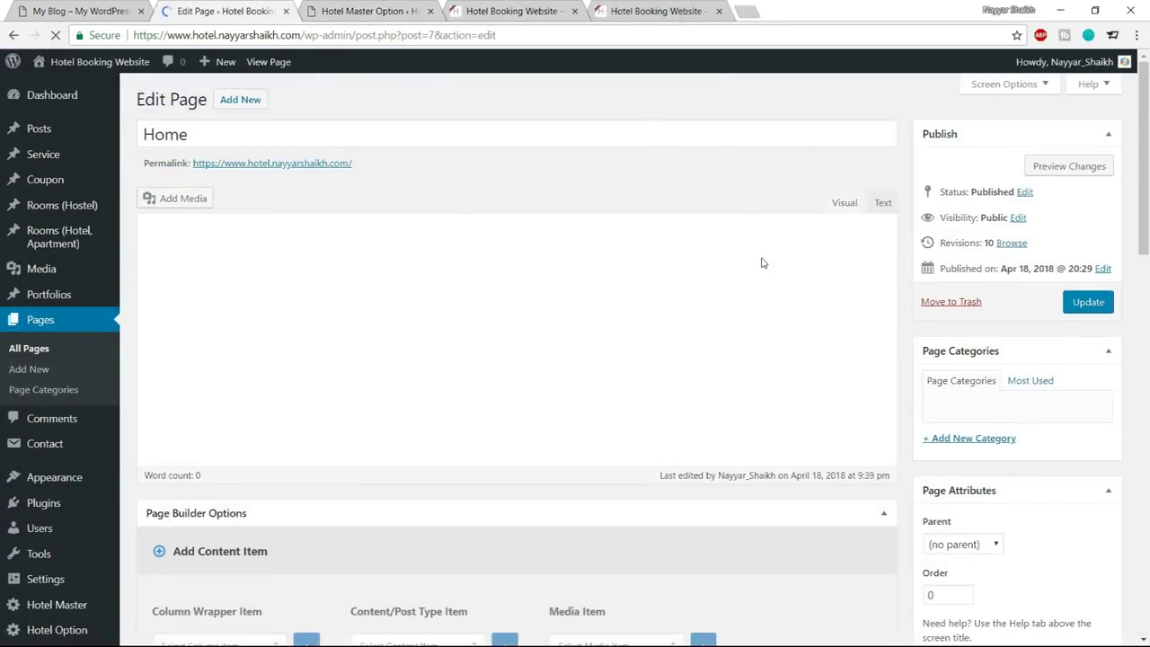
pyautogui.scroll(-10, 760, 260)
pyautogui.scroll(-2, 760, 258)
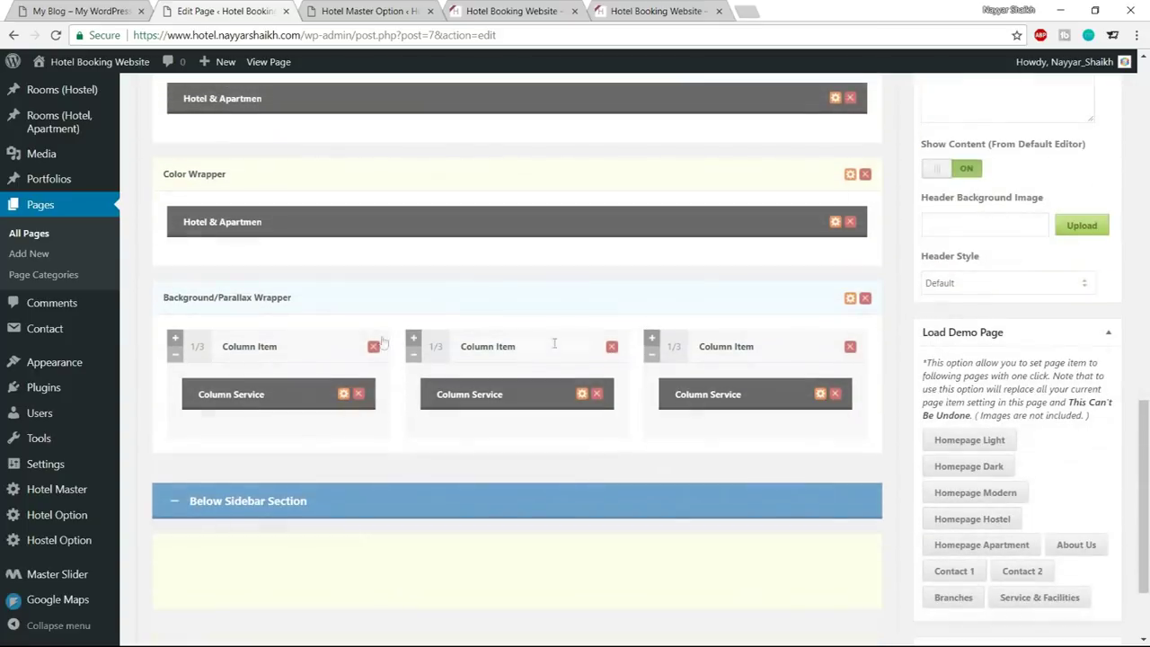
pyautogui.click(850, 300)
pyautogui.scroll(-4, 595, 287)
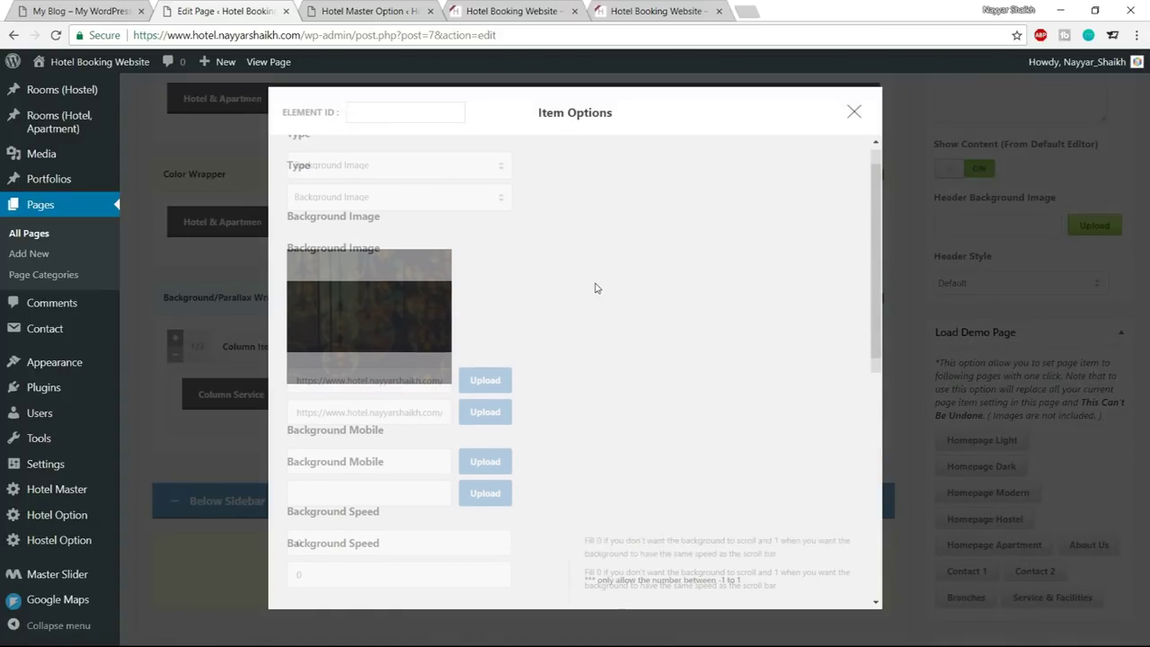
pyautogui.click(389, 329)
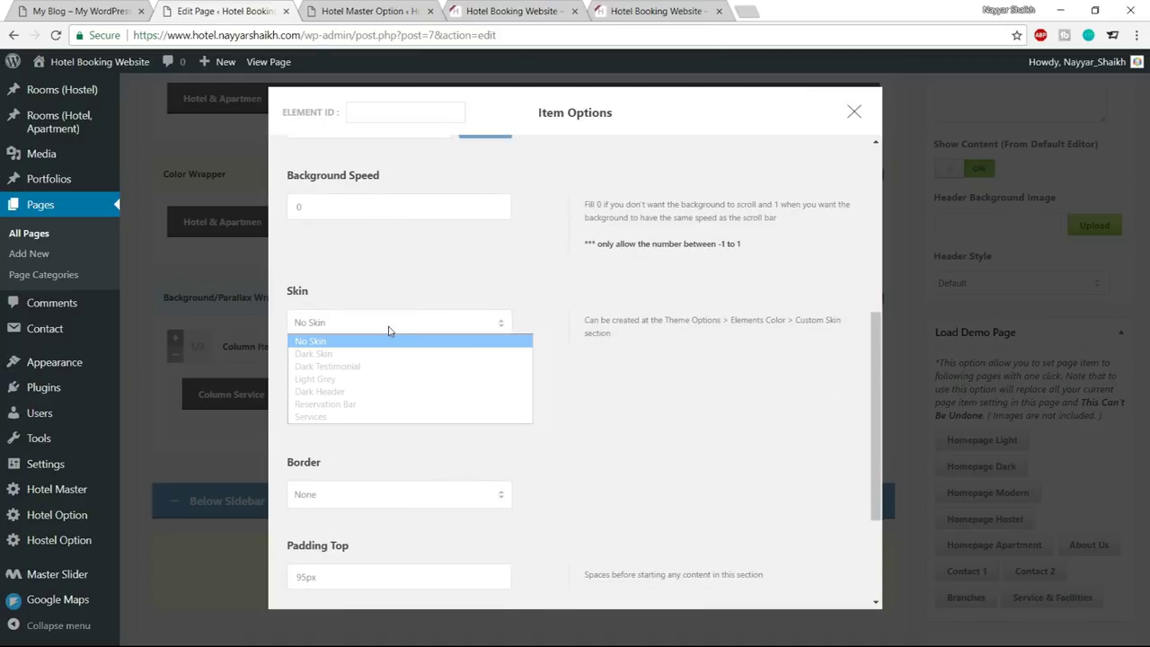
pyautogui.click(359, 416)
pyautogui.scroll(-3, 532, 457)
pyautogui.click(555, 558)
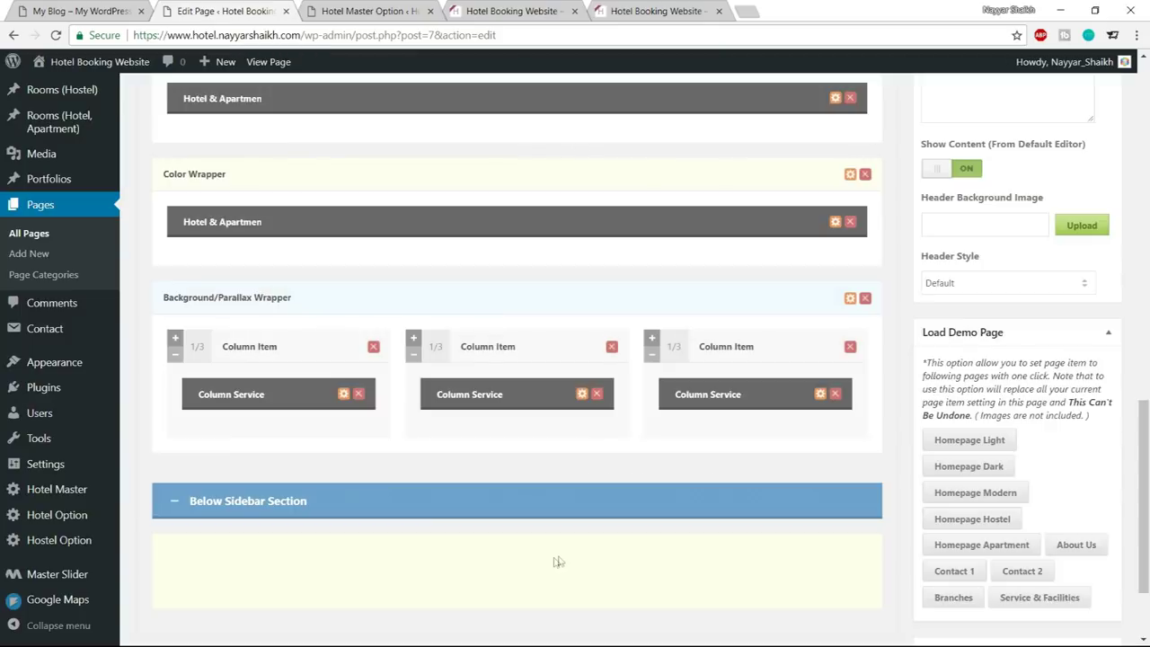
# Update the Home page and reload the live site to see the green heading
pyautogui.scroll(10, 637, 534)
pyautogui.click(1087, 235)
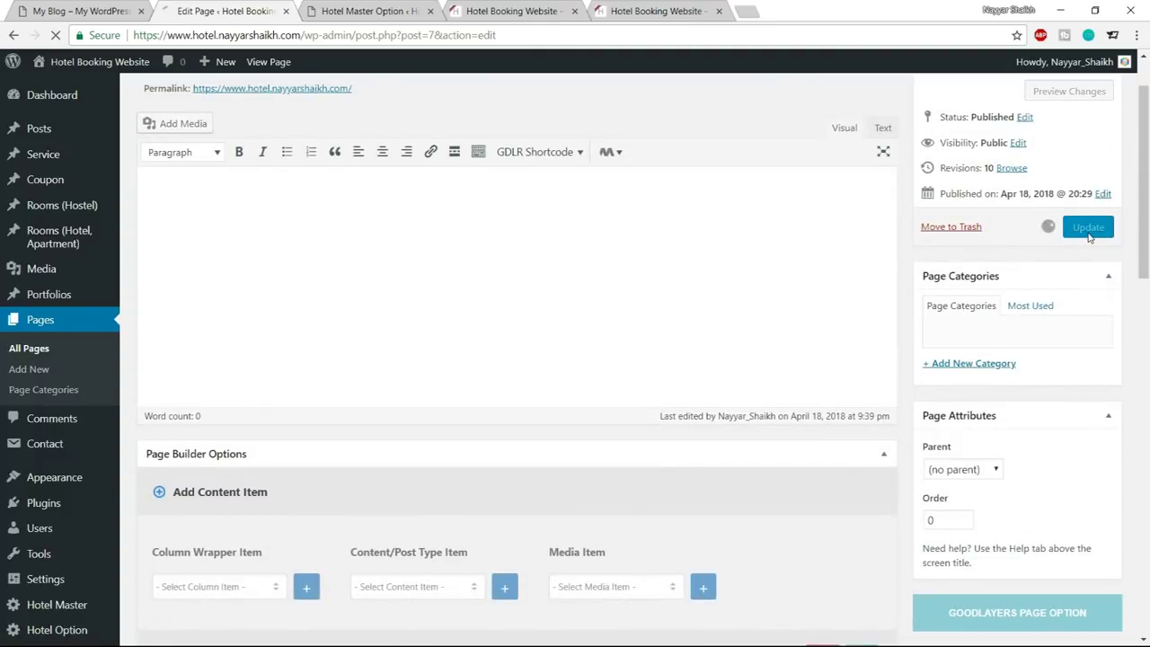
pyautogui.click(486, 8)
pyautogui.click(54, 36)
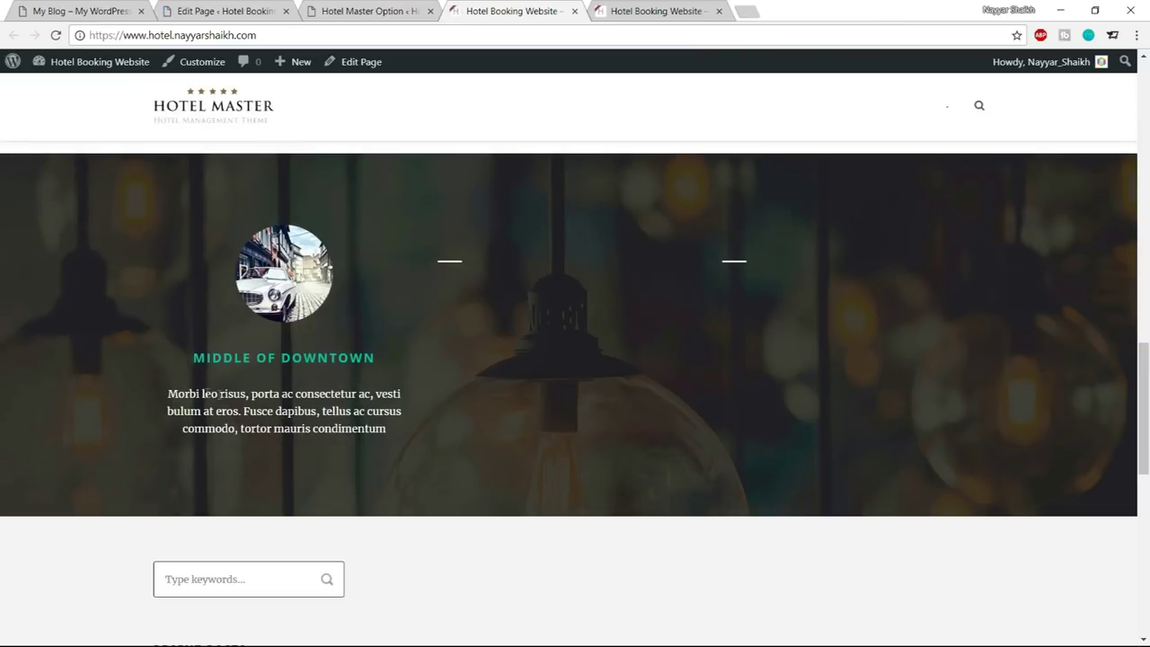
# Check the new service text, then view the reference site's green Testimonial section
pyautogui.moveTo(188, 354); pyautogui.dragTo(431, 427)
pyautogui.click(431, 428)
pyautogui.click(83, 10)
pyautogui.scroll(-5, 576, 359)
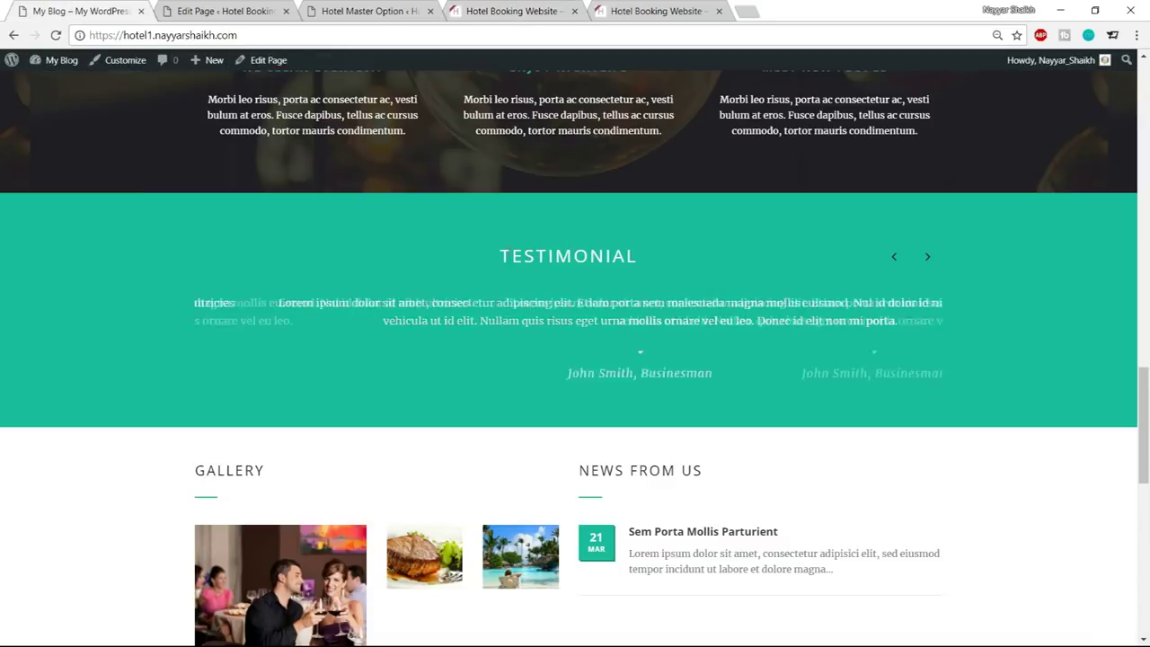
# Return to the Home page's page builder at the Column Wrapper Item list
pyautogui.click(366, 11)
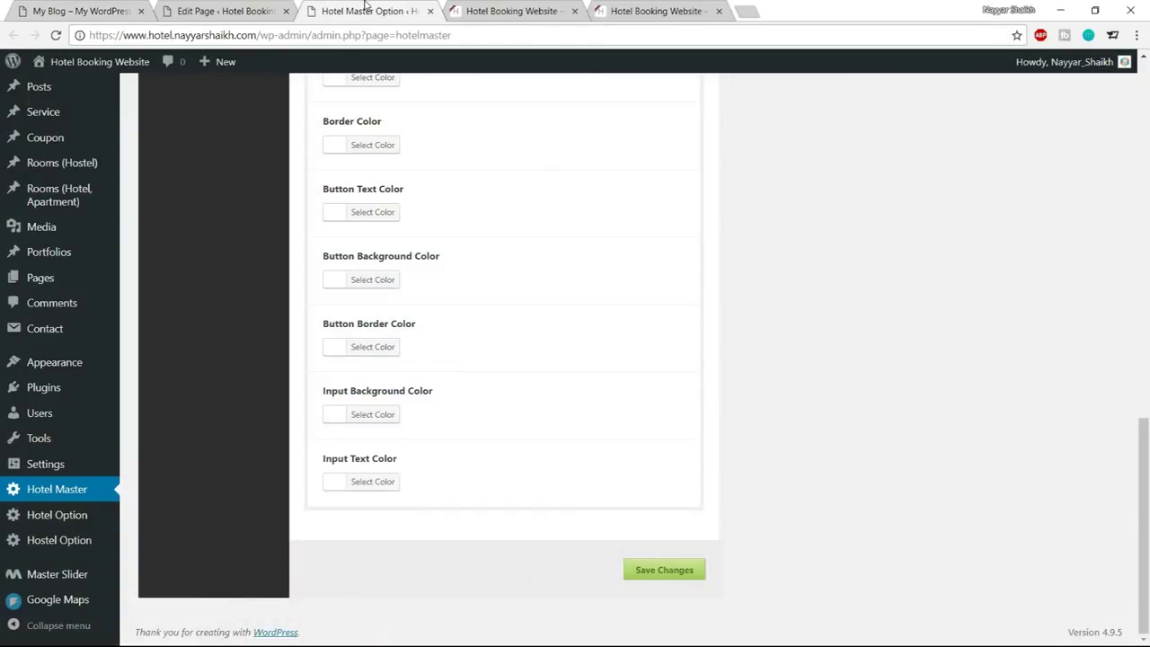
pyautogui.click(216, 11)
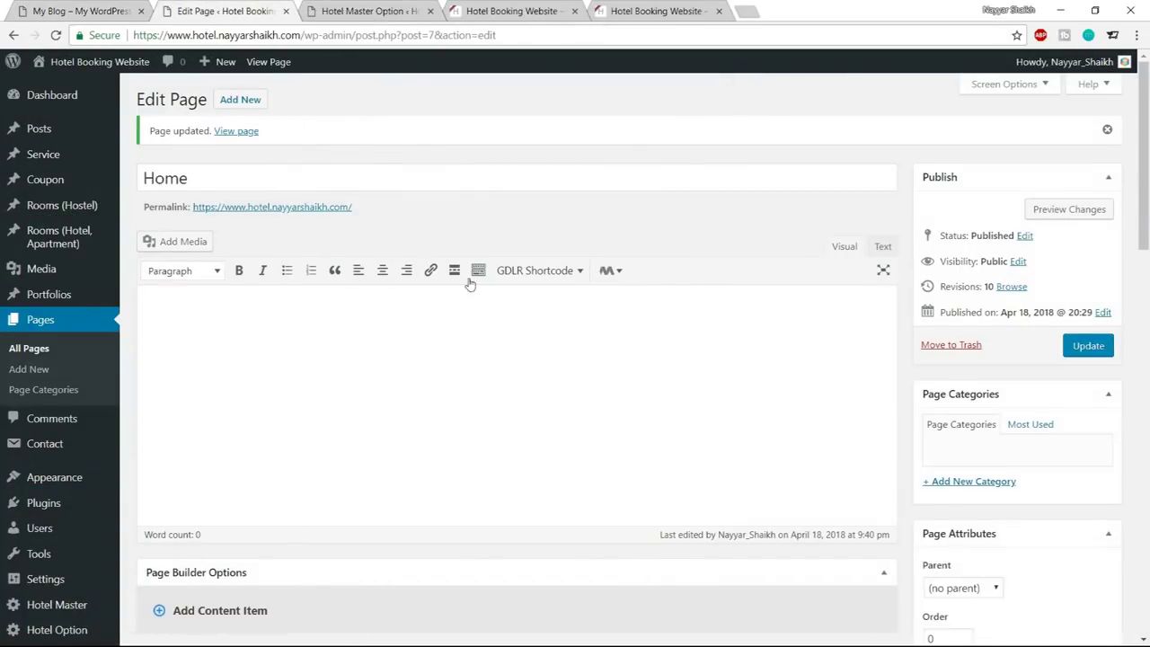
pyautogui.scroll(-6, 476, 270)
pyautogui.click(215, 179)
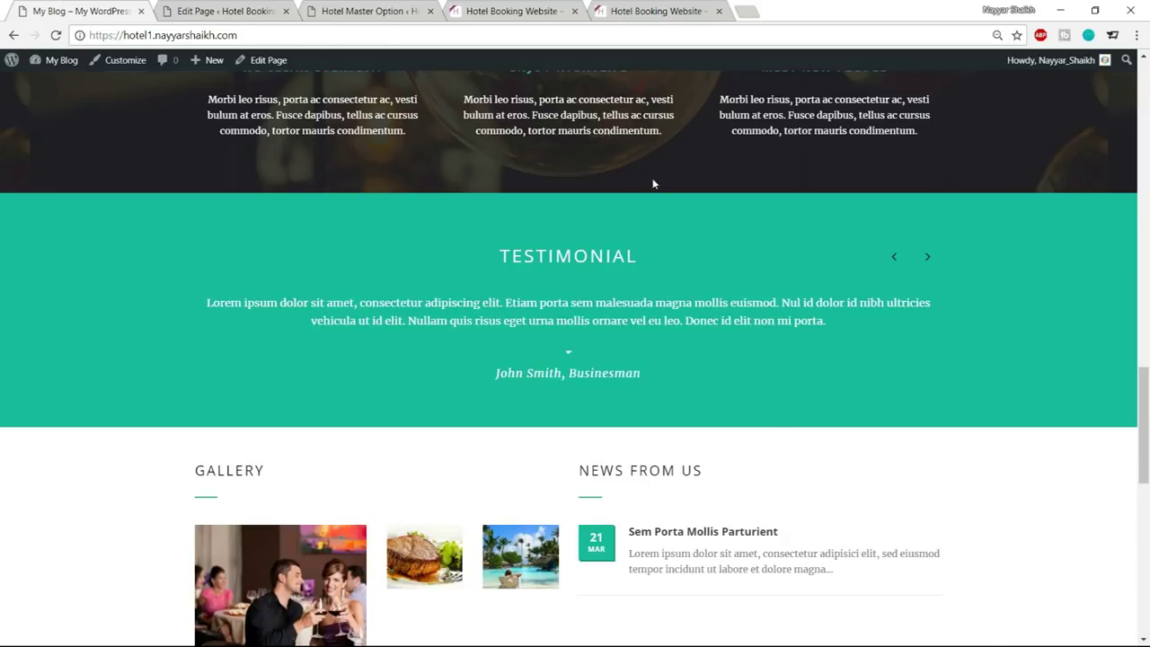
# Add a Color Wrapper and a Testimonial item, placing the Testimonial inside the wrapper
pyautogui.click(225, 11)
pyautogui.click(225, 180)
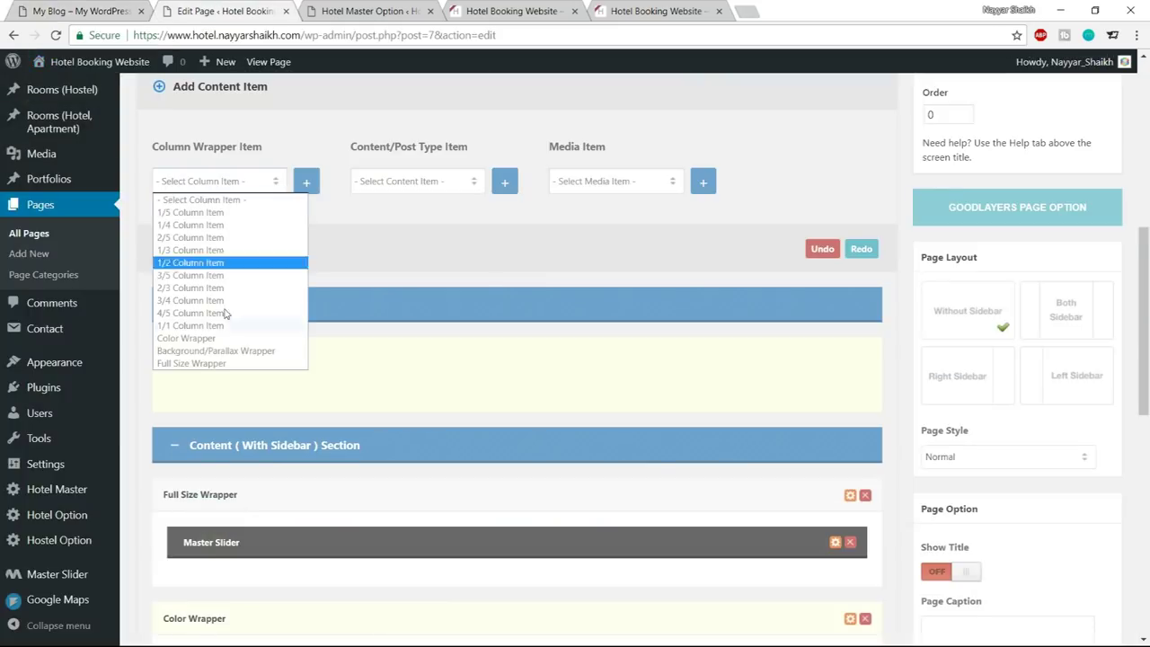
pyautogui.click(220, 338)
pyautogui.click(306, 182)
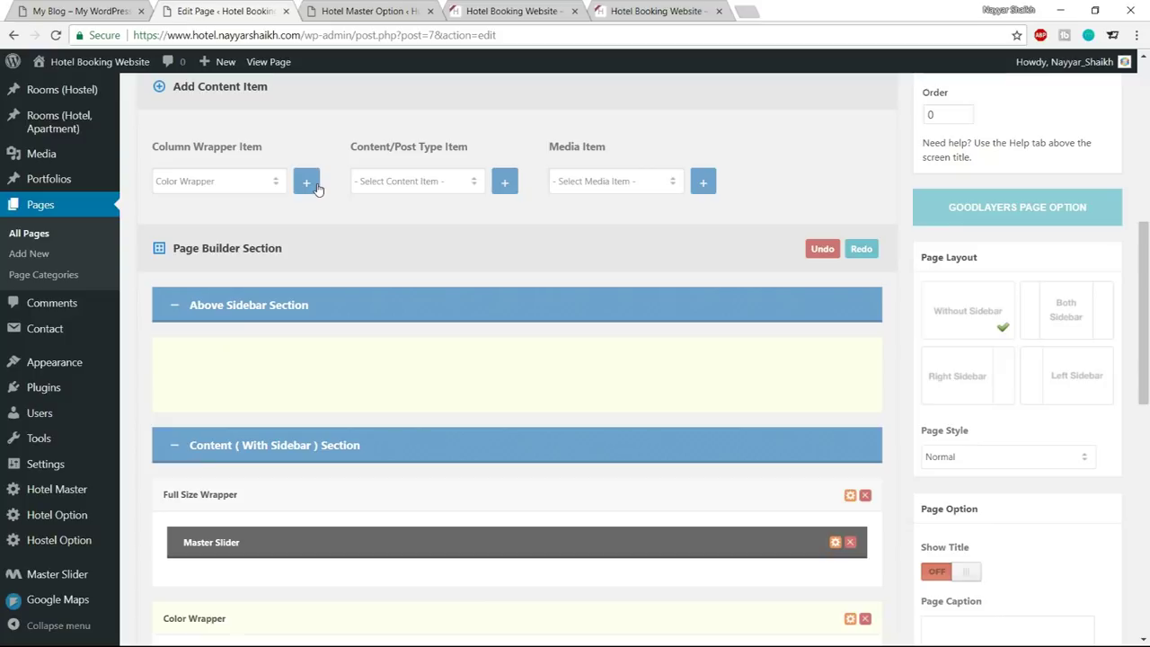
pyautogui.click(381, 182)
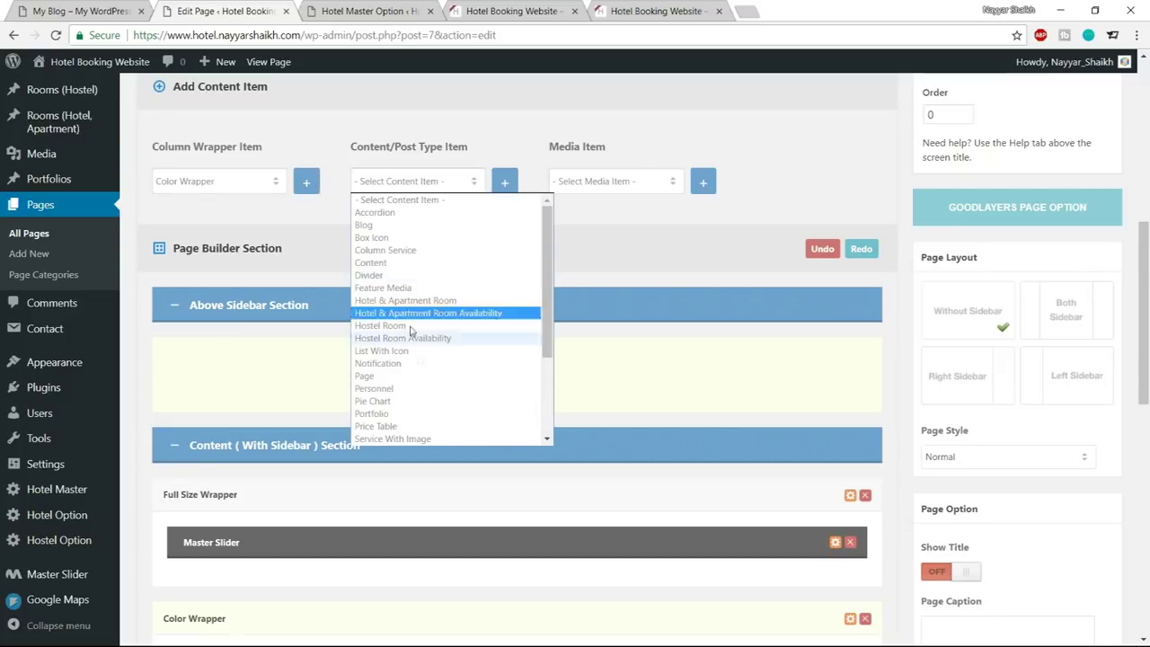
pyautogui.scroll(-3, 395, 315)
pyautogui.click(391, 377)
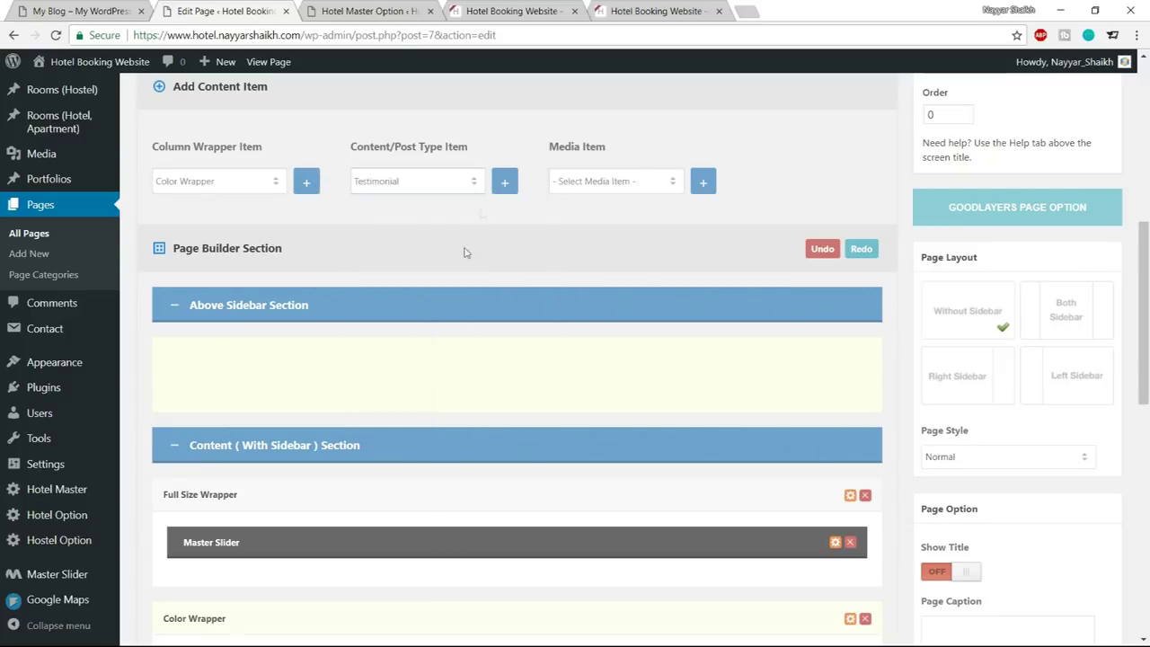
pyautogui.click(504, 182)
pyautogui.scroll(-3, 584, 324)
pyautogui.scroll(-5, 589, 341)
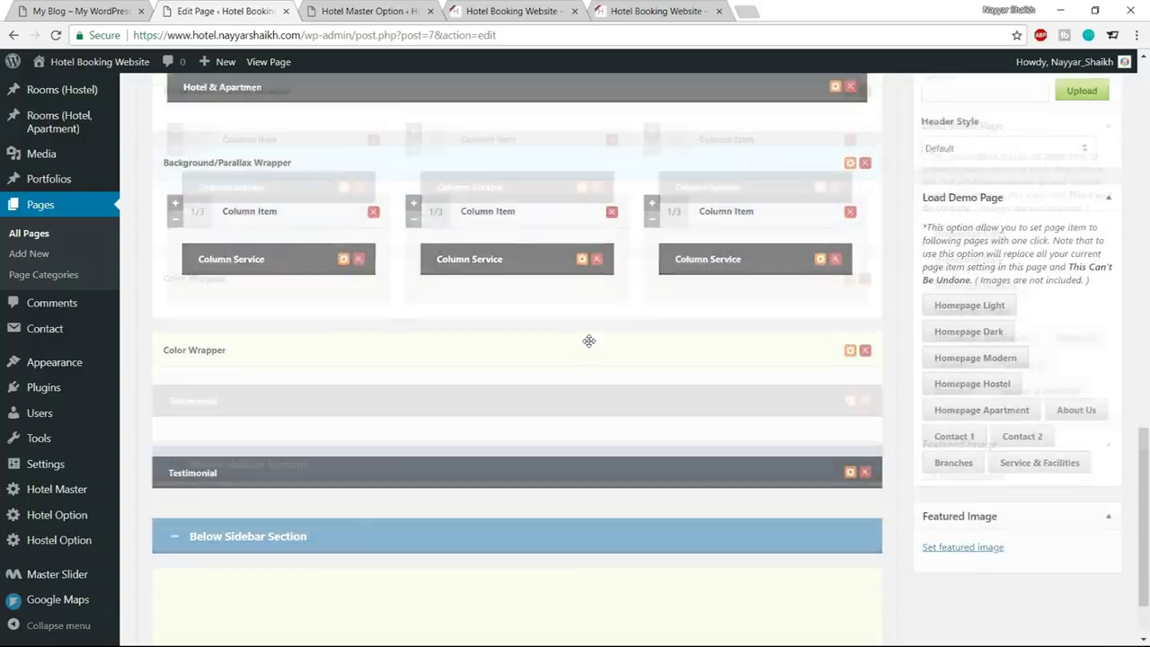
pyautogui.moveTo(341, 385); pyautogui.dragTo(404, 355)
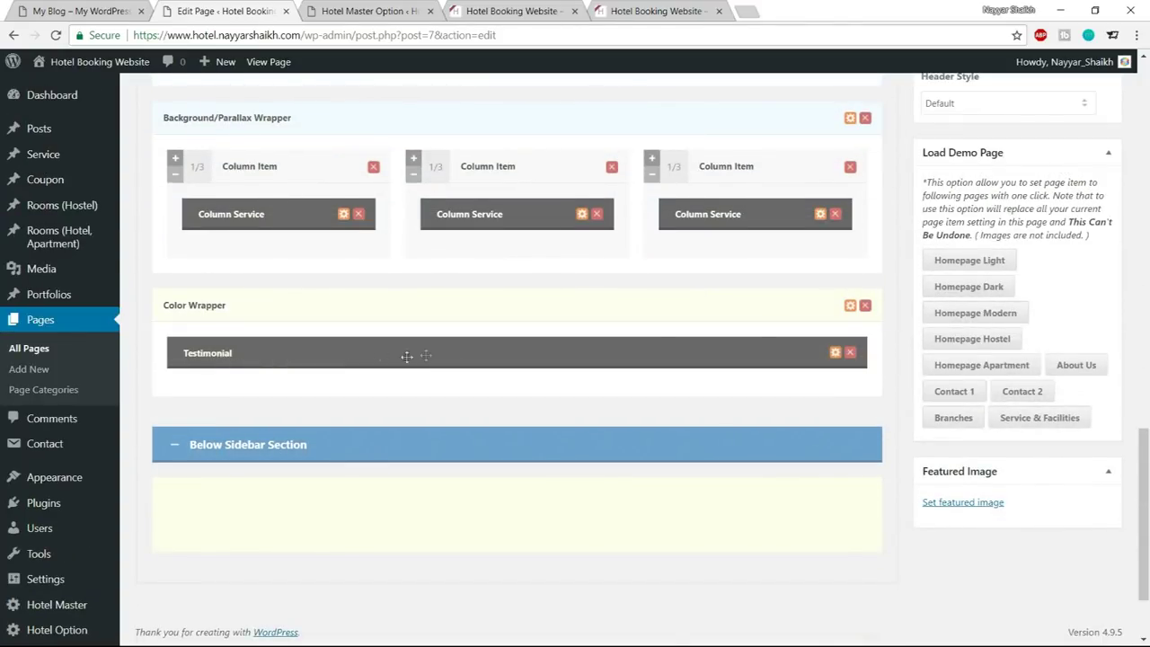
# Set the Color Wrapper's background colour to #1abc9c
pyautogui.click(851, 306)
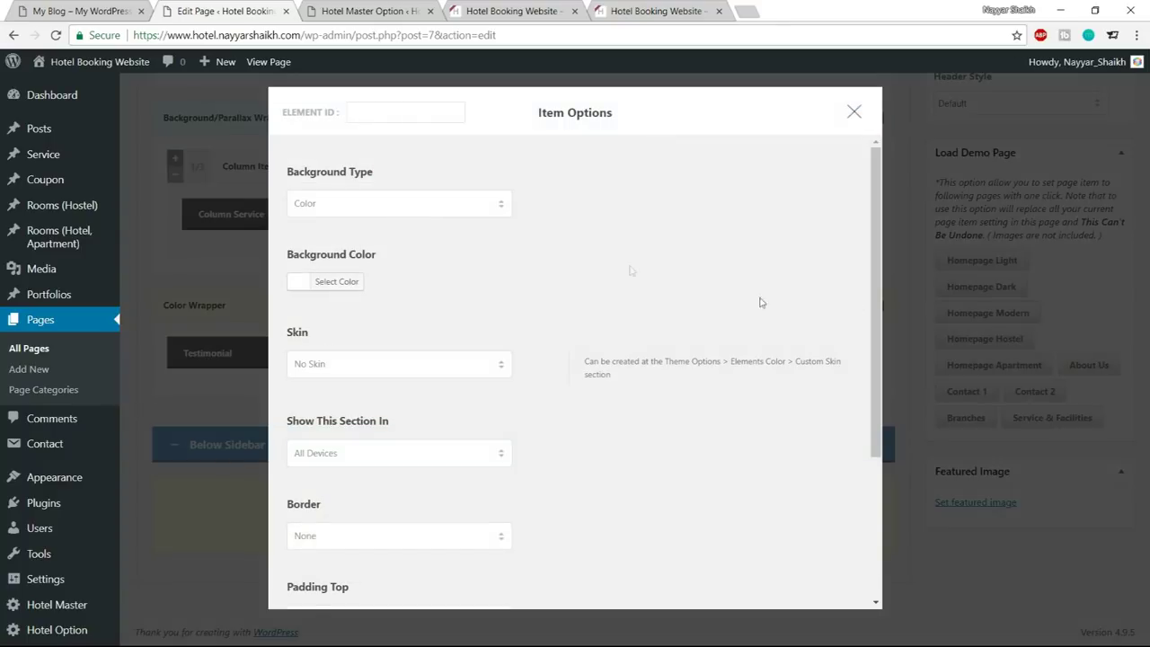
pyautogui.click(337, 281)
pyautogui.moveTo(410, 279); pyautogui.dragTo(364, 282)
pyautogui.write('#')
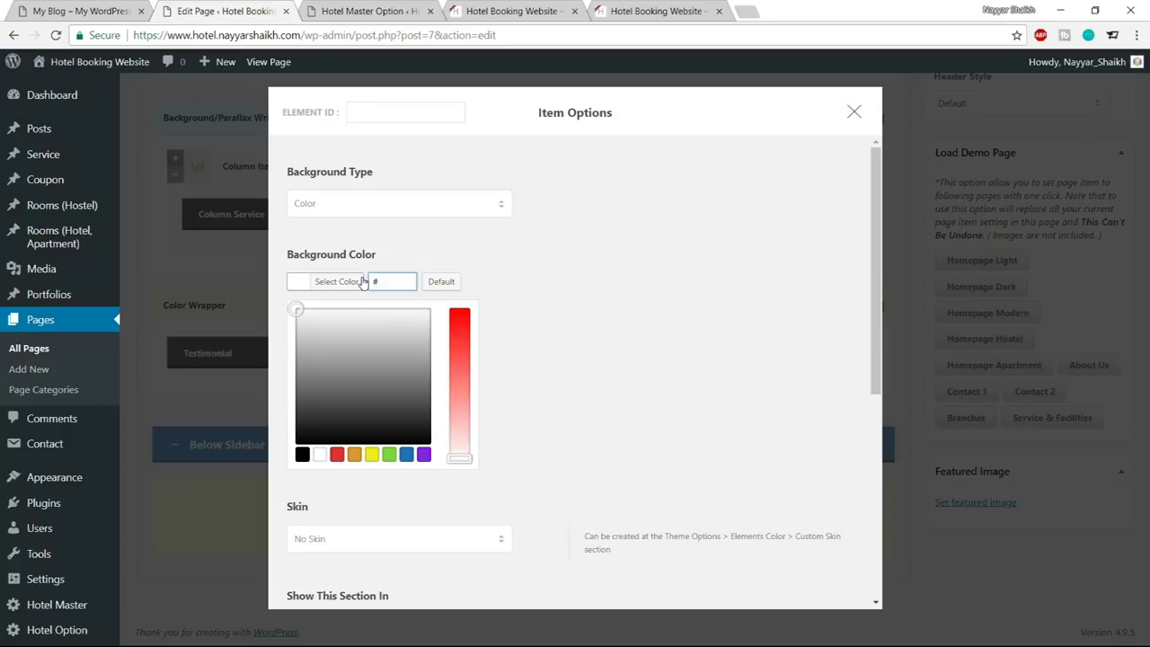
pyautogui.write('1abc9')
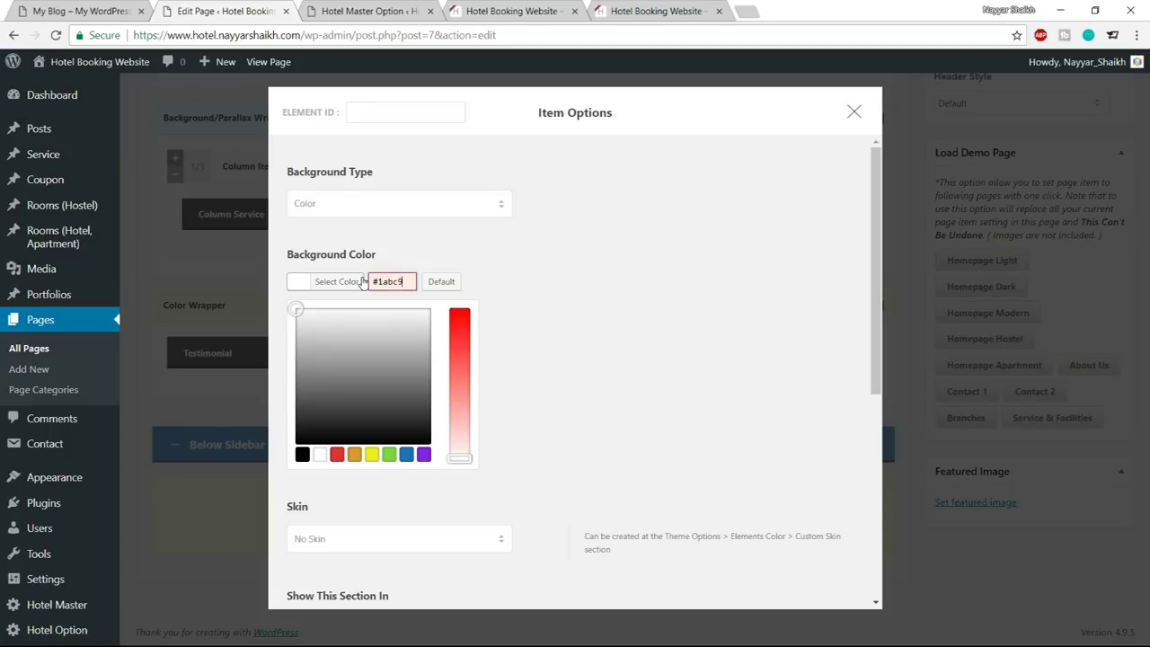
pyautogui.write('c')
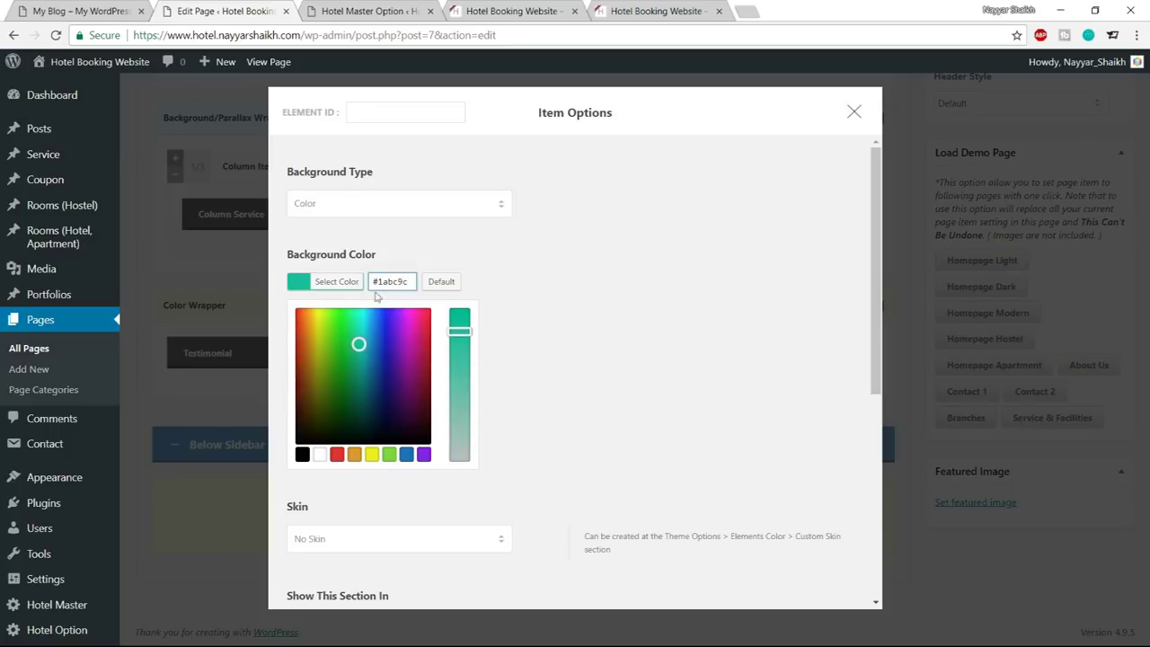
pyautogui.click(349, 288)
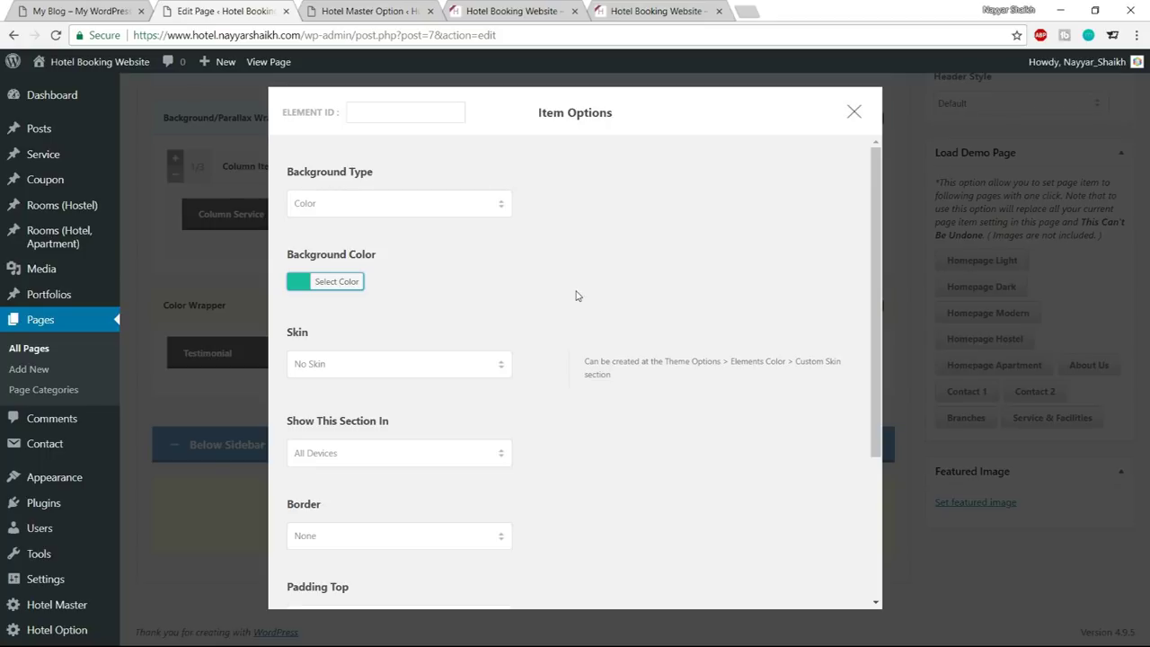
# Change the wrapper's Padding Top to 80px and save its settings
pyautogui.scroll(-3, 577, 295)
pyautogui.moveTo(308, 405); pyautogui.dragTo(284, 410)
pyautogui.write('80')
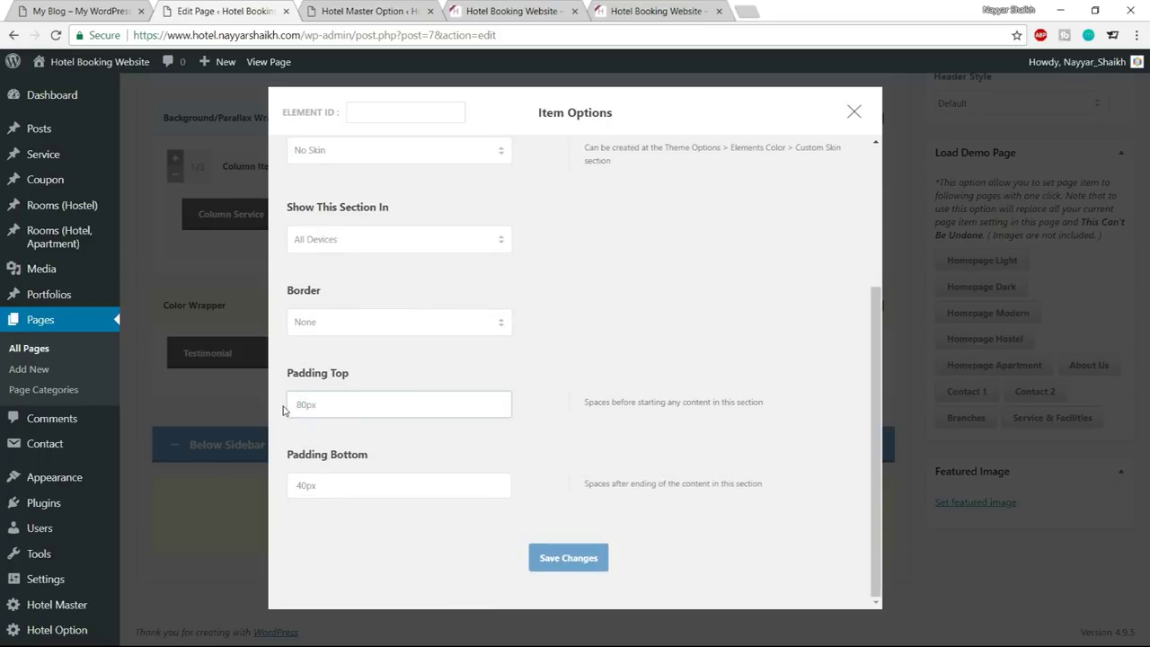
pyautogui.click(557, 560)
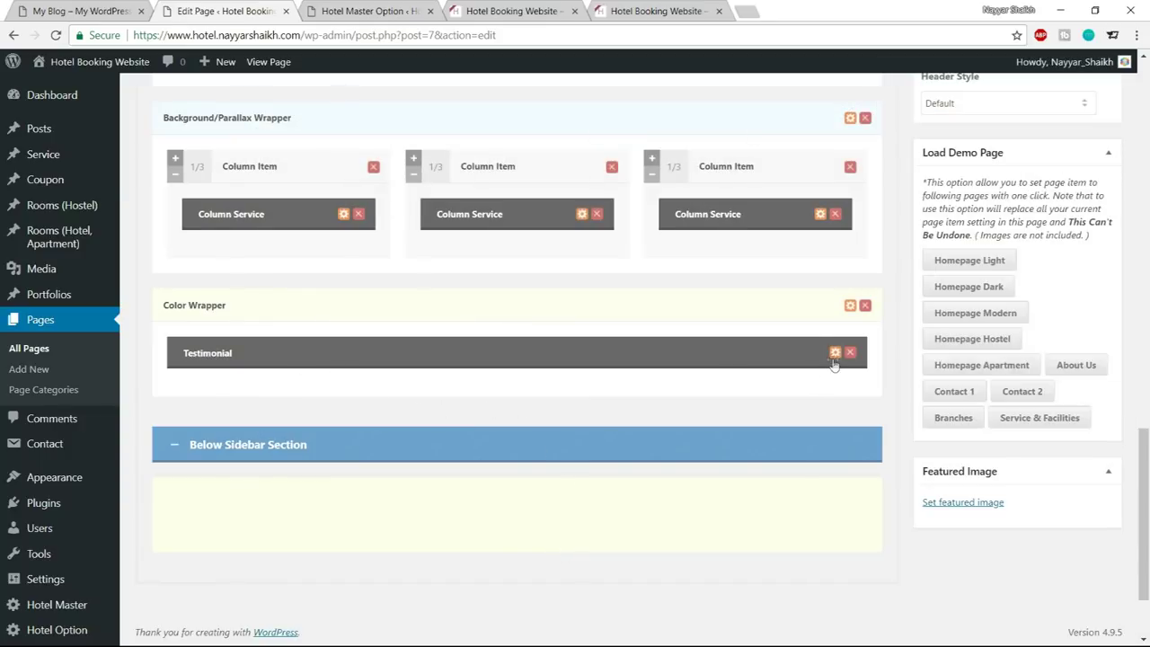
# Add a new testimonial entry and paste in the sample author's name copied from the live site
pyautogui.click(834, 353)
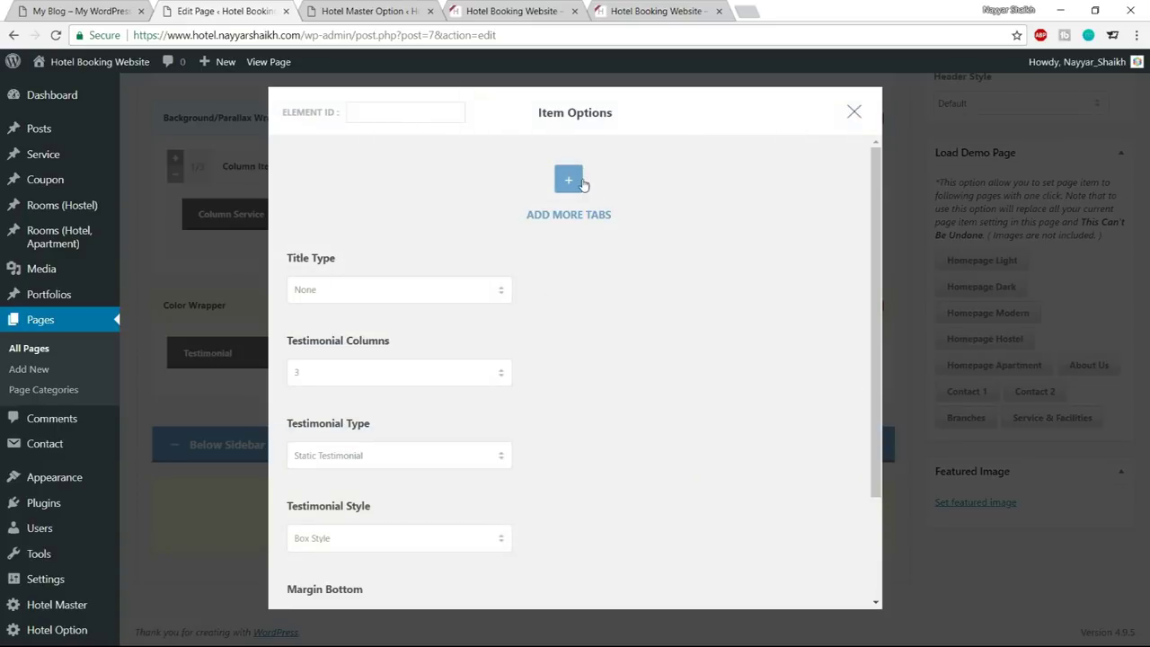
pyautogui.click(569, 180)
pyautogui.click(399, 332)
pyautogui.click(89, 8)
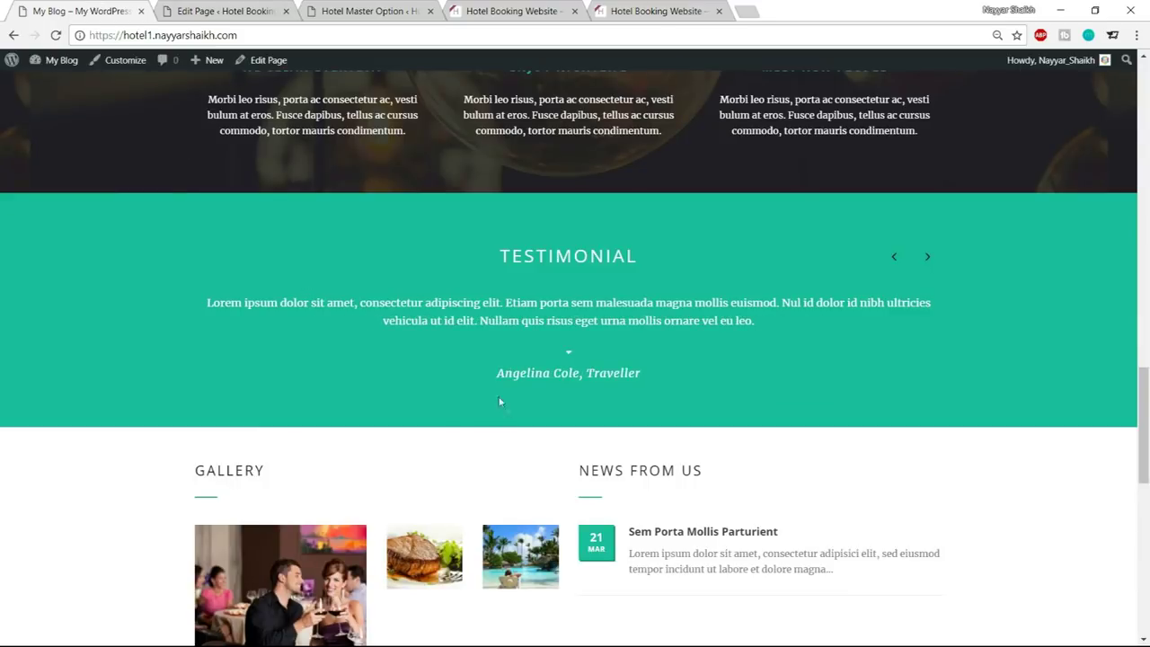
pyautogui.moveTo(496, 373); pyautogui.dragTo(581, 375)
pyautogui.hotkey('ctrl', 'c')
pyautogui.hotkey('ctrl', 'Tab')
pyautogui.hotkey('ctrl', 'v')
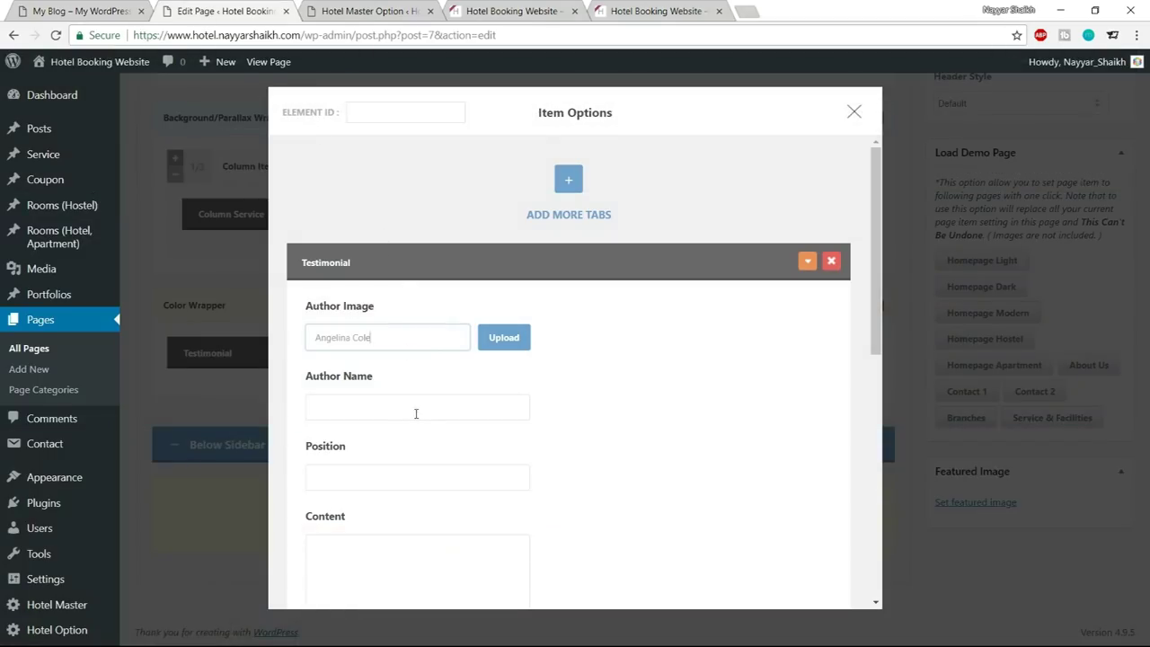
# Move the author name out of the image field into the Author Name field
pyautogui.click(371, 406)
pyautogui.click(388, 367)
pyautogui.hotkey('ctrl', 'a')
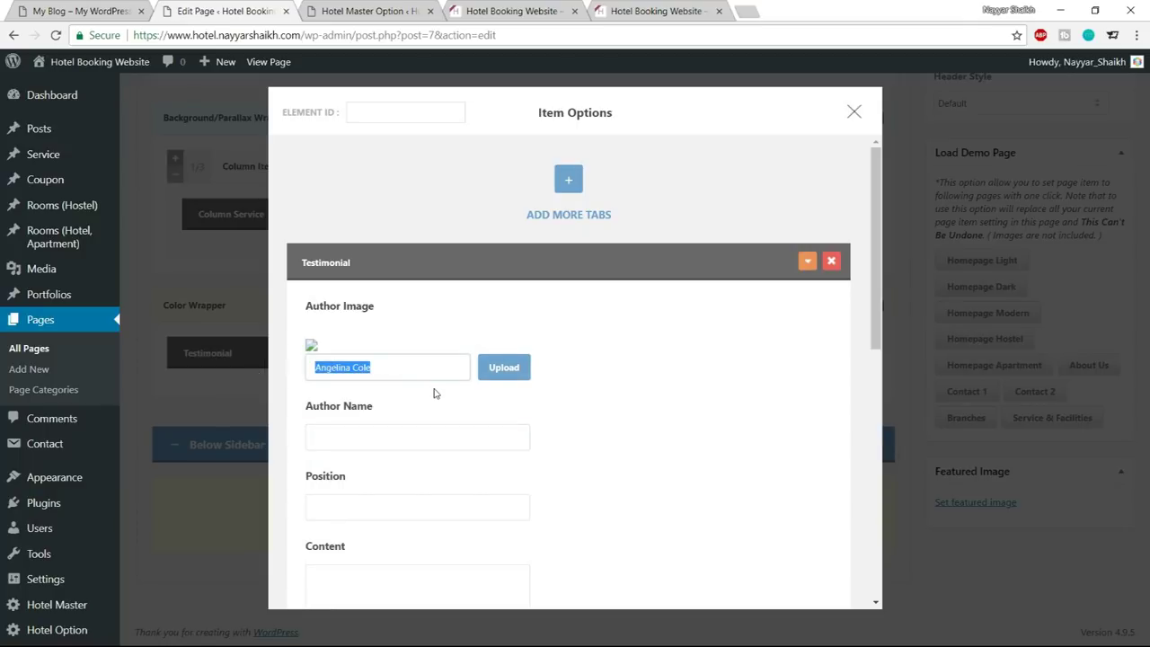
pyautogui.hotkey('ctrl', 'x')
pyautogui.scroll(-1, 558, 400)
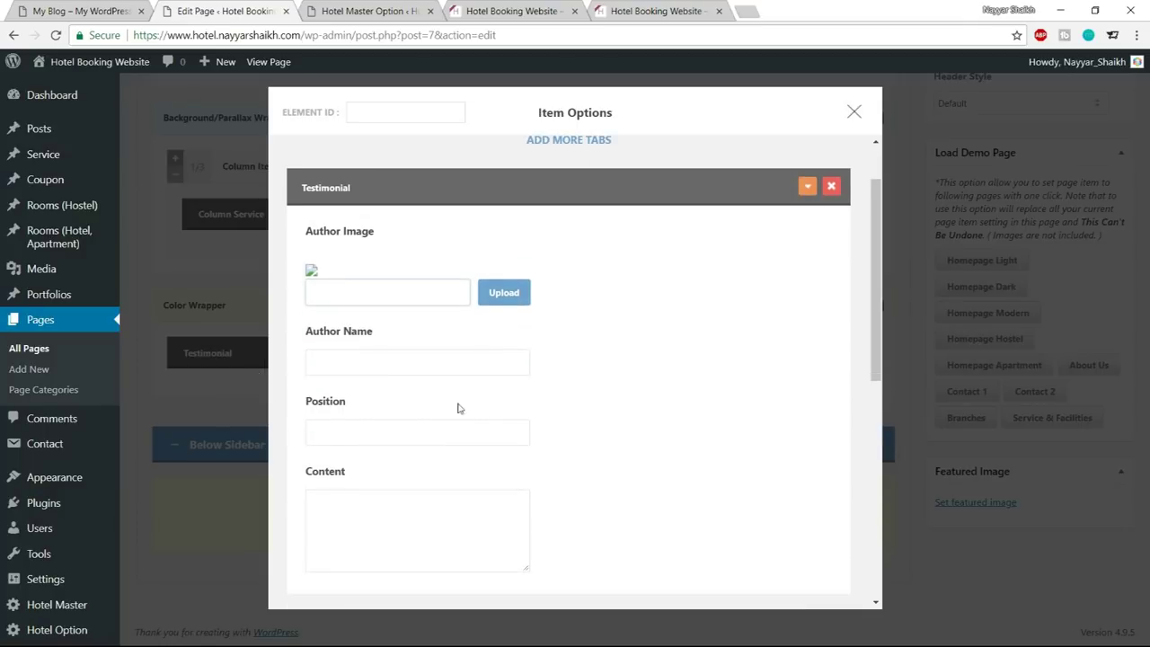
pyautogui.click(393, 368)
pyautogui.hotkey('ctrl', 'v')
# Fill the Position field with Traveller, copied from the live site
pyautogui.click(362, 395)
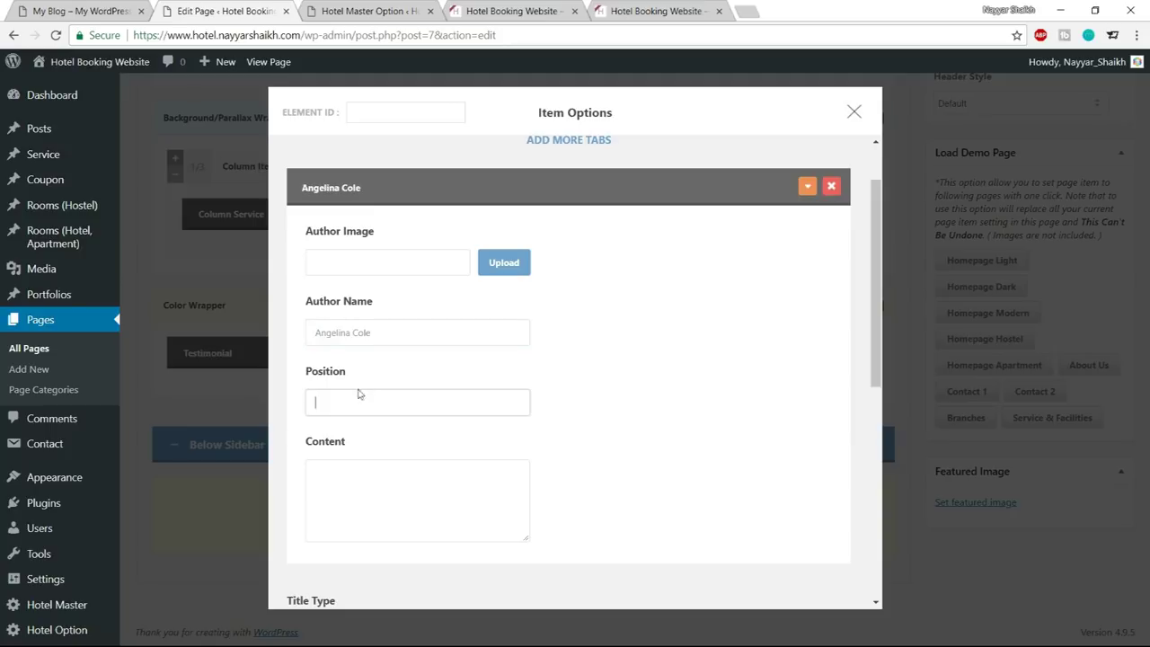
pyautogui.click(132, 18)
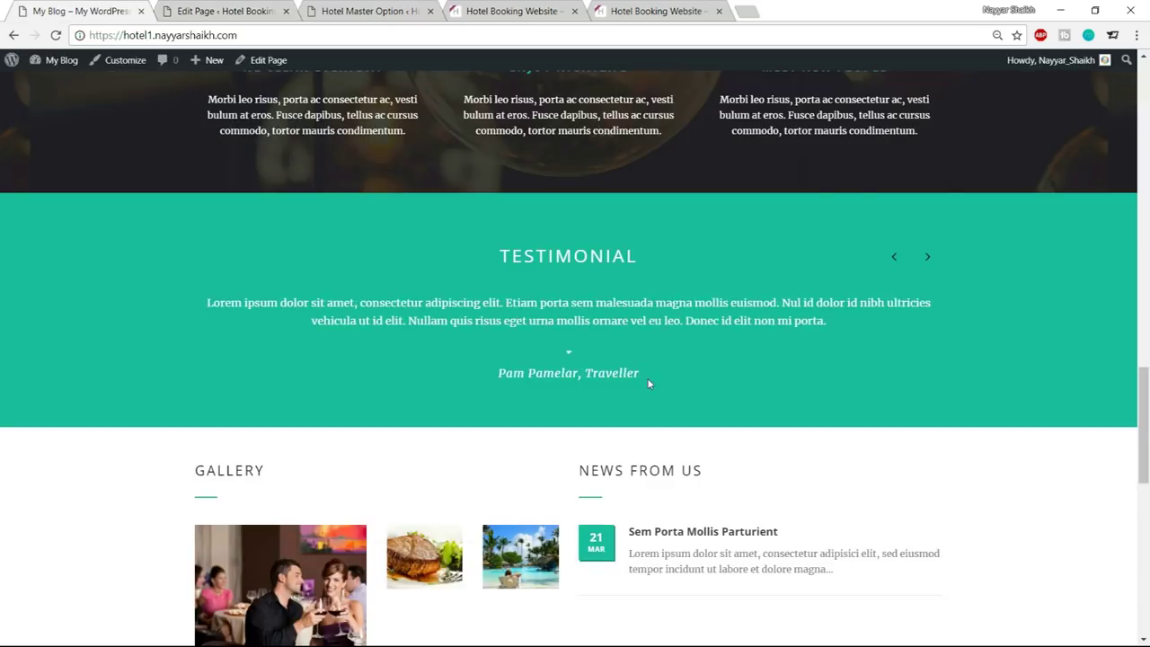
pyautogui.moveTo(648, 378); pyautogui.dragTo(586, 374)
pyautogui.click(220, 10)
pyautogui.hotkey('ctrl', 'v')
# Paste the sample testimonial quote from the live site into the Content box
pyautogui.scroll(-2, 449, 390)
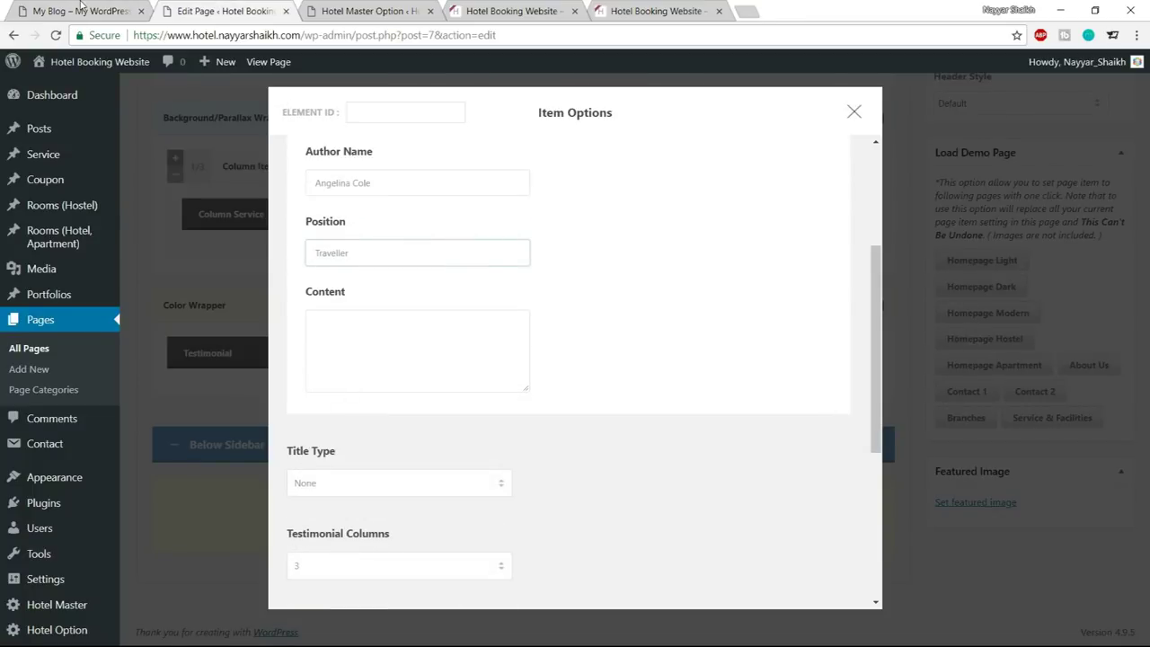
pyautogui.click(81, 9)
pyautogui.tripleClick(550, 317)
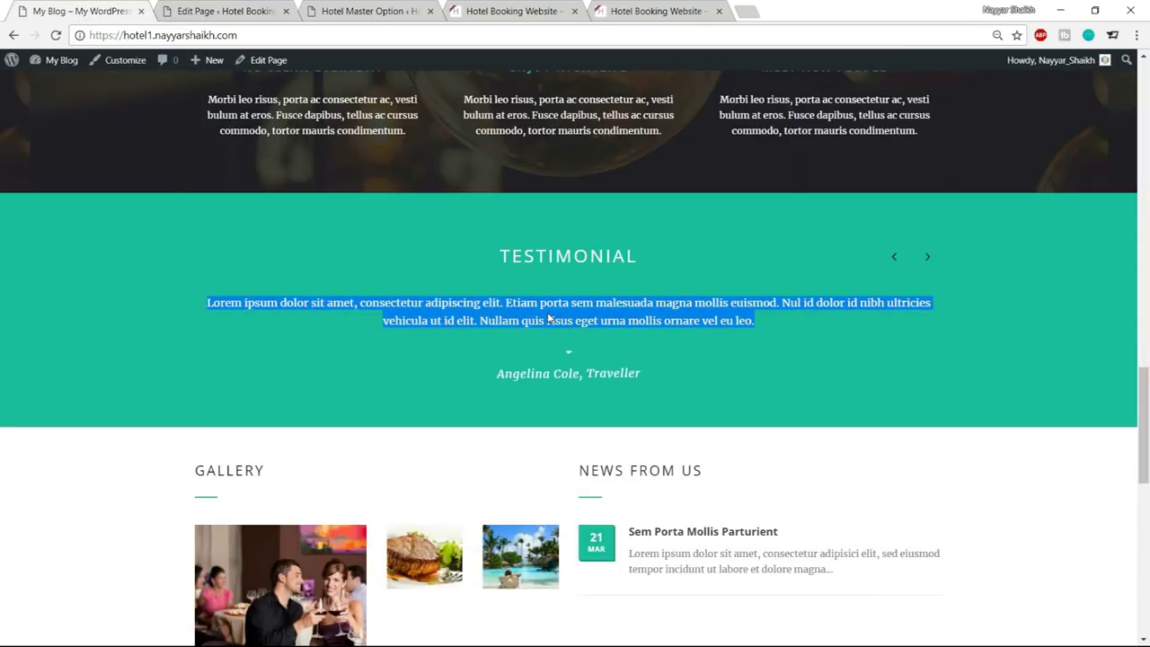
pyautogui.click(223, 11)
pyautogui.click(439, 383)
pyautogui.hotkey('ctrl', 'v')
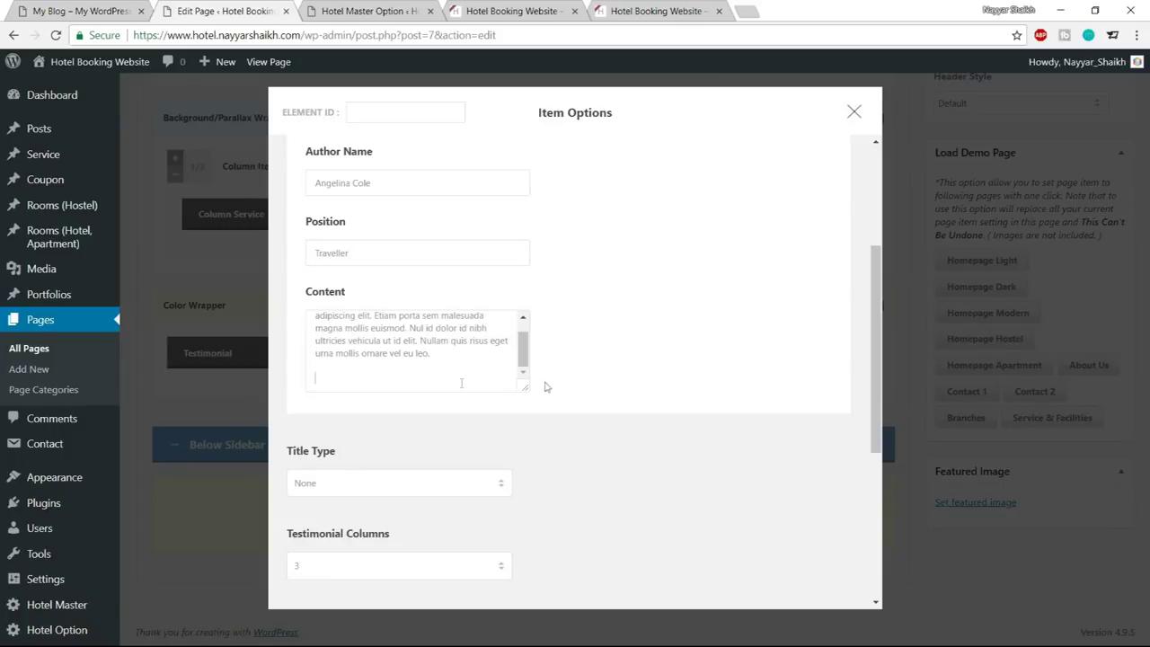
pyautogui.press('BackSpace')
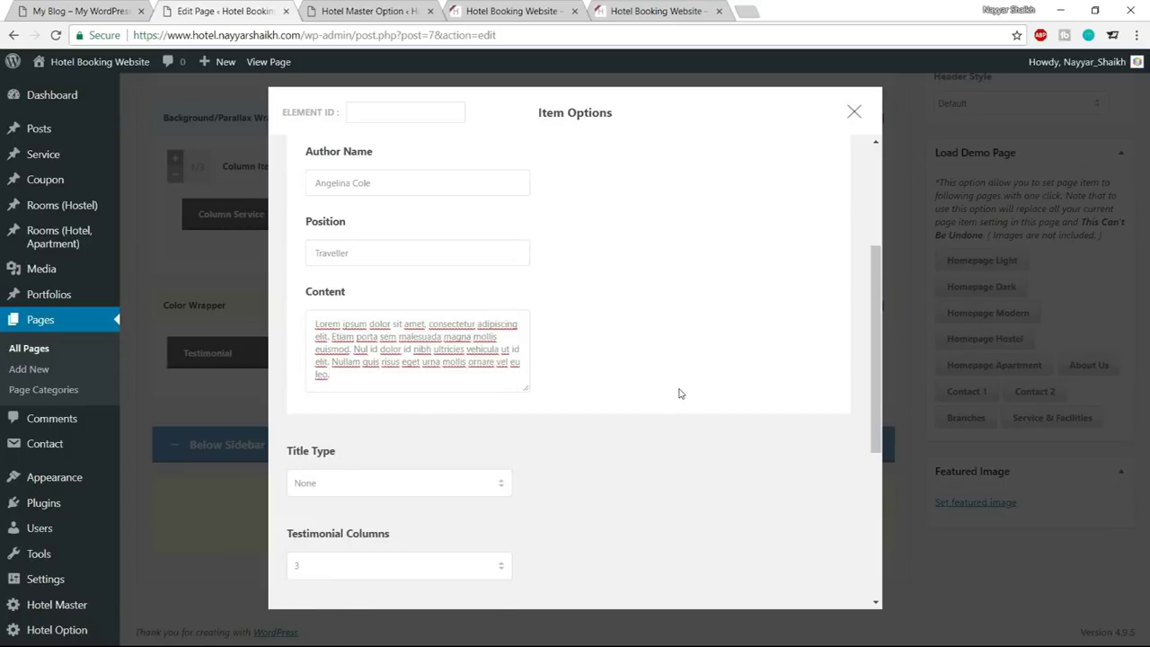
# Set Title Type to Center Align with the title TESTIMONIAL
pyautogui.scroll(-3, 679, 394)
pyautogui.click(457, 334)
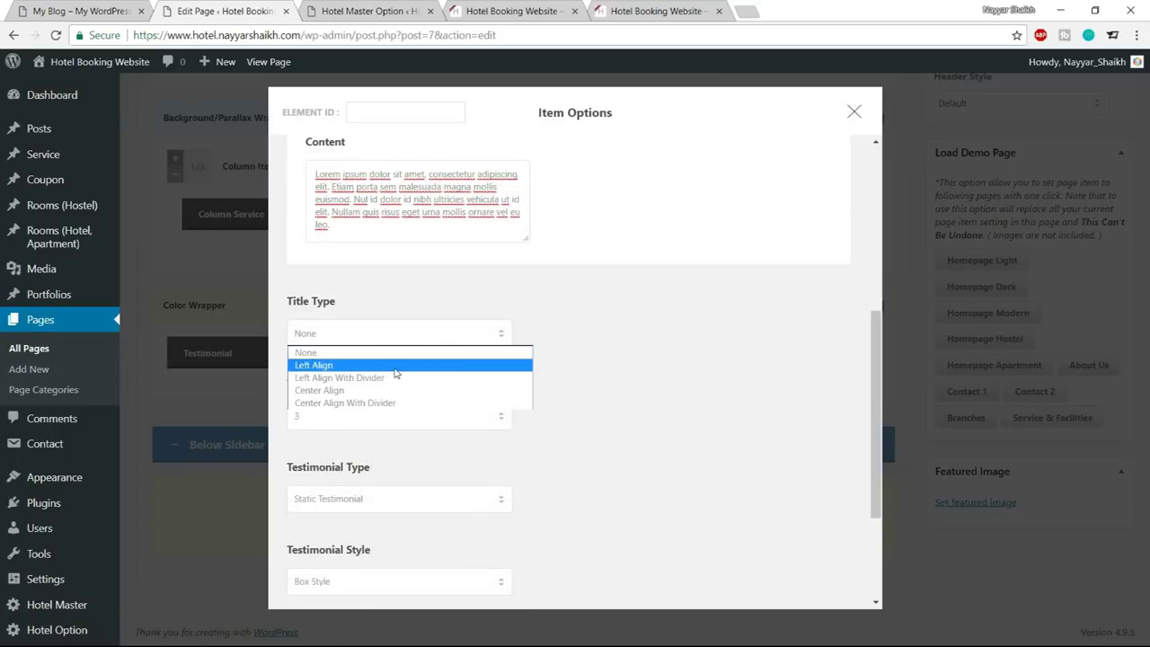
pyautogui.click(334, 390)
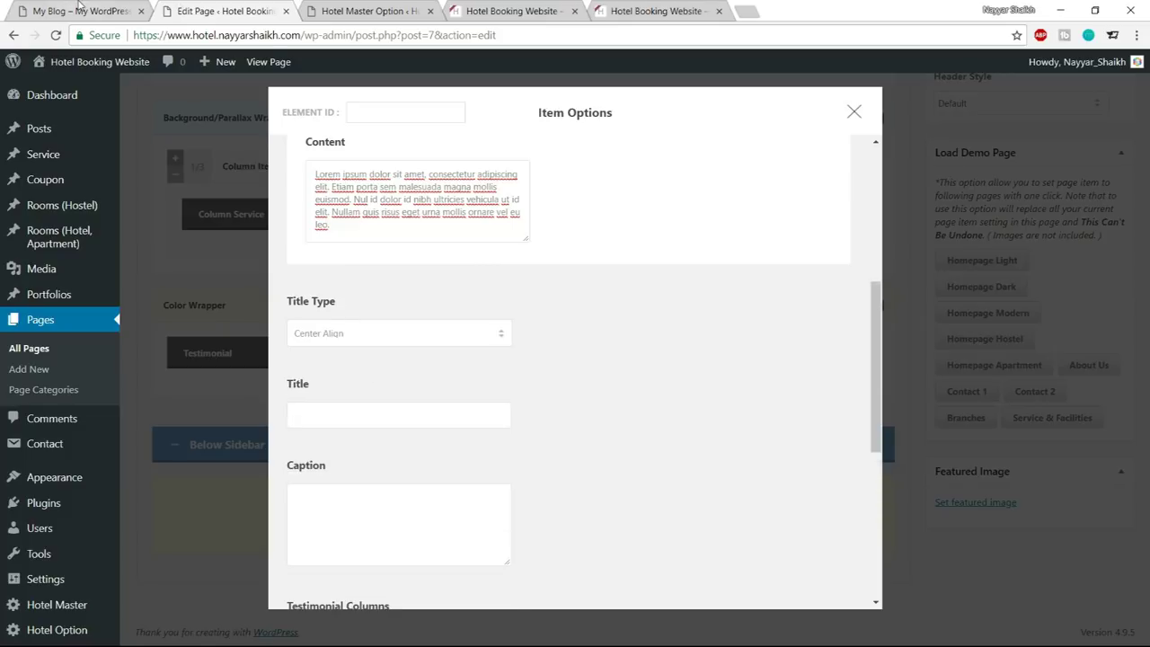
pyautogui.click(79, 10)
pyautogui.moveTo(502, 255); pyautogui.dragTo(642, 257)
pyautogui.click(225, 11)
pyautogui.hotkey('ctrl', 'v')
# Show the testimonials in 1 column as a carousel
pyautogui.scroll(-5, 676, 414)
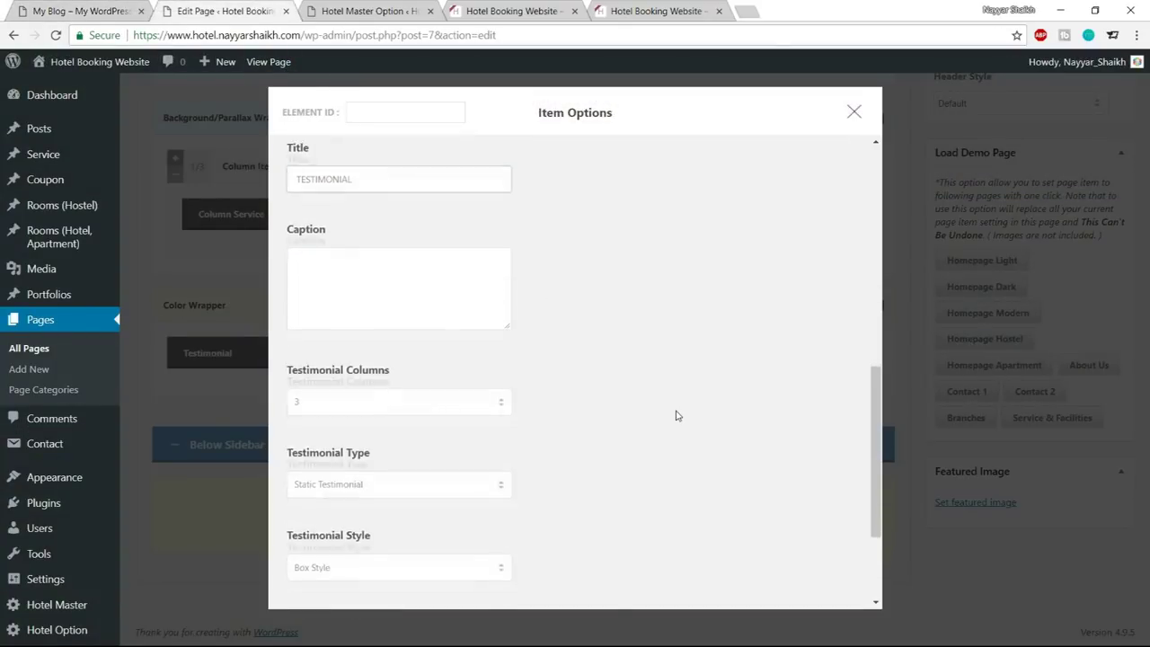
pyautogui.click(408, 273)
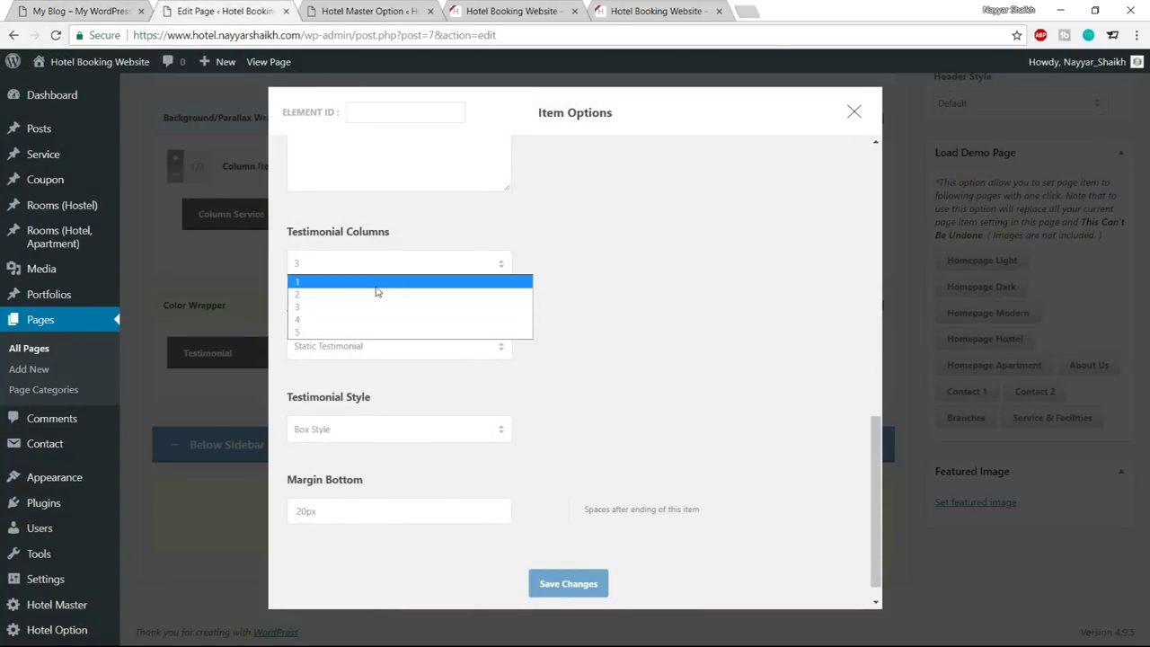
pyautogui.click(381, 284)
pyautogui.click(397, 346)
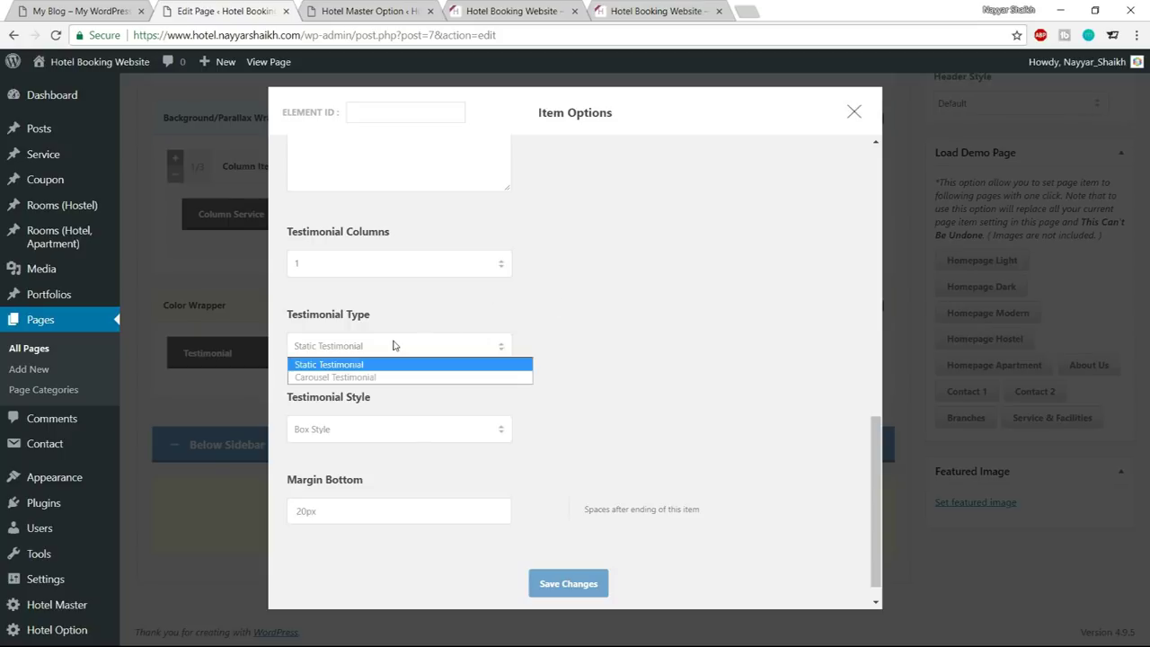
pyautogui.click(375, 377)
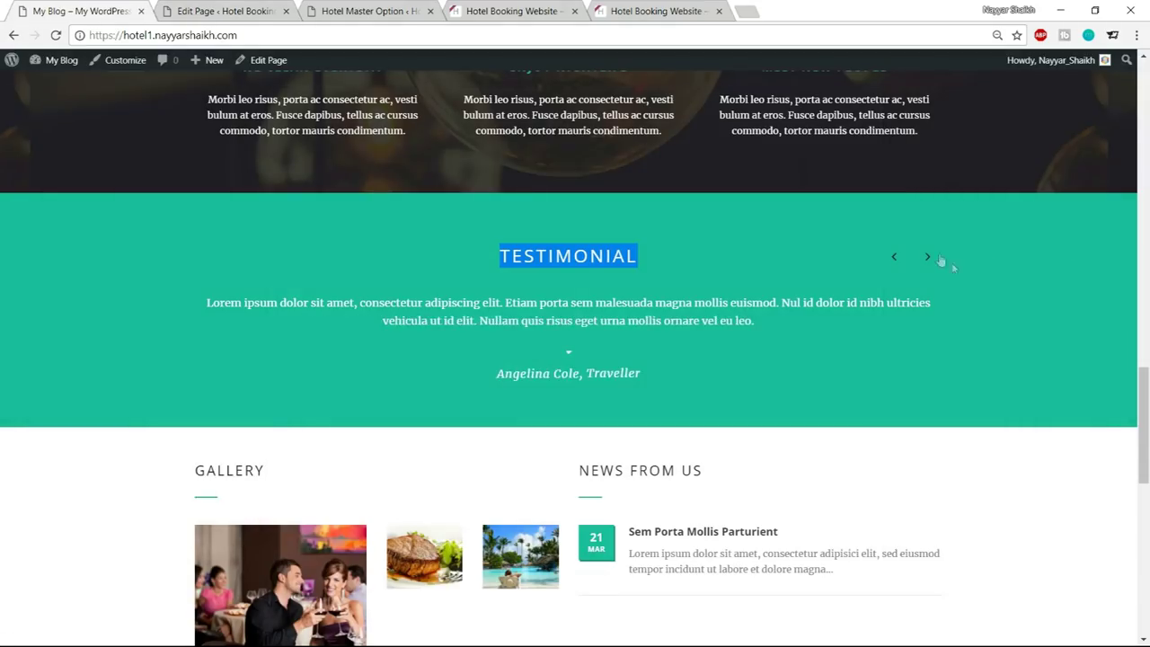
pyautogui.click(928, 258)
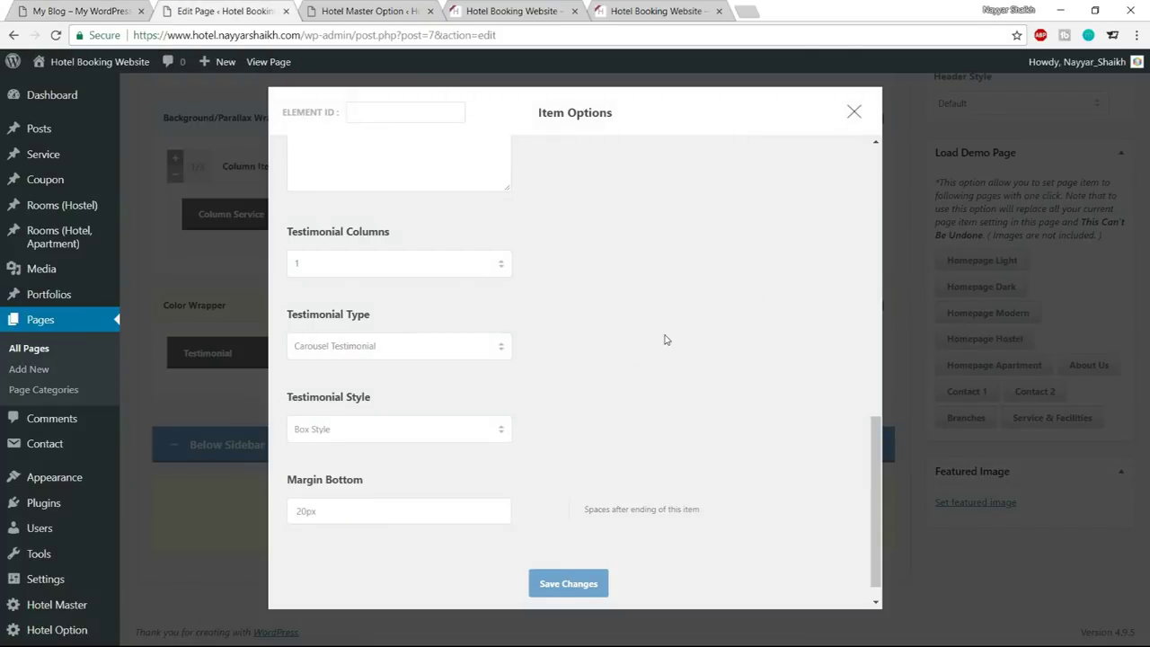
# Choose Large Plain Style, reduce the bottom margin with a 0, and save the settings
pyautogui.scroll(-1, 666, 339)
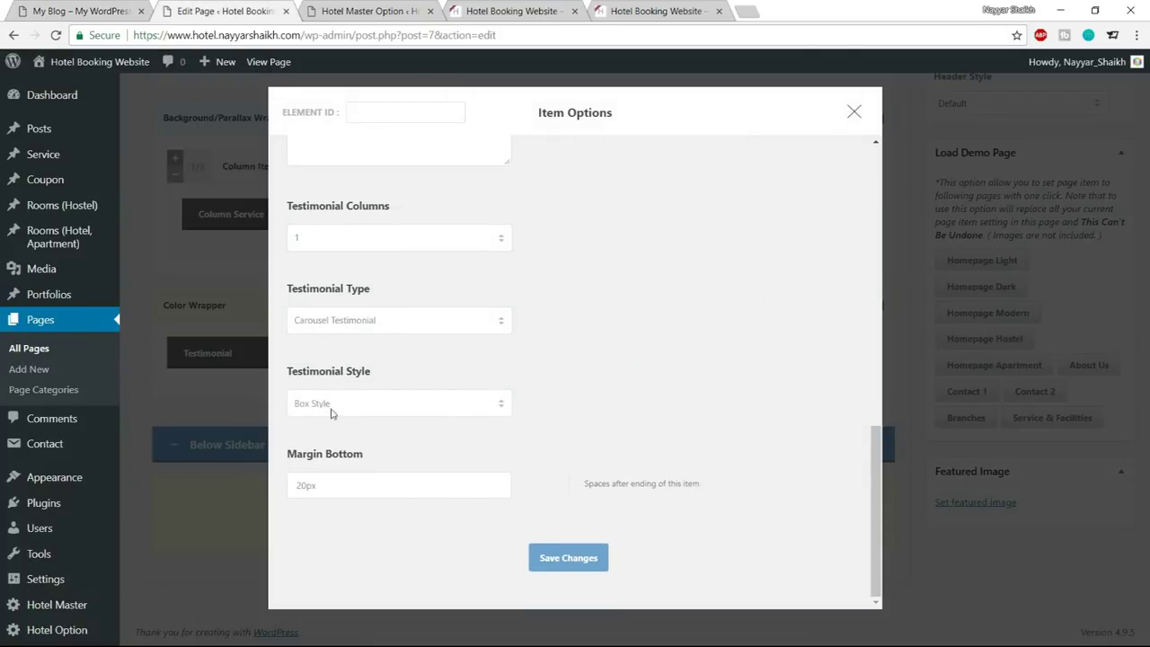
pyautogui.click(384, 407)
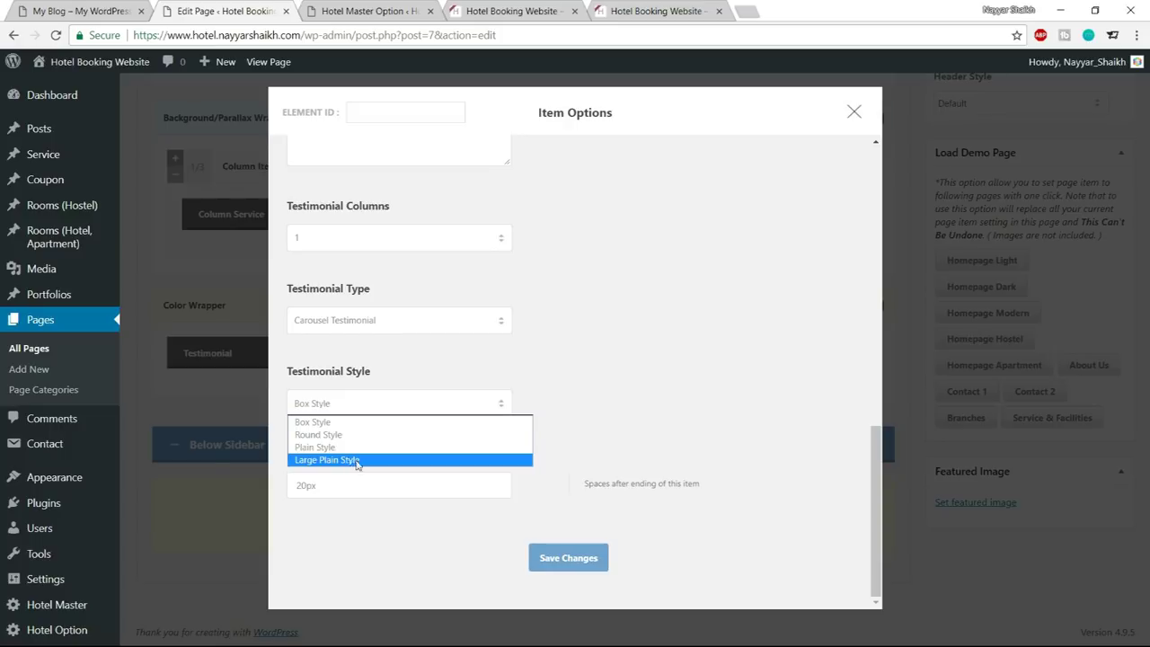
pyautogui.click(355, 460)
pyautogui.moveTo(309, 486); pyautogui.dragTo(262, 488)
pyautogui.write('0')
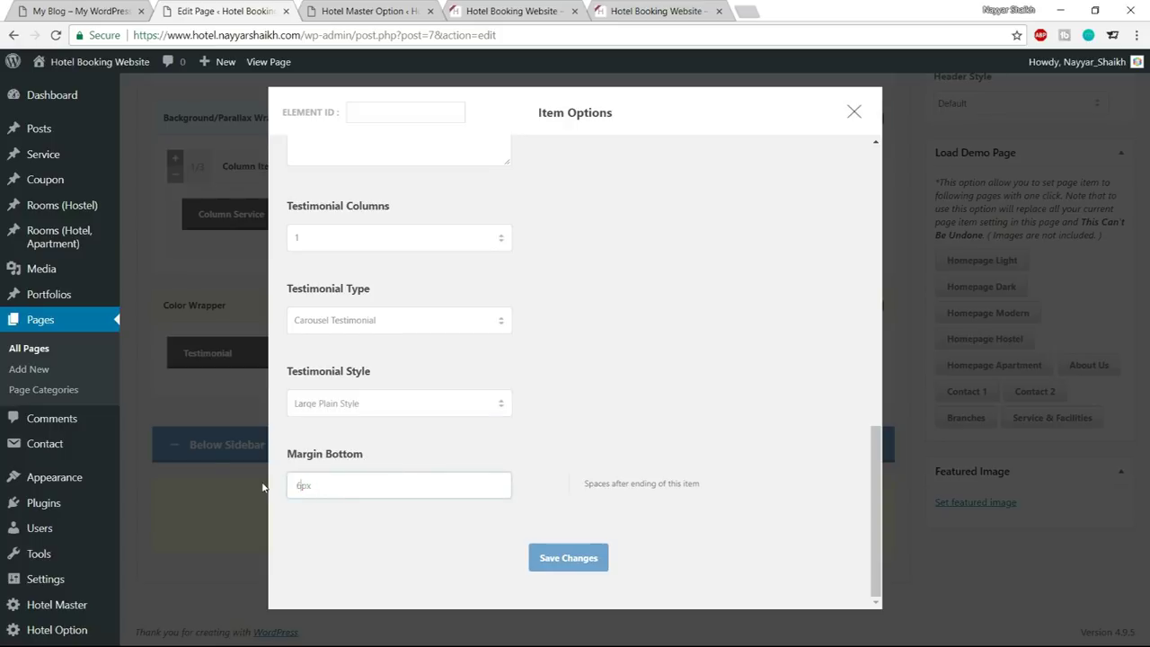
pyautogui.click(557, 563)
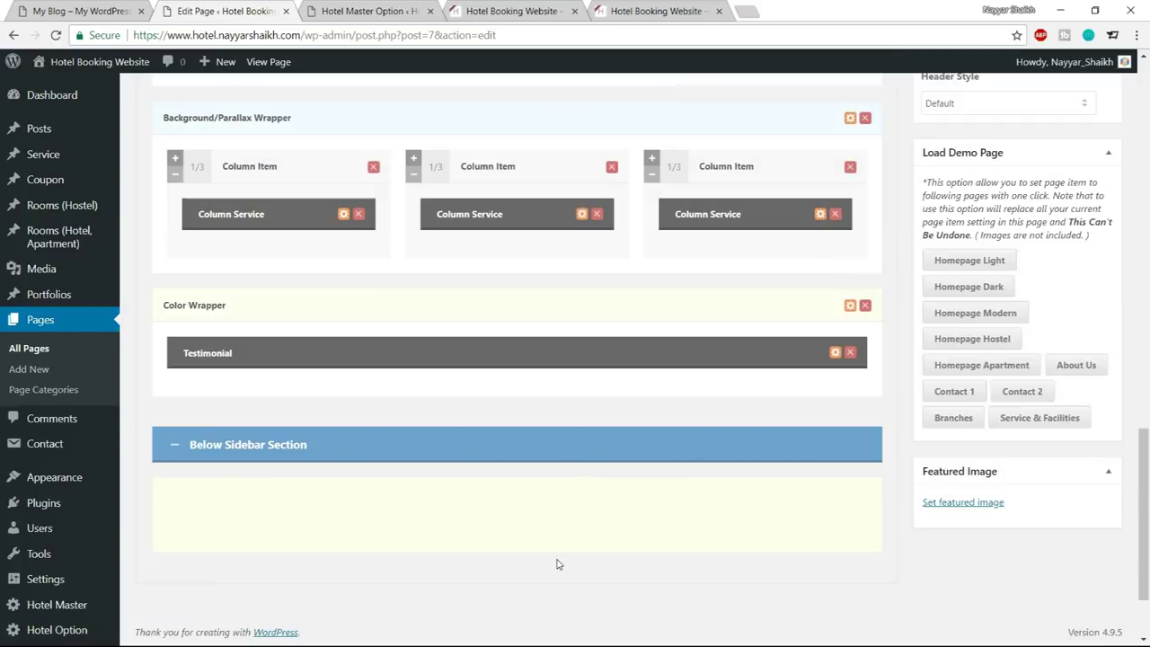
# Reopen and close the Testimonial item's settings, then glance at the theme colour options
pyautogui.click(835, 353)
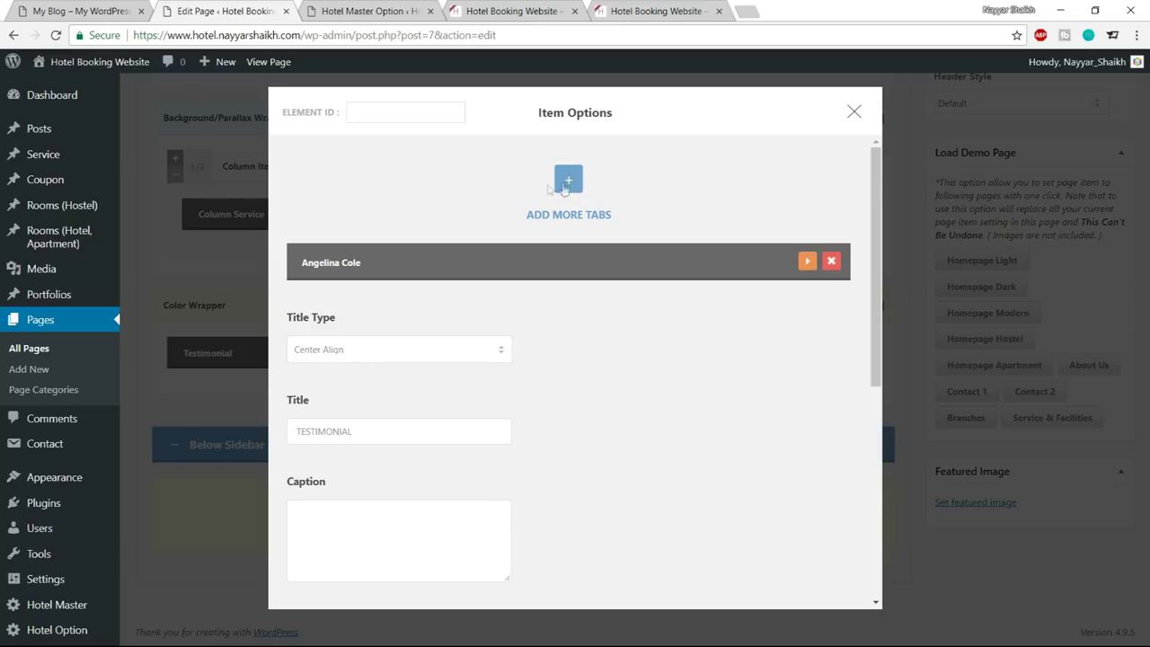
pyautogui.click(853, 112)
pyautogui.scroll(15, 836, 251)
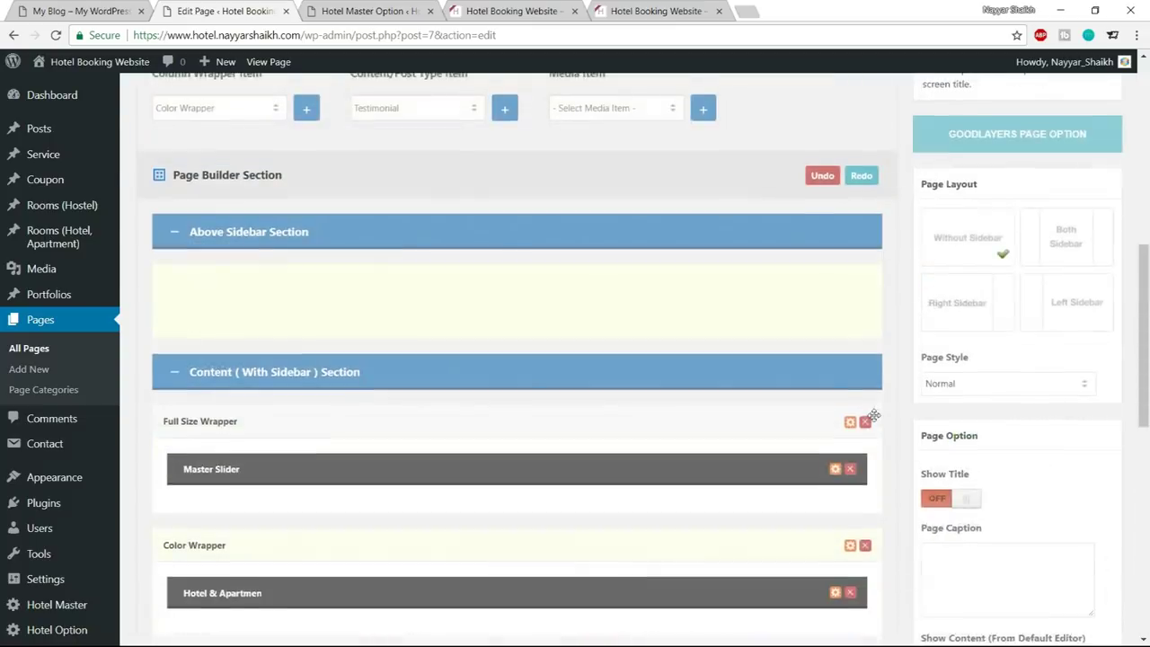
pyautogui.click(386, 11)
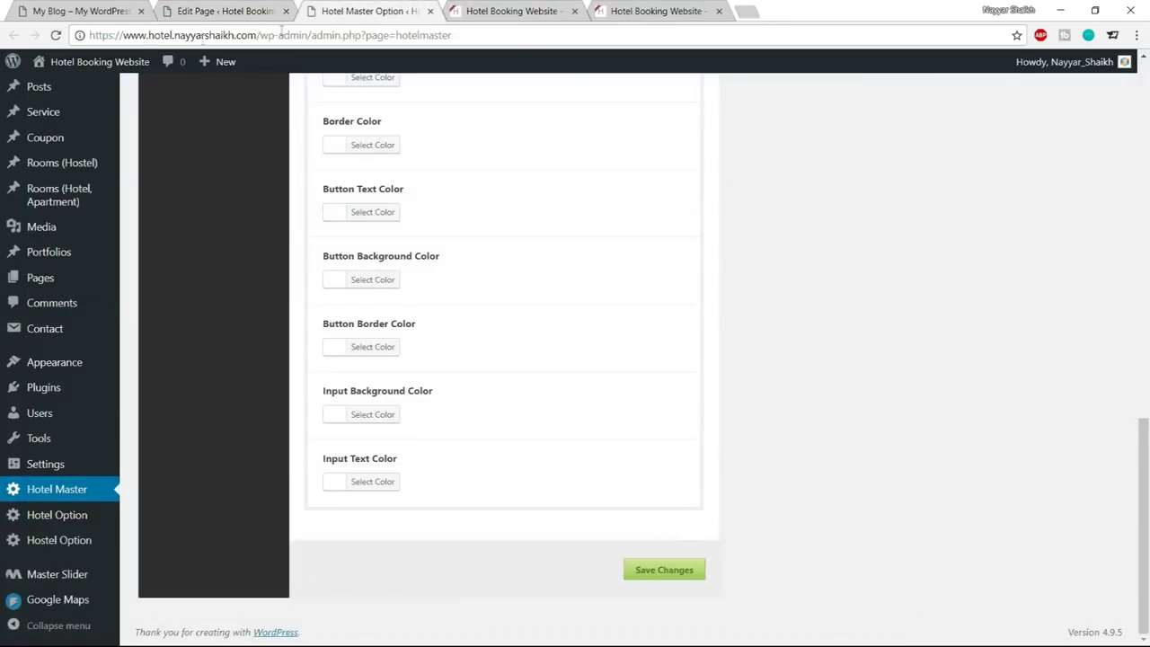
# Reload the live site and highlight the faint testimonial text to read it
pyautogui.click(496, 11)
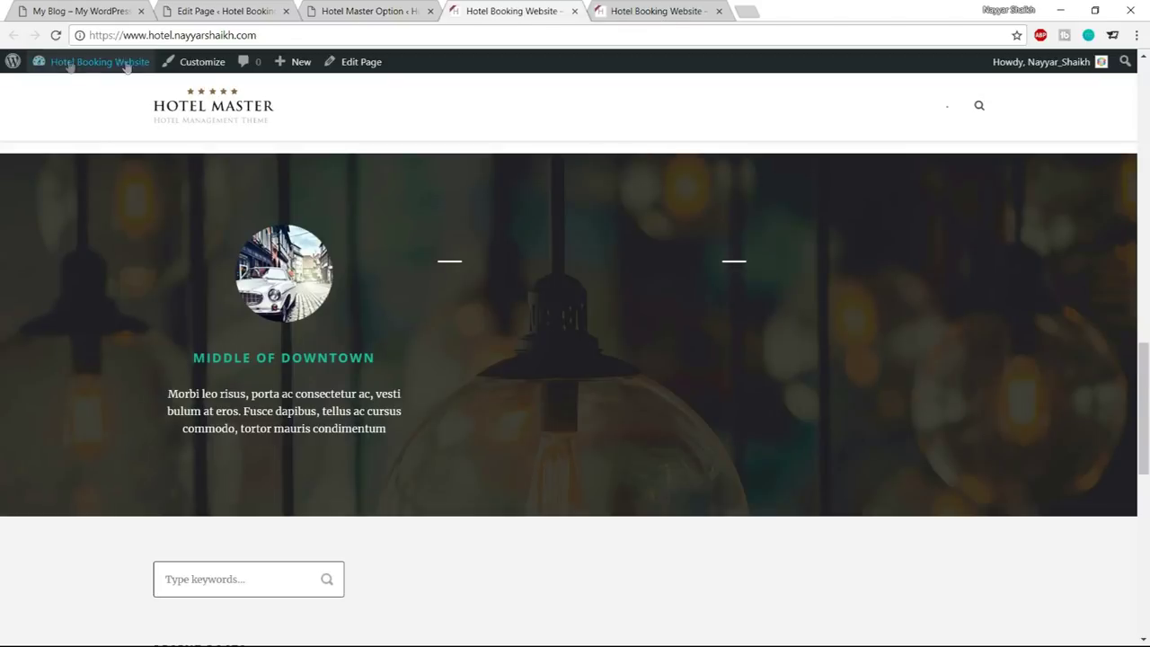
pyautogui.click(55, 35)
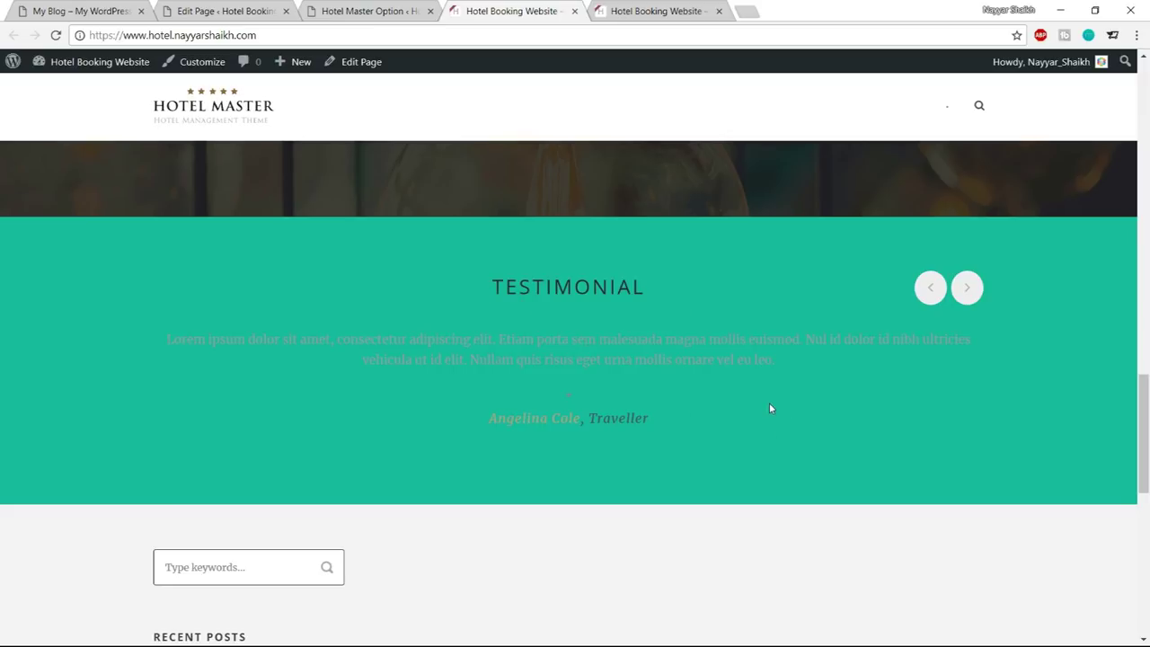
pyautogui.moveTo(470, 278); pyautogui.dragTo(721, 441)
pyautogui.click(668, 326)
pyautogui.click(364, 11)
# Name a new custom skin Testimonial and add it to the skin list
pyautogui.scroll(15, 745, 494)
pyautogui.click(385, 255)
pyautogui.hotkey('ctrl', 'a')
pyautogui.write('Te')
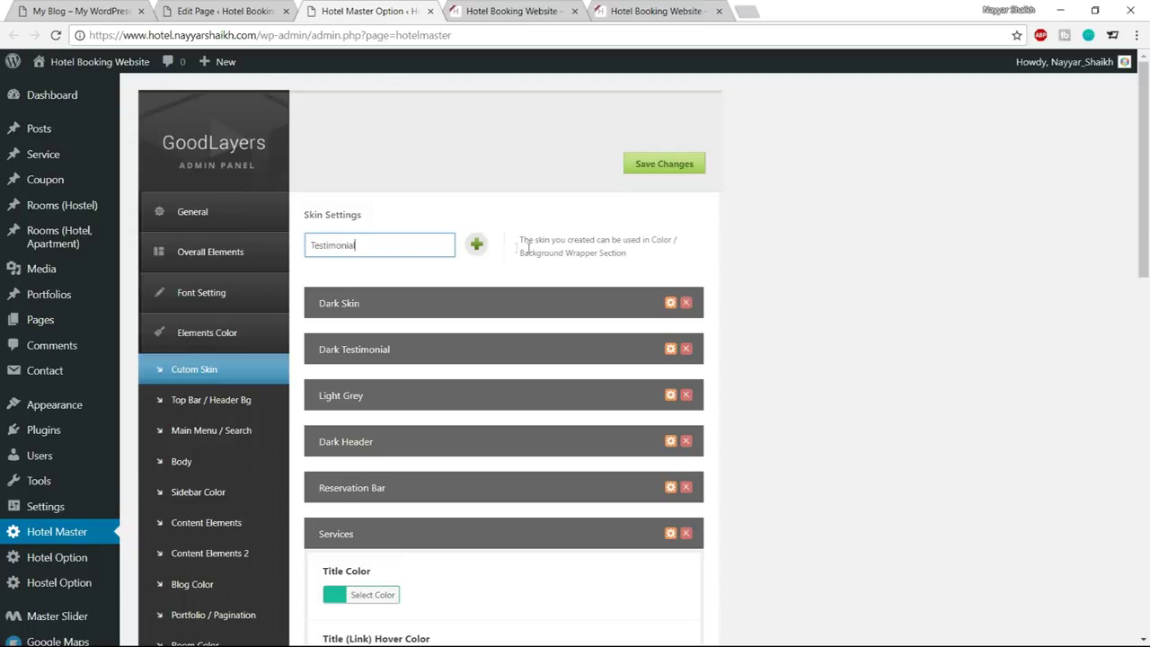
pyautogui.click(481, 248)
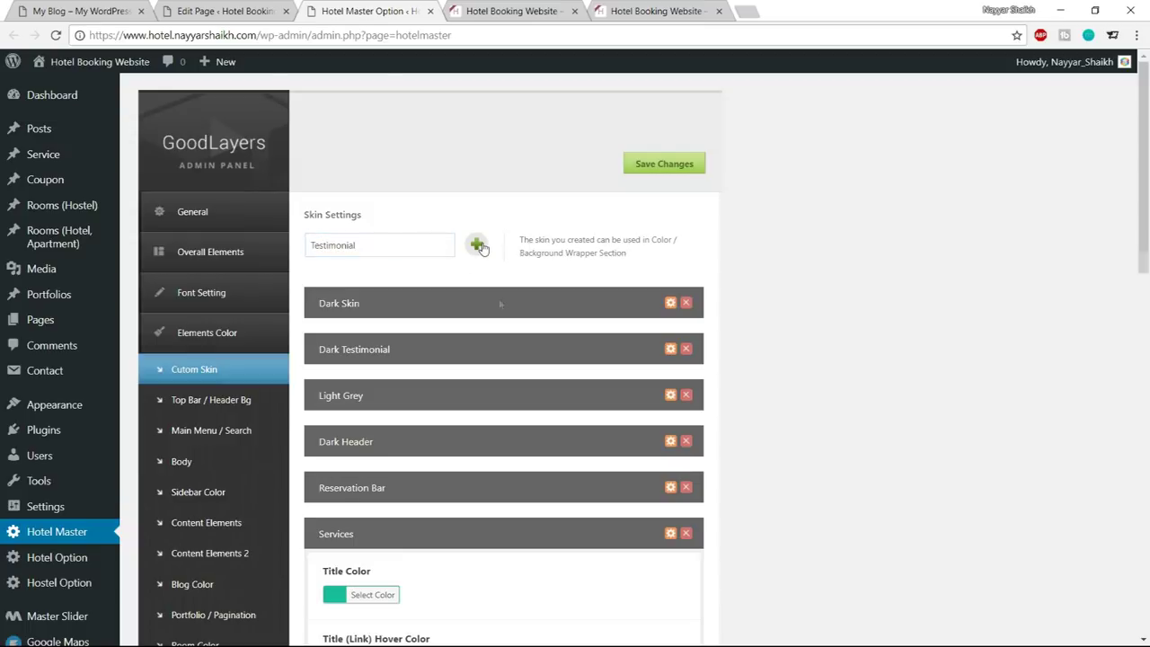
# Collapse the Services skin, save the theme options, and reload the Home page editor
pyautogui.click(670, 534)
pyautogui.scroll(-4, 504, 360)
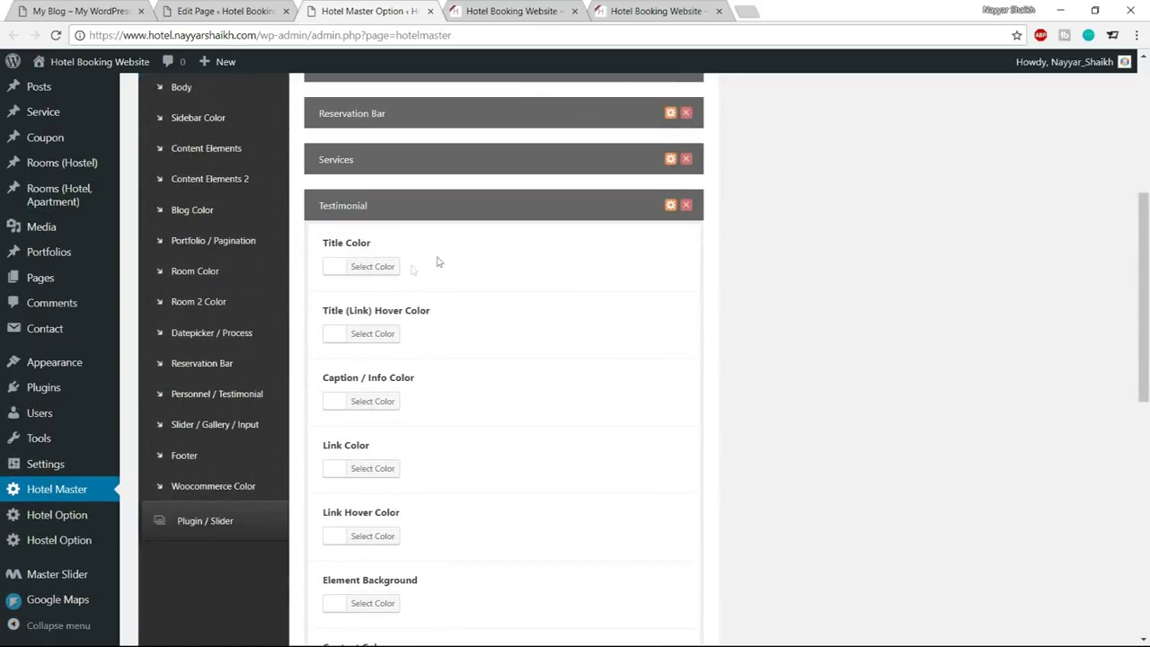
pyautogui.scroll(-10, 629, 396)
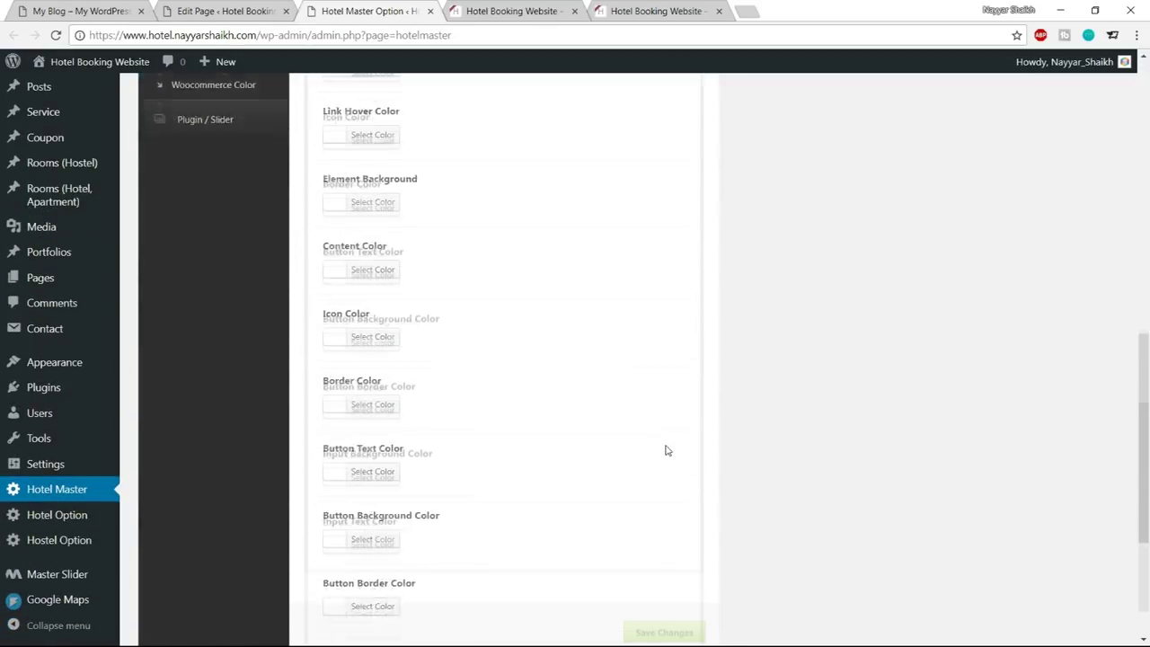
pyautogui.click(689, 575)
pyautogui.click(526, 9)
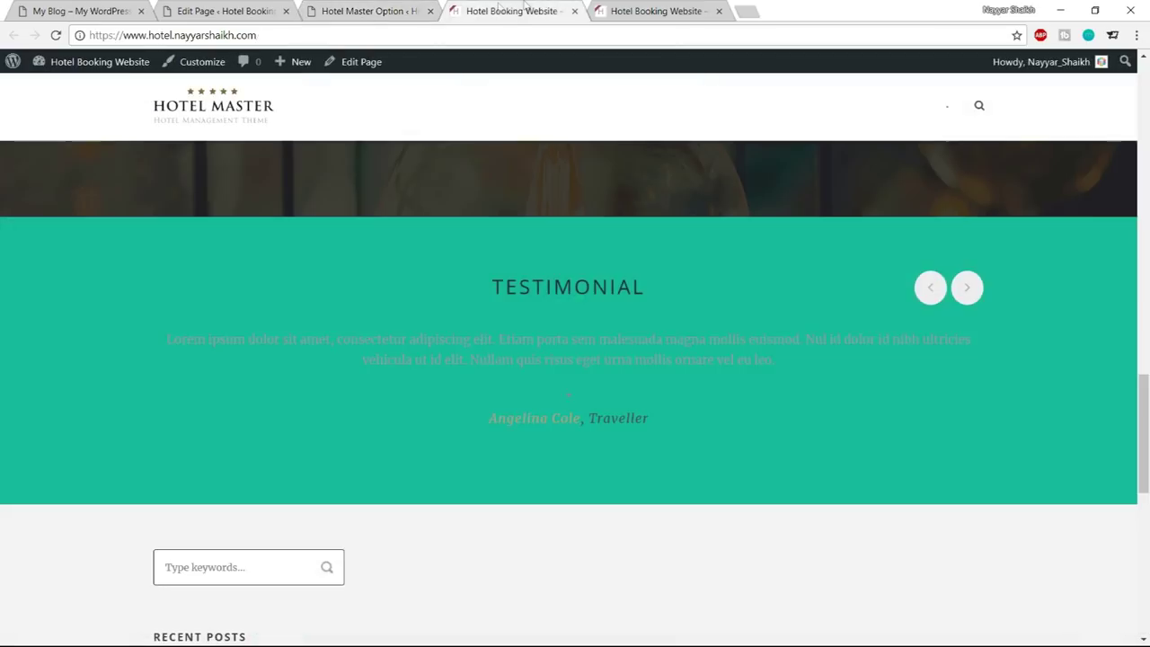
pyautogui.click(229, 11)
pyautogui.click(55, 36)
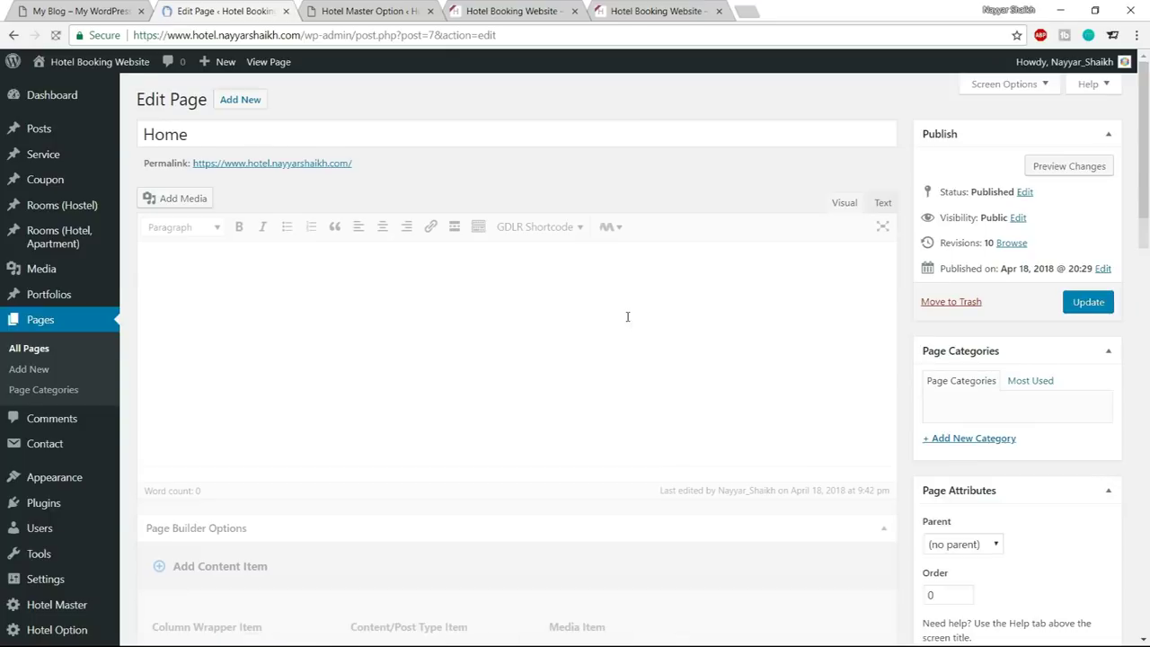
pyautogui.scroll(-15, 627, 316)
# Set the testimonial Color Wrapper's skin to Testimonial and save it
pyautogui.scroll(-1, 627, 316)
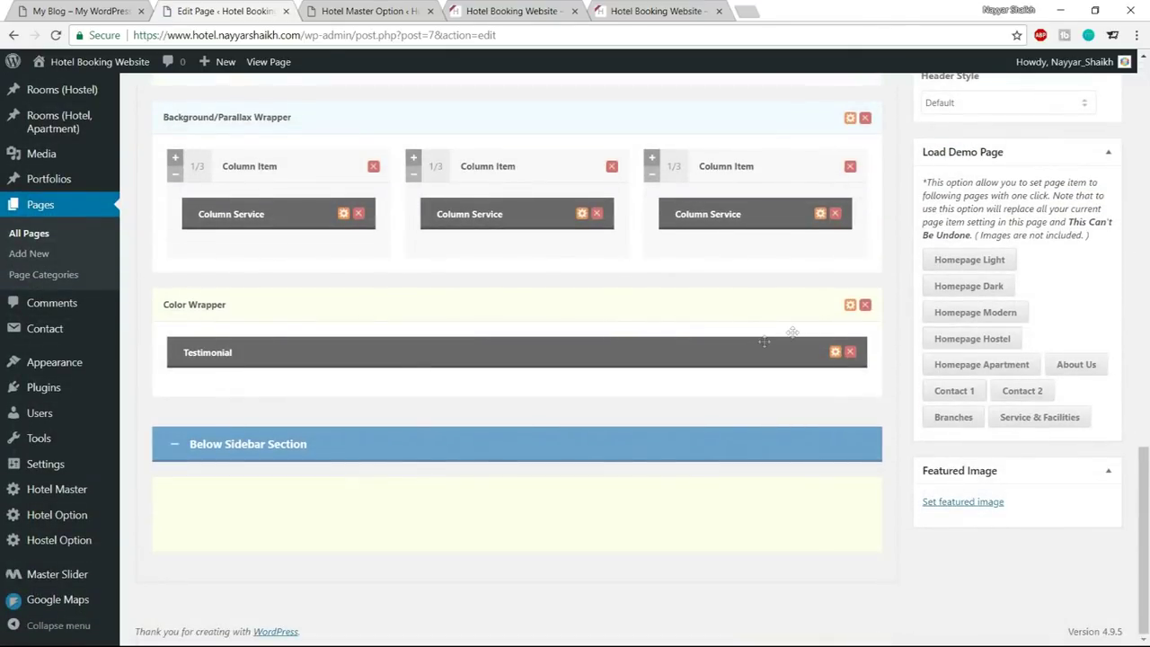
pyautogui.click(850, 306)
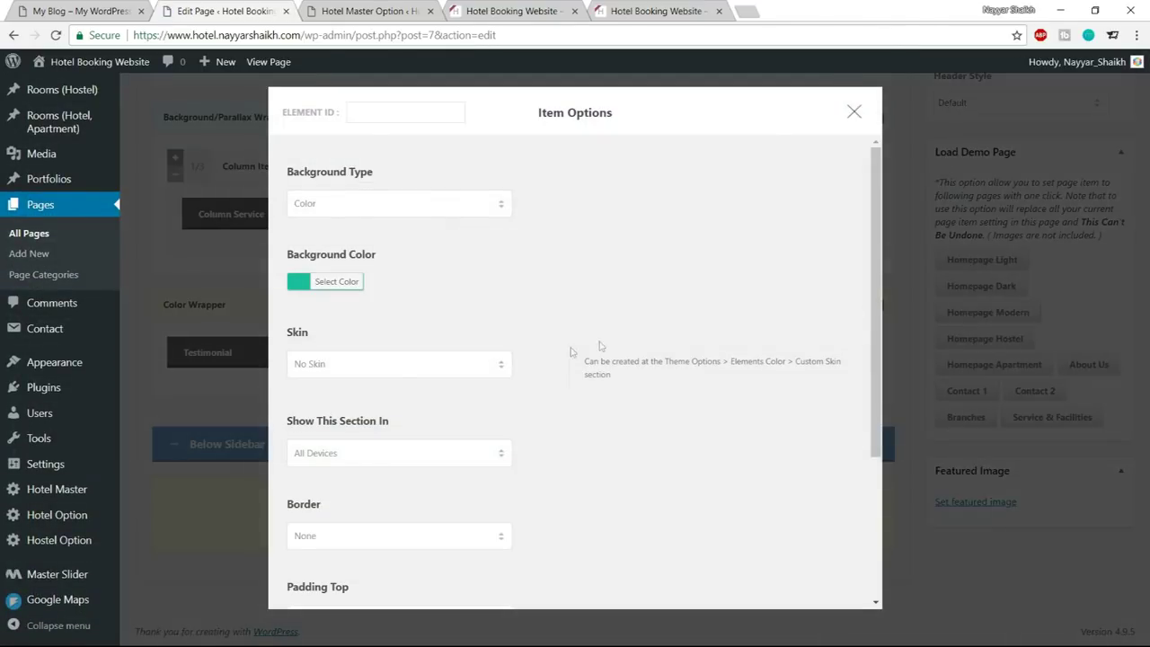
pyautogui.click(382, 363)
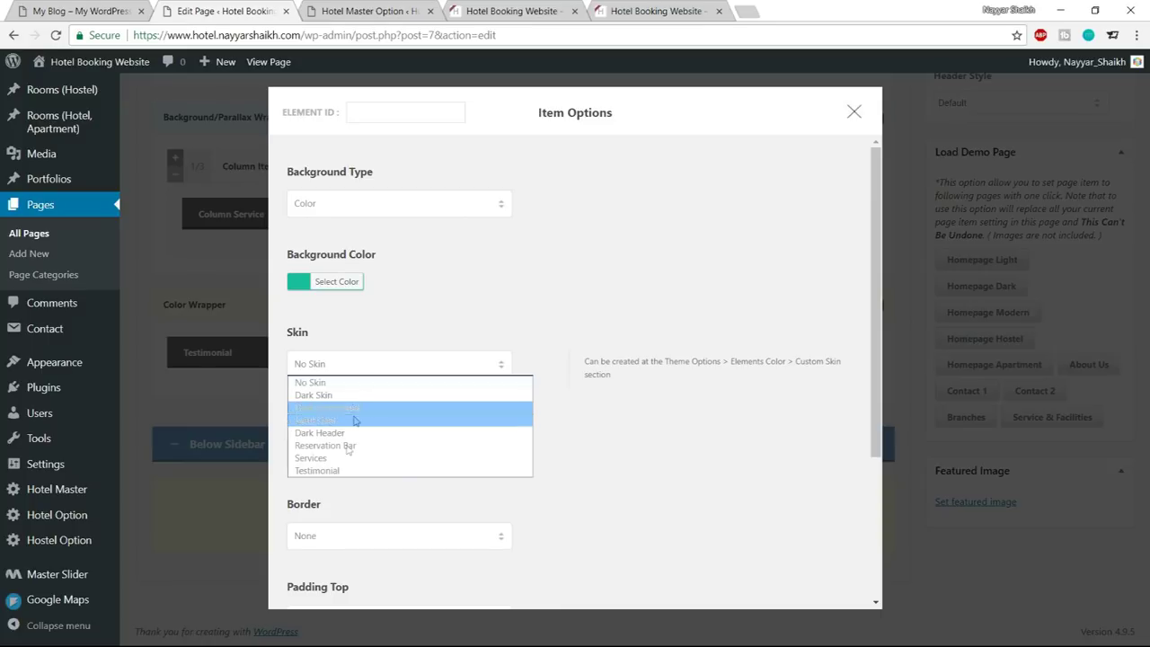
pyautogui.click(339, 474)
pyautogui.scroll(-3, 545, 477)
pyautogui.click(544, 557)
# Update the Home page and reload the live homepage
pyautogui.scroll(10, 546, 552)
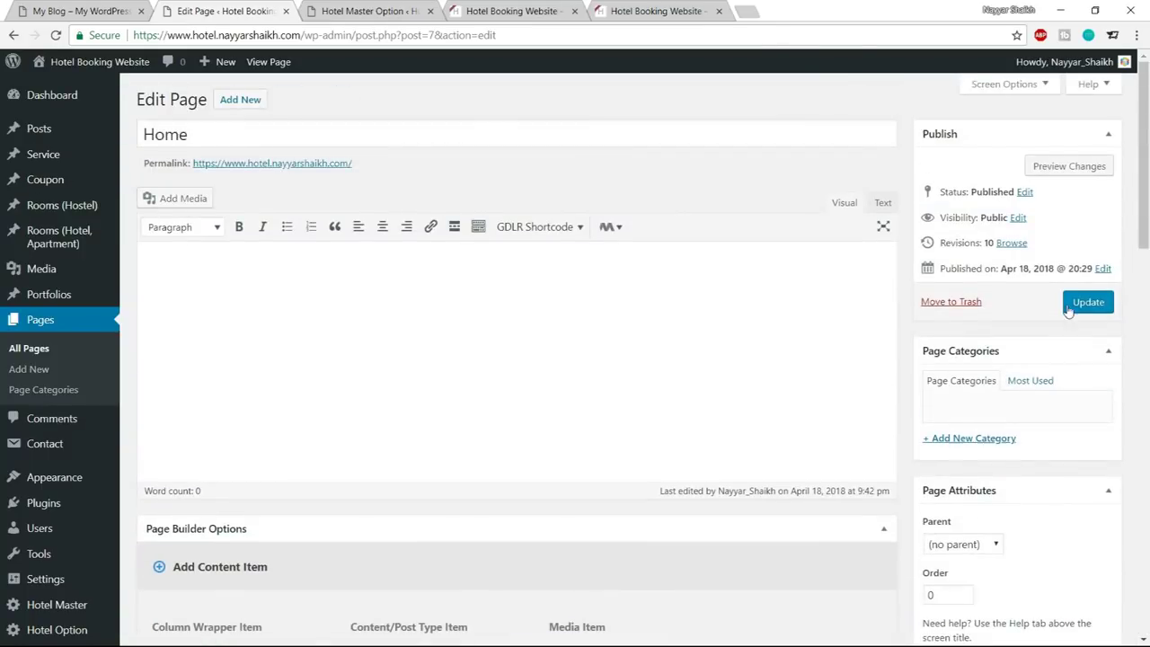
pyautogui.click(1089, 302)
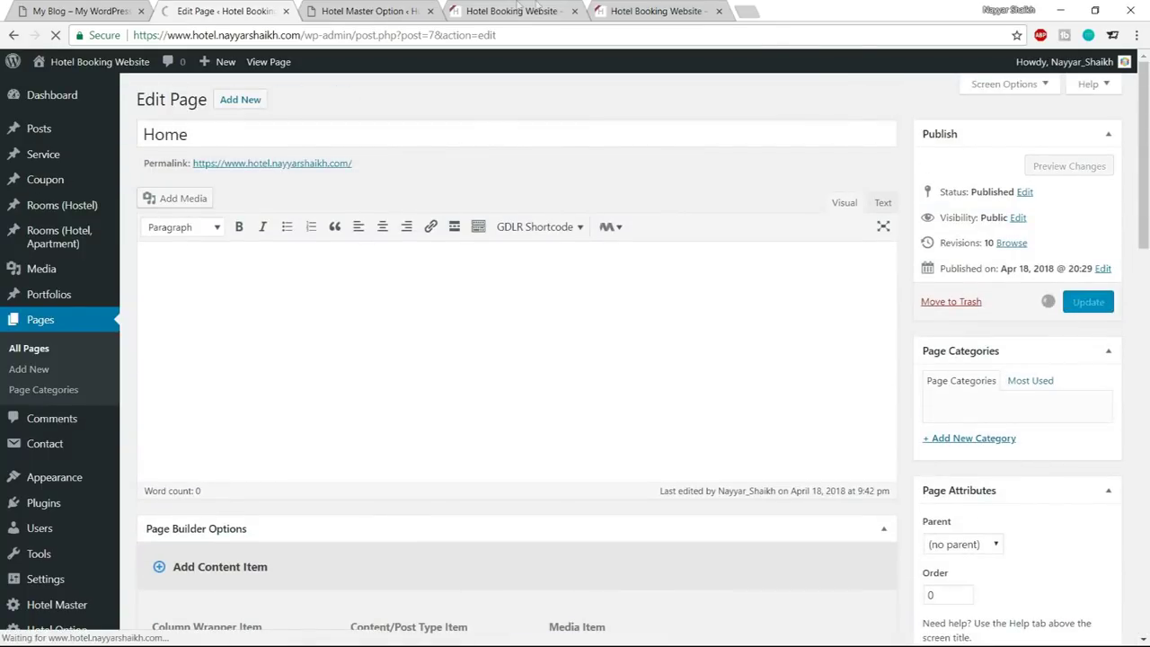
pyautogui.click(508, 11)
pyautogui.click(55, 35)
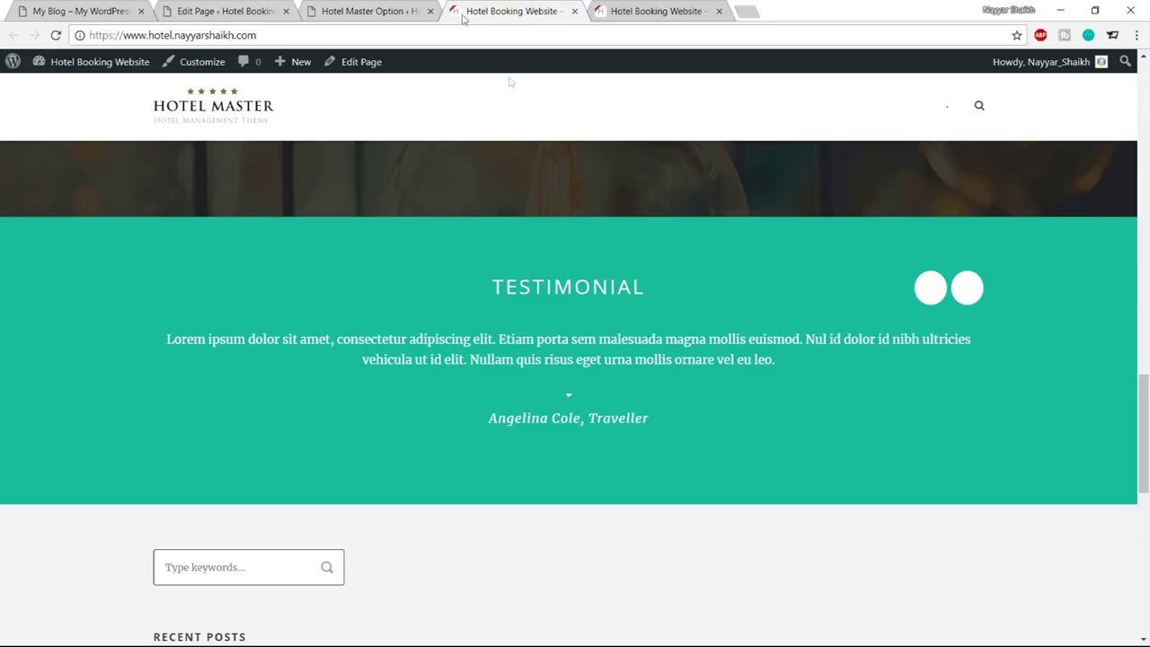
# Enter #1abc9c as the Testimonial skin's Element Background colour
pyautogui.click(396, 11)
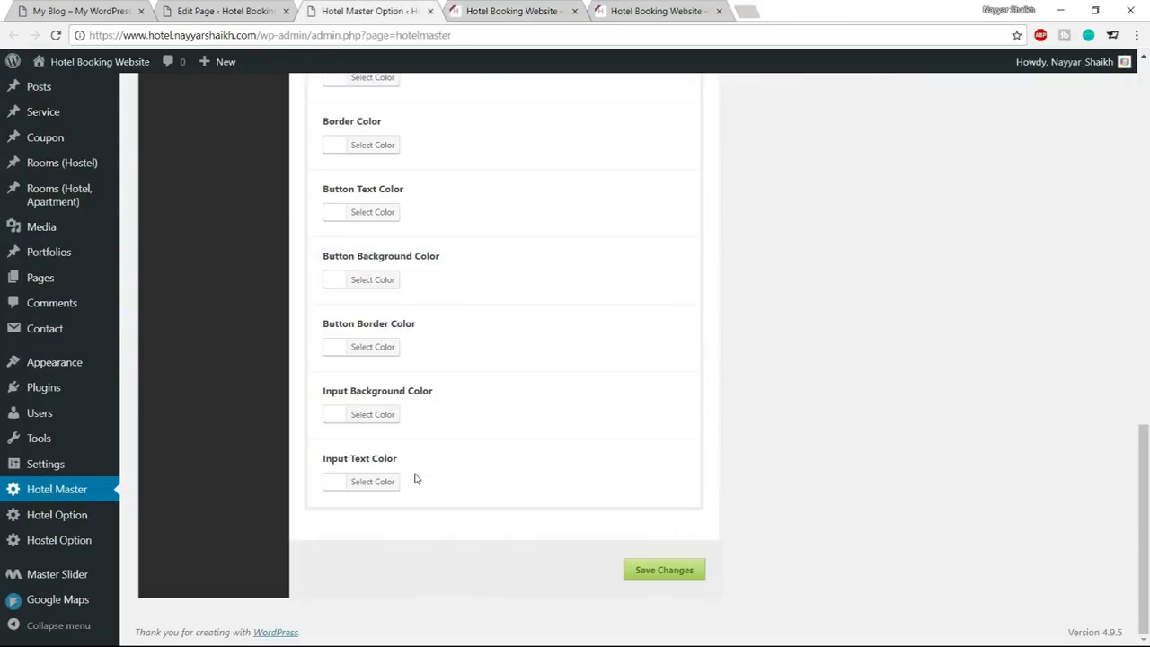
pyautogui.scroll(1, 415, 478)
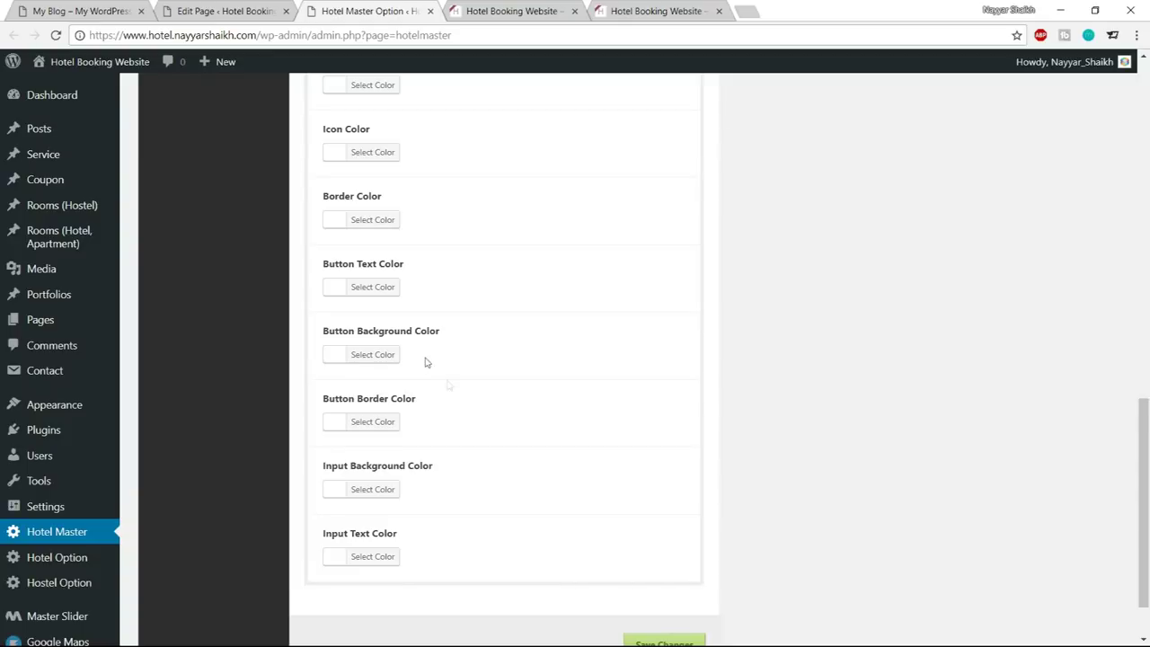
pyautogui.scroll(1, 441, 378)
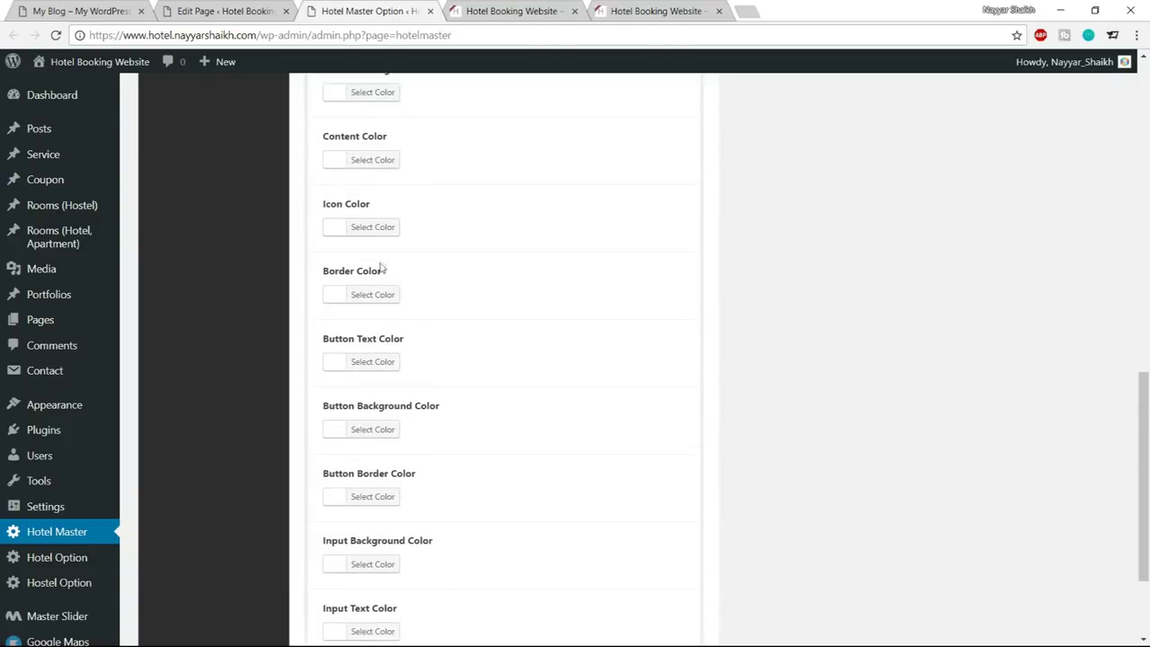
pyautogui.scroll(1, 475, 224)
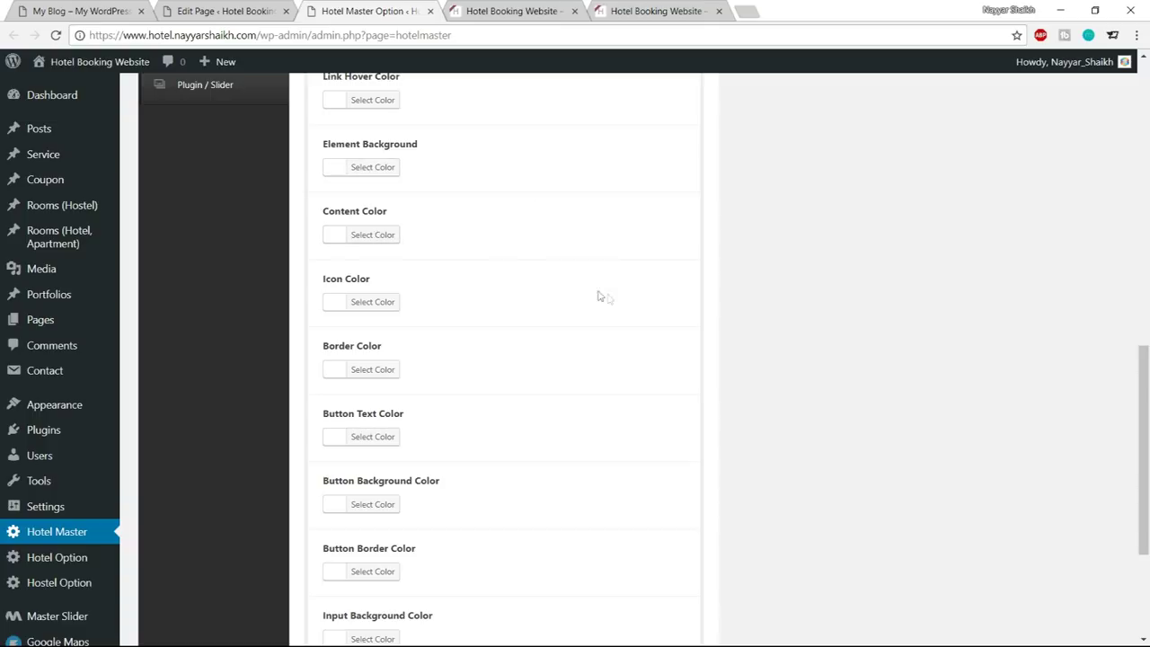
pyautogui.scroll(1, 610, 307)
pyautogui.scroll(1, 610, 307)
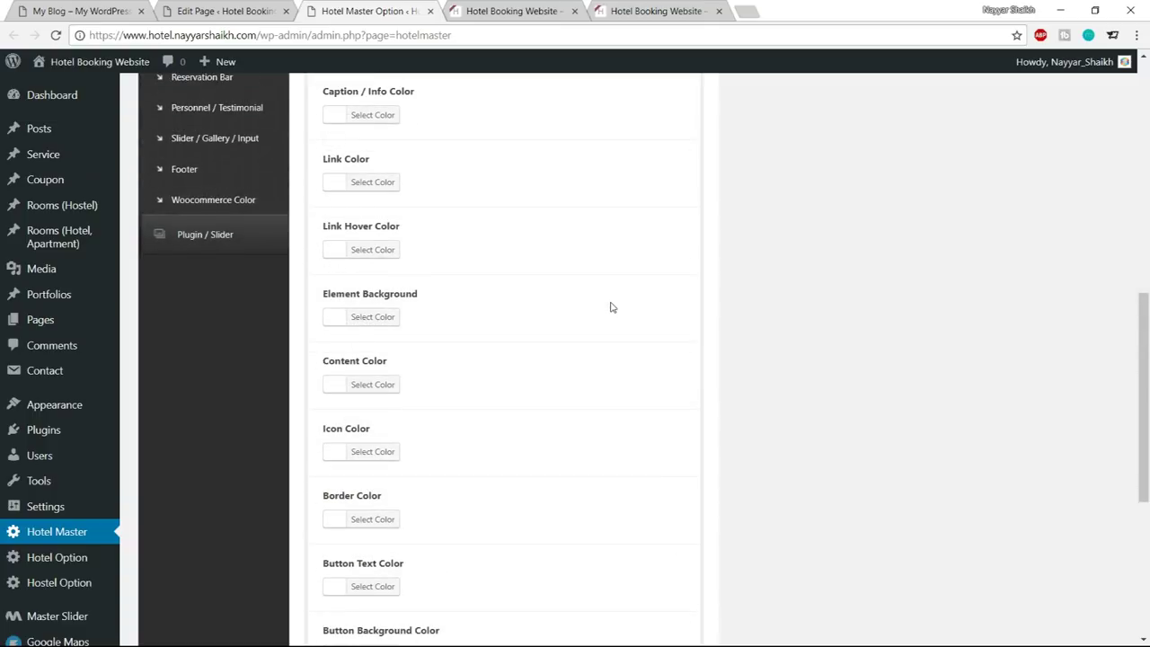
pyautogui.click(392, 321)
pyautogui.click(428, 317)
pyautogui.write('TIMONIAL')
pyautogui.doubleClick(411, 317)
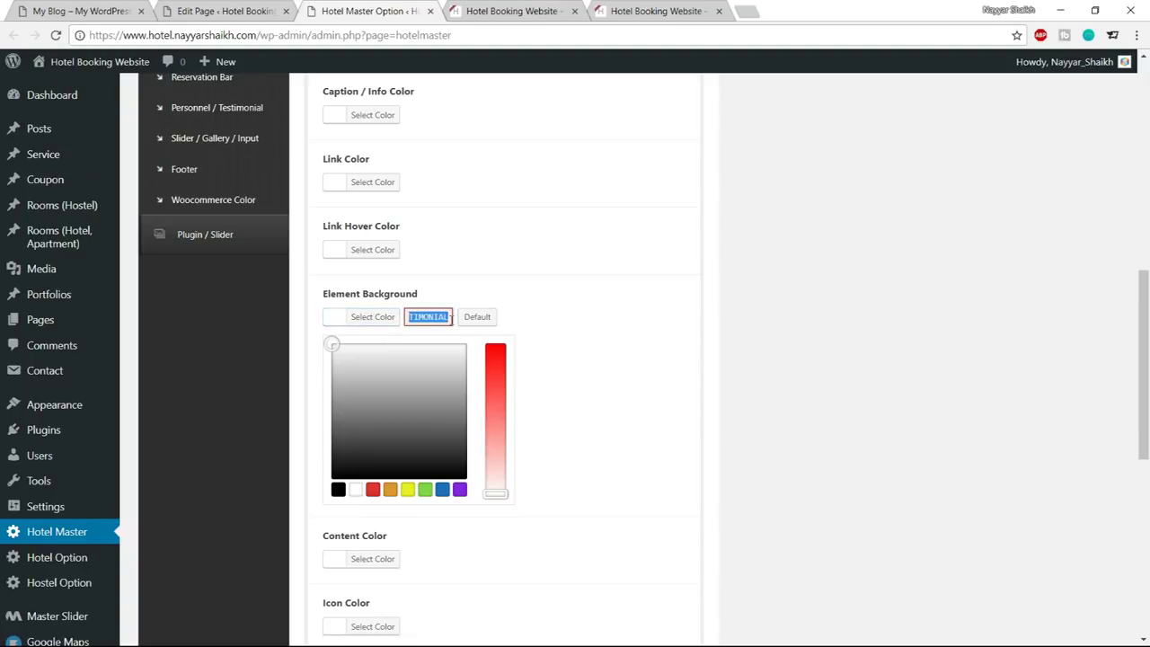
pyautogui.write('#1abc9c')
pyautogui.moveTo(409, 316); pyautogui.dragTo(445, 316)
pyautogui.click(406, 317)
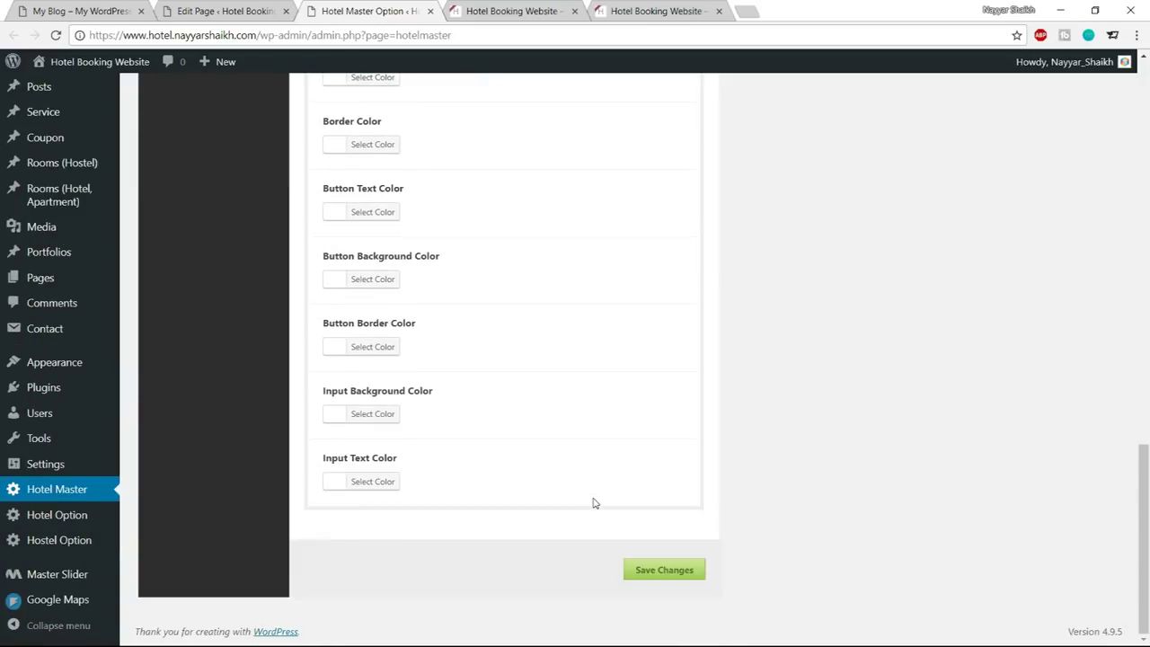
# Save the skin colours and reload the live homepage
pyautogui.scroll(8, 593, 506)
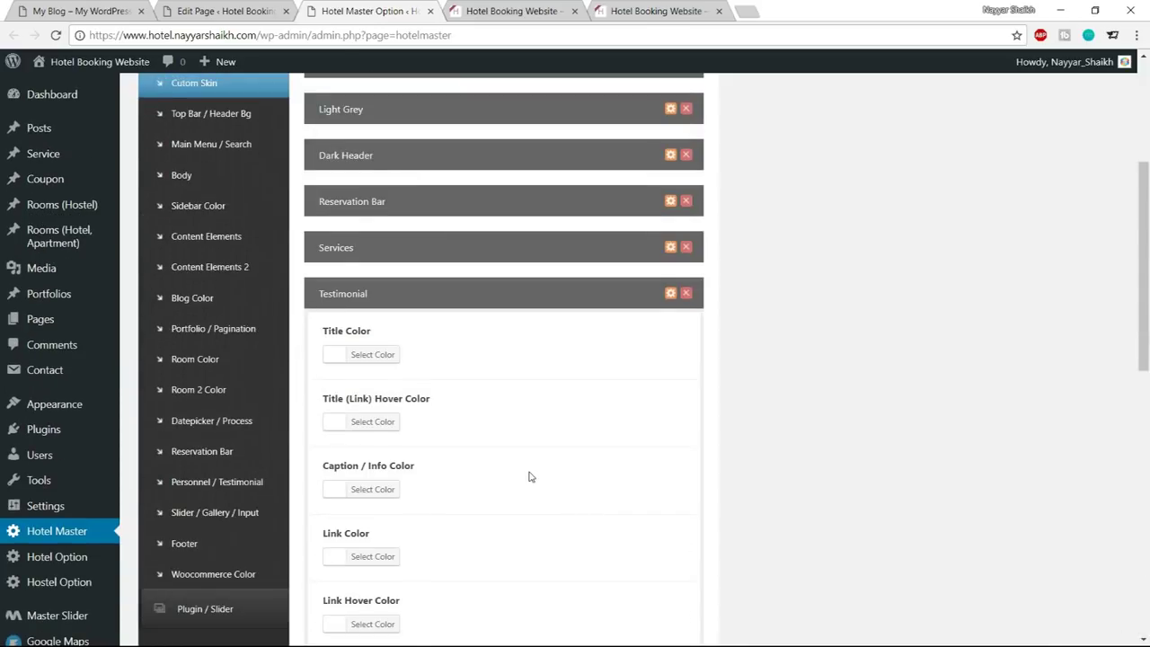
pyautogui.scroll(-8, 530, 477)
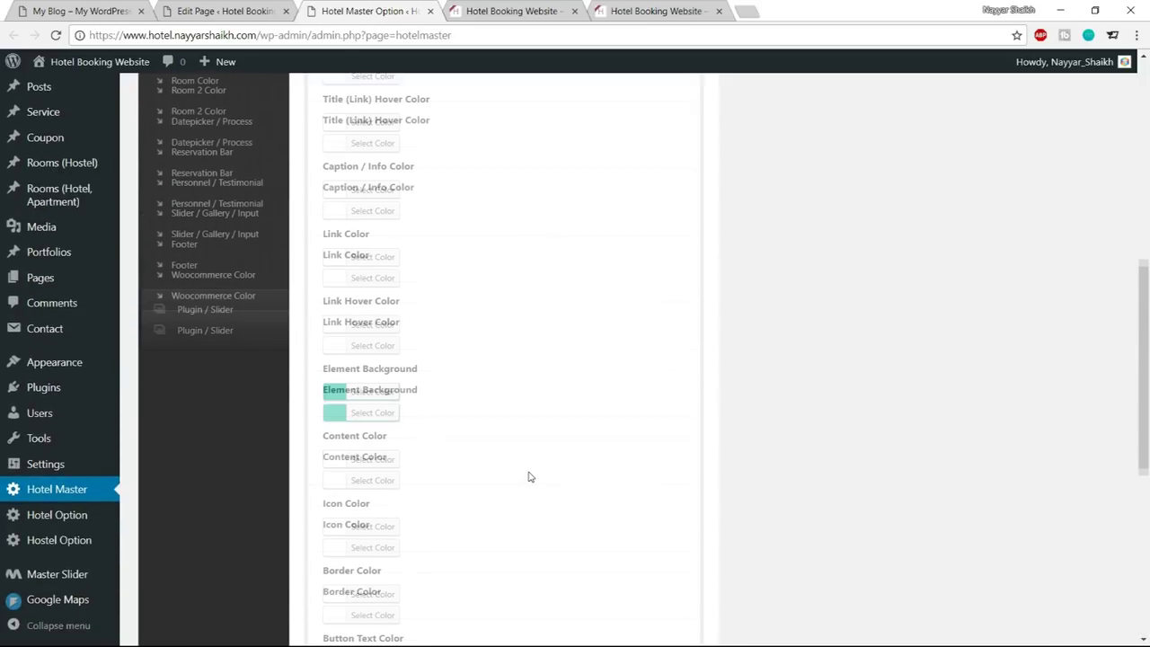
pyautogui.click(676, 572)
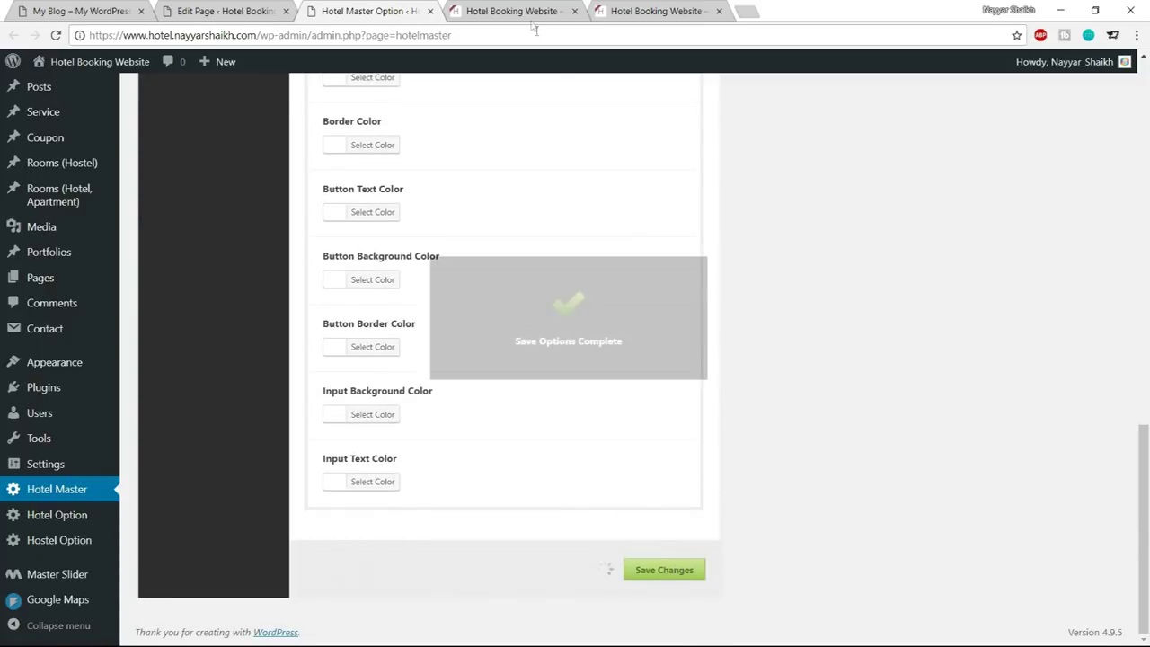
pyautogui.hotkey('ctrl', 'Tab')
pyautogui.click(57, 35)
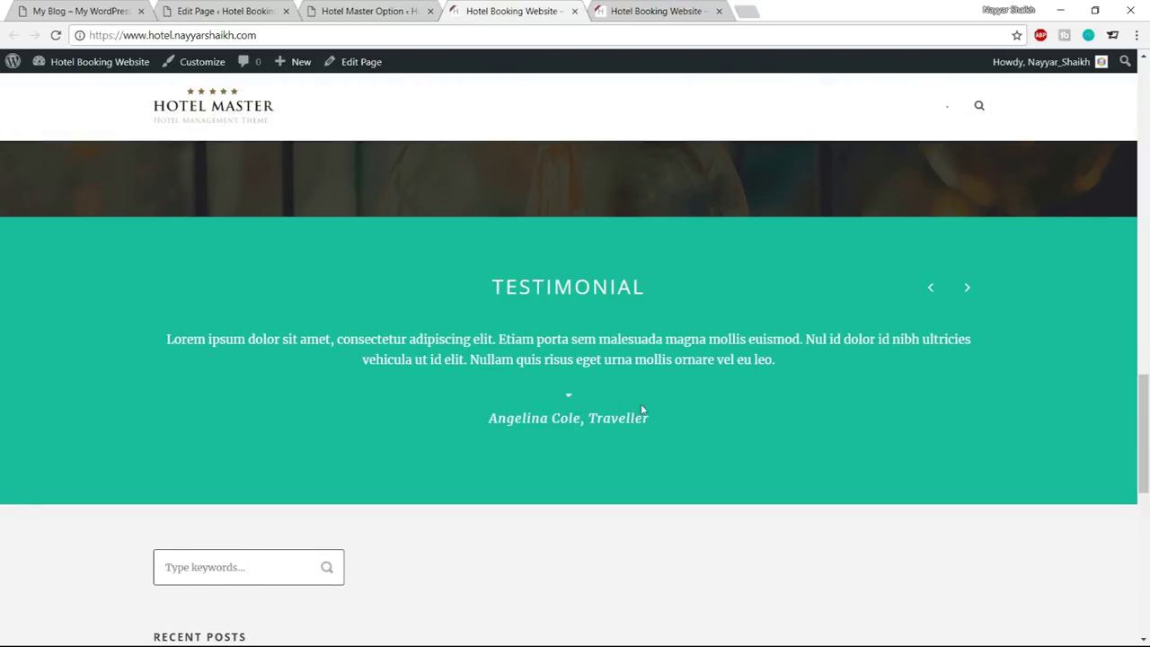
# Scroll the My Blog demo through its Gallery and News From Us sections, then return to Edit Page
pyautogui.click(84, 5)
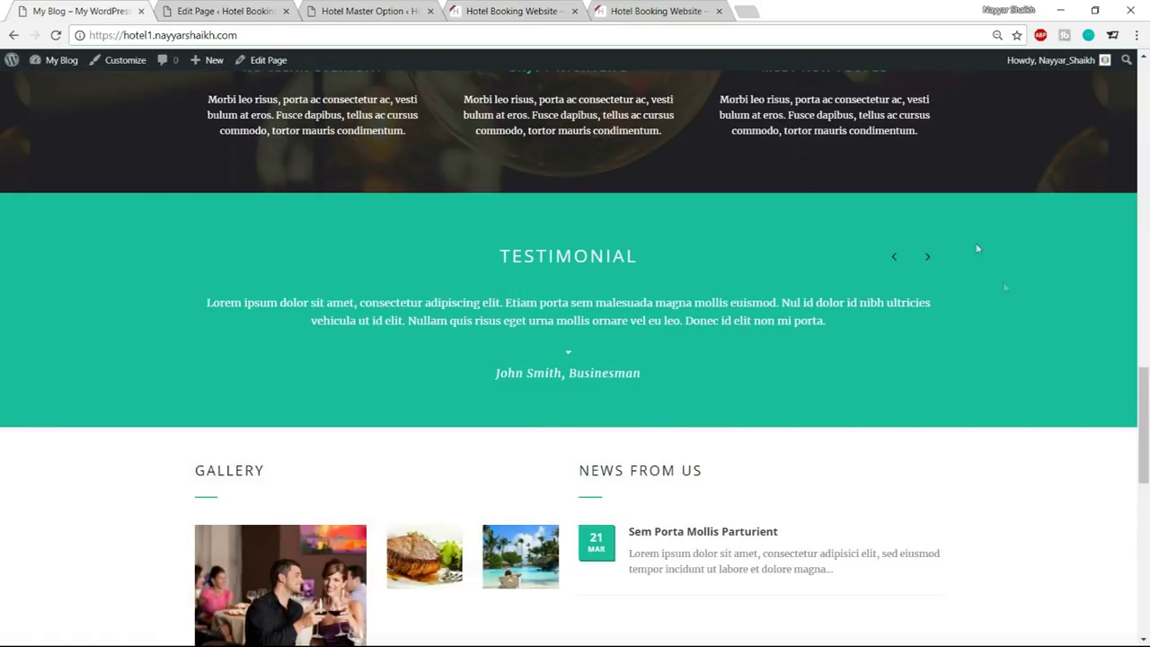
pyautogui.scroll(-2, 1022, 322)
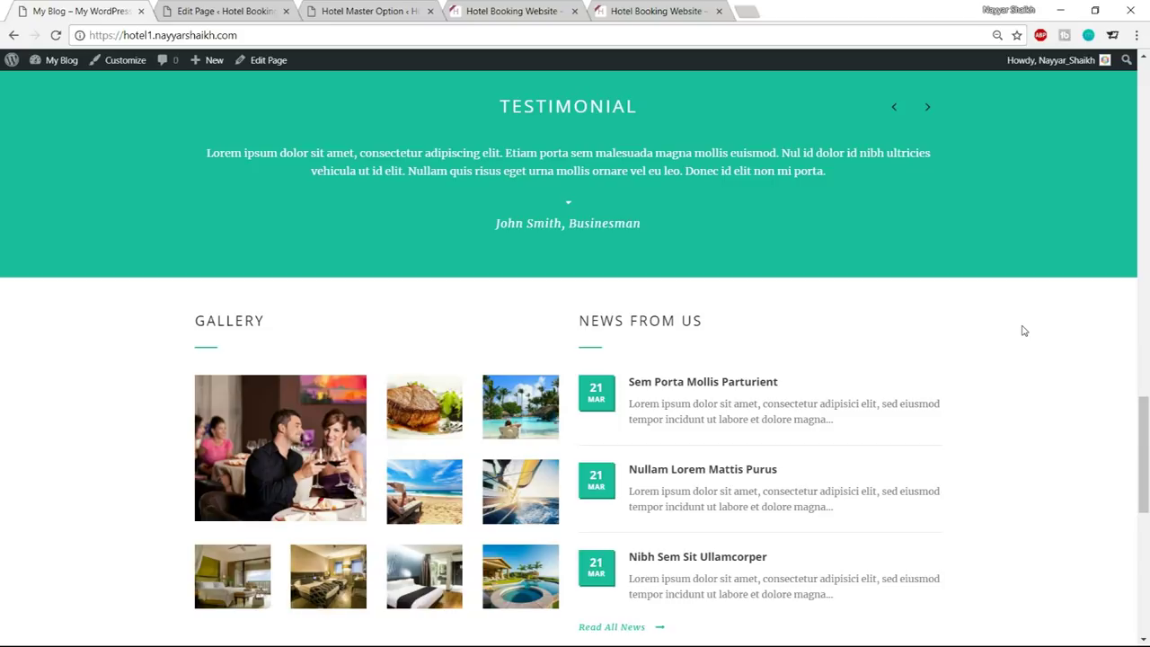
pyautogui.scroll(-2, 1022, 331)
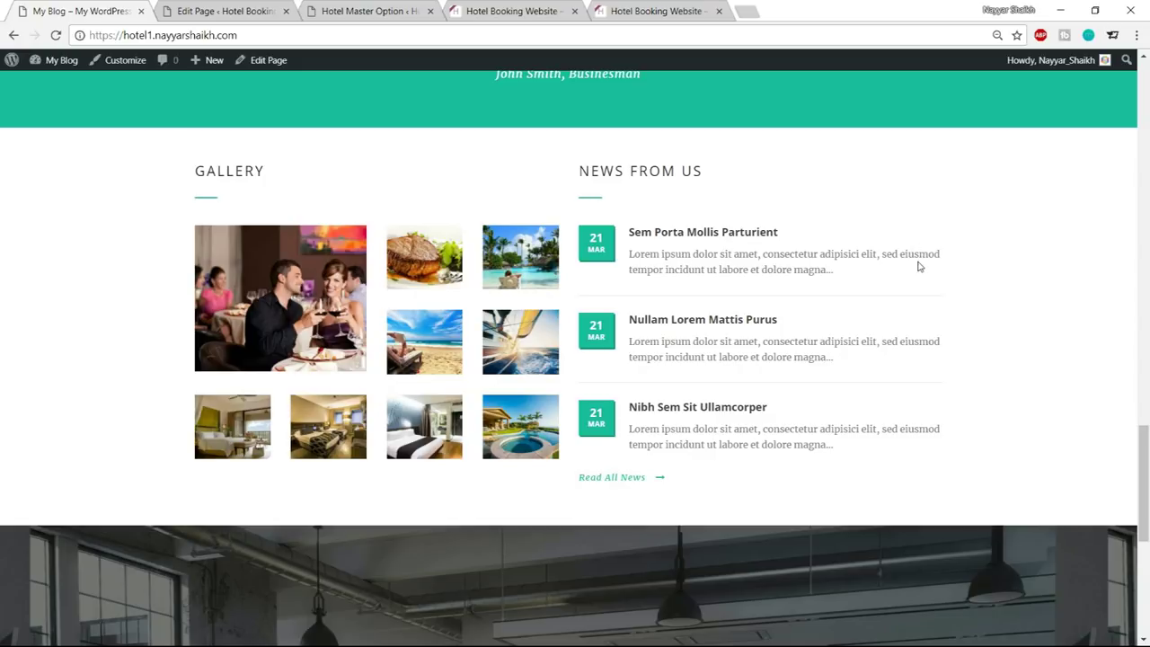
pyautogui.click(229, 12)
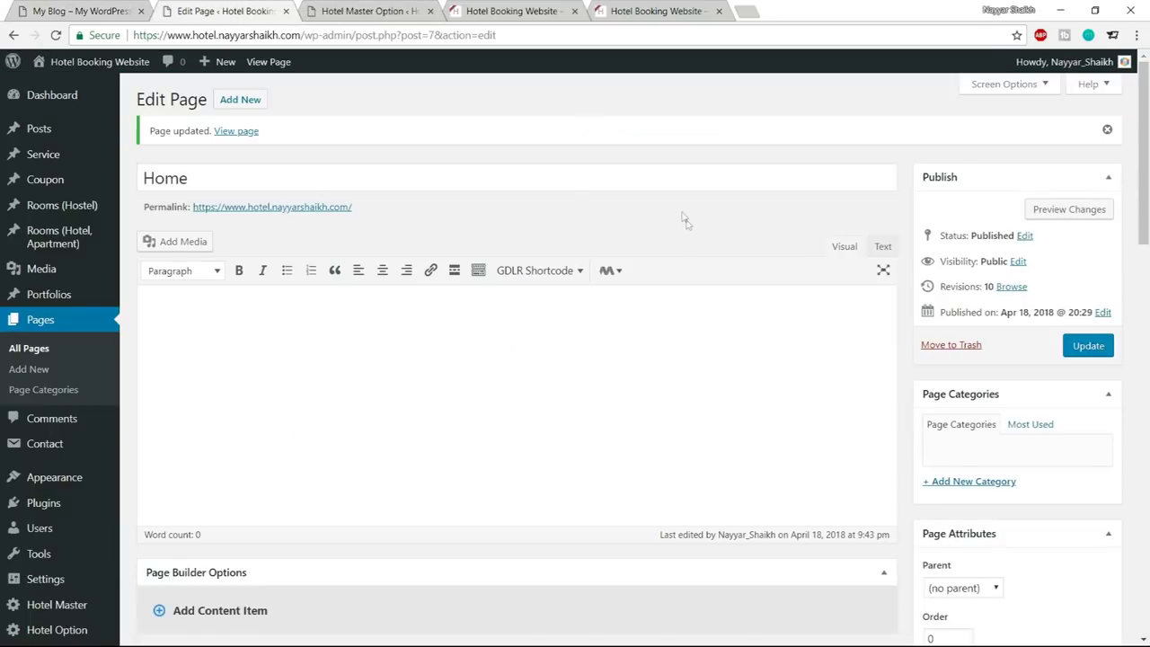
# Open the demo post Sem Porta Mollis Parturient and copy its title
pyautogui.moveTo(30, 135)
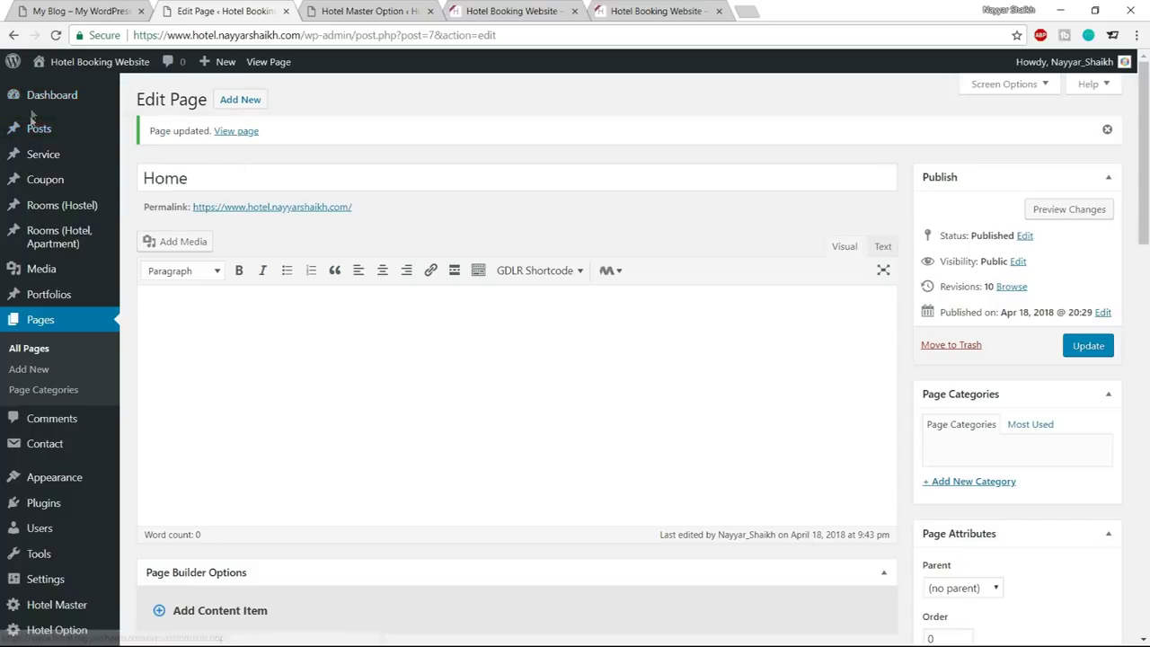
pyautogui.middleClick(161, 155)
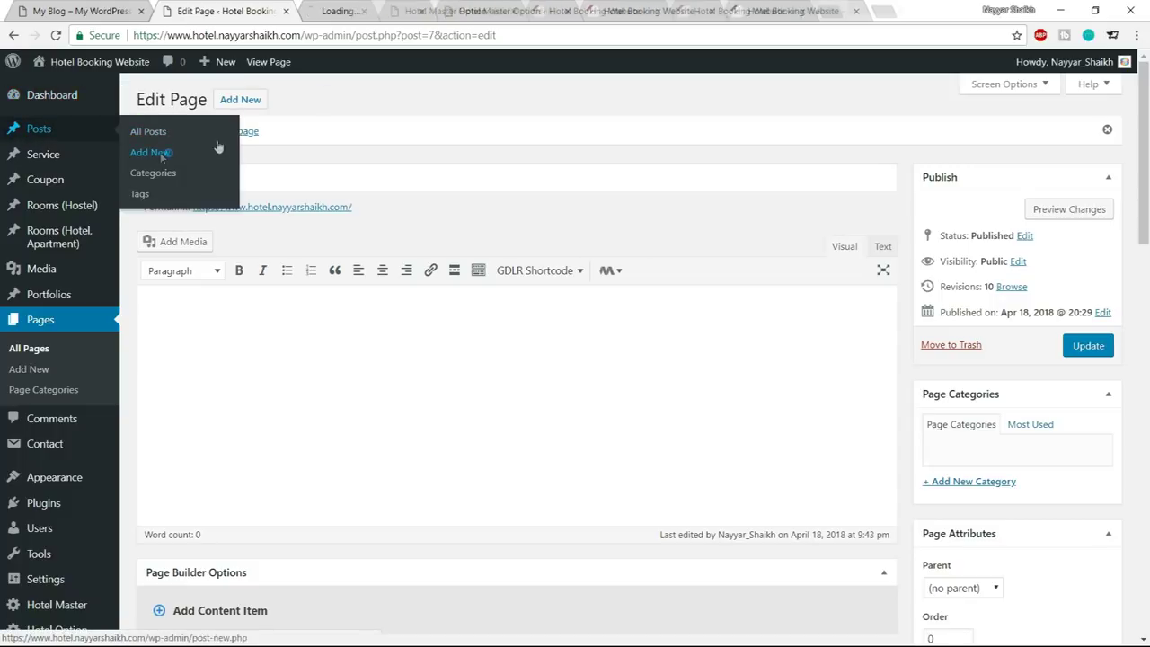
pyautogui.click(341, 11)
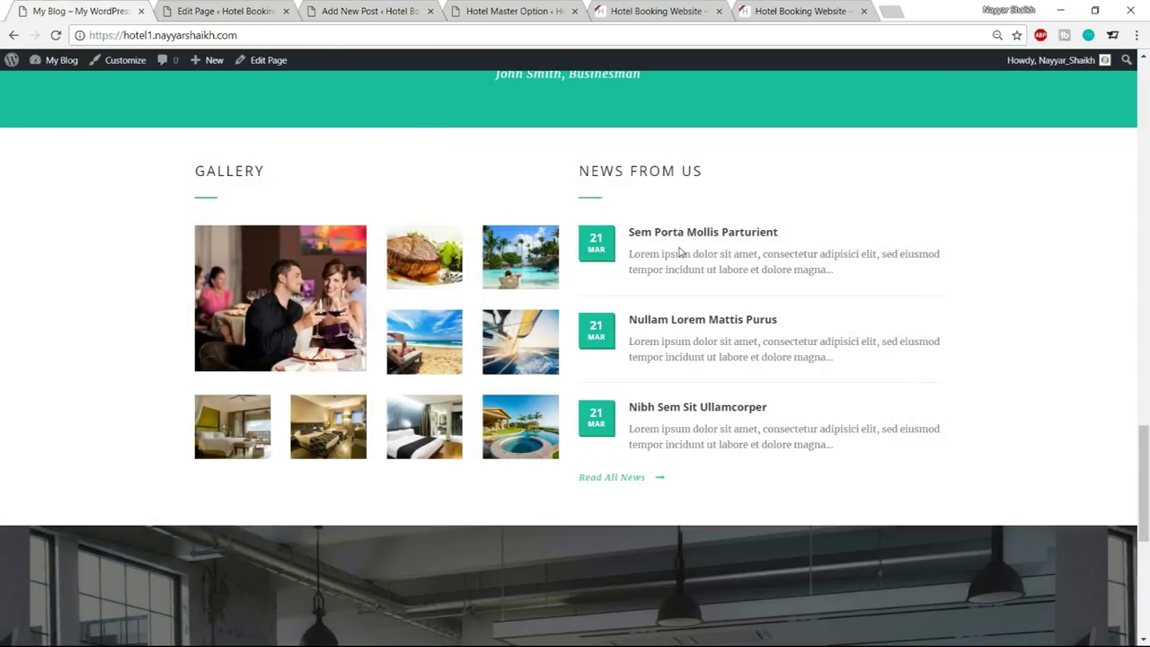
pyautogui.click(699, 237)
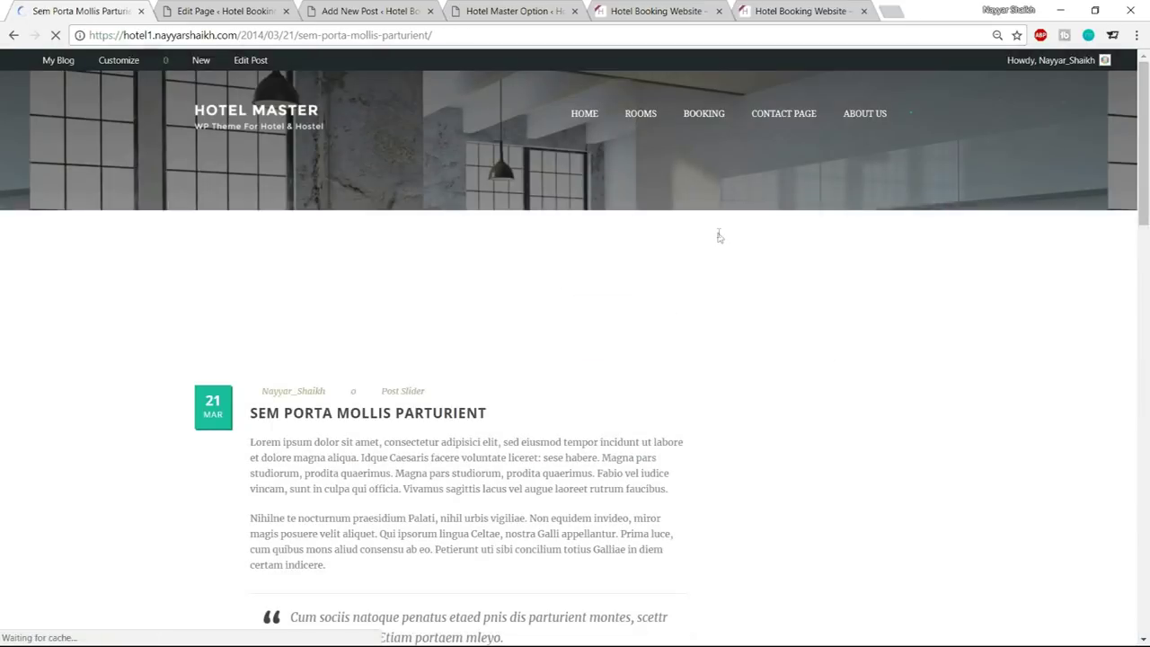
pyautogui.moveTo(260, 414); pyautogui.dragTo(582, 413)
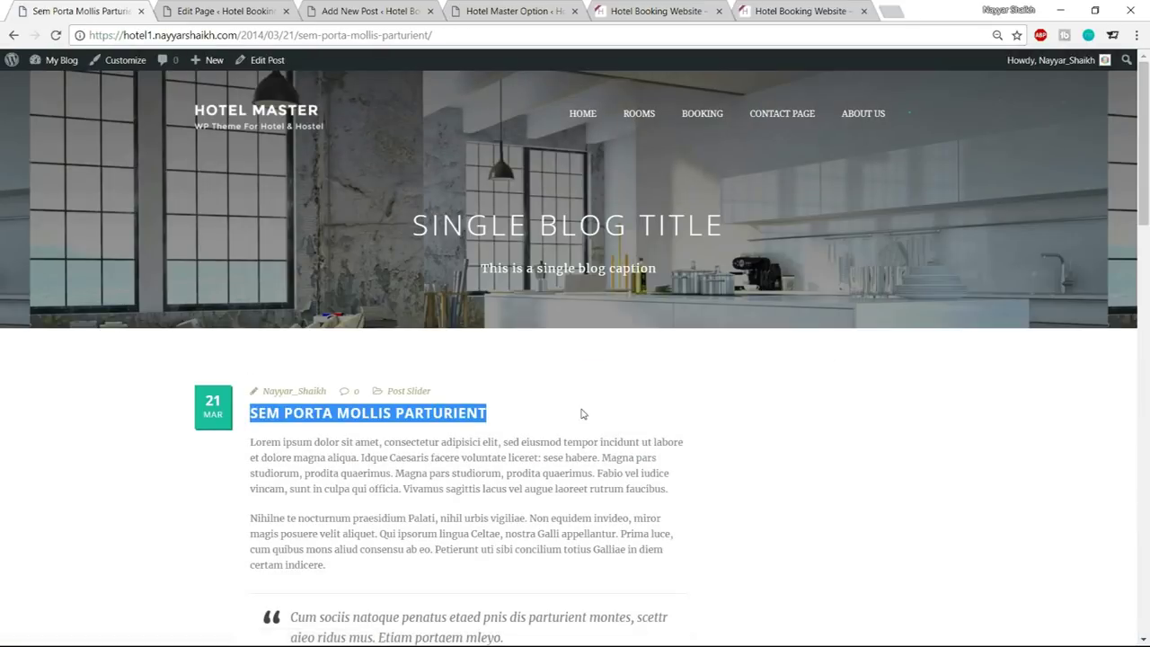
pyautogui.hotkey('ctrl', 'c')
# Paste SEM PORTA MOLLIS PARTURIENT as the new post's title, undoing a stray paste into Home
pyautogui.click(224, 10)
pyautogui.click(338, 178)
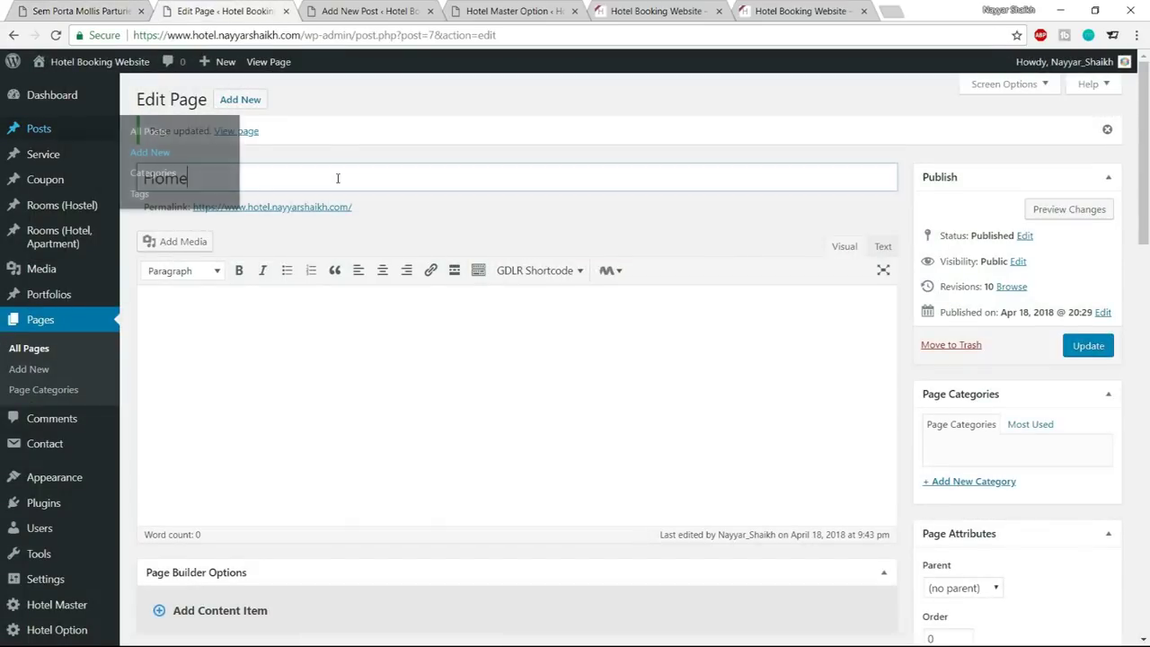
pyautogui.hotkey('ctrl', 'v')
pyautogui.hotkey('ctrl', 'a')
pyautogui.hotkey('ctrl', 'z')
pyautogui.click(419, 9)
pyautogui.click(393, 127)
pyautogui.hotkey('ctrl', 'v')
pyautogui.click(406, 316)
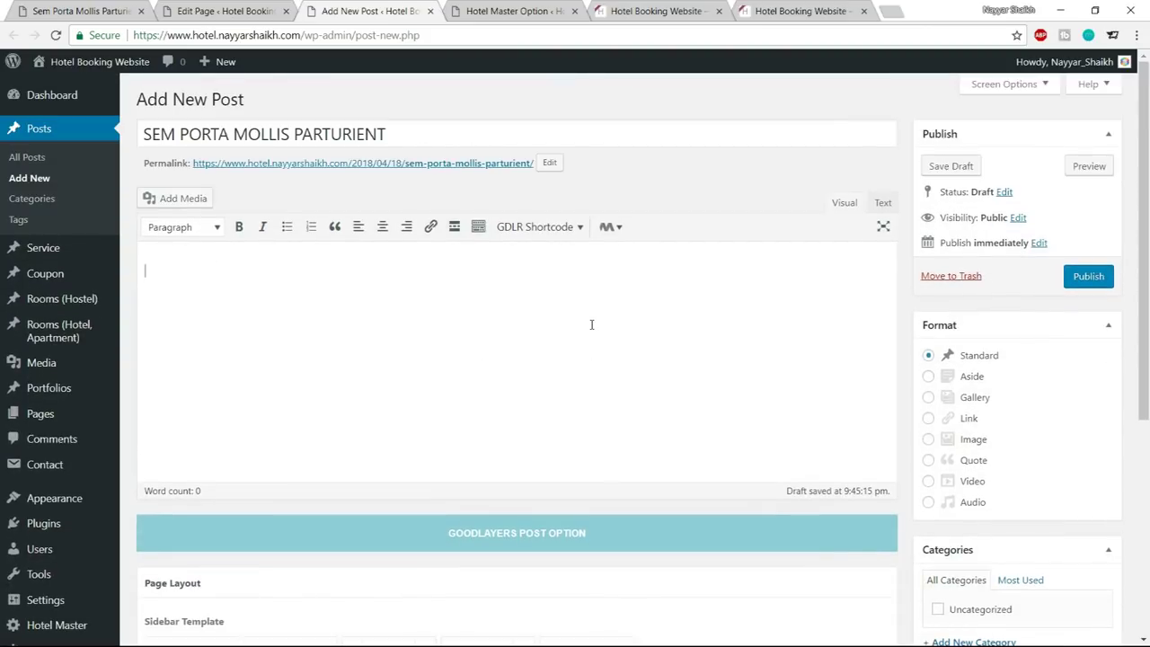
# Type and delete test text in the post body, checking the other tabs meanwhile
pyautogui.write('aksaknjasn')
pyautogui.hotkey('ctrl', 'a')
pyautogui.press('BackSpace')
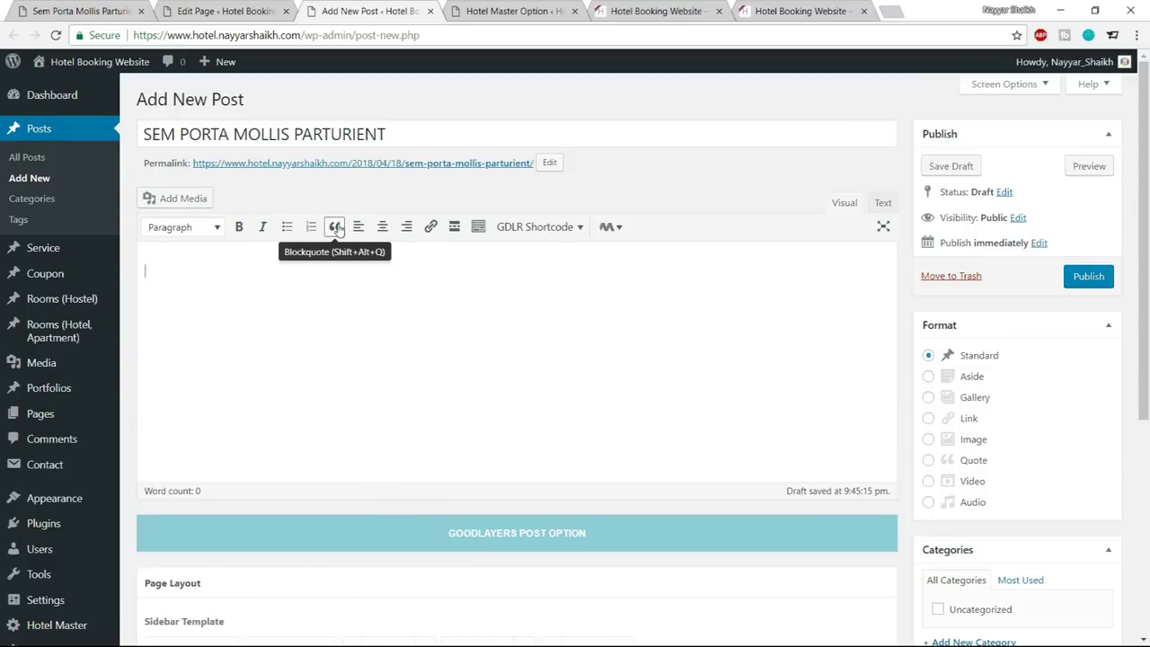
pyautogui.click(218, 9)
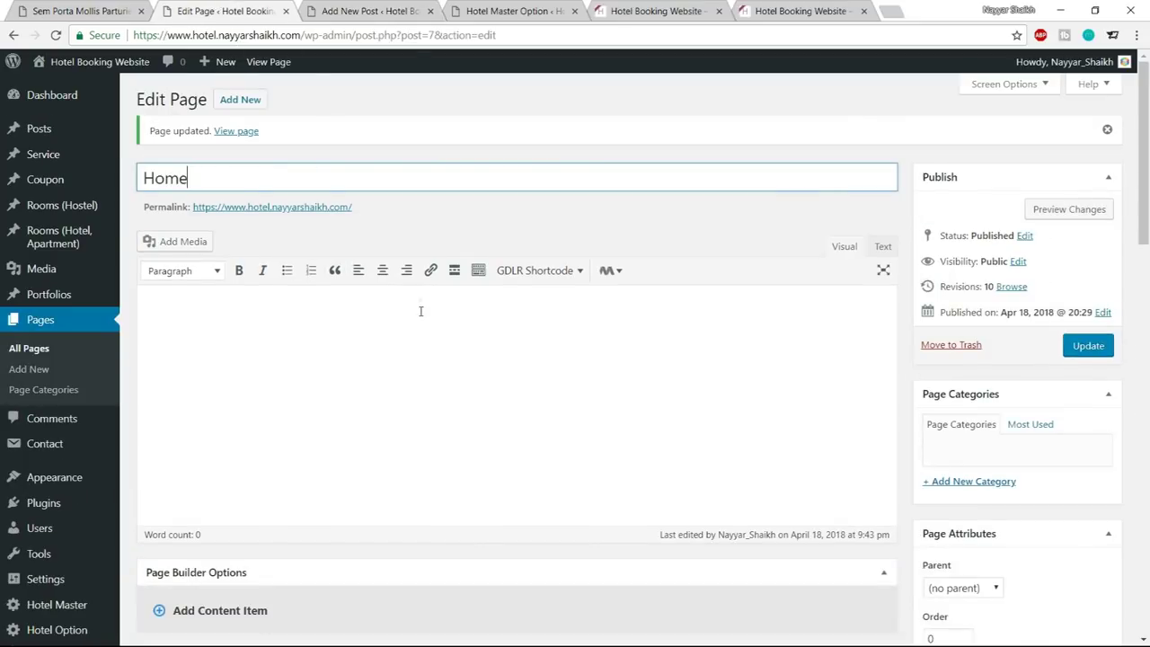
pyautogui.click(520, 11)
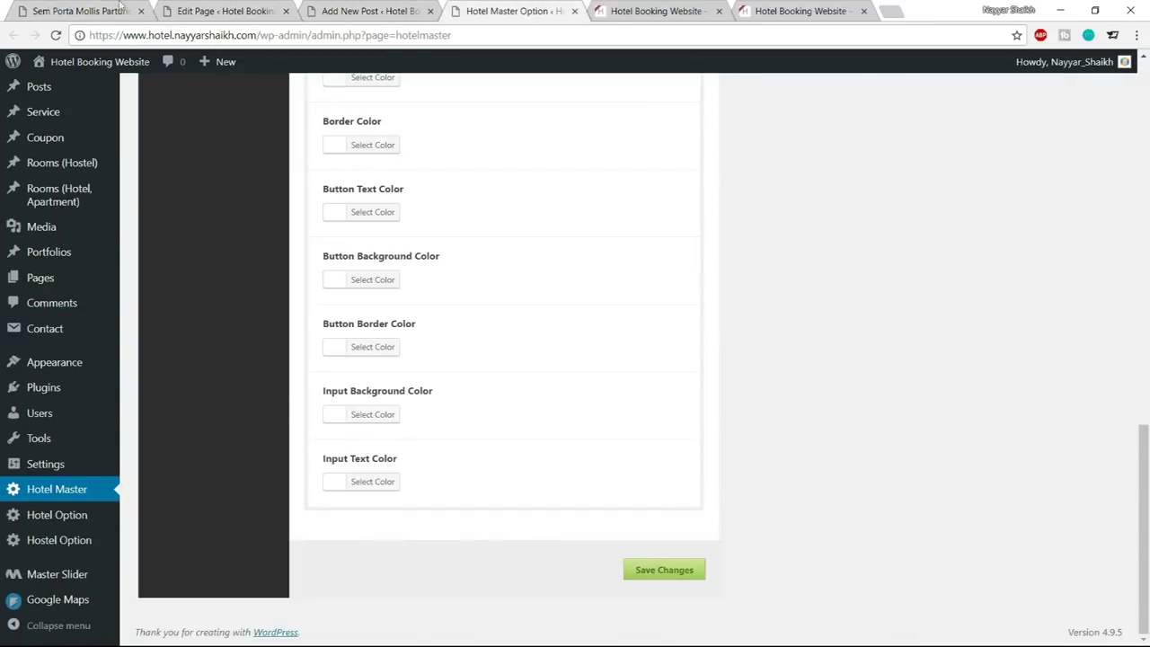
pyautogui.click(69, 9)
pyautogui.scroll(-1, 285, 548)
pyautogui.moveTo(290, 542); pyautogui.dragTo(415, 562)
pyautogui.click(441, 561)
pyautogui.click(344, 7)
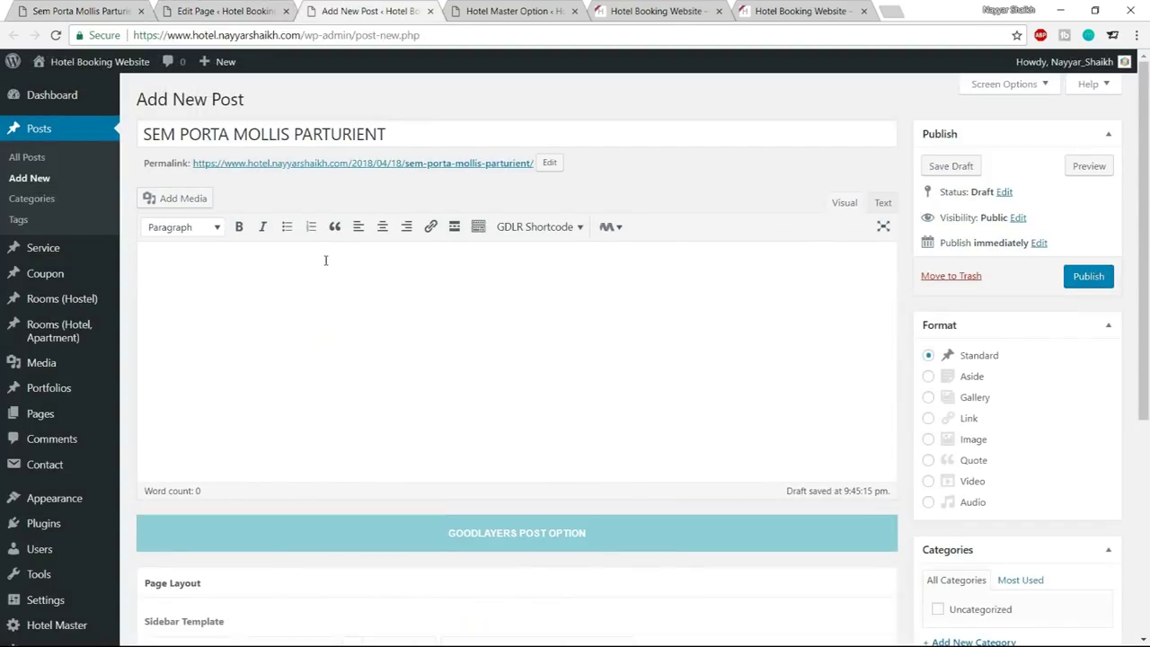
# Try Blockquote on a scratch line, clear the body, and bring up the GDLR Shortcode list
pyautogui.write('cf;lma')
pyautogui.moveTo(288, 276); pyautogui.dragTo(54, 273)
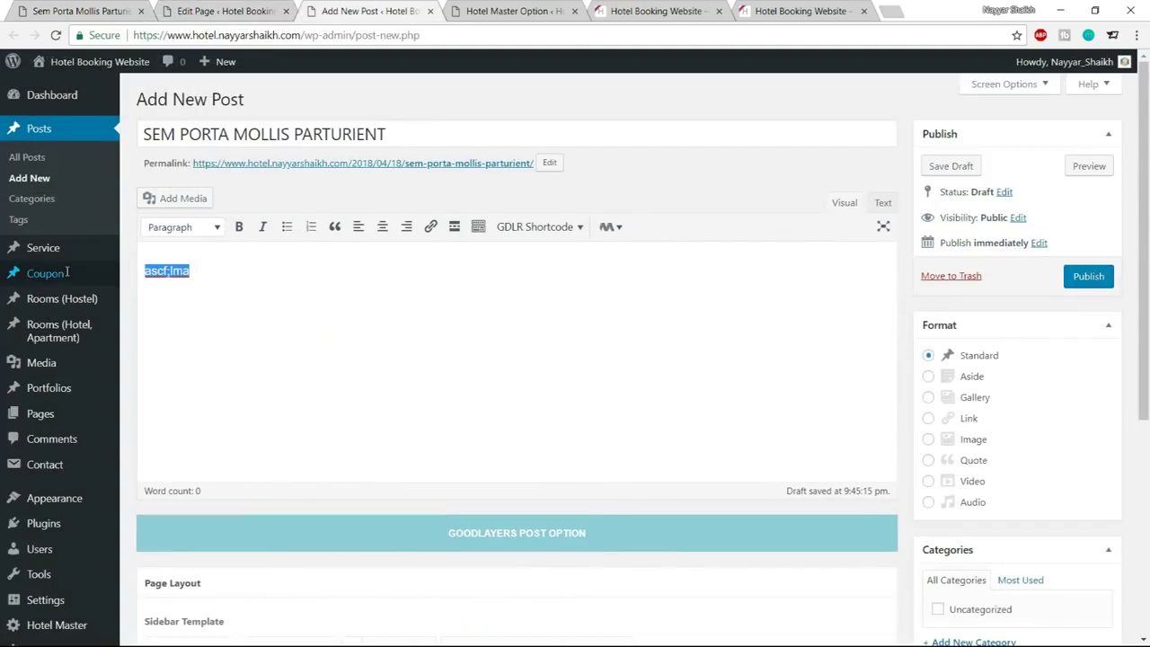
pyautogui.click(334, 226)
pyautogui.hotkey('ctrl', '1')
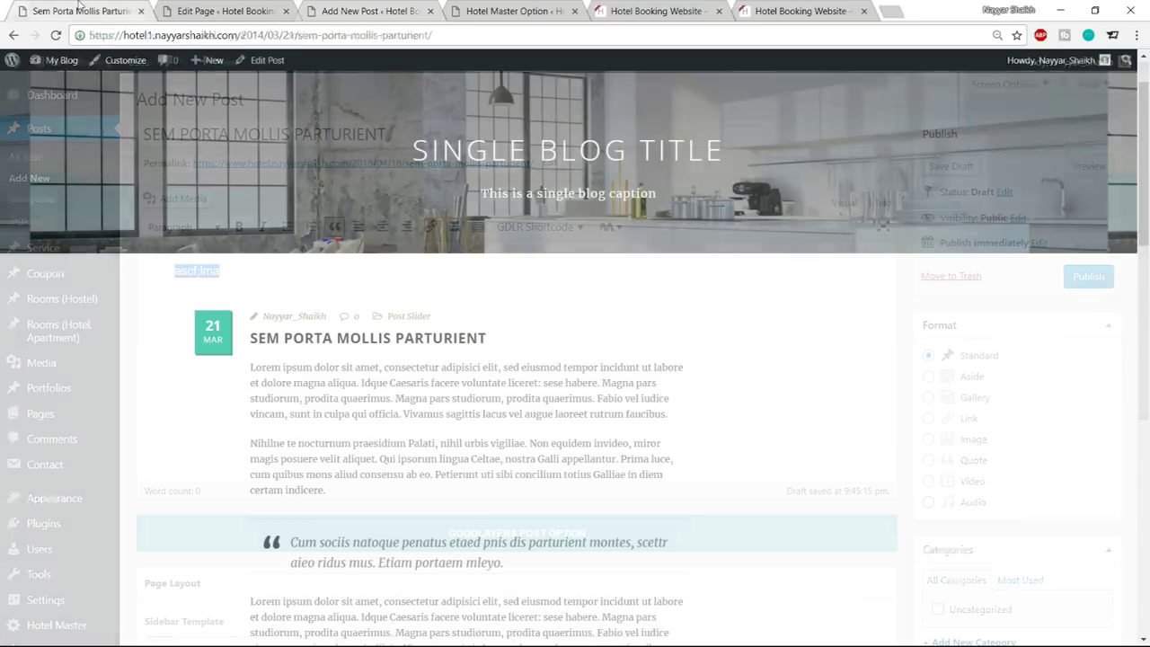
pyautogui.click(350, 11)
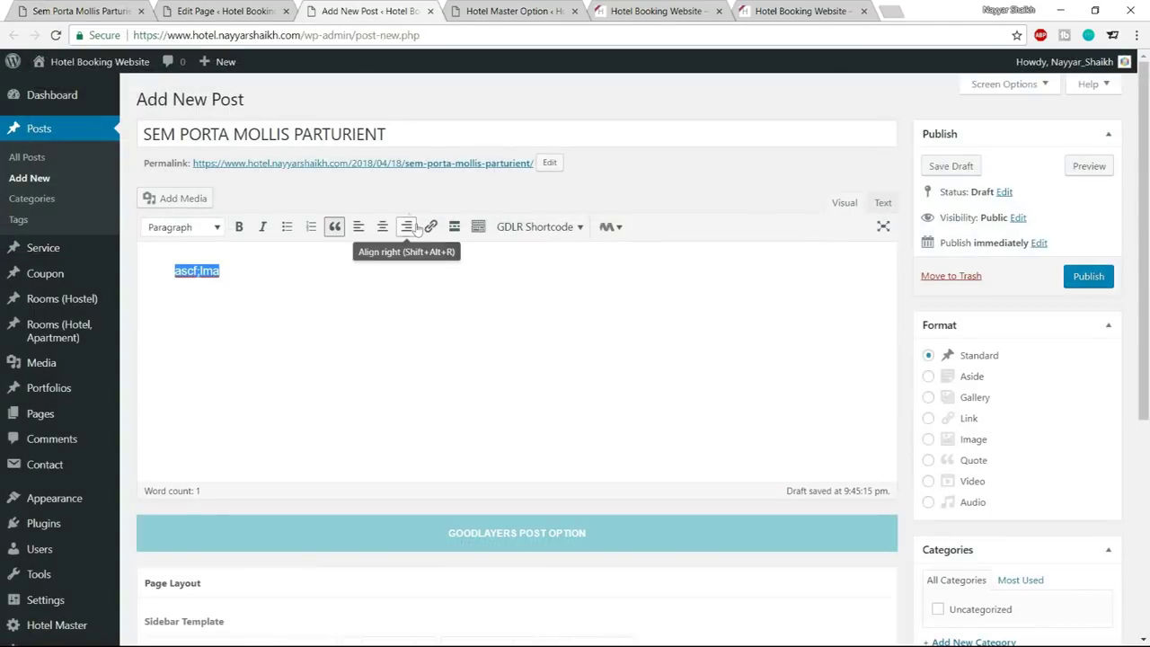
pyautogui.press('BackSpace')
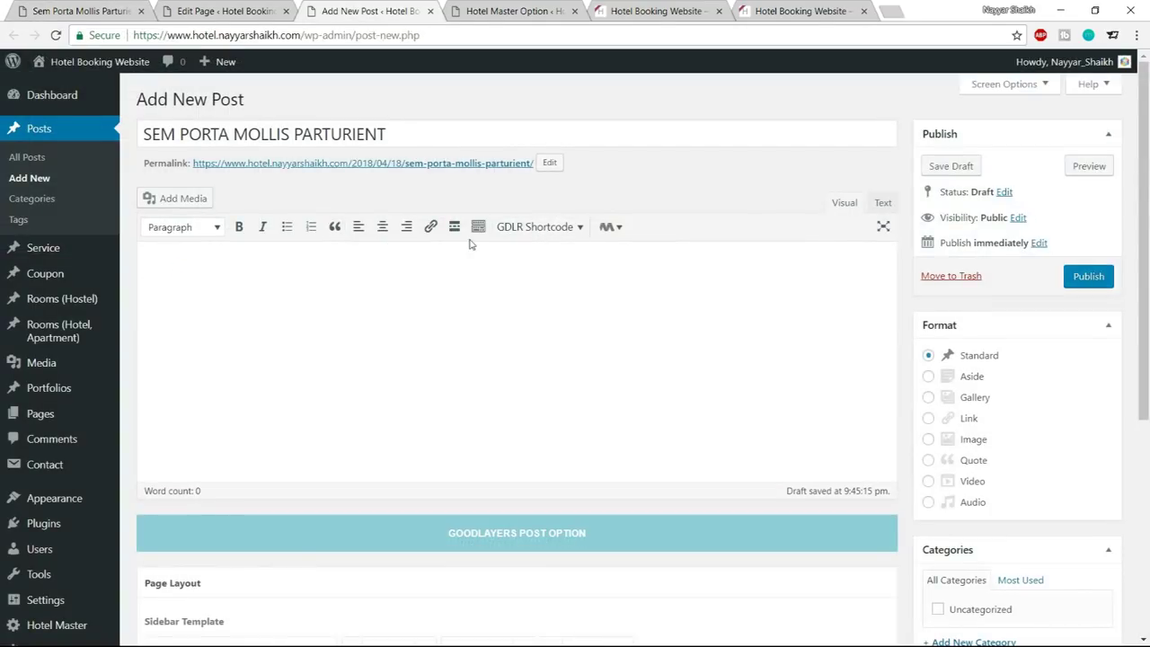
pyautogui.click(532, 226)
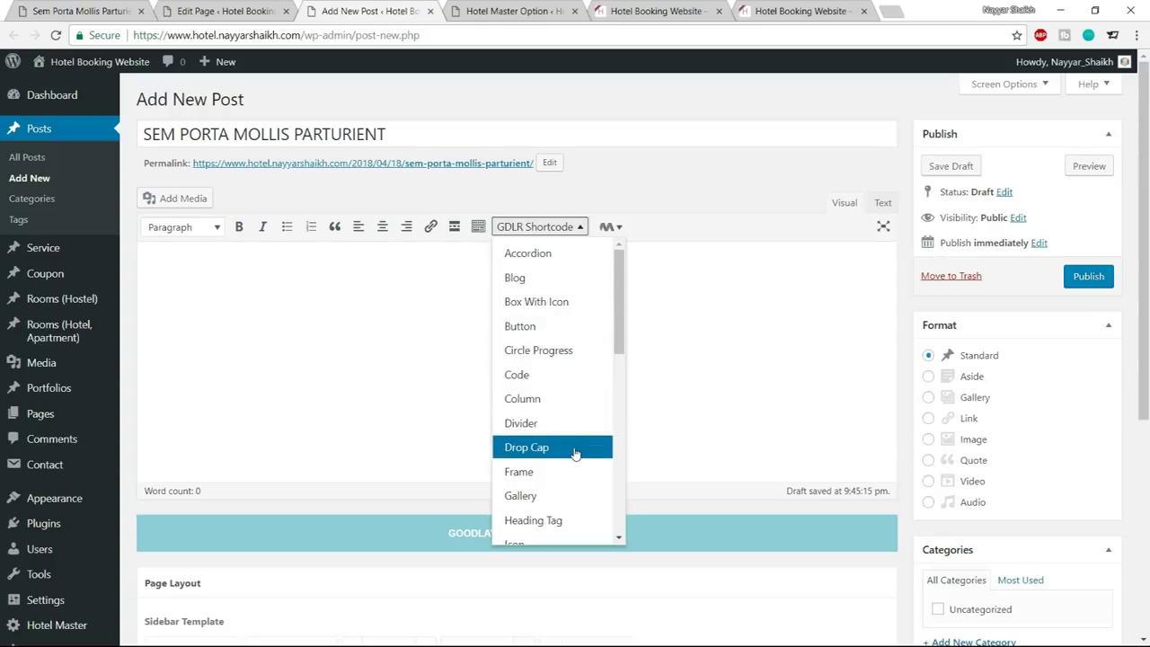
# Close the shortcode list without inserting anything
pyautogui.scroll(-1, 572, 460)
pyautogui.scroll(-1, 570, 454)
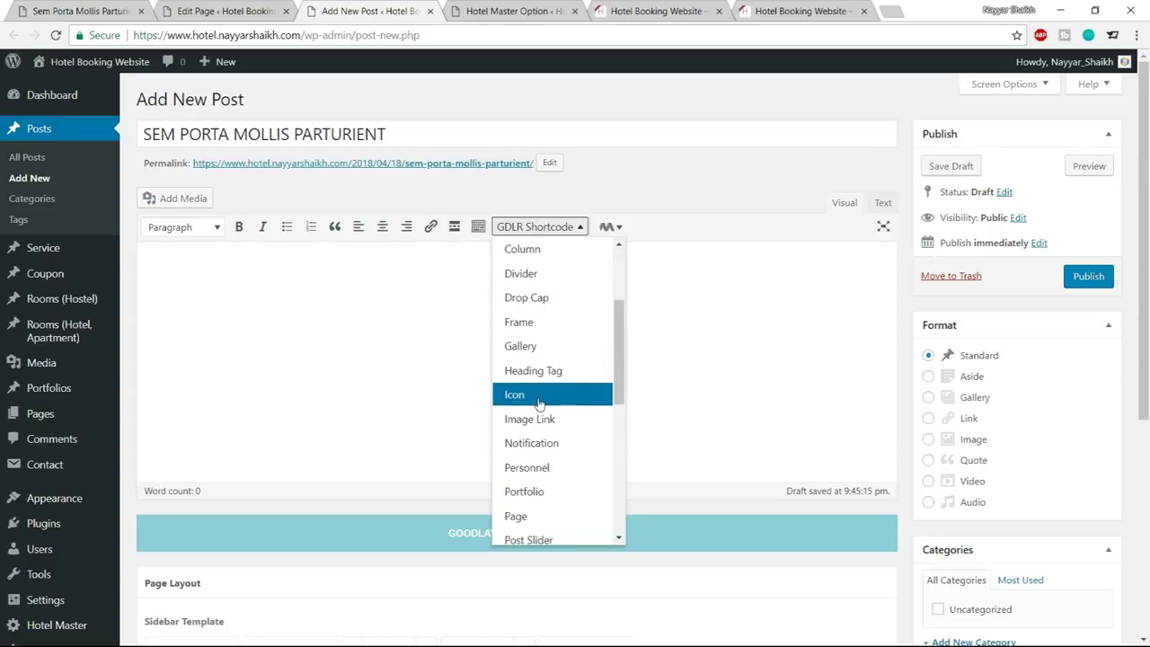
pyautogui.scroll(-1, 540, 462)
pyautogui.scroll(1, 549, 486)
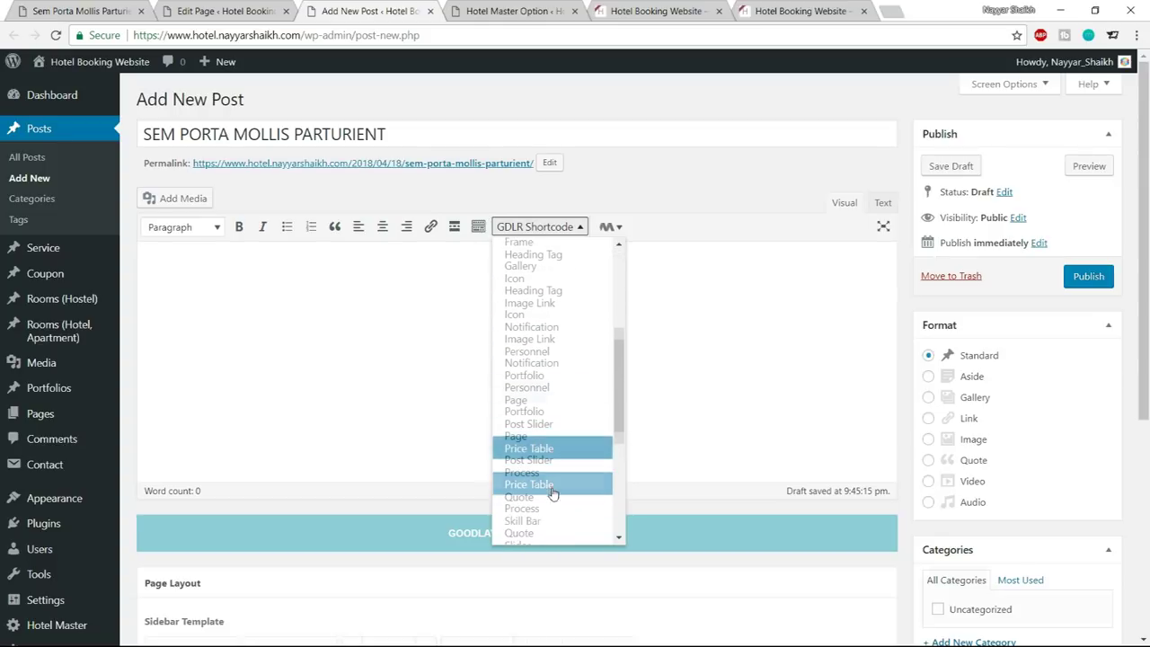
pyautogui.scroll(3, 553, 513)
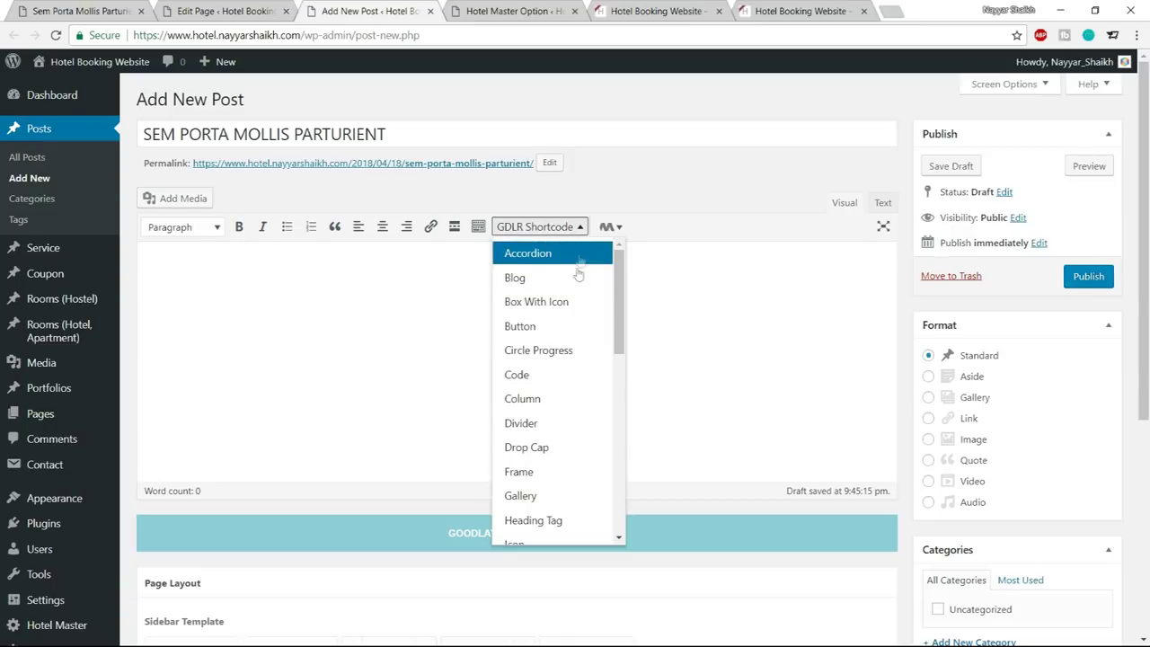
pyautogui.click(338, 342)
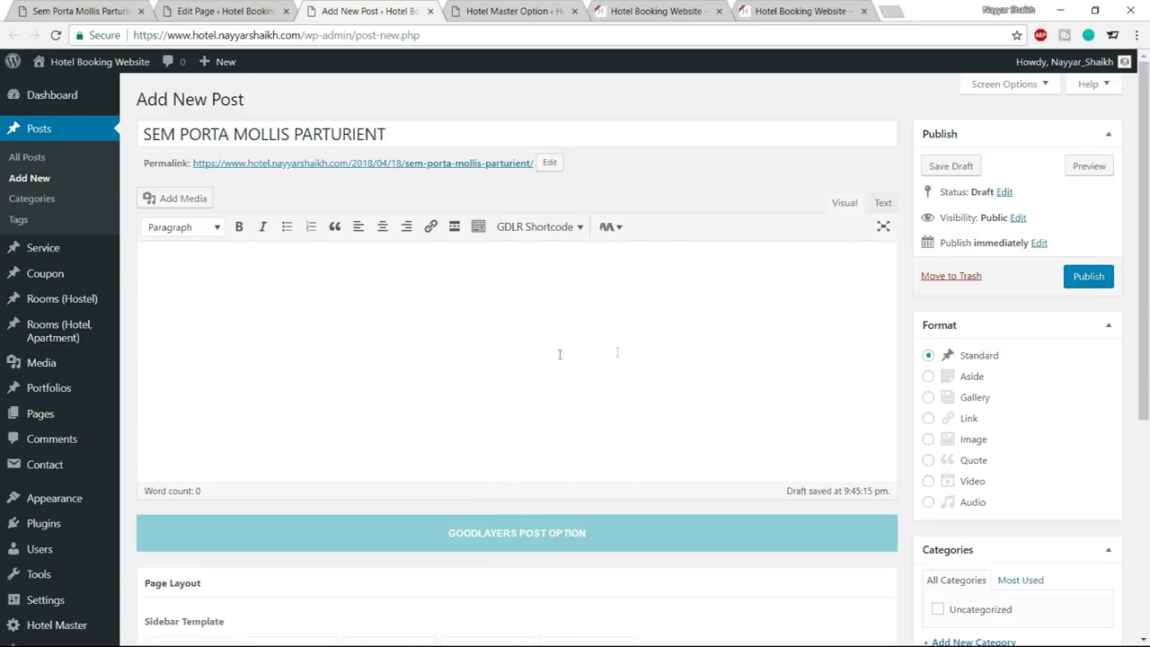
# Copy the two lorem ipsum paragraphs from the demo blog post into the new post's body
pyautogui.scroll(-3, 465, 404)
pyautogui.scroll(3, 465, 403)
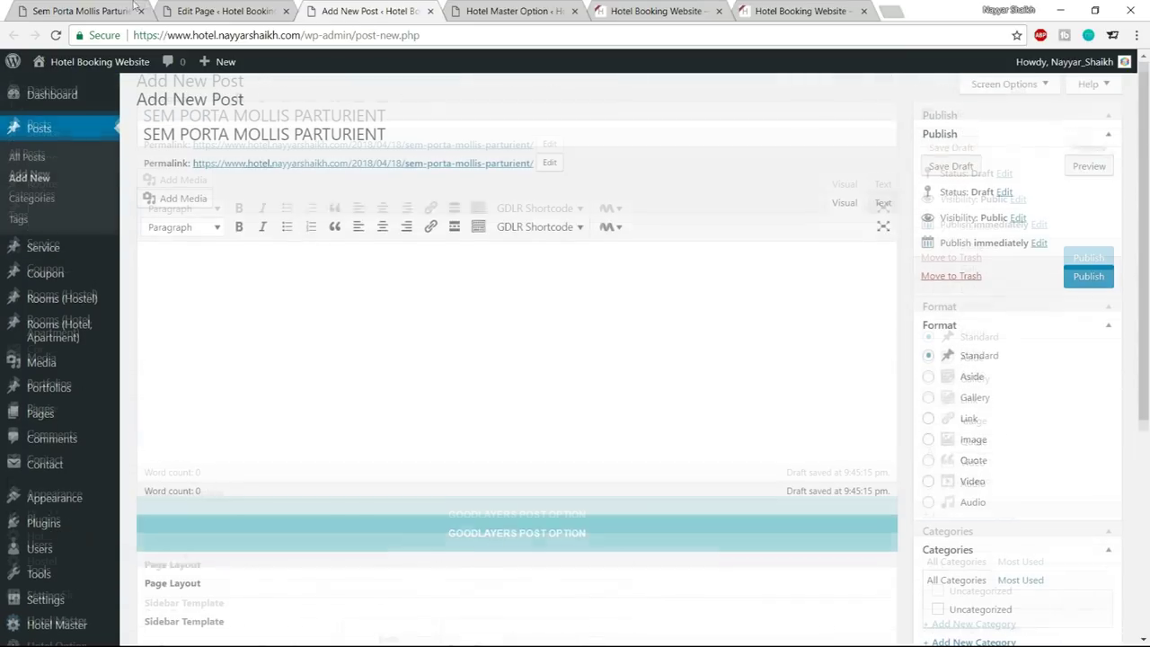
pyautogui.click(61, 11)
pyautogui.moveTo(248, 367); pyautogui.dragTo(460, 493)
pyautogui.hotkey('ctrl', 'c')
pyautogui.click(365, 9)
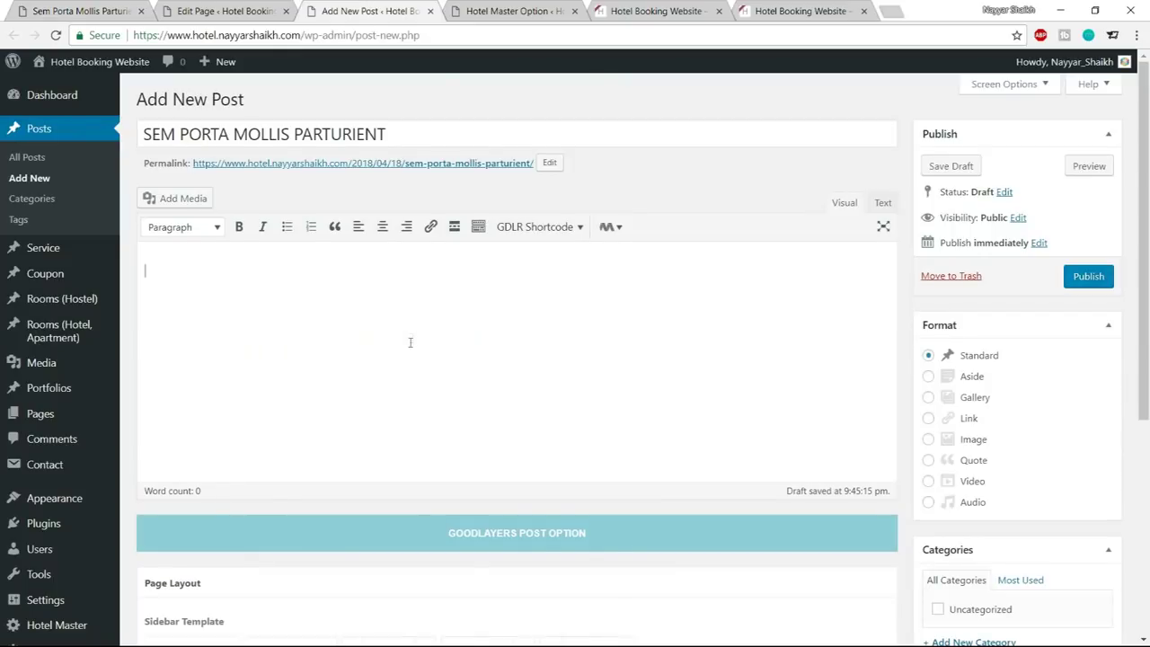
pyautogui.hotkey('ctrl', 'v')
# Create a new Technology category for the post
pyautogui.scroll(-3, 988, 396)
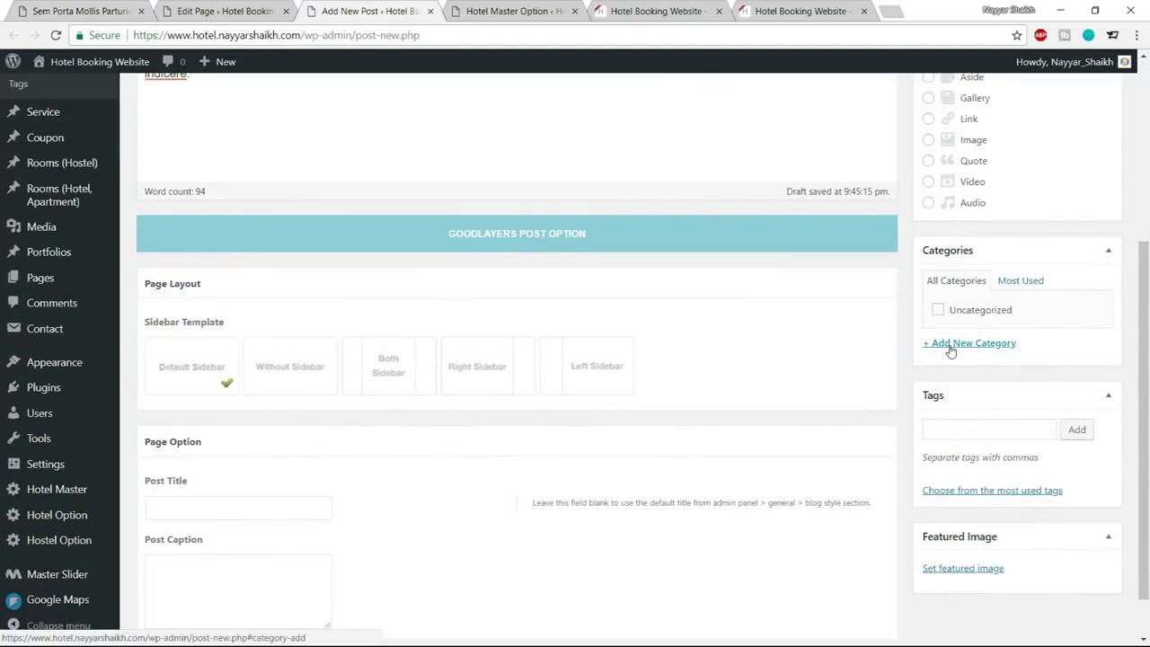
pyautogui.click(951, 349)
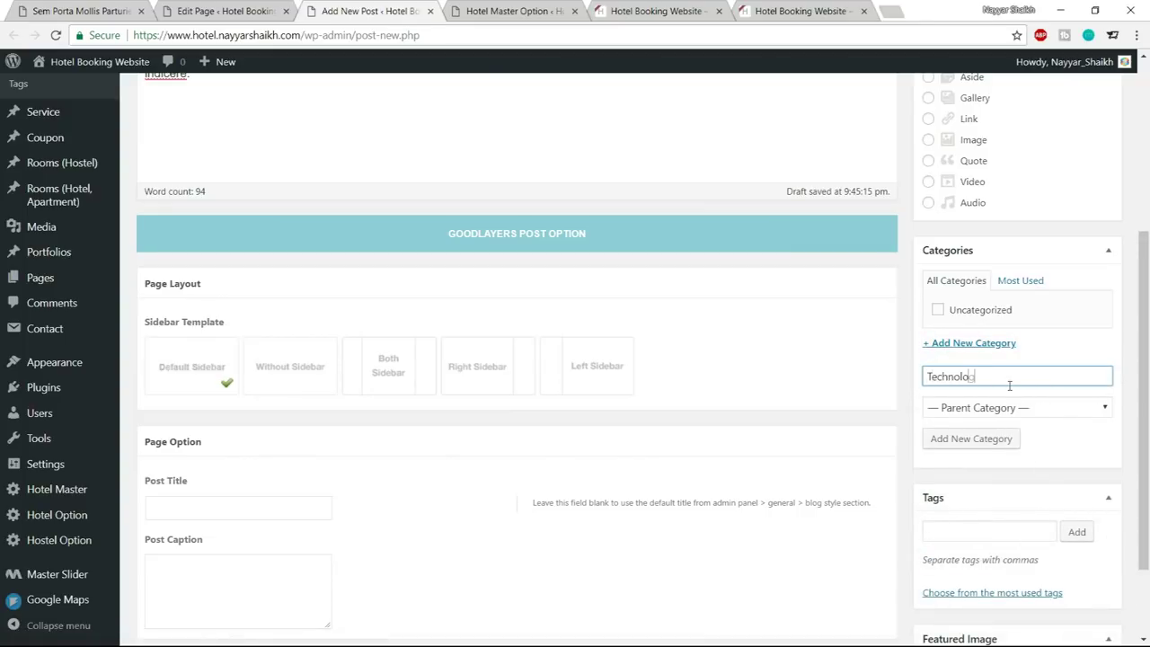
pyautogui.click(1004, 440)
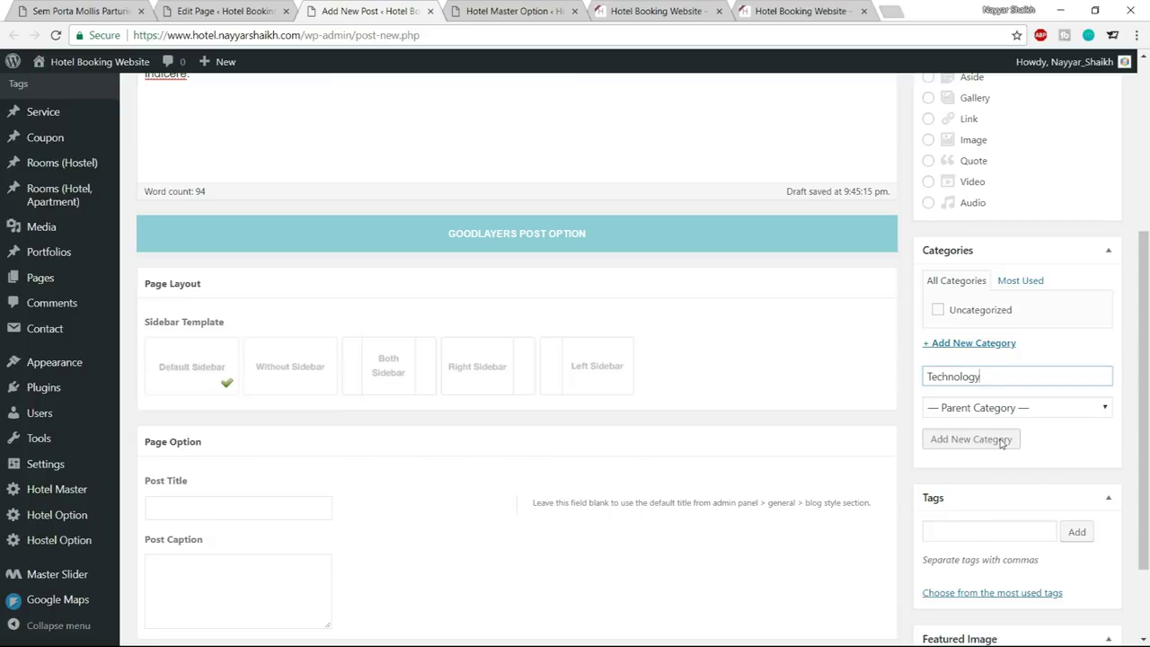
# Set the suite bedroom photo as featured image and publish the post
pyautogui.scroll(-3, 1040, 414)
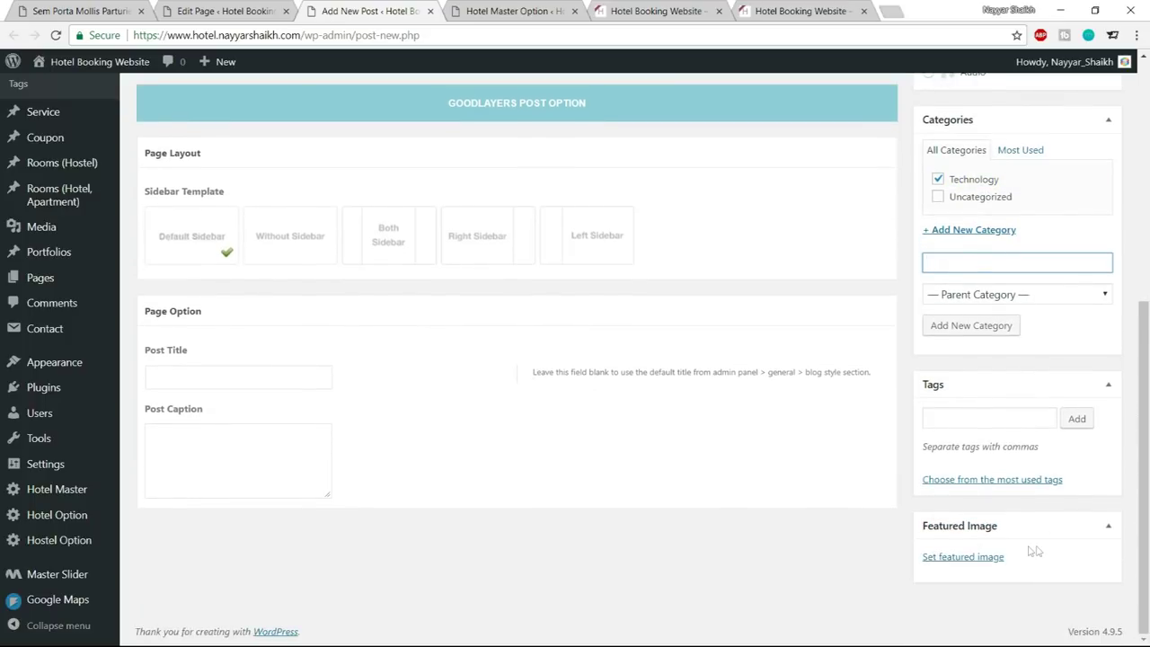
pyautogui.click(962, 556)
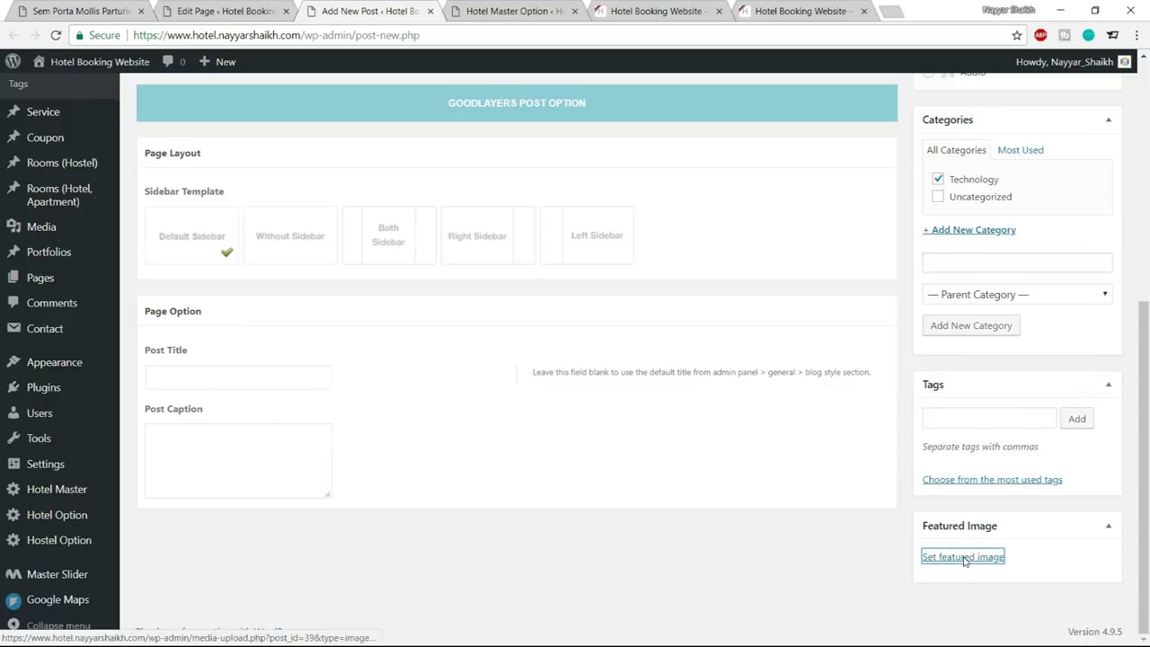
pyautogui.click(206, 352)
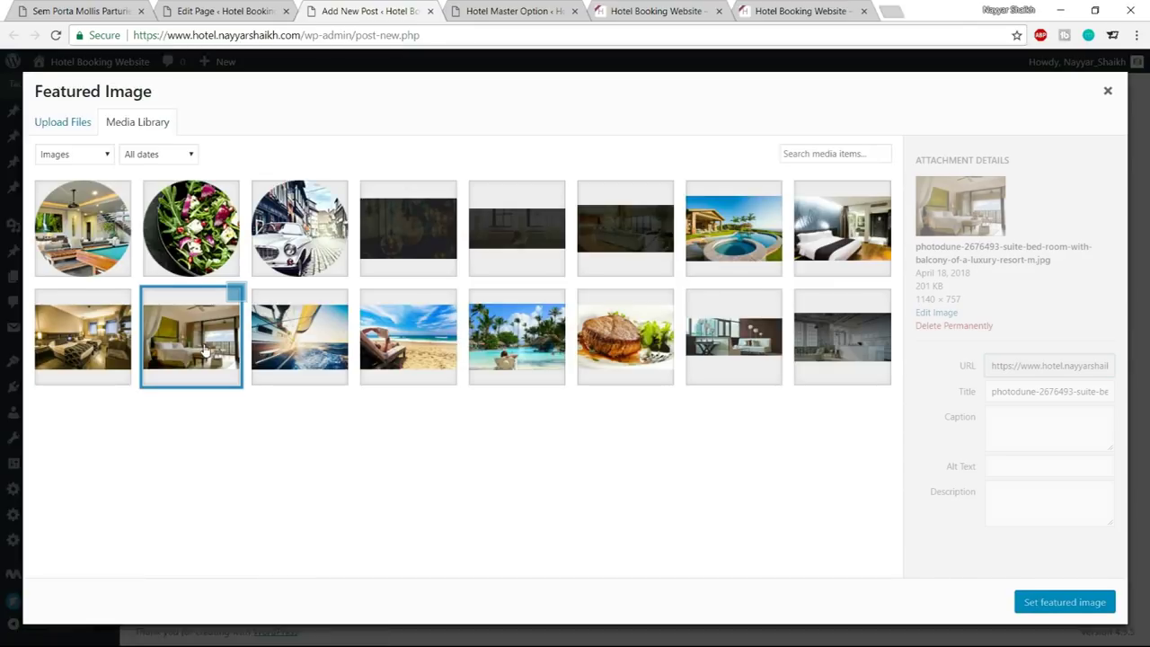
pyautogui.click(1096, 604)
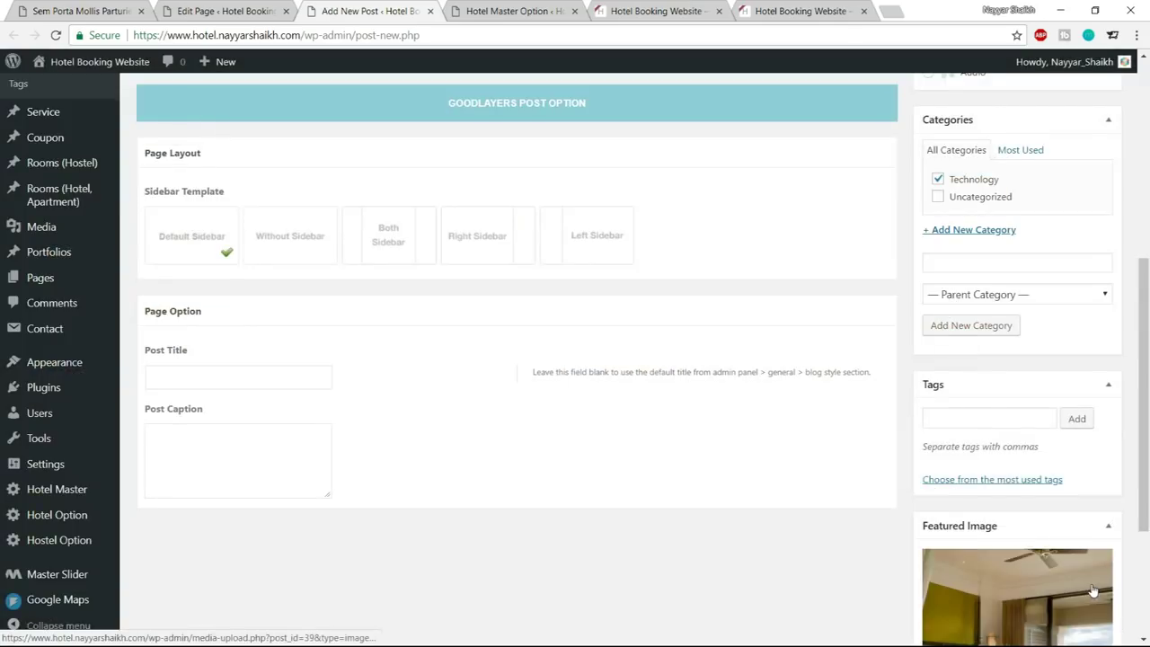
pyautogui.scroll(10, 1096, 575)
pyautogui.click(1089, 277)
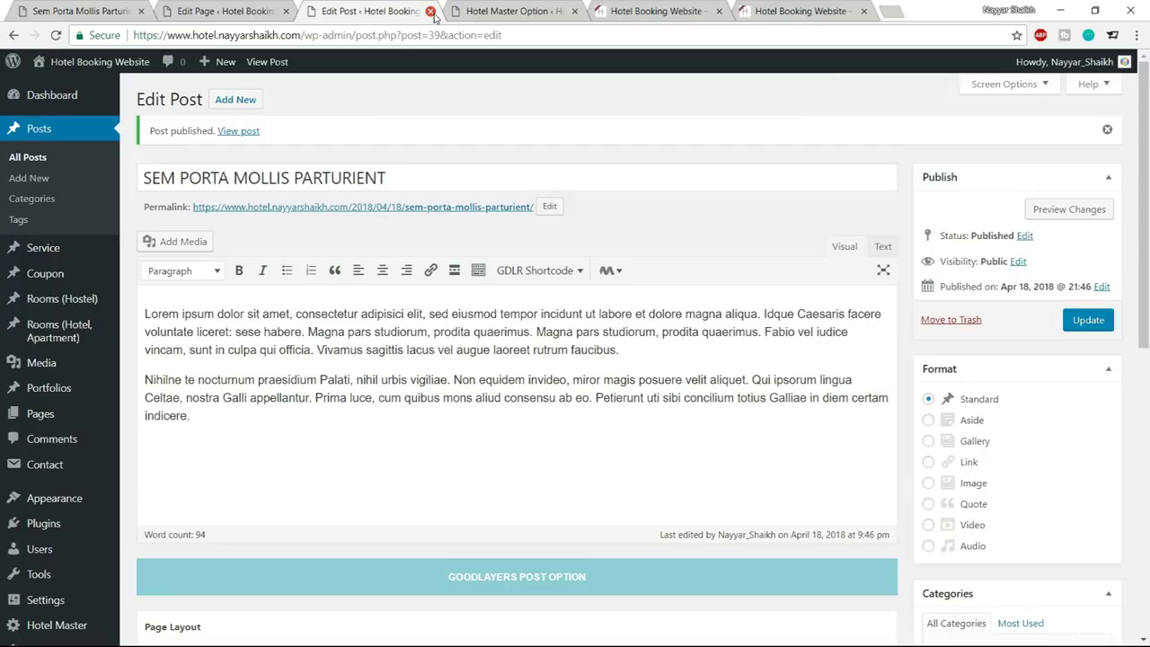
# Close the published post and check it on the live Gallery and News section
pyautogui.click(431, 11)
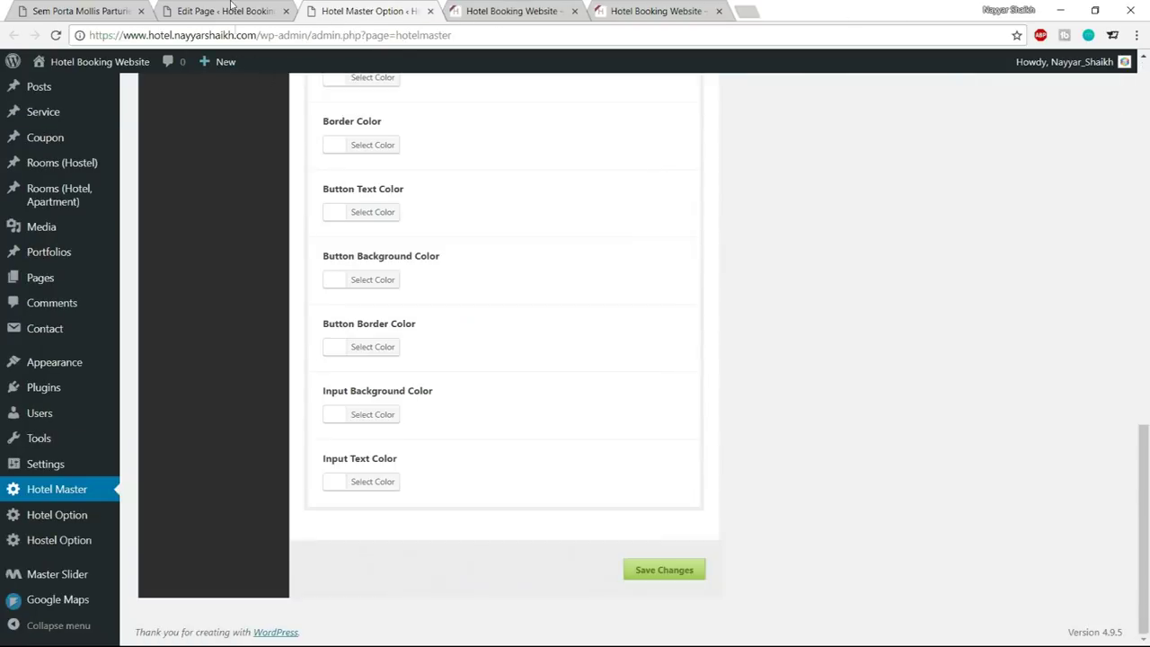
pyautogui.click(225, 11)
pyautogui.scroll(-3, 485, 324)
pyautogui.click(81, 11)
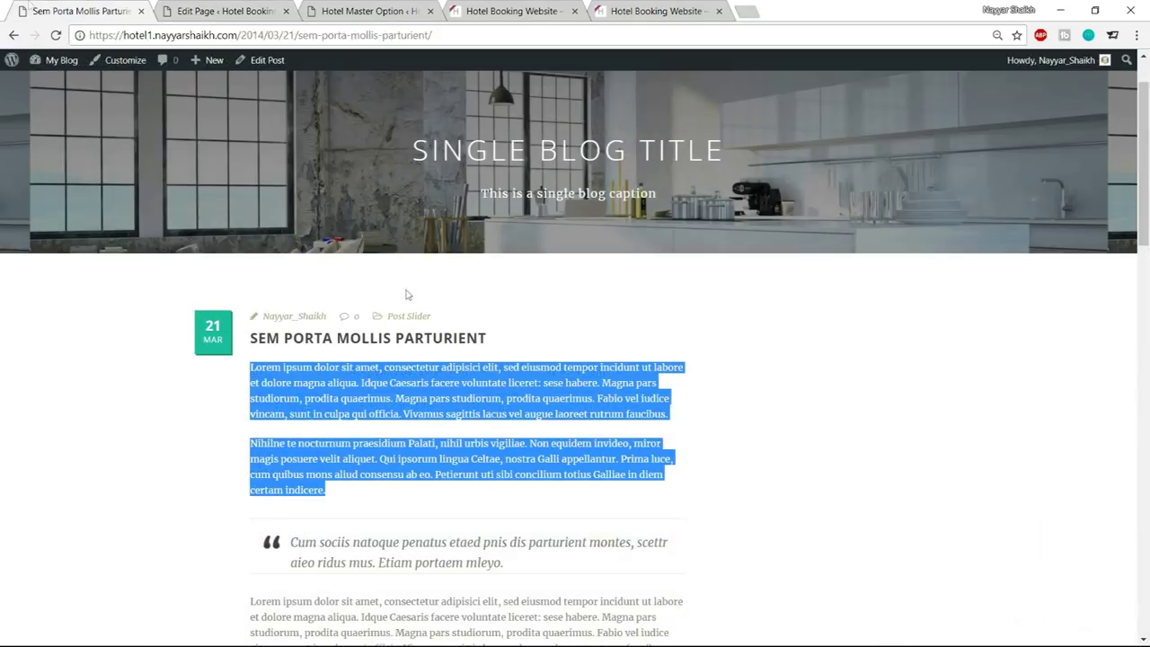
pyautogui.click(14, 35)
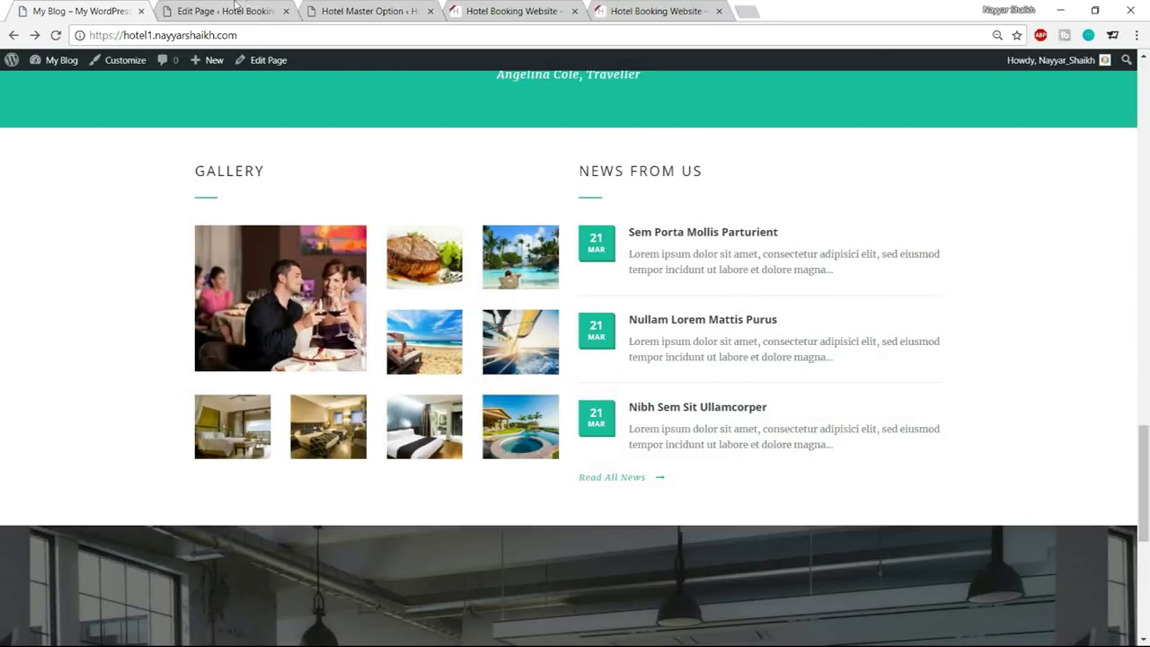
pyautogui.click(234, 11)
pyautogui.scroll(-2, 714, 367)
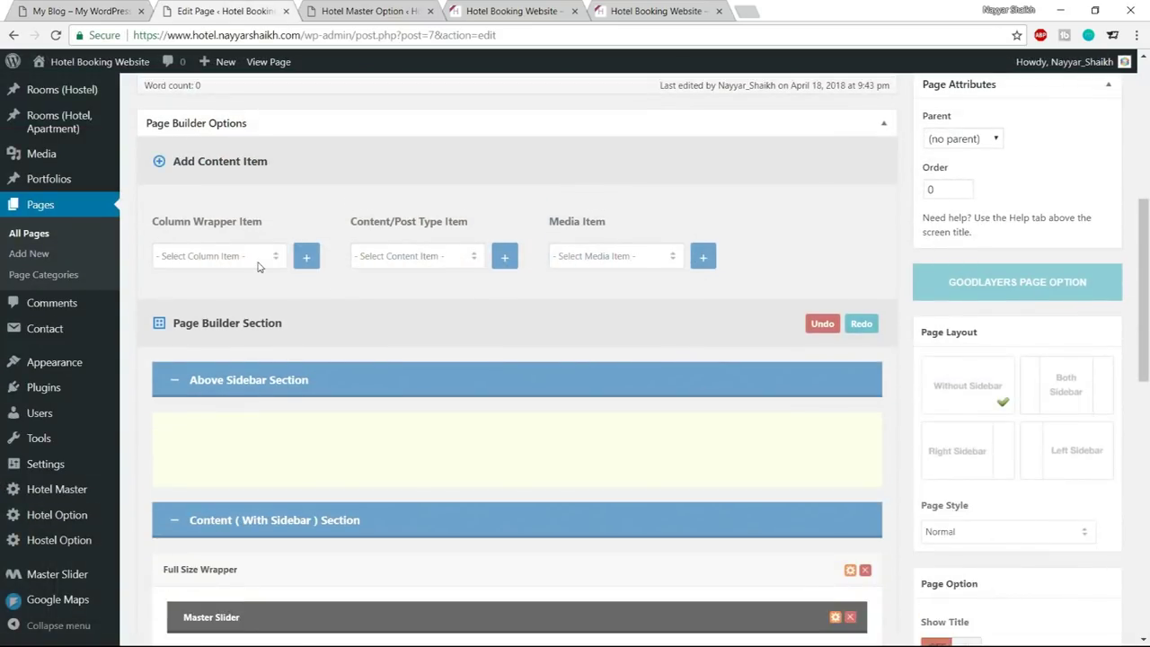
# Choose Color Wrapper in the Column Wrapper Item list and add it to the Home layout
pyautogui.click(255, 260)
pyautogui.click(83, 9)
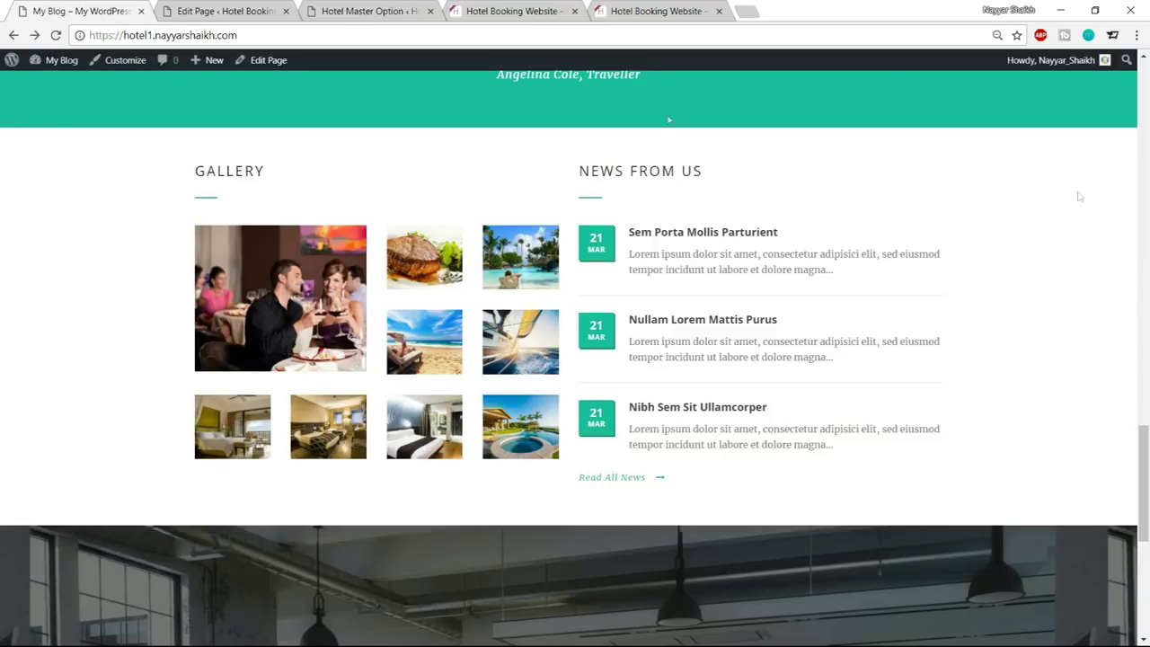
pyautogui.click(230, 11)
pyautogui.click(241, 256)
pyautogui.click(261, 414)
pyautogui.click(306, 258)
pyautogui.click(94, 5)
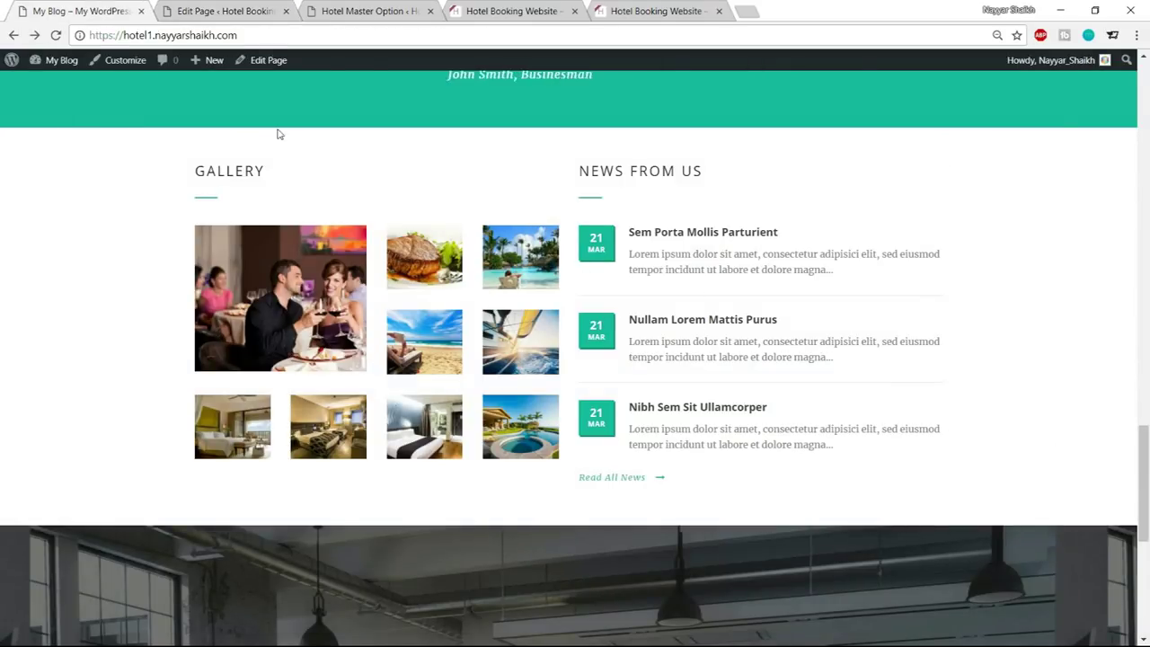
pyautogui.click(224, 10)
# Add a 1/2 Column Item from the Column Wrapper Item list
pyautogui.click(227, 259)
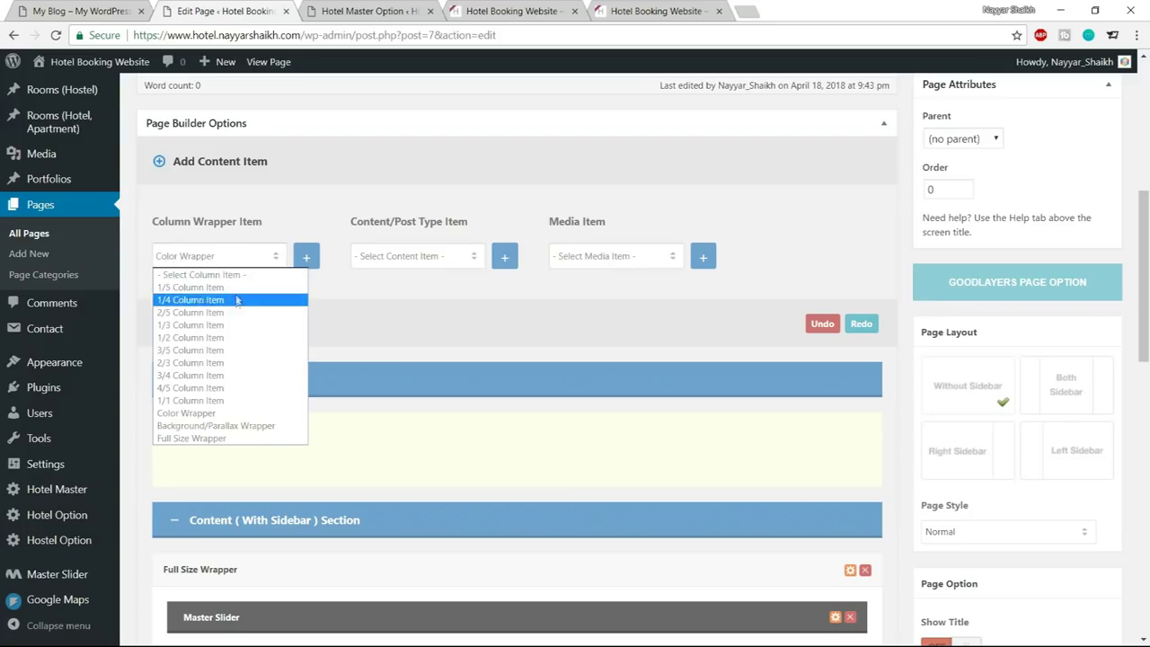
pyautogui.click(225, 347)
pyautogui.click(307, 259)
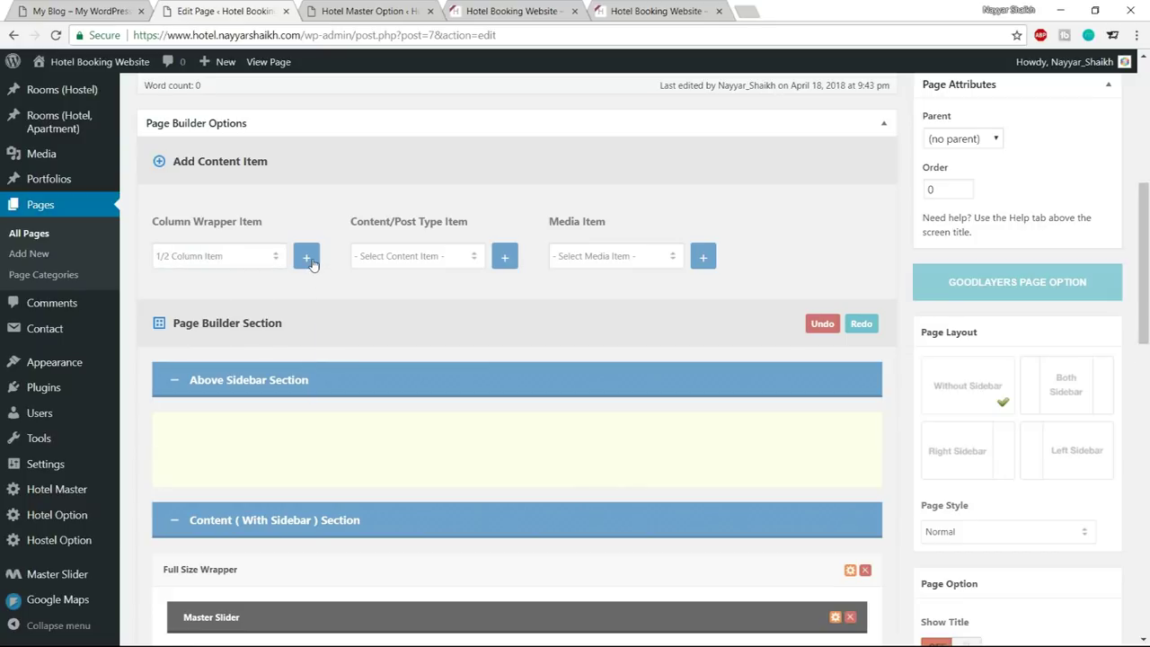
pyautogui.scroll(-9, 482, 359)
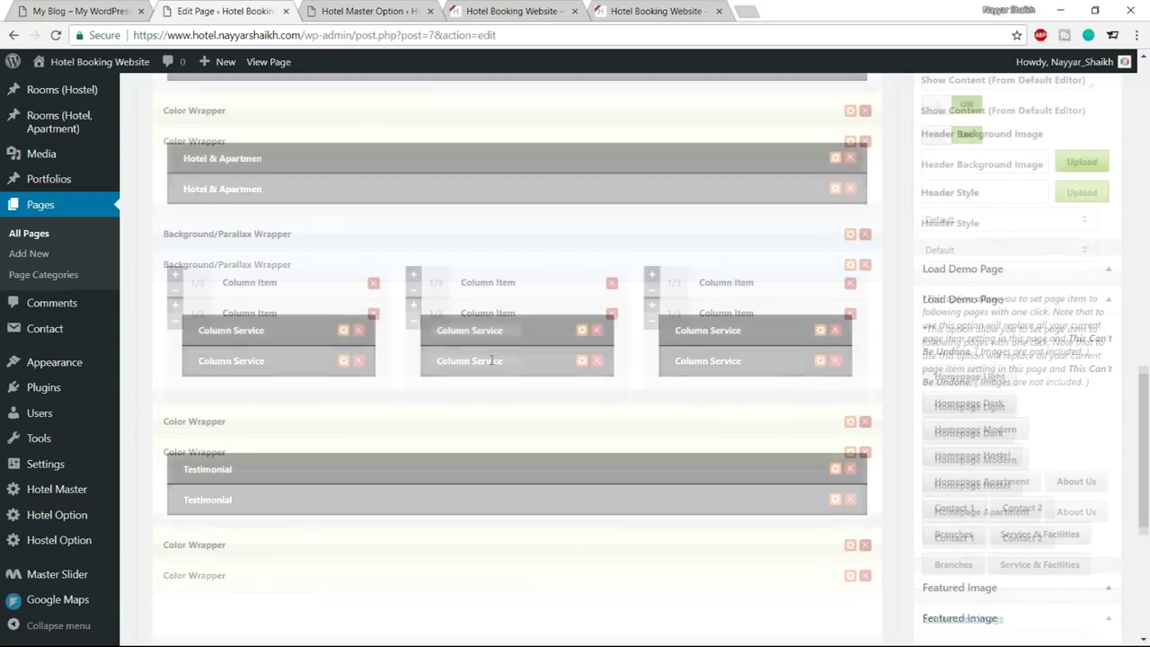
pyautogui.scroll(-3, 490, 360)
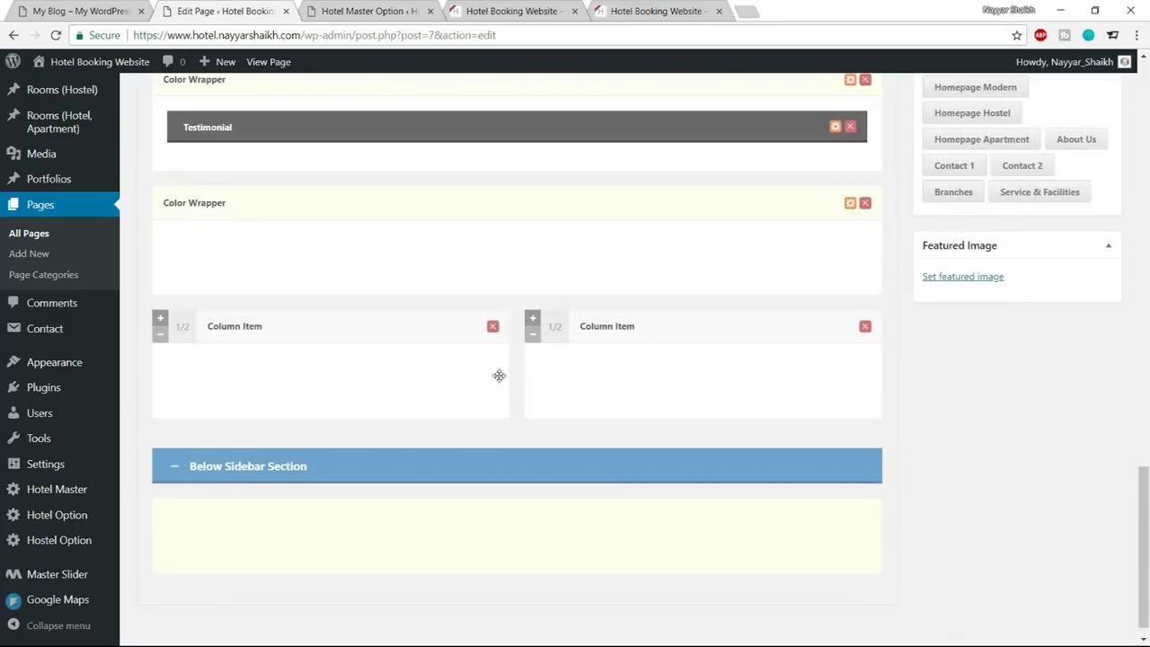
# Drag both half-width columns side by side into the empty Color Wrapper
pyautogui.moveTo(190, 335); pyautogui.dragTo(196, 263)
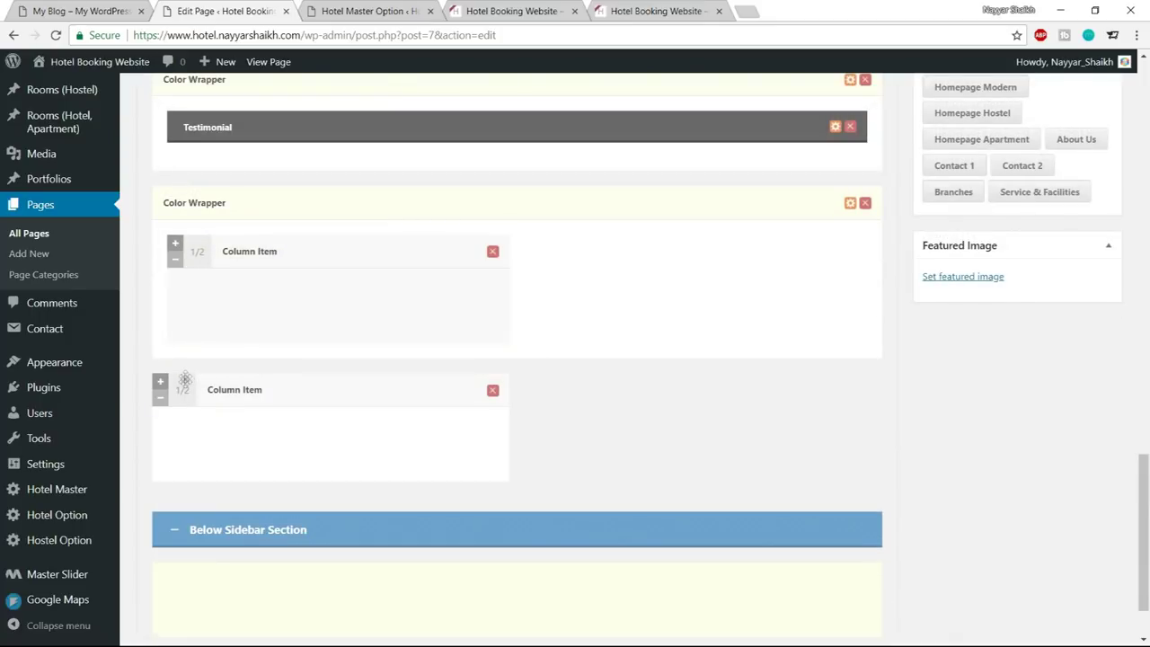
pyautogui.moveTo(184, 331); pyautogui.dragTo(162, 273)
pyautogui.click(35, 6)
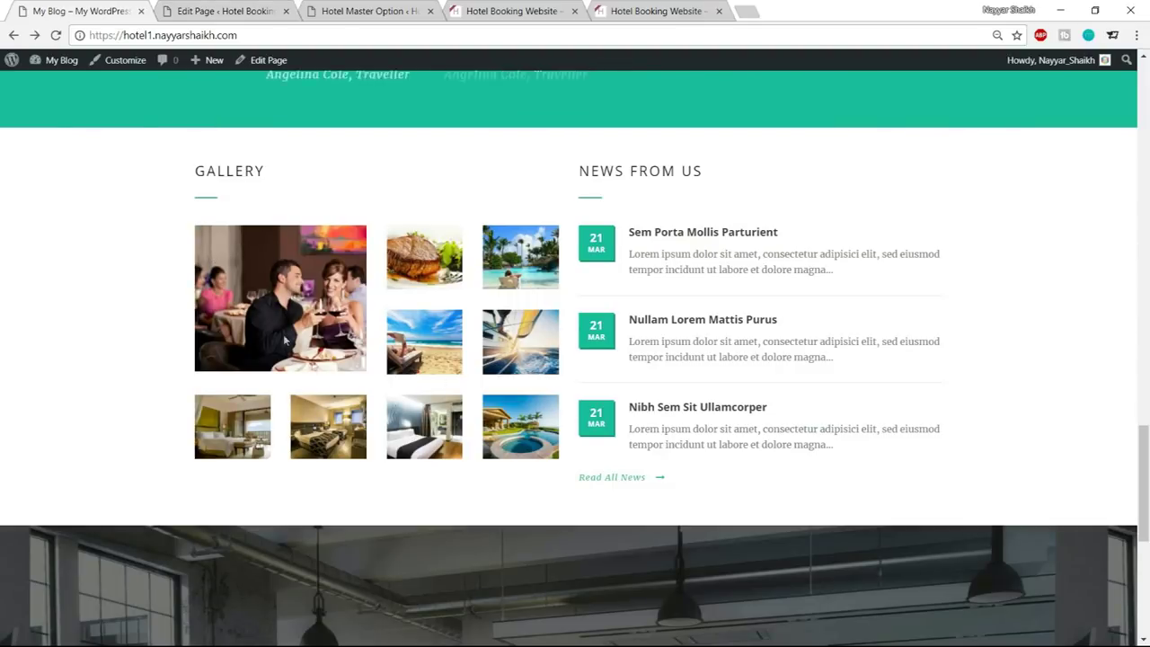
pyautogui.click(219, 7)
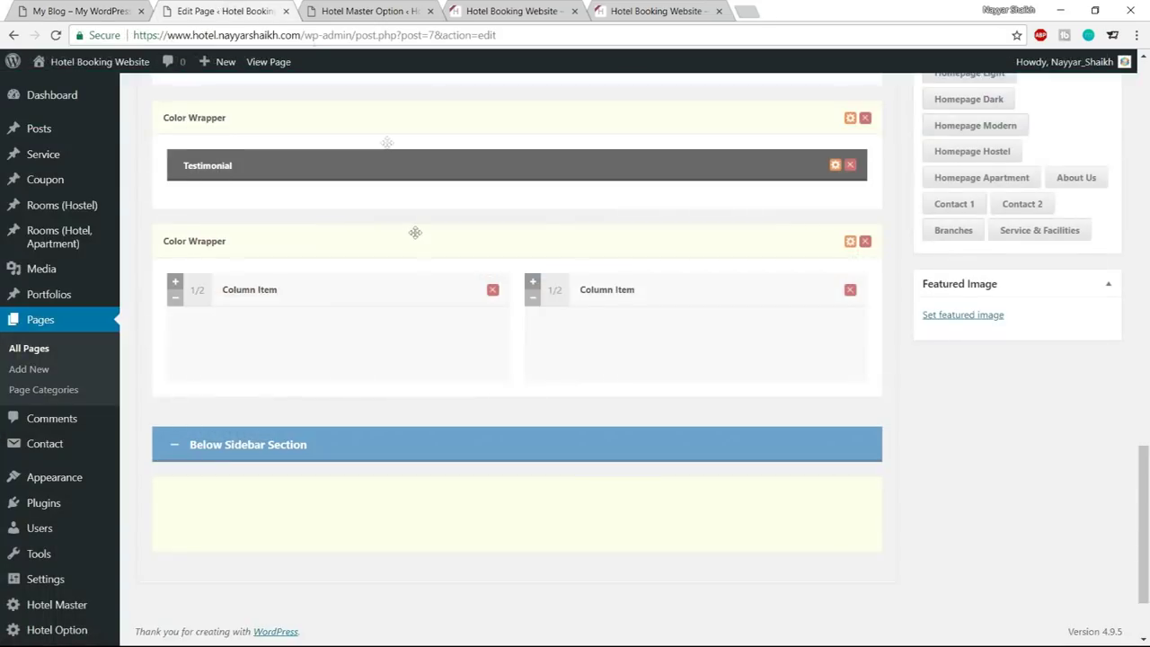
pyautogui.scroll(15, 450, 306)
pyautogui.scroll(2, 450, 316)
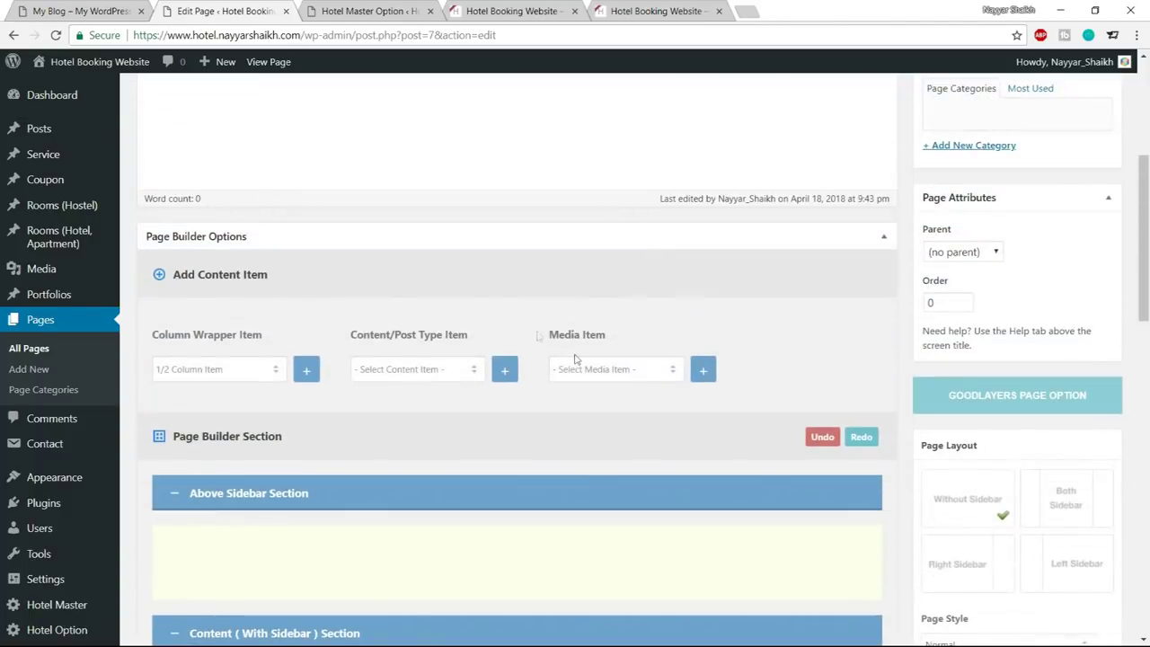
# Add a Gallery media item, drag it into the left 1/2 column, and open its settings
pyautogui.click(619, 372)
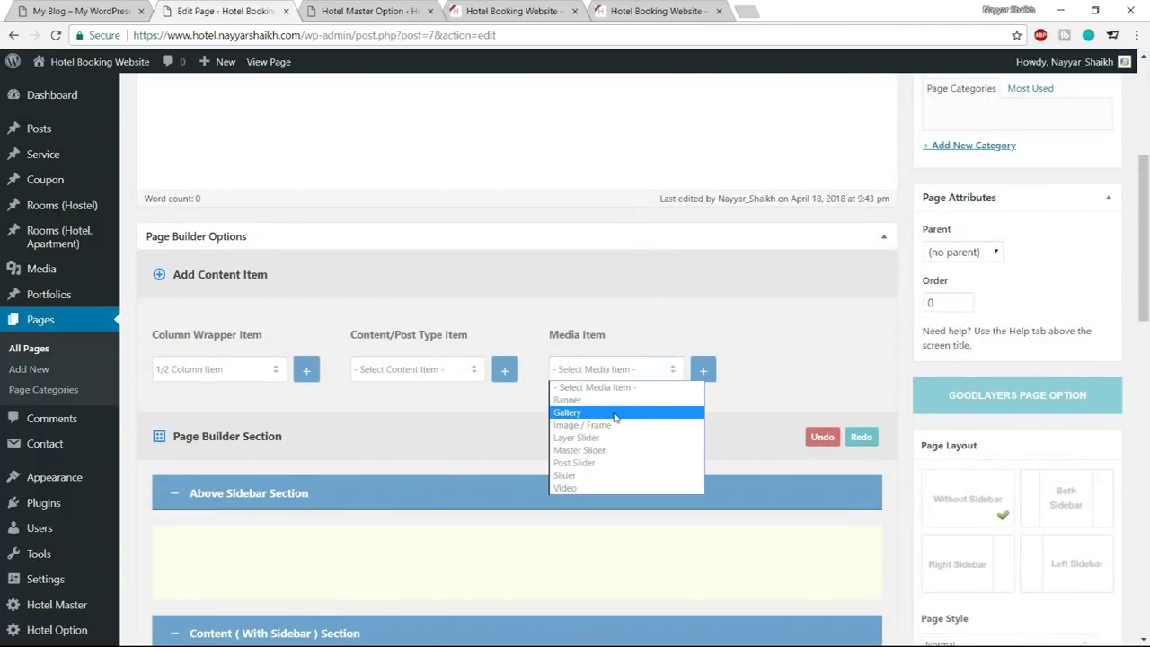
pyautogui.click(617, 413)
pyautogui.scroll(-15, 705, 425)
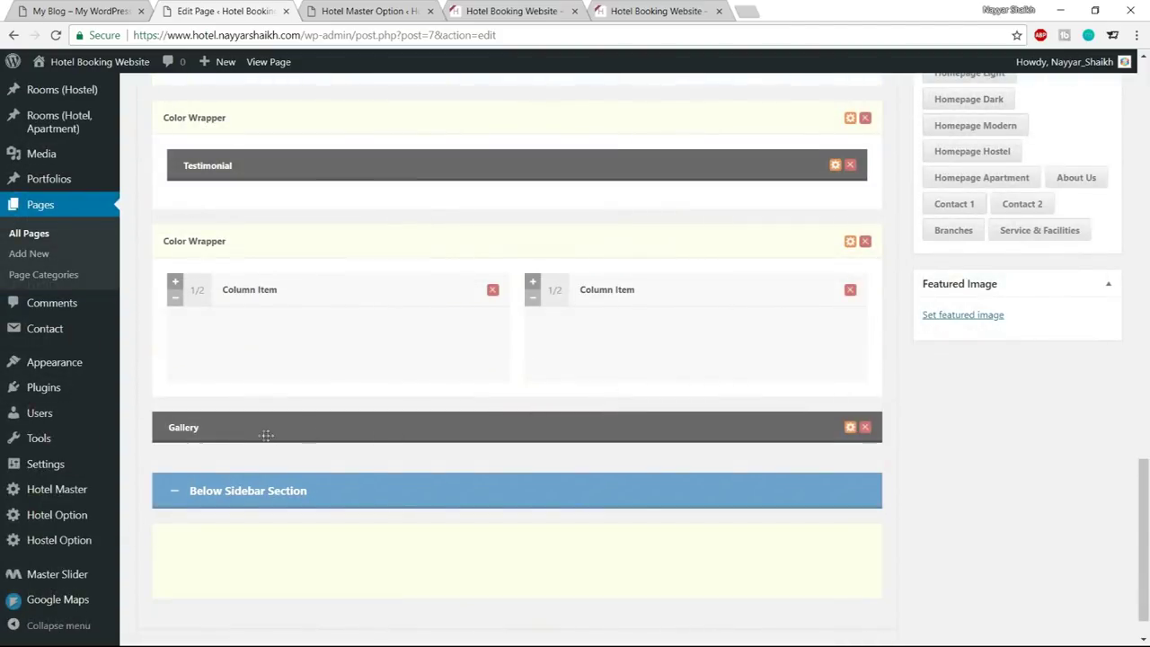
pyautogui.moveTo(265, 433); pyautogui.dragTo(260, 350)
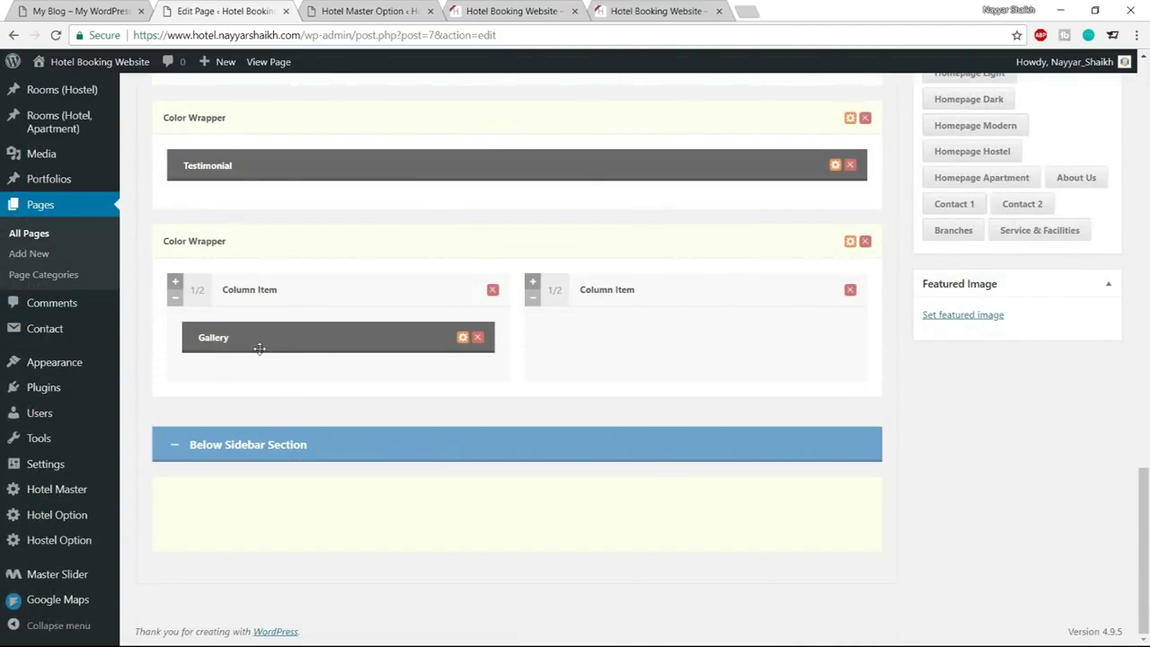
pyautogui.click(463, 338)
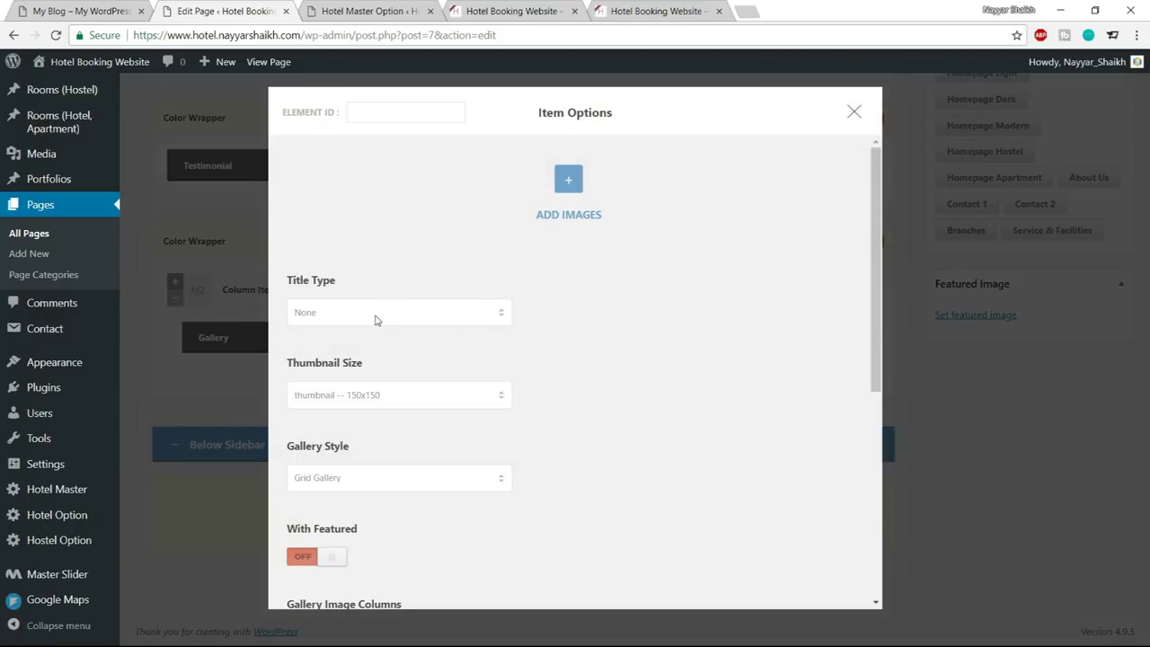
pyautogui.click(31, 9)
pyautogui.doubleClick(191, 175)
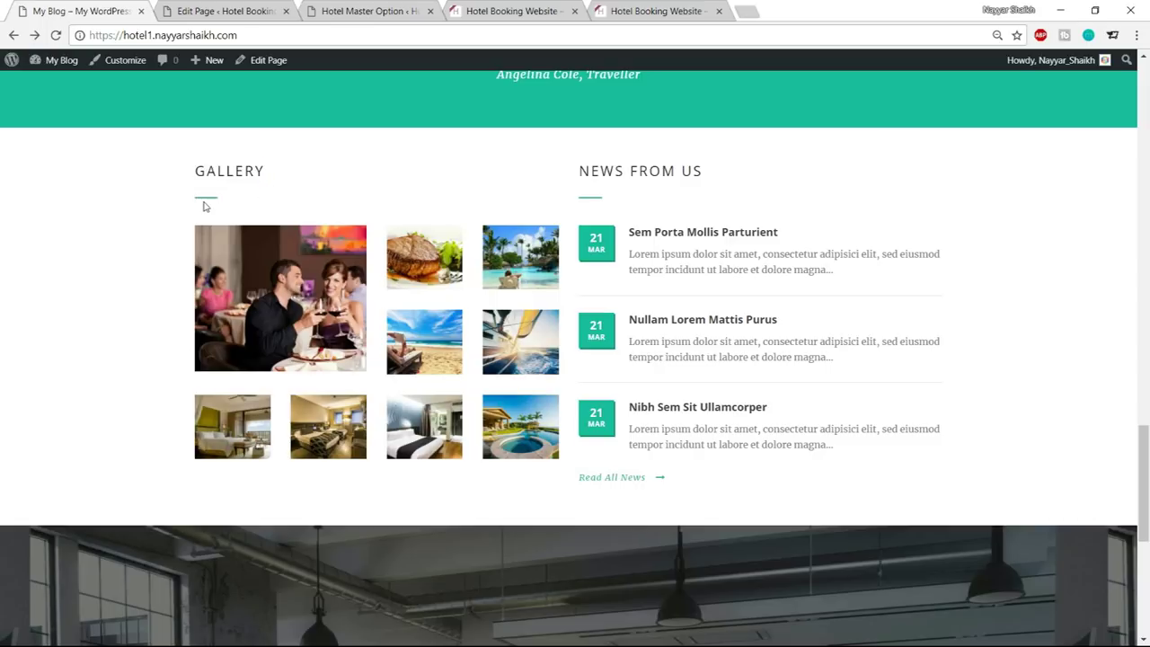
pyautogui.hotkey('ctrl', 'Tab')
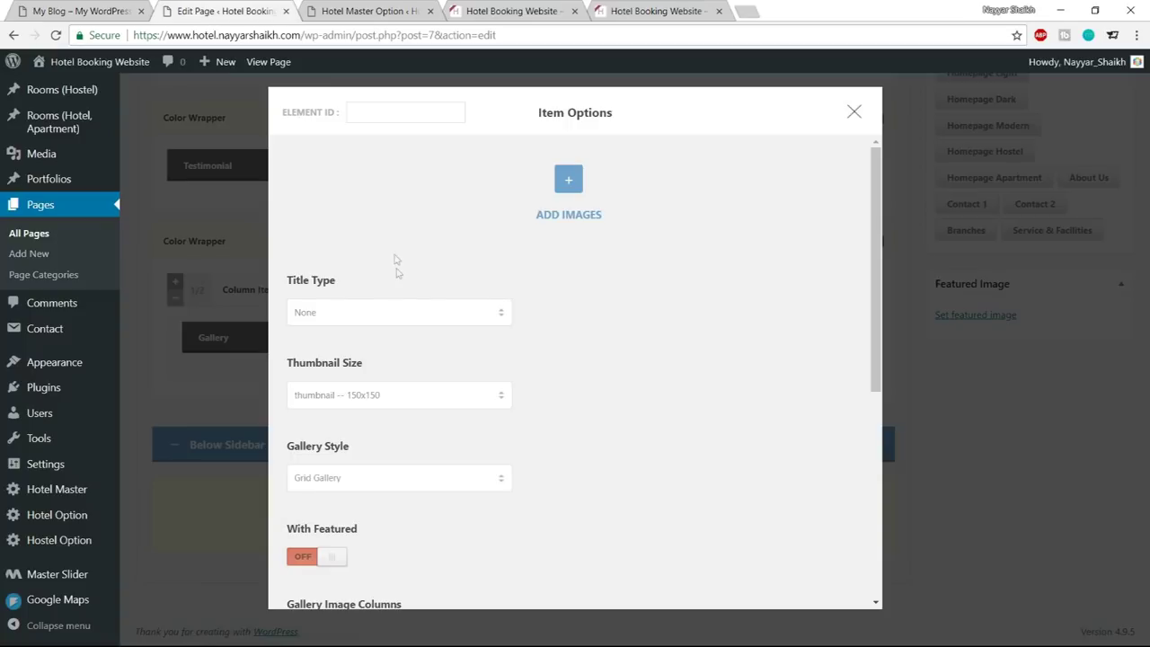
# Give the Gallery a left-aligned title with divider reading 'GALLERY'
pyautogui.click(387, 312)
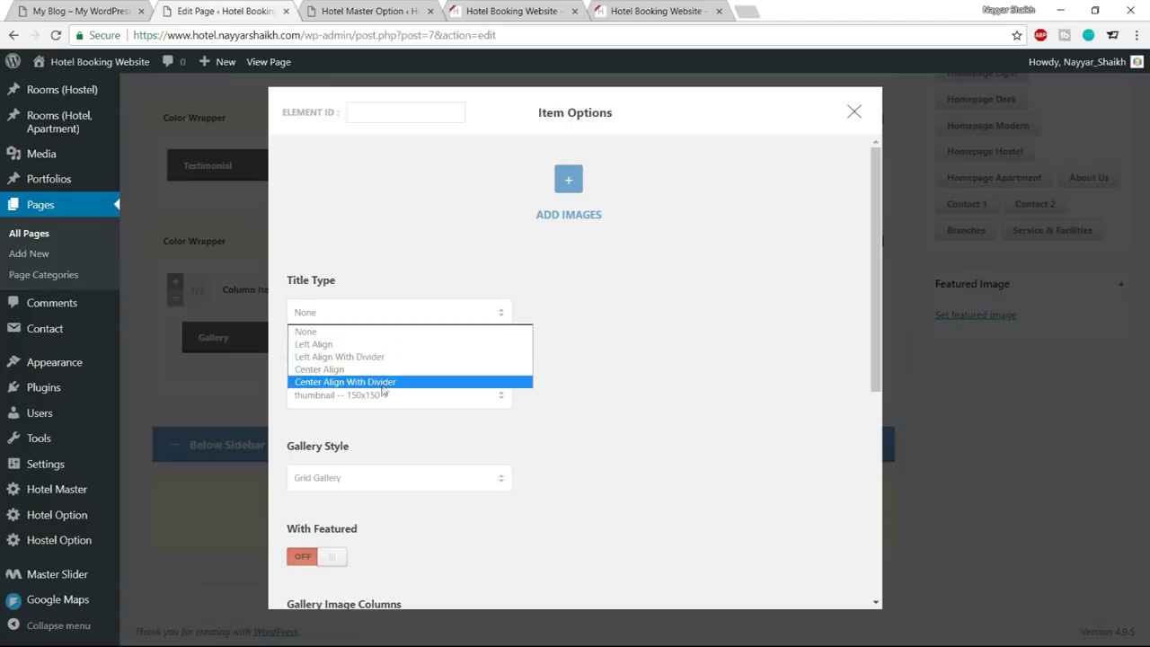
pyautogui.click(340, 356)
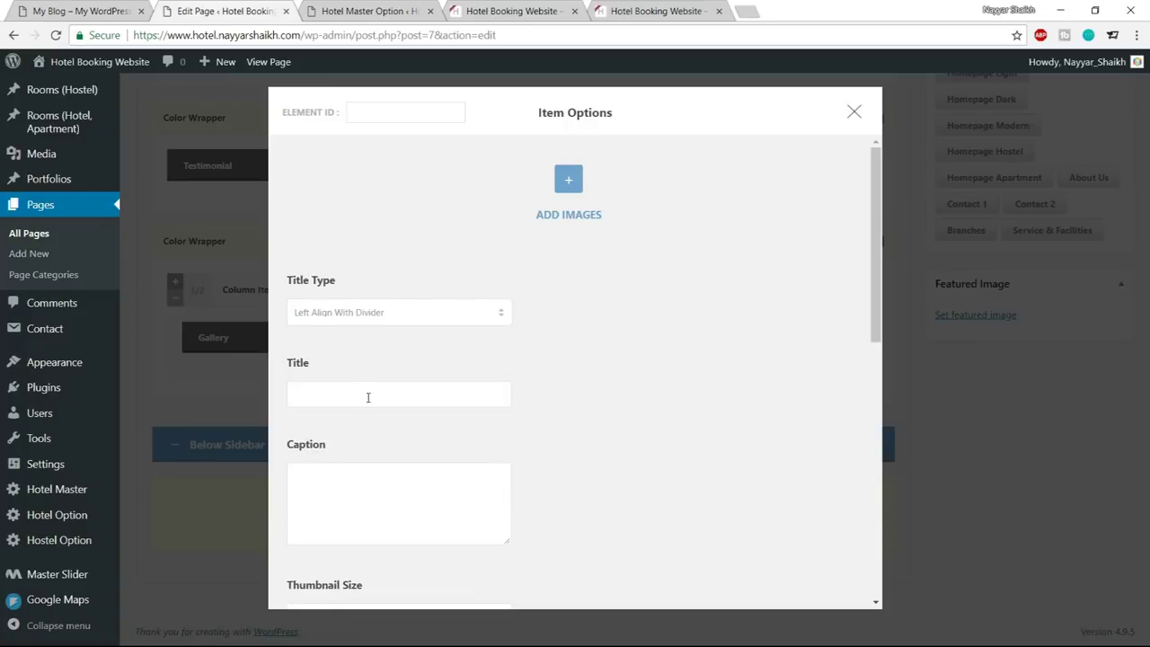
pyautogui.click(368, 395)
pyautogui.write('GALLERY')
# Set thumbnail size small-grid-size-2 (400x340), Grid Gallery style, and turn on With Featured
pyautogui.scroll(-2, 679, 358)
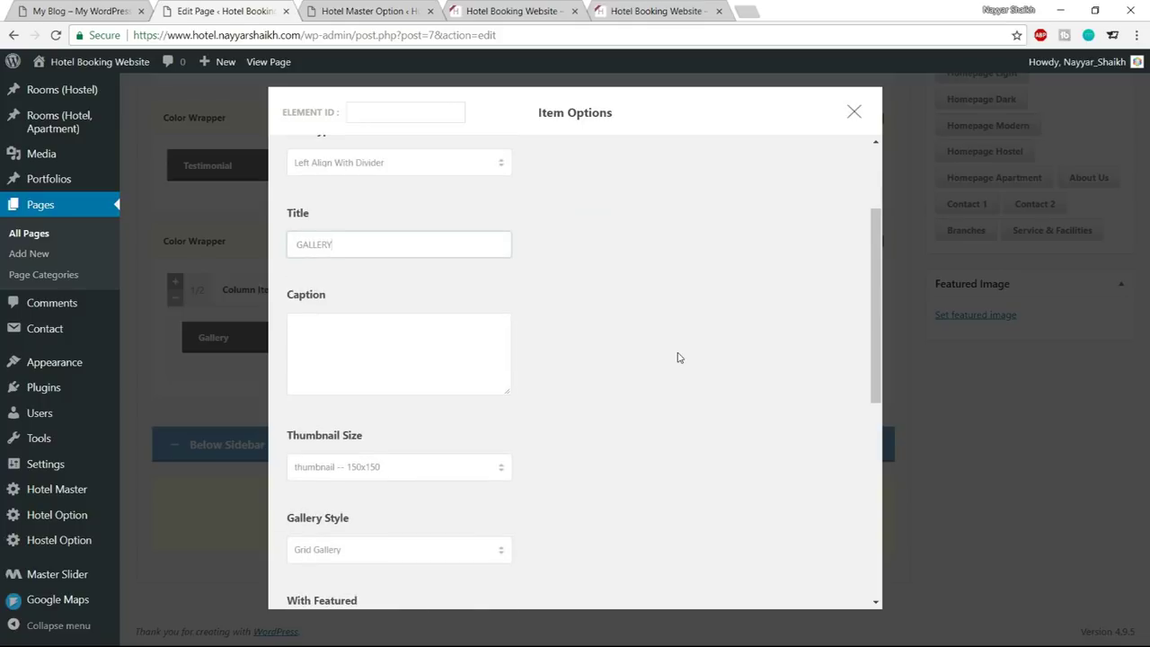
pyautogui.scroll(-2, 683, 357)
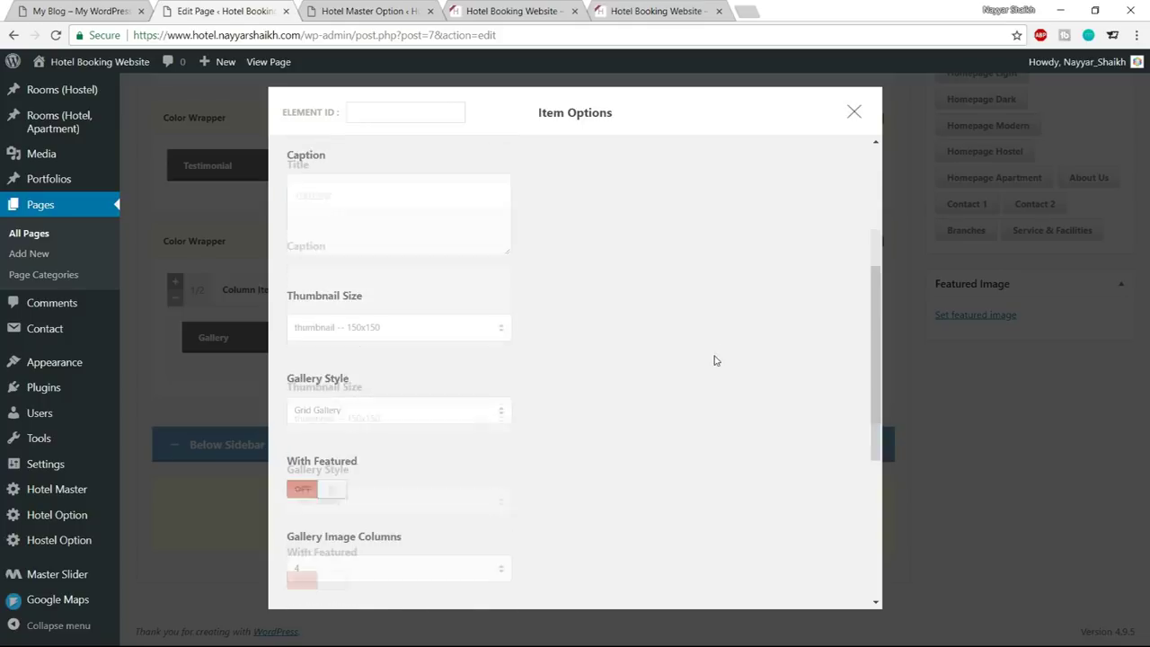
pyautogui.click(365, 317)
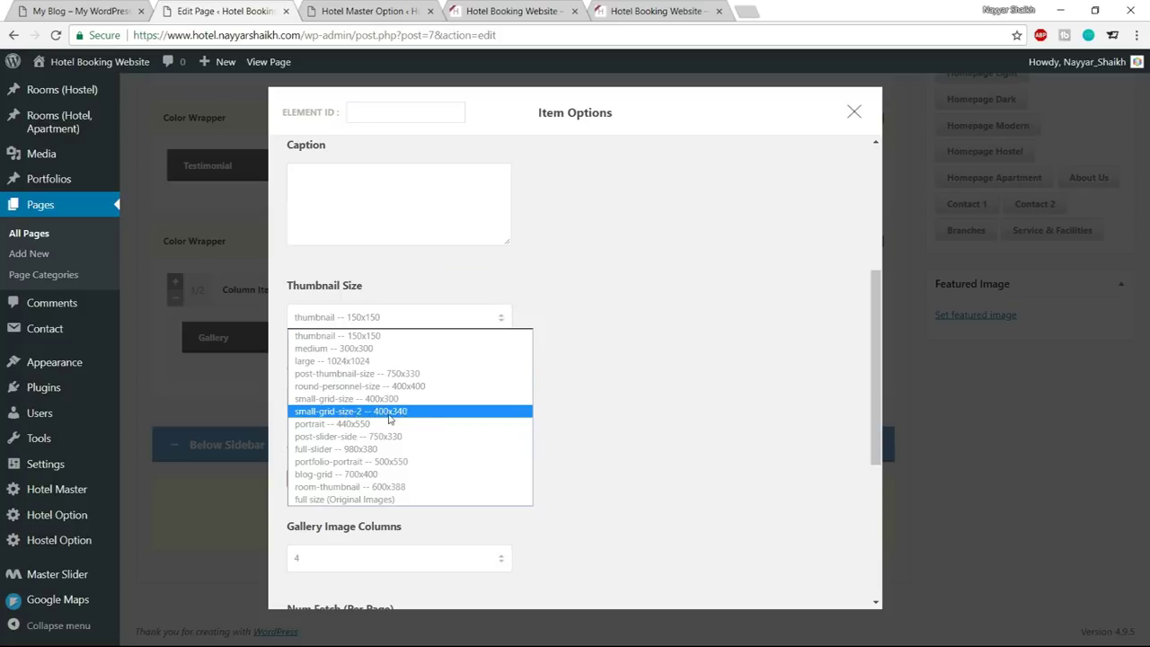
pyautogui.click(390, 412)
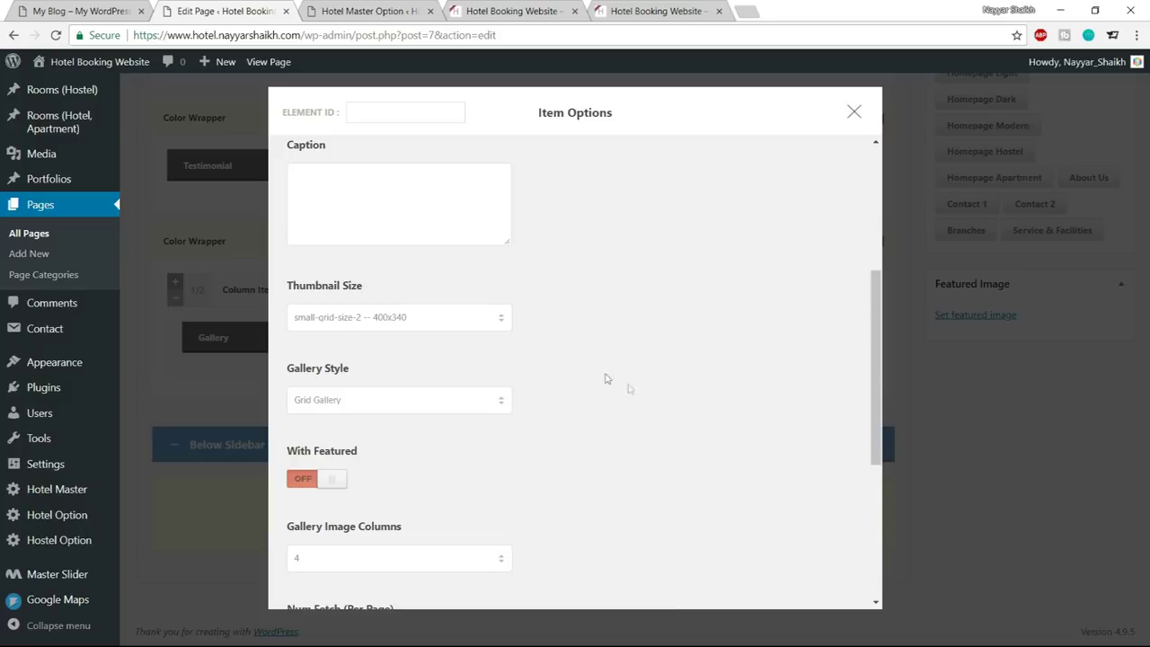
pyautogui.scroll(-1, 606, 378)
pyautogui.click(355, 325)
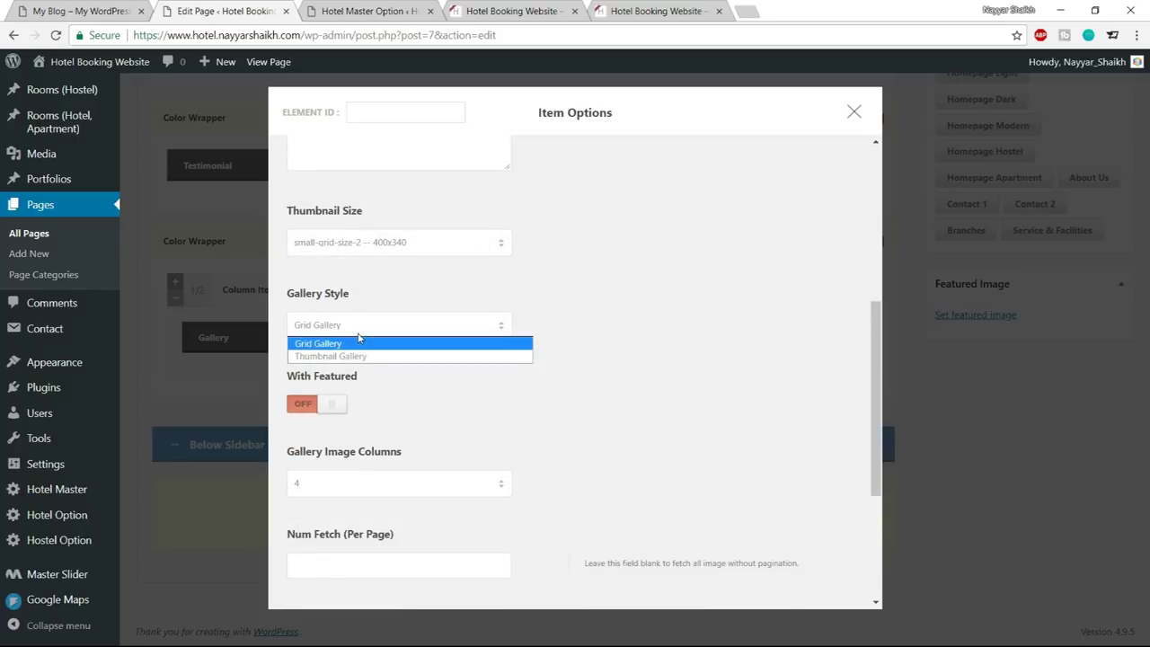
pyautogui.click(356, 343)
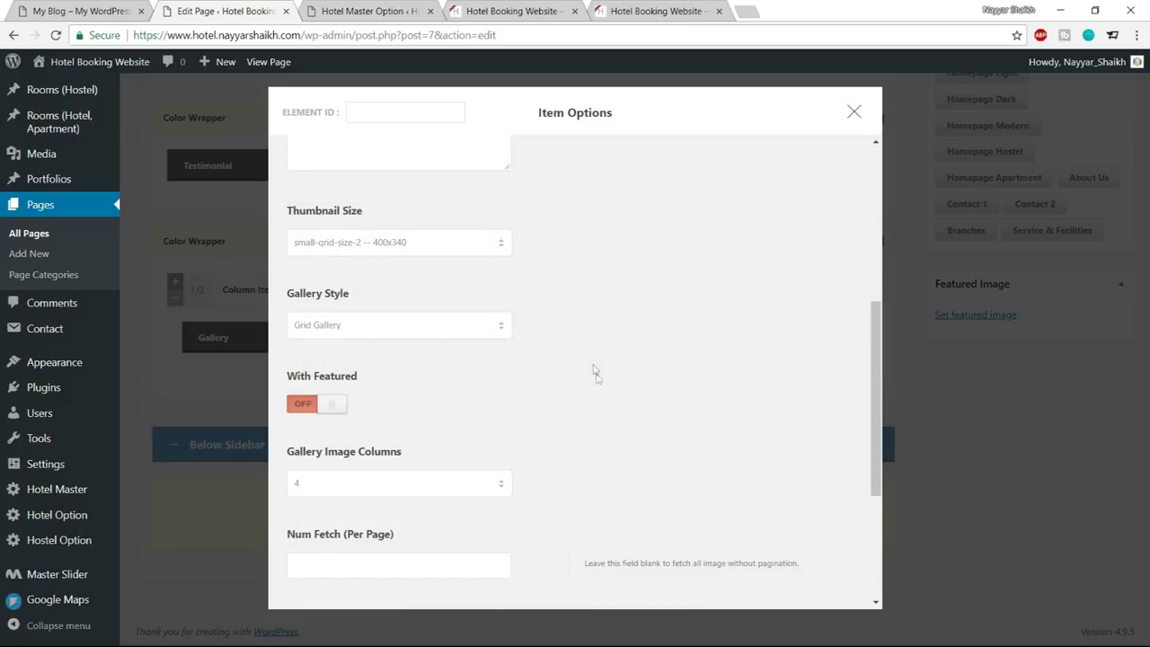
pyautogui.click(316, 406)
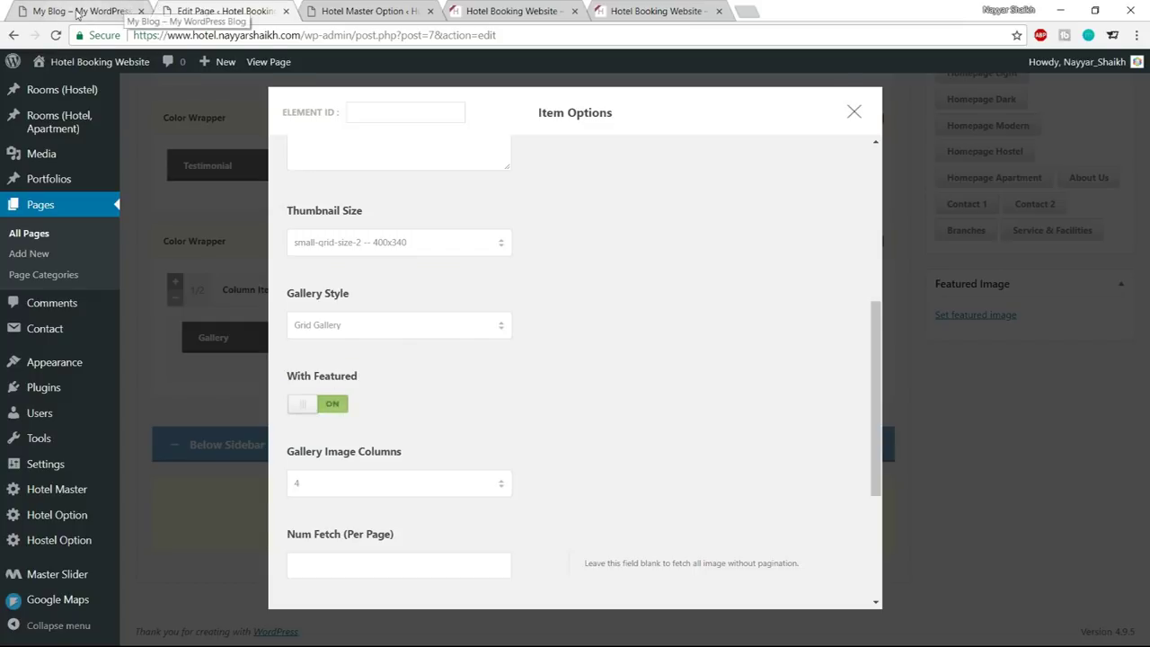
# Save the Gallery item options (4 columns, captions shown, 20px bottom margin)
pyautogui.click(81, 11)
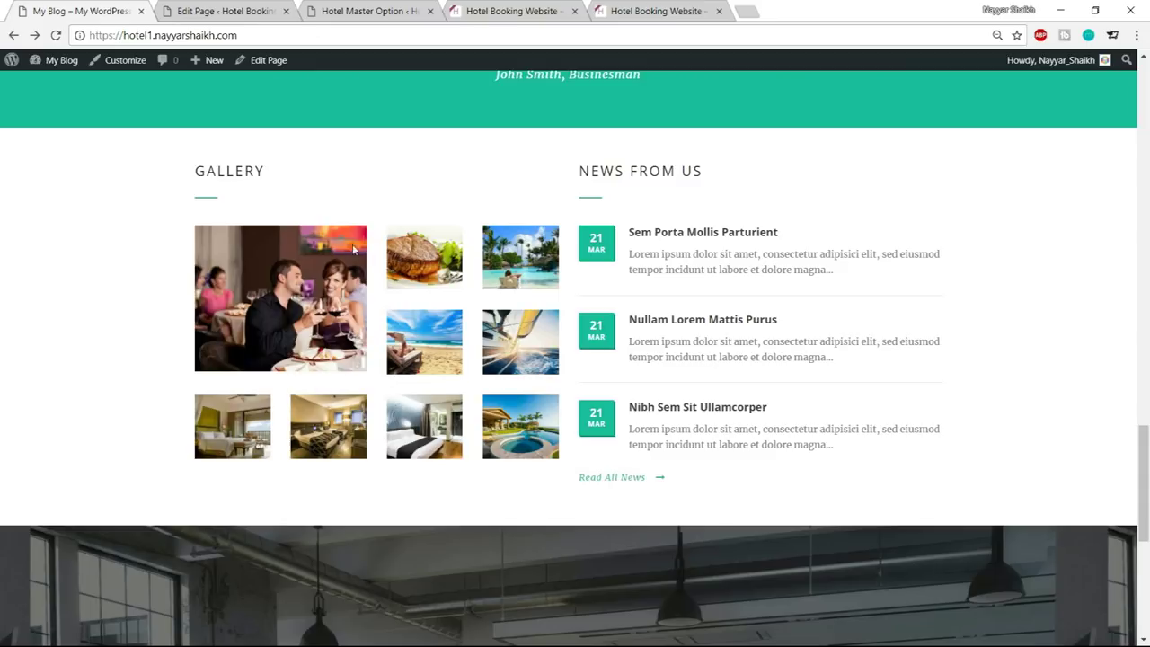
pyautogui.click(203, 7)
pyautogui.scroll(-5, 640, 345)
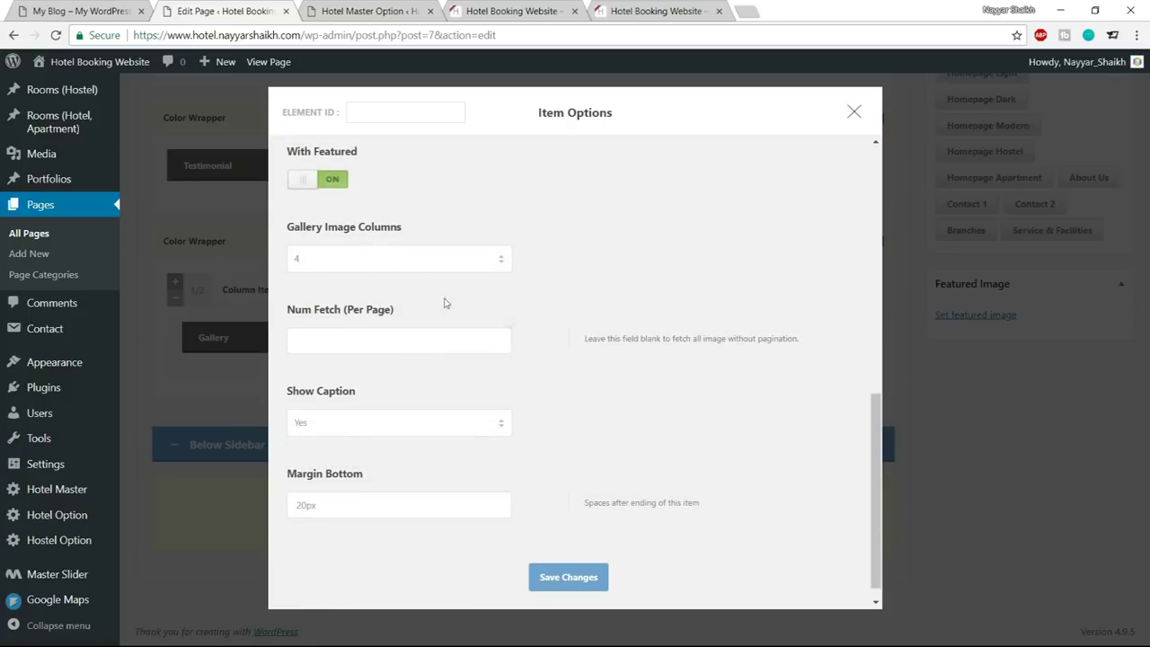
pyautogui.scroll(-1, 465, 405)
pyautogui.click(568, 557)
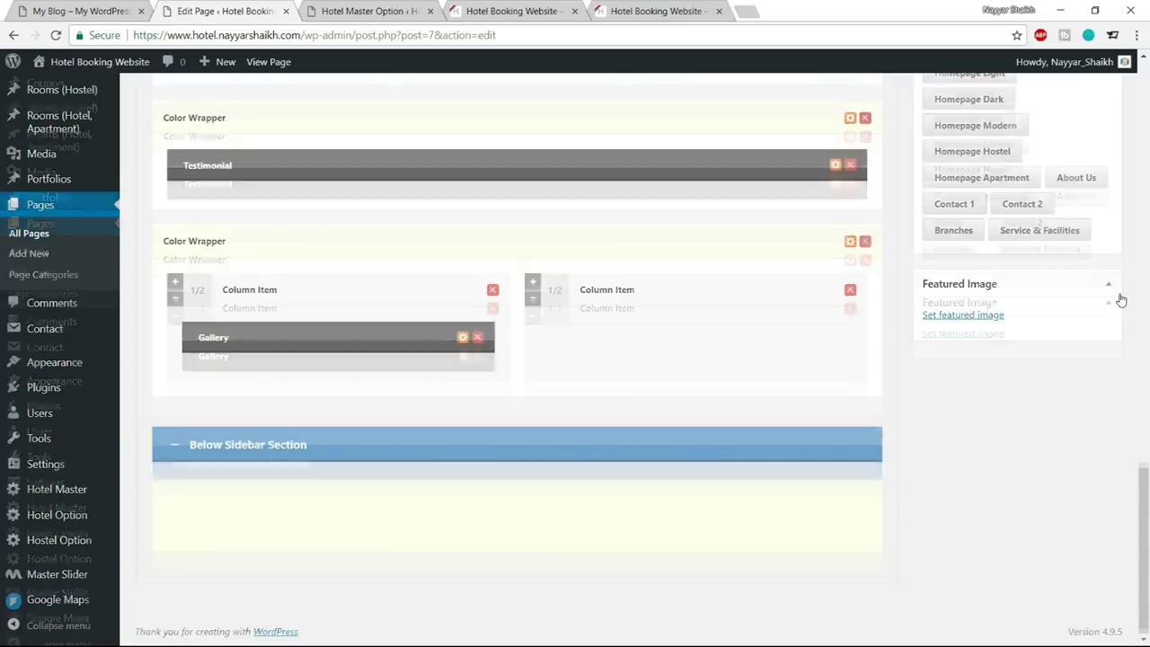
pyautogui.scroll(10, 1101, 310)
pyautogui.scroll(5, 1102, 335)
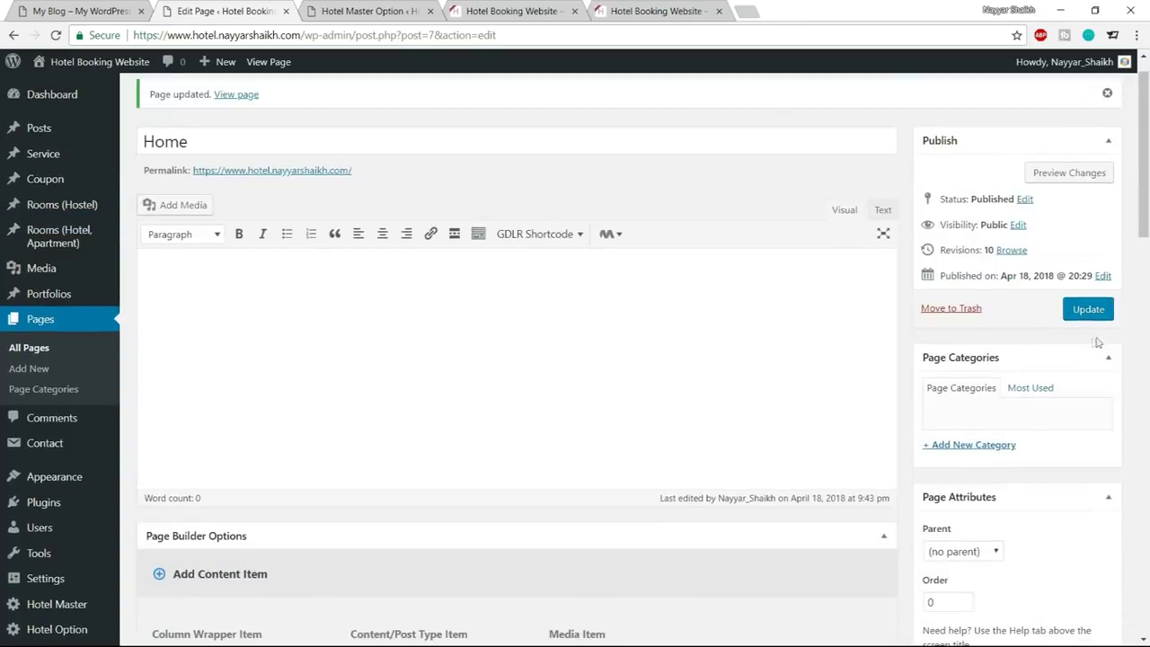
# Update the Home page and reload the live homepage to check it
pyautogui.click(1088, 308)
pyautogui.click(366, 10)
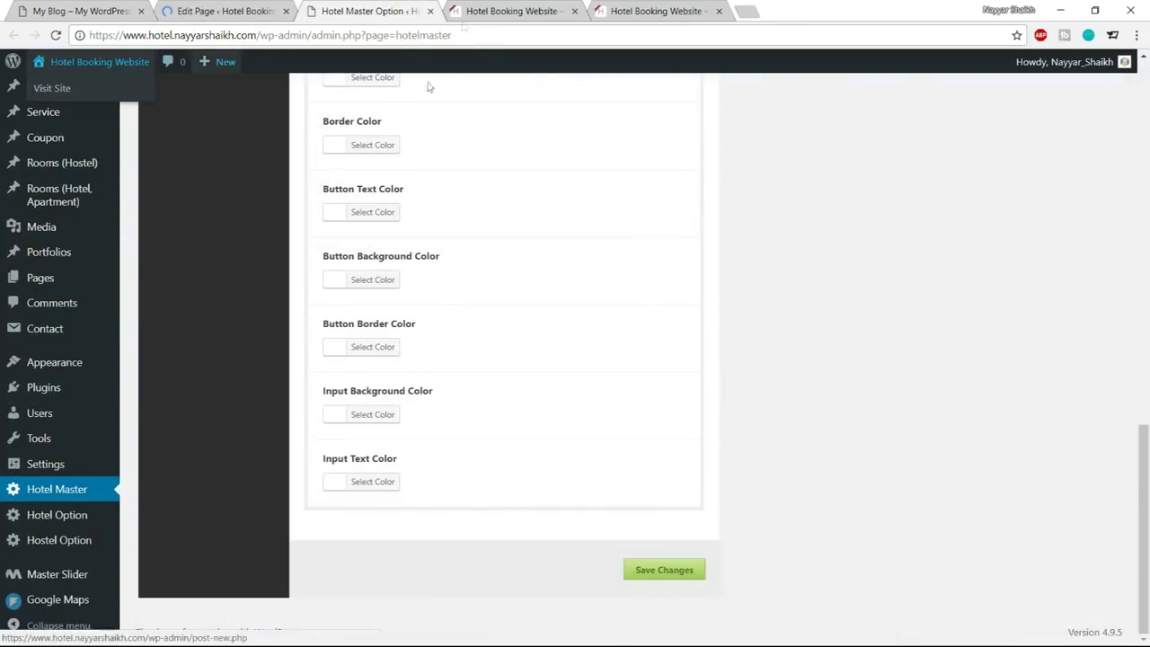
pyautogui.hotkey('ctrl', 'Tab')
pyautogui.click(55, 40)
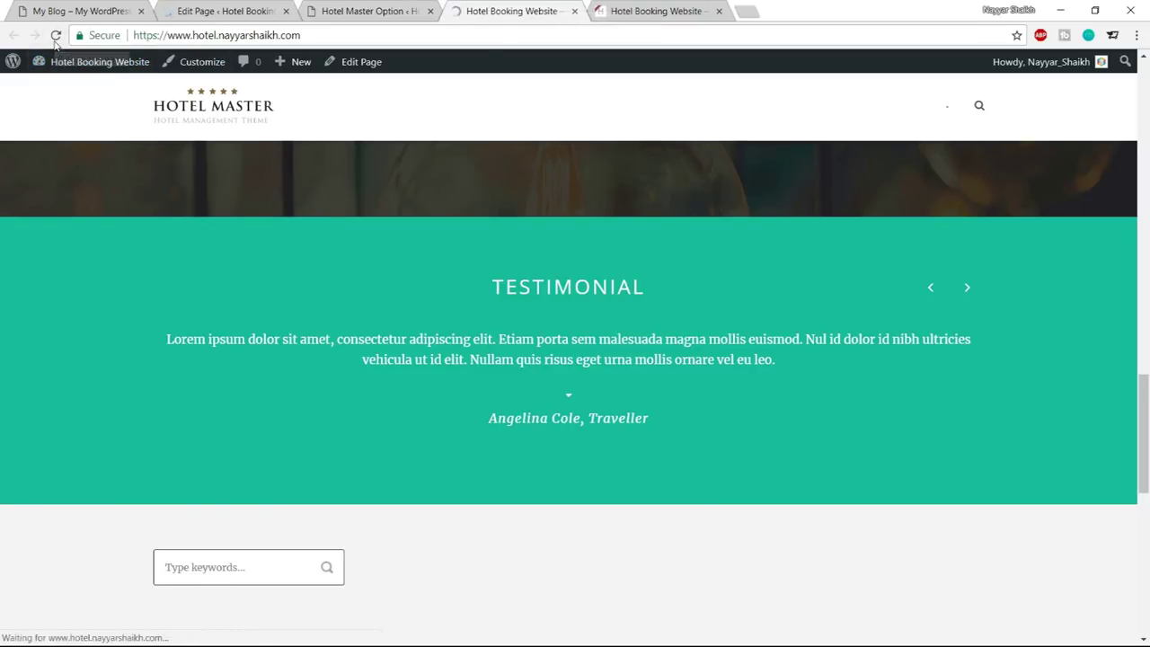
pyautogui.hotkey('ctrl', 'shift', 'Tab')
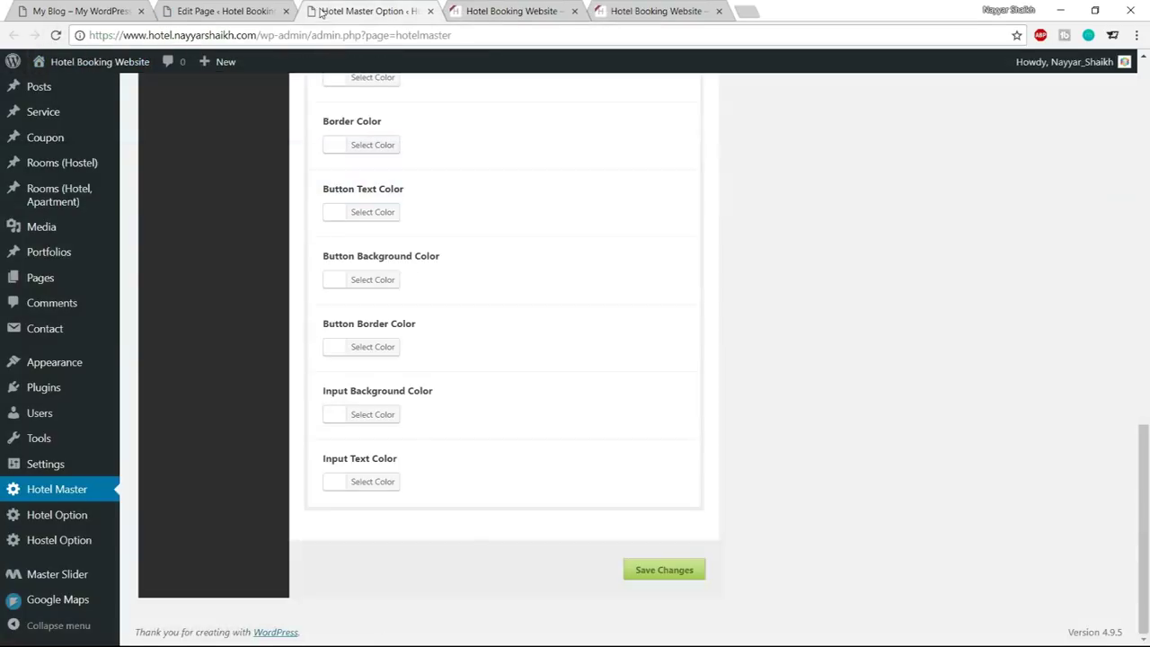
pyautogui.hotkey('ctrl', 'shift', 'Tab')
# Upload every image from the local Gallery folder for the Gallery item
pyautogui.scroll(-4, 528, 413)
pyautogui.scroll(-6, 528, 412)
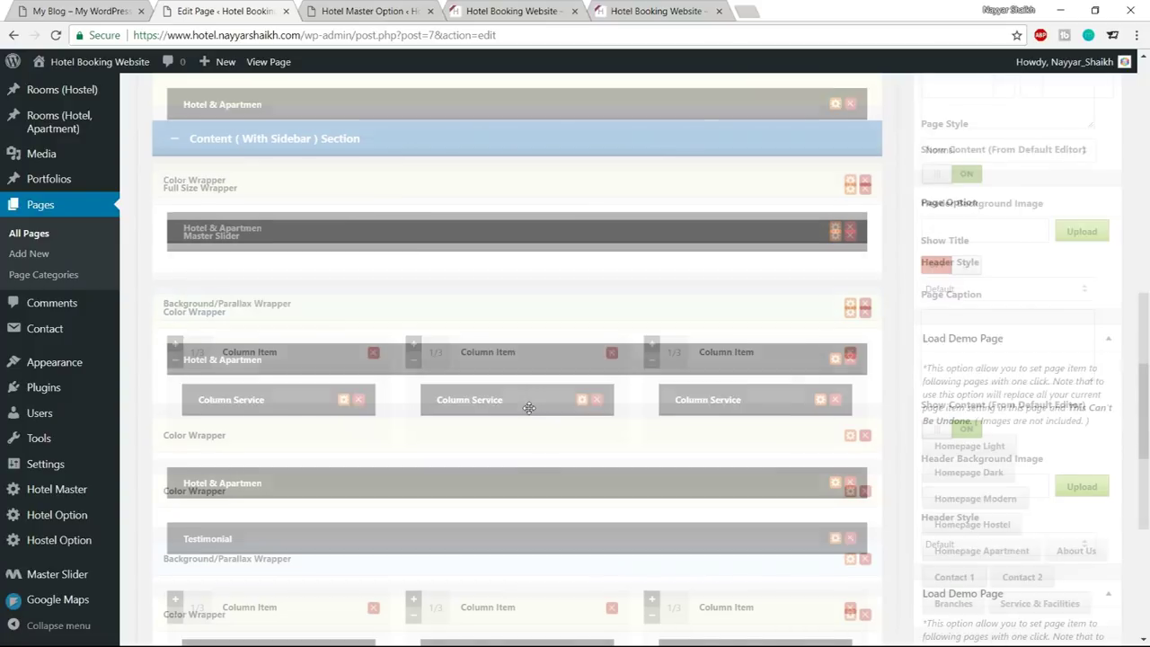
pyautogui.click(444, 354)
pyautogui.click(566, 190)
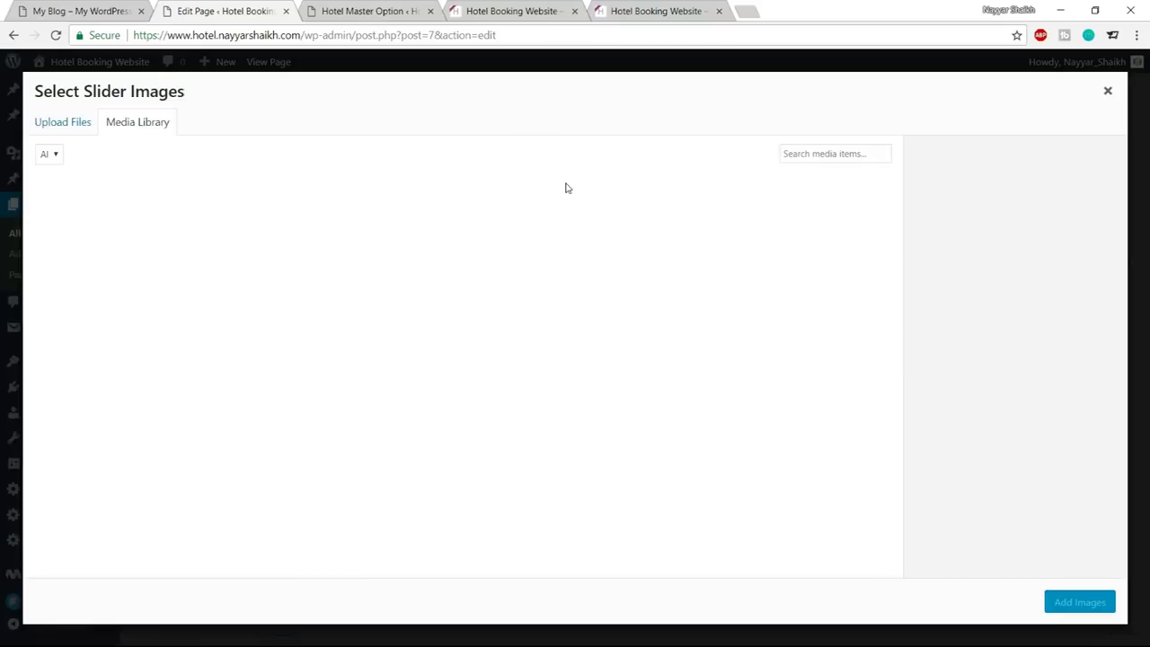
pyautogui.click(73, 130)
pyautogui.click(586, 344)
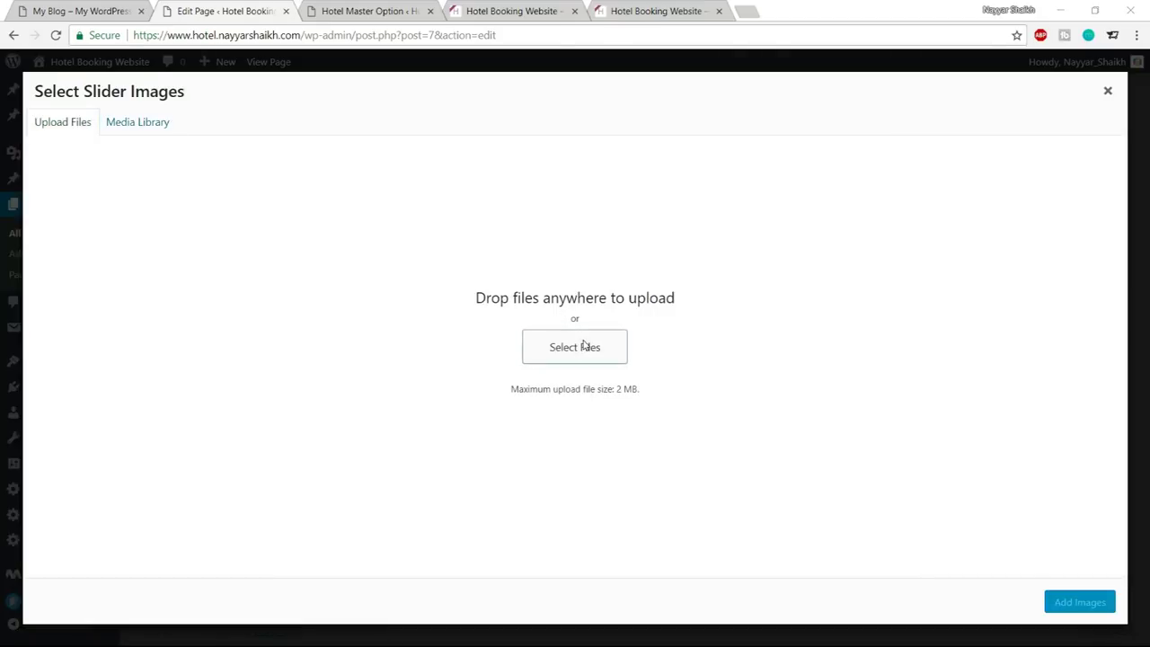
pyautogui.doubleClick(199, 124)
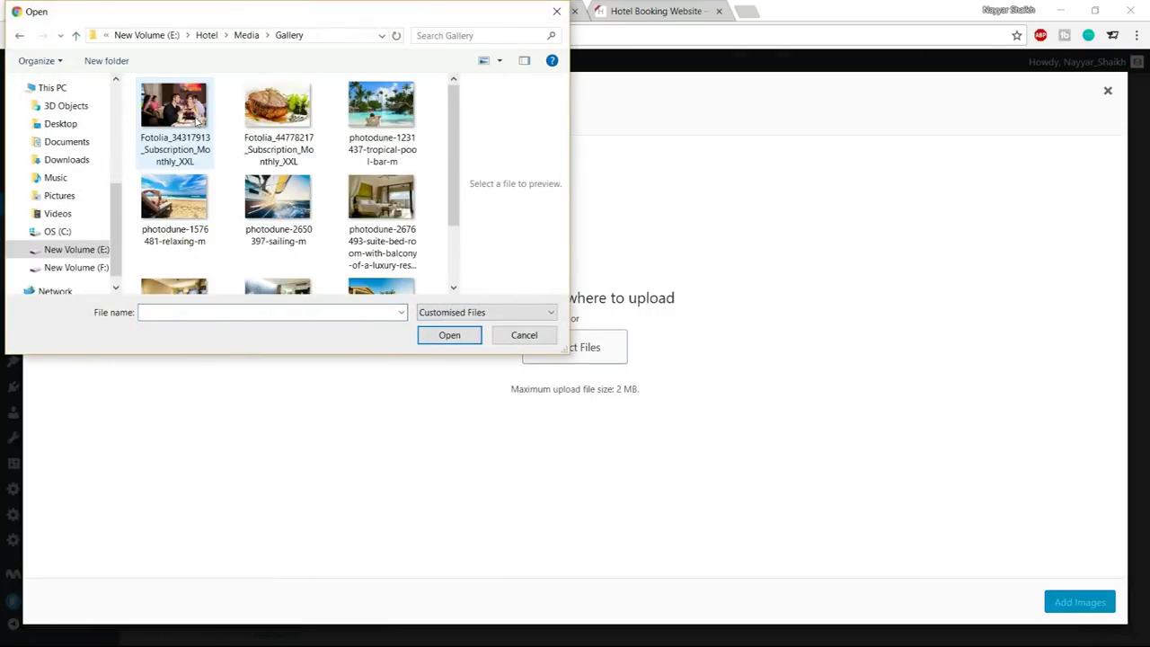
pyautogui.hotkey('ctrl', 'a')
pyautogui.click(449, 337)
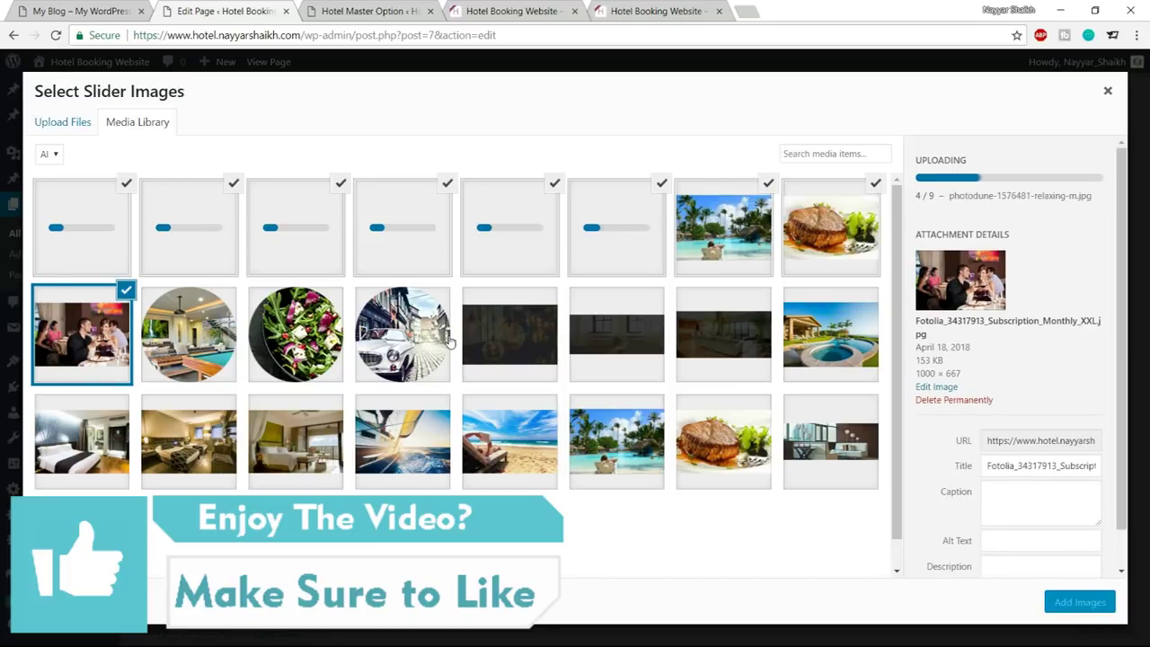
# Add the uploaded photos to the gallery, save its options, and update the Home page
pyautogui.click(1079, 602)
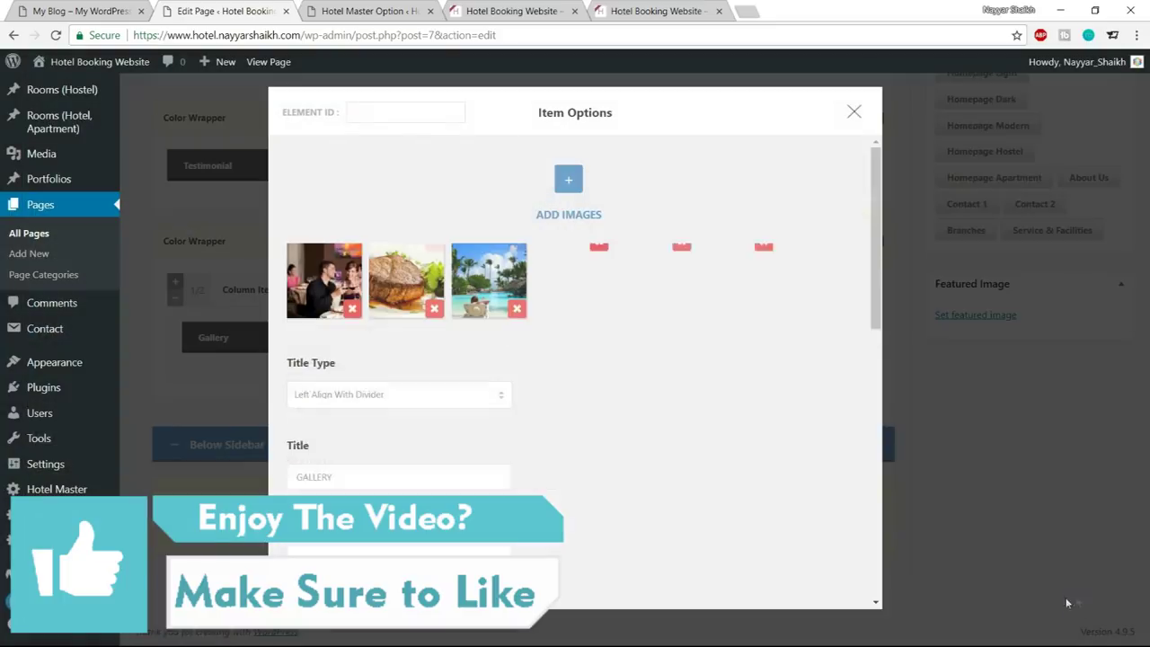
pyautogui.scroll(-10, 778, 494)
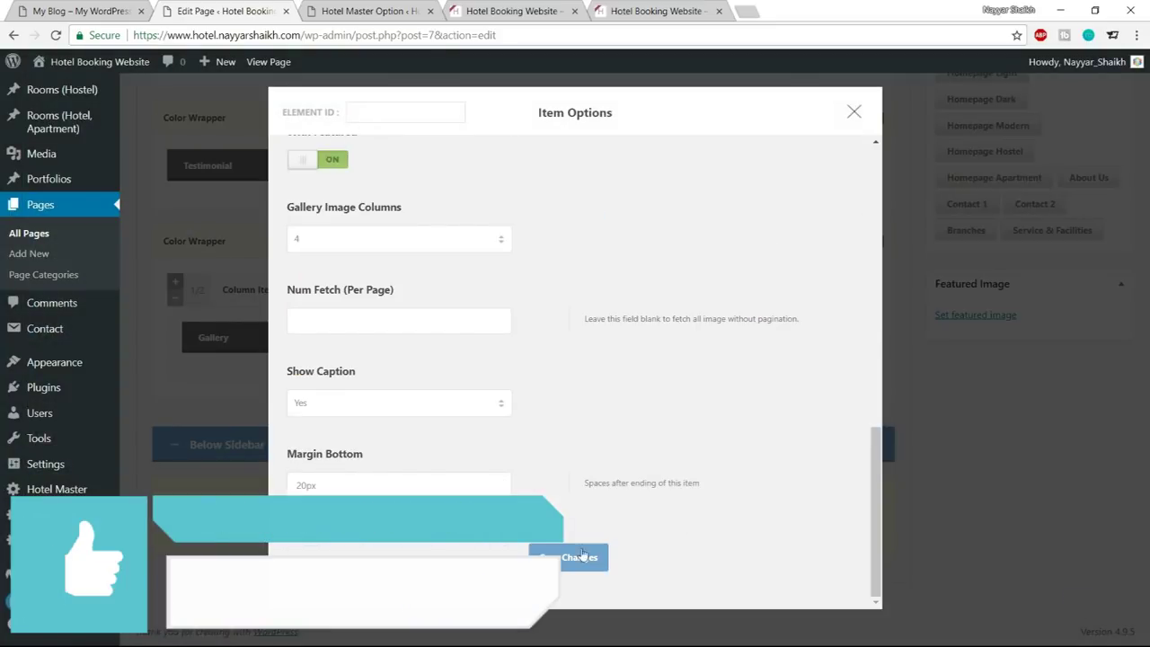
pyautogui.click(584, 558)
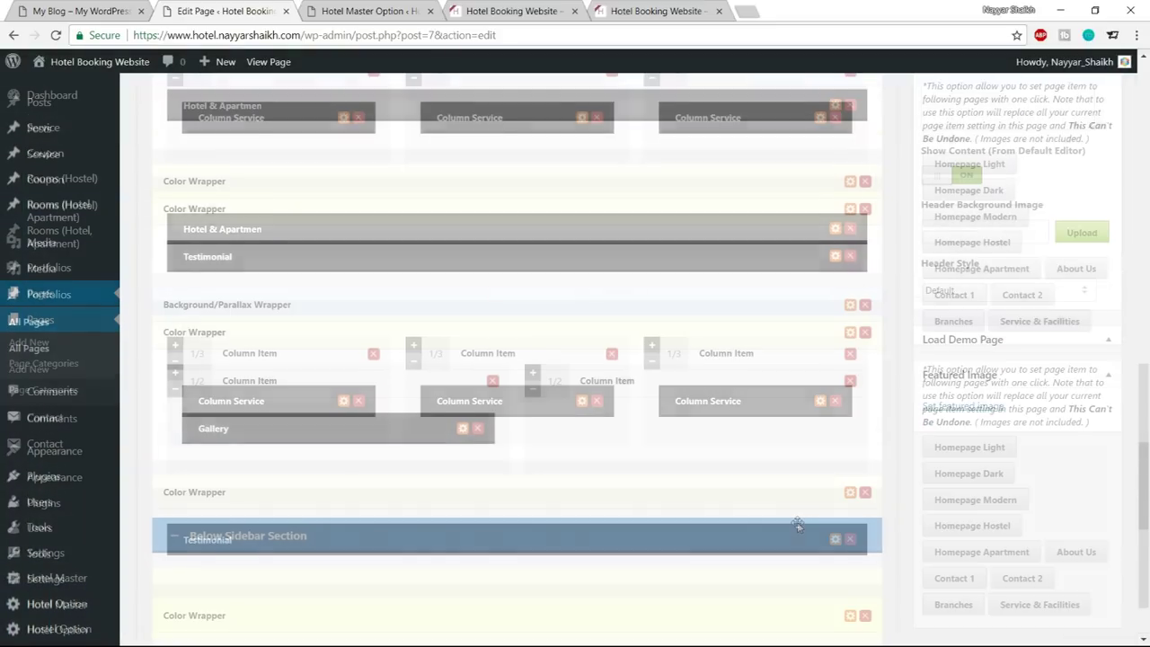
pyautogui.scroll(15, 800, 524)
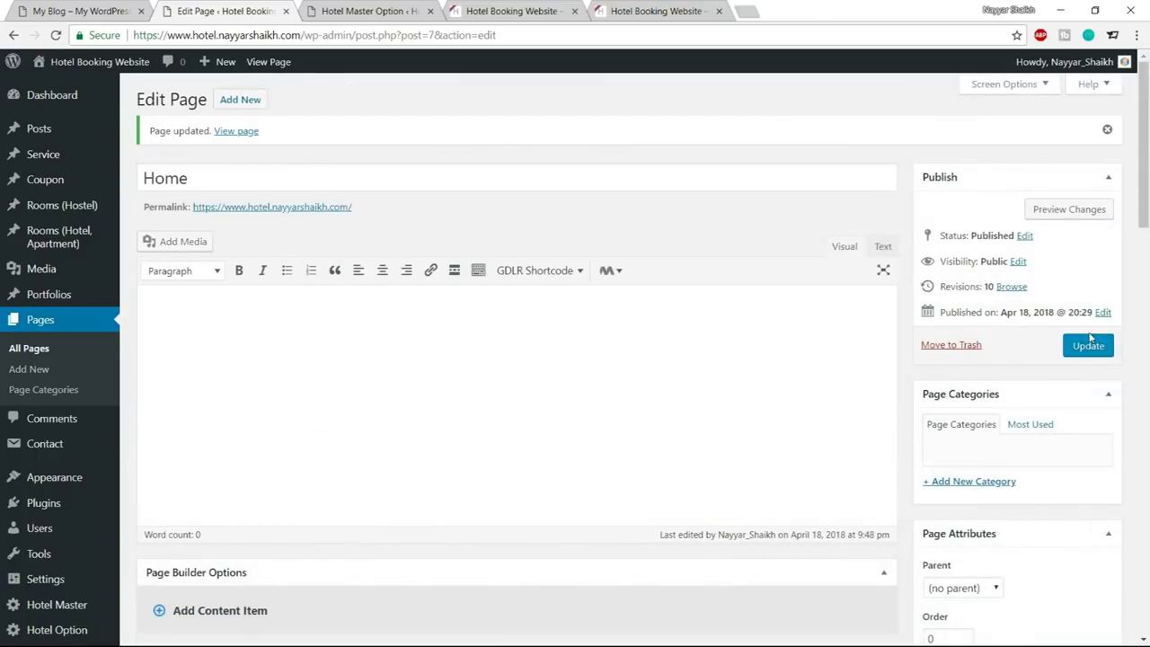
pyautogui.click(1087, 348)
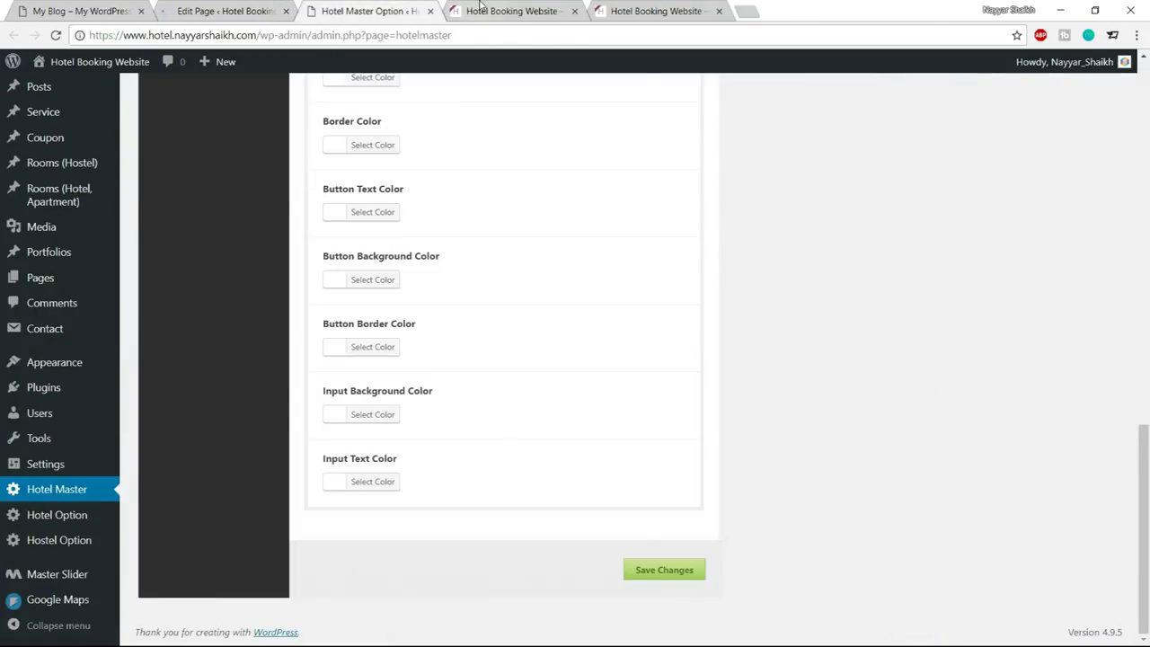
# Reload the live homepage to review the updated Gallery section
pyautogui.click(481, 9)
pyautogui.click(56, 35)
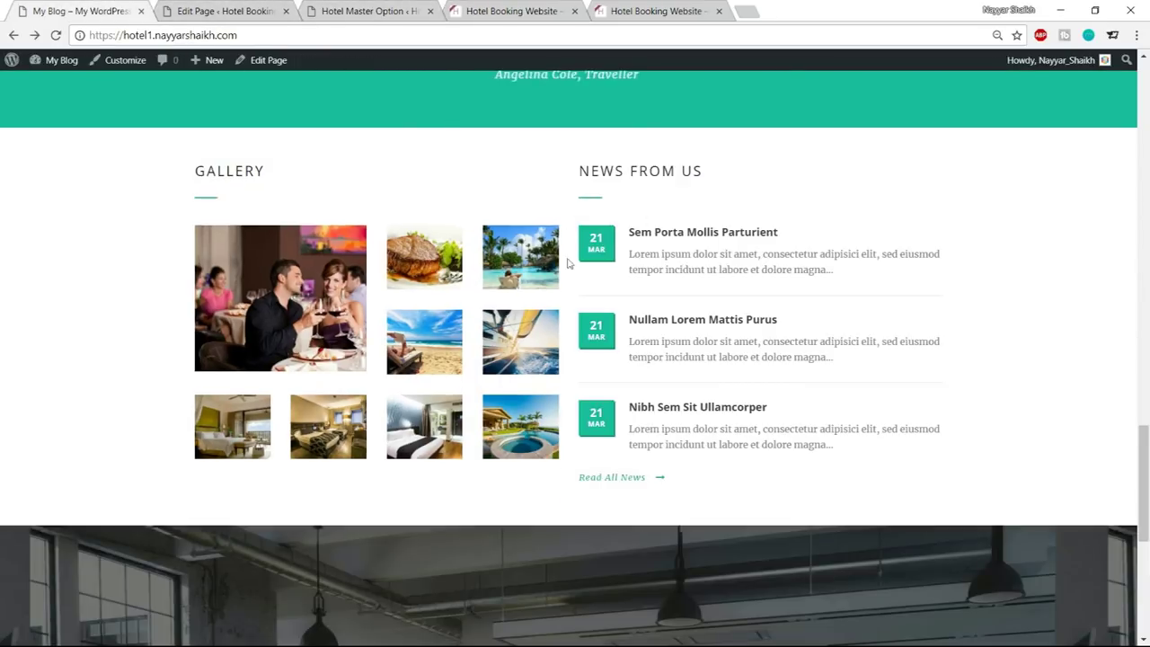
pyautogui.click(227, 11)
# Add a Blog content item and drag it into the right 1/2 column beside the Gallery
pyautogui.scroll(-13, 553, 279)
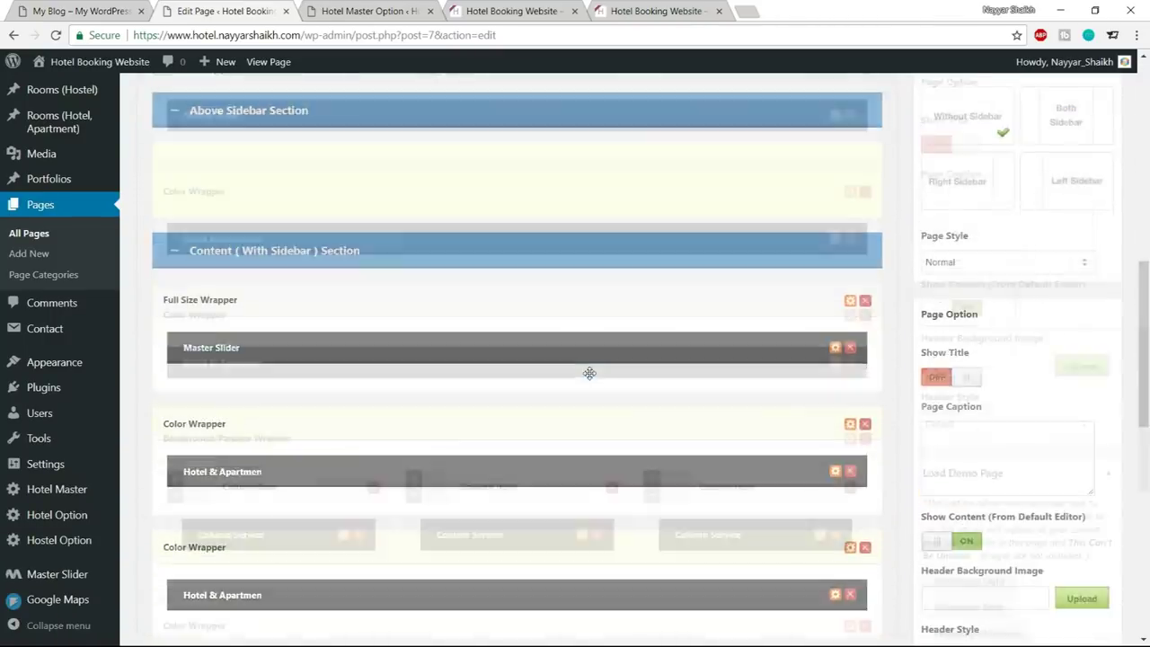
pyautogui.scroll(3, 587, 375)
pyautogui.scroll(6, 597, 412)
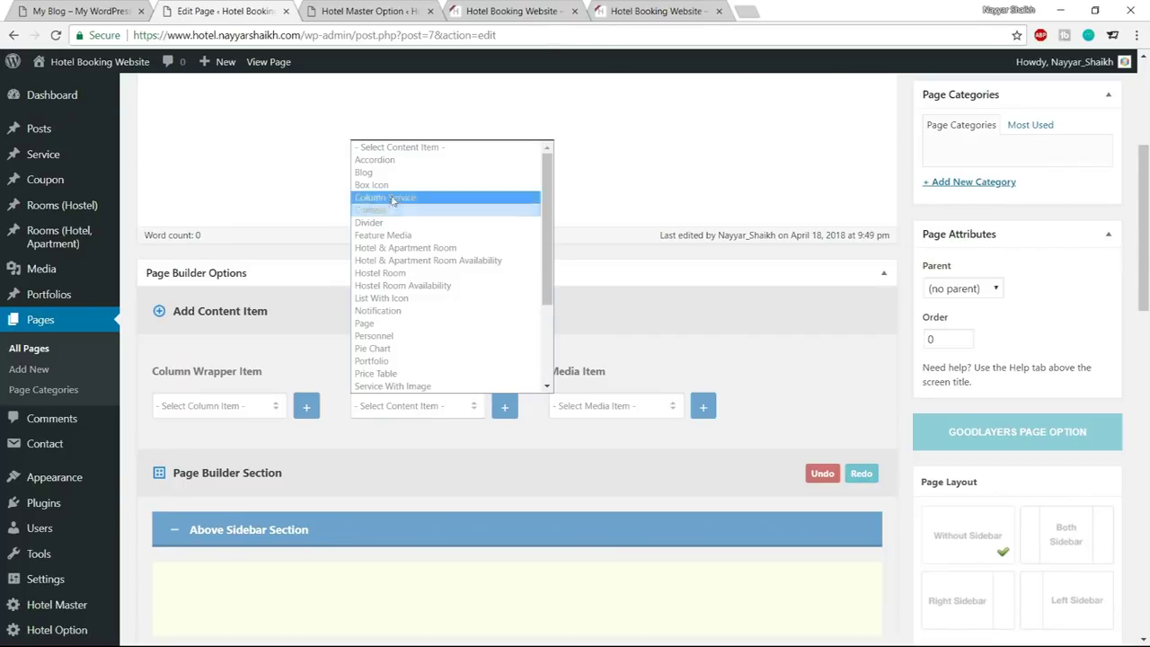
pyautogui.click(413, 175)
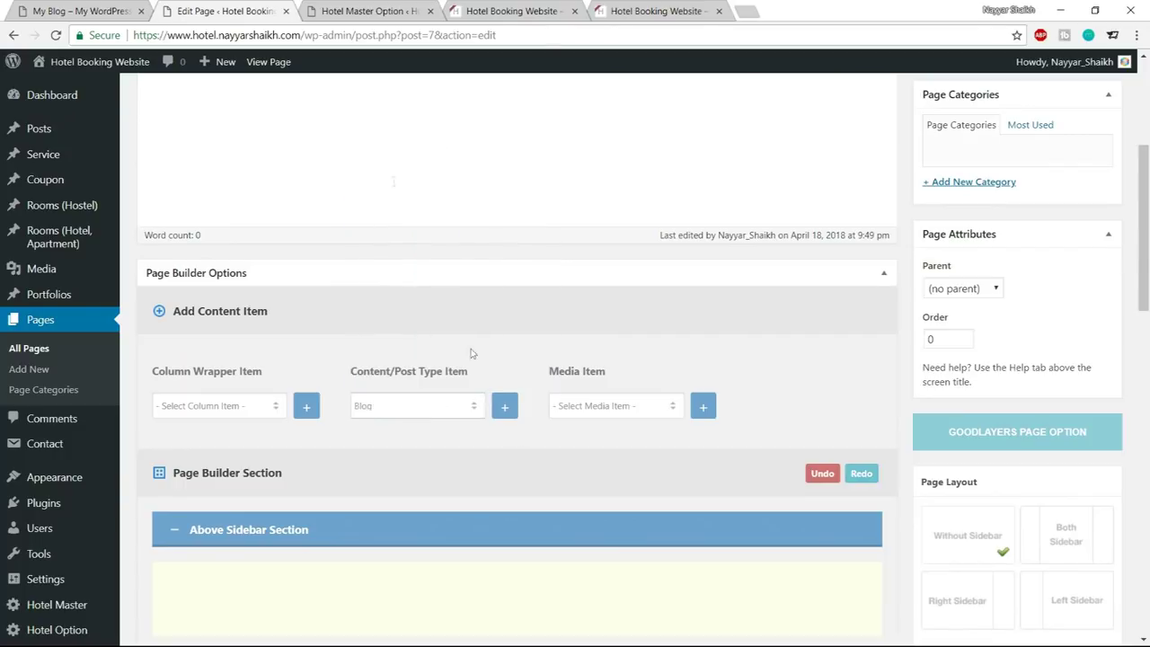
pyautogui.click(505, 408)
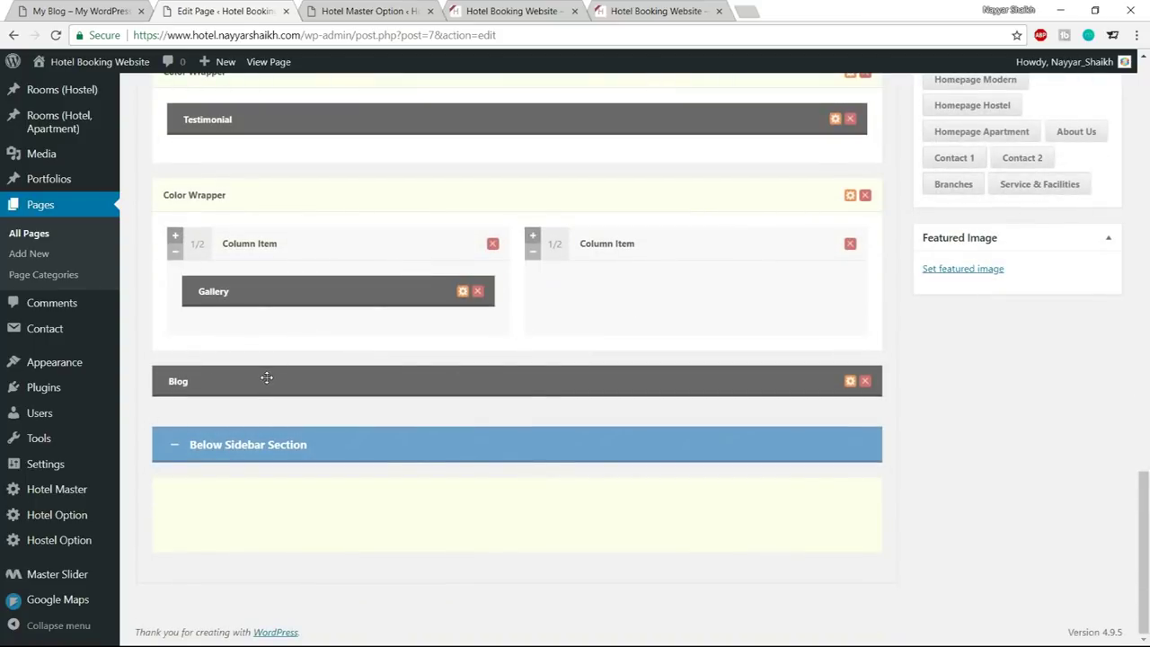
pyautogui.moveTo(267, 378); pyautogui.dragTo(666, 347)
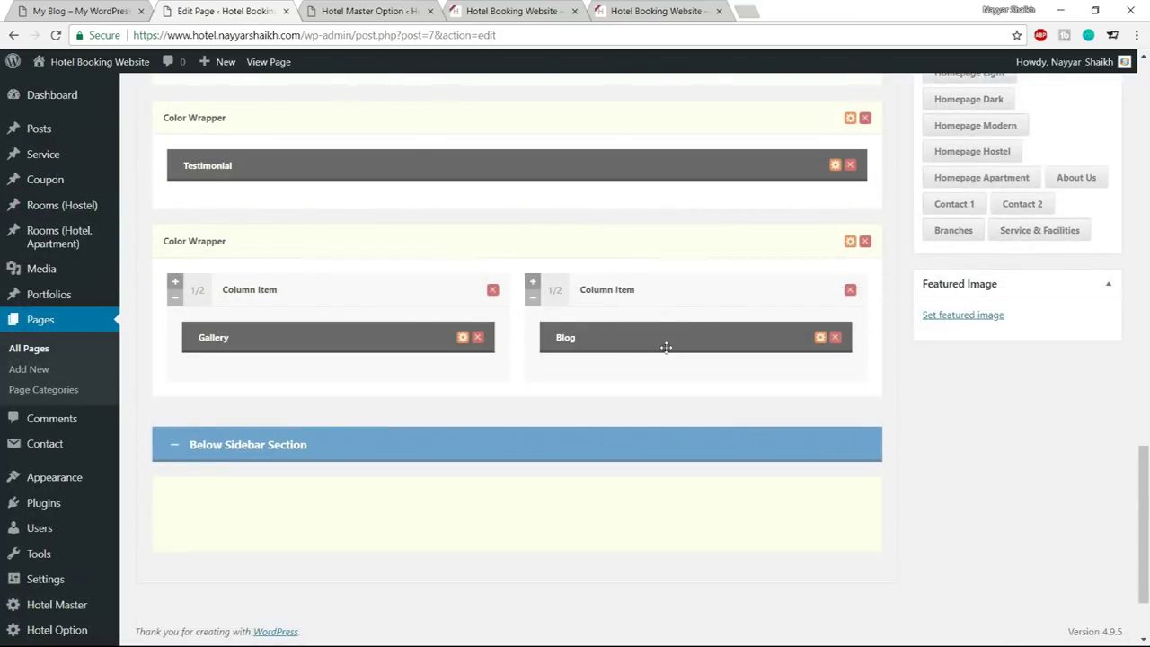
# Set the Blog item's title style to left-aligned with divider
pyautogui.click(819, 338)
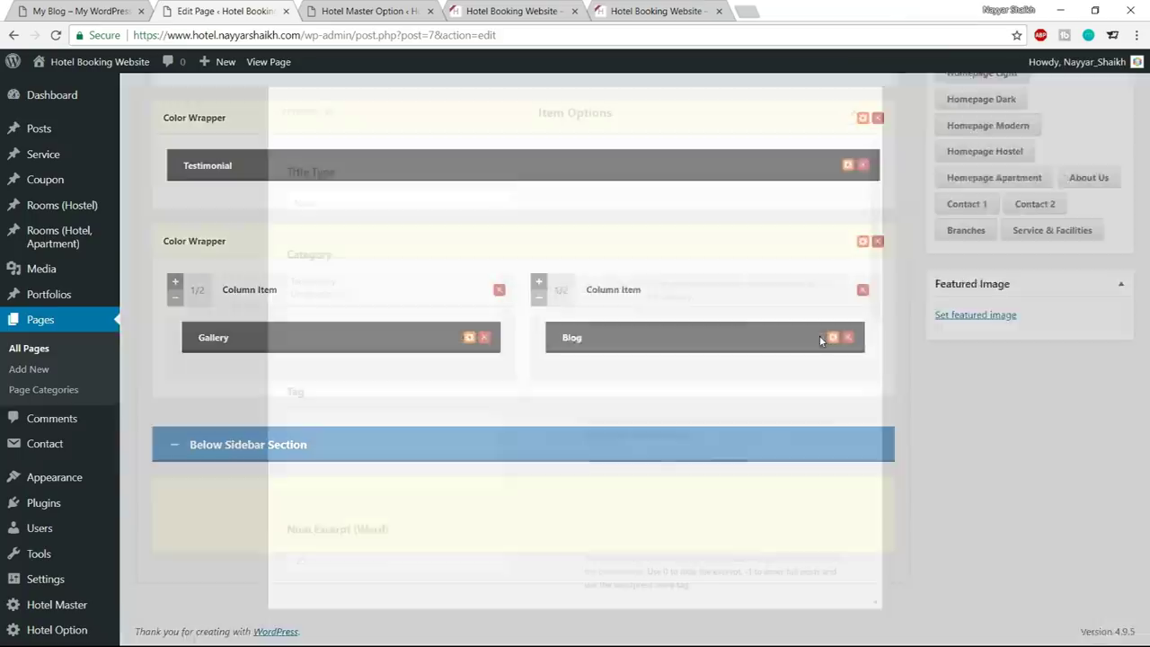
pyautogui.click(427, 205)
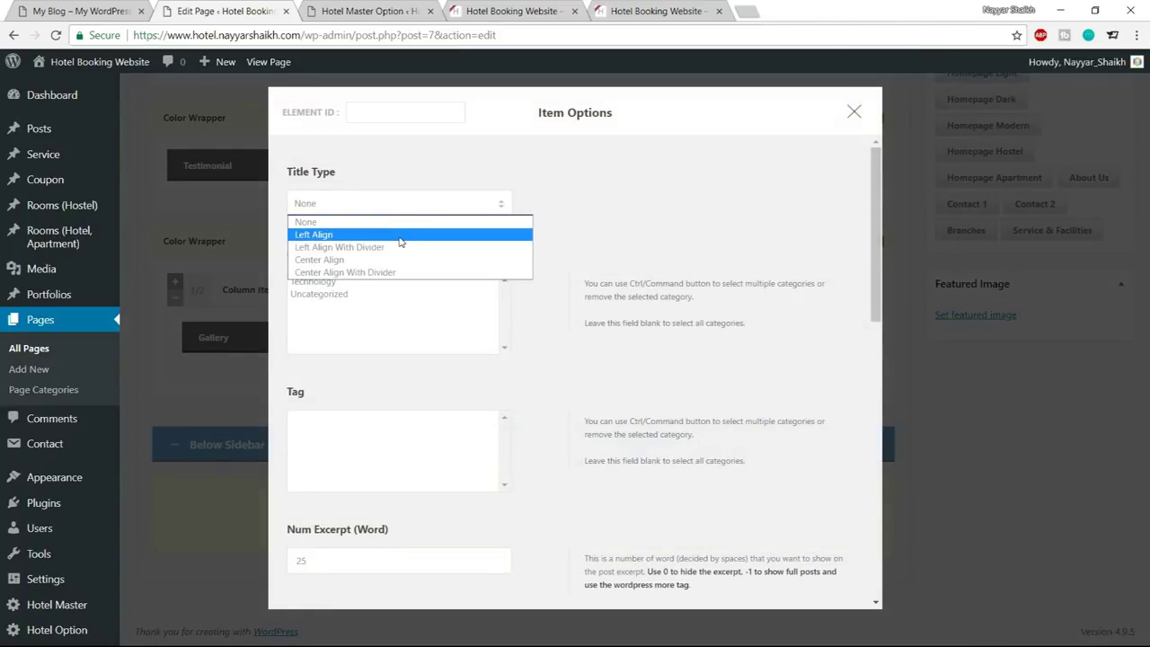
pyautogui.click(400, 239)
pyautogui.click(398, 206)
pyautogui.click(387, 248)
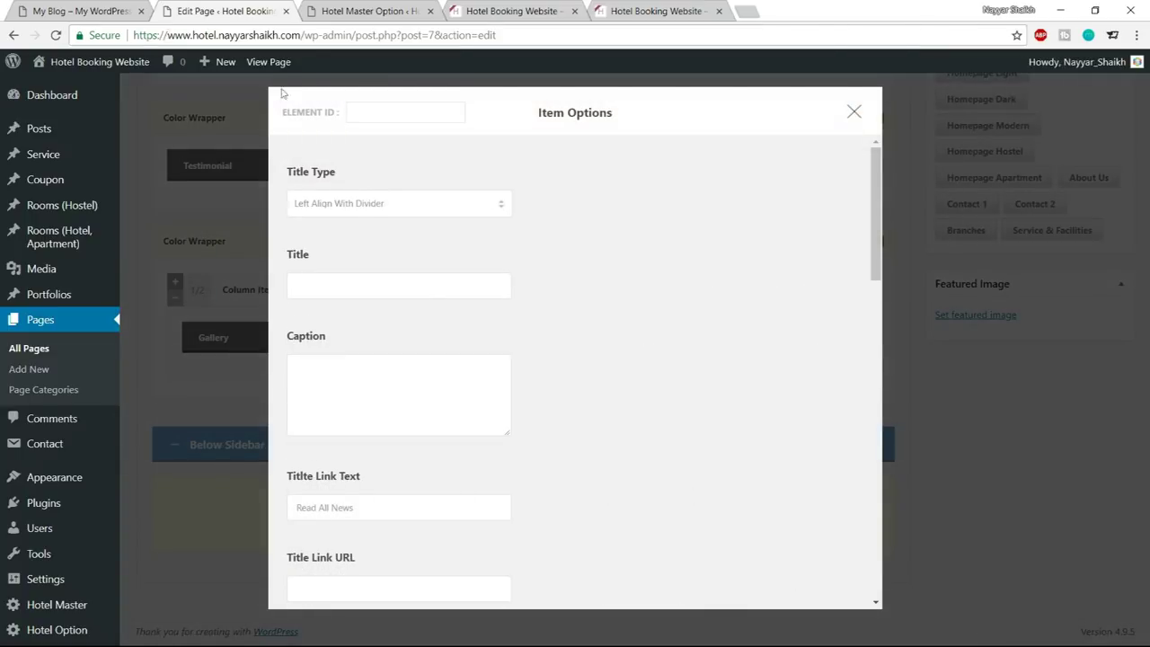
# Copy 'NEWS FROM US' from the reference demo site and use it as the blog title
pyautogui.click(50, 7)
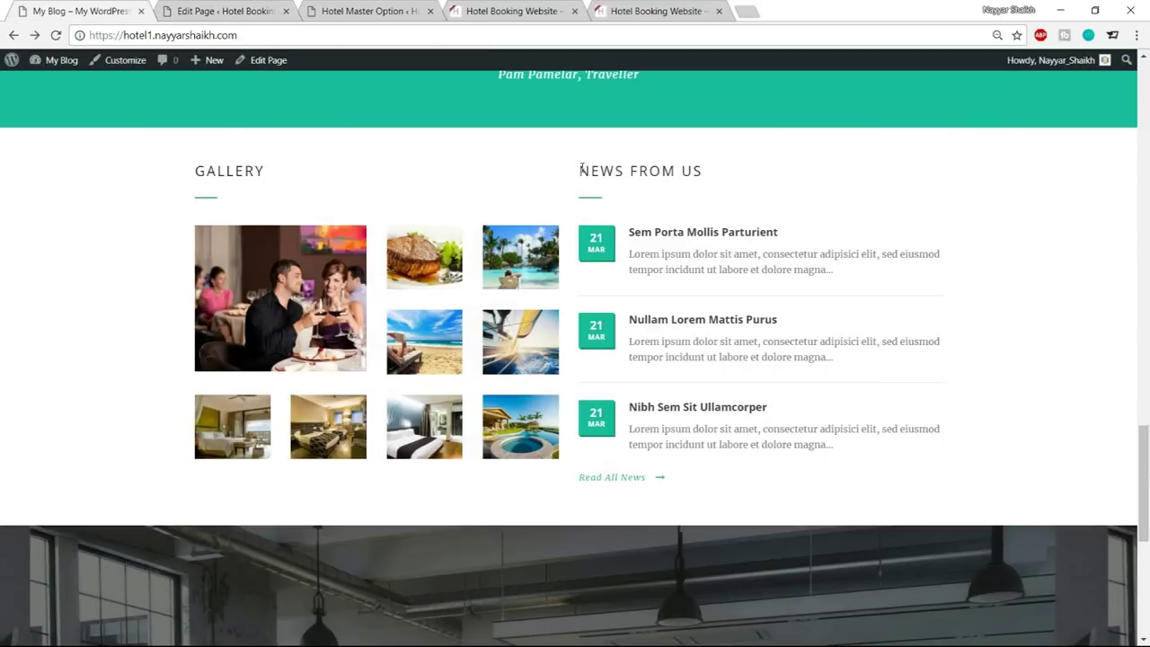
pyautogui.moveTo(581, 169); pyautogui.dragTo(729, 172)
pyautogui.hotkey('ctrl', 'c')
pyautogui.click(225, 10)
pyautogui.click(373, 287)
pyautogui.hotkey('ctrl', 'v')
# Adjust the excerpt word count and number of posts, checking against the reference news section
pyautogui.scroll(-3, 765, 308)
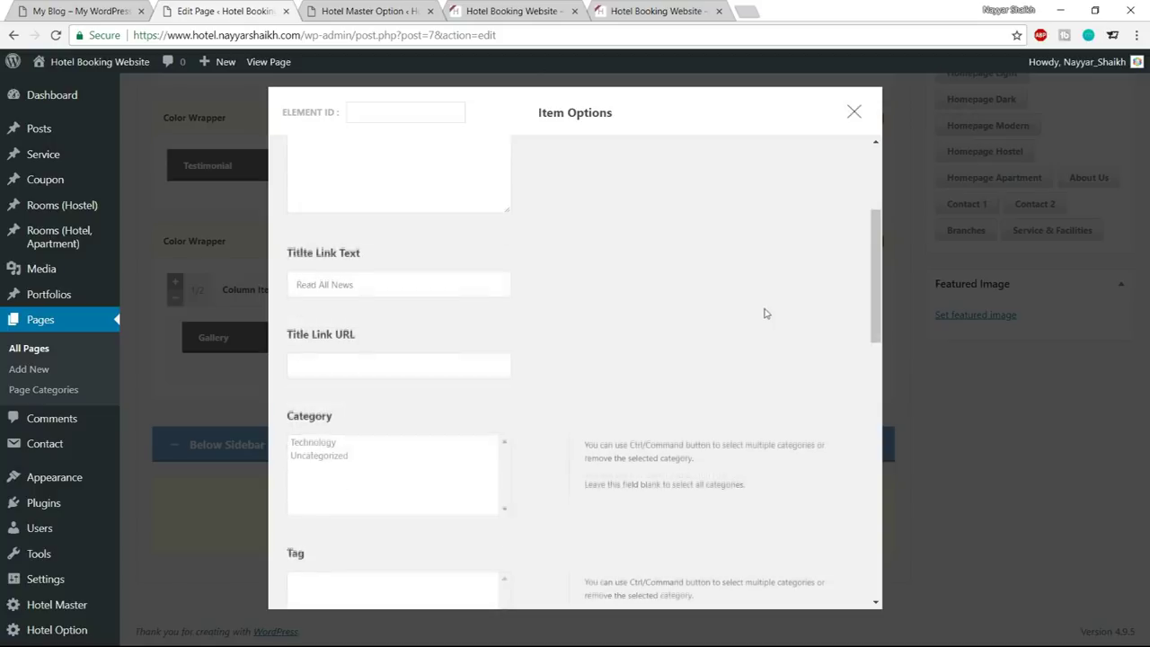
pyautogui.scroll(-1, 321, 313)
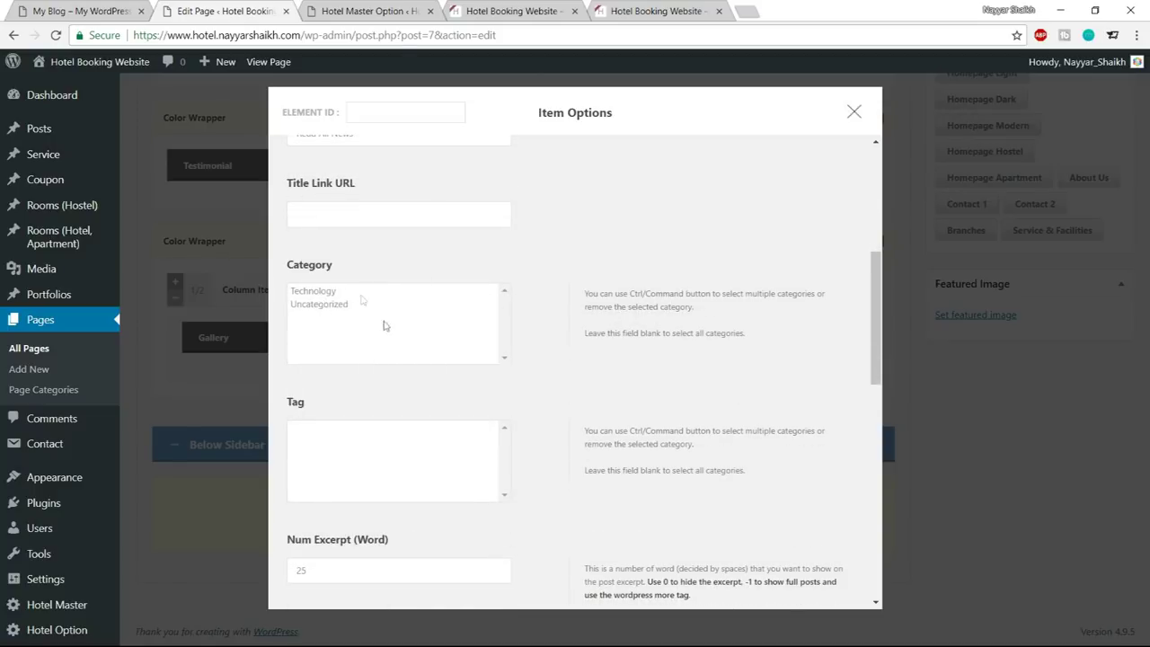
pyautogui.scroll(-4, 619, 334)
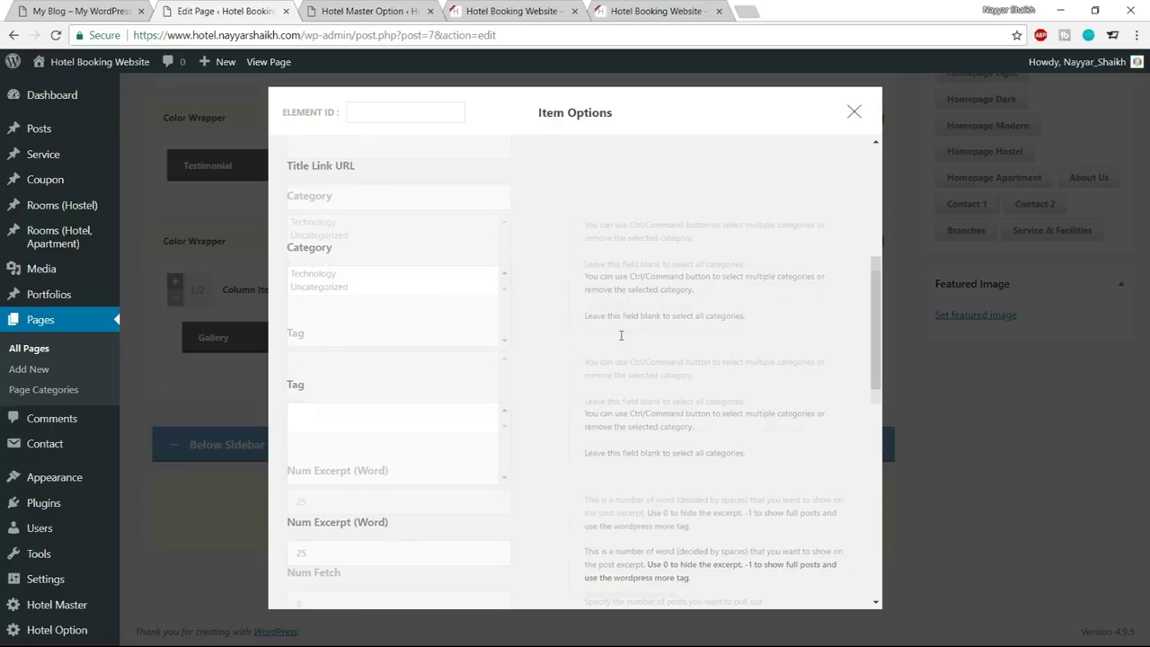
pyautogui.moveTo(317, 278); pyautogui.dragTo(286, 276)
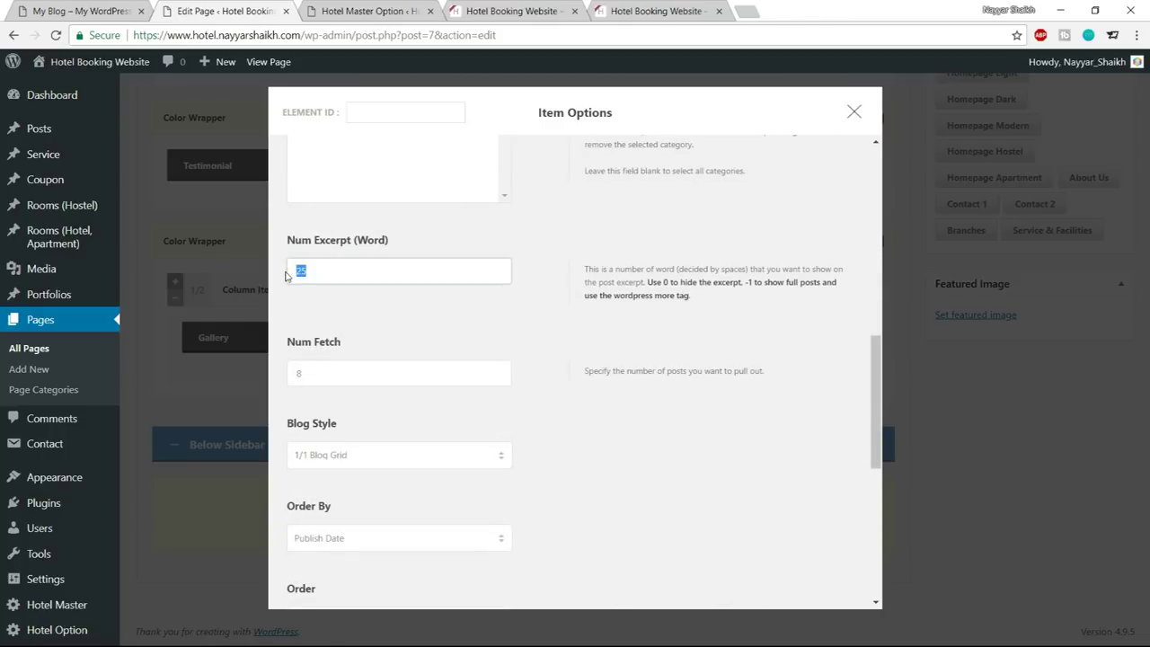
pyautogui.moveTo(285, 276); pyautogui.dragTo(276, 276)
pyautogui.click(611, 354)
pyautogui.moveTo(386, 377); pyautogui.dragTo(284, 379)
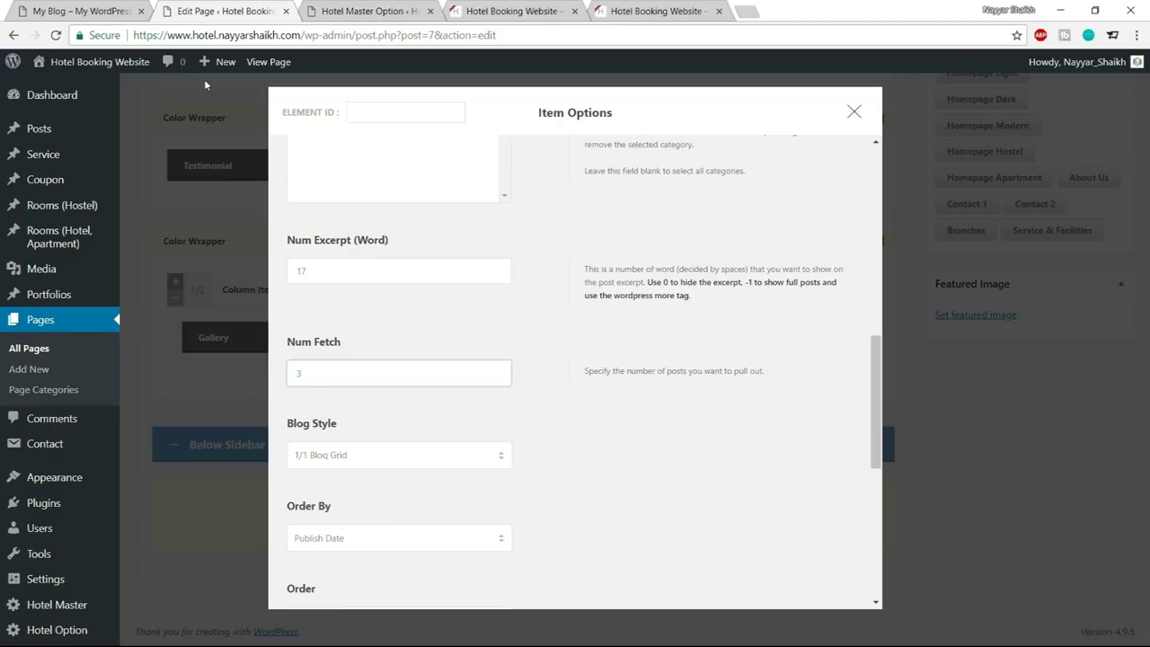
pyautogui.hotkey('ctrl', '1')
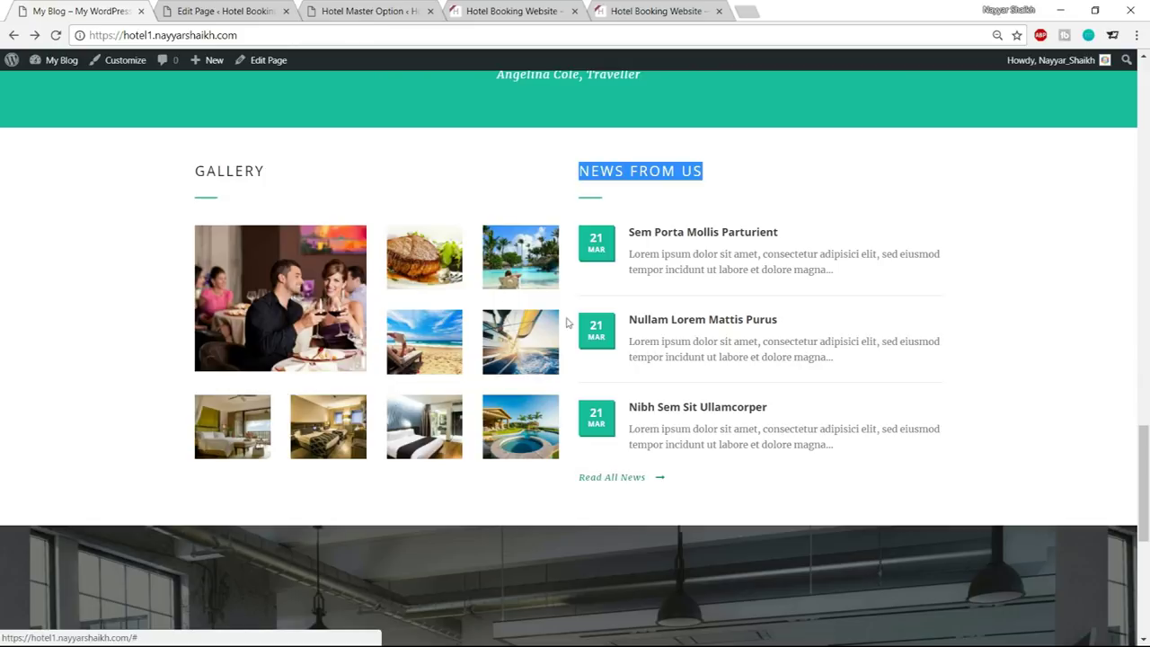
pyautogui.hotkey('ctrl', '2')
# Set the Title Link URL to the site's home address
pyautogui.scroll(6, 436, 296)
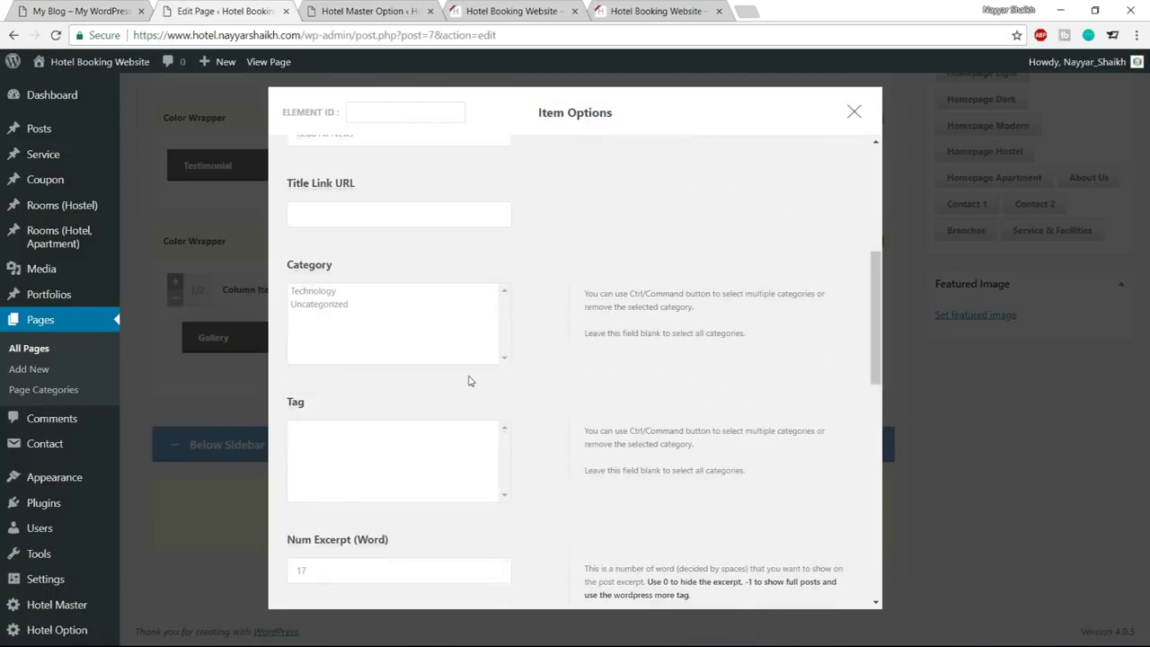
pyautogui.moveTo(367, 286); pyautogui.dragTo(265, 287)
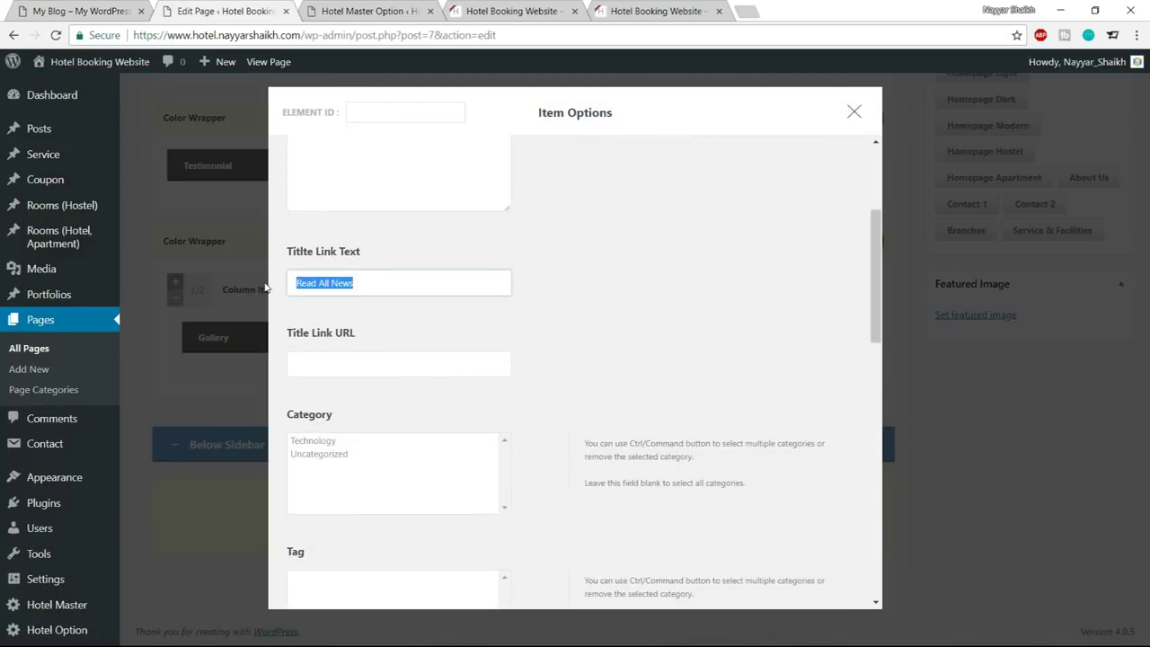
pyautogui.click(358, 368)
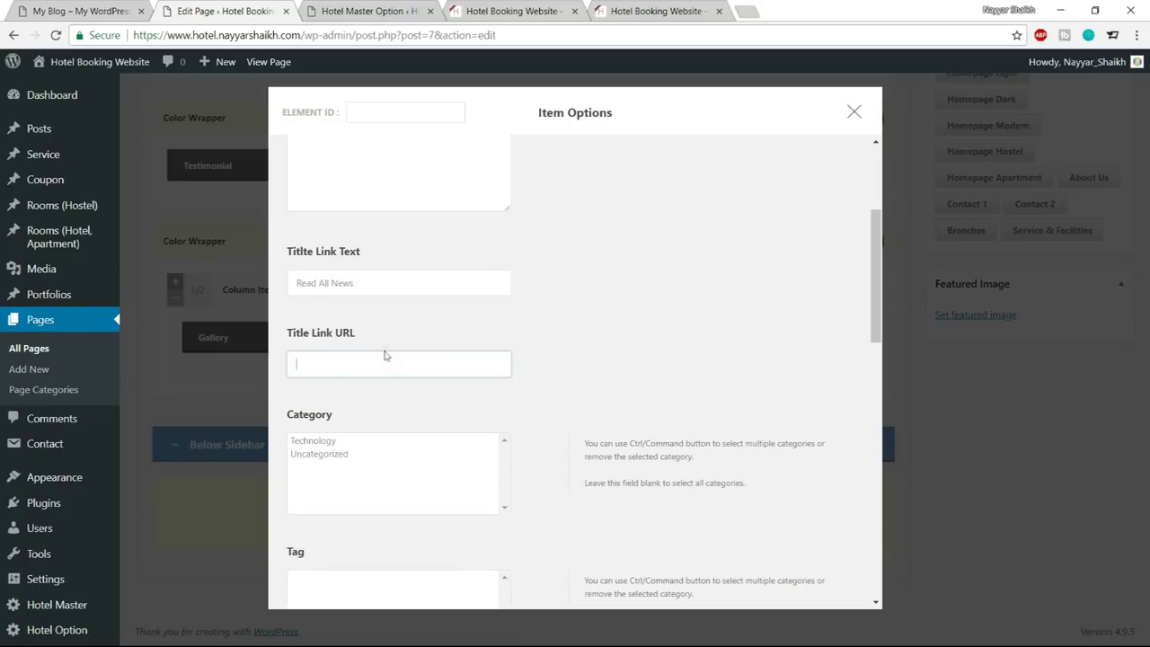
pyautogui.click(72, 11)
pyautogui.moveTo(304, 38); pyautogui.dragTo(56, 40)
pyautogui.click(354, 9)
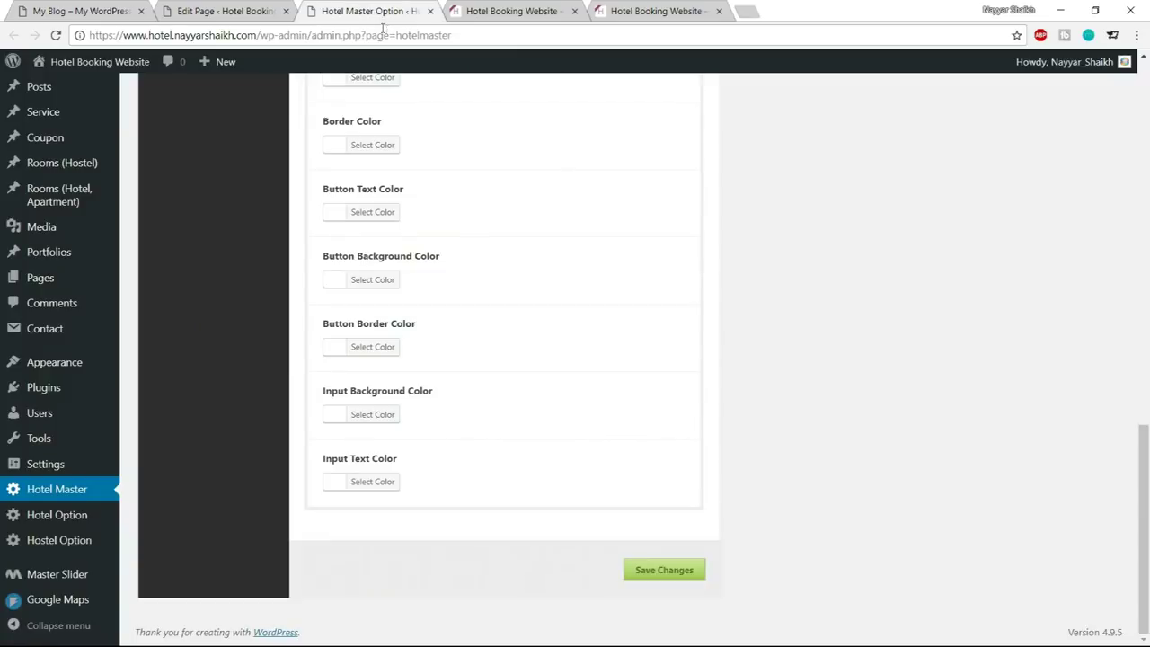
pyautogui.moveTo(252, 35); pyautogui.dragTo(90, 36)
pyautogui.hotkey('ctrl', 'c')
pyautogui.click(225, 11)
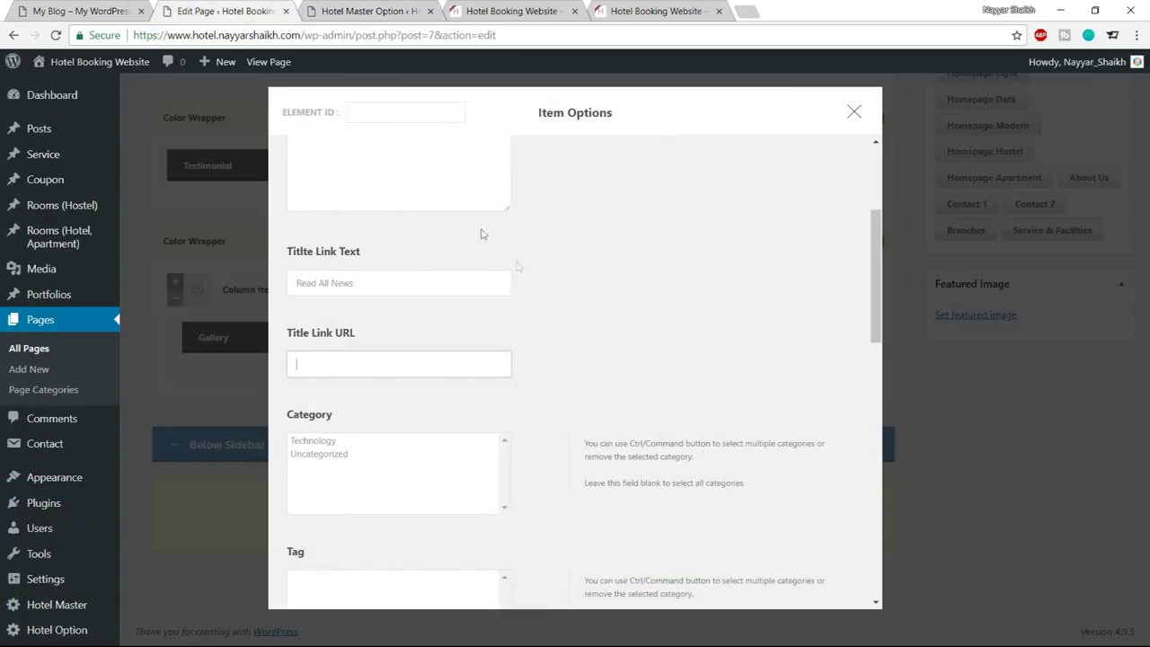
pyautogui.click(430, 360)
pyautogui.hotkey('ctrl', 'v')
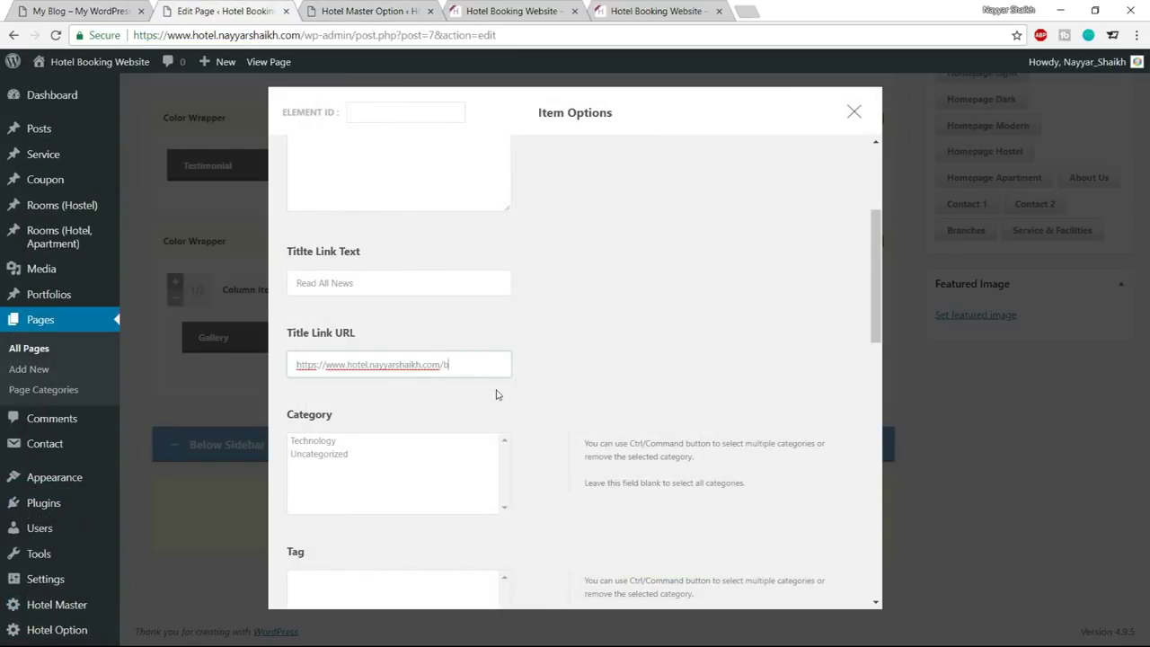
# Switch the Blog Style to Blog Widget and save the item's options
pyautogui.scroll(-7, 575, 323)
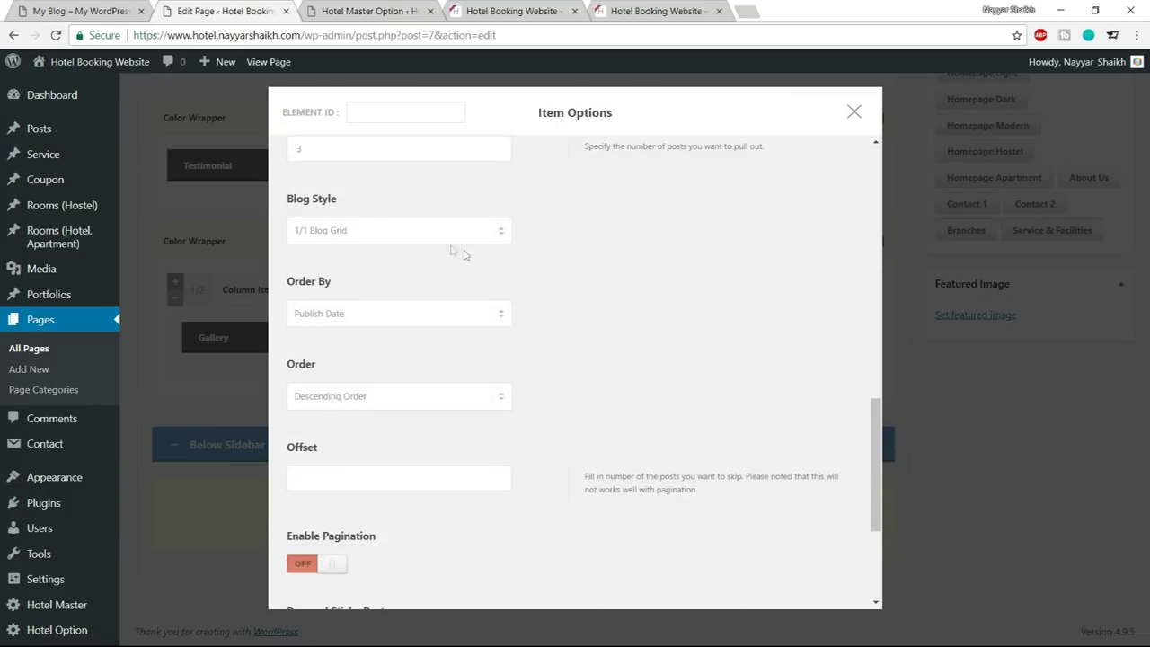
pyautogui.click(432, 230)
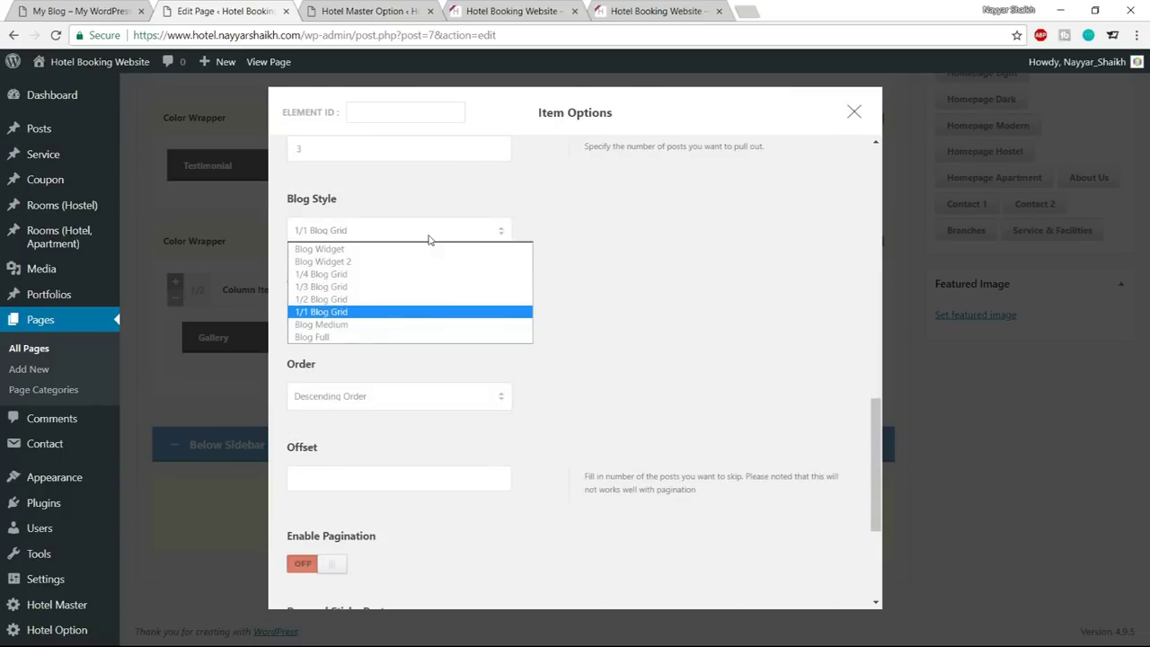
pyautogui.click(356, 252)
pyautogui.scroll(-3, 741, 361)
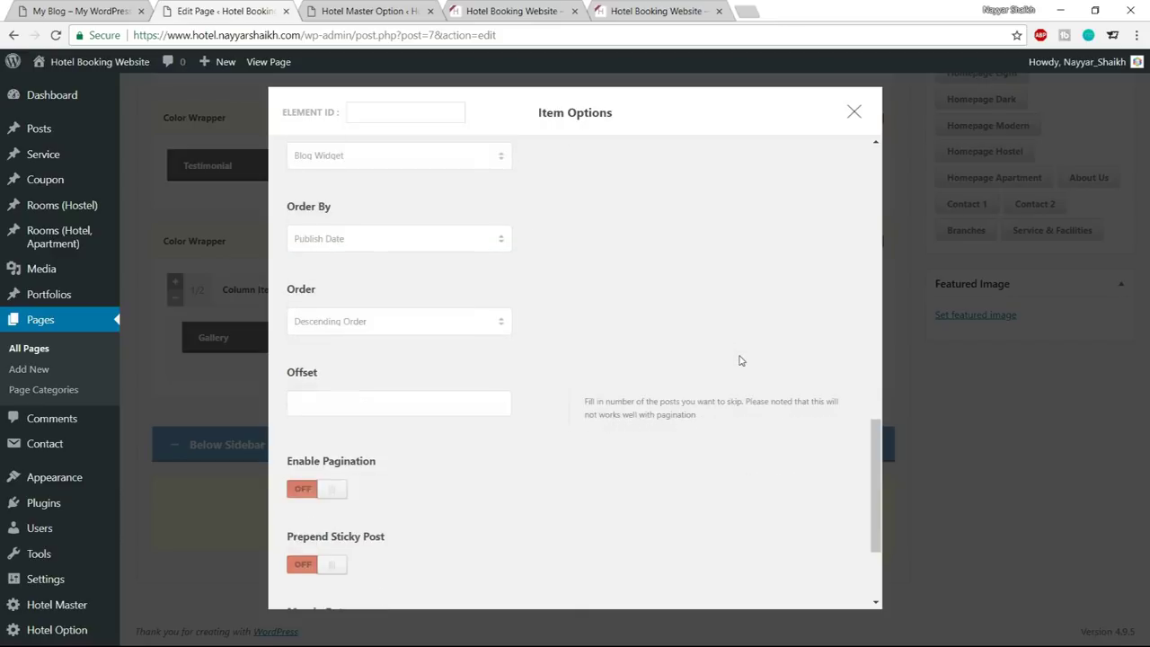
pyautogui.click(578, 559)
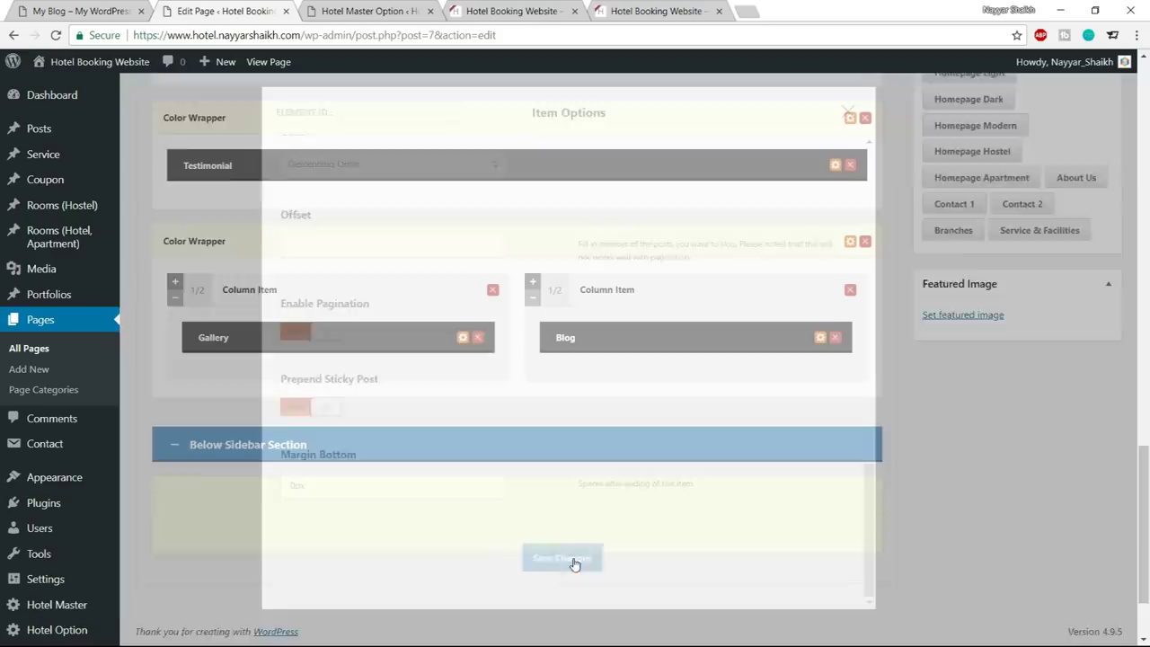
pyautogui.scroll(10, 579, 575)
pyautogui.scroll(5, 579, 576)
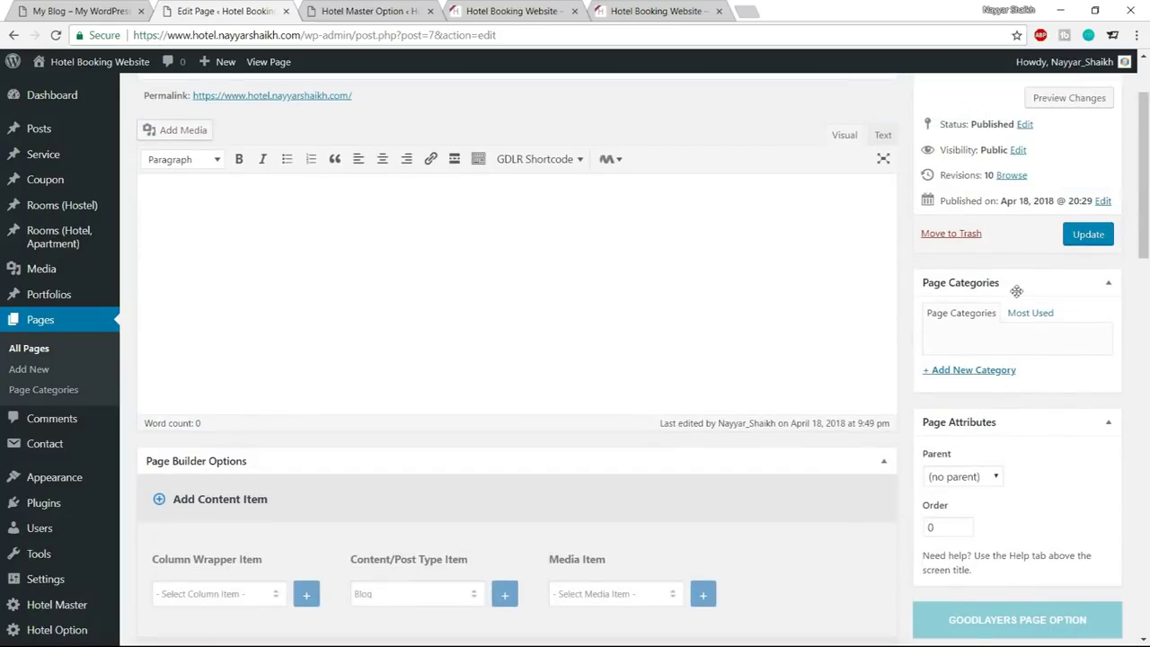
# Update the page and reload the live homepage to confirm News From Us sits beside the Gallery
pyautogui.click(1085, 234)
pyautogui.click(440, 11)
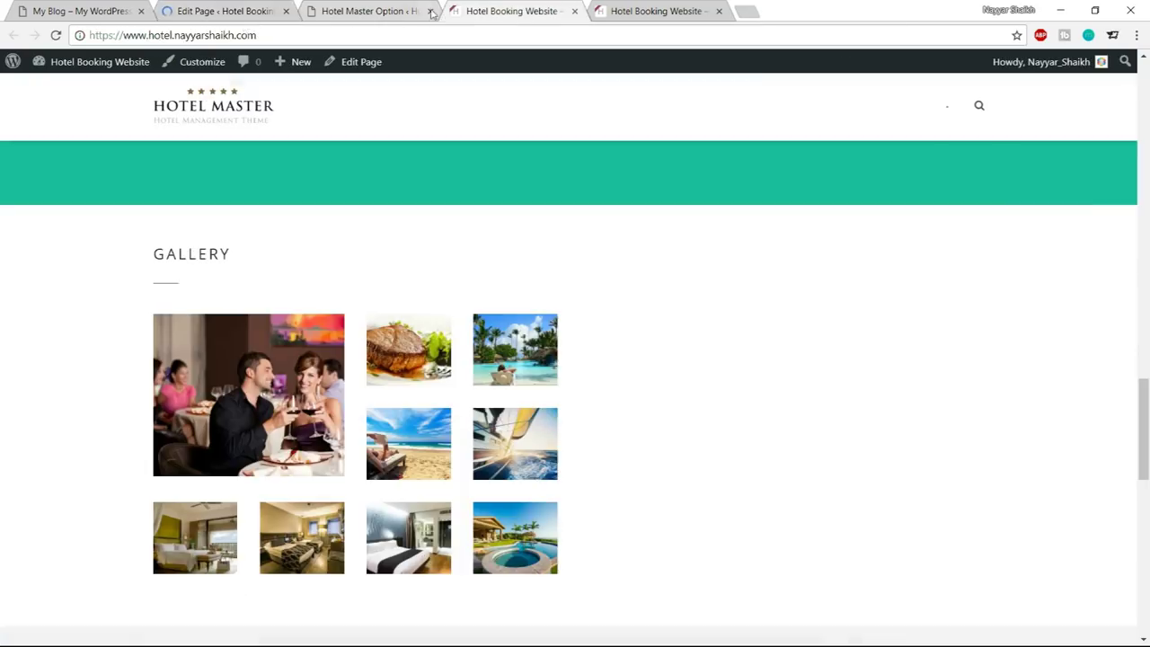
pyautogui.click(38, 35)
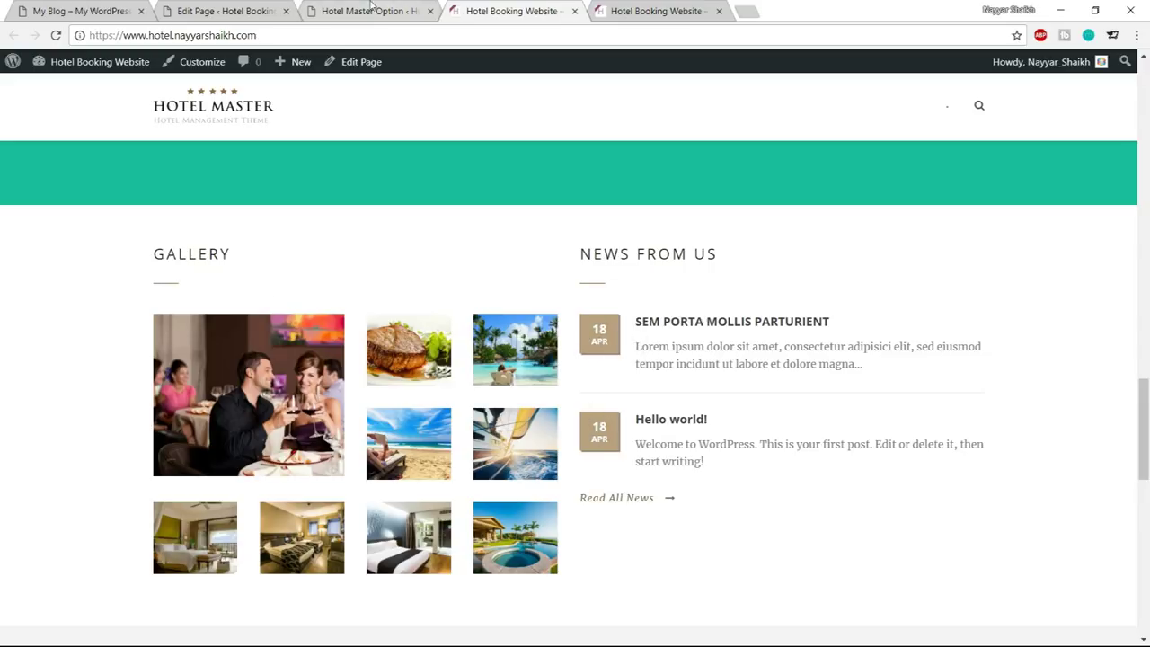
pyautogui.click(371, 11)
pyautogui.scroll(4, 641, 423)
# Open the Blog Color settings and compare them with the date badges on the live site
pyautogui.scroll(5, 642, 423)
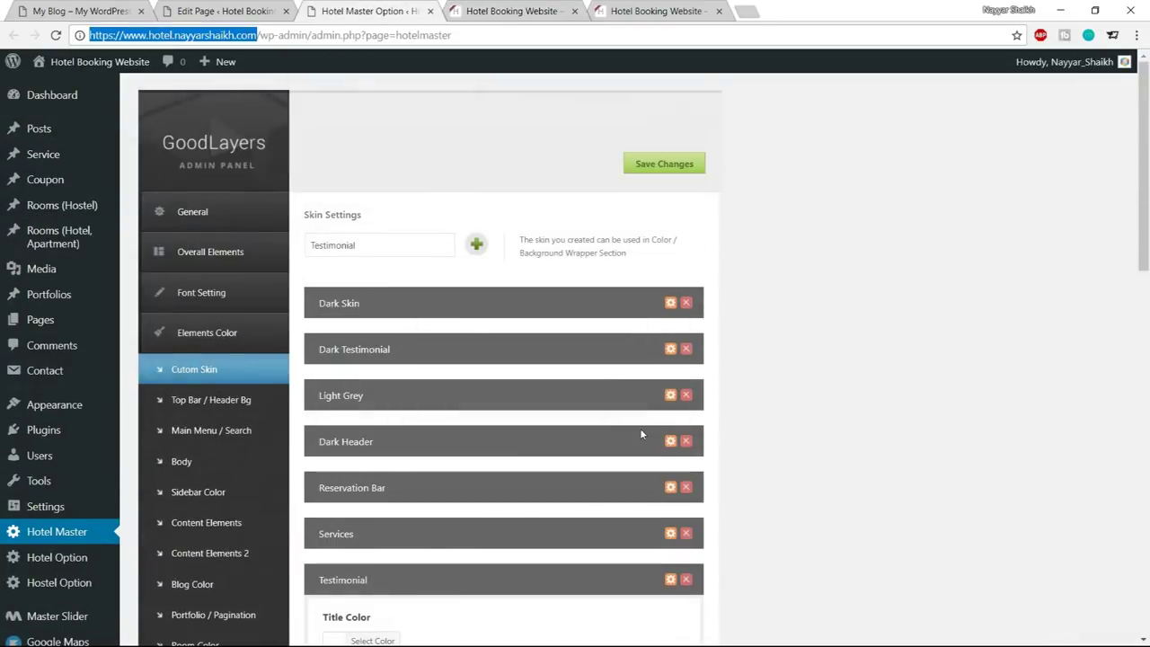
pyautogui.scroll(-3, 842, 342)
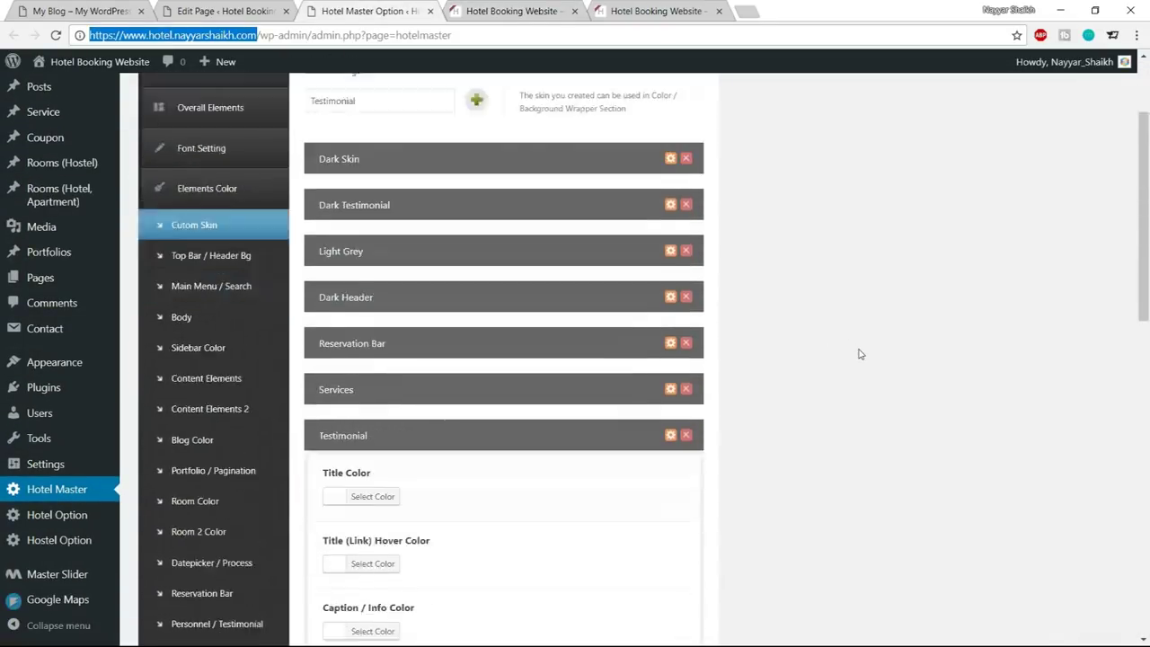
pyautogui.click(198, 364)
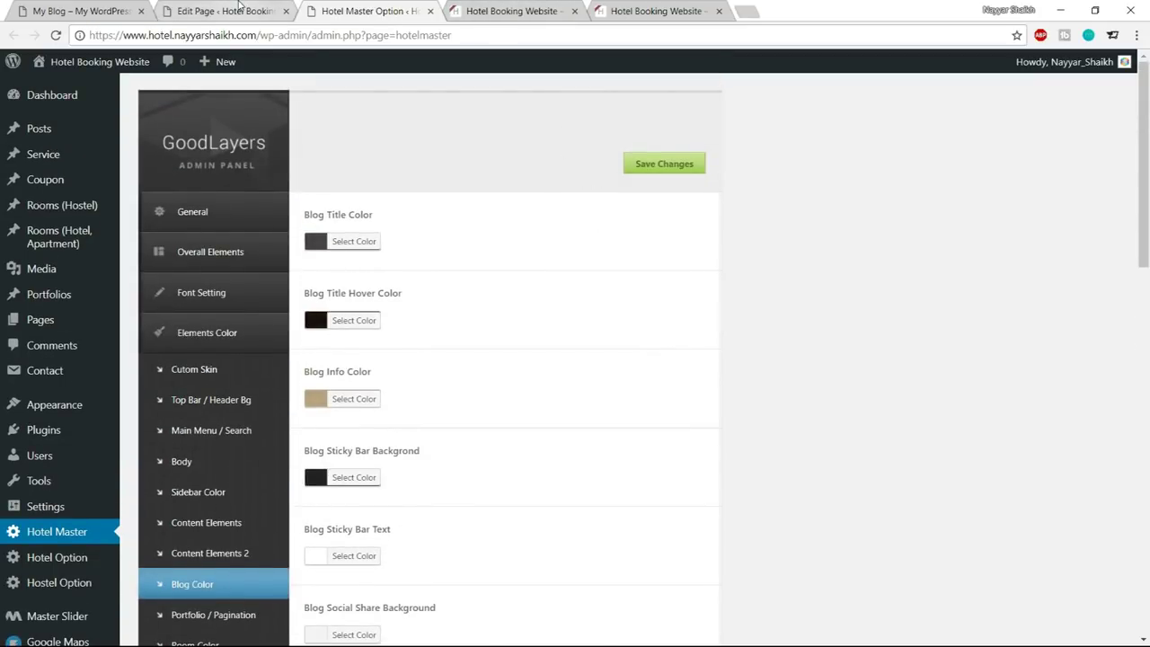
pyautogui.click(550, 9)
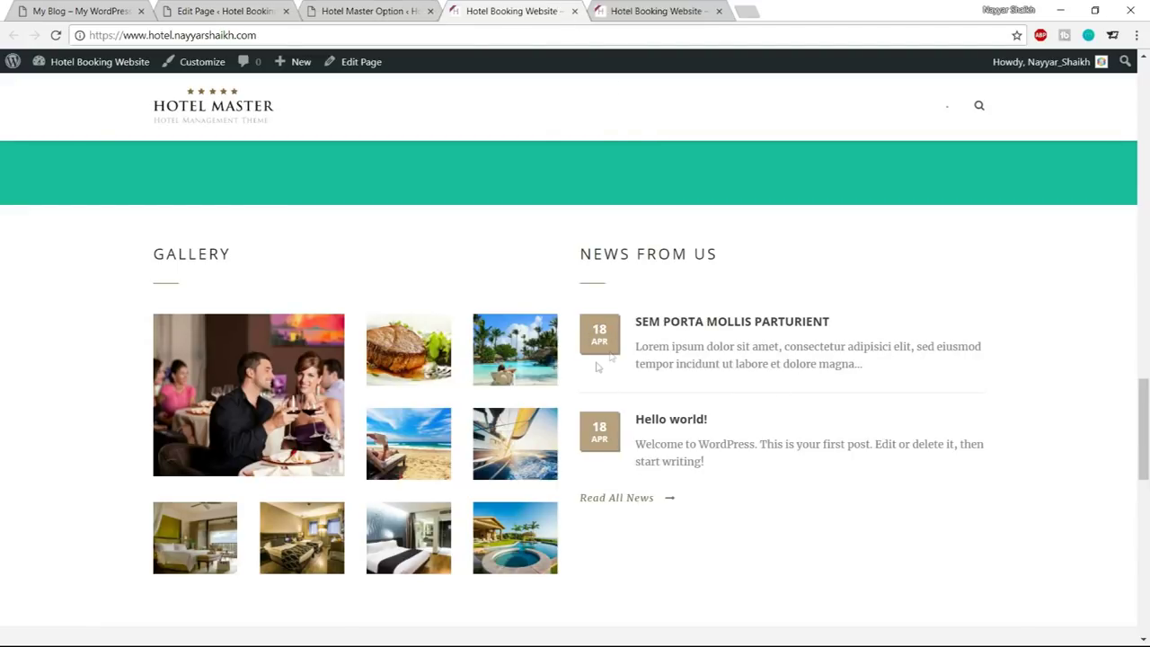
pyautogui.click(364, 9)
pyautogui.scroll(-1, 755, 265)
pyautogui.scroll(-5, 766, 279)
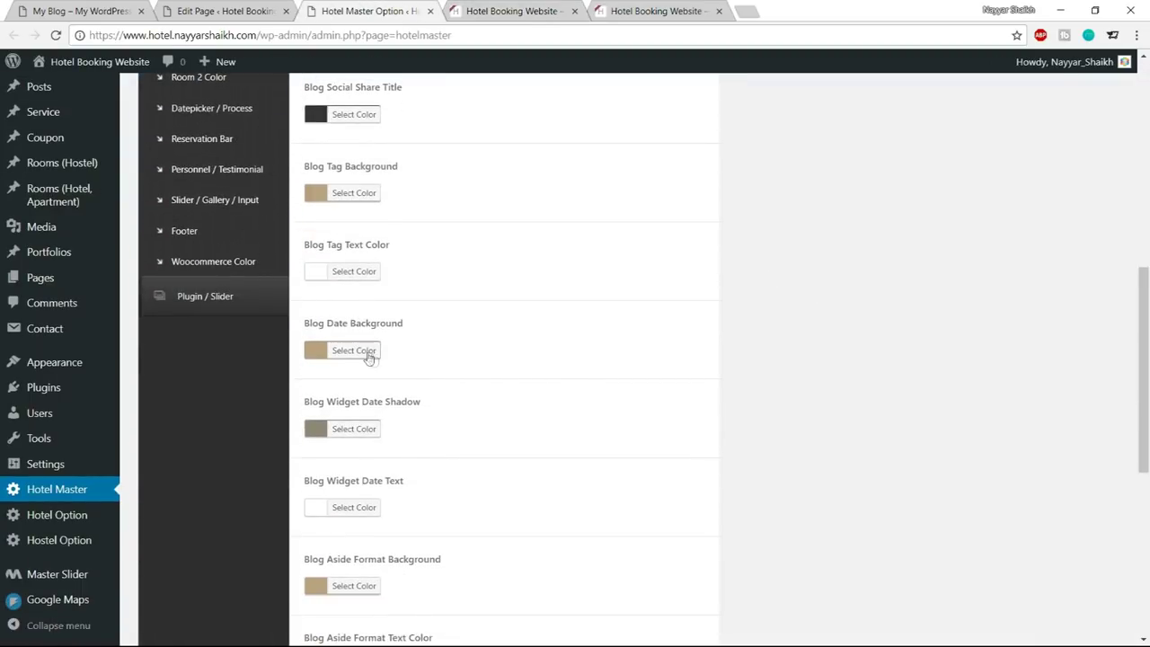
# Set Blog Date Background to teal #1abc9c
pyautogui.click(358, 354)
pyautogui.click(423, 350)
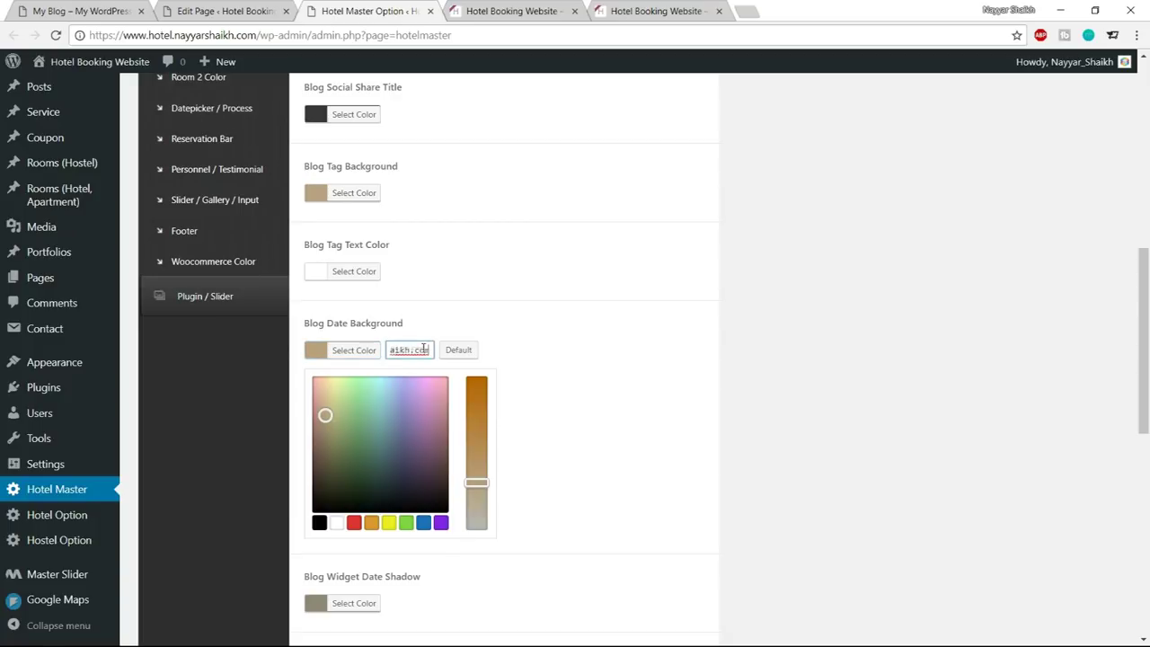
pyautogui.doubleClick(423, 350)
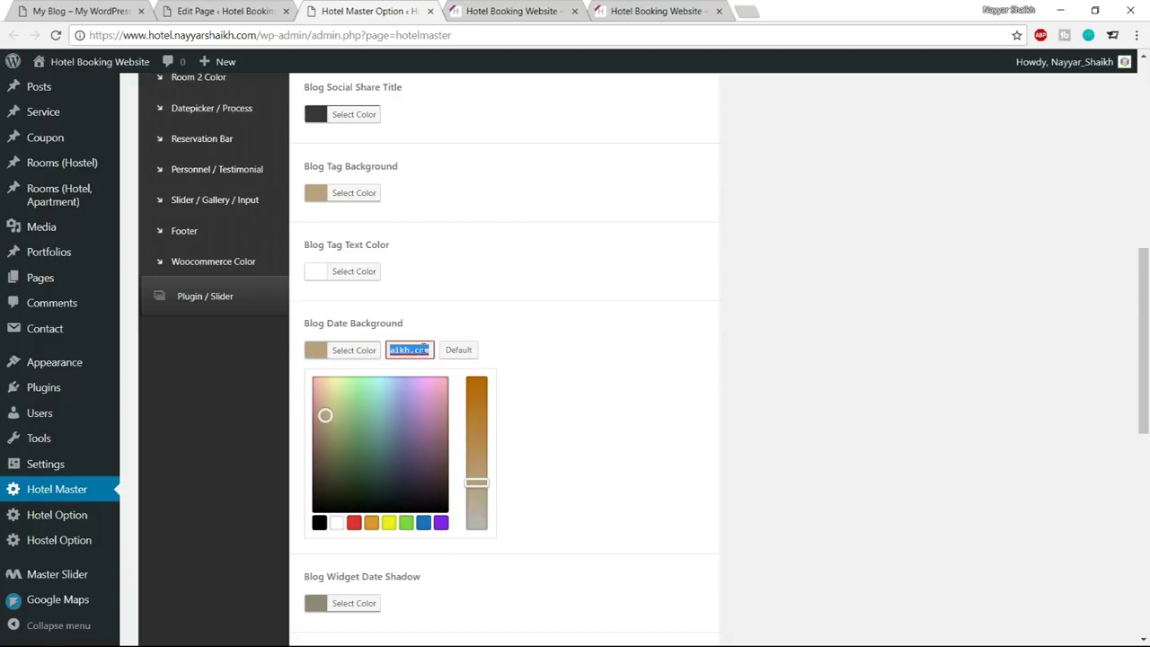
pyautogui.write('#1abc9c')
pyautogui.click(350, 352)
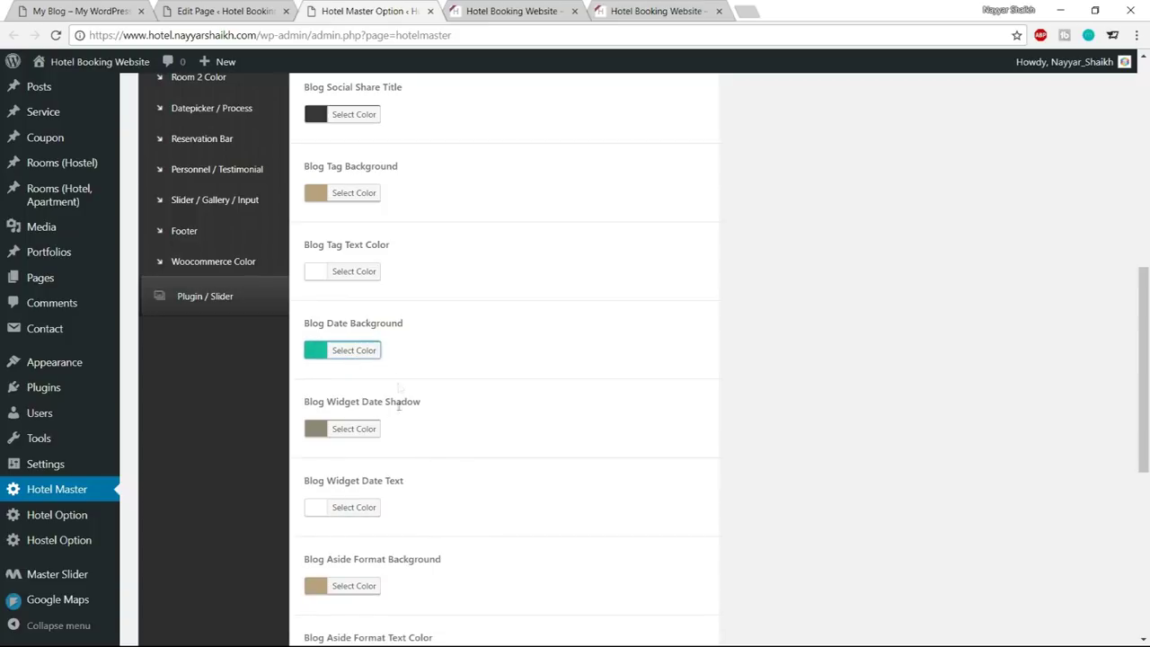
pyautogui.scroll(-1, 490, 422)
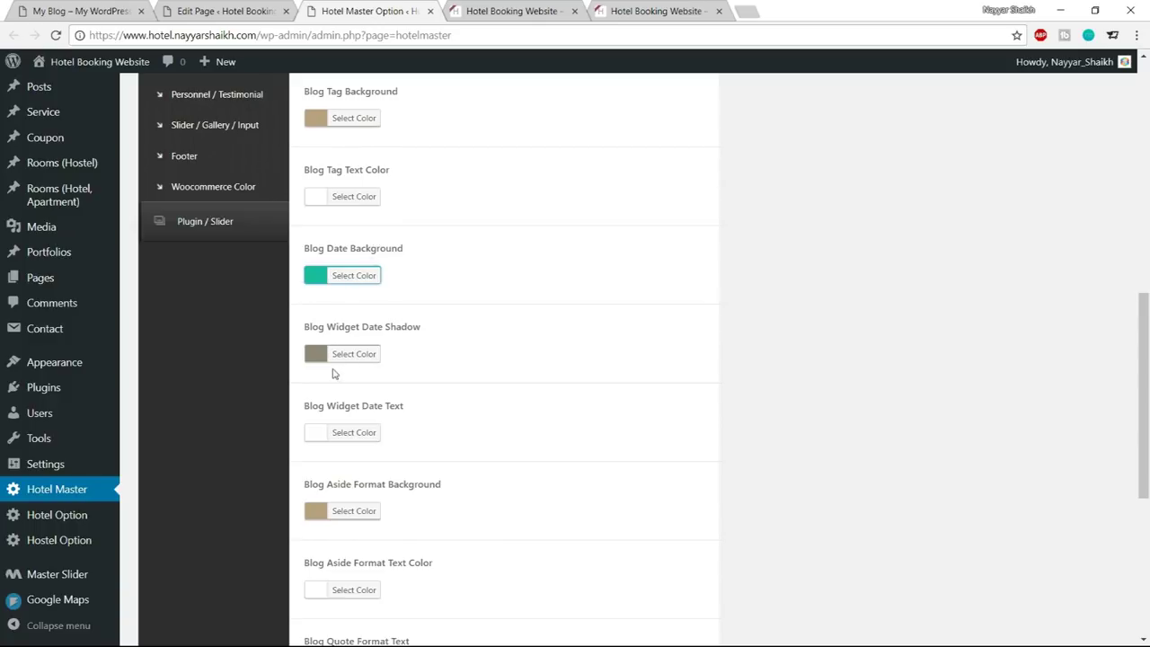
pyautogui.scroll(-1, 582, 411)
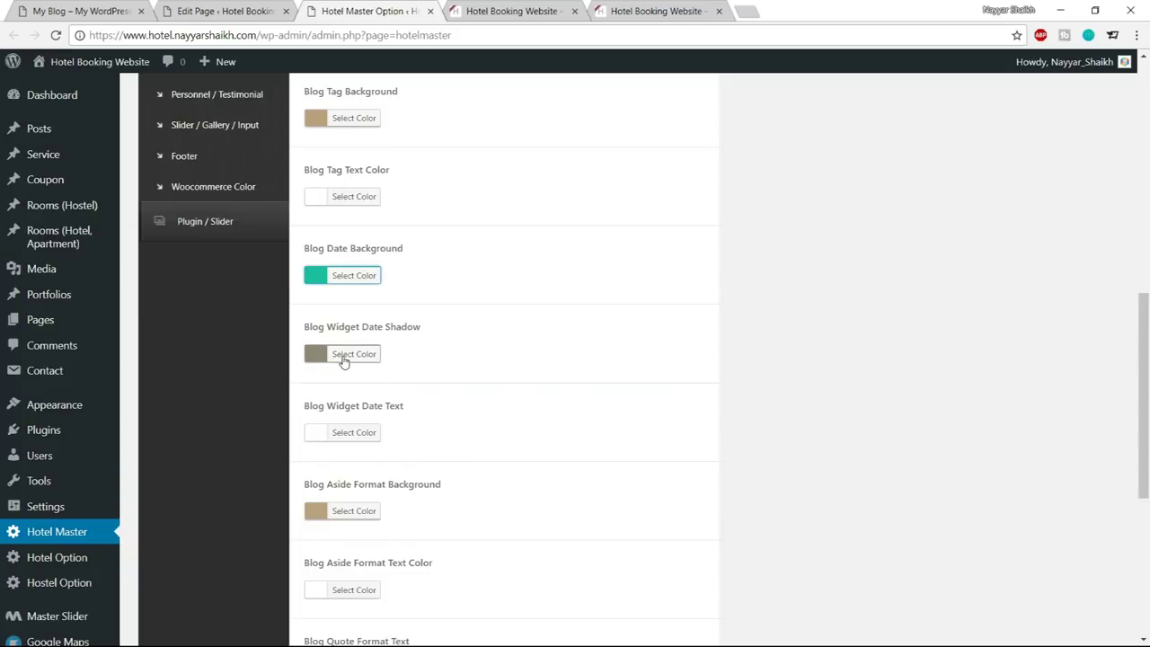
# Set Blog Widget Date Shadow to a darker teal and reload the live homepage to view the badges
pyautogui.click(351, 356)
pyautogui.tripleClick(416, 353)
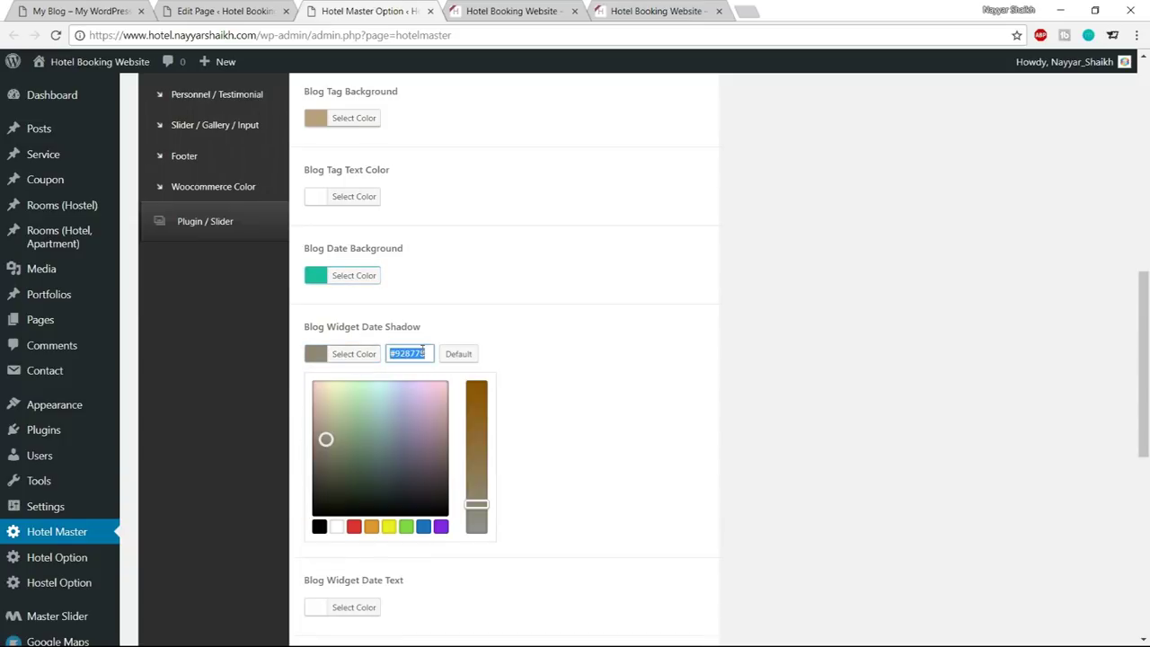
pyautogui.write('#1abc9c')
pyautogui.moveTo(376, 415); pyautogui.dragTo(378, 444)
pyautogui.click(351, 356)
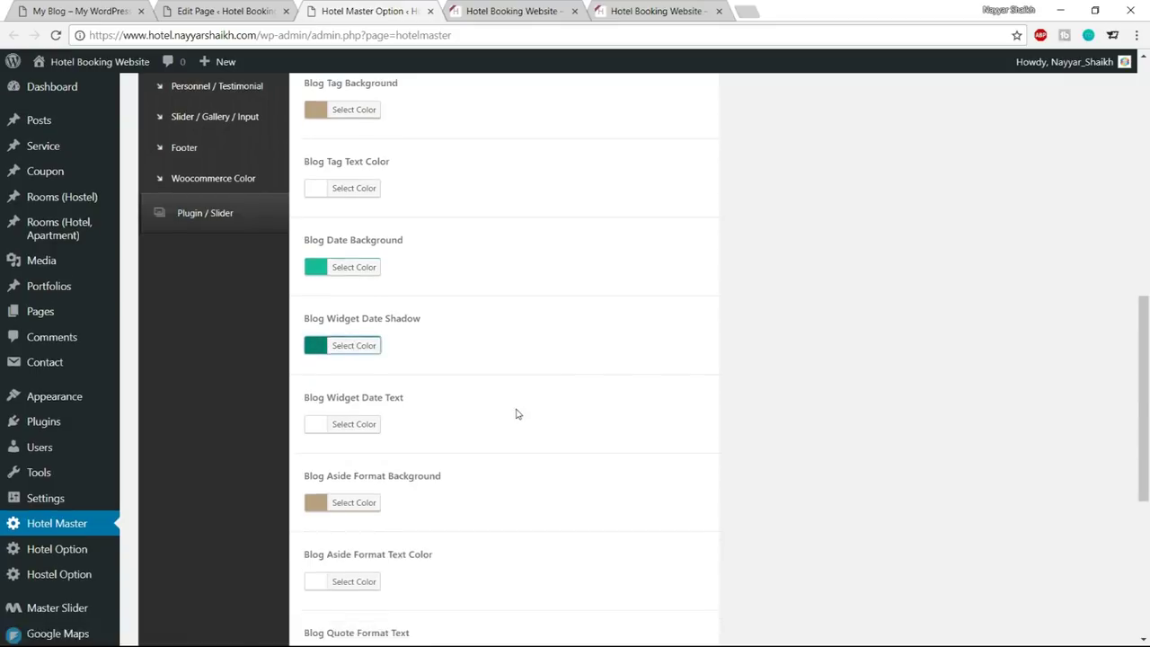
pyautogui.scroll(-4, 517, 414)
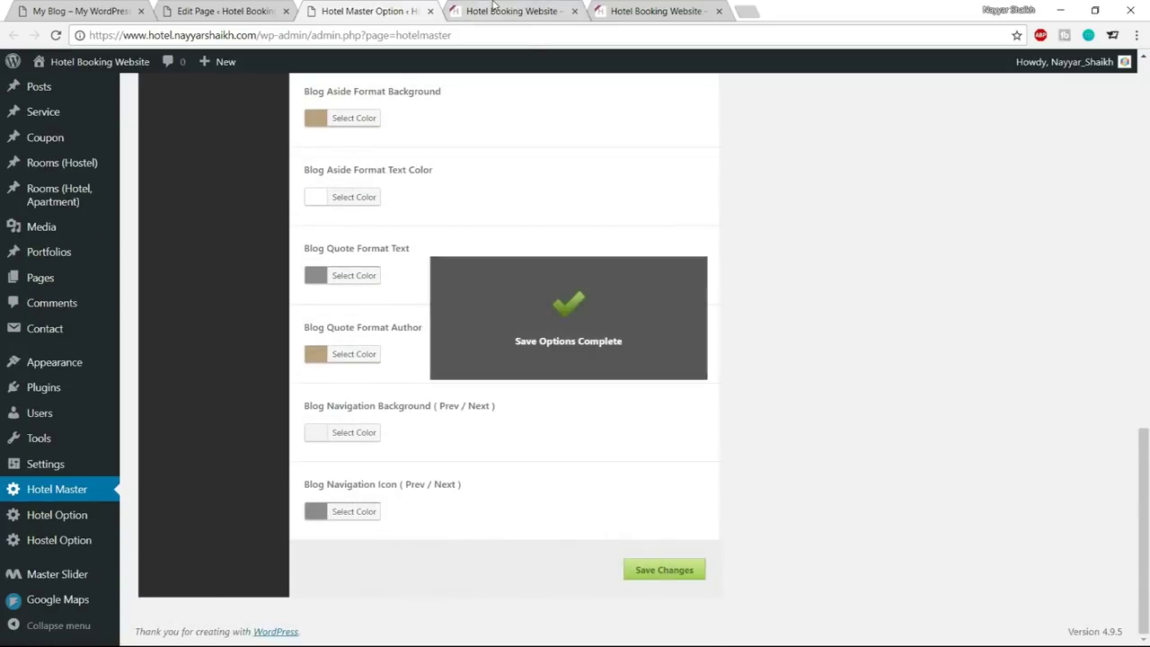
pyautogui.click(508, 11)
pyautogui.click(56, 35)
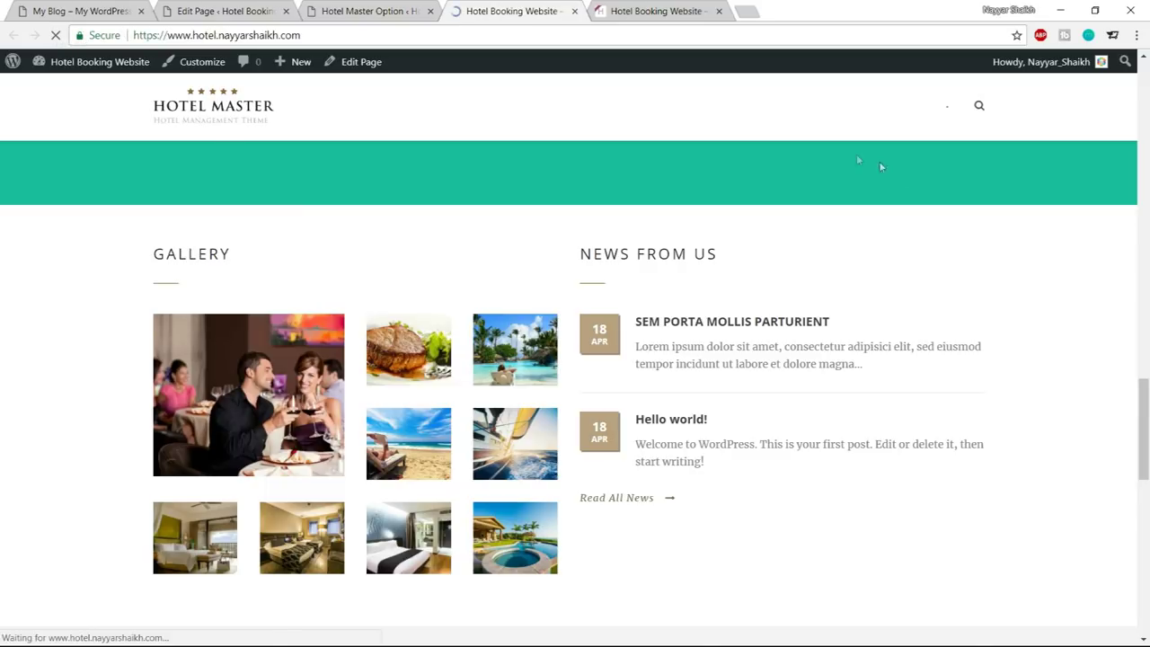
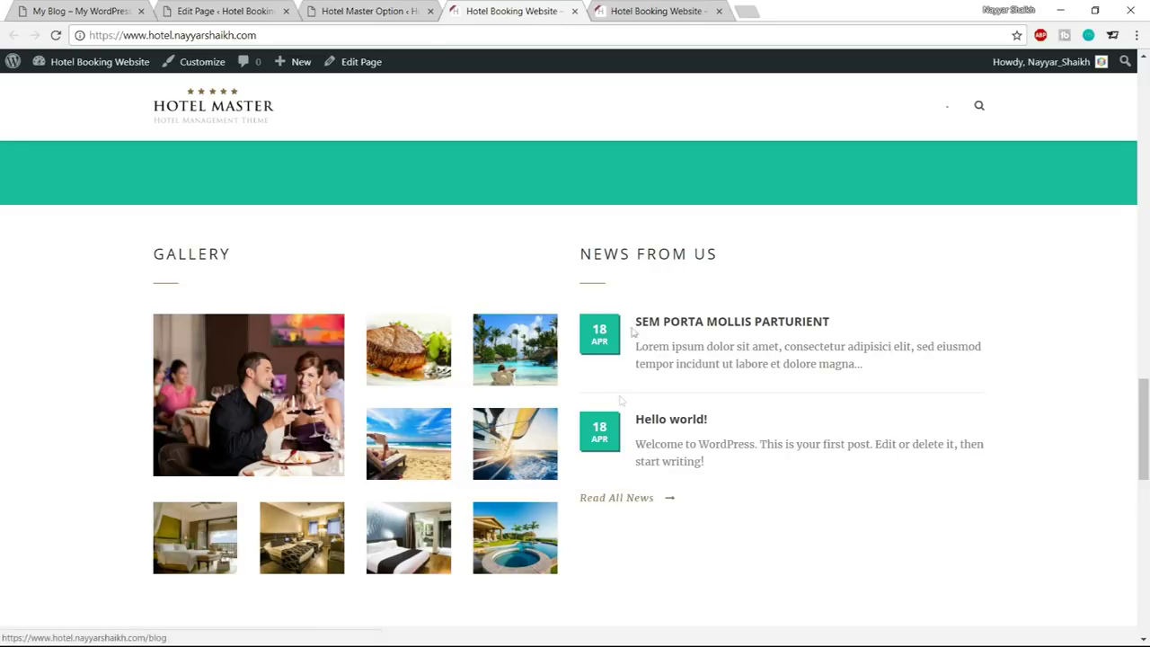
# Set the Body Link Color to the teal hex in Hotel Master's Elements Color options
pyautogui.click(391, 20)
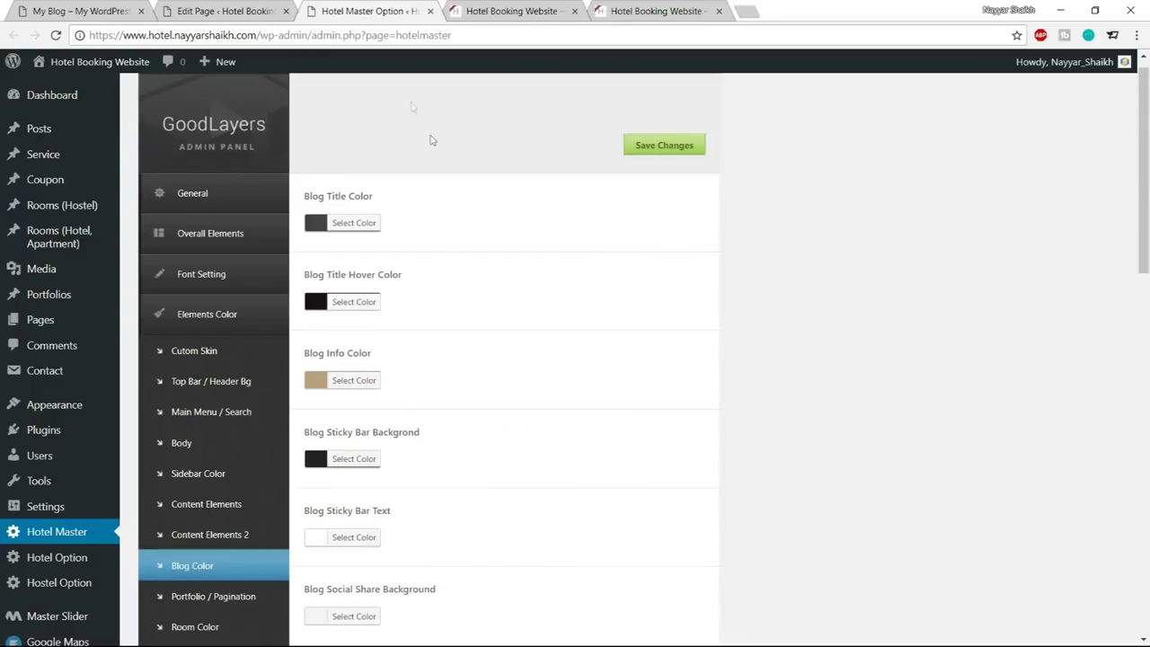
pyautogui.scroll(-3, 482, 363)
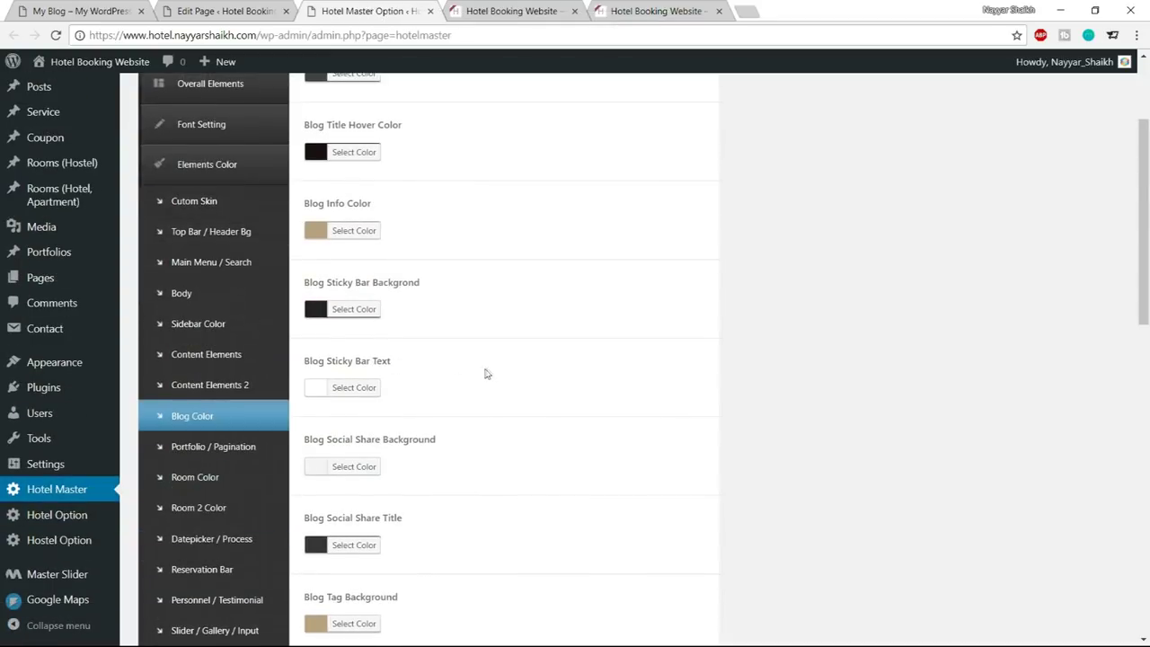
pyautogui.click(192, 297)
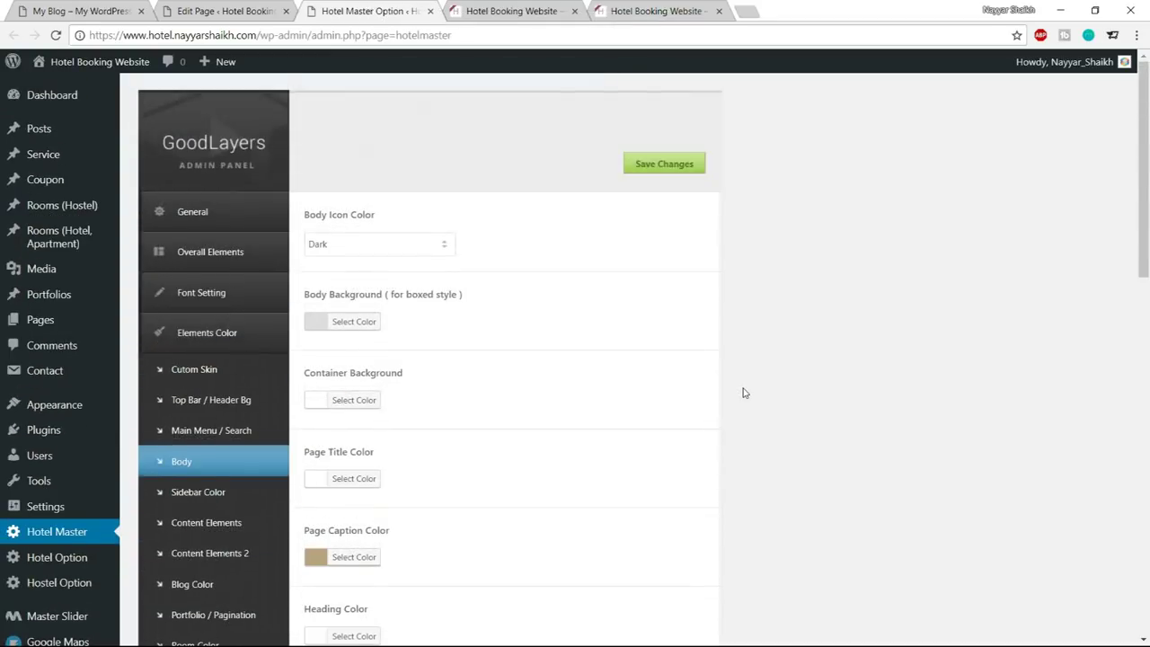
pyautogui.scroll(-3, 745, 393)
pyautogui.scroll(-6, 745, 392)
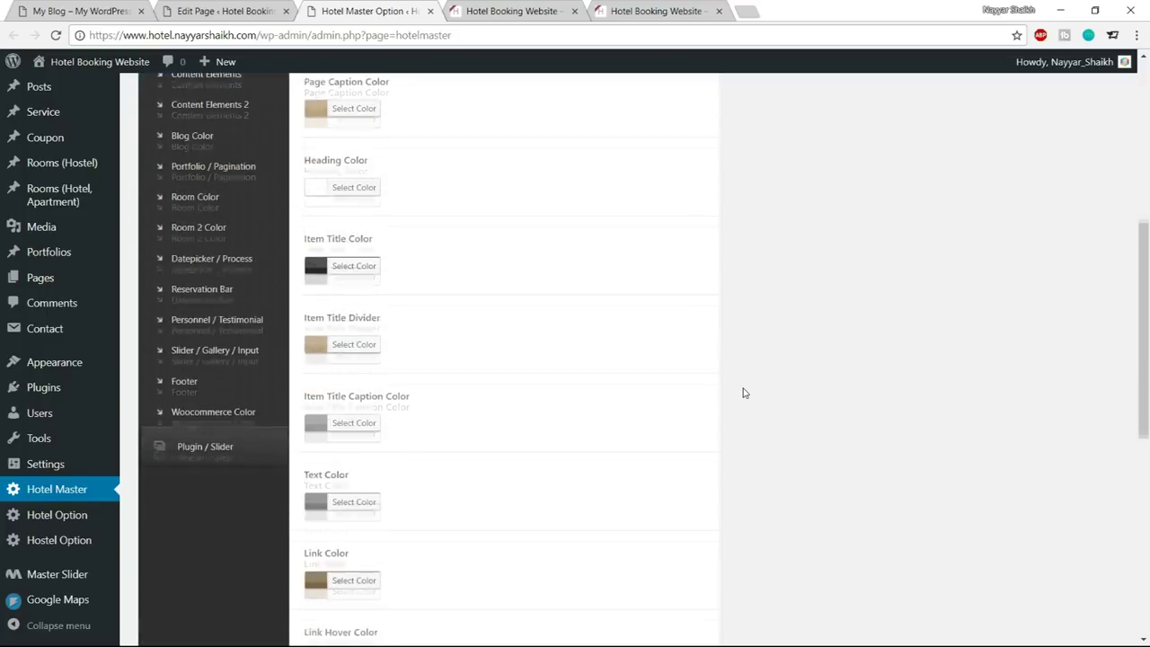
pyautogui.scroll(-6, 744, 392)
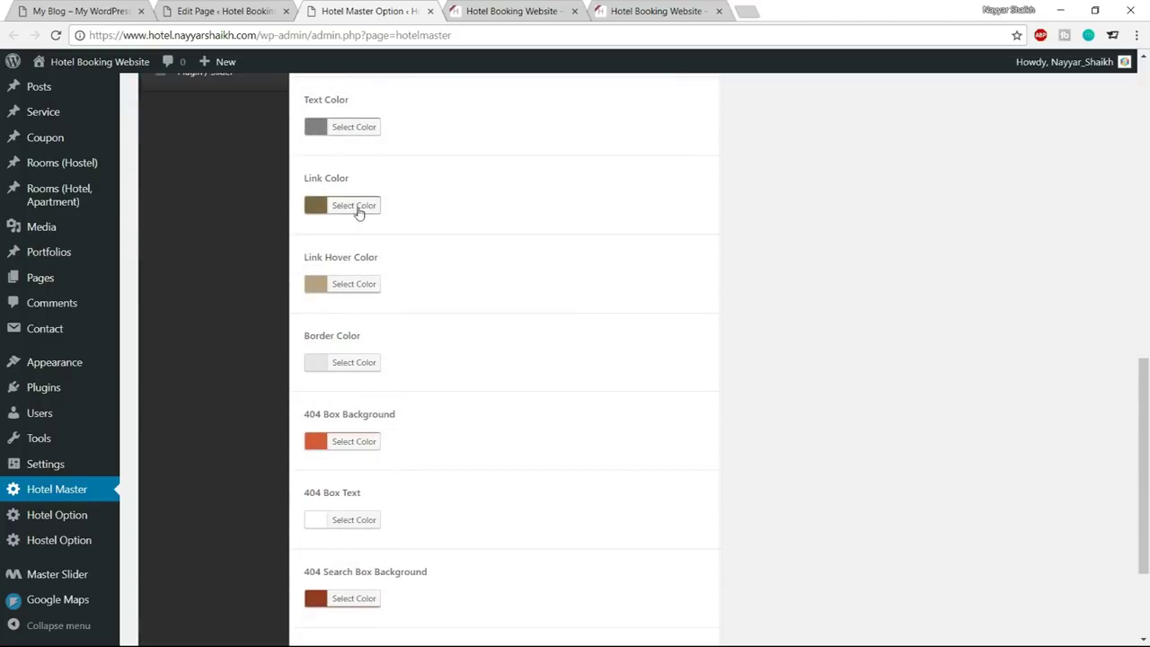
pyautogui.click(362, 205)
pyautogui.tripleClick(417, 205)
pyautogui.write('#1abc9c')
pyautogui.click(357, 205)
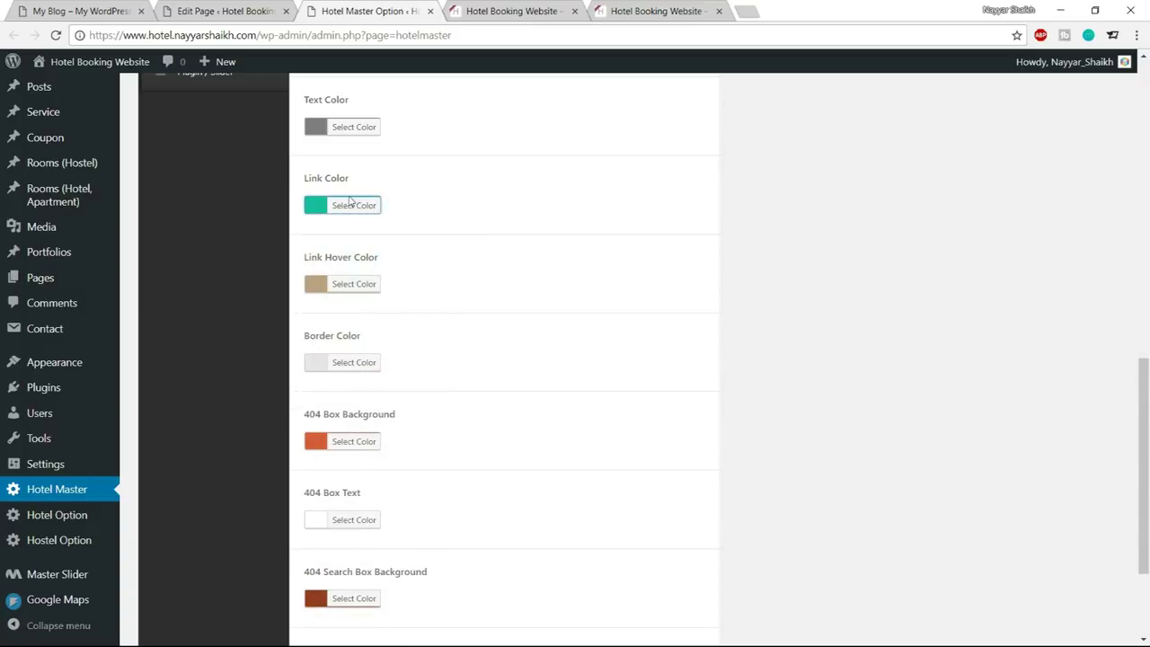
# Set Link Hover Color to a darker teal, #13997e
pyautogui.click(455, 7)
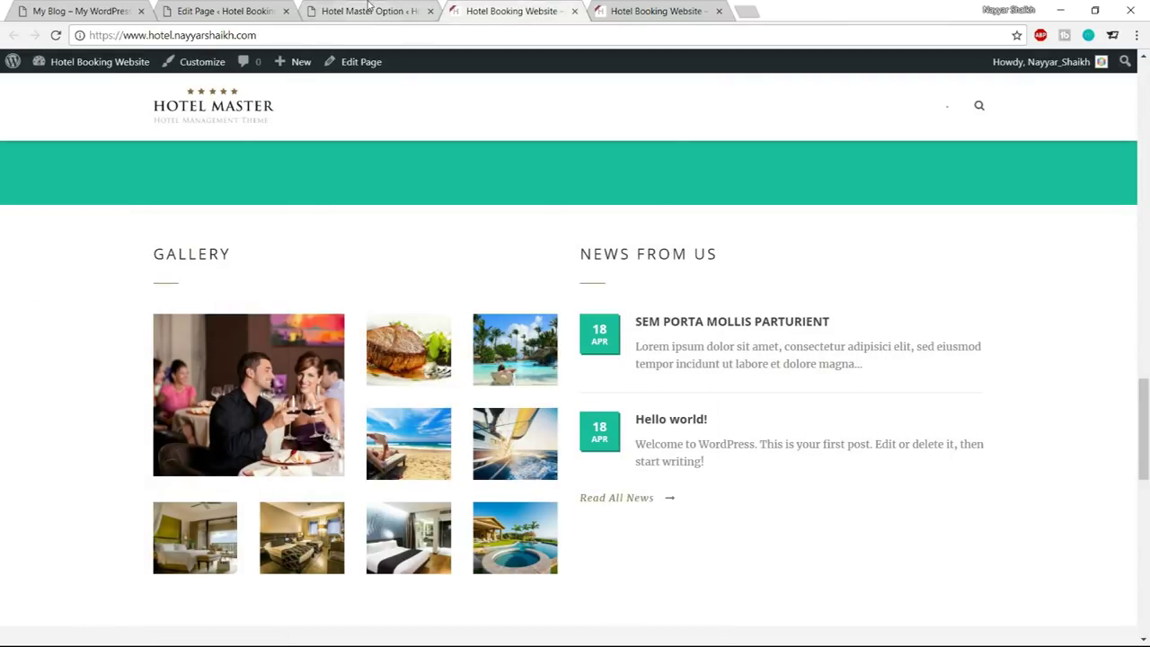
pyautogui.click(367, 9)
pyautogui.click(358, 284)
pyautogui.tripleClick(409, 284)
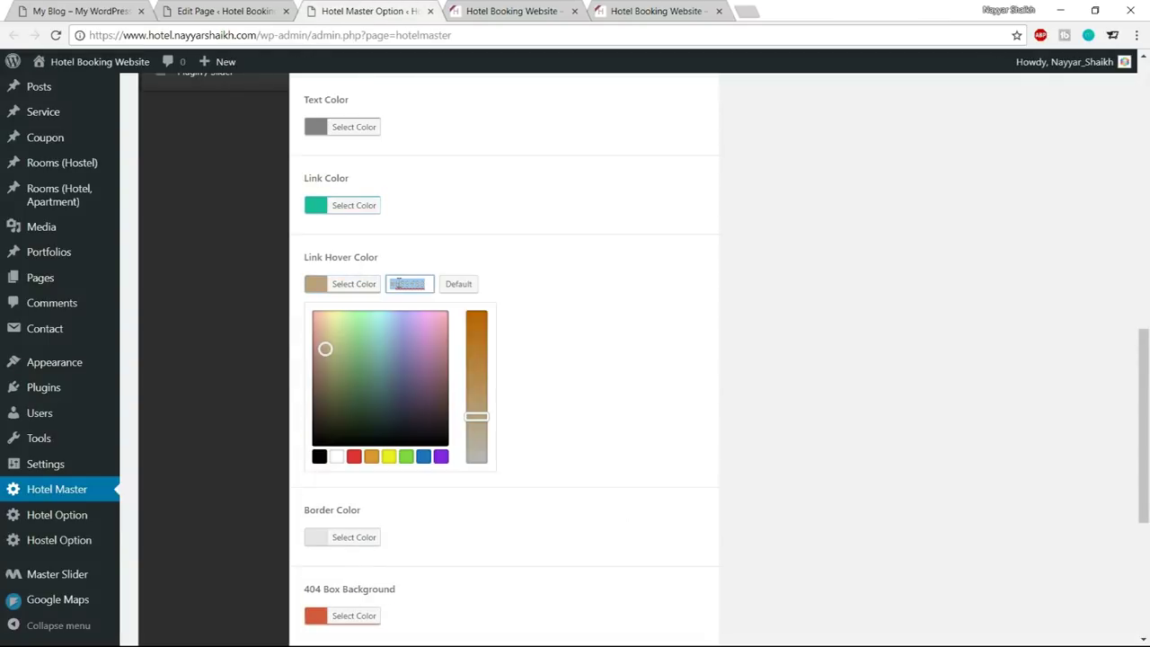
pyautogui.write('#1abc9c')
pyautogui.moveTo(377, 346); pyautogui.dragTo(376, 371)
pyautogui.click(349, 285)
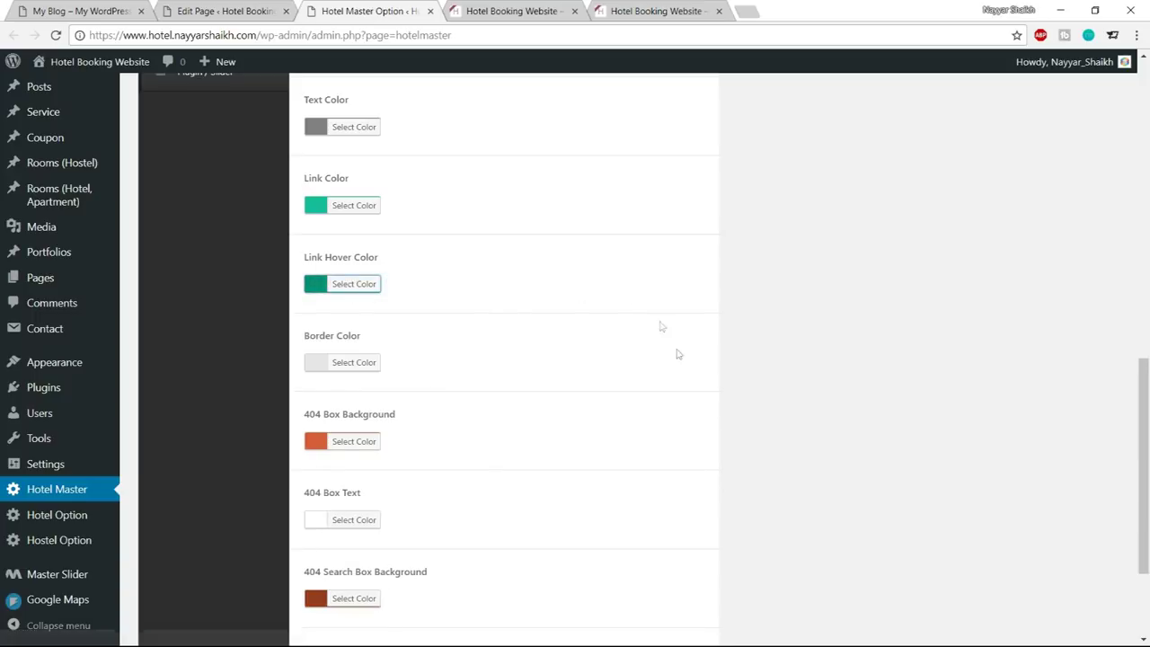
# Save the link colours and reload the homepage to confirm Read All News is teal
pyautogui.scroll(-2, 674, 350)
pyautogui.click(671, 565)
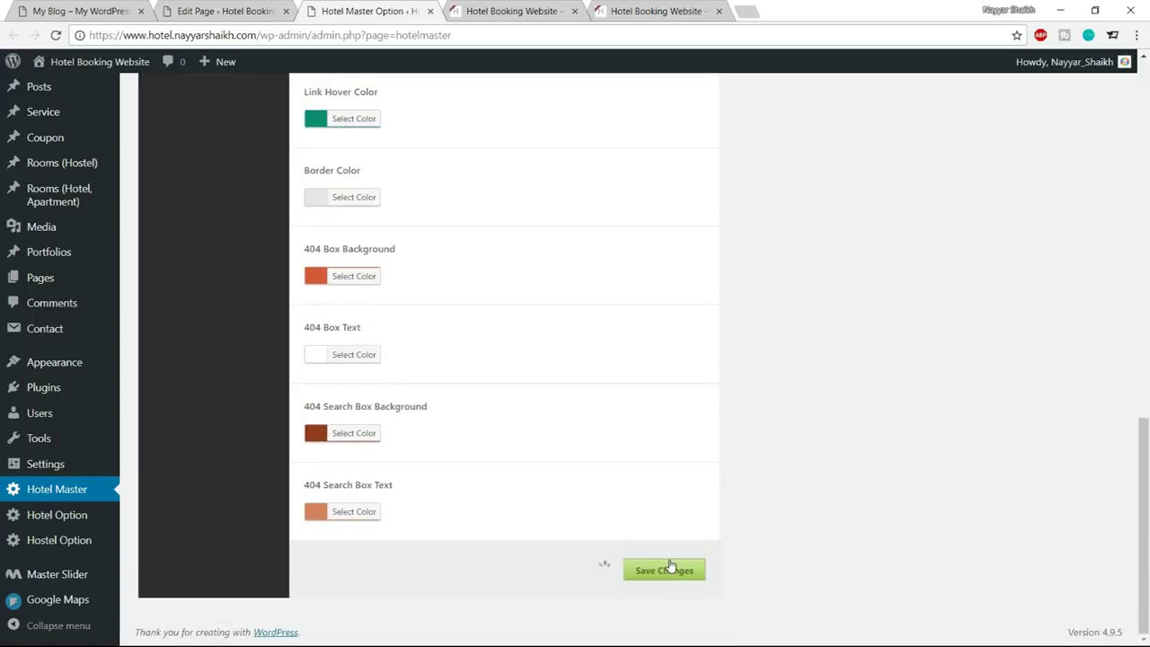
pyautogui.click(489, 9)
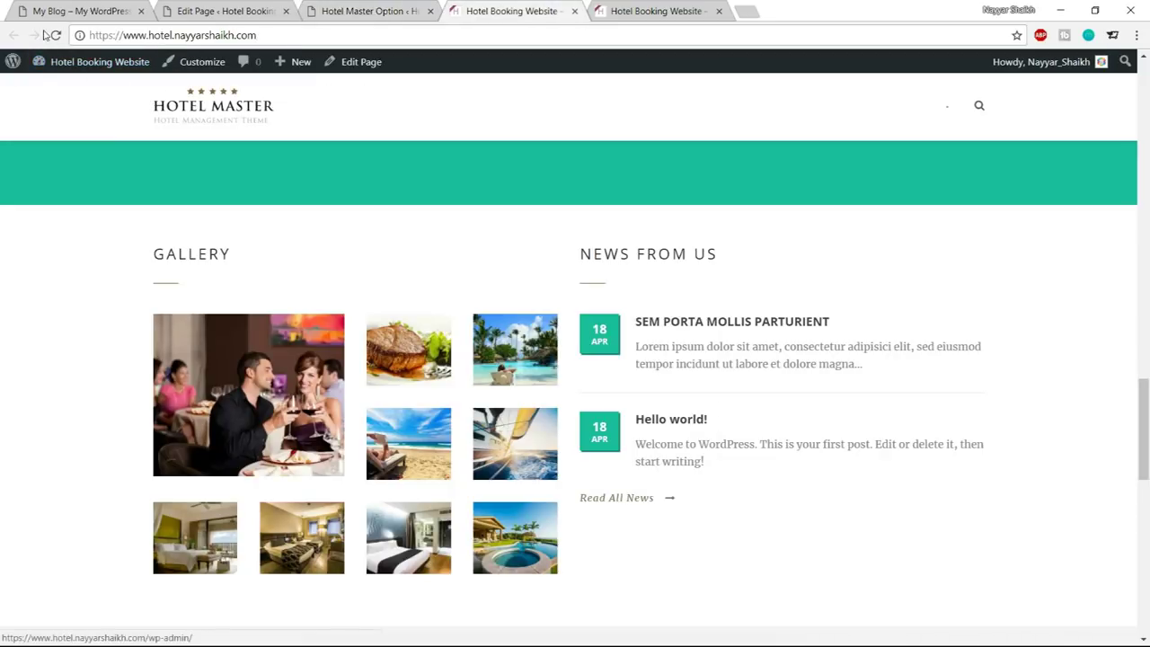
pyautogui.click(55, 35)
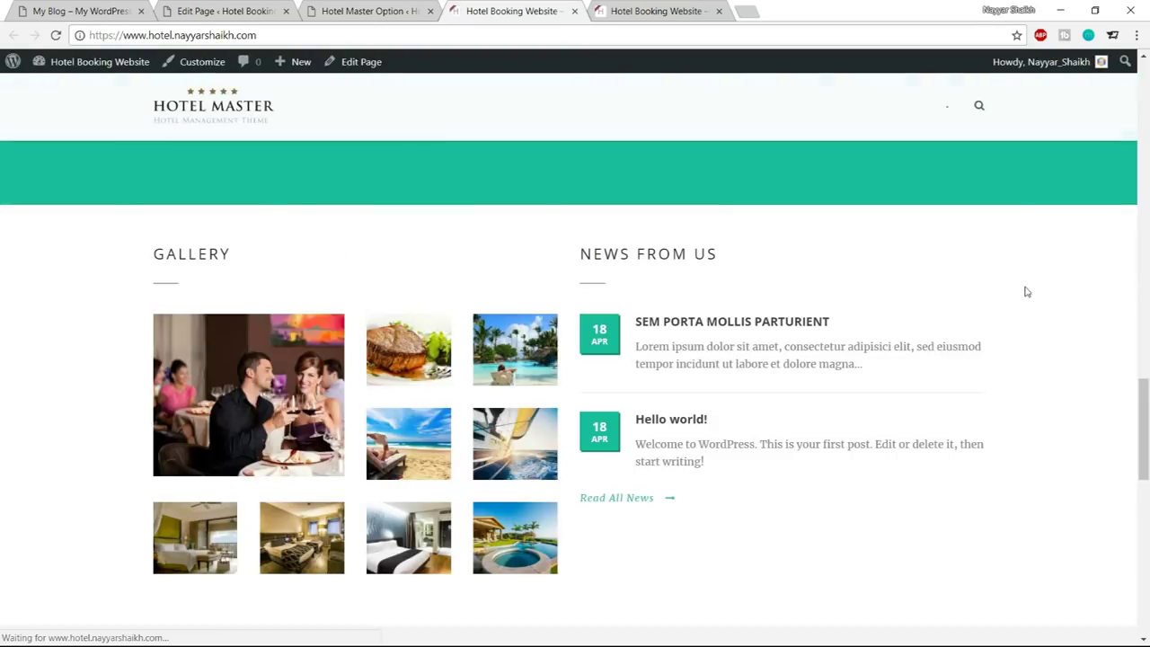
# Set the Body Item Title Divider colour to the teal hex
pyautogui.click(404, 11)
pyautogui.scroll(10, 654, 362)
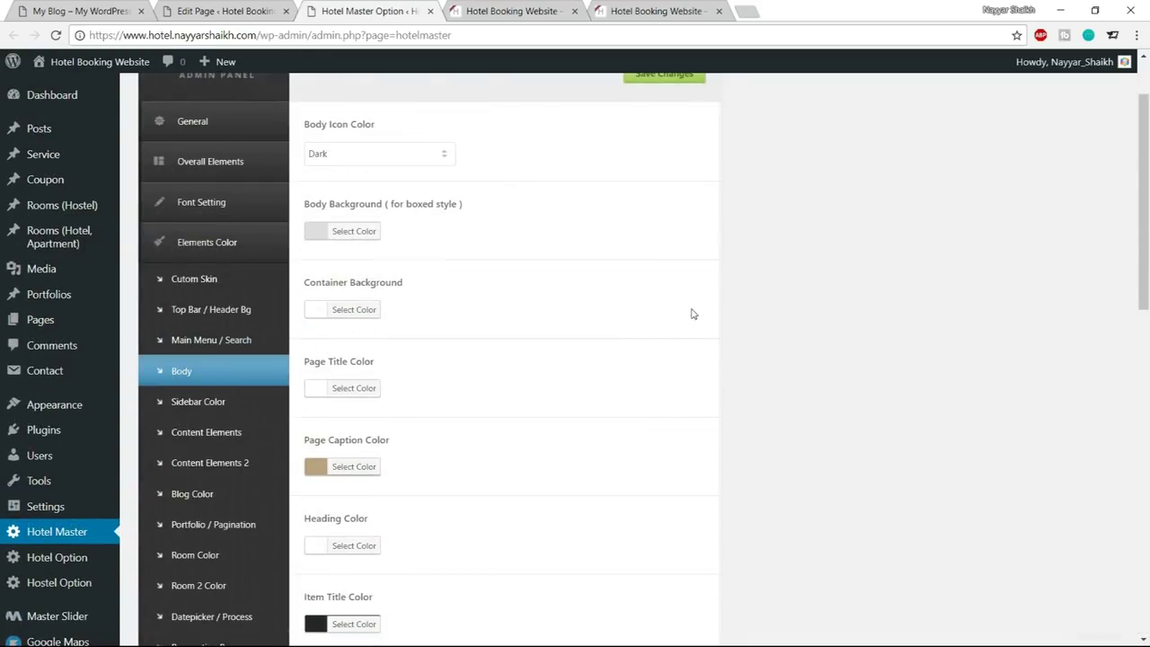
pyautogui.scroll(-1, 692, 314)
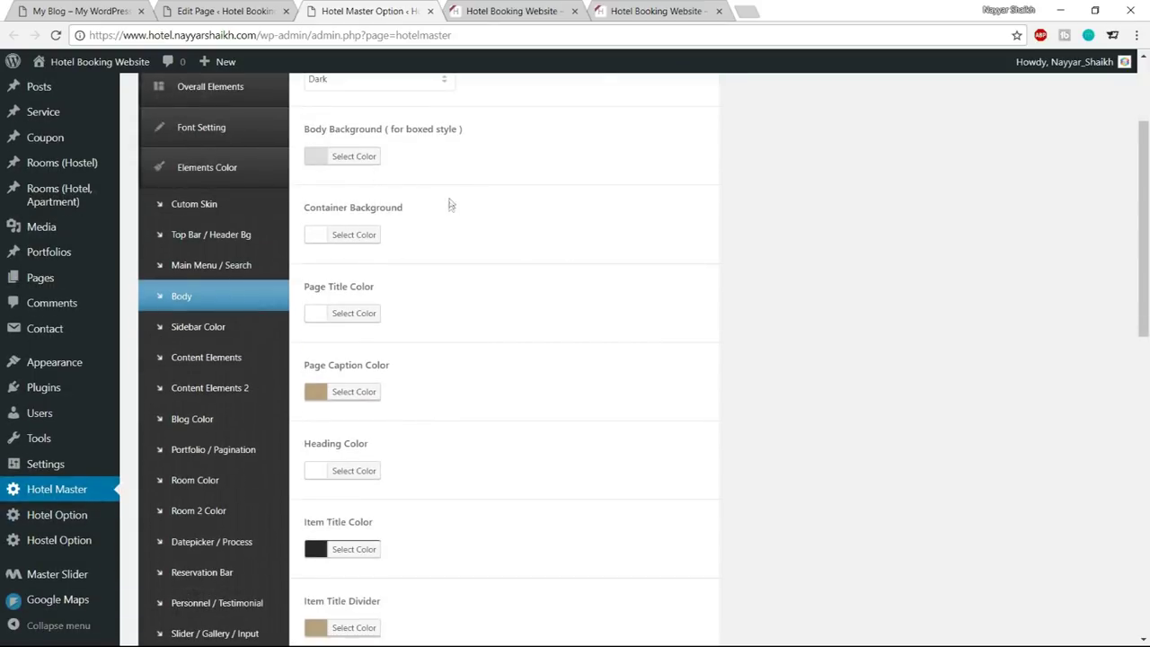
pyautogui.scroll(-2, 534, 274)
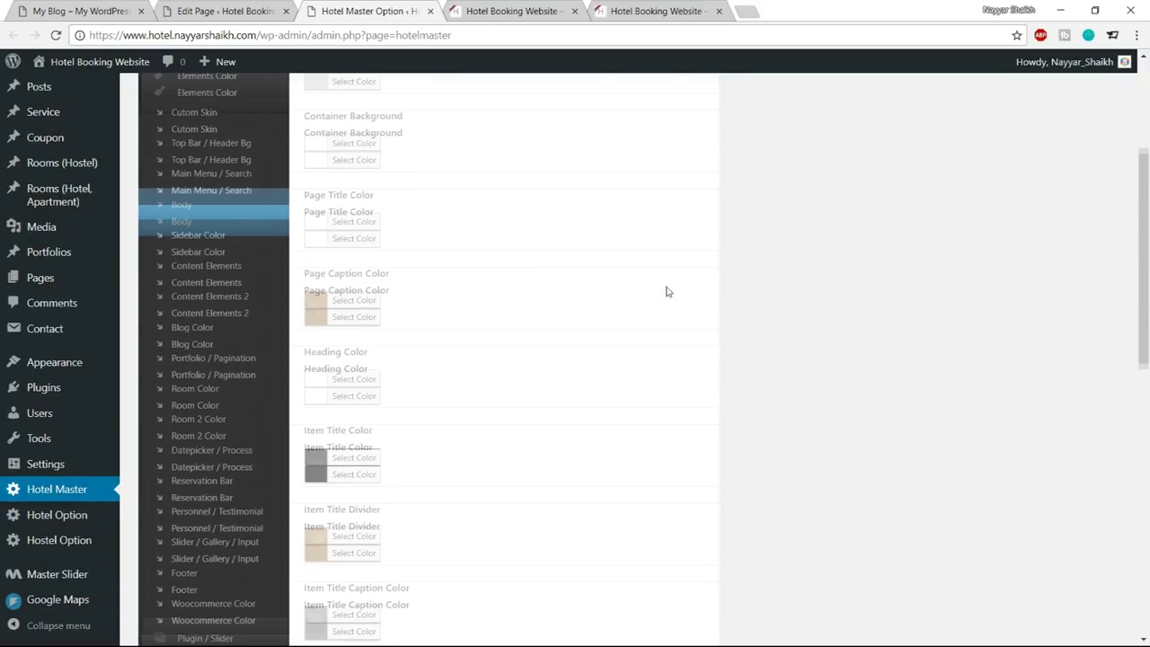
pyautogui.scroll(-1, 955, 273)
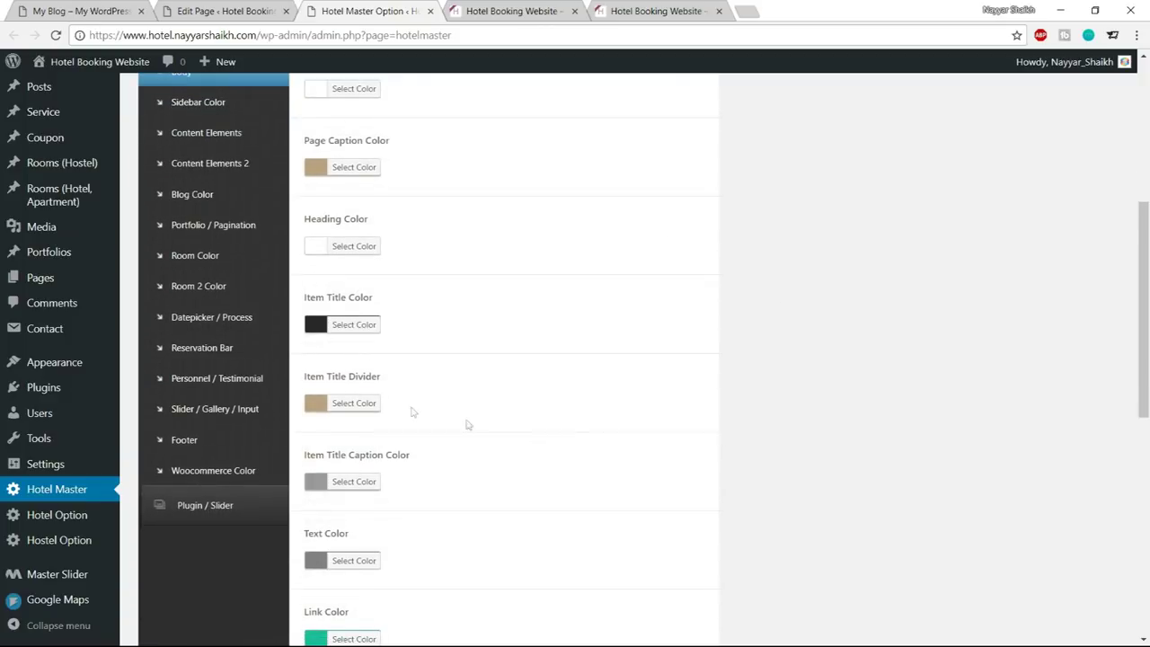
pyautogui.click(378, 403)
pyautogui.scroll(-1, 668, 375)
pyautogui.tripleClick(407, 328)
pyautogui.write('#1abc9c')
pyautogui.click(359, 329)
# Save the divider colour, reload the front page, and compare it with the demo site
pyautogui.scroll(-5, 607, 469)
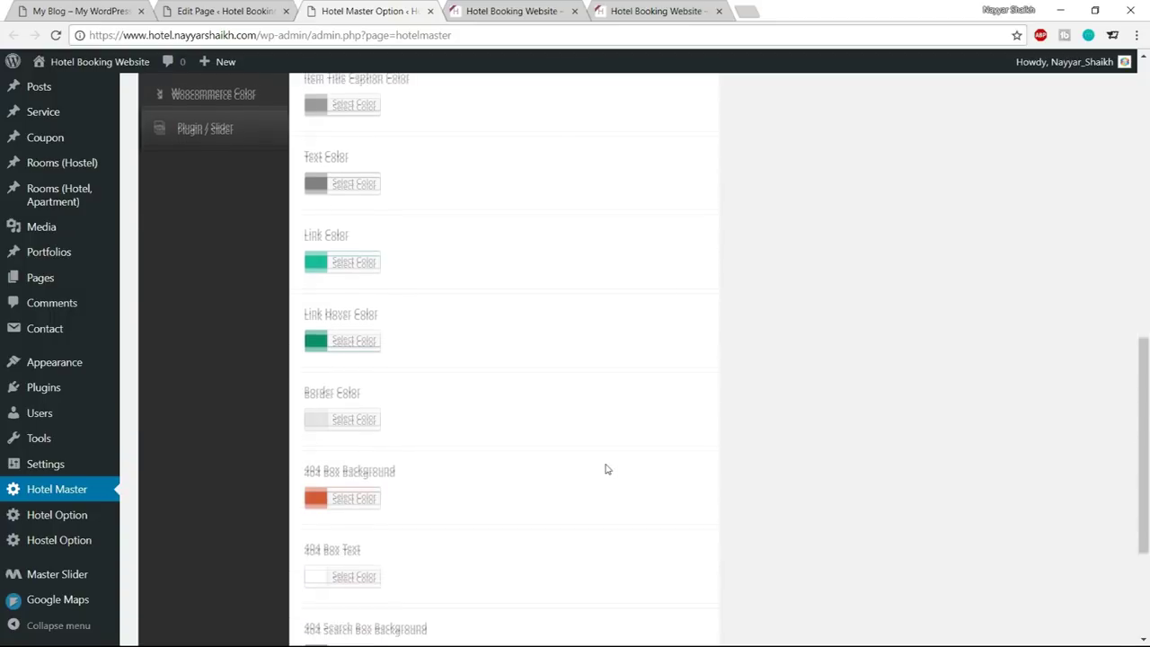
pyautogui.scroll(-3, 607, 469)
pyautogui.click(652, 571)
pyautogui.click(511, 7)
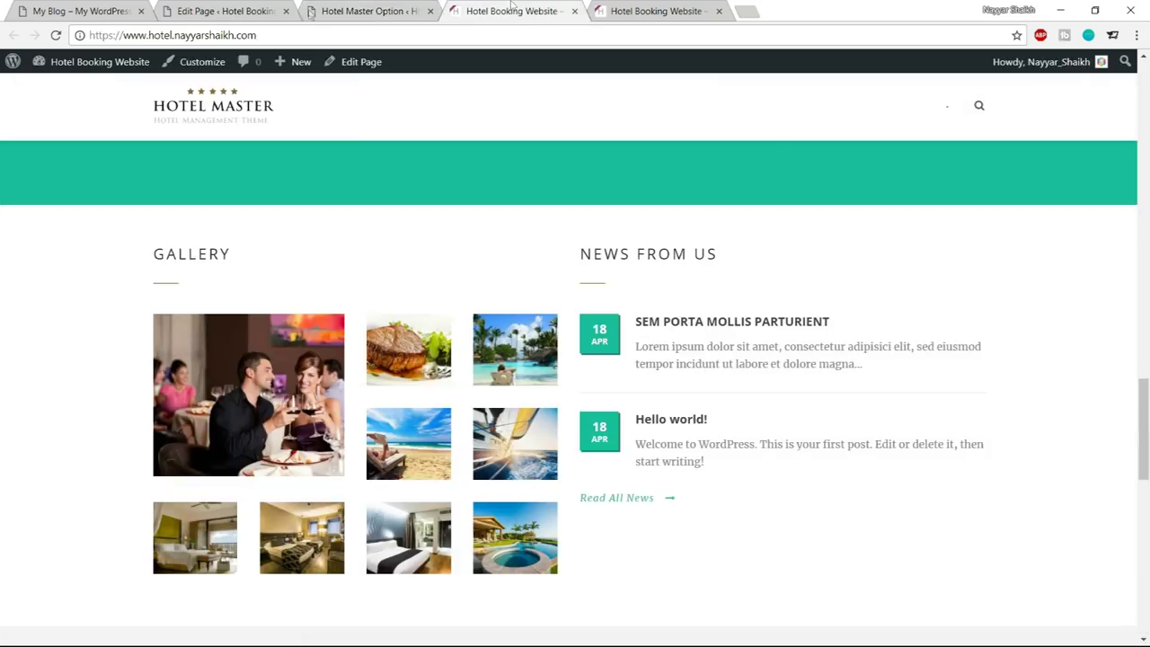
pyautogui.click(55, 35)
pyautogui.scroll(-2, 898, 385)
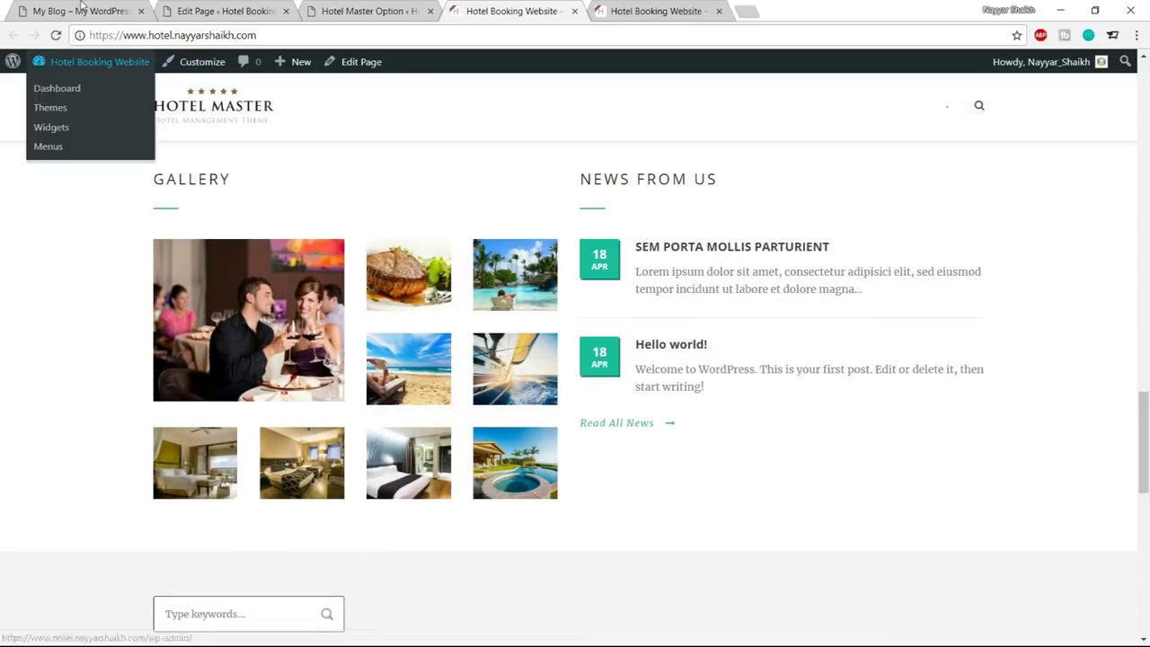
pyautogui.click(81, 9)
pyautogui.scroll(-4, 791, 301)
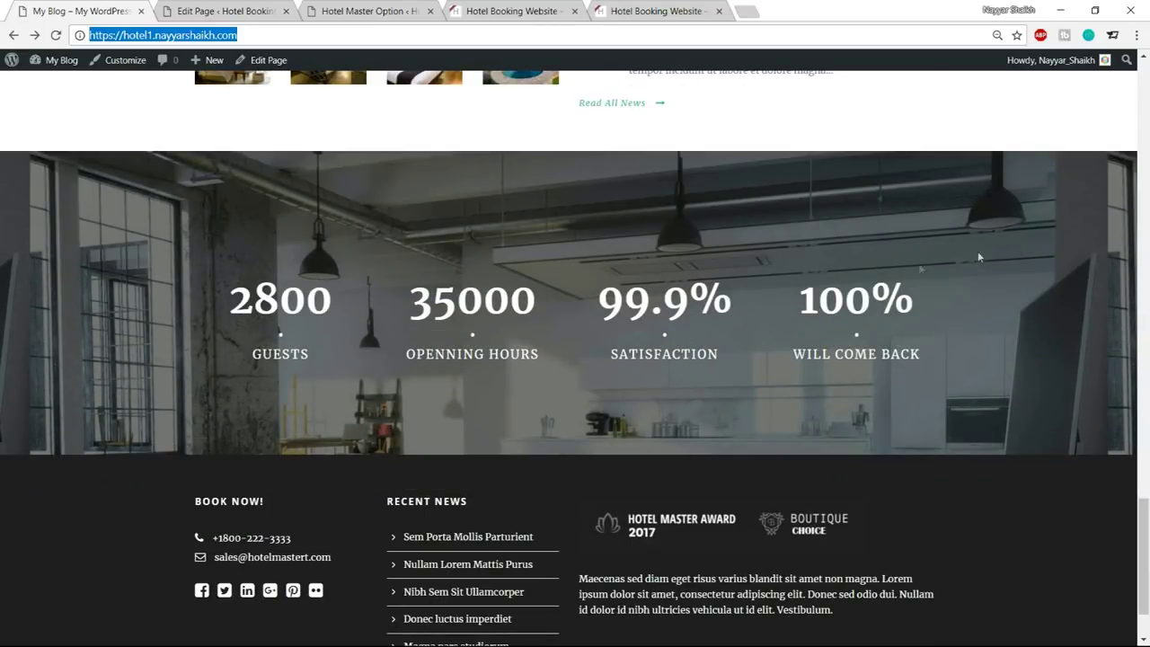
# Add a Background/Parallax Wrapper to the Home page builder
pyautogui.click(274, 15)
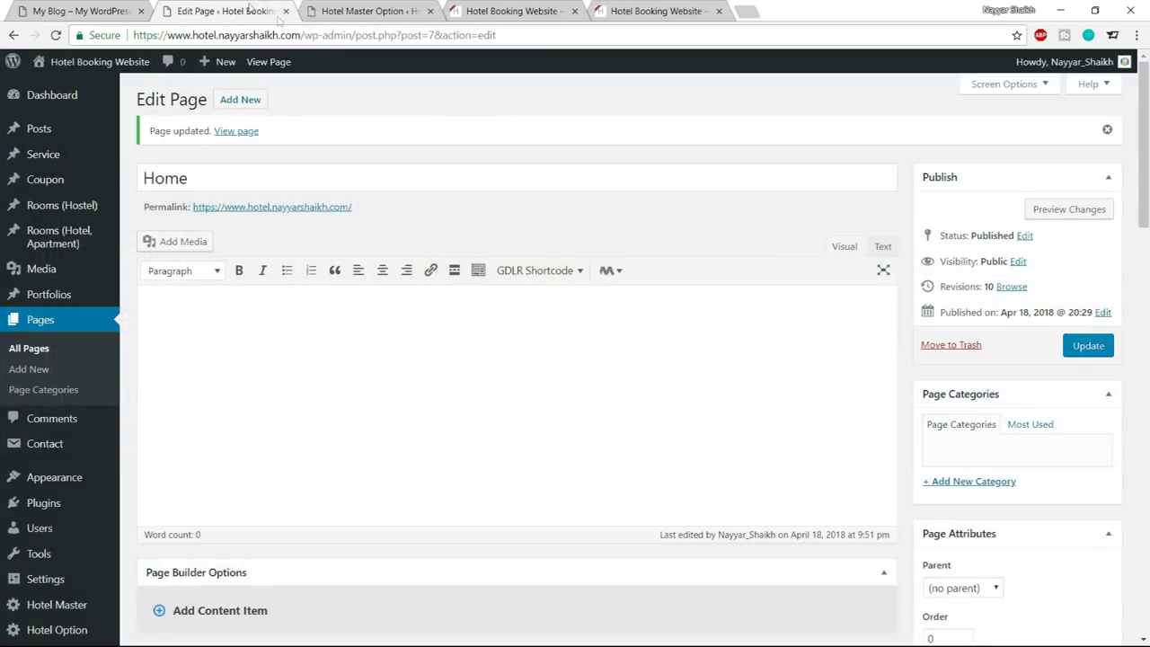
pyautogui.click(100, 9)
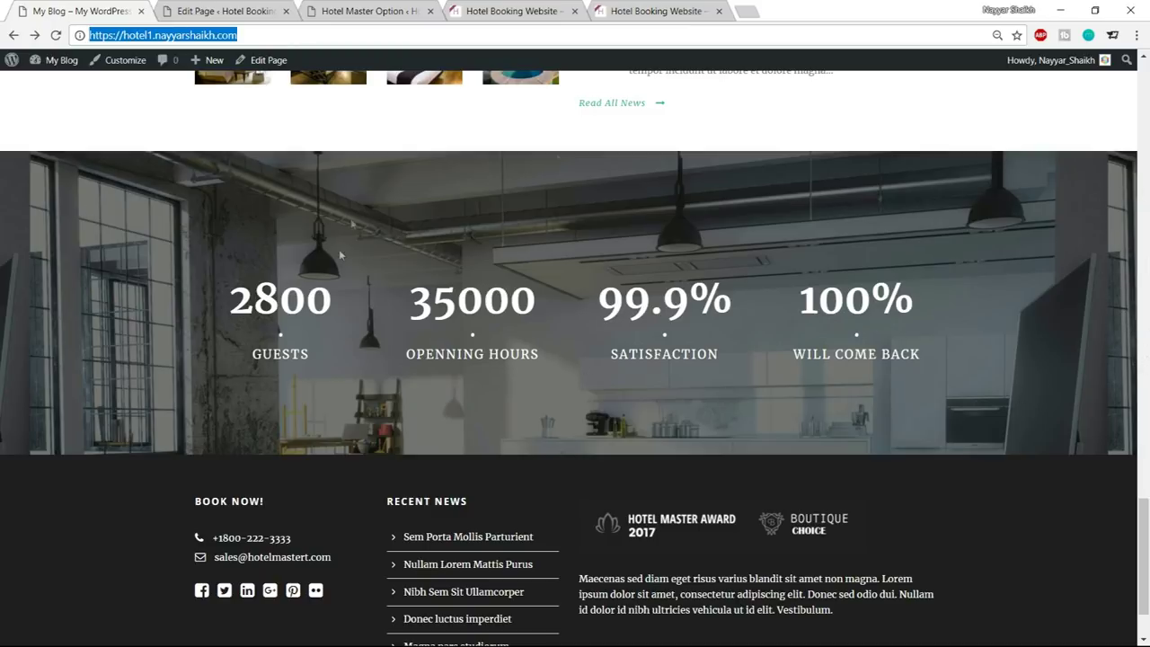
pyautogui.click(207, 7)
pyautogui.scroll(-5, 540, 382)
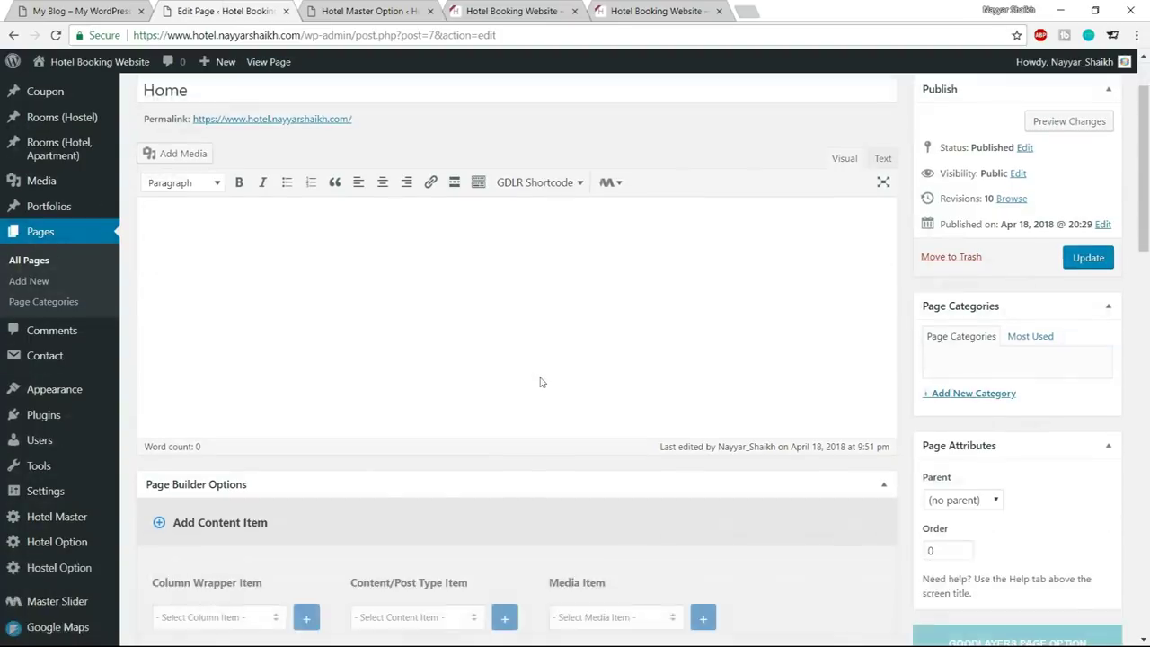
pyautogui.click(262, 178)
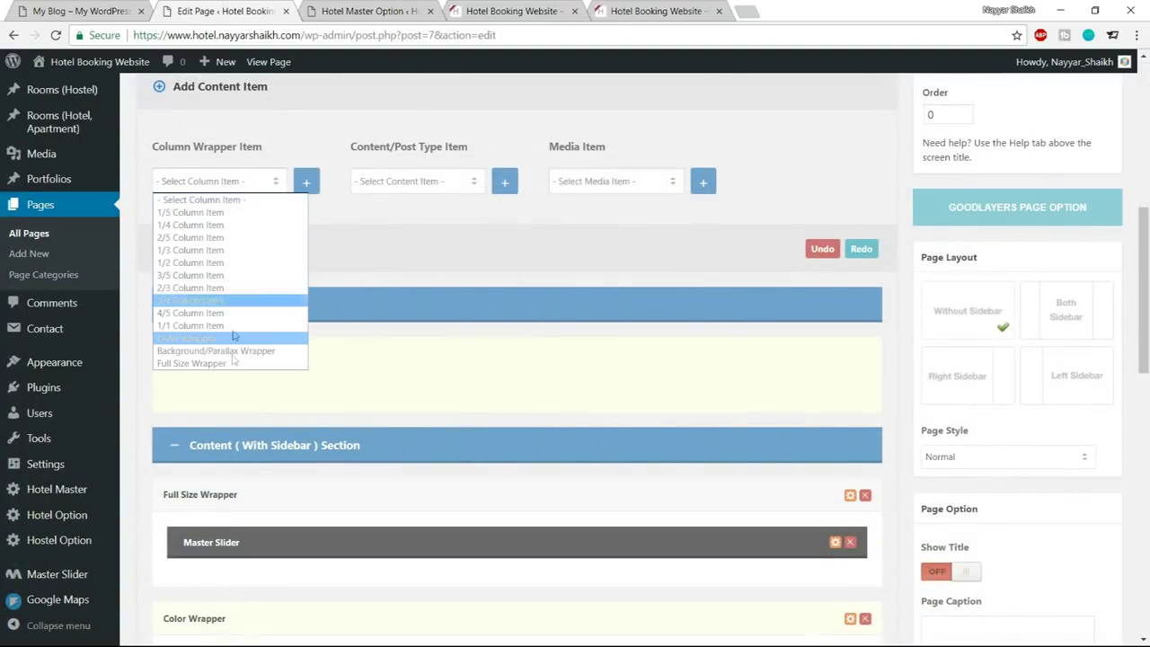
pyautogui.click(229, 353)
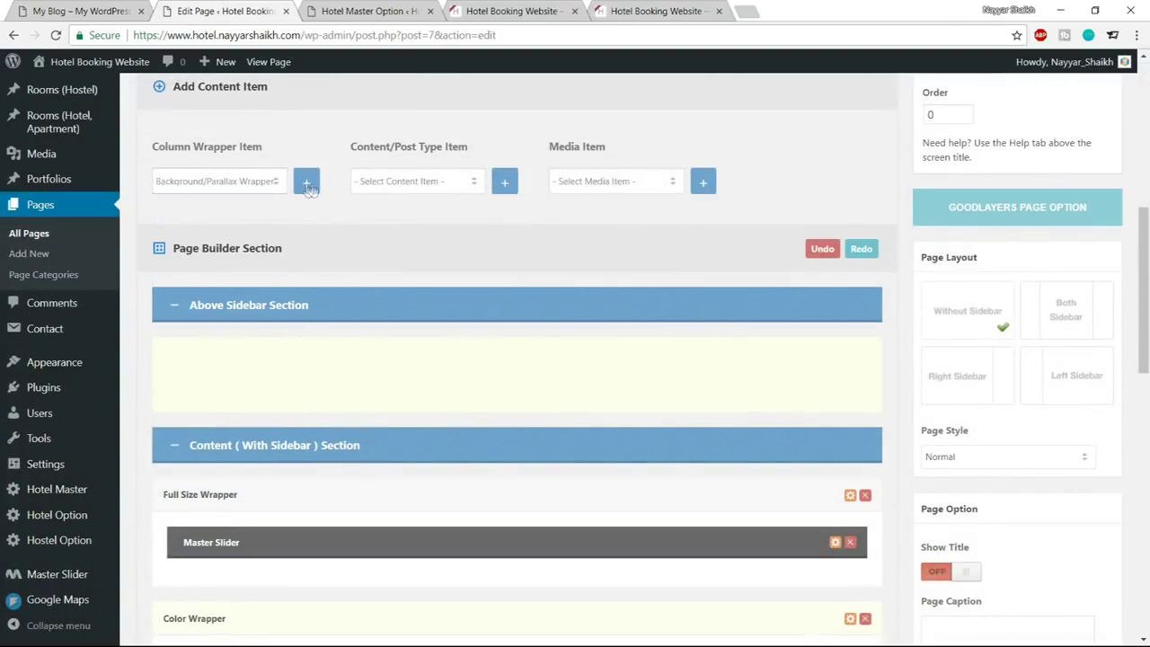
# Add four 1/4 Column Items and move them into the parallax wrapper
pyautogui.click(122, 7)
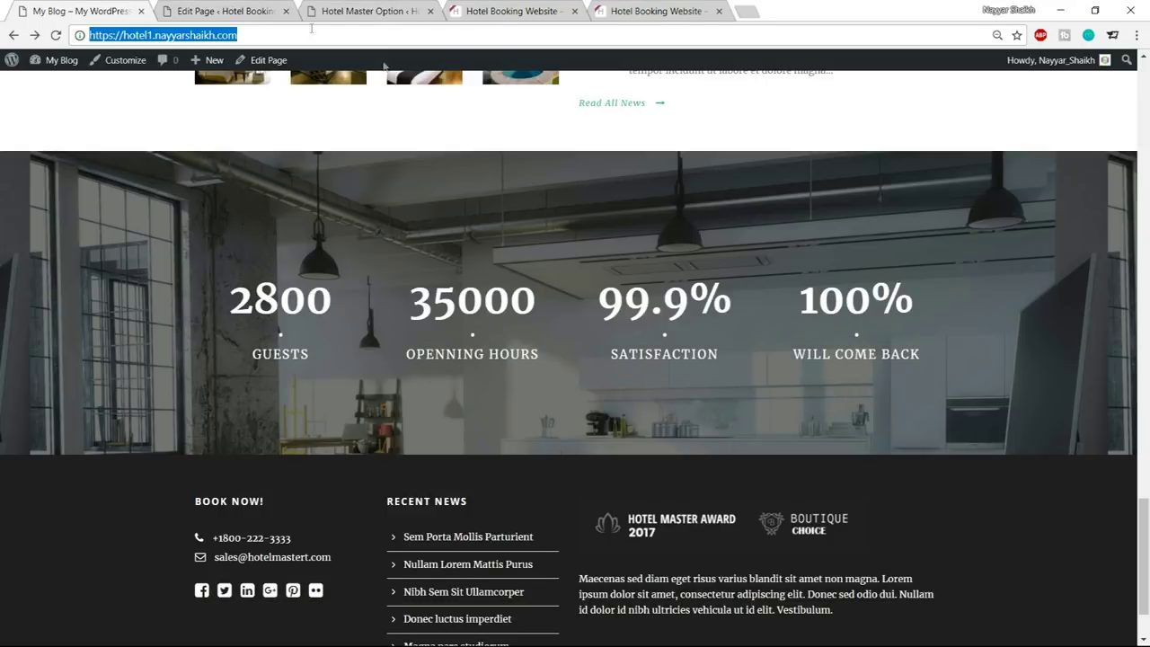
pyautogui.click(224, 10)
pyautogui.click(248, 182)
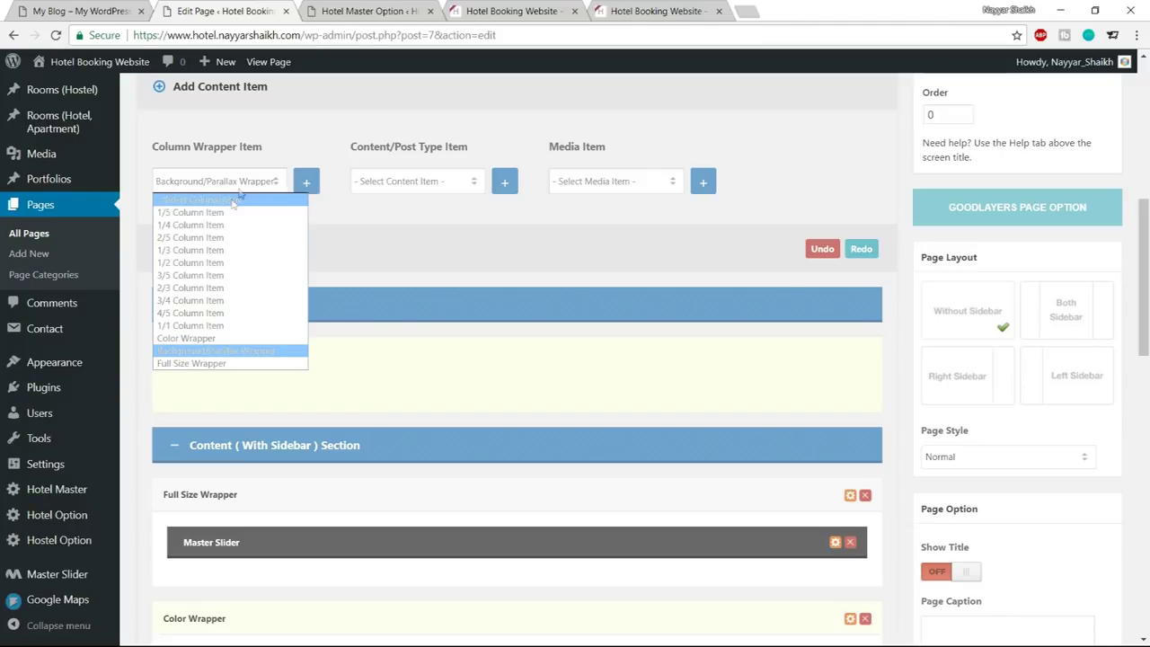
pyautogui.click(218, 225)
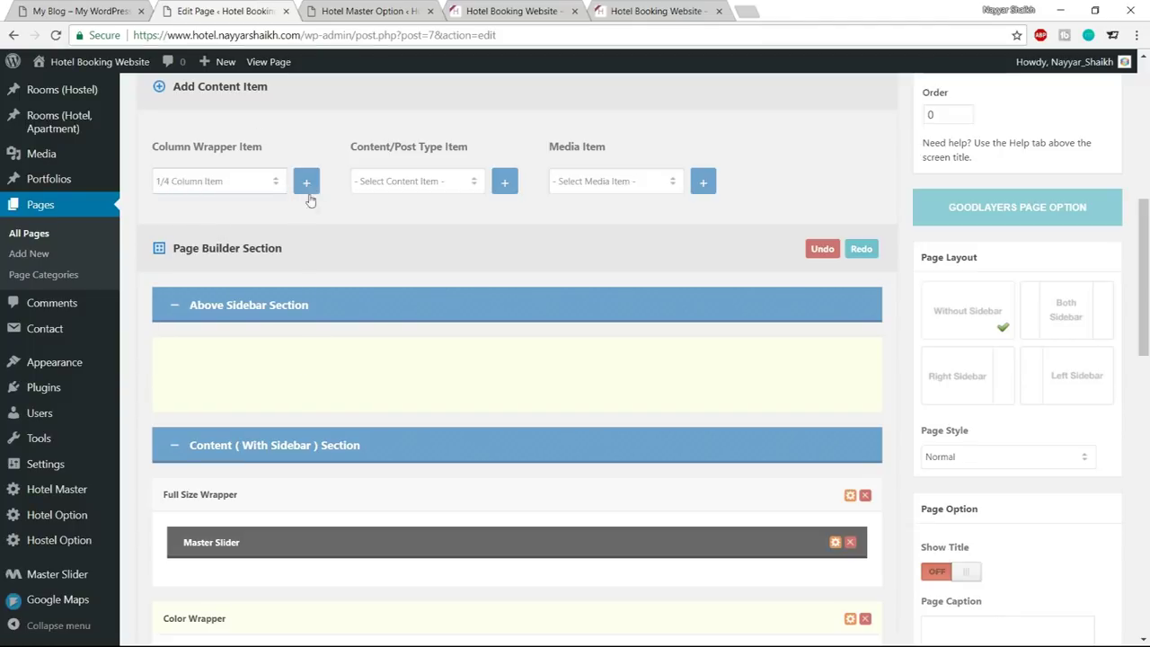
pyautogui.click(307, 182)
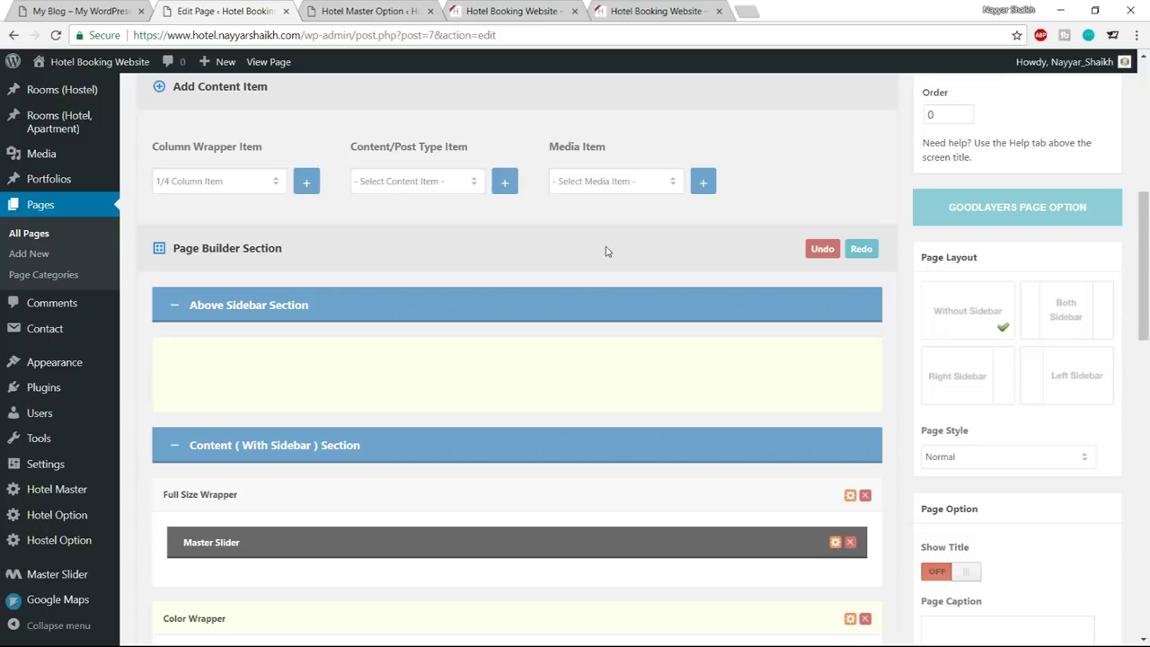
pyautogui.scroll(-15, 401, 270)
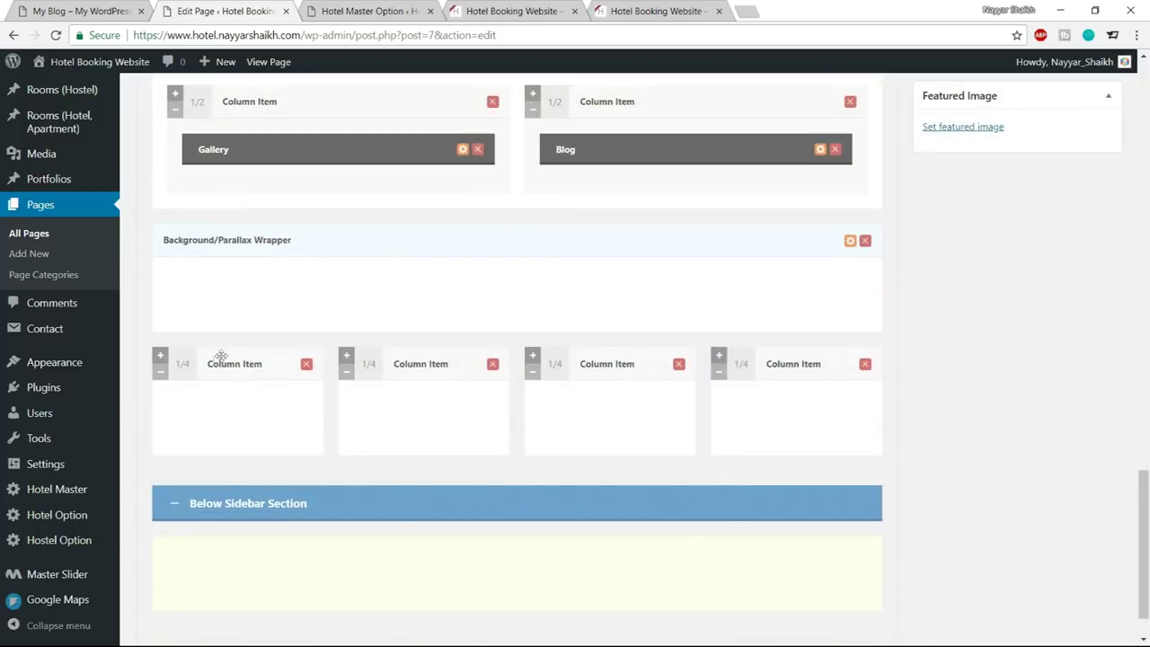
pyautogui.moveTo(185, 367); pyautogui.dragTo(194, 289)
pyautogui.moveTo(184, 429); pyautogui.dragTo(175, 289)
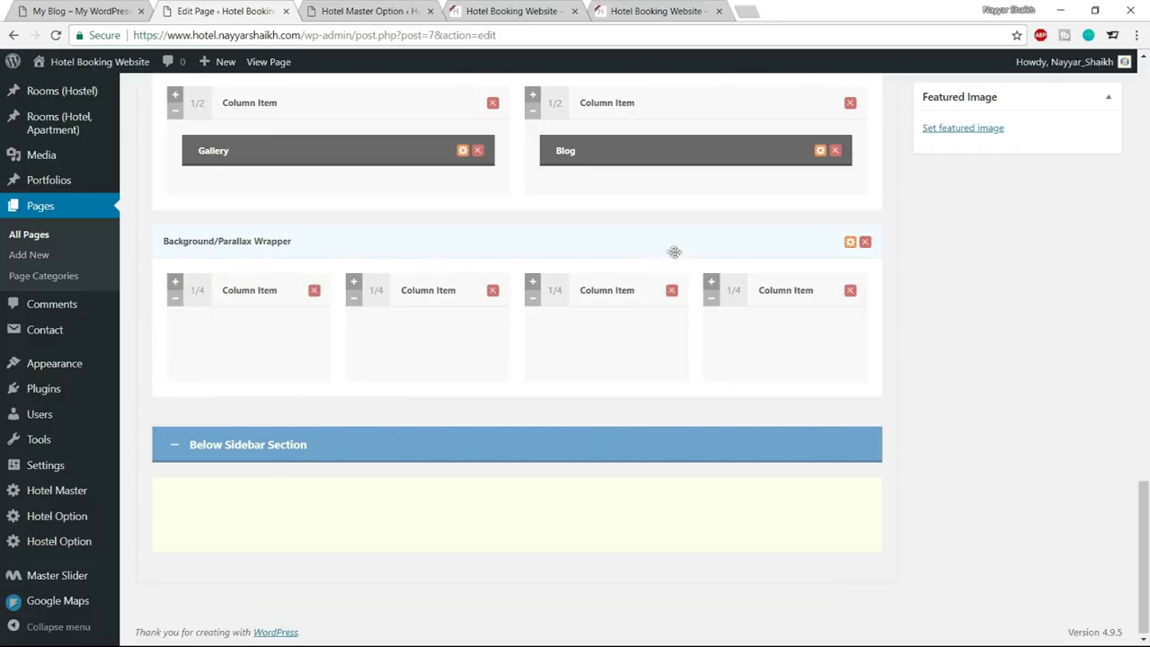
pyautogui.hotkey('ctrl', '1')
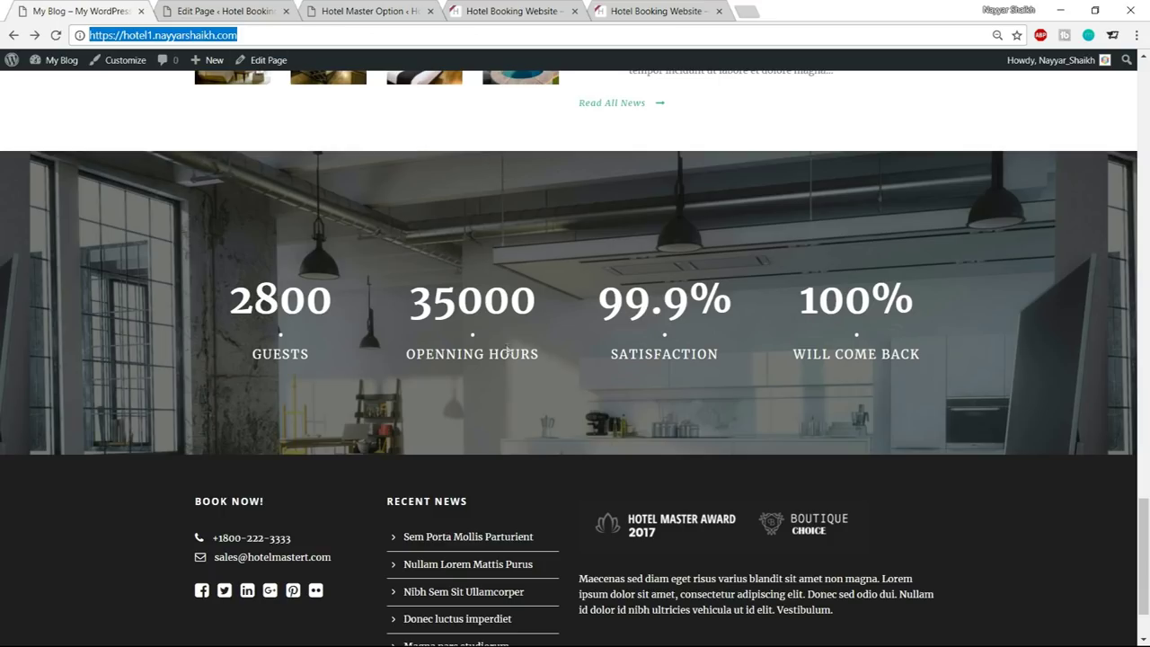
pyautogui.click(275, 13)
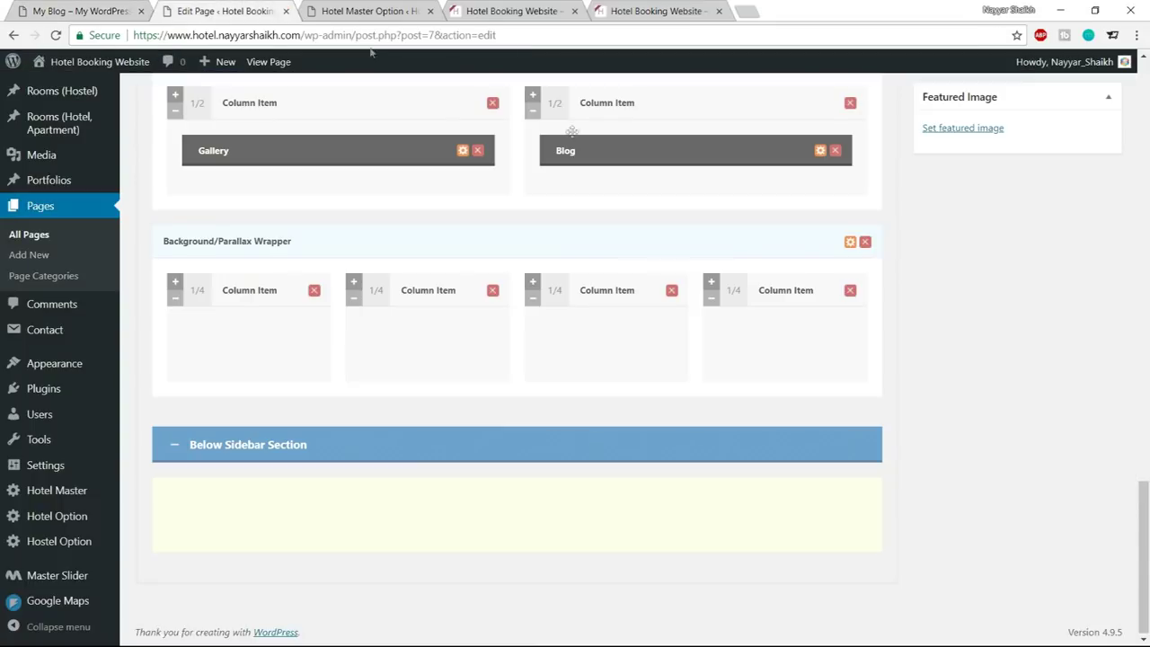
# Upload the service-bg image from the Media folder for the wrapper's background
pyautogui.click(850, 242)
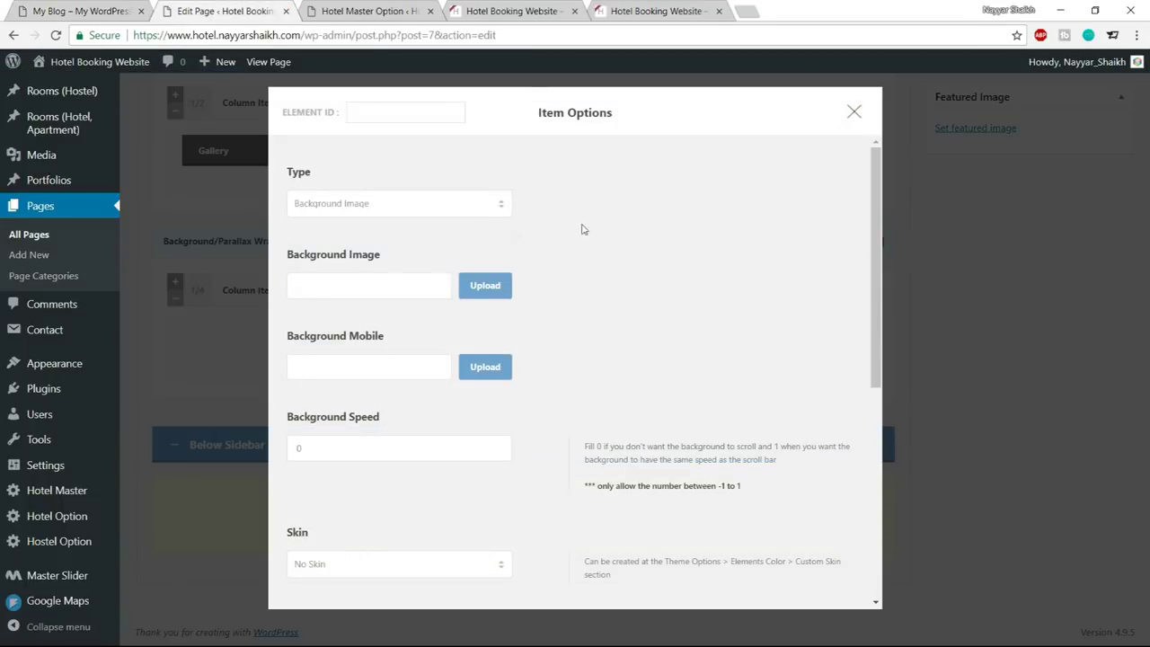
pyautogui.click(499, 287)
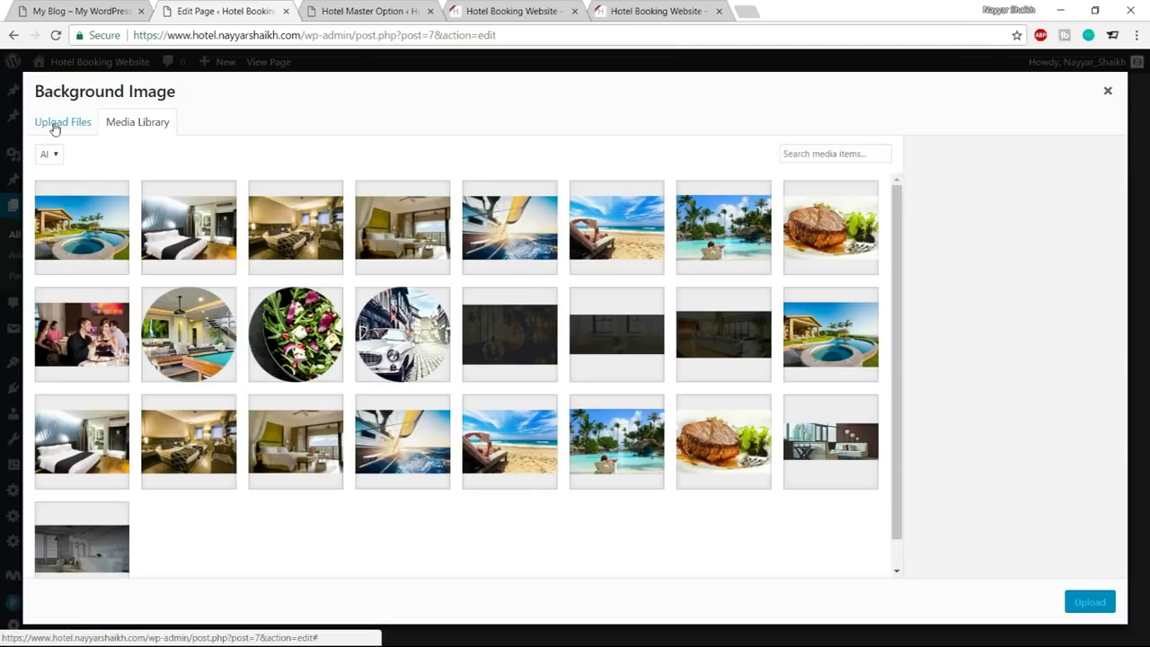
pyautogui.click(54, 124)
pyautogui.click(576, 352)
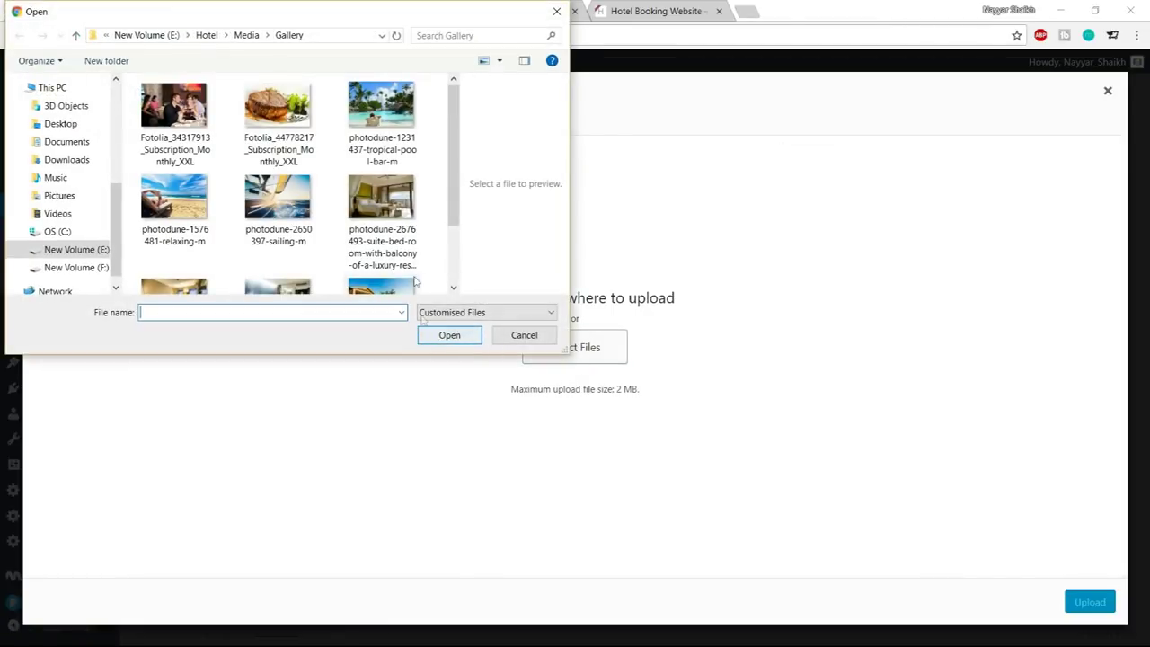
pyautogui.scroll(-1, 404, 257)
pyautogui.scroll(1, 392, 266)
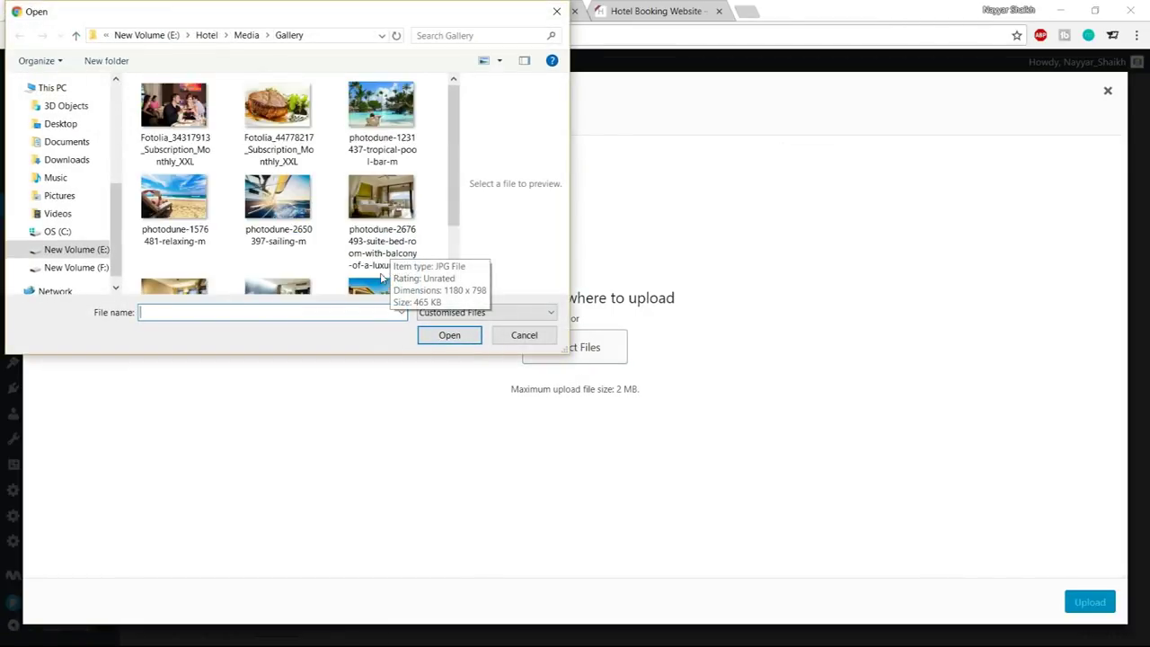
pyautogui.click(247, 35)
pyautogui.scroll(-6, 378, 198)
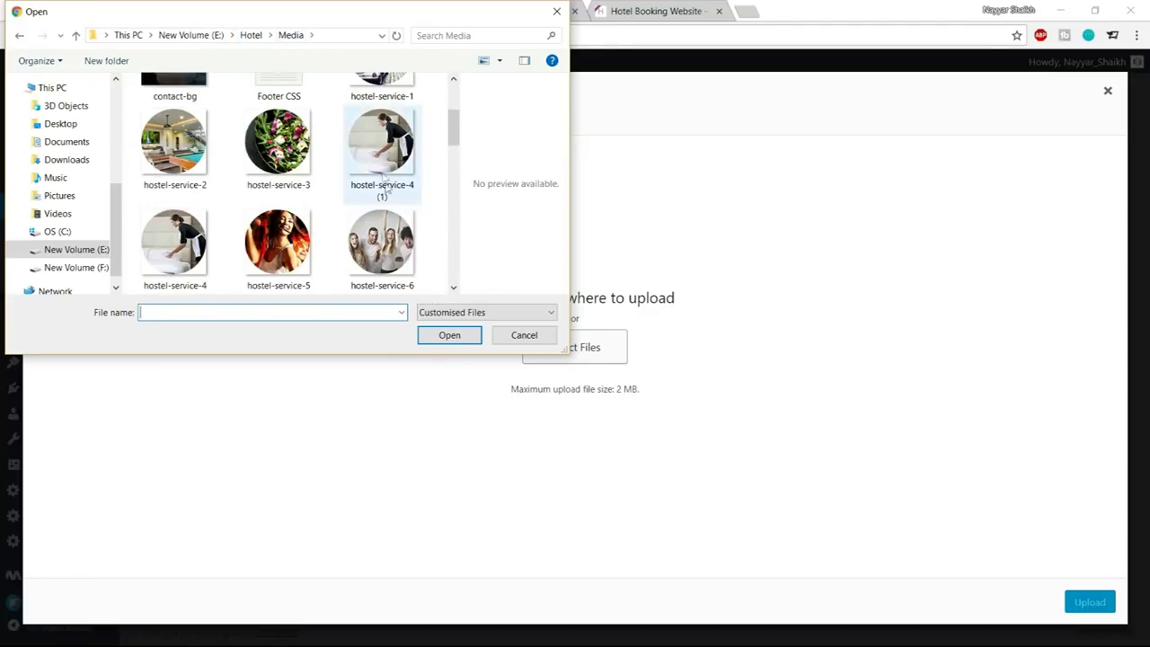
pyautogui.scroll(-4, 415, 222)
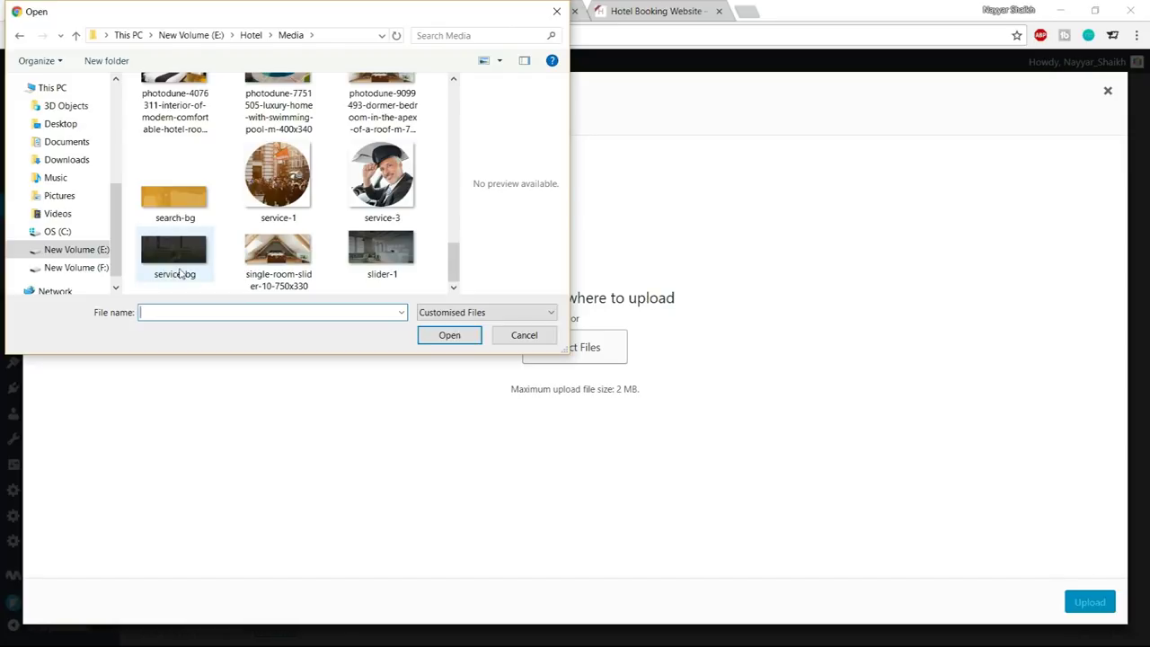
pyautogui.click(171, 271)
pyautogui.click(450, 335)
# Insert service-bg as background, set padding top 190px and bottom 120px, and save
pyautogui.click(108, 9)
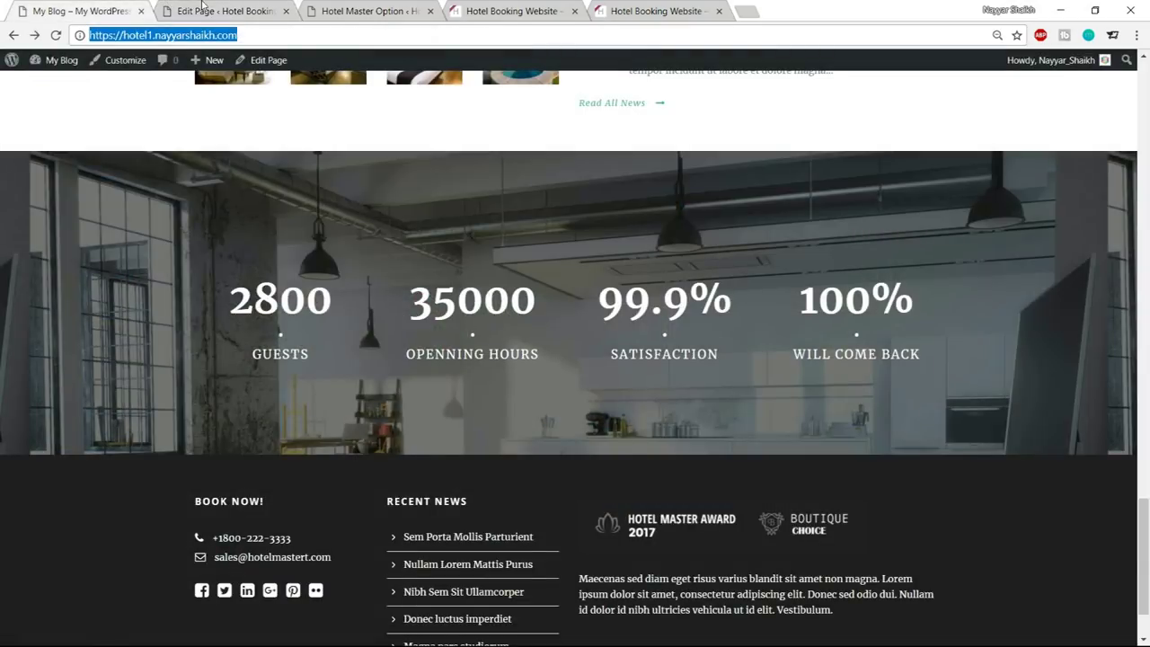
pyautogui.click(202, 7)
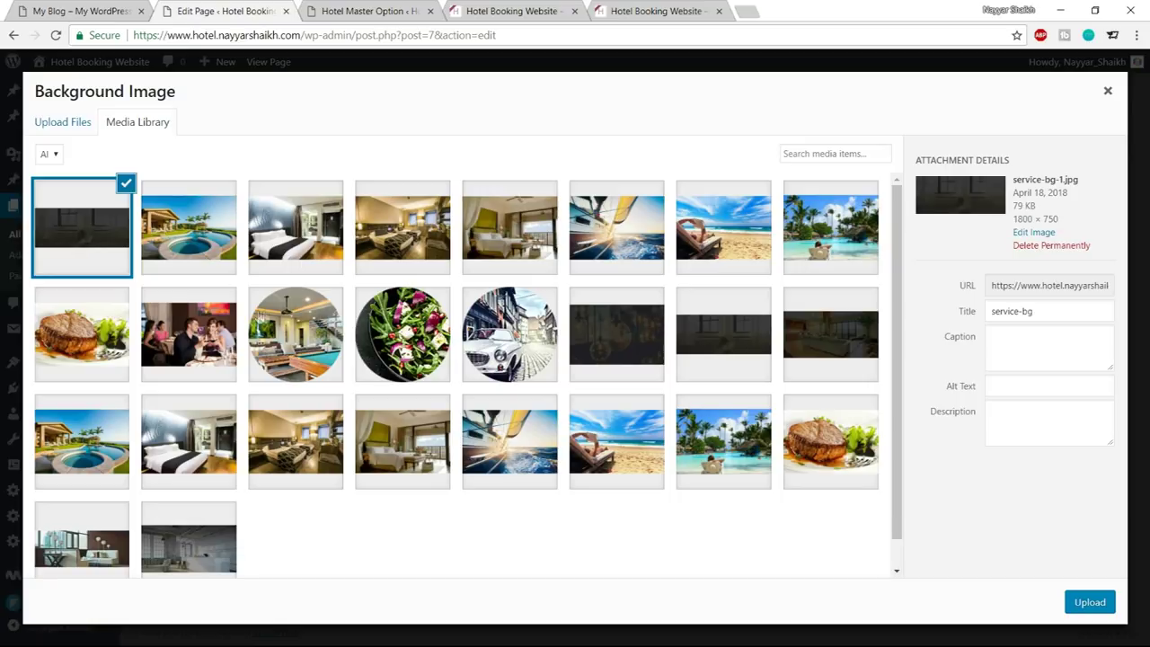
pyautogui.click(1079, 606)
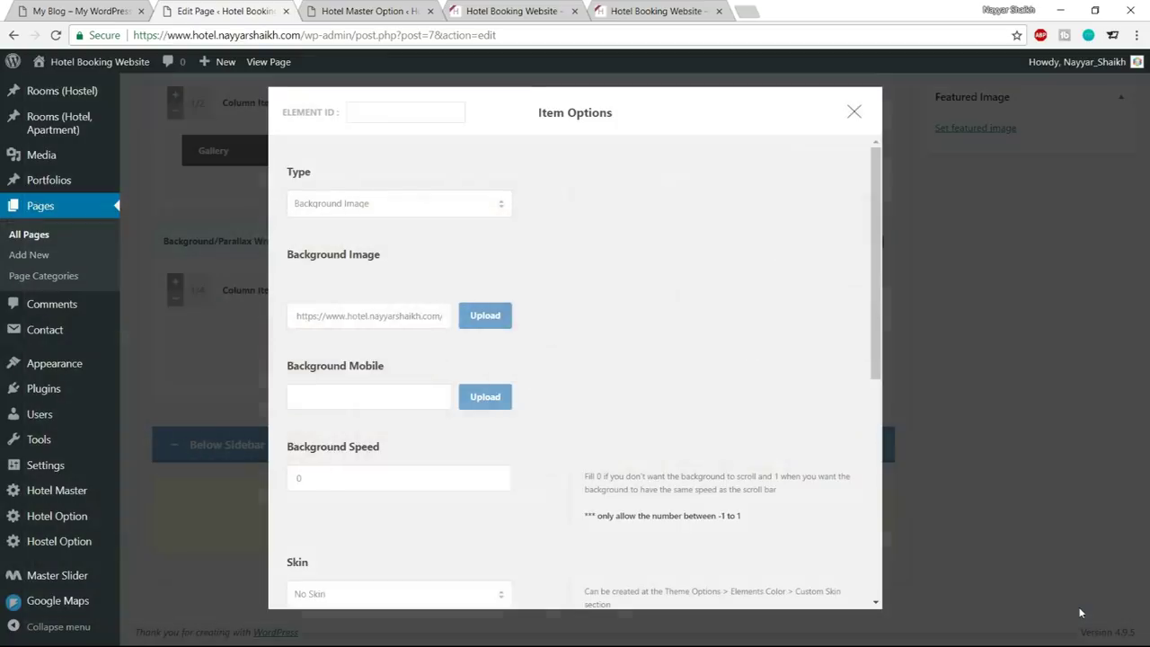
pyautogui.scroll(-5, 586, 387)
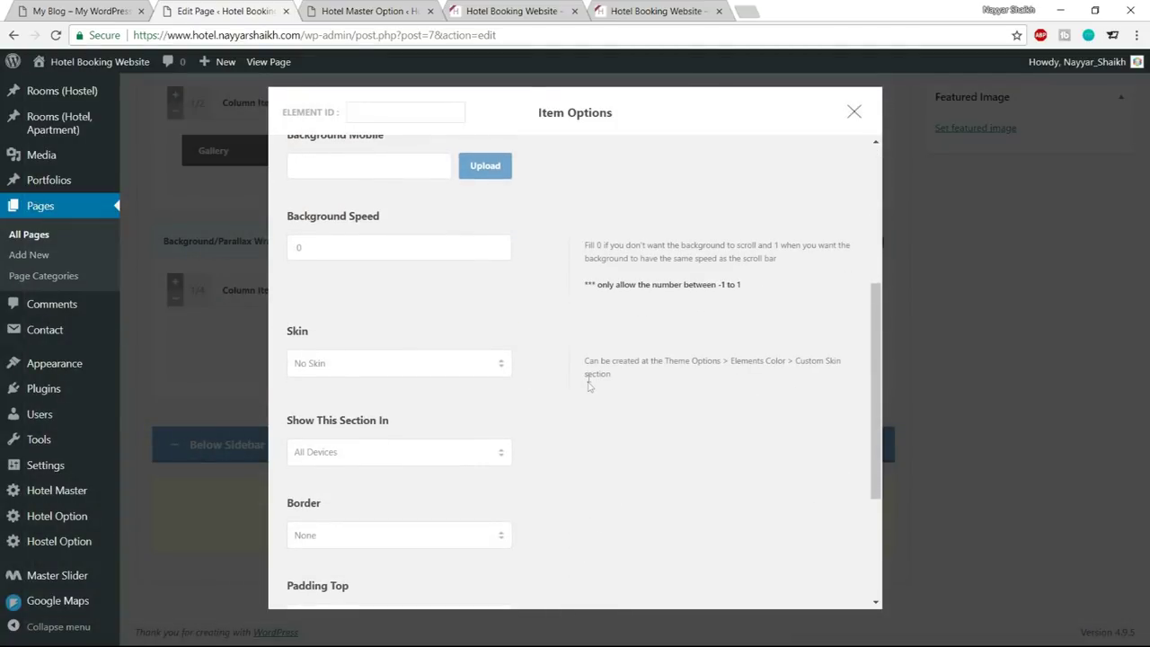
pyautogui.scroll(1, 586, 361)
pyautogui.scroll(-3, 585, 359)
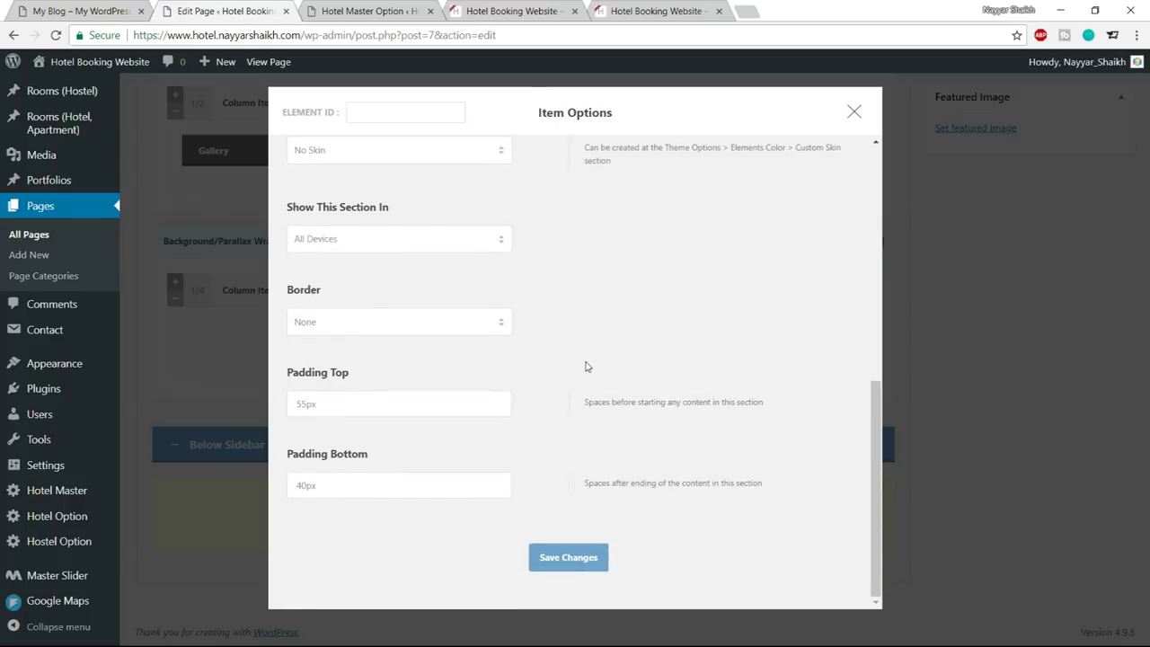
pyautogui.moveTo(302, 405); pyautogui.dragTo(262, 405)
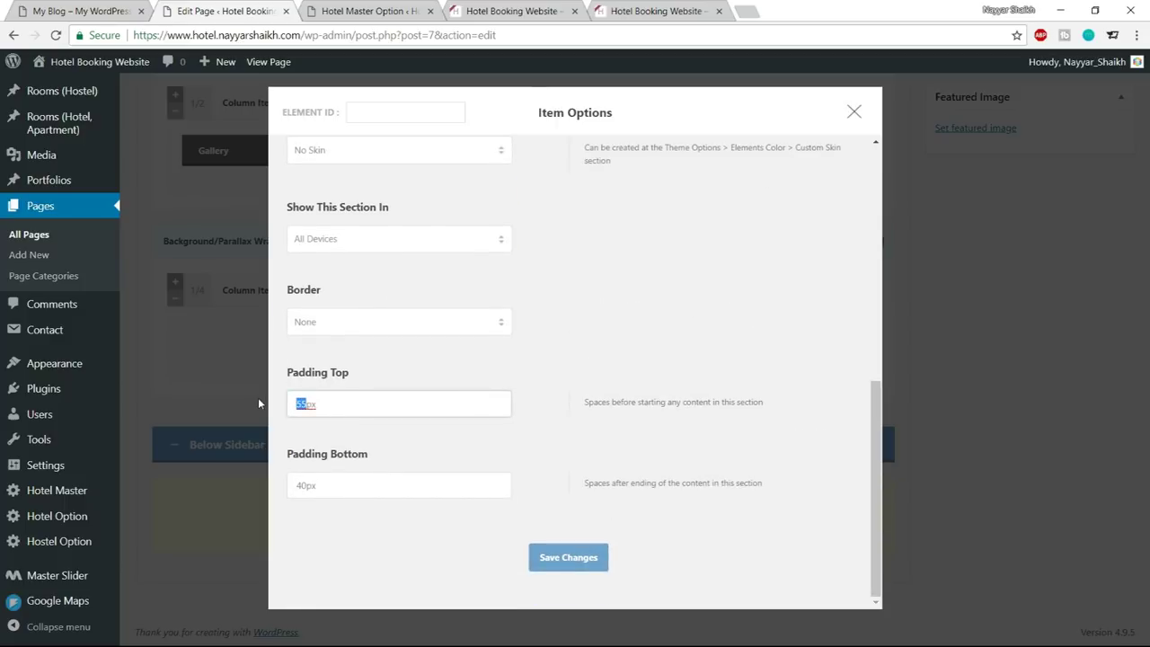
pyautogui.write('190')
pyautogui.moveTo(306, 491); pyautogui.dragTo(283, 488)
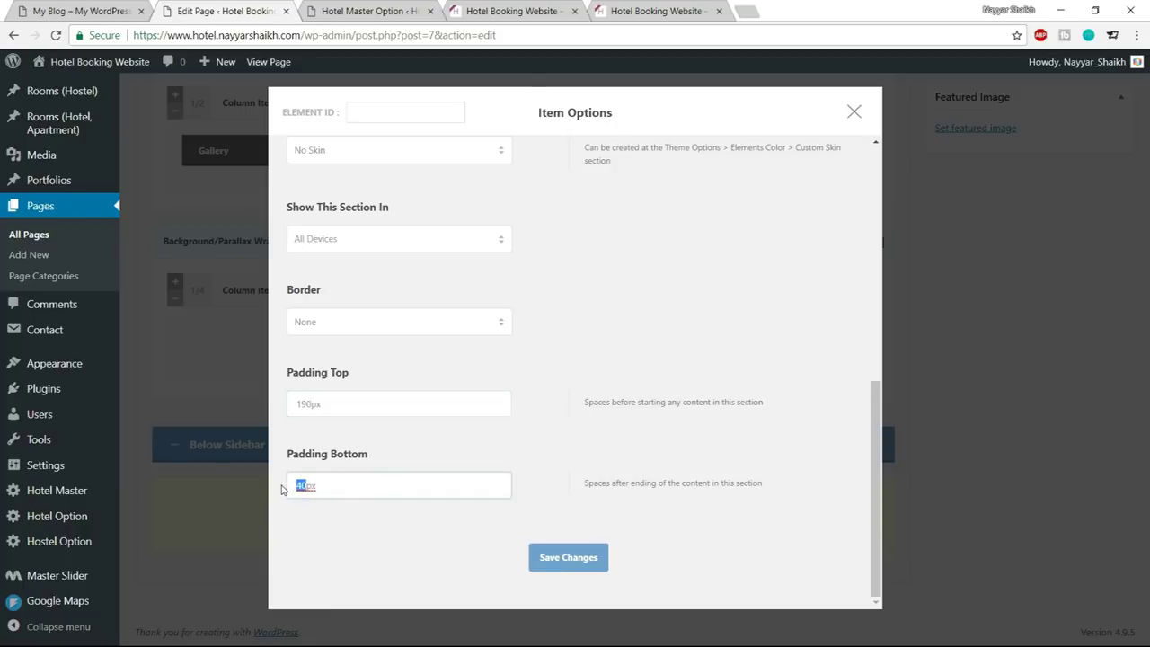
pyautogui.click(529, 553)
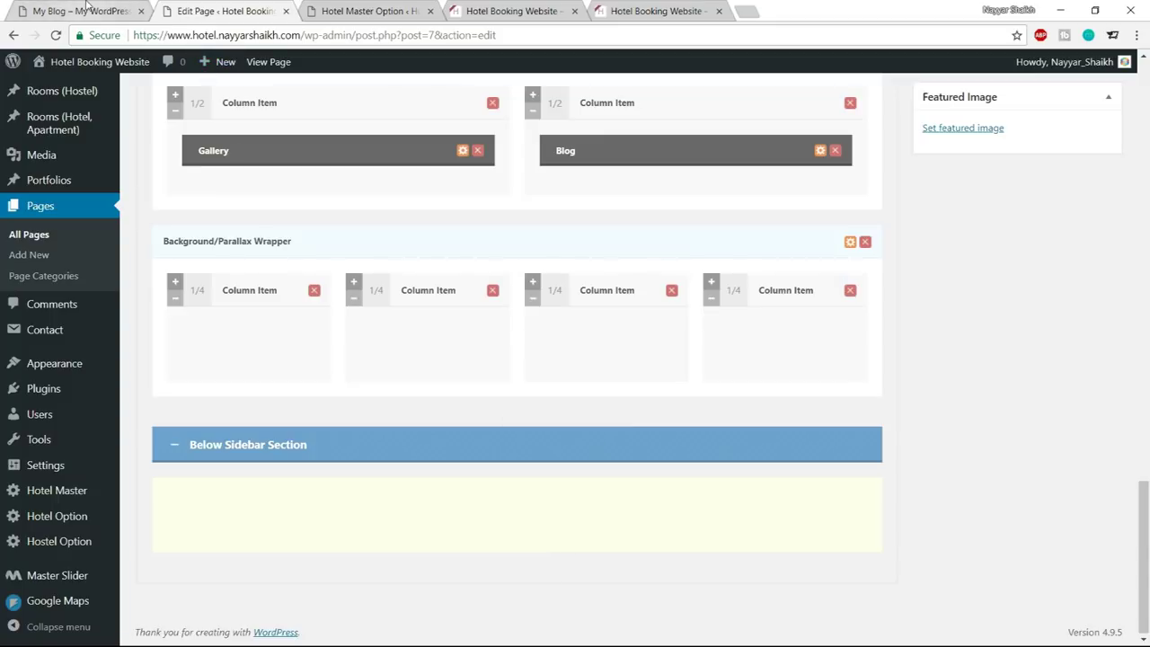
# Check the demo site's 2800 guests counter, then return to the page editor
pyautogui.click(82, 11)
pyautogui.moveTo(240, 299); pyautogui.dragTo(344, 349)
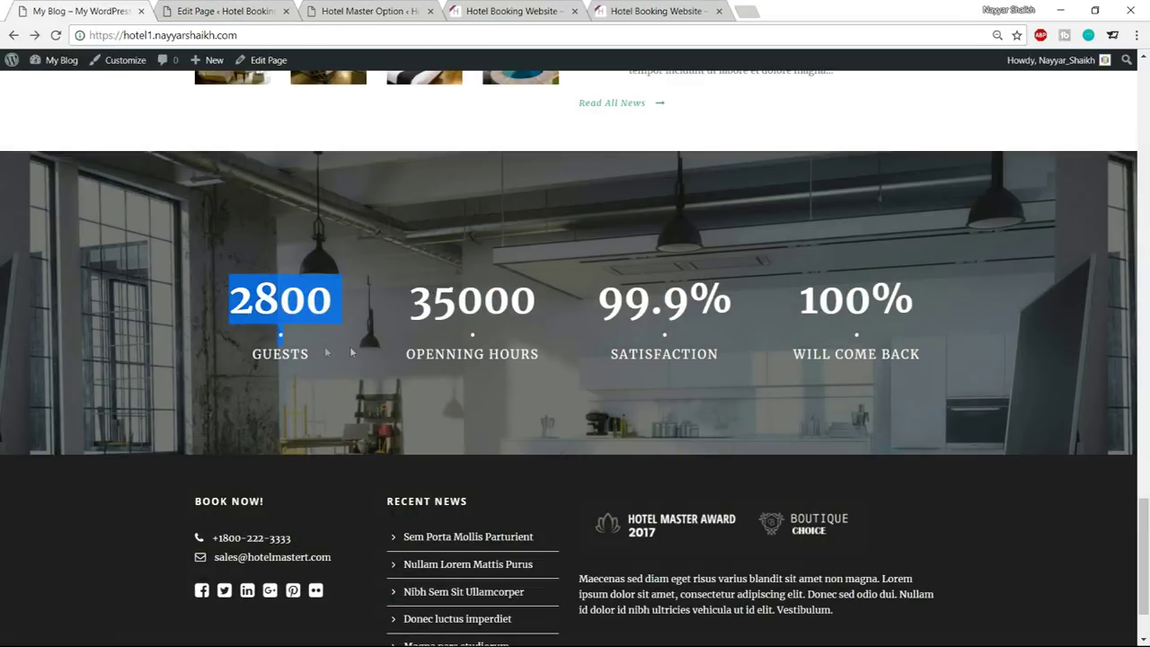
pyautogui.click(327, 353)
pyautogui.click(224, 11)
pyautogui.click(365, 11)
pyautogui.click(259, 9)
pyautogui.scroll(10, 498, 309)
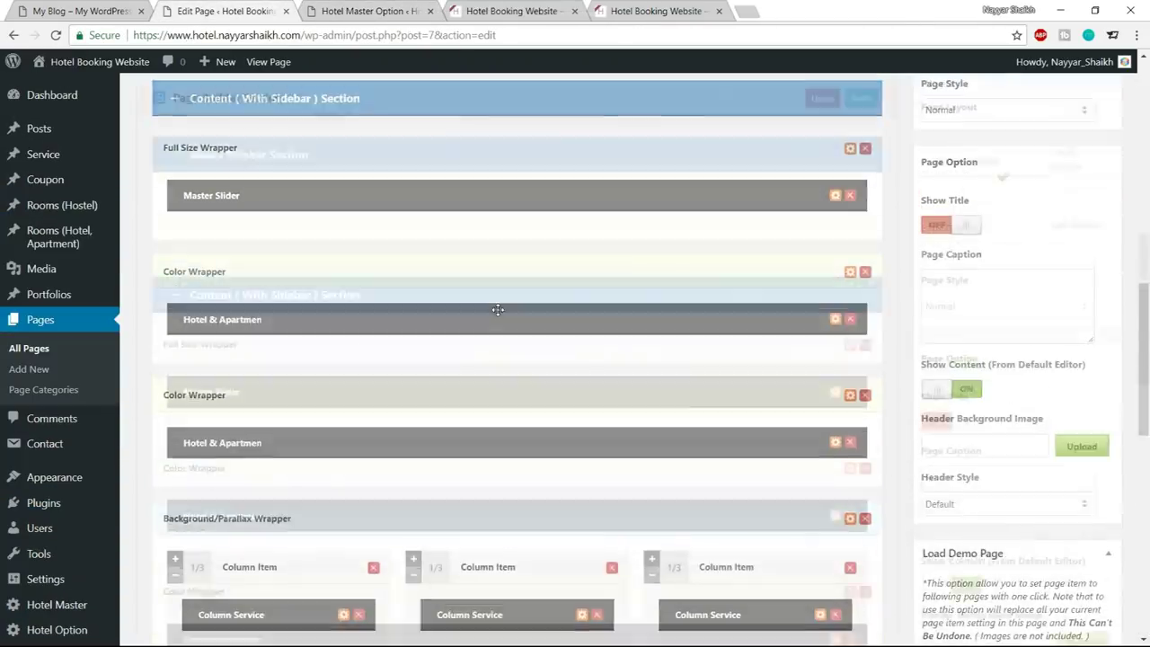
pyautogui.scroll(5, 498, 309)
# Choose Skill Item as the content type and add it below the wrapper
pyautogui.click(431, 335)
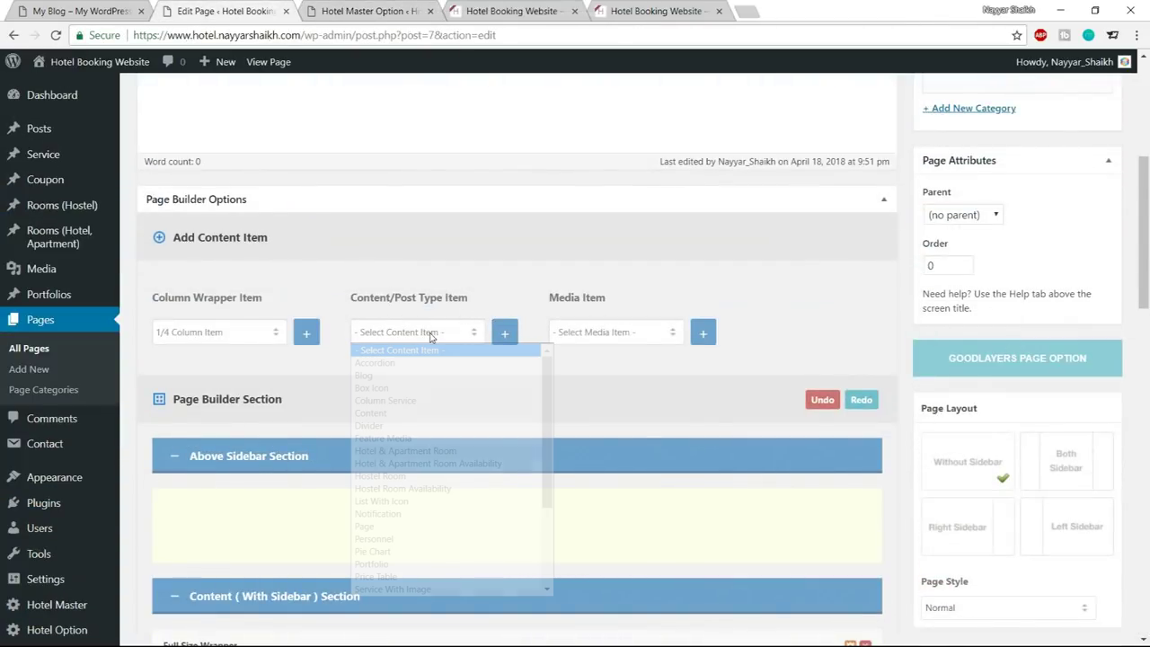
pyautogui.scroll(-5, 432, 441)
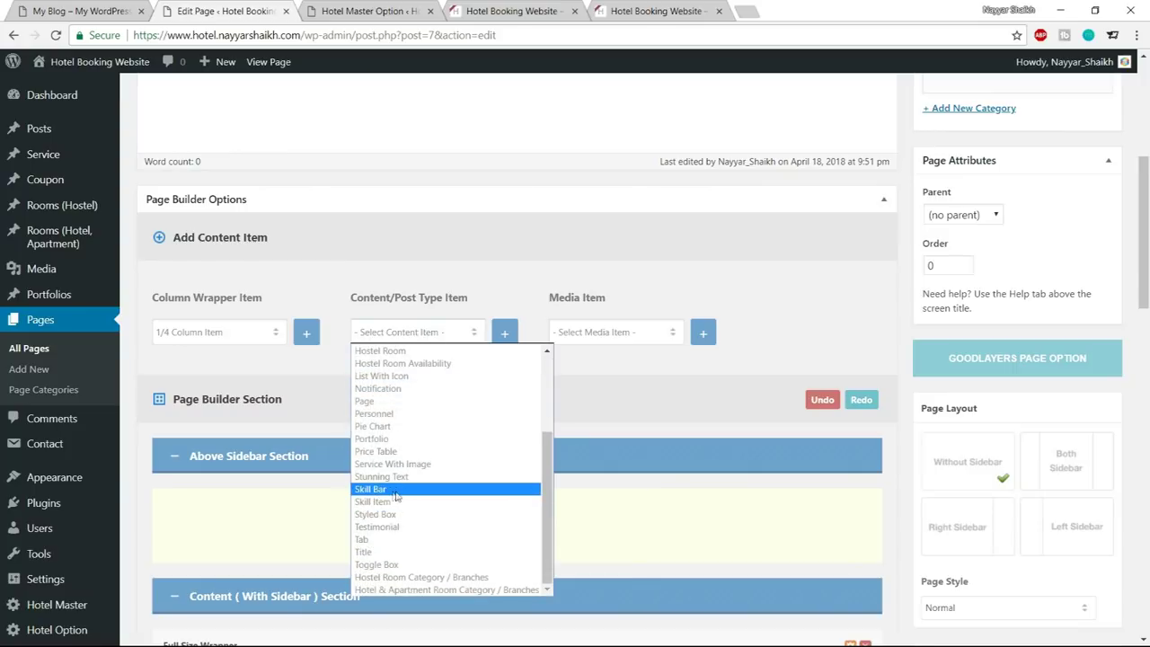
pyautogui.click(404, 491)
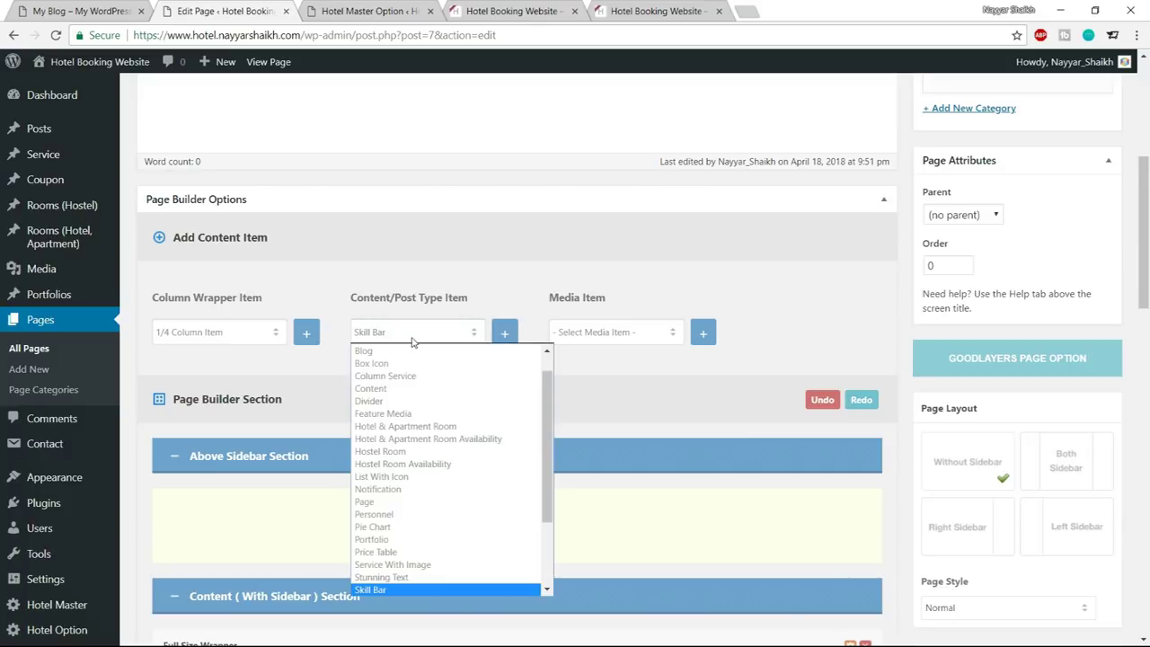
pyautogui.scroll(-3, 390, 531)
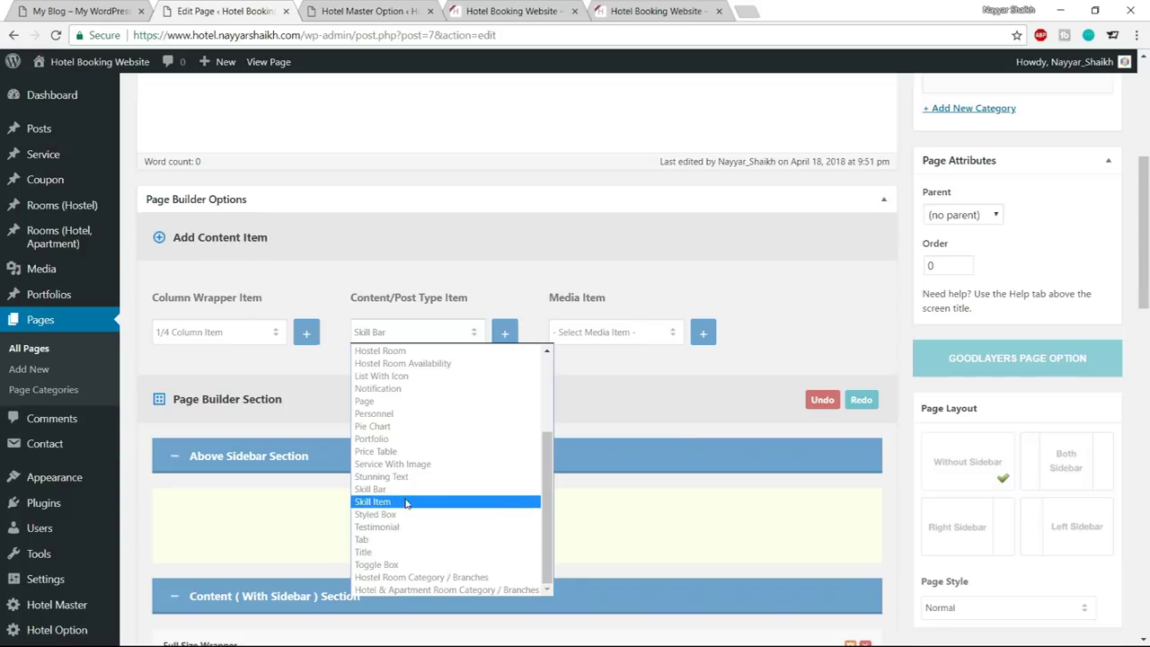
pyautogui.click(406, 503)
pyautogui.click(505, 337)
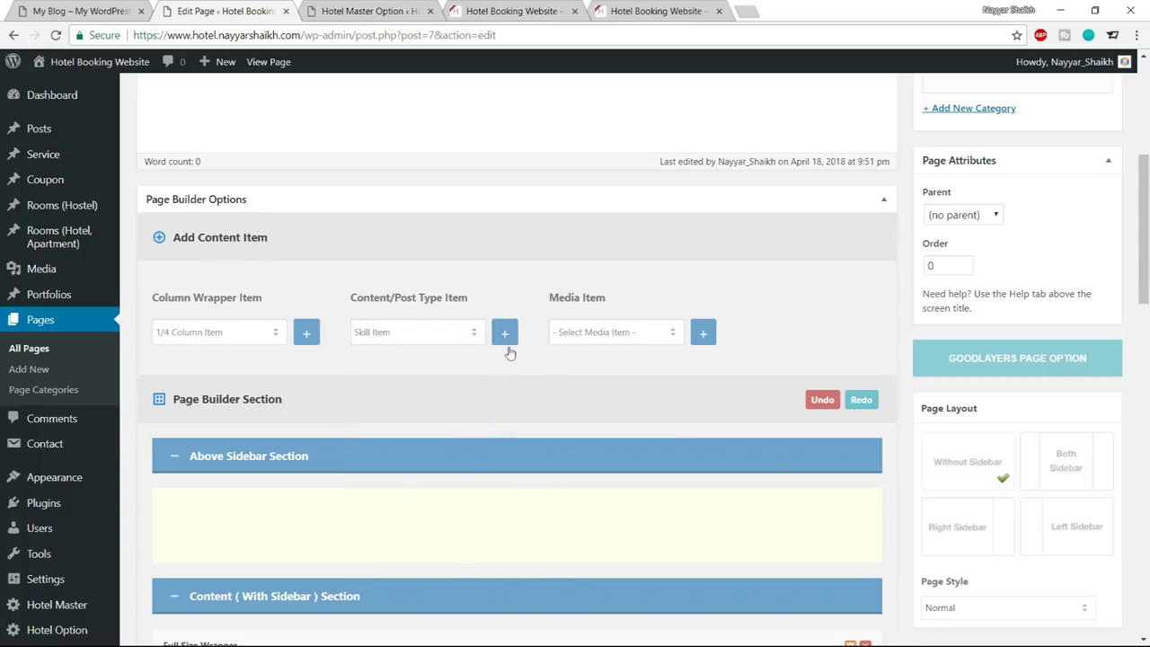
pyautogui.scroll(-4, 510, 479)
pyautogui.scroll(-9, 510, 479)
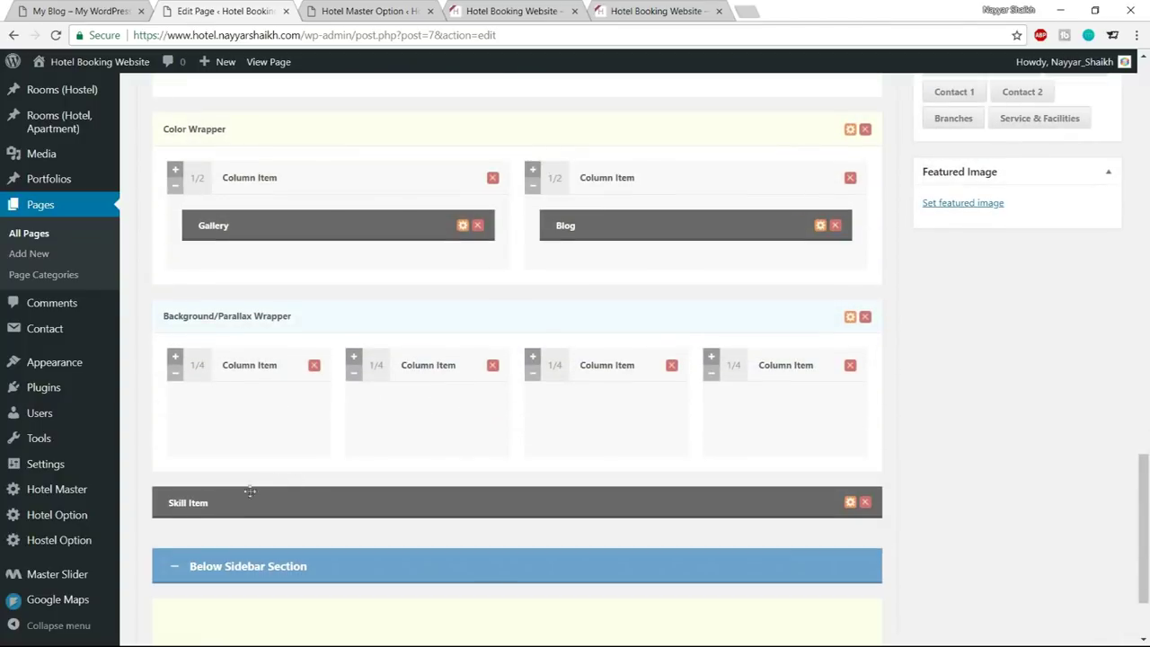
# Place the Skill Item in the first quarter column, keeping the Normal style
pyautogui.moveTo(301, 501); pyautogui.dragTo(315, 421)
pyautogui.click(285, 413)
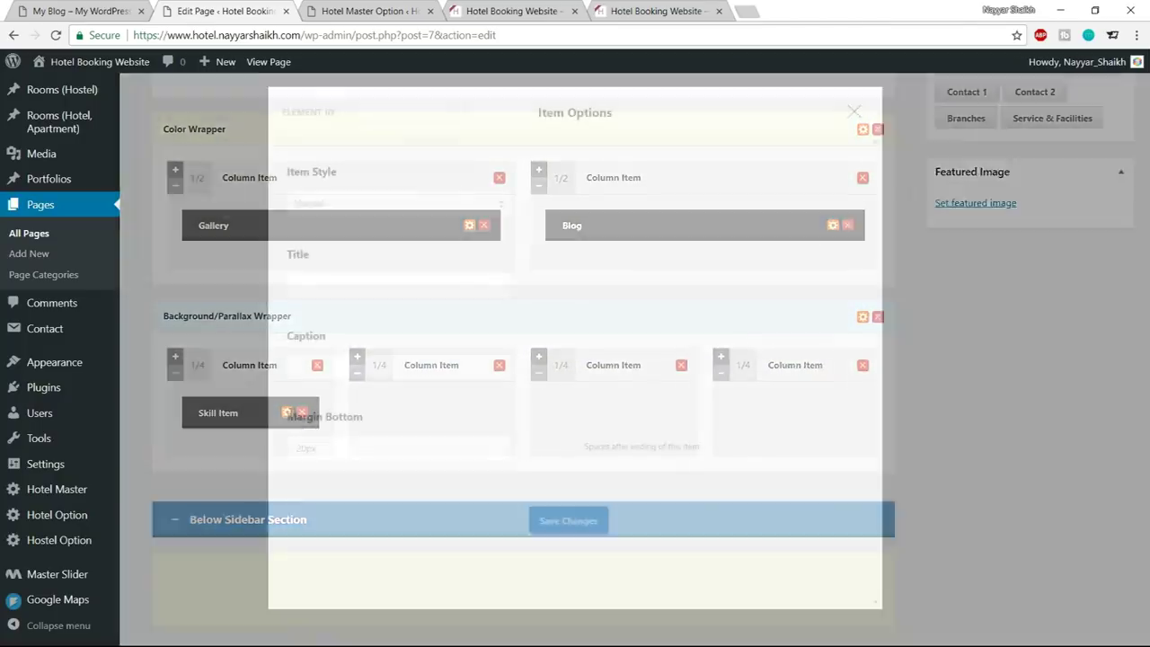
pyautogui.click(408, 206)
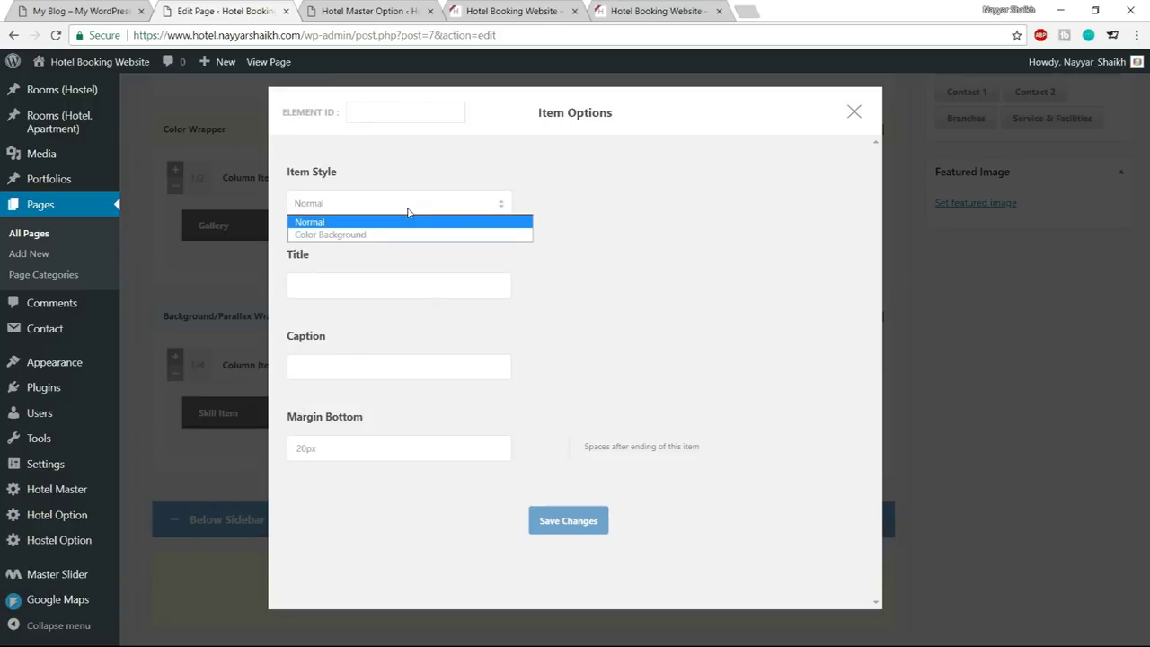
pyautogui.click(408, 212)
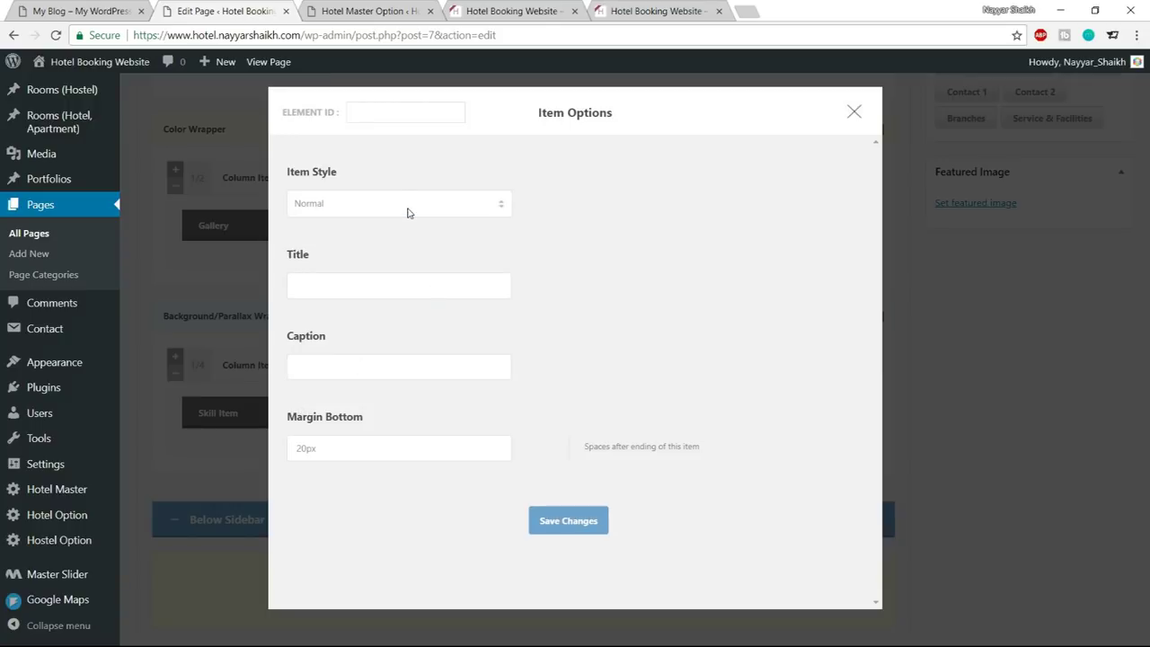
# Copy 2800 from the live site into the Skill Item title
pyautogui.click(390, 287)
pyautogui.hotkey('ctrl', 'shift', 'Tab')
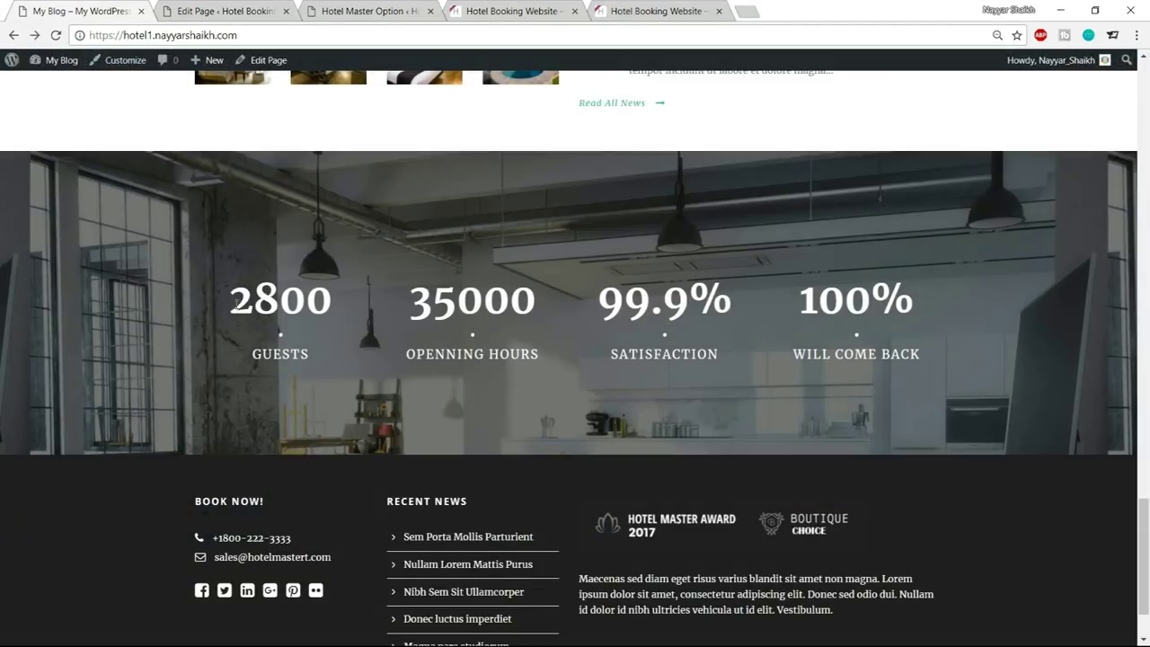
pyautogui.moveTo(235, 302); pyautogui.dragTo(366, 295)
pyautogui.hotkey('ctrl', 'c')
pyautogui.click(202, 13)
pyautogui.hotkey('ctrl', 'v')
# Paste GUESTS from the demo site as the caption and save the Skill Item
pyautogui.click(353, 372)
pyautogui.click(155, 7)
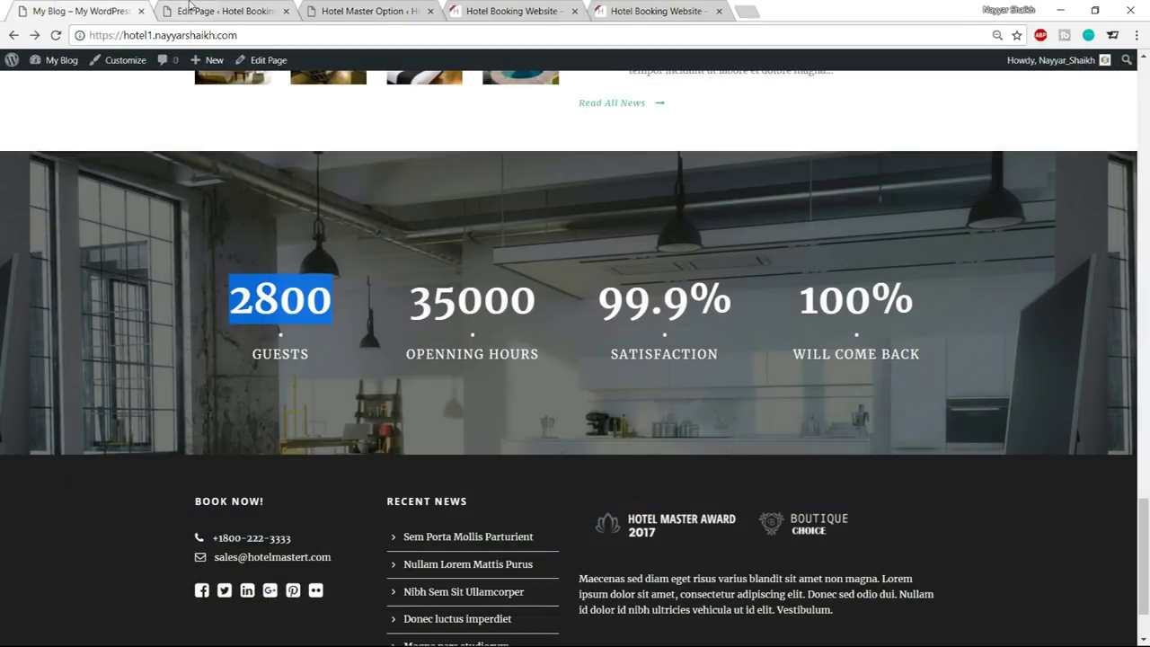
pyautogui.click(220, 11)
pyautogui.click(94, 11)
pyautogui.moveTo(329, 358); pyautogui.dragTo(241, 352)
pyautogui.hotkey('ctrl', 'c')
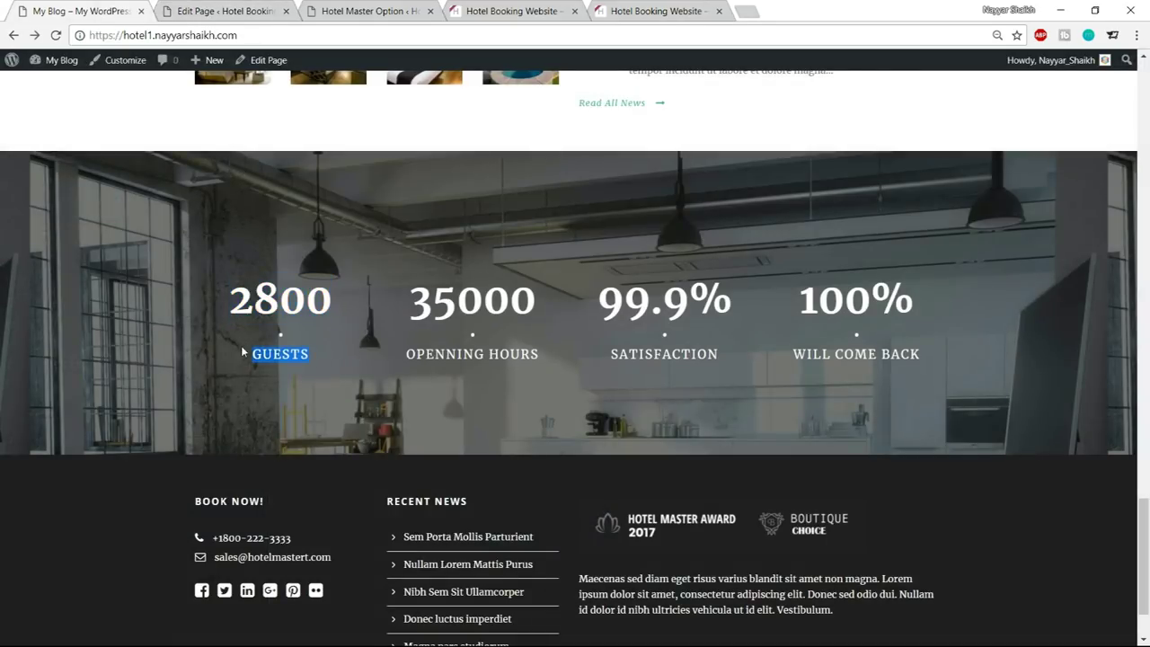
pyautogui.click(265, 11)
pyautogui.hotkey('ctrl', 'v')
pyautogui.click(583, 521)
# Inspect the demo site's testimonial section, then return to the page builder
pyautogui.scroll(5, 740, 560)
pyautogui.scroll(-5, 690, 545)
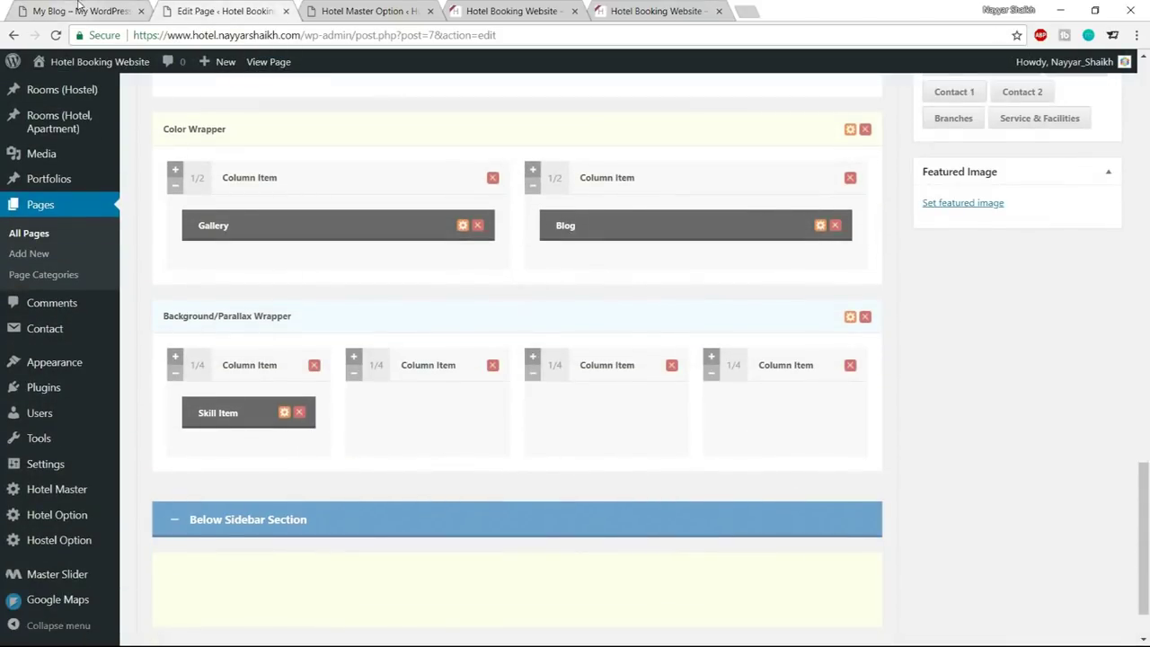
pyautogui.click(76, 11)
pyautogui.click(248, 310)
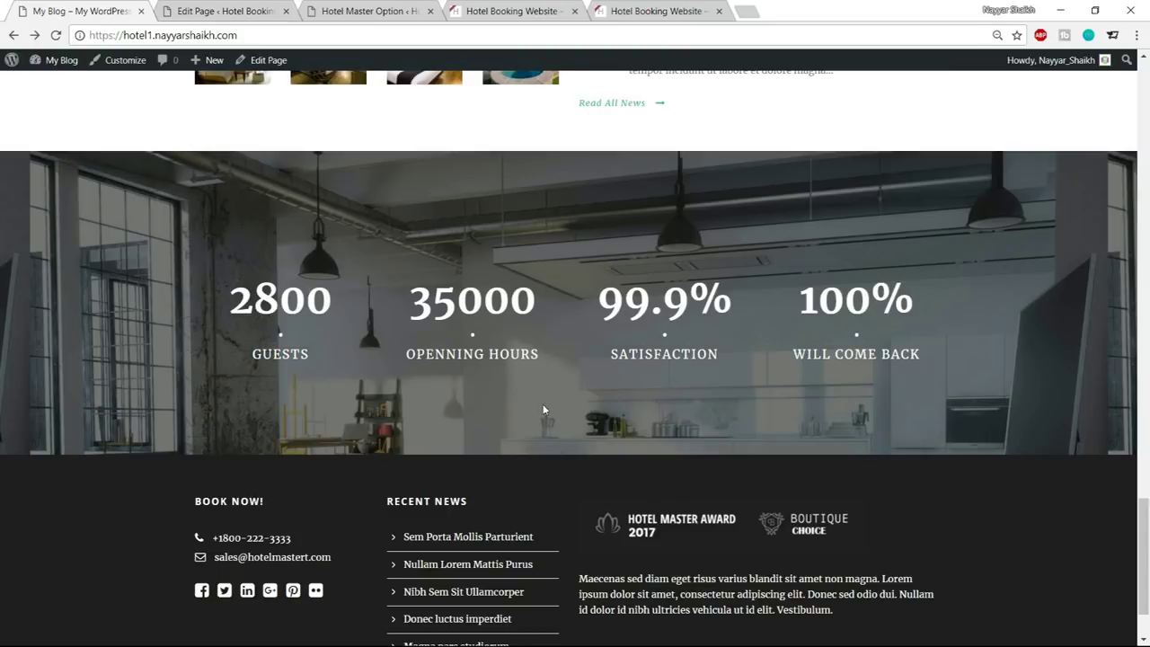
pyautogui.scroll(8, 543, 410)
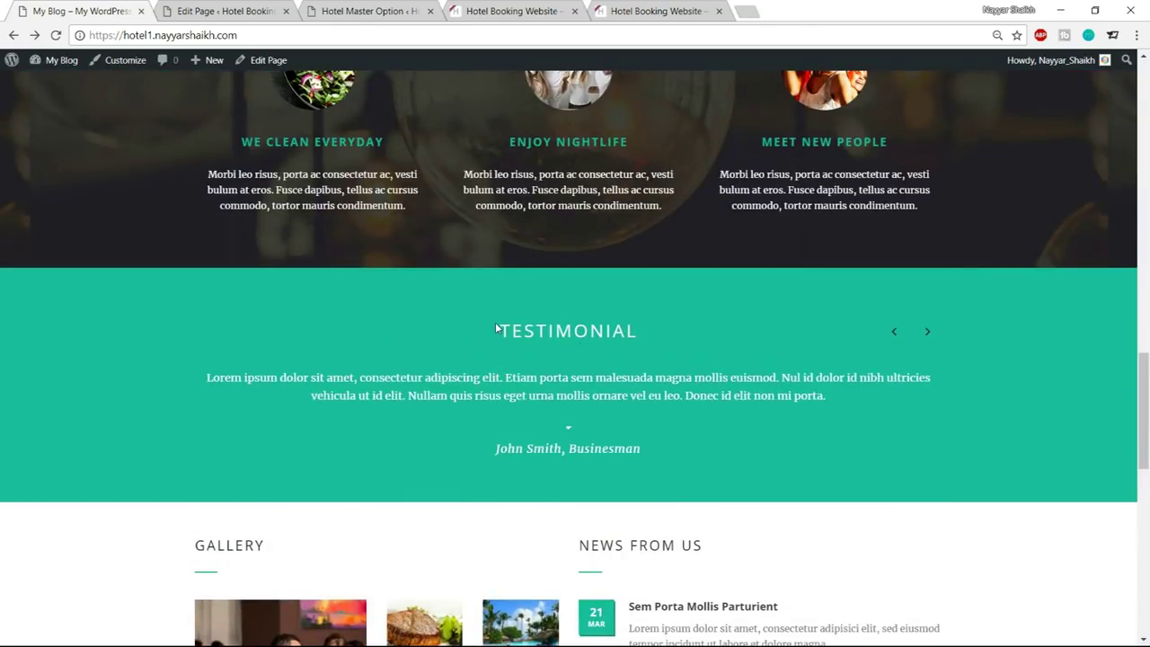
pyautogui.moveTo(496, 329); pyautogui.dragTo(644, 449)
pyautogui.click(644, 450)
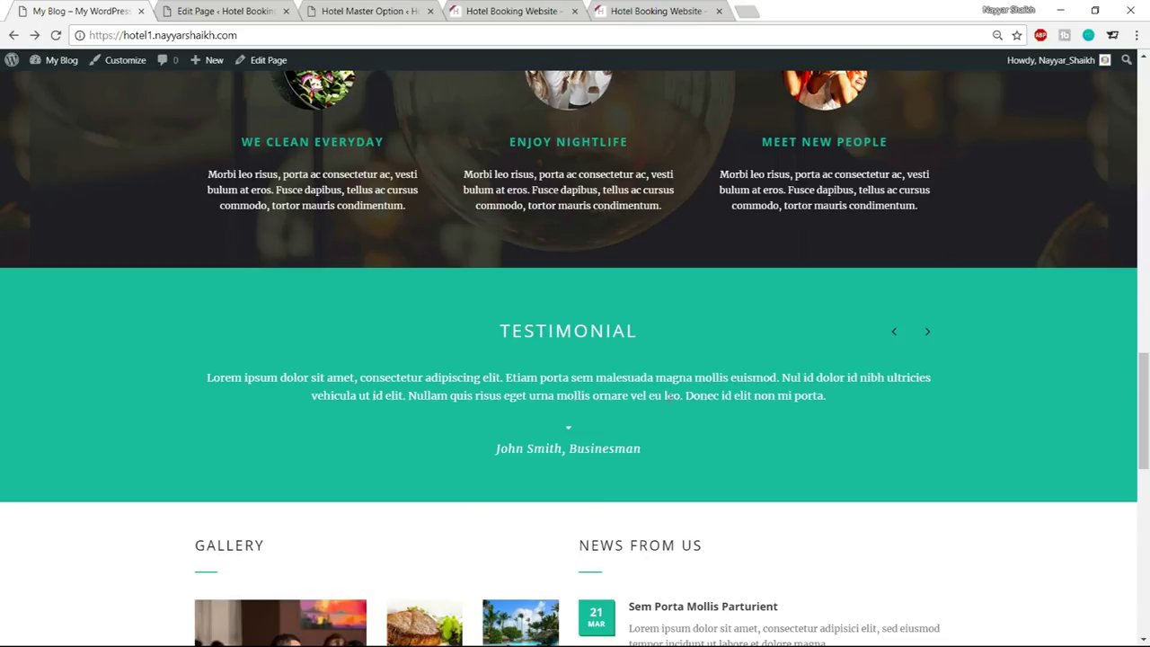
pyautogui.click(236, 11)
pyautogui.scroll(-1, 775, 316)
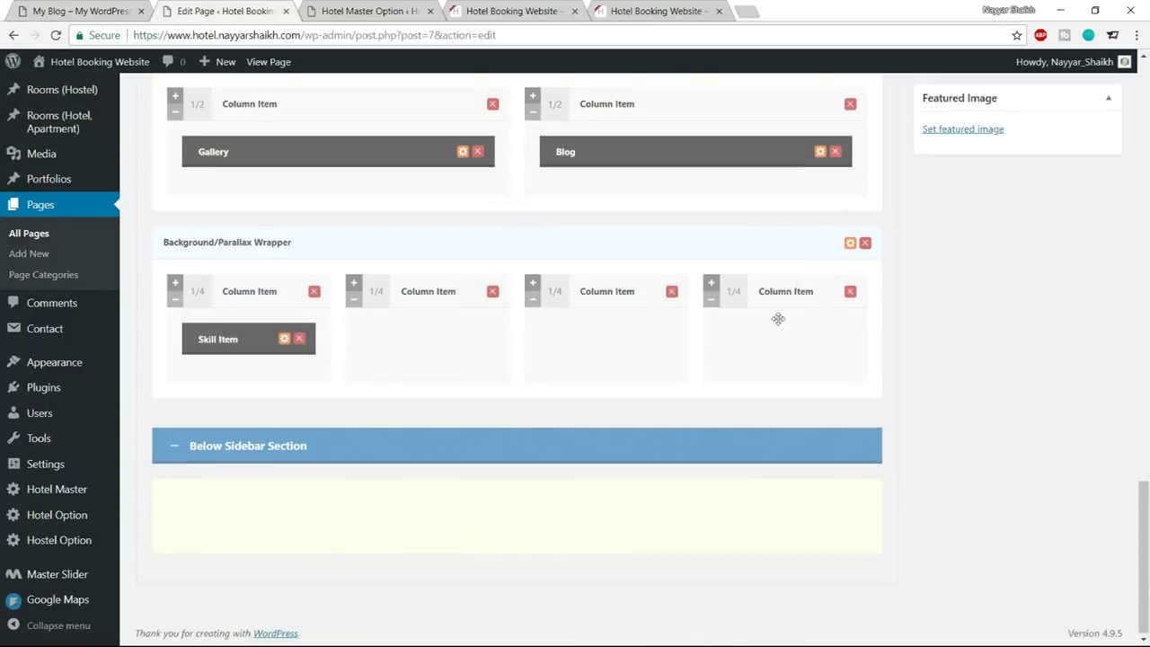
# Apply the Testimonial skin to the parallax wrapper and save its settings
pyautogui.click(850, 243)
pyautogui.scroll(-5, 578, 316)
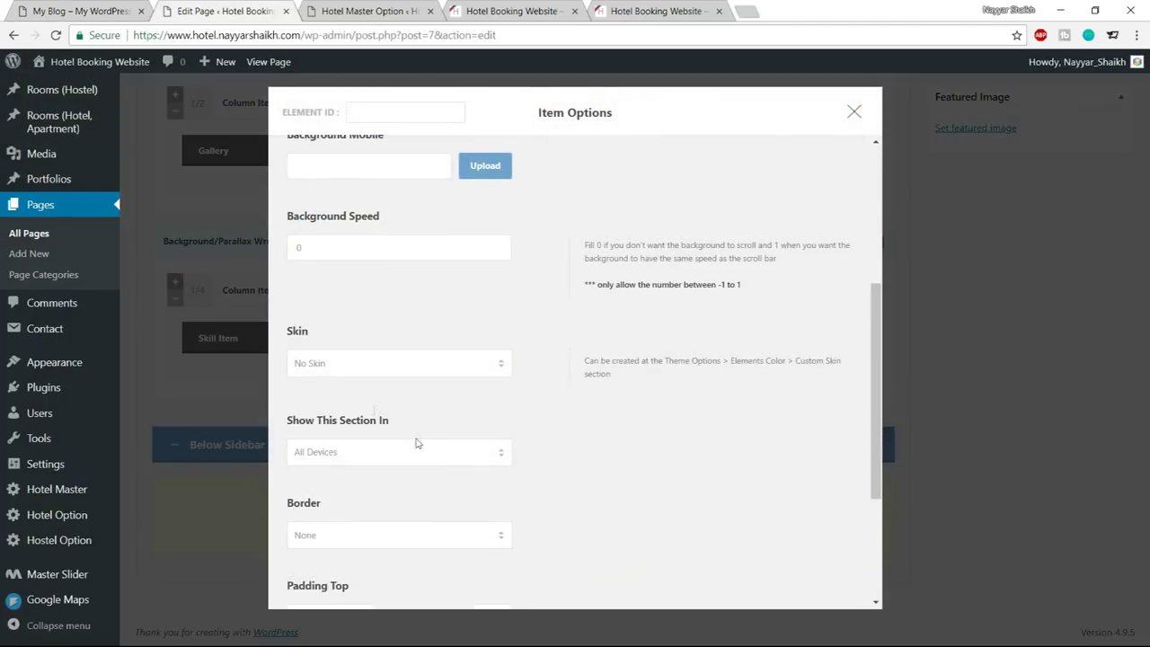
pyautogui.click(375, 356)
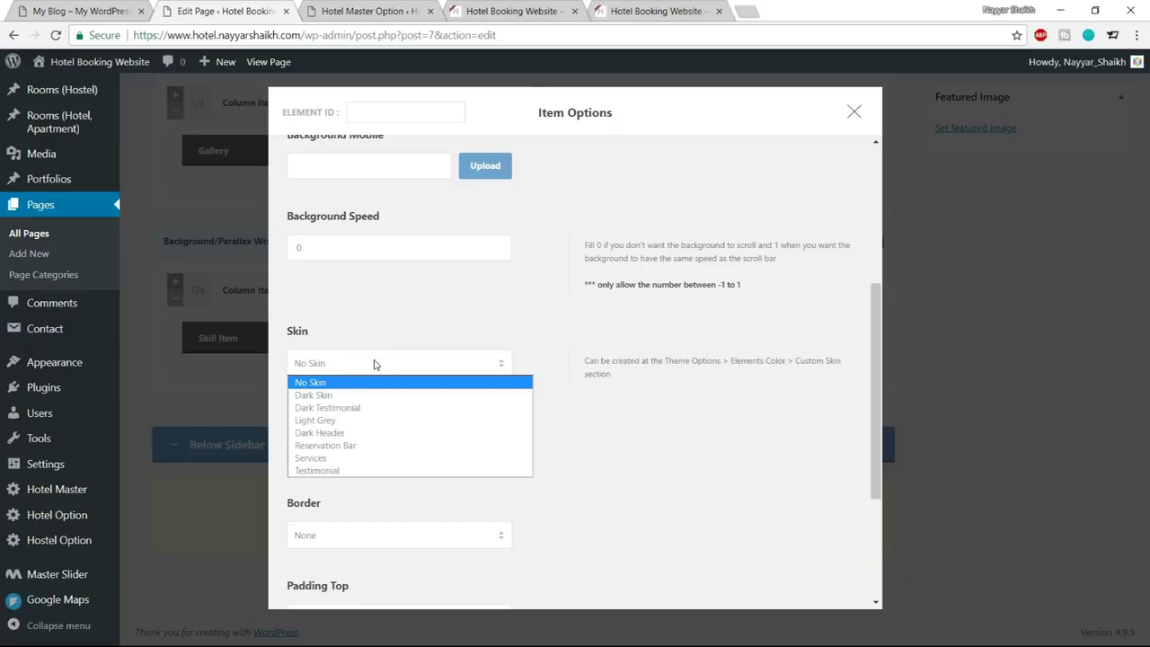
pyautogui.click(360, 470)
pyautogui.scroll(-3, 582, 456)
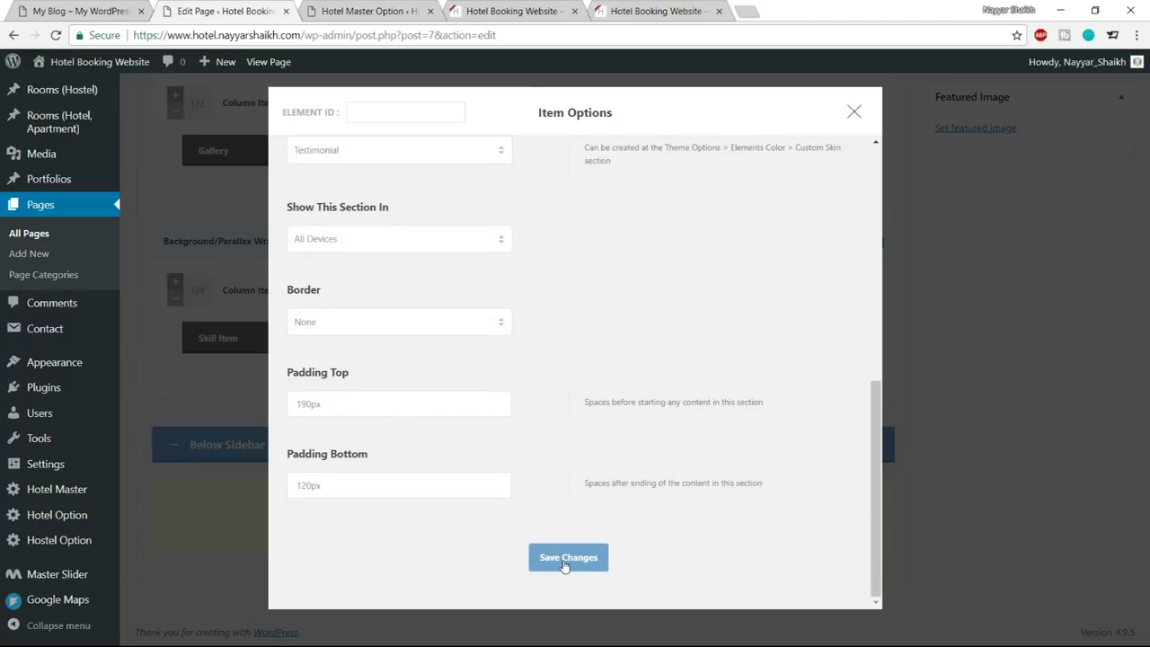
pyautogui.click(564, 558)
# Update the Home page and reload the live homepage to check the 2800 GUESTS counter
pyautogui.scroll(10, 650, 545)
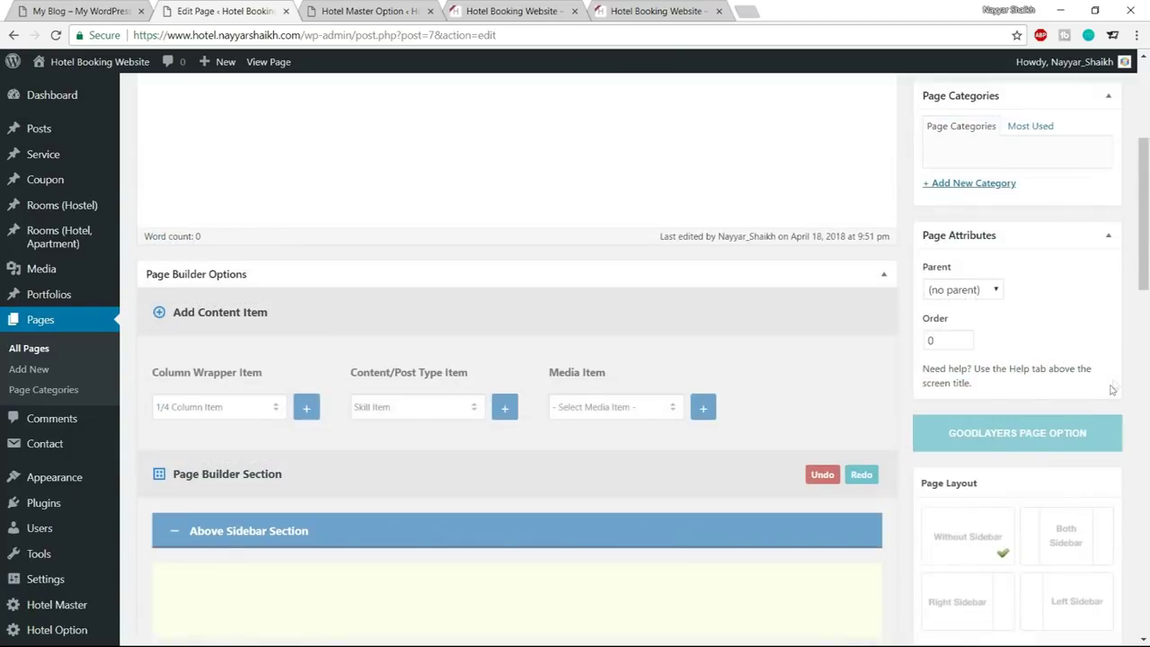
pyautogui.scroll(4, 1113, 389)
pyautogui.click(1088, 345)
pyautogui.click(517, 10)
pyautogui.click(90, 61)
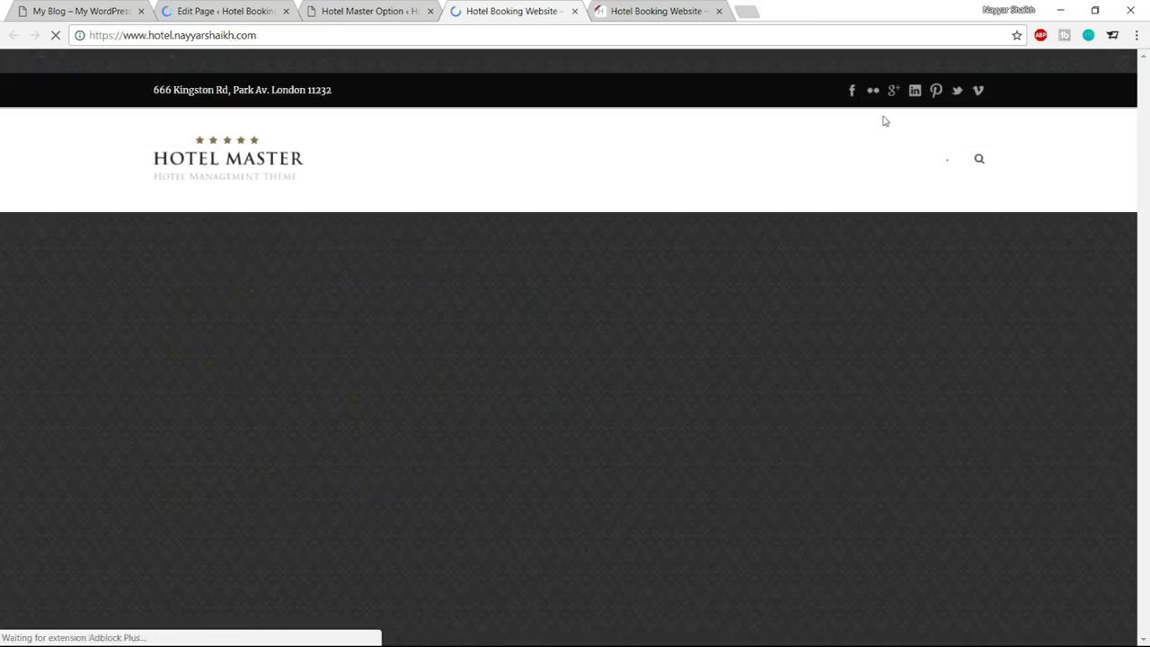
pyautogui.scroll(-5, 884, 126)
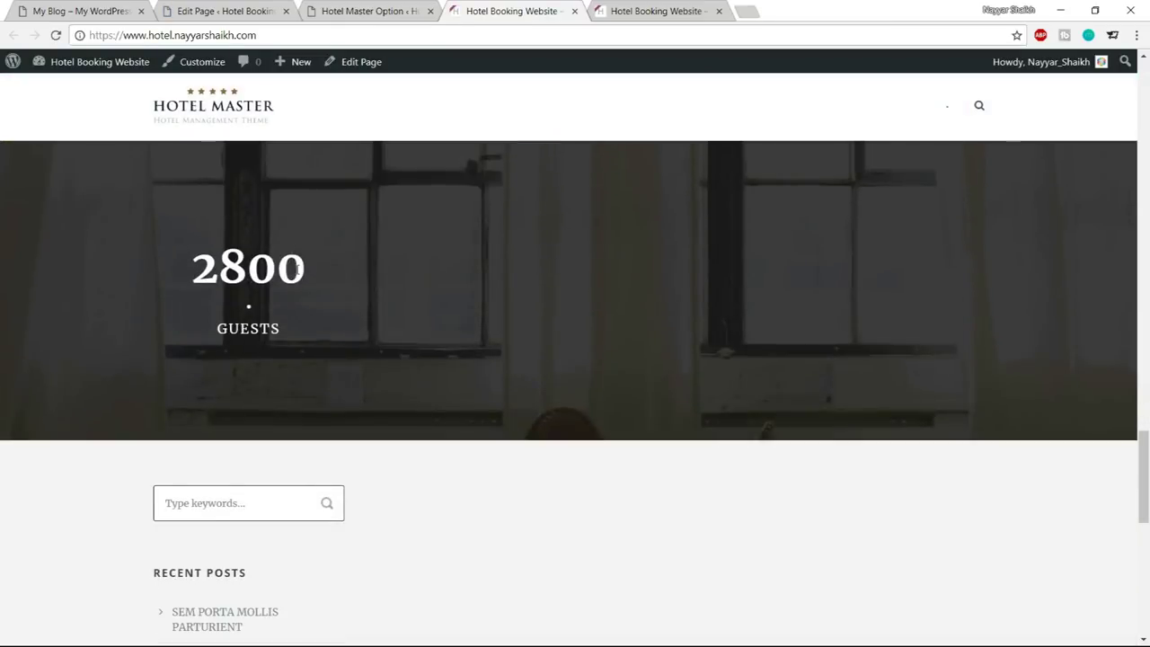
pyautogui.scroll(1, 360, 321)
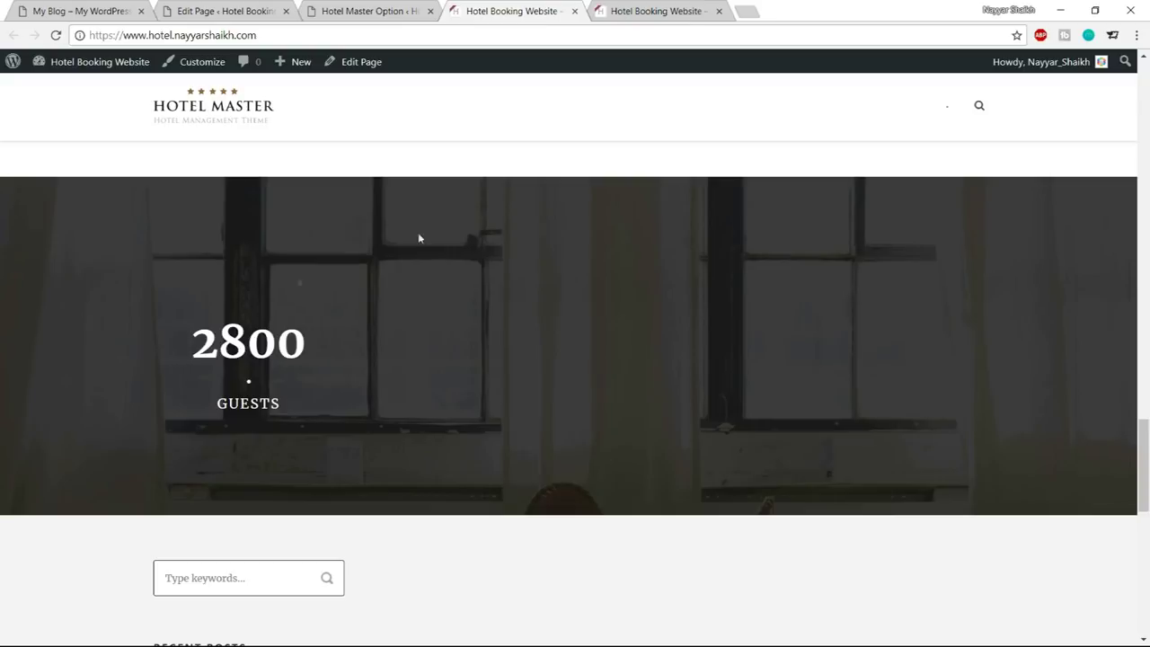
pyautogui.moveTo(173, 358); pyautogui.dragTo(313, 410)
# Set the Hotel Master footer background colour to #1e1e1e
pyautogui.click(313, 410)
pyautogui.scroll(-4, 694, 336)
pyautogui.click(395, 12)
pyautogui.scroll(4, 773, 324)
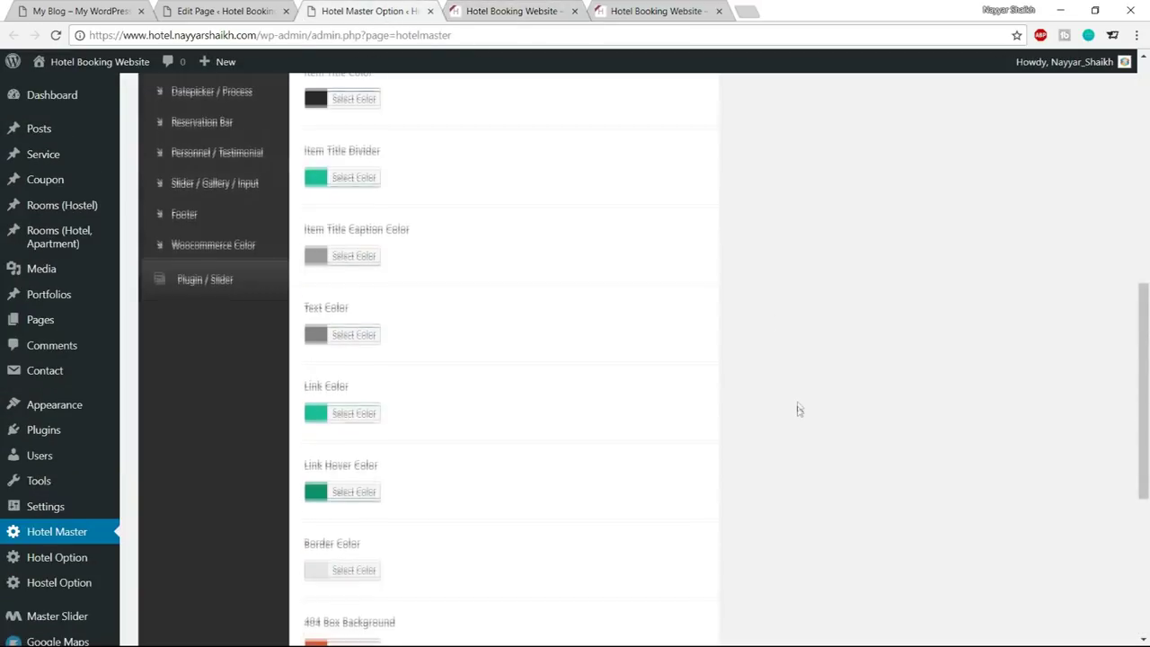
pyautogui.scroll(3, 797, 409)
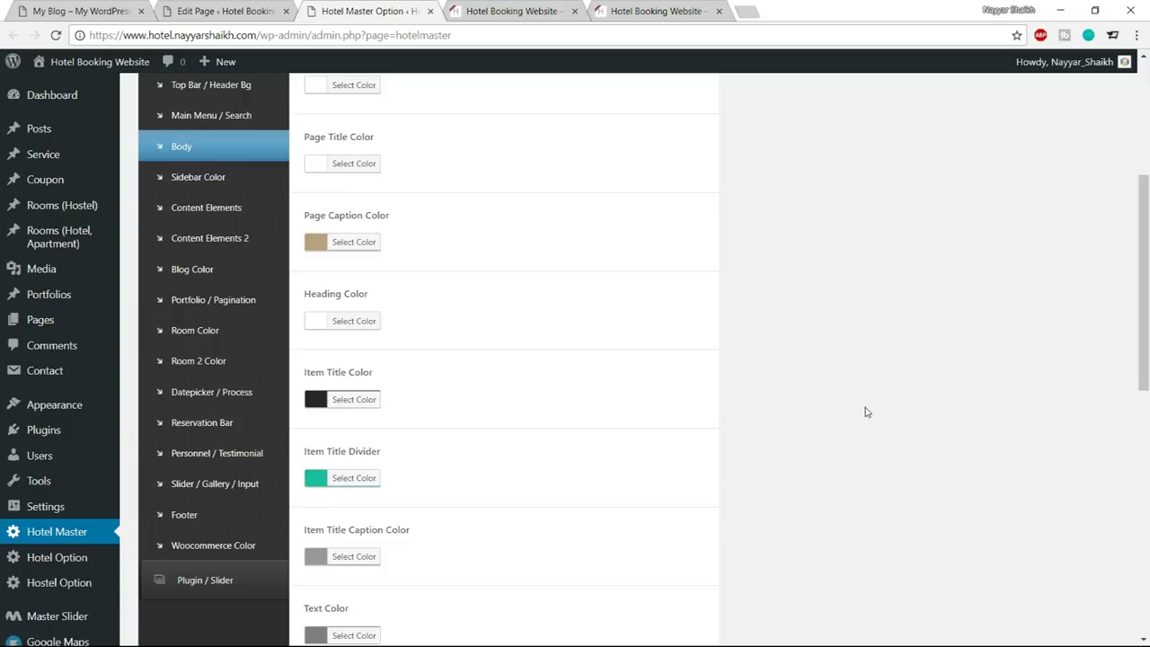
pyautogui.click(180, 516)
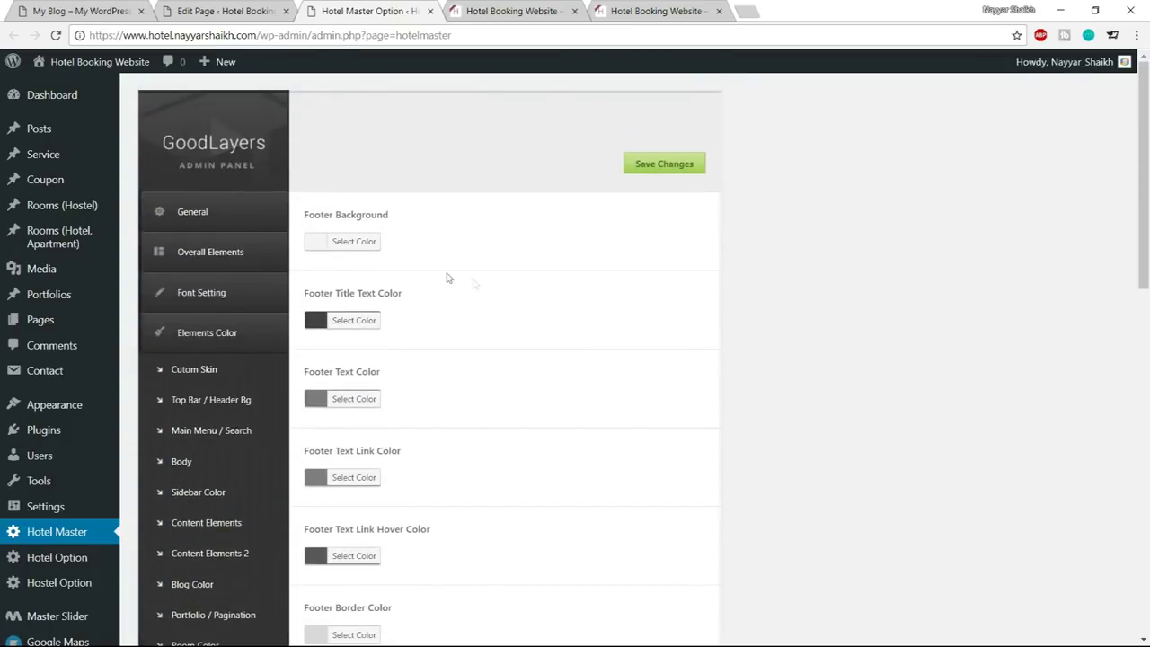
pyautogui.click(355, 242)
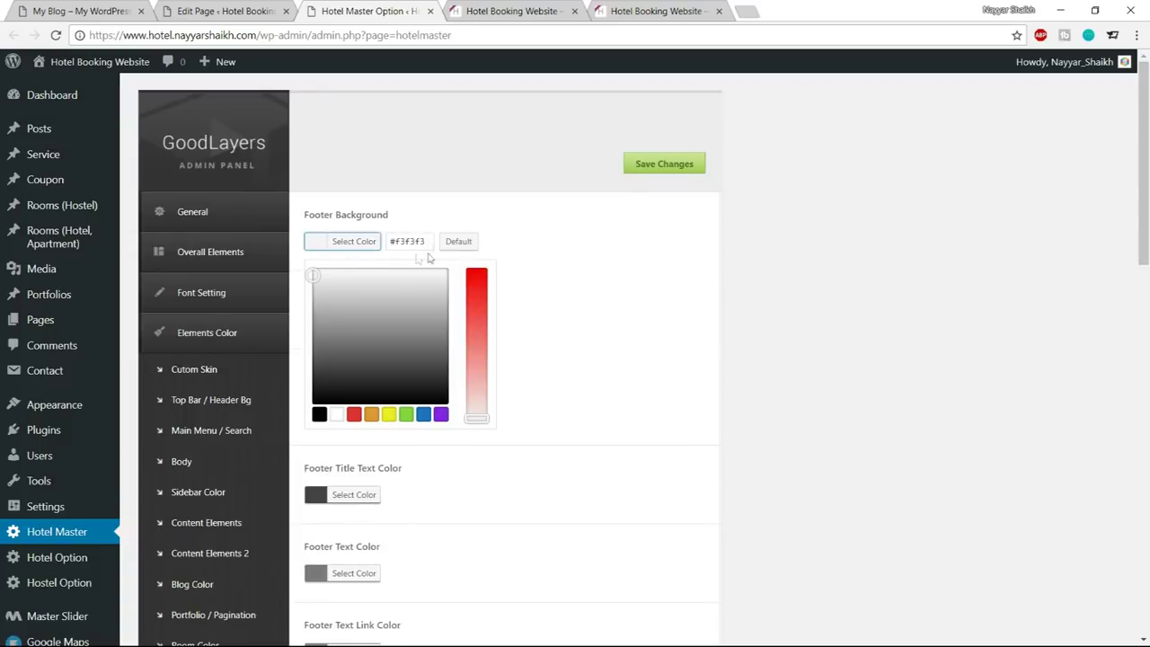
pyautogui.moveTo(431, 236); pyautogui.dragTo(405, 235)
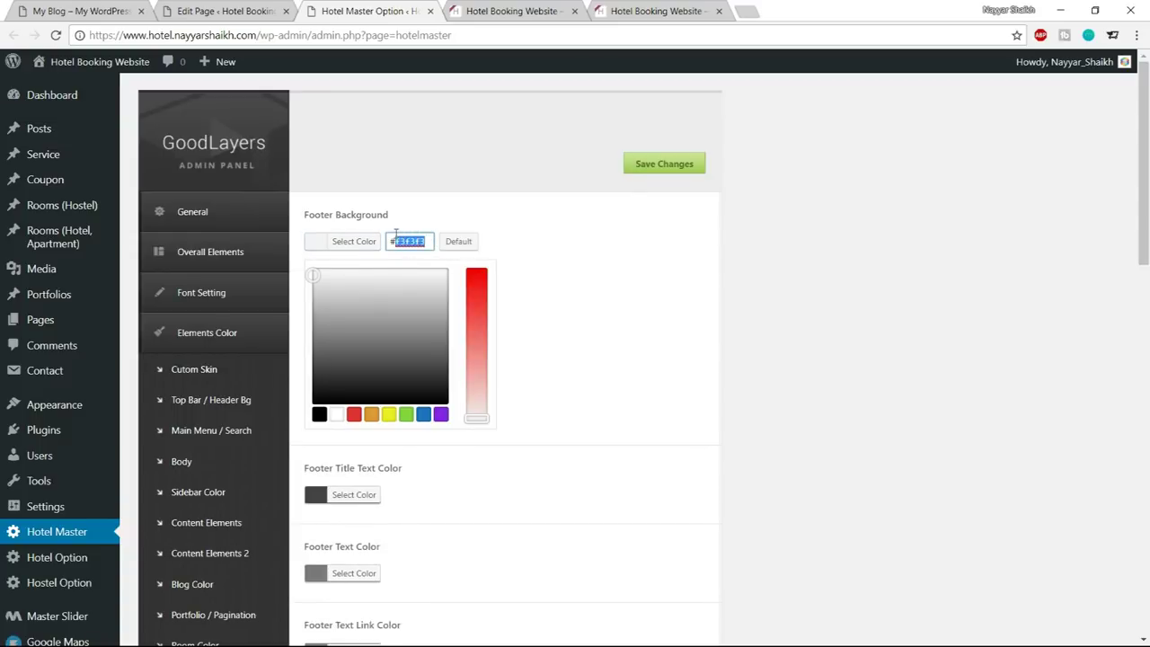
pyautogui.write('1e1e1e')
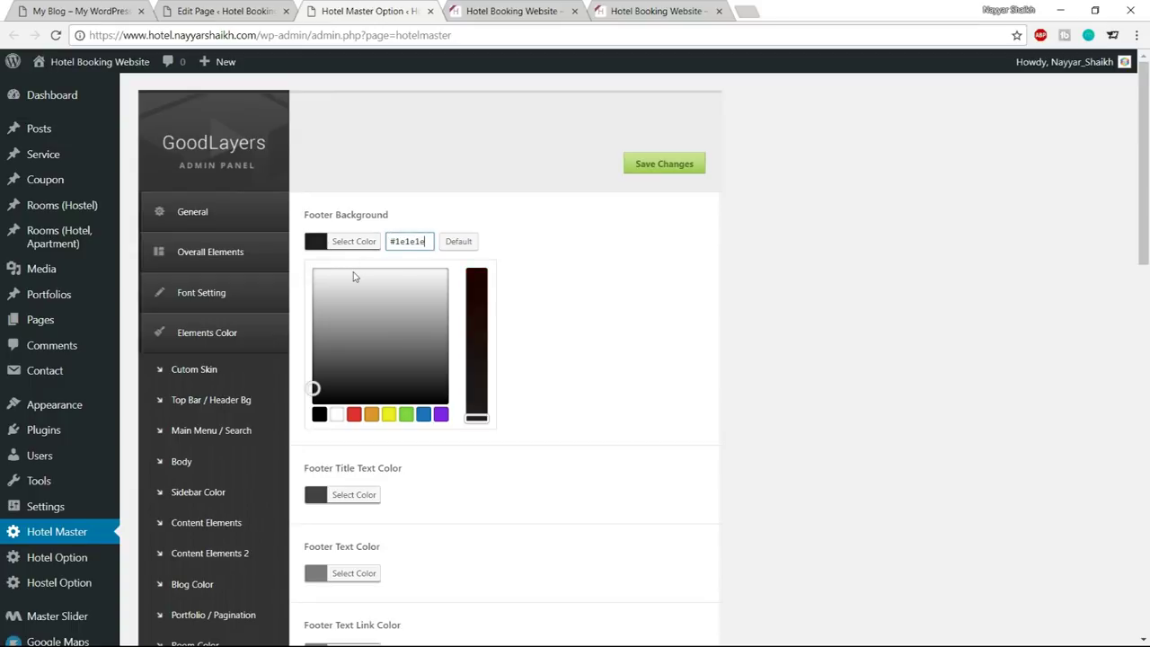
pyautogui.click(350, 245)
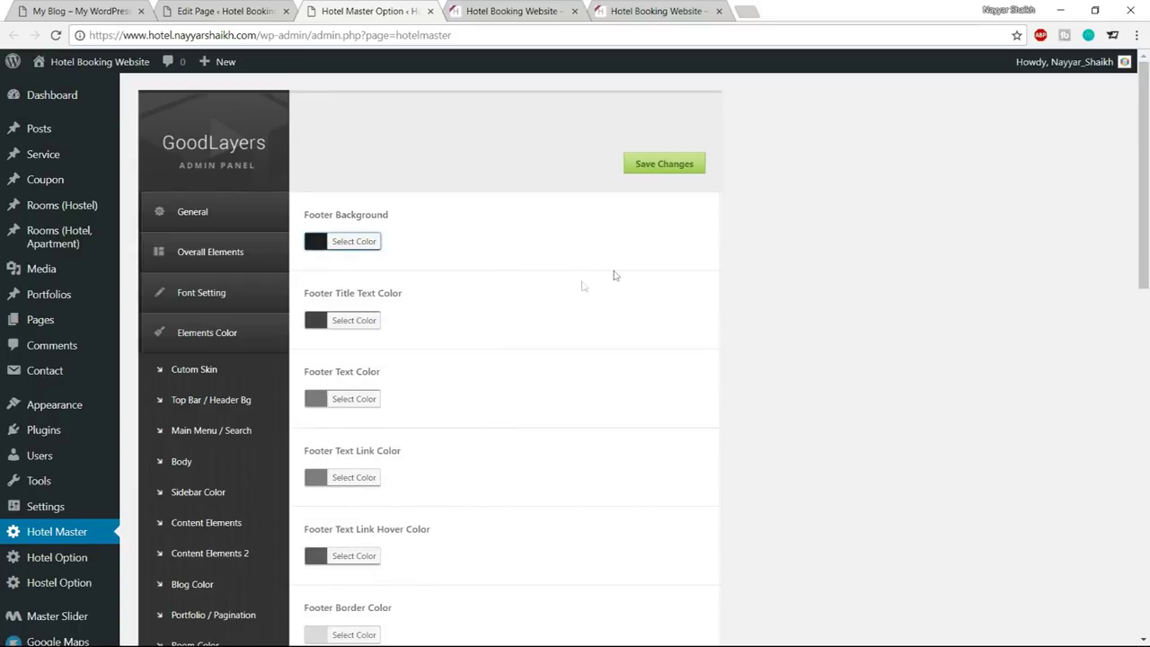
# Set the footer title and footer text colours to white
pyautogui.scroll(-1, 474, 312)
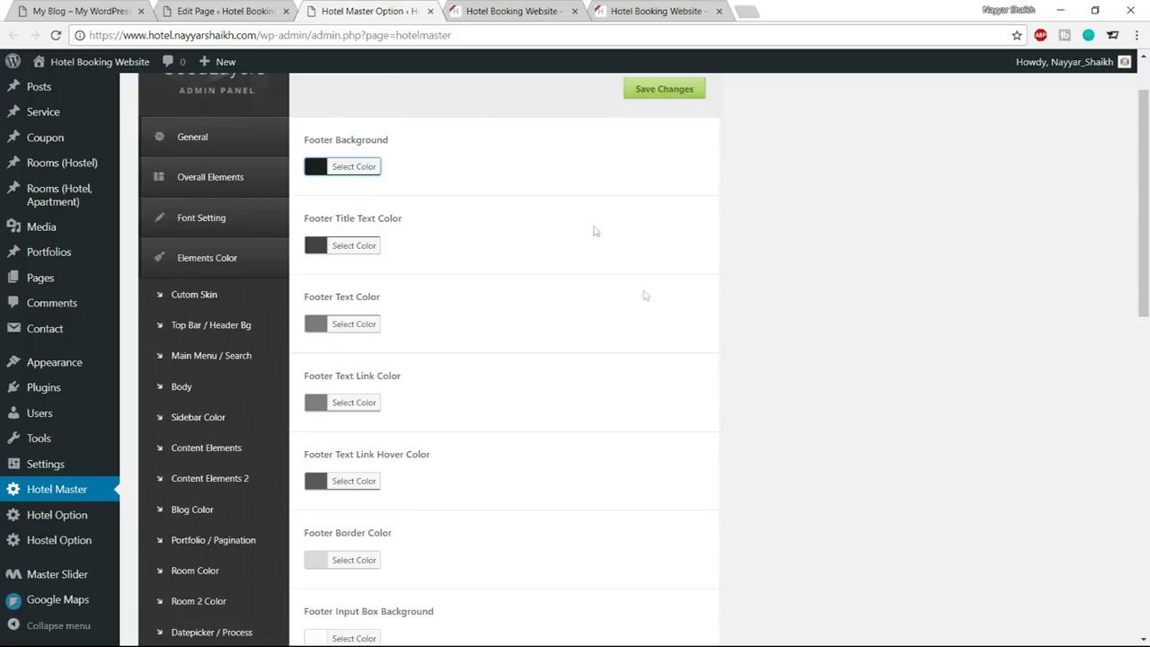
pyautogui.scroll(-8, 665, 340)
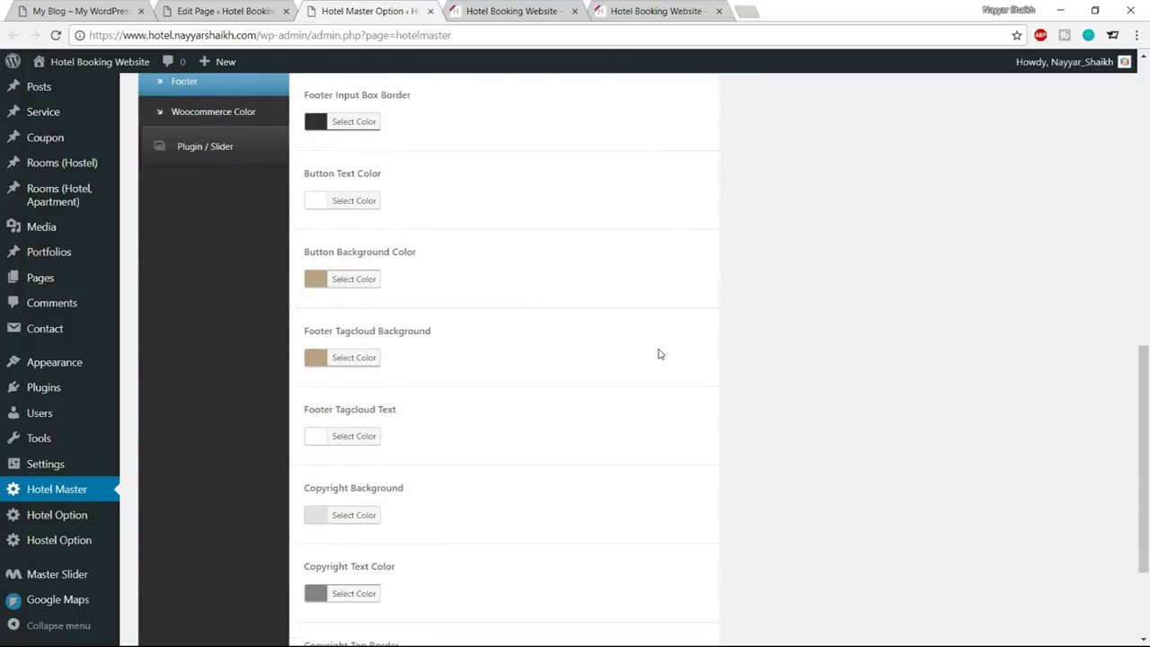
pyautogui.scroll(8, 659, 354)
pyautogui.click(372, 321)
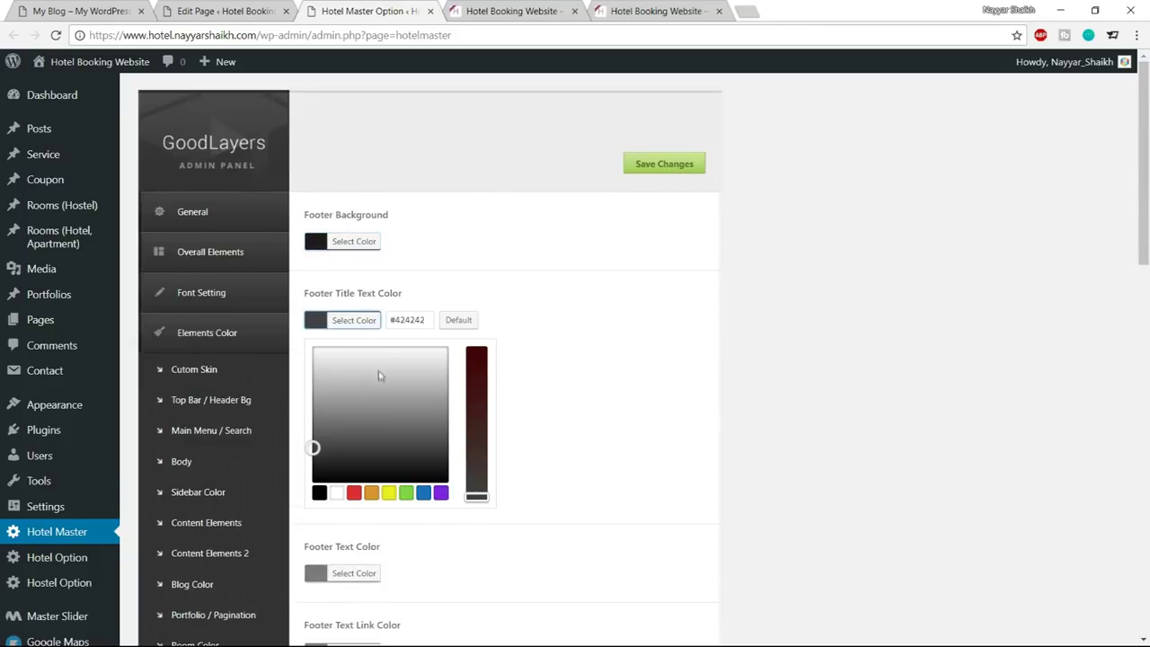
pyautogui.click(337, 493)
pyautogui.click(356, 317)
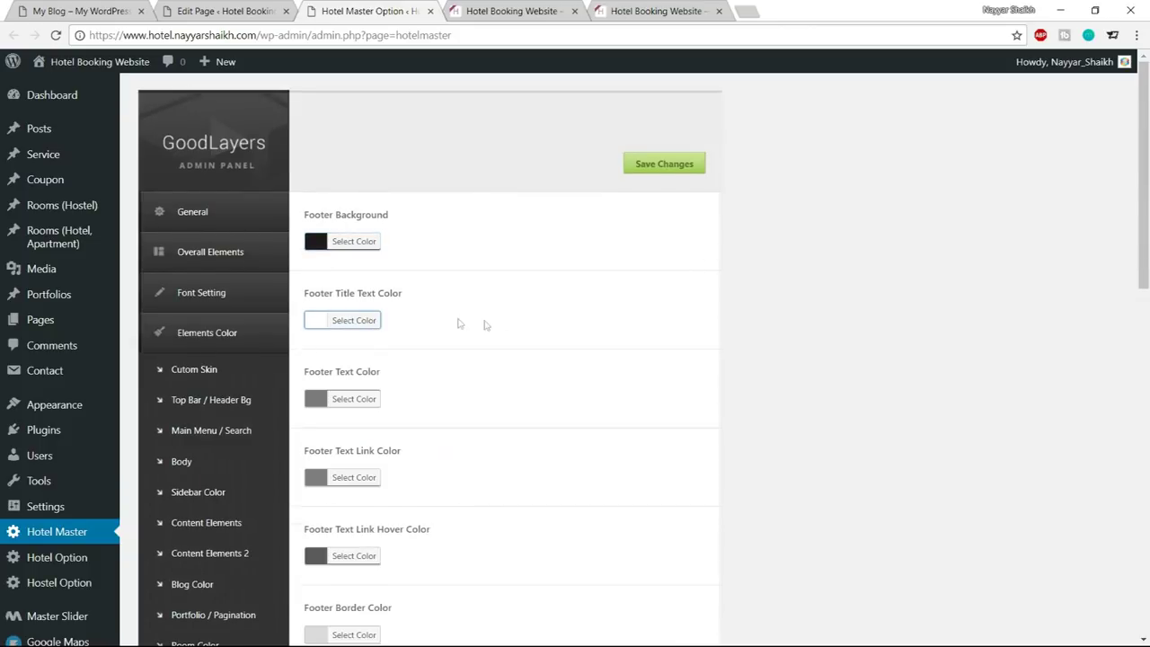
pyautogui.scroll(-2, 485, 332)
pyautogui.click(358, 250)
pyautogui.click(337, 421)
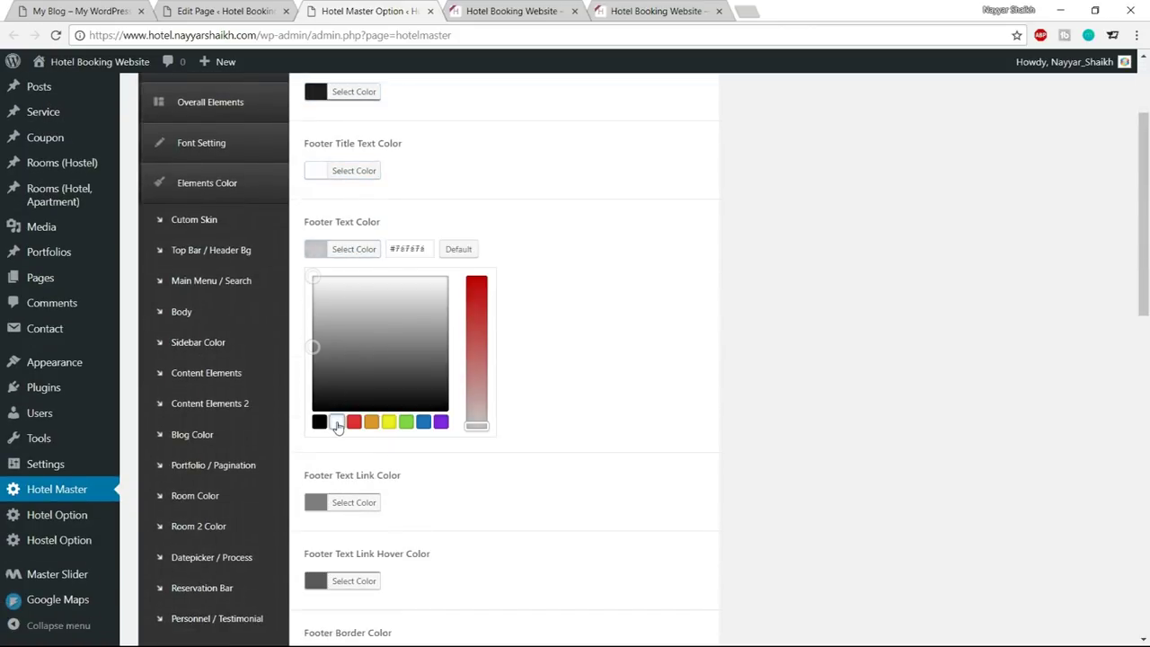
pyautogui.click(367, 258)
# Set the footer link and link hover colours to white
pyautogui.scroll(-2, 707, 244)
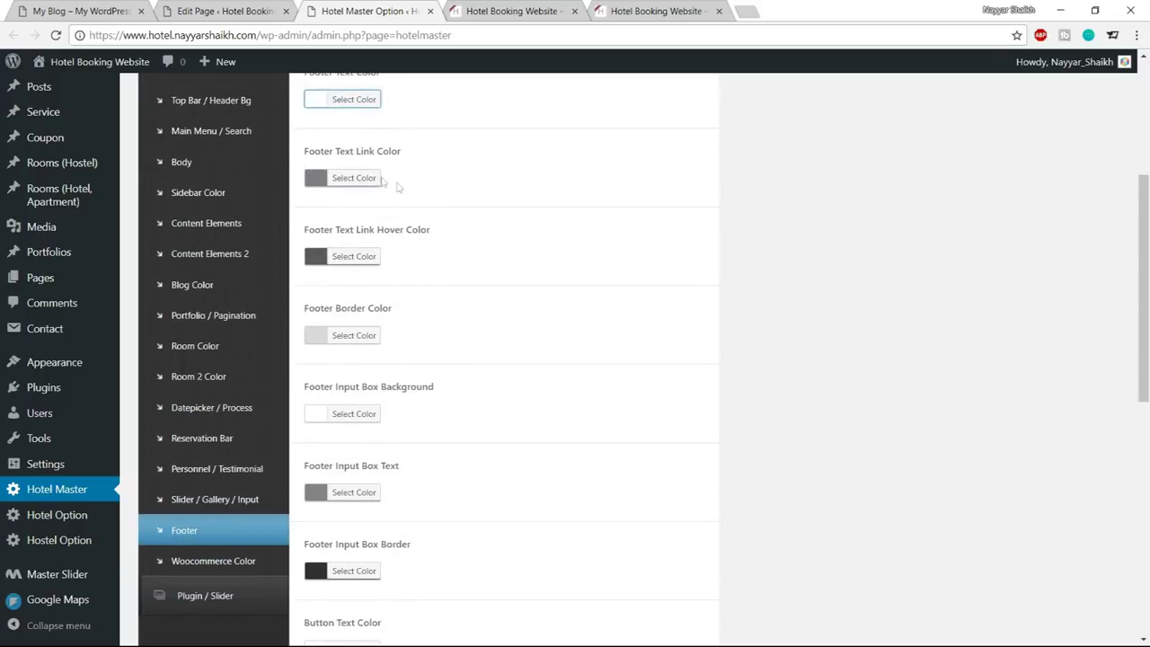
pyautogui.click(370, 179)
pyautogui.click(337, 350)
pyautogui.click(369, 179)
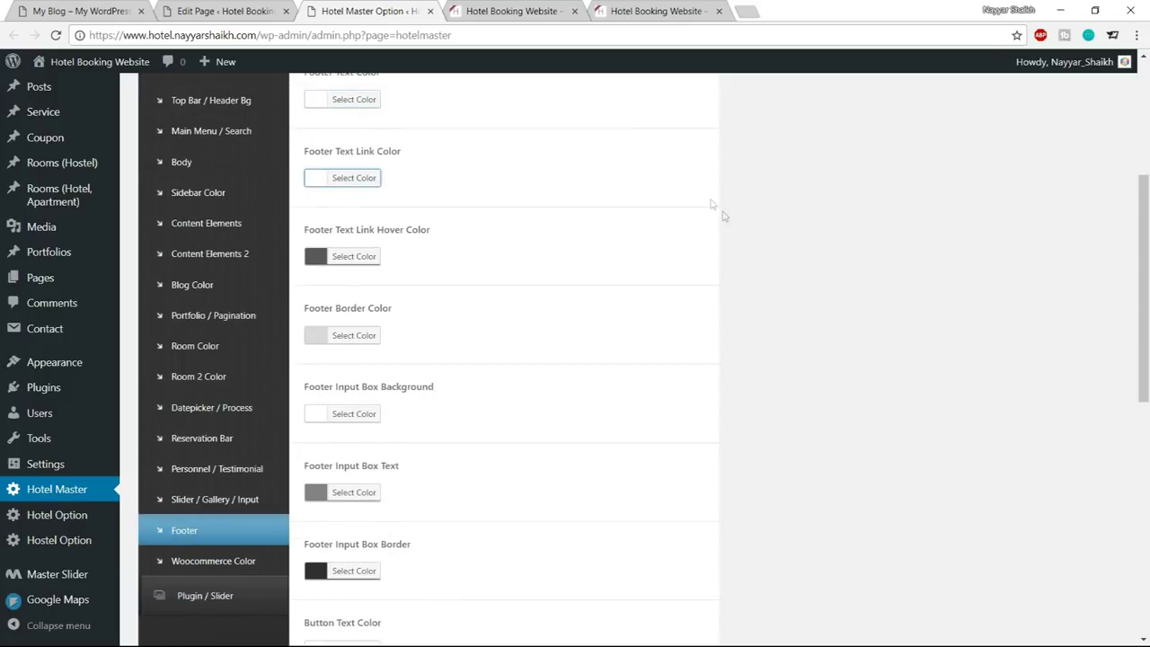
pyautogui.scroll(-1, 726, 222)
pyautogui.click(354, 182)
pyautogui.click(337, 354)
pyautogui.click(354, 182)
pyautogui.scroll(-1, 683, 234)
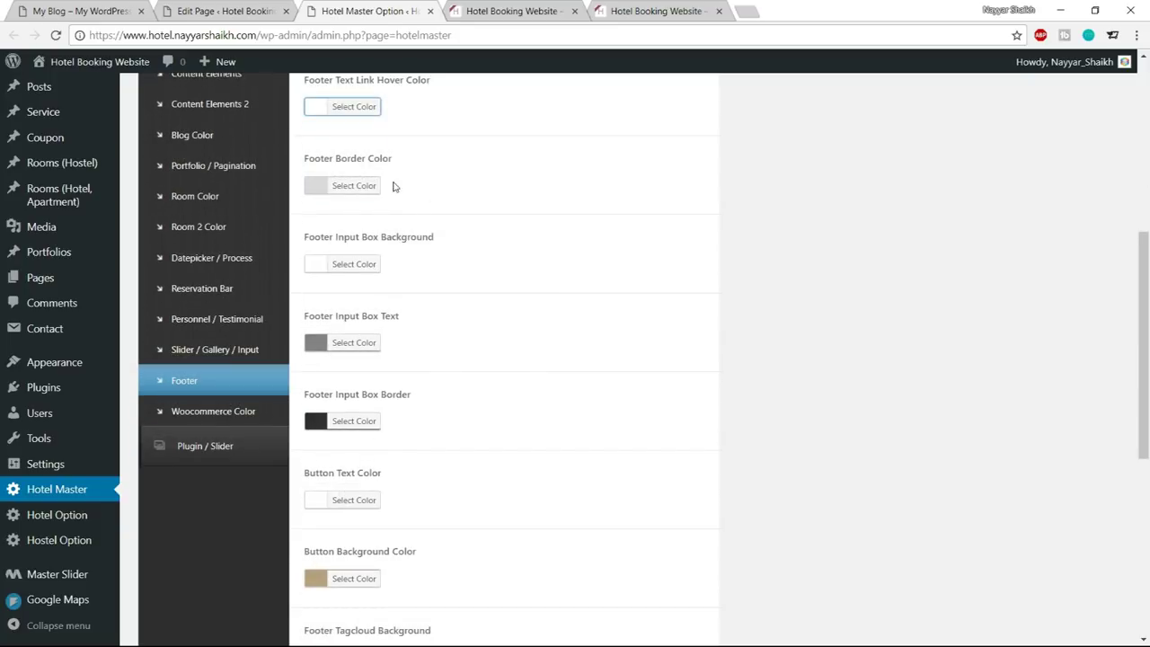
# Compare the demo and live site footers, leaving the footer border colour unchanged
pyautogui.click(377, 186)
pyautogui.click(495, 11)
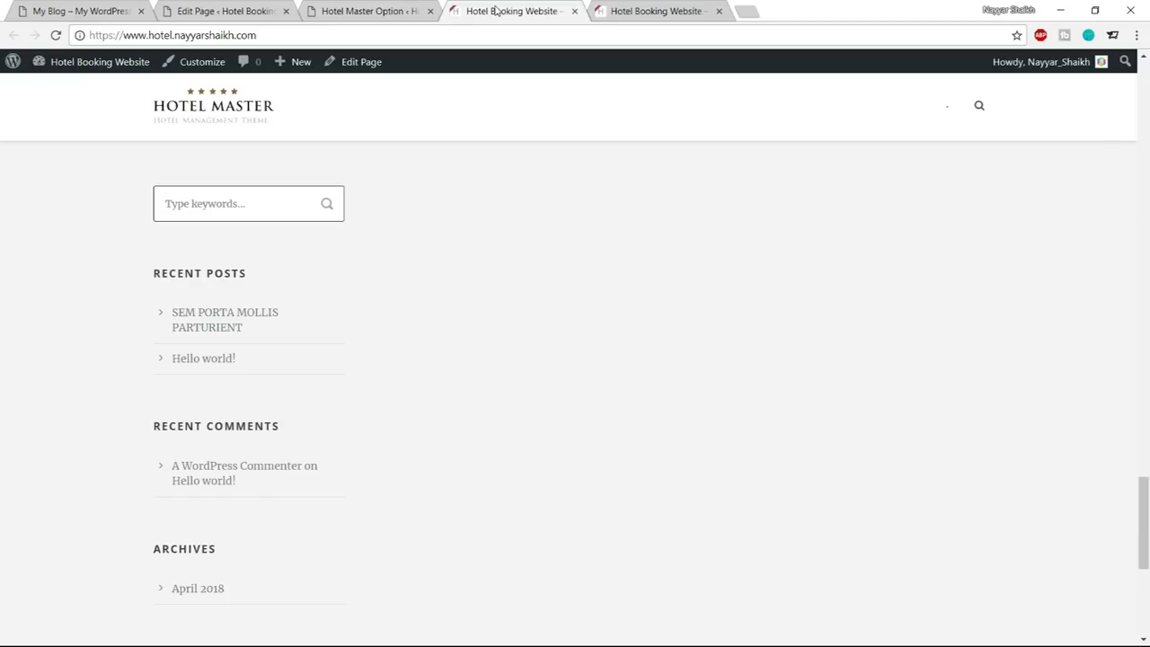
pyautogui.click(72, 11)
pyautogui.scroll(-7, 435, 507)
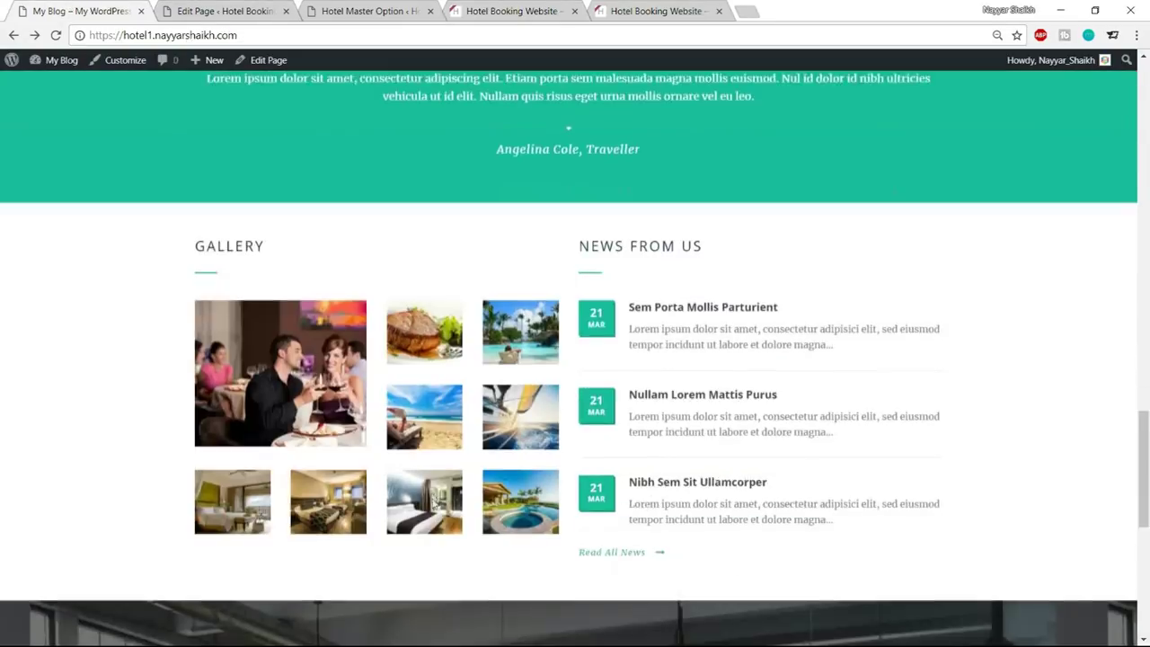
pyautogui.scroll(-2, 435, 507)
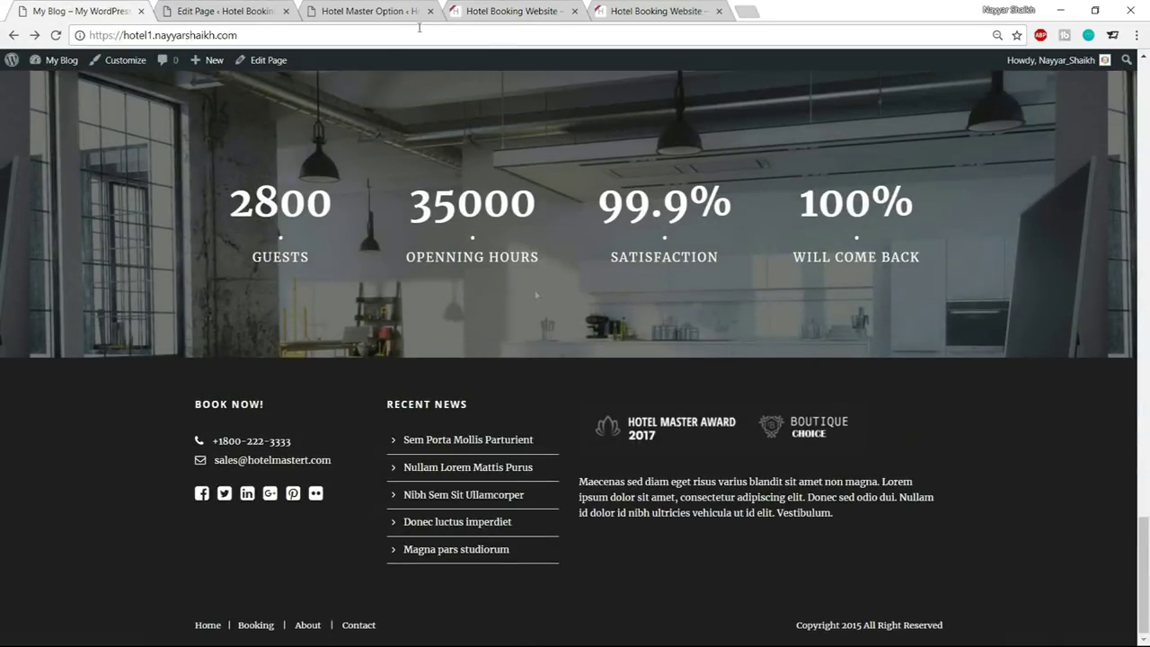
pyautogui.click(359, 6)
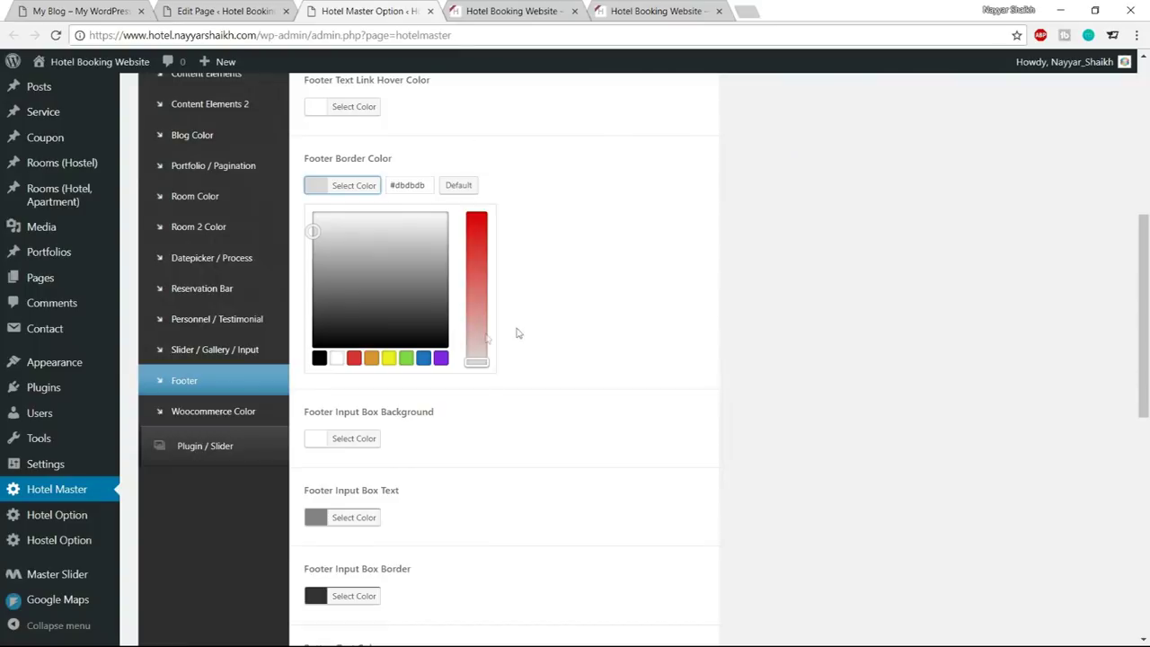
pyautogui.click(353, 191)
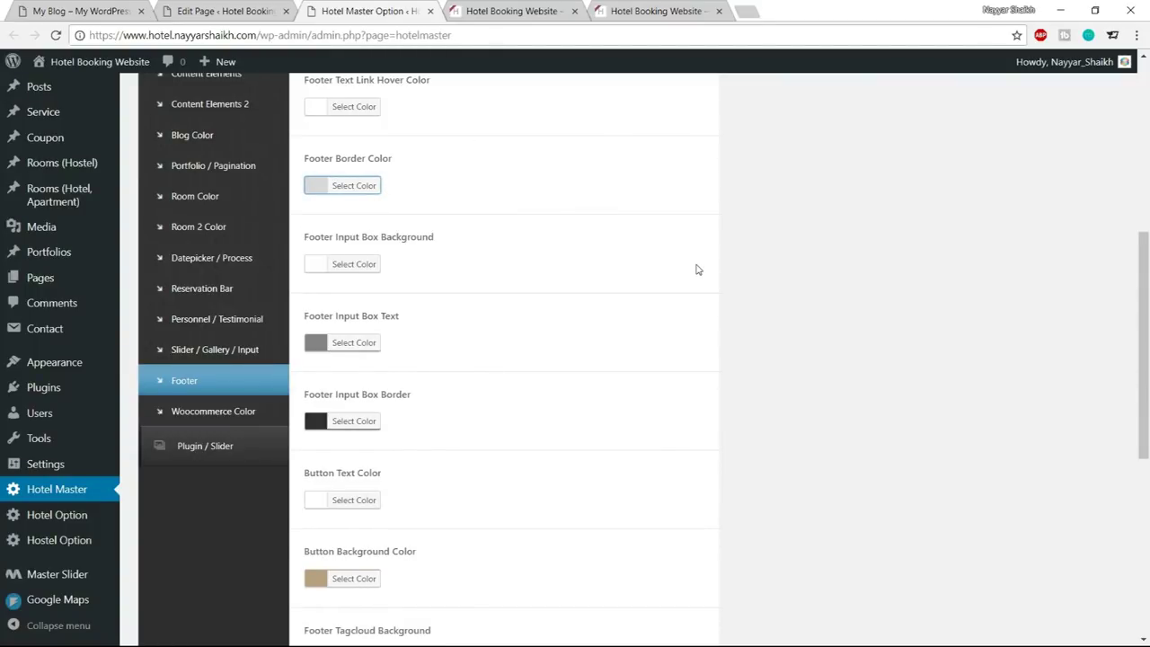
# Scroll to the Copyright colour options and check the copyright line on the demo and live sites
pyautogui.scroll(-2, 698, 269)
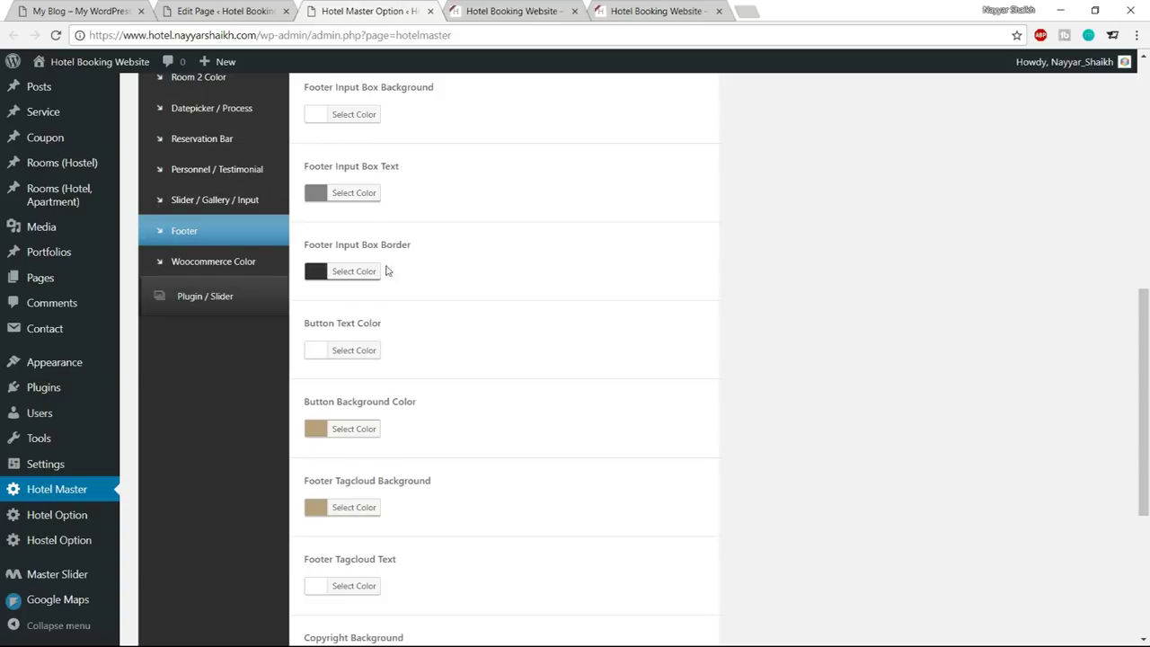
pyautogui.scroll(-4, 512, 270)
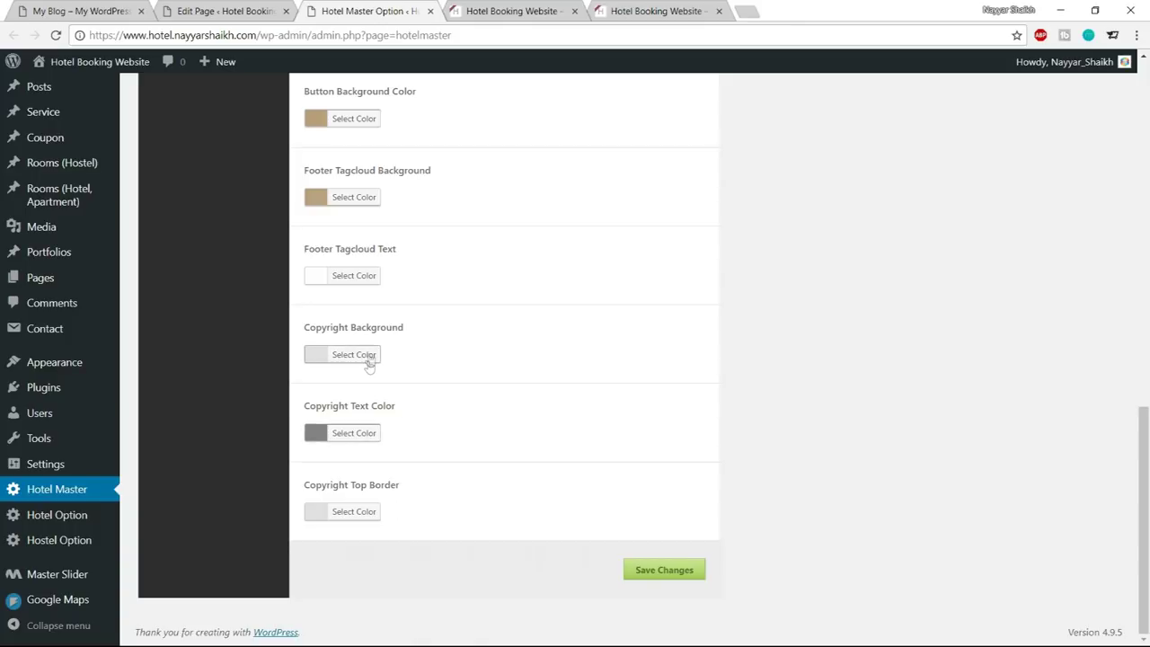
pyautogui.hotkey('ctrl', '1')
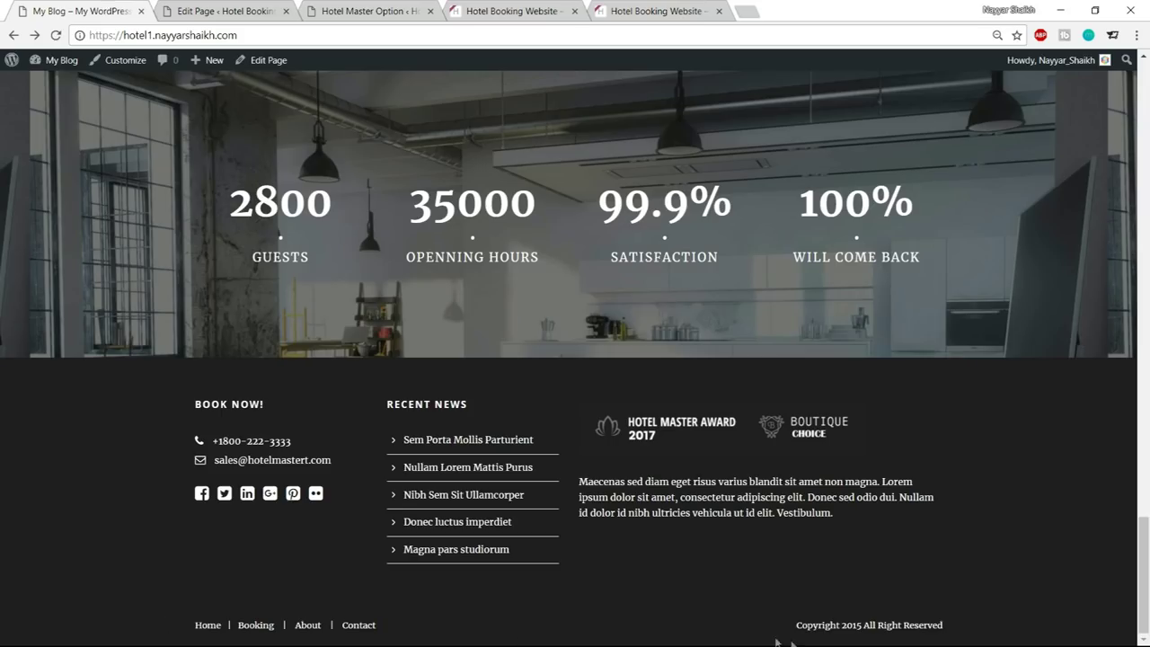
pyautogui.click(557, 7)
pyautogui.scroll(-5, 614, 452)
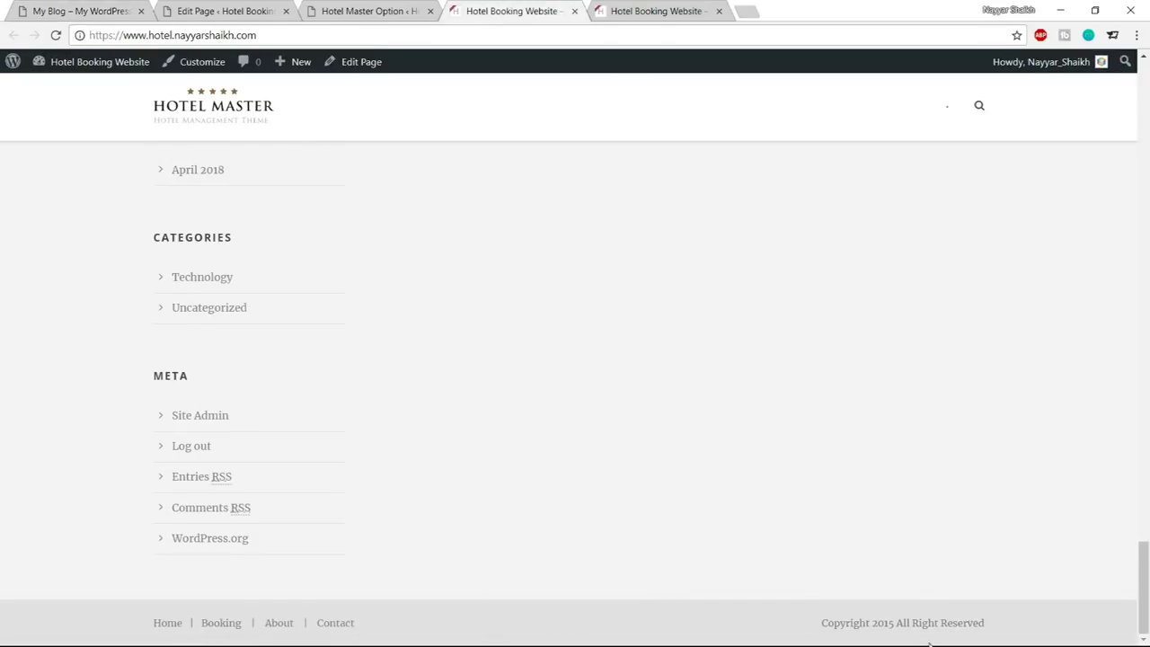
pyautogui.moveTo(852, 636); pyautogui.dragTo(997, 610)
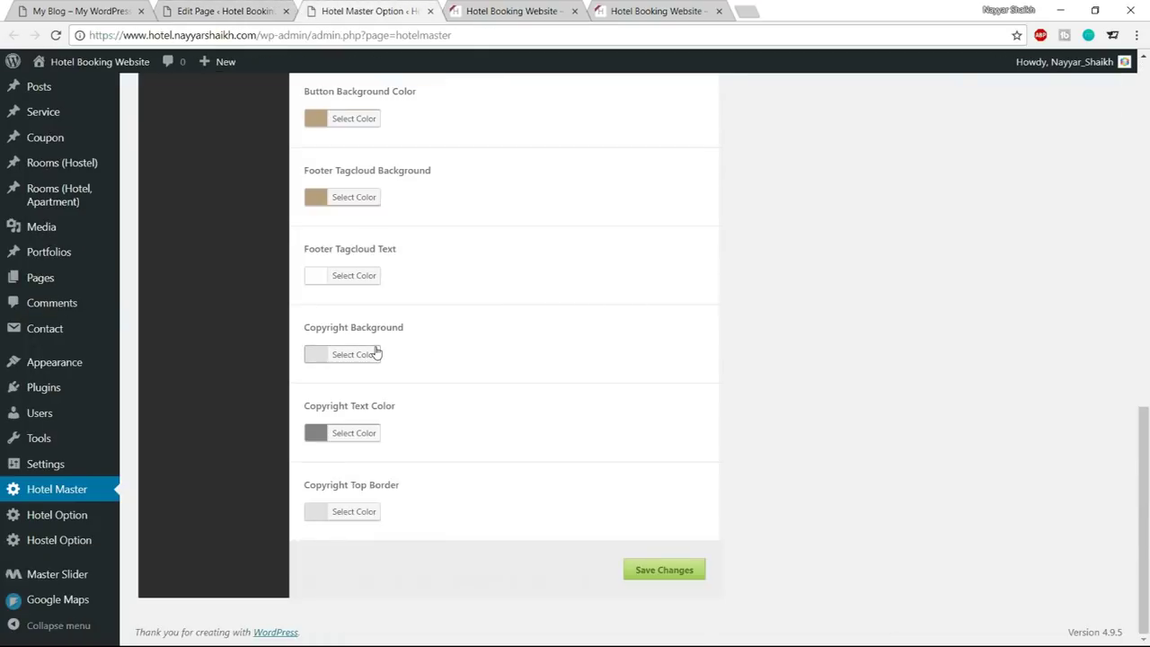
# Set the Copyright Background to #1e1e1e and the copyright text colour to white
pyautogui.click(377, 354)
pyautogui.moveTo(430, 354); pyautogui.dragTo(396, 354)
pyautogui.write('1e1e1e')
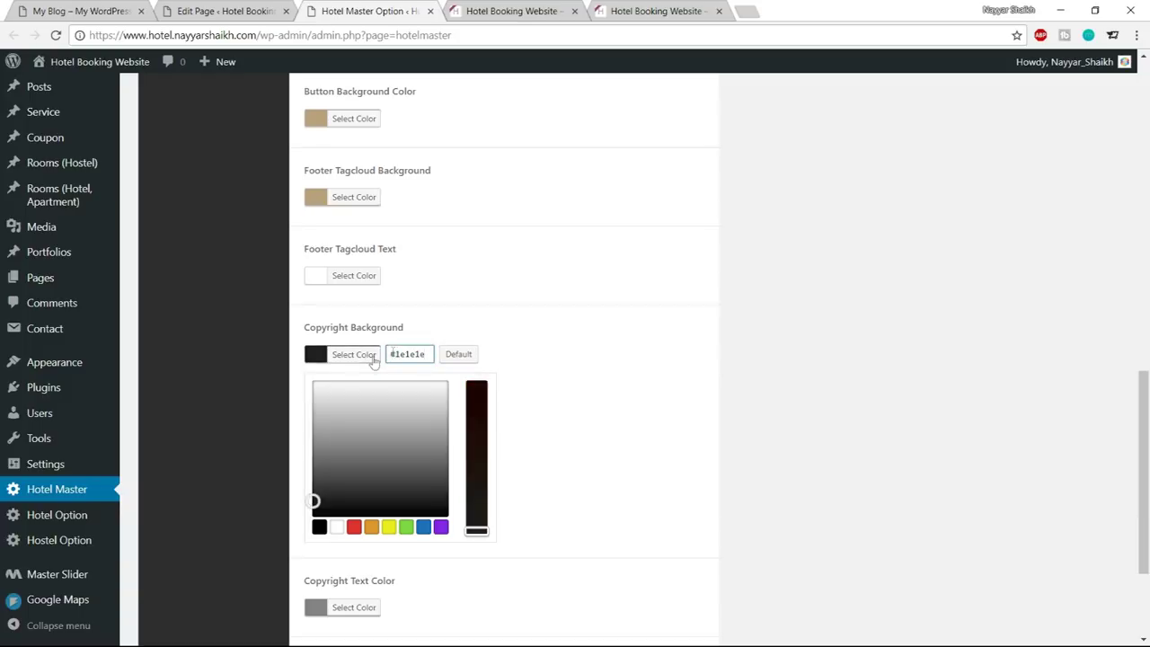
pyautogui.click(364, 356)
pyautogui.click(370, 435)
pyautogui.click(337, 606)
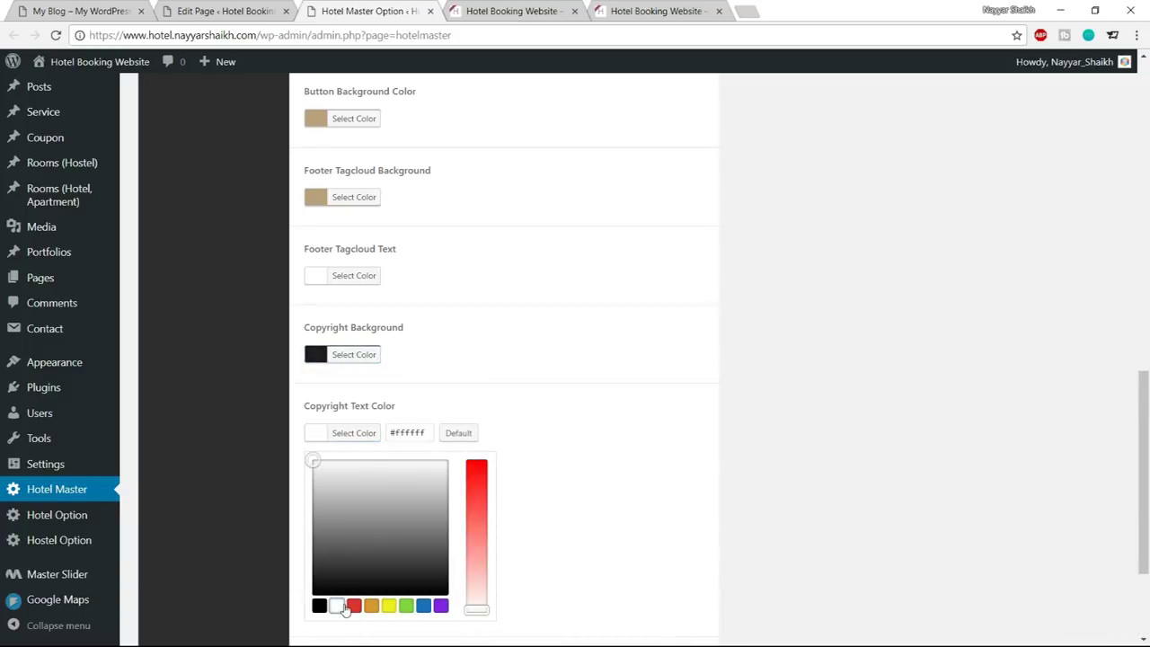
pyautogui.click(359, 434)
pyautogui.click(354, 510)
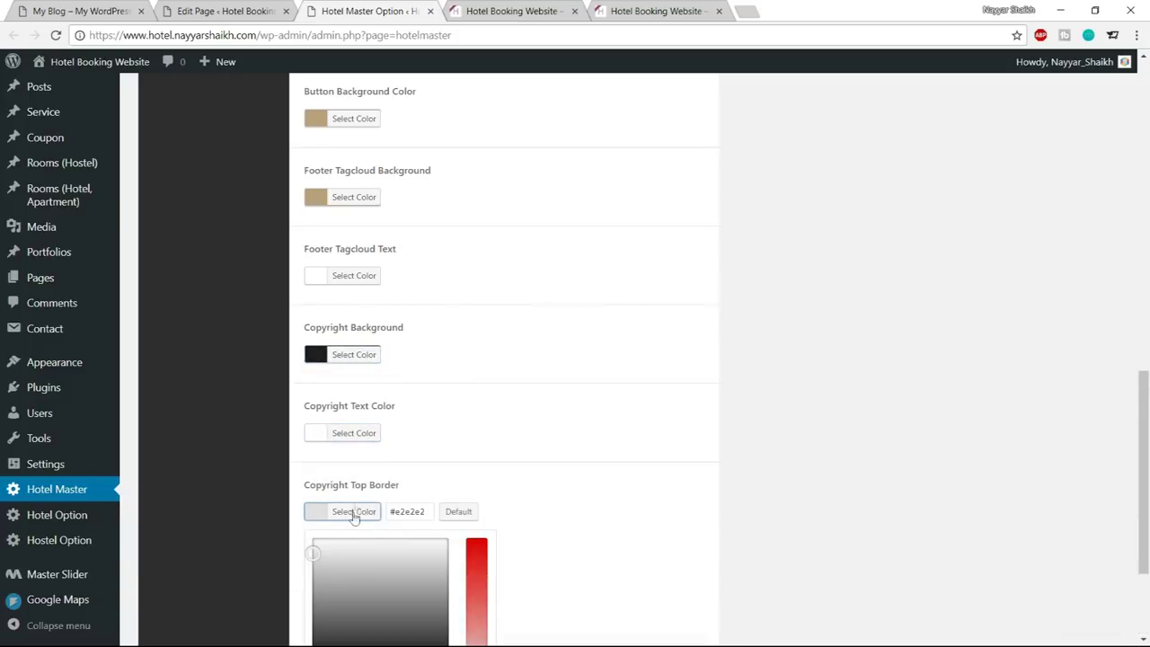
pyautogui.click(503, 553)
# Save the copyright colours and reload the live site to check the dark footer
pyautogui.click(676, 572)
pyautogui.click(509, 11)
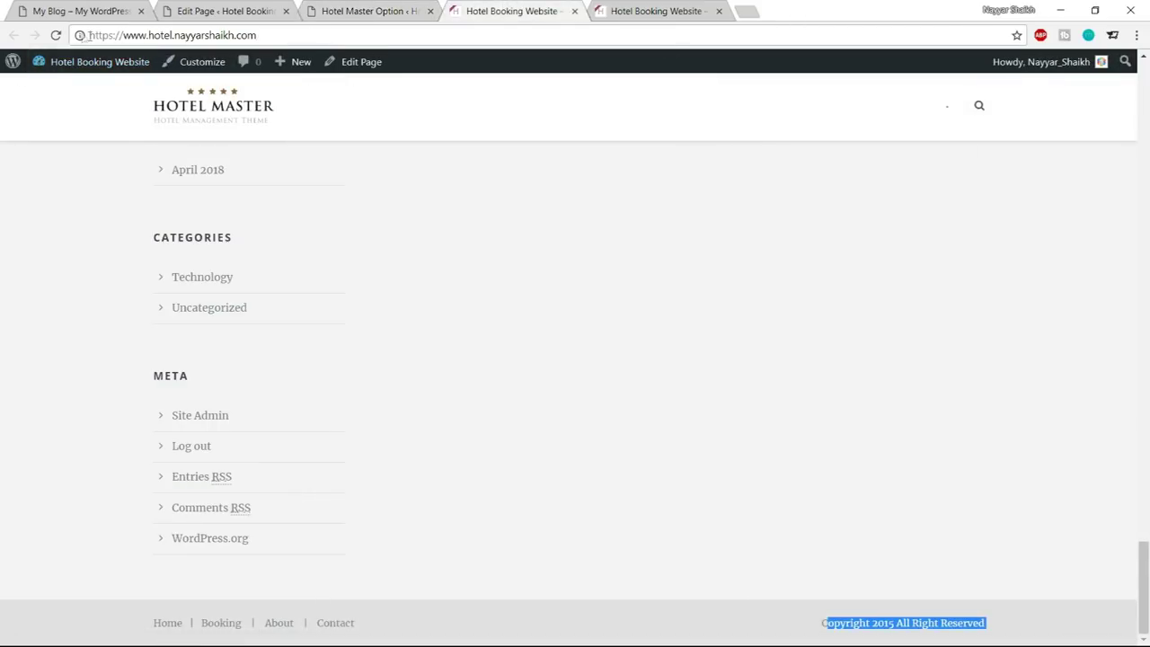
pyautogui.click(56, 35)
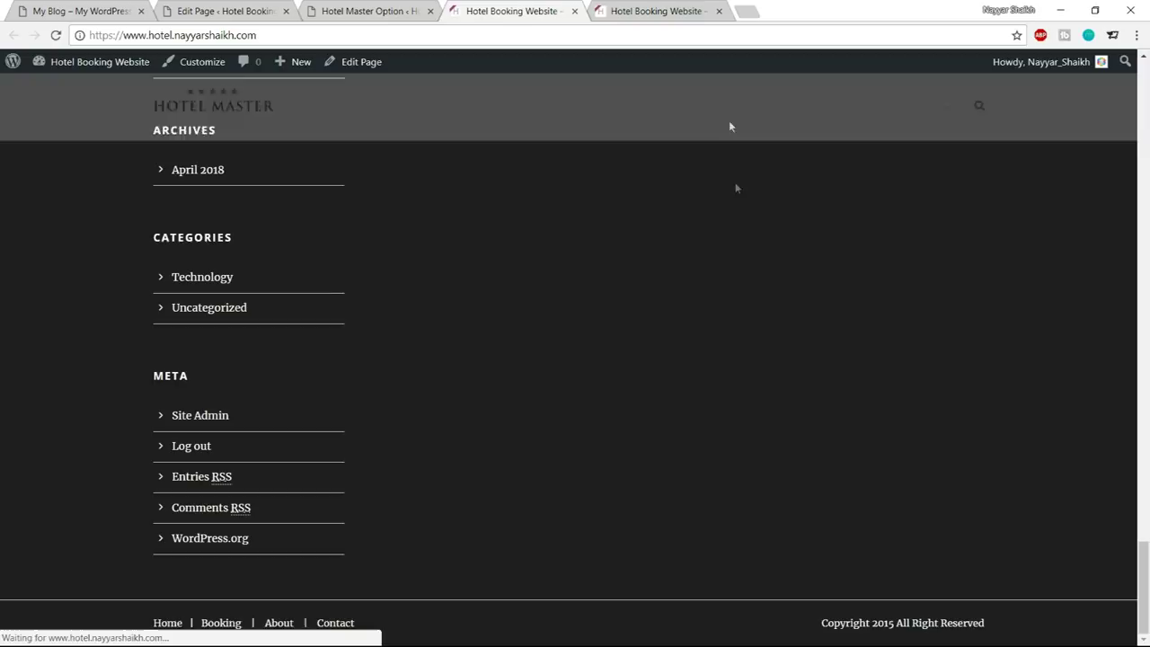
pyautogui.scroll(5, 740, 269)
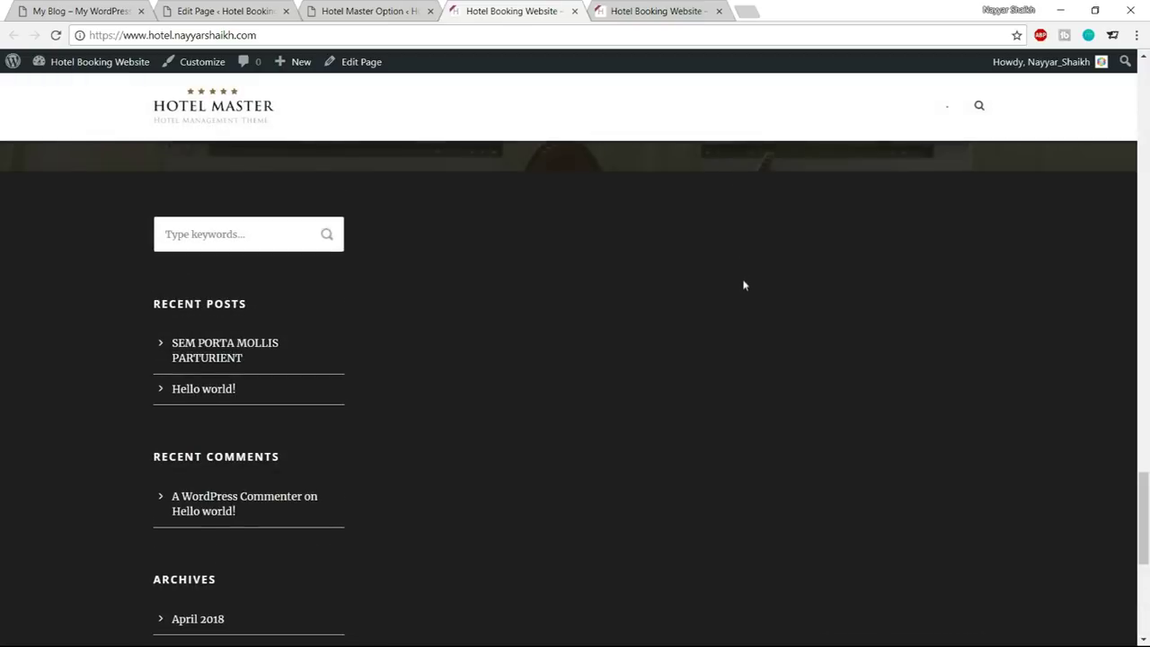
pyautogui.scroll(2, 746, 287)
pyautogui.scroll(-8, 760, 315)
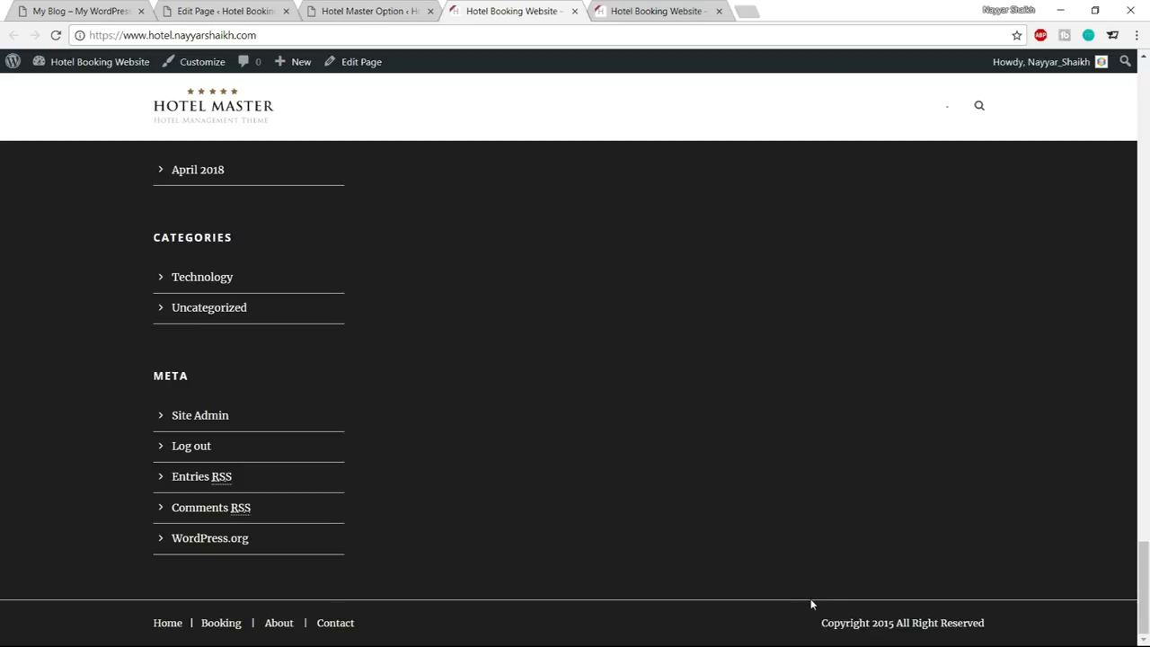
# Set the Footer Border Color to #1e1e1e, save, and reload the live site
pyautogui.click(381, 4)
pyautogui.scroll(15, 629, 449)
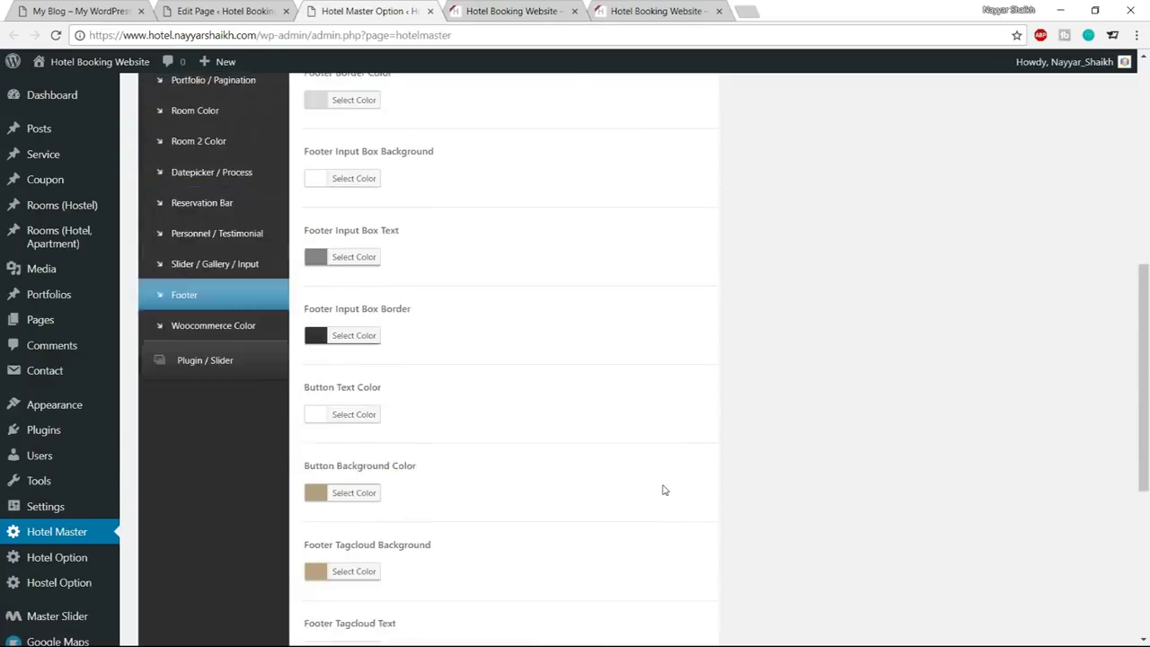
pyautogui.scroll(-3, 586, 453)
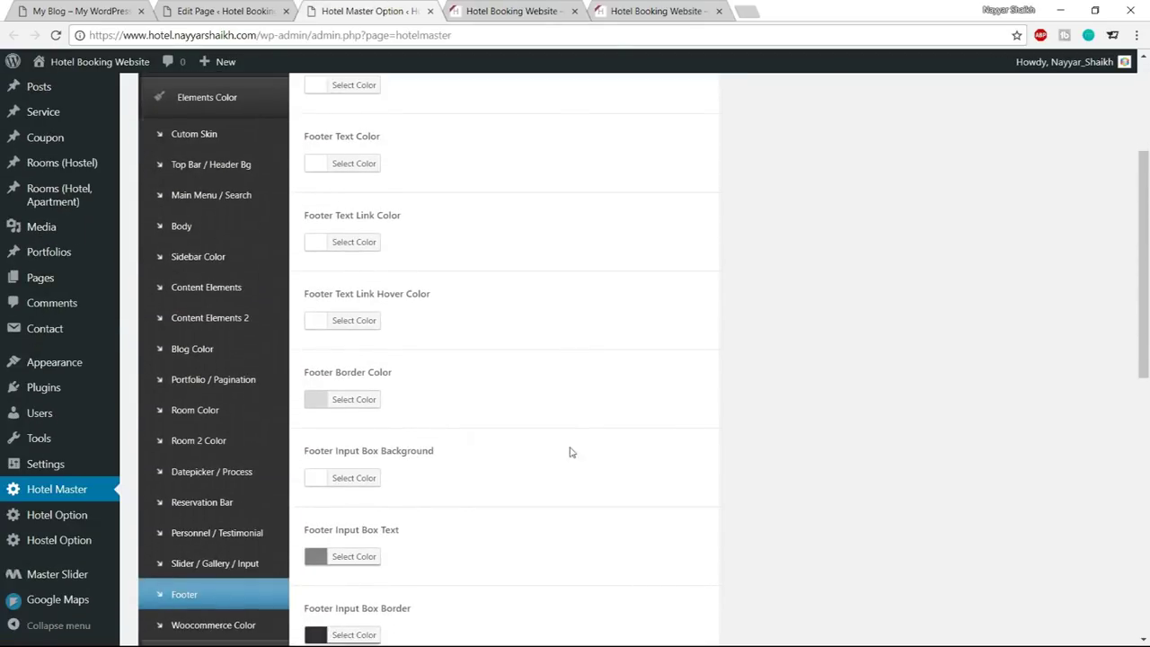
pyautogui.click(372, 403)
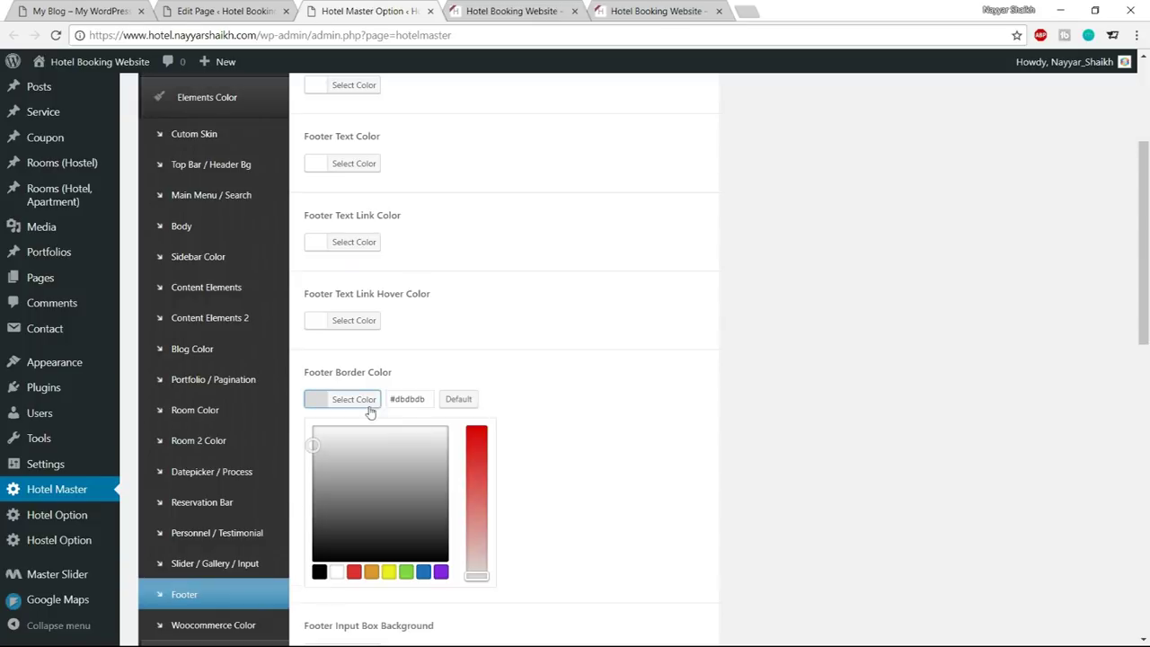
pyautogui.moveTo(427, 399); pyautogui.dragTo(396, 399)
pyautogui.write('1e1e1e')
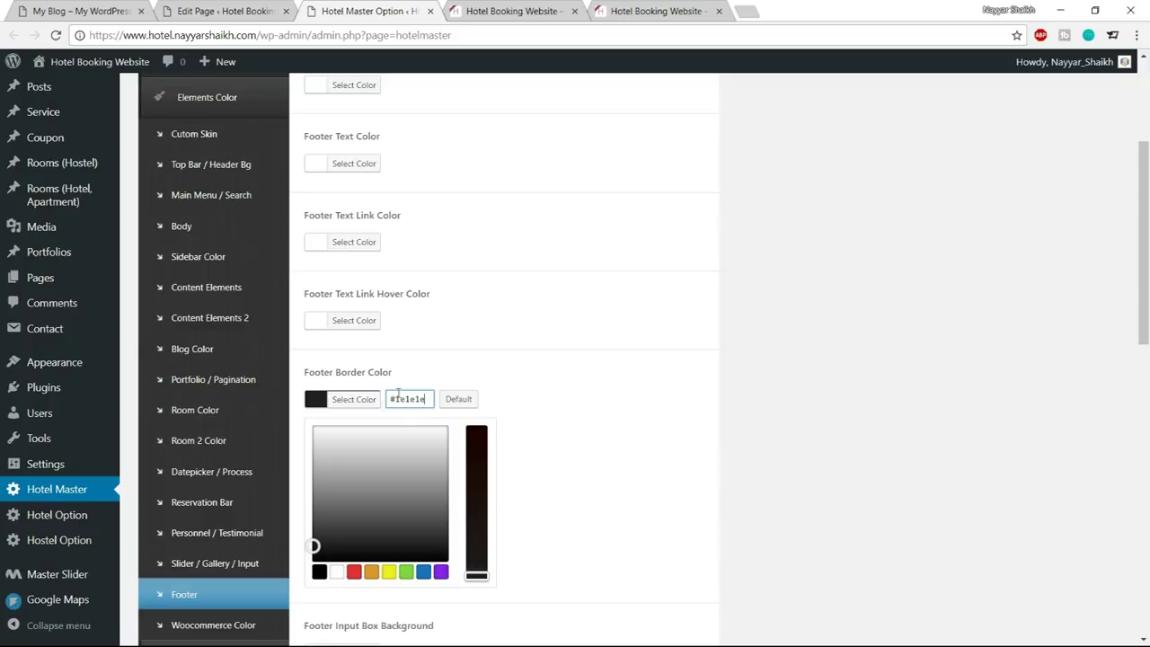
pyautogui.click(360, 400)
pyautogui.scroll(-10, 560, 455)
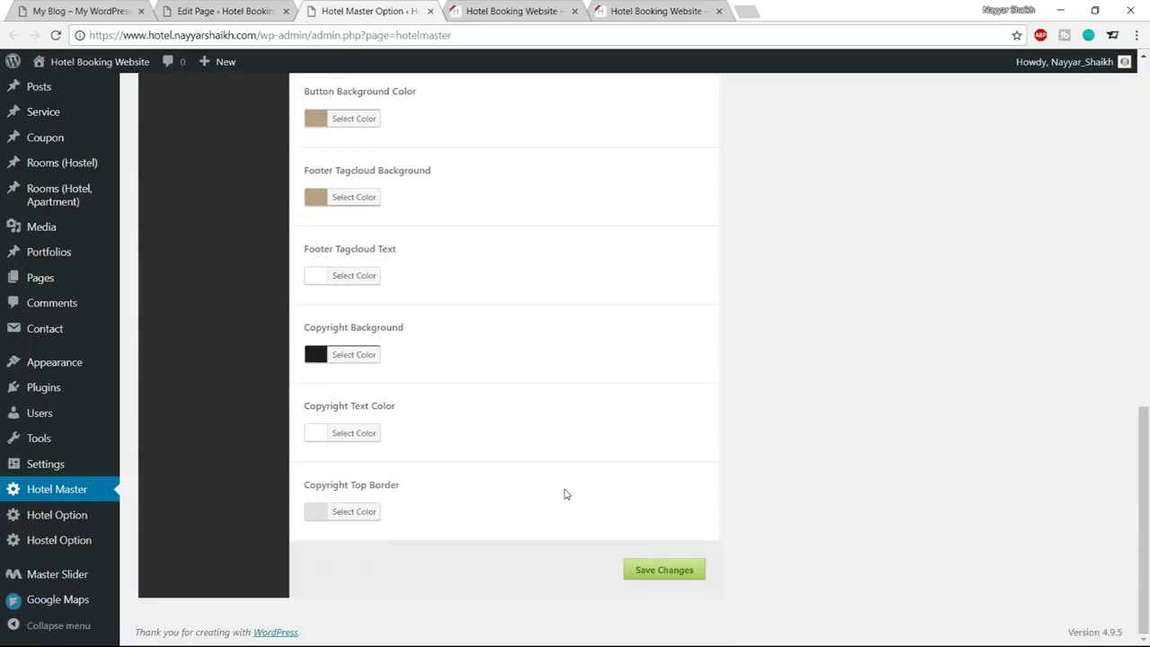
pyautogui.click(678, 572)
pyautogui.click(512, 10)
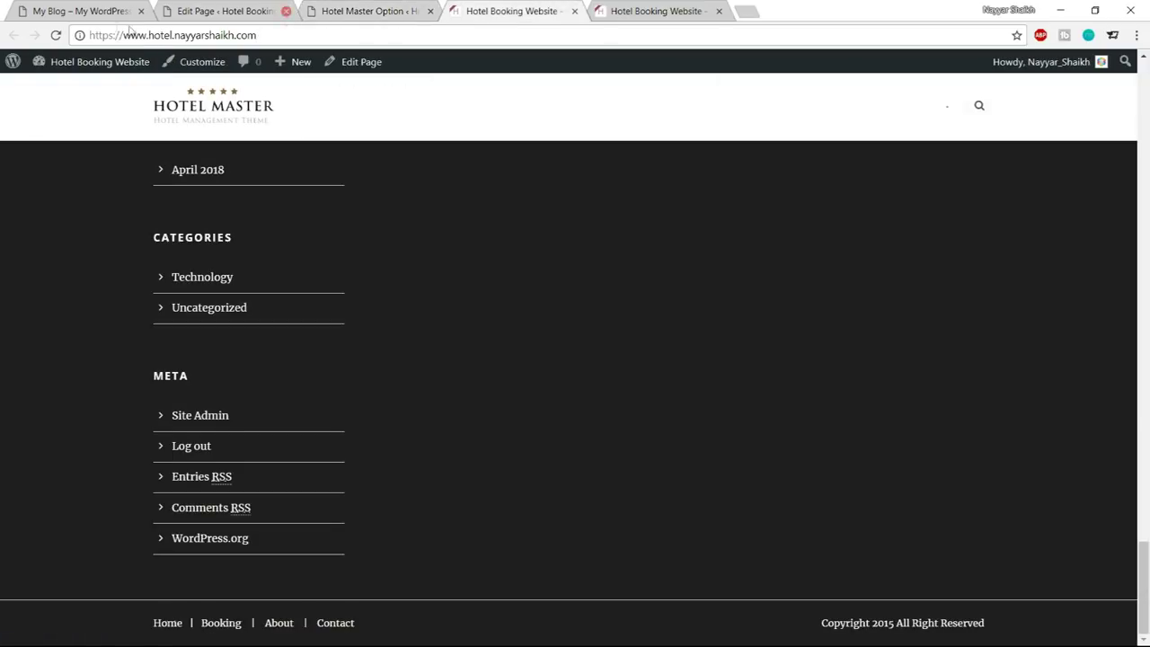
pyautogui.click(54, 36)
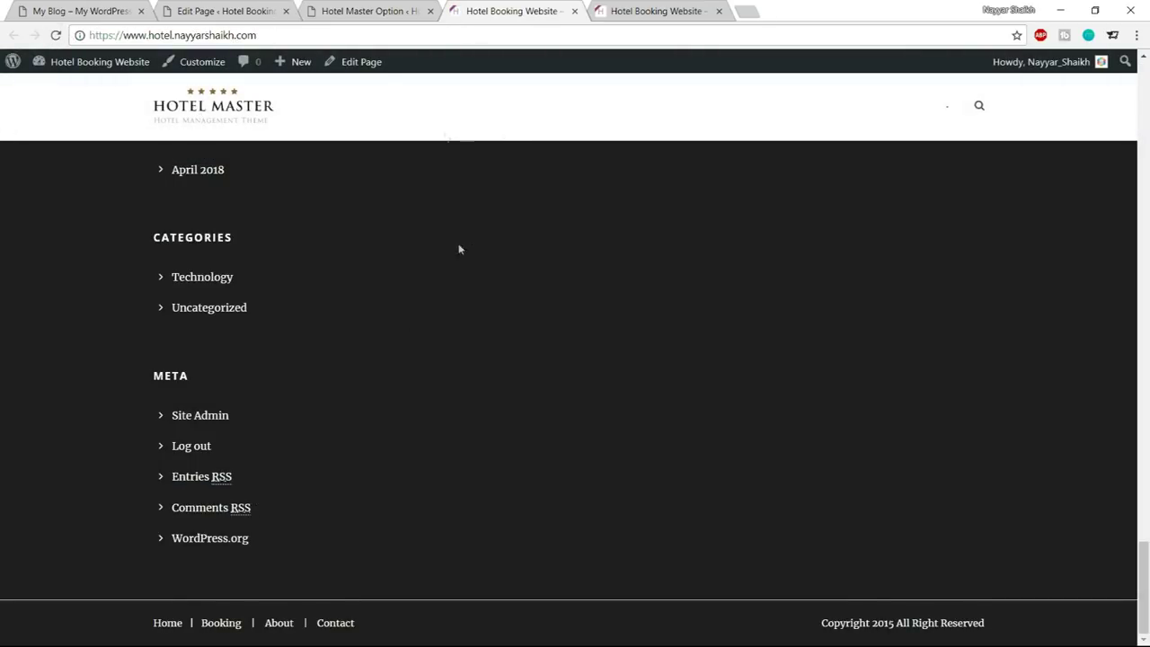
# Set the Copyright Top Border colour to #1e1e1e, save, and reload the live site
pyautogui.click(342, 10)
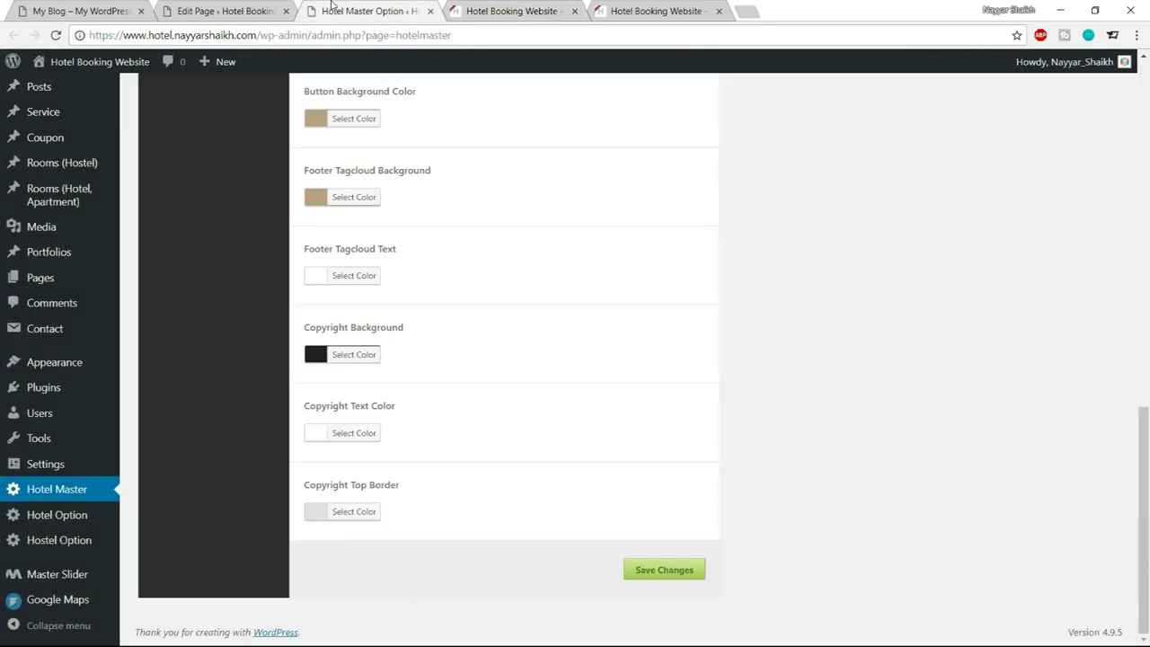
pyautogui.click(360, 520)
pyautogui.moveTo(431, 512); pyautogui.dragTo(394, 506)
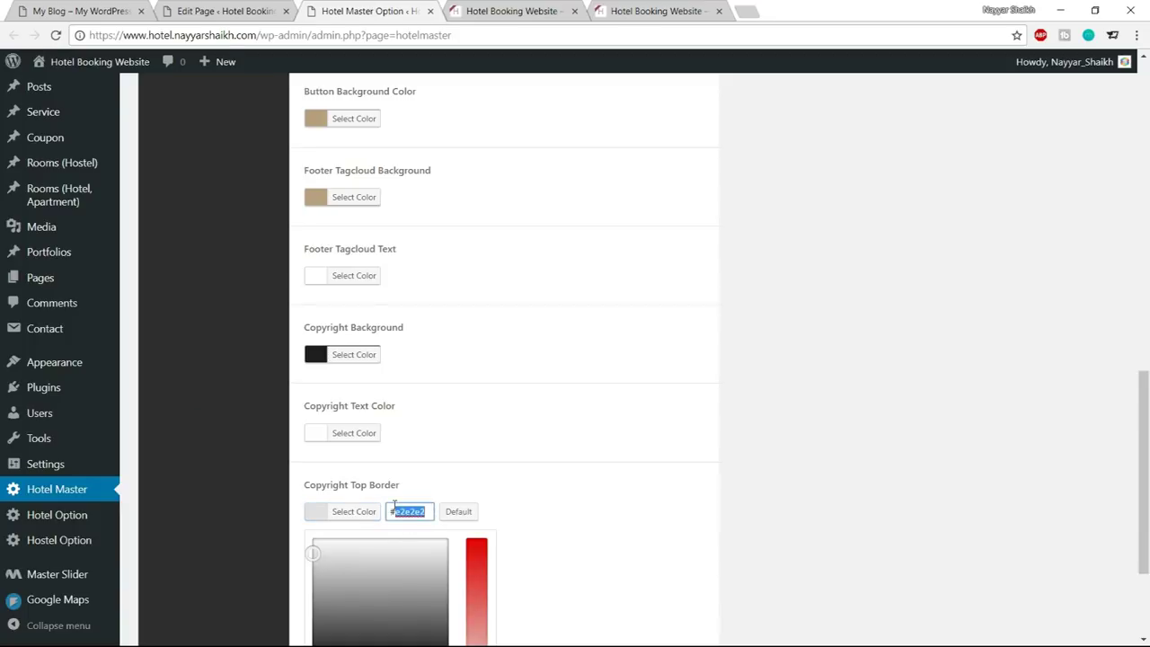
pyautogui.write('1e1e1e')
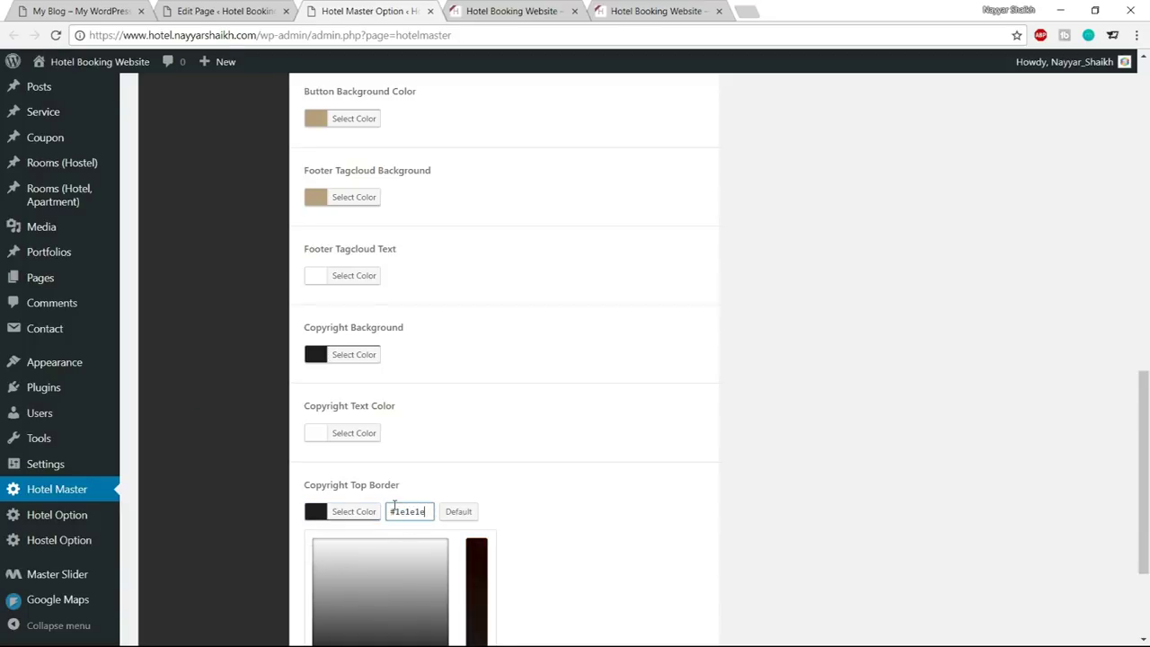
pyautogui.click(360, 511)
pyautogui.click(670, 575)
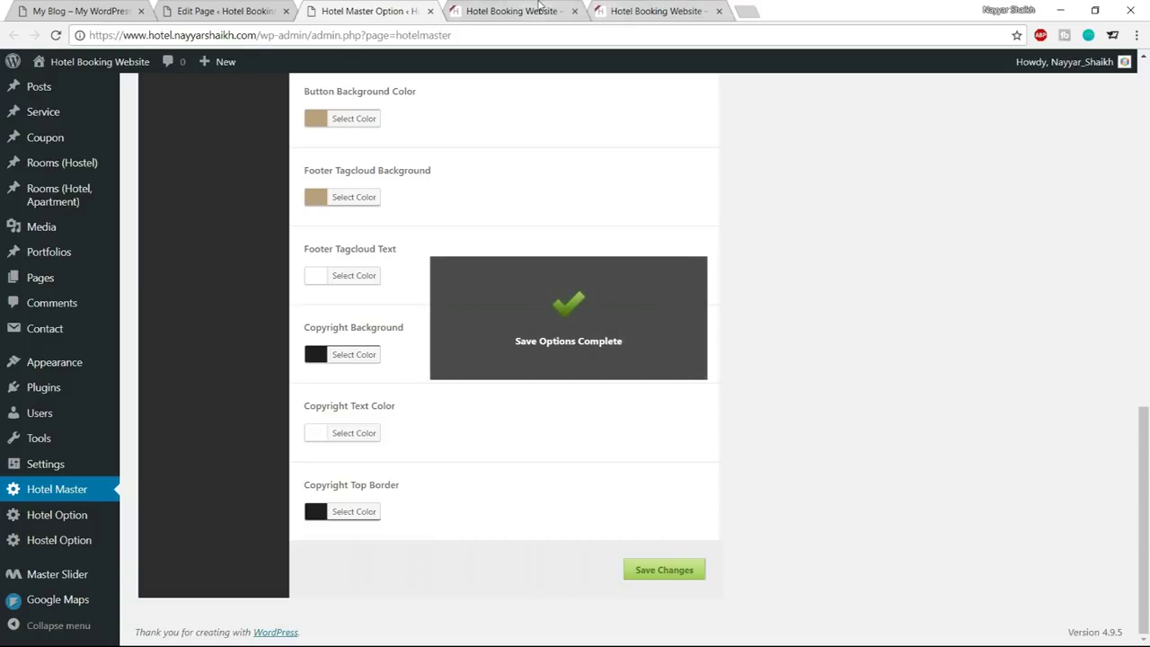
pyautogui.click(509, 10)
pyautogui.click(56, 35)
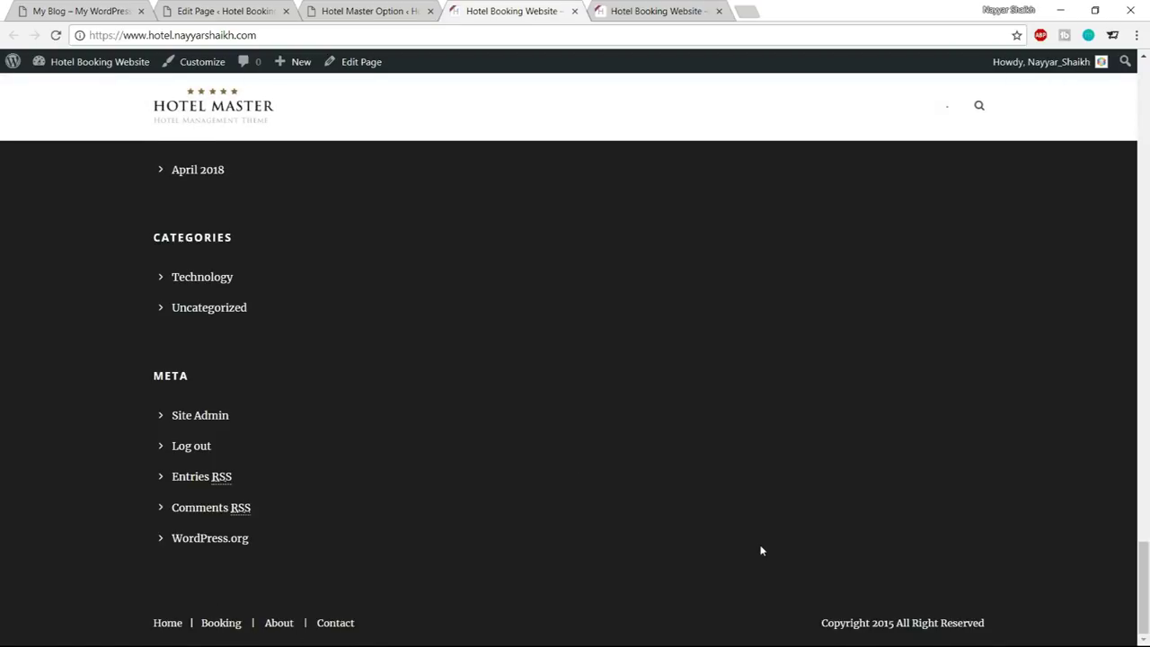
# Look over the demo site's footer, then go back to the Home page editor
pyautogui.scroll(7, 760, 550)
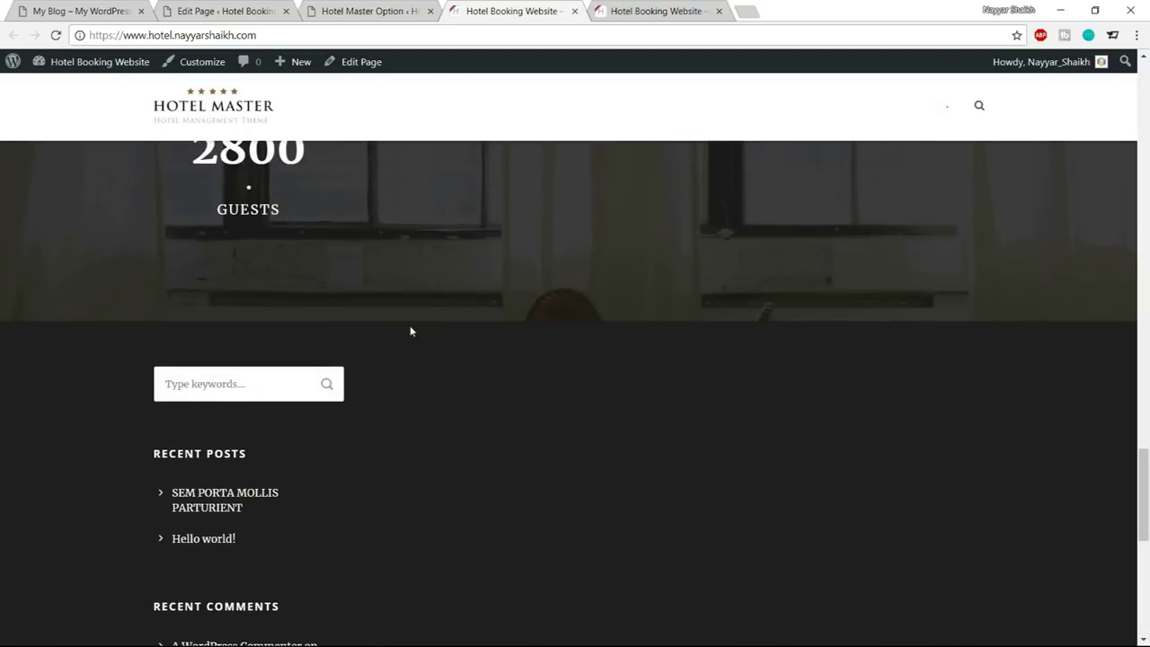
pyautogui.hotkey('ctrl', '1')
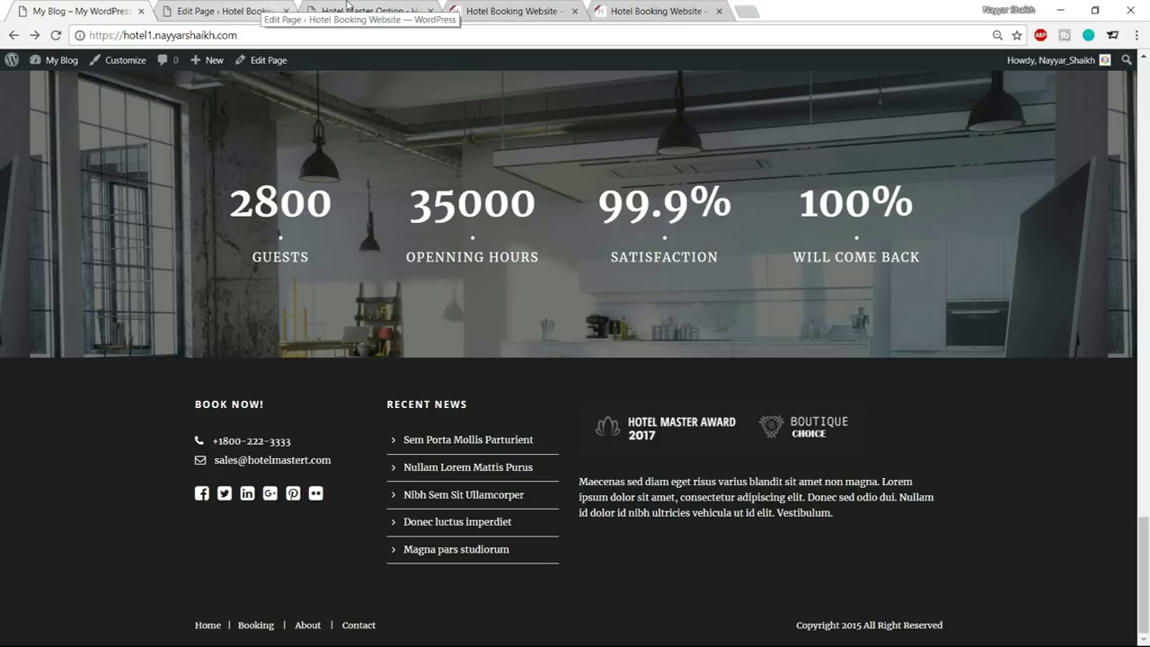
pyautogui.click(225, 10)
pyautogui.moveTo(48, 484)
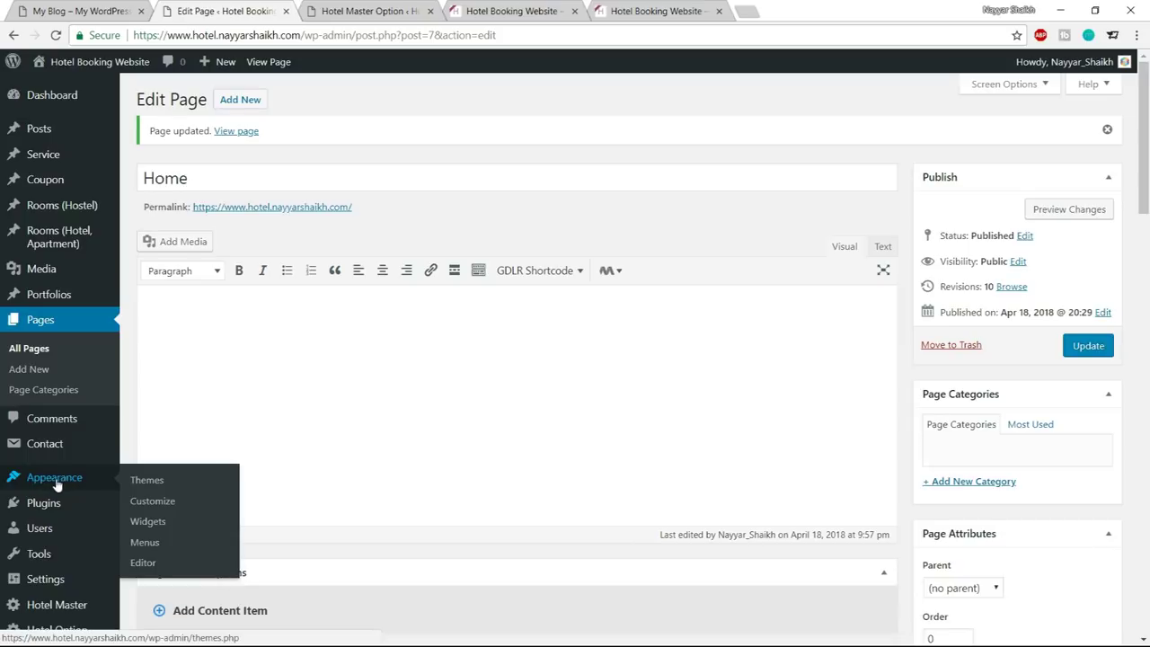
# Remove the Search, Recent Posts, Recent Comments, Archives and remaining widgets from Footer 1
pyautogui.click(149, 522)
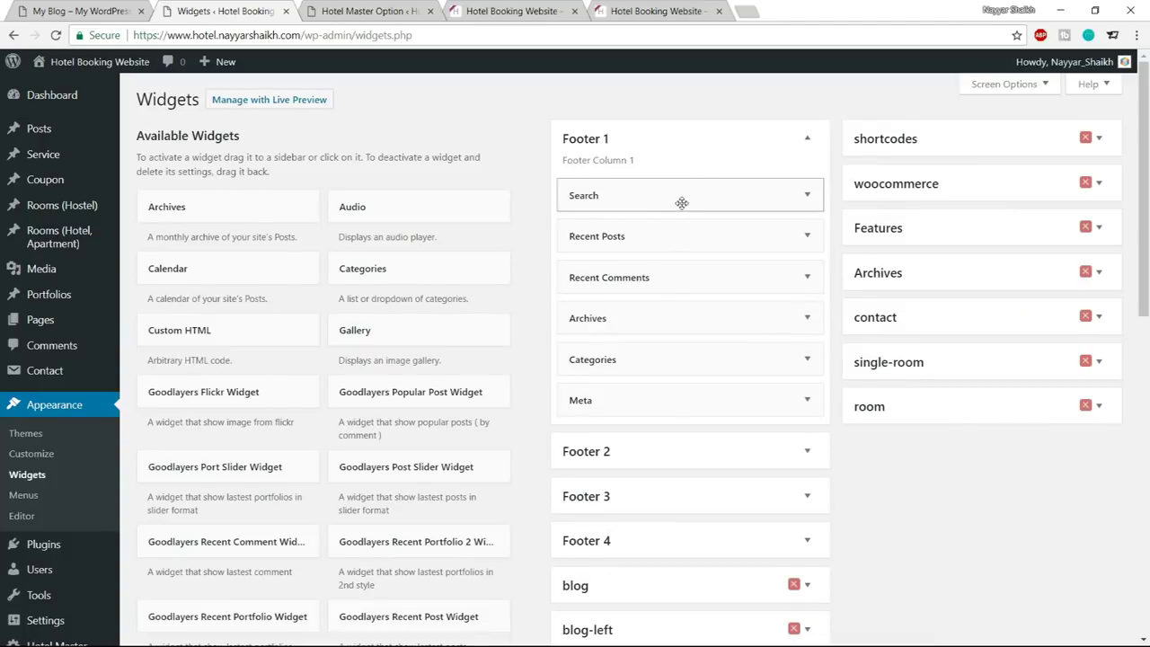
pyautogui.click(683, 203)
pyautogui.click(580, 269)
pyautogui.click(723, 198)
pyautogui.click(582, 335)
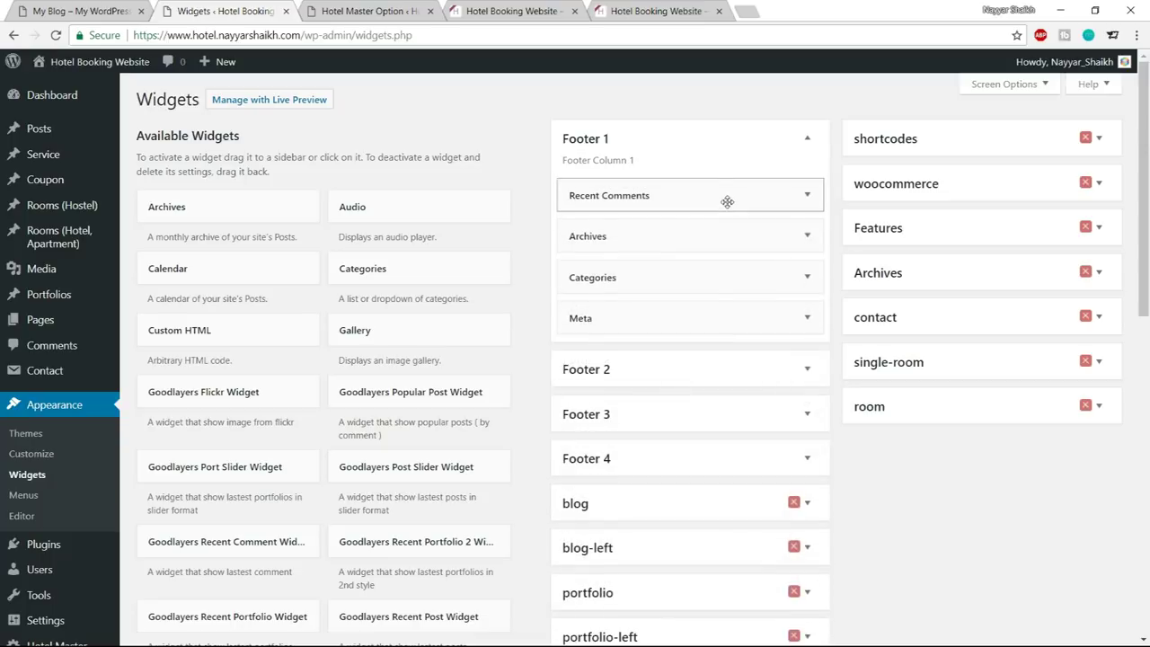
pyautogui.click(727, 201)
pyautogui.click(580, 309)
pyautogui.click(688, 195)
pyautogui.click(584, 319)
pyautogui.click(689, 195)
pyautogui.click(583, 270)
# Add an empty Text widget to Footer 1
pyautogui.scroll(-3, 503, 359)
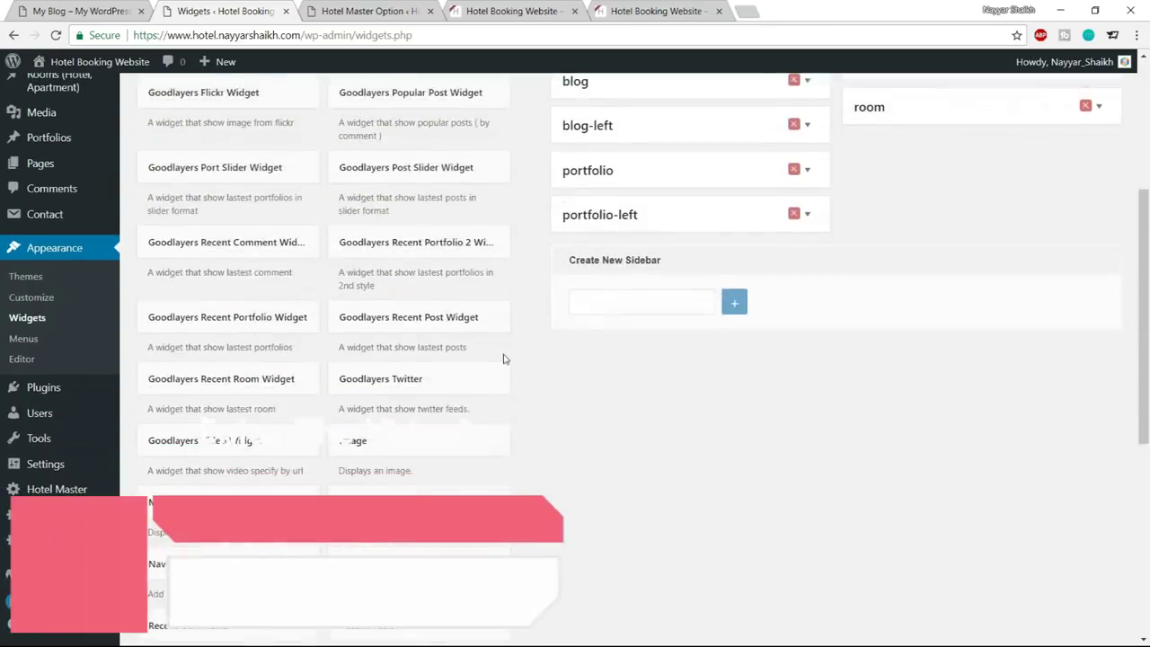
pyautogui.scroll(-5, 504, 359)
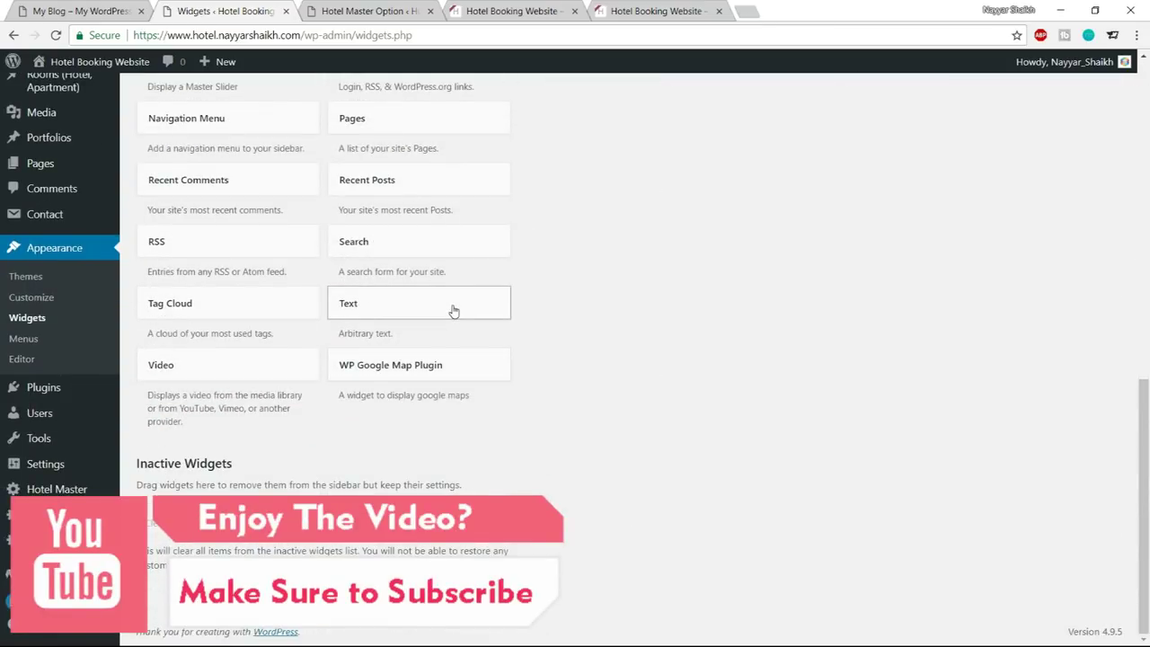
pyautogui.click(452, 308)
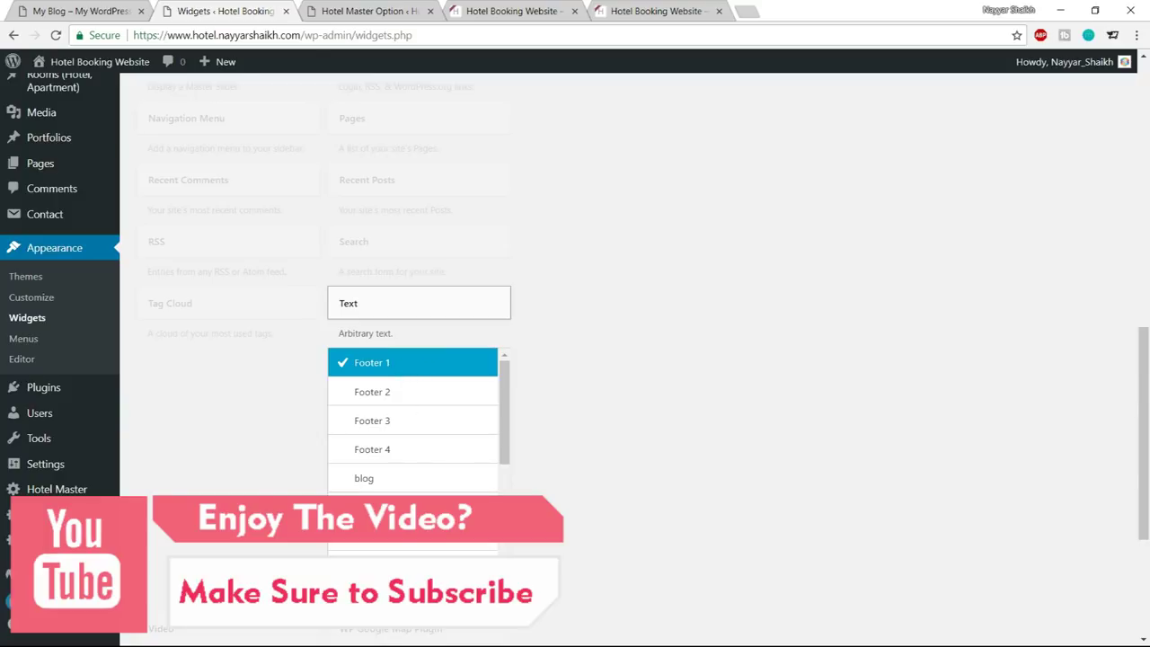
pyautogui.click(463, 576)
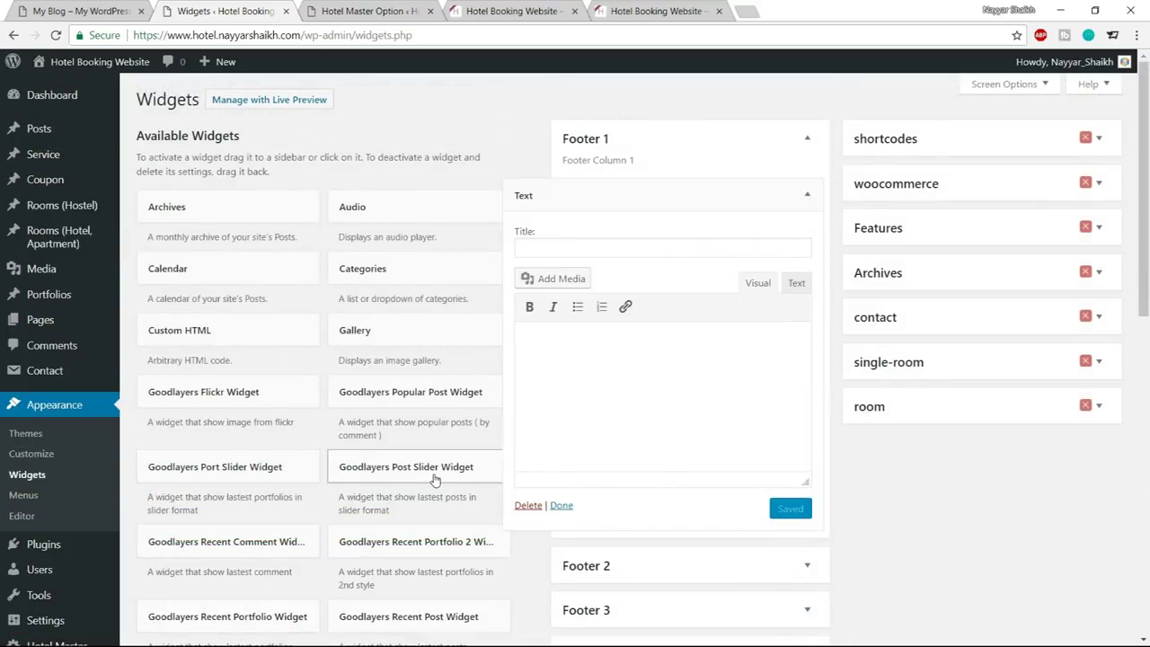
pyautogui.hotkey('alt', 'Tab')
# Open Footer CSS from the Media folder and select its five Footer 1 shortcode lines
pyautogui.doubleClick(192, 210)
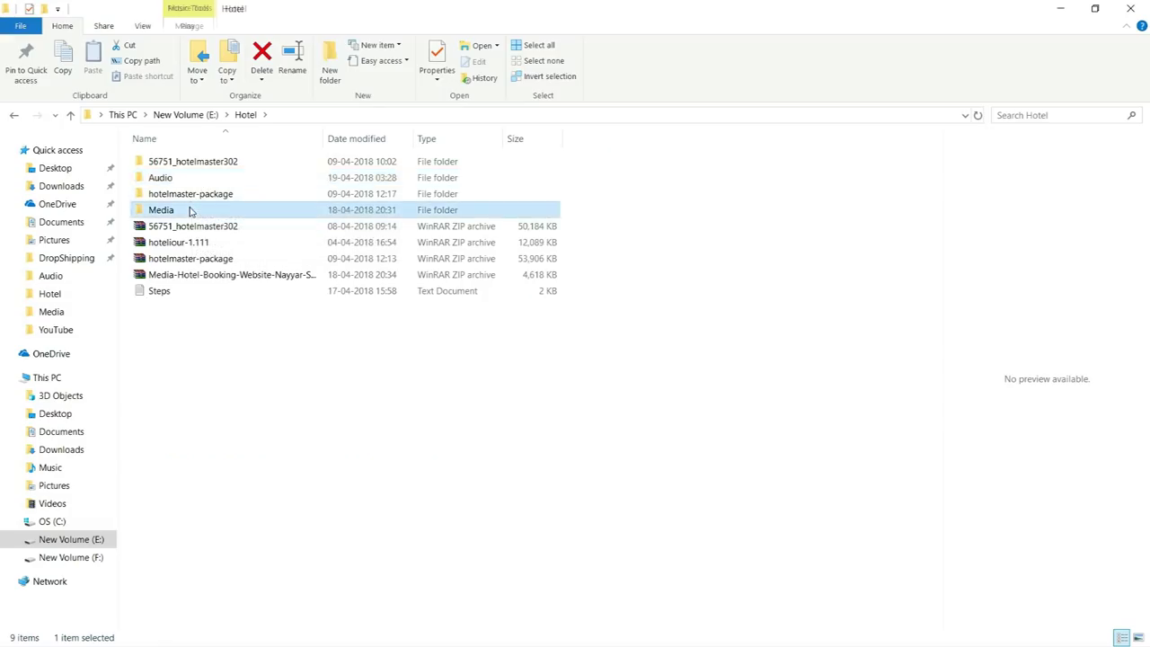
pyautogui.click(493, 186)
pyautogui.doubleClick(492, 186)
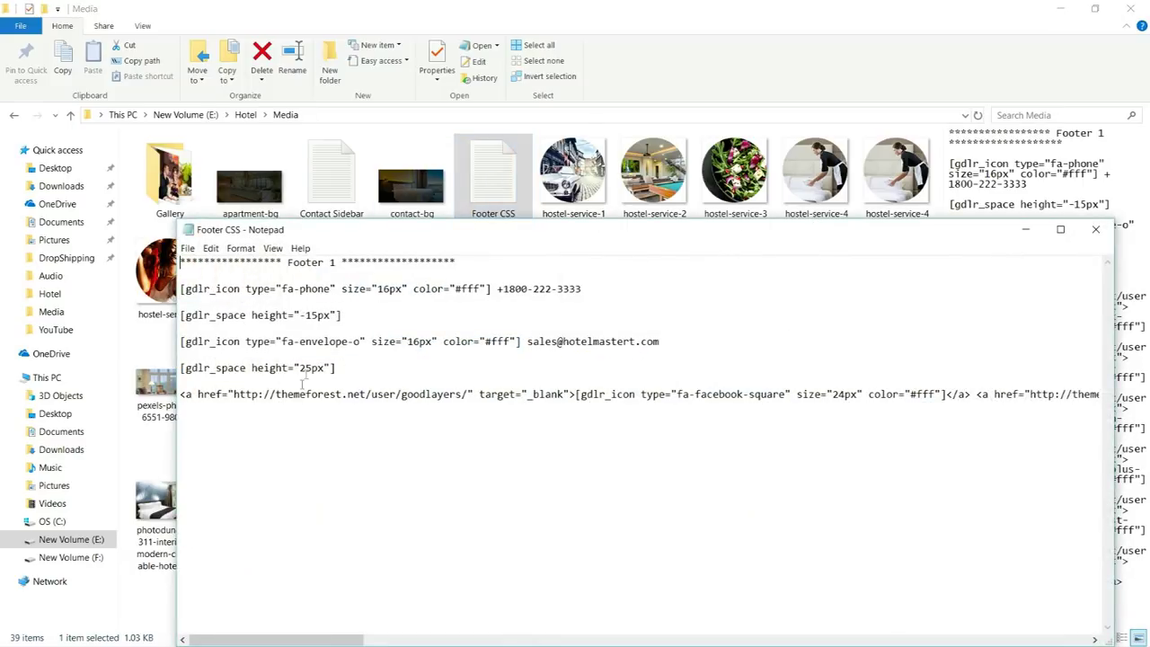
pyautogui.moveTo(359, 373); pyautogui.dragTo(168, 281)
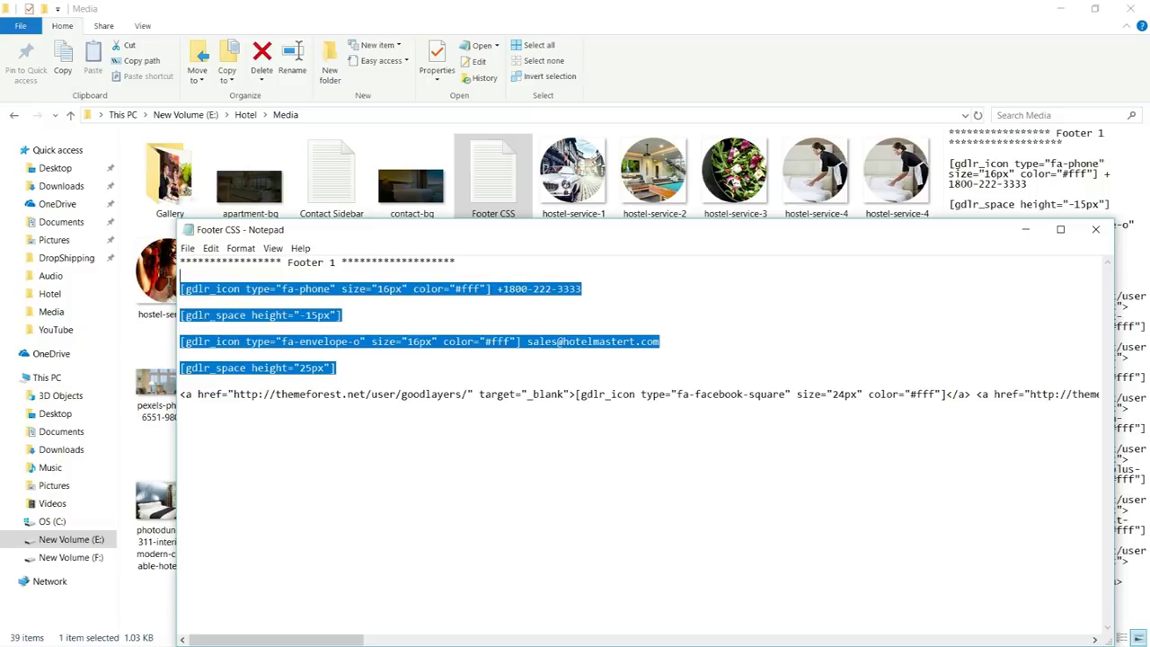
pyautogui.click(733, 362)
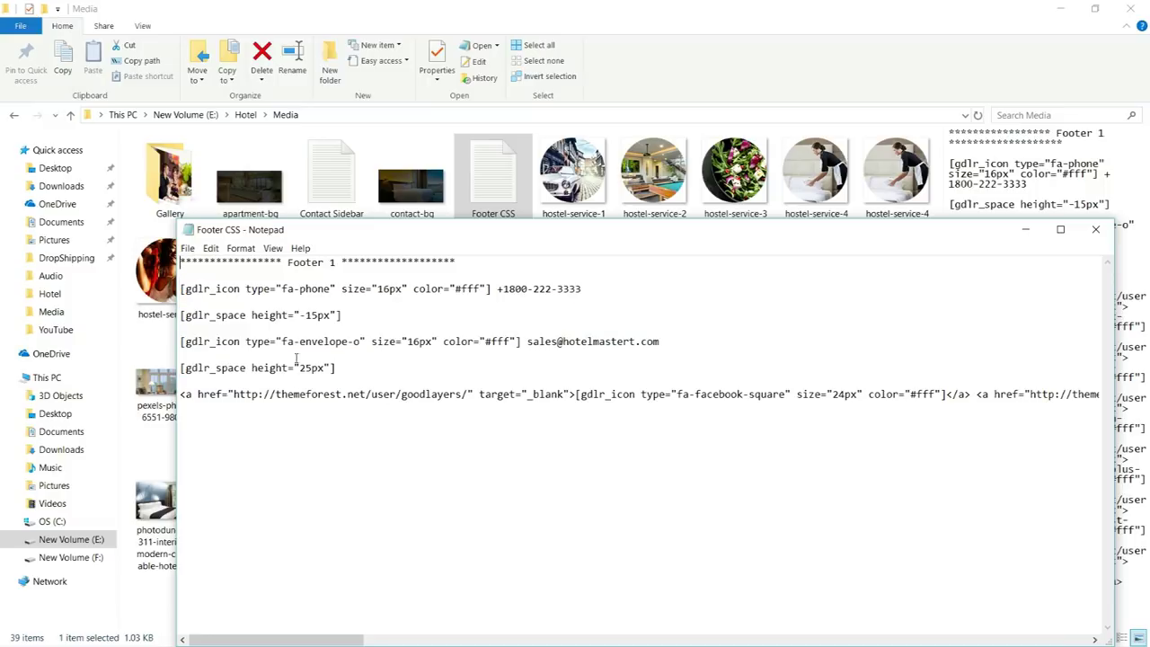
pyautogui.moveTo(182, 288); pyautogui.dragTo(805, 447)
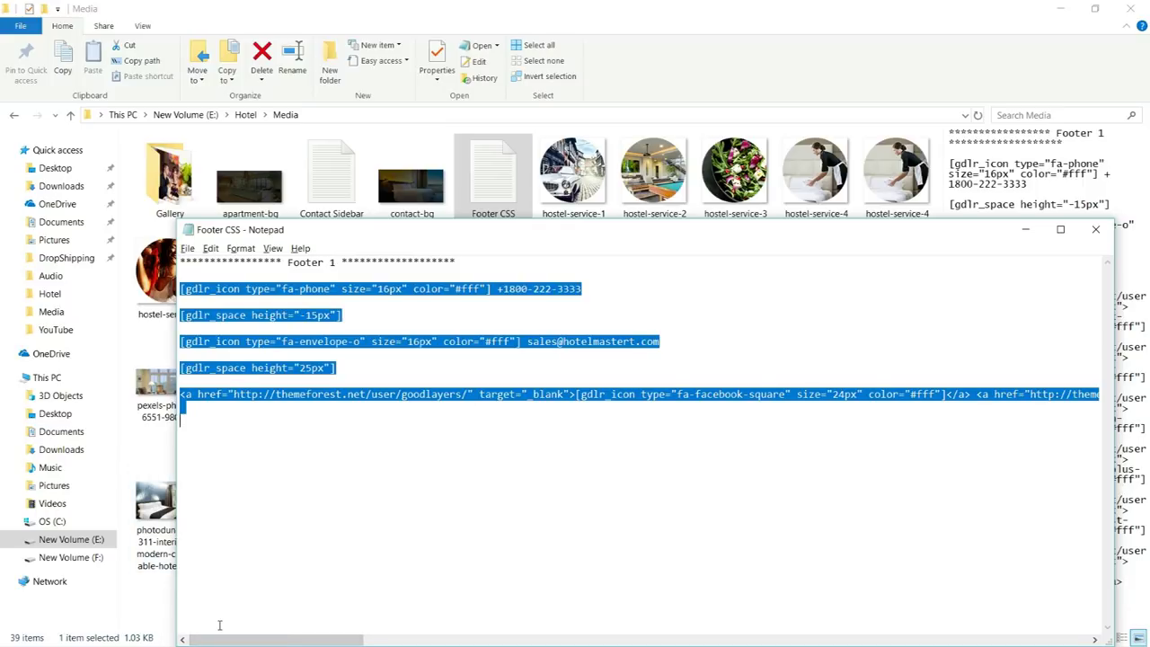
pyautogui.hotkey('alt', 'Tab')
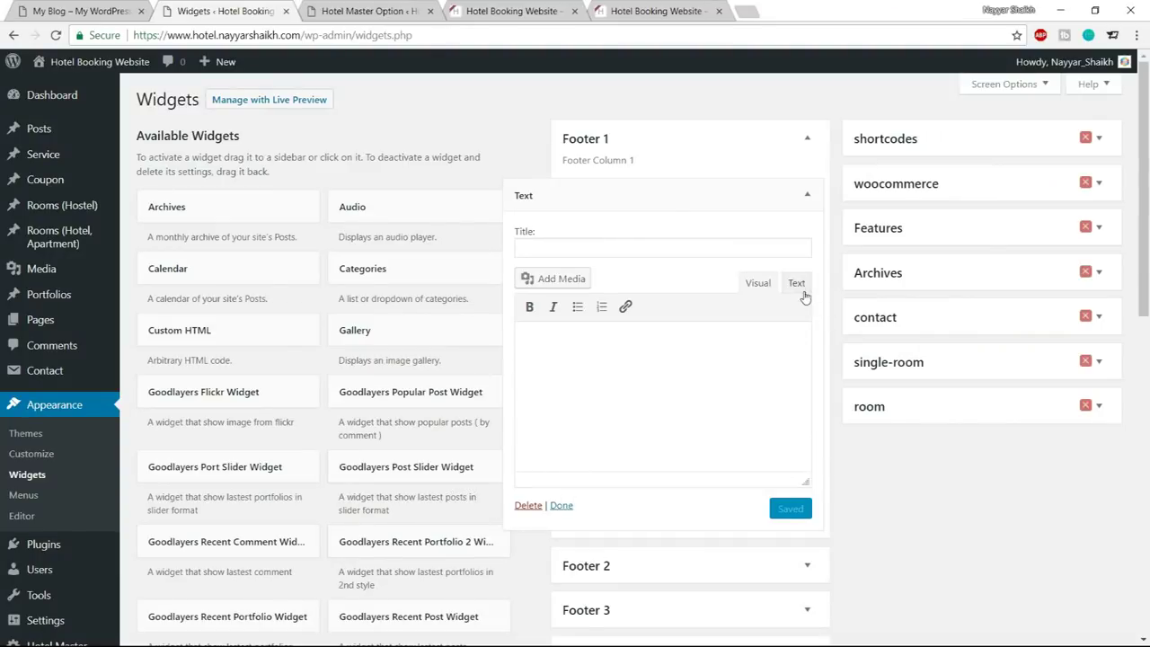
# Paste the contact and social-icon shortcodes into the Text widget and save it
pyautogui.click(800, 288)
pyautogui.click(769, 486)
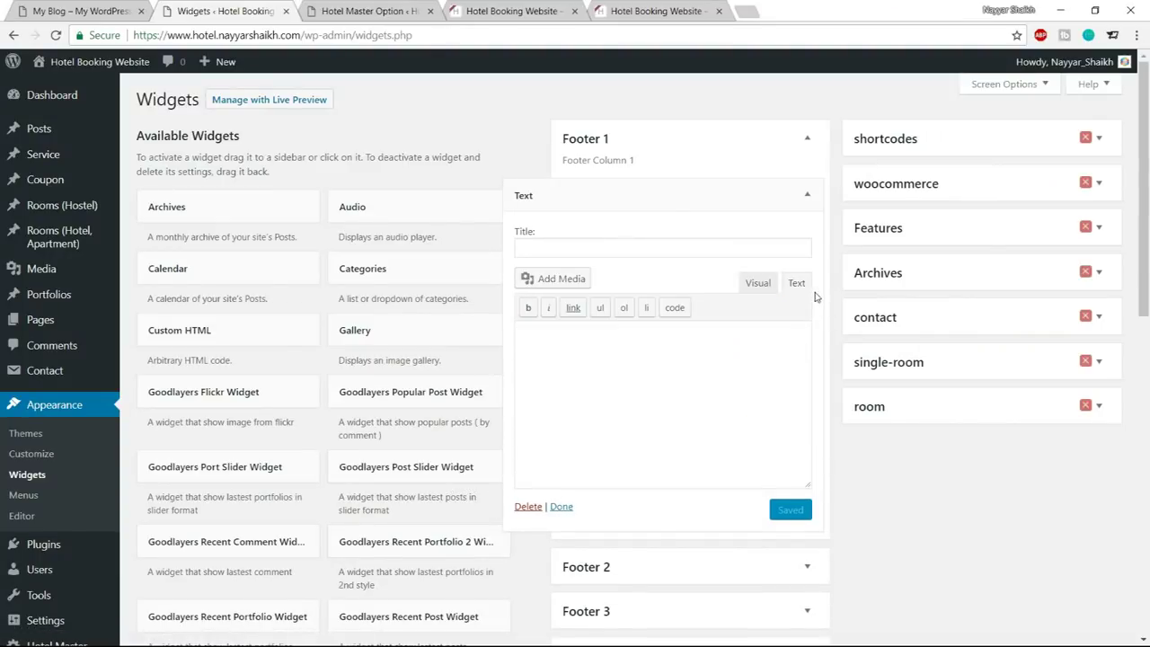
pyautogui.hotkey('ctrl', 'v')
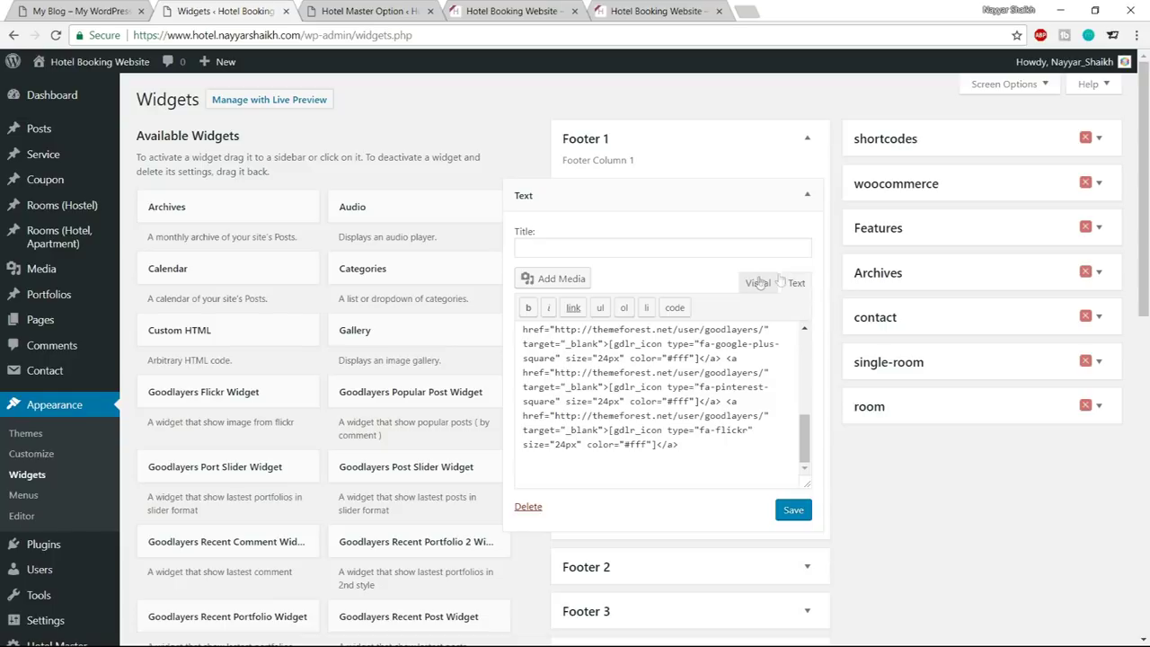
pyautogui.click(788, 510)
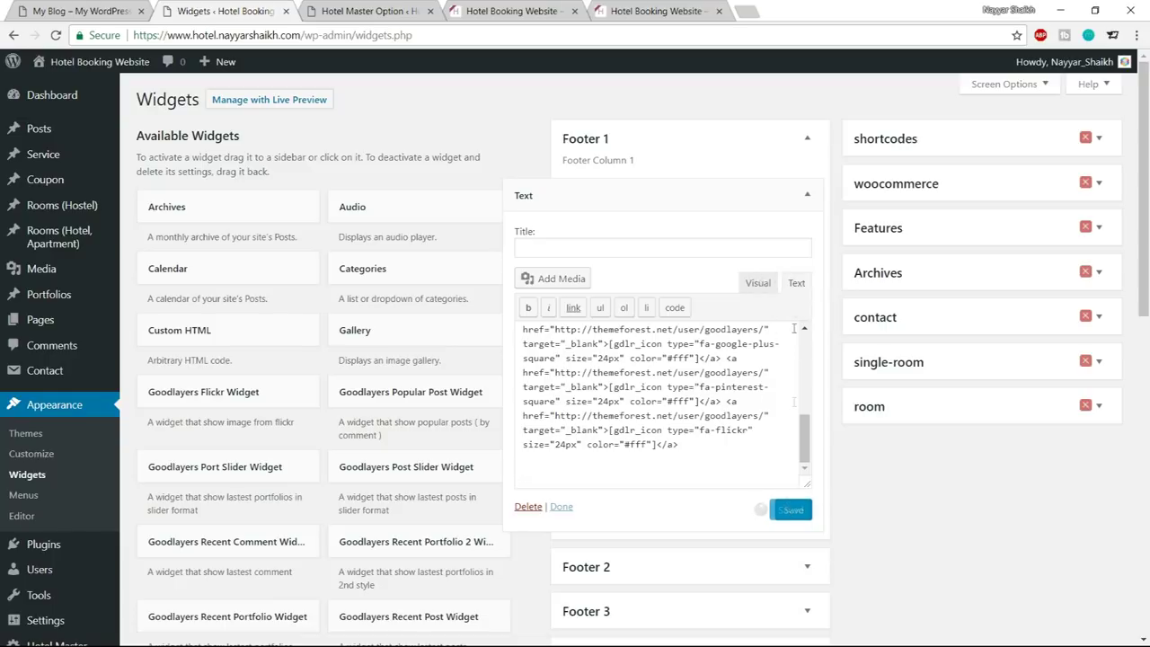
pyautogui.click(764, 286)
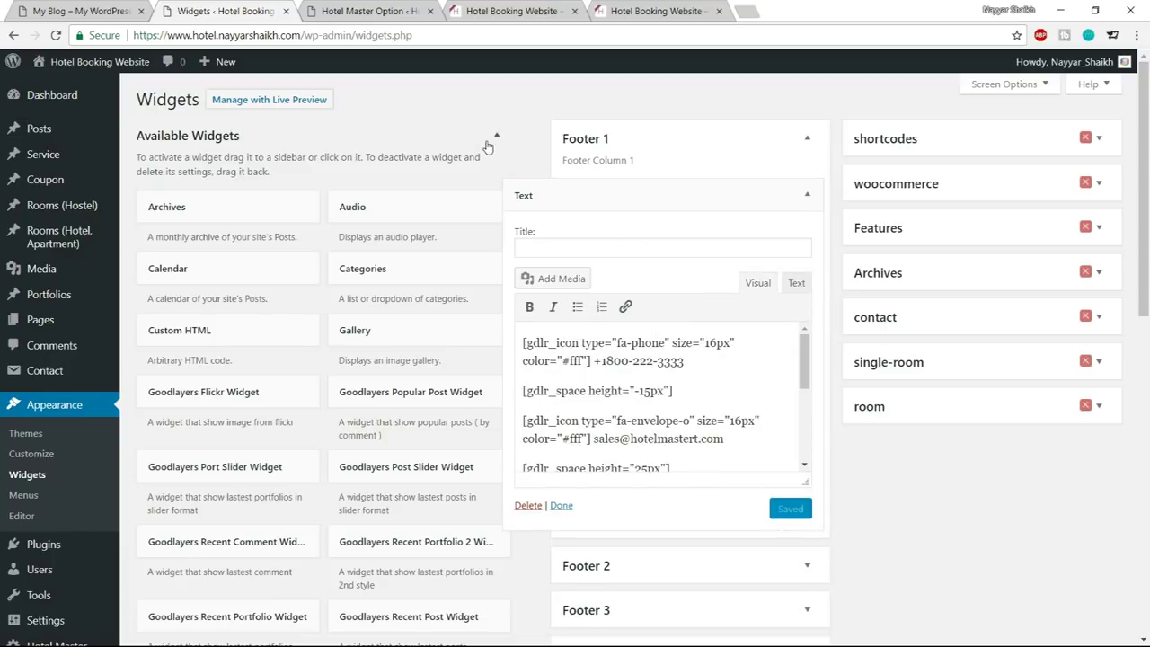
# Title the Footer 1 Text widget 'BOOK NOW!', copied from the demo footer
pyautogui.click(91, 7)
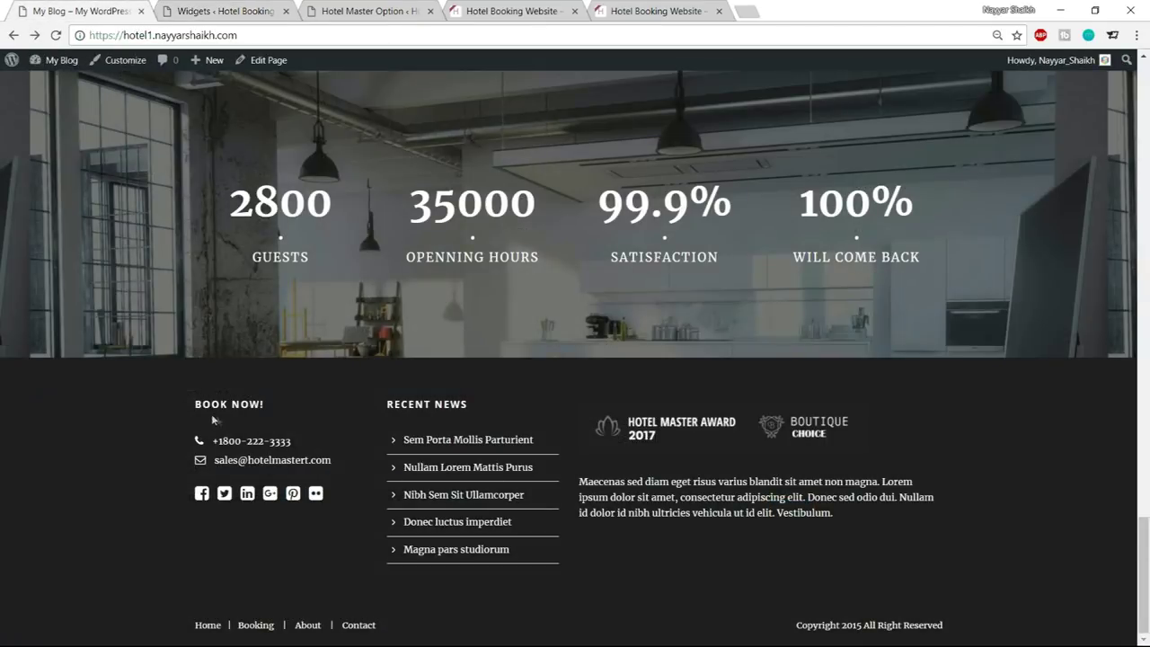
pyautogui.moveTo(190, 410); pyautogui.dragTo(276, 411)
pyautogui.hotkey('ctrl', 'c')
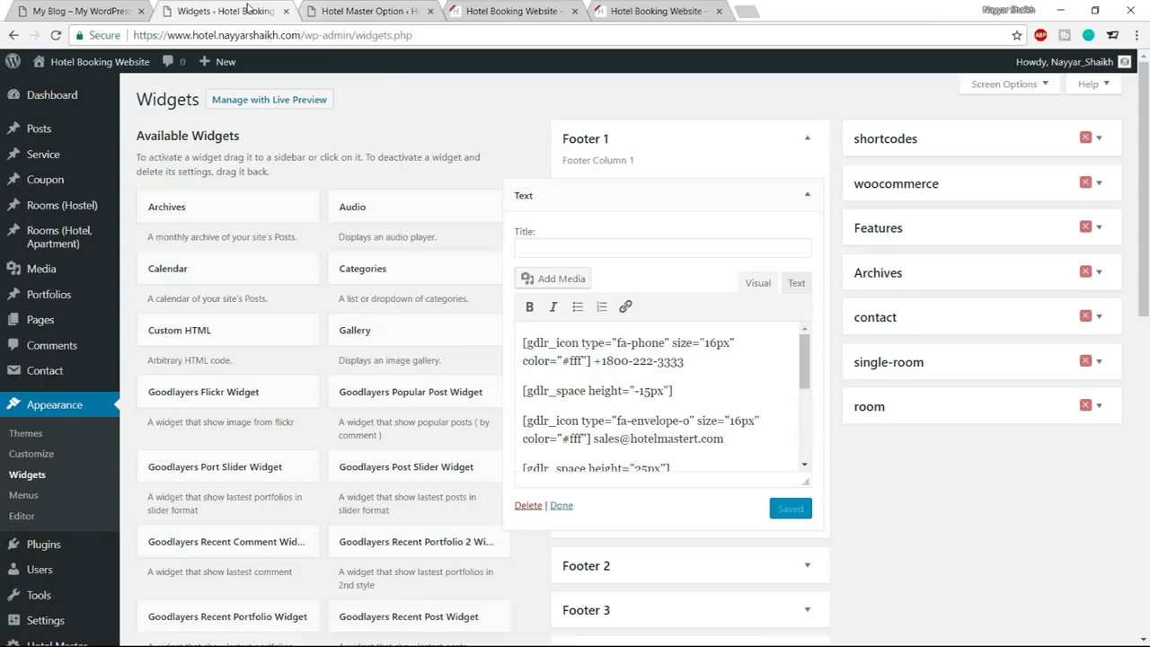
pyautogui.click(226, 11)
pyautogui.click(635, 240)
pyautogui.hotkey('ctrl', 'v')
# Replace the widget's phone number with the demo footer's number and save the widget
pyautogui.click(86, 9)
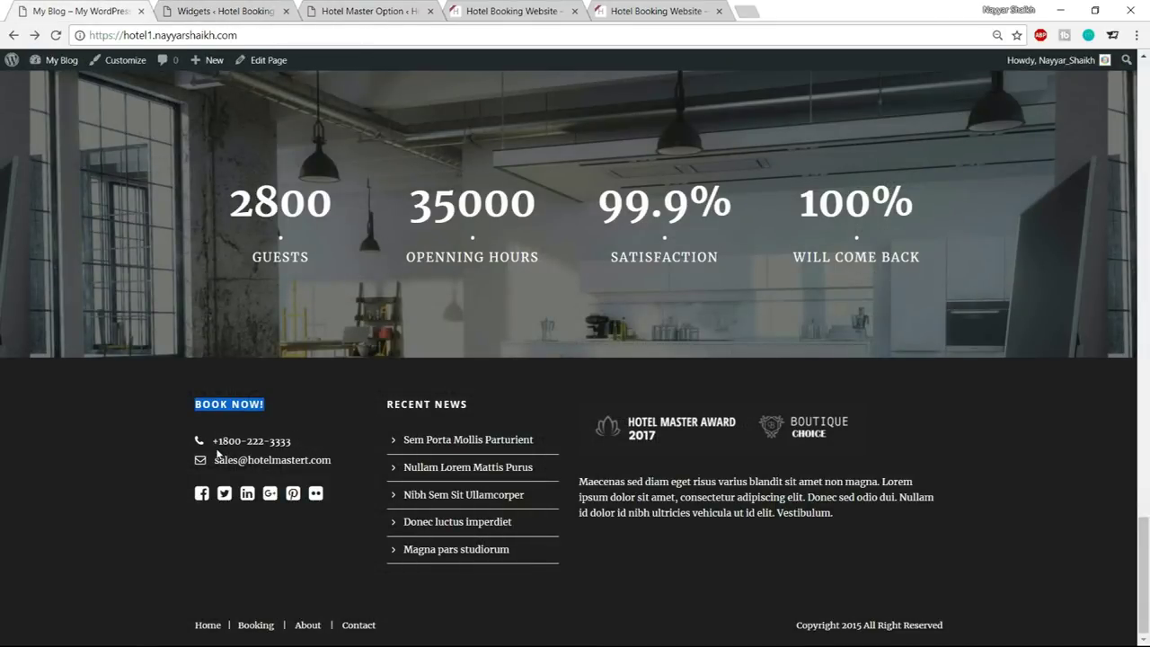
pyautogui.moveTo(213, 442); pyautogui.dragTo(302, 442)
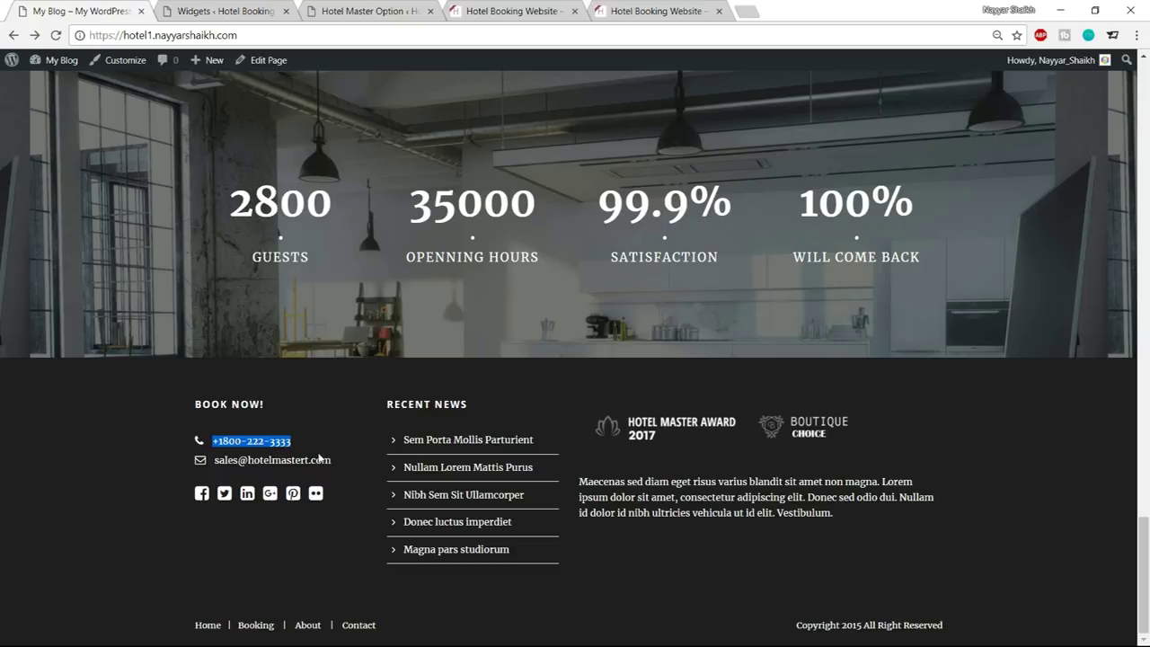
pyautogui.click(225, 11)
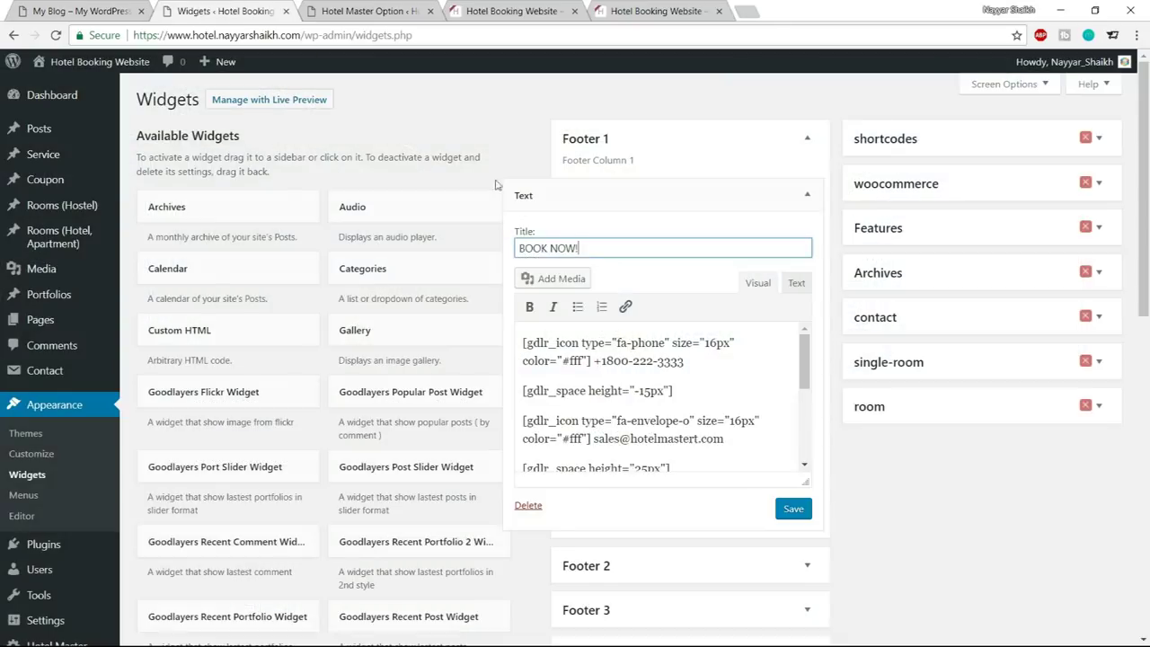
pyautogui.moveTo(693, 364); pyautogui.dragTo(602, 363)
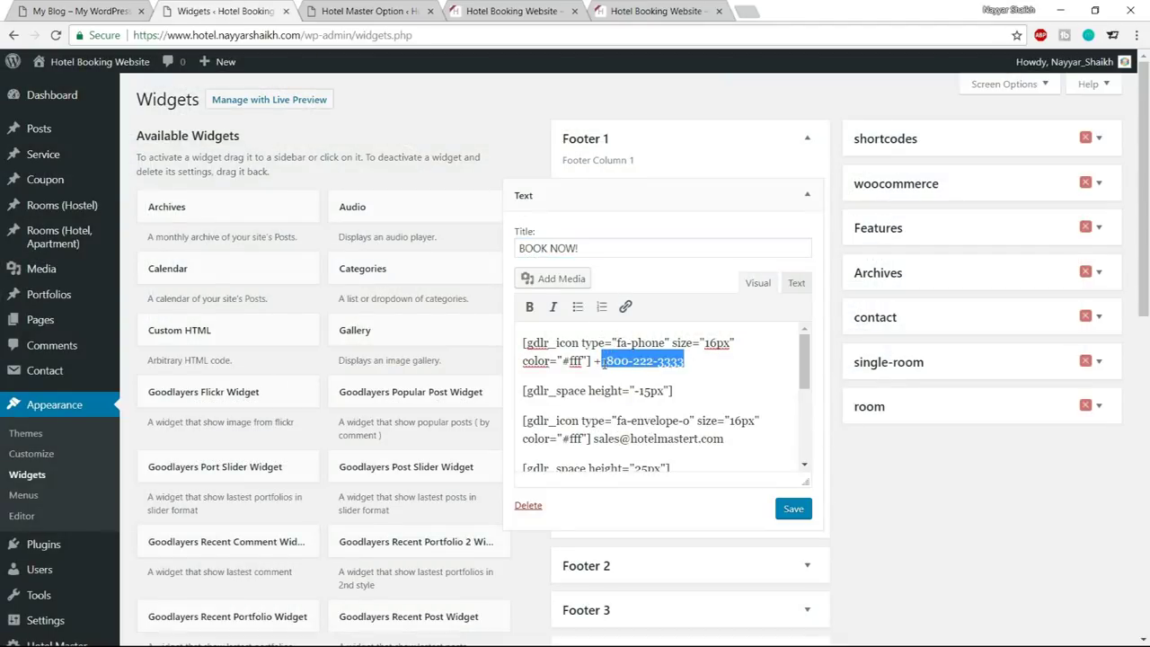
pyautogui.write('0')
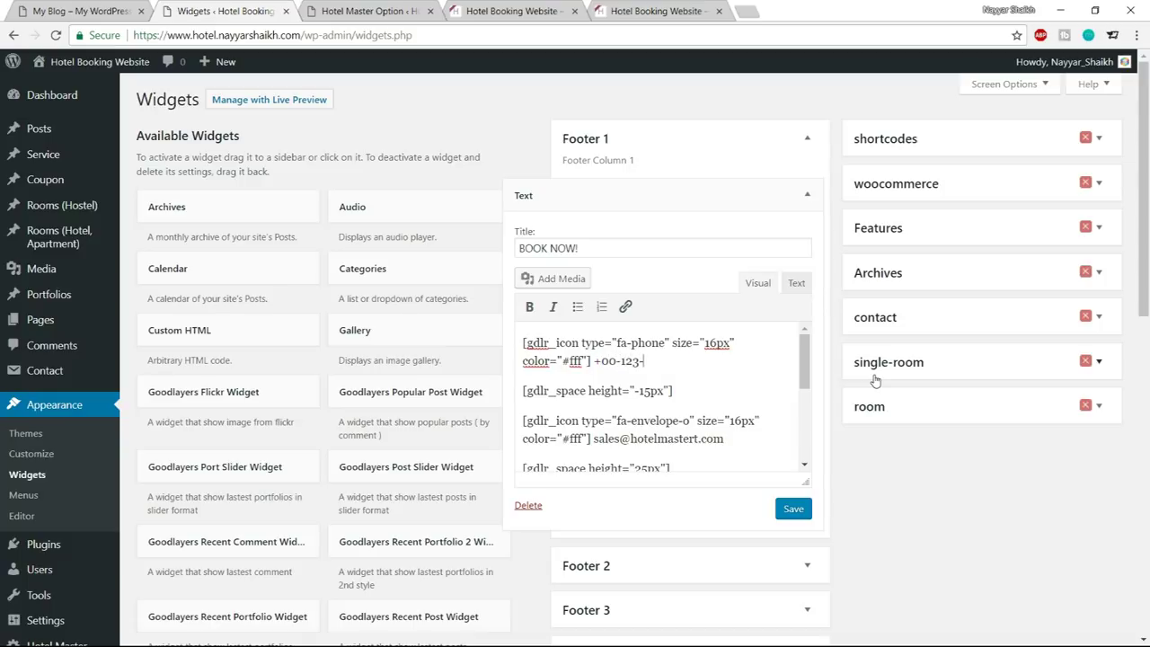
pyautogui.moveTo(597, 439)
pyautogui.mouseDown()
pyautogui.moveTo(692, 440)
pyautogui.moveTo(597, 439)
pyautogui.mouseUp()
pyautogui.click(715, 444)
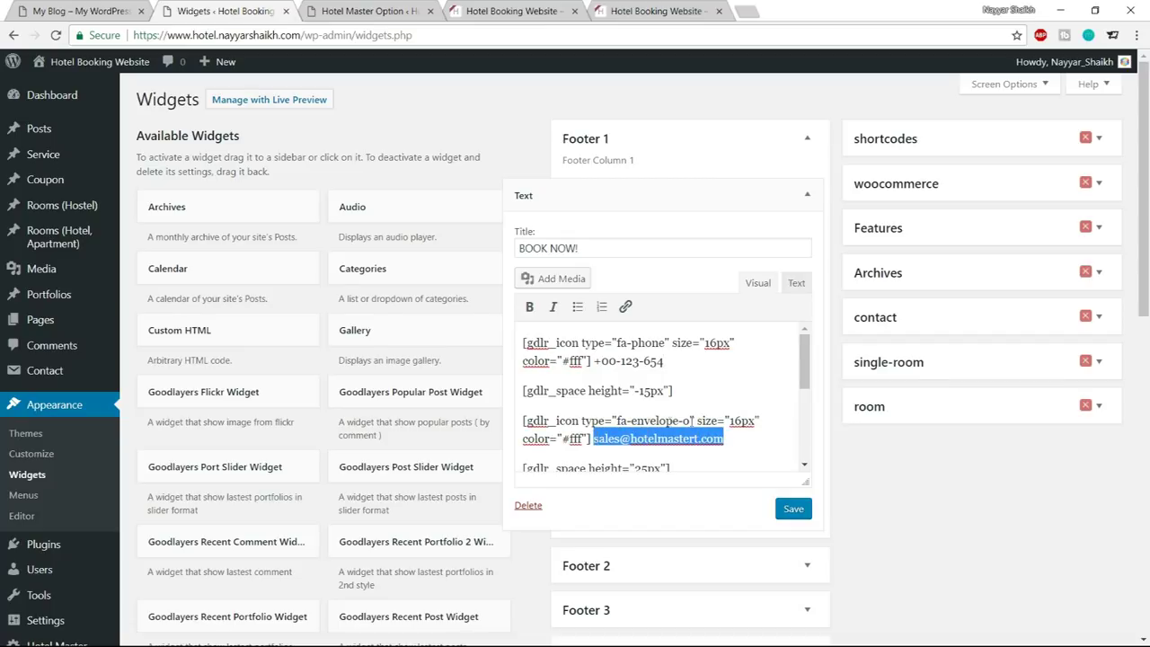
pyautogui.scroll(-1, 692, 421)
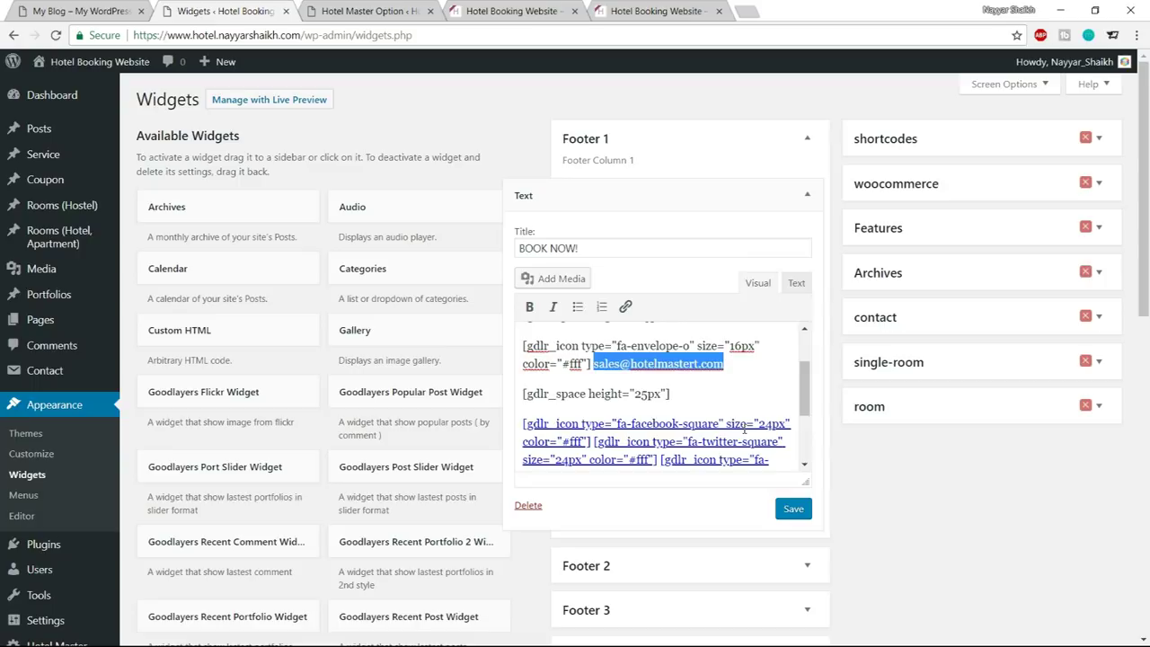
pyautogui.click(794, 509)
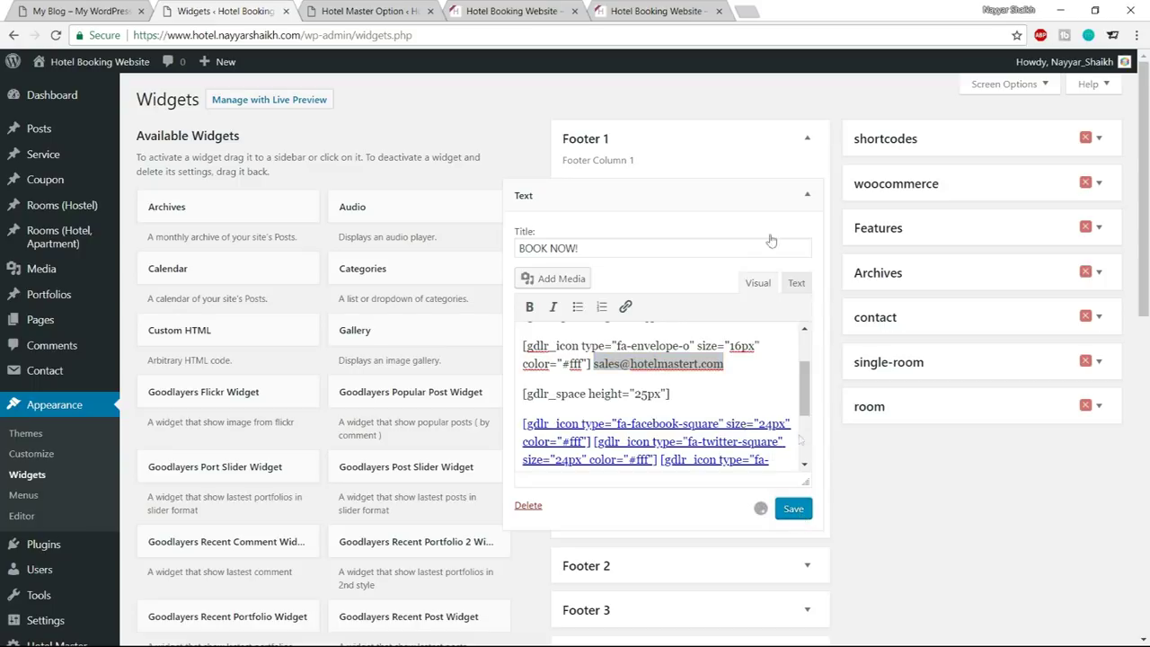
pyautogui.click(810, 191)
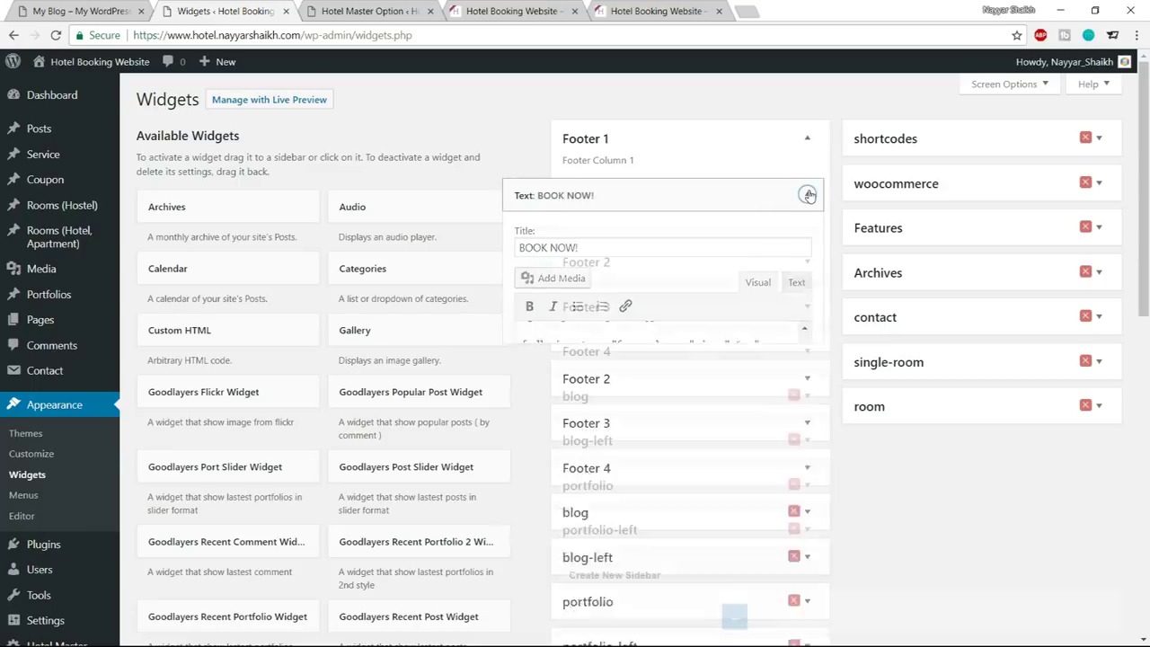
pyautogui.click(393, 13)
pyautogui.hotkey('ctrl', 'Tab')
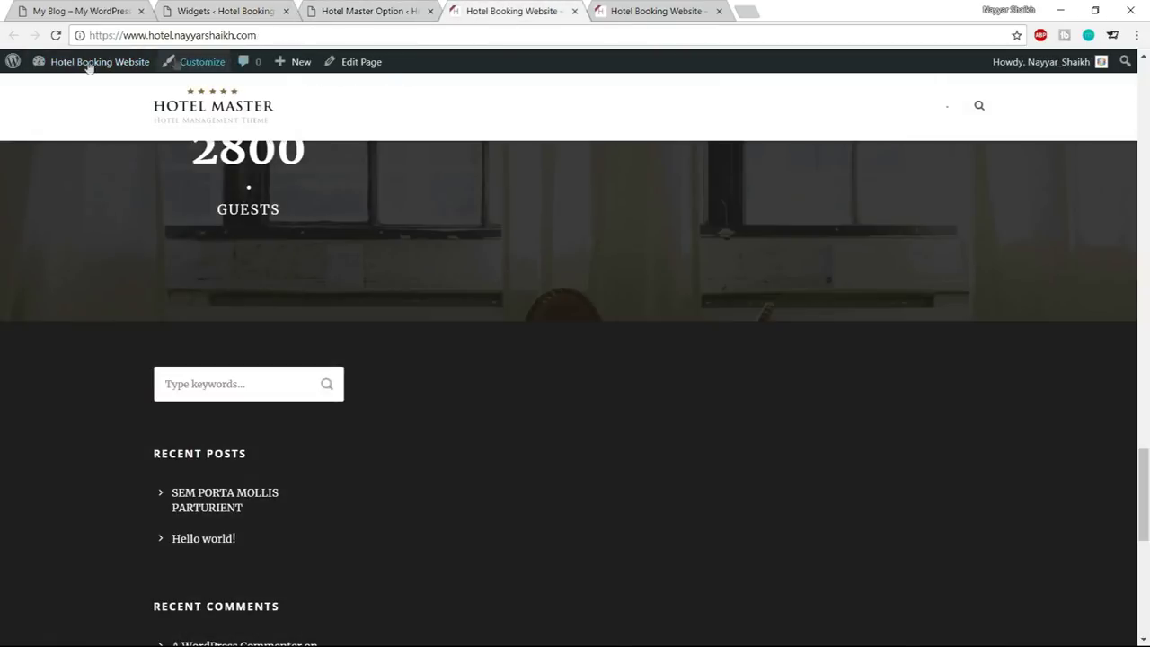
pyautogui.click(57, 35)
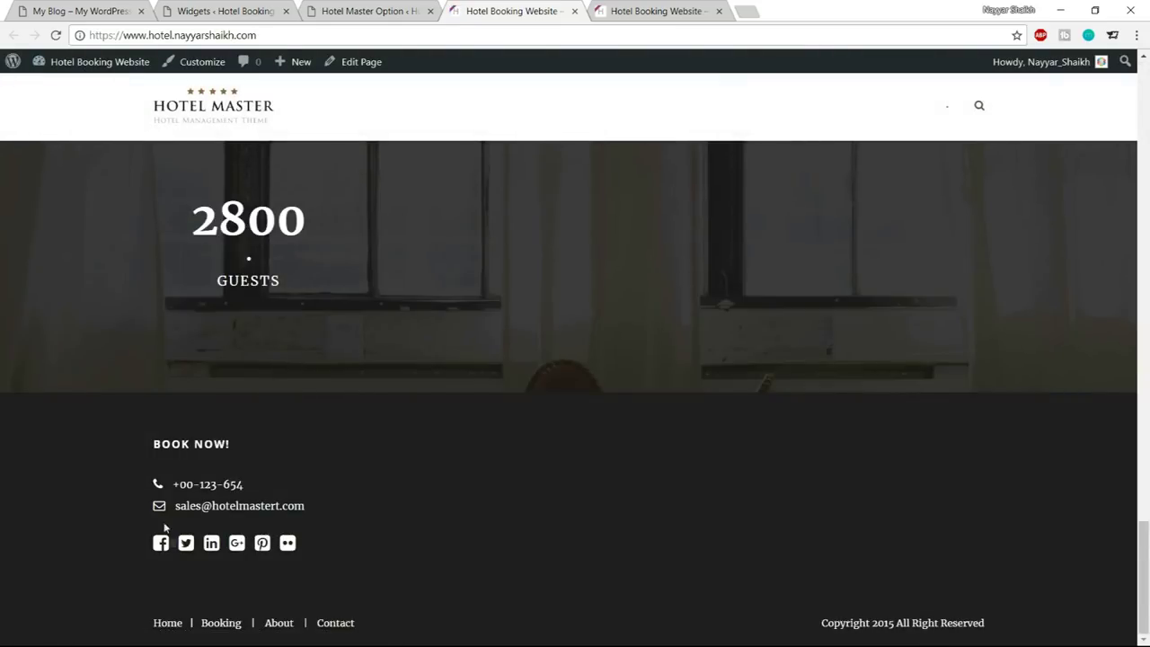
pyautogui.click(223, 11)
pyautogui.scroll(-8, 539, 398)
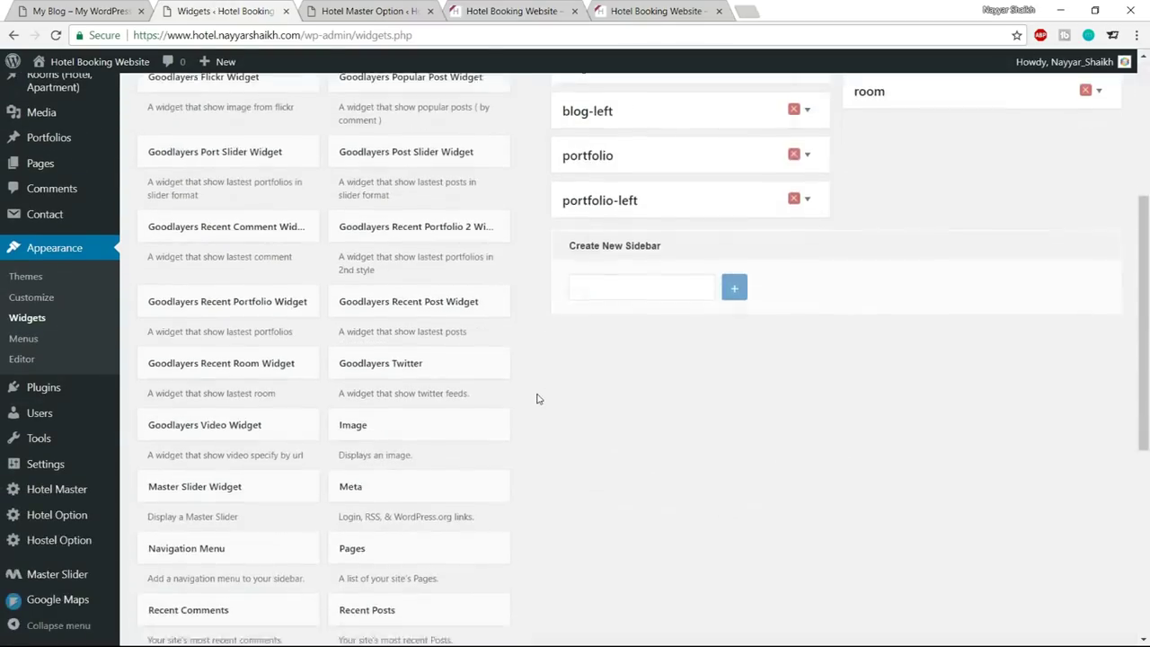
pyautogui.click(98, 9)
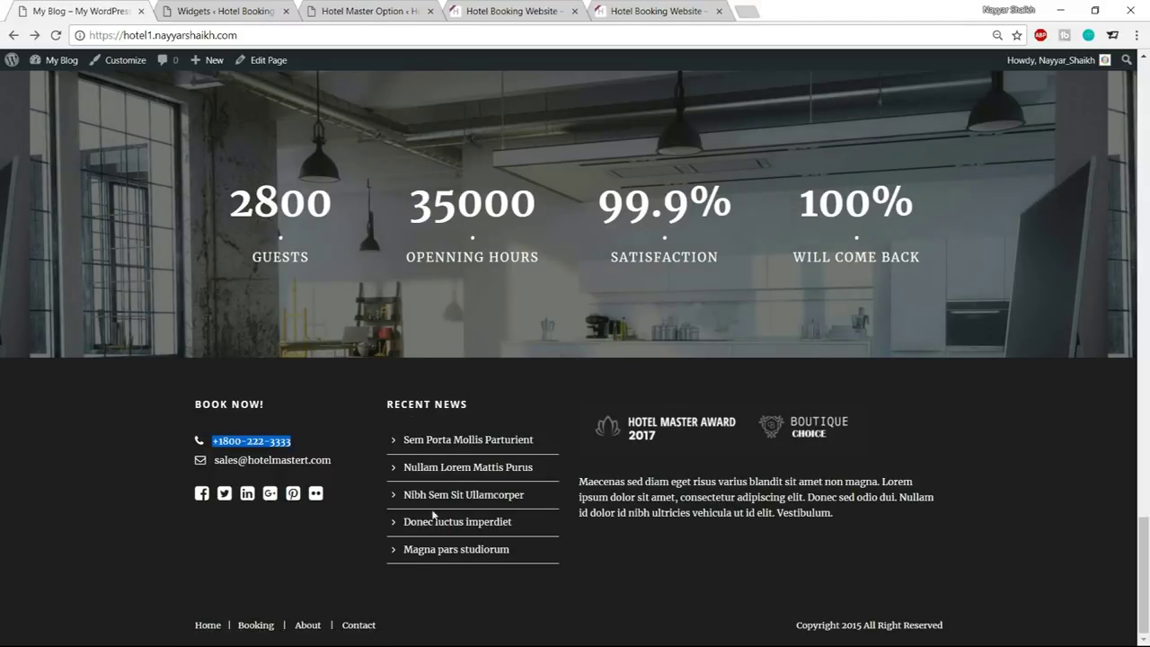
pyautogui.click(255, 12)
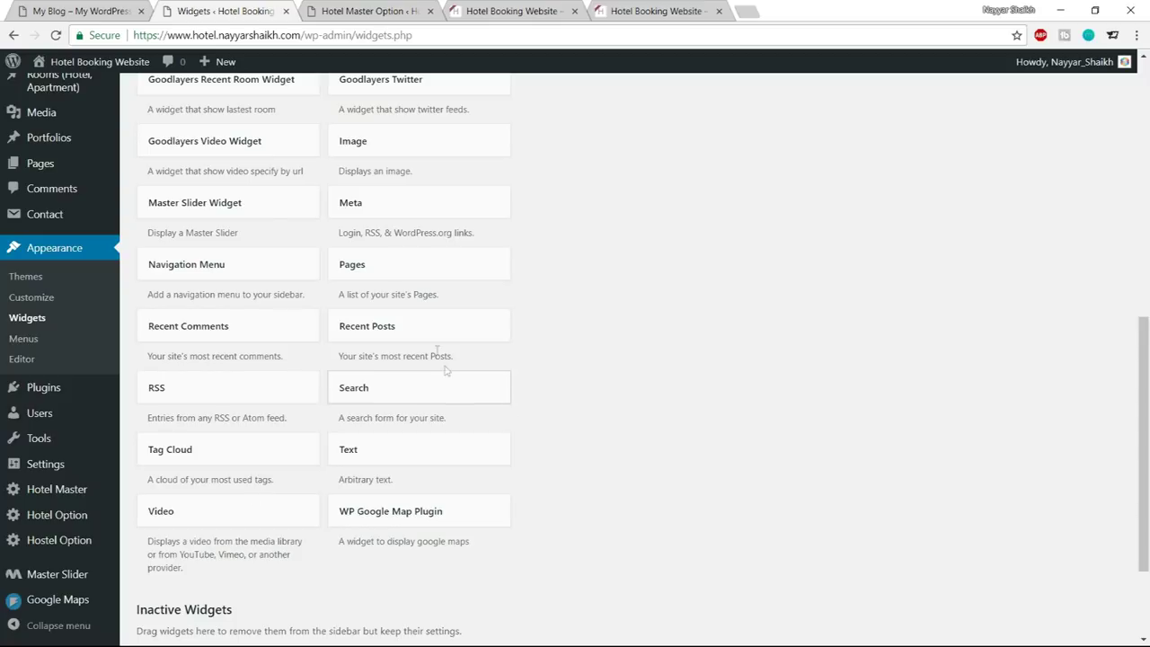
# Add a Recent Posts widget to the Footer 2 area
pyautogui.click(429, 334)
pyautogui.click(389, 419)
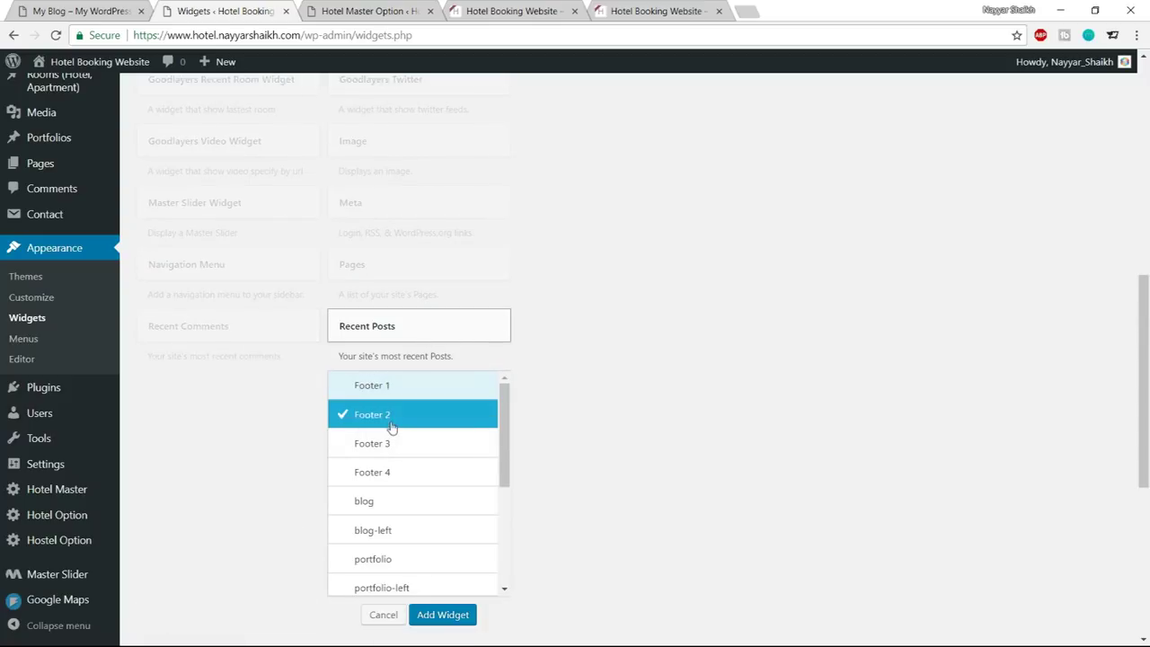
pyautogui.click(443, 614)
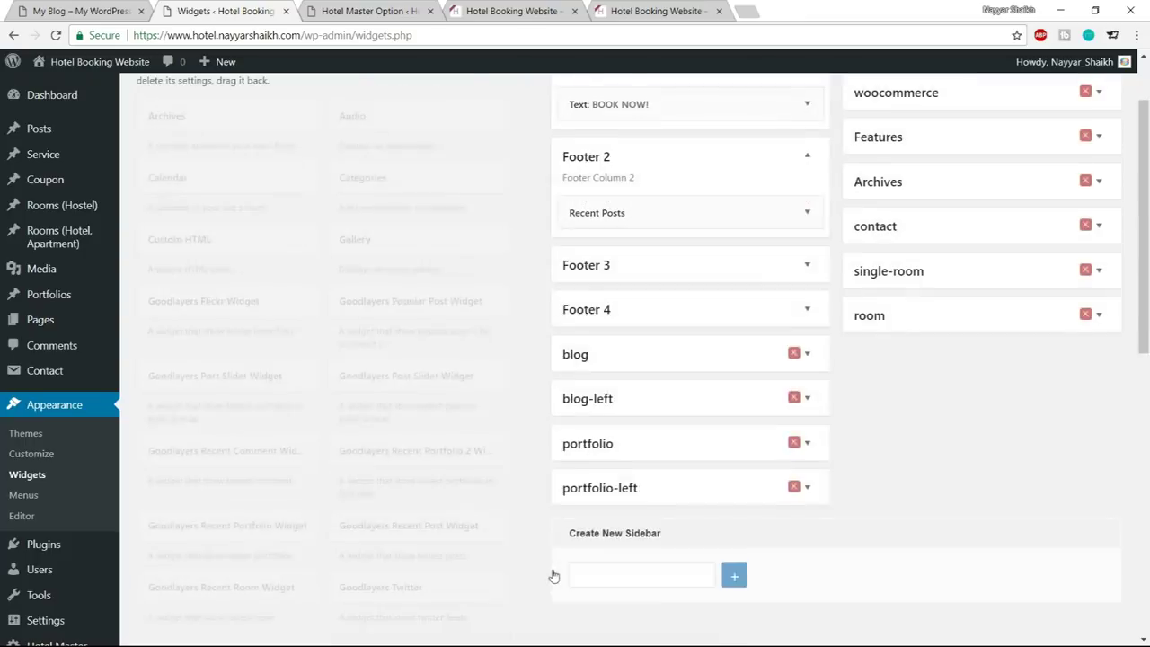
# Title the Recent Posts widget RECENT NEWS, copied from the demo footer, and save it
pyautogui.click(668, 272)
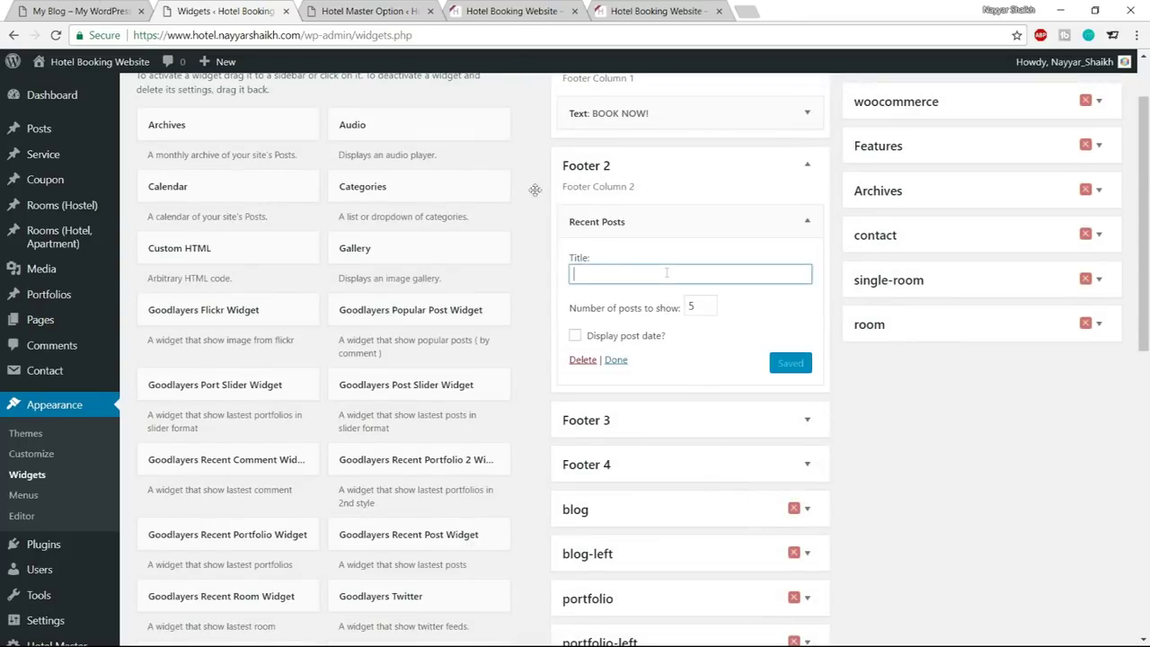
pyautogui.hotkey('ctrl', '1')
pyautogui.moveTo(474, 404)
pyautogui.mouseDown()
pyautogui.moveTo(372, 402)
pyautogui.moveTo(477, 407)
pyautogui.mouseUp()
pyautogui.hotkey('ctrl', 'c')
pyautogui.click(372, 401)
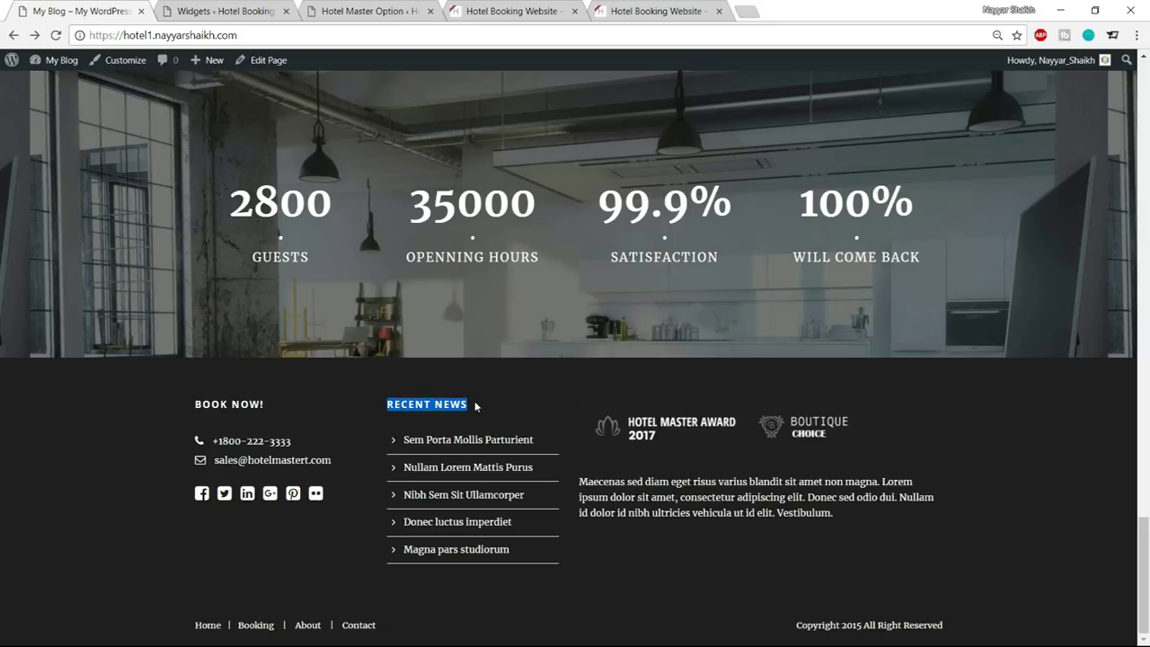
pyautogui.click(312, 7)
pyautogui.click(274, 9)
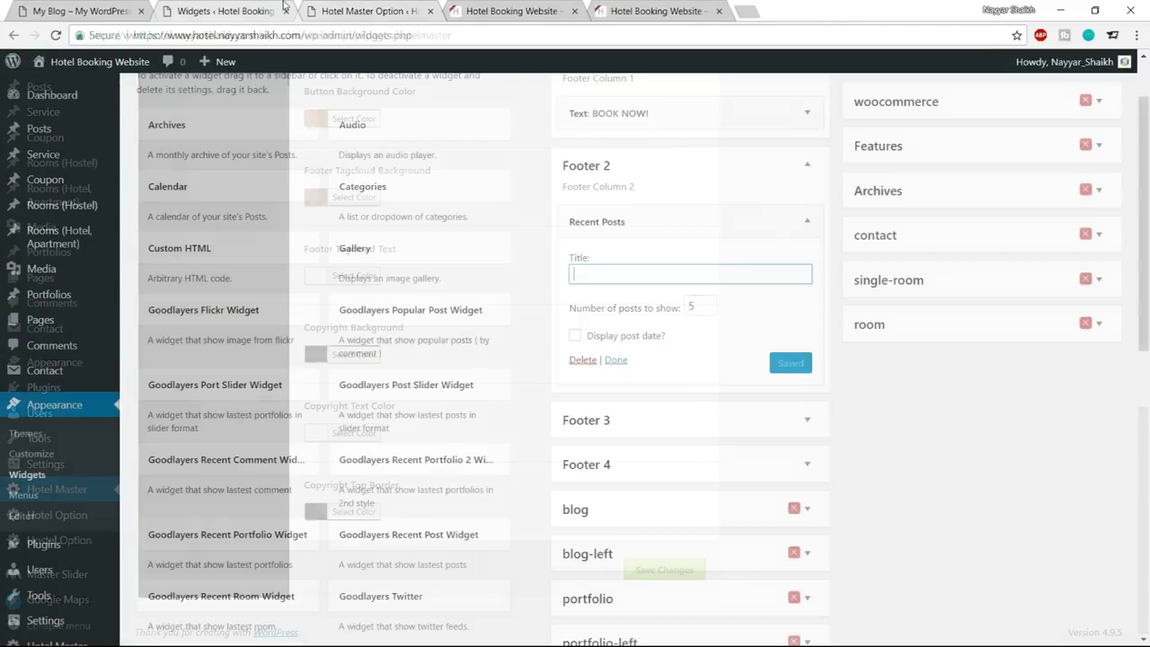
pyautogui.hotkey('ctrl', 'v')
pyautogui.click(697, 308)
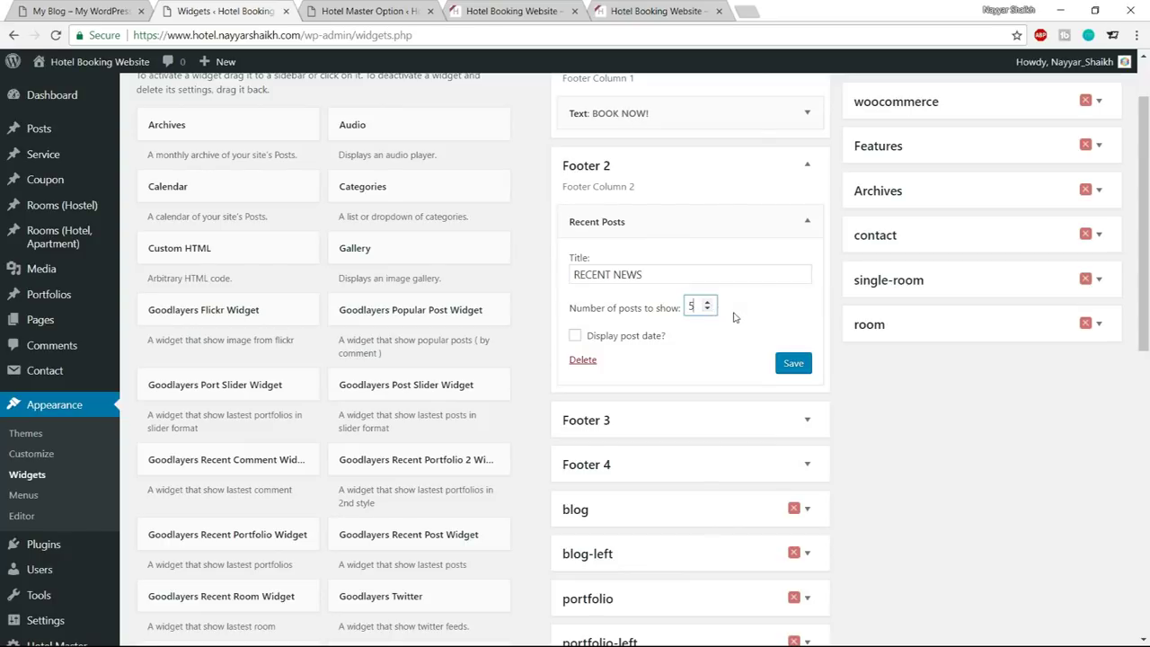
pyautogui.click(794, 363)
pyautogui.click(808, 220)
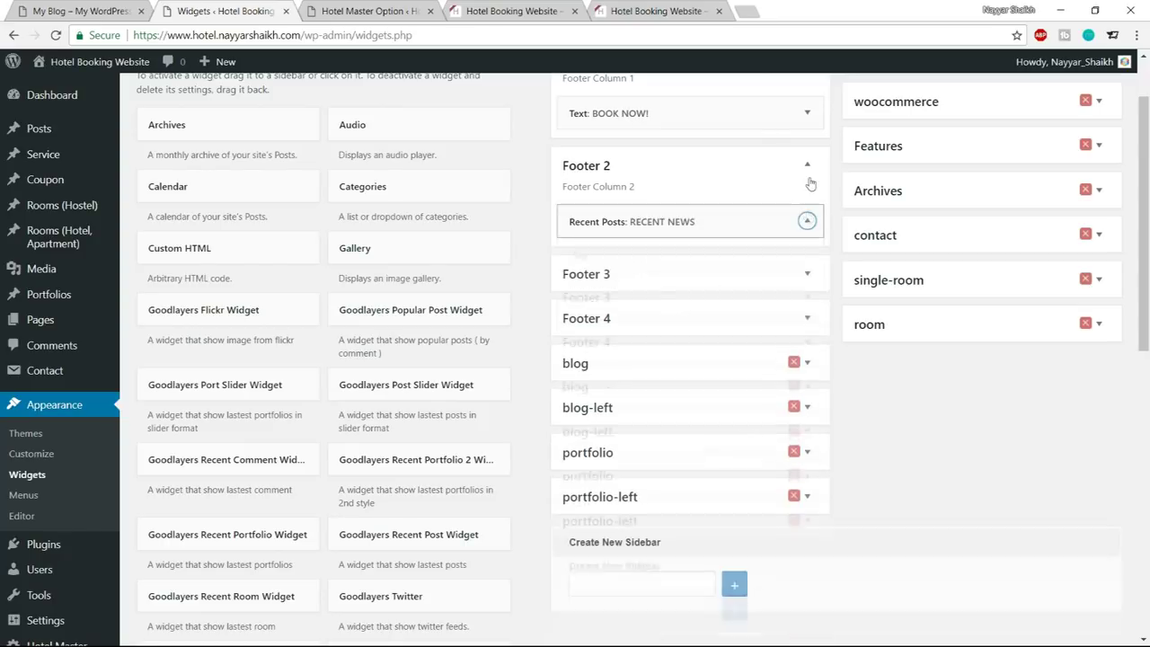
# Add an empty Text widget to Footer 3 from Available Widgets
pyautogui.click(101, 14)
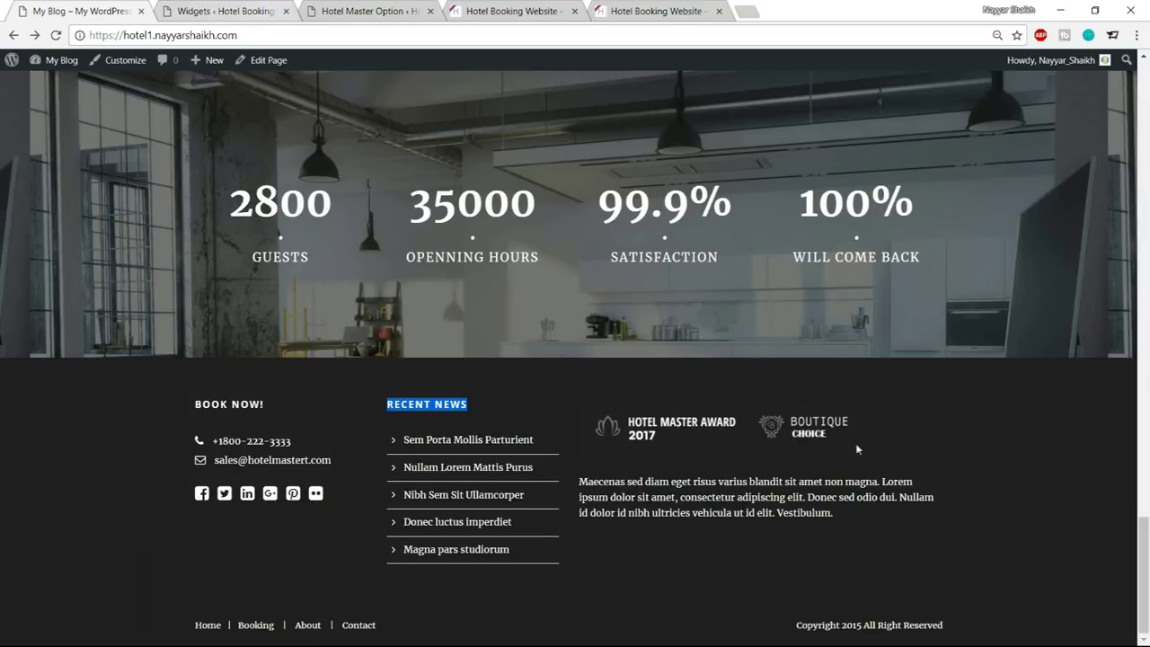
pyautogui.click(277, 13)
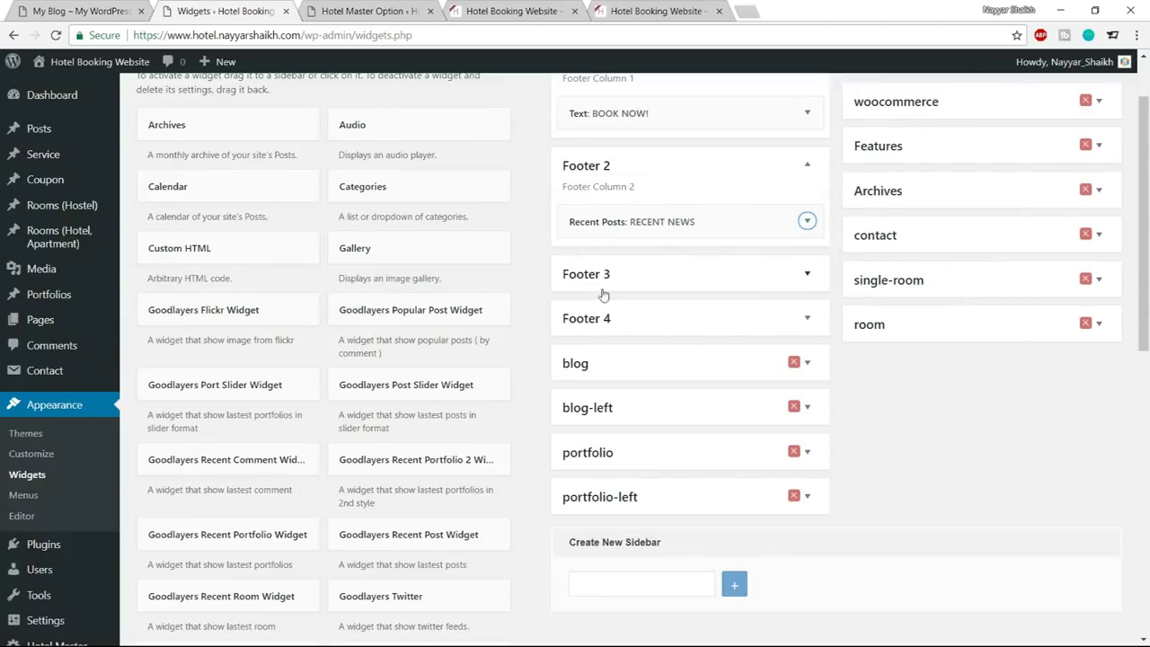
pyautogui.scroll(-3, 456, 446)
pyautogui.scroll(-3, 456, 447)
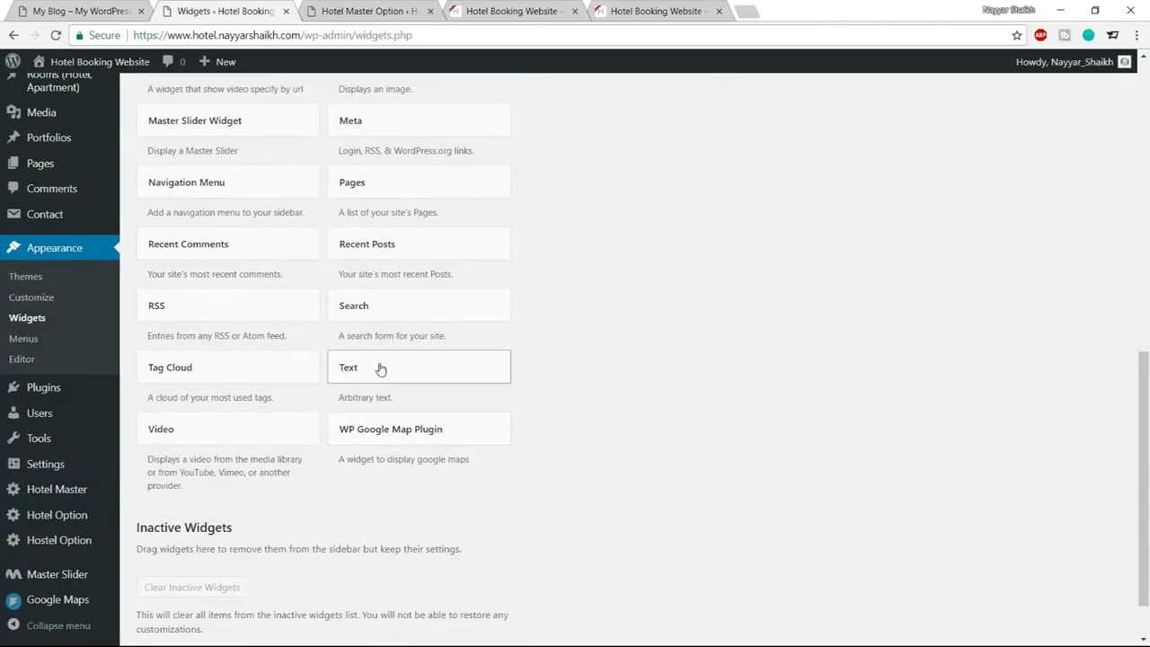
pyautogui.click(381, 367)
pyautogui.scroll(-1, 449, 482)
pyautogui.click(398, 421)
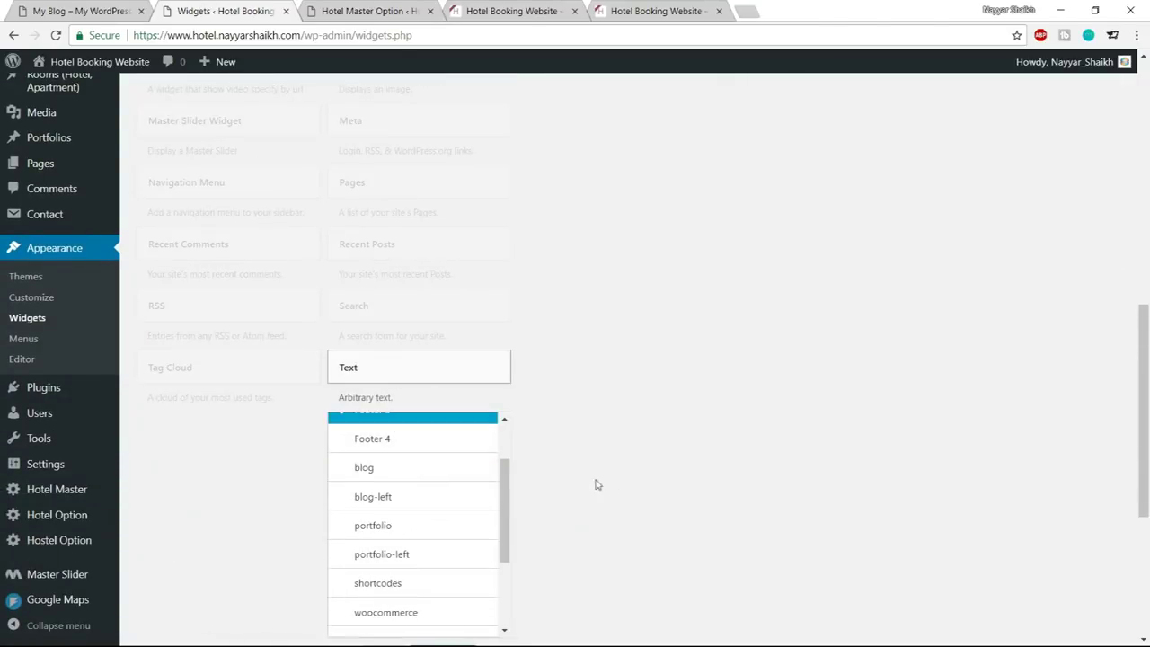
pyautogui.scroll(-1, 635, 483)
pyautogui.scroll(1, 422, 602)
pyautogui.click(442, 622)
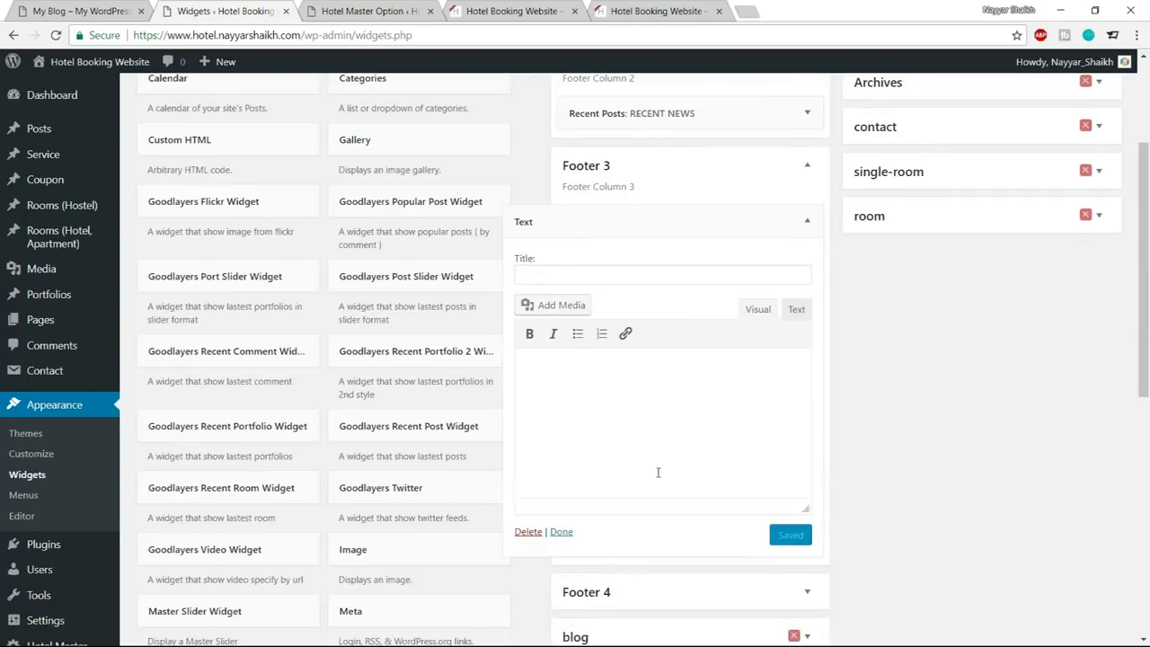
# Open the Text widget's media library, then close it without inserting anything
pyautogui.click(566, 310)
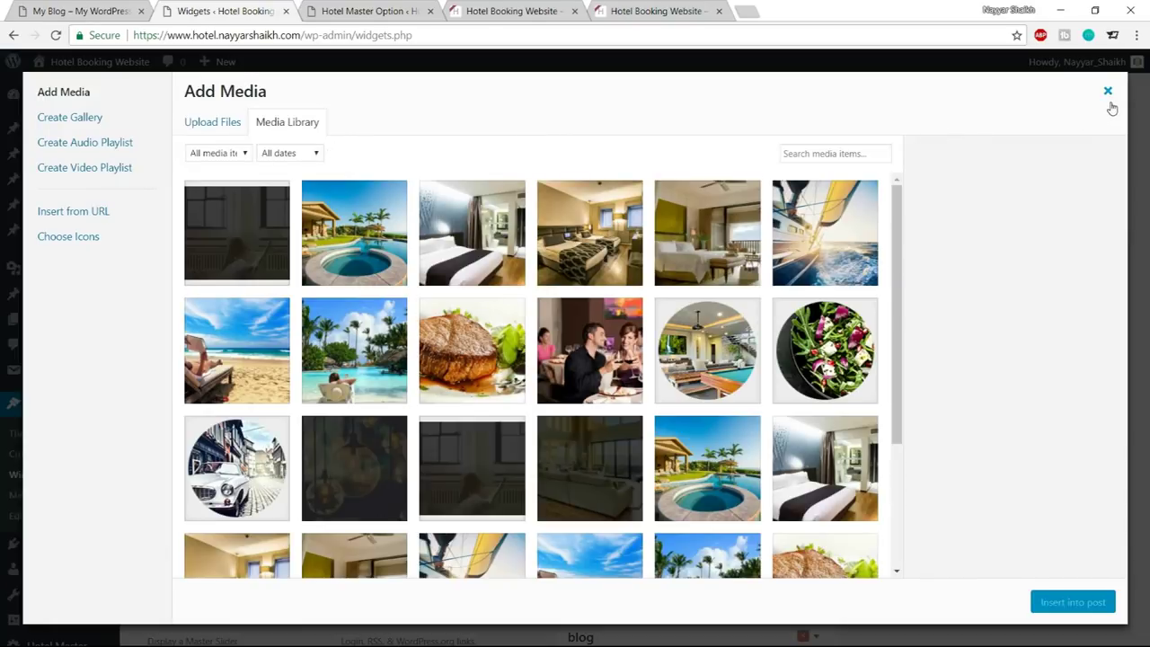
pyautogui.click(1108, 90)
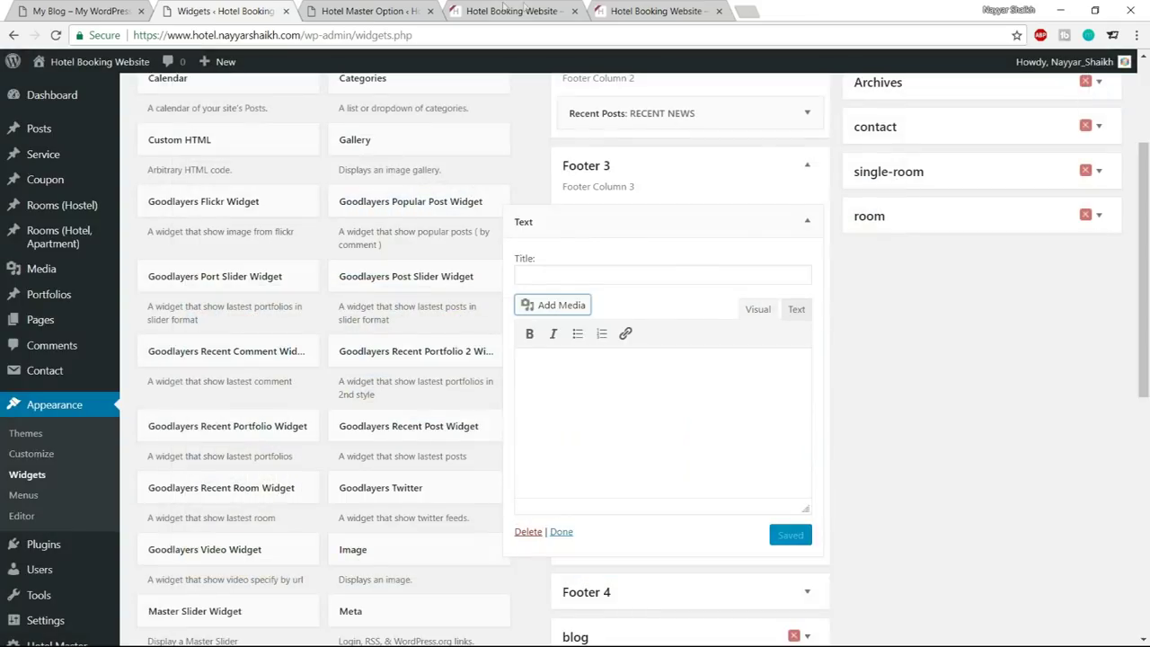
pyautogui.click(391, 6)
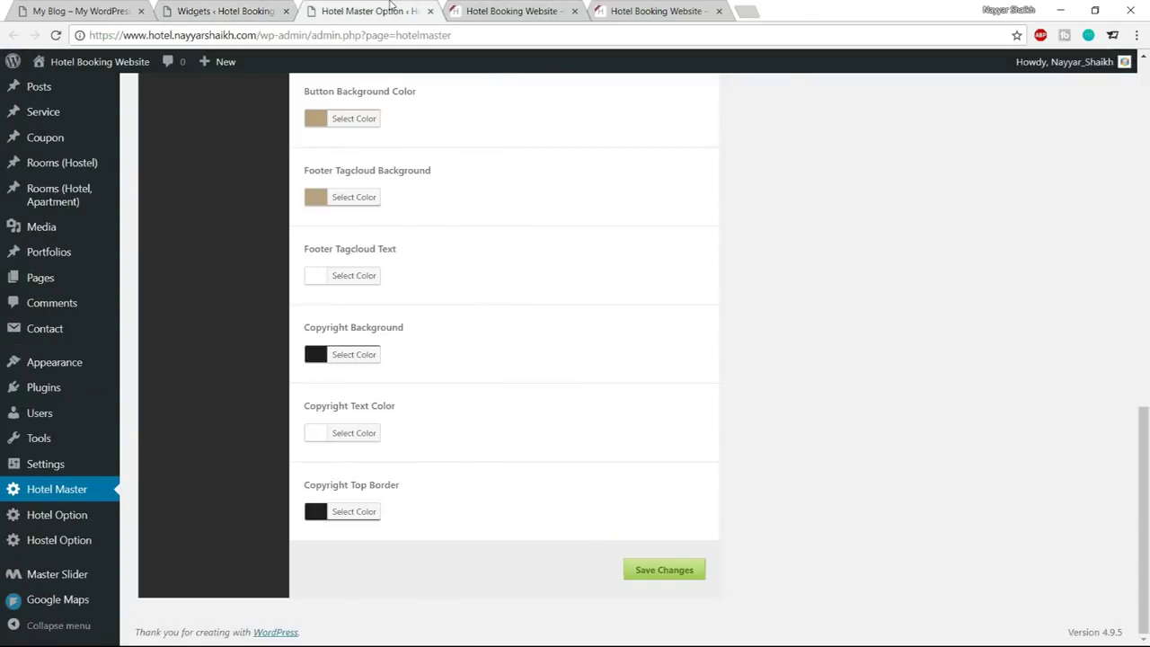
pyautogui.click(183, 6)
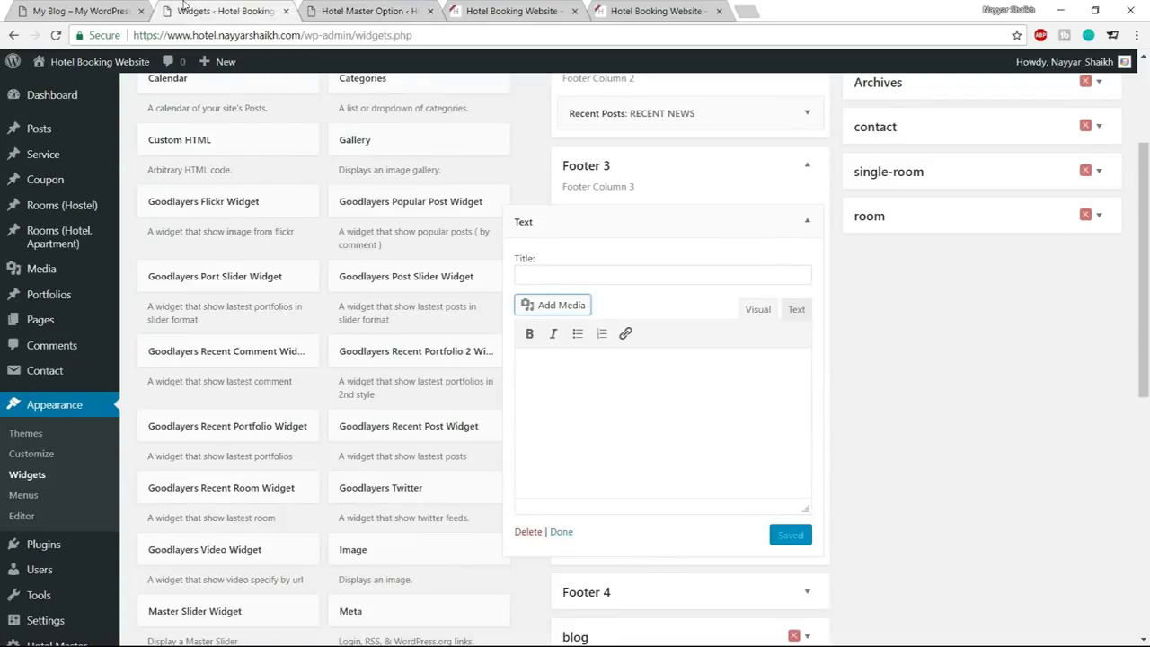
pyautogui.click(545, 303)
pyautogui.scroll(-2, 599, 354)
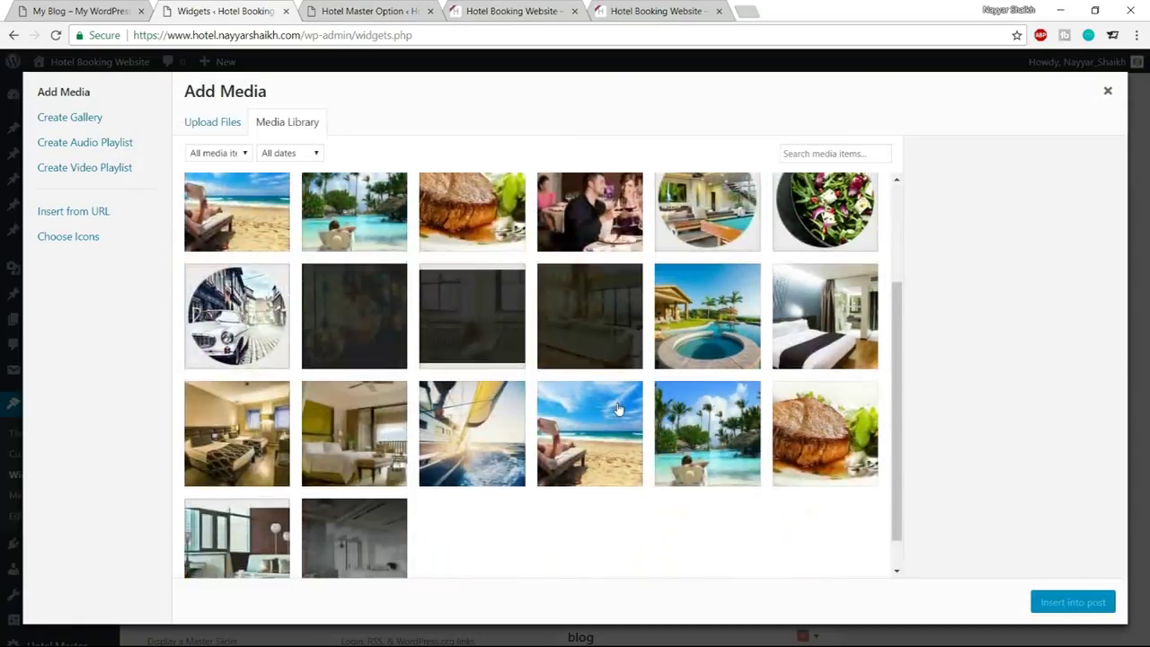
pyautogui.scroll(2, 367, 509)
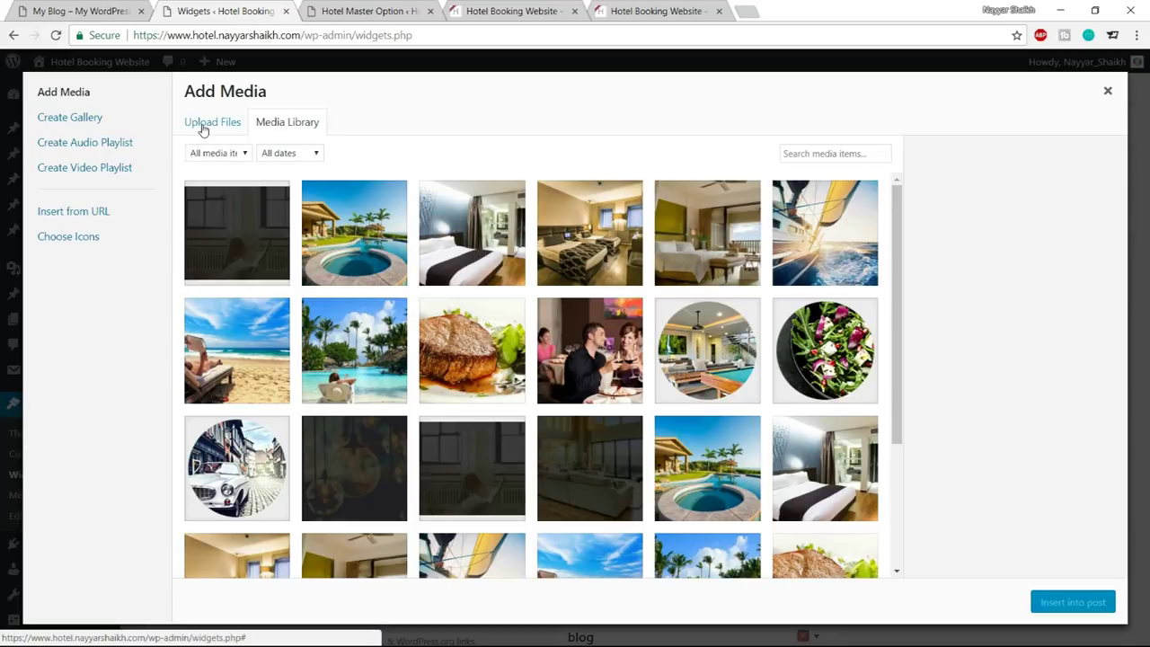
pyautogui.press('Escape')
# Upload awards-logo-dark and insert it into the Footer 3 Text widget
pyautogui.click(550, 307)
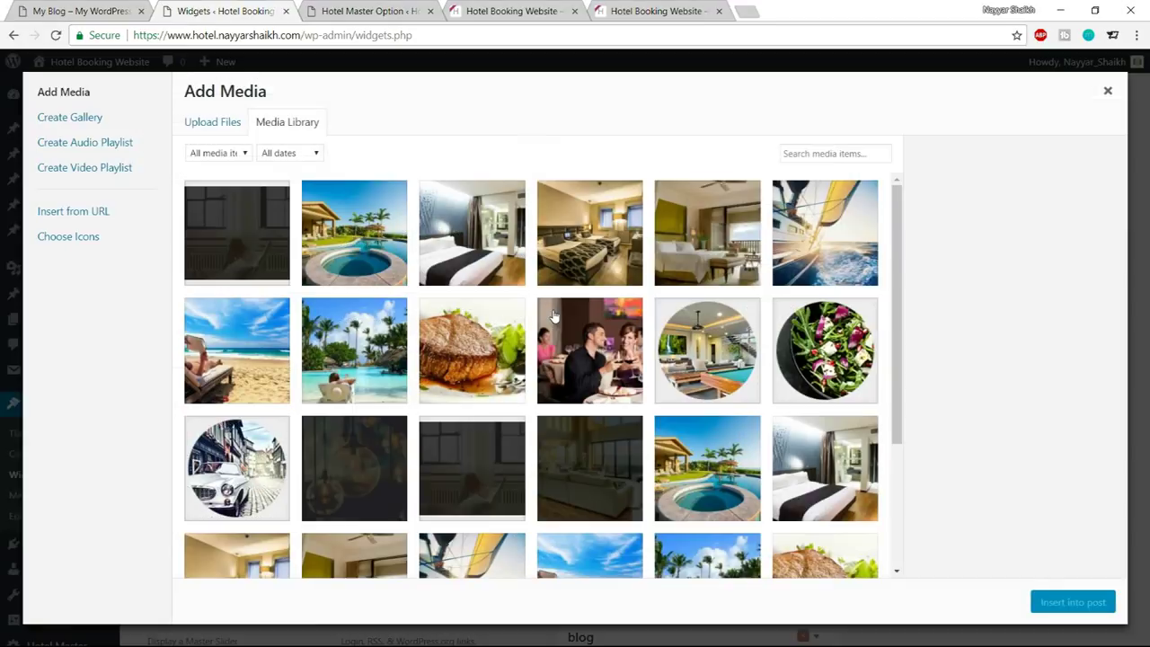
pyautogui.click(217, 132)
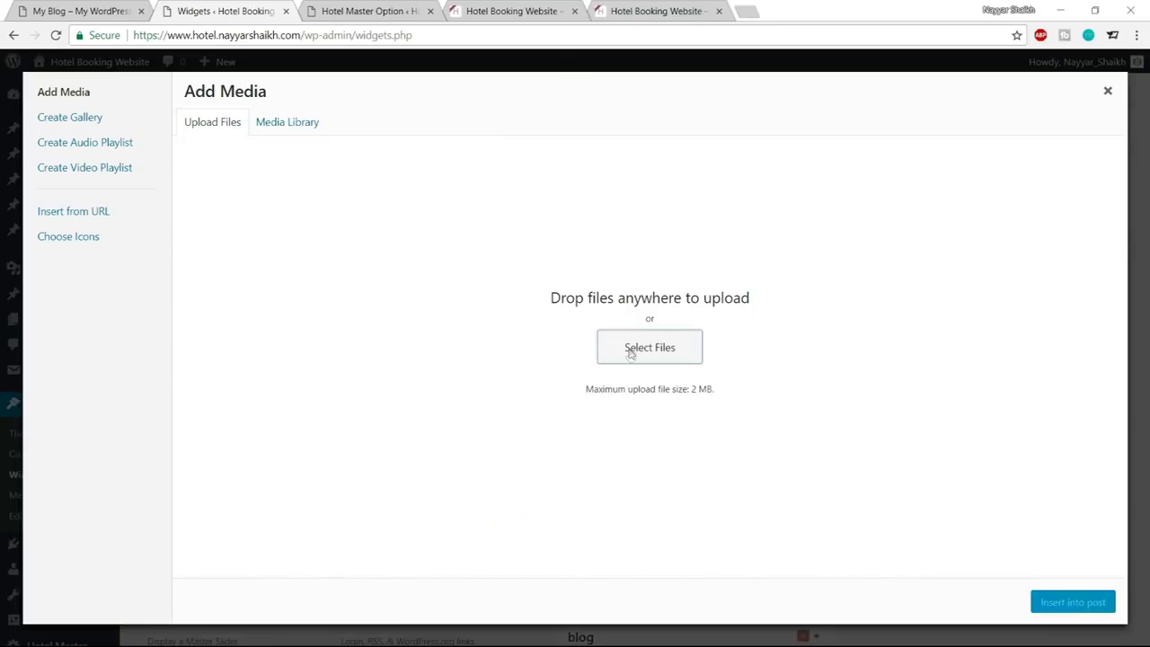
pyautogui.click(629, 350)
pyautogui.scroll(-2, 367, 235)
pyautogui.scroll(-3, 366, 236)
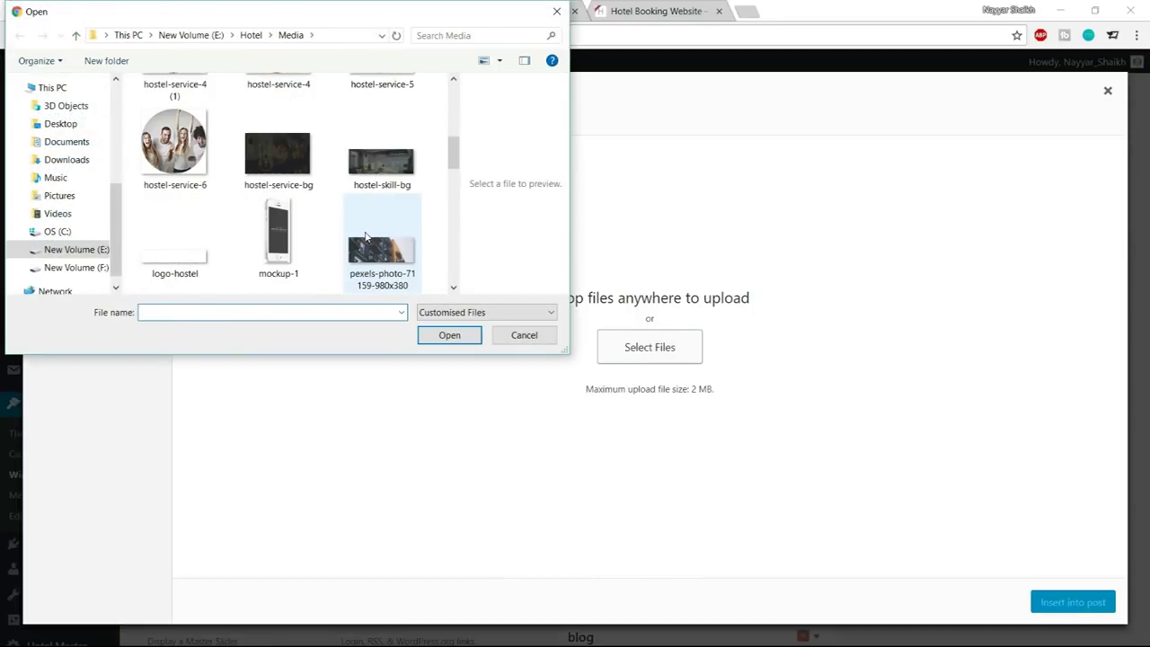
pyautogui.scroll(-3, 366, 236)
pyautogui.scroll(8, 365, 256)
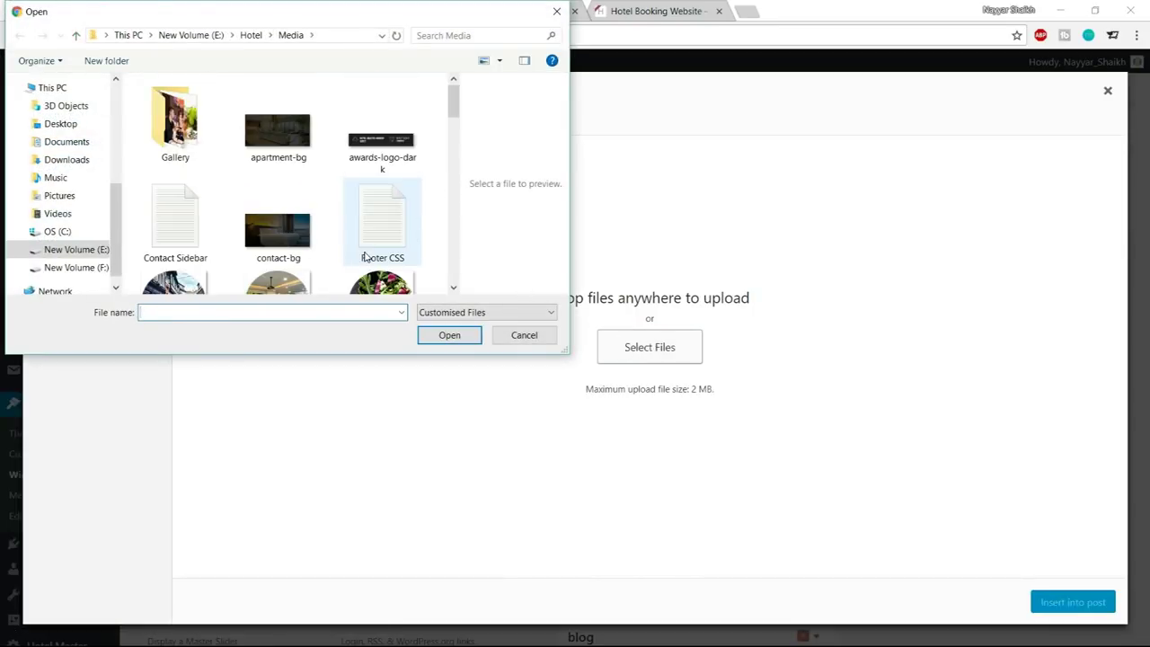
pyautogui.click(382, 143)
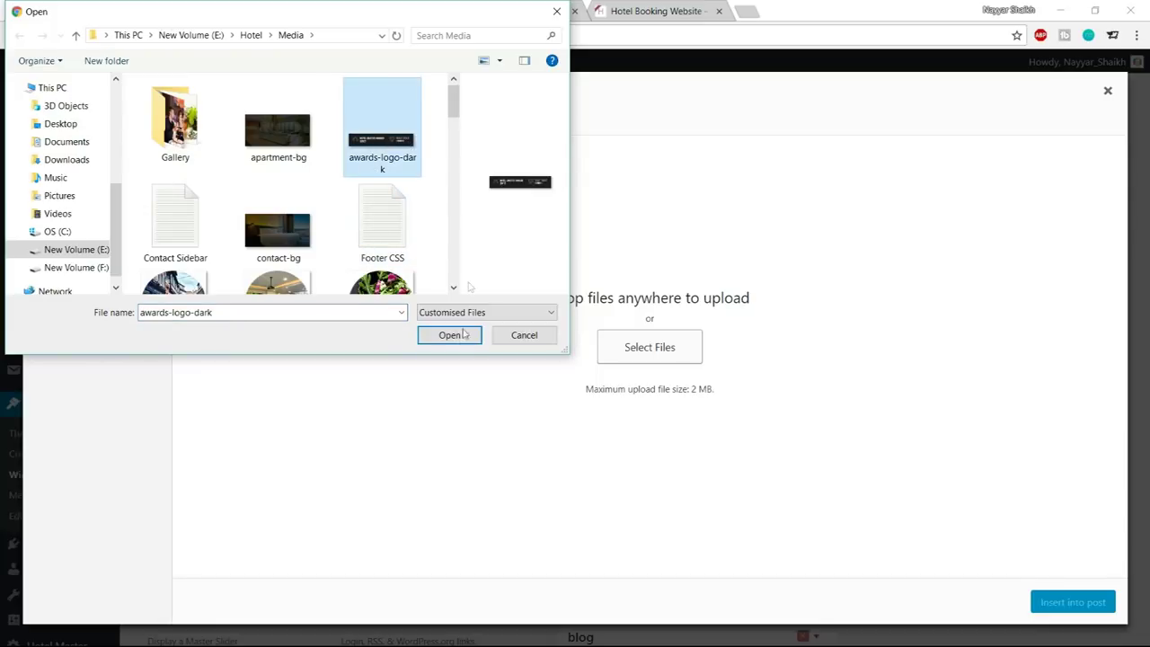
pyautogui.click(449, 335)
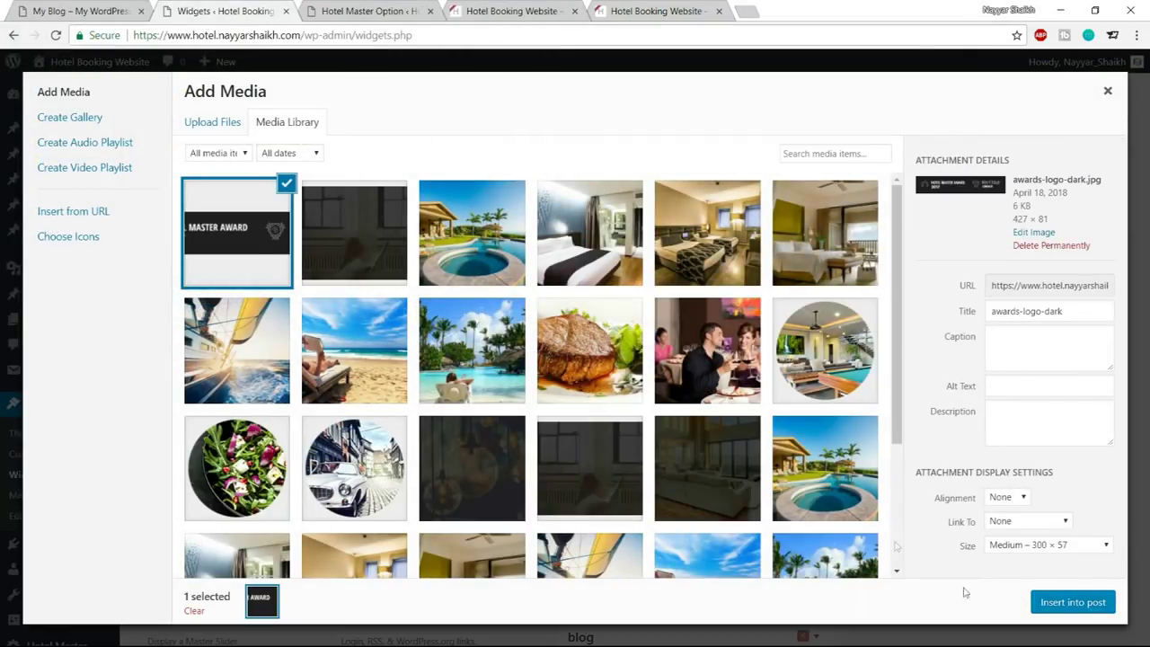
pyautogui.click(1074, 602)
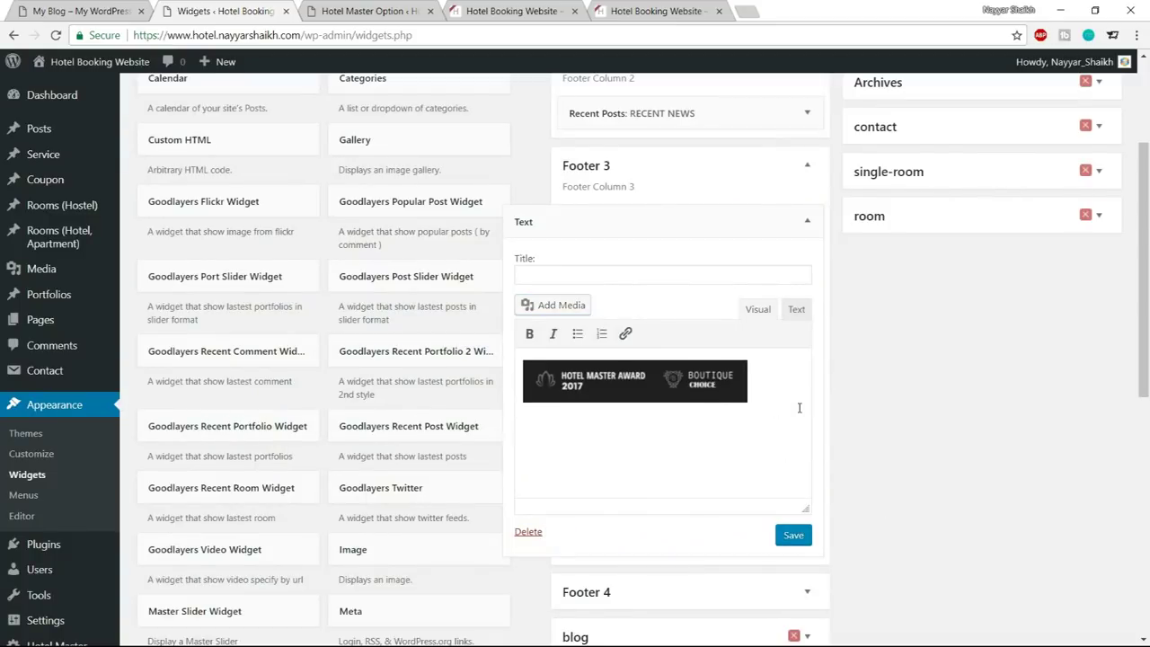
# Copy the demo's Maecenas sample paragraph below the awards logo and save the Text widget
pyautogui.click(100, 7)
pyautogui.moveTo(836, 515); pyautogui.dragTo(594, 479)
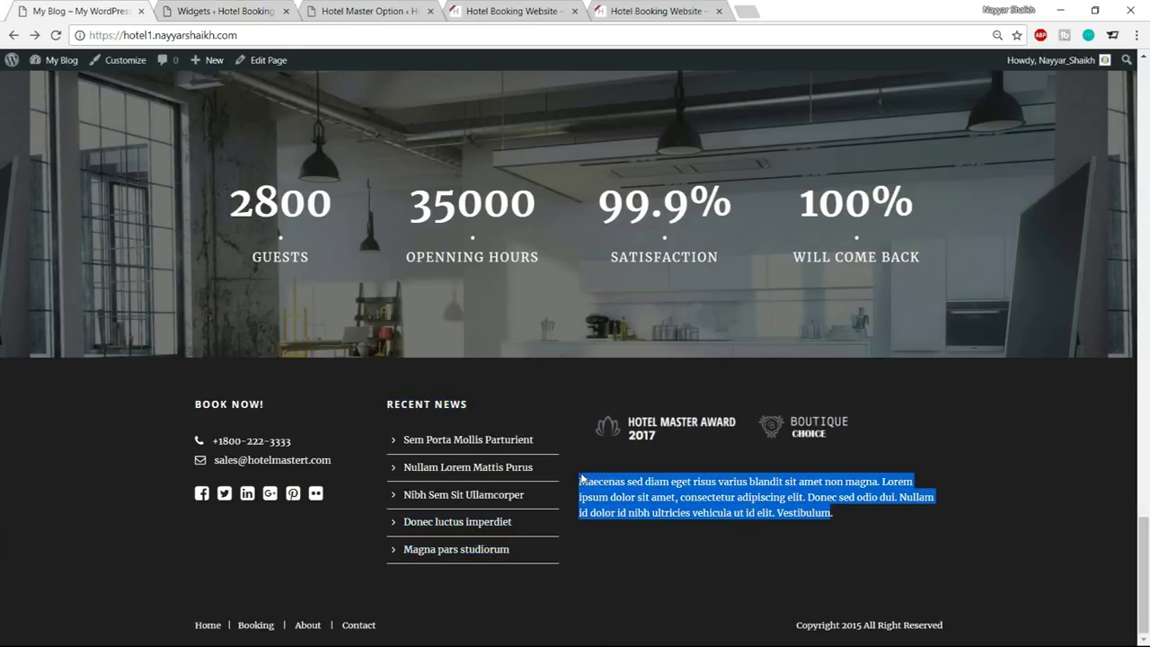
pyautogui.click(351, 9)
pyautogui.click(207, 9)
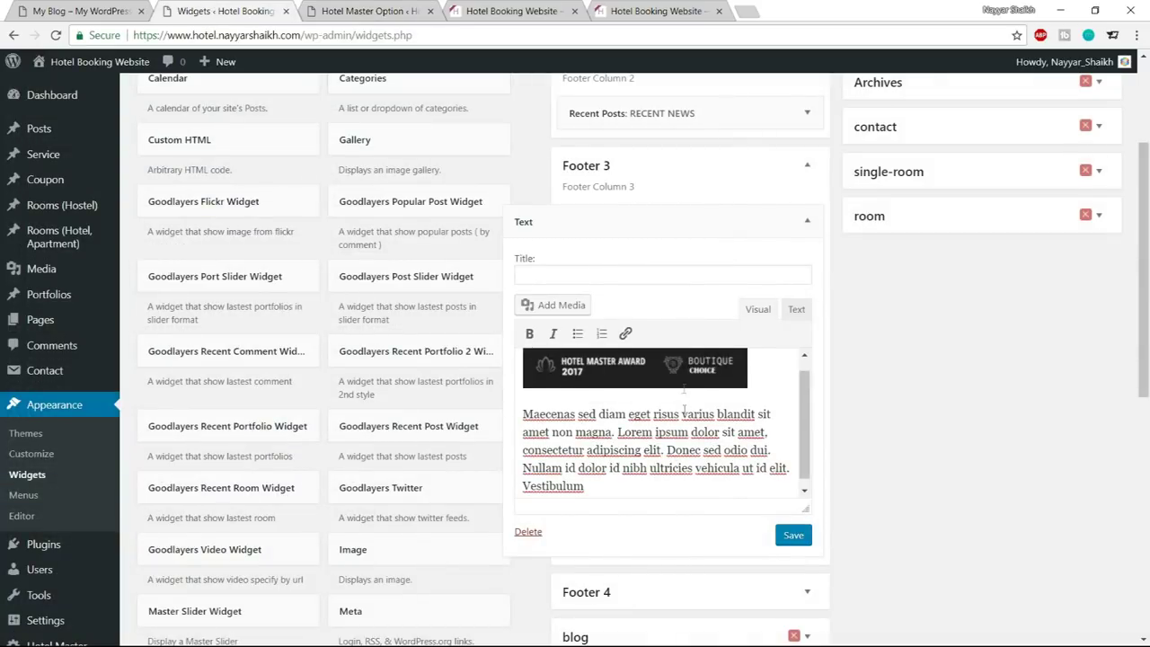
pyautogui.click(583, 277)
pyautogui.click(107, 9)
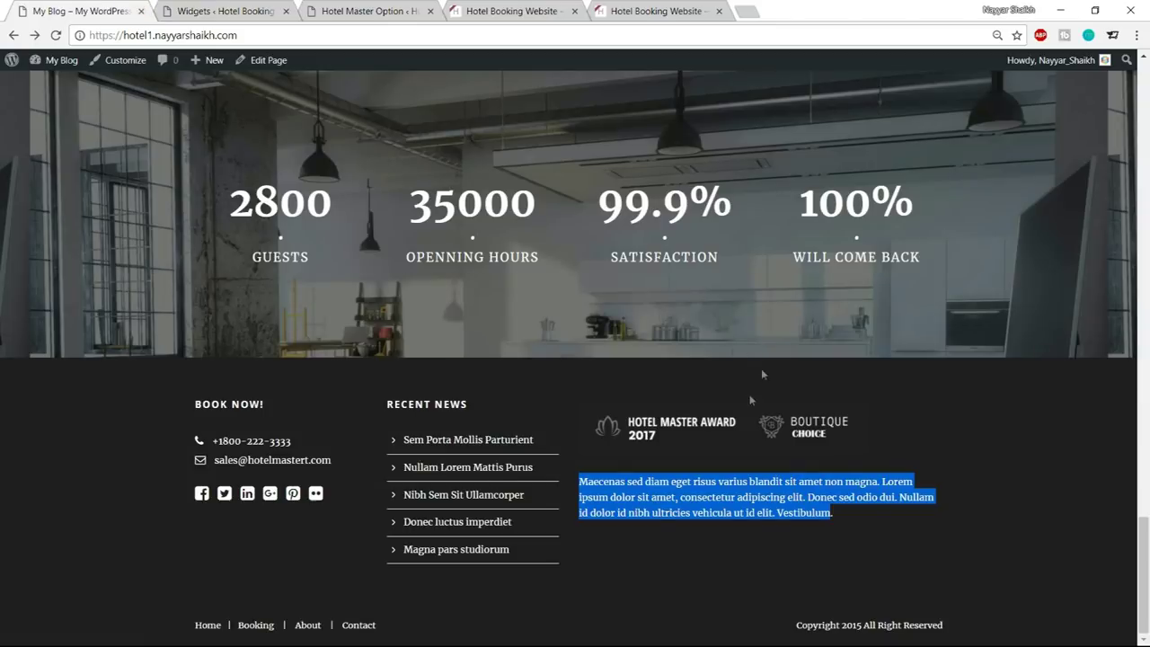
pyautogui.click(221, 11)
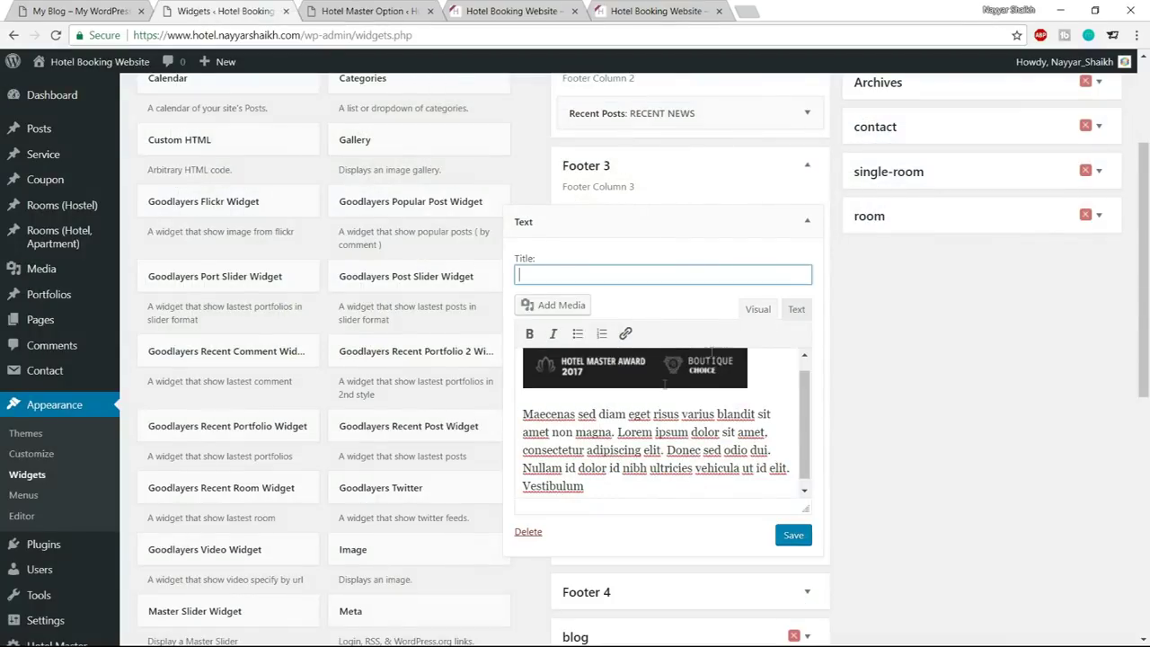
pyautogui.click(793, 535)
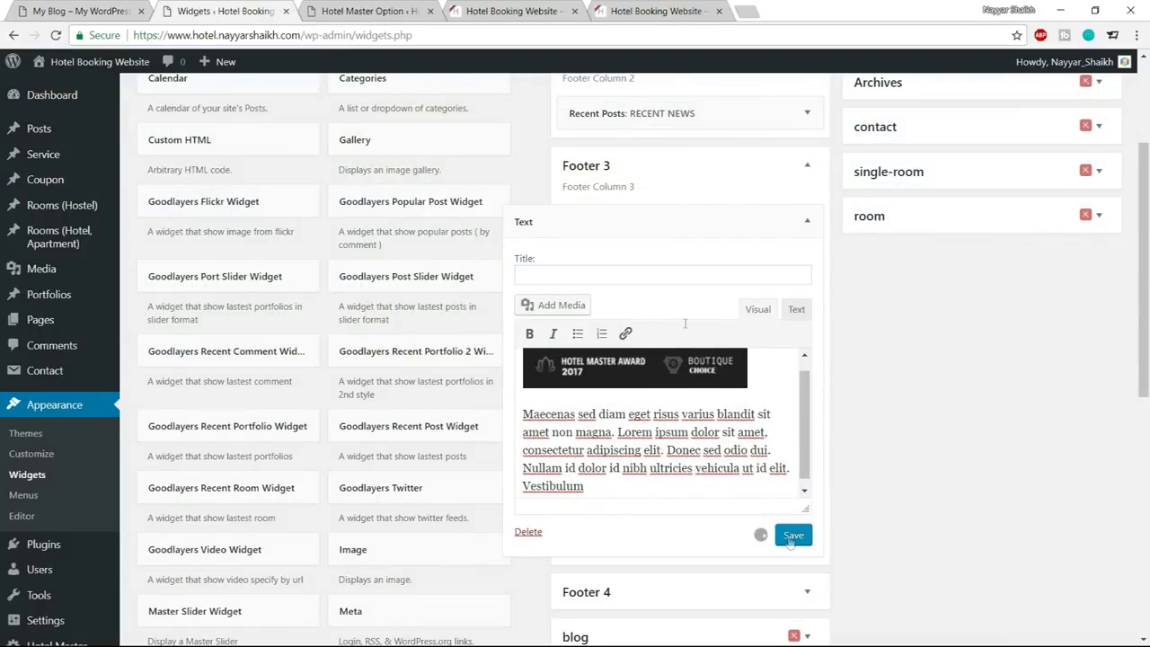
# Reload the live site to check the logo and paragraph in the third footer column
pyautogui.click(360, 7)
pyautogui.click(512, 11)
pyautogui.press('F5')
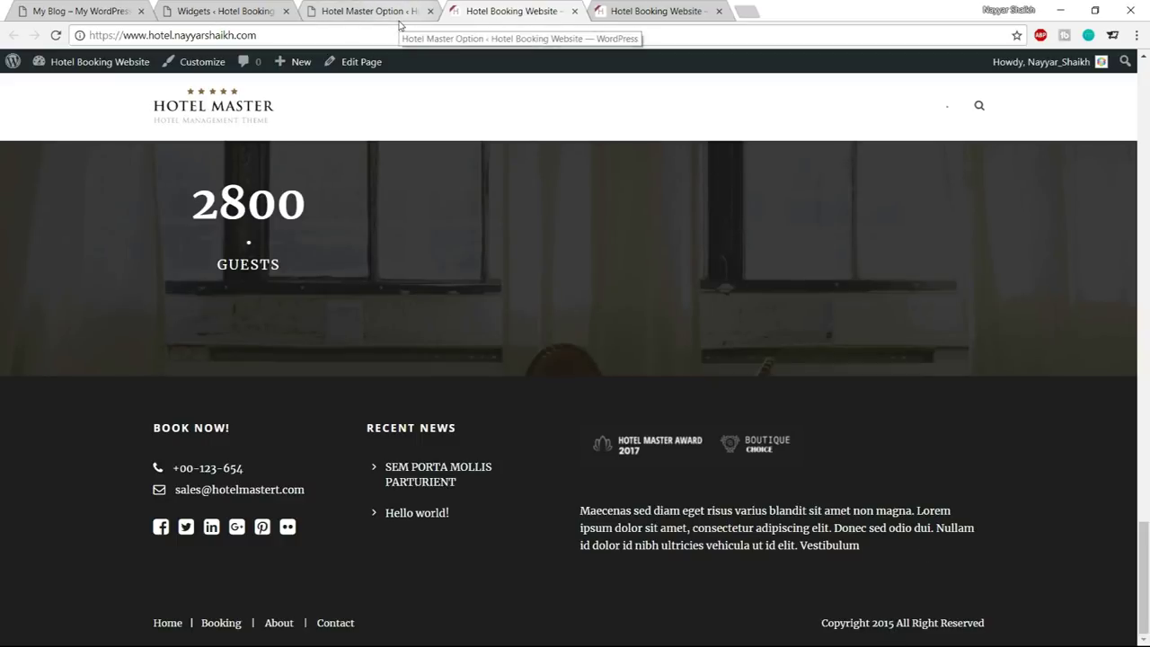
pyautogui.scroll(5, 776, 403)
pyautogui.scroll(10, 776, 403)
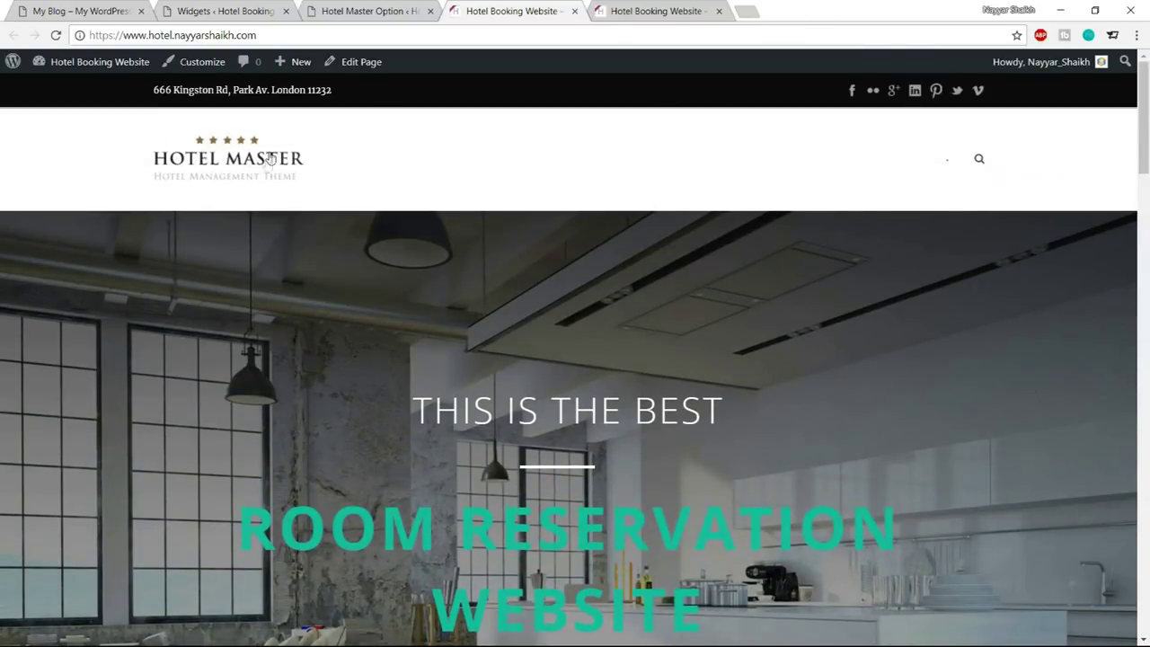
# Open the Top Bar settings under Hotel Master's Overall Elements
pyautogui.click(368, 11)
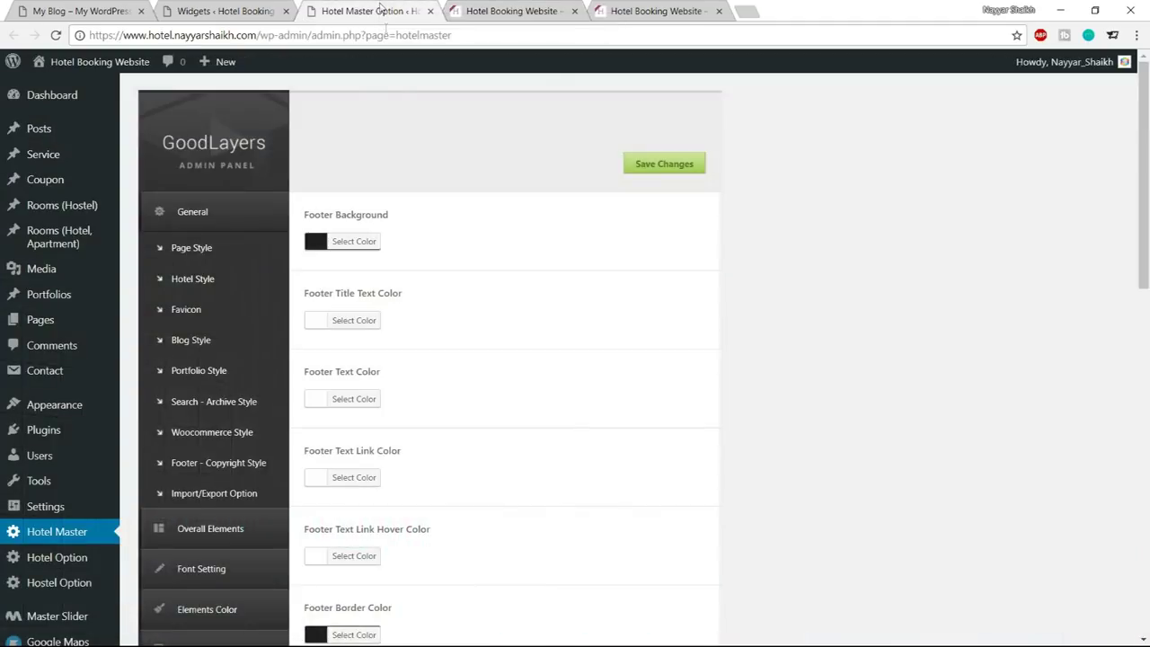
pyautogui.scroll(-2, 266, 325)
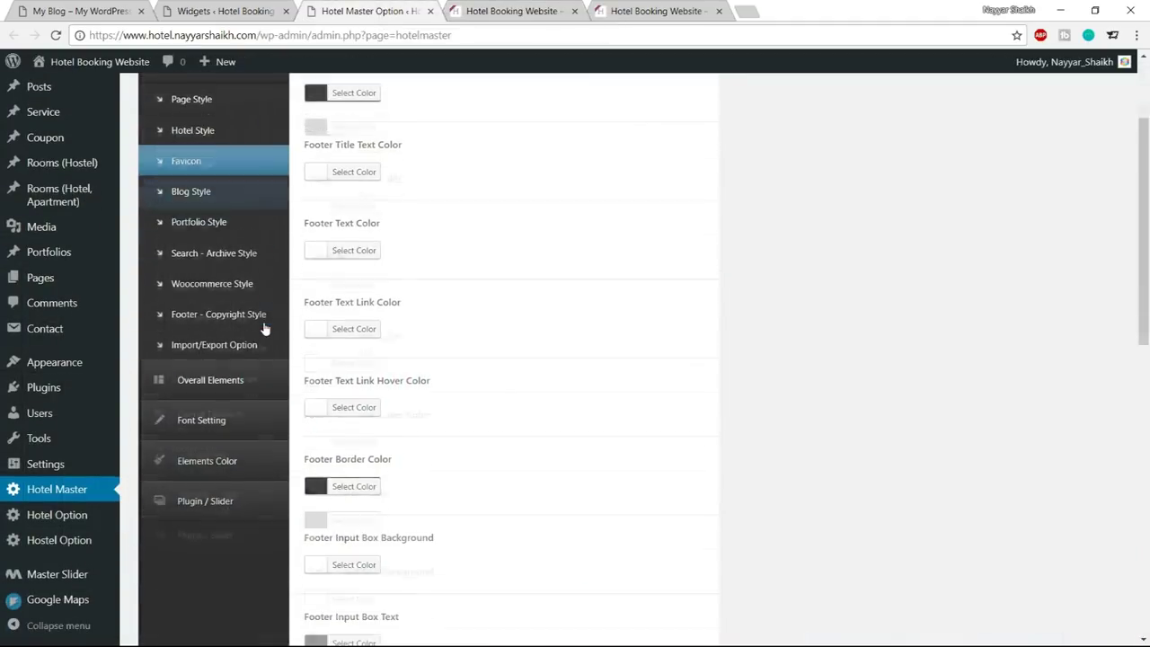
pyautogui.click(239, 380)
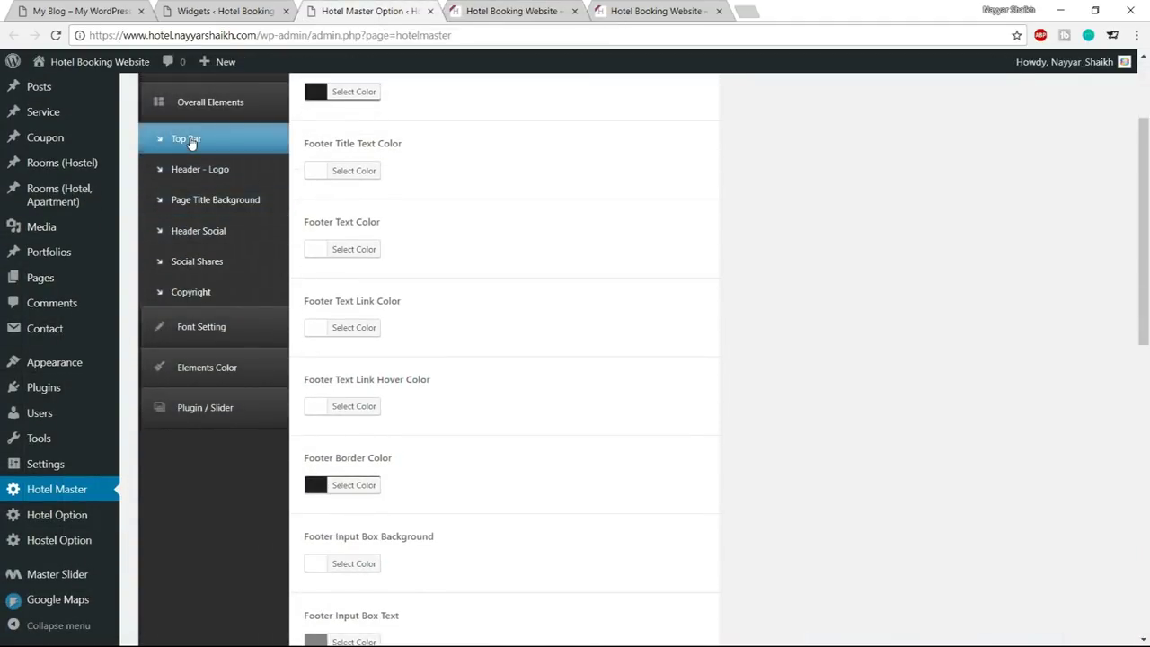
pyautogui.click(192, 144)
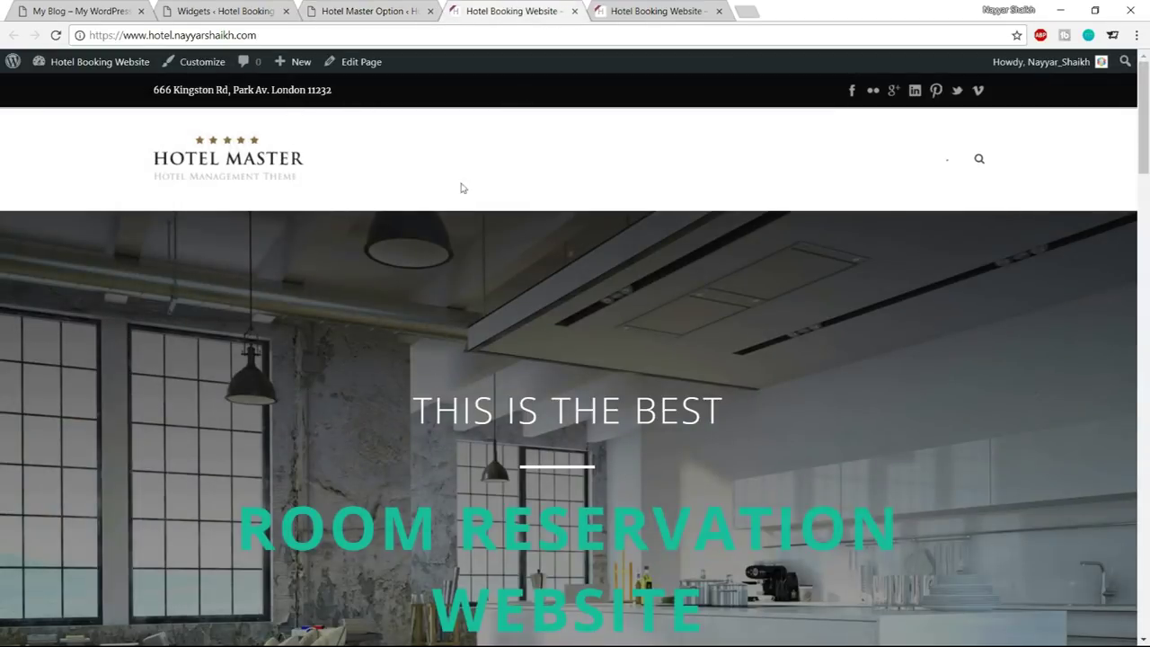
# Compare the live site's top bar address and icons against the demo site
pyautogui.moveTo(174, 93); pyautogui.dragTo(241, 97)
pyautogui.click(199, 90)
pyautogui.click(1036, 97)
pyautogui.click(107, 12)
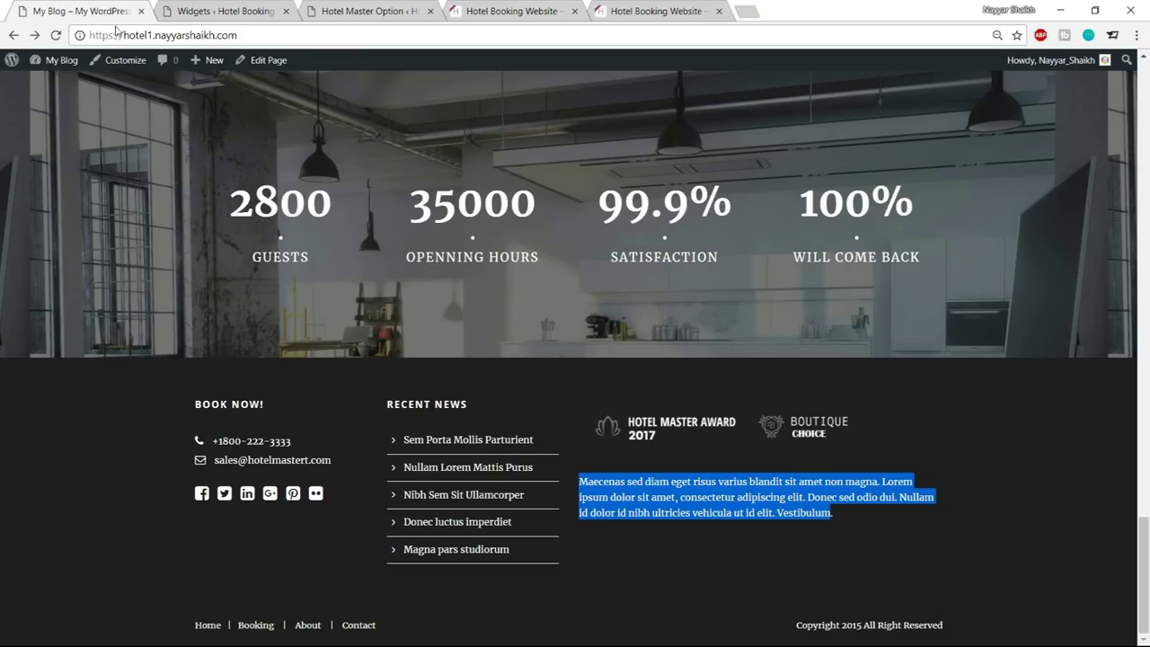
pyautogui.scroll(20, 601, 311)
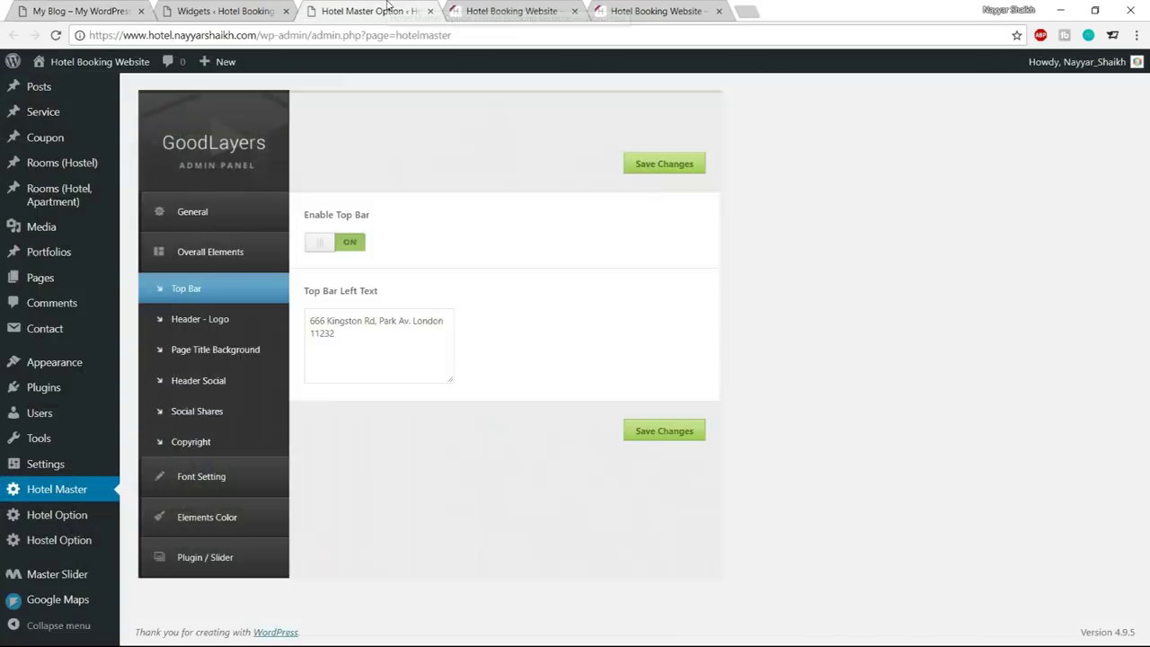
pyautogui.click(412, 11)
# Turn Enable Top Bar off, confirm on the reloaded site, and bring up Header - Logo
pyautogui.click(349, 244)
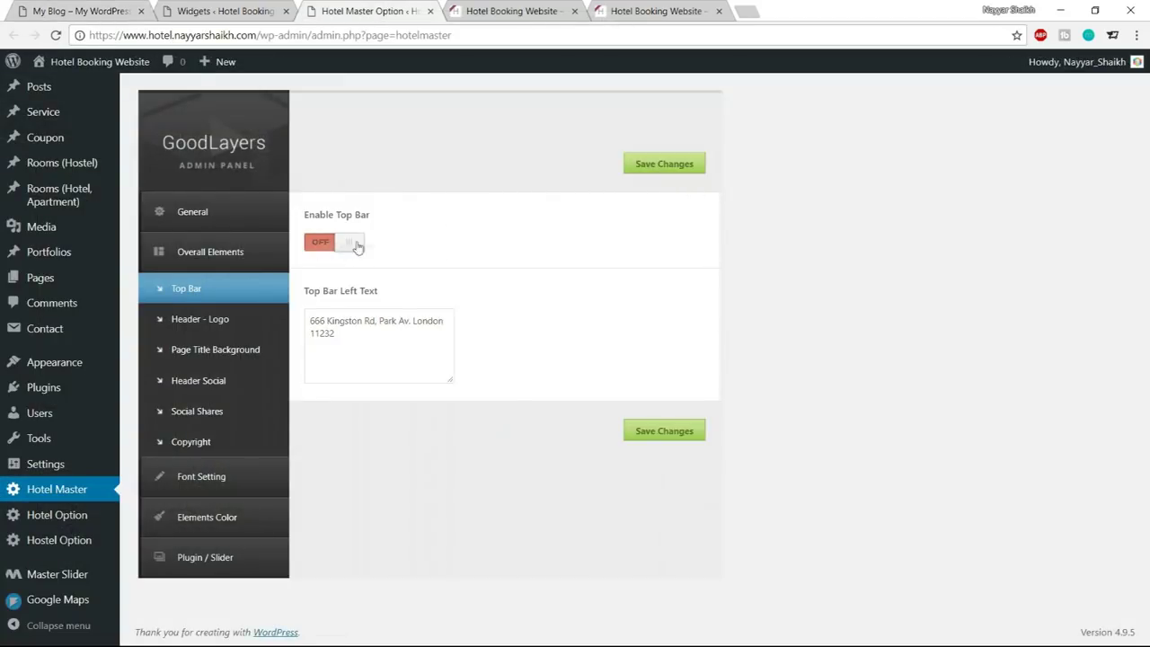
pyautogui.click(517, 14)
pyautogui.click(56, 36)
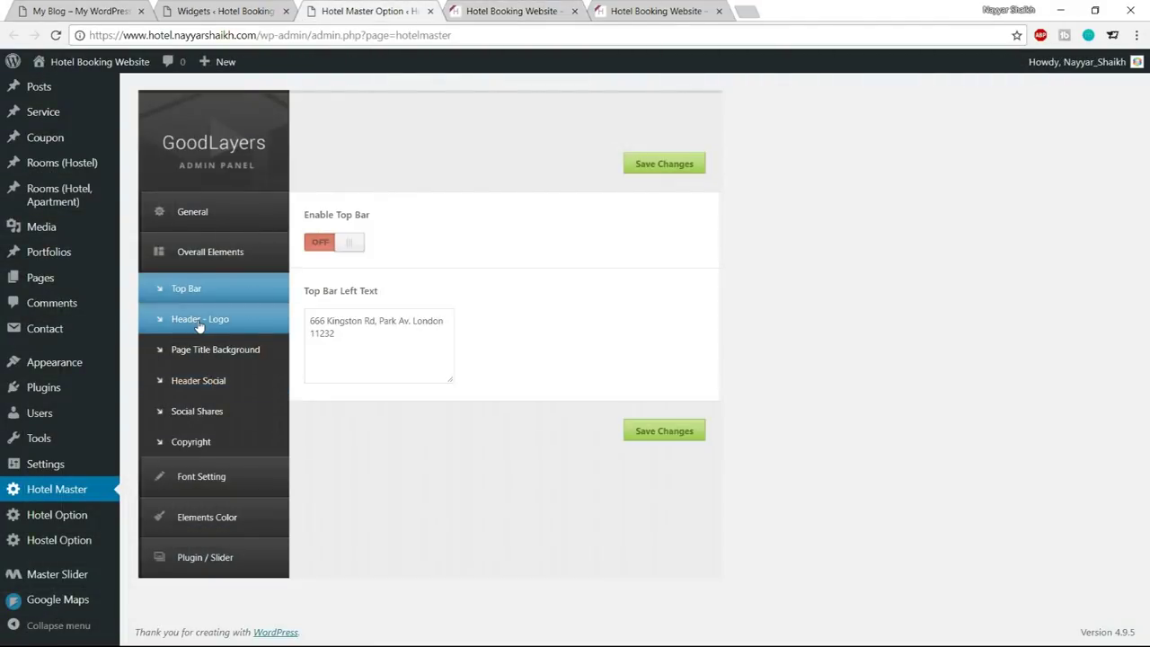
pyautogui.click(218, 320)
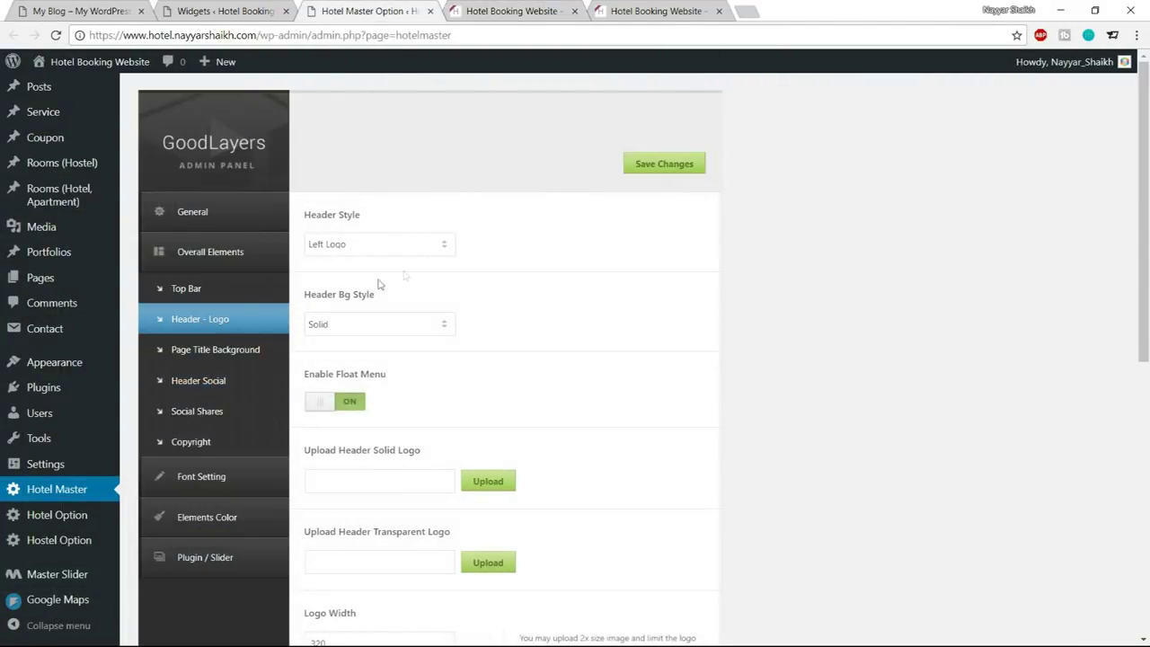
# Set Header Bg Style to Transparent and turn Enable Float Menu off
pyautogui.scroll(-1, 456, 277)
pyautogui.click(400, 253)
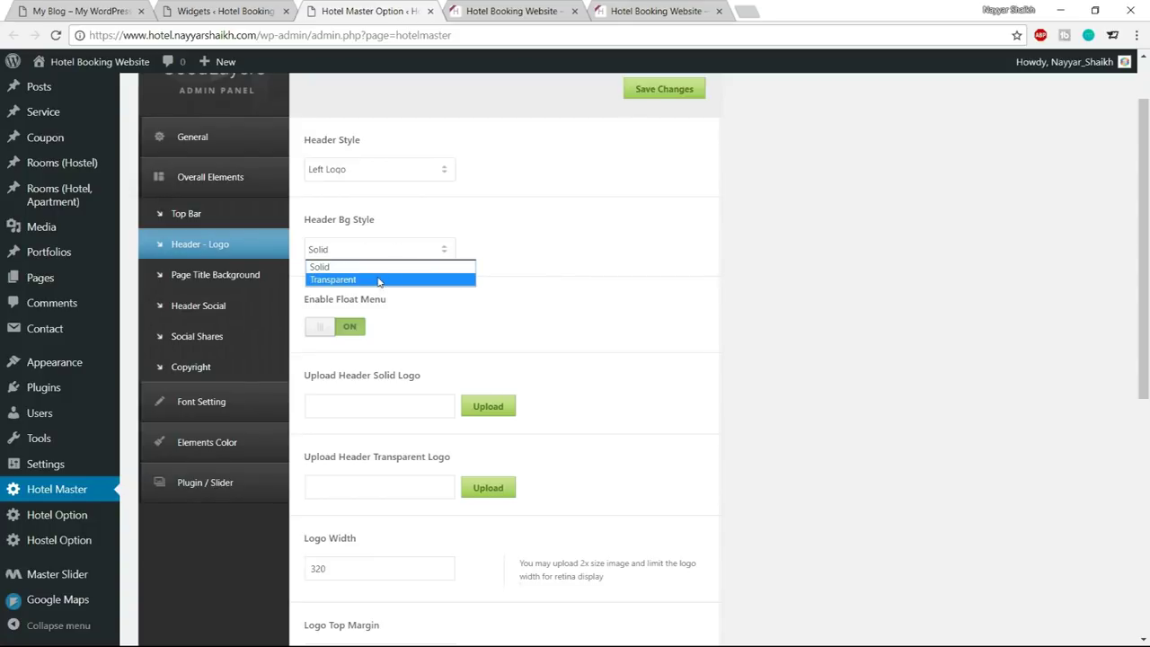
pyautogui.click(378, 280)
pyautogui.scroll(-2, 584, 288)
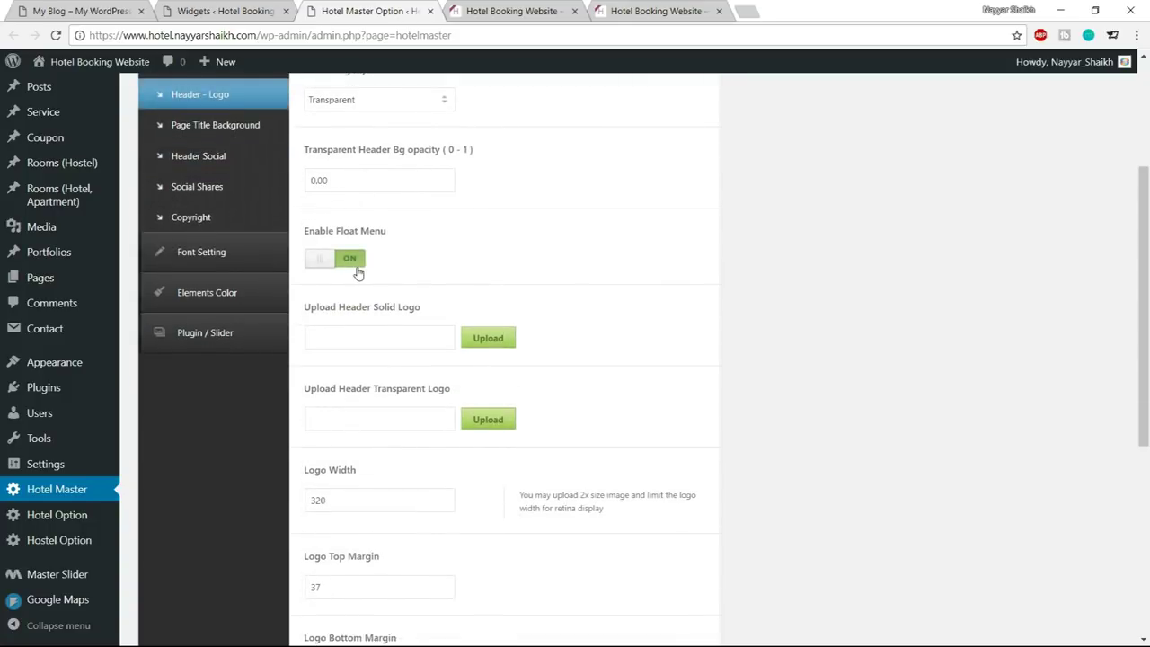
pyautogui.click(358, 270)
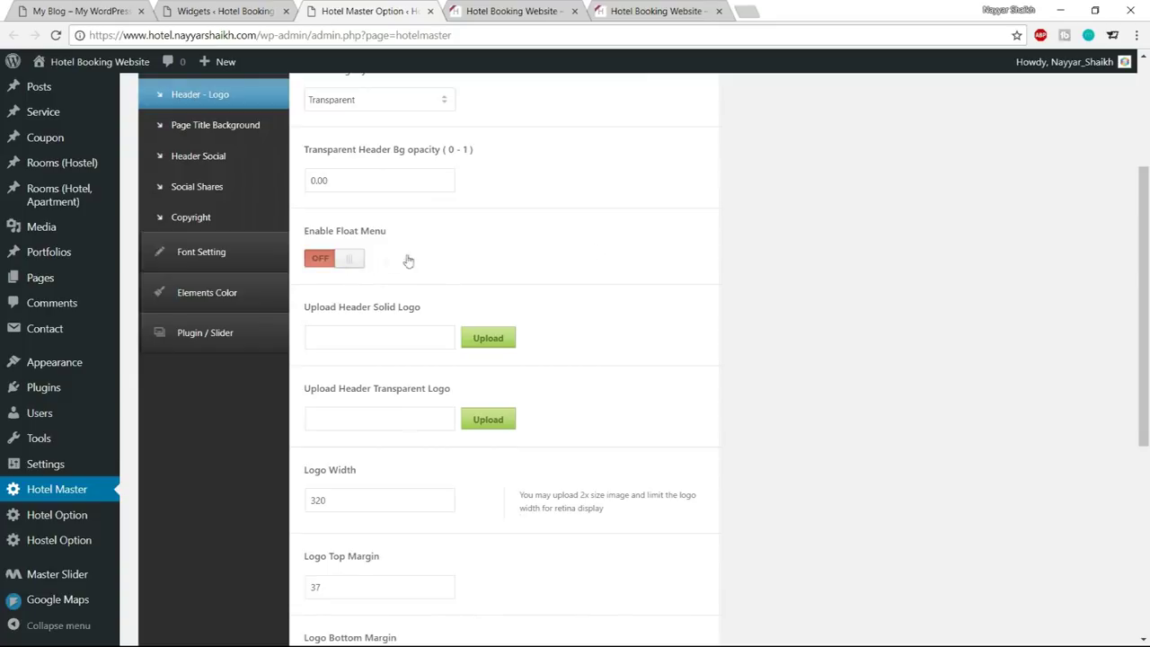
# Upload logo-hostel and use it as the Transparent Logo
pyautogui.scroll(-1, 614, 260)
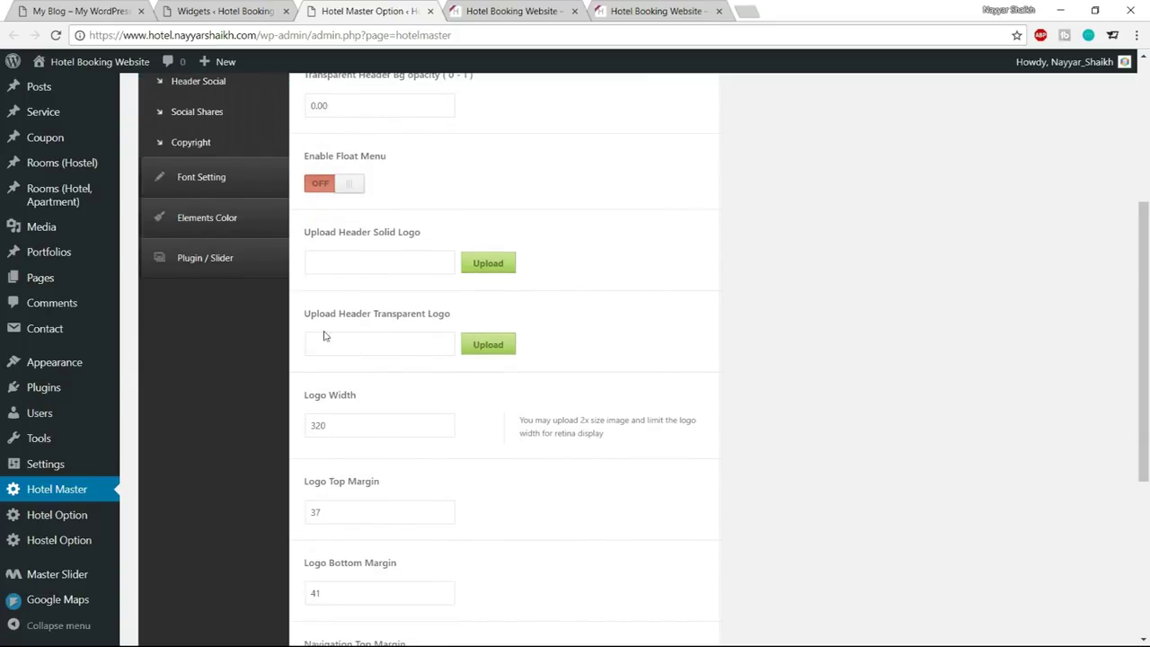
pyautogui.moveTo(304, 315); pyautogui.dragTo(460, 318)
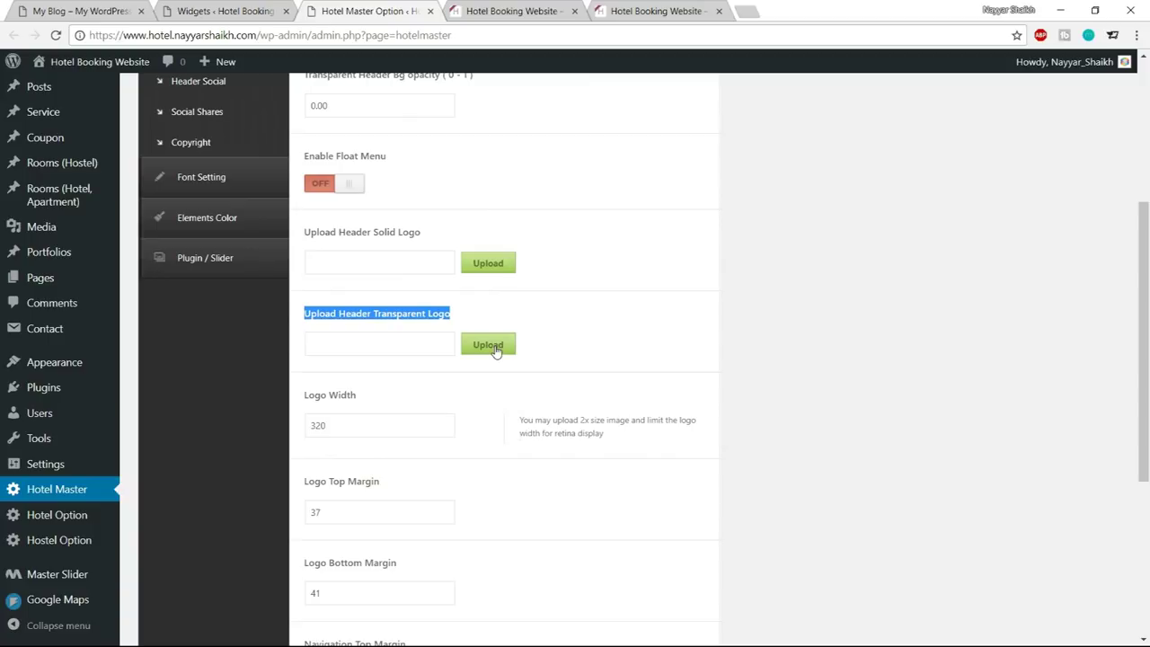
pyautogui.click(489, 347)
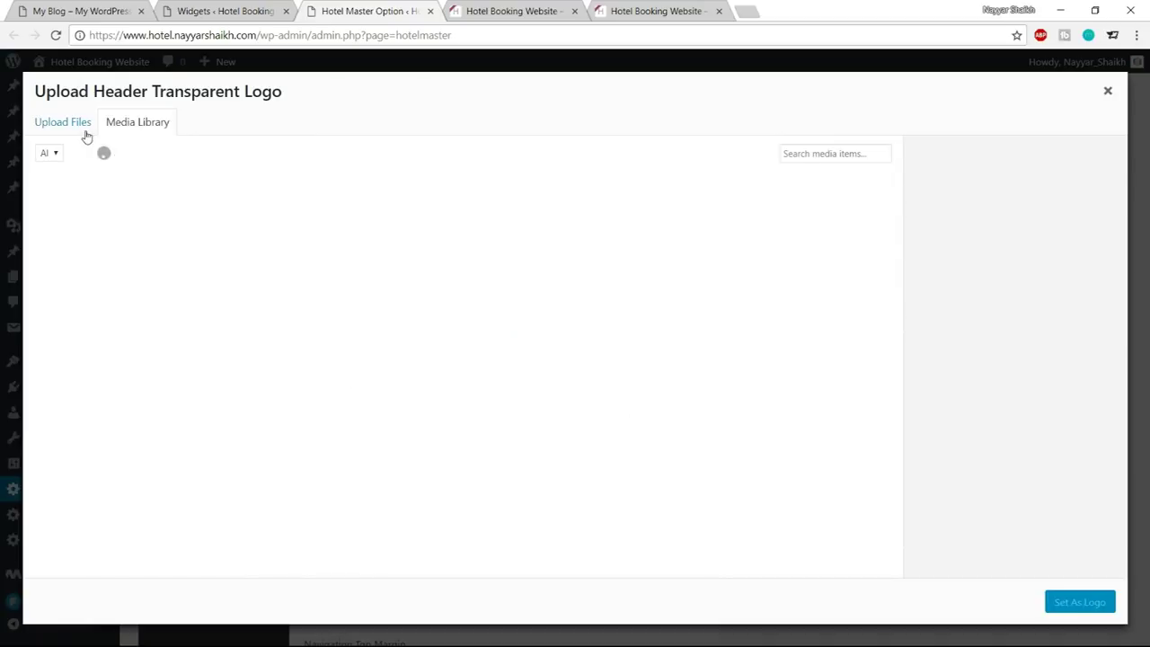
pyautogui.click(86, 133)
pyautogui.click(571, 350)
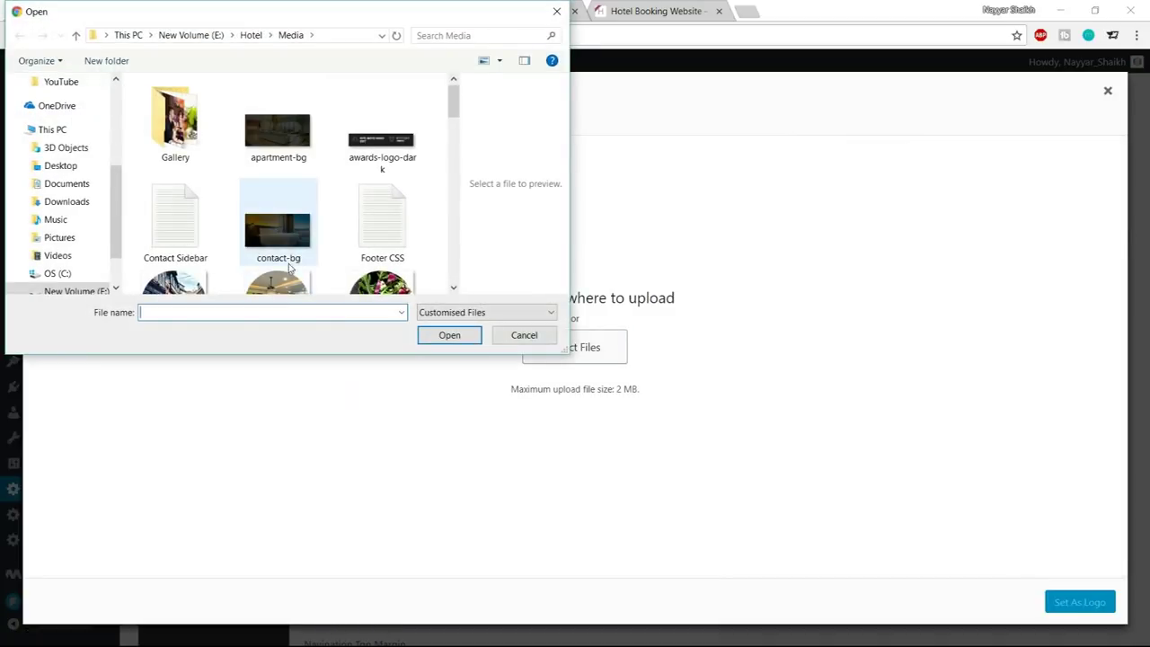
pyautogui.scroll(-3, 369, 221)
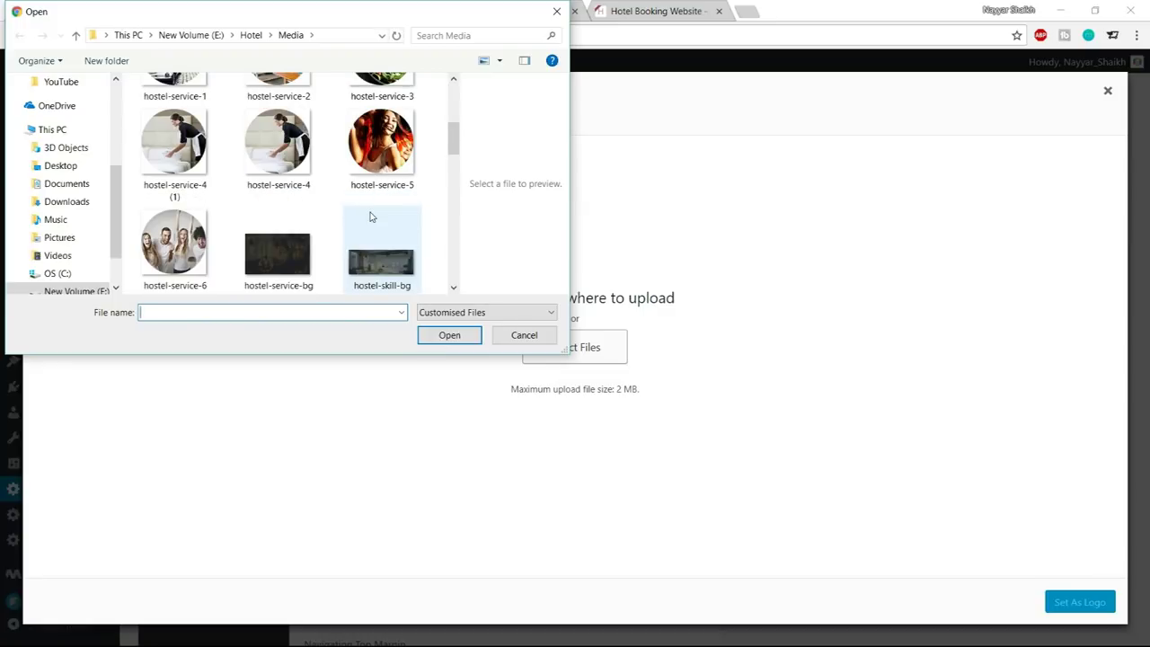
pyautogui.scroll(-1, 372, 217)
pyautogui.click(205, 270)
pyautogui.click(452, 341)
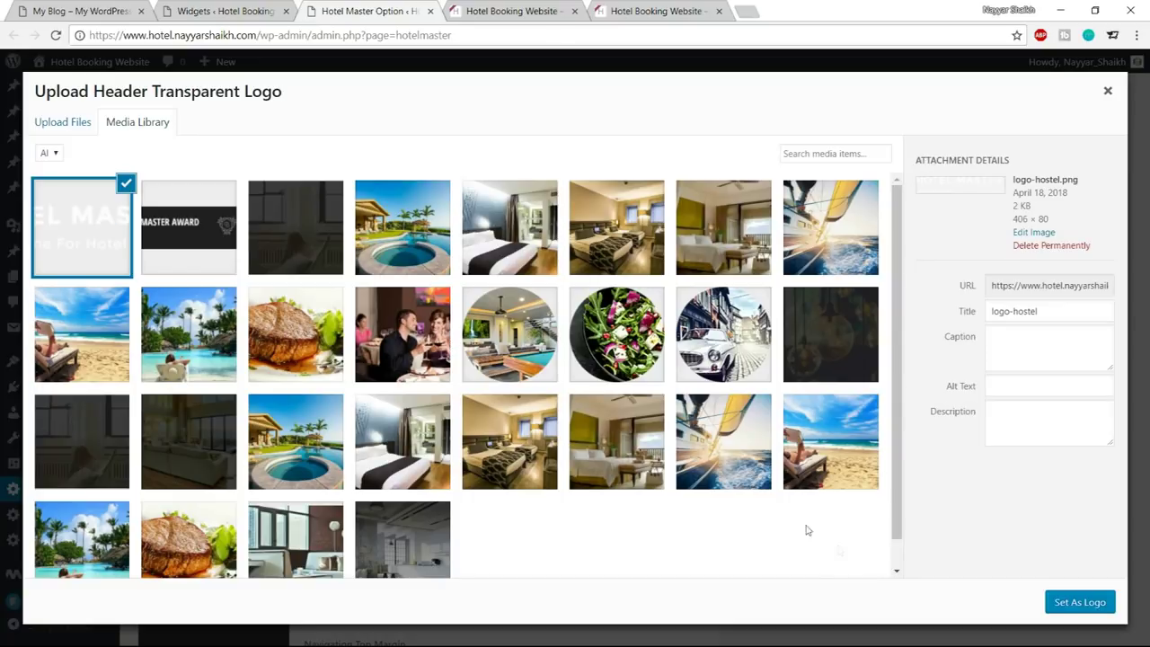
pyautogui.click(1079, 604)
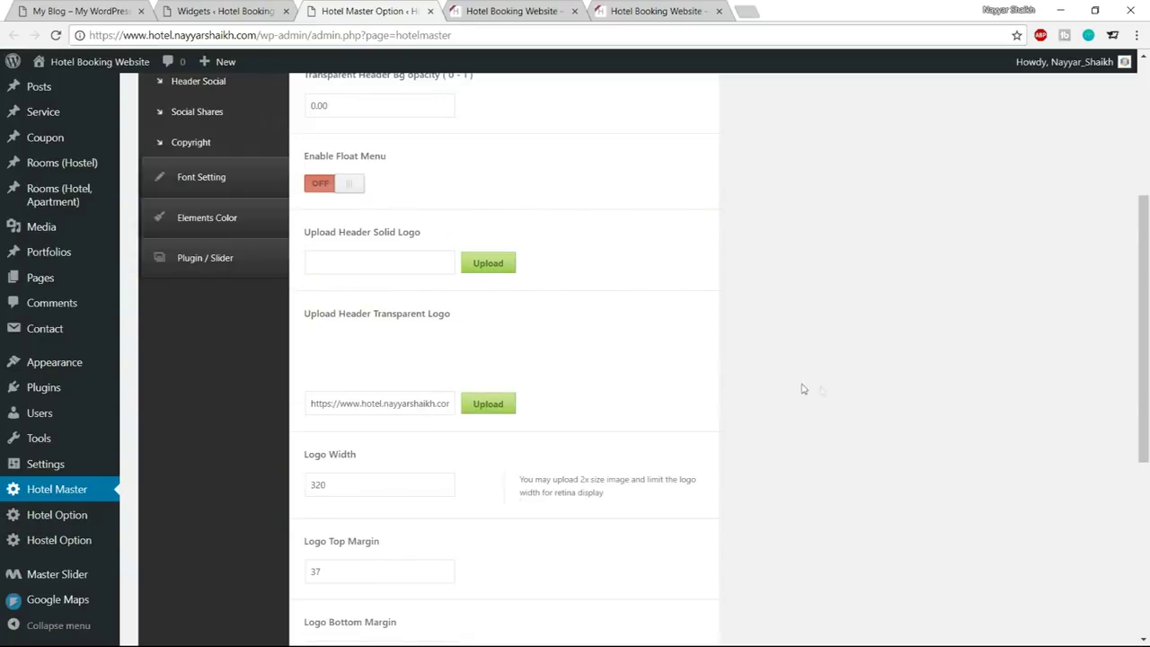
# Set the logo width to 190 and the header margins to 50 and 20
pyautogui.scroll(-3, 803, 389)
pyautogui.click(313, 335)
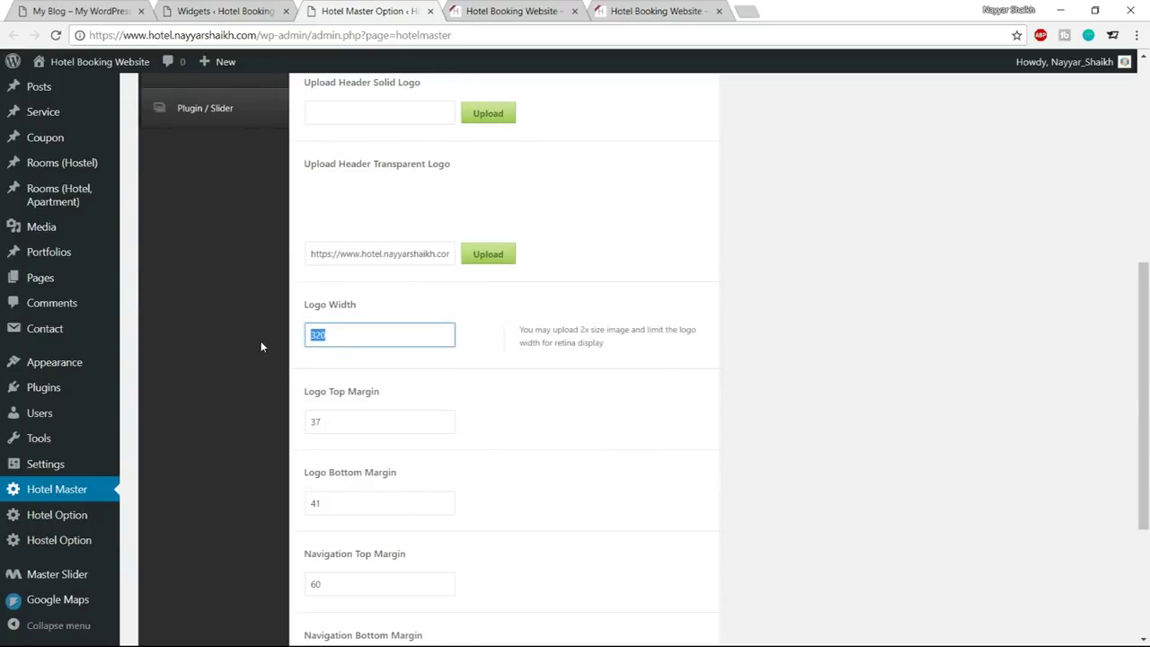
pyautogui.write('190')
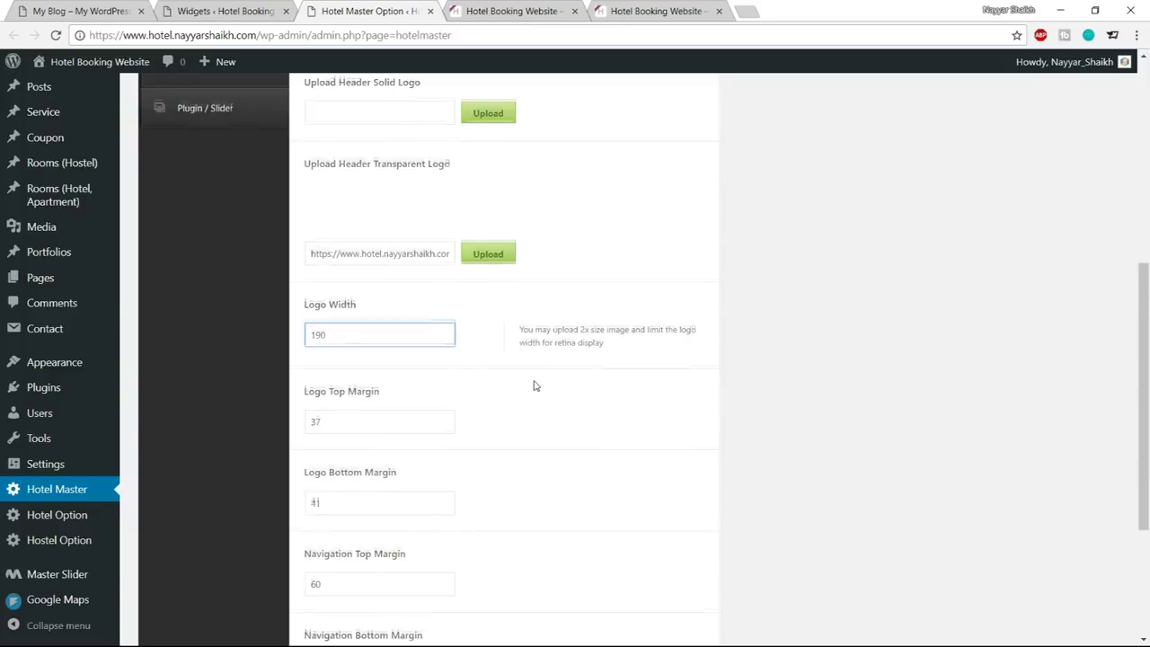
pyautogui.scroll(-3, 534, 385)
pyautogui.press('Tab')
pyautogui.press('Tab')
pyautogui.scroll(-2, 290, 292)
pyautogui.press('Tab')
pyautogui.write('50')
pyautogui.press('Tab')
pyautogui.write('20')
pyautogui.doubleClick(333, 357)
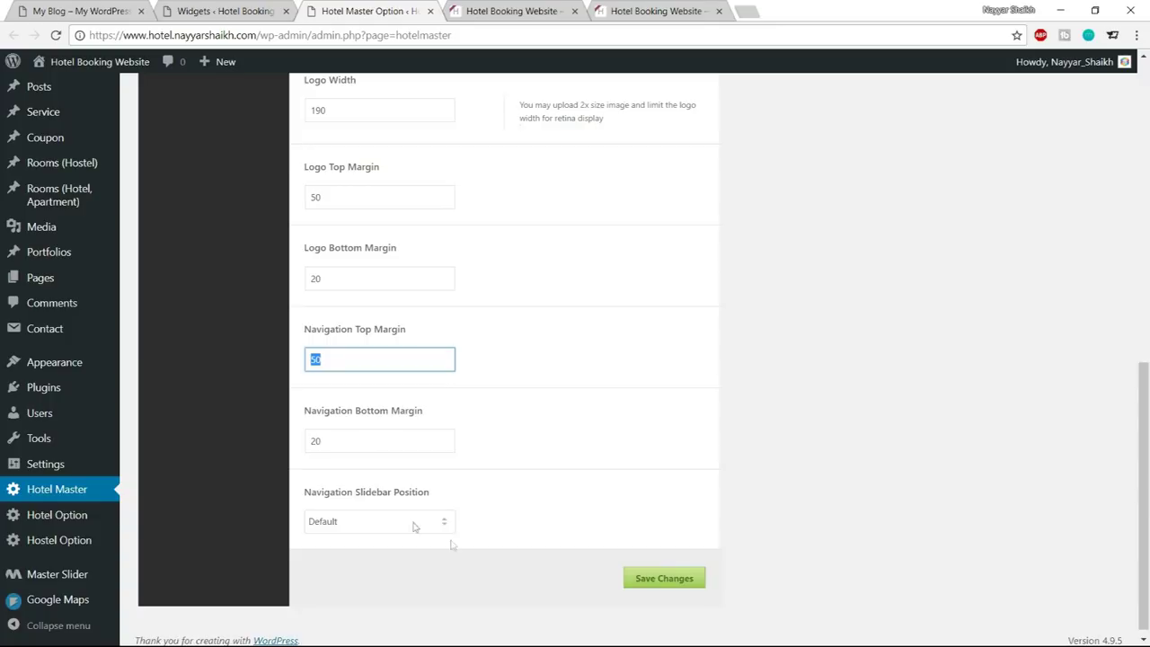
# Save the header settings and reload the live site to view the new header
pyautogui.click(651, 583)
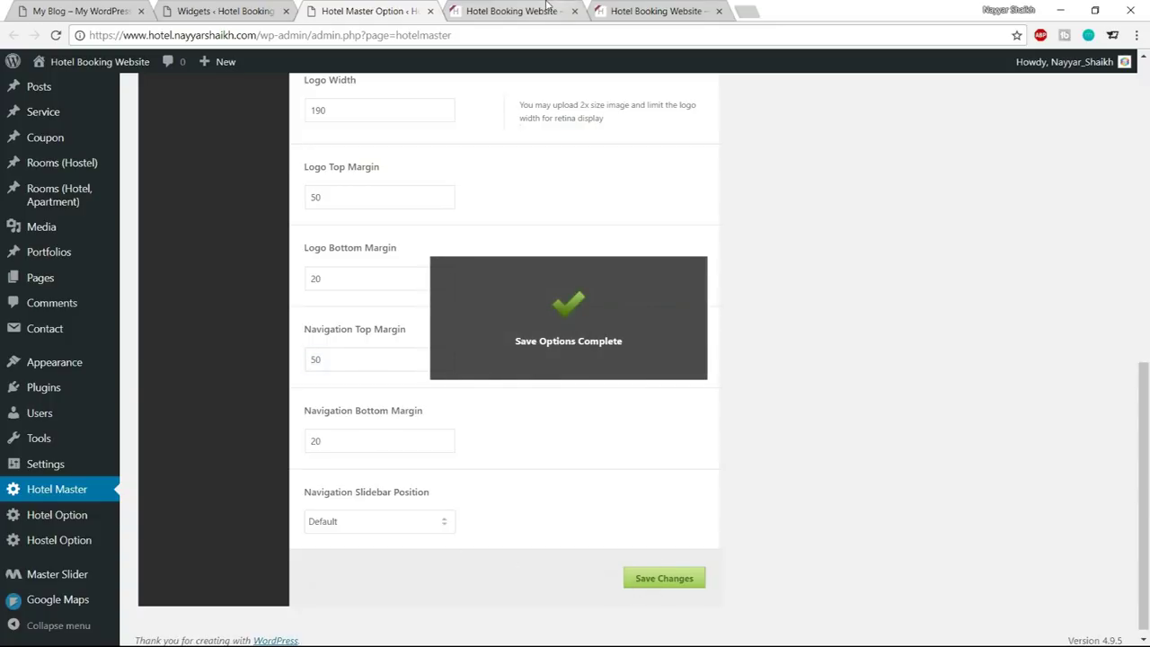
pyautogui.click(508, 11)
pyautogui.click(54, 35)
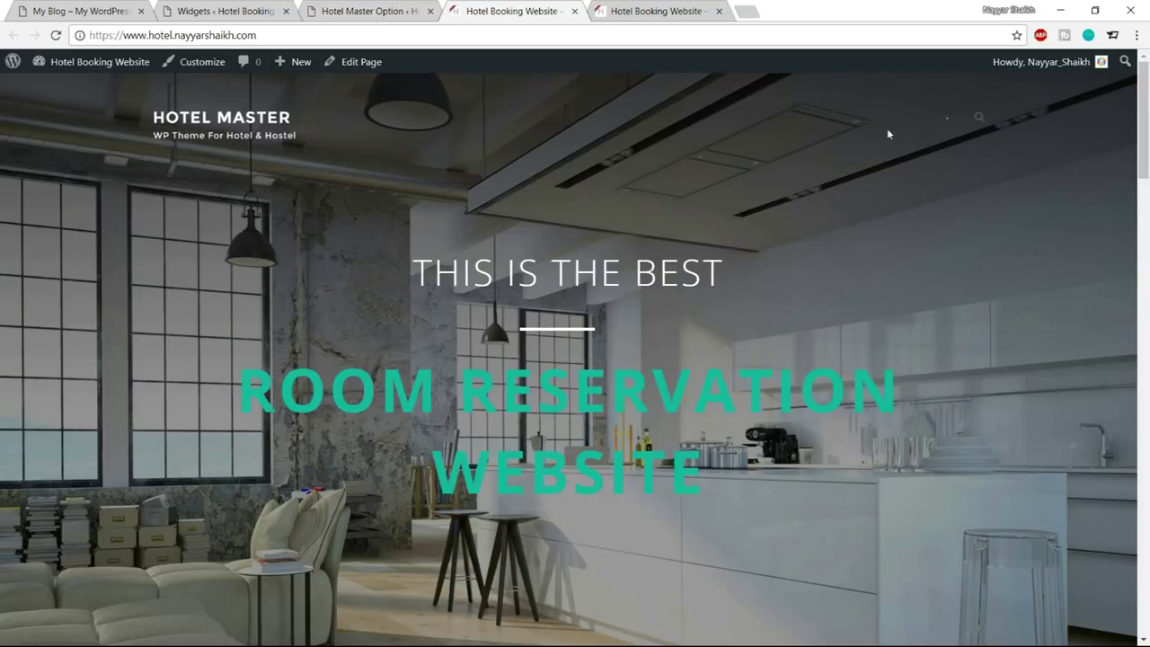
# Review the transparent header, view the Penthouse Apartment in London page, then return to Hotel Master options
pyautogui.scroll(-3, 849, 359)
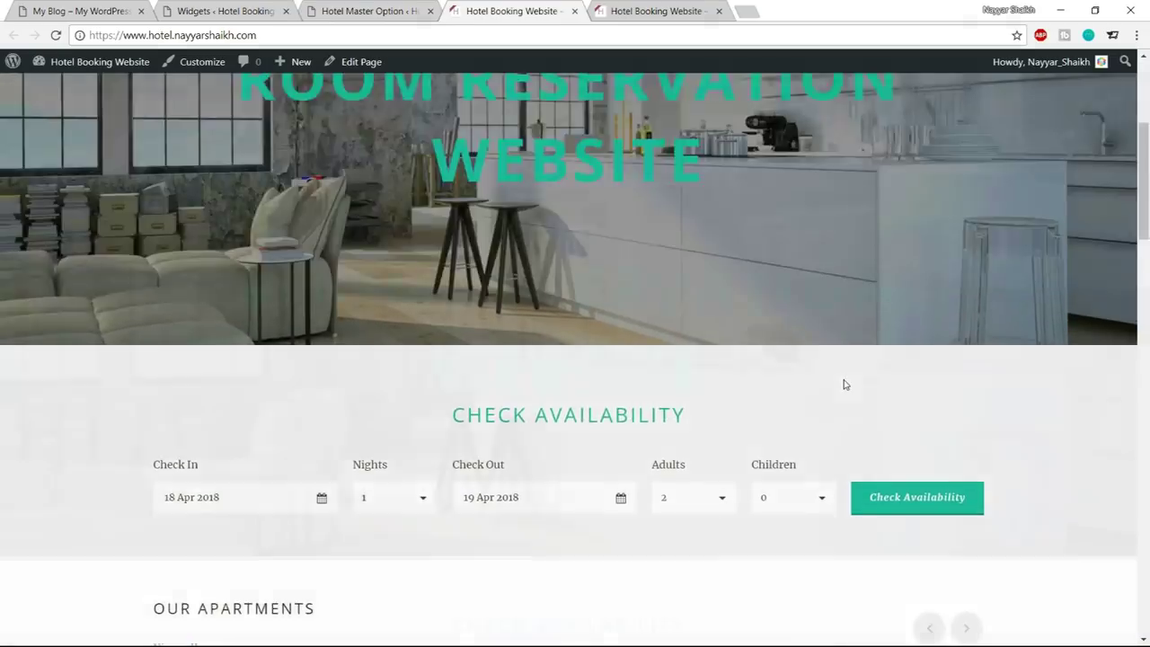
pyautogui.scroll(3, 845, 386)
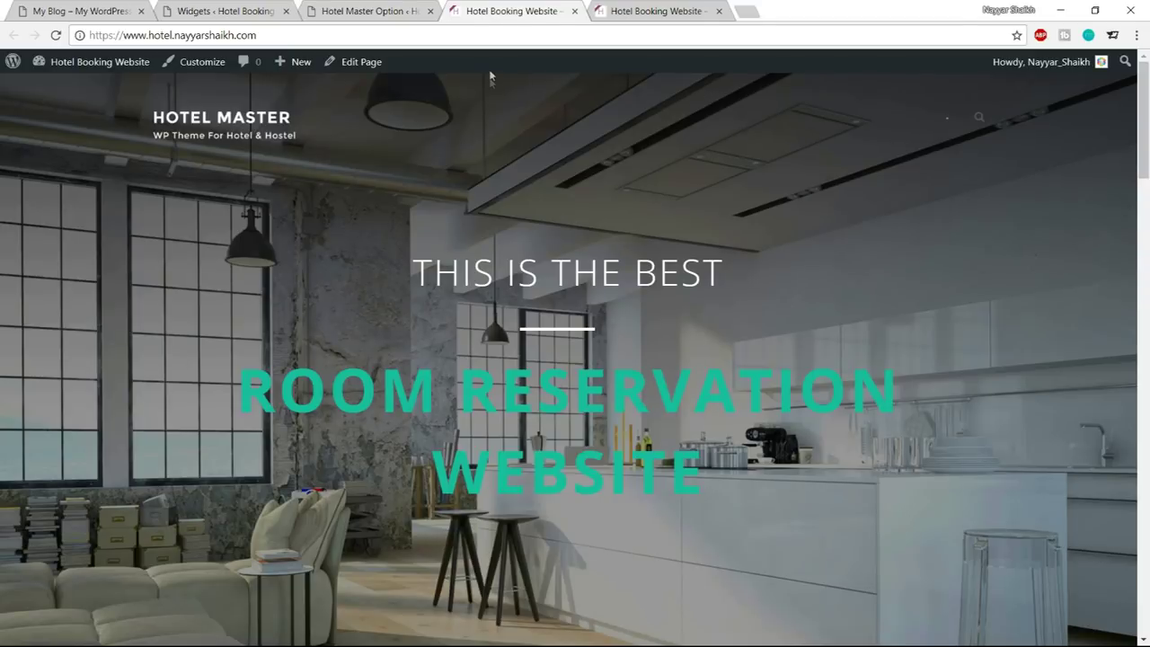
pyautogui.scroll(-5, 780, 260)
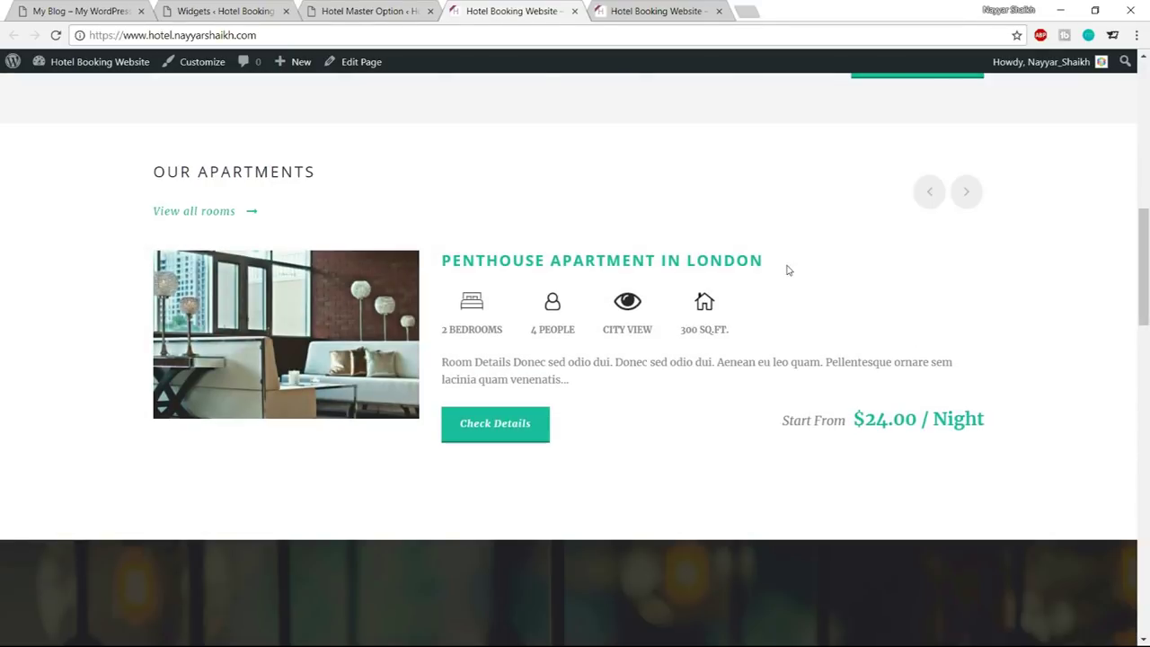
pyautogui.click(761, 260)
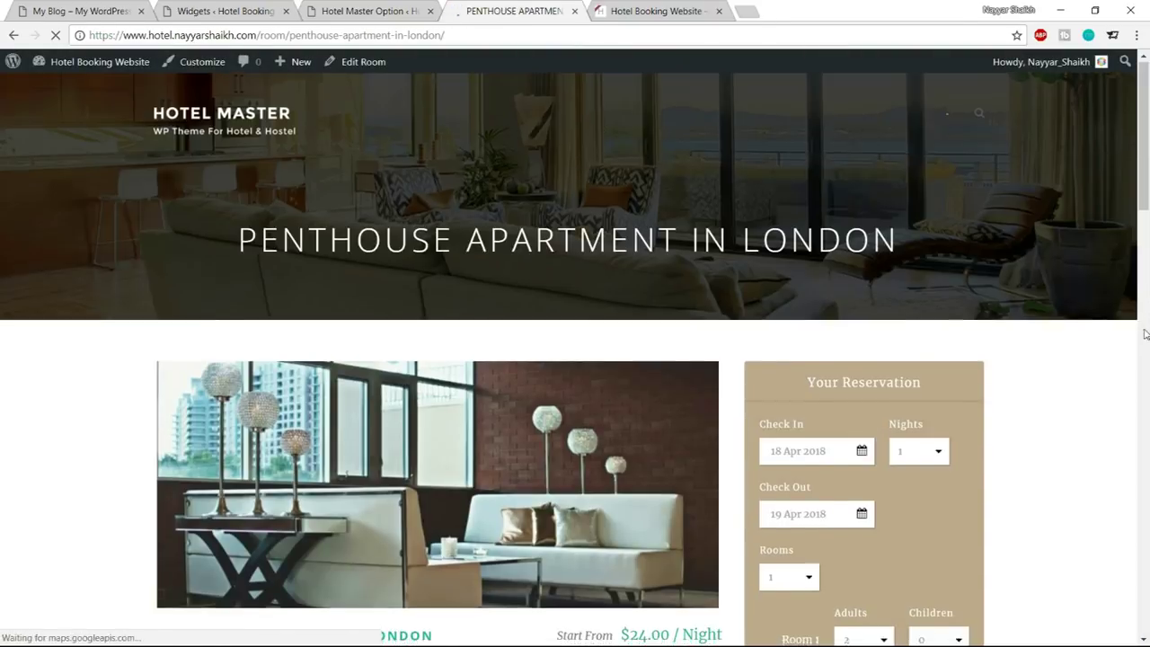
pyautogui.scroll(-3, 986, 249)
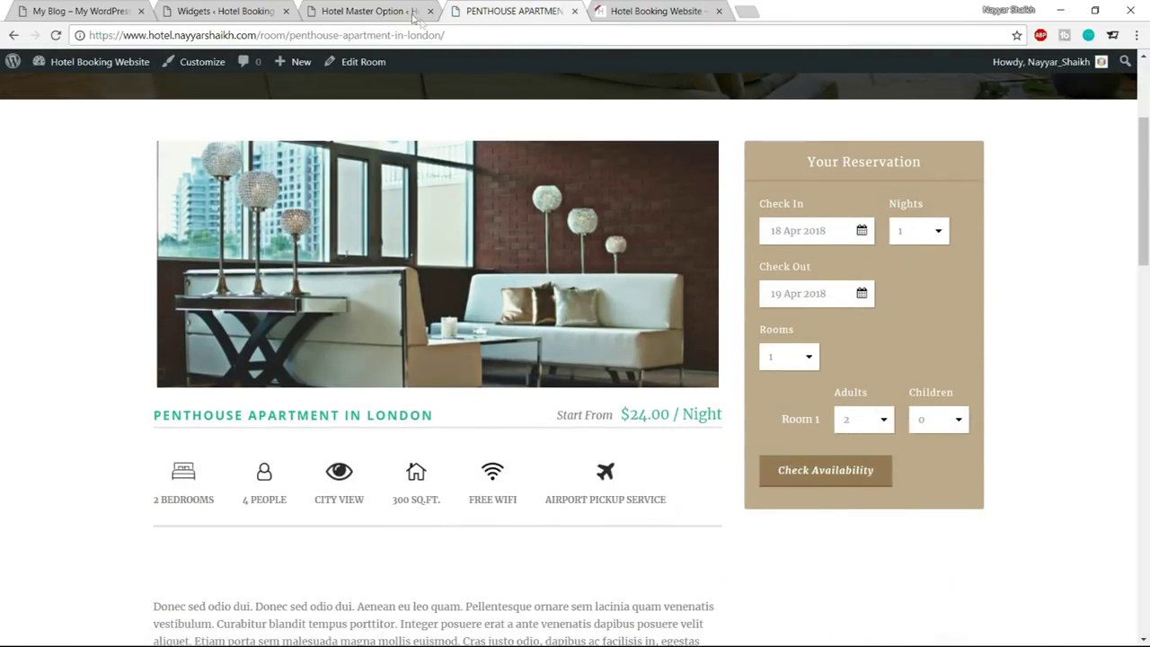
pyautogui.click(370, 11)
# Expand the element colour settings and open the Reservation Bar colour group
pyautogui.scroll(5, 784, 307)
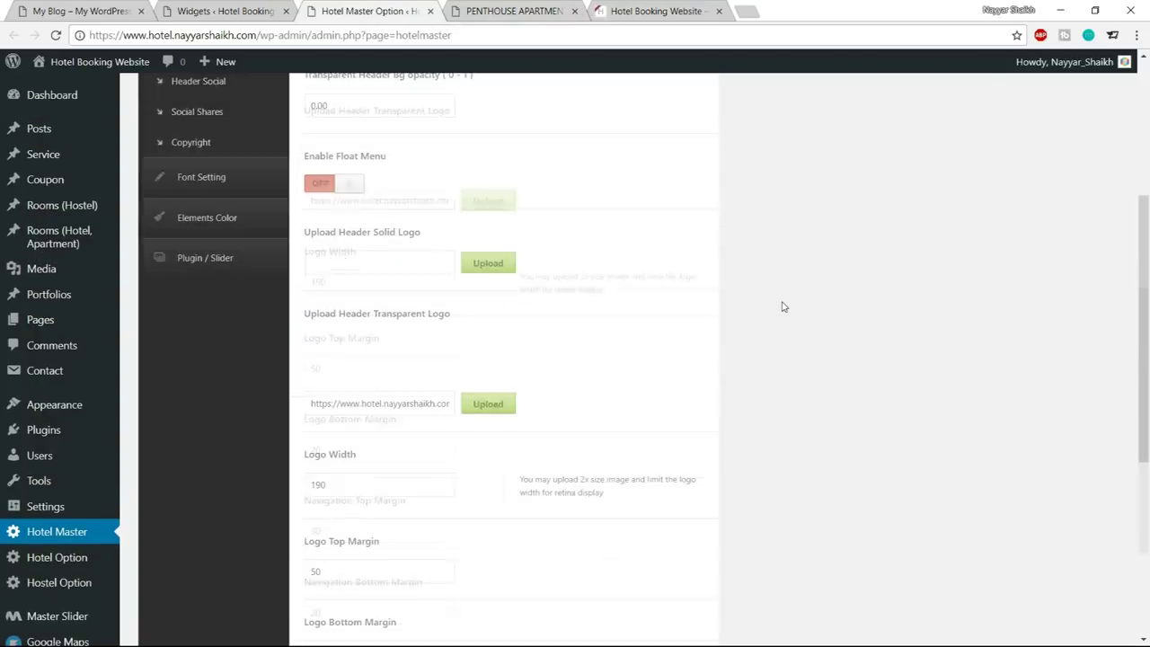
pyautogui.scroll(5, 784, 306)
pyautogui.click(236, 521)
pyautogui.scroll(-3, 791, 416)
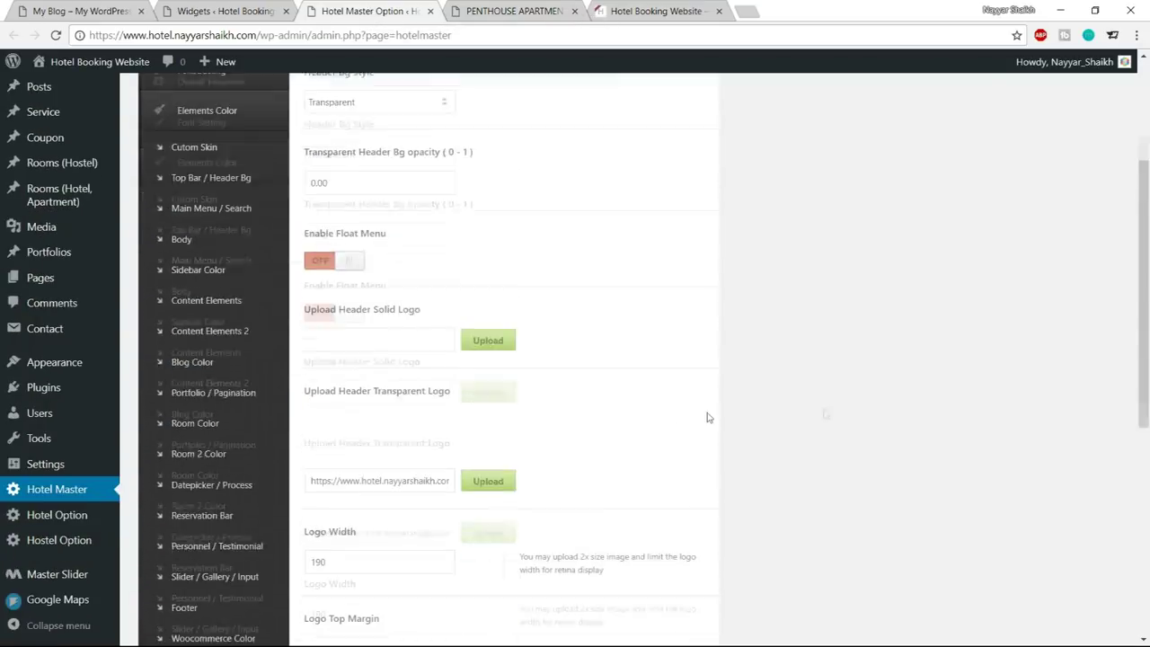
pyautogui.click(212, 514)
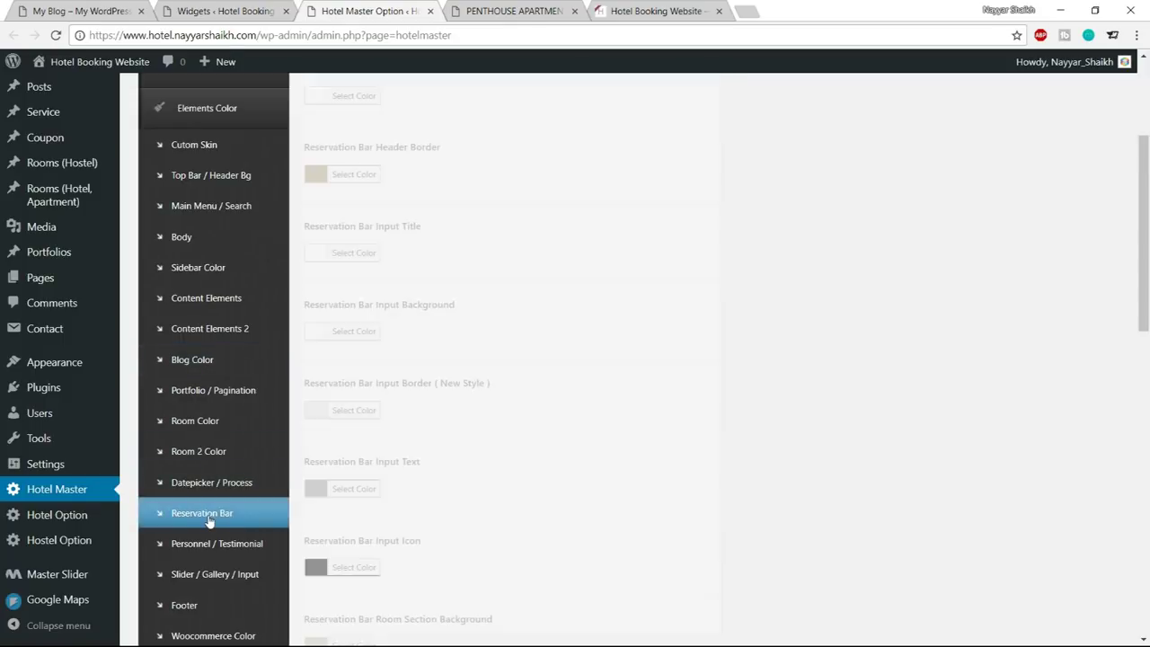
pyautogui.scroll(1, 962, 335)
pyautogui.scroll(2, 962, 335)
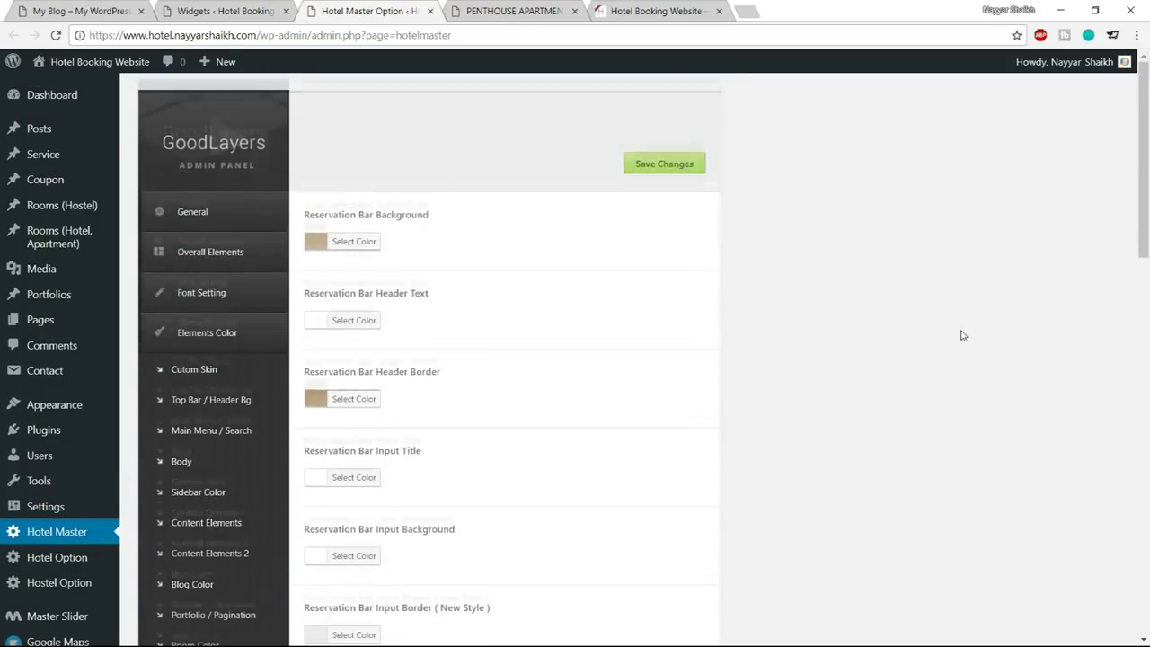
# Set the reservation bar Background to #1abc9c and copy the code, checking the room page
pyautogui.click(354, 241)
pyautogui.doubleClick(410, 242)
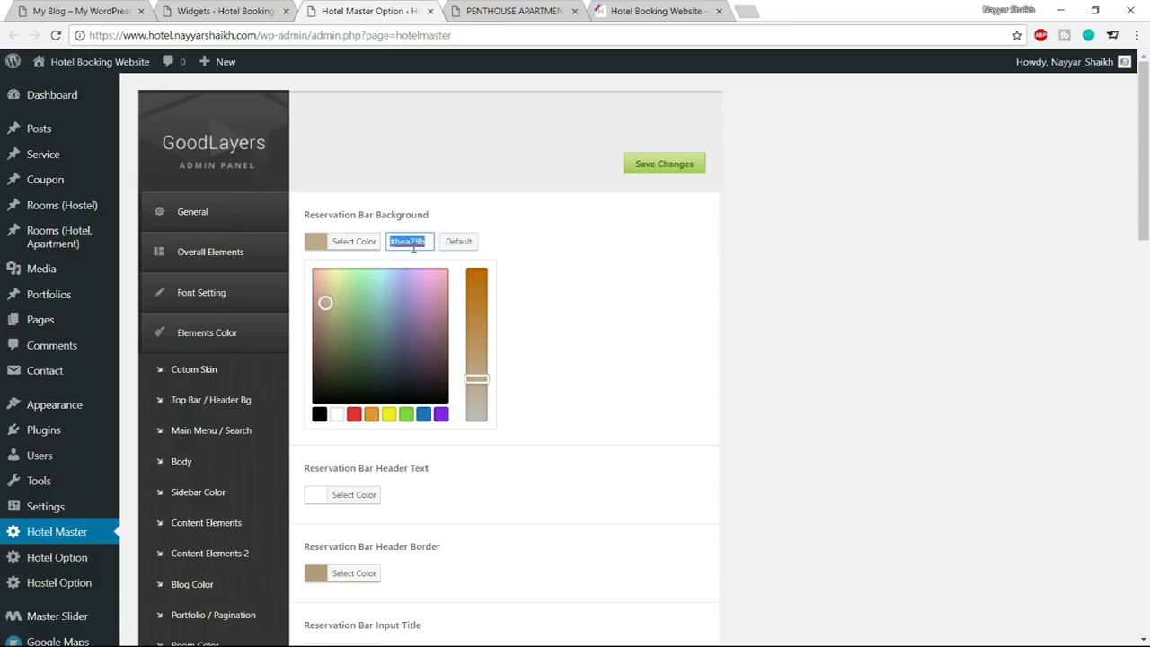
pyautogui.write('#1a')
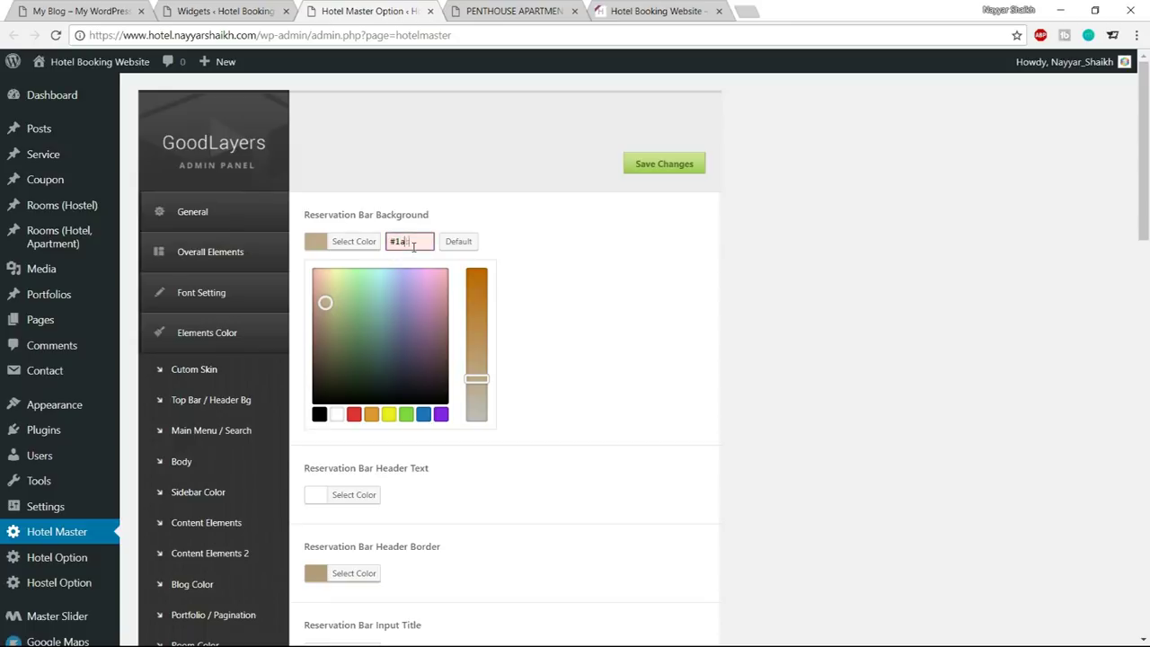
pyautogui.write('bc9c')
pyautogui.doubleClick(410, 242)
pyautogui.hotkey('ctrl', 'c')
pyautogui.click(373, 237)
pyautogui.scroll(-1, 786, 341)
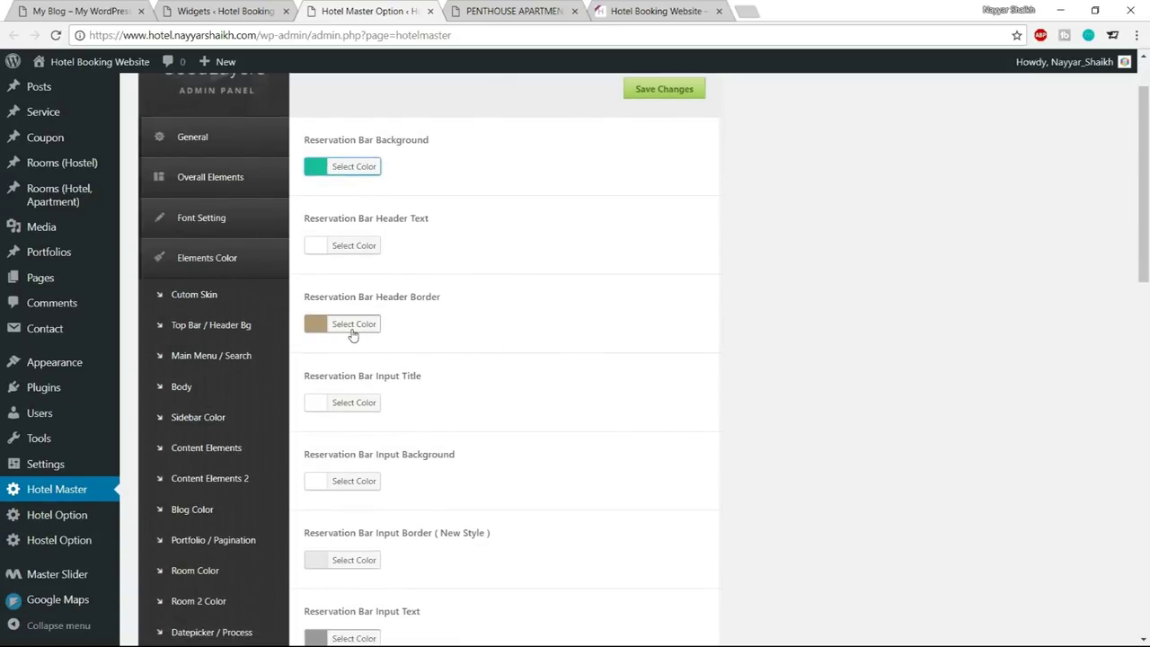
pyautogui.click(508, 11)
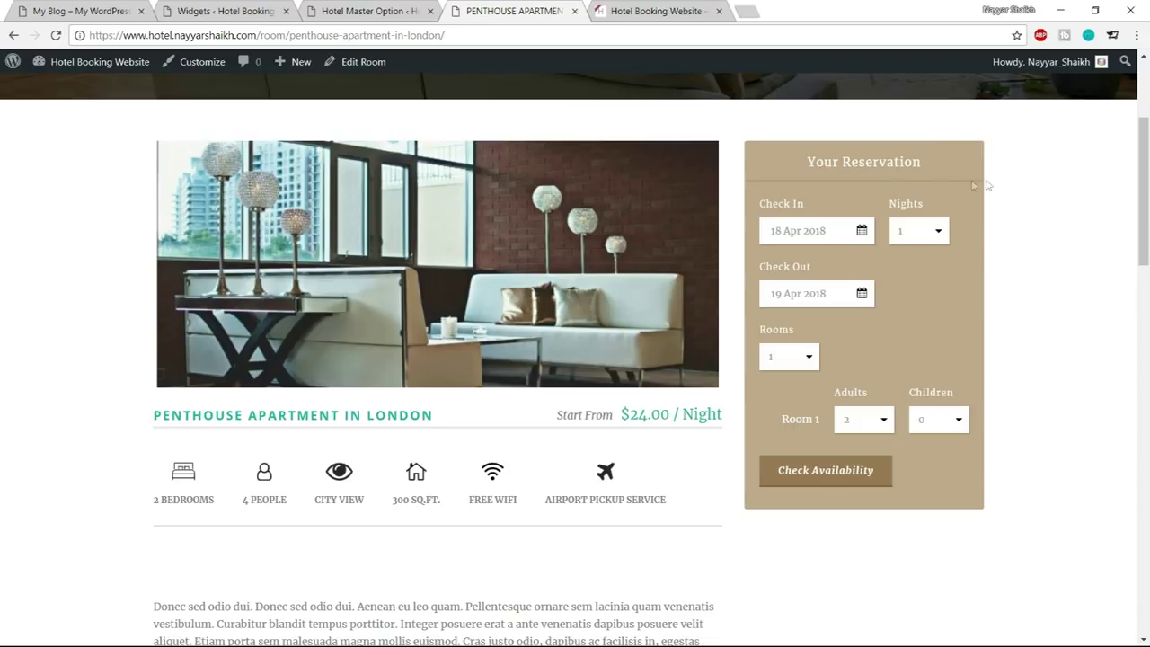
pyautogui.click(359, 11)
# Paste #1abc9c into Header Border and darken it slightly
pyautogui.click(352, 326)
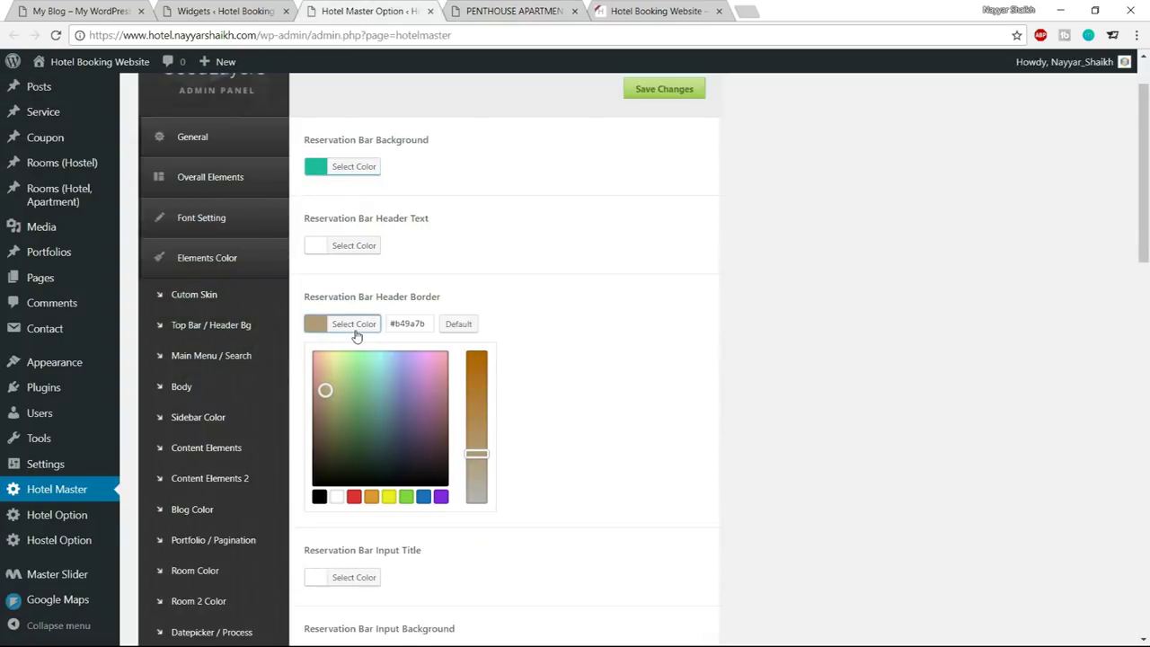
pyautogui.tripleClick(424, 329)
pyautogui.hotkey('ctrl', 'v')
pyautogui.click(377, 387)
pyautogui.moveTo(376, 388); pyautogui.dragTo(378, 421)
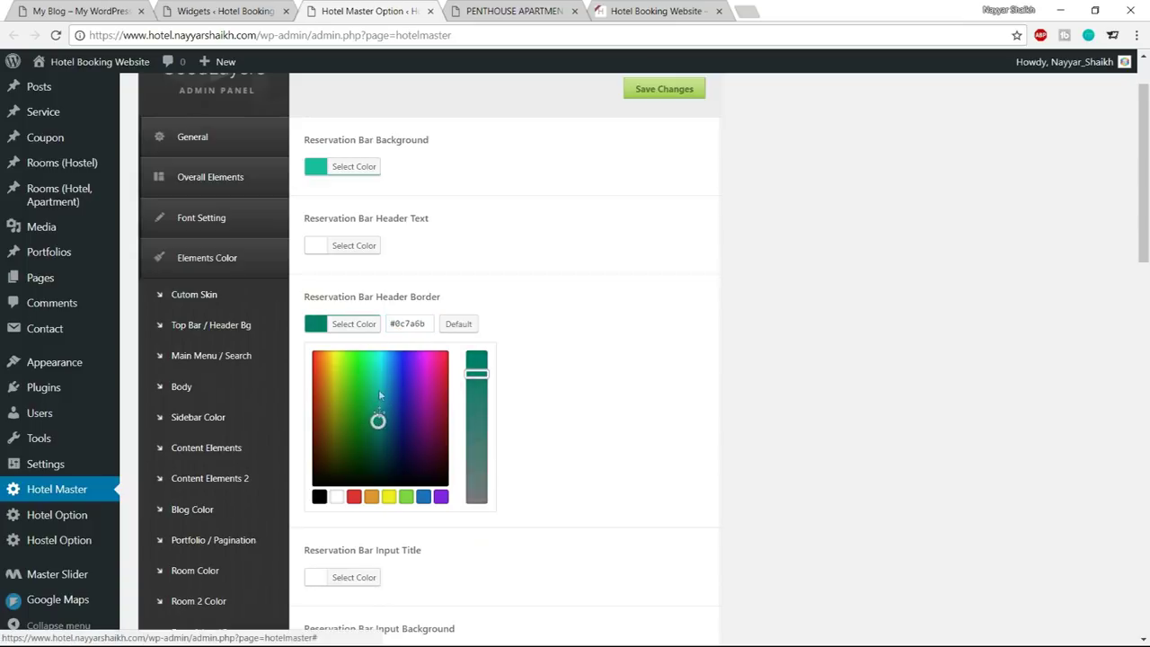
pyautogui.click(361, 326)
# Set Button Background to #1abc9c, darkened to a deeper teal
pyautogui.scroll(-4, 605, 336)
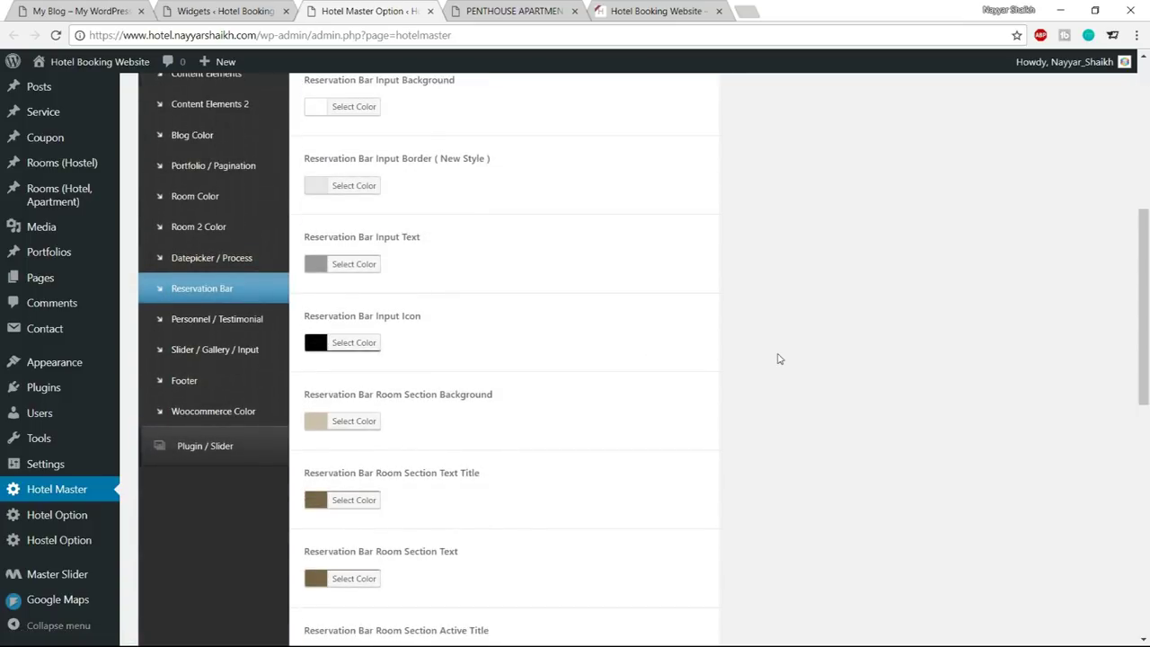
pyautogui.scroll(-5, 780, 360)
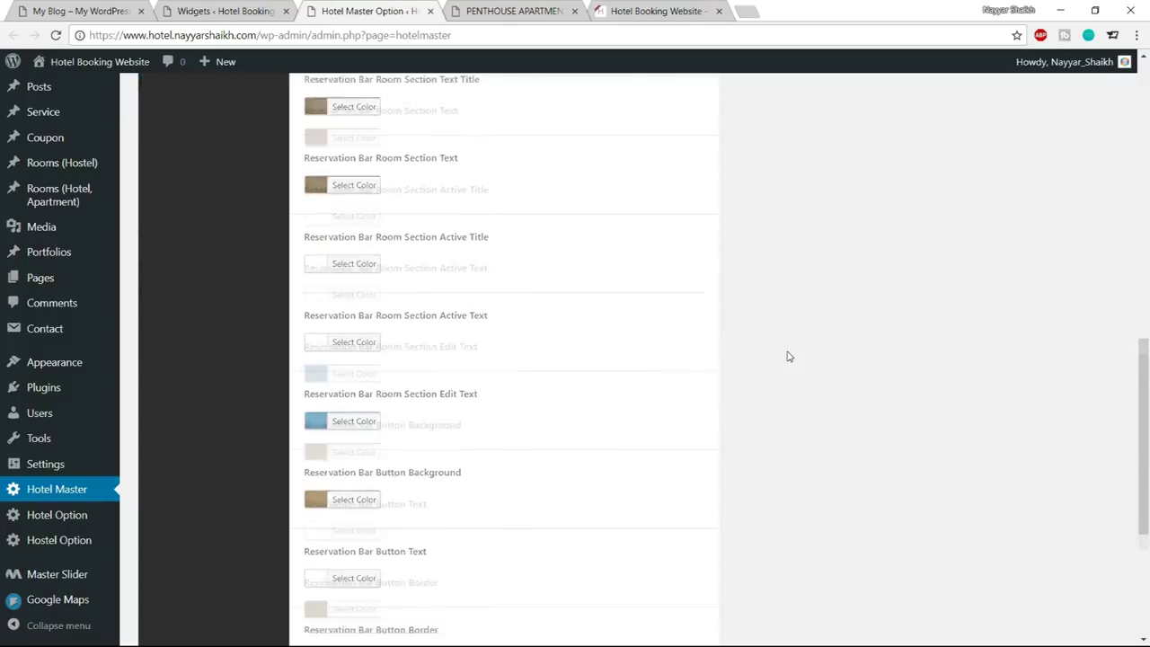
pyautogui.scroll(-2, 787, 357)
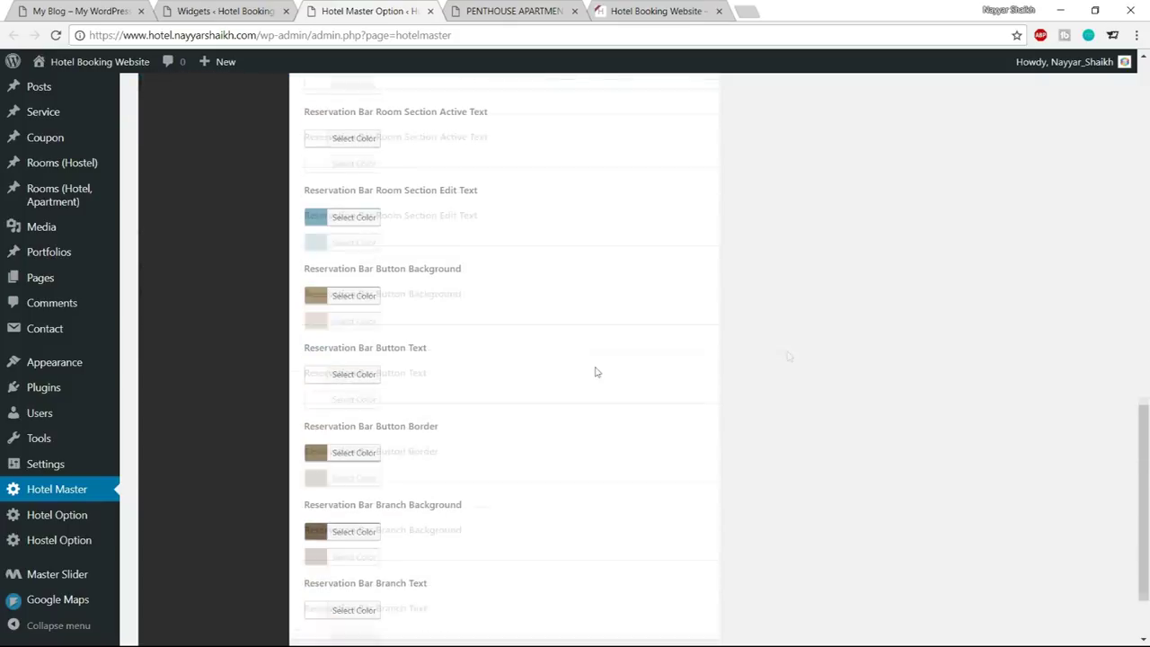
pyautogui.click(366, 300)
pyautogui.press('Tab')
pyautogui.hotkey('ctrl', 'a')
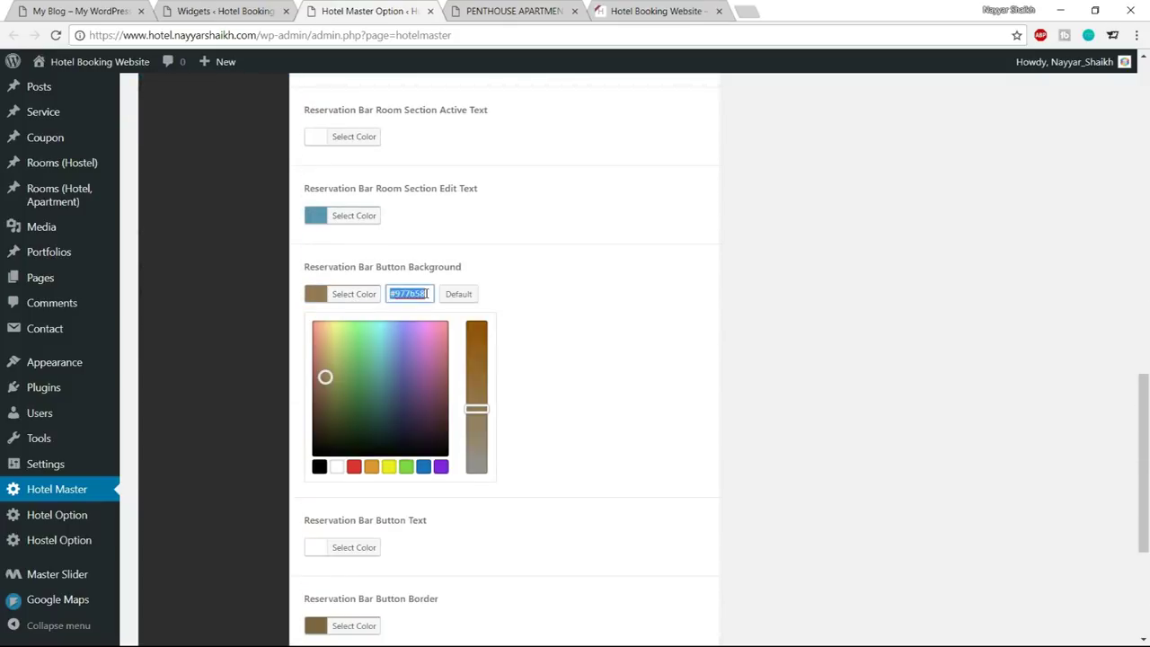
pyautogui.hotkey('ctrl', 'v')
pyautogui.click(513, 11)
pyautogui.click(368, 11)
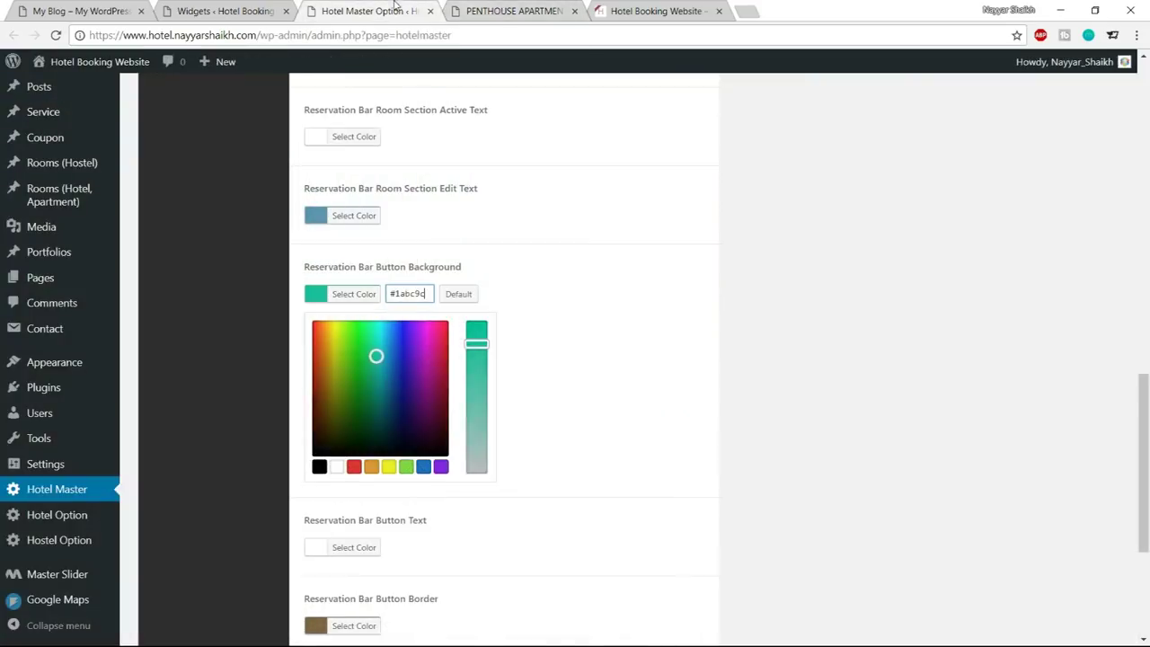
pyautogui.moveTo(377, 357); pyautogui.dragTo(376, 388)
pyautogui.click(355, 295)
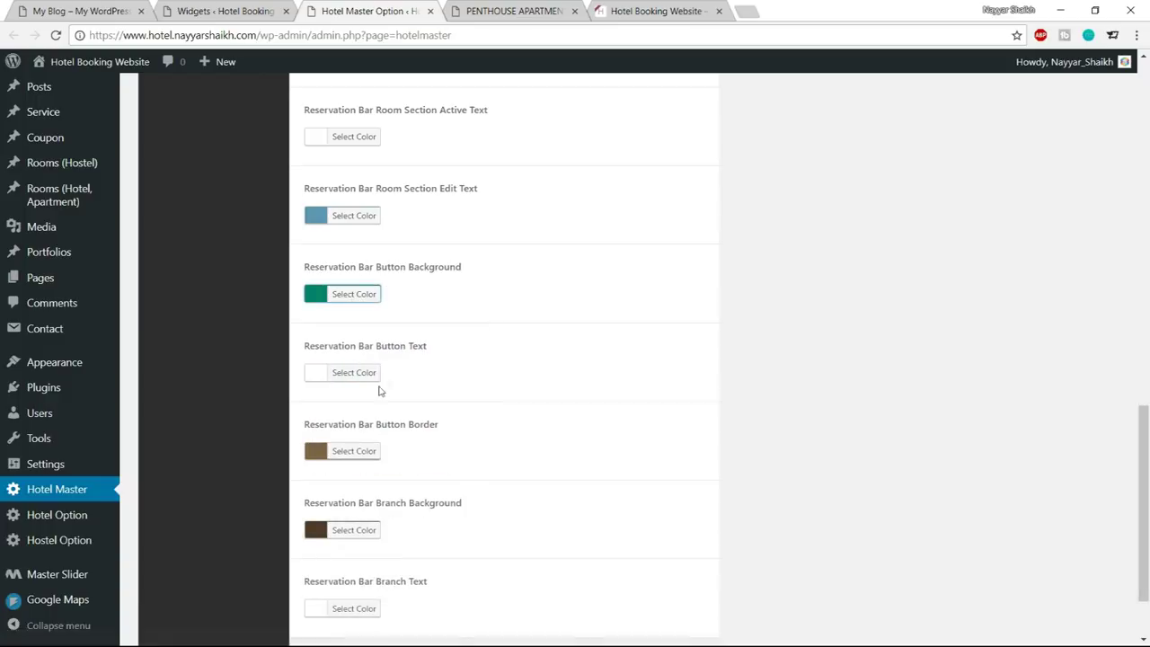
# Set Button Border to #1abc9c, darkened to a deep teal
pyautogui.scroll(-2, 573, 362)
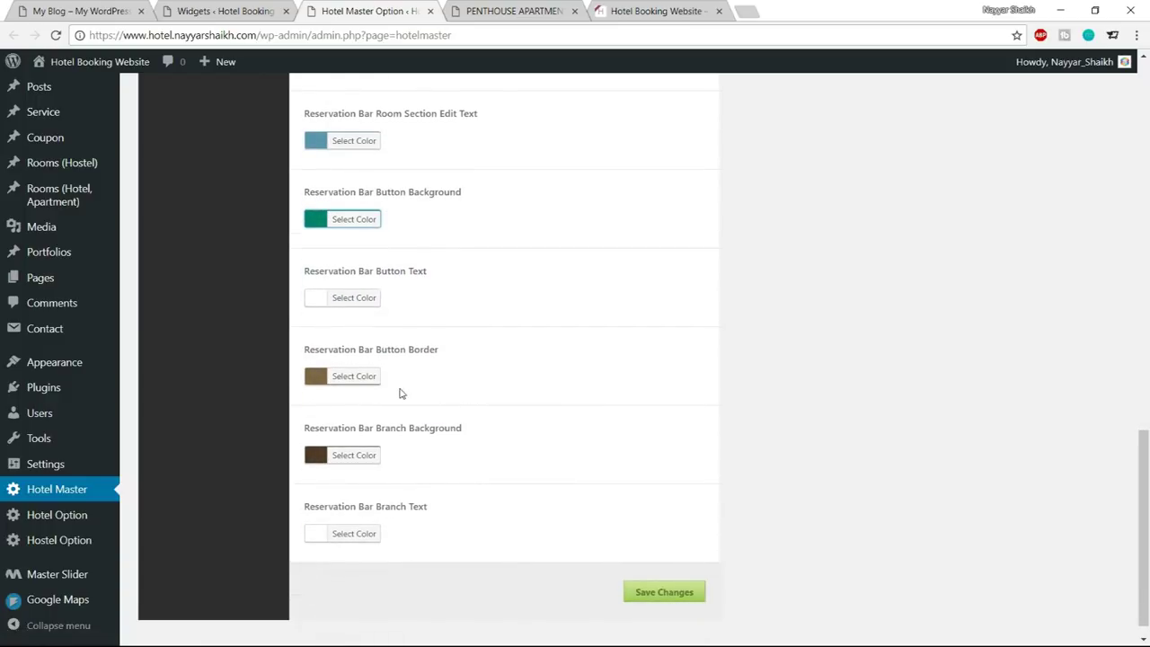
pyautogui.click(355, 377)
pyautogui.click(412, 376)
pyautogui.doubleClick(411, 376)
pyautogui.hotkey('ctrl', 'v')
pyautogui.moveTo(377, 439); pyautogui.dragTo(377, 481)
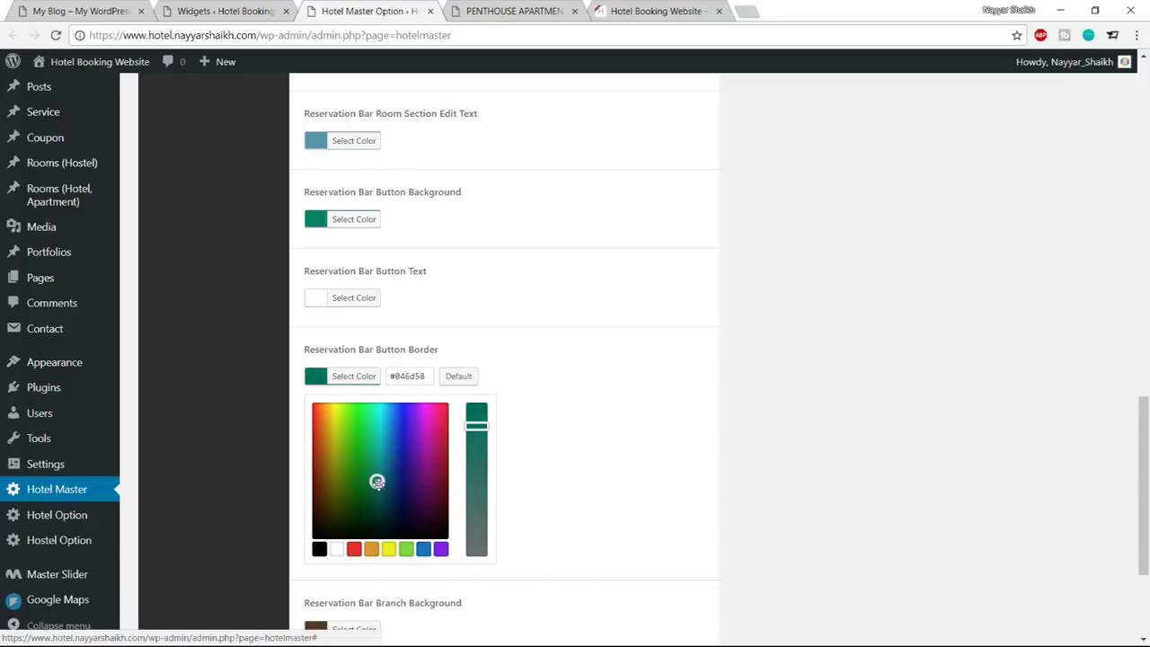
pyautogui.click(358, 381)
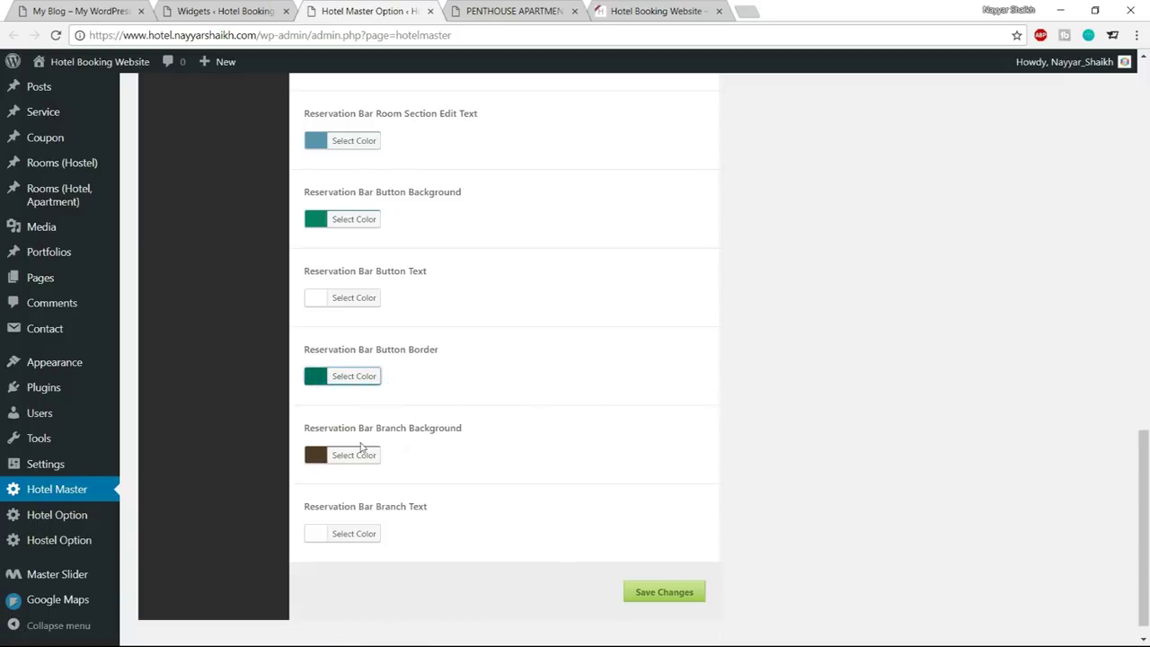
# Save the reservation bar colours and reload the Penthouse Apartment room page
pyautogui.click(657, 596)
pyautogui.hotkey('ctrl', 'Tab')
pyautogui.click(57, 35)
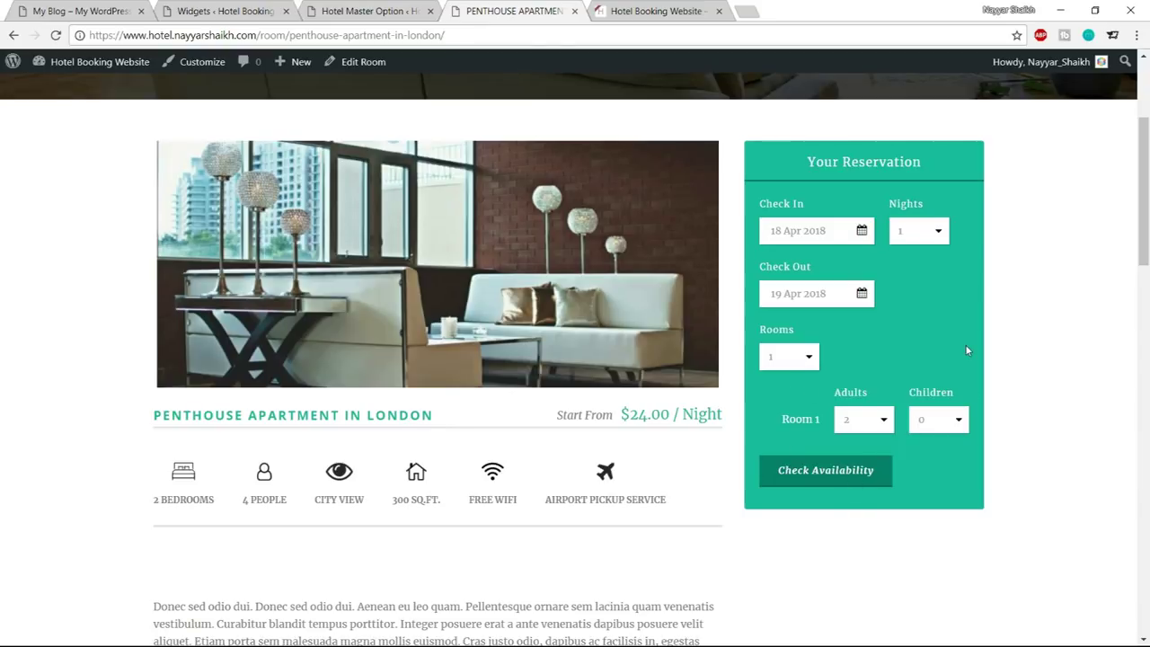
# Review the teal reservation box, then view the demo site's Booking page for comparison
pyautogui.scroll(-3, 914, 465)
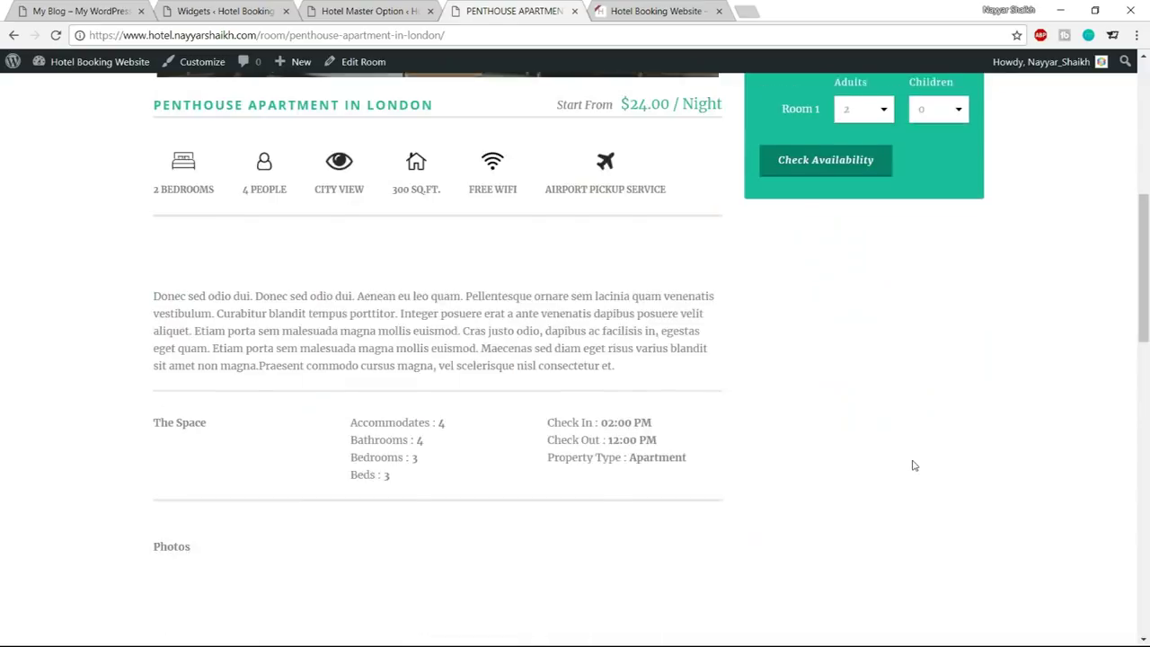
pyautogui.scroll(-6, 914, 468)
pyautogui.scroll(9, 930, 537)
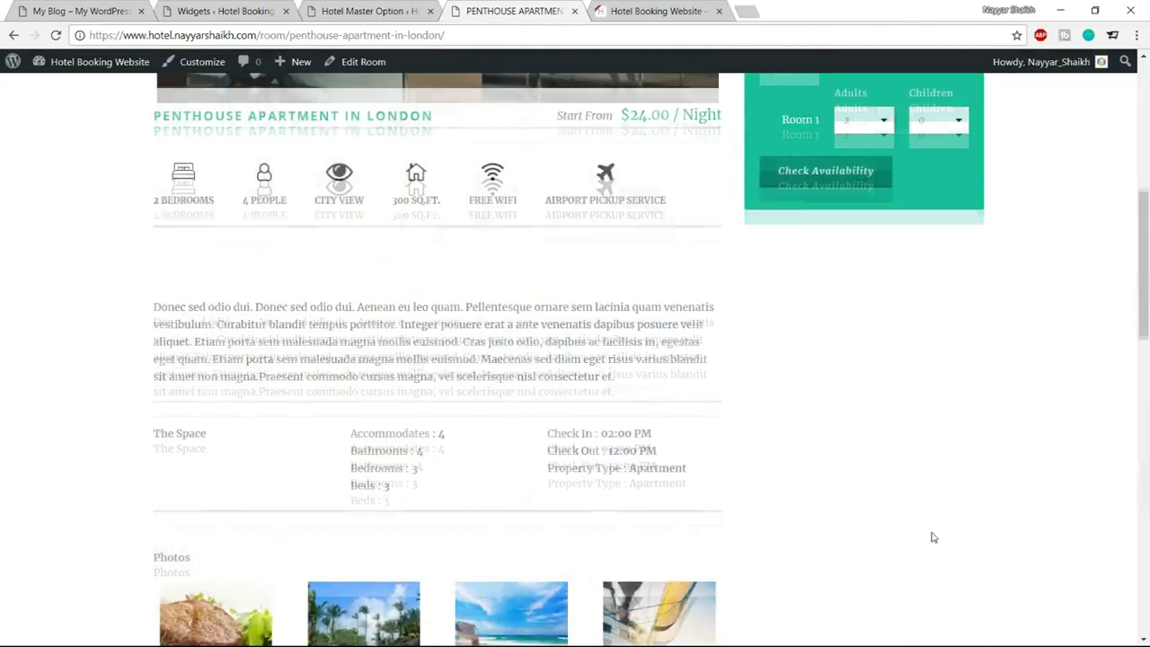
pyautogui.scroll(5, 932, 538)
pyautogui.scroll(1, 1038, 353)
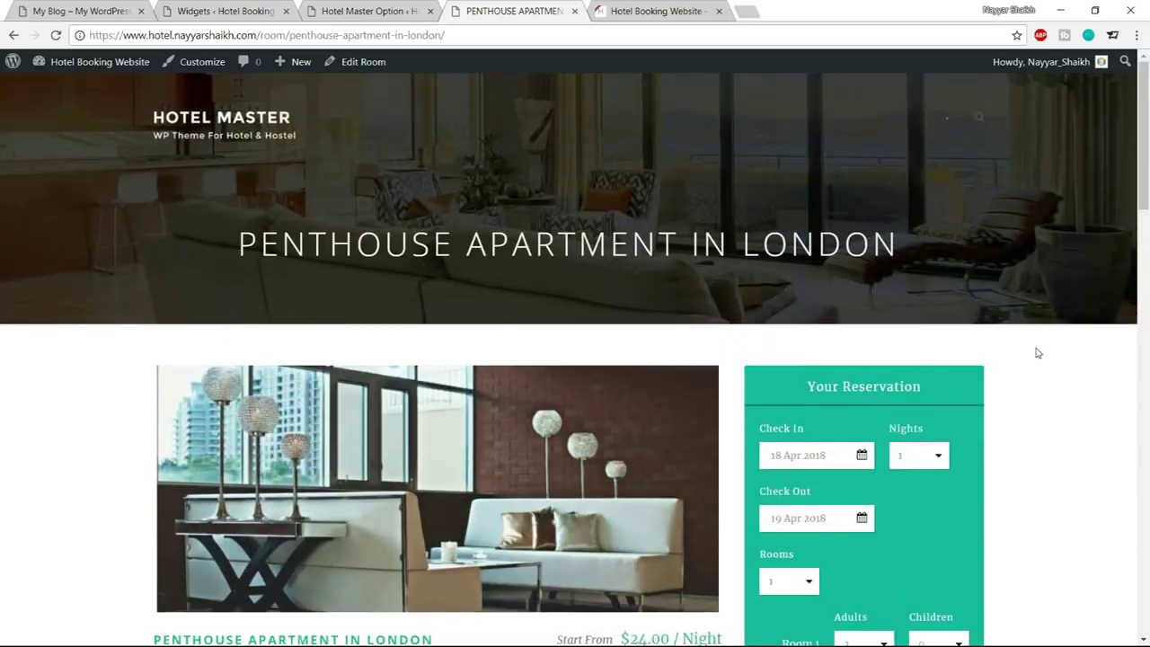
pyautogui.click(135, 9)
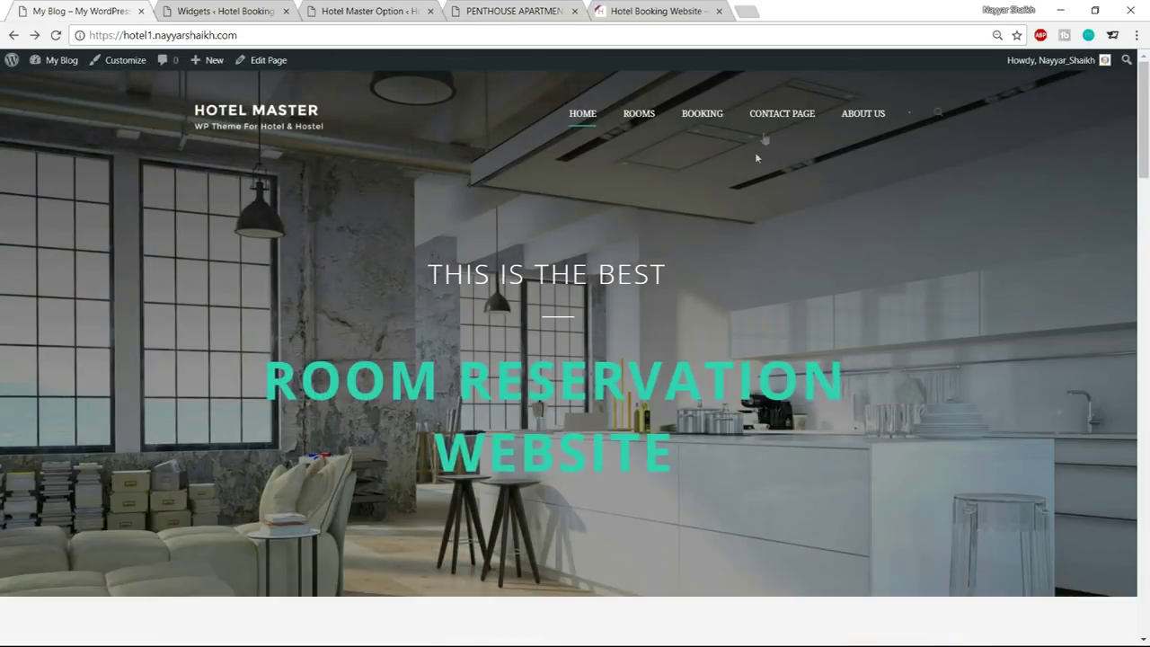
pyautogui.click(713, 125)
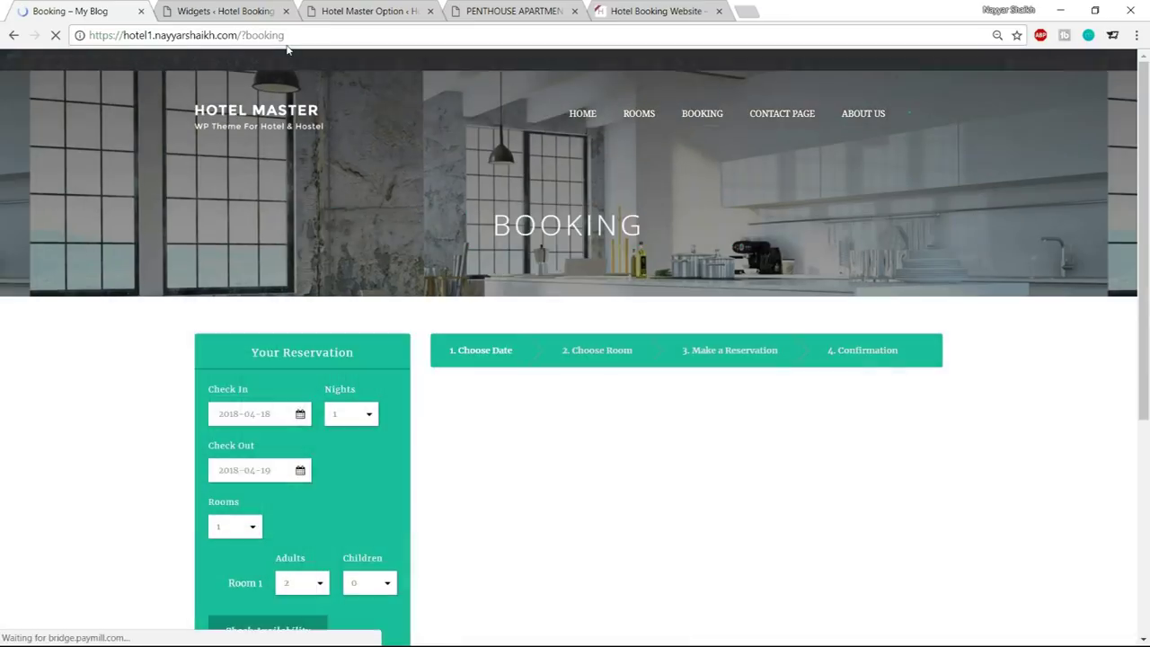
pyautogui.scroll(-3, 893, 405)
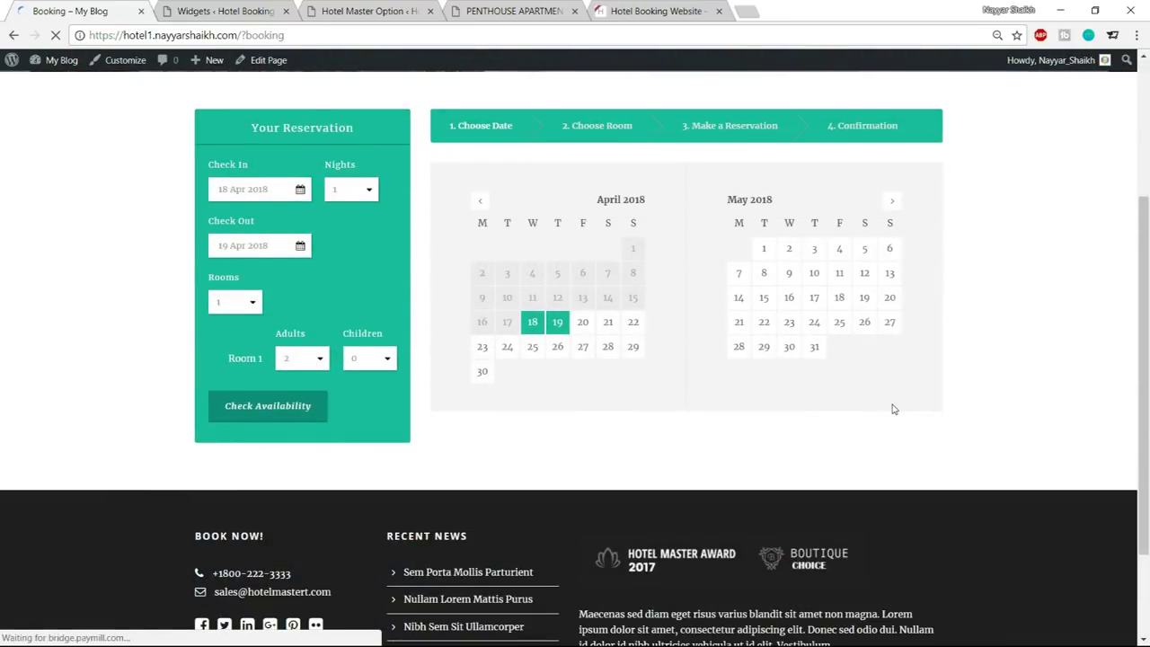
pyautogui.scroll(3, 893, 409)
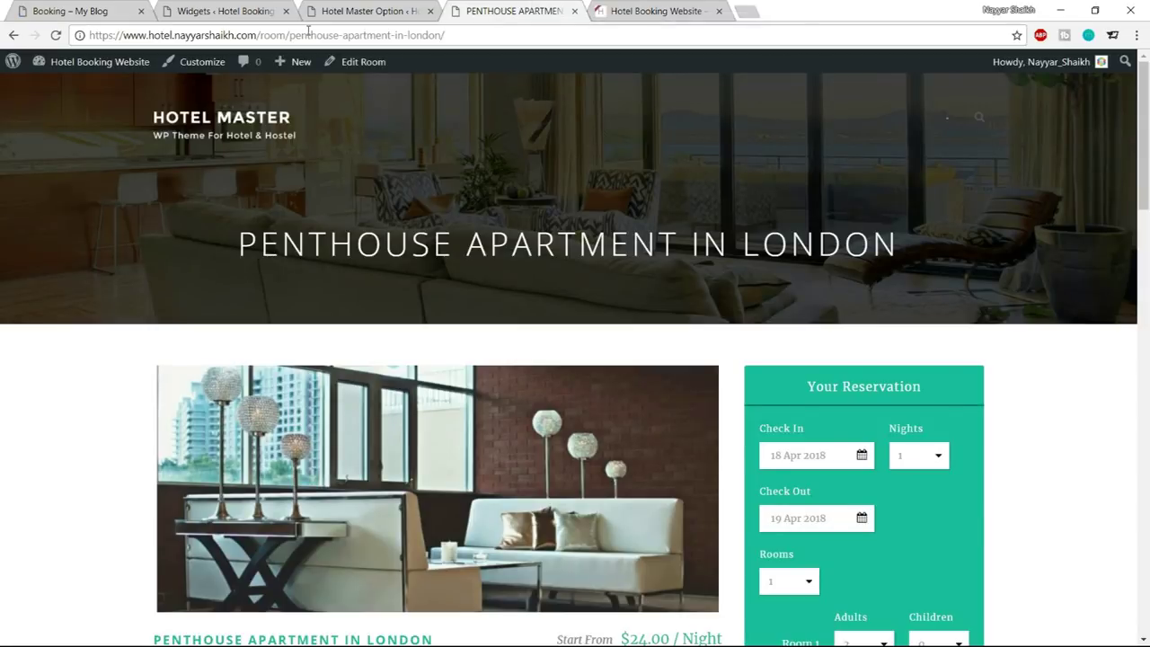
# Load the hotel site's /?booking page in the room tab
pyautogui.moveTo(260, 34); pyautogui.dragTo(446, 35)
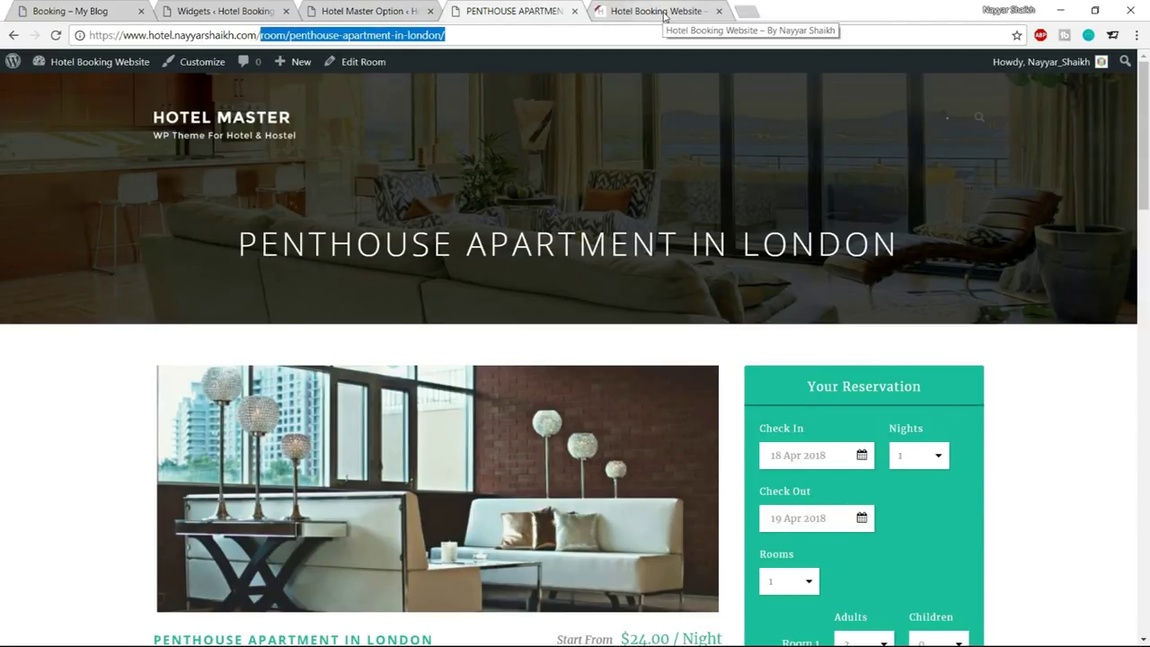
pyautogui.press('BackSpace')
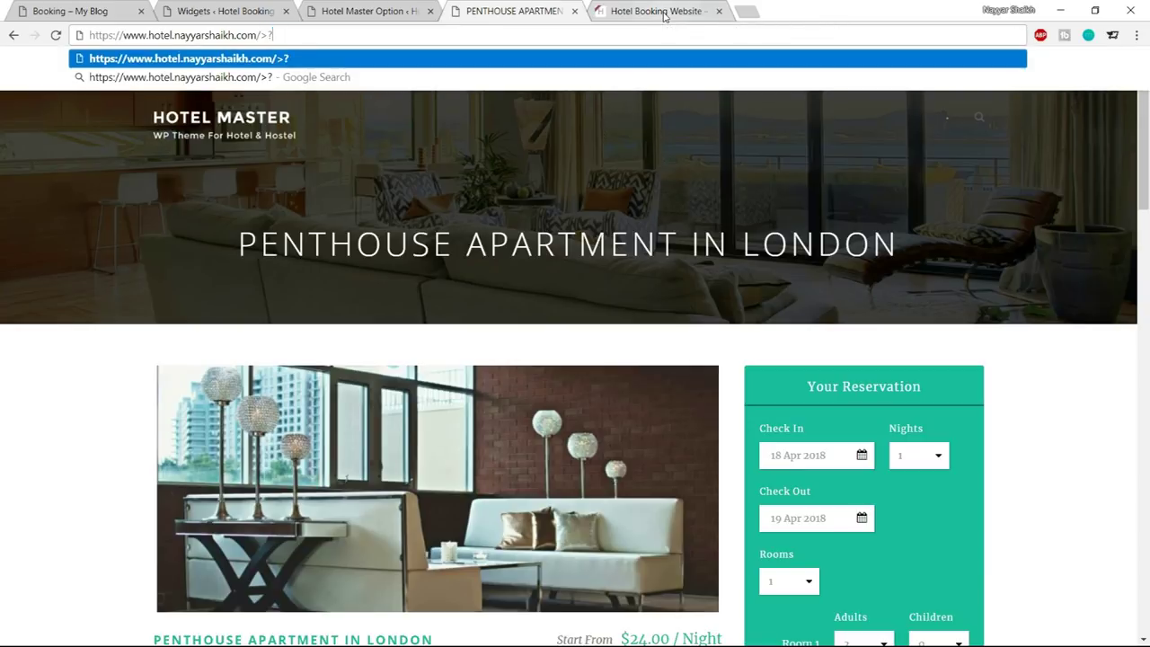
pyautogui.write('booking')
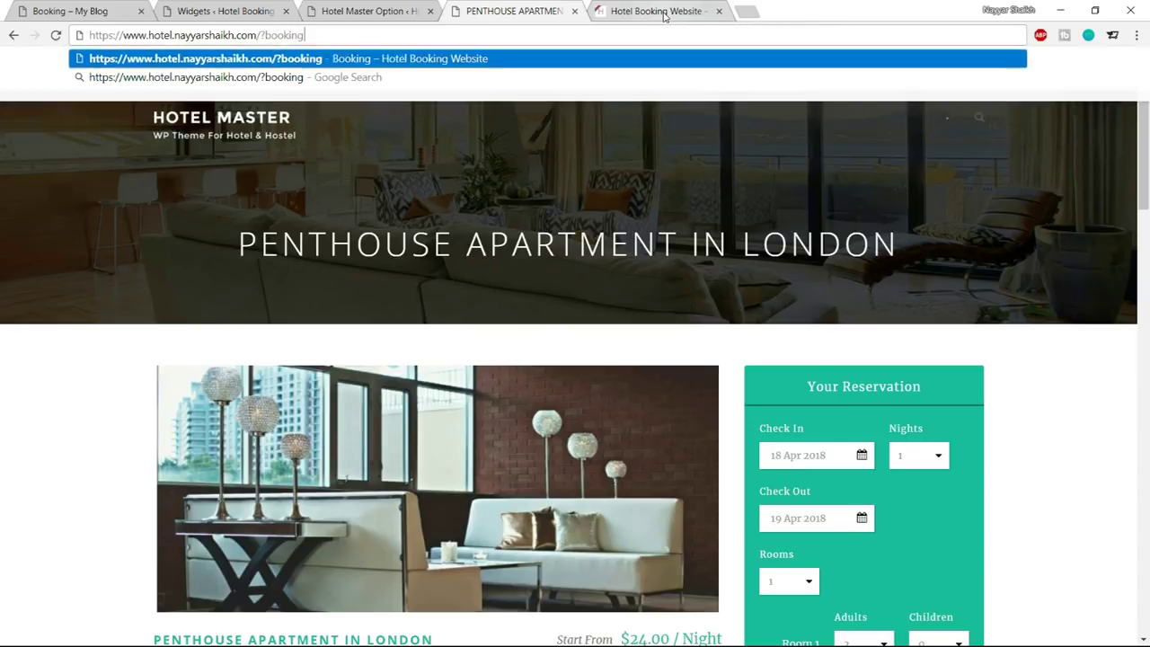
pyautogui.press('Return')
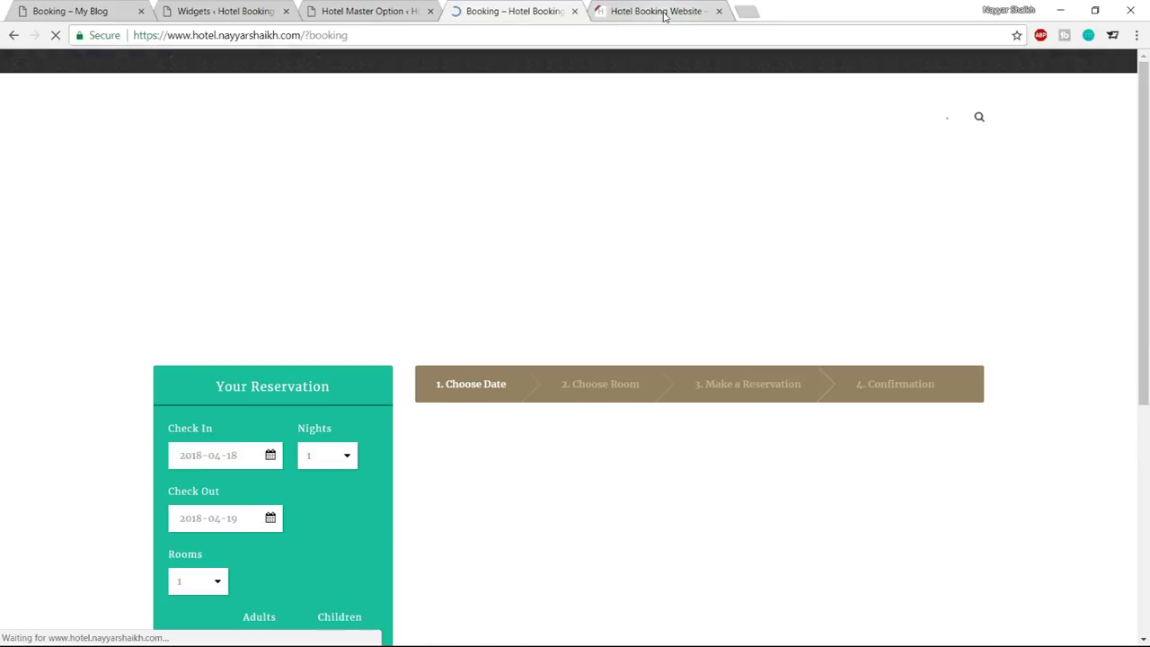
pyautogui.scroll(-1, 933, 216)
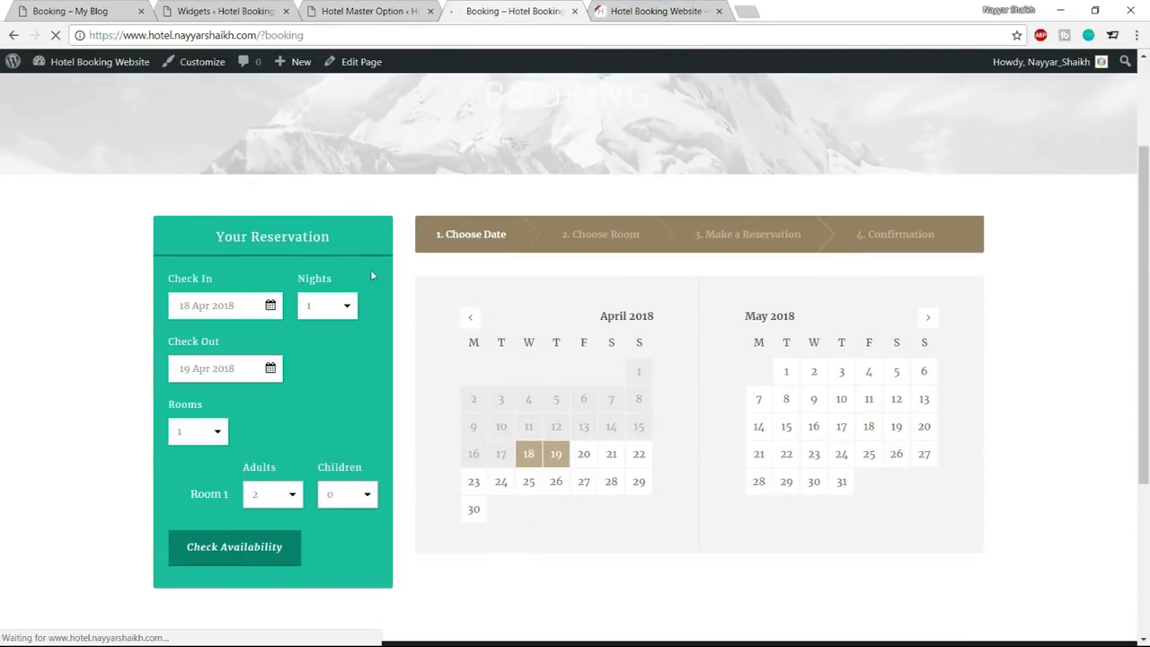
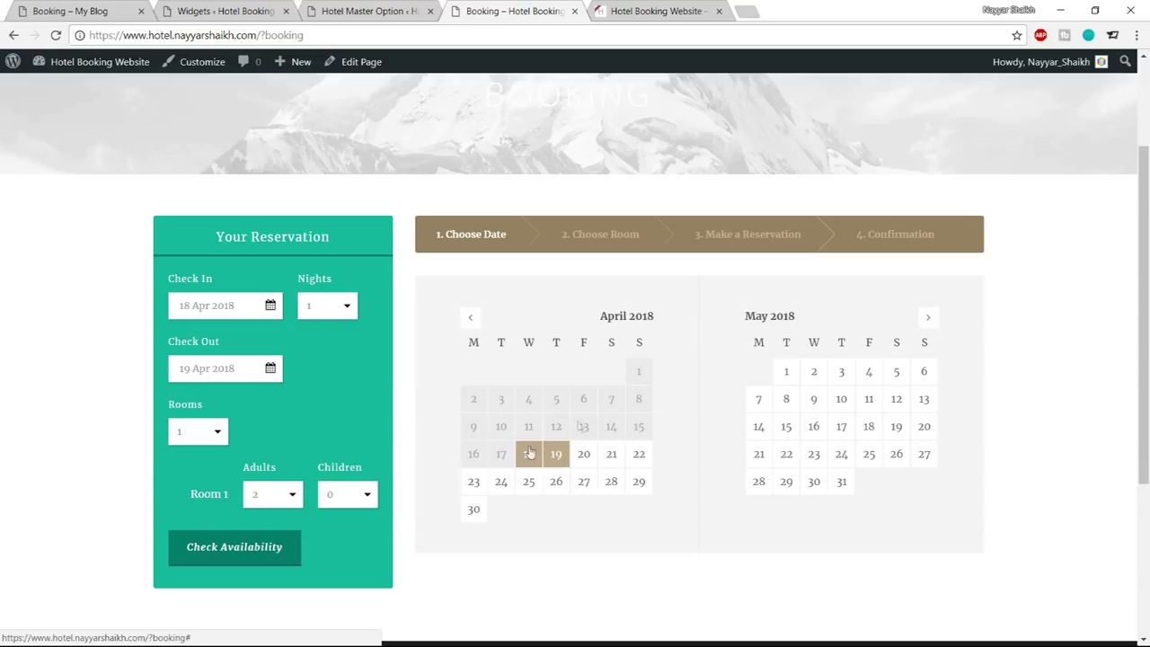
# In Datepicker / Process, set Datepicker Highlight Date Background to teal #1abc9c
pyautogui.click(389, 7)
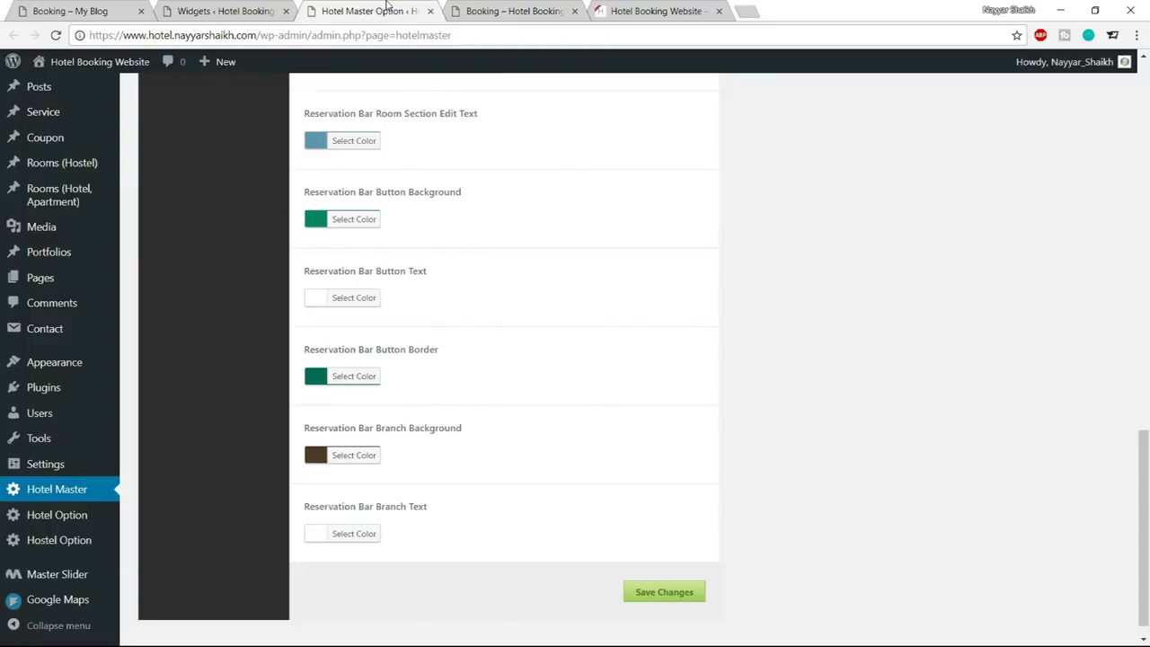
pyautogui.scroll(10, 517, 395)
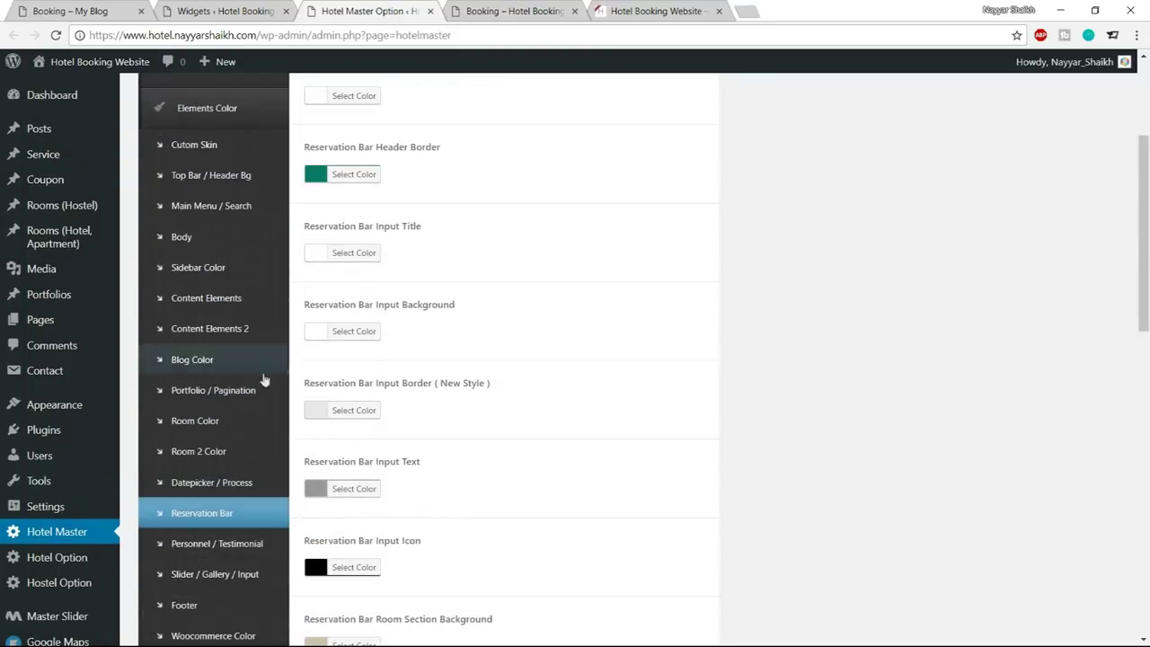
pyautogui.click(235, 485)
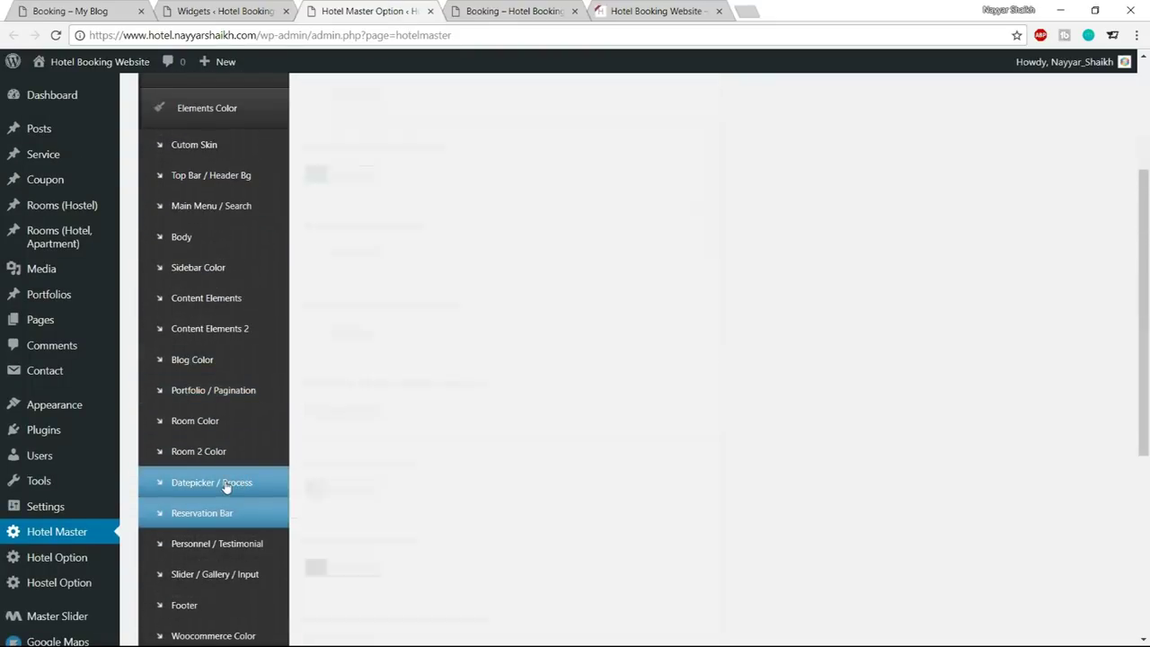
pyautogui.scroll(-2, 763, 440)
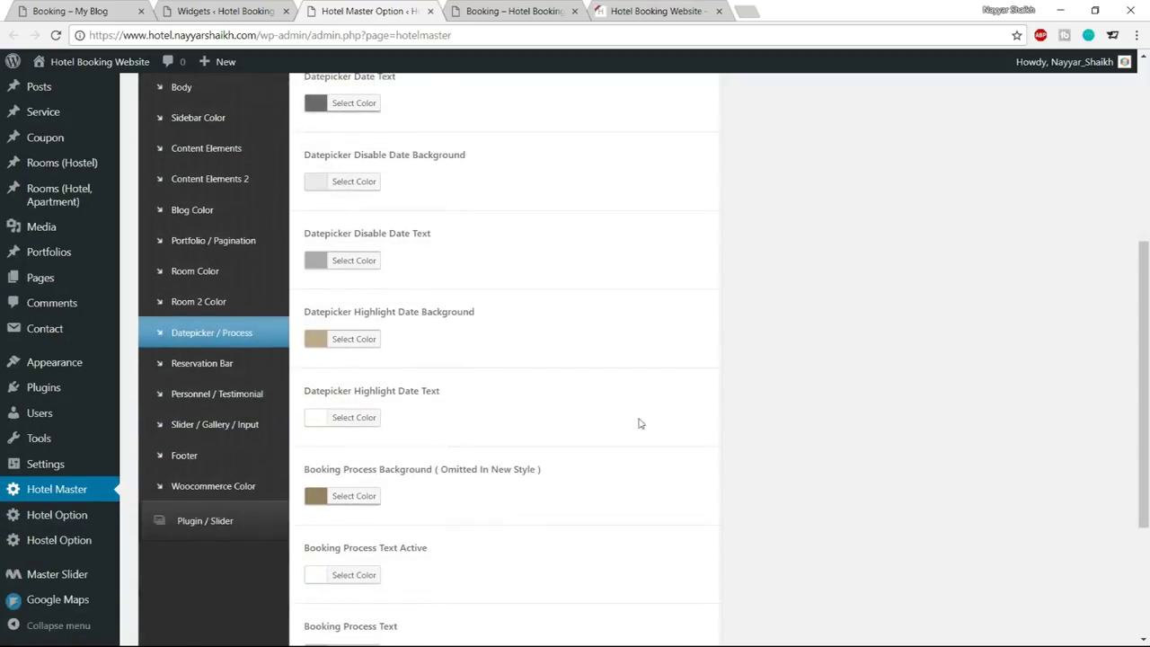
pyautogui.click(364, 349)
pyautogui.doubleClick(406, 339)
pyautogui.write('#1abc9c')
pyautogui.click(364, 338)
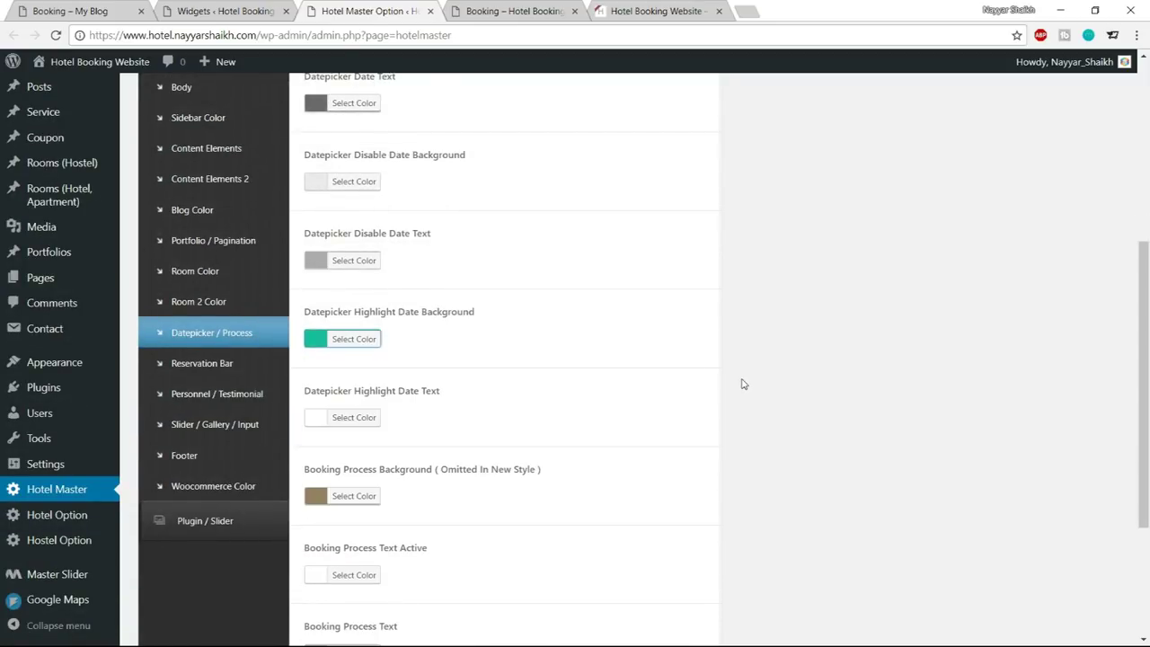
# Save the change and reload the booking page to see the teal highlighted dates
pyautogui.scroll(-3, 742, 384)
pyautogui.click(689, 576)
pyautogui.click(461, 12)
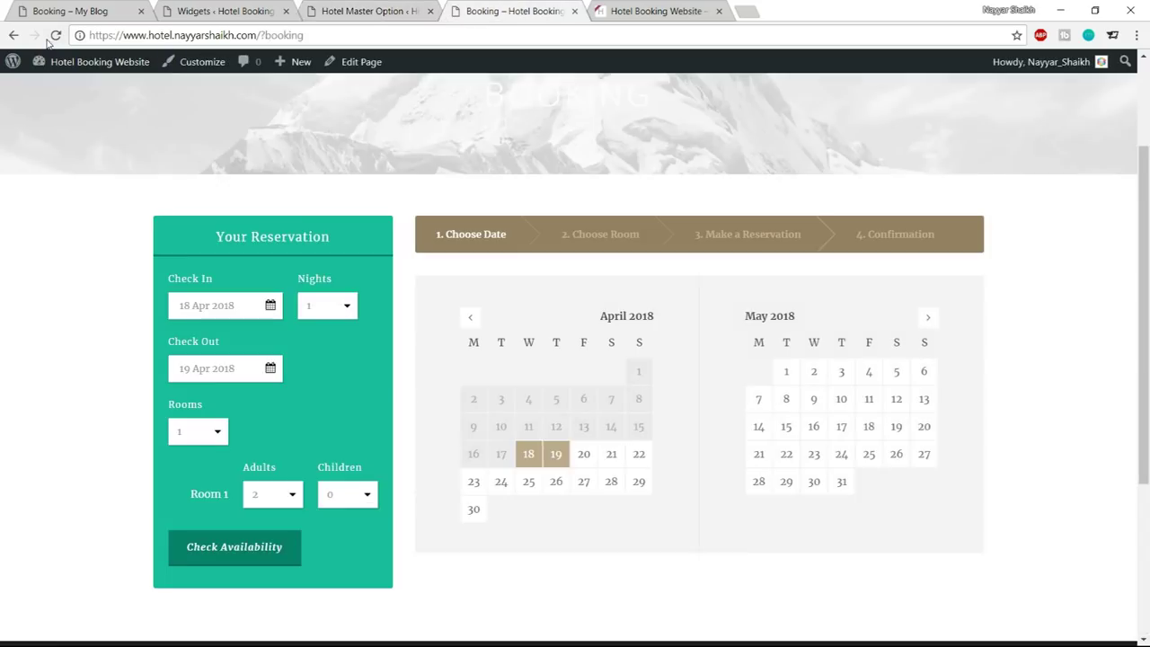
pyautogui.click(55, 36)
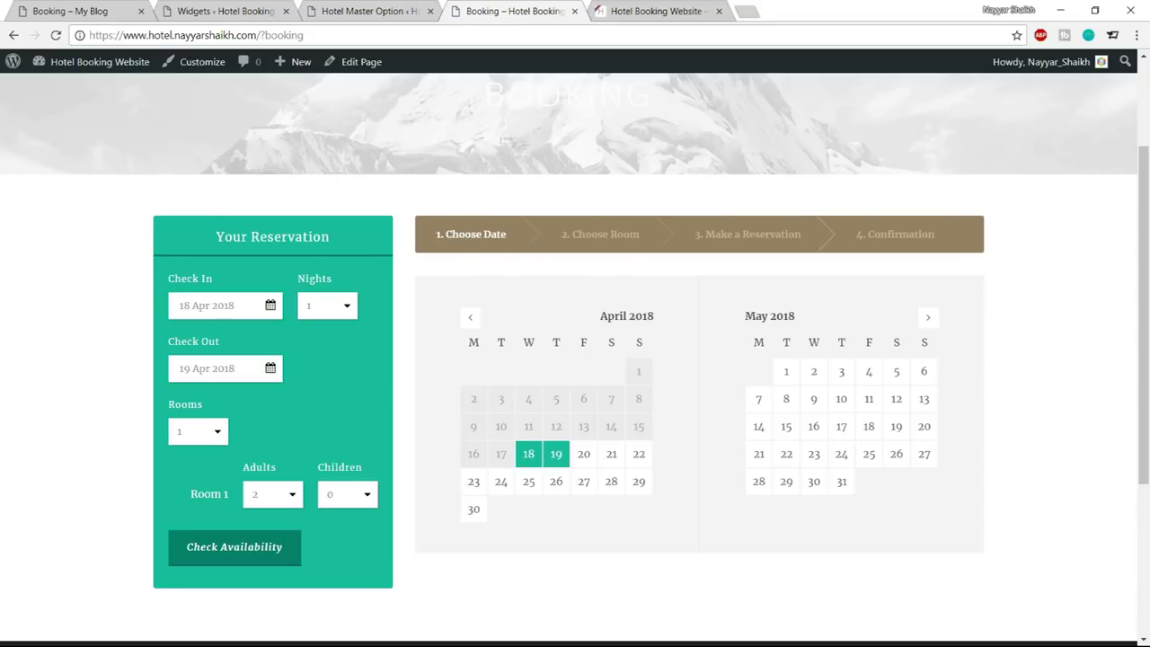
# Find the Booking Process Background setting and compare it with the demo booking site
pyautogui.click(380, 12)
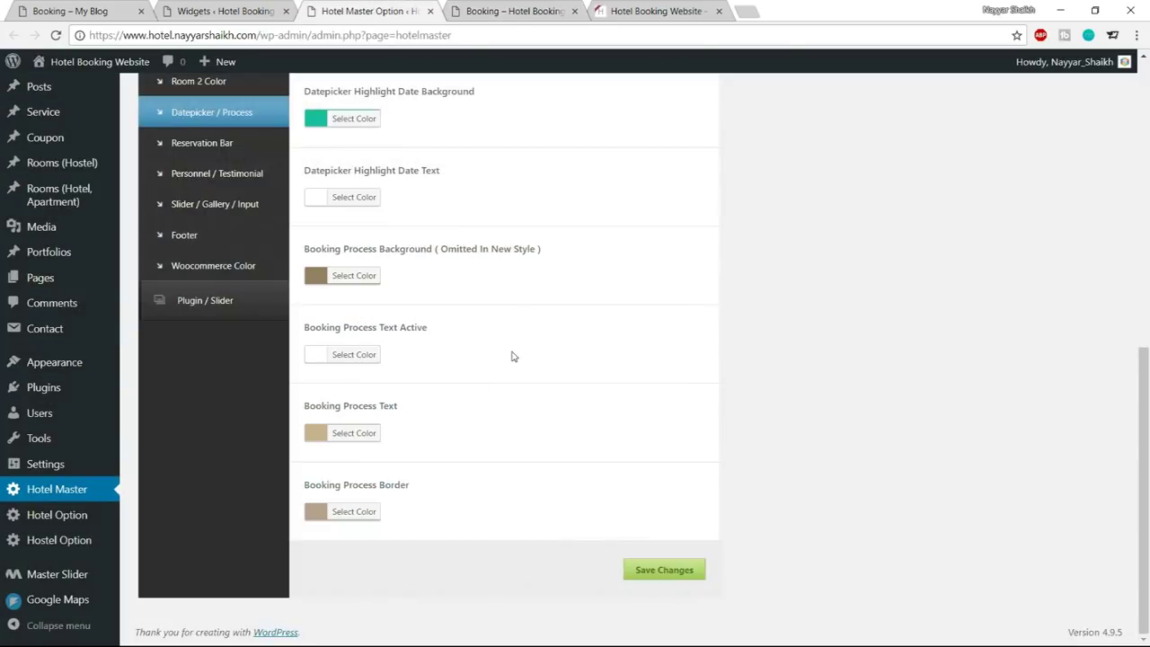
pyautogui.scroll(3, 511, 357)
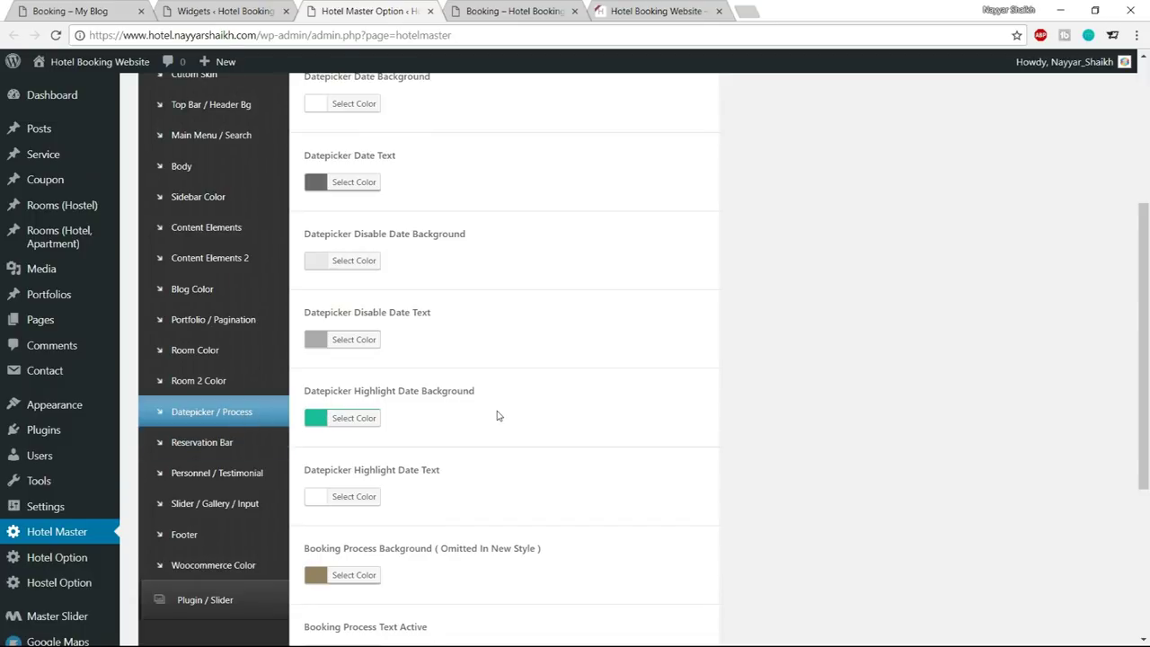
pyautogui.scroll(4, 495, 416)
pyautogui.scroll(-1, 483, 375)
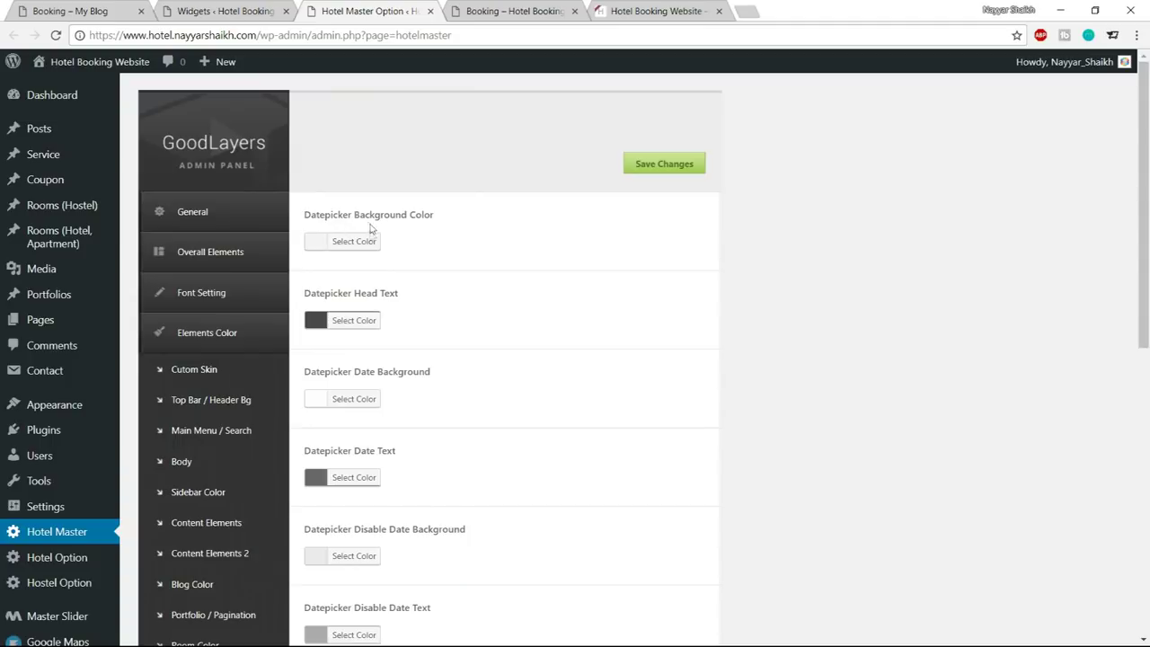
pyautogui.scroll(-1, 614, 260)
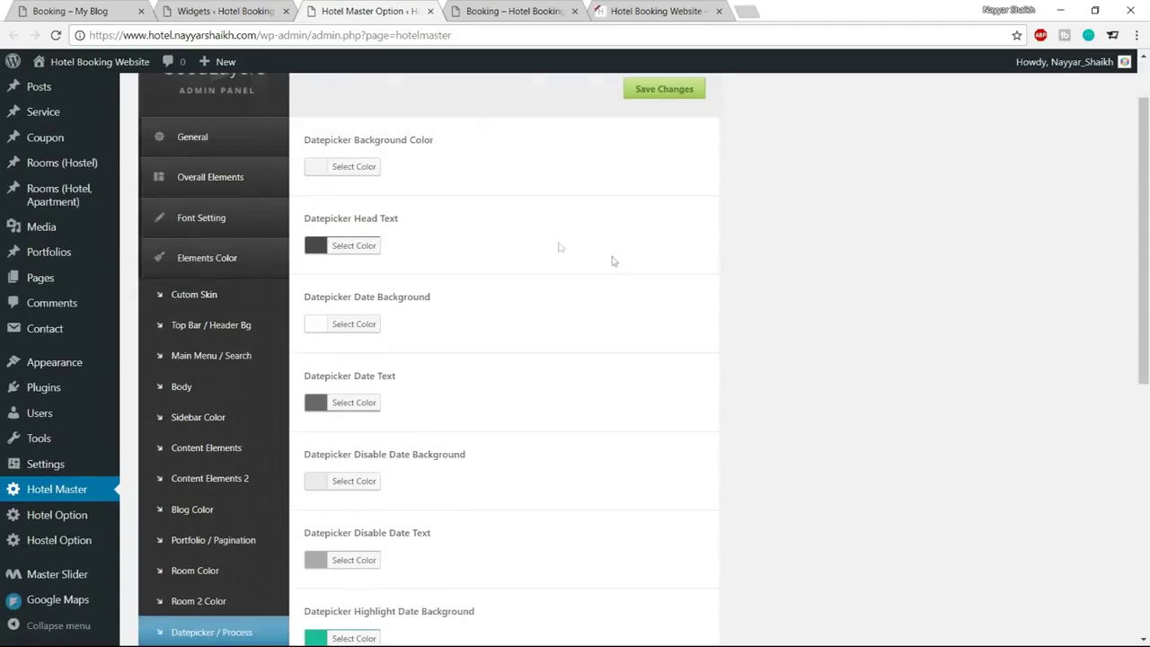
pyautogui.scroll(-2, 551, 347)
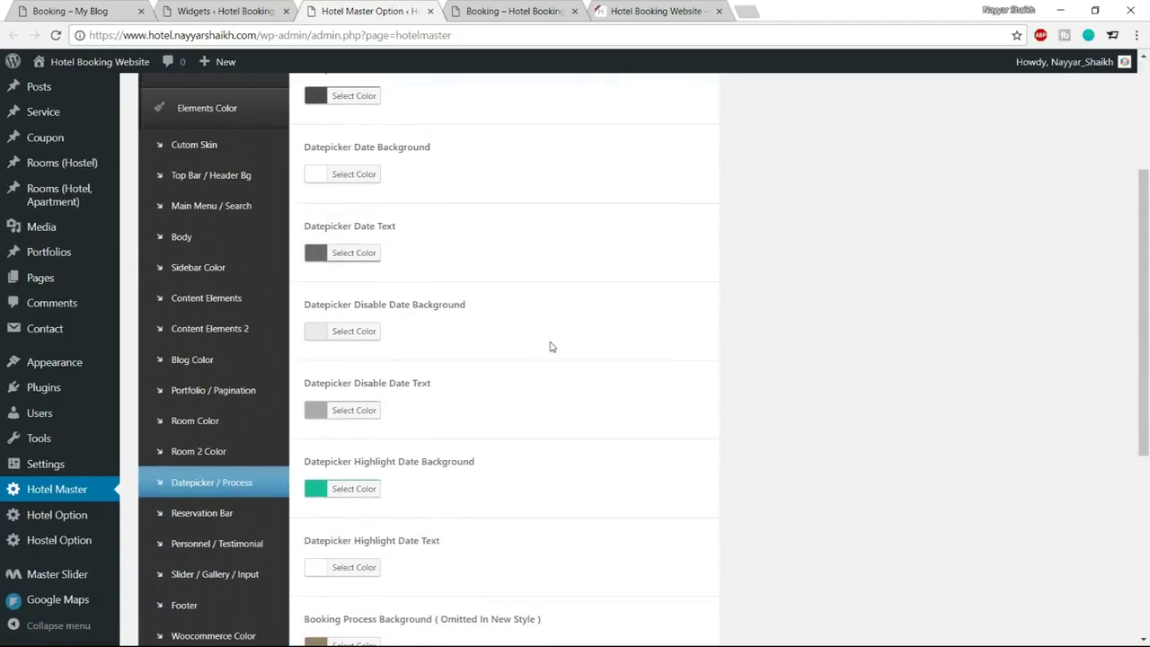
pyautogui.scroll(-2, 576, 288)
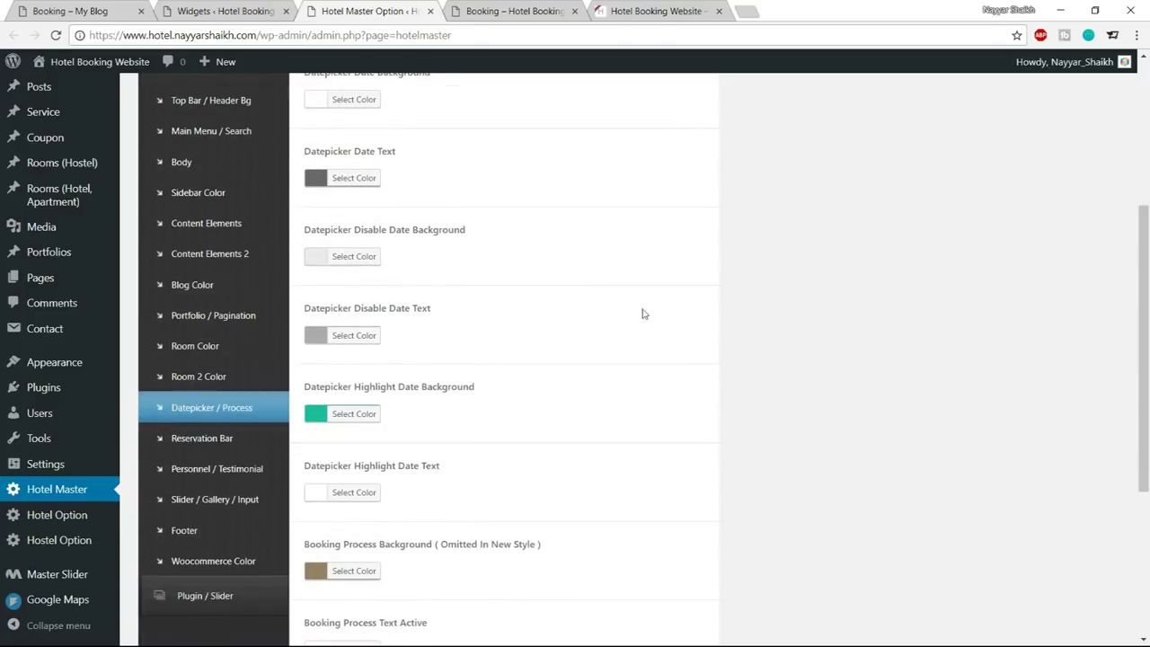
pyautogui.scroll(-2, 712, 312)
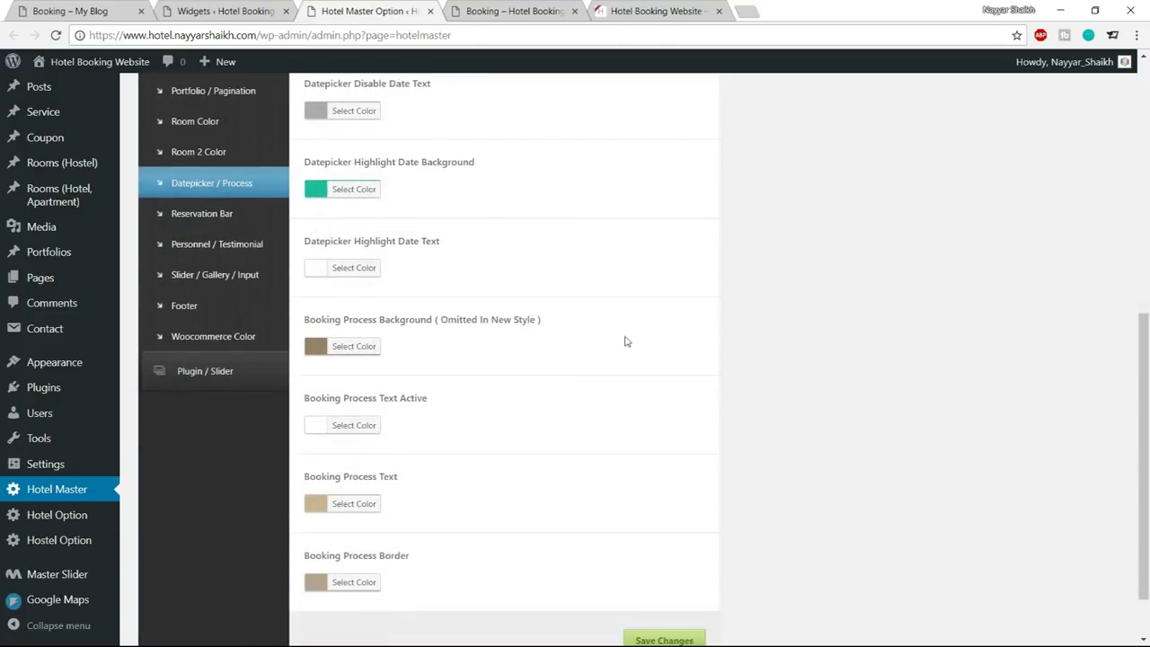
pyautogui.moveTo(302, 319); pyautogui.dragTo(546, 324)
pyautogui.click(512, 339)
pyautogui.hotkey('ctrl', '1')
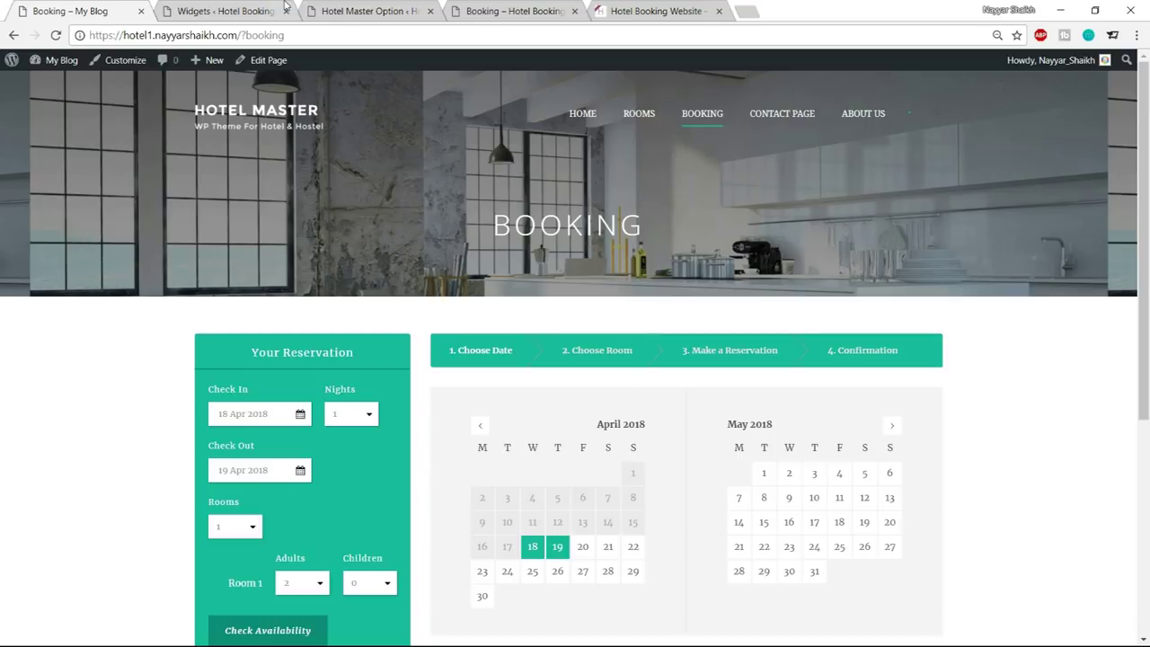
pyautogui.click(353, 5)
# Replace the Booking Process Background hex #967f63 with the teal code
pyautogui.click(366, 346)
pyautogui.click(424, 347)
pyautogui.hotkey('ctrl', 'a')
pyautogui.write('#1abc9c')
pyautogui.click(373, 355)
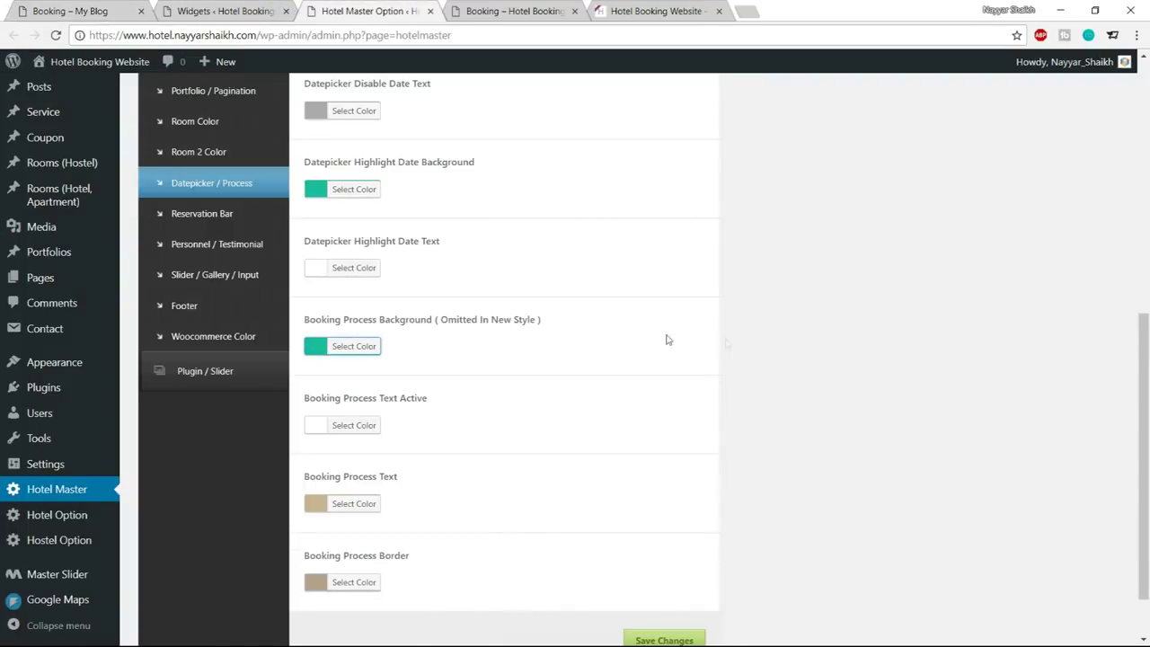
pyautogui.scroll(-1, 755, 361)
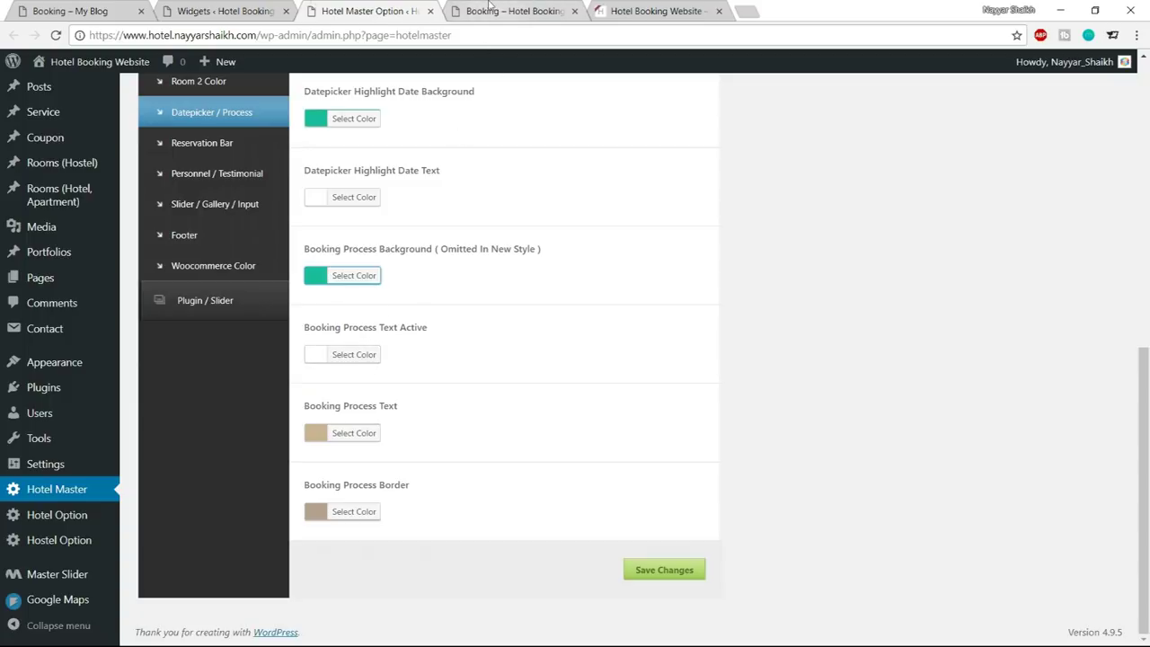
pyautogui.click(76, 10)
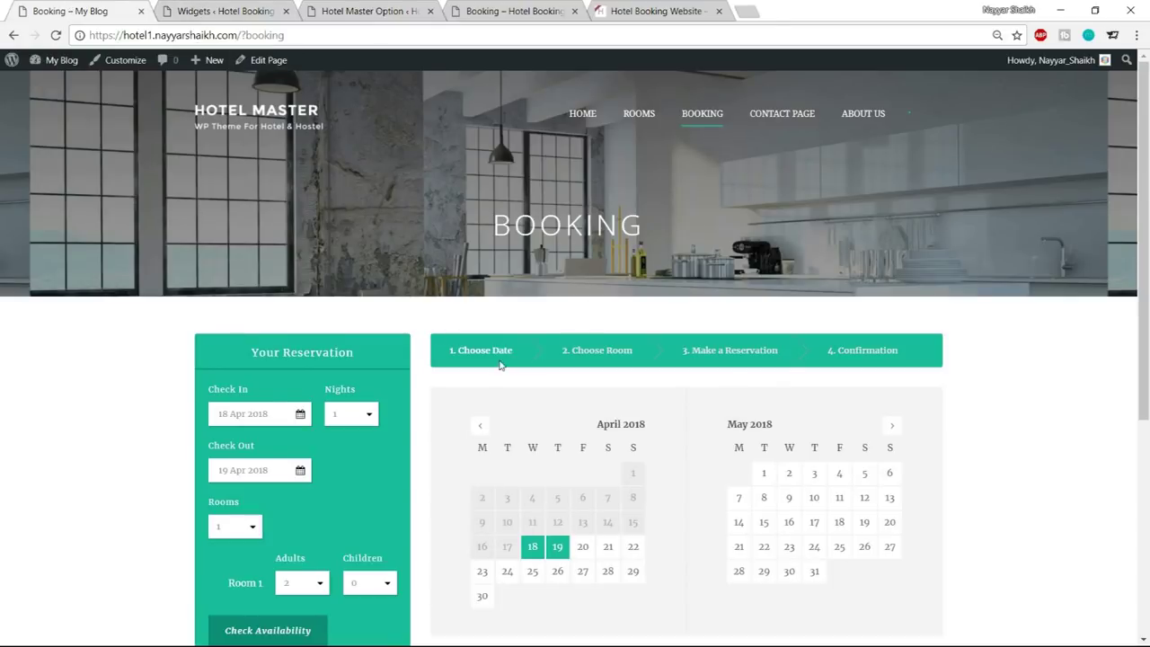
pyautogui.scroll(-1, 608, 351)
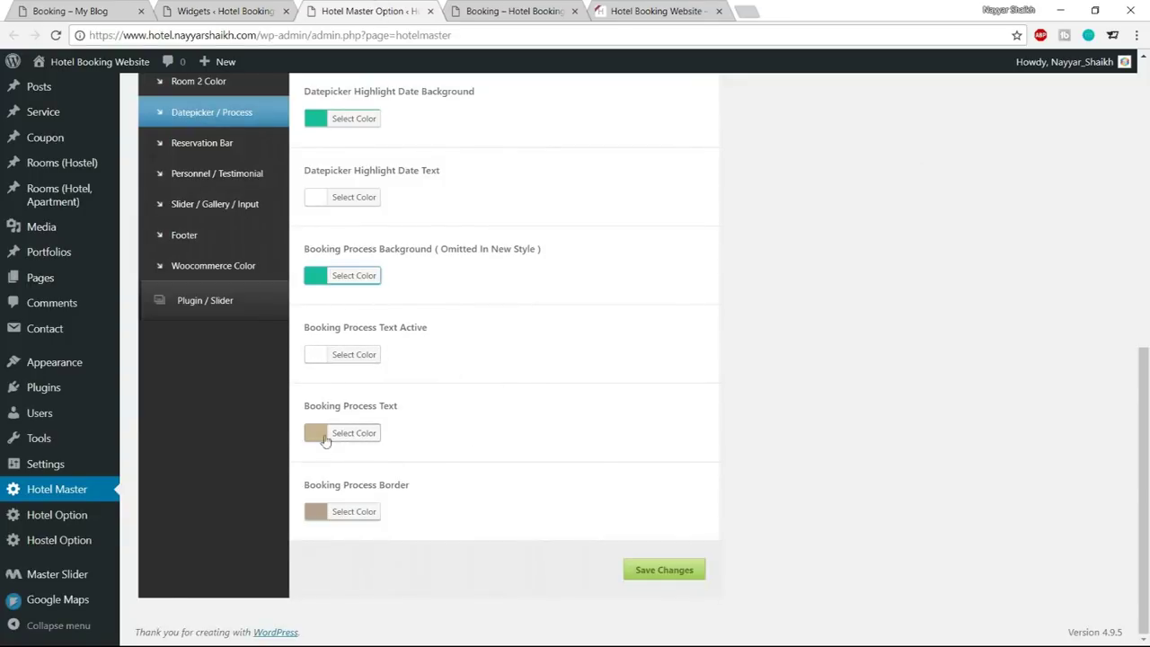
# Set Booking Process Text to #f5f5f5 and Booking Process Border to white
pyautogui.click(360, 433)
pyautogui.moveTo(431, 436); pyautogui.dragTo(396, 434)
pyautogui.write('f5f5f5')
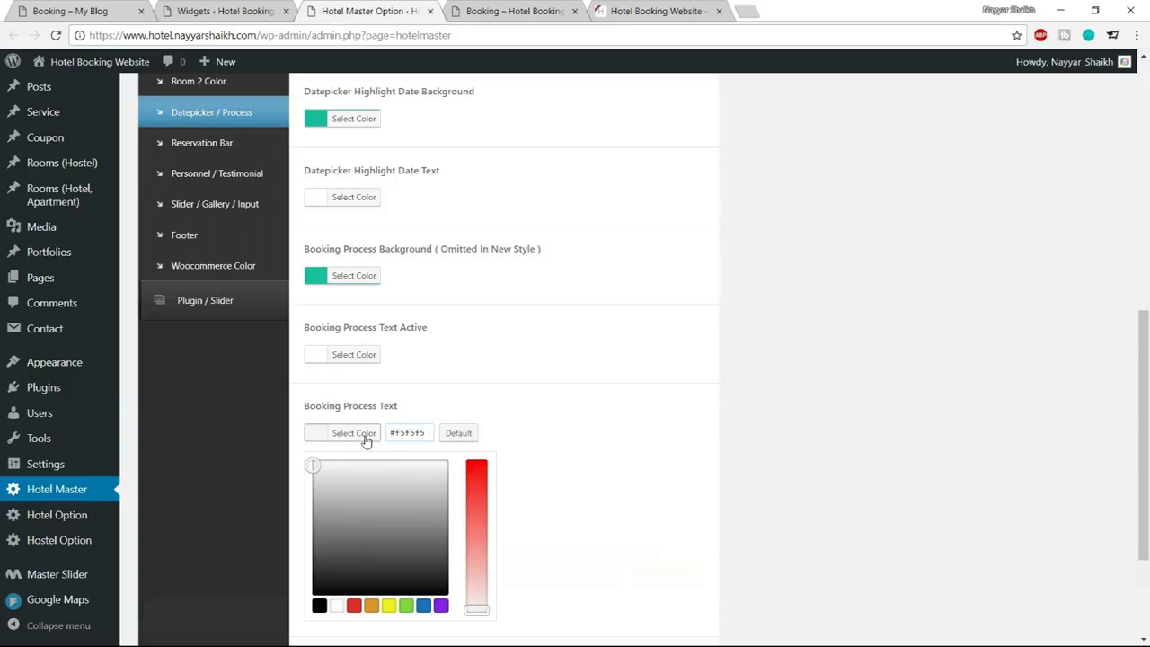
pyautogui.click(365, 435)
pyautogui.click(359, 511)
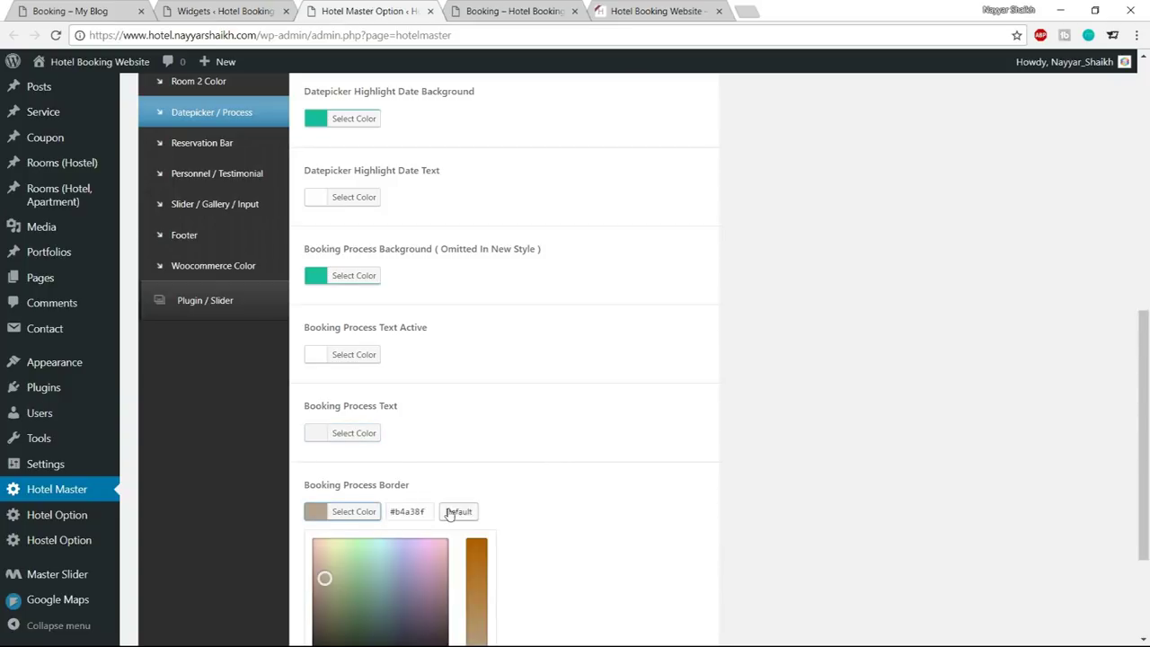
pyautogui.scroll(-1, 413, 476)
pyautogui.click(338, 609)
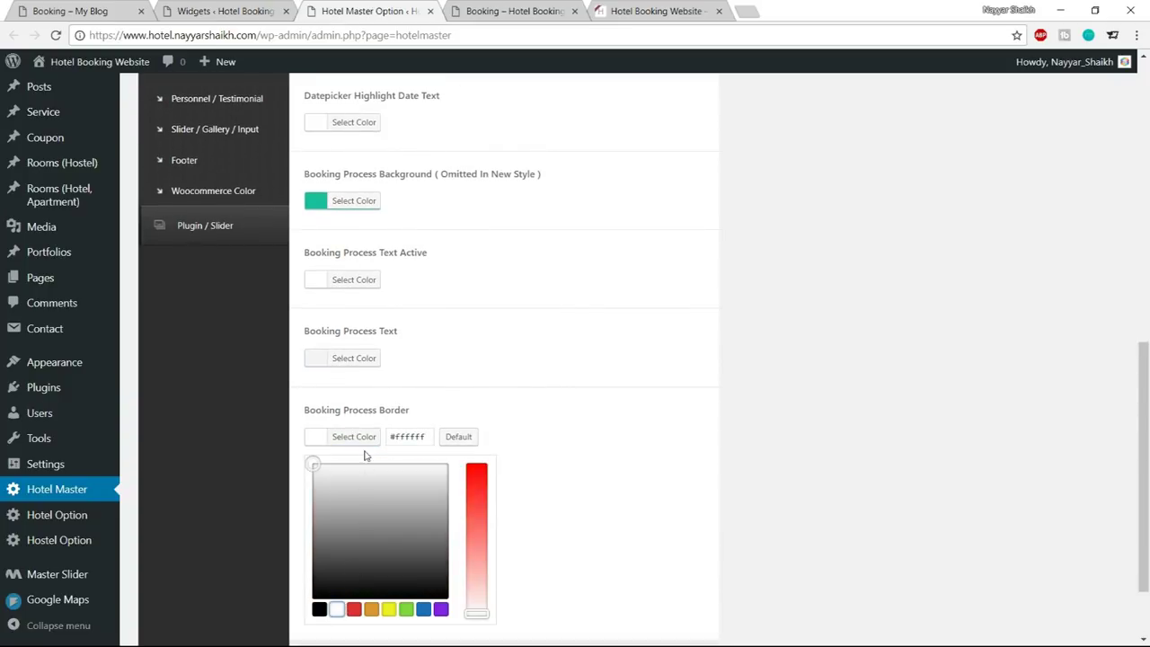
pyautogui.click(362, 437)
# Save the changes, reload the booking page and check availability to see the teal step bar
pyautogui.click(664, 570)
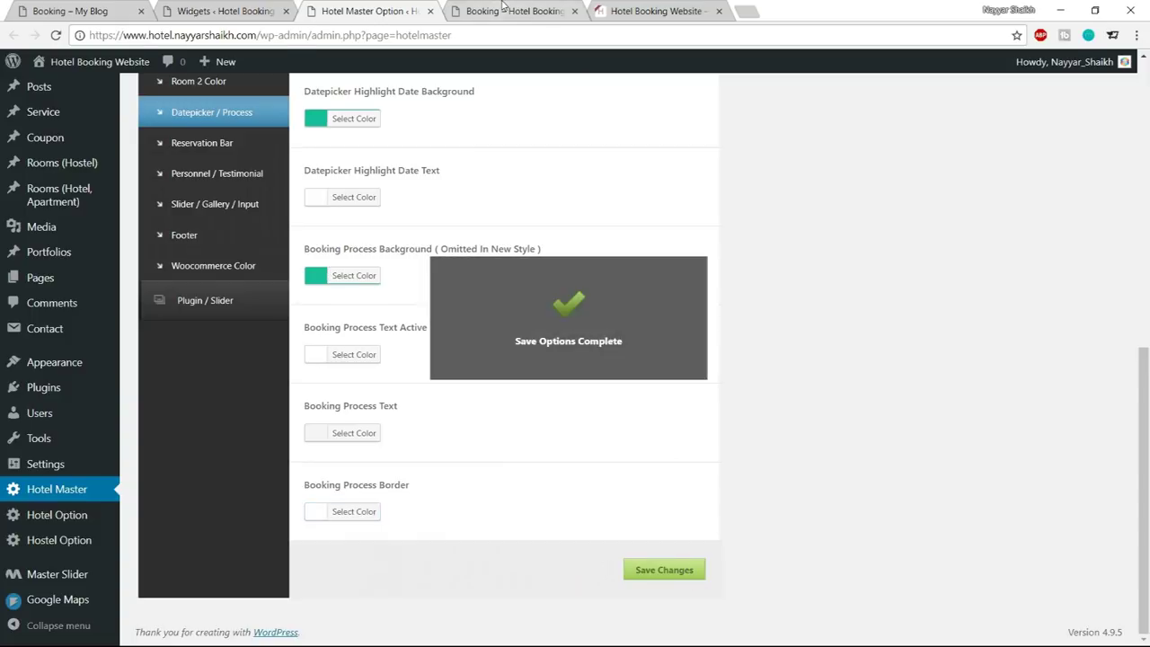
pyautogui.click(510, 10)
pyautogui.click(57, 35)
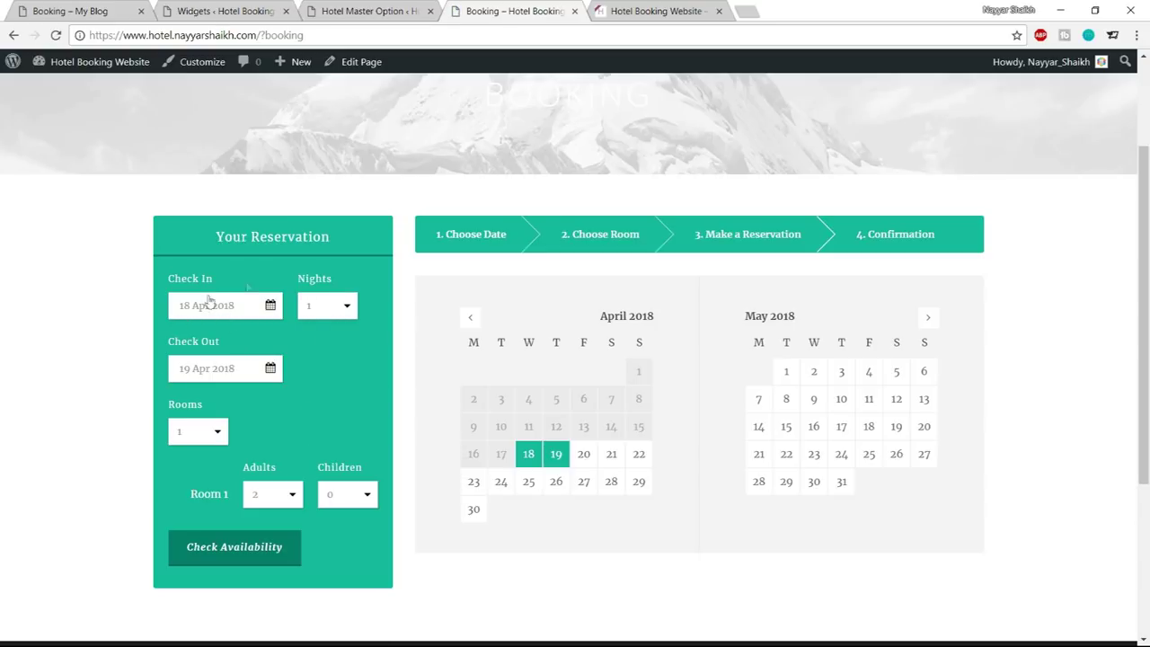
pyautogui.click(251, 548)
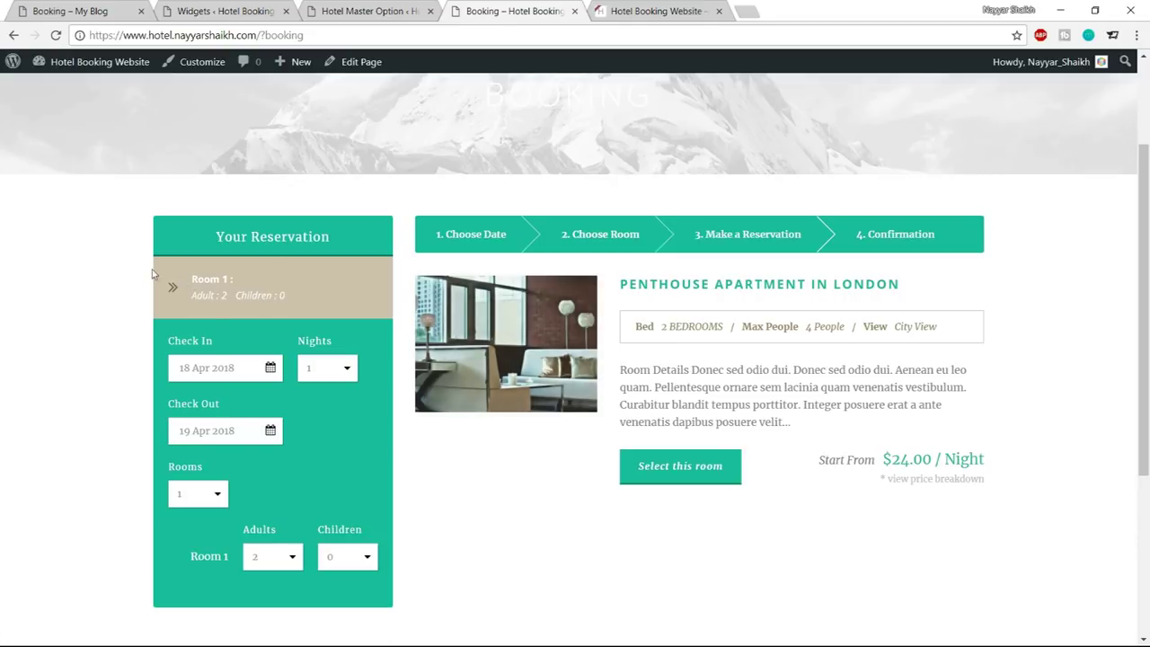
pyautogui.moveTo(156, 275); pyautogui.dragTo(245, 280)
# Open the Room Color settings and locate the Medium Room Info Color hex field
pyautogui.click(245, 279)
pyautogui.click(366, 10)
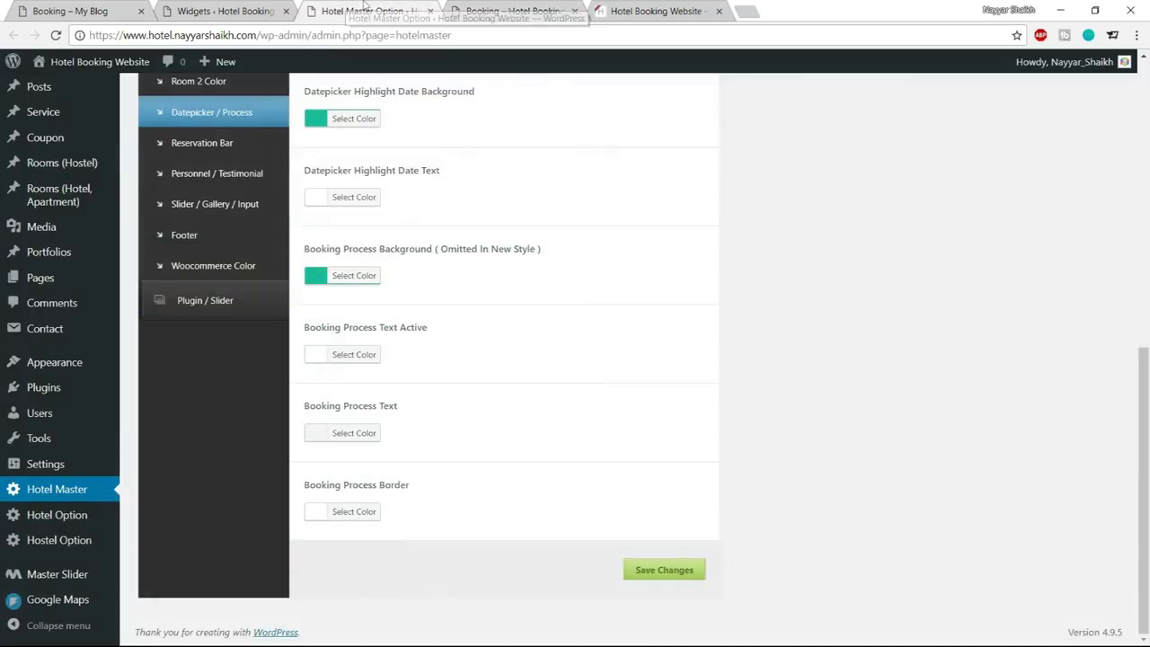
pyautogui.scroll(7, 706, 403)
pyautogui.scroll(-7, 705, 405)
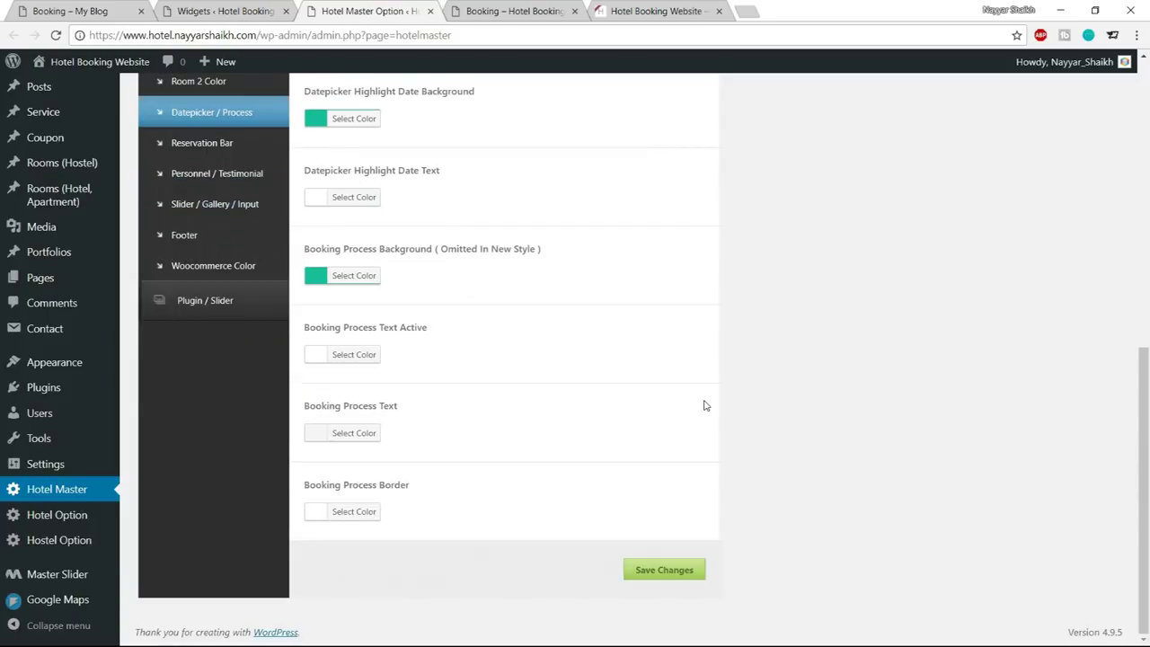
pyautogui.scroll(2, 706, 405)
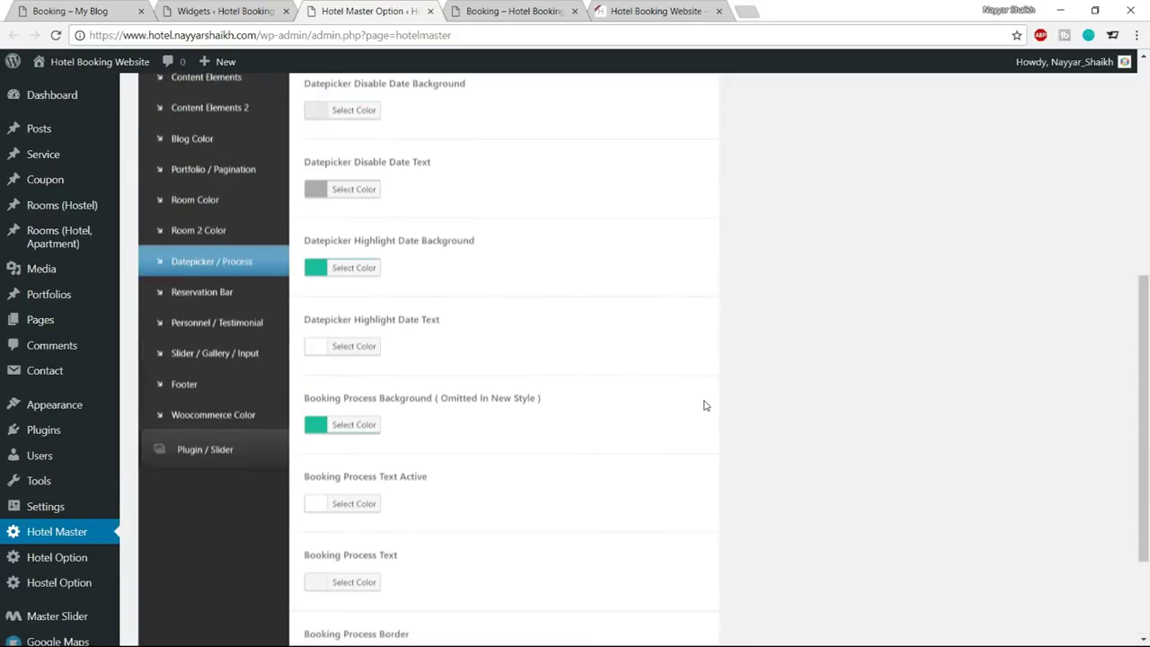
pyautogui.click(219, 201)
pyautogui.scroll(2, 693, 293)
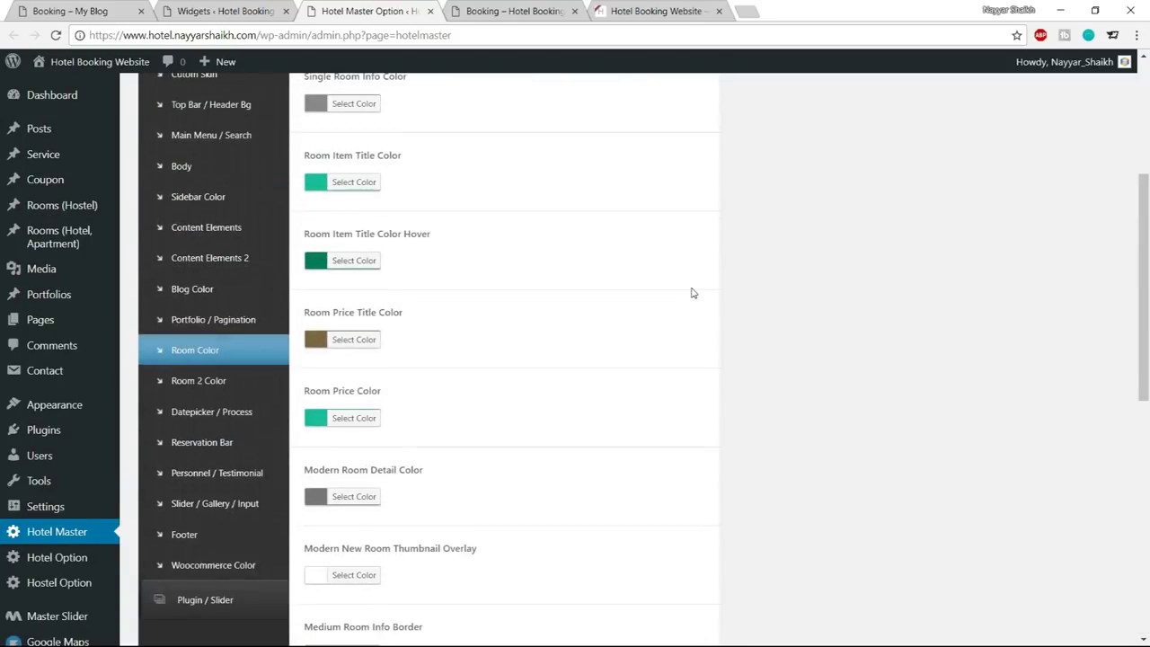
pyautogui.scroll(-4, 692, 293)
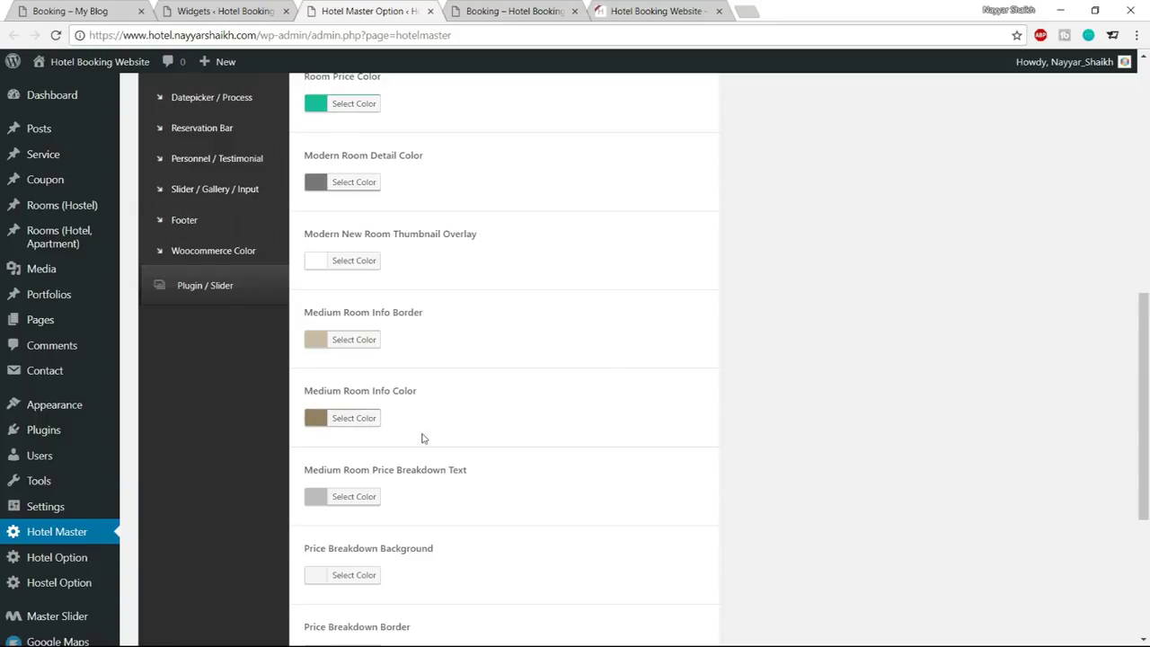
pyautogui.click(379, 429)
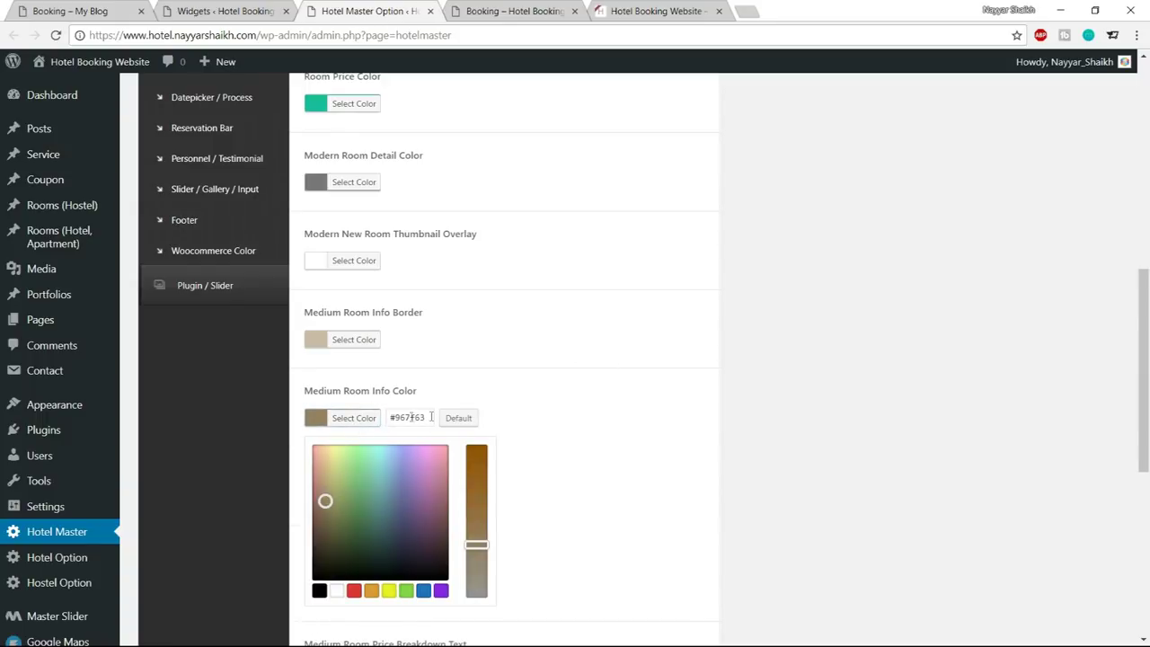
pyautogui.moveTo(439, 420); pyautogui.dragTo(387, 425)
pyautogui.click(368, 430)
pyautogui.scroll(3, 813, 391)
pyautogui.scroll(-3, 814, 392)
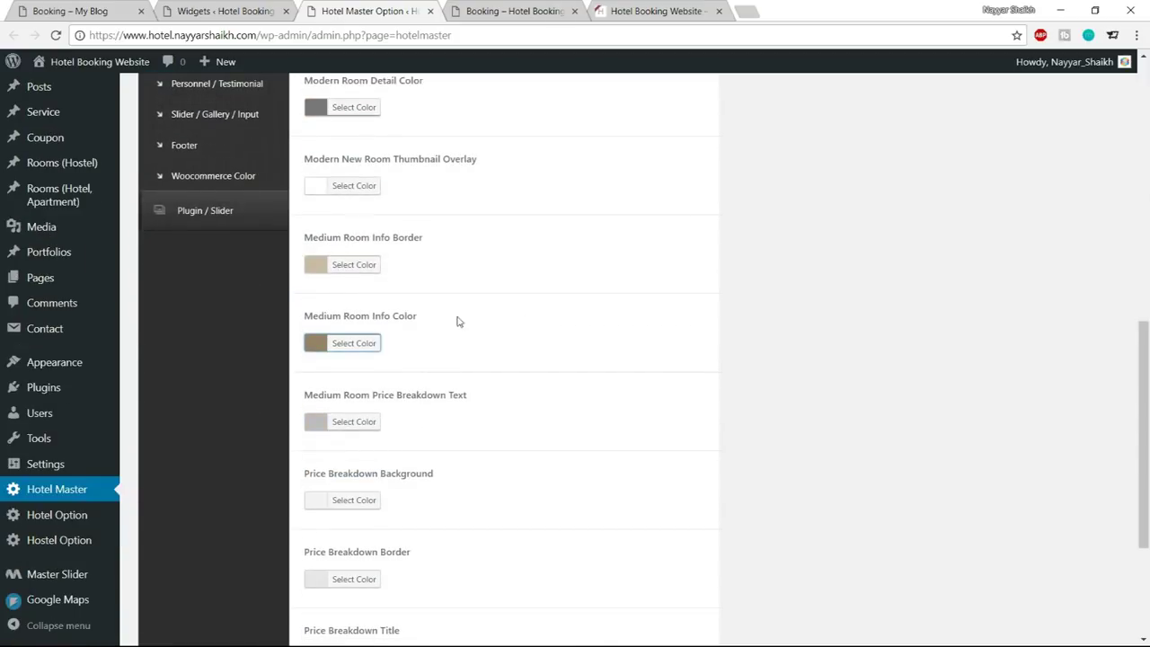
# Enter #1abc9c as the Medium Room Info Color and save the options
pyautogui.click(369, 347)
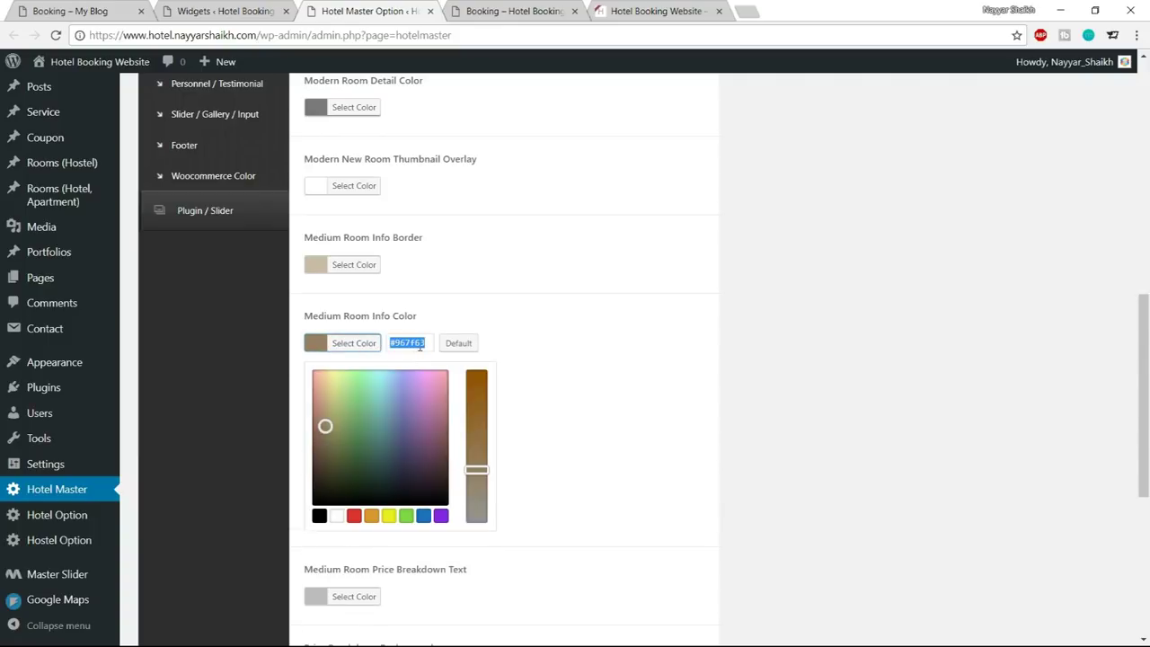
pyautogui.hotkey('ctrl', 'a')
pyautogui.doubleClick(420, 347)
pyautogui.write('44')
pyautogui.press('BackSpace')
pyautogui.press('BackSpace')
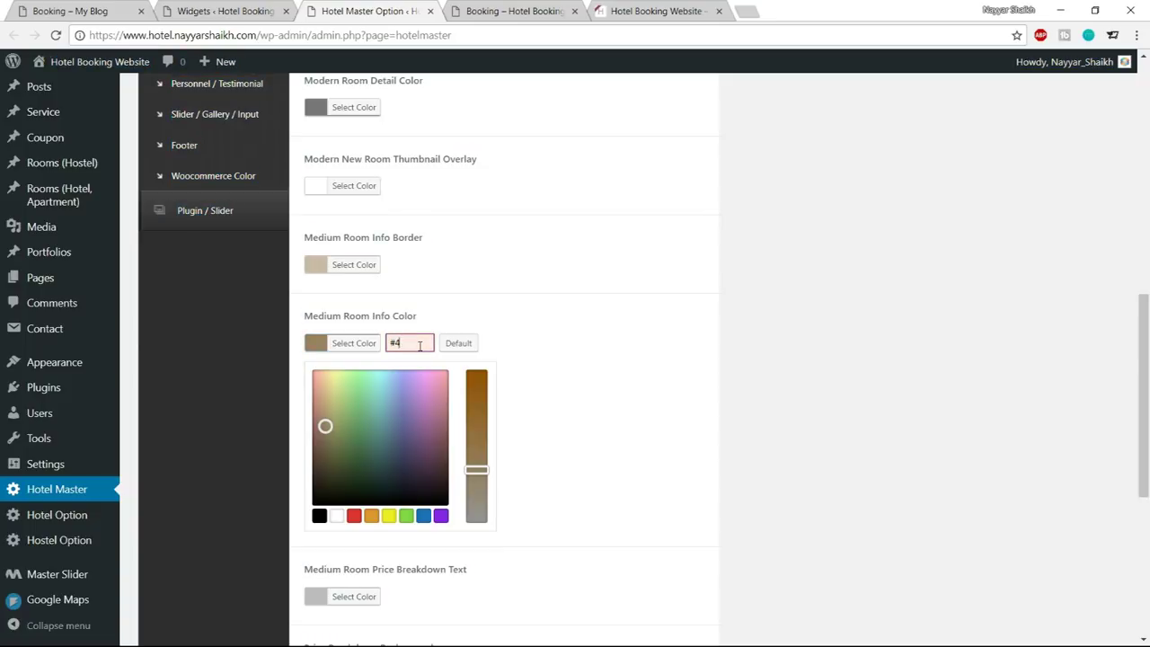
pyautogui.write('1abc9c')
pyautogui.hotkey('ctrl', 'a')
pyautogui.click(626, 398)
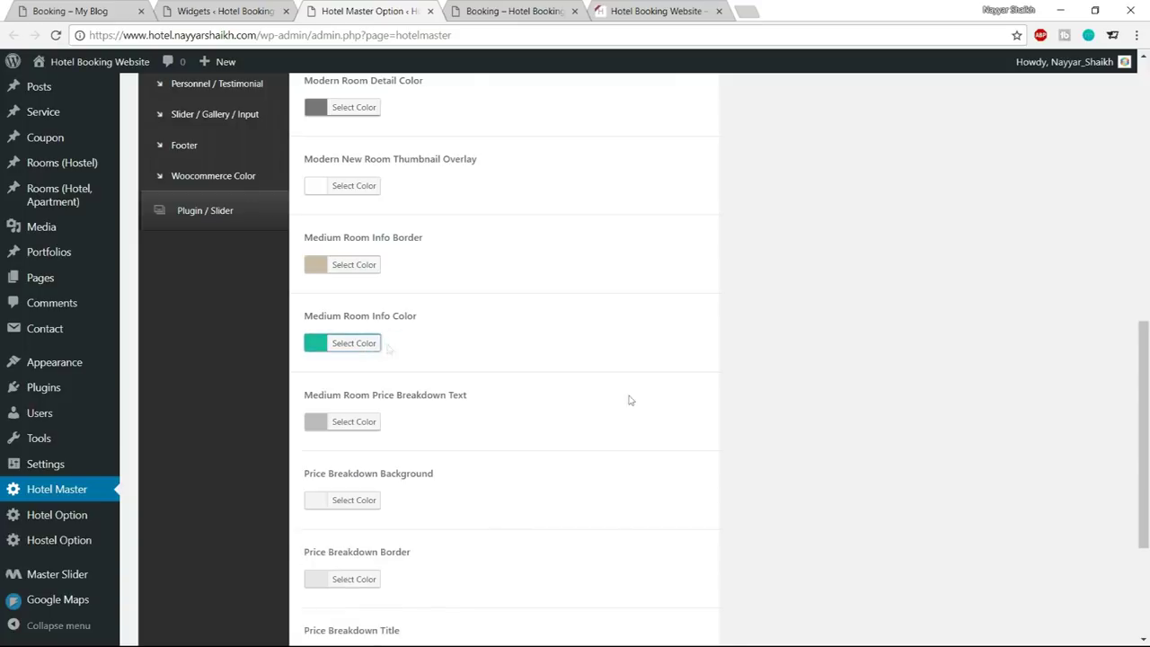
pyautogui.scroll(-3, 634, 481)
pyautogui.click(662, 570)
# Reload the booking page, check availability and inspect the Penthouse room details box
pyautogui.click(512, 10)
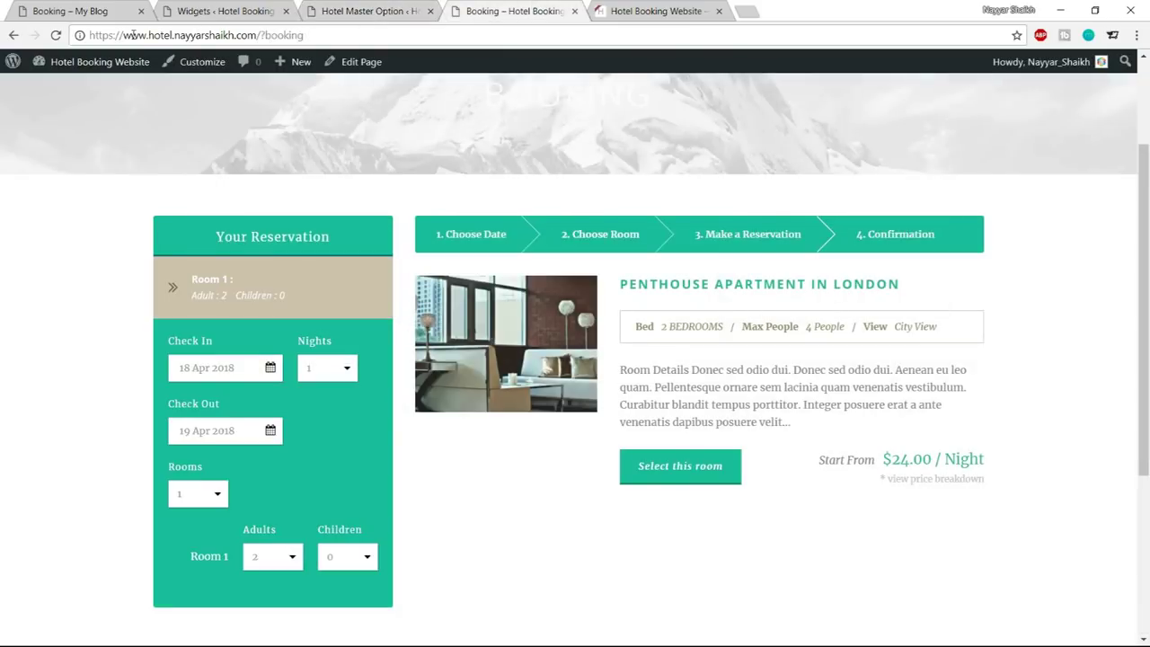
pyautogui.click(55, 35)
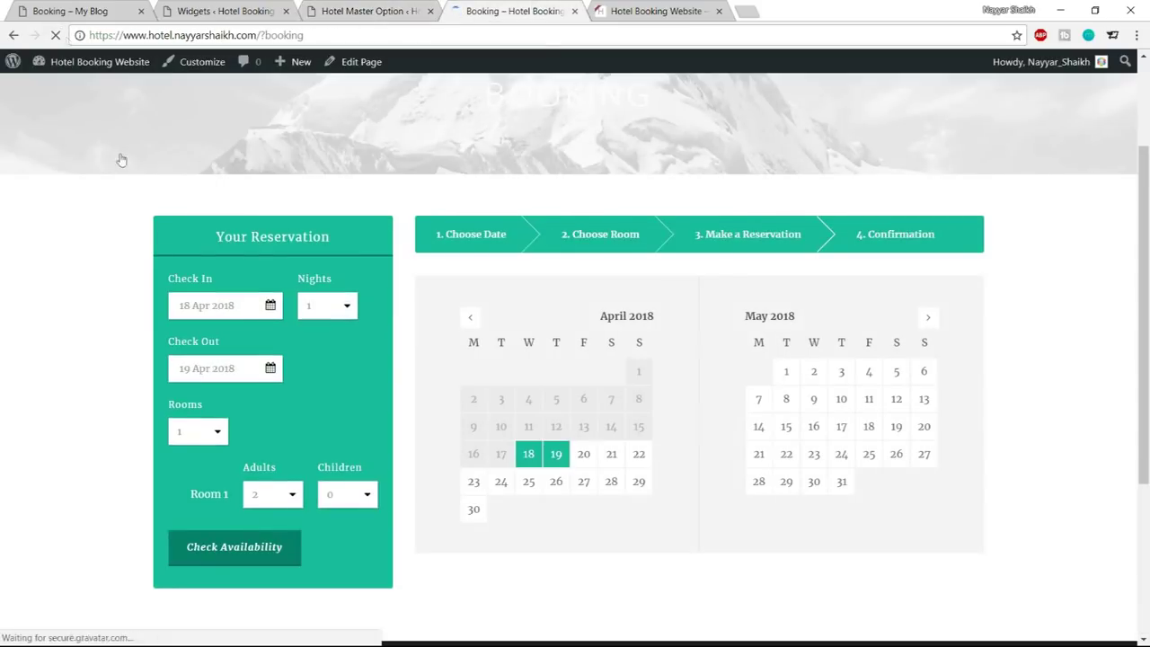
pyautogui.click(237, 548)
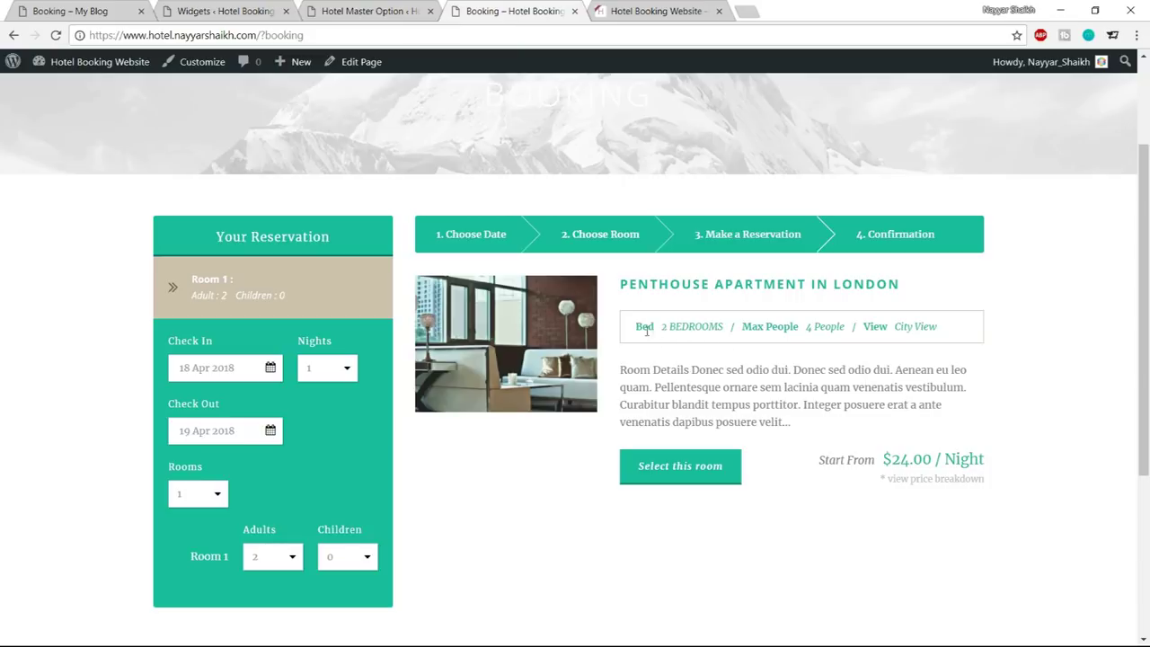
pyautogui.moveTo(636, 326)
pyautogui.mouseDown()
pyautogui.moveTo(945, 327)
pyautogui.moveTo(623, 335)
pyautogui.moveTo(639, 327)
pyautogui.mouseUp()
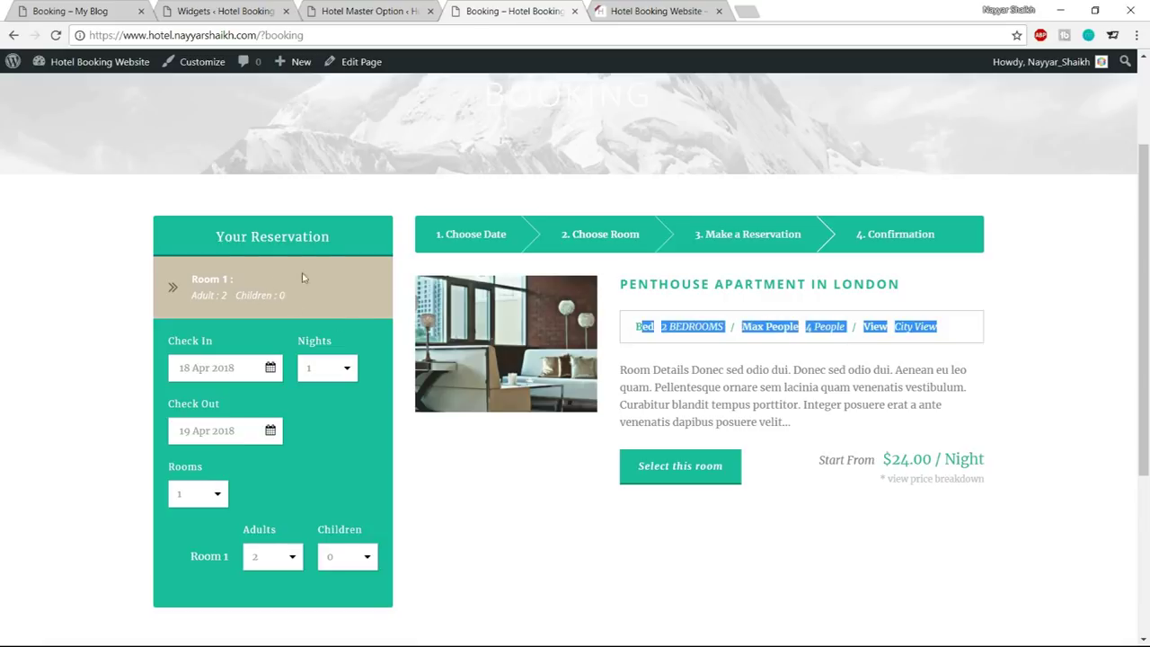
pyautogui.click(783, 334)
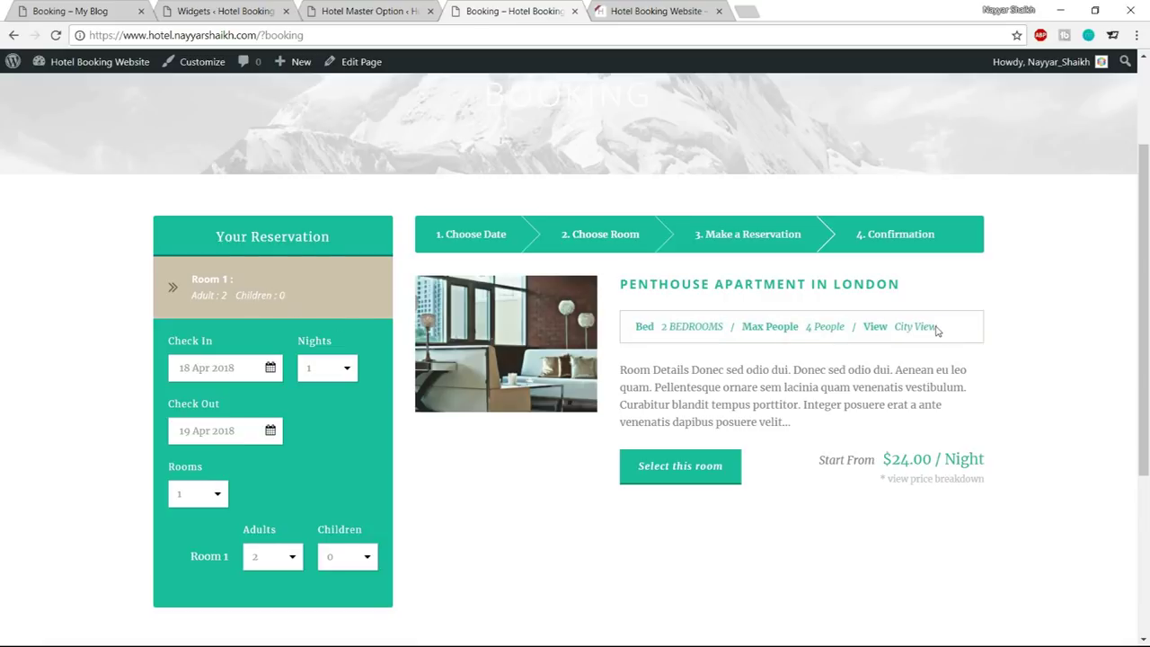
pyautogui.moveTo(946, 331); pyautogui.dragTo(634, 327)
pyautogui.click(799, 329)
# Set Medium Room Info Border to black, save, and recheck availability on the reloaded booking page
pyautogui.click(370, 10)
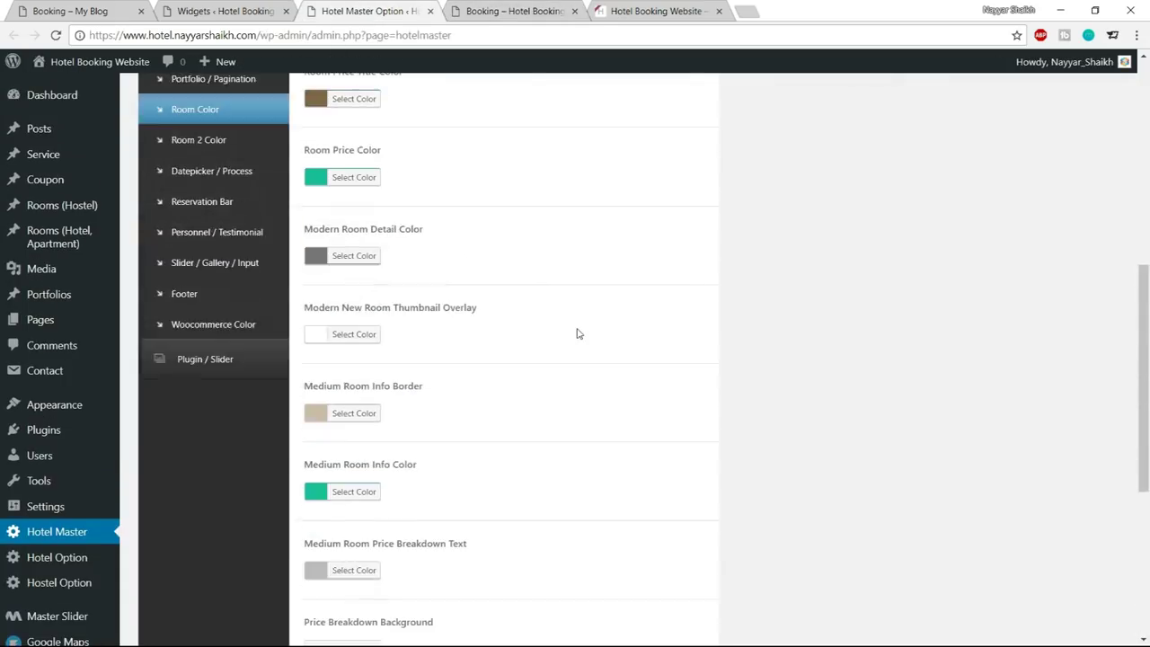
pyautogui.scroll(5, 578, 333)
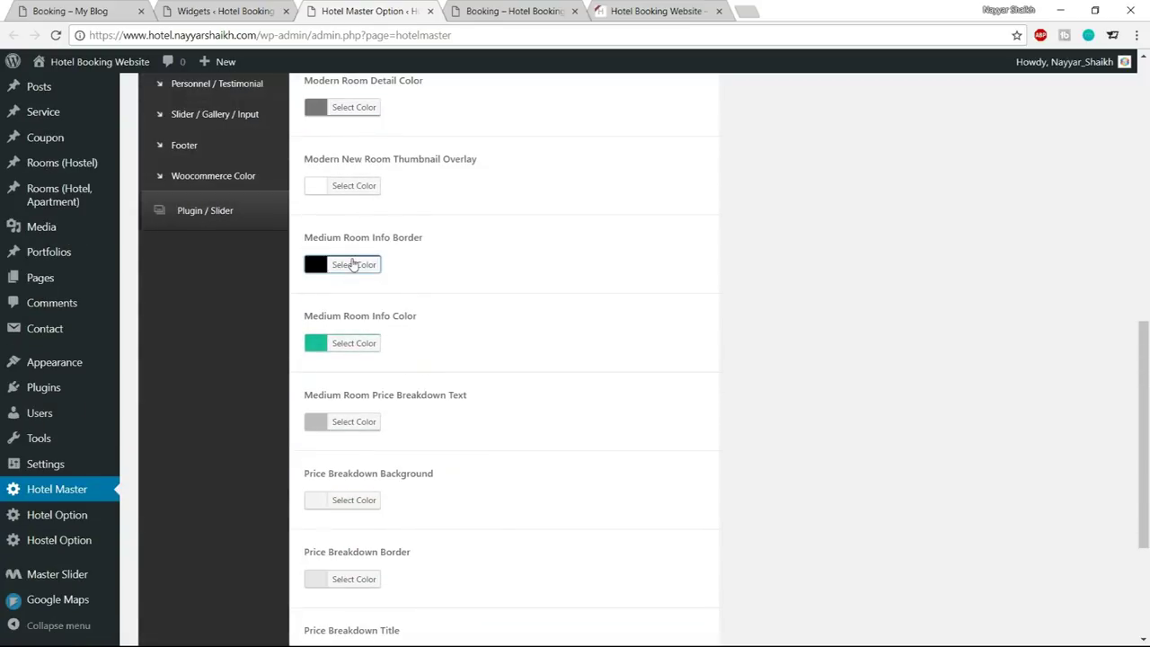
pyautogui.scroll(-3, 626, 591)
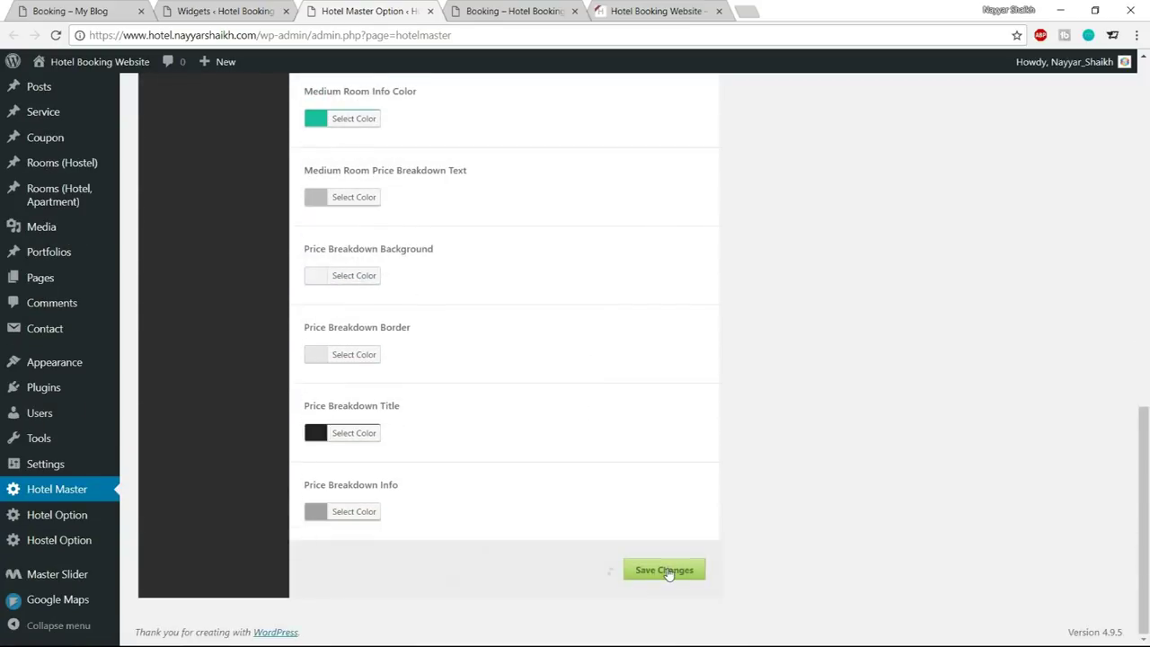
pyautogui.click(514, 11)
pyautogui.click(56, 36)
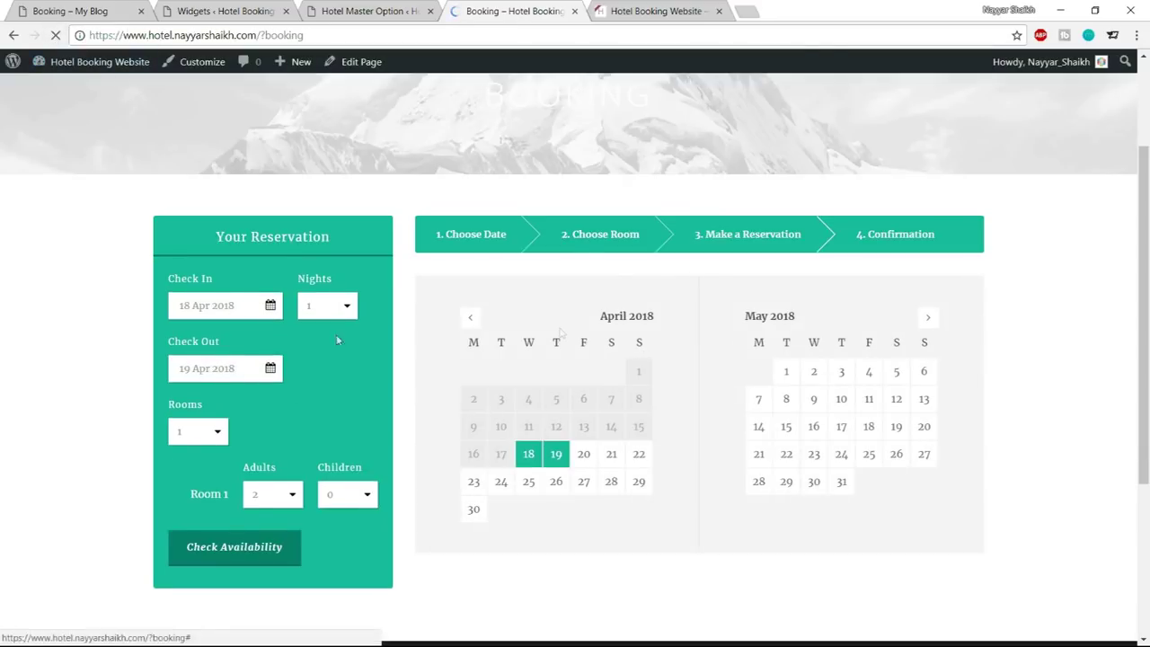
pyautogui.click(238, 558)
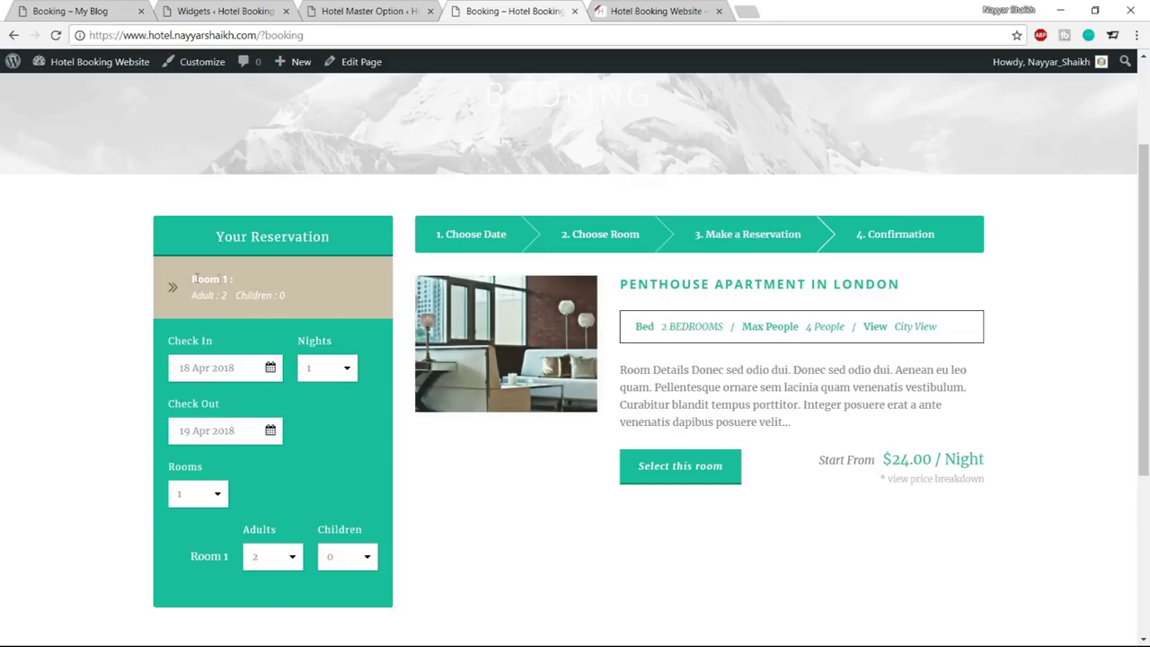
# Replace the Room Section Background hex #d0c1af with teal #1abc9c
pyautogui.click(355, 11)
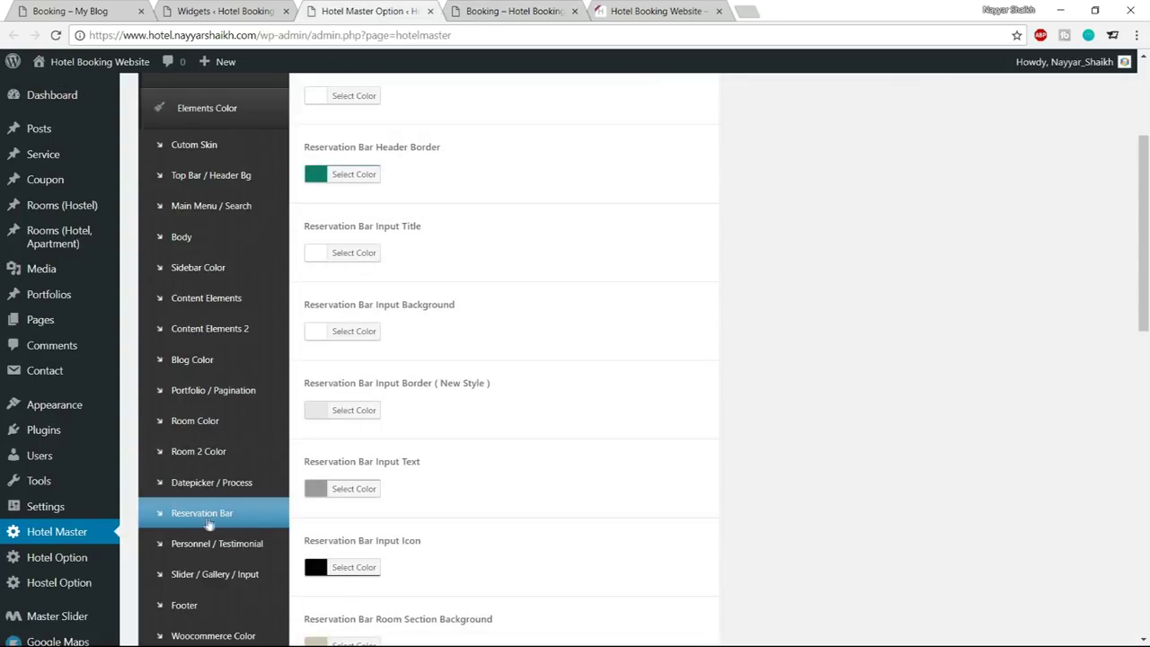
pyautogui.scroll(-4, 775, 420)
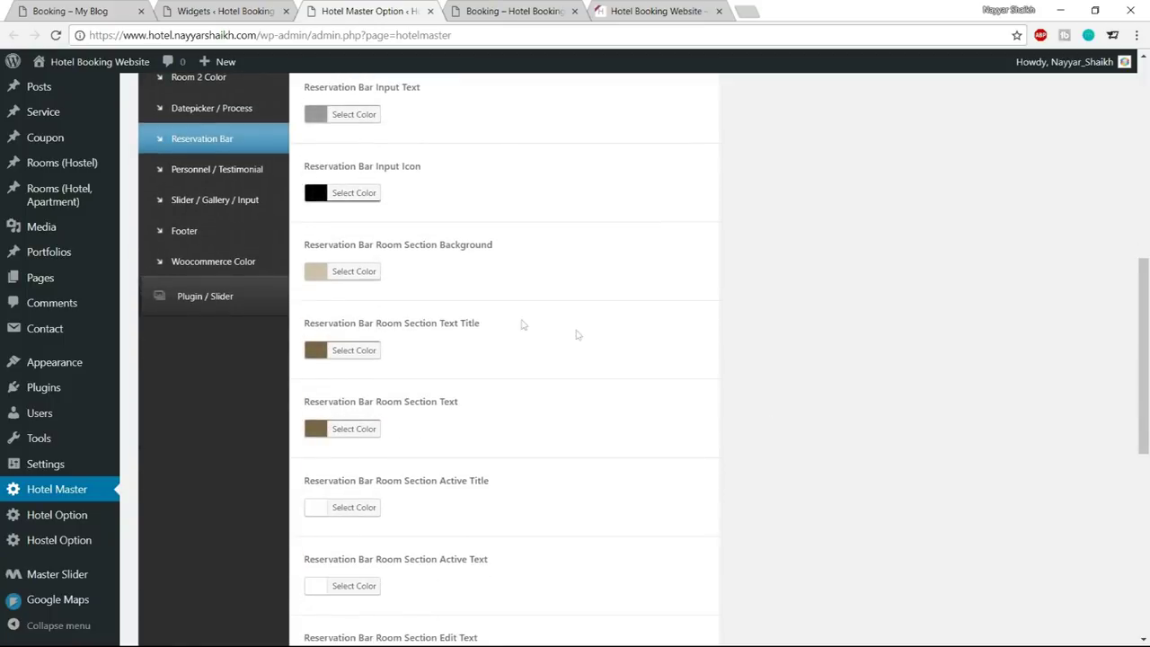
pyautogui.click(372, 273)
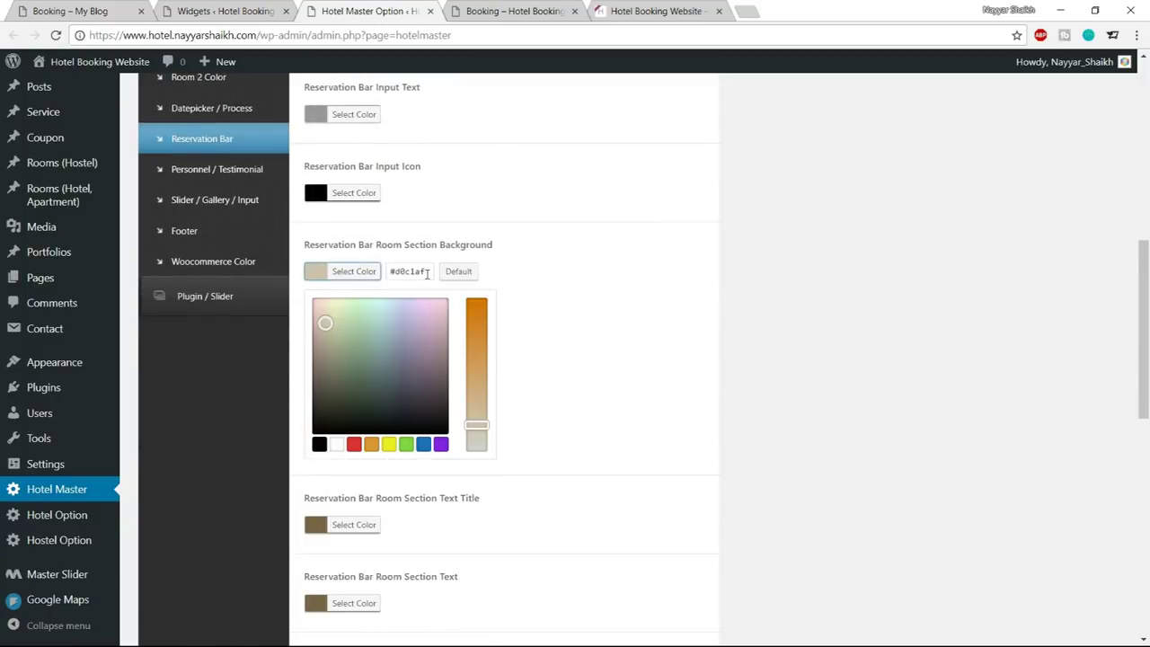
pyautogui.tripleClick(428, 275)
pyautogui.hotkey('ctrl', 'v')
pyautogui.click(366, 272)
# Save the options and reload the booking page to preview the teal section
pyautogui.scroll(-7, 701, 467)
pyautogui.scroll(-2, 845, 599)
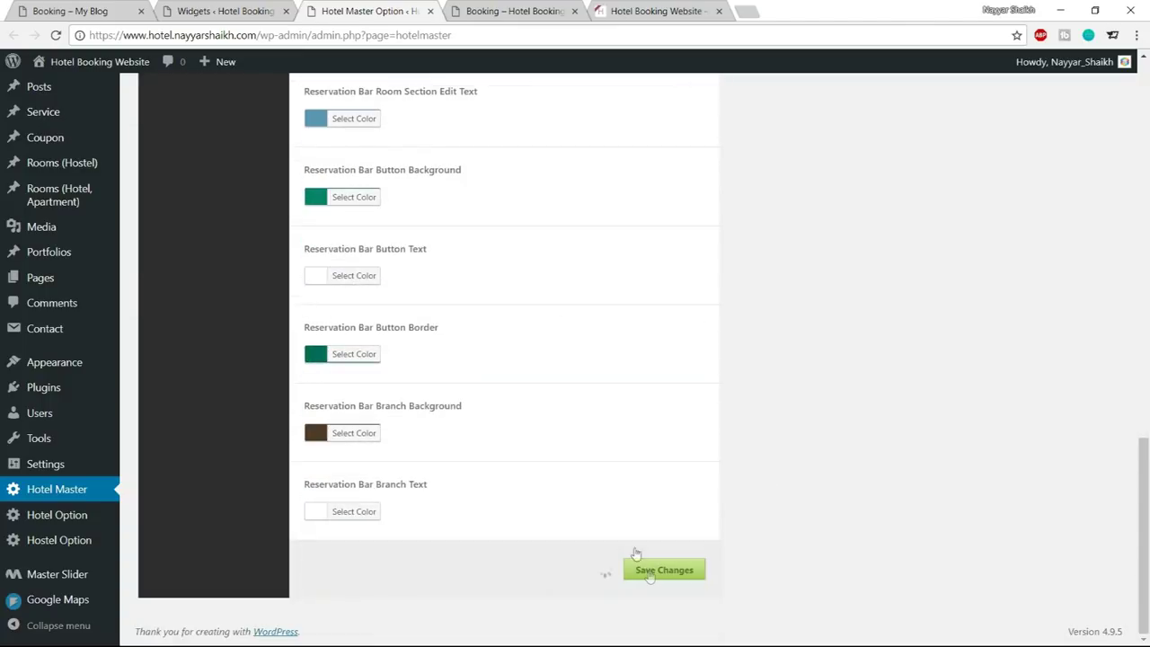
pyautogui.click(499, 9)
pyautogui.click(55, 35)
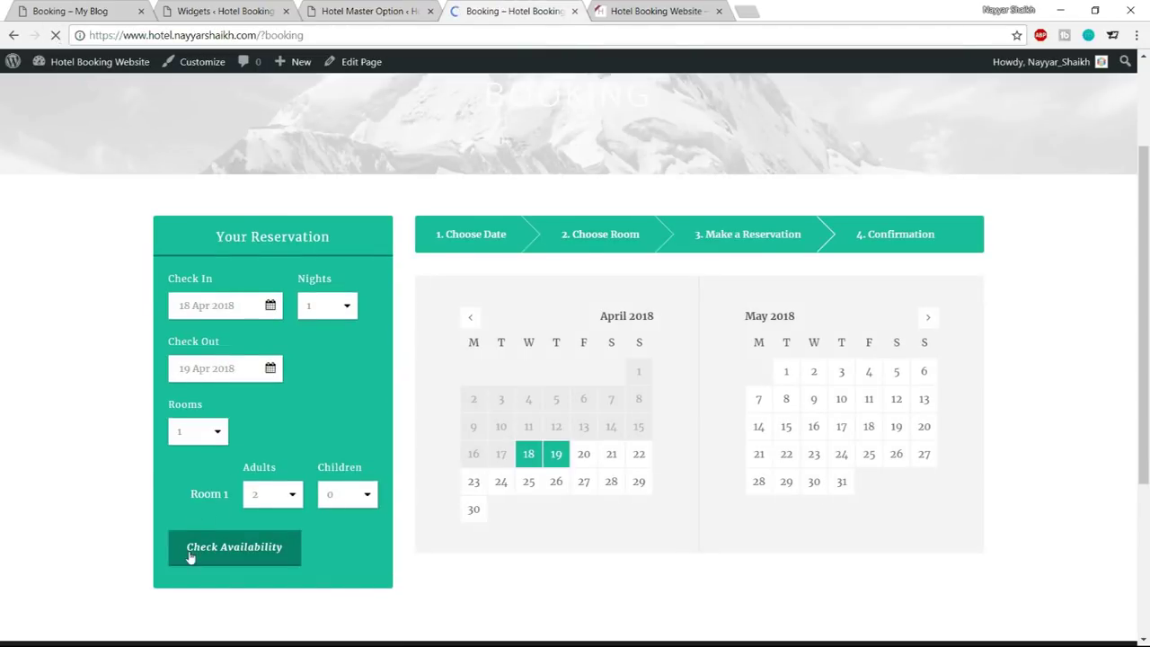
# Check availability and select the Penthouse Apartment in London, then return to the theme options
pyautogui.click(191, 556)
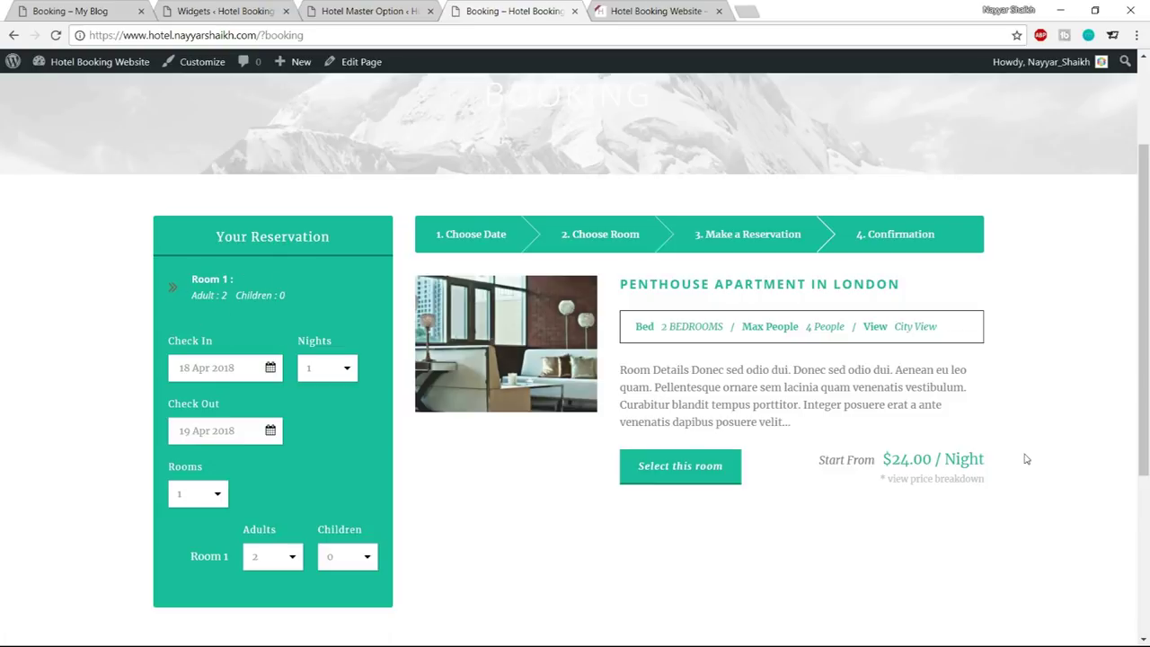
pyautogui.scroll(-1, 1026, 459)
pyautogui.click(660, 405)
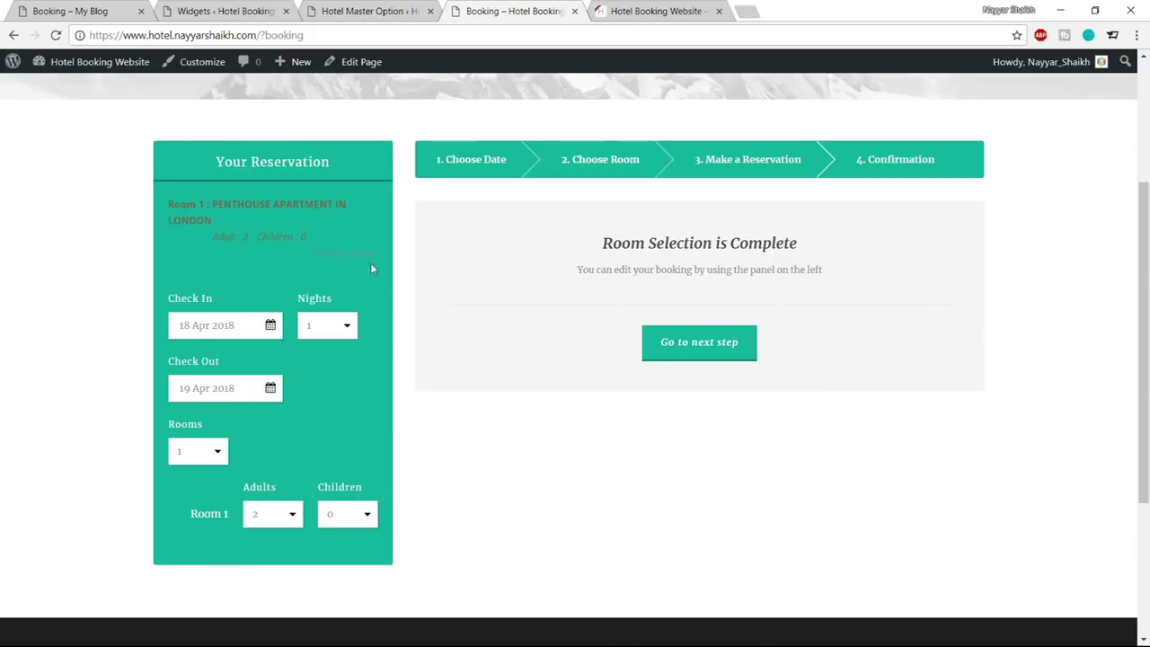
pyautogui.click(348, 9)
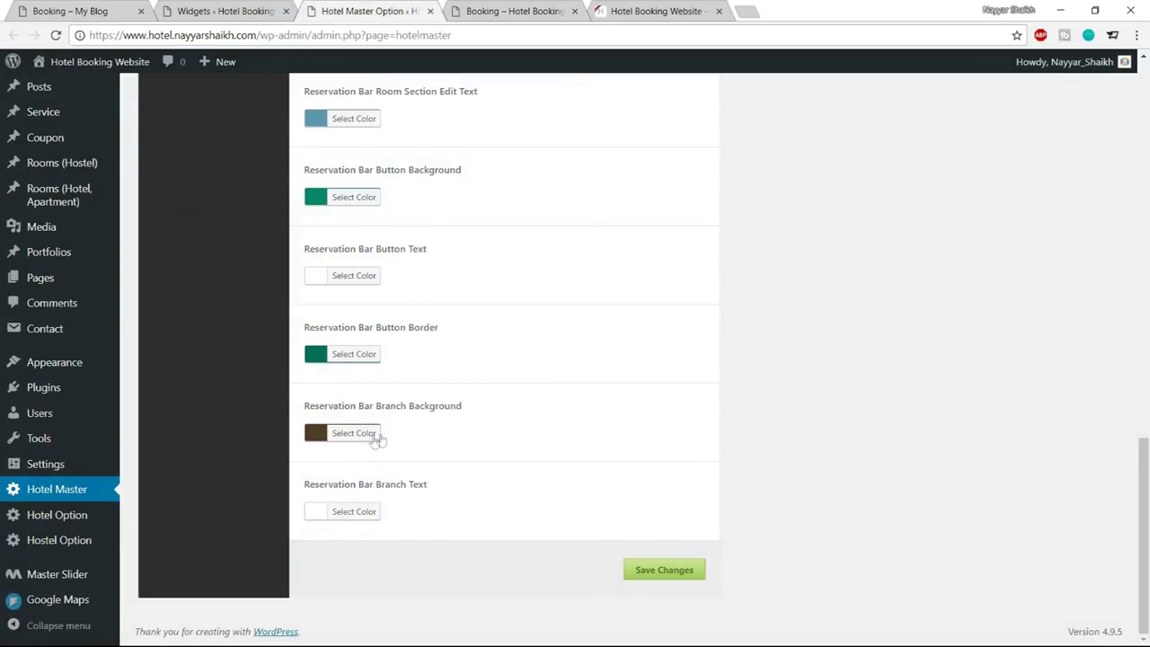
# Make the Room Section Text Title and Room Section Text colours white
pyautogui.scroll(5, 513, 437)
pyautogui.scroll(2, 512, 438)
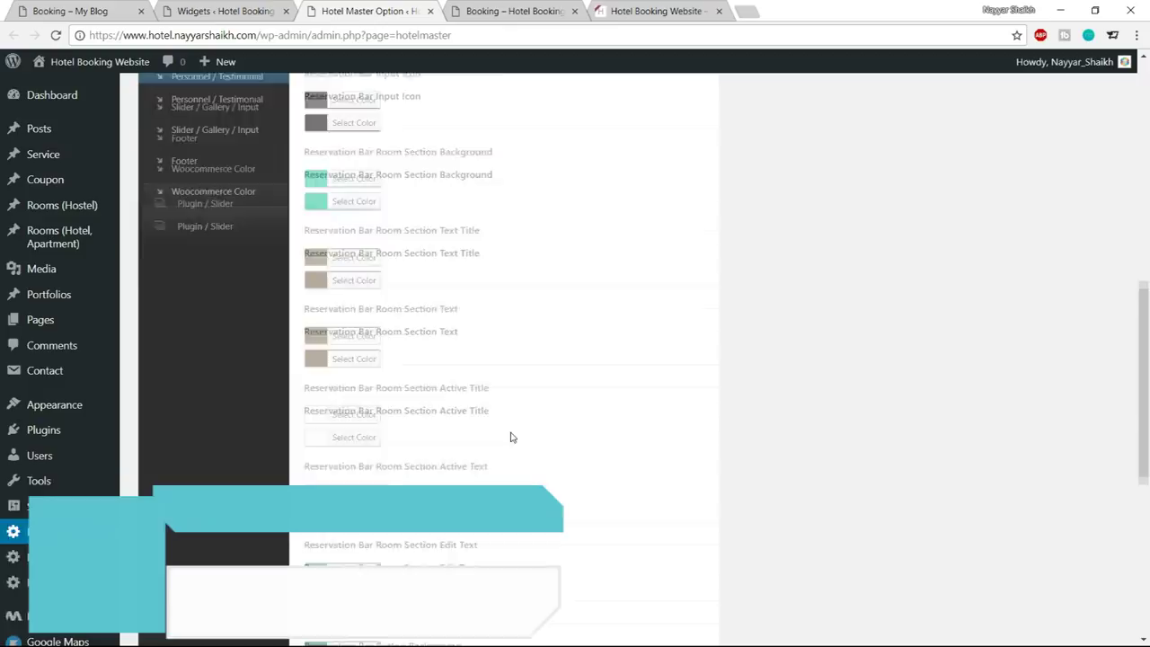
pyautogui.click(356, 329)
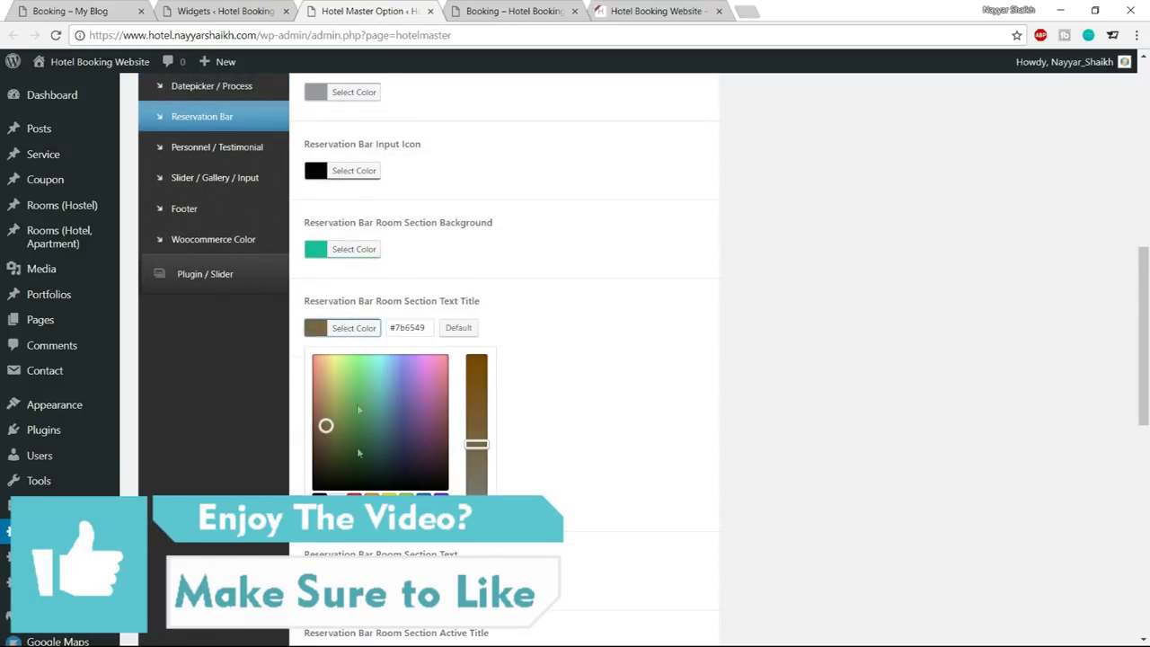
pyautogui.click(336, 494)
pyautogui.click(365, 329)
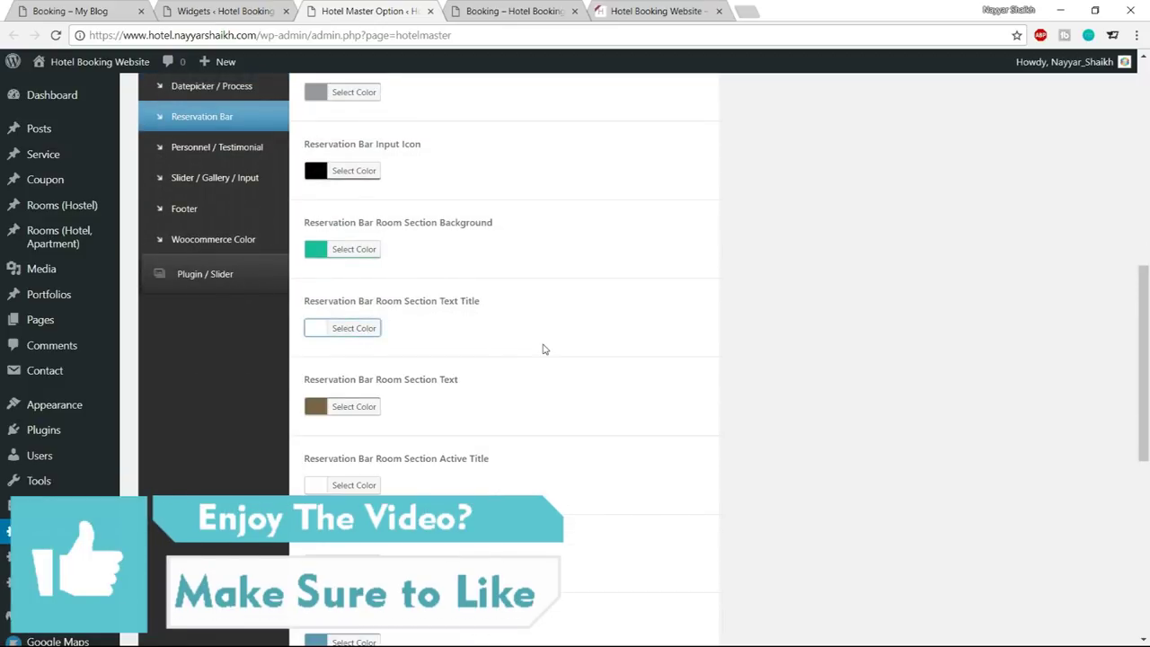
pyautogui.click(349, 406)
pyautogui.click(314, 435)
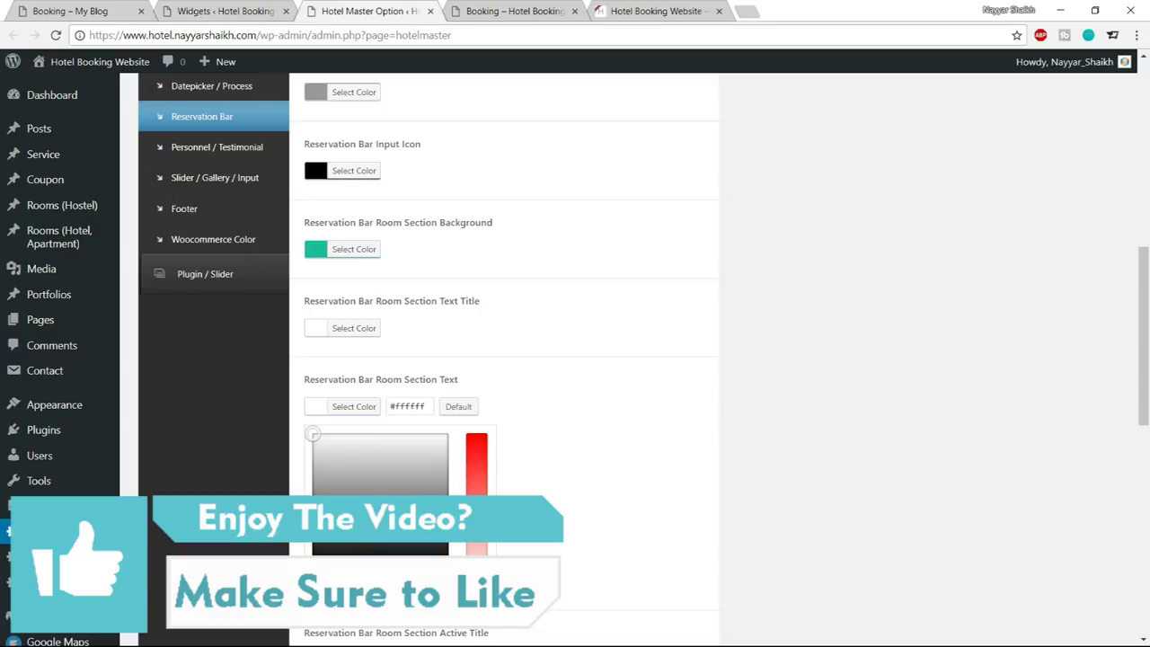
pyautogui.click(375, 419)
pyautogui.scroll(-3, 629, 390)
pyautogui.click(548, 7)
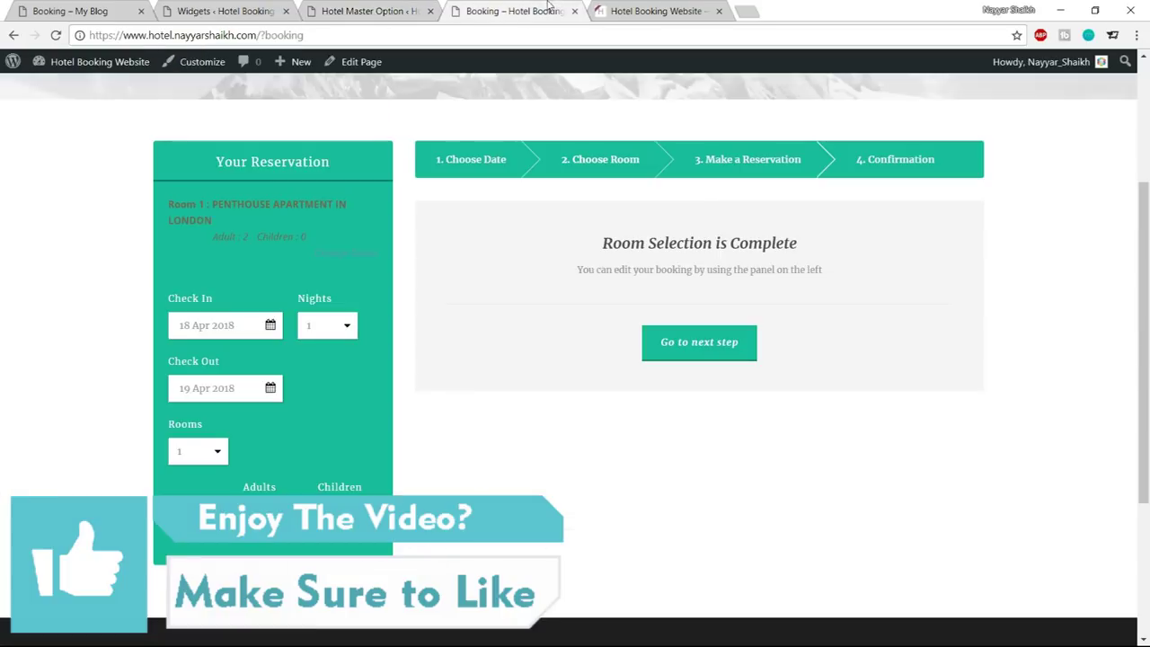
# Set the Room Section Edit Text colour to black (#000000) and save the options
pyautogui.hotkey('ctrl', 'shift', 'Tab')
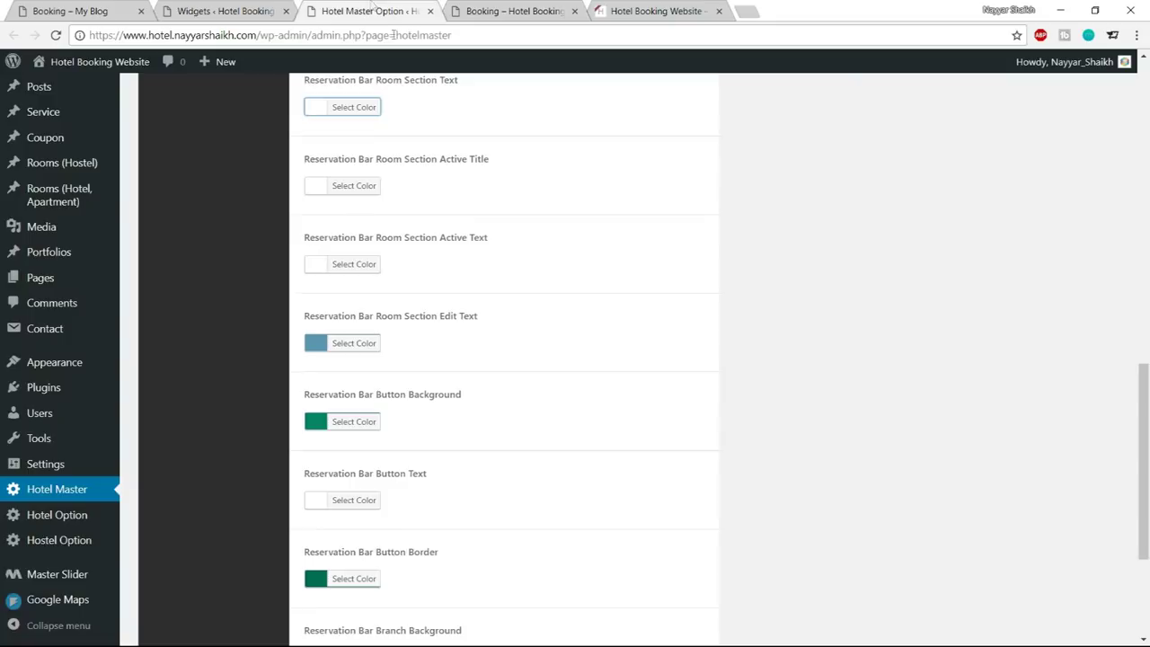
pyautogui.scroll(-2, 651, 339)
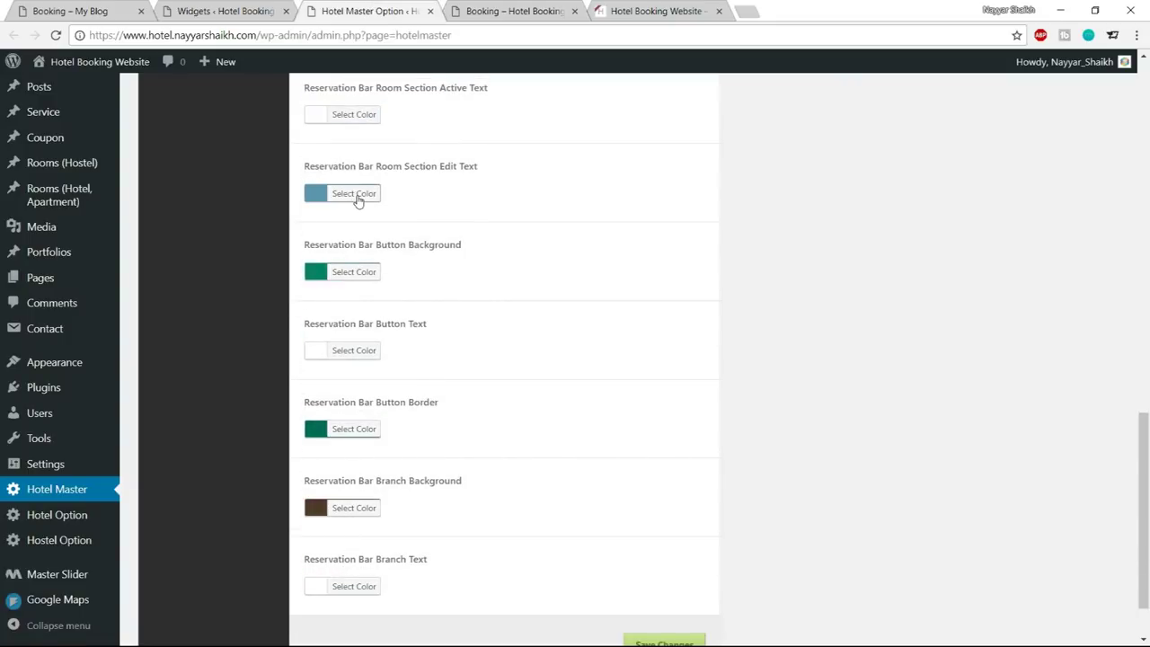
pyautogui.click(357, 200)
pyautogui.click(320, 366)
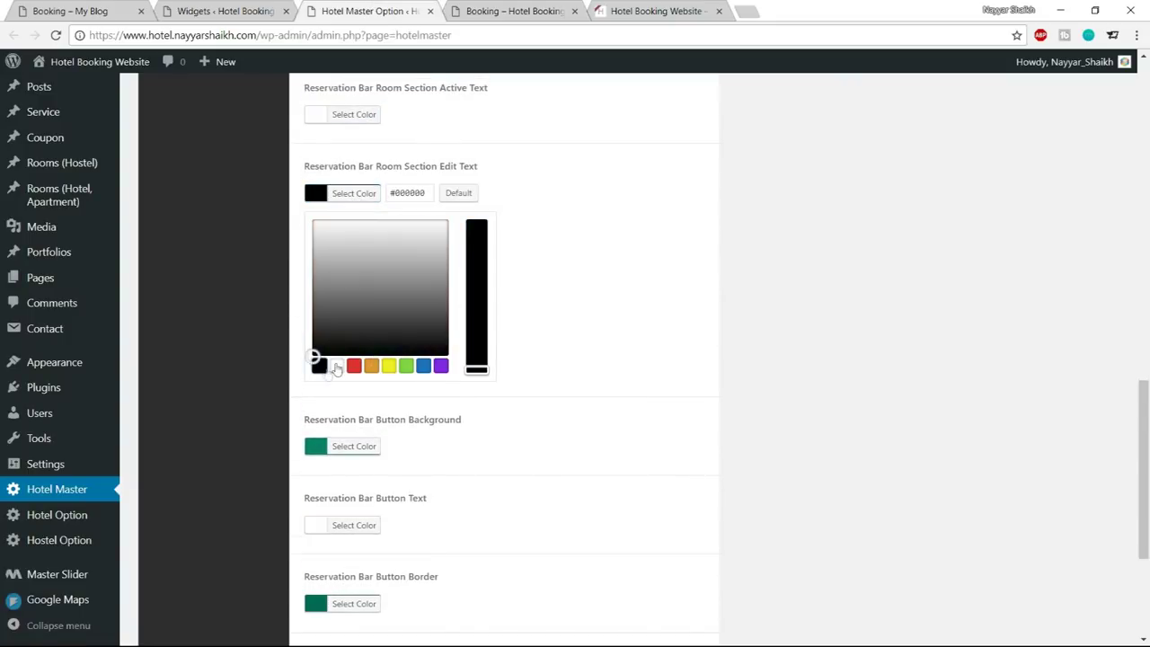
pyautogui.click(337, 365)
pyautogui.click(500, 327)
pyautogui.scroll(-3, 501, 326)
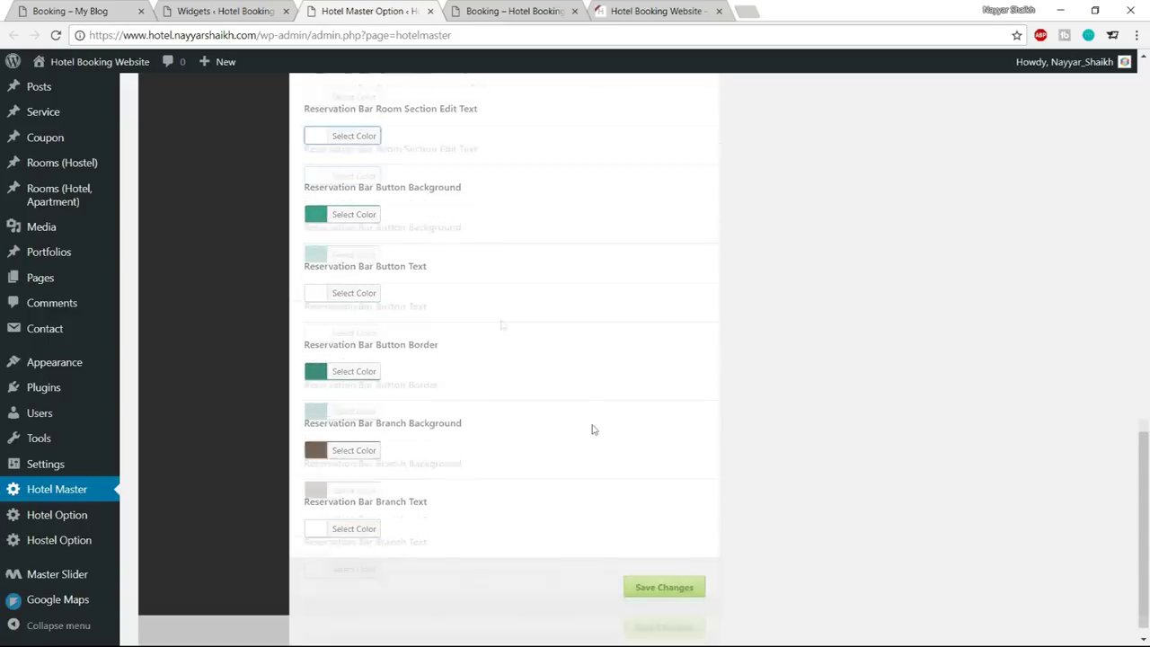
pyautogui.click(667, 572)
# Reload the booking page and check availability for the chosen April dates
pyautogui.click(508, 11)
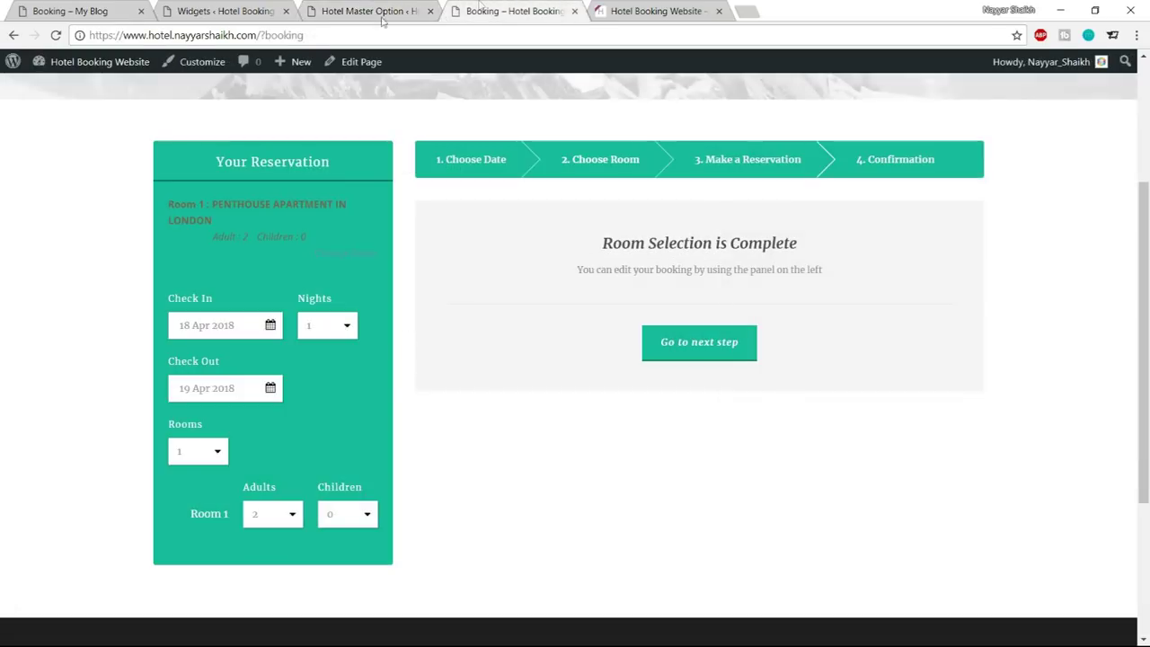
pyautogui.click(56, 35)
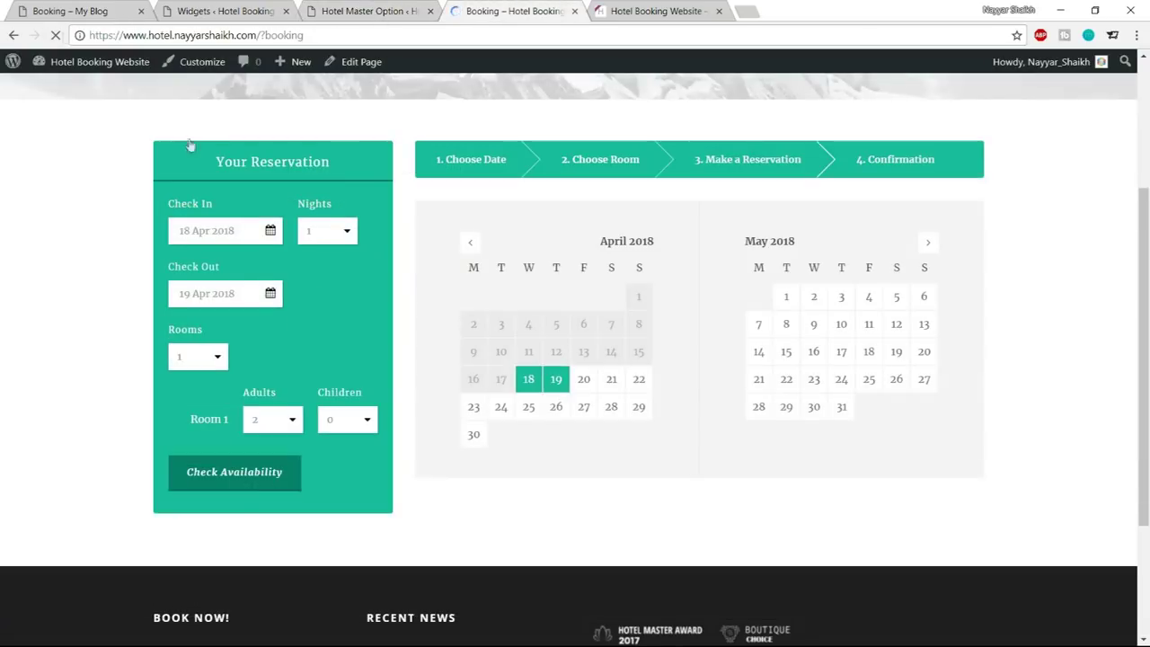
pyautogui.click(261, 474)
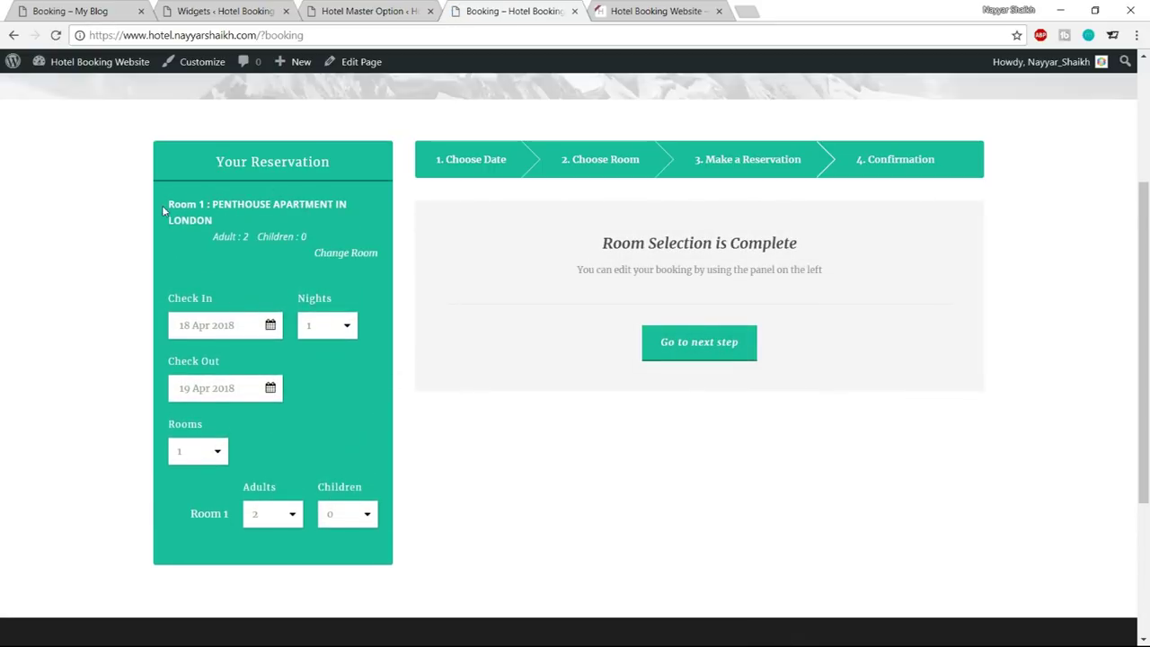
pyautogui.moveTo(166, 207); pyautogui.dragTo(306, 239)
pyautogui.click(288, 216)
# Continue to the guest details form with its price breakdown, then return to the theme options
pyautogui.click(719, 353)
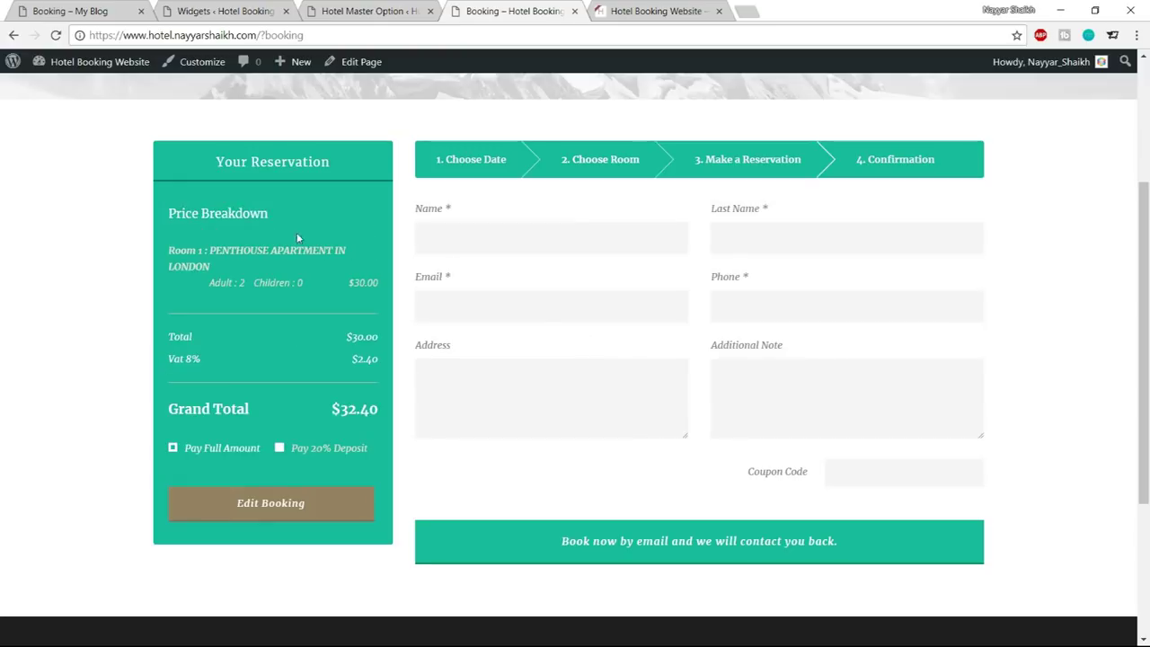
pyautogui.scroll(-2, 1030, 298)
pyautogui.scroll(1, 1032, 300)
pyautogui.scroll(1, 1032, 300)
pyautogui.click(378, 9)
pyautogui.scroll(10, 815, 366)
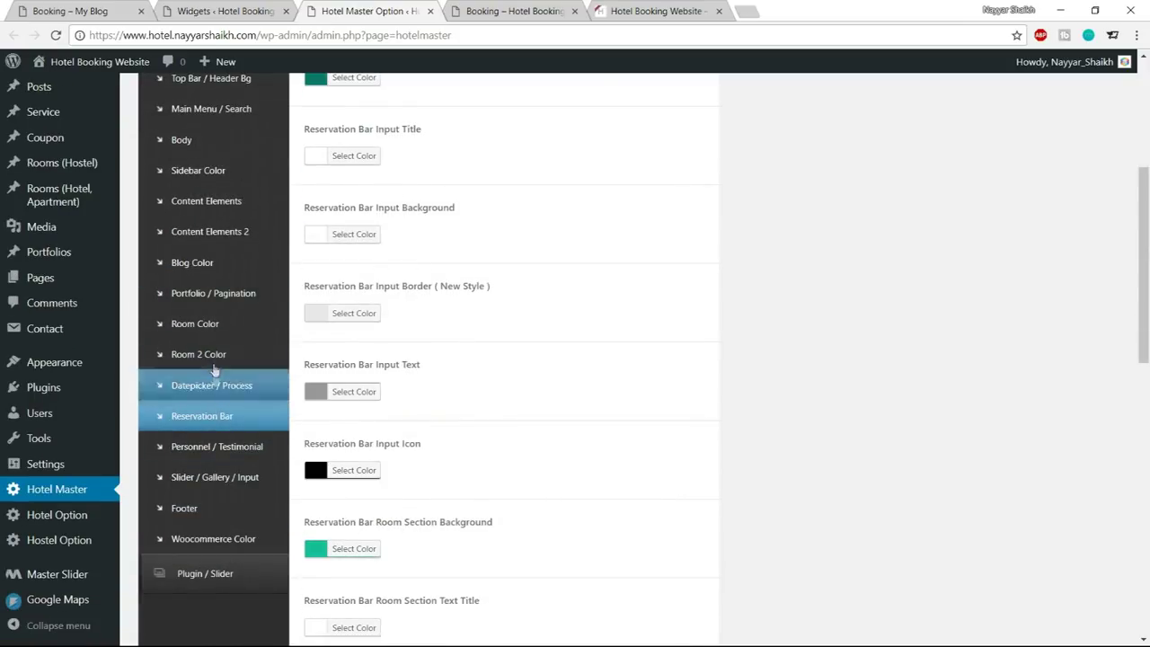
# In Room 2 Color, set Edit Button Background to the darker teal #15a88b
pyautogui.click(214, 354)
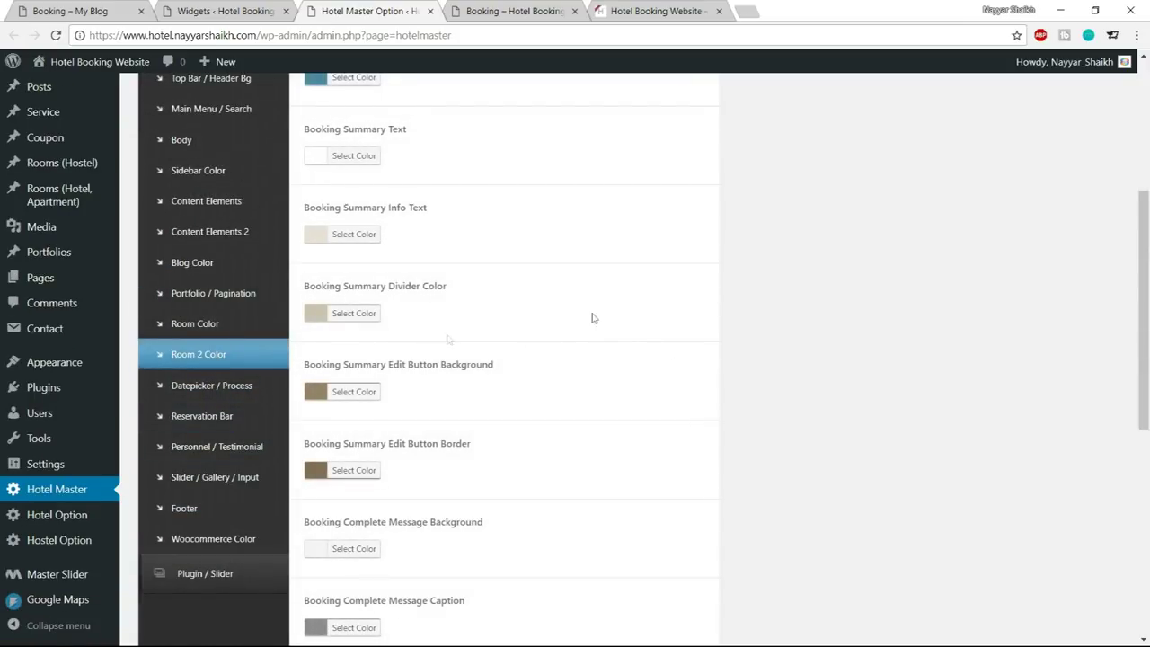
pyautogui.scroll(-1, 773, 351)
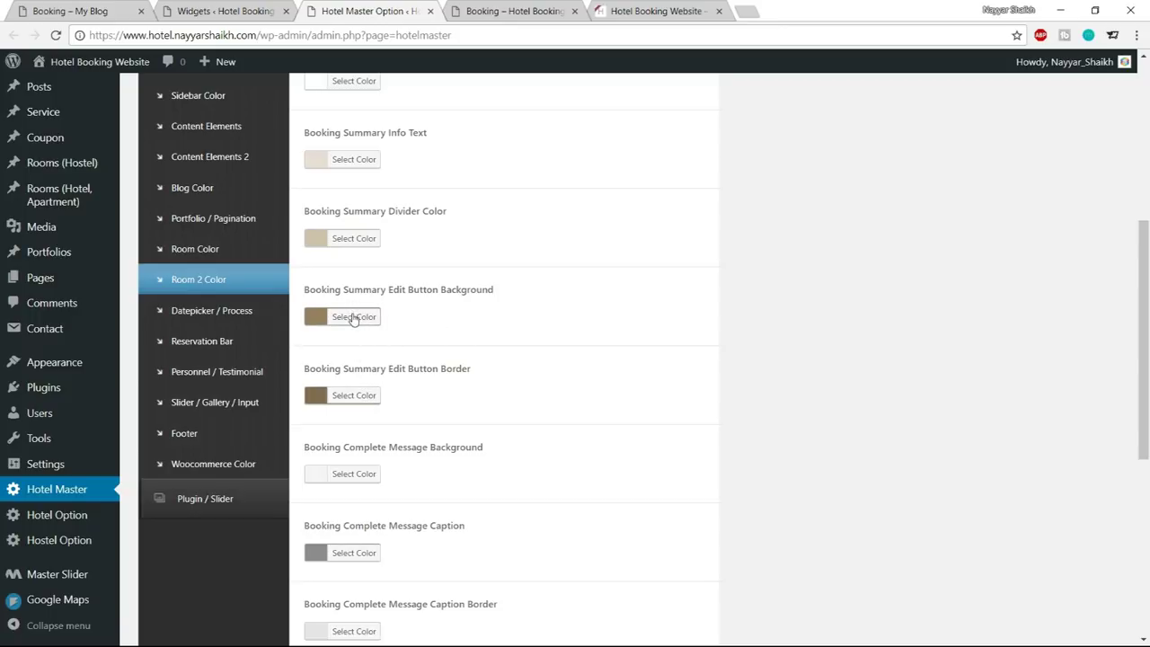
pyautogui.click(354, 320)
pyautogui.tripleClick(417, 318)
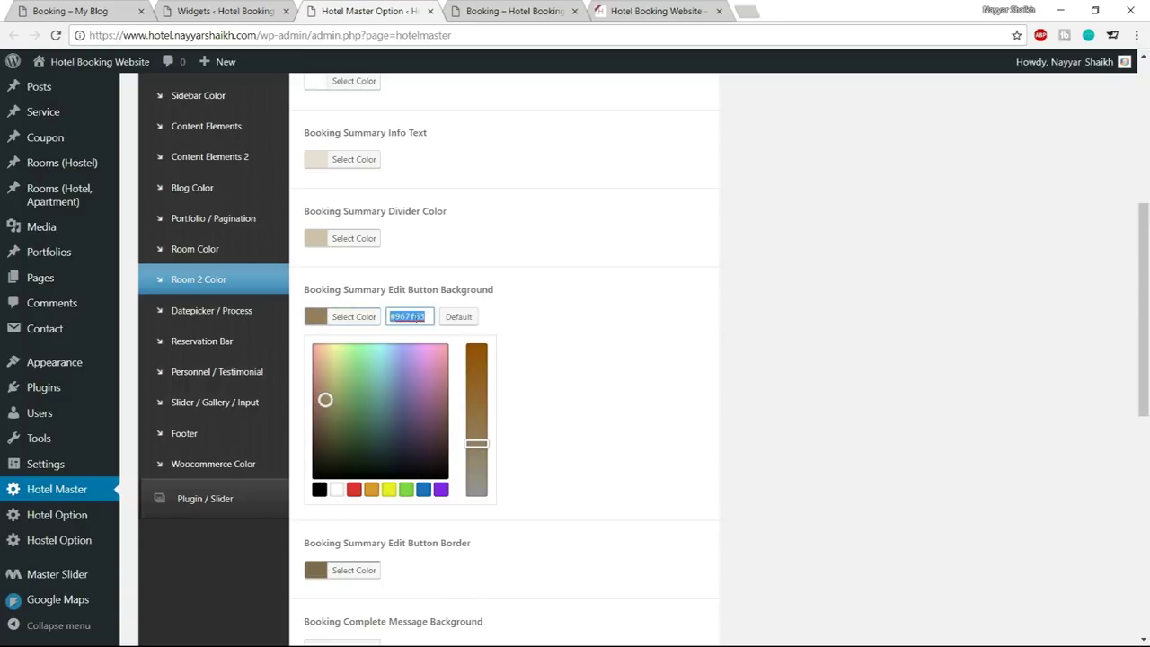
pyautogui.write('#1abc9c')
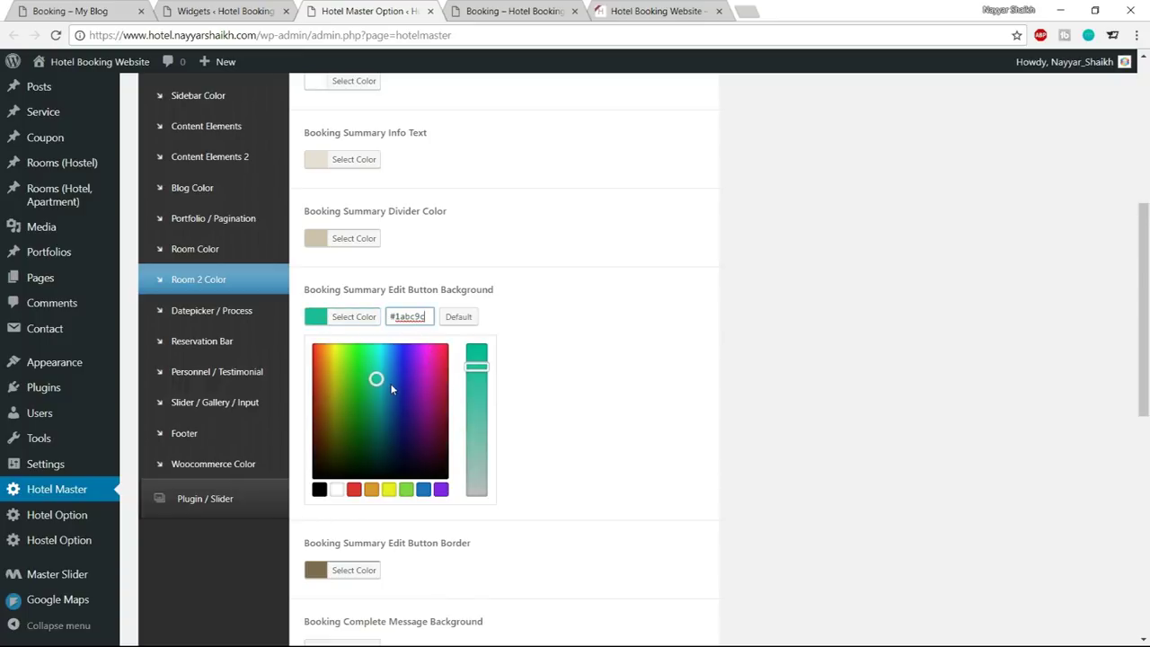
pyautogui.moveTo(376, 379); pyautogui.dragTo(375, 402)
pyautogui.click(365, 315)
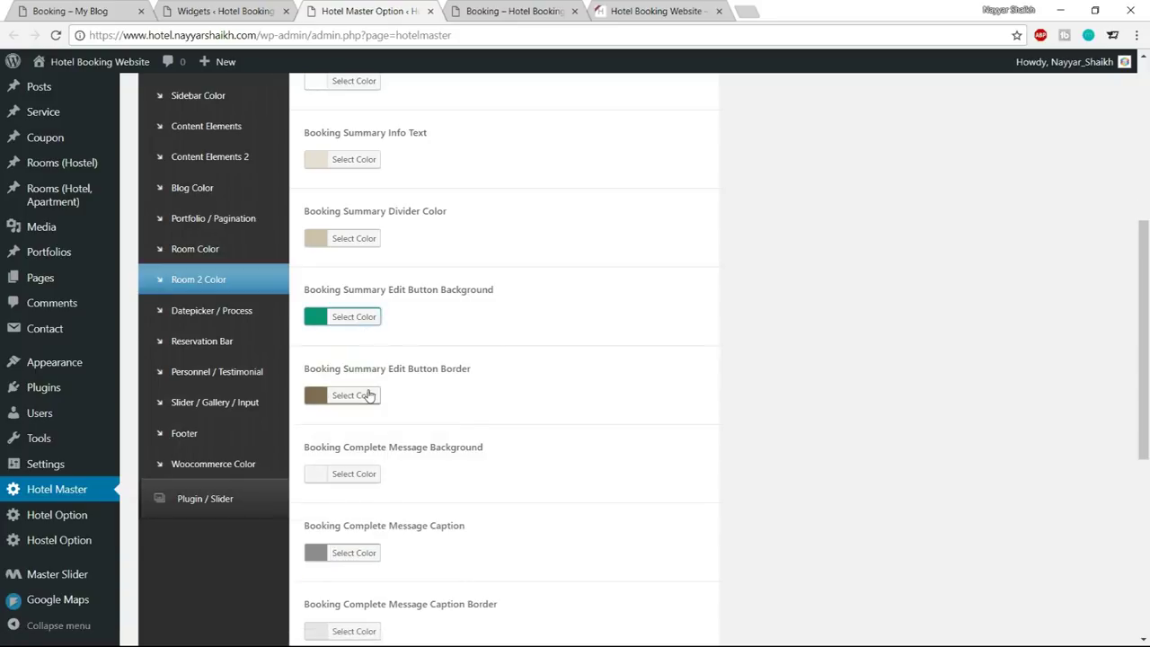
# Set Edit Button Border to deep teal #046b60 and save the colour options
pyautogui.click(369, 395)
pyautogui.doubleClick(407, 395)
pyautogui.write('#1abc9c')
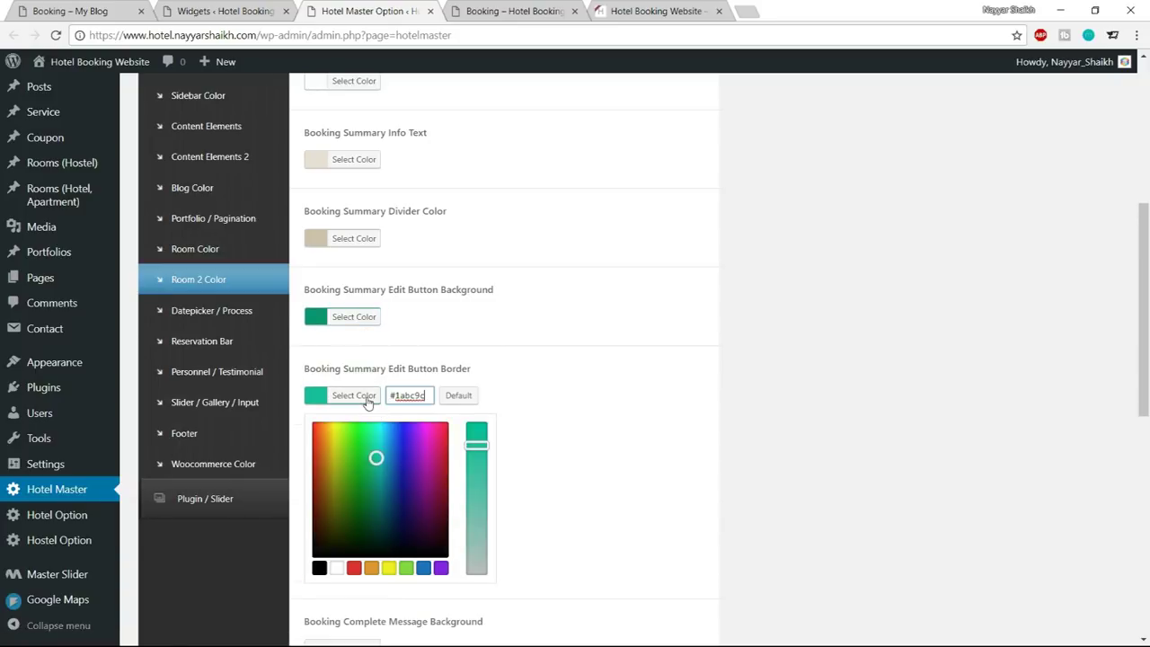
pyautogui.moveTo(376, 458); pyautogui.dragTo(378, 501)
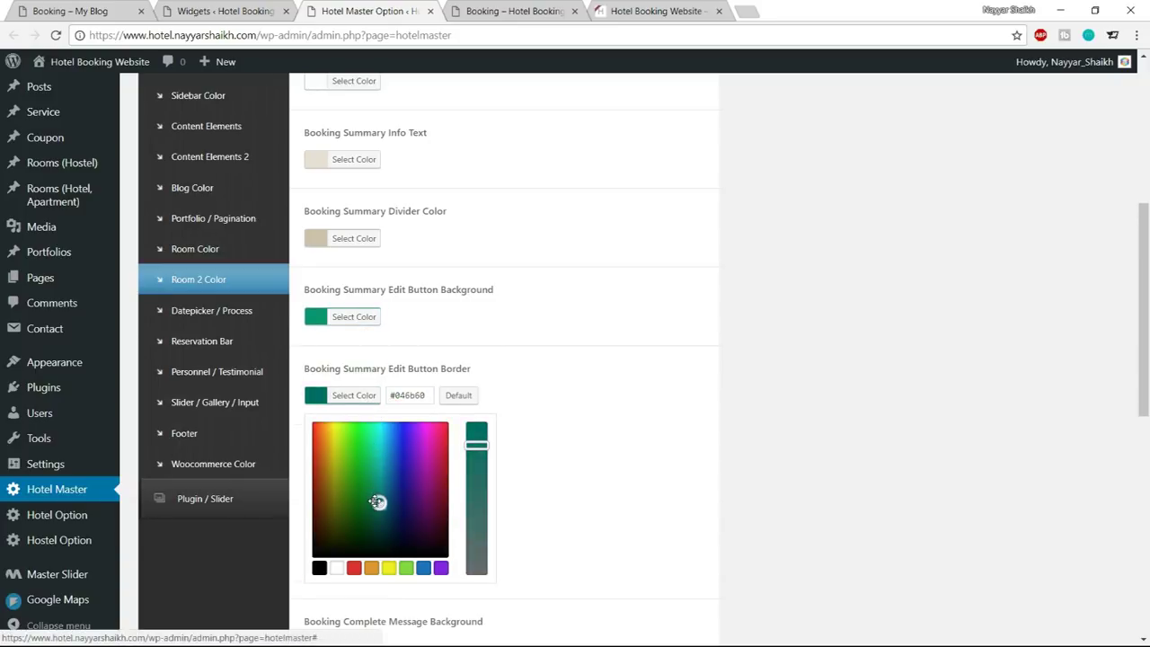
pyautogui.click(354, 396)
pyautogui.scroll(-7, 521, 419)
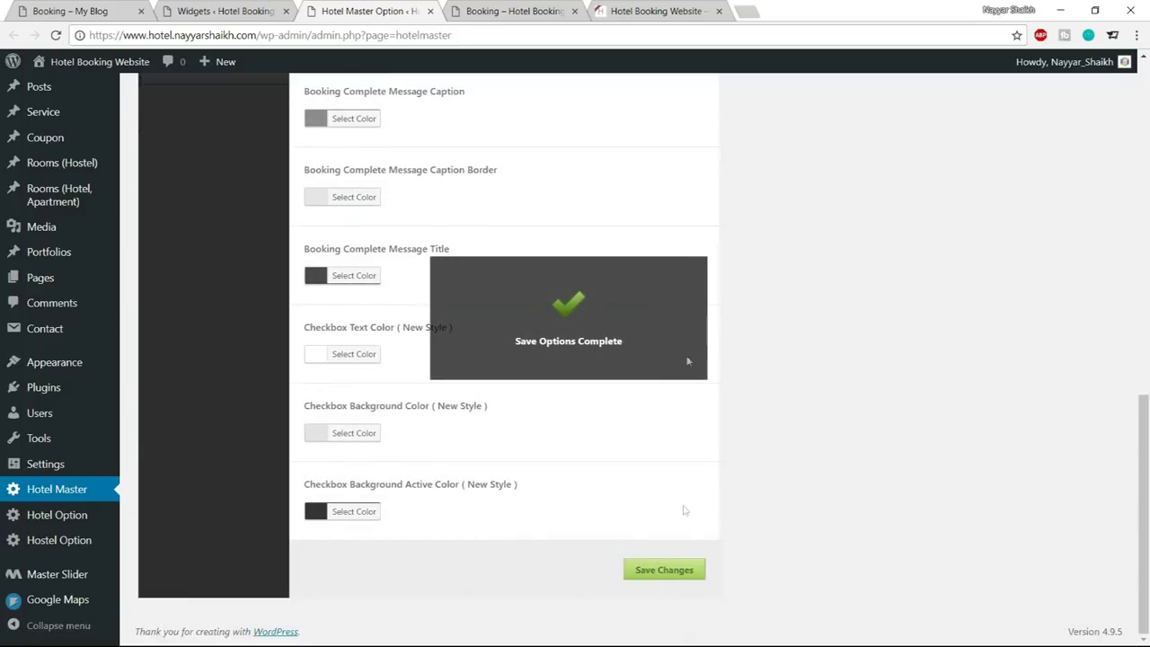
pyautogui.click(525, 12)
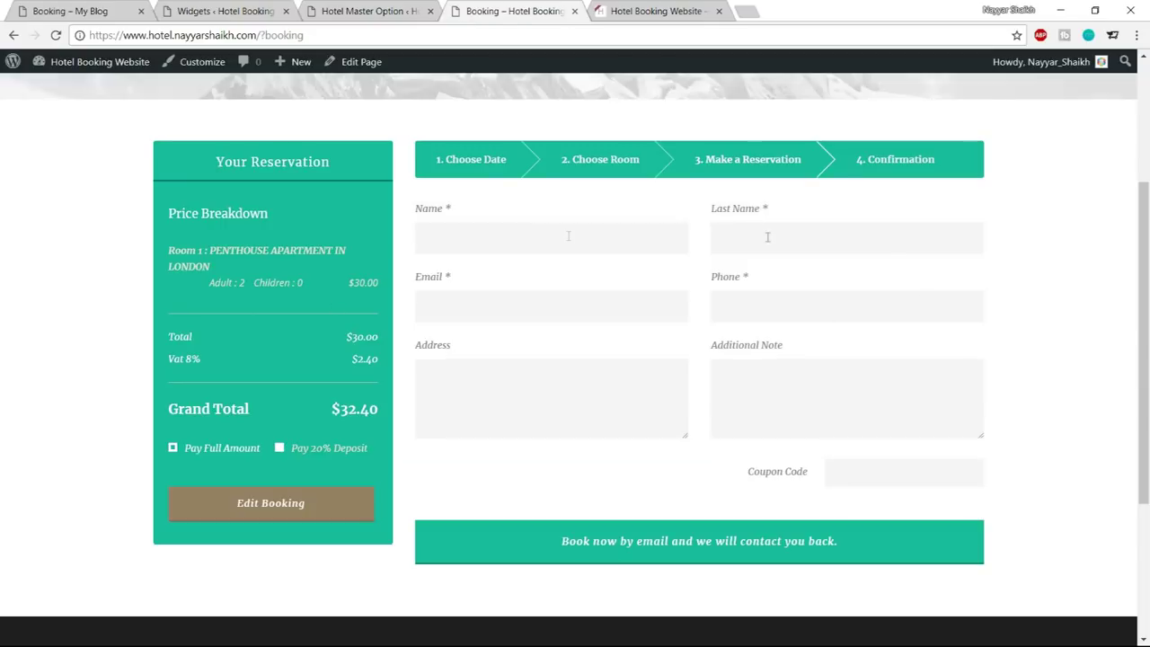
# Select the Grand Superior Room on the demo booking site, then switch to the Widgets admin page
pyautogui.scroll(-3, 568, 270)
pyautogui.click(95, 9)
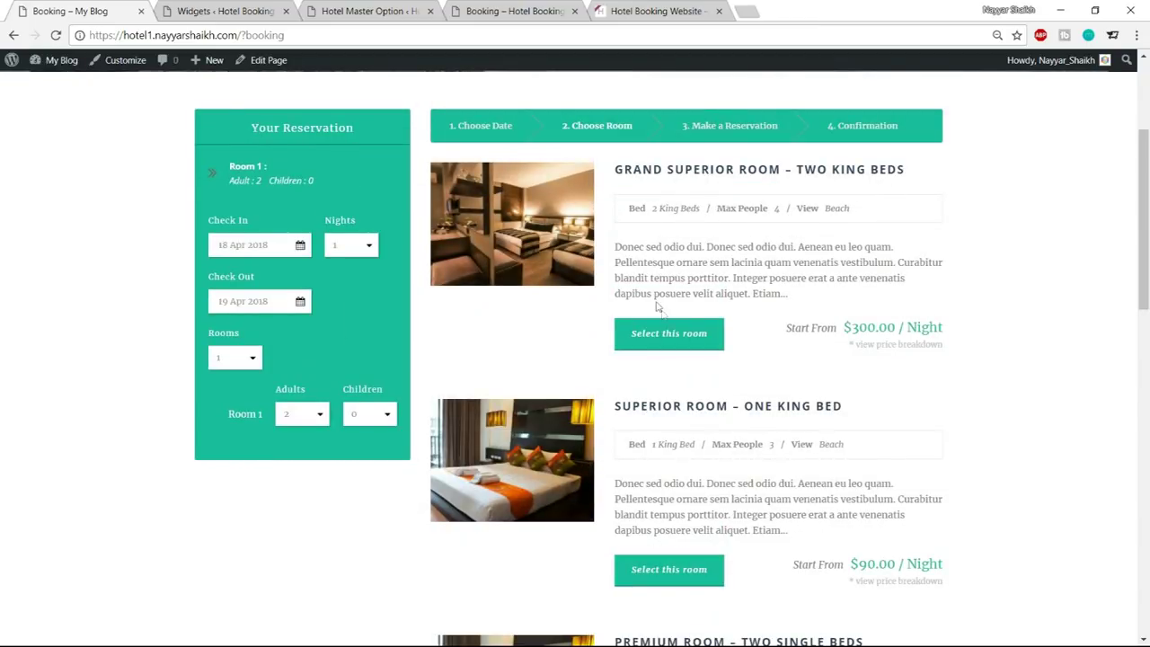
pyautogui.click(662, 333)
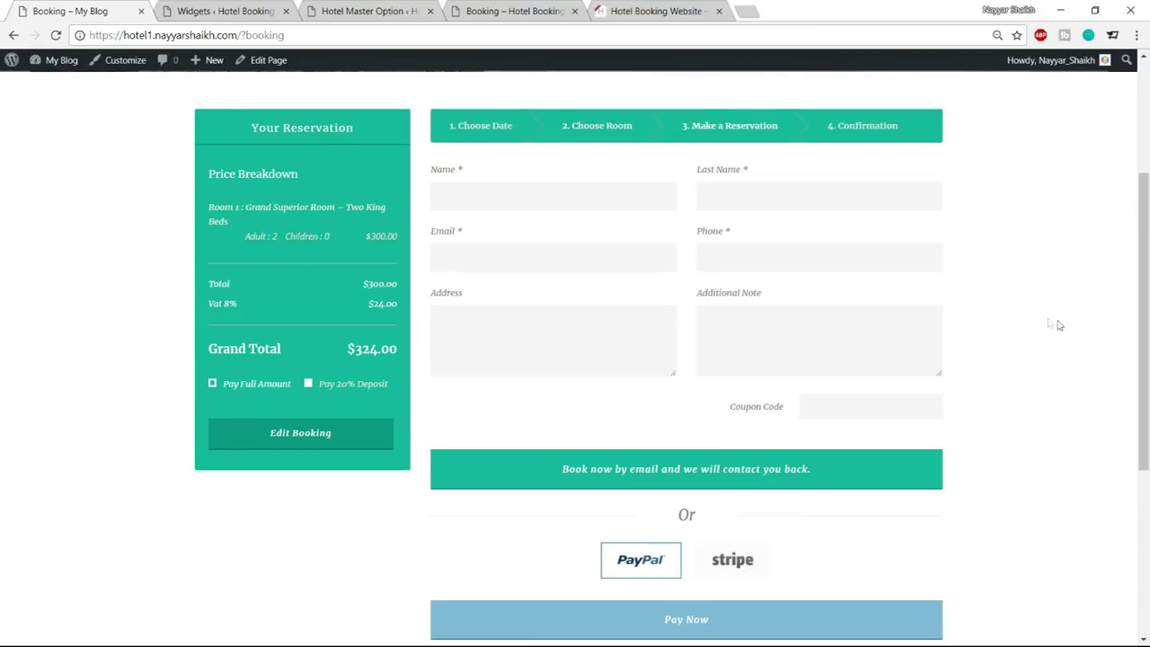
pyautogui.scroll(-1, 1052, 306)
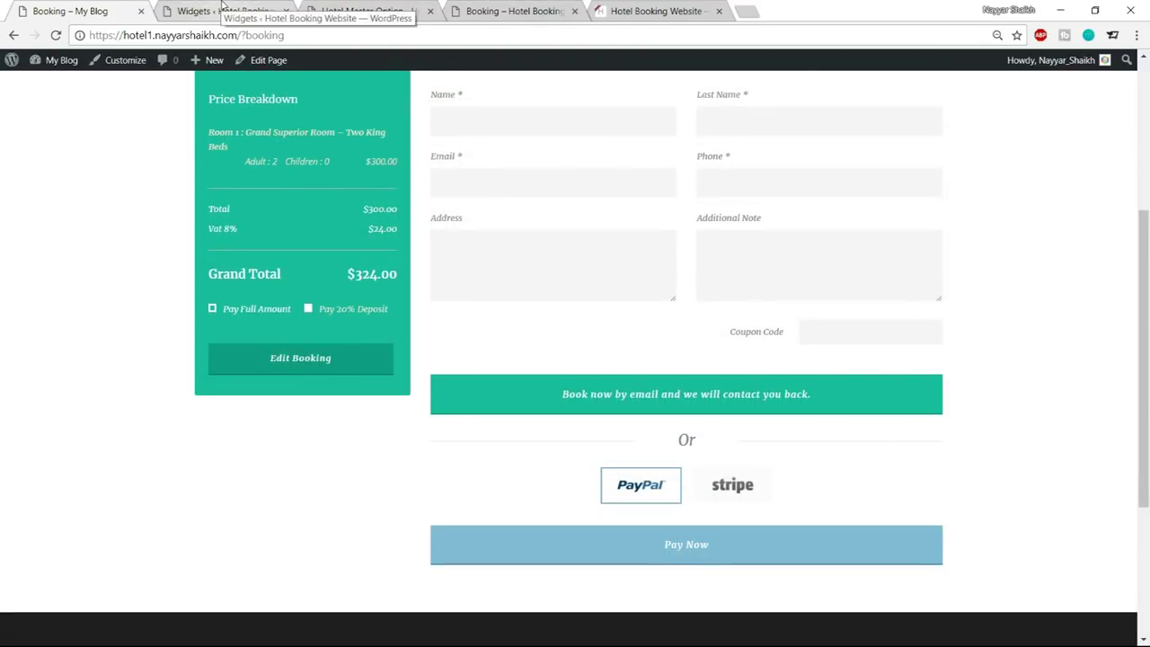
pyautogui.click(222, 10)
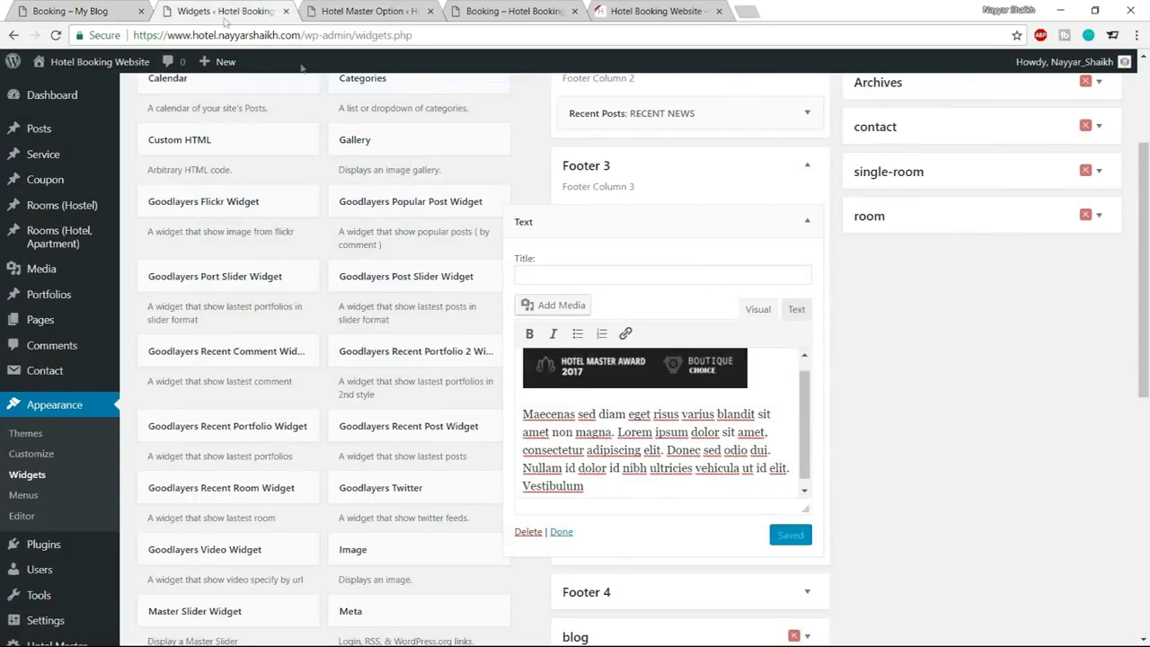
# Open Hotel Option's General Option panel and scroll to the VAT amount and booking settings
pyautogui.scroll(-3, 319, 77)
pyautogui.click(63, 523)
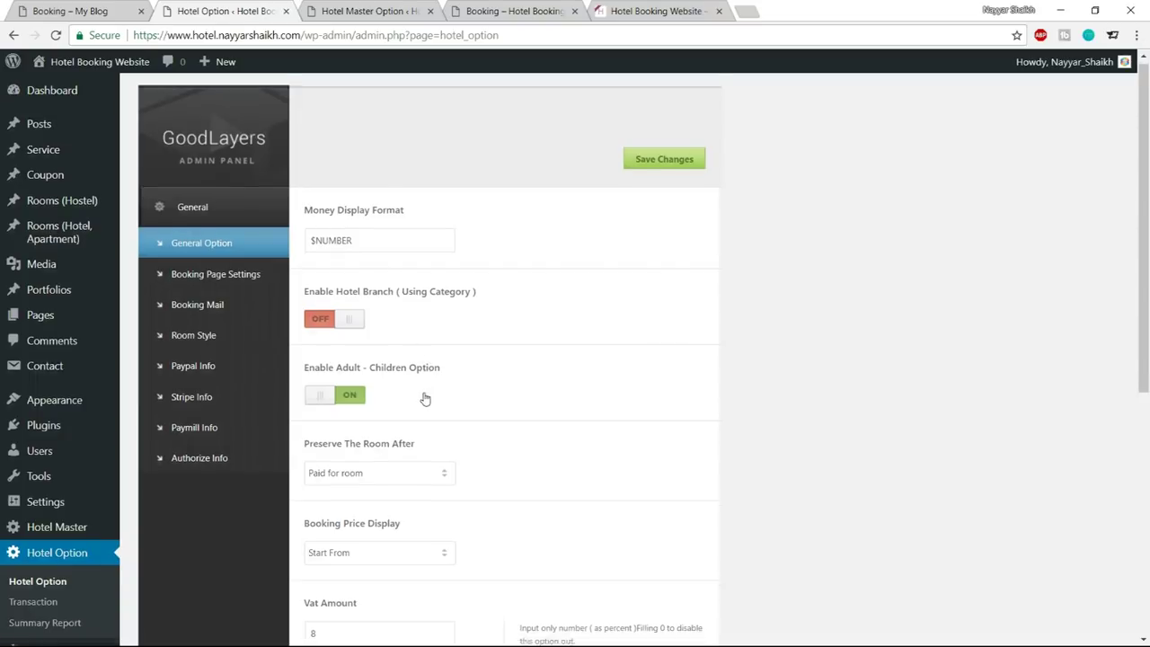
pyautogui.scroll(-3, 424, 397)
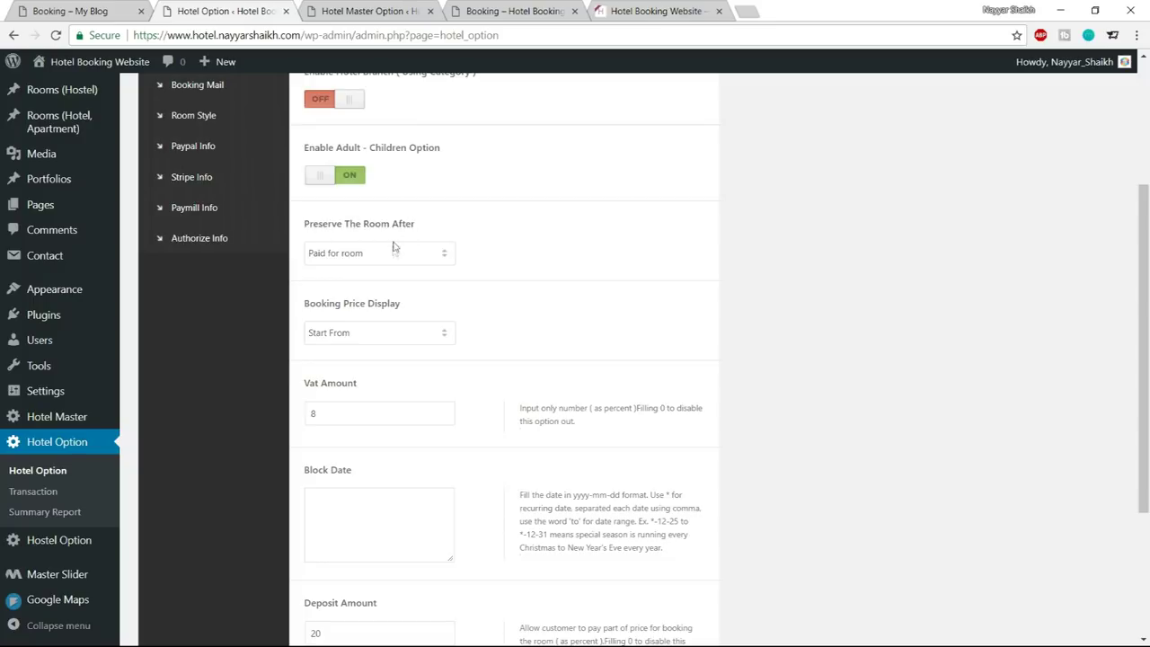
pyautogui.click(363, 261)
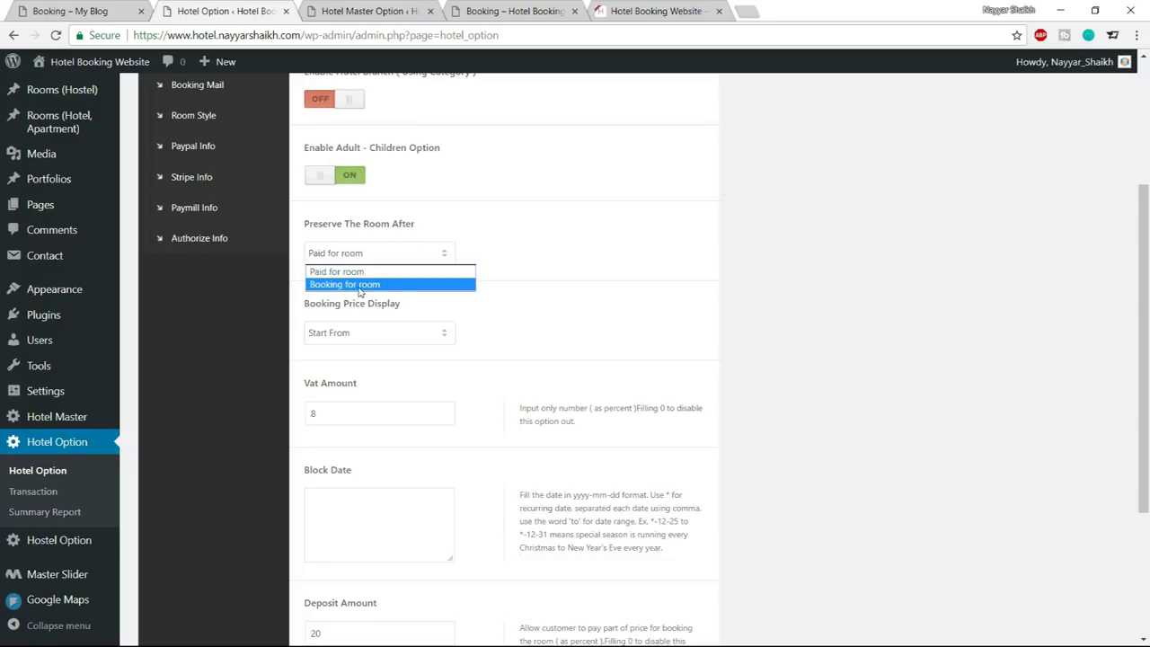
pyautogui.click(360, 284)
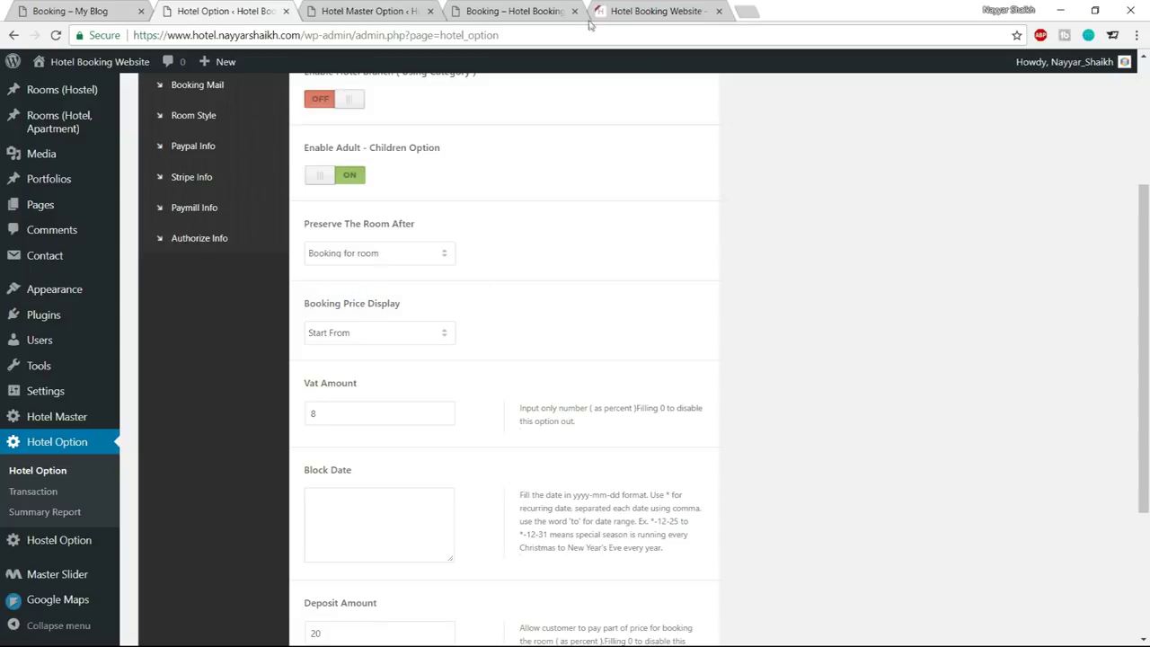
pyautogui.click(530, 10)
pyautogui.scroll(1, 794, 375)
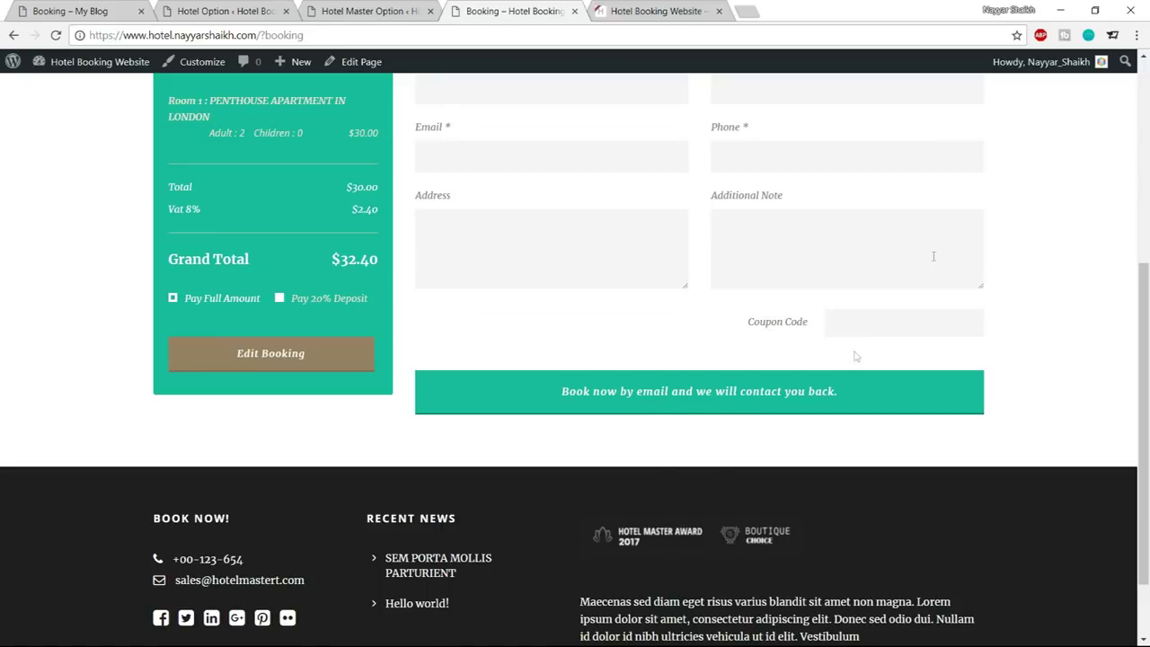
pyautogui.click(243, 11)
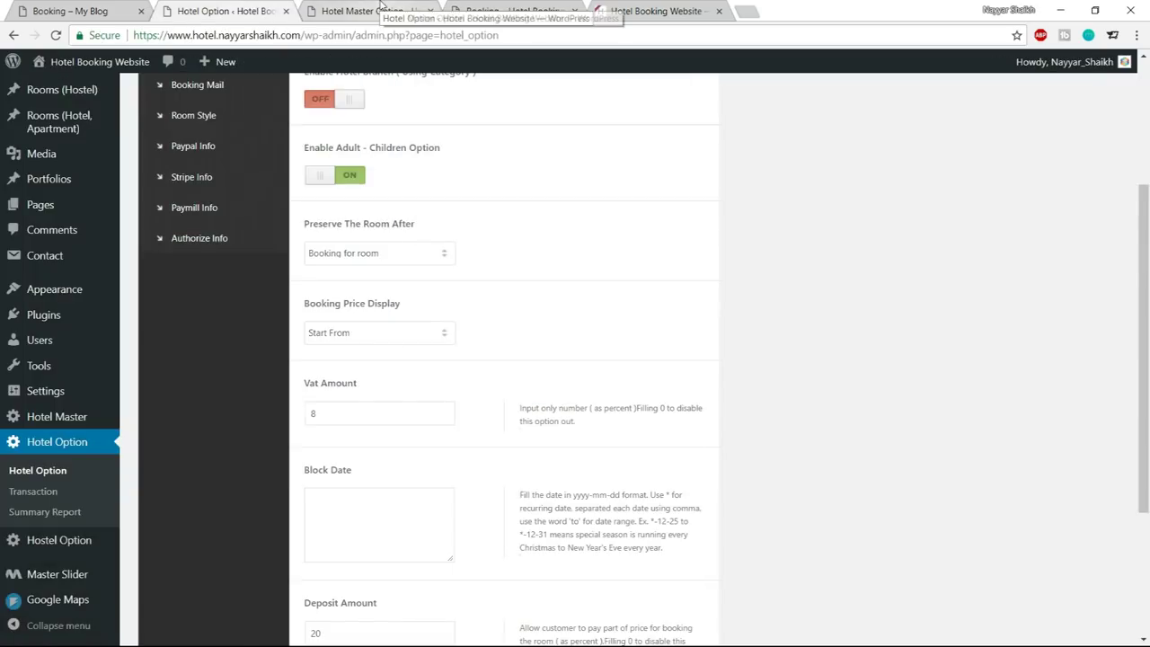
pyautogui.click(385, 254)
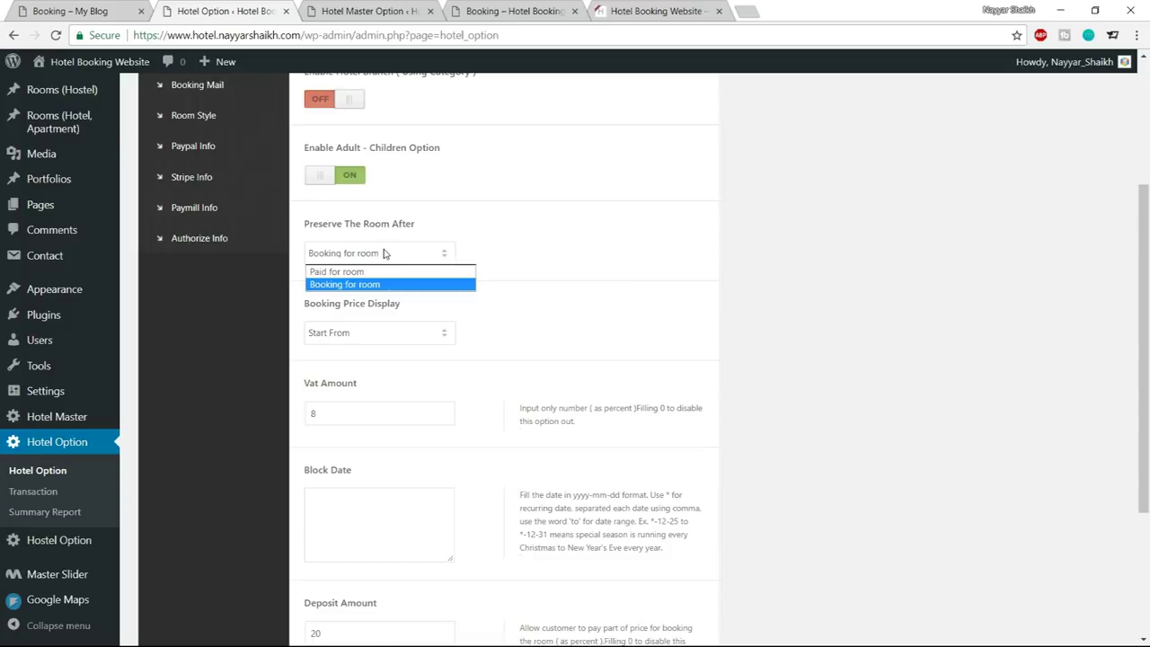
pyautogui.click(386, 271)
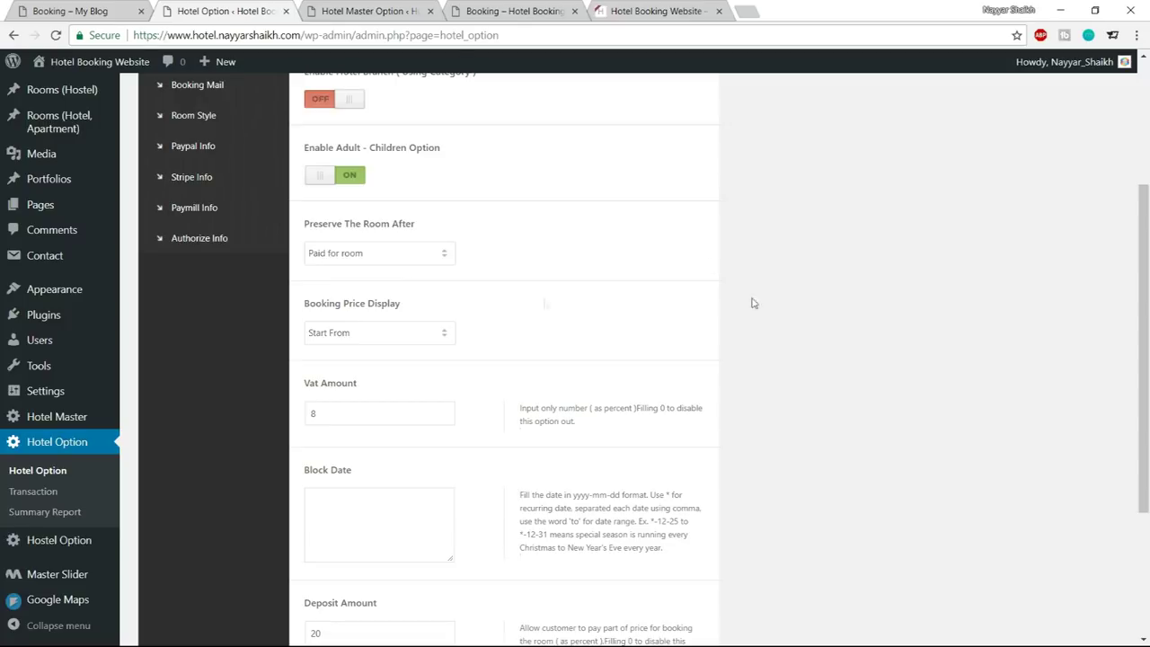
pyautogui.scroll(-1, 386, 296)
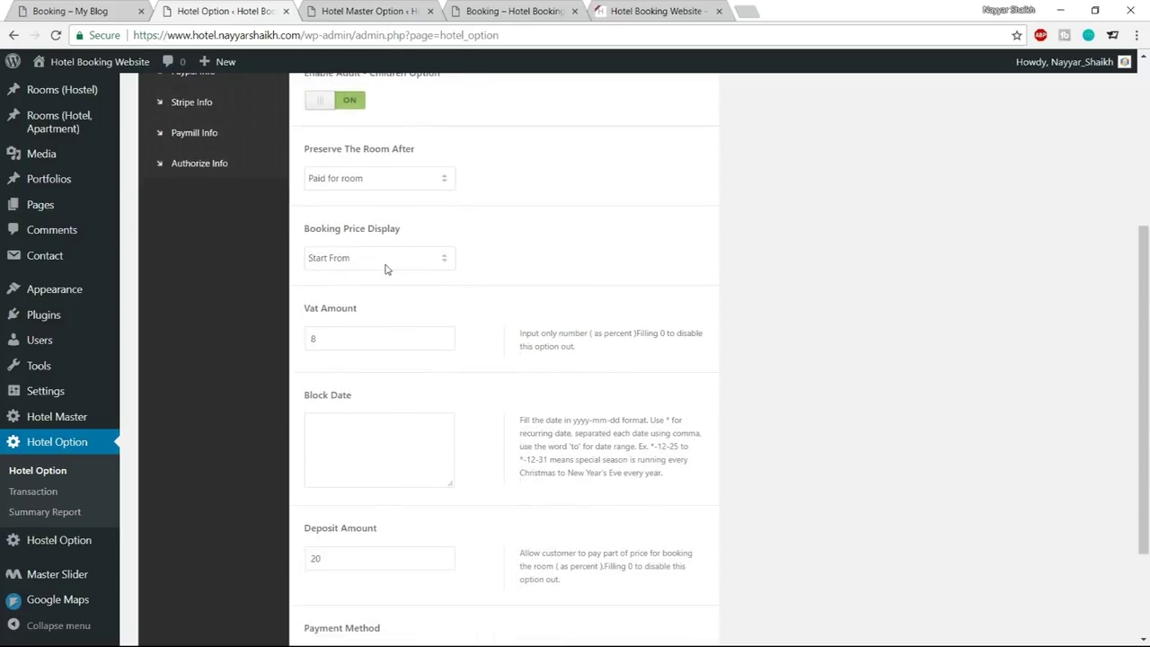
# Review the Vat Amount, Block Date and Deposit Amount fields in the general booking settings
pyautogui.scroll(-2, 855, 268)
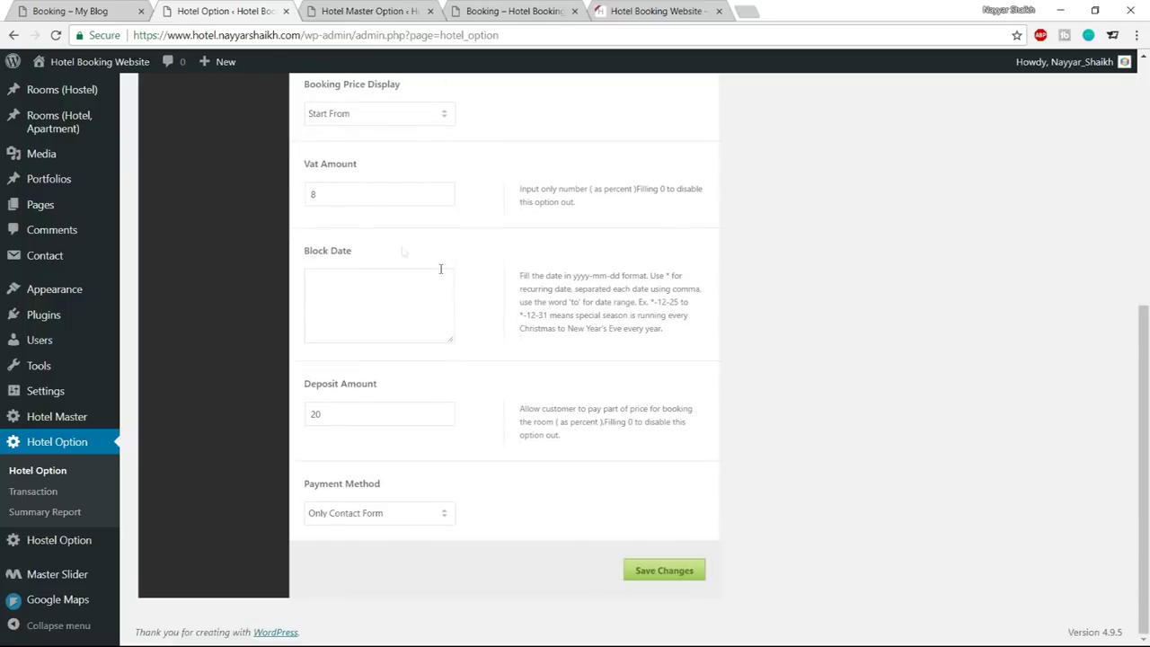
pyautogui.doubleClick(312, 192)
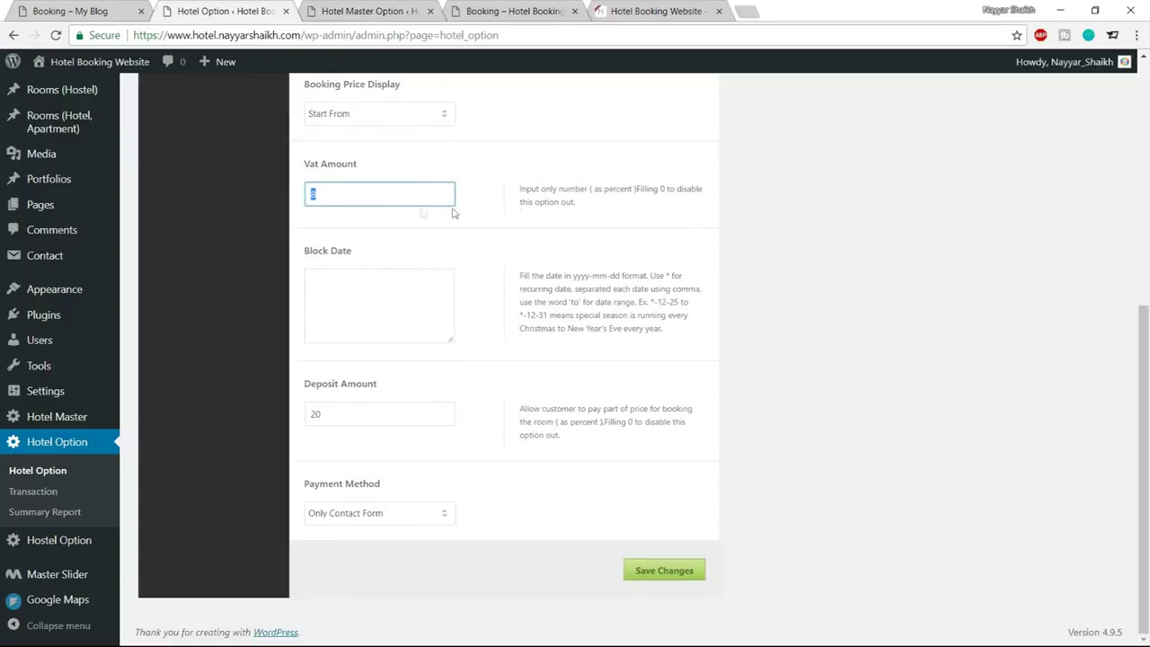
pyautogui.click(406, 301)
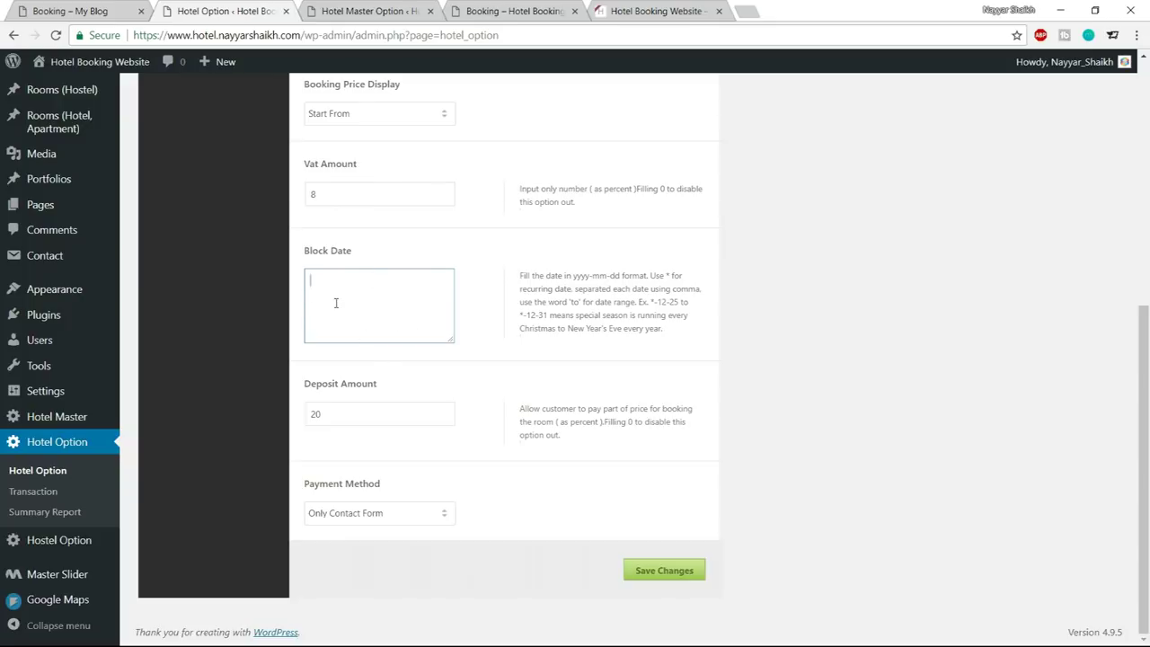
pyautogui.moveTo(359, 413); pyautogui.dragTo(307, 414)
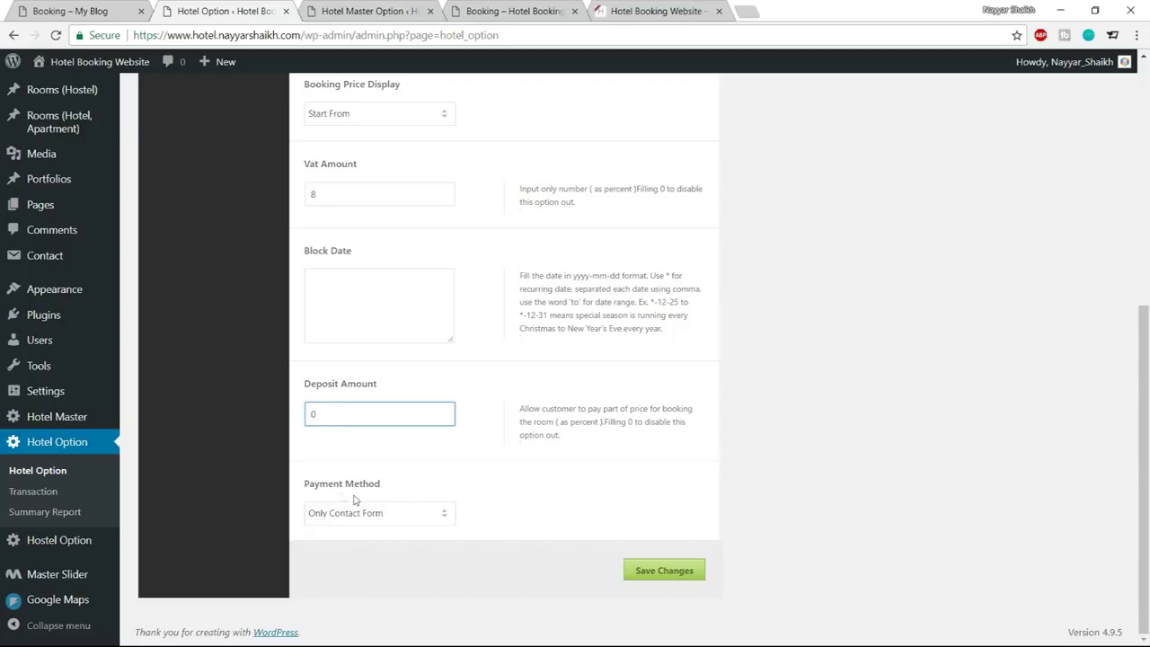
# Set the payment method to Include Instant Payment with Paypal and Stripe, and save the options
pyautogui.click(381, 516)
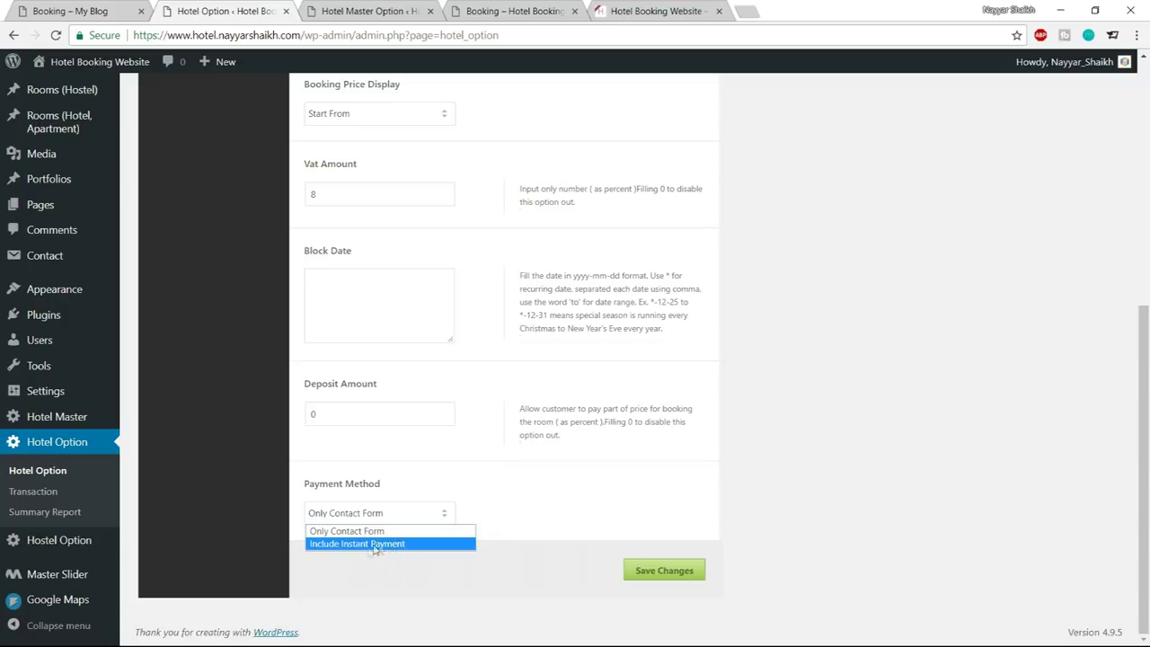
pyautogui.click(381, 544)
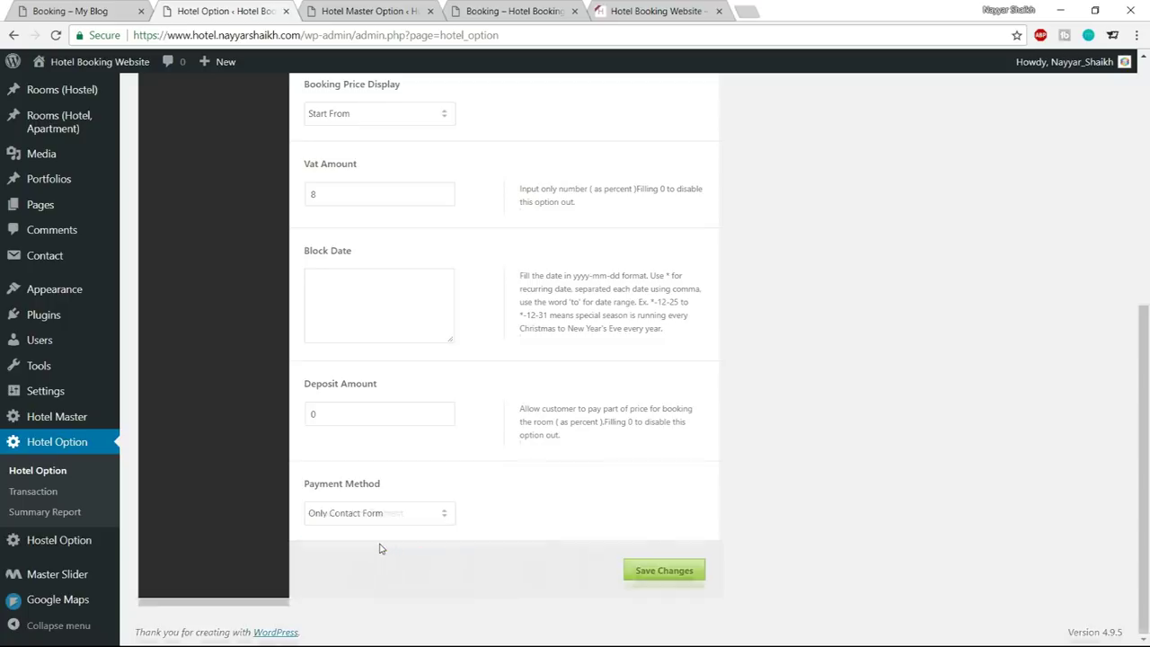
pyautogui.scroll(-3, 838, 490)
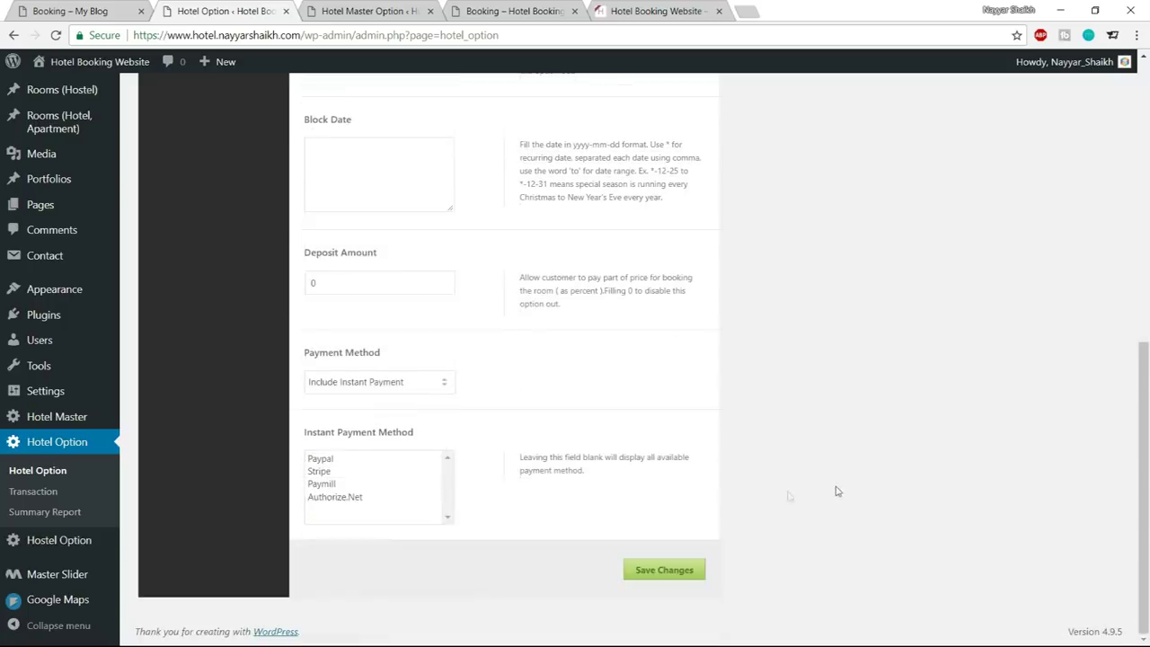
pyautogui.click(327, 462)
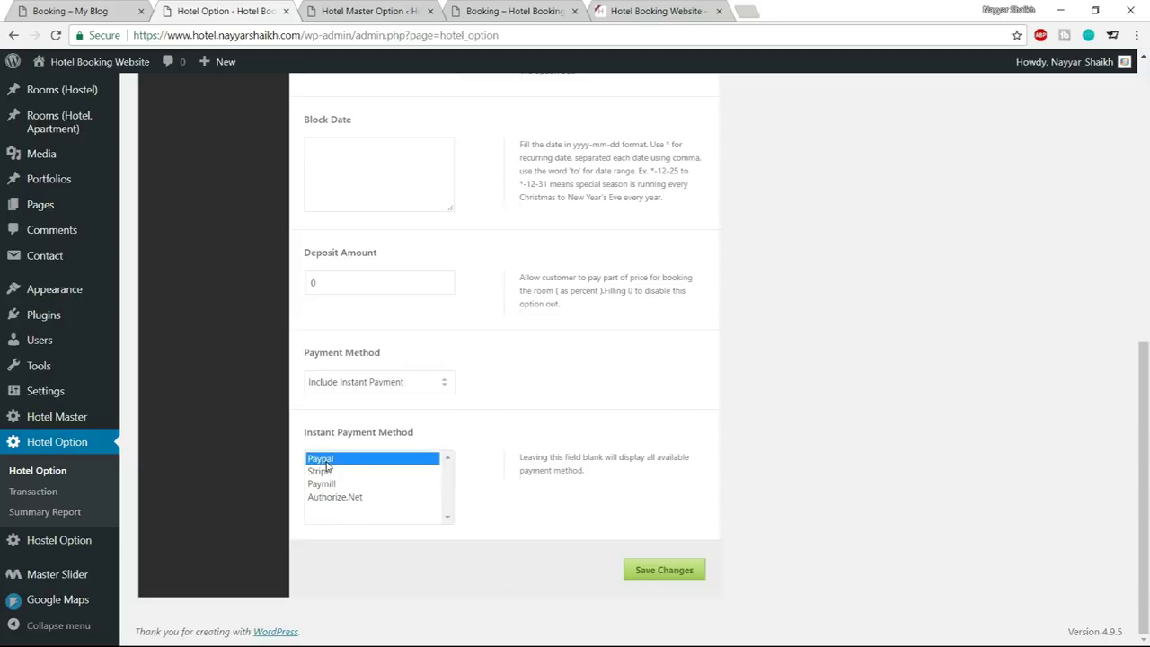
pyautogui.keyDown('ctrl'); pyautogui.click(324, 471); pyautogui.keyUp('ctrl')
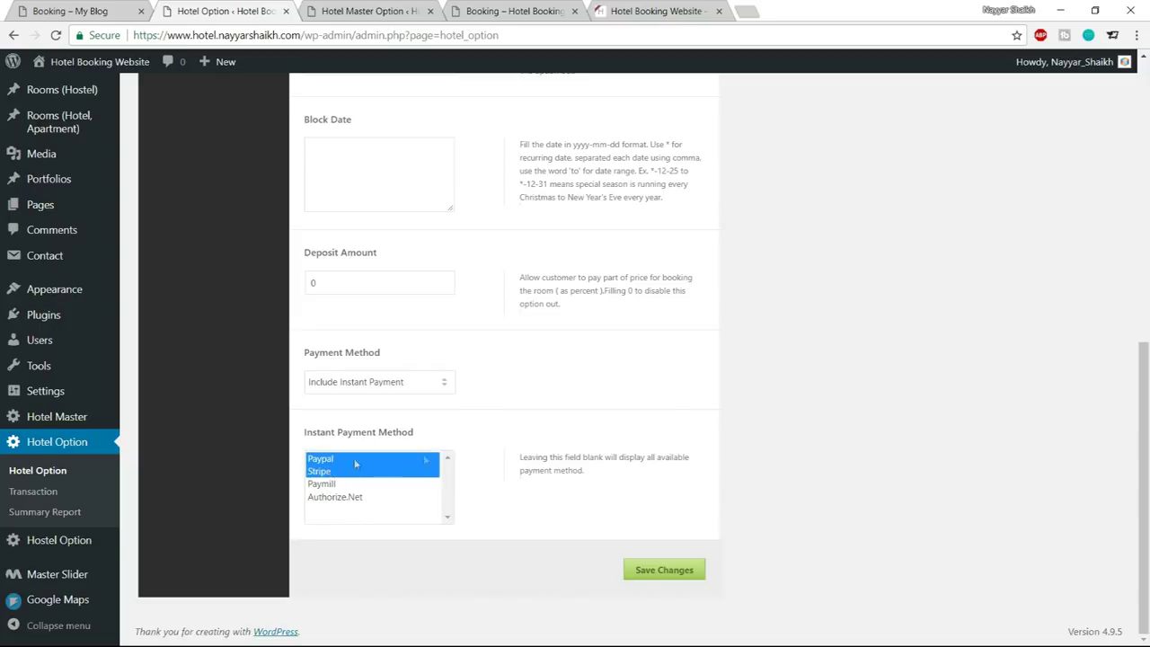
pyautogui.click(659, 575)
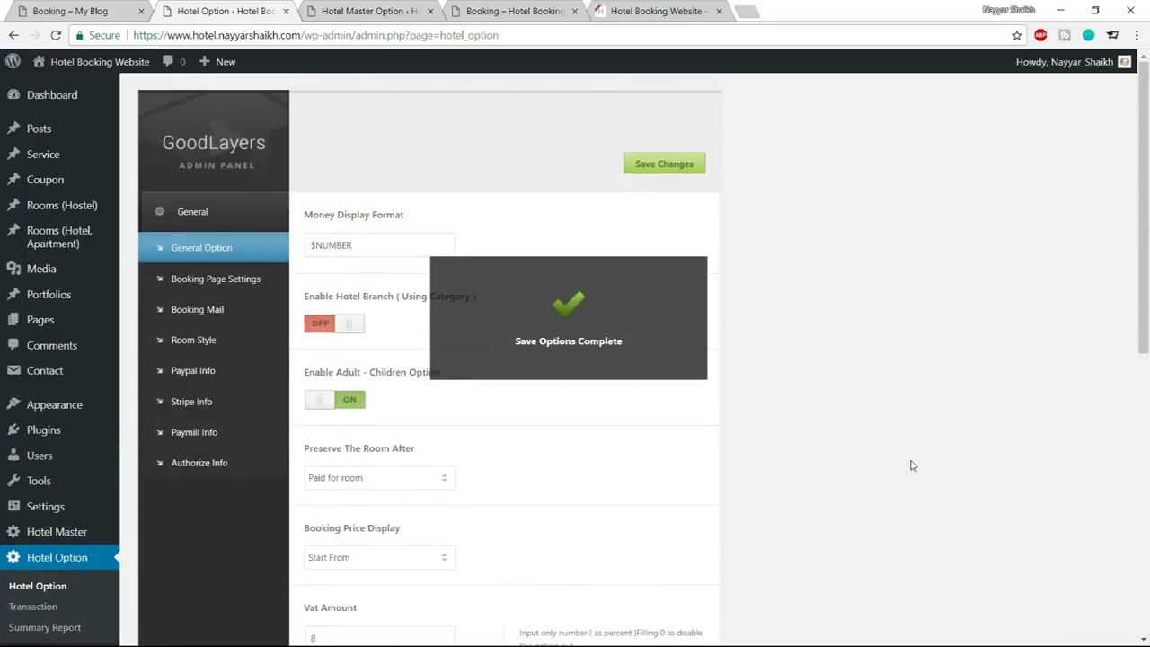
# Open the booking page settings and then the Paypal Info section
pyautogui.scroll(-7, 909, 469)
pyautogui.scroll(7, 909, 468)
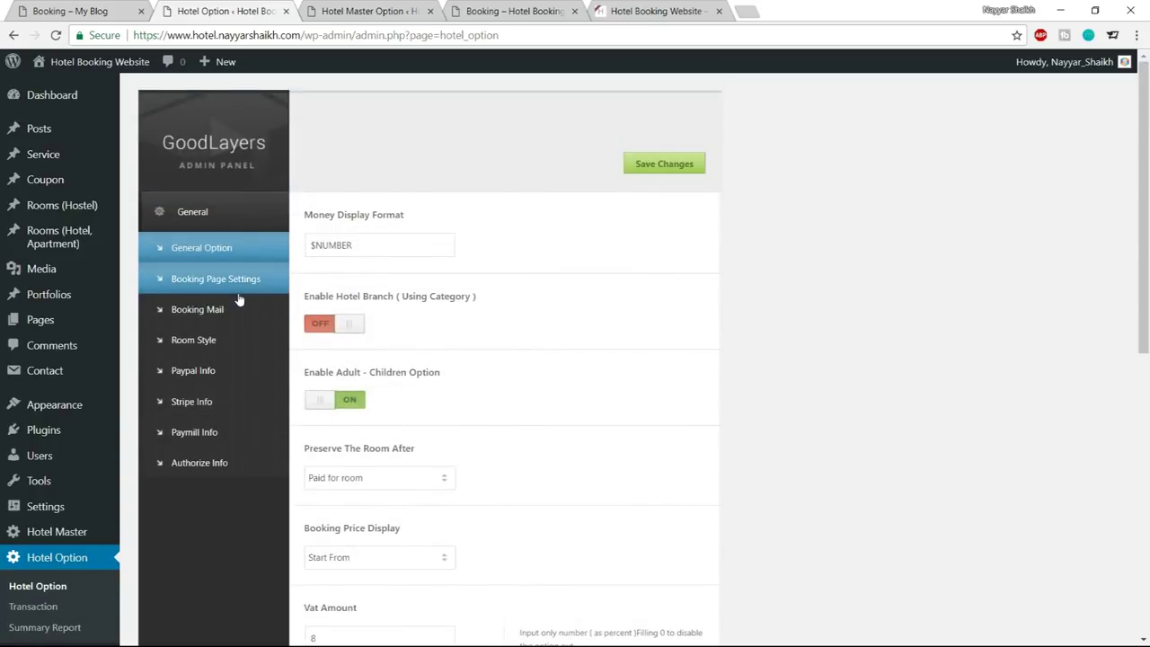
pyautogui.click(227, 290)
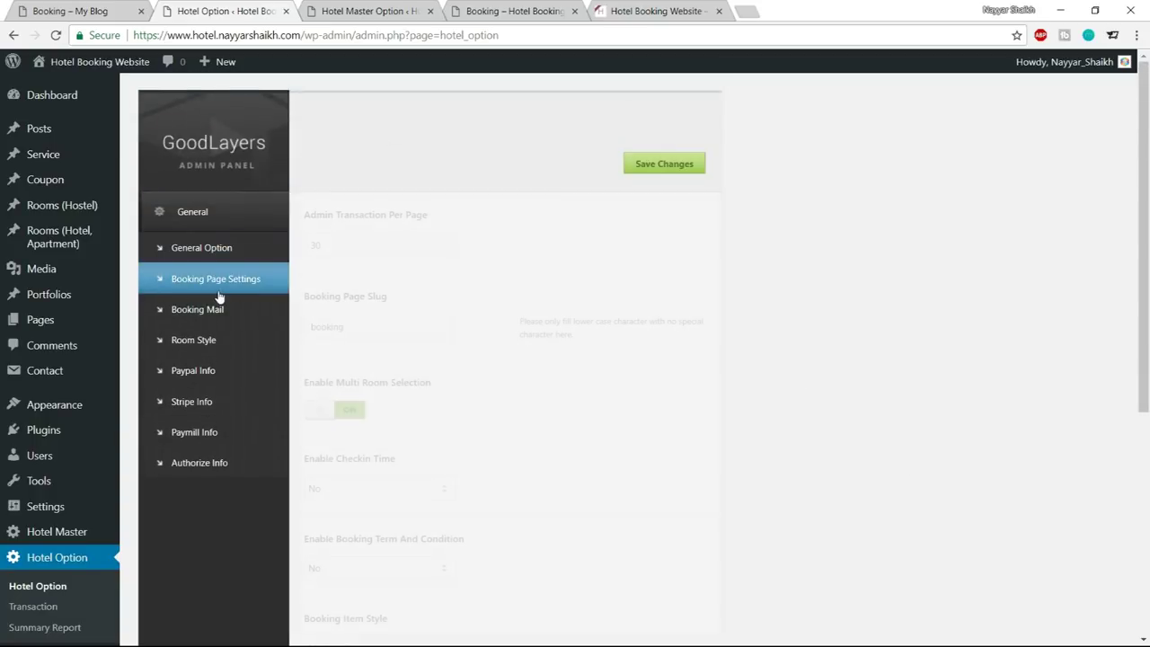
pyautogui.scroll(-4, 928, 401)
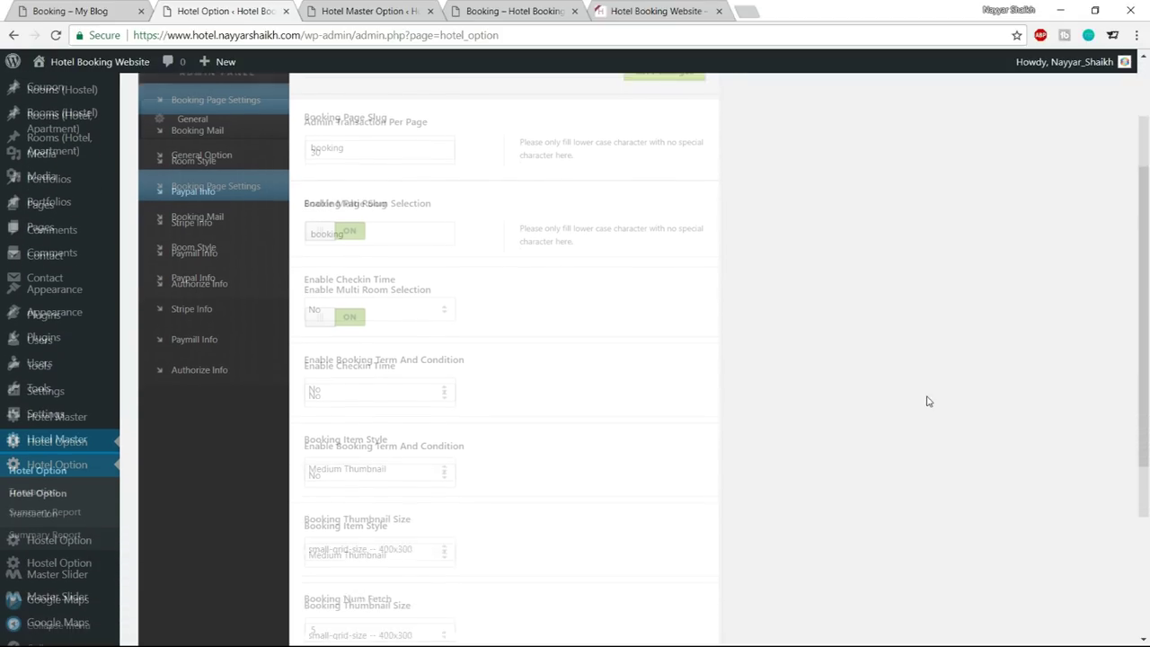
pyautogui.scroll(4, 927, 445)
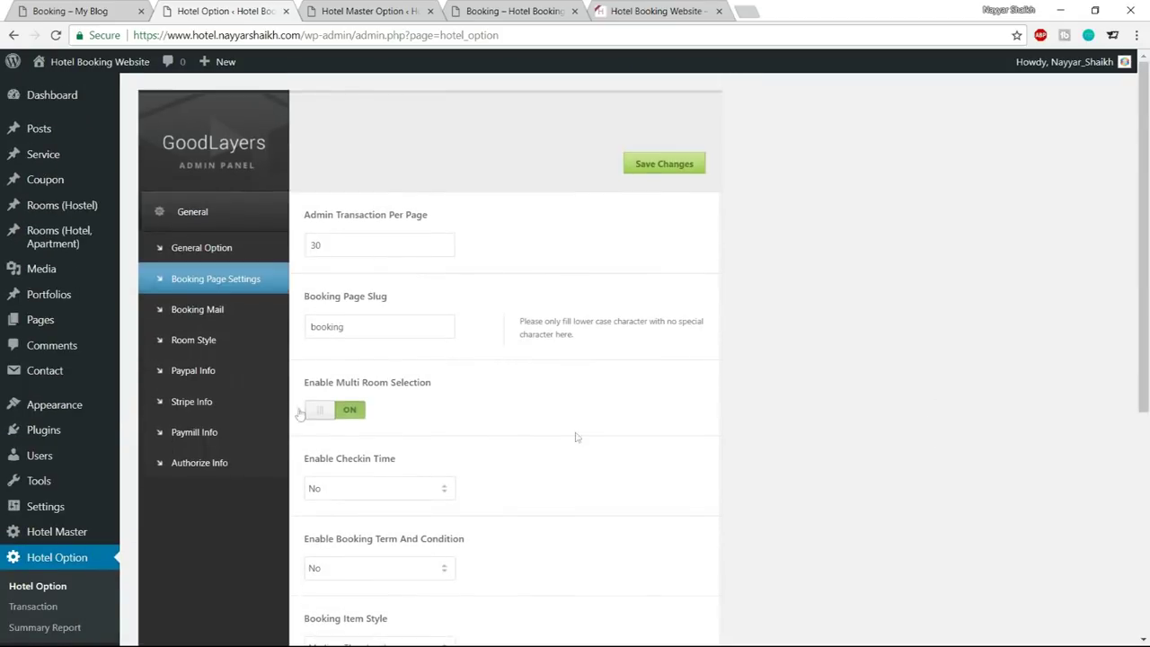
pyautogui.click(210, 381)
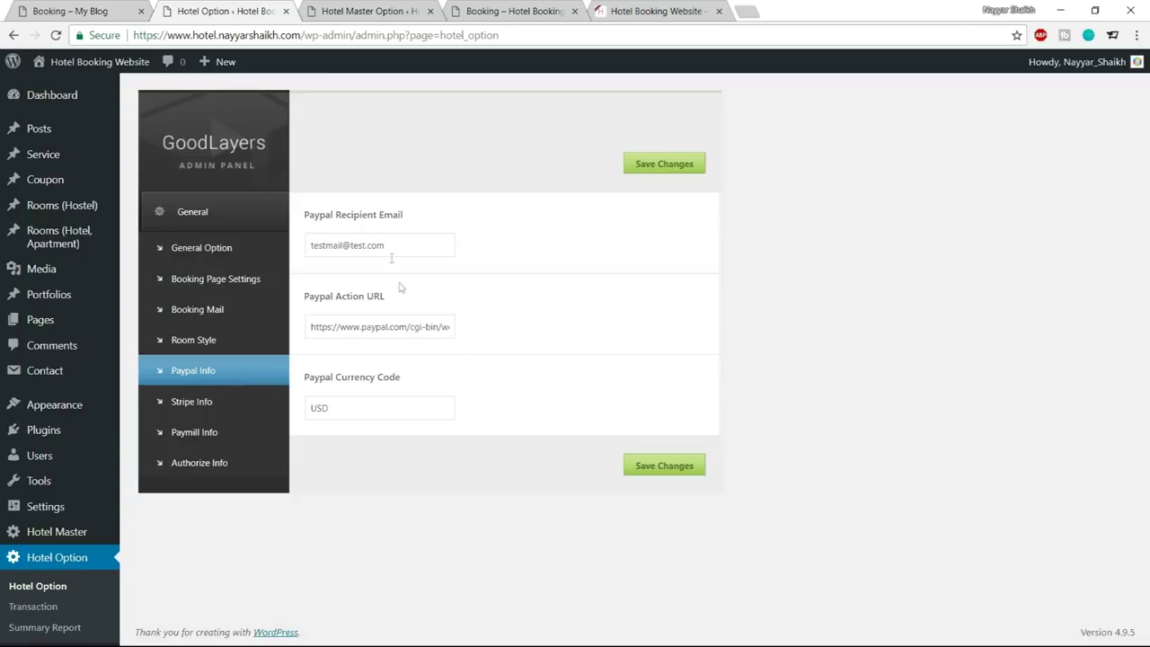
# Replace the test Paypal recipient email with the owner's saved address, keeping currency USD, then open Stripe Info
pyautogui.moveTo(401, 245); pyautogui.dragTo(291, 253)
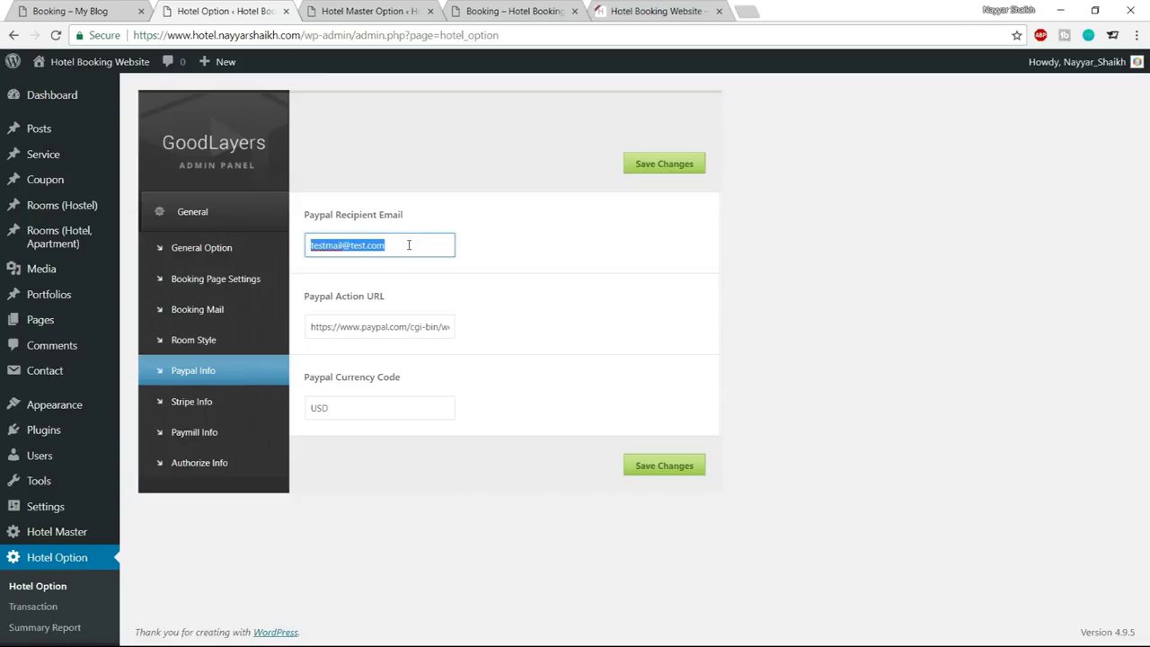
pyautogui.write('re')
pyautogui.press('Down')
pyautogui.press('Return')
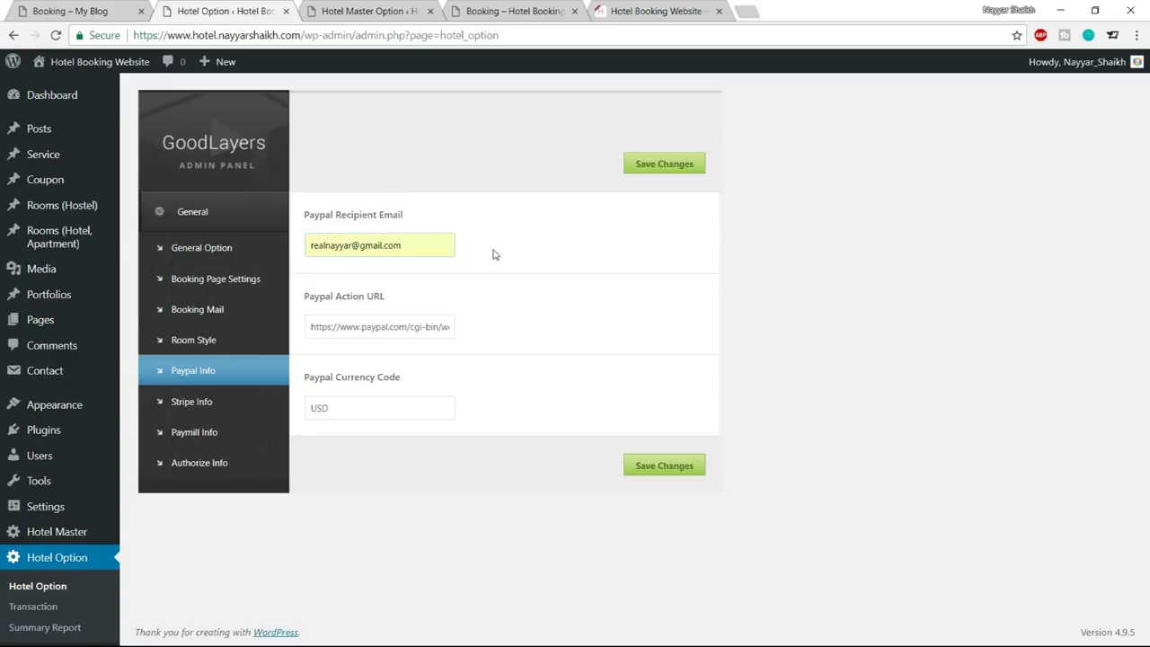
pyautogui.doubleClick(372, 407)
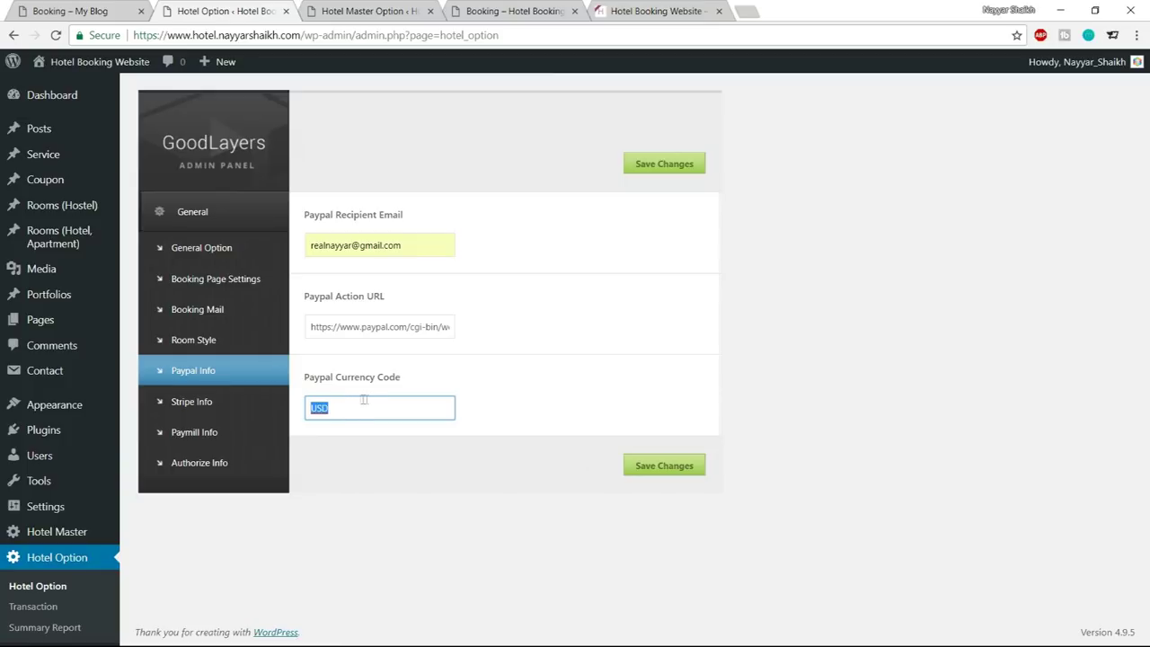
pyautogui.click(667, 466)
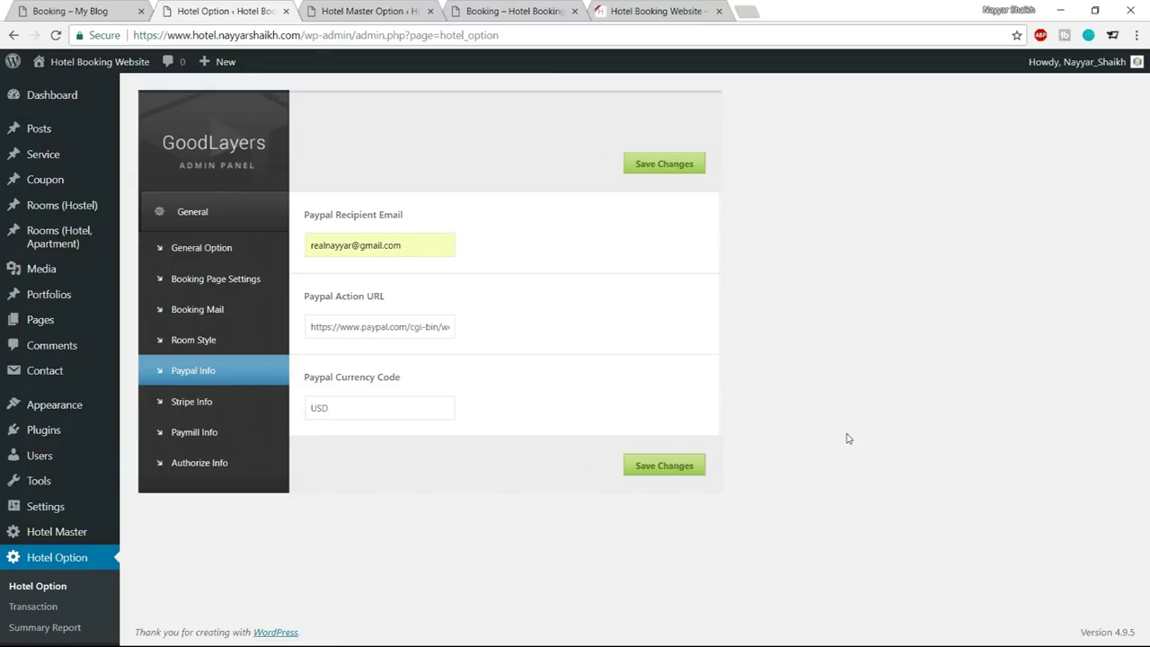
pyautogui.scroll(-1, 243, 297)
pyautogui.click(204, 375)
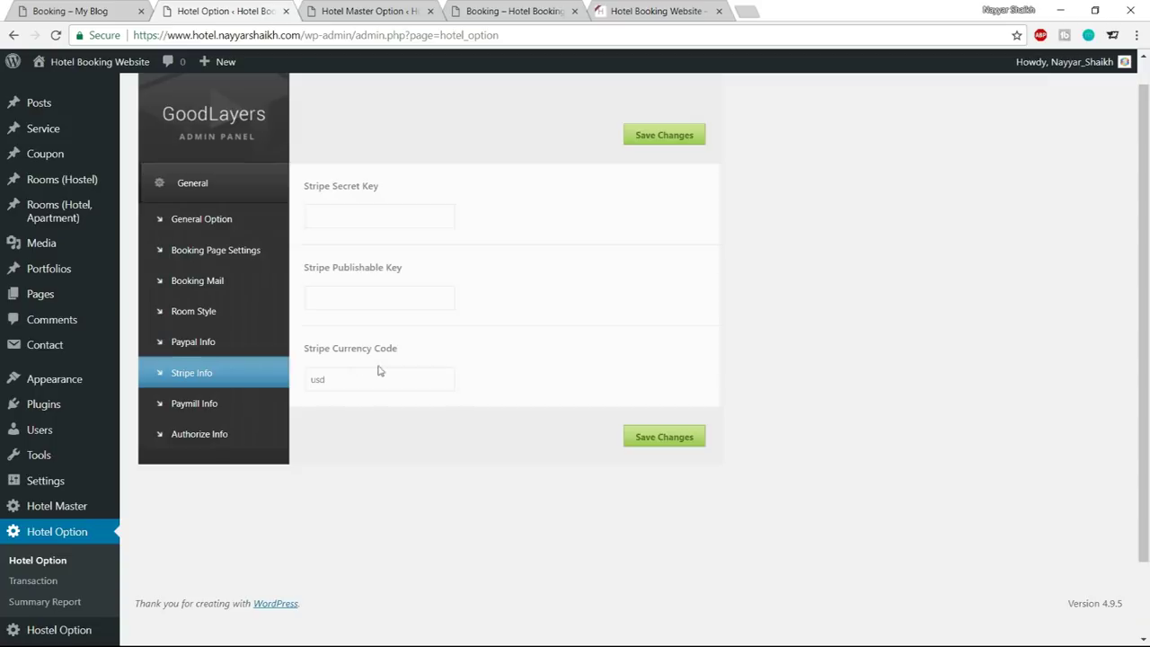
# Load the Stripe Dashboard API keys page in a new tab
pyautogui.click(755, 17)
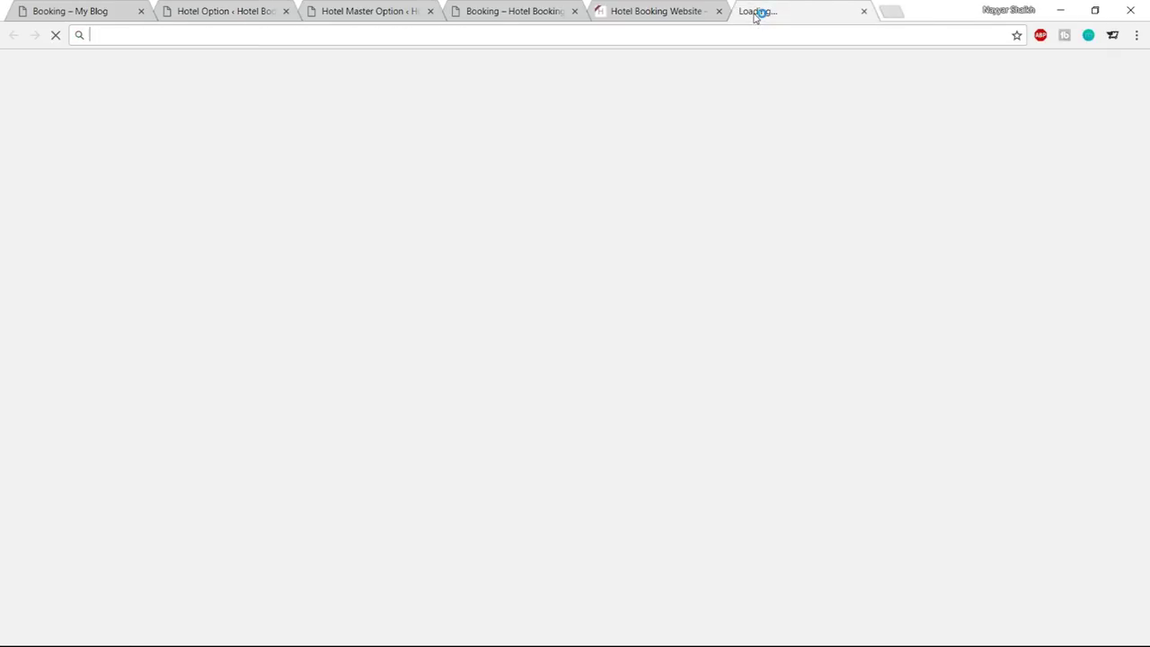
pyautogui.write('stri')
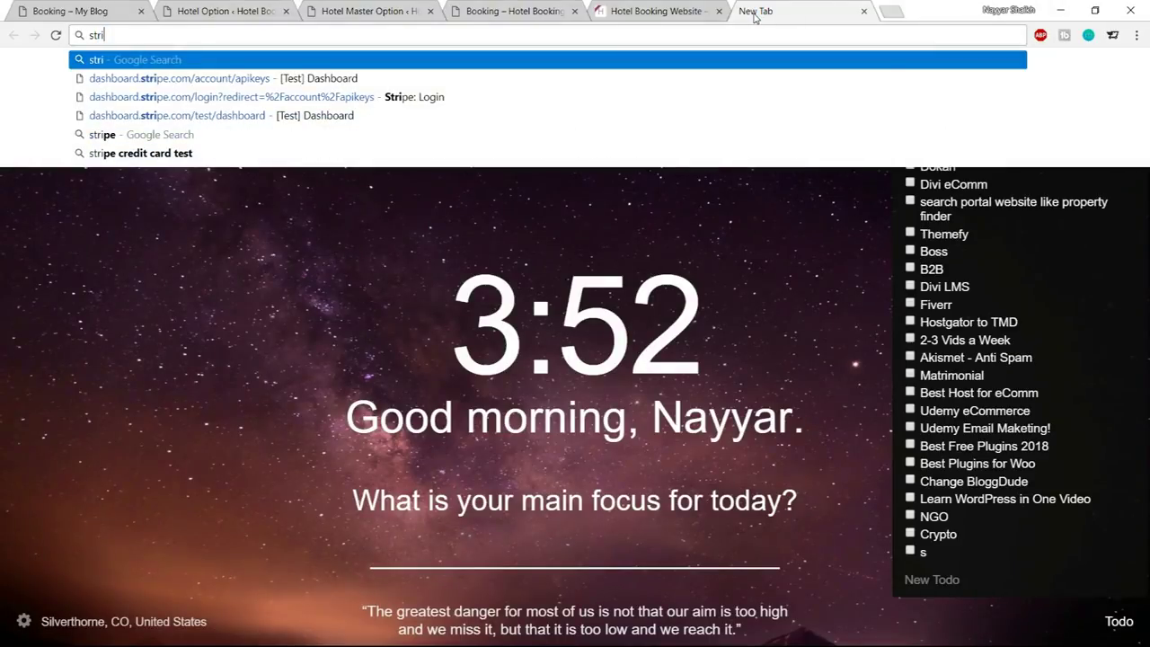
pyautogui.press('Down')
pyautogui.press('Return')
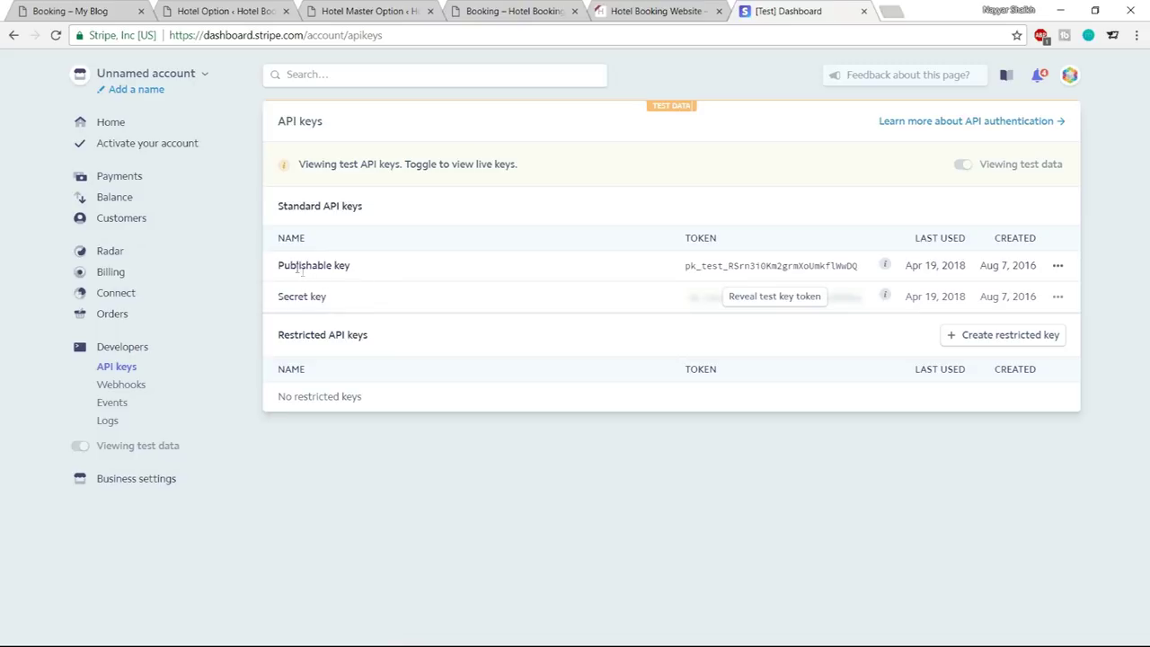
# Reveal the test secret key by re-entering the account password, and select the publishable key
pyautogui.moveTo(280, 267); pyautogui.dragTo(375, 272)
pyautogui.click(333, 306)
pyautogui.click(782, 306)
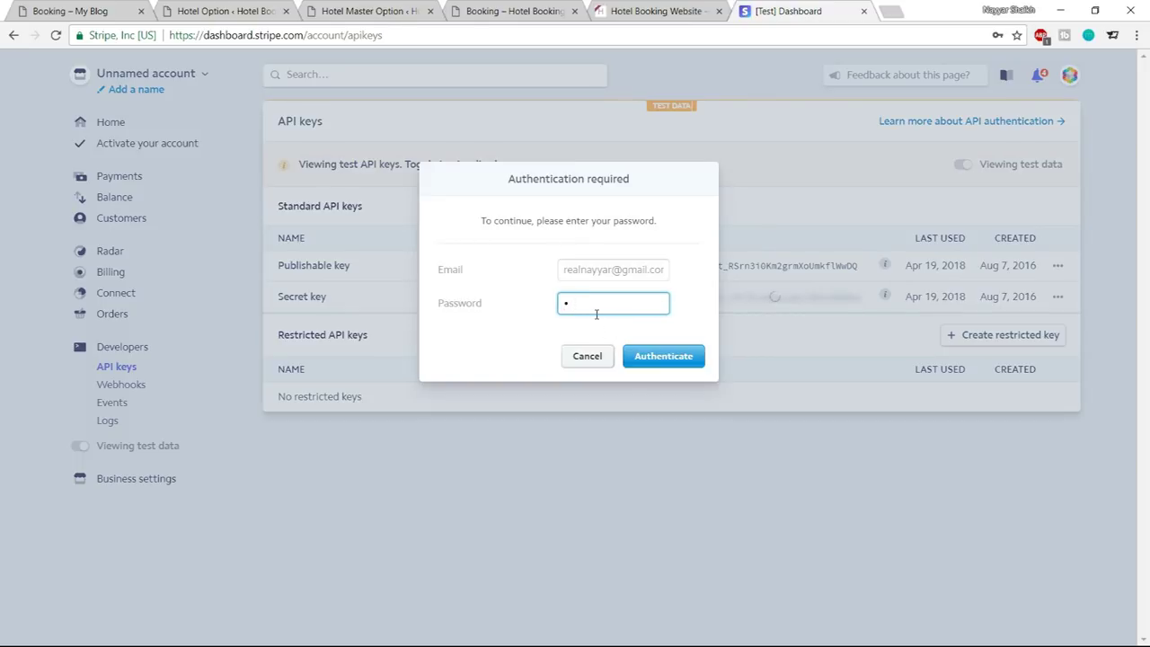
pyautogui.write('•••••••')
pyautogui.press('Return')
pyautogui.moveTo(691, 269); pyautogui.dragTo(880, 278)
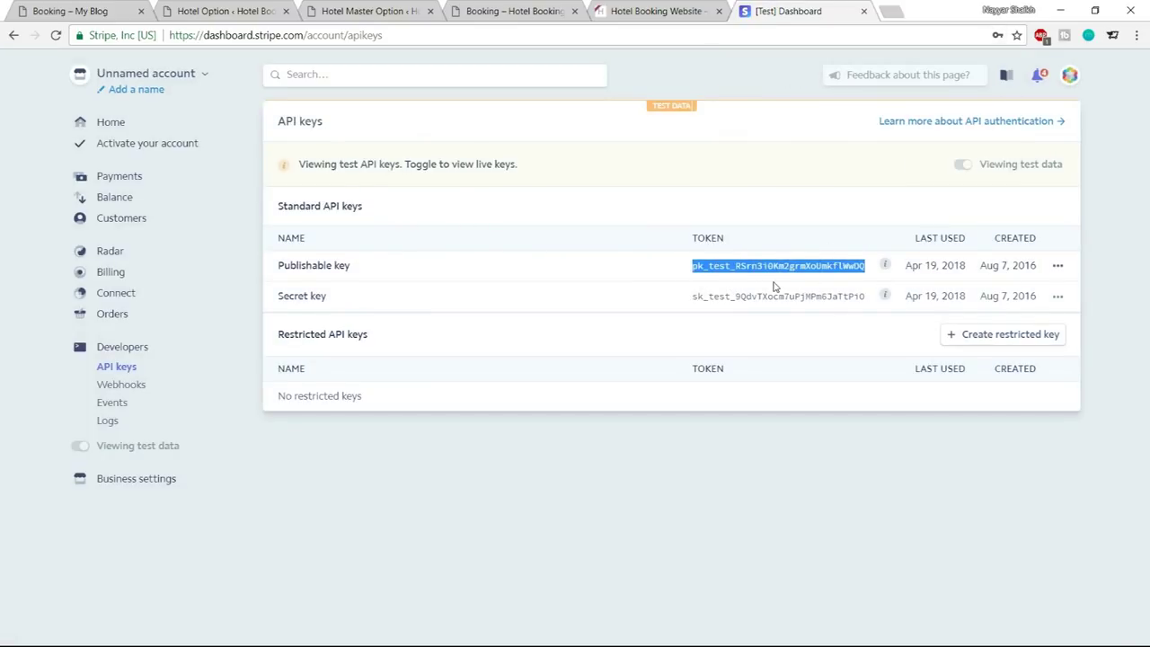
pyautogui.click(400, 9)
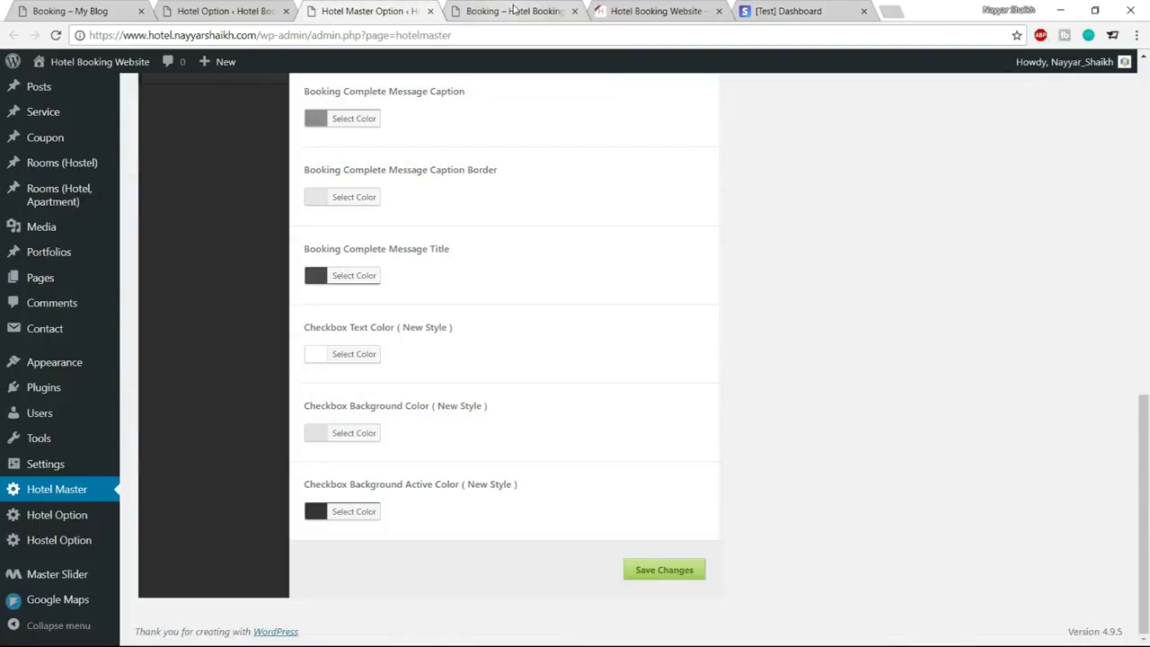
# Paste the Stripe publishable test key into the Stripe Publishable Key field
pyautogui.click(514, 9)
pyautogui.click(223, 11)
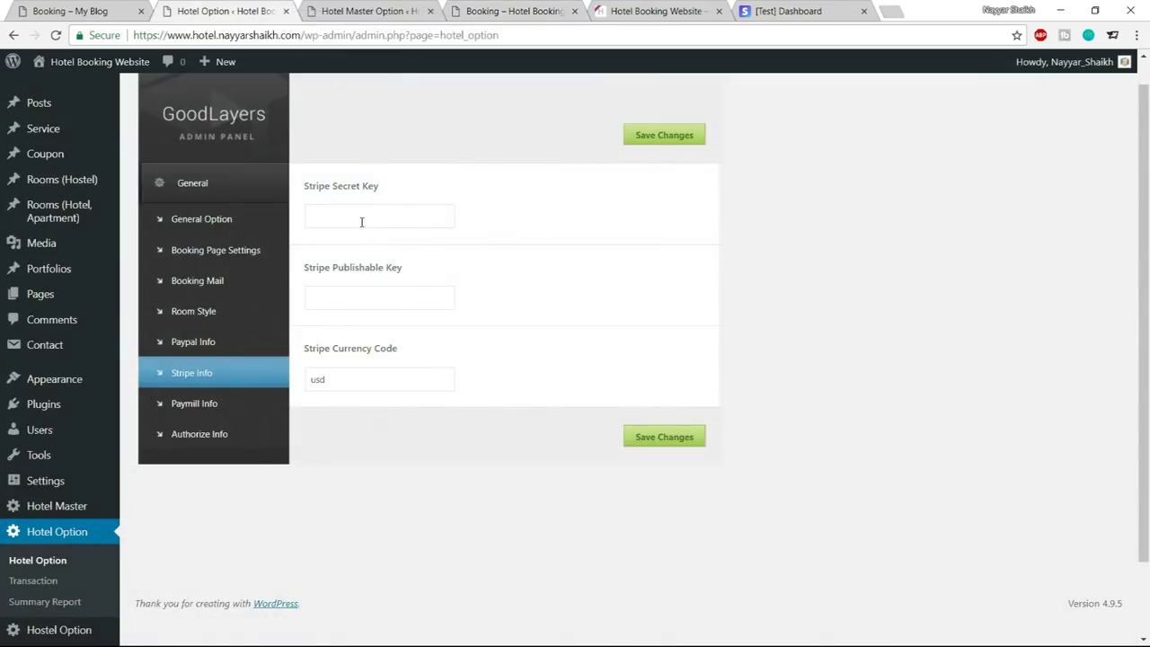
pyautogui.click(365, 298)
pyautogui.hotkey('ctrl', 'v')
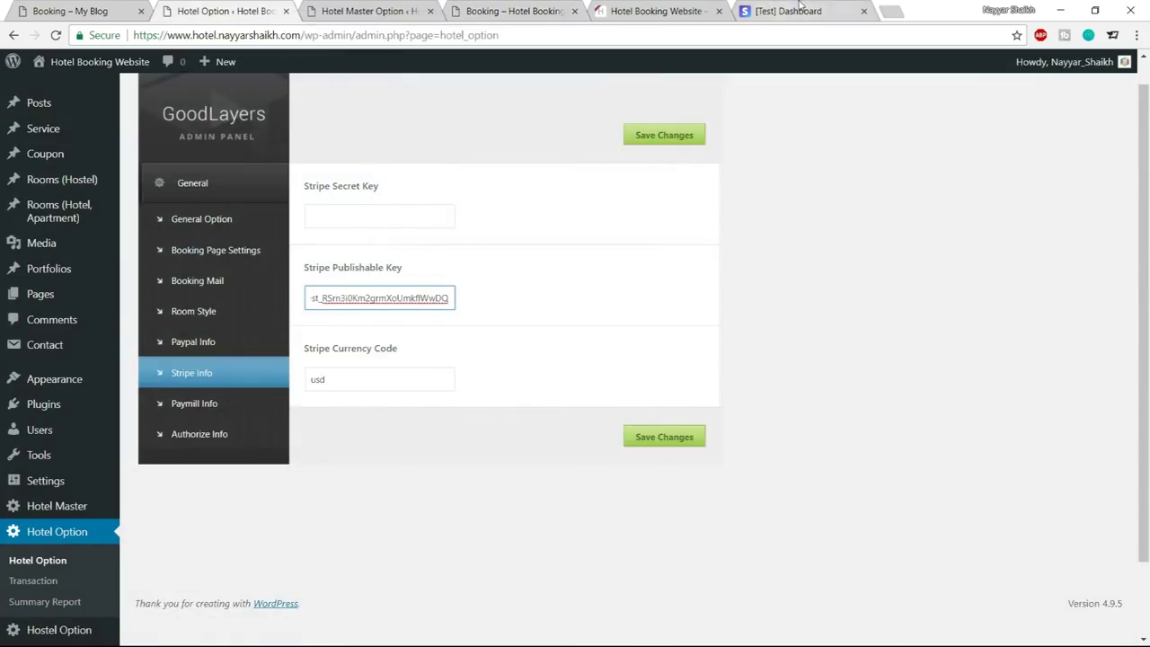
# Copy the Stripe secret test key into the Stripe Secret Key field and save the options
pyautogui.click(782, 11)
pyautogui.moveTo(693, 301); pyautogui.dragTo(876, 299)
pyautogui.hotkey('ctrl', 'c')
pyautogui.click(223, 11)
pyautogui.click(381, 216)
pyautogui.hotkey('ctrl', 'v')
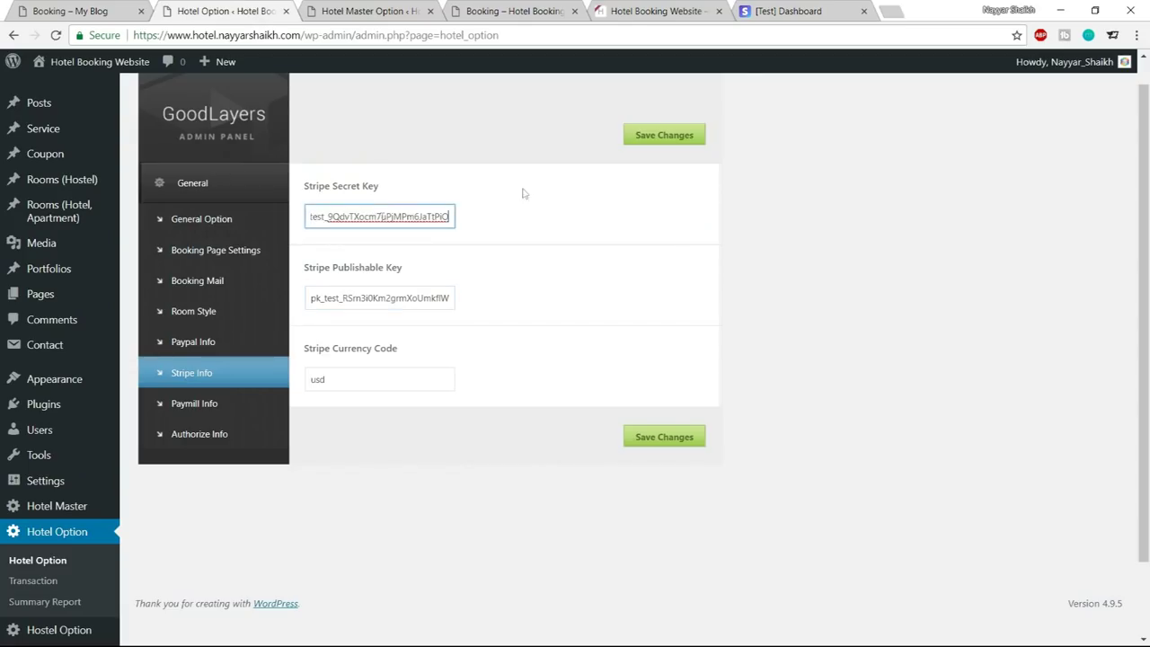
pyautogui.click(664, 135)
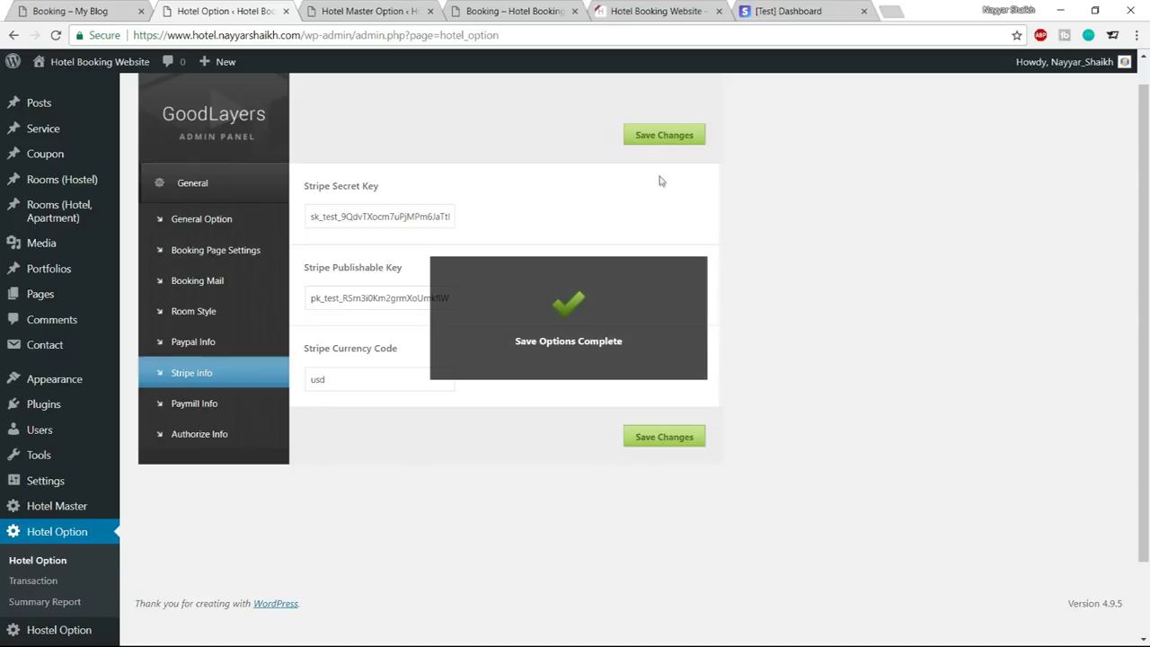
pyautogui.click(363, 9)
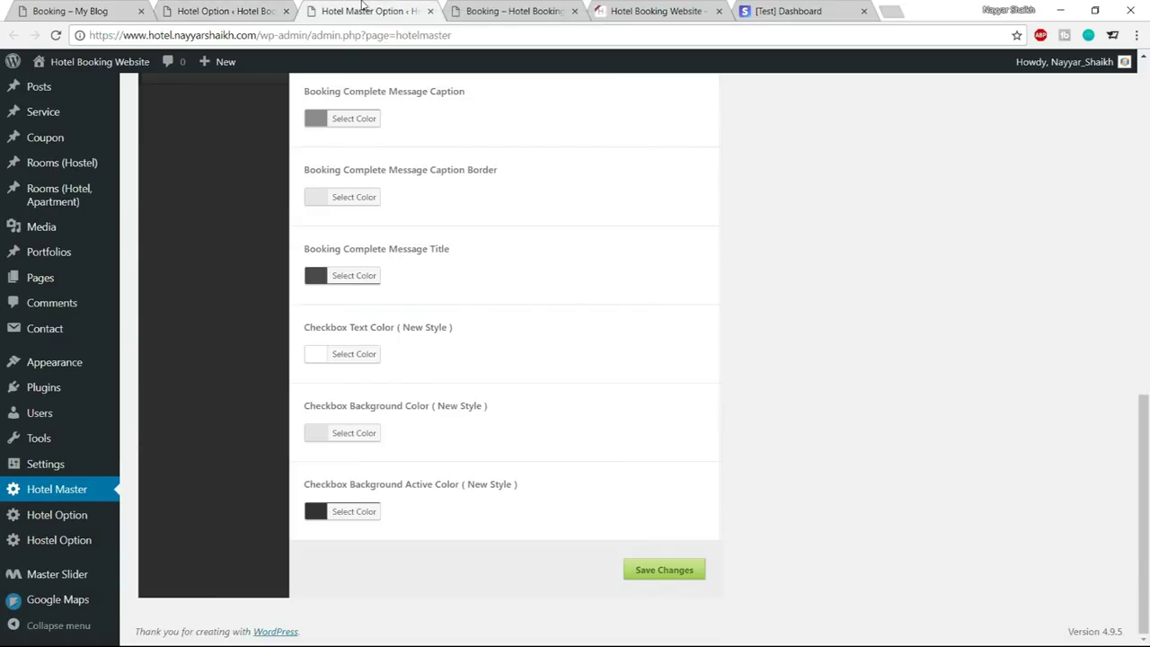
pyautogui.click(508, 11)
# Reload the booking page, check availability and choose the Penthouse Apartment in London
pyautogui.click(56, 37)
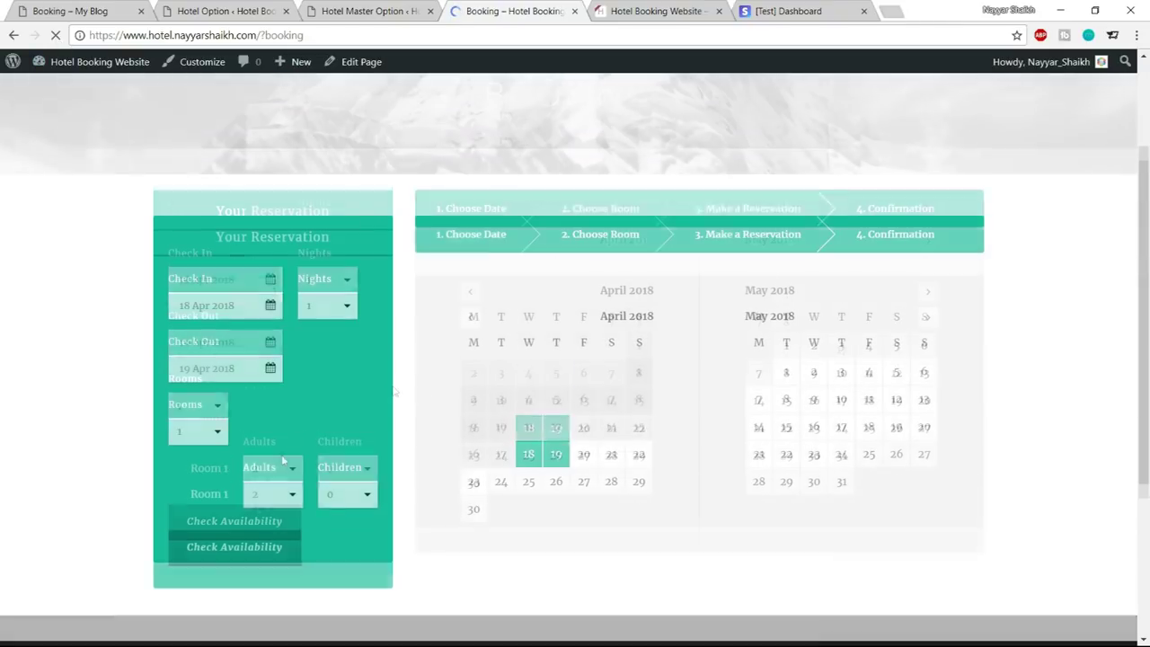
pyautogui.click(237, 551)
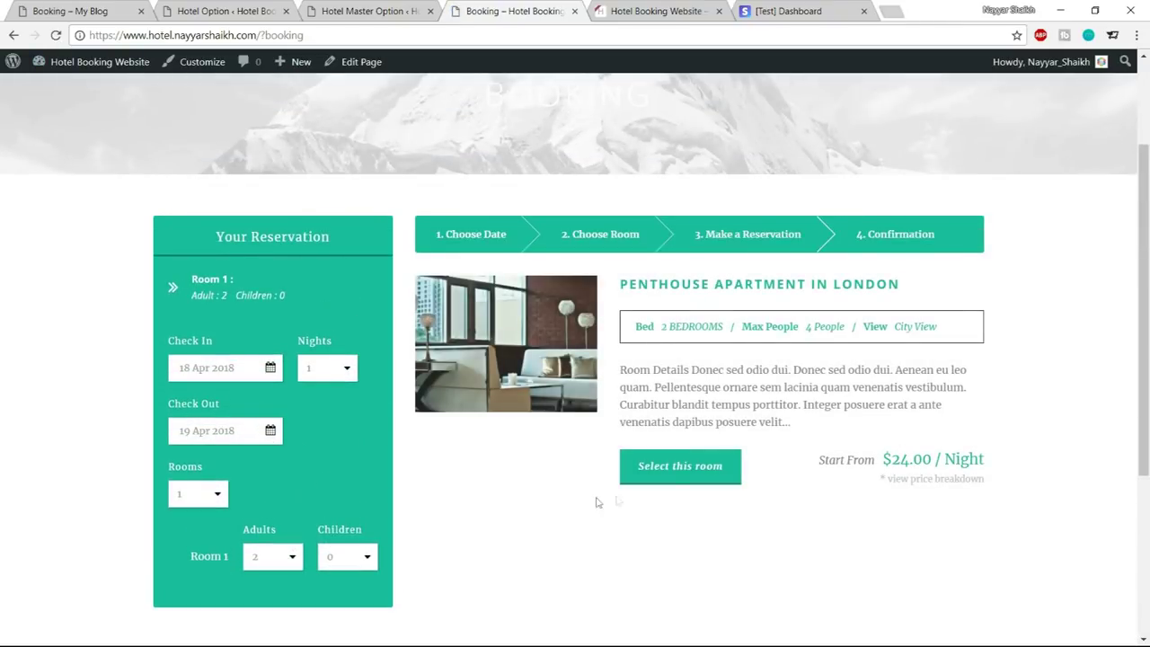
pyautogui.click(690, 469)
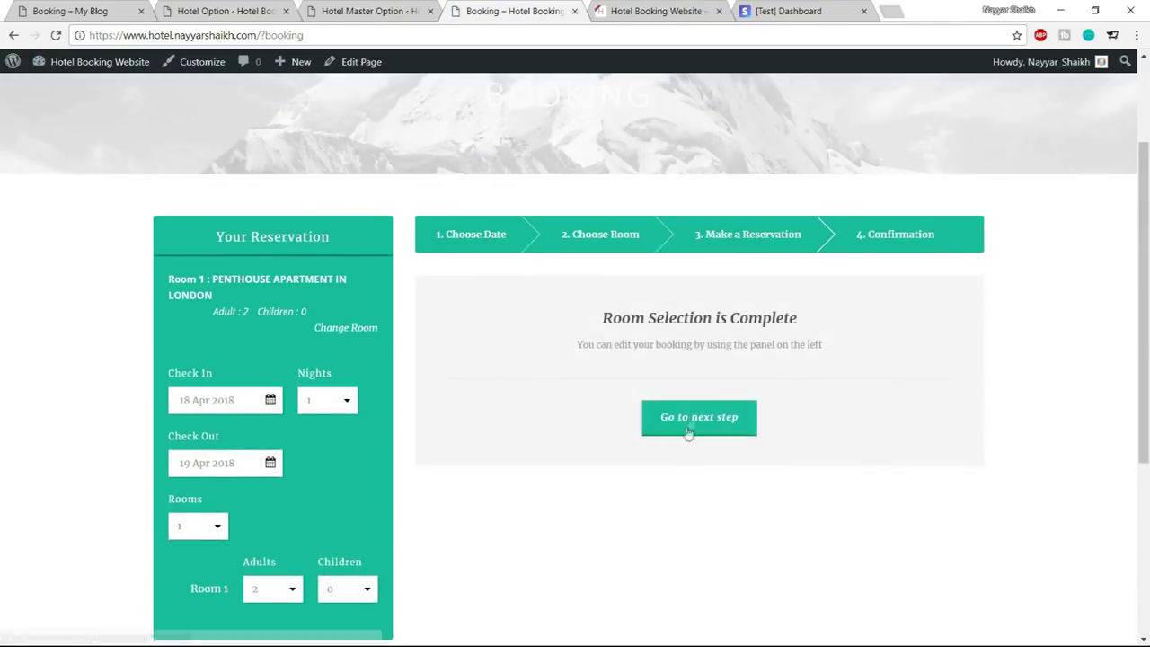
pyautogui.click(688, 431)
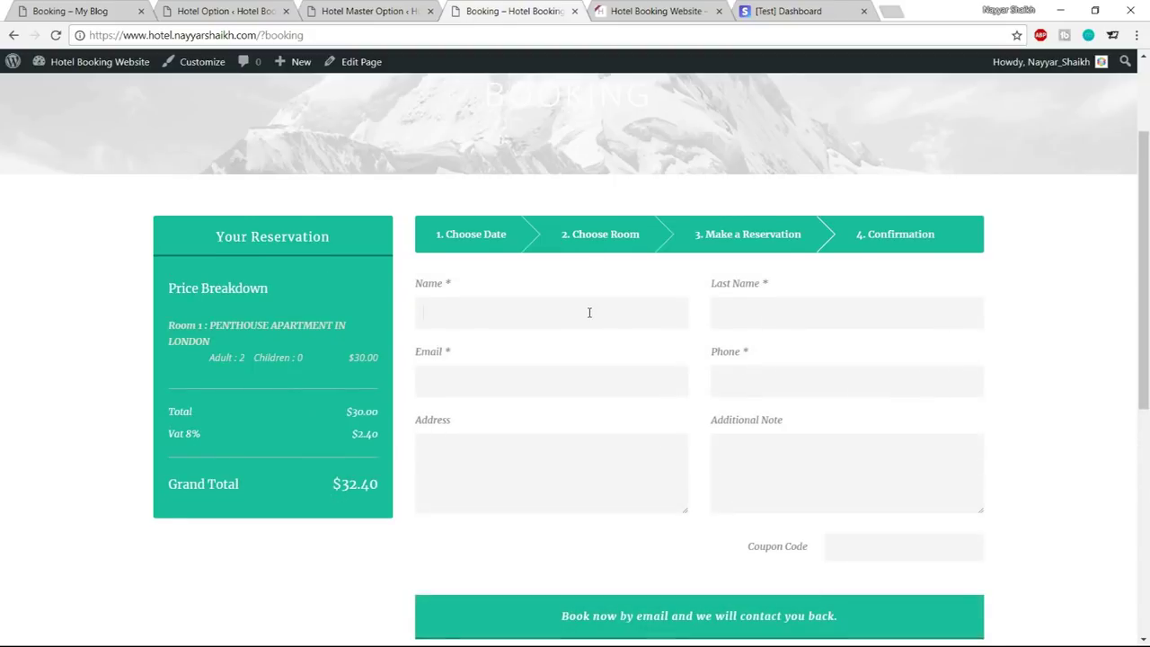
# Fill in the guest's first name, last name, e-mail, phone number and address from autofill
pyautogui.scroll(-1, 590, 311)
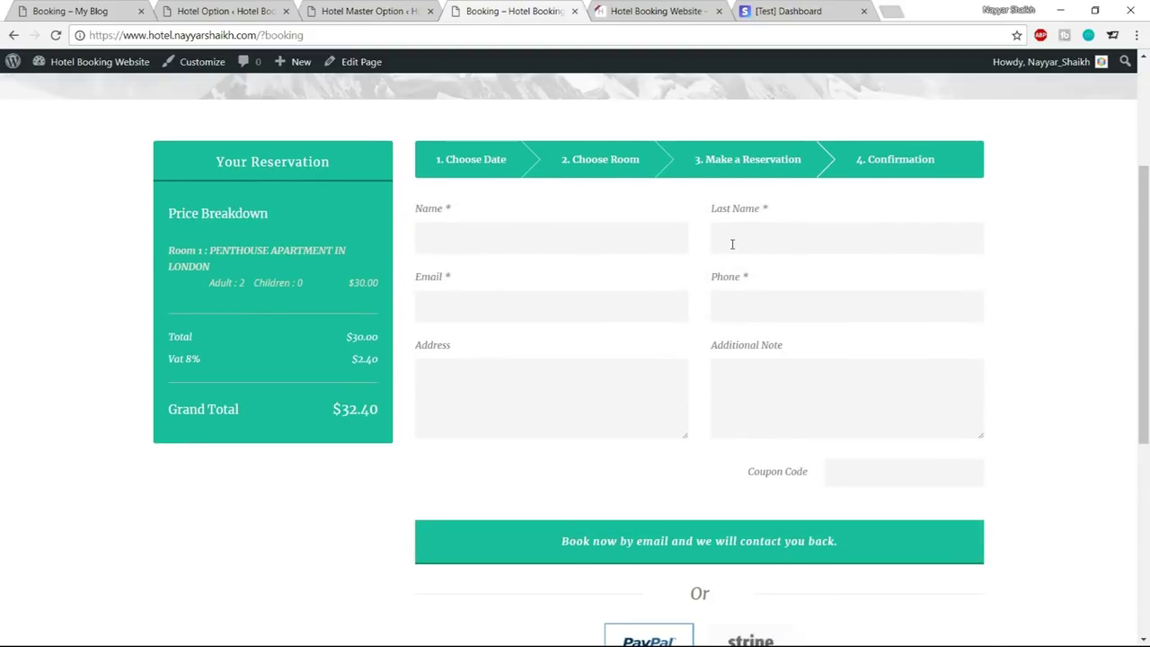
pyautogui.write('Nay')
pyautogui.click(564, 262)
pyautogui.click(788, 261)
pyautogui.click(575, 305)
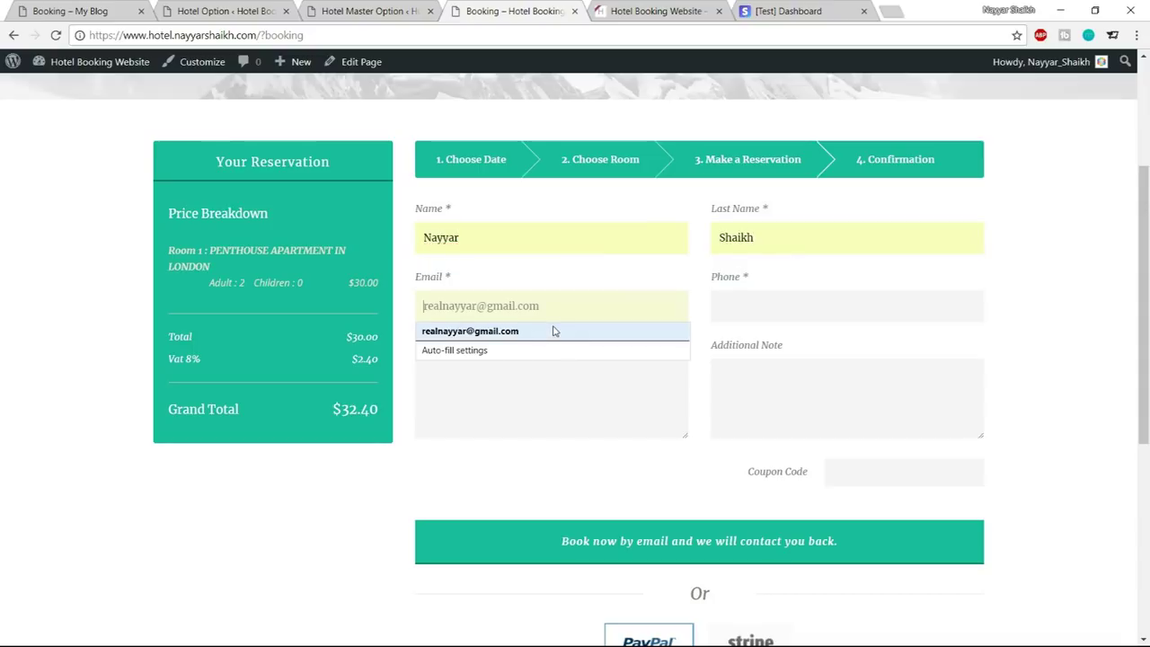
pyautogui.click(558, 329)
pyautogui.click(772, 298)
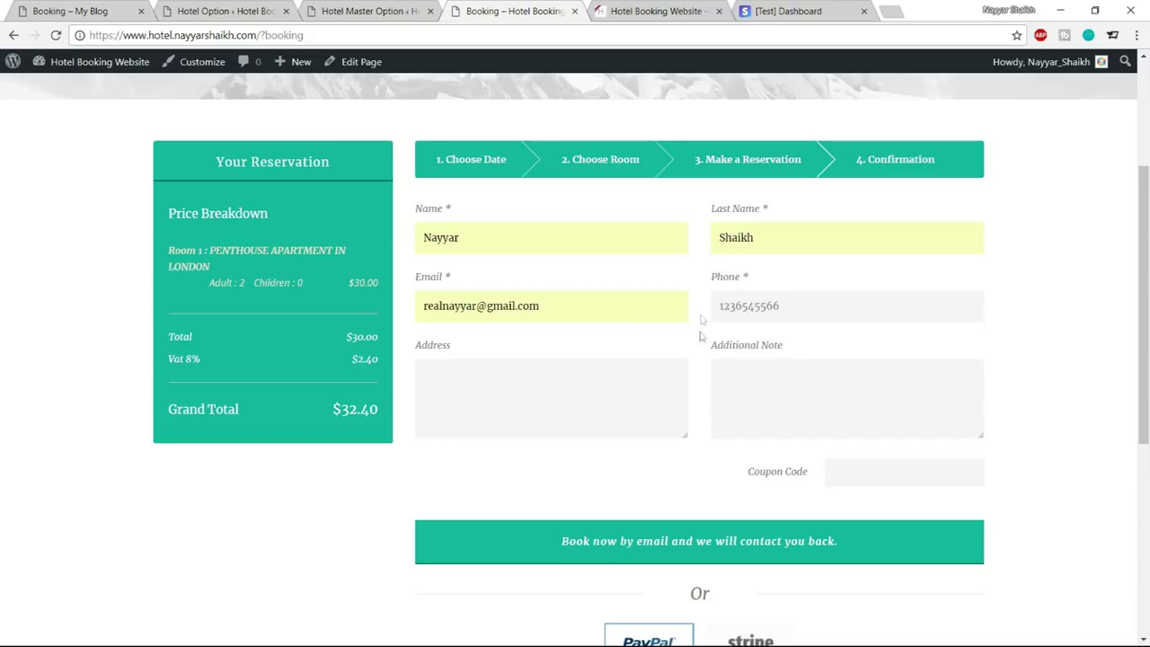
pyautogui.click(540, 446)
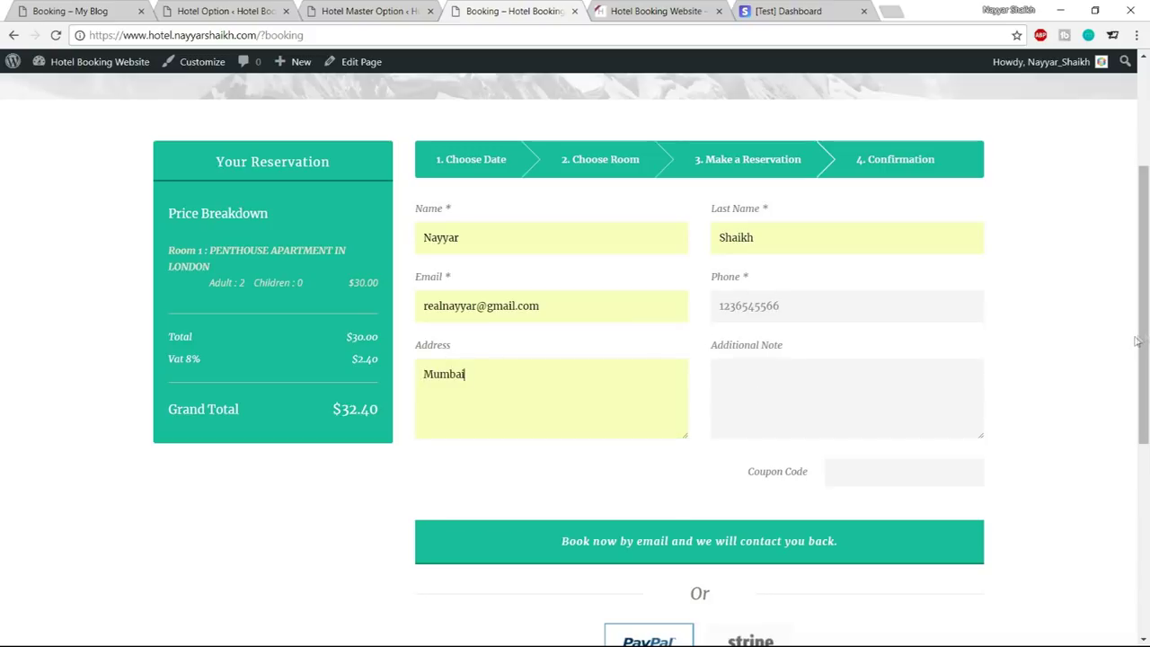
# Choose Stripe as the payment method and proceed to payment
pyautogui.scroll(-3, 1112, 374)
pyautogui.click(760, 356)
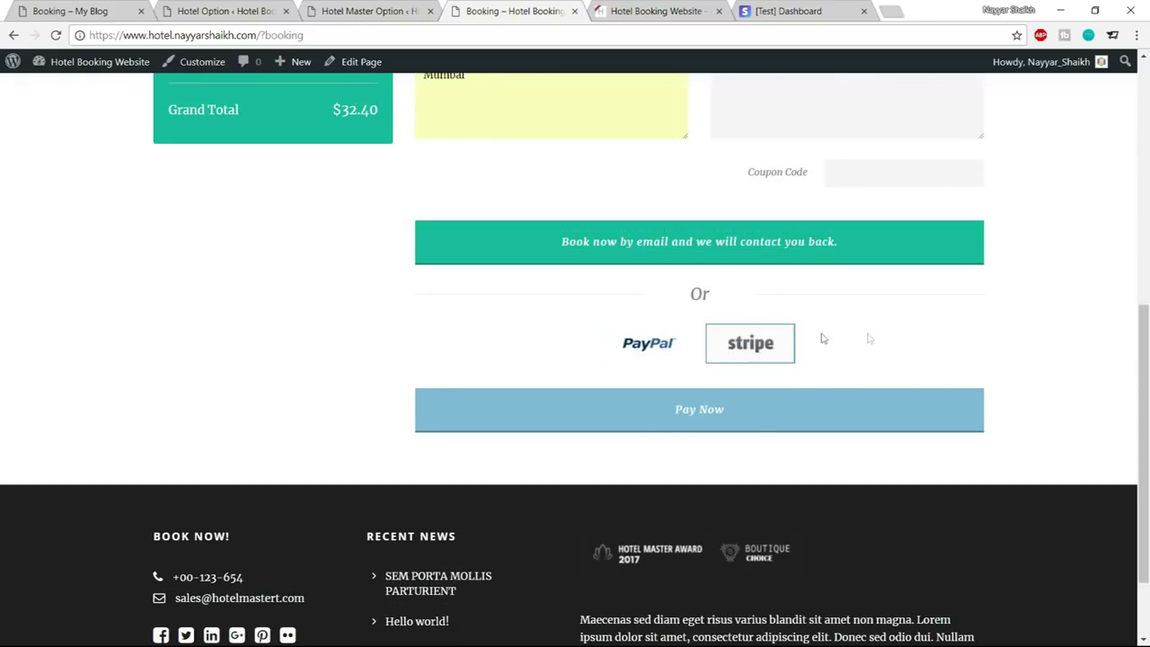
pyautogui.click(733, 426)
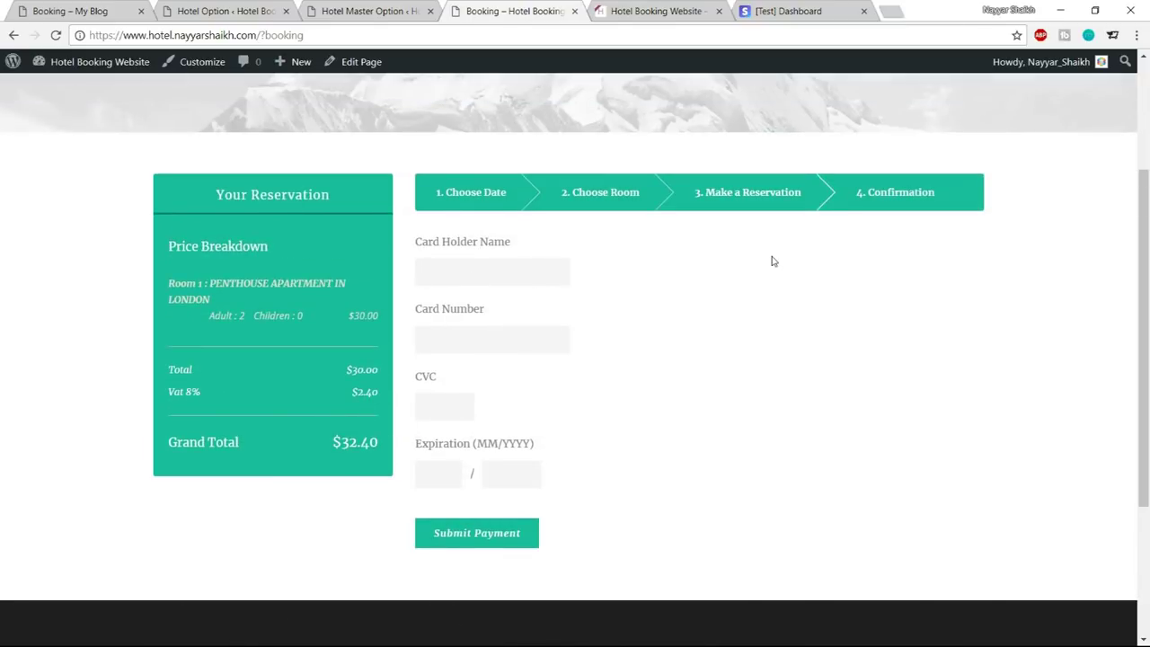
# Enter the card holder's name, card number, CVC and expiry, submit the $32.40 payment, and decline saving the card
pyautogui.press('Tab')
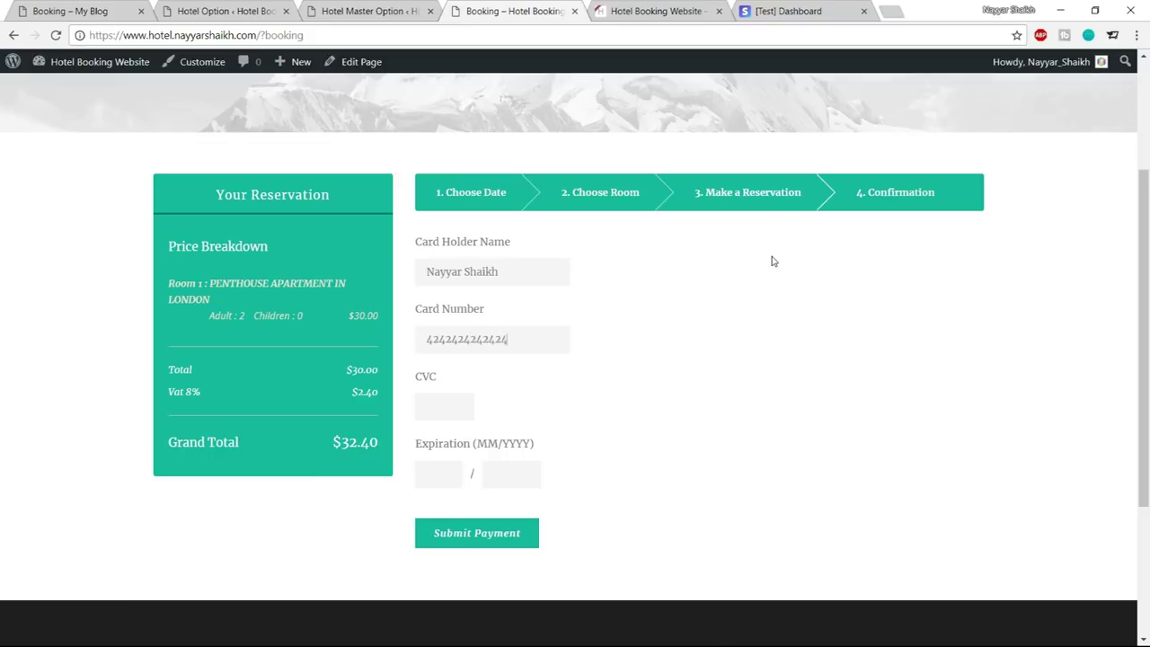
pyautogui.click(443, 409)
pyautogui.click(493, 537)
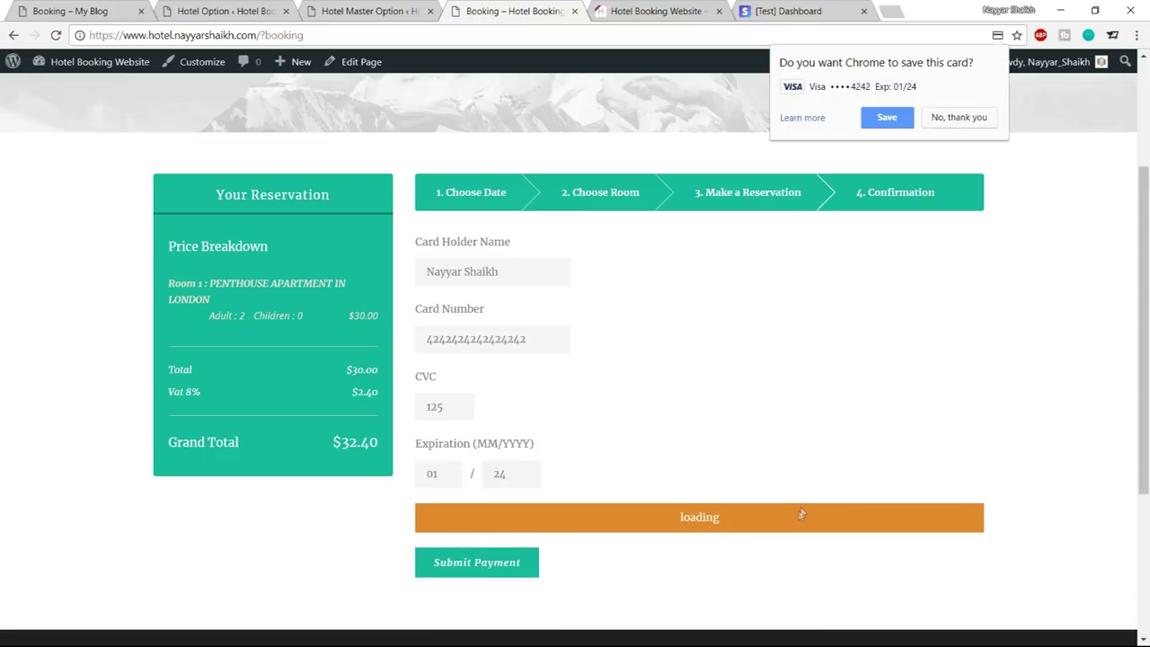
pyautogui.click(957, 117)
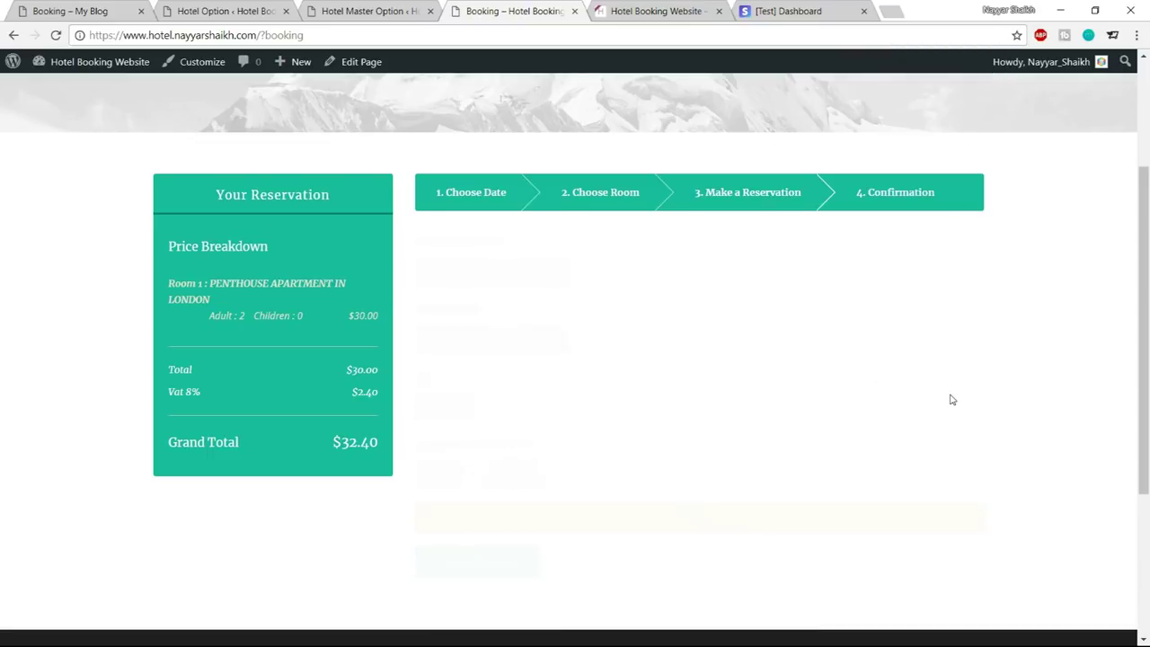
# Highlight the Reservation Completed! heading and the contact e-mail and phone in the confirmation
pyautogui.moveTo(449, 277); pyautogui.dragTo(632, 276)
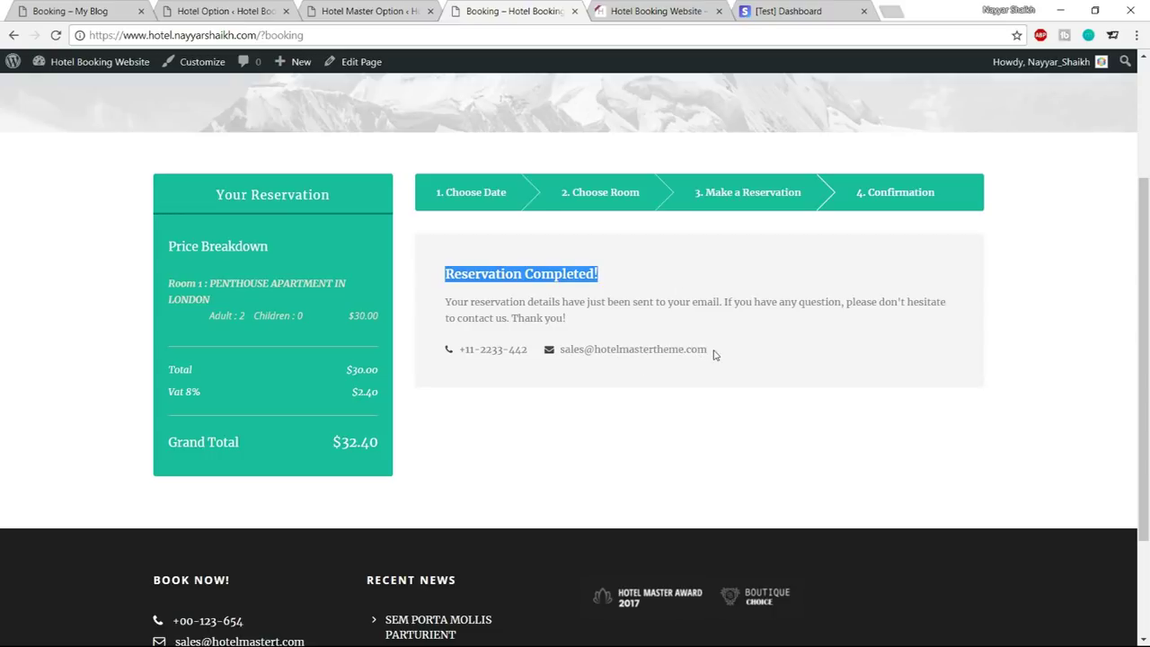
pyautogui.moveTo(712, 353); pyautogui.dragTo(569, 350)
pyautogui.moveTo(466, 349); pyautogui.dragTo(530, 351)
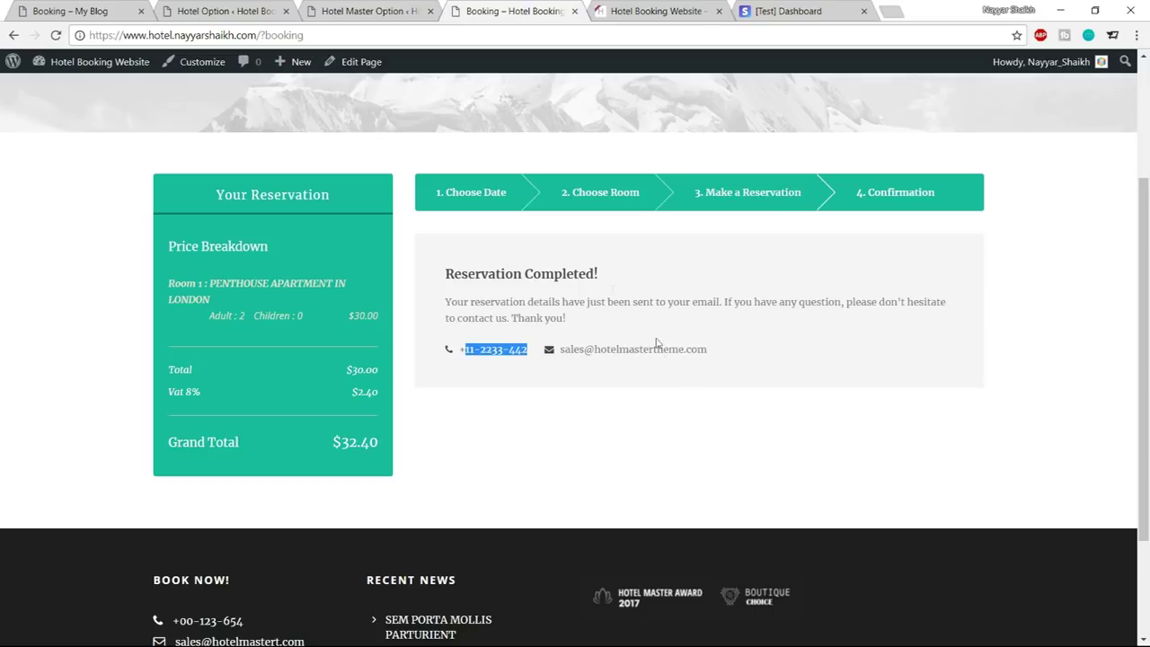
pyautogui.click(224, 11)
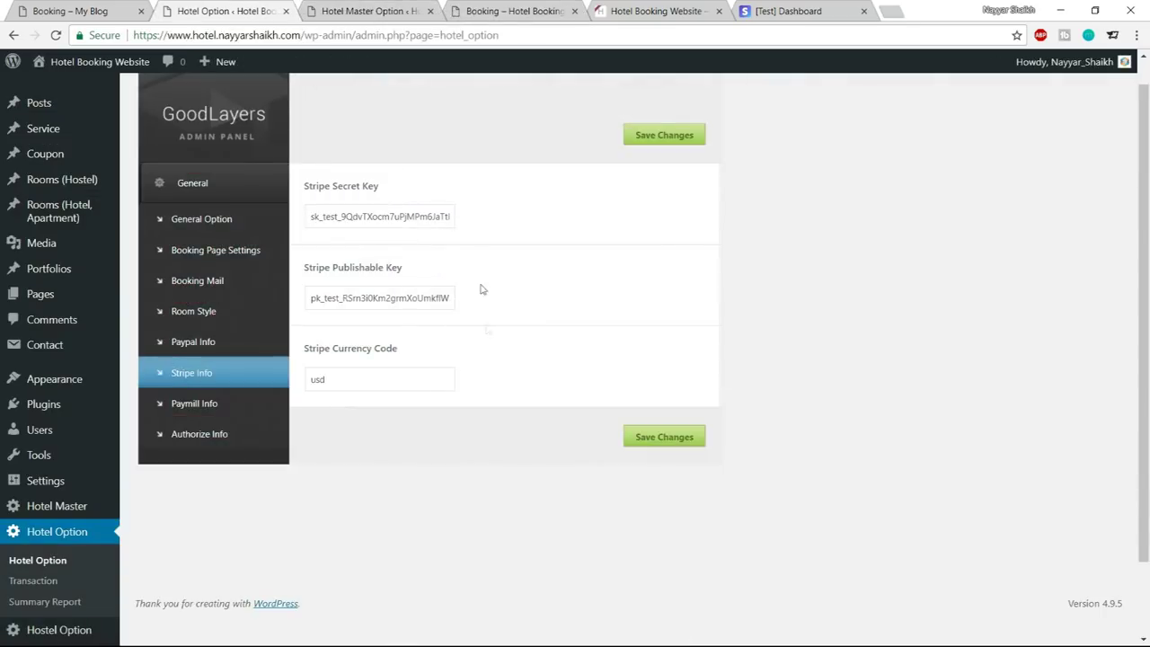
pyautogui.click(208, 279)
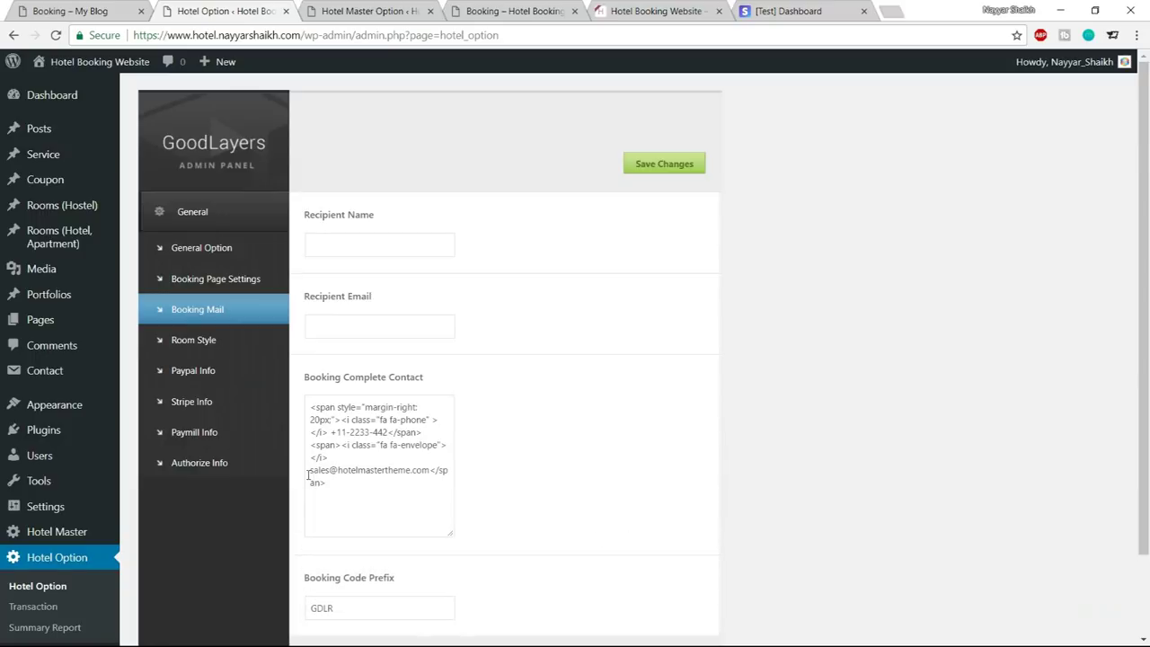
pyautogui.moveTo(310, 473); pyautogui.dragTo(433, 473)
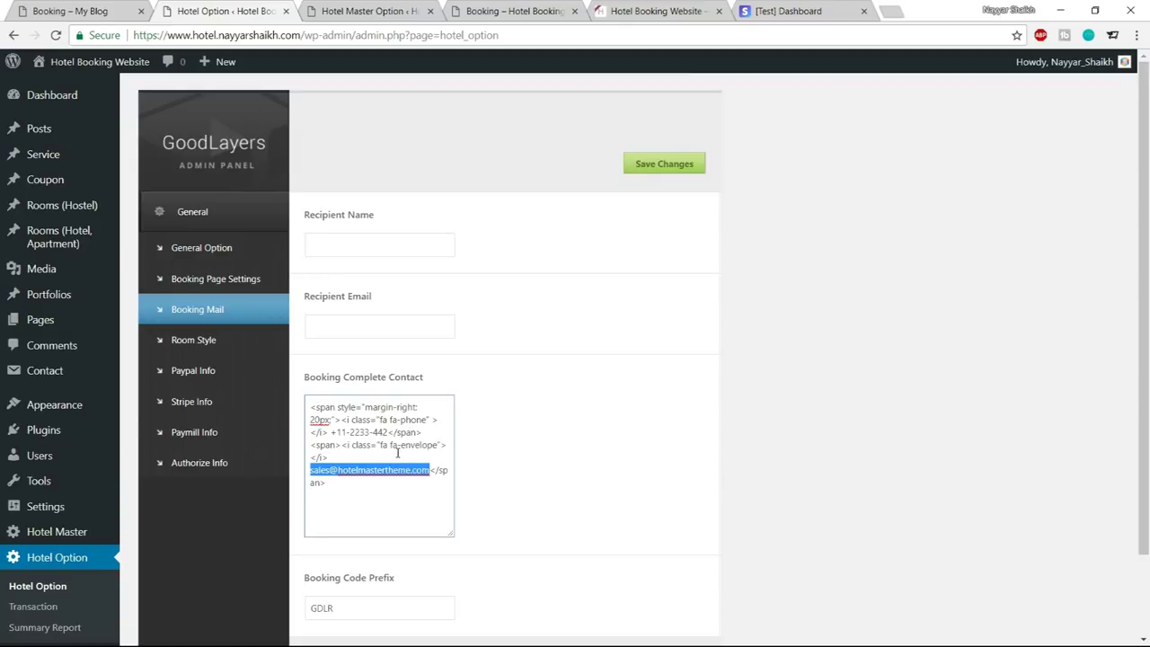
pyautogui.moveTo(330, 432); pyautogui.dragTo(386, 432)
pyautogui.moveTo(313, 471); pyautogui.dragTo(408, 470)
pyautogui.click(330, 328)
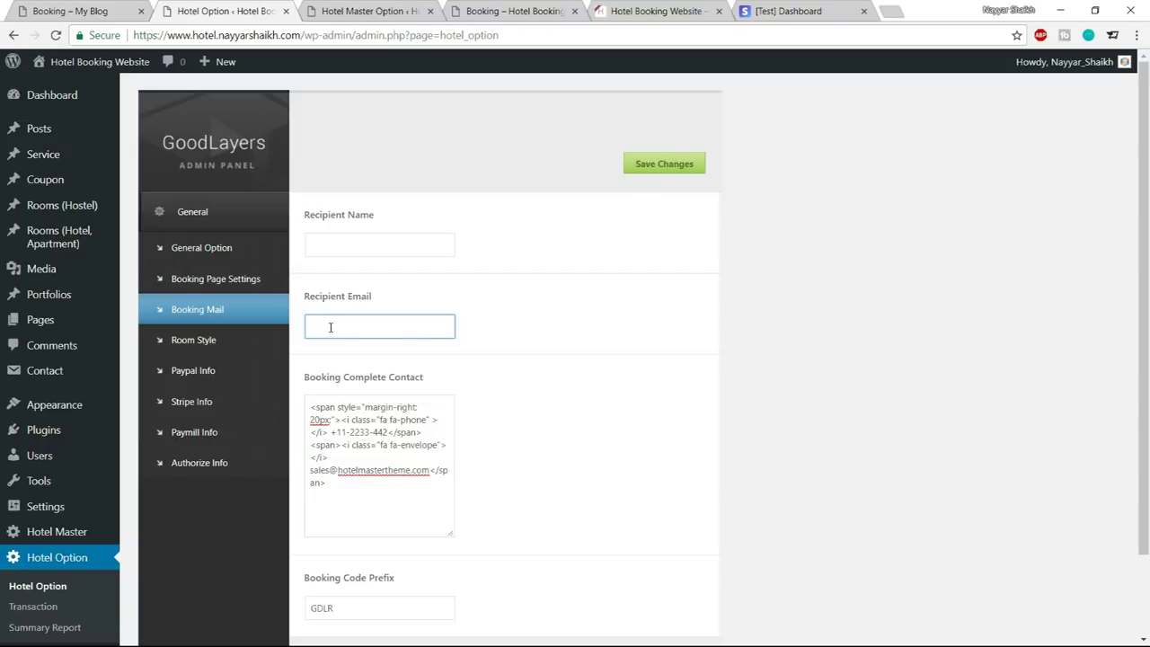
pyautogui.write('re')
pyautogui.click(353, 247)
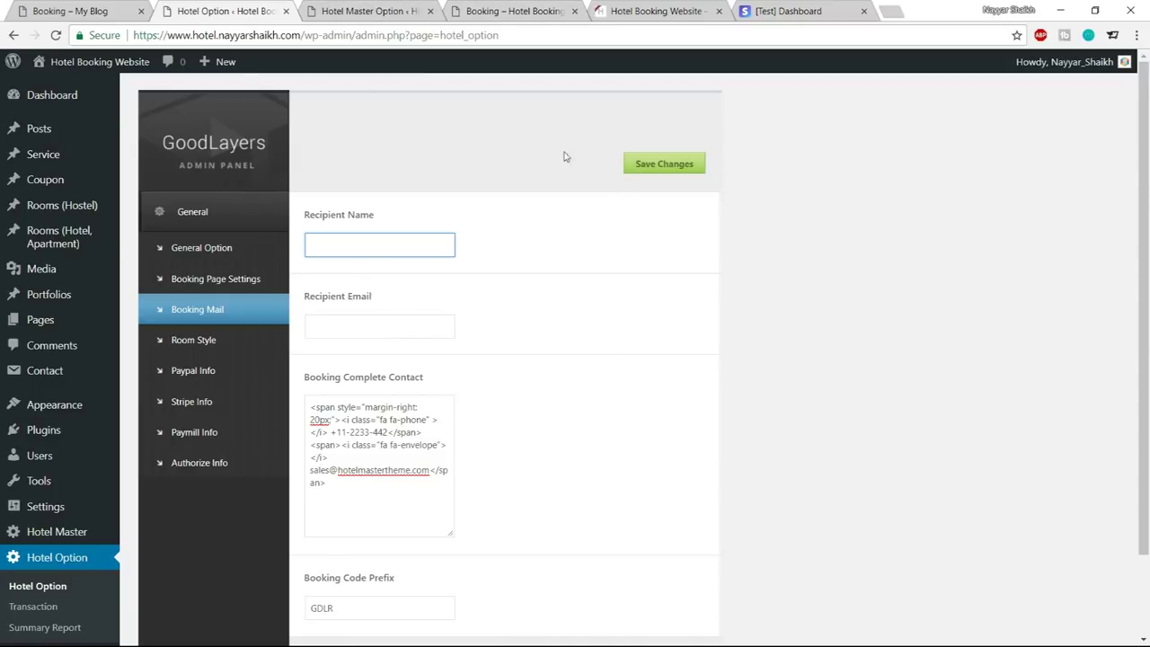
pyautogui.click(520, 13)
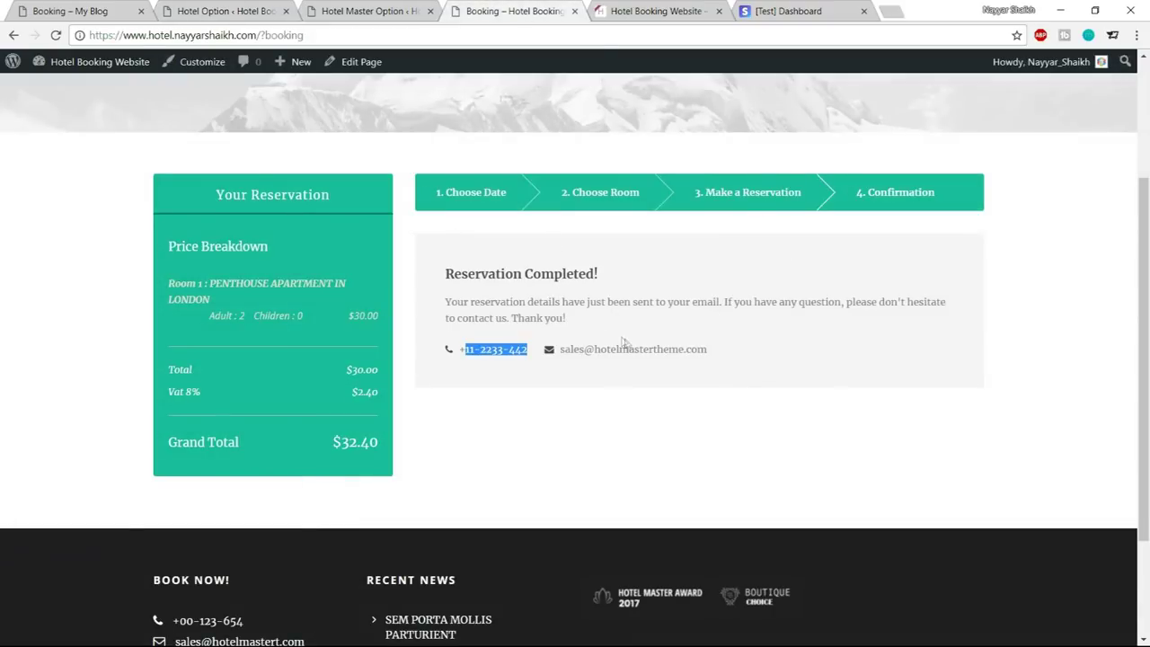
# Open Hotel Option's Transaction list and check the new booking's guest name and date
pyautogui.click(368, 11)
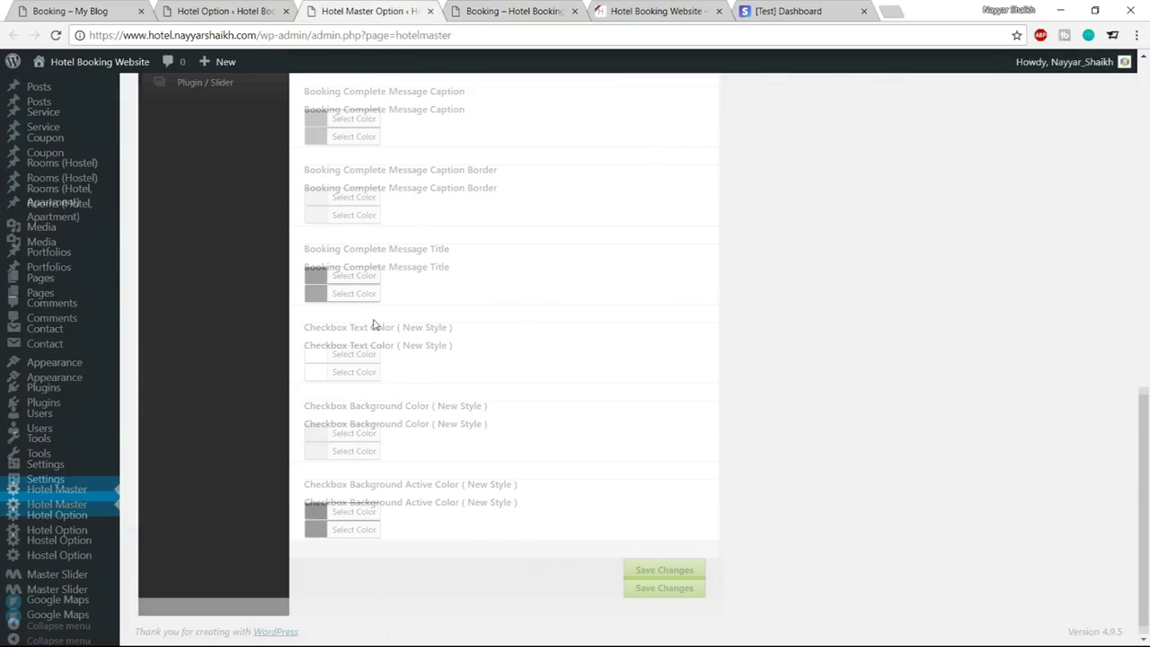
pyautogui.scroll(6, 376, 325)
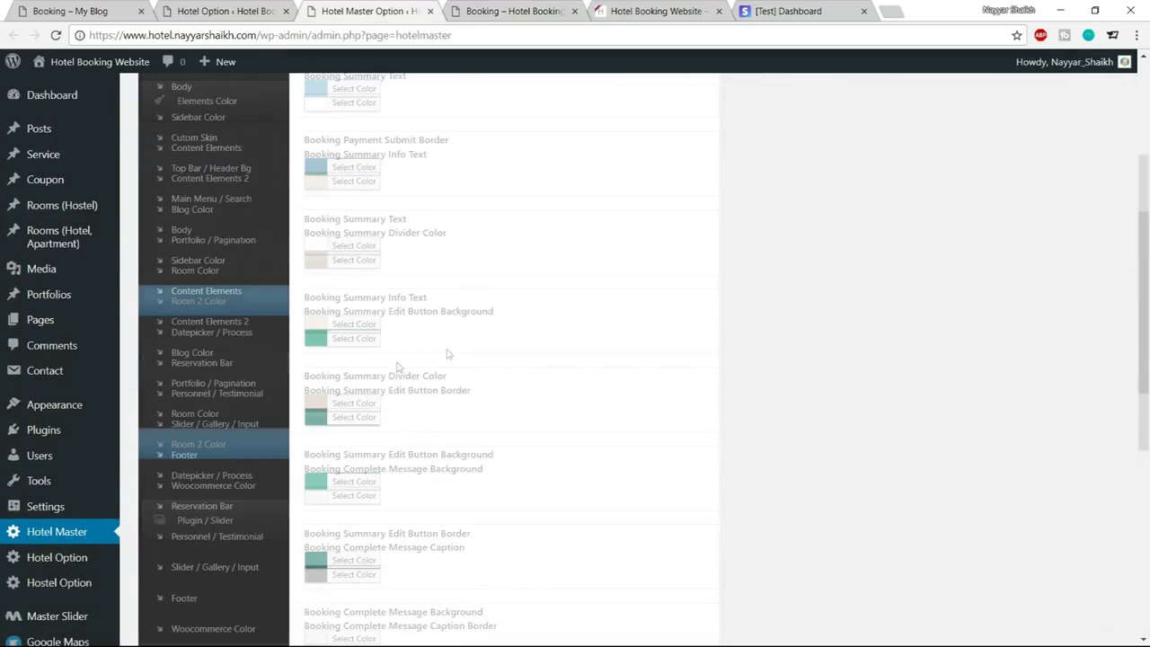
pyautogui.scroll(-3, 806, 340)
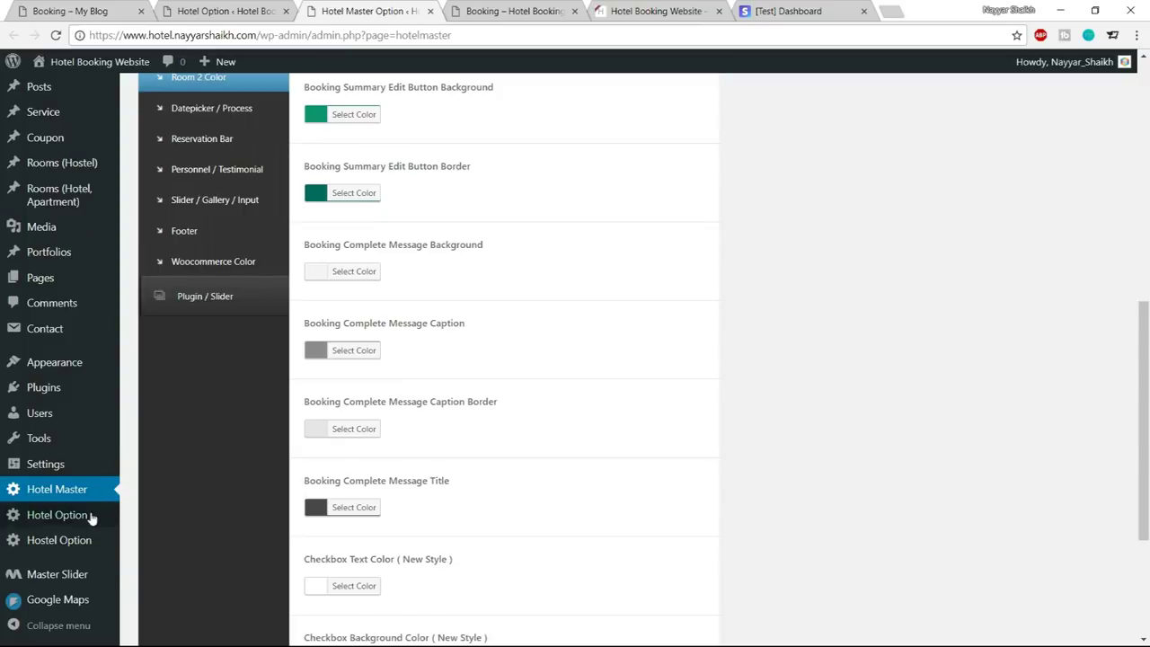
pyautogui.moveTo(90, 517)
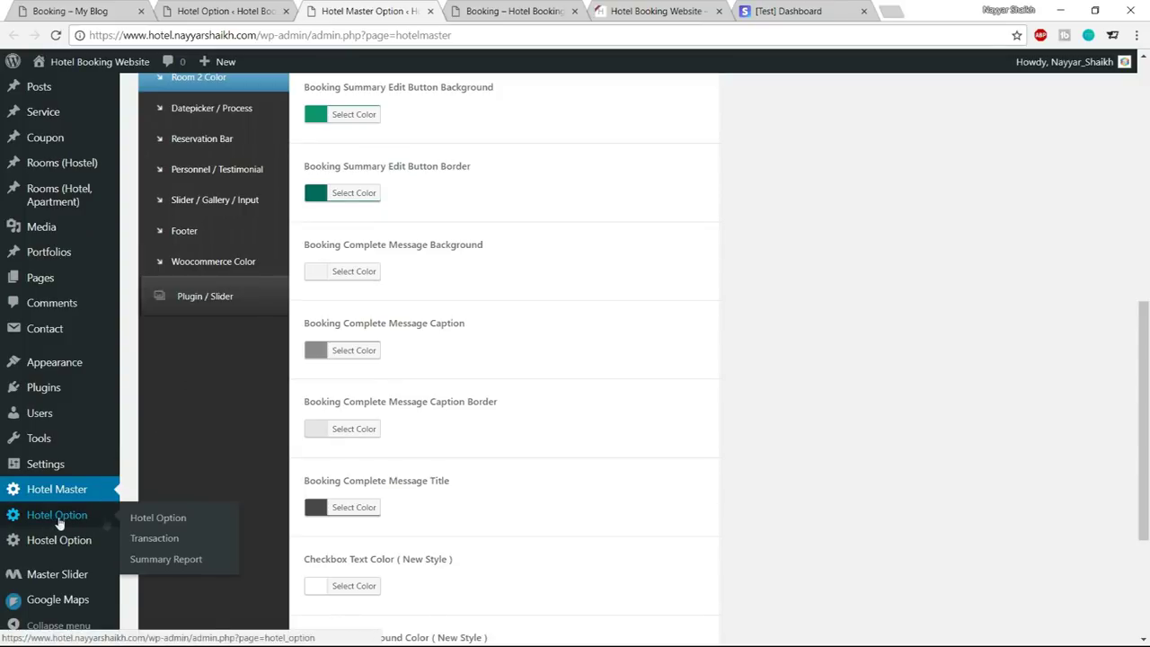
pyautogui.click(165, 539)
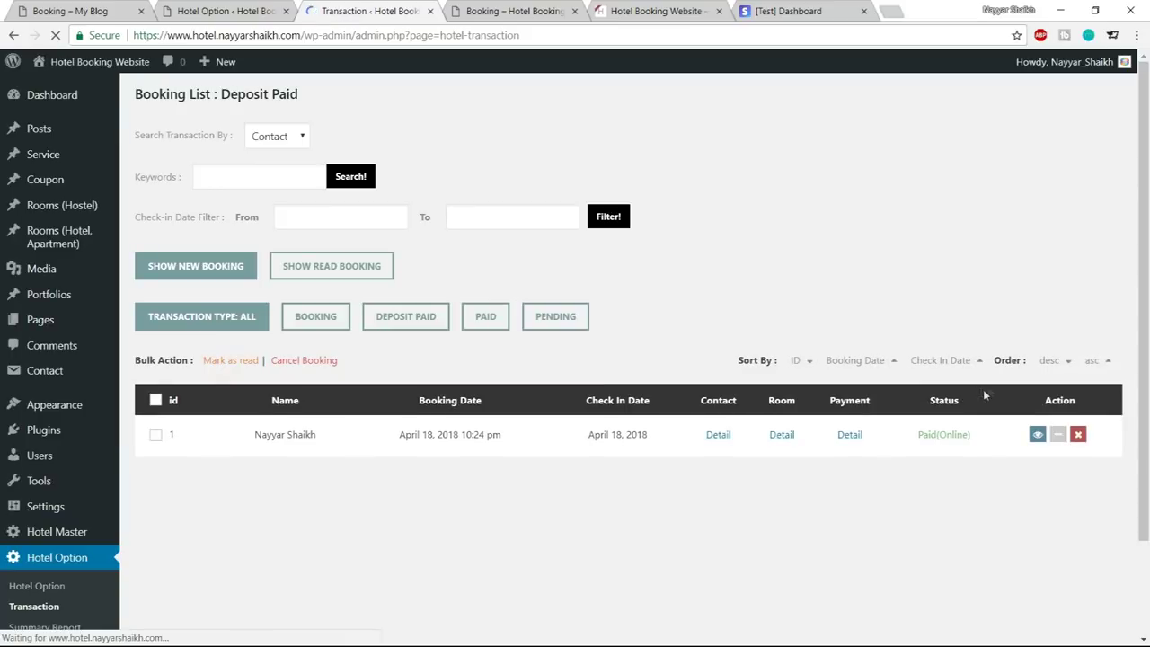
pyautogui.moveTo(255, 438); pyautogui.dragTo(321, 444)
pyautogui.click(424, 448)
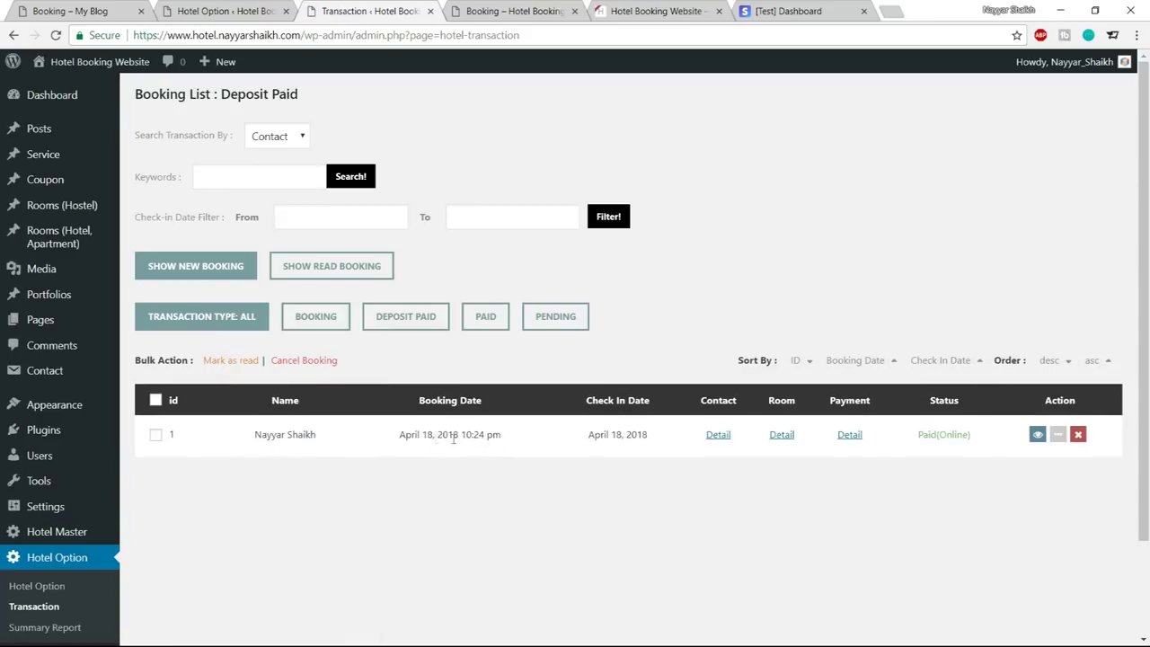
pyautogui.moveTo(399, 441); pyautogui.dragTo(430, 439)
# View the booking's contact, room and 32.40 payment details, then return to the hotel website
pyautogui.click(714, 438)
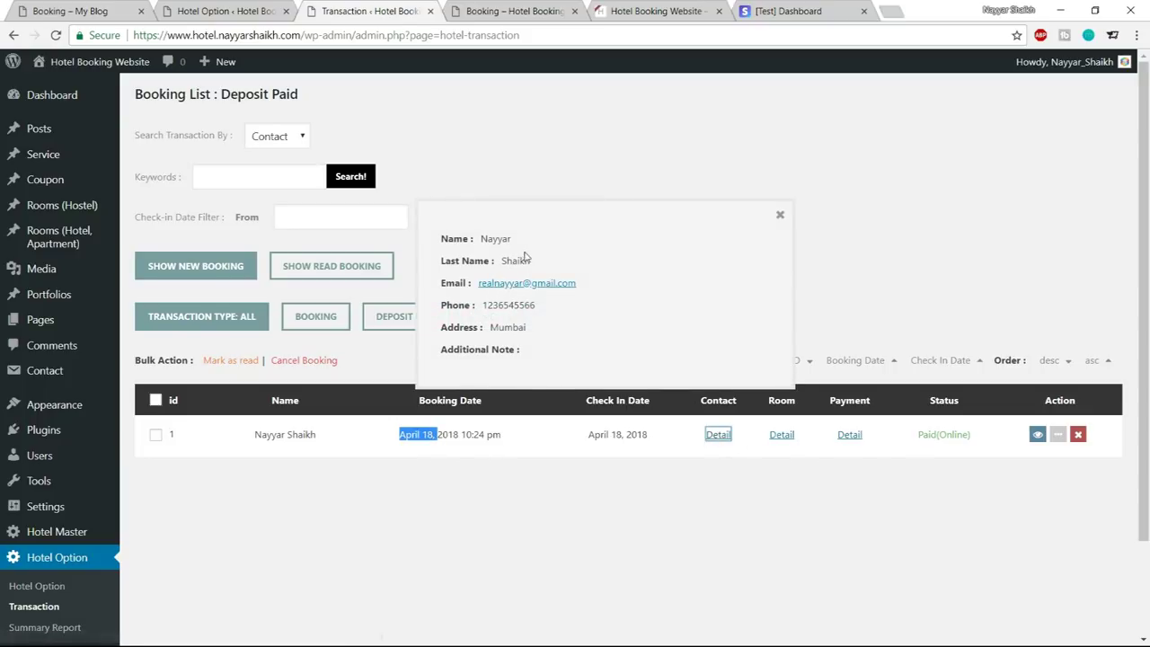
pyautogui.click(782, 216)
pyautogui.click(782, 435)
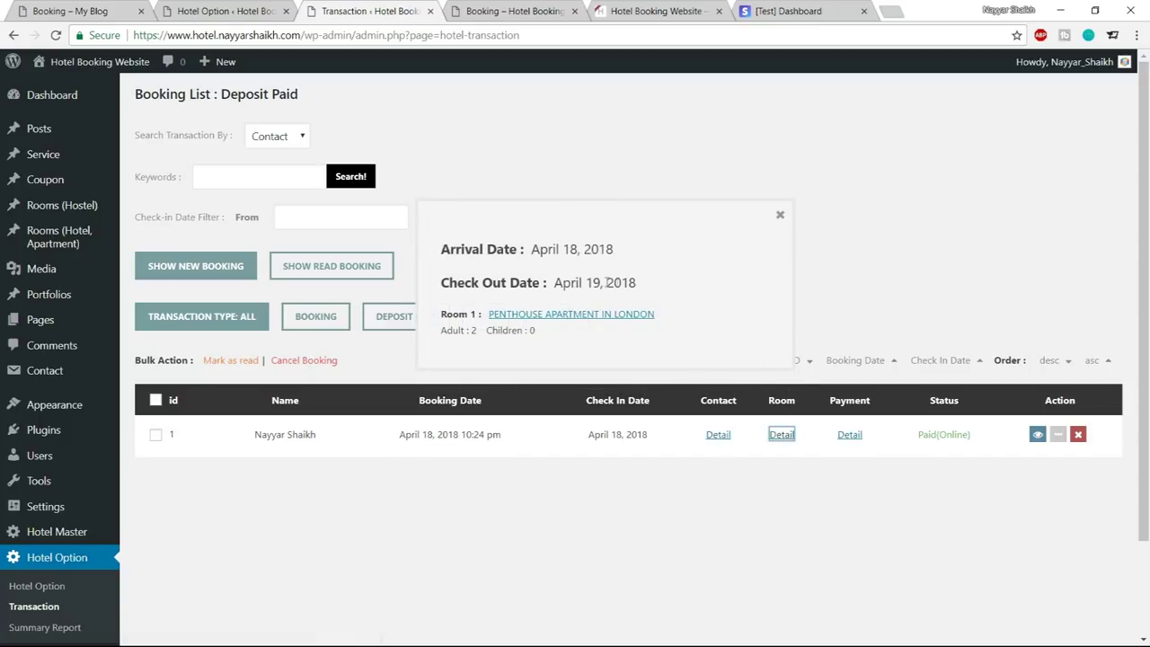
pyautogui.moveTo(533, 246); pyautogui.dragTo(654, 305)
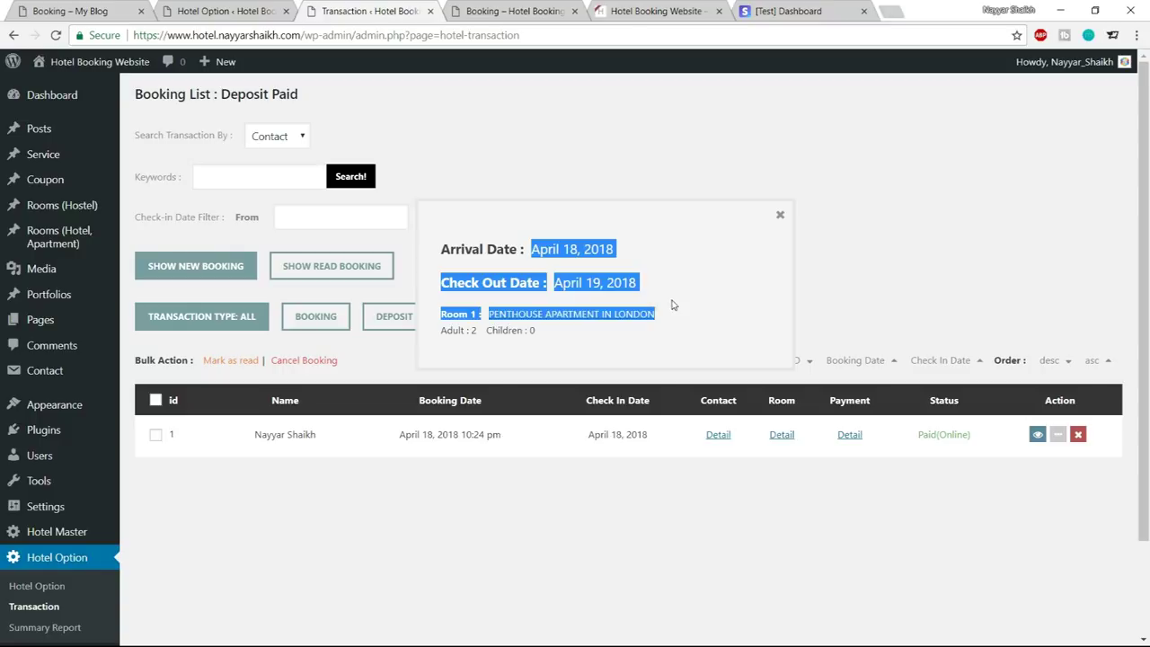
pyautogui.click(672, 306)
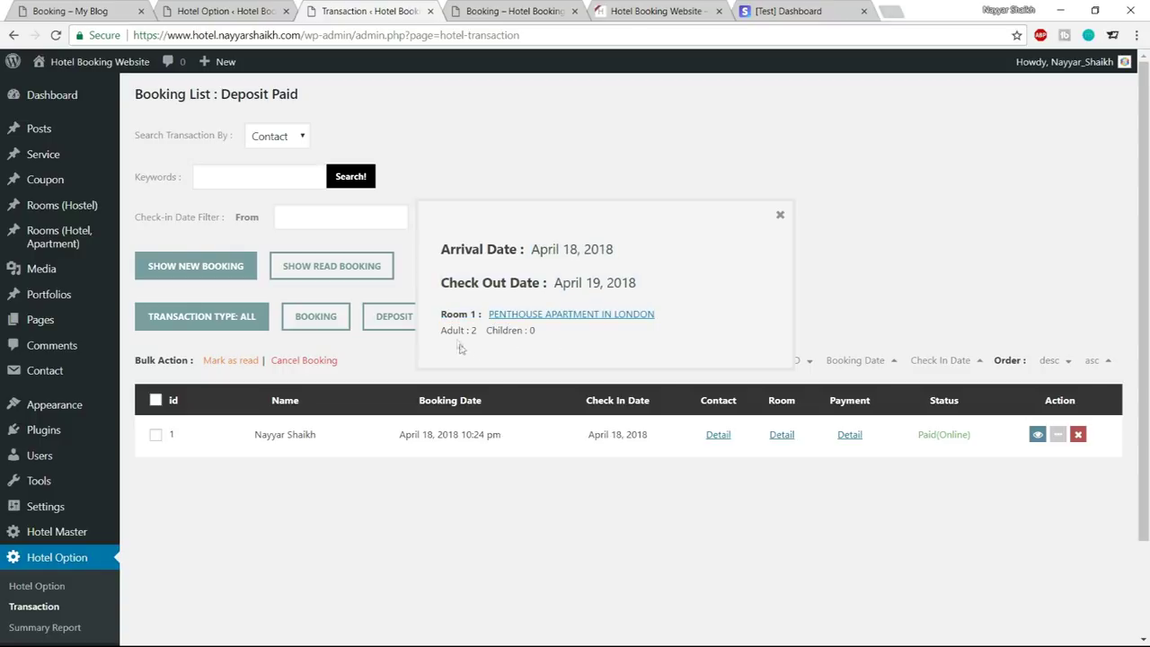
pyautogui.click(851, 435)
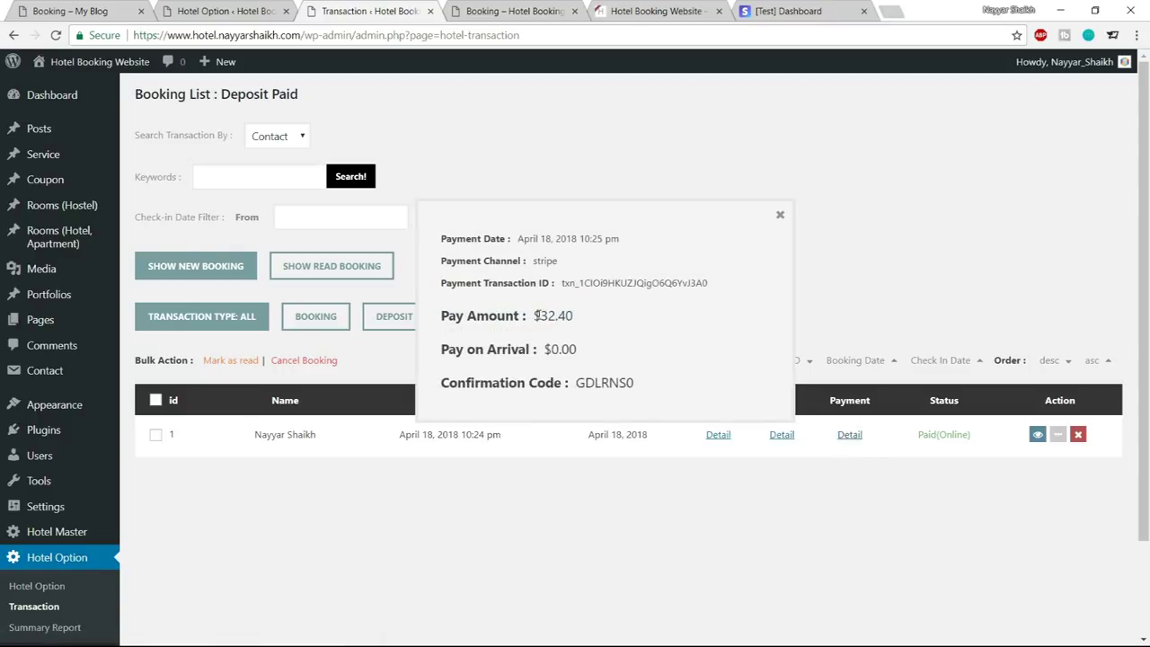
pyautogui.moveTo(538, 315); pyautogui.dragTo(578, 328)
pyautogui.click(578, 328)
pyautogui.click(778, 218)
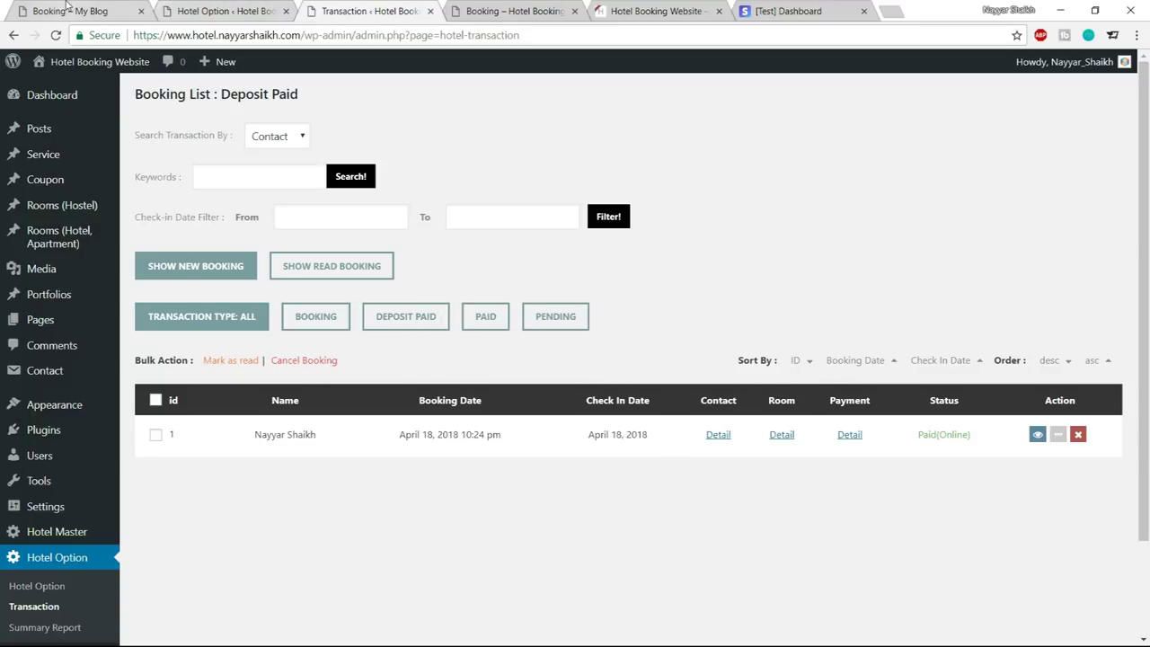
pyautogui.click(503, 10)
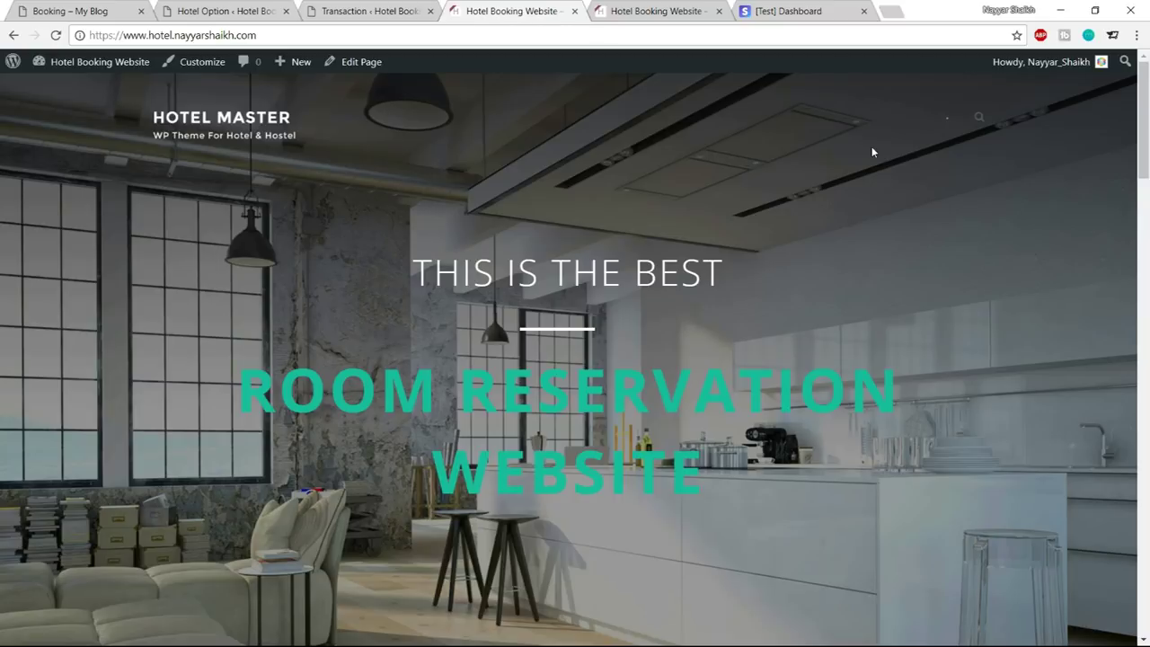
# Add a new page titled 'Contact Us' and publish it at the /contact-us/ permalink
pyautogui.click(351, 10)
pyautogui.moveTo(44, 320)
pyautogui.click(155, 344)
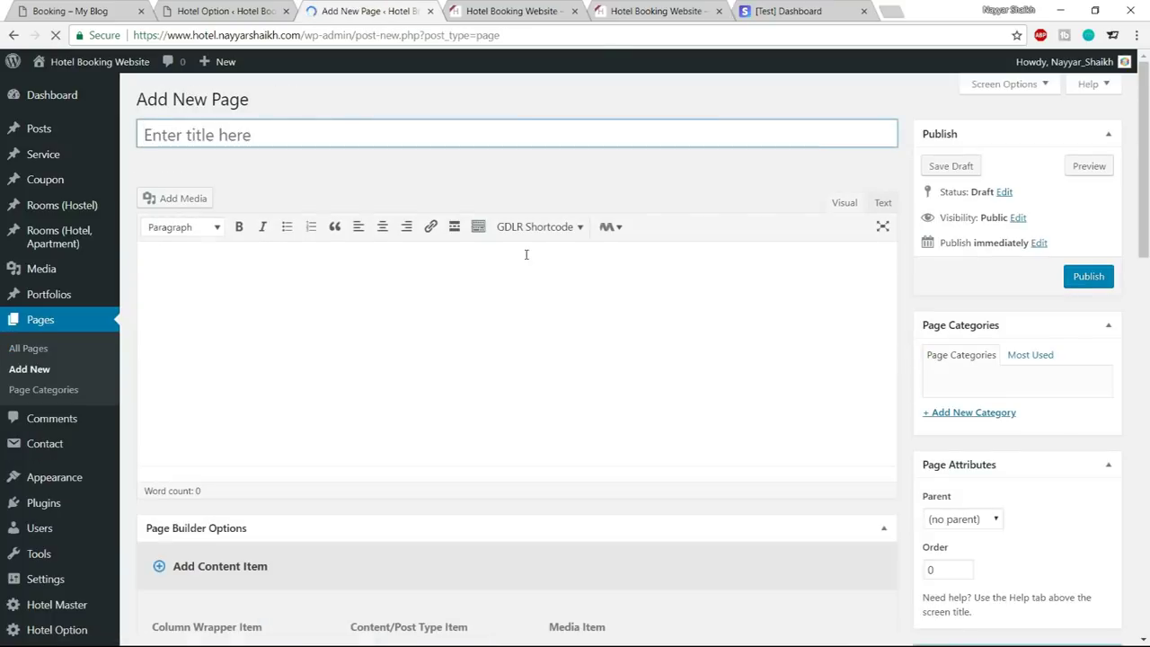
pyautogui.write('Contact Us')
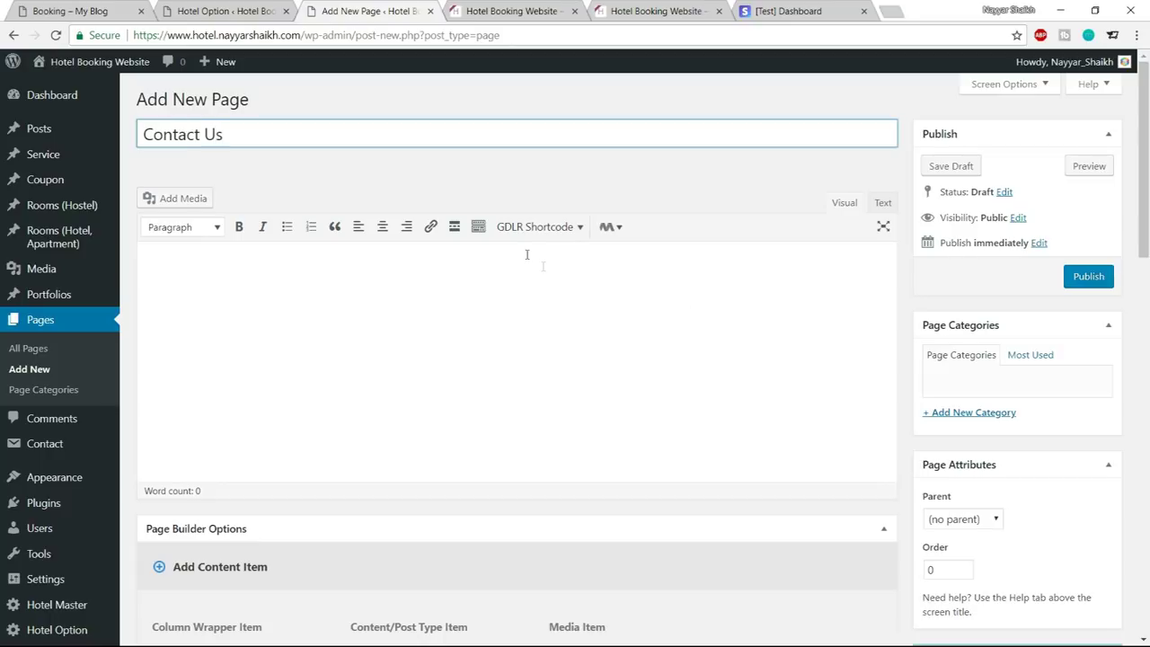
pyautogui.click(1086, 279)
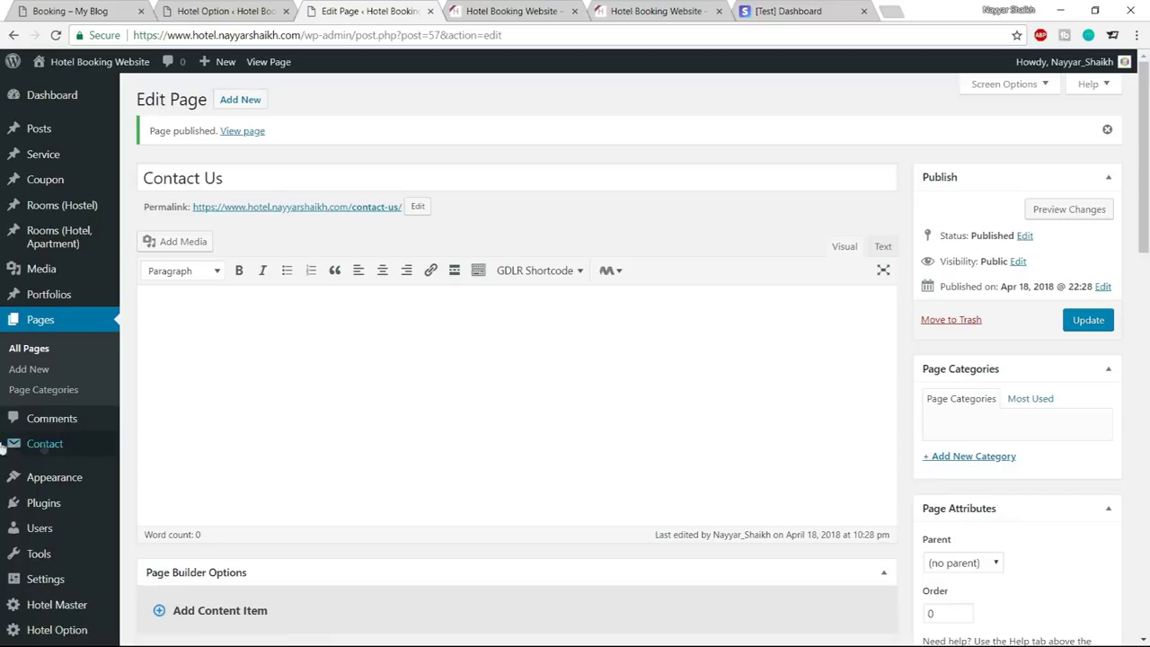
pyautogui.scroll(-2, 36, 449)
pyautogui.moveTo(33, 443)
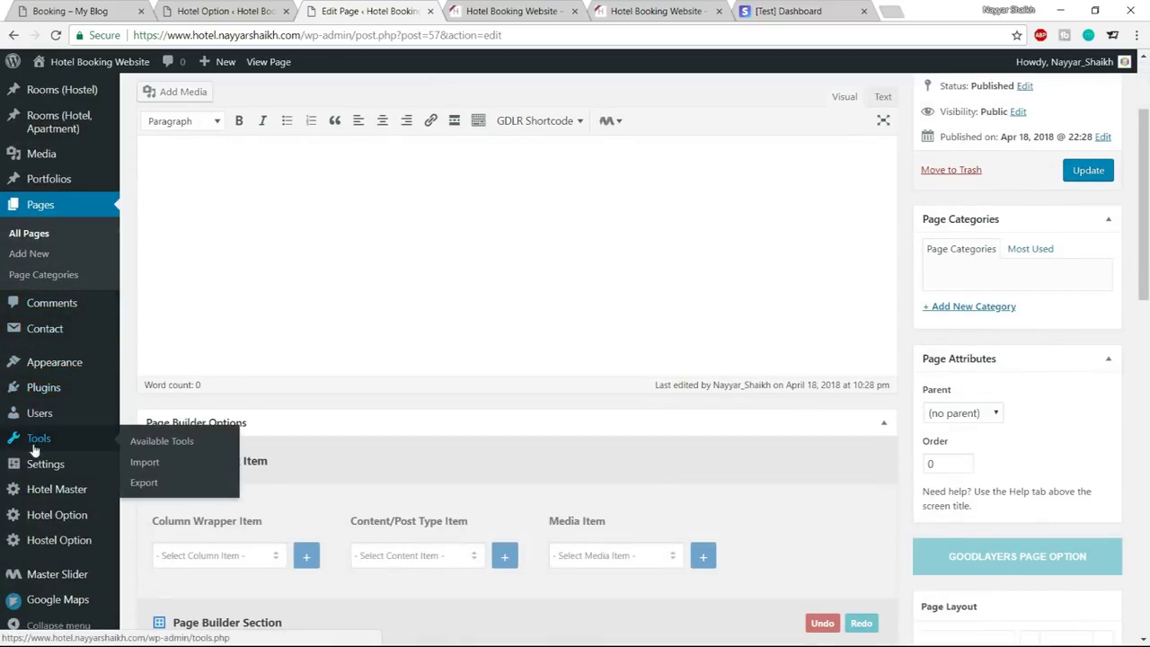
# Install the WordPress importer and upload the myblog.wordpress.2018-04-18.xml export file
pyautogui.click(145, 463)
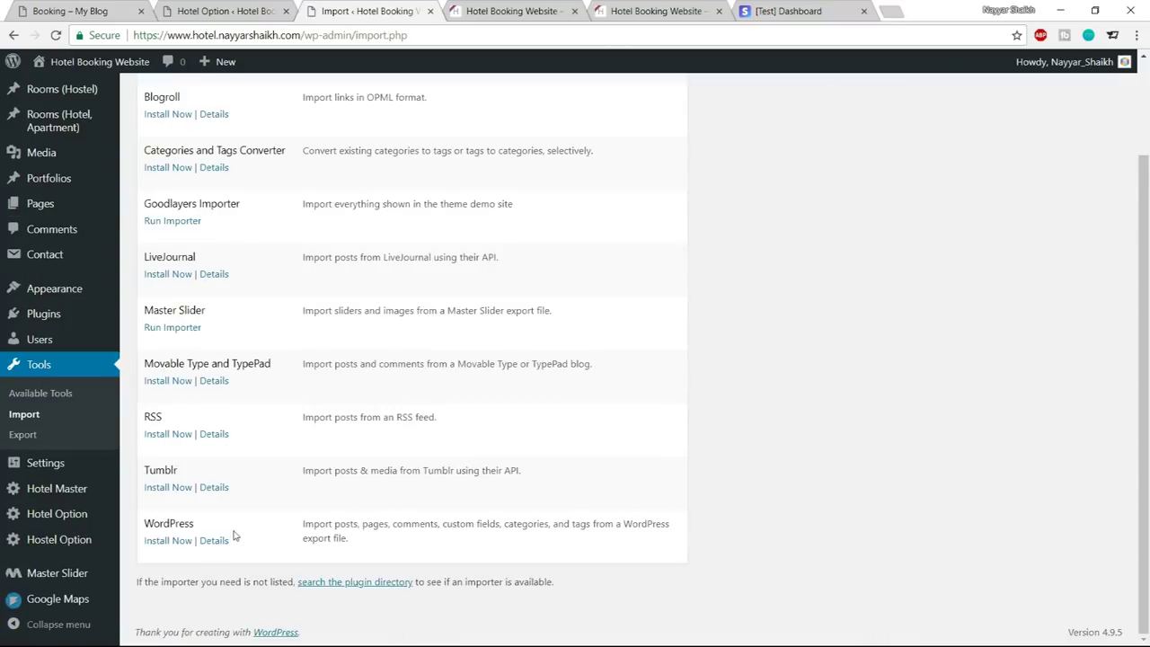
pyautogui.click(167, 542)
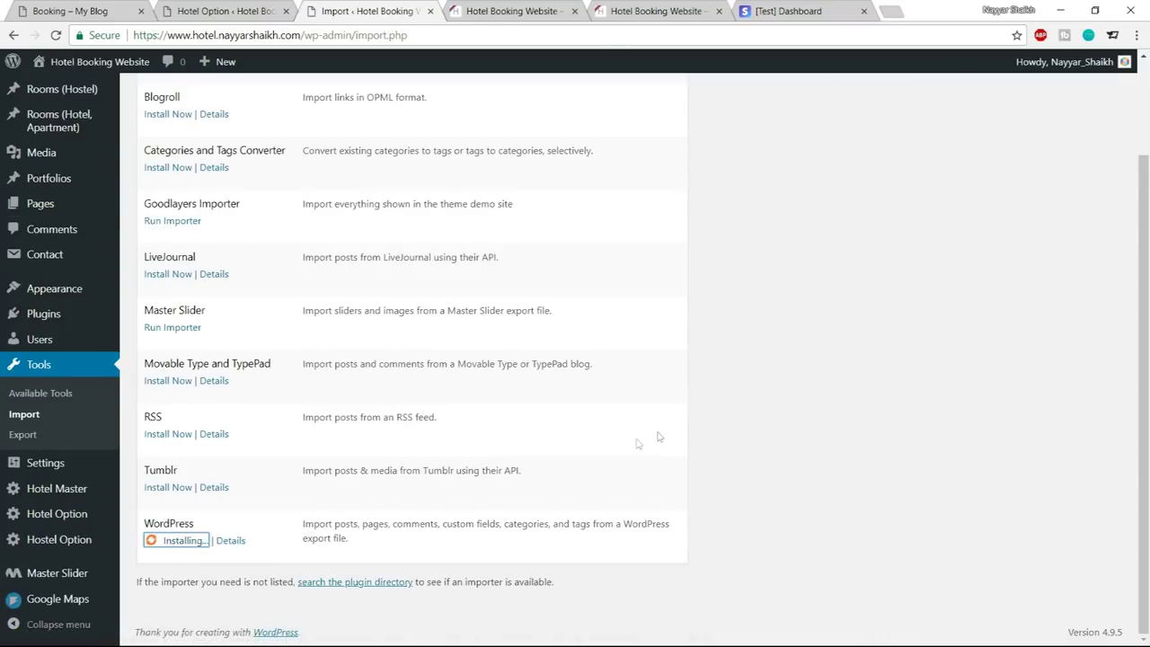
pyautogui.click(185, 575)
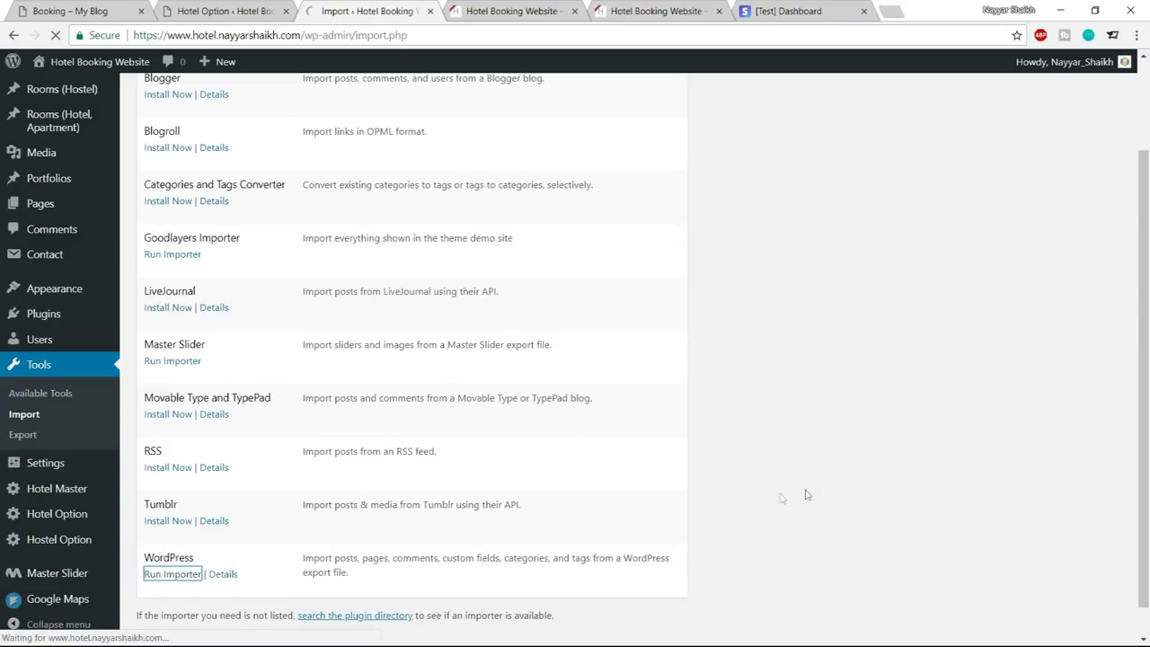
pyautogui.click(422, 183)
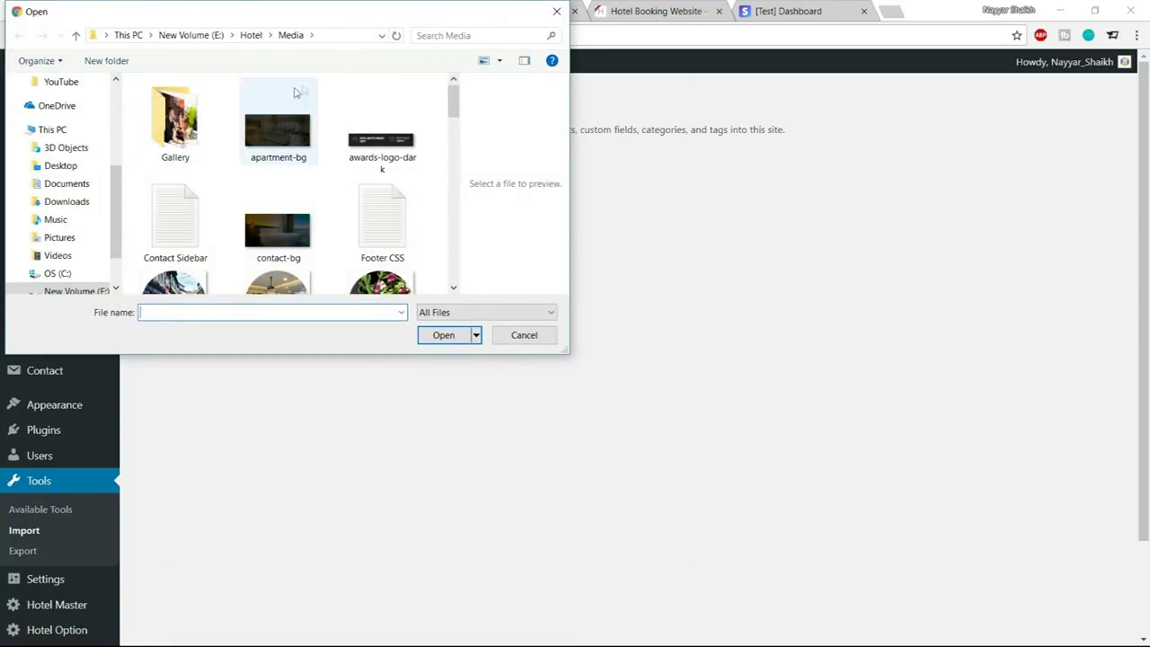
pyautogui.scroll(-2, 382, 216)
pyautogui.scroll(-3, 388, 221)
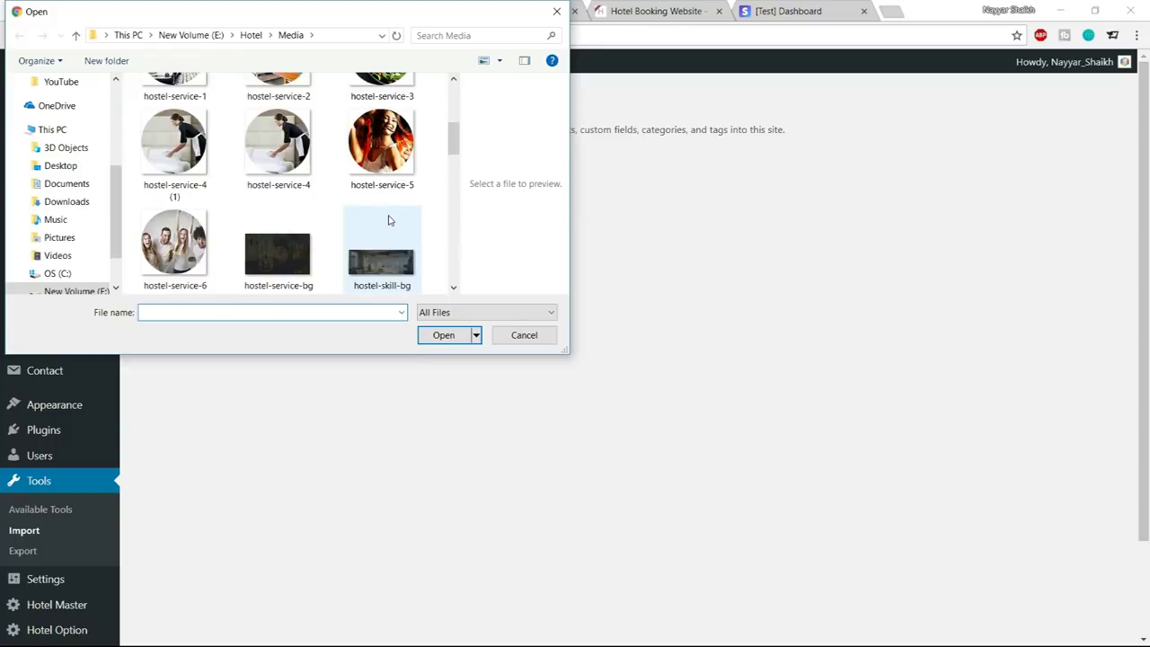
pyautogui.click(368, 214)
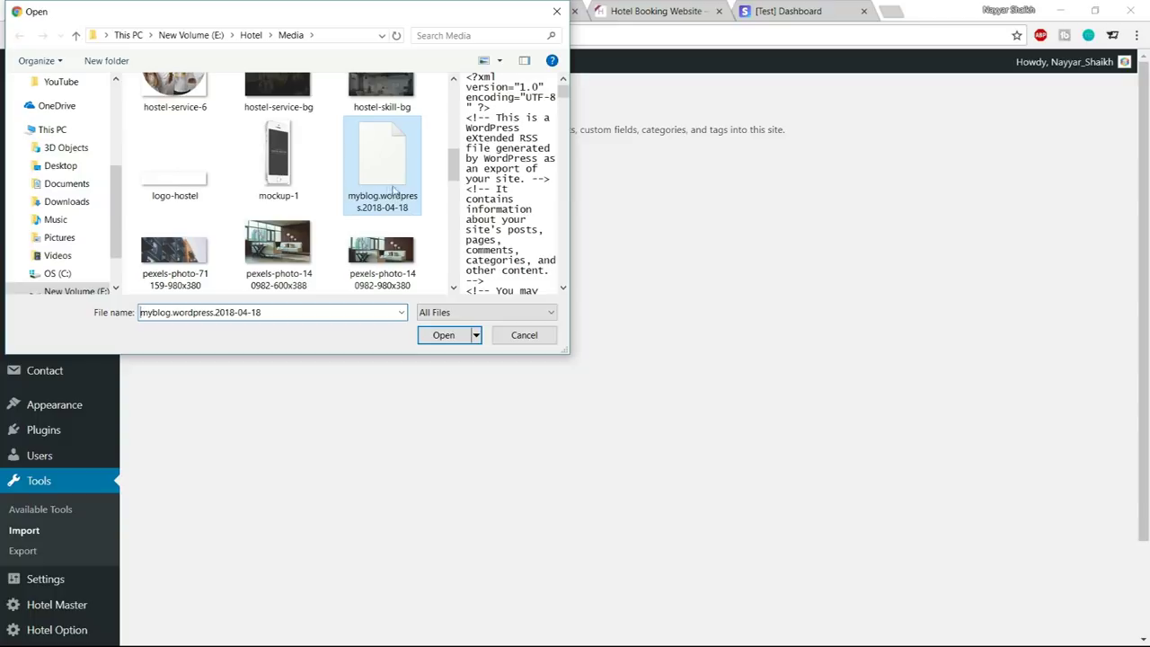
pyautogui.click(438, 339)
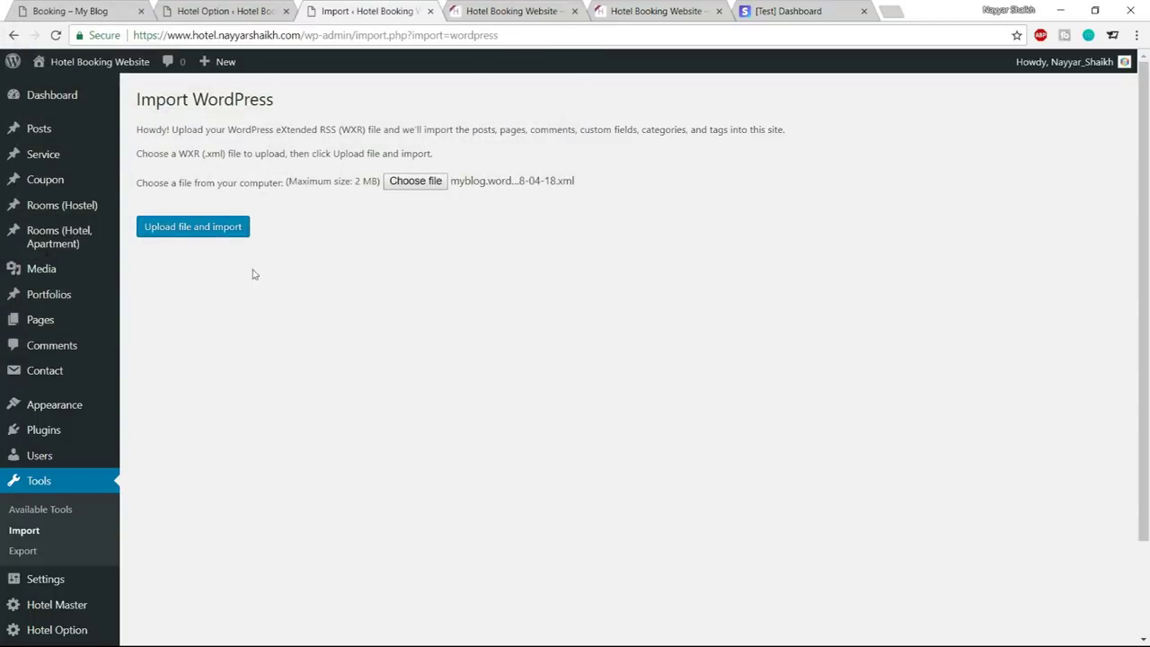
pyautogui.click(227, 228)
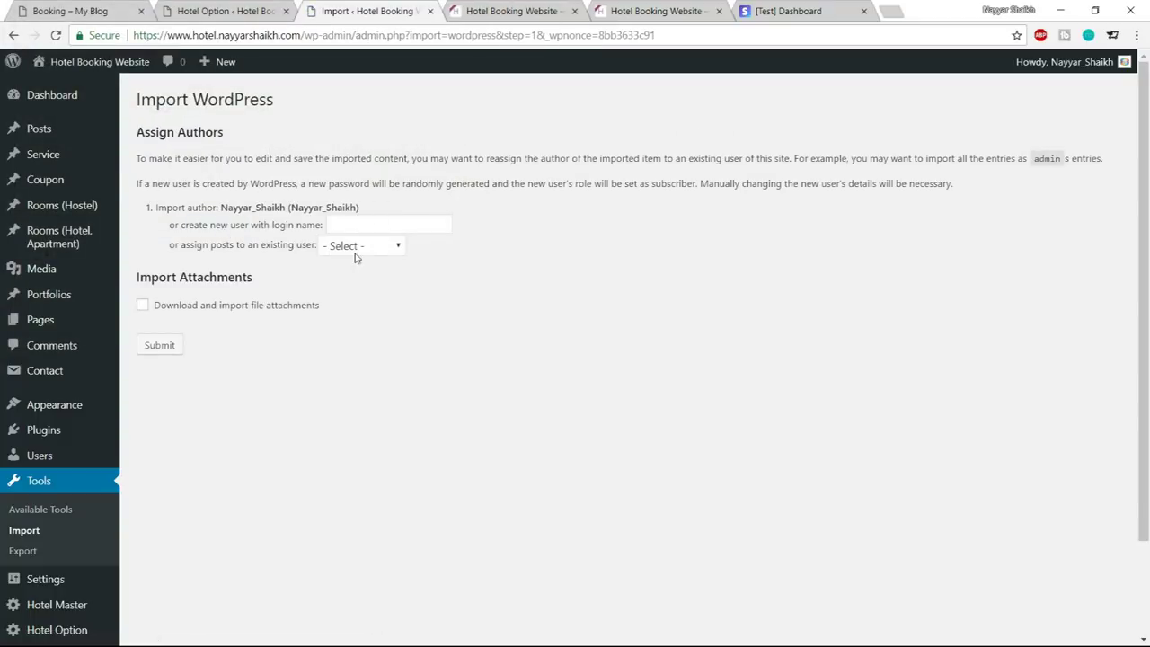
# Assign the imported posts to the existing admin user and submit
pyautogui.click(363, 248)
pyautogui.click(368, 281)
pyautogui.click(167, 346)
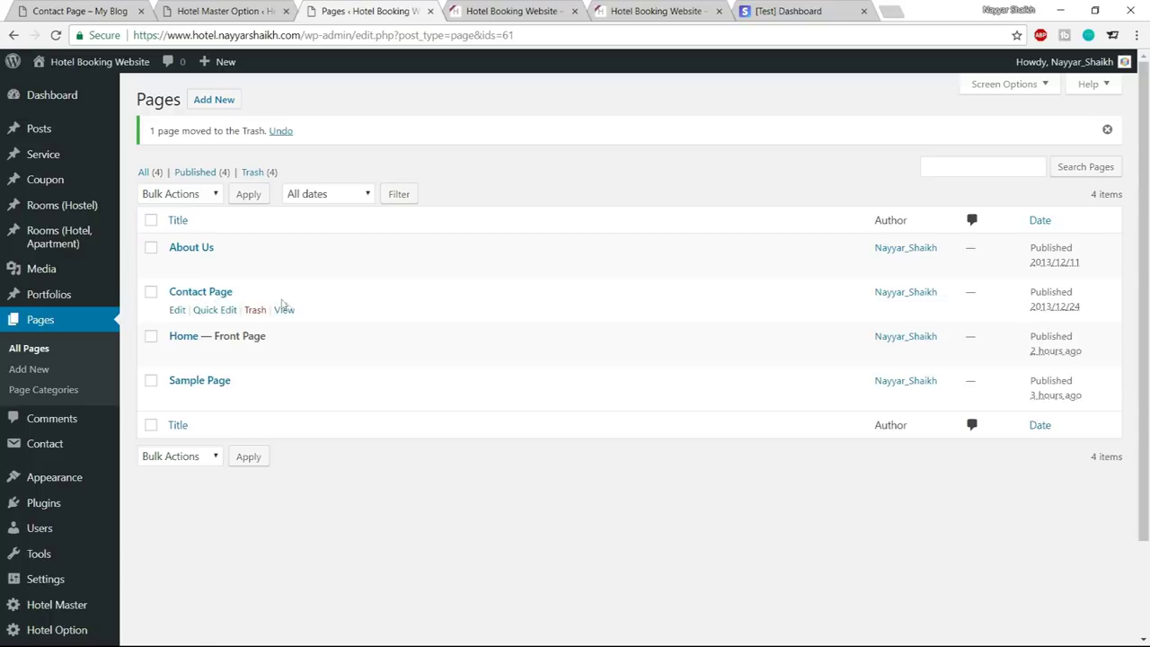
# Open the site's Contact Page in a new tab and look it over
pyautogui.rightClick(290, 312)
pyautogui.click(302, 322)
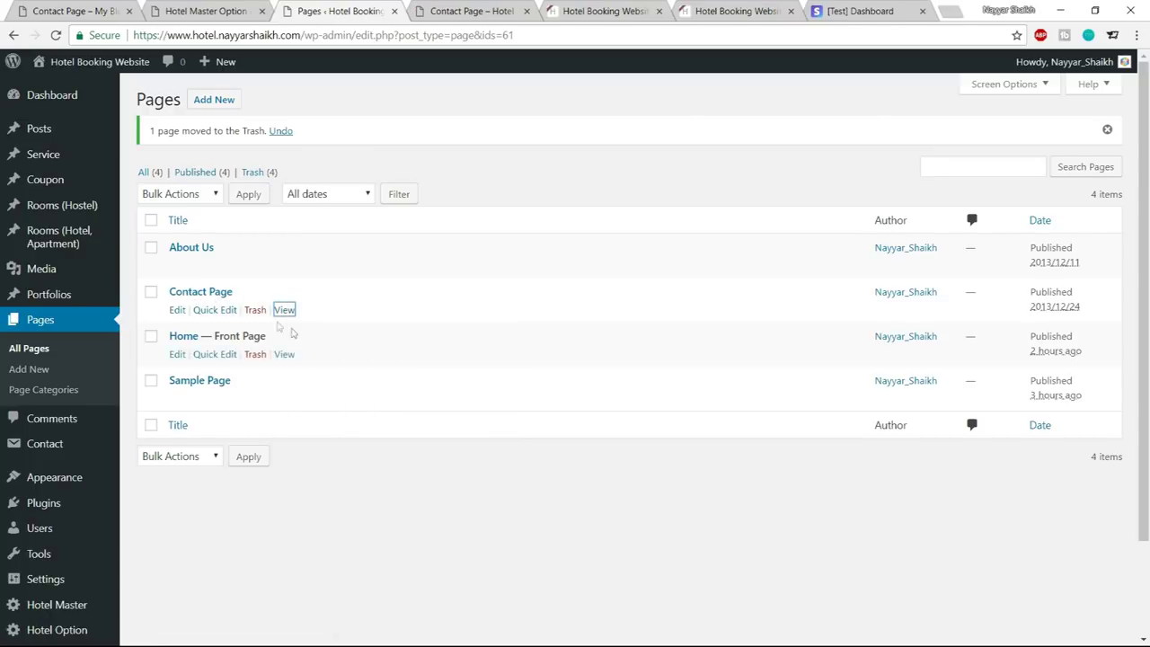
pyautogui.click(485, 9)
pyautogui.scroll(-5, 670, 191)
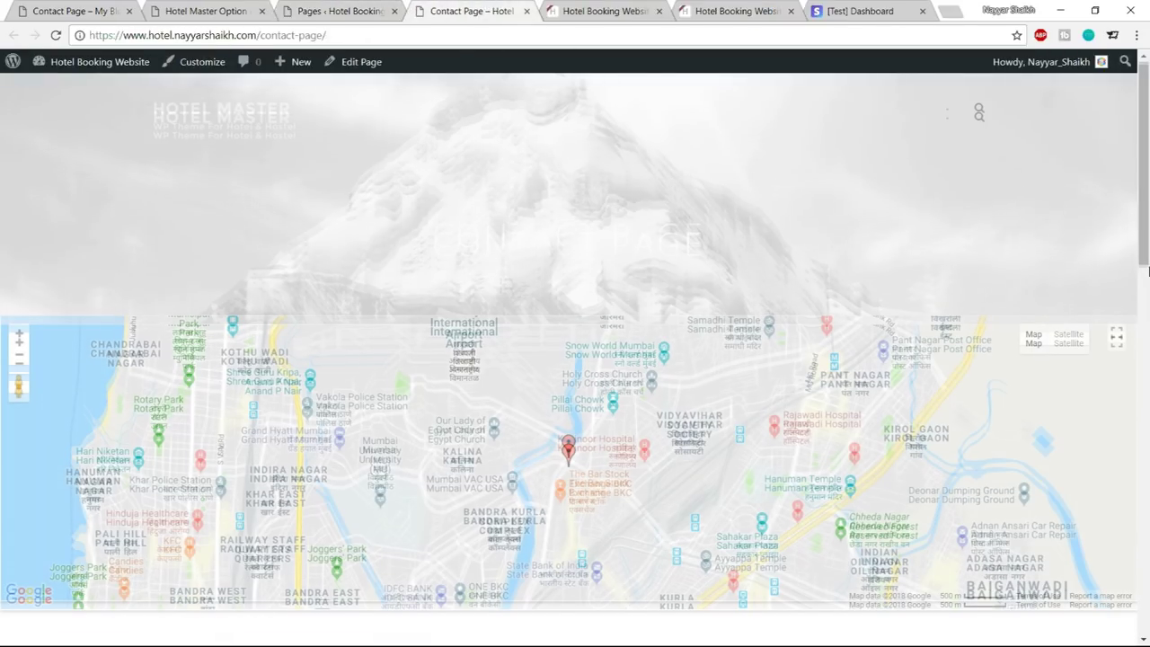
pyautogui.scroll(5, 1149, 335)
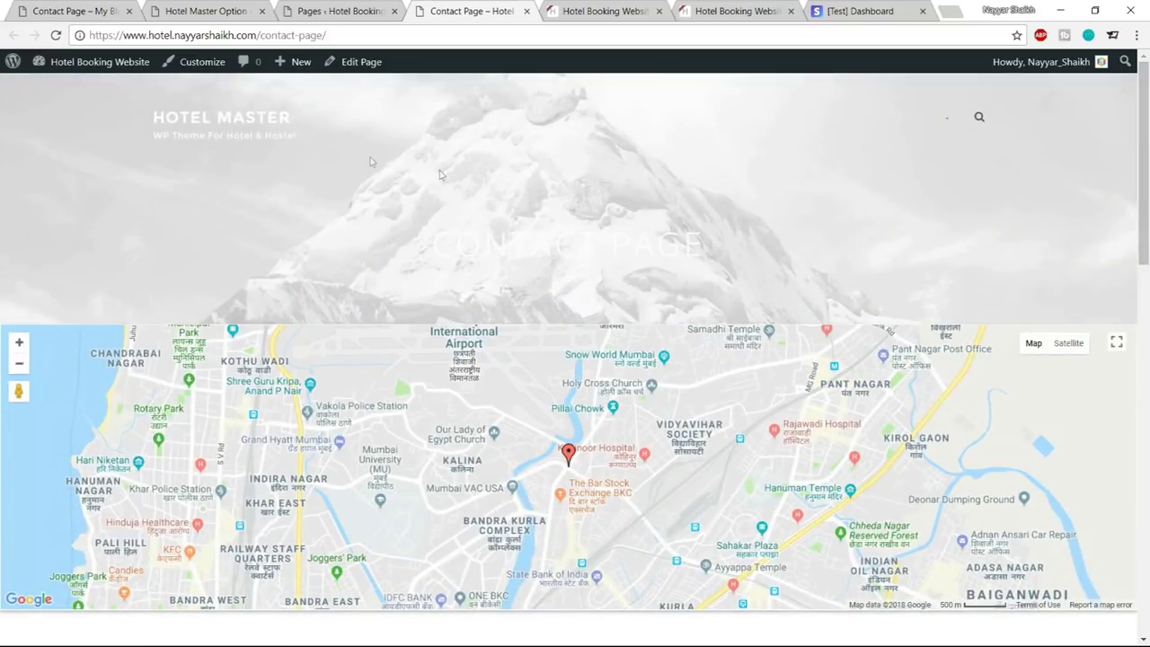
pyautogui.click(373, 11)
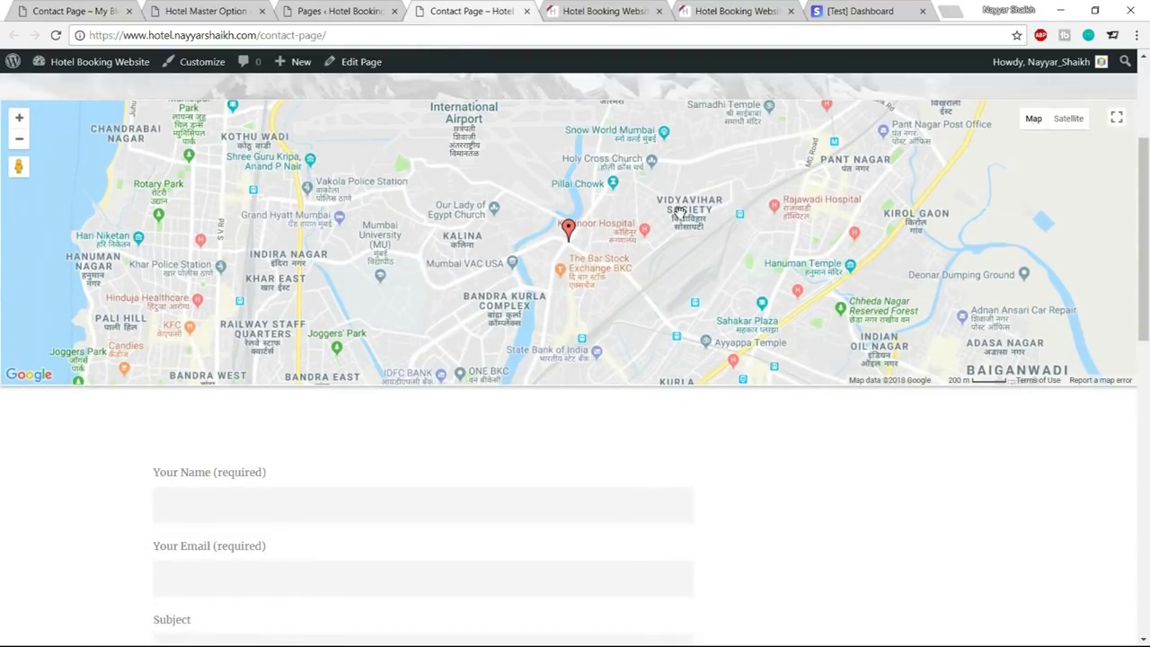
pyautogui.scroll(3, 680, 213)
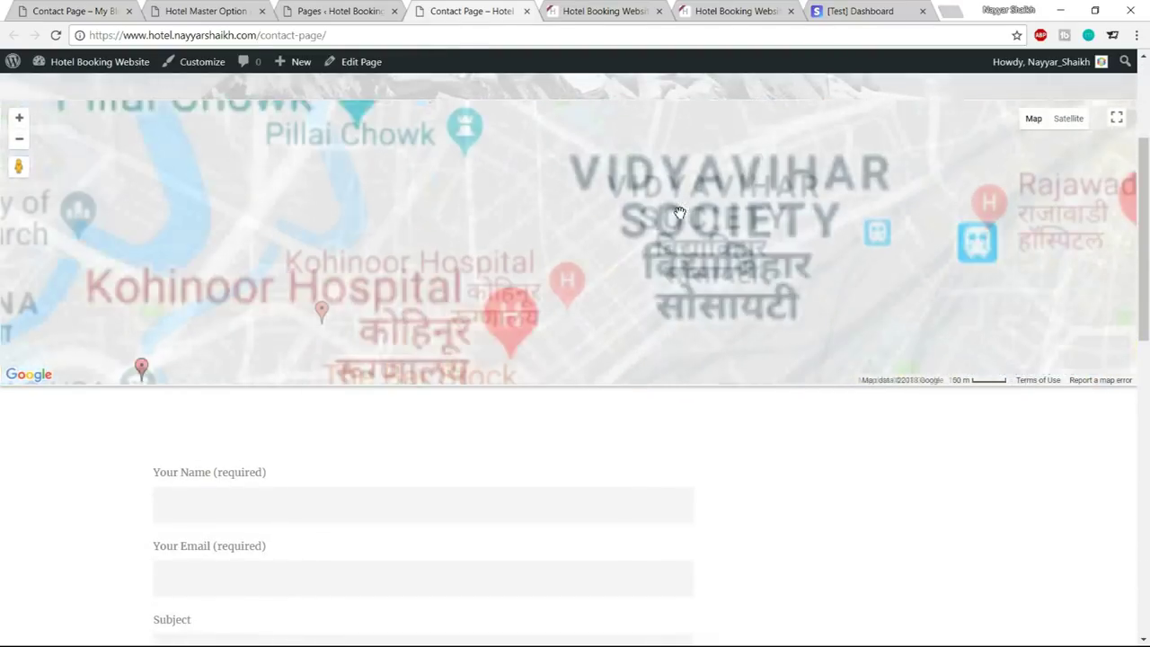
pyautogui.scroll(-4, 681, 213)
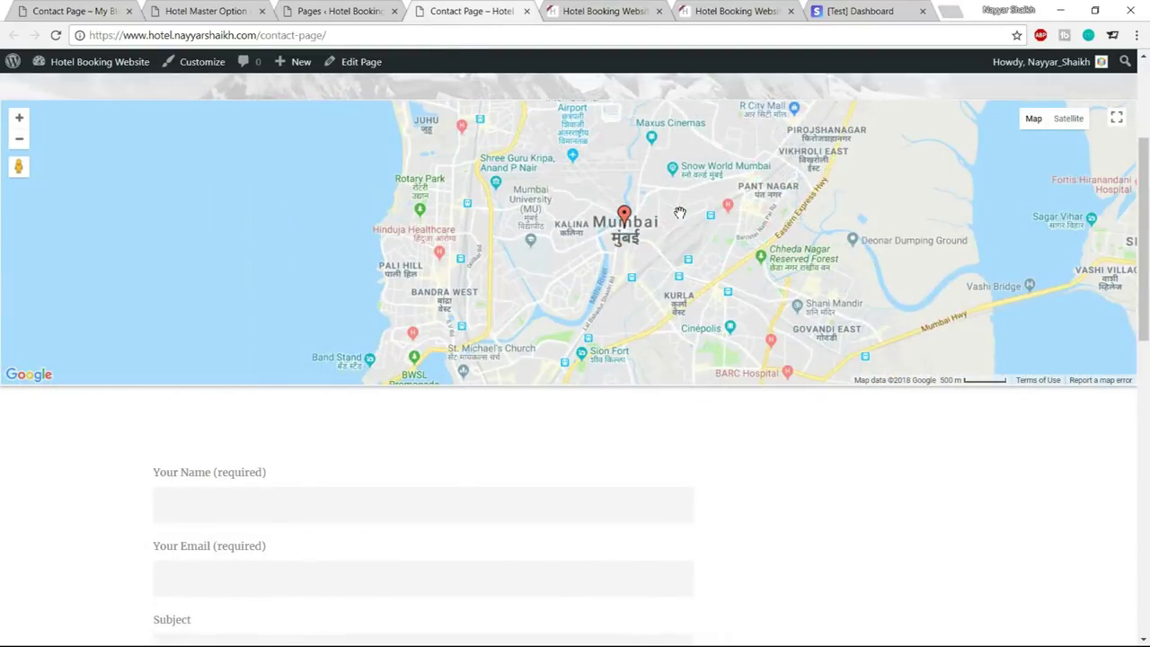
pyautogui.scroll(1, 680, 213)
pyautogui.scroll(1, 1149, 515)
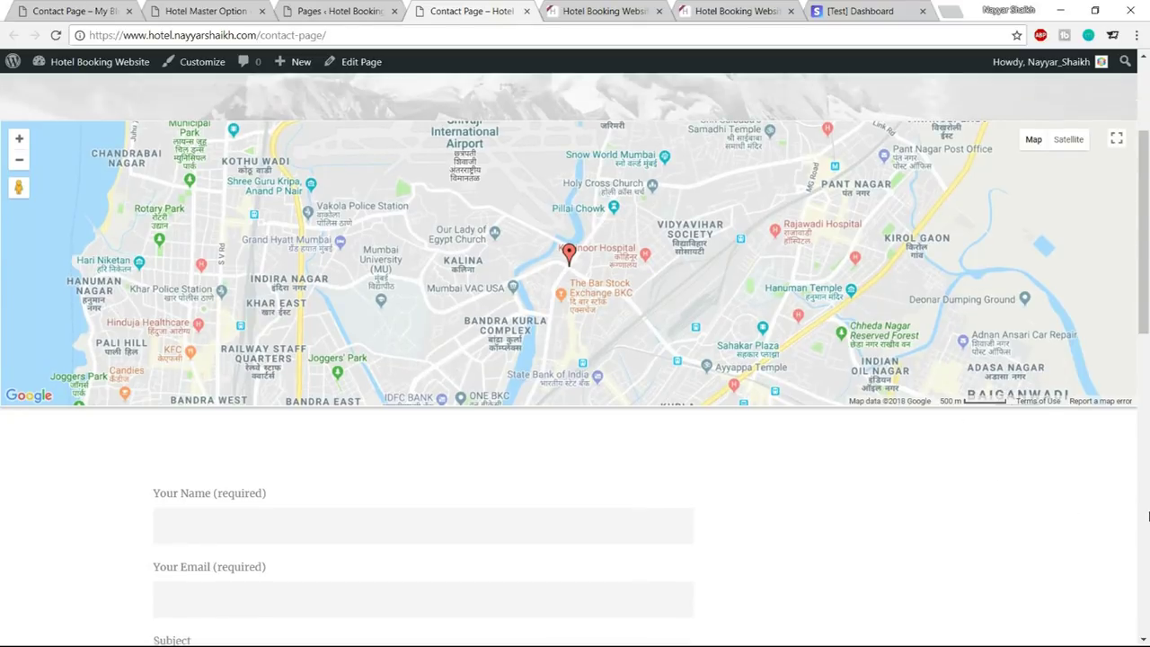
pyautogui.scroll(2, 1149, 515)
pyautogui.scroll(1, 1035, 150)
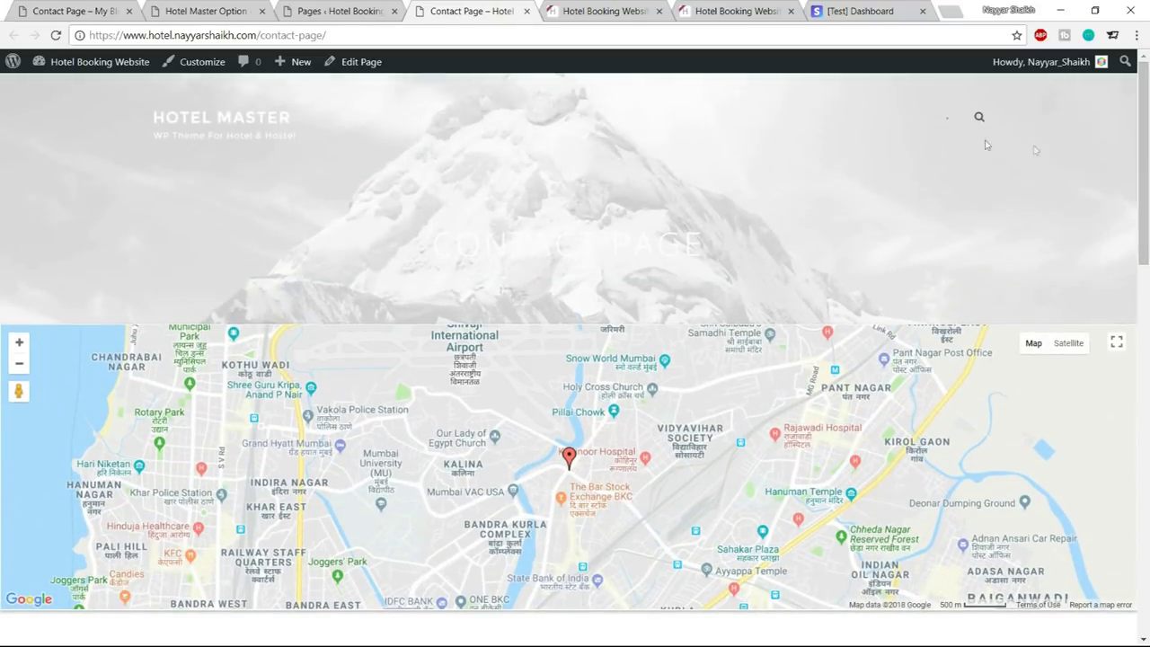
# Open the Contact Page editor in another tab and arrange it beside the live page
pyautogui.middleClick(361, 61)
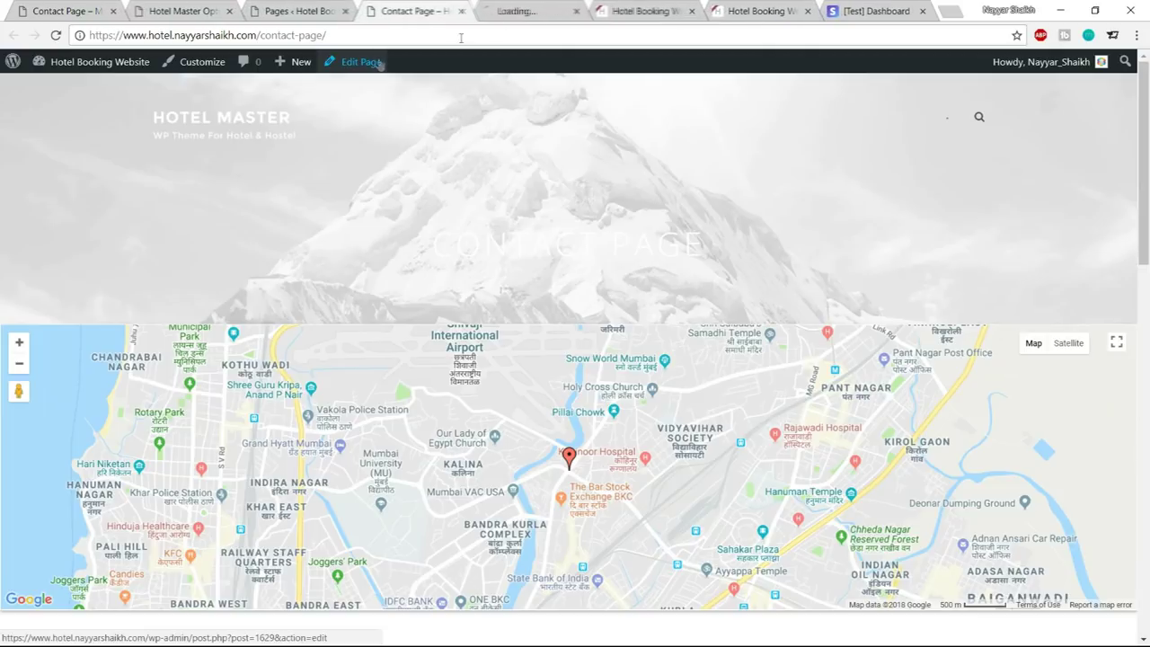
pyautogui.moveTo(508, 11); pyautogui.dragTo(387, 11)
pyautogui.click(512, 11)
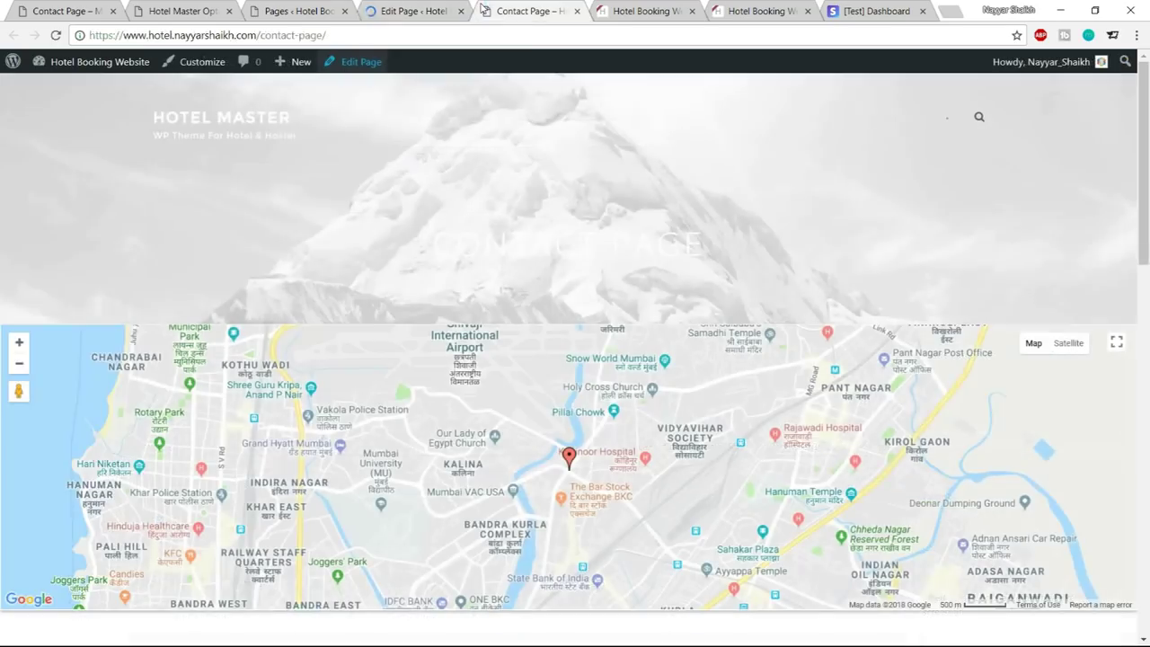
pyautogui.scroll(-3, 1148, 180)
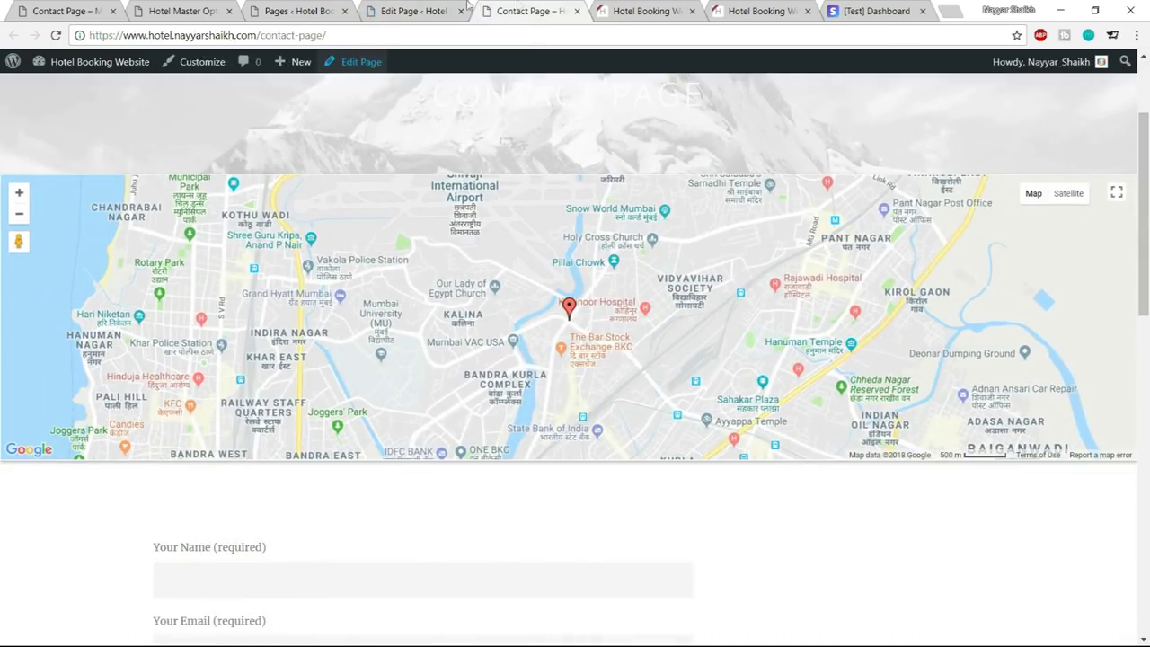
pyautogui.click(409, 11)
pyautogui.click(530, 11)
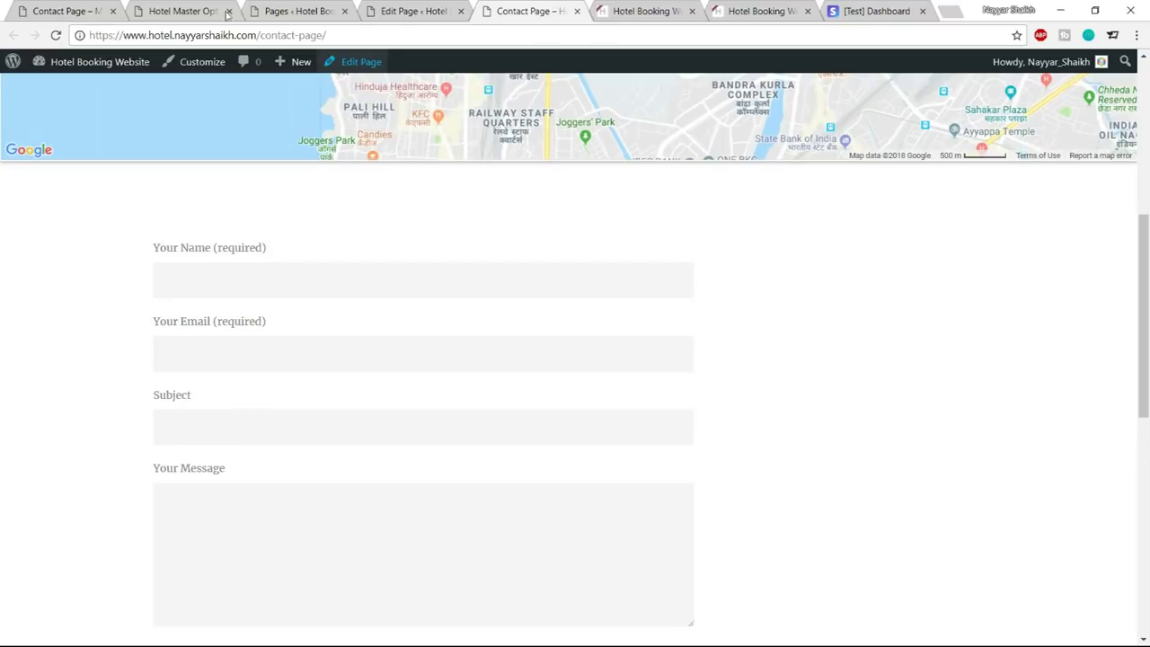
# Review the BEFORE CONTACTING US sidebar text on the demo contact page
pyautogui.click(65, 11)
pyautogui.scroll(5, 1020, 342)
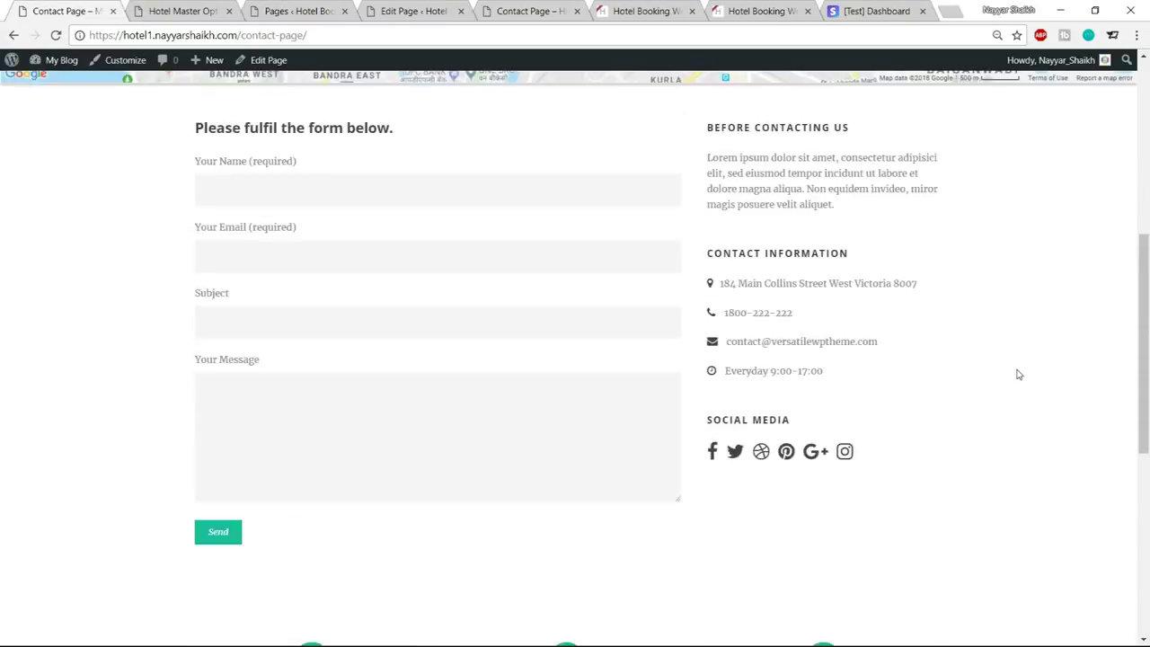
pyautogui.scroll(2, 1019, 374)
pyautogui.moveTo(710, 295); pyautogui.dragTo(855, 411)
pyautogui.click(858, 411)
pyautogui.scroll(-2, 771, 323)
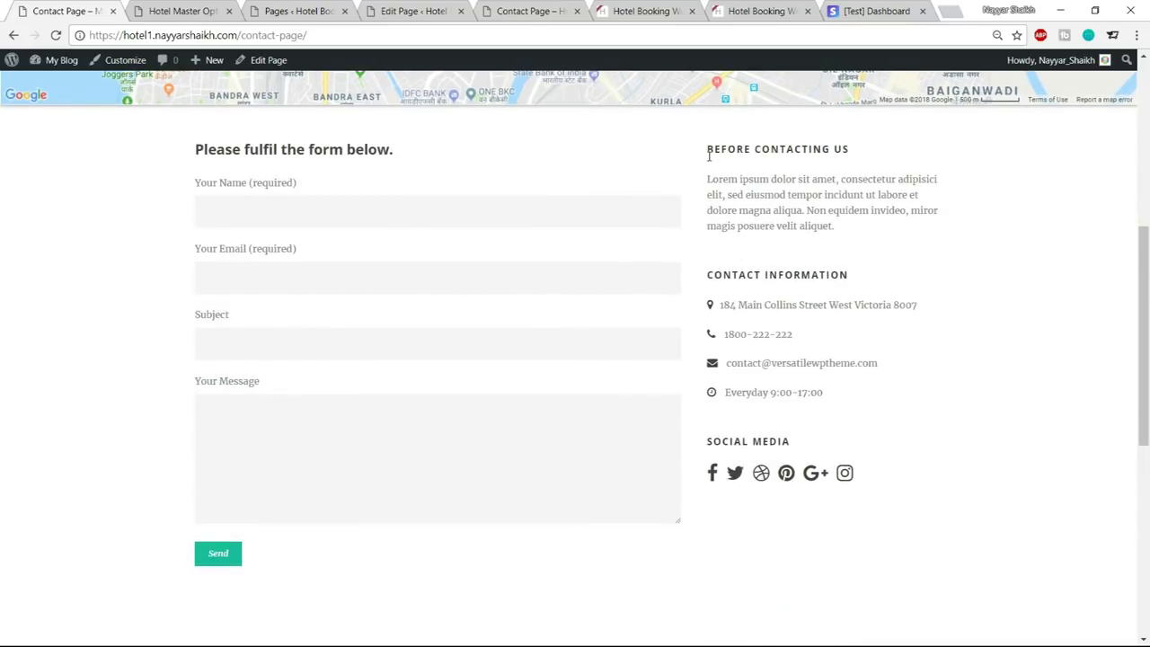
pyautogui.moveTo(718, 179); pyautogui.dragTo(815, 225)
pyautogui.click(818, 268)
# Verify the Contact Page's Page Layout uses Right Sidebar set to contact
pyautogui.click(441, 7)
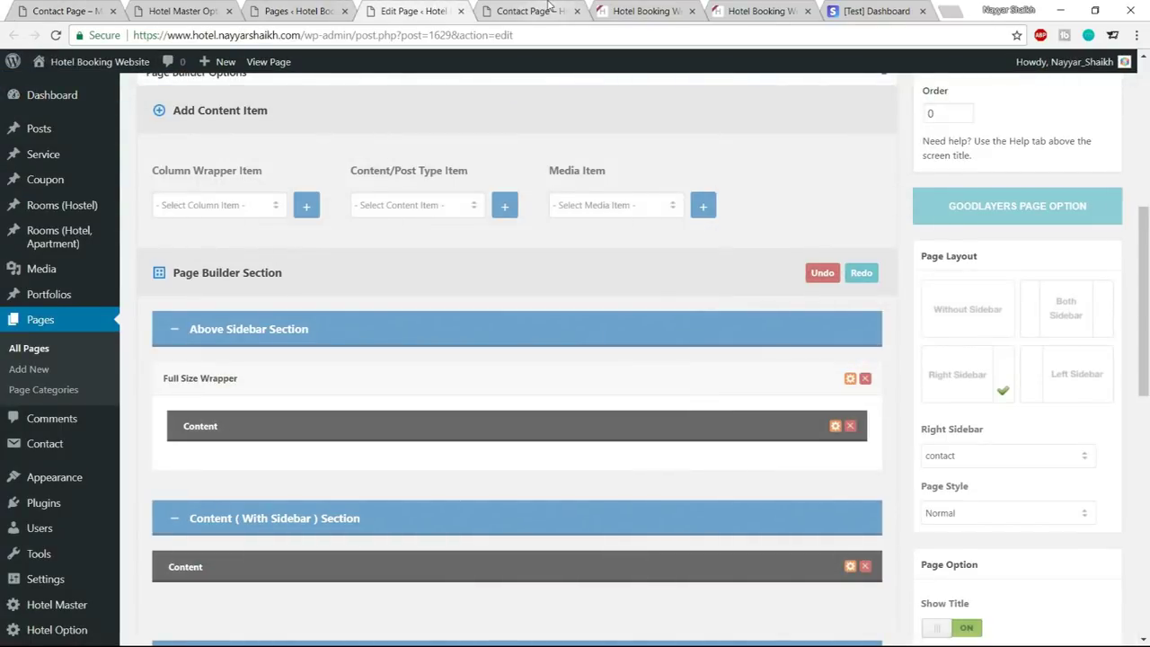
pyautogui.click(530, 11)
pyautogui.scroll(-3, 840, 270)
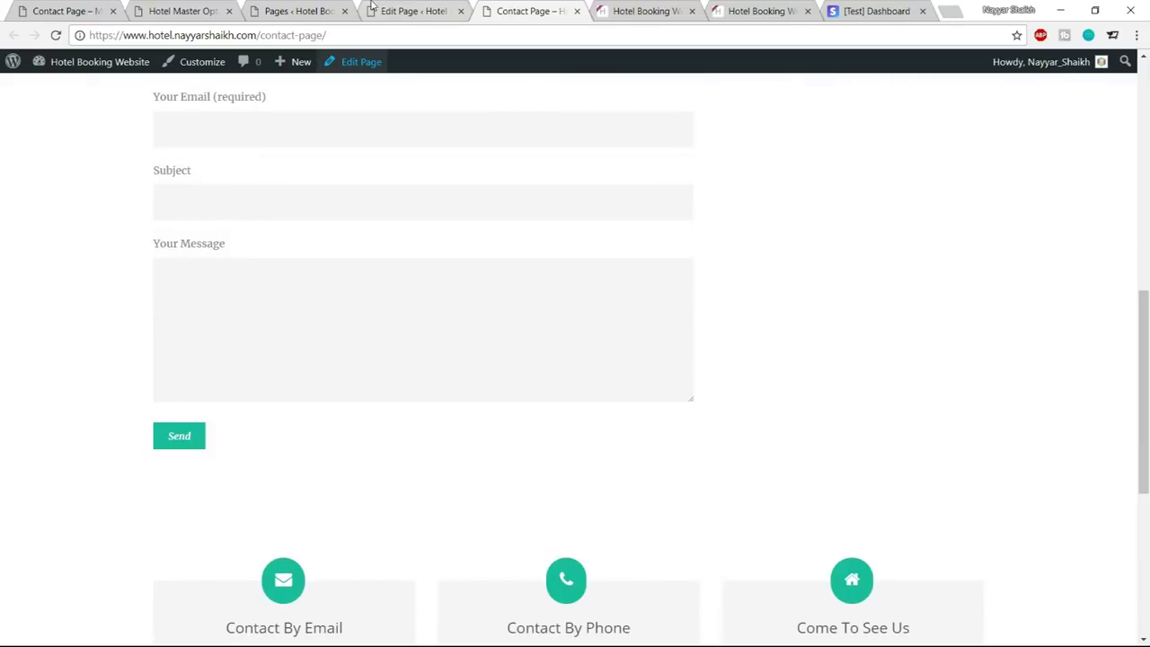
pyautogui.click(386, 9)
pyautogui.scroll(3, 450, 288)
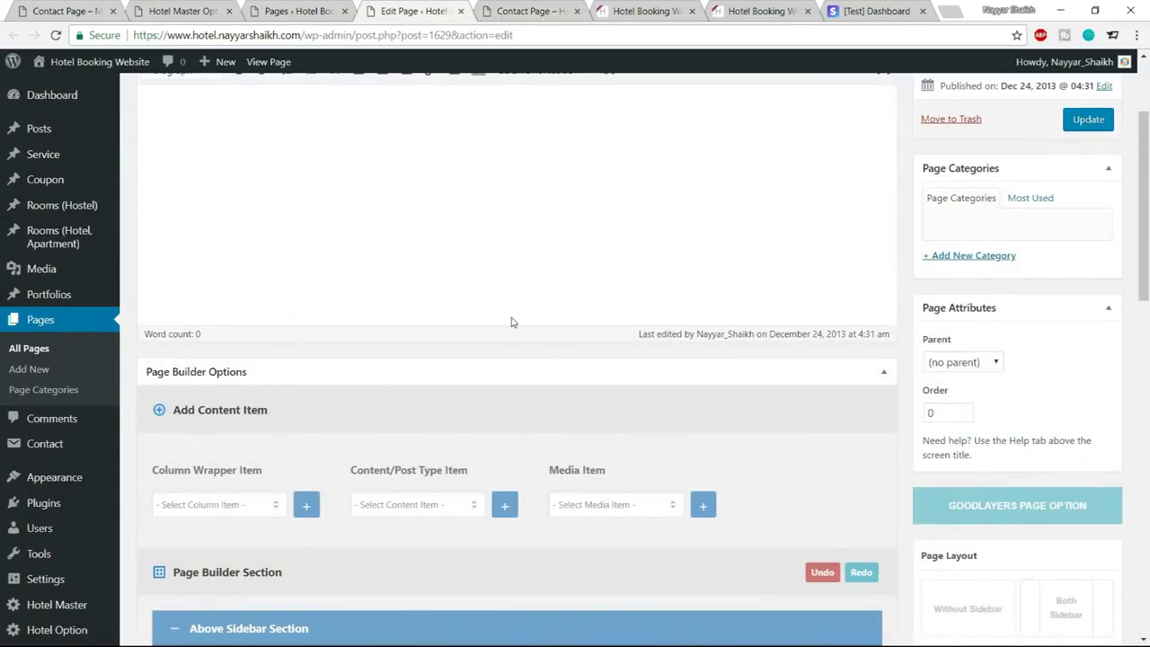
pyautogui.scroll(-5, 1024, 287)
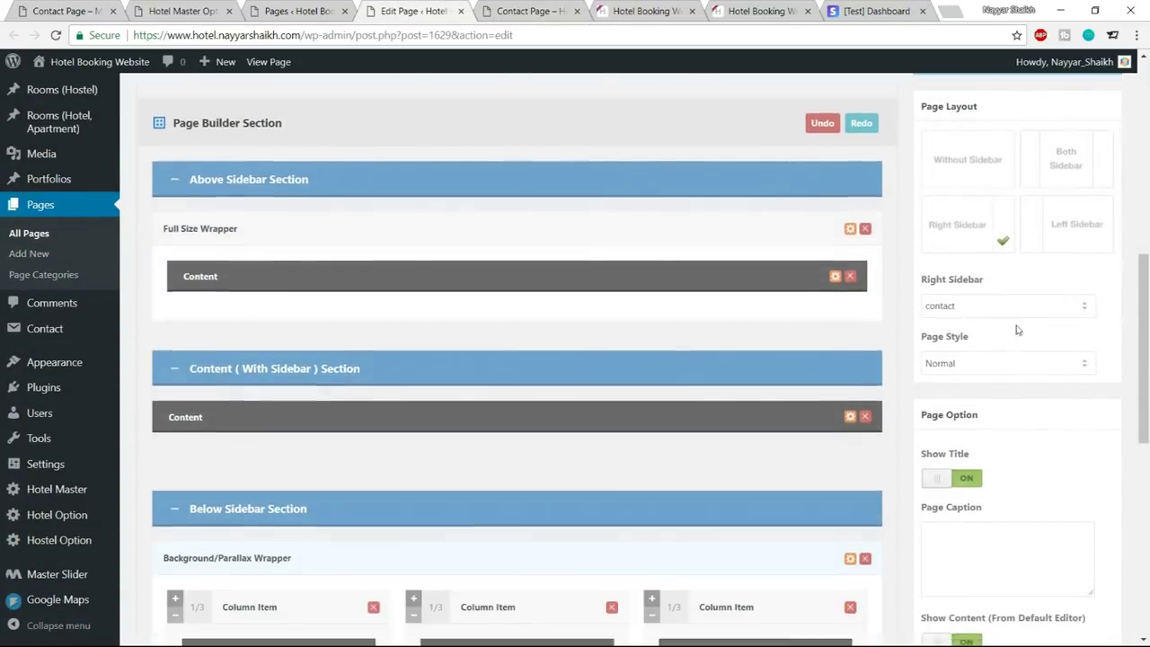
pyautogui.moveTo(921, 281); pyautogui.dragTo(999, 285)
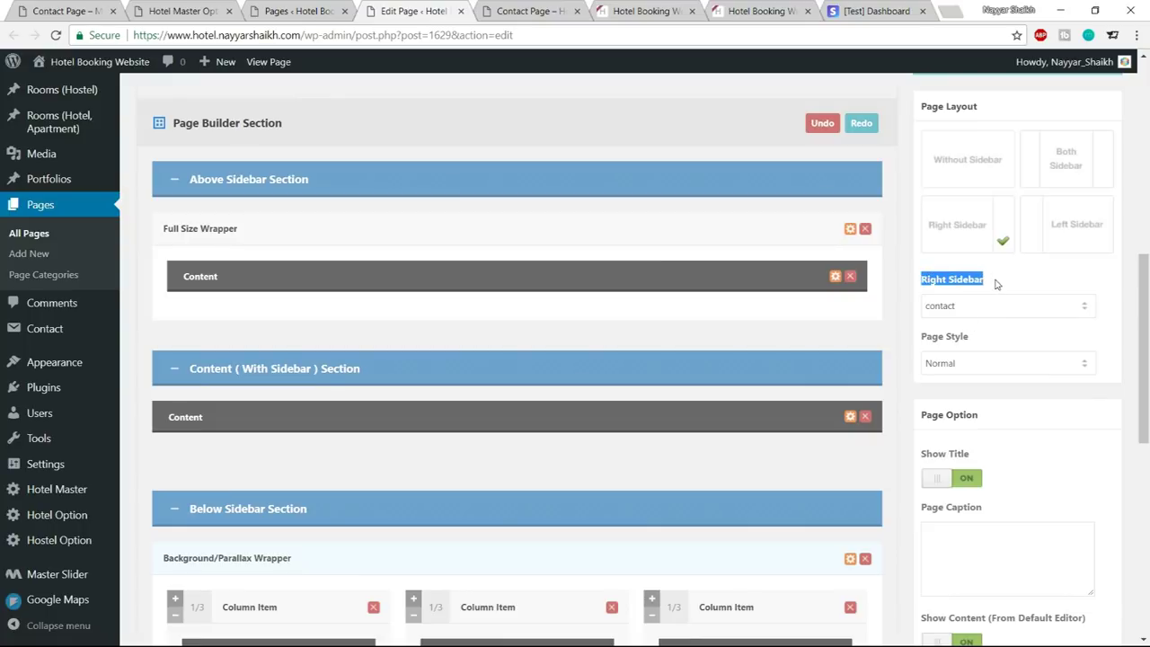
pyautogui.click(991, 310)
pyautogui.click(991, 310)
pyautogui.click(1016, 280)
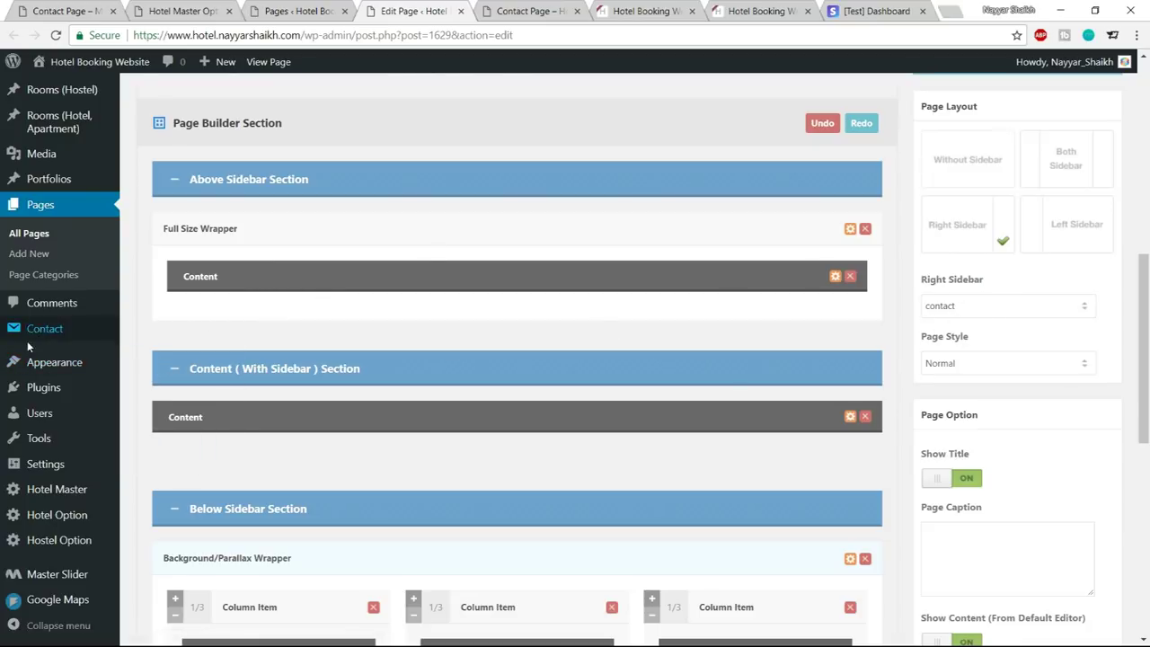
pyautogui.moveTo(28, 363)
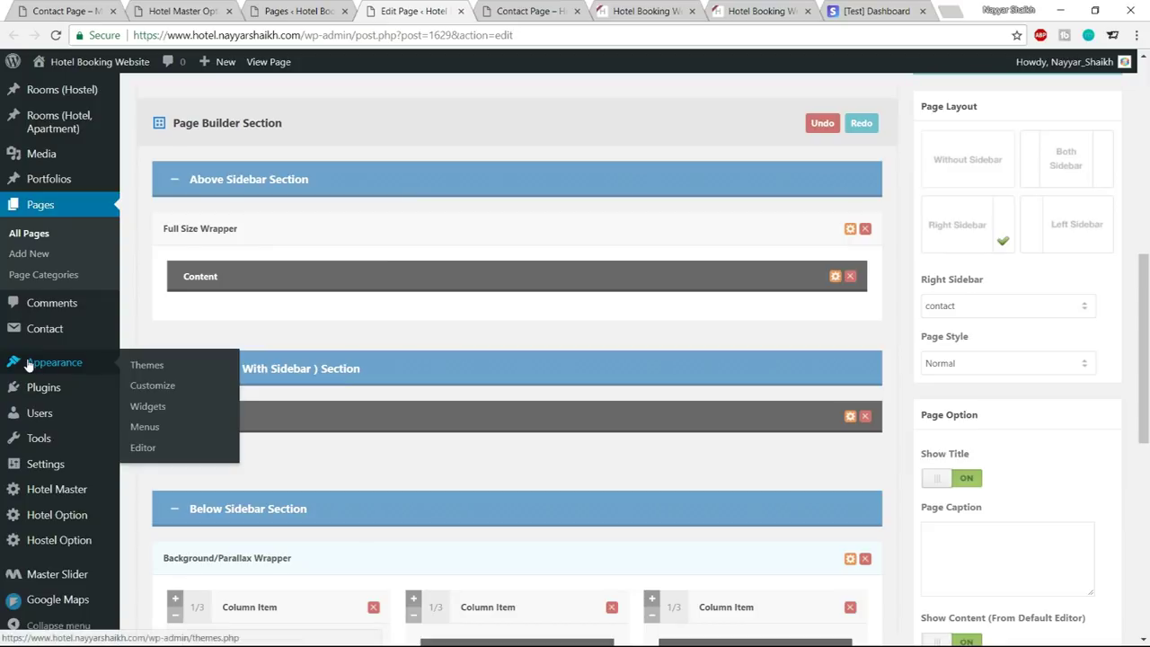
# Add a Text widget to the contact sidebar on the Widgets page
pyautogui.click(162, 406)
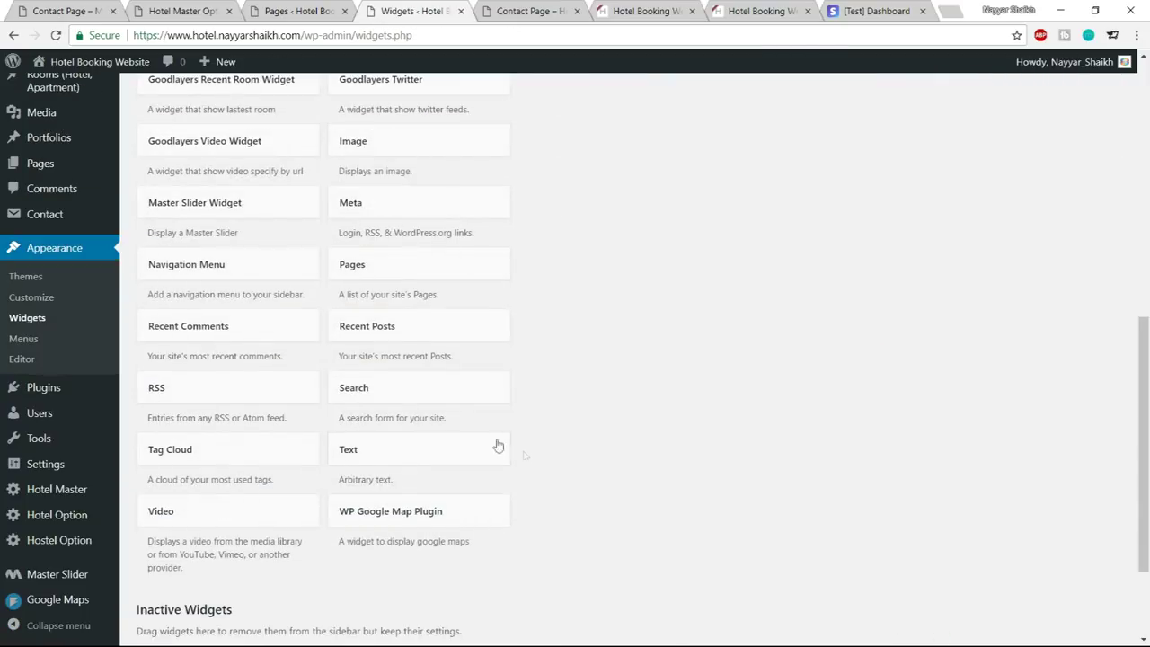
pyautogui.click(428, 456)
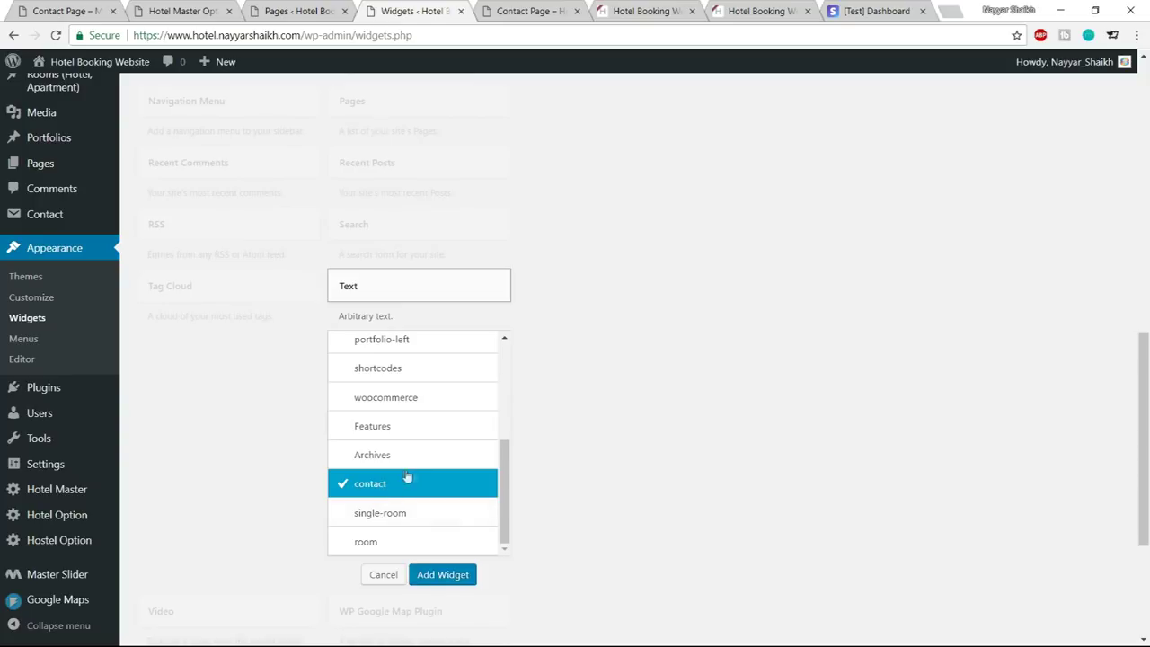
pyautogui.click(463, 578)
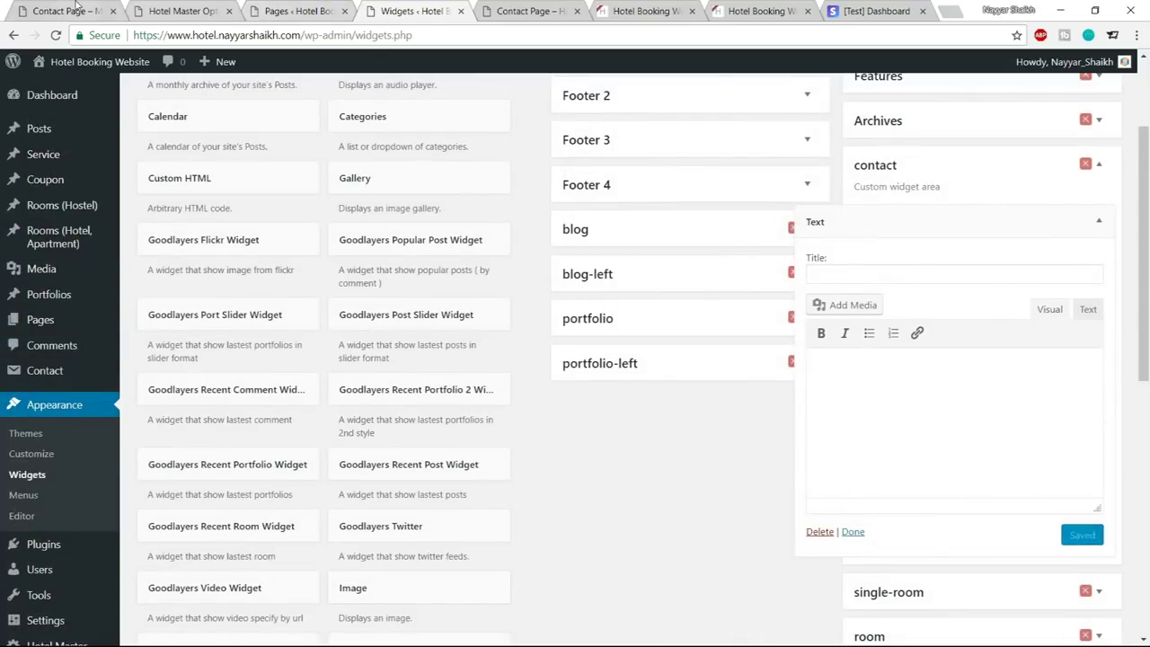
# Copy the demo's lorem ipsum paragraph and paste it into the widget in Text mode
pyautogui.click(64, 11)
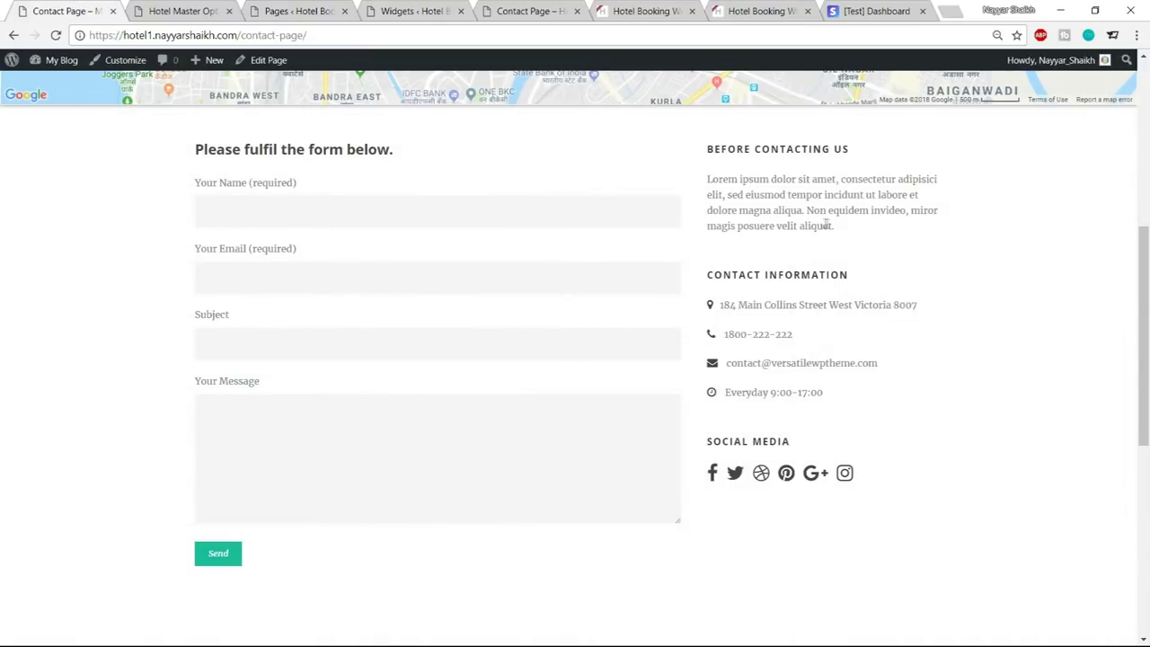
pyautogui.moveTo(842, 228); pyautogui.dragTo(699, 156)
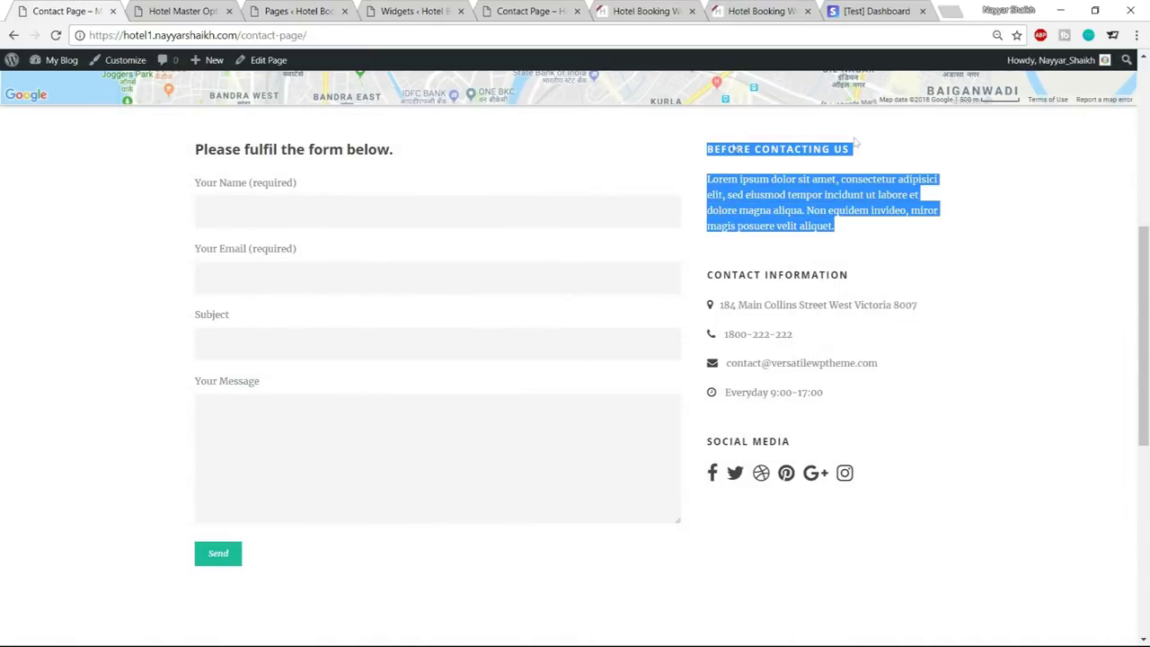
pyautogui.moveTo(866, 231); pyautogui.dragTo(836, 227)
pyautogui.hotkey('ctrl', 'c')
pyautogui.click(706, 179)
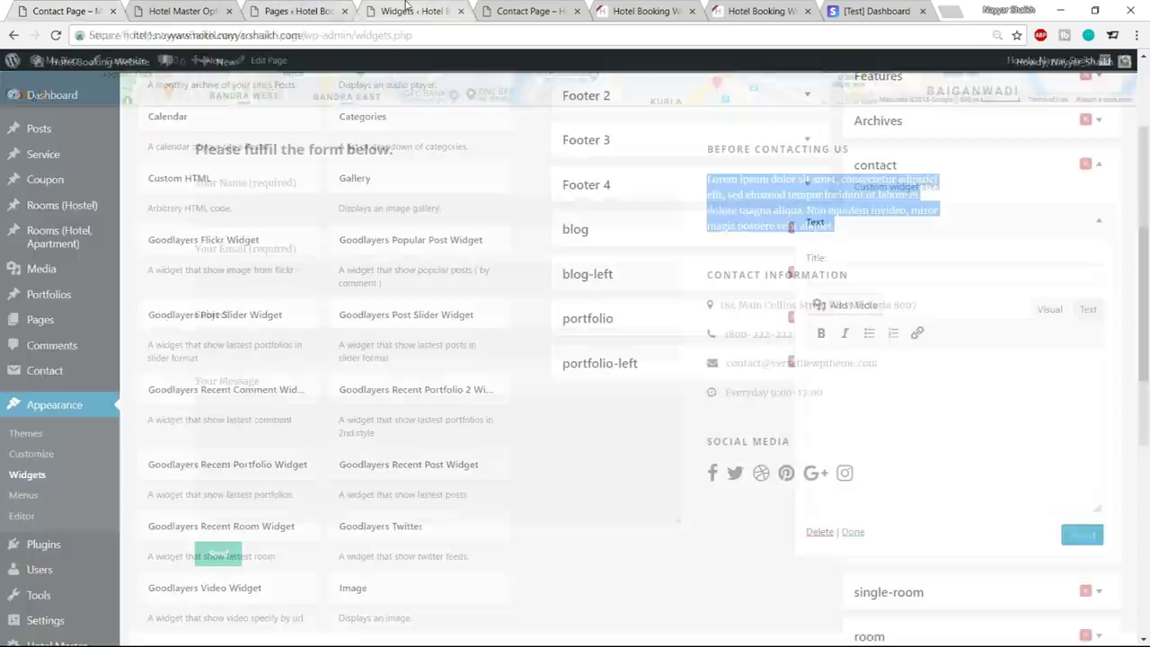
pyautogui.click(1086, 313)
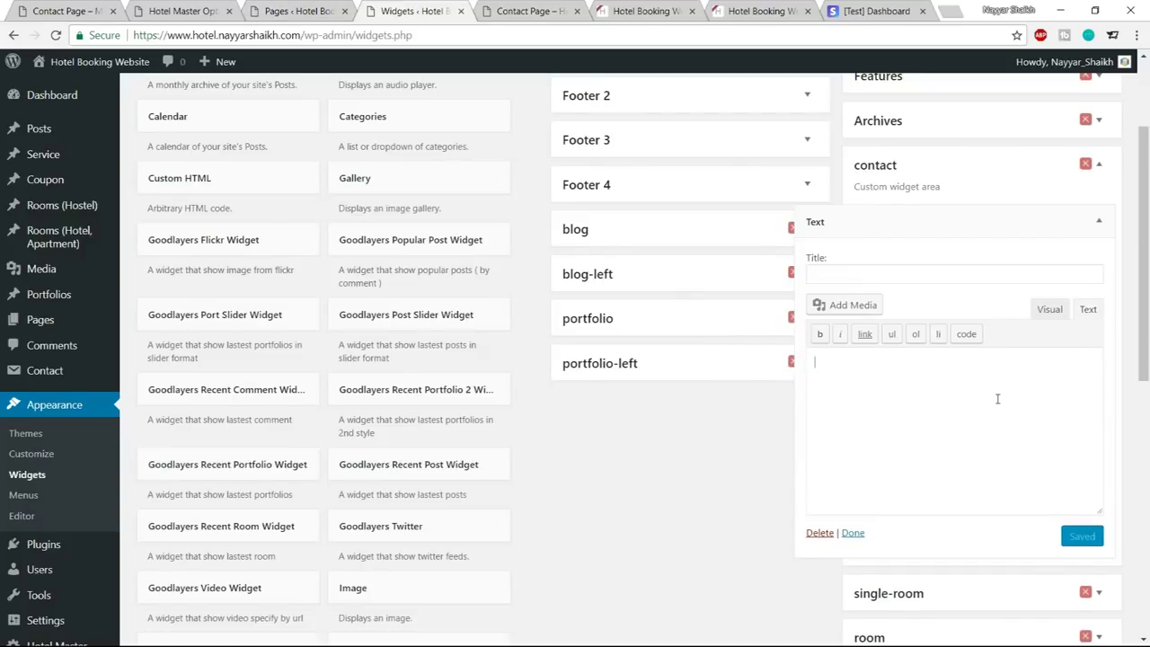
pyautogui.hotkey('ctrl', 'v')
# Title the widget BEFORE CONTACTING US, save it, and collapse it
pyautogui.click(890, 275)
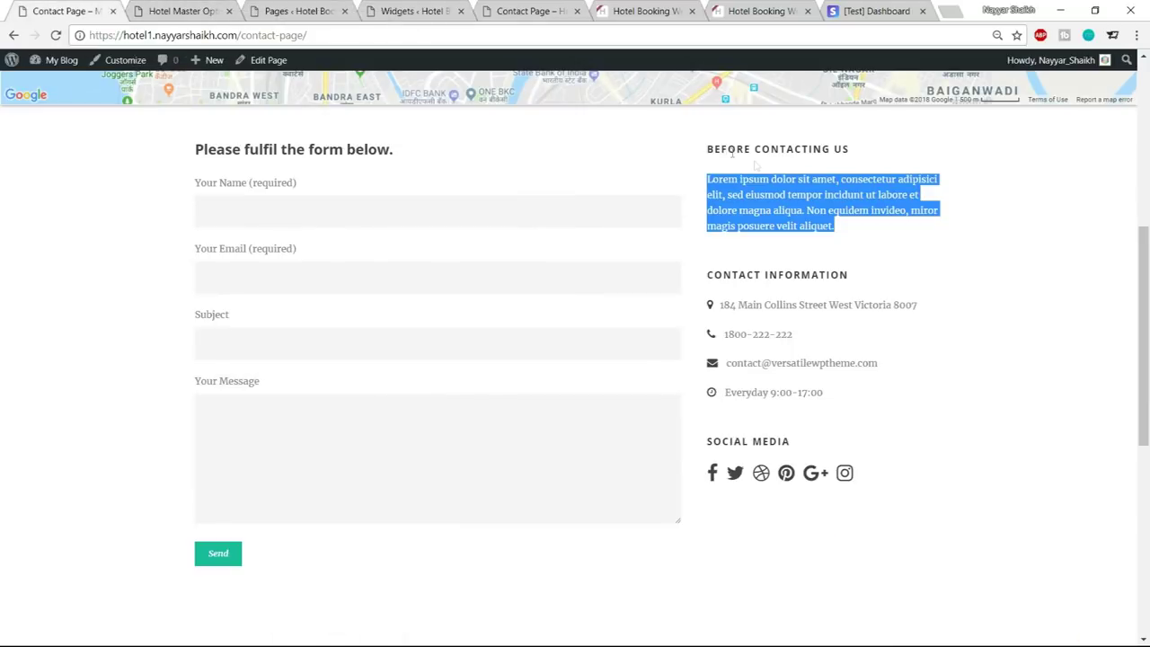
pyautogui.moveTo(703, 152); pyautogui.dragTo(859, 155)
pyautogui.hotkey('ctrl', 'c')
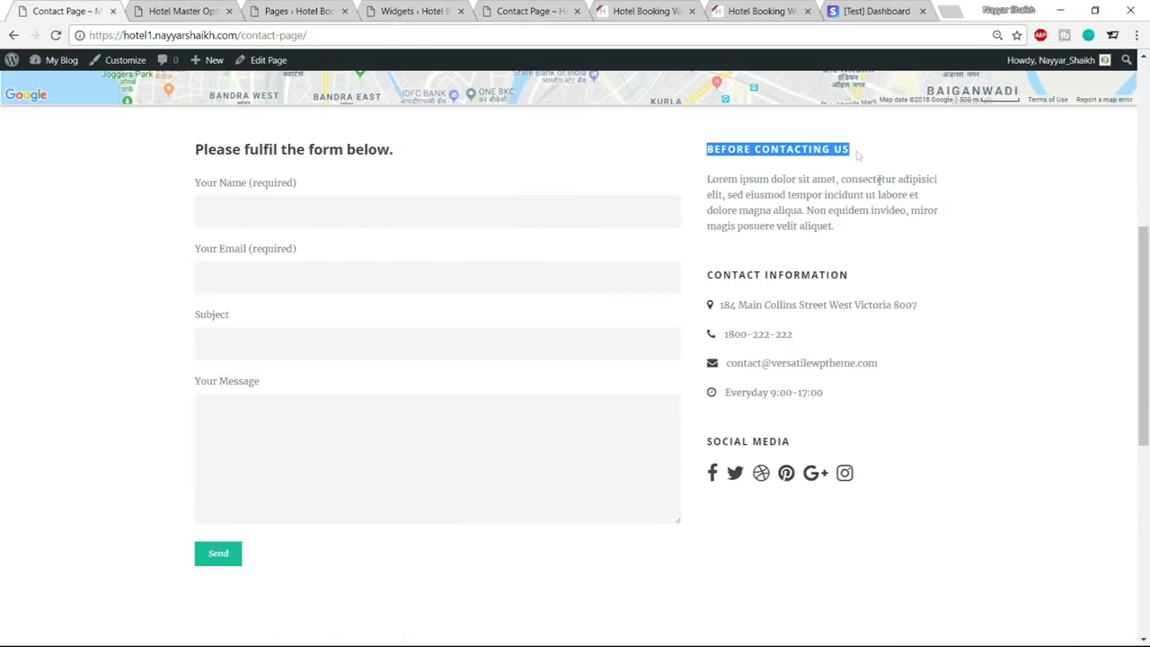
pyautogui.click(395, 10)
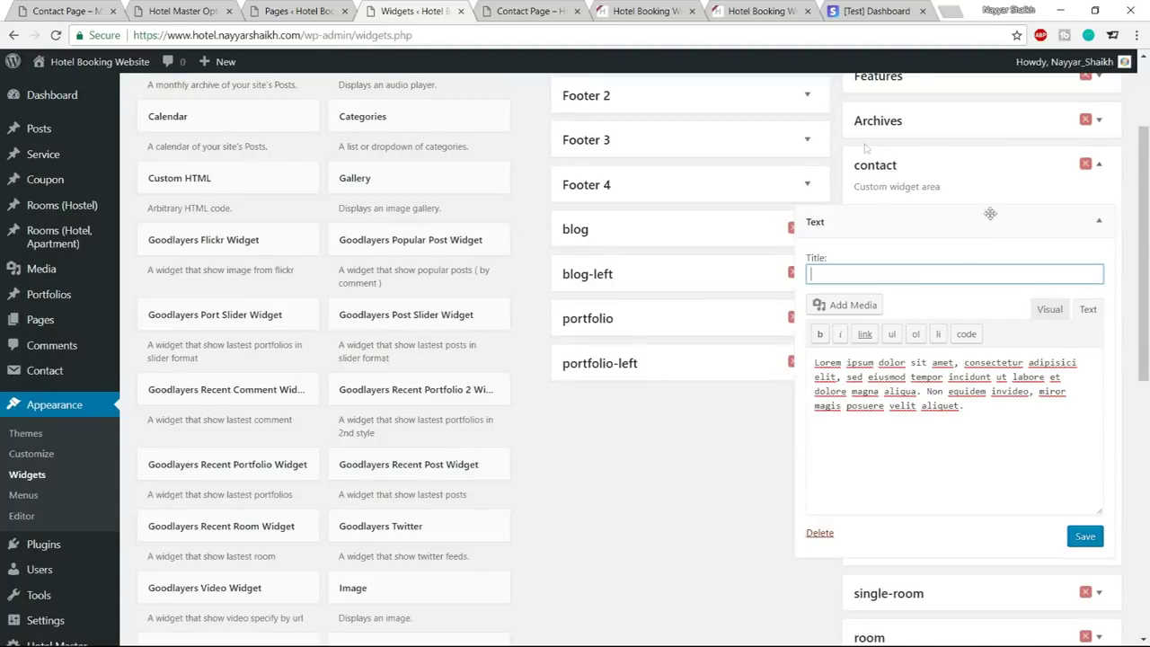
pyautogui.hotkey('ctrl', 'v')
pyautogui.click(1085, 537)
pyautogui.click(1109, 222)
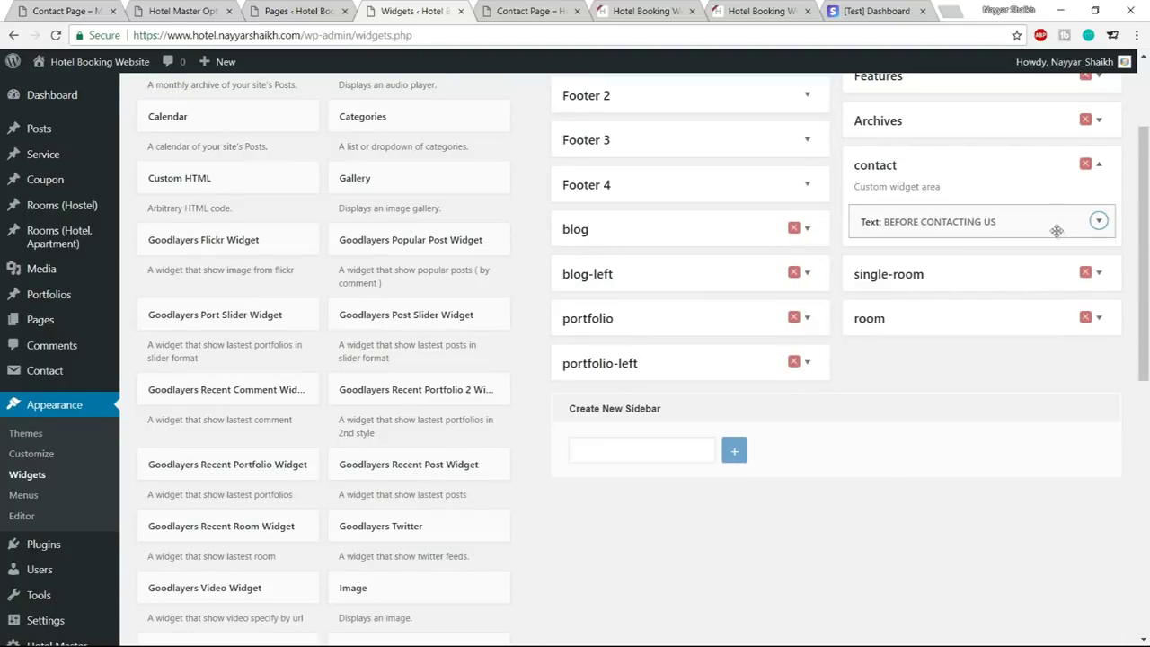
# Add a second, empty Text widget to the contact sidebar
pyautogui.scroll(-6, 440, 450)
pyautogui.scroll(-1, 445, 460)
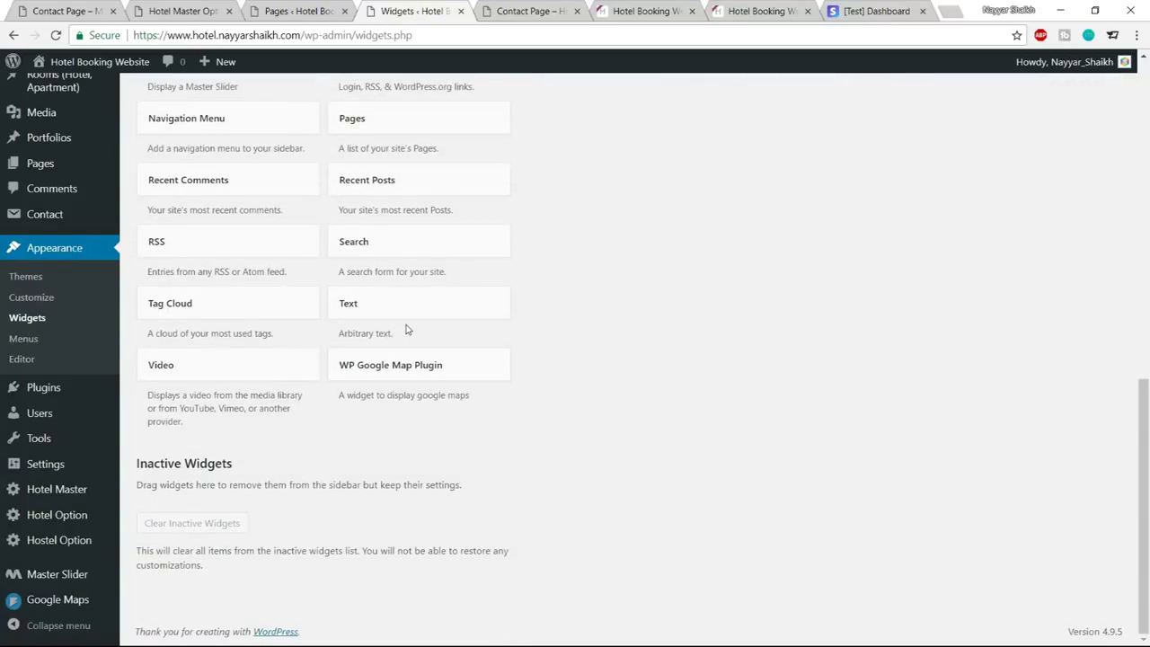
pyautogui.click(409, 309)
pyautogui.scroll(-3, 400, 468)
pyautogui.click(393, 508)
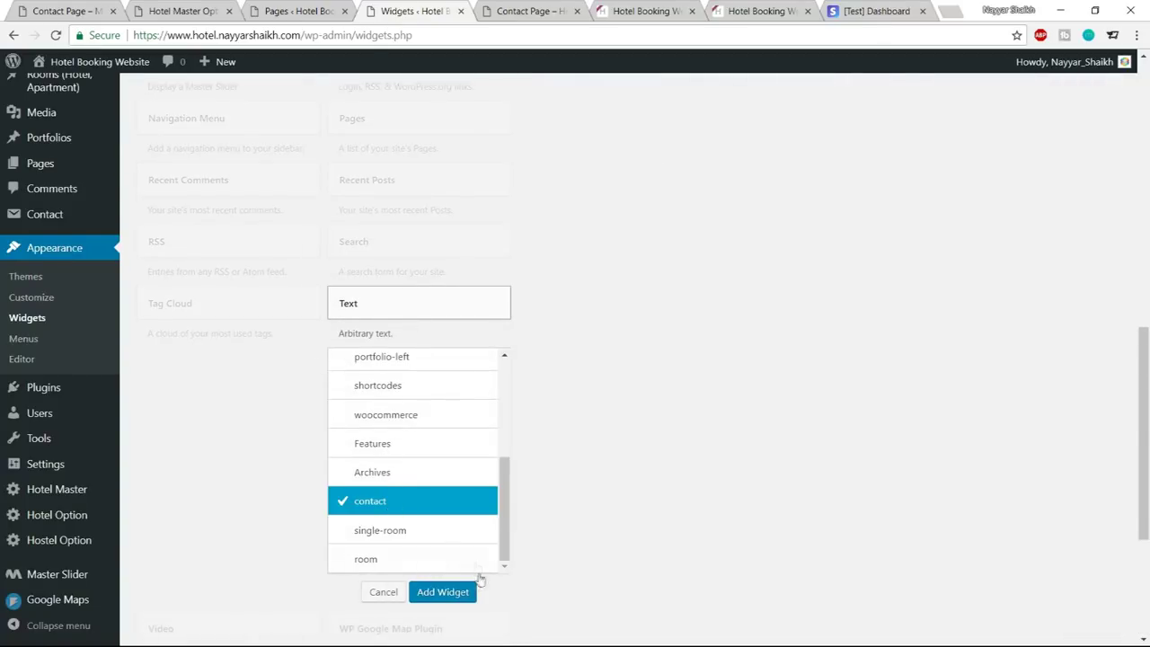
pyautogui.click(458, 592)
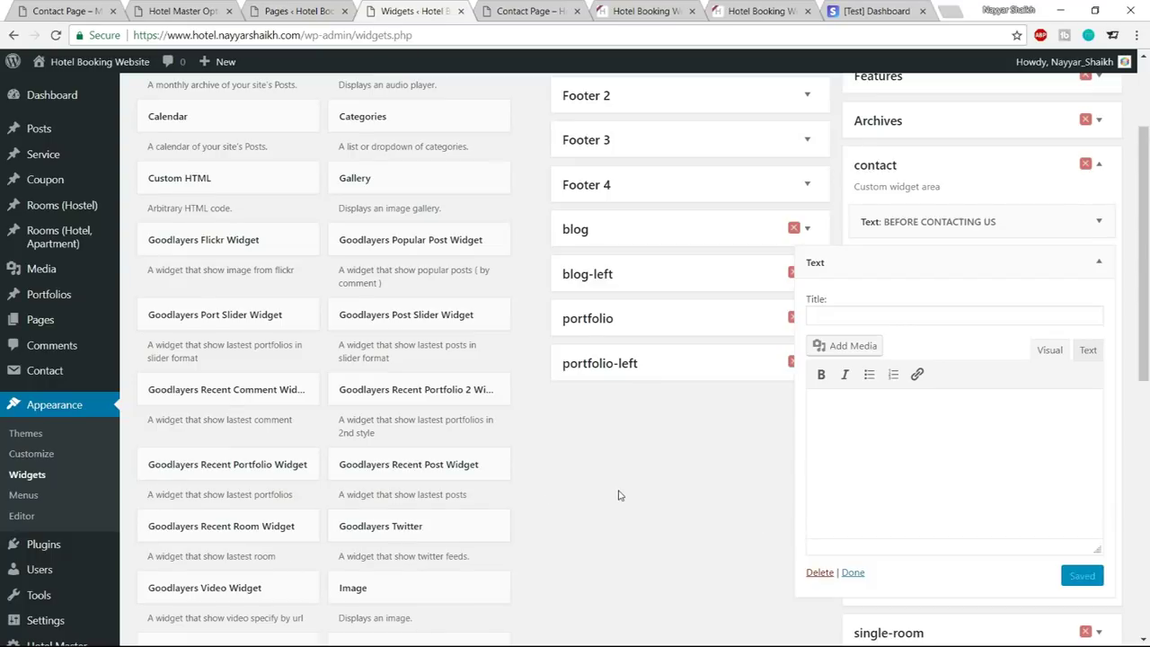
pyautogui.press('super')
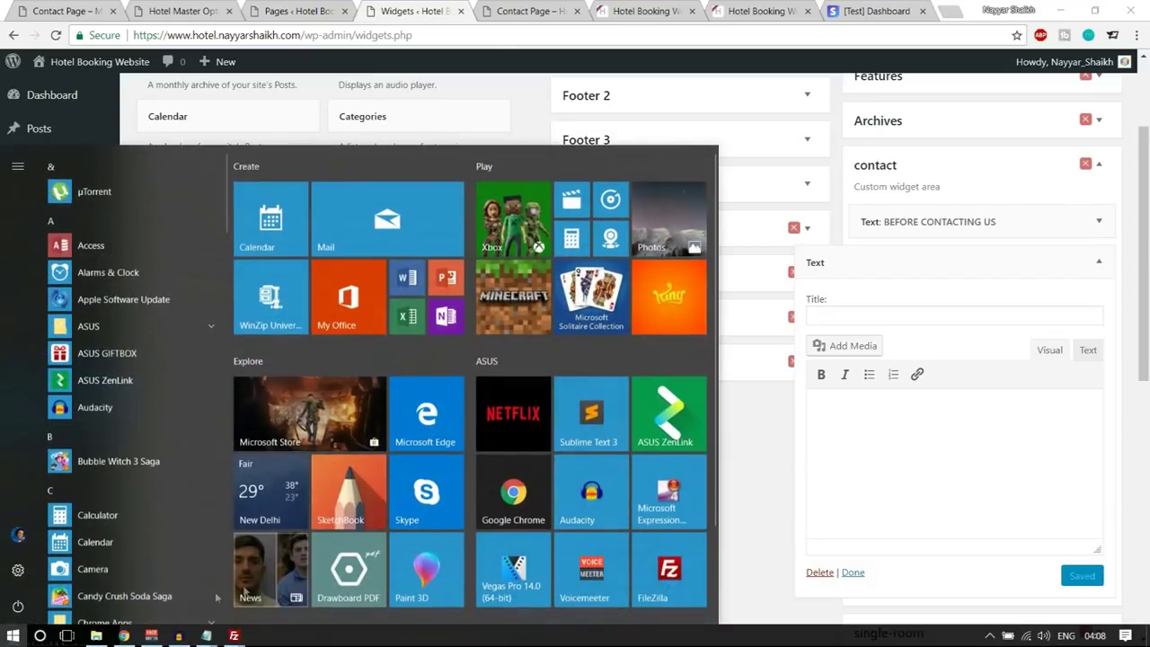
# Open the Contact Sidebar notes from Media and copy the four Sidebar 2 gdlr_icon lines
pyautogui.click(97, 641)
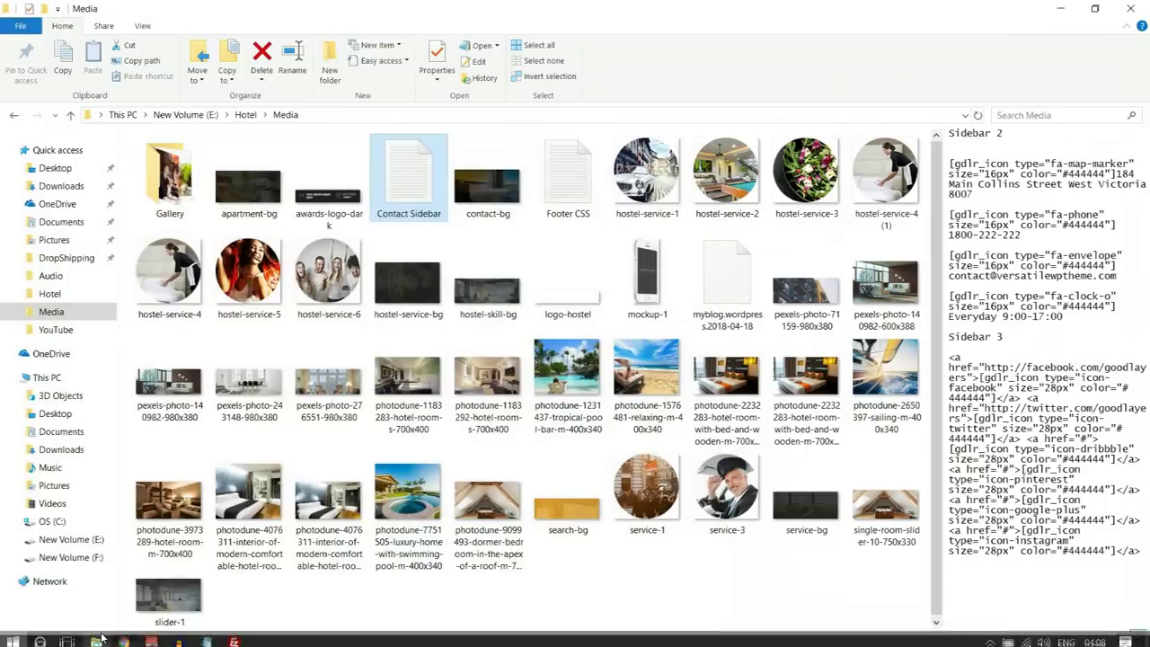
pyautogui.doubleClick(426, 194)
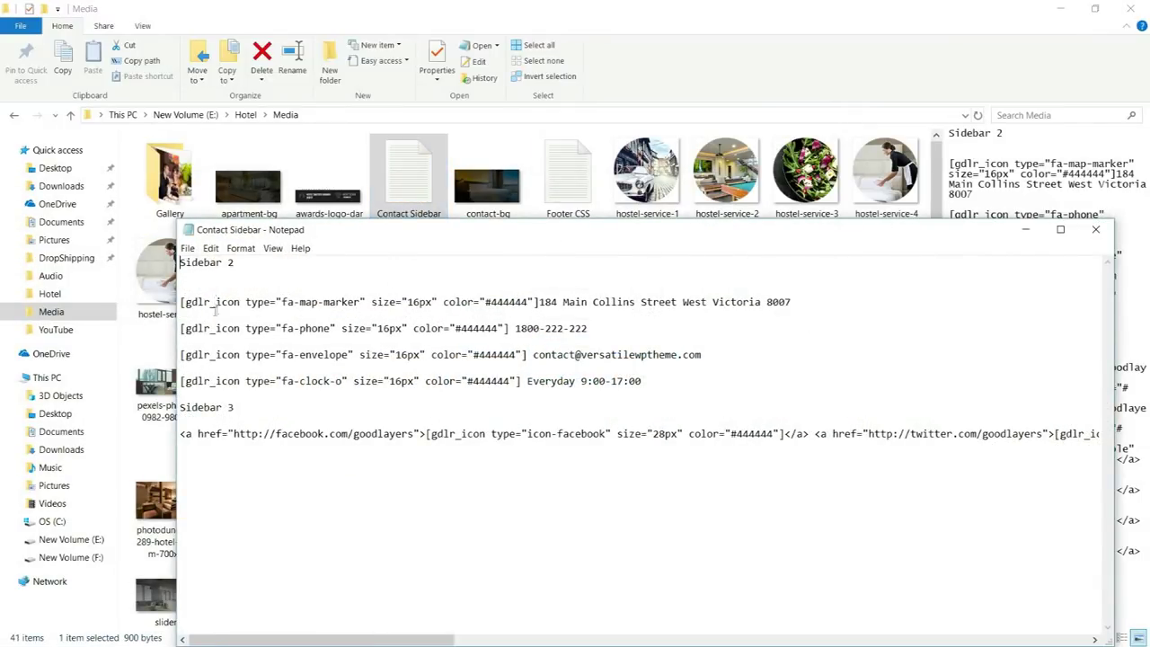
pyautogui.moveTo(213, 260); pyautogui.dragTo(190, 262)
pyautogui.moveTo(644, 384); pyautogui.dragTo(190, 287)
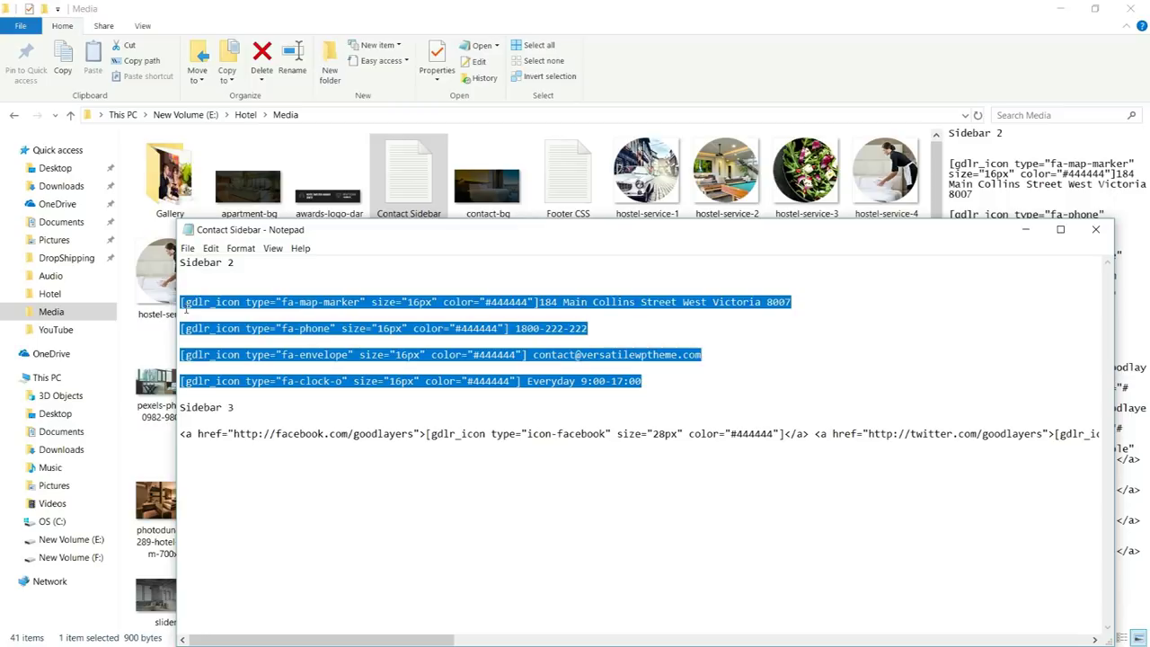
pyautogui.press('super')
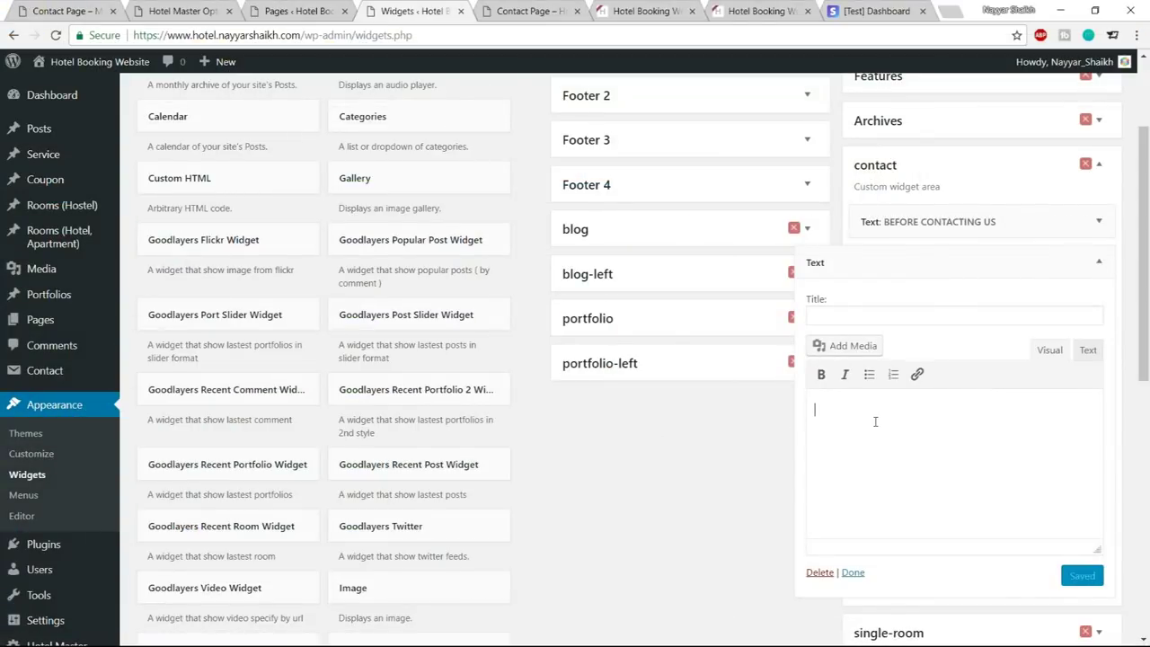
# Paste the contact shortcodes into the widget and title it CONTACT INFORMATION
pyautogui.hotkey('ctrl', 'v')
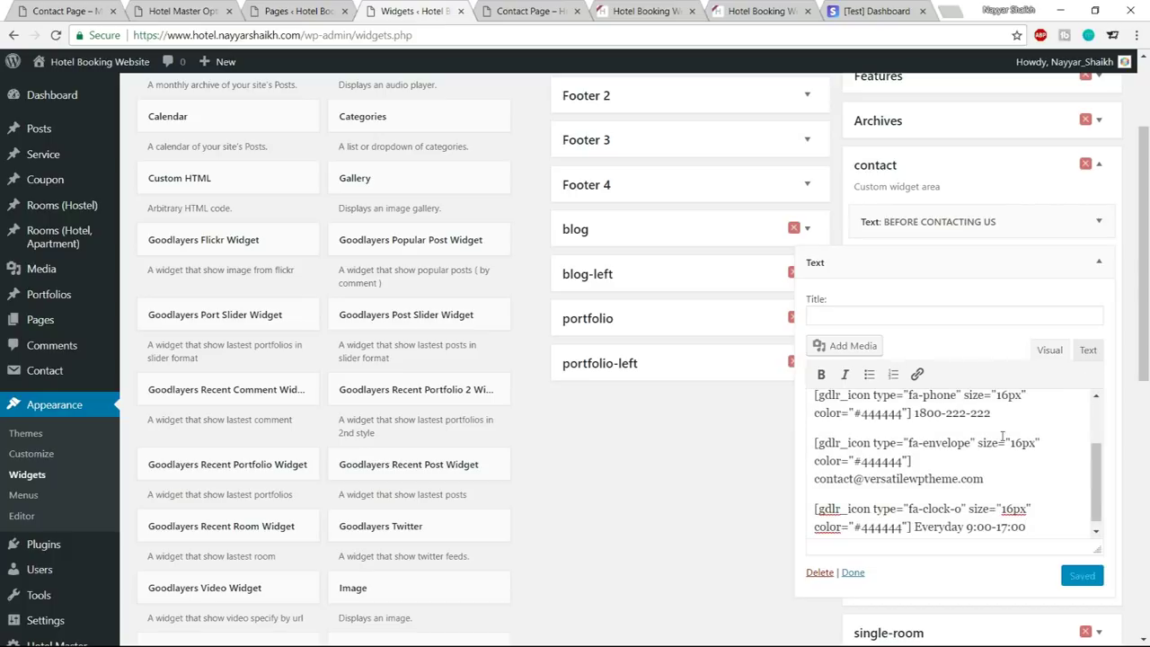
pyautogui.click(90, 9)
pyautogui.moveTo(708, 275); pyautogui.dragTo(941, 273)
pyautogui.hotkey('ctrl', 'c')
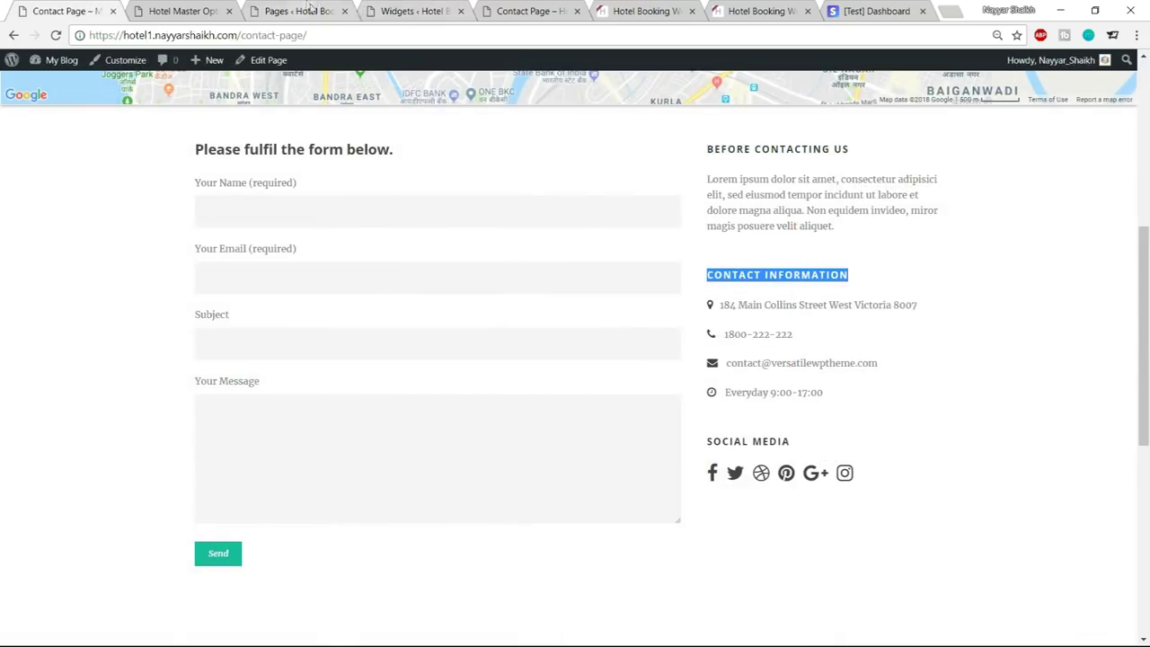
pyautogui.click(418, 10)
pyautogui.click(893, 315)
pyautogui.hotkey('ctrl', 'v')
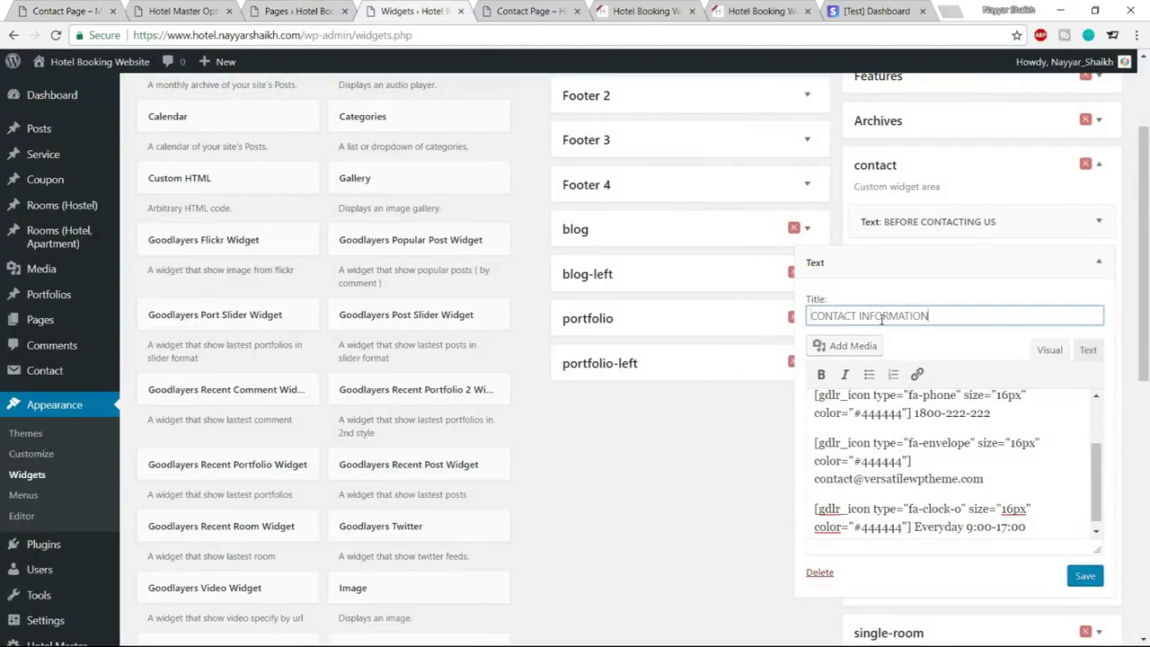
# Check the pasted phone and e-mail lines, then save and collapse the widget
pyautogui.scroll(2, 994, 440)
pyautogui.scroll(-2, 1005, 457)
pyautogui.moveTo(1014, 414); pyautogui.dragTo(911, 414)
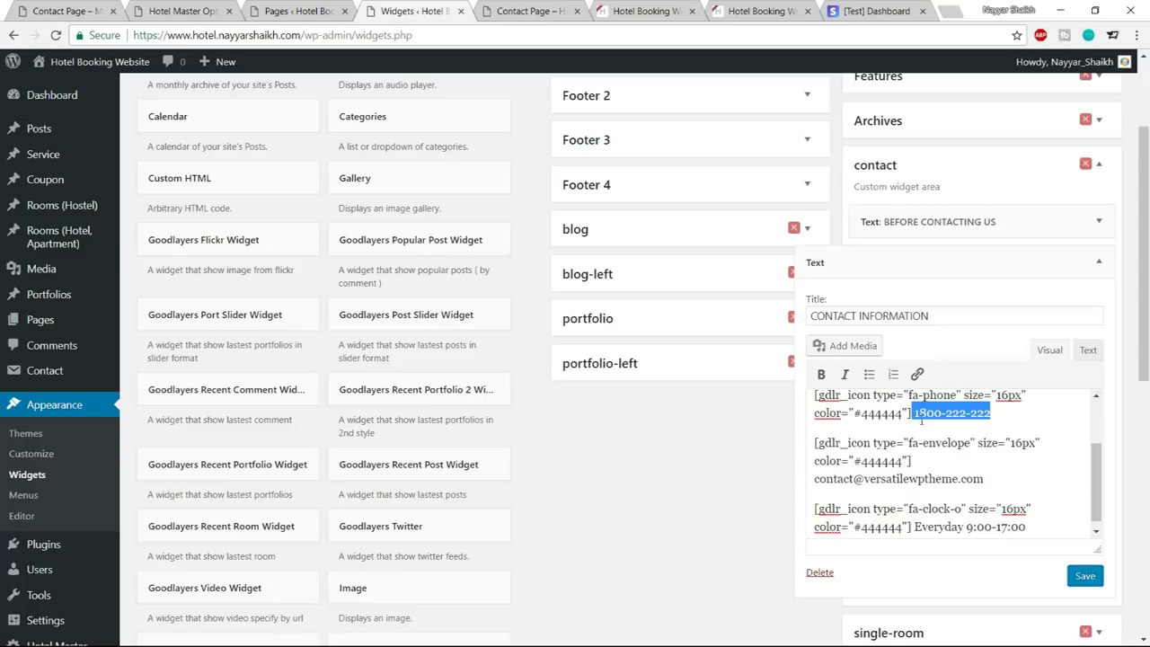
pyautogui.moveTo(985, 476); pyautogui.dragTo(815, 477)
pyautogui.scroll(-1, 998, 489)
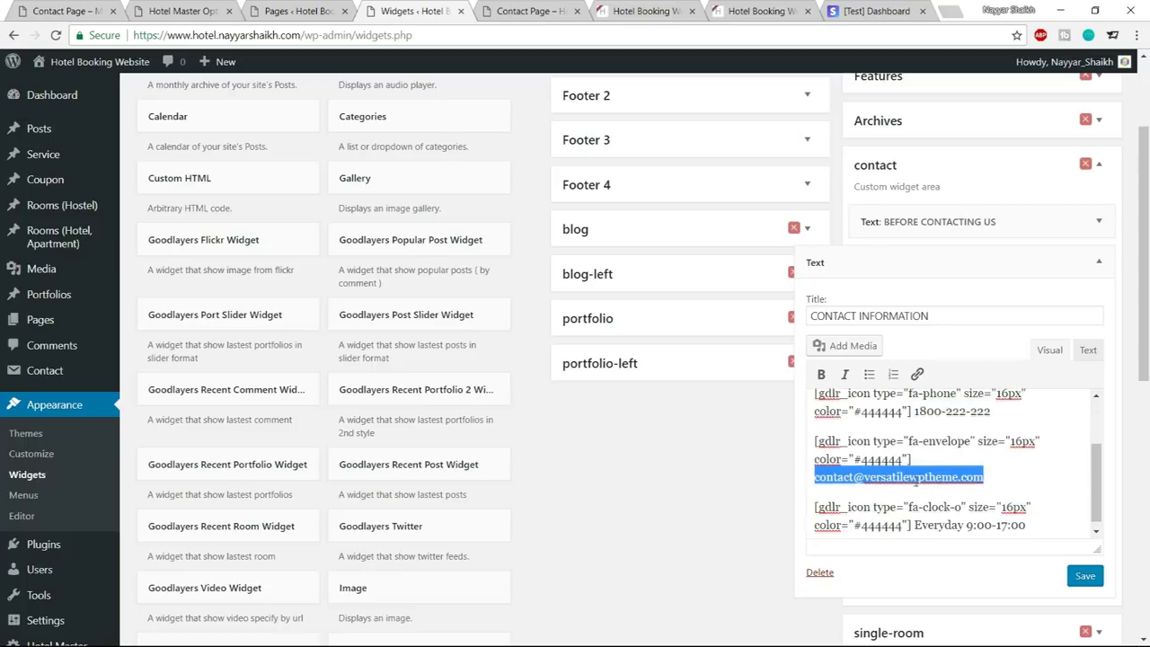
pyautogui.click(1086, 576)
pyautogui.click(1098, 262)
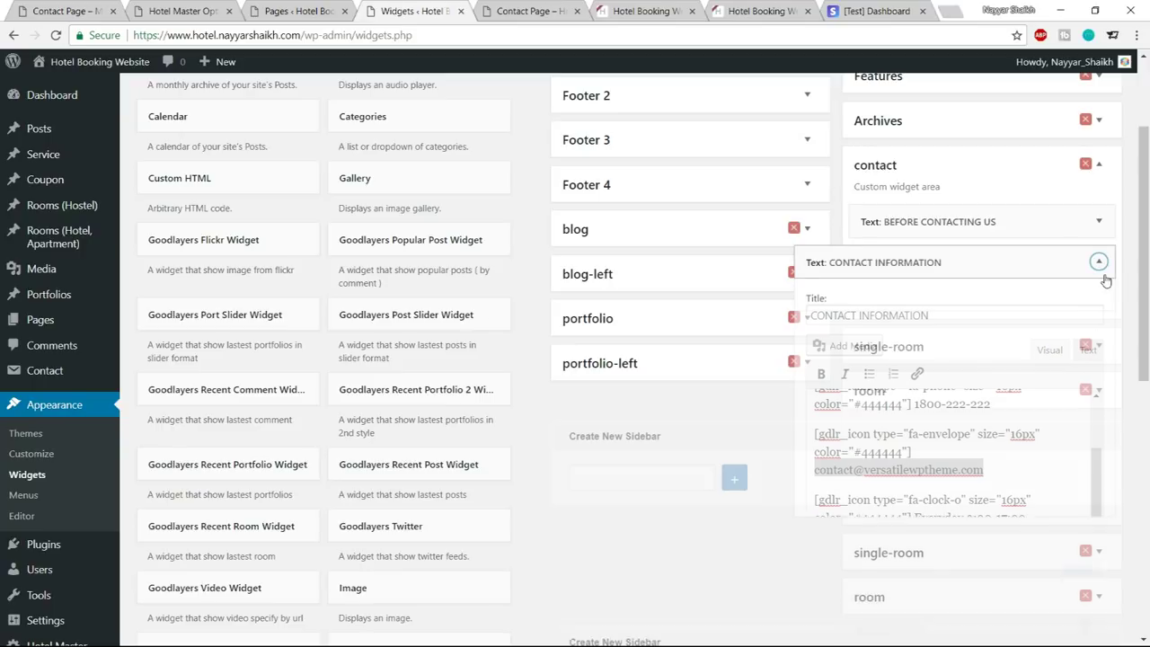
pyautogui.scroll(-5, 639, 441)
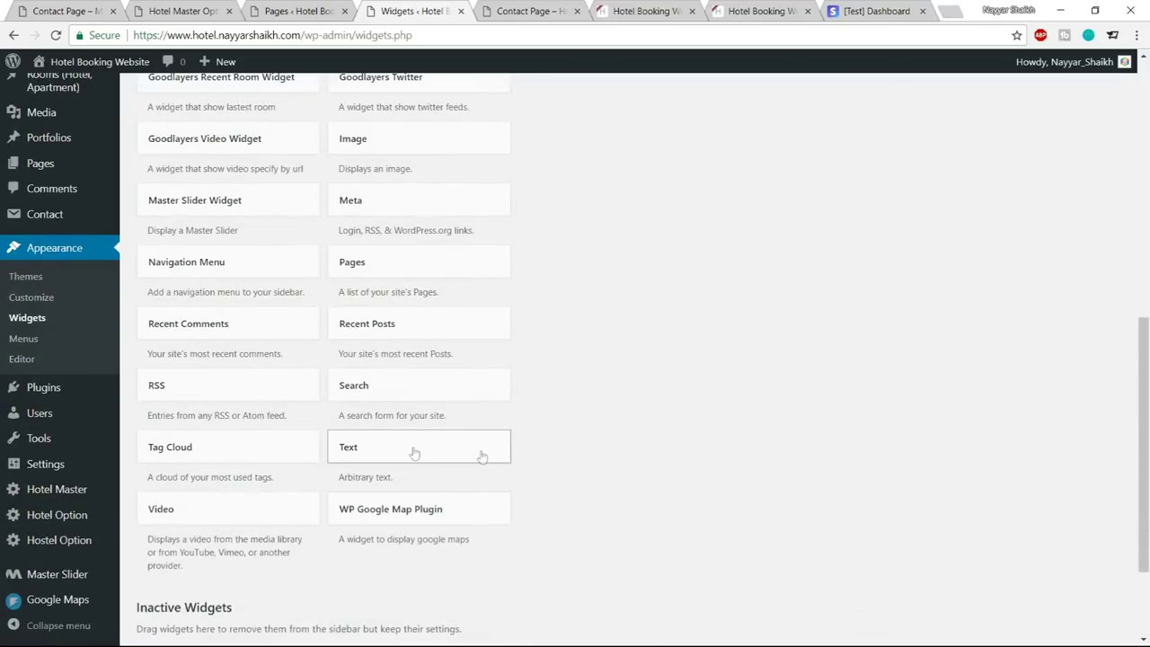
# Add a third Text widget to the contact sidebar titled SOCIAL MEDIA
pyautogui.click(413, 452)
pyautogui.scroll(-1, 670, 468)
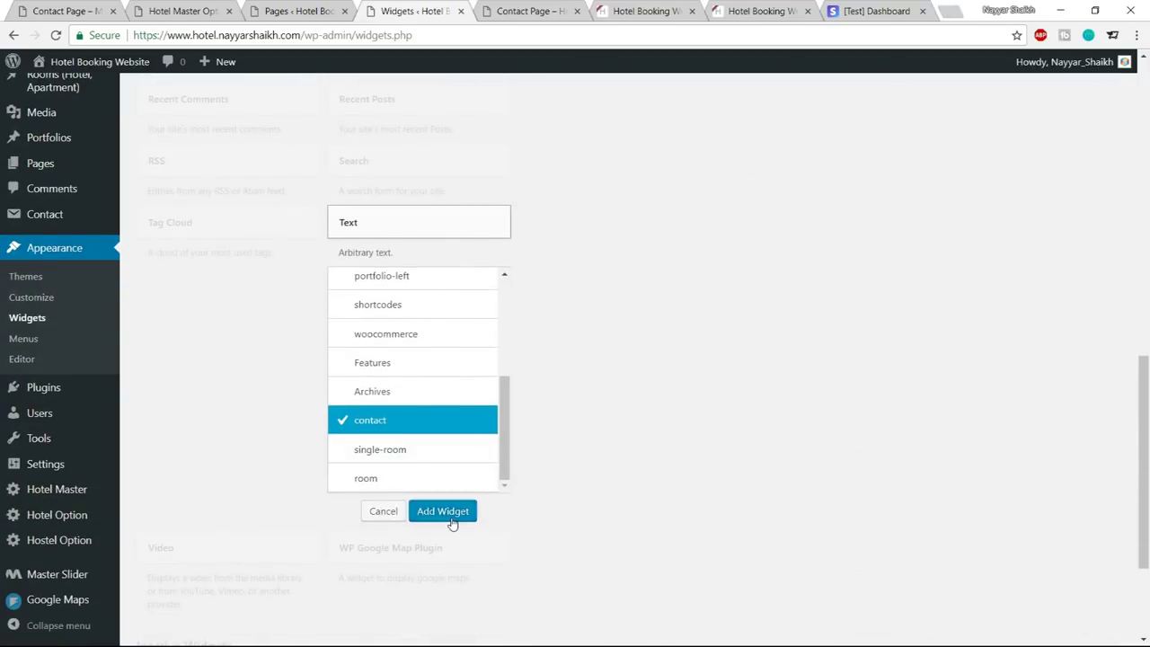
pyautogui.click(445, 511)
pyautogui.hotkey('ctrl', '1')
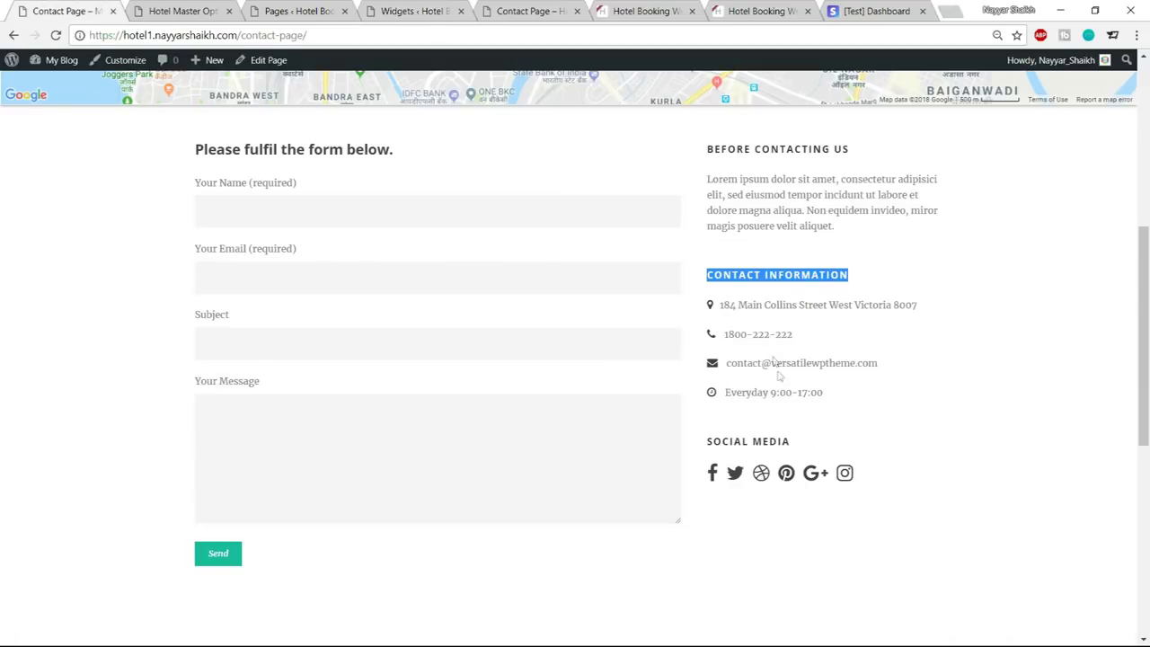
pyautogui.moveTo(795, 445); pyautogui.dragTo(708, 442)
pyautogui.hotkey('ctrl', 'c')
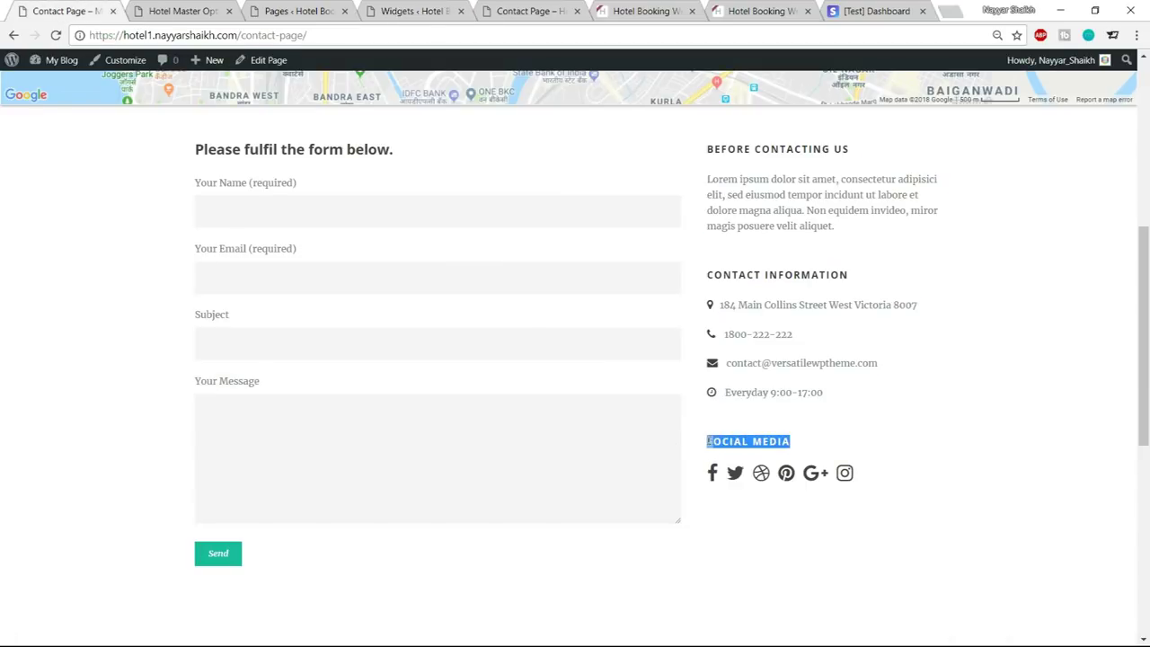
pyautogui.click(215, 11)
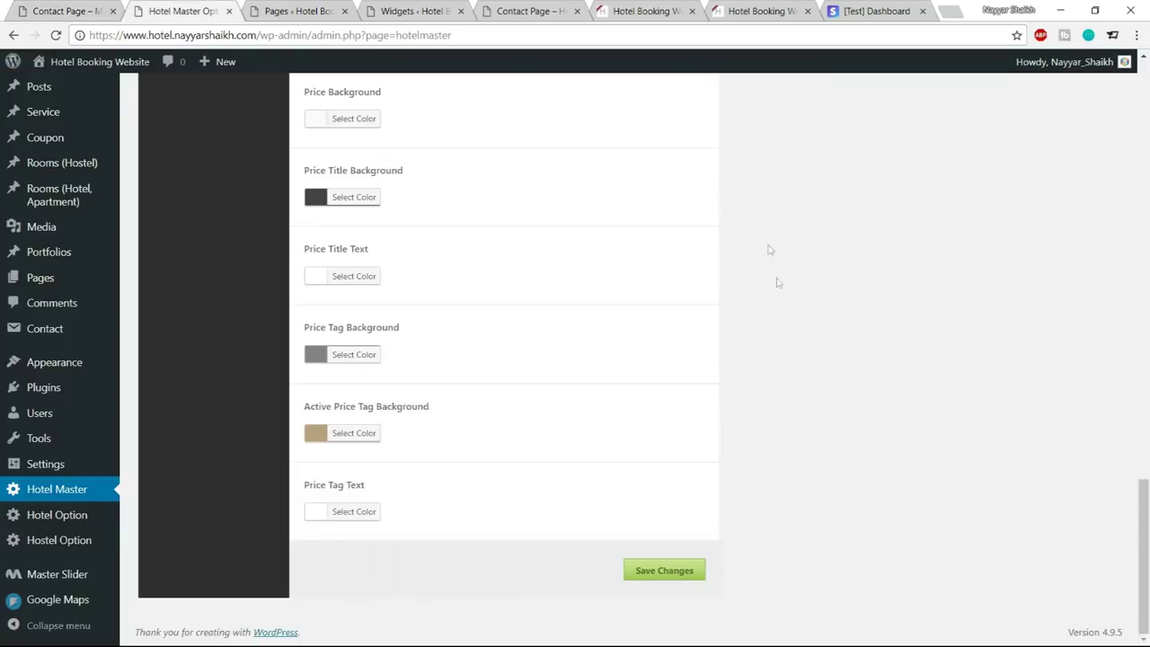
pyautogui.click(422, 13)
pyautogui.click(834, 349)
pyautogui.hotkey('ctrl', 'v')
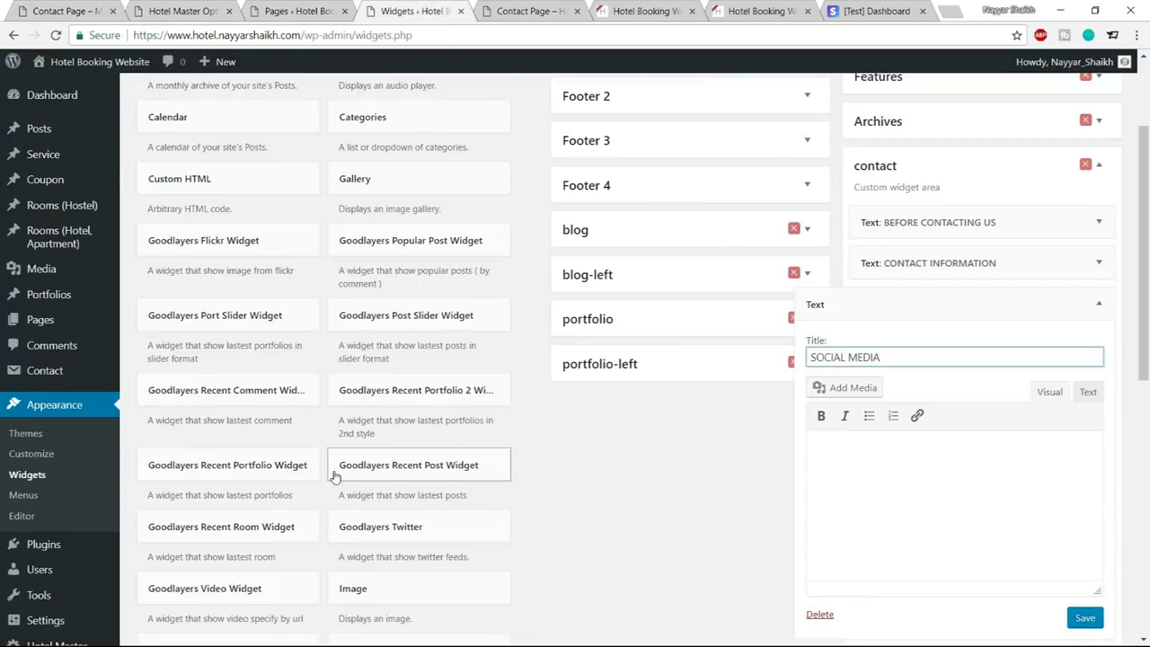
# Paste the Sidebar 3 social-icon link line into the widget's Text mode and save
pyautogui.hotkey('alt', 'Tab')
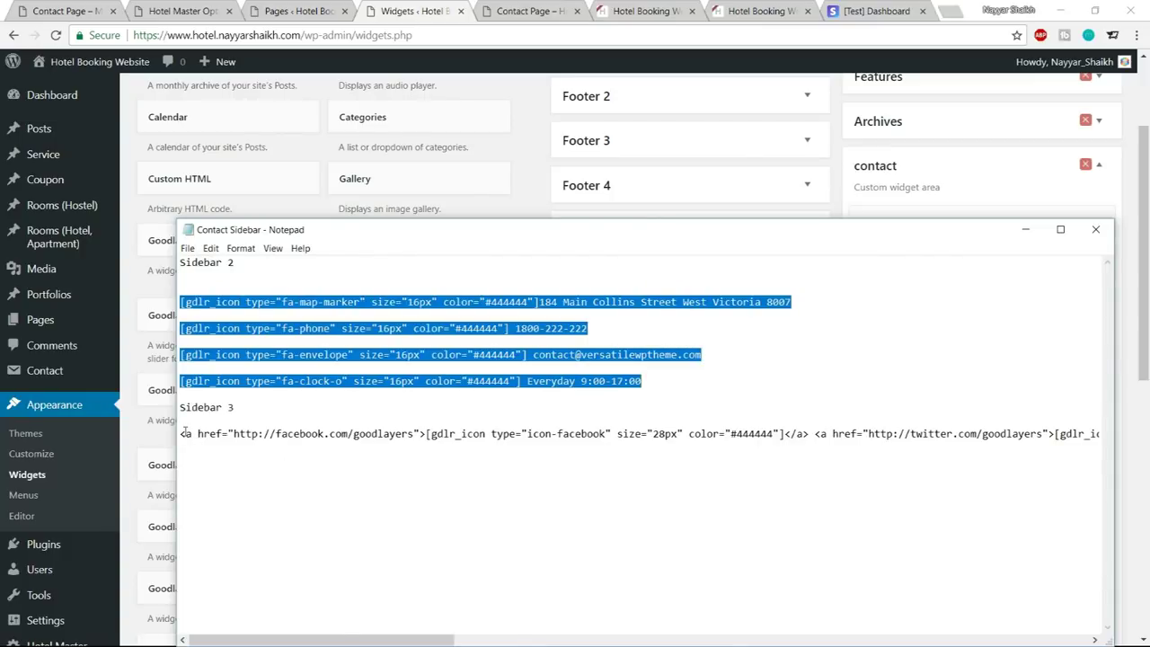
pyautogui.moveTo(182, 433); pyautogui.dragTo(1120, 443)
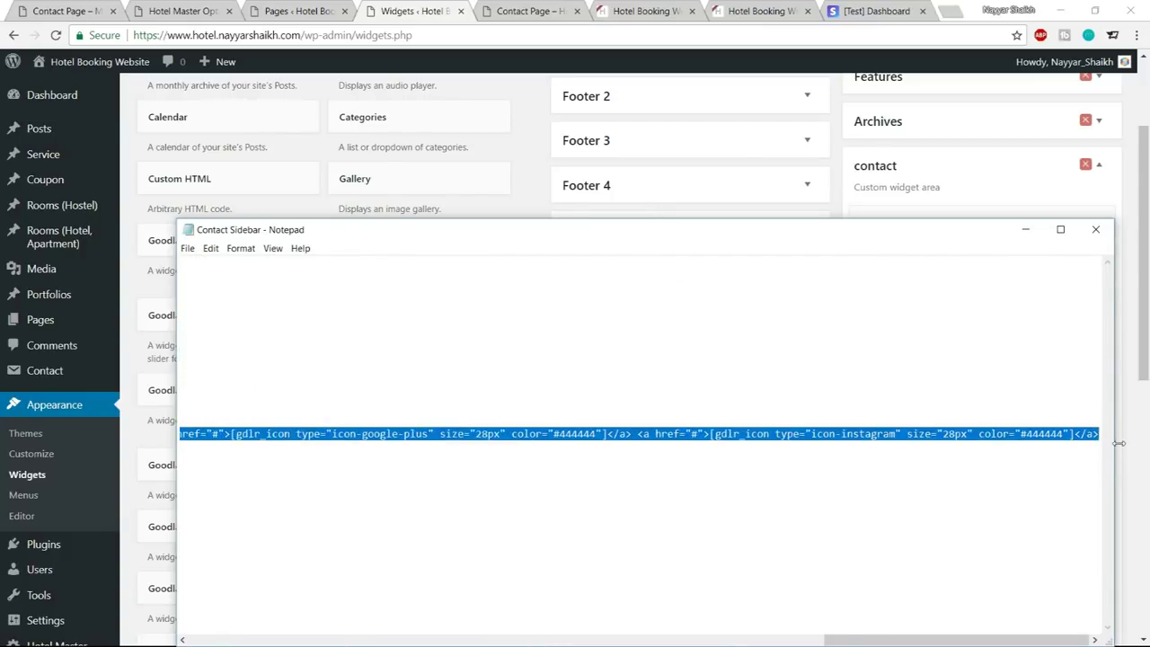
pyautogui.click(542, 151)
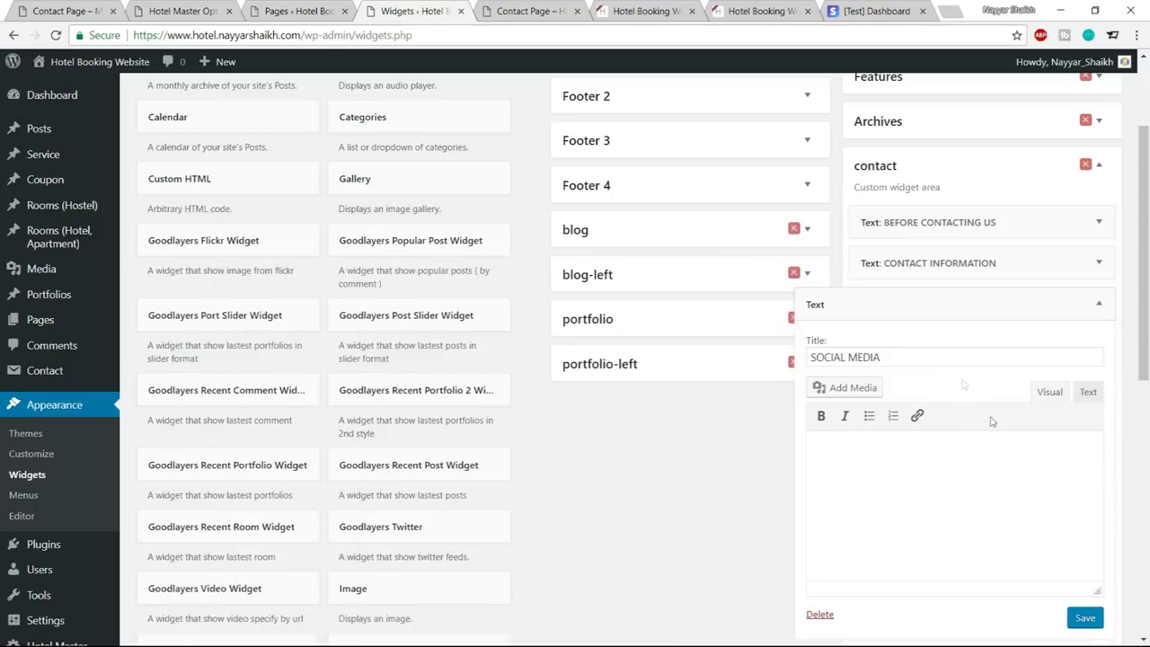
pyautogui.click(1088, 393)
pyautogui.hotkey('ctrl', 'v')
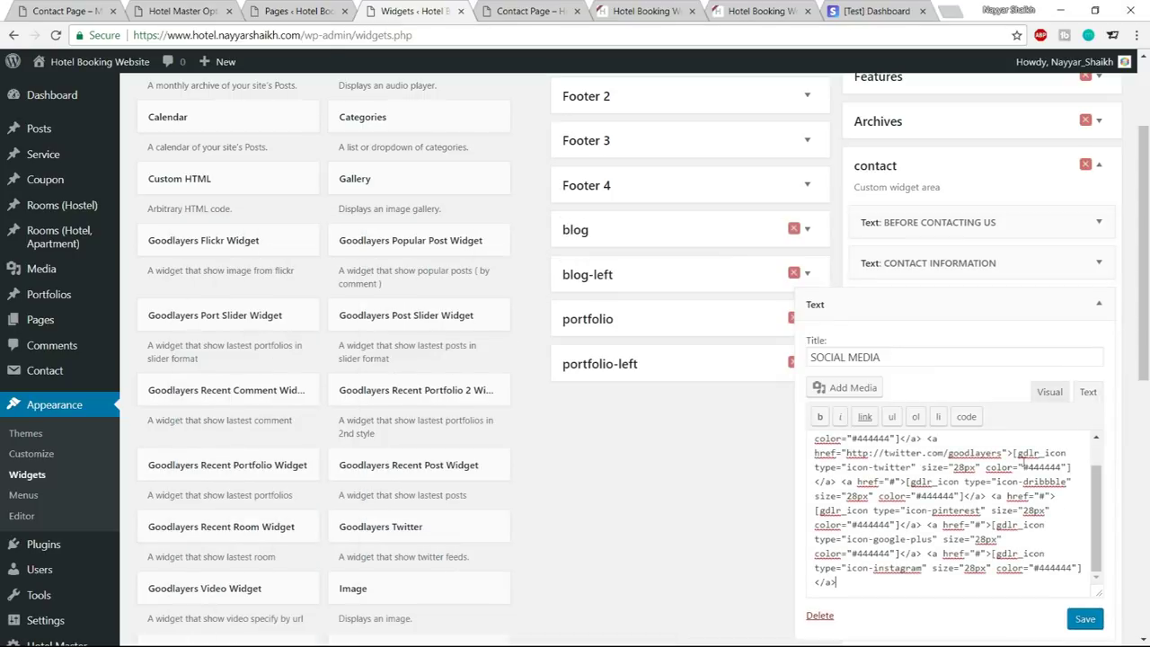
pyautogui.click(1085, 620)
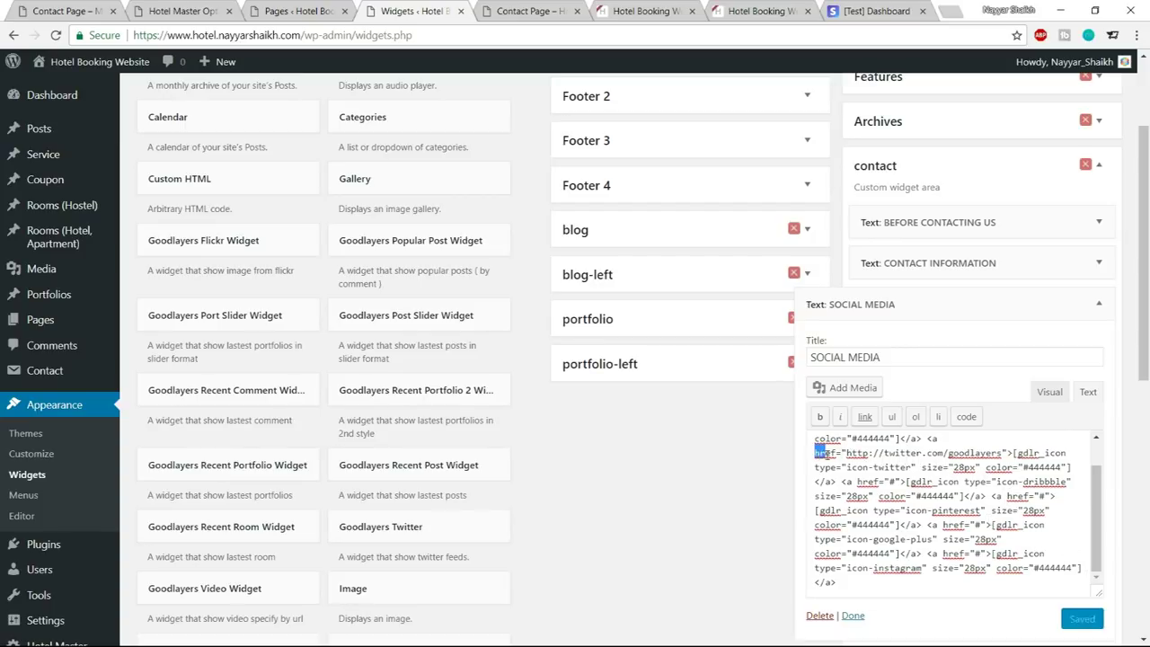
# Select the Twitter URL in the Social Media widget code, collapse the widget, and view the live Contact Page
pyautogui.click(847, 449)
pyautogui.moveTo(891, 453); pyautogui.dragTo(1004, 453)
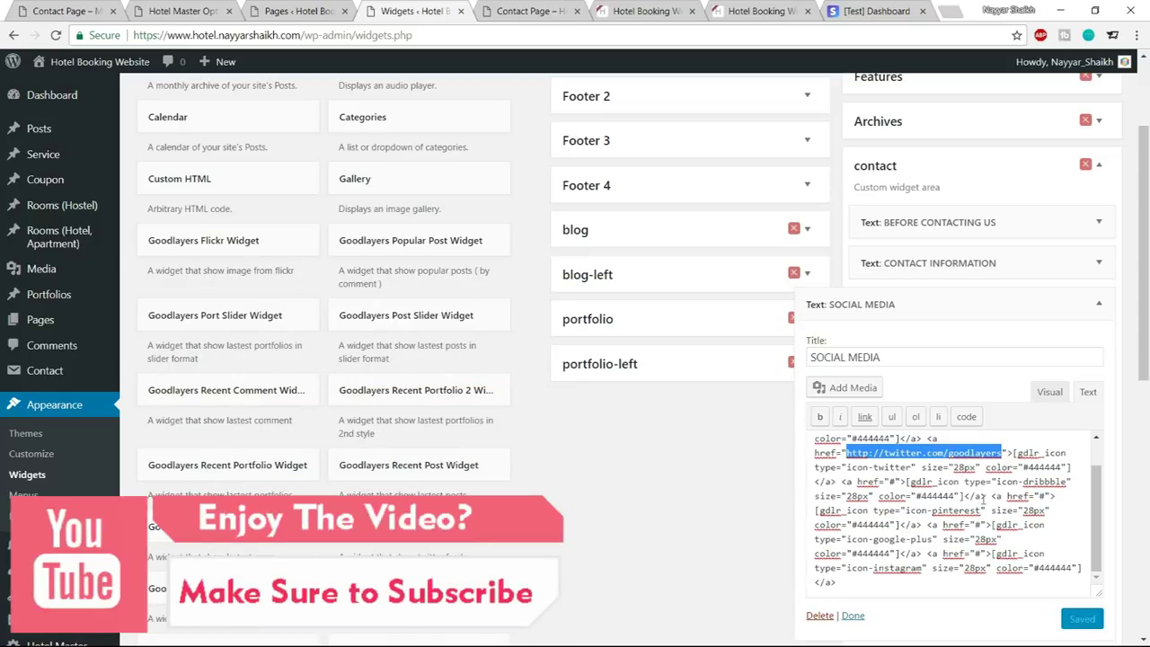
pyautogui.click(1099, 304)
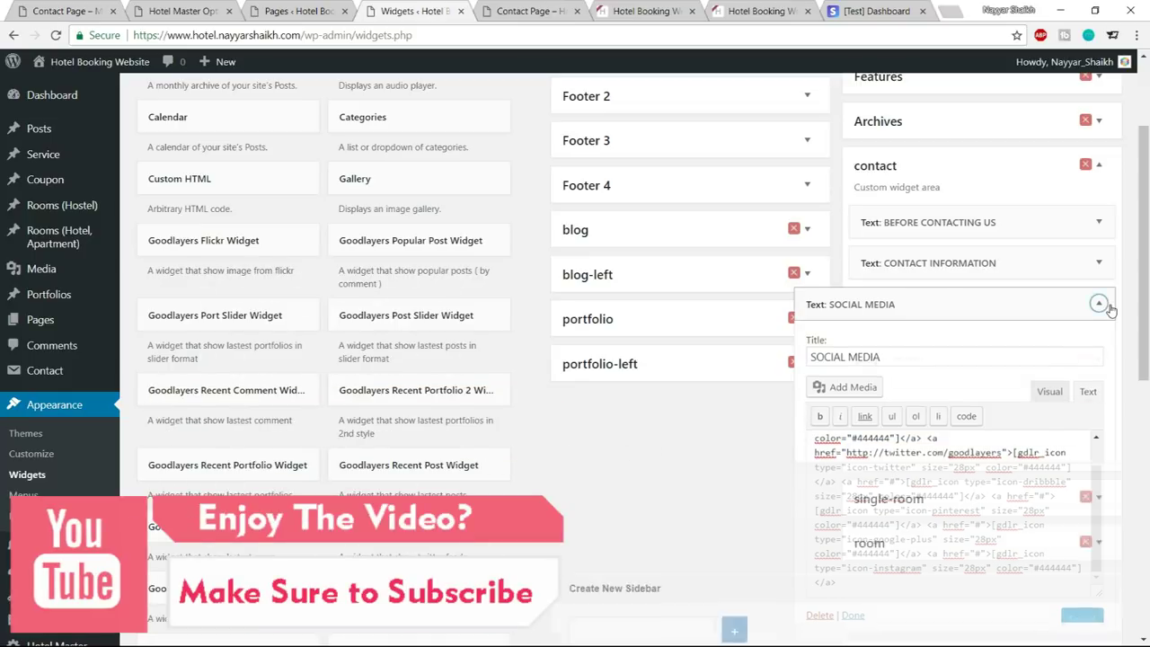
pyautogui.click(517, 11)
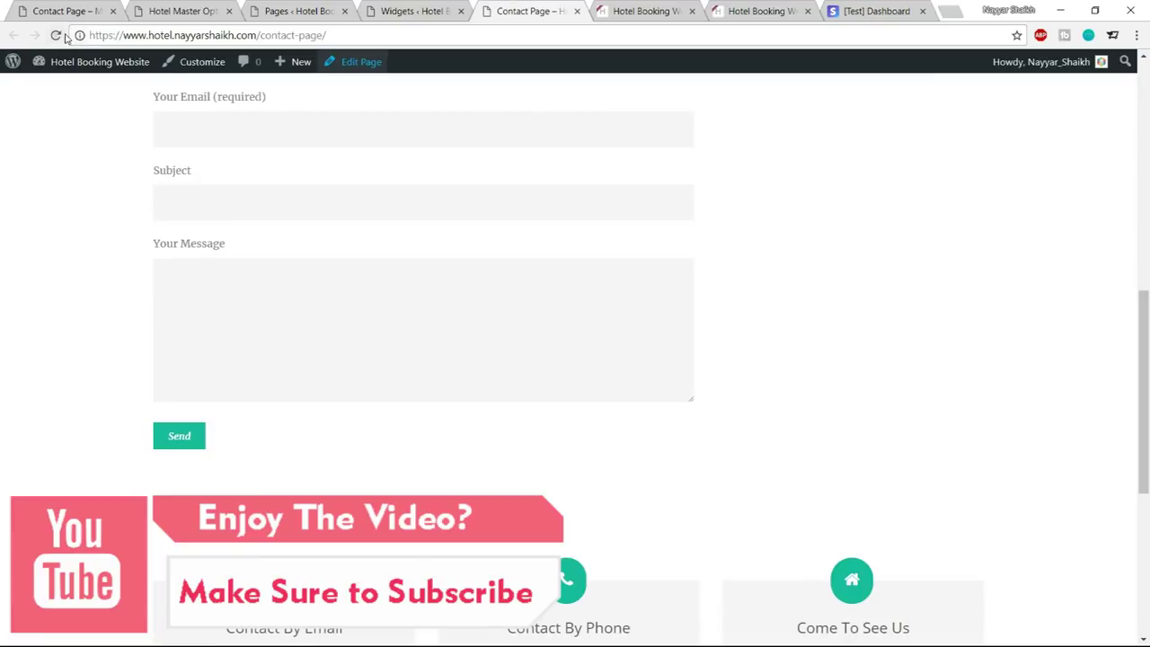
# Reload the live Contact Page and scroll down to review the Contact By Email card
pyautogui.click(56, 35)
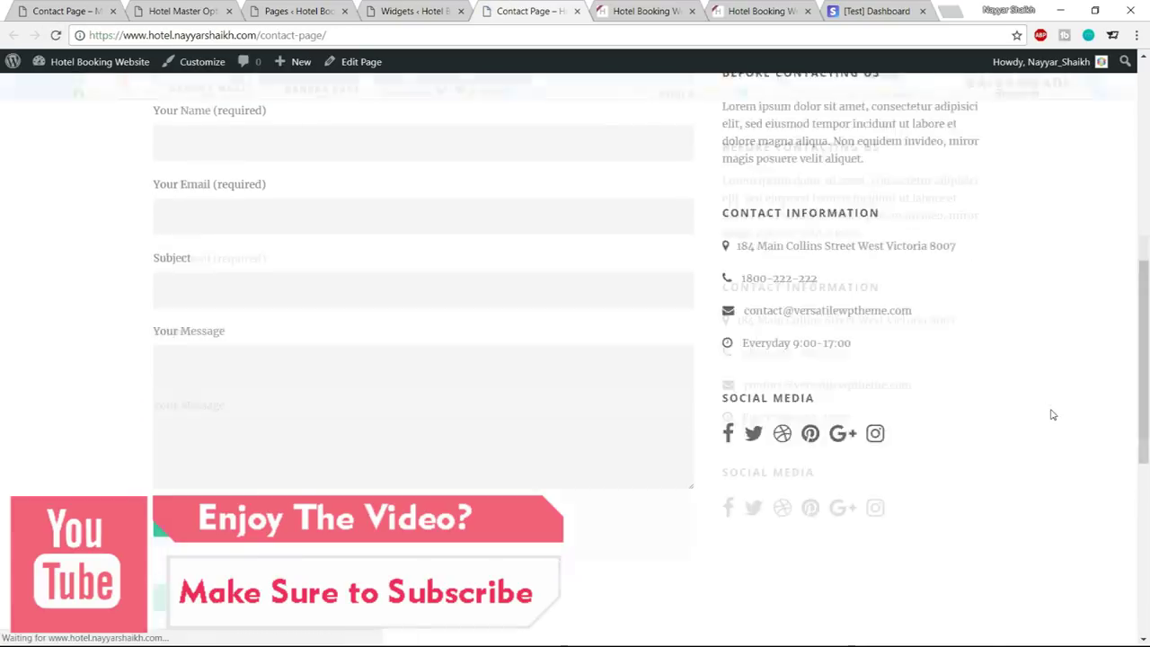
pyautogui.scroll(-6, 462, 414)
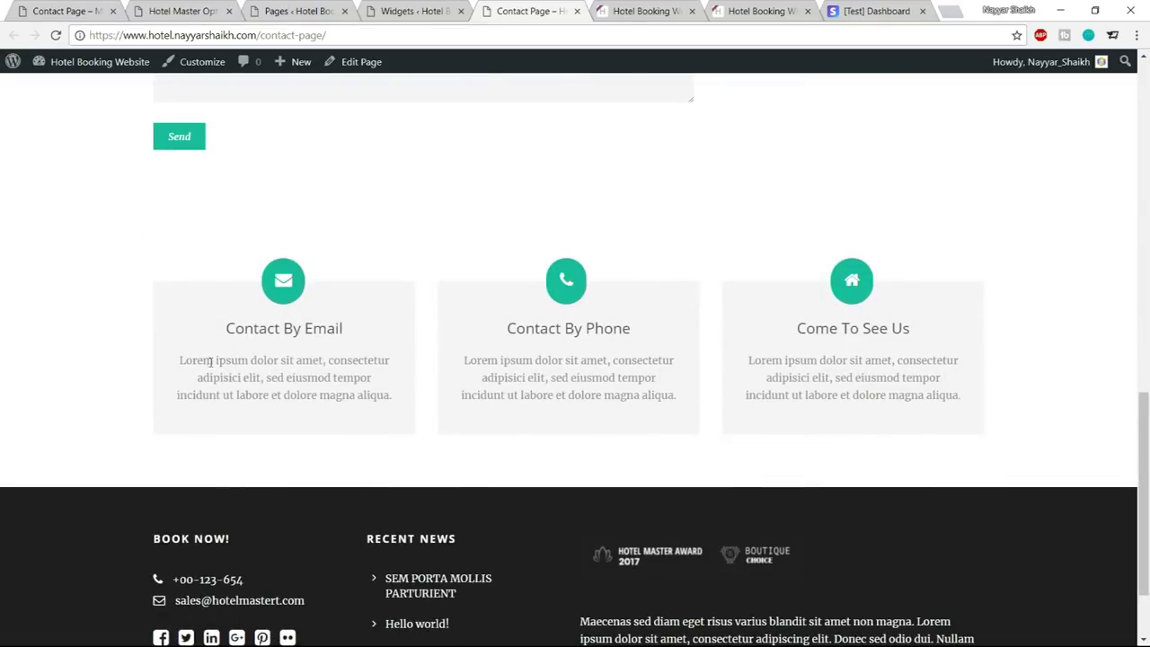
pyautogui.moveTo(176, 363); pyautogui.dragTo(393, 411)
pyautogui.click(289, 346)
# Close the Widgets tab and open the Contact Page's Edit Page screen in a new tab
pyautogui.click(414, 11)
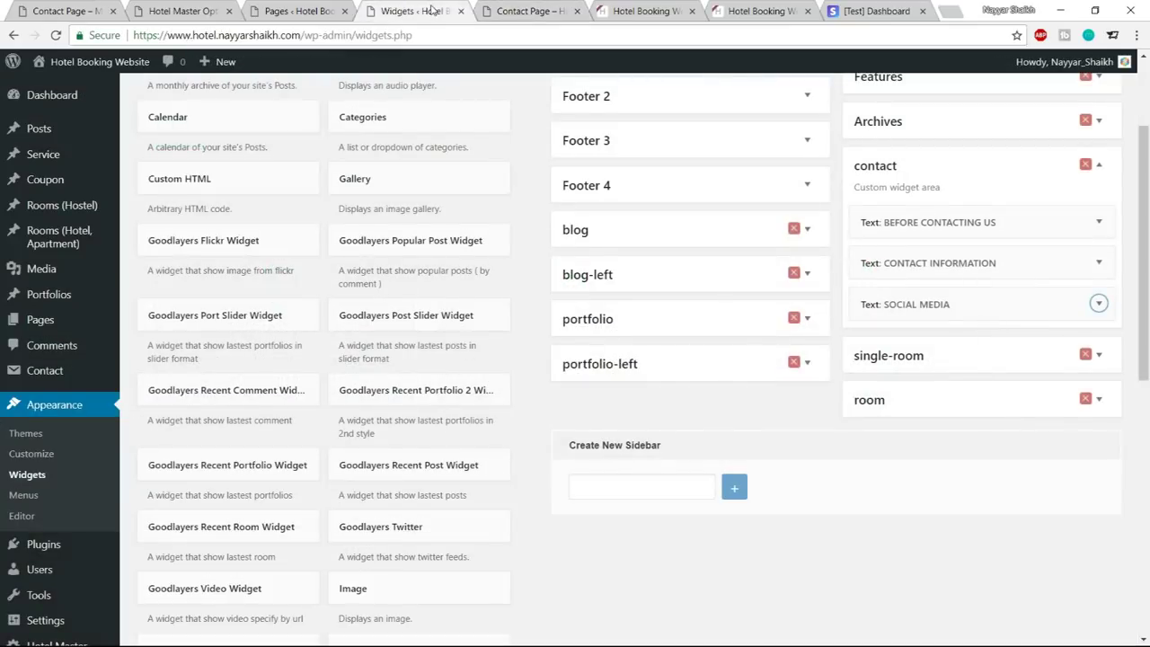
pyautogui.click(461, 11)
pyautogui.click(328, 18)
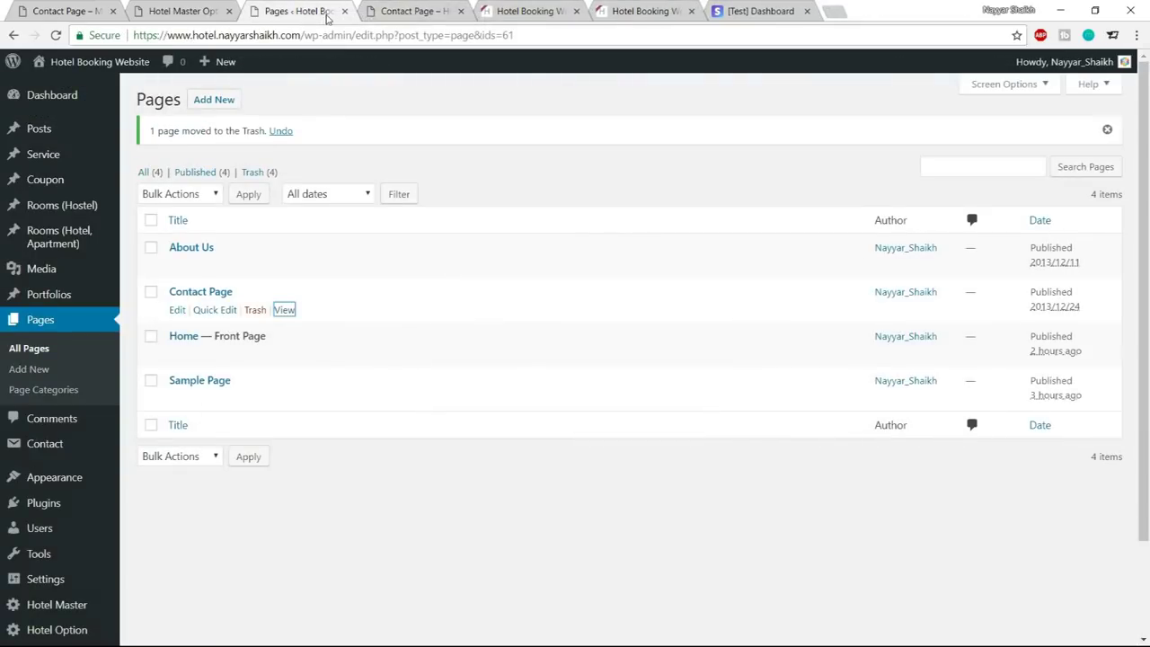
pyautogui.click(225, 7)
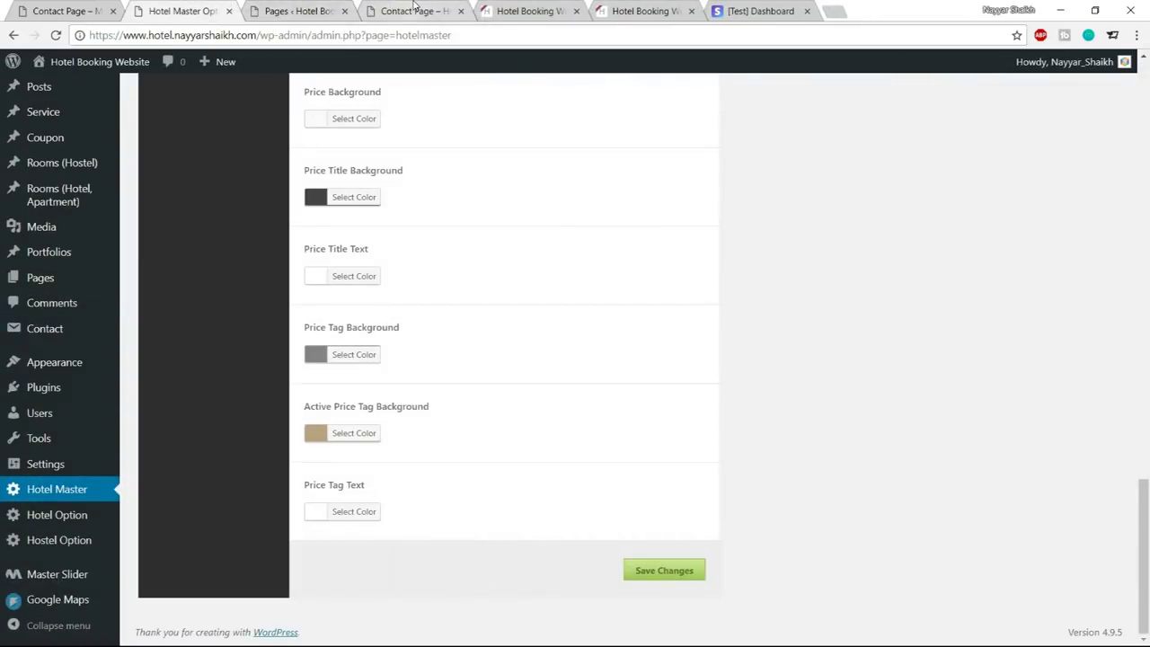
pyautogui.click(413, 11)
pyautogui.rightClick(355, 63)
pyautogui.click(377, 79)
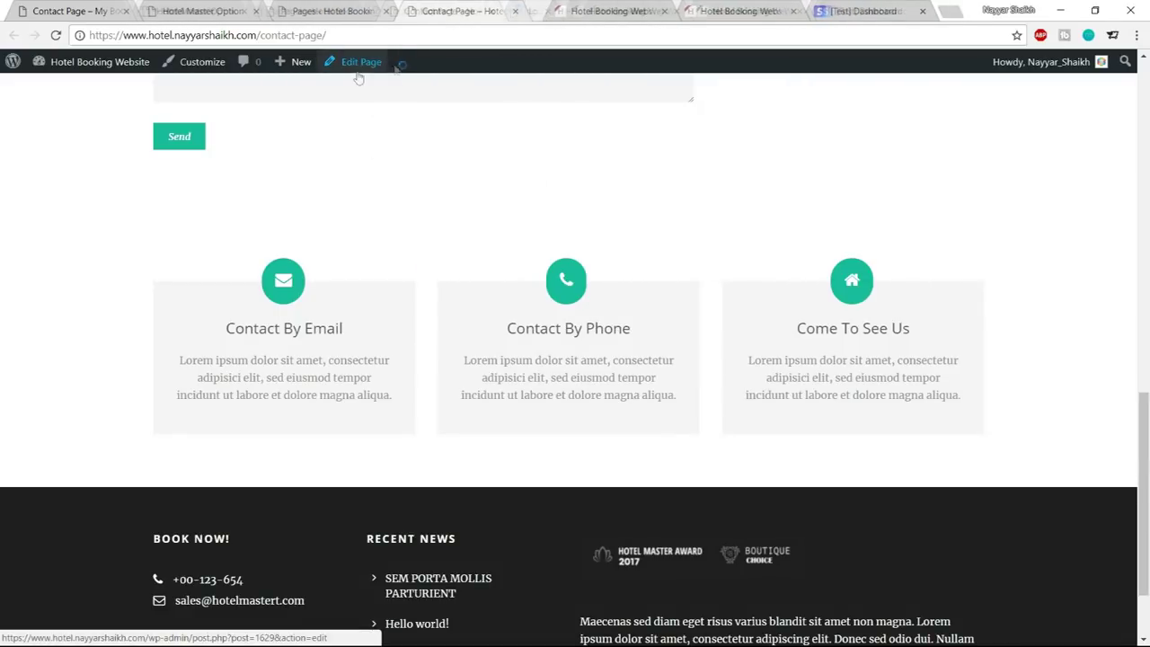
pyautogui.moveTo(558, 5); pyautogui.dragTo(422, 8)
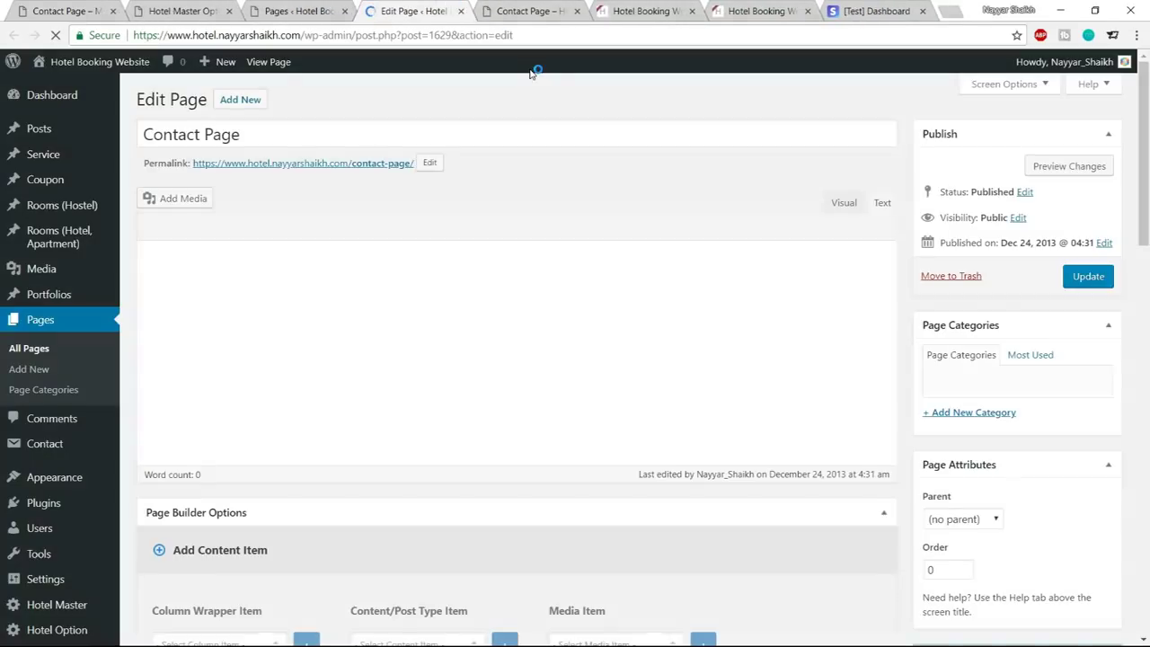
# Open the email Box Icon's settings in the Below Sidebar Section and select its content text
pyautogui.scroll(-12, 557, 226)
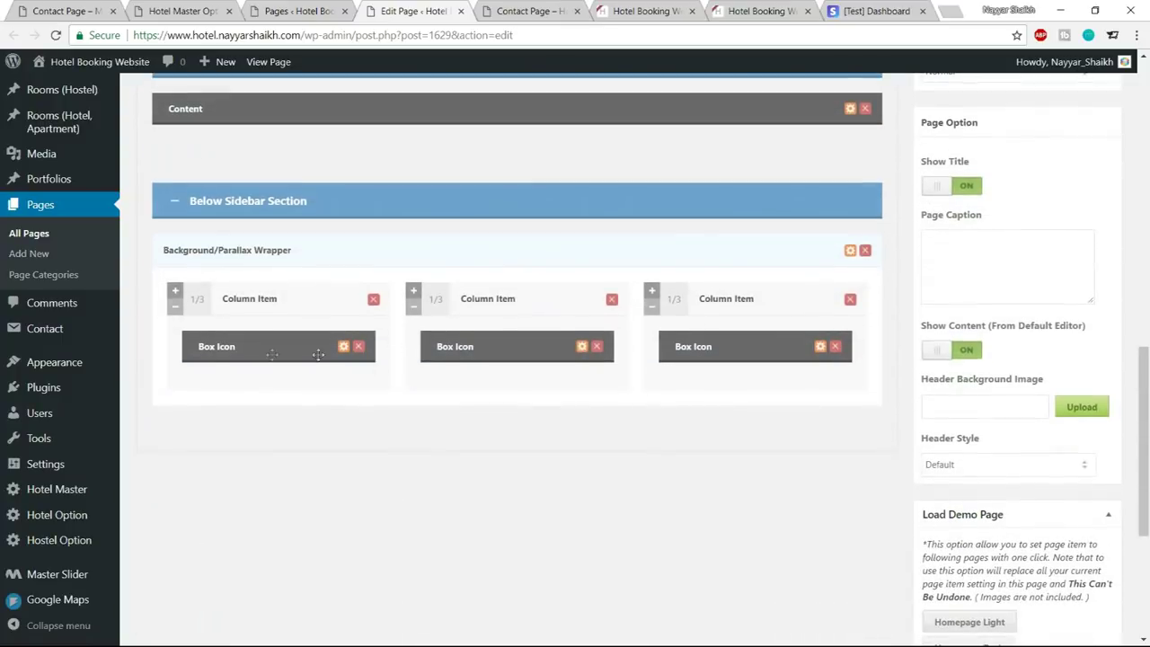
pyautogui.click(343, 347)
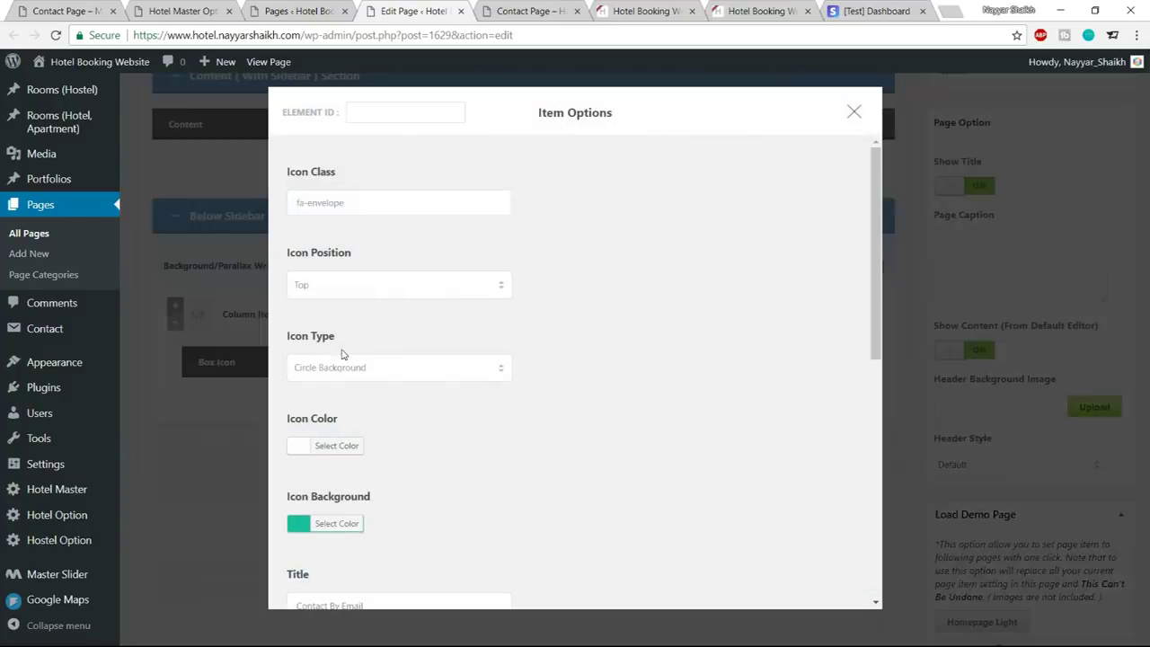
pyautogui.scroll(-2, 647, 380)
pyautogui.scroll(-3, 659, 382)
pyautogui.click(513, 419)
pyautogui.moveTo(453, 400); pyautogui.dragTo(283, 387)
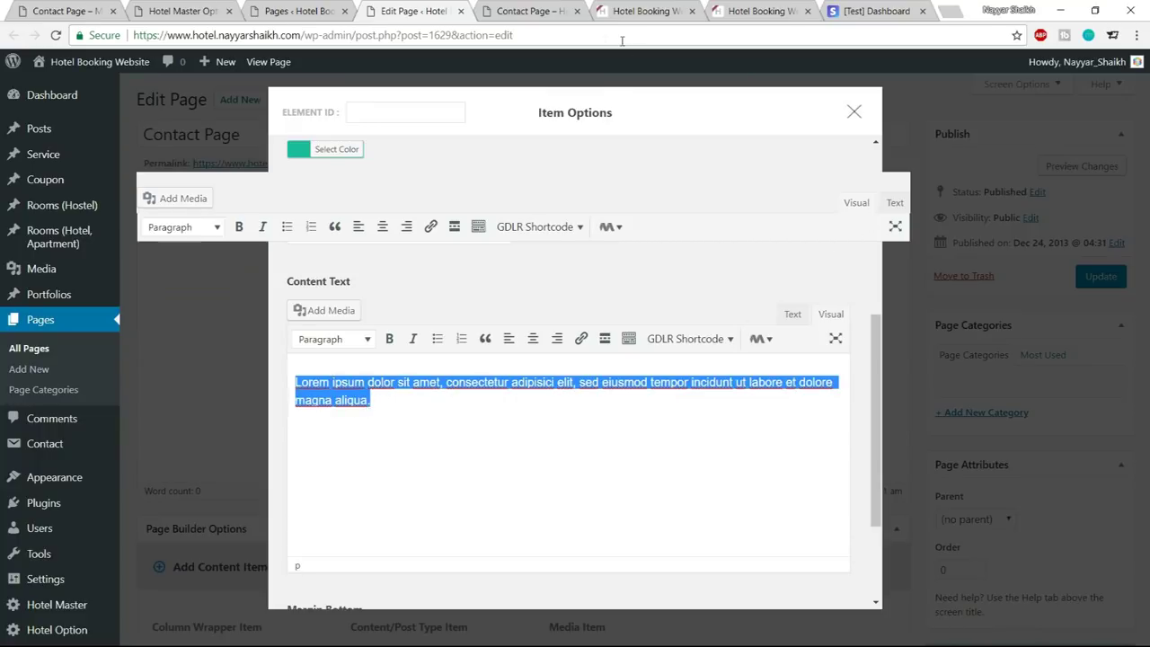
# Close the page editor and the live Contact Page, returning to the All Pages list
pyautogui.click(539, 10)
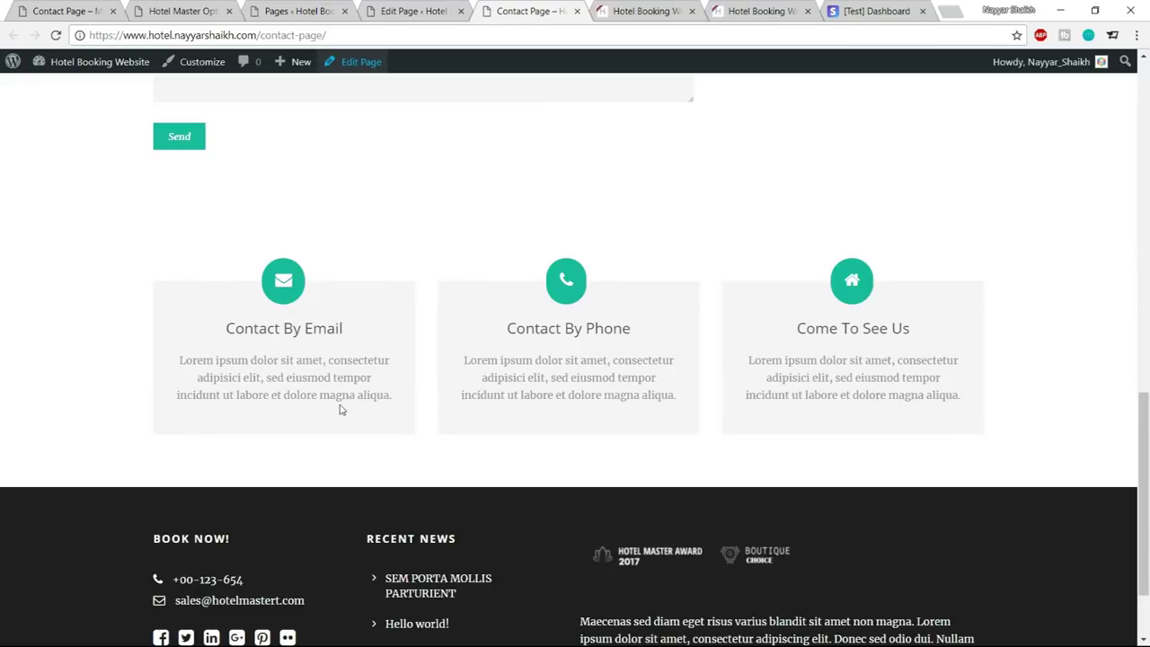
pyautogui.scroll(4, 342, 408)
pyautogui.click(407, 9)
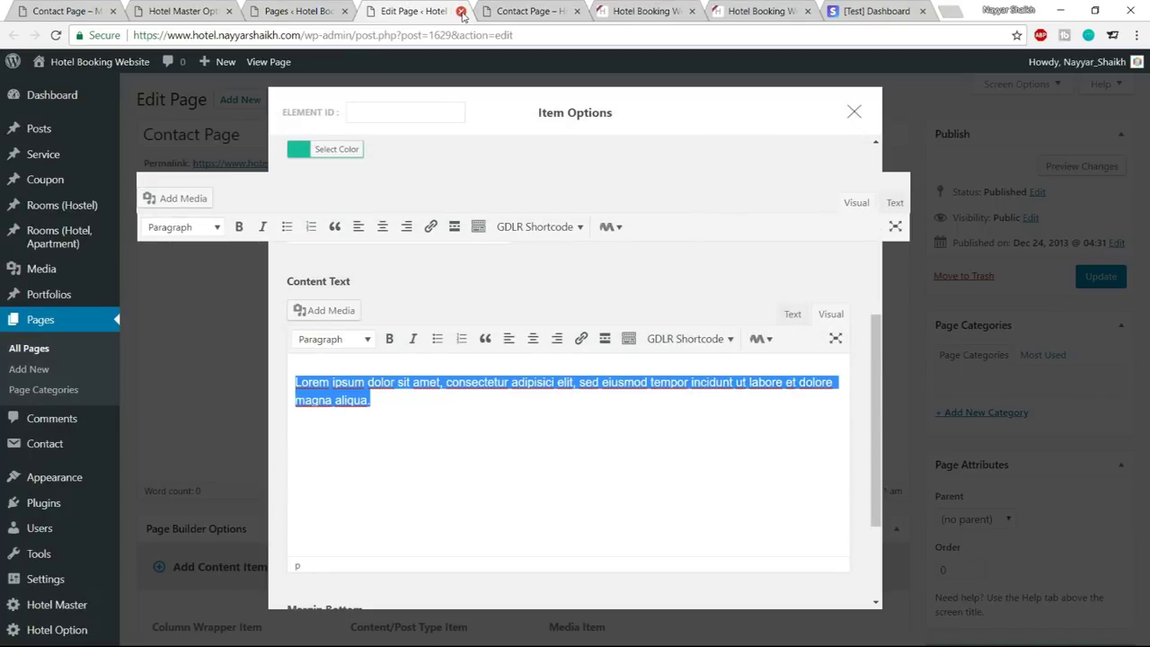
pyautogui.click(461, 11)
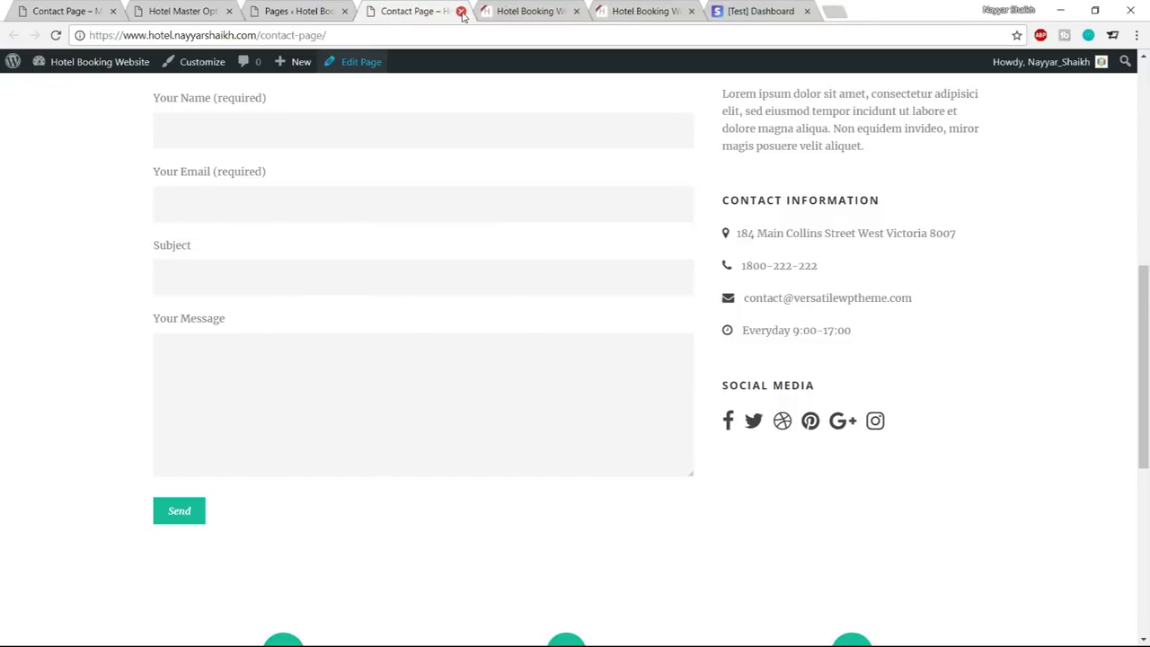
pyautogui.scroll(6, 935, 382)
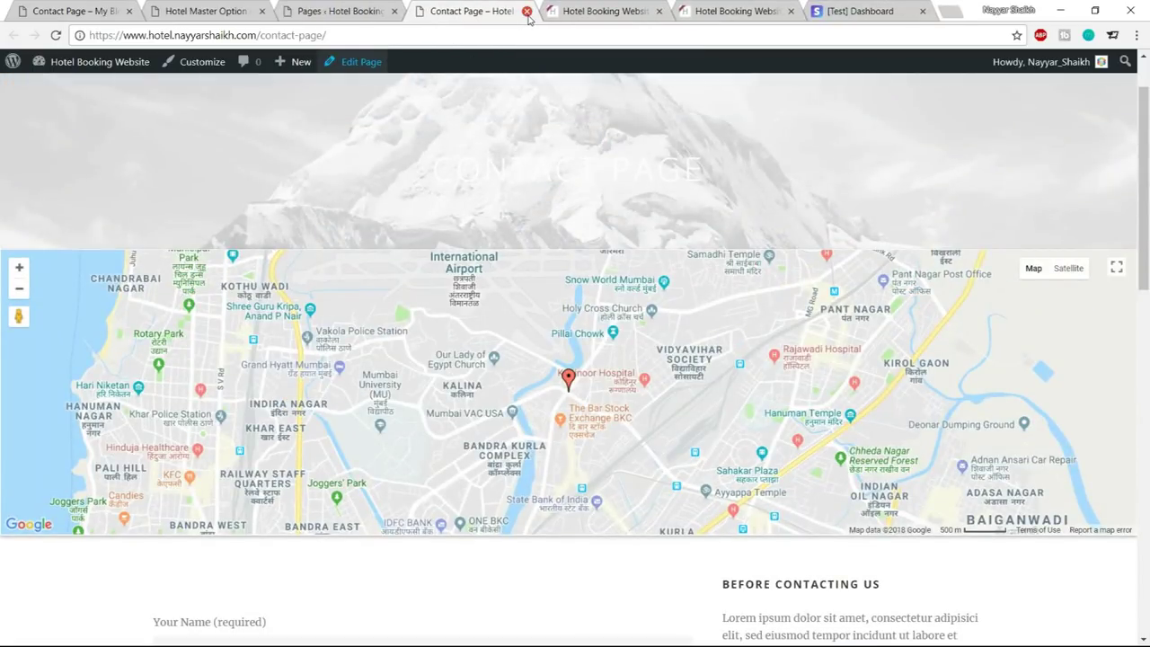
pyautogui.click(529, 11)
pyautogui.click(342, 11)
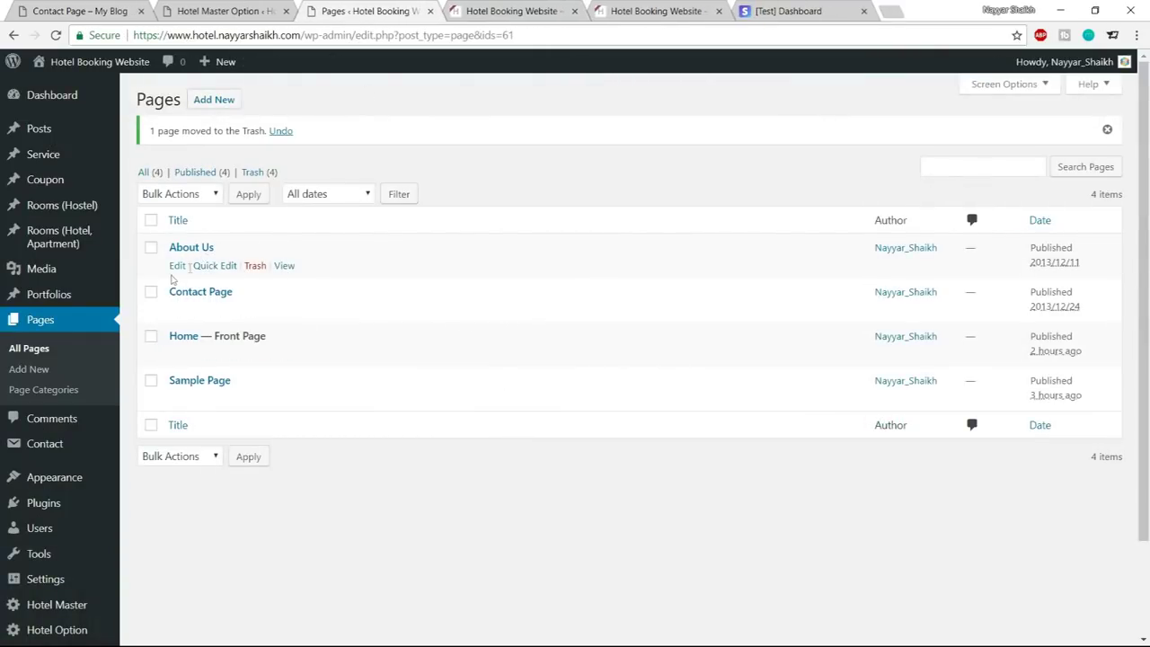
# Sort the Pages list by title and open the site's About Us page in a new tab
pyautogui.rightClick(177, 268)
pyautogui.click(455, 224)
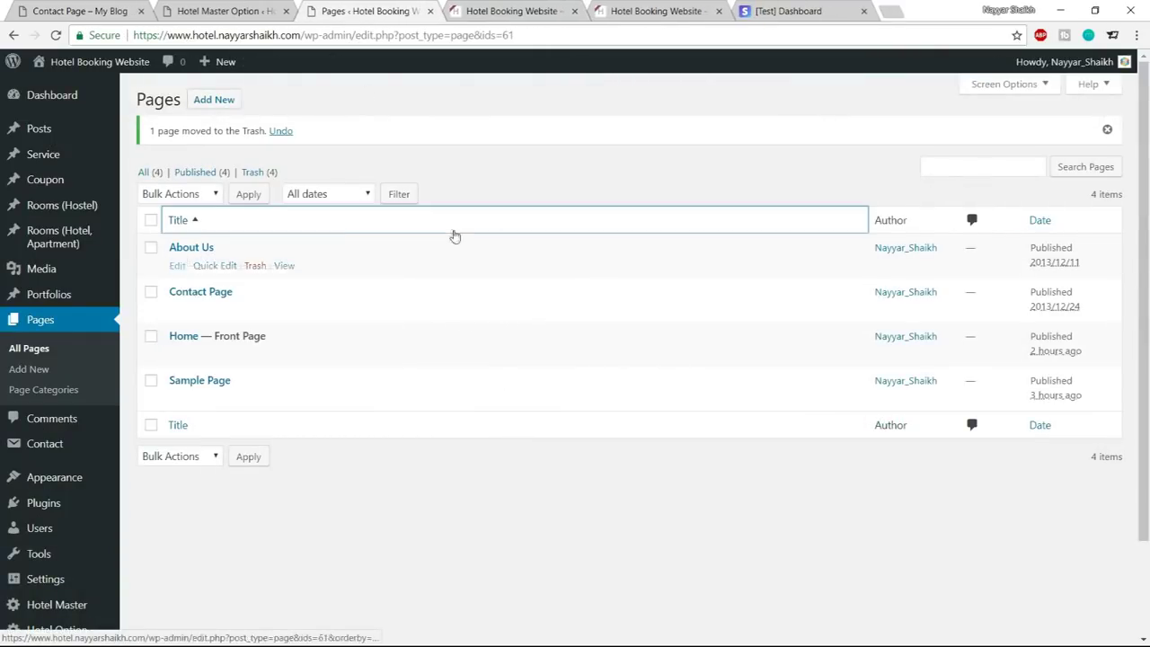
pyautogui.rightClick(284, 267)
pyautogui.click(345, 274)
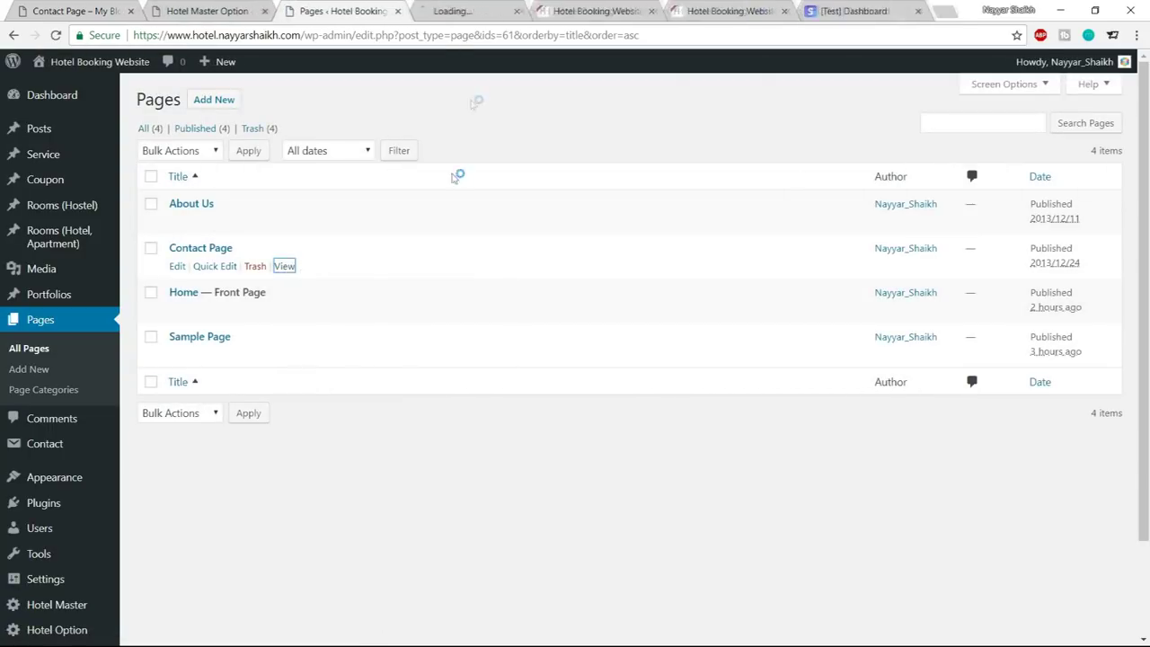
pyautogui.click(467, 12)
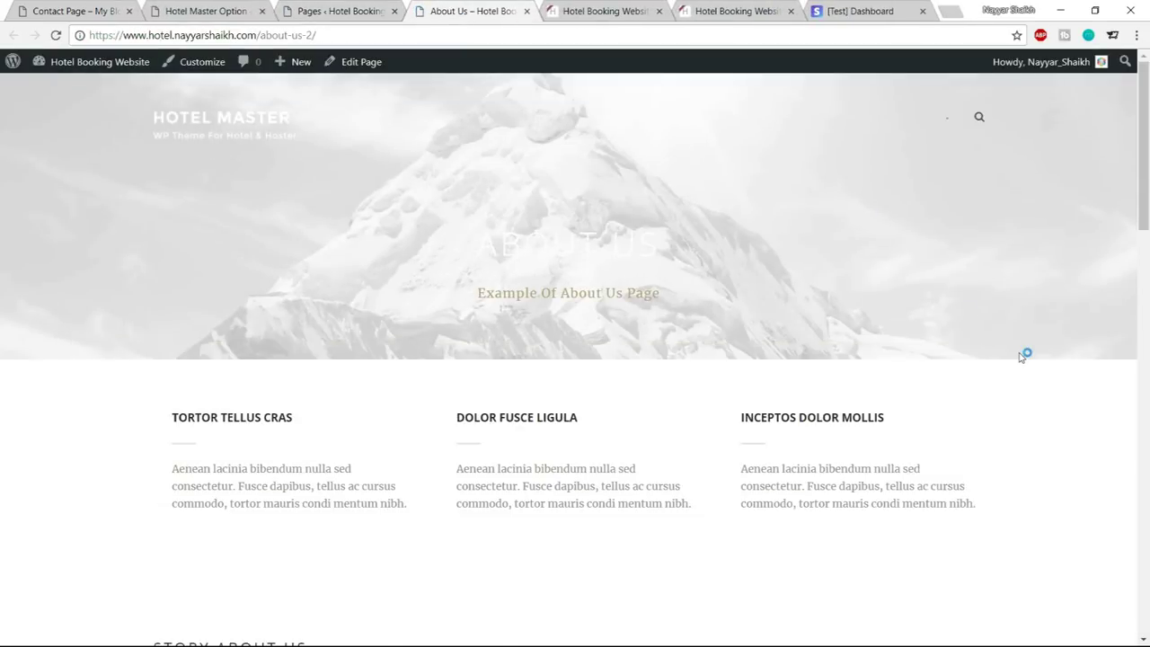
pyautogui.scroll(-4, 1052, 354)
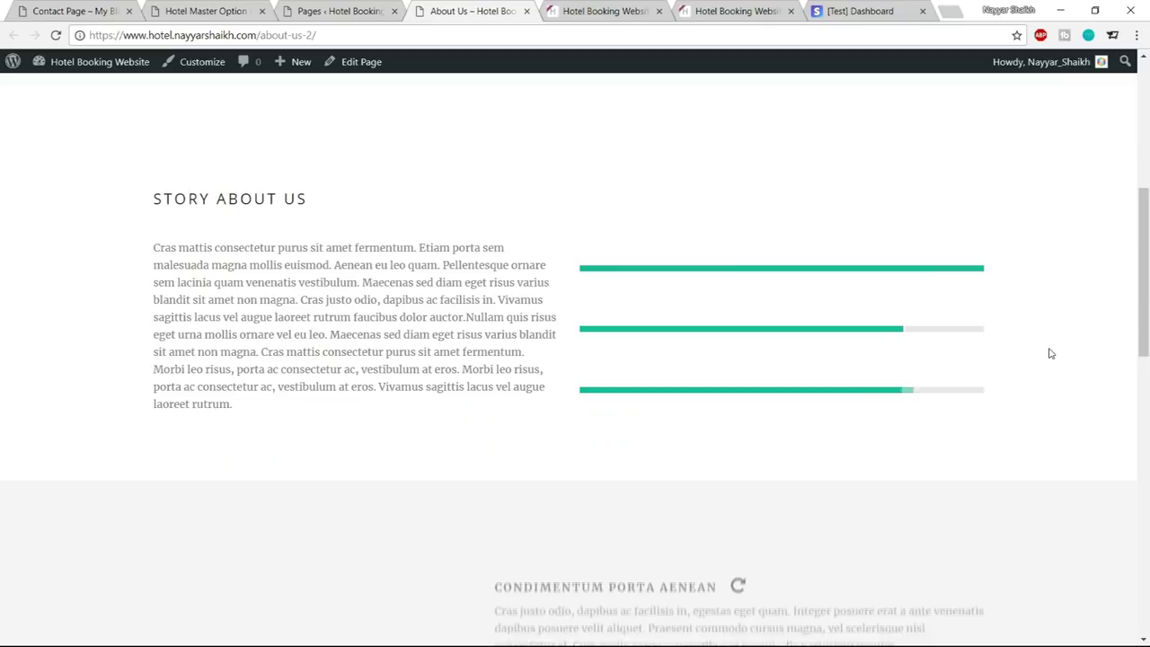
# Open the demo's About Us page and compare it with the site's, then return to Hotel Master options
pyautogui.hotkey('ctrl', '1')
pyautogui.scroll(5, 966, 246)
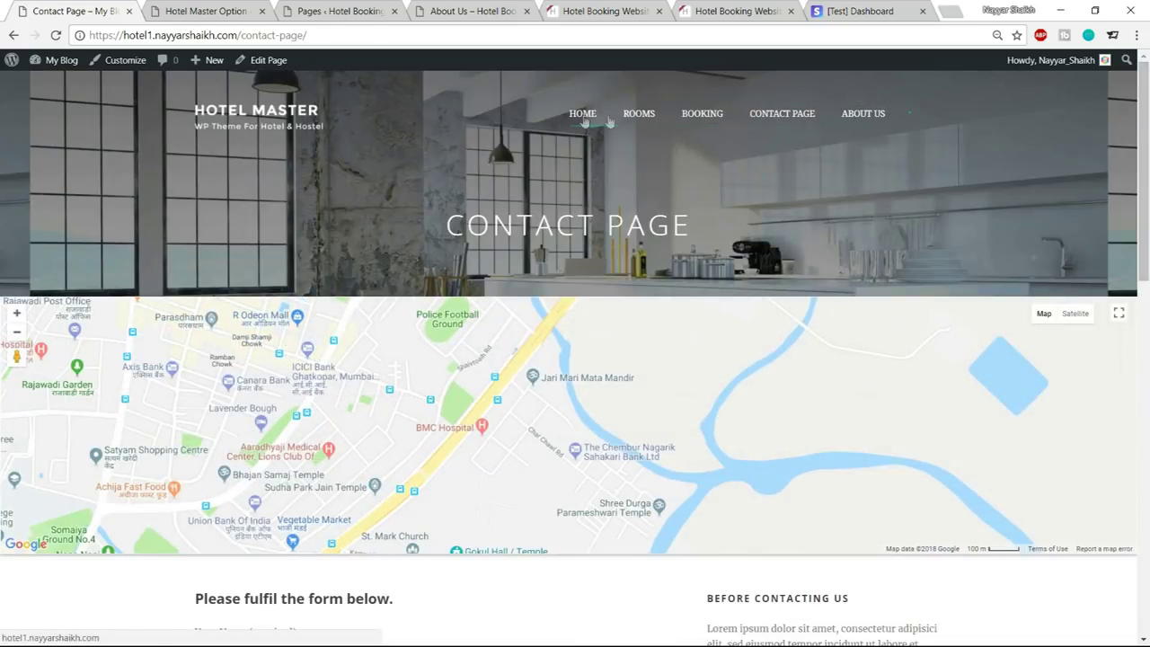
pyautogui.click(868, 115)
pyautogui.hotkey('ctrl', '4')
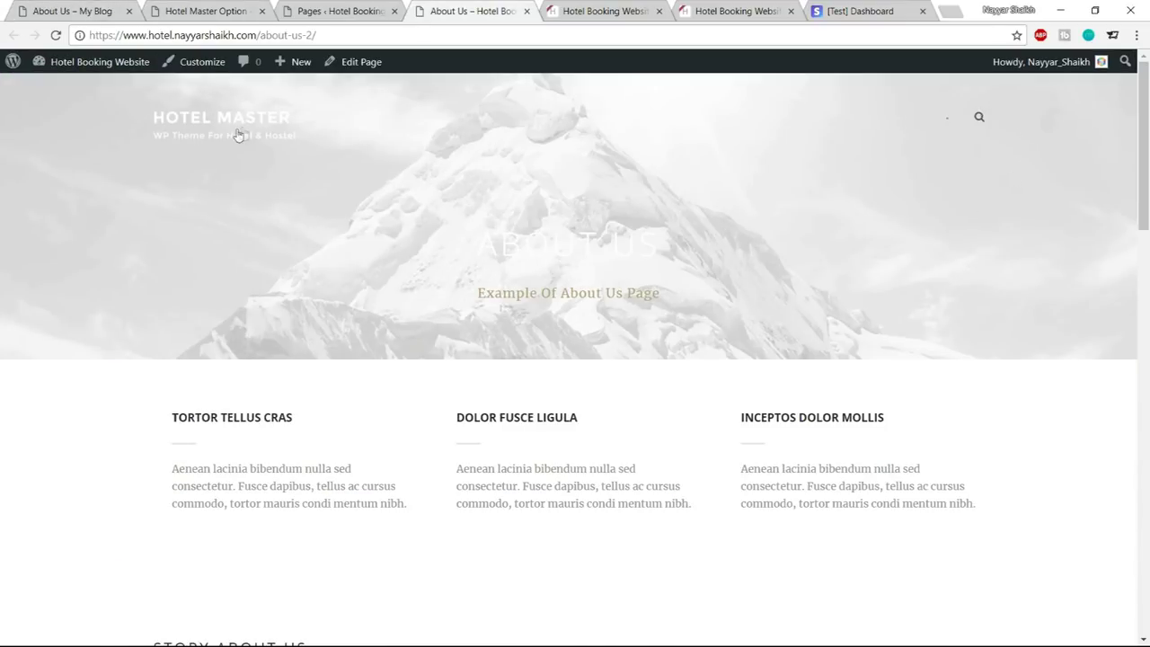
pyautogui.click(99, 11)
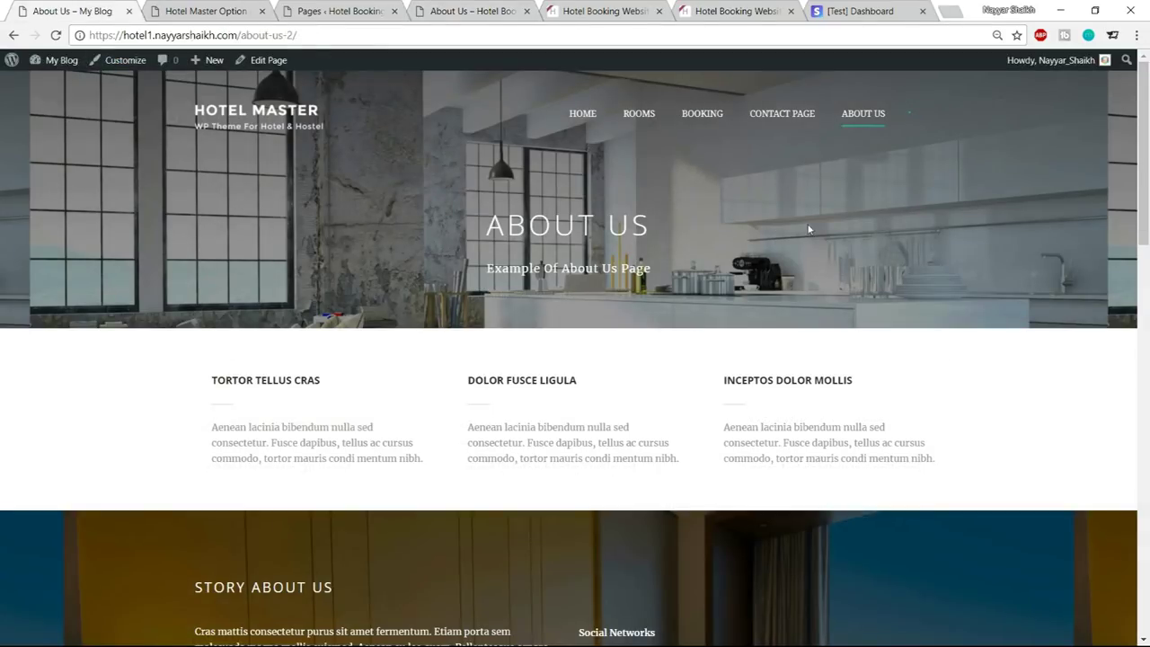
pyautogui.hotkey('ctrl', '2')
# Navigate the Hotel Master options to the Overall Elements Page Title Background section
pyautogui.scroll(3, 932, 319)
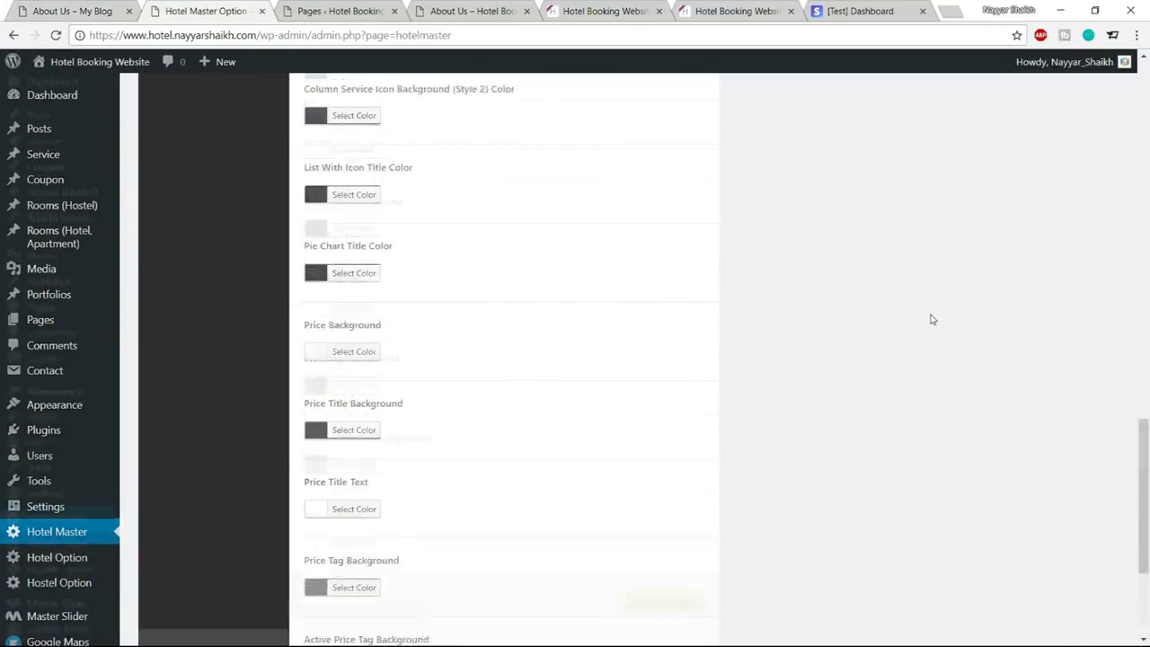
pyautogui.scroll(15, 932, 319)
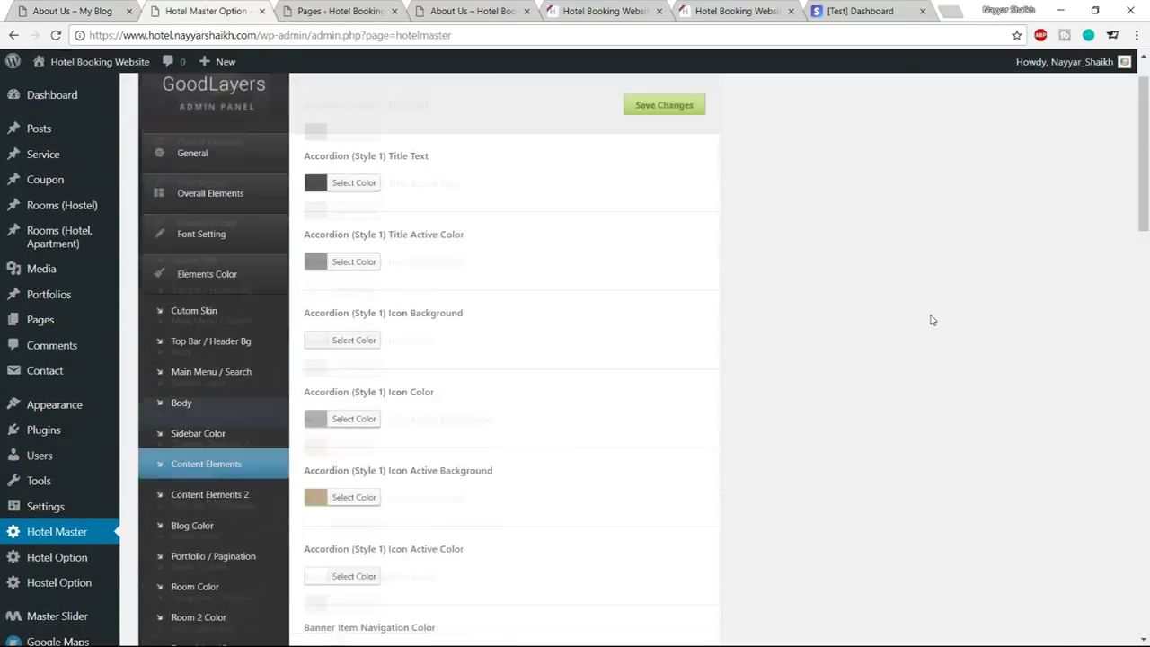
pyautogui.click(205, 213)
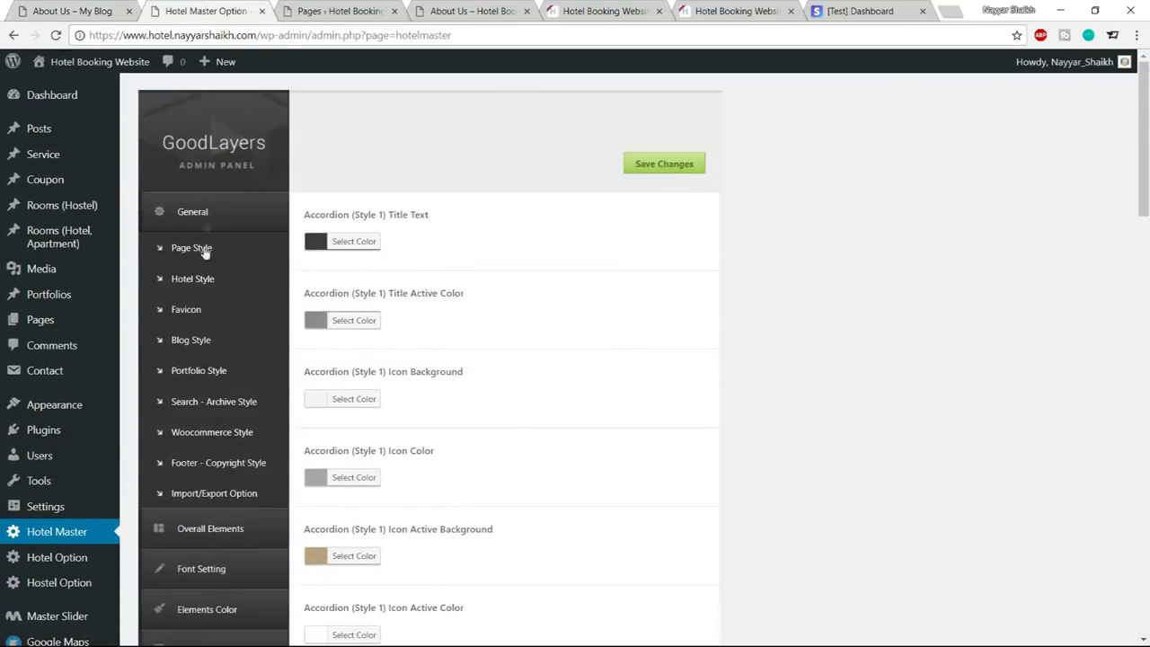
pyautogui.click(206, 282)
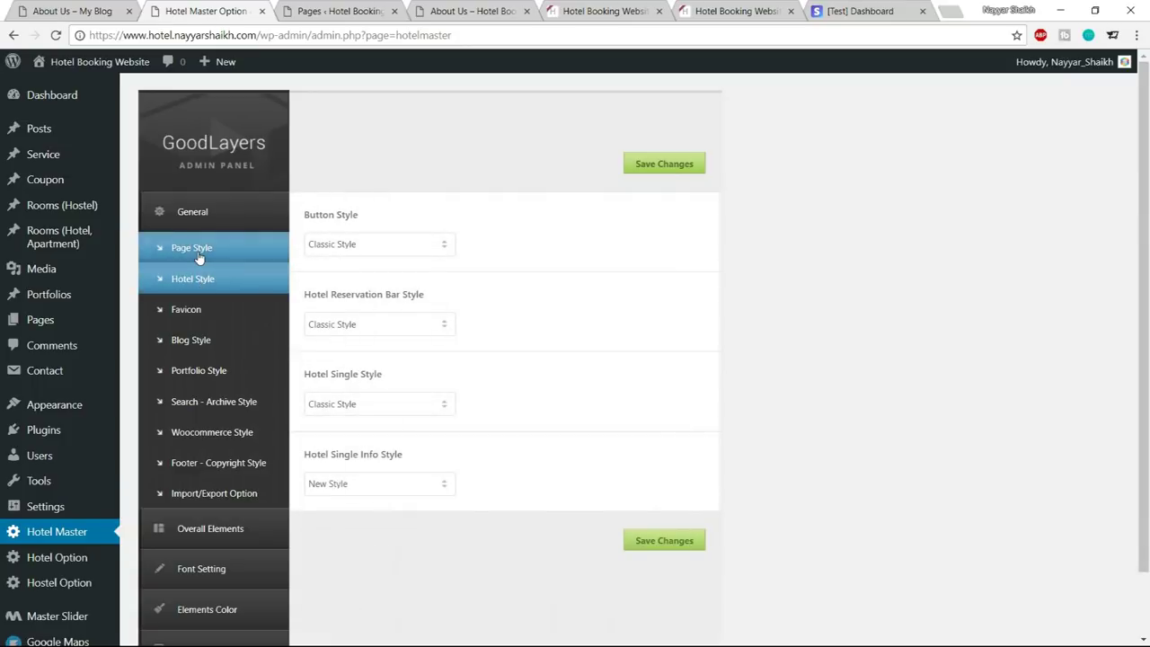
pyautogui.click(199, 255)
pyautogui.scroll(-3, 201, 337)
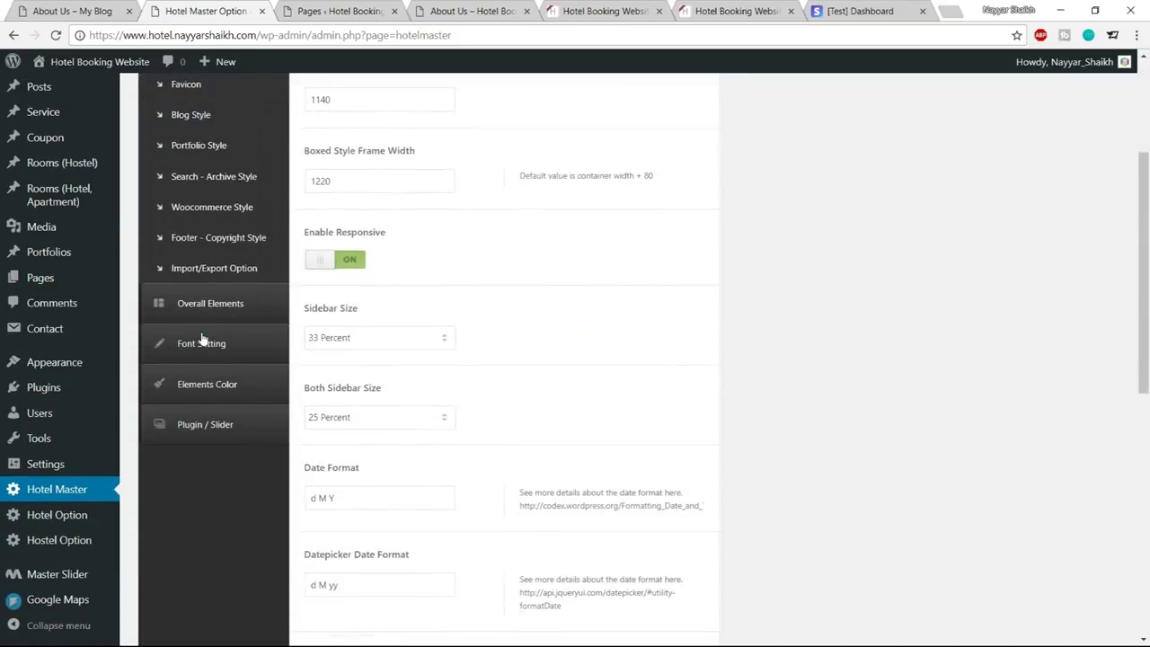
pyautogui.scroll(-4, 202, 340)
pyautogui.moveTo(61, 524)
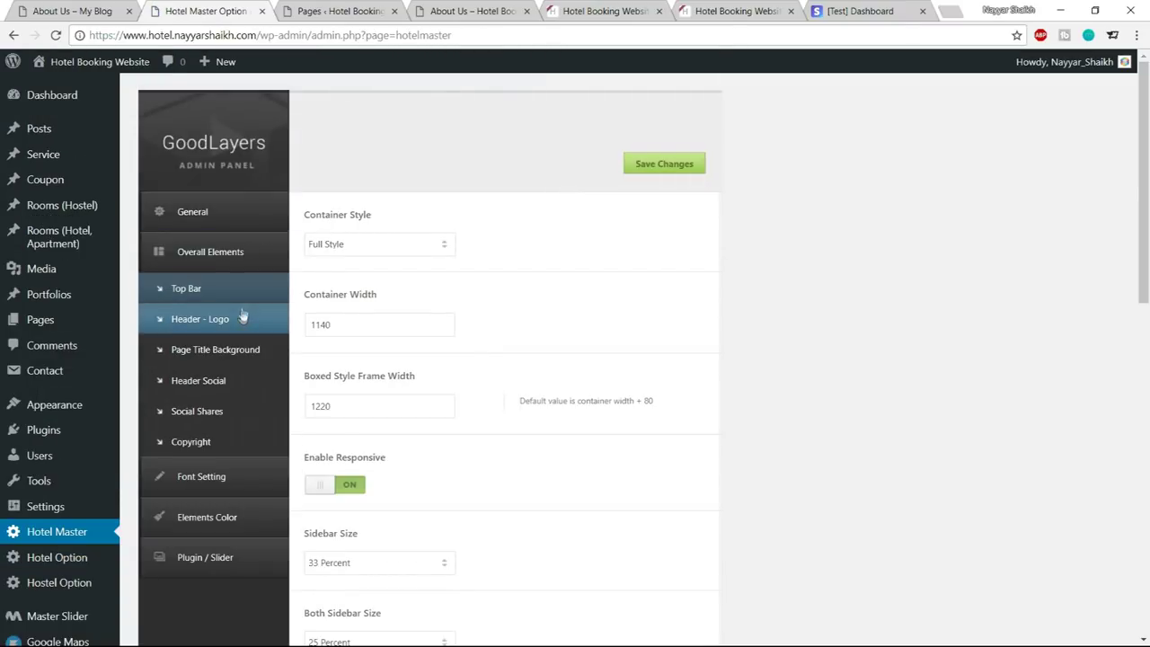
pyautogui.click(248, 354)
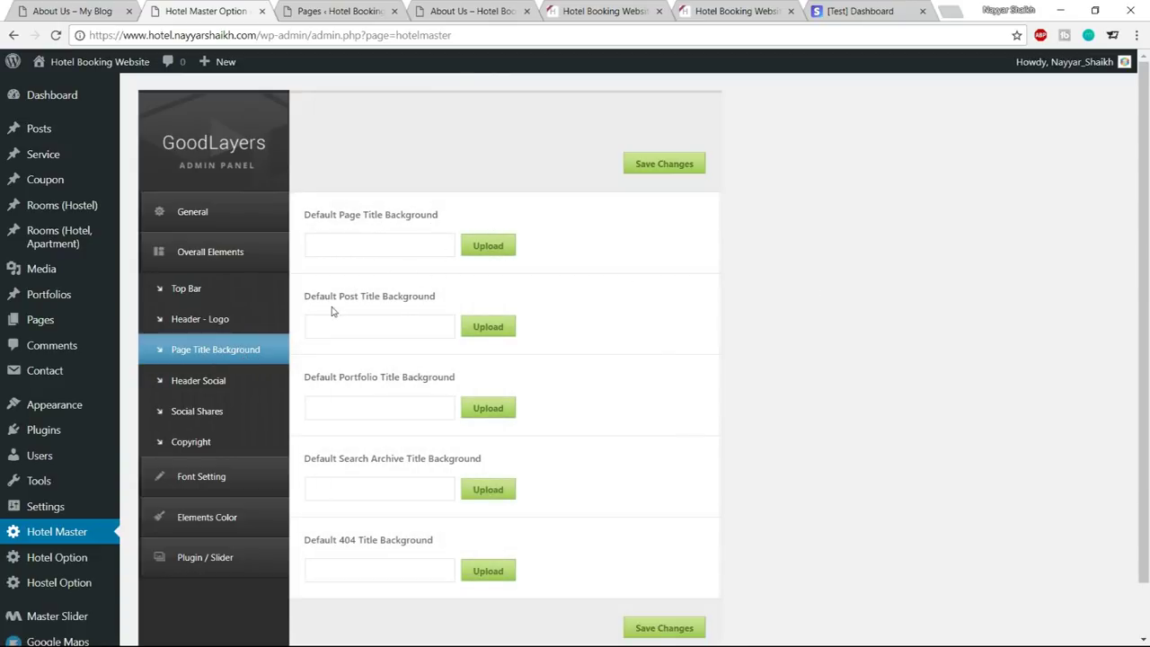
# Insert slider-1.jpg as the Default Page Title Background image and save the theme options
pyautogui.click(488, 245)
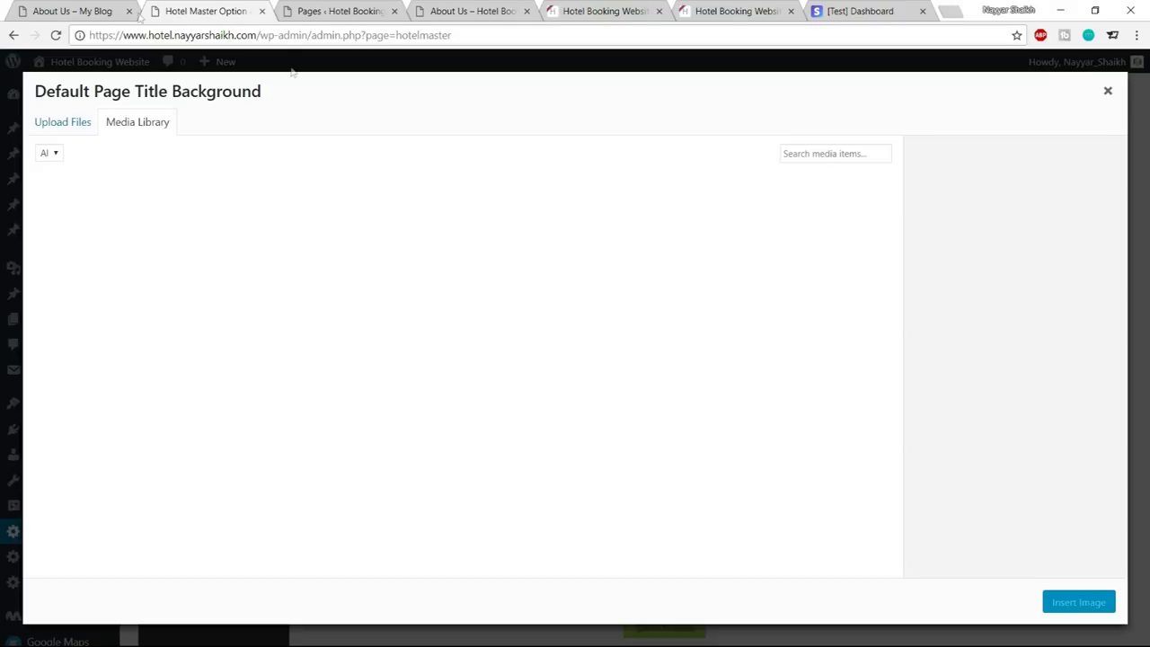
pyautogui.click(72, 11)
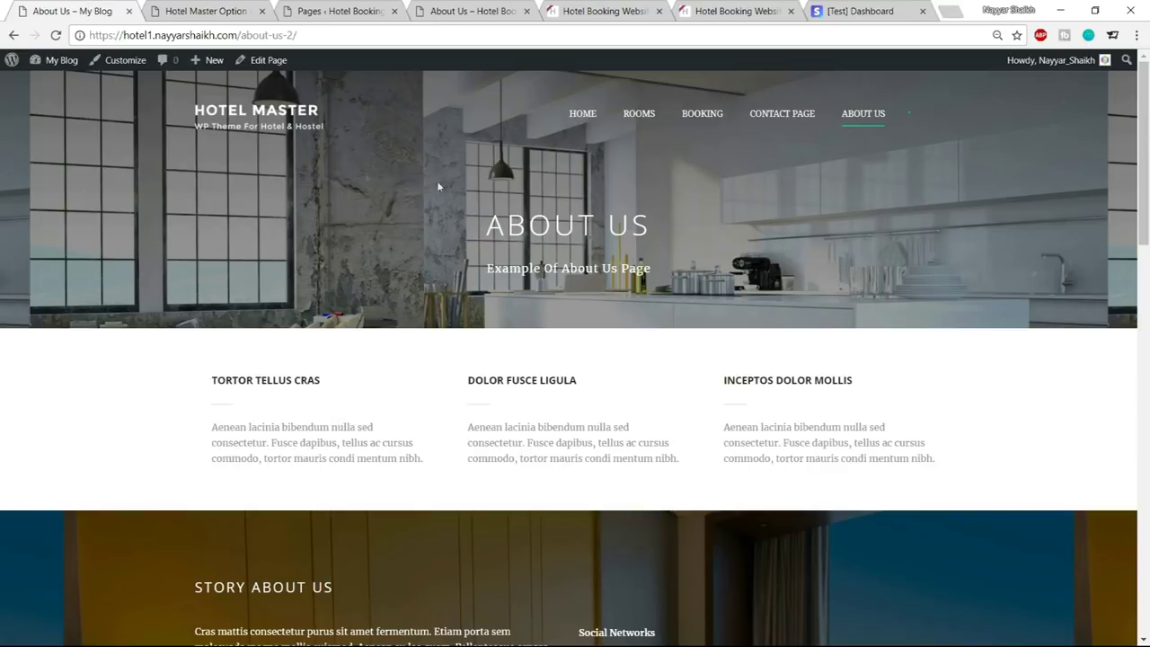
pyautogui.click(175, 8)
pyautogui.scroll(-1, 430, 436)
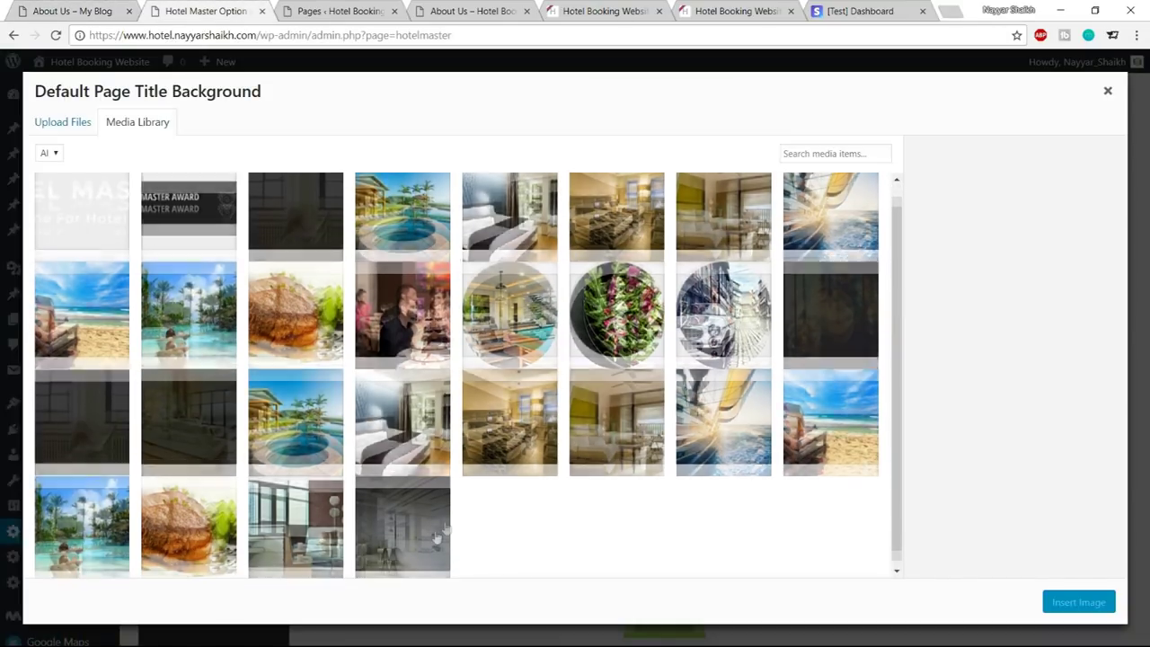
pyautogui.click(434, 539)
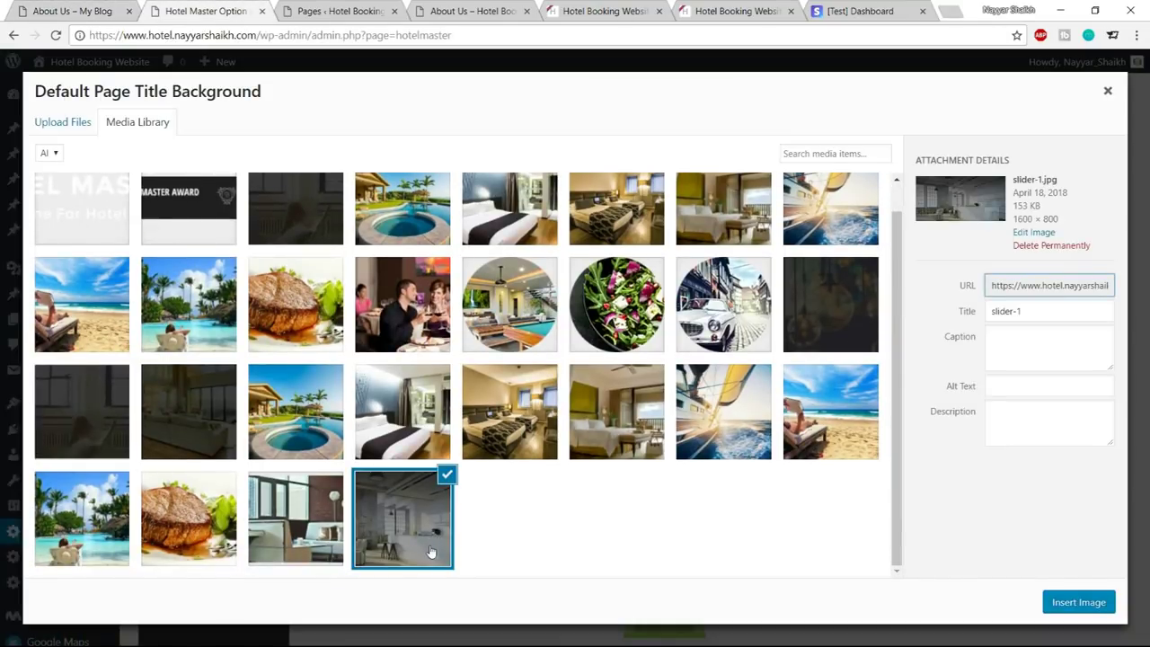
pyautogui.click(1083, 605)
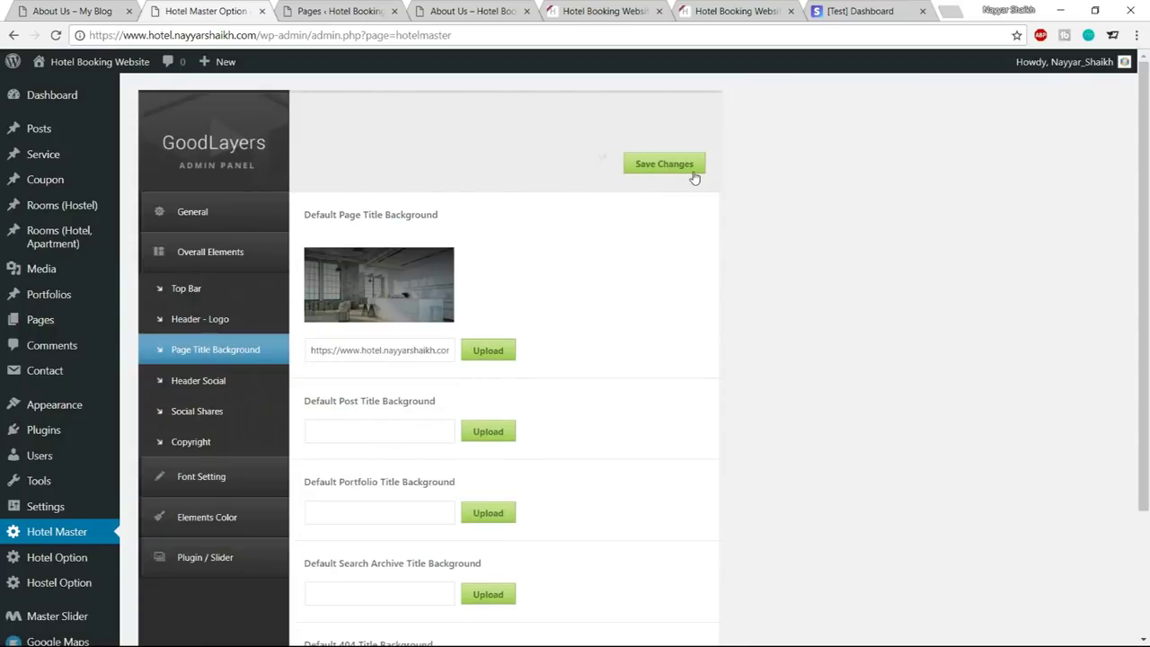
pyautogui.click(664, 164)
pyautogui.click(459, 11)
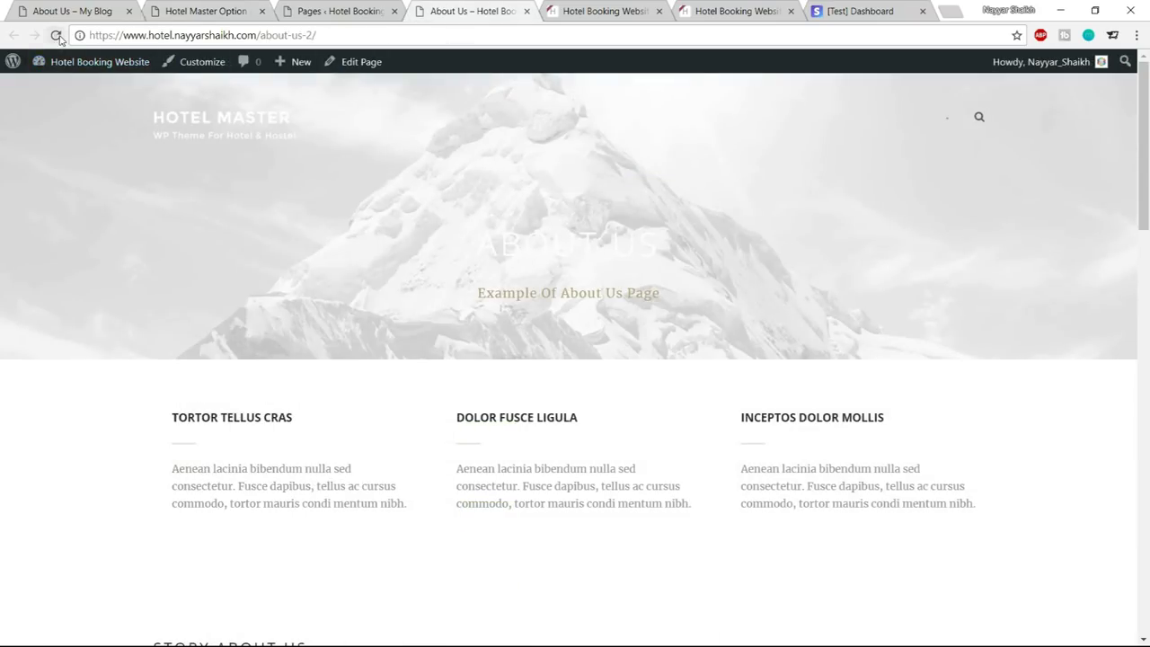
# Reload the site's About Us page and compare its new title banner with the demo's About Us page
pyautogui.click(55, 35)
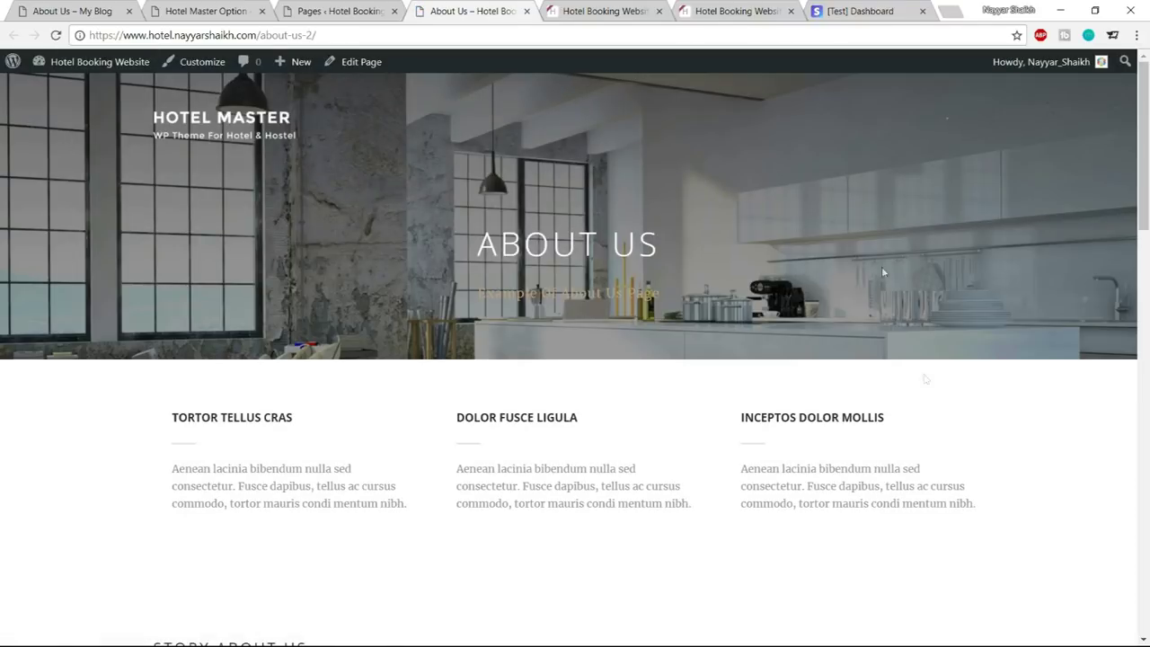
pyautogui.click(72, 11)
pyautogui.scroll(-2, 878, 257)
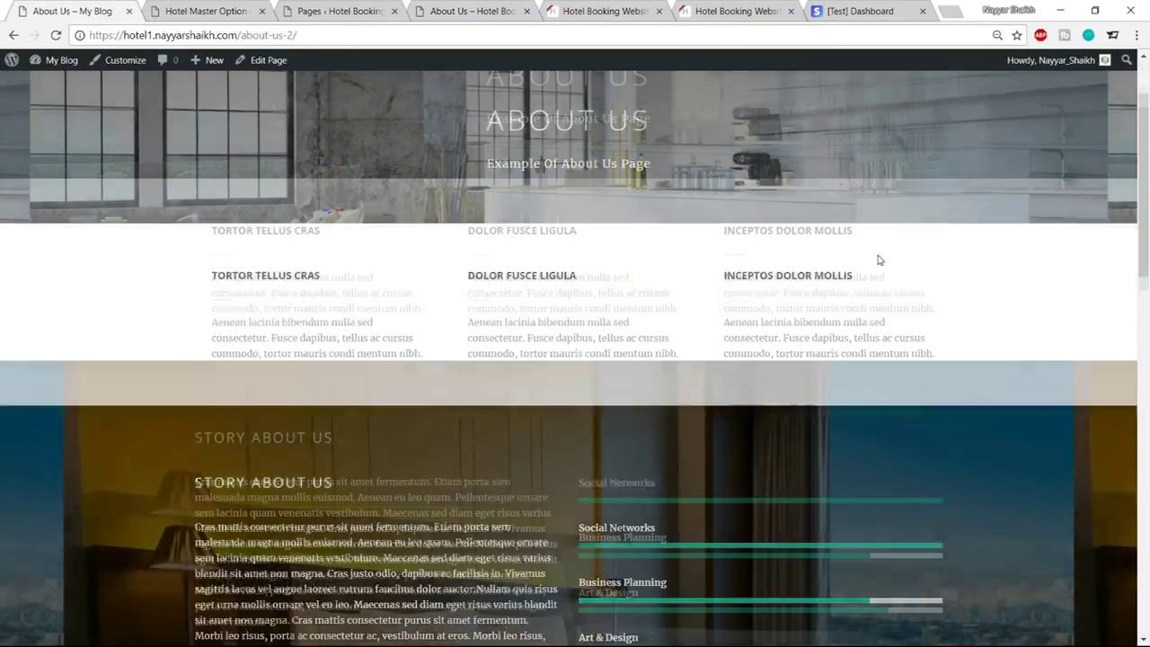
pyautogui.scroll(-2, 315, 252)
pyautogui.scroll(2, 200, 298)
pyautogui.moveTo(201, 298); pyautogui.dragTo(474, 294)
pyautogui.click(474, 295)
pyautogui.scroll(-2, 788, 276)
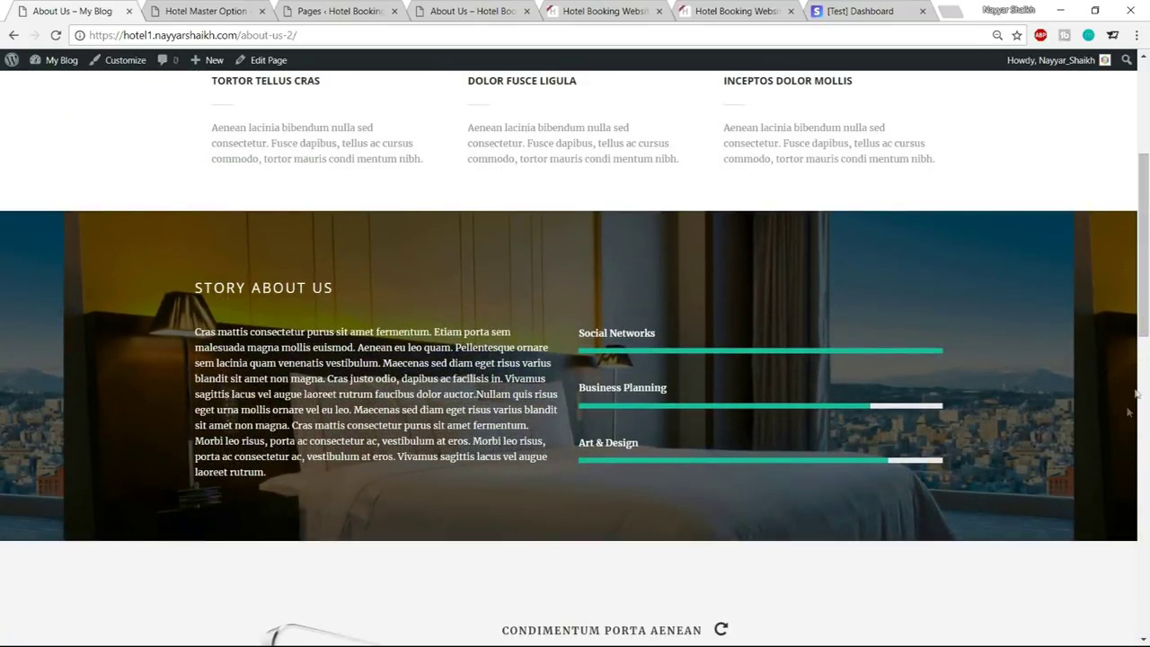
# Scroll the site's About Us page, noting Story About Us lacks the demo's background photo
pyautogui.click(499, 8)
pyautogui.scroll(-4, 495, 197)
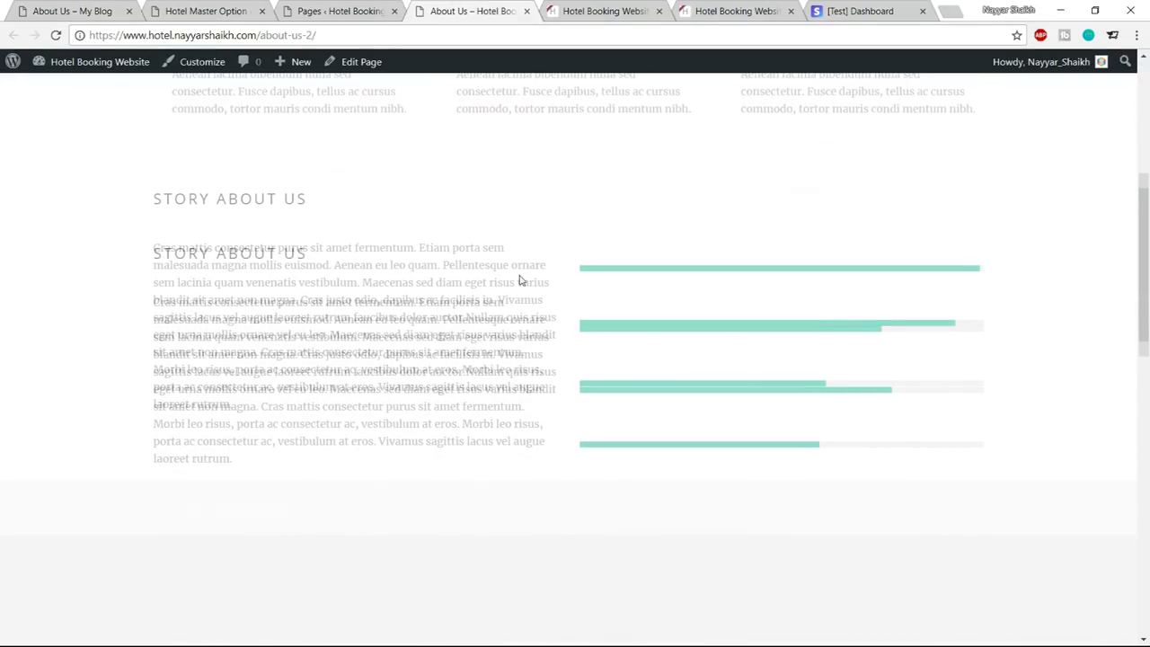
pyautogui.scroll(3, 213, 362)
pyautogui.scroll(-2, 214, 362)
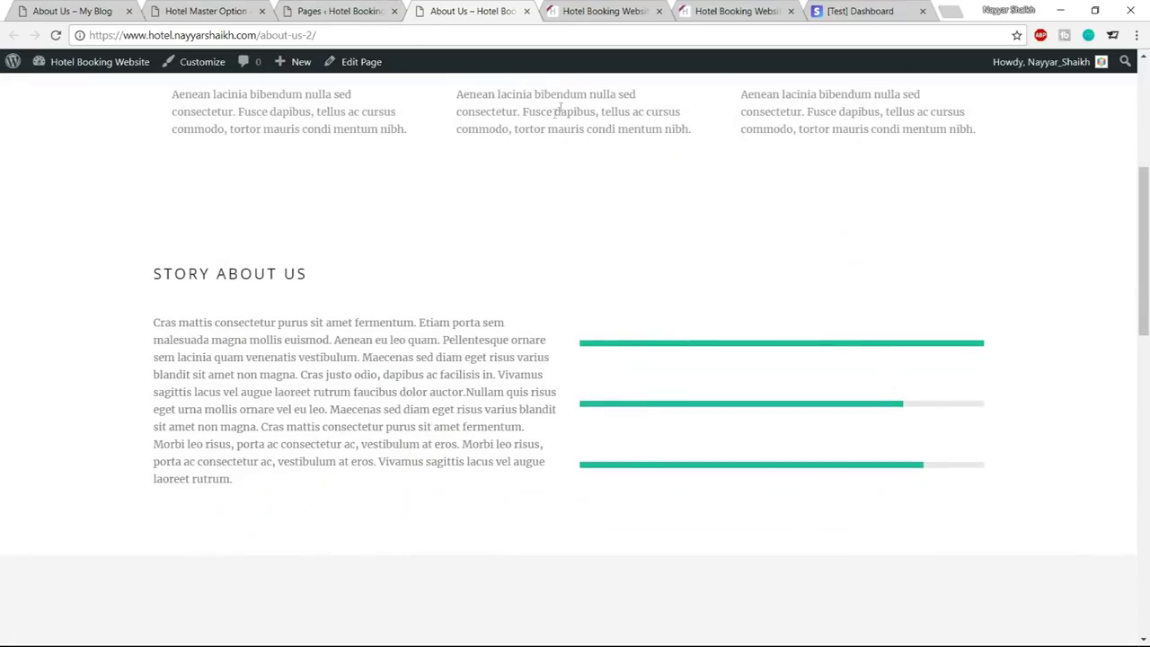
pyautogui.scroll(-3, 547, 259)
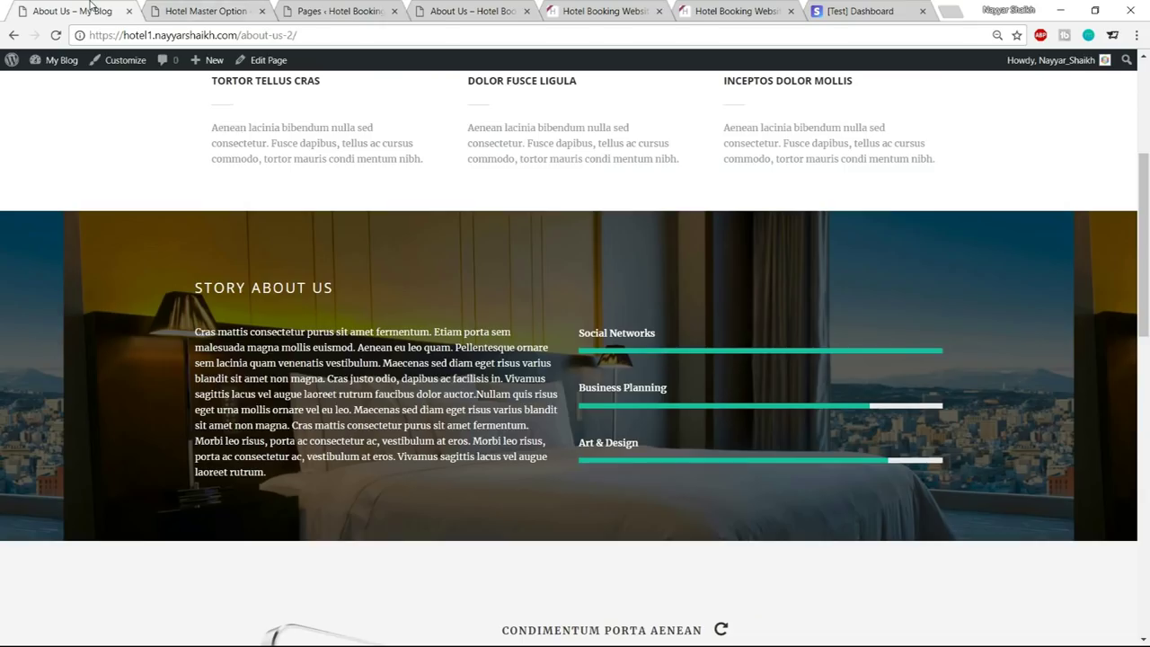
pyautogui.scroll(-5, 326, 433)
pyautogui.click(500, 10)
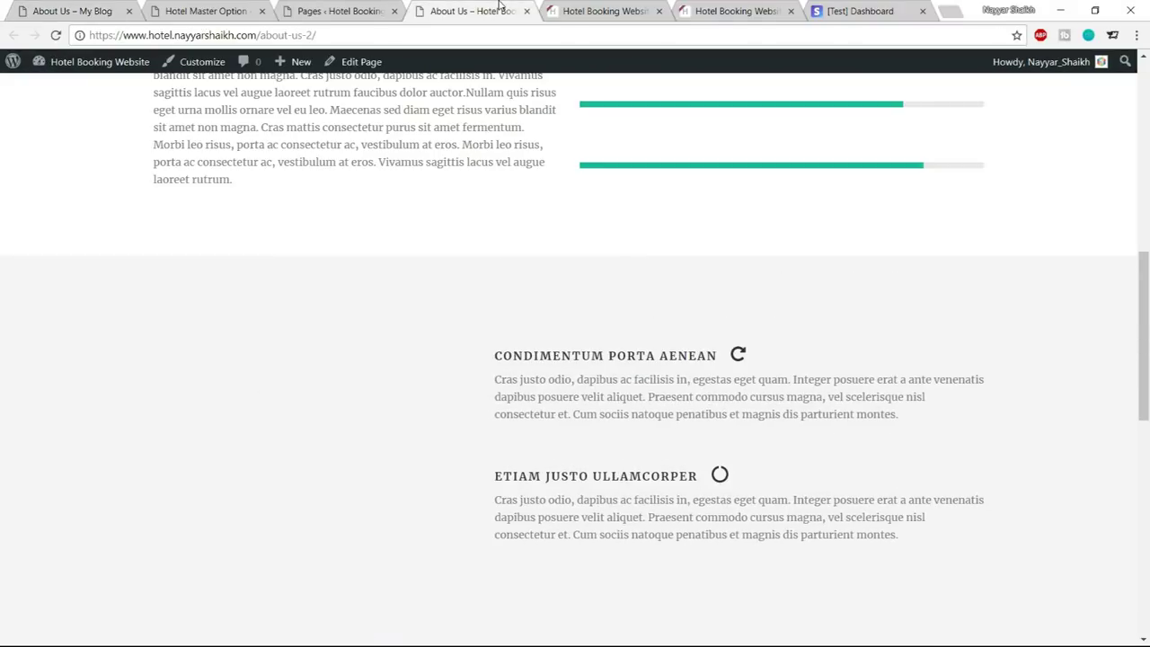
# Open the About Us page in the editor and bring up the Image / Frame item's settings
pyautogui.click(378, 13)
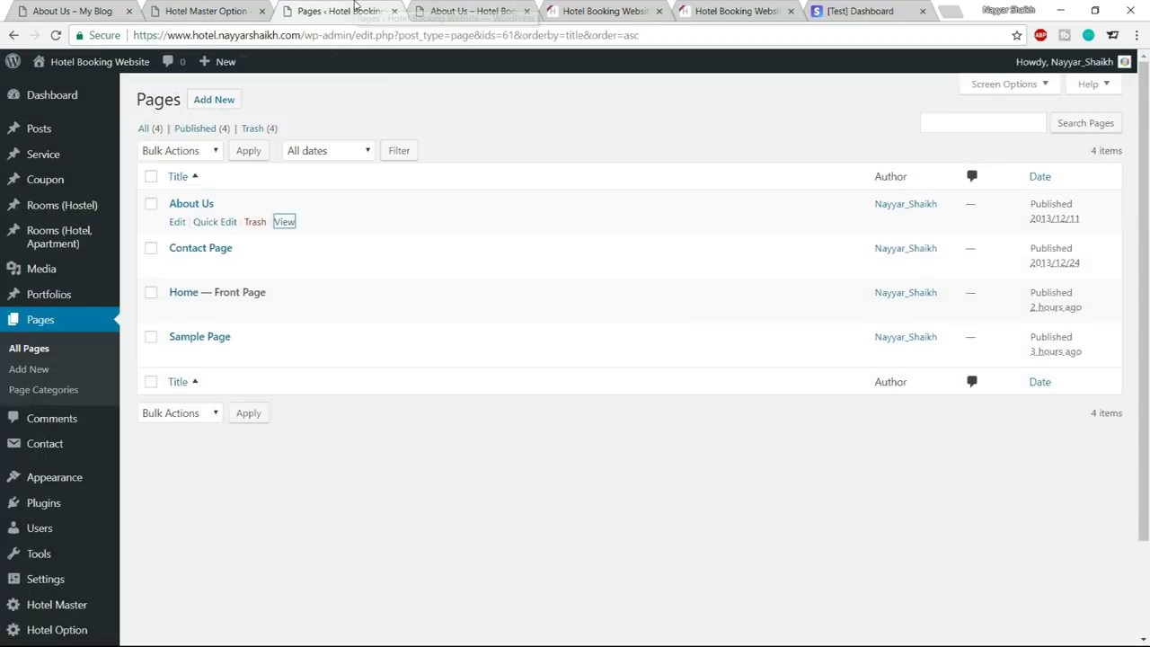
pyautogui.click(177, 222)
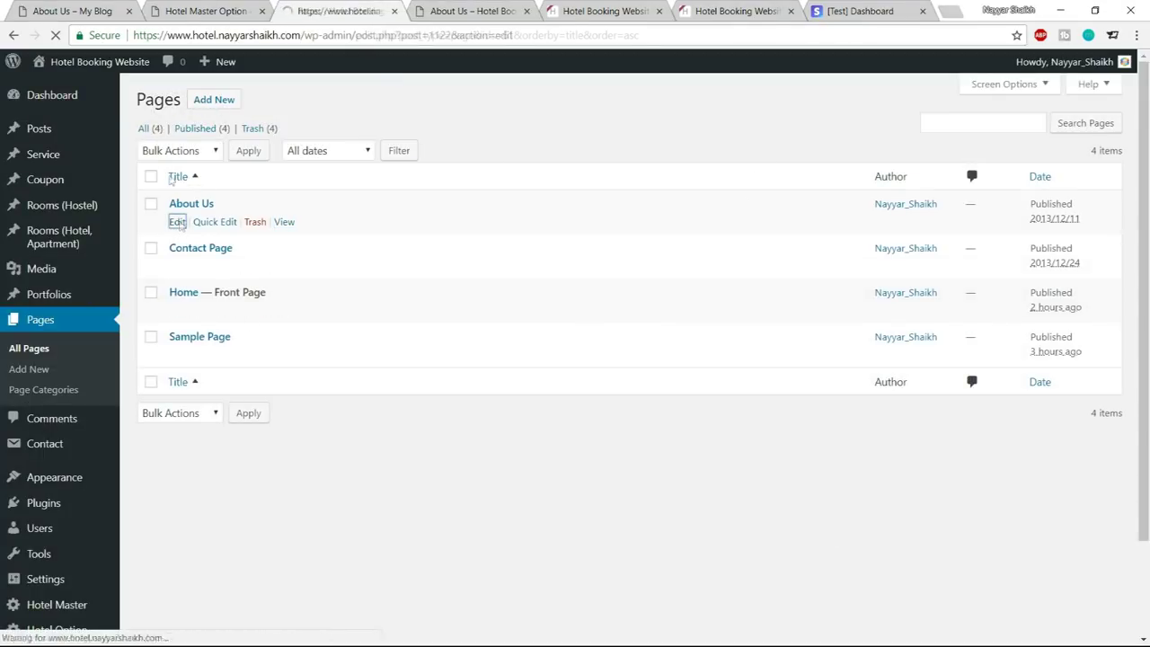
pyautogui.scroll(-15, 580, 238)
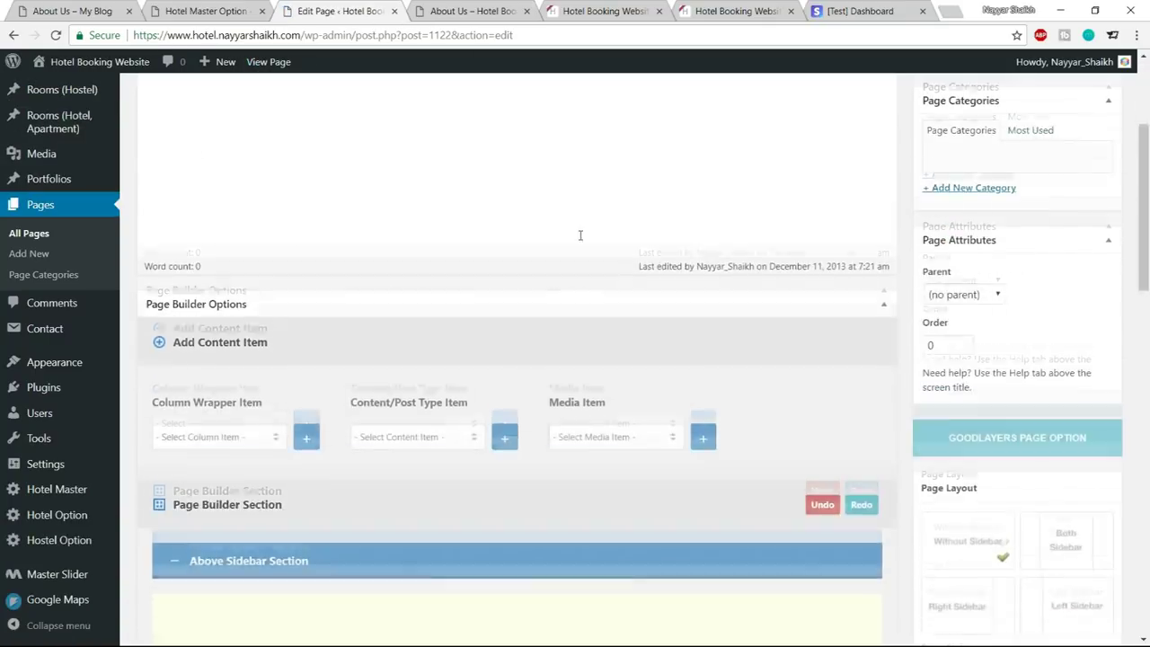
pyautogui.scroll(-3, 580, 235)
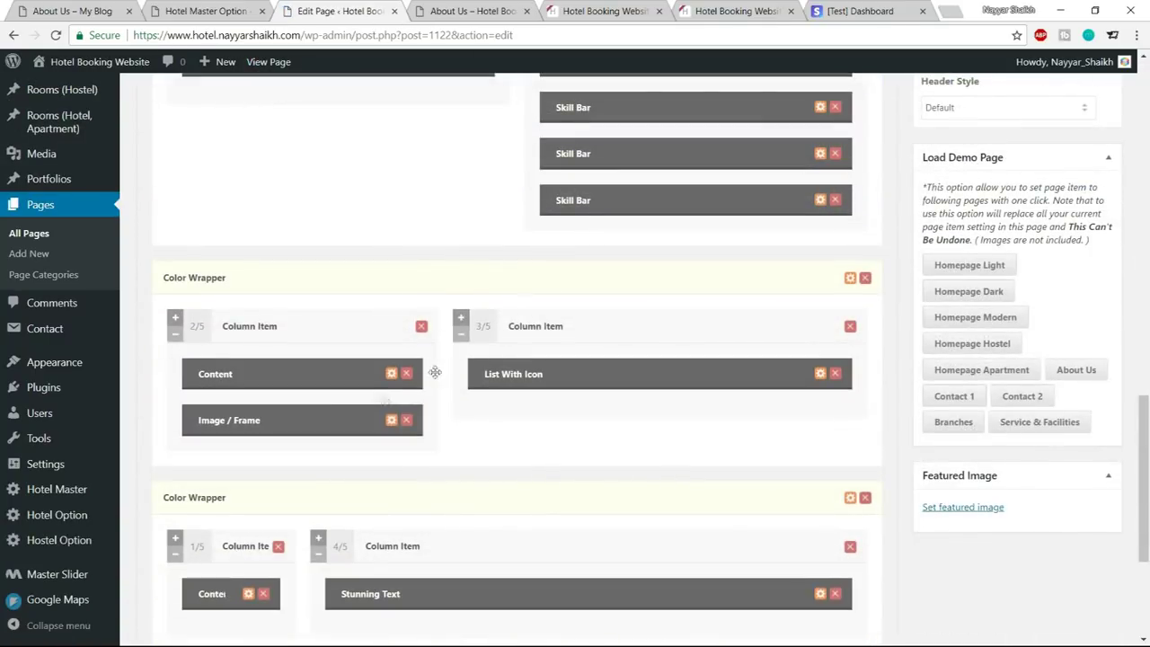
pyautogui.scroll(-1, 341, 413)
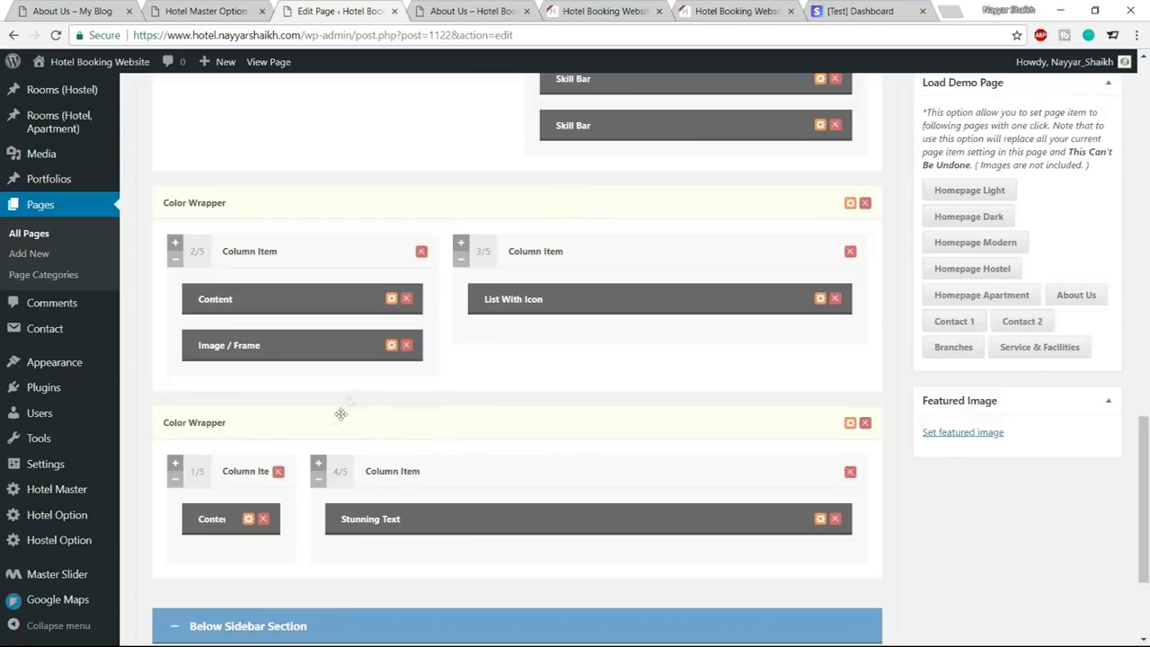
pyautogui.click(391, 347)
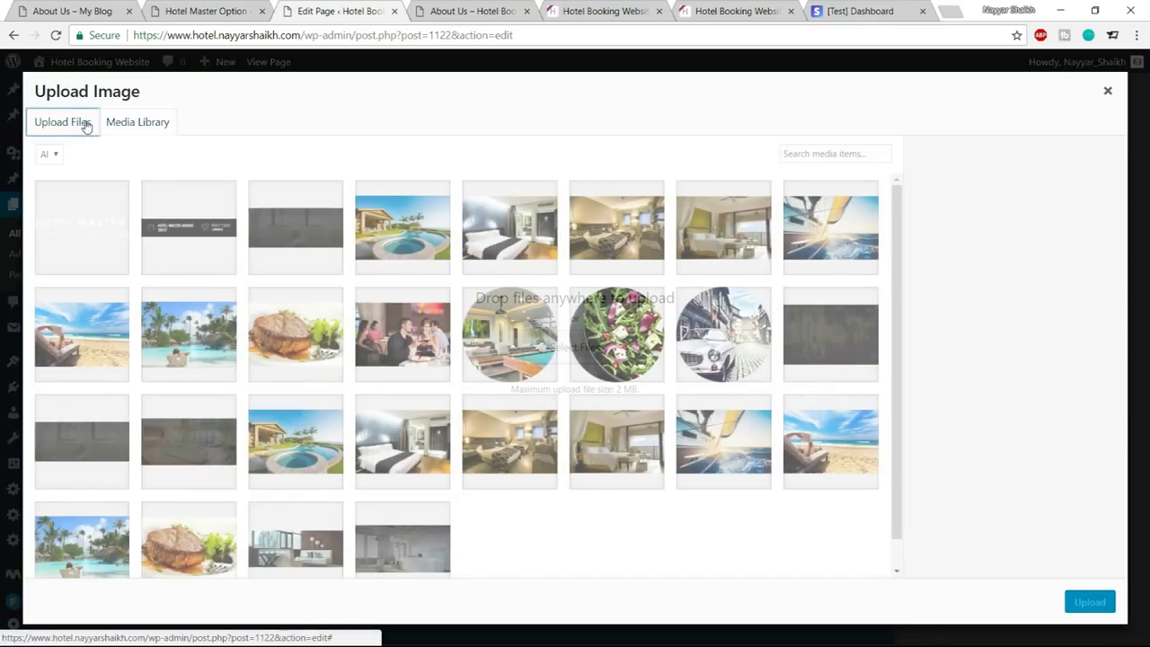
# Upload mockup-1.png and insert it as the Image / Frame item's picture
pyautogui.click(83, 123)
pyautogui.click(576, 338)
pyautogui.scroll(-6, 403, 243)
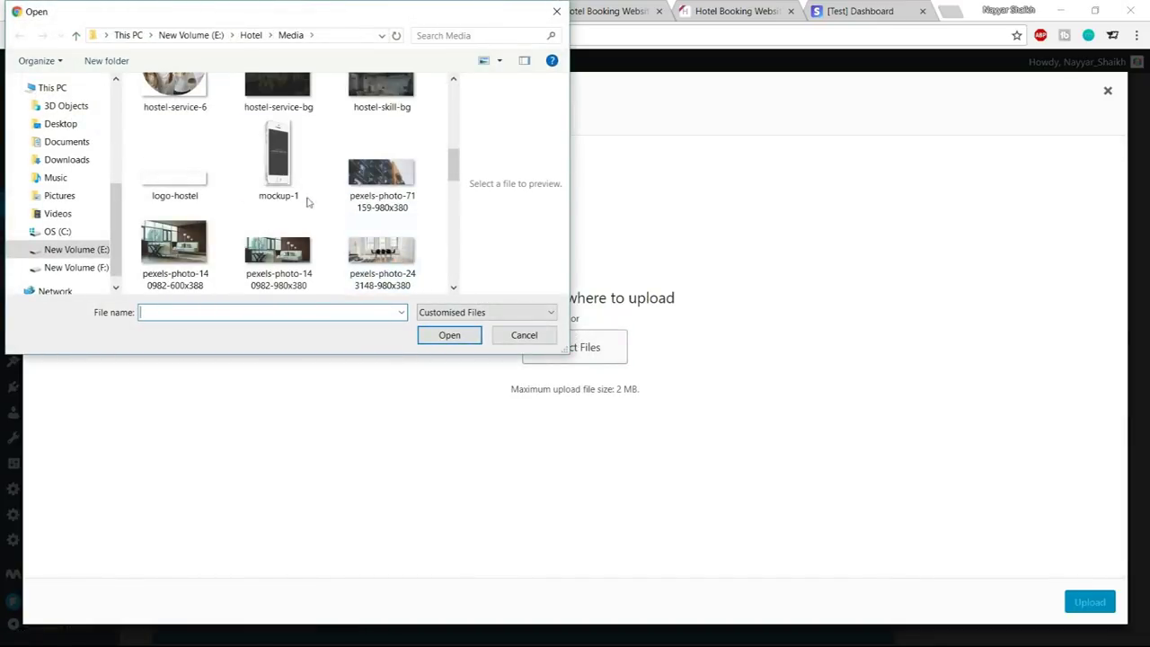
pyautogui.click(292, 185)
pyautogui.click(431, 342)
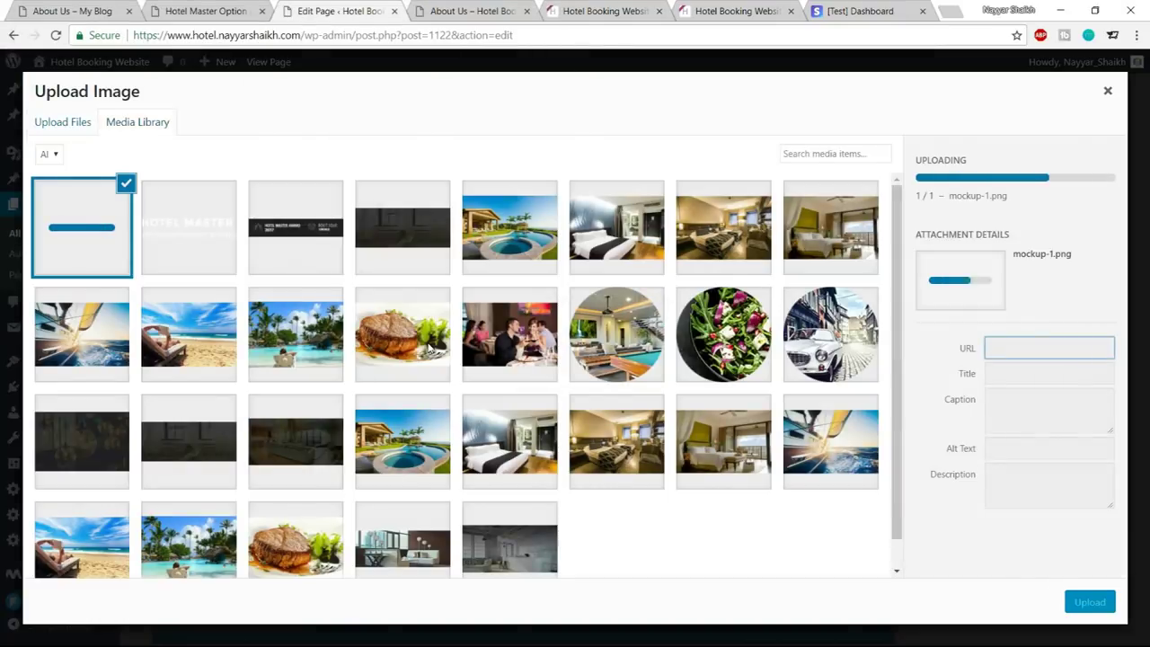
pyautogui.click(1113, 605)
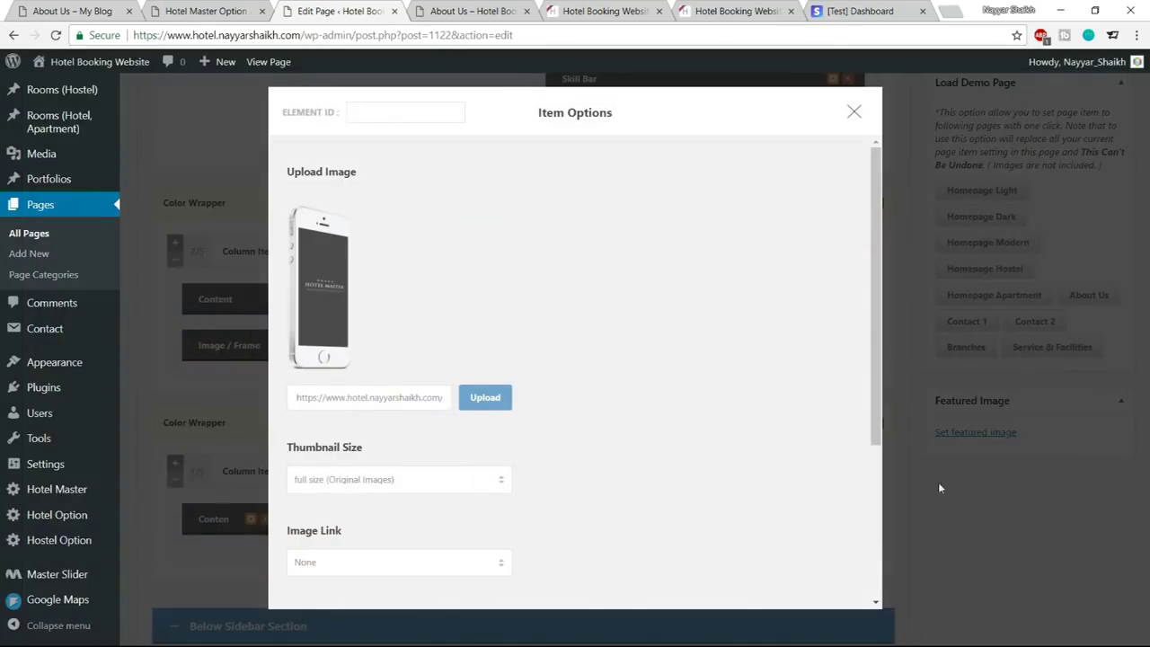
pyautogui.scroll(-5, 734, 429)
pyautogui.click(597, 557)
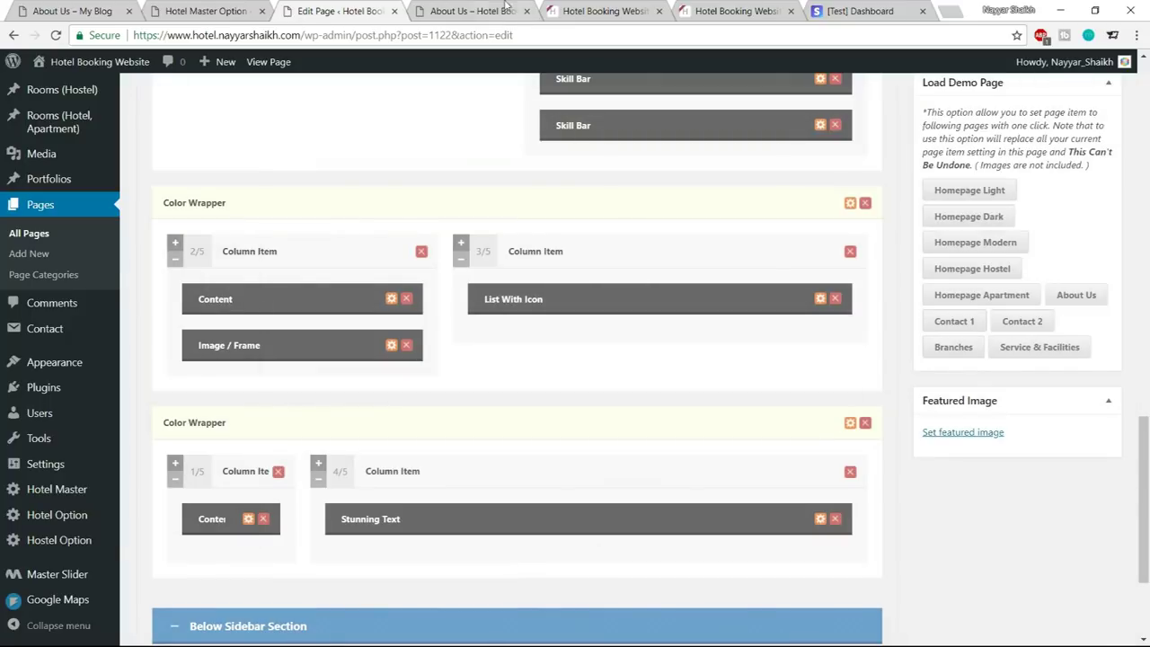
pyautogui.click(468, 11)
pyautogui.scroll(-5, 598, 298)
pyautogui.scroll(-3, 598, 299)
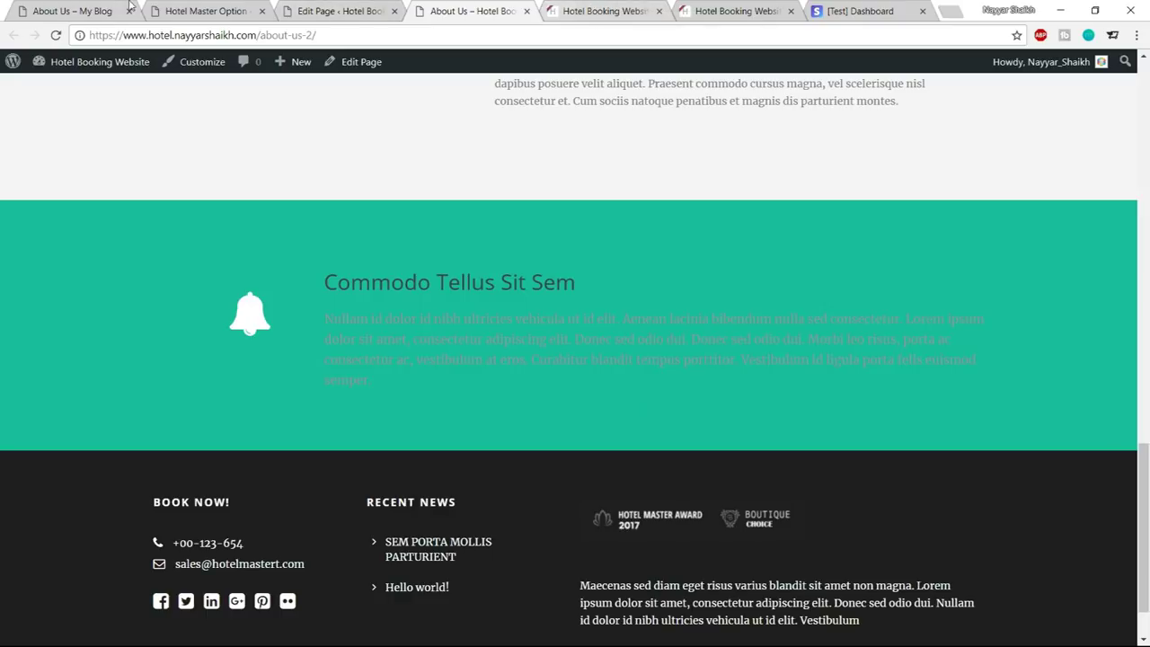
pyautogui.moveTo(324, 280); pyautogui.dragTo(422, 372)
pyautogui.click(422, 372)
pyautogui.click(104, 9)
pyautogui.scroll(-3, 568, 431)
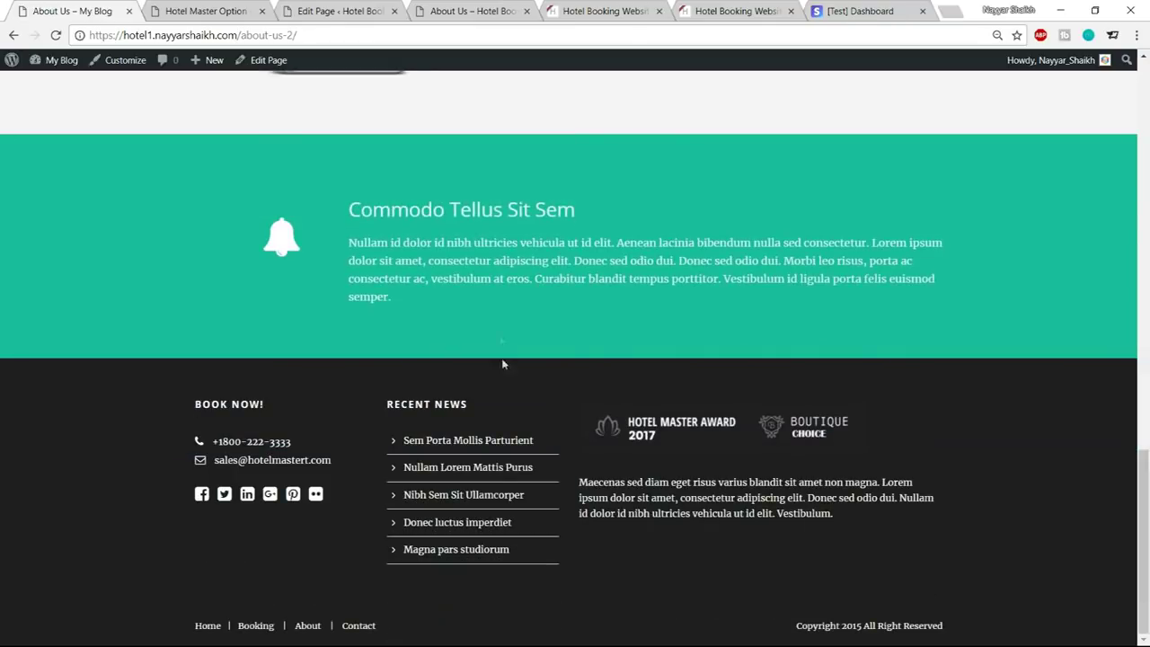
pyautogui.moveTo(422, 301); pyautogui.dragTo(385, 221)
pyautogui.click(451, 228)
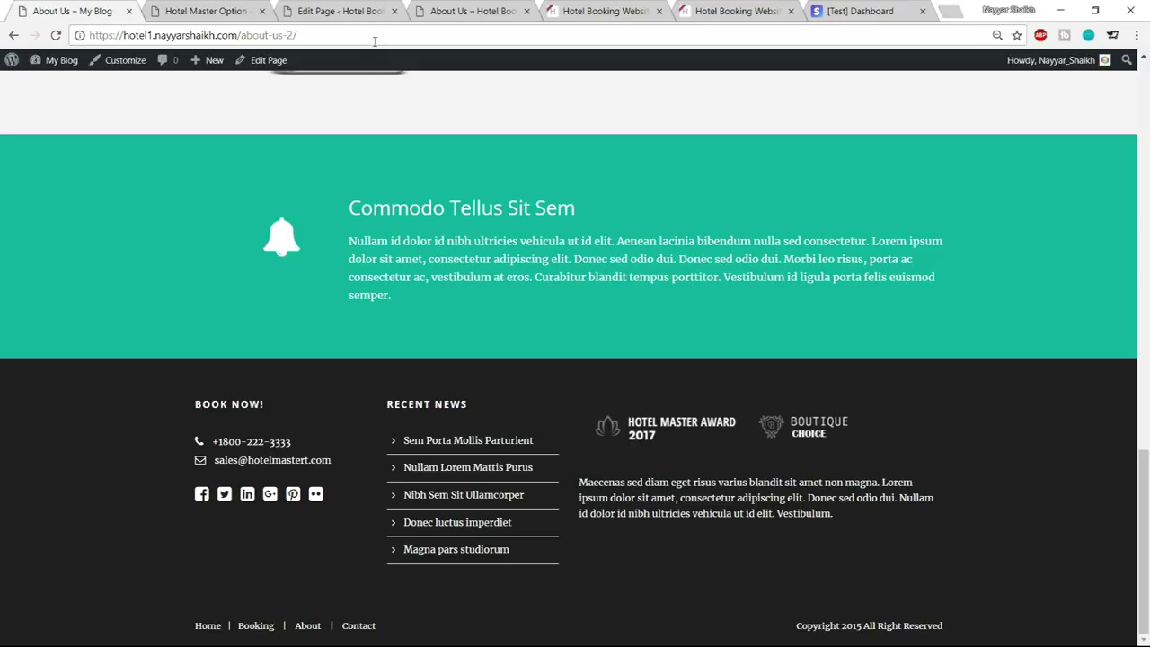
pyautogui.click(343, 9)
pyautogui.scroll(-2, 694, 275)
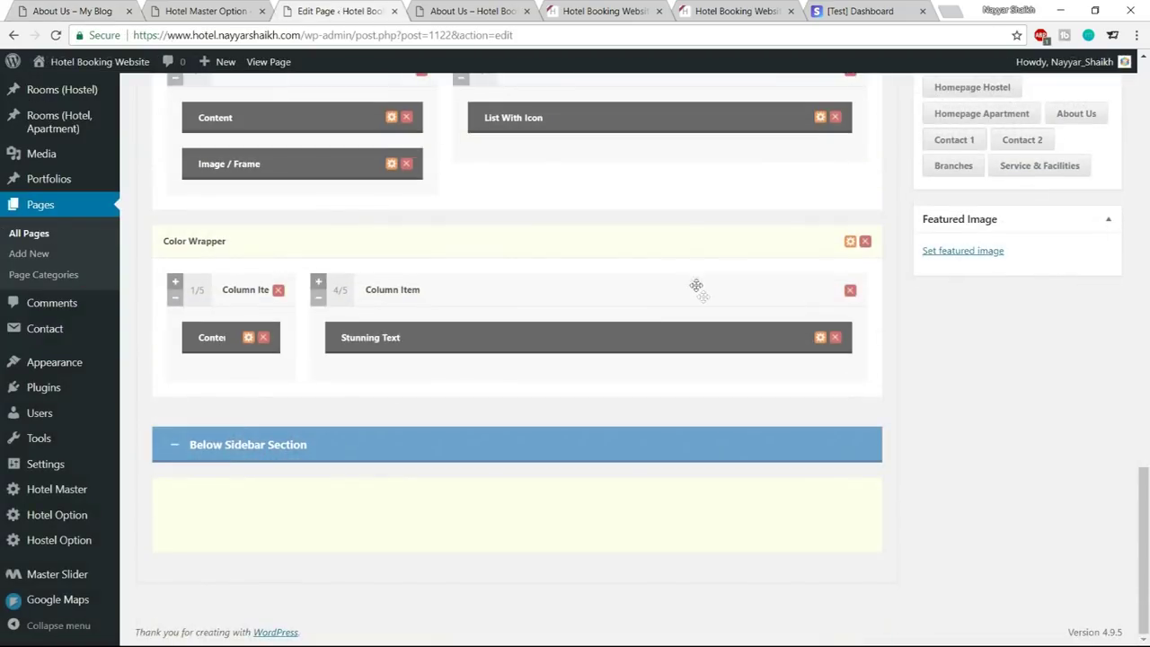
# Give the teal Color Wrapper the Testimonial skin and update the About Us page
pyautogui.click(850, 242)
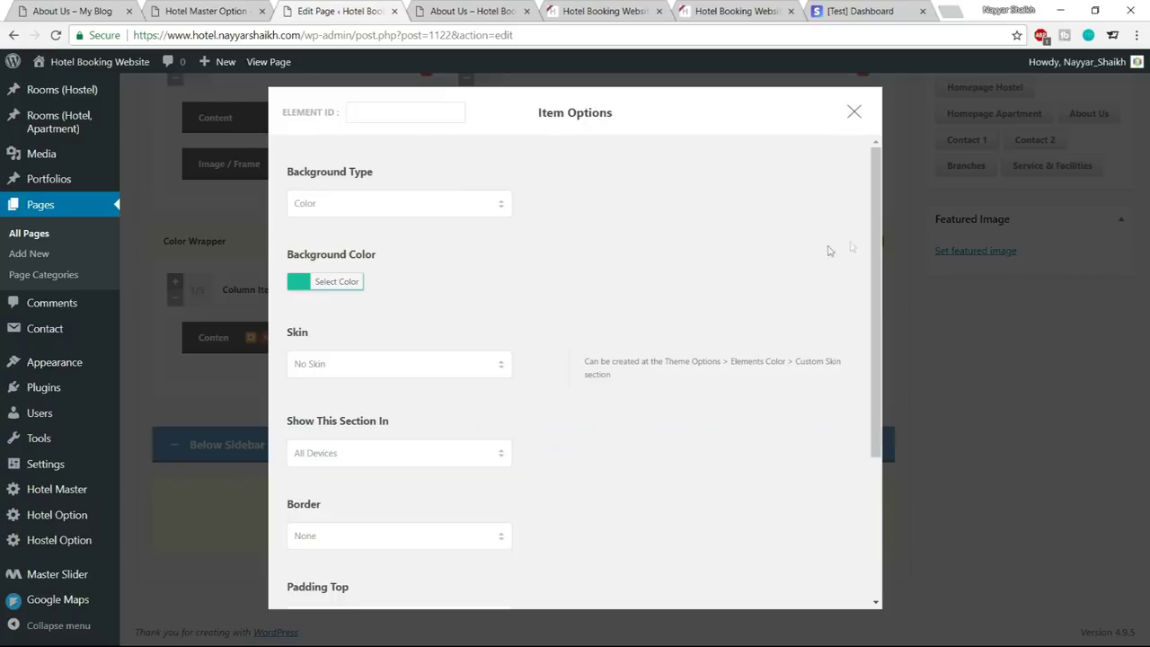
pyautogui.scroll(-3, 560, 314)
pyautogui.click(391, 216)
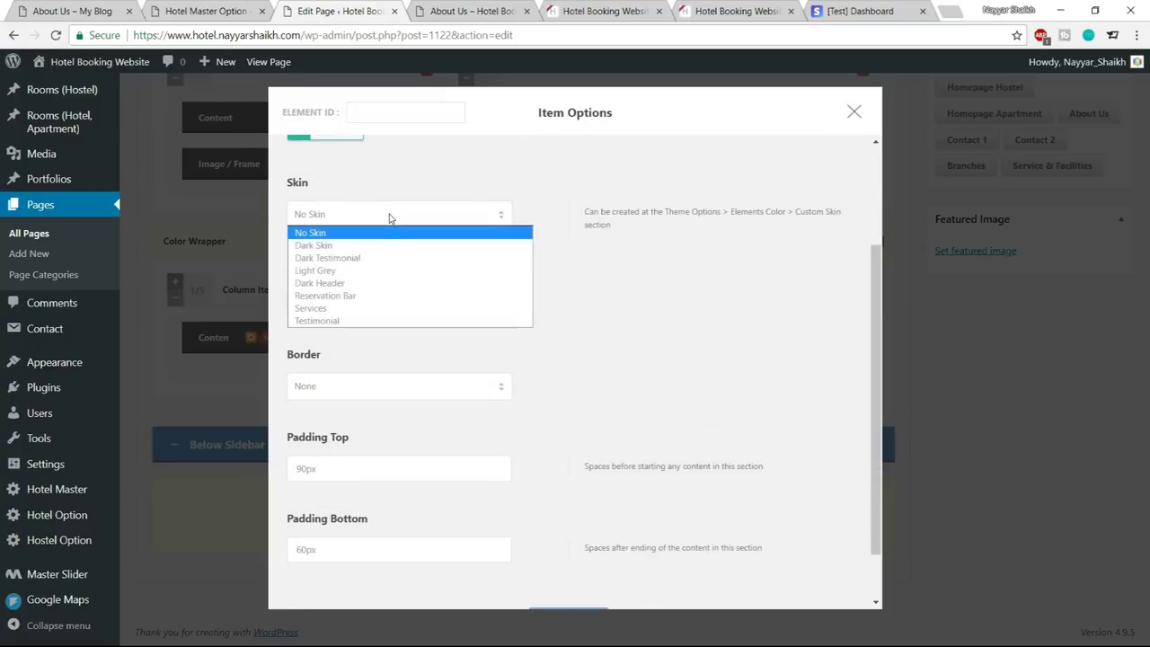
pyautogui.click(370, 320)
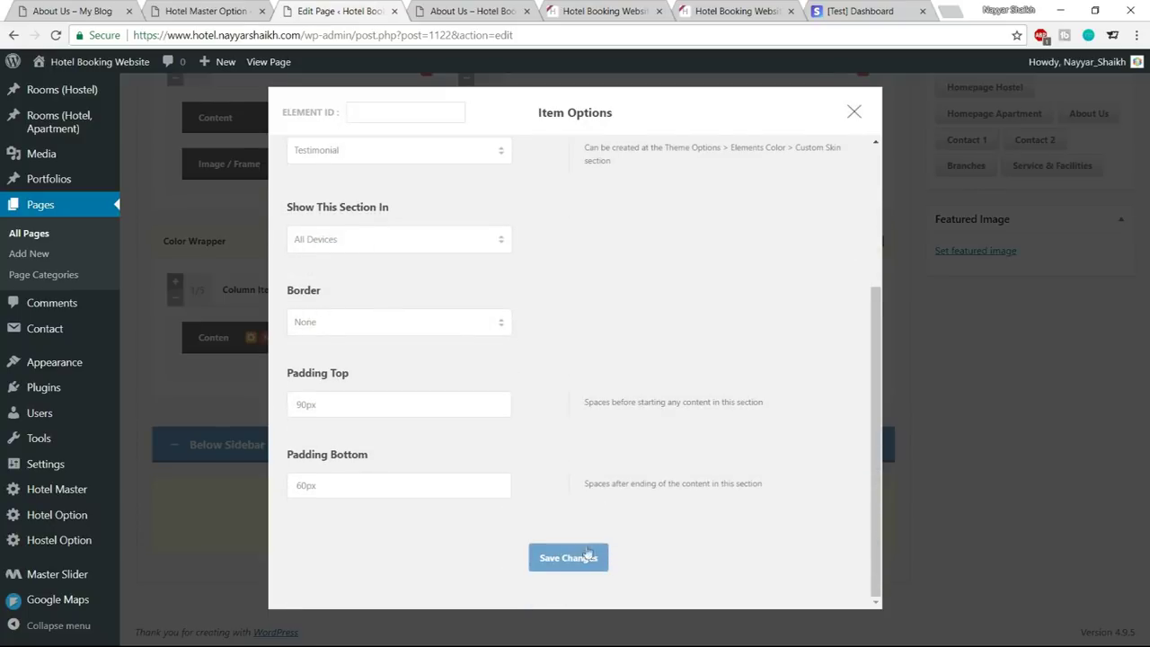
pyautogui.click(575, 565)
pyautogui.scroll(10, 1079, 306)
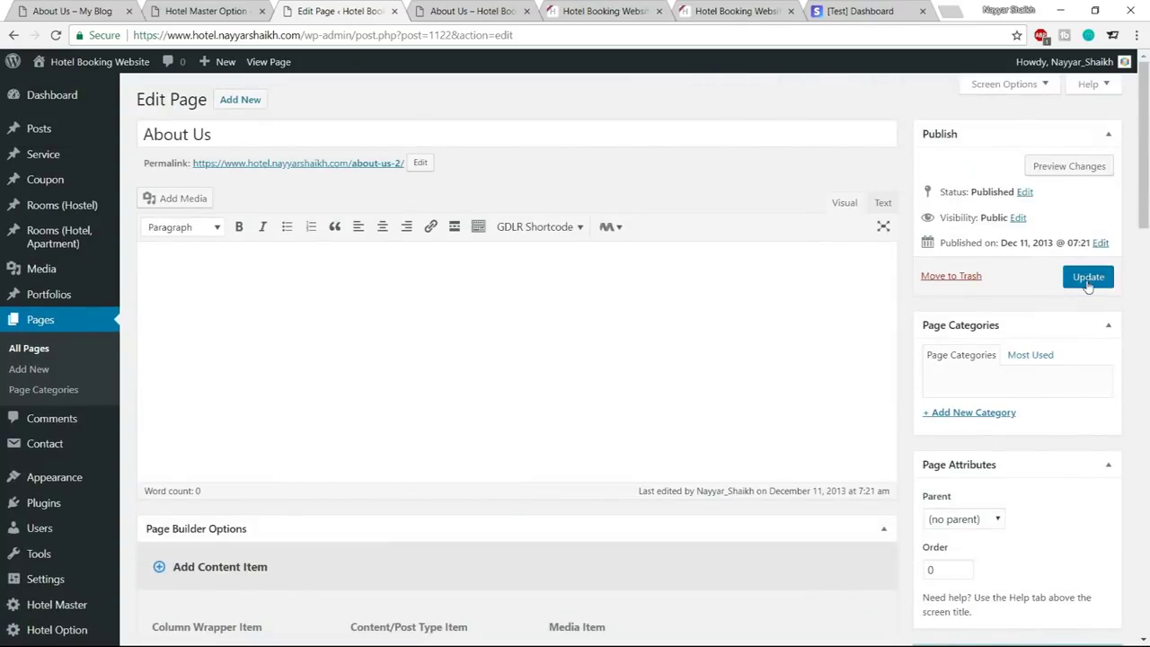
pyautogui.click(1089, 275)
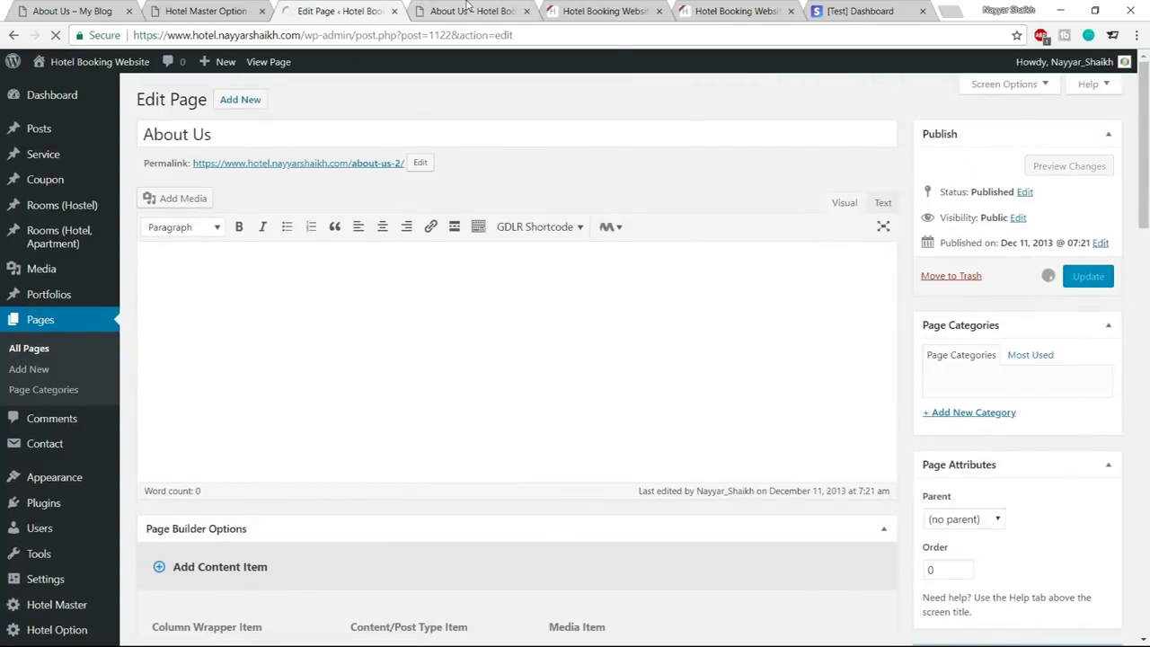
# Check the live About Us page against the demo, then load the site's home page
pyautogui.click(467, 11)
pyautogui.scroll(-1, 466, 395)
pyautogui.scroll(5, 466, 395)
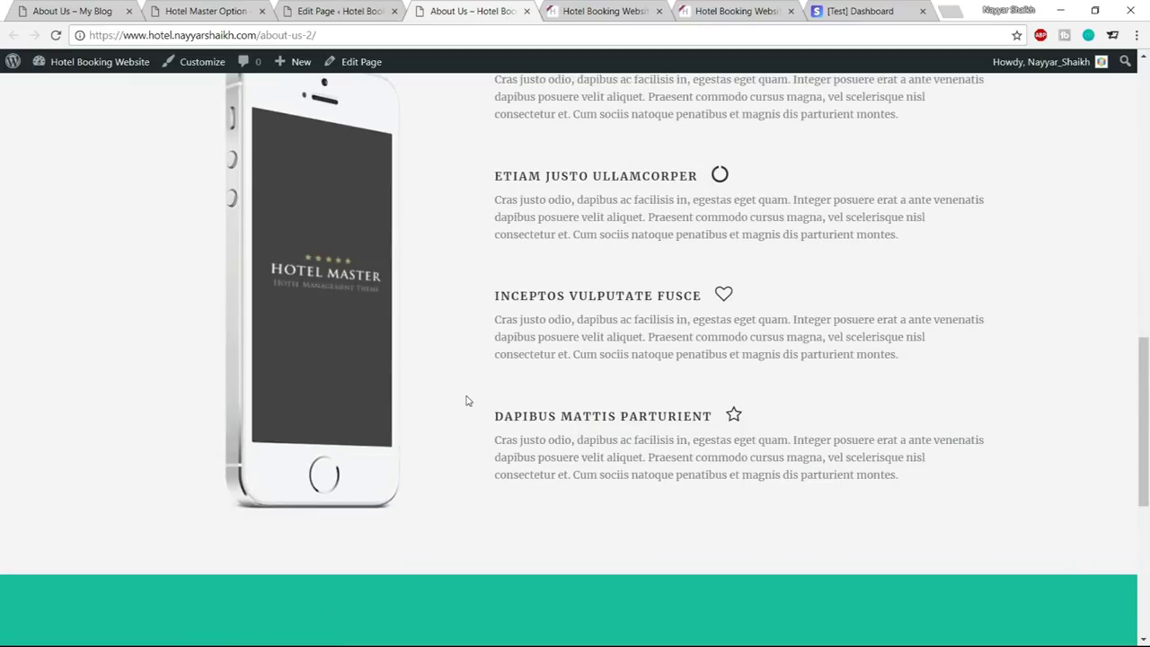
pyautogui.click(72, 10)
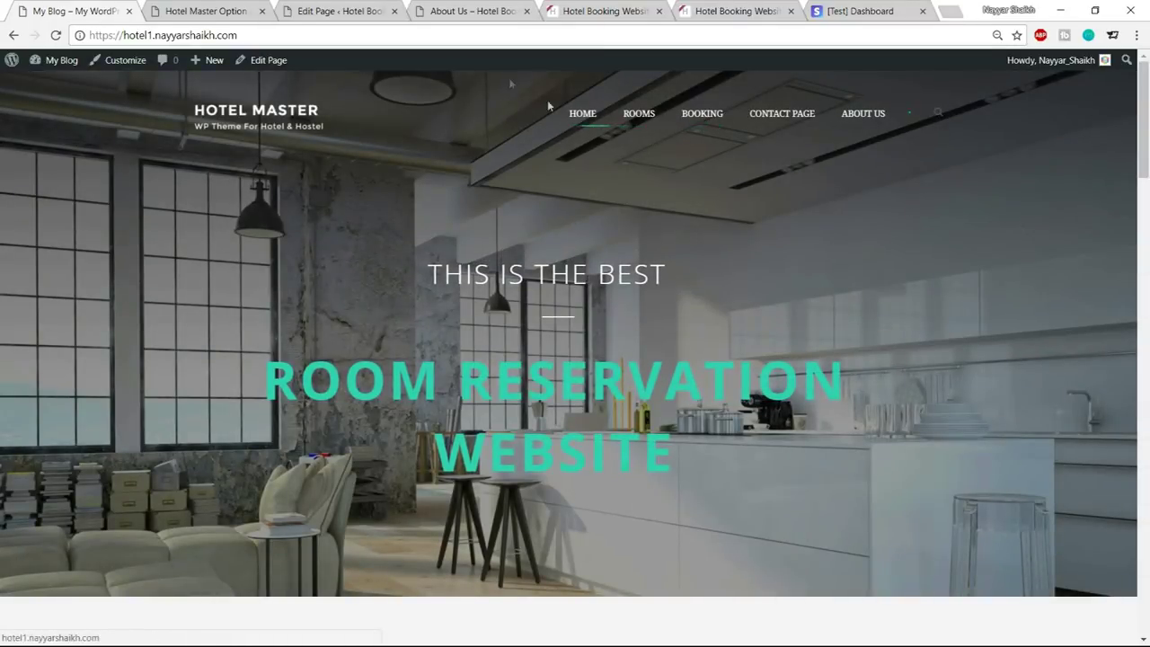
pyautogui.click(479, 13)
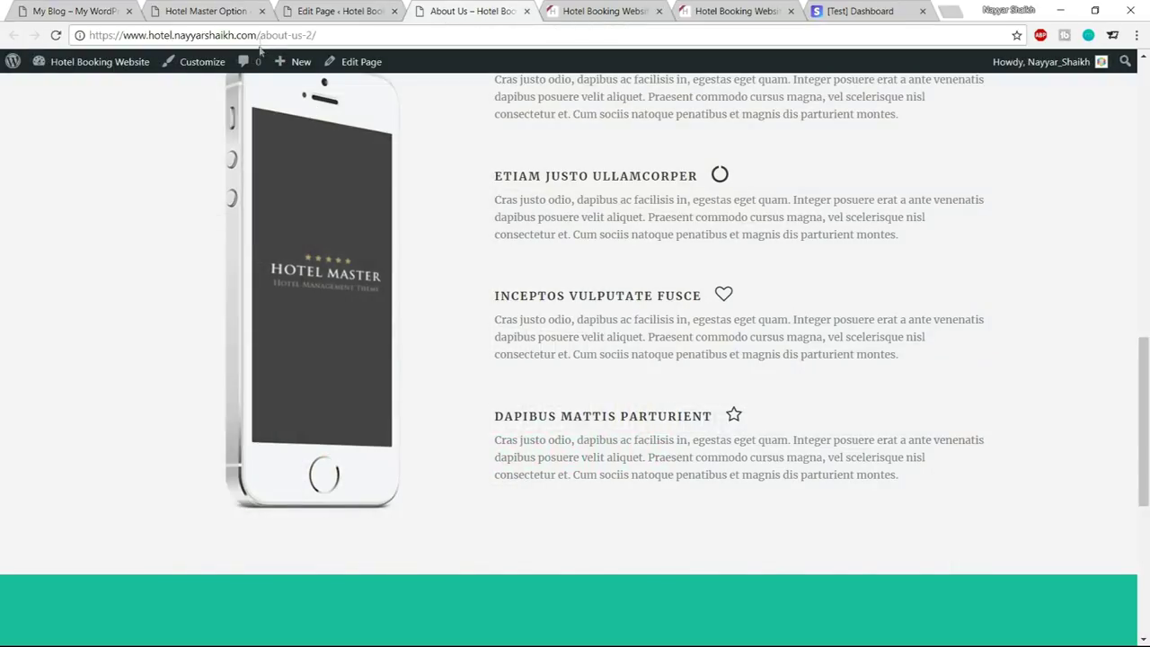
pyautogui.moveTo(261, 35); pyautogui.dragTo(316, 36)
pyautogui.press('BackSpace')
pyautogui.press('Return')
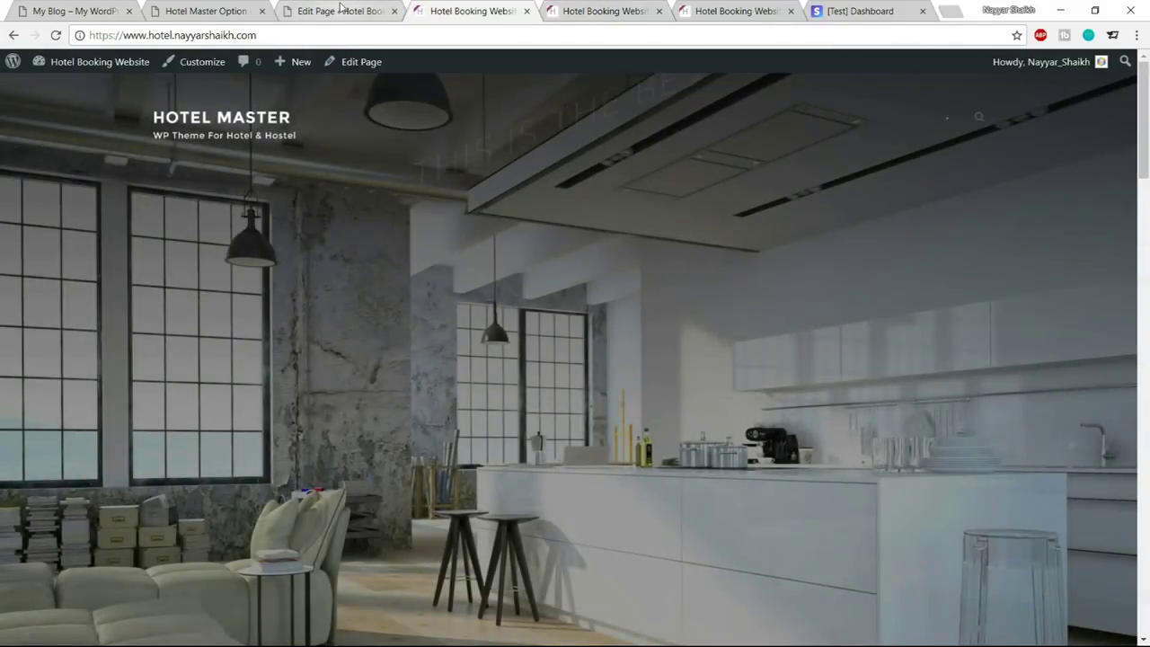
pyautogui.click(340, 11)
# Go to Appearance > Menus and create a new menu named Menu 1
pyautogui.scroll(-3, 86, 323)
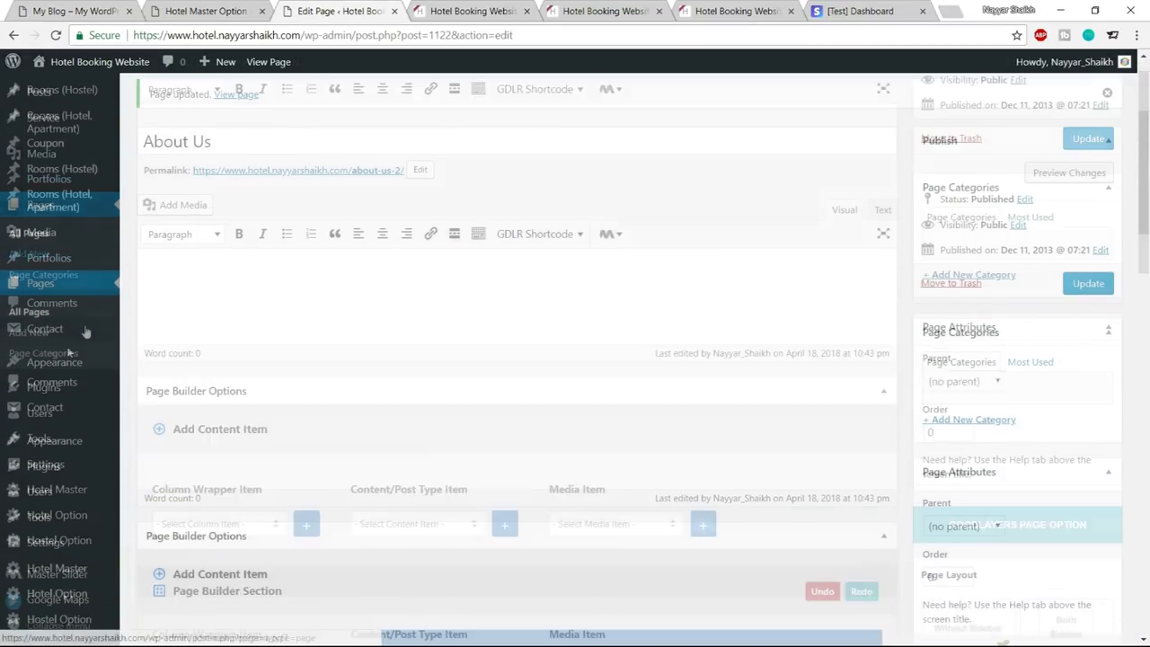
pyautogui.moveTo(63, 370)
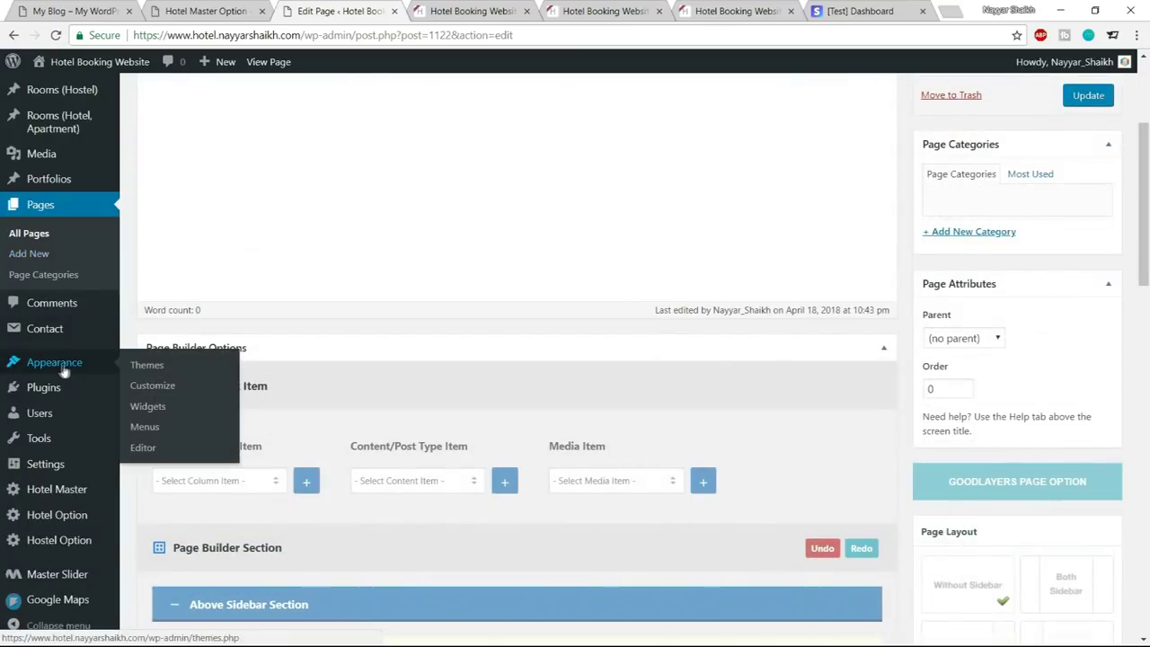
pyautogui.click(149, 428)
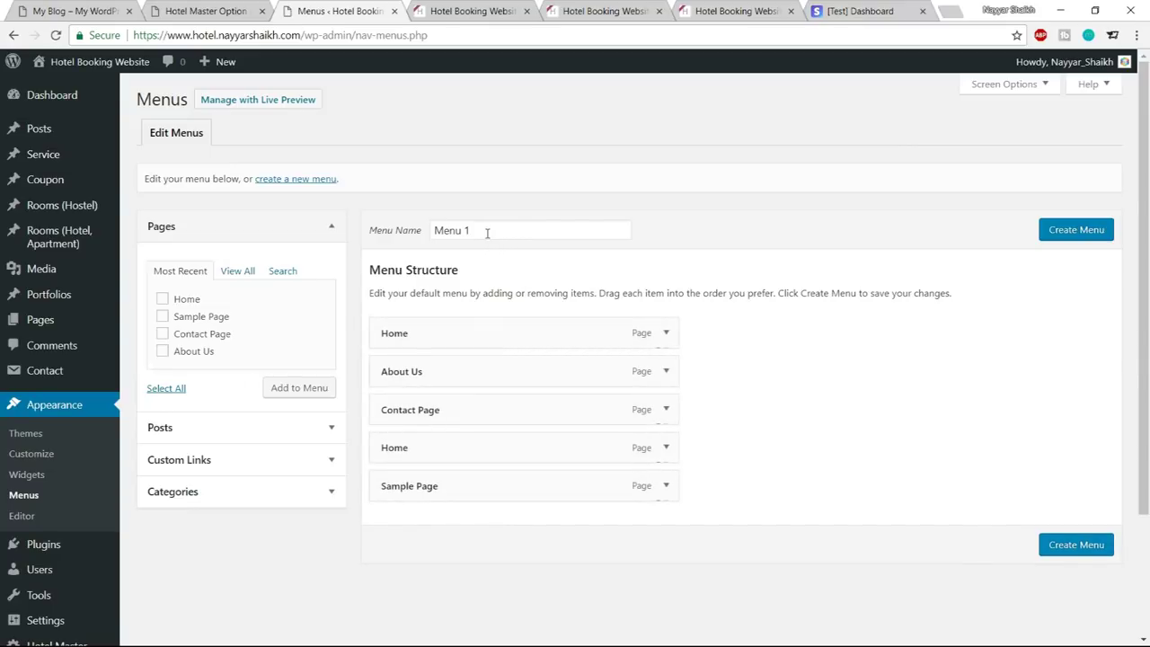
pyautogui.moveTo(495, 232); pyautogui.dragTo(401, 235)
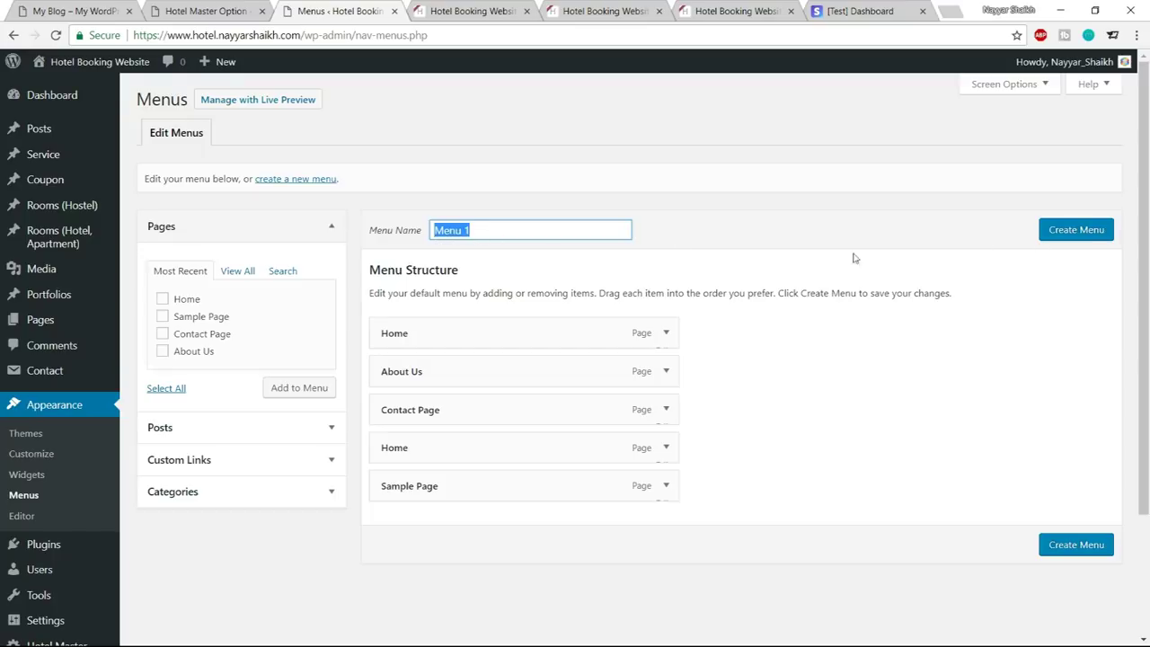
pyautogui.click(1077, 231)
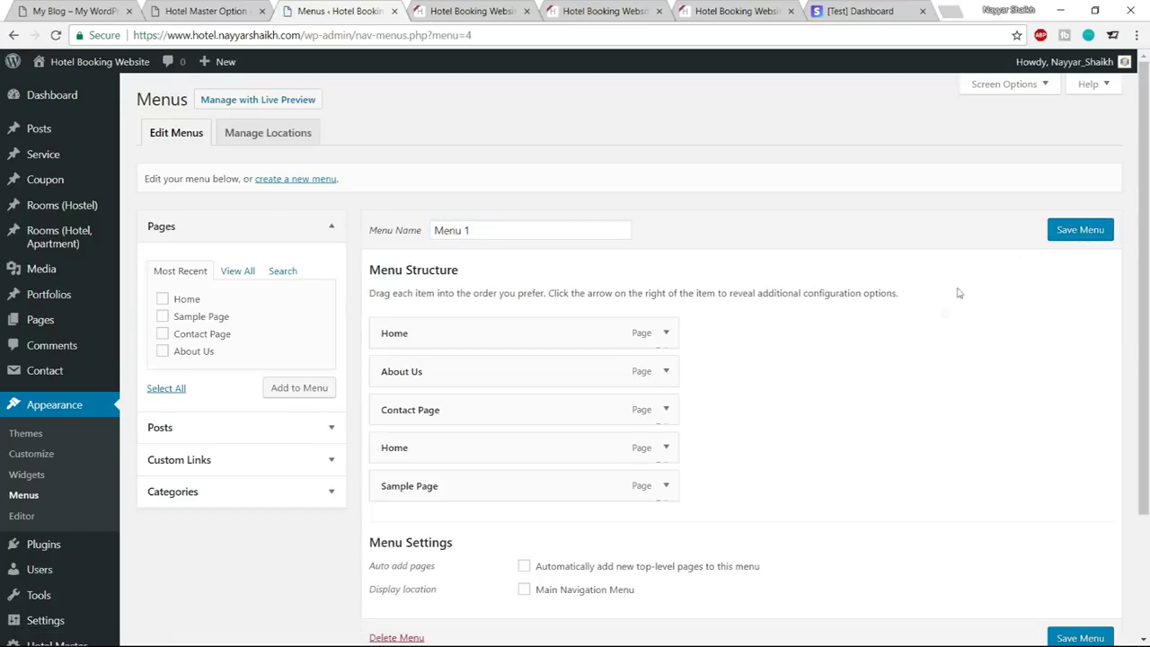
pyautogui.scroll(-2, 885, 355)
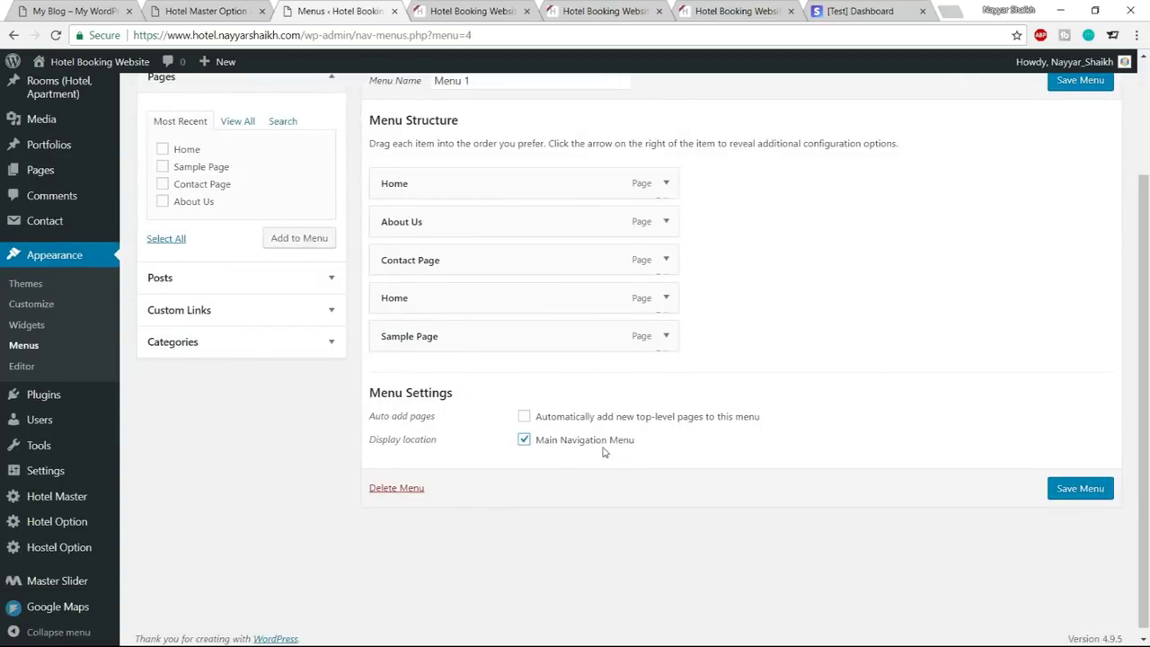
pyautogui.scroll(1, 506, 291)
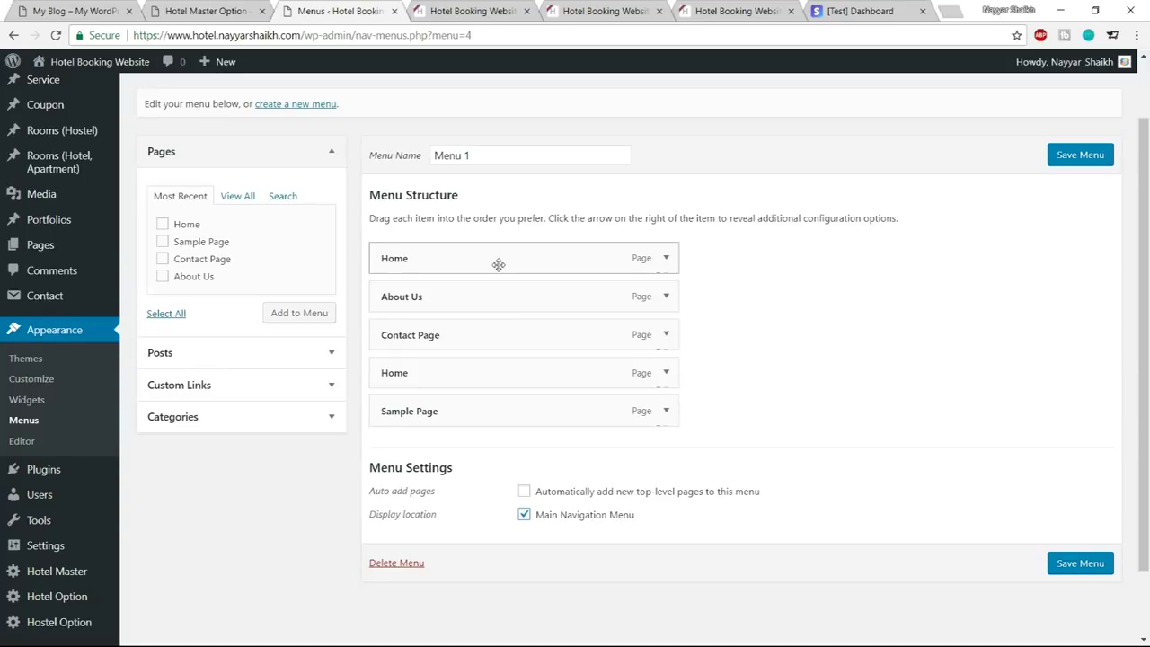
# Remove Sample Page and the duplicate Home item, leaving Home, About Us and Contact Page
pyautogui.click(63, 10)
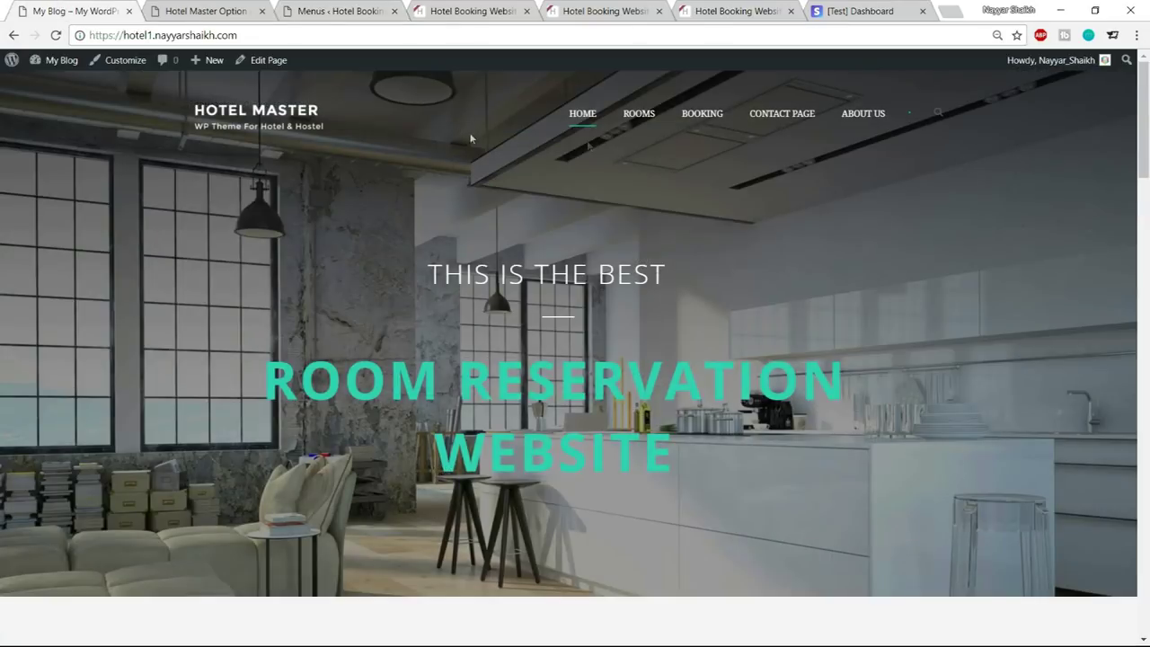
pyautogui.click(340, 11)
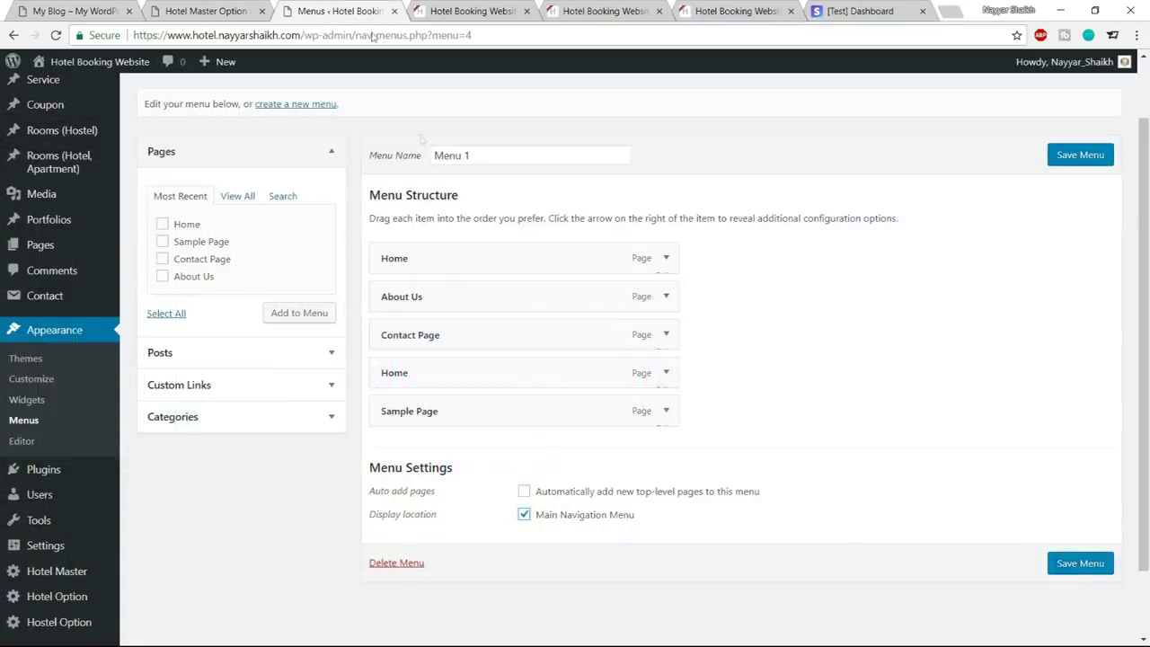
pyautogui.click(666, 411)
pyautogui.scroll(-3, 805, 400)
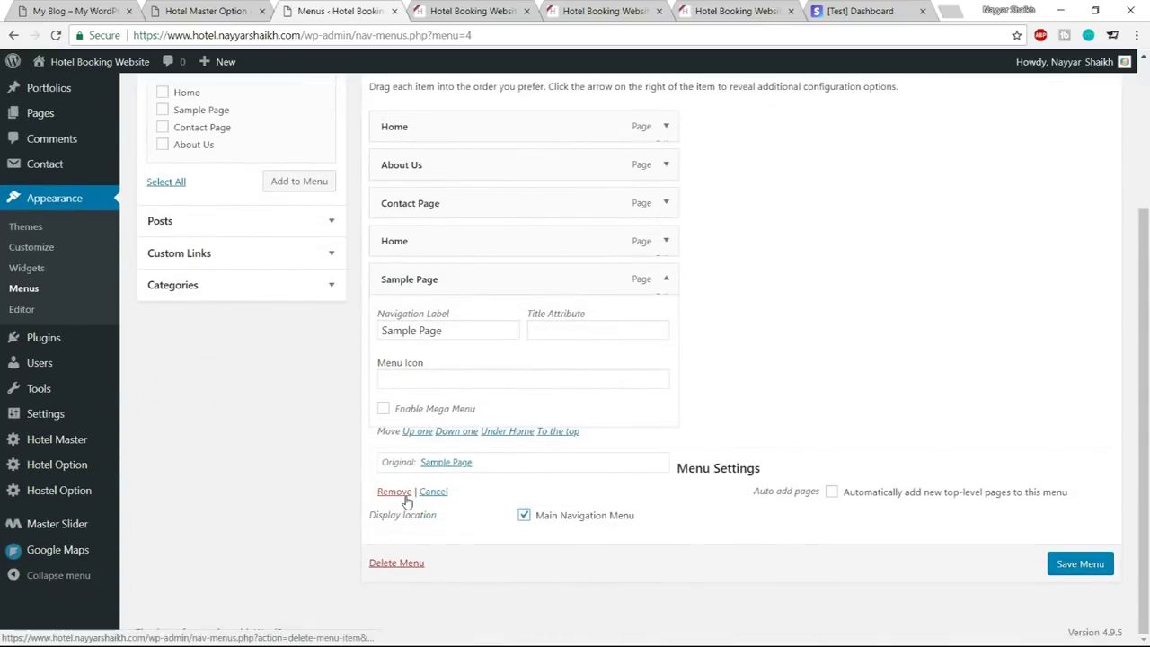
pyautogui.click(395, 490)
pyautogui.click(669, 288)
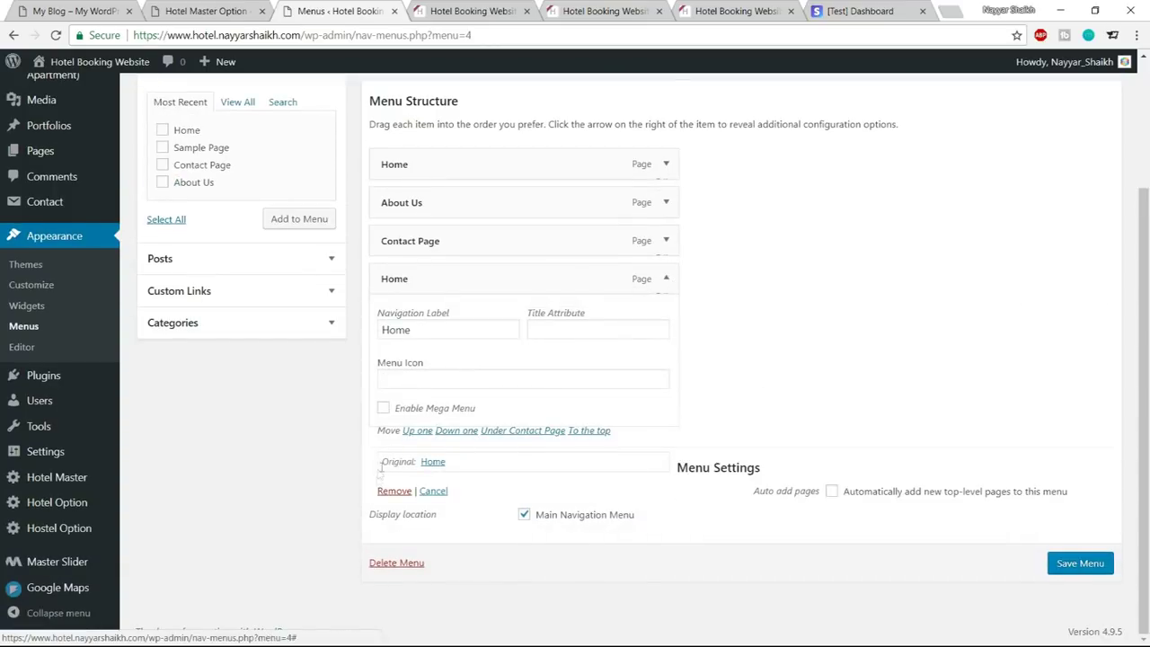
pyautogui.click(394, 491)
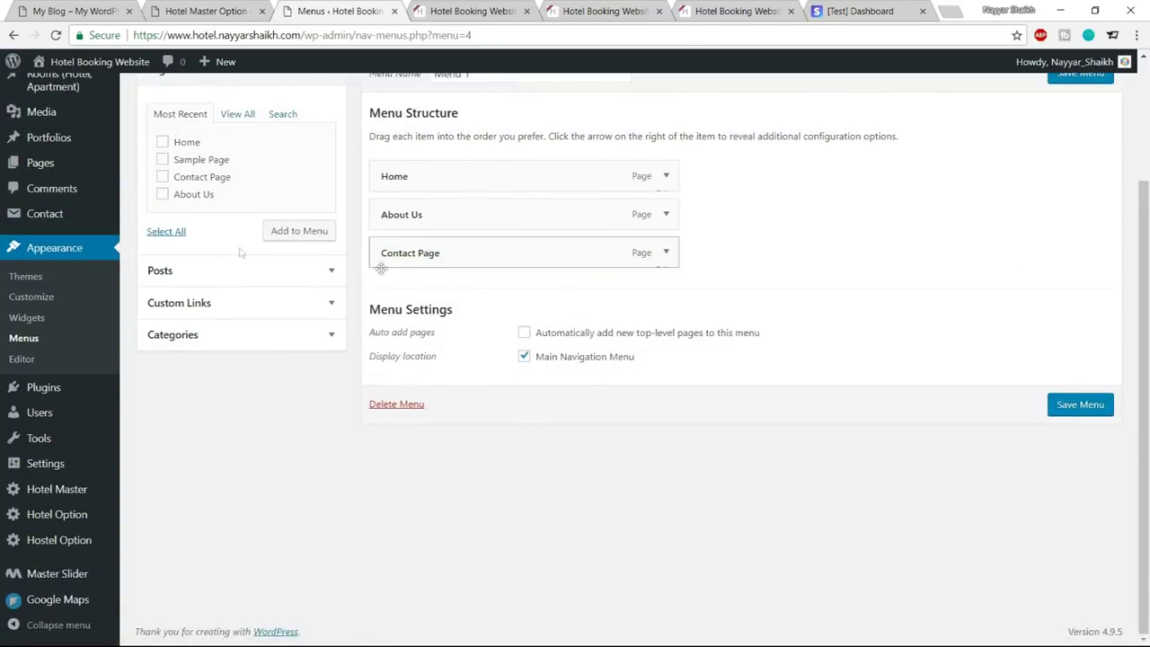
pyautogui.click(99, 9)
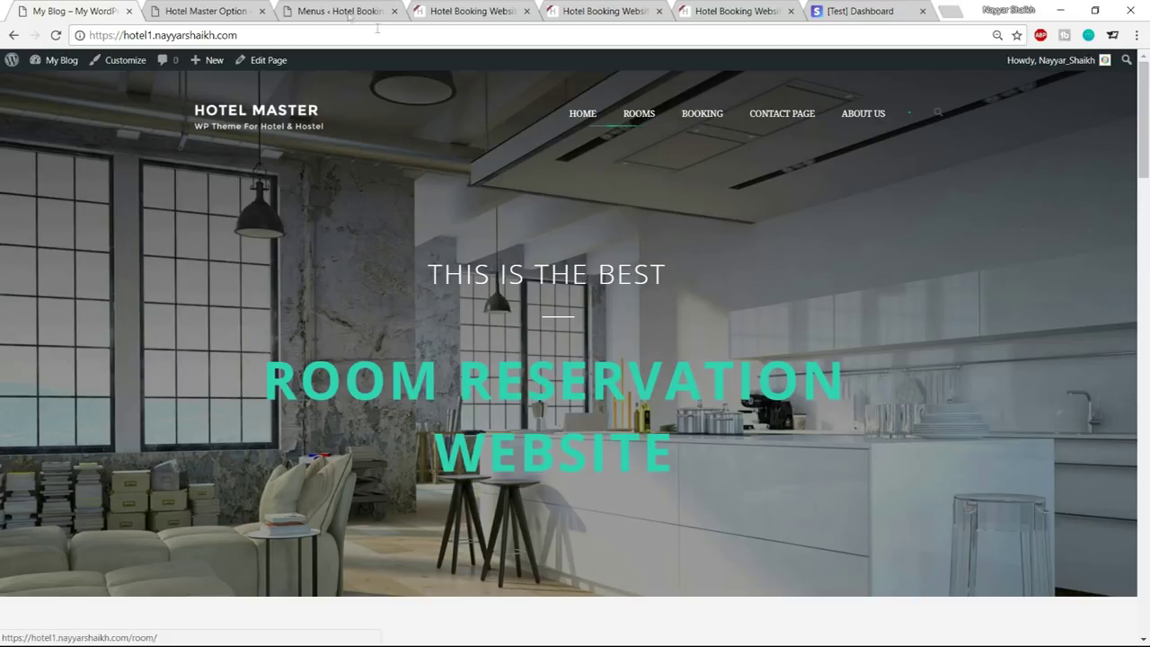
# Open the demo site's Rooms page and check its address in the URL bar
pyautogui.click(647, 117)
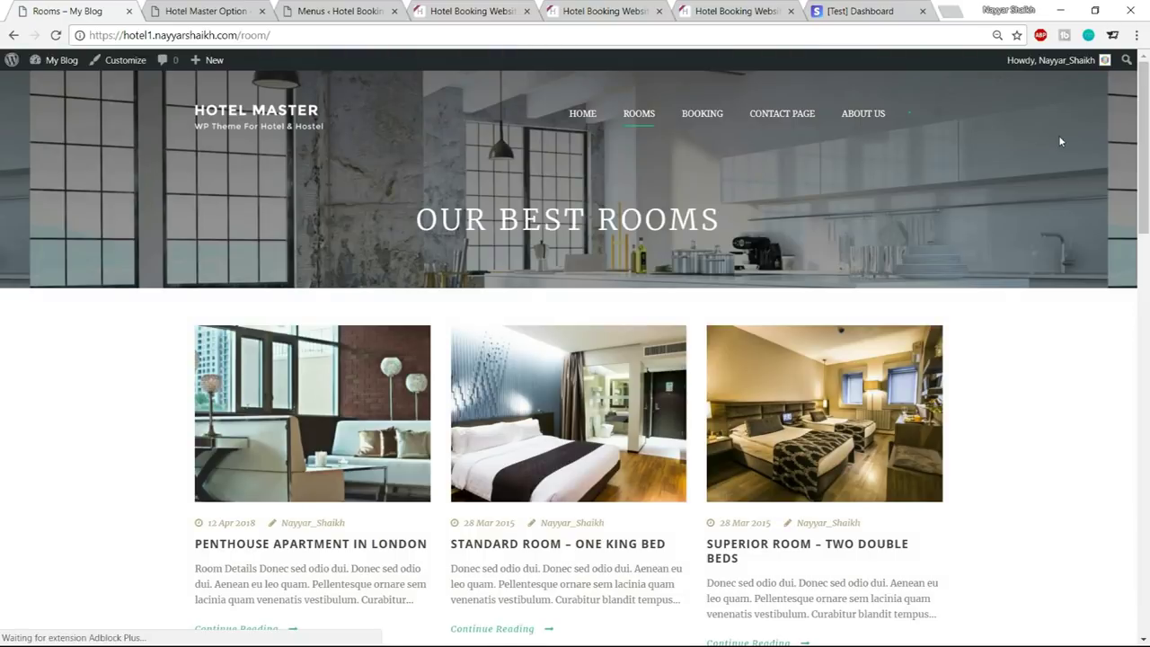
pyautogui.scroll(-3, 631, 338)
pyautogui.scroll(-5, 643, 364)
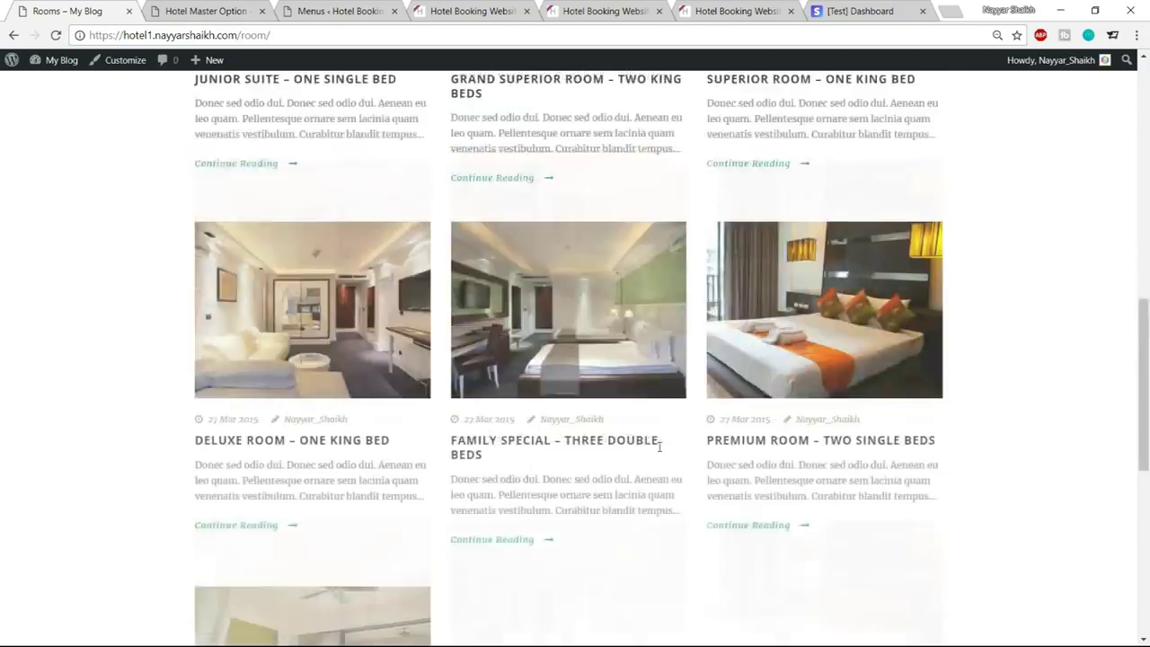
pyautogui.scroll(8, 660, 455)
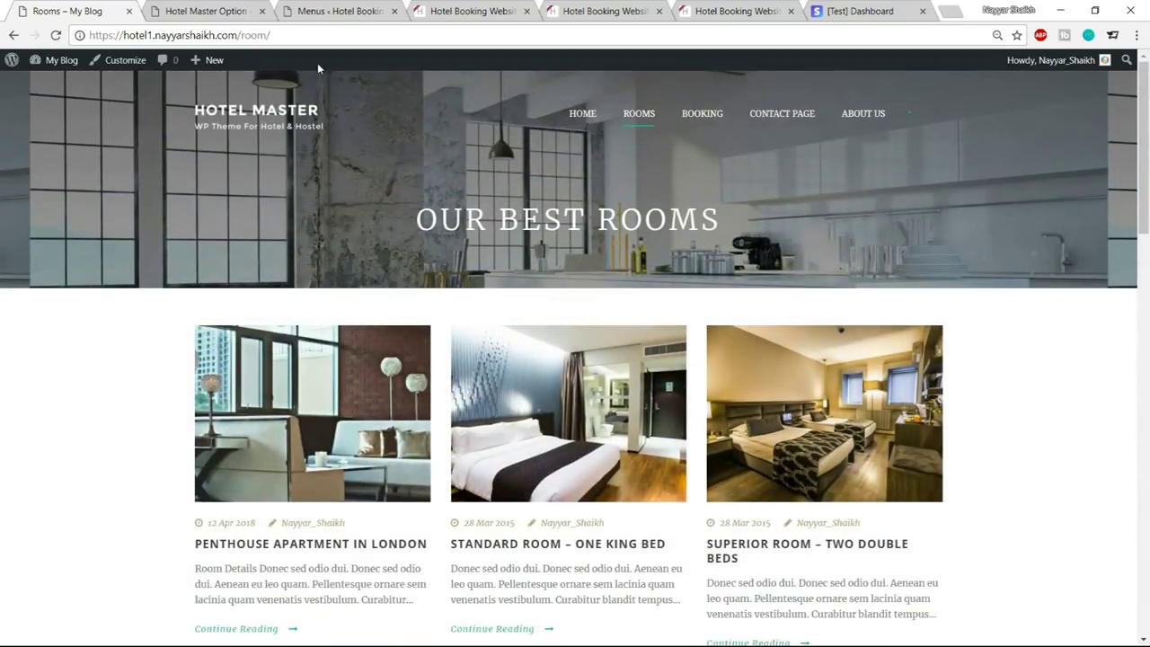
pyautogui.moveTo(90, 34); pyautogui.dragTo(237, 35)
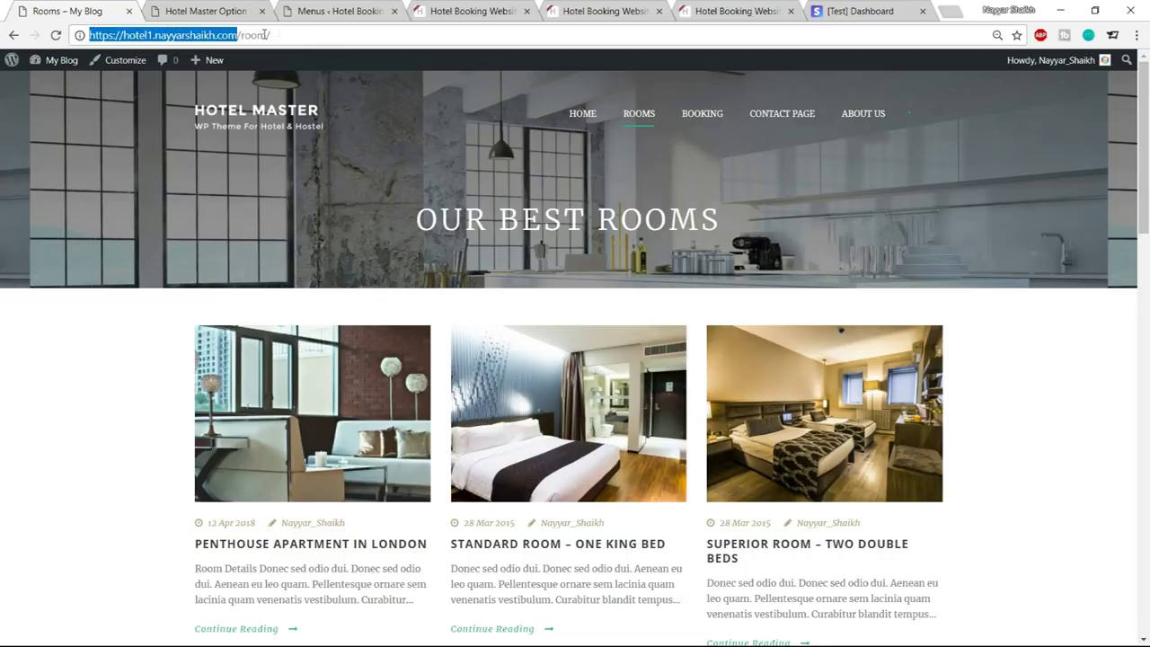
# Copy the hotel site's own homepage address and return to the menu editor
pyautogui.click(464, 7)
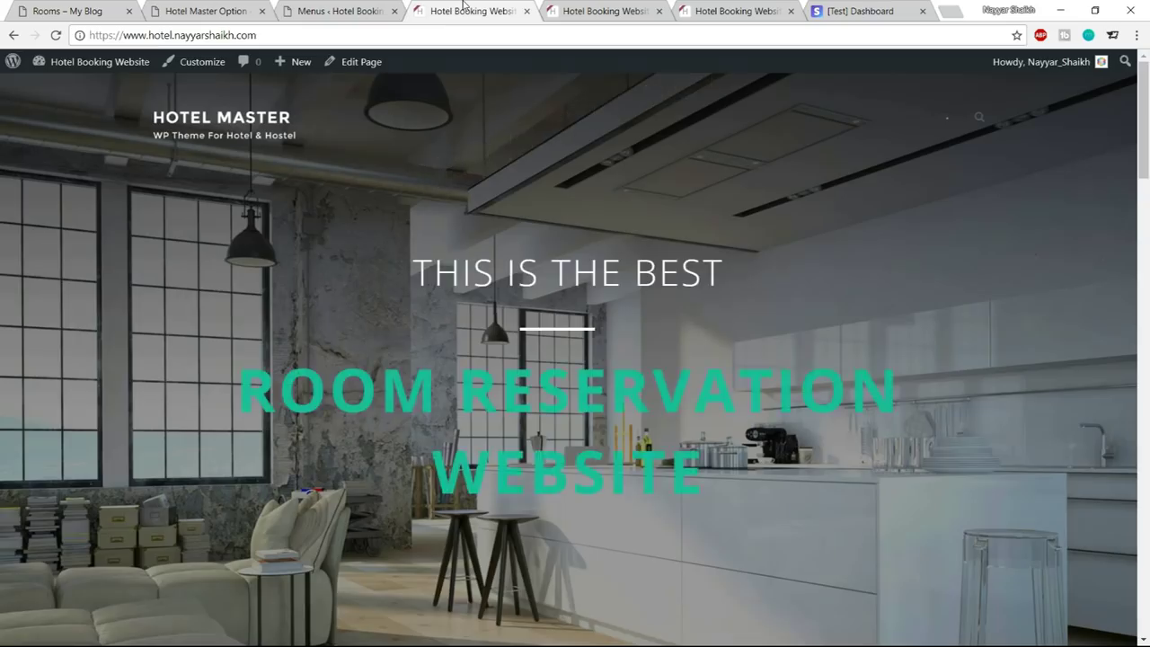
pyautogui.click(296, 38)
pyautogui.hotkey('ctrl', 'c')
pyautogui.click(360, 9)
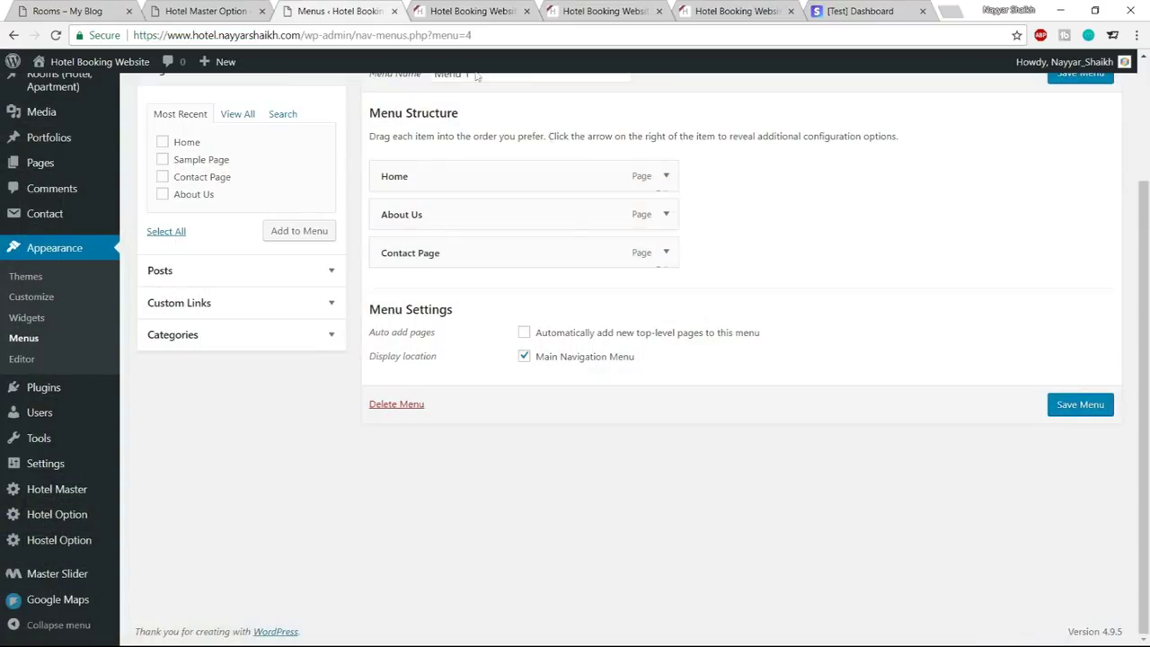
# Add a 'Rooms' custom link (site URL + 'room') to Menu 1 and drag it directly below Home
pyautogui.click(222, 308)
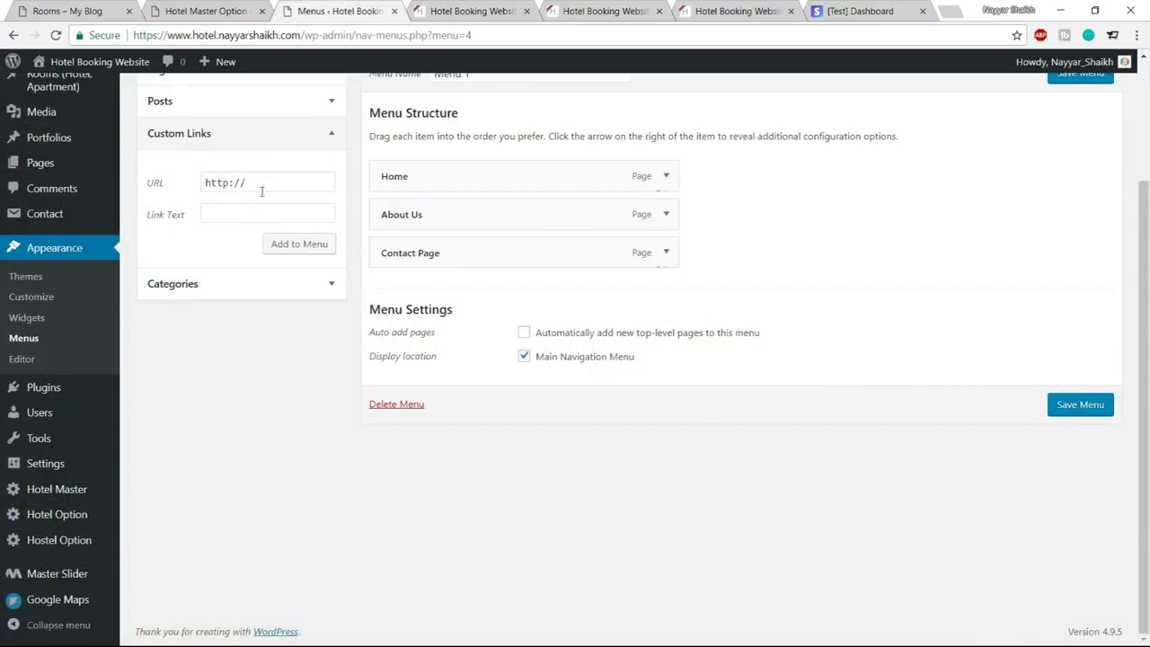
pyautogui.moveTo(263, 185); pyautogui.dragTo(162, 196)
pyautogui.hotkey('ctrl', 'v')
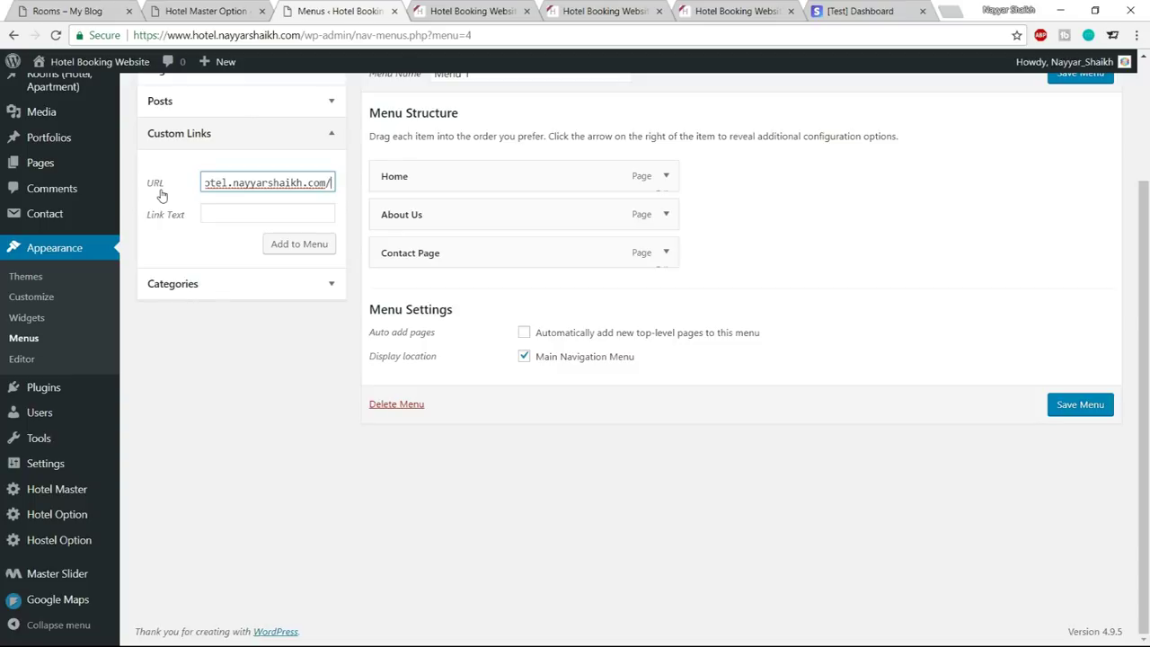
pyautogui.write('room')
pyautogui.click(220, 213)
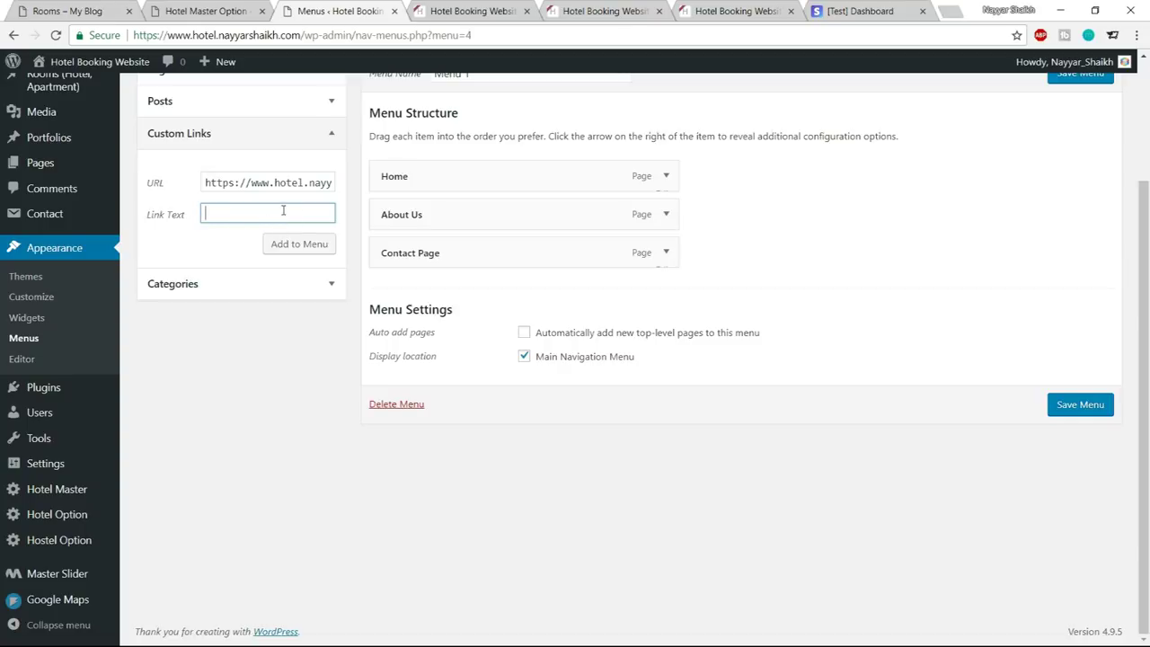
pyautogui.write('Rooms')
pyautogui.click(299, 244)
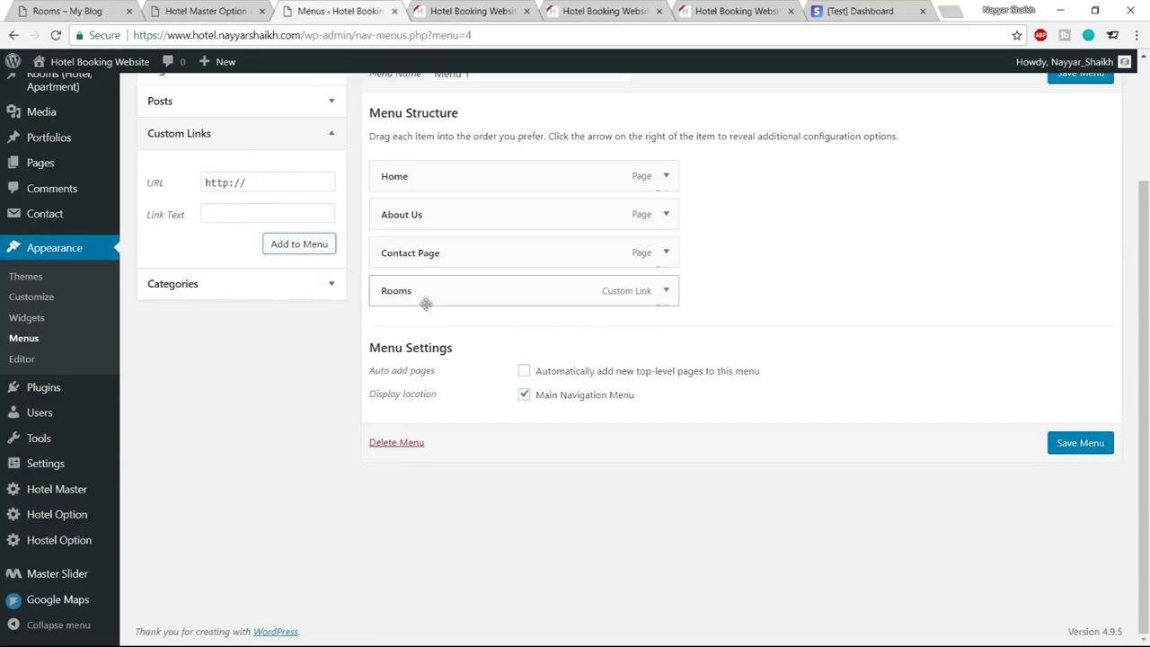
pyautogui.moveTo(425, 302); pyautogui.dragTo(420, 225)
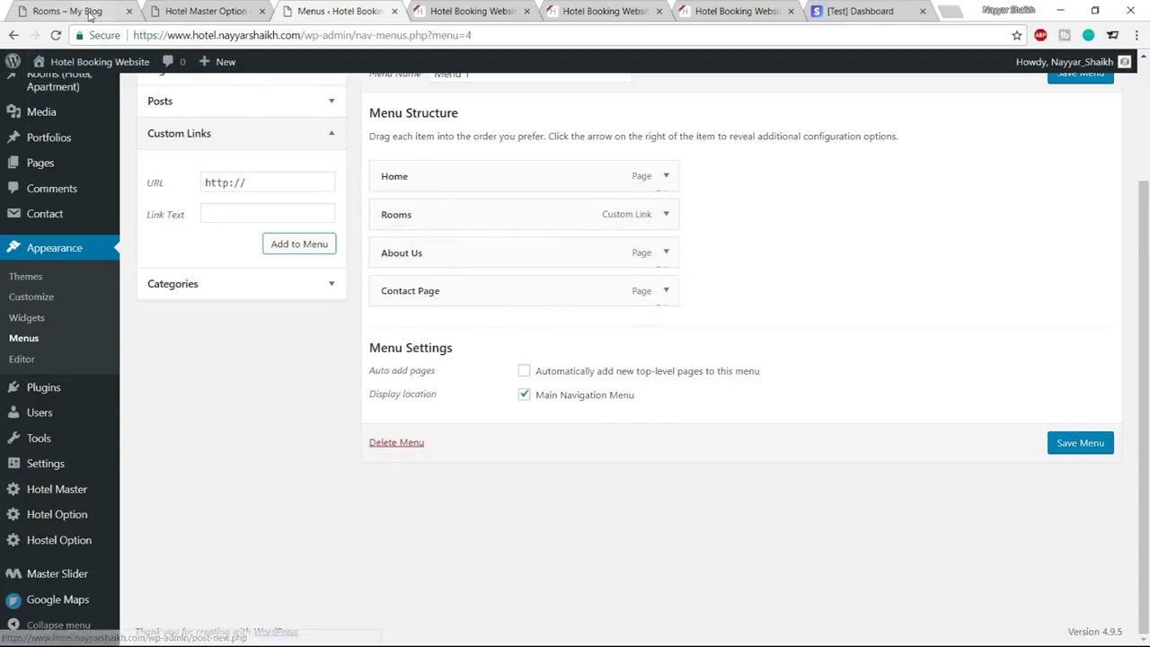
pyautogui.click(68, 10)
# Add a 'Bookings' custom link (site URL + '?booking') and place it between Rooms and About Us
pyautogui.click(702, 115)
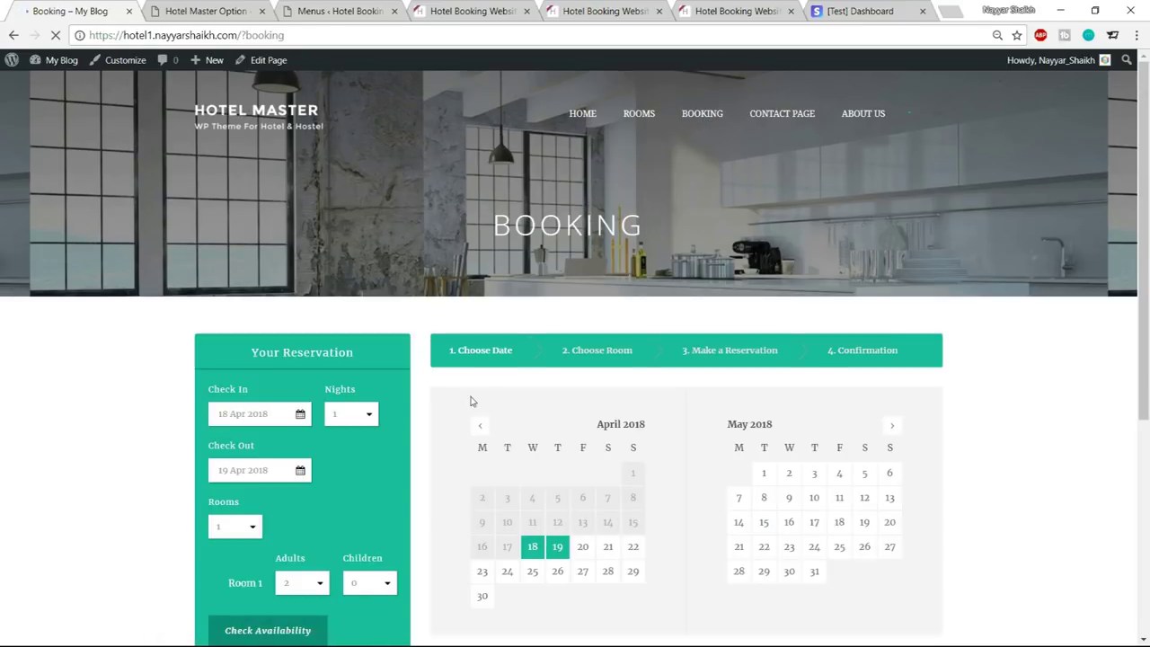
pyautogui.click(337, 11)
pyautogui.click(269, 183)
pyautogui.hotkey('ctrl', 'a')
pyautogui.hotkey('ctrl', 'v')
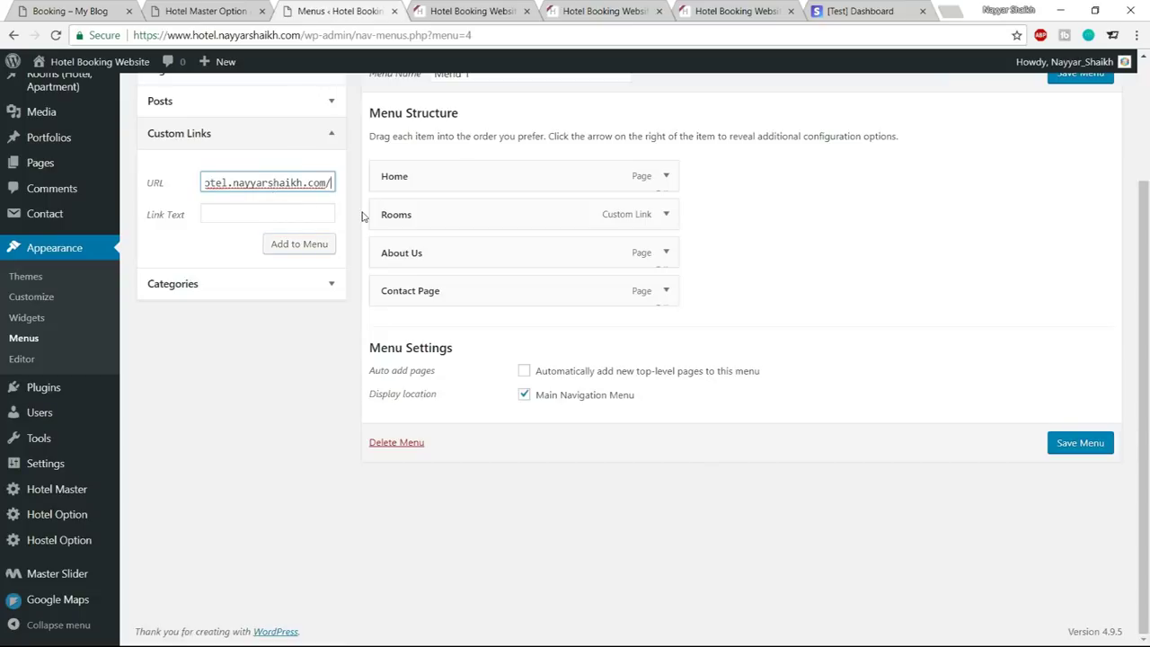
pyautogui.write('?booking')
pyautogui.click(261, 214)
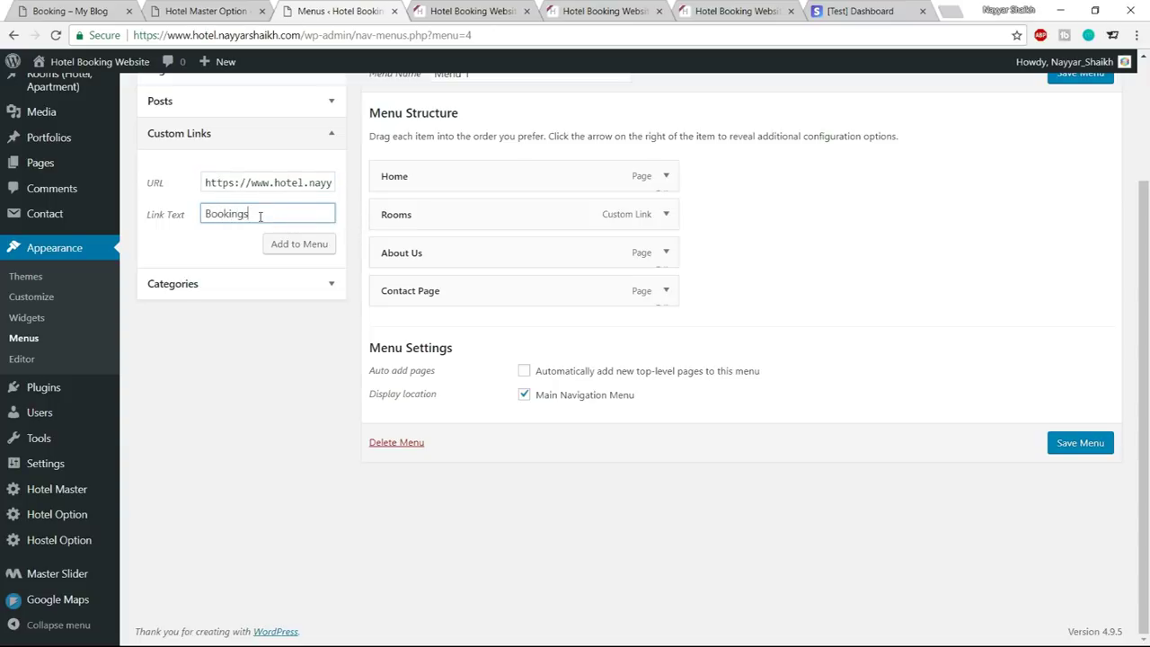
pyautogui.click(299, 243)
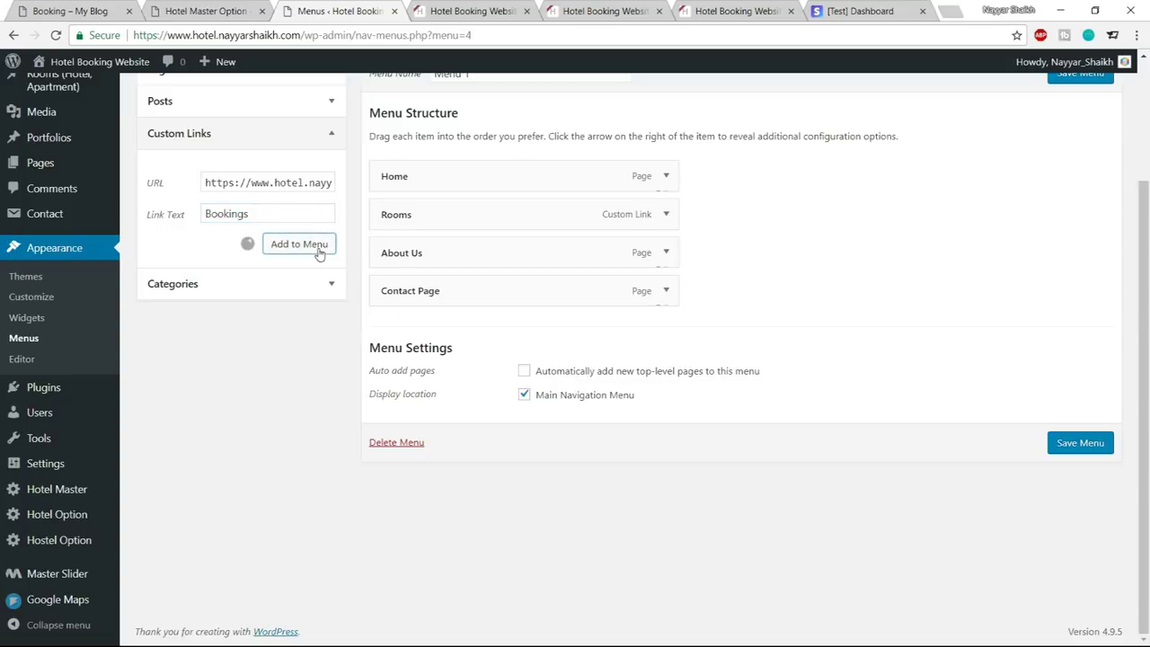
pyautogui.moveTo(430, 332); pyautogui.dragTo(426, 256)
# Compare against the demo Booking page, then save Menu 1
pyautogui.click(72, 10)
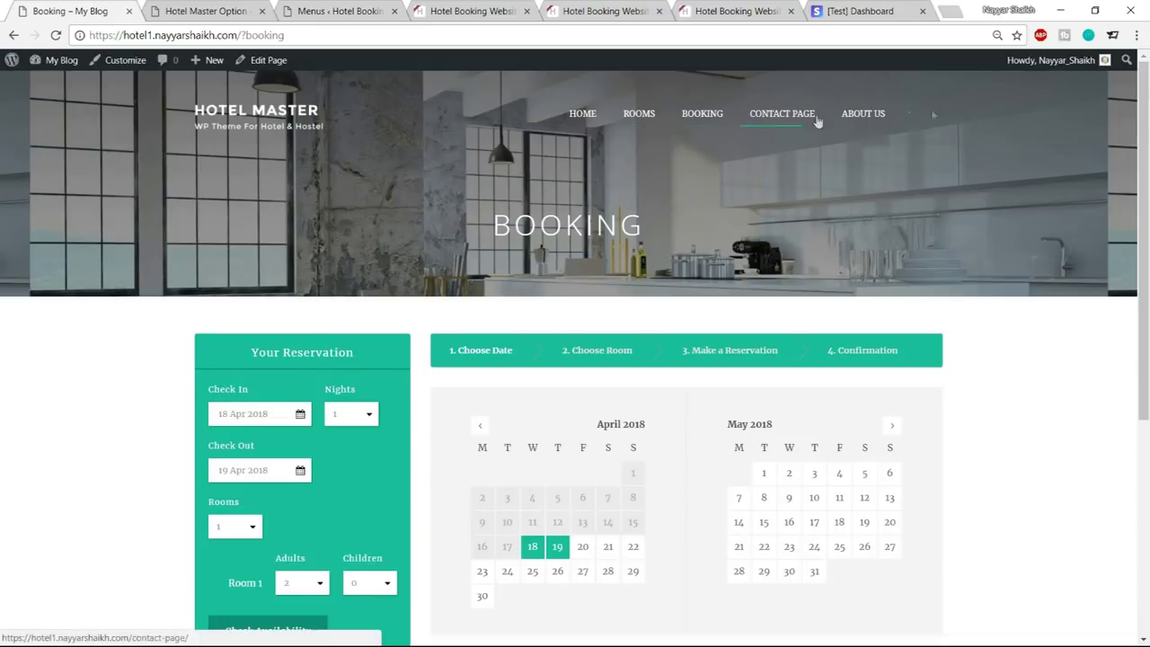
pyautogui.click(221, 7)
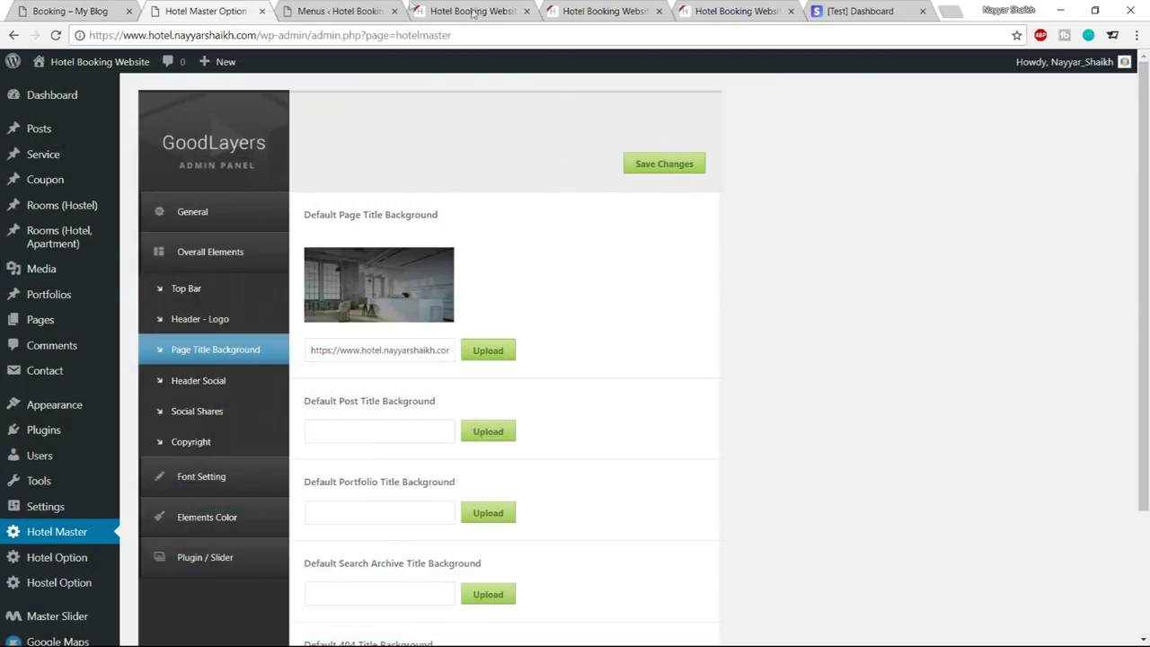
pyautogui.click(341, 10)
pyautogui.click(1079, 478)
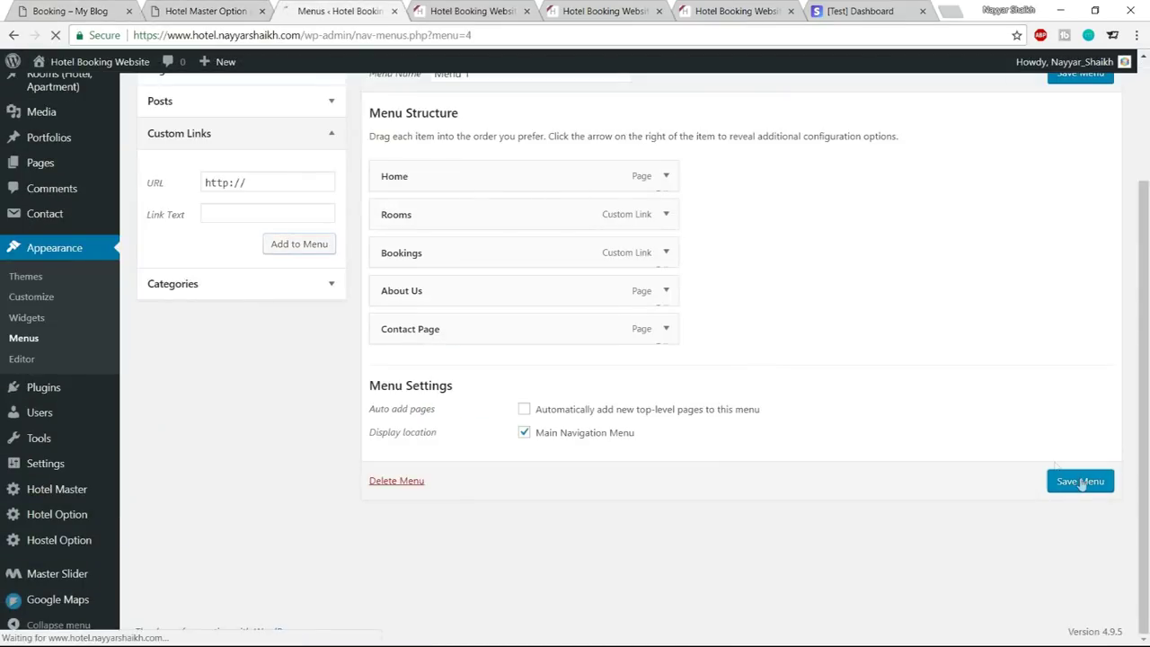
# Reload the live homepage and open the Rooms page from the new header menu
pyautogui.click(468, 11)
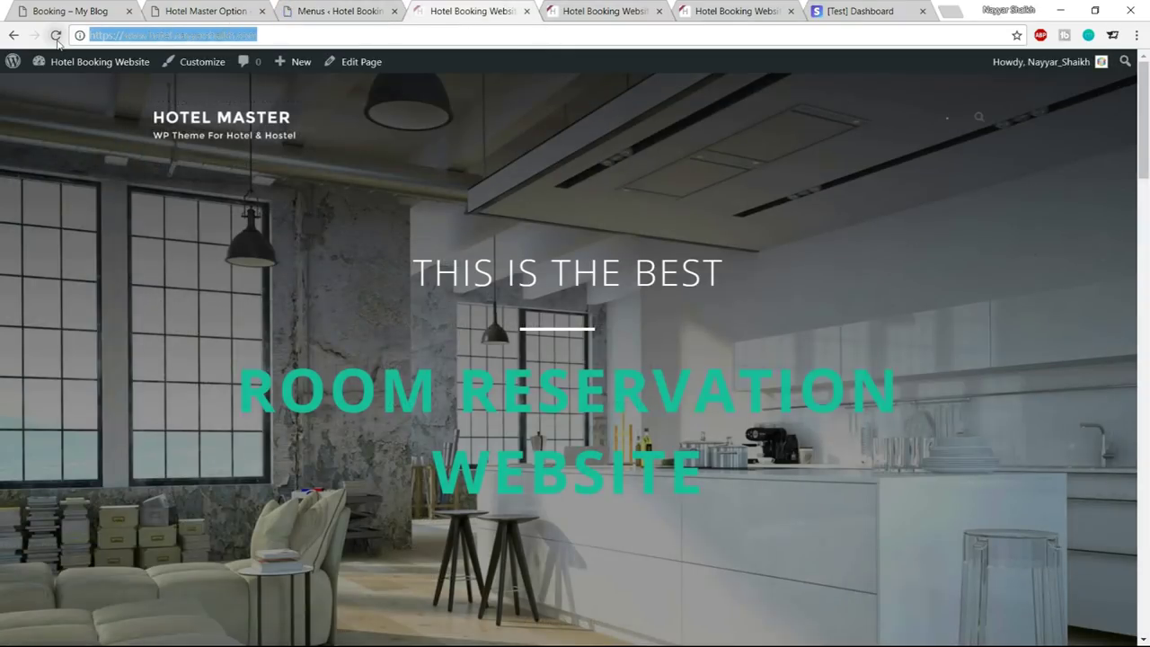
pyautogui.click(55, 36)
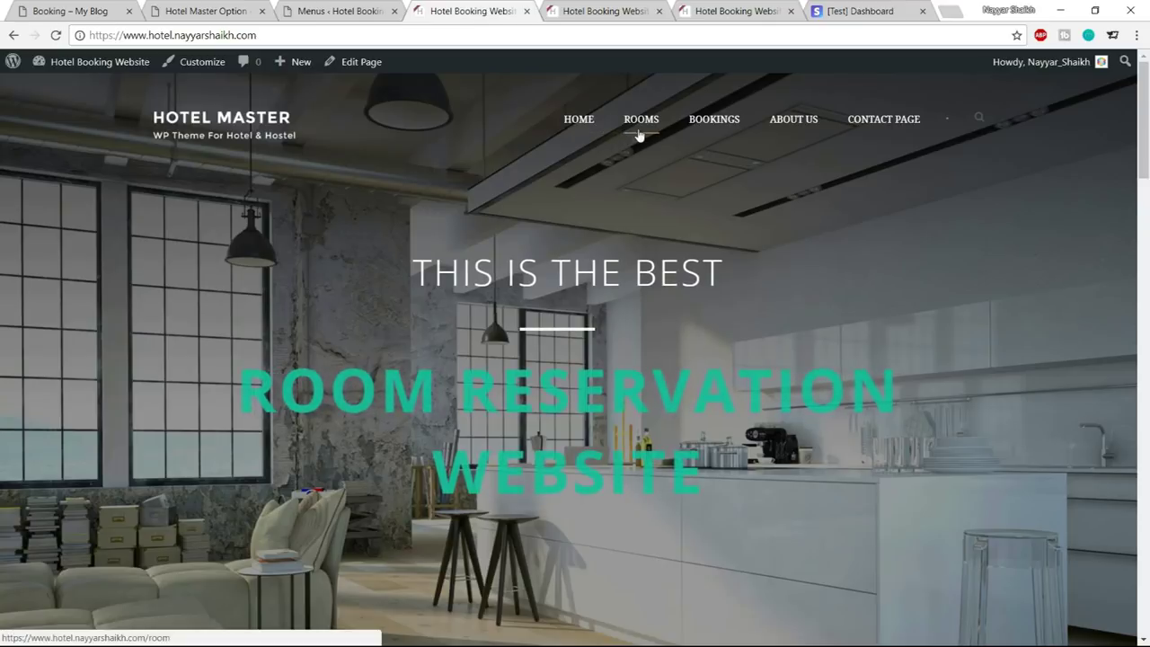
pyautogui.click(640, 134)
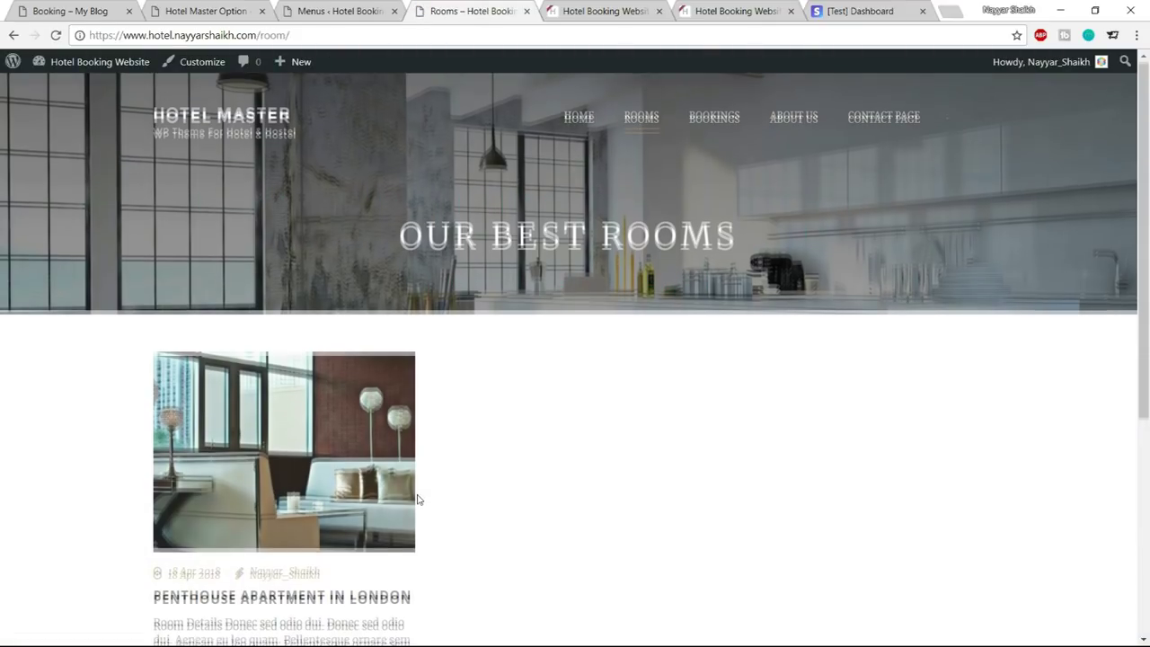
pyautogui.scroll(-3, 418, 499)
pyautogui.scroll(3, 437, 437)
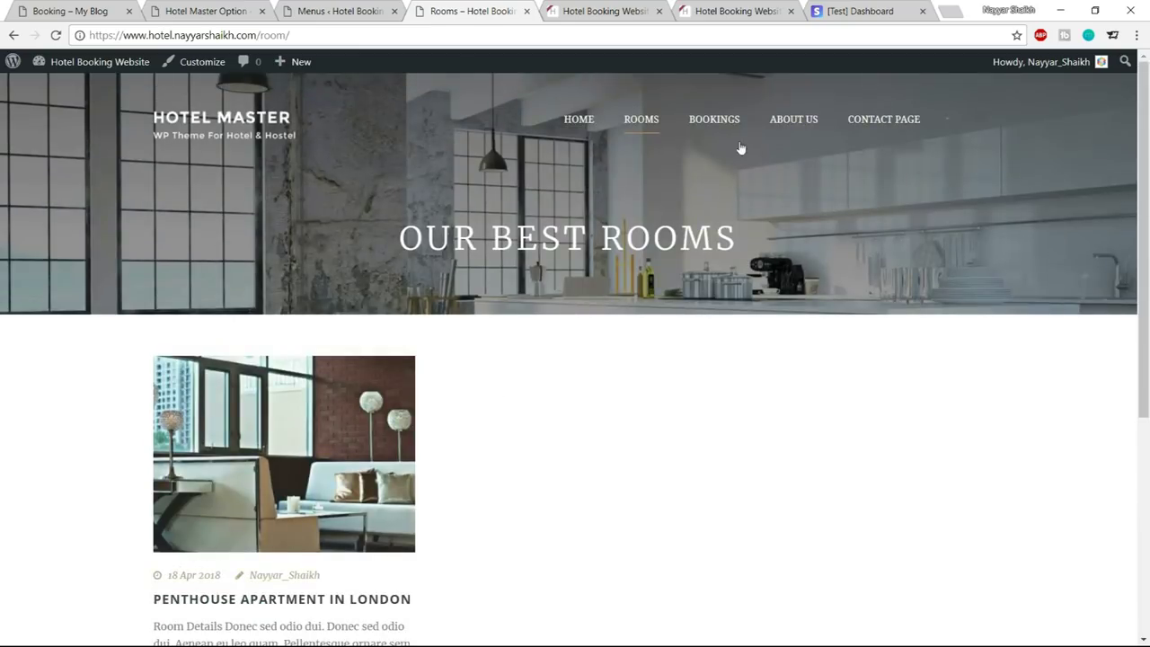
# Open the Bookings page from the header menu and confirm it loads
pyautogui.click(716, 124)
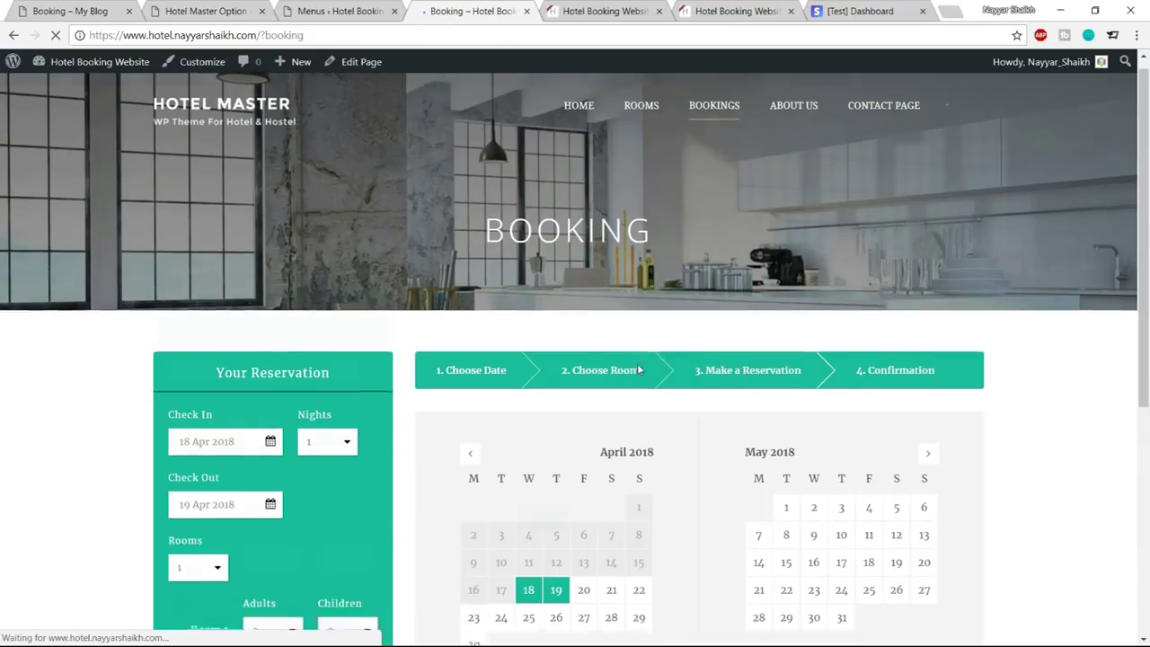
pyautogui.scroll(-5, 639, 369)
pyautogui.scroll(5, 628, 421)
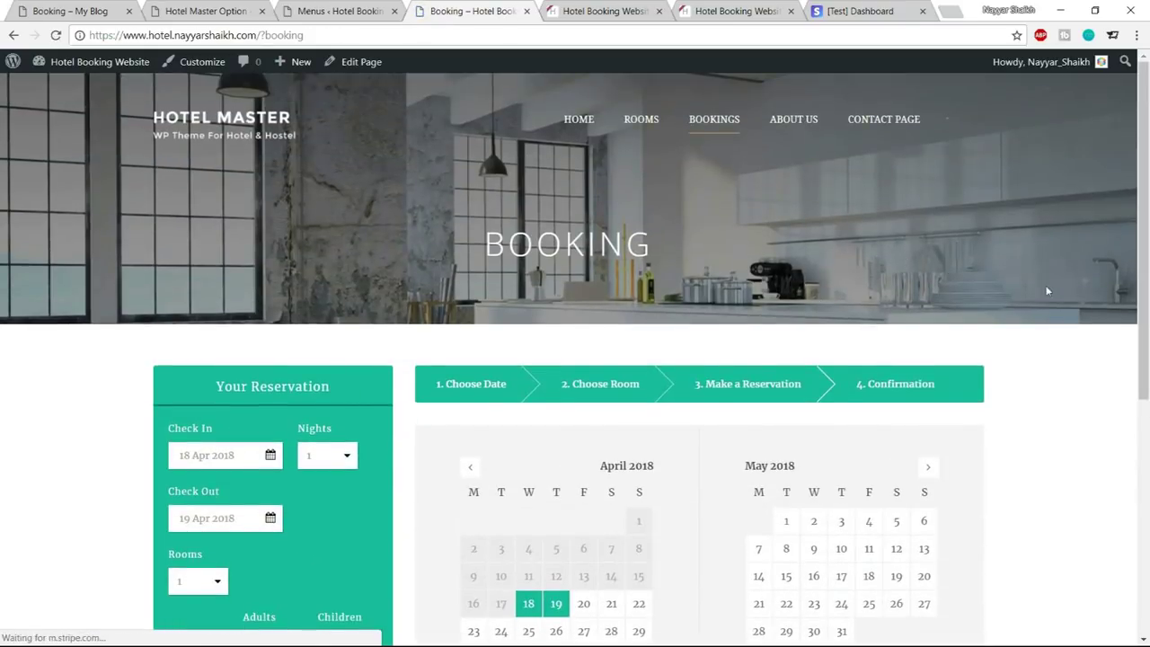
pyautogui.scroll(-5, 1052, 301)
pyautogui.scroll(5, 1048, 359)
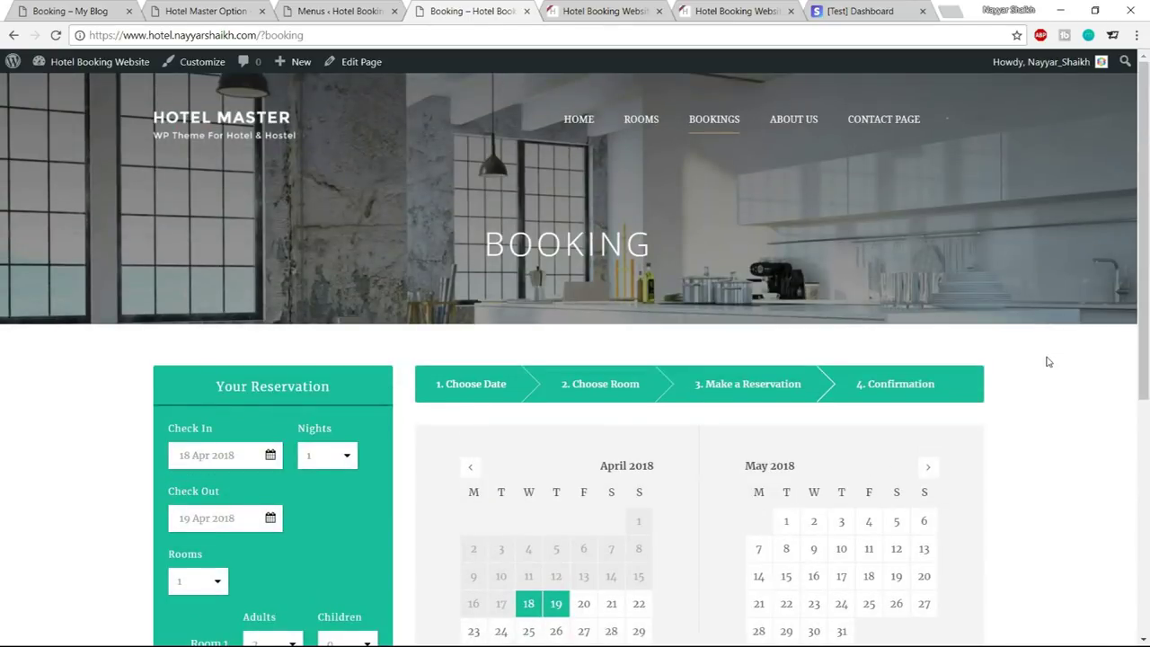